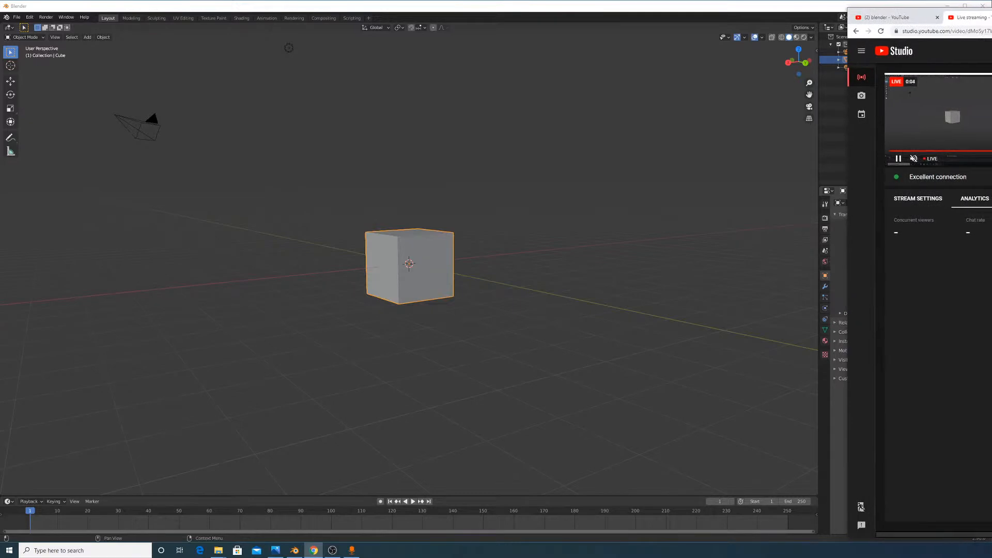
Check the live stream settings, then shift the Chrome window right to uncover Blender's panels
{"action": "left_click", "coordinate": [918, 198]}
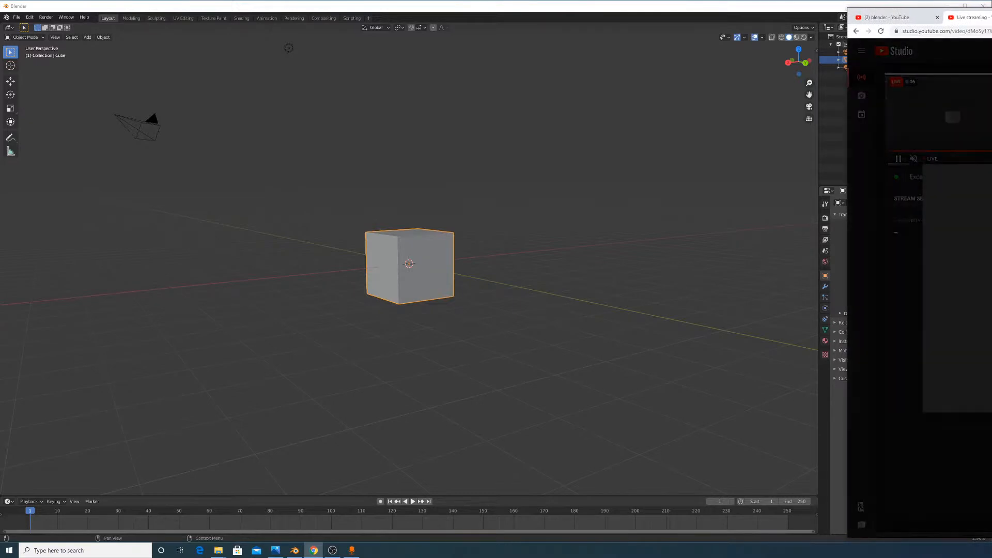
{"action": "key", "text": "Escape"}
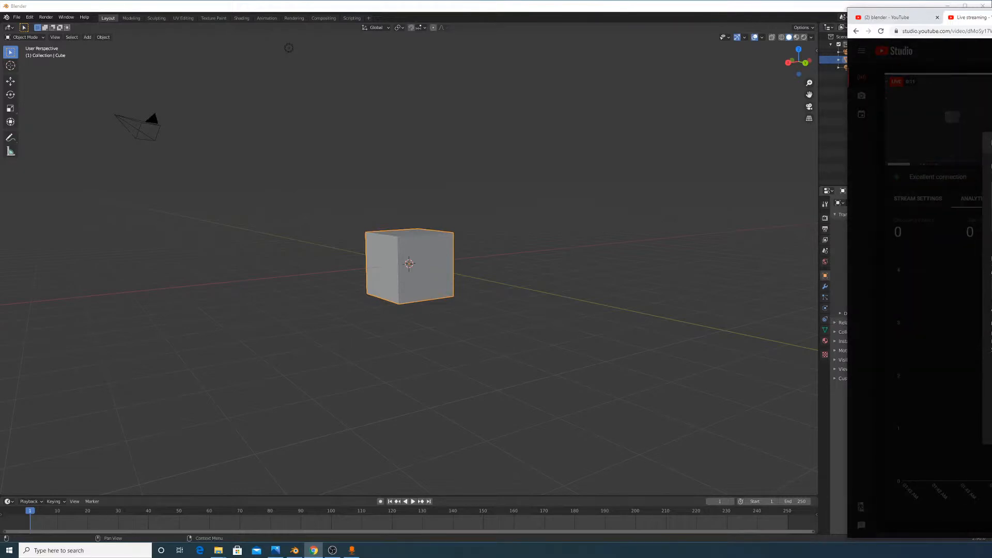
{"action": "key", "text": "Escape"}
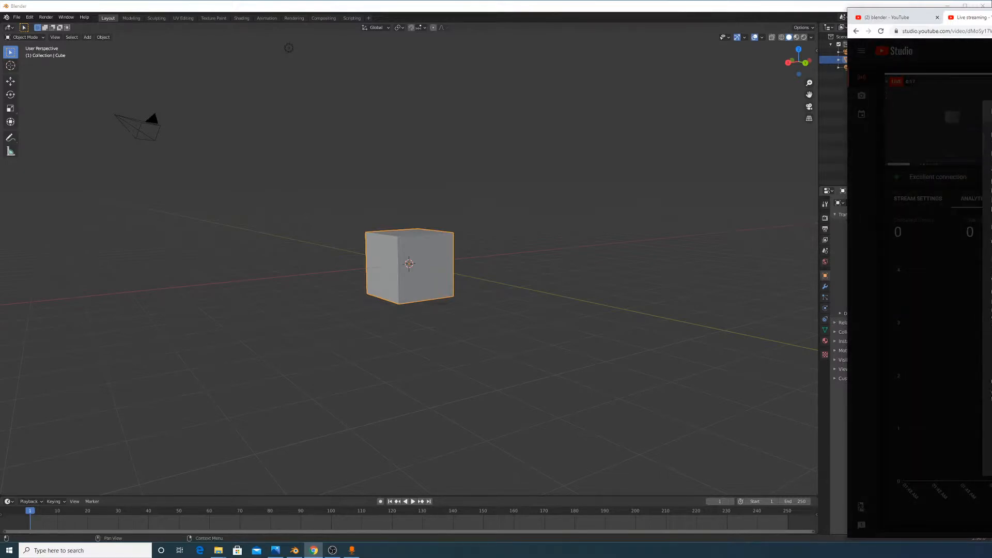
{"action": "key", "text": "Escape"}
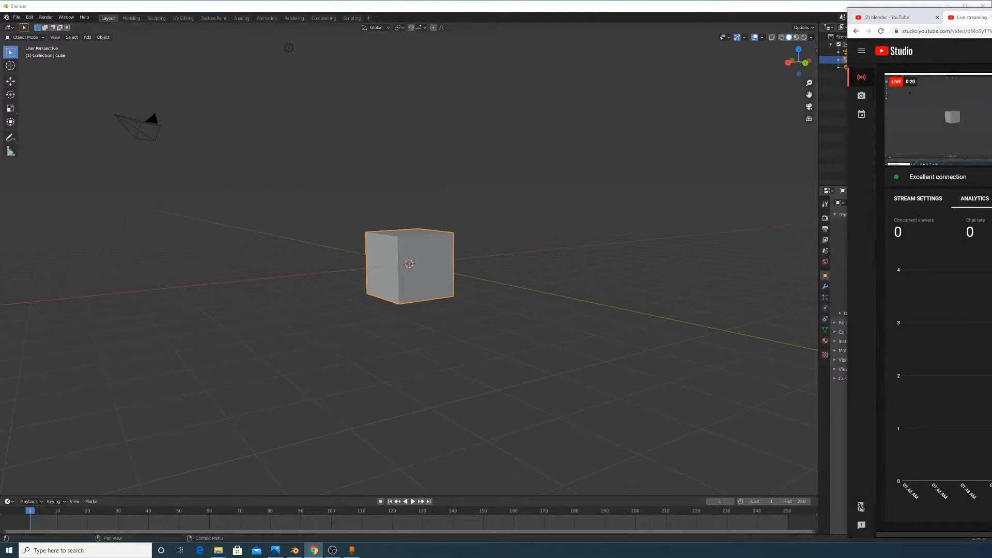
{"action": "left_click_drag", "start_coordinate": [847, 113], "coordinate": [988, 117]}
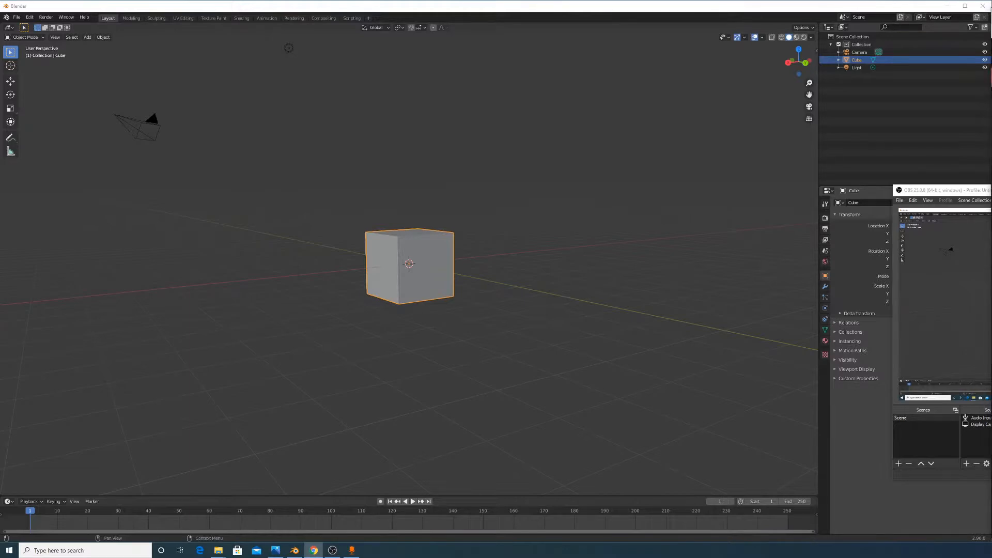
Open the recent brutalism.blend car project in place of the default cube scene
{"action": "left_click_drag", "start_coordinate": [988, 178], "coordinate": [826, 178]}
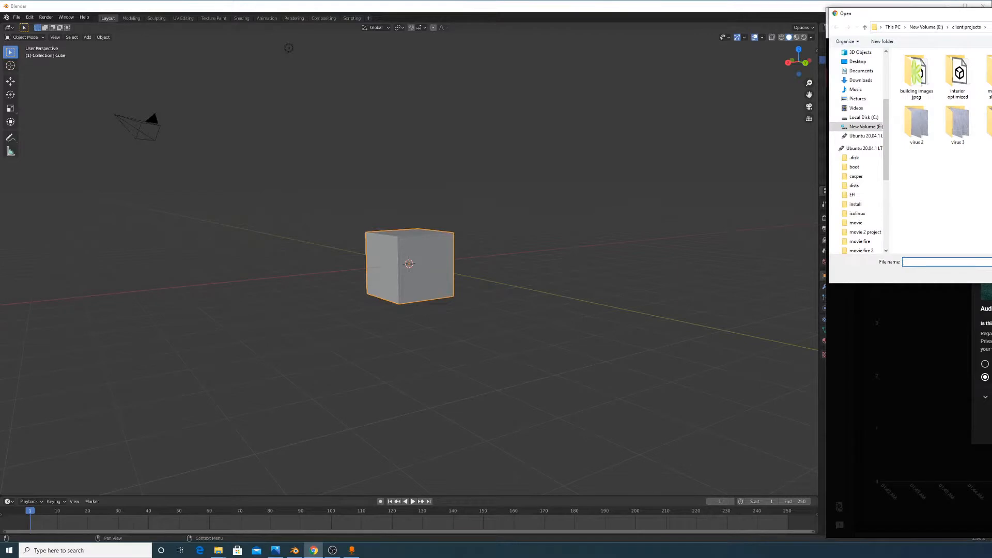
{"action": "left_click", "coordinate": [16, 17]}
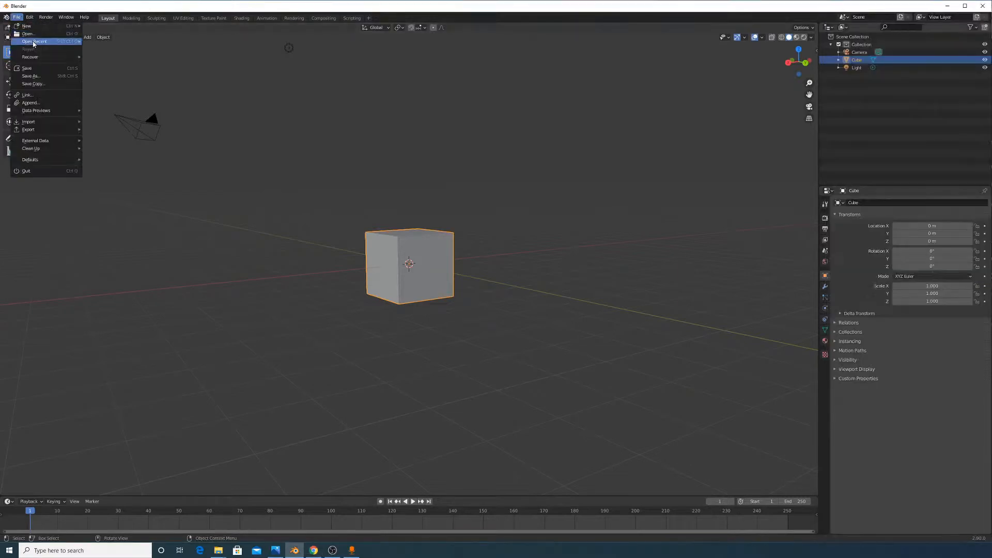
{"action": "mouse_move", "coordinate": [33, 44]}
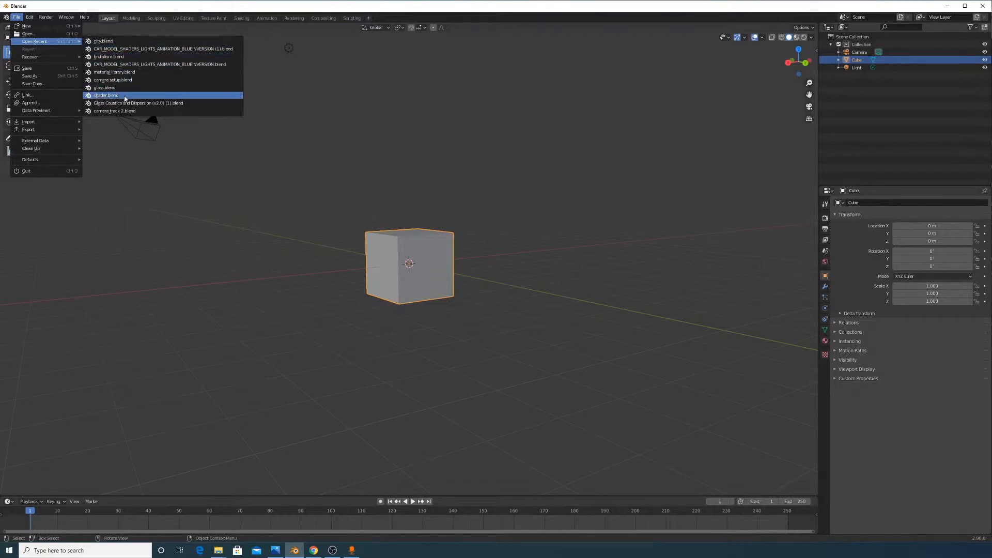
{"action": "left_click", "coordinate": [132, 60]}
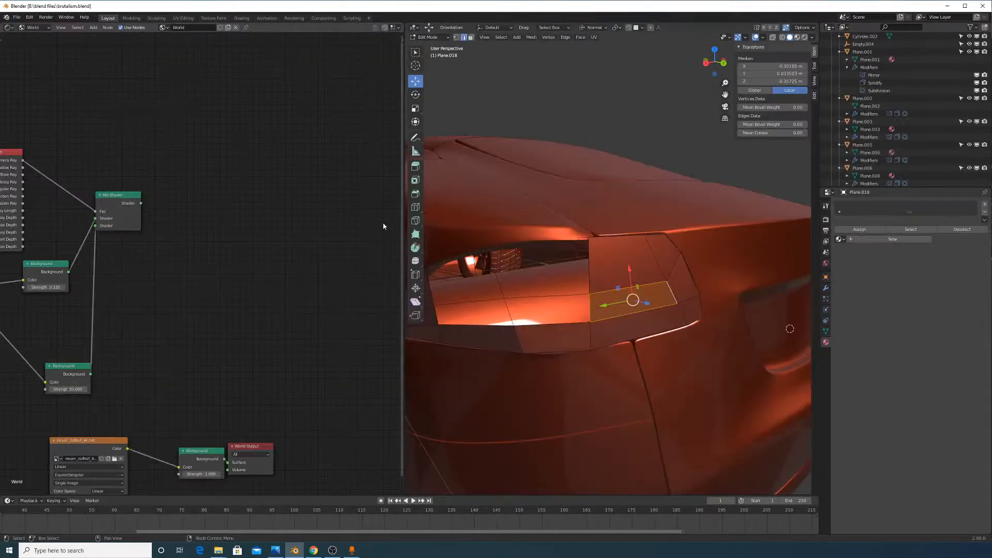
Enlarge the 3D viewport over the node editor and frame the car's tail light
{"action": "middle_click_drag", "start_coordinate": [580, 197], "coordinate": [594, 209]}
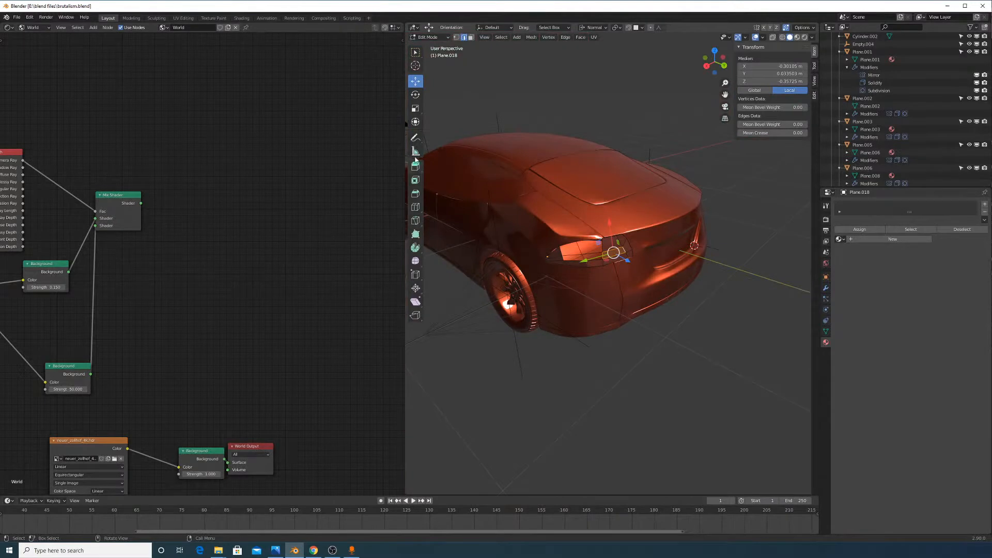
{"action": "left_click_drag", "start_coordinate": [406, 24], "coordinate": [227, 206]}
{"action": "scroll", "coordinate": [279, 92], "scroll_direction": "up", "scroll_amount": 3}
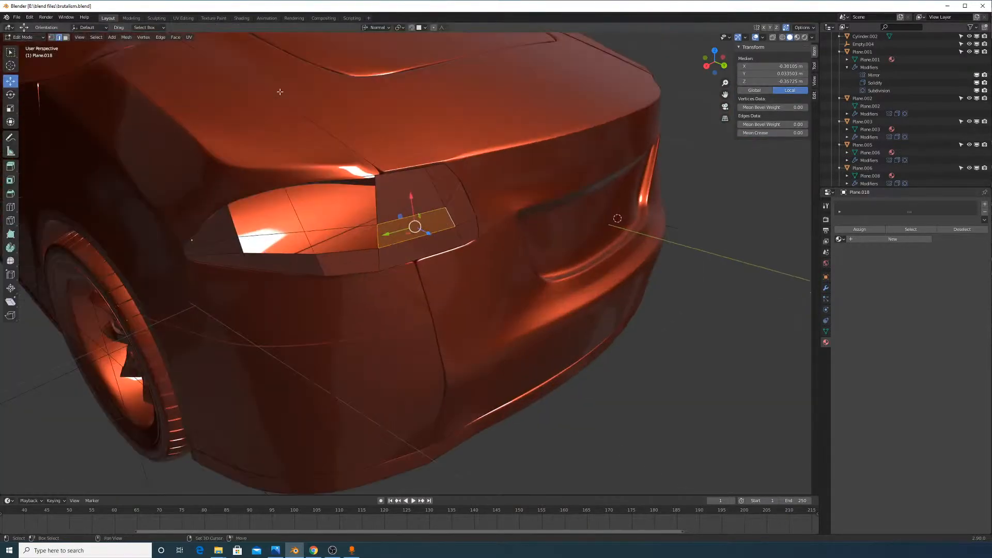
{"action": "middle_click_drag", "start_coordinate": [279, 92], "coordinate": [519, 226], "text": "shift"}
{"action": "scroll", "coordinate": [523, 238], "scroll_direction": "down", "scroll_amount": 5}
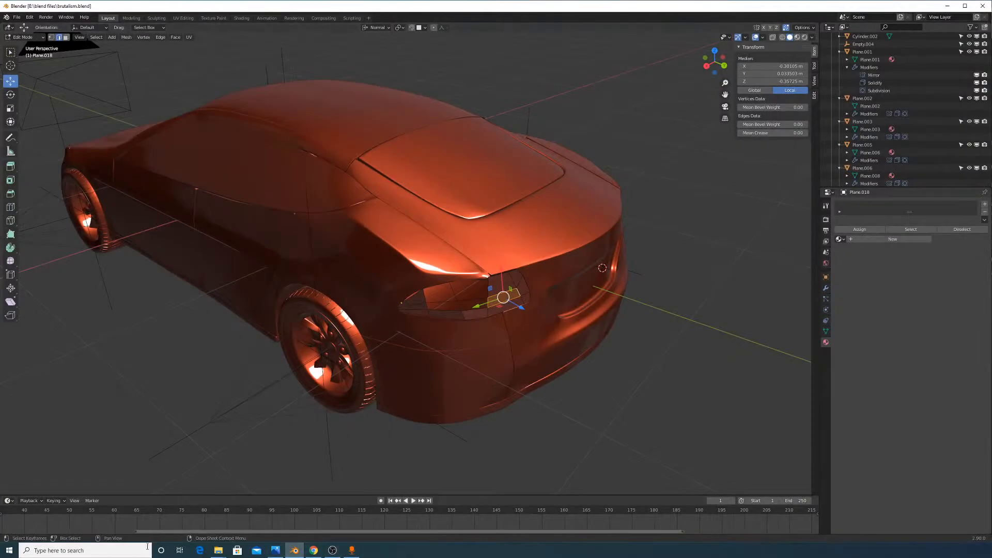
Launch GIMP 2.10 from a Start menu search for 'gimp'
{"action": "left_click", "coordinate": [111, 552]}
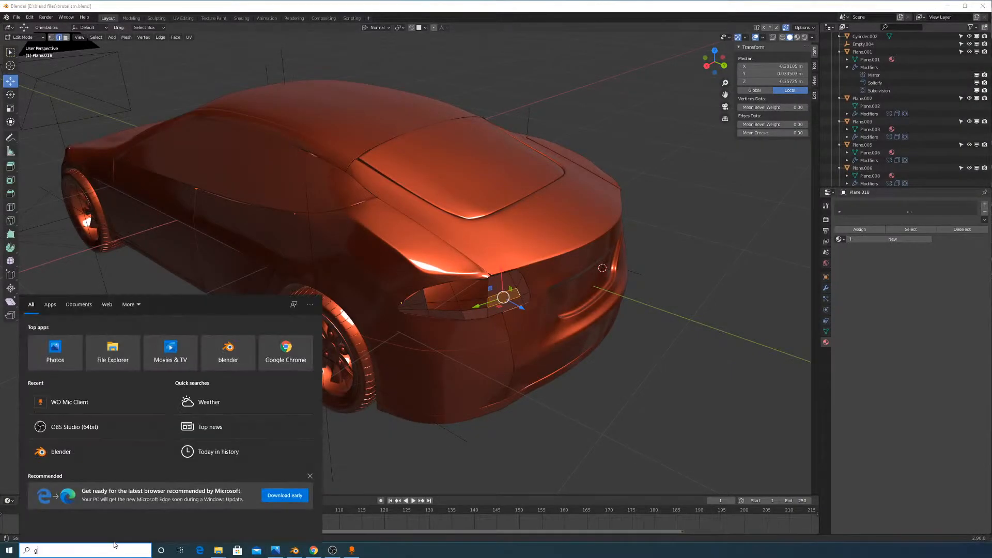
{"action": "type", "text": "gimp"}
{"action": "left_click", "coordinate": [119, 341]}
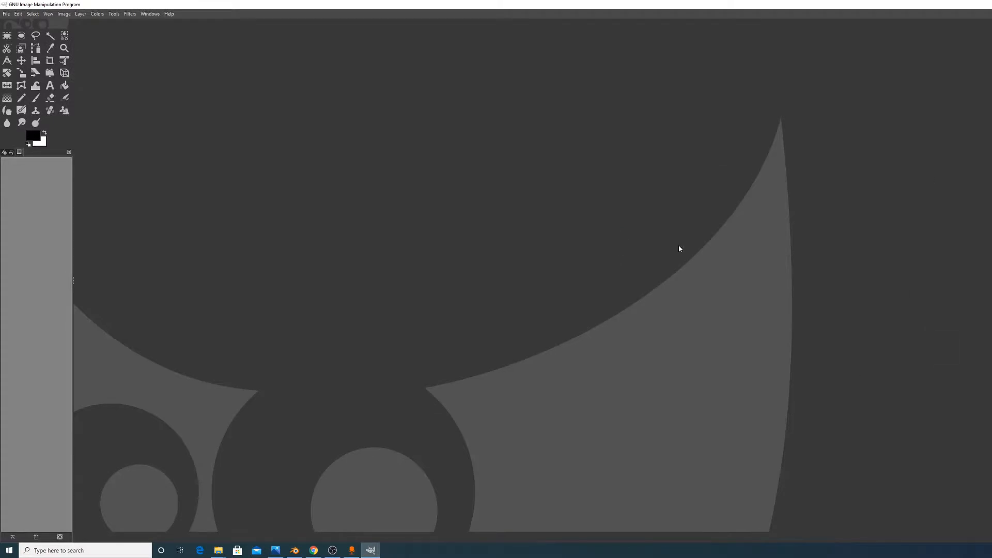
Bring up File Explorer and browse the 3D Objects, Pictures and Music folders
{"action": "mouse_move", "coordinate": [218, 550]}
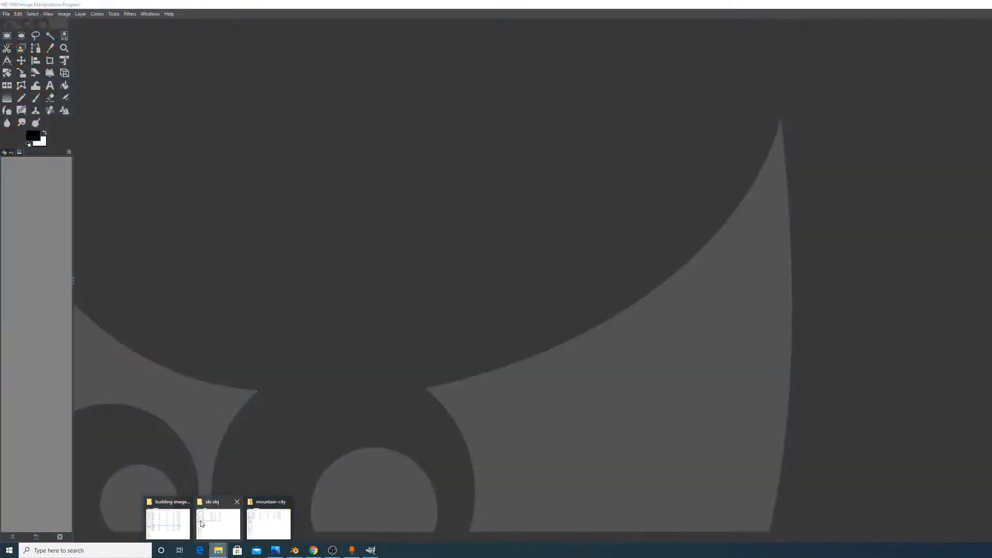
{"action": "left_click", "coordinate": [268, 523]}
{"action": "left_click", "coordinate": [504, 245]}
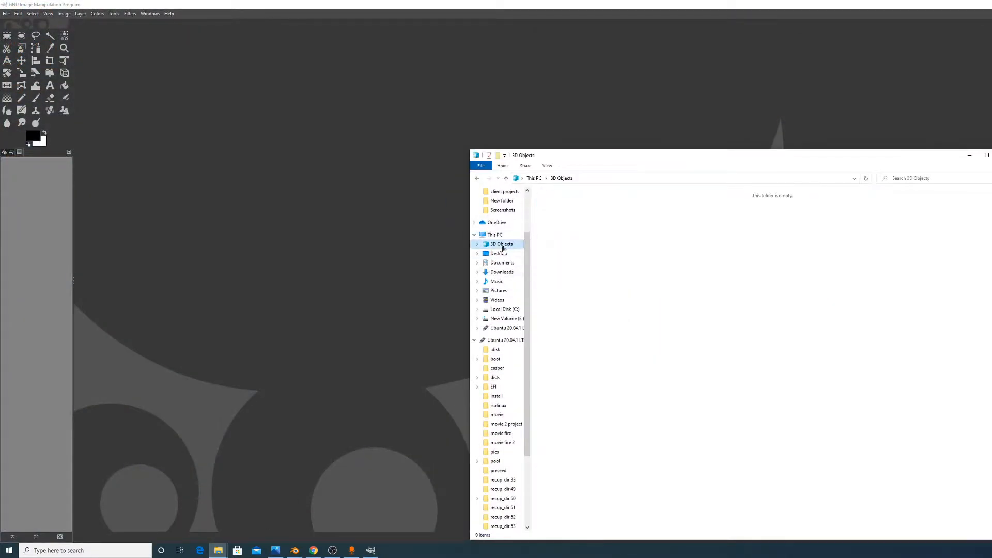
{"action": "left_click", "coordinate": [506, 291]}
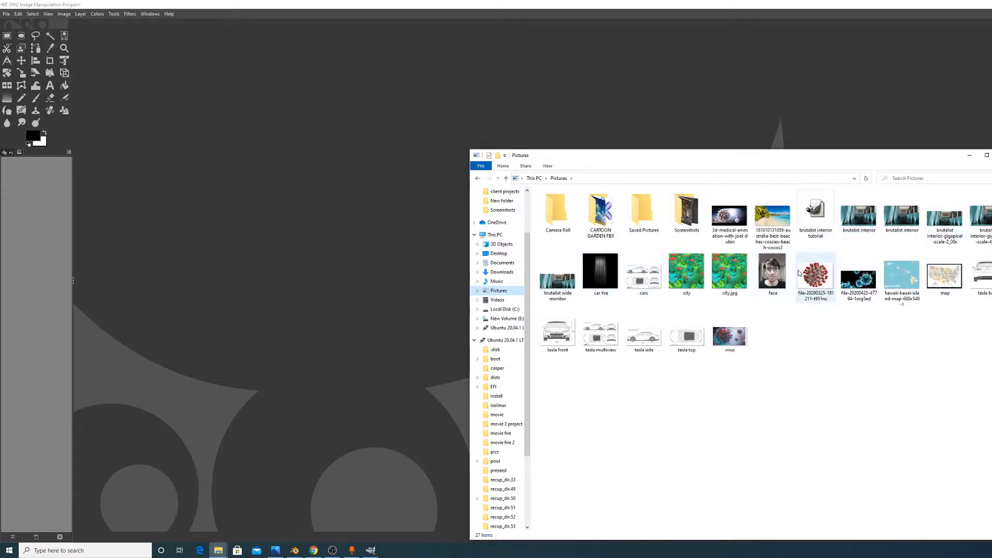
{"action": "left_click", "coordinate": [497, 281]}
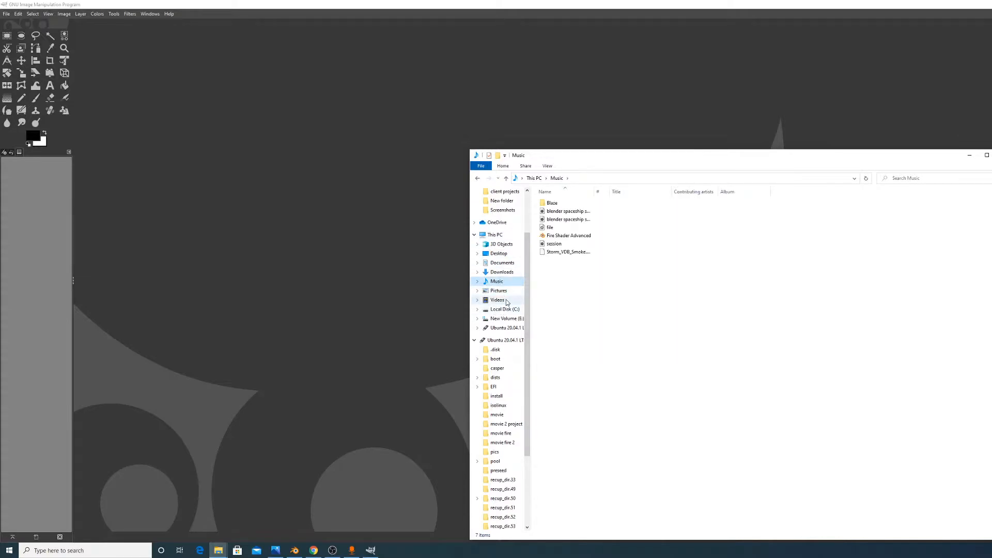
{"action": "left_click", "coordinate": [507, 291]}
{"action": "left_click", "coordinate": [510, 283]}
{"action": "left_click", "coordinate": [507, 289]}
{"action": "left_click", "coordinate": [505, 282]}
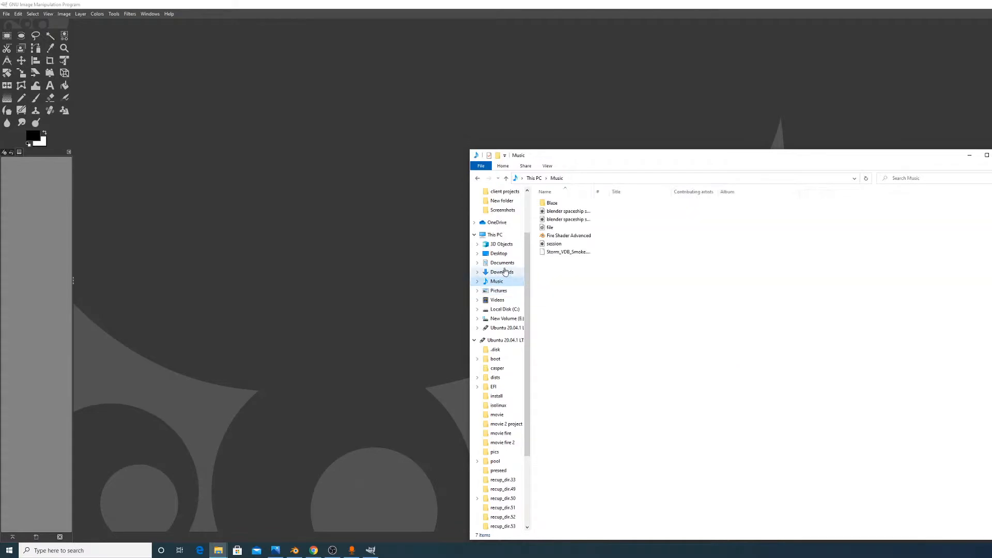
After checking C:\Users, go to New Volume (E:) > Users > user folder > Pictures > Screenshots
{"action": "left_click", "coordinate": [506, 310]}
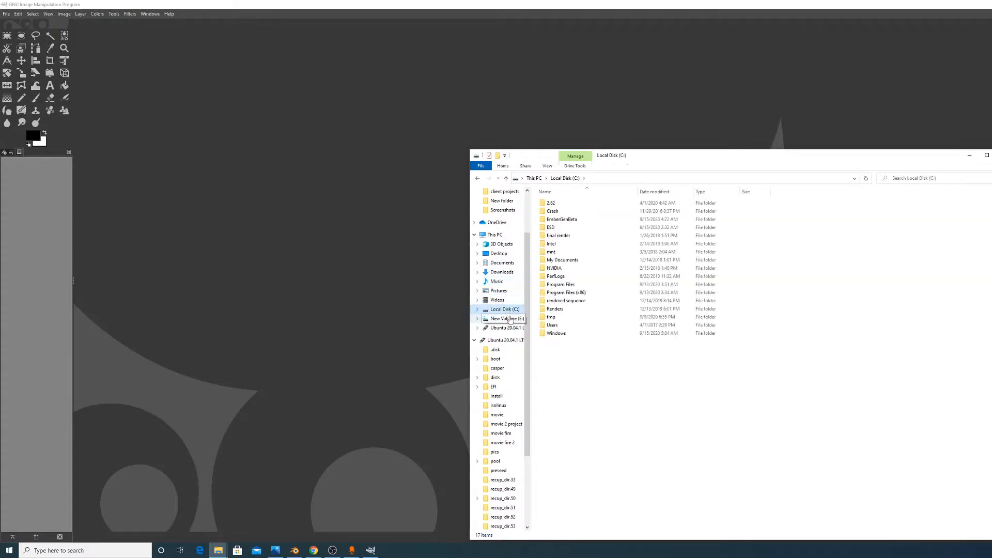
{"action": "double_click", "coordinate": [567, 326]}
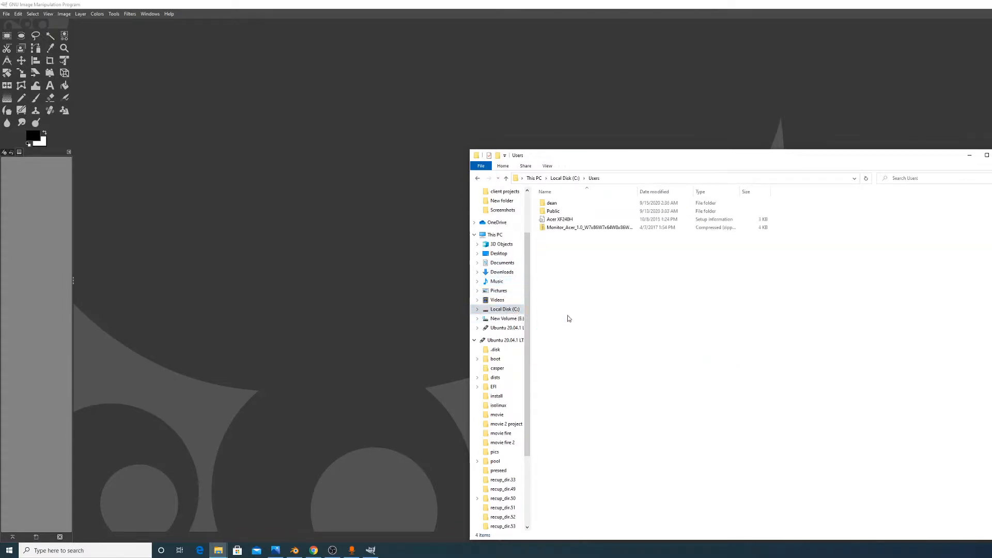
{"action": "double_click", "coordinate": [580, 203]}
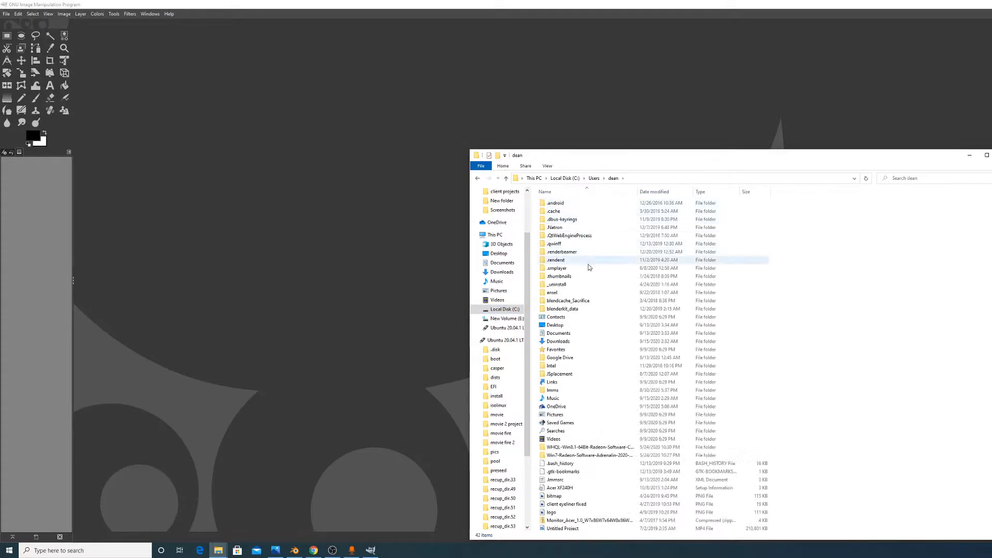
{"action": "left_click", "coordinate": [504, 318]}
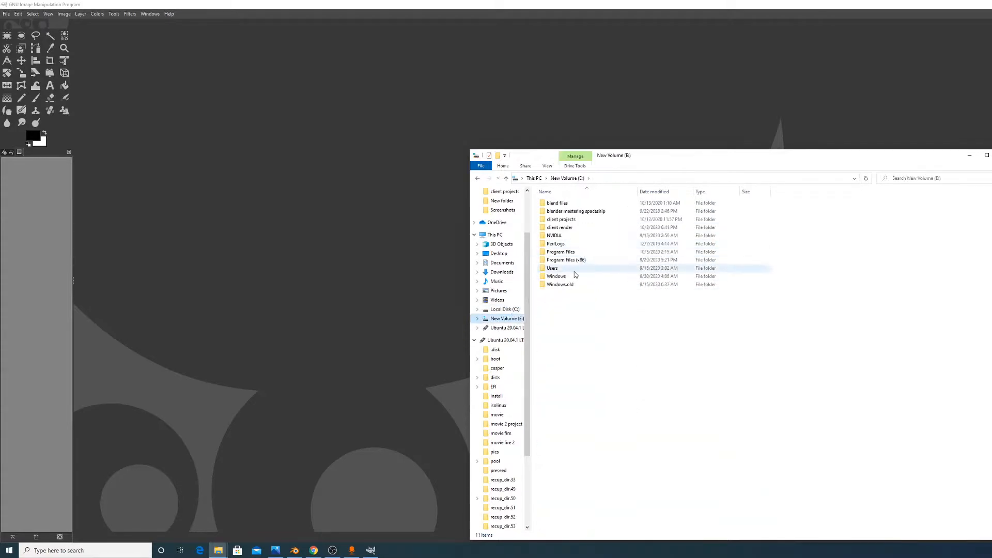
{"action": "double_click", "coordinate": [575, 269]}
{"action": "double_click", "coordinate": [568, 212]}
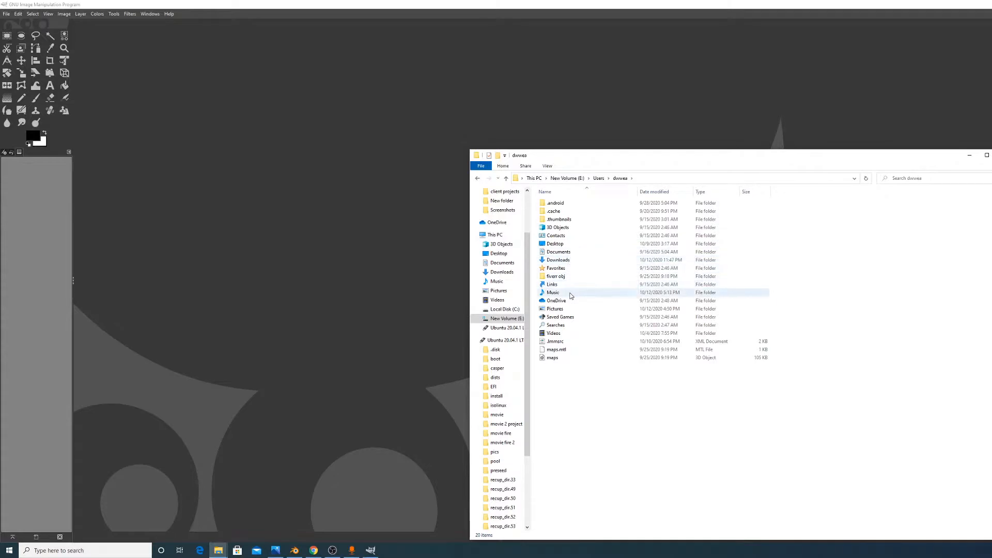
{"action": "double_click", "coordinate": [560, 310]}
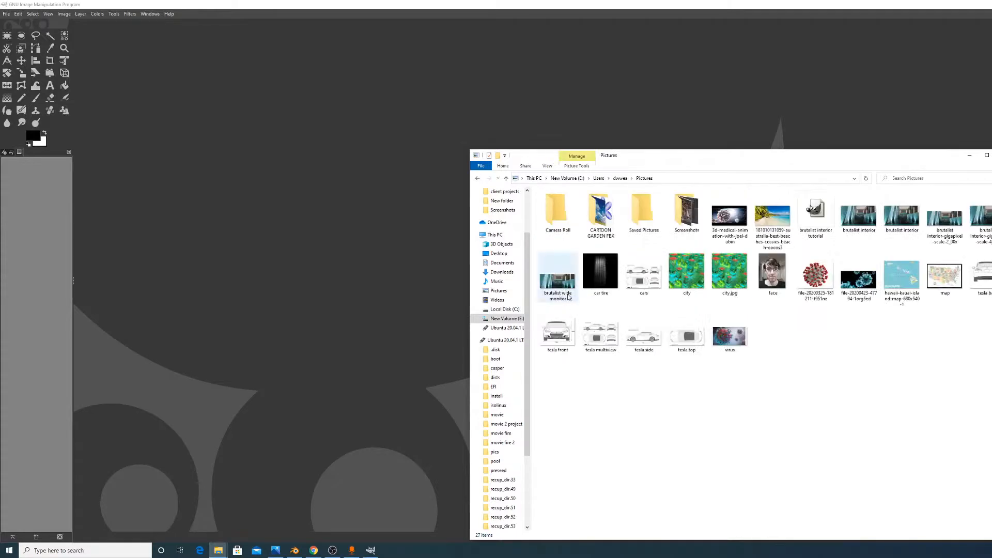
{"action": "double_click", "coordinate": [686, 212]}
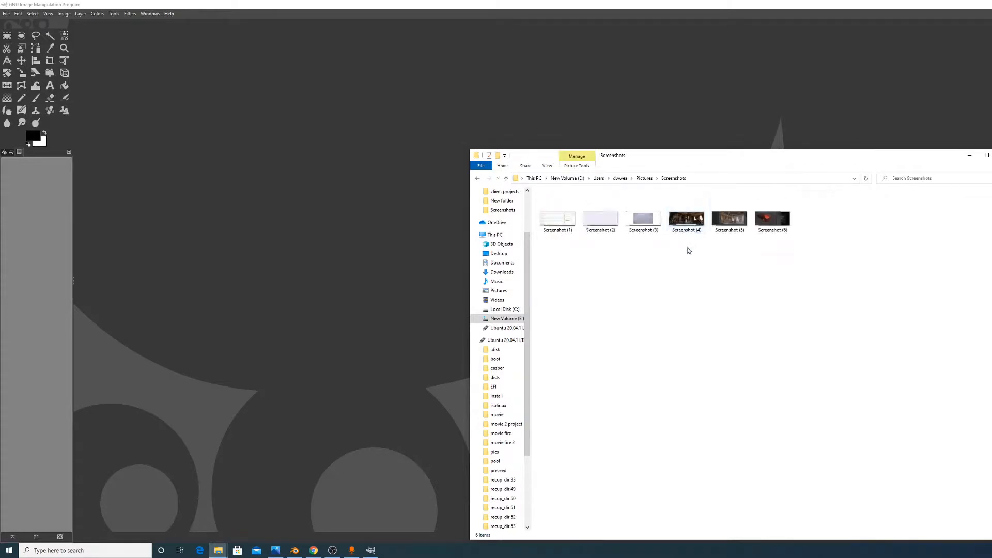
Open Screenshot (6) in GIMP, crop it to 2555 x 1438 around Blender, and open Save
{"action": "left_click_drag", "start_coordinate": [765, 223], "coordinate": [439, 111]}
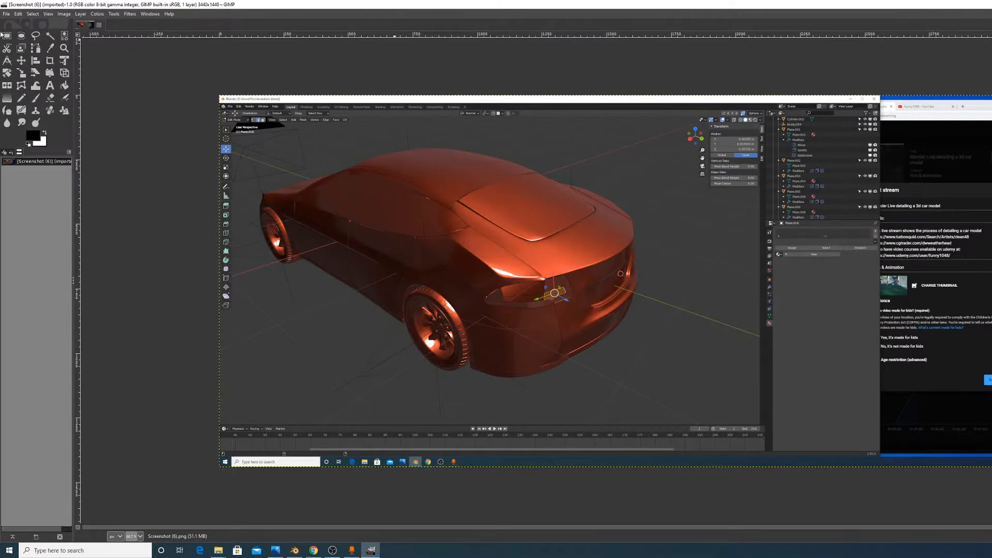
{"action": "left_click", "coordinate": [50, 60]}
{"action": "left_click_drag", "start_coordinate": [882, 96], "coordinate": [207, 503]}
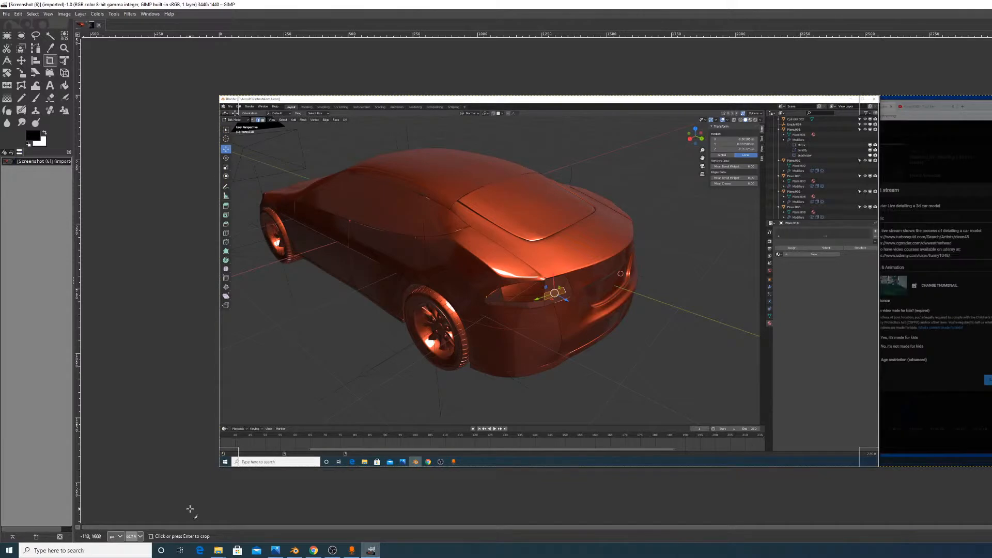
{"action": "left_click", "coordinate": [650, 400]}
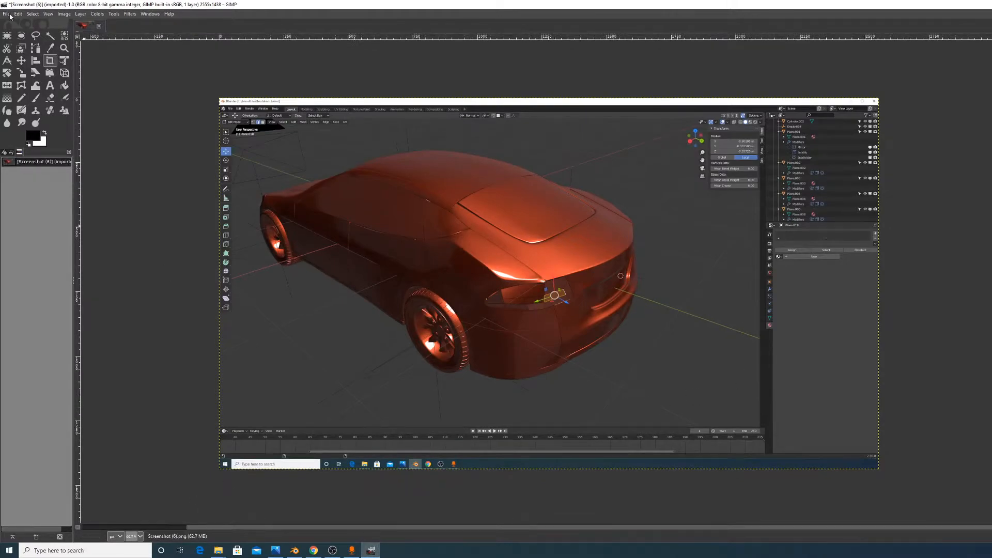
{"action": "left_click", "coordinate": [11, 15]}
{"action": "left_click", "coordinate": [33, 95]}
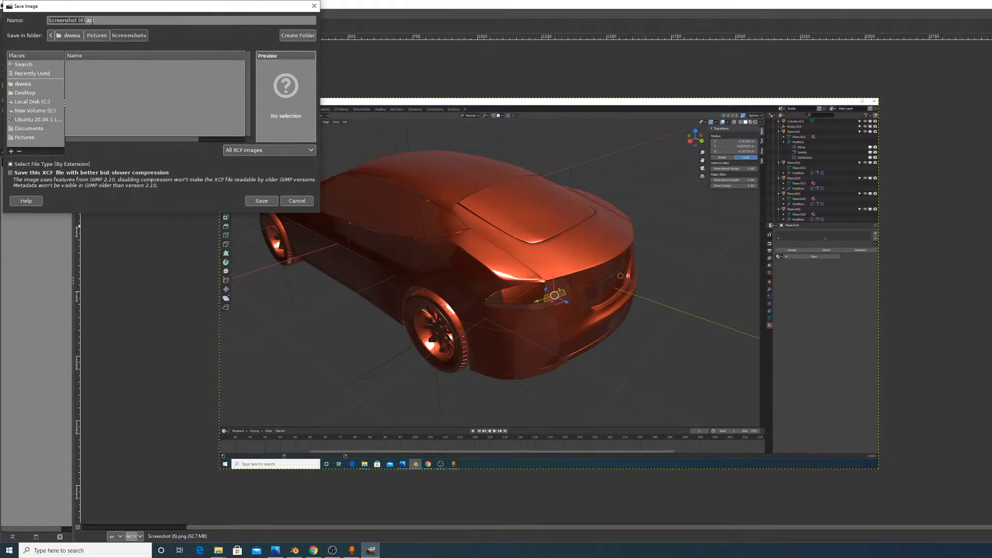
Export the cropped image as PNG, overwriting Screenshot (6).png in the Screenshots folder
{"action": "left_click", "coordinate": [297, 201]}
{"action": "left_click", "coordinate": [6, 14]}
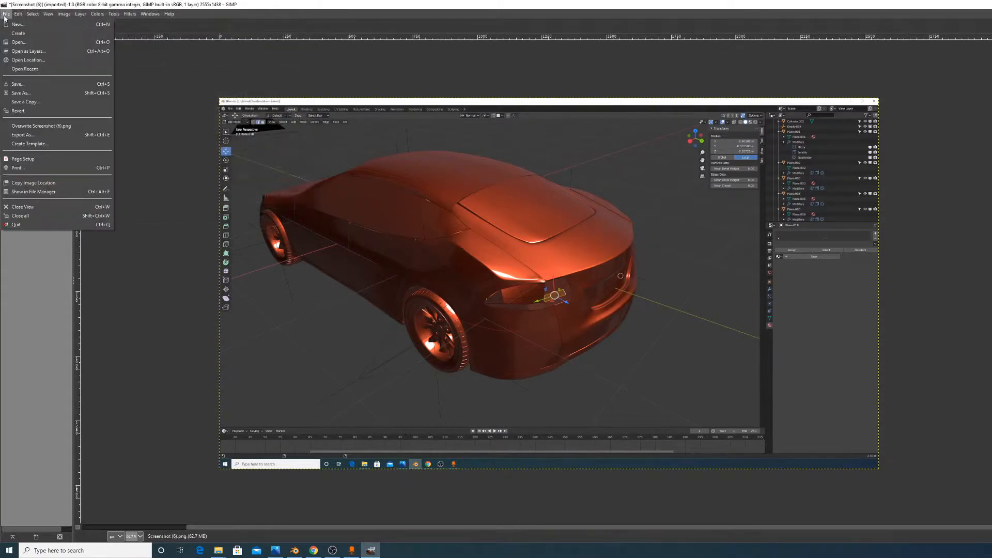
{"action": "left_click", "coordinate": [36, 134]}
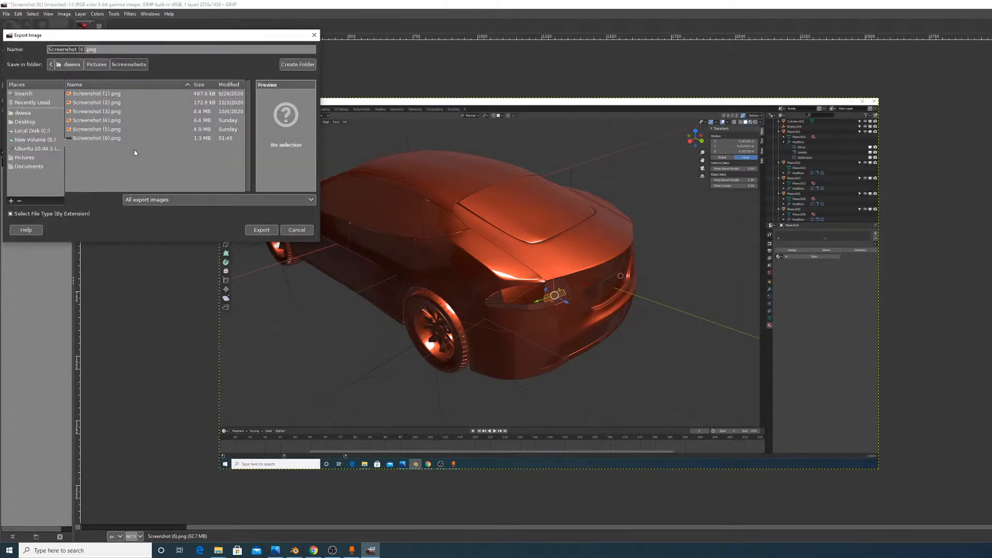
{"action": "left_click", "coordinate": [263, 230]}
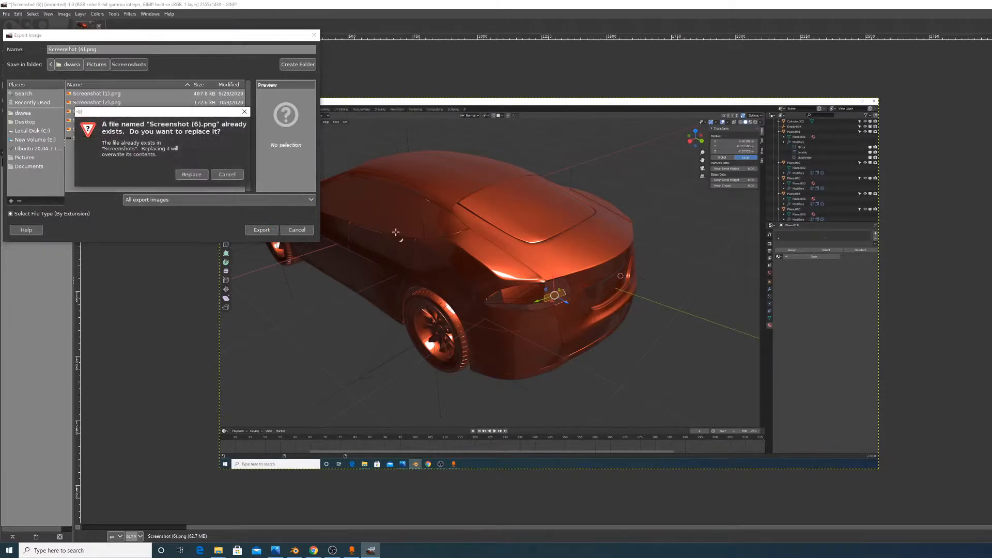
{"action": "left_click", "coordinate": [191, 175]}
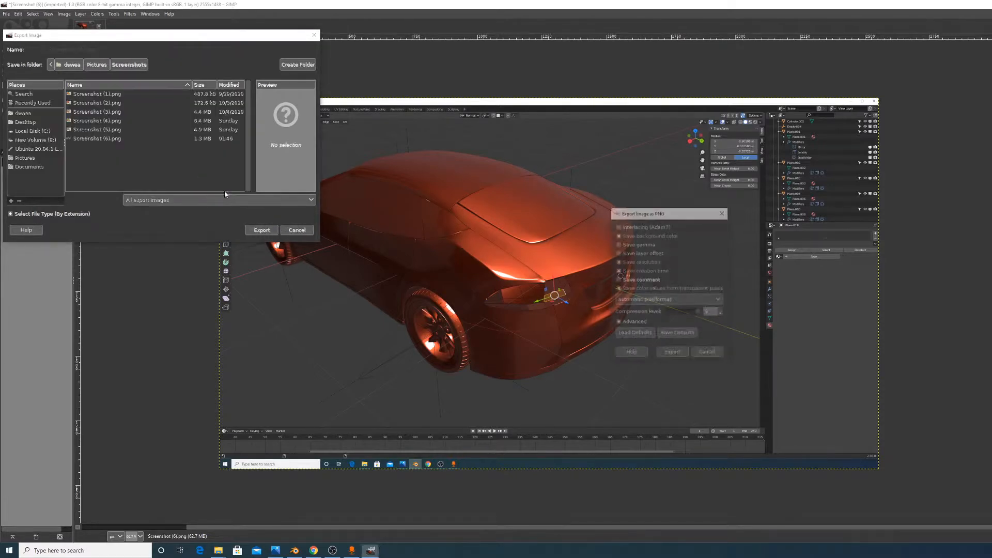
{"action": "left_click", "coordinate": [671, 355]}
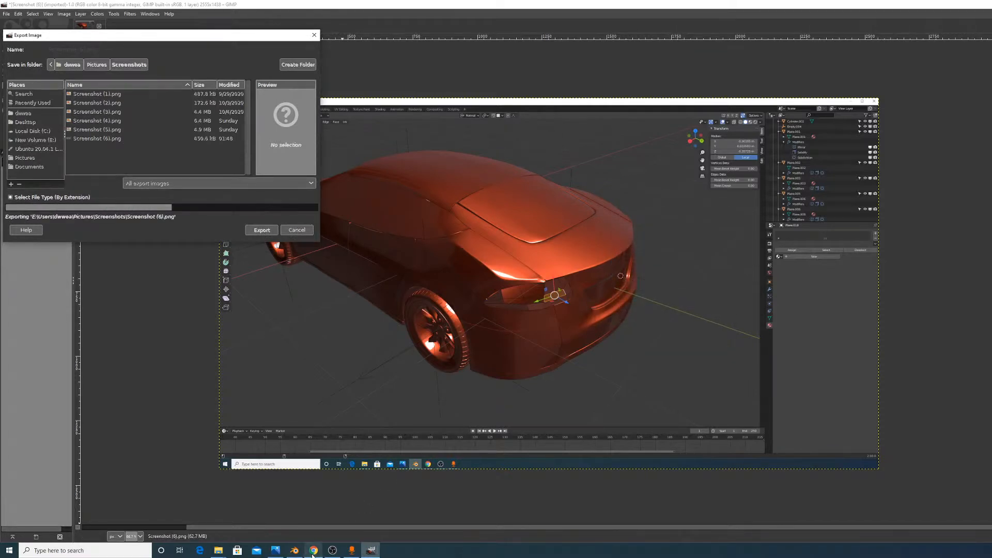
{"action": "left_click", "coordinate": [313, 551]}
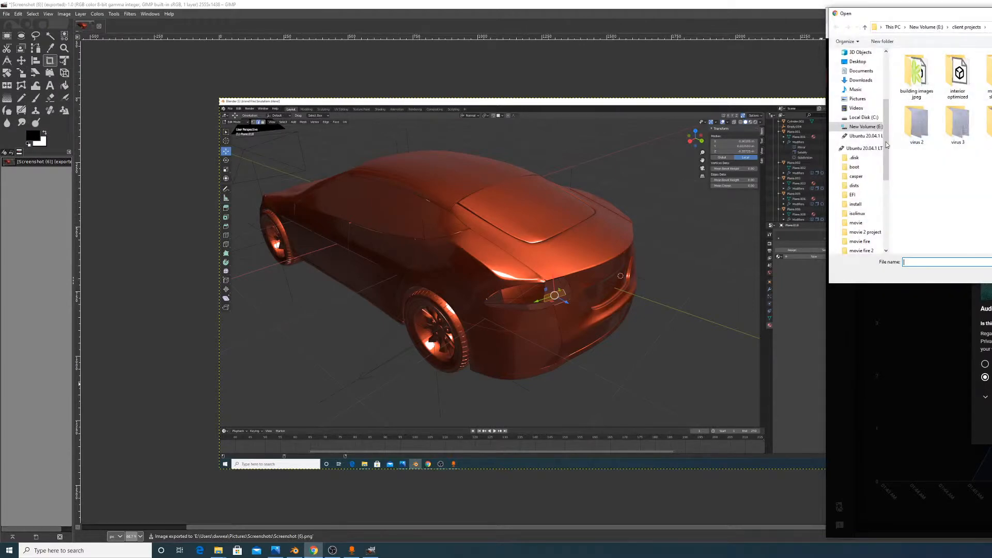
Pick the newest car screenshot from E: > Users > Pictures > Screenshots for the stream
{"action": "left_click", "coordinate": [864, 126]}
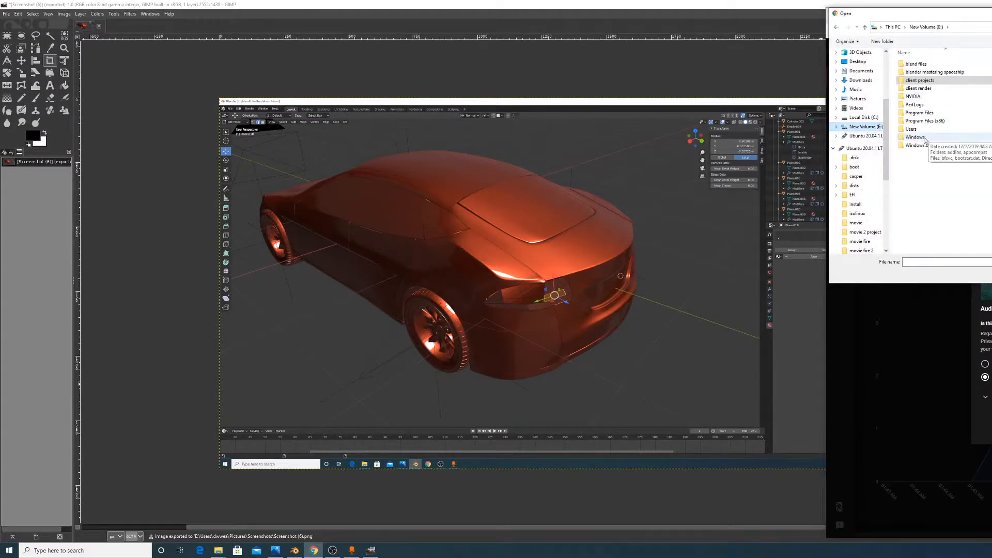
{"action": "double_click", "coordinate": [911, 129]}
{"action": "double_click", "coordinate": [932, 66]}
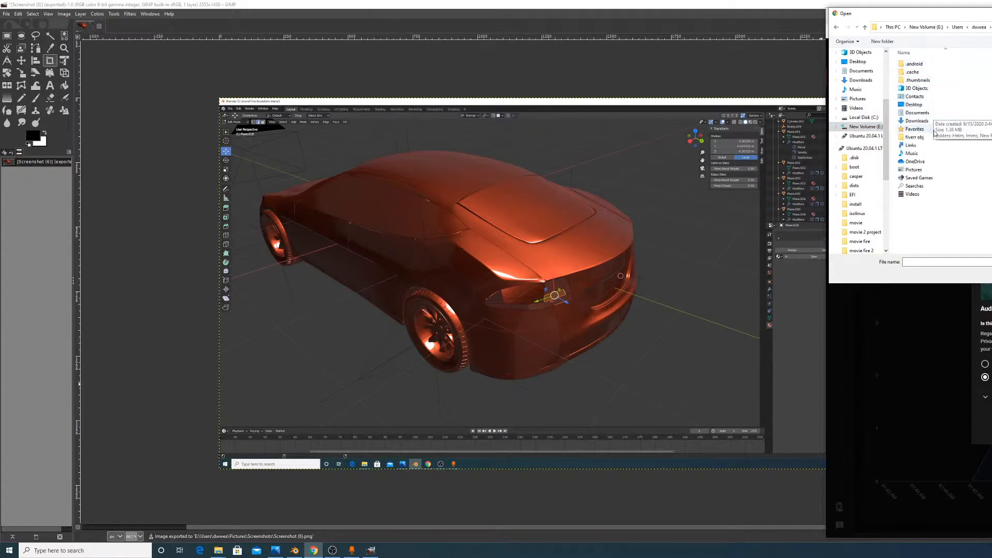
{"action": "double_click", "coordinate": [913, 170]}
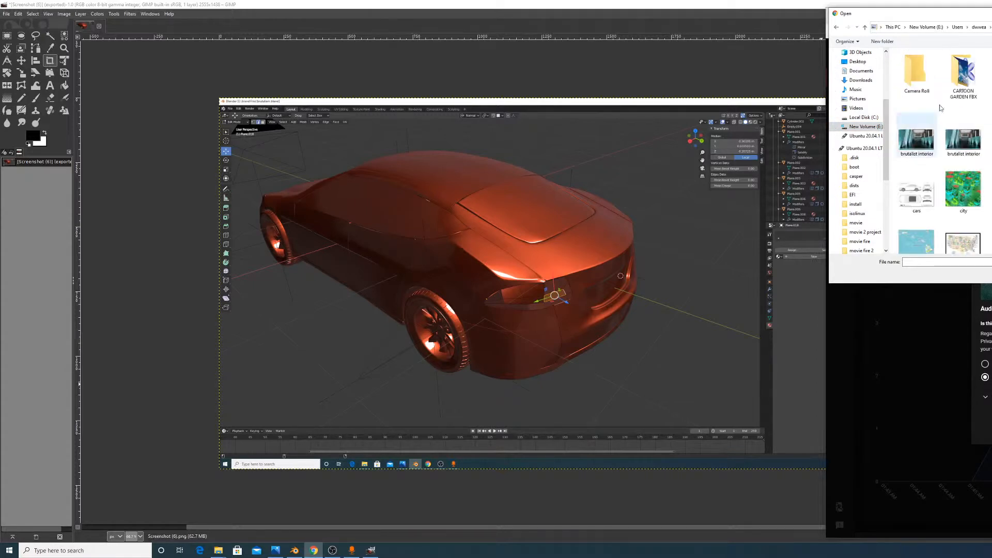
{"action": "double_click", "coordinate": [991, 73]}
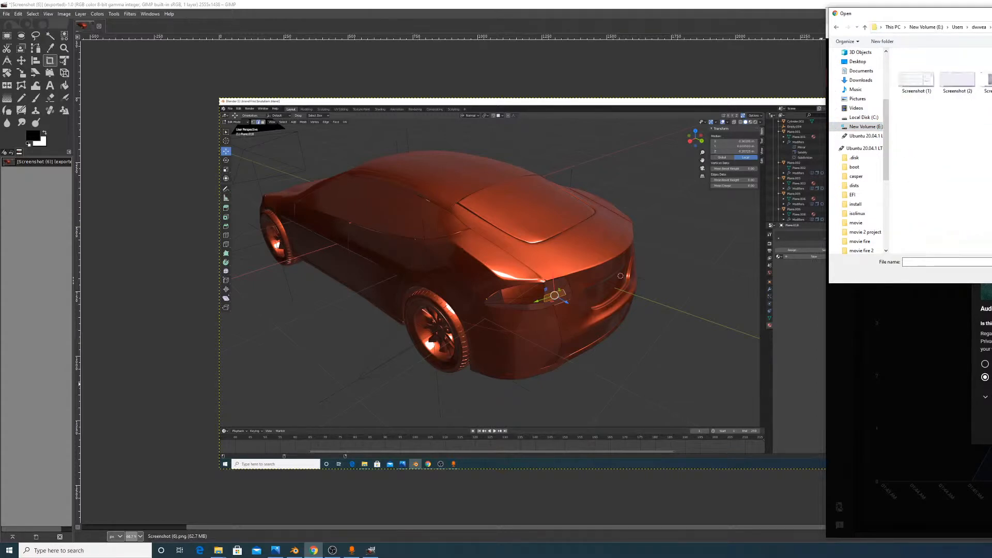
{"action": "double_click", "coordinate": [991, 81]}
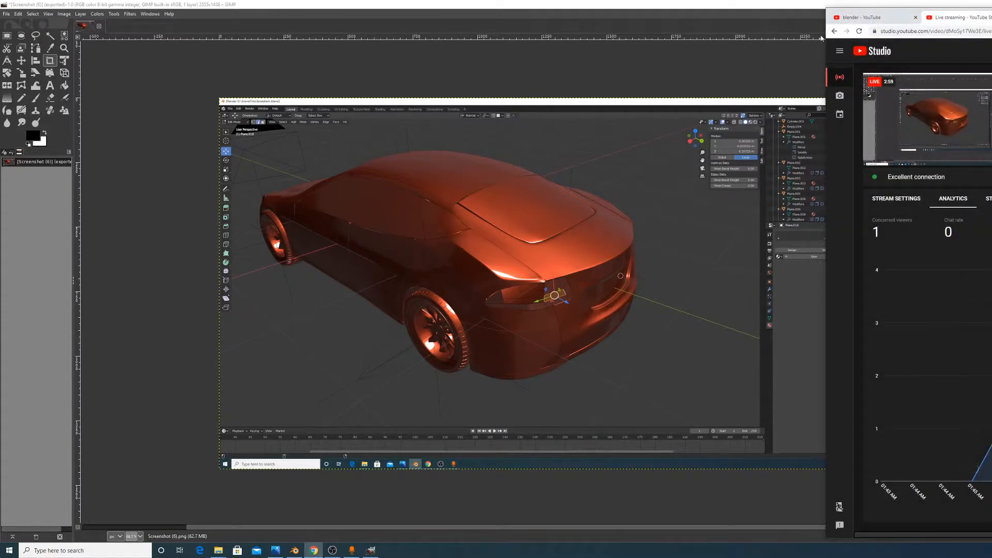
Narrow the YouTube Studio window and minimize GIMP and the Screenshots folder
{"action": "left_click_drag", "start_coordinate": [826, 50], "coordinate": [921, 103]}
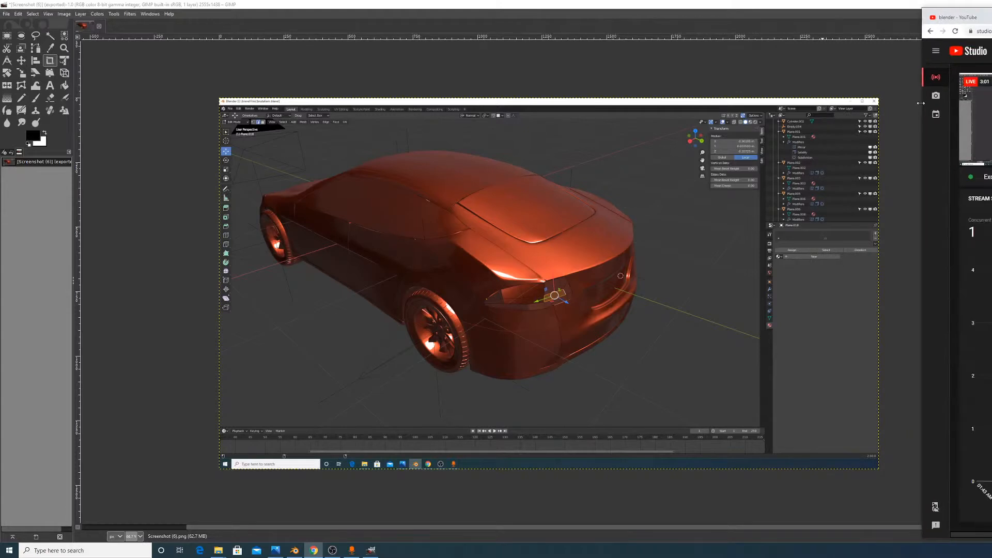
{"action": "left_click", "coordinate": [877, 6]}
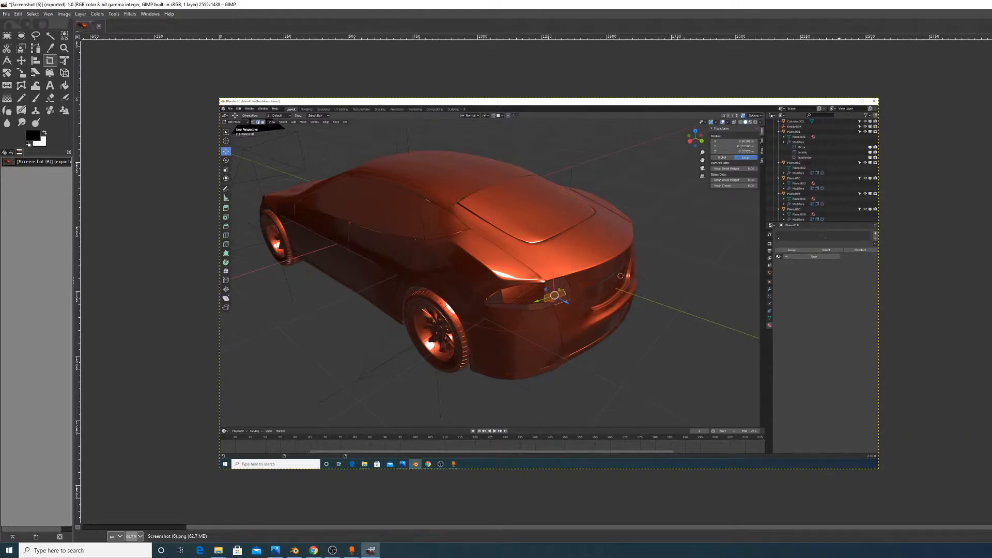
{"action": "left_click", "coordinate": [991, 4]}
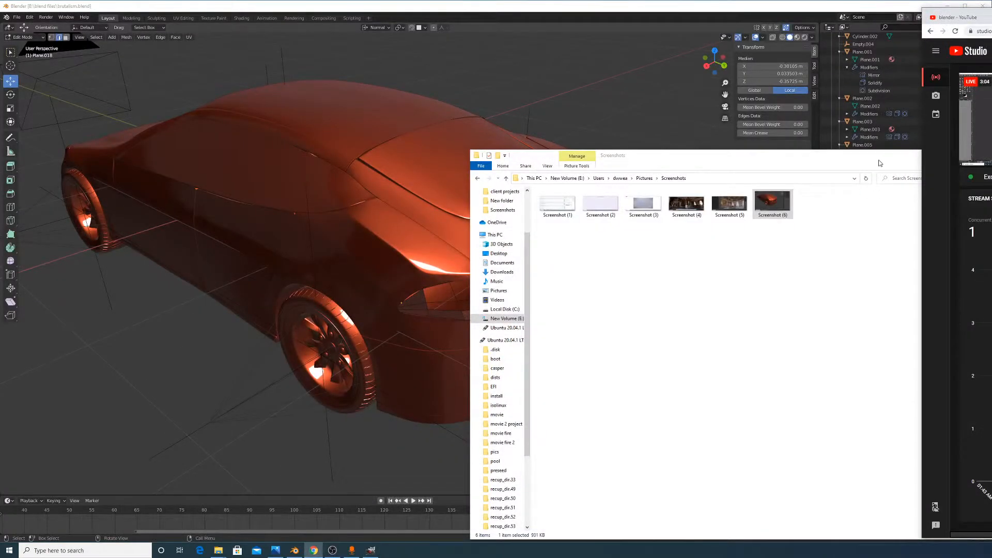
{"action": "left_click", "coordinate": [881, 163]}
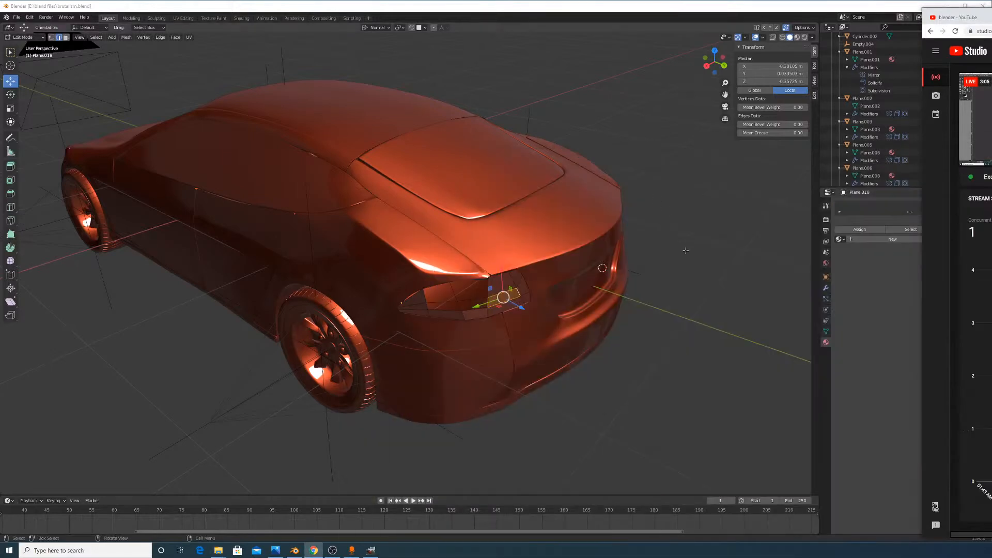
Move the browser aside so Blender fills the width, and orbit around the car
{"action": "left_click_drag", "start_coordinate": [921, 65], "coordinate": [989, 107]}
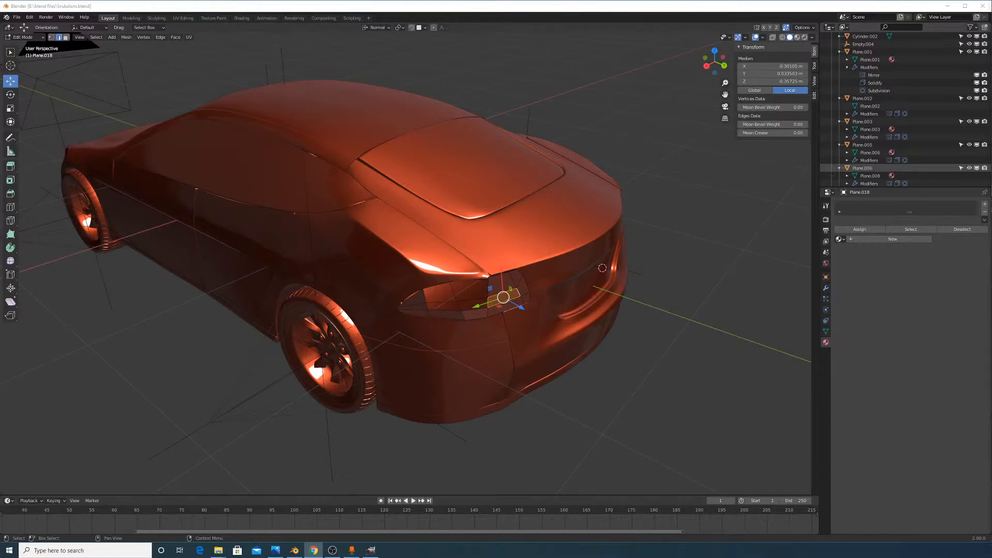
{"action": "middle_click_drag", "start_coordinate": [579, 284], "coordinate": [277, 231]}
{"action": "scroll", "coordinate": [277, 231], "scroll_direction": "down", "scroll_amount": 7}
{"action": "middle_click_drag", "start_coordinate": [496, 279], "coordinate": [517, 341]}
{"action": "middle_click_drag", "start_coordinate": [517, 341], "coordinate": [412, 303], "text": "shift"}
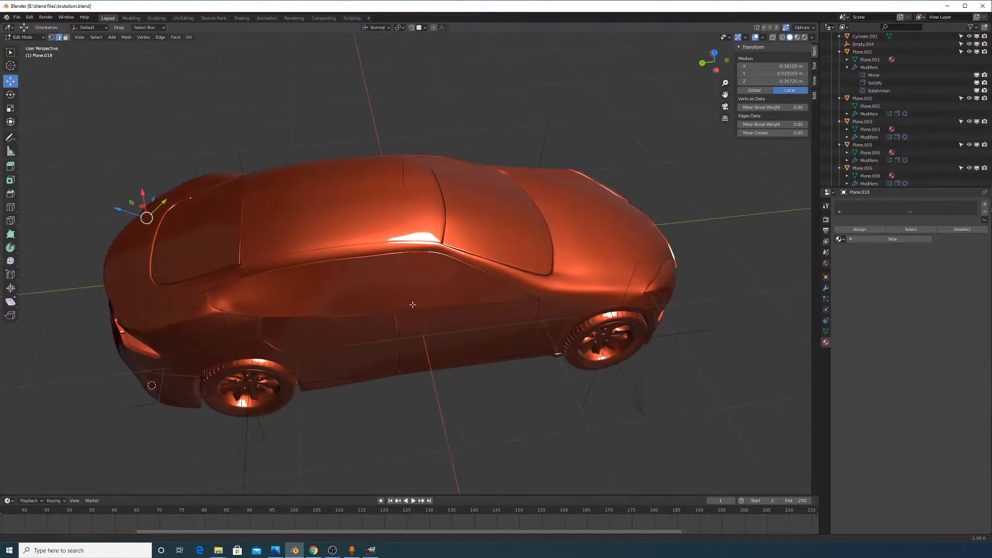
{"action": "scroll", "coordinate": [570, 337], "scroll_direction": "up", "scroll_amount": 4}
{"action": "middle_click_drag", "start_coordinate": [571, 338], "coordinate": [553, 316]}
{"action": "scroll", "coordinate": [513, 336], "scroll_direction": "down", "scroll_amount": 4}
Return to Object Mode, select front body panel Plane.001 and enter Edit Mode
{"action": "key", "text": "Tab"}
{"action": "scroll", "coordinate": [333, 275], "scroll_direction": "up", "scroll_amount": 4}
{"action": "middle_click_drag", "start_coordinate": [334, 275], "coordinate": [423, 305]}
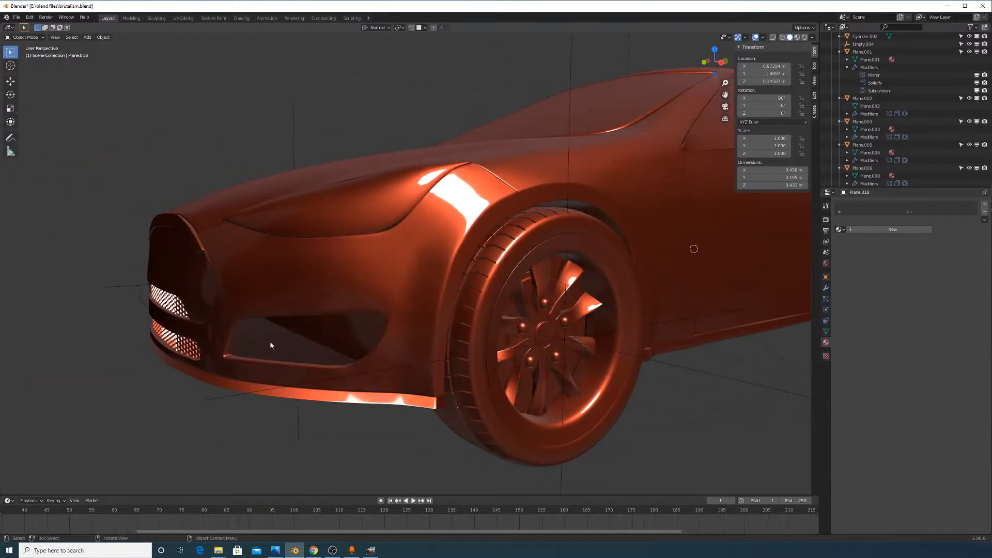
{"action": "middle_click_drag", "start_coordinate": [294, 337], "coordinate": [567, 285]}
{"action": "left_click", "coordinate": [534, 264]}
{"action": "key", "text": "Tab"}
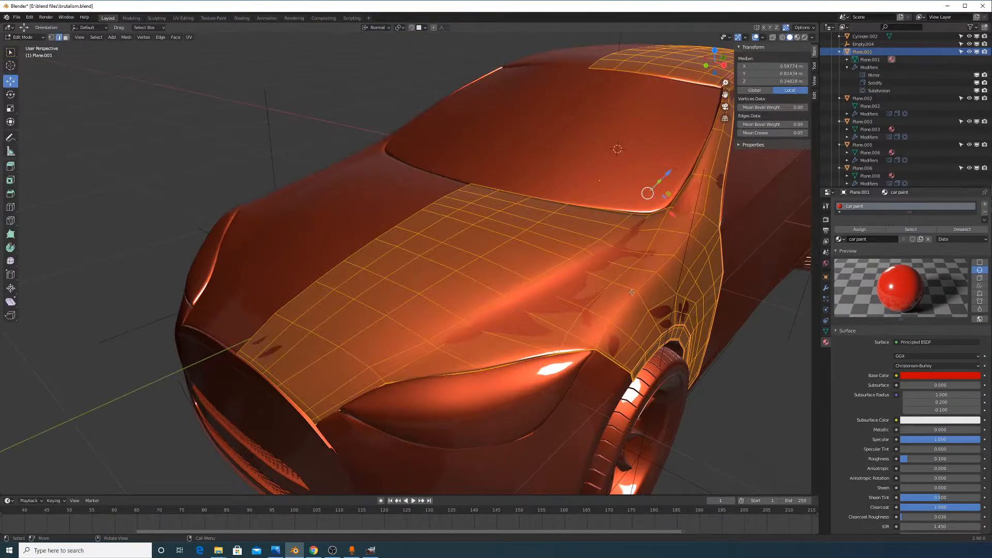
Leave Edit Mode on Plane.001 and inspect door panel Plane.005, cancelling a trial move
{"action": "key", "text": "Tab"}
{"action": "middle_click_drag", "start_coordinate": [690, 343], "coordinate": [476, 302]}
{"action": "left_click", "coordinate": [491, 279]}
{"action": "scroll", "coordinate": [476, 302], "scroll_direction": "down", "scroll_amount": 2}
{"action": "key", "text": "Tab"}
{"action": "key", "text": "Tab"}
{"action": "scroll", "coordinate": [477, 255], "scroll_direction": "up", "scroll_amount": 2}
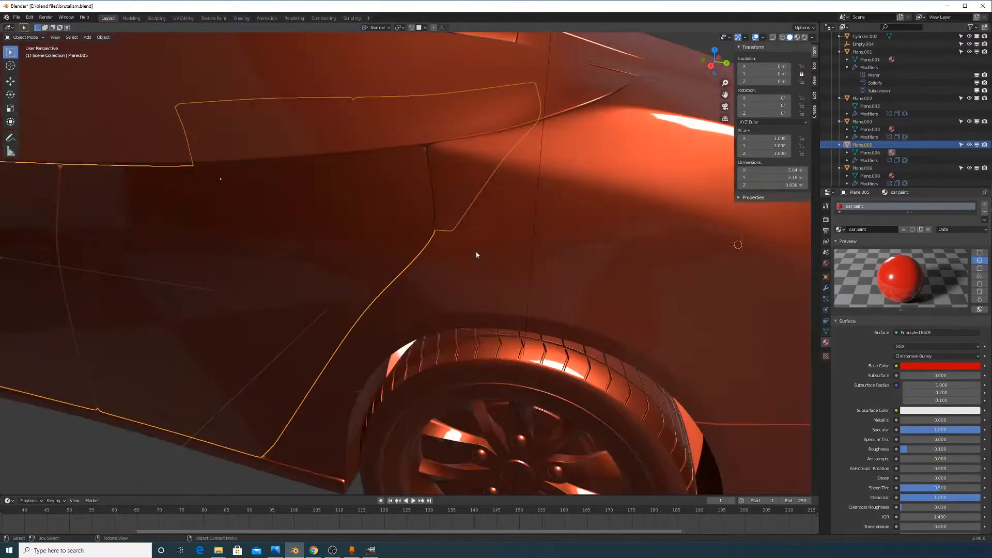
{"action": "scroll", "coordinate": [481, 246], "scroll_direction": "up", "scroll_amount": 5}
{"action": "scroll", "coordinate": [487, 239], "scroll_direction": "down", "scroll_amount": 7}
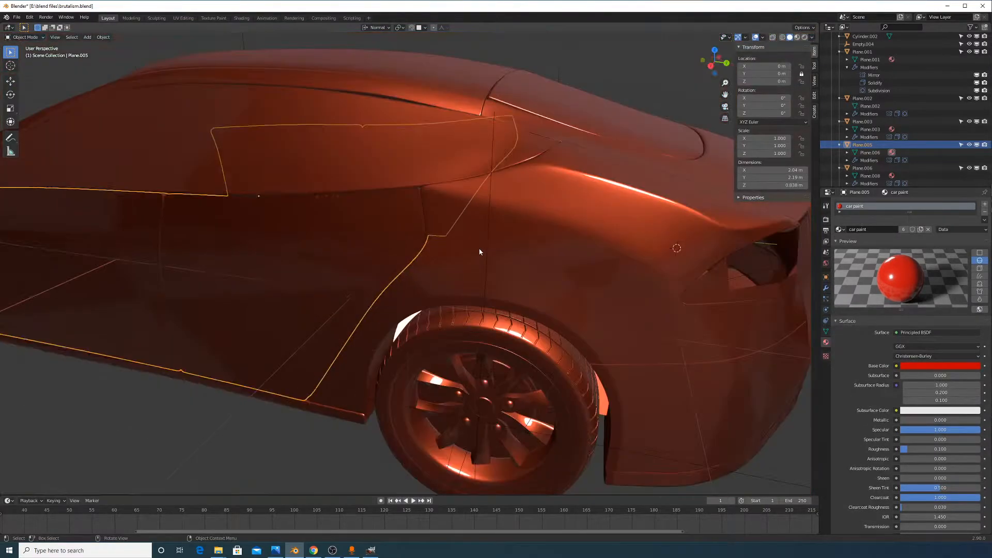
{"action": "key", "text": "g"}
{"action": "right_click", "coordinate": [442, 313]}
Select the back panel, then trunk panel Plane.003, cancelling its move
{"action": "left_click", "coordinate": [544, 270]}
{"action": "scroll", "coordinate": [544, 270], "scroll_direction": "down", "scroll_amount": 2}
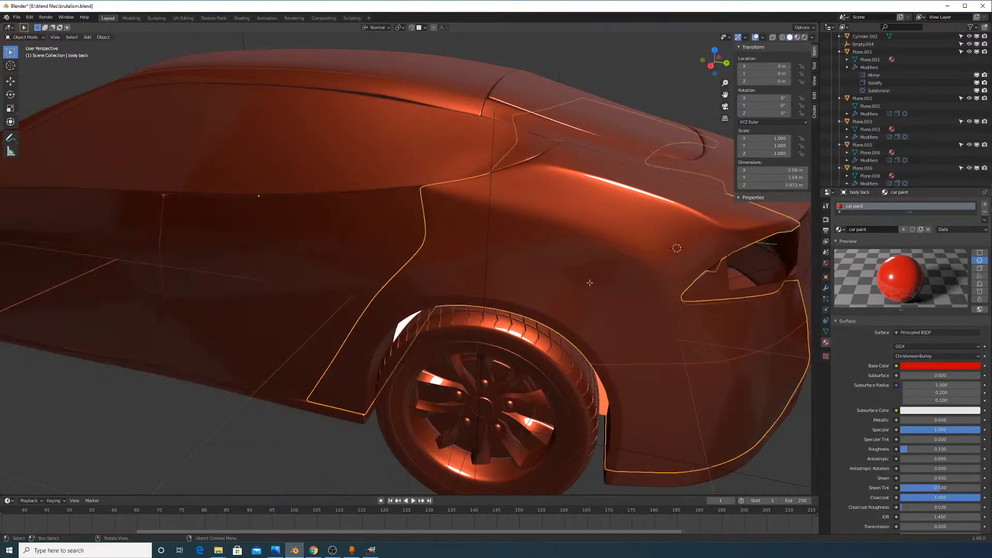
{"action": "middle_click_drag", "start_coordinate": [543, 269], "coordinate": [612, 298]}
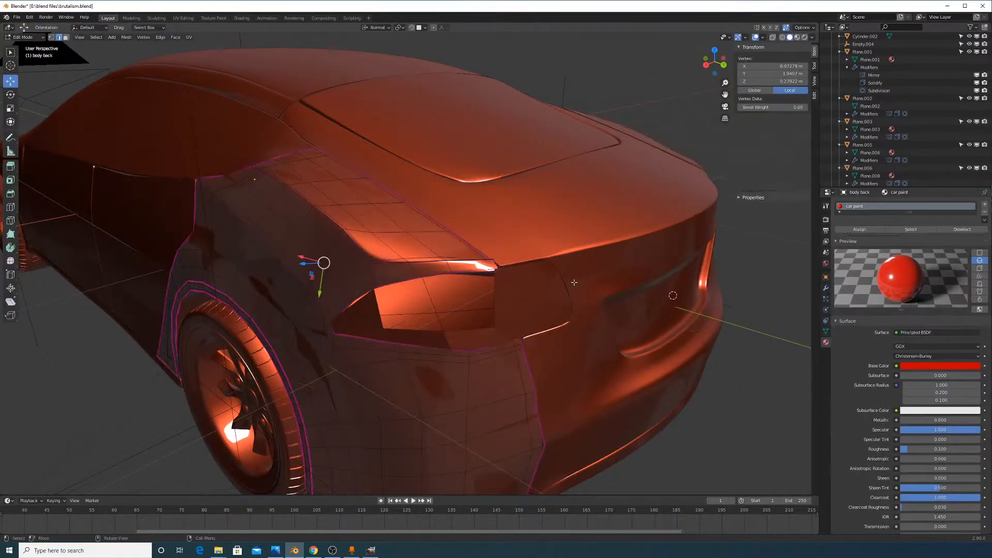
{"action": "left_click", "coordinate": [545, 250]}
{"action": "scroll", "coordinate": [571, 248], "scroll_direction": "up", "scroll_amount": 4}
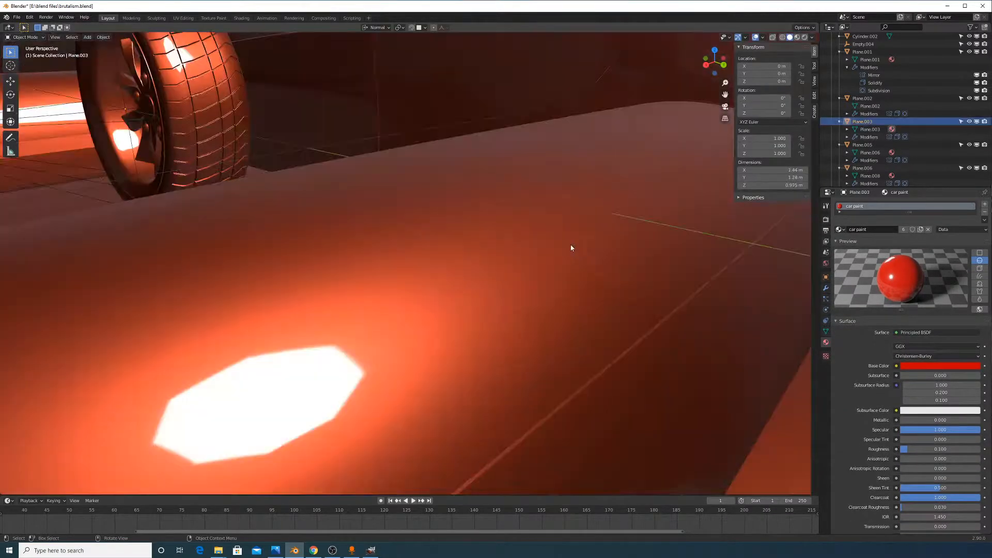
{"action": "scroll", "coordinate": [587, 245], "scroll_direction": "down", "scroll_amount": 3}
{"action": "middle_click_drag", "start_coordinate": [588, 244], "coordinate": [585, 252]}
{"action": "key", "text": "g"}
{"action": "key", "text": "Escape"}
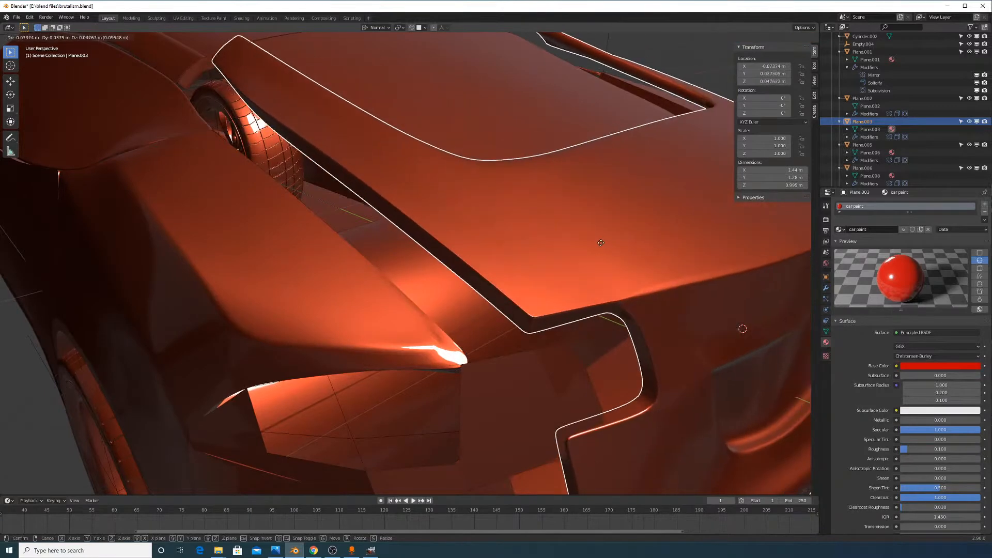
Inspect Plane.003's mesh in Edit Mode from several angles, then return to Object Mode
{"action": "key", "text": "Tab"}
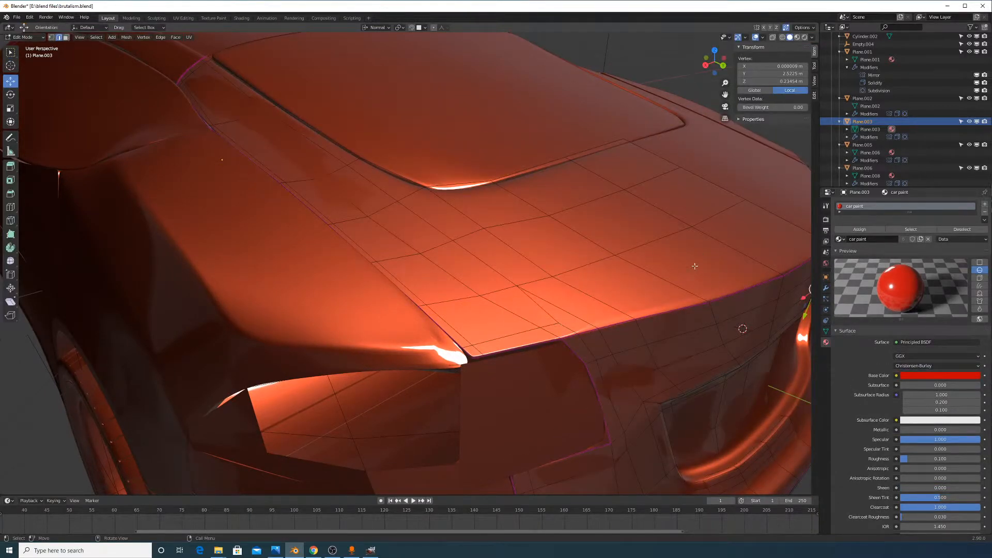
{"action": "middle_click_drag", "start_coordinate": [694, 266], "coordinate": [680, 273]}
{"action": "middle_click_drag", "start_coordinate": [612, 346], "coordinate": [627, 337]}
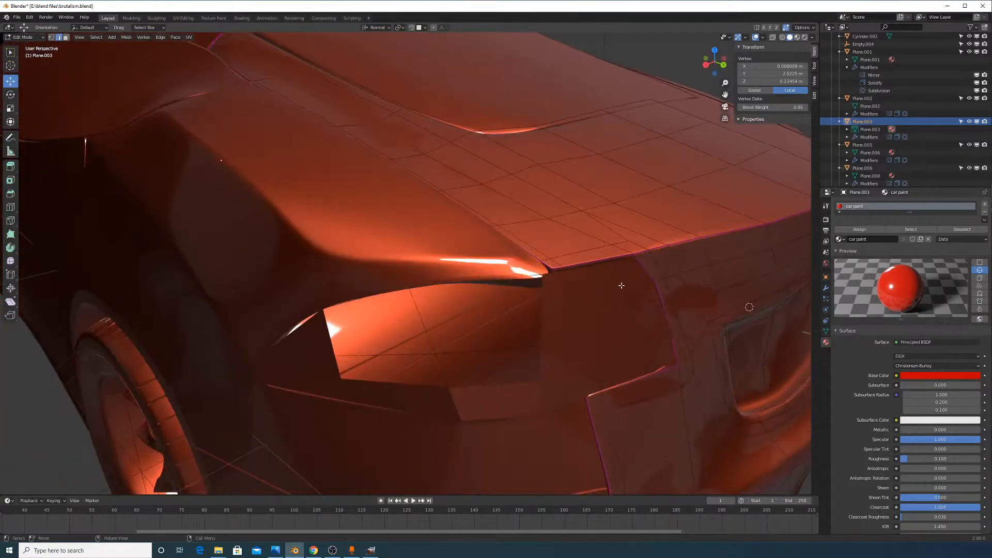
{"action": "middle_click_drag", "start_coordinate": [649, 273], "coordinate": [634, 302]}
{"action": "key", "text": "Tab"}
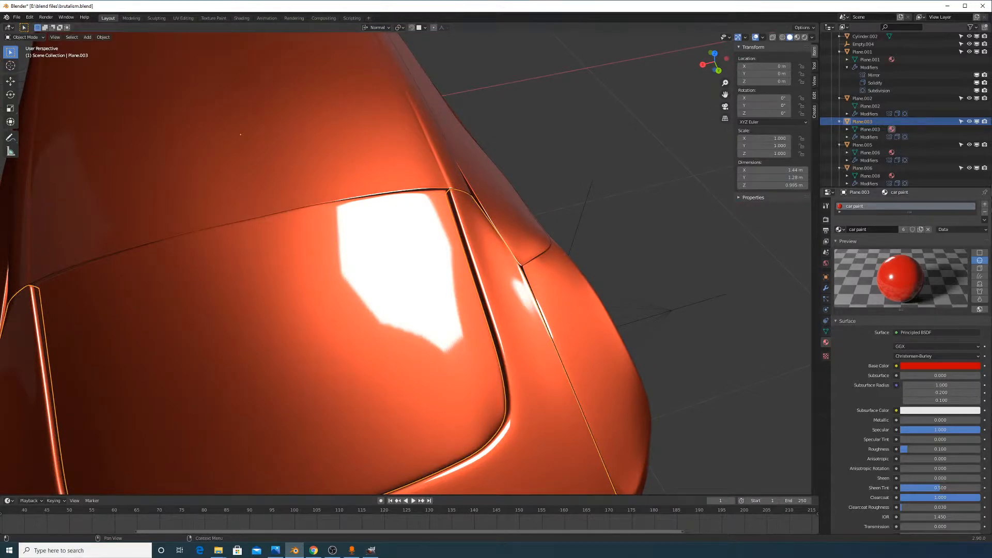
Switch to Chrome and play the 'Blender Live' car-detailing stream full screen
{"action": "key", "text": "alt+Tab"}
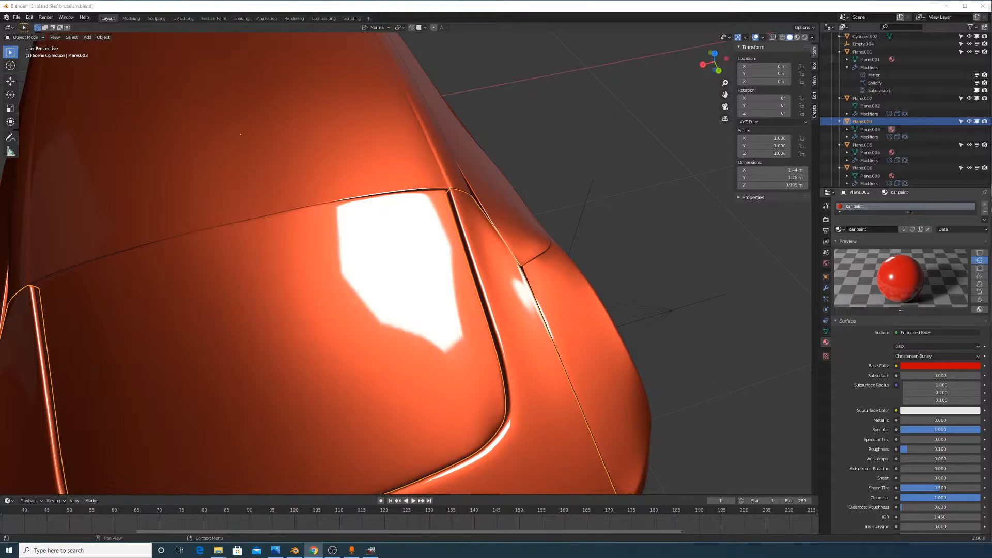
{"action": "middle_click_drag", "start_coordinate": [809, 319], "coordinate": [558, 281]}
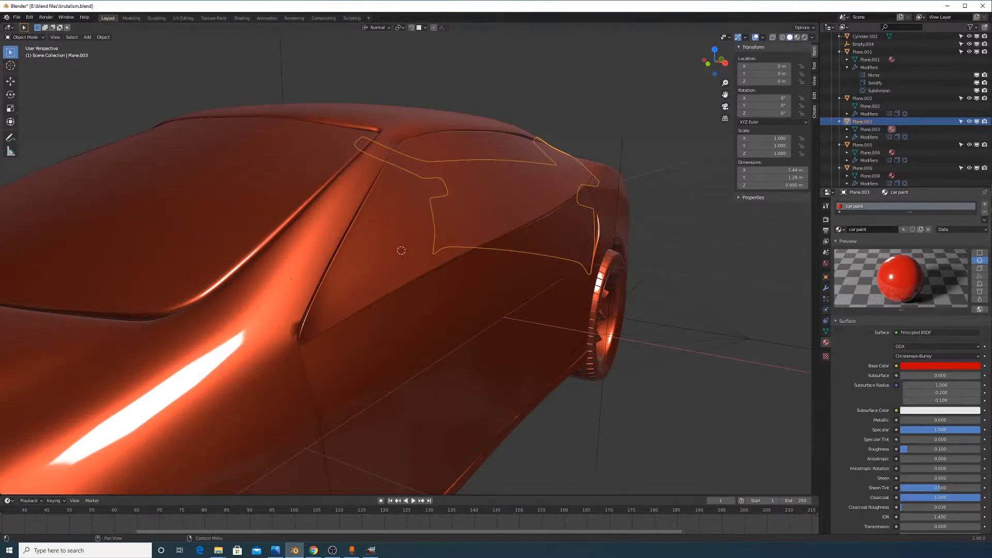
{"action": "key", "text": "alt+Tab"}
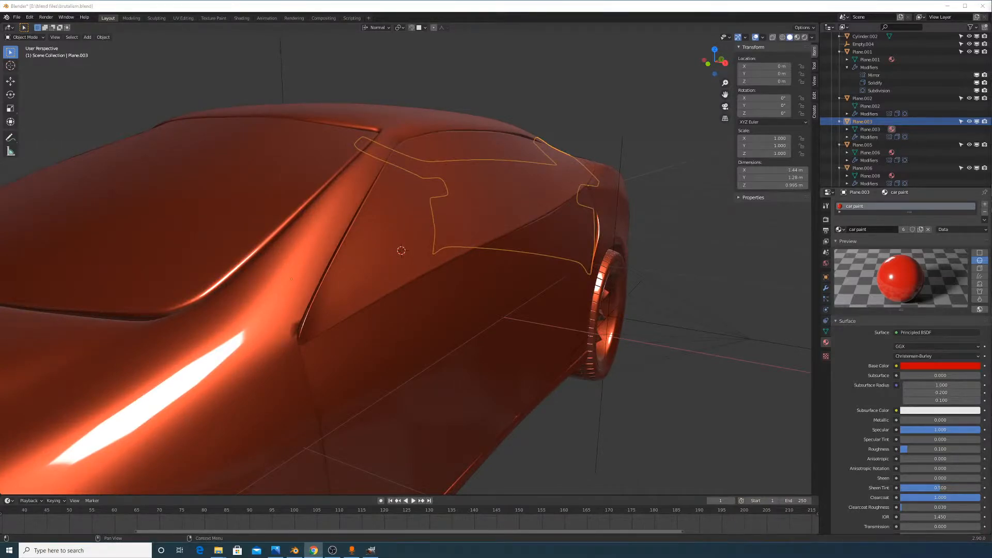
{"action": "key", "text": "f"}
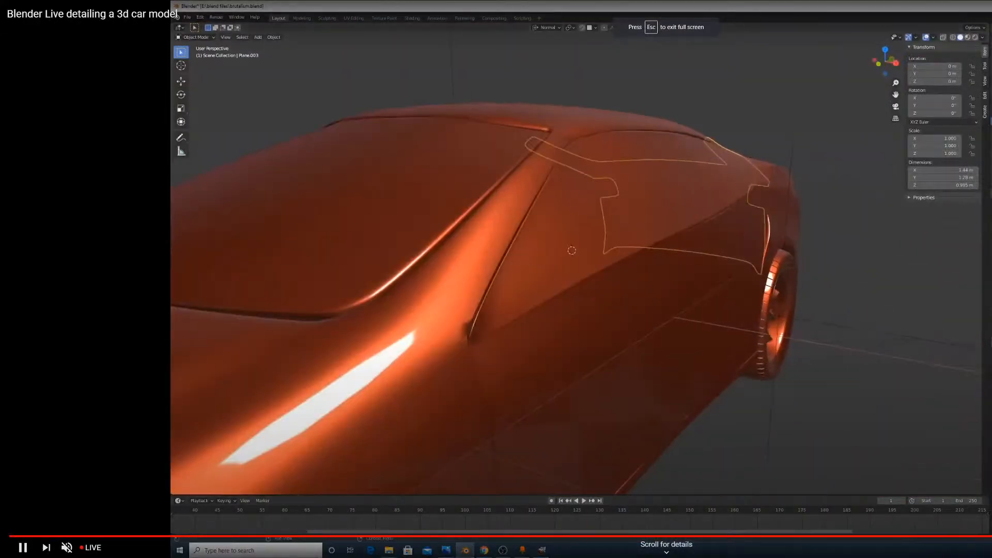
Leave the full-screen livestream for Blender and frame the orange car from a rear three-quarter view
{"action": "key", "text": "alt+Tab"}
{"action": "middle_click_drag", "start_coordinate": [674, 181], "coordinate": [593, 314]}
{"action": "scroll", "coordinate": [598, 239], "scroll_direction": "down", "scroll_amount": 6}
{"action": "scroll", "coordinate": [556, 258], "scroll_direction": "up", "scroll_amount": 5}
{"action": "scroll", "coordinate": [692, 313], "scroll_direction": "down", "scroll_amount": 3}
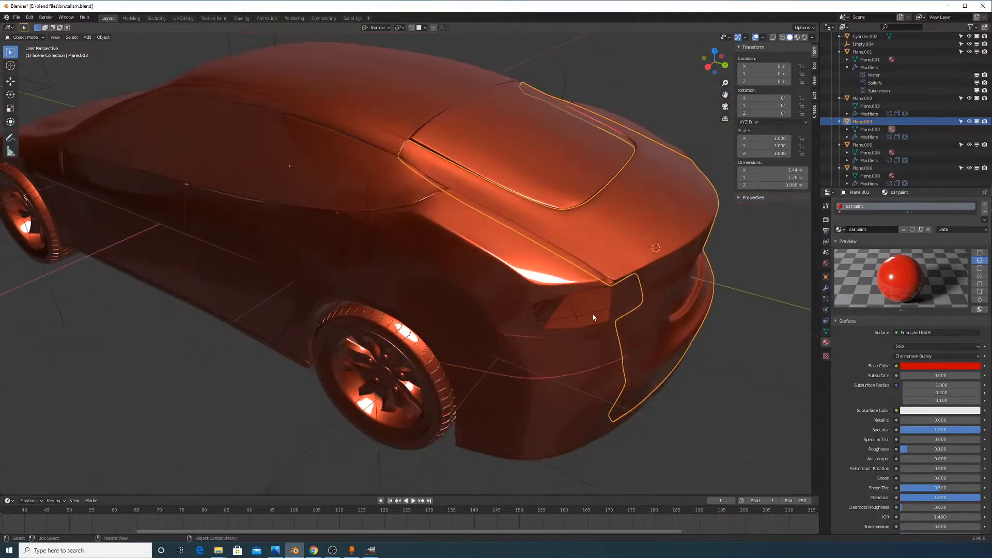
Select the taillight Plane.018, then orbit to the side and select the rear wheel wheel.001
{"action": "left_click", "coordinate": [578, 316]}
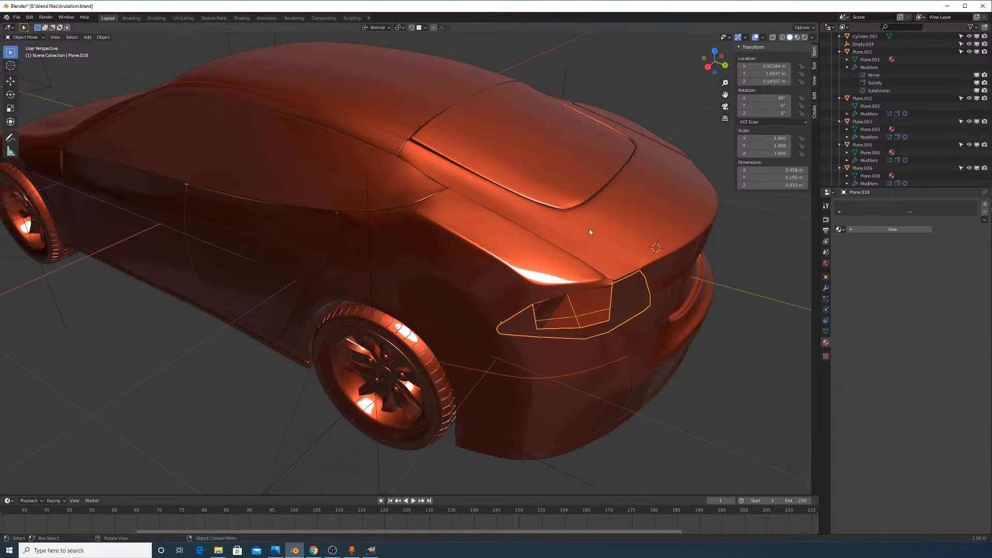
{"action": "middle_click_drag", "start_coordinate": [589, 232], "coordinate": [589, 271]}
{"action": "left_click", "coordinate": [611, 270]}
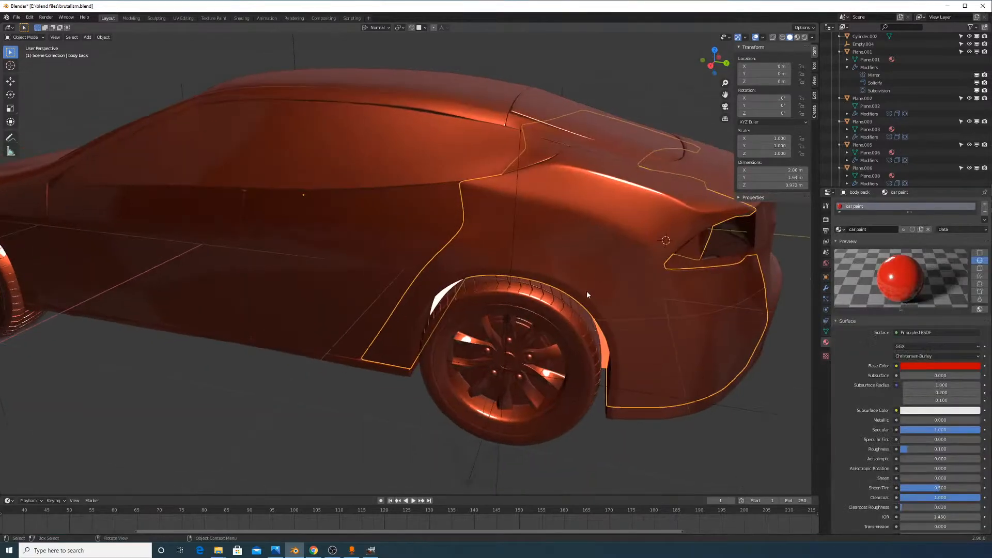
{"action": "left_click", "coordinate": [546, 321]}
{"action": "middle_click_drag", "start_coordinate": [547, 322], "coordinate": [581, 286]}
Spin wheel.001 about its local X axis, past -1100 degrees
{"action": "key", "text": "g"}
{"action": "key", "text": "r"}
{"action": "key", "text": "x"}
{"action": "key", "text": "x"}
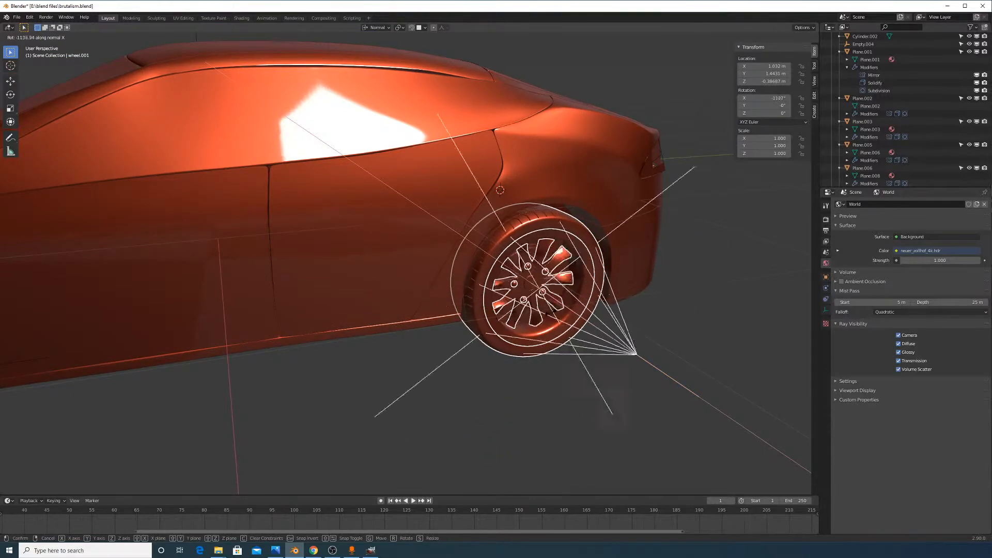
Cancel the trial wheel rotations about X and Z, leaving wheel.001 at 0, 0, 0
{"action": "right_click", "coordinate": [571, 284]}
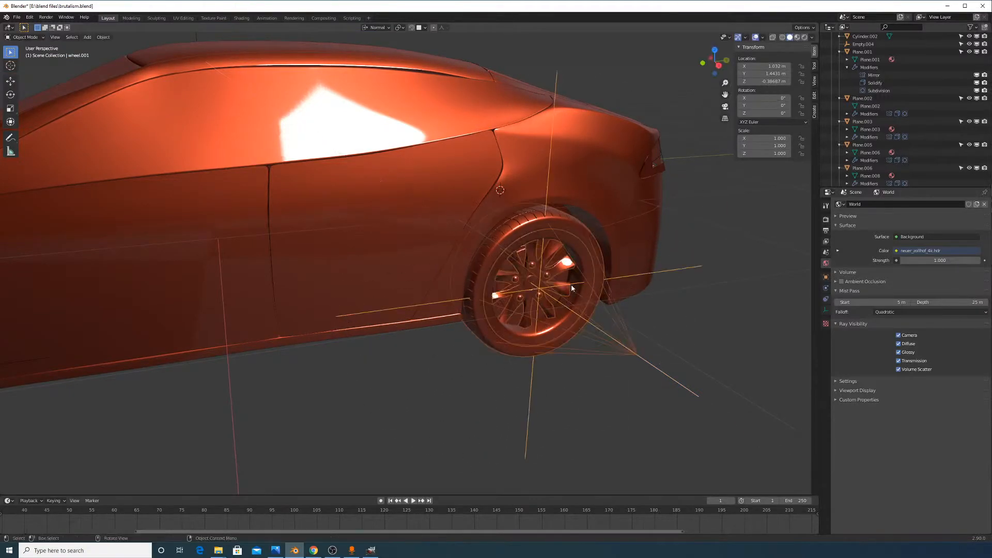
{"action": "middle_click_drag", "start_coordinate": [572, 285], "coordinate": [581, 293]}
{"action": "key", "text": "r"}
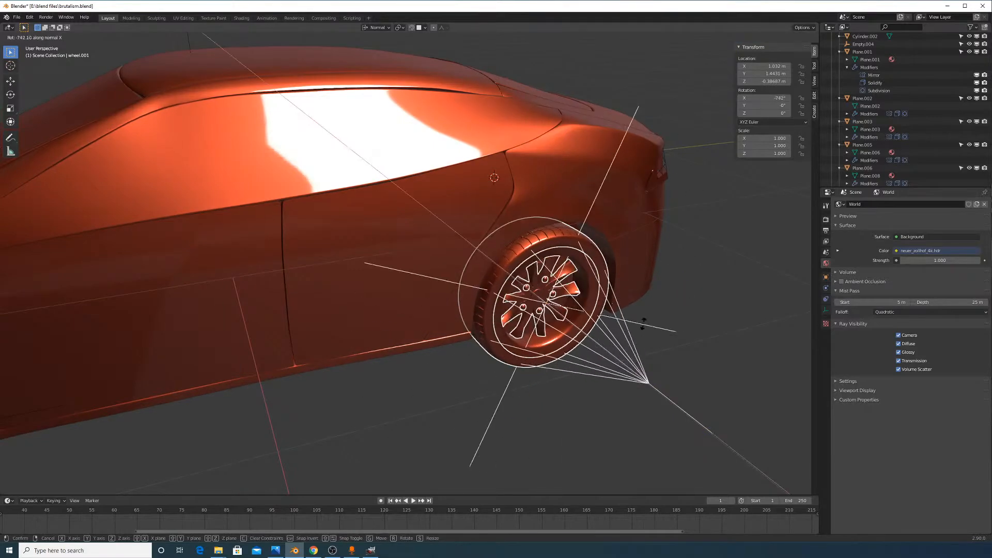
{"action": "right_click", "coordinate": [673, 281]}
{"action": "middle_click_drag", "start_coordinate": [672, 282], "coordinate": [670, 335]}
{"action": "key", "text": "r"}
{"action": "key", "text": "z"}
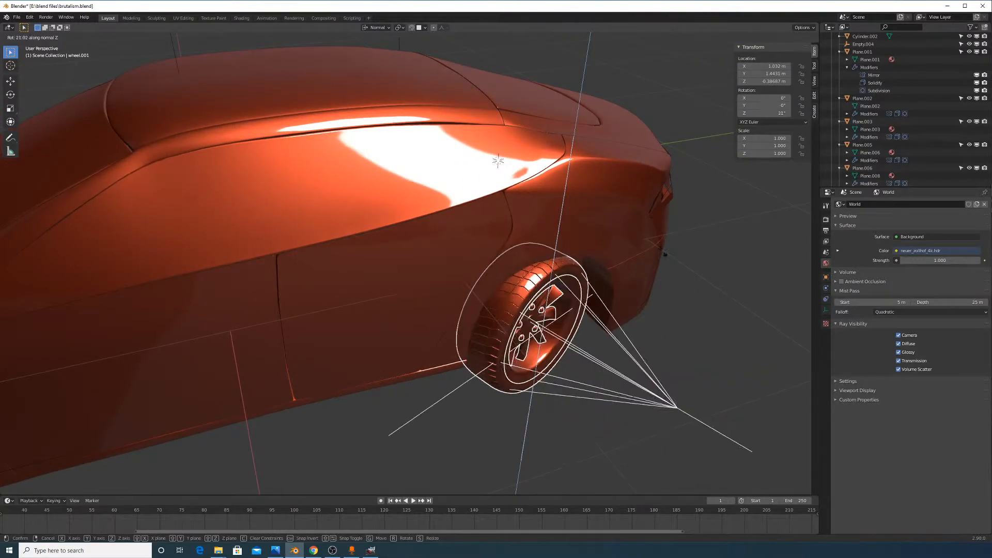
{"action": "right_click", "coordinate": [675, 308]}
{"action": "middle_click_drag", "start_coordinate": [711, 315], "coordinate": [684, 303]}
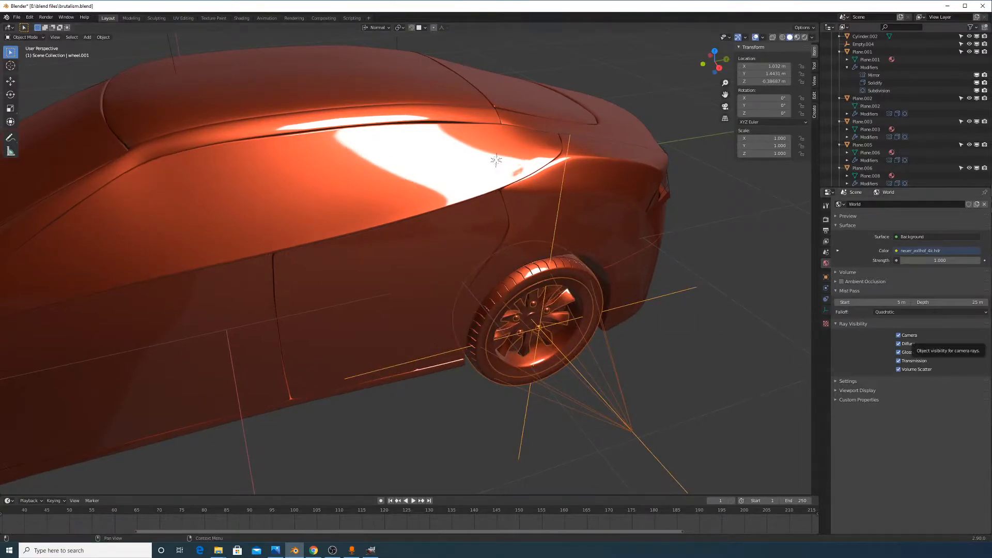
Switch briefly to the browser, then orbit Blender's view behind the car
{"action": "key", "text": "alt+Tab"}
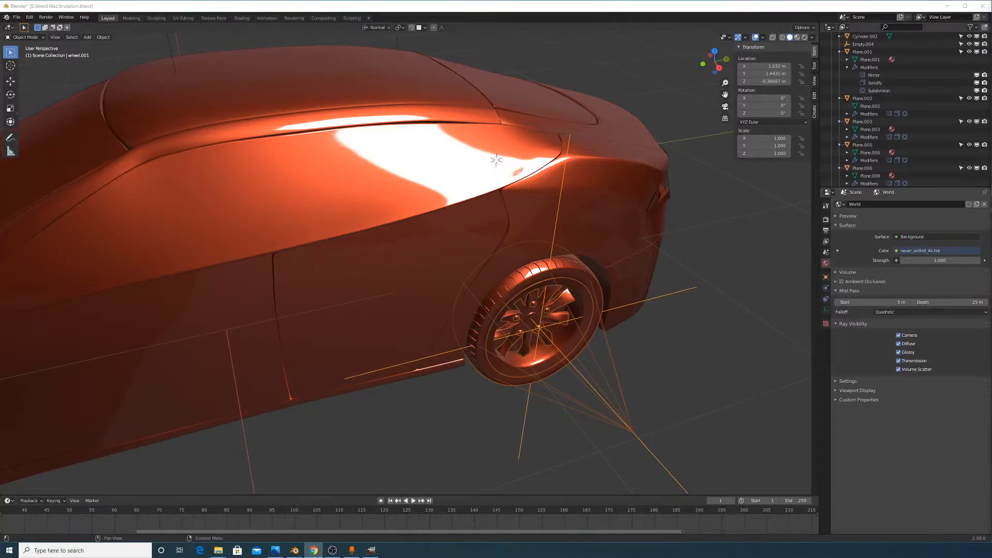
{"action": "key", "text": "alt+Tab"}
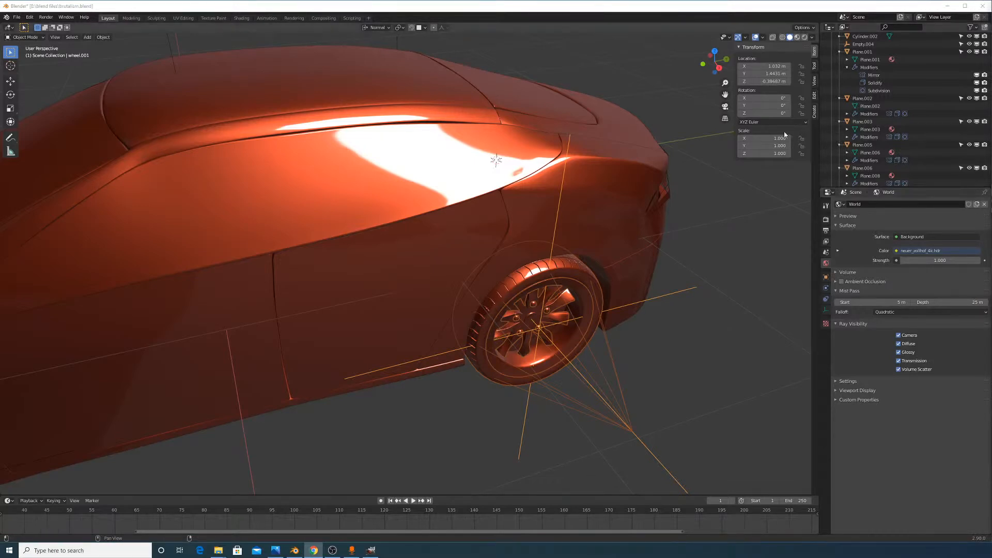
{"action": "mouse_move", "coordinate": [713, 196]}
{"action": "middle_mouse_down"}
{"action": "mouse_move", "coordinate": [586, 242]}
{"action": "mouse_move", "coordinate": [523, 250]}
{"action": "mouse_move", "coordinate": [560, 239]}
{"action": "mouse_move", "coordinate": [542, 286]}
{"action": "mouse_move", "coordinate": [564, 227]}
{"action": "middle_mouse_up"}
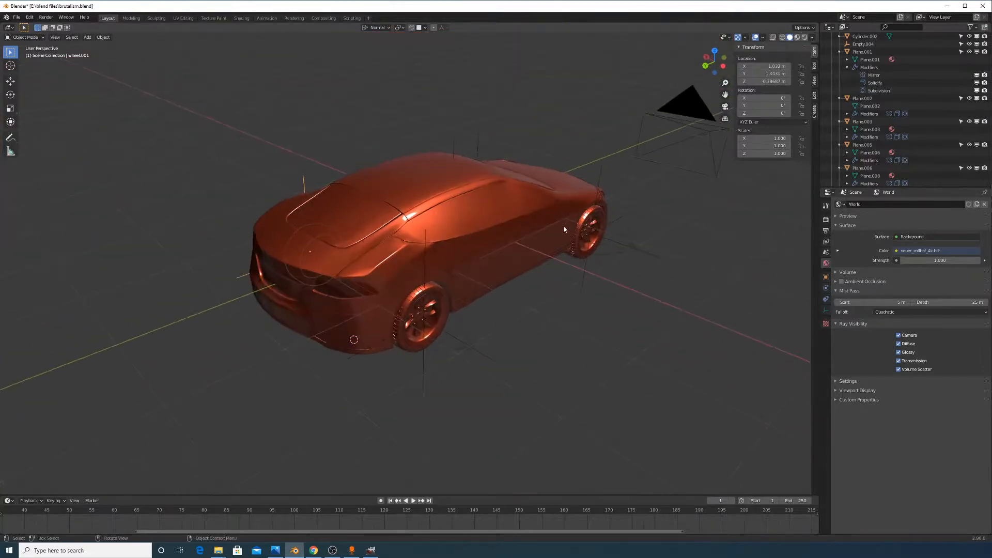
Switch the viewport to Rendered shading and enable Film > Transparent in Render Properties
{"action": "scroll", "coordinate": [563, 227], "scroll_direction": "up", "scroll_amount": 2}
{"action": "left_click", "coordinate": [805, 37]}
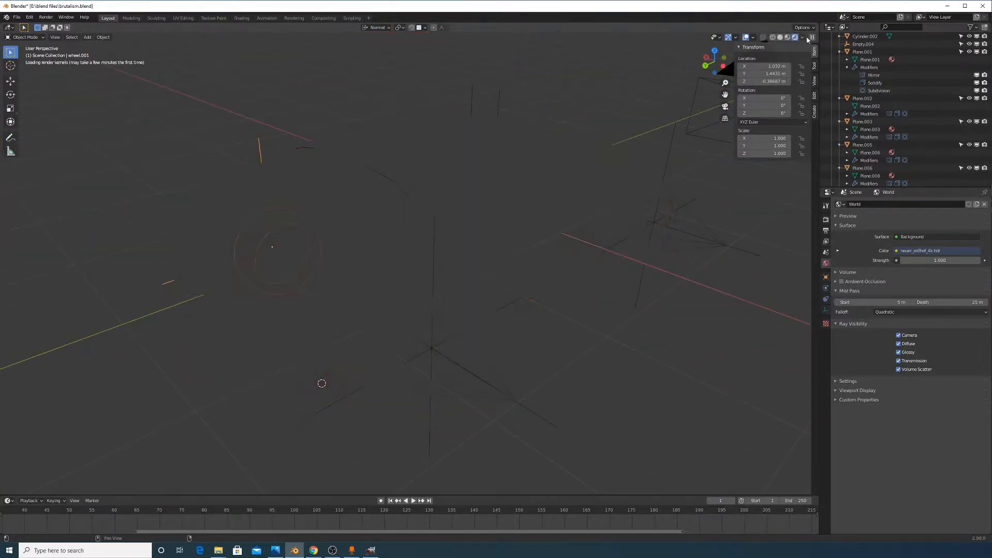
{"action": "left_click", "coordinate": [826, 219]}
{"action": "scroll", "coordinate": [867, 329], "scroll_direction": "down", "scroll_amount": 12}
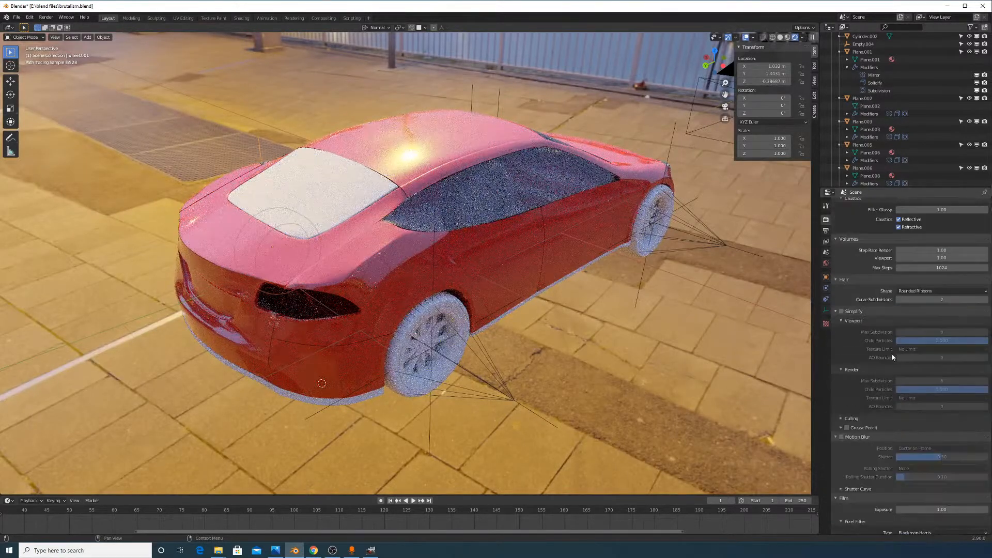
{"action": "scroll", "coordinate": [862, 339], "scroll_direction": "up", "scroll_amount": 3}
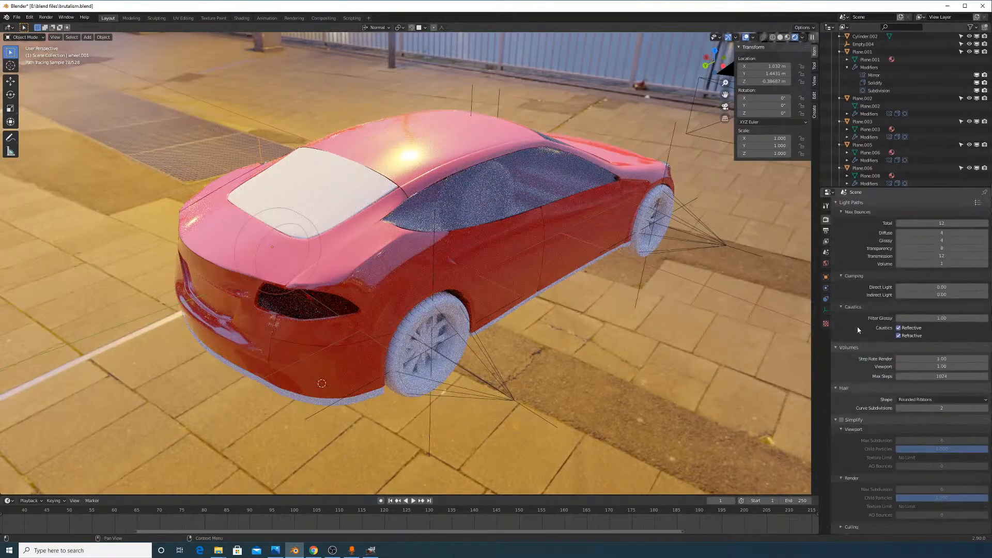
{"action": "scroll", "coordinate": [854, 346], "scroll_direction": "down", "scroll_amount": 11}
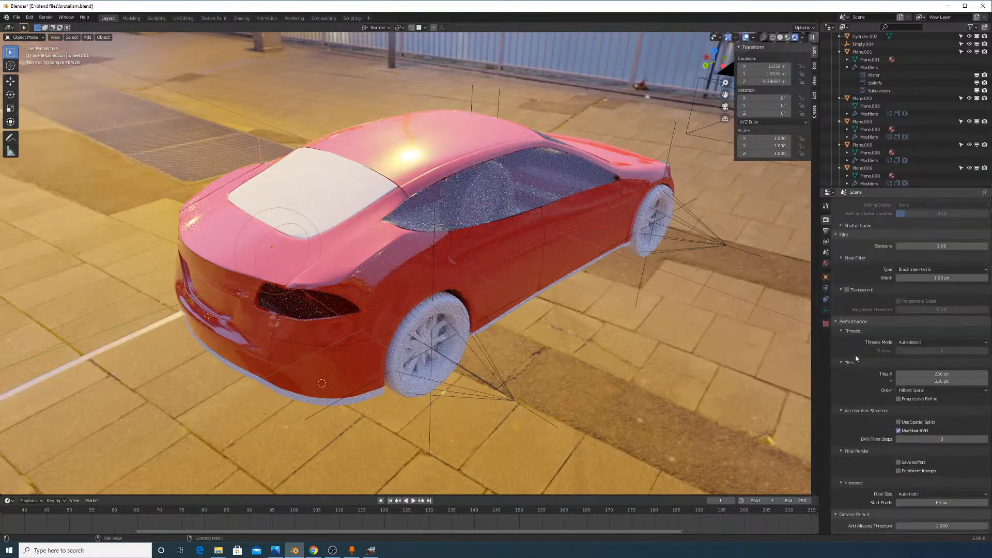
{"action": "left_click", "coordinate": [847, 290]}
Orbit around the car to inspect the rendered preview, then return to Solid shading
{"action": "middle_click_drag", "start_coordinate": [619, 292], "coordinate": [492, 326]}
{"action": "mouse_move", "coordinate": [560, 296]}
{"action": "middle_mouse_down"}
{"action": "mouse_move", "coordinate": [526, 279]}
{"action": "mouse_move", "coordinate": [550, 298]}
{"action": "middle_mouse_up"}
{"action": "scroll", "coordinate": [573, 316], "scroll_direction": "down", "scroll_amount": 5}
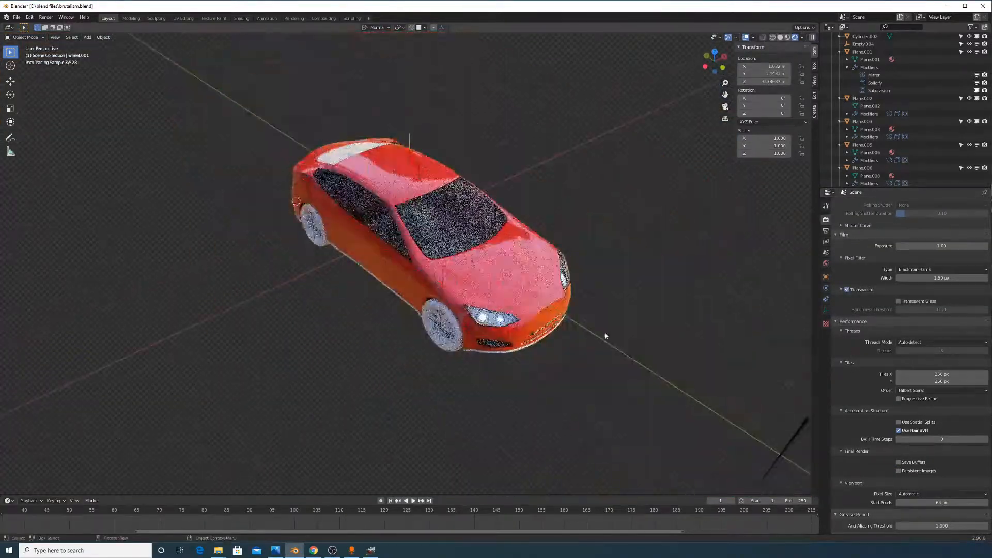
{"action": "middle_click_drag", "start_coordinate": [604, 337], "coordinate": [597, 317]}
{"action": "scroll", "coordinate": [597, 318], "scroll_direction": "up", "scroll_amount": 2}
{"action": "scroll", "coordinate": [597, 318], "scroll_direction": "up", "scroll_amount": 2}
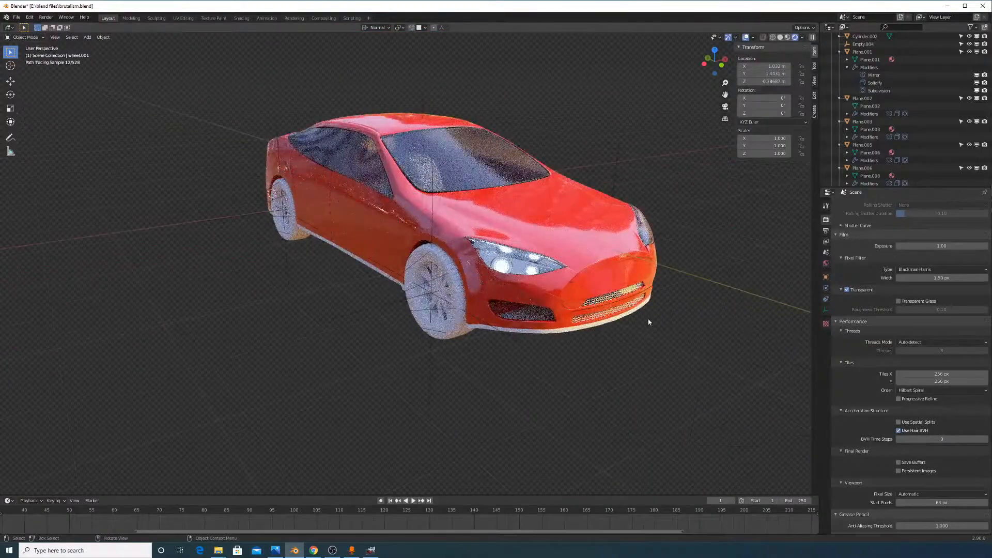
{"action": "mouse_move", "coordinate": [621, 253]}
{"action": "middle_mouse_down"}
{"action": "mouse_move", "coordinate": [614, 260]}
{"action": "mouse_move", "coordinate": [566, 232]}
{"action": "middle_mouse_up"}
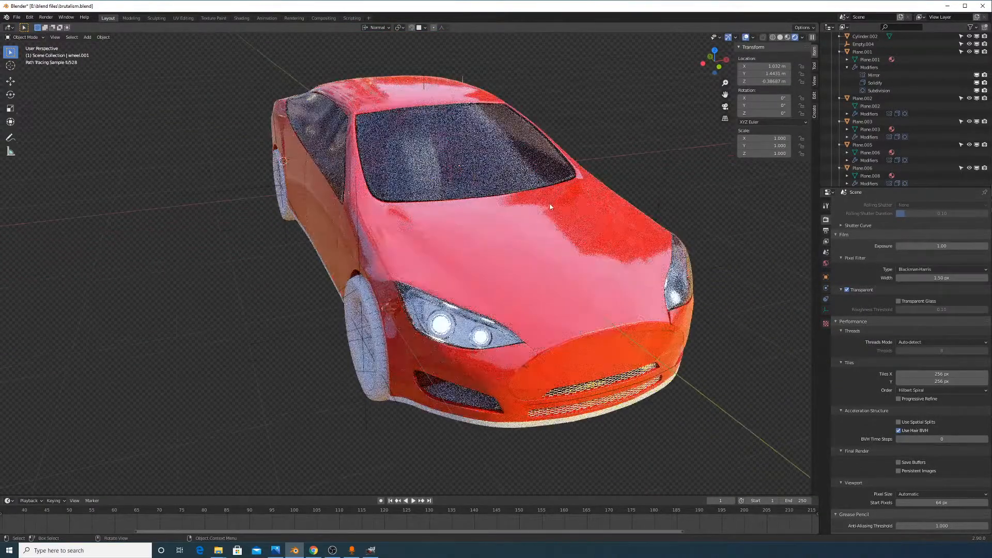
{"action": "middle_click_drag", "start_coordinate": [566, 232], "coordinate": [619, 248]}
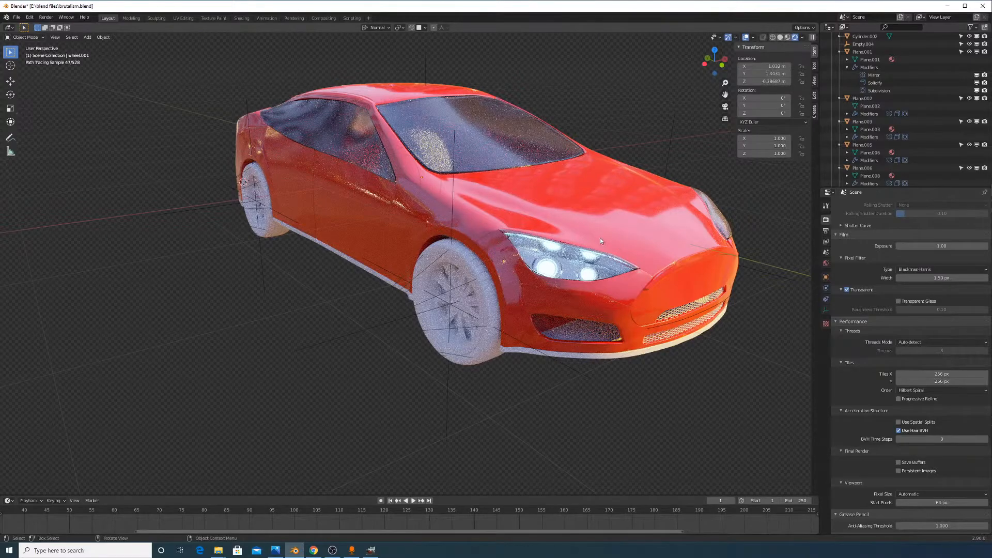
{"action": "mouse_move", "coordinate": [600, 238]}
{"action": "middle_mouse_down"}
{"action": "mouse_move", "coordinate": [584, 224]}
{"action": "mouse_move", "coordinate": [601, 224]}
{"action": "middle_mouse_up"}
{"action": "scroll", "coordinate": [601, 224], "scroll_direction": "up", "scroll_amount": 2}
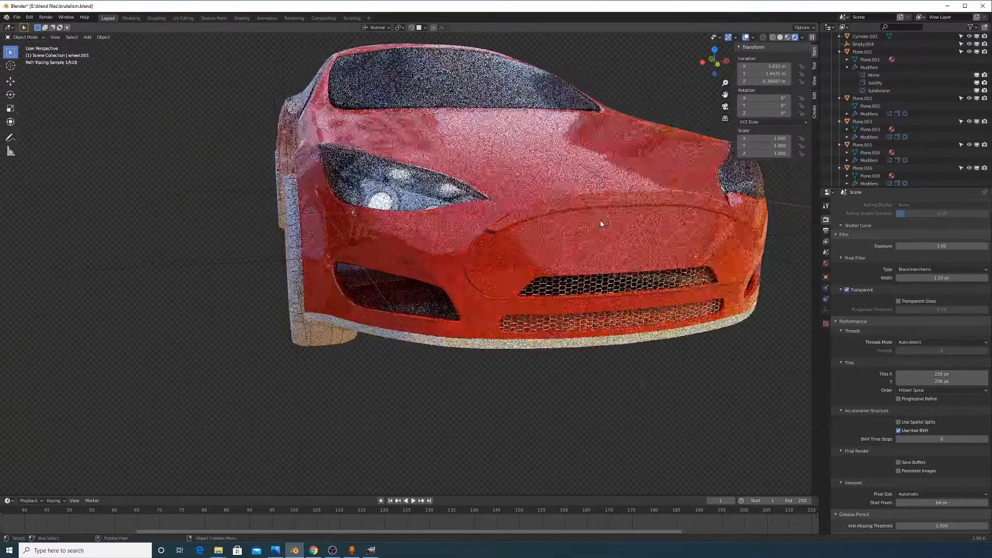
{"action": "middle_click_drag", "start_coordinate": [600, 224], "coordinate": [653, 245]}
{"action": "scroll", "coordinate": [516, 274], "scroll_direction": "up", "scroll_amount": 3}
{"action": "scroll", "coordinate": [550, 280], "scroll_direction": "down", "scroll_amount": 3}
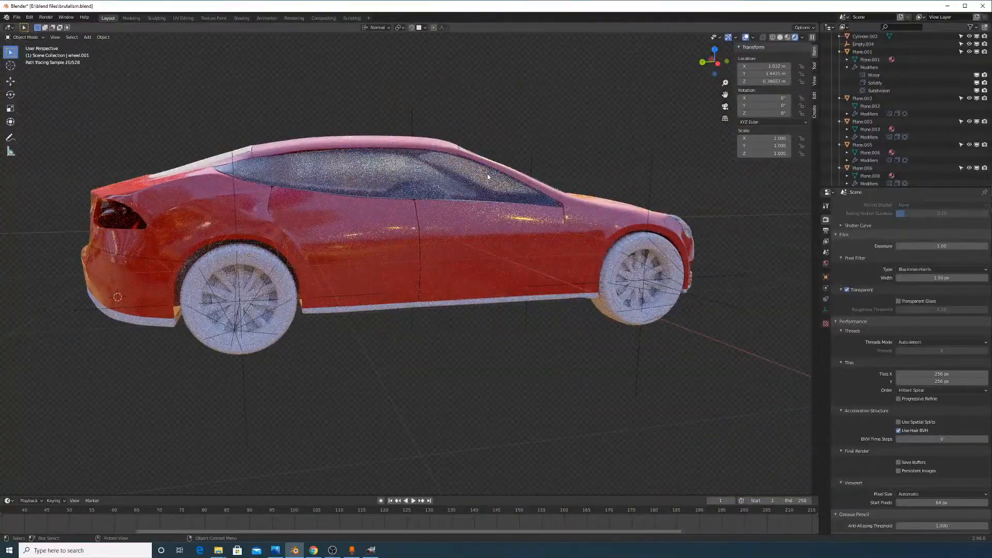
{"action": "middle_click_drag", "start_coordinate": [488, 173], "coordinate": [594, 270]}
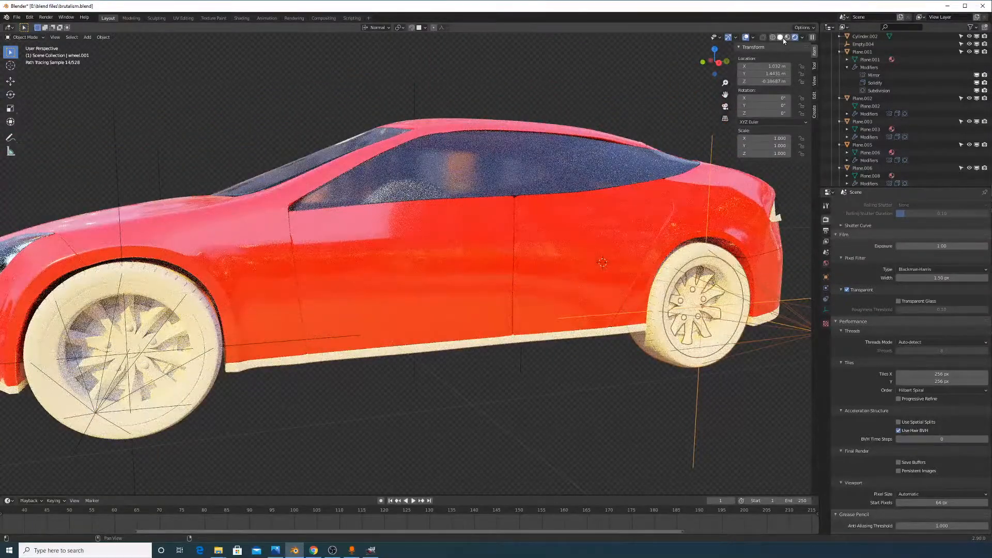
{"action": "left_click", "coordinate": [780, 37]}
{"action": "mouse_move", "coordinate": [693, 256]}
{"action": "middle_mouse_down"}
{"action": "mouse_move", "coordinate": [589, 253]}
{"action": "mouse_move", "coordinate": [627, 234]}
{"action": "middle_mouse_up"}
Enter Edit Mode on Plane.018 and fill a face across three edges of the recess
{"action": "left_click", "coordinate": [628, 234]}
{"action": "key", "text": "Tab"}
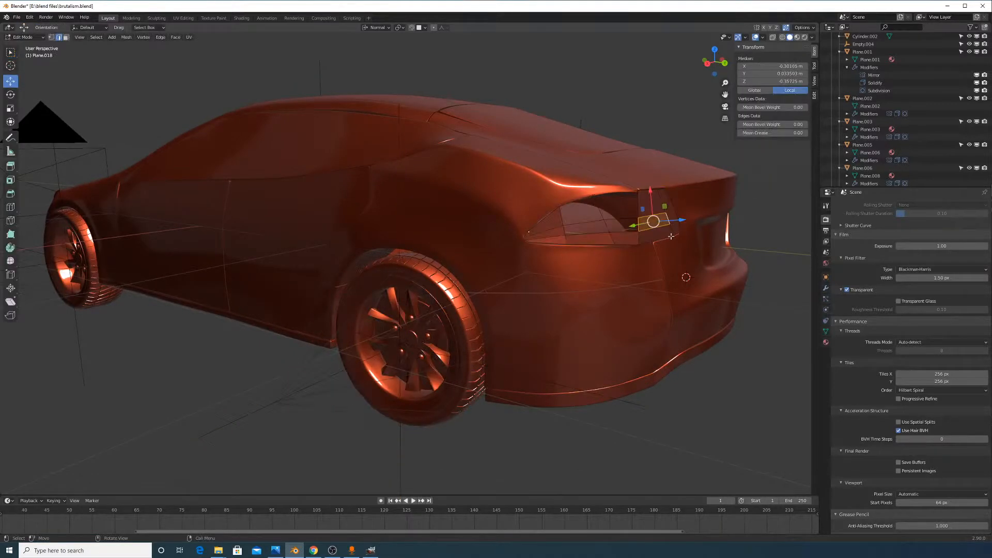
{"action": "scroll", "coordinate": [670, 236], "scroll_direction": "up", "scroll_amount": 6}
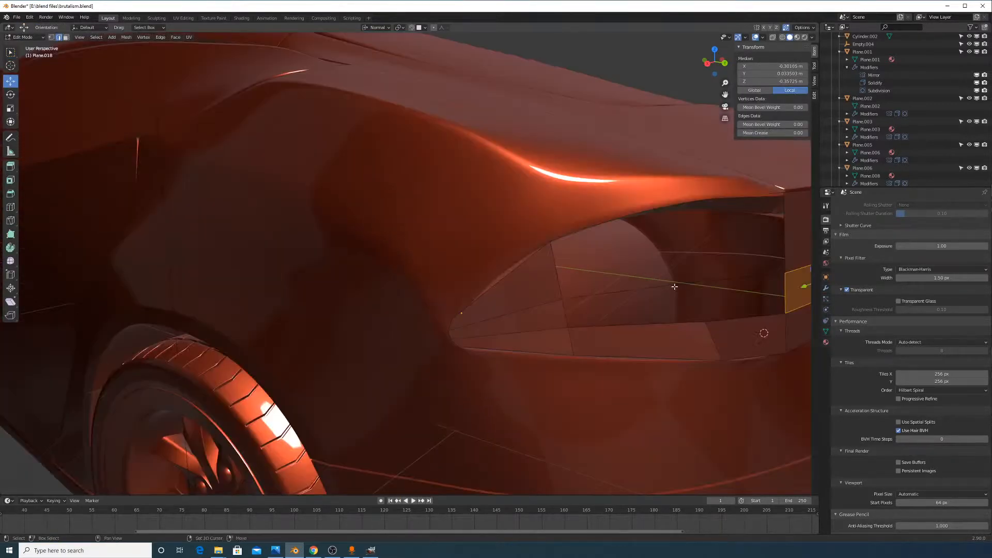
{"action": "scroll", "coordinate": [674, 287], "scroll_direction": "down", "scroll_amount": 3}
{"action": "left_click", "coordinate": [652, 306]}
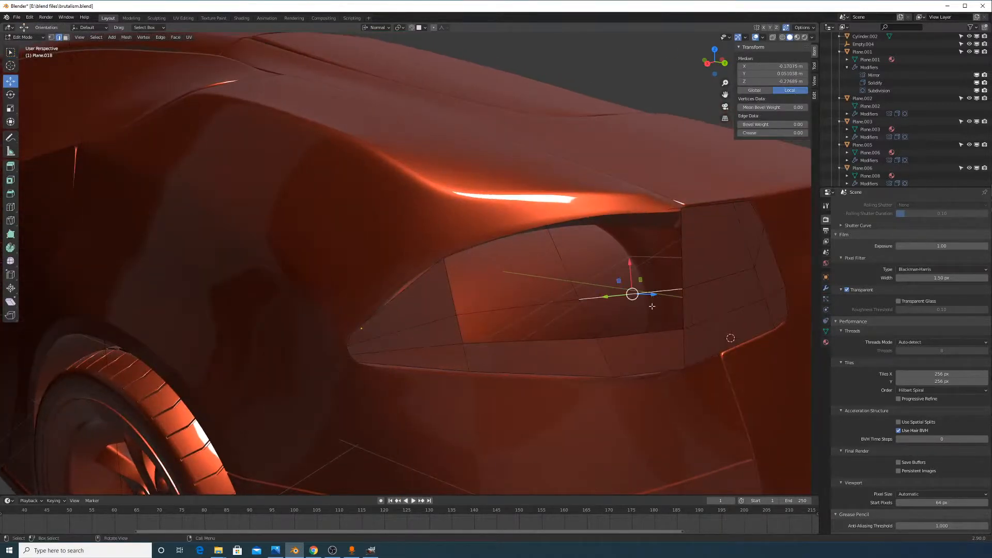
{"action": "left_click", "coordinate": [692, 305], "text": "shift"}
{"action": "left_click", "coordinate": [588, 318], "text": "shift"}
{"action": "key", "text": "f"}
Select the panel's top and side edges and try moving them, cancelling the move
{"action": "left_click", "coordinate": [599, 300]}
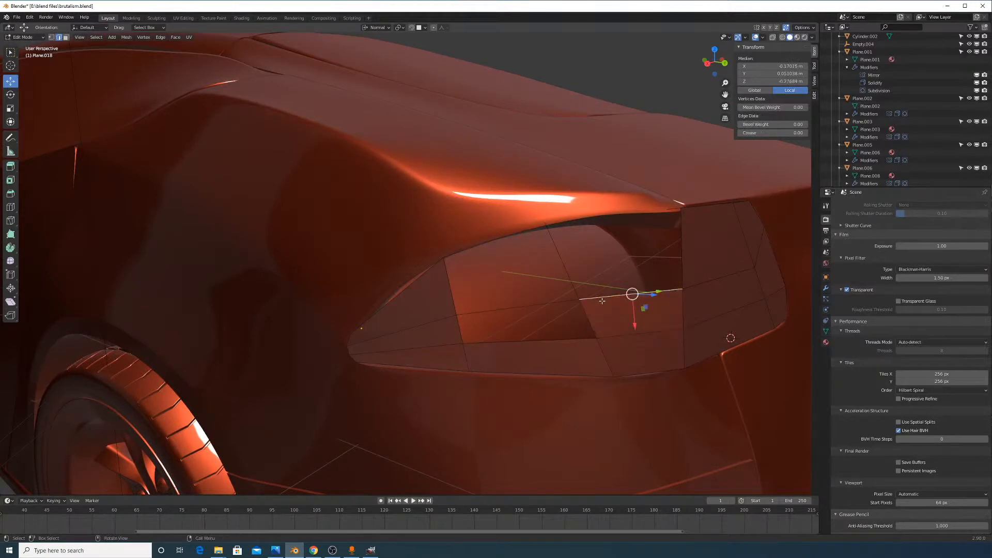
{"action": "left_click", "coordinate": [656, 214], "text": "shift"}
{"action": "left_click", "coordinate": [652, 209], "text": "shift"}
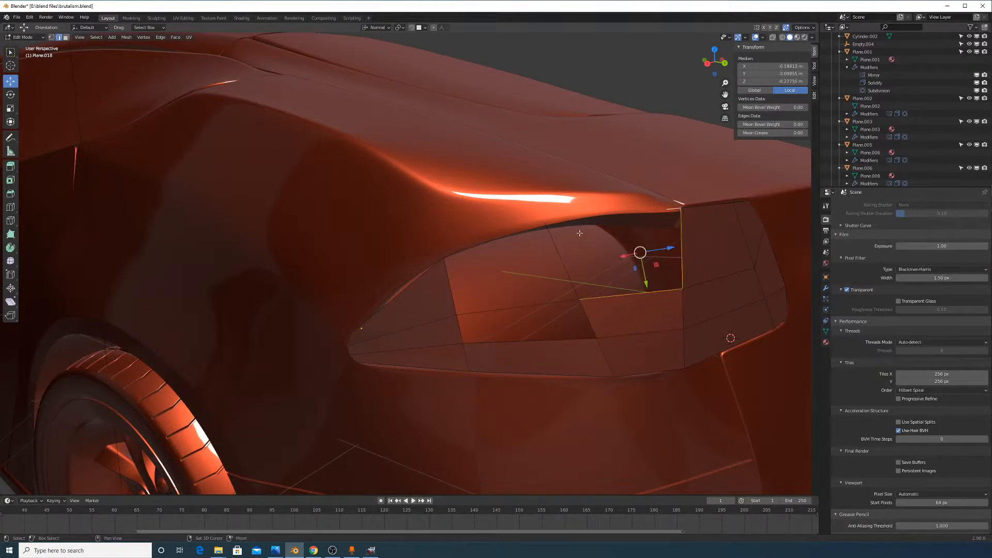
{"action": "left_click", "coordinate": [557, 254], "text": "shift"}
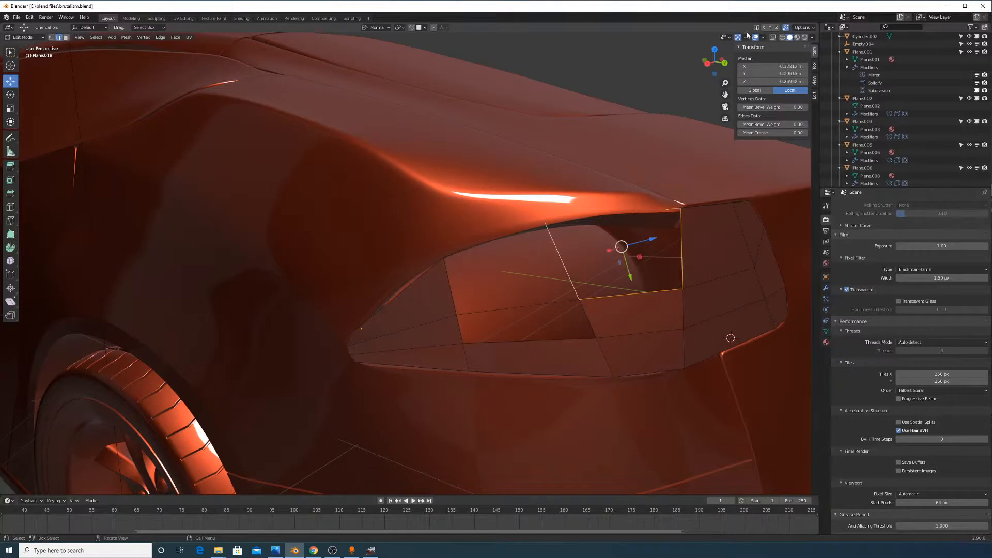
{"action": "key", "text": "g"}
{"action": "right_click", "coordinate": [731, 186]}
In wireframe, dissolve the stray inner vertex of the panel, then return to Solid shading
{"action": "left_click", "coordinate": [781, 38]}
{"action": "left_click", "coordinate": [615, 215]}
{"action": "left_click", "coordinate": [51, 37]}
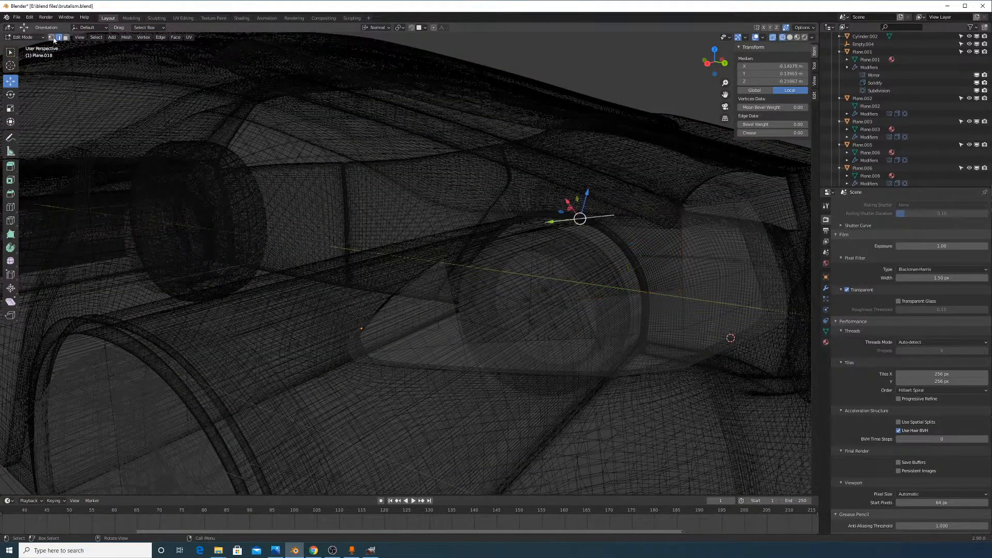
{"action": "left_click", "coordinate": [614, 215]}
{"action": "key", "text": "x"}
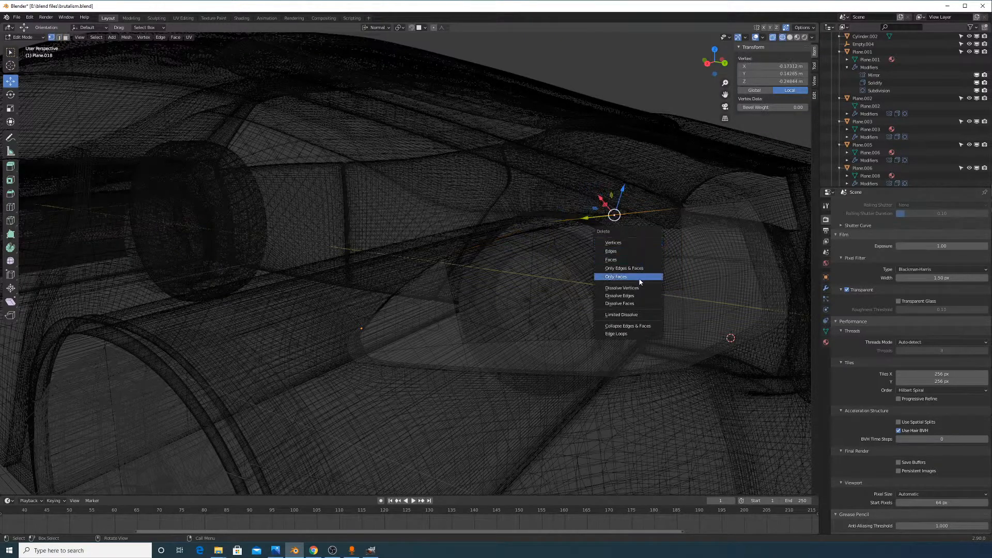
{"action": "left_click", "coordinate": [650, 288]}
{"action": "key", "text": "ctrl+z"}
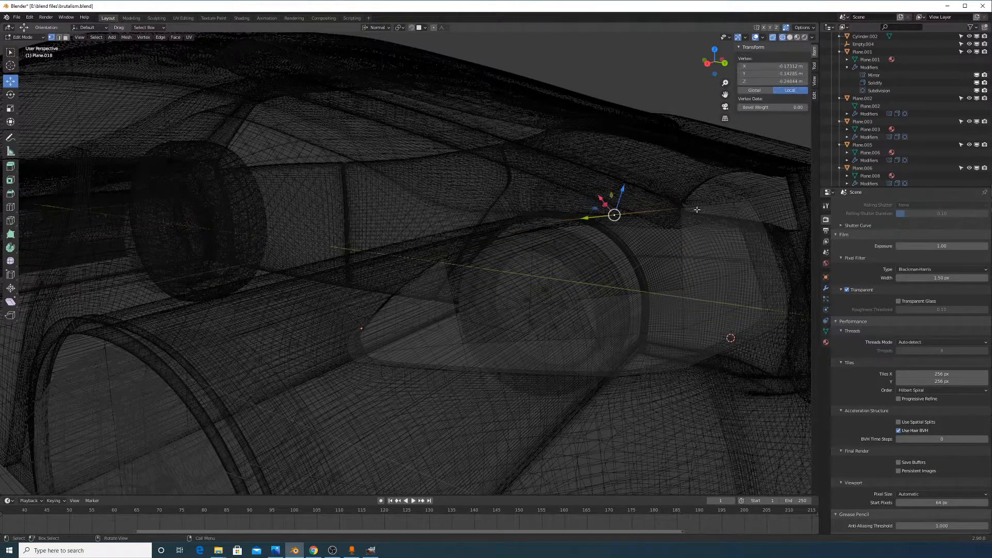
{"action": "key", "text": "x"}
{"action": "left_click", "coordinate": [696, 212]}
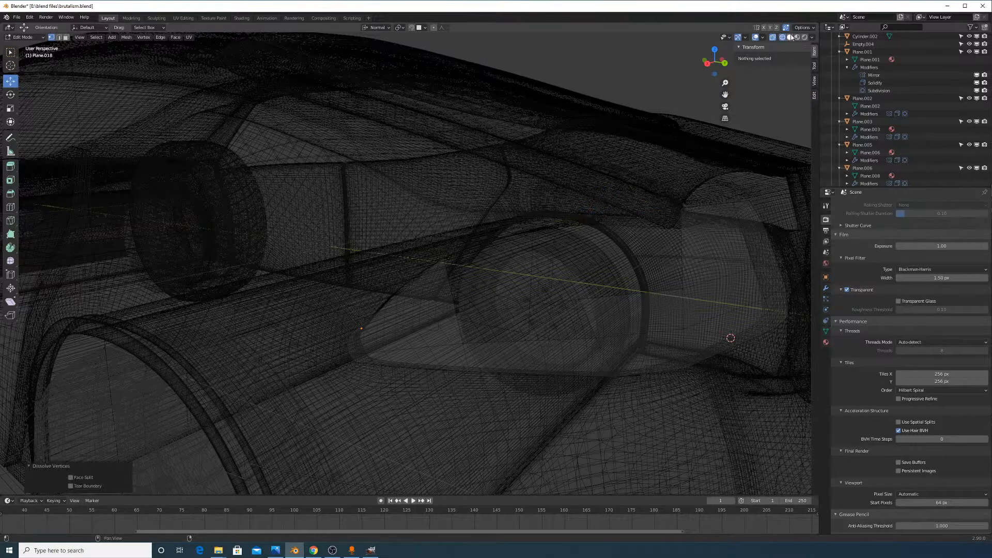
{"action": "left_click", "coordinate": [790, 37]}
Select the gap's four corner vertices and bordering edges, and fill the upper gap with a face
{"action": "left_click", "coordinate": [544, 221]}
{"action": "left_click", "coordinate": [681, 208], "text": "shift"}
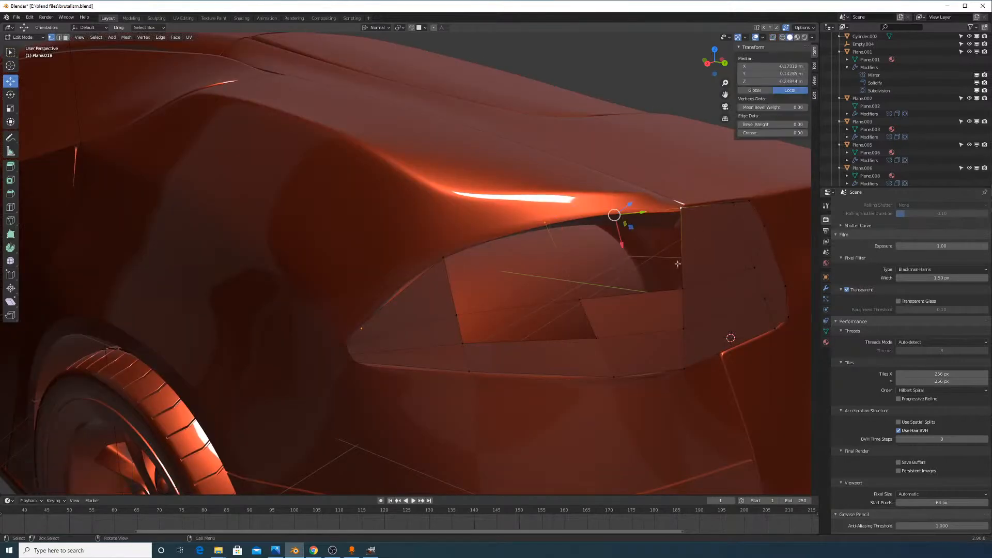
{"action": "left_click", "coordinate": [579, 299], "text": "shift"}
{"action": "left_click", "coordinate": [684, 290], "text": "shift"}
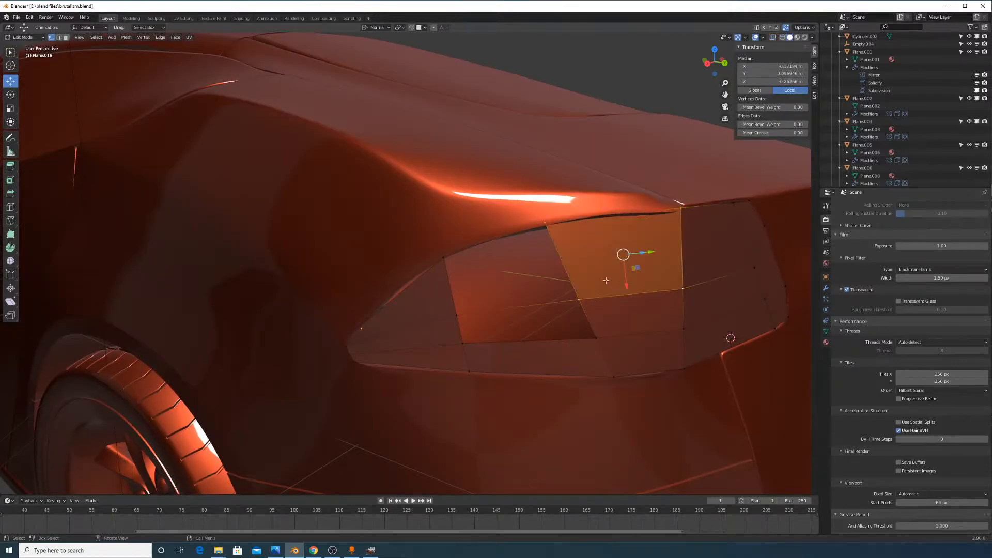
{"action": "left_click", "coordinate": [59, 37]}
{"action": "left_click", "coordinate": [571, 263]}
{"action": "left_click", "coordinate": [496, 240], "text": "shift"}
{"action": "left_click", "coordinate": [456, 288], "text": "shift"}
{"action": "left_click", "coordinate": [517, 309], "text": "shift"}
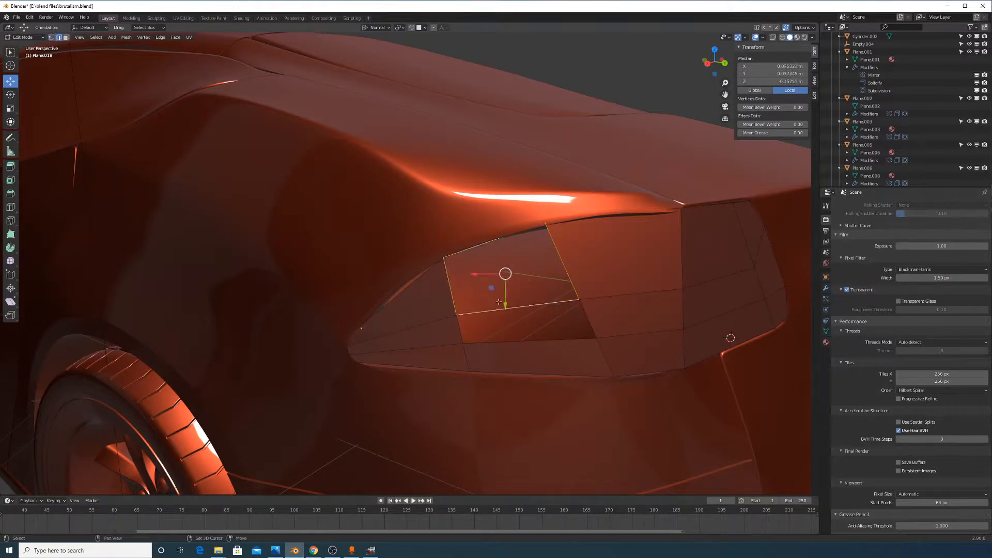
{"action": "key", "text": "f"}
Fill the lower gap with a face and return to Object Mode
{"action": "left_click", "coordinate": [526, 311]}
{"action": "key", "text": "f"}
{"action": "key", "text": "Tab"}
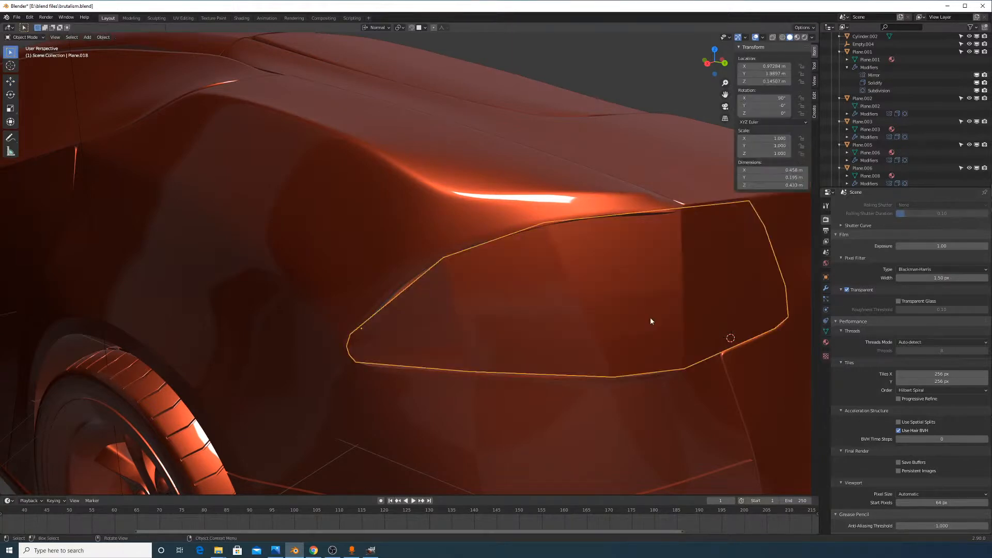
Add a Subdivision Surface modifier to the taillight panel Plane.018
{"action": "left_click", "coordinate": [826, 290]}
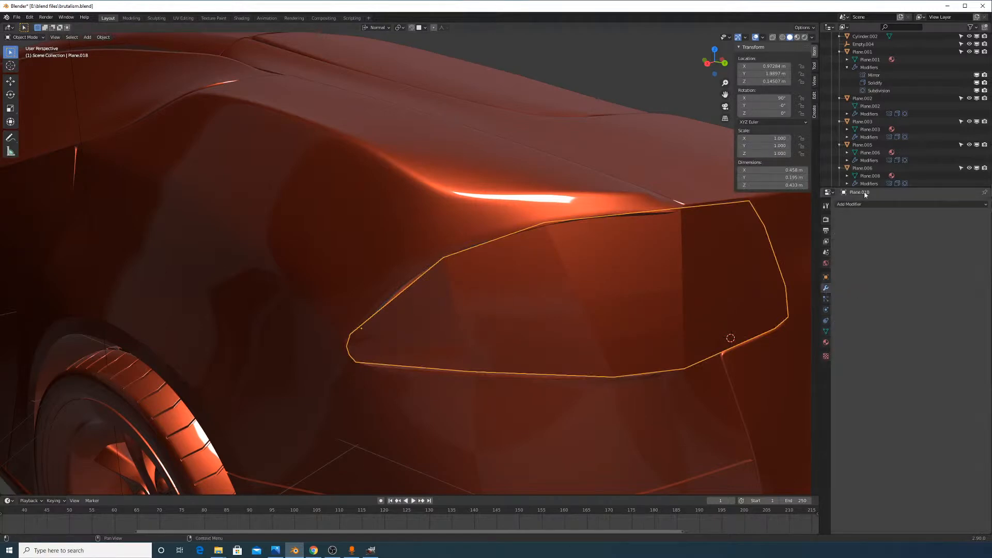
{"action": "left_click", "coordinate": [873, 204]}
{"action": "left_click", "coordinate": [870, 339]}
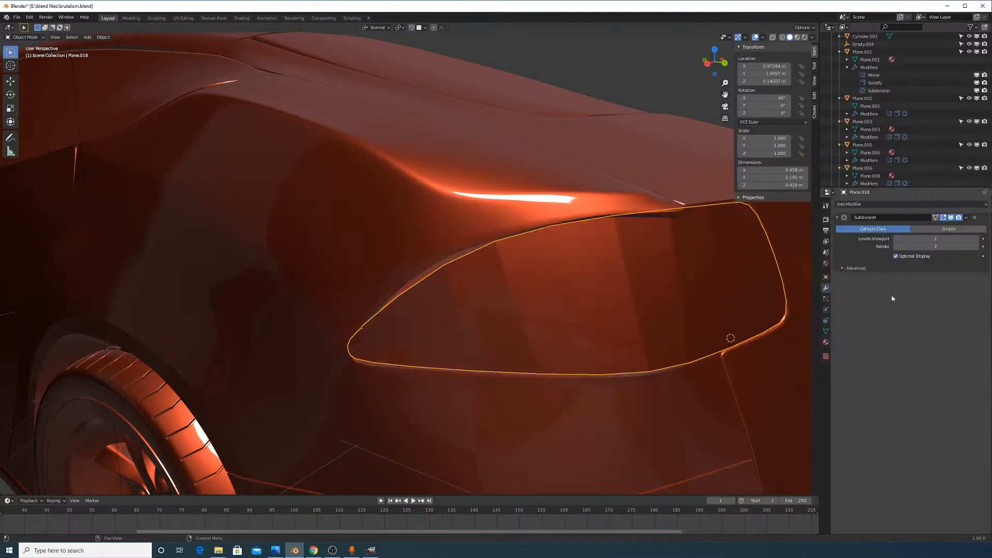
In Edit Mode, slide the panel's middle edge loop upward, then return to Object Mode
{"action": "key", "text": "Tab"}
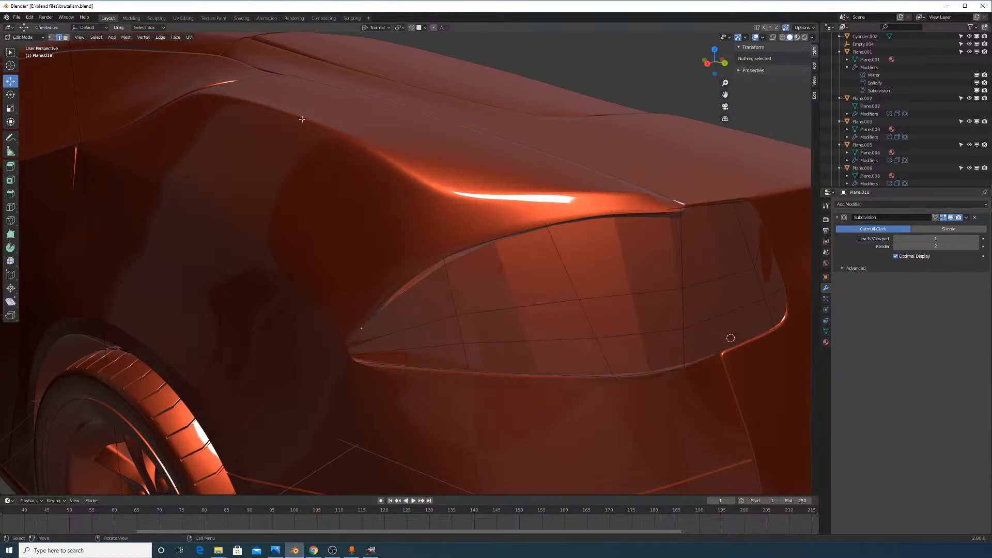
{"action": "left_click", "coordinate": [495, 304]}
{"action": "key", "text": "shift+v"}
{"action": "right_click", "coordinate": [576, 327]}
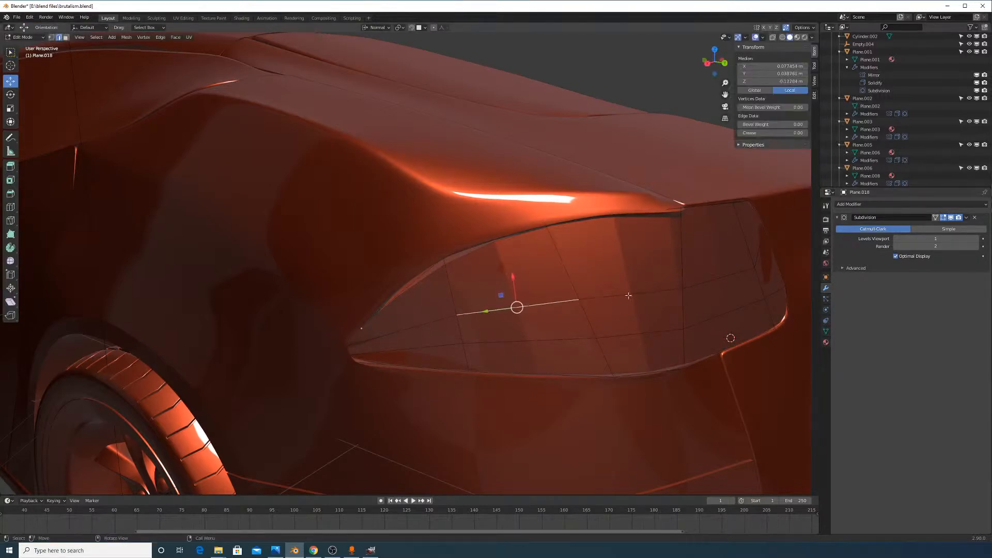
{"action": "left_click", "coordinate": [629, 294], "text": "shift"}
{"action": "key", "text": "g"}
{"action": "key", "text": "g"}
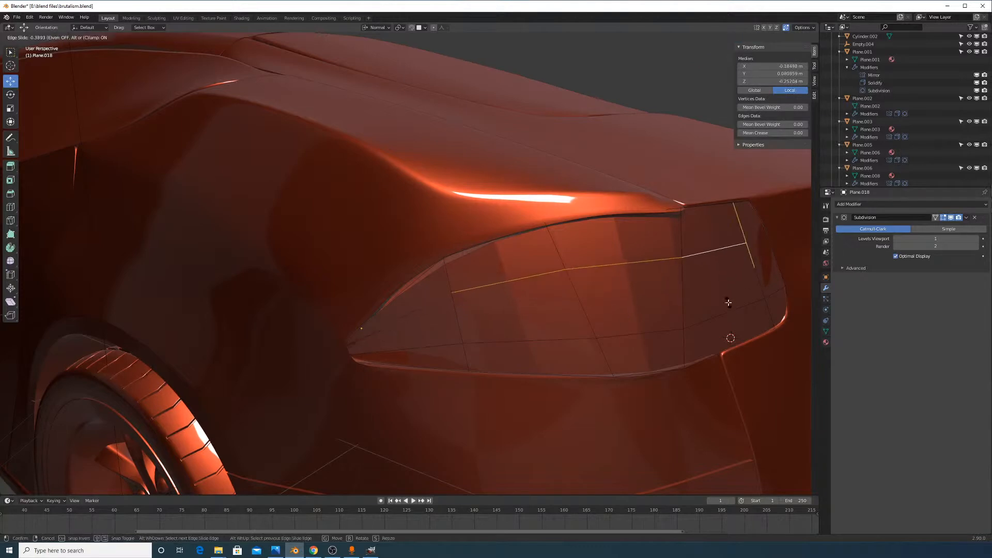
{"action": "left_click", "coordinate": [688, 317]}
{"action": "left_click", "coordinate": [693, 328], "text": "alt"}
{"action": "key", "text": "ctrl+z"}
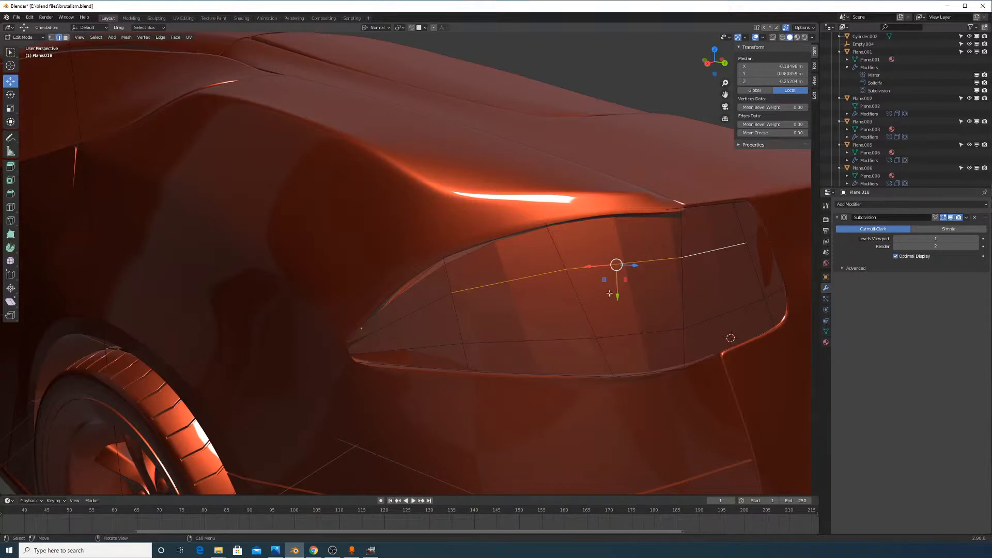
{"action": "key", "text": "Tab"}
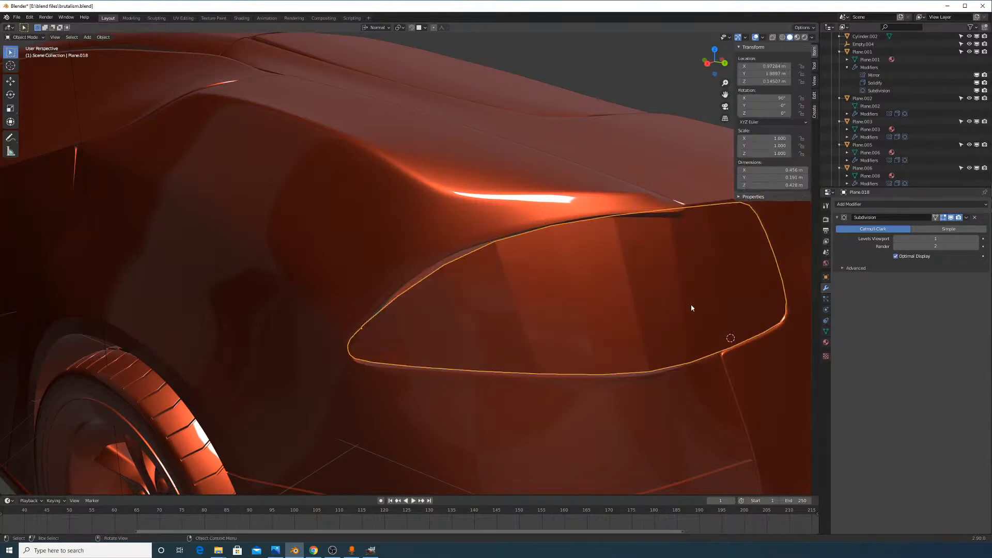
Set the Subdivision modifier's viewport level to 2 and orbit over the car's rear
{"action": "left_click", "coordinate": [976, 239]}
{"action": "right_click", "coordinate": [667, 288]}
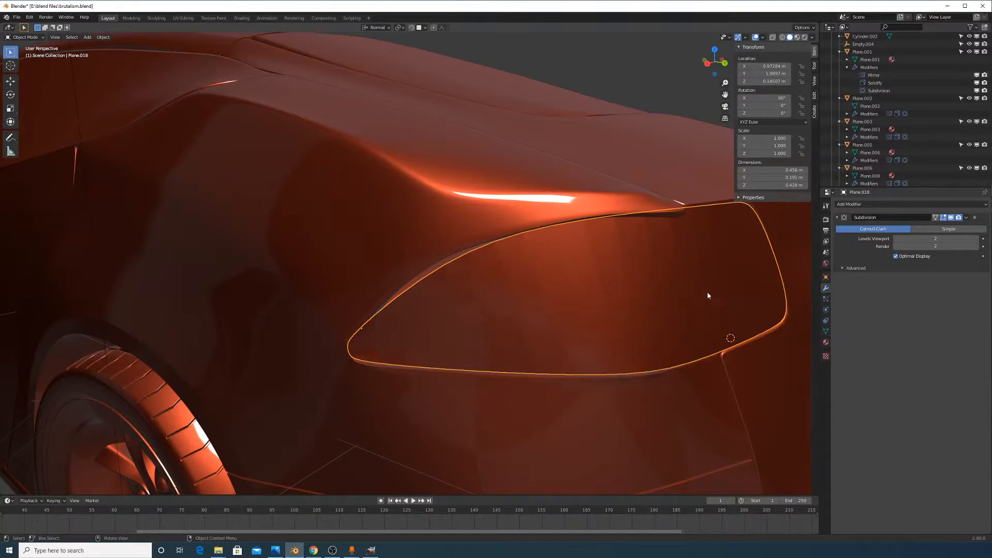
{"action": "middle_click_drag", "start_coordinate": [707, 291], "coordinate": [497, 279]}
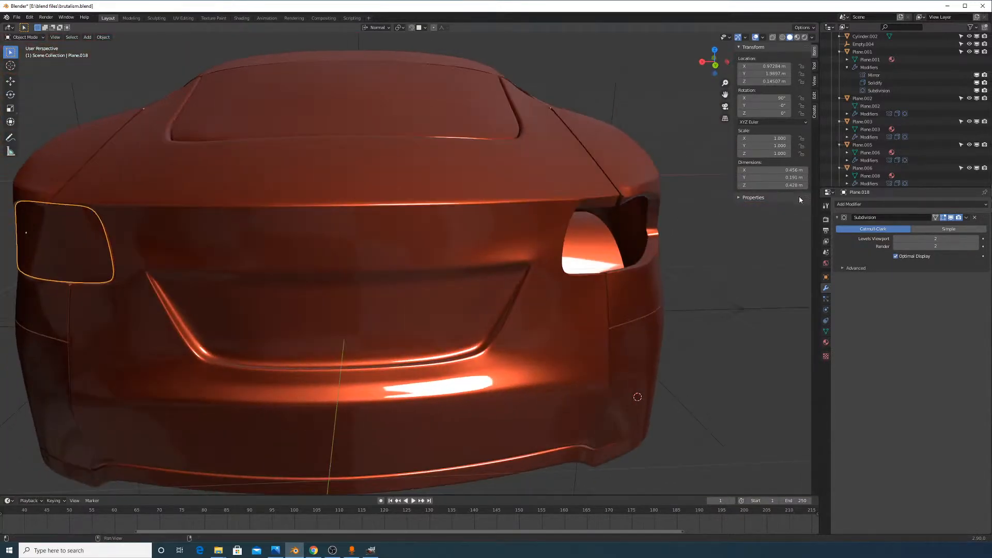
{"action": "middle_click_drag", "start_coordinate": [500, 162], "coordinate": [501, 217]}
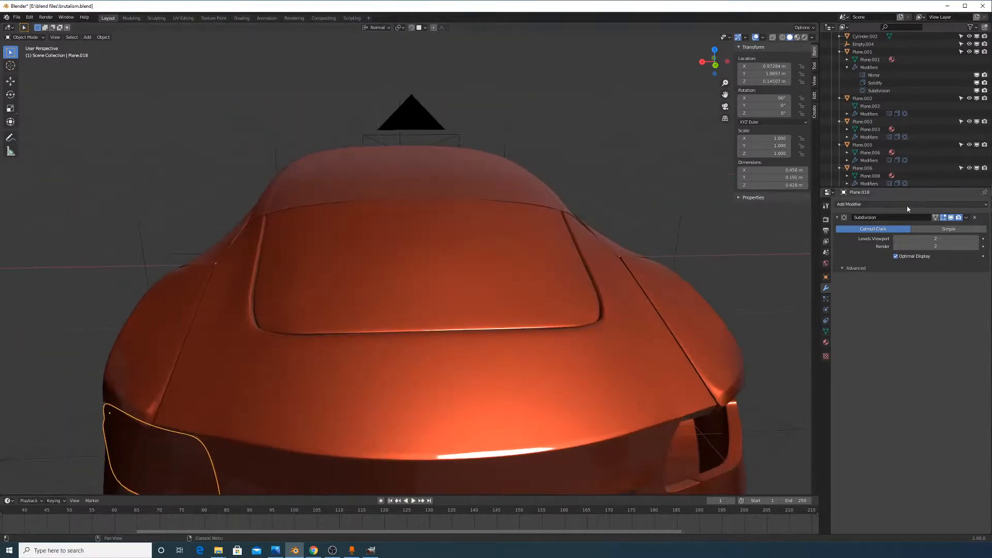
Add a Mirror modifier to Plane.018 with Empty.004 as the mirror object
{"action": "left_click", "coordinate": [852, 205]}
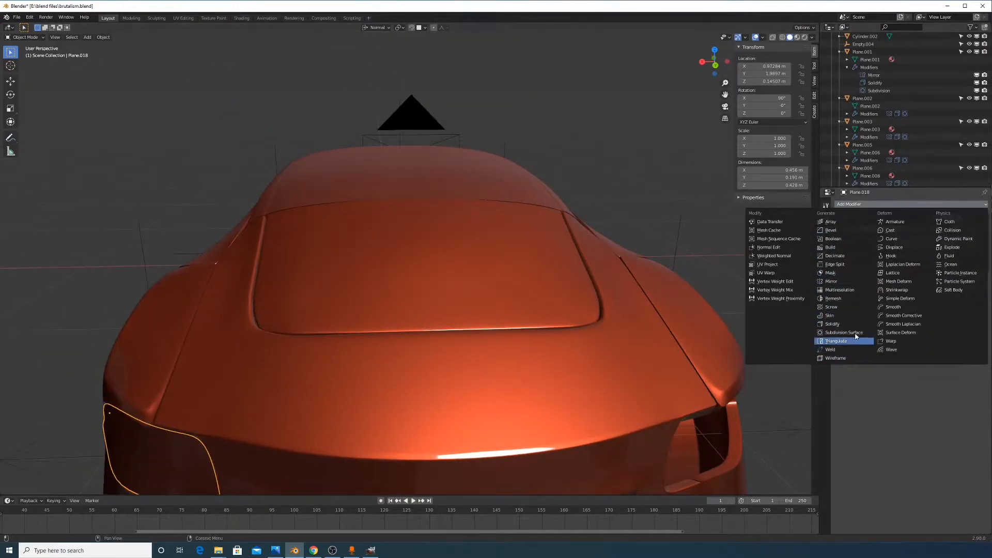
{"action": "left_click", "coordinate": [851, 282]}
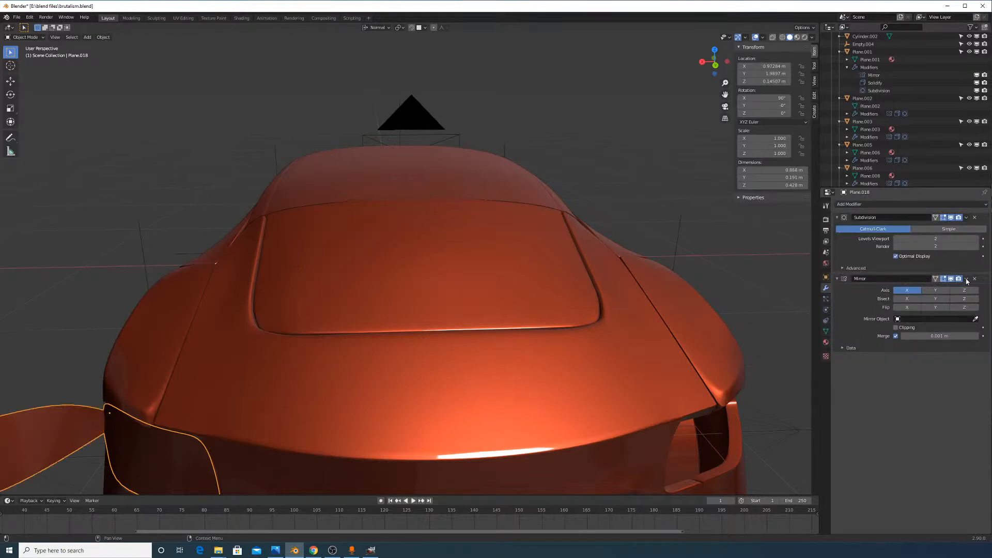
{"action": "left_click", "coordinate": [974, 319]}
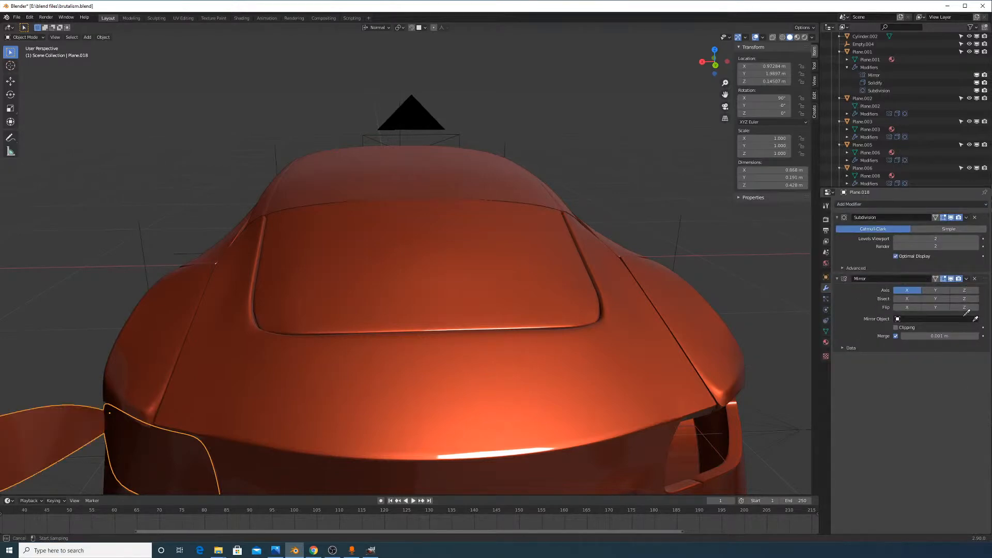
{"action": "left_click", "coordinate": [403, 101]}
{"action": "middle_click_drag", "start_coordinate": [426, 116], "coordinate": [421, 105]}
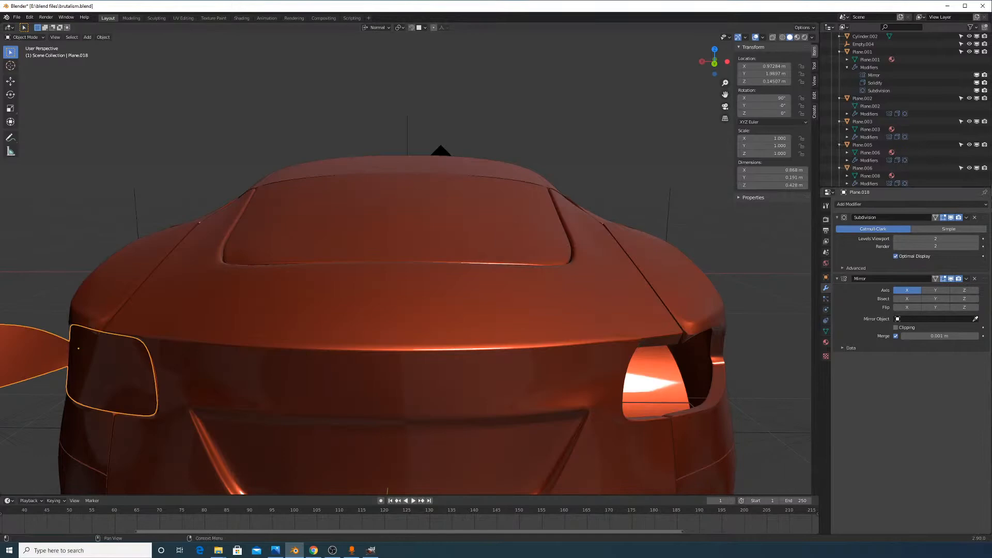
{"action": "left_click", "coordinate": [975, 318]}
{"action": "left_click", "coordinate": [410, 117]}
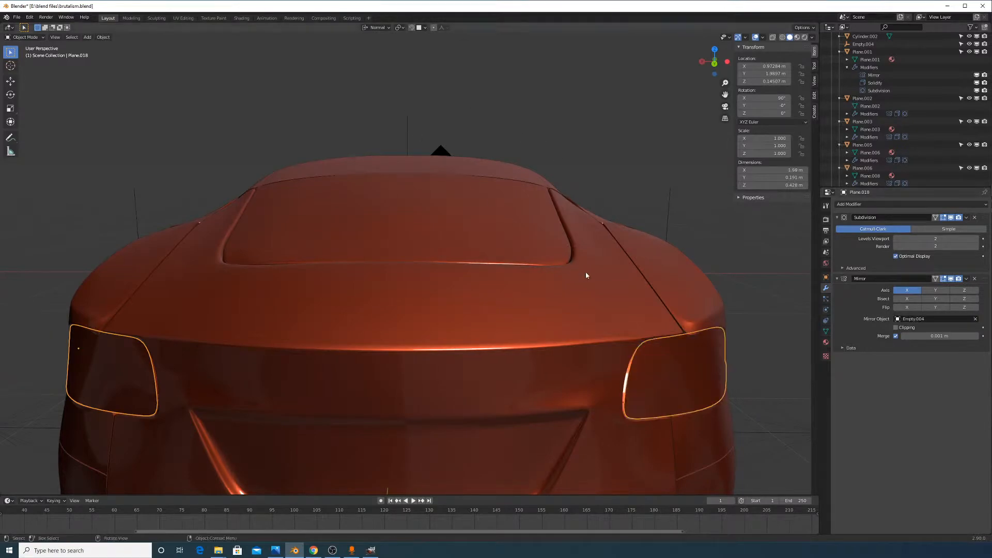
Orbit around the rear to check the matching taillight on the opposite corner
{"action": "middle_click_drag", "start_coordinate": [585, 272], "coordinate": [636, 279]}
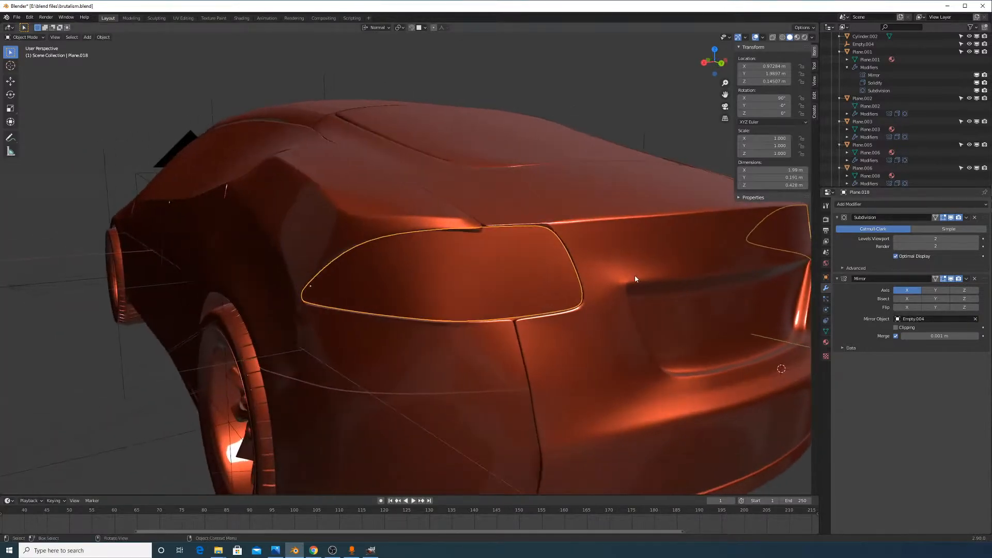
{"action": "left_click", "coordinate": [870, 205]}
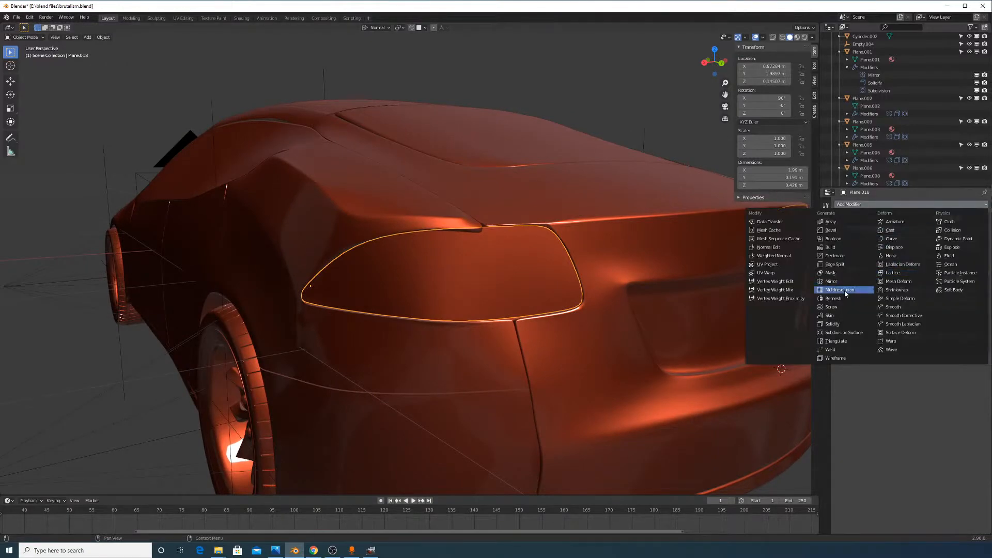
{"action": "middle_click_drag", "start_coordinate": [604, 303], "coordinate": [547, 298]}
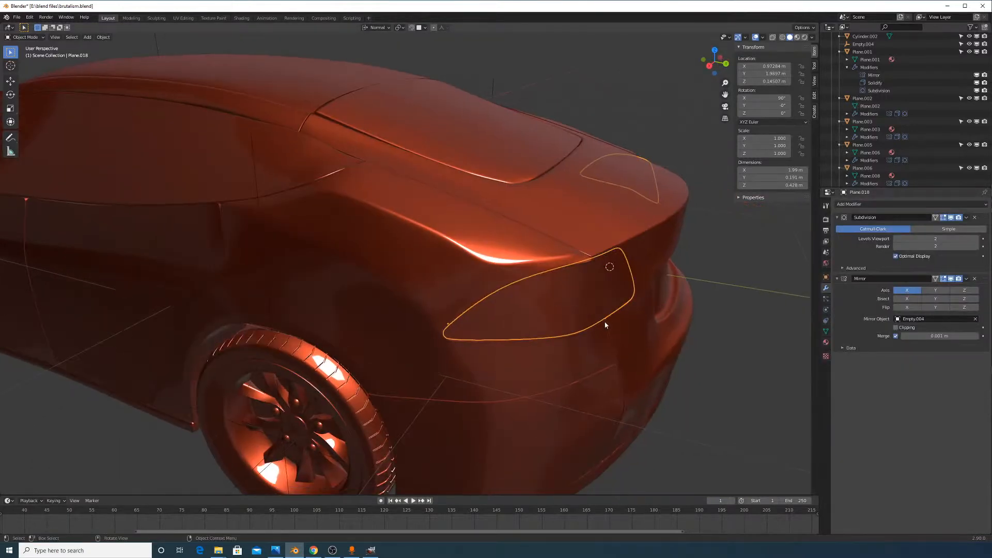
{"action": "scroll", "coordinate": [605, 325], "scroll_direction": "up", "scroll_amount": 2}
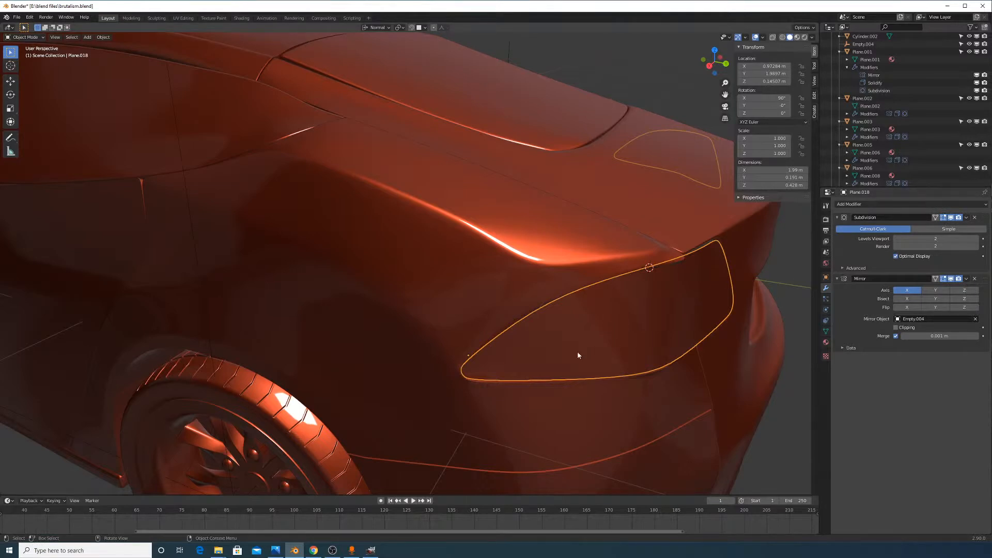
Add a Solidify modifier to give the taillight panel 0.01 m thickness
{"action": "left_click", "coordinate": [869, 206]}
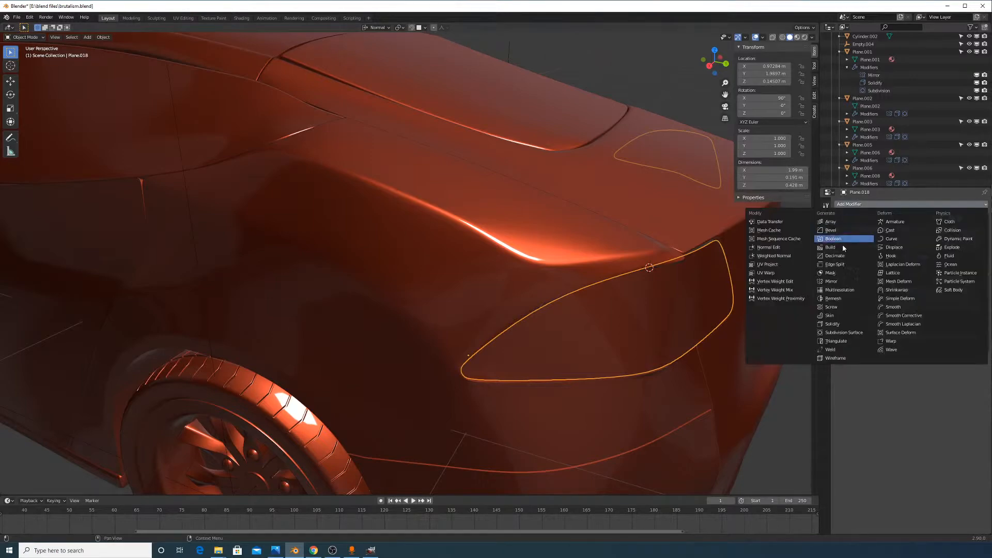
{"action": "left_click", "coordinate": [844, 323]}
{"action": "middle_click_drag", "start_coordinate": [659, 309], "coordinate": [705, 330]}
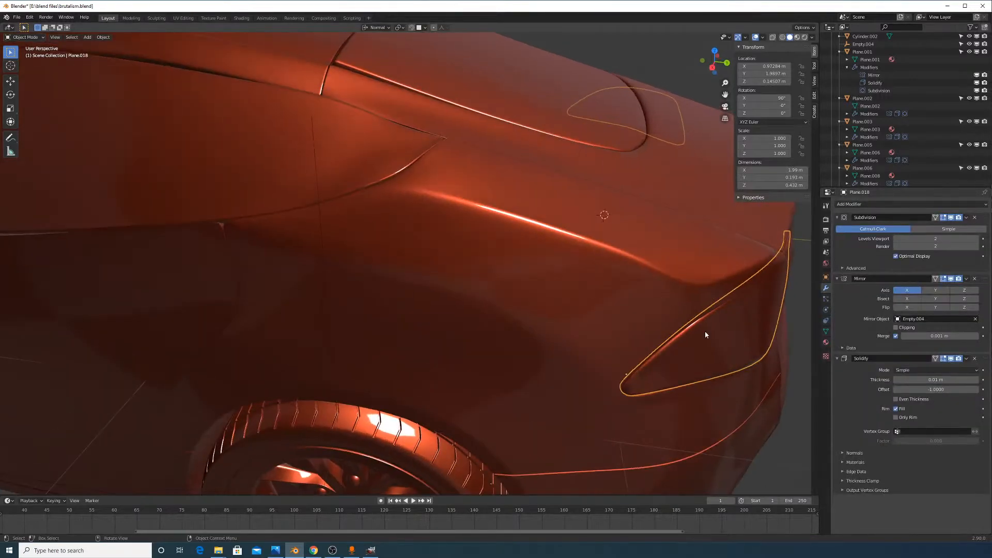
Try moving the taillight panel along Z and X, cancelling both moves
{"action": "key", "text": "g"}
{"action": "key", "text": "z"}
{"action": "right_click", "coordinate": [659, 329]}
{"action": "key", "text": "g"}
{"action": "key", "text": "x"}
{"action": "right_click", "coordinate": [663, 339]}
{"action": "scroll", "coordinate": [663, 342], "scroll_direction": "down", "scroll_amount": 5}
Move the tail-light piece 0.84 m along Z away from the body and frame it
{"action": "key", "text": "g"}
{"action": "key", "text": "z"}
{"action": "right_click", "coordinate": [693, 328]}
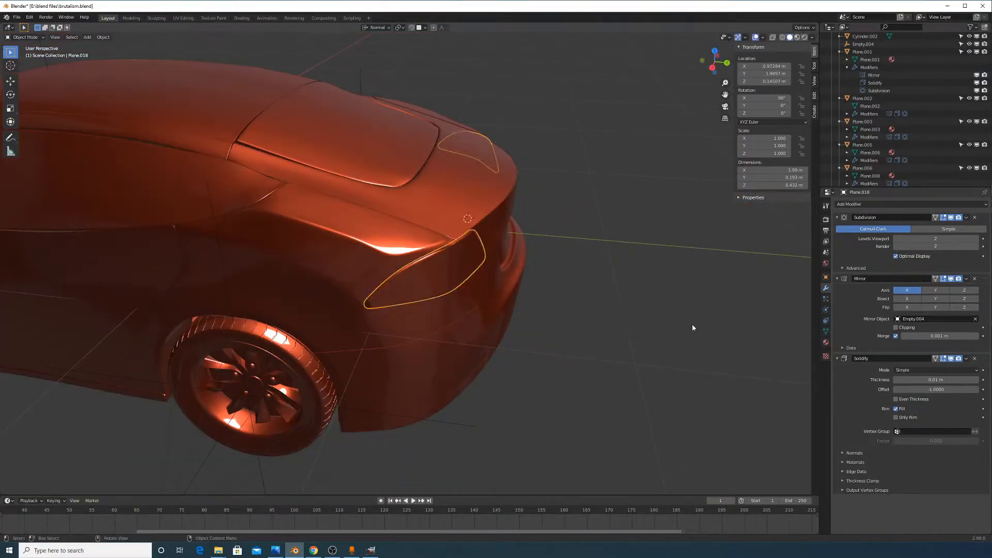
{"action": "key", "text": "g"}
{"action": "key", "text": "z"}
{"action": "left_click", "coordinate": [704, 288]}
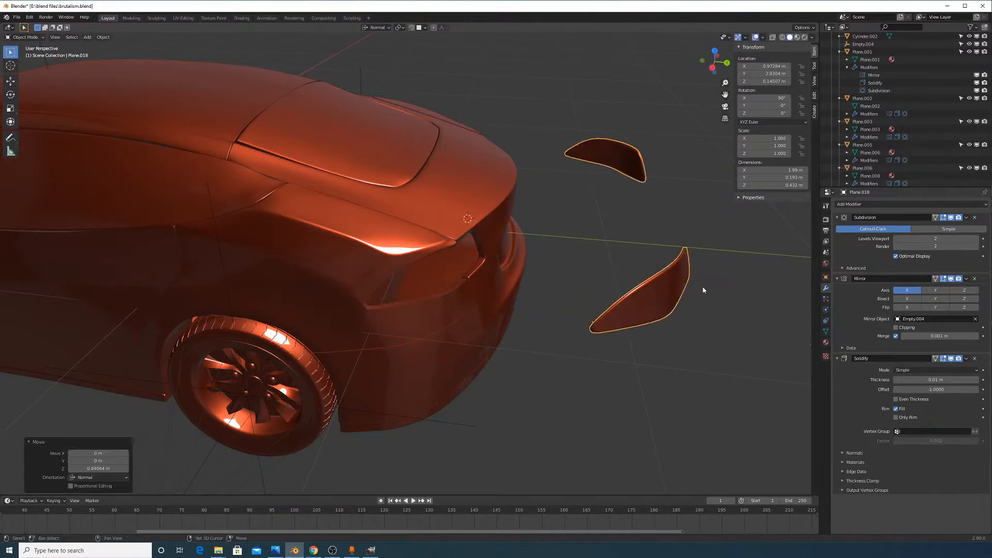
{"action": "scroll", "coordinate": [704, 290], "scroll_direction": "down", "scroll_amount": 1}
{"action": "middle_click_drag", "start_coordinate": [713, 305], "coordinate": [630, 304], "text": "shift"}
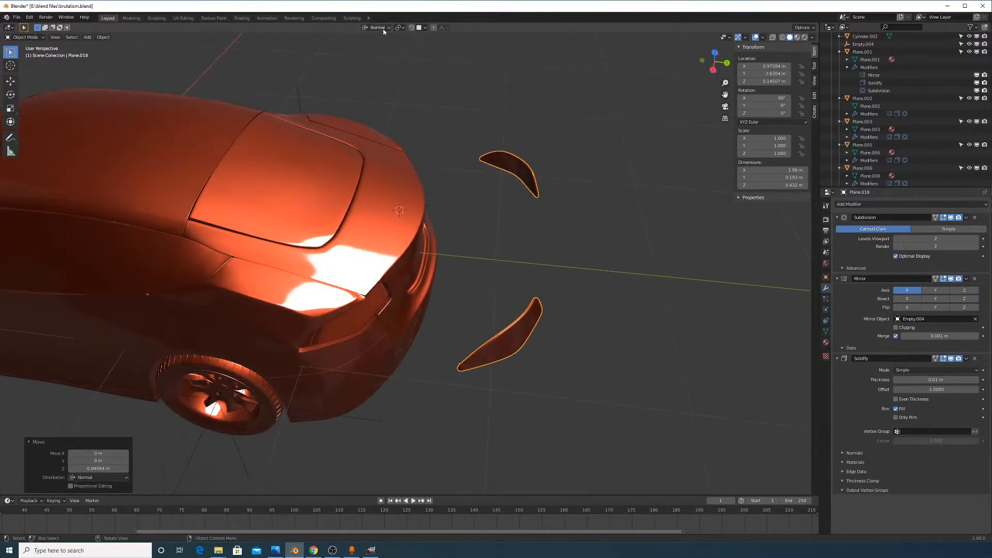
{"action": "scroll", "coordinate": [529, 326], "scroll_direction": "up", "scroll_amount": 5}
{"action": "mouse_move", "coordinate": [565, 332]}
{"action": "middle_mouse_down"}
{"action": "mouse_move", "coordinate": [579, 345]}
{"action": "mouse_move", "coordinate": [549, 327]}
{"action": "middle_mouse_up"}
In face select mode, select three inner faces of the tail-light piece and extrude them inward
{"action": "key", "text": "Tab"}
{"action": "left_click", "coordinate": [66, 38]}
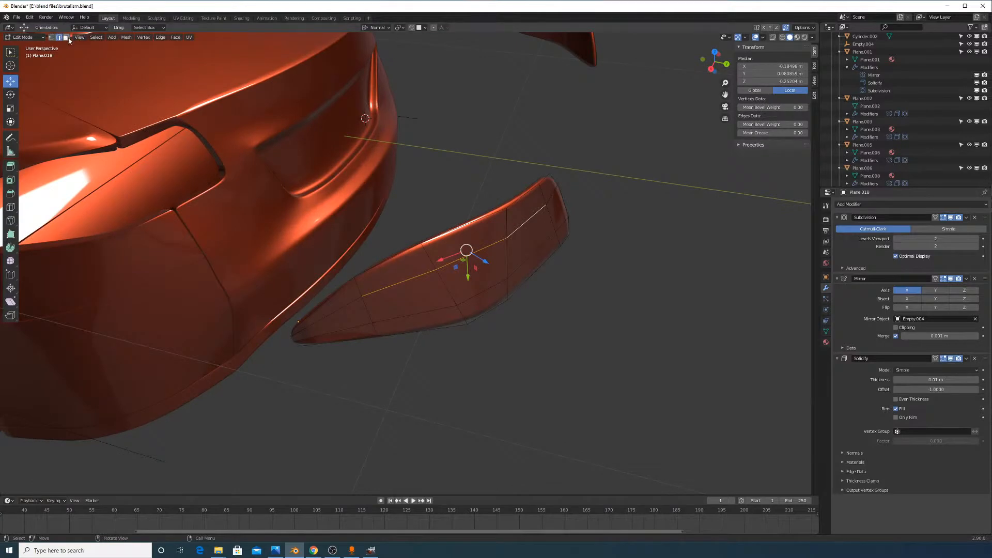
{"action": "left_click", "coordinate": [404, 295]}
{"action": "left_click", "coordinate": [481, 266], "text": "shift"}
{"action": "left_click", "coordinate": [556, 259], "text": "shift"}
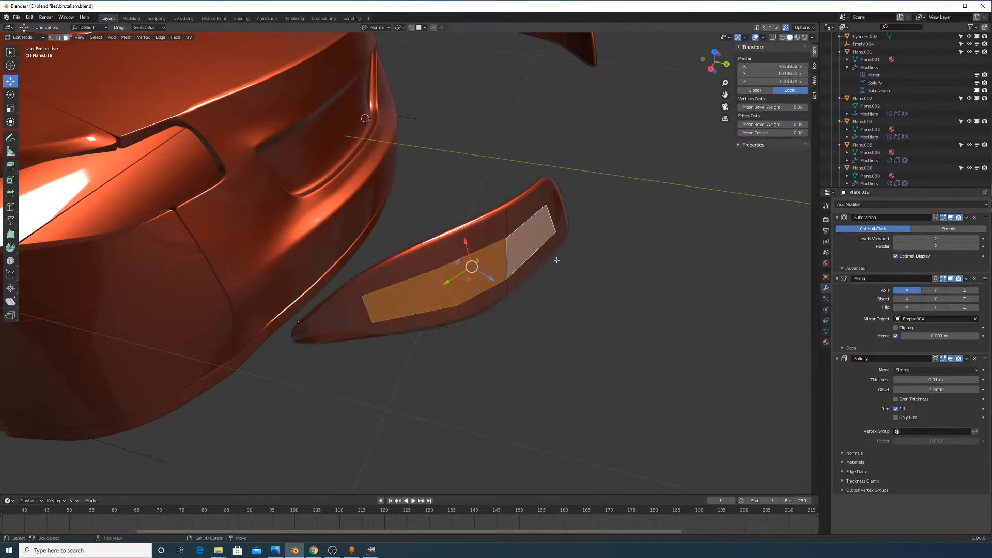
{"action": "middle_click_drag", "start_coordinate": [555, 259], "coordinate": [594, 287]}
{"action": "key", "text": "g"}
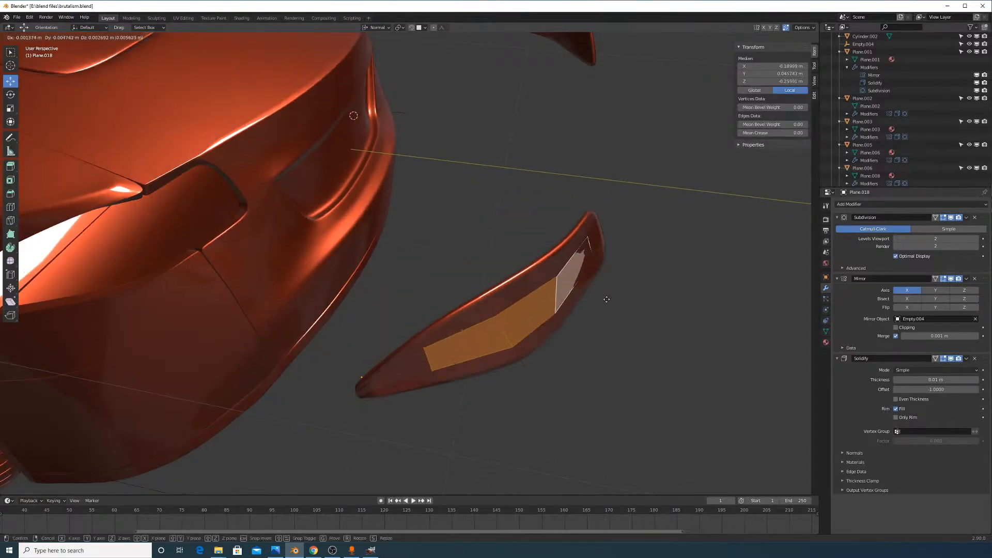
{"action": "right_click", "coordinate": [613, 303]}
{"action": "key", "text": "e"}
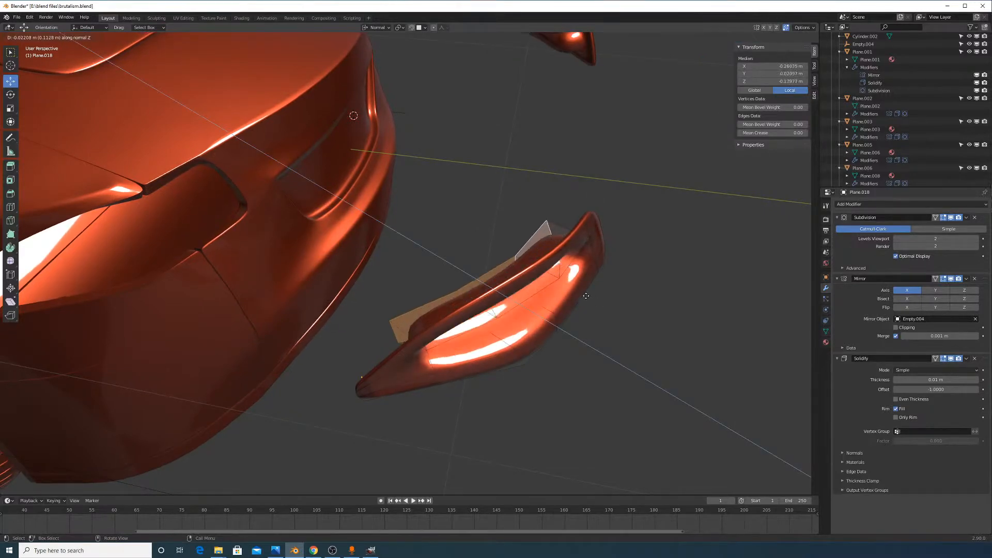
{"action": "left_click", "coordinate": [611, 306]}
Add a centred edge loop across the tail-light piece with Ctrl+R
{"action": "middle_click_drag", "start_coordinate": [611, 306], "coordinate": [596, 298]}
{"action": "key", "text": "ctrl+r"}
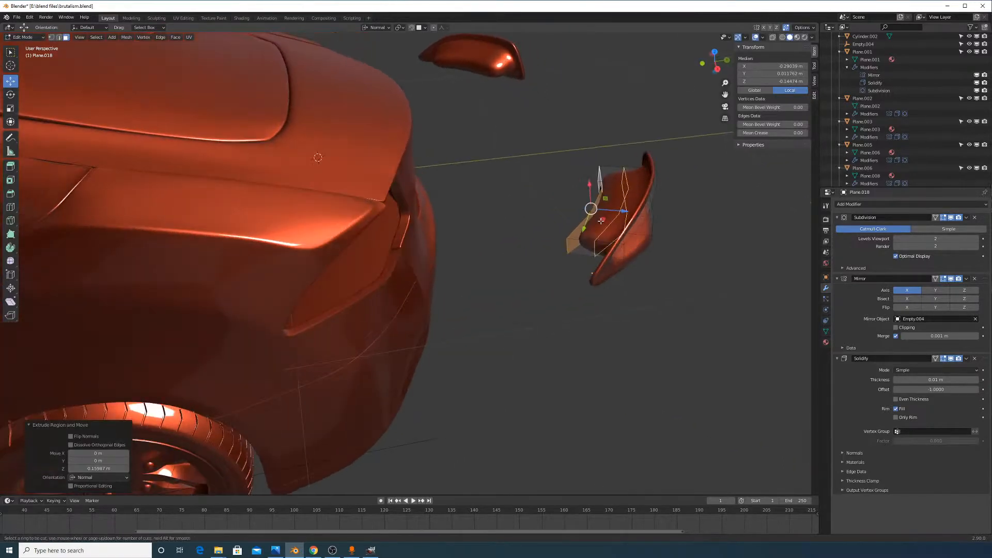
{"action": "left_click", "coordinate": [602, 243]}
{"action": "left_click", "coordinate": [614, 243]}
{"action": "middle_click_drag", "start_coordinate": [614, 243], "coordinate": [628, 277]}
{"action": "key", "text": "g"}
{"action": "key", "text": "g"}
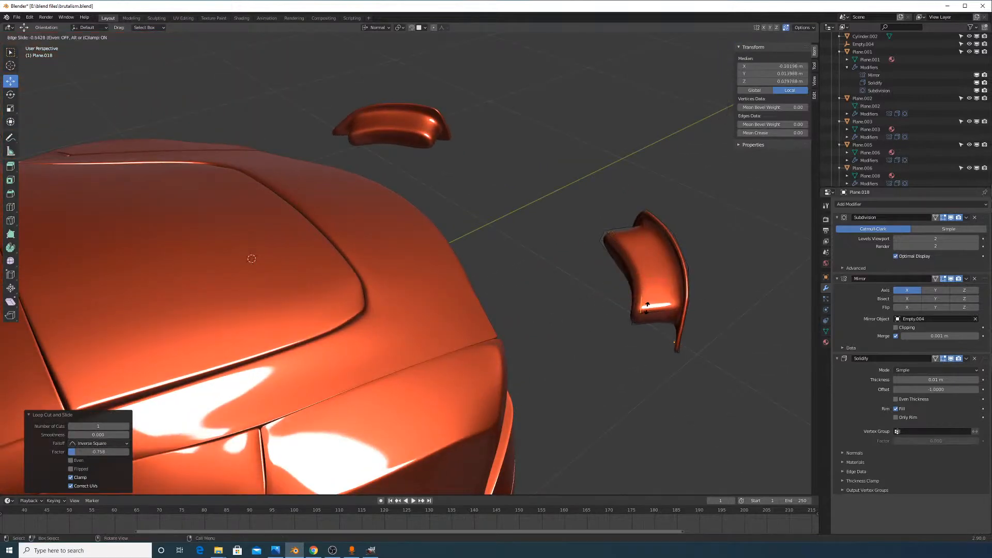
{"action": "right_click", "coordinate": [649, 301]}
Select the recess edges, extending the selection along the shortest path
{"action": "middle_click_drag", "start_coordinate": [707, 353], "coordinate": [562, 310]}
{"action": "scroll", "coordinate": [553, 288], "scroll_direction": "up", "scroll_amount": 2}
{"action": "scroll", "coordinate": [538, 303], "scroll_direction": "up", "scroll_amount": 4}
{"action": "middle_click_drag", "start_coordinate": [638, 303], "coordinate": [631, 259]}
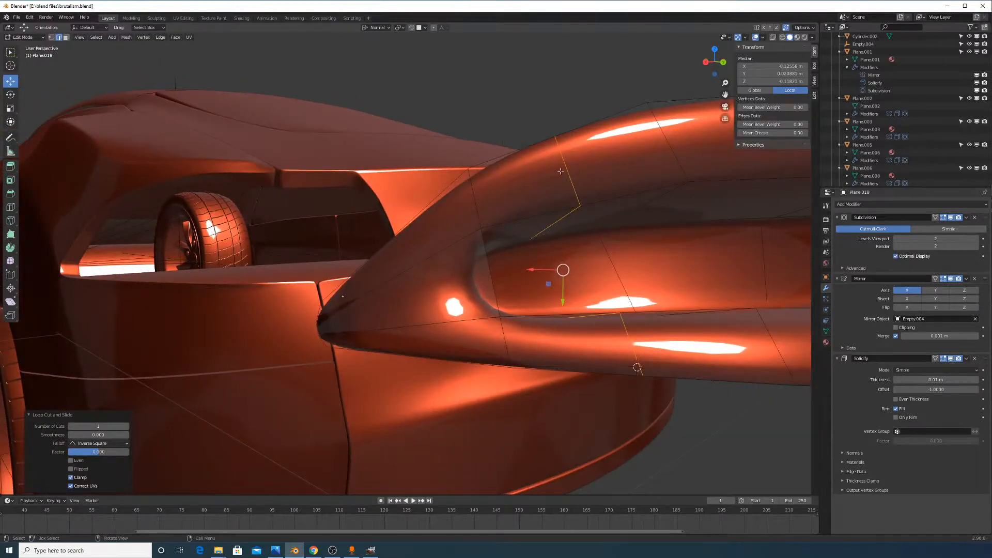
{"action": "middle_click_drag", "start_coordinate": [560, 168], "coordinate": [573, 191]}
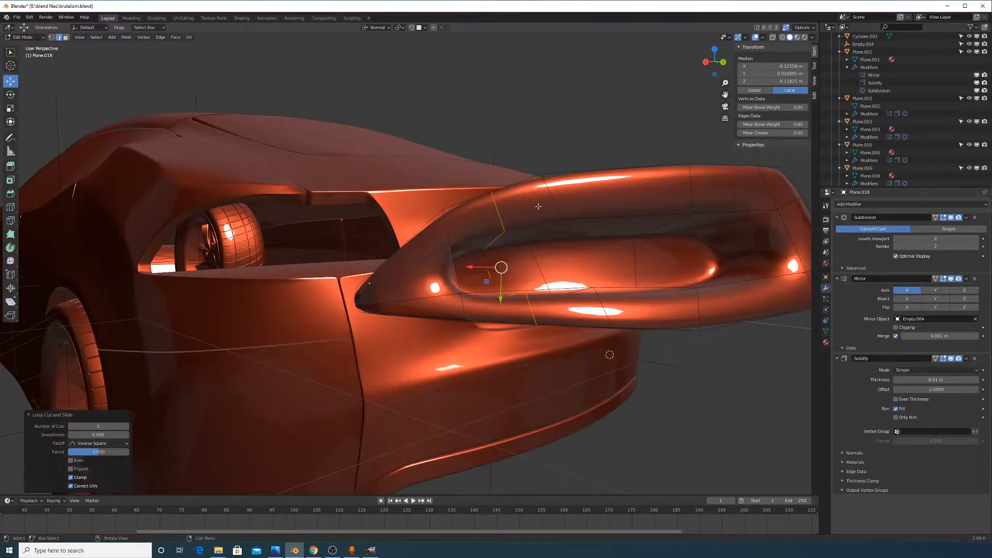
{"action": "scroll", "coordinate": [538, 206], "scroll_direction": "up", "scroll_amount": 3}
{"action": "left_click", "coordinate": [558, 222]}
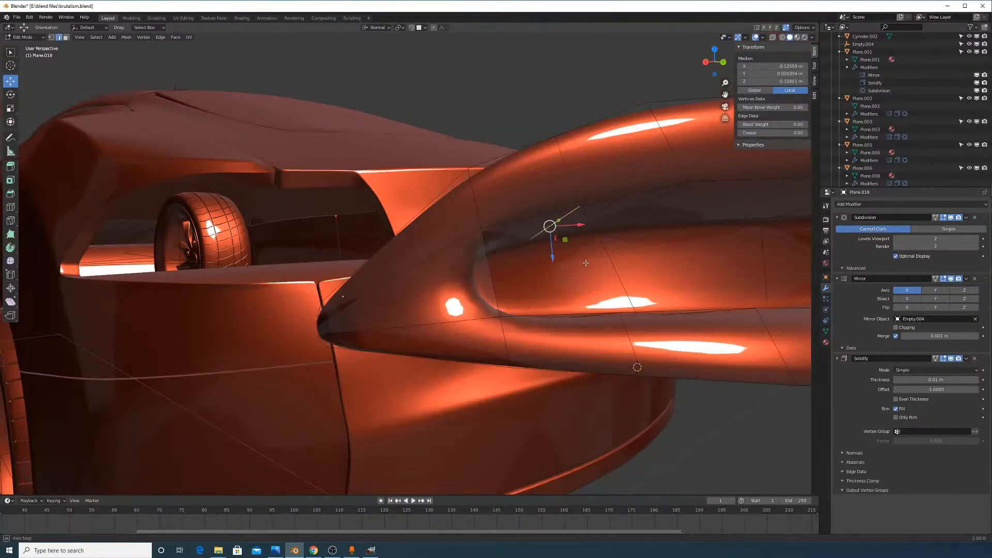
{"action": "middle_click_drag", "start_coordinate": [559, 222], "coordinate": [561, 246]}
{"action": "left_click", "coordinate": [586, 453], "text": "ctrl"}
{"action": "mouse_move", "coordinate": [587, 449]}
{"action": "middle_mouse_down"}
{"action": "mouse_move", "coordinate": [599, 266]}
{"action": "mouse_move", "coordinate": [674, 290]}
{"action": "mouse_move", "coordinate": [567, 265]}
{"action": "mouse_move", "coordinate": [449, 332]}
{"action": "mouse_move", "coordinate": [536, 268]}
{"action": "mouse_move", "coordinate": [436, 387]}
{"action": "mouse_move", "coordinate": [527, 395]}
{"action": "mouse_move", "coordinate": [515, 233]}
{"action": "middle_mouse_up"}
{"action": "scroll", "coordinate": [479, 367], "scroll_direction": "up", "scroll_amount": 5}
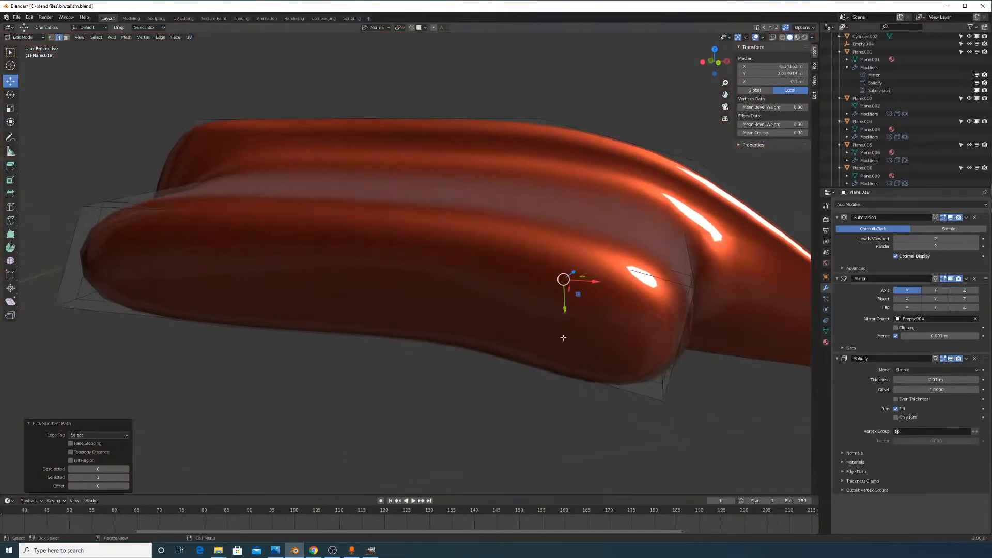
Check the mesh in wireframe, then edge-slide the selected recess edges along the piece
{"action": "left_click", "coordinate": [782, 38]}
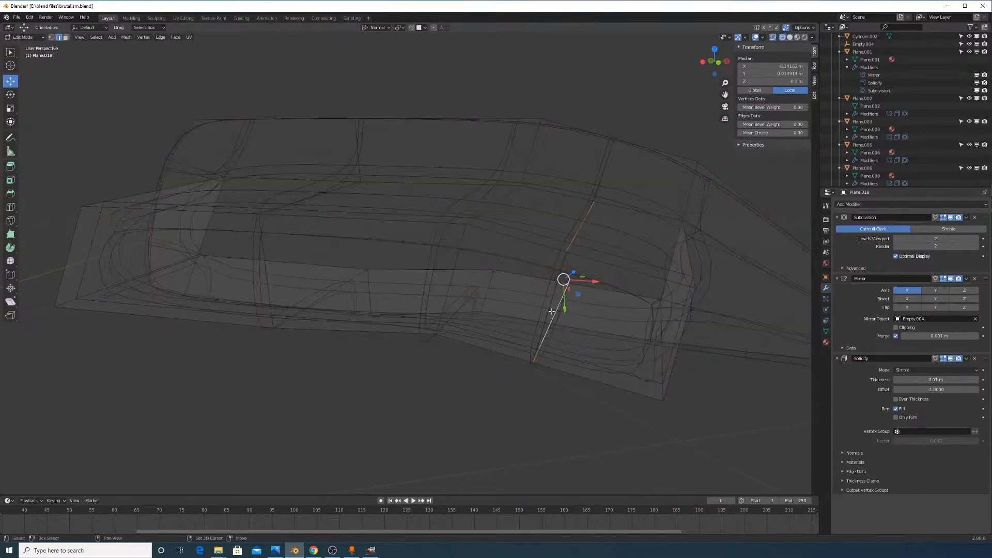
{"action": "mouse_move", "coordinate": [571, 283]}
{"action": "middle_mouse_down"}
{"action": "mouse_move", "coordinate": [594, 291]}
{"action": "mouse_move", "coordinate": [560, 283]}
{"action": "middle_mouse_up"}
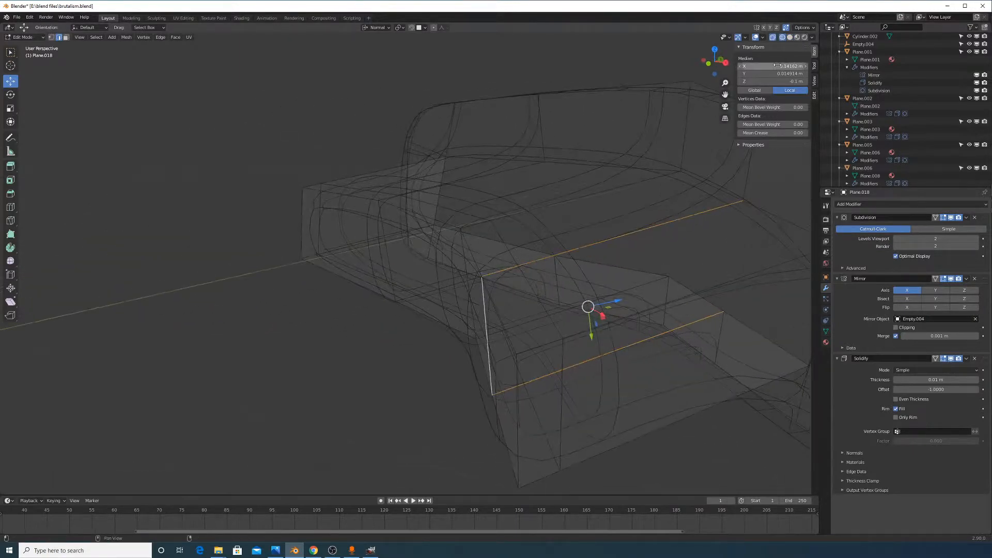
{"action": "left_click", "coordinate": [789, 38]}
{"action": "mouse_move", "coordinate": [590, 331]}
{"action": "middle_mouse_down"}
{"action": "mouse_move", "coordinate": [481, 343]}
{"action": "mouse_move", "coordinate": [501, 352]}
{"action": "middle_mouse_up"}
{"action": "scroll", "coordinate": [534, 342], "scroll_direction": "down", "scroll_amount": 4}
{"action": "key", "text": "g"}
{"action": "key", "text": "g"}
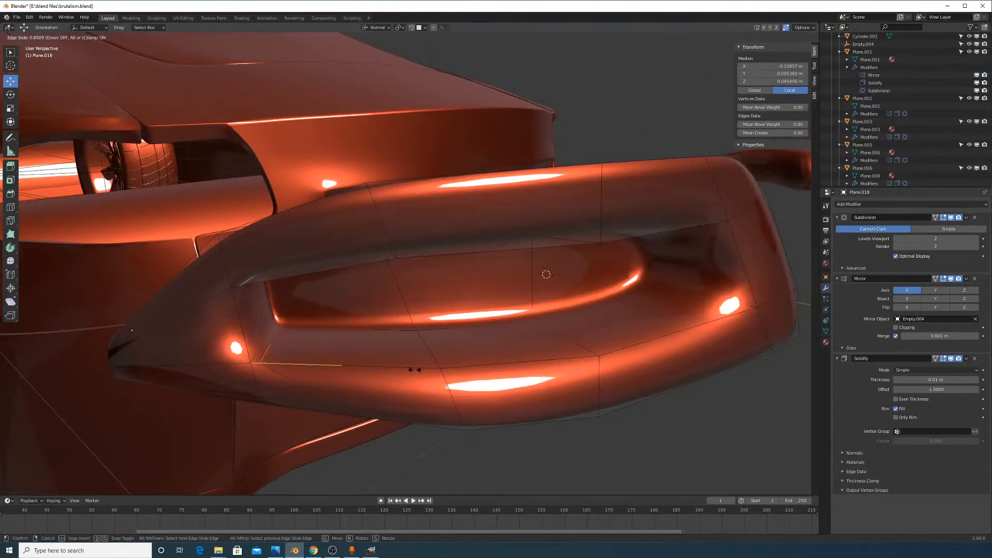
{"action": "left_click", "coordinate": [418, 369]}
Add two centred loop cuts across the tail-light piece
{"action": "middle_click_drag", "start_coordinate": [419, 369], "coordinate": [468, 369]}
{"action": "middle_click_drag", "start_coordinate": [327, 337], "coordinate": [360, 342]}
{"action": "key", "text": "ctrl+r"}
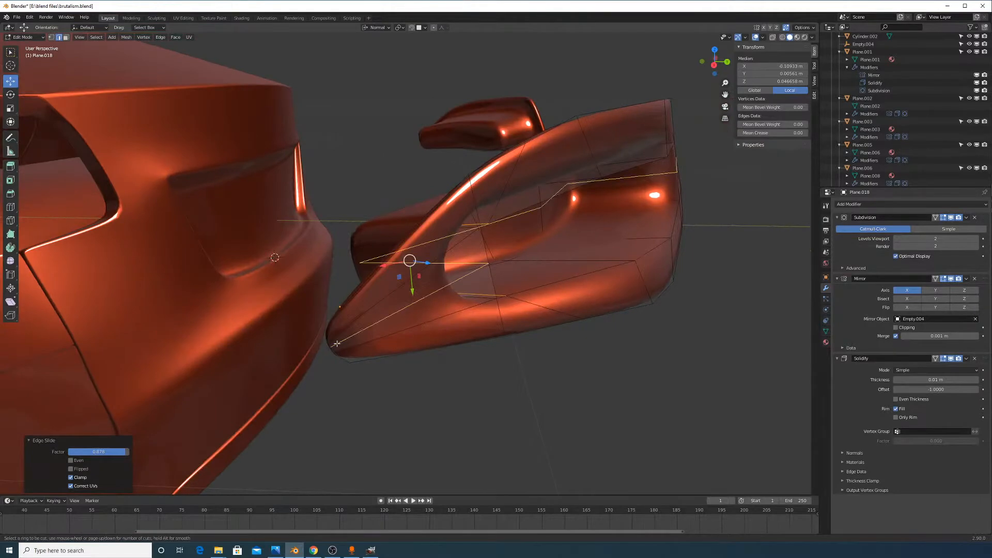
{"action": "scroll", "coordinate": [337, 344], "scroll_direction": "up", "scroll_amount": 1}
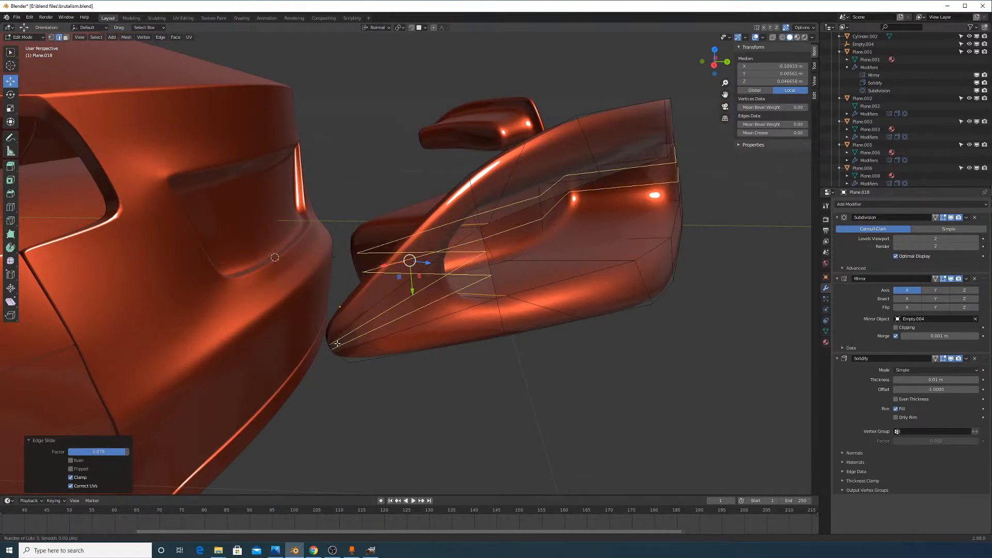
{"action": "left_click", "coordinate": [337, 344]}
{"action": "right_click", "coordinate": [338, 344]}
Slide the inner recess edges upward instead of downward, then return to Object Mode
{"action": "middle_click_drag", "start_coordinate": [438, 344], "coordinate": [344, 286]}
{"action": "left_click", "coordinate": [331, 260]}
{"action": "key", "text": "g"}
{"action": "key", "text": "g"}
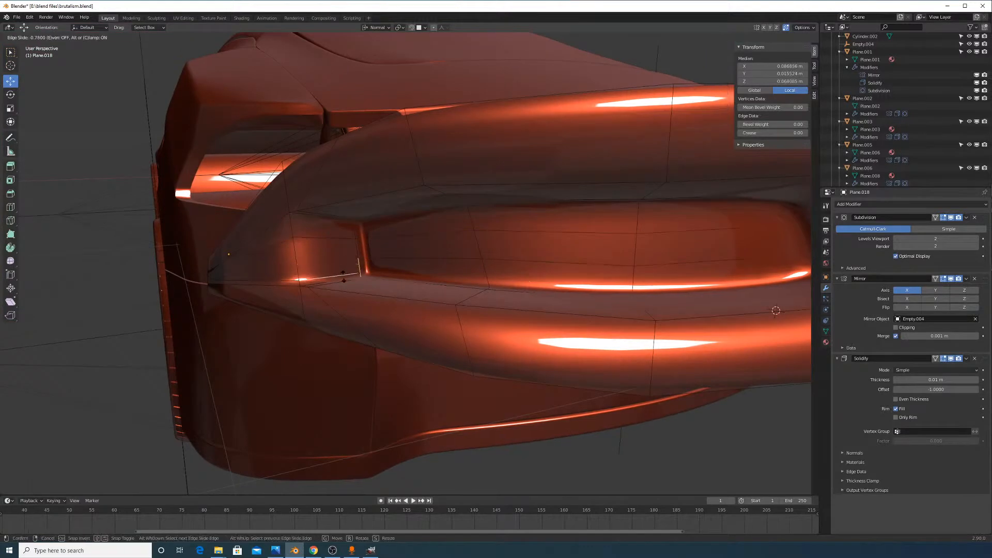
{"action": "right_click", "coordinate": [380, 273]}
{"action": "left_click", "coordinate": [399, 261], "text": "ctrl"}
{"action": "key", "text": "g"}
{"action": "key", "text": "g"}
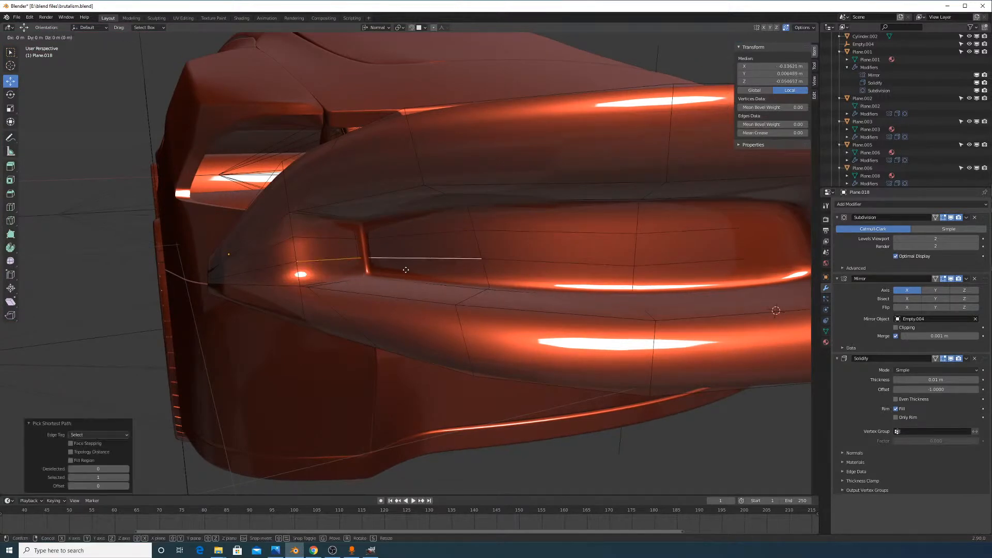
{"action": "left_click", "coordinate": [408, 282]}
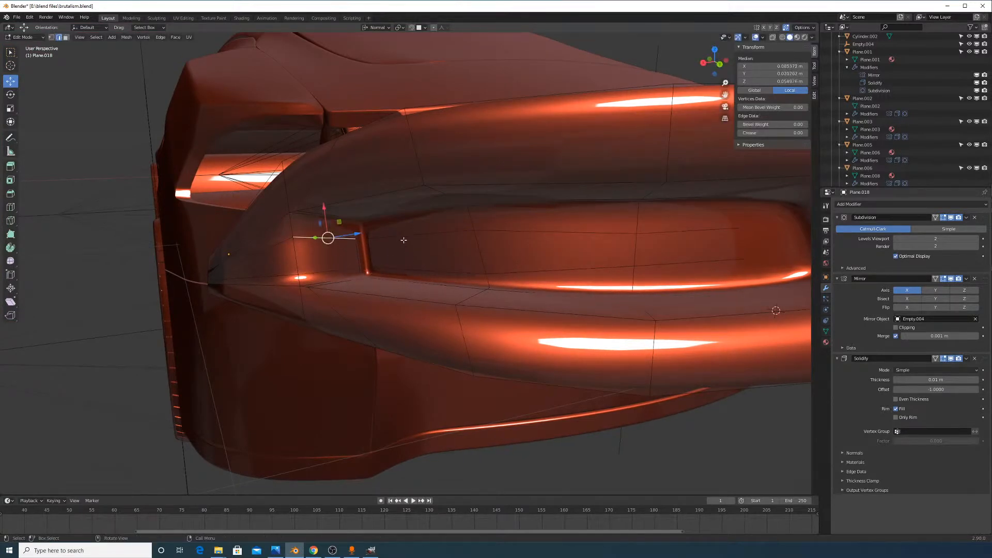
{"action": "key", "text": "ctrl+z"}
{"action": "key", "text": "g"}
{"action": "key", "text": "g"}
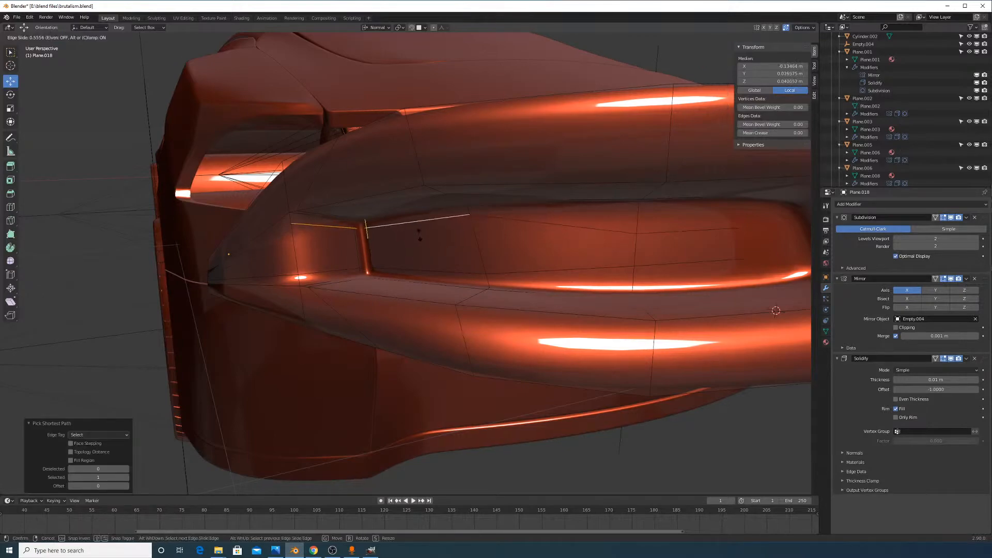
{"action": "left_click", "coordinate": [418, 234]}
{"action": "key", "text": "Tab"}
In Edit Mode, cut one more loop and slide it to the outer rim, then exit
{"action": "middle_click_drag", "start_coordinate": [479, 266], "coordinate": [509, 355]}
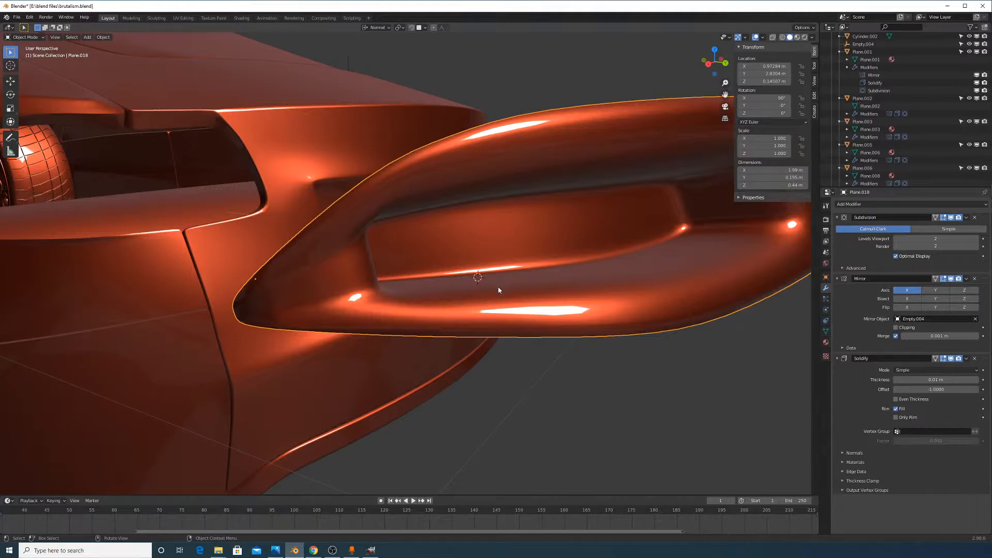
{"action": "middle_click_drag", "start_coordinate": [492, 161], "coordinate": [473, 302]}
{"action": "key", "text": "Tab"}
{"action": "middle_click_drag", "start_coordinate": [524, 325], "coordinate": [494, 292]}
{"action": "key", "text": "ctrl+r"}
{"action": "left_click", "coordinate": [358, 281]}
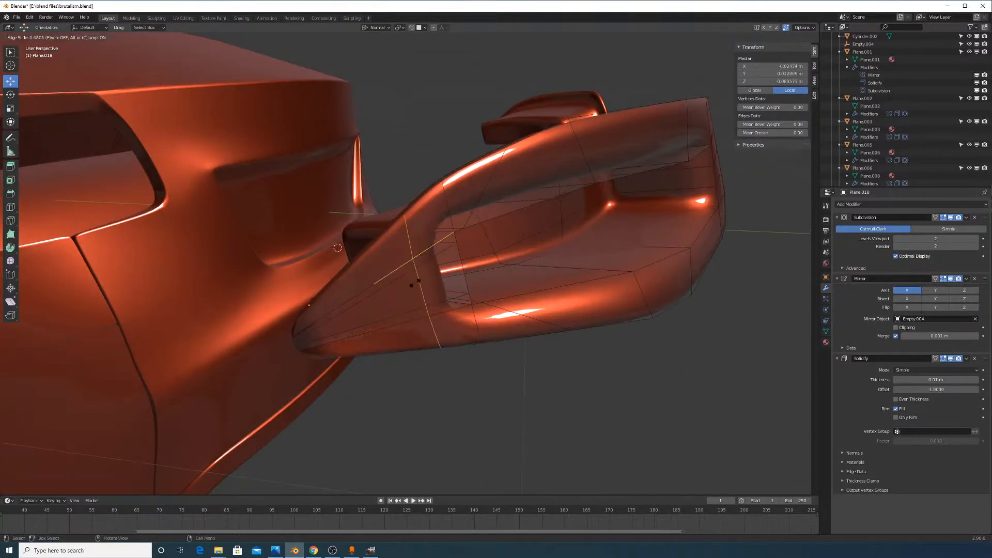
{"action": "left_click", "coordinate": [448, 268]}
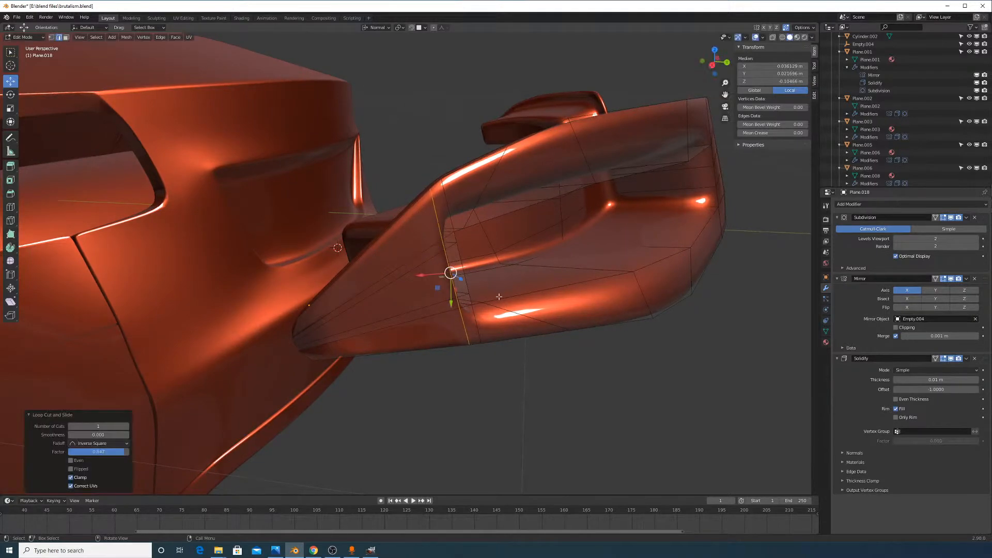
{"action": "middle_click_drag", "start_coordinate": [454, 277], "coordinate": [336, 288]}
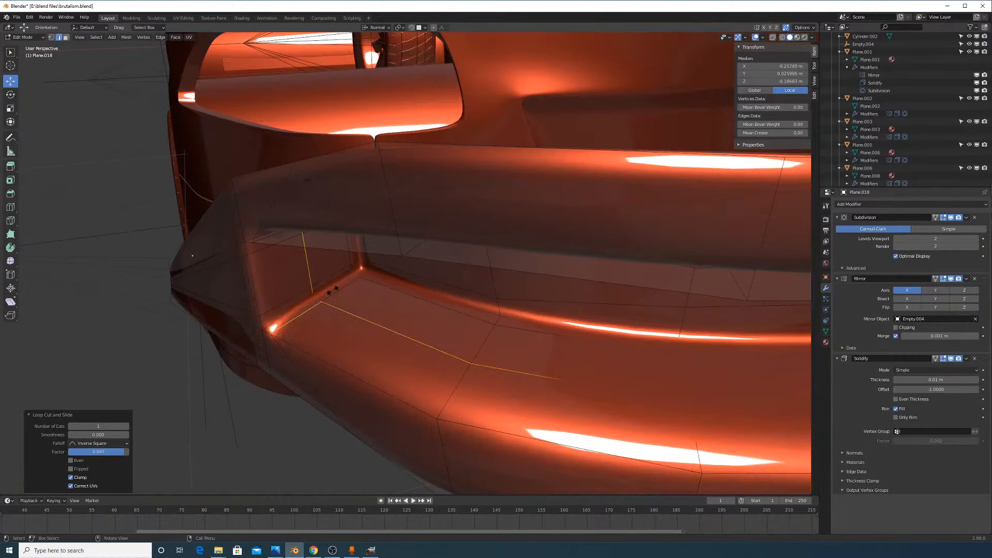
{"action": "left_click", "coordinate": [306, 331]}
{"action": "key", "text": "Tab"}
{"action": "middle_click_drag", "start_coordinate": [325, 333], "coordinate": [537, 269]}
{"action": "scroll", "coordinate": [606, 283], "scroll_direction": "down", "scroll_amount": 5}
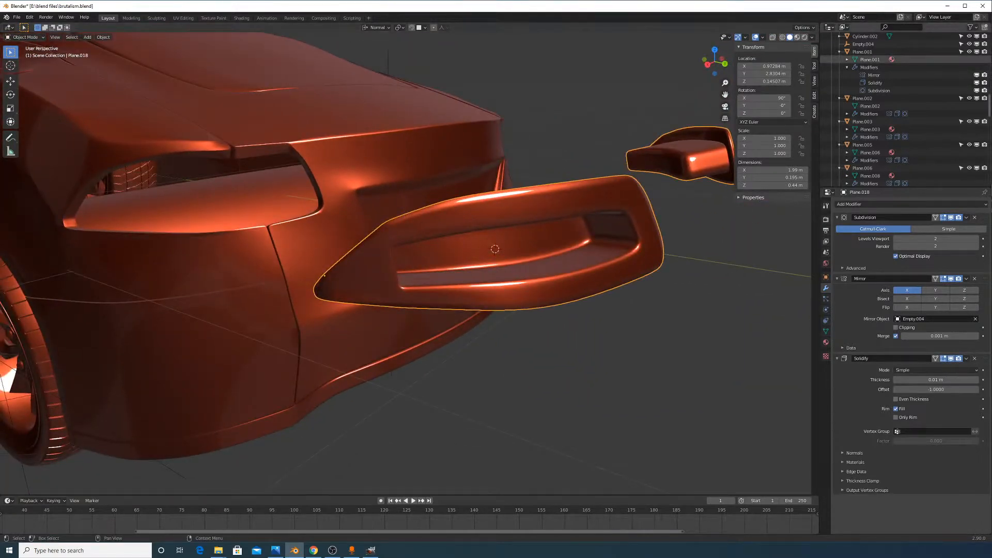
{"action": "key", "text": "alt+Tab"}
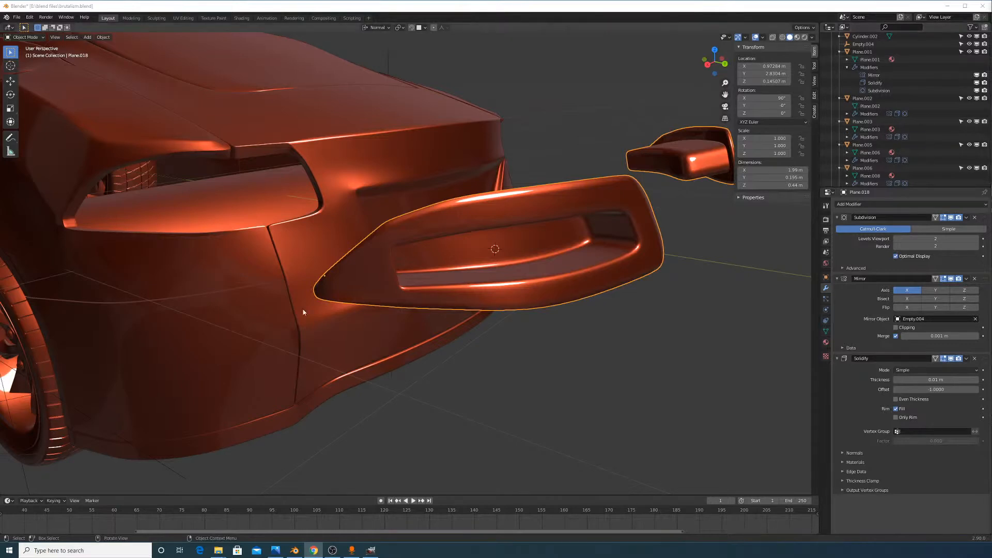
{"action": "middle_click_drag", "start_coordinate": [614, 253], "coordinate": [379, 226]}
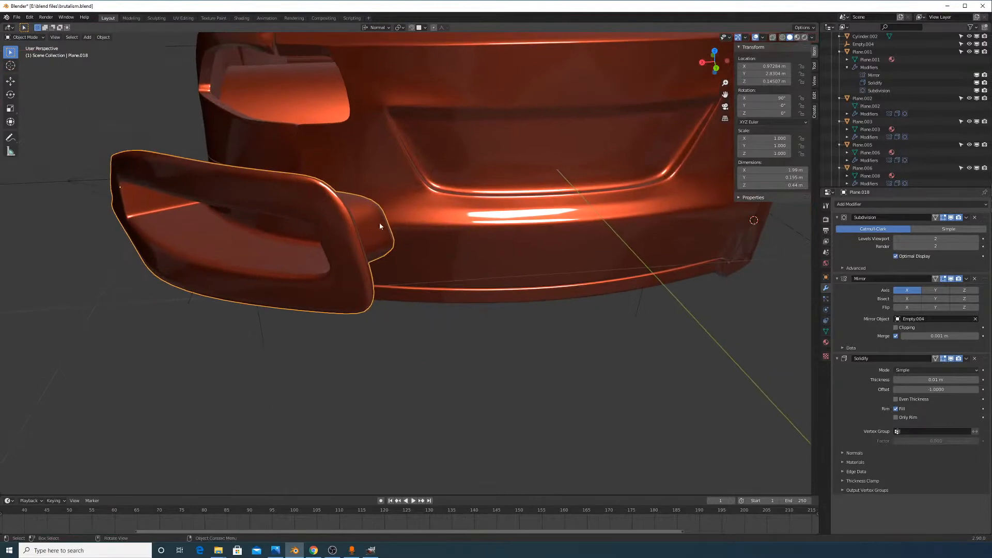
{"action": "middle_click_drag", "start_coordinate": [464, 208], "coordinate": [601, 260]}
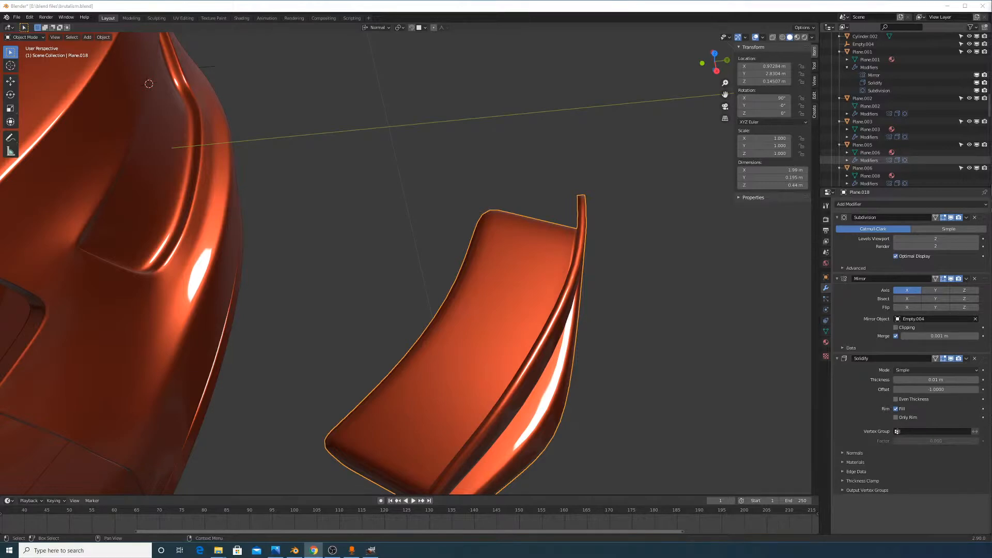
{"action": "middle_click_drag", "start_coordinate": [547, 258], "coordinate": [589, 228]}
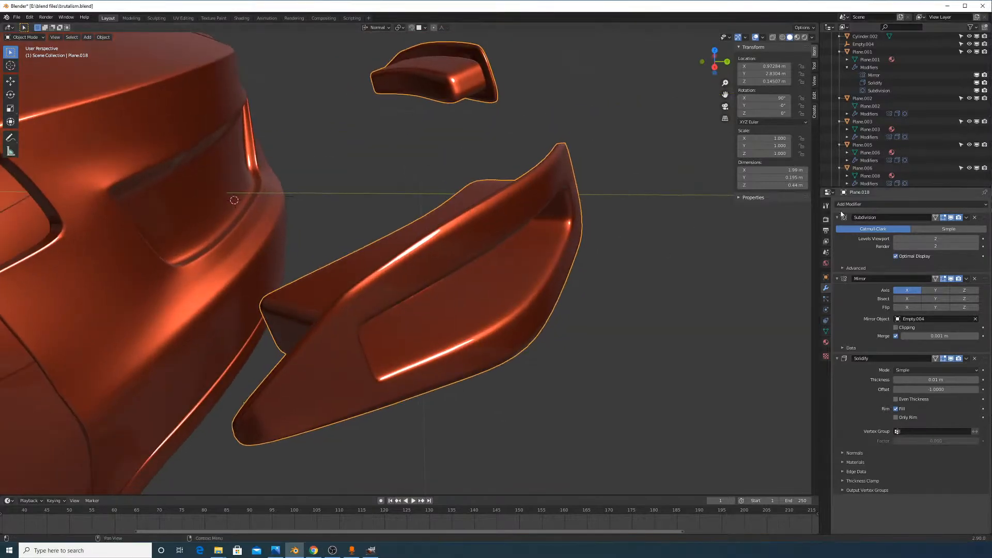
{"action": "middle_click_drag", "start_coordinate": [625, 255], "coordinate": [562, 250]}
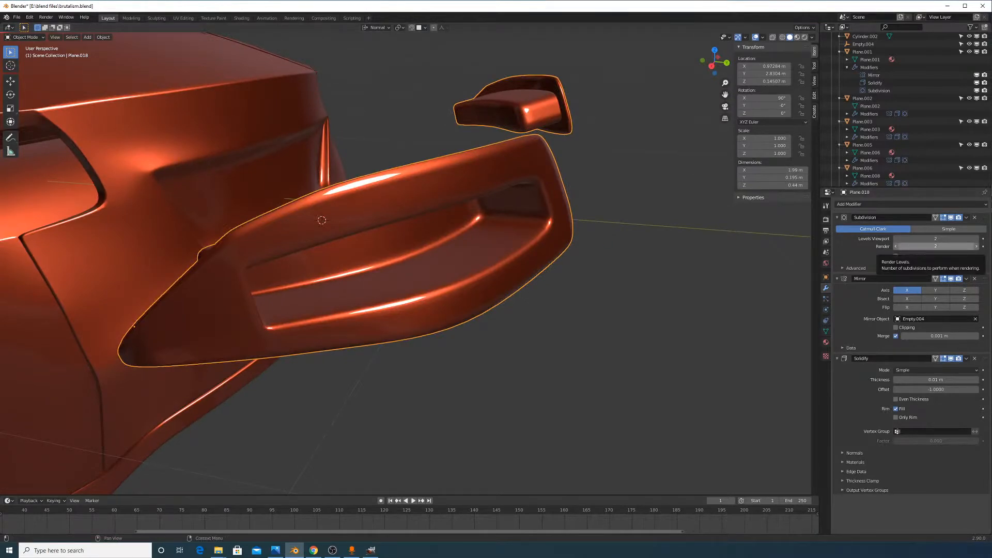
{"action": "key", "text": "alt+Tab"}
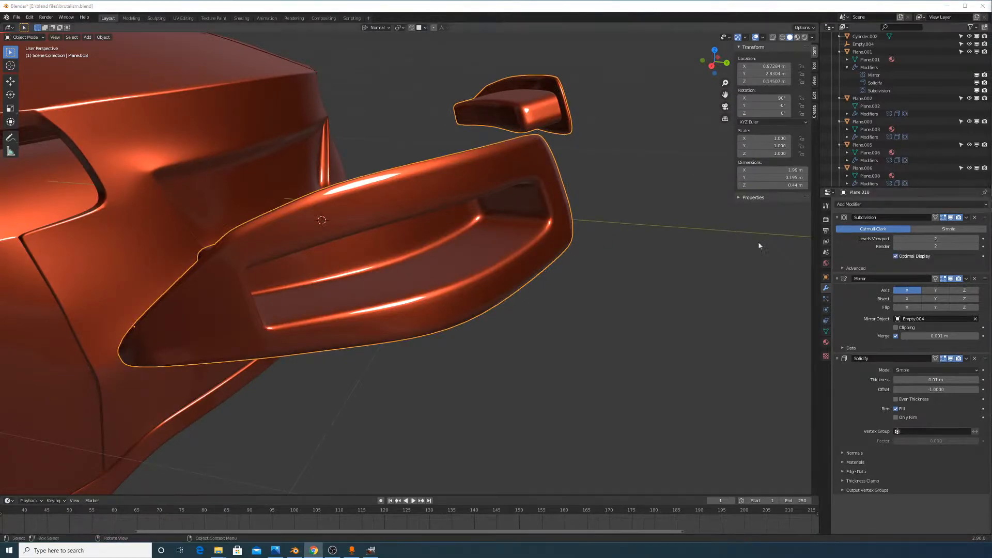
{"action": "middle_click_drag", "start_coordinate": [716, 199], "coordinate": [699, 166]}
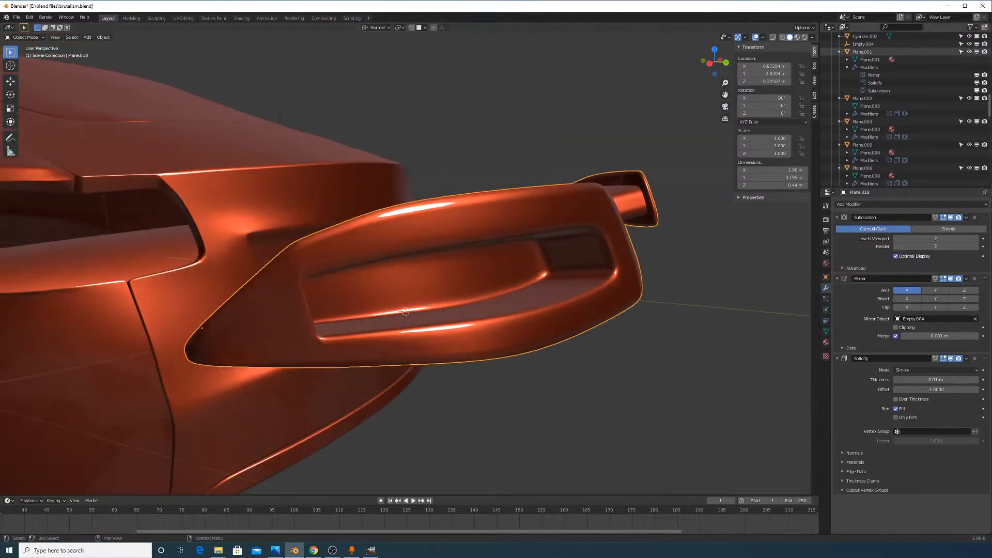
{"action": "key", "text": "alt+Tab"}
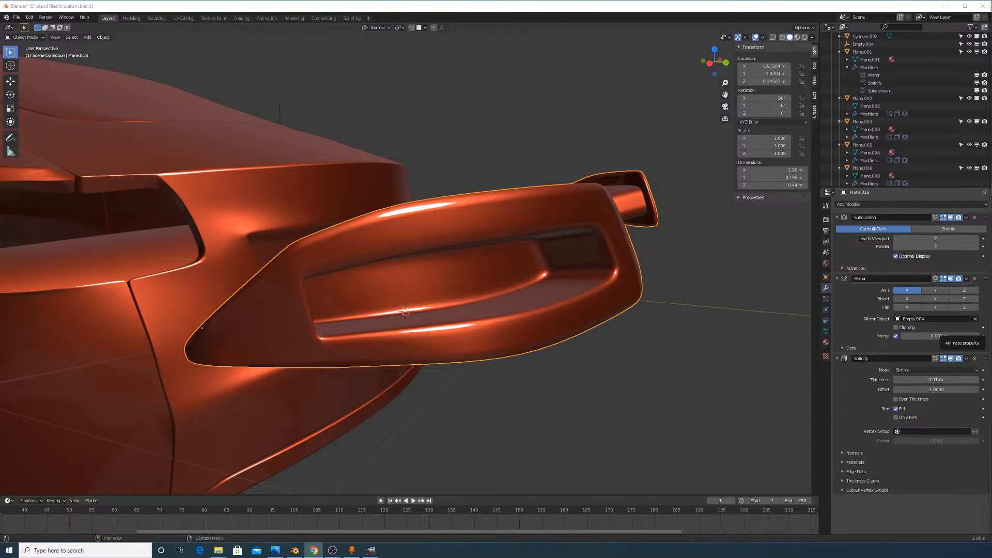
{"action": "middle_click_drag", "start_coordinate": [594, 299], "coordinate": [574, 318]}
In Edit Mode on Plane.018, select edges and a vertex inside the recess
{"action": "key", "text": "Tab"}
{"action": "middle_click_drag", "start_coordinate": [494, 323], "coordinate": [589, 296]}
{"action": "left_click", "coordinate": [559, 285]}
{"action": "scroll", "coordinate": [571, 298], "scroll_direction": "up", "scroll_amount": 1}
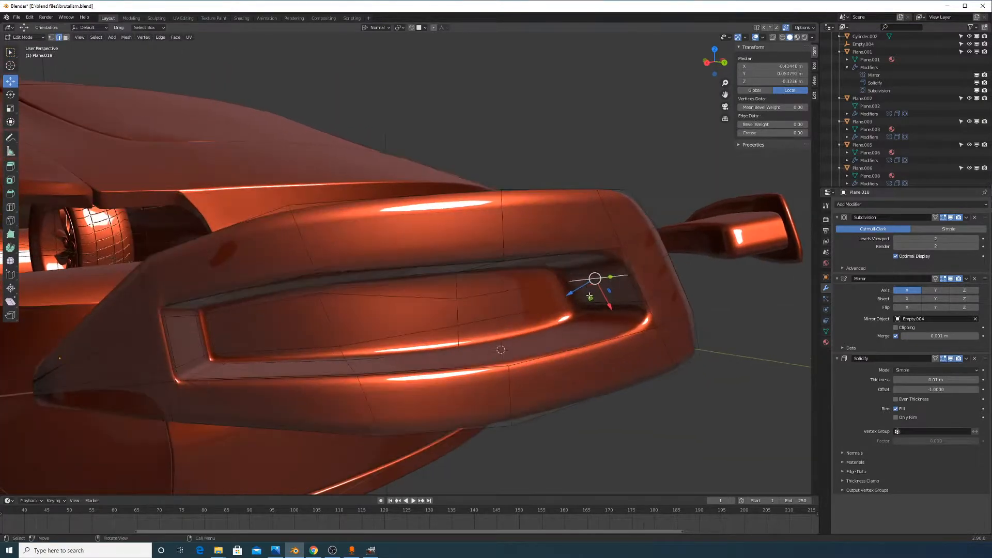
{"action": "left_click", "coordinate": [629, 278]}
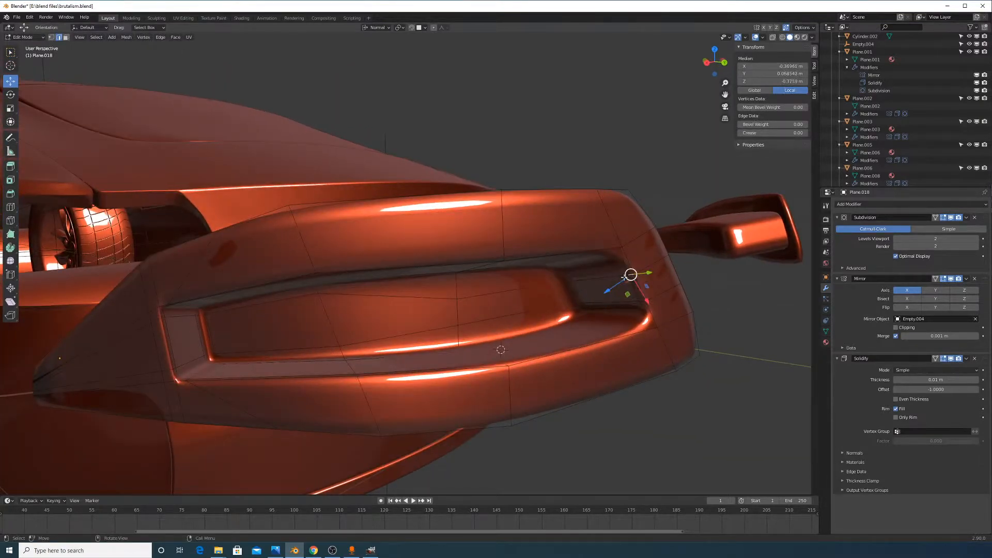
{"action": "left_click", "coordinate": [566, 280], "text": "shift"}
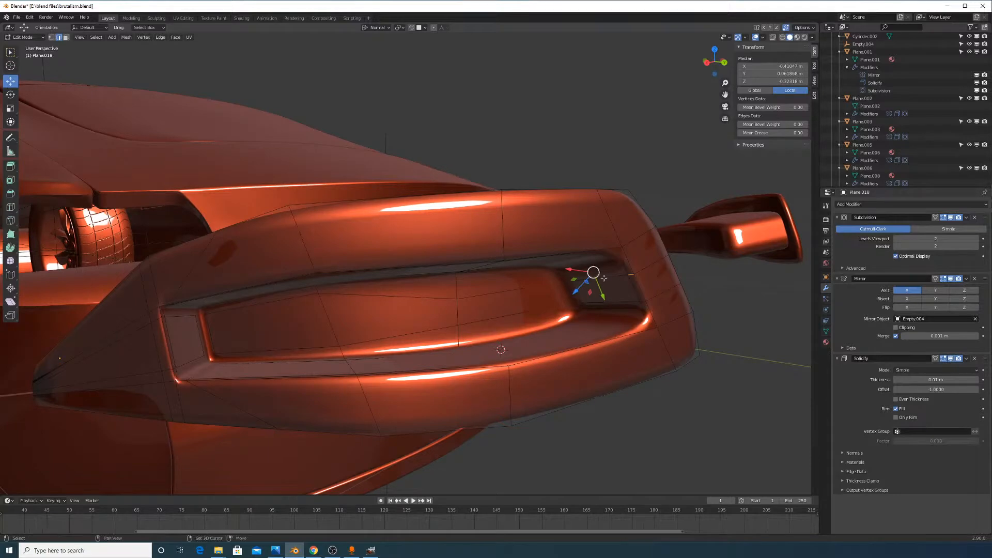
Orbit and zoom around the car to review its rear and sides
{"action": "scroll", "coordinate": [582, 272], "scroll_direction": "down", "scroll_amount": 8}
{"action": "middle_click_drag", "start_coordinate": [583, 272], "coordinate": [524, 341]}
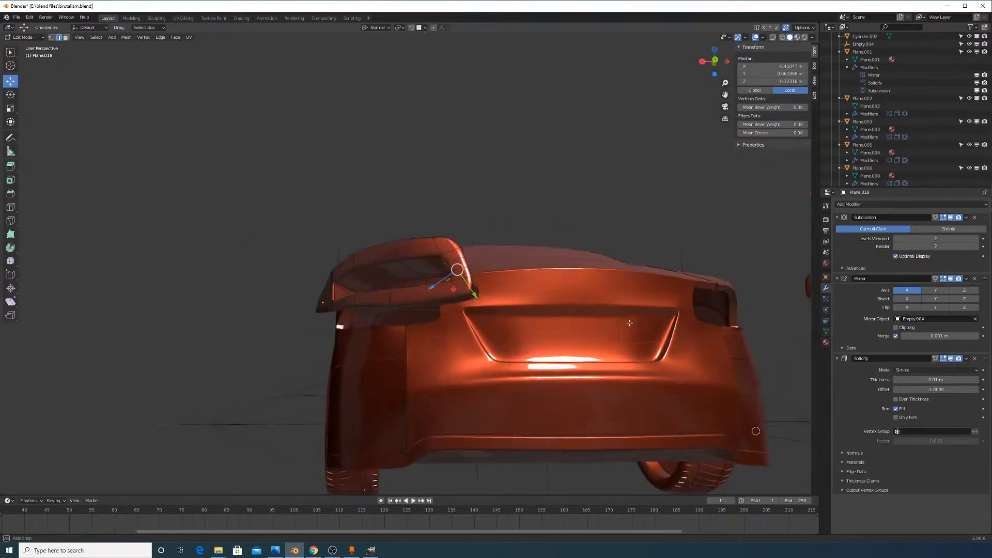
{"action": "middle_click_drag", "start_coordinate": [640, 343], "coordinate": [756, 353]}
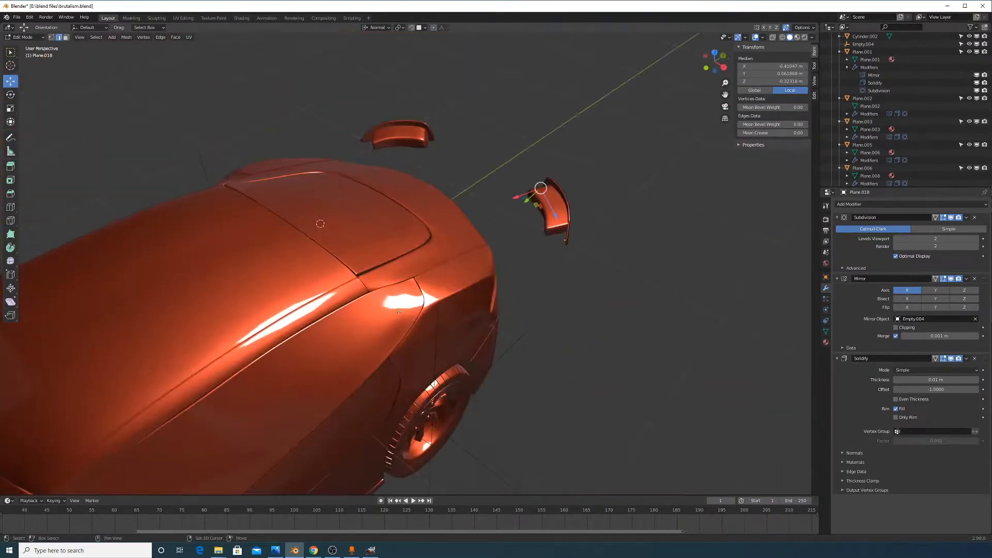
{"action": "middle_click_drag", "start_coordinate": [367, 365], "coordinate": [570, 314], "text": "shift"}
{"action": "scroll", "coordinate": [570, 314], "scroll_direction": "down", "scroll_amount": 7}
{"action": "middle_click_drag", "start_coordinate": [525, 348], "coordinate": [521, 217]}
{"action": "scroll", "coordinate": [530, 303], "scroll_direction": "up", "scroll_amount": 4}
{"action": "scroll", "coordinate": [537, 281], "scroll_direction": "up", "scroll_amount": 3}
With X-ray on, slide the selected vertices, then slide a corner edge path of the recess
{"action": "key", "text": "g"}
{"action": "key", "text": "g"}
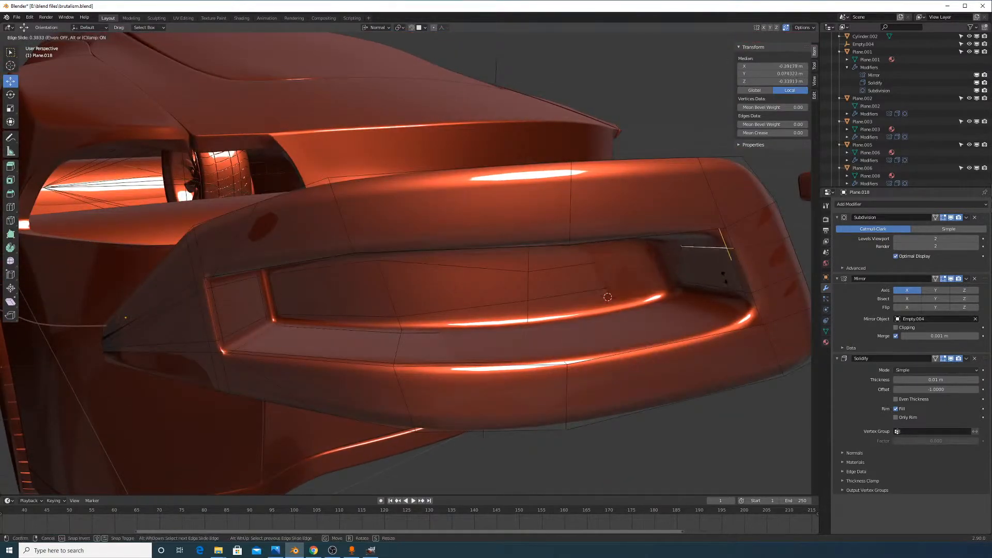
{"action": "right_click", "coordinate": [733, 235]}
{"action": "left_click", "coordinate": [772, 37]}
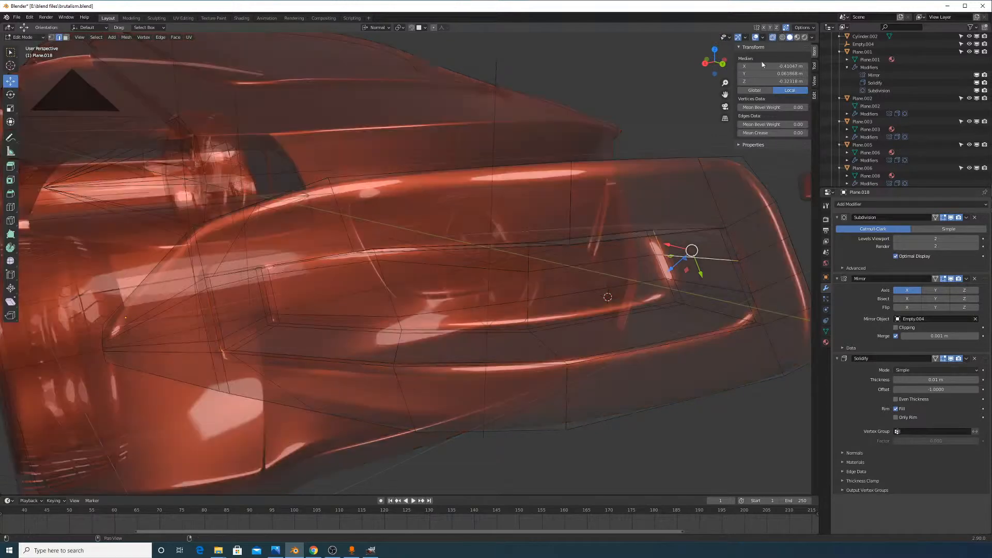
{"action": "key", "text": "g"}
{"action": "key", "text": "g"}
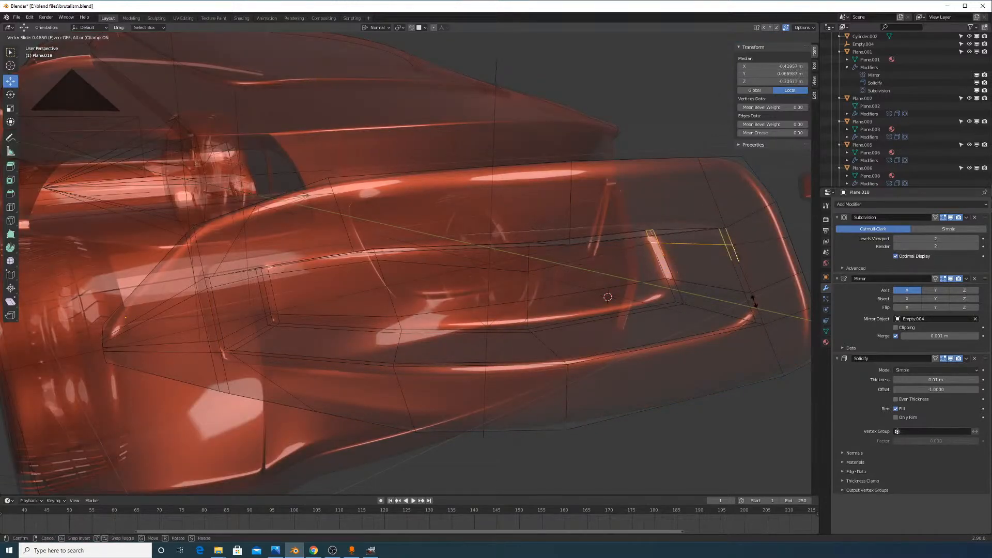
{"action": "left_click", "coordinate": [754, 297]}
{"action": "left_click", "coordinate": [665, 282]}
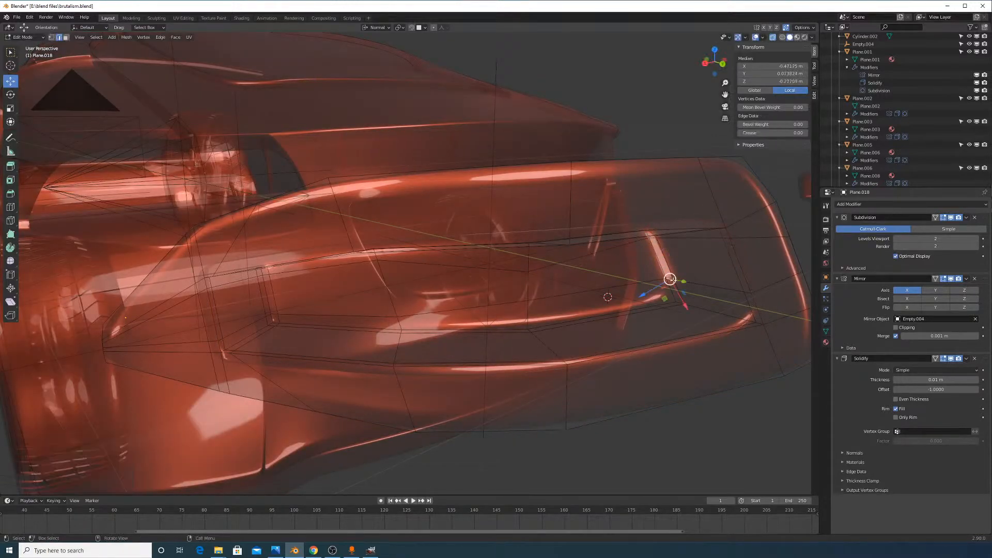
{"action": "left_click", "coordinate": [747, 290], "text": "ctrl"}
{"action": "key", "text": "g"}
{"action": "key", "text": "g"}
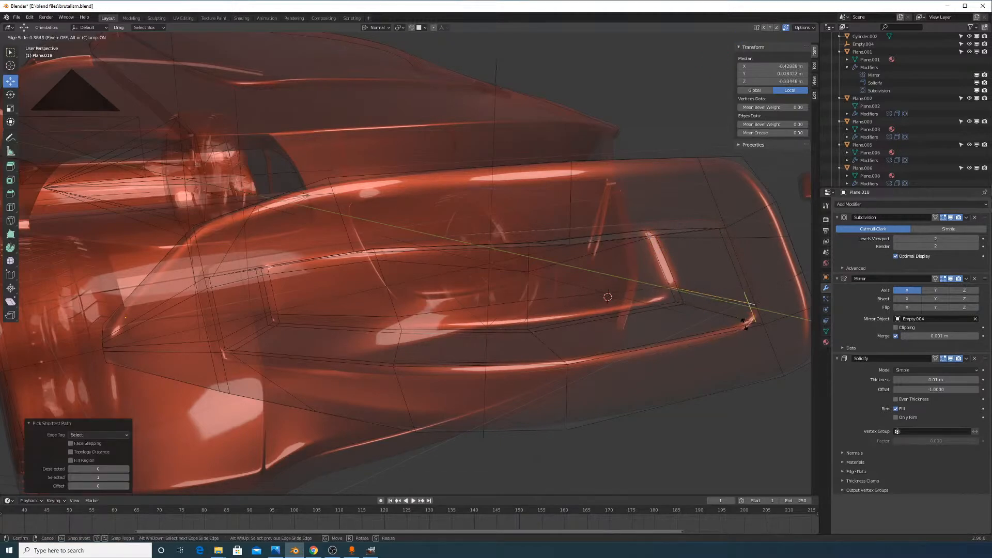
{"action": "left_click", "coordinate": [744, 311]}
Add an edge loop near the recess end and turn X-ray off
{"action": "key", "text": "ctrl+r"}
{"action": "left_click", "coordinate": [624, 323]}
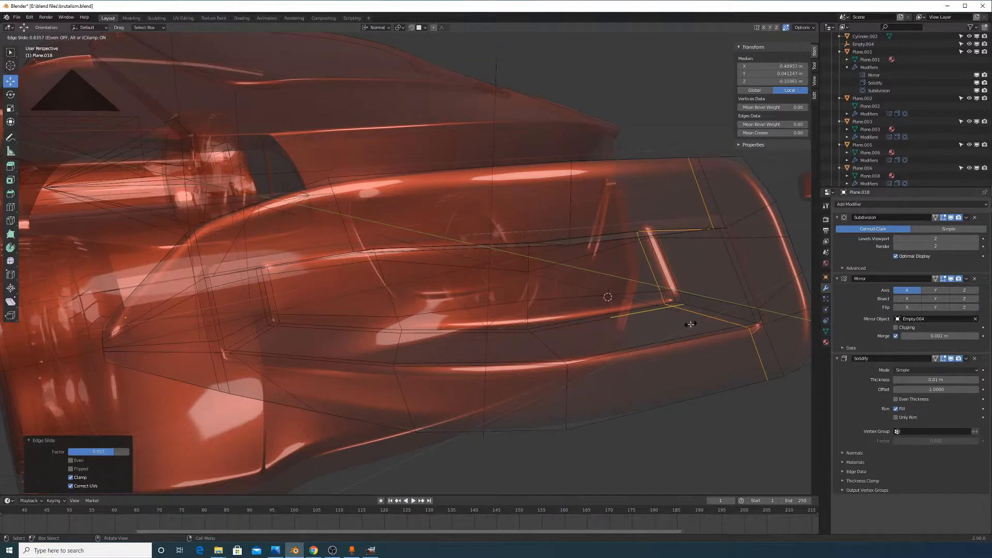
{"action": "left_click", "coordinate": [691, 324]}
{"action": "mouse_move", "coordinate": [730, 307]}
{"action": "middle_mouse_down"}
{"action": "mouse_move", "coordinate": [723, 286]}
{"action": "mouse_move", "coordinate": [732, 294]}
{"action": "middle_mouse_up"}
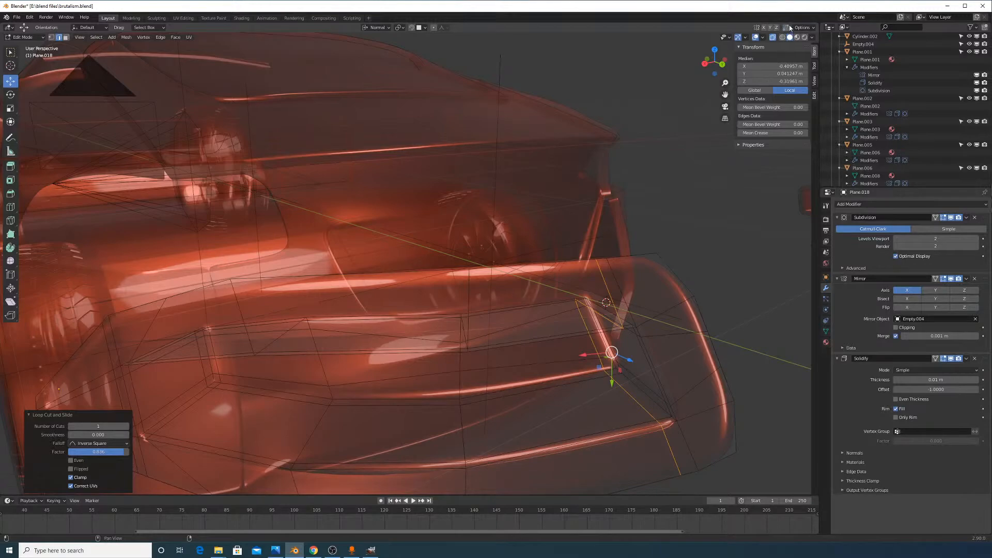
{"action": "left_click", "coordinate": [773, 38]}
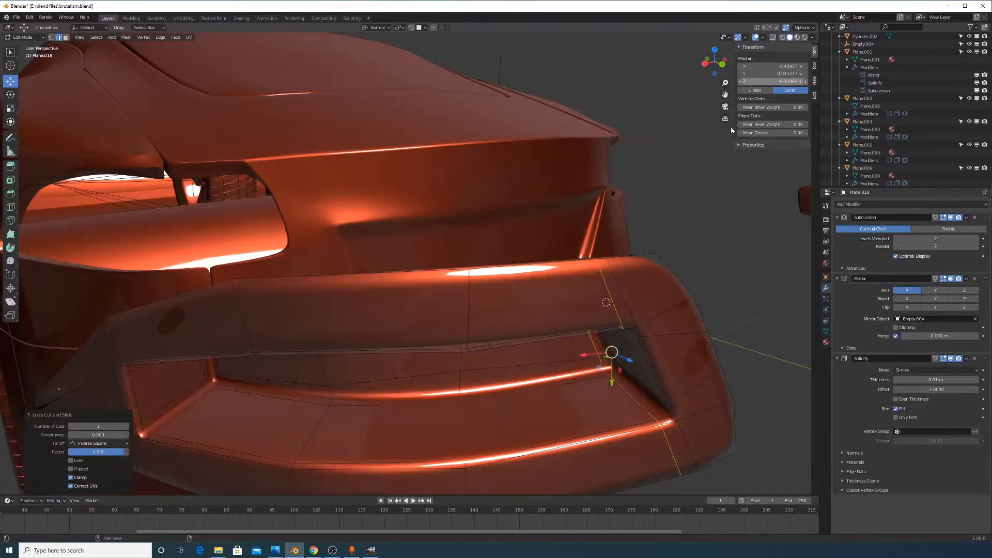
Inspect the body and taillight piece from below
{"action": "mouse_move", "coordinate": [633, 212]}
{"action": "middle_mouse_down"}
{"action": "mouse_move", "coordinate": [613, 254]}
{"action": "mouse_move", "coordinate": [675, 299]}
{"action": "mouse_move", "coordinate": [530, 174]}
{"action": "mouse_move", "coordinate": [626, 250]}
{"action": "mouse_move", "coordinate": [626, 268]}
{"action": "middle_mouse_up"}
{"action": "scroll", "coordinate": [614, 347], "scroll_direction": "up", "scroll_amount": 5}
{"action": "middle_click_drag", "start_coordinate": [615, 348], "coordinate": [627, 276]}
{"action": "scroll", "coordinate": [628, 276], "scroll_direction": "up", "scroll_amount": 3}
{"action": "middle_click_drag", "start_coordinate": [497, 286], "coordinate": [489, 244]}
{"action": "scroll", "coordinate": [620, 295], "scroll_direction": "up", "scroll_amount": 3}
{"action": "scroll", "coordinate": [517, 280], "scroll_direction": "up", "scroll_amount": 3}
{"action": "middle_click_drag", "start_coordinate": [517, 280], "coordinate": [379, 192]}
Try another loop cut on the taillight piece and undo it
{"action": "key", "text": "ctrl+r"}
{"action": "left_click", "coordinate": [381, 200]}
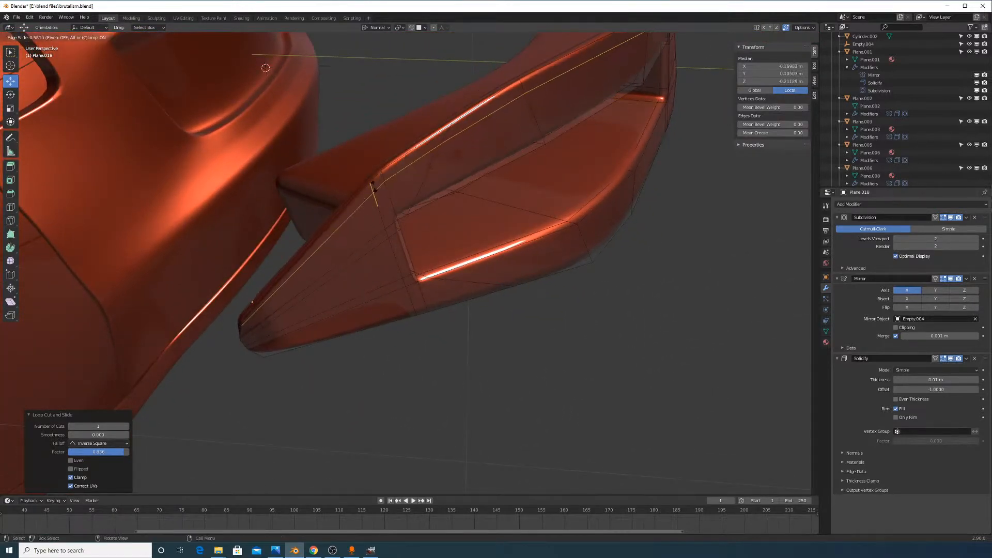
{"action": "left_click", "coordinate": [404, 201]}
{"action": "key", "text": "ctrl+z"}
{"action": "middle_click_drag", "start_coordinate": [431, 221], "coordinate": [480, 242]}
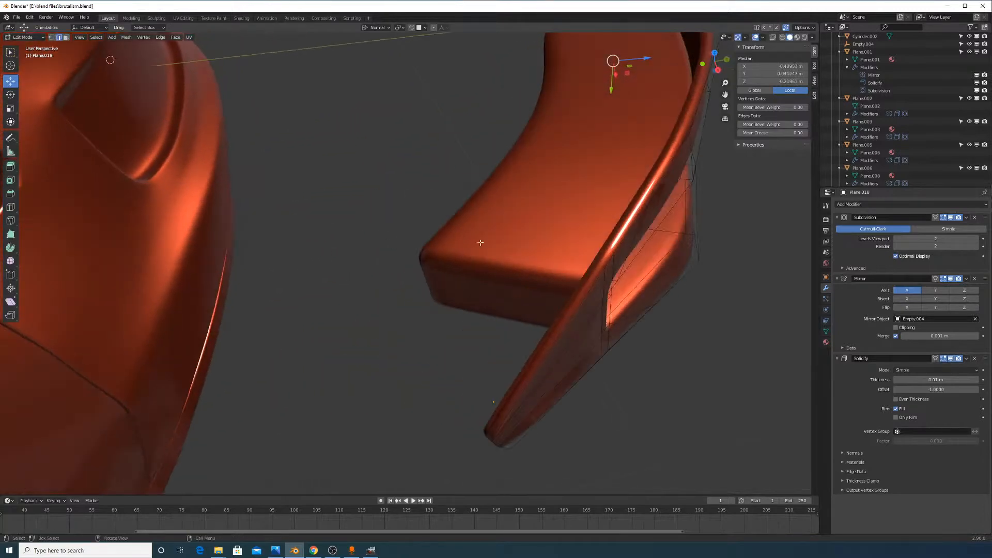
Return to Object Mode and start moving the taillight piece along Z
{"action": "key", "text": "Tab"}
{"action": "middle_click_drag", "start_coordinate": [591, 277], "coordinate": [607, 408]}
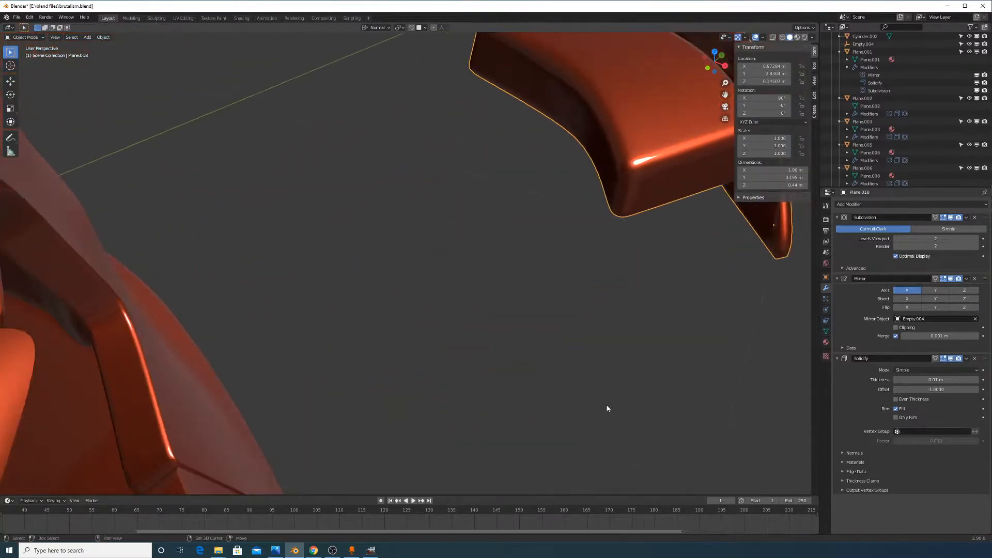
{"action": "middle_click_drag", "start_coordinate": [621, 343], "coordinate": [643, 315]}
{"action": "key", "text": "g"}
{"action": "key", "text": "z"}
{"action": "key", "text": "z"}
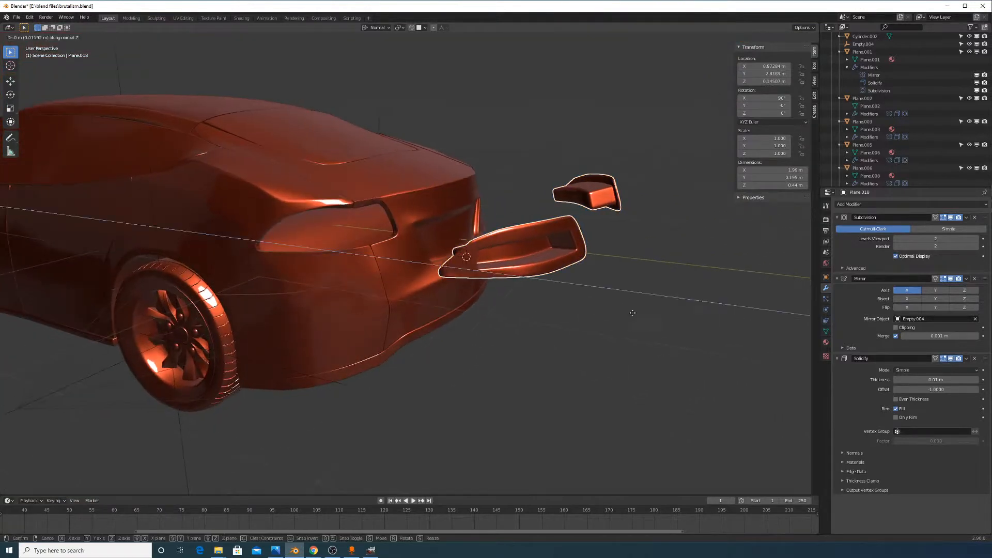
Place the taillight piece, then move it again to an adjusted position beside the car
{"action": "left_click", "coordinate": [460, 283]}
{"action": "middle_click_drag", "start_coordinate": [460, 274], "coordinate": [514, 321]}
{"action": "key", "text": "g"}
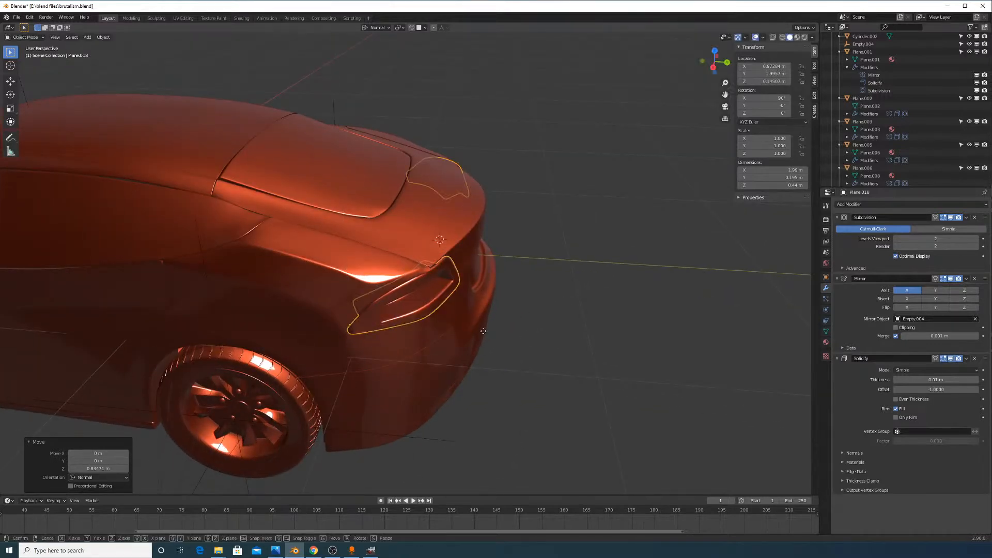
{"action": "left_click", "coordinate": [659, 339]}
{"action": "middle_click_drag", "start_coordinate": [660, 339], "coordinate": [604, 332]}
{"action": "scroll", "coordinate": [604, 332], "scroll_direction": "up", "scroll_amount": 3}
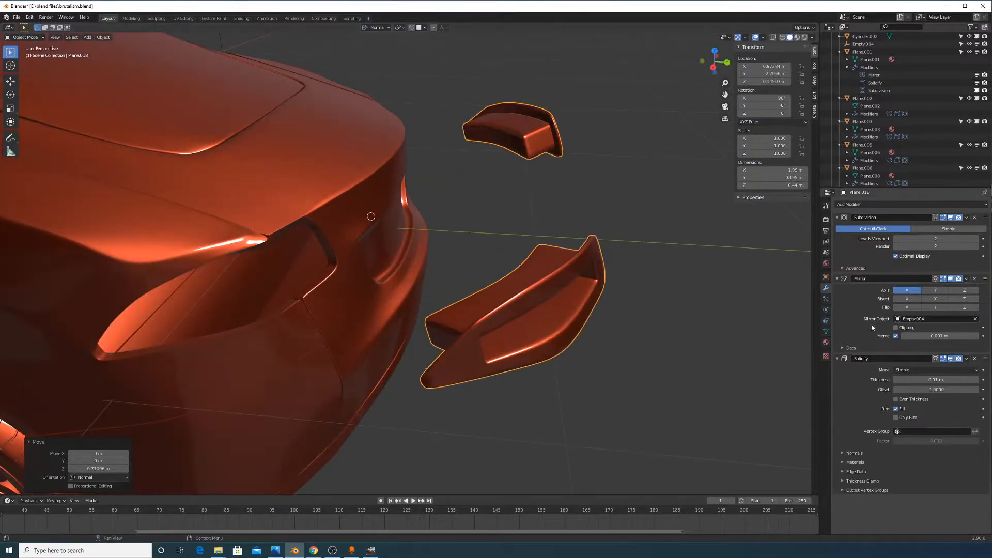
Apply the Solidify modifier twice, undoing it each time
{"action": "left_click", "coordinate": [966, 358]}
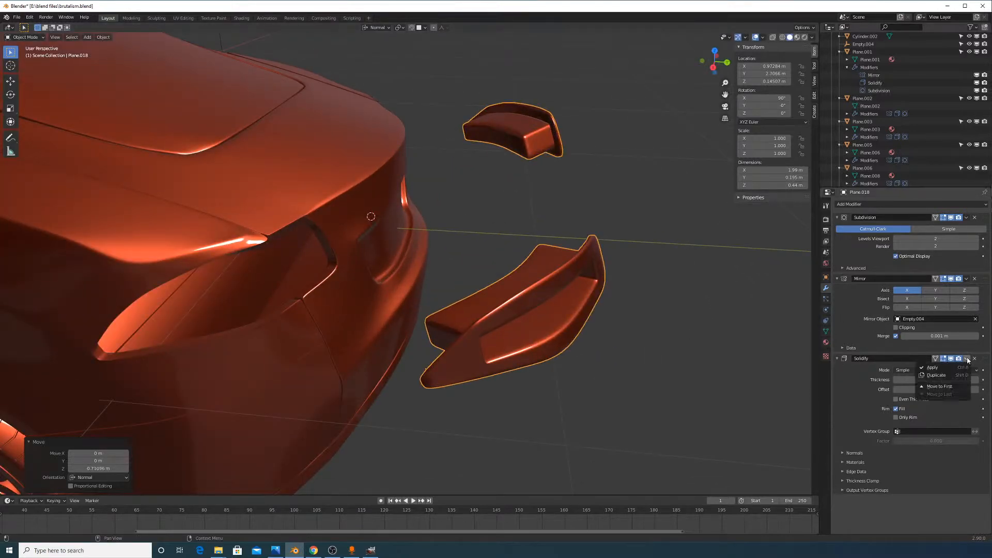
{"action": "left_click", "coordinate": [951, 365]}
{"action": "key", "text": "ctrl+z"}
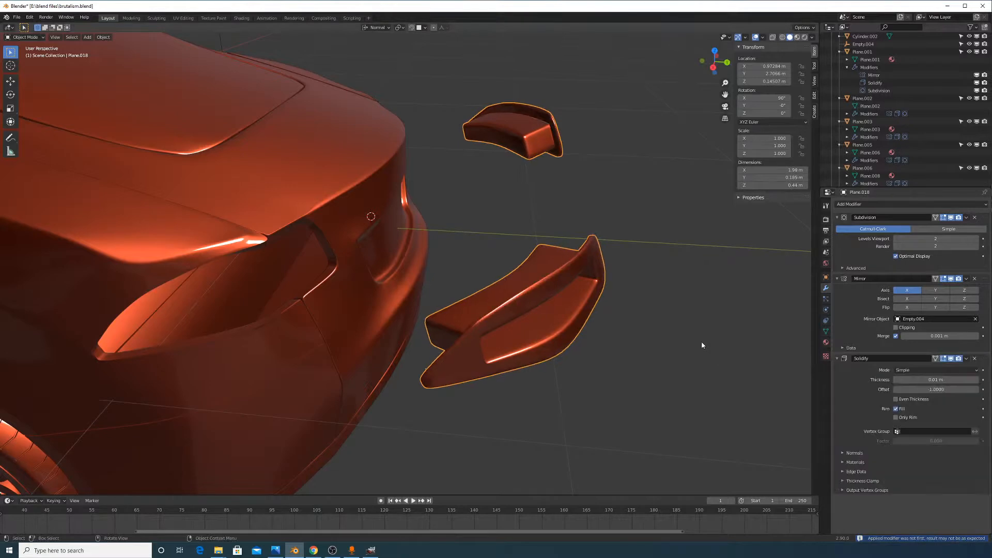
{"action": "middle_click_drag", "start_coordinate": [702, 341], "coordinate": [629, 308]}
{"action": "scroll", "coordinate": [801, 330], "scroll_direction": "up", "scroll_amount": 2}
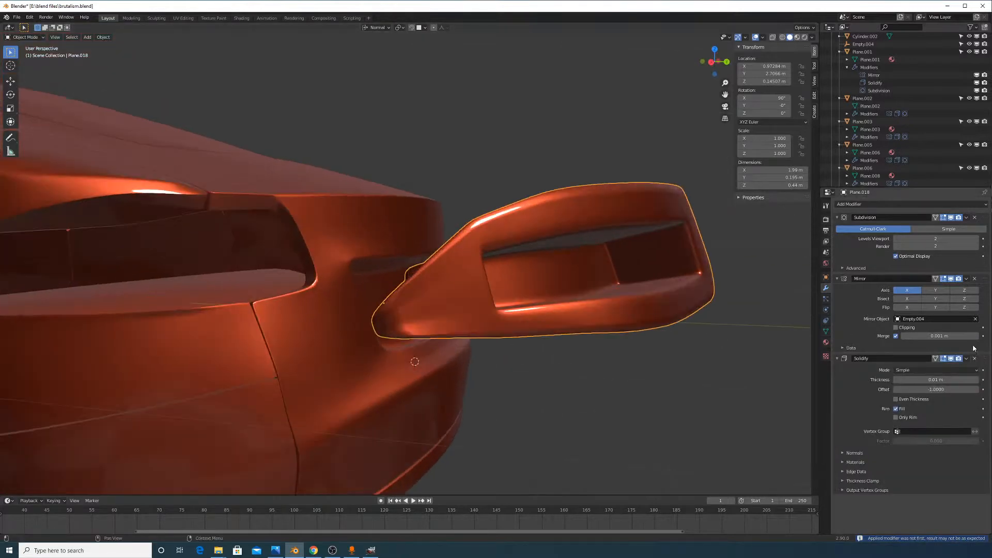
{"action": "left_click", "coordinate": [965, 359]}
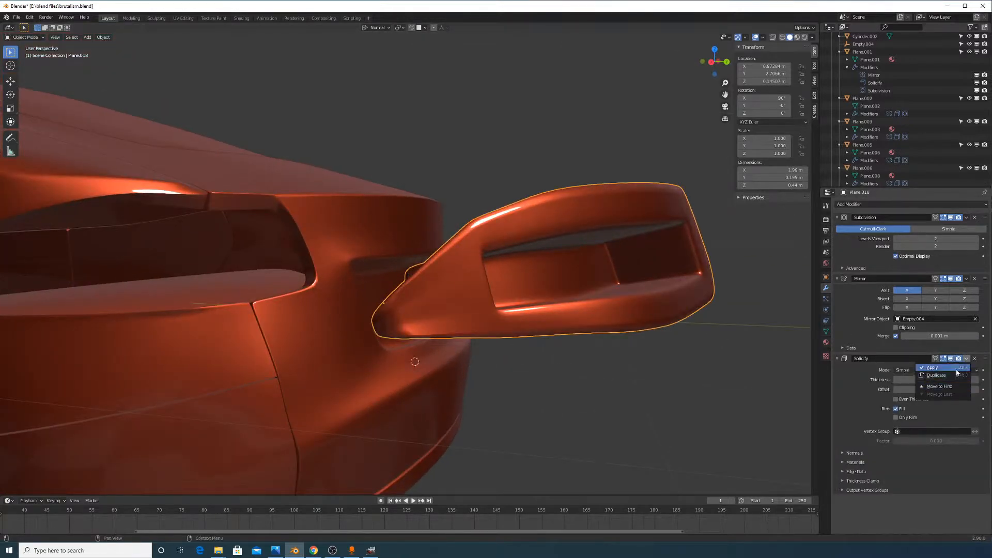
{"action": "left_click", "coordinate": [950, 365]}
{"action": "key", "text": "ctrl+z"}
{"action": "middle_click_drag", "start_coordinate": [532, 287], "coordinate": [543, 306]}
Apply the taillight piece's scale, then begin a new loop cut in Edit Mode
{"action": "key", "text": "Tab"}
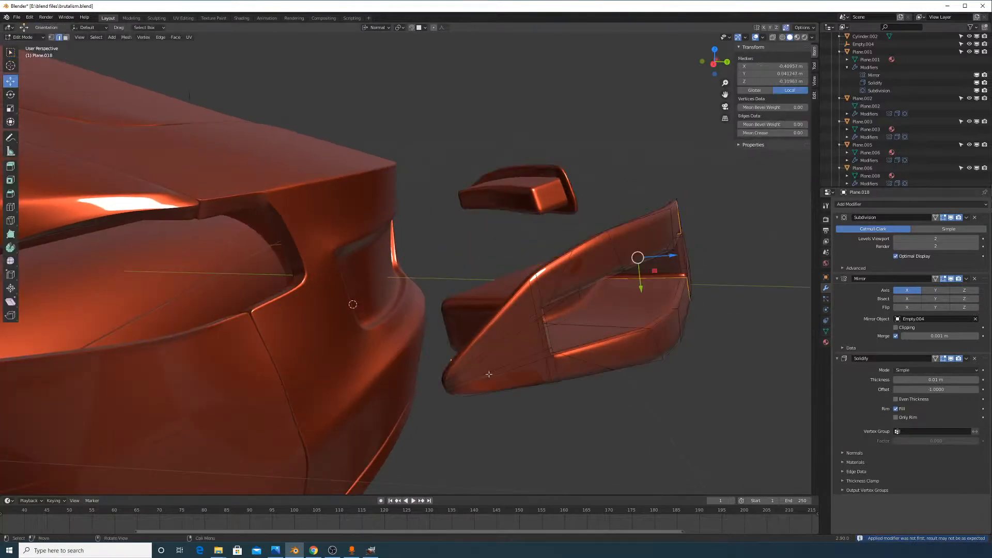
{"action": "key", "text": "Tab"}
{"action": "key", "text": "ctrl+a"}
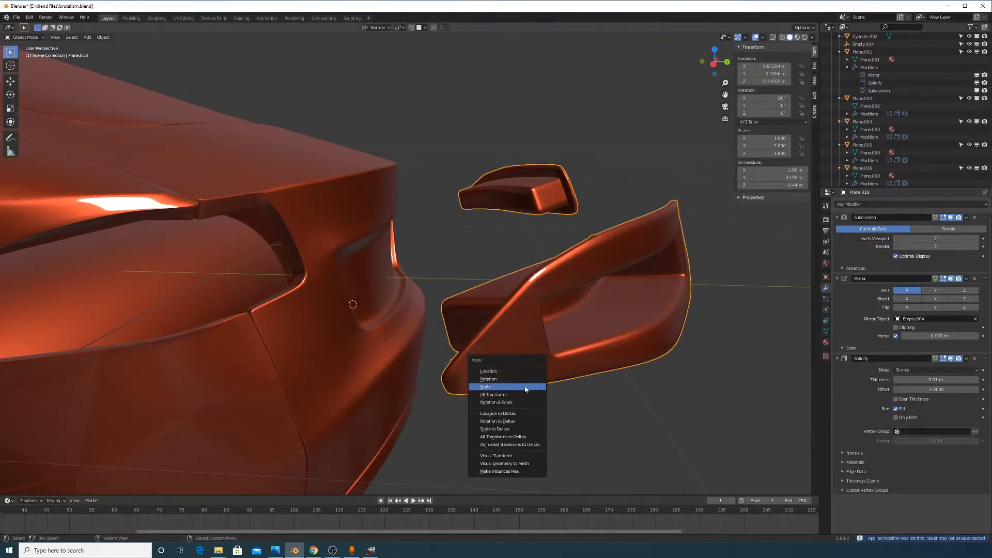
{"action": "left_click", "coordinate": [525, 391]}
{"action": "key", "text": "Tab"}
{"action": "key", "text": "Tab"}
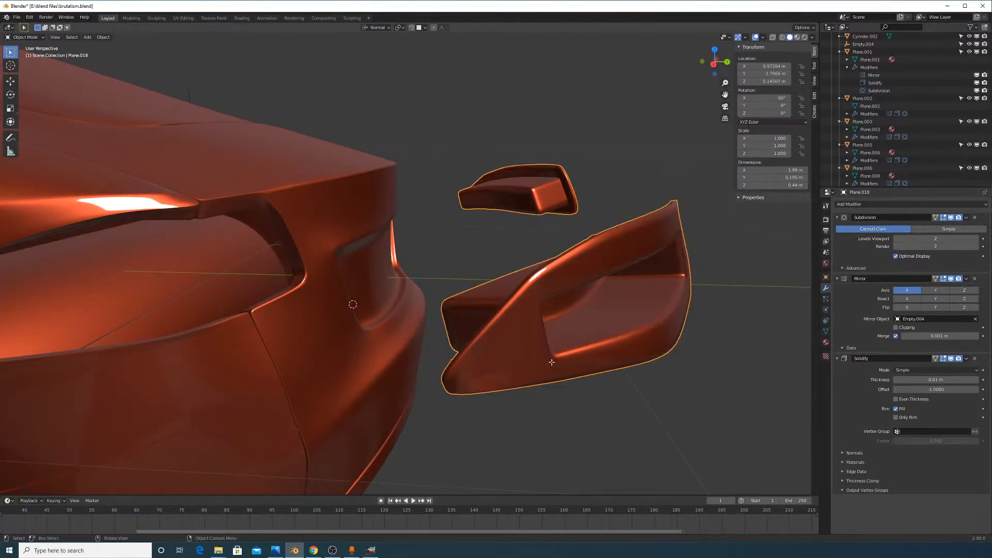
{"action": "key", "text": "Tab"}
{"action": "key", "text": "ctrl+r"}
Add a centred edge loop to the vent piece and nudge its edges along their normal
{"action": "left_click", "coordinate": [497, 342]}
{"action": "right_click", "coordinate": [505, 346]}
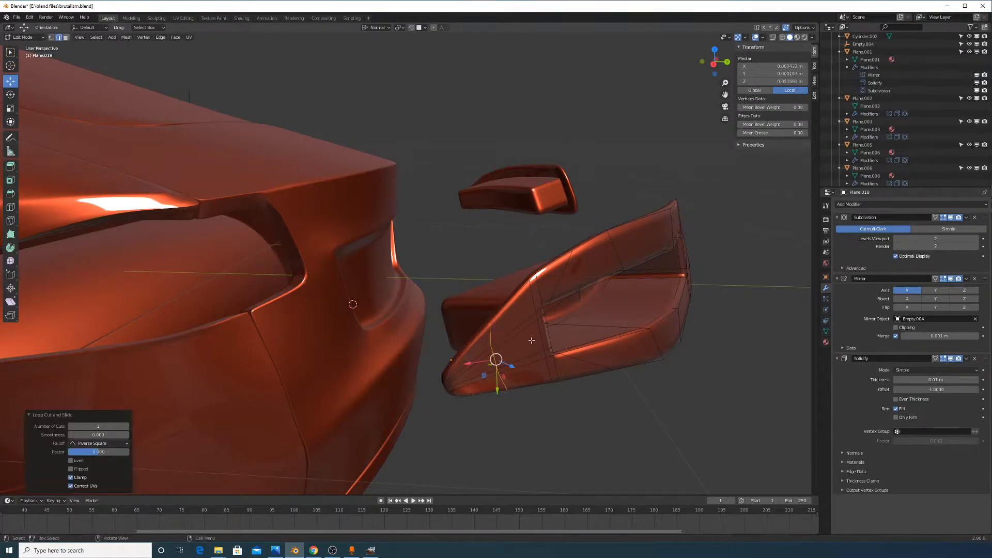
{"action": "middle_click_drag", "start_coordinate": [566, 350], "coordinate": [632, 326]}
{"action": "scroll", "coordinate": [631, 325], "scroll_direction": "up", "scroll_amount": 3}
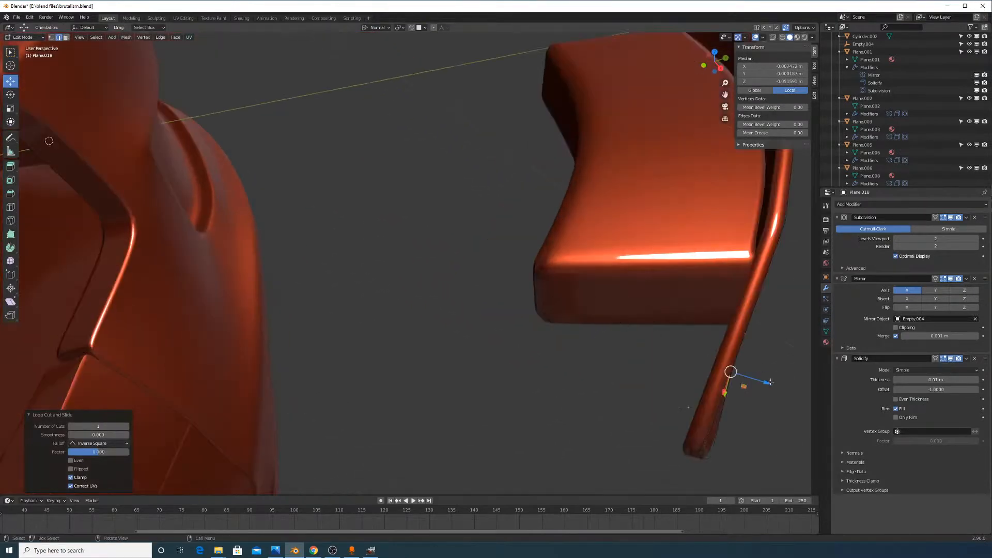
{"action": "left_click_drag", "start_coordinate": [770, 382], "coordinate": [775, 387]}
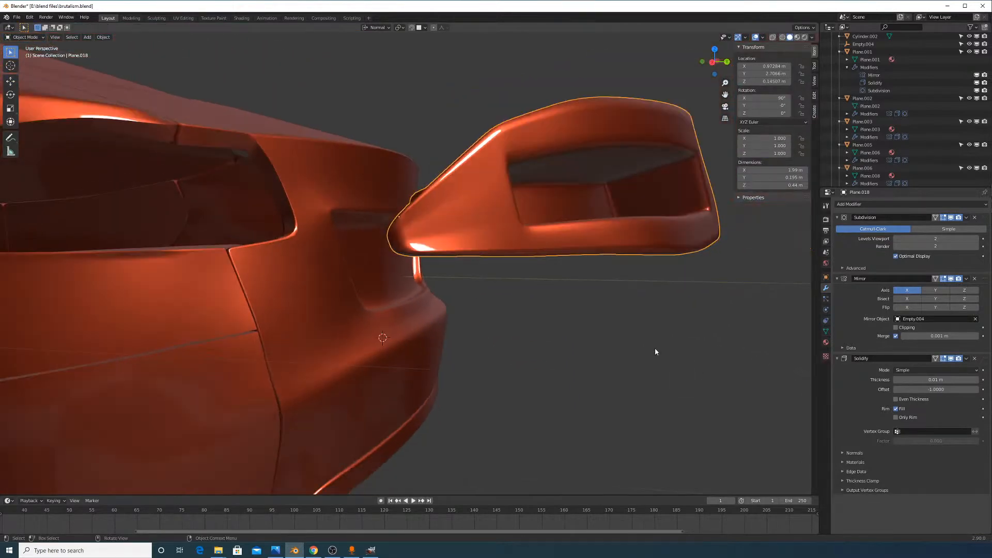
In vertex select, slide two front-corner vertices of the vent along their edges to tighten the tip
{"action": "middle_click_drag", "start_coordinate": [655, 349], "coordinate": [594, 309]}
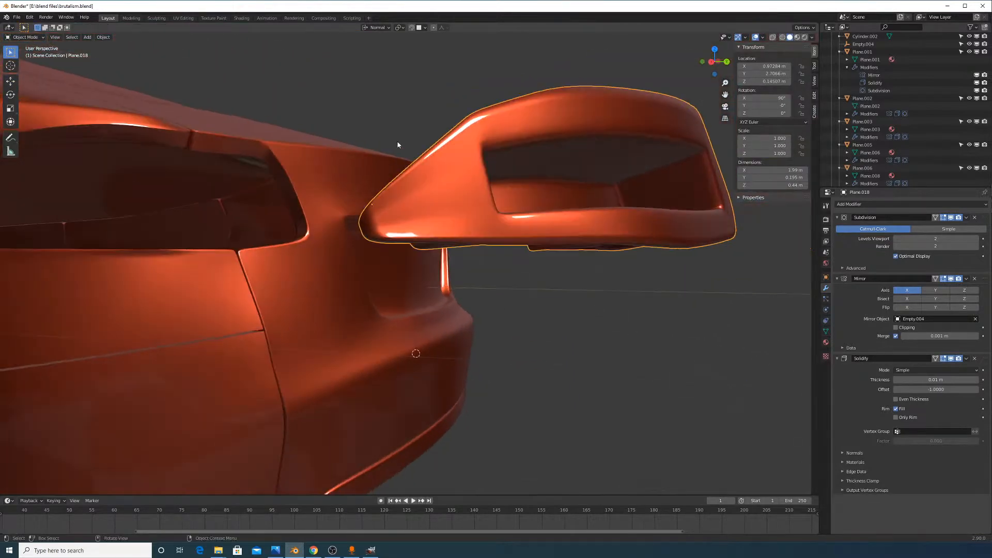
{"action": "key", "text": "Tab"}
{"action": "middle_click_drag", "start_coordinate": [389, 217], "coordinate": [481, 224]}
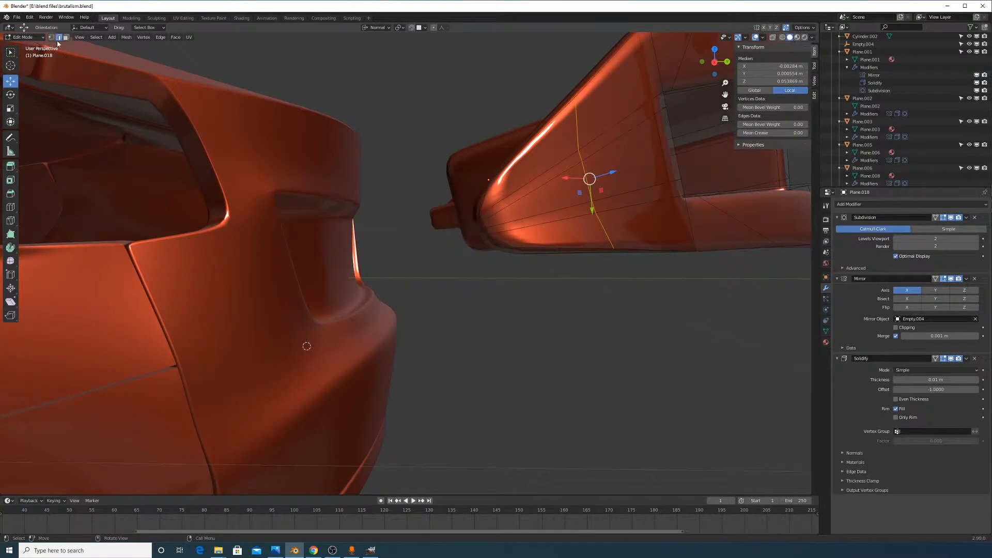
{"action": "left_click", "coordinate": [51, 37]}
{"action": "left_click", "coordinate": [487, 222]}
{"action": "key", "text": "shift+v"}
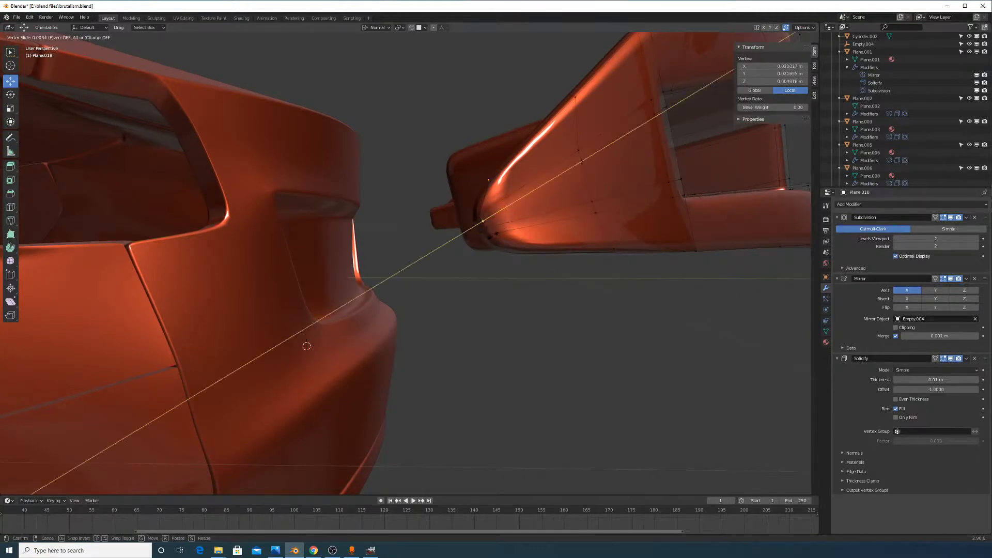
{"action": "left_click", "coordinate": [492, 232]}
{"action": "left_click", "coordinate": [490, 229]}
{"action": "key", "text": "shift+v"}
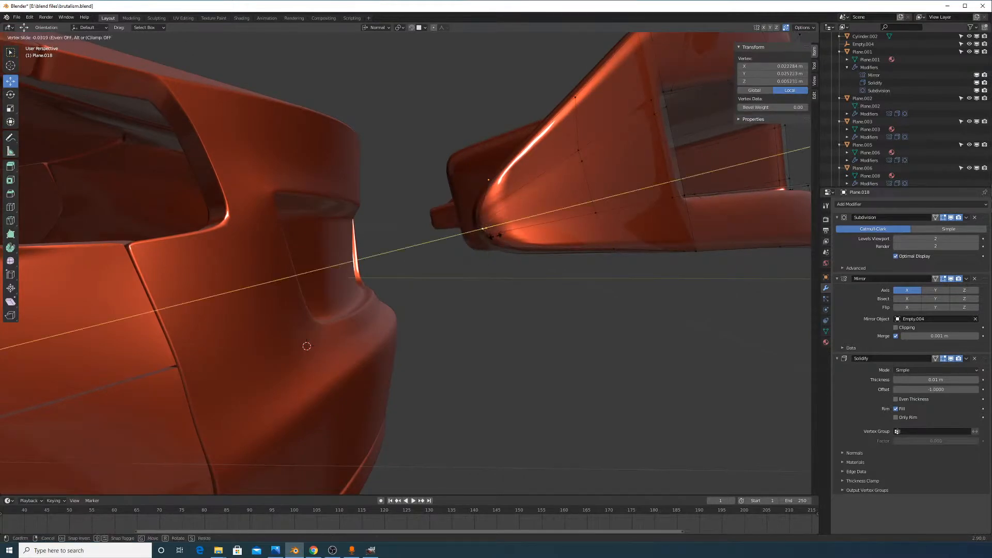
{"action": "left_click", "coordinate": [508, 243]}
Check the reshaped vent tip in object mode, then return to mesh editing
{"action": "key", "text": "Tab"}
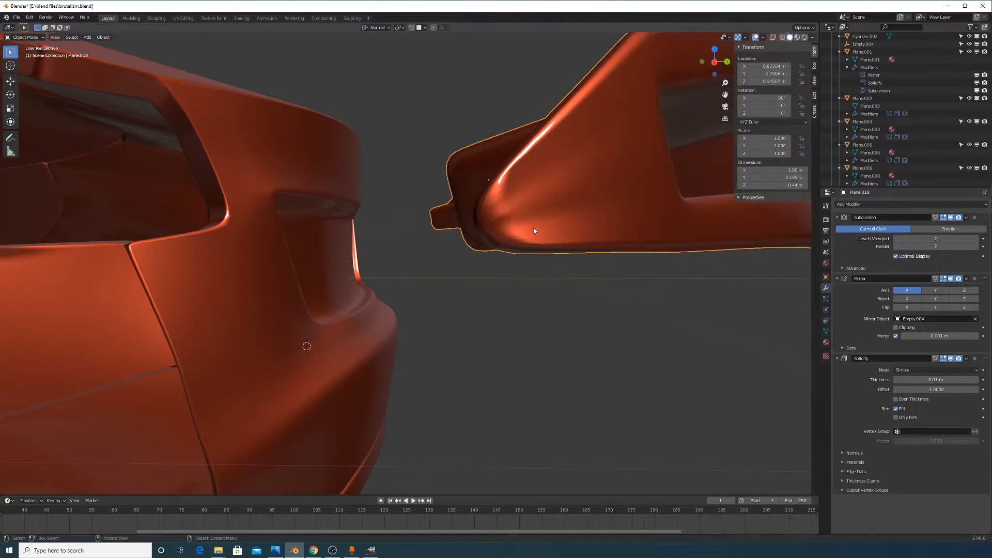
{"action": "middle_click_drag", "start_coordinate": [534, 230], "coordinate": [552, 302]}
{"action": "key", "text": "Tab"}
{"action": "middle_click_drag", "start_coordinate": [537, 253], "coordinate": [545, 254]}
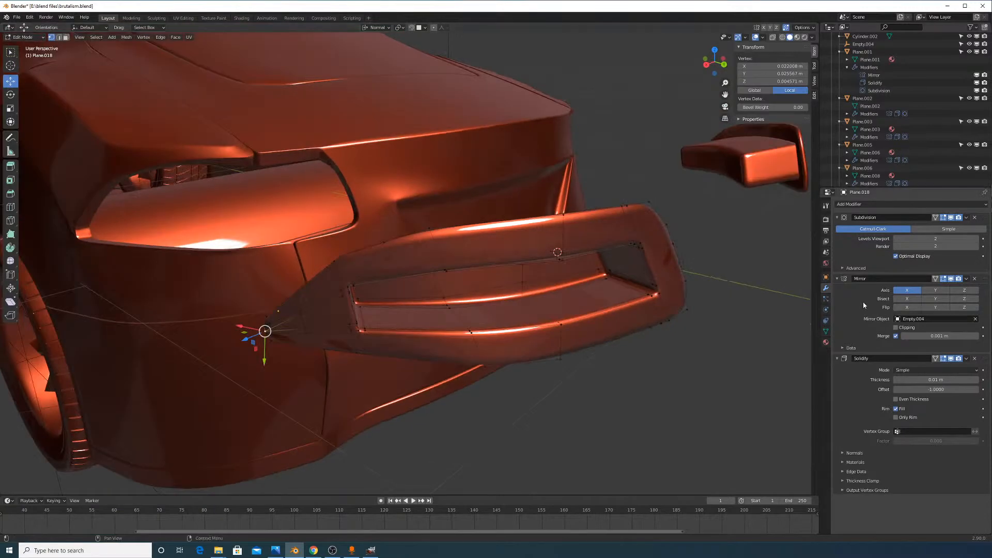
Apply the Solidify modifier to the vent piece and enter Edit Mode
{"action": "key", "text": "Tab"}
{"action": "left_click", "coordinate": [966, 358]}
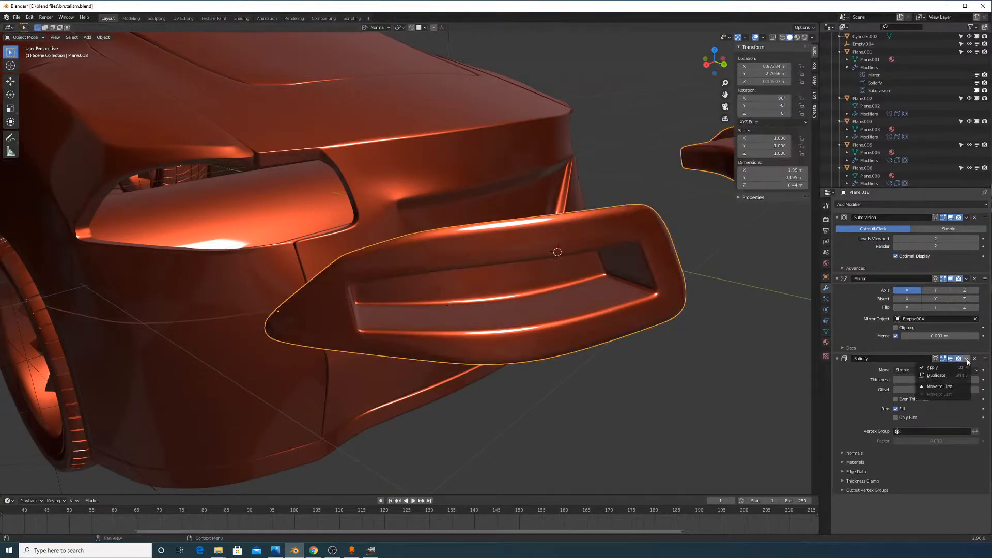
{"action": "left_click", "coordinate": [937, 364]}
{"action": "middle_click_drag", "start_coordinate": [525, 288], "coordinate": [604, 292]}
{"action": "key", "text": "Tab"}
Cut a first edge loop across the vent's curved fin
{"action": "scroll", "coordinate": [604, 291], "scroll_direction": "up", "scroll_amount": 3}
{"action": "key", "text": "g"}
{"action": "key", "text": "g"}
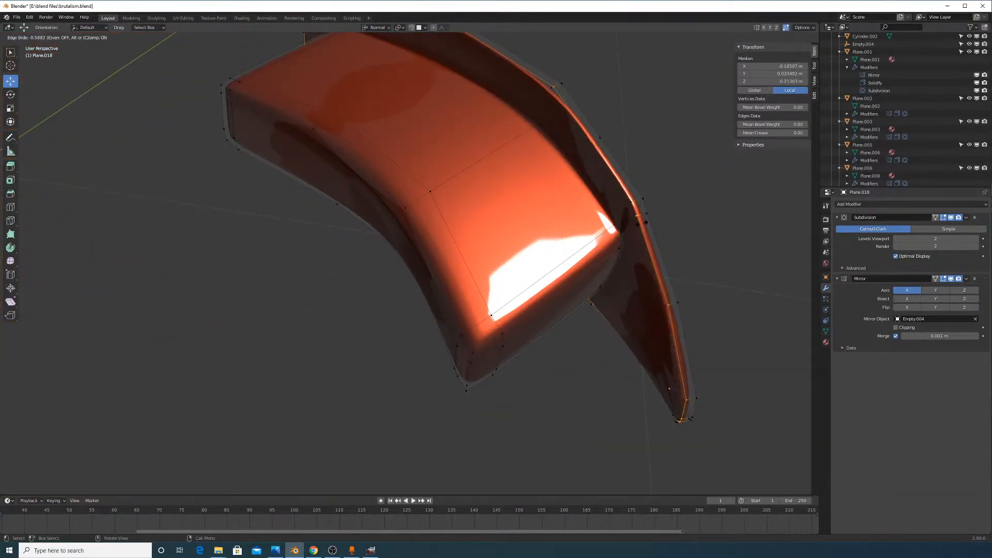
{"action": "left_click", "coordinate": [645, 218]}
{"action": "key", "text": "ctrl+r"}
{"action": "key", "text": "Escape"}
{"action": "left_click", "coordinate": [681, 419]}
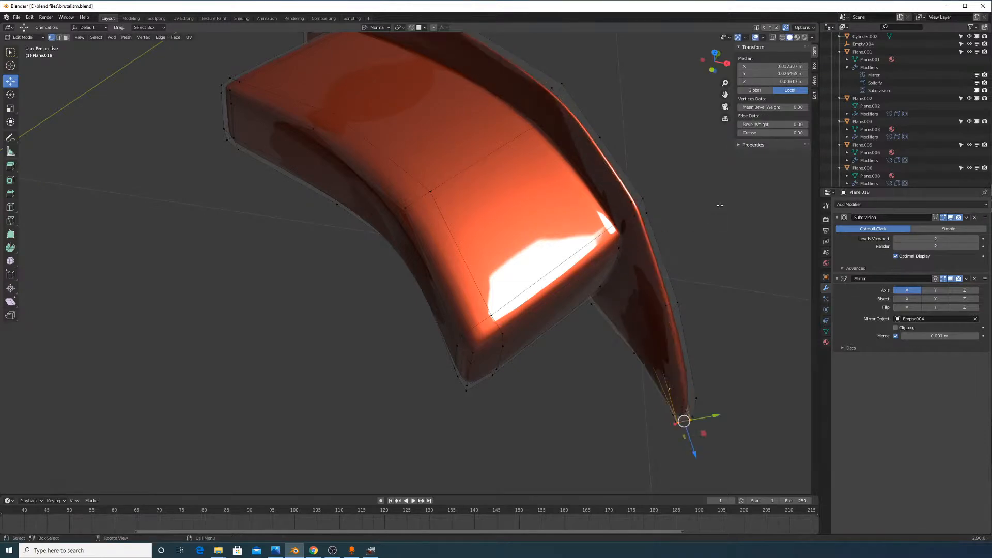
{"action": "key", "text": "ctrl+r"}
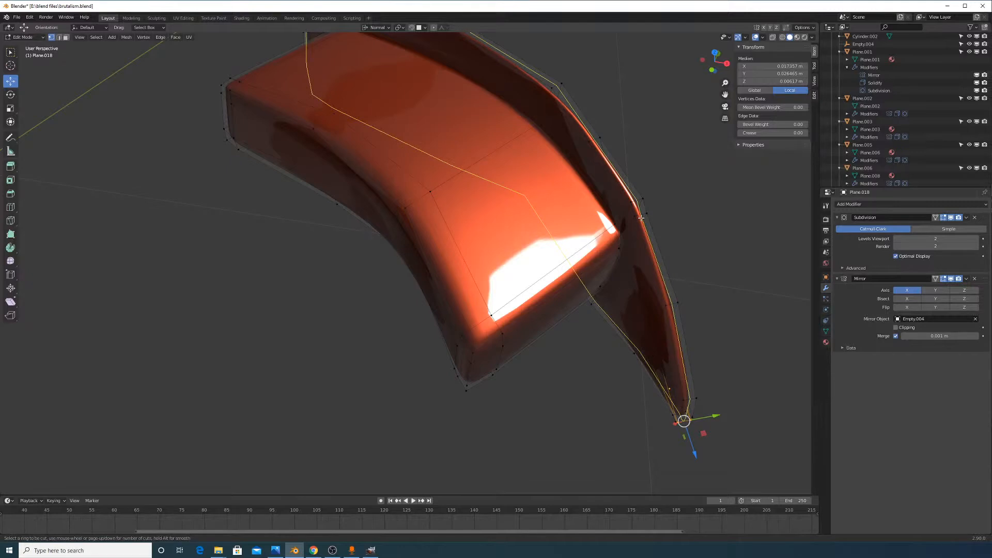
{"action": "left_click", "coordinate": [641, 218]}
{"action": "left_click", "coordinate": [637, 217]}
Add a second edge loop further along the fin and return to object mode
{"action": "key", "text": "ctrl+r"}
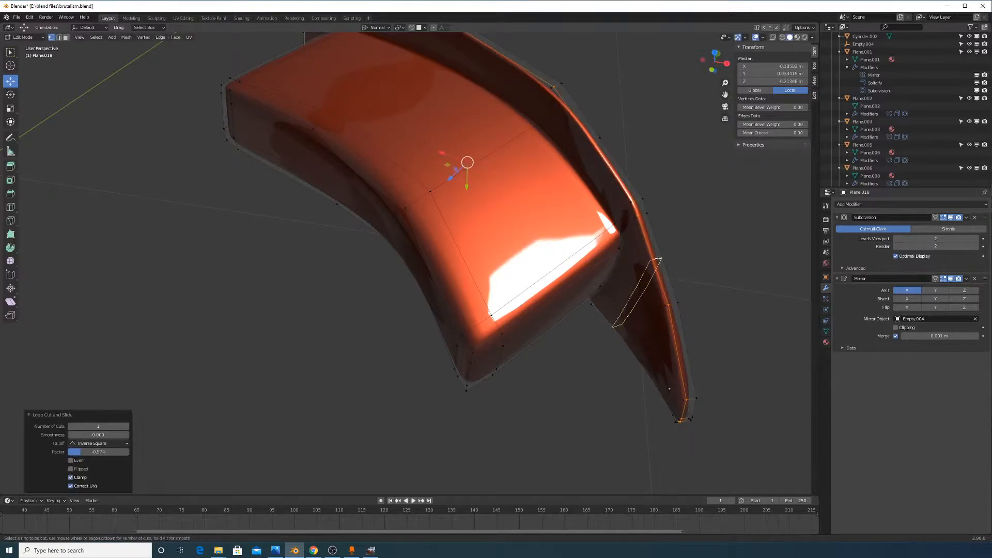
{"action": "left_click", "coordinate": [672, 293]}
{"action": "left_click", "coordinate": [675, 307]}
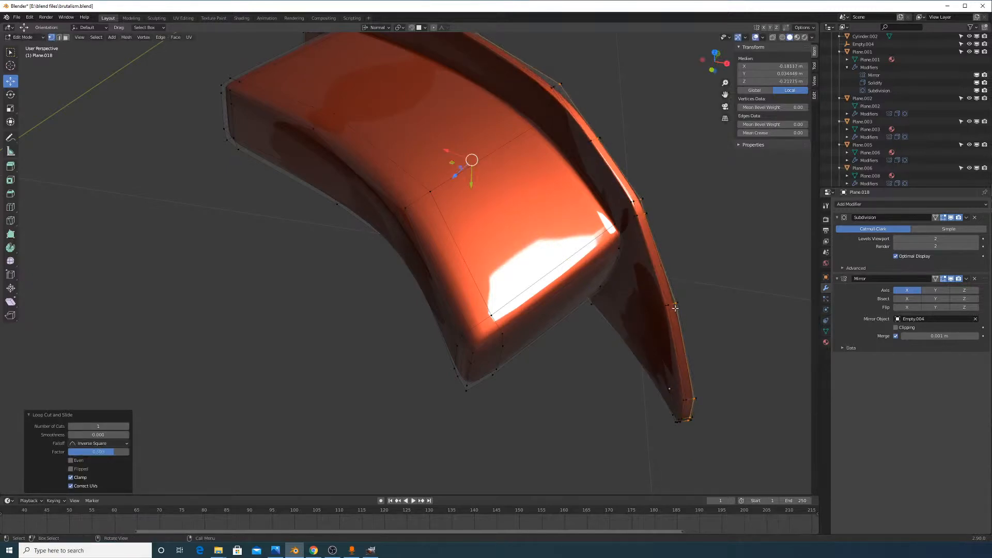
{"action": "key", "text": "Tab"}
{"action": "middle_click_drag", "start_coordinate": [721, 323], "coordinate": [642, 320]}
{"action": "scroll", "coordinate": [637, 296], "scroll_direction": "down", "scroll_amount": 3}
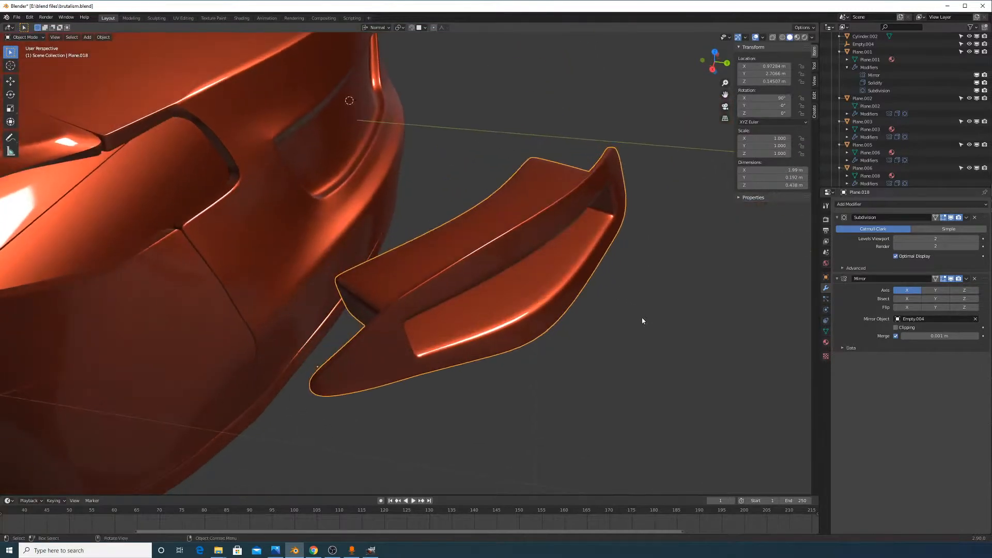
Move the vent piece about 0.59 m along its Z axis back into the body recess
{"action": "key", "text": "g"}
{"action": "key", "text": "z"}
{"action": "left_click", "coordinate": [259, 257]}
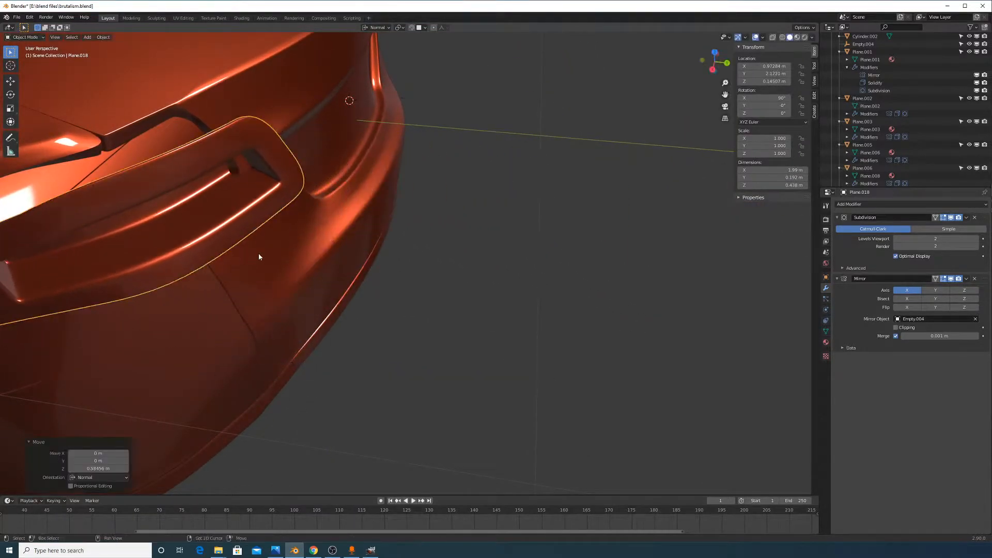
{"action": "middle_click_drag", "start_coordinate": [259, 257], "coordinate": [626, 391]}
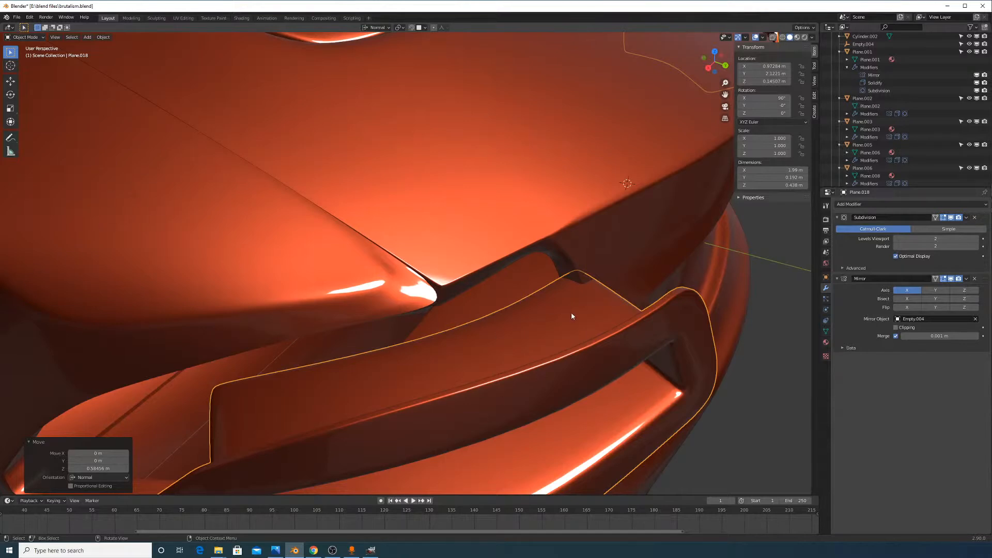
Add an edge loop around the vent's inner block
{"action": "middle_click_drag", "start_coordinate": [549, 280], "coordinate": [577, 252]}
{"action": "key", "text": "Tab"}
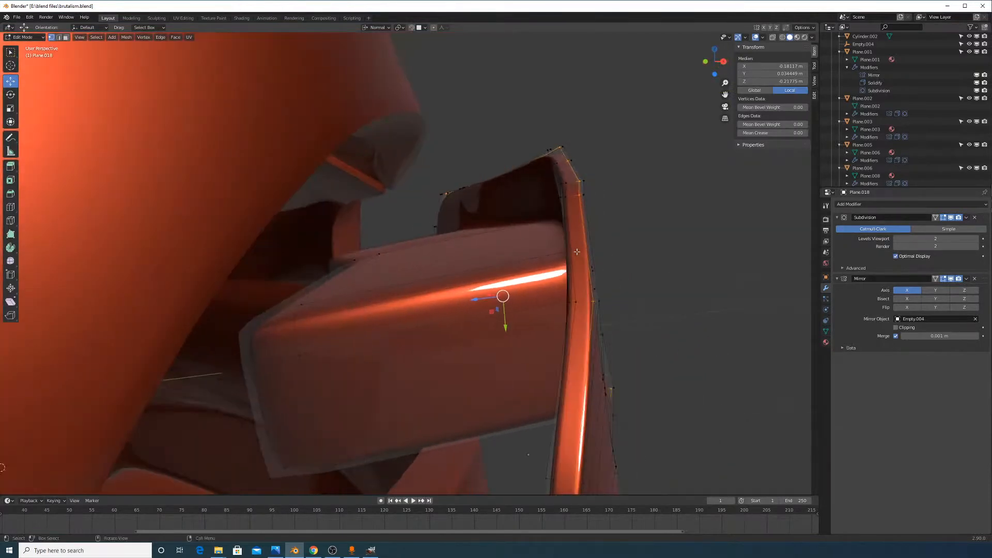
{"action": "key", "text": "ctrl+r"}
{"action": "left_click", "coordinate": [344, 330]}
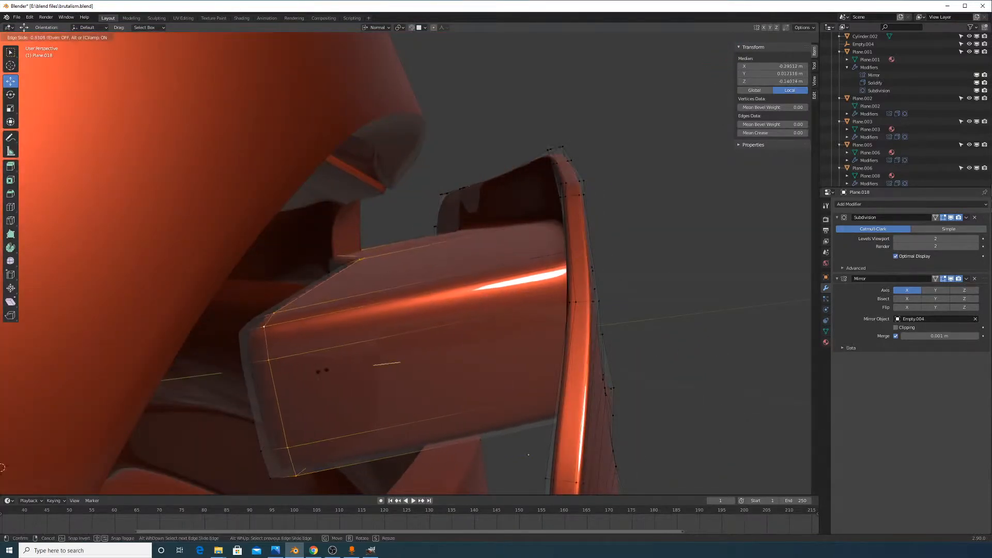
{"action": "left_click", "coordinate": [328, 321]}
{"action": "key", "text": "Tab"}
Fine-tune the vent piece's depth along Z with two small moves
{"action": "middle_click_drag", "start_coordinate": [449, 325], "coordinate": [510, 280]}
{"action": "key", "text": "g"}
{"action": "key", "text": "z"}
{"action": "key", "text": "z"}
{"action": "left_click", "coordinate": [436, 342]}
{"action": "key", "text": "g"}
{"action": "key", "text": "z"}
{"action": "key", "text": "z"}
{"action": "left_click", "coordinate": [474, 268]}
Open the rear body panel in Edit Mode and select a panel-corner vertex
{"action": "middle_click_drag", "start_coordinate": [690, 319], "coordinate": [441, 222]}
{"action": "left_click", "coordinate": [439, 188]}
{"action": "key", "text": "Tab"}
{"action": "left_click", "coordinate": [502, 237]}
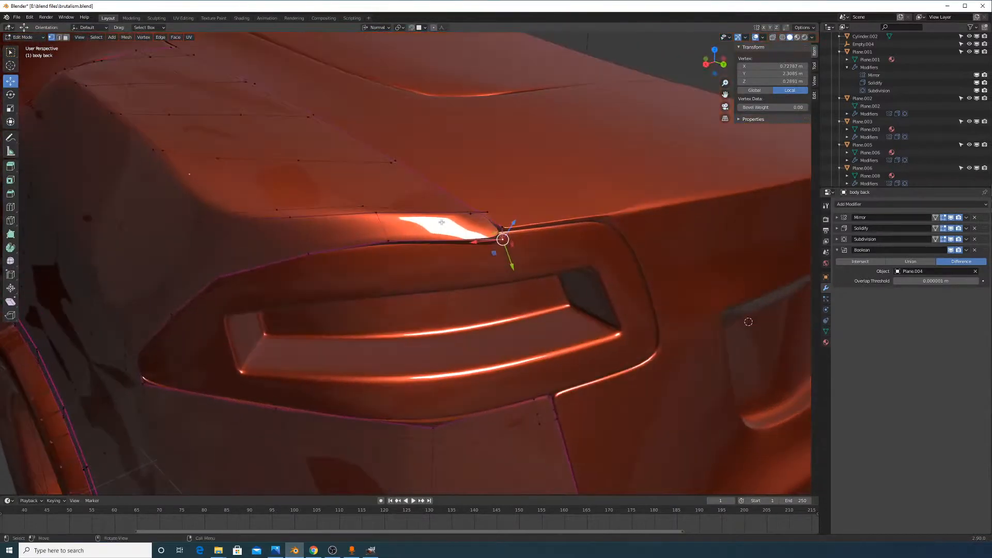
Crease the edge loop around the vent opening and the adjacent short corner edge
{"action": "left_click", "coordinate": [552, 397], "text": "ctrl"}
{"action": "middle_click_drag", "start_coordinate": [509, 368], "coordinate": [531, 365]}
{"action": "key", "text": "shift+e"}
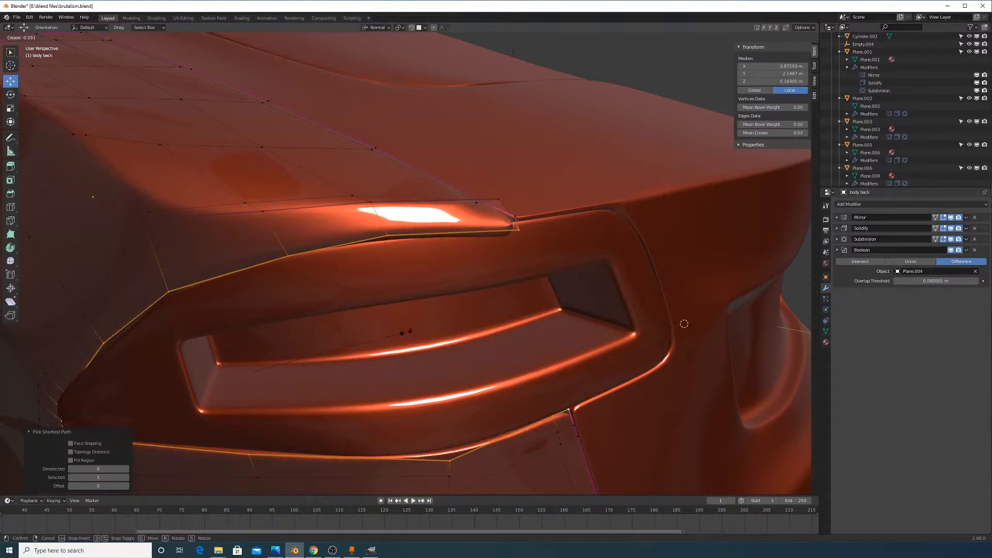
{"action": "left_click", "coordinate": [684, 324]}
{"action": "middle_click_drag", "start_coordinate": [521, 275], "coordinate": [470, 274]}
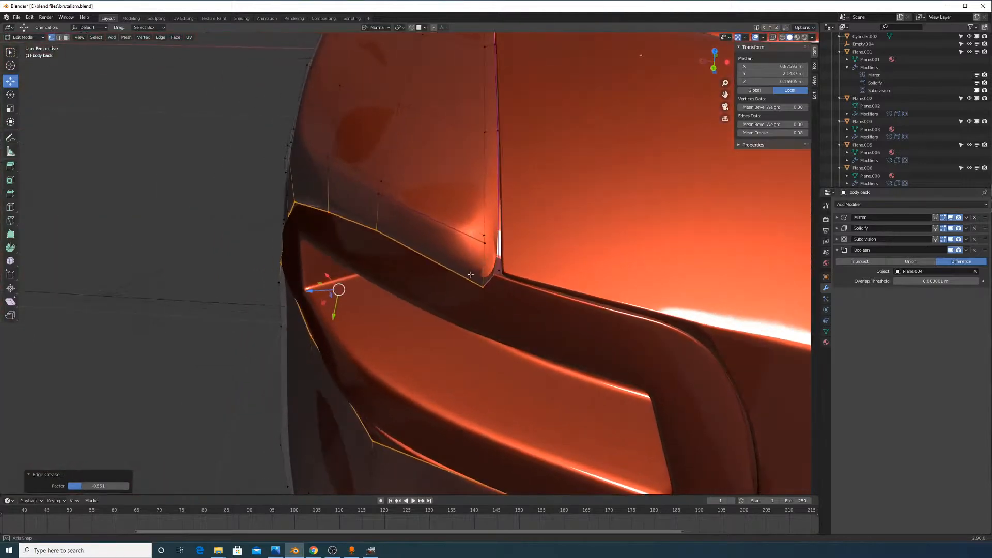
{"action": "left_click", "coordinate": [497, 272]}
{"action": "left_click", "coordinate": [483, 287], "text": "shift"}
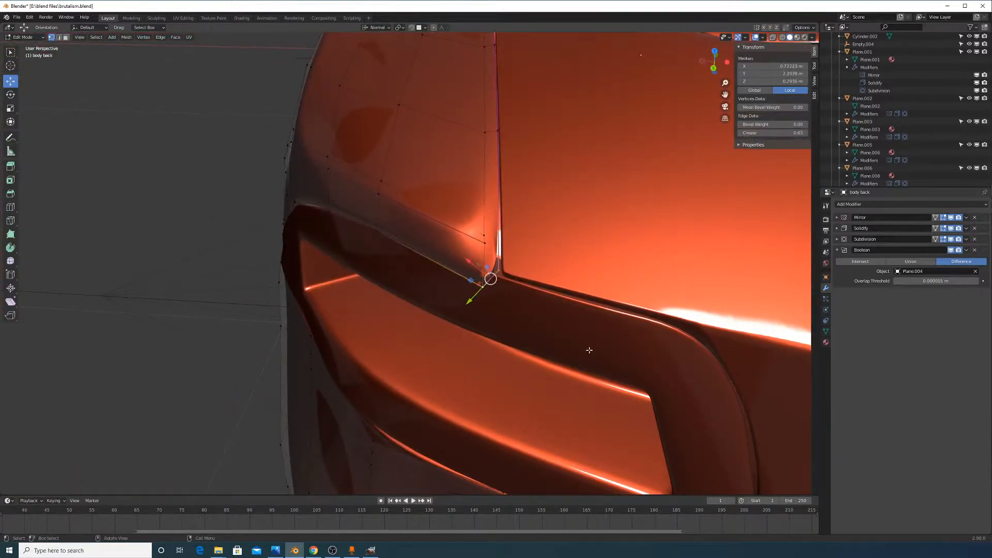
{"action": "key", "text": "shift+e"}
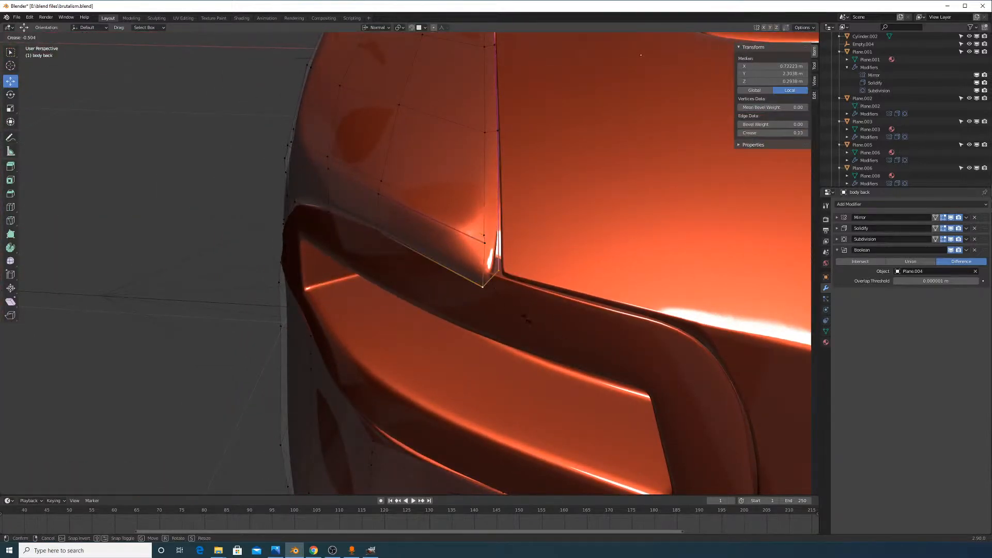
{"action": "left_click", "coordinate": [528, 324]}
Give the vent piece a tiny depth adjustment along Z
{"action": "key", "text": "Tab"}
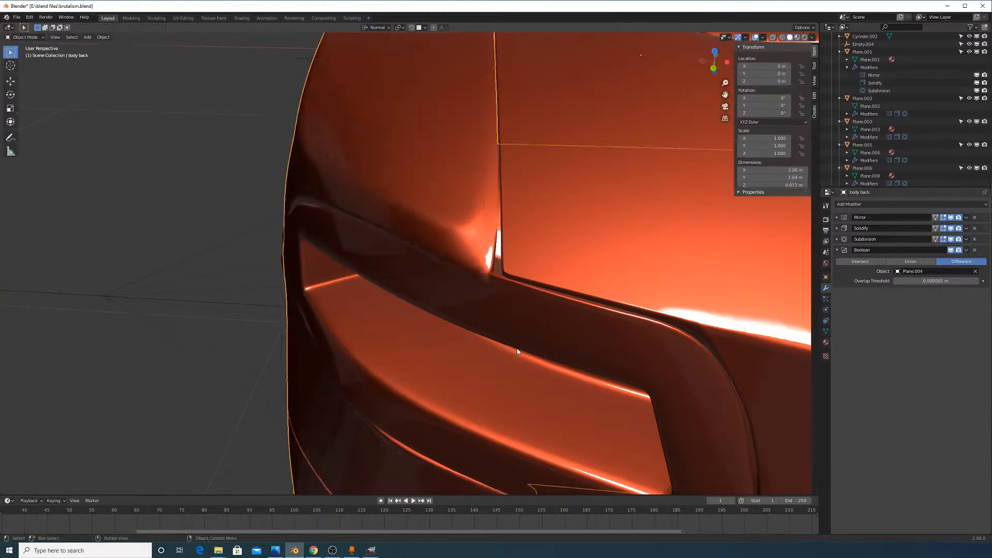
{"action": "middle_click_drag", "start_coordinate": [528, 324], "coordinate": [587, 319]}
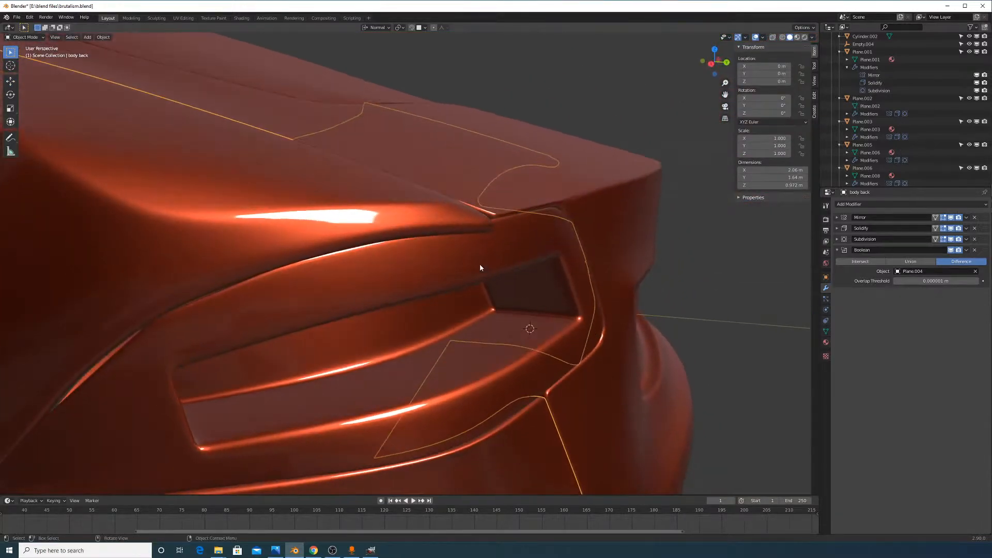
{"action": "left_click", "coordinate": [481, 265]}
{"action": "key", "text": "g"}
{"action": "key", "text": "z"}
{"action": "middle_click_drag", "start_coordinate": [507, 295], "coordinate": [457, 279]}
{"action": "left_click", "coordinate": [521, 306]}
On the rear body, push the selected geometry slightly along its normal
{"action": "left_click", "coordinate": [425, 251]}
{"action": "key", "text": "Tab"}
{"action": "left_click_drag", "start_coordinate": [459, 283], "coordinate": [456, 267]}
{"action": "middle_click_drag", "start_coordinate": [455, 267], "coordinate": [458, 265]}
{"action": "key", "text": "Tab"}
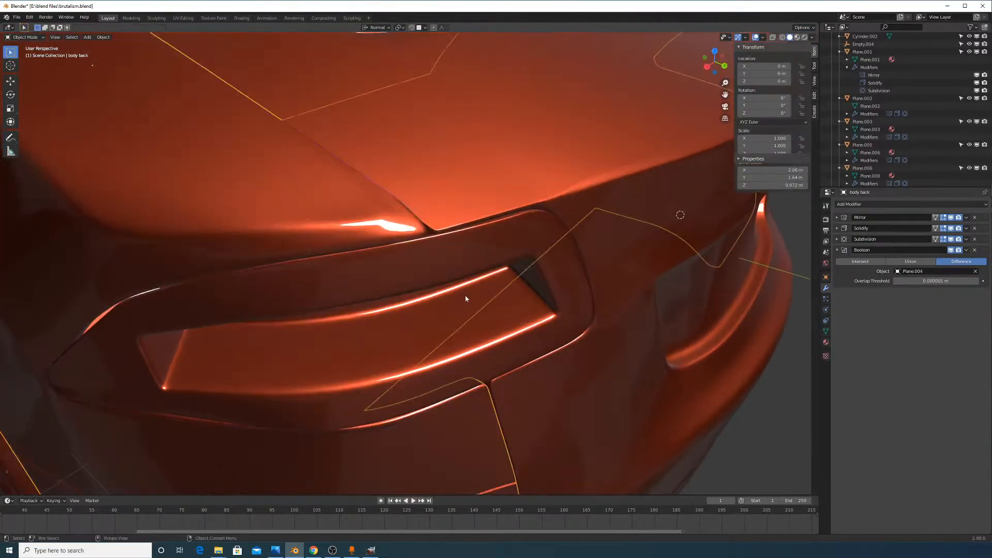
{"action": "middle_click_drag", "start_coordinate": [465, 298], "coordinate": [405, 259]}
{"action": "key", "text": "Tab"}
{"action": "scroll", "coordinate": [436, 229], "scroll_direction": "up", "scroll_amount": 2}
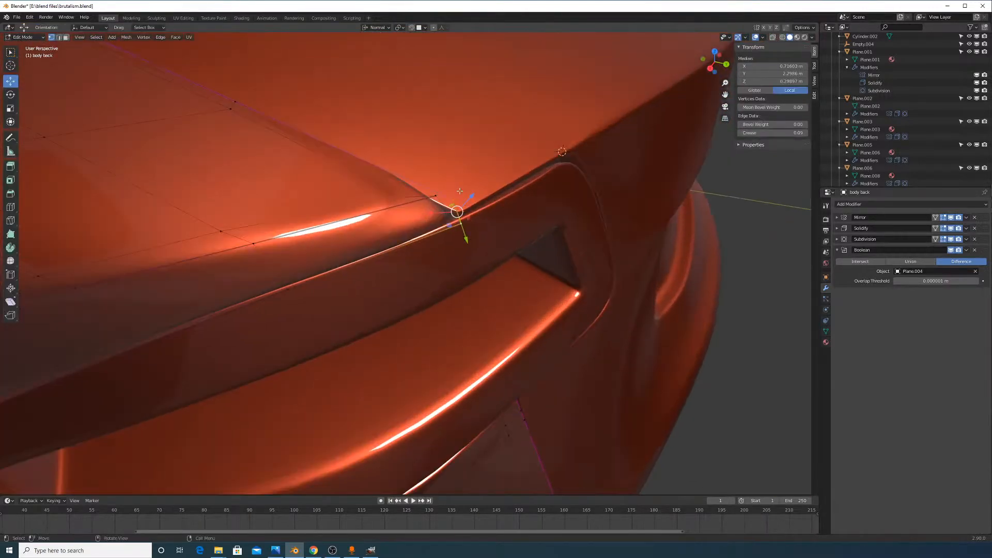
{"action": "mouse_move", "coordinate": [459, 191]}
{"action": "middle_mouse_down"}
{"action": "mouse_move", "coordinate": [432, 215]}
{"action": "mouse_move", "coordinate": [405, 182]}
{"action": "mouse_move", "coordinate": [479, 273]}
{"action": "mouse_move", "coordinate": [436, 293]}
{"action": "mouse_move", "coordinate": [658, 161]}
{"action": "middle_mouse_up"}
Using wireframe view, lower the single vertex at the roof edge's end slightly
{"action": "left_click", "coordinate": [782, 37]}
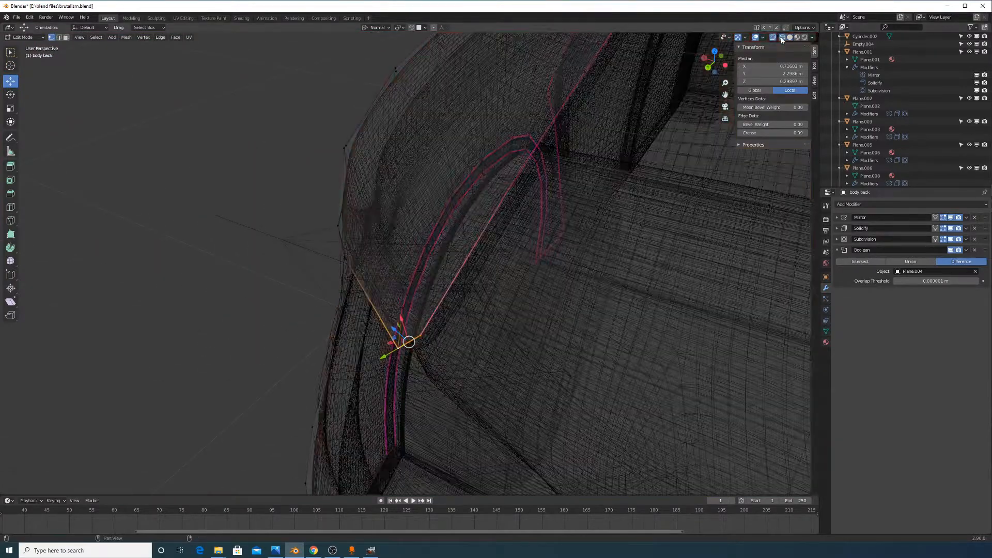
{"action": "mouse_move", "coordinate": [460, 322]}
{"action": "middle_mouse_down"}
{"action": "mouse_move", "coordinate": [501, 283]}
{"action": "mouse_move", "coordinate": [492, 268]}
{"action": "mouse_move", "coordinate": [471, 269]}
{"action": "mouse_move", "coordinate": [492, 269]}
{"action": "middle_mouse_up"}
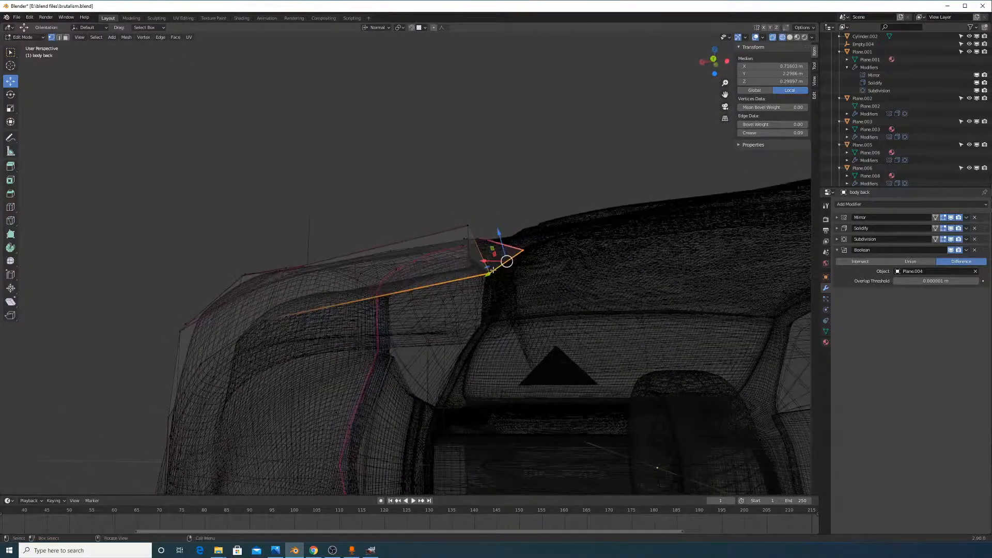
{"action": "left_click", "coordinate": [531, 248]}
{"action": "left_click_drag", "start_coordinate": [528, 241], "coordinate": [527, 248]}
{"action": "middle_click_drag", "start_coordinate": [527, 248], "coordinate": [521, 295]}
{"action": "left_click", "coordinate": [790, 38]}
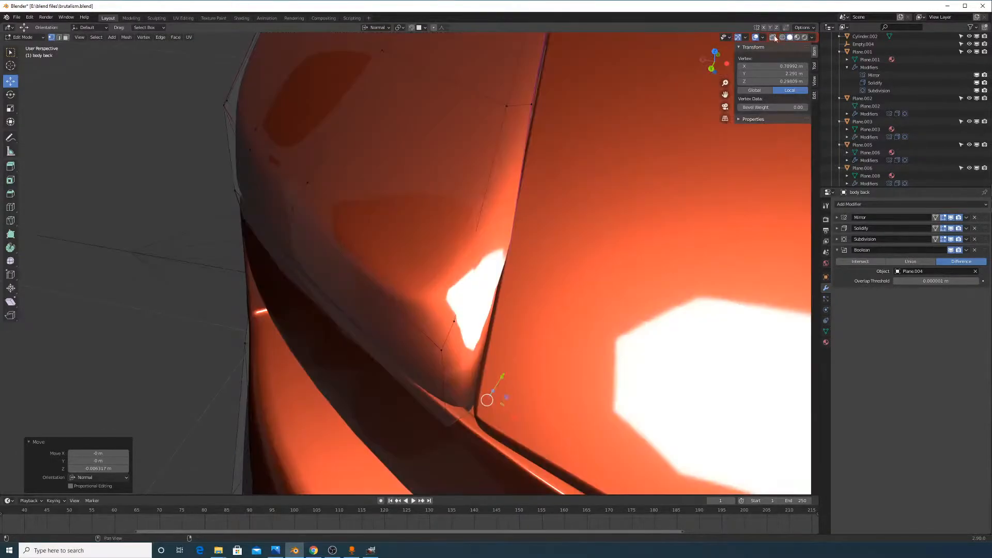
Vertex-slide two seam vertices at the rear corner to refine the seam
{"action": "middle_click_drag", "start_coordinate": [620, 231], "coordinate": [667, 204]}
{"action": "left_click", "coordinate": [568, 359]}
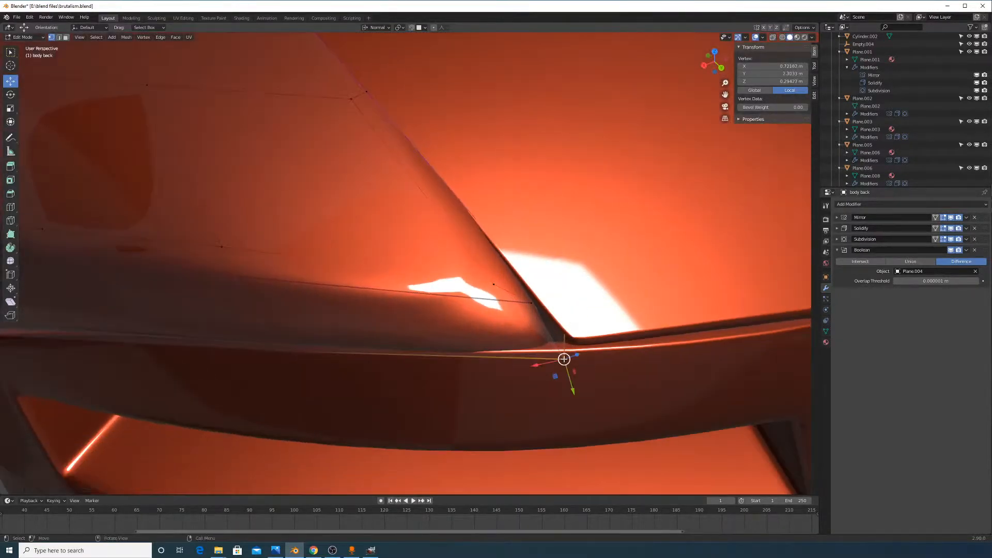
{"action": "middle_click_drag", "start_coordinate": [575, 354], "coordinate": [567, 343]}
{"action": "key", "text": "shift+v"}
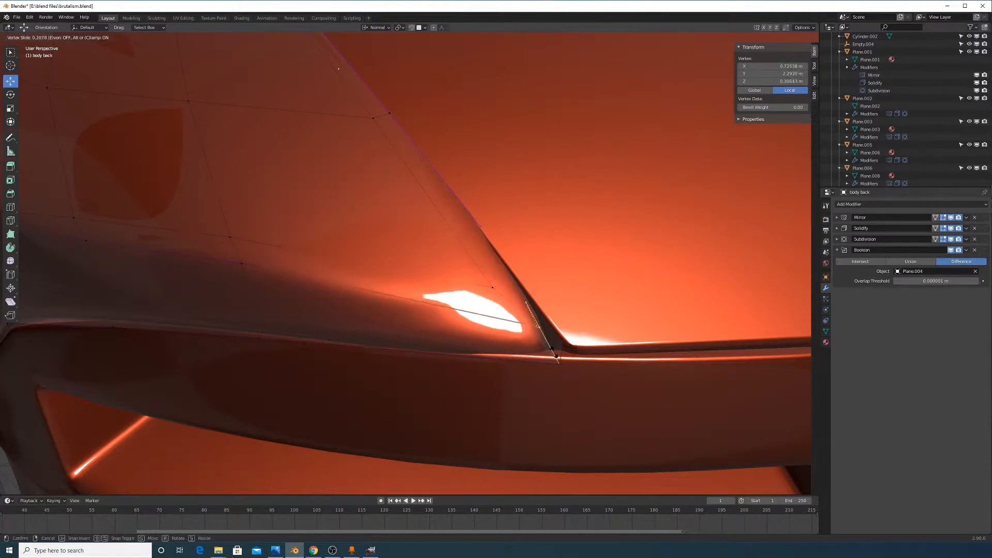
{"action": "left_click", "coordinate": [556, 357]}
{"action": "middle_click_drag", "start_coordinate": [557, 357], "coordinate": [573, 382]}
{"action": "left_click", "coordinate": [239, 273]}
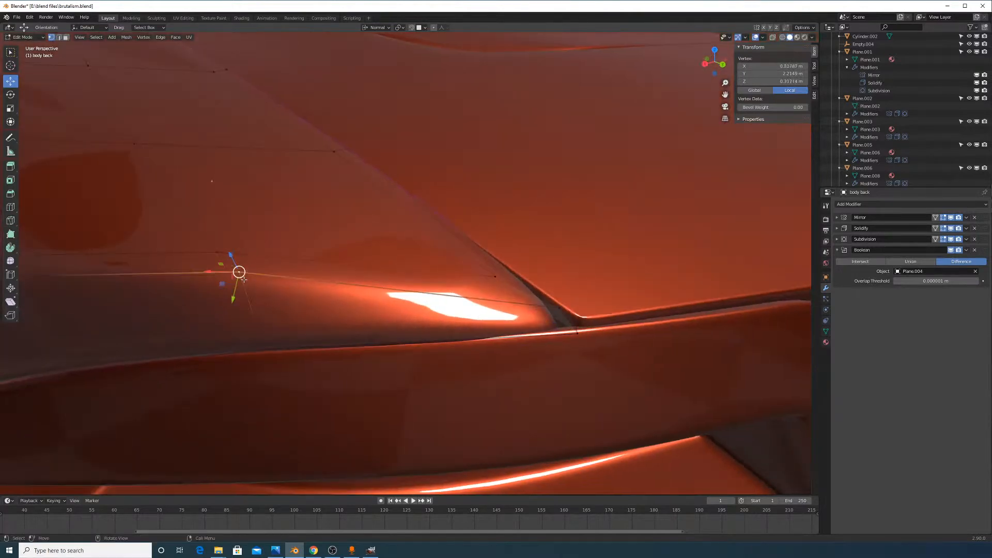
{"action": "scroll", "coordinate": [341, 302], "scroll_direction": "down", "scroll_amount": 5}
{"action": "middle_click_drag", "start_coordinate": [248, 277], "coordinate": [342, 304]}
{"action": "key", "text": "shift+v"}
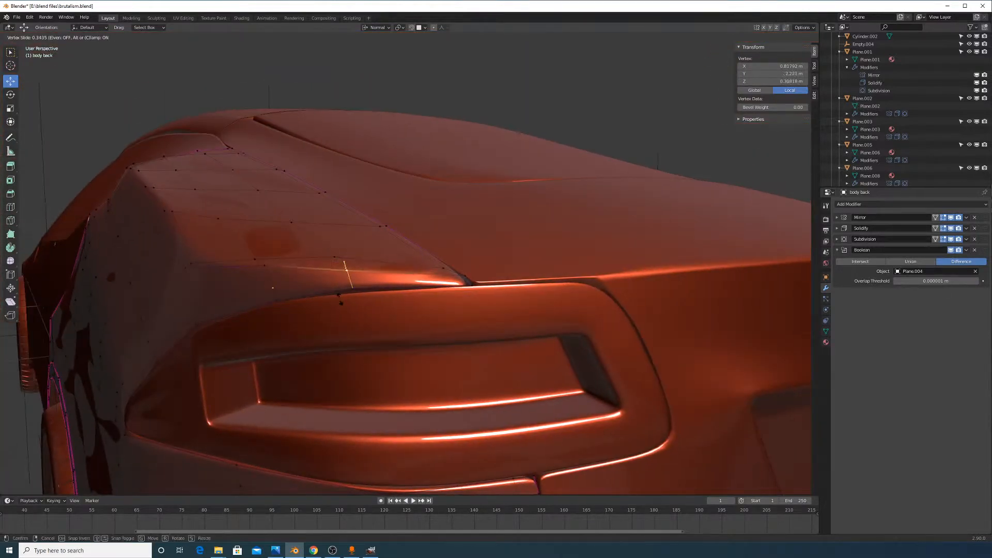
{"action": "left_click", "coordinate": [343, 303]}
Reselect the body back object and reopen it in Edit Mode
{"action": "key", "text": "Tab"}
{"action": "middle_click_drag", "start_coordinate": [442, 298], "coordinate": [512, 299]}
{"action": "left_click", "coordinate": [518, 268]}
{"action": "scroll", "coordinate": [512, 302], "scroll_direction": "up", "scroll_amount": 3}
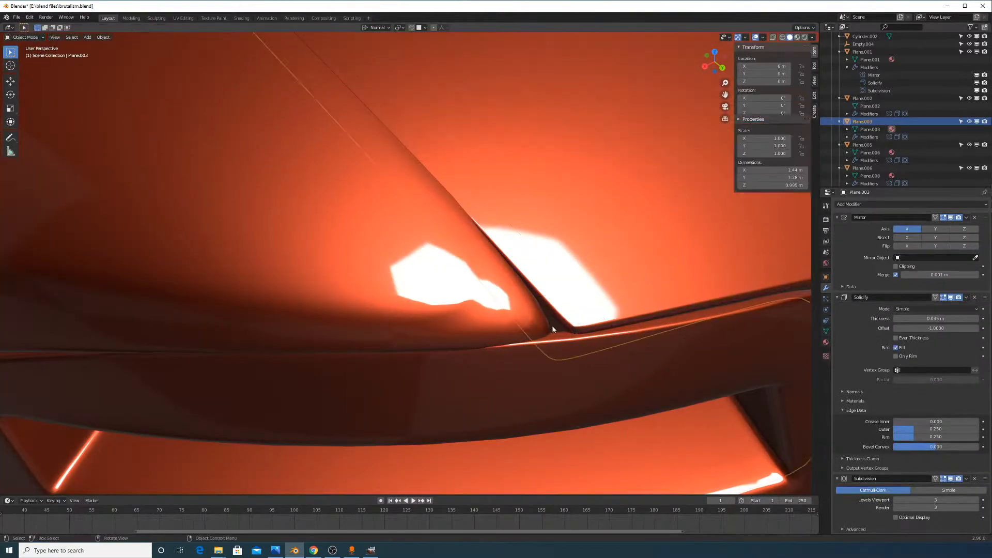
{"action": "left_click", "coordinate": [482, 318]}
{"action": "key", "text": "Tab"}
{"action": "scroll", "coordinate": [471, 323], "scroll_direction": "down", "scroll_amount": 4}
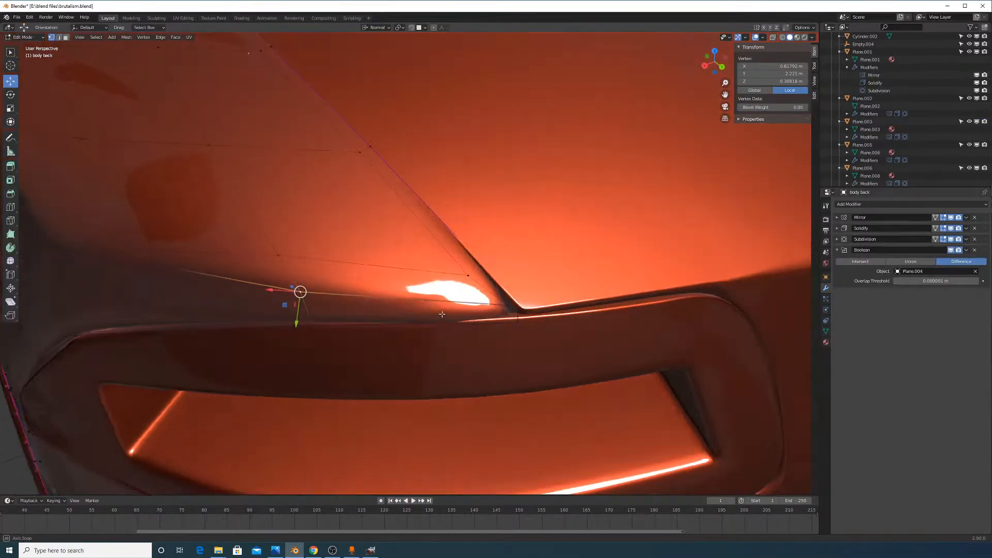
Crease the edge path along the recess's top edge to 0.23
{"action": "left_click", "coordinate": [516, 313]}
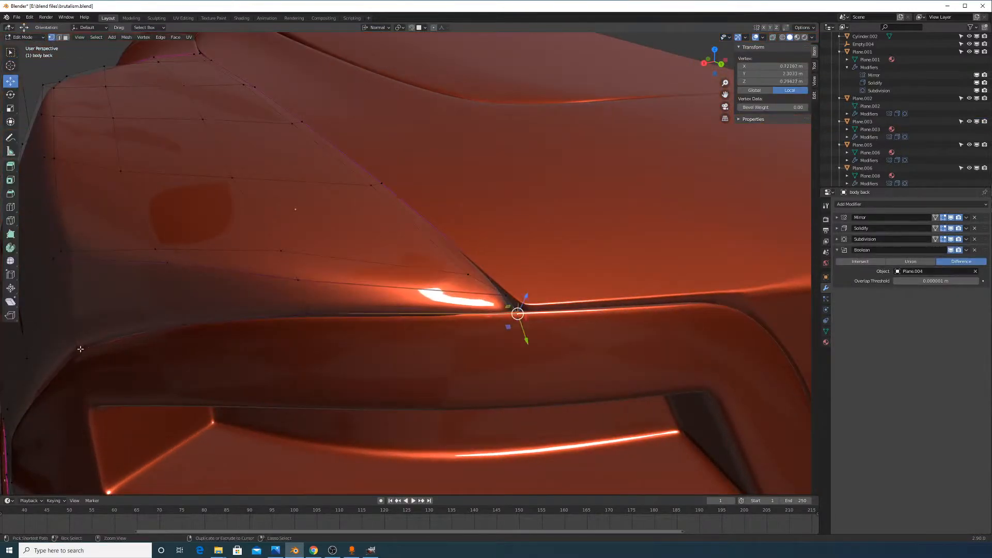
{"action": "left_click", "coordinate": [80, 349], "text": "ctrl"}
{"action": "key", "text": "shift+e"}
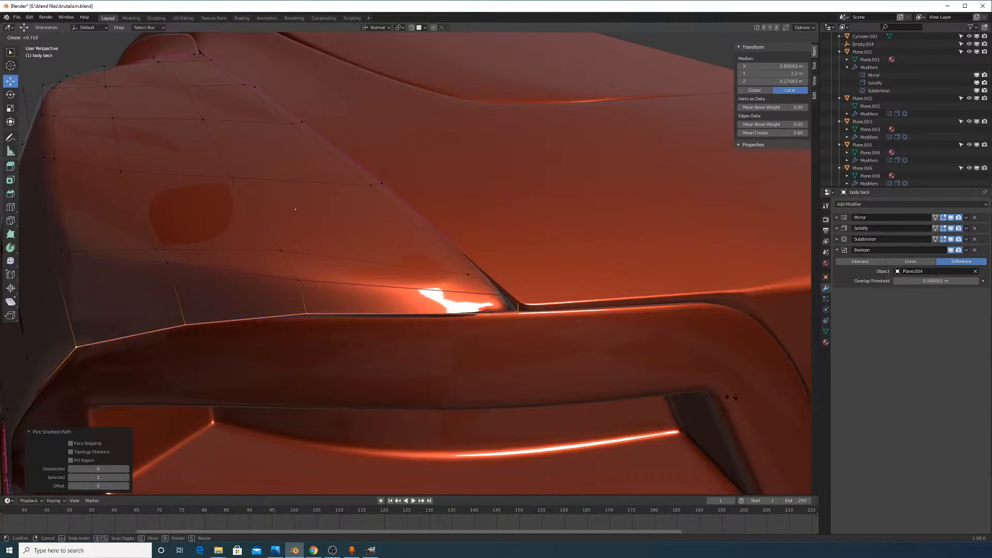
{"action": "left_click", "coordinate": [557, 376]}
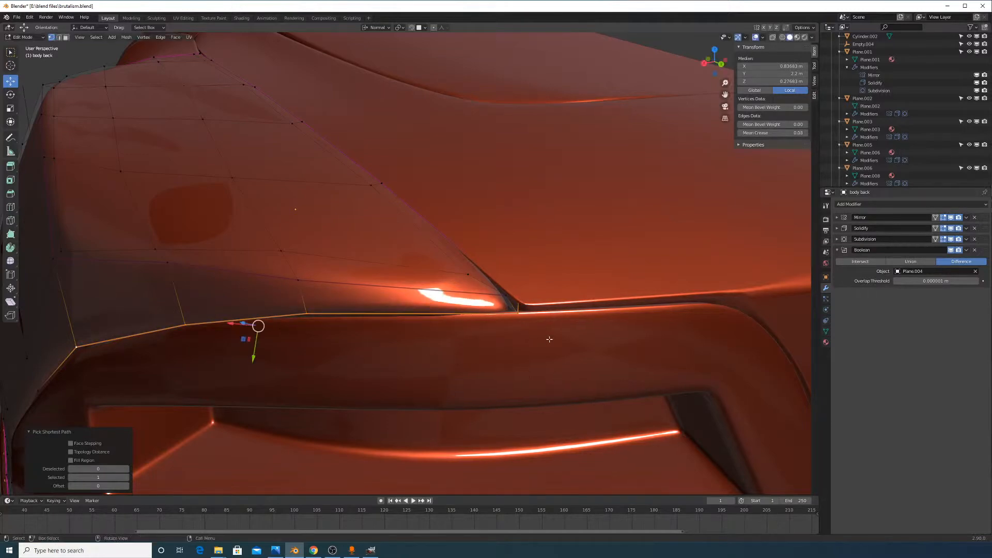
{"action": "middle_click_drag", "start_coordinate": [549, 339], "coordinate": [510, 348]}
{"action": "key", "text": "shift+e"}
{"action": "left_click", "coordinate": [522, 353]}
{"action": "key", "text": "Tab"}
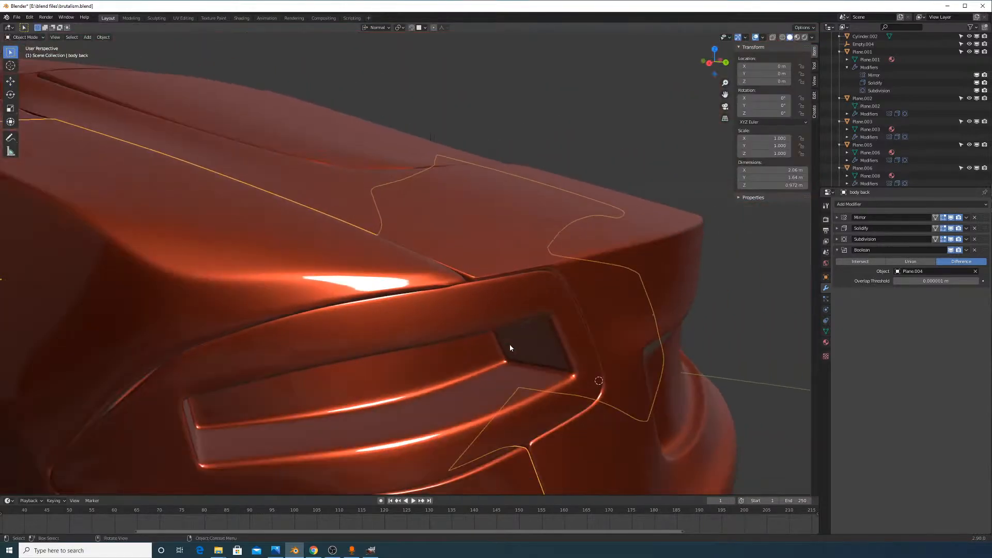
Shift the taillight frame piece Plane.018 slightly along its normal axis
{"action": "key", "text": "Tab"}
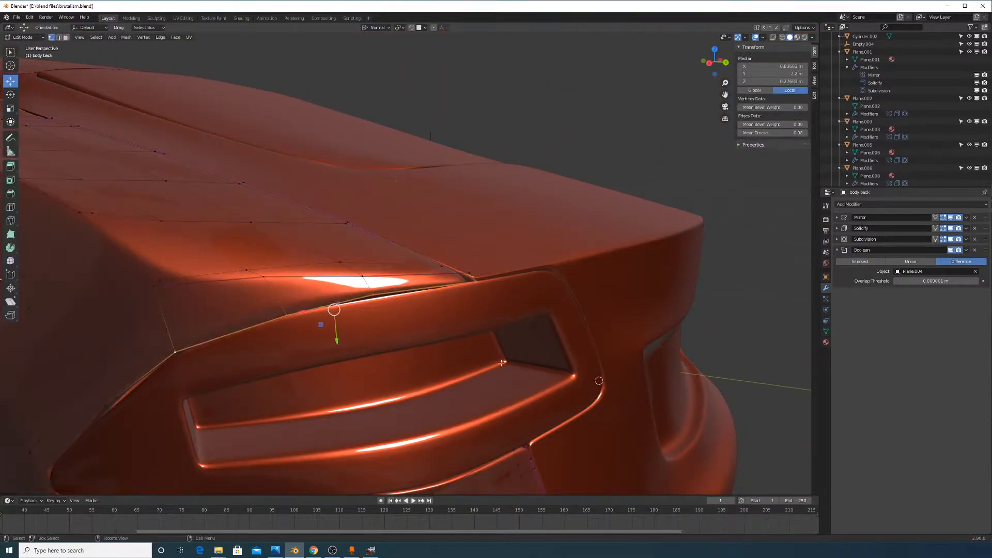
{"action": "key", "text": "Tab"}
{"action": "middle_click_drag", "start_coordinate": [487, 372], "coordinate": [425, 304]}
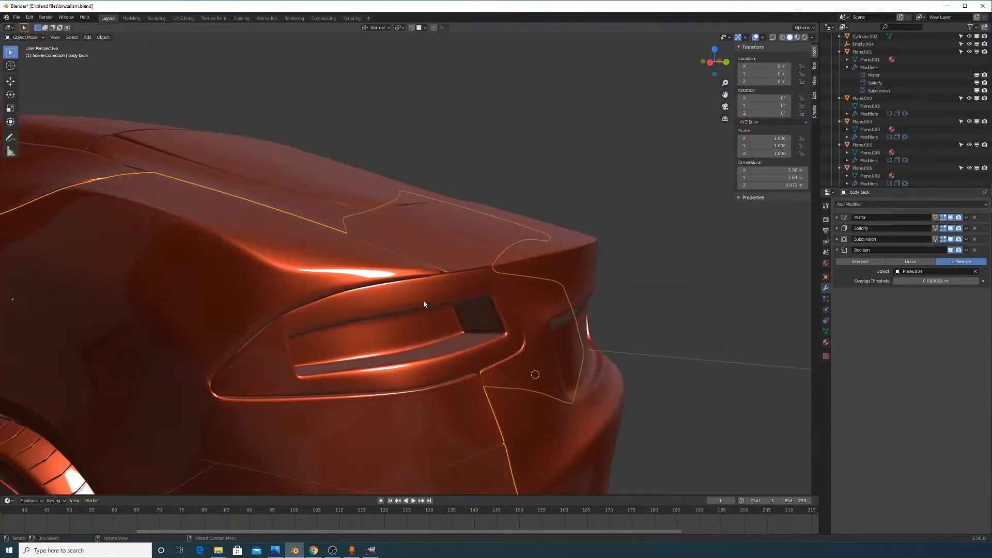
{"action": "left_click", "coordinate": [459, 323]}
{"action": "key", "text": "g"}
{"action": "key", "text": "z"}
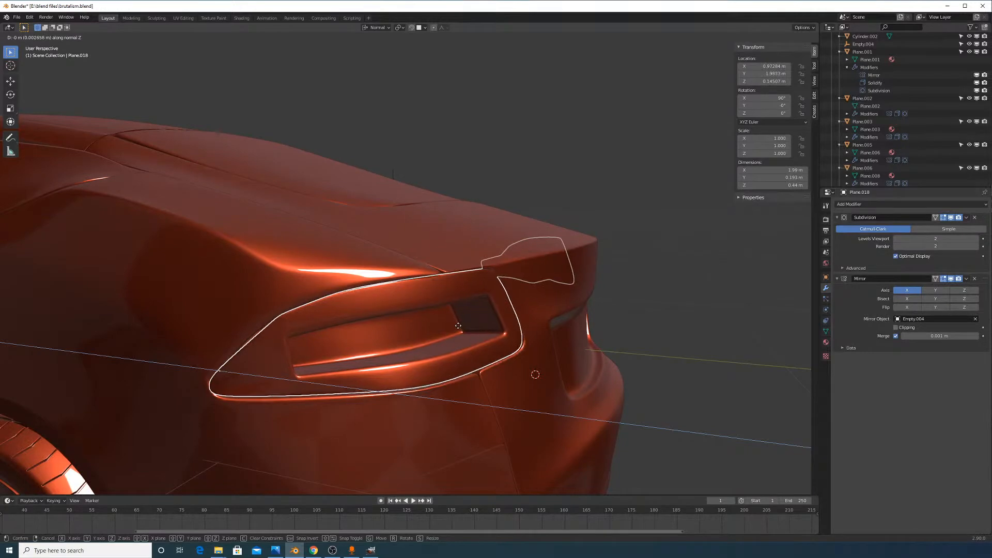
{"action": "left_click", "coordinate": [476, 370]}
In the body back's mesh, nudge a vertex on the crease below the recess along its normal
{"action": "left_click", "coordinate": [463, 386]}
{"action": "middle_click_drag", "start_coordinate": [463, 386], "coordinate": [478, 420]}
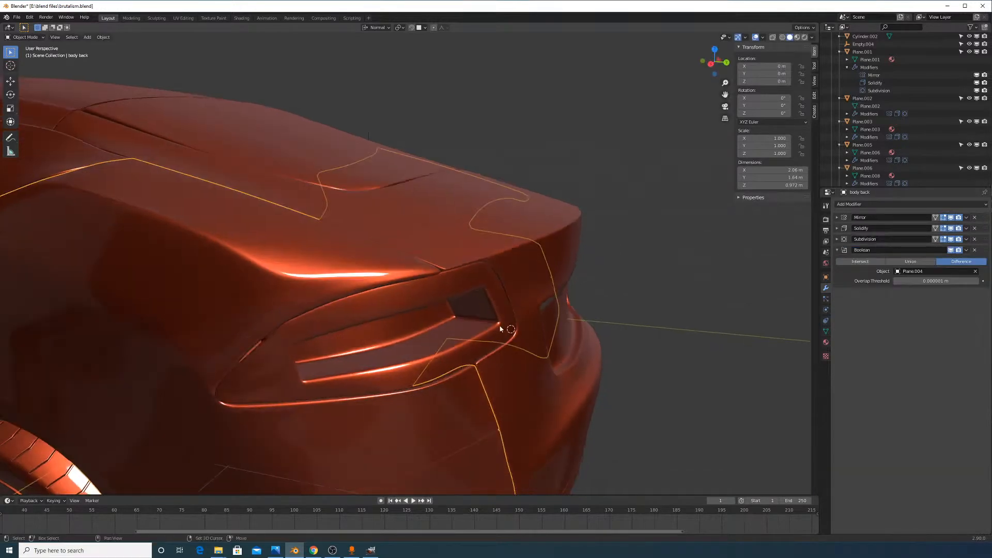
{"action": "middle_click_drag", "start_coordinate": [500, 326], "coordinate": [516, 252]}
{"action": "scroll", "coordinate": [515, 252], "scroll_direction": "up", "scroll_amount": 3}
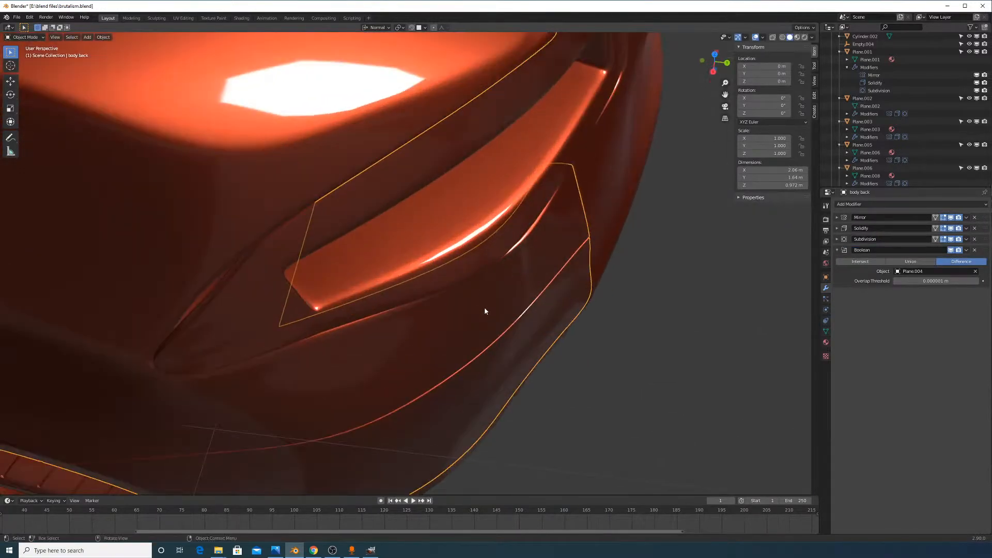
{"action": "middle_click_drag", "start_coordinate": [485, 310], "coordinate": [409, 272]}
{"action": "key", "text": "Tab"}
{"action": "middle_click_drag", "start_coordinate": [610, 289], "coordinate": [589, 331]}
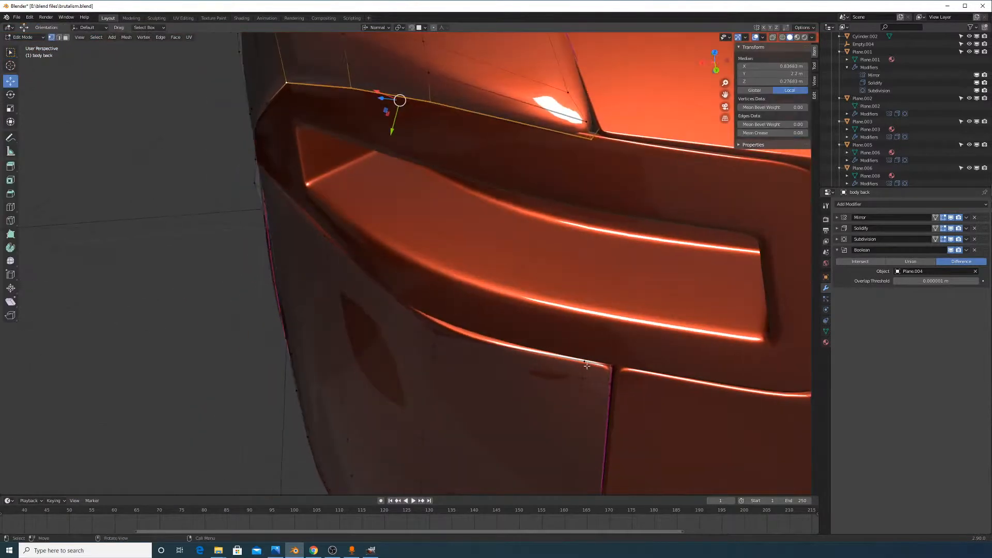
{"action": "left_click", "coordinate": [586, 365]}
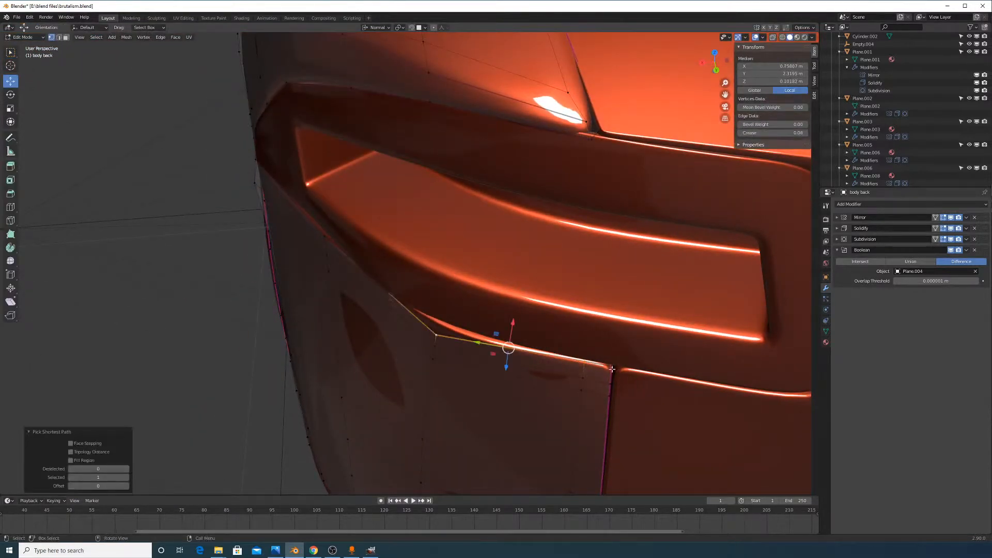
{"action": "middle_click_drag", "start_coordinate": [611, 367], "coordinate": [532, 269]}
{"action": "left_click", "coordinate": [525, 266]}
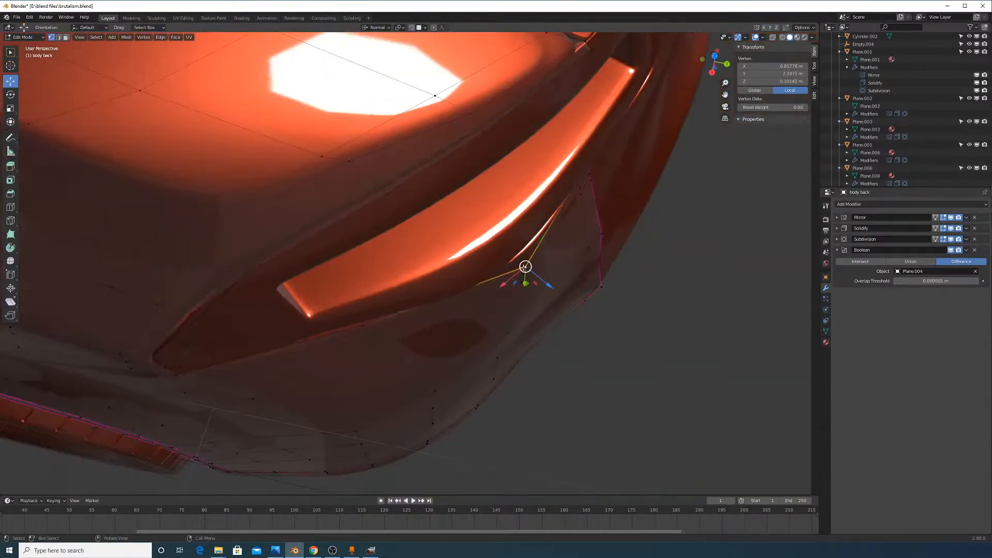
{"action": "left_click_drag", "start_coordinate": [544, 281], "coordinate": [543, 284]}
Move the crease-corner vertex and its neighbour along the normal's depth axis
{"action": "middle_click_drag", "start_coordinate": [544, 284], "coordinate": [484, 317]}
{"action": "scroll", "coordinate": [484, 317], "scroll_direction": "up", "scroll_amount": 3}
{"action": "left_click", "coordinate": [521, 336]}
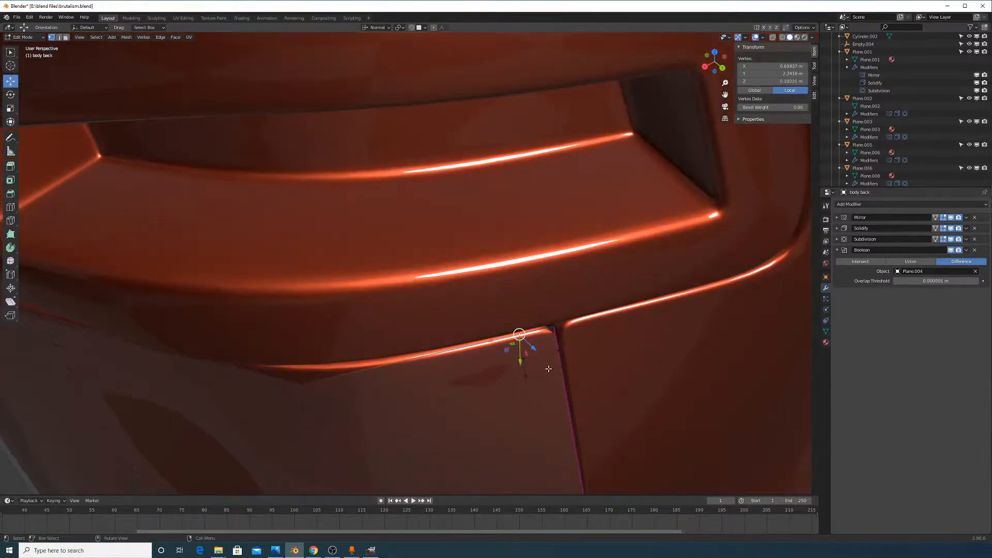
{"action": "left_click_drag", "start_coordinate": [530, 347], "coordinate": [531, 348]}
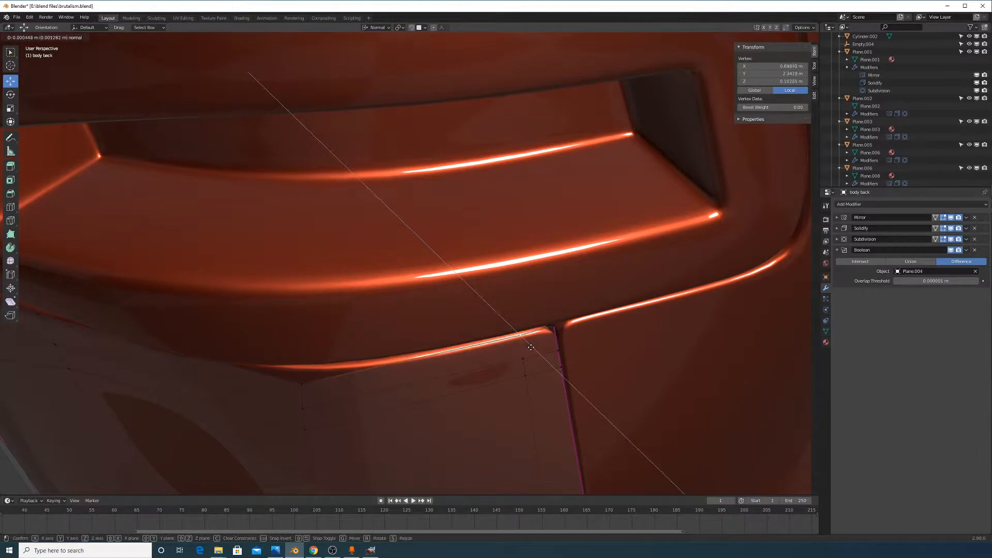
{"action": "right_click", "coordinate": [532, 348]}
{"action": "left_click", "coordinate": [552, 327], "text": "shift"}
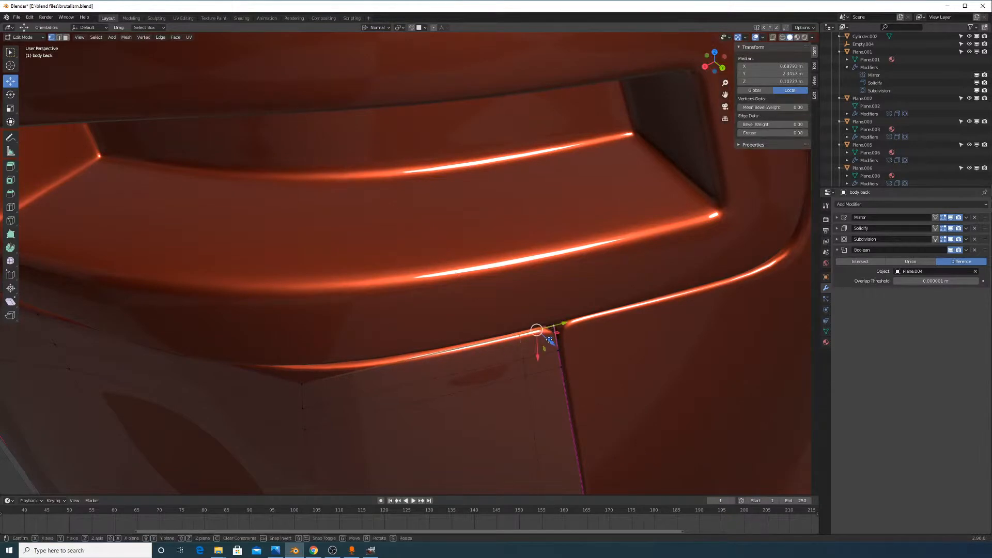
{"action": "key", "text": "g"}
{"action": "key", "text": "shift+z"}
{"action": "key", "text": "shift+z"}
{"action": "key", "text": "z"}
{"action": "key", "text": "z"}
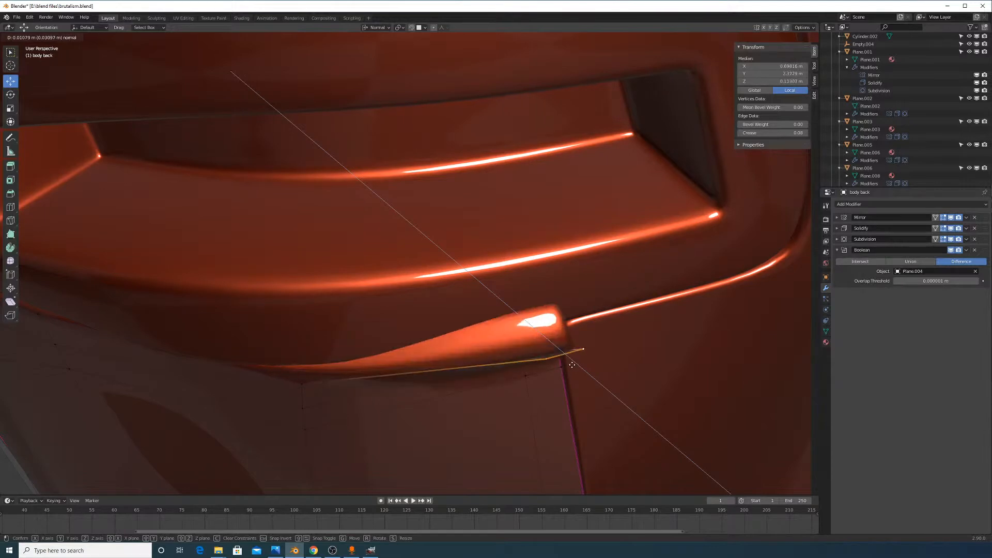
{"action": "left_click", "coordinate": [543, 333]}
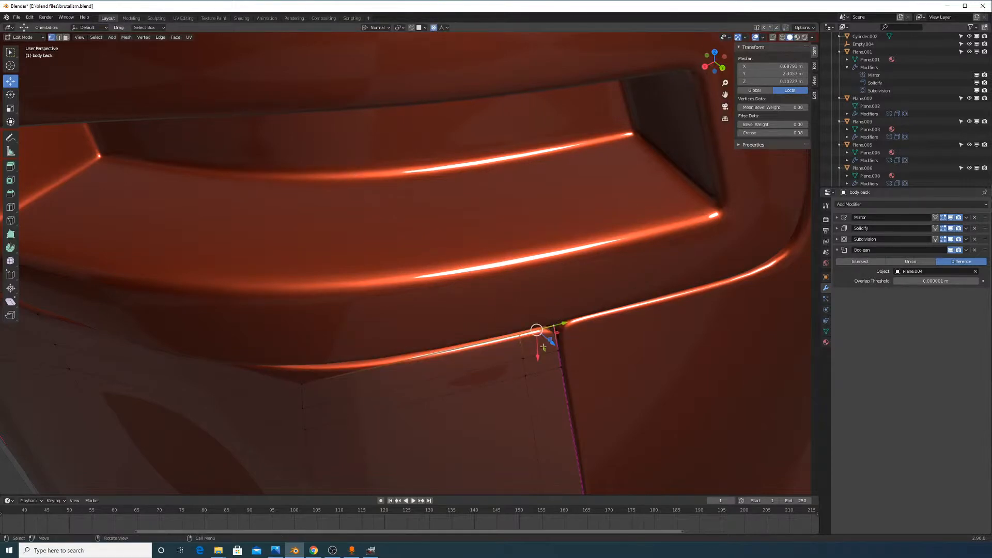
Push the crease vertices along the normal with a resized Sharp proportional falloff, then return to object mode
{"action": "middle_click_drag", "start_coordinate": [543, 347], "coordinate": [589, 303]}
{"action": "key", "text": "g"}
{"action": "key", "text": "z"}
{"action": "key", "text": "z"}
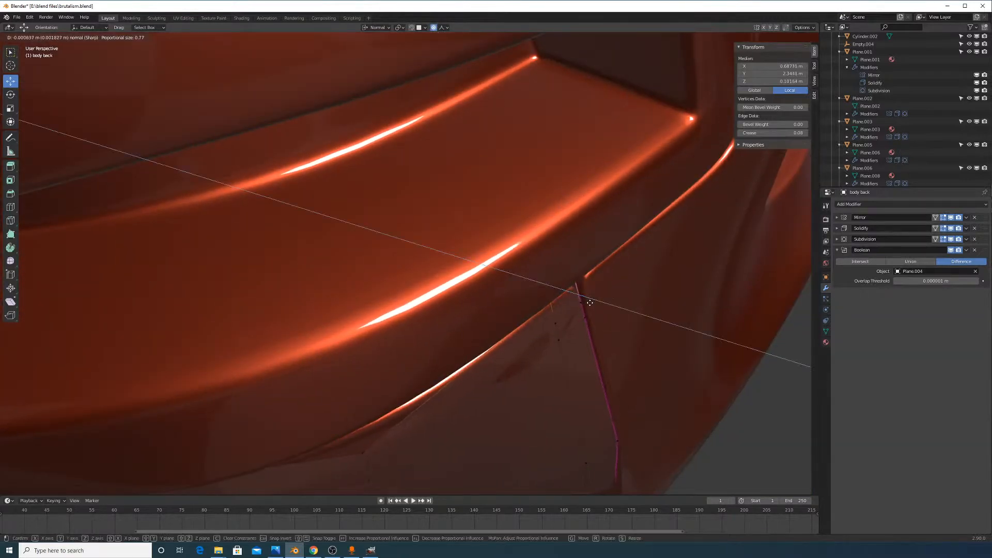
{"action": "scroll", "coordinate": [590, 302], "scroll_direction": "down", "scroll_amount": 5}
{"action": "scroll", "coordinate": [591, 303], "scroll_direction": "up", "scroll_amount": 11}
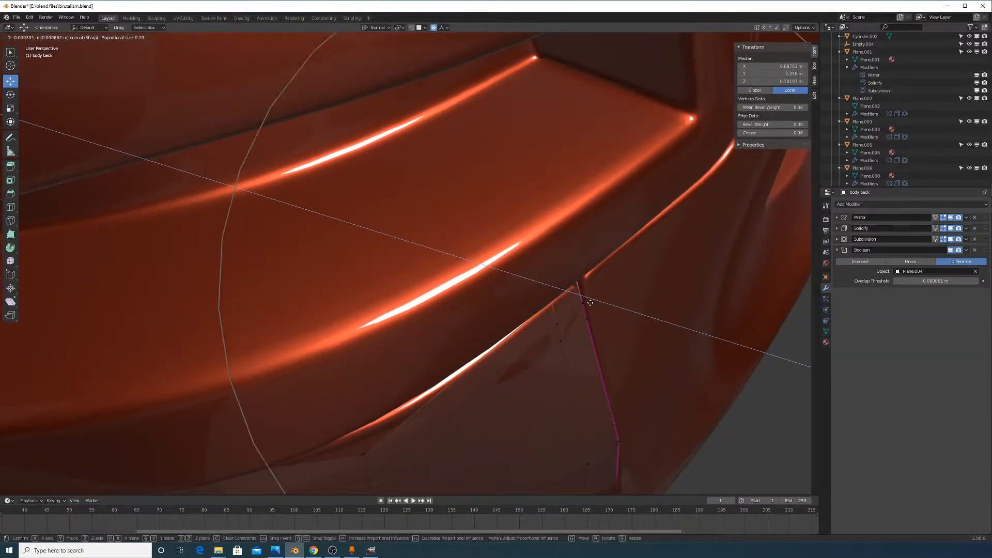
{"action": "left_click", "coordinate": [594, 308]}
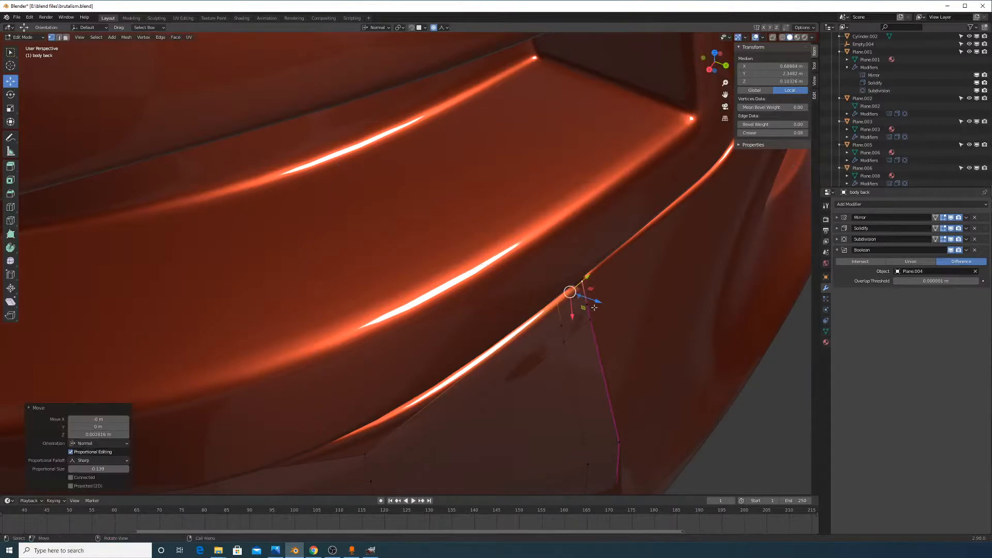
{"action": "key", "text": "Tab"}
{"action": "middle_click_drag", "start_coordinate": [594, 307], "coordinate": [625, 237]}
{"action": "left_click", "coordinate": [517, 225]}
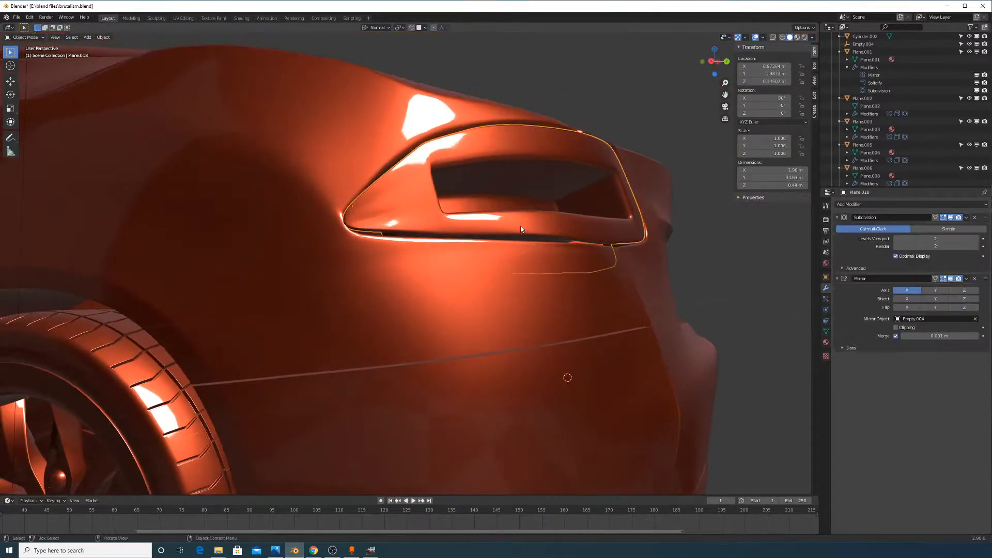
In Plane.018's mesh, pick a lower-lip vertex and set transform orientation to Local
{"action": "key", "text": "Tab"}
{"action": "scroll", "coordinate": [519, 218], "scroll_direction": "up", "scroll_amount": 2}
{"action": "mouse_move", "coordinate": [541, 224]}
{"action": "middle_mouse_down"}
{"action": "mouse_move", "coordinate": [503, 227]}
{"action": "mouse_move", "coordinate": [510, 231]}
{"action": "mouse_move", "coordinate": [501, 239]}
{"action": "mouse_move", "coordinate": [547, 222]}
{"action": "middle_mouse_up"}
{"action": "scroll", "coordinate": [341, 258], "scroll_direction": "up", "scroll_amount": 2}
{"action": "left_click", "coordinate": [320, 250]}
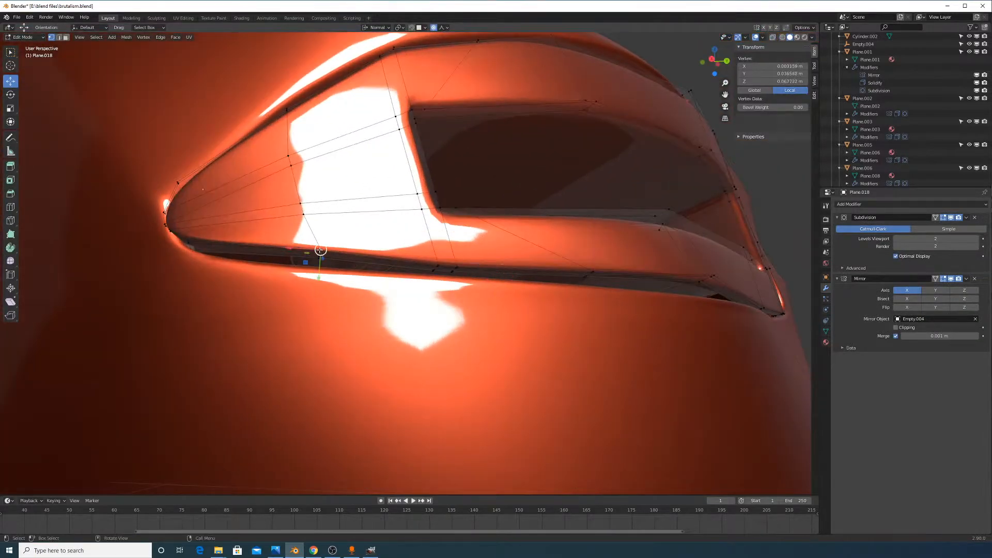
{"action": "scroll", "coordinate": [294, 255], "scroll_direction": "up", "scroll_amount": 3}
{"action": "middle_click_drag", "start_coordinate": [294, 254], "coordinate": [468, 308]}
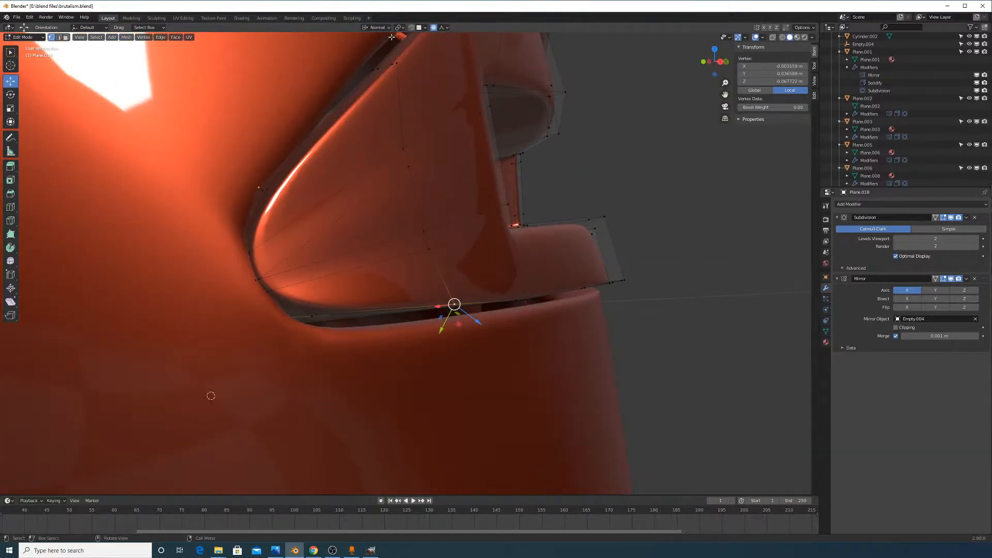
{"action": "left_click", "coordinate": [376, 28]}
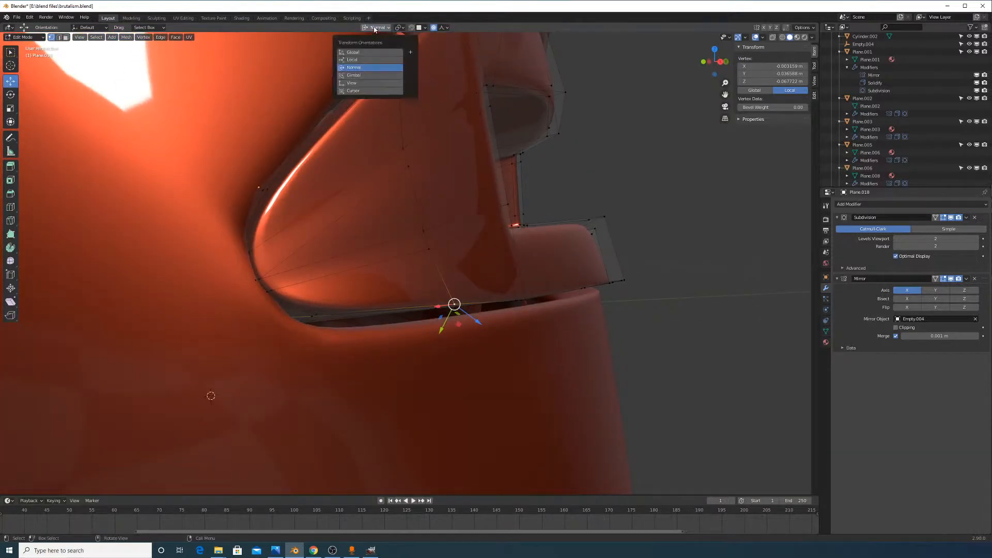
{"action": "left_click", "coordinate": [374, 61]}
Lower several rim vertices along local Y with proportional falloff
{"action": "left_click_drag", "start_coordinate": [454, 280], "coordinate": [454, 292]}
{"action": "scroll", "coordinate": [454, 291], "scroll_direction": "up", "scroll_amount": 6}
{"action": "middle_click_drag", "start_coordinate": [454, 293], "coordinate": [563, 311]}
{"action": "left_click", "coordinate": [584, 321]}
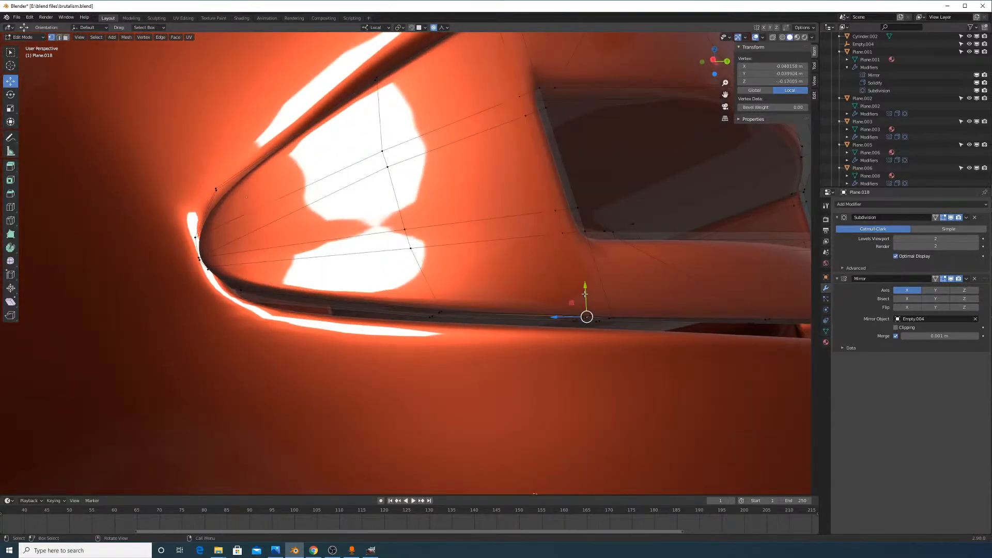
{"action": "left_click_drag", "start_coordinate": [587, 302], "coordinate": [587, 307]}
{"action": "left_click", "coordinate": [438, 320]}
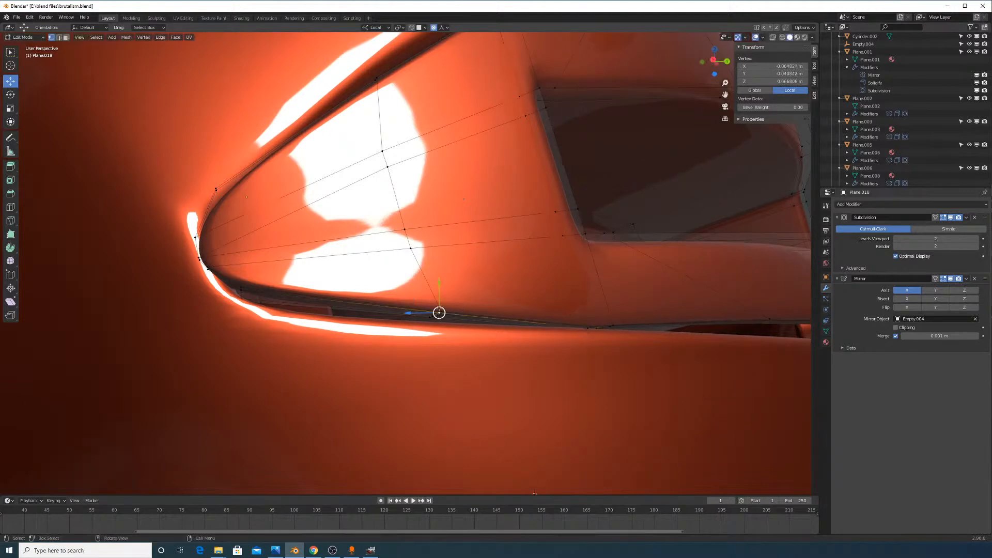
{"action": "left_click_drag", "start_coordinate": [440, 309], "coordinate": [440, 313]}
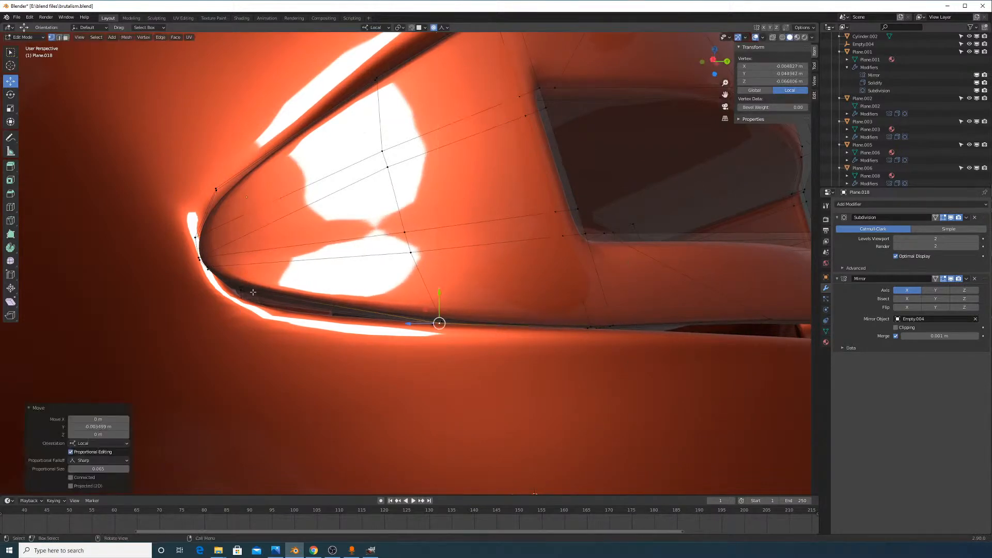
Pull the lip vertices under the opening and further right down into a smoother curve
{"action": "middle_click_drag", "start_coordinate": [253, 291], "coordinate": [290, 293]}
{"action": "key", "text": "ctrl+r"}
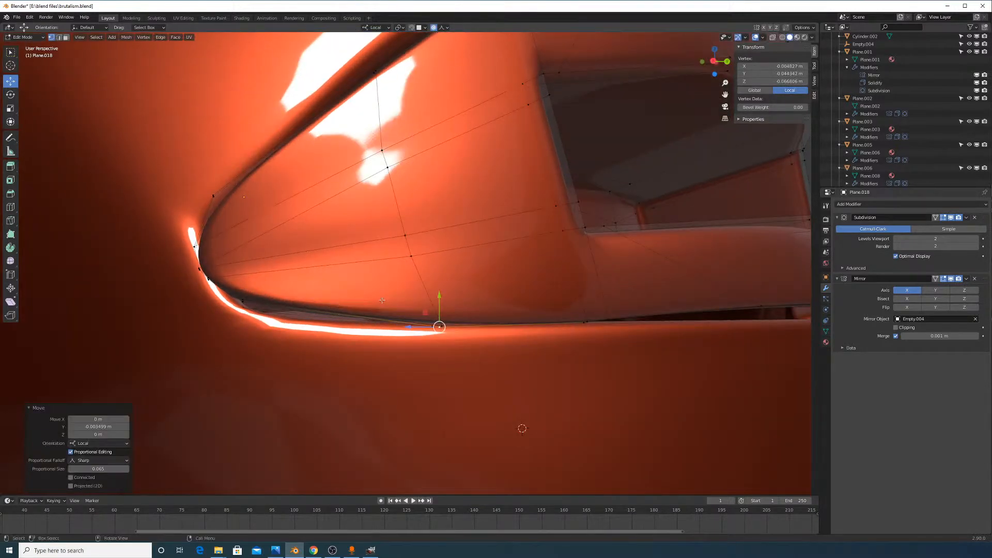
{"action": "middle_click_drag", "start_coordinate": [567, 300], "coordinate": [329, 290], "text": "shift"}
{"action": "left_click", "coordinate": [442, 348]}
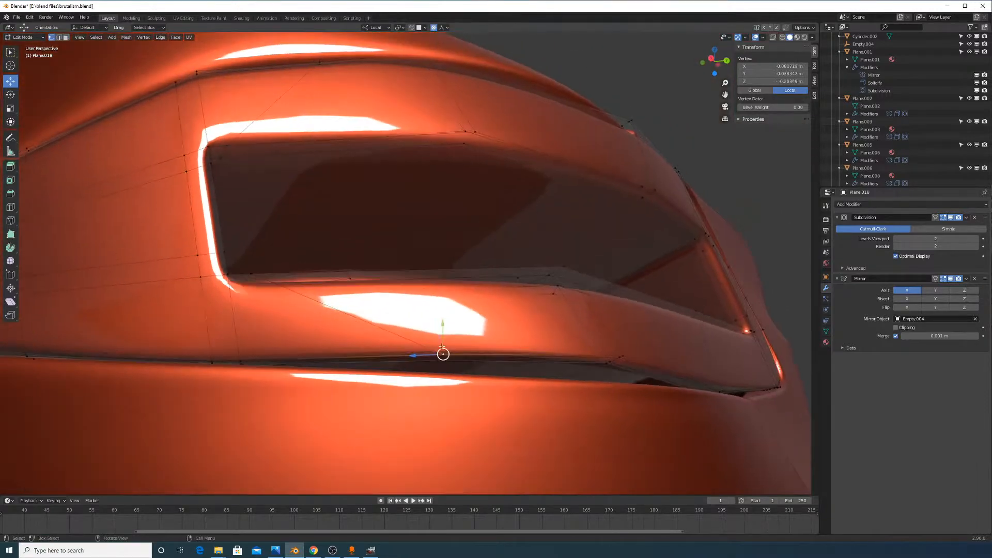
{"action": "left_click_drag", "start_coordinate": [444, 324], "coordinate": [443, 365]}
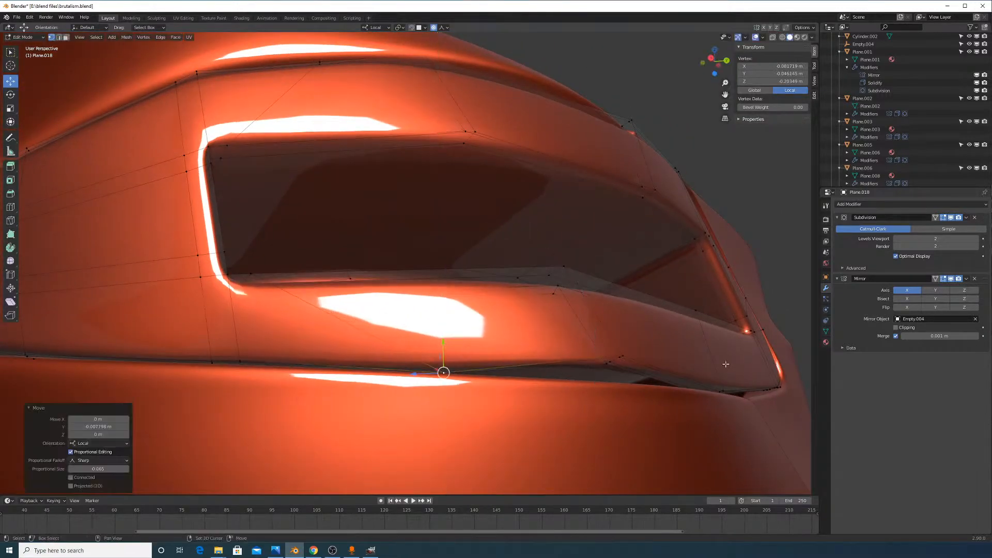
{"action": "middle_click_drag", "start_coordinate": [443, 365], "coordinate": [571, 333]}
{"action": "left_click", "coordinate": [550, 332]}
{"action": "left_click_drag", "start_coordinate": [553, 304], "coordinate": [674, 329]}
{"action": "middle_click_drag", "start_coordinate": [674, 329], "coordinate": [468, 306]}
Add a centred vertical loop cut across the crease and adjust one crease vertex
{"action": "key", "text": "ctrl+r"}
{"action": "left_click", "coordinate": [464, 269]}
{"action": "right_click", "coordinate": [464, 269]}
{"action": "scroll", "coordinate": [468, 306], "scroll_direction": "up", "scroll_amount": 3}
{"action": "left_click", "coordinate": [508, 382]}
{"action": "key", "text": "g"}
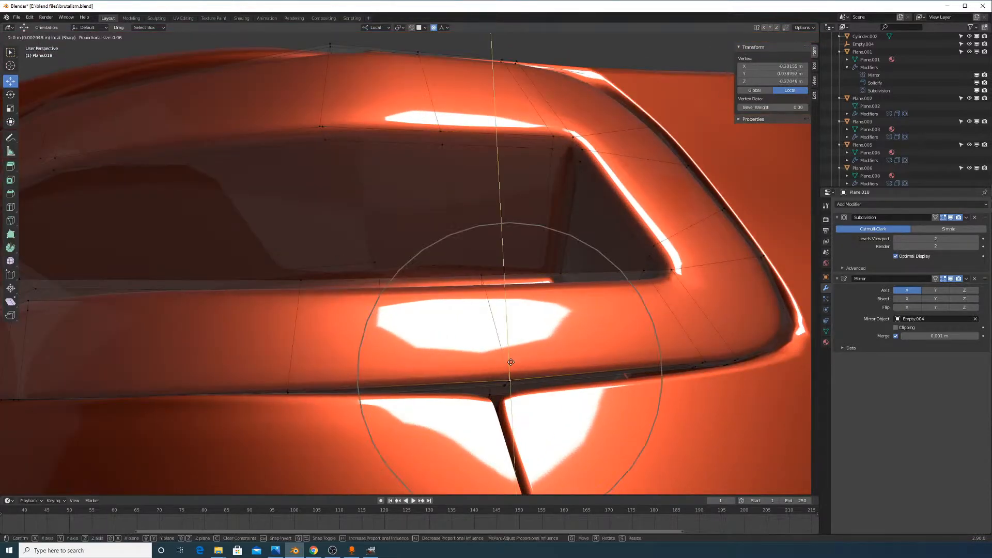
{"action": "scroll", "coordinate": [511, 369], "scroll_direction": "up", "scroll_amount": 3}
{"action": "left_click", "coordinate": [511, 369]}
{"action": "middle_click_drag", "start_coordinate": [511, 369], "coordinate": [549, 325]}
With see-through display, select an edge path along the crease
{"action": "left_click", "coordinate": [451, 308]}
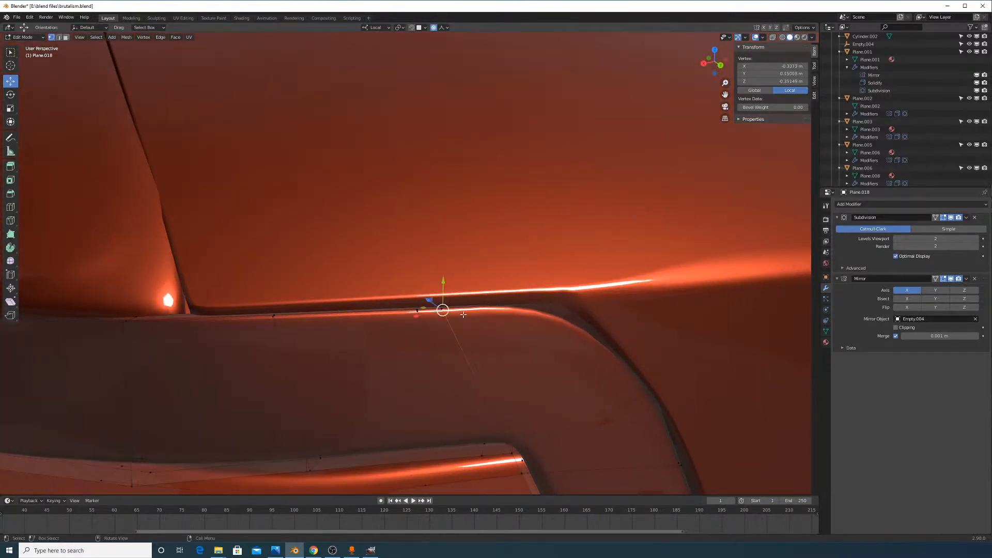
{"action": "middle_click_drag", "start_coordinate": [447, 297], "coordinate": [490, 283]}
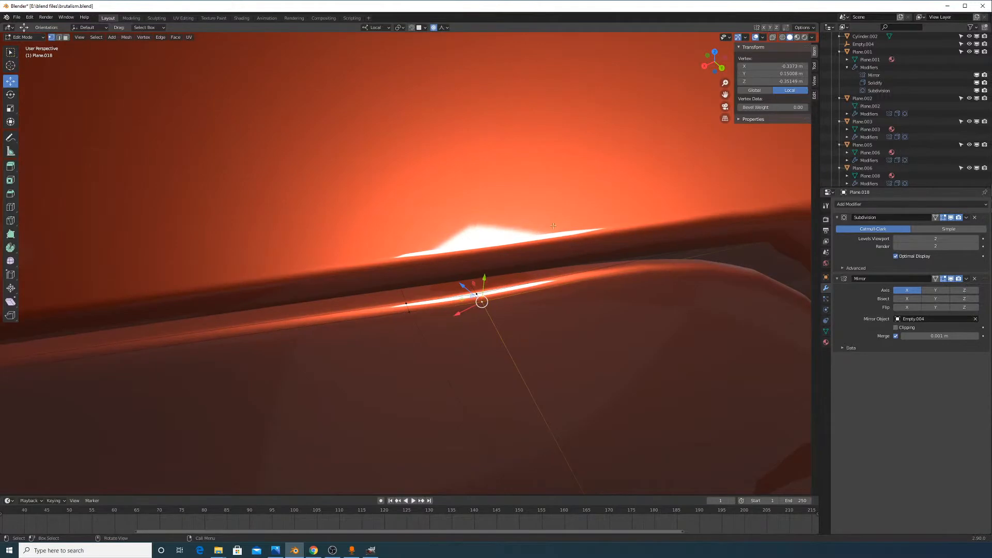
{"action": "left_click", "coordinate": [772, 37]}
{"action": "left_click", "coordinate": [490, 305], "text": "ctrl"}
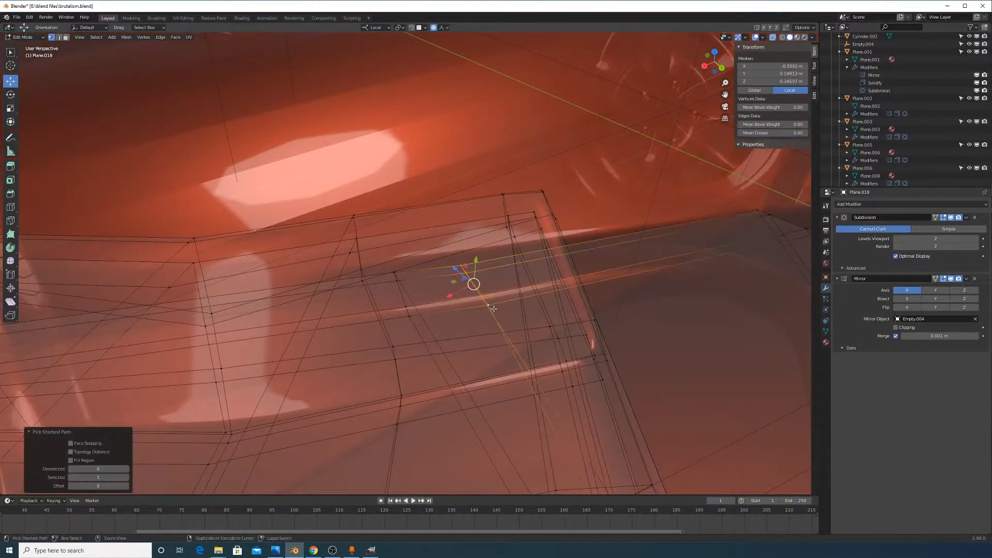
{"action": "key", "text": "alt+a"}
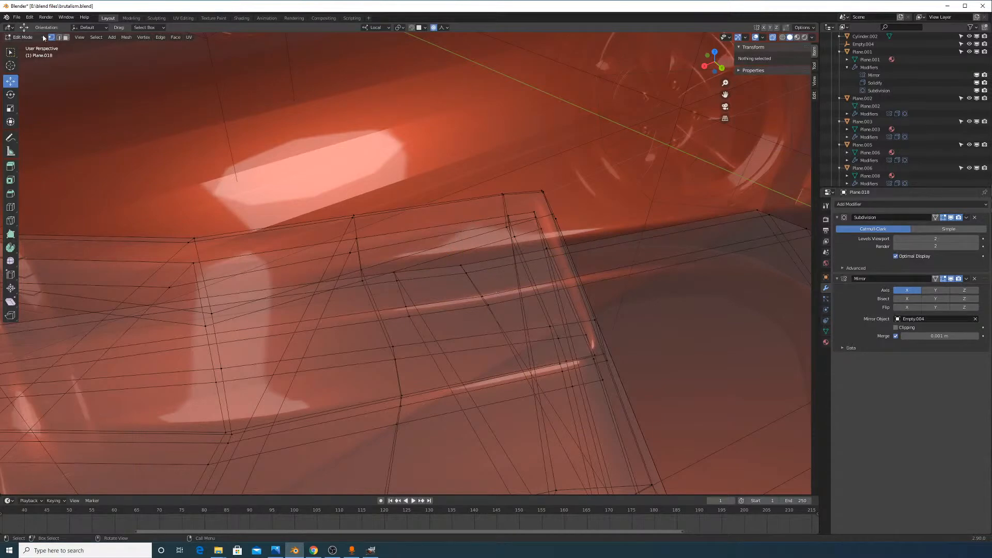
{"action": "left_click", "coordinate": [479, 267]}
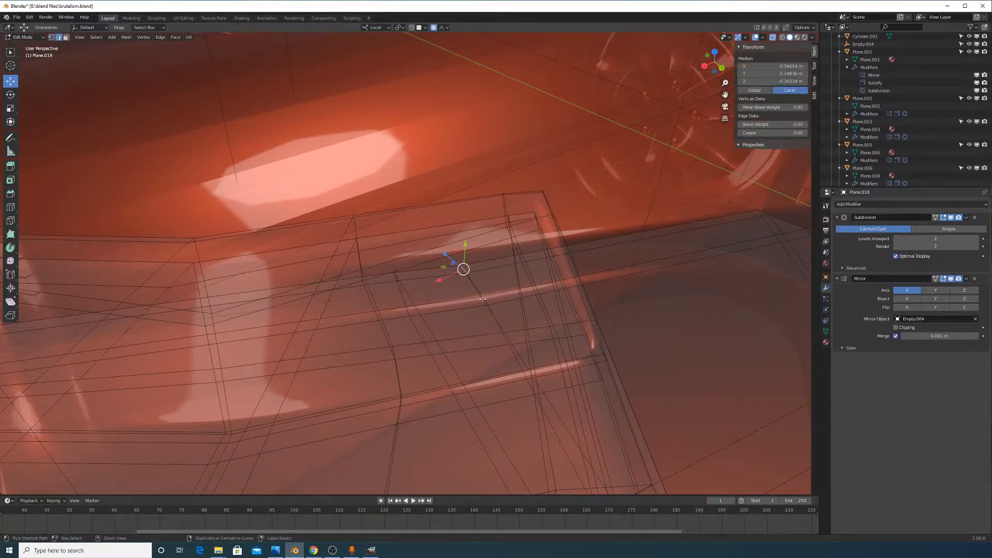
{"action": "left_click", "coordinate": [483, 298], "text": "ctrl"}
{"action": "middle_click_drag", "start_coordinate": [482, 298], "coordinate": [459, 310]}
{"action": "left_click", "coordinate": [343, 324]}
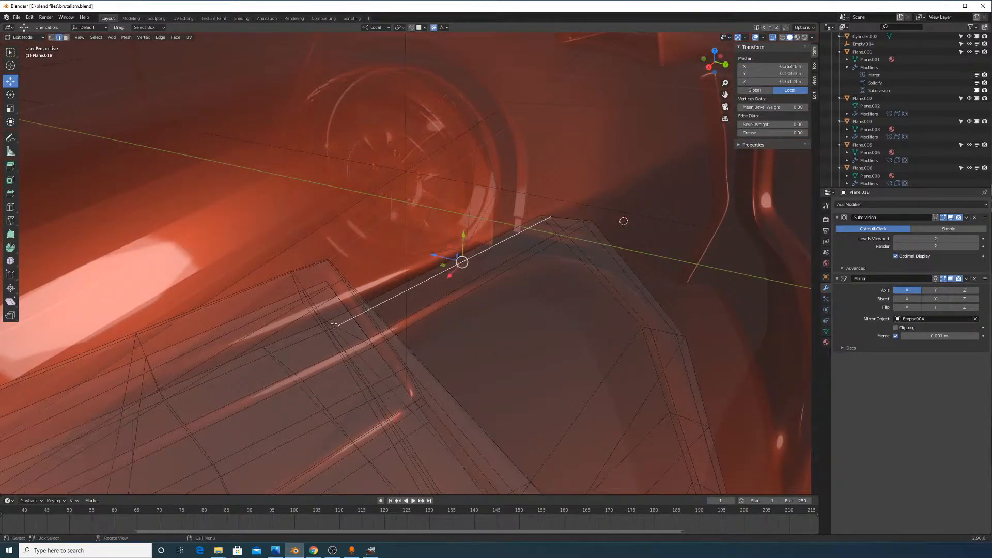
{"action": "left_click", "coordinate": [332, 323]}
{"action": "left_click", "coordinate": [368, 343], "text": "shift"}
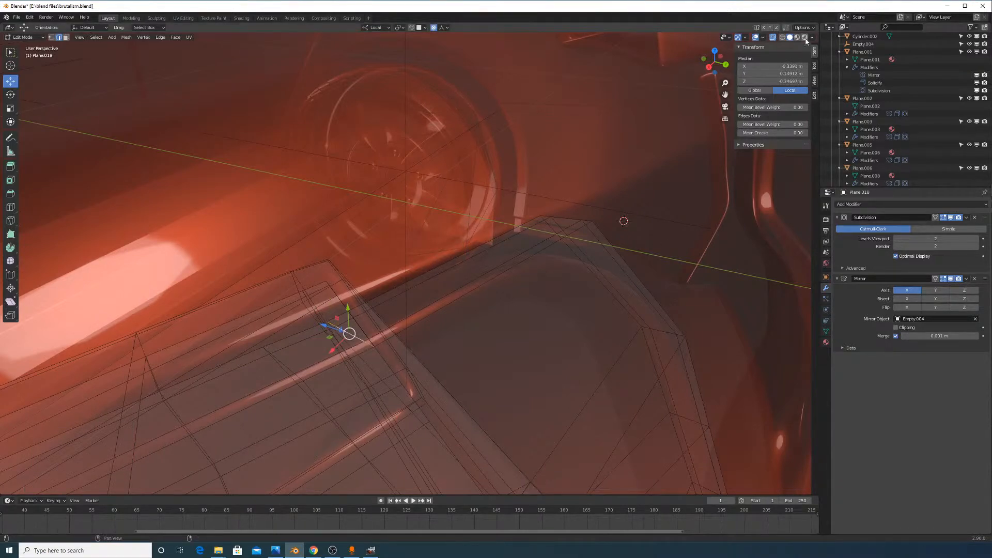
{"action": "left_click", "coordinate": [773, 38]}
{"action": "middle_click_drag", "start_coordinate": [584, 255], "coordinate": [501, 358]}
Slide the selected crease edges to factor -0.699
{"action": "key", "text": "g"}
{"action": "key", "text": "g"}
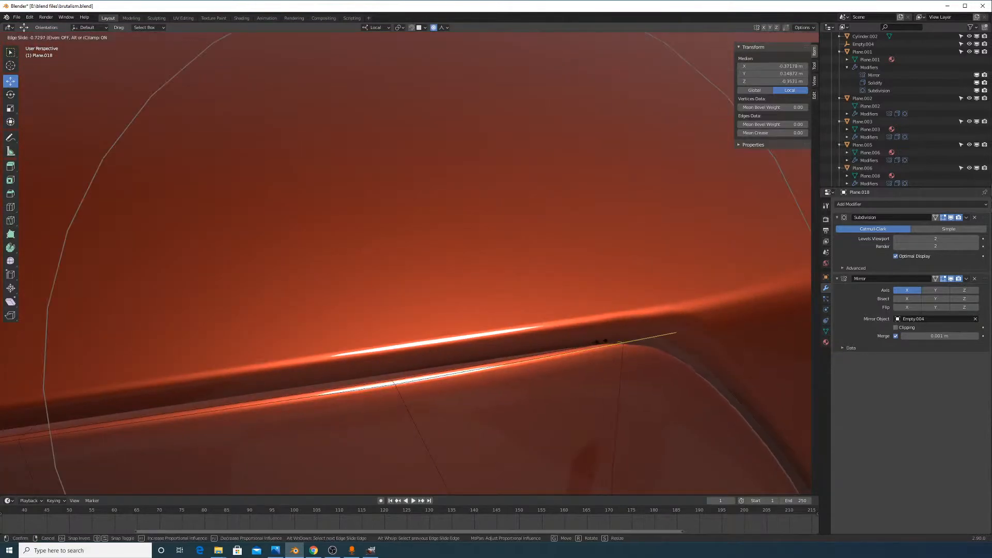
{"action": "left_click", "coordinate": [589, 173]}
{"action": "middle_click_drag", "start_coordinate": [589, 173], "coordinate": [166, 430]}
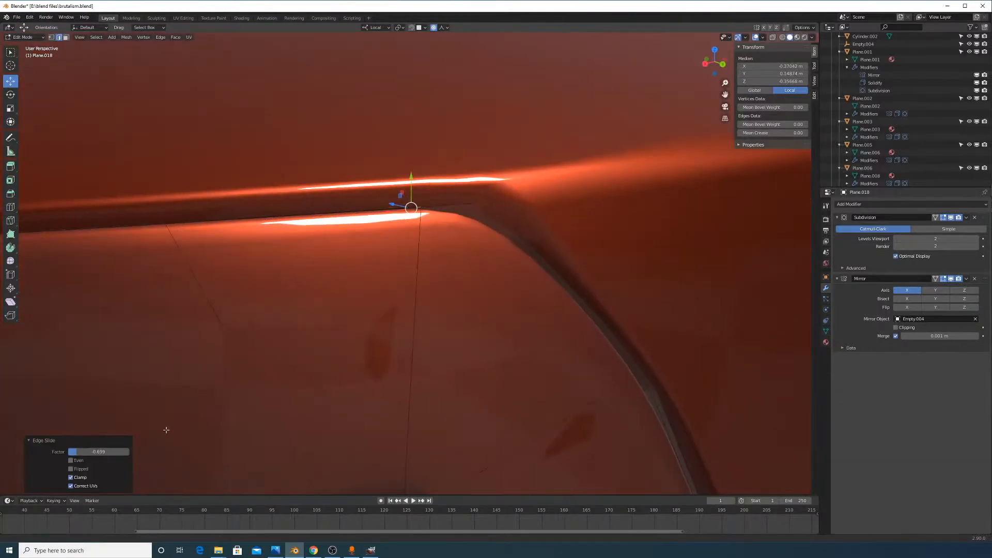
{"action": "middle_click_drag", "start_coordinate": [566, 367], "coordinate": [538, 324]}
{"action": "scroll", "coordinate": [640, 365], "scroll_direction": "down", "scroll_amount": 3}
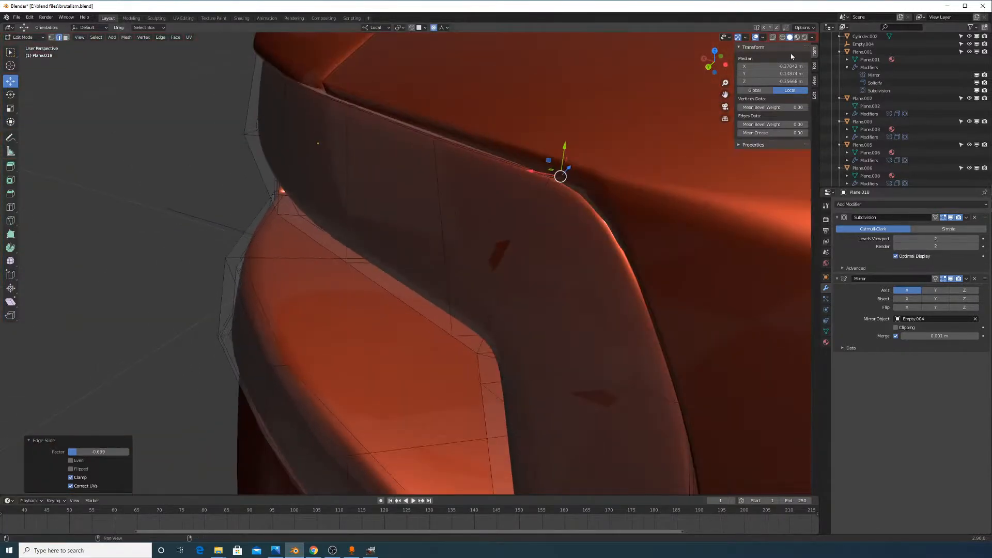
With see-through display on, select a single short crease edge
{"action": "left_click", "coordinate": [773, 37]}
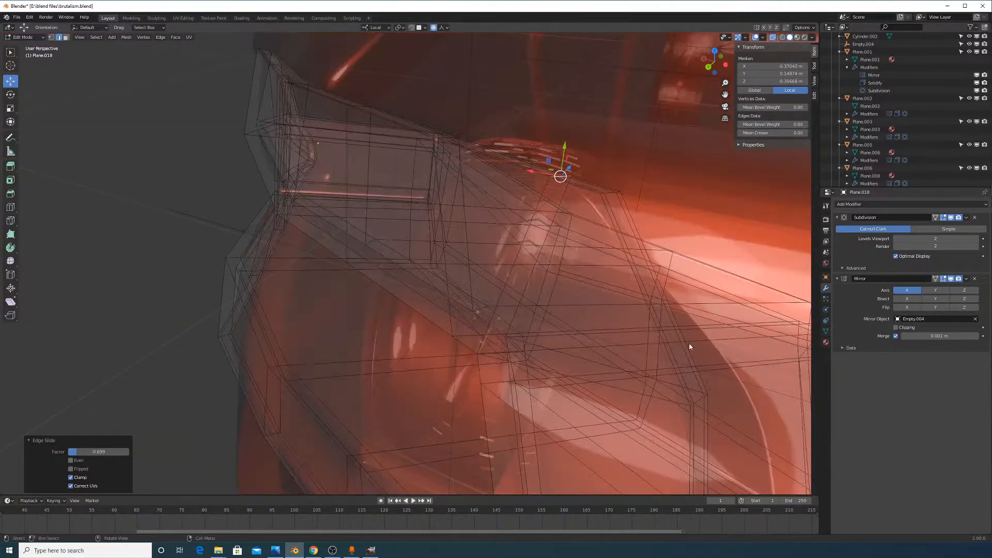
{"action": "left_click", "coordinate": [706, 395]}
{"action": "left_click", "coordinate": [705, 395]}
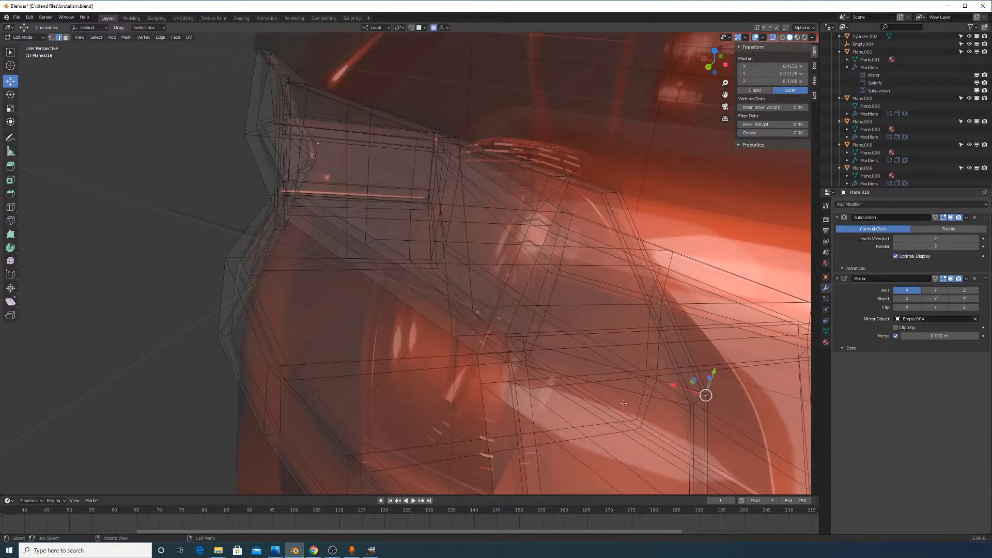
{"action": "left_click", "coordinate": [693, 405], "text": "ctrl"}
{"action": "left_click", "coordinate": [693, 405]}
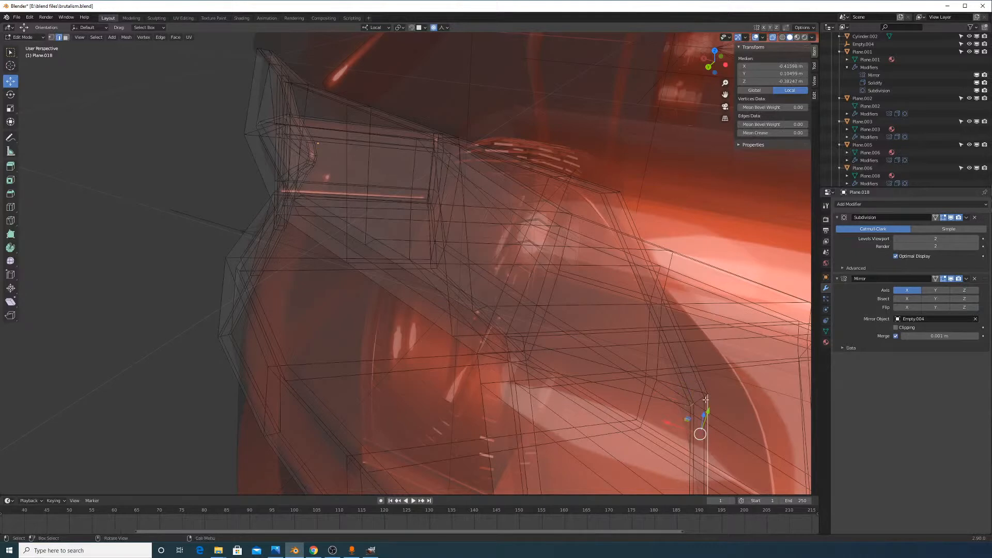
{"action": "left_click", "coordinate": [706, 398]}
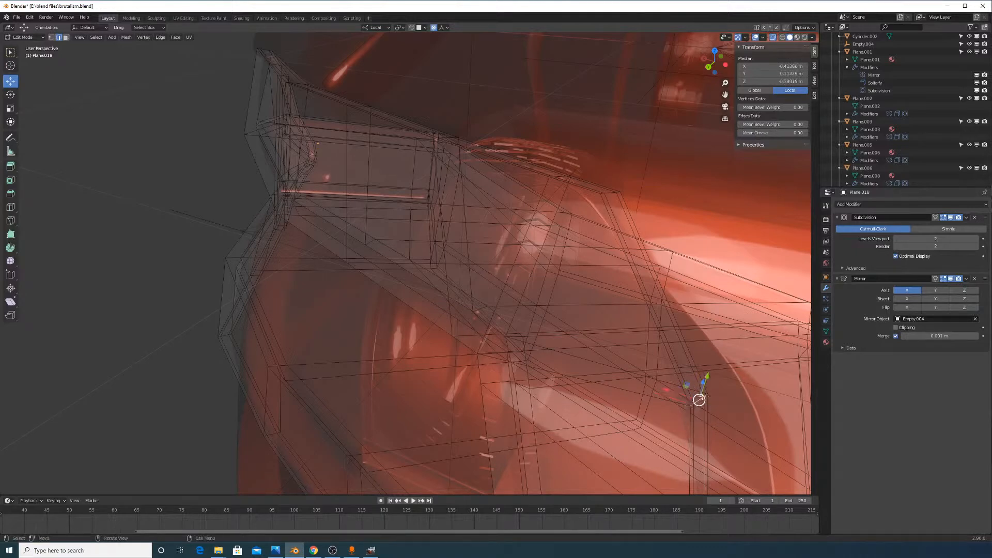
{"action": "key", "text": "g"}
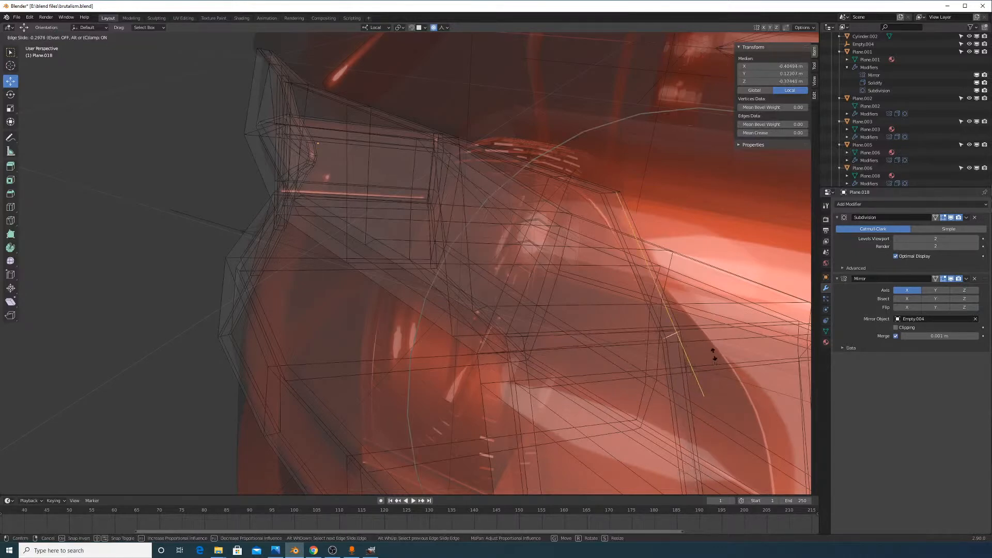
{"action": "right_click", "coordinate": [731, 338]}
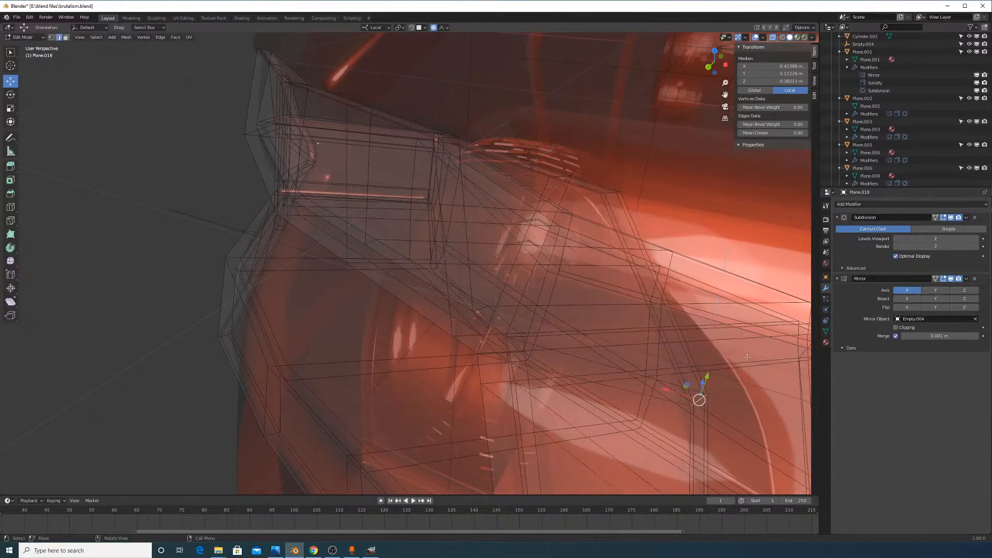
Raise the edge slightly along local Z with proportional editing off
{"action": "middle_click_drag", "start_coordinate": [740, 212], "coordinate": [569, 234]}
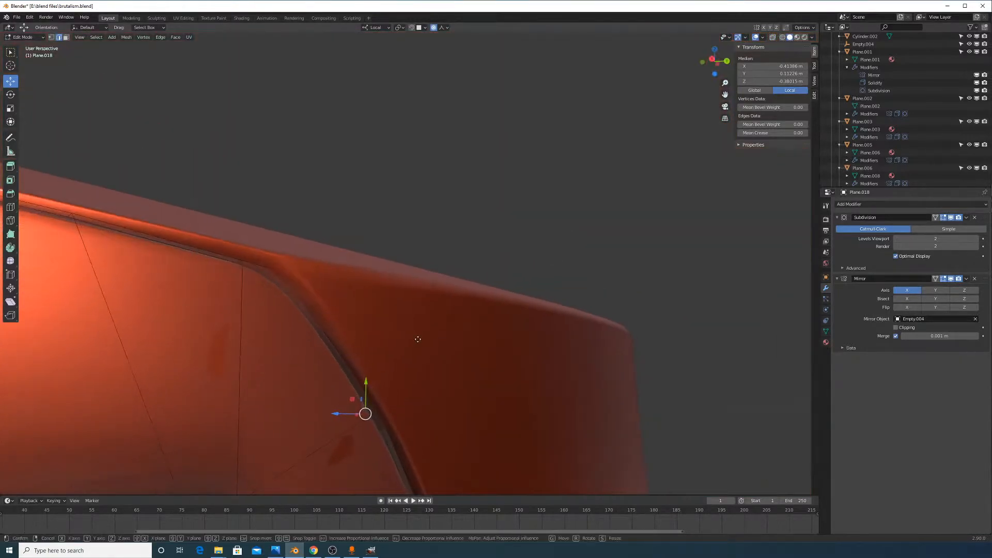
{"action": "key", "text": "g"}
{"action": "key", "text": "z"}
{"action": "key", "text": "z"}
{"action": "key", "text": "o"}
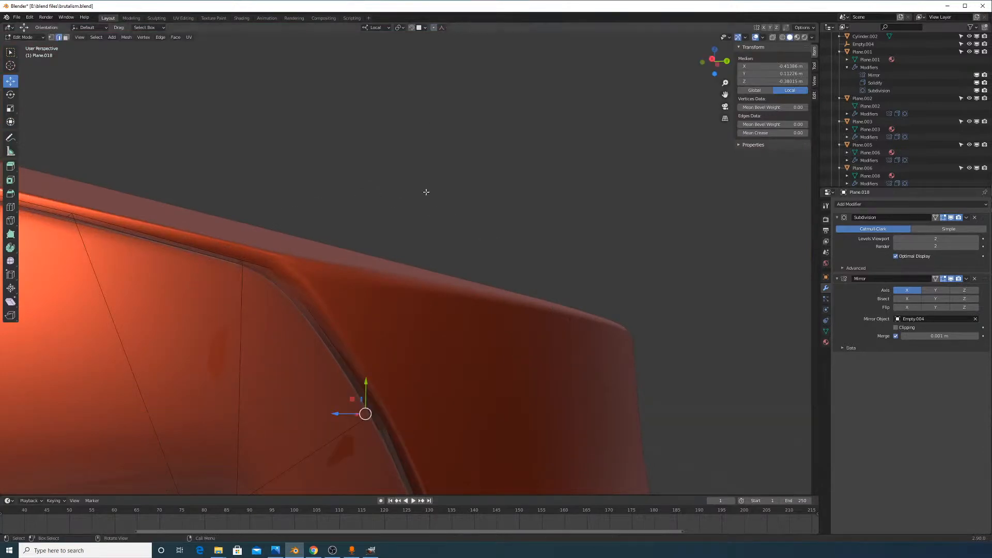
{"action": "left_click", "coordinate": [448, 287]}
{"action": "middle_click_drag", "start_coordinate": [454, 277], "coordinate": [427, 325]}
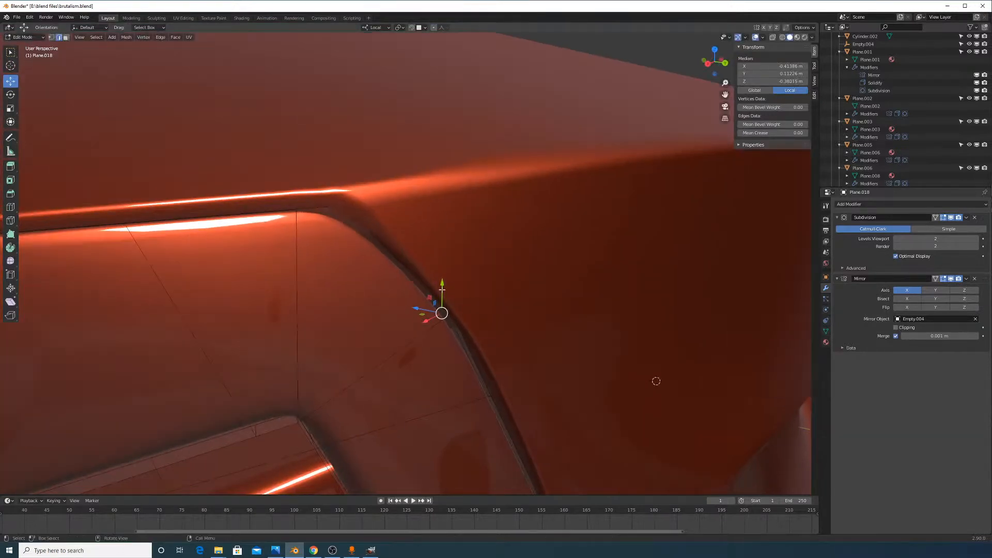
{"action": "left_click_drag", "start_coordinate": [442, 289], "coordinate": [460, 258]}
{"action": "right_click", "coordinate": [461, 259]}
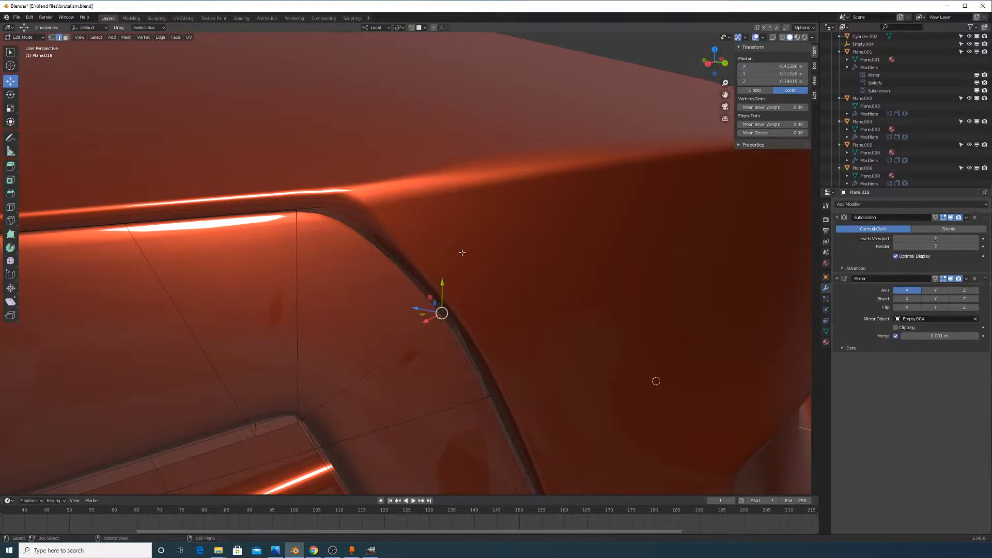
Switch orientation to Global, raise the edge along Z, and slide it to -0.377
{"action": "left_click", "coordinate": [380, 27]}
{"action": "left_click", "coordinate": [376, 56]}
{"action": "key", "text": "g"}
{"action": "key", "text": "z"}
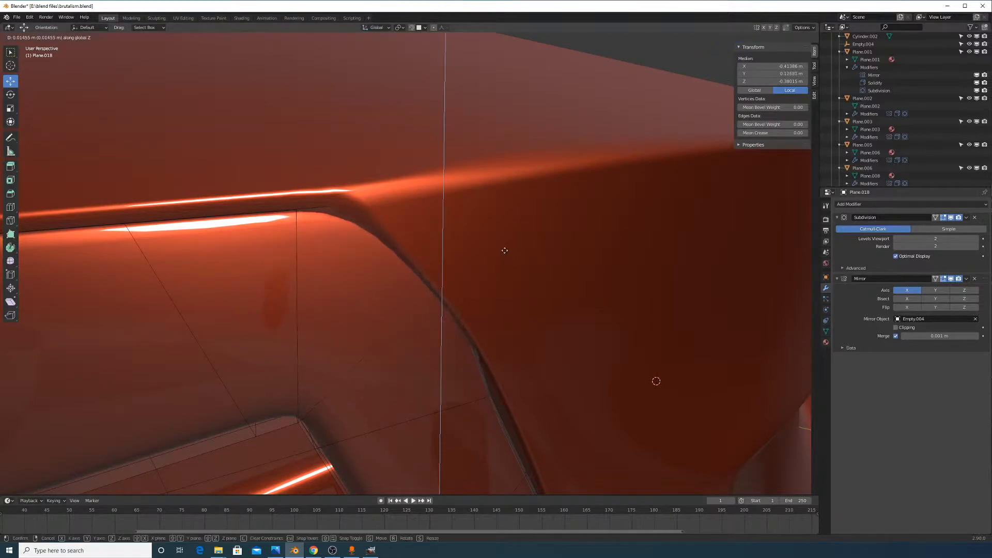
{"action": "left_click", "coordinate": [497, 268]}
{"action": "middle_click_drag", "start_coordinate": [518, 284], "coordinate": [591, 347]}
{"action": "key", "text": "g"}
{"action": "key", "text": "g"}
{"action": "left_click", "coordinate": [494, 276]}
Select another crease edge and nudge it along Y, then X, with sharp proportional falloff
{"action": "left_click", "coordinate": [591, 346]}
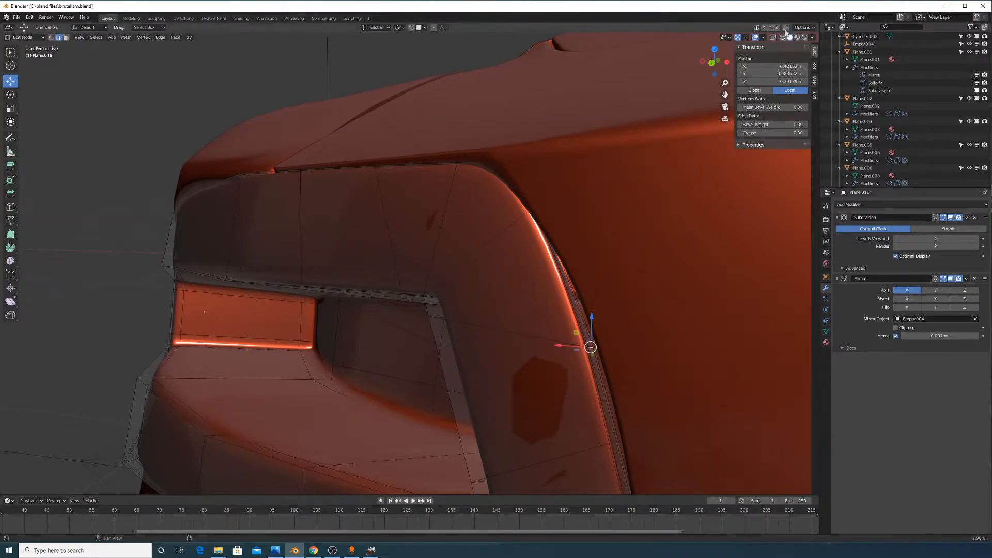
{"action": "middle_click_drag", "start_coordinate": [601, 297], "coordinate": [521, 332]}
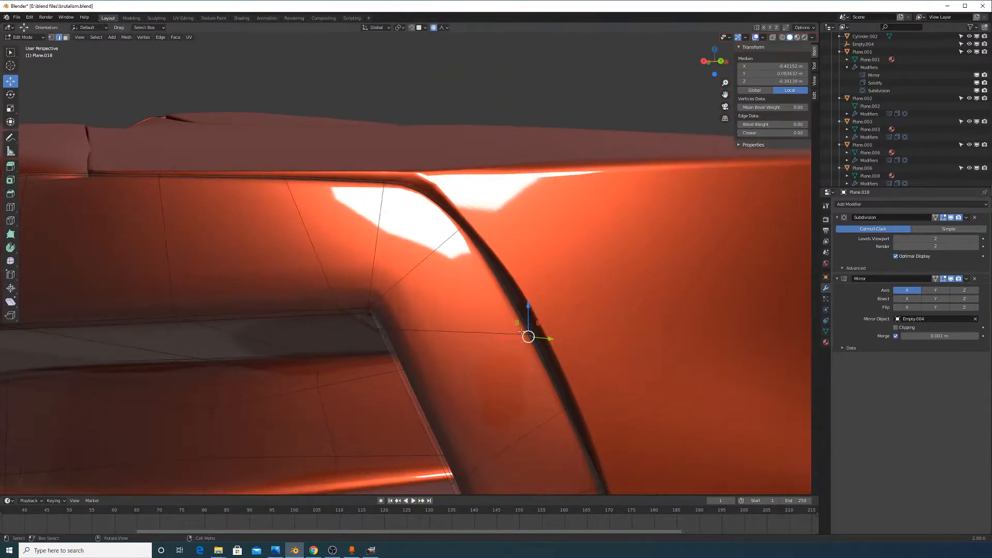
{"action": "left_click_drag", "start_coordinate": [515, 338], "coordinate": [535, 308]}
{"action": "middle_click_drag", "start_coordinate": [535, 308], "coordinate": [613, 314]}
{"action": "left_click_drag", "start_coordinate": [397, 314], "coordinate": [408, 317]}
{"action": "middle_click_drag", "start_coordinate": [441, 312], "coordinate": [396, 311]}
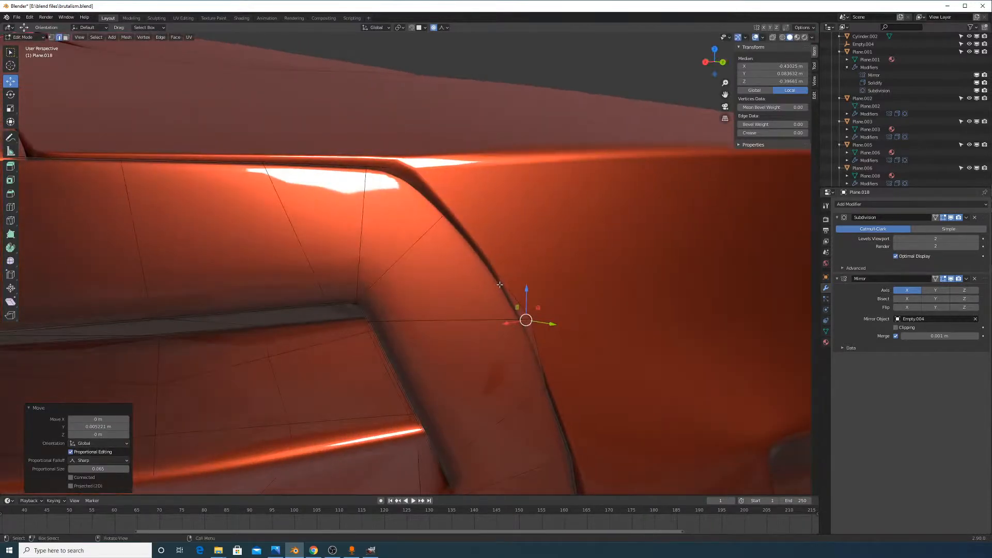
{"action": "middle_click_drag", "start_coordinate": [511, 291], "coordinate": [482, 292]}
{"action": "left_click_drag", "start_coordinate": [556, 321], "coordinate": [543, 326]}
Select a lower crease edge and shift it slightly along X
{"action": "left_click", "coordinate": [572, 399]}
{"action": "middle_click_drag", "start_coordinate": [610, 397], "coordinate": [586, 402]}
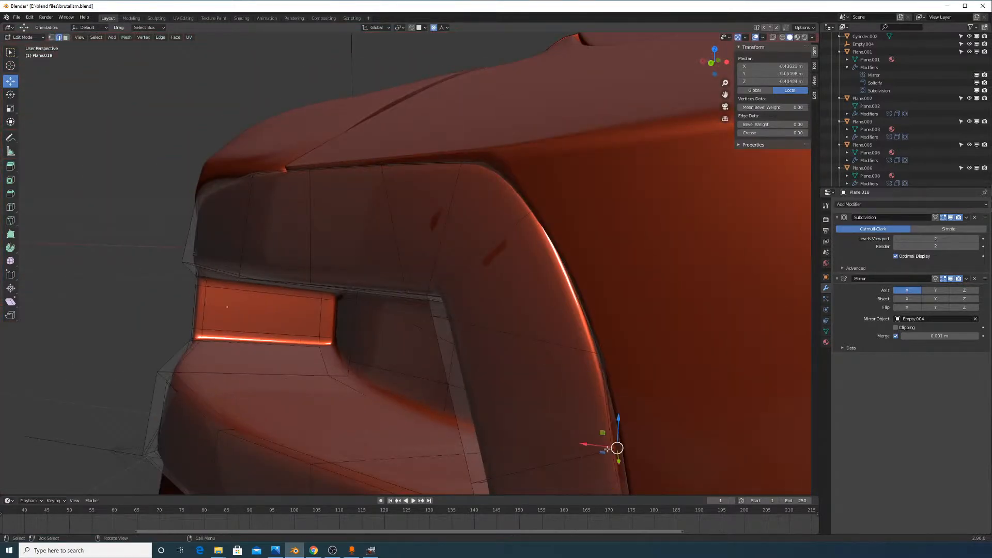
{"action": "middle_click_drag", "start_coordinate": [607, 448], "coordinate": [650, 433]}
{"action": "left_click_drag", "start_coordinate": [563, 409], "coordinate": [558, 409]}
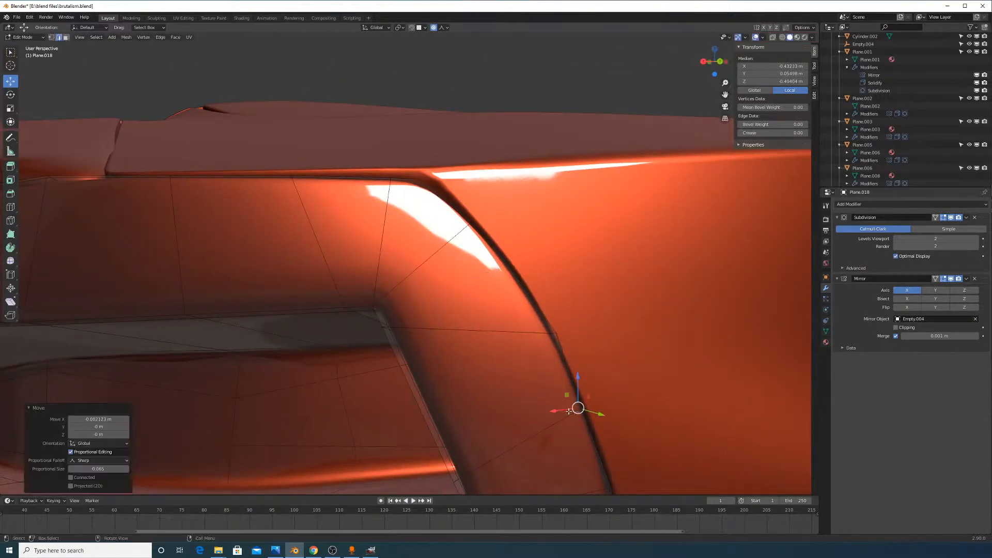
{"action": "middle_click_drag", "start_coordinate": [563, 408], "coordinate": [504, 216]}
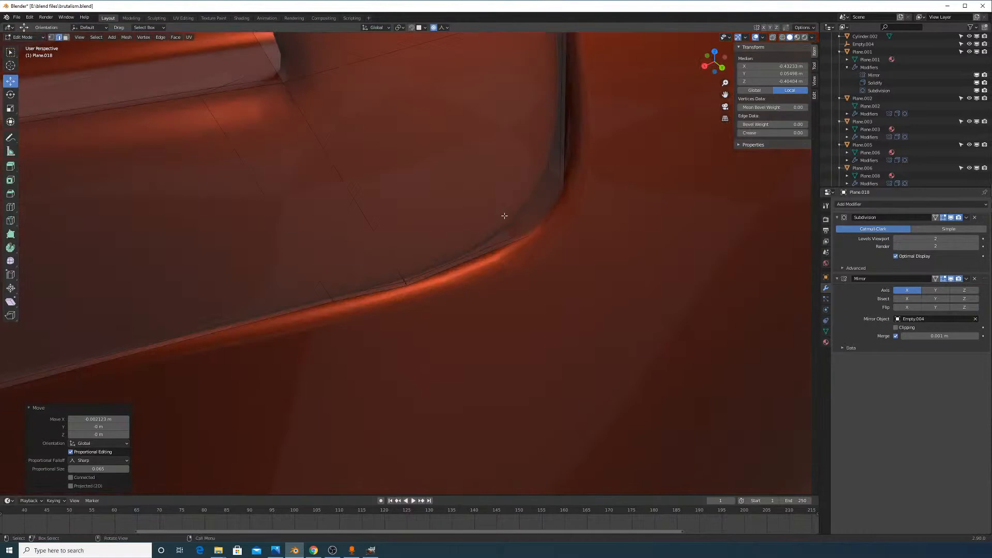
Using X-ray, select the recess corner and move it a few millimetres with proportional editing
{"action": "left_click", "coordinate": [534, 230]}
{"action": "left_click", "coordinate": [771, 37]}
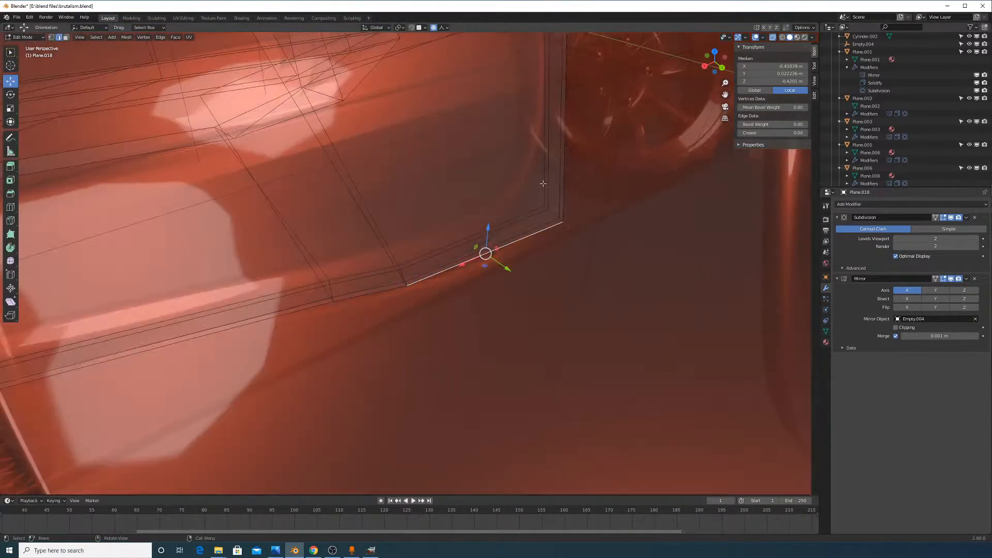
{"action": "left_click", "coordinate": [553, 210]}
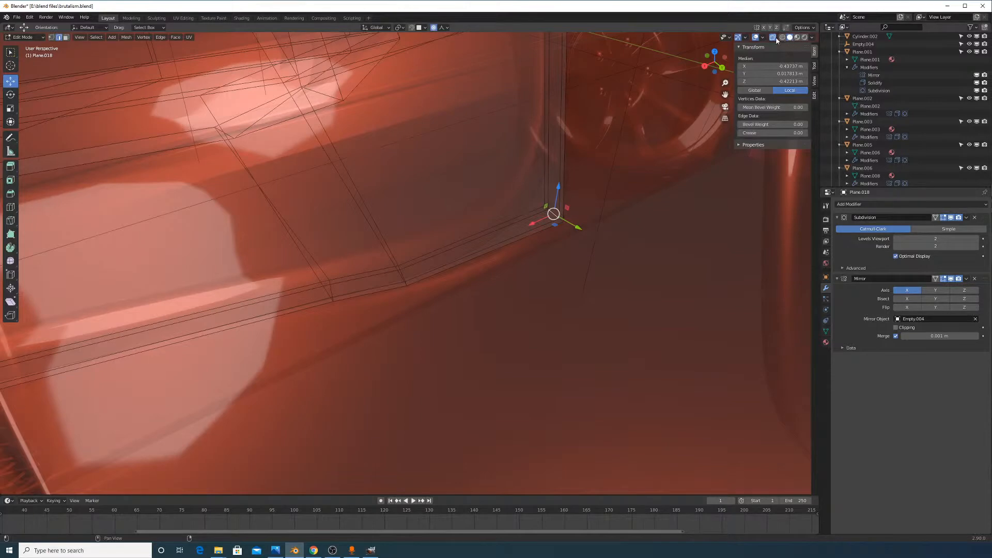
{"action": "left_click", "coordinate": [774, 38]}
{"action": "scroll", "coordinate": [609, 265], "scroll_direction": "up", "scroll_amount": 1}
{"action": "middle_click_drag", "start_coordinate": [609, 265], "coordinate": [603, 222]}
{"action": "key", "text": "g"}
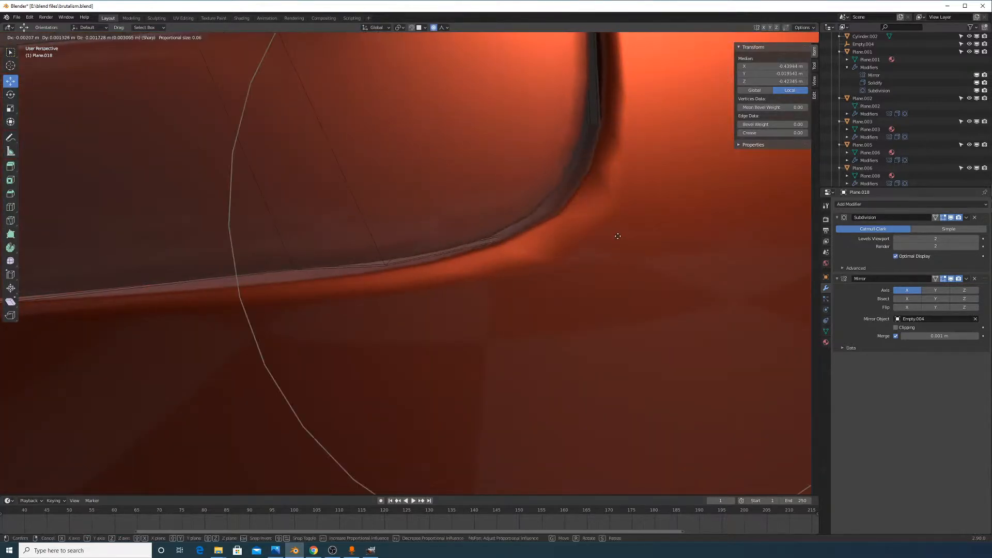
{"action": "left_click", "coordinate": [622, 250]}
Nudge a vertex along the crease with proportional falloff, then return to Object Mode
{"action": "scroll", "coordinate": [594, 241], "scroll_direction": "down", "scroll_amount": 7}
{"action": "scroll", "coordinate": [413, 254], "scroll_direction": "up", "scroll_amount": 5}
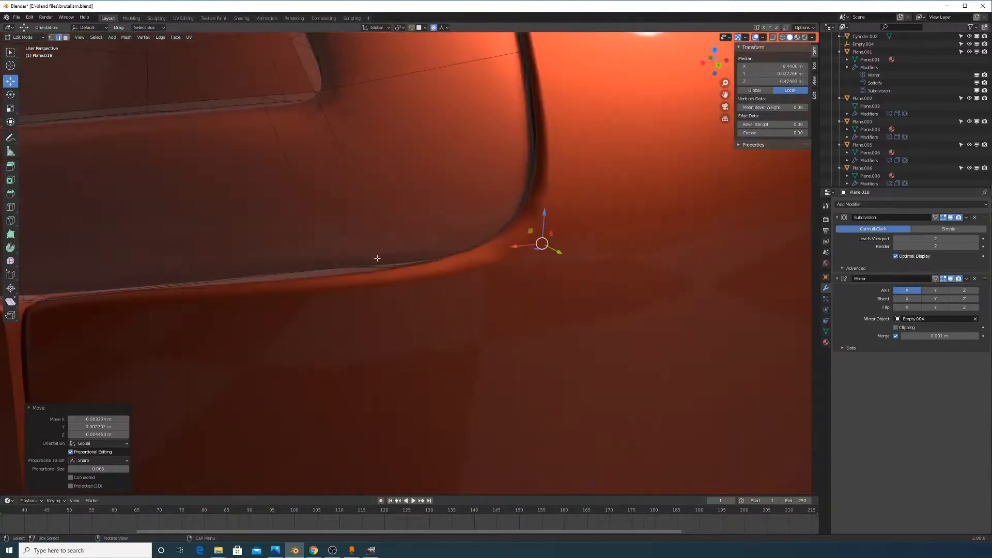
{"action": "middle_click_drag", "start_coordinate": [377, 258], "coordinate": [357, 279]}
{"action": "left_click", "coordinate": [324, 241]}
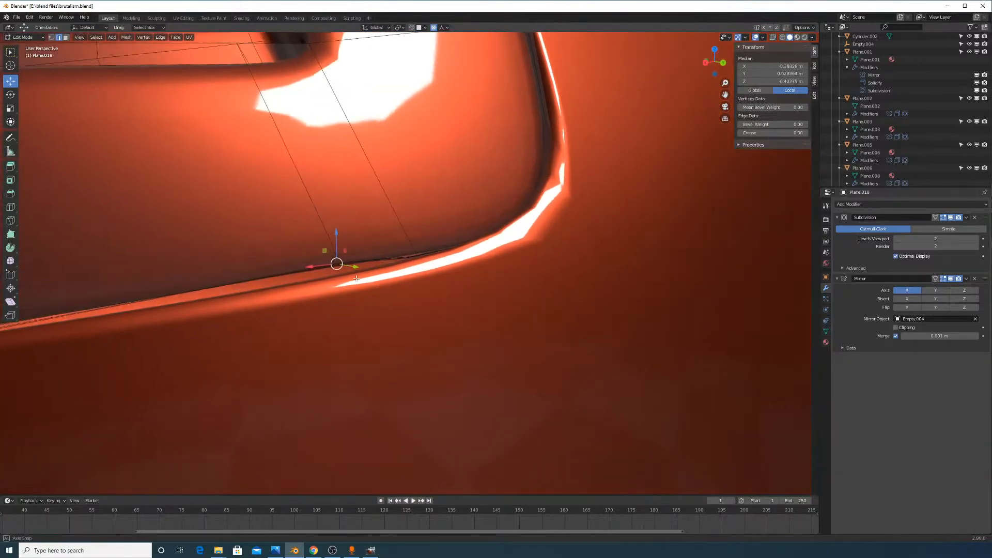
{"action": "key", "text": "g"}
{"action": "left_click", "coordinate": [357, 280]}
{"action": "scroll", "coordinate": [388, 263], "scroll_direction": "down", "scroll_amount": 4}
{"action": "scroll", "coordinate": [567, 304], "scroll_direction": "up", "scroll_amount": 2}
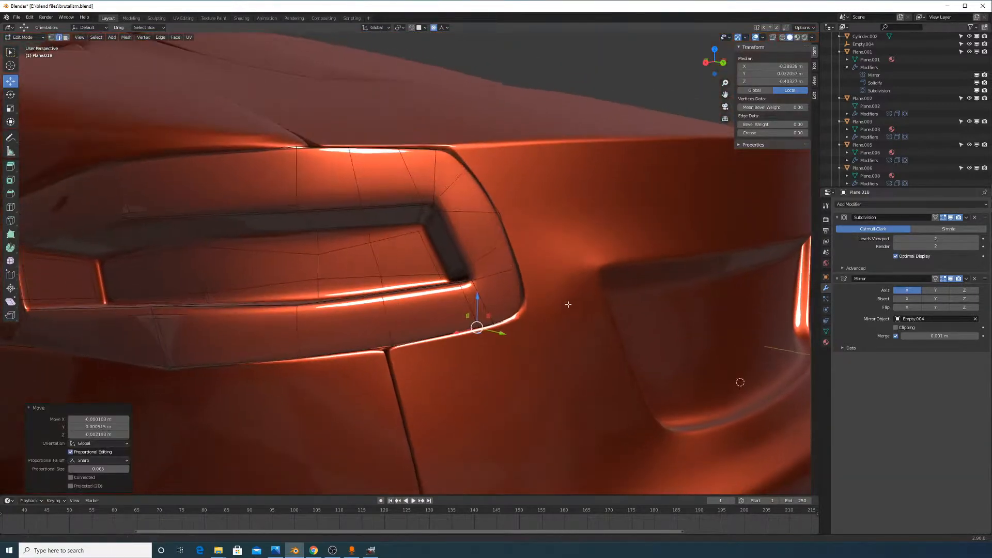
{"action": "scroll", "coordinate": [567, 305], "scroll_direction": "down", "scroll_amount": 4}
{"action": "key", "text": "Tab"}
Swing the view to the taillight and select the Plane.018 taillight piece
{"action": "middle_click_drag", "start_coordinate": [483, 256], "coordinate": [589, 139]}
{"action": "scroll", "coordinate": [537, 269], "scroll_direction": "up", "scroll_amount": 3}
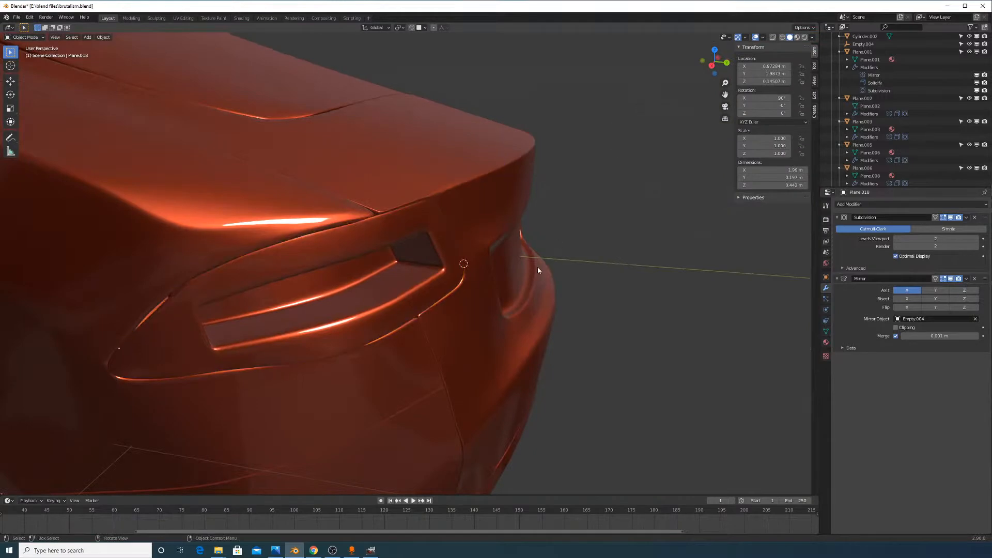
{"action": "middle_click_drag", "start_coordinate": [527, 302], "coordinate": [536, 268]}
{"action": "middle_click_drag", "start_coordinate": [413, 194], "coordinate": [463, 191]}
{"action": "mouse_move", "coordinate": [503, 247]}
{"action": "middle_mouse_down"}
{"action": "mouse_move", "coordinate": [450, 265]}
{"action": "mouse_move", "coordinate": [492, 253]}
{"action": "middle_mouse_up"}
{"action": "scroll", "coordinate": [517, 266], "scroll_direction": "up", "scroll_amount": 1}
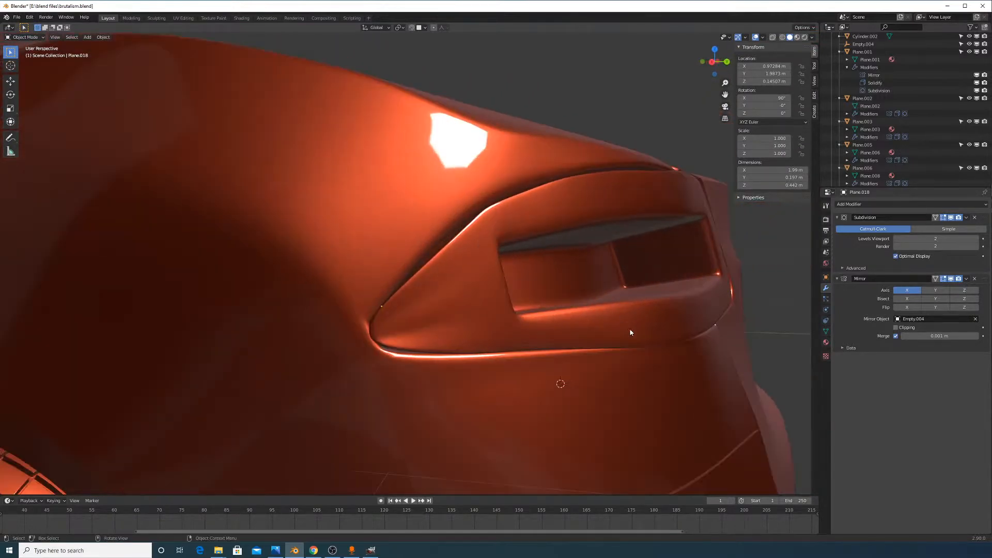
{"action": "left_click", "coordinate": [632, 332]}
{"action": "mouse_move", "coordinate": [664, 341]}
{"action": "middle_mouse_down"}
{"action": "mouse_move", "coordinate": [704, 368]}
{"action": "mouse_move", "coordinate": [688, 390]}
{"action": "mouse_move", "coordinate": [702, 354]}
{"action": "mouse_move", "coordinate": [664, 341]}
{"action": "middle_mouse_up"}
{"action": "scroll", "coordinate": [506, 284], "scroll_direction": "up", "scroll_amount": 5}
Raise the selected edge about 0.0105 m along Z with proportional editing, then exit Edit Mode
{"action": "key", "text": "Tab"}
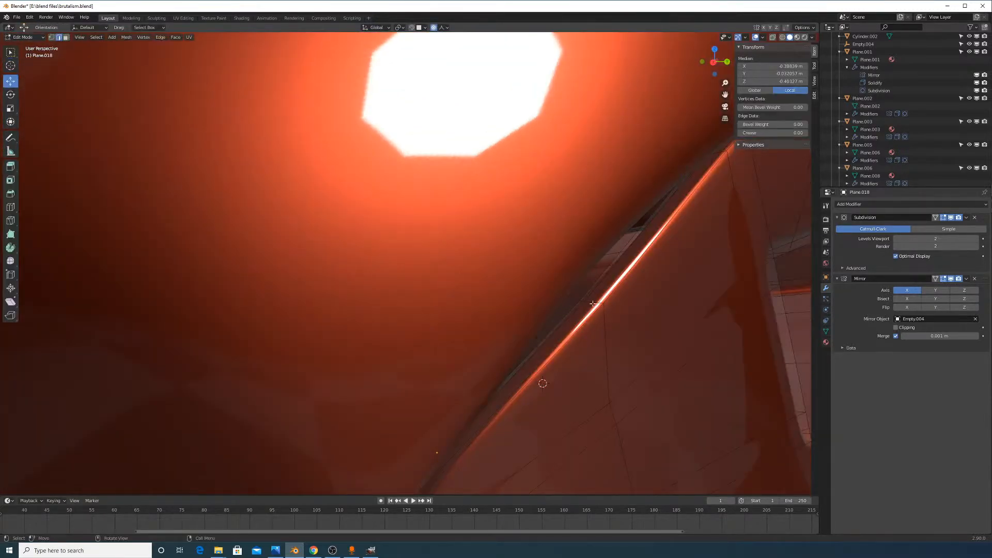
{"action": "key", "text": "g"}
{"action": "key", "text": "z"}
{"action": "left_click", "coordinate": [592, 267]}
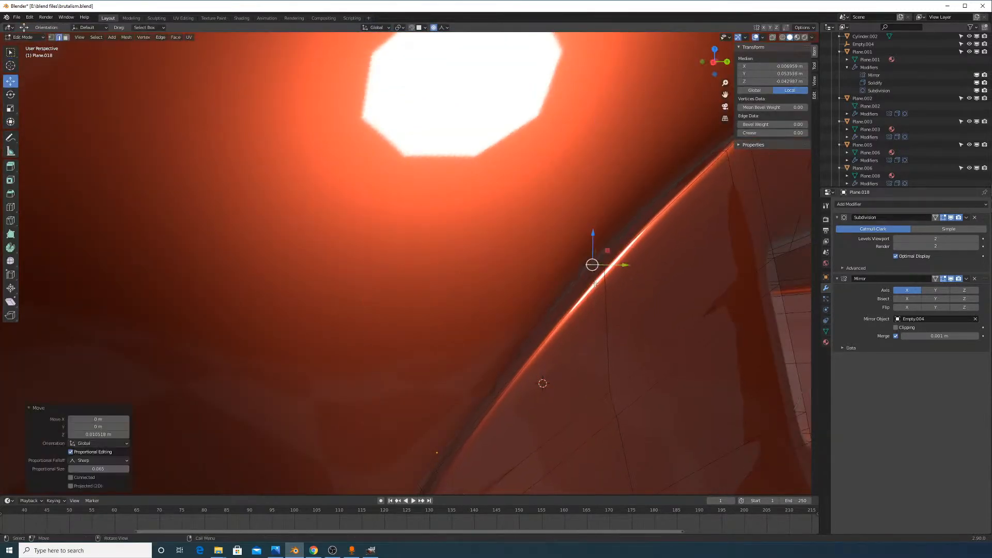
{"action": "key", "text": "Tab"}
Deselect the body and orbit around to review the car's right rear corner
{"action": "scroll", "coordinate": [598, 293], "scroll_direction": "down", "scroll_amount": 2}
{"action": "scroll", "coordinate": [598, 294], "scroll_direction": "down", "scroll_amount": 7}
{"action": "left_click", "coordinate": [731, 381]}
{"action": "middle_click_drag", "start_coordinate": [735, 383], "coordinate": [553, 307]}
{"action": "middle_click_drag", "start_coordinate": [636, 272], "coordinate": [564, 283]}
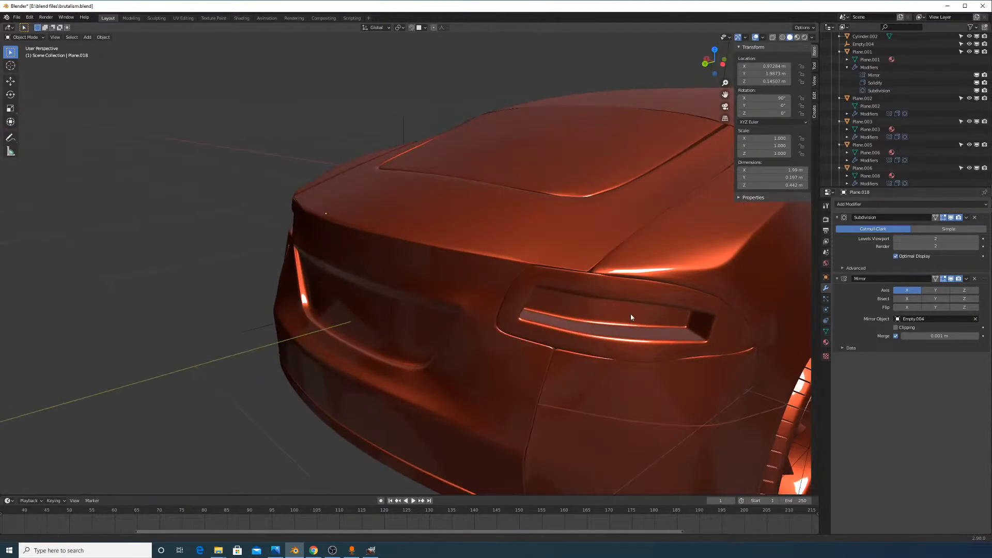
{"action": "middle_click_drag", "start_coordinate": [631, 313], "coordinate": [546, 277], "text": "shift"}
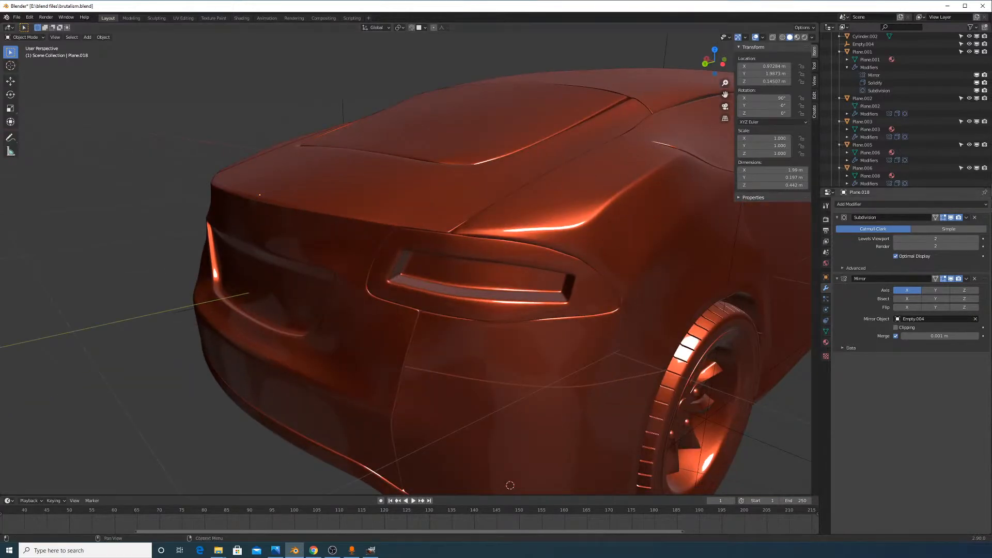
{"action": "middle_click_drag", "start_coordinate": [618, 292], "coordinate": [575, 237]}
{"action": "middle_click_drag", "start_coordinate": [658, 239], "coordinate": [625, 221]}
{"action": "middle_click_drag", "start_coordinate": [388, 254], "coordinate": [509, 295]}
{"action": "scroll", "coordinate": [444, 280], "scroll_direction": "down", "scroll_amount": 9}
{"action": "scroll", "coordinate": [509, 298], "scroll_direction": "up", "scroll_amount": 4}
{"action": "scroll", "coordinate": [584, 342], "scroll_direction": "down", "scroll_amount": 3}
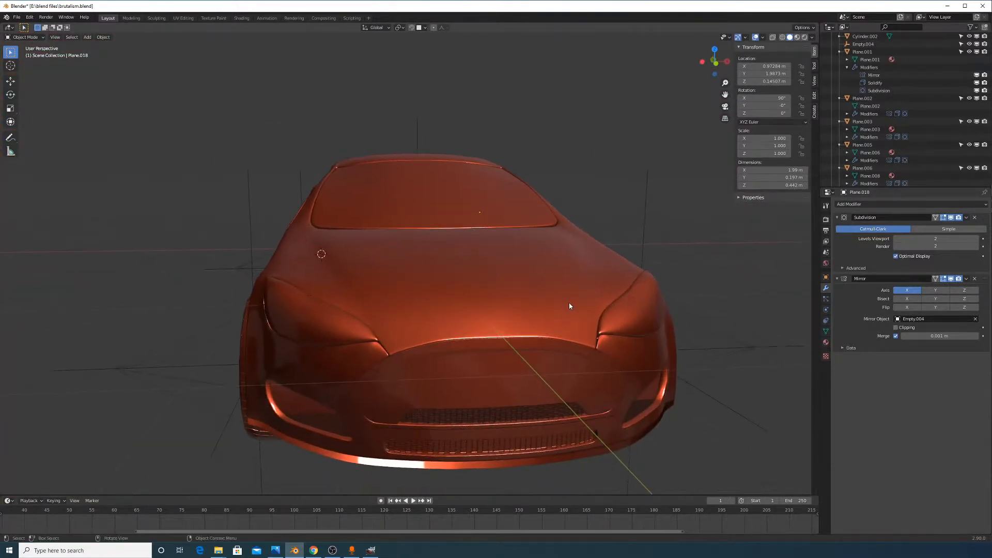
{"action": "middle_click_drag", "start_coordinate": [572, 305], "coordinate": [603, 280]}
{"action": "scroll", "coordinate": [517, 208], "scroll_direction": "up", "scroll_amount": 4}
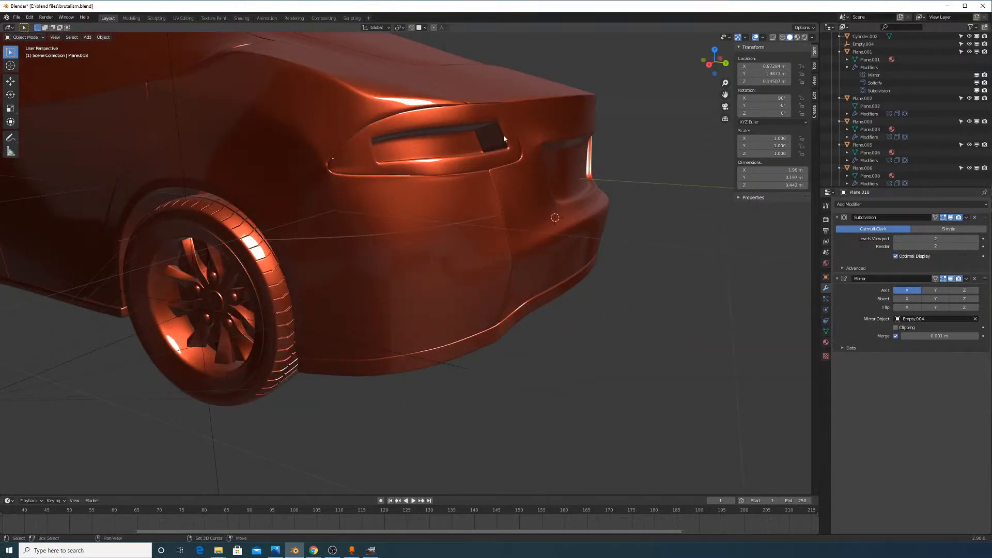
{"action": "middle_click_drag", "start_coordinate": [504, 138], "coordinate": [613, 286], "text": "shift"}
{"action": "scroll", "coordinate": [614, 287], "scroll_direction": "up", "scroll_amount": 5}
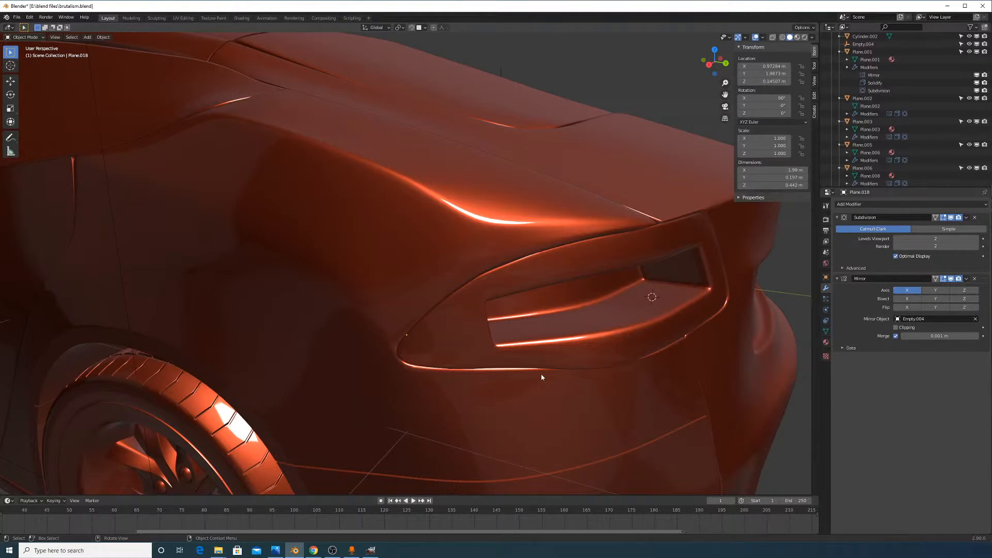
Bring the car's rear and trunk into view and select the tail-light panel
{"action": "middle_click_drag", "start_coordinate": [624, 283], "coordinate": [556, 256]}
{"action": "scroll", "coordinate": [555, 256], "scroll_direction": "down", "scroll_amount": 6}
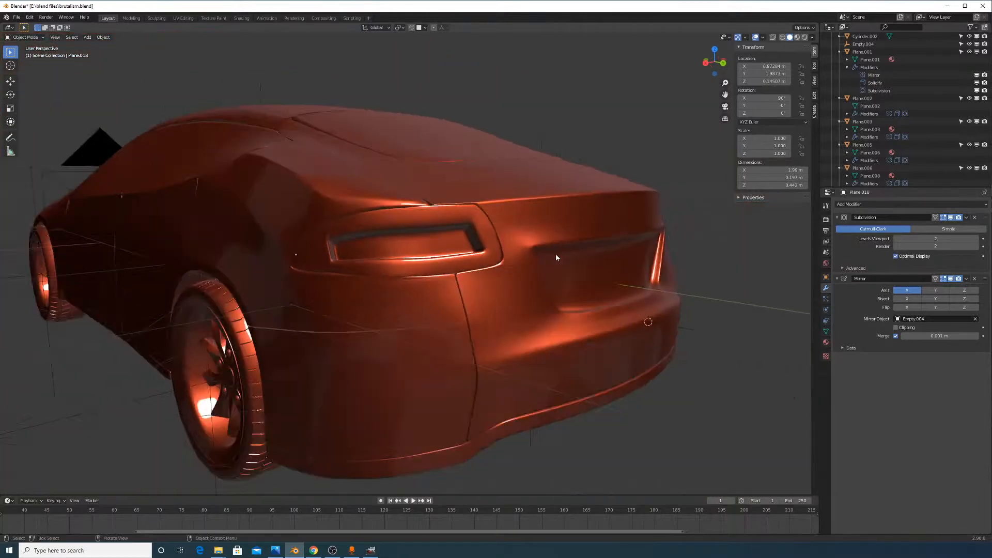
{"action": "middle_click_drag", "start_coordinate": [418, 209], "coordinate": [499, 251]}
{"action": "key", "text": "alt+Tab"}
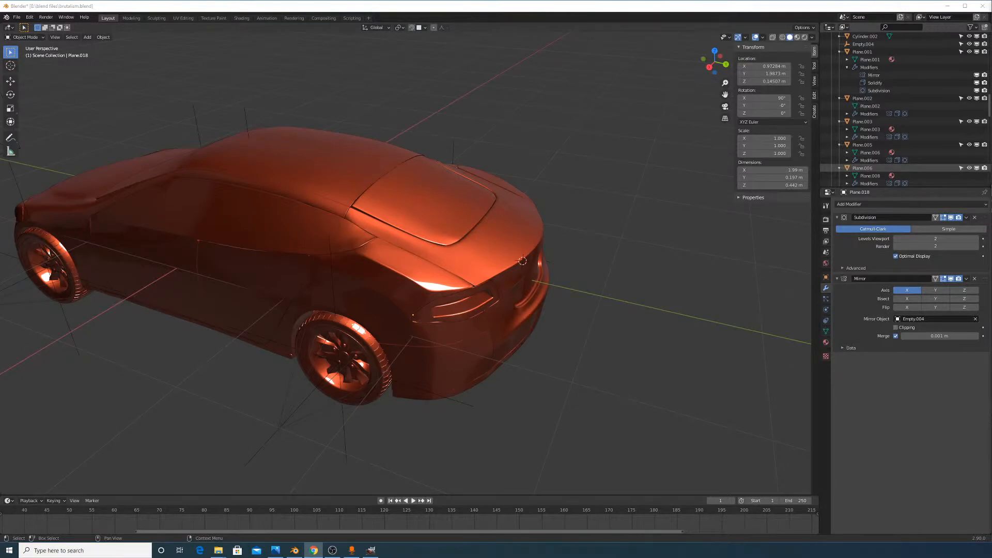
{"action": "middle_click_drag", "start_coordinate": [640, 288], "coordinate": [617, 260]}
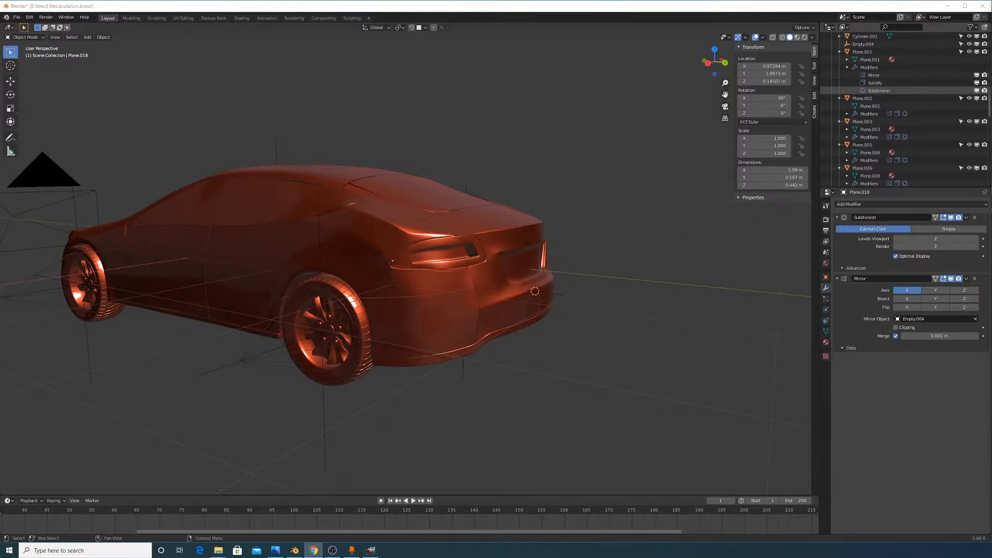
{"action": "scroll", "coordinate": [534, 281], "scroll_direction": "up", "scroll_amount": 3}
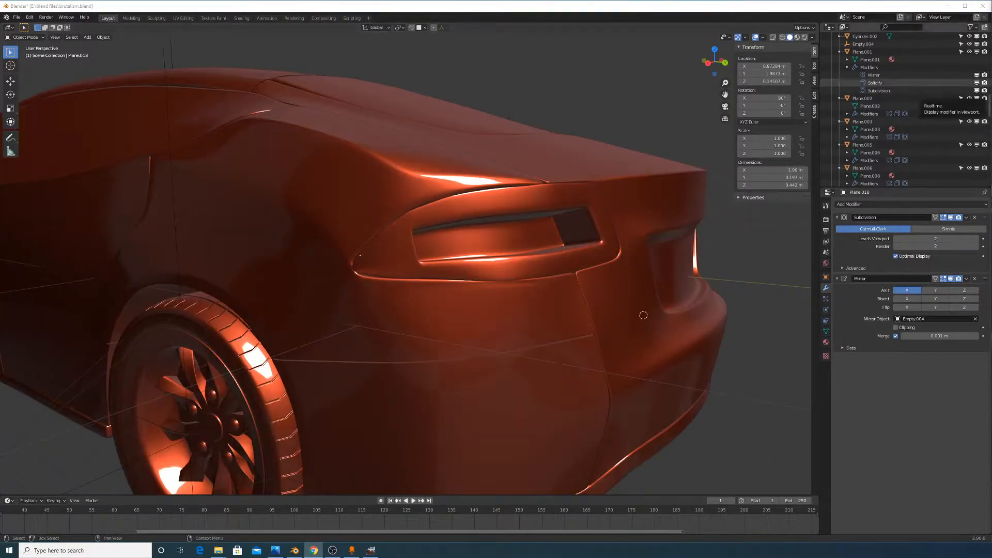
{"action": "middle_click_drag", "start_coordinate": [603, 274], "coordinate": [464, 228]}
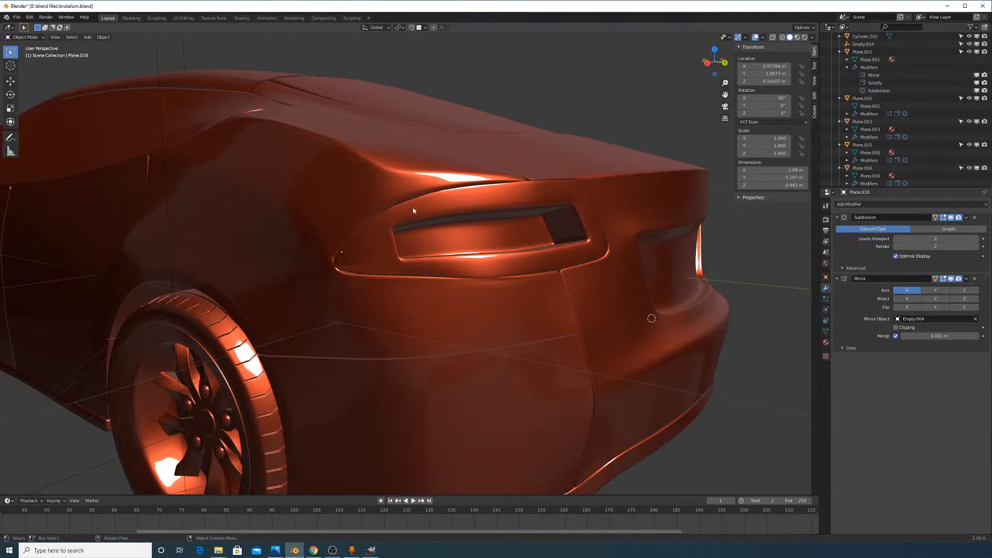
{"action": "middle_click_drag", "start_coordinate": [413, 211], "coordinate": [666, 417]}
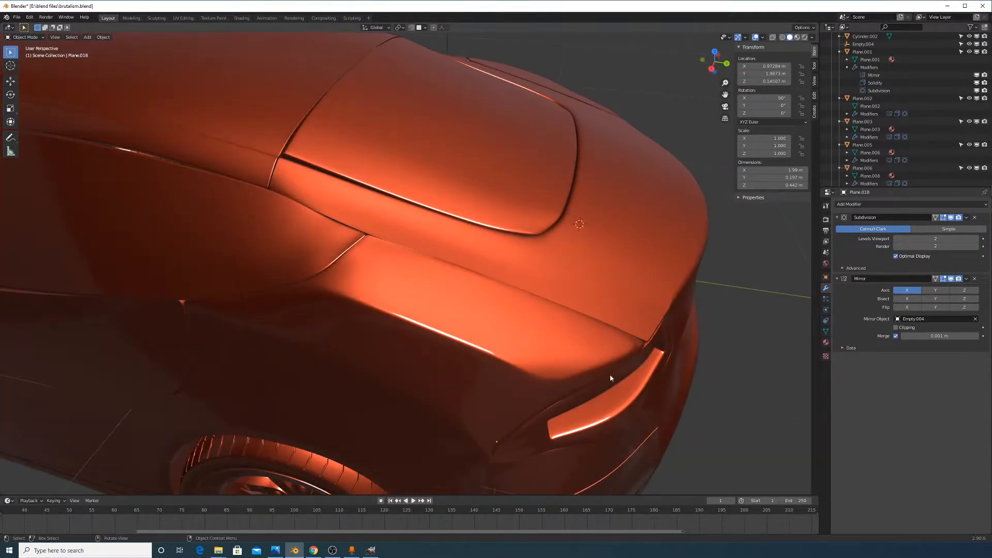
{"action": "left_click", "coordinate": [593, 417]}
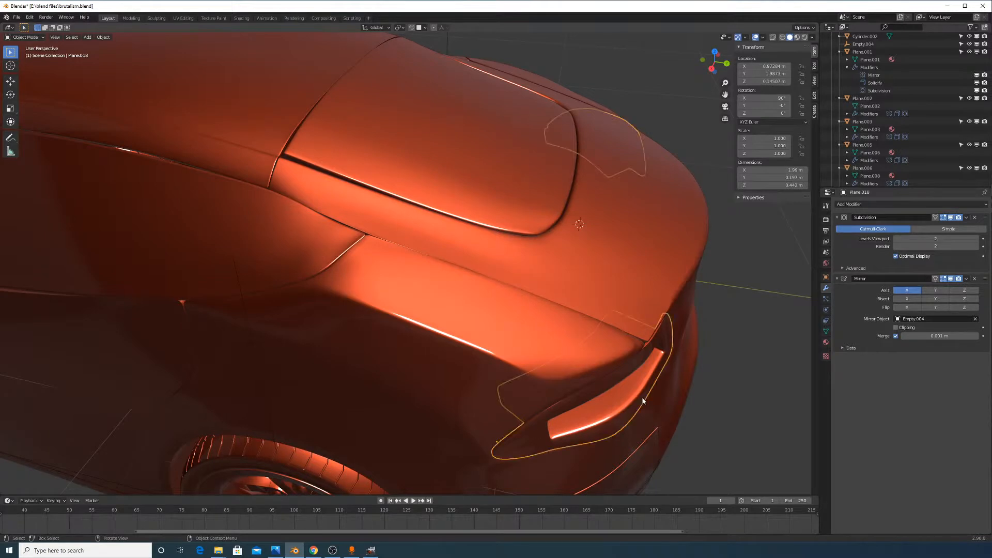
{"action": "middle_click_drag", "start_coordinate": [721, 392], "coordinate": [766, 393]}
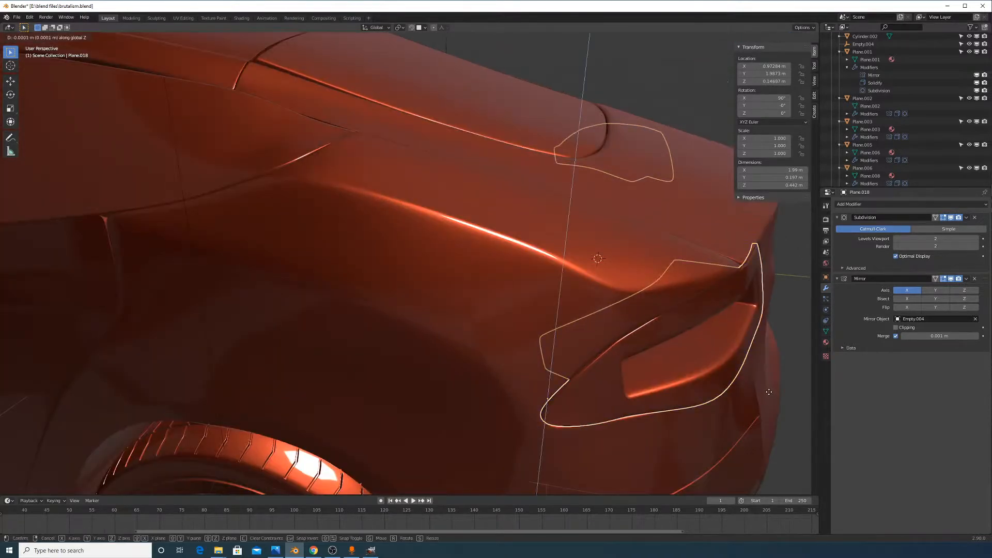
Nudge the tail-light panel twice along Y, then along X, so it sits against the body
{"action": "key", "text": "g"}
{"action": "key", "text": "y"}
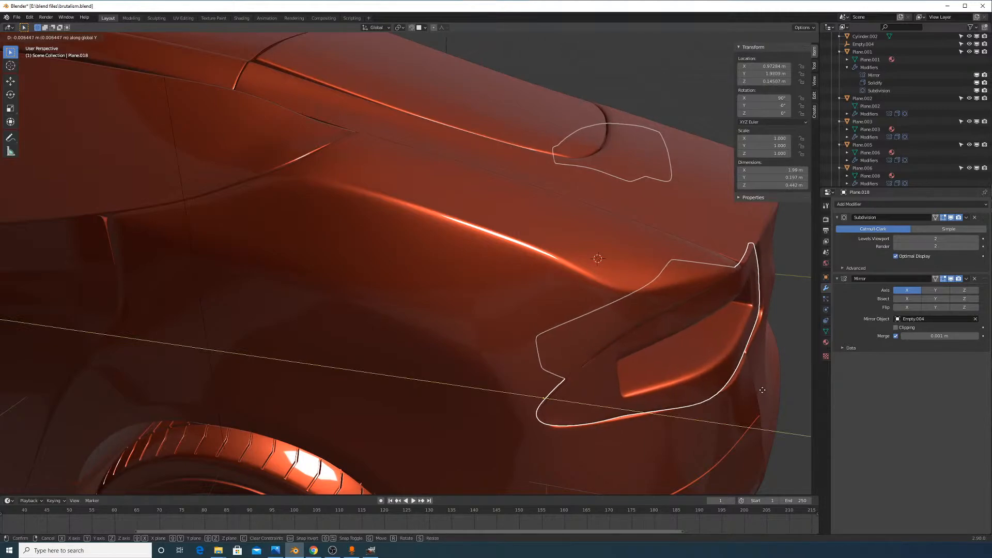
{"action": "left_click", "coordinate": [762, 398]}
{"action": "middle_click_drag", "start_coordinate": [762, 398], "coordinate": [737, 350]}
{"action": "key", "text": "g"}
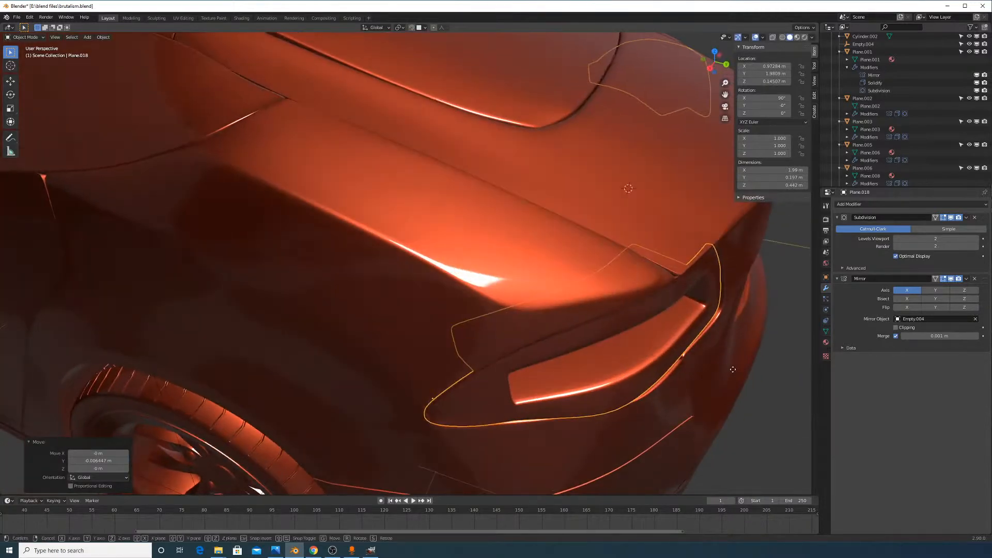
{"action": "key", "text": "y"}
{"action": "left_click", "coordinate": [732, 368]}
{"action": "key", "text": "g"}
{"action": "key", "text": "x"}
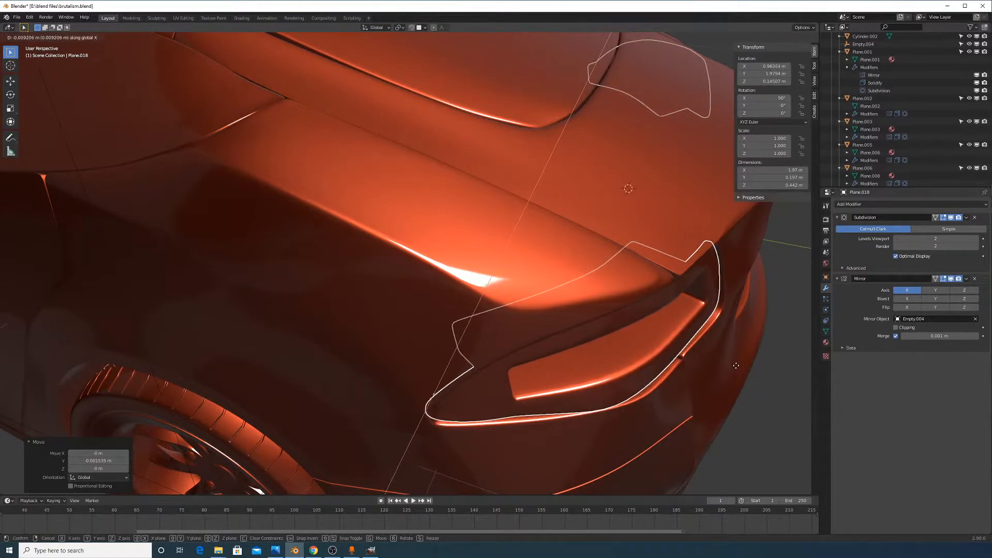
{"action": "left_click", "coordinate": [723, 366]}
Enter Edit Mode on the tail-light and select one of its edges
{"action": "middle_click_drag", "start_coordinate": [723, 366], "coordinate": [656, 229]}
{"action": "scroll", "coordinate": [710, 323], "scroll_direction": "up", "scroll_amount": 4}
{"action": "key", "text": "Tab"}
{"action": "left_click", "coordinate": [678, 278]}
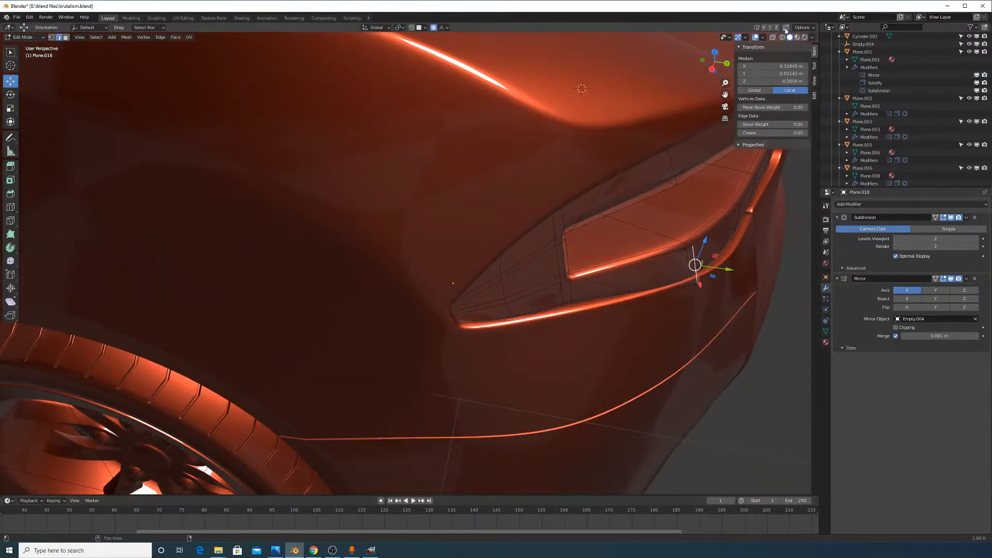
Pull the selected edge slightly along Y with proportional falloff, then check it in Object Mode
{"action": "left_click", "coordinate": [786, 29]}
{"action": "left_click", "coordinate": [786, 30]}
{"action": "middle_click_drag", "start_coordinate": [709, 250], "coordinate": [574, 206], "text": "shift"}
{"action": "scroll", "coordinate": [574, 206], "scroll_direction": "up", "scroll_amount": 7}
{"action": "scroll", "coordinate": [702, 210], "scroll_direction": "down", "scroll_amount": 4}
{"action": "left_click_drag", "start_coordinate": [679, 214], "coordinate": [668, 211]}
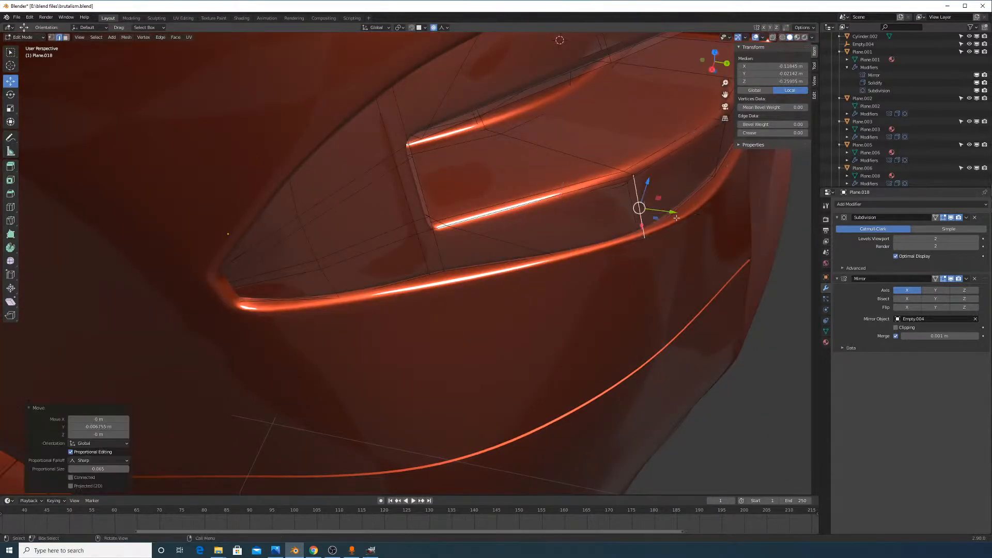
{"action": "key", "text": "Tab"}
{"action": "key", "text": "Tab"}
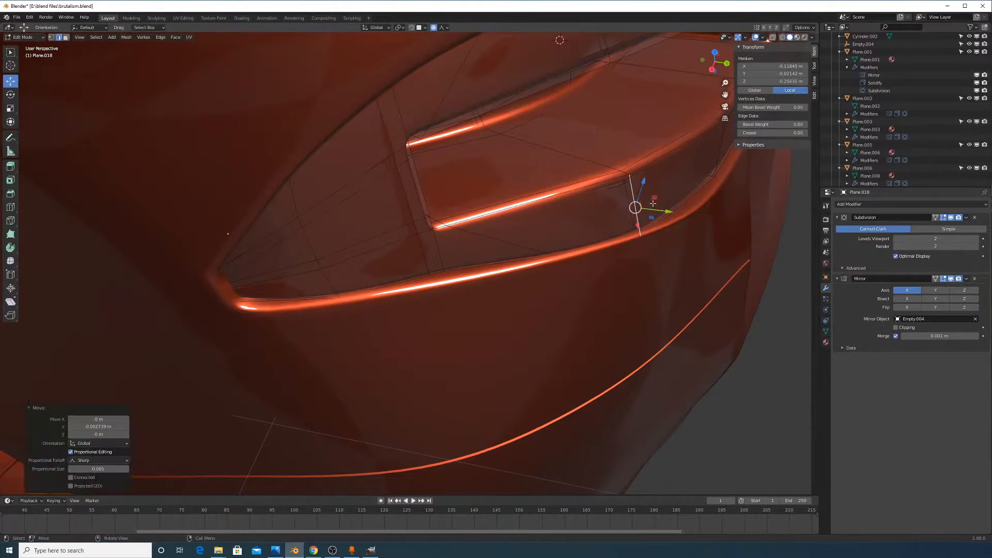
Shift the edge again with smooth falloff and review it from a rear three-quarter view
{"action": "key", "text": "g"}
{"action": "left_click_drag", "start_coordinate": [645, 178], "coordinate": [646, 176]}
{"action": "right_click", "coordinate": [647, 176]}
{"action": "middle_click_drag", "start_coordinate": [646, 176], "coordinate": [660, 212]}
{"action": "left_click_drag", "start_coordinate": [654, 212], "coordinate": [653, 214]}
{"action": "key", "text": "Tab"}
{"action": "scroll", "coordinate": [692, 284], "scroll_direction": "down", "scroll_amount": 10}
{"action": "middle_click_drag", "start_coordinate": [693, 288], "coordinate": [648, 228]}
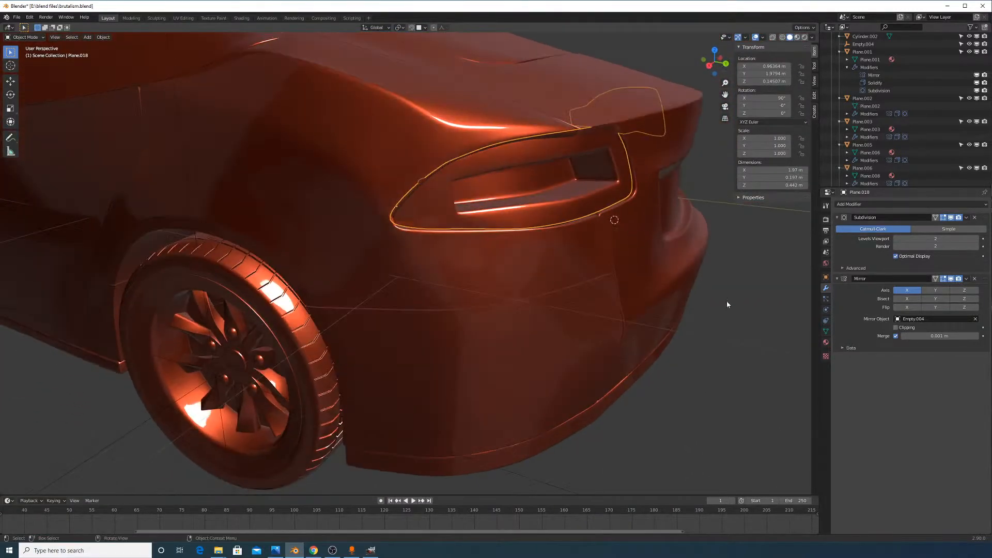
Re-enter Edit Mode in vertex select and pick vertices at the light's inner corner
{"action": "key", "text": "Tab"}
{"action": "key", "text": "Tab"}
{"action": "key", "text": "Tab"}
{"action": "scroll", "coordinate": [437, 155], "scroll_direction": "up", "scroll_amount": 6}
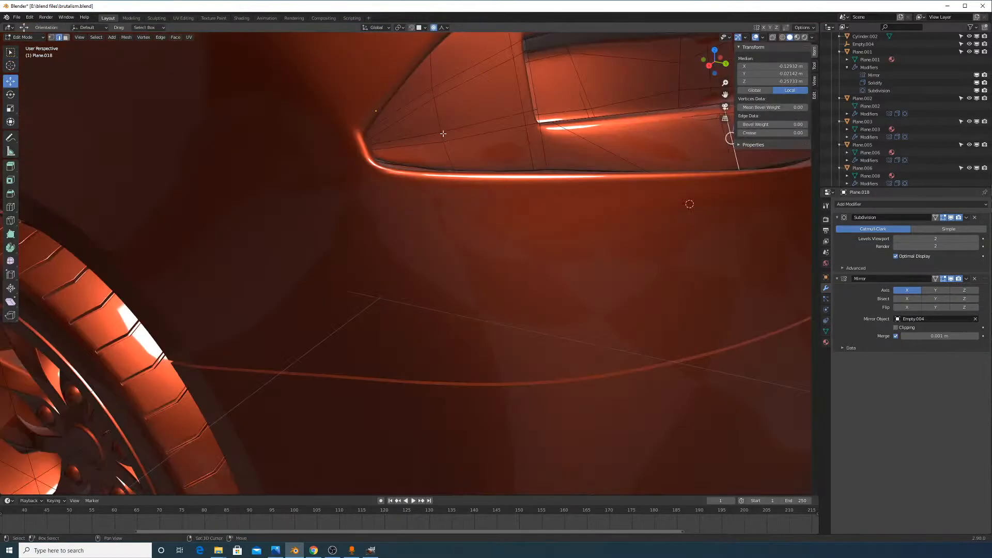
{"action": "middle_click_drag", "start_coordinate": [442, 133], "coordinate": [470, 258], "text": "shift"}
{"action": "key", "text": "Tab"}
{"action": "key", "text": "Tab"}
{"action": "key", "text": "1"}
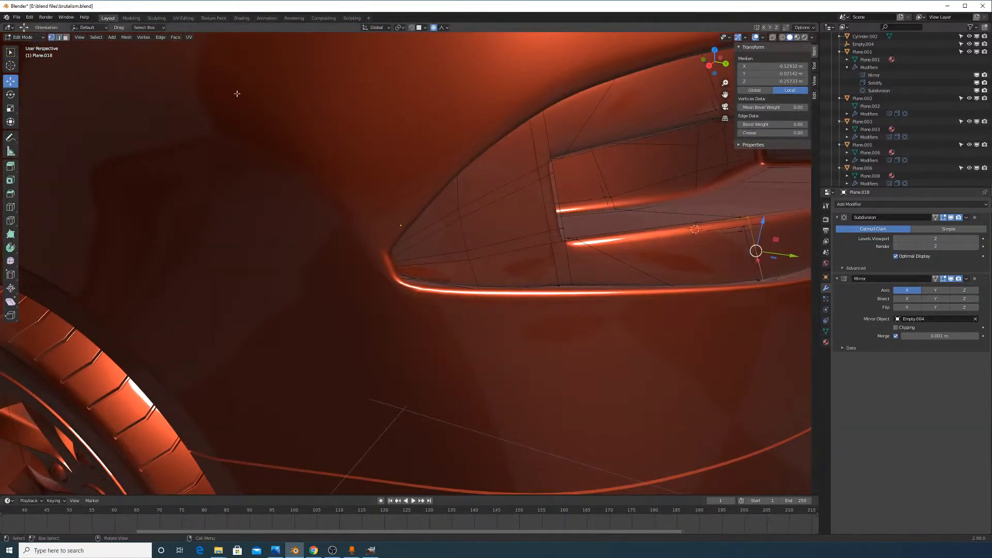
{"action": "left_click", "coordinate": [465, 257]}
{"action": "key", "text": "g"}
{"action": "key", "text": "Escape"}
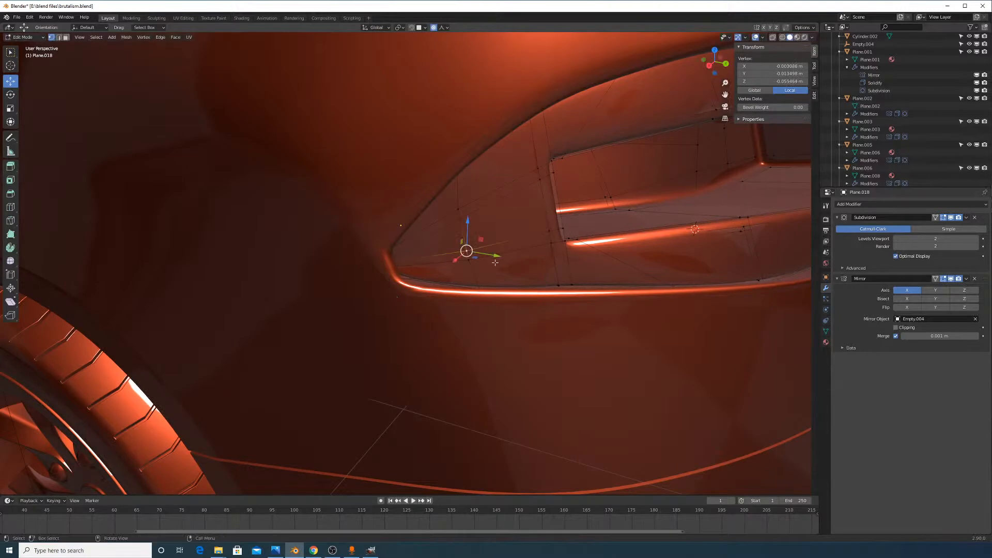
{"action": "left_click", "coordinate": [468, 260]}
{"action": "key", "text": "g"}
{"action": "key", "text": "Escape"}
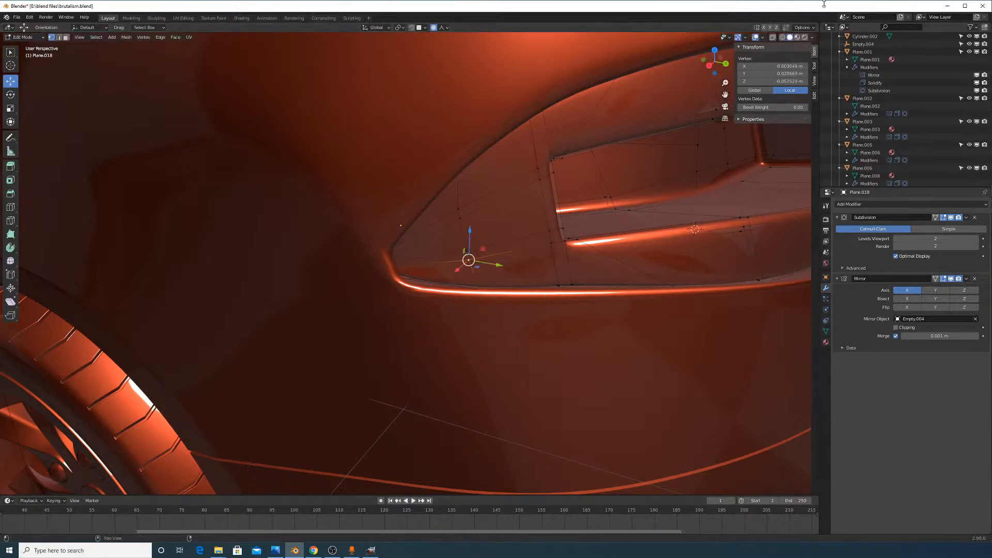
Turn off proportional editing and slide four corner vertices along their edges
{"action": "left_click", "coordinate": [434, 29]}
{"action": "key", "text": "g"}
{"action": "key", "text": "g"}
{"action": "left_click", "coordinate": [501, 233]}
{"action": "left_click", "coordinate": [469, 249]}
{"action": "key", "text": "g"}
{"action": "key", "text": "g"}
{"action": "left_click", "coordinate": [476, 237]}
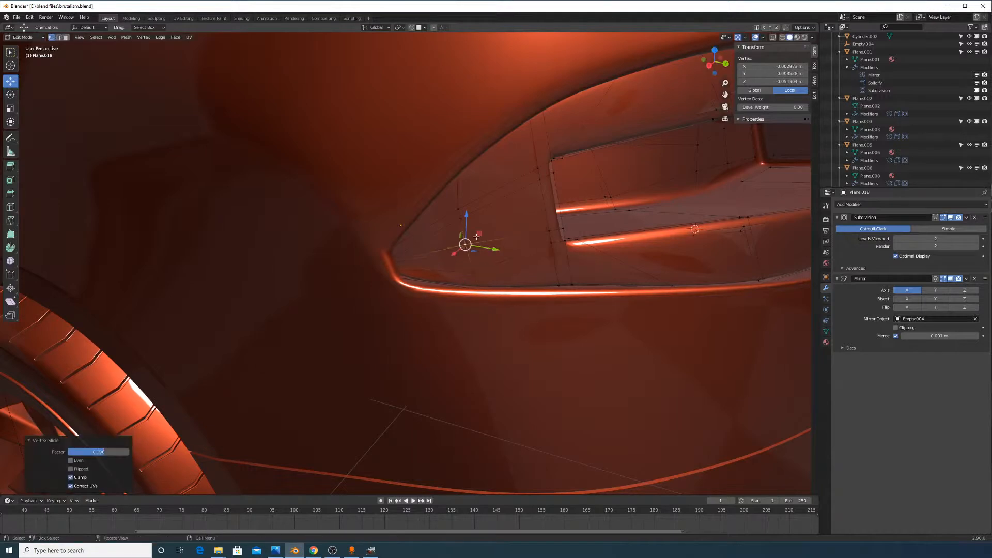
{"action": "left_click", "coordinate": [471, 221]}
{"action": "key", "text": "g"}
{"action": "key", "text": "g"}
{"action": "left_click", "coordinate": [467, 228]}
{"action": "left_click", "coordinate": [468, 216]}
{"action": "key", "text": "g"}
{"action": "key", "text": "g"}
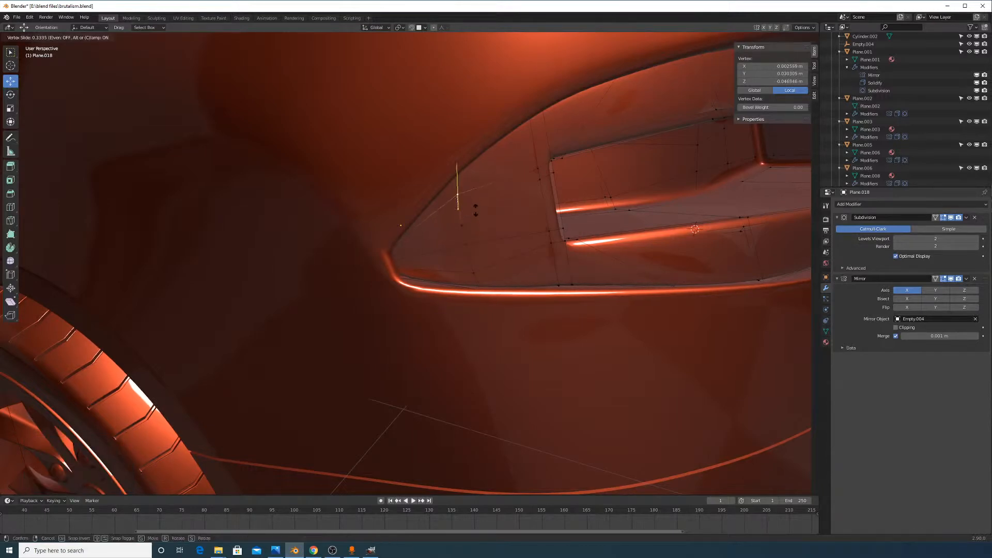
{"action": "left_click", "coordinate": [475, 209]}
Slide the vertices along the light's inner edge to follow the body, then leave Edit Mode
{"action": "left_click", "coordinate": [539, 172]}
{"action": "key", "text": "g"}
{"action": "key", "text": "g"}
{"action": "left_click", "coordinate": [538, 181]}
{"action": "left_click", "coordinate": [540, 190]}
{"action": "key", "text": "g"}
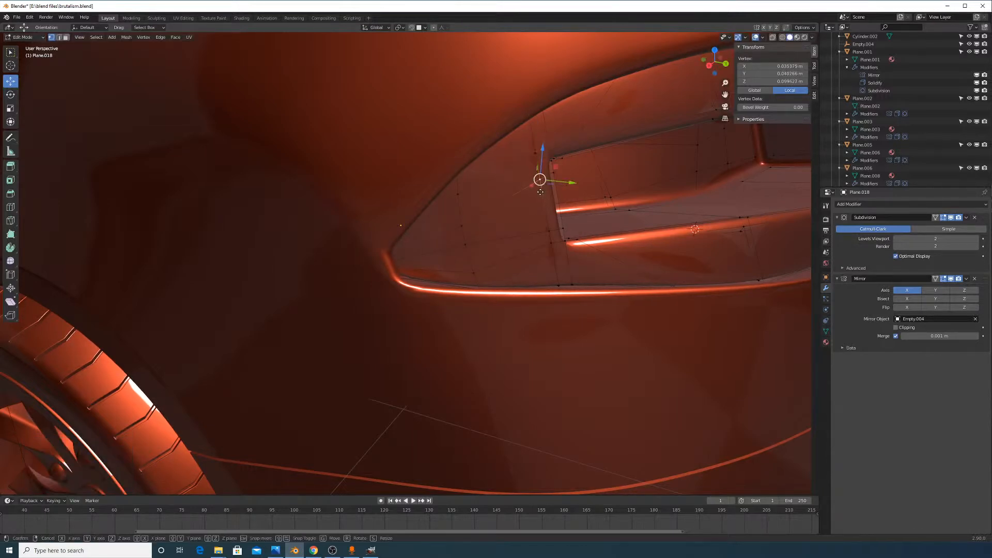
{"action": "key", "text": "g"}
{"action": "left_click", "coordinate": [541, 194]}
{"action": "left_click", "coordinate": [548, 234]}
{"action": "key", "text": "g"}
{"action": "key", "text": "g"}
{"action": "left_click", "coordinate": [547, 222]}
{"action": "left_click", "coordinate": [552, 245]}
{"action": "key", "text": "g"}
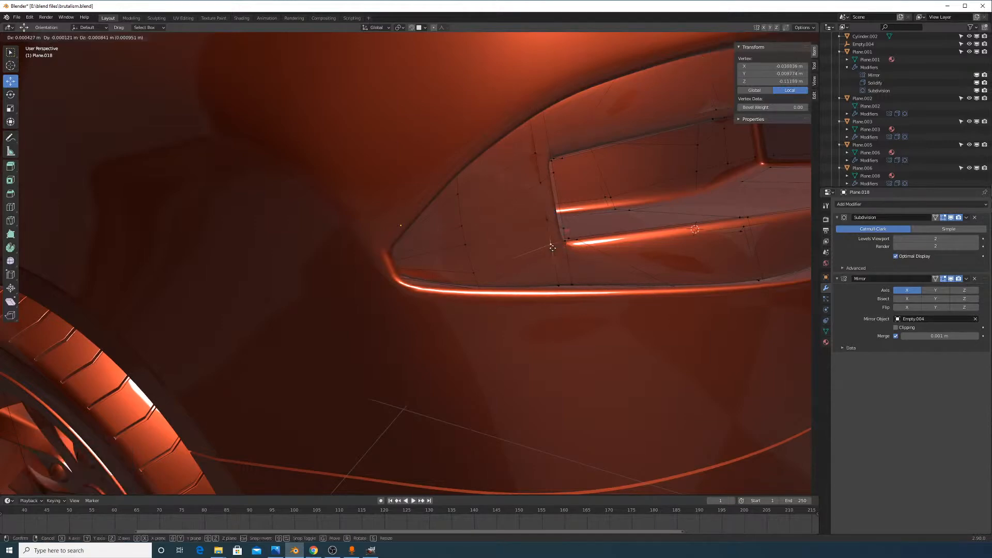
{"action": "left_click", "coordinate": [553, 252]}
{"action": "key", "text": "Tab"}
{"action": "scroll", "coordinate": [550, 242], "scroll_direction": "down", "scroll_amount": 6}
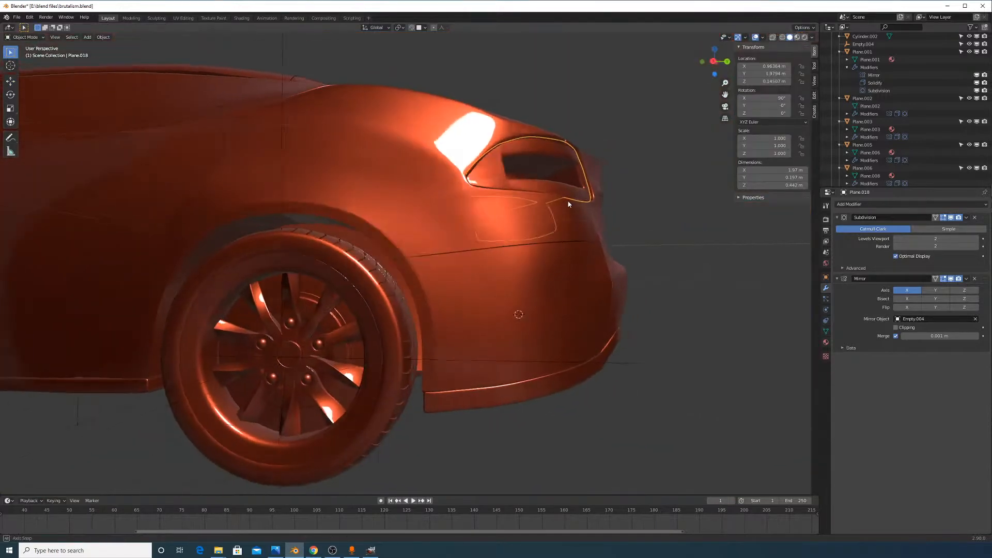
Orbit to the car's left-rear corner, re-enter Edit Mode on the tail light, and use face select
{"action": "middle_click_drag", "start_coordinate": [568, 204], "coordinate": [545, 215]}
{"action": "scroll", "coordinate": [558, 199], "scroll_direction": "up", "scroll_amount": 4}
{"action": "middle_click_drag", "start_coordinate": [574, 181], "coordinate": [657, 241]}
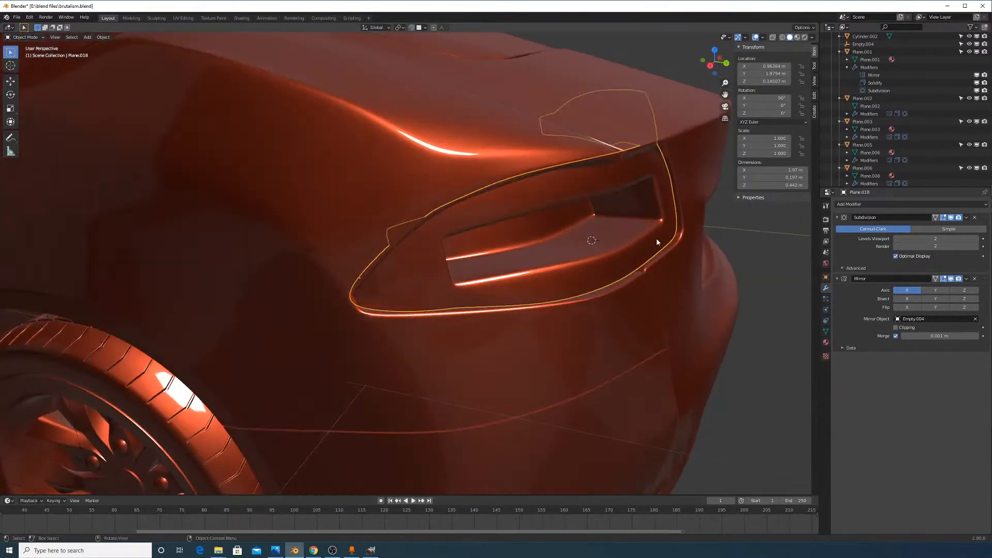
{"action": "scroll", "coordinate": [657, 239], "scroll_direction": "down", "scroll_amount": 5}
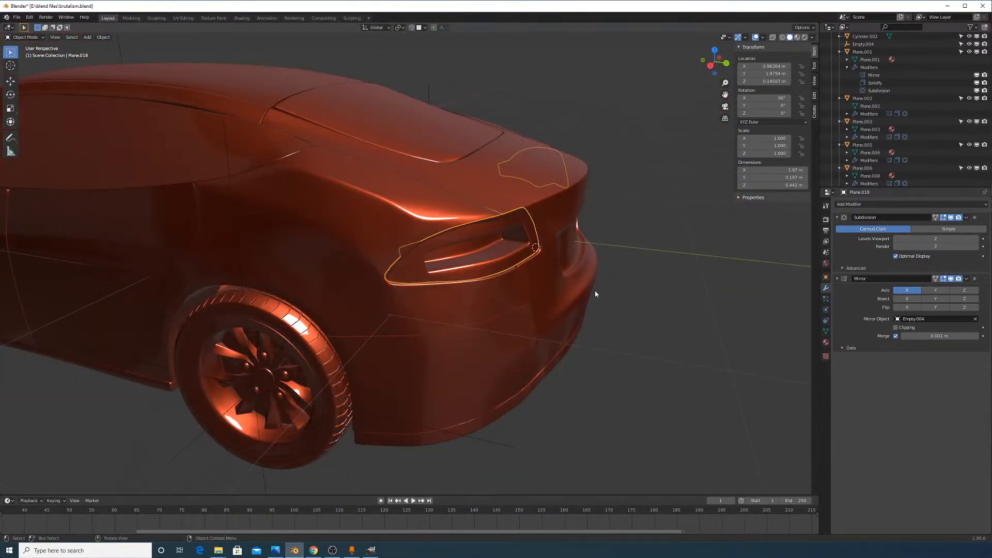
{"action": "scroll", "coordinate": [595, 293], "scroll_direction": "up", "scroll_amount": 4}
{"action": "key", "text": "Tab"}
{"action": "scroll", "coordinate": [713, 152], "scroll_direction": "up", "scroll_amount": 1}
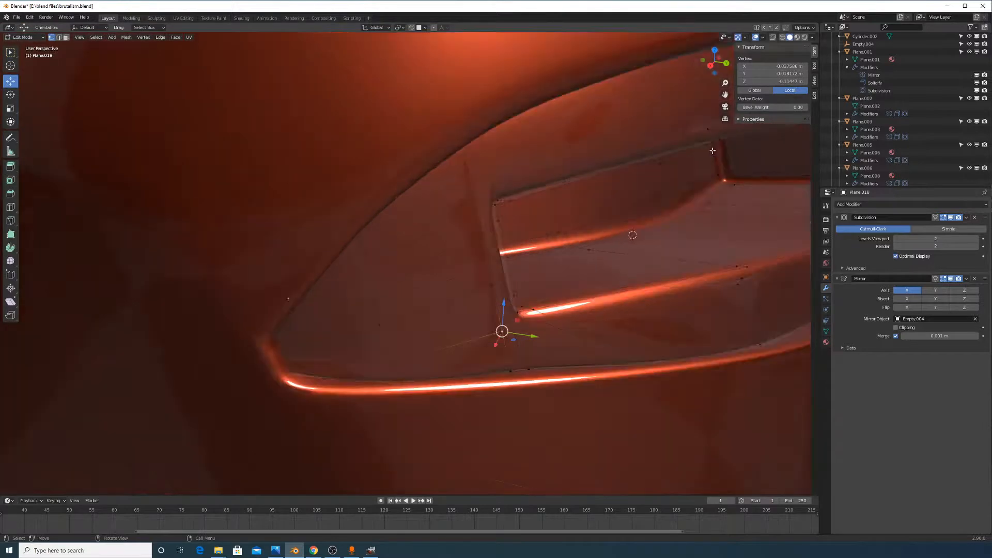
{"action": "middle_click_drag", "start_coordinate": [713, 150], "coordinate": [694, 158]}
{"action": "scroll", "coordinate": [693, 159], "scroll_direction": "down", "scroll_amount": 3}
{"action": "middle_click_drag", "start_coordinate": [627, 249], "coordinate": [635, 242]}
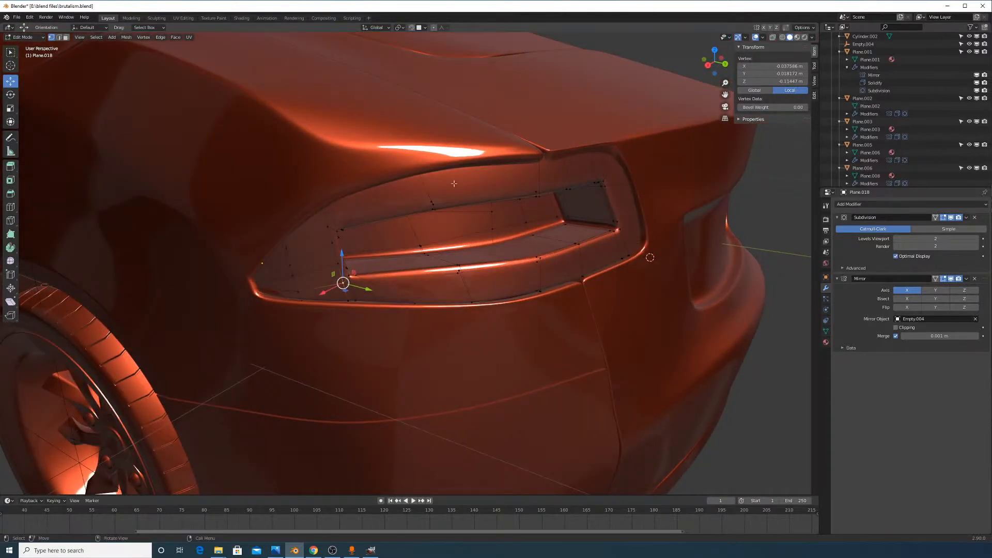
{"action": "left_click", "coordinate": [66, 37]}
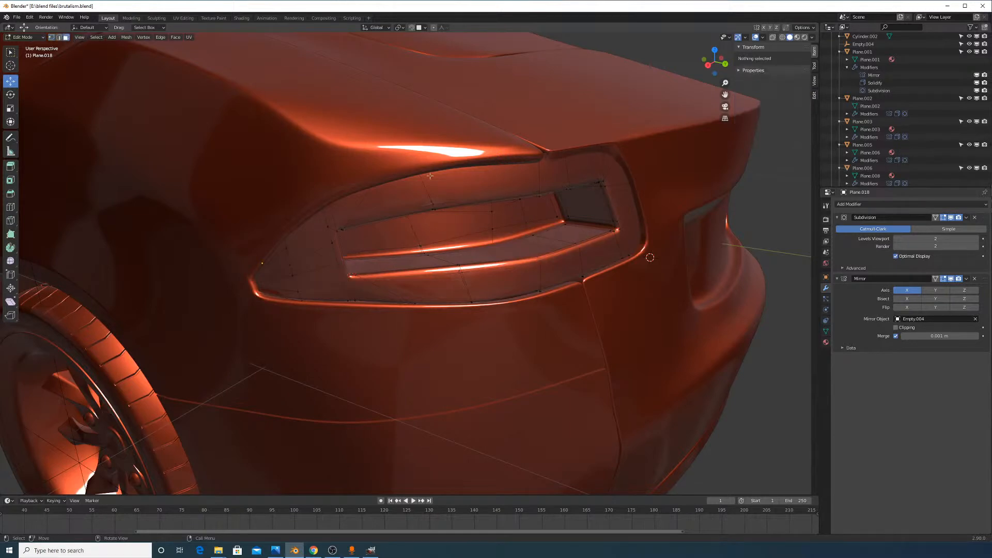
Shift-select the taillight's upper faces, corner face, lower-left face and left tip triangle
{"action": "left_click", "coordinate": [491, 182]}
{"action": "left_click", "coordinate": [386, 197], "text": "shift"}
{"action": "left_click", "coordinate": [362, 212], "text": "shift"}
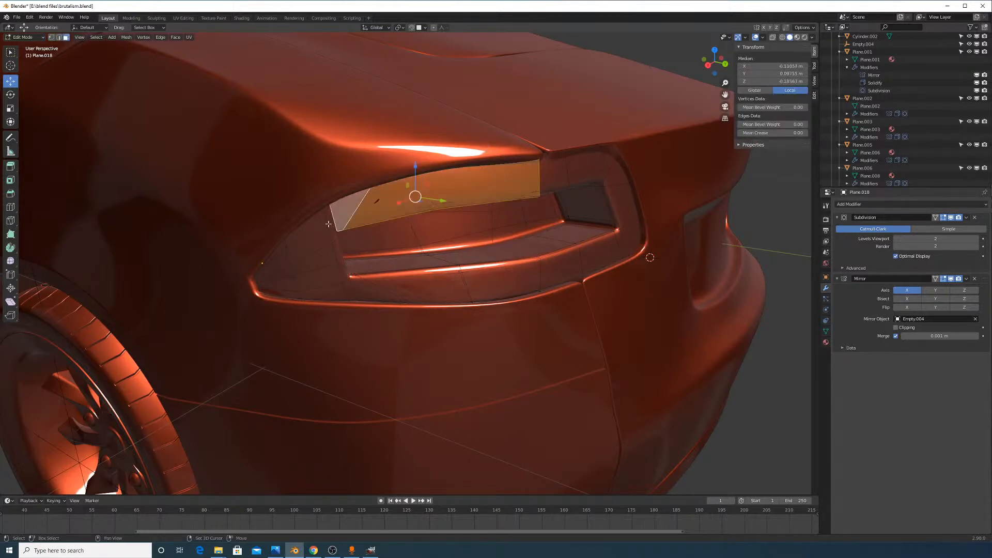
{"action": "left_click", "coordinate": [331, 225], "text": "shift"}
{"action": "left_click", "coordinate": [305, 240], "text": "shift"}
{"action": "left_click", "coordinate": [279, 253], "text": "shift"}
{"action": "left_click", "coordinate": [330, 242], "text": "shift"}
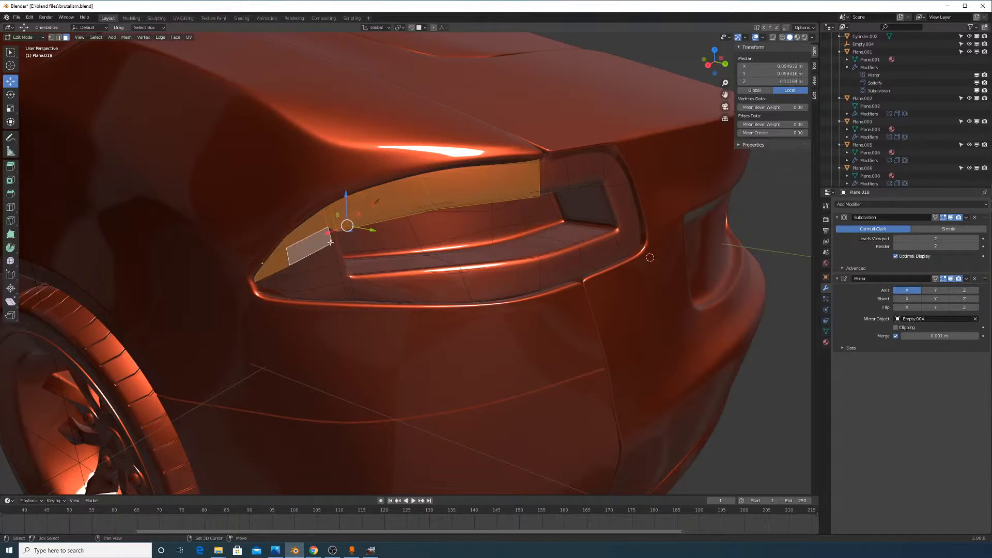
{"action": "left_click", "coordinate": [334, 240], "text": "shift"}
{"action": "left_click", "coordinate": [323, 263], "text": "shift"}
{"action": "left_click", "coordinate": [278, 276], "text": "shift"}
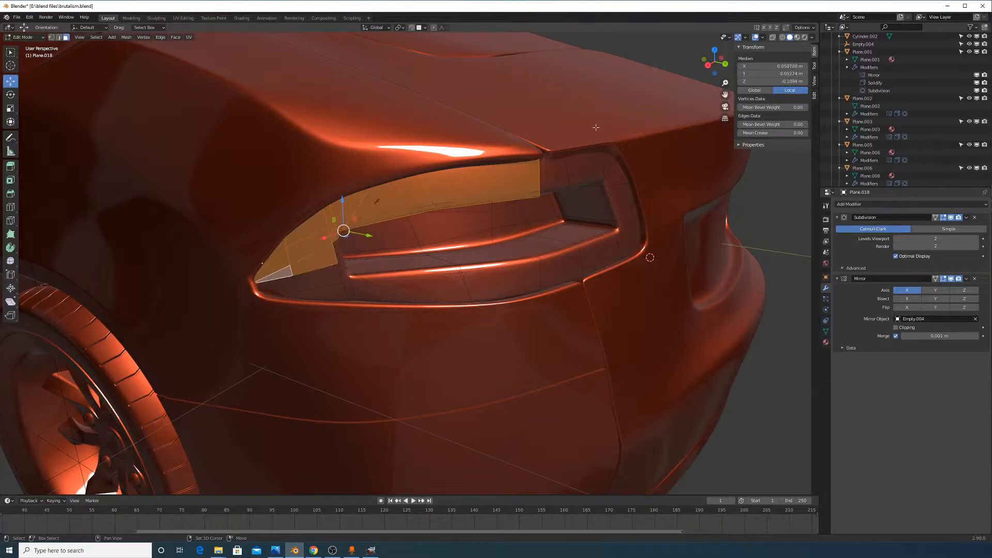
Use X-ray to frame the left tip, then add the faces below it to the selection
{"action": "left_click", "coordinate": [773, 37]}
{"action": "middle_click_drag", "start_coordinate": [272, 275], "coordinate": [473, 269], "text": "shift"}
{"action": "scroll", "coordinate": [352, 270], "scroll_direction": "up", "scroll_amount": 2}
{"action": "scroll", "coordinate": [510, 248], "scroll_direction": "up", "scroll_amount": 4}
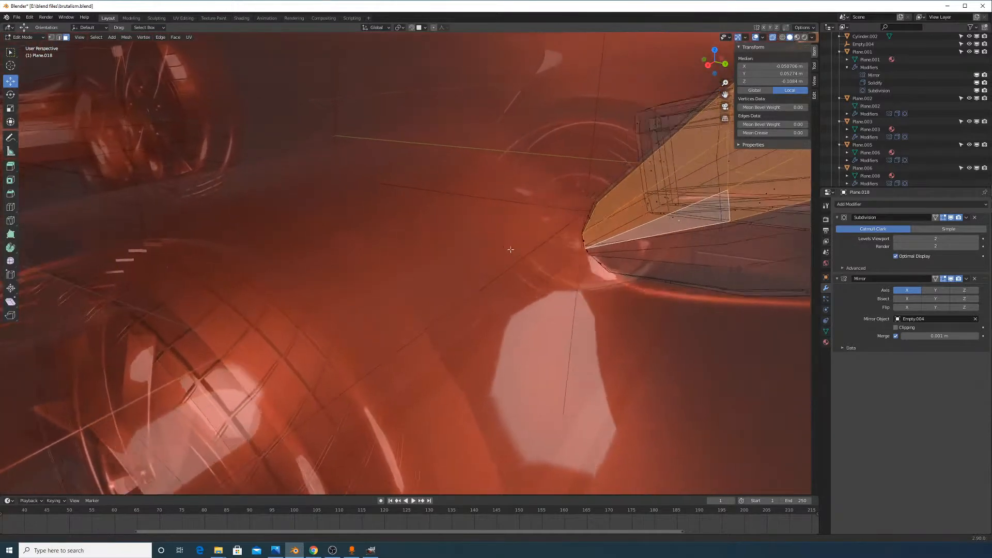
{"action": "middle_click_drag", "start_coordinate": [646, 252], "coordinate": [530, 302], "text": "shift"}
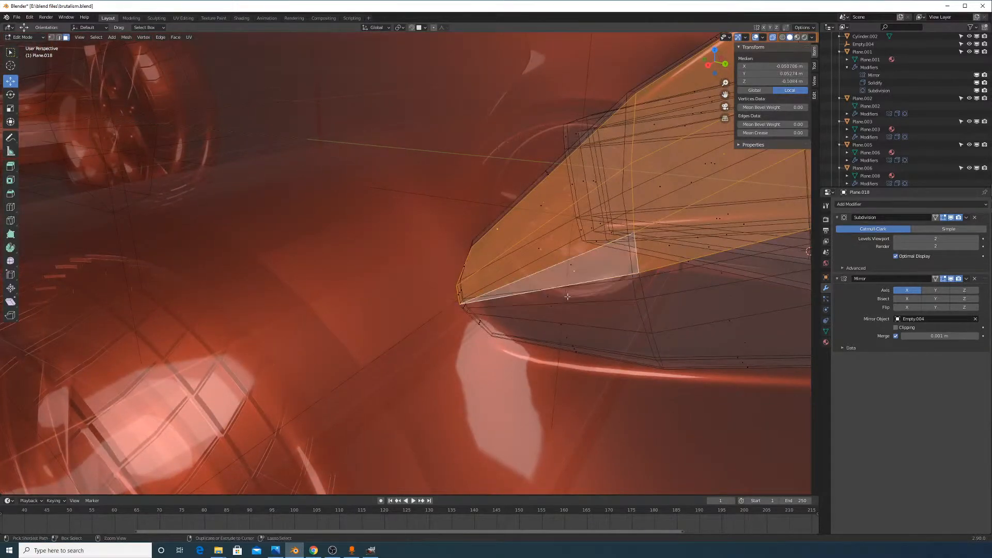
{"action": "left_click", "coordinate": [772, 38]}
{"action": "left_click", "coordinate": [564, 305], "text": "shift"}
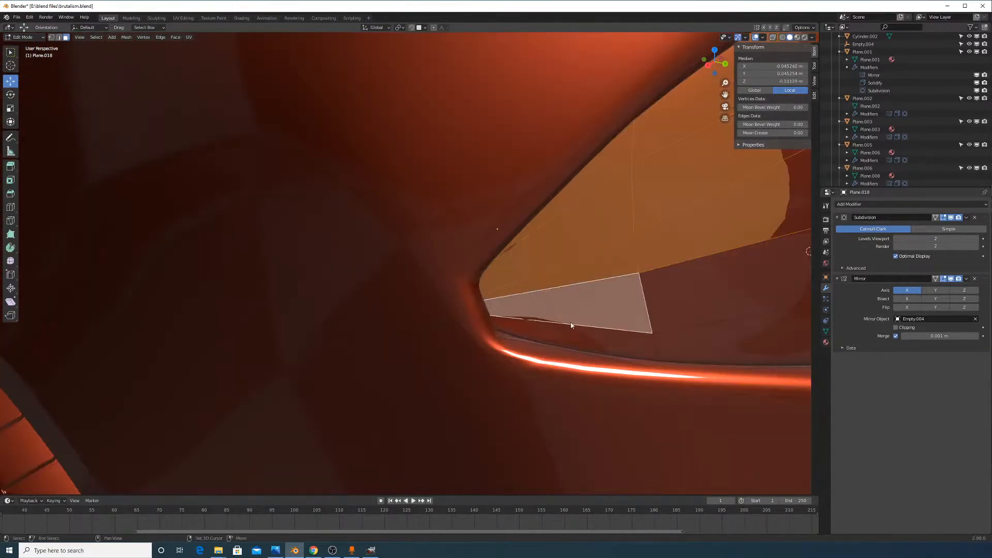
{"action": "left_click", "coordinate": [573, 335], "text": "shift"}
{"action": "left_click", "coordinate": [673, 335], "text": "shift"}
{"action": "left_click", "coordinate": [704, 276], "text": "shift"}
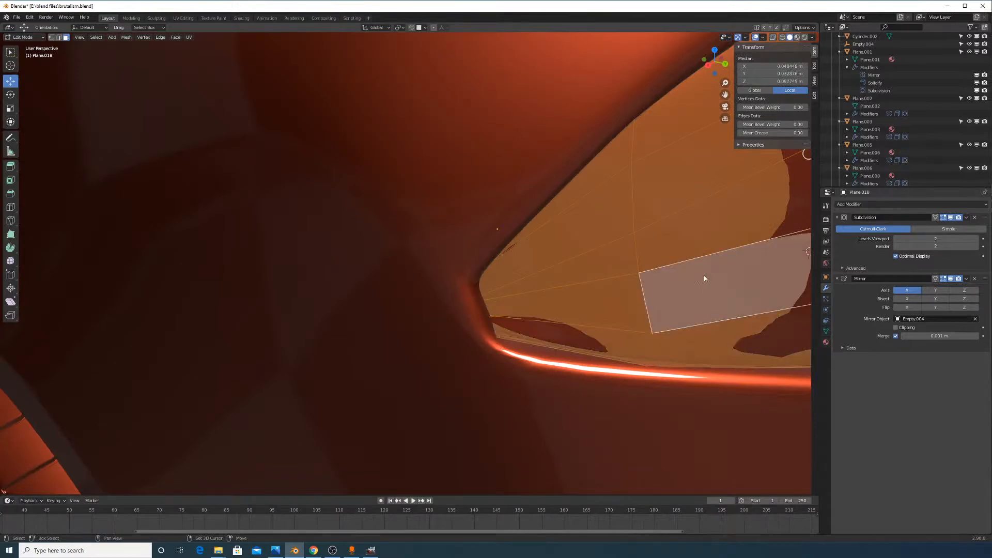
{"action": "middle_click_drag", "start_coordinate": [759, 285], "coordinate": [541, 295], "text": "shift"}
Circle-select (C) the remaining strip faces along the right, bottom-left and top
{"action": "key", "text": "c"}
{"action": "mouse_move", "coordinate": [287, 257]}
{"action": "left_mouse_down"}
{"action": "mouse_move", "coordinate": [298, 281]}
{"action": "mouse_move", "coordinate": [262, 185]}
{"action": "left_mouse_up"}
{"action": "left_click_drag", "start_coordinate": [283, 273], "coordinate": [642, 299]}
{"action": "right_click", "coordinate": [645, 299]}
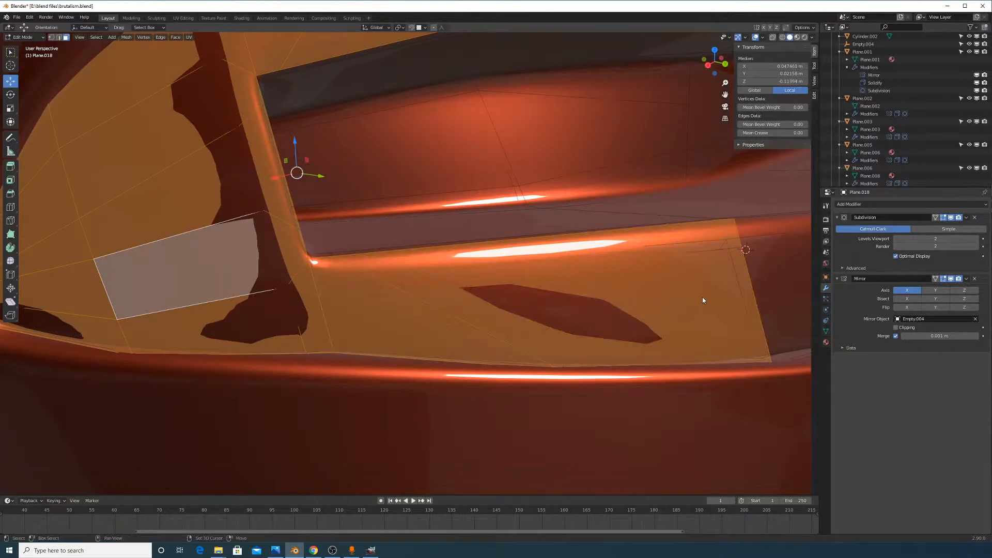
{"action": "middle_click_drag", "start_coordinate": [702, 297], "coordinate": [485, 372], "text": "shift"}
{"action": "key", "text": "c"}
{"action": "left_click_drag", "start_coordinate": [360, 391], "coordinate": [587, 340]}
{"action": "middle_click_drag", "start_coordinate": [586, 340], "coordinate": [394, 390], "text": "shift"}
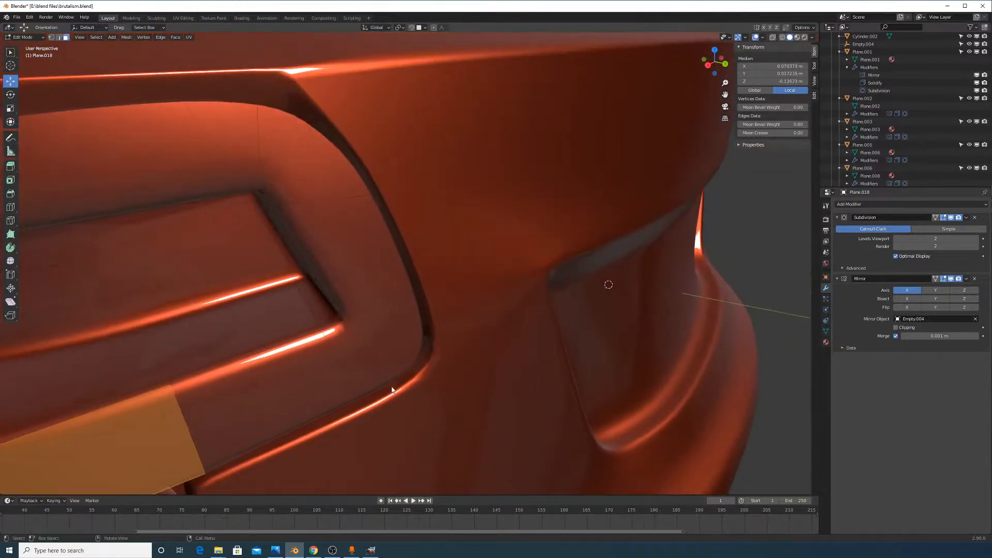
{"action": "mouse_move", "coordinate": [189, 421]}
{"action": "left_mouse_down"}
{"action": "mouse_move", "coordinate": [361, 355]}
{"action": "mouse_move", "coordinate": [359, 268]}
{"action": "mouse_move", "coordinate": [279, 147]}
{"action": "left_mouse_up"}
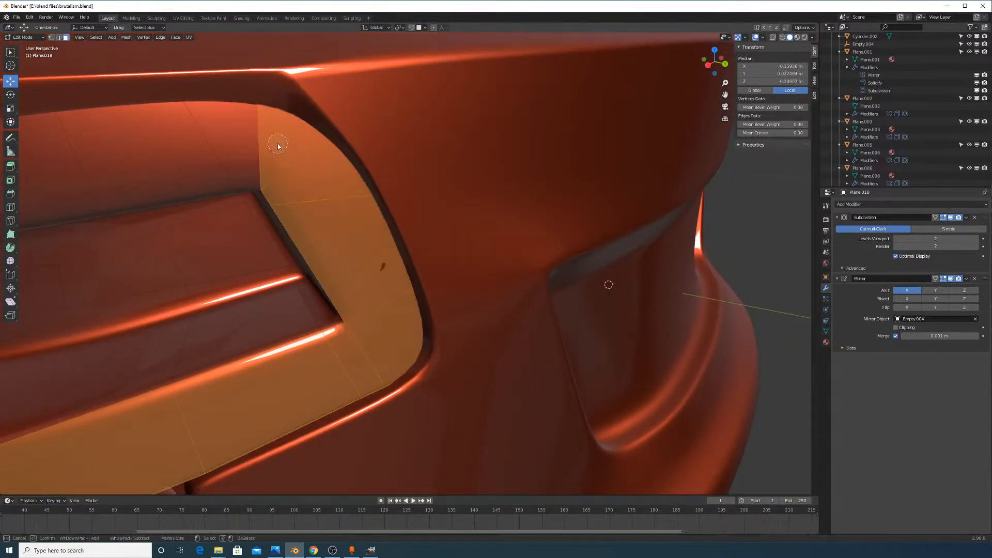
{"action": "right_click", "coordinate": [279, 146]}
{"action": "middle_click_drag", "start_coordinate": [279, 147], "coordinate": [635, 224], "text": "shift"}
{"action": "scroll", "coordinate": [636, 224], "scroll_direction": "down", "scroll_amount": 1}
{"action": "key", "text": "c"}
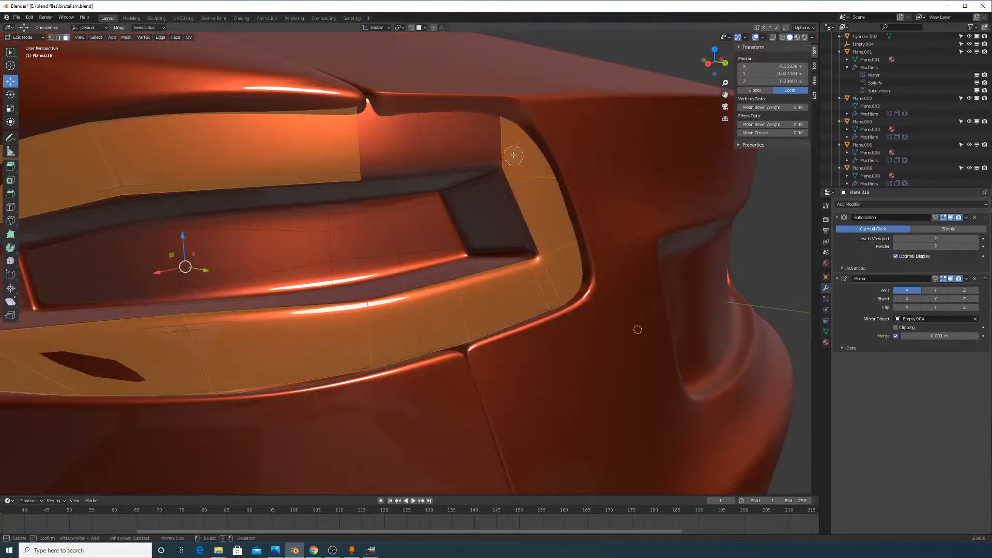
{"action": "left_click_drag", "start_coordinate": [513, 155], "coordinate": [414, 131]}
{"action": "right_click", "coordinate": [394, 154]}
{"action": "middle_click_drag", "start_coordinate": [400, 160], "coordinate": [613, 174], "text": "shift"}
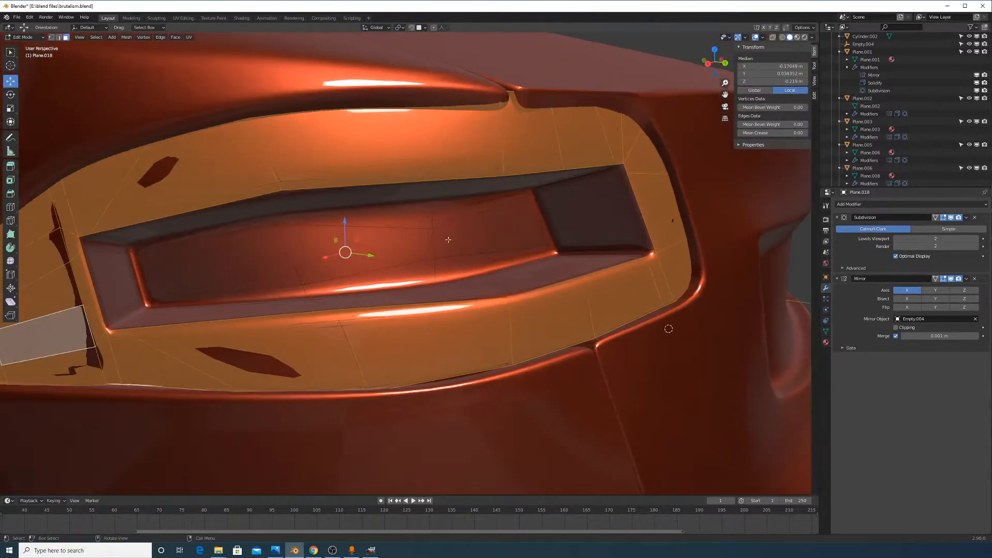
{"action": "scroll", "coordinate": [448, 240], "scroll_direction": "down", "scroll_amount": 2}
Duplicate the selected taillight faces in place with Shift+D
{"action": "key", "text": "g"}
{"action": "right_click", "coordinate": [463, 262]}
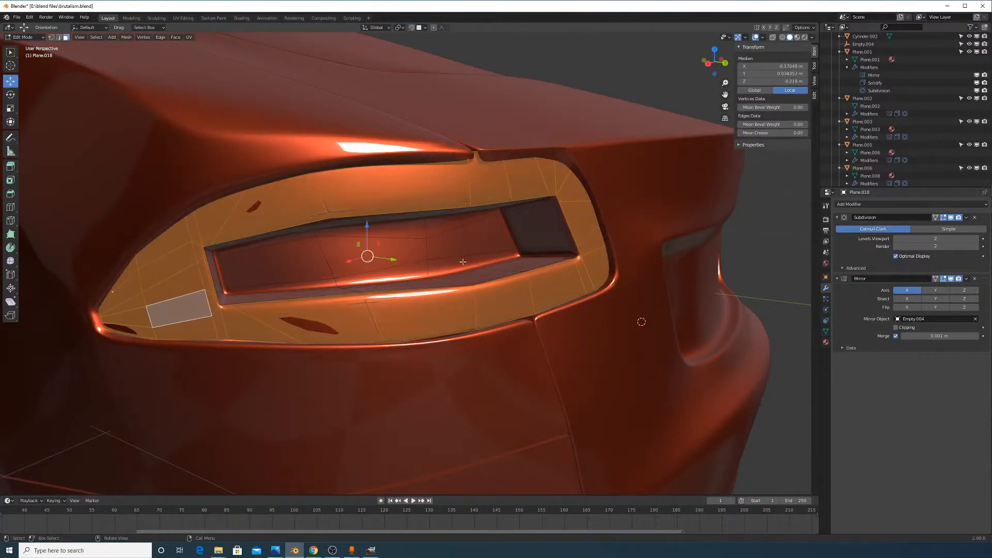
{"action": "middle_click_drag", "start_coordinate": [463, 262], "coordinate": [620, 318]}
{"action": "key", "text": "shift+d"}
{"action": "right_click", "coordinate": [627, 322]}
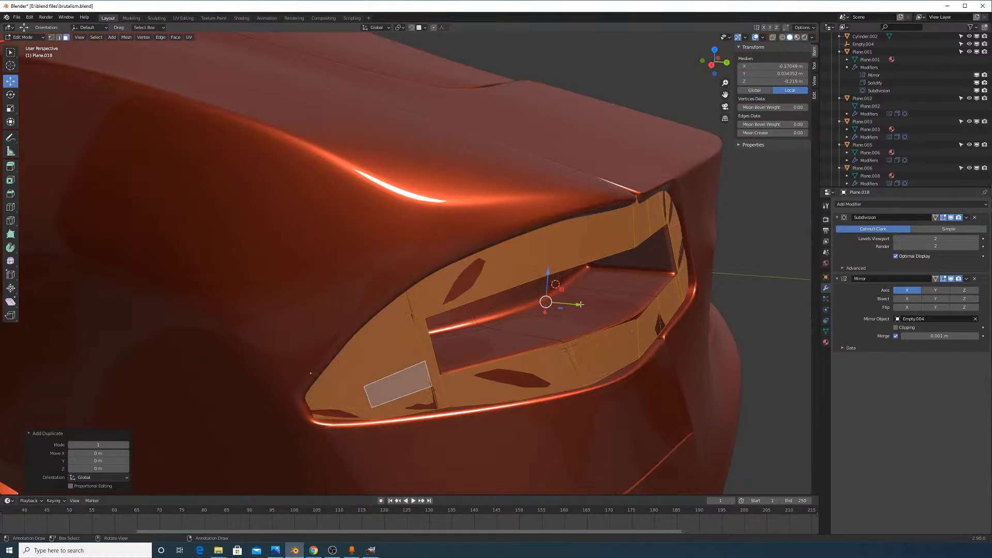
{"action": "key", "text": "g"}
{"action": "key", "text": "y"}
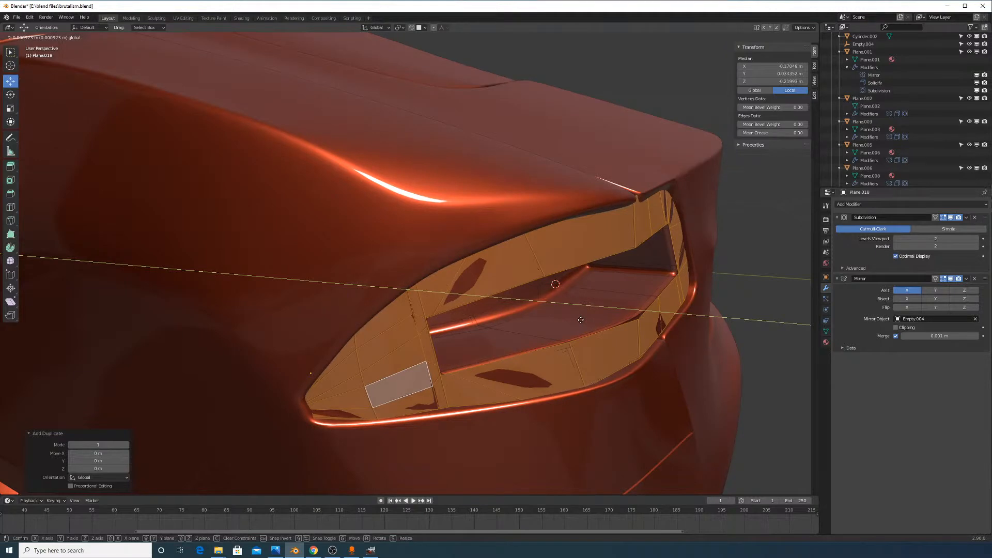
{"action": "right_click", "coordinate": [582, 319]}
{"action": "middle_click_drag", "start_coordinate": [597, 315], "coordinate": [596, 330]}
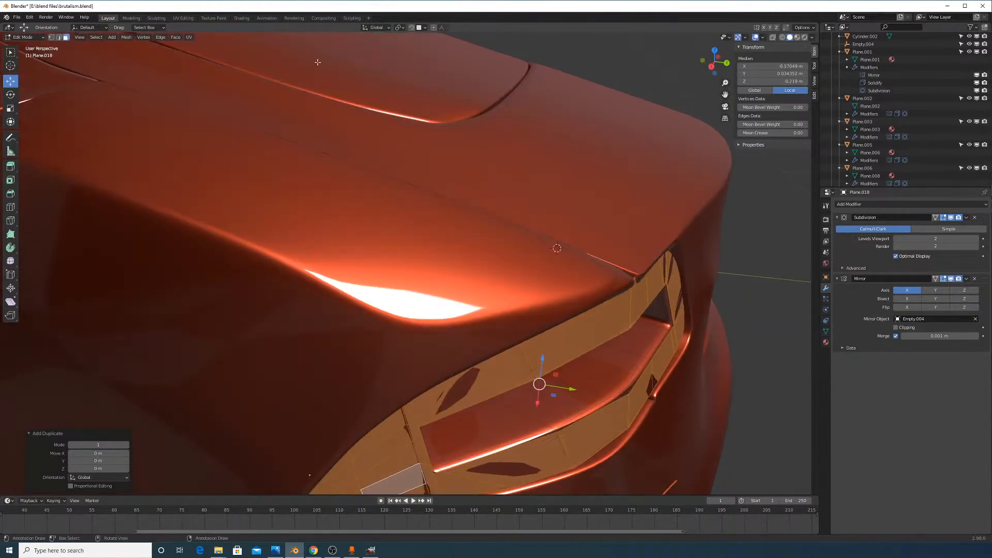
With Global orientation, nudge the faces slightly sideways, excluding the Z axis (G, Shift+Z)
{"action": "left_click", "coordinate": [376, 27]}
{"action": "left_click", "coordinate": [380, 61]}
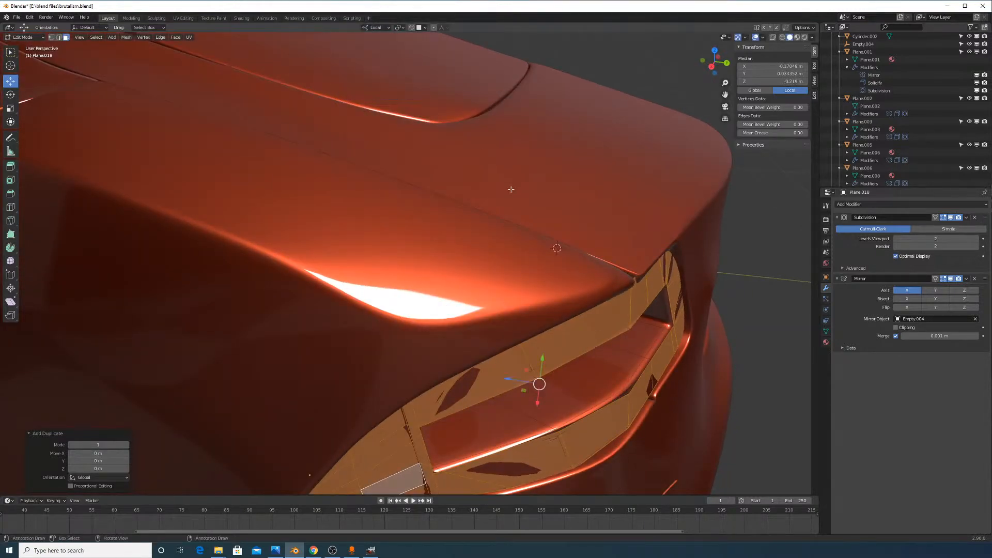
{"action": "left_click", "coordinate": [385, 29]}
{"action": "left_click", "coordinate": [377, 51]}
{"action": "middle_click_drag", "start_coordinate": [617, 375], "coordinate": [547, 245]}
{"action": "key", "text": "g"}
{"action": "key", "text": "z"}
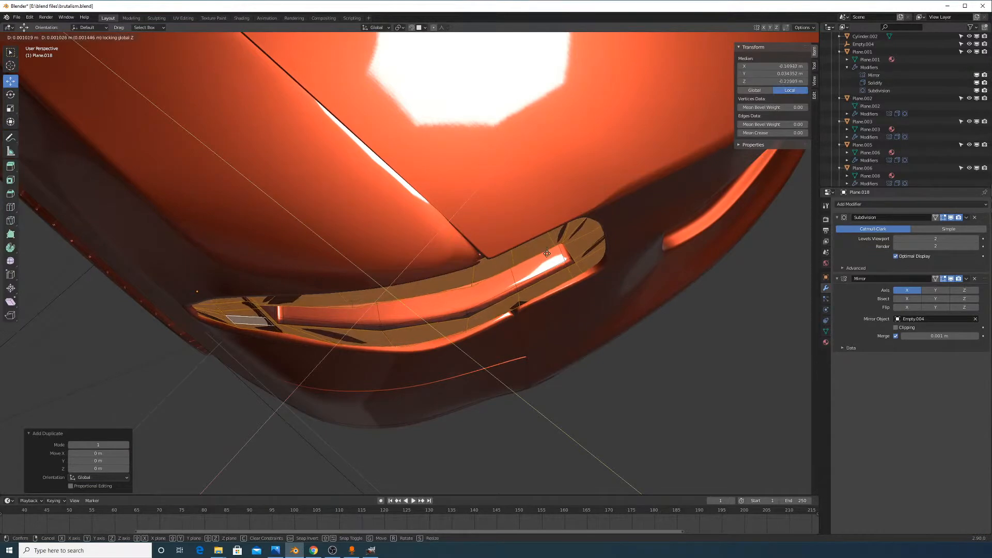
{"action": "left_click", "coordinate": [545, 256]}
{"action": "middle_click_drag", "start_coordinate": [546, 255], "coordinate": [614, 355]}
Check the taillight in Object Mode, return to Edit Mode and open Material Properties
{"action": "key", "text": "Tab"}
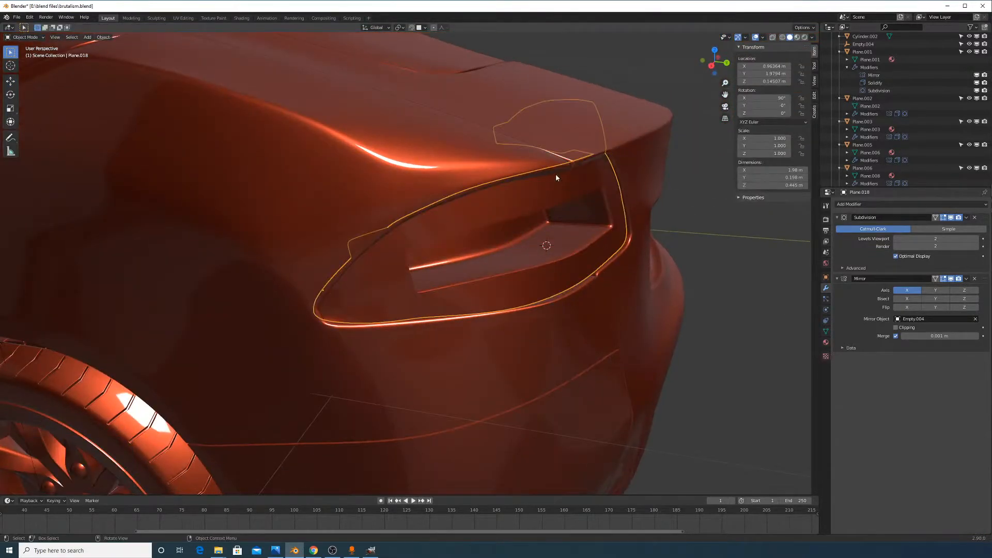
{"action": "middle_click_drag", "start_coordinate": [544, 190], "coordinate": [551, 222]}
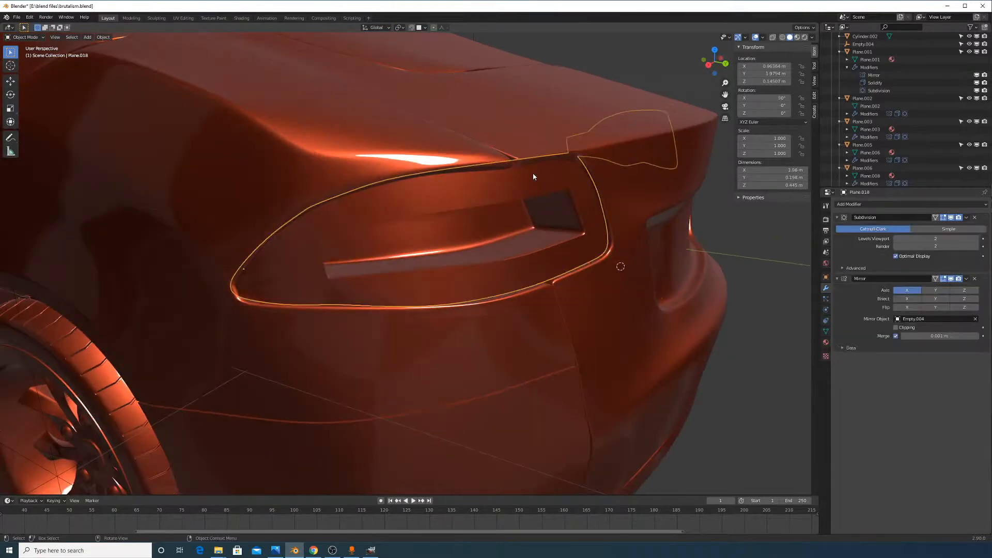
{"action": "key", "text": "g"}
{"action": "key", "text": "Tab"}
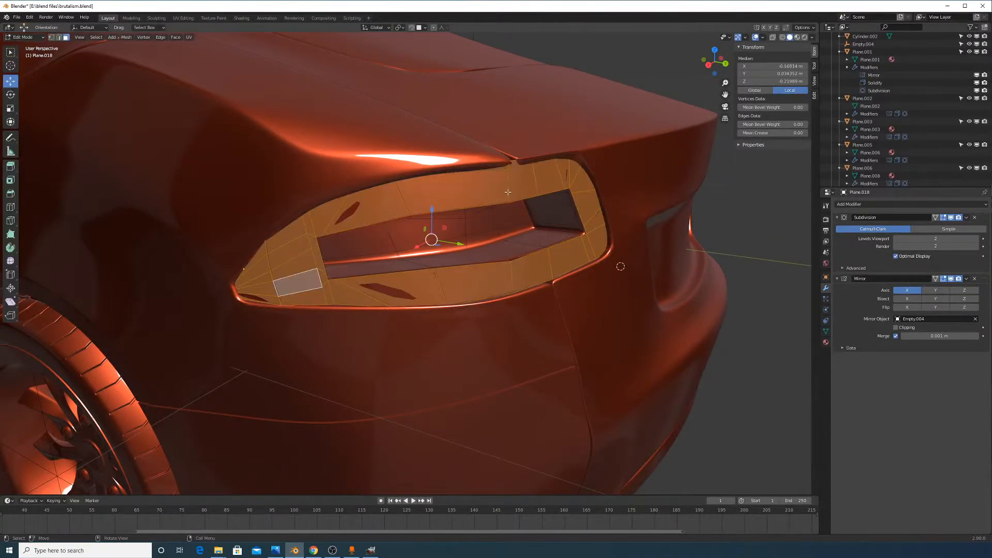
{"action": "middle_click_drag", "start_coordinate": [490, 188], "coordinate": [521, 198]}
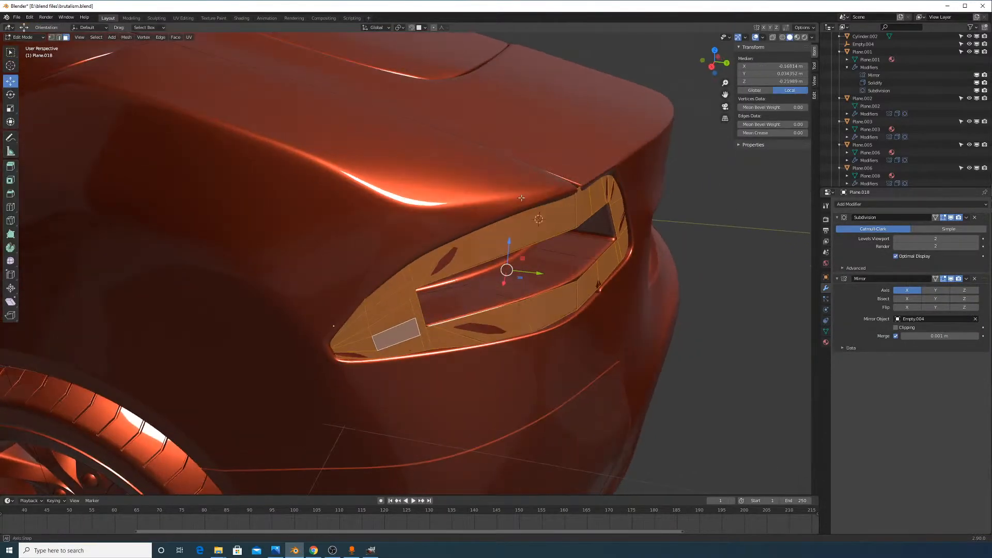
{"action": "left_click", "coordinate": [825, 342]}
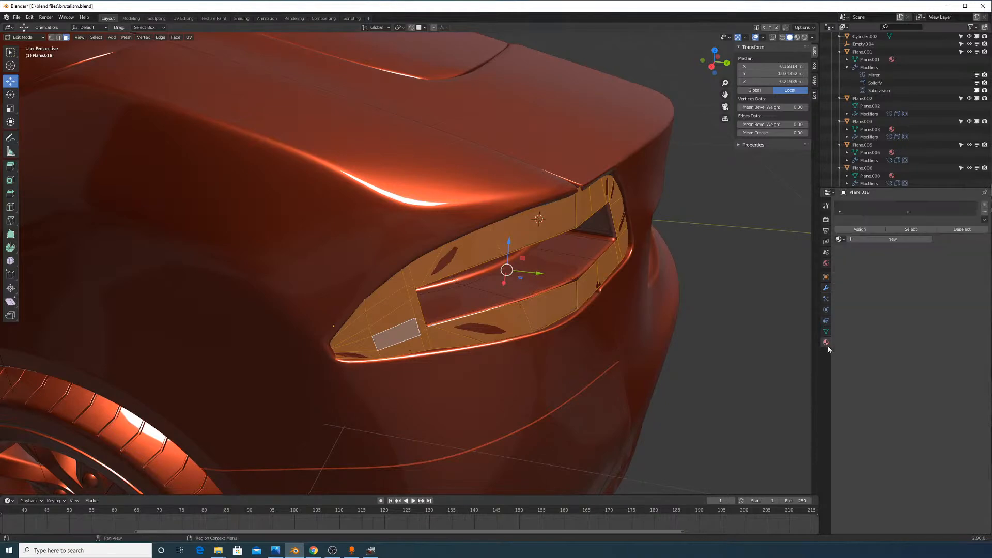
Create a new material, Material.009, for the taillight
{"action": "left_click", "coordinate": [881, 239]}
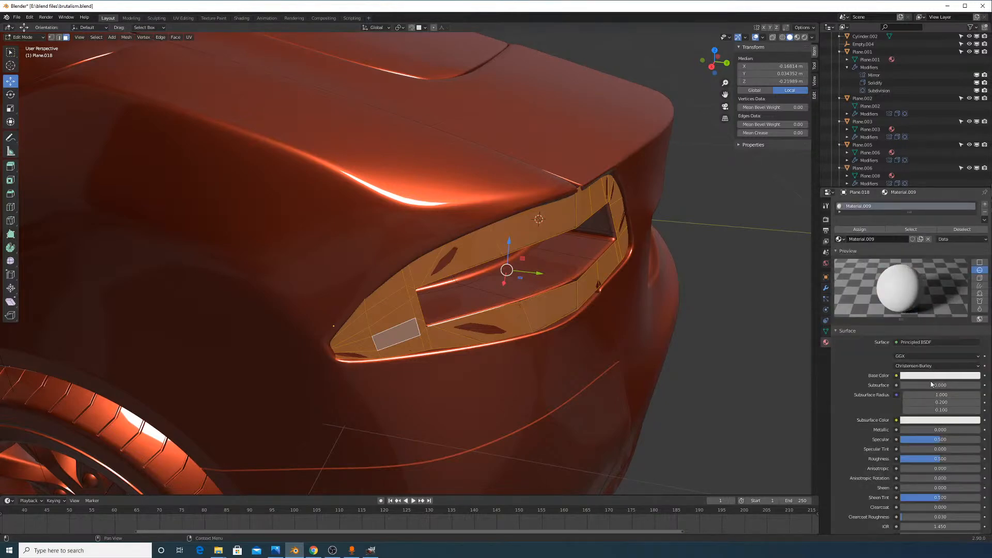
{"action": "left_click", "coordinate": [955, 376]}
{"action": "key", "text": "alt+Tab"}
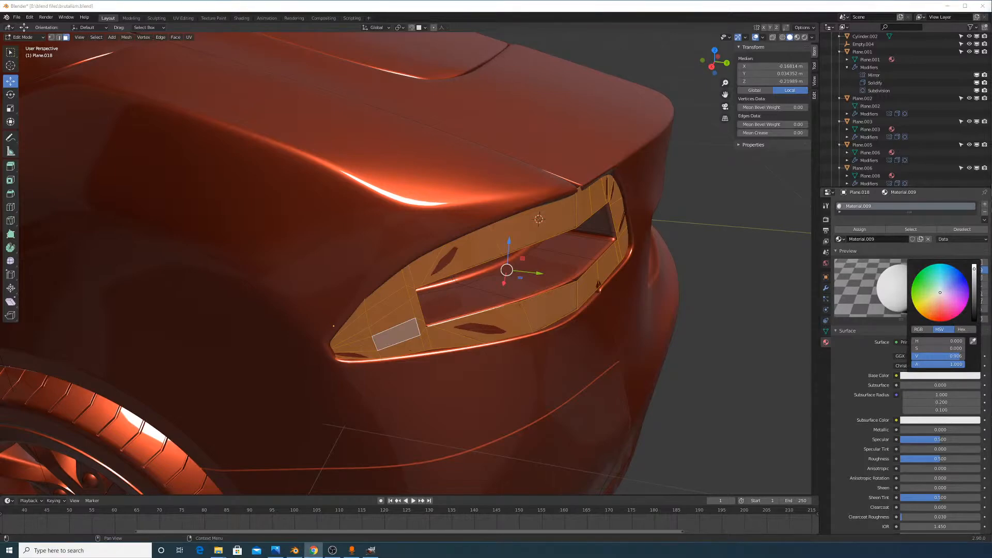
{"action": "middle_click_drag", "start_coordinate": [672, 271], "coordinate": [650, 272]}
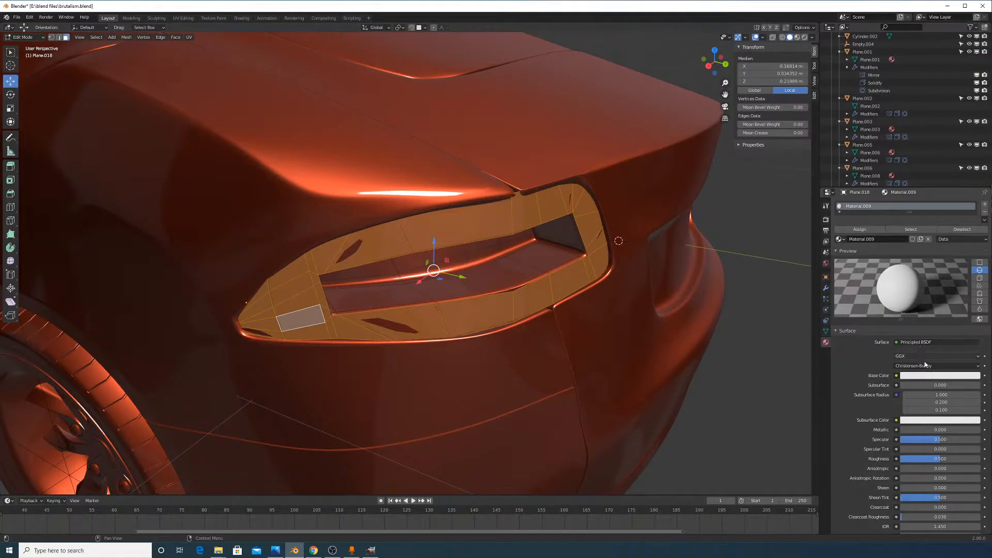
Set the surface to an orange Emission shader and preview it in Rendered shading, in Object Mode
{"action": "left_click", "coordinate": [917, 342]}
{"action": "left_click", "coordinate": [917, 342]}
{"action": "left_click", "coordinate": [891, 188]}
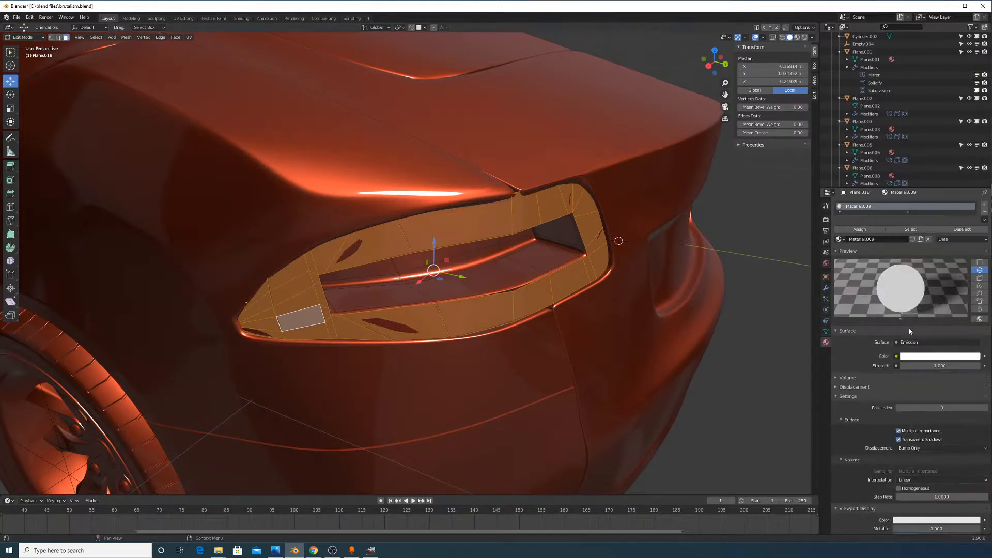
{"action": "left_click", "coordinate": [925, 355]}
{"action": "left_click_drag", "start_coordinate": [932, 301], "coordinate": [928, 300]}
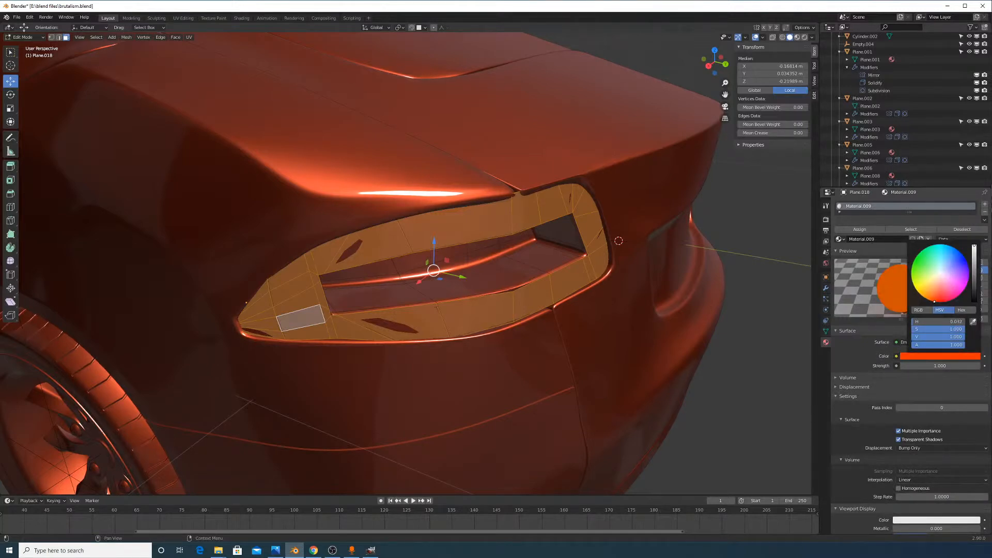
{"action": "left_click", "coordinate": [805, 37]}
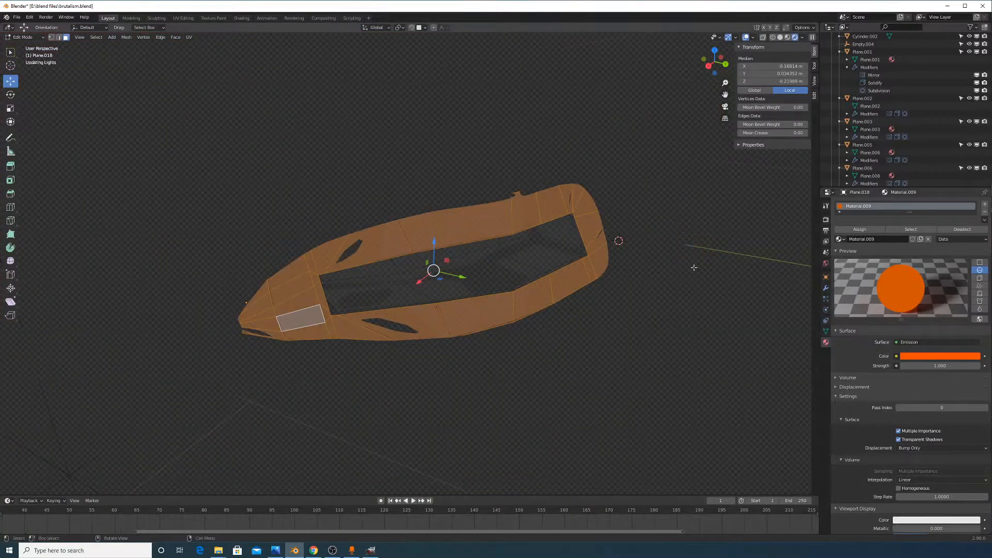
{"action": "key", "text": "Tab"}
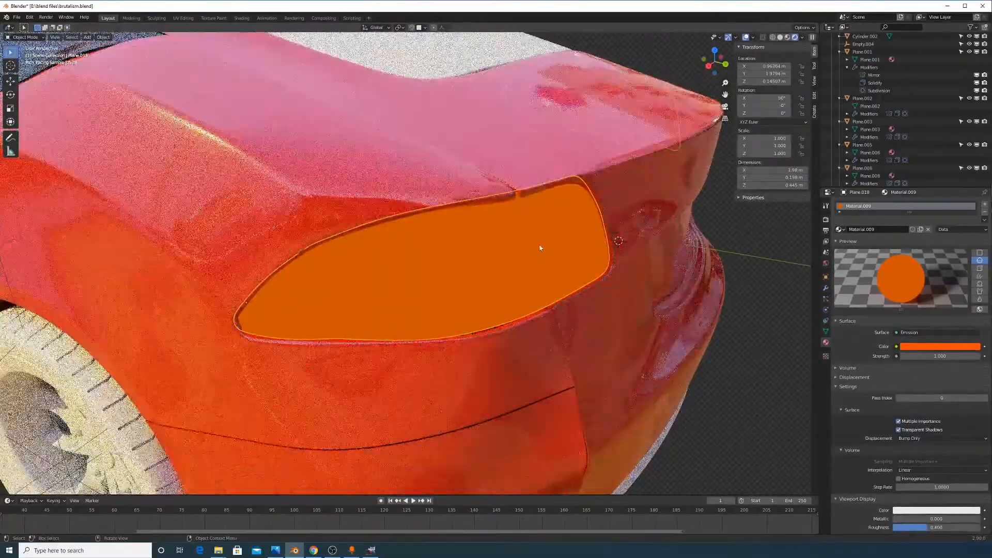
Move the taillight into the light recess and compare it in solid and rendered shading
{"action": "middle_click_drag", "start_coordinate": [540, 248], "coordinate": [574, 241]}
{"action": "key", "text": "g"}
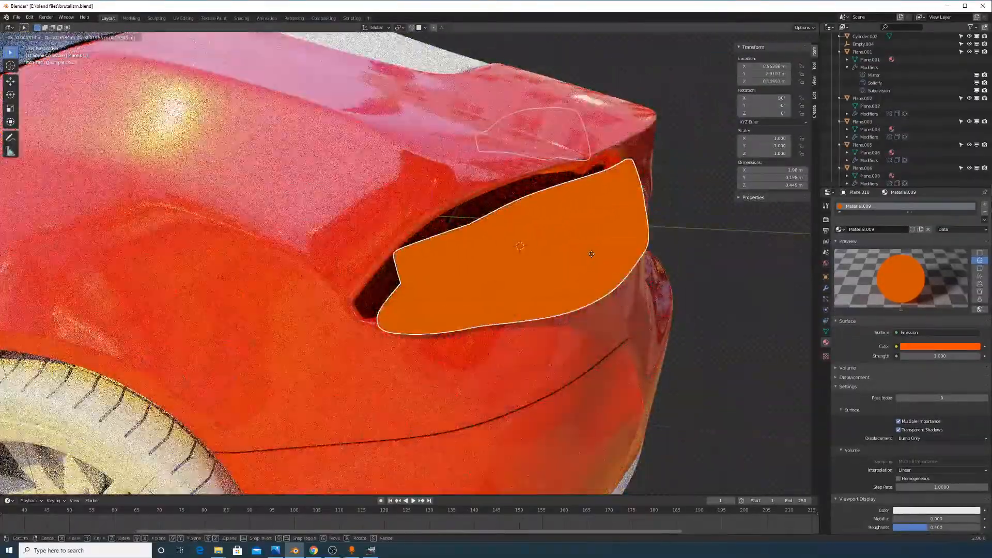
{"action": "left_click", "coordinate": [566, 248]}
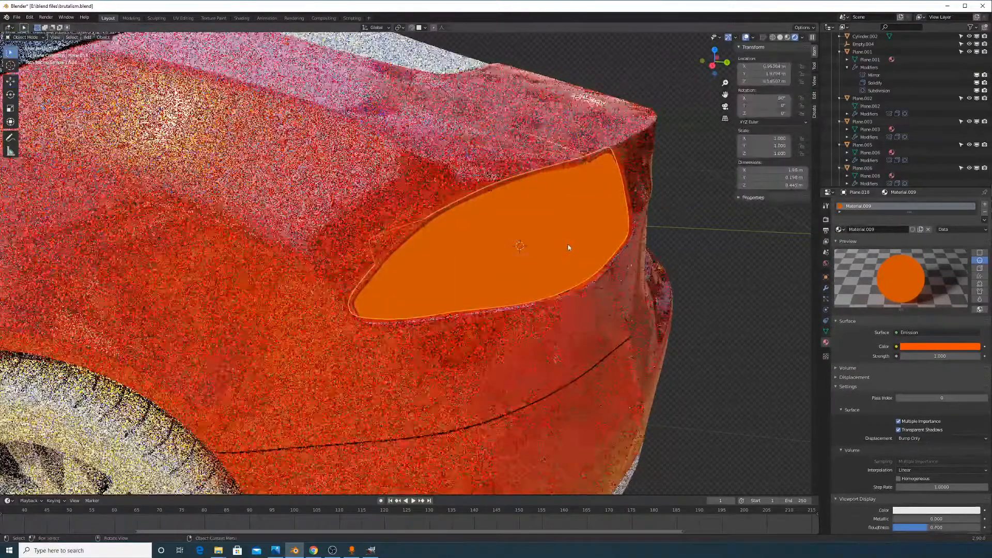
{"action": "left_click", "coordinate": [584, 235]}
{"action": "left_click", "coordinate": [587, 225]}
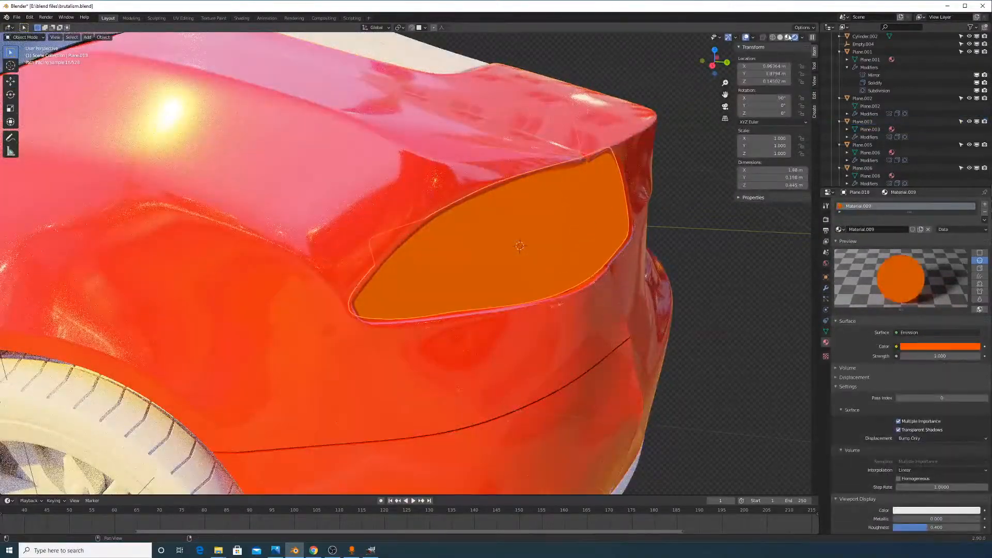
{"action": "left_click", "coordinate": [780, 37]}
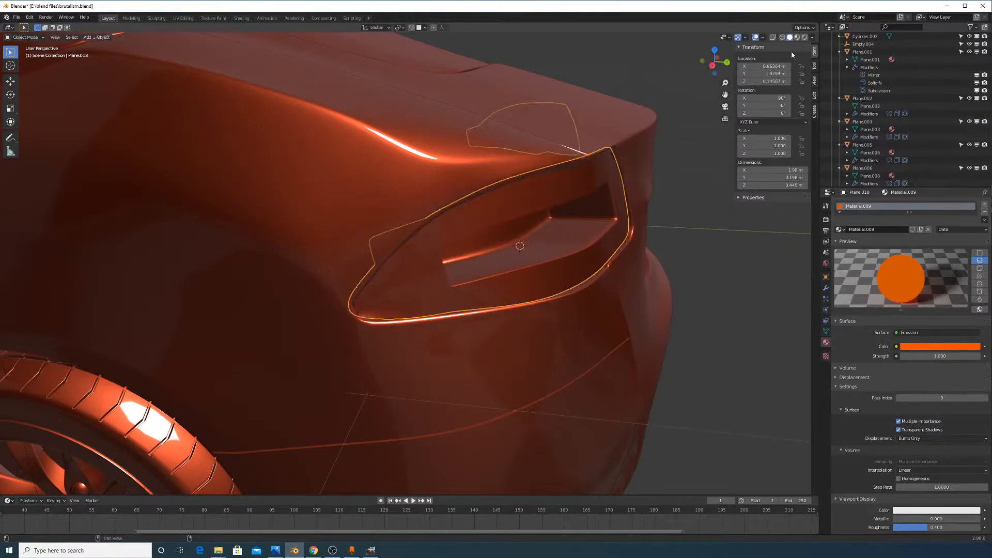
{"action": "left_click", "coordinate": [804, 39]}
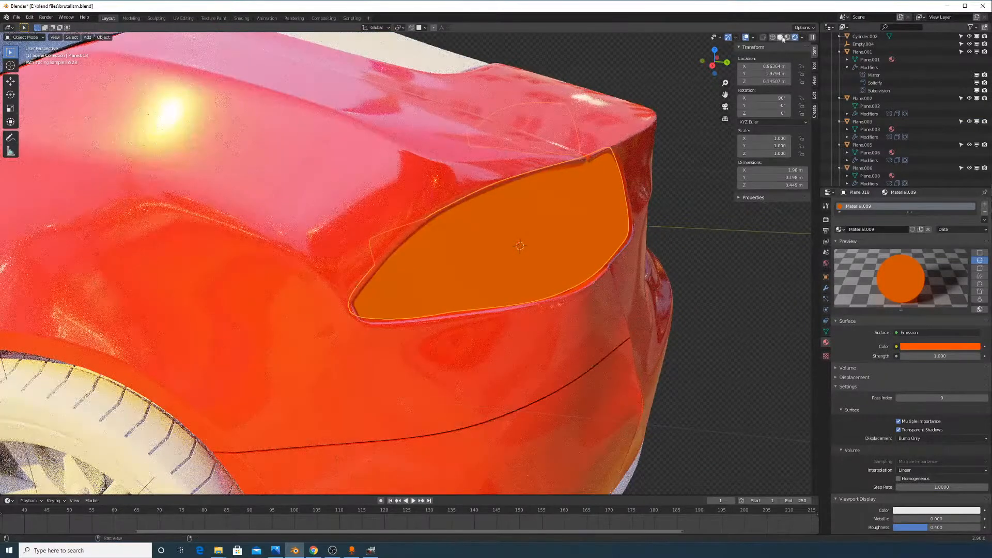
{"action": "left_click", "coordinate": [780, 38]}
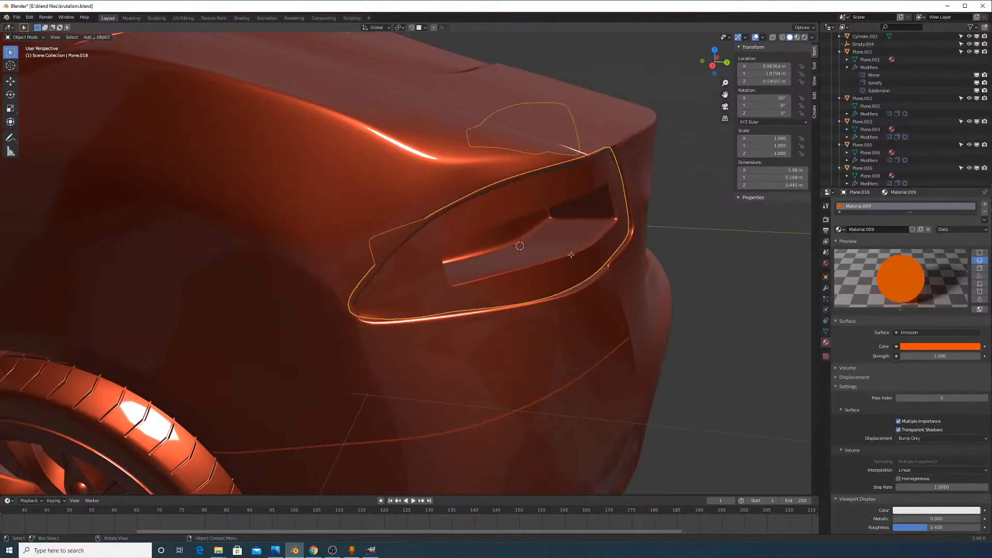
Separate the selected taillight part into its own object, Plane.018
{"action": "key", "text": "Tab"}
{"action": "key", "text": "a"}
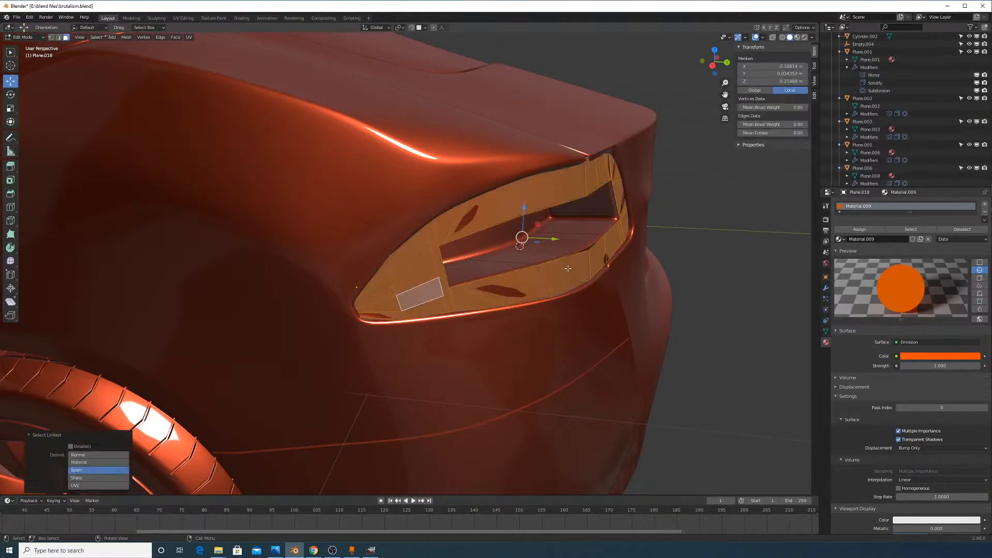
{"action": "key", "text": "p"}
{"action": "left_click", "coordinate": [567, 268]}
{"action": "key", "text": "Tab"}
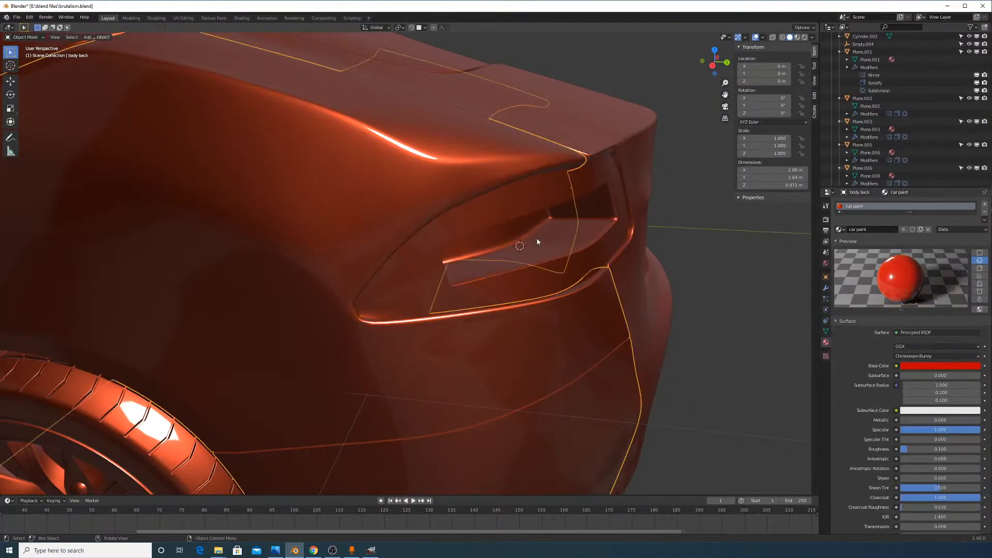
{"action": "left_click", "coordinate": [601, 248]}
{"action": "key", "text": "g"}
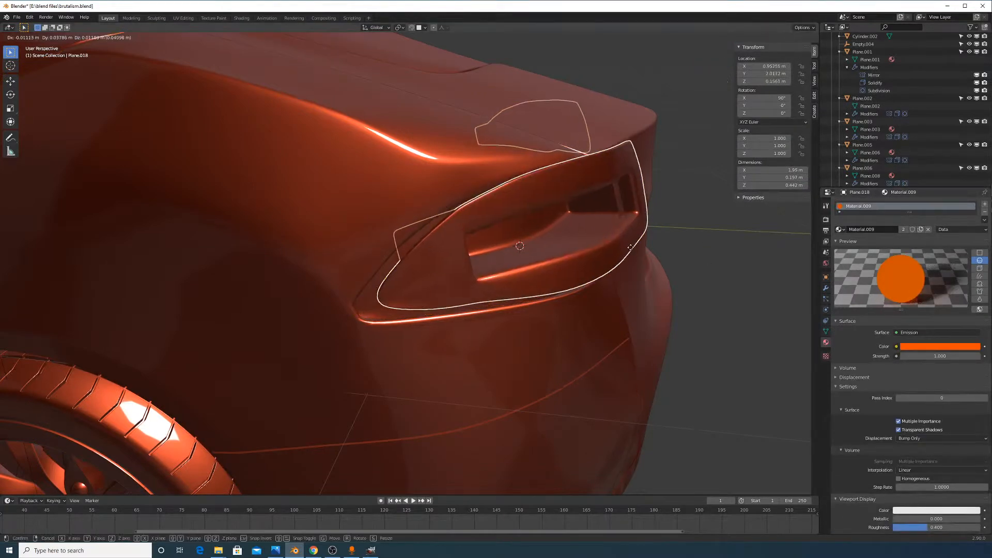
{"action": "right_click", "coordinate": [694, 270]}
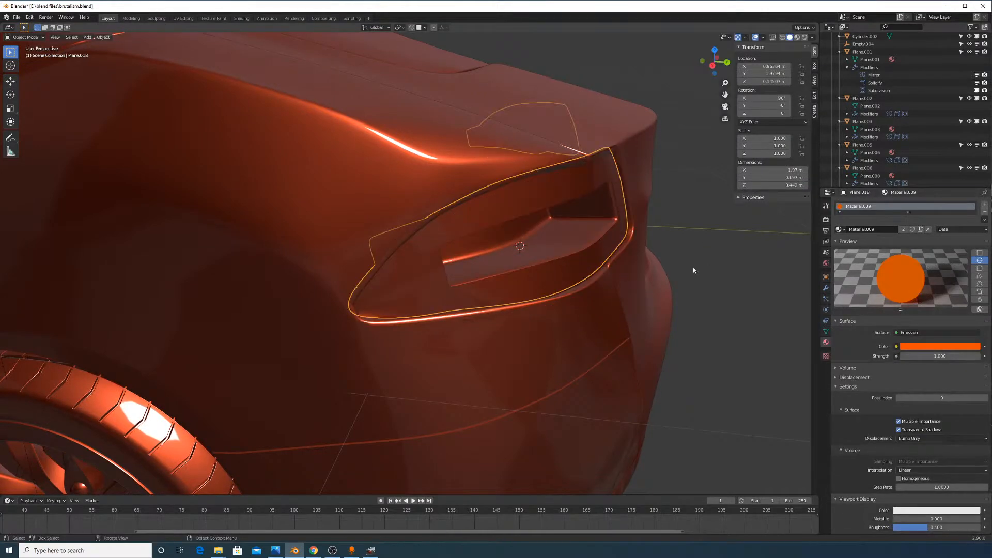
Replace Plane.018's emission material with the existing car paint material
{"action": "left_click", "coordinate": [984, 212]}
{"action": "left_click", "coordinate": [913, 228]}
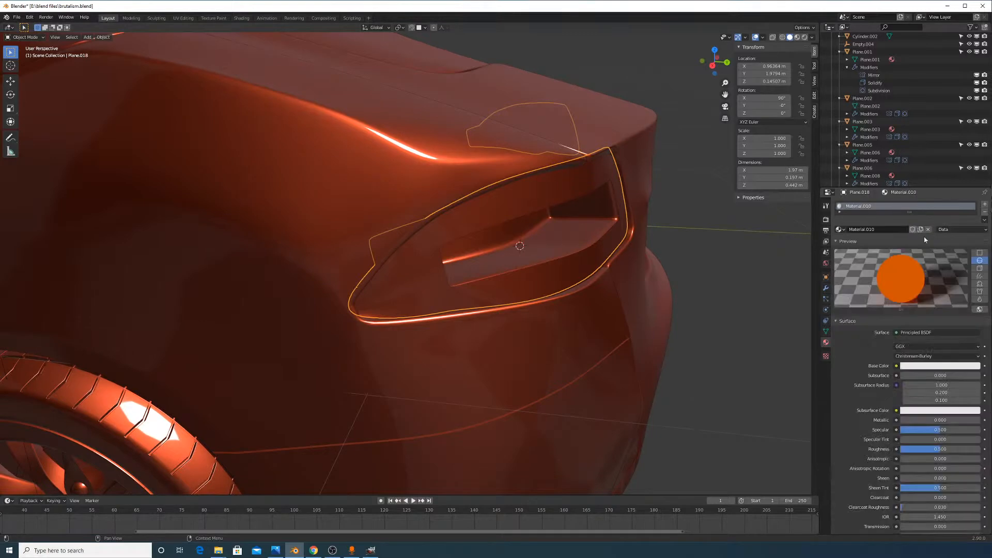
{"action": "left_click", "coordinate": [938, 365]}
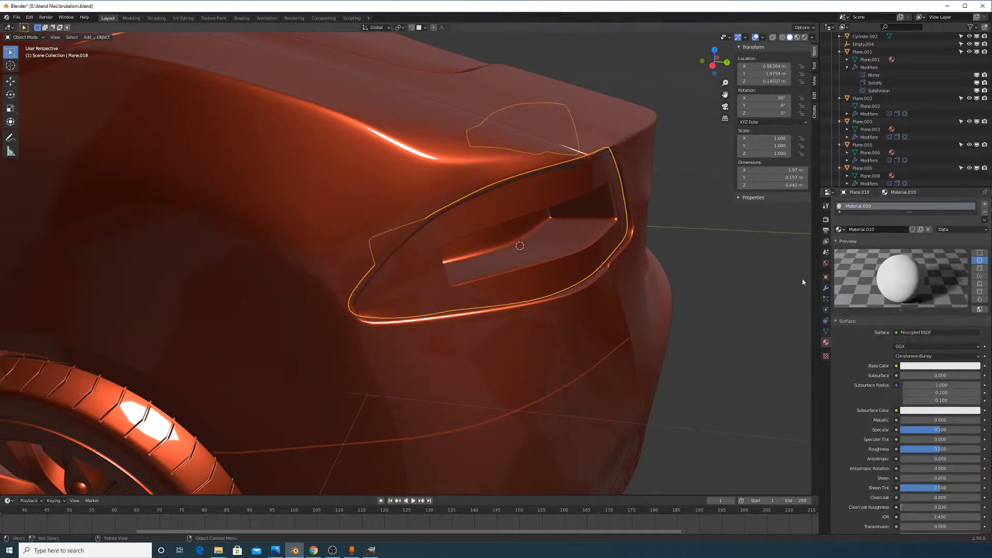
{"action": "left_click", "coordinate": [541, 233]}
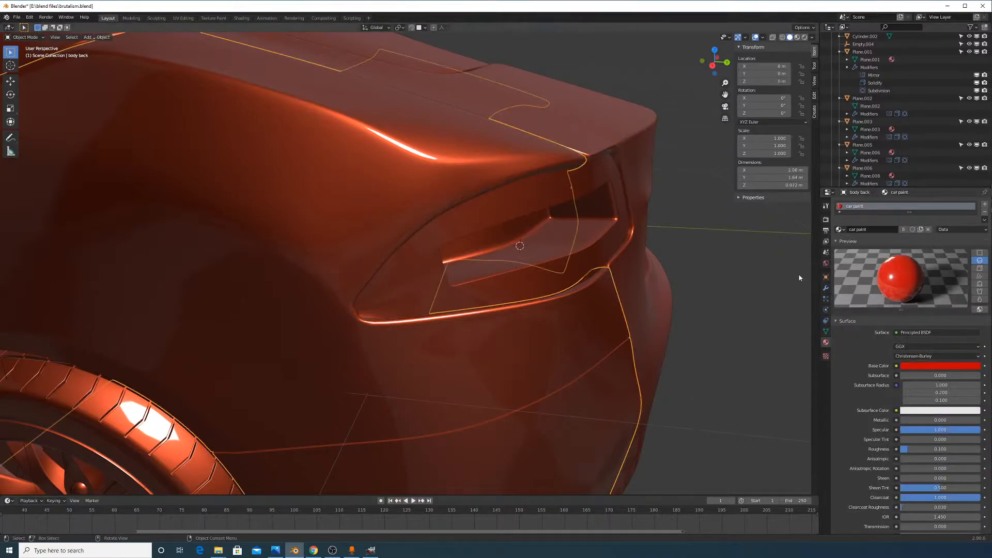
{"action": "left_click", "coordinate": [540, 233]}
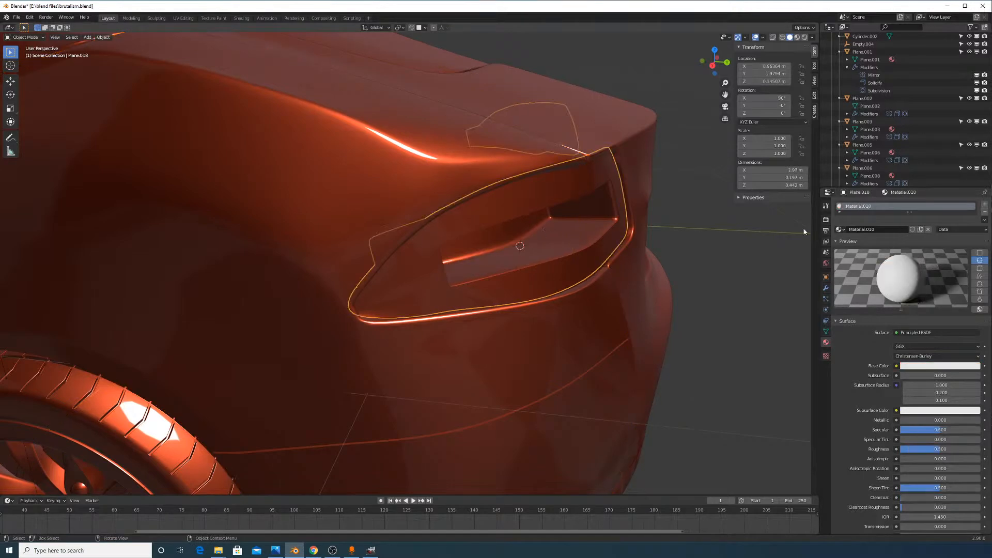
{"action": "left_click", "coordinate": [840, 229]}
{"action": "type", "text": "c"}
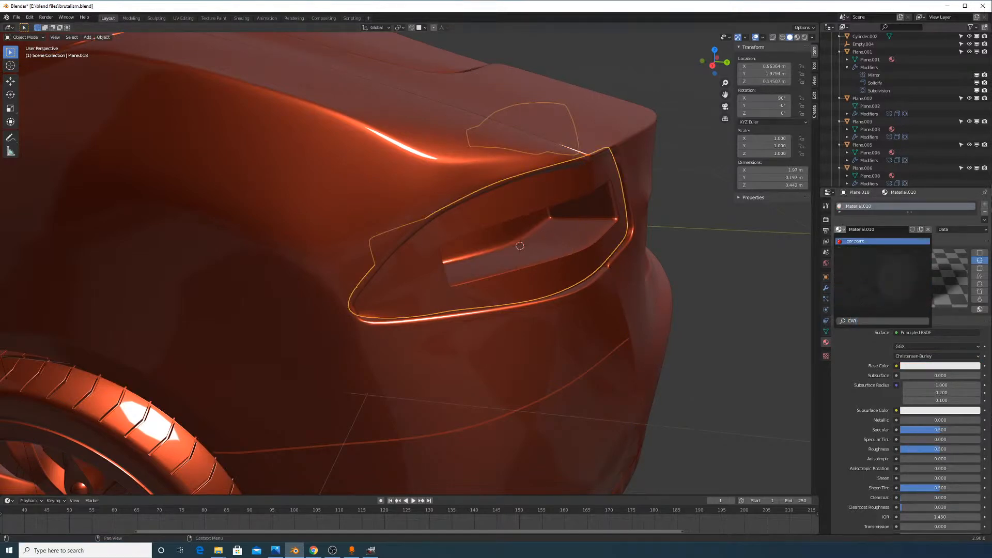
{"action": "key", "text": "Return"}
Preview the car's rear in Rendered shading and select the glowing orange taillight rim
{"action": "left_click", "coordinate": [804, 37]}
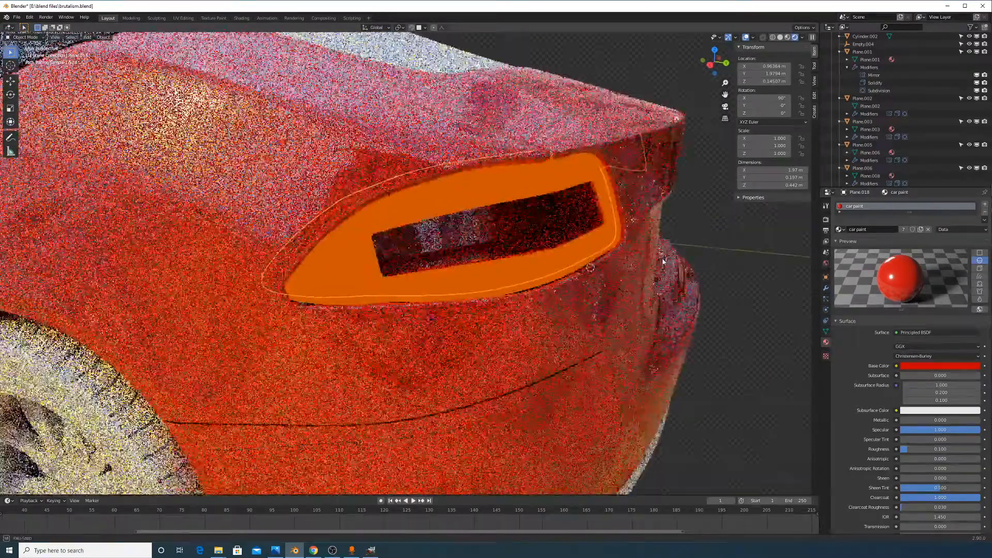
{"action": "scroll", "coordinate": [641, 258], "scroll_direction": "down", "scroll_amount": 4}
{"action": "middle_click_drag", "start_coordinate": [586, 253], "coordinate": [548, 269]}
{"action": "left_click", "coordinate": [455, 224]}
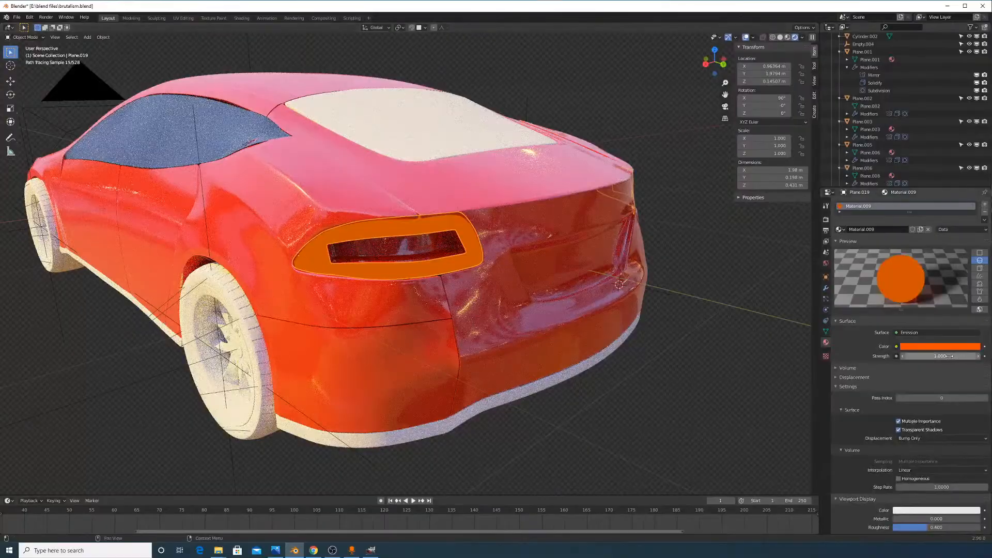
Set the rim's emission strength to 50 (after trying 100) and shift its colour toward yellow-orange
{"action": "left_click_drag", "start_coordinate": [950, 356], "coordinate": [990, 356]}
{"action": "key", "text": "ctrl+z"}
{"action": "left_click", "coordinate": [951, 356]}
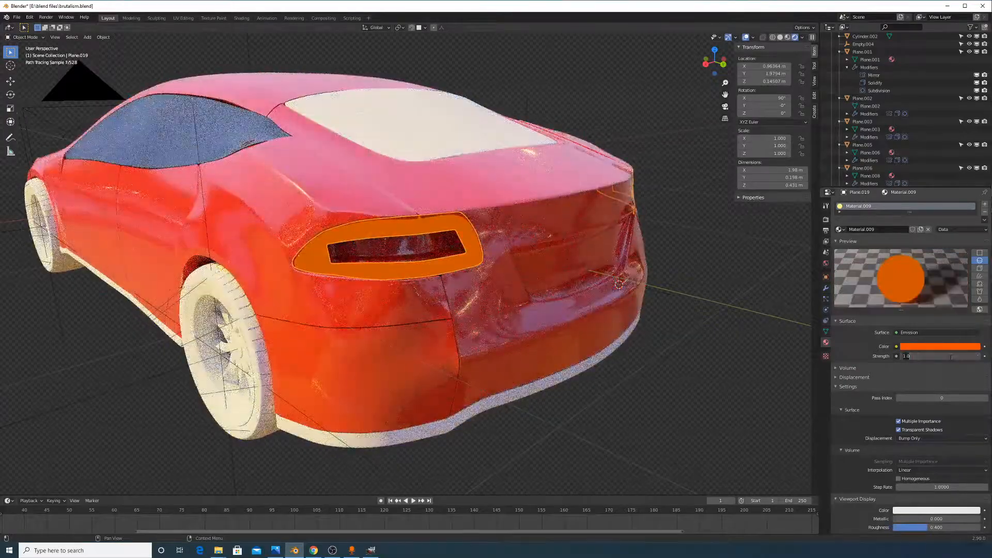
{"action": "type", "text": "100"}
{"action": "key", "text": "Return"}
{"action": "middle_click_drag", "start_coordinate": [764, 330], "coordinate": [726, 333]}
{"action": "type", "text": "5"}
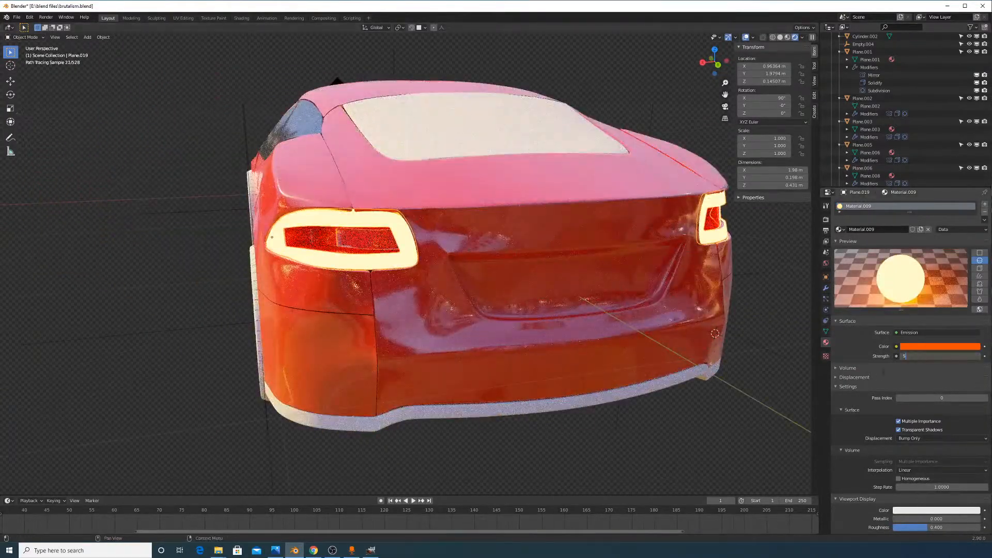
{"action": "type", "text": "0"}
{"action": "key", "text": "Return"}
{"action": "left_click", "coordinate": [940, 347]}
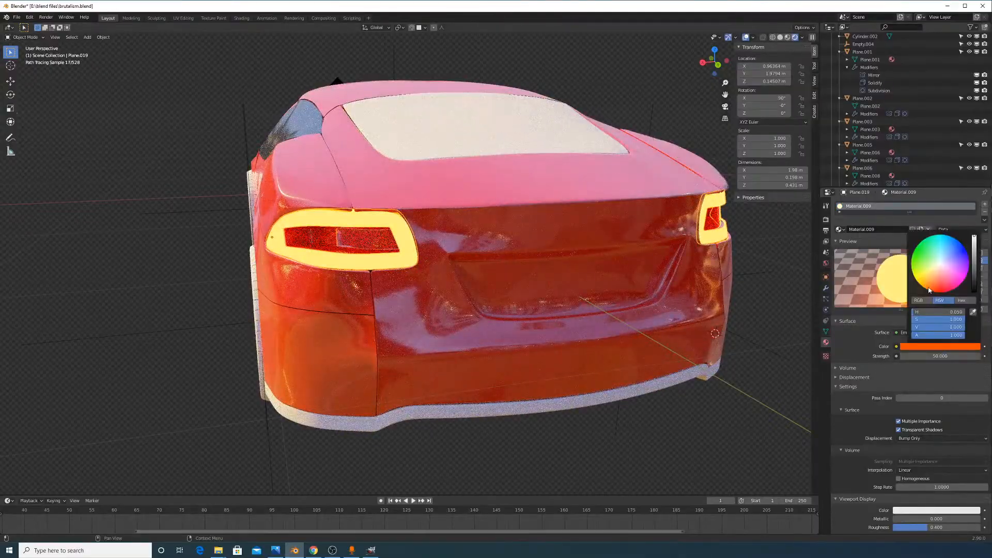
{"action": "mouse_move", "coordinate": [927, 289]}
{"action": "left_mouse_down"}
{"action": "mouse_move", "coordinate": [936, 293]}
{"action": "mouse_move", "coordinate": [920, 284]}
{"action": "mouse_move", "coordinate": [933, 280]}
{"action": "mouse_move", "coordinate": [937, 237]}
{"action": "mouse_move", "coordinate": [914, 250]}
{"action": "mouse_move", "coordinate": [937, 234]}
{"action": "mouse_move", "coordinate": [960, 242]}
{"action": "mouse_move", "coordinate": [968, 255]}
{"action": "mouse_move", "coordinate": [956, 286]}
{"action": "mouse_move", "coordinate": [928, 289]}
{"action": "mouse_move", "coordinate": [913, 268]}
{"action": "mouse_move", "coordinate": [946, 236]}
{"action": "mouse_move", "coordinate": [919, 284]}
{"action": "left_mouse_up"}
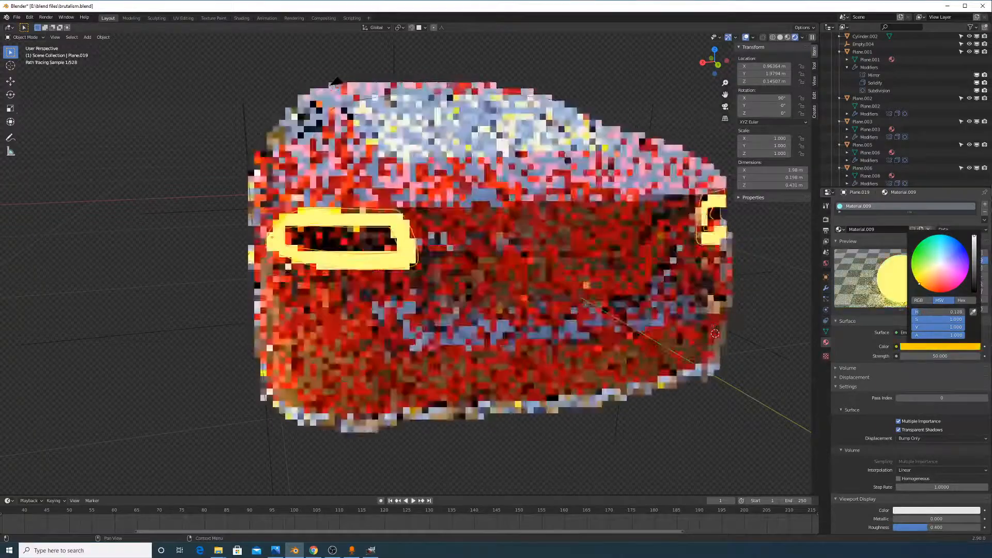
Orbit around the car's rear in the rendered preview to inspect both glowing taillights
{"action": "key", "text": "alt+Tab"}
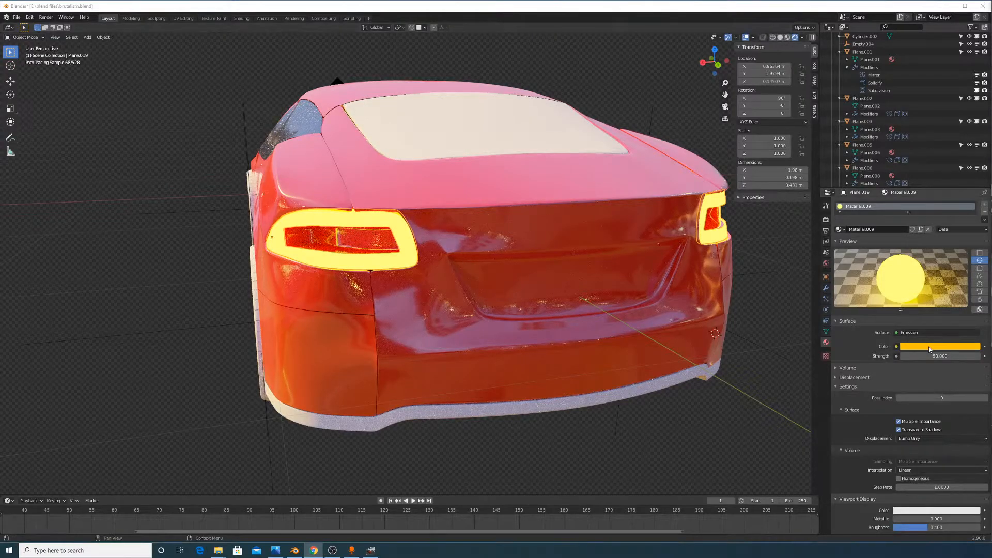
{"action": "mouse_move", "coordinate": [690, 333]}
{"action": "middle_mouse_down"}
{"action": "mouse_move", "coordinate": [646, 336]}
{"action": "mouse_move", "coordinate": [643, 323]}
{"action": "mouse_move", "coordinate": [666, 334]}
{"action": "mouse_move", "coordinate": [646, 337]}
{"action": "middle_mouse_up"}
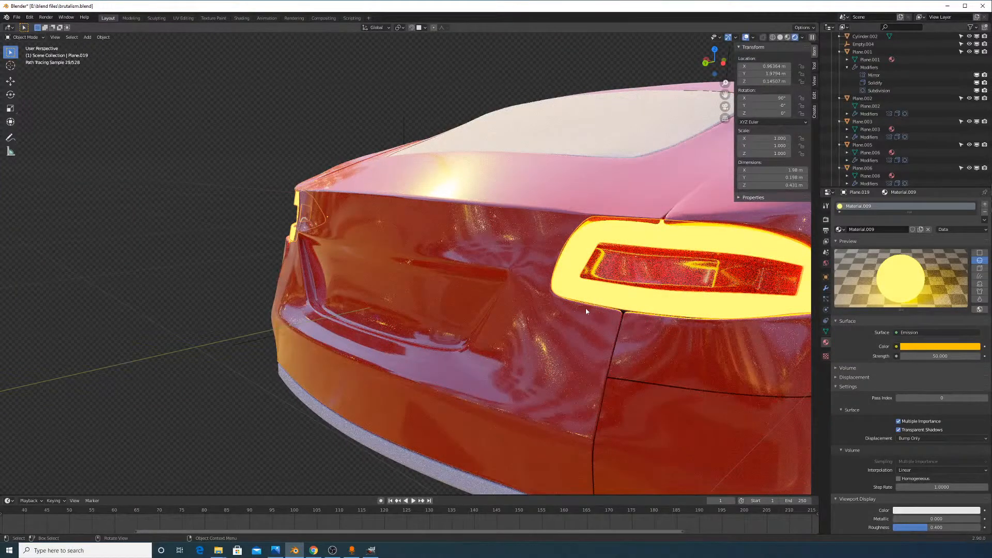
{"action": "middle_click_drag", "start_coordinate": [586, 311], "coordinate": [669, 312]}
{"action": "left_click", "coordinate": [954, 348]}
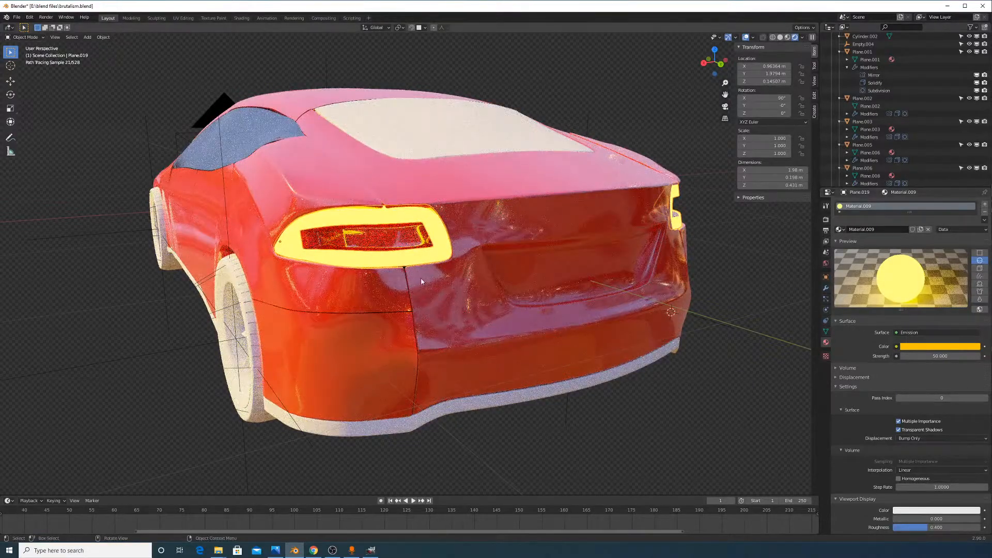
{"action": "mouse_move", "coordinate": [392, 242]}
{"action": "middle_mouse_down"}
{"action": "mouse_move", "coordinate": [522, 249]}
{"action": "mouse_move", "coordinate": [590, 266]}
{"action": "mouse_move", "coordinate": [519, 264]}
{"action": "middle_mouse_up"}
{"action": "scroll", "coordinate": [577, 250], "scroll_direction": "up", "scroll_amount": 3}
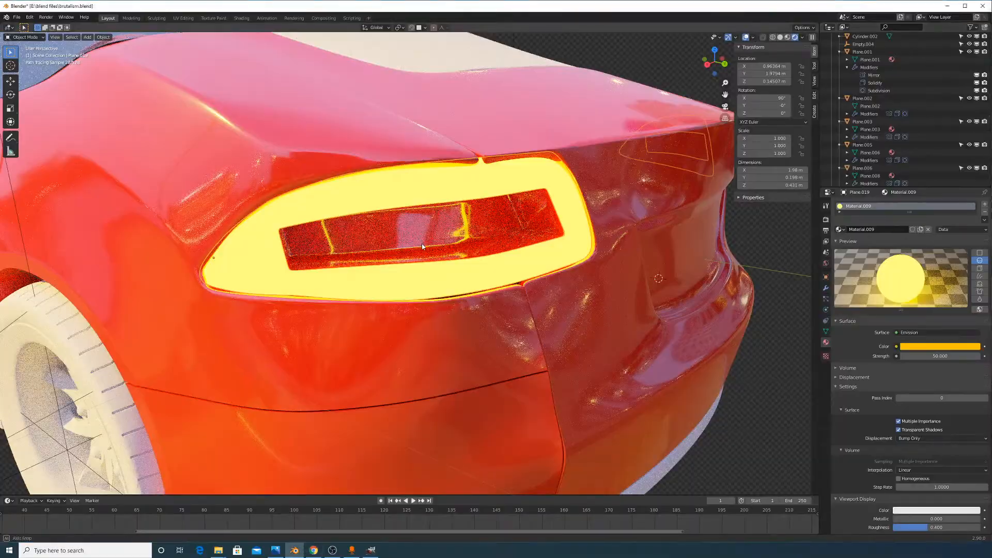
{"action": "middle_click_drag", "start_coordinate": [309, 262], "coordinate": [316, 273]}
Toggle Edit Mode on the taillight from a side-on view, then adjust the interface panels
{"action": "key", "text": "Tab"}
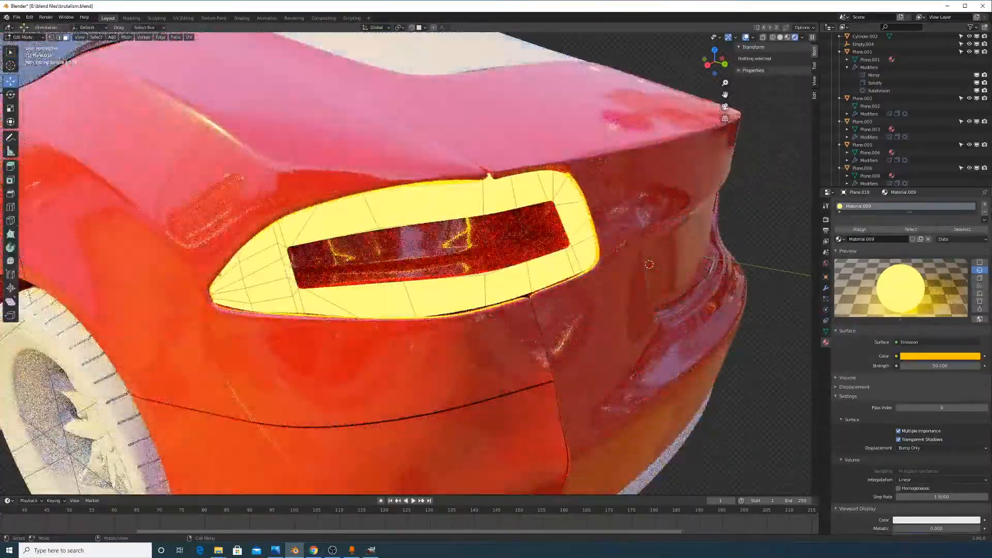
{"action": "middle_click_drag", "start_coordinate": [480, 267], "coordinate": [547, 258]}
{"action": "key", "text": "Tab"}
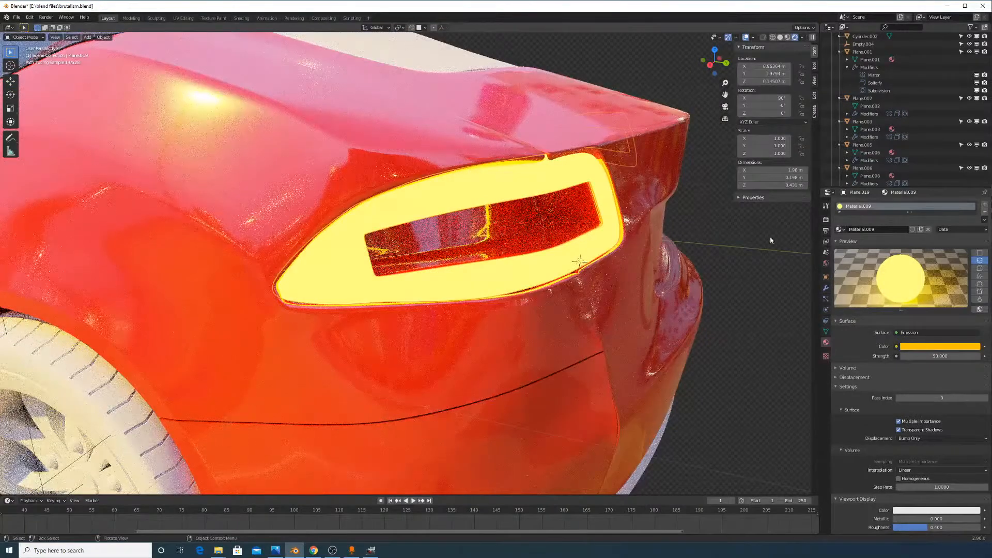
{"action": "left_click", "coordinate": [341, 550]}
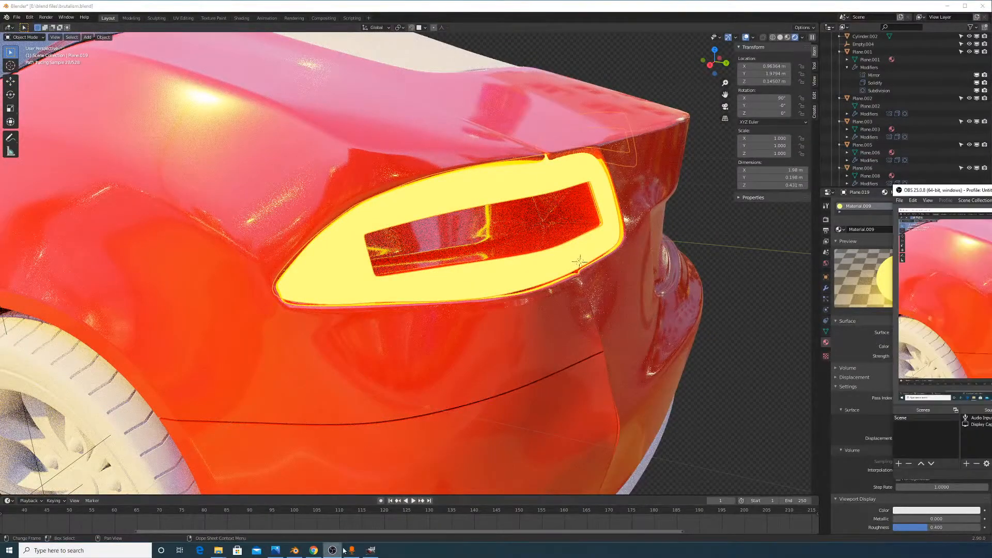
{"action": "left_click_drag", "start_coordinate": [917, 191], "coordinate": [991, 142]}
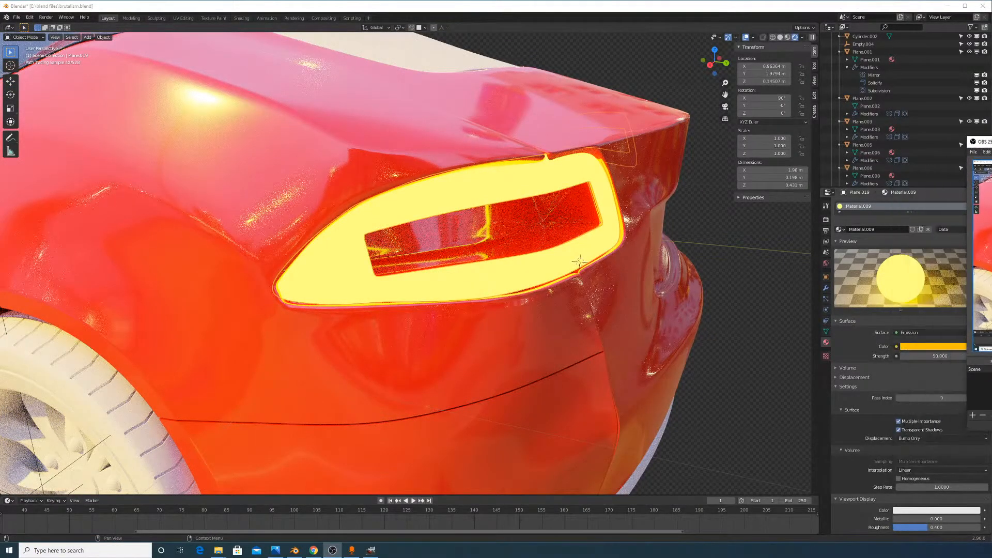
{"action": "left_click_drag", "start_coordinate": [966, 244], "coordinate": [991, 244]}
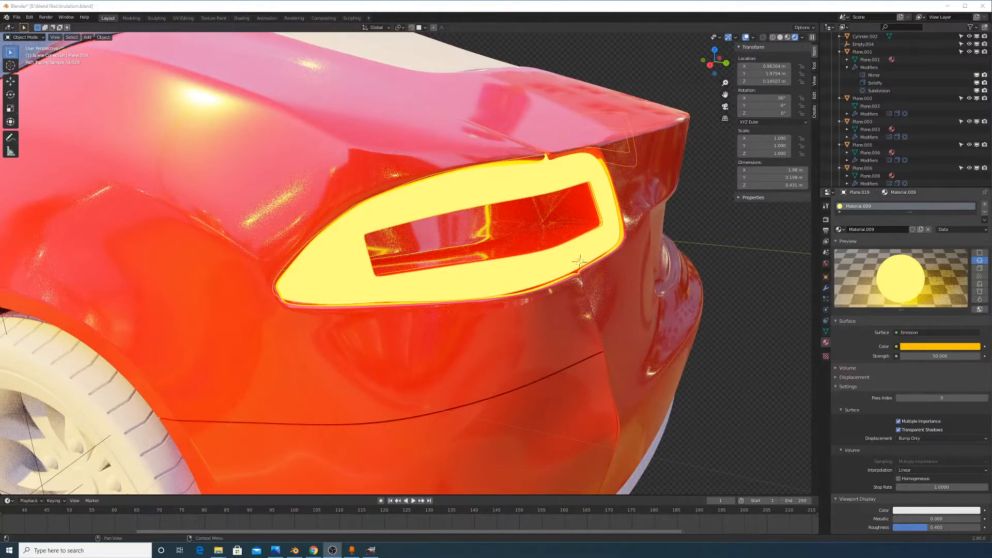
{"action": "left_click", "coordinate": [991, 142]}
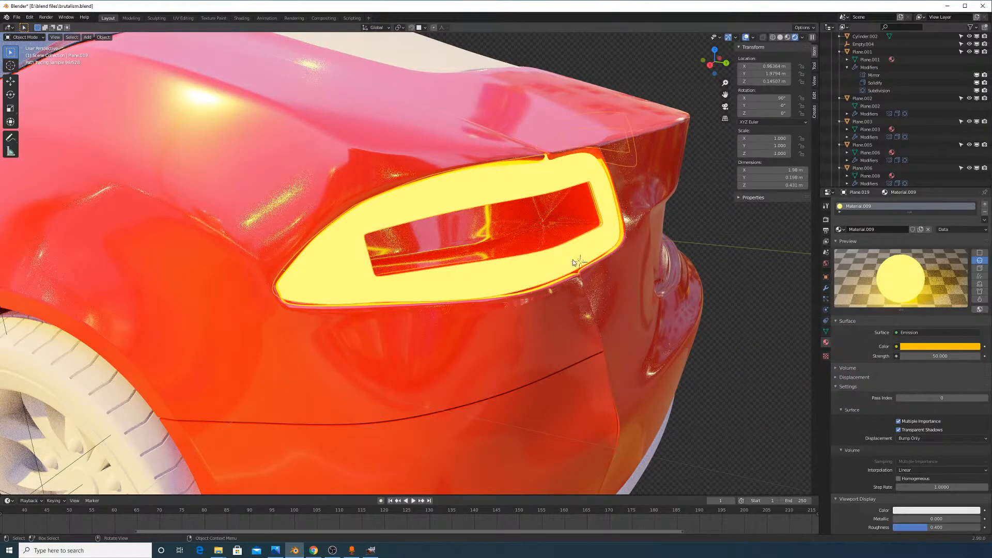
Orbit once more around the glowing taillight, then return the viewport to Solid shading
{"action": "middle_click_drag", "start_coordinate": [573, 259], "coordinate": [535, 256]}
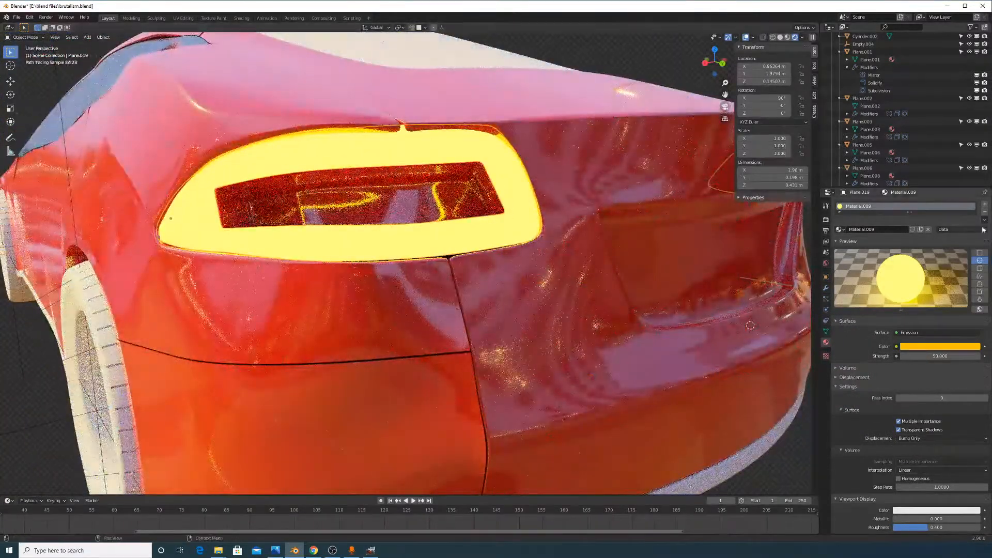
{"action": "left_click", "coordinate": [991, 231]}
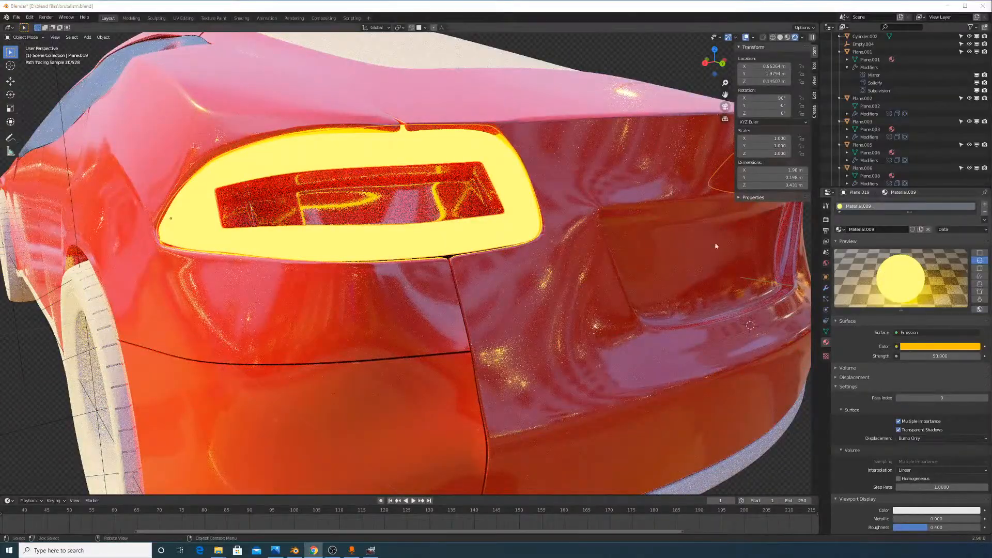
{"action": "middle_click_drag", "start_coordinate": [515, 162], "coordinate": [551, 167]}
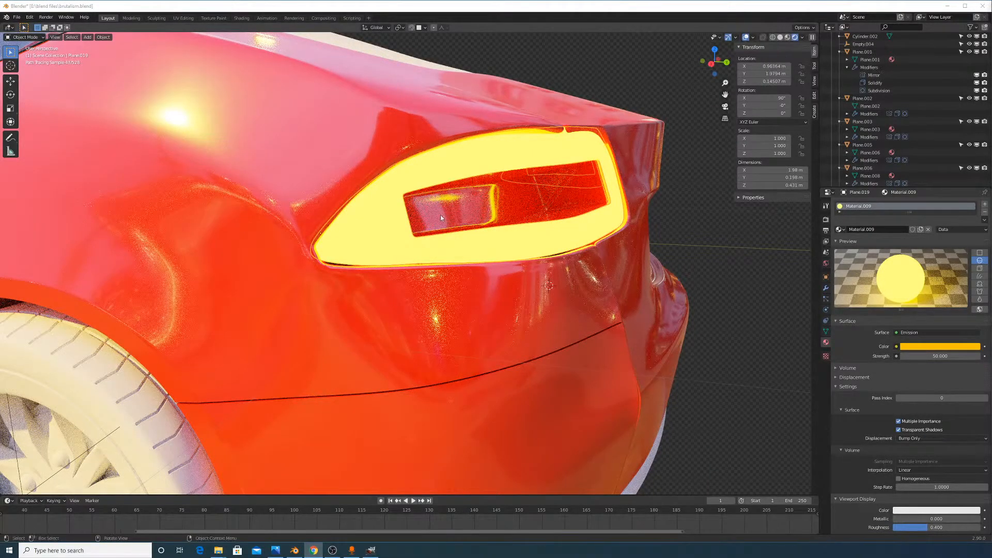
{"action": "left_click", "coordinate": [782, 37]}
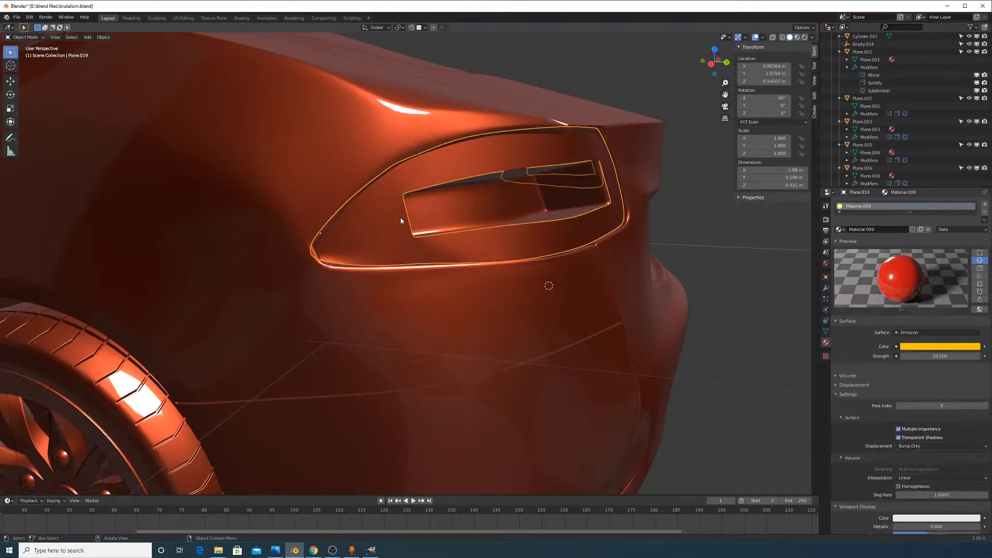
Edge-slide an edge at the taillight's left end in Edit Mode, then return to Object Mode
{"action": "key", "text": "Tab"}
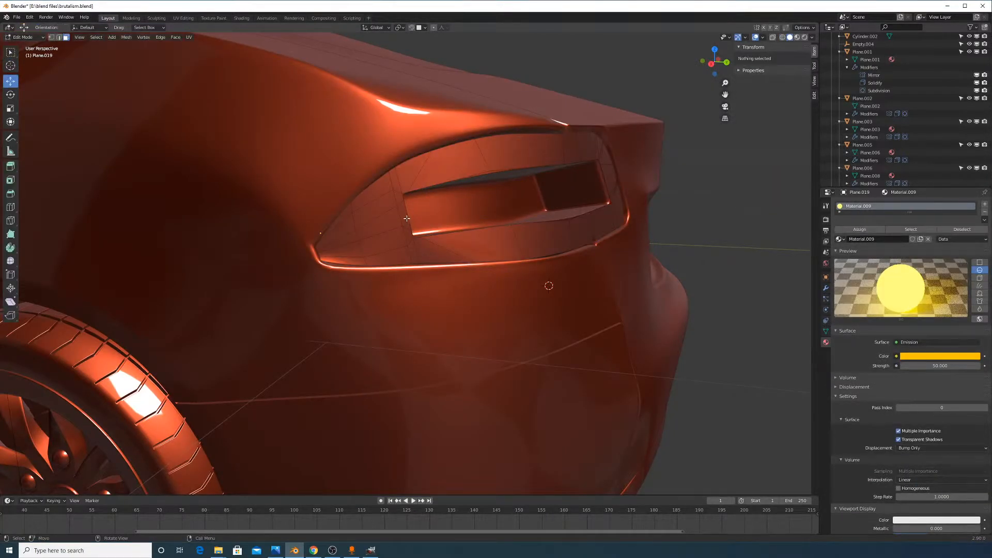
{"action": "left_click", "coordinate": [407, 218]}
{"action": "key", "text": "alt+Tab"}
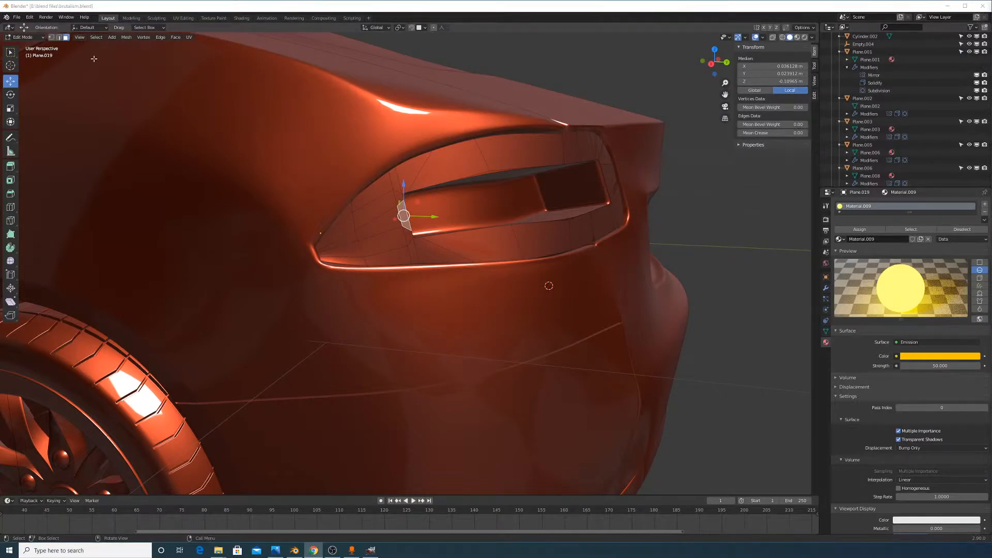
{"action": "left_click", "coordinate": [60, 37]}
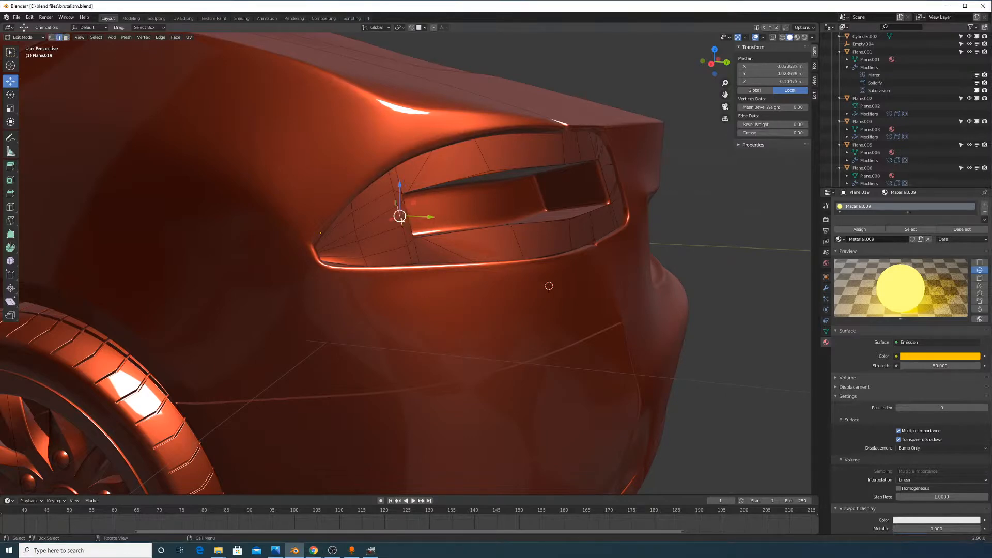
{"action": "key", "text": "g"}
{"action": "key", "text": "g"}
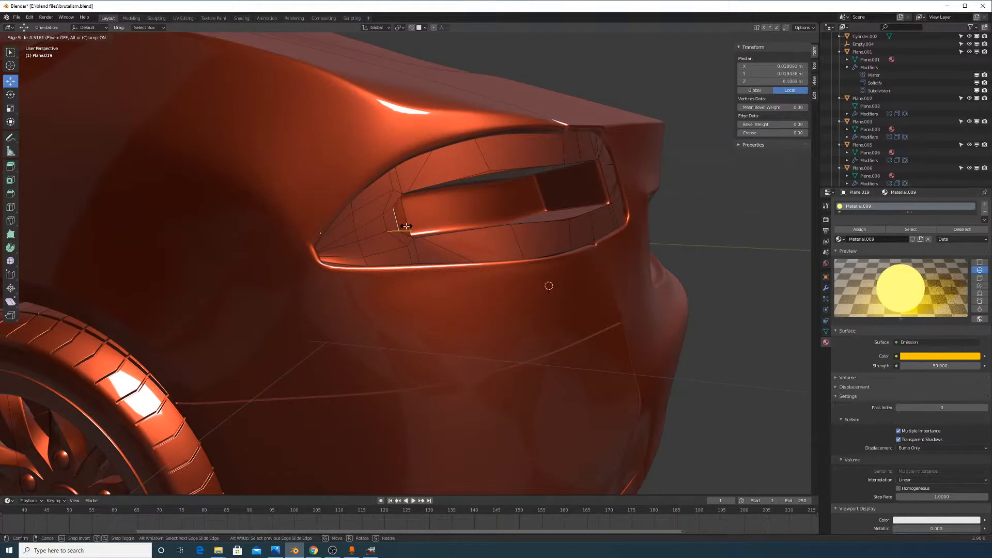
{"action": "left_click", "coordinate": [406, 226]}
{"action": "key", "text": "Tab"}
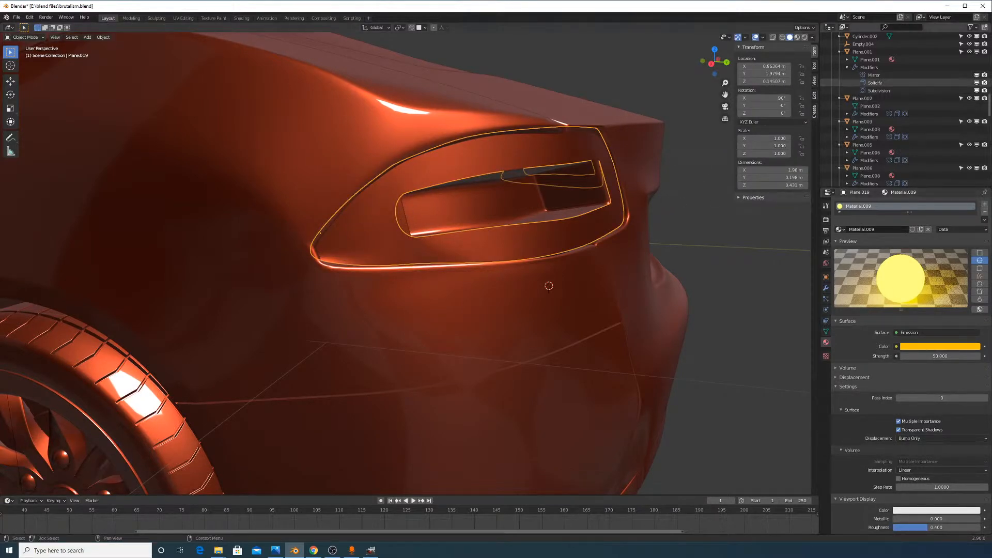
Check the taillight in Rendered shading from another angle, then return to Solid shading
{"action": "left_click", "coordinate": [804, 37]}
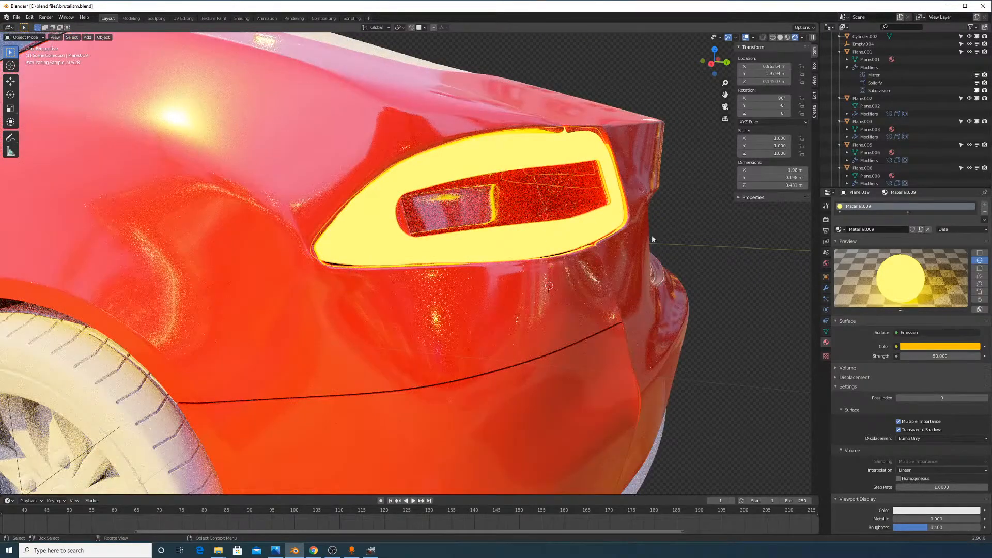
{"action": "middle_click_drag", "start_coordinate": [652, 234], "coordinate": [629, 238]}
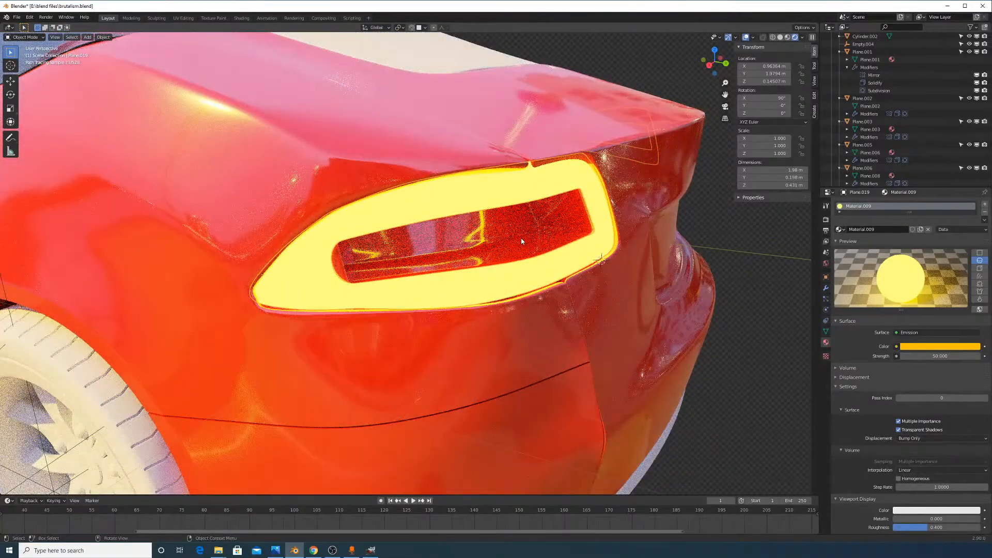
{"action": "left_click", "coordinate": [780, 38]}
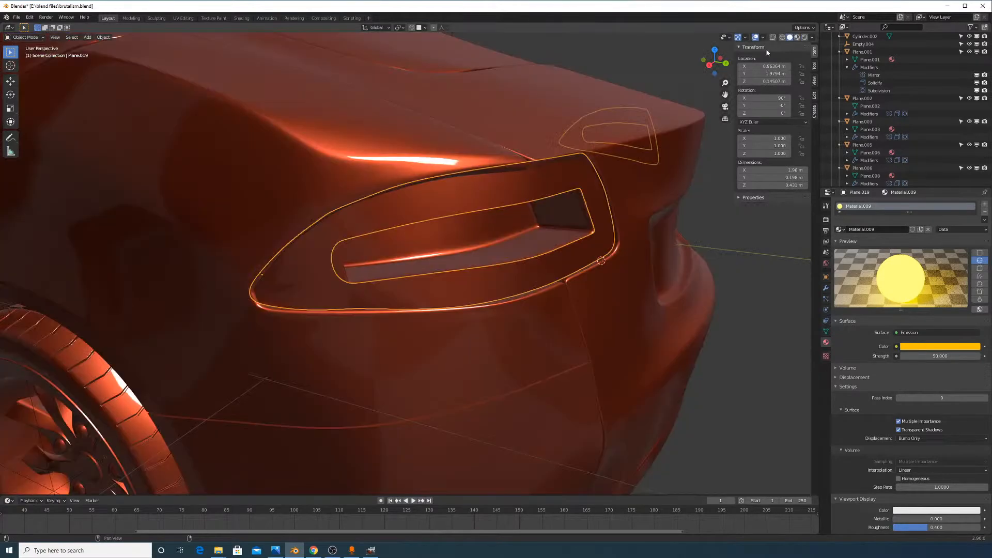
{"action": "middle_click_drag", "start_coordinate": [587, 251], "coordinate": [616, 261]}
Circle-select the faces at the taillight's left end in Edit Mode
{"action": "key", "text": "Tab"}
{"action": "middle_click_drag", "start_coordinate": [568, 228], "coordinate": [400, 232]}
{"action": "left_click", "coordinate": [377, 282]}
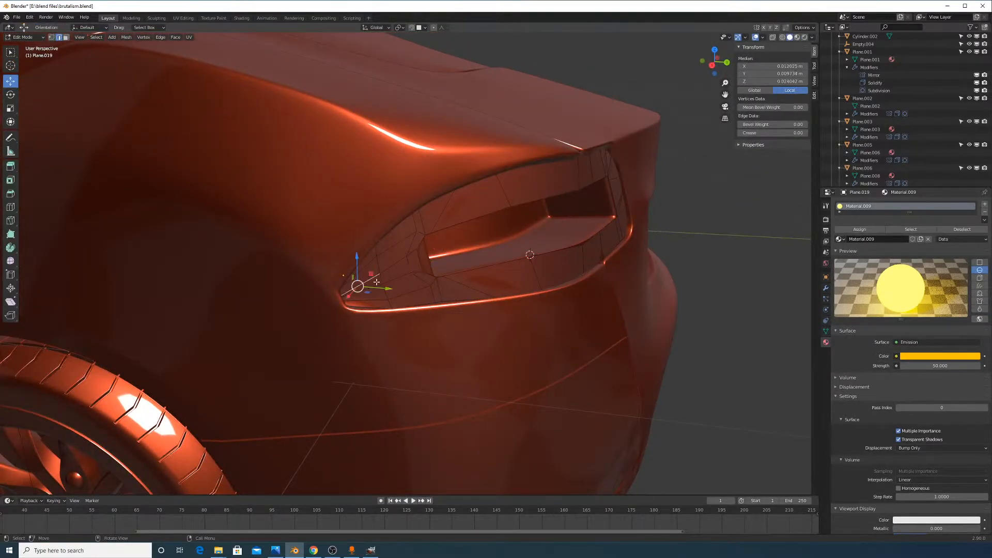
{"action": "left_click", "coordinate": [404, 285]}
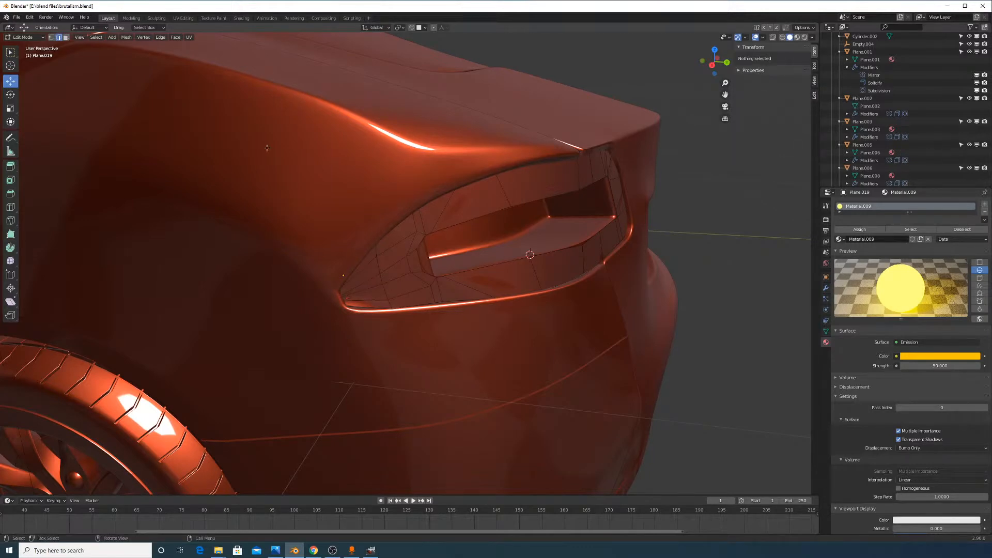
{"action": "key", "text": "c"}
{"action": "mouse_move", "coordinate": [385, 296]}
{"action": "left_mouse_down"}
{"action": "mouse_move", "coordinate": [383, 256]}
{"action": "mouse_move", "coordinate": [400, 249]}
{"action": "left_mouse_up"}
{"action": "right_click", "coordinate": [401, 250]}
Duplicate the taillight rim in place as Plane.020
{"action": "key", "text": "Tab"}
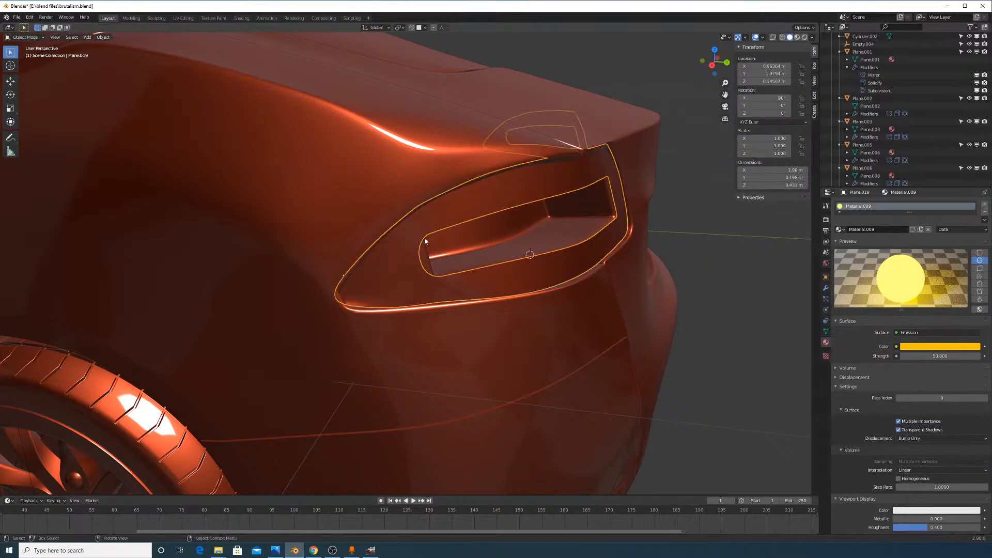
{"action": "key", "text": "shift+d"}
{"action": "right_click", "coordinate": [521, 264]}
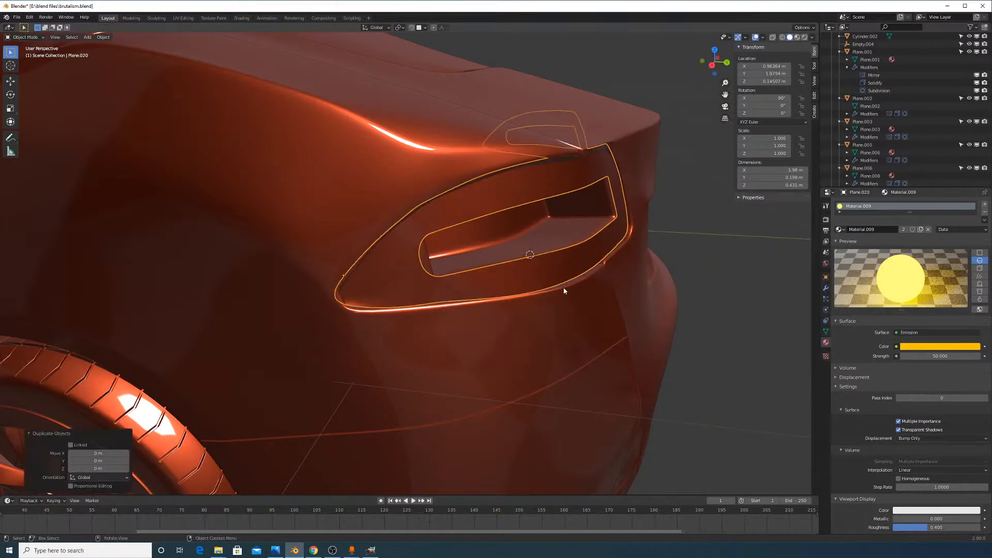
{"action": "middle_click_drag", "start_coordinate": [563, 287], "coordinate": [572, 211]}
Shift the copy 0.003821 m along Y and open its mesh for editing
{"action": "key", "text": "g"}
{"action": "key", "text": "y"}
{"action": "right_click", "coordinate": [621, 311]}
{"action": "key", "text": "g"}
{"action": "key", "text": "y"}
{"action": "left_click", "coordinate": [631, 314]}
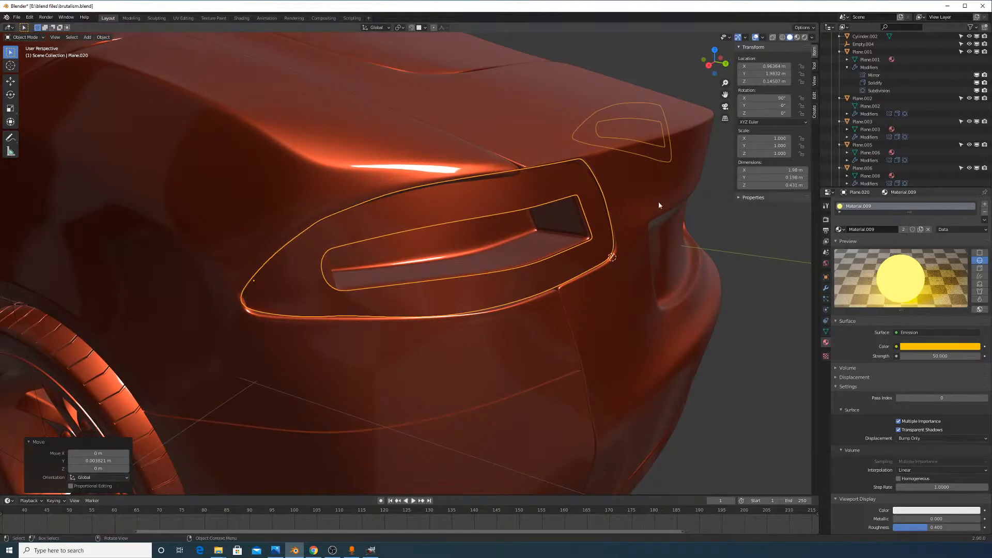
{"action": "middle_click_drag", "start_coordinate": [661, 223], "coordinate": [648, 245]}
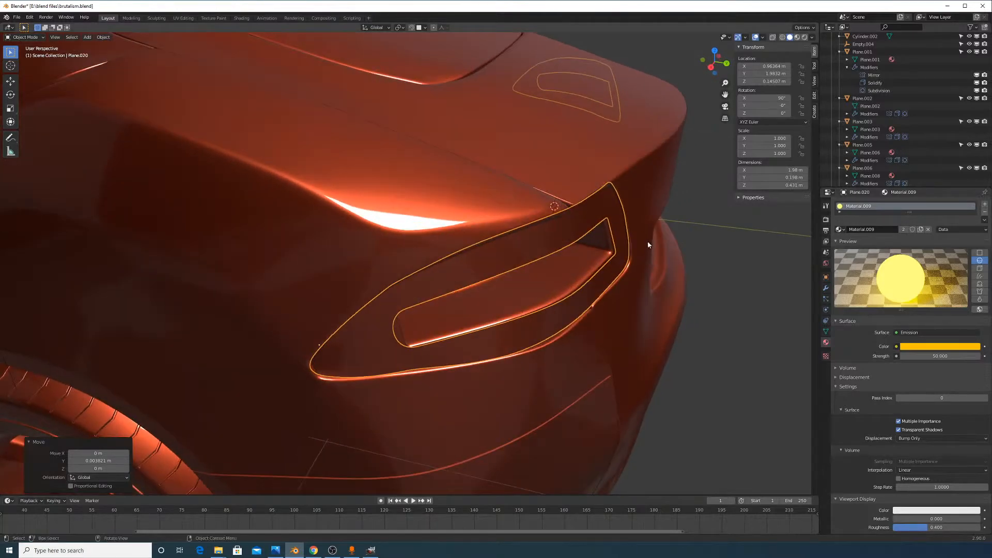
{"action": "key", "text": "Tab"}
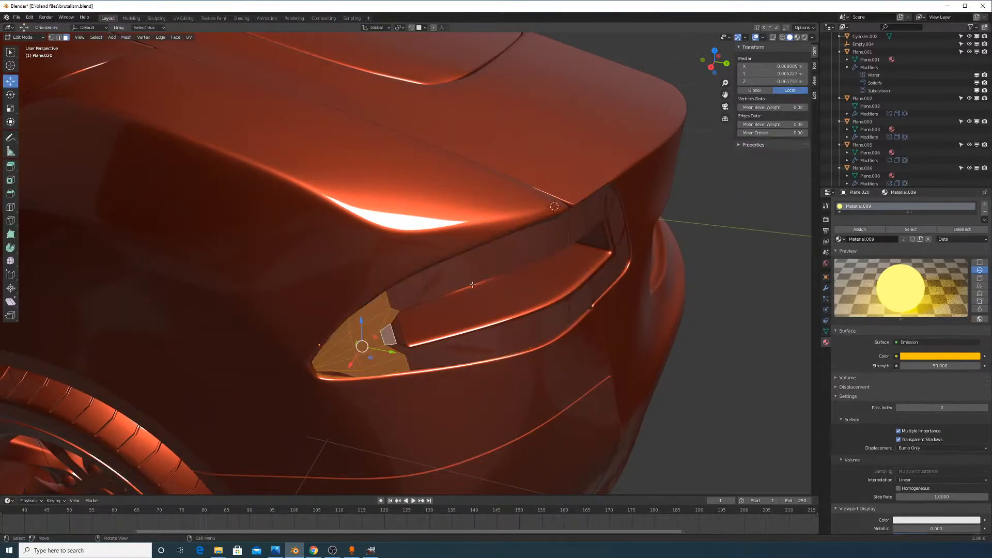
Slide the edge at the taillight's left end, unclamped, into a better position
{"action": "middle_click_drag", "start_coordinate": [525, 268], "coordinate": [458, 309]}
{"action": "left_click", "coordinate": [452, 305]}
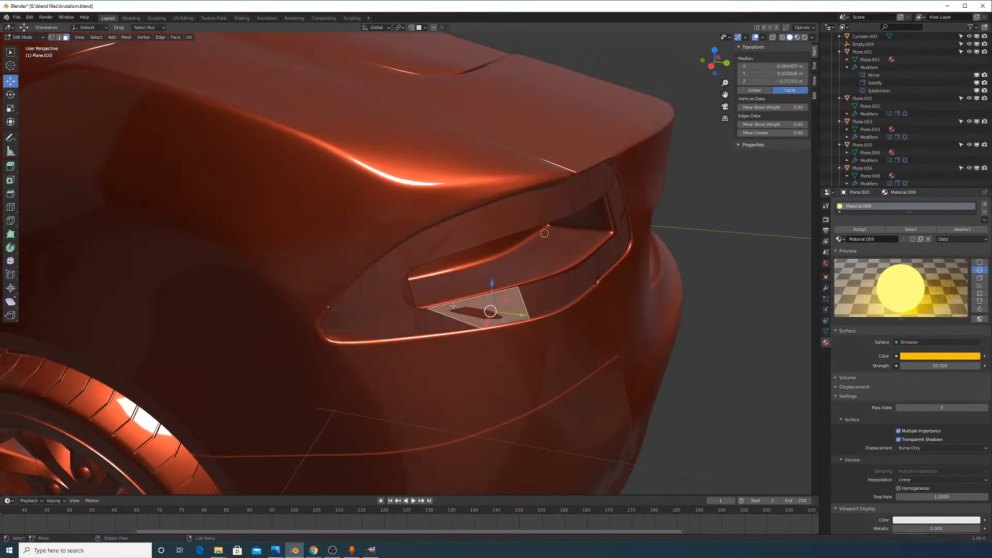
{"action": "left_click", "coordinate": [407, 296]}
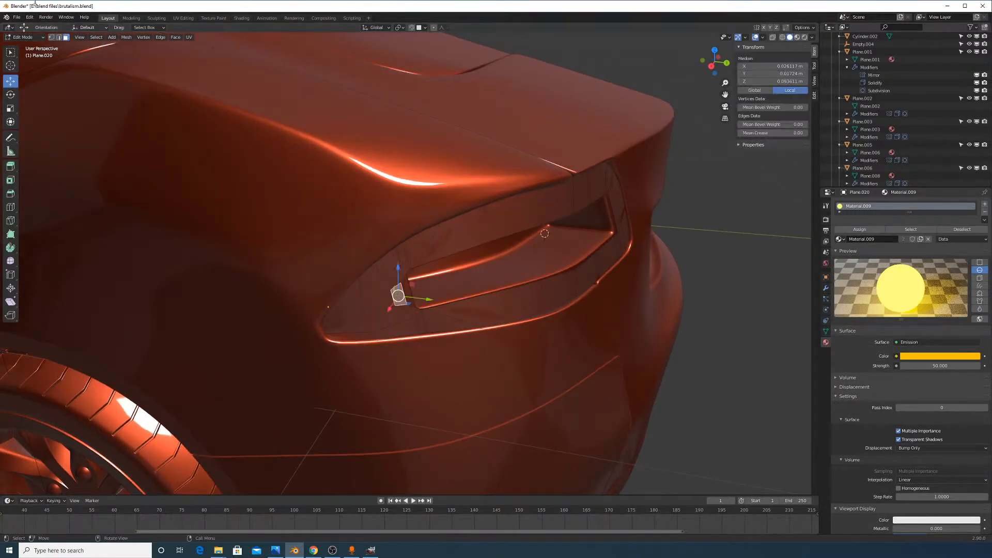
{"action": "left_click", "coordinate": [59, 37], "text": "shift"}
{"action": "left_click", "coordinate": [400, 292]}
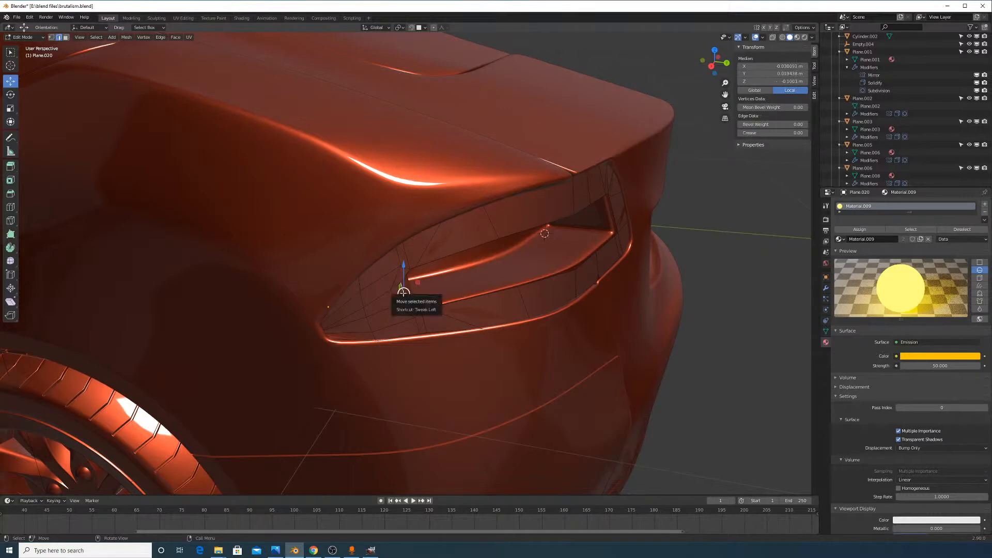
{"action": "key", "text": "g"}
{"action": "key", "text": "g"}
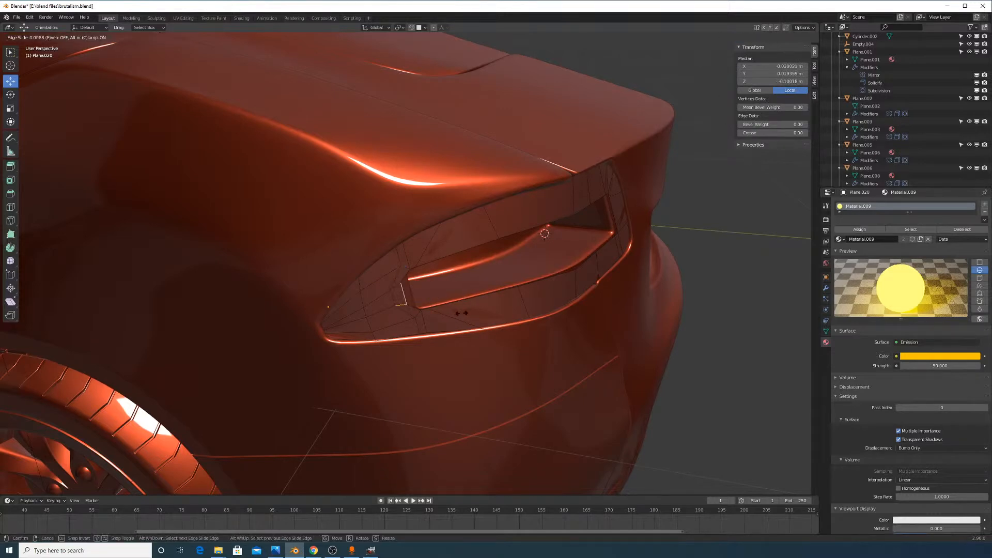
{"action": "key", "text": "c"}
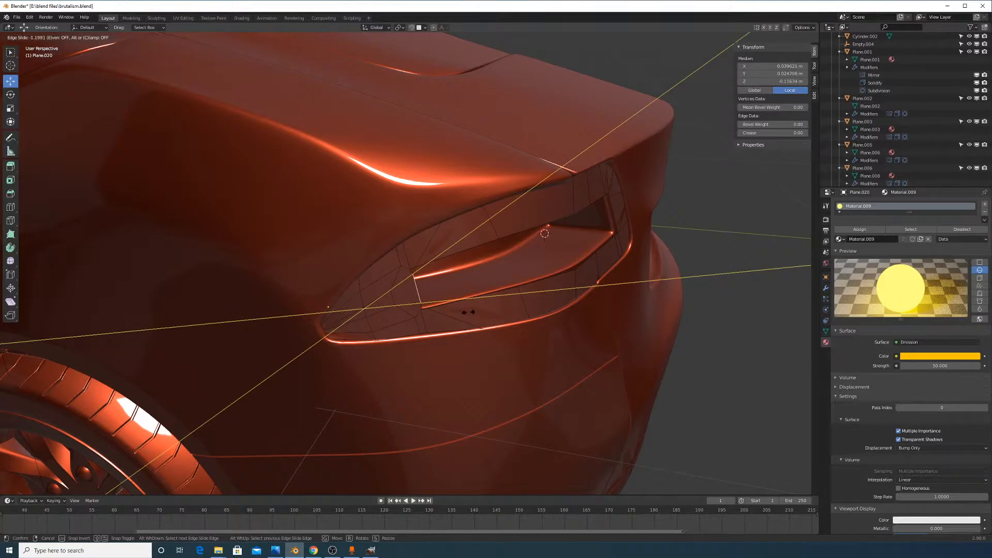
{"action": "left_click", "coordinate": [468, 312]}
{"action": "key", "text": "g"}
{"action": "key", "text": "g"}
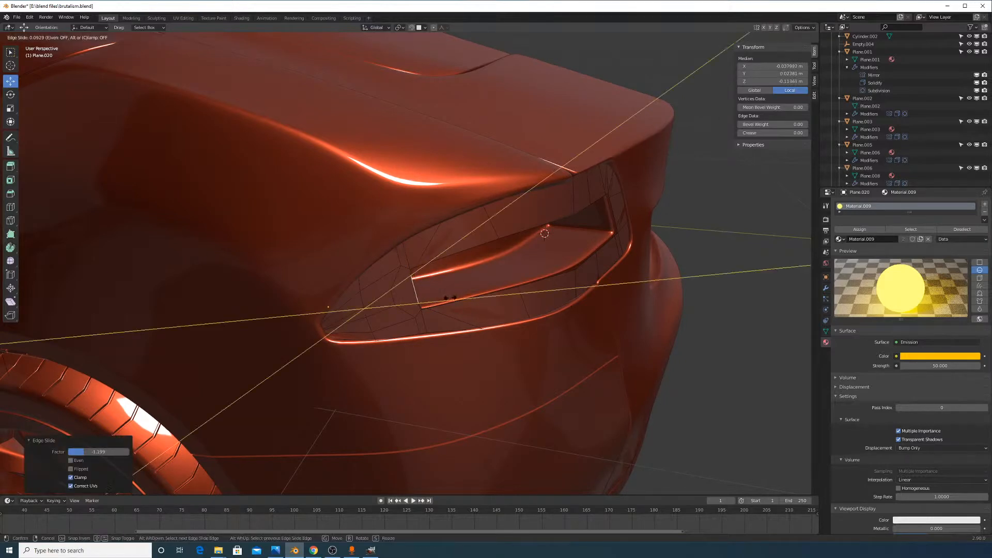
{"action": "left_click", "coordinate": [449, 303]}
{"action": "key", "text": "g"}
{"action": "key", "text": "g"}
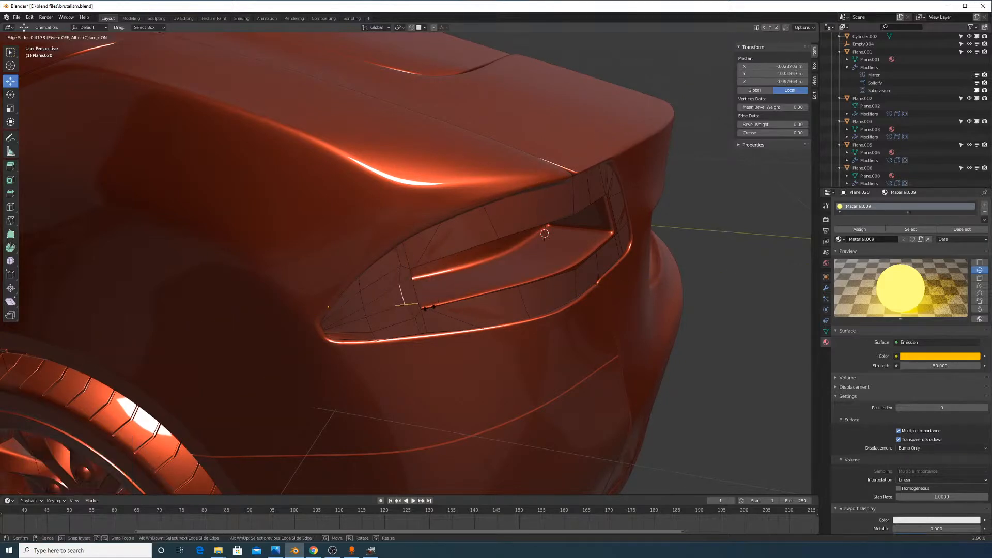
{"action": "left_click", "coordinate": [431, 308]}
Try filling a face between two edges across the gap, then undo it
{"action": "left_click", "coordinate": [453, 254]}
{"action": "scroll", "coordinate": [435, 269], "scroll_direction": "up", "scroll_amount": 2}
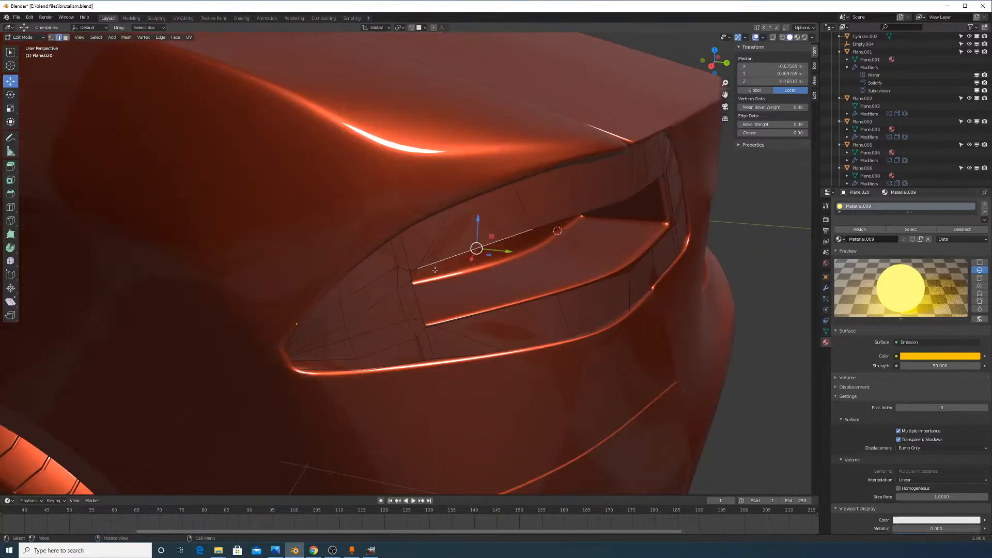
{"action": "left_click", "coordinate": [431, 328]}
{"action": "left_click", "coordinate": [415, 267], "text": "shift"}
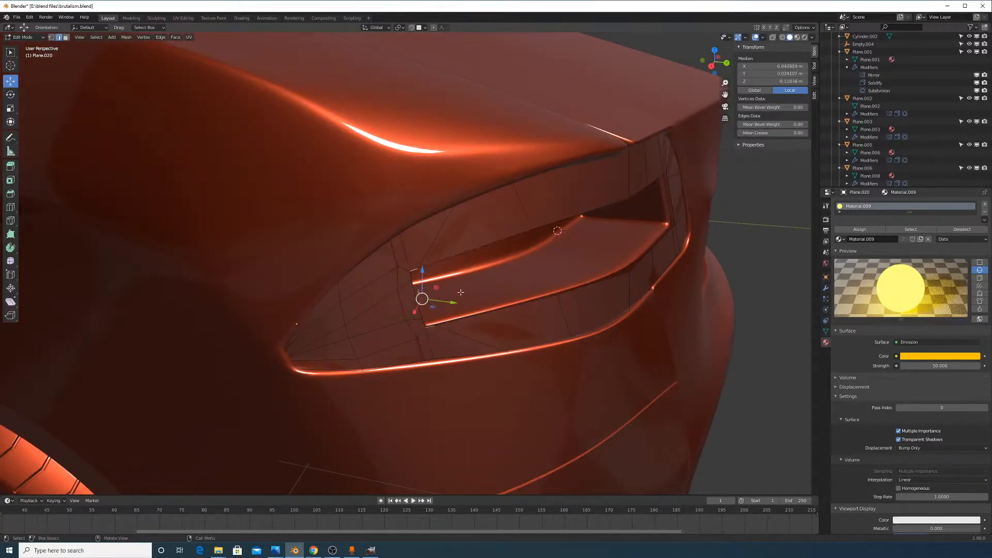
{"action": "key", "text": "f"}
{"action": "key", "text": "ctrl+z"}
Vertex-slide two lower-edge taillight vertices along their edges
{"action": "left_click", "coordinate": [411, 277]}
{"action": "middle_click_drag", "start_coordinate": [410, 277], "coordinate": [336, 264]}
{"action": "middle_click_drag", "start_coordinate": [443, 217], "coordinate": [451, 215]}
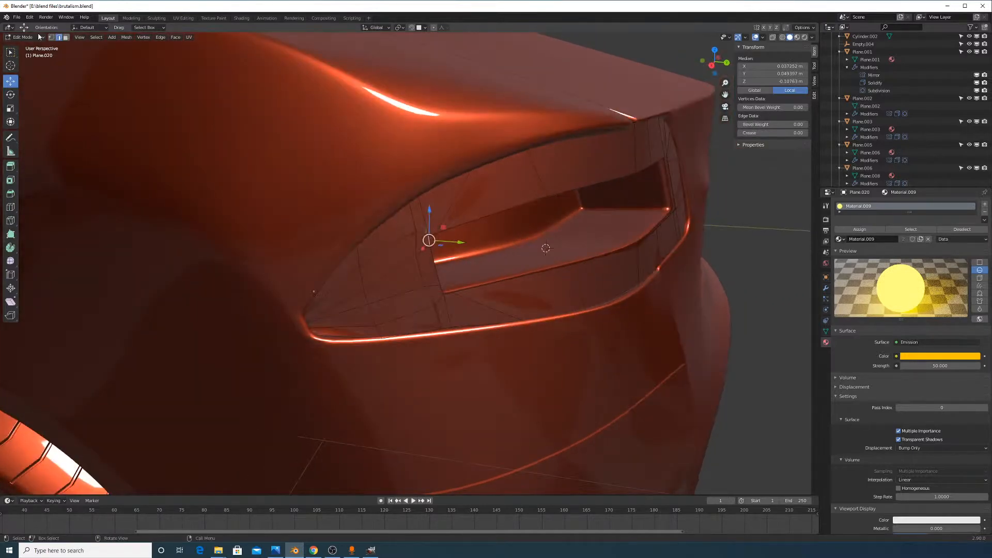
{"action": "left_click", "coordinate": [436, 233]}
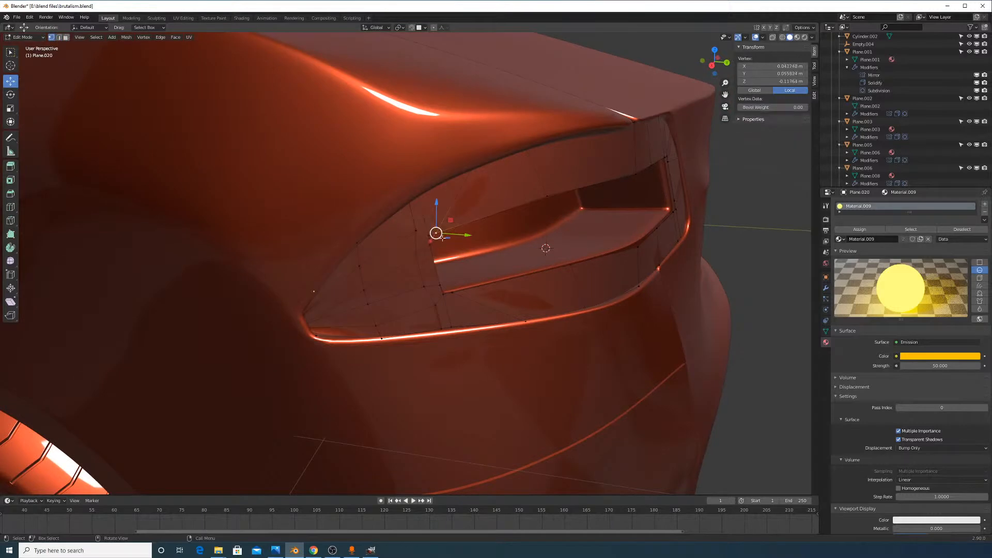
{"action": "key", "text": "shift+v"}
{"action": "left_click", "coordinate": [577, 252]}
{"action": "left_click", "coordinate": [453, 291]}
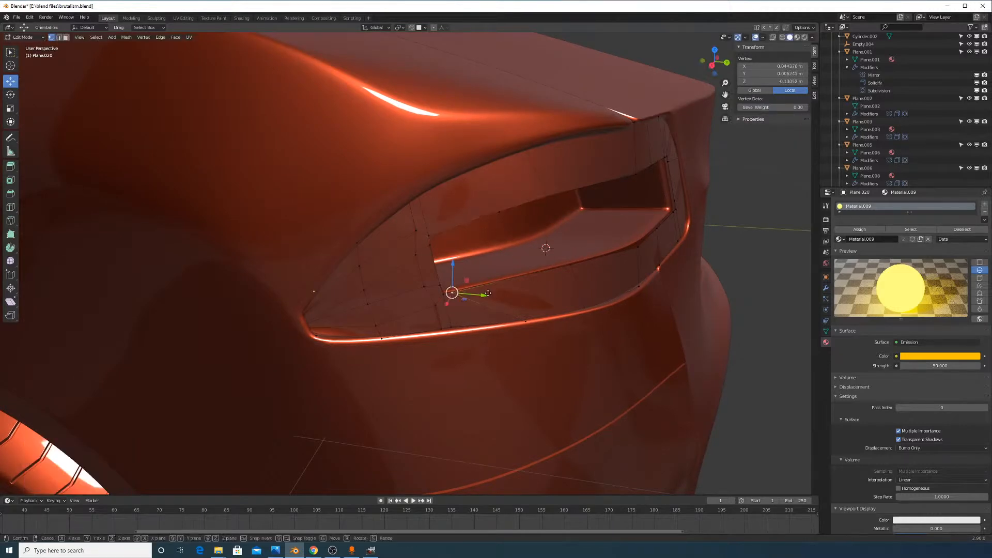
{"action": "key", "text": "shift+v"}
{"action": "left_click", "coordinate": [623, 257]}
Join upper and lower vertex pairs across the opening with new edges
{"action": "left_click", "coordinate": [636, 250]}
{"action": "middle_click_drag", "start_coordinate": [644, 253], "coordinate": [622, 257]}
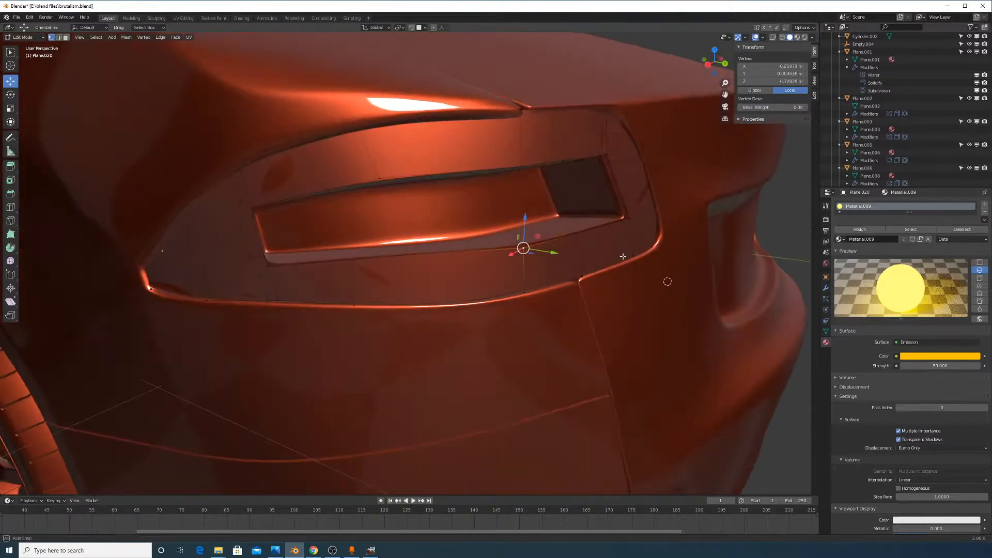
{"action": "left_click", "coordinate": [521, 174], "text": "shift"}
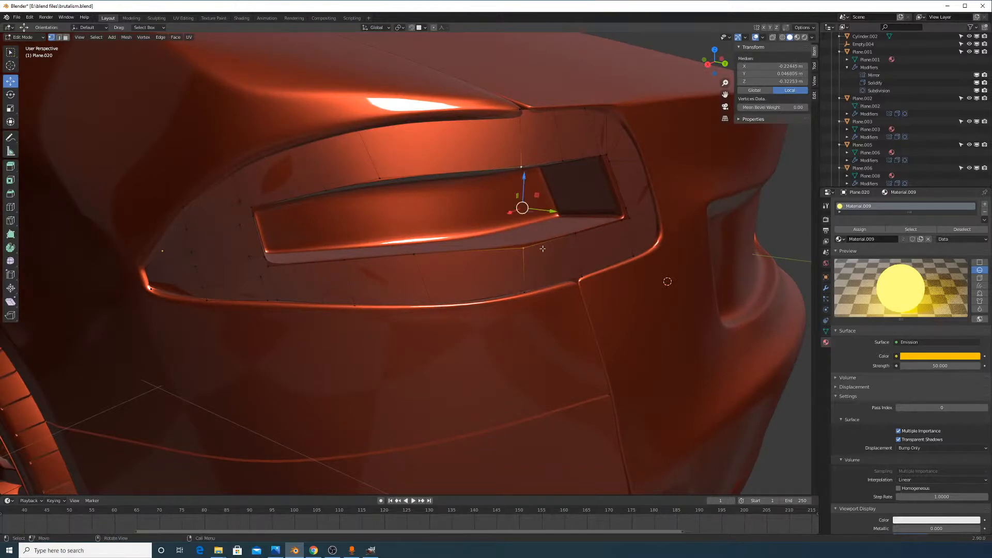
{"action": "key", "text": "f"}
{"action": "left_click", "coordinate": [414, 253]}
{"action": "left_click", "coordinate": [380, 179], "text": "shift"}
{"action": "key", "text": "f"}
{"action": "left_click", "coordinate": [344, 259]}
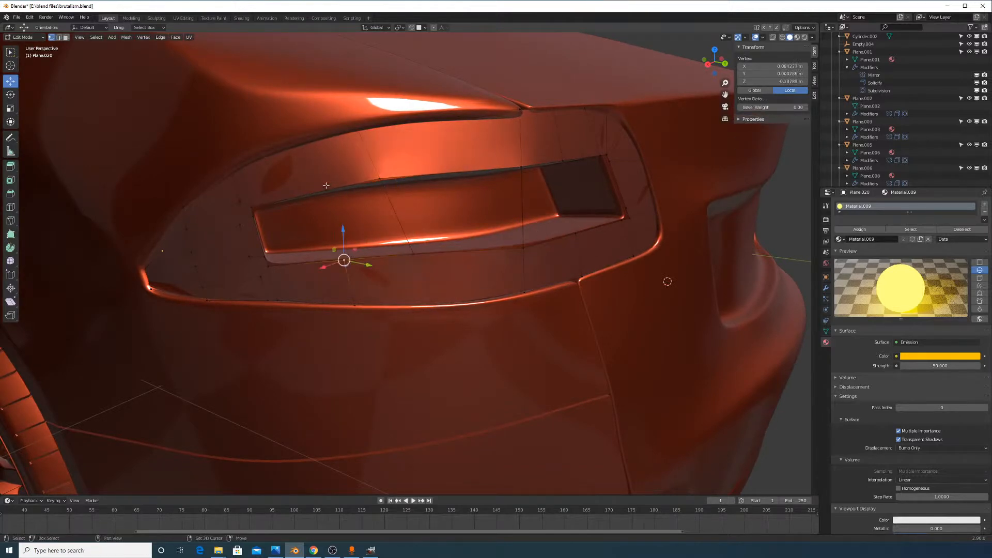
{"action": "left_click", "coordinate": [326, 187], "text": "shift"}
Nudge two left-edge vertices slightly along their edges
{"action": "left_click", "coordinate": [256, 217]}
{"action": "key", "text": "g"}
{"action": "key", "text": "g"}
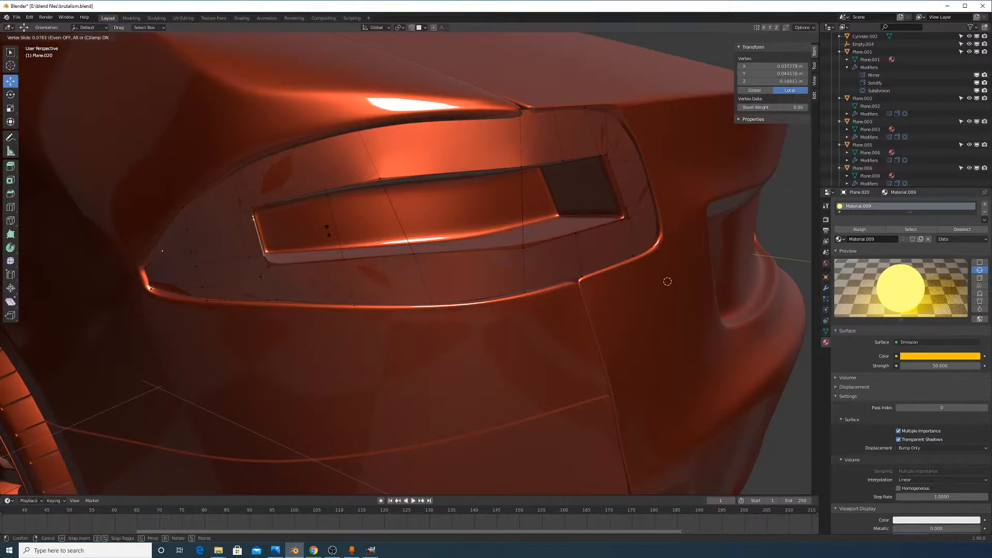
{"action": "left_click", "coordinate": [328, 233]}
{"action": "left_click", "coordinate": [263, 255]}
{"action": "key", "text": "g"}
{"action": "key", "text": "g"}
{"action": "left_click", "coordinate": [263, 253]}
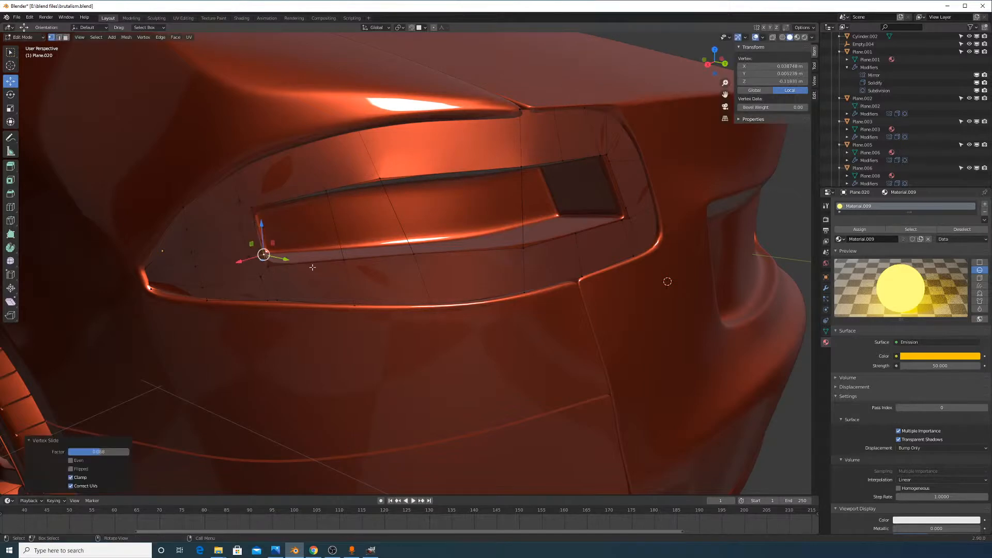
{"action": "middle_click_drag", "start_coordinate": [262, 253], "coordinate": [451, 263]}
Connect the lower-right and upper-right vertices of the opening with an edge
{"action": "left_click", "coordinate": [412, 210]}
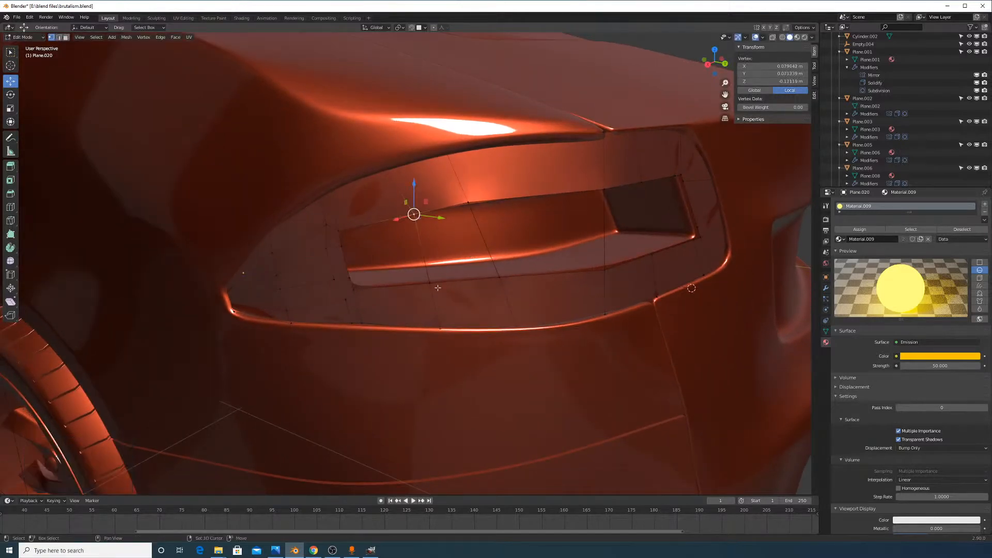
{"action": "left_click", "coordinate": [430, 283], "text": "shift"}
{"action": "left_click", "coordinate": [468, 203], "text": "shift"}
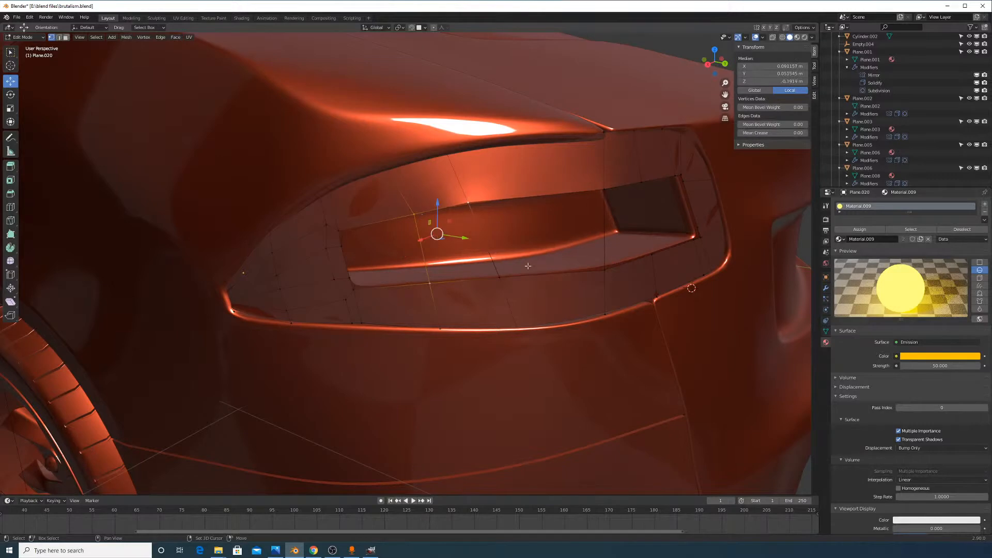
{"action": "left_click", "coordinate": [497, 271], "text": "shift"}
{"action": "left_click", "coordinate": [607, 186], "text": "shift"}
{"action": "left_click", "coordinate": [603, 278], "text": "shift"}
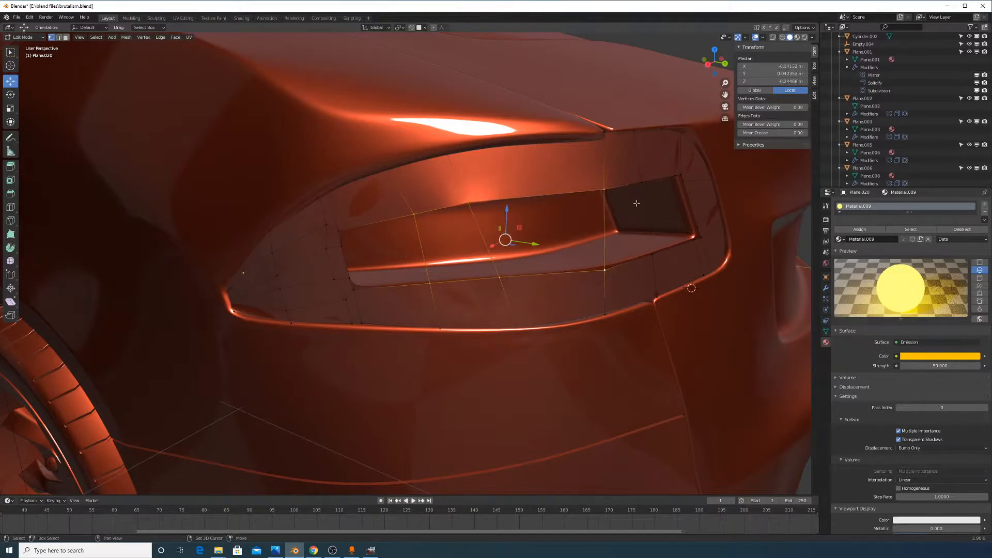
{"action": "left_click", "coordinate": [644, 180], "text": "shift"}
{"action": "left_click", "coordinate": [651, 258]}
{"action": "left_click", "coordinate": [642, 183], "text": "shift"}
{"action": "key", "text": "f"}
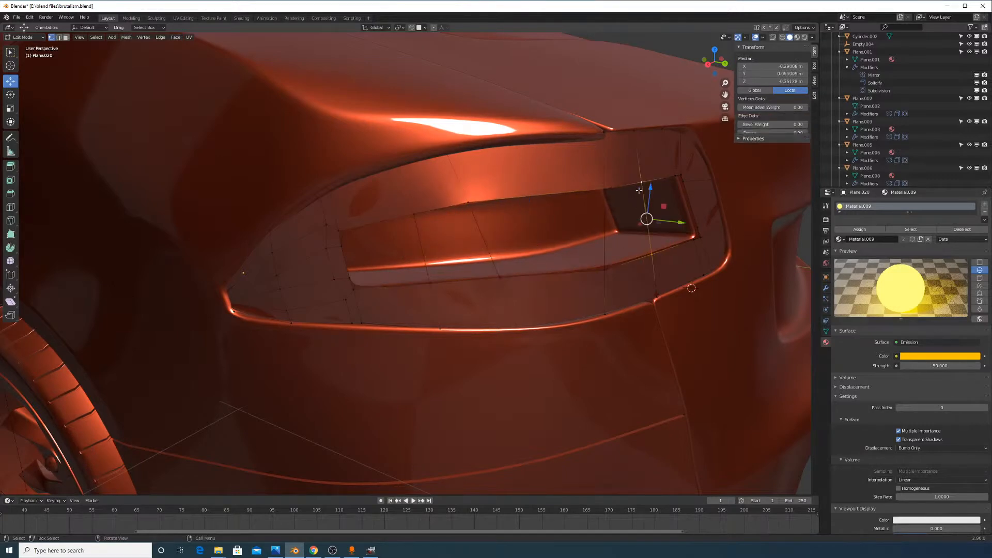
Subdivide eight selected vertices across the gap, then undo the subdivision
{"action": "left_click", "coordinate": [417, 213]}
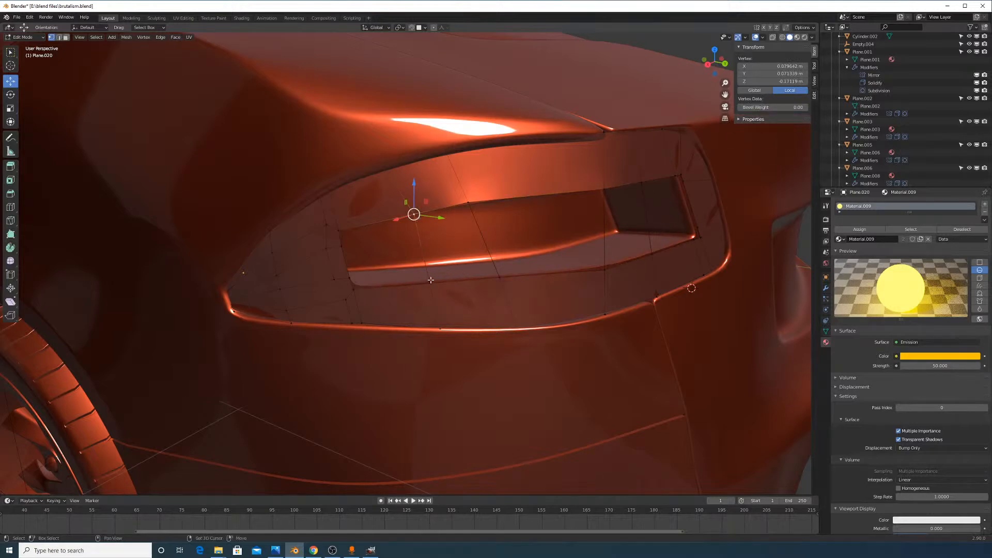
{"action": "left_click", "coordinate": [429, 283], "text": "shift"}
{"action": "left_click", "coordinate": [468, 203], "text": "shift"}
{"action": "left_click", "coordinate": [499, 277], "text": "shift"}
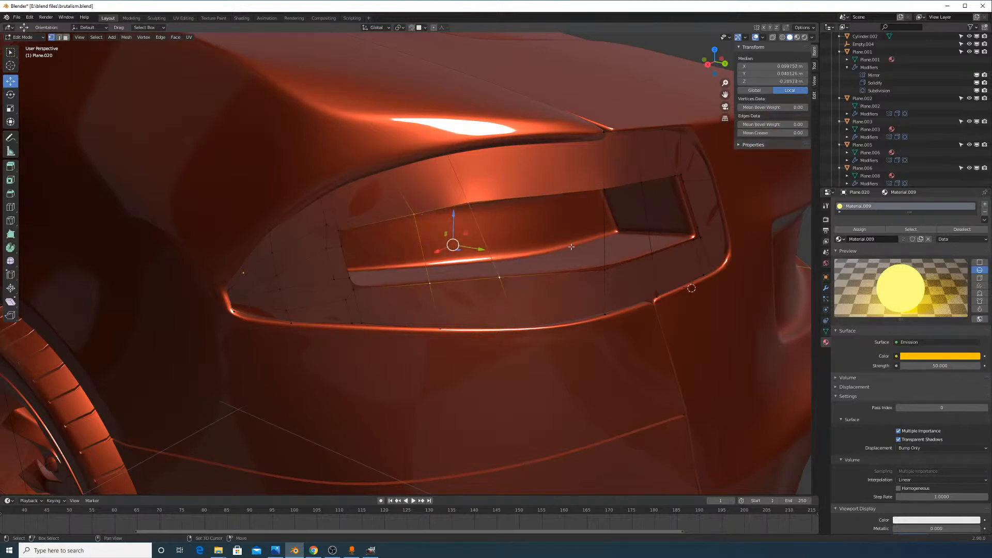
{"action": "left_click", "coordinate": [605, 270], "text": "shift"}
{"action": "left_click", "coordinate": [605, 189], "text": "shift"}
{"action": "left_click", "coordinate": [652, 254], "text": "shift"}
{"action": "left_click", "coordinate": [641, 181], "text": "shift"}
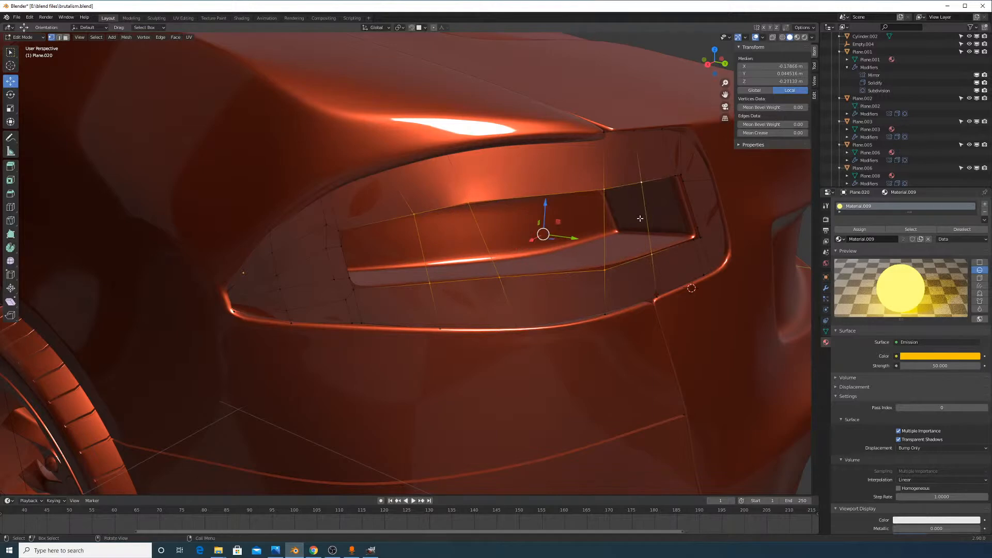
{"action": "right_click", "coordinate": [631, 208]}
{"action": "left_click", "coordinate": [620, 231]}
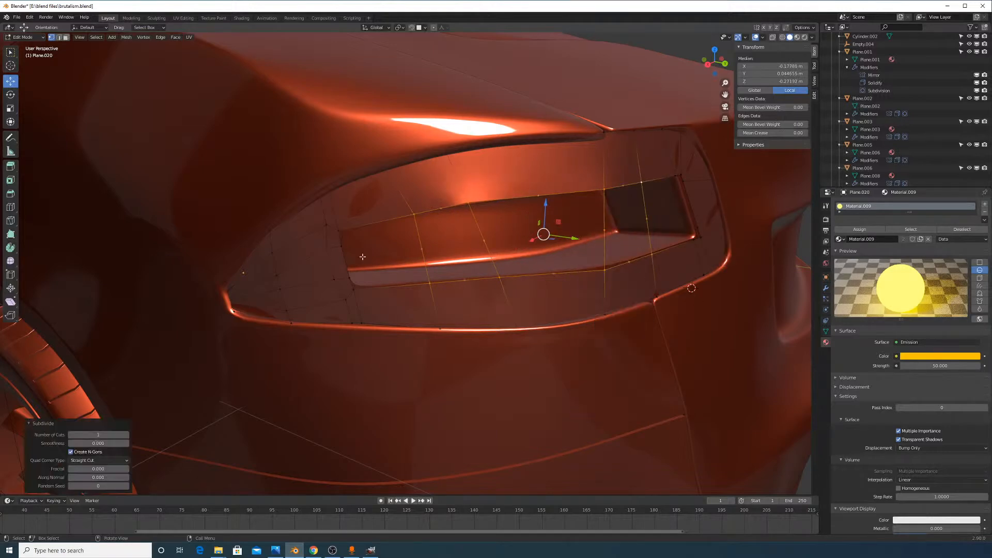
{"action": "key", "text": "ctrl+z"}
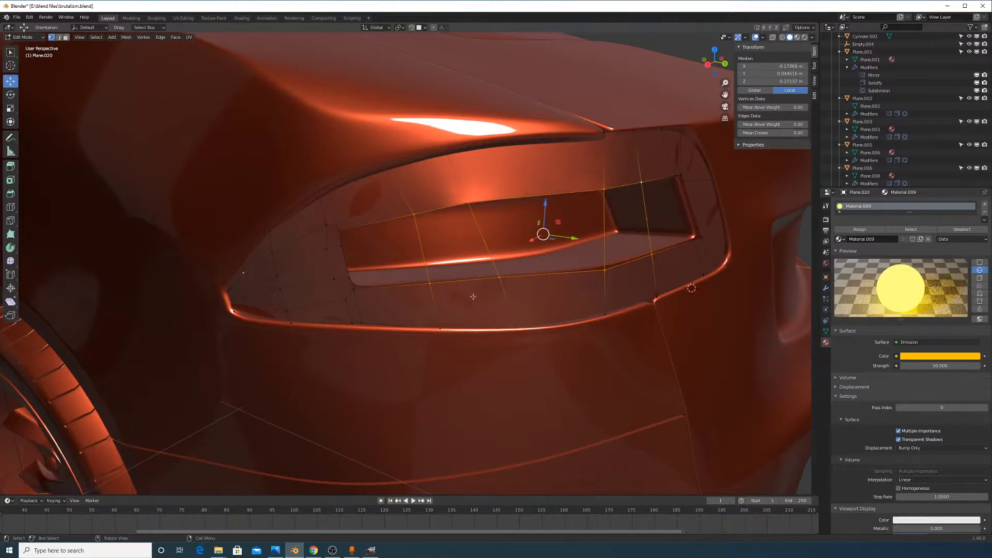
Subdivide three edges running across the taillight
{"action": "left_click", "coordinate": [59, 37]}
{"action": "left_click", "coordinate": [415, 243]}
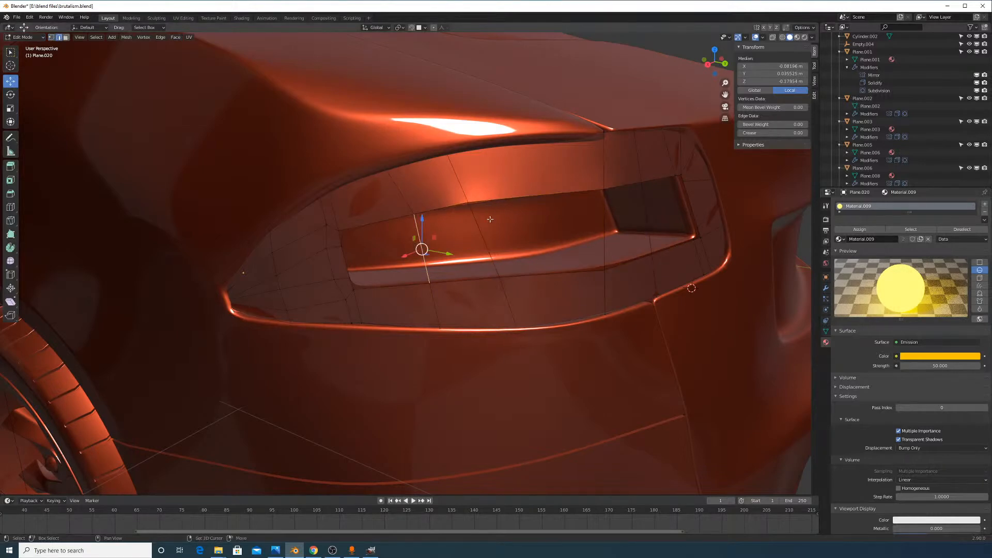
{"action": "left_click", "coordinate": [605, 226], "text": "shift"}
{"action": "left_click", "coordinate": [648, 216], "text": "shift"}
{"action": "right_click", "coordinate": [647, 218]}
{"action": "left_click", "coordinate": [646, 218]}
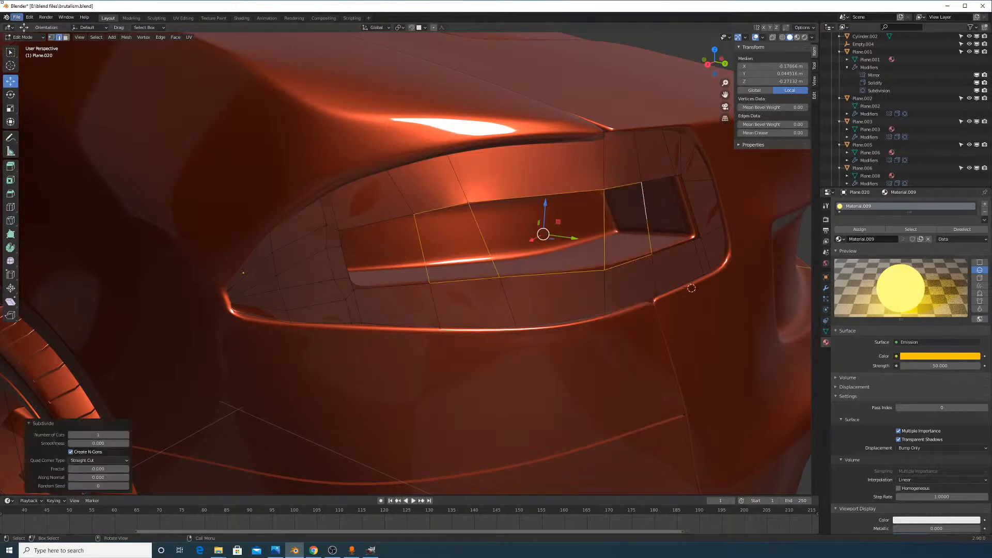
{"action": "key", "text": "1"}
Subdivide three more edges across the taillight's lower part
{"action": "left_click", "coordinate": [478, 238]}
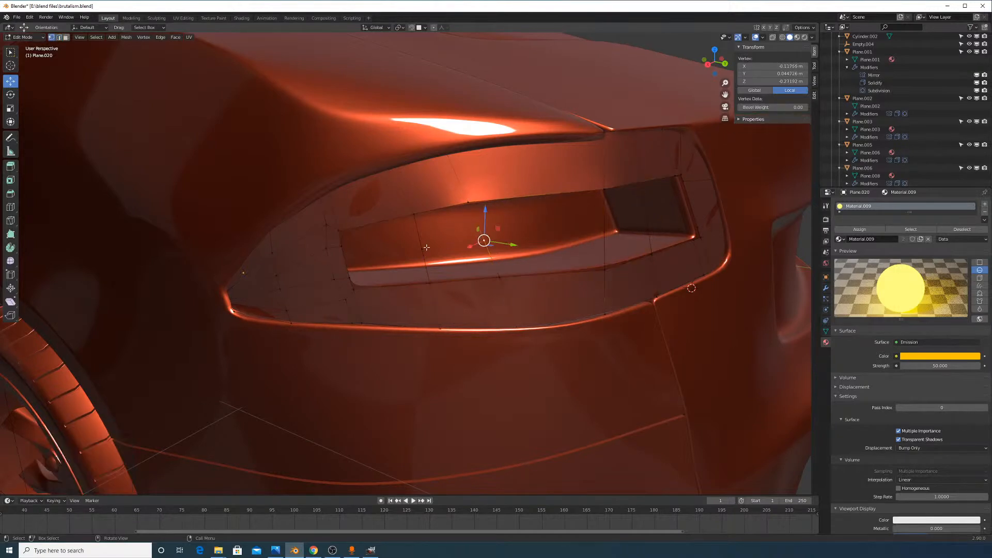
{"action": "left_click", "coordinate": [422, 249]}
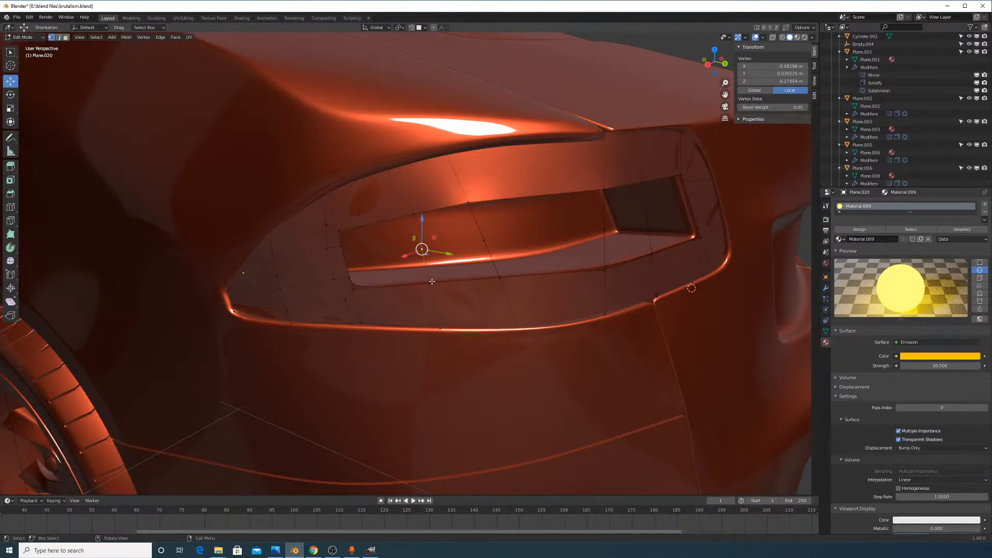
{"action": "left_click", "coordinate": [59, 37]}
{"action": "left_click", "coordinate": [426, 266]}
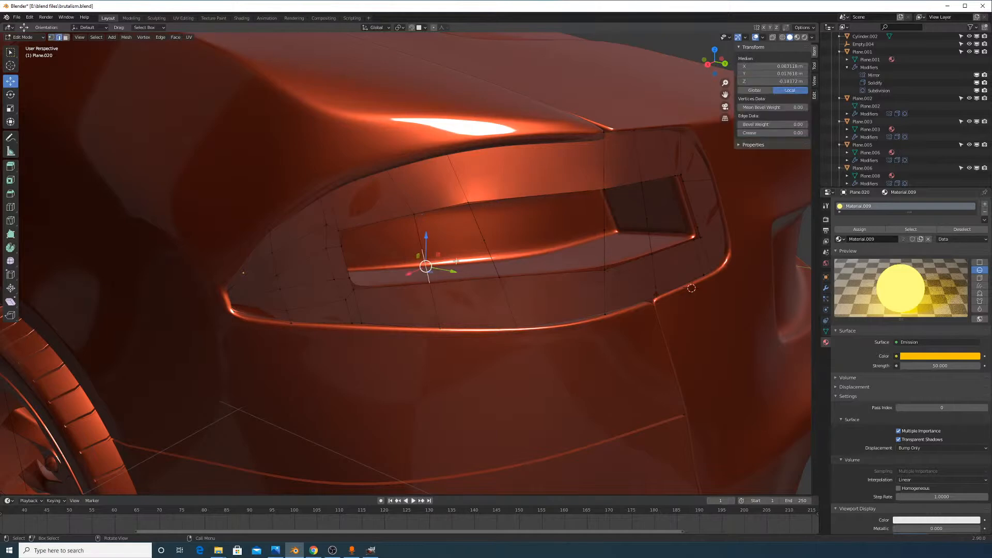
{"action": "left_click", "coordinate": [500, 254], "text": "shift"}
{"action": "left_click", "coordinate": [649, 237], "text": "shift"}
{"action": "right_click", "coordinate": [619, 240]}
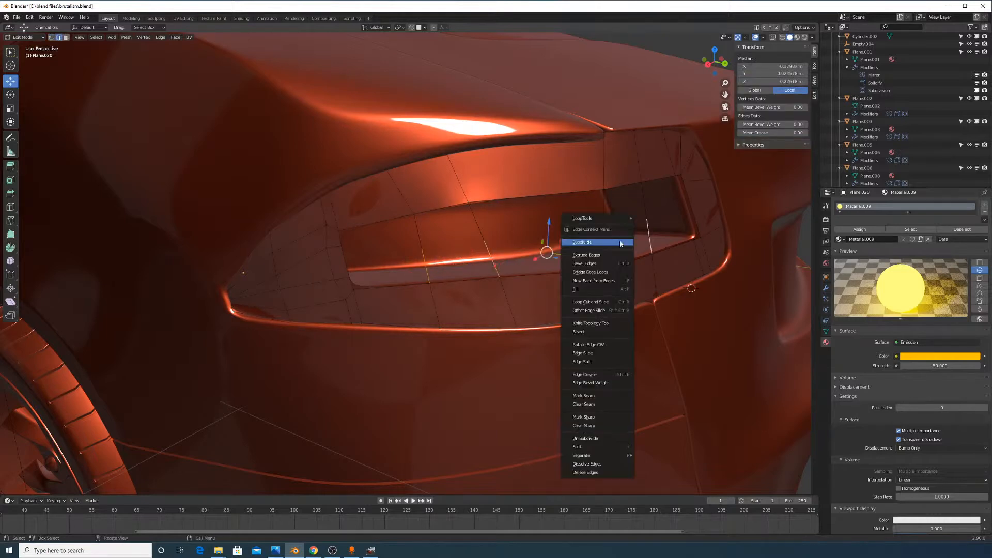
{"action": "left_click", "coordinate": [619, 240]}
{"action": "left_click", "coordinate": [51, 37]}
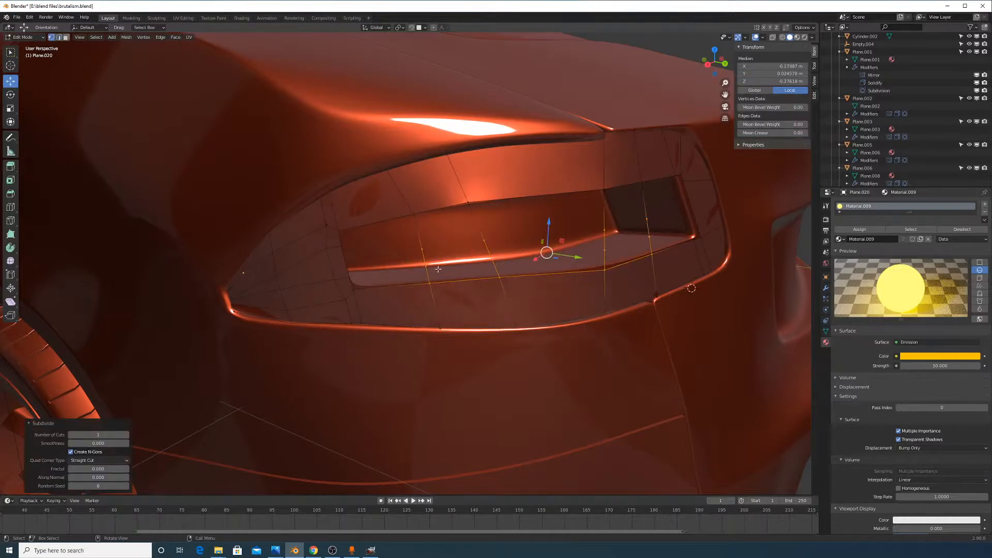
Vertex-slide the four new midpoint vertices along their edges
{"action": "left_click", "coordinate": [422, 249]}
{"action": "left_click", "coordinate": [483, 240], "text": "shift"}
{"action": "left_click", "coordinate": [604, 230], "text": "shift"}
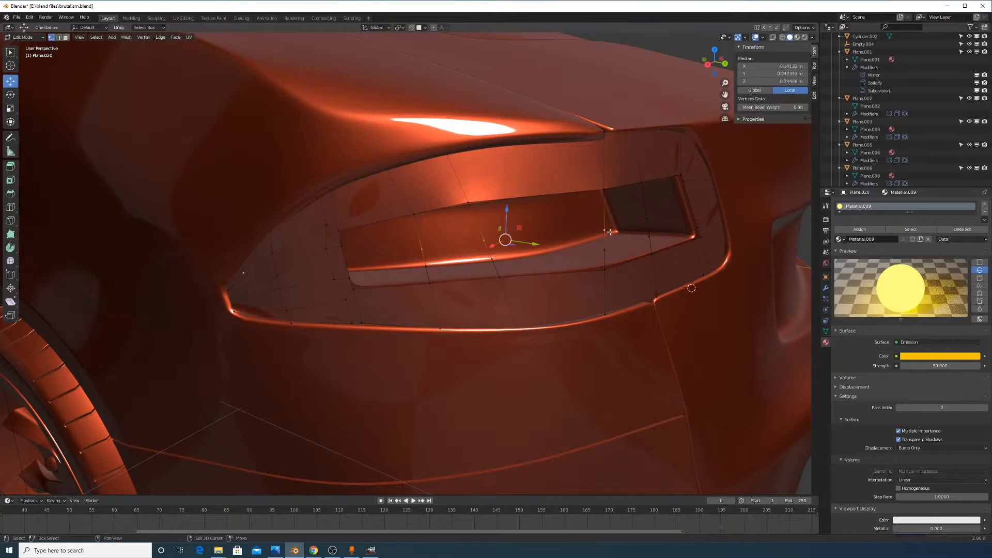
{"action": "left_click", "coordinate": [646, 219], "text": "shift"}
{"action": "key", "text": "shift+v"}
{"action": "left_click", "coordinate": [668, 241]}
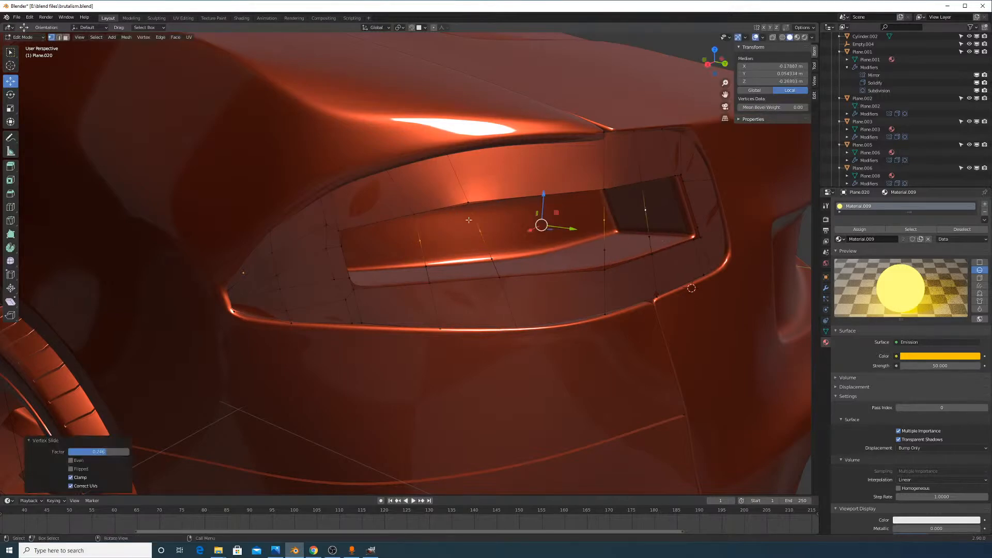
Connect neighbouring midpoint vertices pairwise with J to add edges
{"action": "left_click", "coordinate": [417, 243]}
{"action": "left_click", "coordinate": [342, 244], "text": "shift"}
{"action": "key", "text": "j"}
{"action": "left_click", "coordinate": [418, 242]}
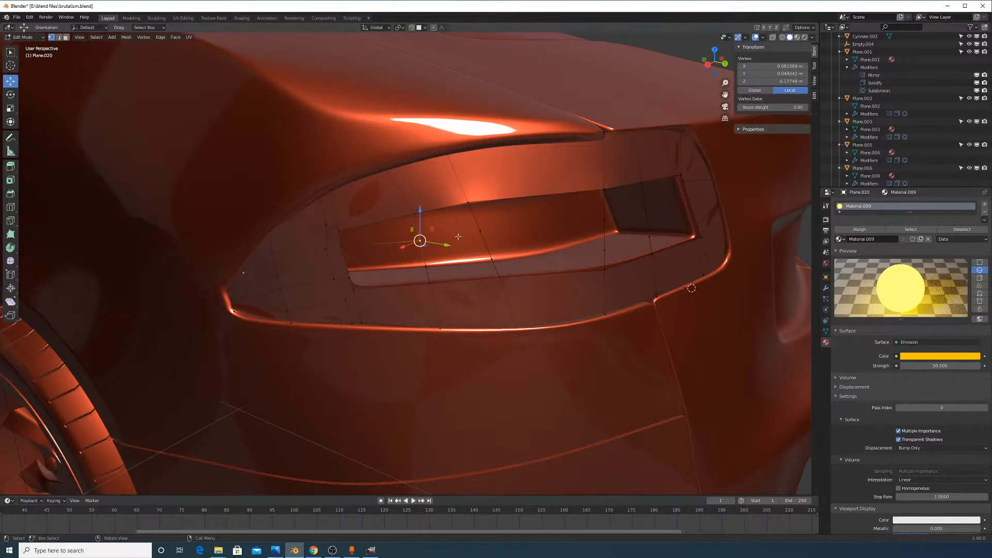
{"action": "left_click", "coordinate": [480, 232], "text": "shift"}
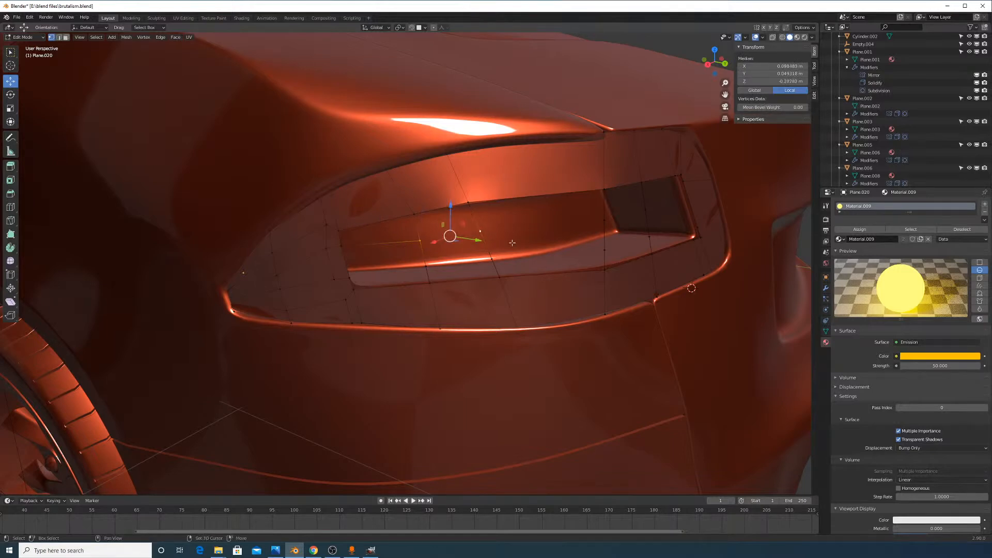
{"action": "left_click", "coordinate": [481, 230]}
{"action": "left_click", "coordinate": [603, 221], "text": "shift"}
{"action": "key", "text": "j"}
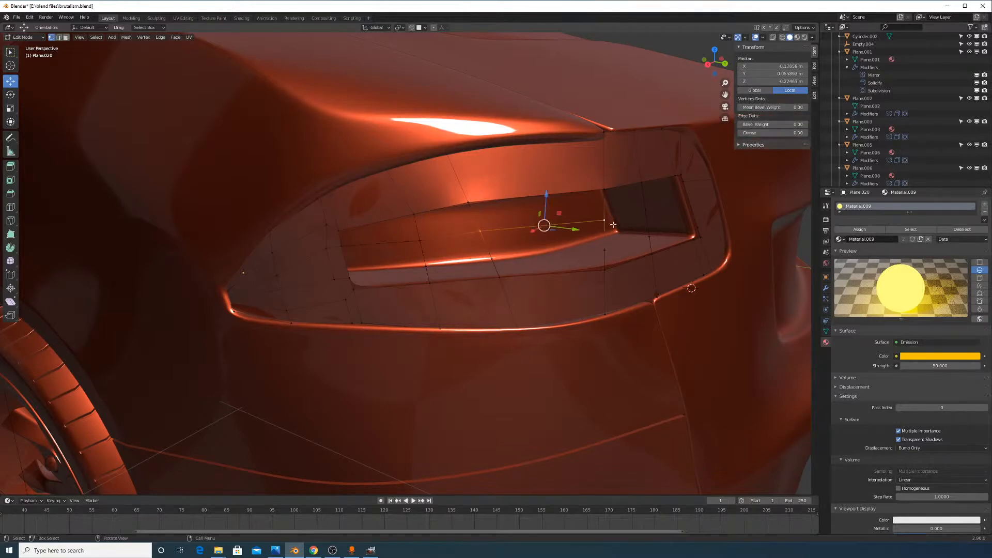
{"action": "left_click", "coordinate": [602, 221]}
{"action": "left_click", "coordinate": [645, 209], "text": "shift"}
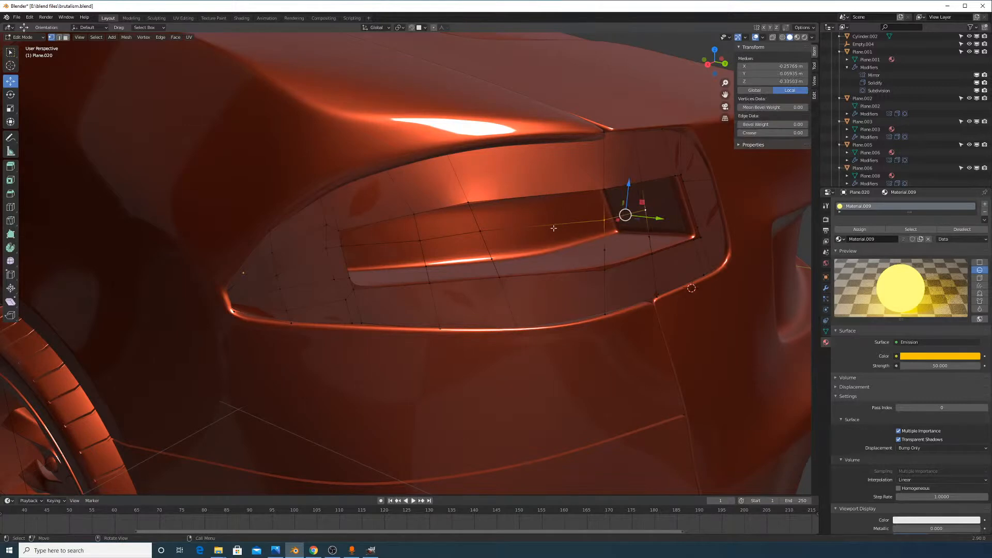
{"action": "middle_click_drag", "start_coordinate": [667, 221], "coordinate": [600, 203]}
{"action": "left_click", "coordinate": [599, 202]}
Slide a vertex along the rim and join two vertex pairs across the vent corner with edges
{"action": "key", "text": "g"}
{"action": "key", "text": "g"}
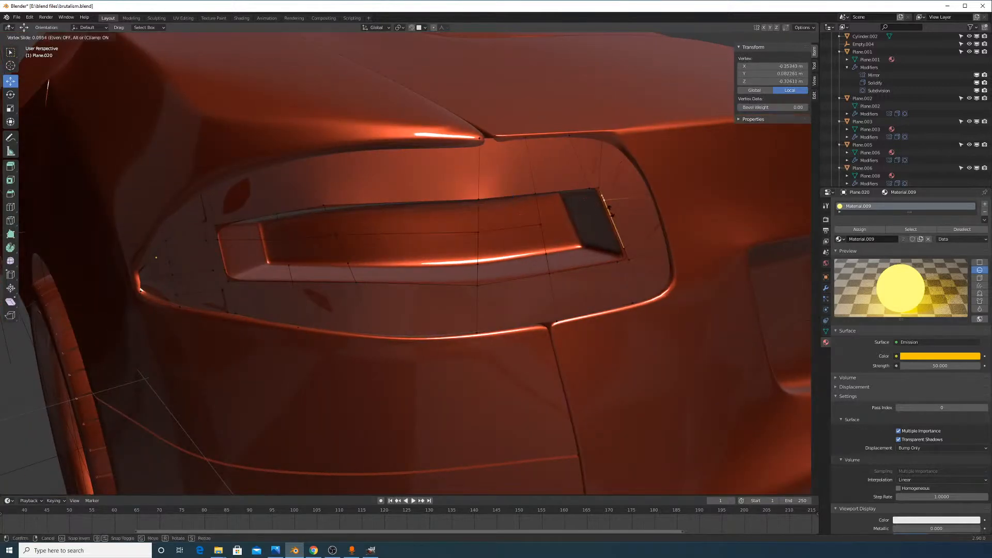
{"action": "left_click", "coordinate": [610, 212]}
{"action": "left_click", "coordinate": [542, 223], "text": "shift"}
{"action": "key", "text": "j"}
{"action": "left_click", "coordinate": [547, 254]}
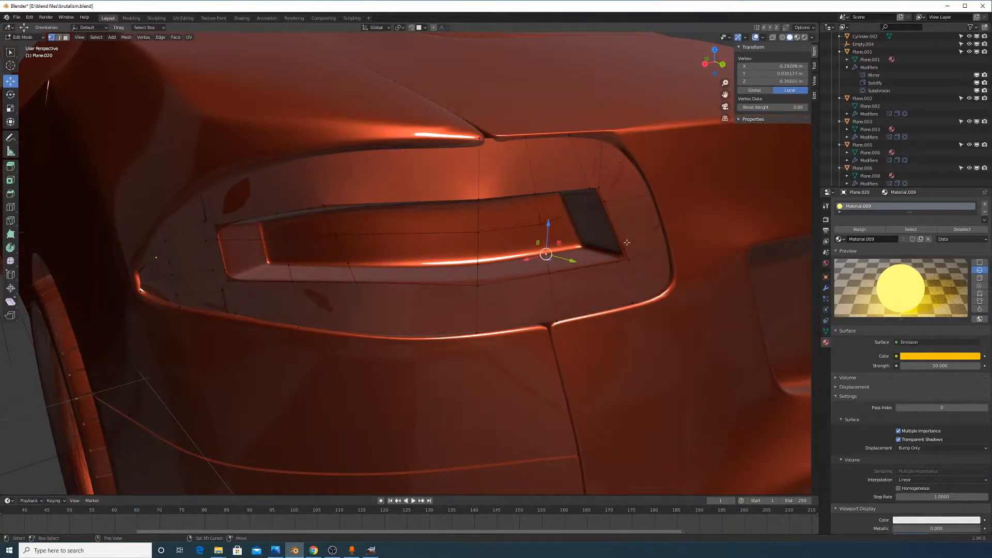
{"action": "left_click", "coordinate": [624, 248], "text": "shift"}
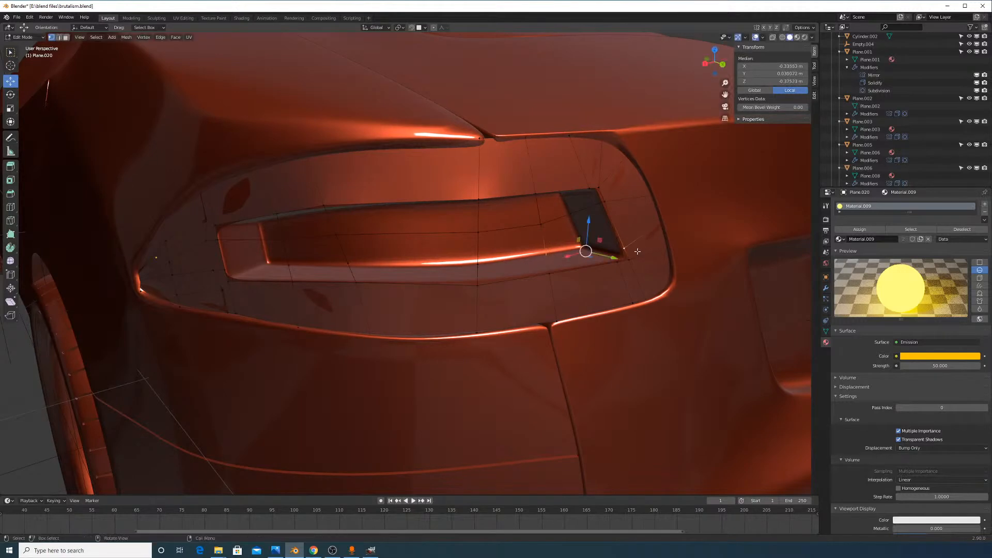
{"action": "key", "text": "j"}
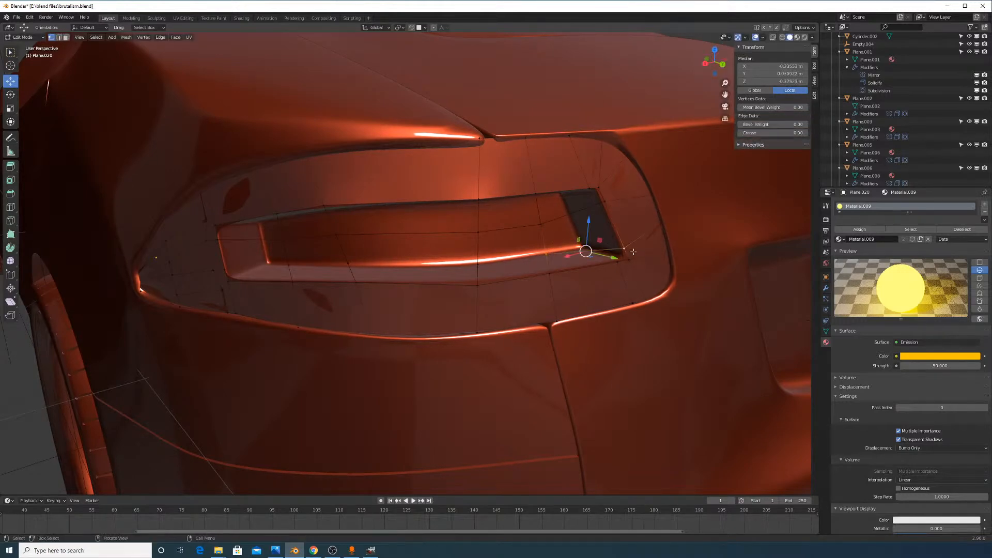
Try subdividing the edge between two vertices beside the vent corner, then undo it
{"action": "left_click", "coordinate": [619, 269]}
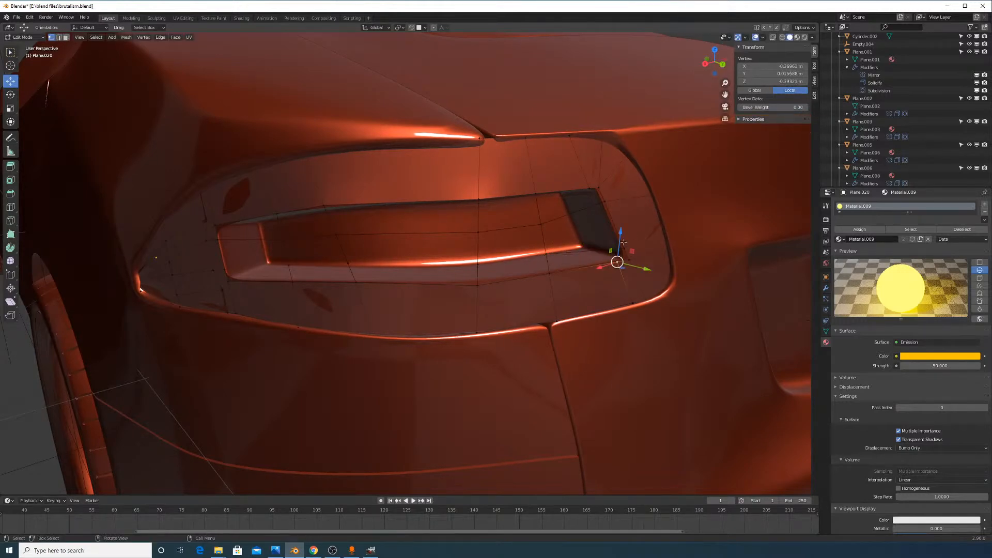
{"action": "left_click", "coordinate": [625, 247]}
{"action": "left_click", "coordinate": [551, 254], "text": "shift"}
{"action": "right_click", "coordinate": [601, 251]}
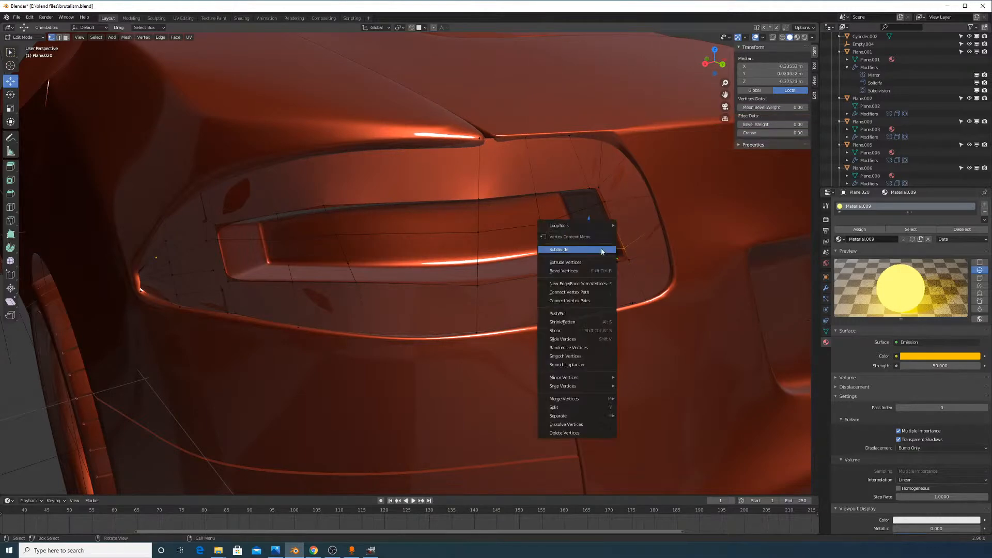
{"action": "left_click", "coordinate": [600, 251]}
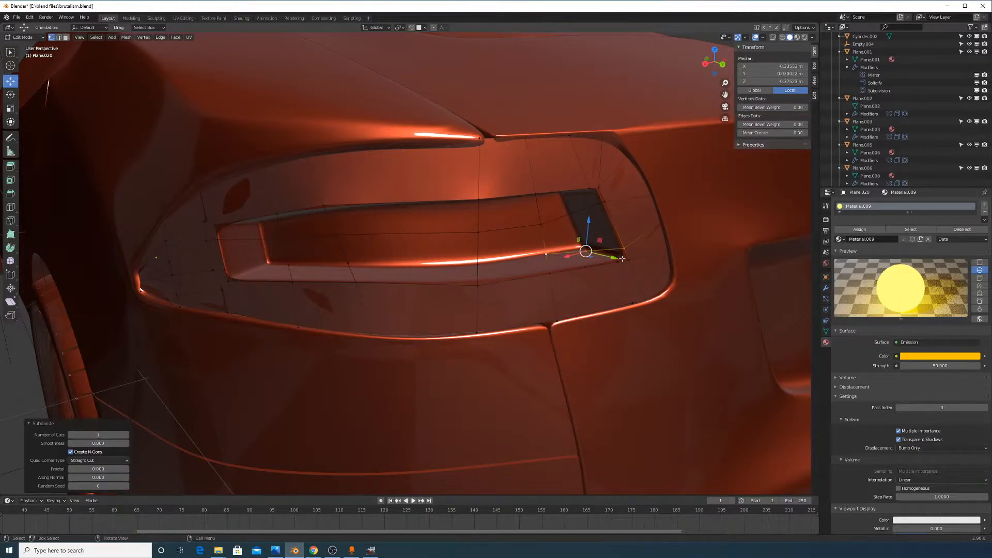
{"action": "key", "text": "ctrl+z"}
Dissolve the extra edges beside the vent corner
{"action": "left_click", "coordinate": [631, 293]}
{"action": "left_click", "coordinate": [621, 272], "text": "shift"}
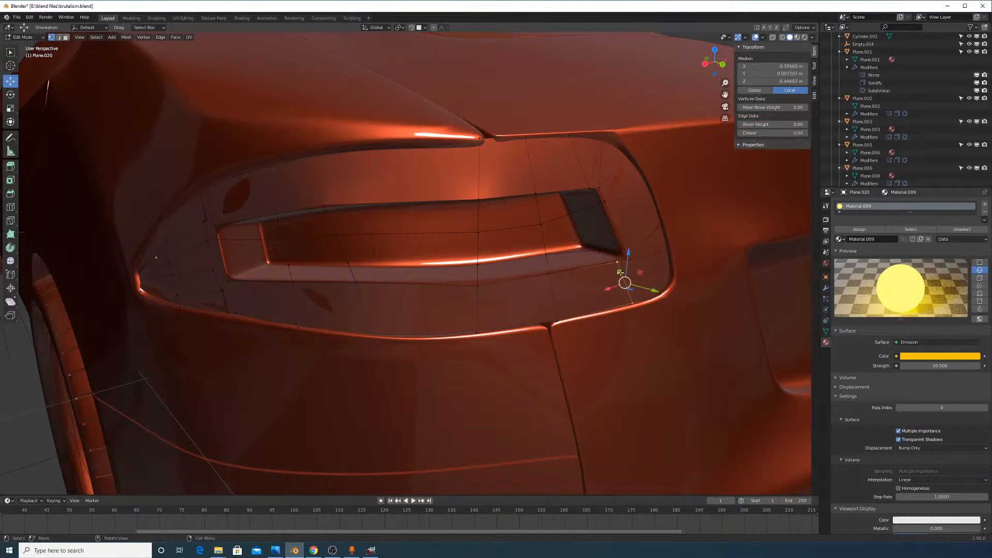
{"action": "key", "text": "x"}
{"action": "left_click", "coordinate": [617, 273]}
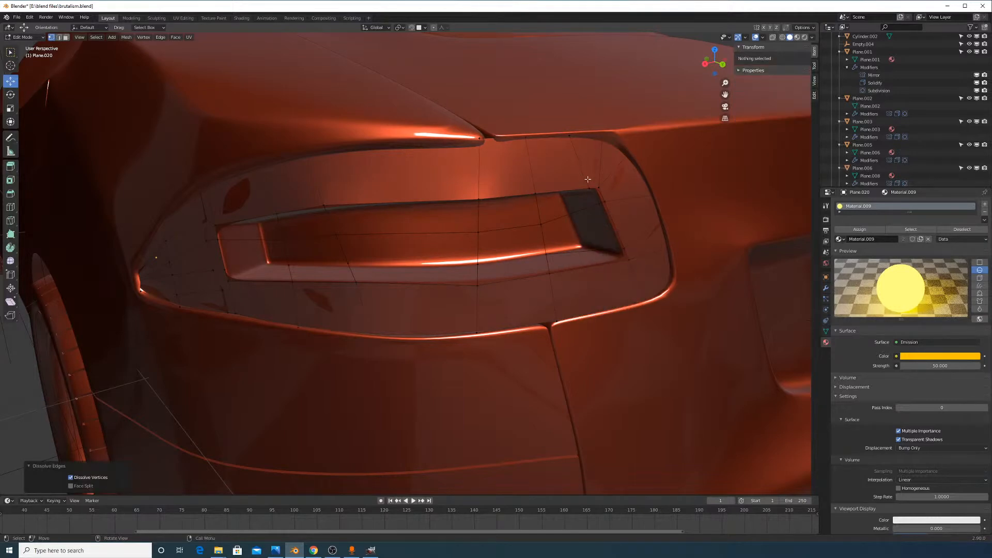
{"action": "left_click", "coordinate": [577, 155]}
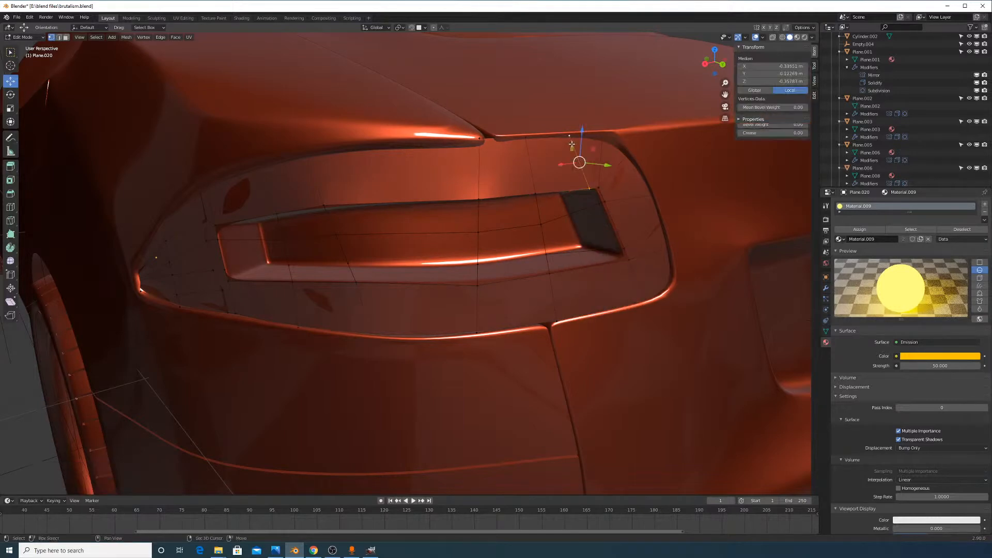
{"action": "key", "text": "x"}
{"action": "left_click", "coordinate": [580, 178]}
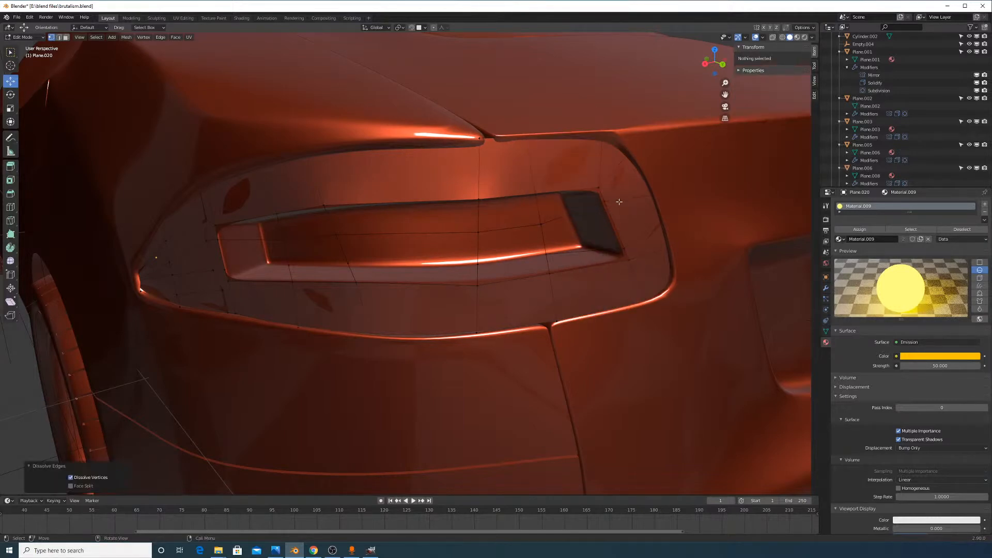
Dissolve the edge between the two top-right corner vertices
{"action": "middle_click_drag", "start_coordinate": [619, 201], "coordinate": [615, 205]}
{"action": "left_click", "coordinate": [620, 171]}
{"action": "left_click", "coordinate": [583, 215], "text": "shift"}
{"action": "key", "text": "x"}
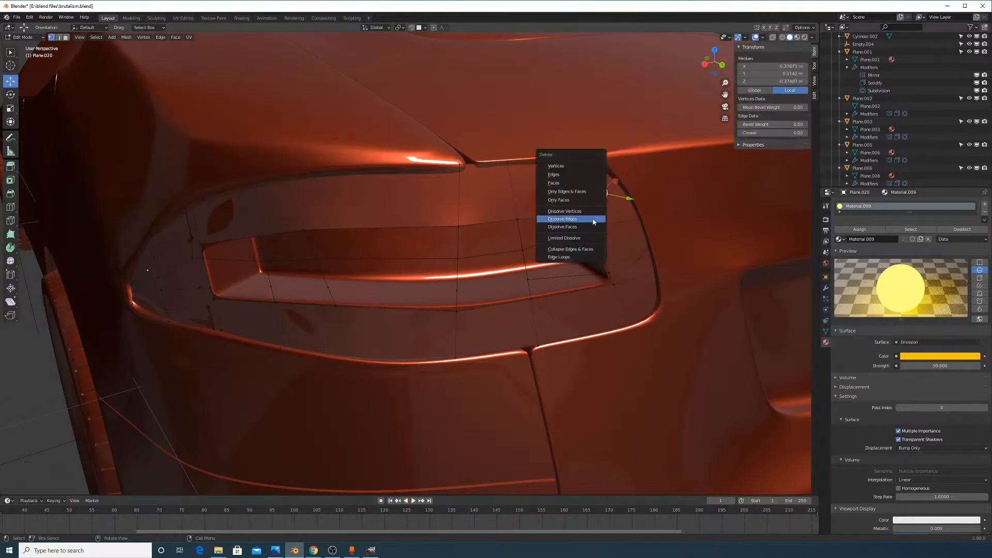
{"action": "left_click", "coordinate": [593, 220]}
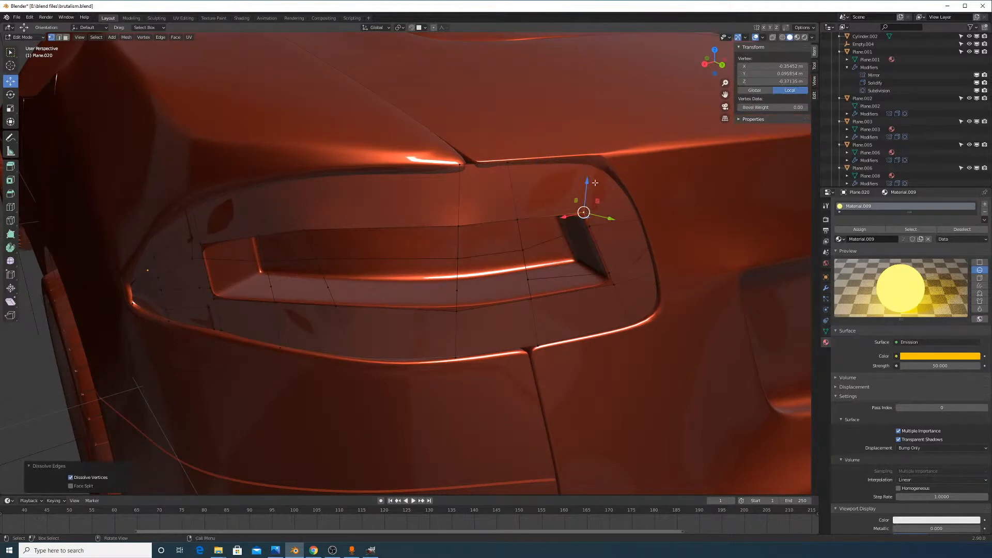
Dissolve an edge near the inner corner and slide a vertex along its edge
{"action": "left_click", "coordinate": [590, 156]}
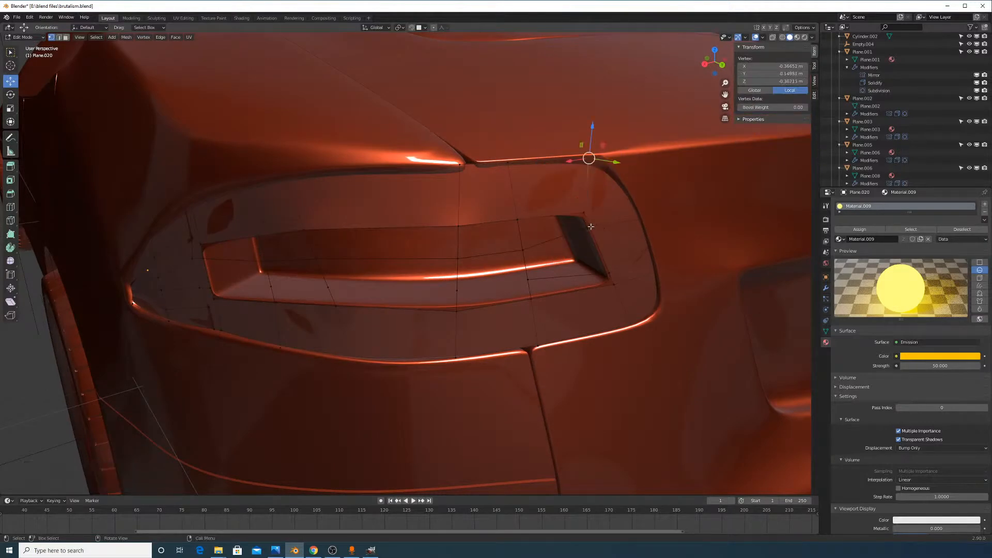
{"action": "middle_click_drag", "start_coordinate": [608, 264], "coordinate": [618, 267]}
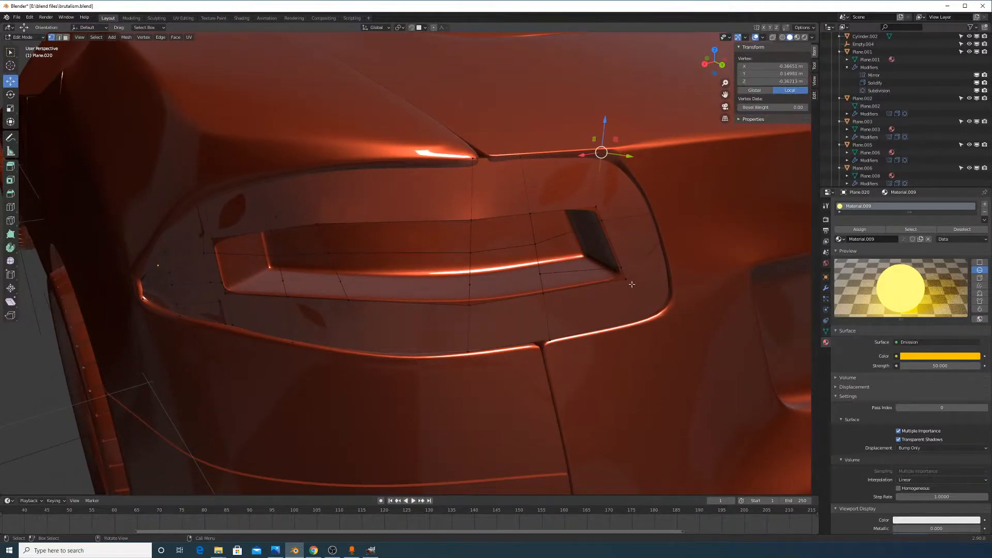
{"action": "left_click", "coordinate": [627, 281], "text": "shift"}
{"action": "key", "text": "x"}
{"action": "left_click", "coordinate": [632, 293]}
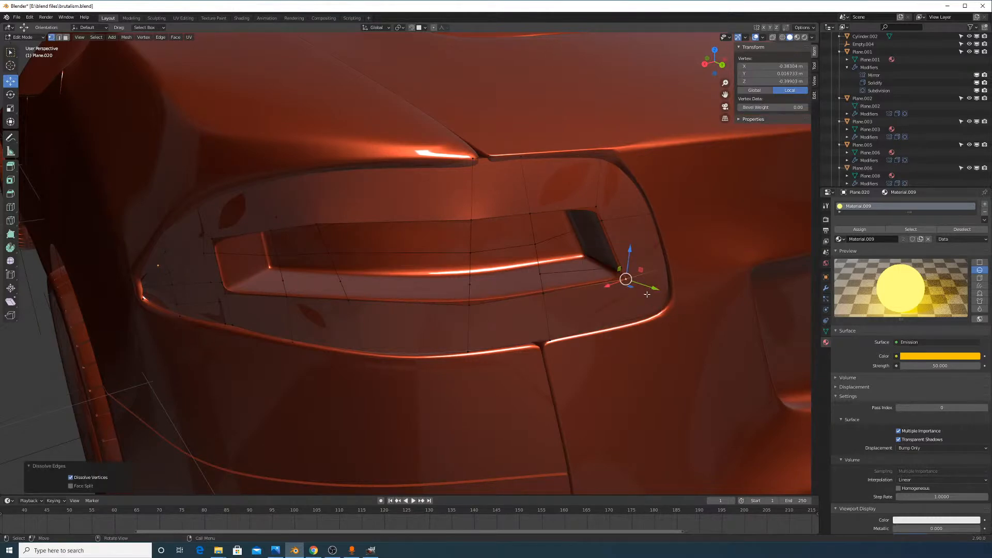
{"action": "key", "text": "g"}
{"action": "key", "text": "g"}
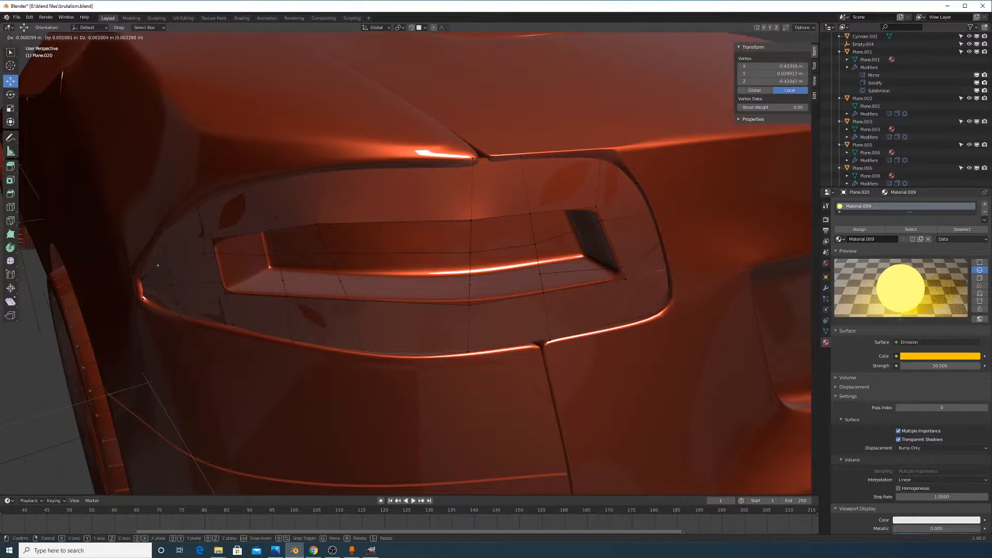
{"action": "left_click", "coordinate": [657, 306]}
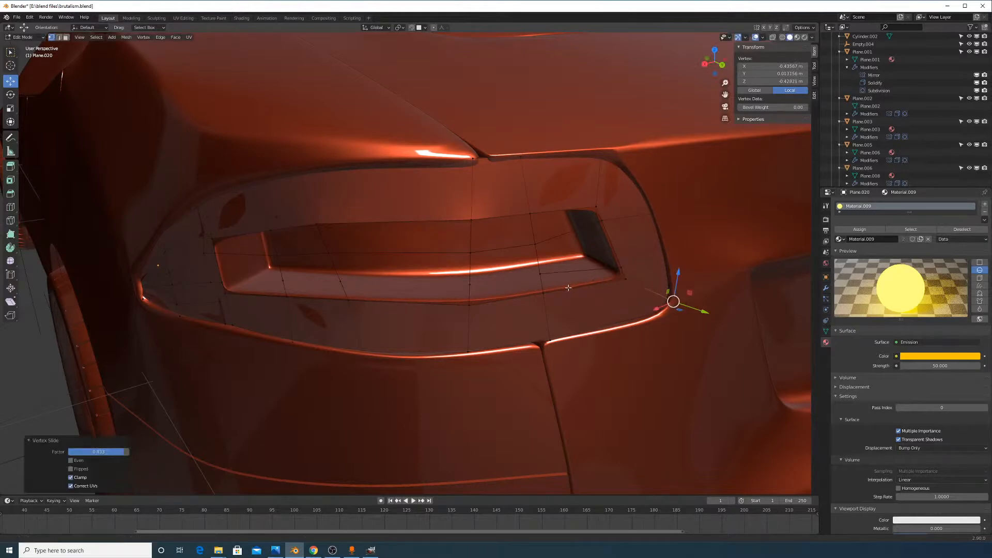
Connect vertices along the lower edge below the vent with a new edge
{"action": "middle_click_drag", "start_coordinate": [605, 280], "coordinate": [626, 299]}
{"action": "left_click", "coordinate": [600, 311]}
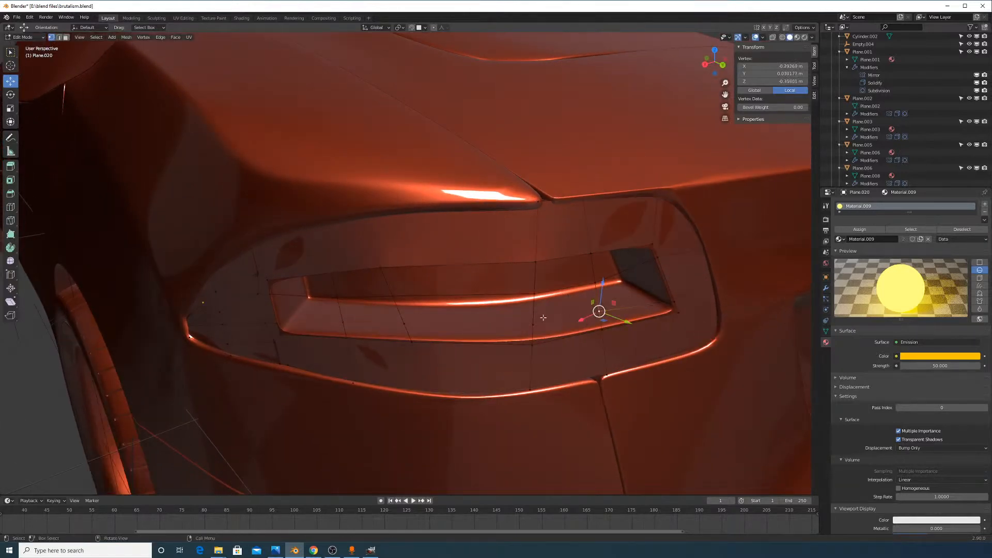
{"action": "left_click", "coordinate": [532, 325], "text": "shift"}
{"action": "left_click", "coordinate": [556, 317]}
{"action": "left_click", "coordinate": [404, 324]}
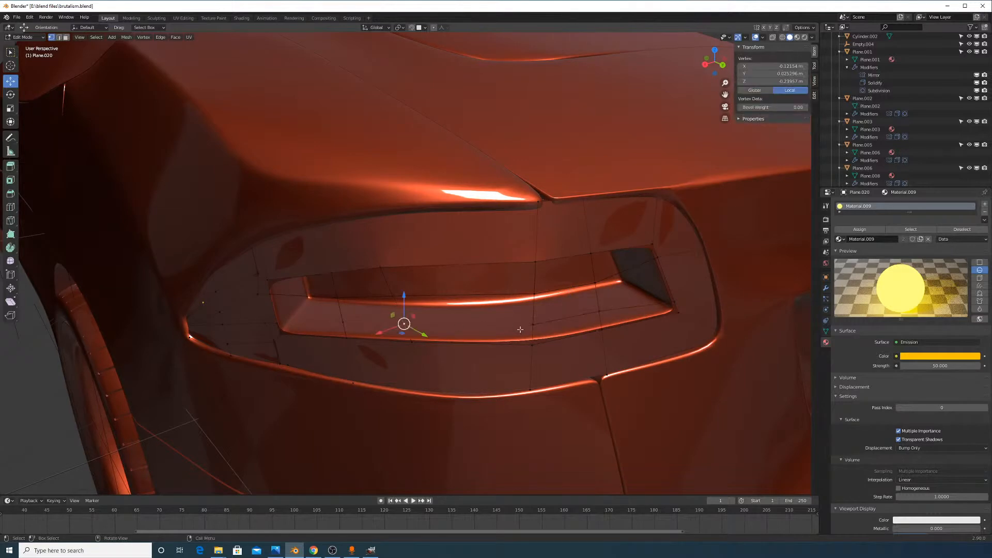
{"action": "left_click", "coordinate": [532, 325], "text": "shift"}
{"action": "left_click", "coordinate": [405, 322]}
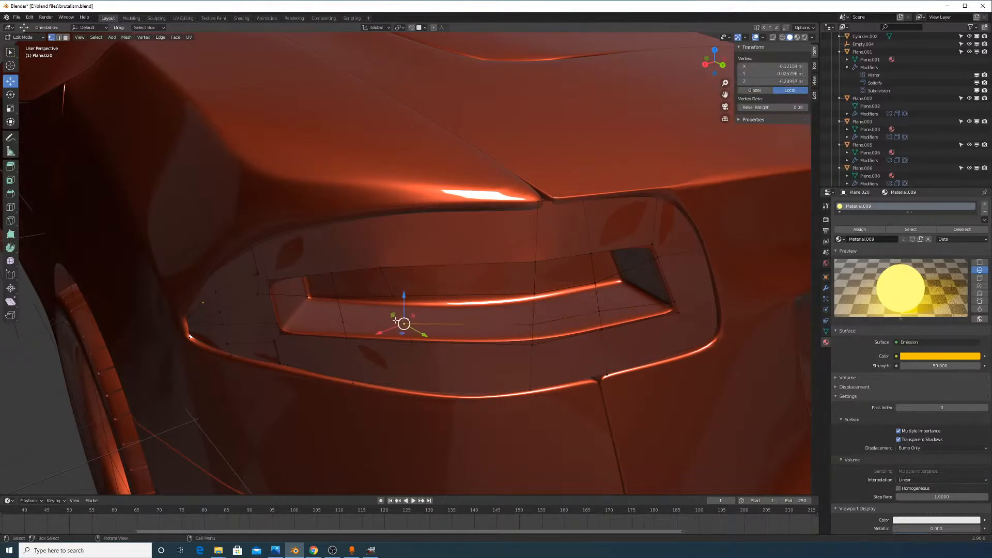
{"action": "left_click", "coordinate": [343, 323], "text": "shift"}
{"action": "key", "text": "j"}
{"action": "left_click", "coordinate": [277, 326]}
{"action": "left_click", "coordinate": [342, 322], "text": "shift"}
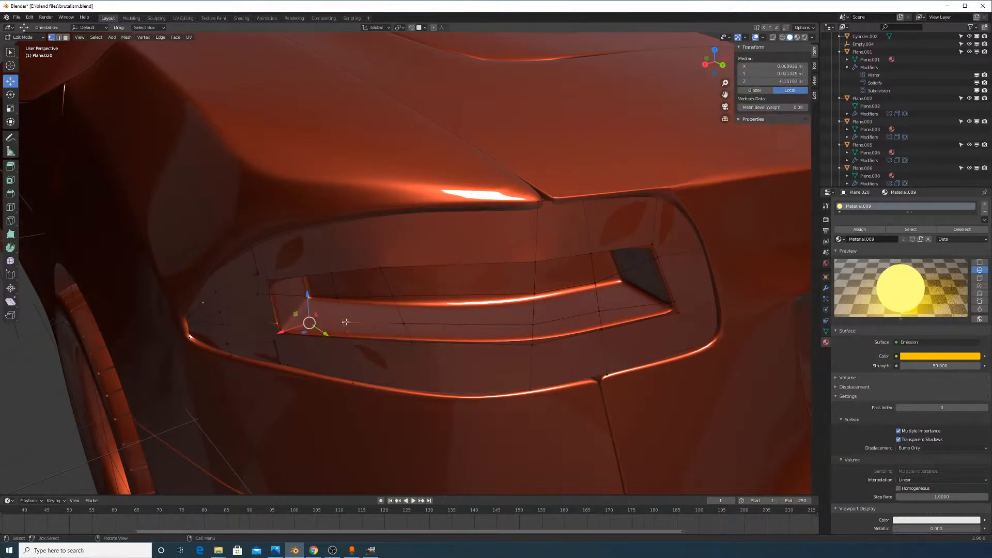
{"action": "middle_click_drag", "start_coordinate": [343, 323], "coordinate": [370, 313]}
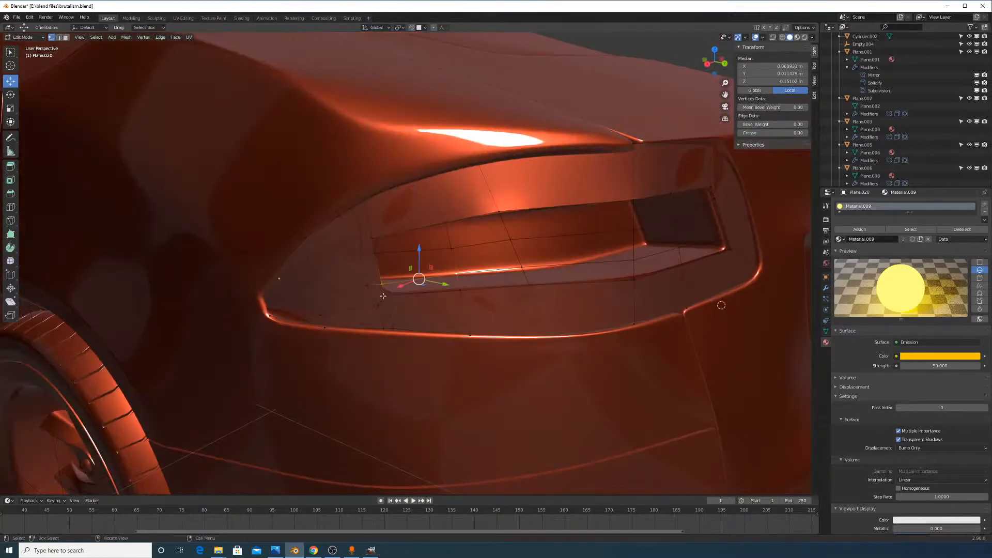
Slide the lower-left and upper vertices near the vent into place
{"action": "left_click", "coordinate": [383, 296]}
{"action": "key", "text": "g"}
{"action": "key", "text": "g"}
{"action": "left_click", "coordinate": [397, 311]}
{"action": "left_click", "coordinate": [372, 238]}
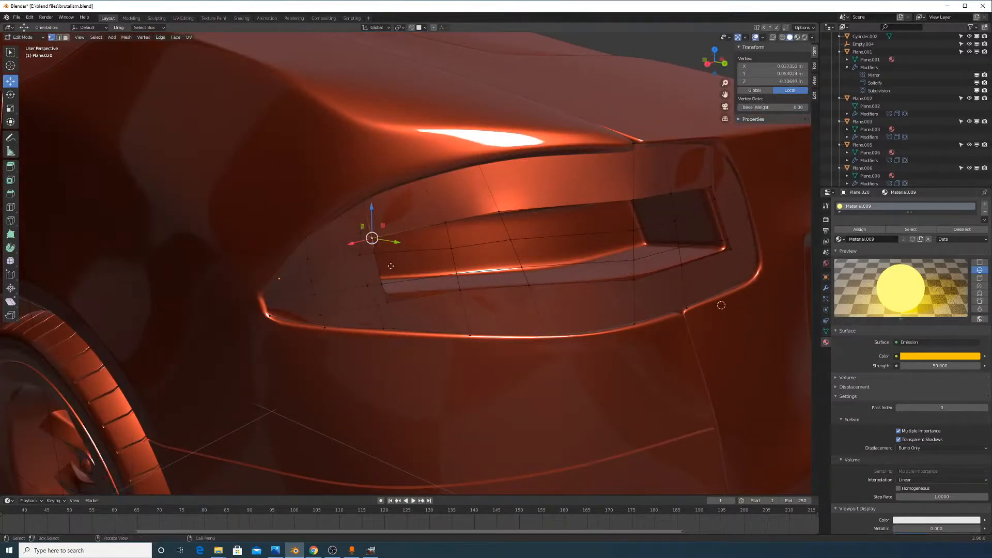
{"action": "key", "text": "g"}
{"action": "key", "text": "g"}
{"action": "left_click", "coordinate": [389, 260]}
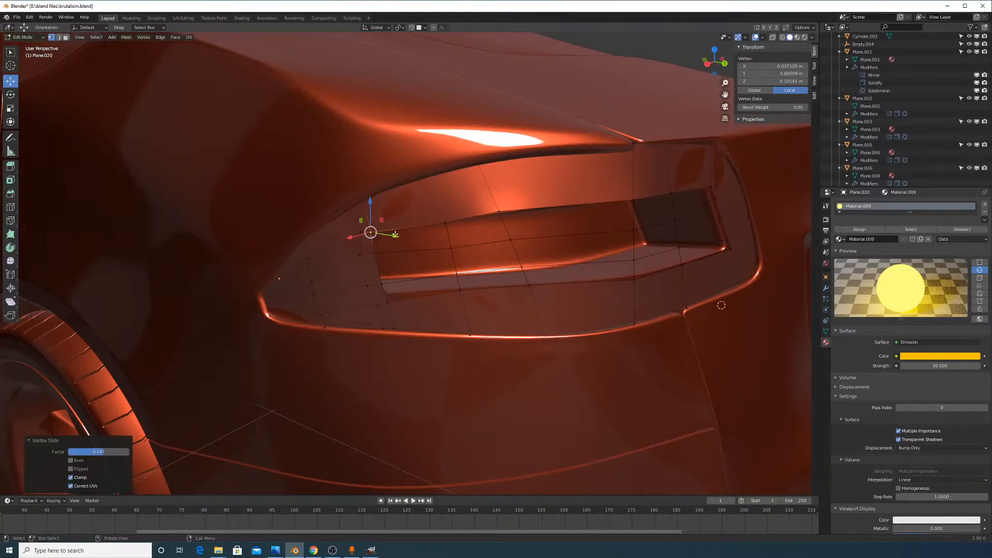
In edge select mode, fill the first two holes beside the vent with faces
{"action": "left_click", "coordinate": [59, 38]}
{"action": "left_click", "coordinate": [377, 244]}
{"action": "left_click", "coordinate": [445, 241]}
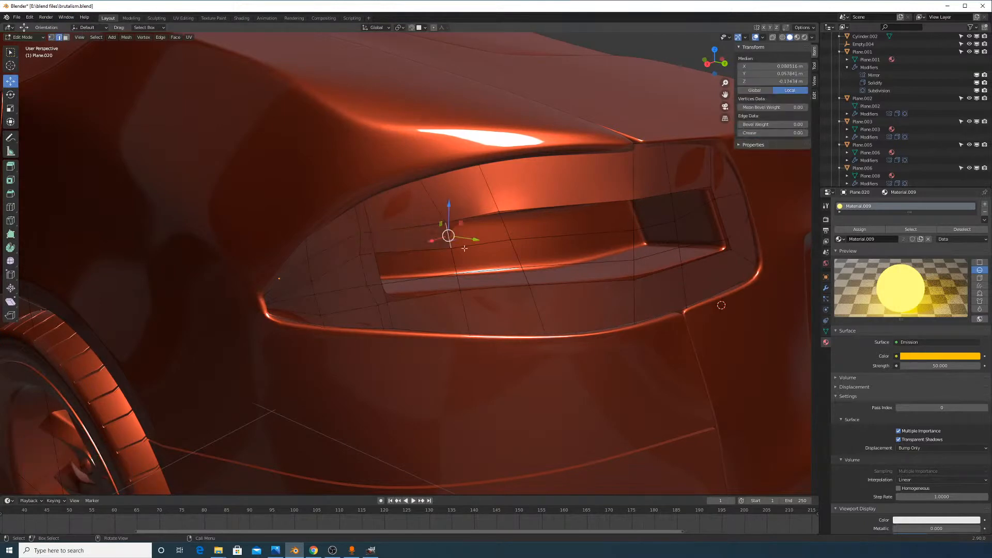
{"action": "left_click", "coordinate": [499, 226], "text": "shift"}
{"action": "left_click", "coordinate": [476, 218], "text": "shift"}
{"action": "left_click", "coordinate": [484, 241], "text": "shift"}
{"action": "key", "text": "f"}
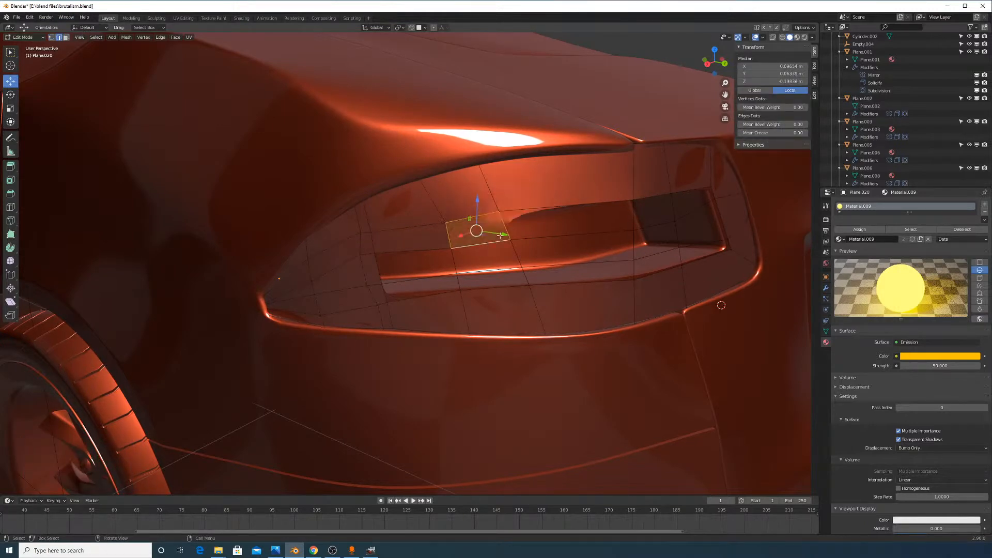
{"action": "left_click", "coordinate": [502, 227]}
{"action": "left_click", "coordinate": [530, 209], "text": "shift"}
{"action": "left_click", "coordinate": [538, 238], "text": "shift"}
{"action": "left_click", "coordinate": [636, 221], "text": "shift"}
{"action": "key", "text": "f"}
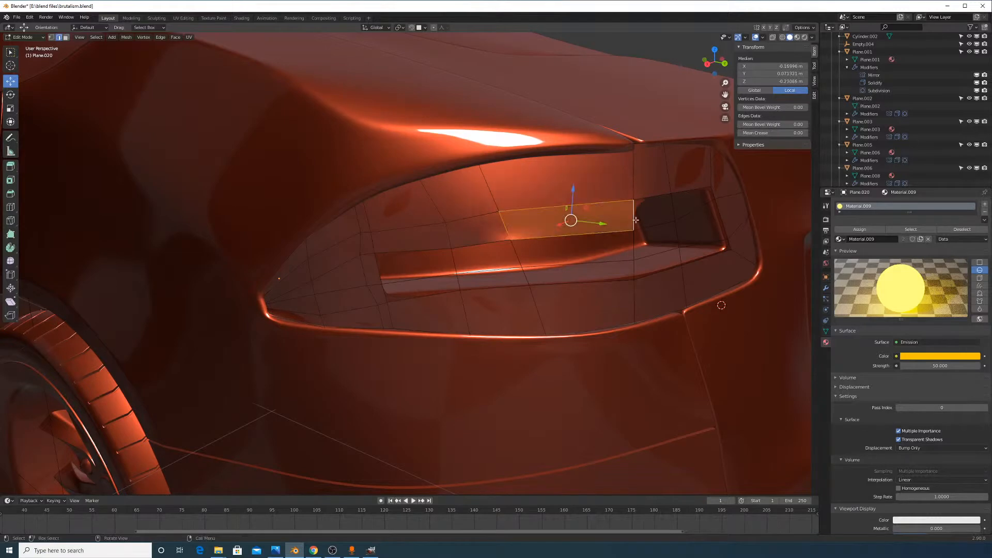
Fill the next holes along the top and lower-right of the recess with faces
{"action": "left_click", "coordinate": [632, 217]}
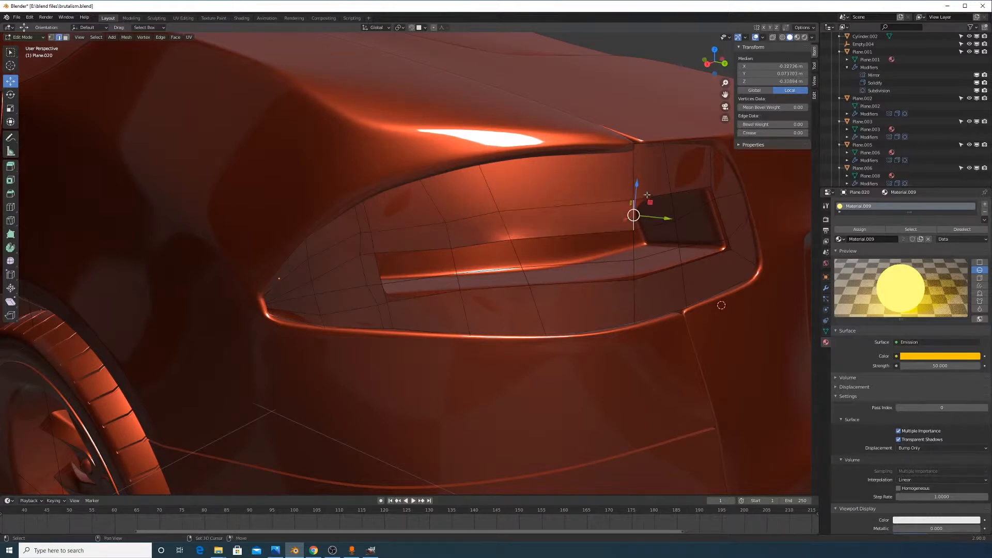
{"action": "left_click", "coordinate": [647, 202], "text": "shift"}
{"action": "left_click", "coordinate": [654, 226], "text": "shift"}
{"action": "left_click", "coordinate": [675, 212], "text": "shift"}
{"action": "key", "text": "f"}
{"action": "left_click", "coordinate": [673, 204]}
{"action": "left_click", "coordinate": [687, 193], "text": "shift"}
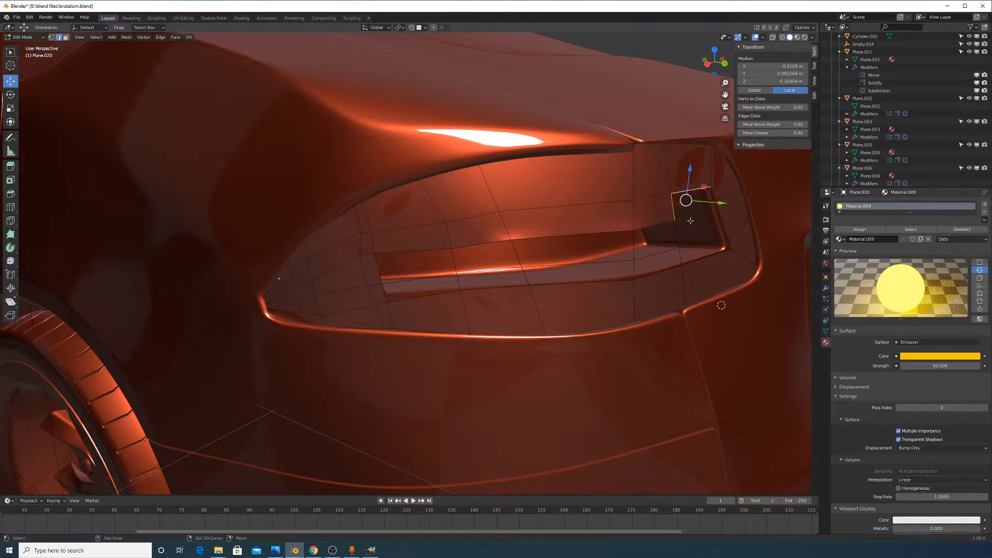
{"action": "left_click", "coordinate": [706, 204], "text": "shift"}
{"action": "key", "text": "f"}
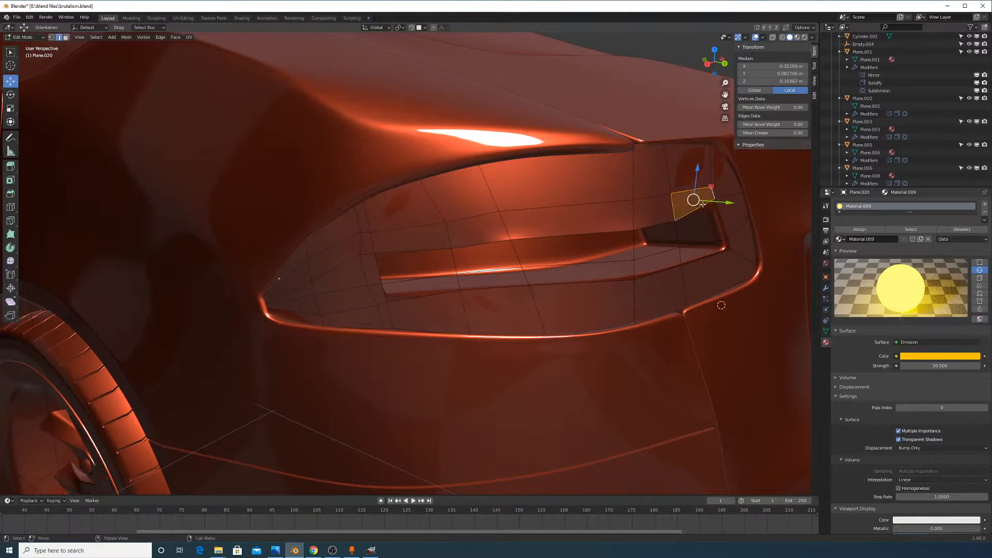
{"action": "left_click", "coordinate": [697, 212]}
{"action": "left_click", "coordinate": [715, 229], "text": "shift"}
{"action": "key", "text": "f"}
Fill the lower-right hole, correcting a wrongly picked edge first
{"action": "left_click", "coordinate": [711, 244]}
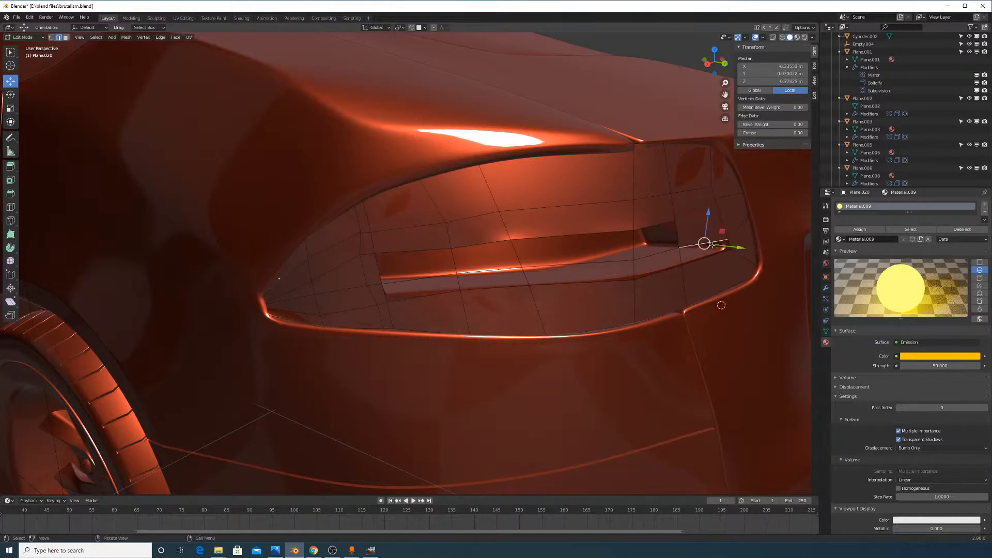
{"action": "left_click", "coordinate": [704, 258], "text": "shift"}
{"action": "left_click", "coordinate": [753, 239], "text": "shift"}
{"action": "key", "text": "ctrl+z"}
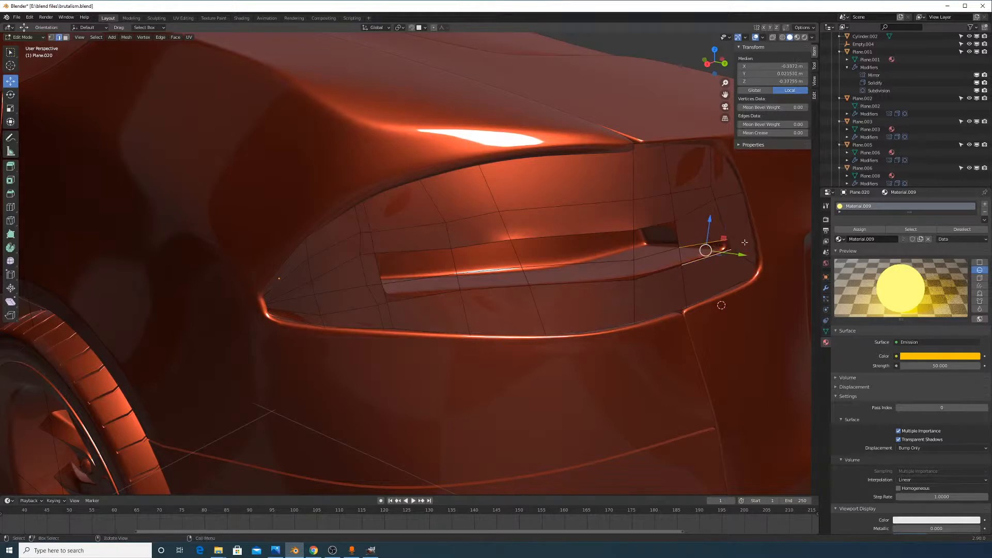
{"action": "left_click", "coordinate": [728, 245], "text": "shift"}
{"action": "key", "text": "f"}
Fill two more four-edge gaps toward the lower left
{"action": "left_click", "coordinate": [665, 269]}
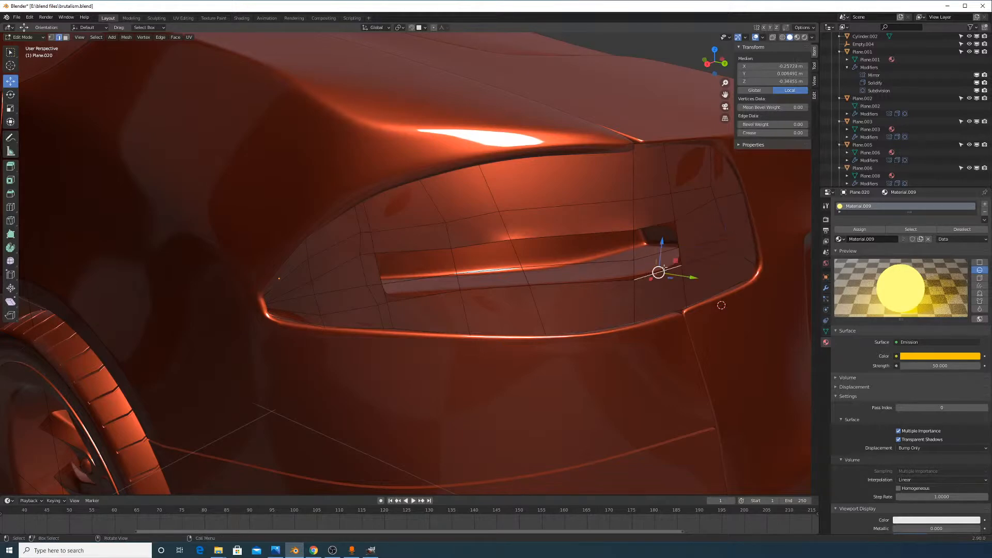
{"action": "left_click", "coordinate": [660, 270]}
{"action": "left_click", "coordinate": [673, 251], "text": "shift"}
{"action": "left_click", "coordinate": [679, 257], "text": "shift"}
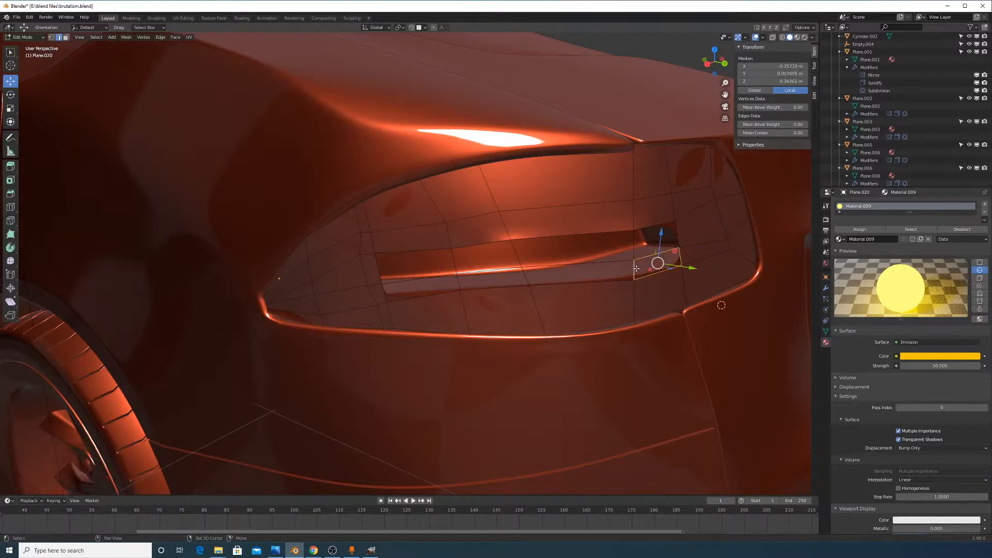
{"action": "key", "text": "f"}
{"action": "left_click", "coordinate": [646, 258]}
{"action": "left_click", "coordinate": [680, 232], "text": "shift"}
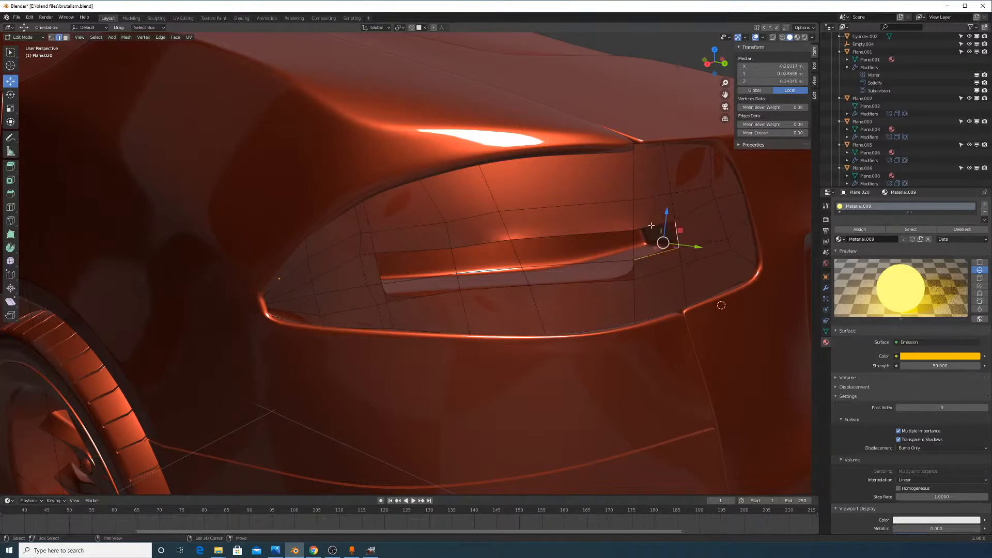
{"action": "left_click", "coordinate": [641, 239], "text": "shift"}
{"action": "key", "text": "f"}
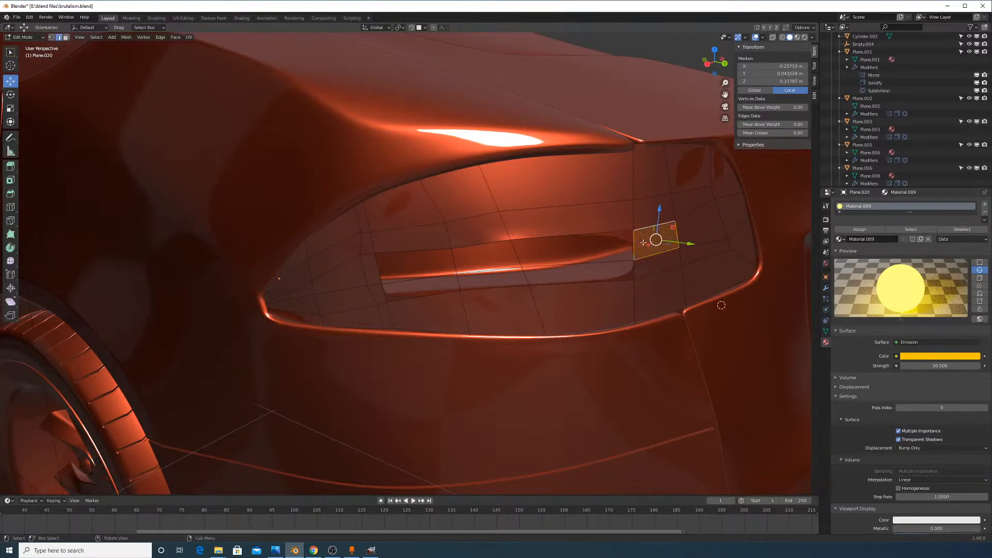
Fill the remaining gaps along the strip and return to Object Mode
{"action": "left_click", "coordinate": [630, 245]}
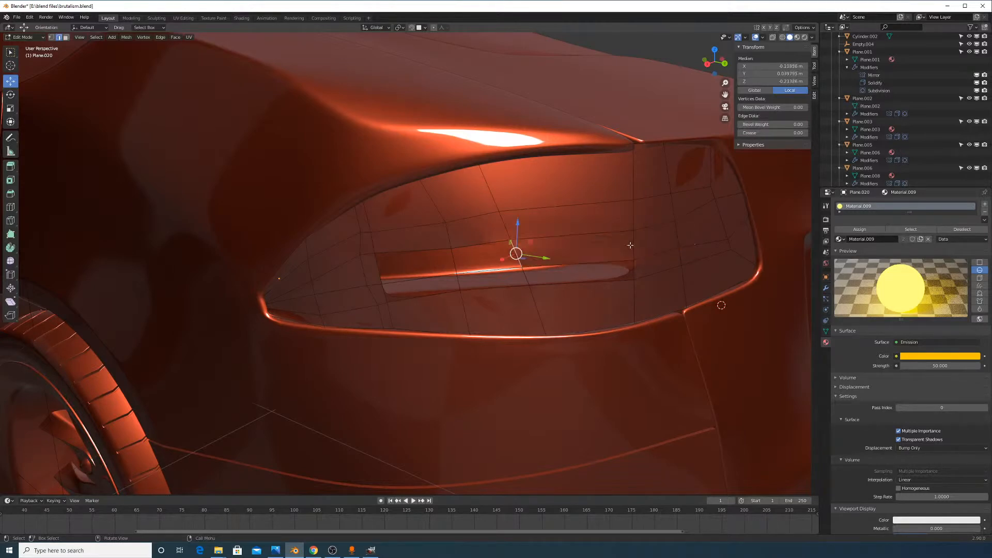
{"action": "left_click", "coordinate": [597, 265]}
{"action": "left_click", "coordinate": [636, 274]}
{"action": "key", "text": "f"}
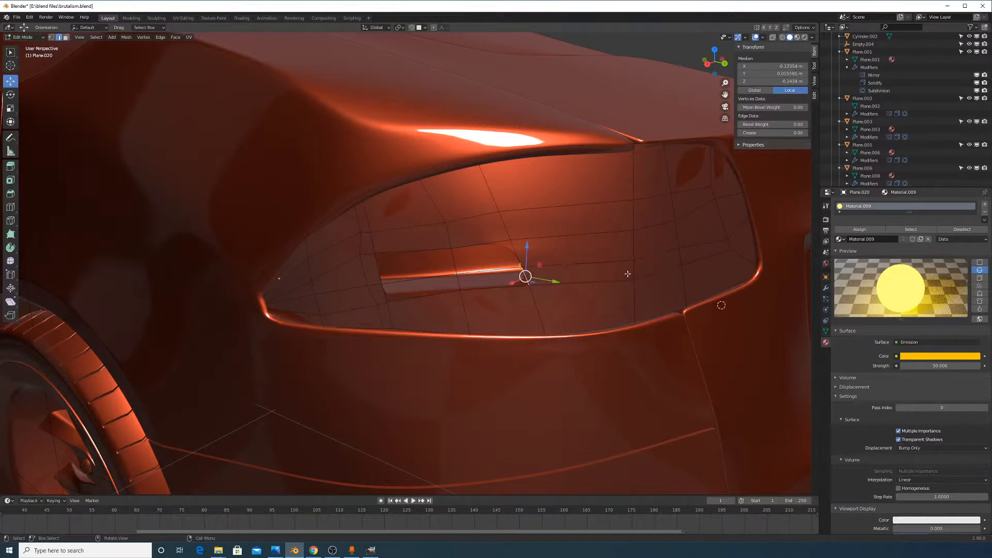
{"action": "key", "text": "f"}
{"action": "key", "text": "f"}
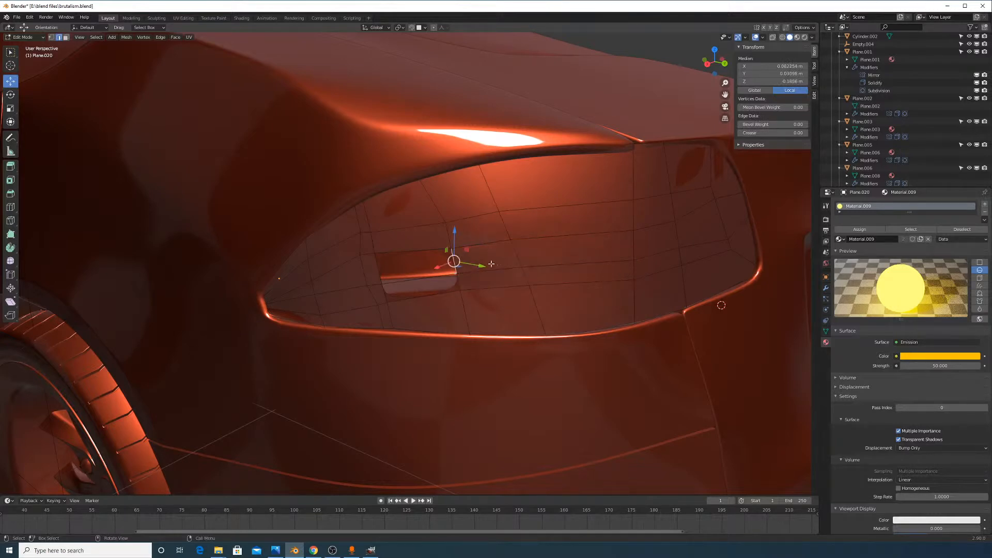
{"action": "key", "text": "f"}
{"action": "key", "text": "f"}
{"action": "key", "text": "f"}
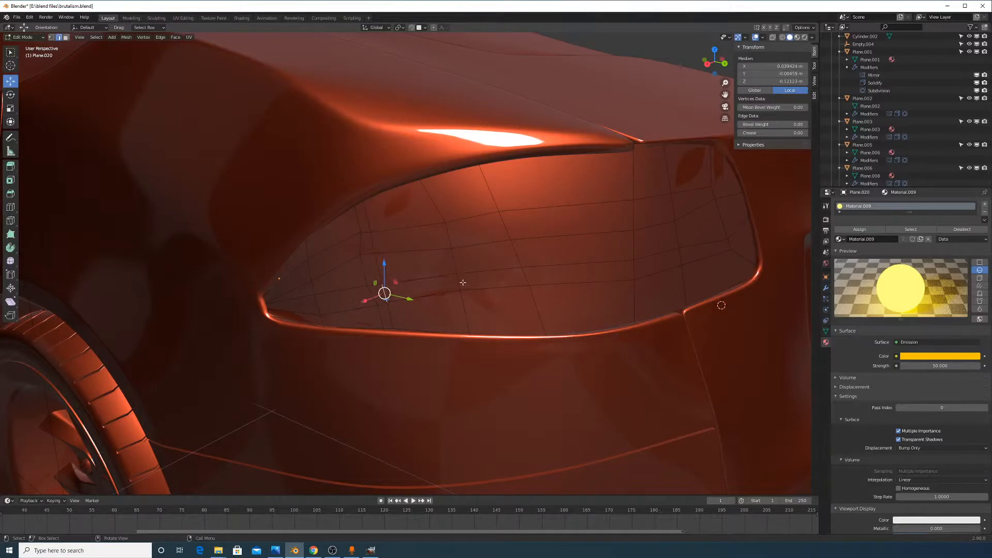
{"action": "key", "text": "Tab"}
{"action": "middle_click_drag", "start_coordinate": [561, 252], "coordinate": [631, 228]}
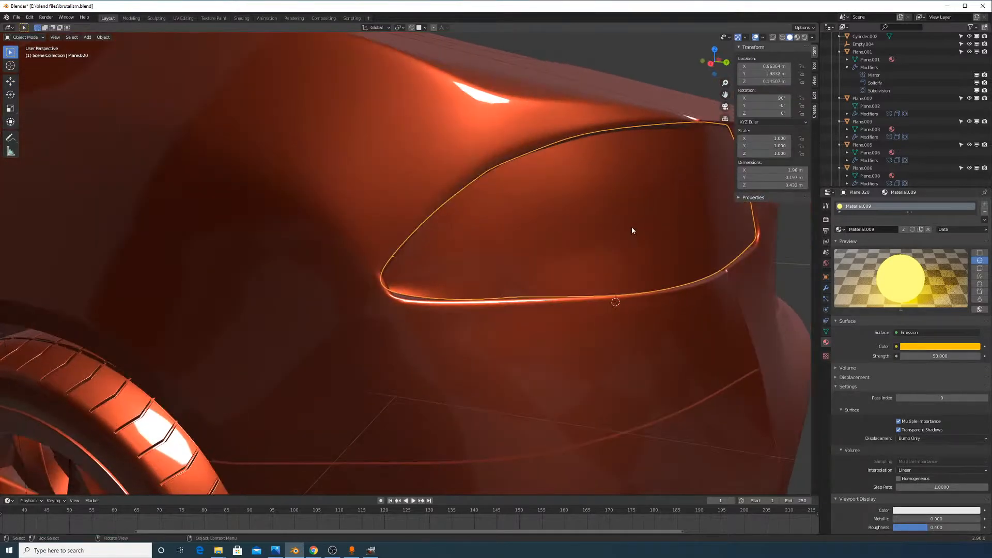
Select a vertex path up from the bottom edge and slide it about halfway
{"action": "key", "text": "Tab"}
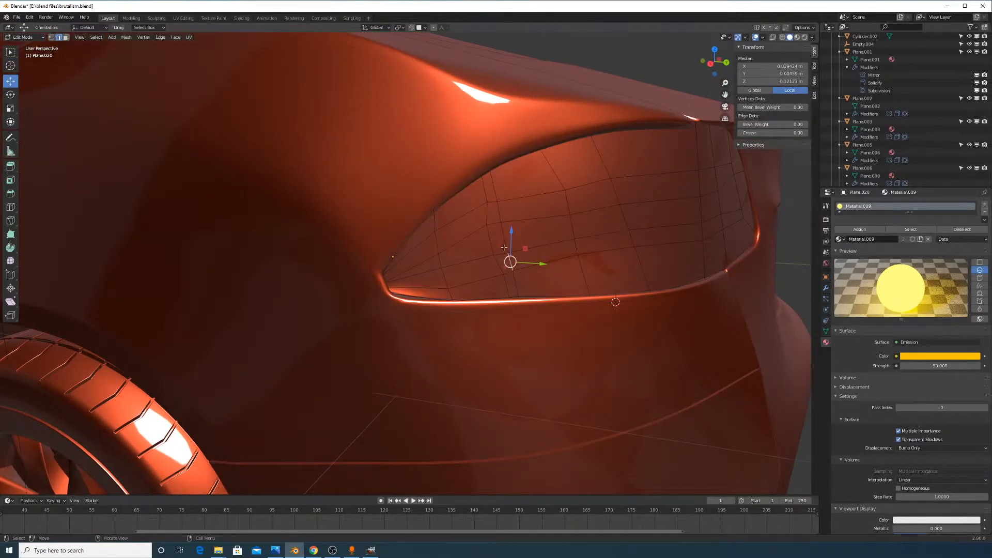
{"action": "left_click", "coordinate": [501, 216], "text": "ctrl"}
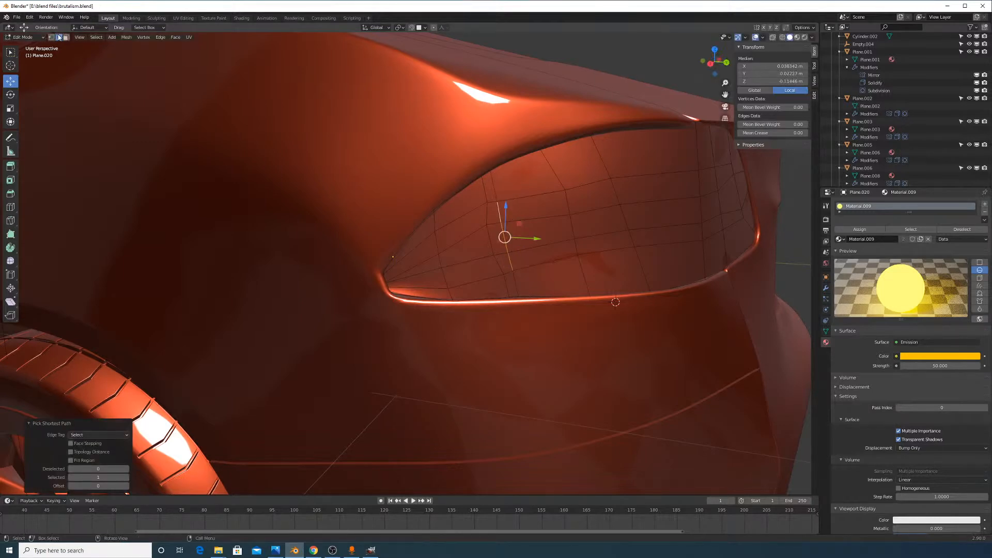
{"action": "left_click", "coordinate": [528, 294]}
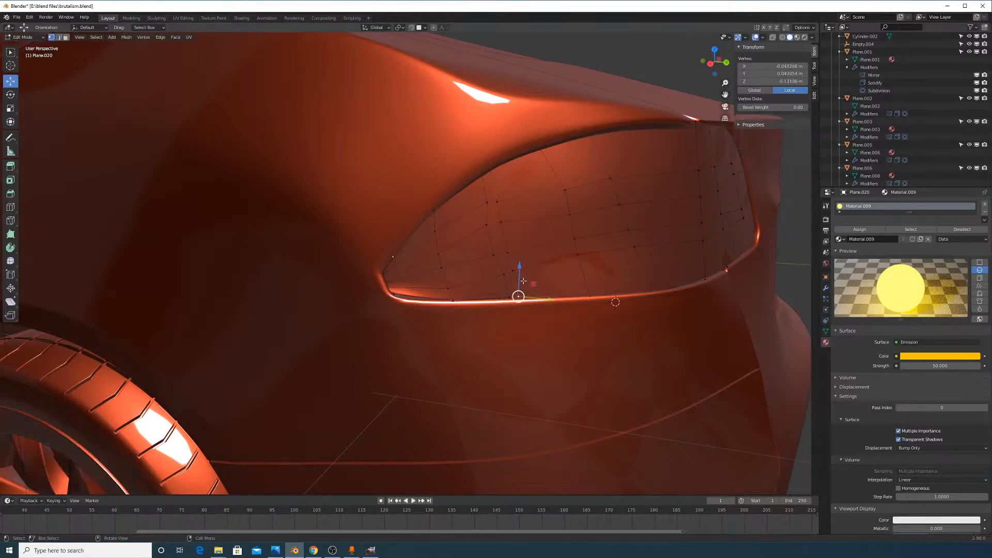
{"action": "left_click", "coordinate": [493, 167], "text": "ctrl"}
{"action": "key", "text": "g"}
{"action": "key", "text": "g"}
{"action": "left_click", "coordinate": [519, 213]}
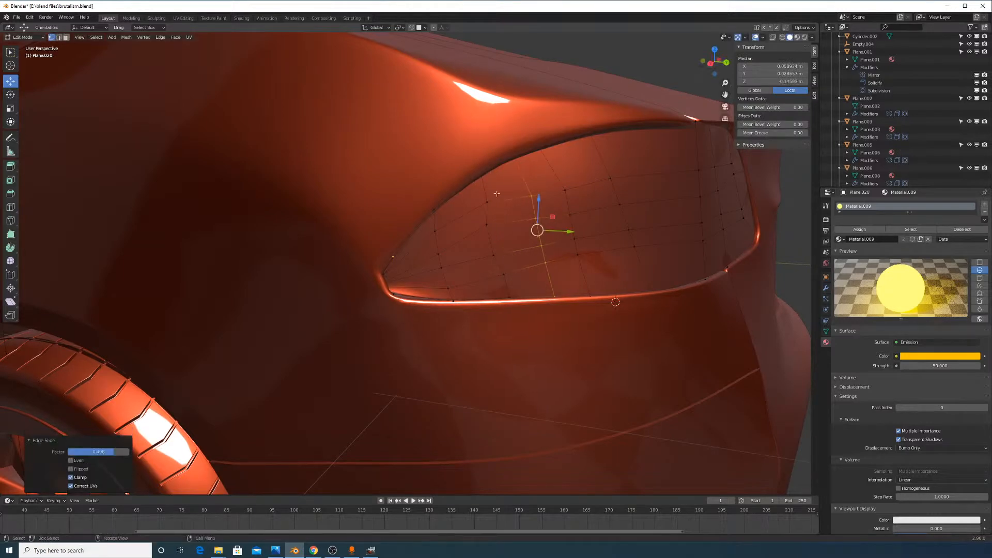
Slide a single grid vertex along its edge
{"action": "left_click", "coordinate": [481, 175]}
{"action": "key", "text": "g"}
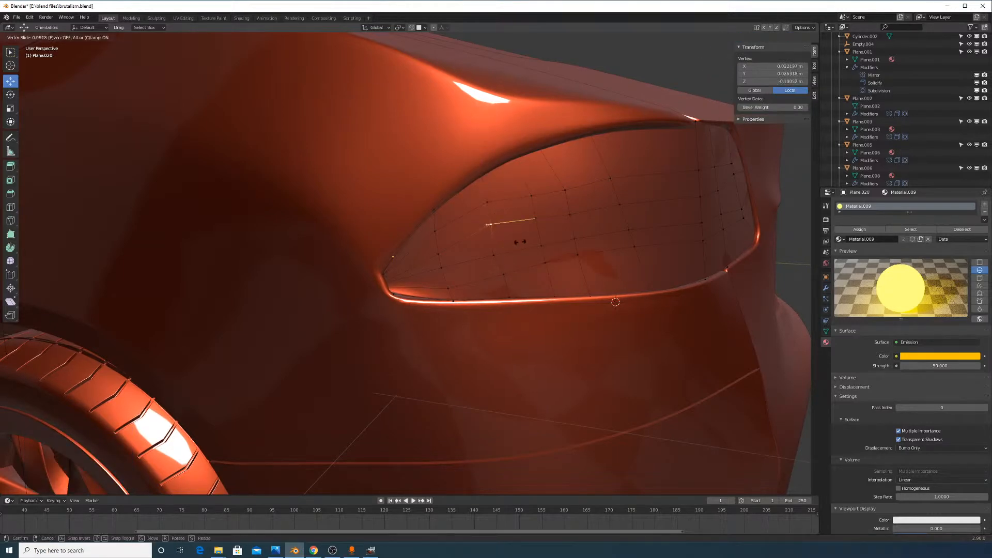
{"action": "key", "text": "g"}
{"action": "left_click", "coordinate": [514, 259]}
Add a centred edge loop cut across the taillight mesh
{"action": "middle_click_drag", "start_coordinate": [514, 259], "coordinate": [510, 159]}
{"action": "left_click", "coordinate": [627, 192]}
{"action": "right_click", "coordinate": [627, 191]}
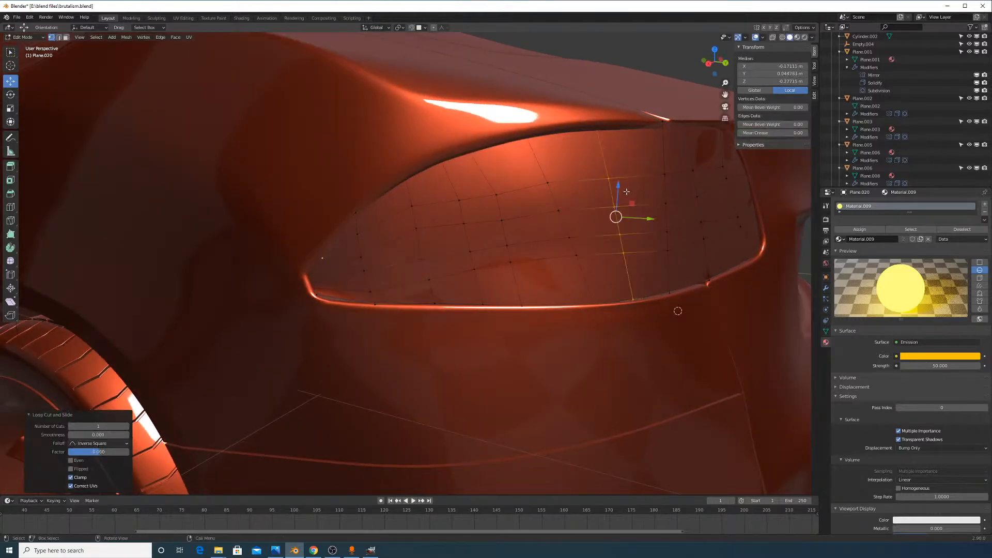
{"action": "middle_click_drag", "start_coordinate": [665, 244], "coordinate": [636, 284]}
Switch between Object and Edit Mode, inspecting the taillight from side and front views
{"action": "key", "text": "Tab"}
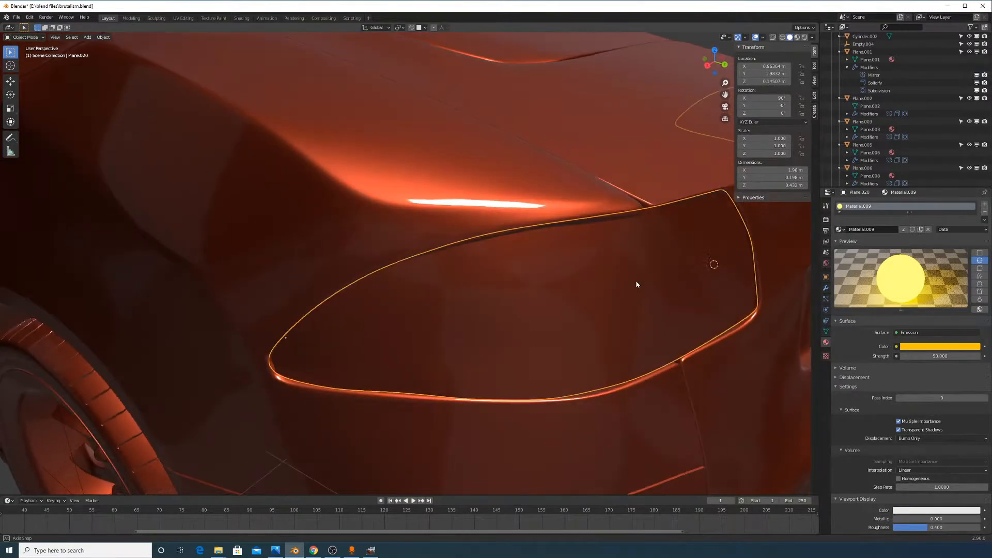
{"action": "middle_click_drag", "start_coordinate": [512, 295], "coordinate": [576, 316]}
{"action": "key", "text": "Tab"}
{"action": "middle_click_drag", "start_coordinate": [624, 294], "coordinate": [559, 295]}
{"action": "middle_click_drag", "start_coordinate": [631, 274], "coordinate": [527, 289]}
{"action": "key", "text": "Tab"}
{"action": "key", "text": "Tab"}
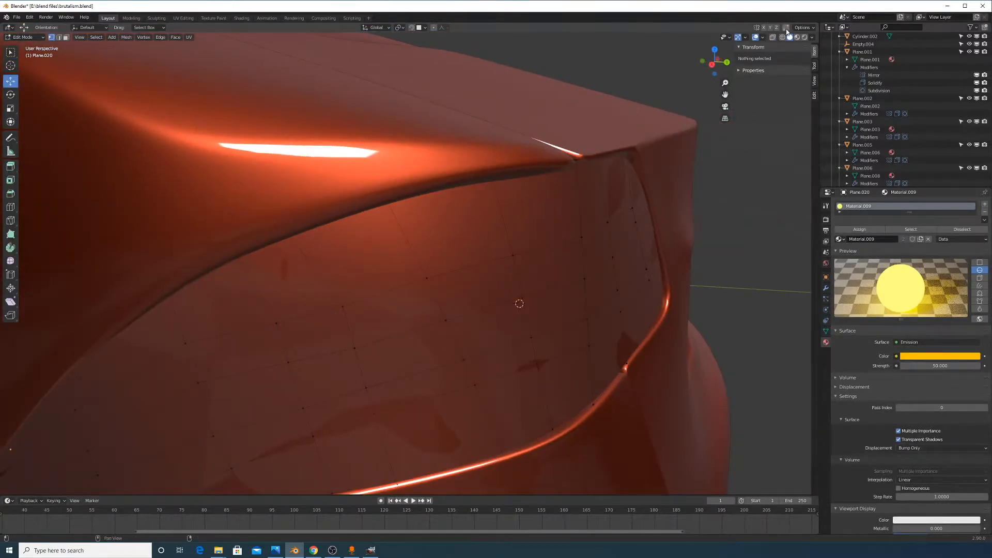
Pull an outer edge vertex of the taillight against the car body
{"action": "left_click", "coordinate": [449, 319]}
{"action": "key", "text": "Escape"}
{"action": "middle_click_drag", "start_coordinate": [450, 320], "coordinate": [519, 341]}
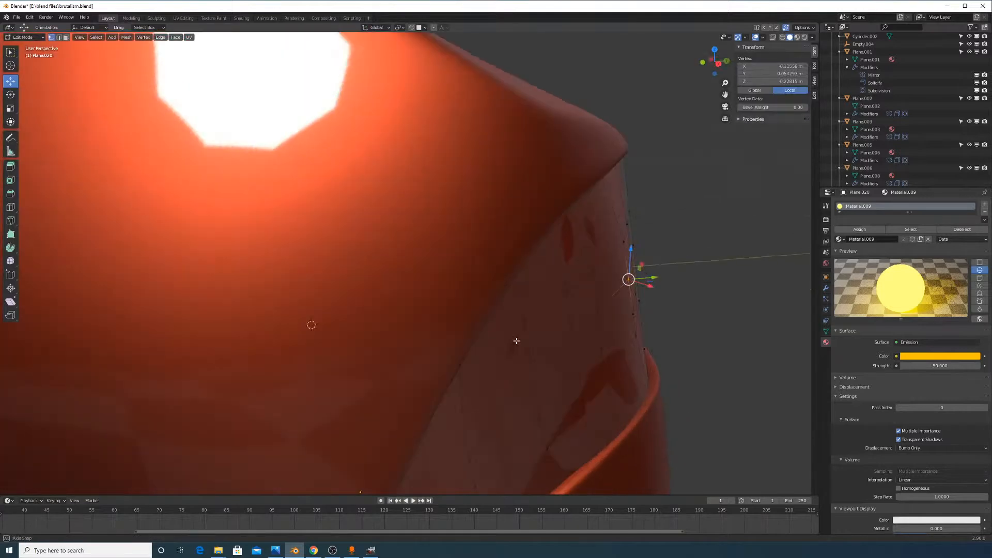
{"action": "scroll", "coordinate": [649, 307], "scroll_direction": "down", "scroll_amount": 1}
{"action": "middle_click_drag", "start_coordinate": [649, 308], "coordinate": [660, 305]}
{"action": "key", "text": "g"}
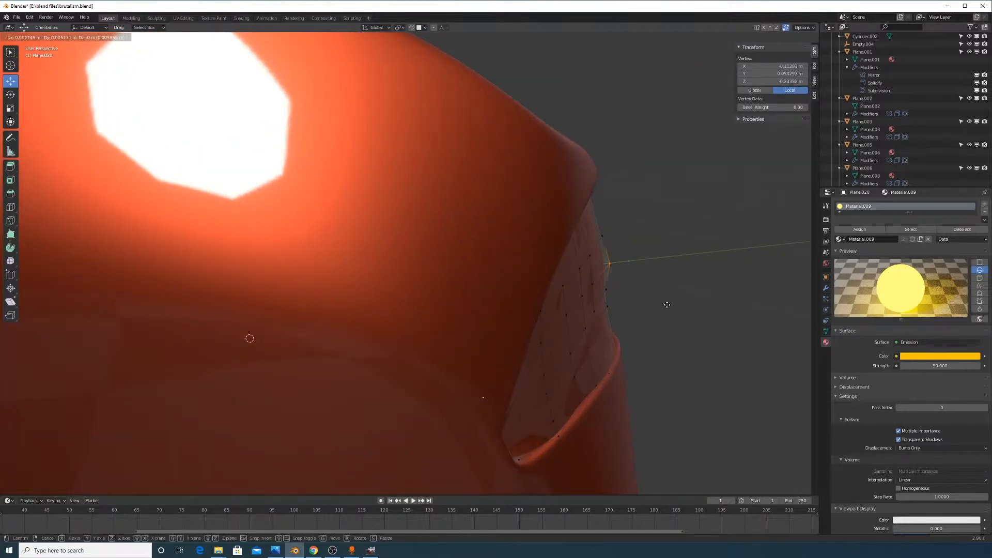
{"action": "left_click", "coordinate": [667, 304]}
{"action": "middle_click_drag", "start_coordinate": [666, 303], "coordinate": [625, 270]}
{"action": "key", "text": "g"}
{"action": "left_click", "coordinate": [626, 270]}
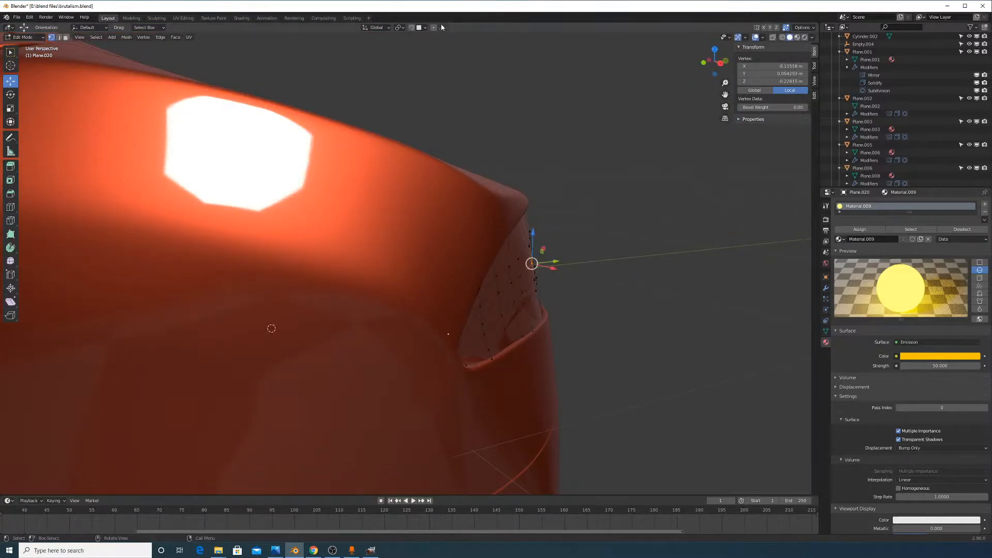
Switch proportional falloff to Smooth and move the edge vertex with the smooth falloff
{"action": "key", "text": "g"}
{"action": "right_click", "coordinate": [580, 238]}
{"action": "left_click", "coordinate": [446, 29]}
{"action": "left_click", "coordinate": [445, 62]}
{"action": "key", "text": "g"}
{"action": "scroll", "coordinate": [621, 240], "scroll_direction": "down", "scroll_amount": 8}
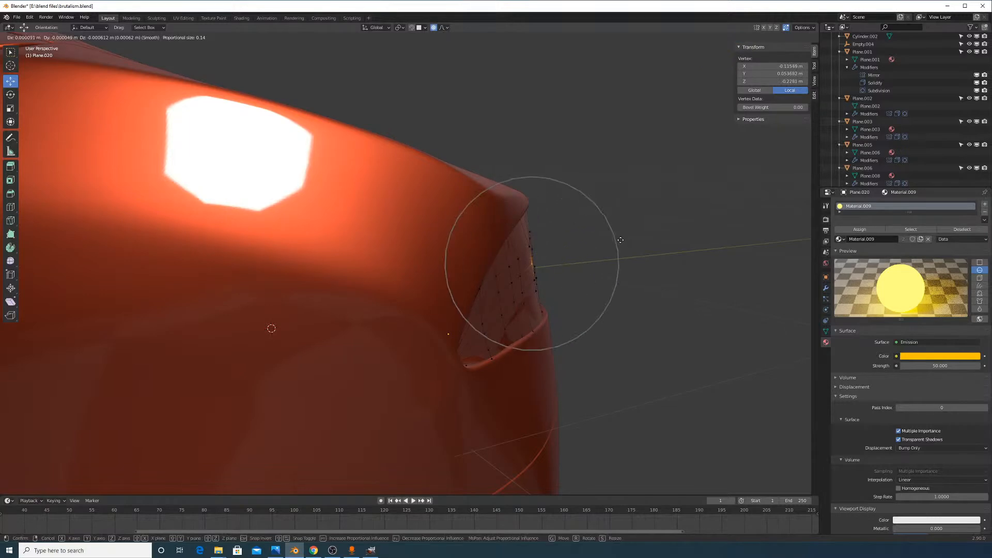
{"action": "scroll", "coordinate": [633, 242], "scroll_direction": "up", "scroll_amount": 10}
{"action": "scroll", "coordinate": [631, 243], "scroll_direction": "down", "scroll_amount": 20}
{"action": "left_click", "coordinate": [641, 248]}
Nudge the whole taillight -0.003112 m along Y in Object Mode, then return to Edit Mode
{"action": "key", "text": "Tab"}
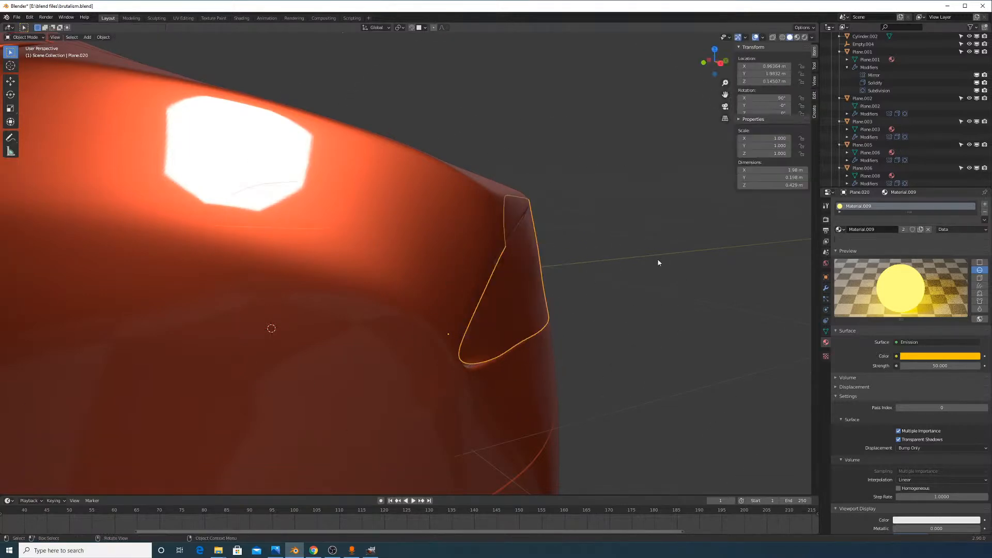
{"action": "middle_click_drag", "start_coordinate": [657, 261], "coordinate": [545, 344]}
{"action": "scroll", "coordinate": [563, 291], "scroll_direction": "up", "scroll_amount": 3}
{"action": "scroll", "coordinate": [593, 304], "scroll_direction": "down", "scroll_amount": 3}
{"action": "key", "text": "g"}
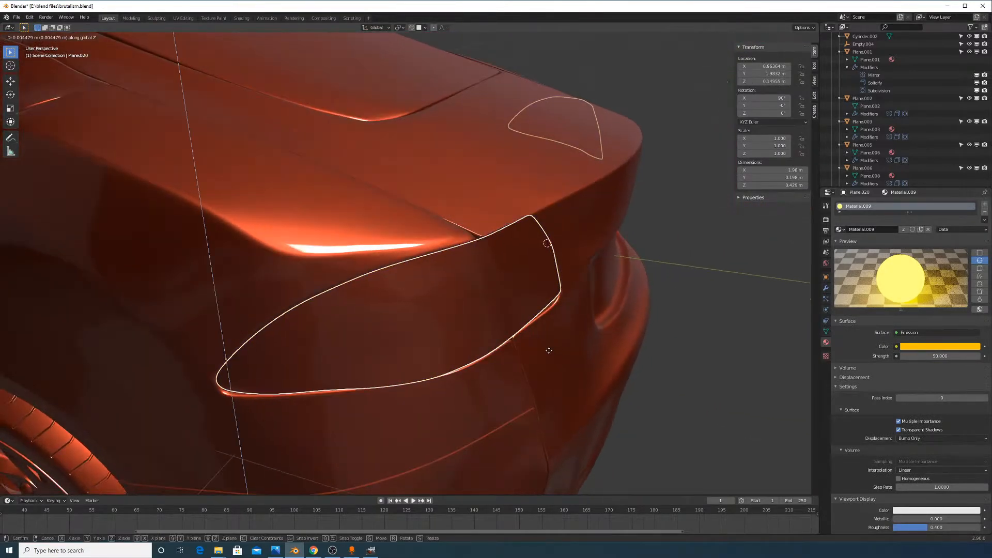
{"action": "left_click", "coordinate": [547, 355]}
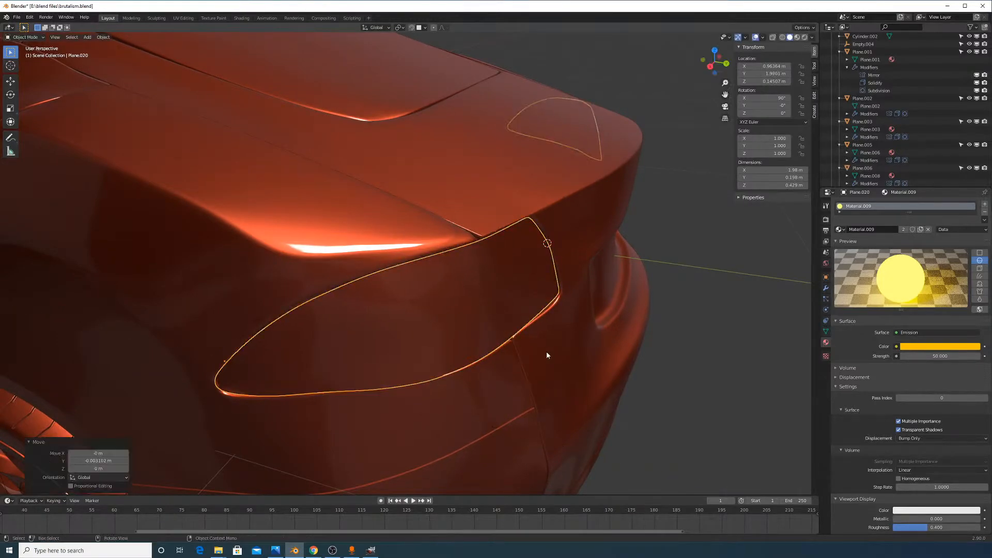
{"action": "middle_click_drag", "start_coordinate": [570, 344], "coordinate": [541, 349]}
{"action": "key", "text": "Tab"}
Select a path of taillight edge vertices and nudge them slightly along Y
{"action": "key", "text": "a"}
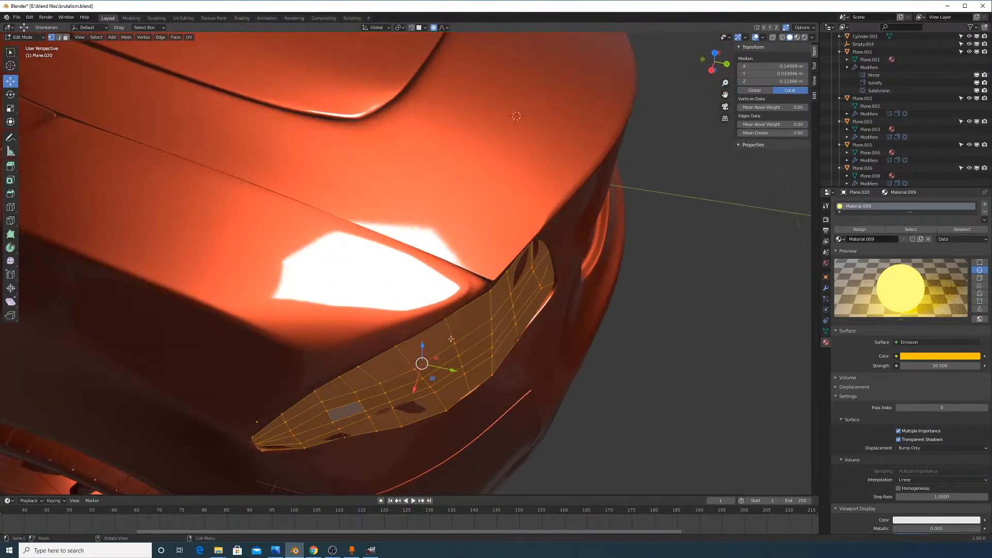
{"action": "left_click", "coordinate": [454, 342]}
{"action": "left_click", "coordinate": [469, 392], "text": "ctrl"}
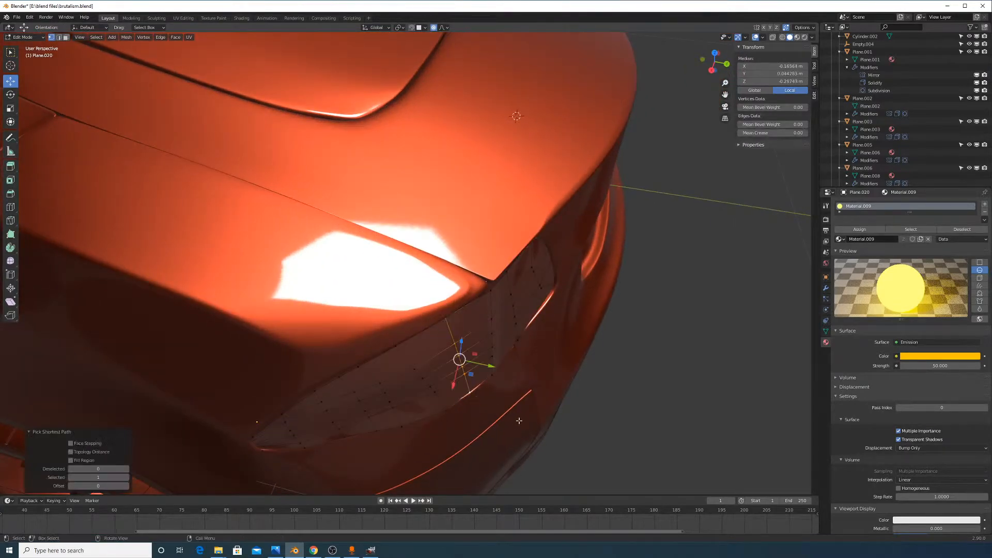
{"action": "middle_click_drag", "start_coordinate": [518, 423], "coordinate": [522, 373]}
{"action": "left_click_drag", "start_coordinate": [500, 342], "coordinate": [503, 343]}
{"action": "middle_click_drag", "start_coordinate": [477, 342], "coordinate": [468, 327]}
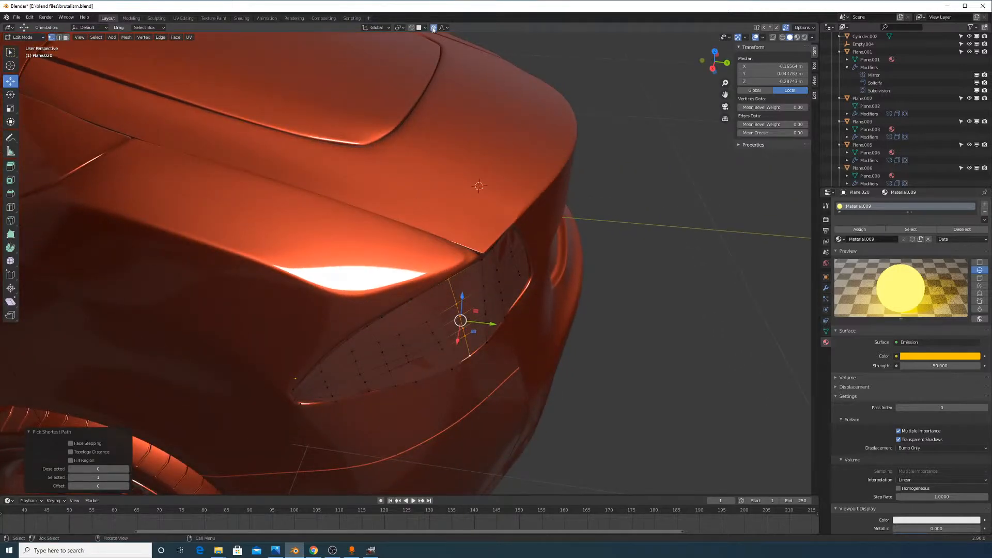
{"action": "left_click_drag", "start_coordinate": [484, 324], "coordinate": [488, 325]}
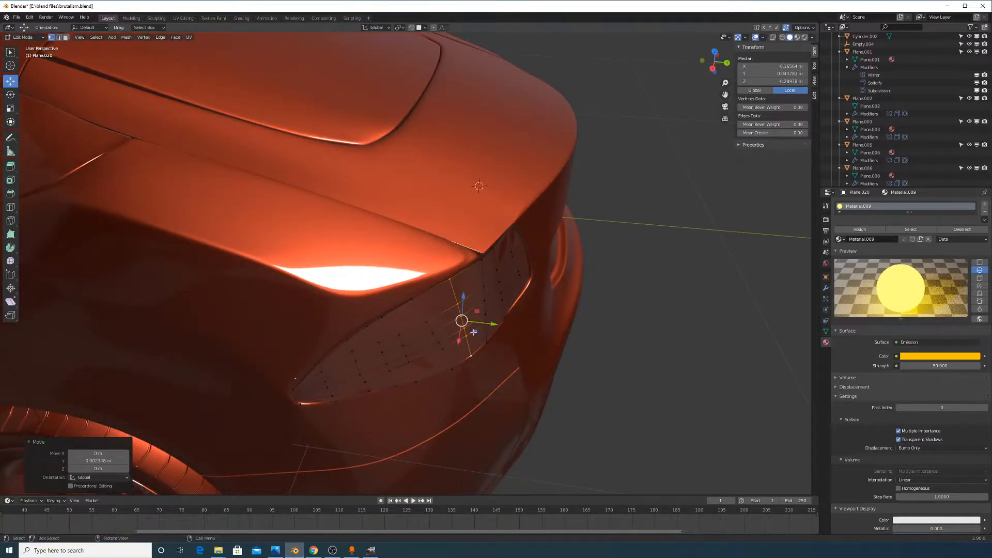
Check the taillight from a new angle and slide one edge vertex toward the body
{"action": "key", "text": "Tab"}
{"action": "middle_click_drag", "start_coordinate": [465, 335], "coordinate": [517, 278]}
{"action": "key", "text": "Tab"}
{"action": "left_click", "coordinate": [415, 293]}
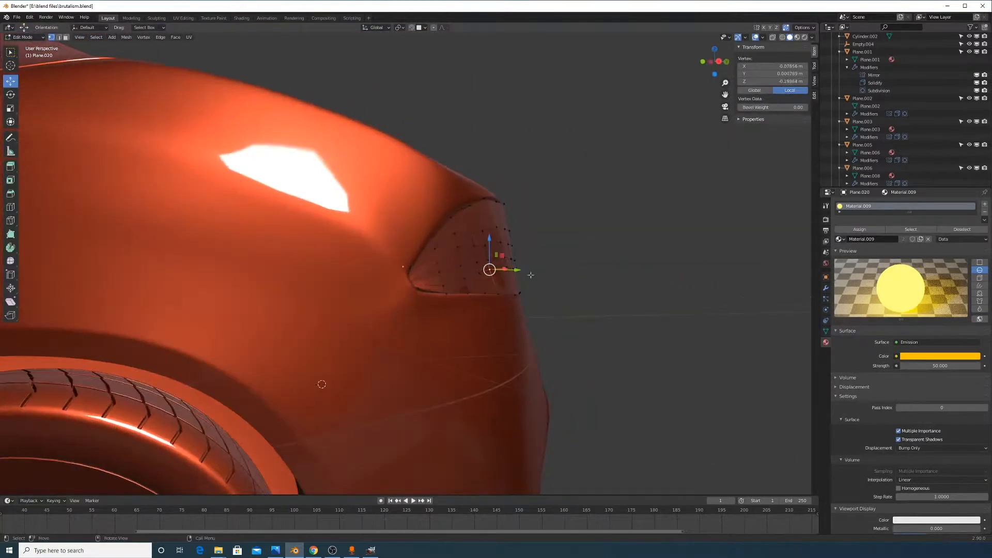
{"action": "scroll", "coordinate": [658, 311], "scroll_direction": "up", "scroll_amount": 5}
{"action": "key", "text": "g"}
{"action": "left_click", "coordinate": [664, 324]}
Make further small moves of that vertex, then select another edge vertex
{"action": "middle_click_drag", "start_coordinate": [664, 324], "coordinate": [709, 355]}
{"action": "key", "text": "g"}
{"action": "left_click", "coordinate": [725, 365]}
{"action": "middle_click_drag", "start_coordinate": [618, 264], "coordinate": [656, 280]}
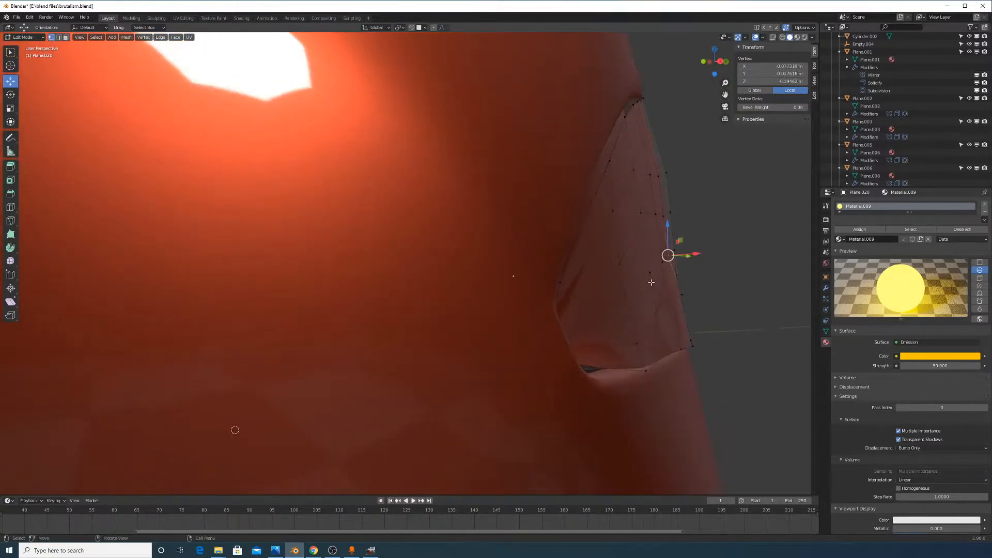
{"action": "key", "text": "g"}
{"action": "left_click", "coordinate": [655, 282]}
{"action": "left_click", "coordinate": [670, 212]}
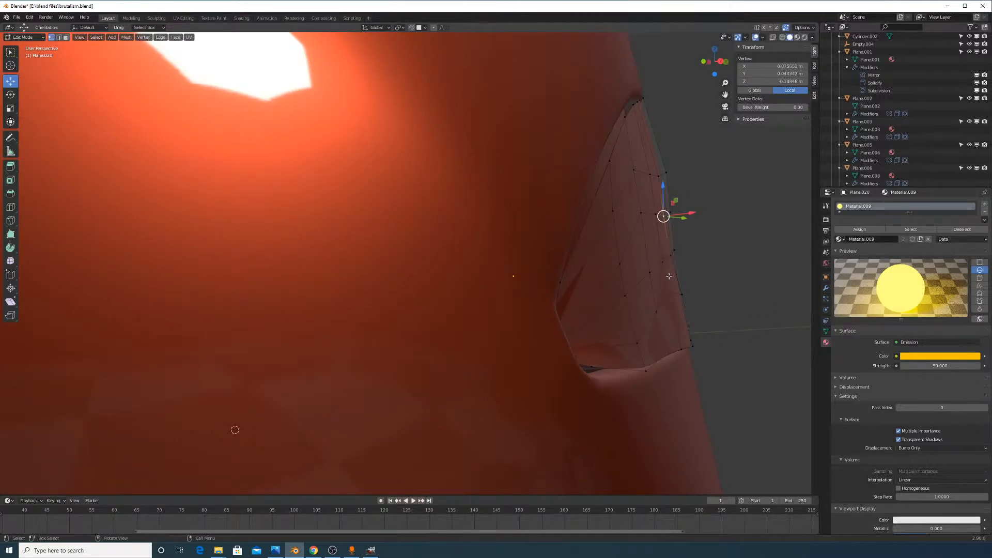
Inspect the taillight fit by switching between Object and Edit Mode from several angles
{"action": "key", "text": "Tab"}
{"action": "middle_click_drag", "start_coordinate": [607, 285], "coordinate": [496, 330]}
{"action": "scroll", "coordinate": [540, 319], "scroll_direction": "down", "scroll_amount": 3}
{"action": "scroll", "coordinate": [539, 319], "scroll_direction": "down", "scroll_amount": 2}
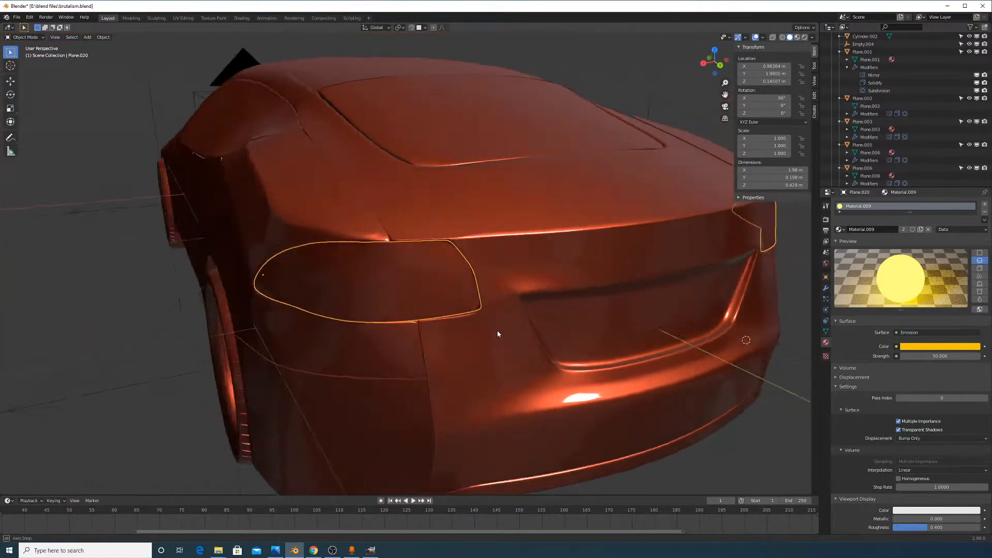
{"action": "scroll", "coordinate": [504, 328], "scroll_direction": "up", "scroll_amount": 4}
{"action": "key", "text": "Tab"}
{"action": "middle_click_drag", "start_coordinate": [429, 313], "coordinate": [499, 317]}
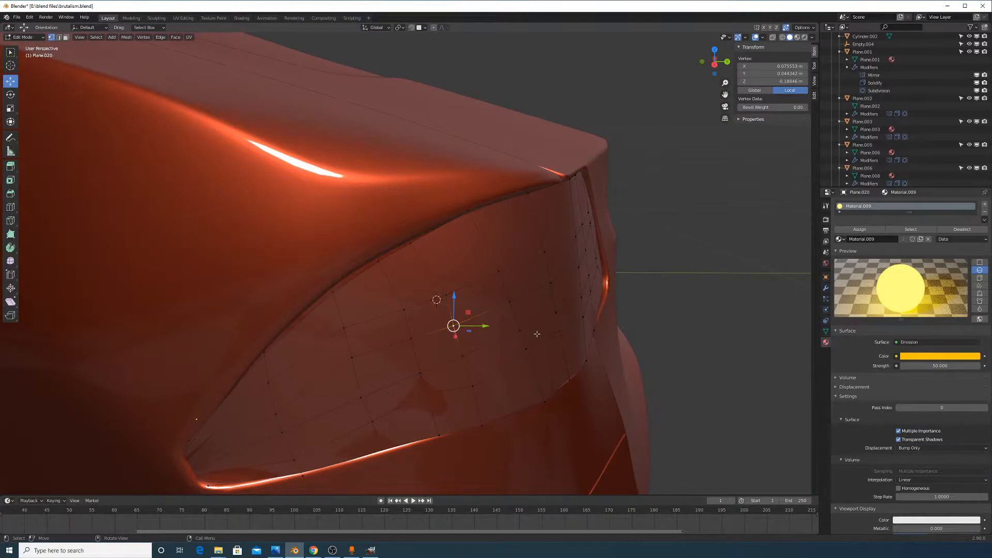
{"action": "key", "text": "Tab"}
{"action": "middle_click_drag", "start_coordinate": [537, 326], "coordinate": [569, 354]}
{"action": "key", "text": "Tab"}
Try extruding the whole taillight mesh, cancel and undo it, and show its modifier stack
{"action": "key", "text": "a"}
{"action": "key", "text": "e"}
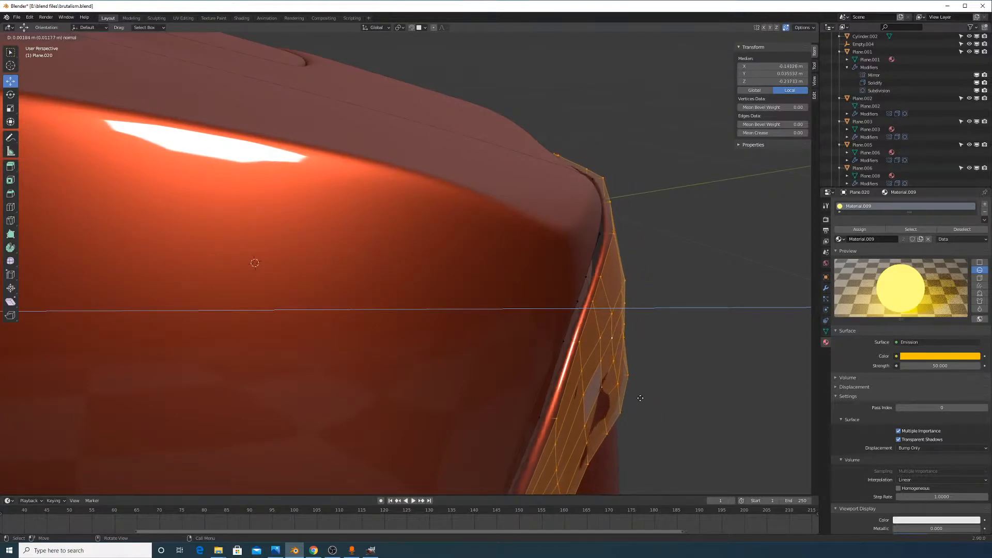
{"action": "right_click", "coordinate": [650, 399]}
{"action": "key", "text": "ctrl+z"}
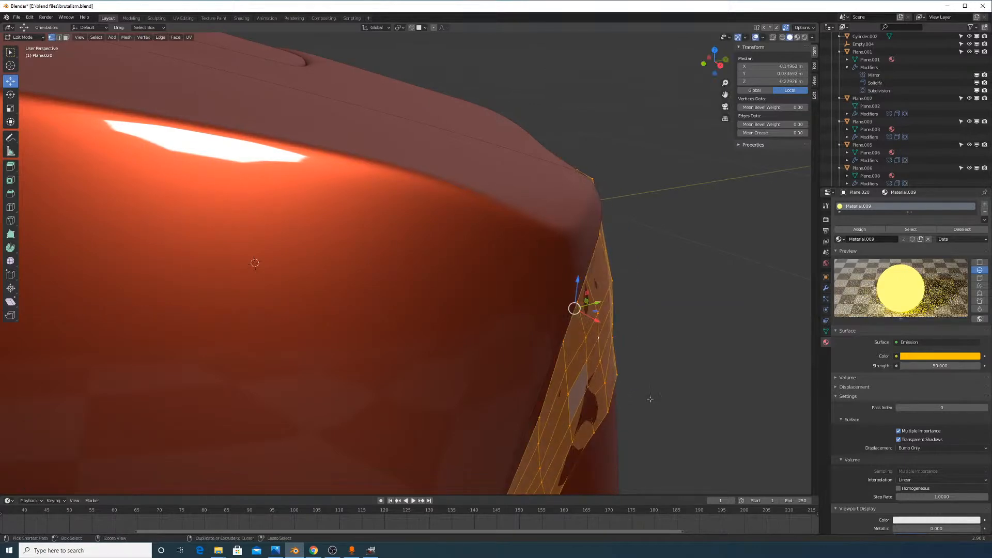
{"action": "key", "text": "Tab"}
{"action": "left_click", "coordinate": [826, 290]}
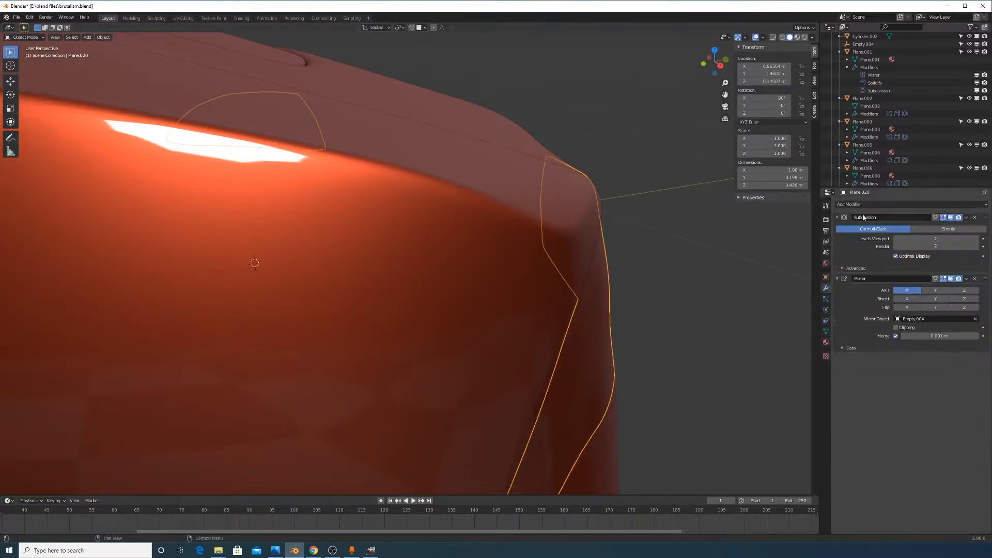
Add a Solidify modifier to the taillight
{"action": "left_click", "coordinate": [867, 205]}
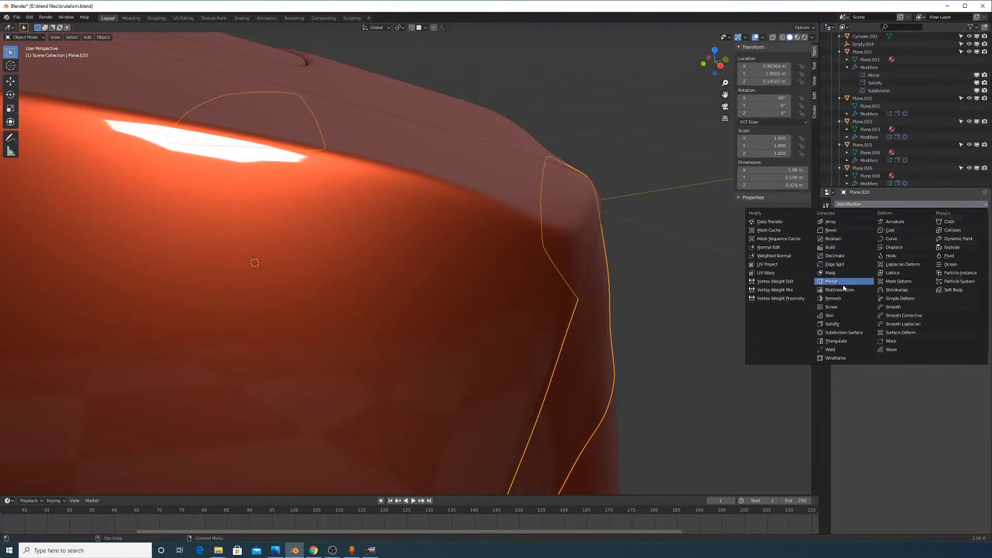
{"action": "left_click", "coordinate": [845, 322]}
{"action": "middle_click_drag", "start_coordinate": [708, 316], "coordinate": [681, 313]}
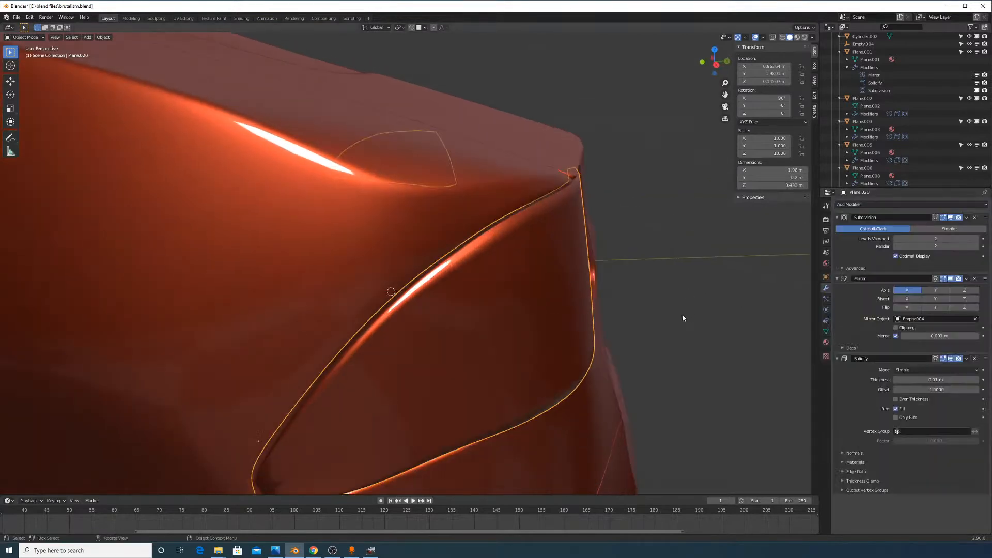
{"action": "scroll", "coordinate": [660, 306], "scroll_direction": "down", "scroll_amount": 4}
Slide the taillight along Y in several passes to fit it against the body
{"action": "key", "text": "g"}
{"action": "key", "text": "y"}
{"action": "left_click", "coordinate": [597, 294]}
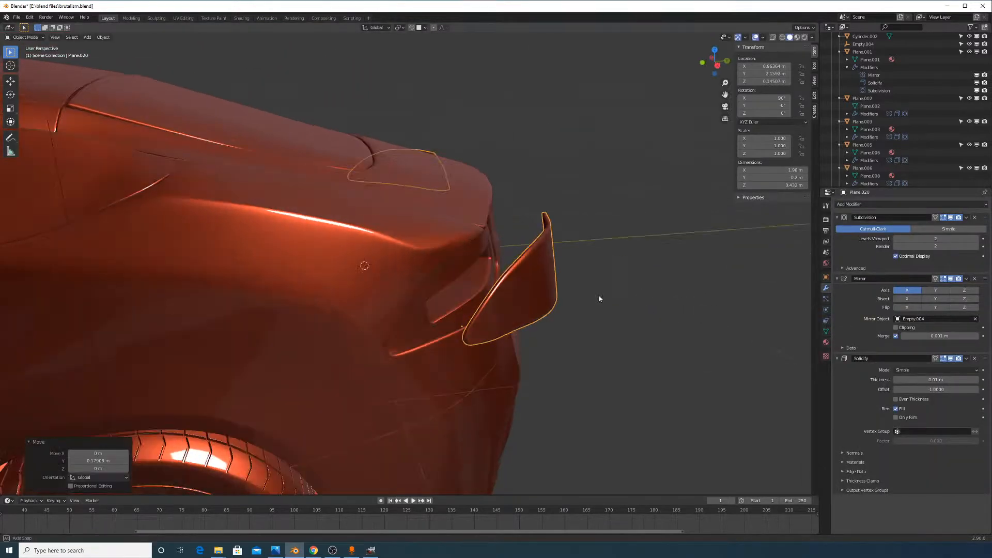
{"action": "middle_click_drag", "start_coordinate": [598, 295], "coordinate": [657, 312]}
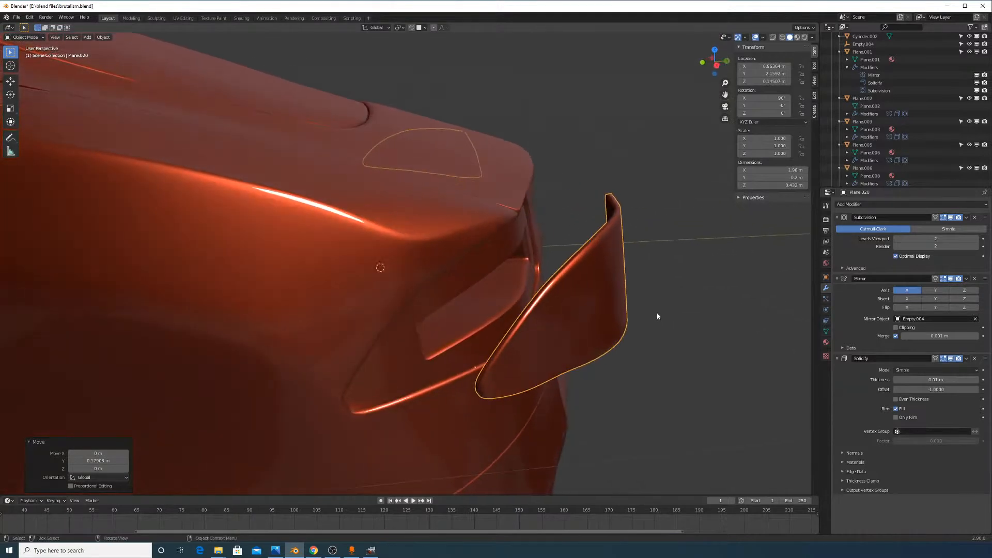
{"action": "key", "text": "g"}
{"action": "key", "text": "y"}
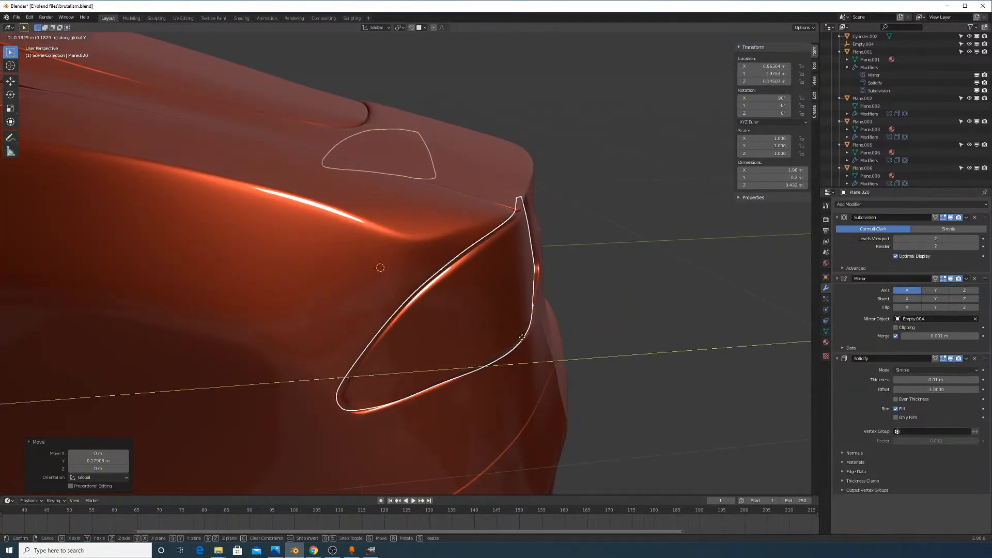
{"action": "left_click", "coordinate": [539, 339]}
{"action": "middle_click_drag", "start_coordinate": [539, 339], "coordinate": [542, 370]}
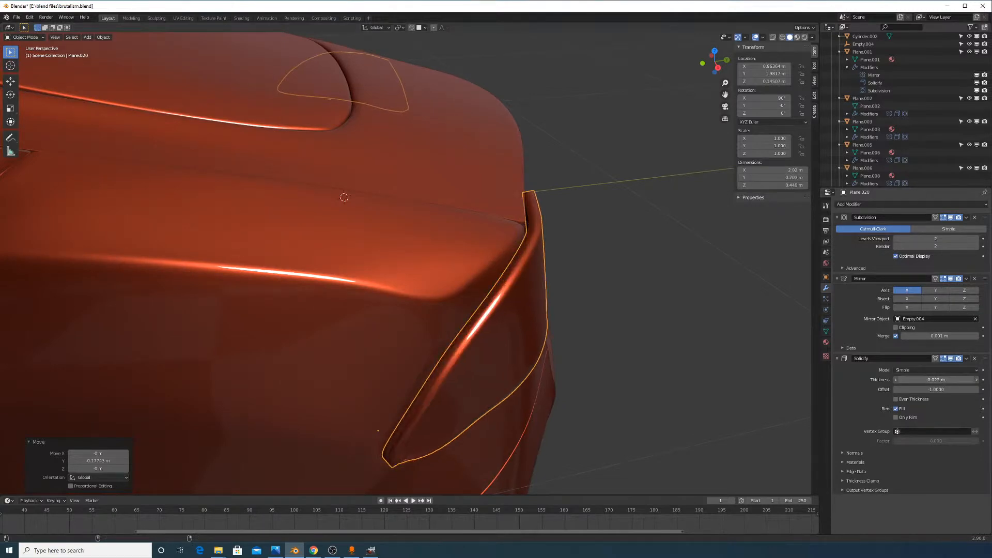
{"action": "key", "text": "g"}
{"action": "key", "text": "y"}
{"action": "left_click", "coordinate": [658, 303]}
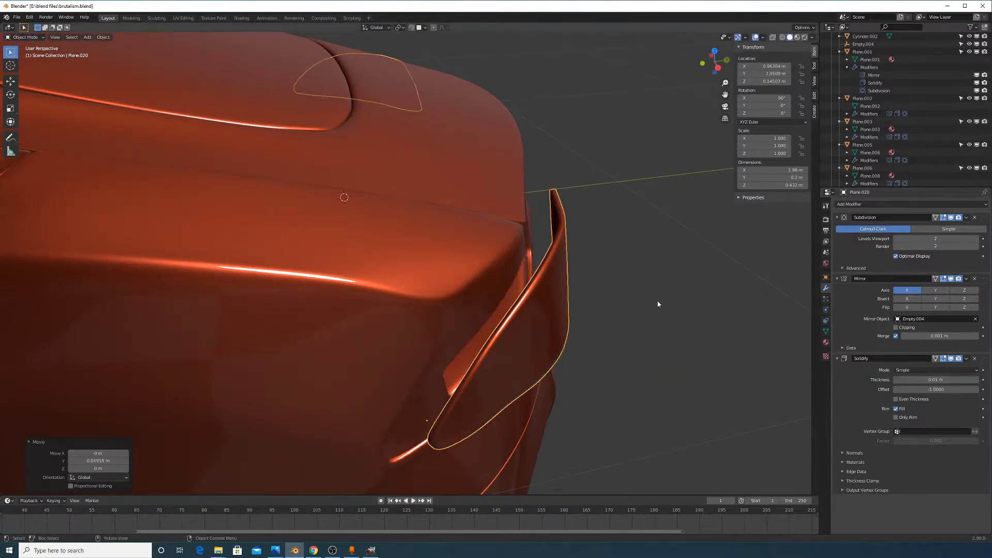
Replace the Solidify modifier with a fresh one 0.008 m thick
{"action": "left_click", "coordinate": [974, 358]}
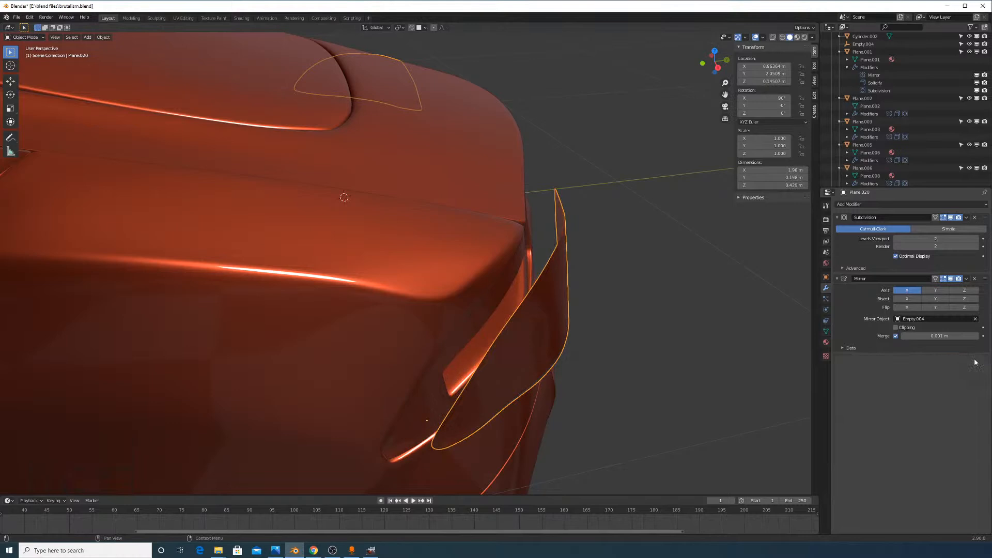
{"action": "left_click", "coordinate": [903, 205]}
{"action": "left_click", "coordinate": [842, 324]}
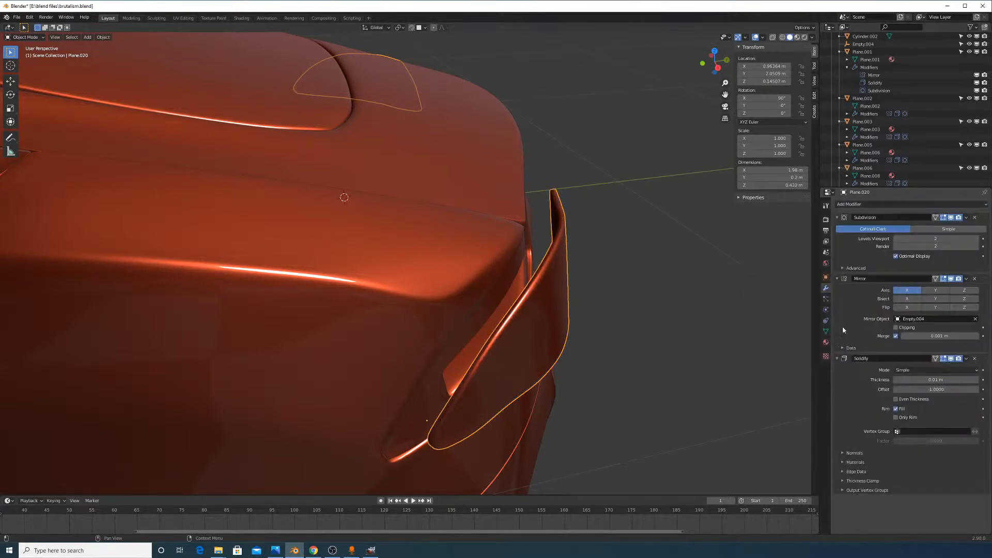
{"action": "mouse_move", "coordinate": [935, 380]}
{"action": "left_mouse_down"}
{"action": "mouse_move", "coordinate": [914, 380]}
{"action": "mouse_move", "coordinate": [951, 379]}
{"action": "mouse_move", "coordinate": [935, 380]}
{"action": "left_mouse_up"}
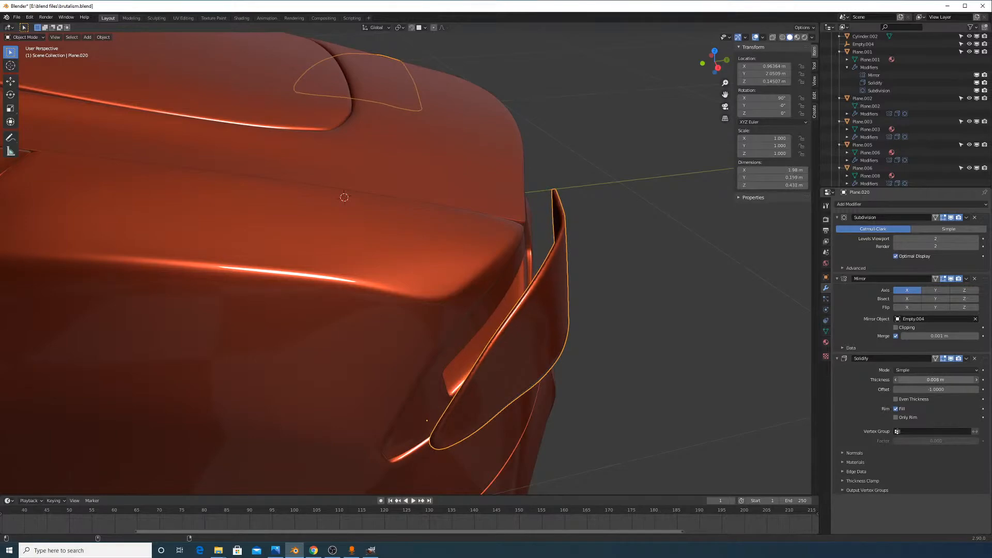
Tuck the taillight against the body along Y and open its mesh in Edit Mode
{"action": "key", "text": "g"}
{"action": "key", "text": "y"}
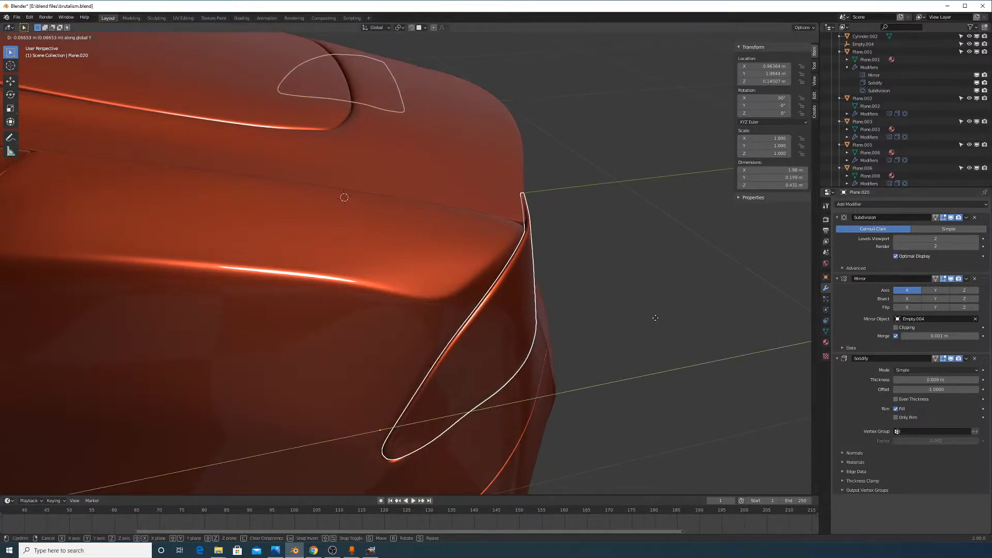
{"action": "left_click", "coordinate": [657, 321]}
{"action": "middle_click_drag", "start_coordinate": [657, 321], "coordinate": [650, 290]}
{"action": "scroll", "coordinate": [310, 269], "scroll_direction": "up", "scroll_amount": 2}
{"action": "key", "text": "Tab"}
{"action": "scroll", "coordinate": [262, 276], "scroll_direction": "up", "scroll_amount": 2}
{"action": "scroll", "coordinate": [260, 278], "scroll_direction": "down", "scroll_amount": 1}
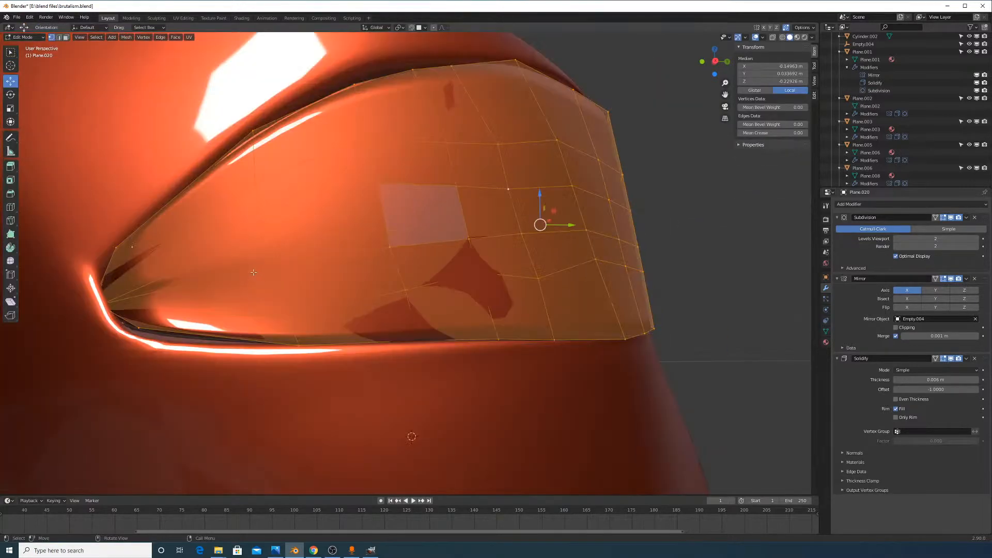
Pull the taillight's corner vertex along X
{"action": "middle_click_drag", "start_coordinate": [254, 272], "coordinate": [327, 280]}
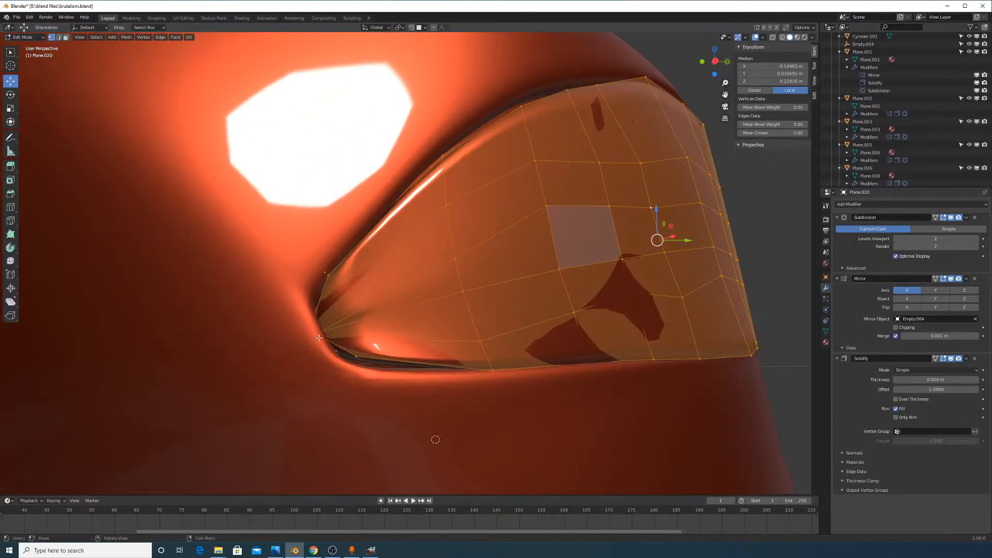
{"action": "middle_click_drag", "start_coordinate": [335, 332], "coordinate": [361, 322]}
{"action": "key", "text": "x"}
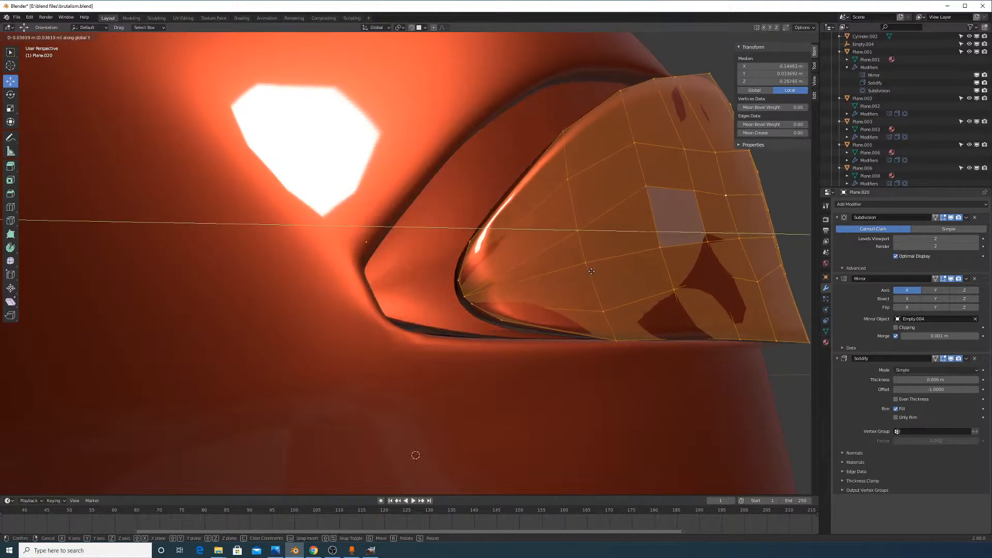
{"action": "left_click", "coordinate": [677, 283]}
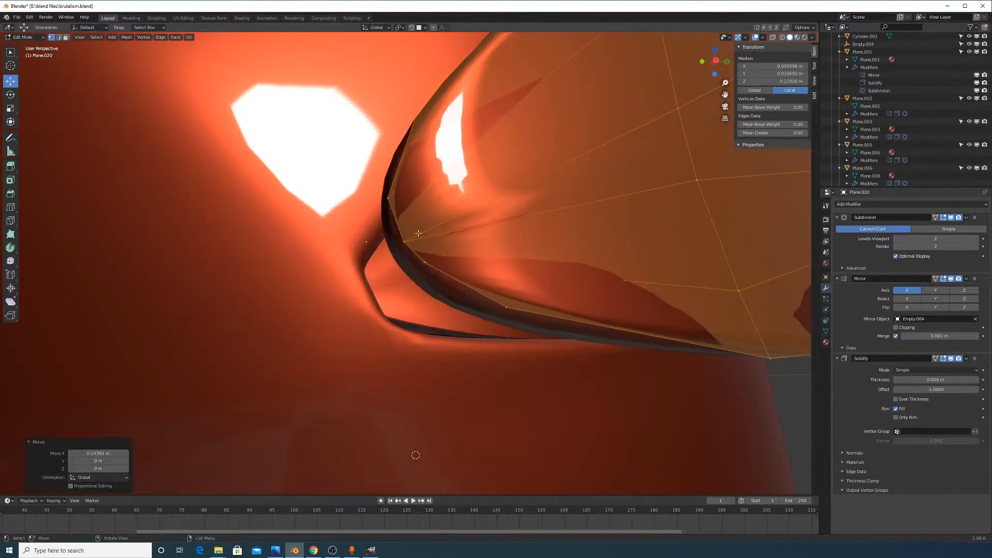
{"action": "middle_click_drag", "start_coordinate": [419, 233], "coordinate": [624, 272]}
Dissolve the edge between two corner vertices and subdivide another edge, selecting the new midpoint
{"action": "left_click", "coordinate": [488, 250]}
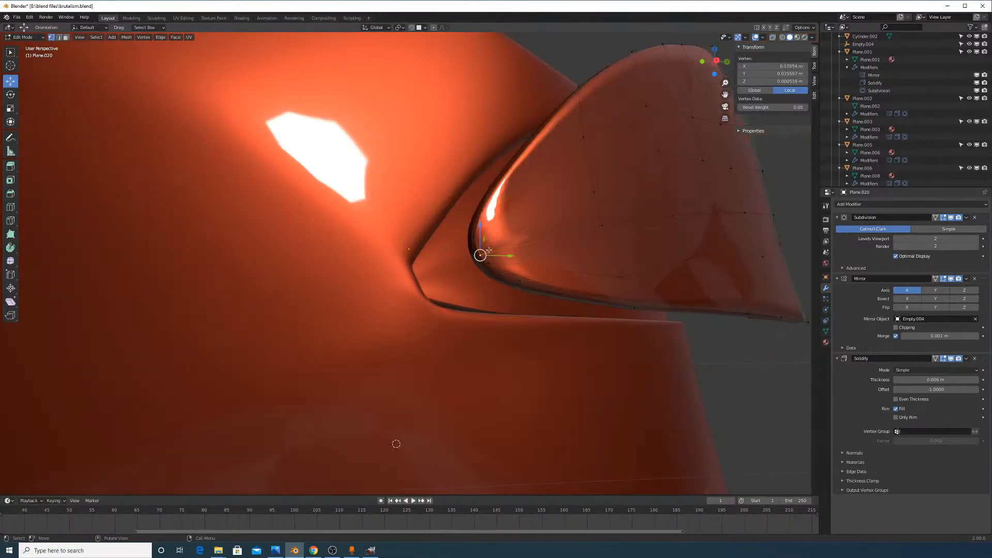
{"action": "left_click", "coordinate": [595, 192], "text": "shift"}
{"action": "key", "text": "x"}
{"action": "left_click", "coordinate": [602, 204]}
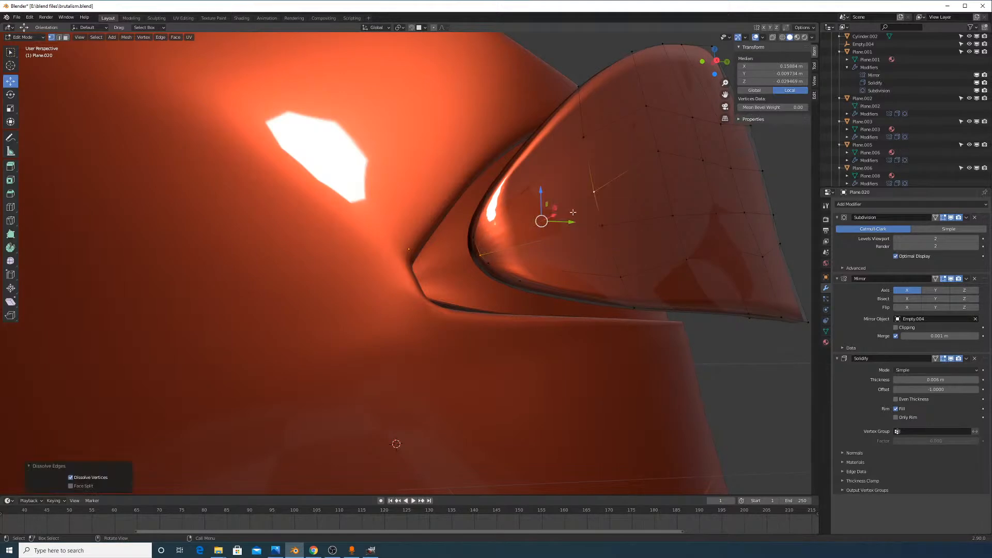
{"action": "left_click", "coordinate": [482, 258], "text": "shift"}
{"action": "right_click", "coordinate": [484, 261]}
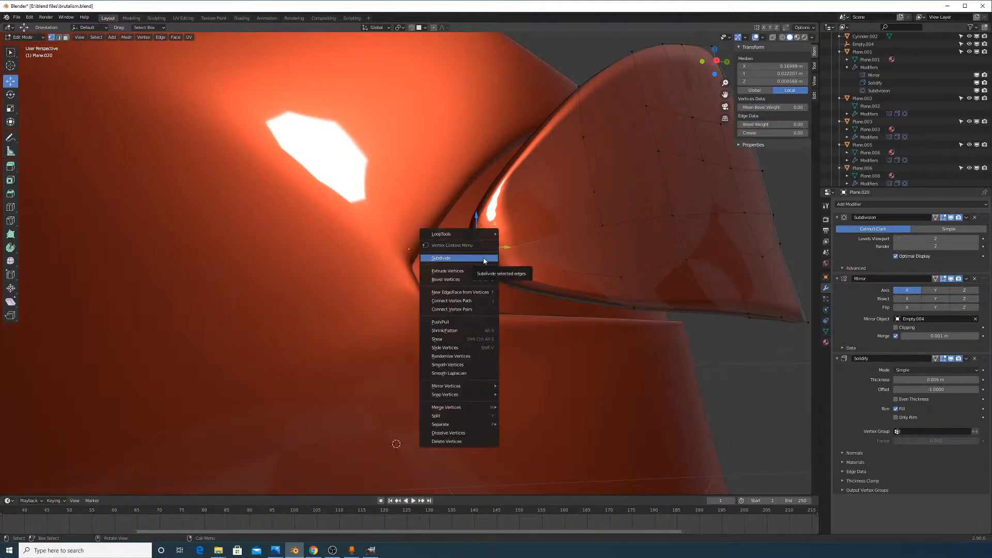
{"action": "left_click", "coordinate": [484, 258]}
{"action": "left_click", "coordinate": [475, 247]}
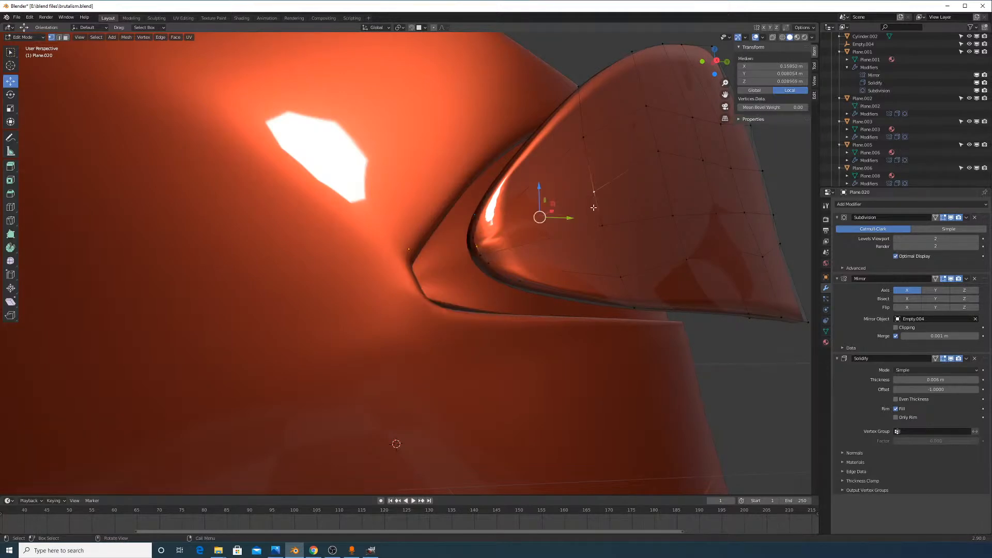
{"action": "left_click", "coordinate": [593, 207], "text": "shift"}
Shift the taillight object along X in two small moves
{"action": "key", "text": "Tab"}
{"action": "middle_click_drag", "start_coordinate": [560, 250], "coordinate": [575, 377]}
{"action": "key", "text": "g"}
{"action": "key", "text": "x"}
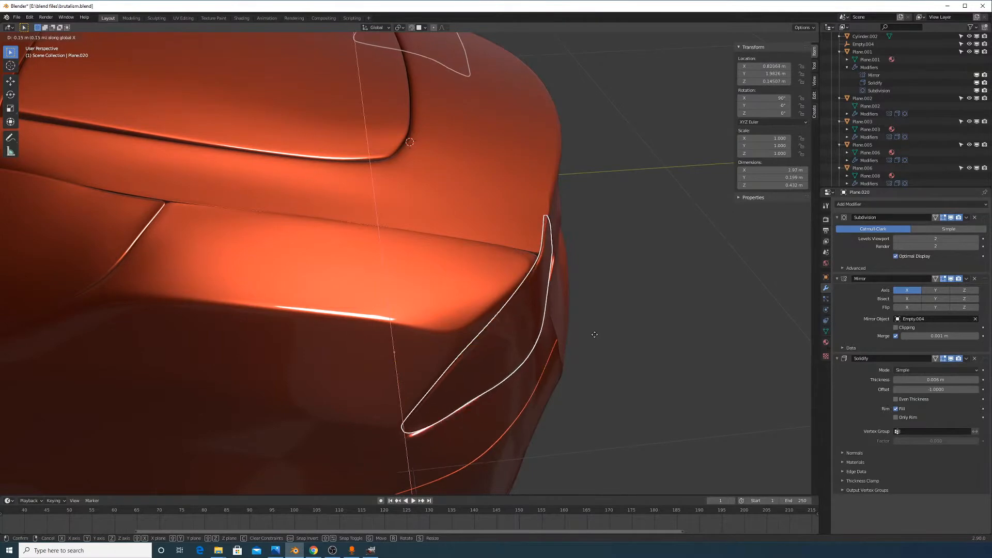
{"action": "left_click", "coordinate": [598, 357]}
{"action": "mouse_move", "coordinate": [597, 357]}
{"action": "middle_mouse_down"}
{"action": "mouse_move", "coordinate": [563, 345]}
{"action": "mouse_move", "coordinate": [585, 339]}
{"action": "mouse_move", "coordinate": [563, 308]}
{"action": "mouse_move", "coordinate": [591, 347]}
{"action": "middle_mouse_up"}
{"action": "key", "text": "g"}
{"action": "key", "text": "x"}
{"action": "left_click", "coordinate": [561, 349]}
In Edit Mode, clear the selection and select the taillight's top edge loop
{"action": "key", "text": "Tab"}
{"action": "key", "text": "Tab"}
{"action": "scroll", "coordinate": [466, 199], "scroll_direction": "up", "scroll_amount": 5}
{"action": "key", "text": "Tab"}
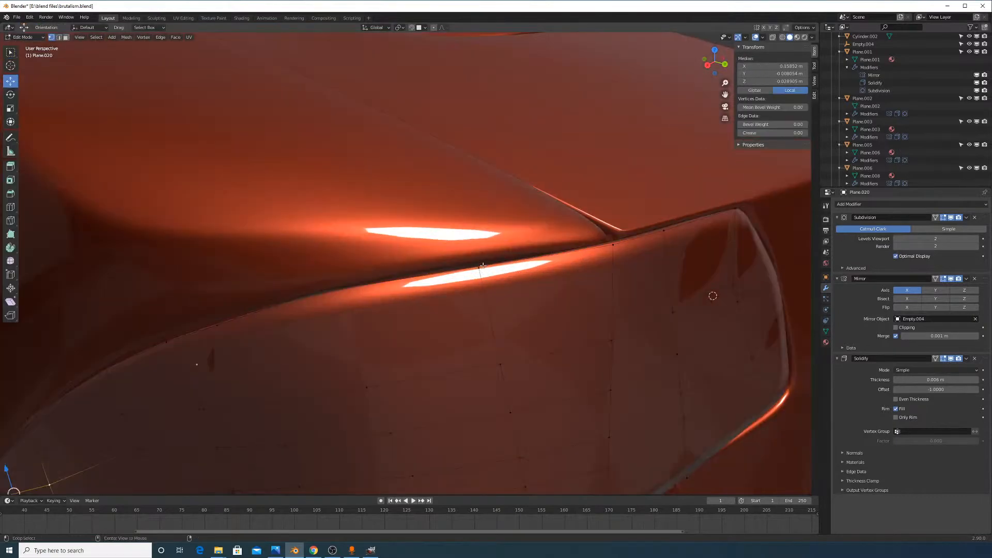
{"action": "middle_click_drag", "start_coordinate": [498, 268], "coordinate": [633, 312]}
{"action": "key", "text": "alt+a"}
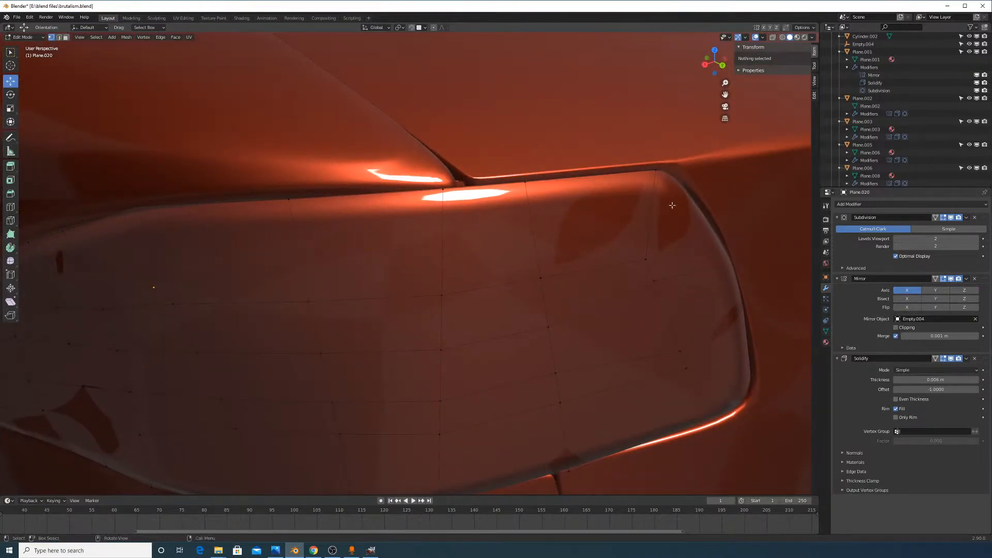
{"action": "middle_click_drag", "start_coordinate": [672, 205], "coordinate": [676, 218]}
{"action": "left_click", "coordinate": [645, 221], "text": "alt"}
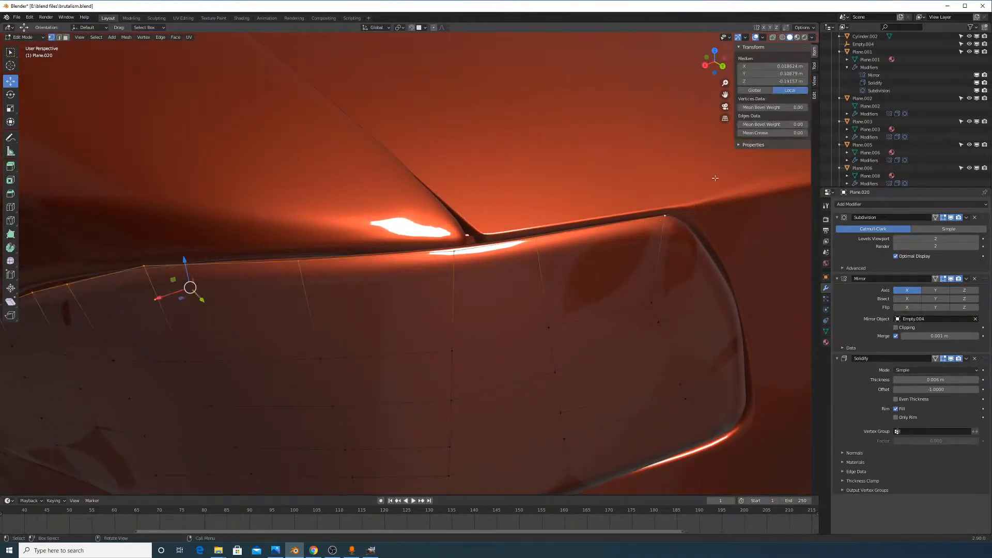
Nudge the taillight object a fraction of a millimetre along Y
{"action": "key", "text": "Tab"}
{"action": "middle_click_drag", "start_coordinate": [475, 202], "coordinate": [535, 205]}
{"action": "scroll", "coordinate": [558, 236], "scroll_direction": "down", "scroll_amount": 6}
{"action": "key", "text": "g"}
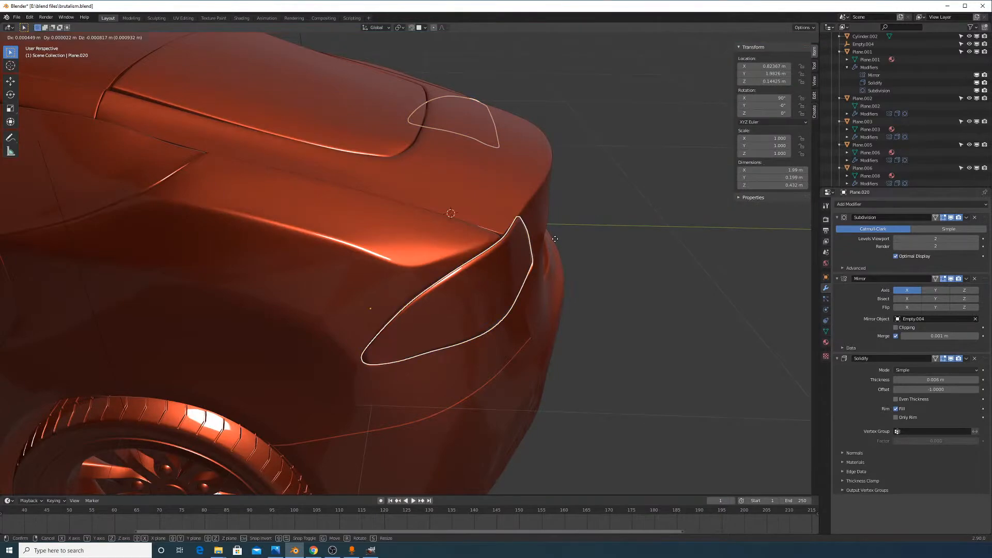
{"action": "key", "text": "y"}
{"action": "left_click", "coordinate": [627, 261]}
Reopen the taillight mesh and inspect the recess from a lower angle
{"action": "key", "text": "Tab"}
{"action": "scroll", "coordinate": [582, 292], "scroll_direction": "up", "scroll_amount": 4}
{"action": "scroll", "coordinate": [583, 291], "scroll_direction": "down", "scroll_amount": 2}
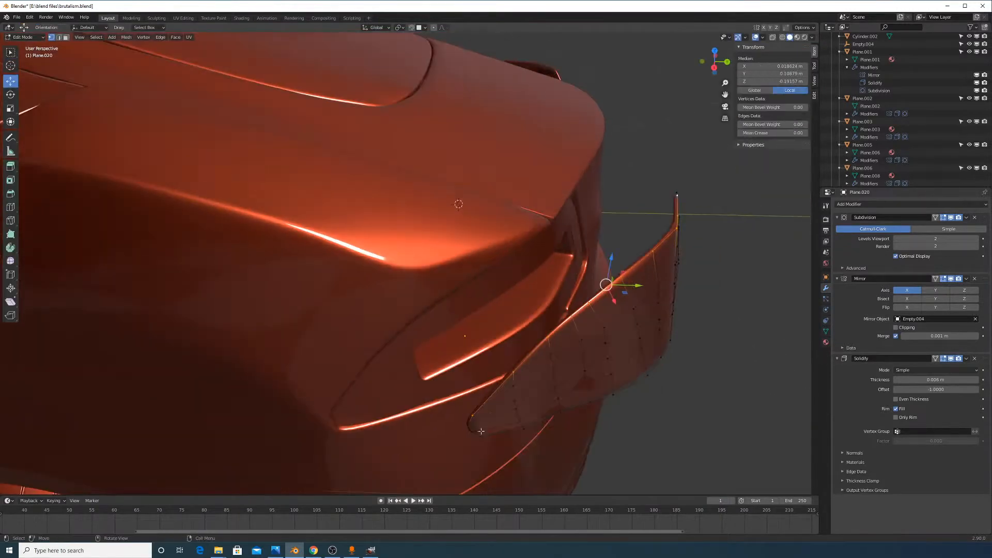
{"action": "scroll", "coordinate": [484, 439], "scroll_direction": "down", "scroll_amount": 3}
{"action": "middle_click_drag", "start_coordinate": [484, 439], "coordinate": [526, 374]}
{"action": "scroll", "coordinate": [526, 375], "scroll_direction": "up", "scroll_amount": 4}
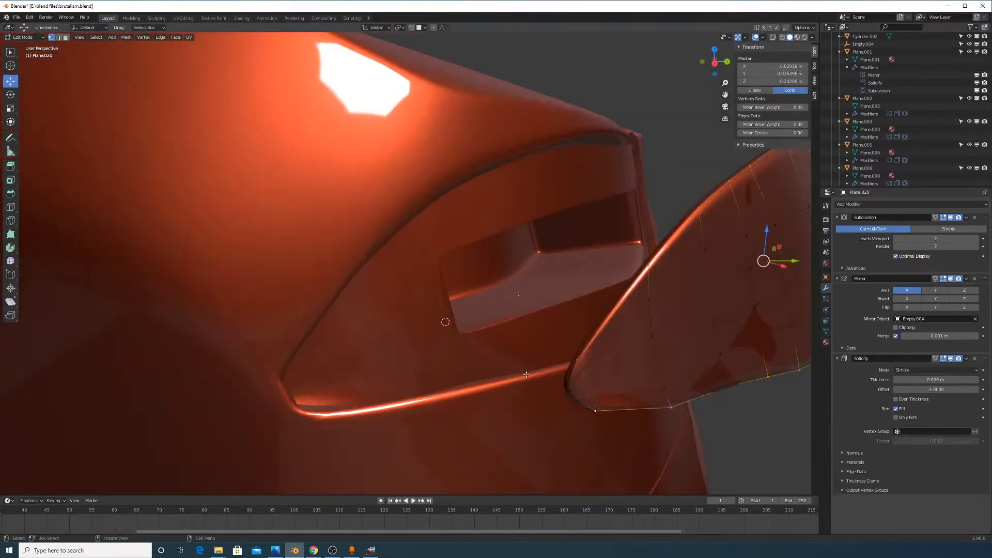
{"action": "middle_click_drag", "start_coordinate": [607, 402], "coordinate": [552, 316]}
{"action": "scroll", "coordinate": [592, 397], "scroll_direction": "down", "scroll_amount": 6}
{"action": "scroll", "coordinate": [458, 359], "scroll_direction": "up", "scroll_amount": 5}
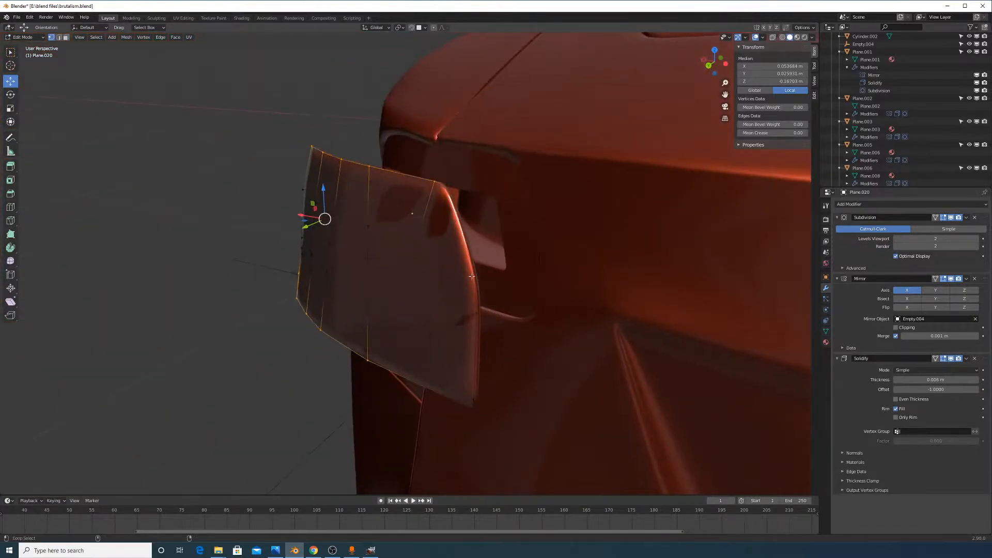
Raise the taillight's Subdivision viewport level to 3 and move Subdivision below Solidify
{"action": "mouse_move", "coordinate": [465, 251]}
{"action": "middle_mouse_down"}
{"action": "mouse_move", "coordinate": [449, 264]}
{"action": "mouse_move", "coordinate": [463, 272]}
{"action": "mouse_move", "coordinate": [474, 258]}
{"action": "middle_mouse_up"}
{"action": "middle_click_drag", "start_coordinate": [449, 304], "coordinate": [554, 326]}
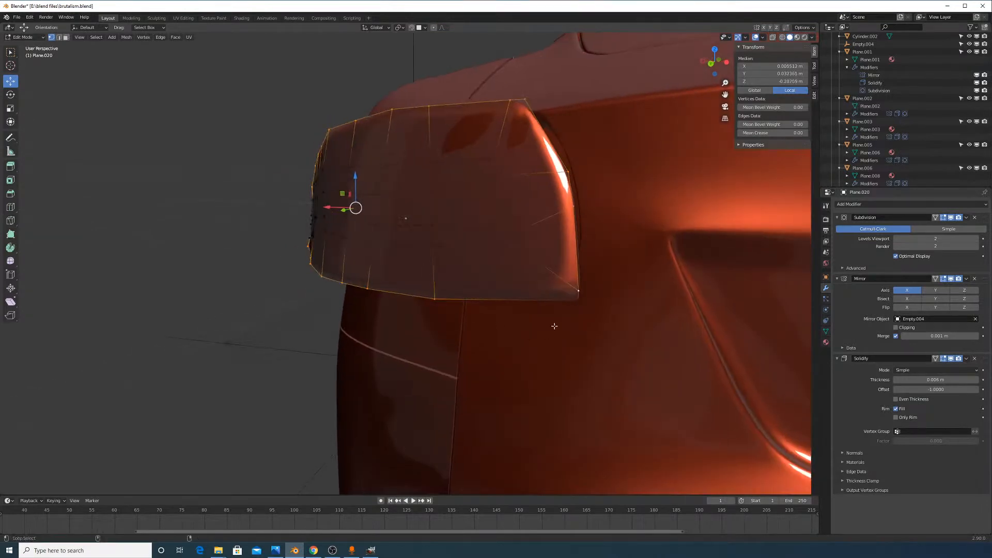
{"action": "key", "text": "shift+e"}
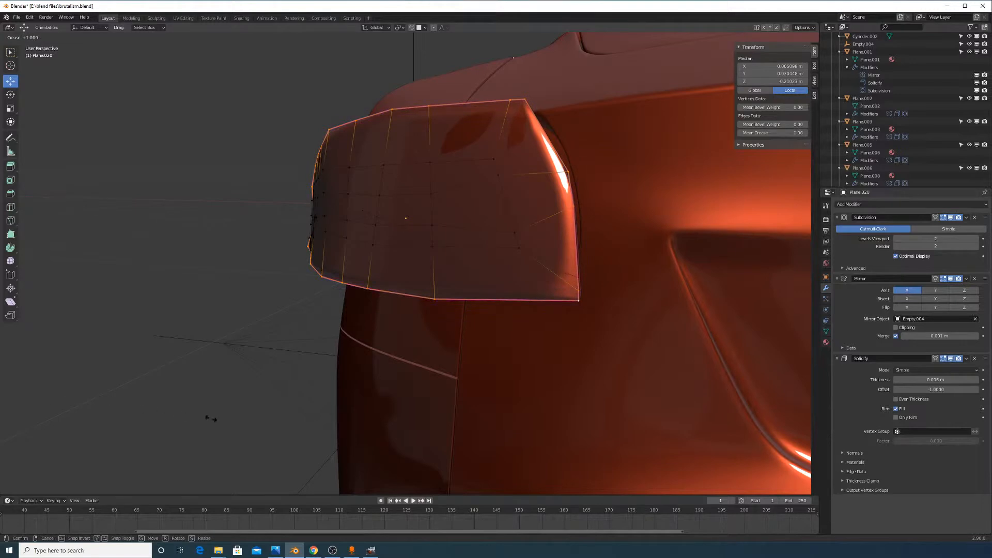
{"action": "right_click", "coordinate": [228, 406]}
{"action": "middle_click_drag", "start_coordinate": [394, 392], "coordinate": [407, 398]}
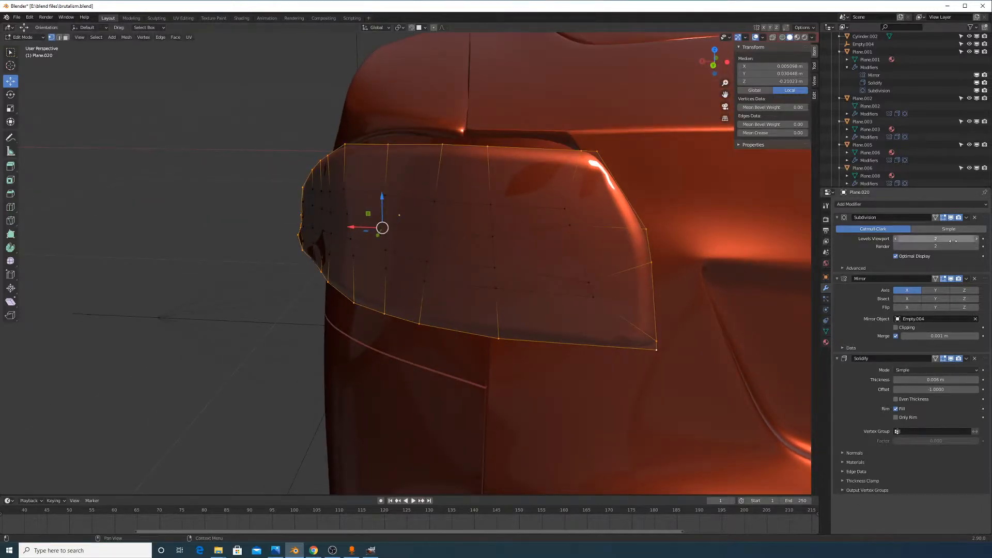
{"action": "left_click", "coordinate": [976, 239]}
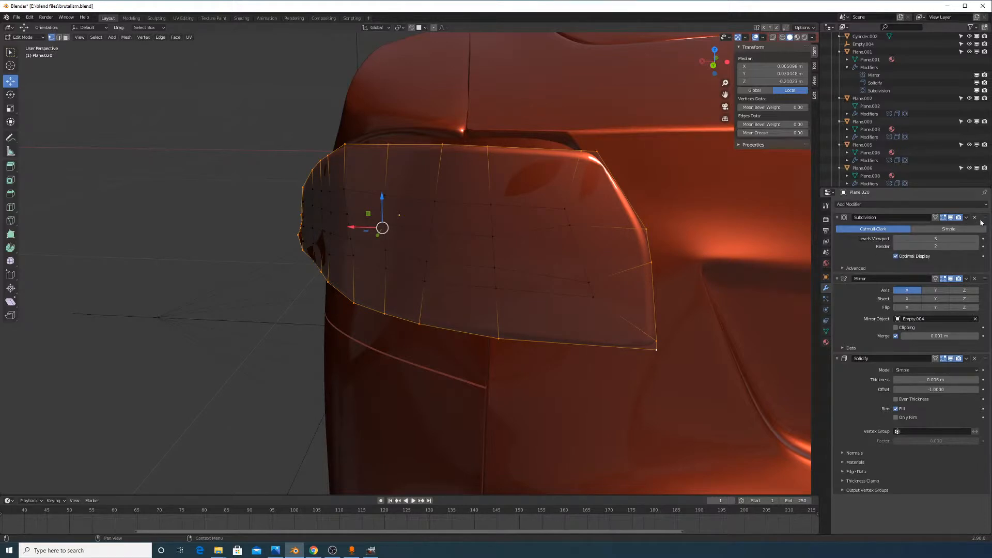
{"action": "left_click_drag", "start_coordinate": [984, 221], "coordinate": [898, 363]}
Fully crease the taillight's selected outer edges with Shift+E
{"action": "middle_click_drag", "start_coordinate": [715, 296], "coordinate": [703, 305]}
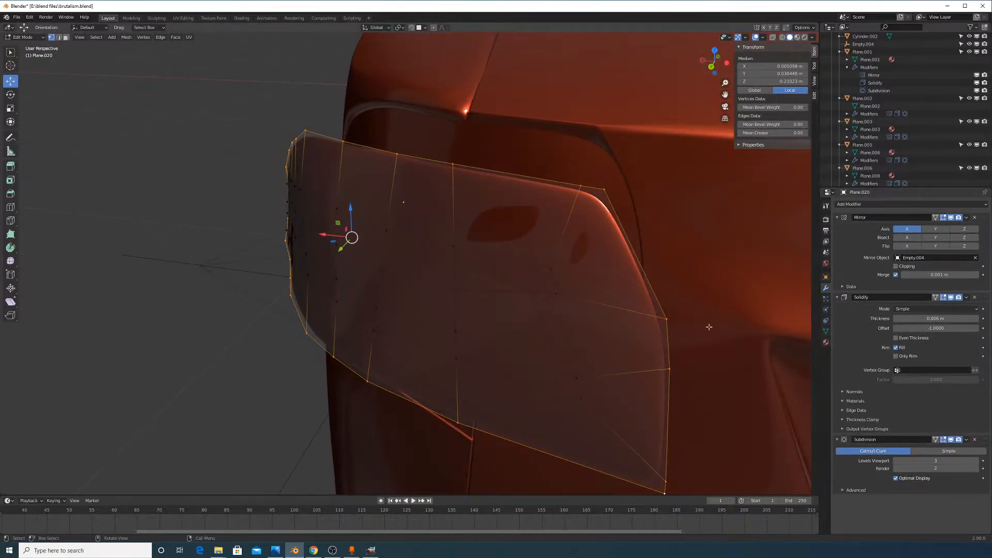
{"action": "key", "text": "shift+e"}
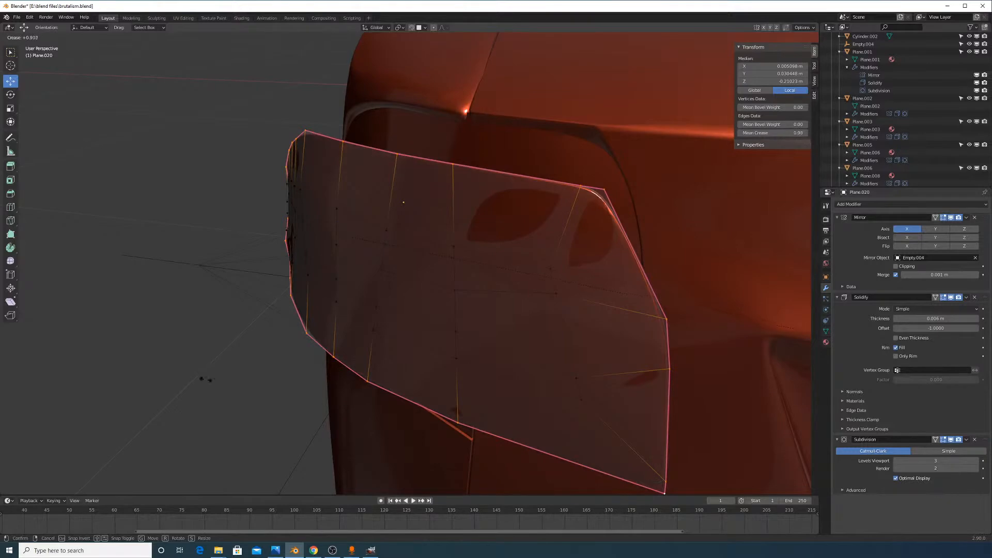
{"action": "left_click", "coordinate": [663, 336]}
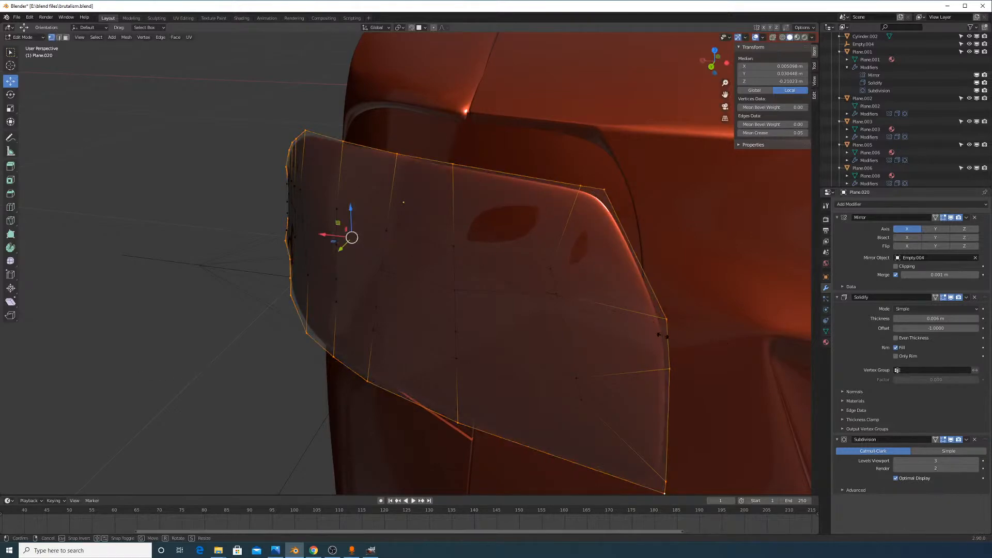
{"action": "key", "text": "shift+e"}
{"action": "left_click", "coordinate": [668, 322]}
Back in object mode, thicken the taillight's Solidify to 0.013 m
{"action": "key", "text": "Tab"}
{"action": "mouse_move", "coordinate": [669, 322]}
{"action": "middle_mouse_down"}
{"action": "mouse_move", "coordinate": [744, 312]}
{"action": "mouse_move", "coordinate": [726, 286]}
{"action": "mouse_move", "coordinate": [667, 310]}
{"action": "mouse_move", "coordinate": [713, 332]}
{"action": "mouse_move", "coordinate": [685, 325]}
{"action": "middle_mouse_up"}
{"action": "key", "text": "Tab"}
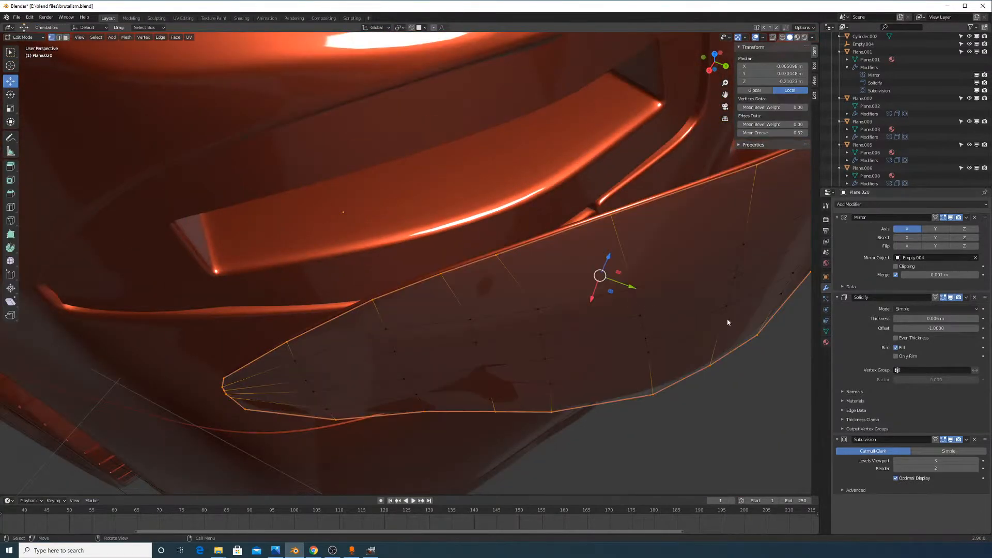
{"action": "key", "text": "Tab"}
{"action": "mouse_move", "coordinate": [935, 318]}
{"action": "left_mouse_down"}
{"action": "mouse_move", "coordinate": [961, 319]}
{"action": "mouse_move", "coordinate": [937, 319]}
{"action": "left_mouse_up"}
{"action": "middle_click_drag", "start_coordinate": [570, 252], "coordinate": [647, 222]}
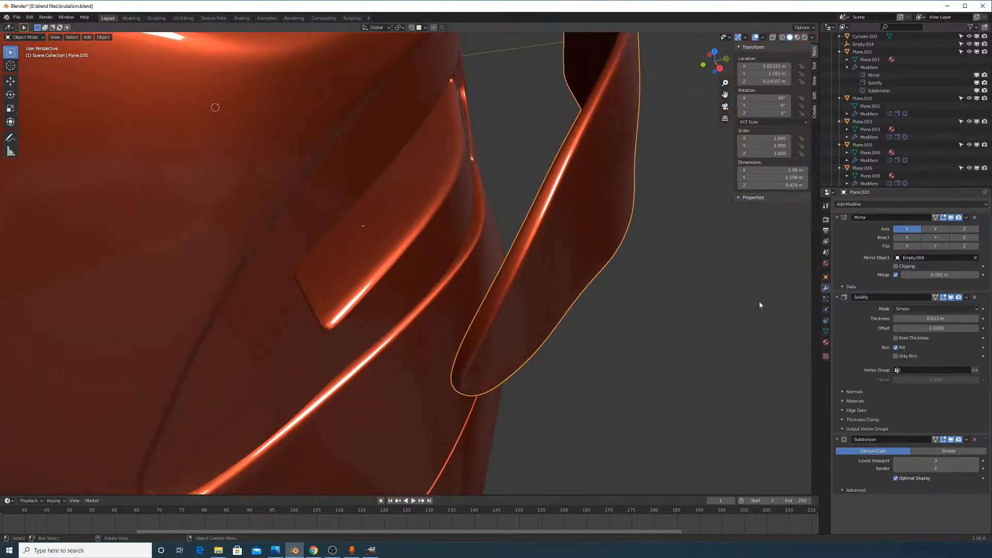
Adjust the crease amount on the taillight's selected edges
{"action": "key", "text": "Tab"}
{"action": "key", "text": "shift+e"}
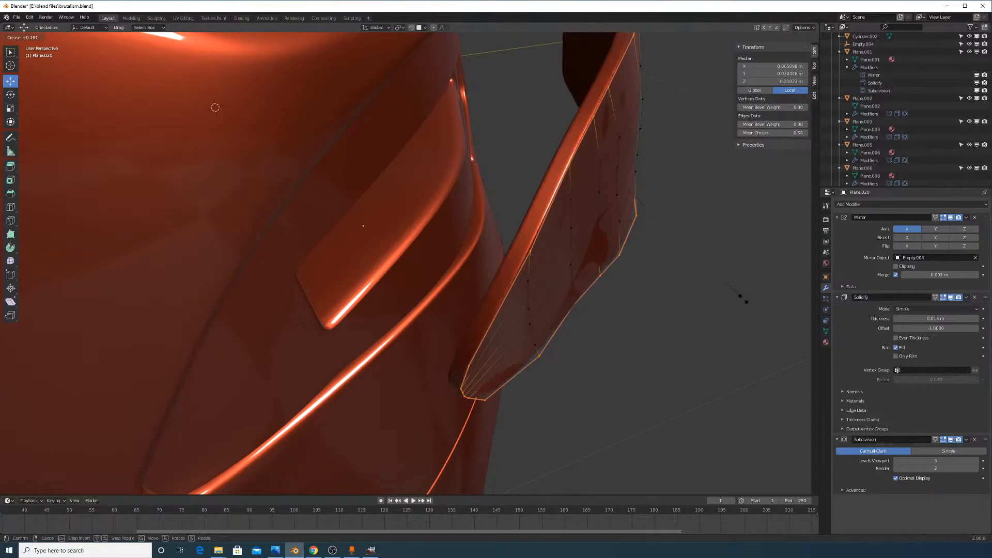
{"action": "left_click", "coordinate": [735, 297]}
{"action": "key", "text": "Tab"}
{"action": "middle_click_drag", "start_coordinate": [720, 294], "coordinate": [615, 245]}
Move the taillight along Y to about 1.987 m
{"action": "key", "text": "g"}
{"action": "key", "text": "y"}
{"action": "left_click", "coordinate": [603, 281]}
{"action": "left_click", "coordinate": [628, 280]}
{"action": "key", "text": "g"}
{"action": "key", "text": "y"}
{"action": "left_click", "coordinate": [552, 310]}
{"action": "scroll", "coordinate": [615, 244], "scroll_direction": "up", "scroll_amount": 2}
Slide a vertex on the taillight's right edge along its edge
{"action": "key", "text": "Tab"}
{"action": "left_click", "coordinate": [677, 160]}
{"action": "key", "text": "g"}
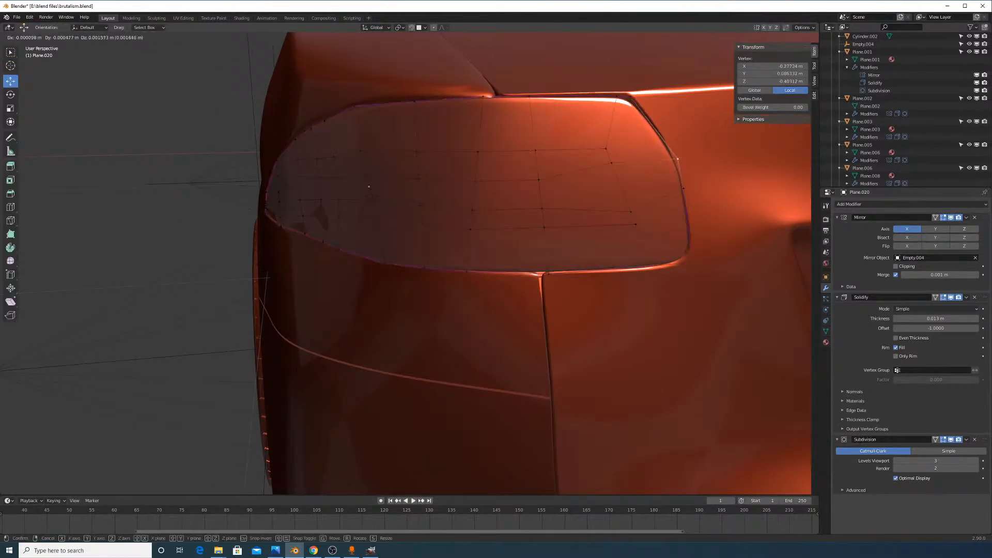
{"action": "key", "text": "g"}
{"action": "left_click", "coordinate": [678, 164]}
{"action": "key", "text": "Tab"}
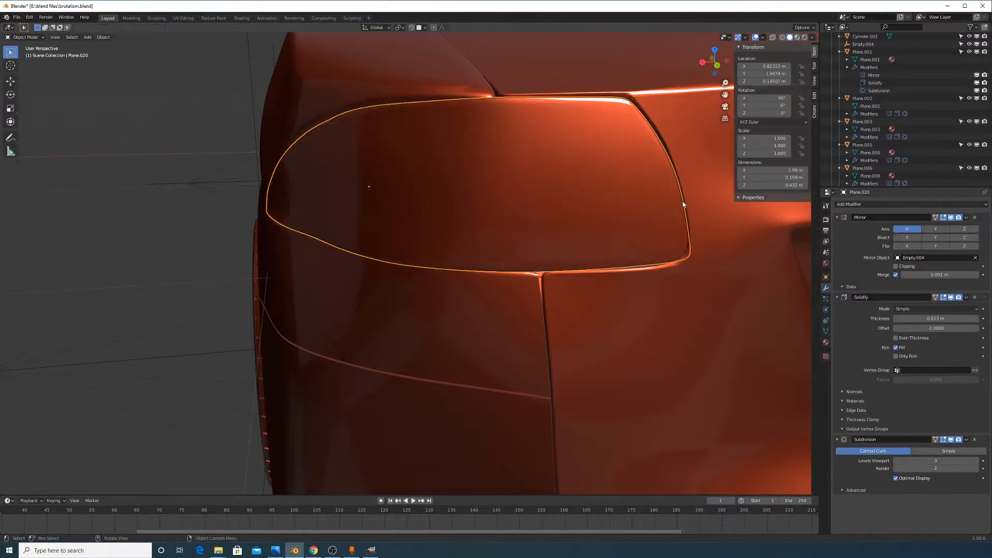
Check the Solidify thickness, leaving it at about 0.013 m
{"action": "middle_click_drag", "start_coordinate": [682, 204], "coordinate": [708, 212]}
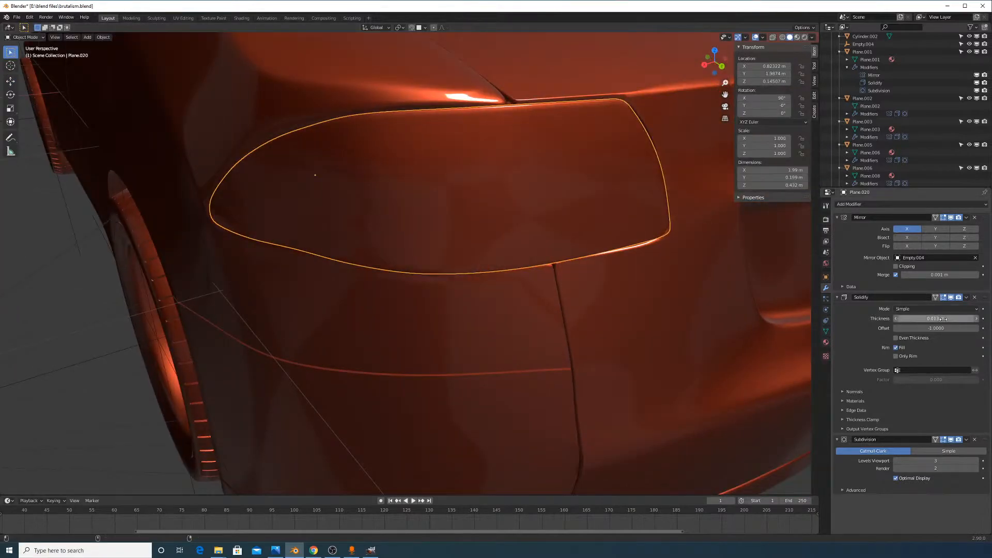
{"action": "mouse_move", "coordinate": [937, 318]}
{"action": "left_mouse_down"}
{"action": "mouse_move", "coordinate": [928, 318]}
{"action": "mouse_move", "coordinate": [936, 318]}
{"action": "left_mouse_up"}
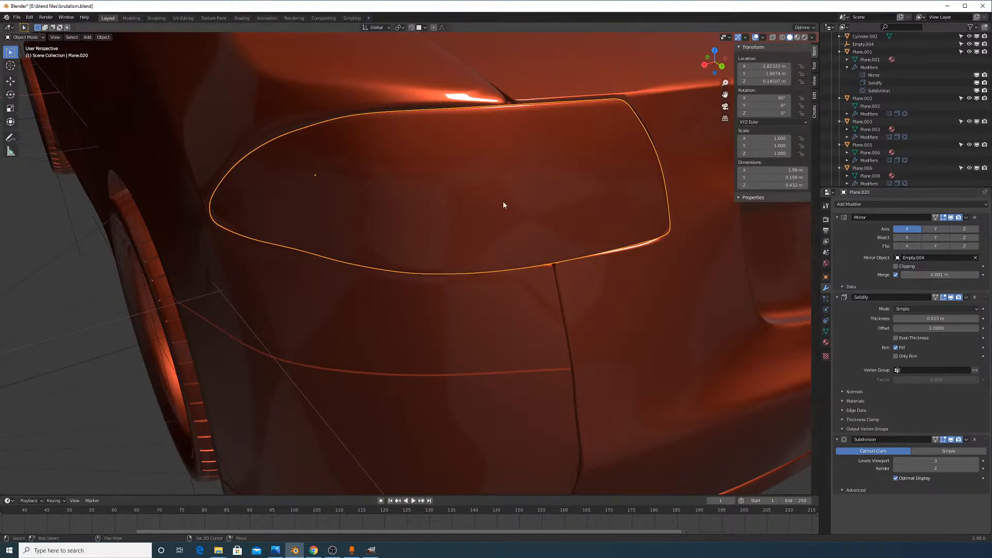
{"action": "middle_click_drag", "start_coordinate": [504, 206], "coordinate": [509, 257]}
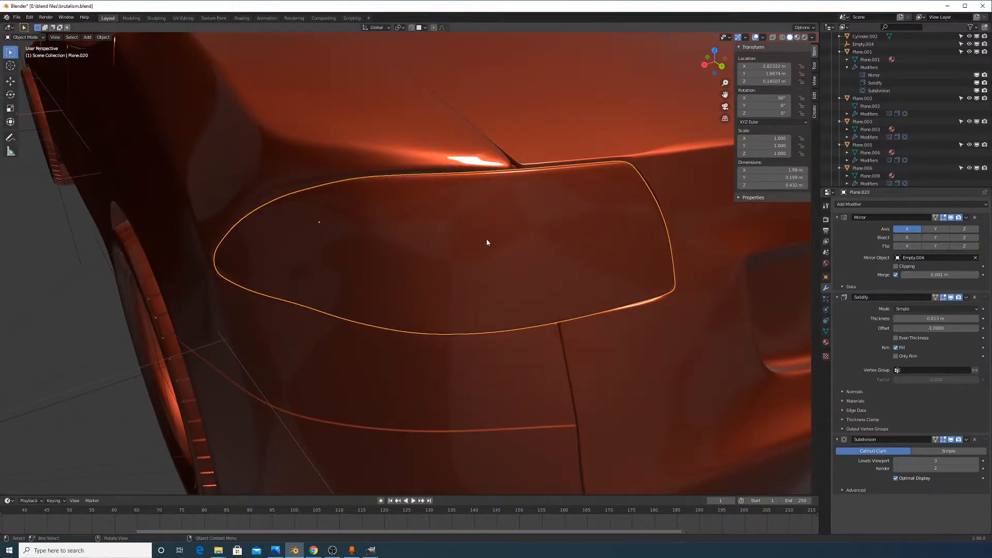
{"action": "left_click", "coordinate": [333, 551]}
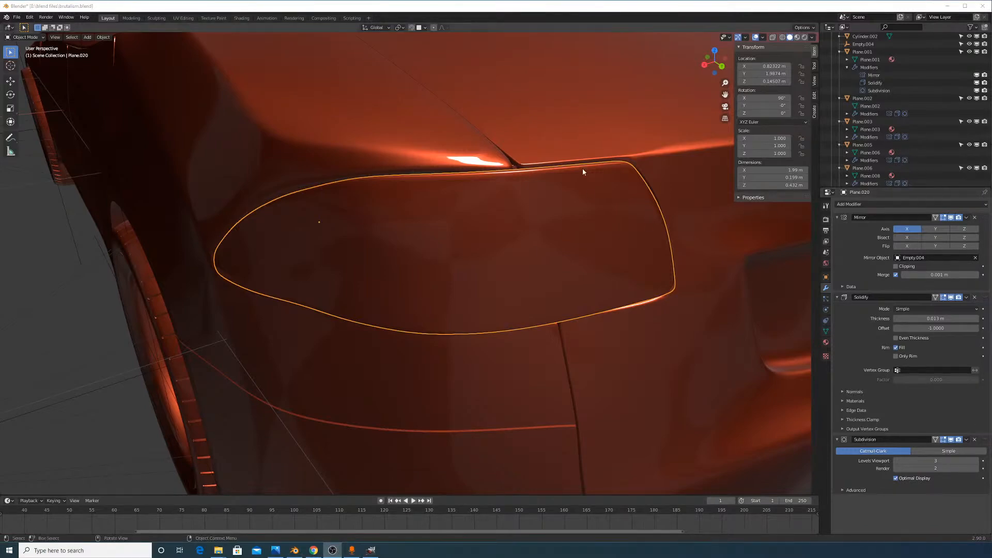
{"action": "middle_click_drag", "start_coordinate": [583, 168], "coordinate": [626, 191]}
Slide two upper-rim vertices along their edges so the outline fits the body
{"action": "key", "text": "Tab"}
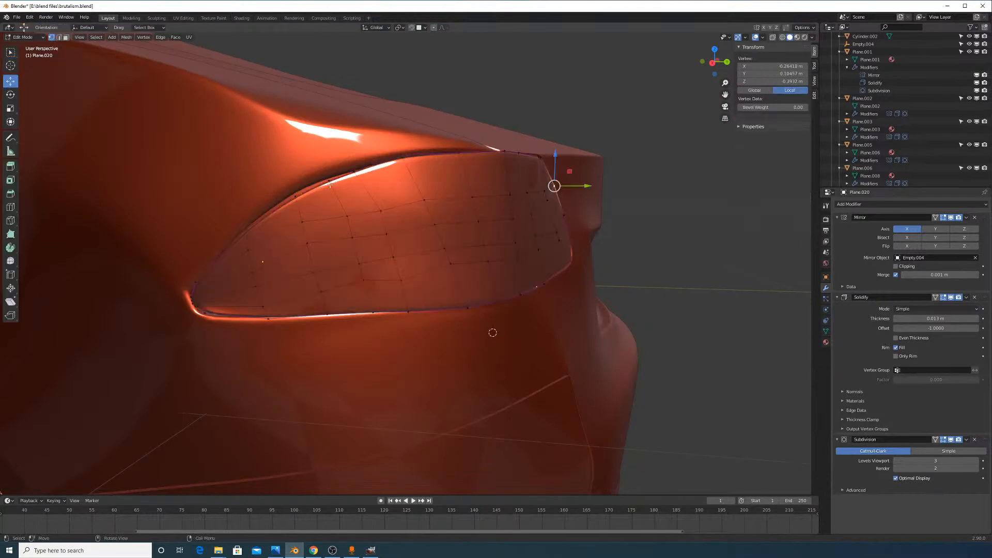
{"action": "left_click", "coordinate": [295, 195]}
{"action": "key", "text": "shift+v"}
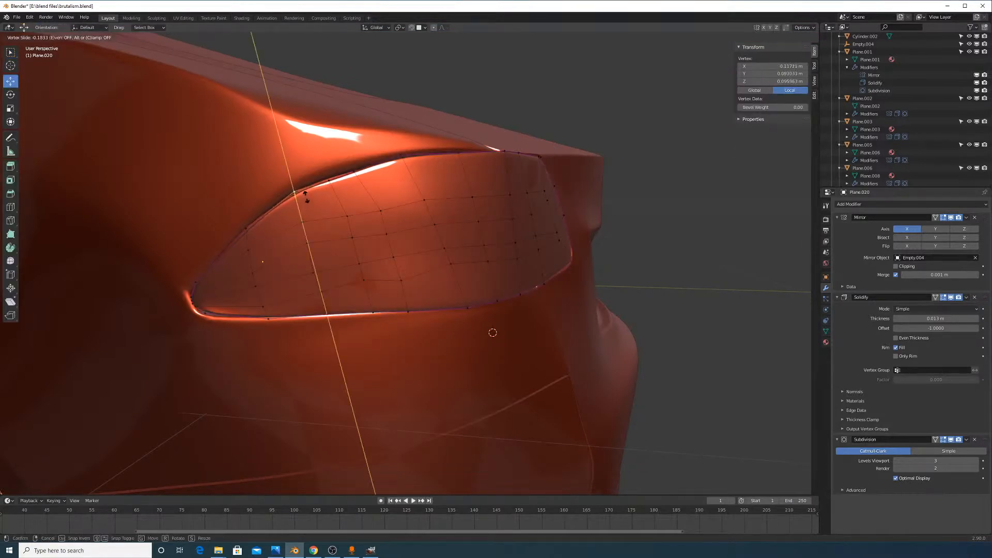
{"action": "left_click", "coordinate": [306, 197]}
{"action": "left_click", "coordinate": [329, 180]}
{"action": "key", "text": "g"}
{"action": "key", "text": "g"}
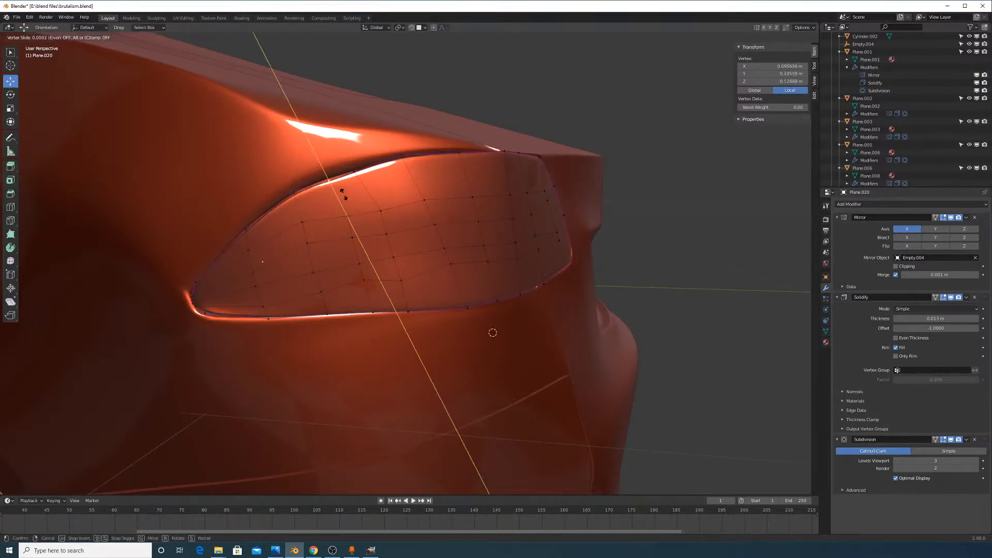
{"action": "left_click", "coordinate": [343, 191]}
{"action": "key", "text": "Tab"}
Shift the whole taillight slightly to a new position
{"action": "middle_click_drag", "start_coordinate": [524, 250], "coordinate": [558, 292]}
{"action": "middle_click_drag", "start_coordinate": [769, 343], "coordinate": [764, 328]}
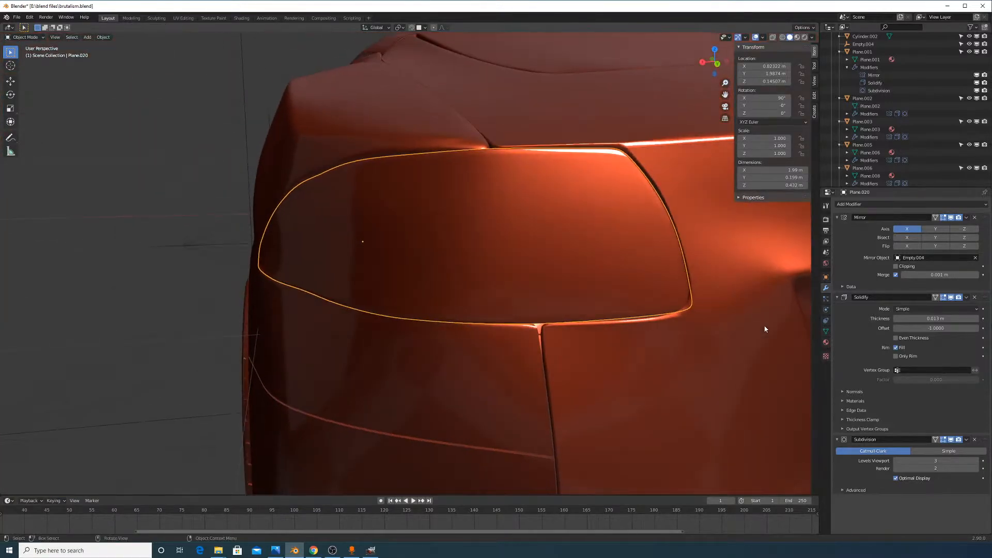
{"action": "key", "text": "g"}
{"action": "left_click", "coordinate": [744, 316]}
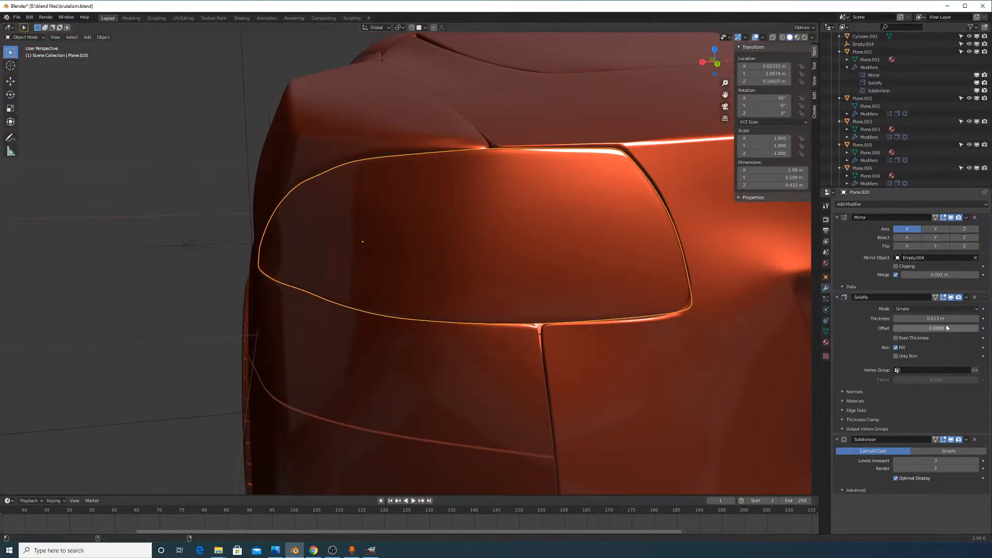
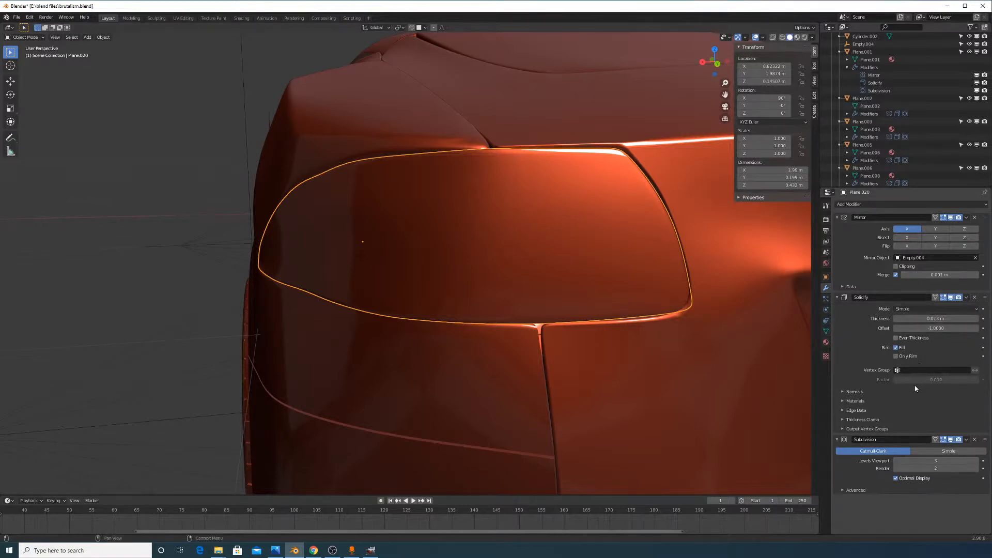
Lower the edge crease on the five rim loops of the rear light cover
{"action": "key", "text": "Tab"}
{"action": "left_click", "coordinate": [635, 157], "text": "alt"}
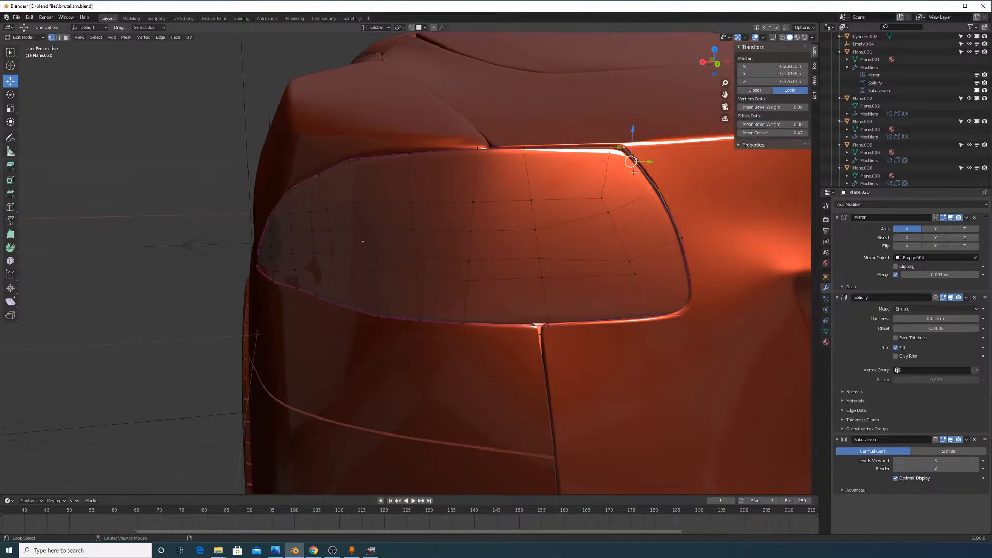
{"action": "left_click", "coordinate": [381, 161], "text": "alt"}
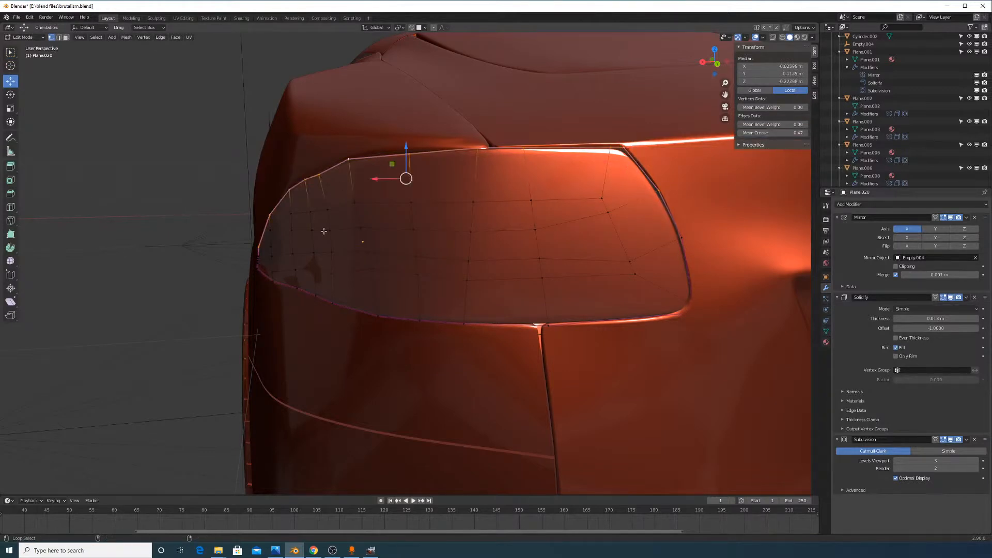
{"action": "left_click", "coordinate": [343, 301], "text": "alt+shift"}
{"action": "left_click", "coordinate": [651, 317], "text": "alt+shift"}
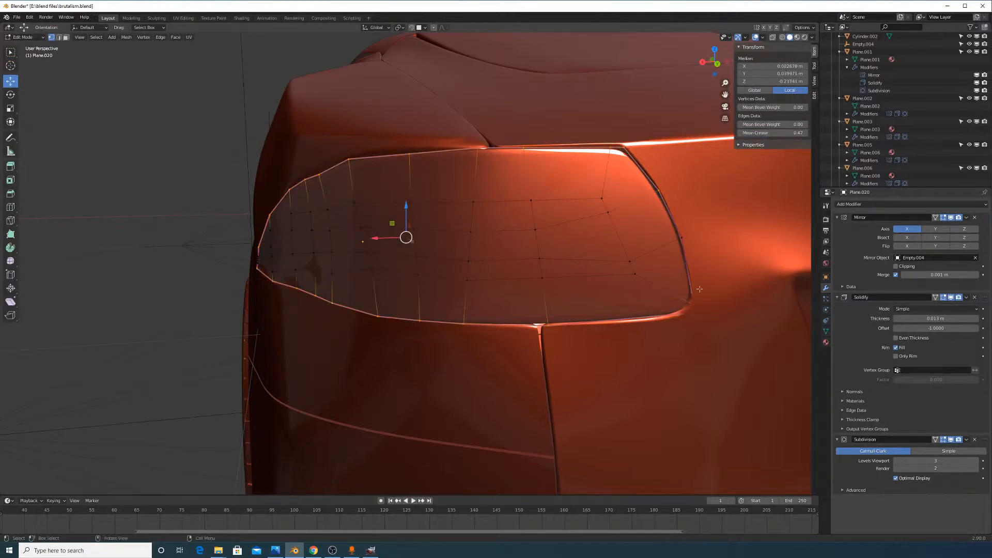
{"action": "left_click", "coordinate": [683, 236], "text": "alt+shift"}
{"action": "key", "text": "shift+e"}
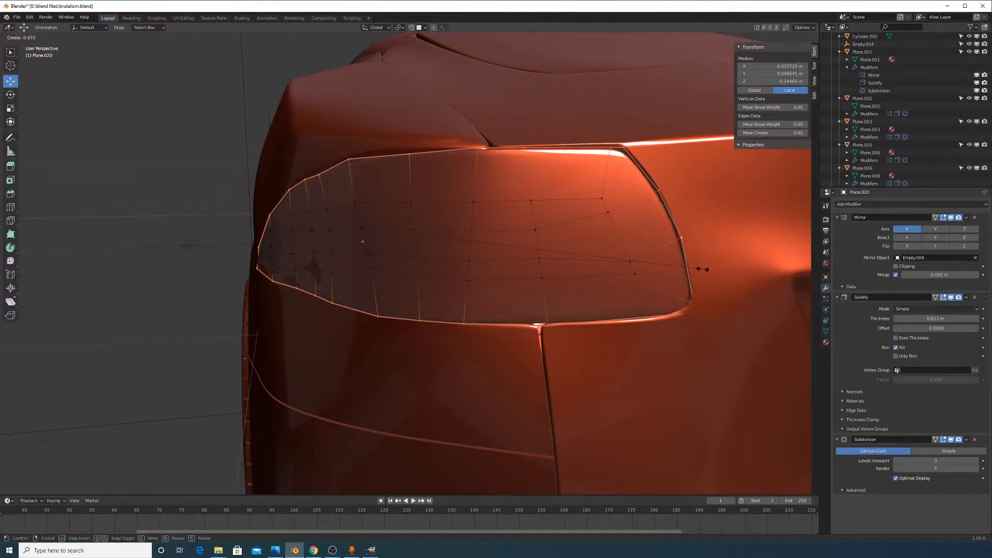
{"action": "left_click", "coordinate": [702, 269]}
{"action": "key", "text": "Tab"}
Orbit out to the car's rear, keeping the light cover selected
{"action": "middle_click_drag", "start_coordinate": [704, 273], "coordinate": [718, 270]}
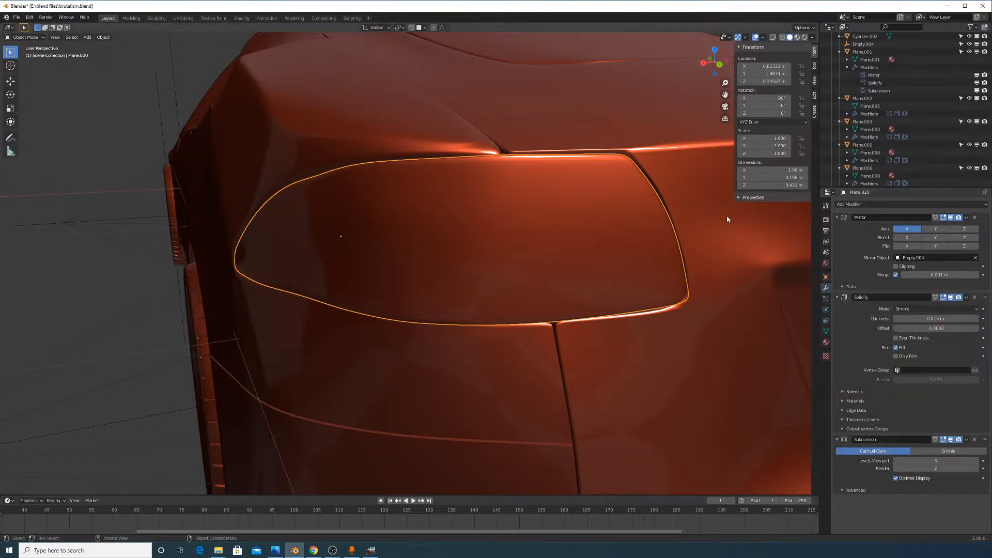
{"action": "middle_click_drag", "start_coordinate": [522, 304], "coordinate": [575, 308]}
{"action": "scroll", "coordinate": [578, 288], "scroll_direction": "down", "scroll_amount": 4}
{"action": "middle_click_drag", "start_coordinate": [581, 267], "coordinate": [542, 269]}
{"action": "left_click", "coordinate": [620, 436]}
{"action": "key", "text": "ctrl+z"}
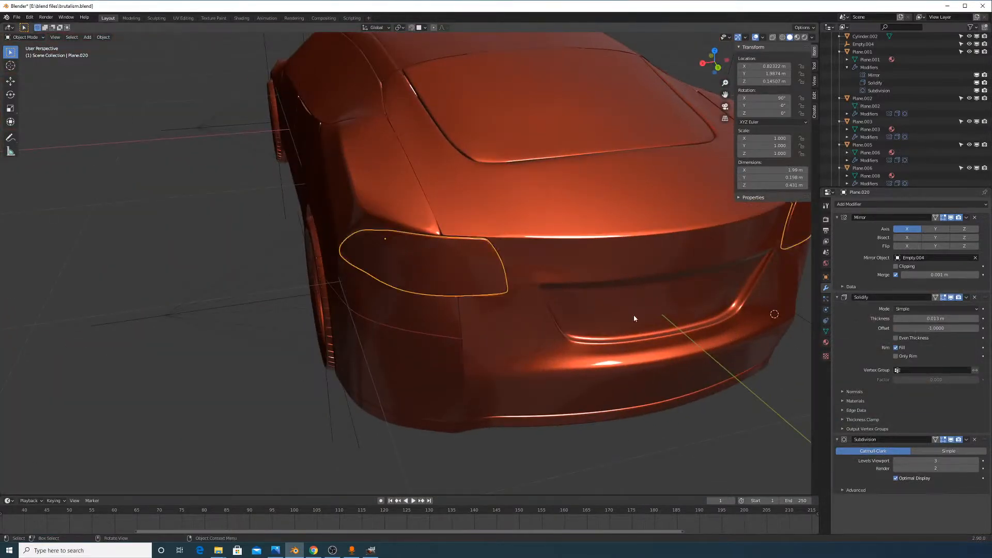
Separate all of the rear light cover's faces into a new object and select it
{"action": "left_click", "coordinate": [826, 342]}
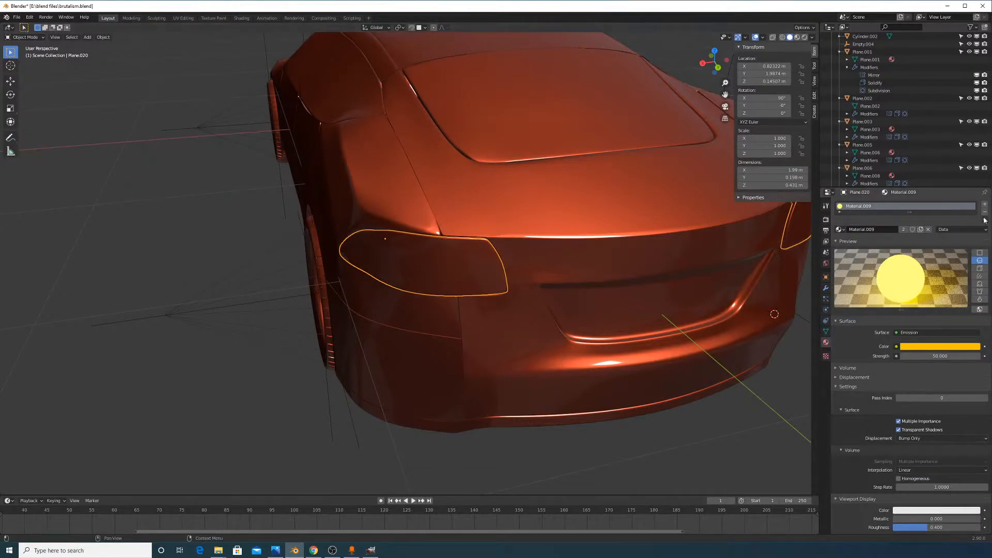
{"action": "key", "text": "Tab"}
{"action": "key", "text": "a"}
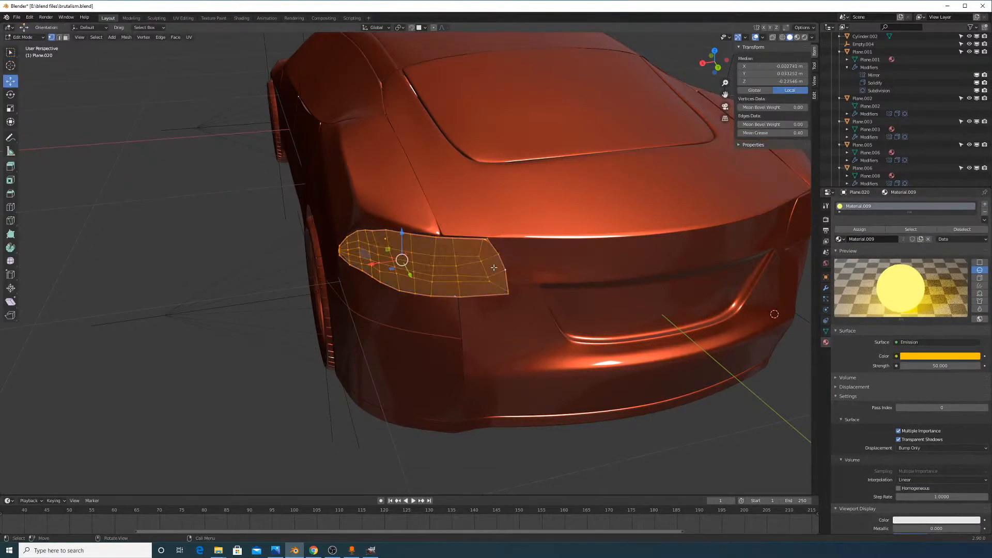
{"action": "key", "text": "p"}
{"action": "left_click", "coordinate": [495, 271]}
{"action": "key", "text": "Tab"}
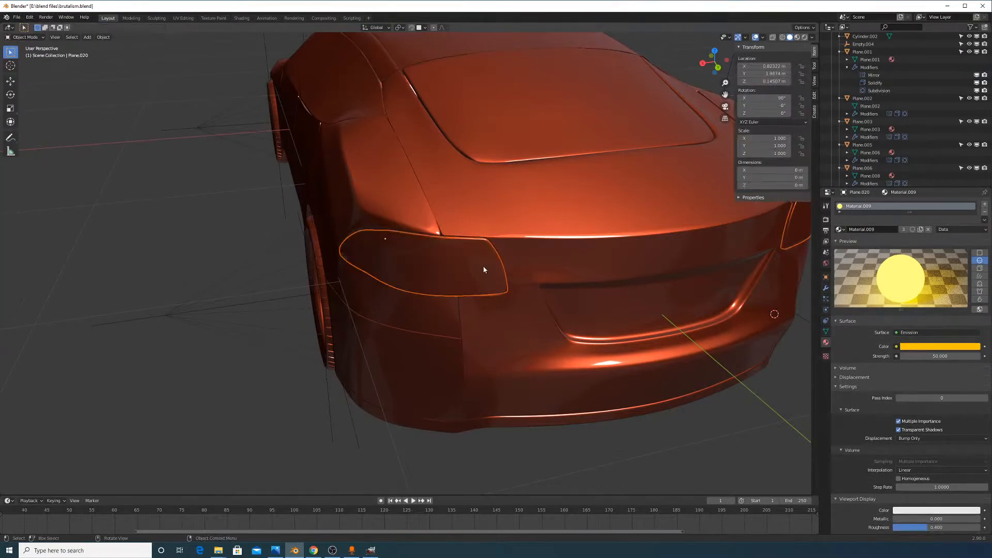
{"action": "left_click", "coordinate": [497, 267]}
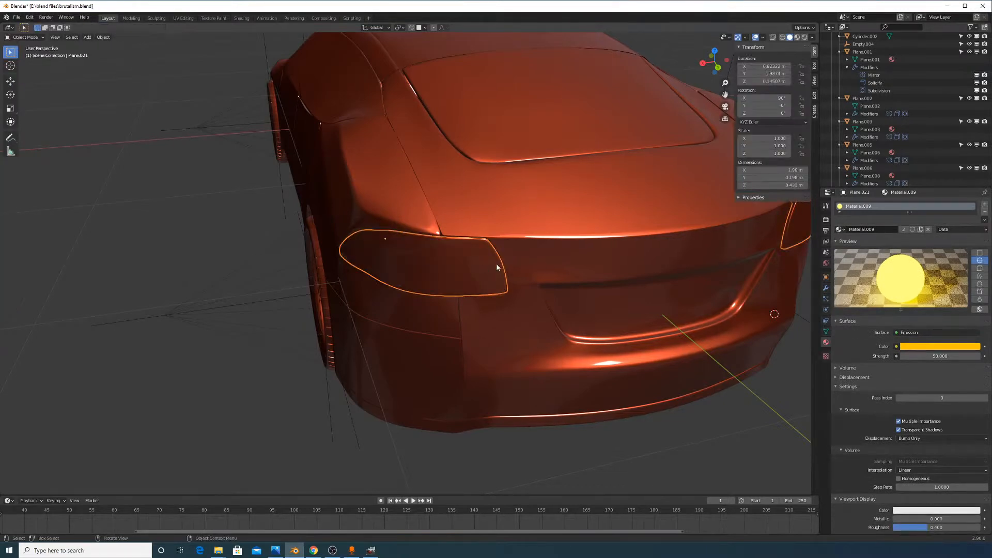
Remove Material.009 from the new cover and check the front headlight's material
{"action": "left_click", "coordinate": [985, 212]}
{"action": "left_click", "coordinate": [840, 229]}
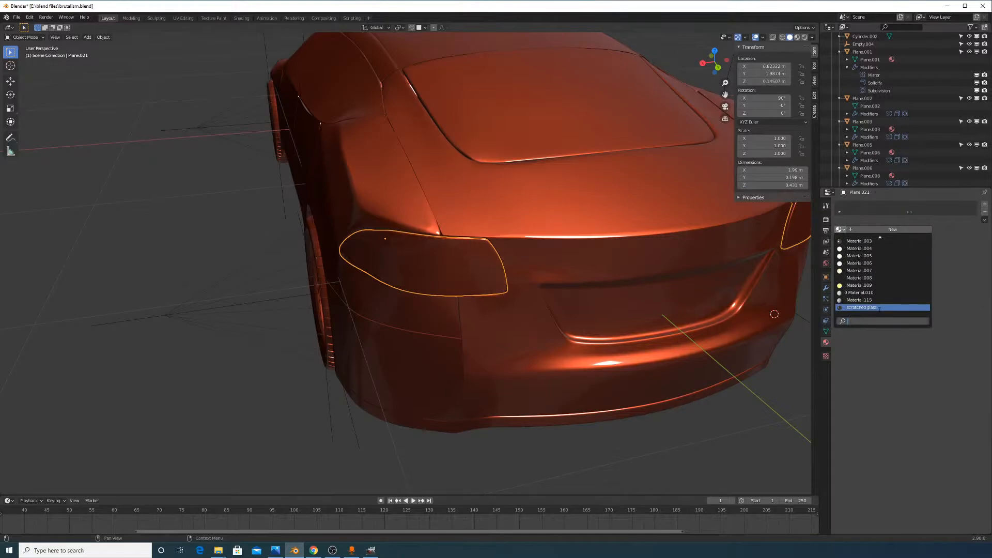
{"action": "middle_click_drag", "start_coordinate": [602, 365], "coordinate": [103, 360]}
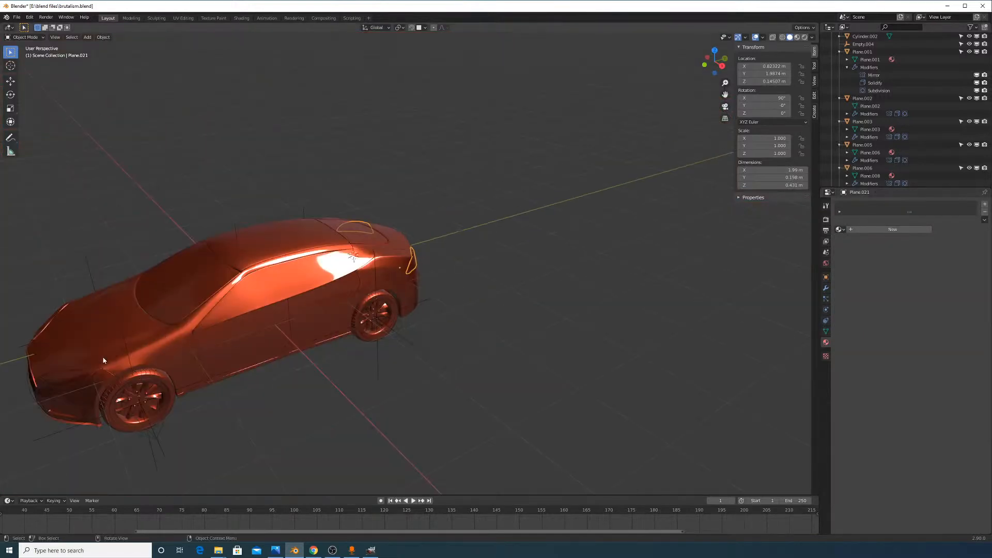
{"action": "left_click", "coordinate": [55, 388]}
Assign the 'headlight cover' material to the separated rear light cover, searching 'HEAD'
{"action": "middle_click_drag", "start_coordinate": [522, 288], "coordinate": [416, 263]}
{"action": "scroll", "coordinate": [417, 264], "scroll_direction": "up", "scroll_amount": 6}
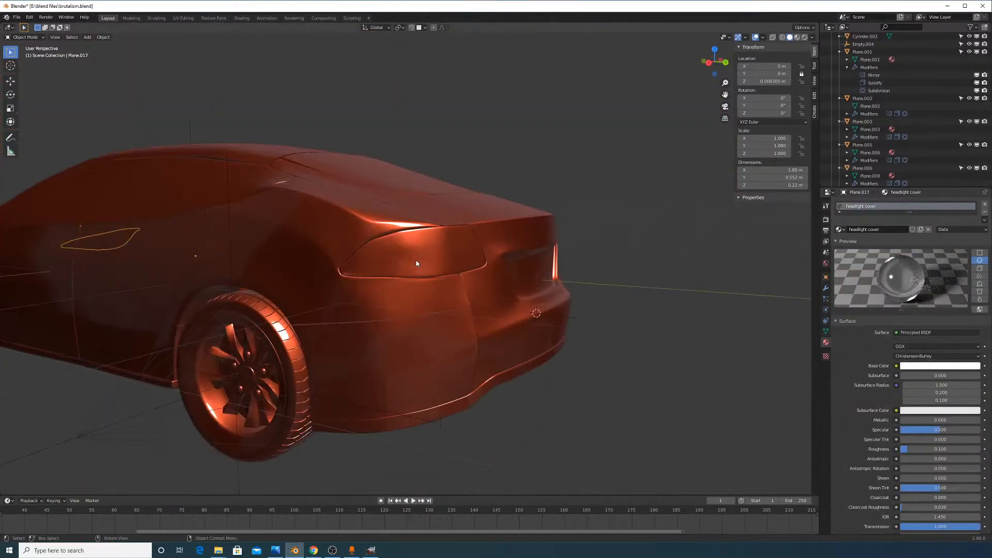
{"action": "left_click", "coordinate": [416, 264]}
{"action": "left_click", "coordinate": [839, 229]}
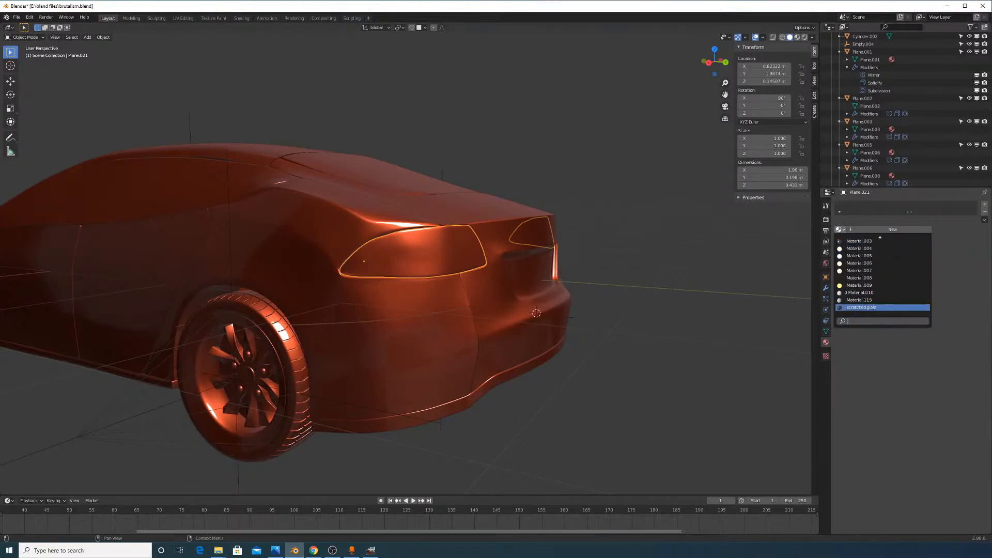
{"action": "type", "text": "HEAD"}
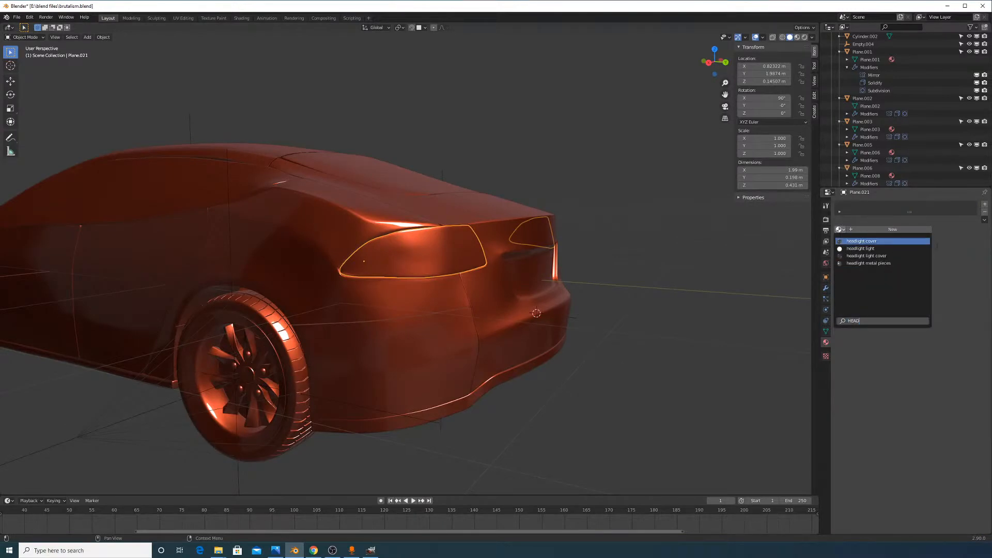
{"action": "left_click", "coordinate": [918, 242]}
{"action": "scroll", "coordinate": [677, 239], "scroll_direction": "up", "scroll_amount": 1}
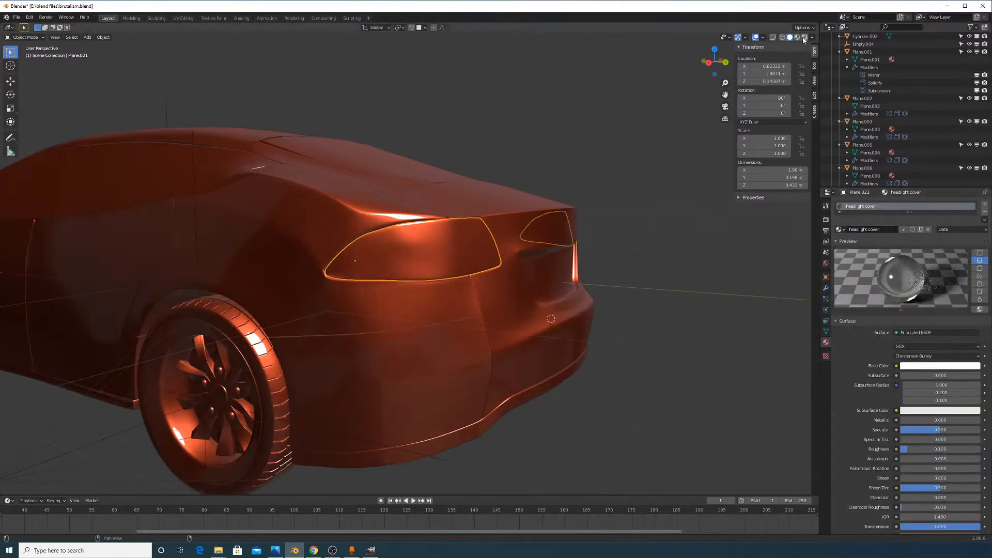
Switch the viewport to Rendered shading and view the whole car from the side
{"action": "left_click", "coordinate": [805, 36]}
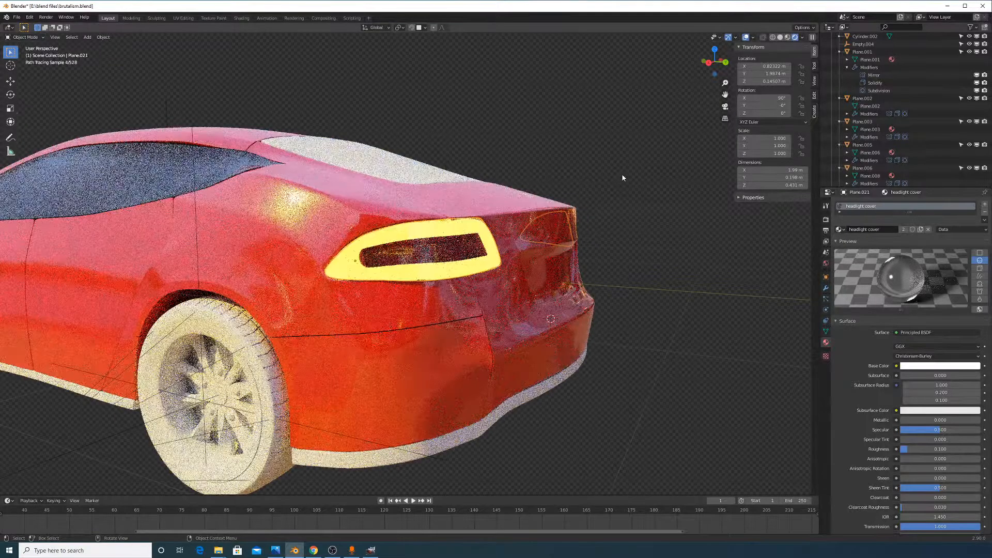
{"action": "scroll", "coordinate": [615, 217], "scroll_direction": "down", "scroll_amount": 5}
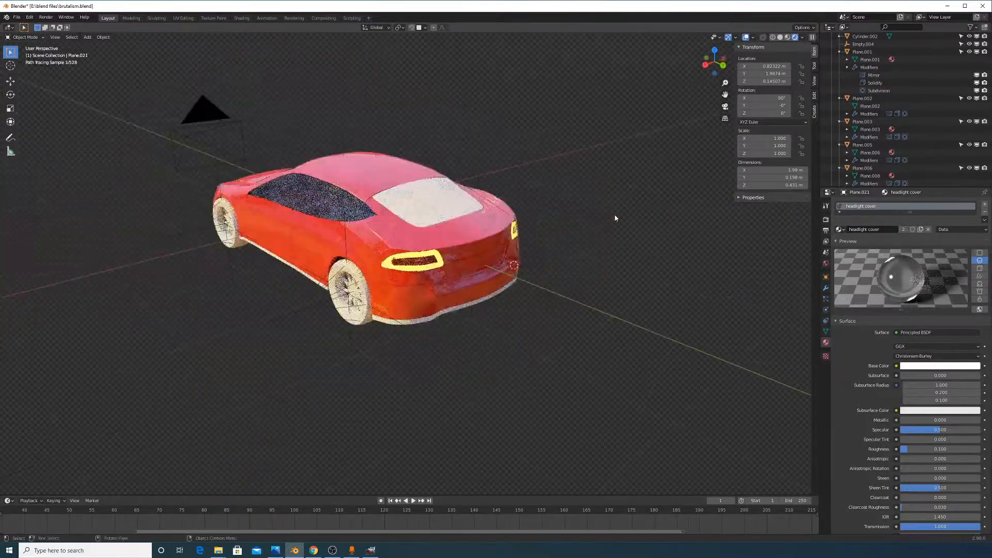
{"action": "middle_click_drag", "start_coordinate": [620, 241], "coordinate": [550, 243]}
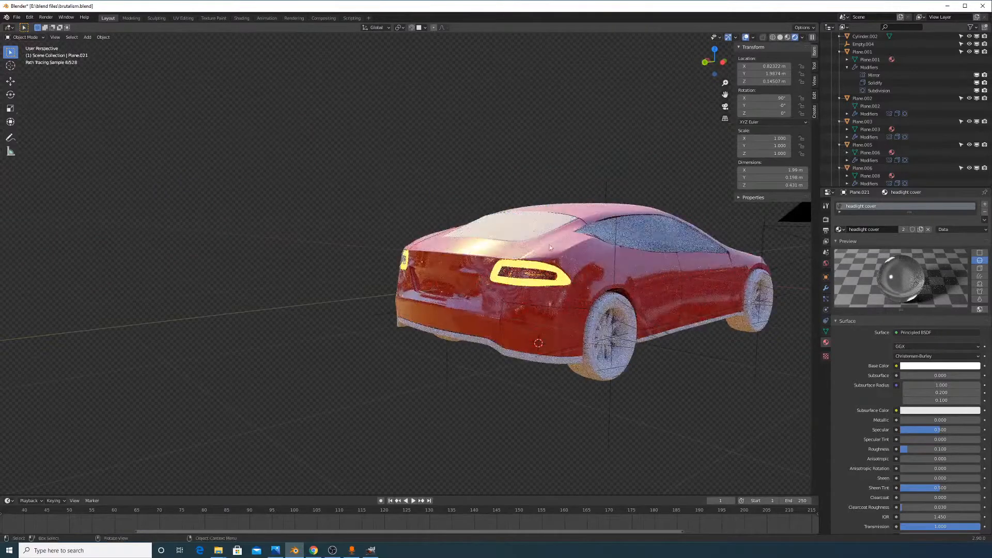
{"action": "scroll", "coordinate": [549, 244], "scroll_direction": "up", "scroll_amount": 4}
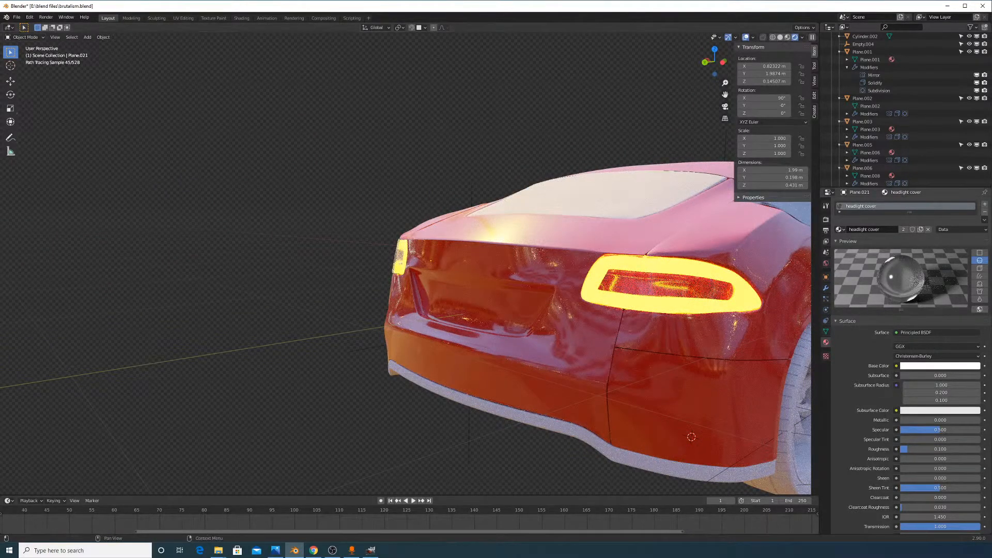
{"action": "key", "text": "alt+Tab"}
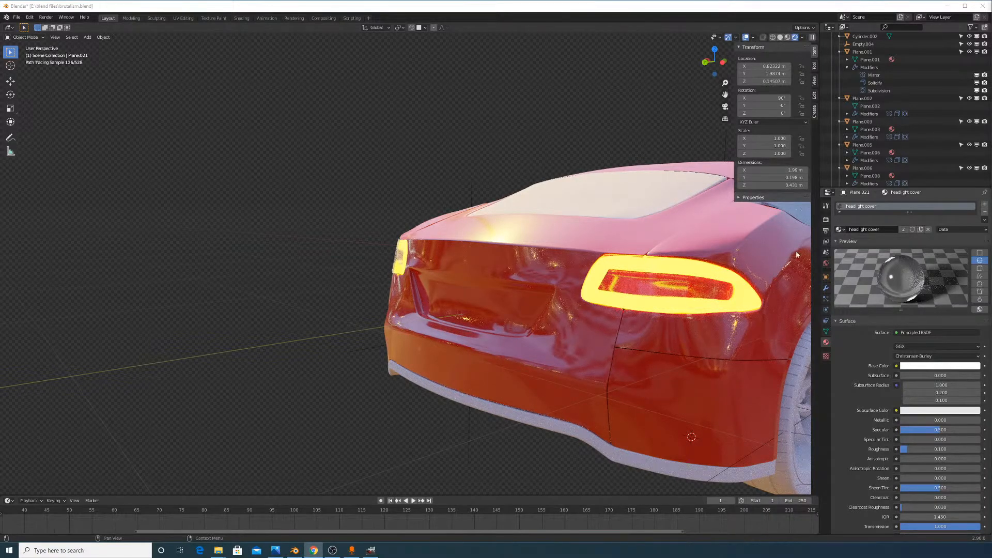
{"action": "left_click", "coordinate": [752, 299]}
Inspect the rear tail light, its cover and the surrounding paint panel
{"action": "middle_click_drag", "start_coordinate": [735, 280], "coordinate": [745, 293]}
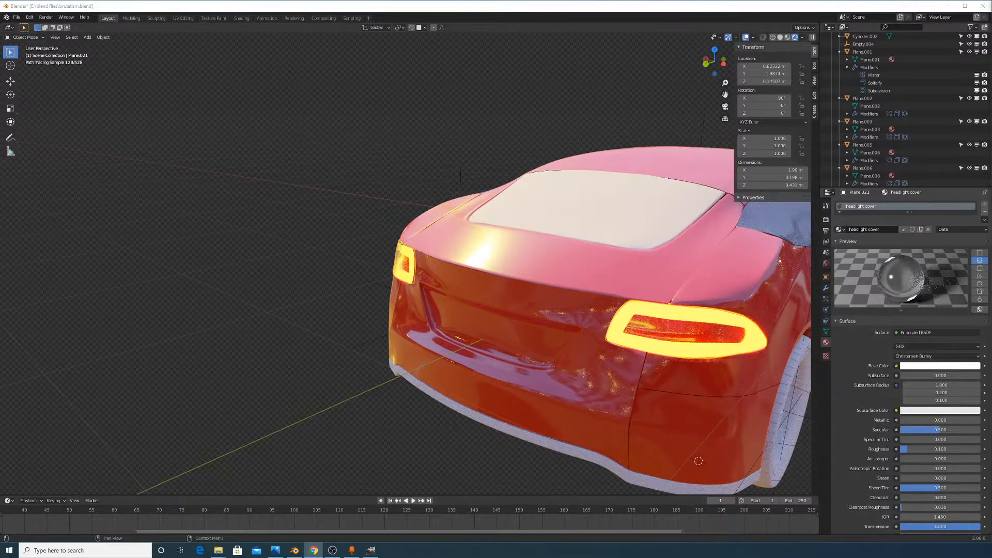
{"action": "middle_click_drag", "start_coordinate": [740, 260], "coordinate": [768, 266]}
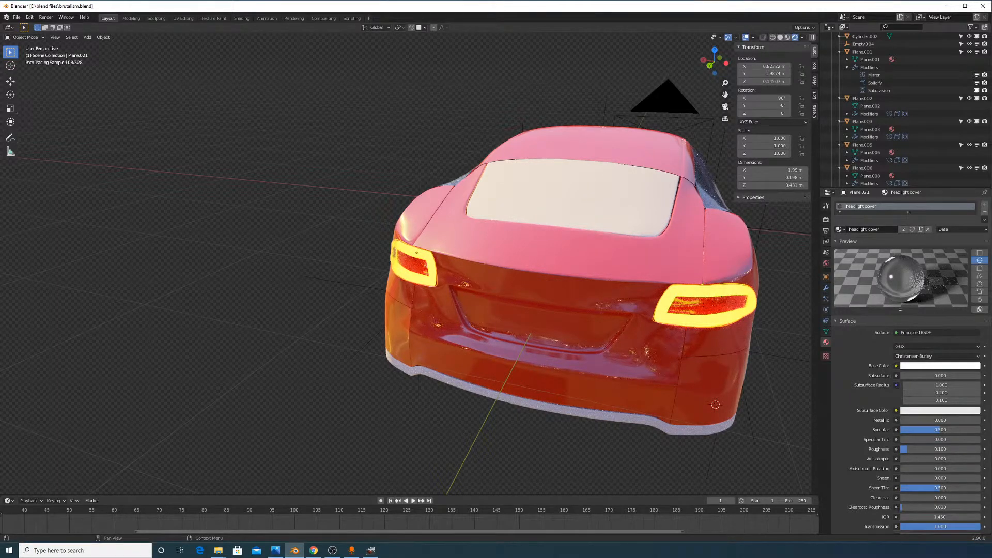
{"action": "left_click", "coordinate": [729, 306]}
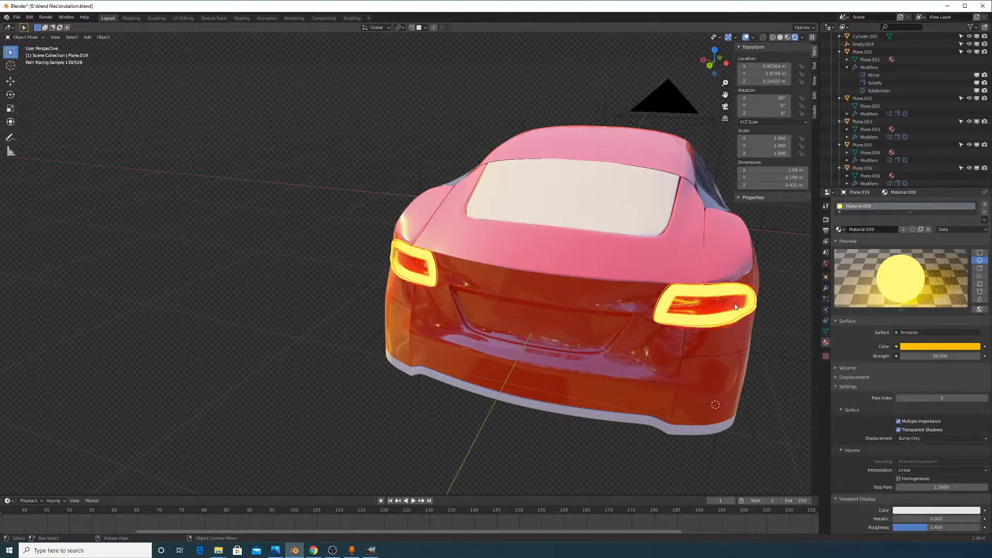
{"action": "left_click", "coordinate": [735, 306]}
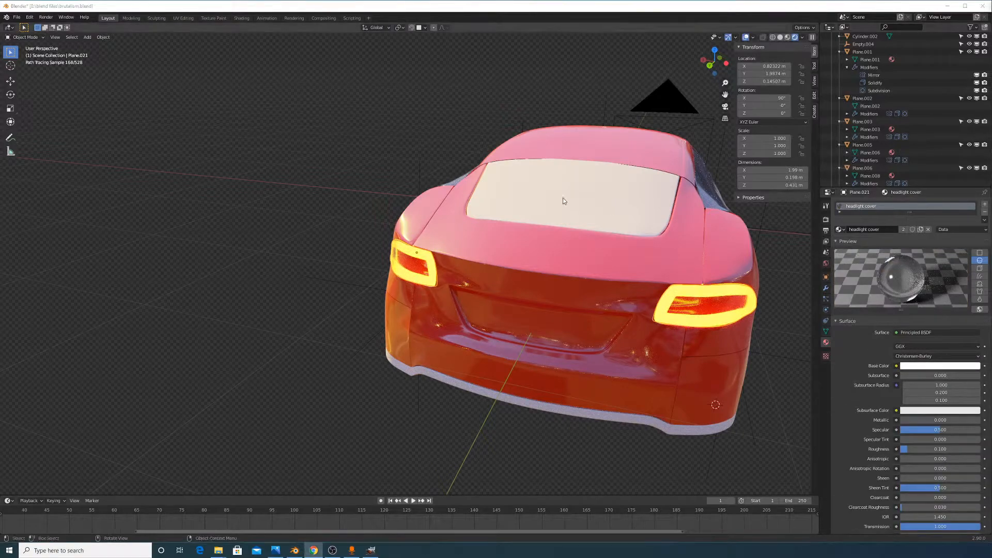
{"action": "middle_click_drag", "start_coordinate": [563, 201], "coordinate": [627, 181]}
{"action": "scroll", "coordinate": [627, 182], "scroll_direction": "up", "scroll_amount": 6}
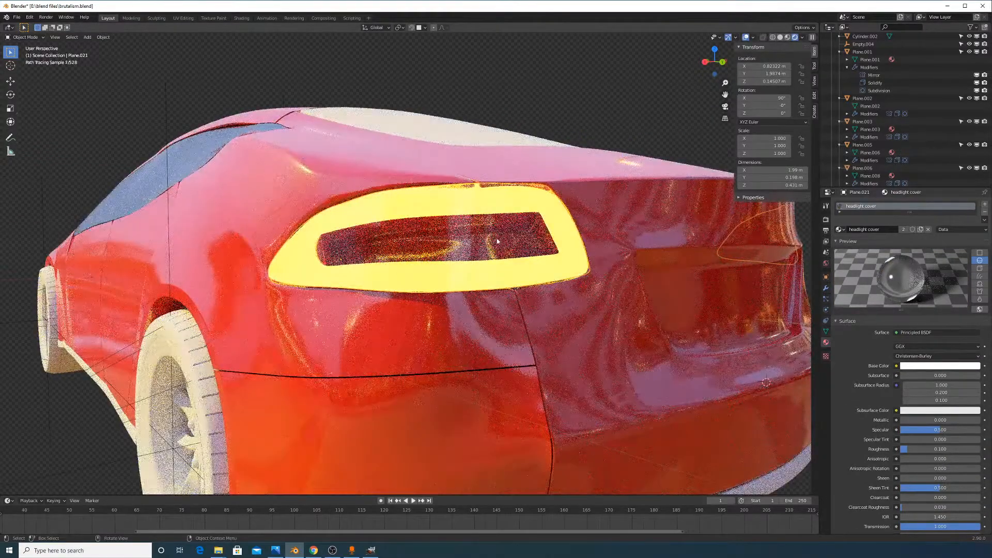
{"action": "left_click", "coordinate": [518, 226]}
Return to Solid shading and select the body piece beside the tail light
{"action": "mouse_move", "coordinate": [520, 226]}
{"action": "middle_mouse_down"}
{"action": "mouse_move", "coordinate": [564, 240]}
{"action": "mouse_move", "coordinate": [549, 234]}
{"action": "middle_mouse_up"}
{"action": "key", "text": "g"}
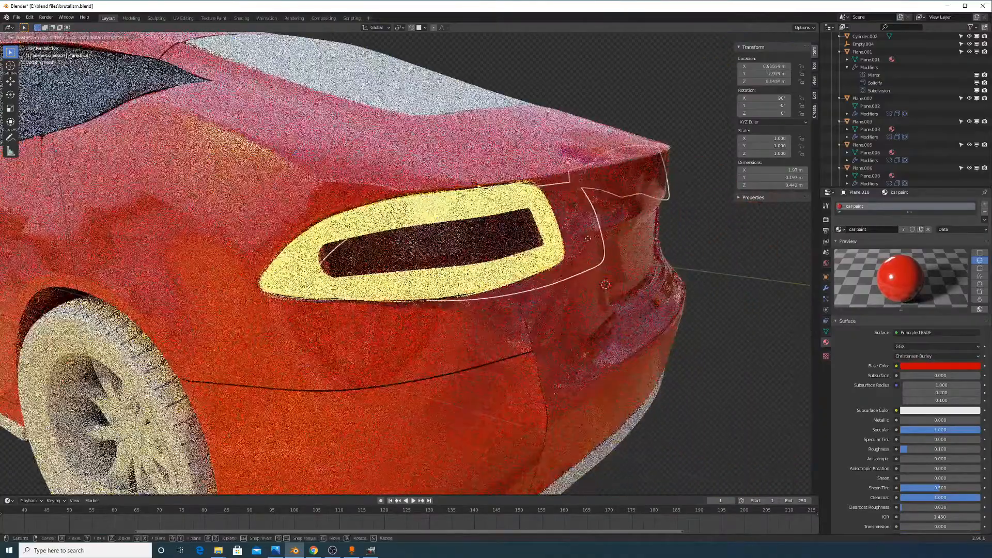
{"action": "right_click", "coordinate": [590, 240]}
{"action": "left_click", "coordinate": [789, 37]}
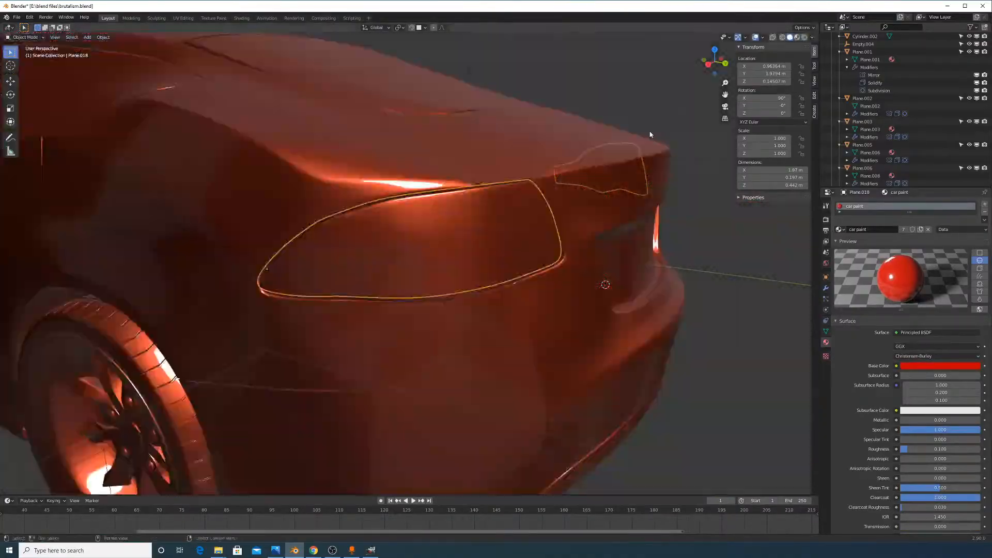
{"action": "middle_click_drag", "start_coordinate": [650, 134], "coordinate": [703, 158]}
{"action": "scroll", "coordinate": [421, 222], "scroll_direction": "up", "scroll_amount": 6}
{"action": "middle_click_drag", "start_coordinate": [420, 221], "coordinate": [482, 205]}
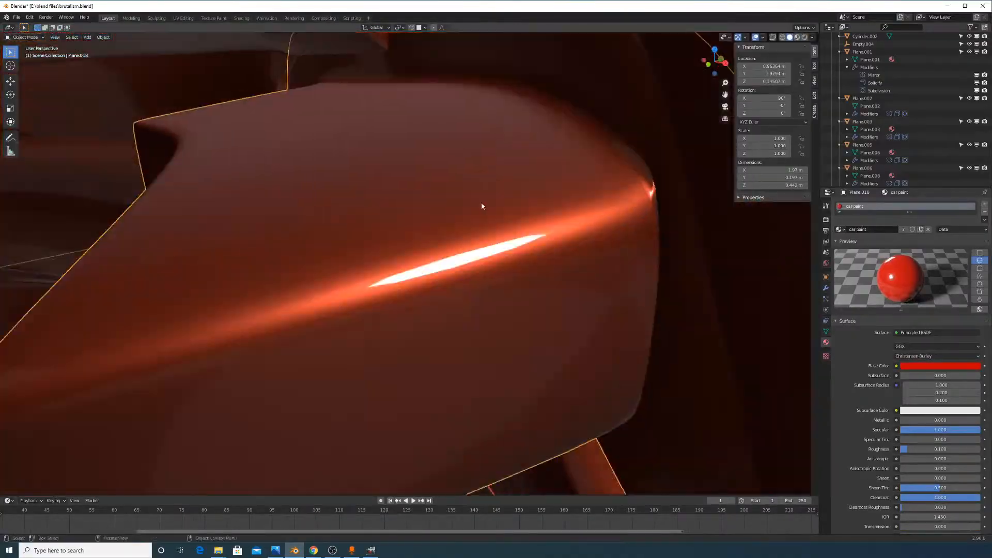
{"action": "left_click", "coordinate": [399, 238]}
{"action": "left_click", "coordinate": [281, 268]}
{"action": "middle_click_drag", "start_coordinate": [617, 263], "coordinate": [544, 255]}
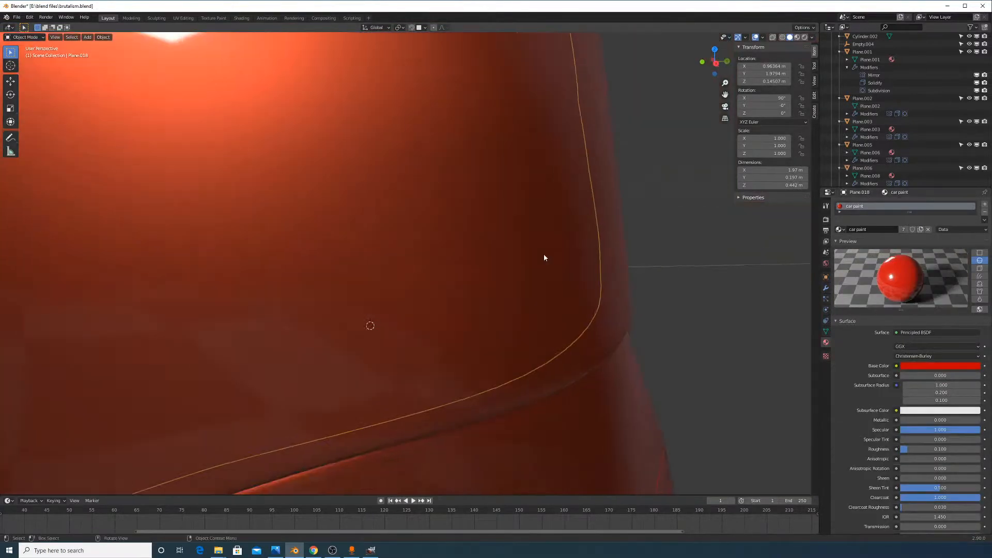
{"action": "scroll", "coordinate": [544, 257], "scroll_direction": "down", "scroll_amount": 5}
Give the piece the headlight light cover material, then switch it to headlight metal pieces
{"action": "left_click", "coordinate": [839, 229]}
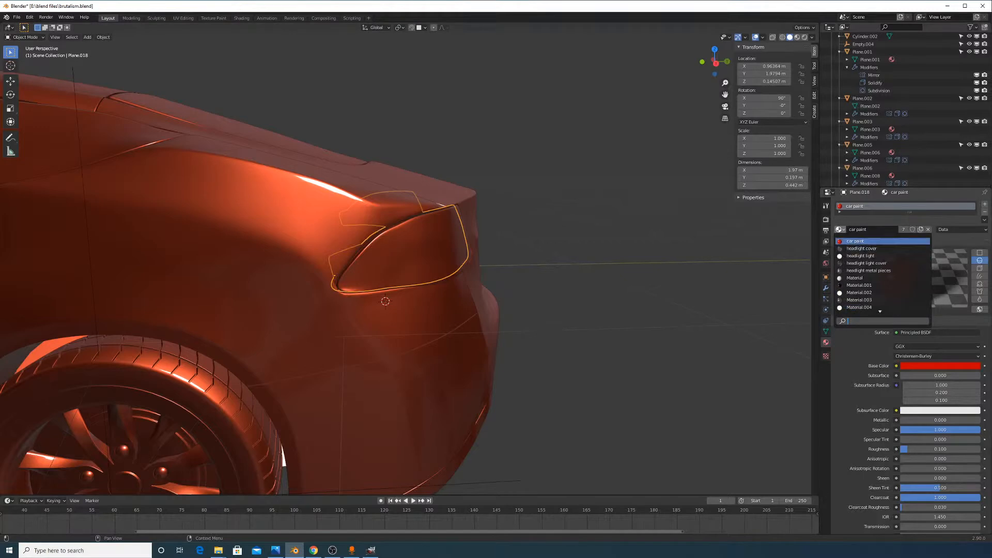
{"action": "left_click", "coordinate": [898, 265]}
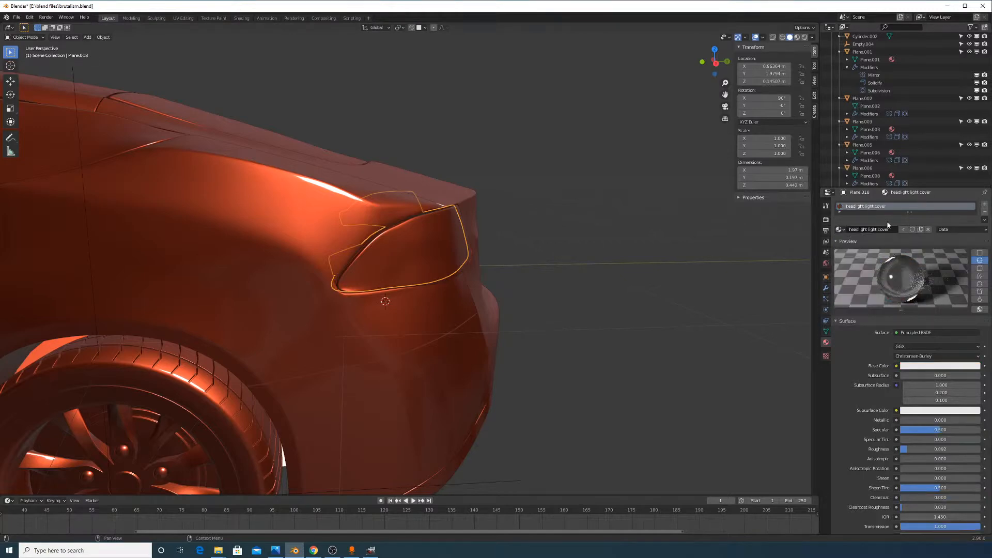
{"action": "left_click", "coordinate": [840, 230]}
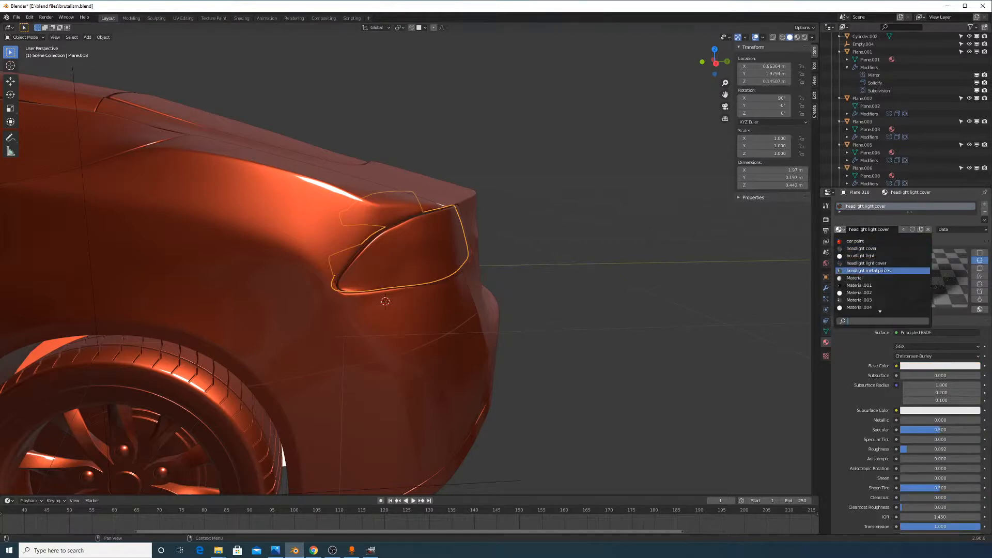
{"action": "left_click", "coordinate": [878, 271]}
Preview in Rendered shading and split the 3D view into two stacked viewports
{"action": "left_click", "coordinate": [805, 37]}
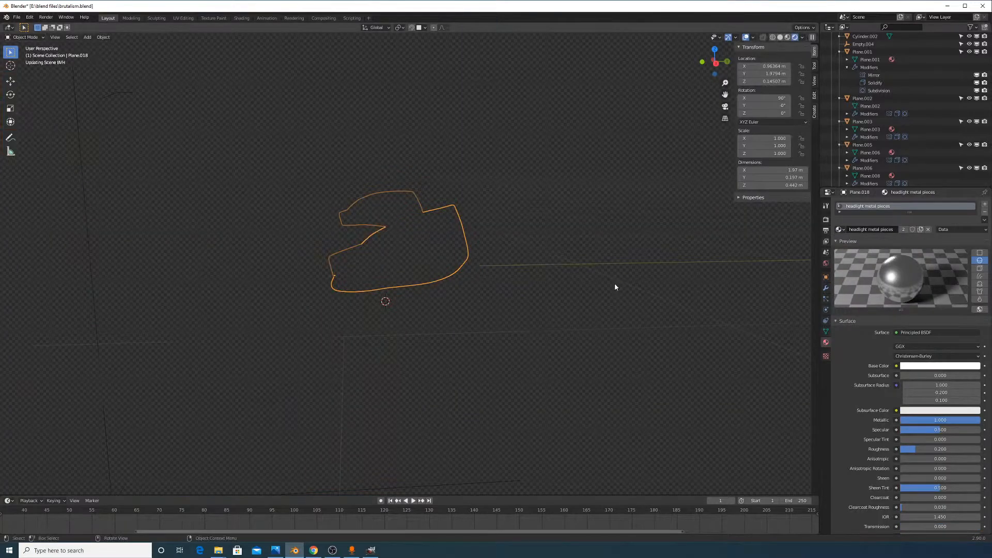
{"action": "middle_click_drag", "start_coordinate": [612, 305], "coordinate": [688, 329]}
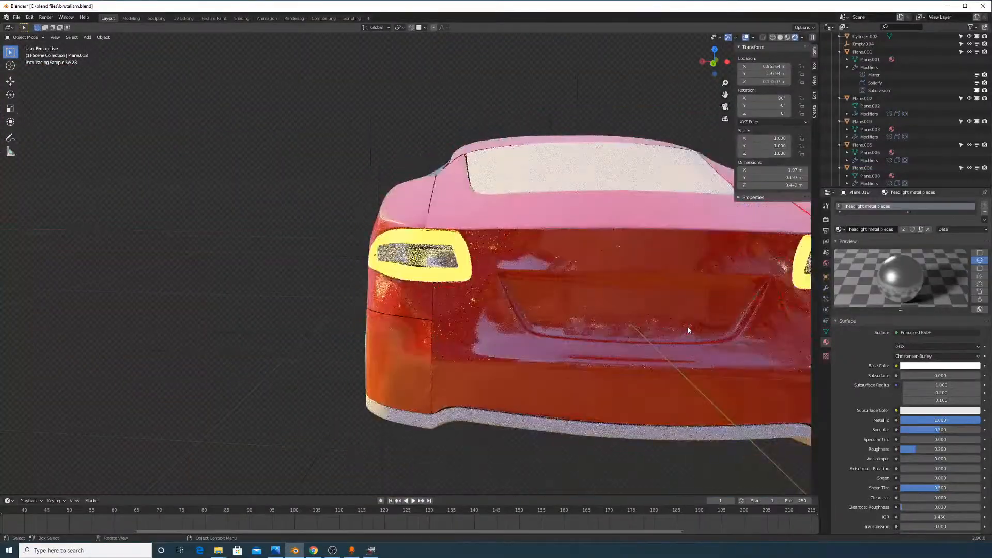
{"action": "scroll", "coordinate": [693, 328], "scroll_direction": "down", "scroll_amount": 4}
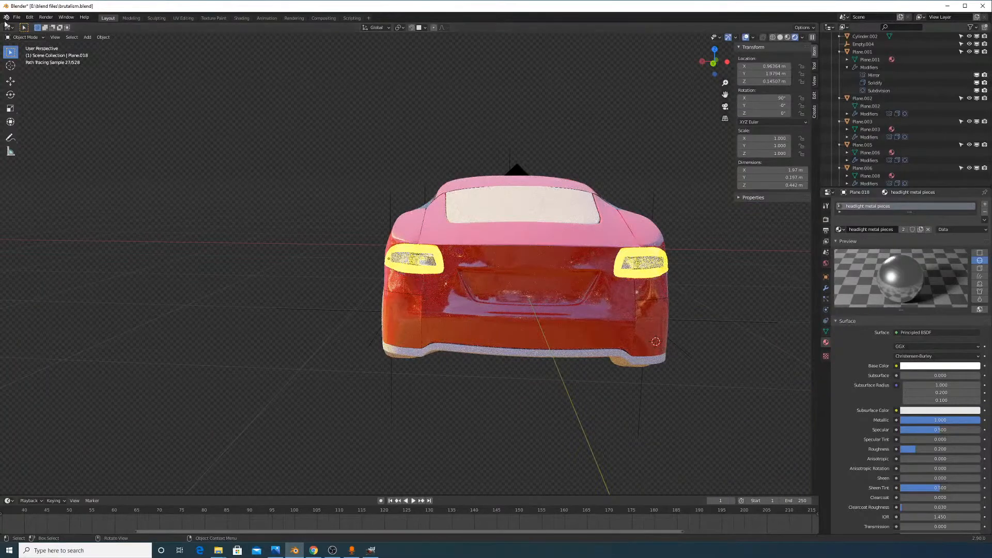
{"action": "left_click_drag", "start_coordinate": [2, 495], "coordinate": [103, 292]}
{"action": "middle_click_drag", "start_coordinate": [437, 363], "coordinate": [103, 331]}
Make the lower area a Shader Editor framing the Principled BSDF and Material Output nodes
{"action": "left_click", "coordinate": [10, 295]}
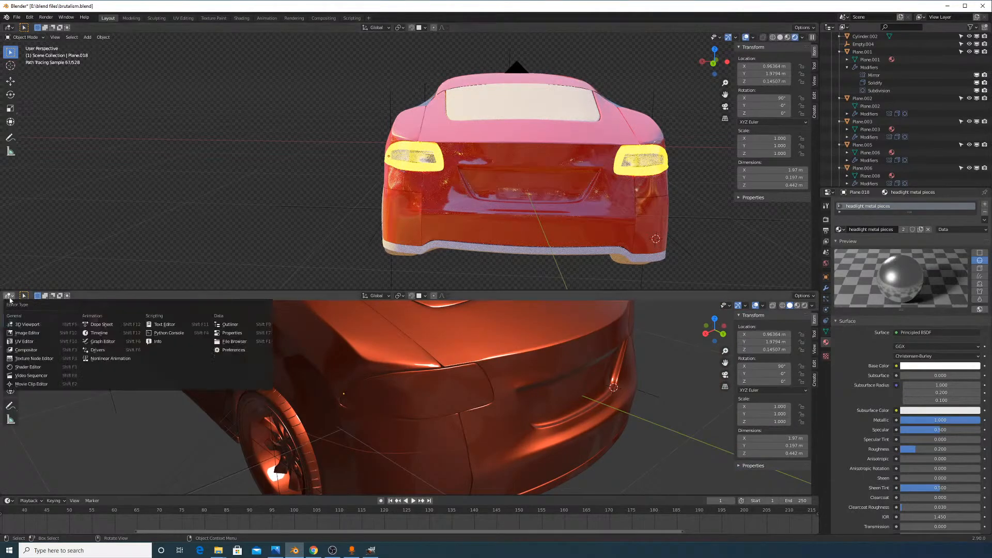
{"action": "left_click", "coordinate": [28, 367]}
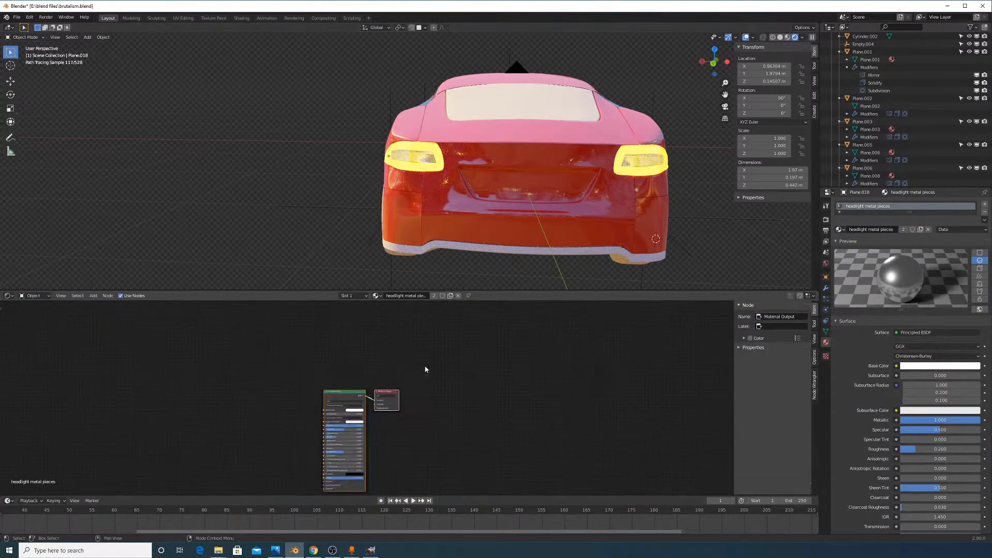
{"action": "scroll", "coordinate": [425, 391], "scroll_direction": "up", "scroll_amount": 3}
{"action": "middle_click_drag", "start_coordinate": [448, 381], "coordinate": [470, 321]}
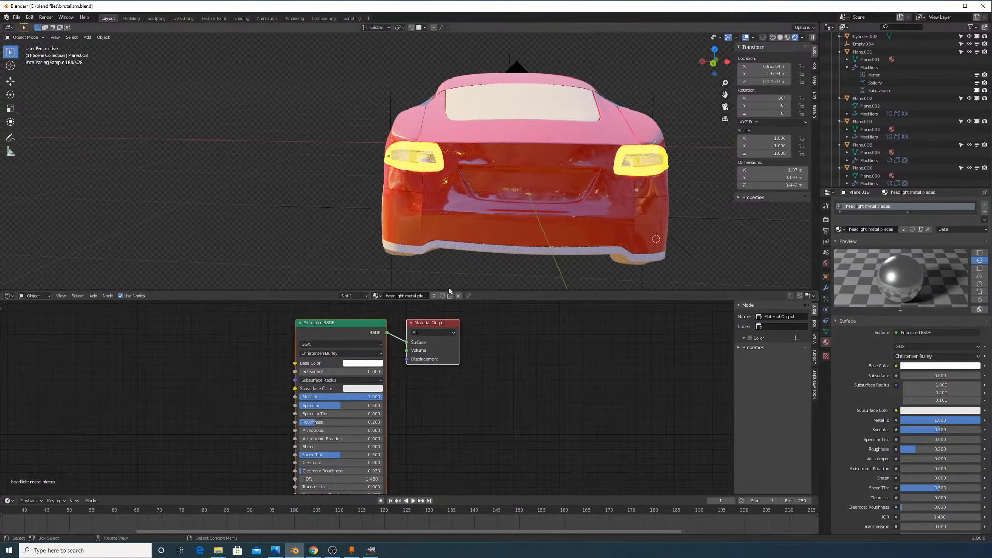
{"action": "scroll", "coordinate": [448, 289], "scroll_direction": "up", "scroll_amount": 4}
{"action": "middle_click_drag", "start_coordinate": [451, 170], "coordinate": [497, 166]}
{"action": "scroll", "coordinate": [496, 168], "scroll_direction": "up", "scroll_amount": 10}
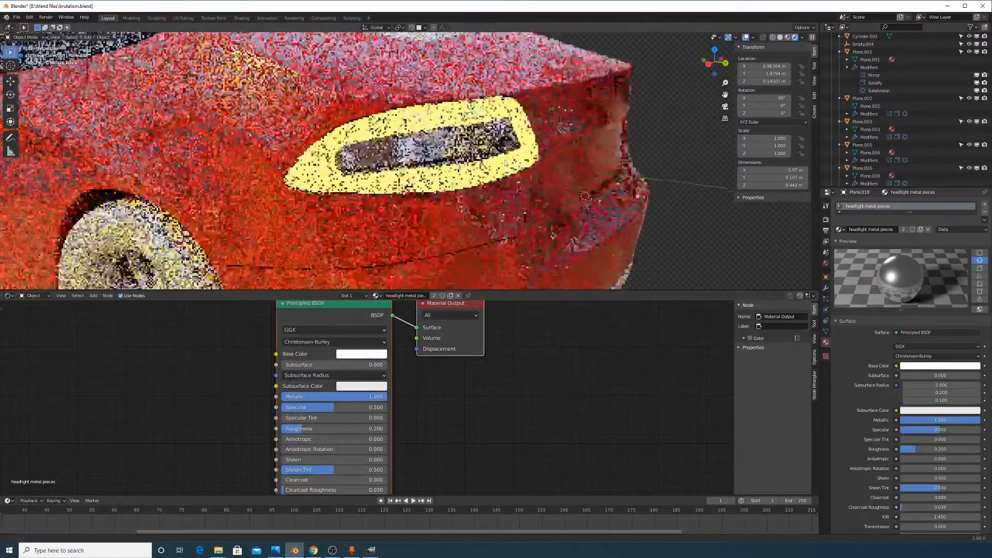
{"action": "middle_click_drag", "start_coordinate": [575, 172], "coordinate": [566, 176]}
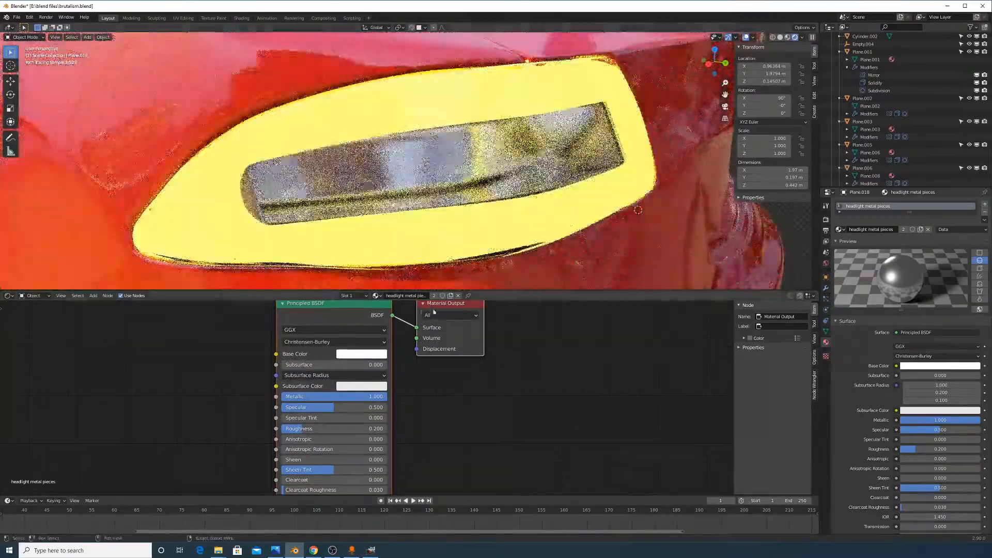
{"action": "middle_click_drag", "start_coordinate": [403, 332], "coordinate": [443, 377]}
{"action": "left_click", "coordinate": [93, 296]}
{"action": "left_click", "coordinate": [101, 305]}
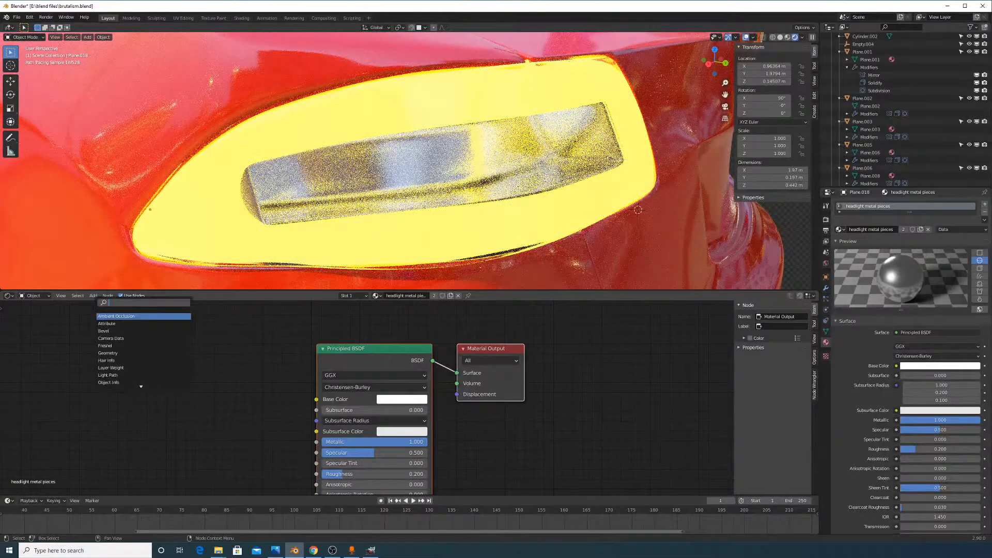
{"action": "left_click", "coordinate": [286, 350]}
{"action": "left_click_drag", "start_coordinate": [406, 362], "coordinate": [417, 353]}
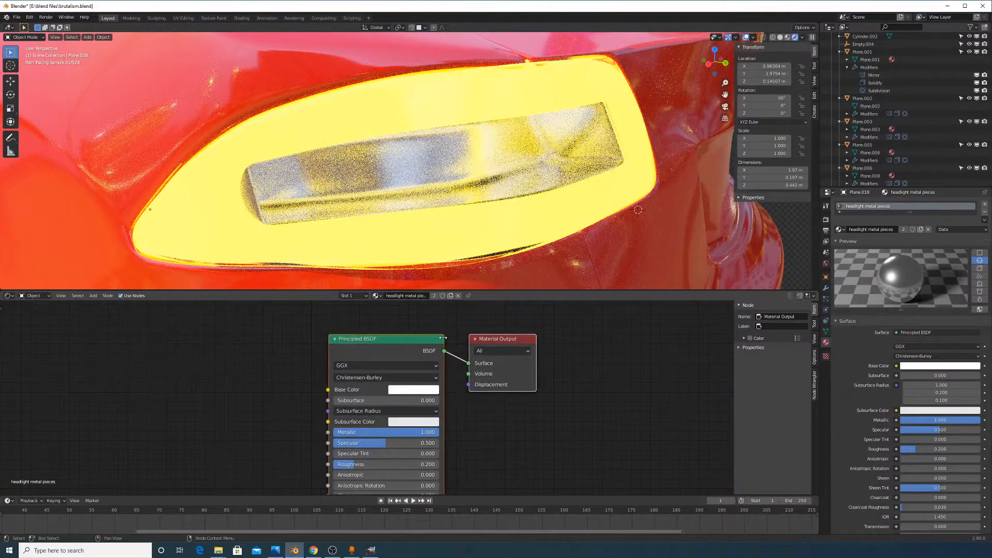
{"action": "left_click", "coordinate": [418, 353]}
{"action": "left_click", "coordinate": [98, 299]}
{"action": "left_click", "coordinate": [100, 305]}
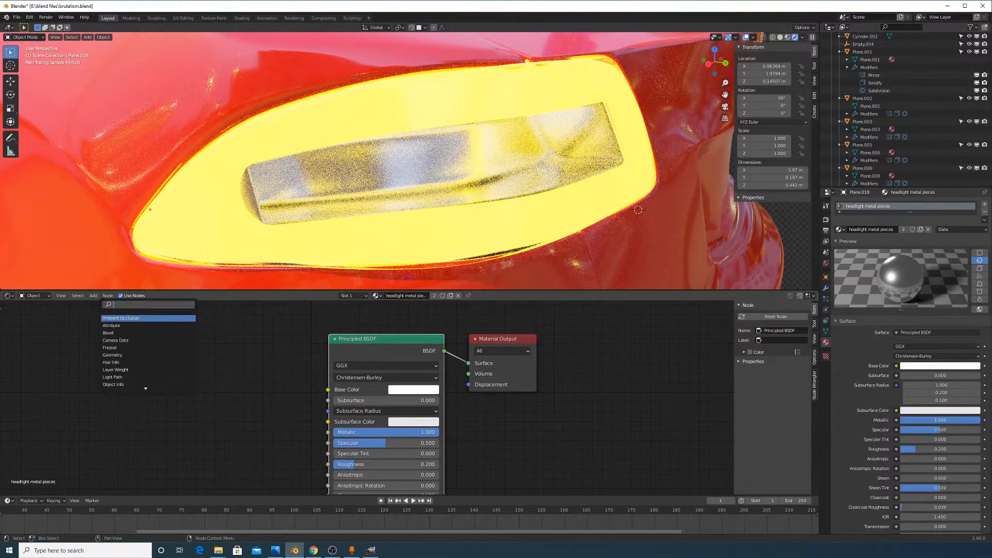
{"action": "type", "text": "NOISE"}
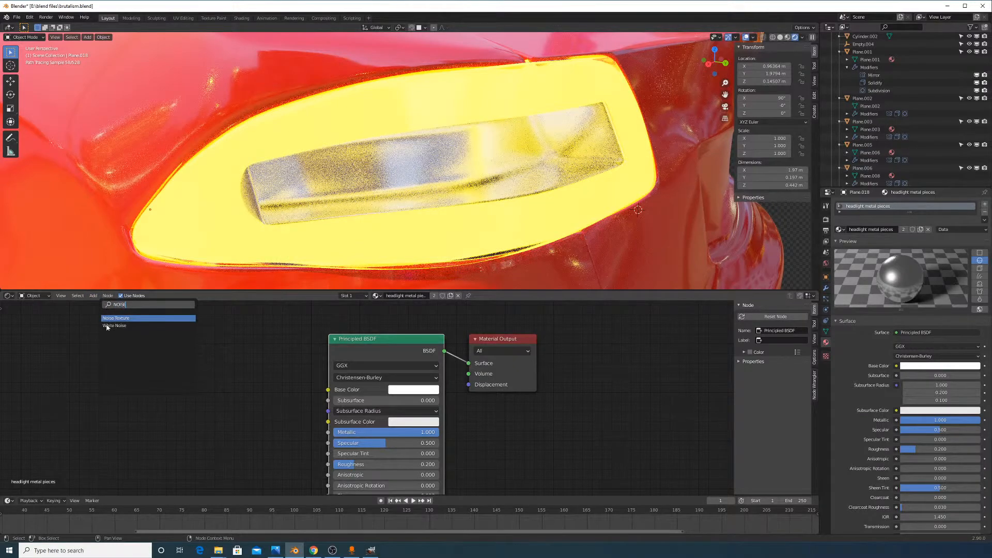
{"action": "key", "text": "Return"}
{"action": "middle_click_drag", "start_coordinate": [214, 375], "coordinate": [350, 388]}
{"action": "left_click", "coordinate": [108, 296]}
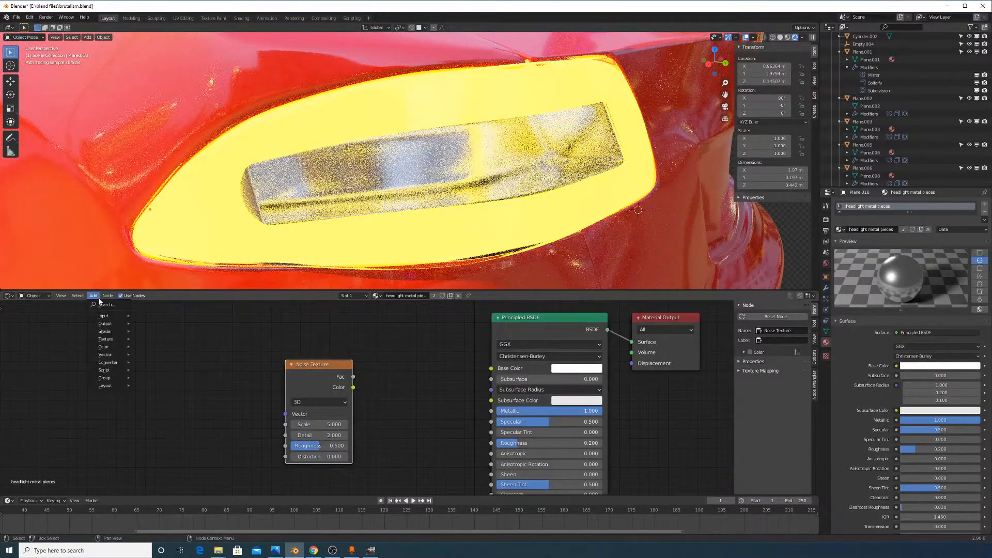
{"action": "type", "text": "color"}
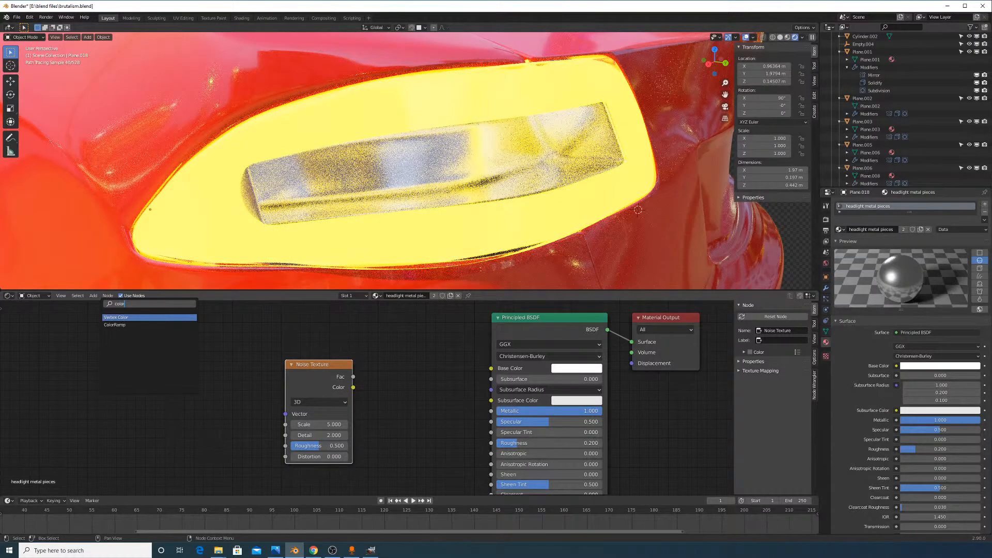
{"action": "key", "text": "Return"}
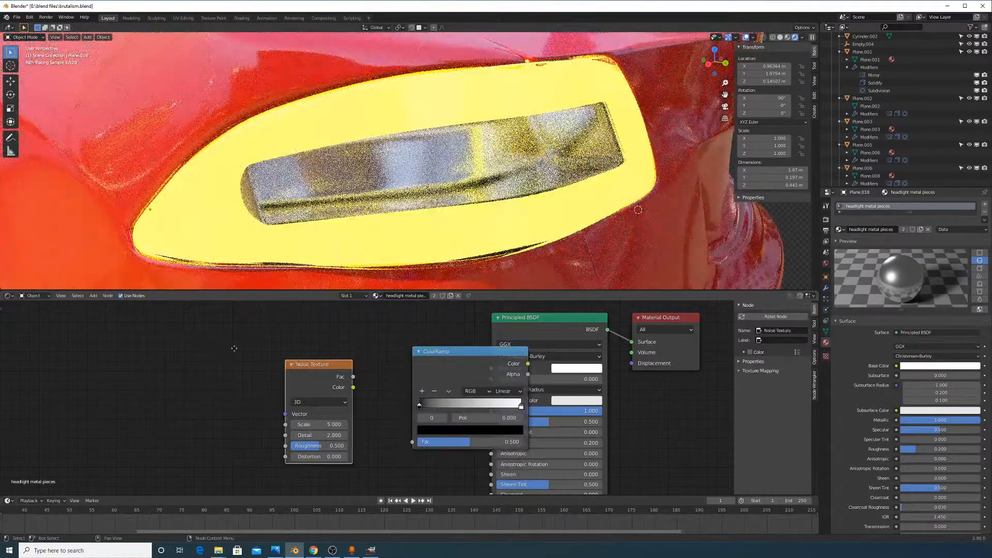
{"action": "left_click_drag", "start_coordinate": [234, 348], "coordinate": [182, 338]}
{"action": "left_click_drag", "start_coordinate": [424, 363], "coordinate": [306, 333]}
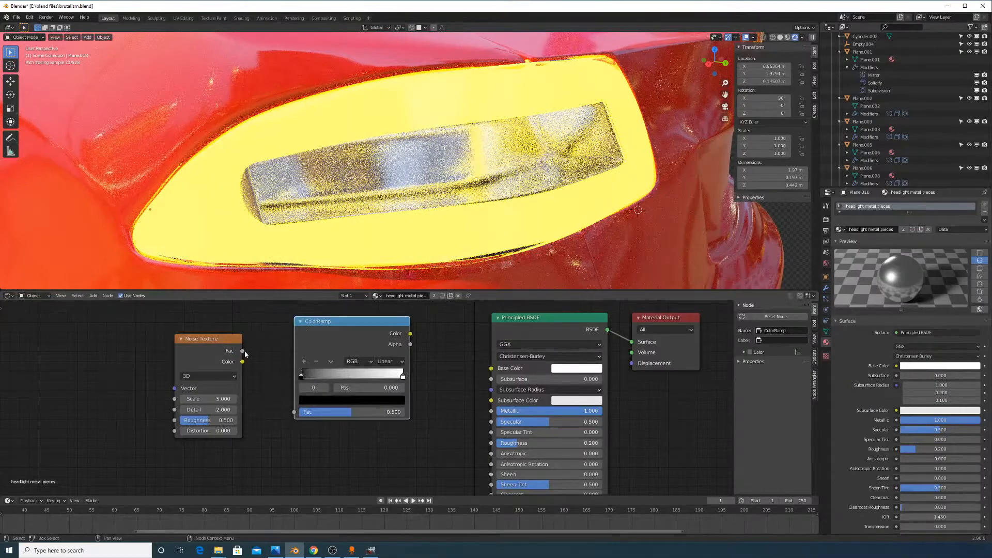
{"action": "left_click_drag", "start_coordinate": [244, 352], "coordinate": [286, 378]}
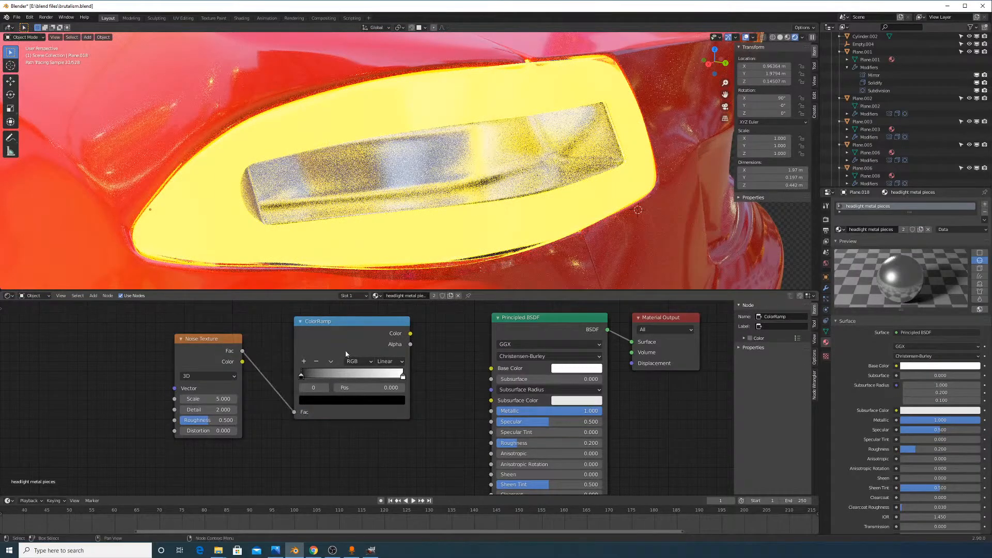
{"action": "left_click", "coordinate": [346, 329], "text": "ctrl+shift"}
{"action": "left_click_drag", "start_coordinate": [315, 374], "coordinate": [350, 378]}
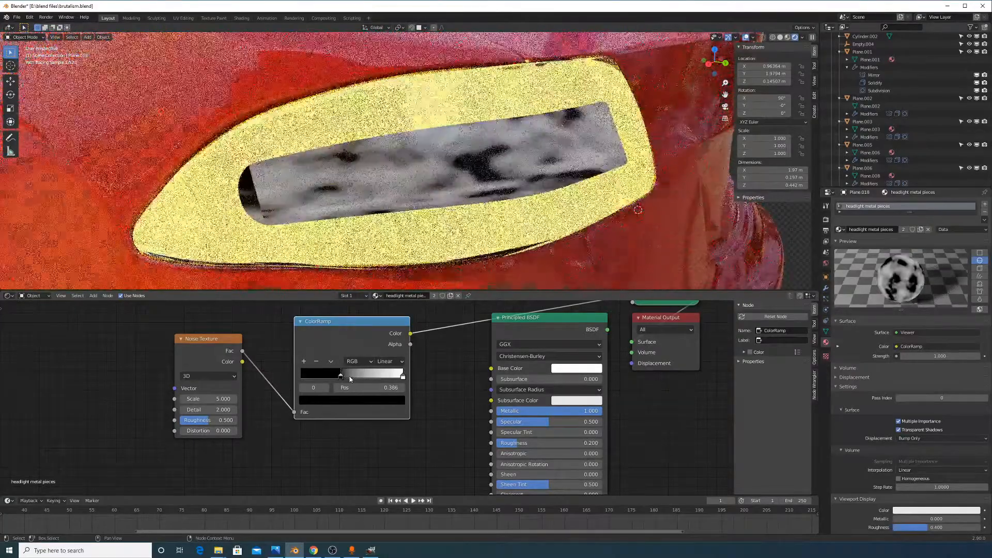
{"action": "key", "text": "ctrl+z"}
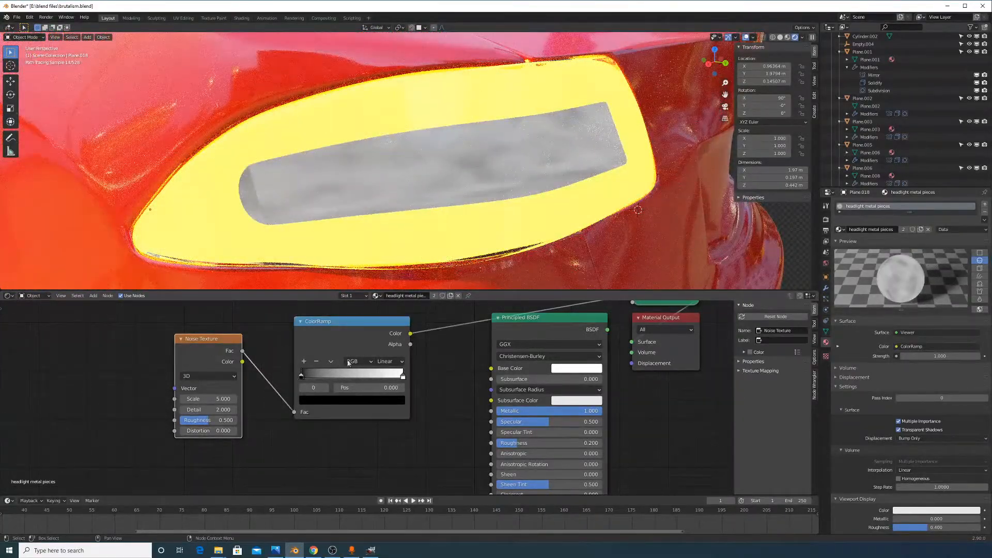
{"action": "middle_click_drag", "start_coordinate": [408, 355], "coordinate": [386, 381]}
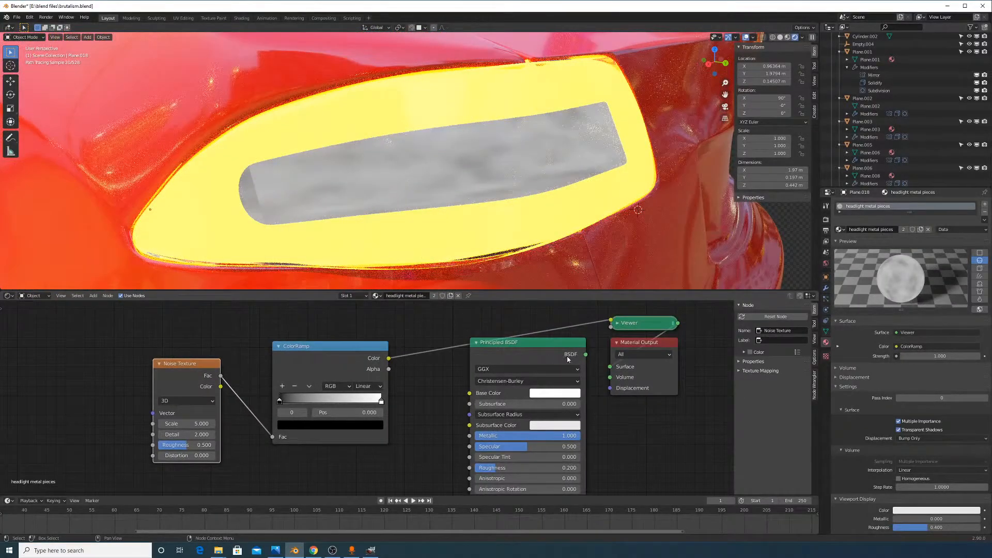
{"action": "left_click_drag", "start_coordinate": [611, 371], "coordinate": [610, 367]}
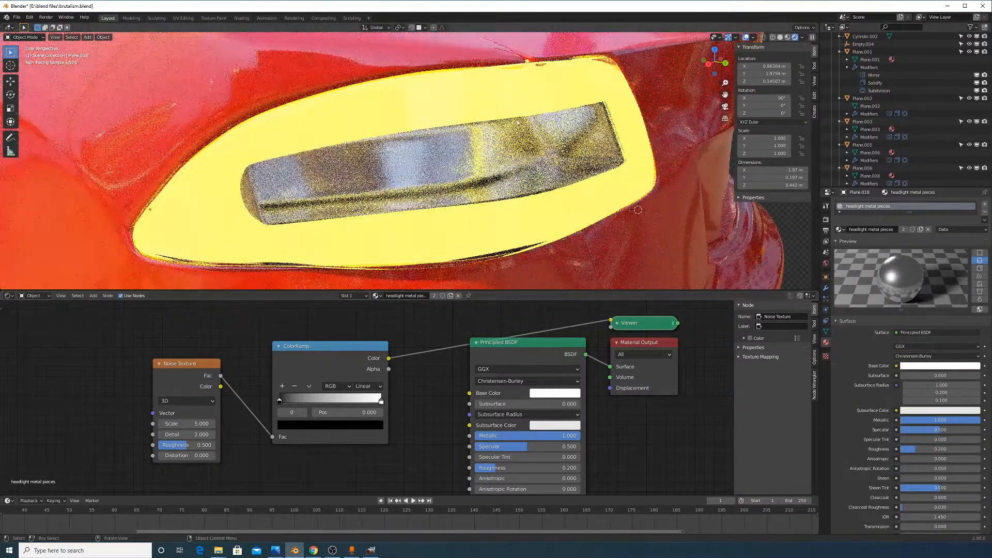
{"action": "left_click", "coordinate": [330, 346]}
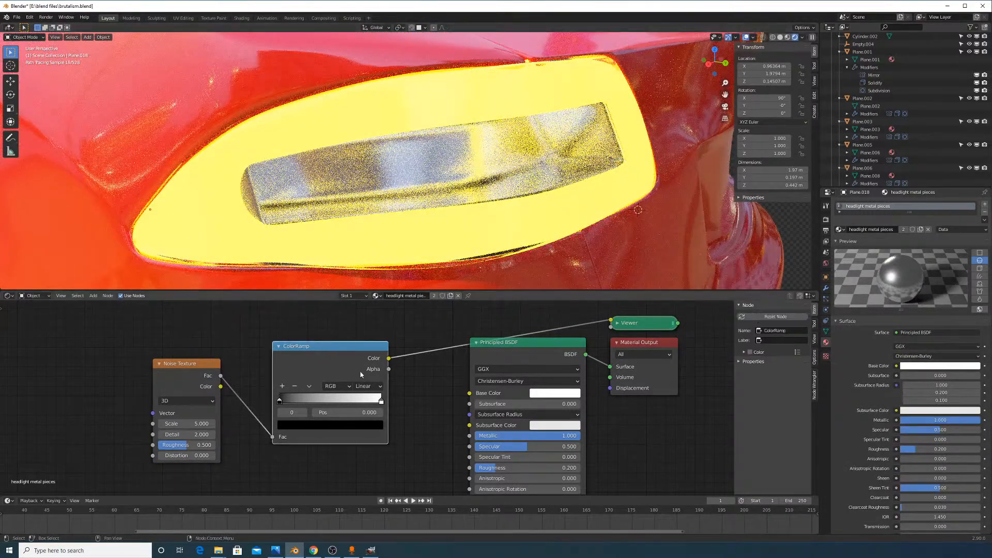
{"action": "key", "text": "x"}
{"action": "left_click", "coordinate": [657, 323]}
{"action": "key", "text": "x"}
{"action": "key", "text": "x"}
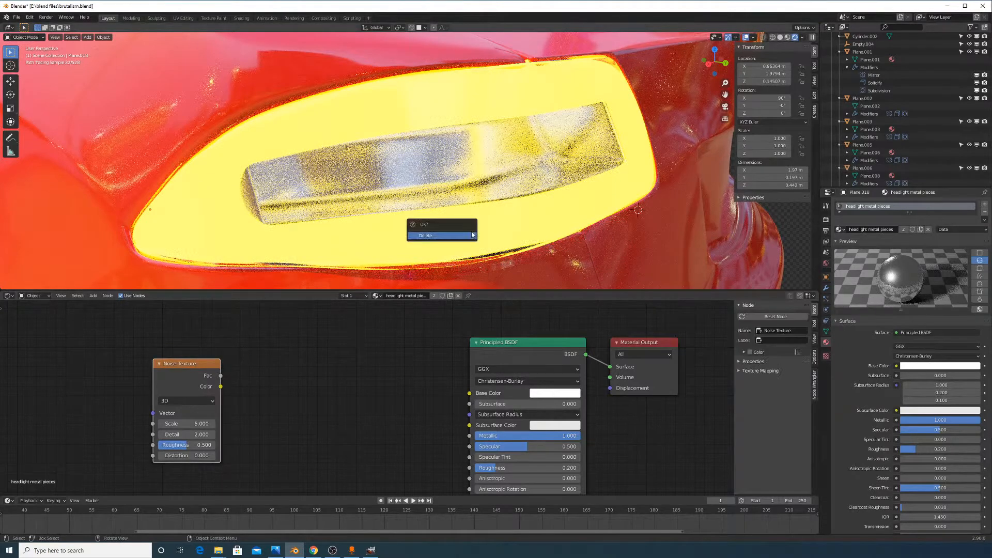
{"action": "key", "text": "x"}
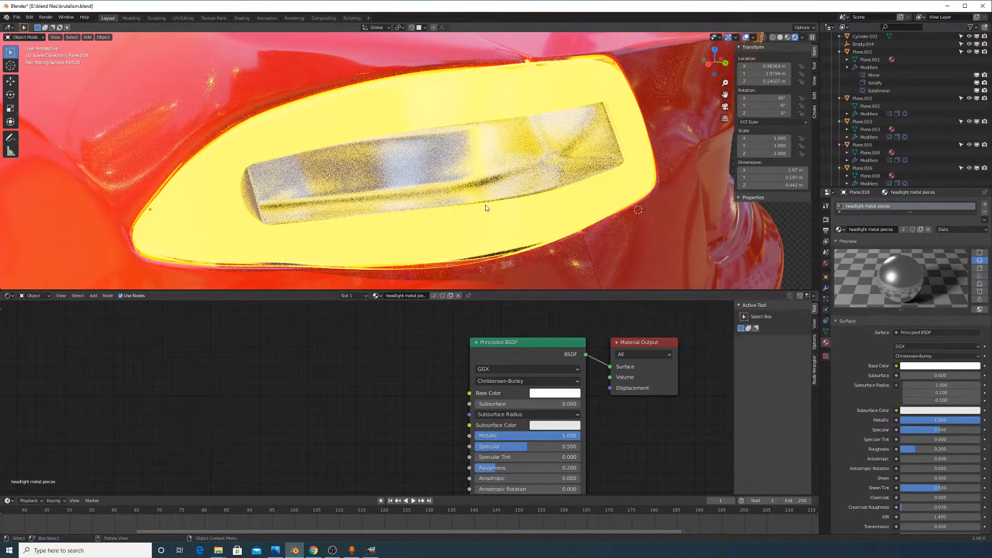
Add a Principled BSDF node to the tail light material below the Emission node
{"action": "left_click", "coordinate": [483, 221]}
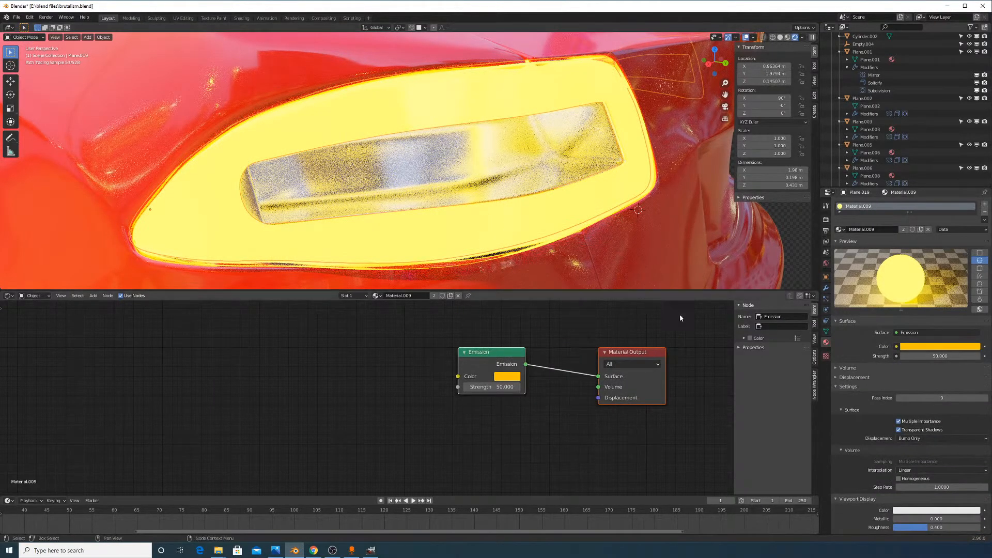
{"action": "left_click_drag", "start_coordinate": [479, 372], "coordinate": [478, 389]}
{"action": "left_click", "coordinate": [373, 363]}
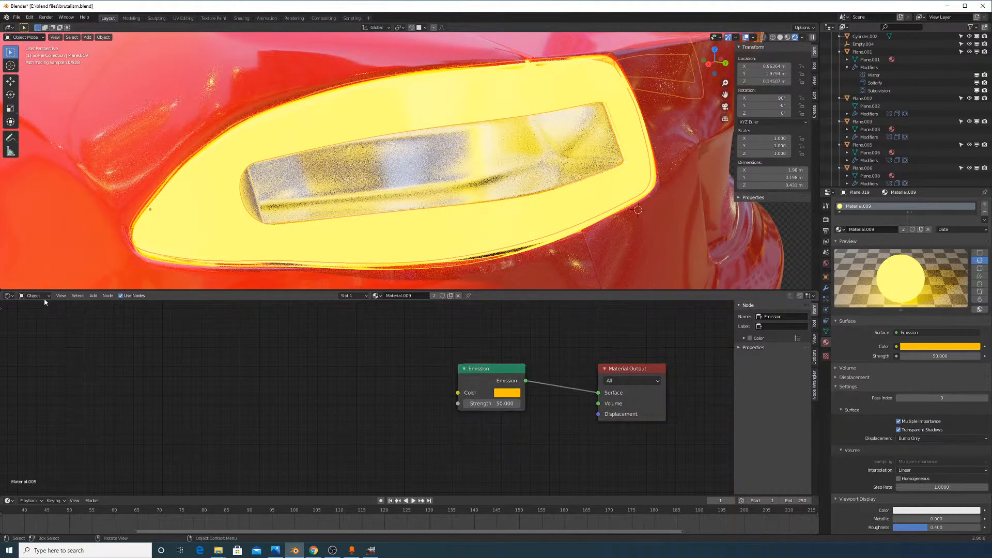
{"action": "left_click", "coordinate": [106, 304]}
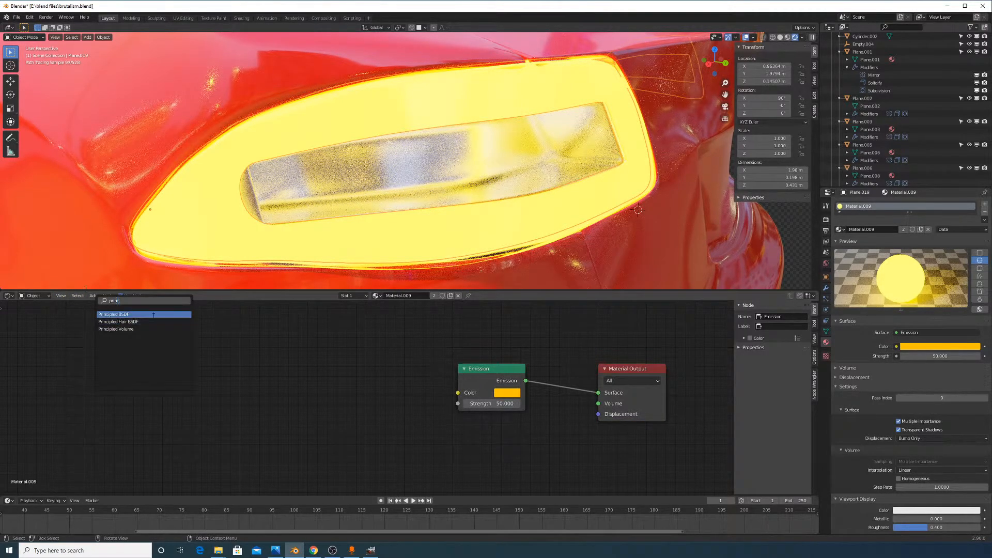
{"action": "left_click", "coordinate": [154, 314]}
{"action": "left_click", "coordinate": [427, 400]}
{"action": "scroll", "coordinate": [478, 383], "scroll_direction": "down", "scroll_amount": 3}
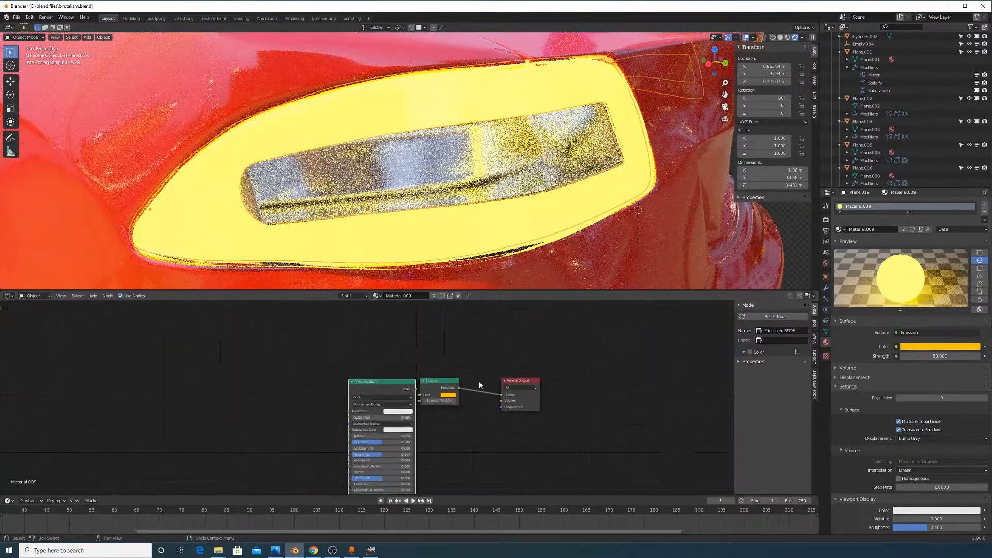
{"action": "left_click_drag", "start_coordinate": [382, 381], "coordinate": [460, 419]}
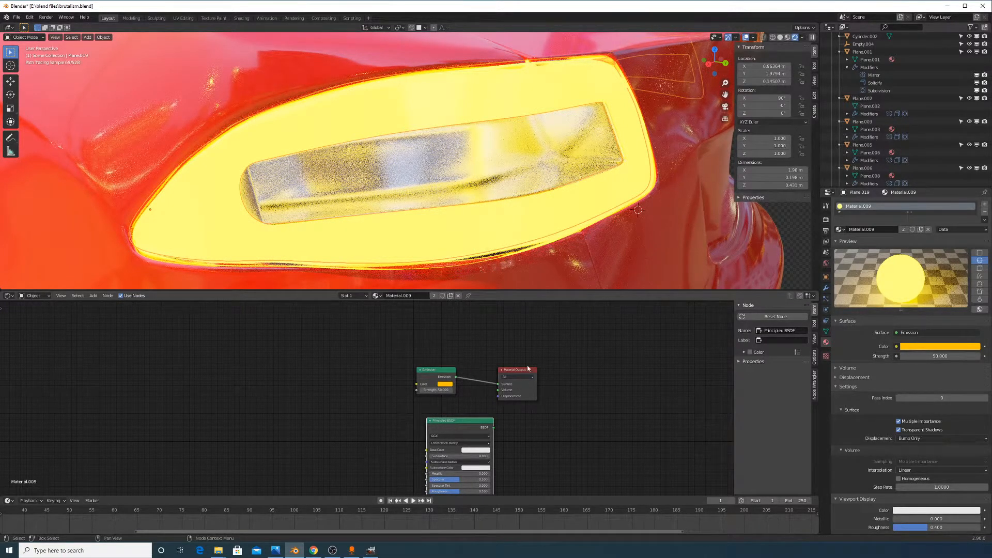
{"action": "left_click_drag", "start_coordinate": [522, 373], "coordinate": [582, 353]}
{"action": "scroll", "coordinate": [474, 387], "scroll_direction": "up", "scroll_amount": 2}
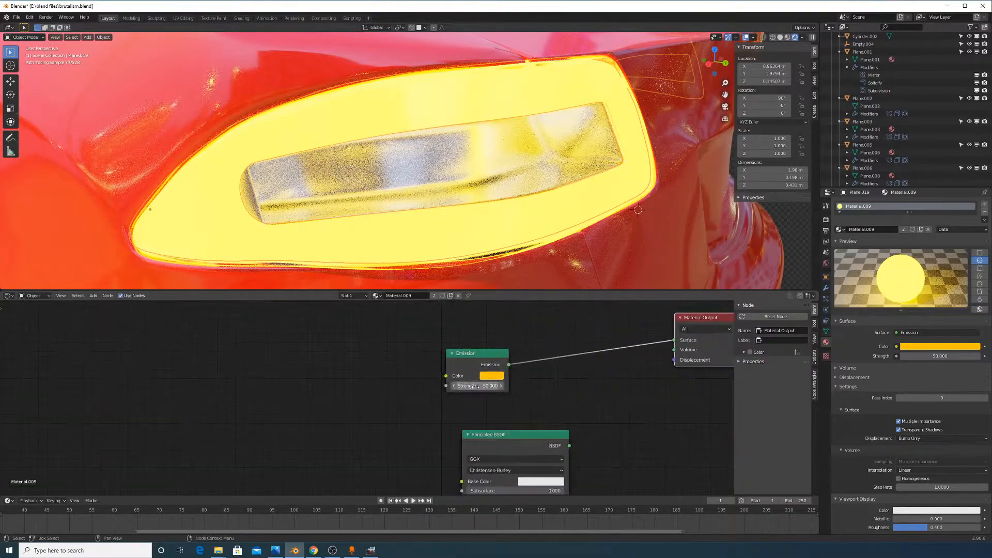
Try a red emission colour, then cancel to keep yellow and reposition the Emission node
{"action": "left_click", "coordinate": [495, 381]}
{"action": "left_click", "coordinate": [514, 312]}
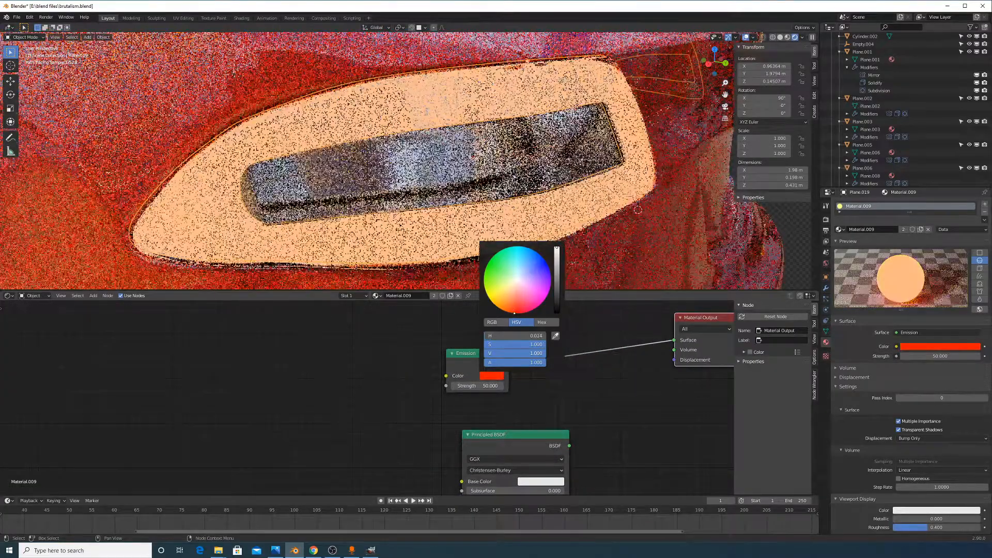
{"action": "left_click_drag", "start_coordinate": [513, 313], "coordinate": [513, 313]}
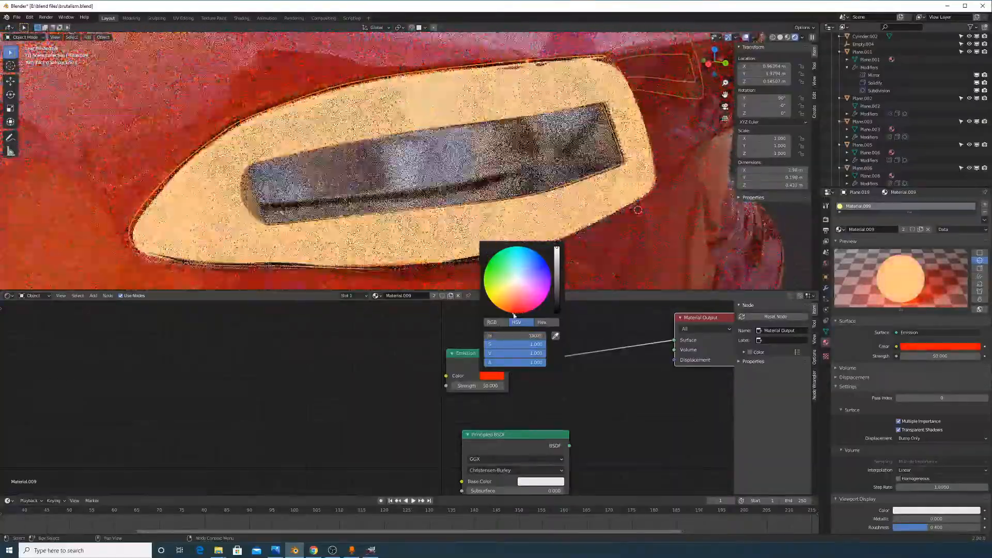
{"action": "key", "text": "Escape"}
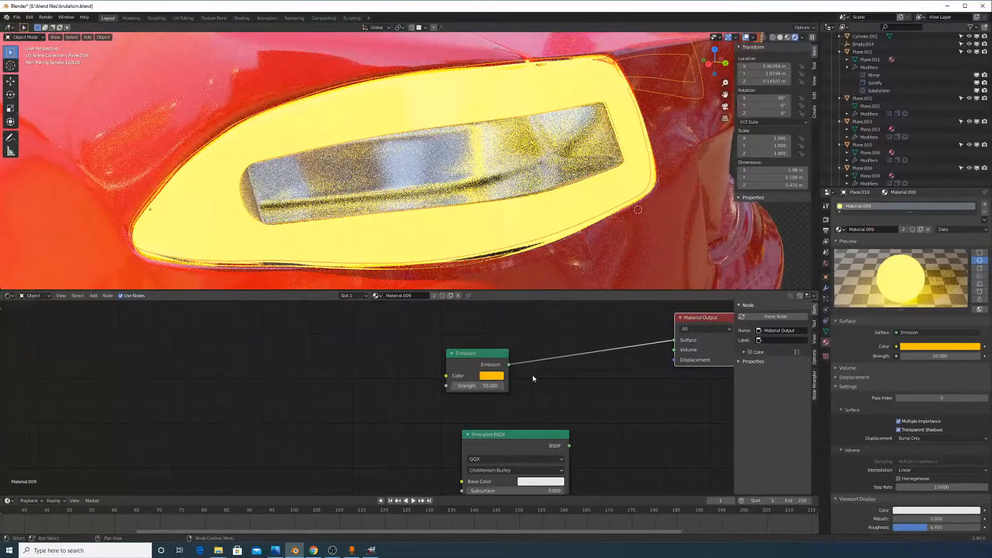
{"action": "left_click_drag", "start_coordinate": [519, 360], "coordinate": [548, 347]}
{"action": "middle_click_drag", "start_coordinate": [558, 383], "coordinate": [565, 345]}
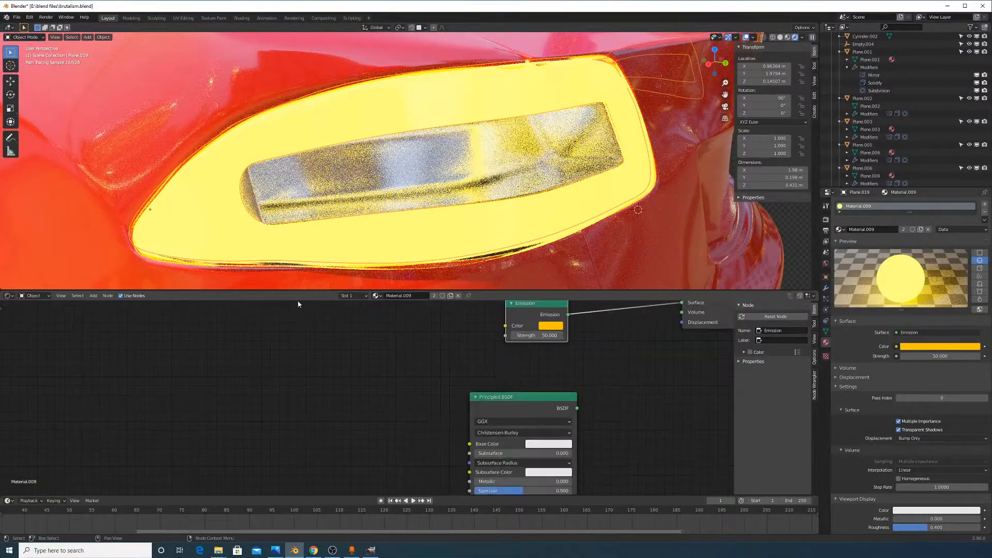
Add a Mix Shader fed by Emission and Principled BSDF, driving the Material Output Surface
{"action": "left_click", "coordinate": [98, 304]}
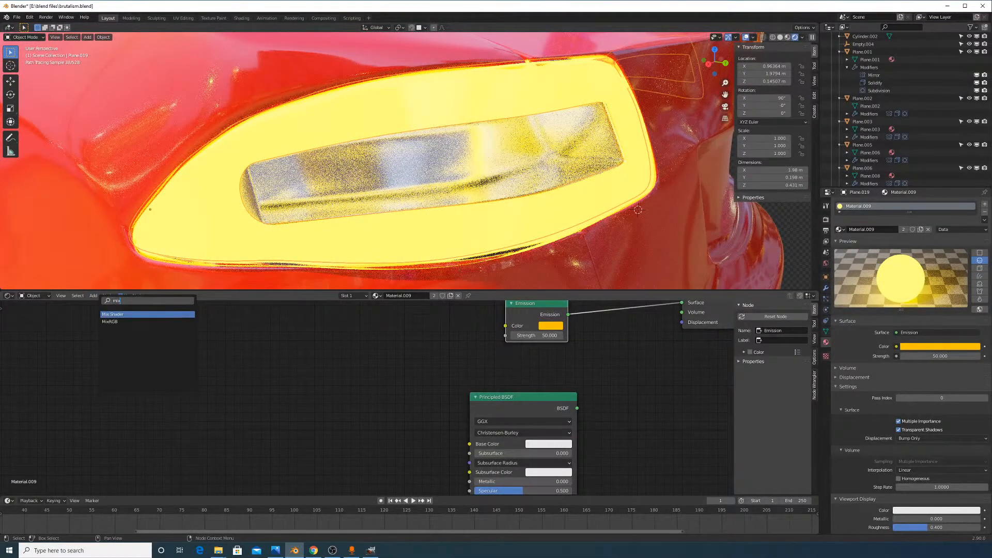
{"action": "left_click", "coordinate": [133, 313]}
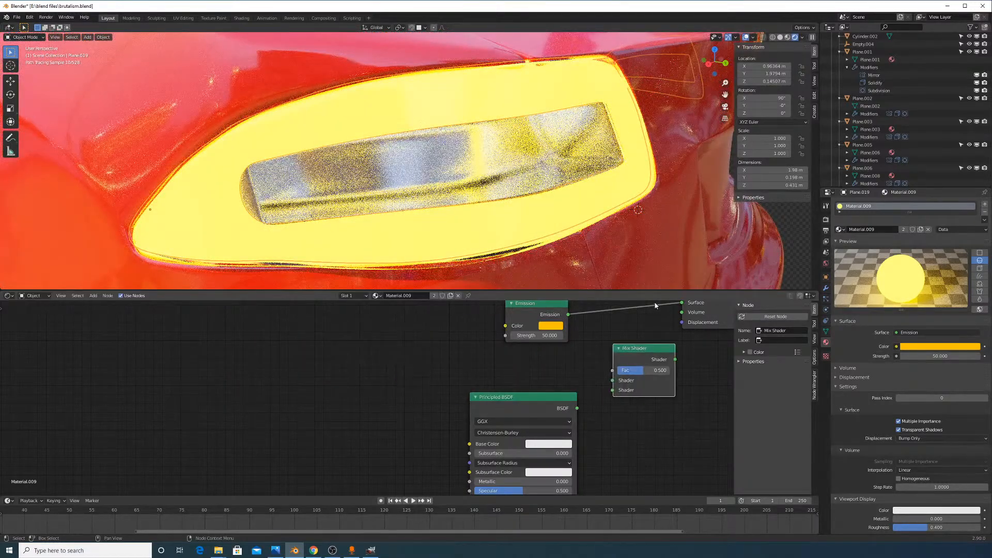
{"action": "left_click_drag", "start_coordinate": [681, 303], "coordinate": [612, 381]}
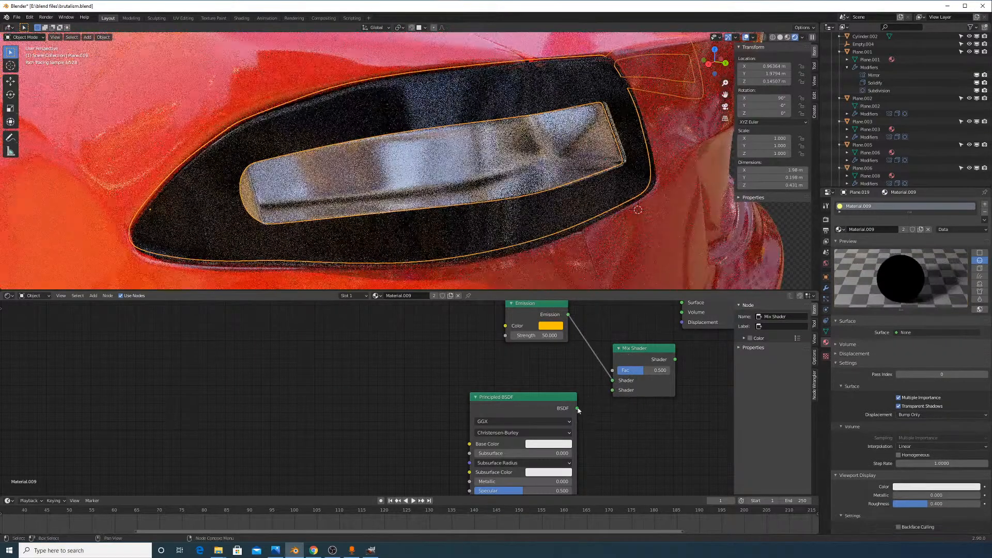
{"action": "middle_click_drag", "start_coordinate": [646, 388], "coordinate": [588, 404]}
{"action": "scroll", "coordinate": [588, 402], "scroll_direction": "down", "scroll_amount": 6}
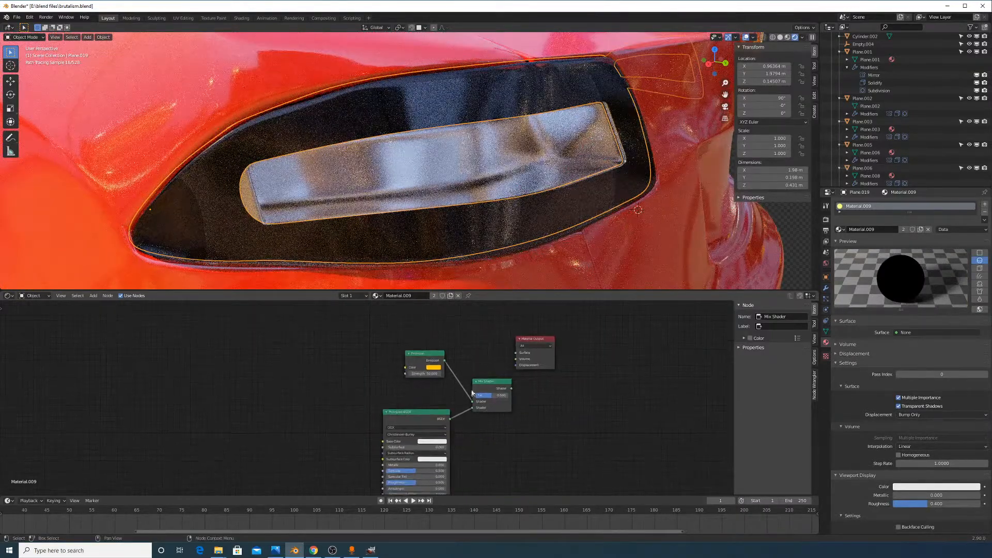
{"action": "middle_click_drag", "start_coordinate": [473, 395], "coordinate": [471, 362]}
{"action": "left_click_drag", "start_coordinate": [420, 390], "coordinate": [419, 374]}
{"action": "scroll", "coordinate": [548, 352], "scroll_direction": "up", "scroll_amount": 5}
{"action": "middle_click_drag", "start_coordinate": [557, 352], "coordinate": [478, 425]}
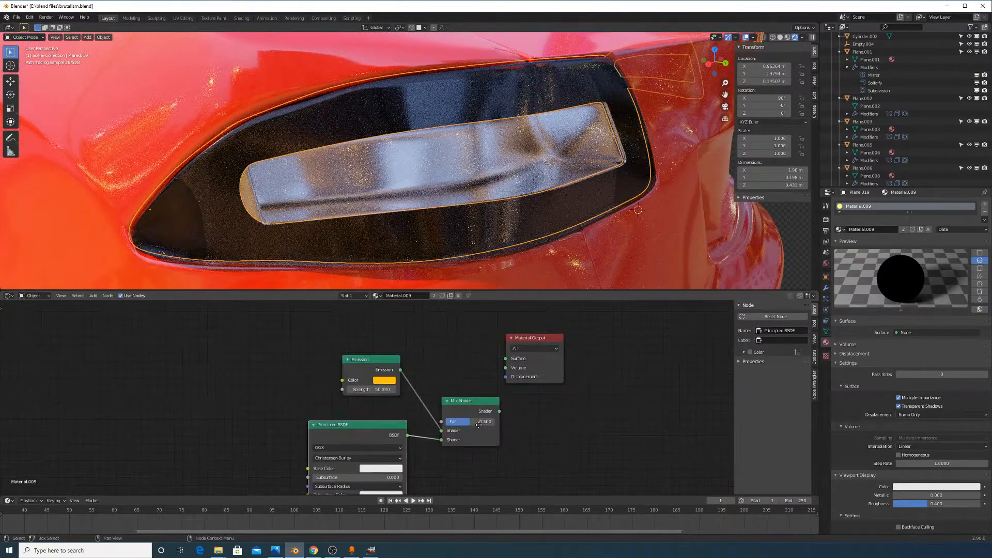
{"action": "left_click_drag", "start_coordinate": [499, 412], "coordinate": [562, 384]}
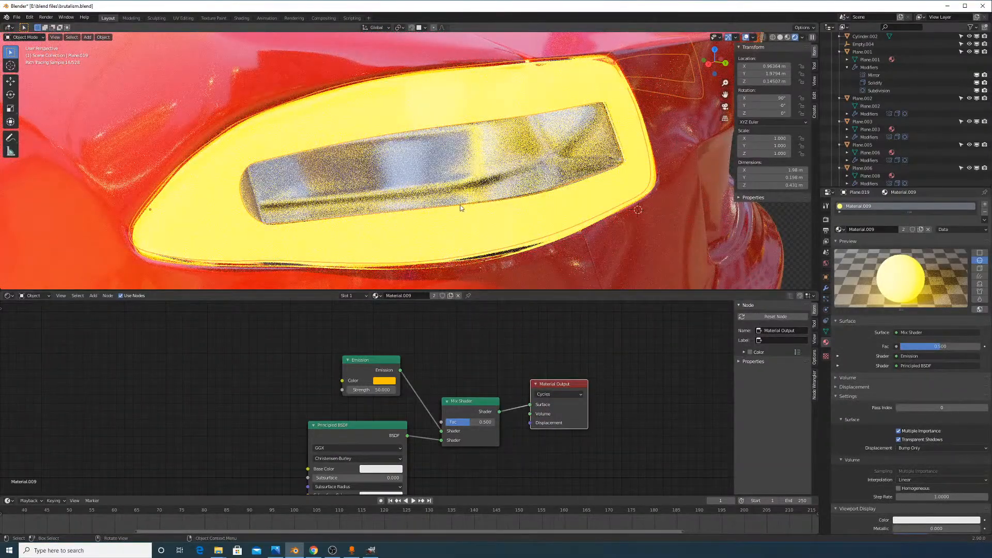
{"action": "mouse_move", "coordinate": [567, 155]}
{"action": "middle_mouse_down"}
{"action": "mouse_move", "coordinate": [594, 153]}
{"action": "mouse_move", "coordinate": [593, 139]}
{"action": "mouse_move", "coordinate": [581, 148]}
{"action": "middle_mouse_up"}
Set the headlight cover's Transmission Roughness to 0.1, briefly trying about 0.9
{"action": "left_click", "coordinate": [506, 161]}
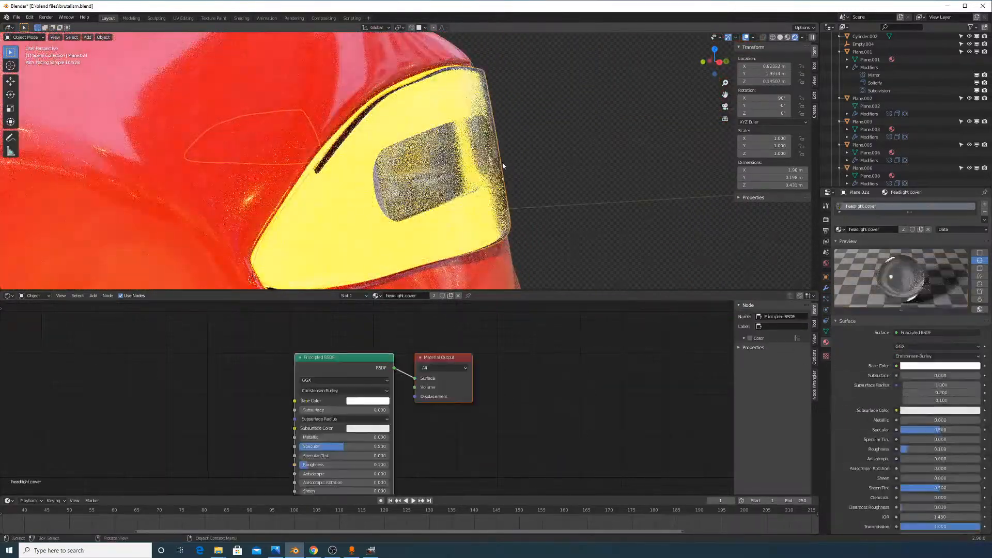
{"action": "scroll", "coordinate": [924, 429], "scroll_direction": "down", "scroll_amount": 8}
{"action": "scroll", "coordinate": [924, 429], "scroll_direction": "down", "scroll_amount": 5}
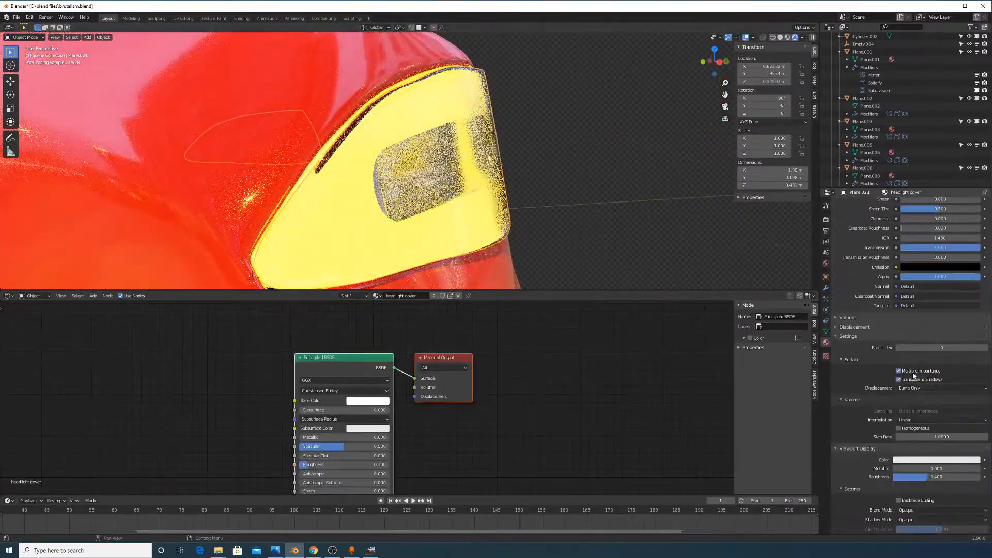
{"action": "scroll", "coordinate": [924, 421], "scroll_direction": "up", "scroll_amount": 8}
{"action": "scroll", "coordinate": [908, 362], "scroll_direction": "up", "scroll_amount": 2}
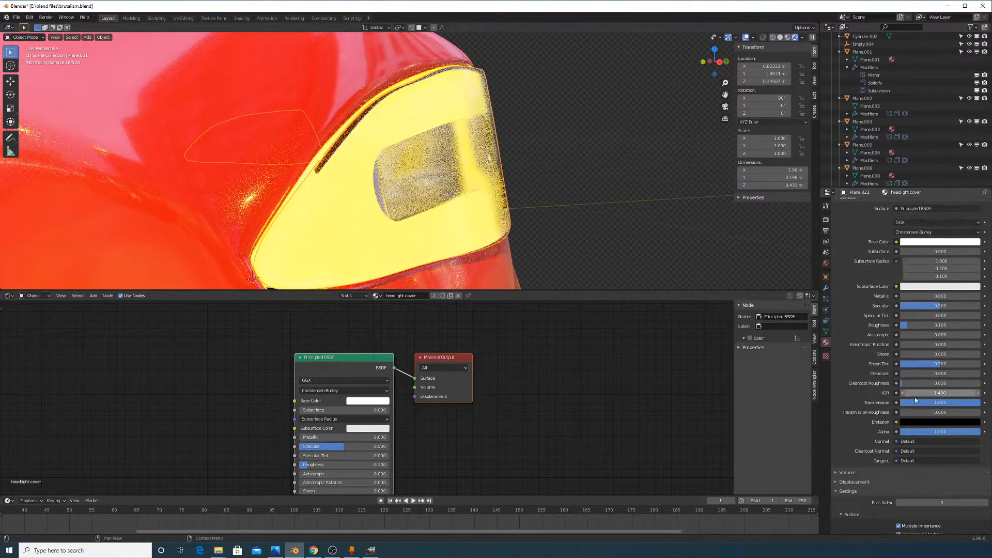
{"action": "scroll", "coordinate": [934, 403], "scroll_direction": "up", "scroll_amount": 2}
{"action": "left_click", "coordinate": [921, 443]}
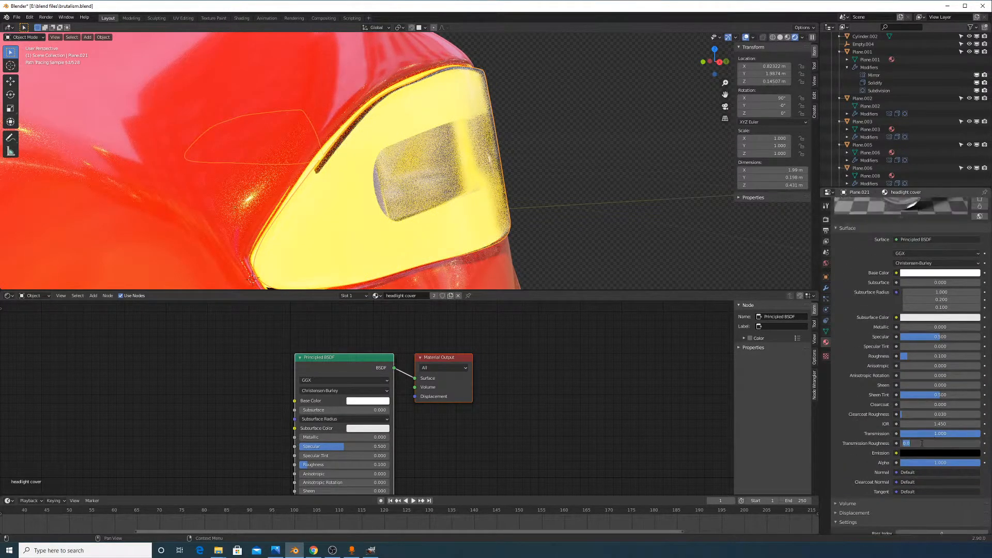
{"action": "type", "text": "0.1"}
{"action": "key", "text": "Return"}
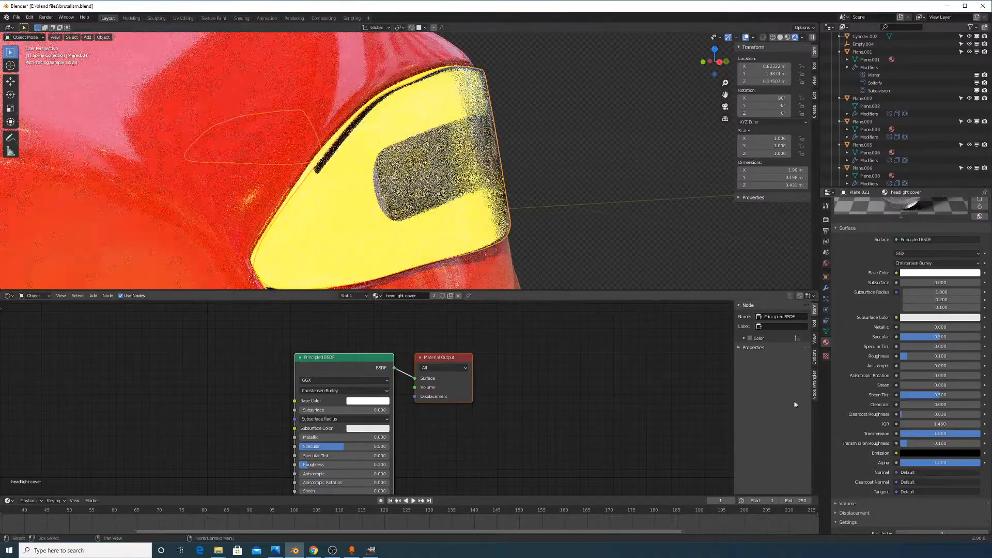
{"action": "left_click_drag", "start_coordinate": [923, 443], "coordinate": [991, 443]}
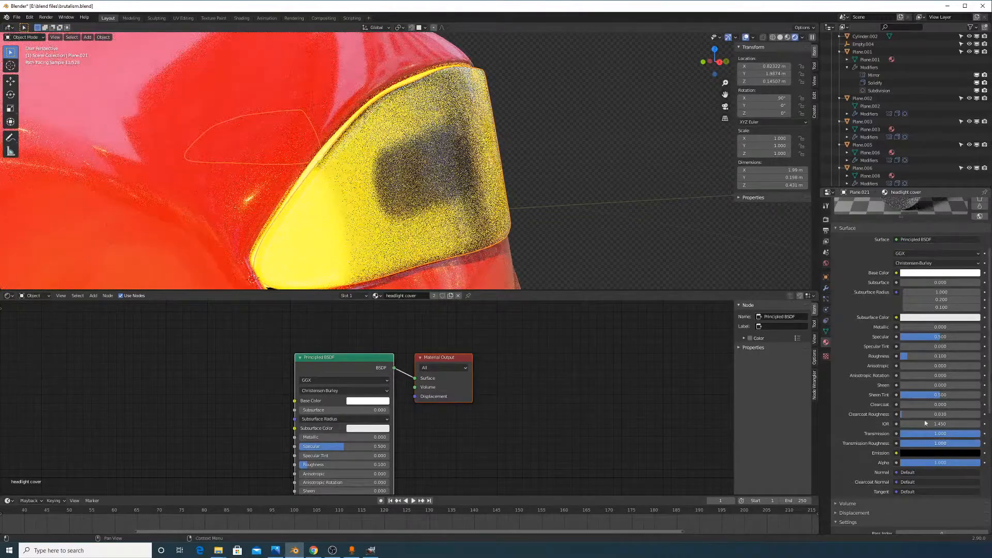
{"action": "middle_click_drag", "start_coordinate": [618, 249], "coordinate": [547, 243]}
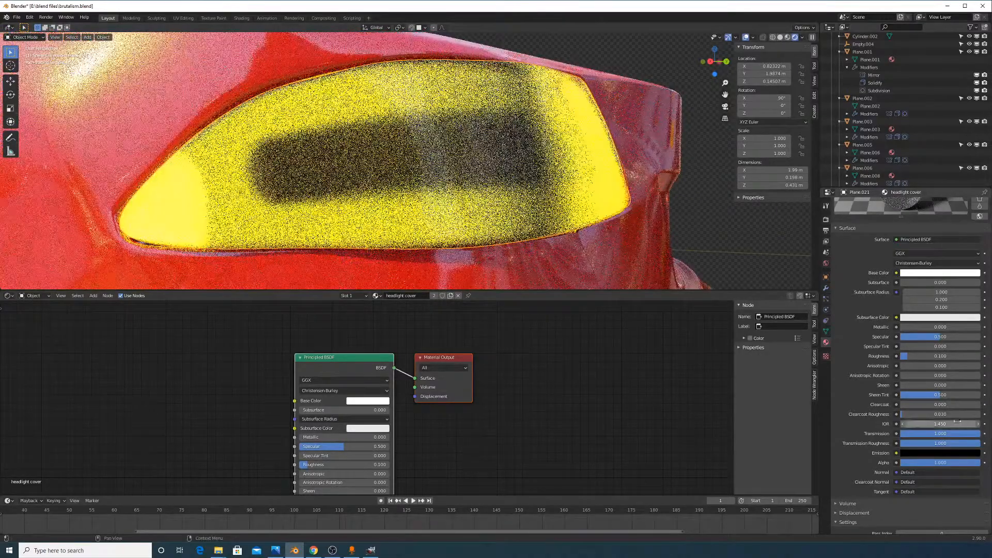
{"action": "left_click", "coordinate": [940, 443]}
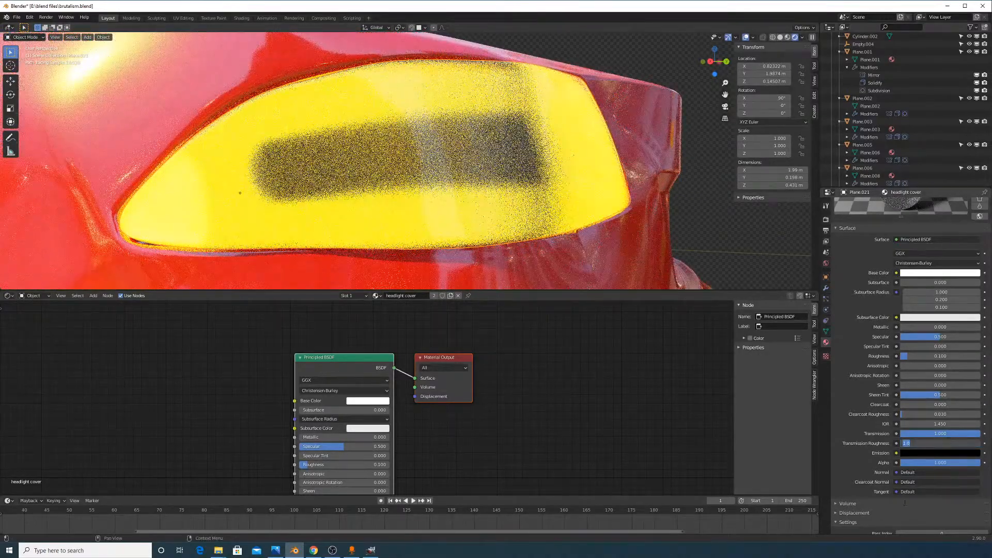
{"action": "type", "text": ".1"}
{"action": "key", "text": "Return"}
Orbit around the car to check the frosted cover, undoing one accidental value change
{"action": "scroll", "coordinate": [655, 135], "scroll_direction": "down", "scroll_amount": 4}
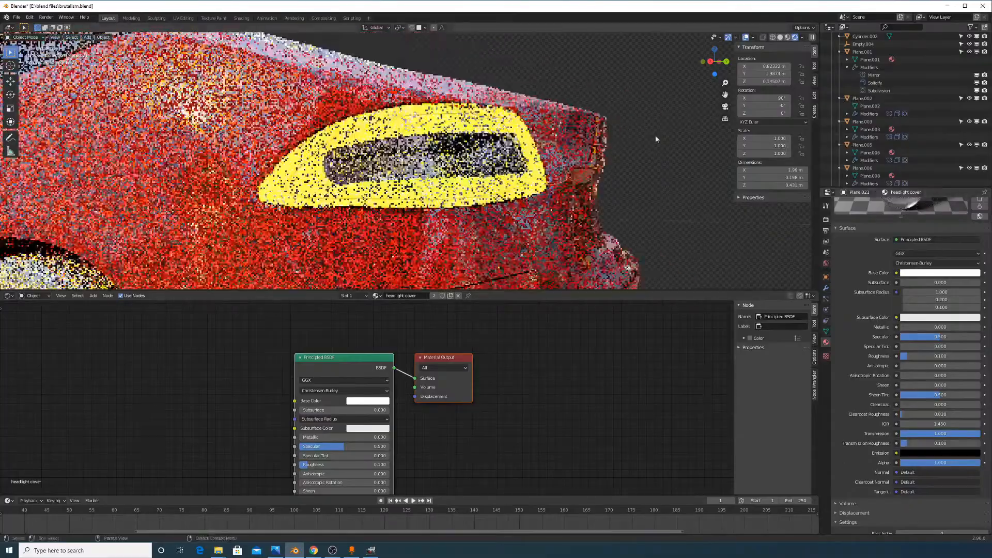
{"action": "middle_click_drag", "start_coordinate": [627, 150], "coordinate": [519, 152]}
{"action": "scroll", "coordinate": [511, 186], "scroll_direction": "up", "scroll_amount": 3}
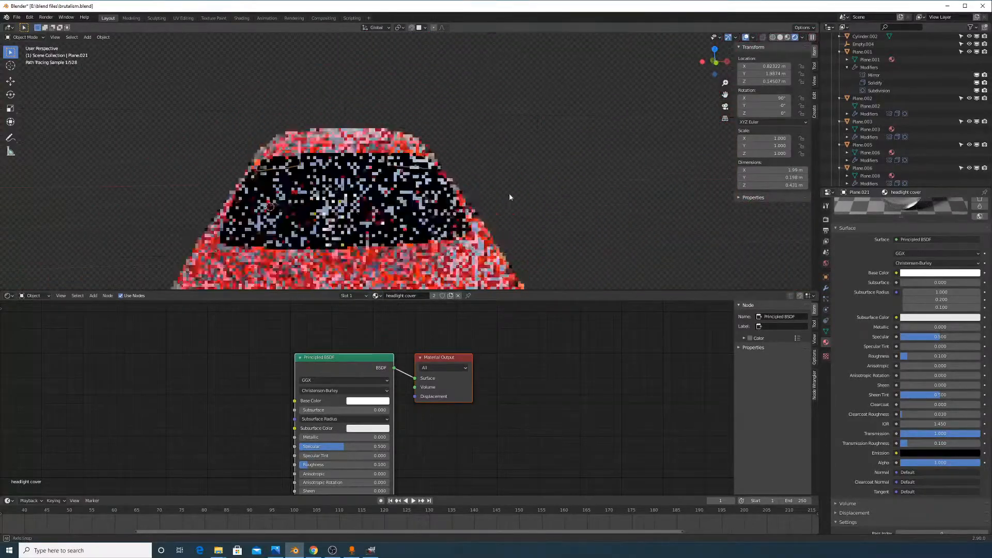
{"action": "middle_click_drag", "start_coordinate": [509, 193], "coordinate": [510, 195]}
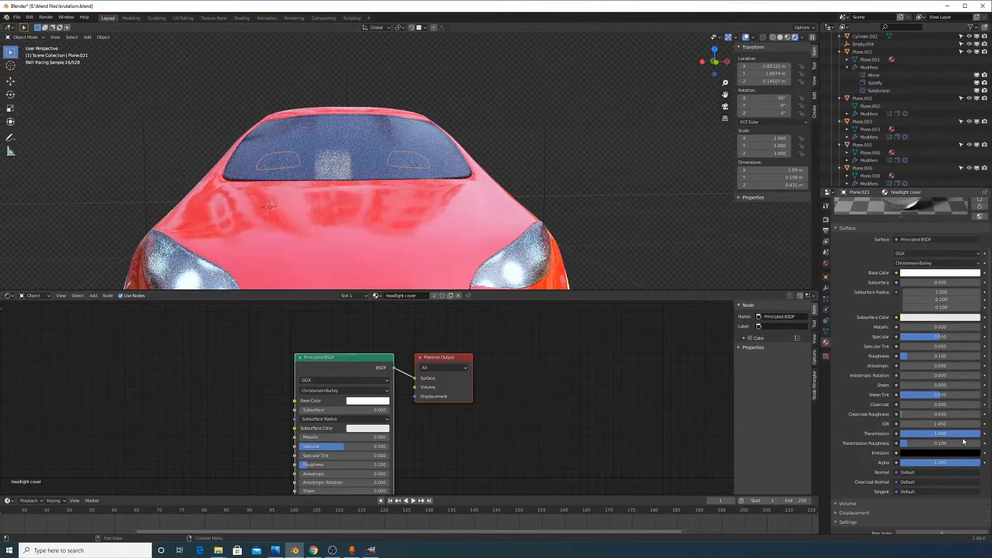
{"action": "left_click_drag", "start_coordinate": [949, 444], "coordinate": [971, 445]}
{"action": "key", "text": "ctrl+z"}
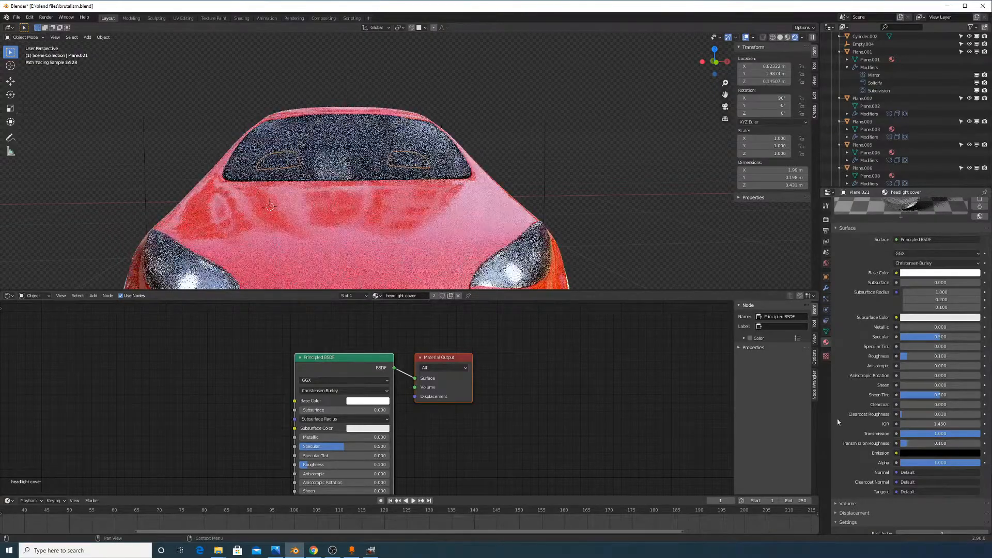
{"action": "middle_click_drag", "start_coordinate": [708, 253], "coordinate": [445, 237]}
{"action": "scroll", "coordinate": [465, 227], "scroll_direction": "up", "scroll_amount": 6}
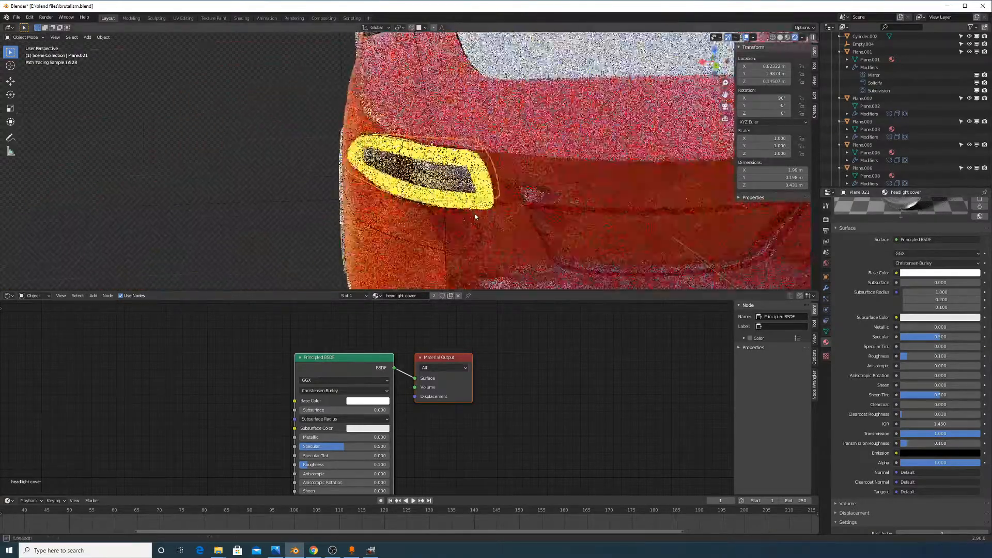
{"action": "scroll", "coordinate": [488, 213], "scroll_direction": "up", "scroll_amount": 3}
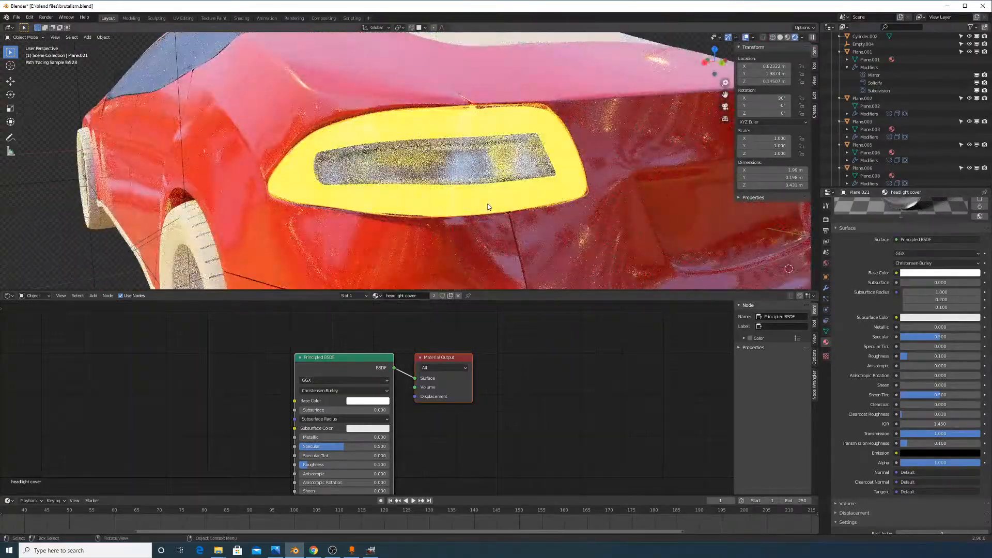
{"action": "middle_click_drag", "start_coordinate": [491, 235], "coordinate": [473, 238]}
Add a Noise Texture to the tail light's material and preview it directly in the viewer
{"action": "left_click", "coordinate": [494, 197]}
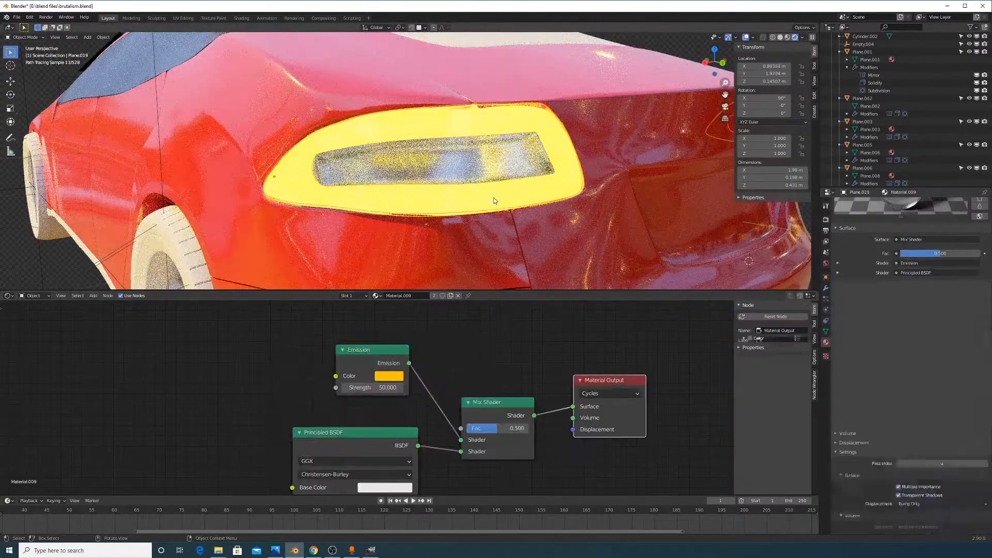
{"action": "scroll", "coordinate": [426, 337], "scroll_direction": "down", "scroll_amount": 3}
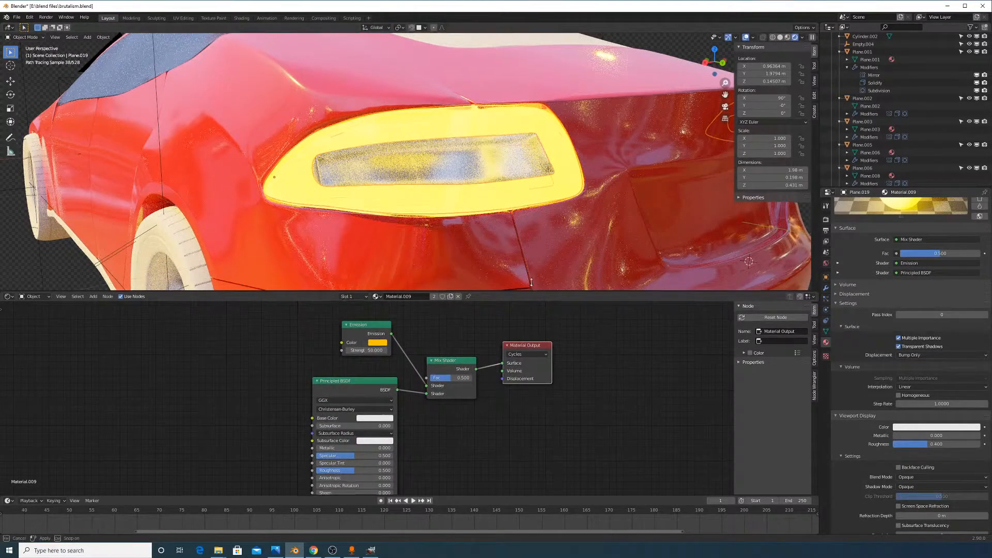
{"action": "left_click_drag", "start_coordinate": [548, 290], "coordinate": [547, 249]}
{"action": "middle_click_drag", "start_coordinate": [439, 330], "coordinate": [454, 356]}
{"action": "scroll", "coordinate": [452, 356], "scroll_direction": "down", "scroll_amount": 1}
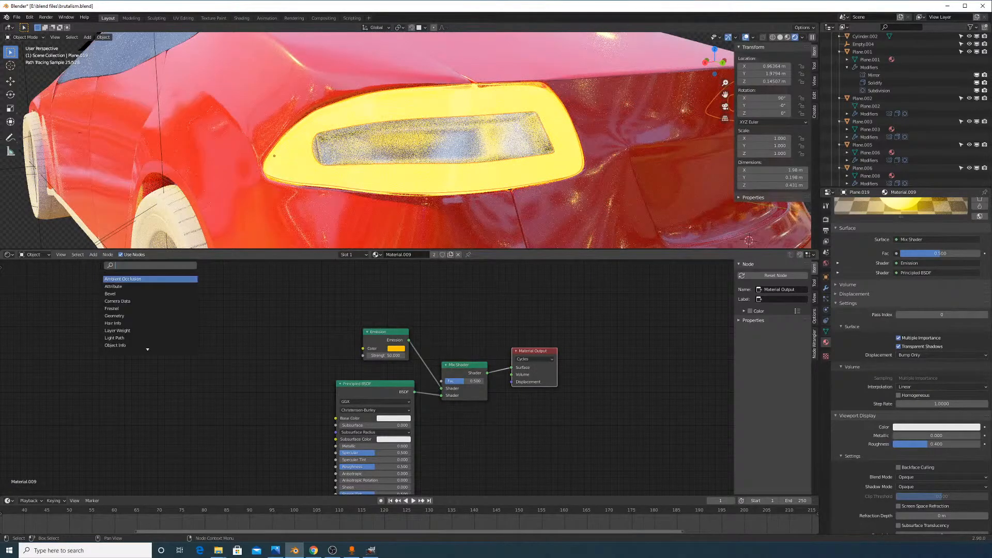
{"action": "left_click", "coordinate": [125, 278]}
{"action": "left_click", "coordinate": [127, 356]}
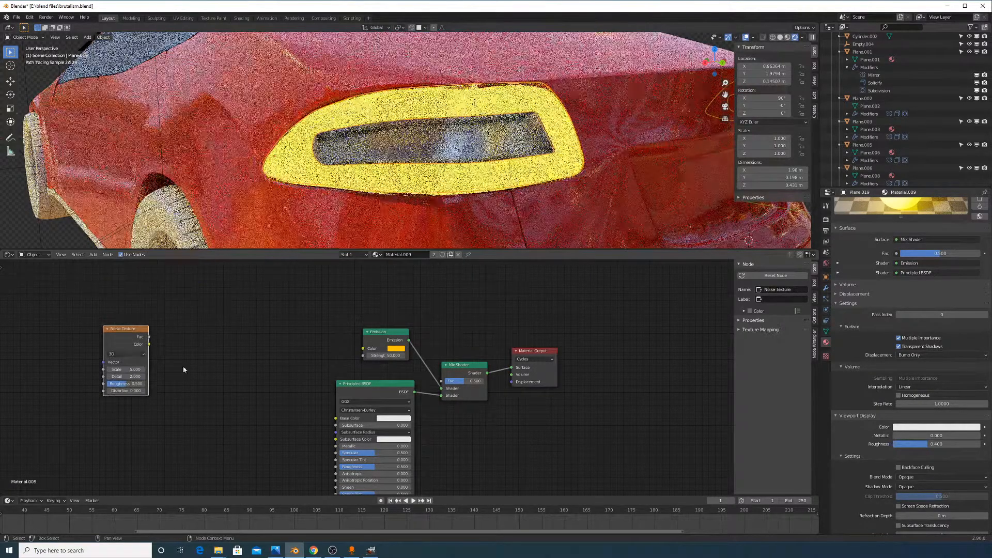
{"action": "left_click", "coordinate": [129, 357], "text": "ctrl+shift"}
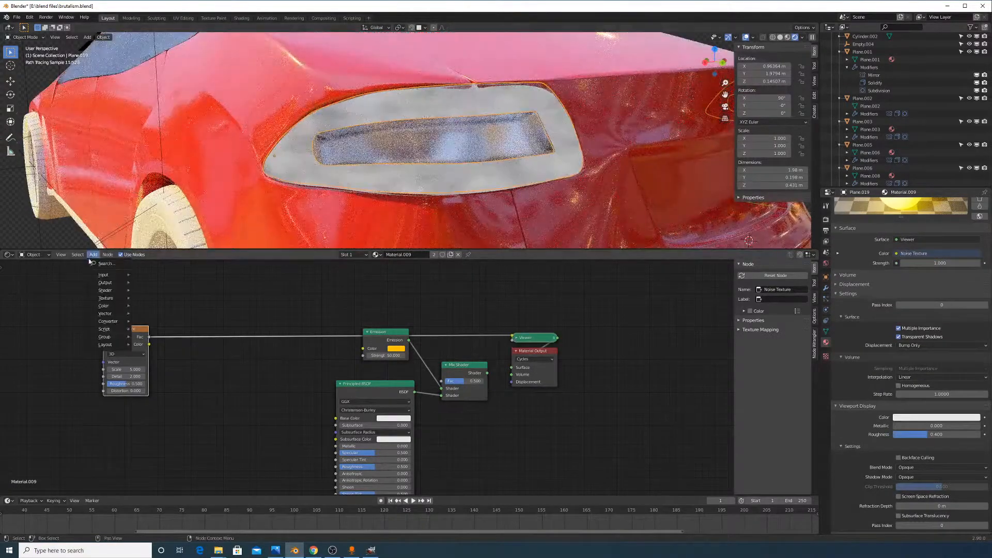
Insert a high-contrast ColorRamp after the noise and raise the Noise Scale to 32.7
{"action": "left_click", "coordinate": [98, 263]}
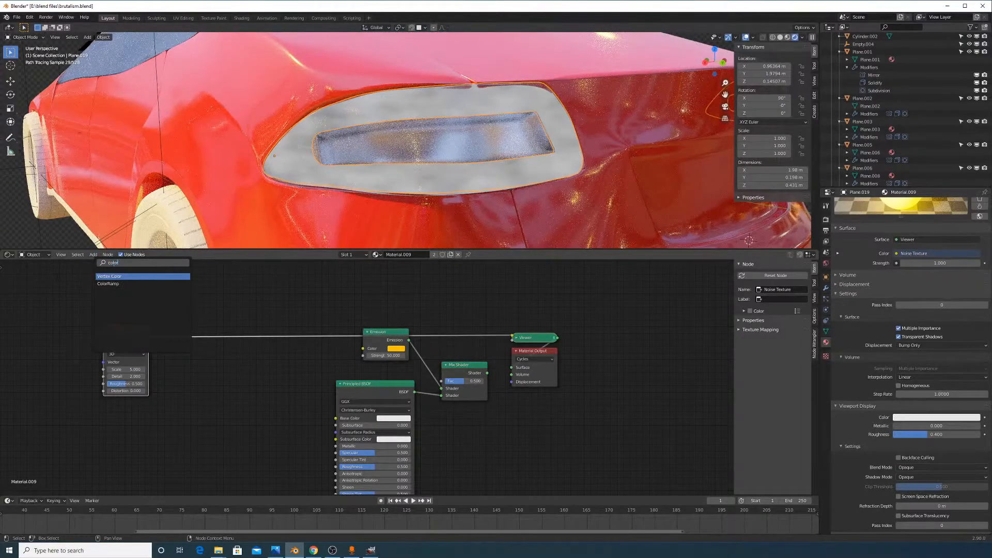
{"action": "left_click", "coordinate": [105, 284]}
{"action": "left_click", "coordinate": [235, 369]}
{"action": "scroll", "coordinate": [260, 363], "scroll_direction": "up", "scroll_amount": 4}
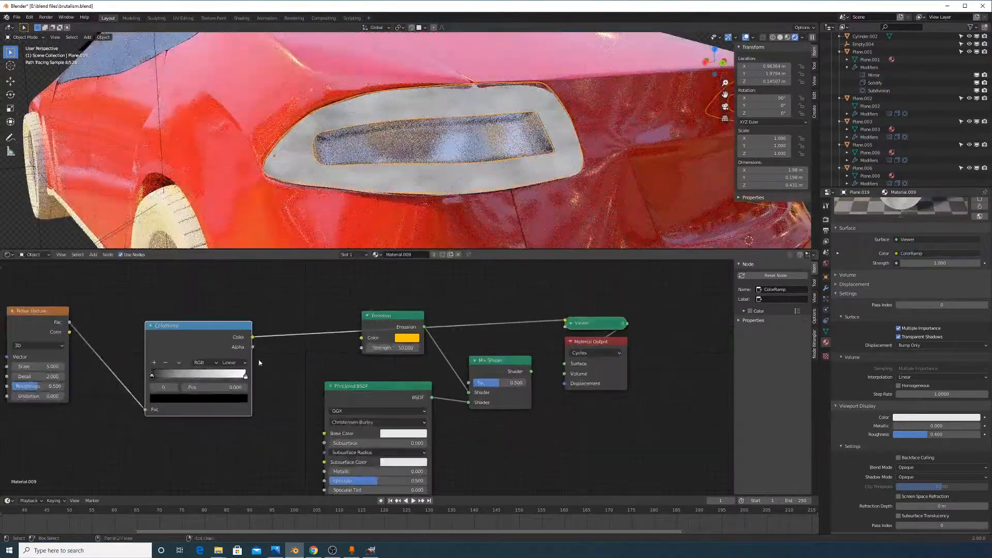
{"action": "left_click_drag", "start_coordinate": [173, 375], "coordinate": [203, 378]}
{"action": "left_click_drag", "start_coordinate": [47, 365], "coordinate": [117, 365]}
{"action": "middle_click_drag", "start_coordinate": [61, 279], "coordinate": [299, 286]}
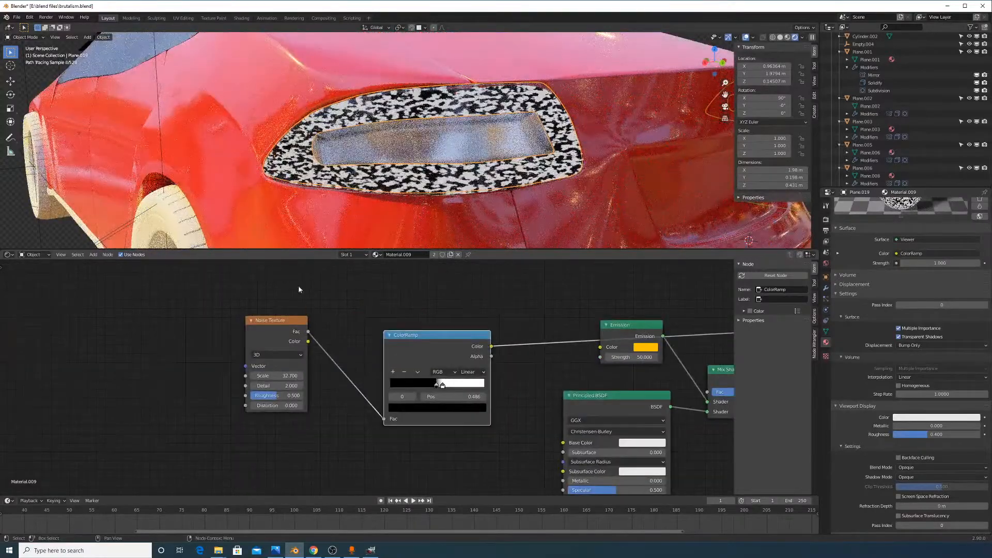
{"action": "left_click", "coordinate": [93, 255]}
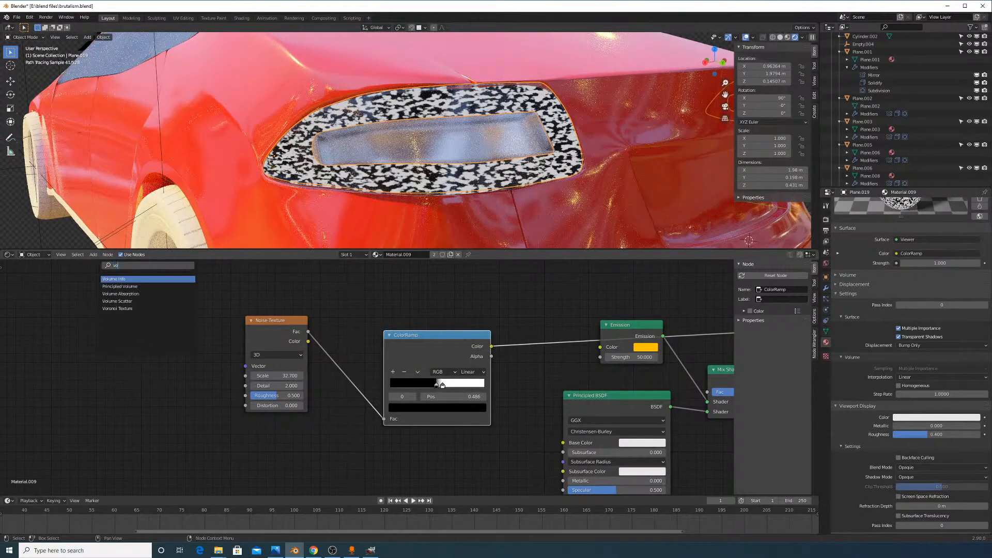
Add a Voronoi Texture feeding Distance into the ColorRamp, trying Manhattan, Chebychev and Minkowski metrics
{"action": "left_click", "coordinate": [143, 279]}
{"action": "left_click", "coordinate": [136, 353]}
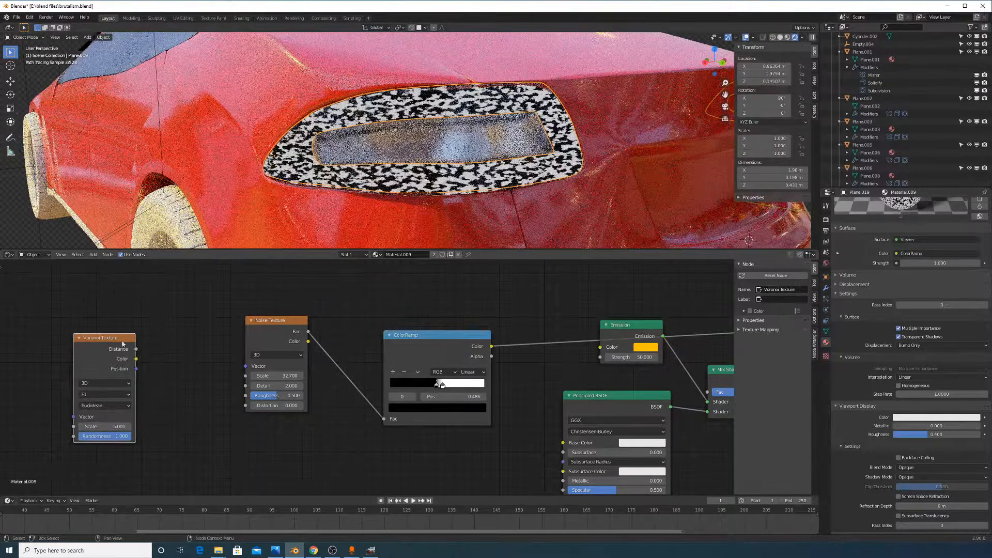
{"action": "left_click_drag", "start_coordinate": [392, 421], "coordinate": [388, 419]}
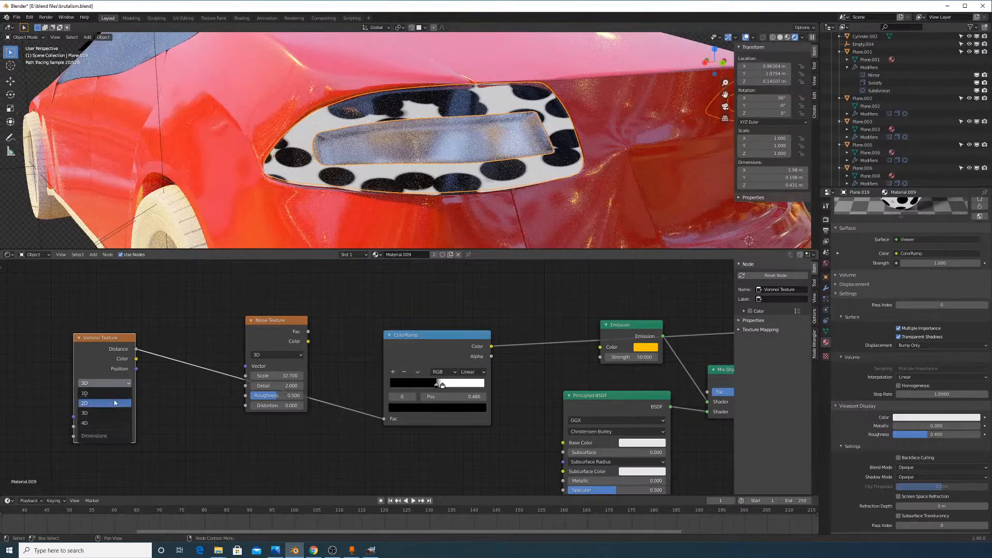
{"action": "left_click", "coordinate": [113, 395]}
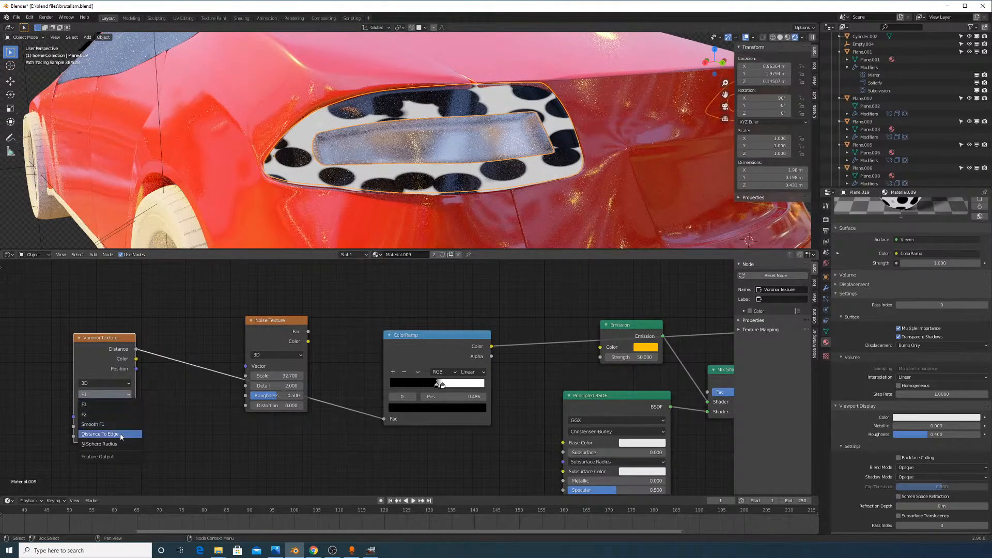
{"action": "left_click", "coordinate": [106, 406]}
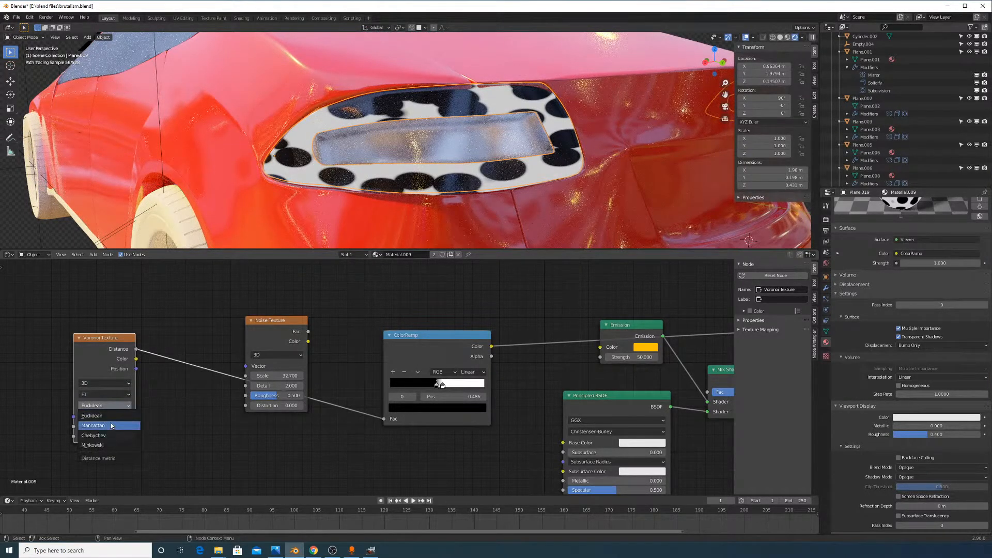
{"action": "left_click", "coordinate": [111, 425]}
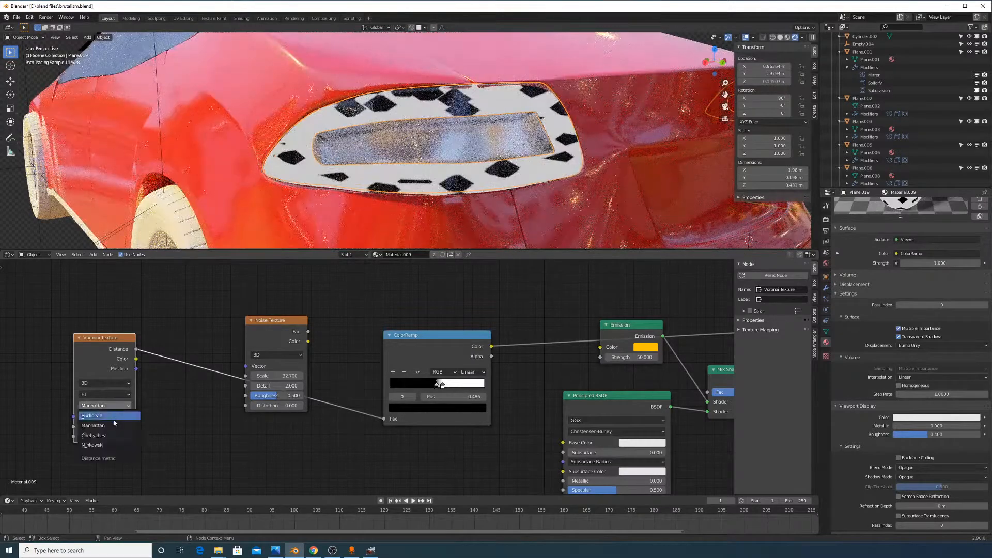
{"action": "left_click", "coordinate": [111, 436]}
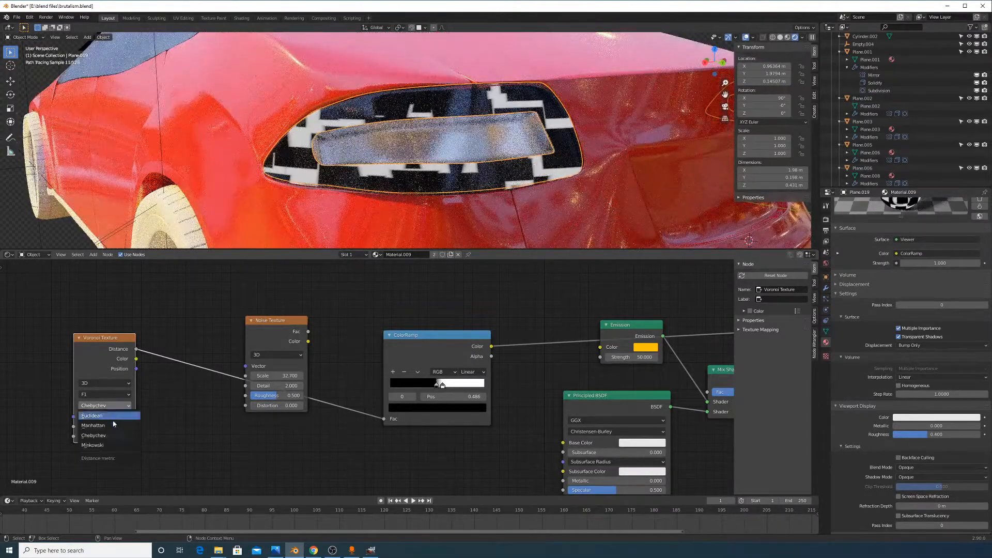
{"action": "left_click", "coordinate": [111, 445]}
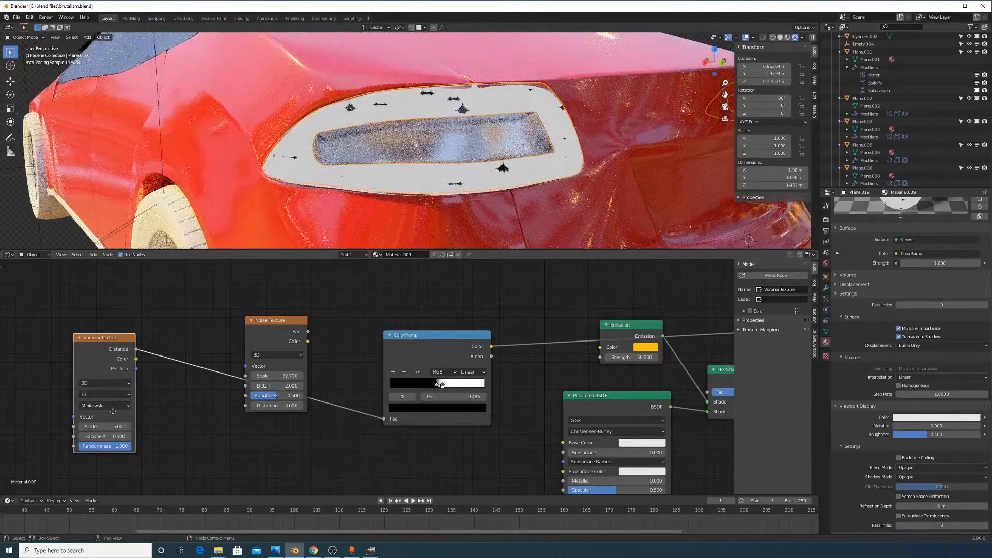
Settle the Voronoi on Euclidean distance and F1 output with Scale 17.3
{"action": "left_click", "coordinate": [113, 406]}
{"action": "left_click", "coordinate": [111, 416]}
{"action": "left_click", "coordinate": [116, 394]}
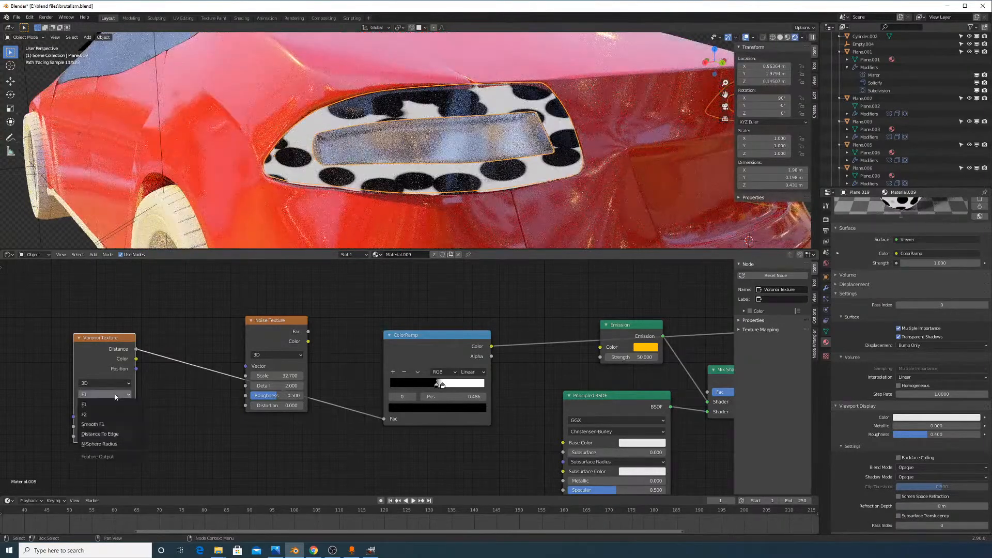
{"action": "left_click", "coordinate": [114, 406]}
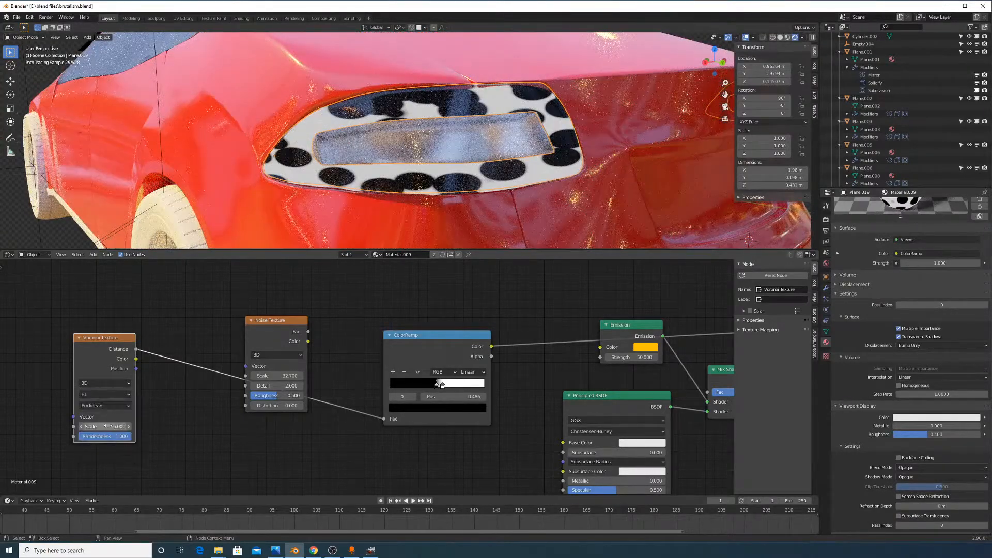
{"action": "left_click_drag", "start_coordinate": [107, 426], "coordinate": [171, 426]}
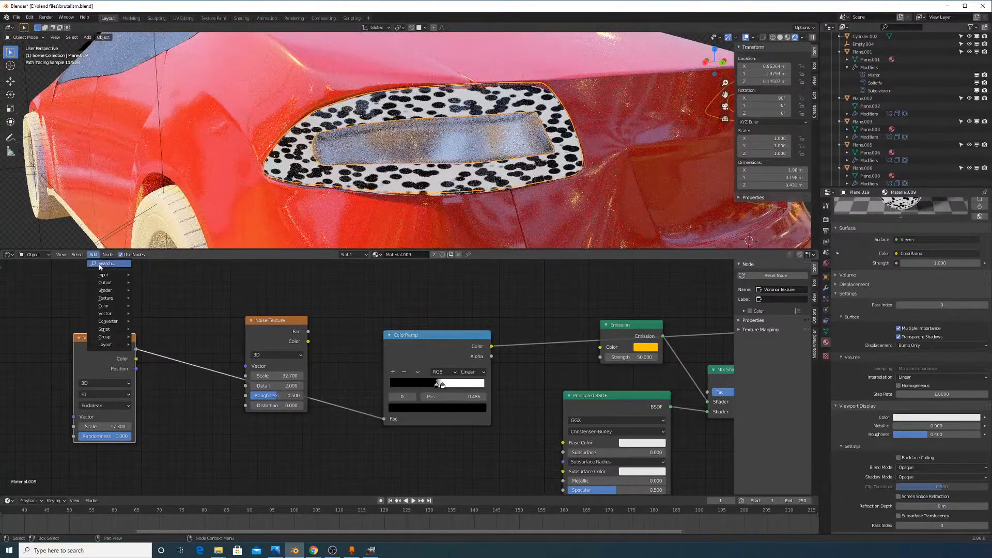
{"action": "left_click", "coordinate": [99, 266]}
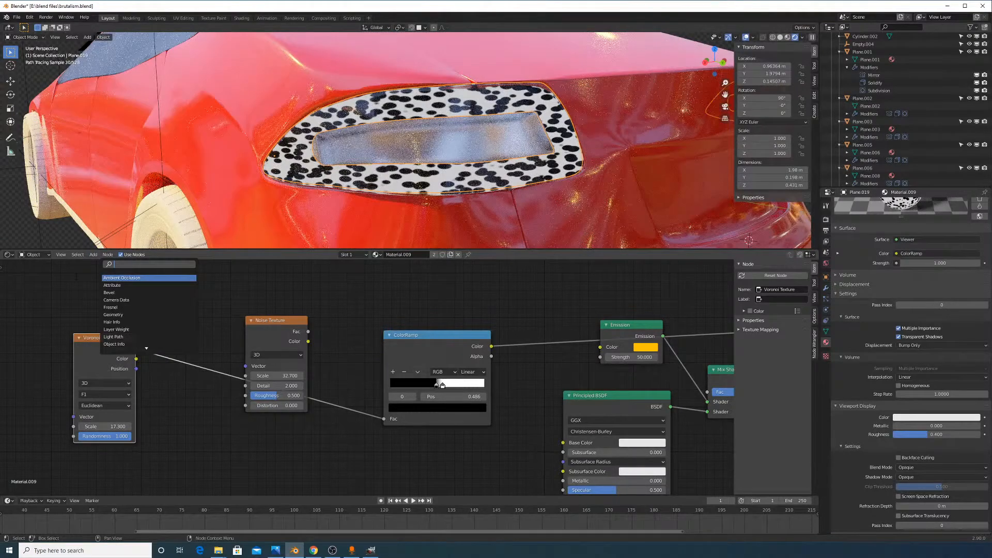
Add a Texture Coordinate node left of the Voronoi and apply the object's scale
{"action": "left_click", "coordinate": [126, 279]}
{"action": "left_click", "coordinate": [25, 329]}
{"action": "middle_click_drag", "start_coordinate": [128, 312], "coordinate": [366, 283]}
{"action": "key", "text": "ctrl+a"}
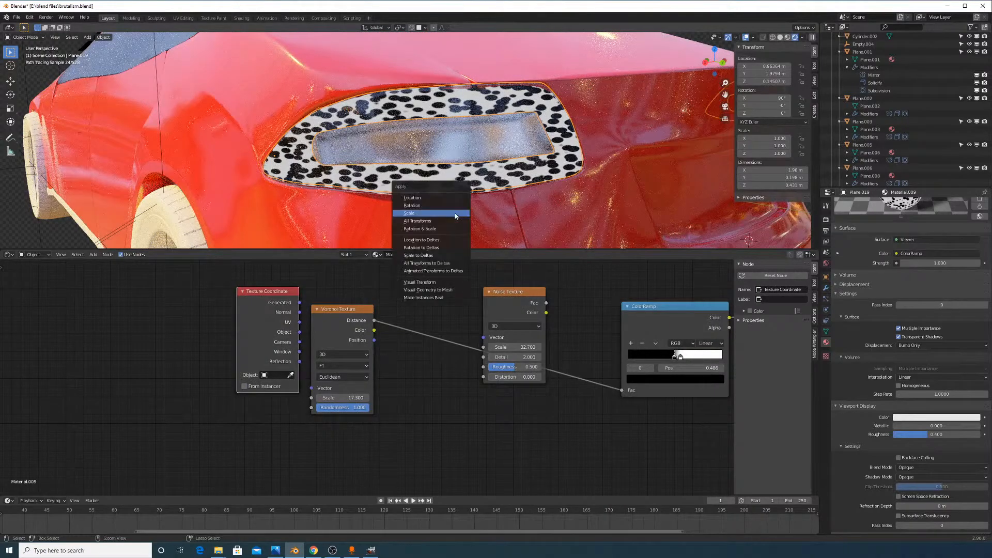
{"action": "left_click", "coordinate": [433, 213]}
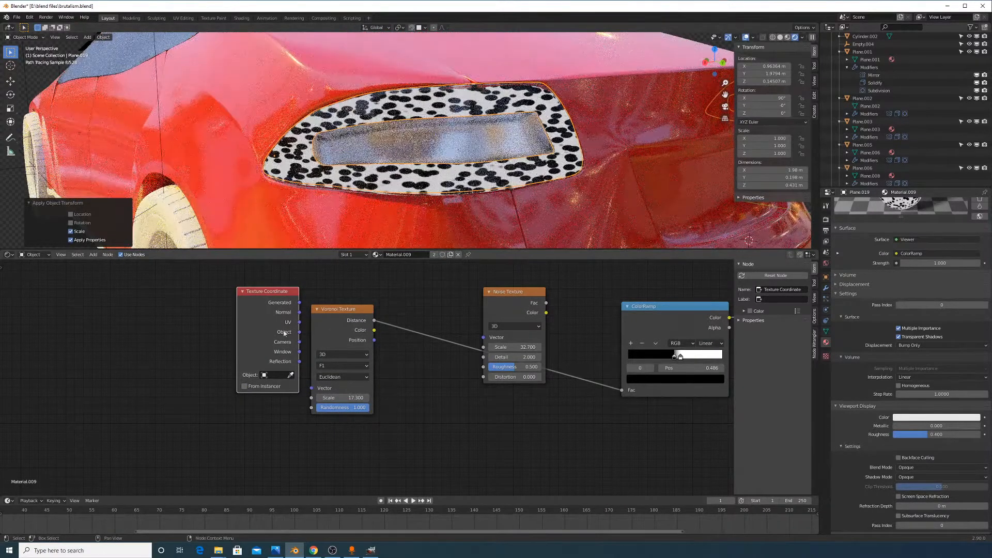
{"action": "left_click_drag", "start_coordinate": [295, 334], "coordinate": [406, 396]}
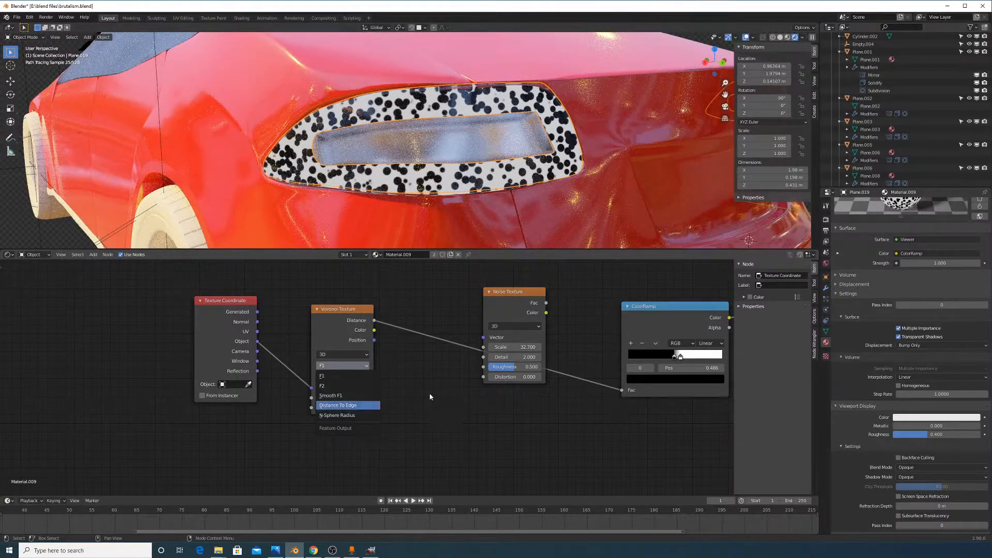
Set the Voronoi to 4D, Randomness 0, F1 and Manhattan distance, with W reset to 0
{"action": "left_click", "coordinate": [359, 380]}
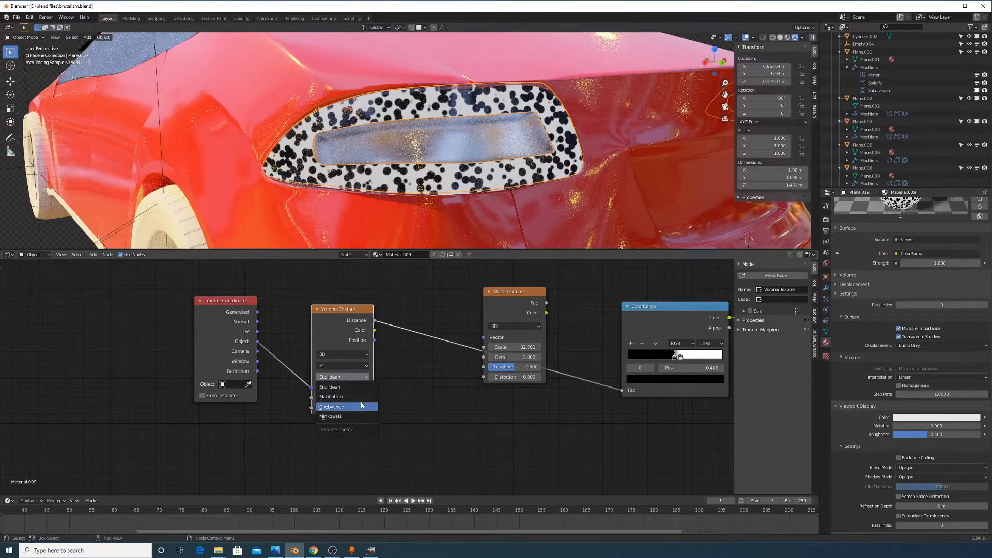
{"action": "left_click", "coordinate": [346, 356]}
{"action": "left_click", "coordinate": [356, 364]}
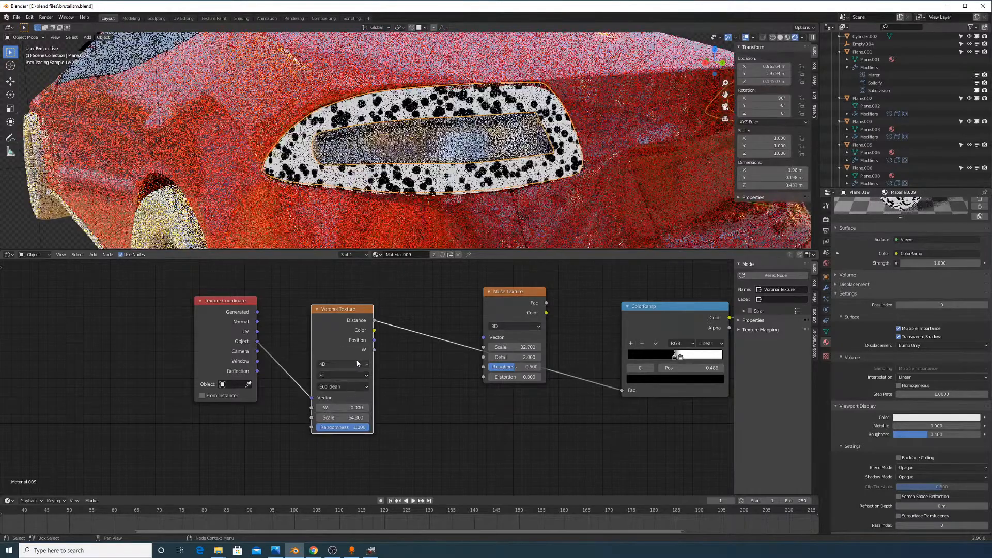
{"action": "left_click_drag", "start_coordinate": [357, 427], "coordinate": [305, 428]}
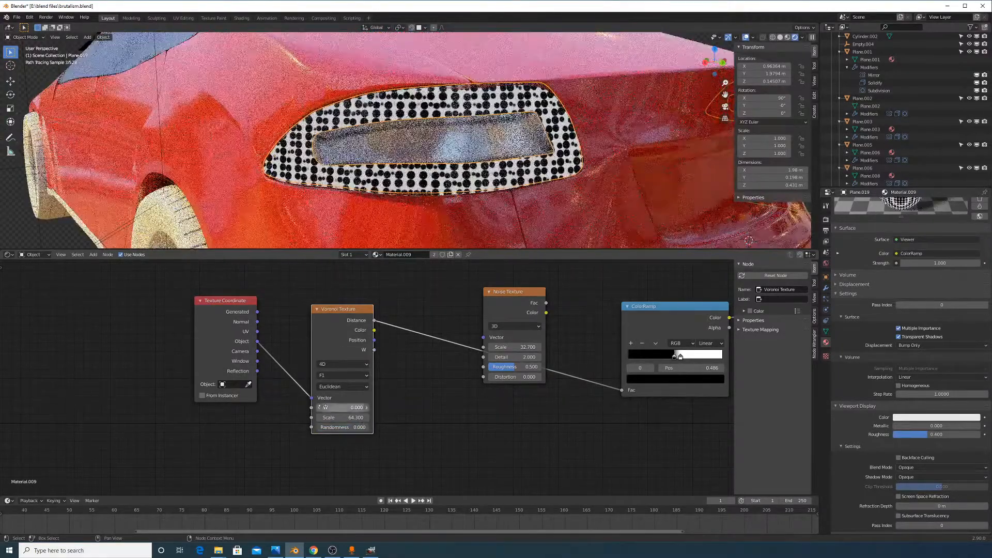
{"action": "left_click", "coordinate": [335, 376]}
{"action": "left_click", "coordinate": [341, 386]}
{"action": "left_click", "coordinate": [342, 387]}
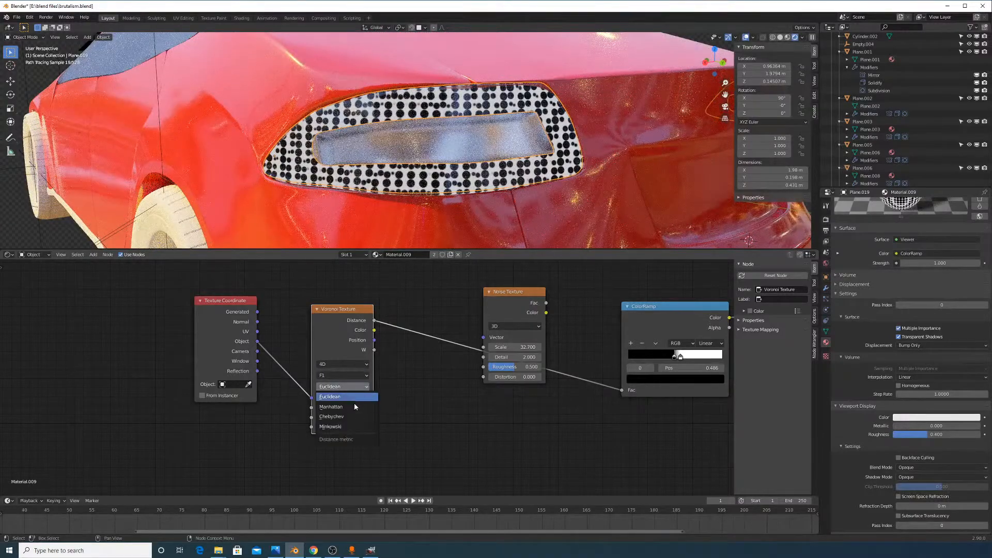
{"action": "left_click", "coordinate": [357, 406]}
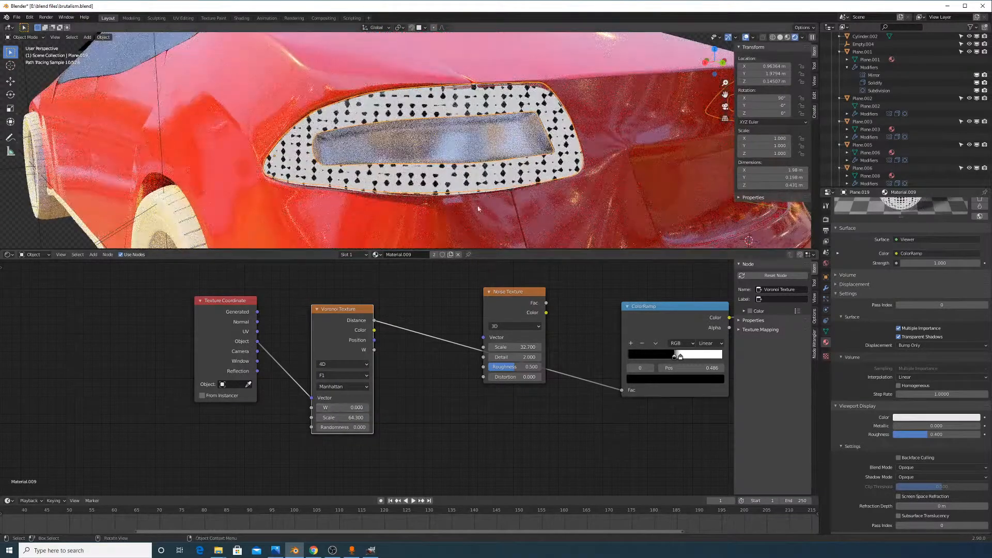
{"action": "scroll", "coordinate": [480, 209], "scroll_direction": "up", "scroll_amount": 1}
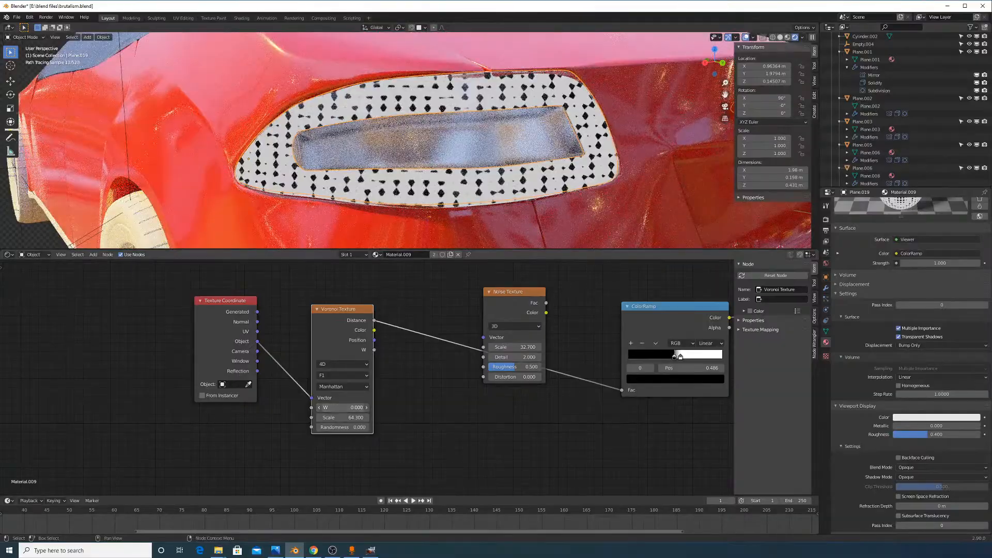
{"action": "left_click_drag", "start_coordinate": [342, 407], "coordinate": [316, 428]}
{"action": "right_click", "coordinate": [351, 407]}
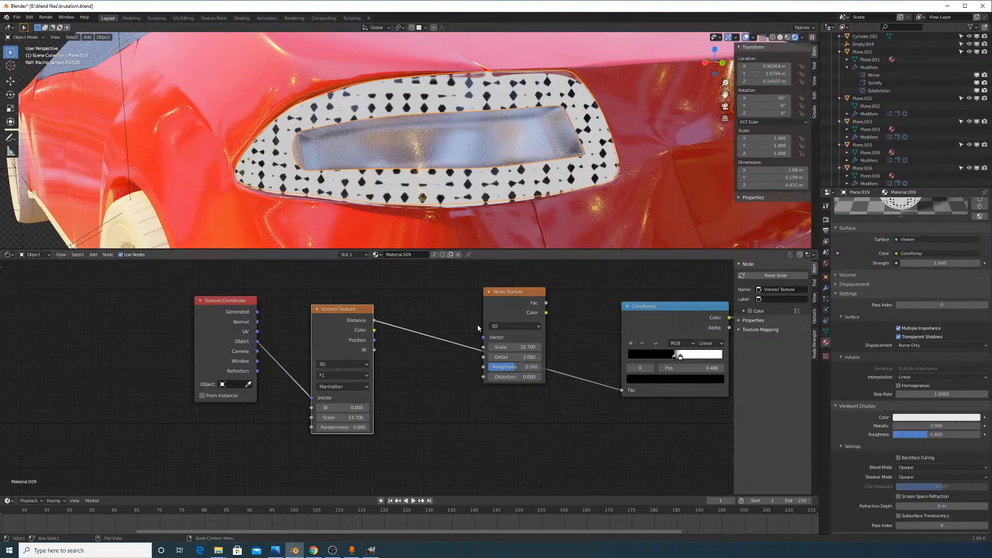
Raise the Voronoi scale, pull the unused Noise Texture out of the chain, and try F2
{"action": "left_click_drag", "start_coordinate": [346, 420], "coordinate": [419, 420]}
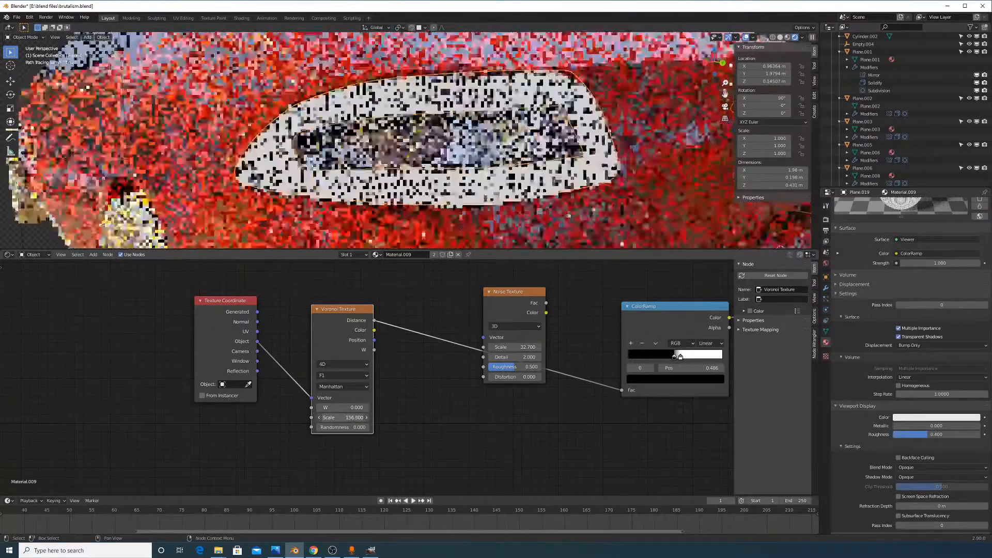
{"action": "scroll", "coordinate": [425, 213], "scroll_direction": "down", "scroll_amount": 5}
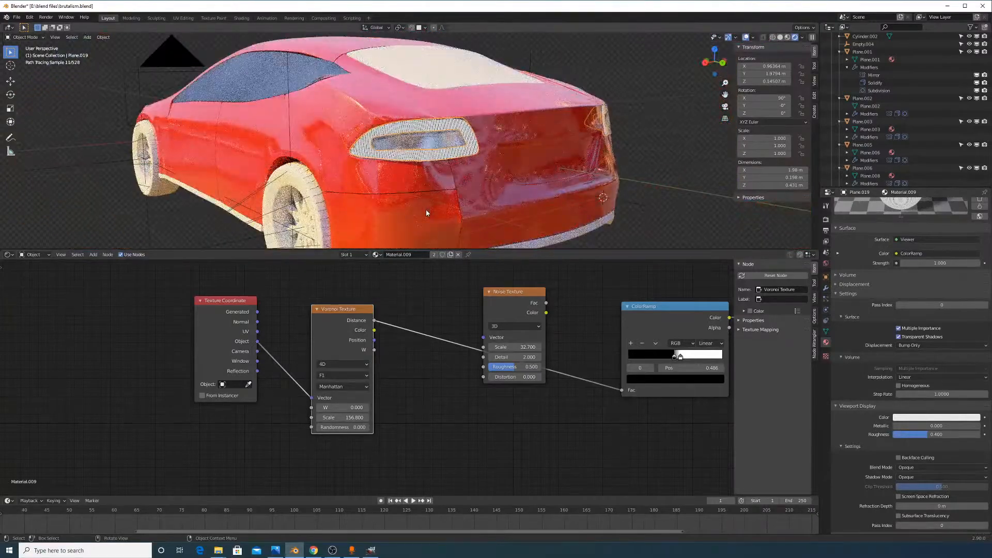
{"action": "scroll", "coordinate": [426, 210], "scroll_direction": "up", "scroll_amount": 3}
{"action": "scroll", "coordinate": [426, 212], "scroll_direction": "down", "scroll_amount": 5}
{"action": "scroll", "coordinate": [405, 194], "scroll_direction": "up", "scroll_amount": 4}
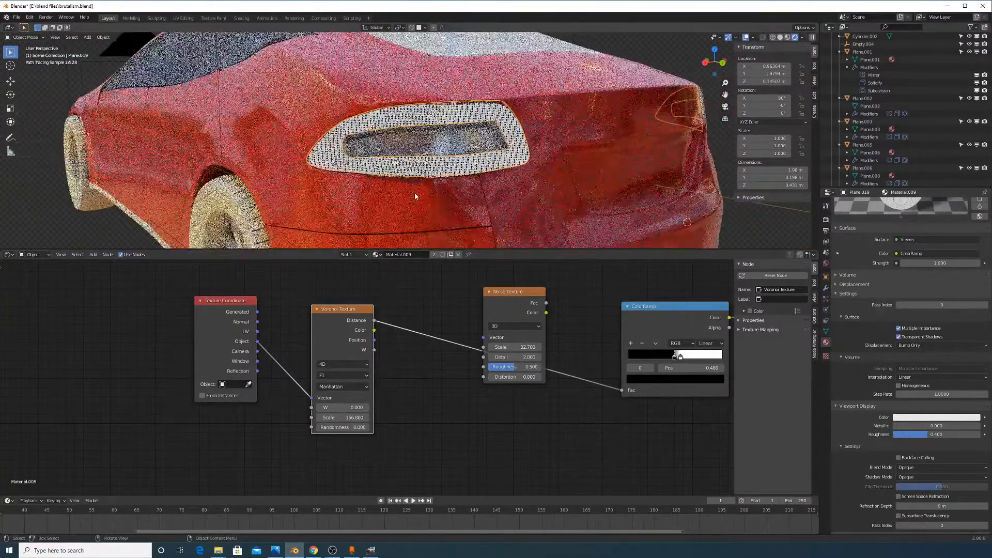
{"action": "left_click", "coordinate": [506, 331]}
{"action": "left_click_drag", "start_coordinate": [506, 330], "coordinate": [436, 431], "text": "alt"}
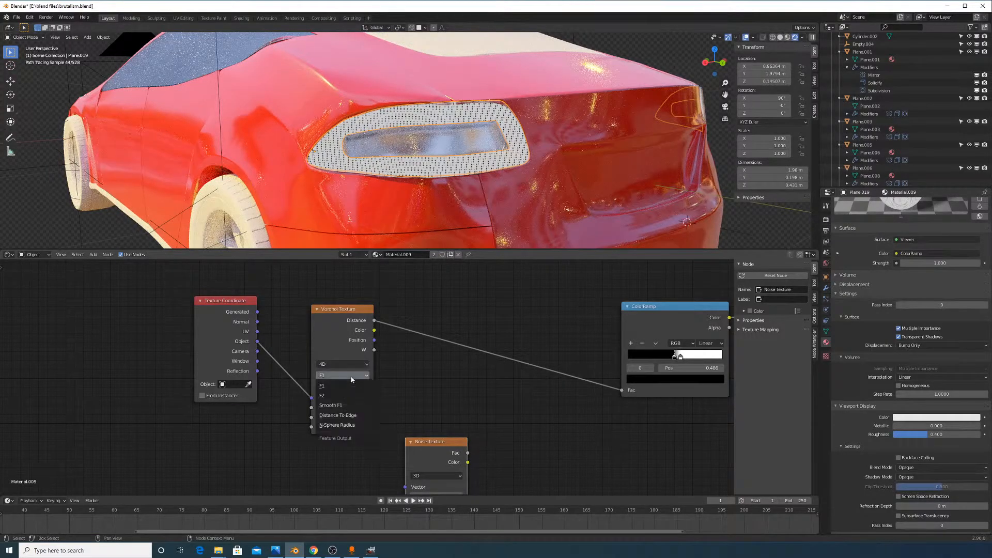
{"action": "left_click", "coordinate": [348, 396]}
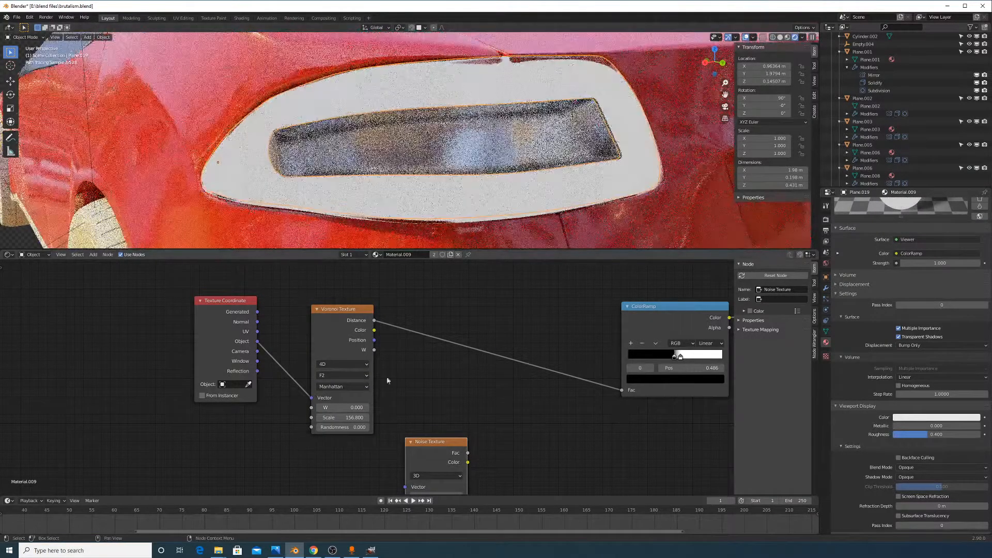
{"action": "left_click_drag", "start_coordinate": [347, 417], "coordinate": [316, 430]}
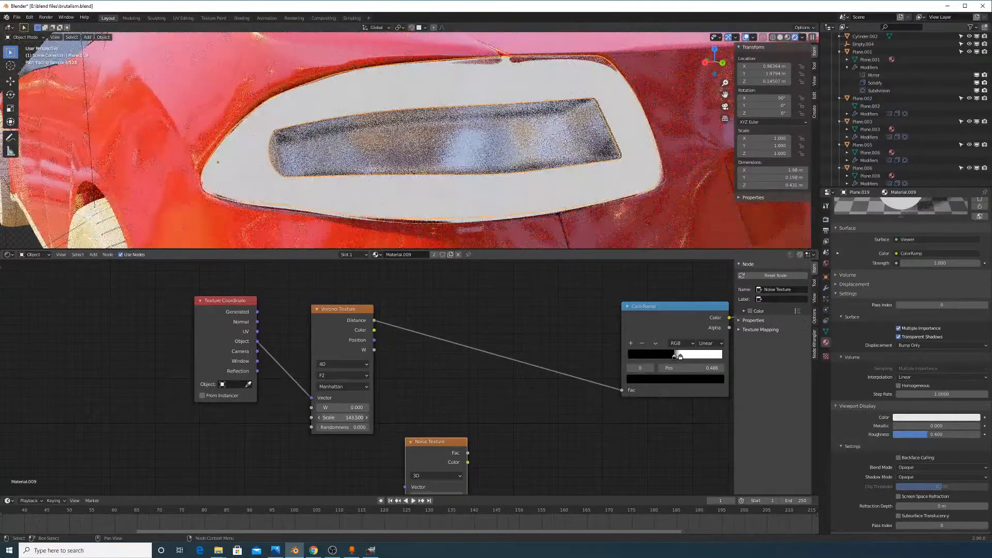
Try the Smooth F1, Distance To Edge and N-Sphere Radius features, settling back on F1
{"action": "left_click", "coordinate": [348, 375]}
{"action": "left_click", "coordinate": [348, 405]}
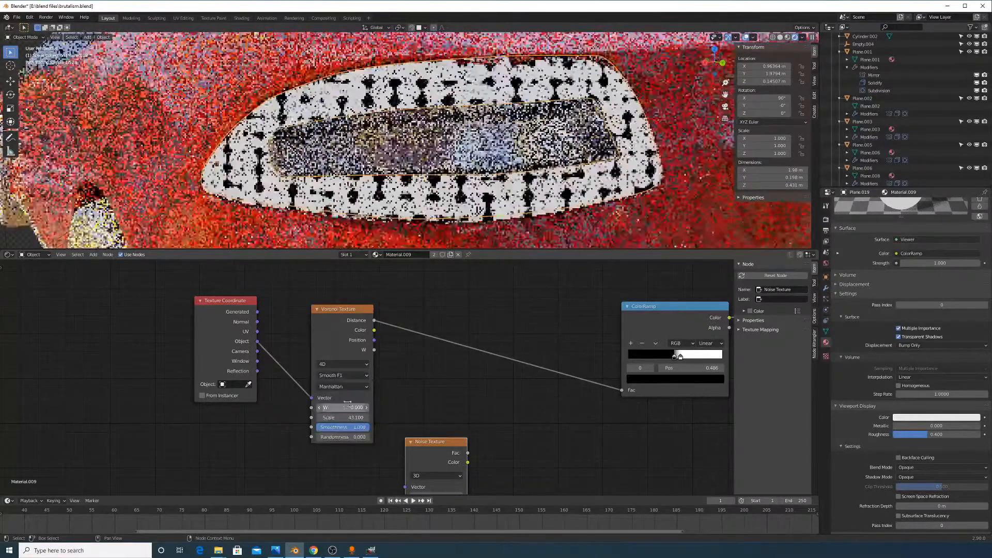
{"action": "left_click", "coordinate": [357, 374]}
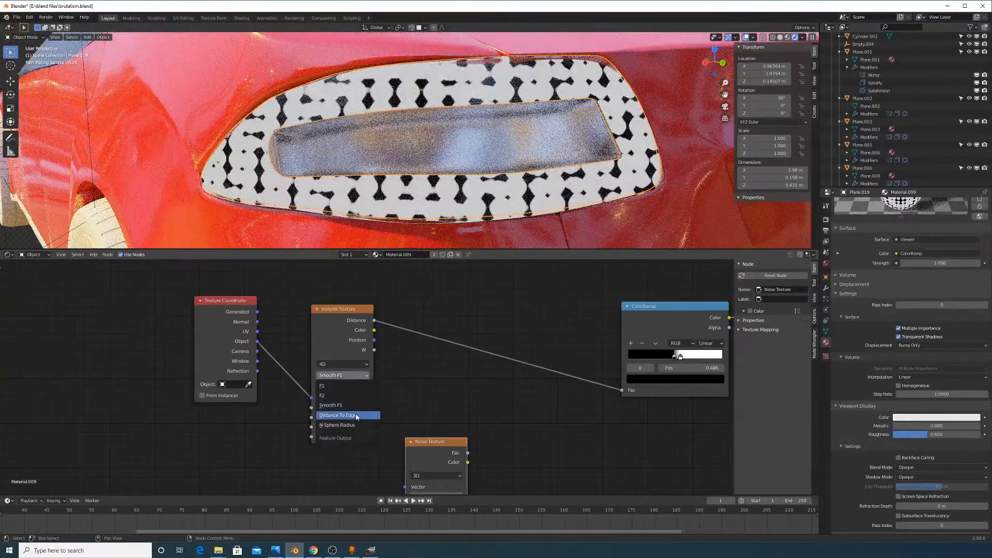
{"action": "left_click", "coordinate": [358, 416]}
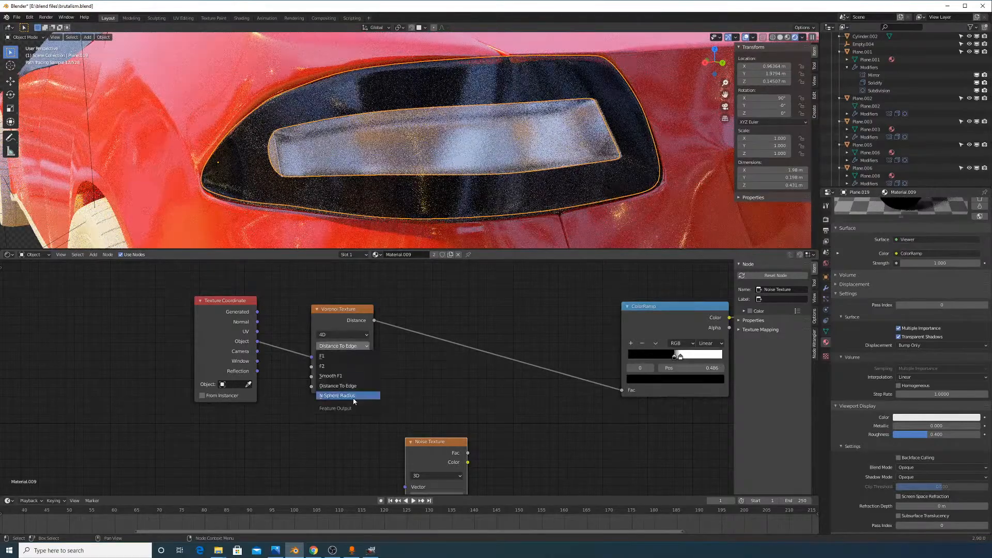
{"action": "left_click", "coordinate": [347, 395]}
{"action": "left_click", "coordinate": [354, 360]}
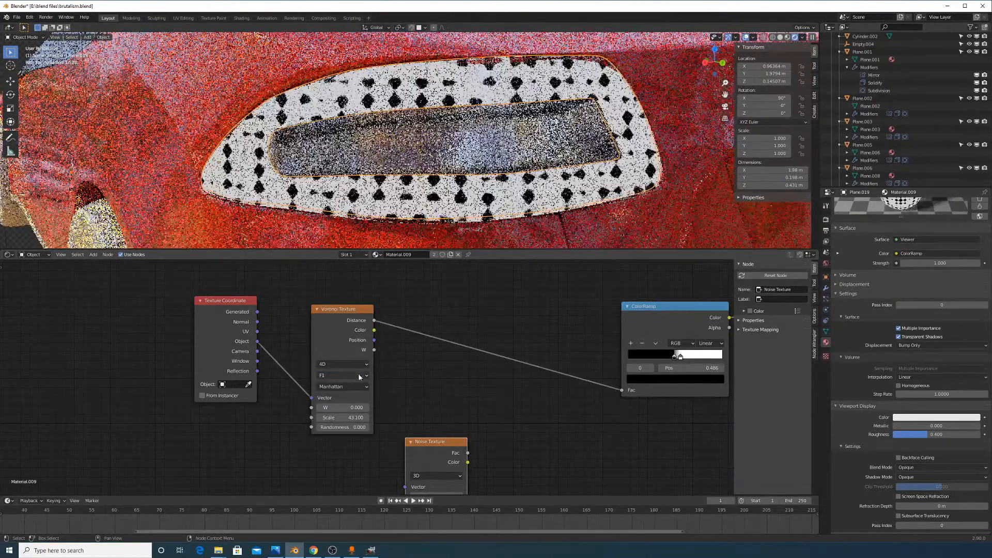
{"action": "left_click", "coordinate": [351, 376]}
{"action": "left_click", "coordinate": [330, 405]}
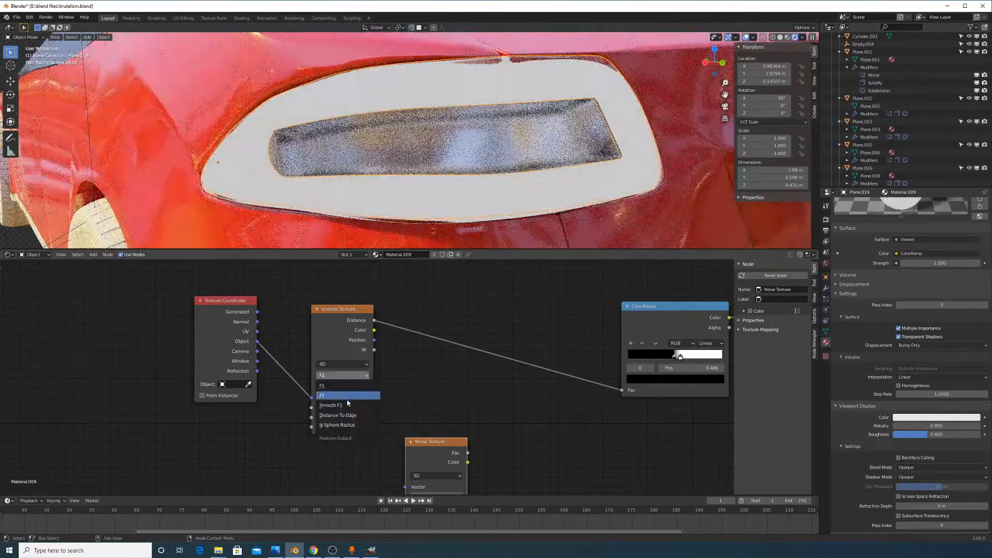
{"action": "left_click", "coordinate": [346, 376]}
{"action": "left_click", "coordinate": [348, 385]}
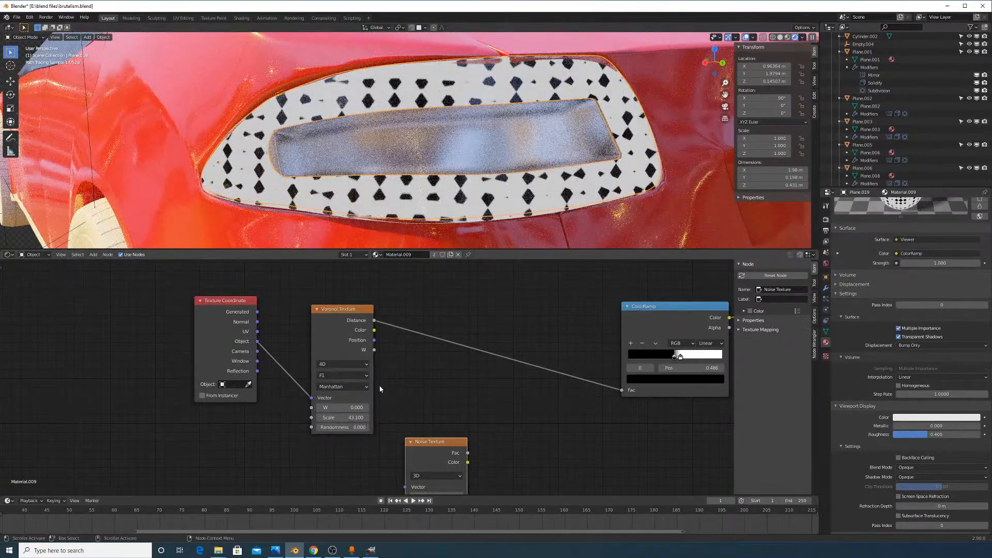
Switch the Voronoi distance metric to Chebychev and move the ColorRamp node up and left
{"action": "left_click", "coordinate": [341, 386]}
{"action": "left_click", "coordinate": [341, 416]}
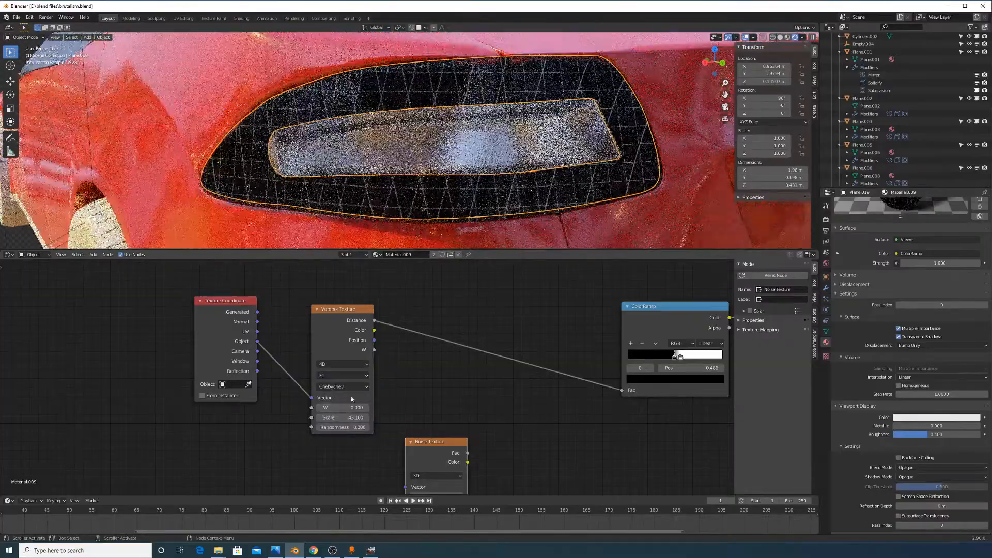
{"action": "middle_click_drag", "start_coordinate": [503, 191], "coordinate": [544, 190]}
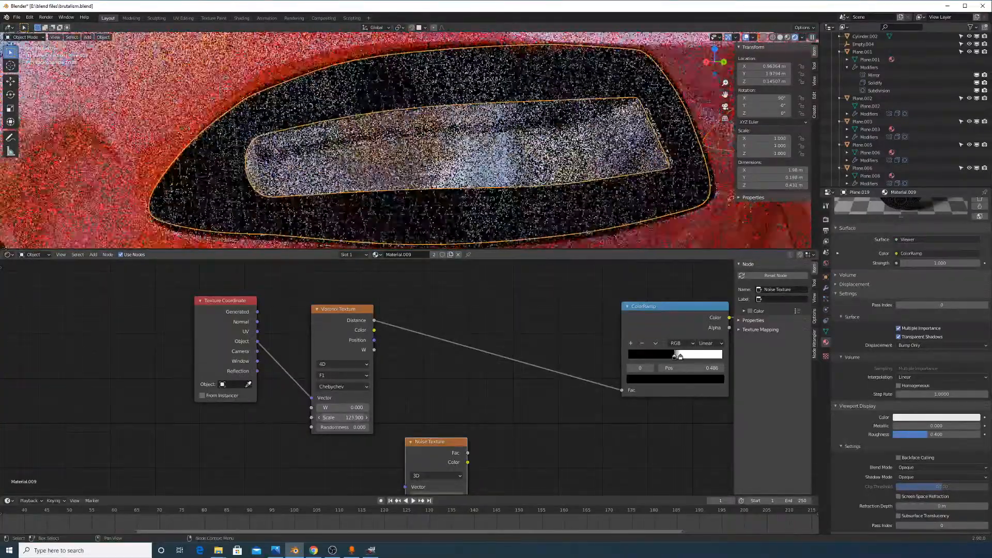
{"action": "left_click_drag", "start_coordinate": [677, 331], "coordinate": [539, 315]}
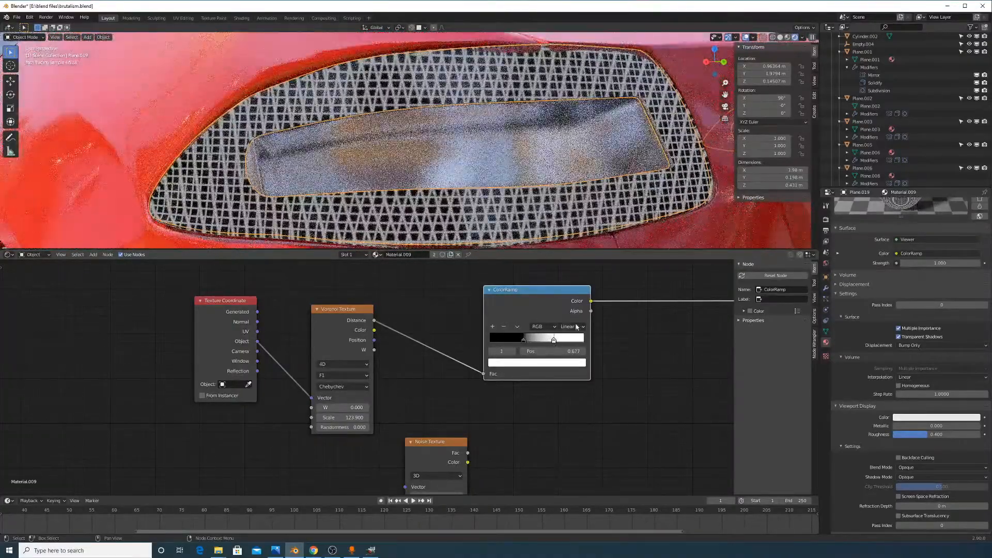
Make the ColorRamp interpolation Constant and slide the white stop left to about 0.45
{"action": "left_click", "coordinate": [575, 377]}
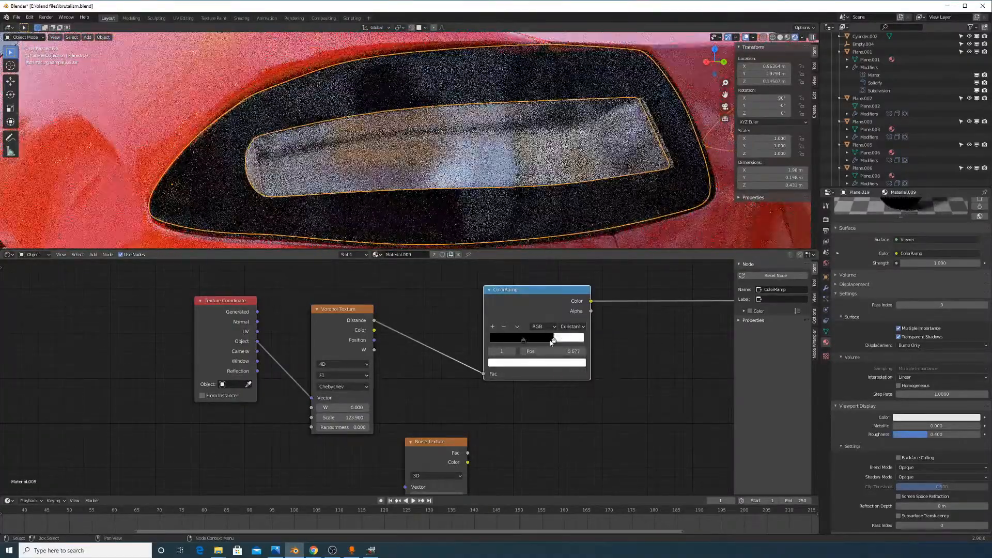
{"action": "left_click_drag", "start_coordinate": [554, 340], "coordinate": [512, 342]}
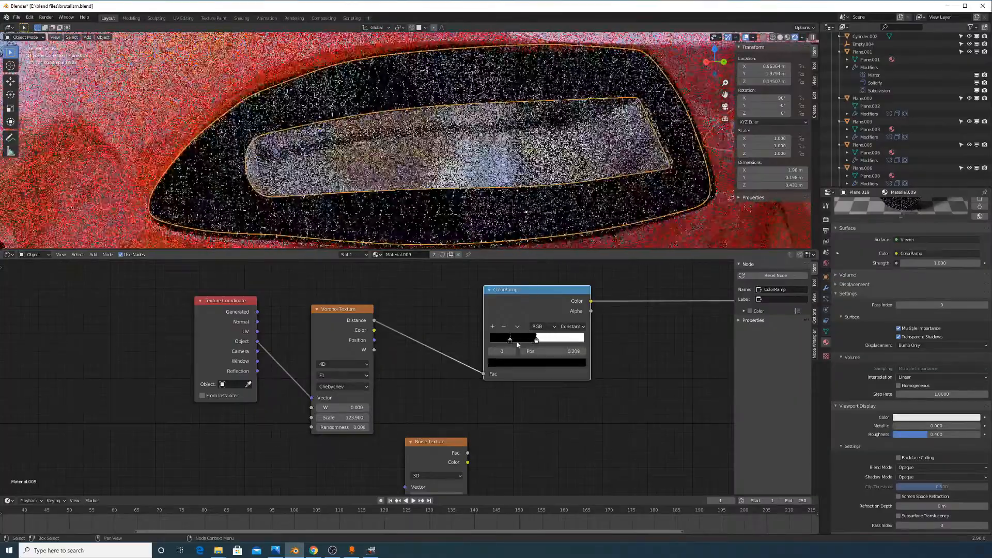
{"action": "left_click", "coordinate": [536, 340]}
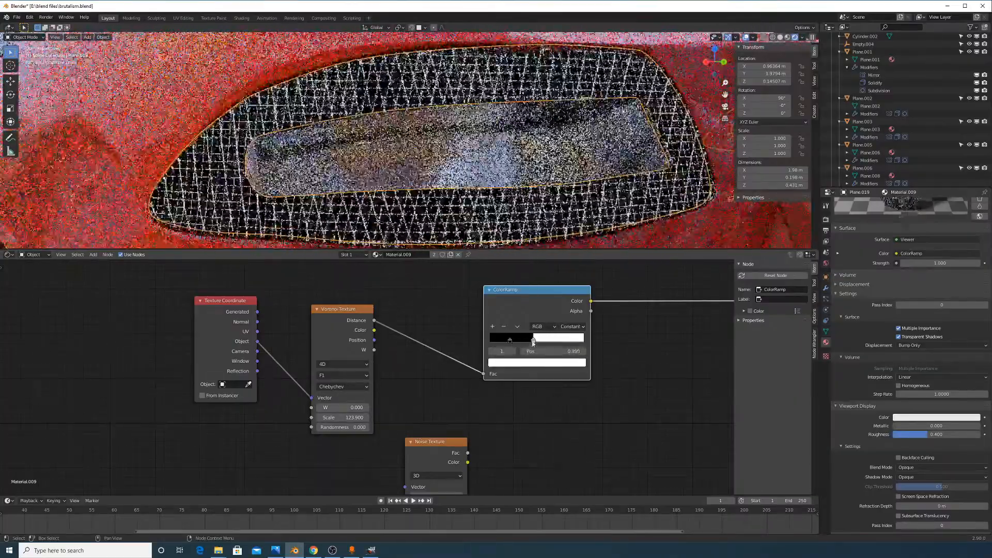
{"action": "left_click_drag", "start_coordinate": [533, 342], "coordinate": [530, 342]}
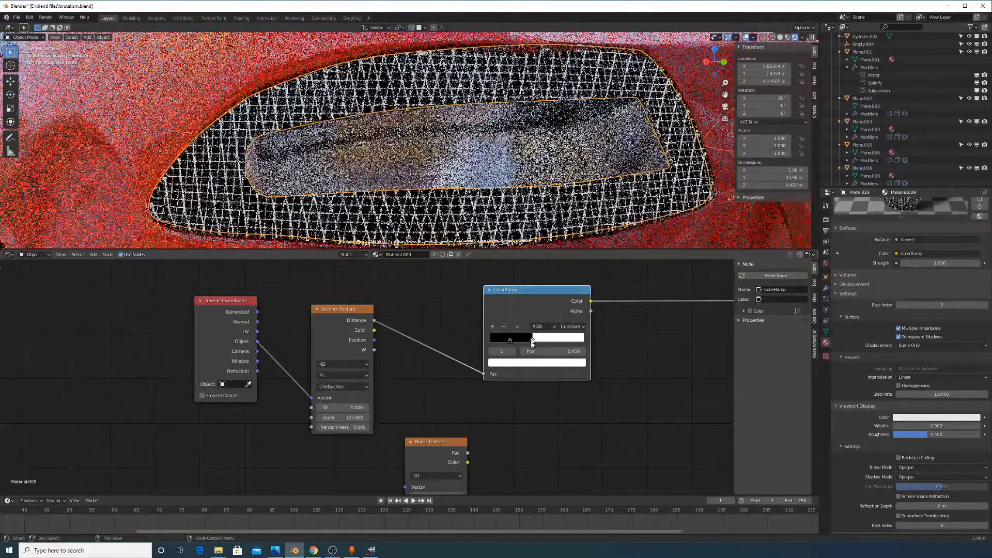
Connect the ColorRamp Color output to the Mix Shader Fac input
{"action": "middle_click_drag", "start_coordinate": [634, 327], "coordinate": [516, 434]}
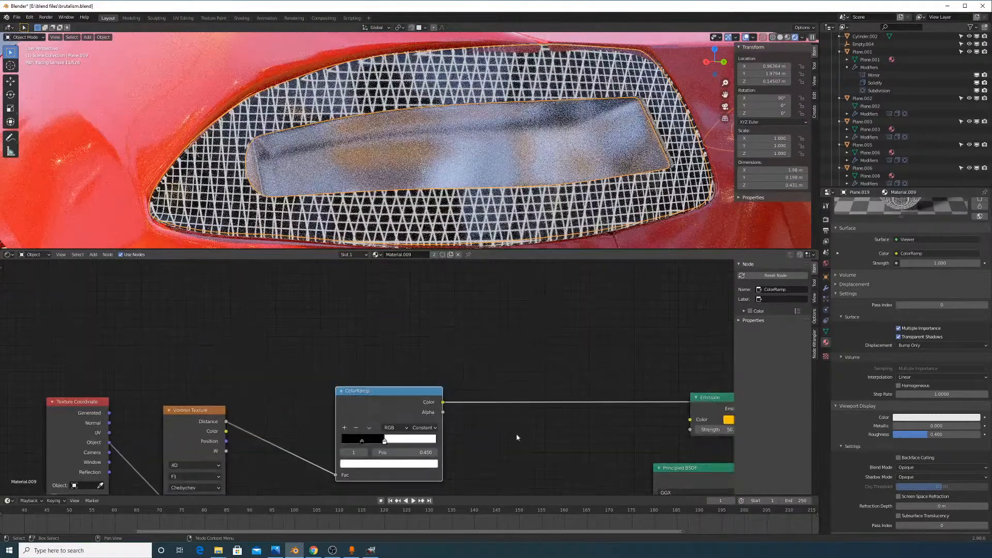
{"action": "scroll", "coordinate": [648, 400], "scroll_direction": "down", "scroll_amount": 2}
{"action": "left_click_drag", "start_coordinate": [626, 387], "coordinate": [605, 413]}
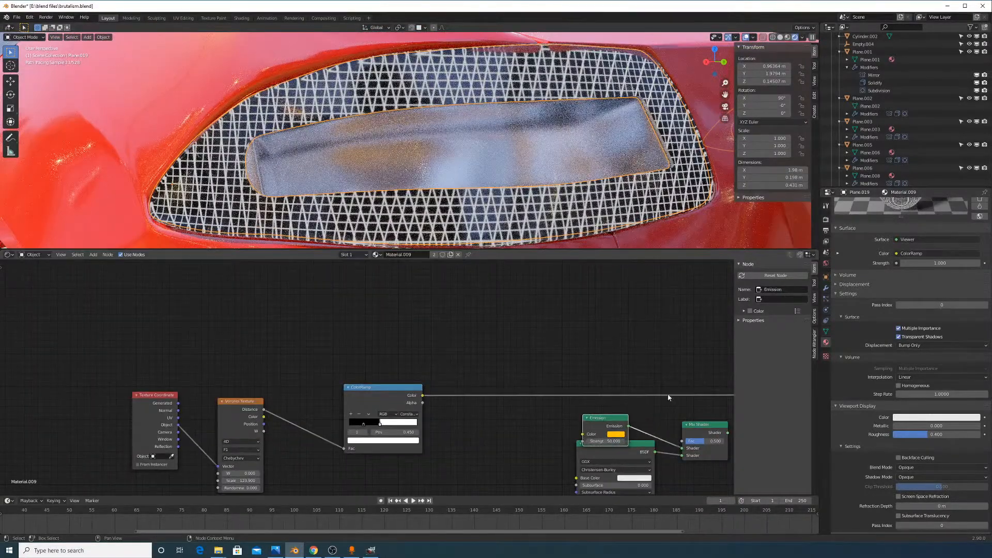
{"action": "middle_click_drag", "start_coordinate": [619, 398], "coordinate": [518, 350]}
{"action": "left_click_drag", "start_coordinate": [322, 347], "coordinate": [441, 365]}
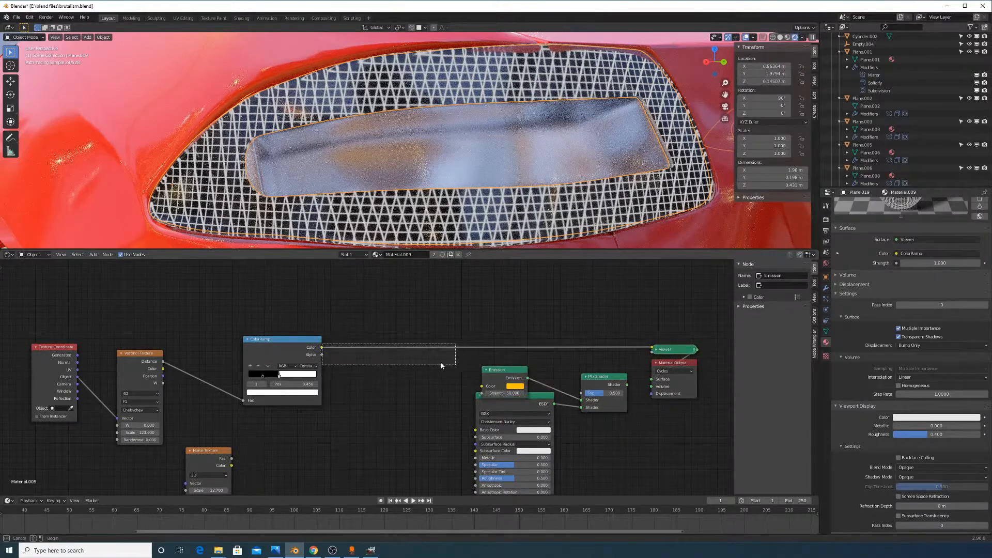
{"action": "left_click_drag", "start_coordinate": [611, 394], "coordinate": [594, 391]}
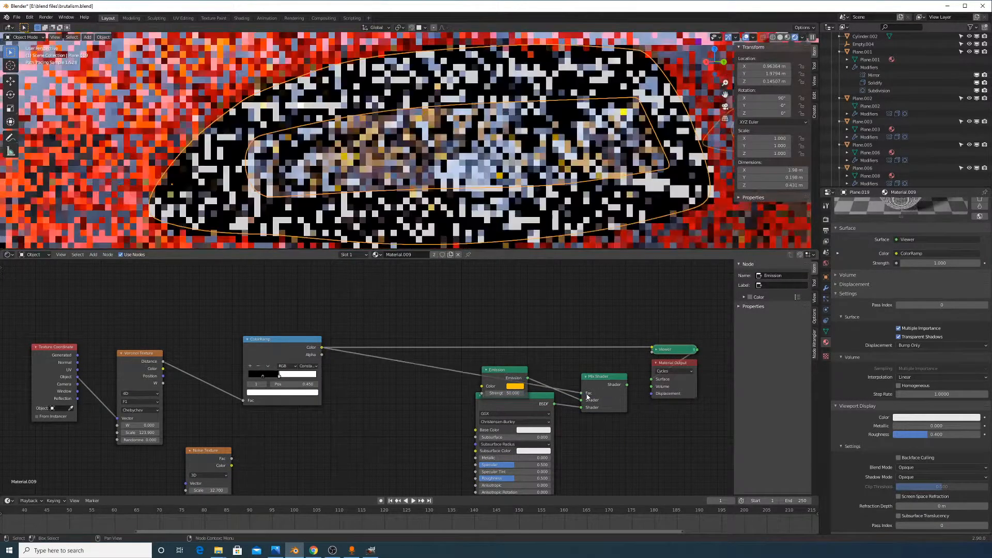
Preview the Mix Shader result and move the ColorRamp stop to 0.350
{"action": "left_click", "coordinate": [593, 385], "text": "ctrl+shift"}
{"action": "scroll", "coordinate": [500, 107], "scroll_direction": "down", "scroll_amount": 6}
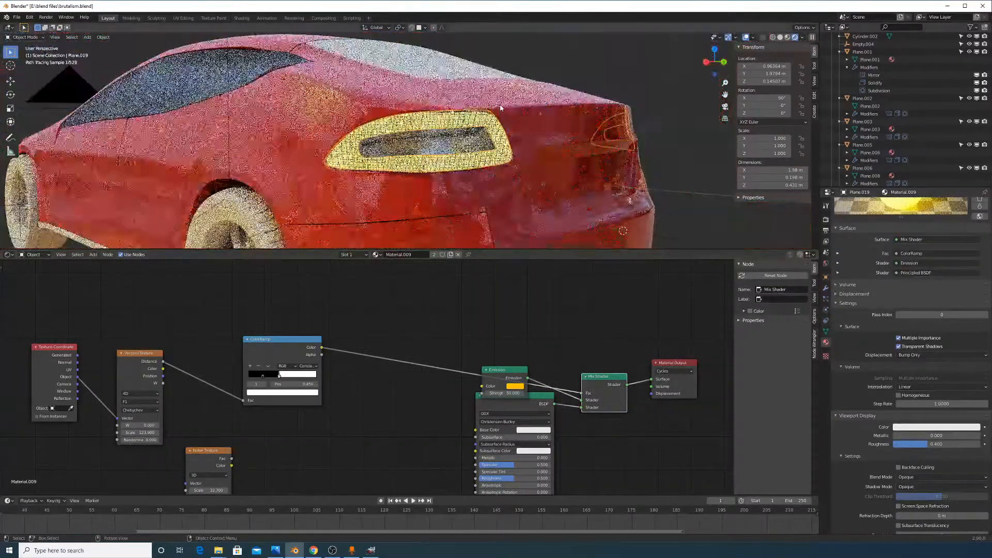
{"action": "scroll", "coordinate": [508, 170], "scroll_direction": "up", "scroll_amount": 4}
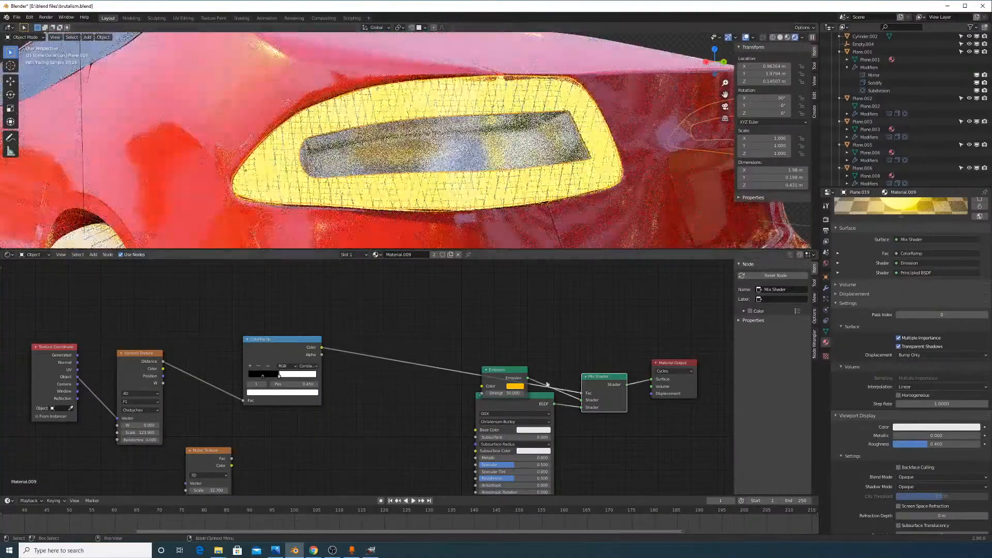
{"action": "scroll", "coordinate": [480, 224], "scroll_direction": "up", "scroll_amount": 4}
{"action": "middle_click_drag", "start_coordinate": [480, 226], "coordinate": [491, 190], "text": "shift"}
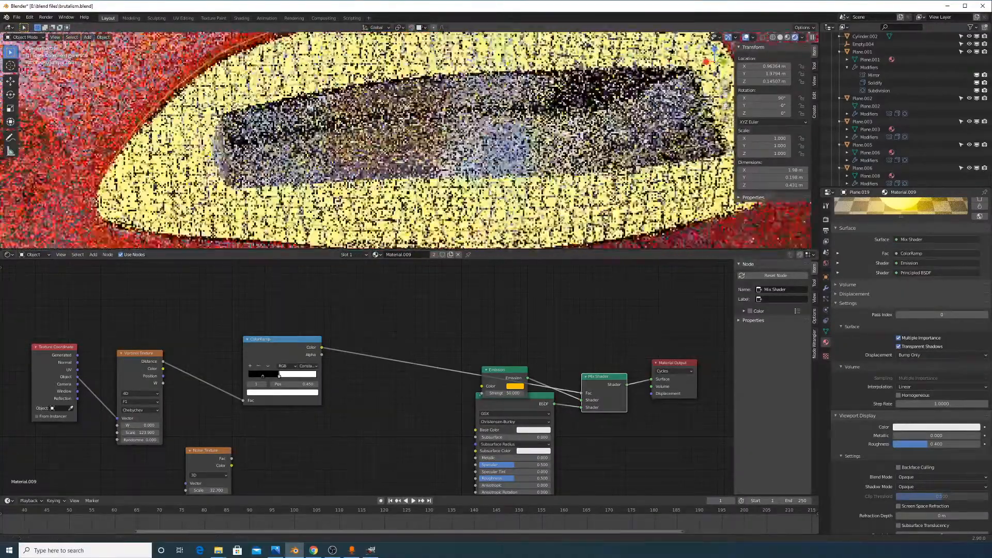
{"action": "scroll", "coordinate": [364, 377], "scroll_direction": "up", "scroll_amount": 1}
{"action": "left_click_drag", "start_coordinate": [266, 378], "coordinate": [265, 378]}
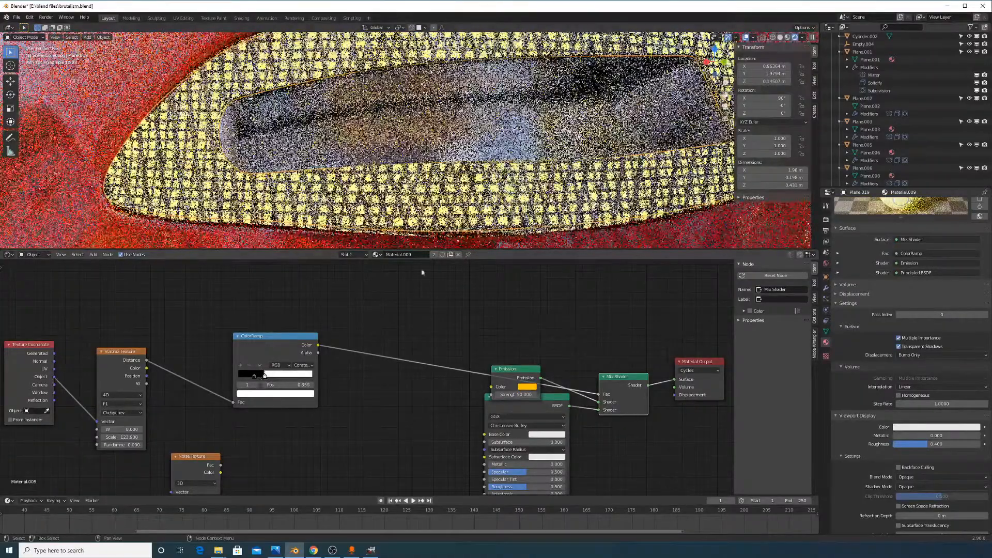
Move the Mix Shader node up and right and the Emission node upward
{"action": "scroll", "coordinate": [510, 178], "scroll_direction": "down", "scroll_amount": 4}
{"action": "scroll", "coordinate": [510, 177], "scroll_direction": "down", "scroll_amount": 6}
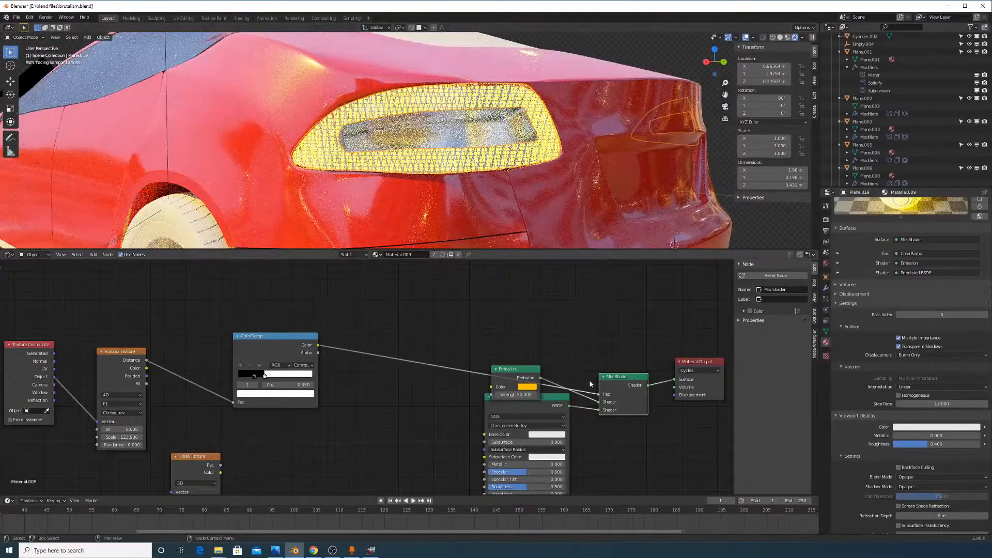
{"action": "left_click_drag", "start_coordinate": [617, 378], "coordinate": [635, 316]}
{"action": "left_click_drag", "start_coordinate": [514, 375], "coordinate": [518, 352]}
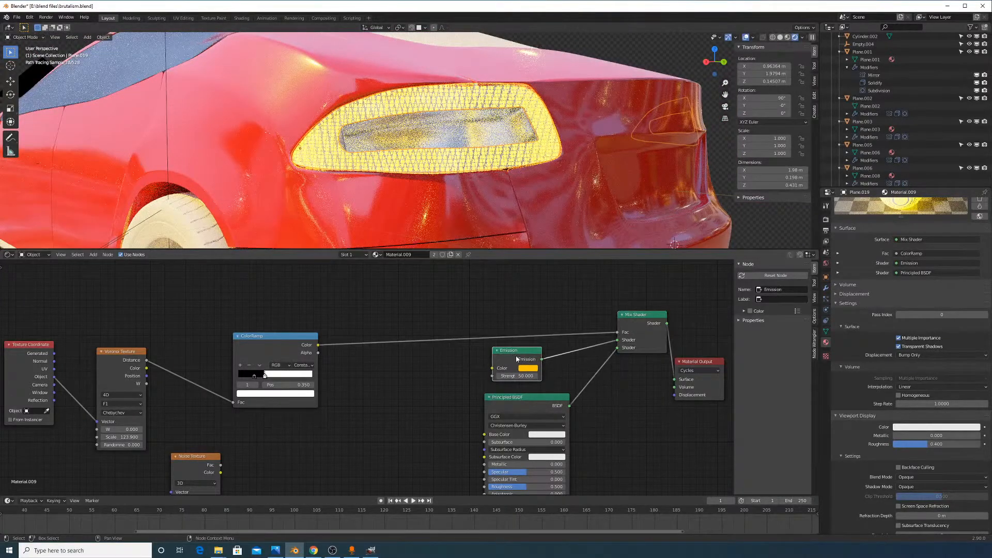
Duplicate the Emission node, make the copy red, and link it into the Mix Shader
{"action": "key", "text": "shift+d"}
{"action": "left_click", "coordinate": [598, 437]}
{"action": "left_click", "coordinate": [609, 447]}
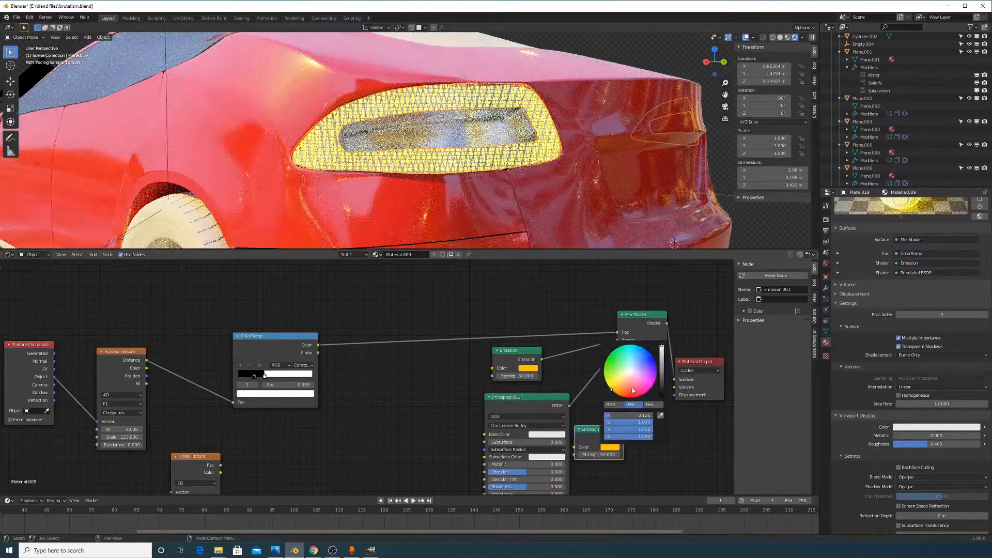
{"action": "left_click", "coordinate": [633, 390]}
{"action": "left_click_drag", "start_coordinate": [623, 438], "coordinate": [617, 347]}
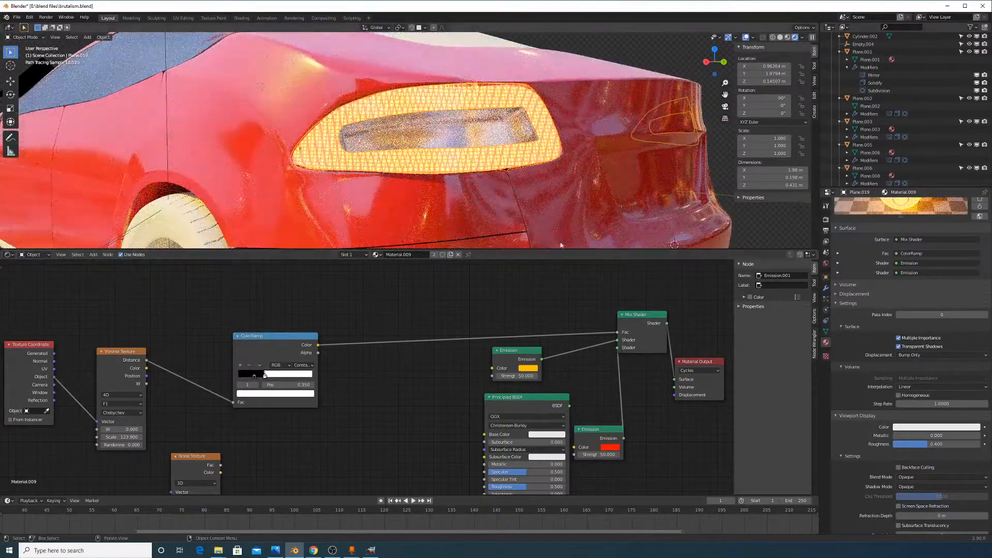
Test the red emission's Strength at 20 and 0, undoing back to 50
{"action": "double_click", "coordinate": [606, 454]}
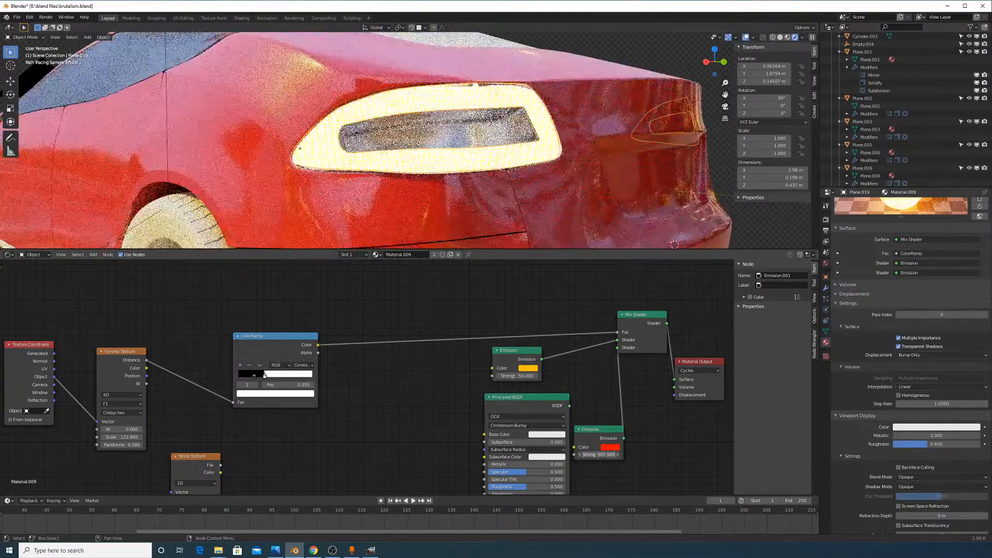
{"action": "type", "text": "20"}
{"action": "key", "text": "Return"}
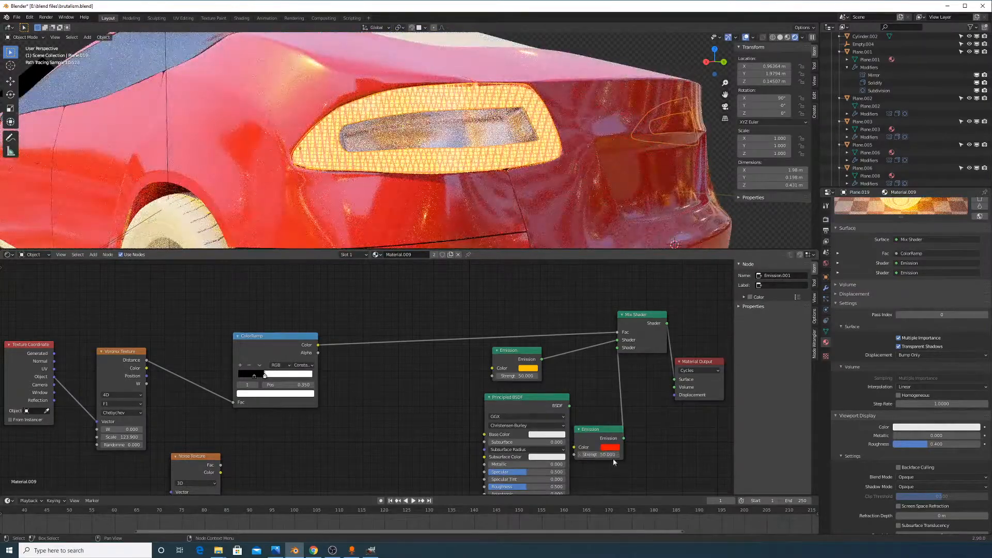
{"action": "left_click_drag", "start_coordinate": [611, 456], "coordinate": [580, 455]}
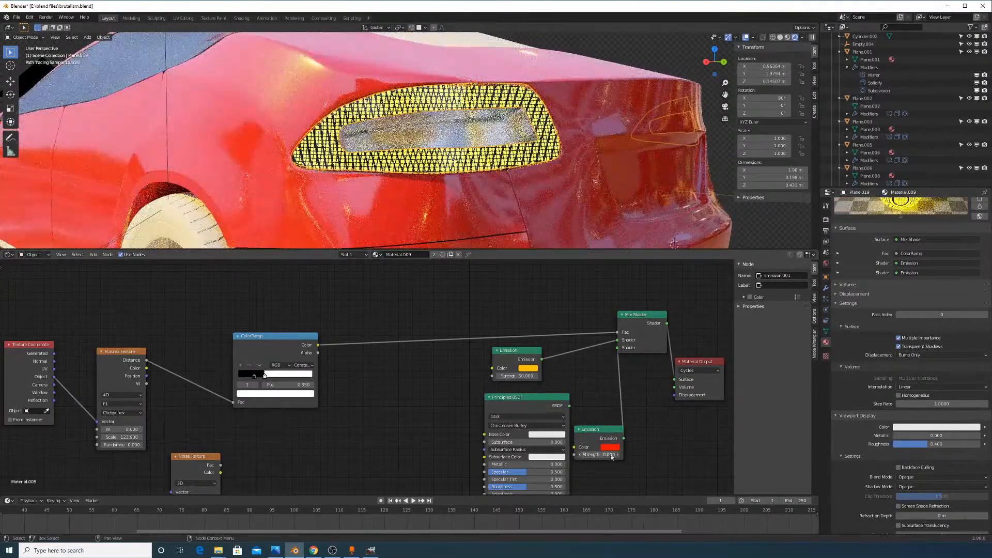
{"action": "key", "text": "ctrl+z"}
Plug Principled BSDF back into the Mix Shader's second Shader input
{"action": "left_click_drag", "start_coordinate": [569, 405], "coordinate": [583, 393]}
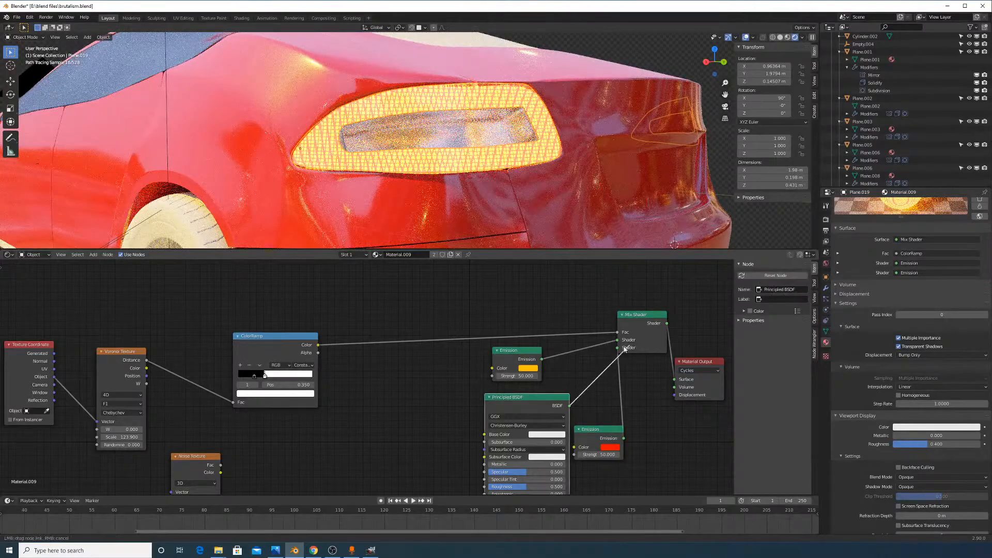
{"action": "left_click_drag", "start_coordinate": [625, 349], "coordinate": [619, 348]}
{"action": "scroll", "coordinate": [547, 350], "scroll_direction": "down", "scroll_amount": 4, "text": "shift"}
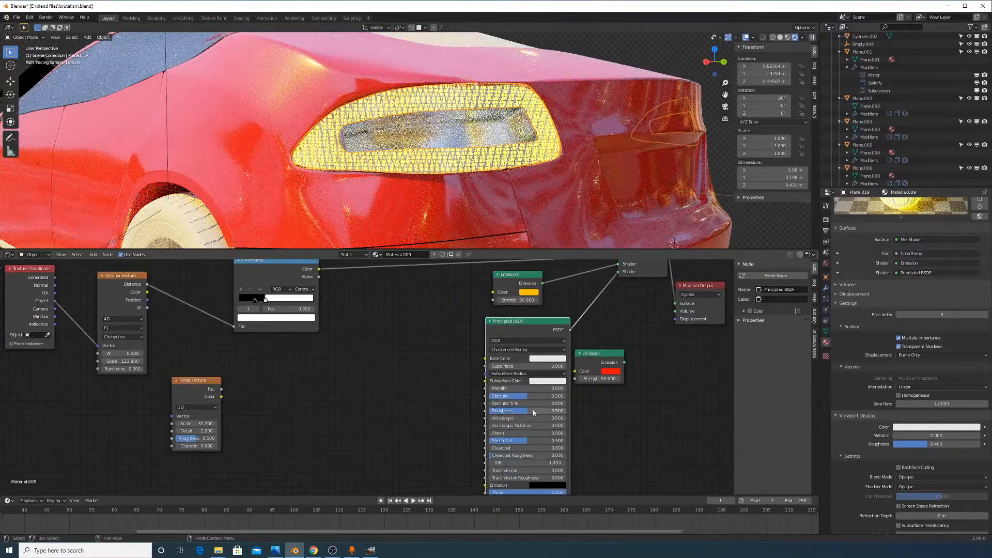
Set the Principled BSDF Roughness to 0
{"action": "left_click_drag", "start_coordinate": [534, 412], "coordinate": [502, 412]}
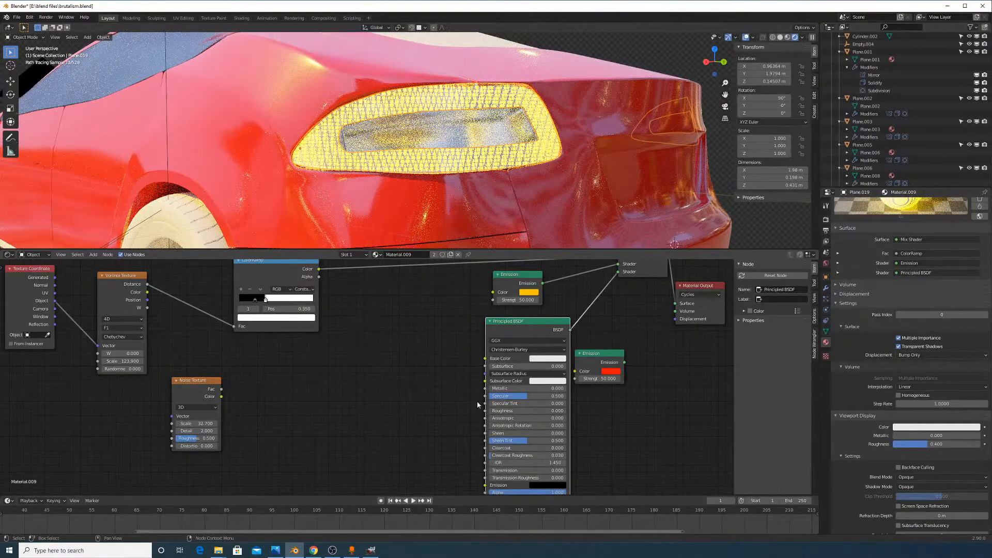
{"action": "middle_click_drag", "start_coordinate": [524, 139], "coordinate": [400, 184]}
{"action": "scroll", "coordinate": [397, 186], "scroll_direction": "up", "scroll_amount": 6}
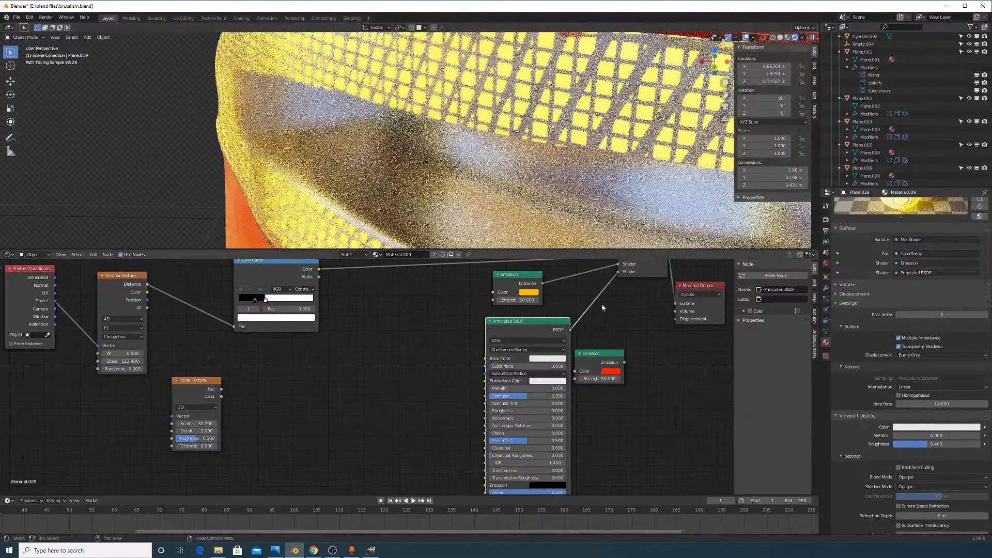
{"action": "middle_click_drag", "start_coordinate": [548, 320], "coordinate": [547, 379]}
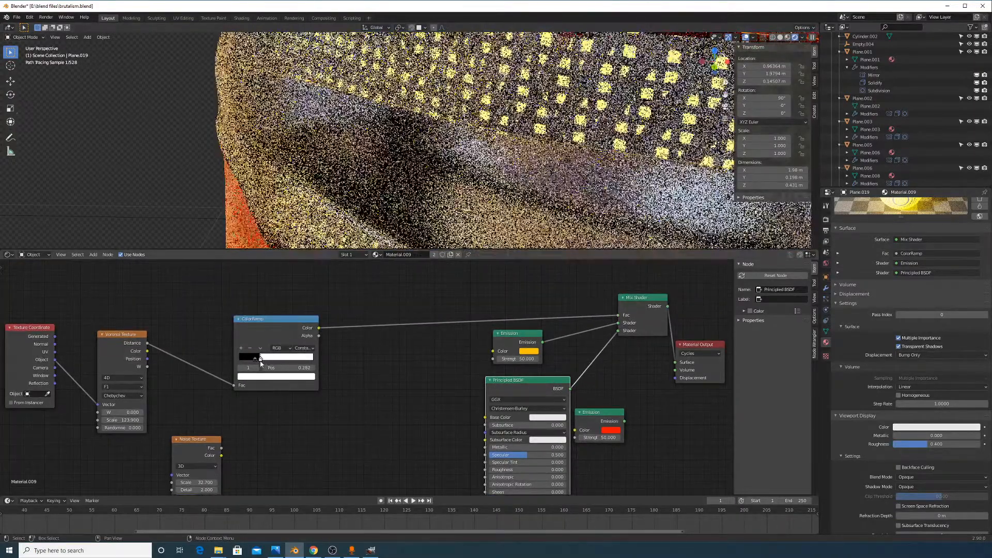
Move the ColorRamp stop to 0.400 and shift the Mix Shader node lower
{"action": "left_click_drag", "start_coordinate": [265, 360], "coordinate": [274, 368]}
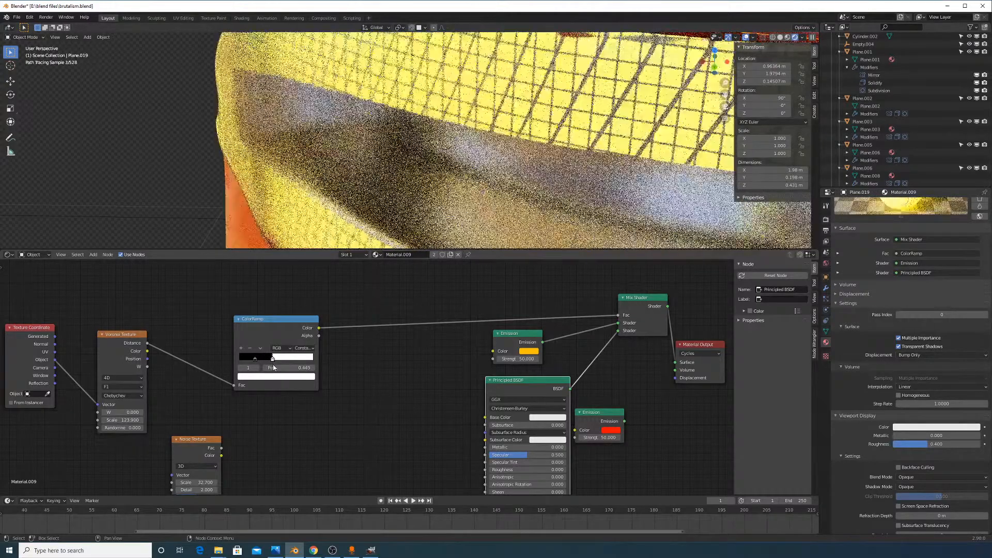
{"action": "scroll", "coordinate": [459, 174], "scroll_direction": "down", "scroll_amount": 5}
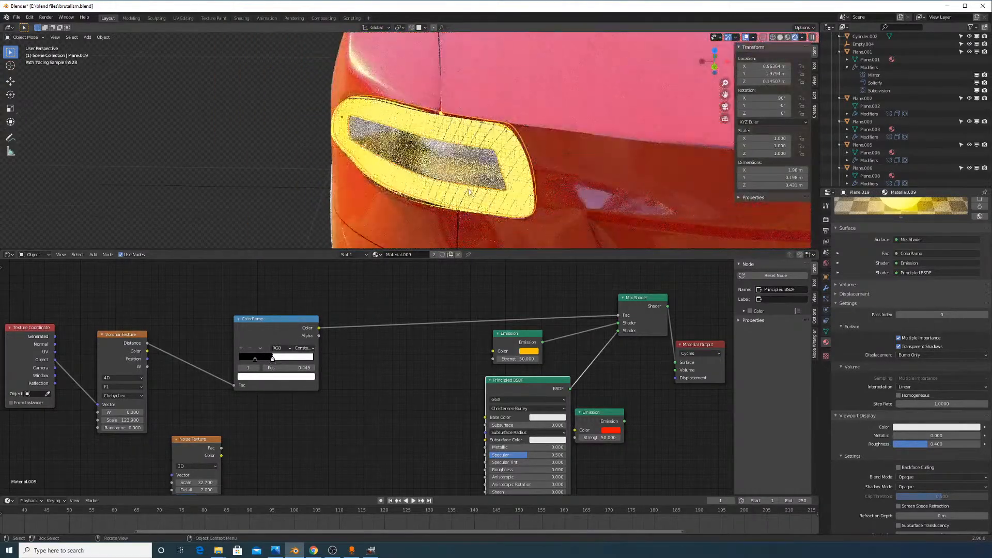
{"action": "middle_click_drag", "start_coordinate": [458, 174], "coordinate": [541, 162]}
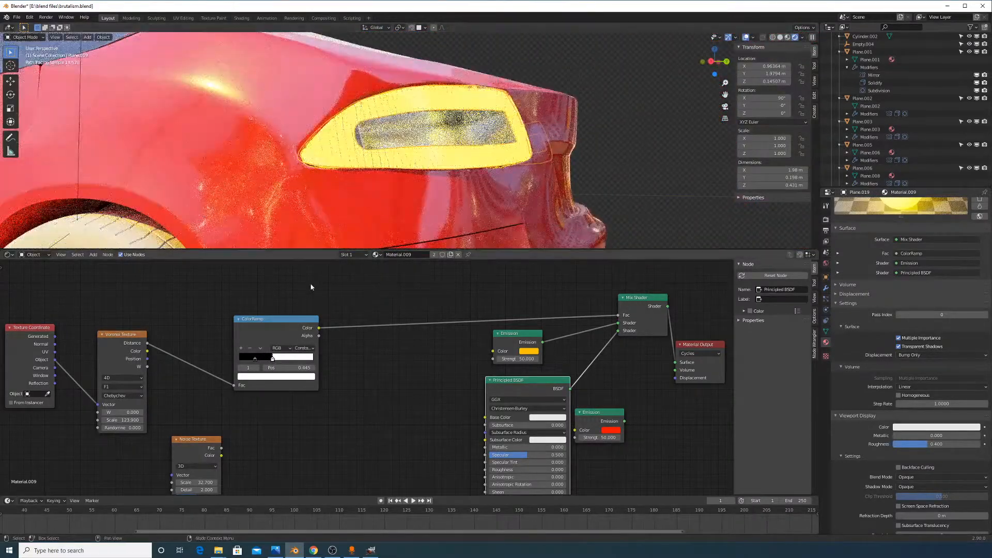
{"action": "left_click_drag", "start_coordinate": [273, 358], "coordinate": [269, 362]}
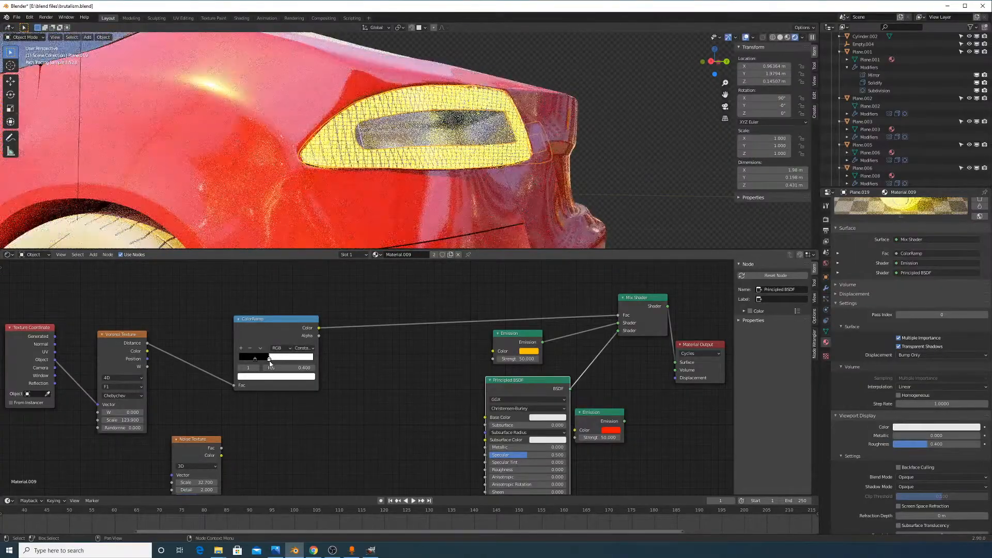
{"action": "scroll", "coordinate": [528, 179], "scroll_direction": "up", "scroll_amount": 3}
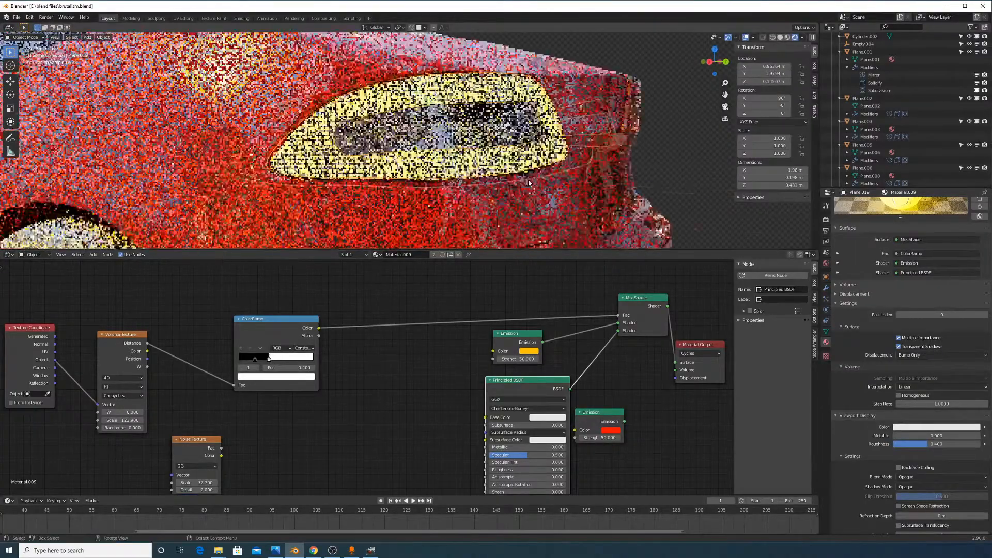
{"action": "left_click_drag", "start_coordinate": [638, 311], "coordinate": [639, 334]}
{"action": "middle_click_drag", "start_coordinate": [480, 370], "coordinate": [484, 286]}
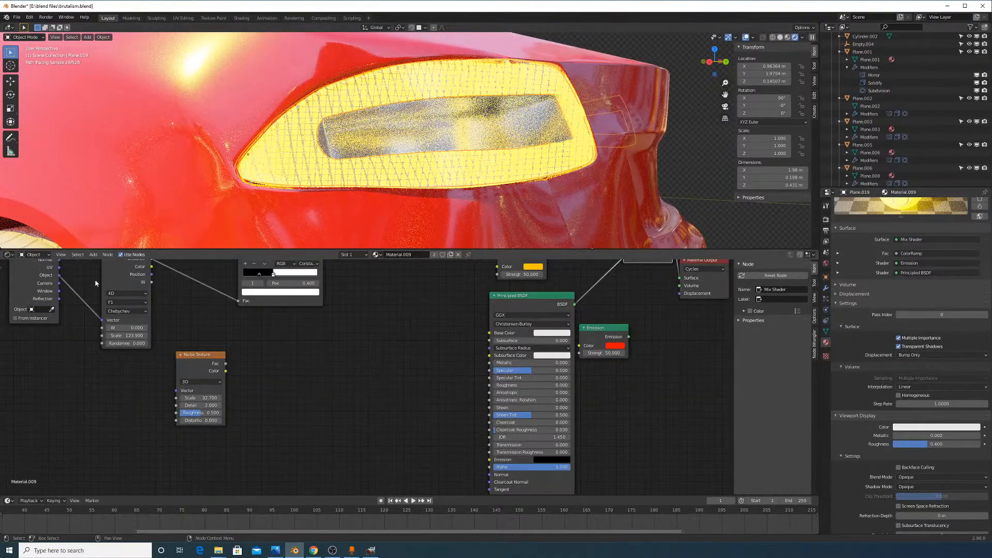
Add a Bump node from the node search and position it in the graph
{"action": "left_click", "coordinate": [94, 255]}
{"action": "left_click", "coordinate": [105, 264]}
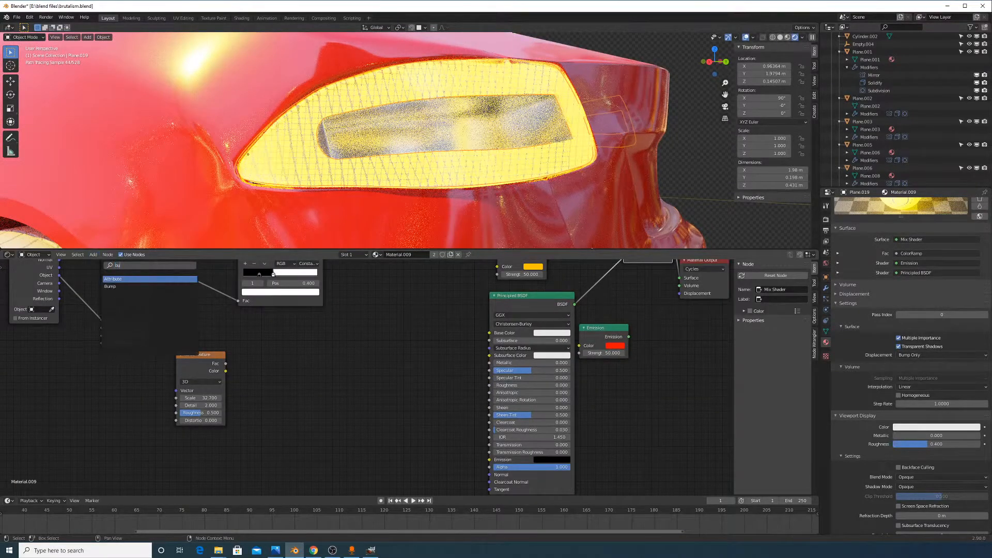
{"action": "key", "text": "Return"}
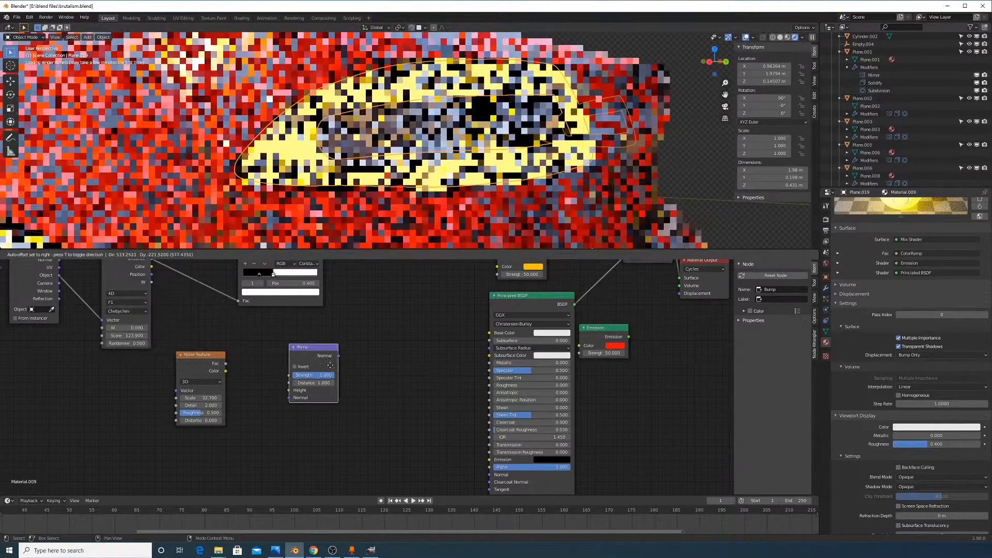
{"action": "left_click", "coordinate": [334, 368]}
{"action": "middle_click_drag", "start_coordinate": [395, 360], "coordinate": [367, 388]}
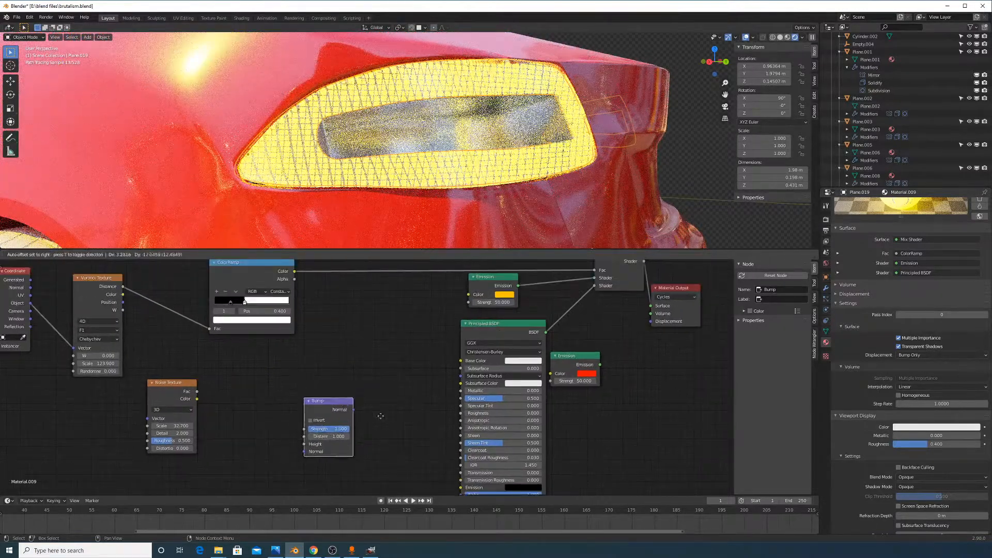
{"action": "left_click_drag", "start_coordinate": [317, 396], "coordinate": [386, 428]}
Link ColorRamp Color to Bump Height and Bump Normal to the Principled BSDF Normal
{"action": "left_click_drag", "start_coordinate": [295, 275], "coordinate": [371, 473]}
{"action": "middle_click_drag", "start_coordinate": [372, 472], "coordinate": [327, 398]}
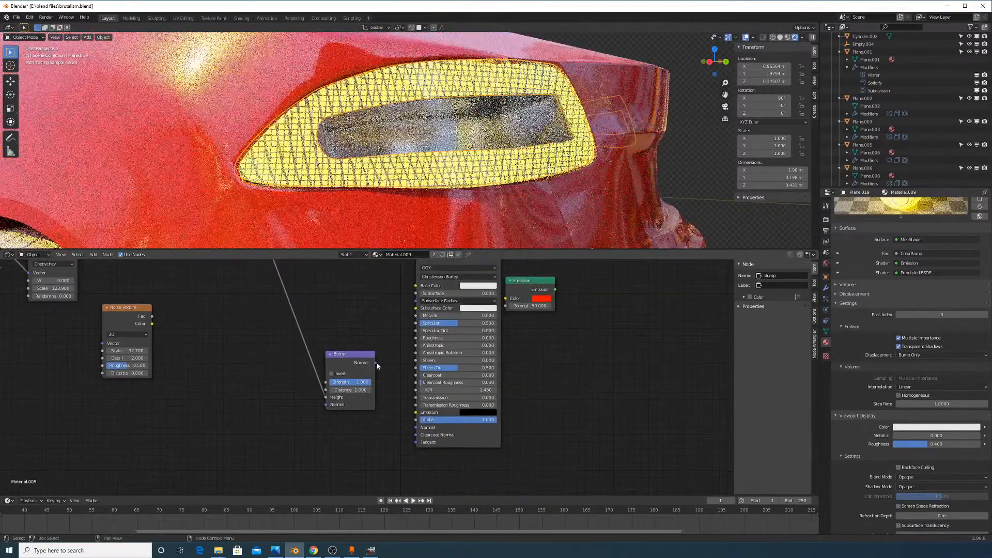
{"action": "left_click_drag", "start_coordinate": [375, 362], "coordinate": [425, 427]}
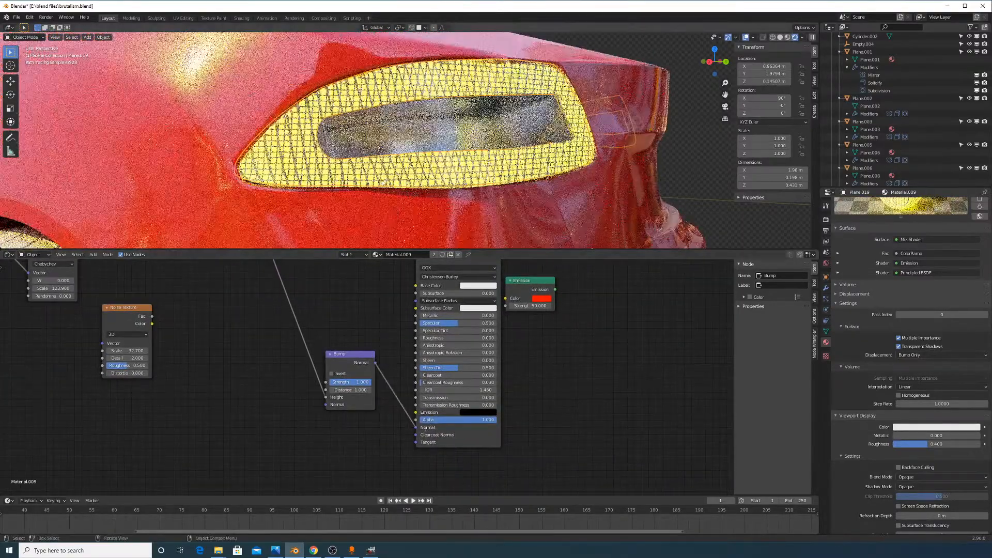
{"action": "scroll", "coordinate": [439, 198], "scroll_direction": "up", "scroll_amount": 6}
{"action": "middle_click_drag", "start_coordinate": [440, 199], "coordinate": [482, 124], "text": "shift"}
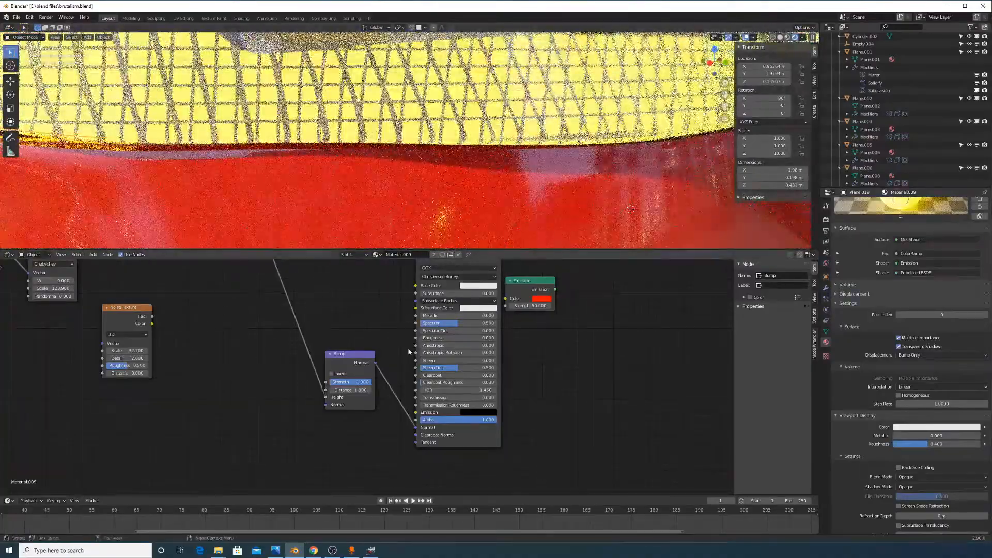
Set Bump Strength and Distance to 0.500, then check the reference screenshot in GIMP
{"action": "mouse_move", "coordinate": [365, 385]}
{"action": "left_mouse_down"}
{"action": "mouse_move", "coordinate": [330, 385]}
{"action": "mouse_move", "coordinate": [370, 384]}
{"action": "left_mouse_up"}
{"action": "left_click", "coordinate": [361, 382]}
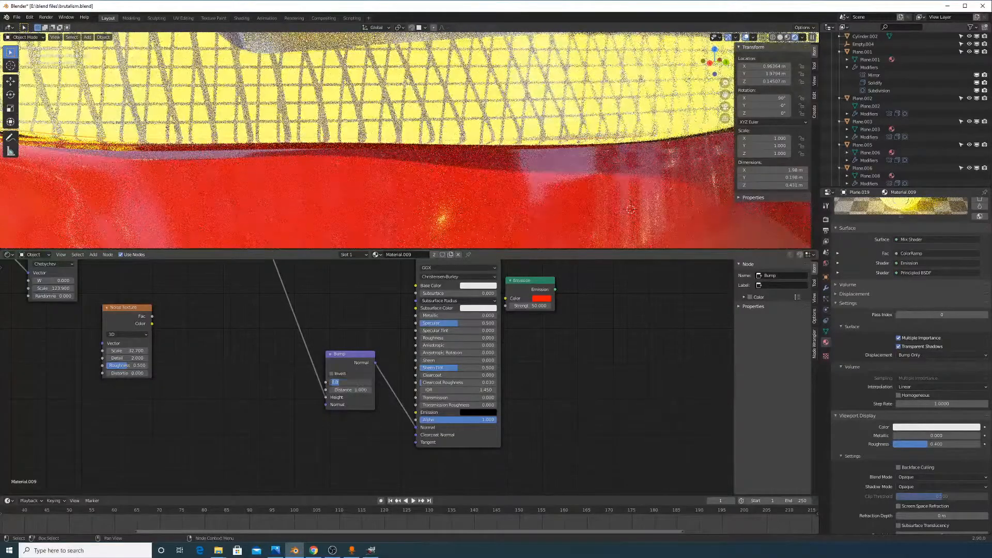
{"action": "key", "text": "Tab"}
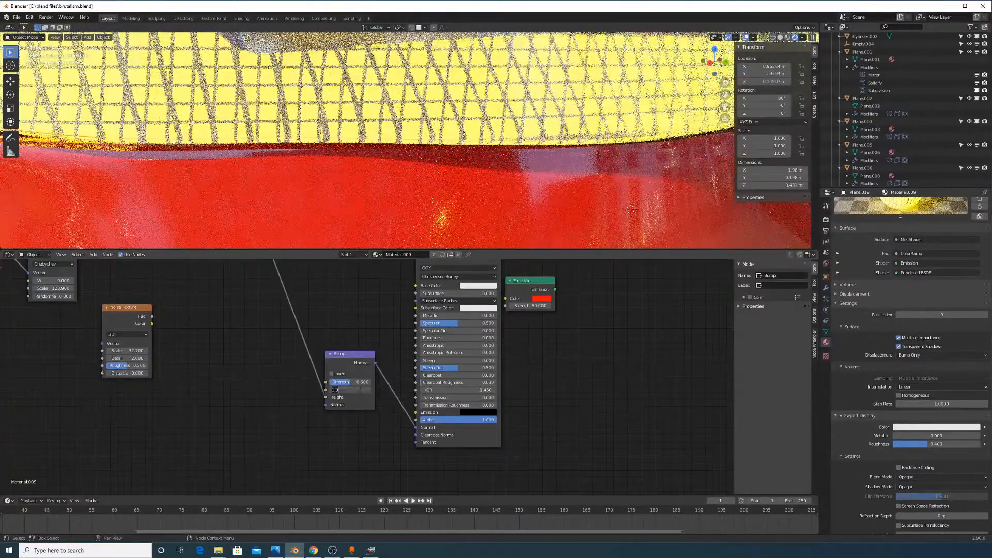
{"action": "type", "text": "0.5"}
{"action": "key", "text": "Return"}
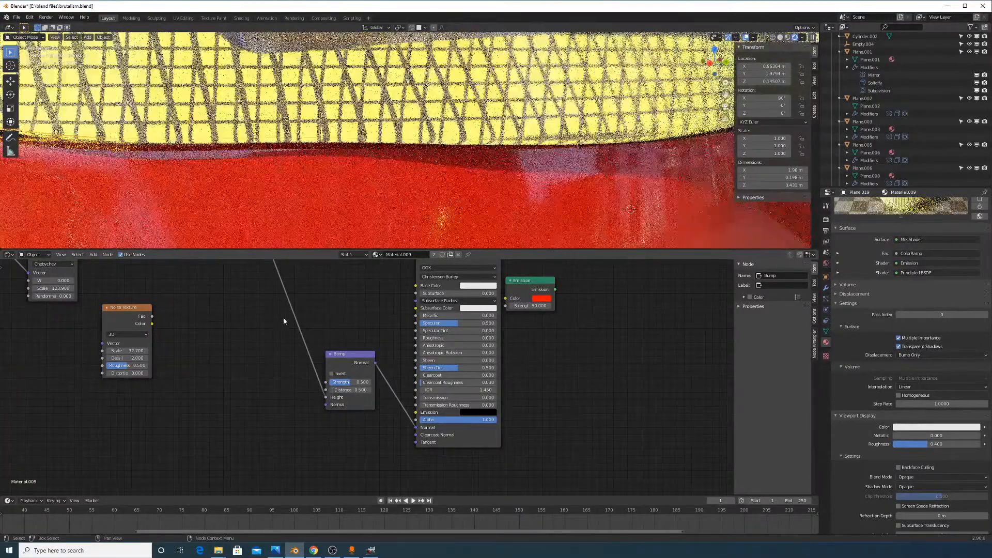
{"action": "left_click", "coordinate": [369, 551]}
{"action": "left_click", "coordinate": [369, 551]}
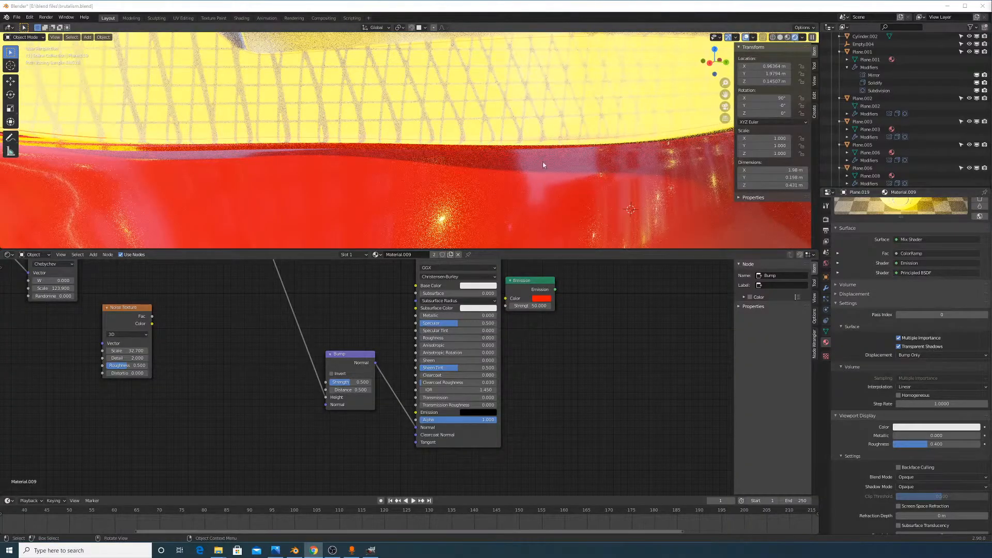
{"action": "middle_click_drag", "start_coordinate": [528, 166], "coordinate": [488, 134]}
{"action": "middle_click_drag", "start_coordinate": [480, 100], "coordinate": [636, 149]}
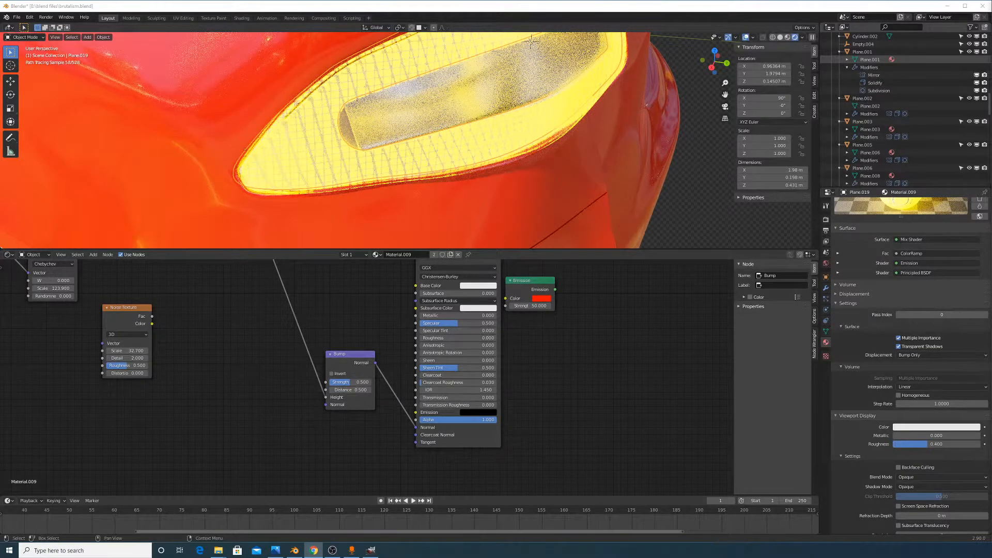
{"action": "middle_click_drag", "start_coordinate": [633, 186], "coordinate": [604, 179]}
{"action": "scroll", "coordinate": [603, 178], "scroll_direction": "up", "scroll_amount": 1}
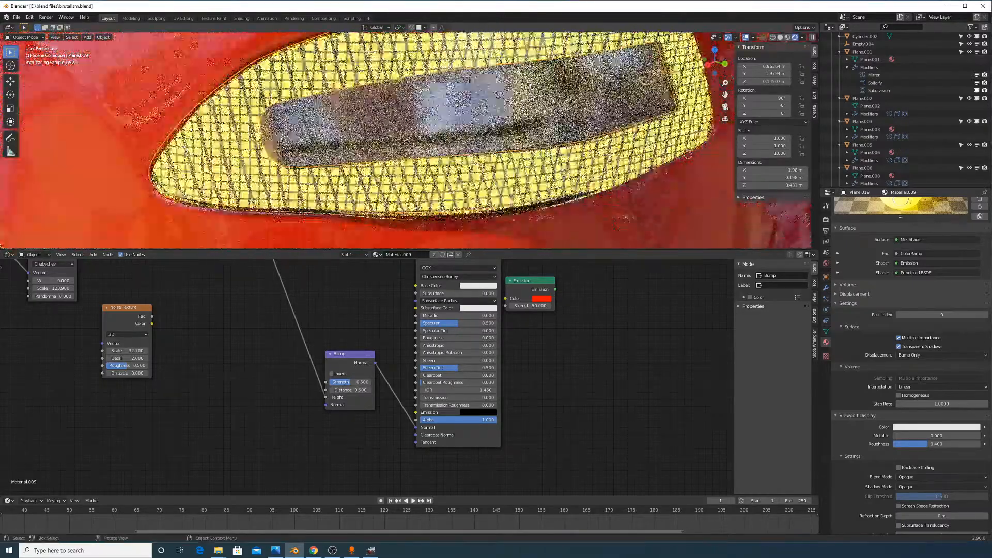
{"action": "scroll", "coordinate": [363, 335], "scroll_direction": "up", "scroll_amount": 5}
Spread the headlight nodes: Principled BSDF left, Mix Shader up, Output right, Emission lower right
{"action": "scroll", "coordinate": [363, 334], "scroll_direction": "down", "scroll_amount": 8}
{"action": "middle_click_drag", "start_coordinate": [363, 334], "coordinate": [378, 435]}
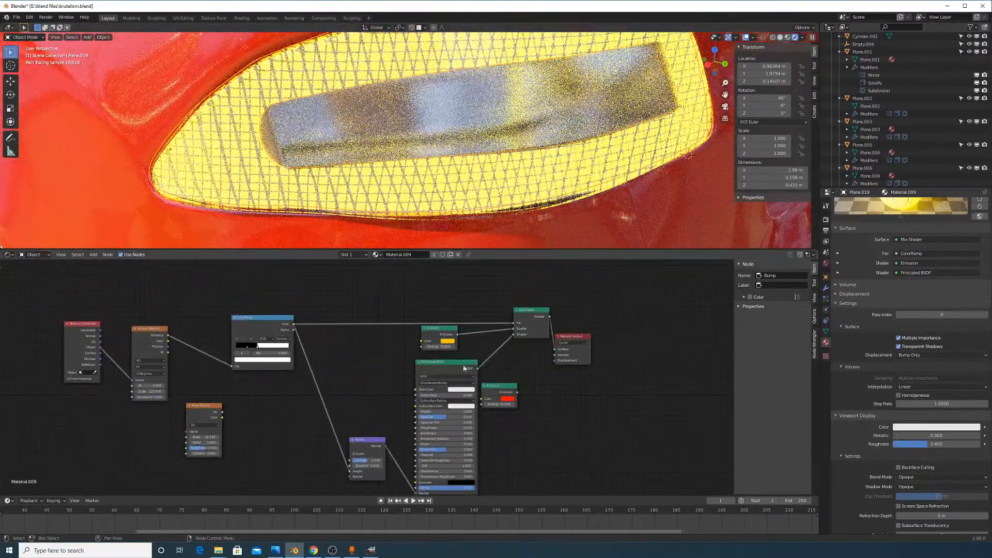
{"action": "left_click_drag", "start_coordinate": [448, 366], "coordinate": [431, 365]}
{"action": "left_click_drag", "start_coordinate": [543, 310], "coordinate": [544, 287]}
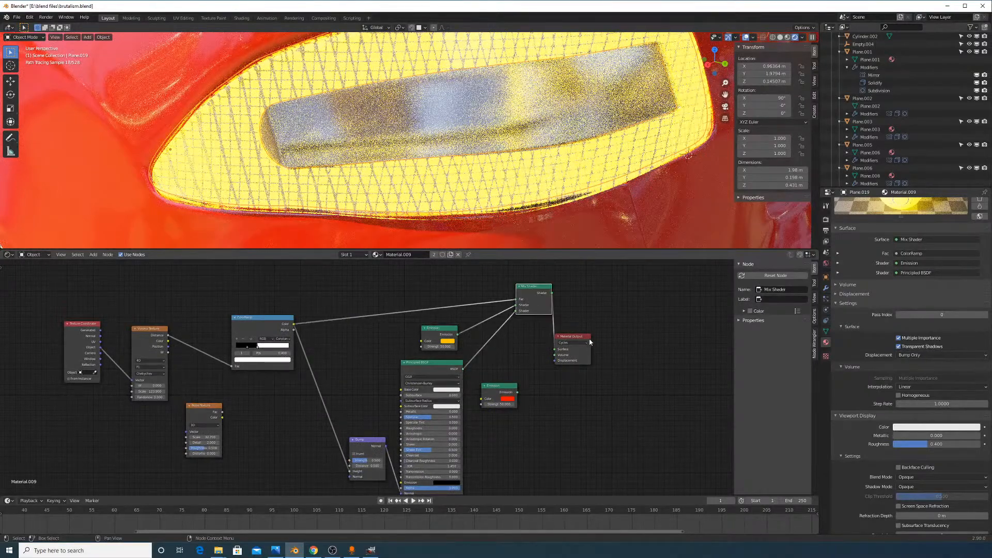
{"action": "left_click_drag", "start_coordinate": [574, 336], "coordinate": [661, 307]}
{"action": "left_click_drag", "start_coordinate": [499, 387], "coordinate": [541, 415]}
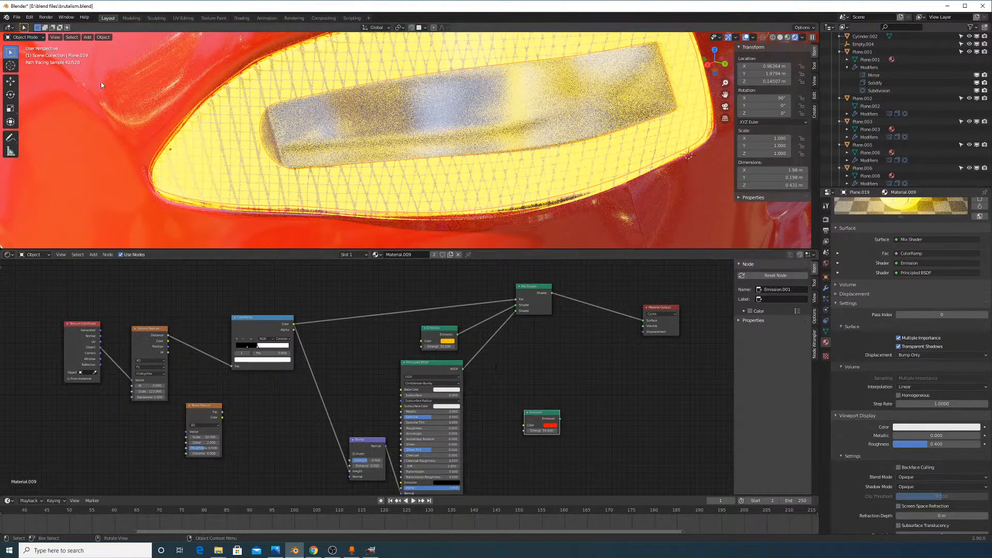
Check the exported car screenshot in GIMP, then return to Blender
{"action": "left_click", "coordinate": [86, 38]}
{"action": "left_click", "coordinate": [373, 552]}
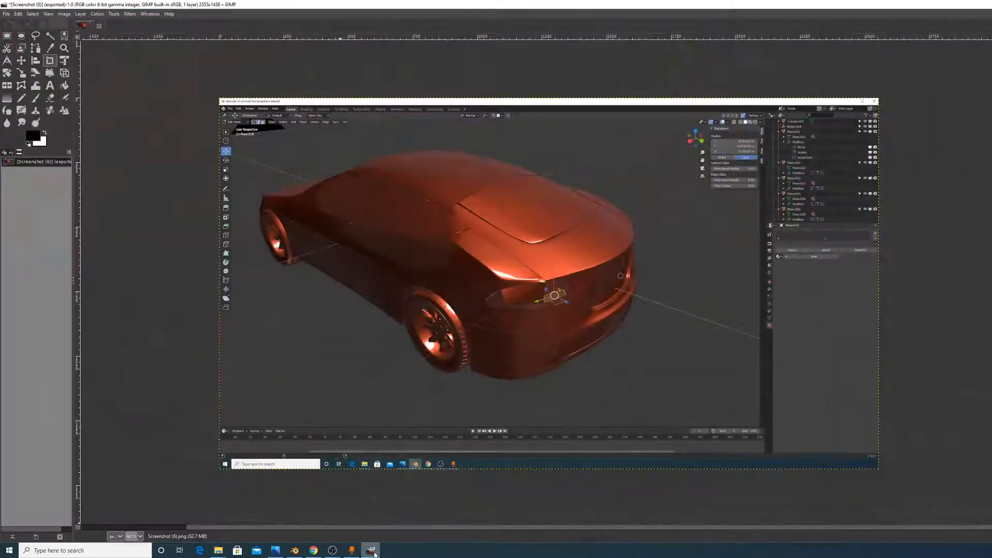
{"action": "left_click", "coordinate": [374, 553]}
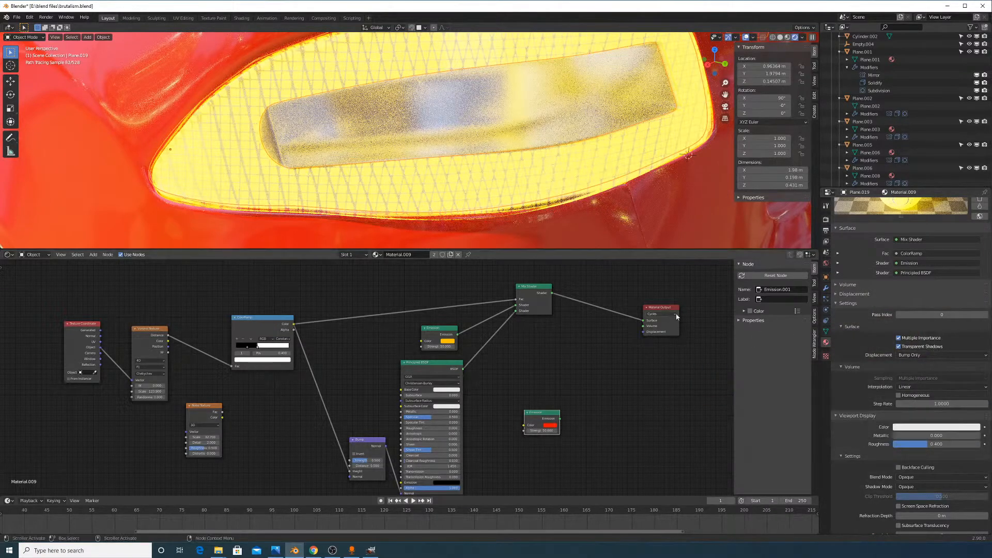
Duplicate the Mix Shader and drop the copy onto the Principled BSDF link
{"action": "middle_click_drag", "start_coordinate": [580, 374], "coordinate": [576, 359]}
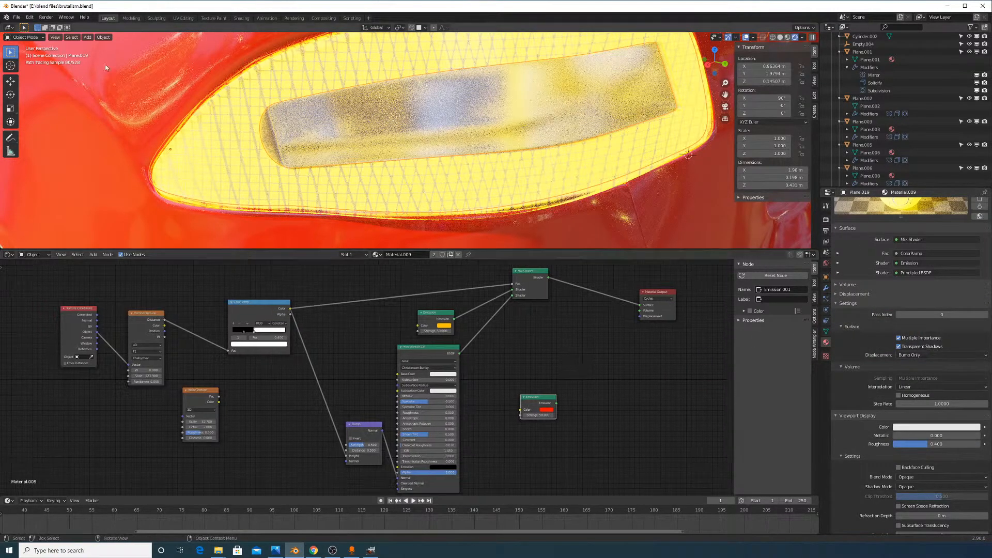
{"action": "left_click", "coordinate": [88, 37]}
{"action": "mouse_move", "coordinate": [91, 46]}
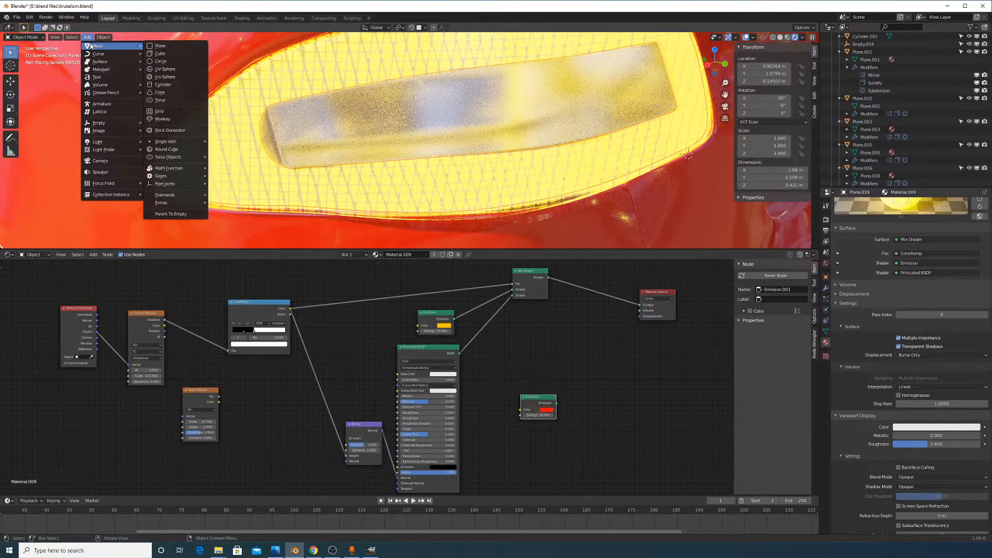
{"action": "left_click", "coordinate": [532, 286]}
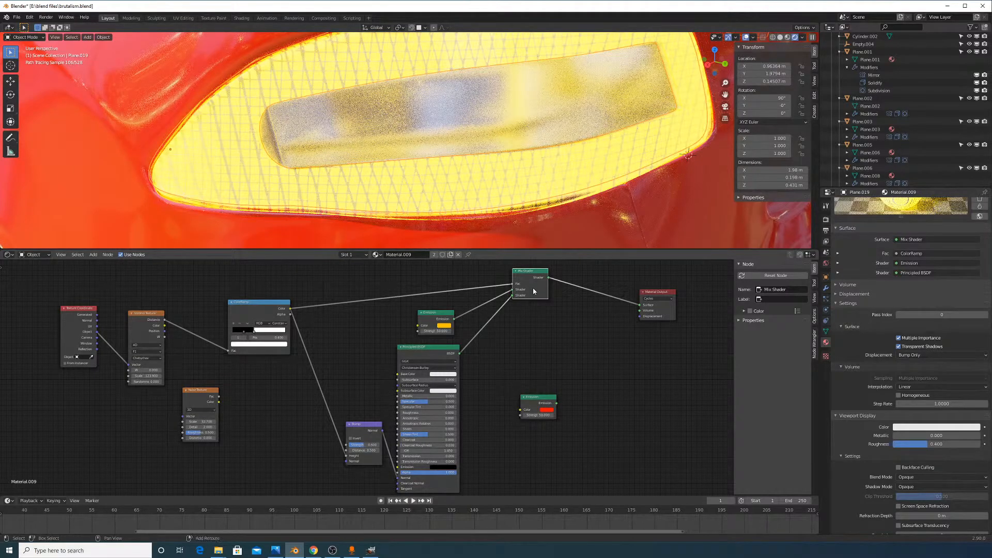
{"action": "key", "text": "shift+d"}
{"action": "left_click", "coordinate": [503, 333]}
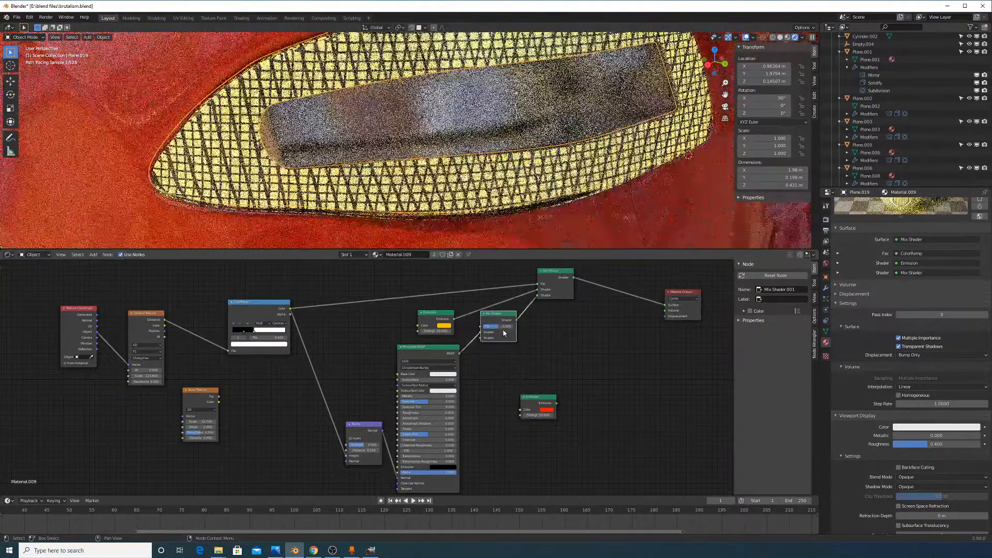
Connect the Emission output to the new mix's lower Shader input and lower its Fac
{"action": "left_click", "coordinate": [548, 403]}
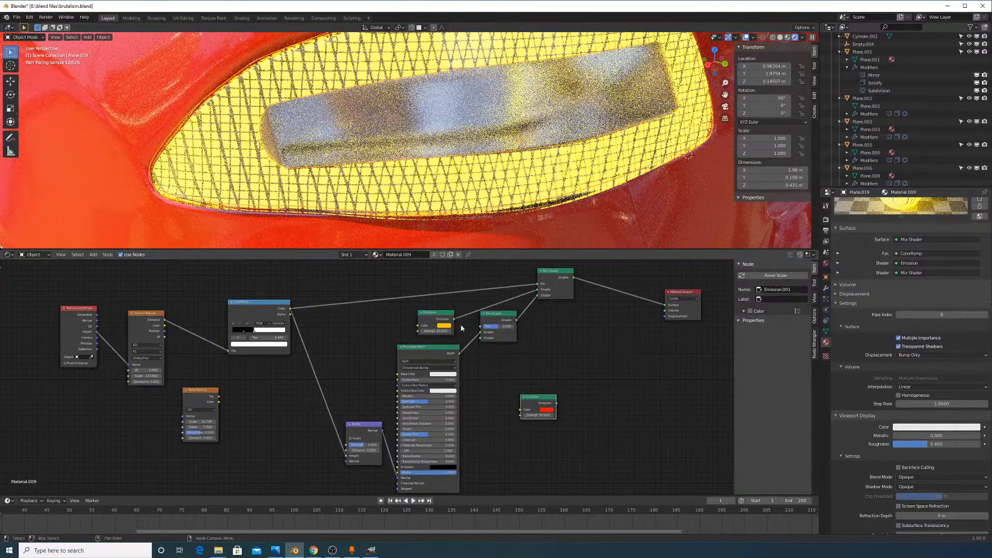
{"action": "left_click_drag", "start_coordinate": [454, 319], "coordinate": [481, 338]}
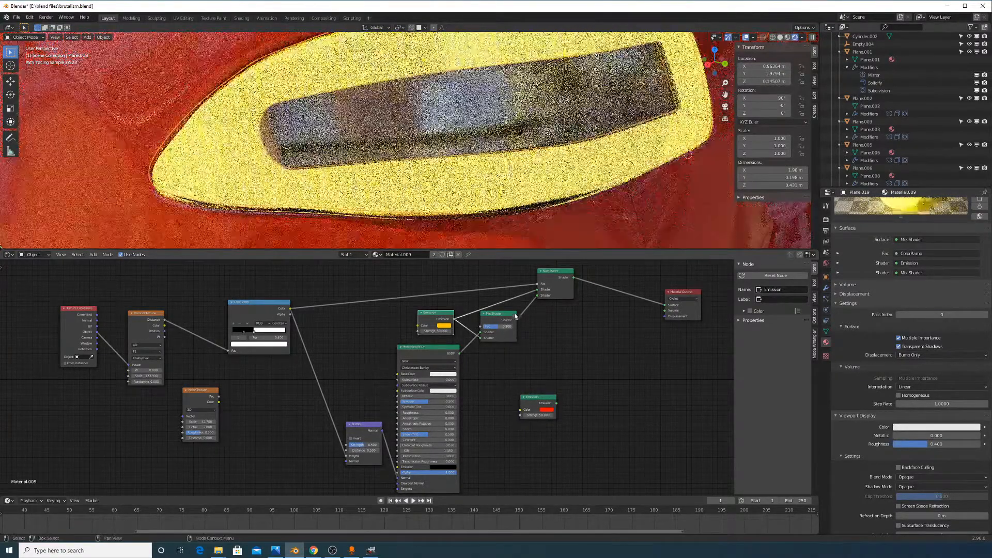
{"action": "scroll", "coordinate": [516, 315], "scroll_direction": "up", "scroll_amount": 3}
{"action": "left_click_drag", "start_coordinate": [535, 314], "coordinate": [512, 314]}
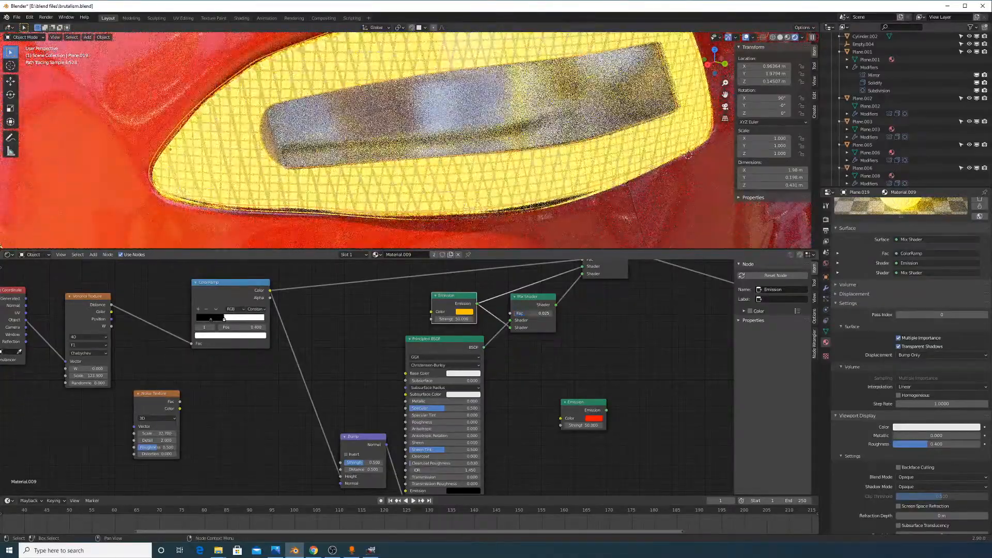
{"action": "scroll", "coordinate": [549, 187], "scroll_direction": "down", "scroll_amount": 4}
{"action": "scroll", "coordinate": [551, 189], "scroll_direction": "up", "scroll_amount": 1}
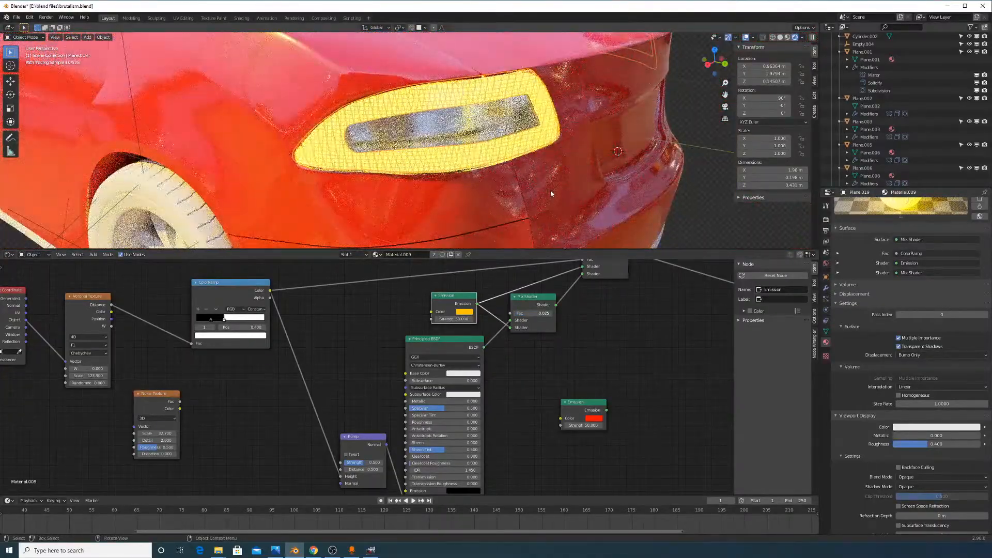
{"action": "scroll", "coordinate": [551, 193], "scroll_direction": "down", "scroll_amount": 3}
{"action": "middle_click_drag", "start_coordinate": [551, 193], "coordinate": [523, 196]}
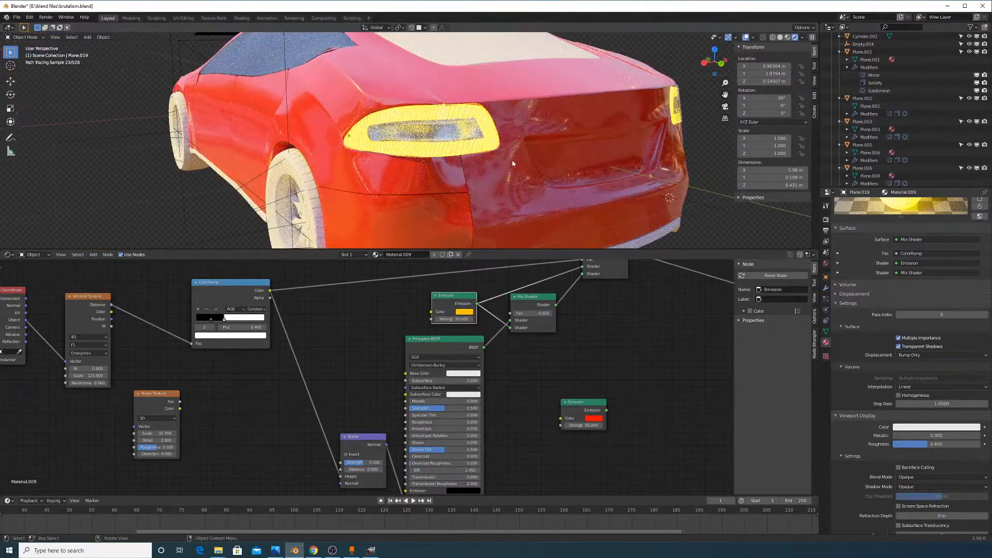
{"action": "scroll", "coordinate": [467, 172], "scroll_direction": "down", "scroll_amount": 3}
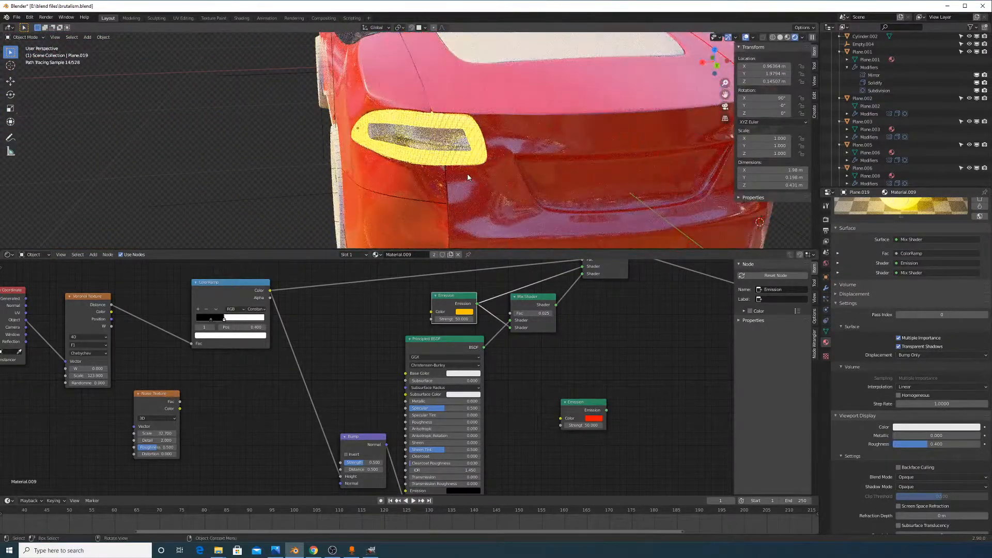
{"action": "scroll", "coordinate": [467, 176], "scroll_direction": "up", "scroll_amount": 4}
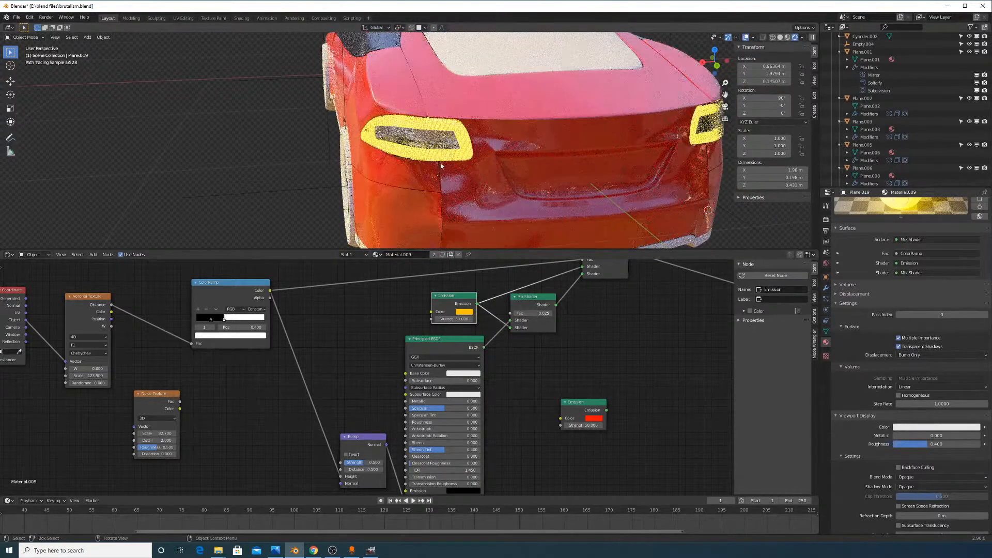
{"action": "middle_click_drag", "start_coordinate": [287, 316], "coordinate": [436, 319]}
{"action": "scroll", "coordinate": [330, 342], "scroll_direction": "up", "scroll_amount": 5}
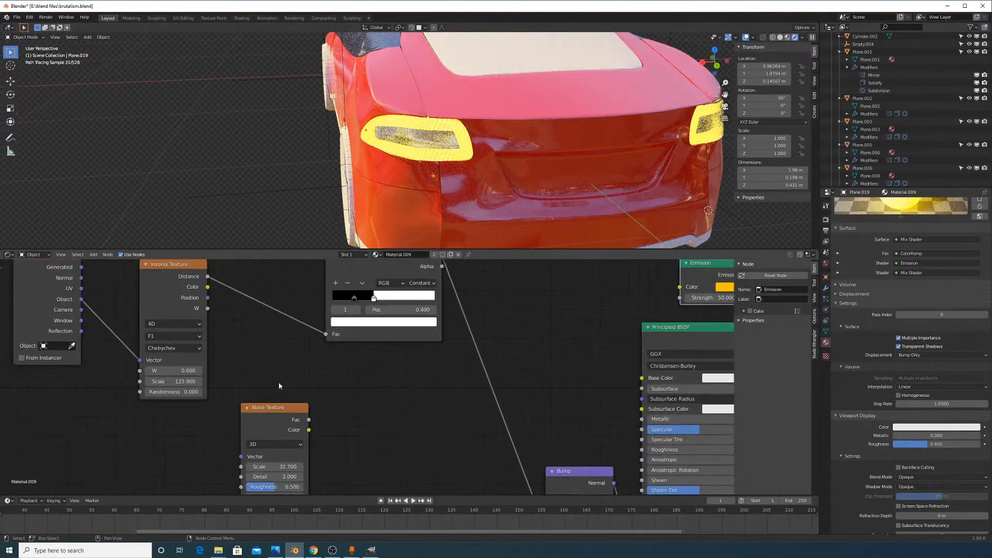
Set the Voronoi Texture Scale to 50, then change it to 75
{"action": "middle_click_drag", "start_coordinate": [279, 385], "coordinate": [345, 333]}
{"action": "left_click", "coordinate": [255, 330]}
{"action": "type", "text": "123.9"}
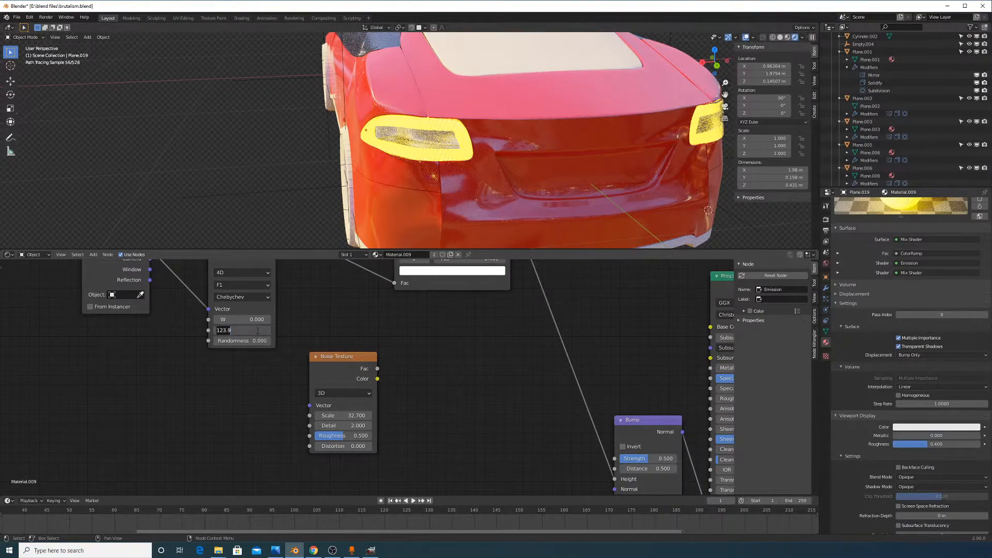
{"action": "type", "text": "50"}
{"action": "key", "text": "Return"}
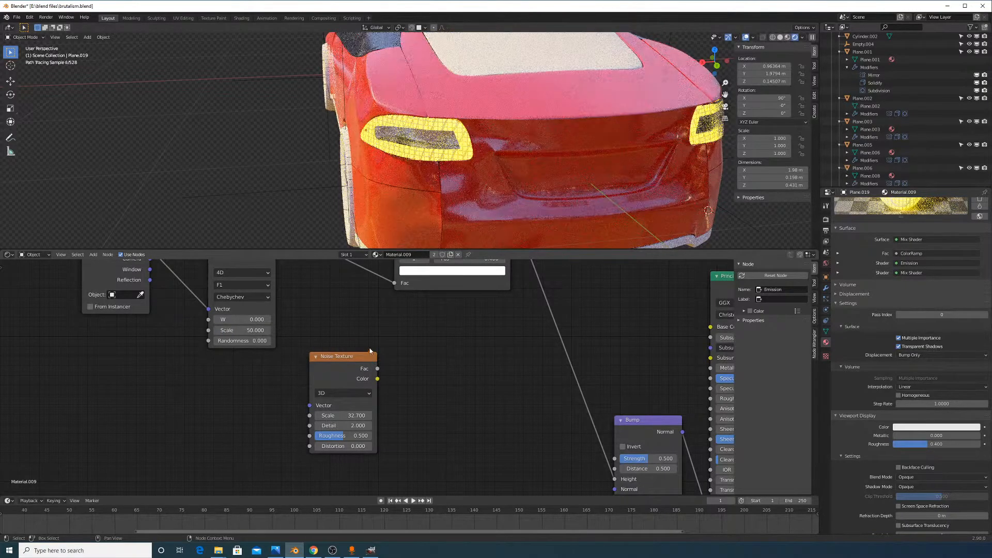
{"action": "left_click", "coordinate": [261, 329]}
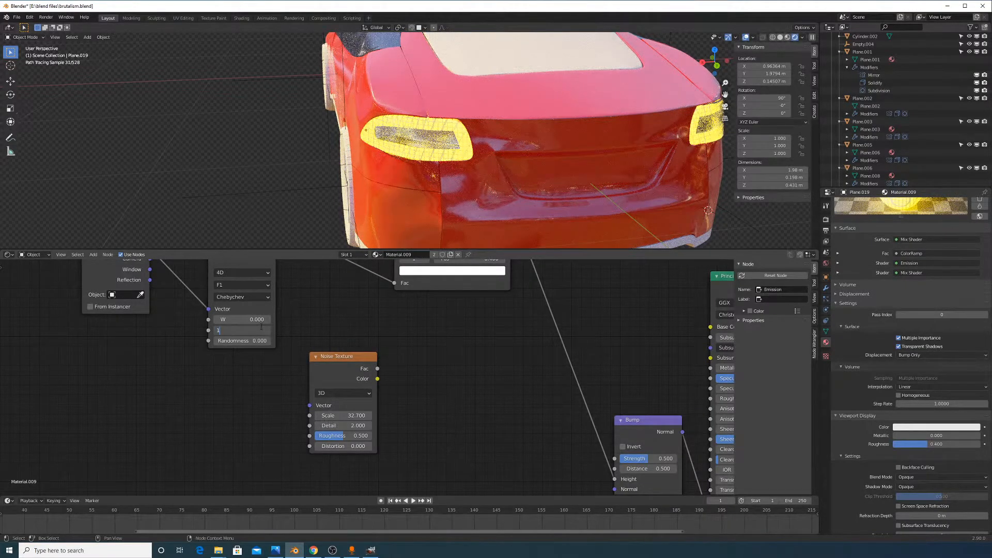
{"action": "type", "text": "100.0"}
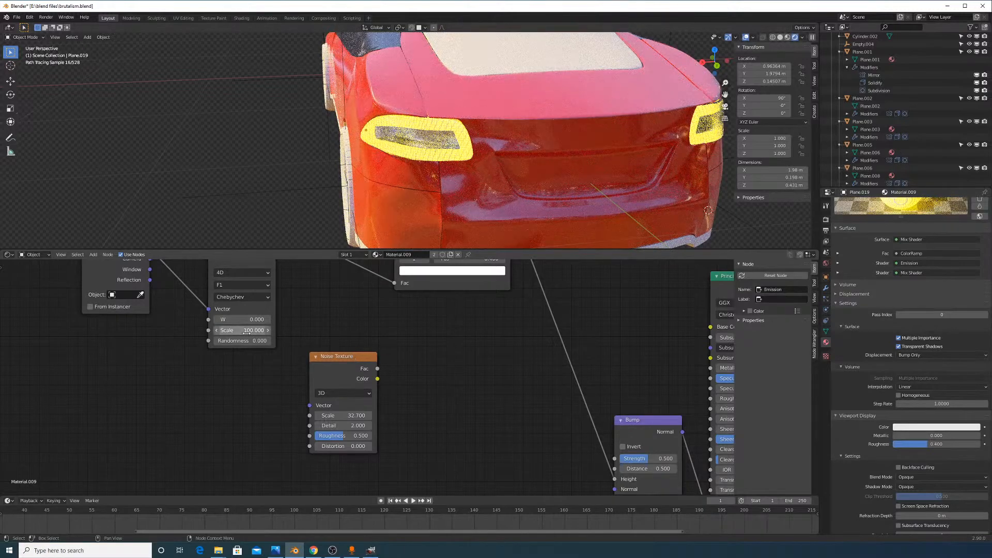
{"action": "key", "text": "Return"}
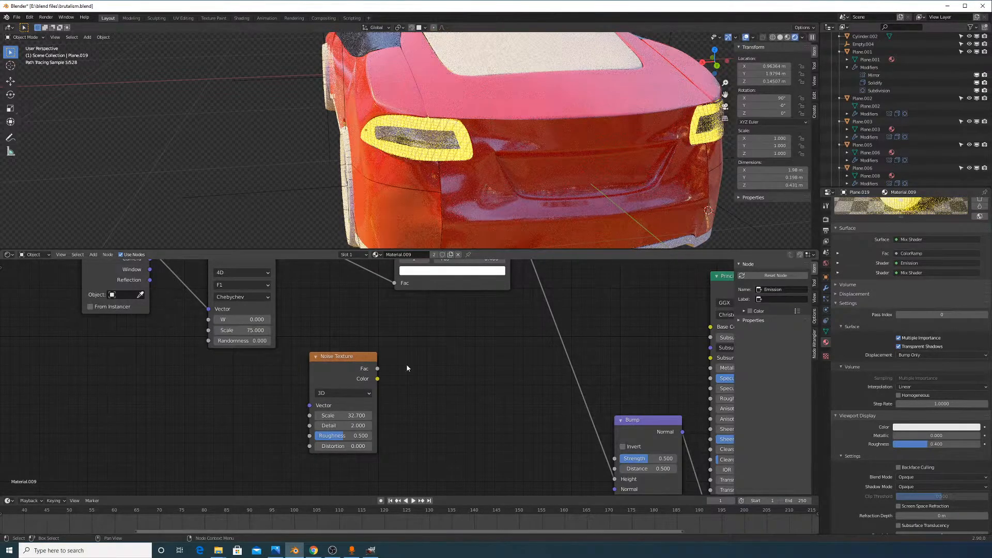
Orbit to rear and side views to inspect the lit taillights
{"action": "scroll", "coordinate": [526, 137], "scroll_direction": "down", "scroll_amount": 5}
{"action": "scroll", "coordinate": [539, 126], "scroll_direction": "up", "scroll_amount": 5}
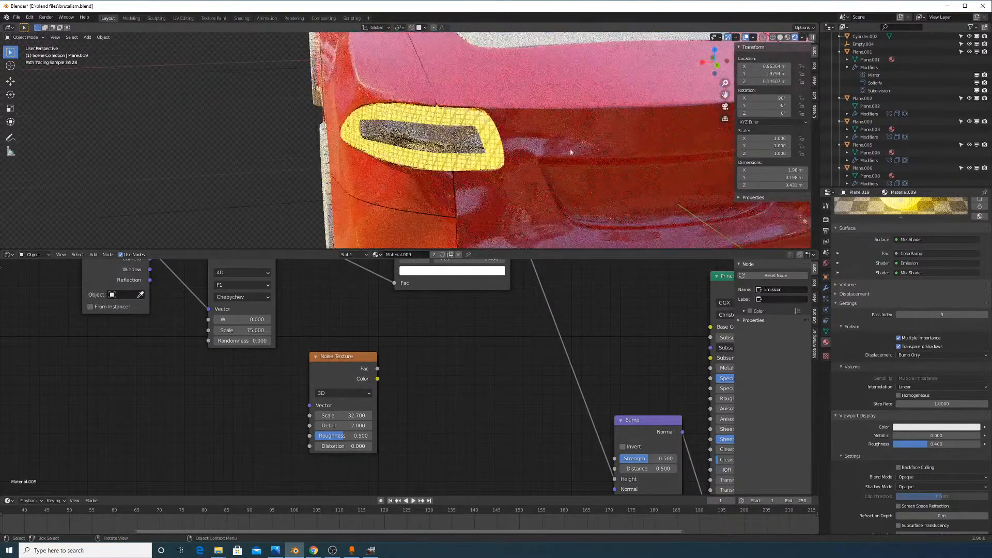
{"action": "mouse_move", "coordinate": [690, 213]}
{"action": "middle_mouse_down", "text": "shift"}
{"action": "mouse_move", "coordinate": [491, 171]}
{"action": "mouse_move", "coordinate": [520, 168]}
{"action": "mouse_move", "coordinate": [505, 162]}
{"action": "middle_mouse_up", "text": "shift"}
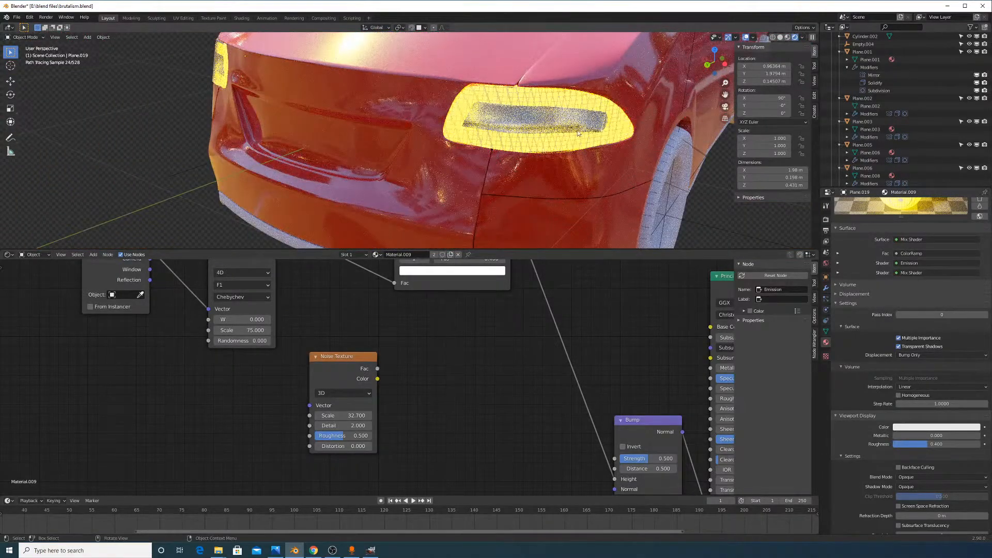
{"action": "middle_click_drag", "start_coordinate": [562, 158], "coordinate": [596, 140]}
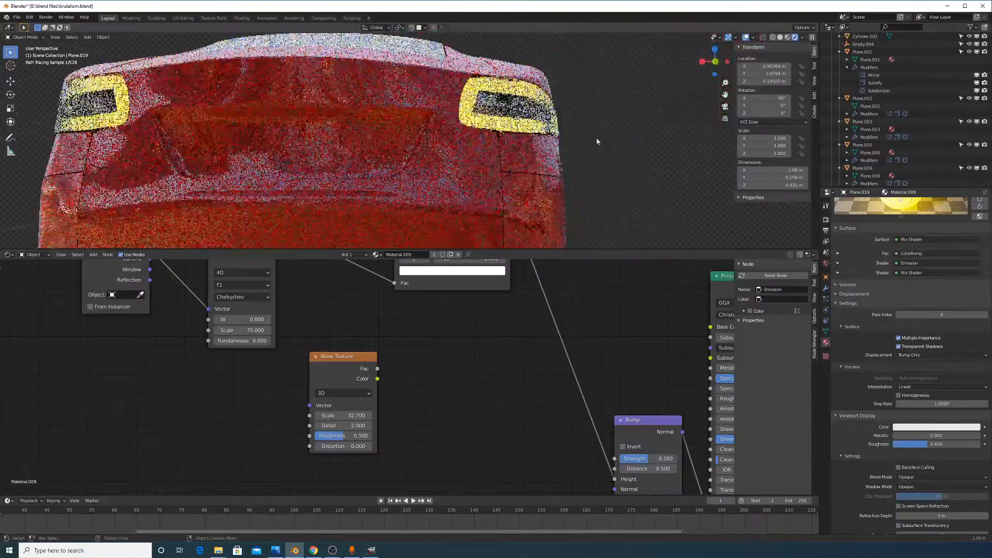
{"action": "scroll", "coordinate": [596, 140], "scroll_direction": "down", "scroll_amount": 6}
{"action": "middle_click_drag", "start_coordinate": [420, 149], "coordinate": [727, 149]}
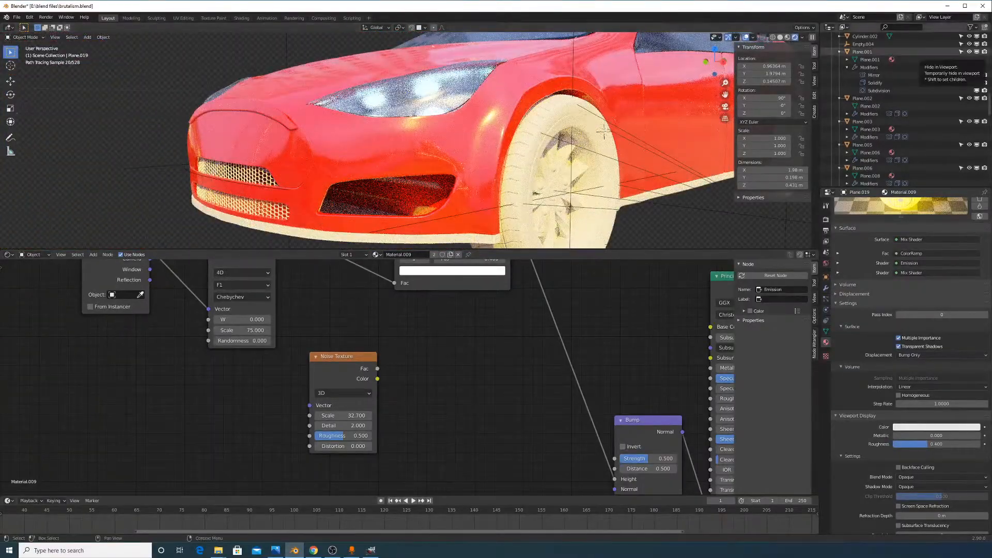
{"action": "key", "text": "alt+Tab"}
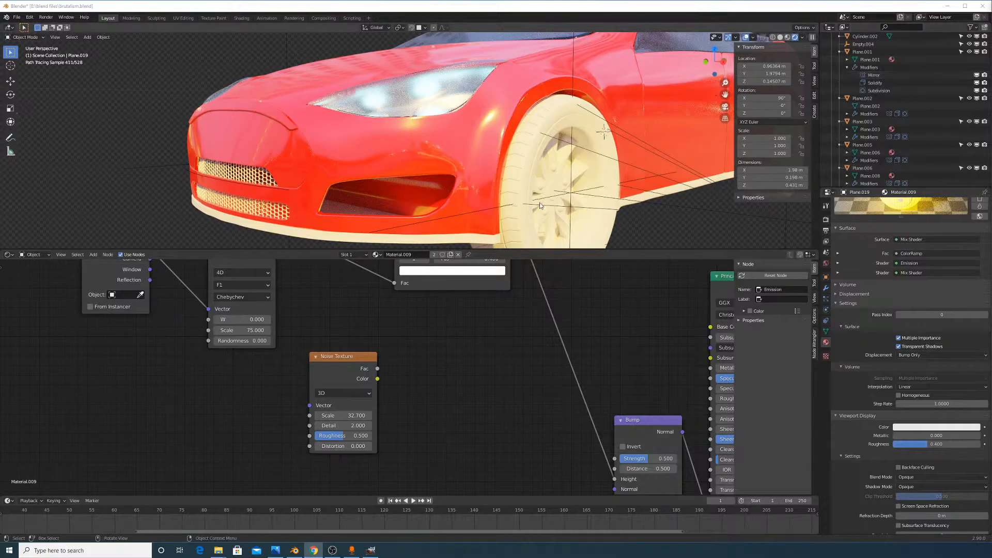
Switch the viewport to Solid shading and merge the node editor into the 3D viewport
{"action": "scroll", "coordinate": [544, 233], "scroll_direction": "down", "scroll_amount": 6}
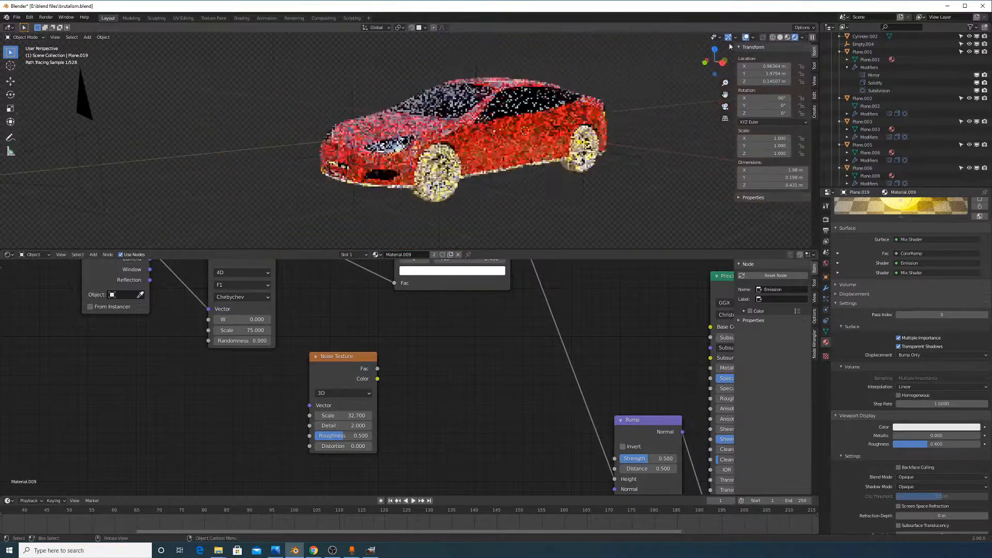
{"action": "left_click", "coordinate": [780, 37]}
{"action": "middle_click_drag", "start_coordinate": [540, 114], "coordinate": [582, 162]}
{"action": "scroll", "coordinate": [547, 145], "scroll_direction": "down", "scroll_amount": 5}
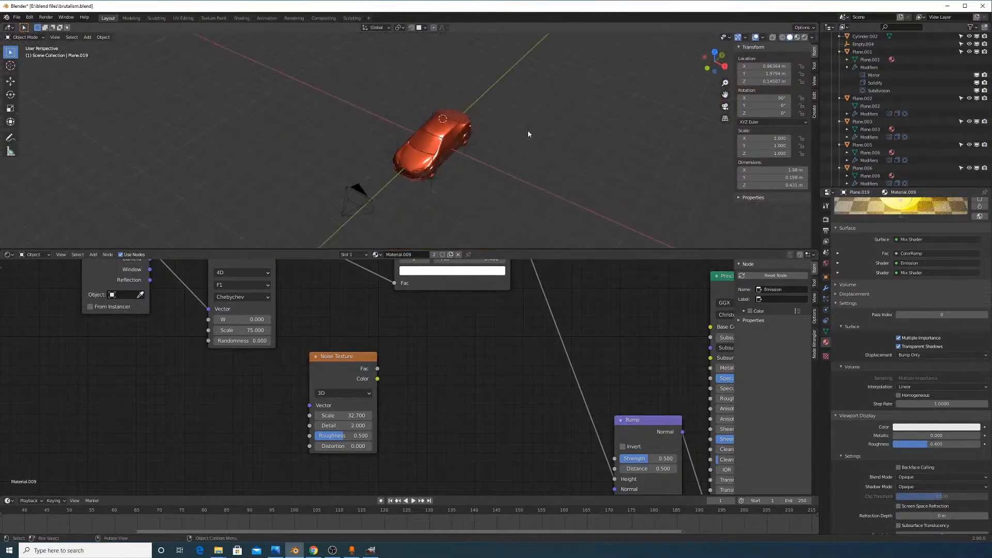
{"action": "middle_click_drag", "start_coordinate": [528, 131], "coordinate": [529, 139]}
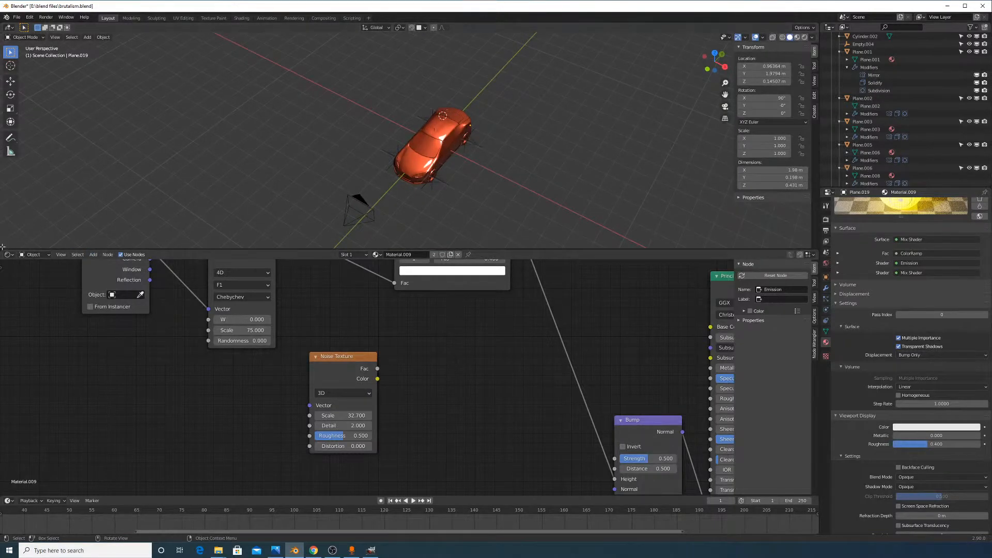
{"action": "left_click_drag", "start_coordinate": [2, 272], "coordinate": [2, 281]}
{"action": "scroll", "coordinate": [529, 312], "scroll_direction": "up", "scroll_amount": 5}
Add a cube and make it thinner along the Y axis
{"action": "key", "text": "shift+a"}
{"action": "mouse_move", "coordinate": [557, 328]}
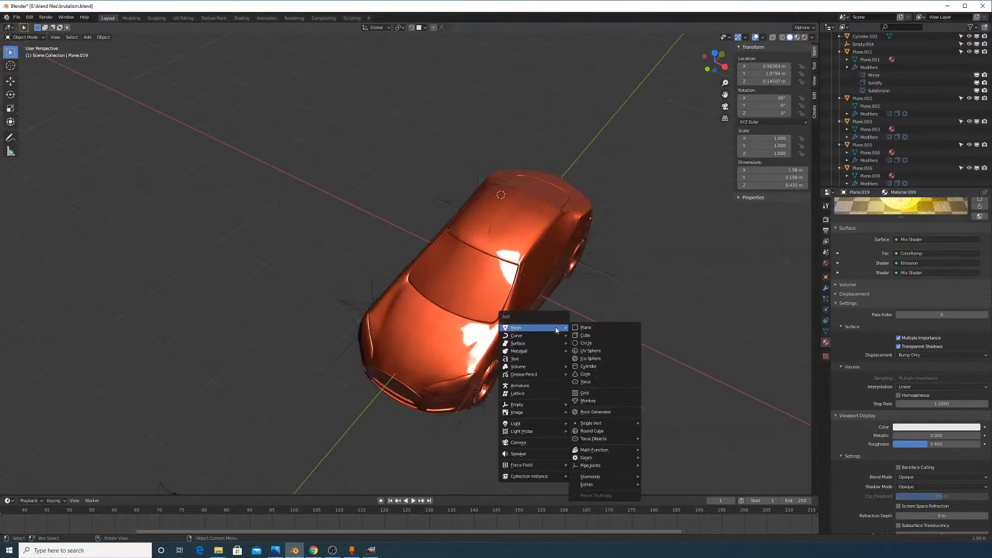
{"action": "left_click", "coordinate": [591, 339]}
{"action": "scroll", "coordinate": [554, 252], "scroll_direction": "down", "scroll_amount": 5}
{"action": "mouse_move", "coordinate": [554, 253]}
{"action": "middle_mouse_down"}
{"action": "mouse_move", "coordinate": [547, 326]}
{"action": "mouse_move", "coordinate": [552, 250]}
{"action": "middle_mouse_up"}
{"action": "key", "text": "g"}
{"action": "key", "text": "y"}
{"action": "left_click", "coordinate": [608, 274]}
{"action": "key", "text": "s"}
{"action": "key", "text": "y"}
{"action": "left_click", "coordinate": [524, 275]}
Move the cube along Y so it sits just in front of the car
{"action": "key", "text": "g"}
{"action": "key", "text": "y"}
{"action": "left_click", "coordinate": [463, 329]}
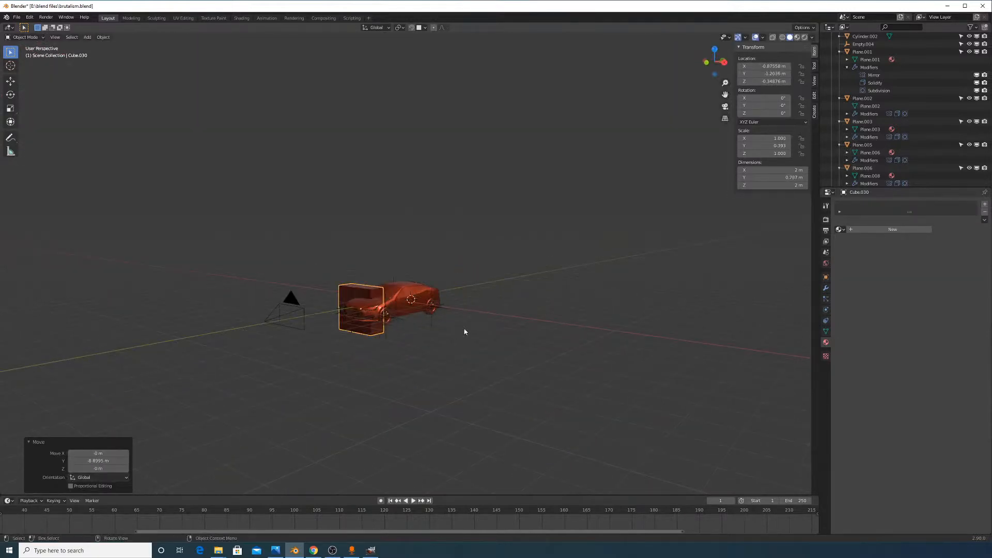
{"action": "scroll", "coordinate": [464, 331], "scroll_direction": "up", "scroll_amount": 5}
{"action": "middle_click_drag", "start_coordinate": [427, 383], "coordinate": [563, 317]}
{"action": "scroll", "coordinate": [564, 317], "scroll_direction": "down", "scroll_amount": 3}
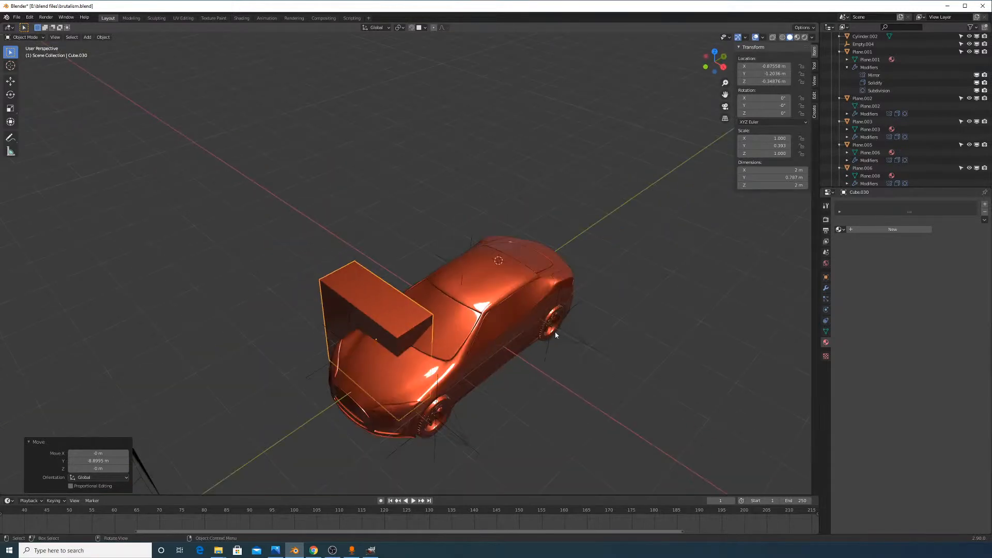
{"action": "key", "text": "g"}
{"action": "key", "text": "y"}
{"action": "left_click", "coordinate": [280, 401]}
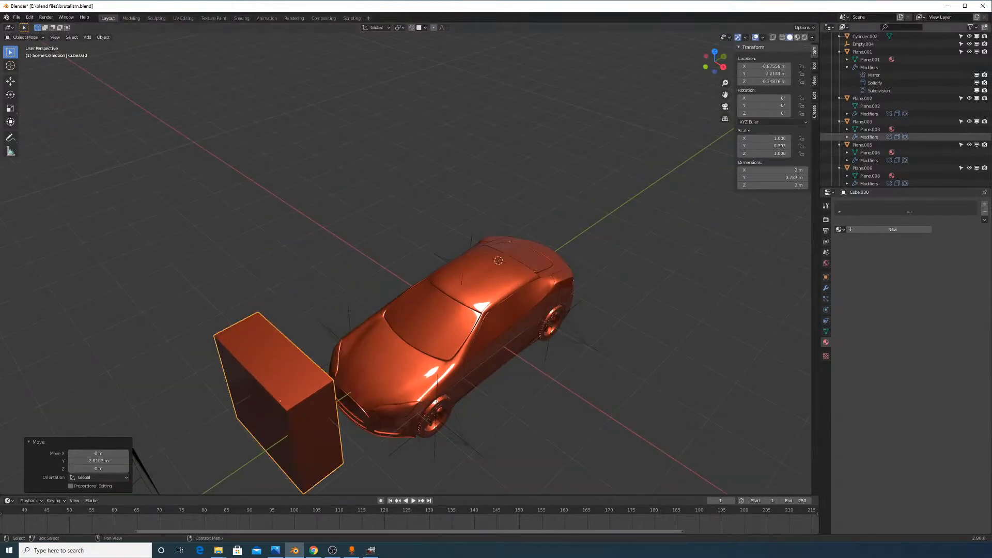
{"action": "key", "text": "alt+Tab"}
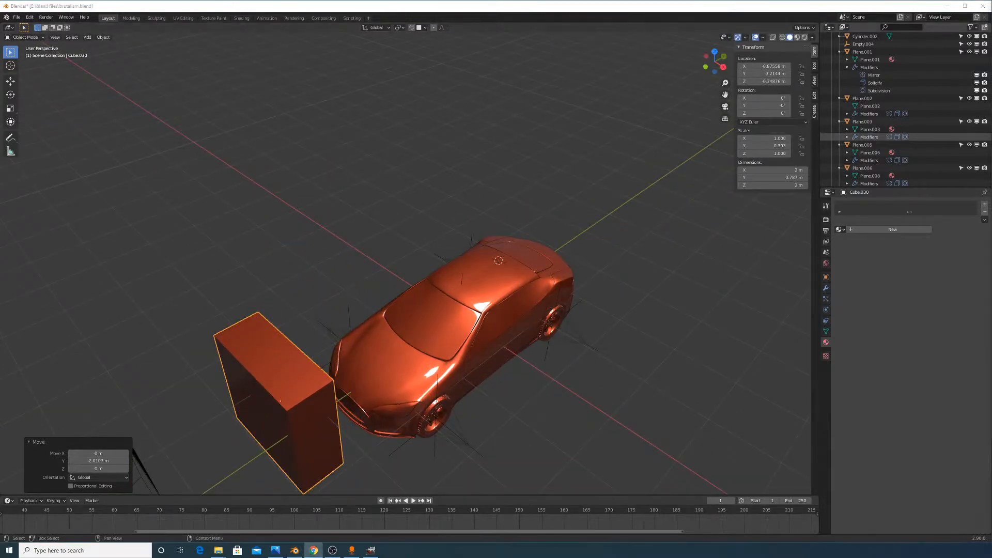
{"action": "middle_click_drag", "start_coordinate": [365, 336], "coordinate": [516, 186]}
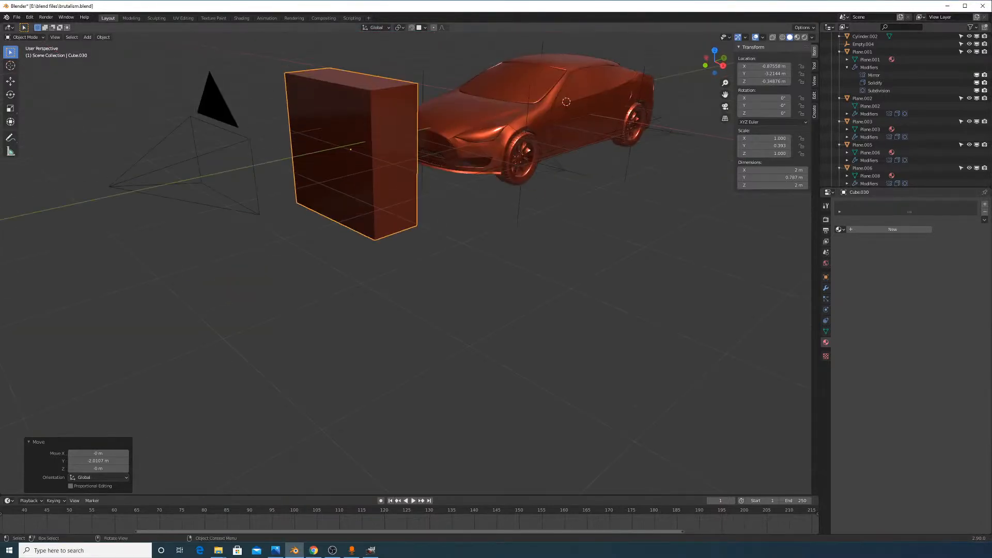
Flatten the cube vertically with S Z into a thin slab
{"action": "key", "text": "s"}
{"action": "key", "text": "z"}
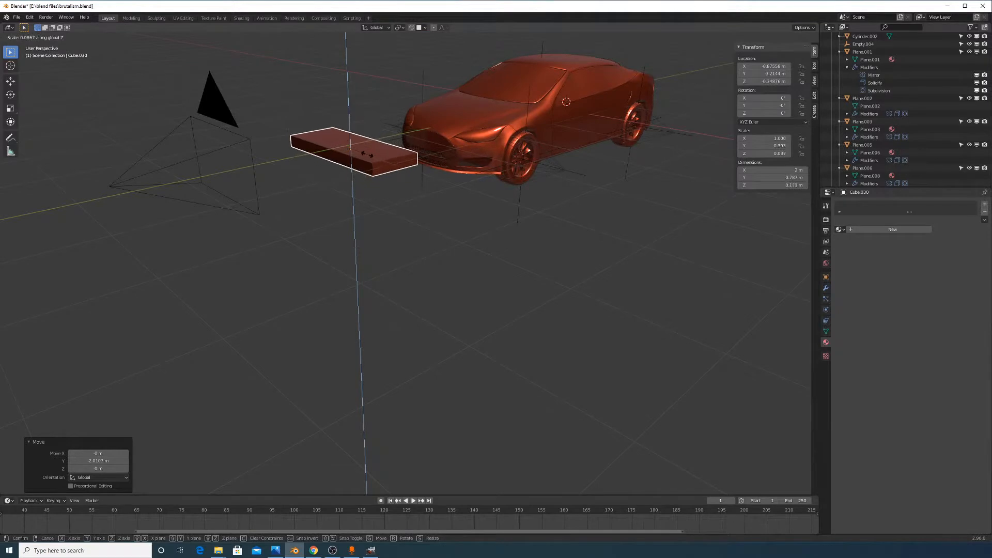
{"action": "left_click", "coordinate": [364, 153]}
{"action": "middle_click_drag", "start_coordinate": [365, 153], "coordinate": [451, 210]}
Enter Edit Mode on the slab and open its modifier list, then exit Edit Mode
{"action": "key", "text": "Tab"}
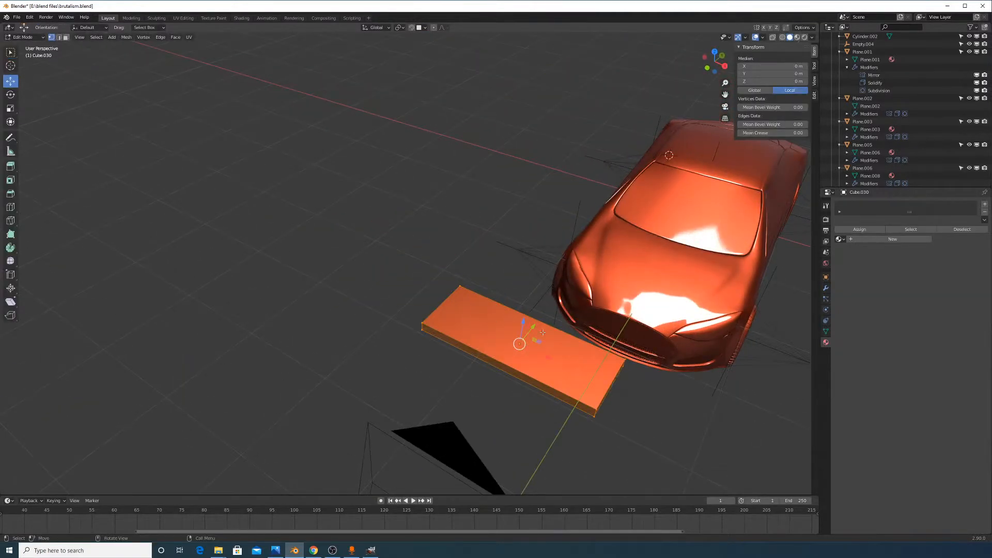
{"action": "left_click", "coordinate": [826, 288]}
{"action": "left_click", "coordinate": [865, 205]}
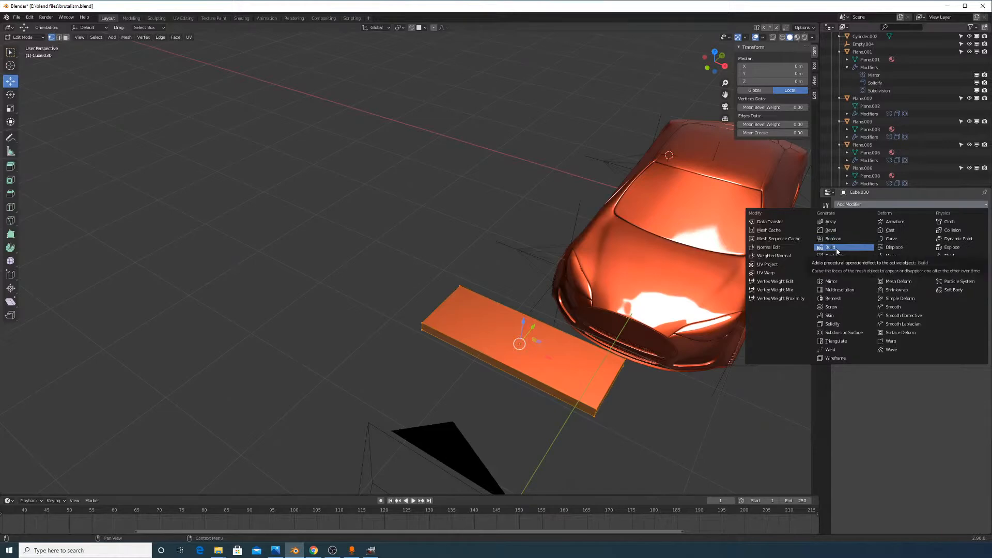
{"action": "key", "text": "Tab"}
{"action": "middle_click_drag", "start_coordinate": [590, 349], "coordinate": [645, 316]}
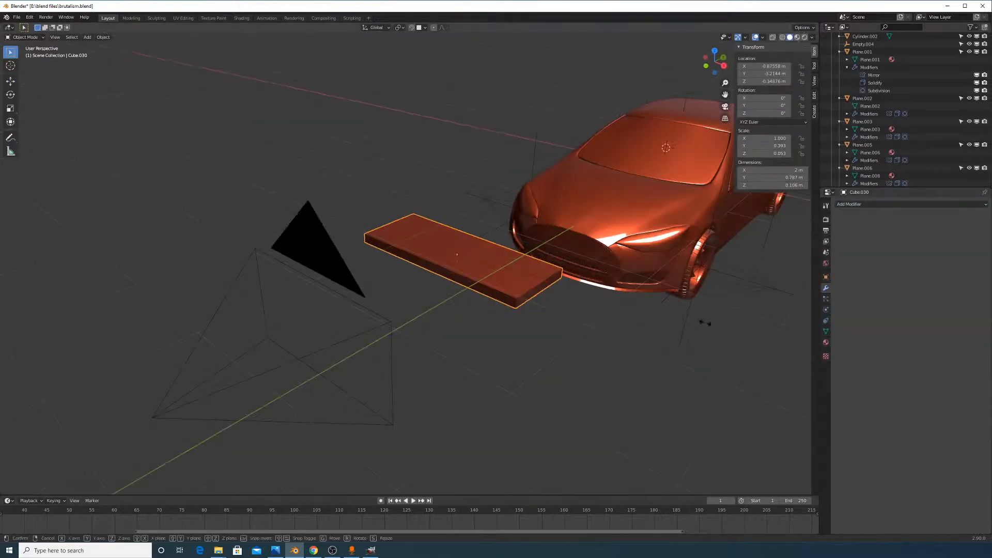
Flatten the slab further and add a Subdivision Surface modifier
{"action": "key", "text": "s"}
{"action": "key", "text": "z"}
{"action": "left_click", "coordinate": [644, 316]}
{"action": "left_click", "coordinate": [872, 204]}
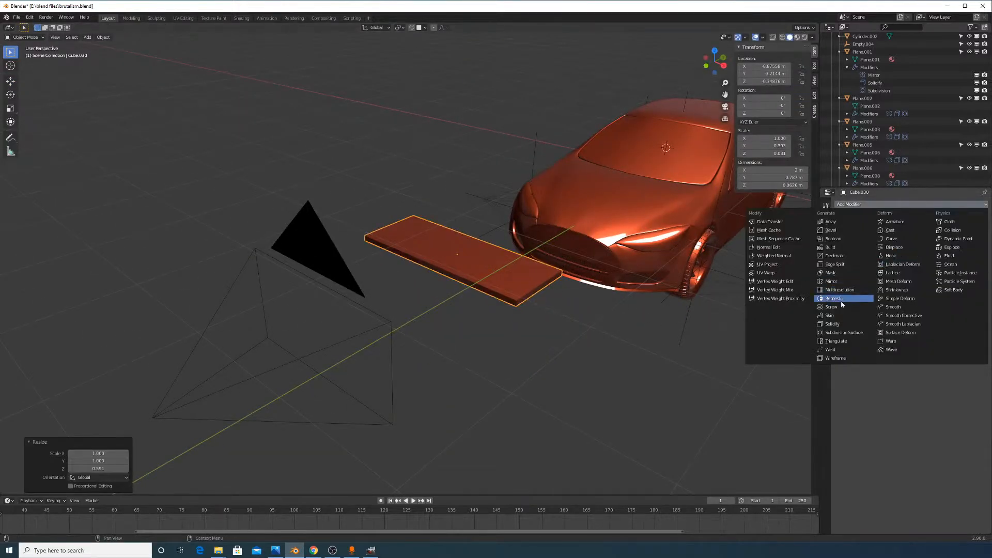
{"action": "left_click", "coordinate": [844, 332]}
In Edit Mode, cut a new edge loop across the slab
{"action": "key", "text": "Tab"}
{"action": "middle_click_drag", "start_coordinate": [533, 341], "coordinate": [490, 273]}
{"action": "key", "text": "ctrl+r"}
{"action": "left_click", "coordinate": [518, 328]}
{"action": "left_click", "coordinate": [517, 328]}
Select the slab's corner vertices and move them to reshape its end
{"action": "left_click", "coordinate": [330, 355]}
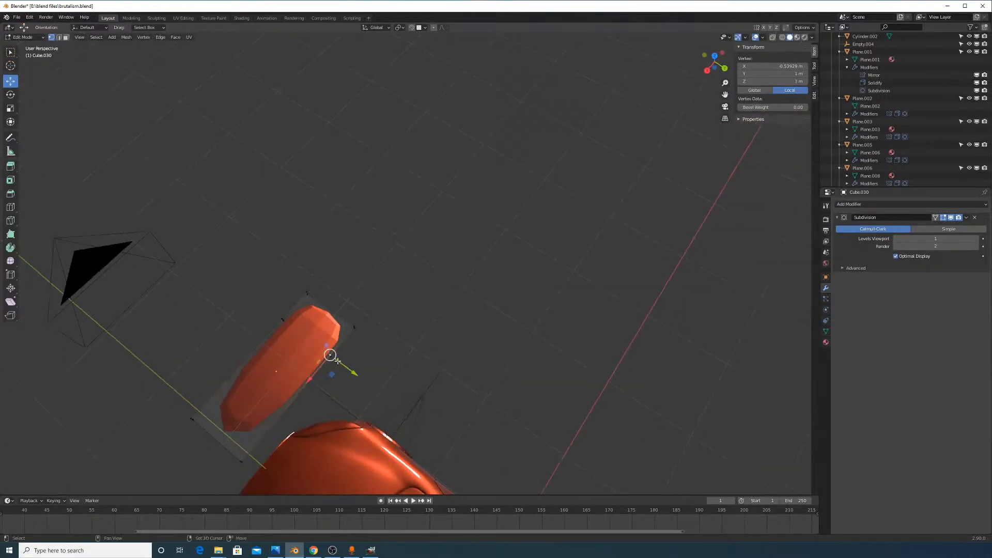
{"action": "left_click", "coordinate": [331, 357], "text": "shift"}
{"action": "left_click_drag", "start_coordinate": [346, 368], "coordinate": [326, 358]}
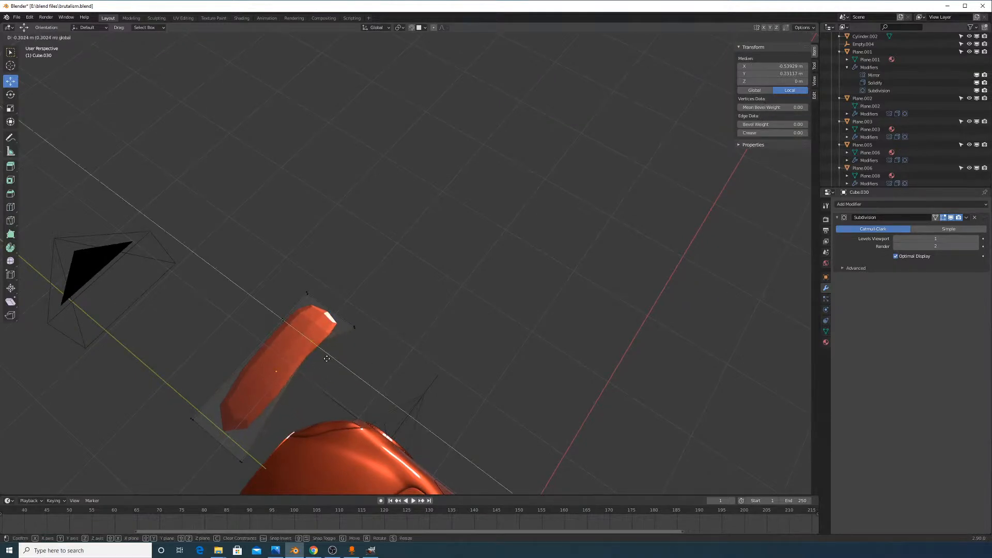
{"action": "right_click", "coordinate": [327, 359]}
{"action": "left_click", "coordinate": [241, 460], "text": "shift"}
{"action": "left_click", "coordinate": [241, 463], "text": "shift"}
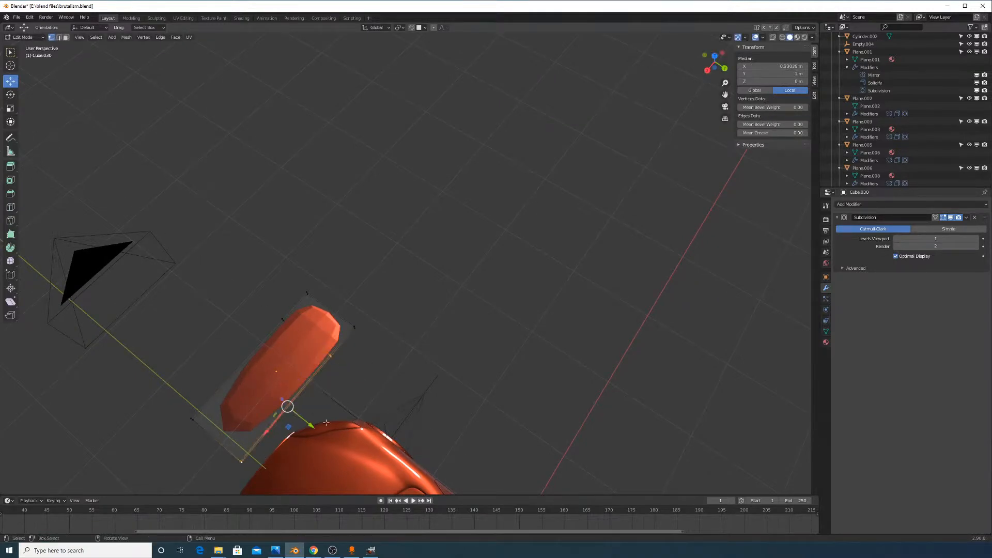
{"action": "left_click_drag", "start_coordinate": [307, 426], "coordinate": [284, 418]}
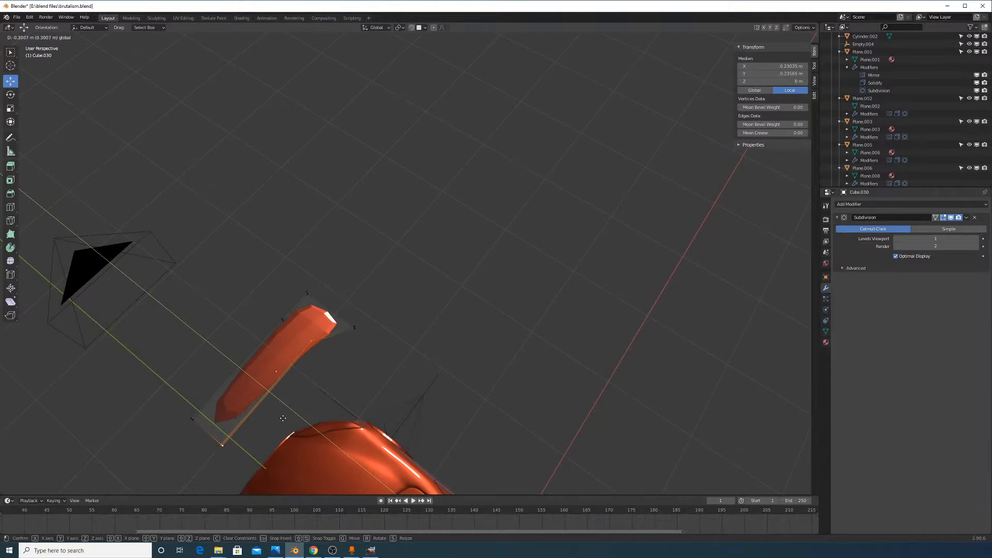
{"action": "left_click_drag", "start_coordinate": [282, 418], "coordinate": [283, 417]}
{"action": "scroll", "coordinate": [284, 413], "scroll_direction": "up", "scroll_amount": 2}
{"action": "middle_click_drag", "start_coordinate": [285, 403], "coordinate": [305, 398]}
Add another edge loop, slide it along the slab, and return to Object Mode
{"action": "key", "text": "ctrl+r"}
{"action": "left_click", "coordinate": [299, 381]}
{"action": "left_click", "coordinate": [318, 350]}
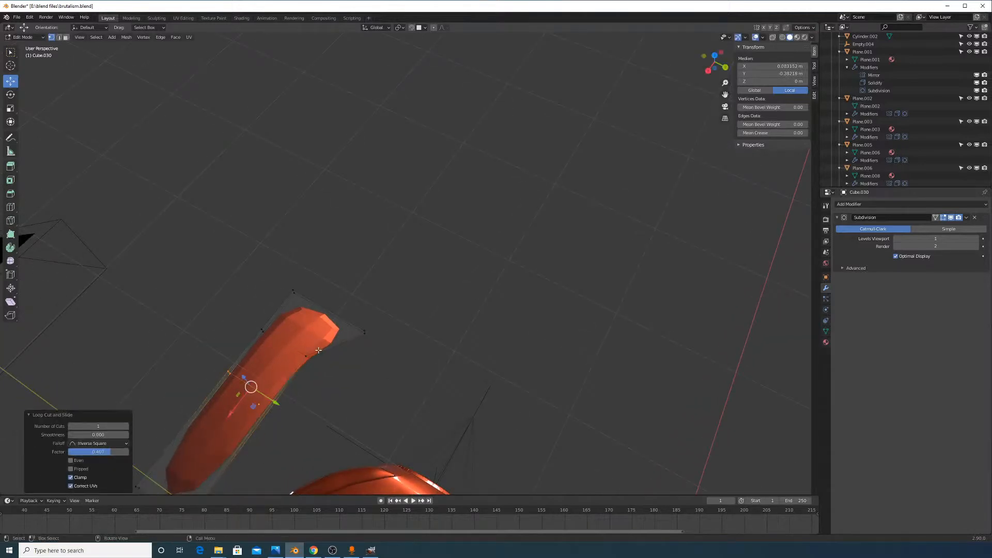
{"action": "key", "text": "g"}
{"action": "key", "text": "g"}
{"action": "left_click", "coordinate": [333, 352]}
{"action": "key", "text": "Tab"}
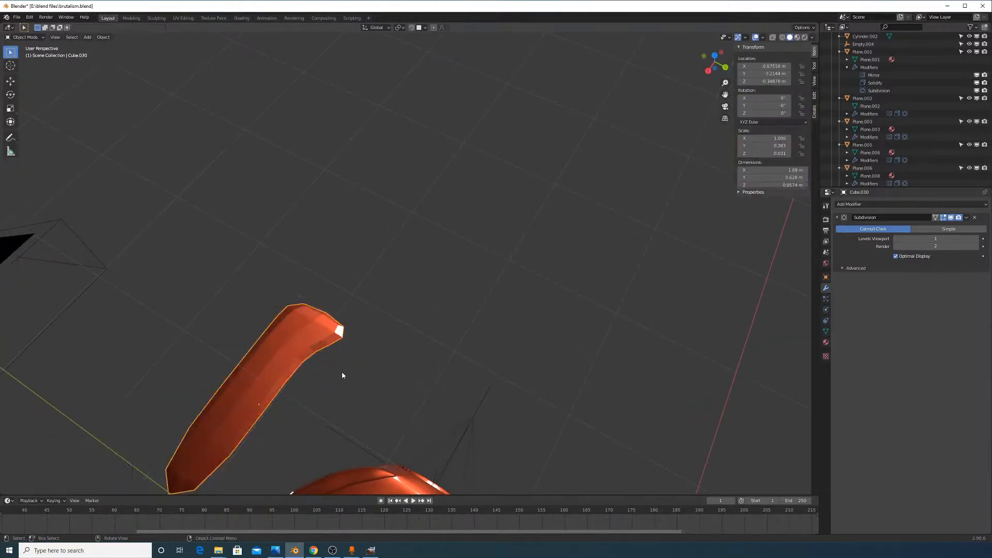
{"action": "middle_click_drag", "start_coordinate": [342, 372], "coordinate": [542, 393]}
{"action": "scroll", "coordinate": [427, 336], "scroll_direction": "down", "scroll_amount": 4}
{"action": "scroll", "coordinate": [513, 389], "scroll_direction": "up", "scroll_amount": 4}
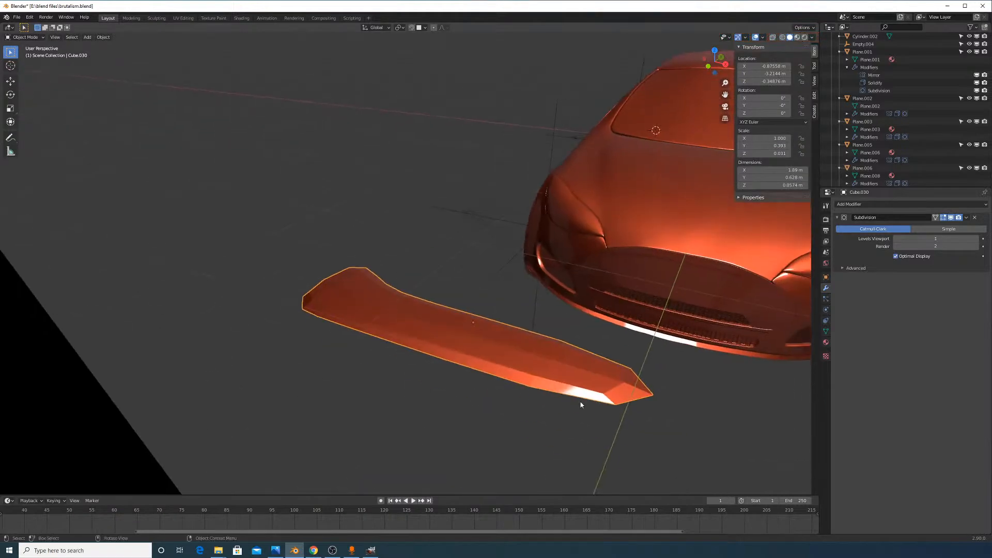
Add two more edge loops near the slab's end, then leave Edit Mode
{"action": "key", "text": "Tab"}
{"action": "key", "text": "ctrl+r"}
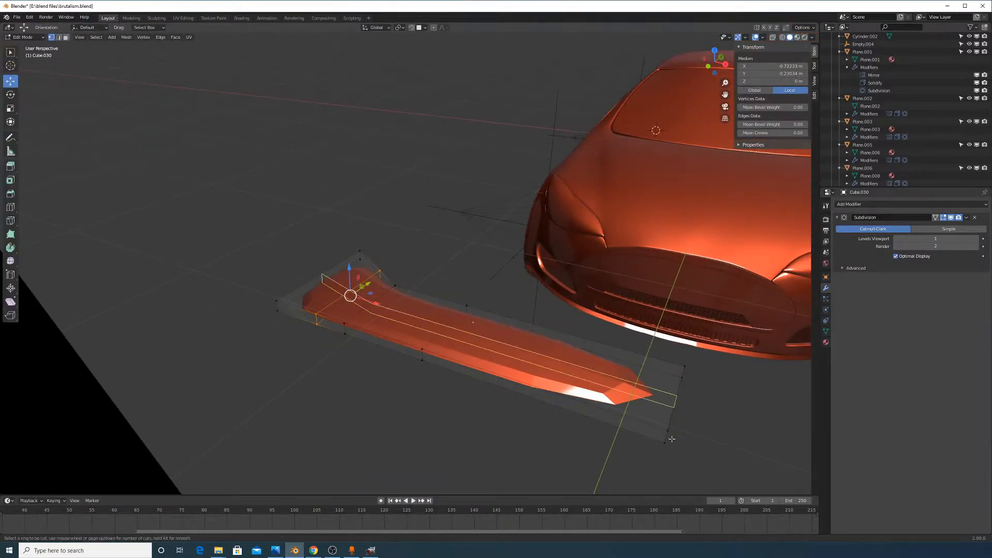
{"action": "left_click", "coordinate": [665, 429]}
{"action": "left_click", "coordinate": [665, 434]}
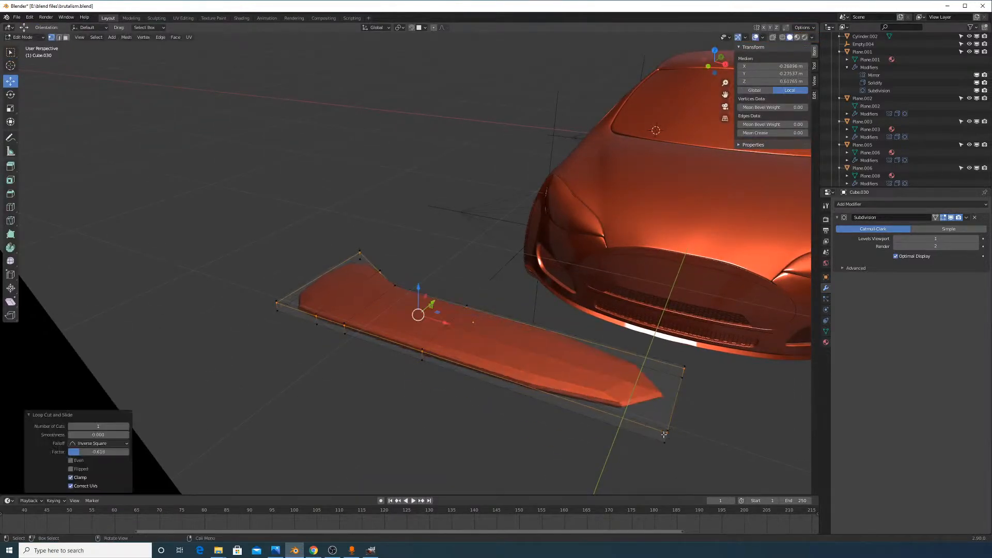
{"action": "left_click", "coordinate": [503, 375]}
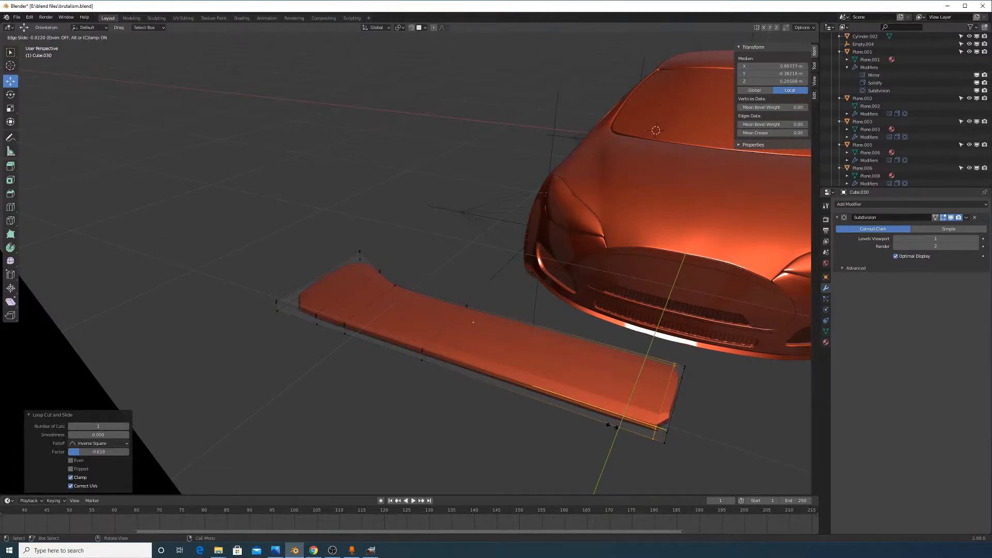
{"action": "left_click", "coordinate": [657, 431]}
{"action": "middle_click_drag", "start_coordinate": [657, 431], "coordinate": [654, 436]}
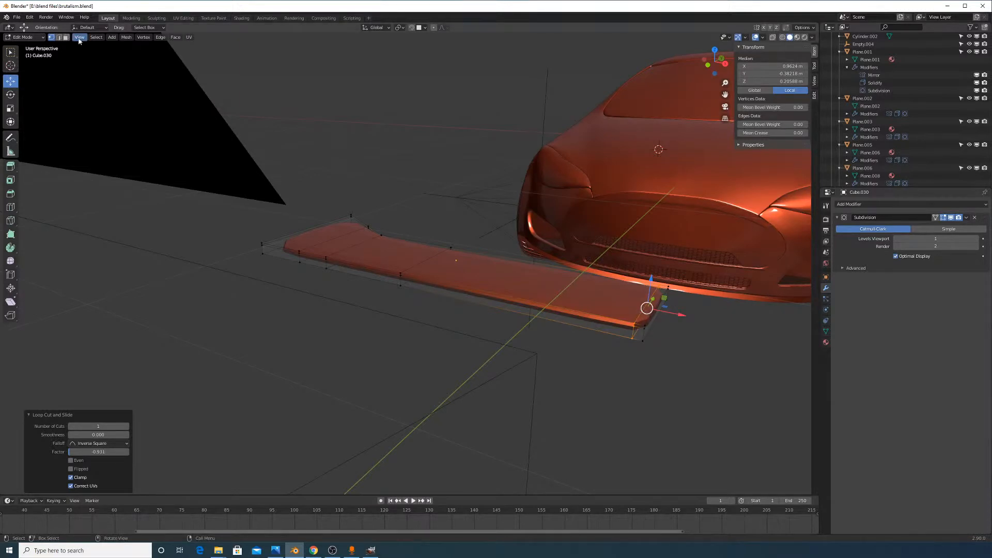
{"action": "key", "text": "Tab"}
{"action": "scroll", "coordinate": [572, 270], "scroll_direction": "down", "scroll_amount": 6}
Delete the old slab object
{"action": "key", "text": "x"}
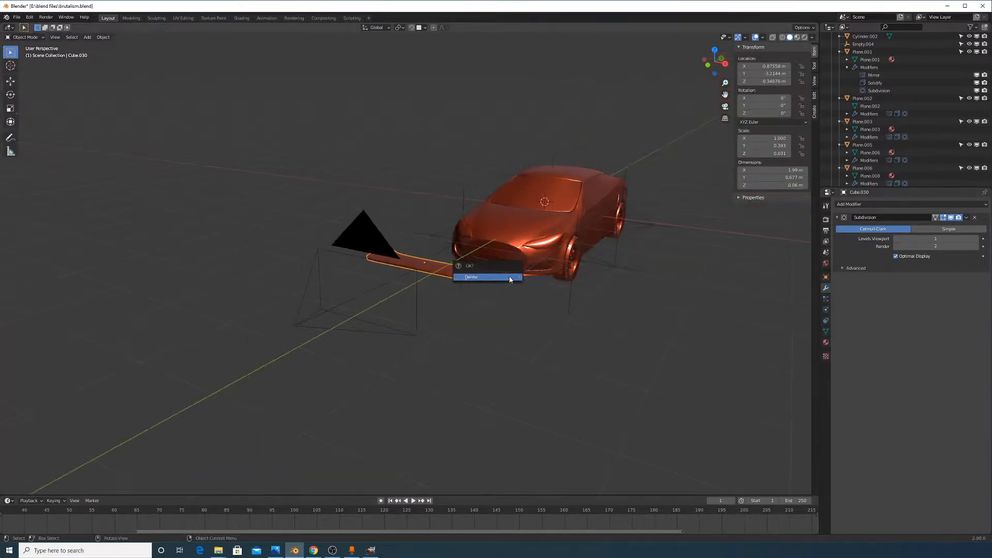
{"action": "left_click", "coordinate": [513, 279]}
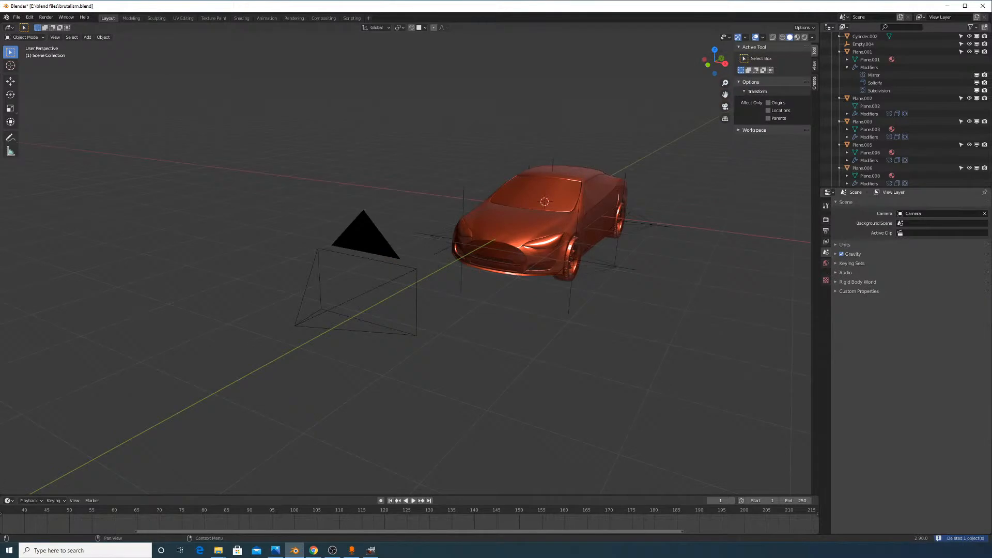
{"action": "key", "text": "alt+Tab"}
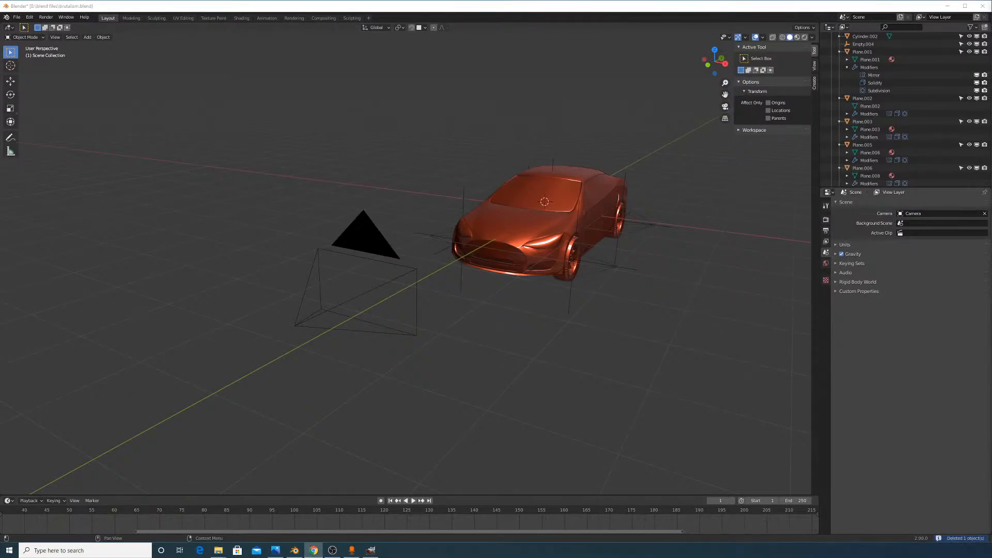
{"action": "middle_click_drag", "start_coordinate": [646, 277], "coordinate": [462, 355]}
Add a new cube, move it along Y beside the camera, and flatten it along Z
{"action": "key", "text": "shift+a"}
{"action": "mouse_move", "coordinate": [463, 356]}
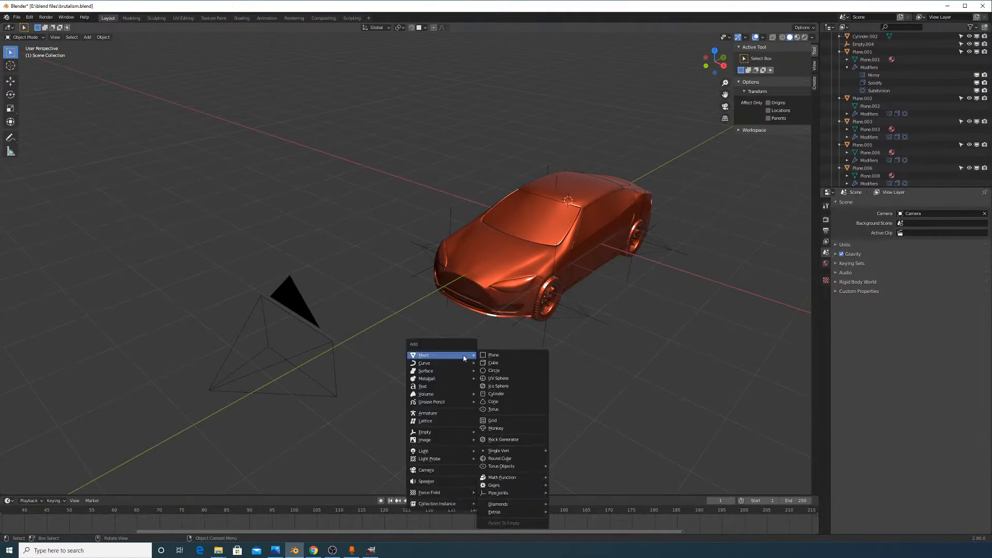
{"action": "left_click", "coordinate": [492, 363]}
{"action": "key", "text": "y"}
{"action": "left_click", "coordinate": [670, 334]}
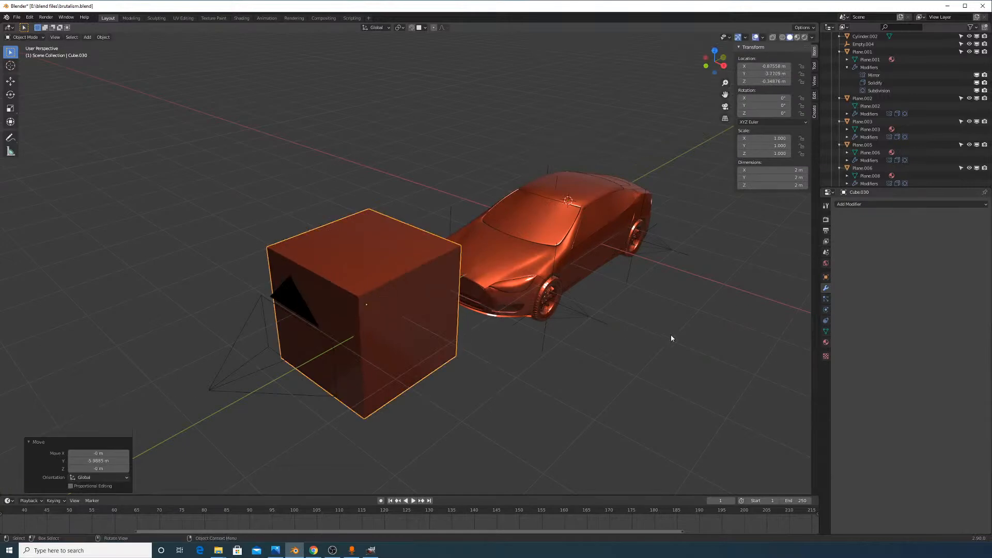
{"action": "key", "text": "s"}
{"action": "key", "text": "z"}
{"action": "left_click", "coordinate": [440, 317]}
Move the flat cube along X and shrink it evenly to 0.377 scale
{"action": "key", "text": "g"}
{"action": "key", "text": "x"}
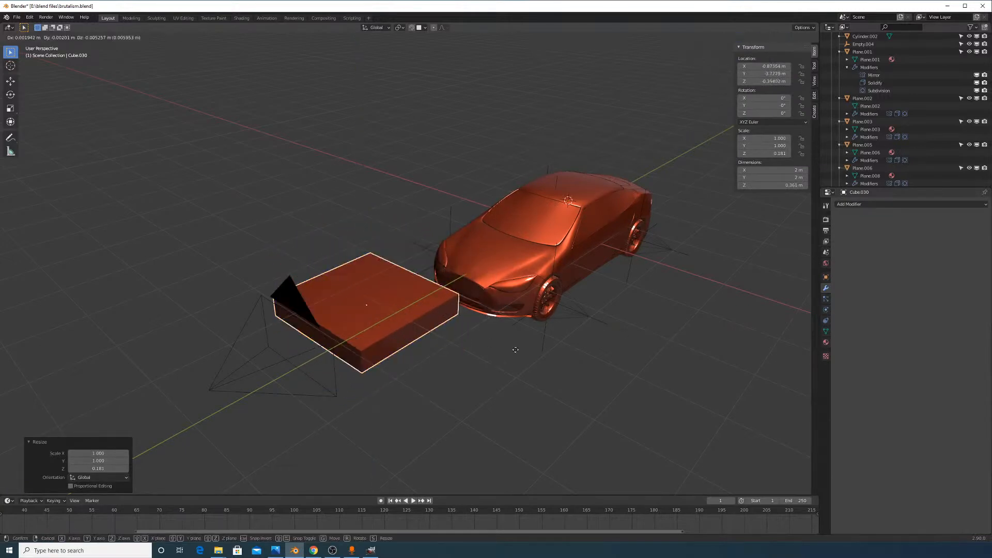
{"action": "left_click", "coordinate": [627, 403]}
{"action": "key", "text": "s"}
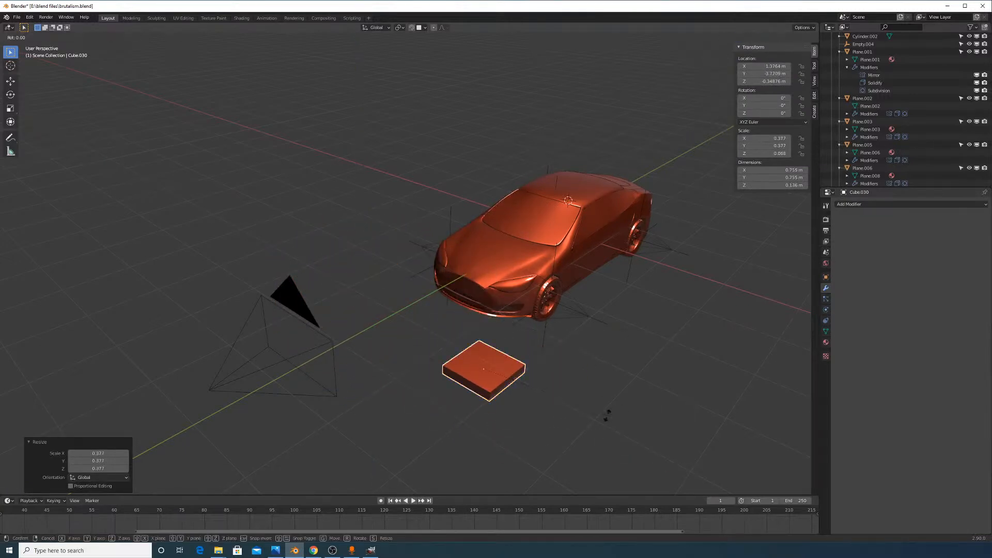
{"action": "left_click", "coordinate": [615, 387]}
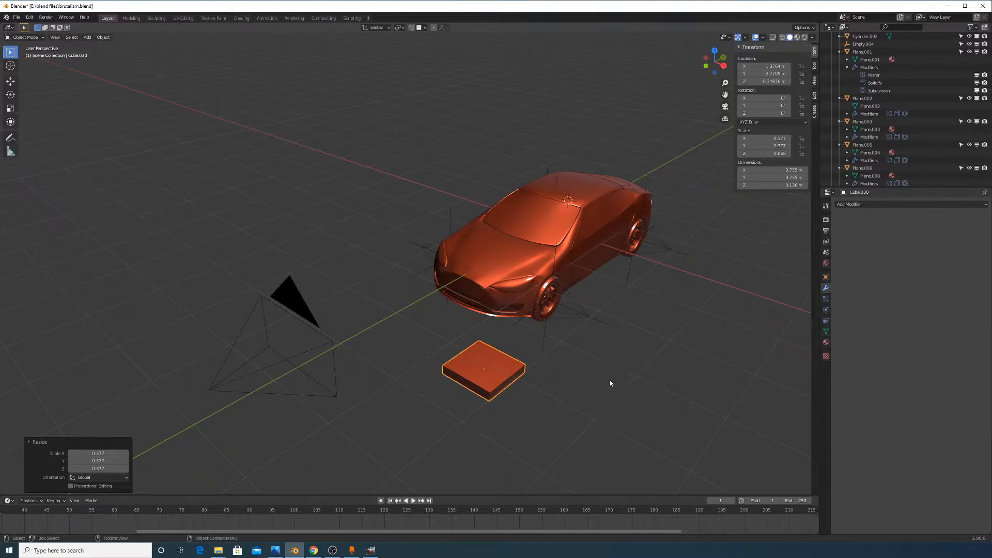
{"action": "scroll", "coordinate": [574, 348], "scroll_direction": "up", "scroll_amount": 3}
{"action": "scroll", "coordinate": [592, 354], "scroll_direction": "down", "scroll_amount": 3}
{"action": "scroll", "coordinate": [494, 219], "scroll_direction": "up", "scroll_amount": 3}
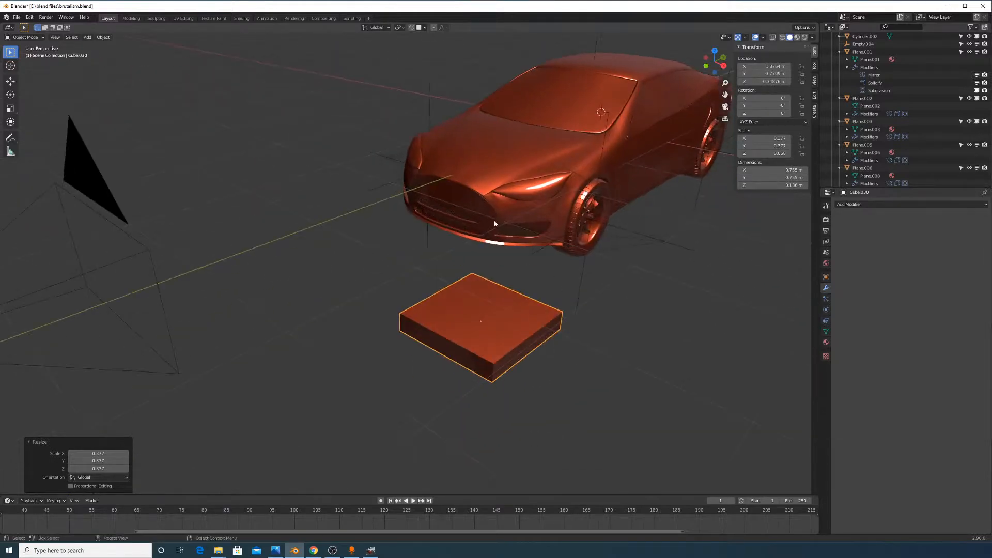
Thin the box along Z and narrow it along Y to 0.755 × 0.288 × 0.0672 m
{"action": "key", "text": "s"}
{"action": "key", "text": "z"}
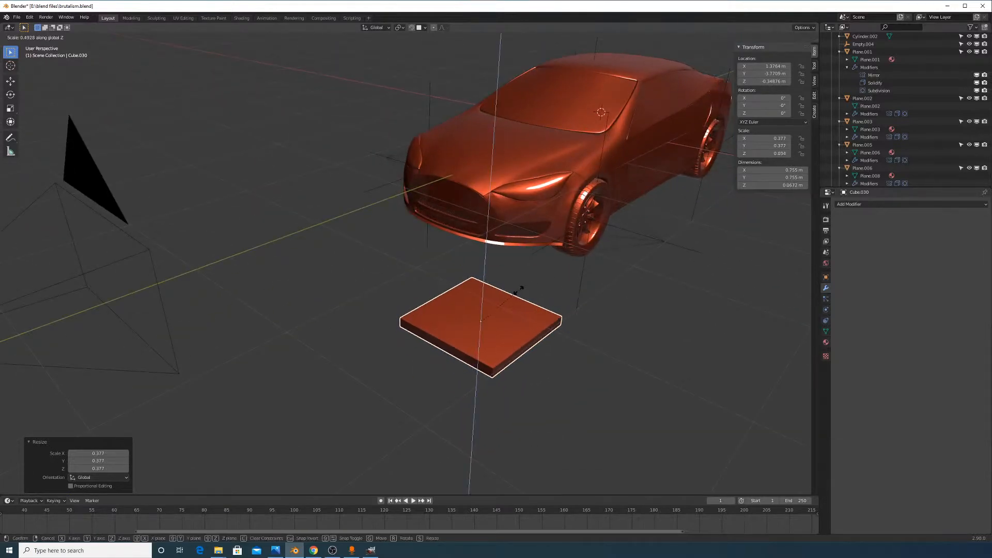
{"action": "left_click", "coordinate": [550, 307]}
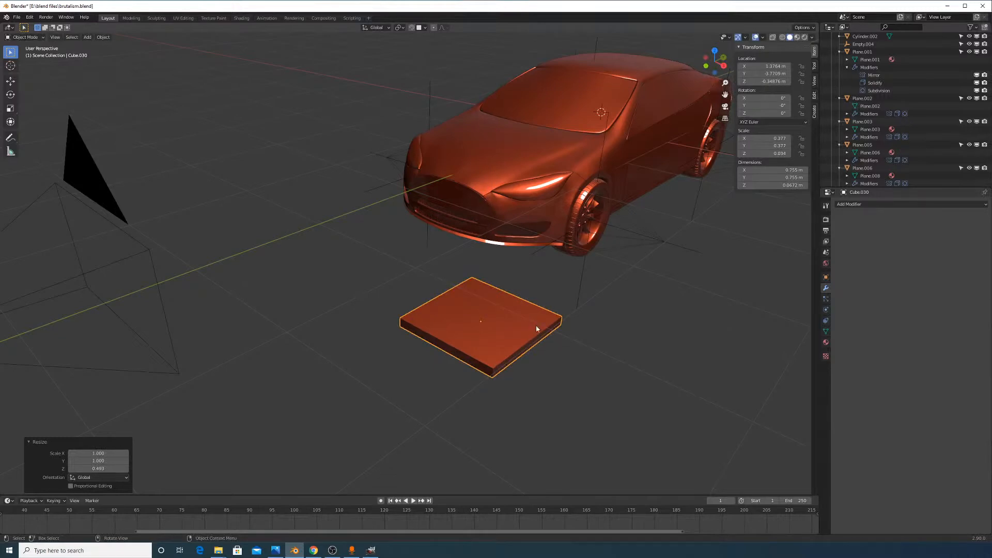
{"action": "middle_click_drag", "start_coordinate": [561, 327], "coordinate": [569, 339]}
{"action": "key", "text": "r"}
{"action": "key", "text": "z"}
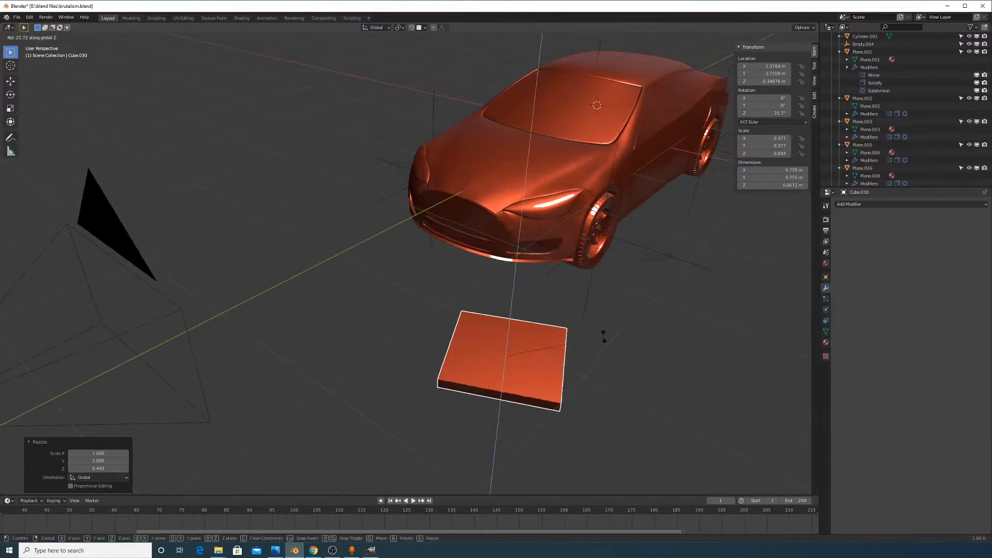
{"action": "right_click", "coordinate": [648, 369]}
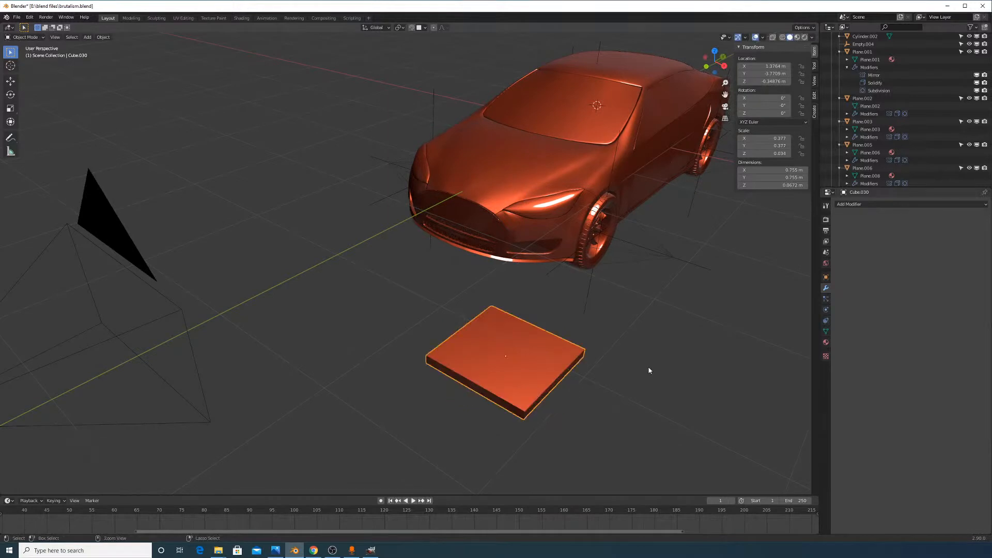
{"action": "middle_click_drag", "start_coordinate": [648, 369], "coordinate": [611, 381]}
{"action": "key", "text": "s"}
{"action": "key", "text": "y"}
{"action": "left_click", "coordinate": [521, 360]}
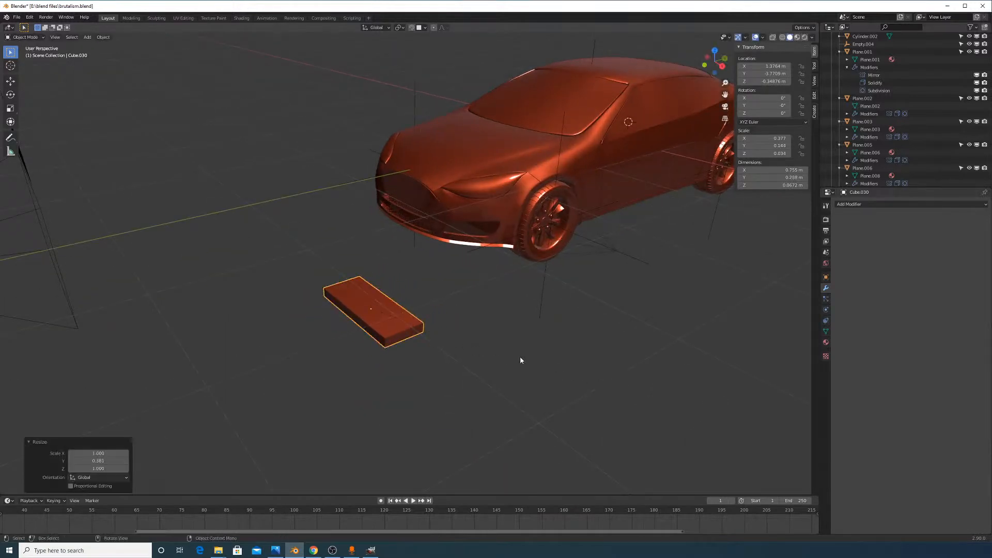
Try dissolving the box's edges in Edit Mode, undo it, and return to Object Mode
{"action": "key", "text": "Tab"}
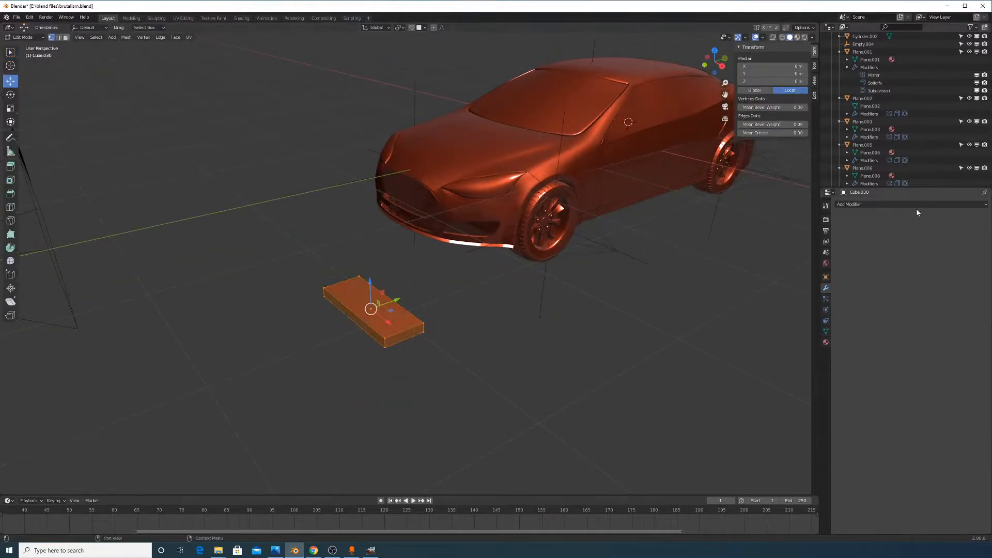
{"action": "left_click", "coordinate": [885, 204]}
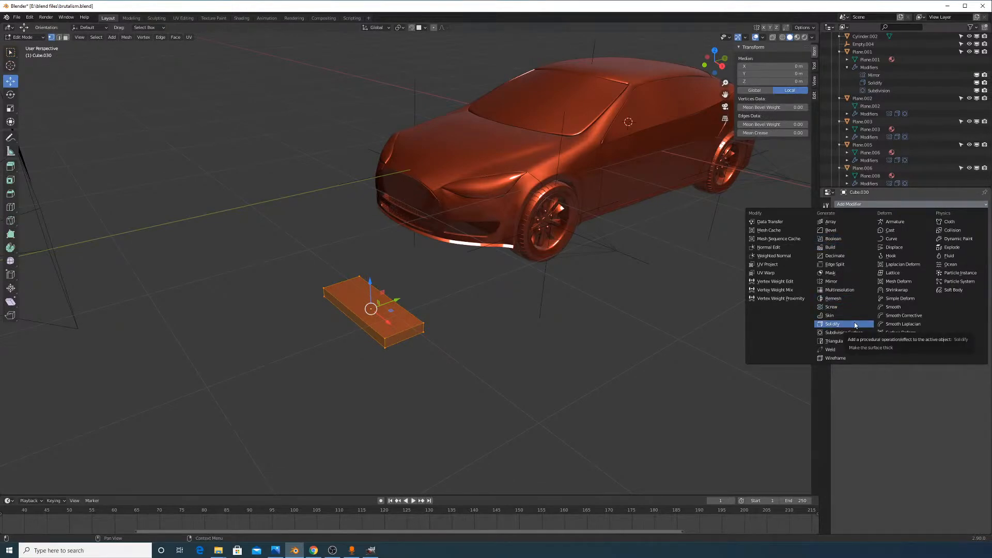
{"action": "key", "text": "x"}
{"action": "left_click", "coordinate": [376, 344]}
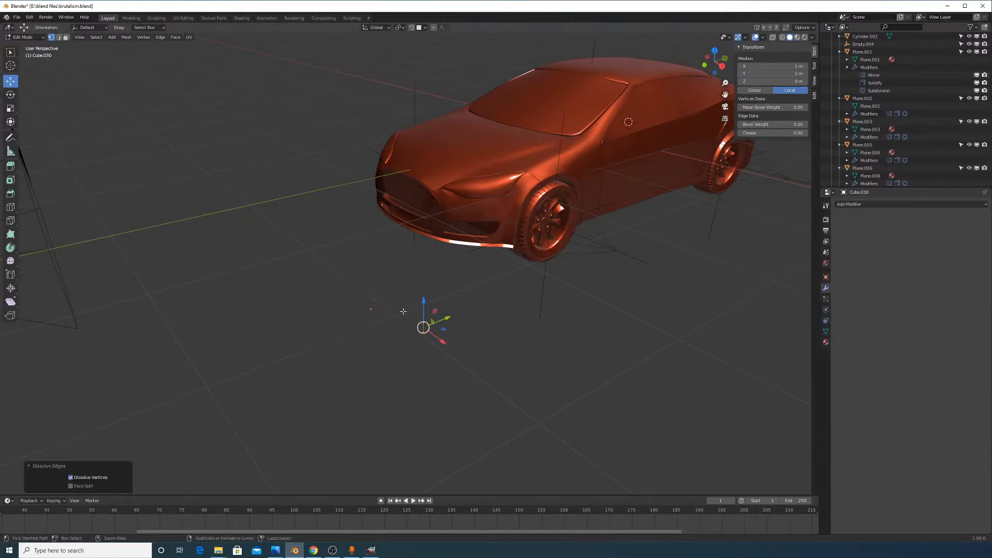
{"action": "key", "text": "ctrl+z"}
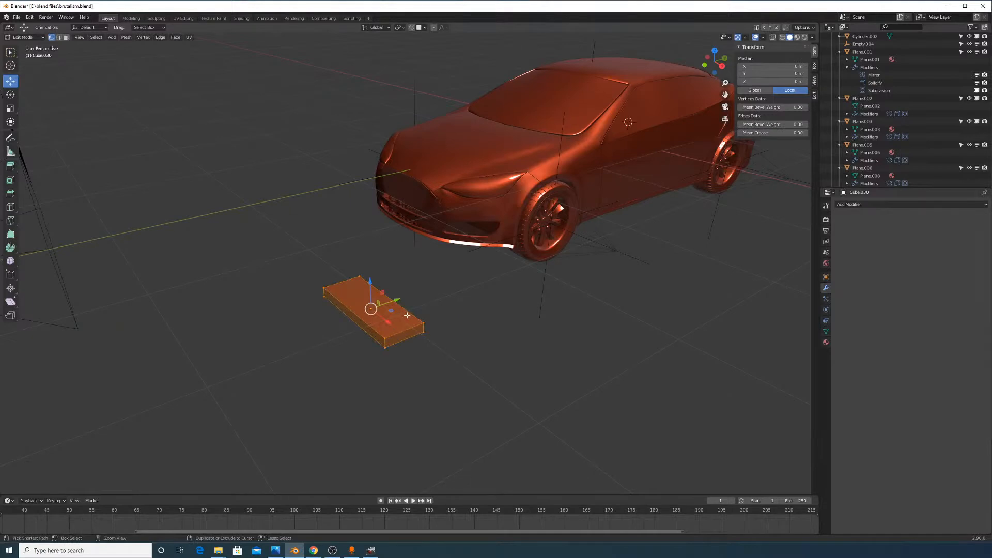
{"action": "key", "text": "Tab"}
Delete the small box and add a new 2 m × 2 m plane
{"action": "key", "text": "x"}
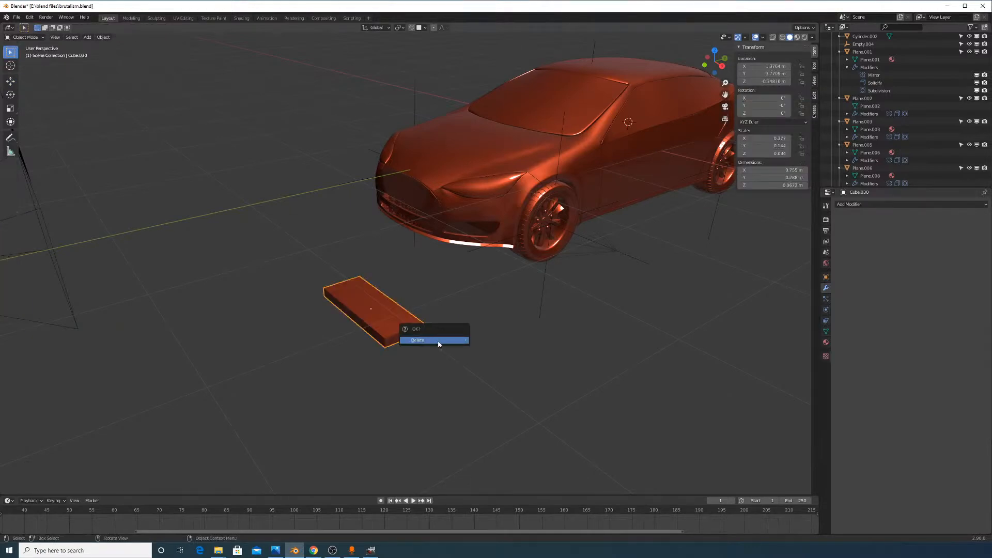
{"action": "left_click", "coordinate": [438, 342]}
{"action": "key", "text": "shift+a"}
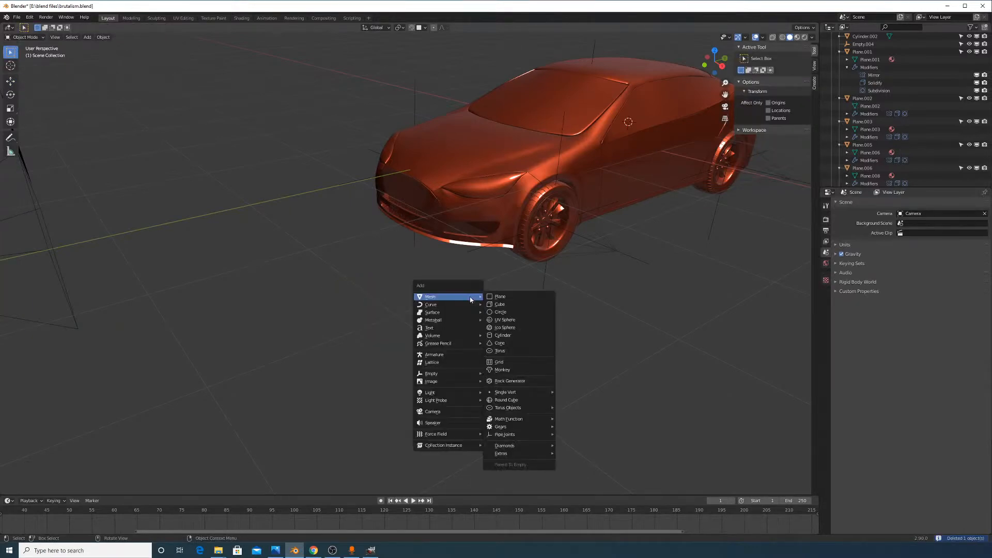
{"action": "left_click", "coordinate": [495, 297]}
Move the plane along Y between the camera and car, then open its modifier list
{"action": "scroll", "coordinate": [655, 250], "scroll_direction": "down", "scroll_amount": 4}
{"action": "key", "text": "g"}
{"action": "key", "text": "y"}
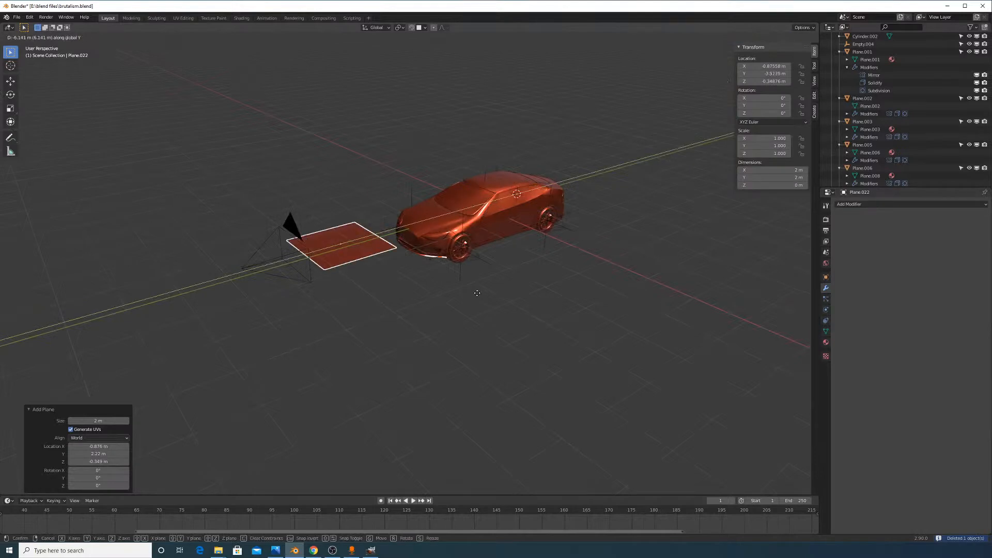
{"action": "left_click", "coordinate": [474, 292]}
{"action": "middle_click_drag", "start_coordinate": [439, 274], "coordinate": [576, 275], "text": "shift"}
{"action": "left_click", "coordinate": [869, 204]}
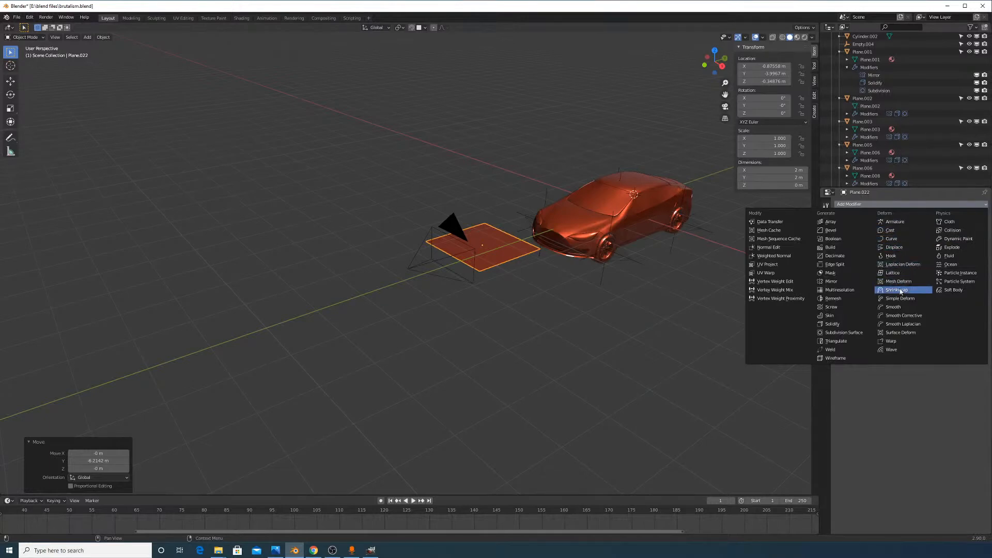
Add a Solidify modifier, apply the plane's scale and all transforms, and set thickness 0.03 m
{"action": "left_click", "coordinate": [843, 328]}
{"action": "scroll", "coordinate": [707, 247], "scroll_direction": "up", "scroll_amount": 8}
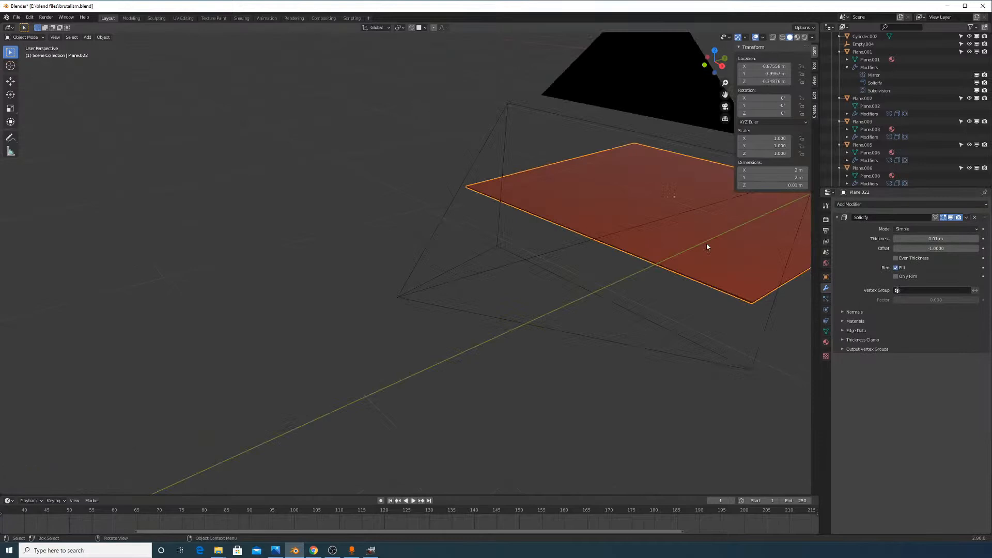
{"action": "key", "text": "ctrl+a"}
{"action": "left_click", "coordinate": [742, 280]}
{"action": "scroll", "coordinate": [598, 306], "scroll_direction": "down", "scroll_amount": 5}
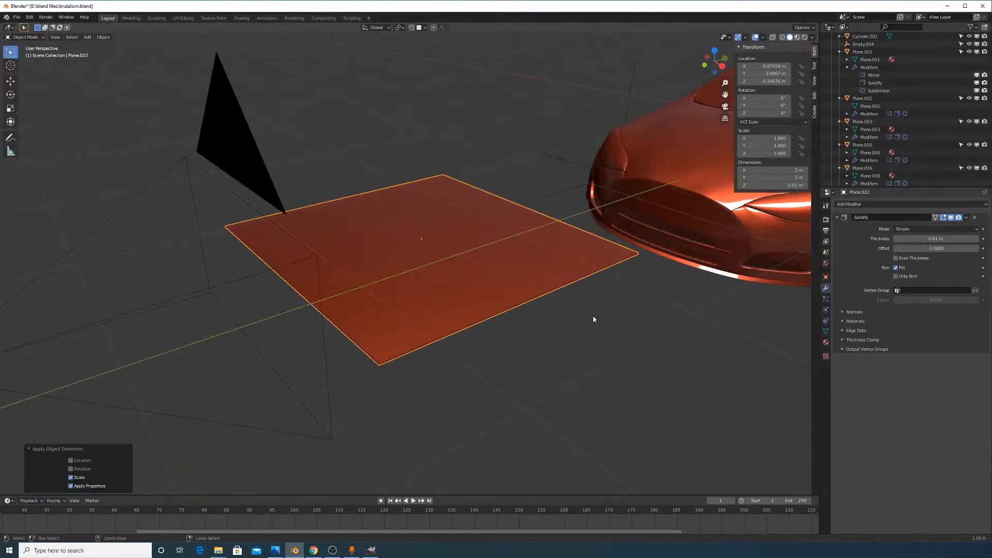
{"action": "key", "text": "ctrl+a"}
{"action": "left_click", "coordinate": [568, 330]}
{"action": "key", "text": "Tab"}
{"action": "key", "text": "Tab"}
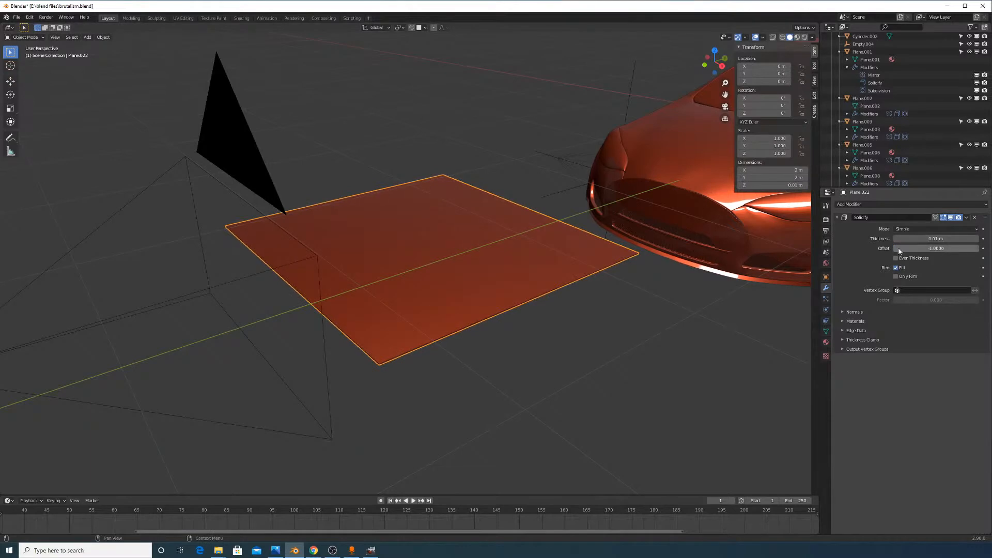
{"action": "mouse_move", "coordinate": [910, 239]}
{"action": "left_mouse_down"}
{"action": "mouse_move", "coordinate": [936, 239]}
{"action": "mouse_move", "coordinate": [922, 239]}
{"action": "left_mouse_up"}
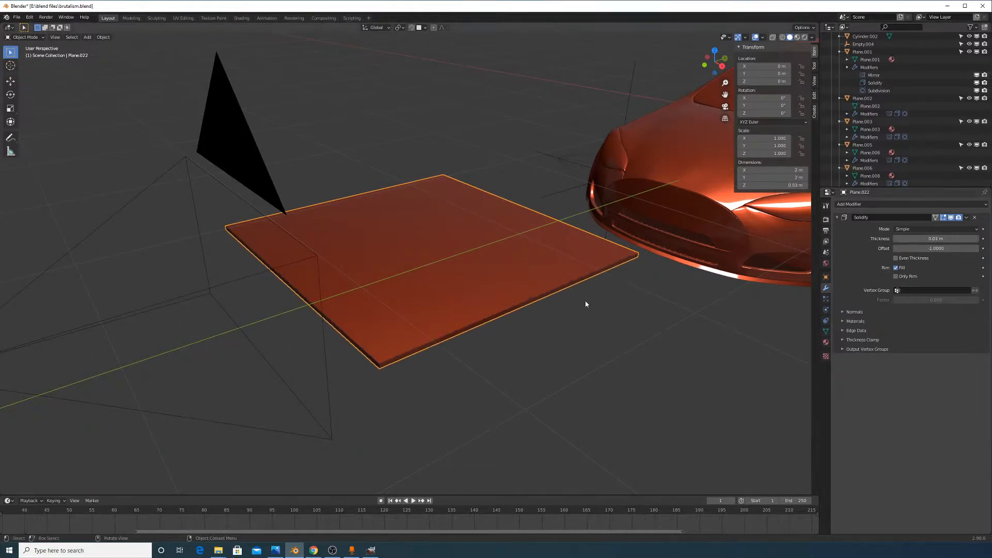
Set the origin to geometry and scale the plane along Y to 0.203
{"action": "left_click", "coordinate": [99, 37]}
{"action": "mouse_move", "coordinate": [133, 59]}
{"action": "left_click", "coordinate": [206, 64]}
{"action": "key", "text": "s"}
{"action": "key", "text": "y"}
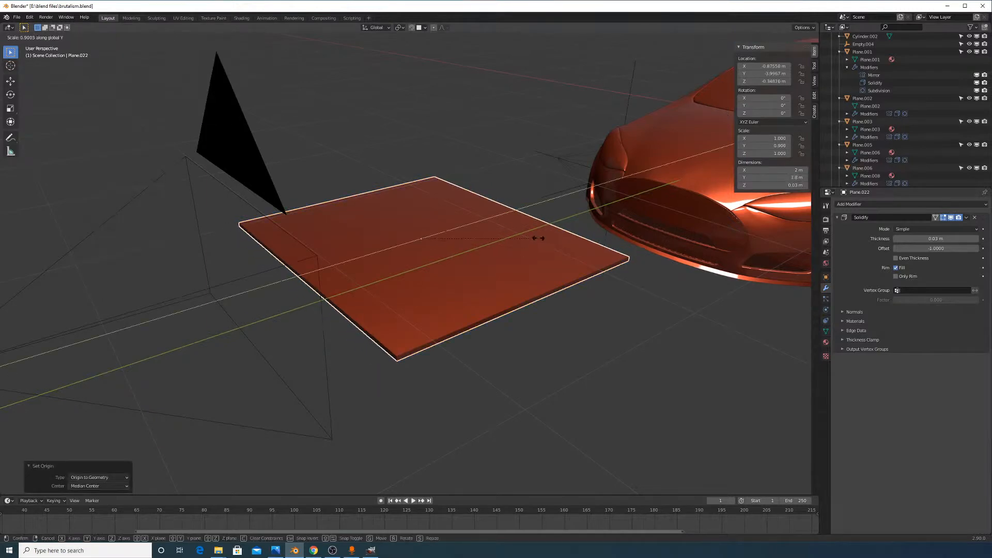
{"action": "left_click", "coordinate": [452, 234]}
{"action": "middle_click_drag", "start_coordinate": [526, 259], "coordinate": [506, 318]}
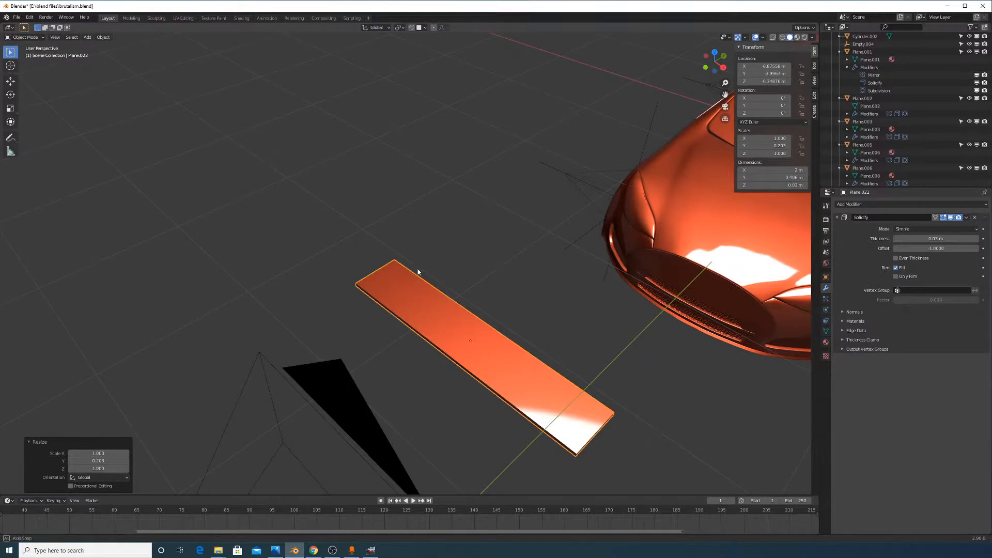
{"action": "middle_click_drag", "start_coordinate": [418, 272], "coordinate": [393, 293]}
Add a loop cut near the right end and taper it by moving a corner vertex along Y
{"action": "key", "text": "Tab"}
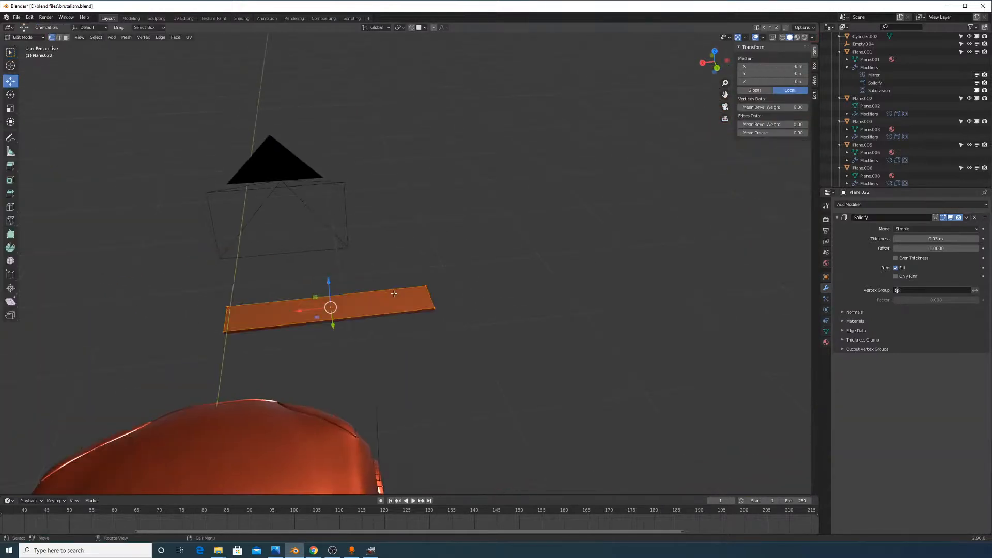
{"action": "scroll", "coordinate": [382, 310], "scroll_direction": "up", "scroll_amount": 3}
{"action": "key", "text": "ctrl+r"}
{"action": "left_click", "coordinate": [284, 341]}
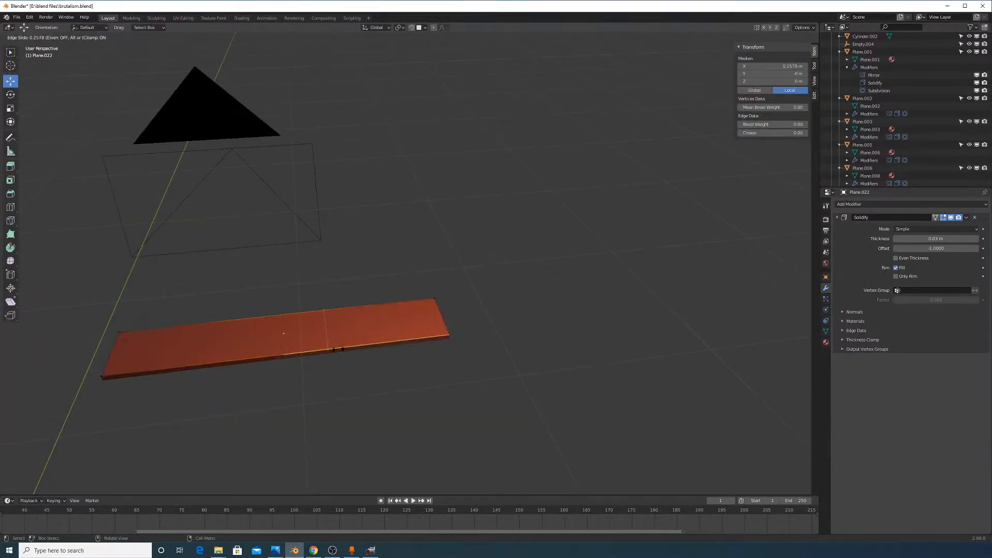
{"action": "left_click", "coordinate": [404, 333]}
{"action": "left_click", "coordinate": [445, 333]}
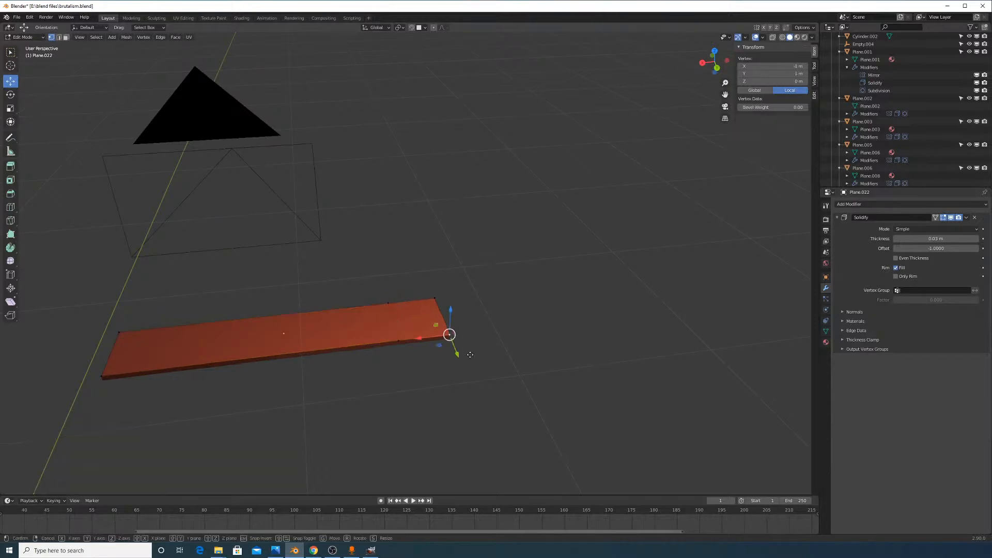
{"action": "key", "text": "g"}
{"action": "key", "text": "y"}
{"action": "left_click", "coordinate": [484, 368]}
{"action": "key", "text": "Tab"}
Add a Subdivision Surface modifier to the strip
{"action": "middle_click_drag", "start_coordinate": [478, 373], "coordinate": [401, 321]}
{"action": "scroll", "coordinate": [401, 321], "scroll_direction": "up", "scroll_amount": 4}
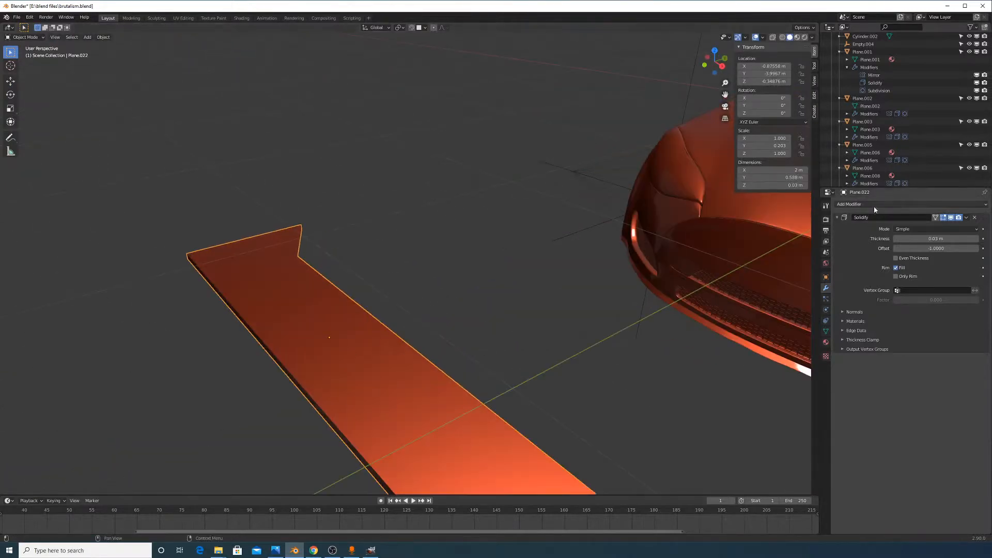
{"action": "left_click", "coordinate": [909, 204]}
{"action": "left_click", "coordinate": [852, 327]}
{"action": "middle_click_drag", "start_coordinate": [516, 357], "coordinate": [481, 372]}
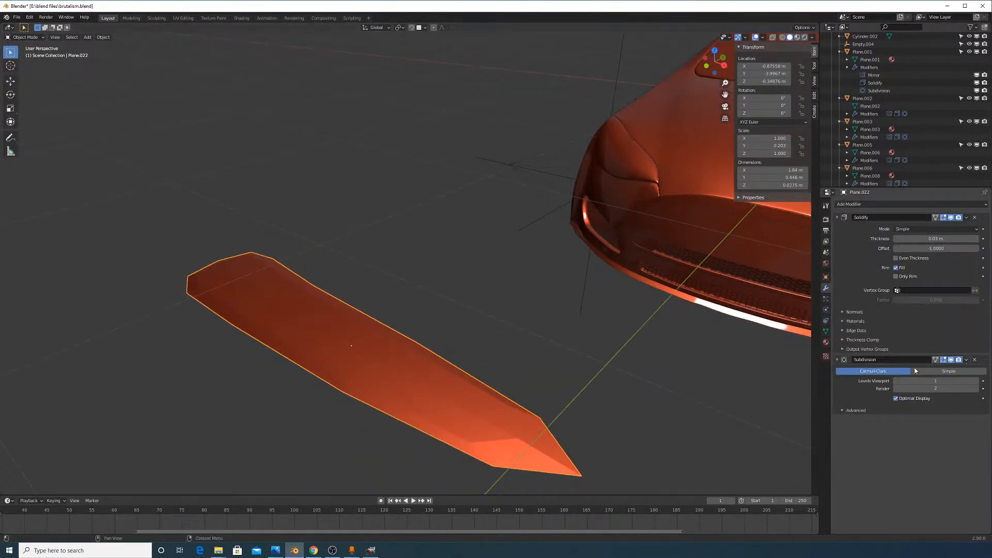
{"action": "middle_click_drag", "start_coordinate": [615, 364], "coordinate": [670, 353]}
Add supporting edge loops along the length, near the front edge and near the right end
{"action": "key", "text": "Tab"}
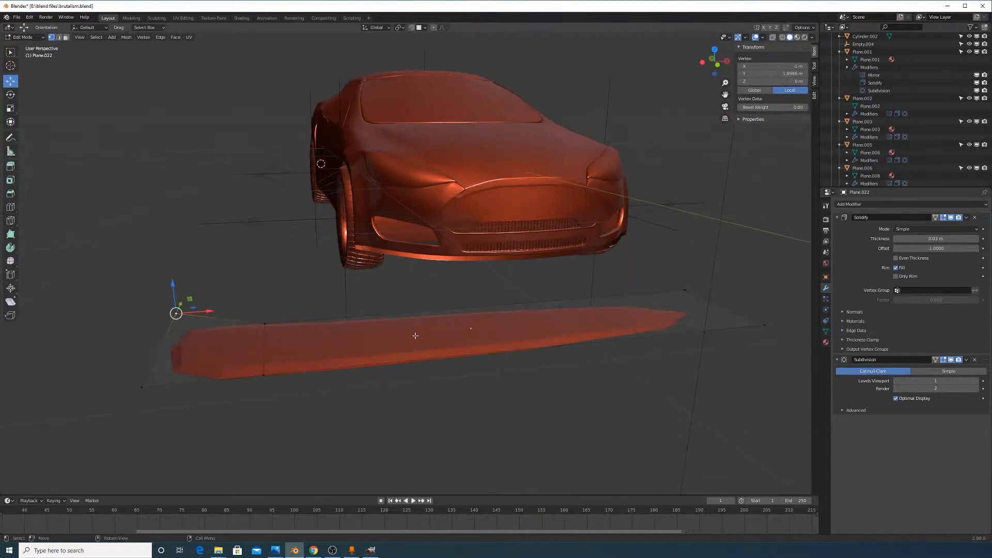
{"action": "left_click", "coordinate": [225, 371]}
{"action": "left_click", "coordinate": [167, 383]}
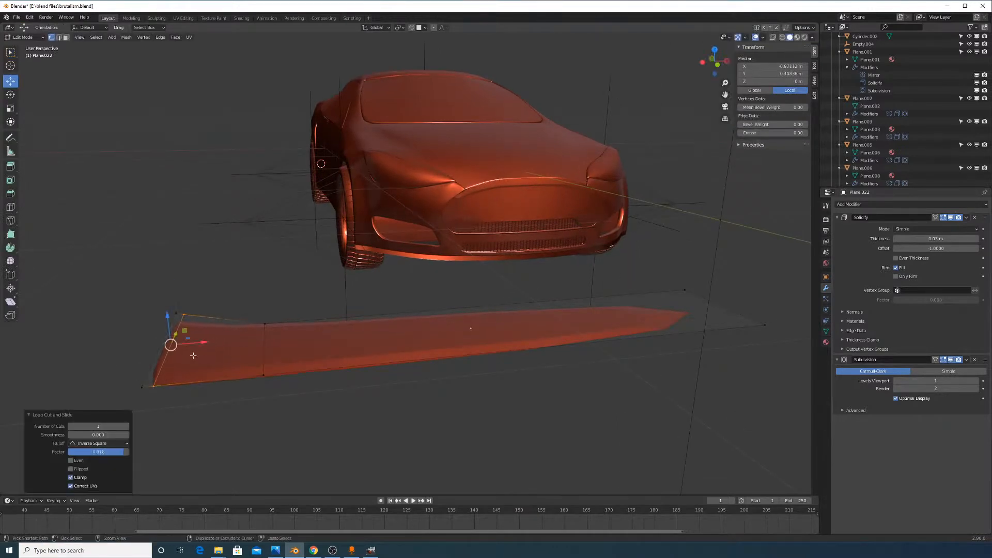
{"action": "left_click", "coordinate": [177, 322], "text": "alt"}
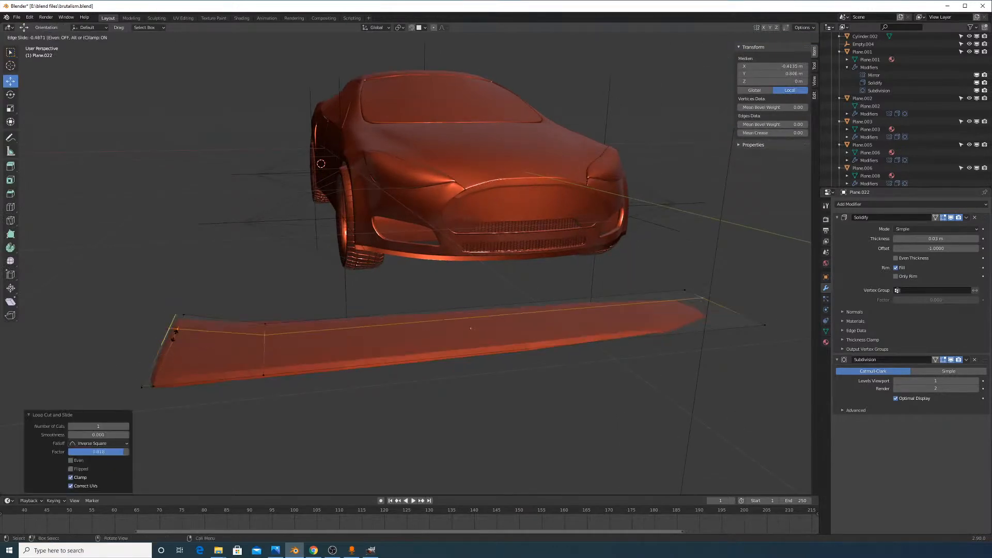
{"action": "left_click", "coordinate": [168, 356]}
{"action": "left_click", "coordinate": [161, 382]}
{"action": "key", "text": "ctrl+r"}
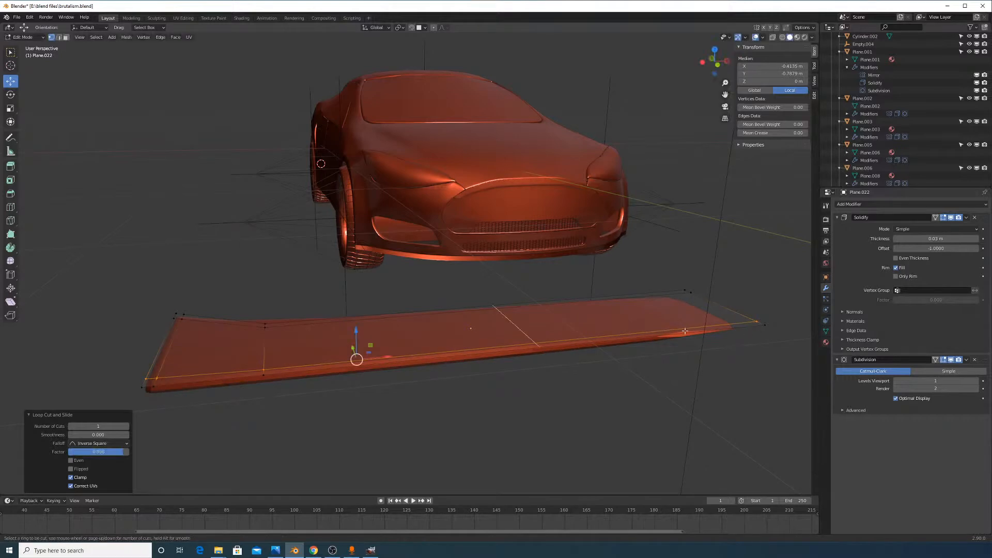
{"action": "left_click", "coordinate": [685, 330]}
{"action": "left_click", "coordinate": [55, 313]}
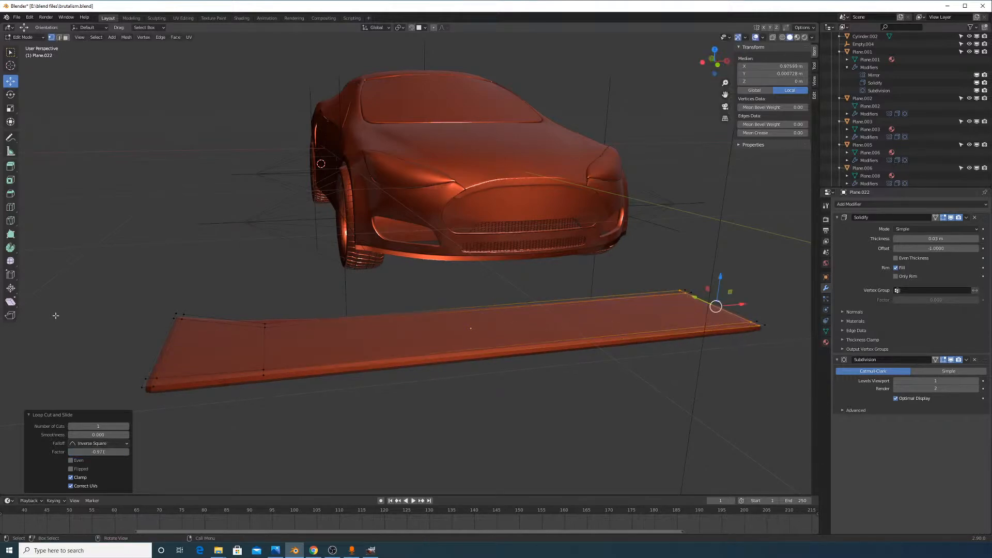
{"action": "key", "text": "Tab"}
Shade the strip smooth
{"action": "middle_click_drag", "start_coordinate": [488, 321], "coordinate": [535, 330]}
{"action": "right_click", "coordinate": [537, 333]}
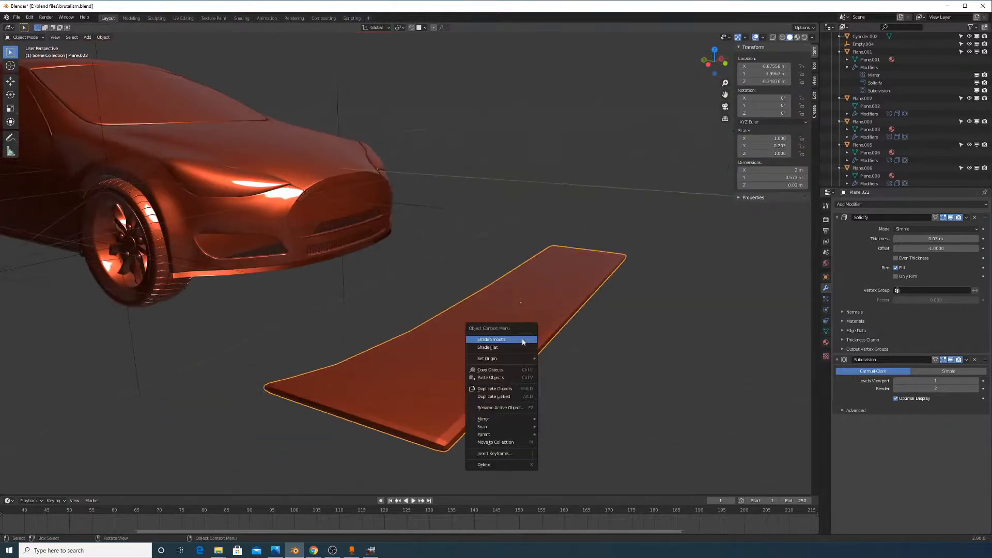
{"action": "left_click", "coordinate": [538, 336]}
{"action": "middle_click_drag", "start_coordinate": [583, 370], "coordinate": [541, 412]}
Move the strip 0.96 m along X, then along Y toward the car
{"action": "key", "text": "g"}
{"action": "key", "text": "Escape"}
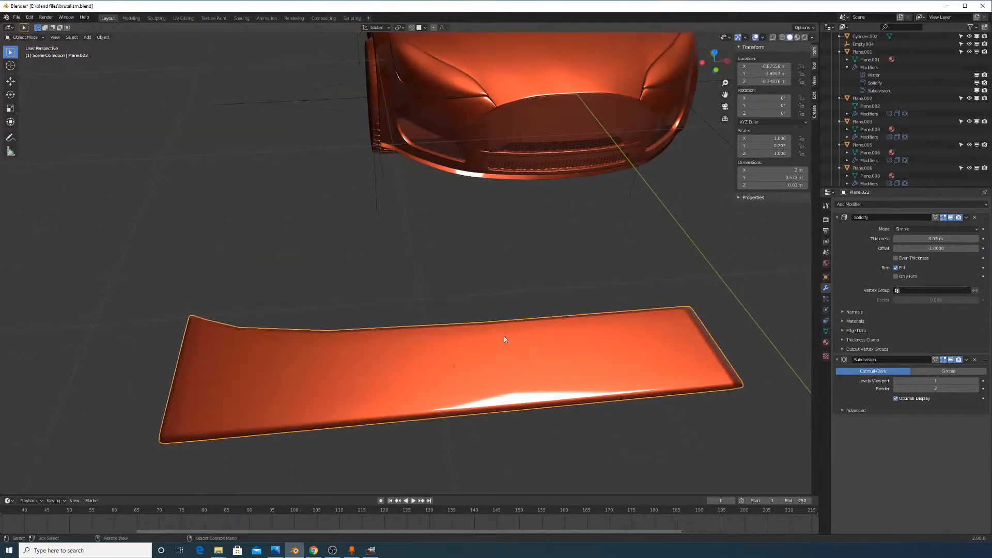
{"action": "middle_click_drag", "start_coordinate": [504, 336], "coordinate": [403, 329]}
{"action": "key", "text": "x"}
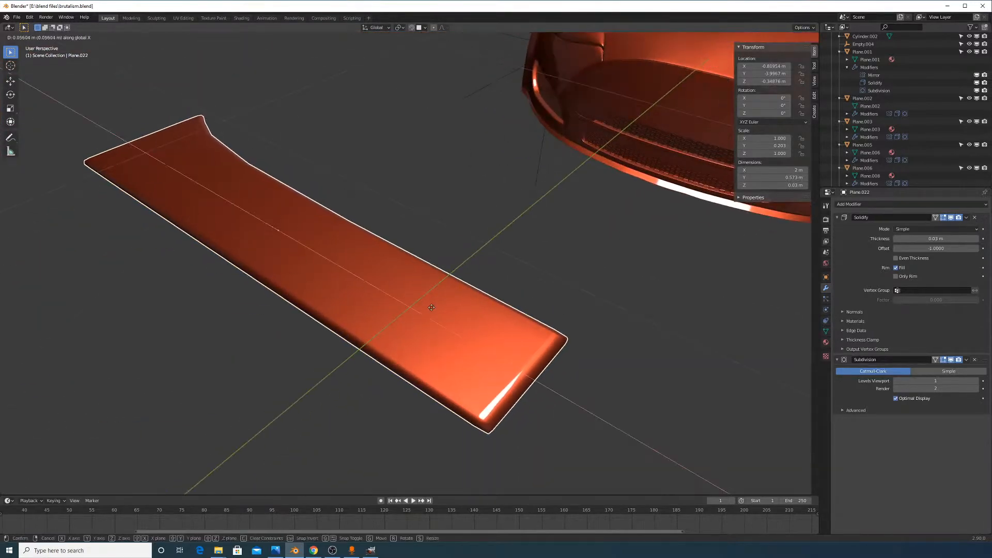
{"action": "right_click", "coordinate": [429, 308]}
{"action": "key", "text": "g"}
{"action": "key", "text": "x"}
{"action": "left_click", "coordinate": [611, 367]}
{"action": "scroll", "coordinate": [610, 367], "scroll_direction": "down", "scroll_amount": 4}
{"action": "scroll", "coordinate": [610, 366], "scroll_direction": "down", "scroll_amount": 1}
{"action": "key", "text": "g"}
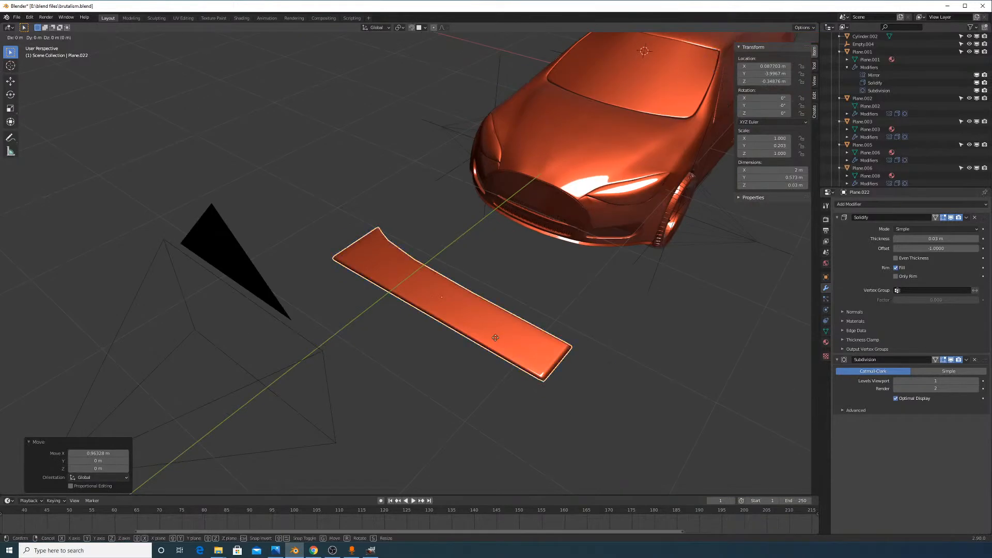
{"action": "key", "text": "y"}
{"action": "left_click", "coordinate": [567, 320]}
Crease the strip's near long edge loop to about 0.9 for sharper corners
{"action": "key", "text": "Tab"}
{"action": "scroll", "coordinate": [635, 343], "scroll_direction": "up", "scroll_amount": 3}
{"action": "left_click", "coordinate": [638, 343], "text": "alt"}
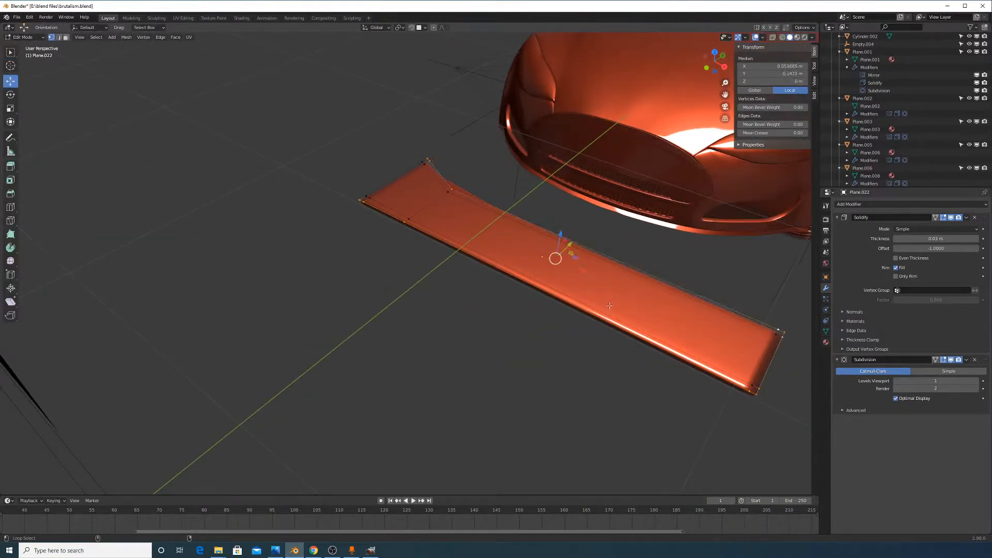
{"action": "middle_click_drag", "start_coordinate": [511, 233], "coordinate": [522, 283]}
{"action": "key", "text": "shift+e"}
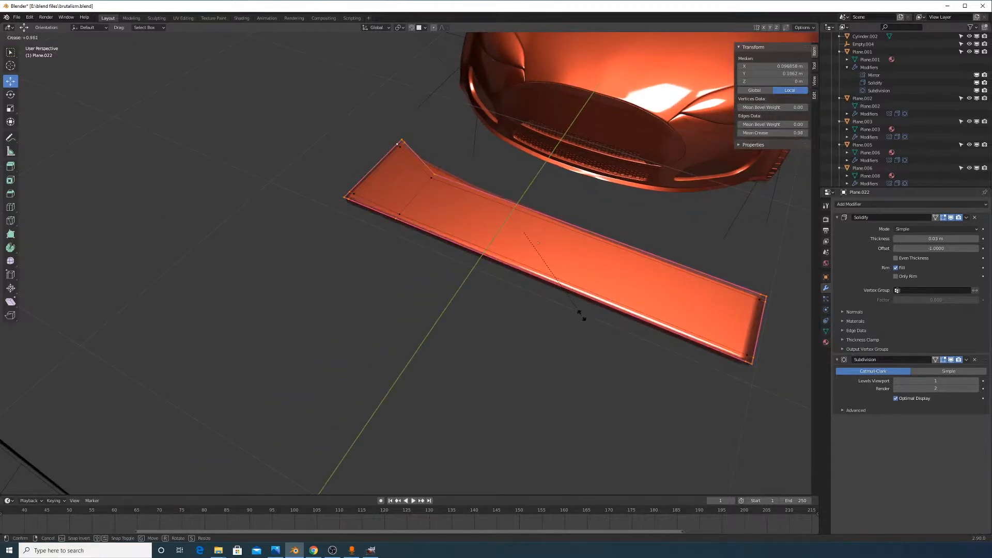
{"action": "left_click", "coordinate": [581, 317]}
{"action": "key", "text": "Tab"}
{"action": "middle_click_drag", "start_coordinate": [614, 347], "coordinate": [486, 322]}
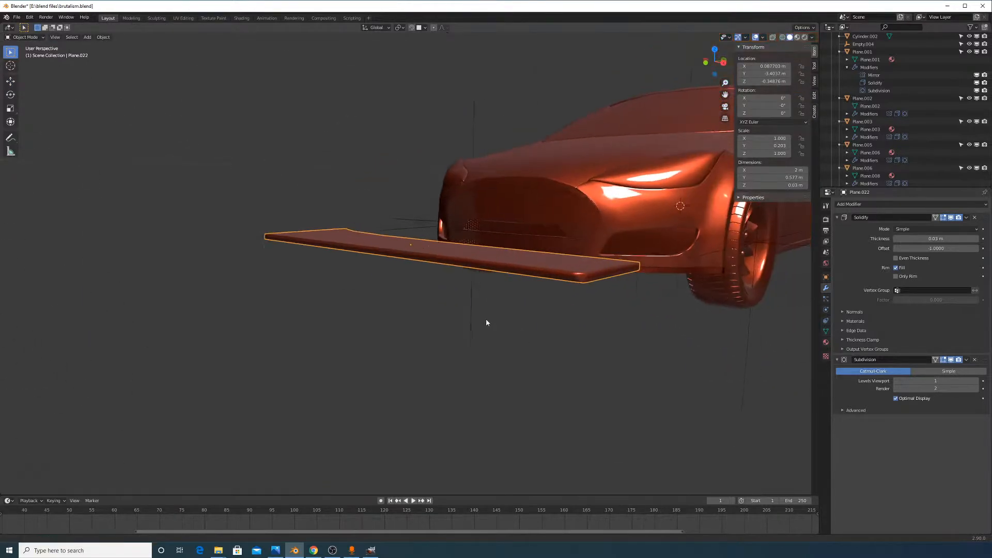
{"action": "left_click", "coordinate": [826, 331]}
Enable Auto Smooth, move the slab along Y toward the car, and shrink it into a plate
{"action": "left_click", "coordinate": [896, 436]}
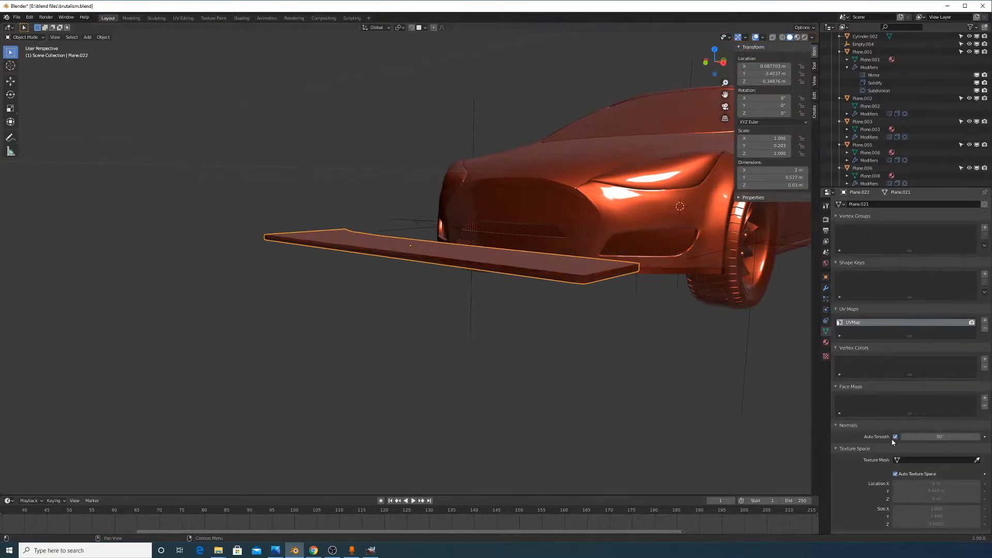
{"action": "middle_click_drag", "start_coordinate": [620, 320], "coordinate": [545, 405]}
{"action": "key", "text": "g"}
{"action": "key", "text": "y"}
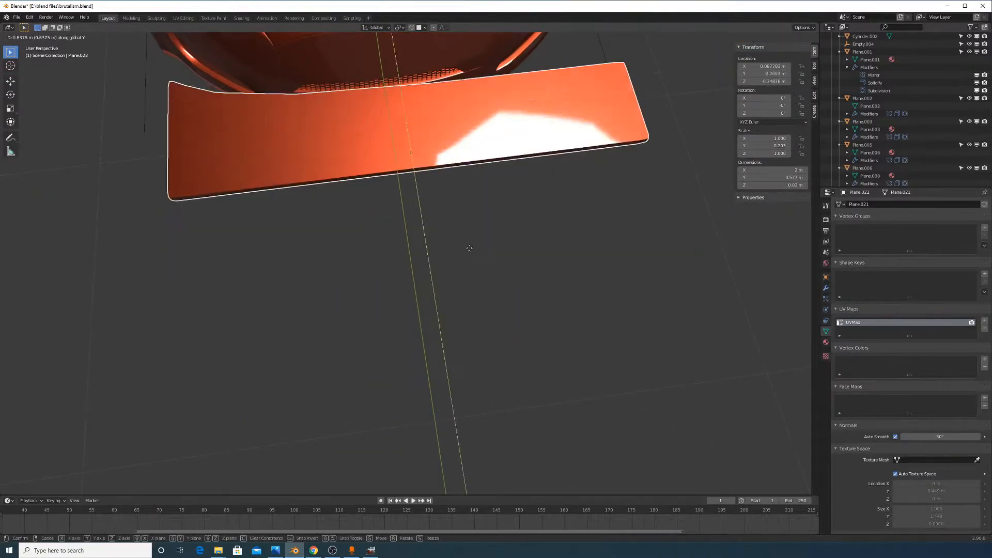
{"action": "left_click", "coordinate": [488, 220]}
{"action": "middle_click_drag", "start_coordinate": [488, 220], "coordinate": [493, 340]}
{"action": "key", "text": "s"}
{"action": "left_click", "coordinate": [485, 296]}
Move the plate along Z, then cancel a further move
{"action": "key", "text": "g"}
{"action": "key", "text": "z"}
{"action": "left_click", "coordinate": [524, 319]}
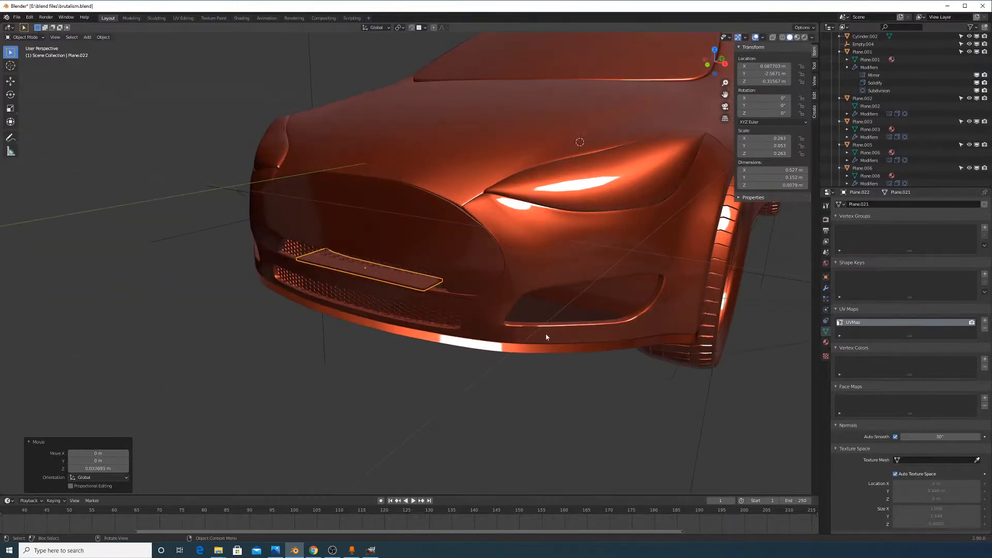
{"action": "key", "text": "alt+Tab"}
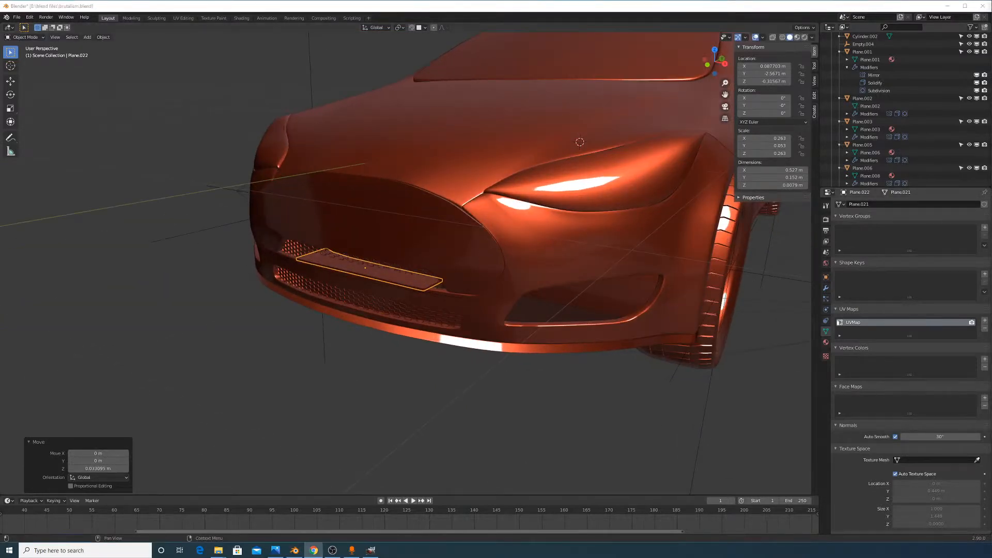
{"action": "middle_click_drag", "start_coordinate": [592, 289], "coordinate": [582, 321]}
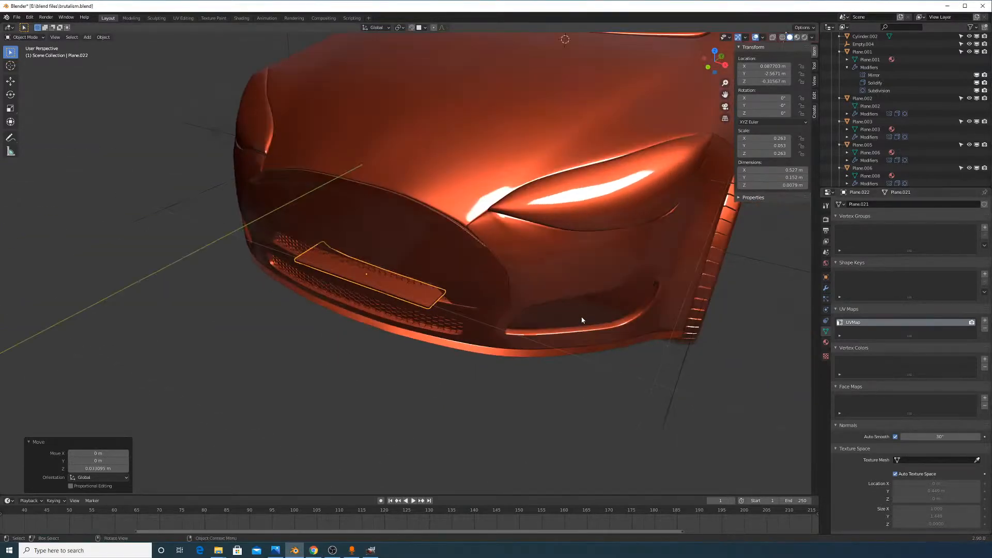
{"action": "key", "text": "g"}
{"action": "right_click", "coordinate": [535, 340]}
Move the plate along X, rotate it 44.8° around Z, and shift it along Y
{"action": "key", "text": "g"}
{"action": "key", "text": "x"}
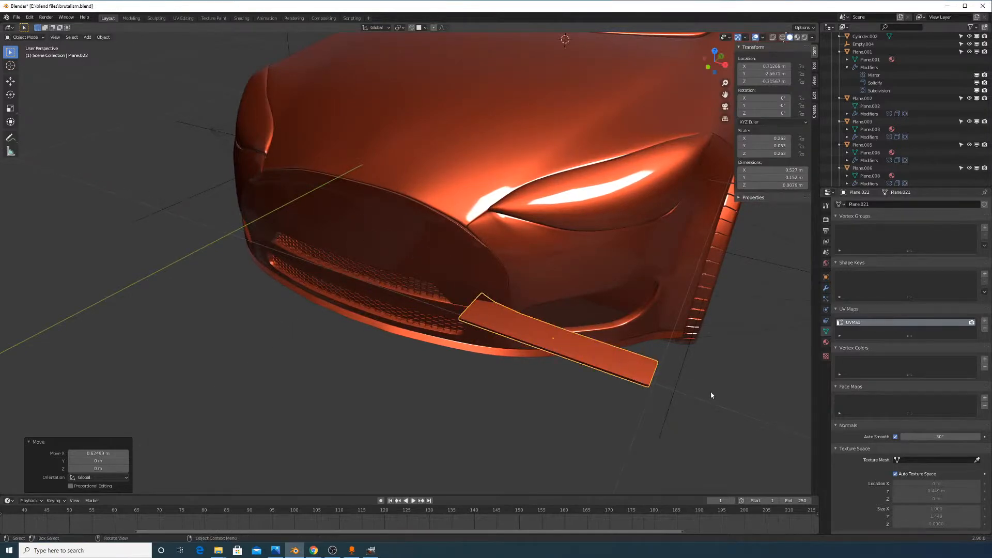
{"action": "left_click", "coordinate": [733, 394]}
{"action": "key", "text": "r"}
{"action": "key", "text": "z"}
{"action": "left_click", "coordinate": [676, 304]}
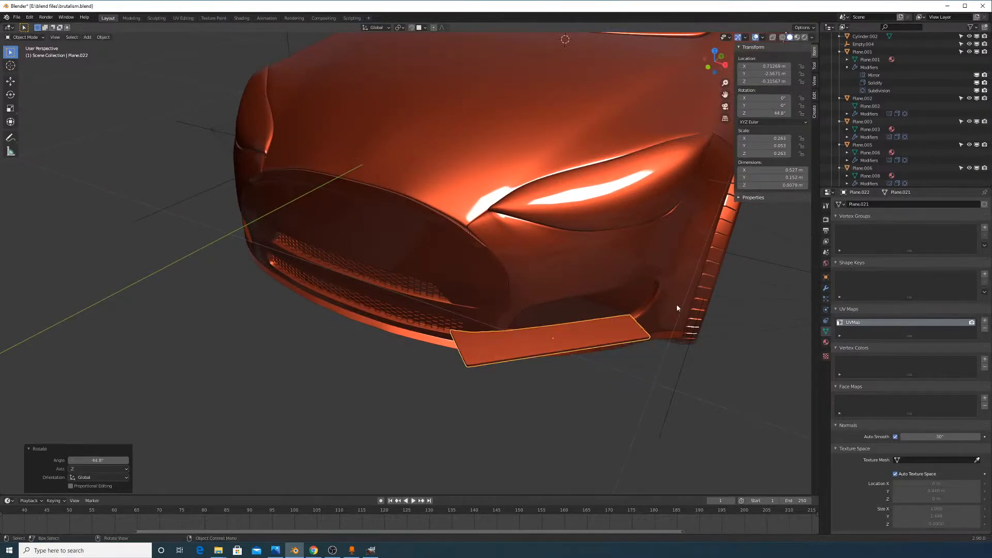
{"action": "key", "text": "g"}
{"action": "key", "text": "y"}
{"action": "left_click", "coordinate": [689, 340]}
Switch Transform Orientation to Local, move the plate along local X, and scale it to 0.7
{"action": "middle_click_drag", "start_coordinate": [689, 340], "coordinate": [635, 296]}
{"action": "left_click", "coordinate": [375, 27]}
{"action": "left_click", "coordinate": [372, 60]}
{"action": "key", "text": "g"}
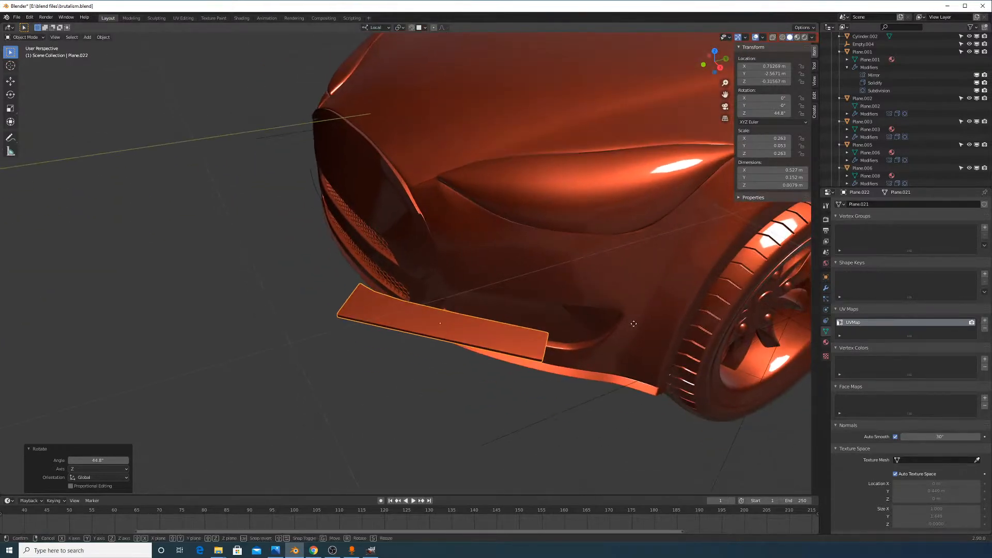
{"action": "key", "text": "x"}
{"action": "left_click", "coordinate": [767, 386]}
{"action": "key", "text": "s"}
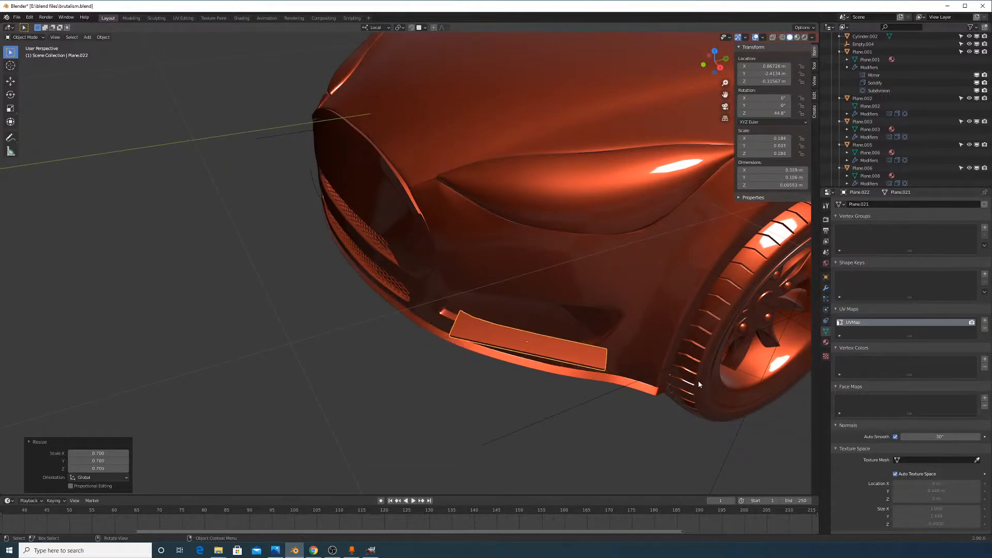
{"action": "left_click", "coordinate": [699, 380]}
Slide the plate along its local Y axis and nudge it along local X under the bumper
{"action": "middle_click_drag", "start_coordinate": [698, 381], "coordinate": [439, 190]}
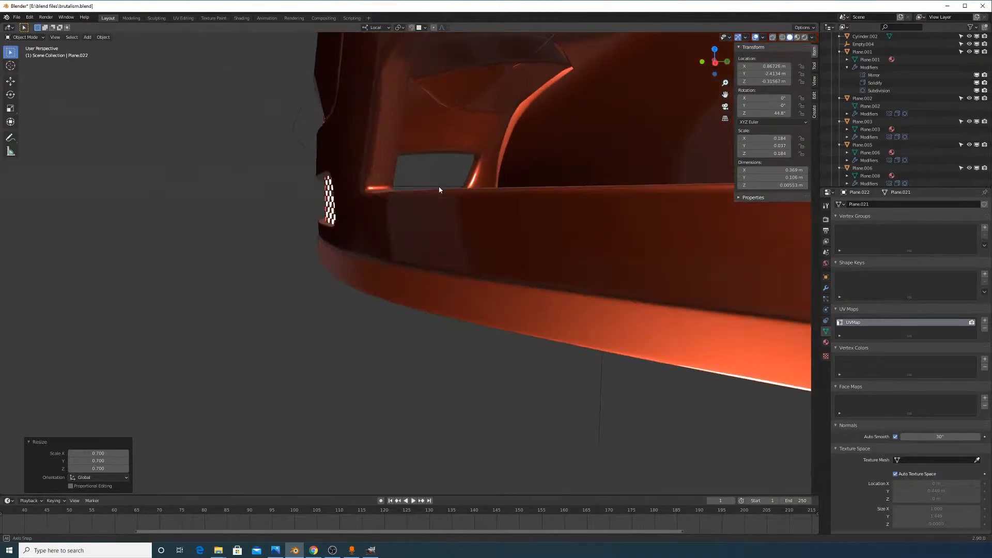
{"action": "middle_click_drag", "start_coordinate": [397, 138], "coordinate": [477, 208]}
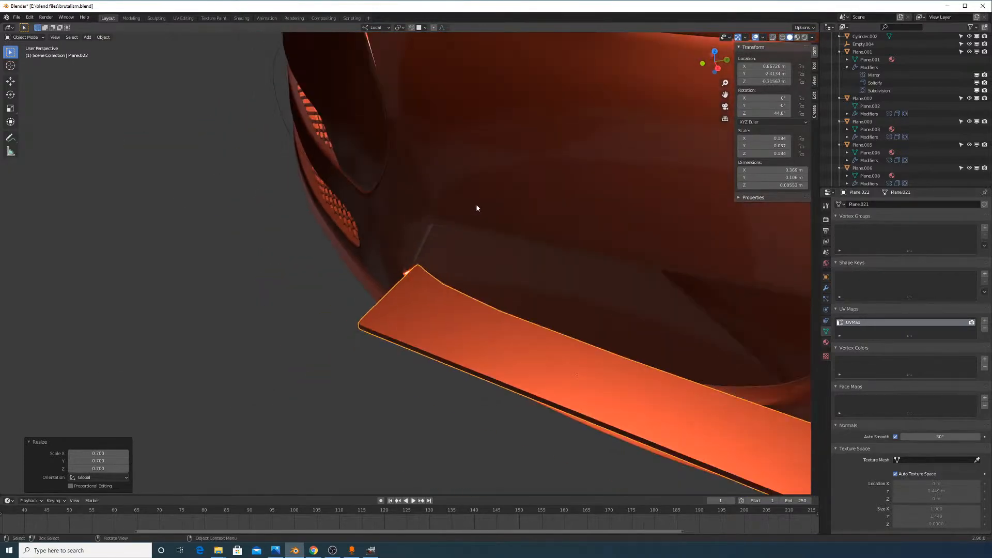
{"action": "key", "text": "g"}
{"action": "key", "text": "y"}
{"action": "key", "text": "y"}
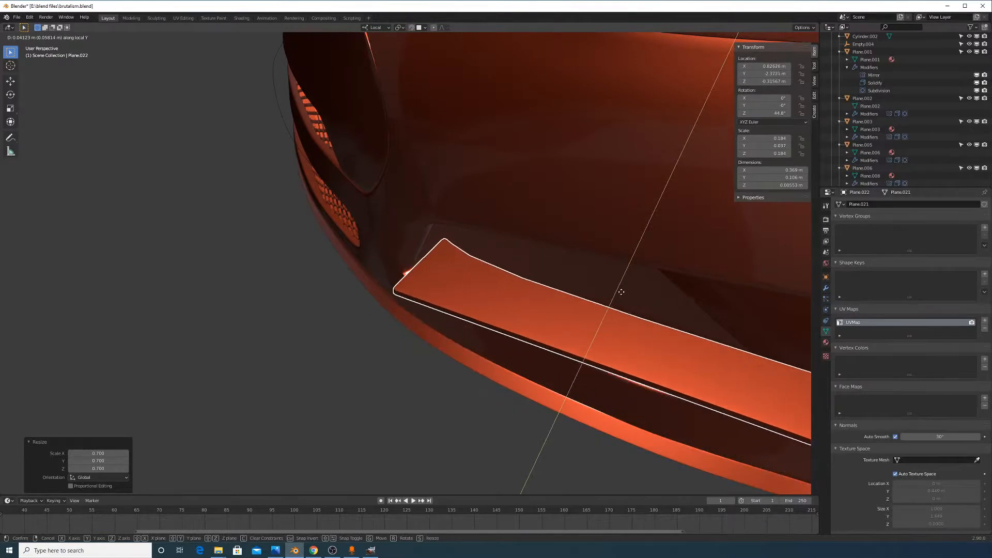
{"action": "left_click", "coordinate": [635, 276]}
{"action": "key", "text": "g"}
{"action": "key", "text": "y"}
{"action": "right_click", "coordinate": [638, 323]}
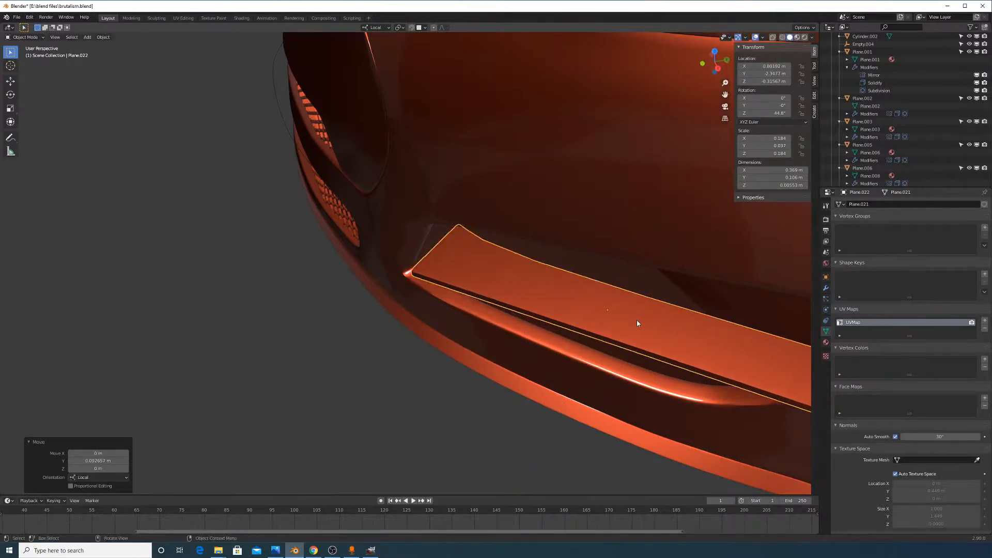
{"action": "key", "text": "g"}
{"action": "key", "text": "x"}
{"action": "left_click", "coordinate": [610, 336]}
Adjust the plate's height along local Z and slide it inward along local Y into the recess
{"action": "middle_click_drag", "start_coordinate": [610, 335], "coordinate": [604, 286]}
{"action": "key", "text": "g"}
{"action": "key", "text": "z"}
{"action": "left_click", "coordinate": [632, 343]}
{"action": "key", "text": "g"}
{"action": "key", "text": "y"}
{"action": "left_click", "coordinate": [639, 343]}
Add an unslid edge loop across the plate's mesh
{"action": "key", "text": "Tab"}
{"action": "key", "text": "ctrl+r"}
{"action": "left_click", "coordinate": [602, 282]}
{"action": "right_click", "coordinate": [607, 289]}
{"action": "key", "text": "Tab"}
{"action": "middle_click_drag", "start_coordinate": [690, 348], "coordinate": [667, 359]}
Select the two vertices at the plate's left corner in Edit Mode, undoing an accidental move
{"action": "scroll", "coordinate": [656, 354], "scroll_direction": "up", "scroll_amount": 3}
{"action": "key", "text": "Tab"}
{"action": "left_click", "coordinate": [491, 304]}
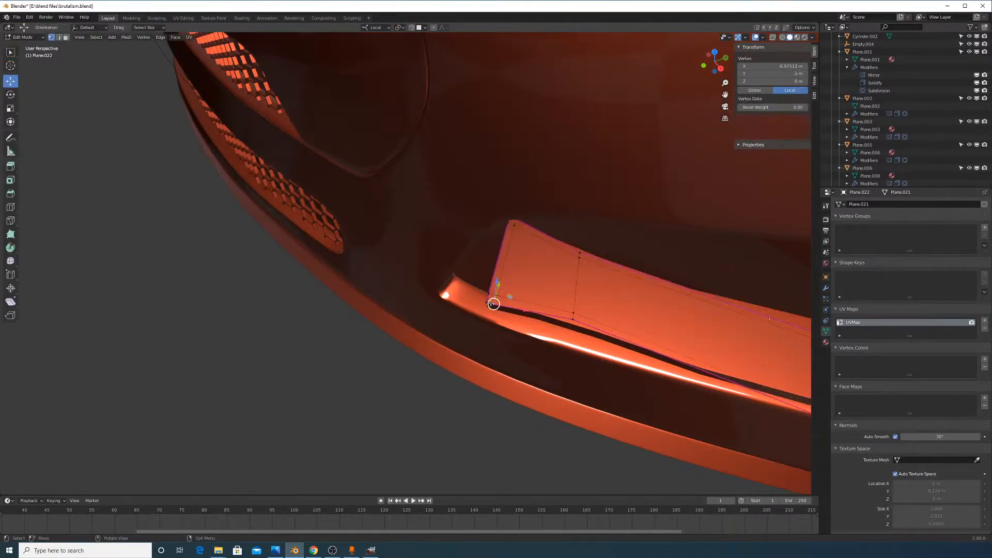
{"action": "left_click_drag", "start_coordinate": [454, 271], "coordinate": [526, 331]}
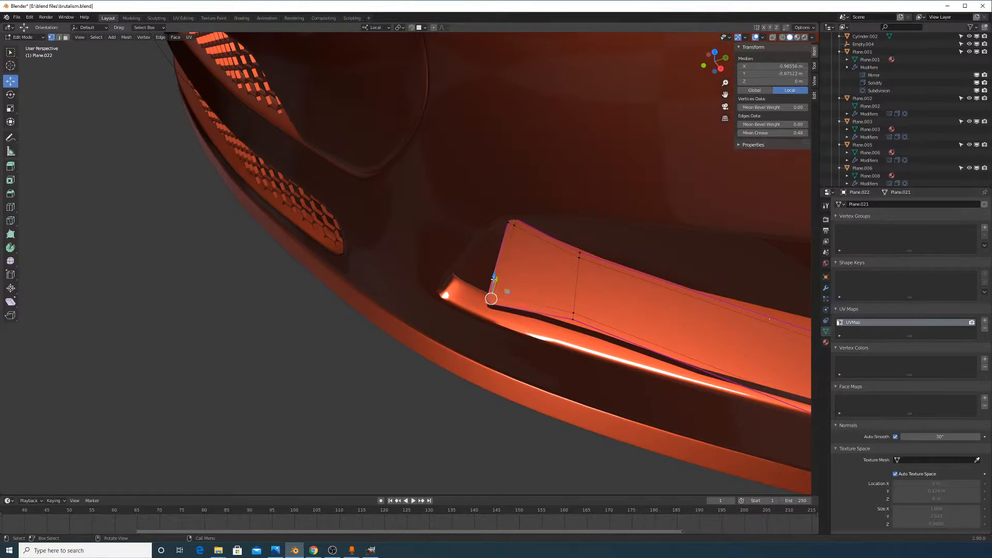
{"action": "left_click_drag", "start_coordinate": [494, 279], "coordinate": [495, 275]}
{"action": "key", "text": "ctrl+z"}
{"action": "scroll", "coordinate": [569, 321], "scroll_direction": "up", "scroll_amount": 3}
Slide the left-corner edge vertices along the plate's edge
{"action": "left_click", "coordinate": [568, 322]}
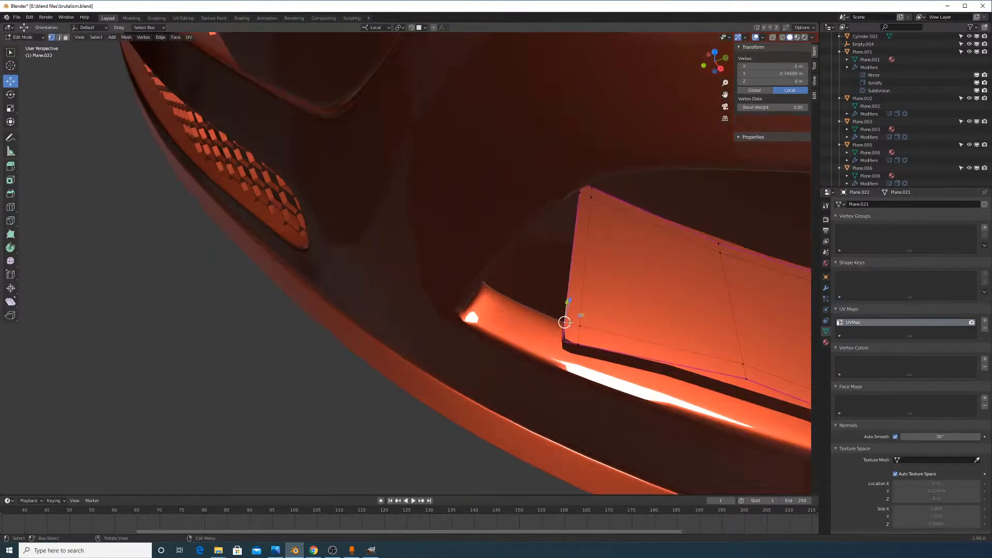
{"action": "key", "text": "shift+v"}
{"action": "right_click", "coordinate": [590, 327]}
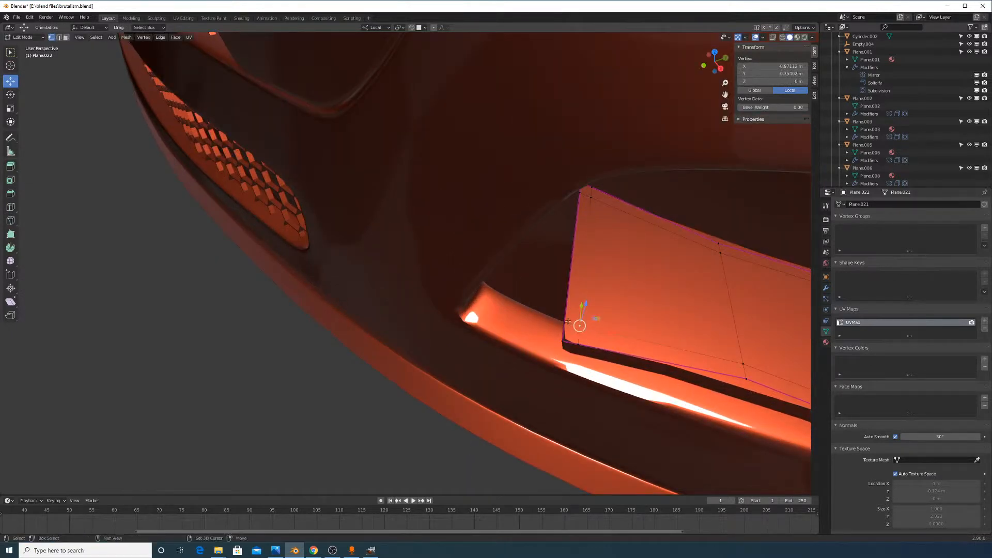
{"action": "left_click", "coordinate": [566, 323], "text": "shift"}
{"action": "key", "text": "g"}
{"action": "key", "text": "g"}
{"action": "left_click", "coordinate": [626, 361]}
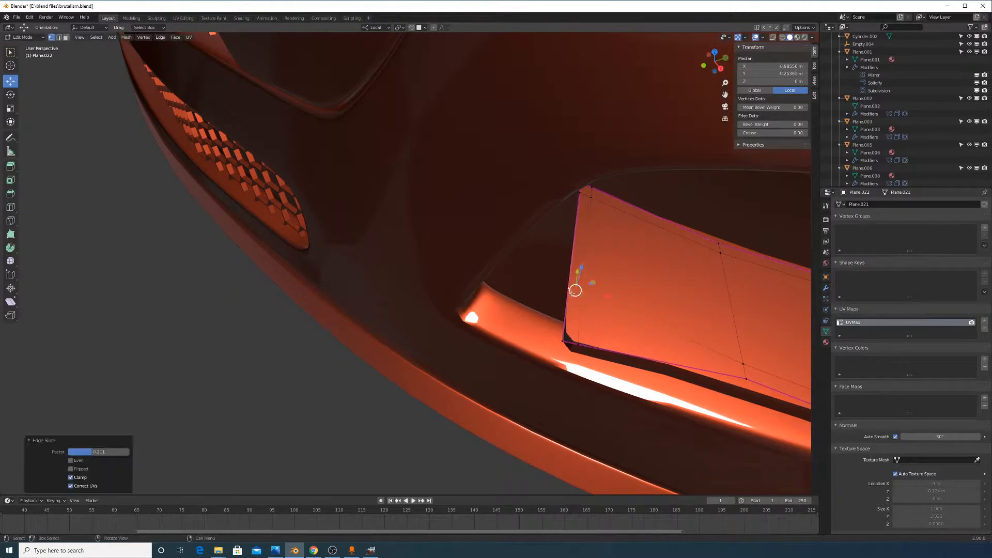
{"action": "left_click", "coordinate": [570, 289]}
{"action": "key", "text": "g"}
{"action": "key", "text": "g"}
{"action": "left_click", "coordinate": [581, 318]}
{"action": "key", "text": "g"}
{"action": "key", "text": "g"}
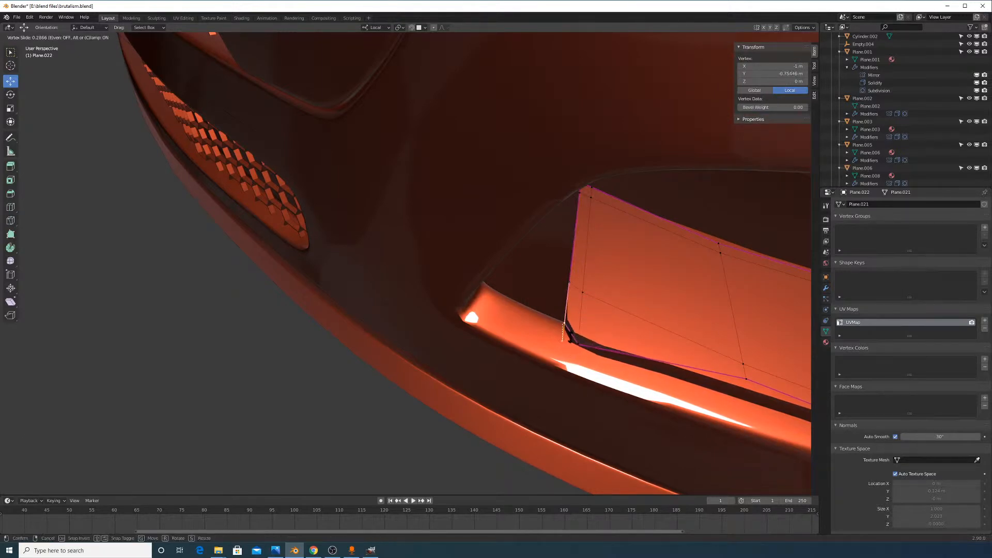
{"action": "left_click", "coordinate": [603, 353]}
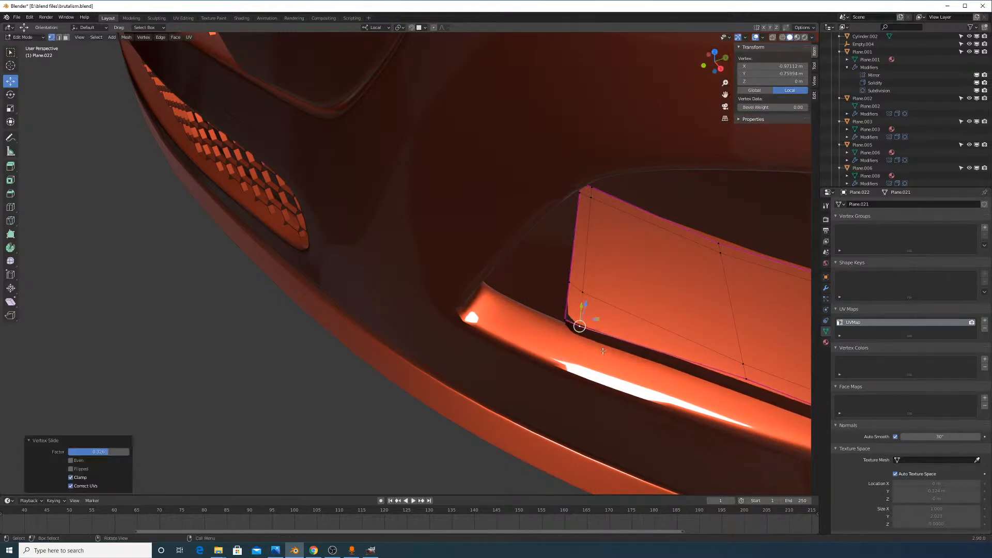
{"action": "key", "text": "Tab"}
Select the two lower-edge vertices and try moving them, cancelling each attempt
{"action": "middle_click_drag", "start_coordinate": [626, 352], "coordinate": [605, 365]}
{"action": "key", "text": "Tab"}
{"action": "middle_click_drag", "start_coordinate": [519, 364], "coordinate": [500, 361]}
{"action": "left_click_drag", "start_coordinate": [499, 269], "coordinate": [548, 345]}
{"action": "key", "text": "g"}
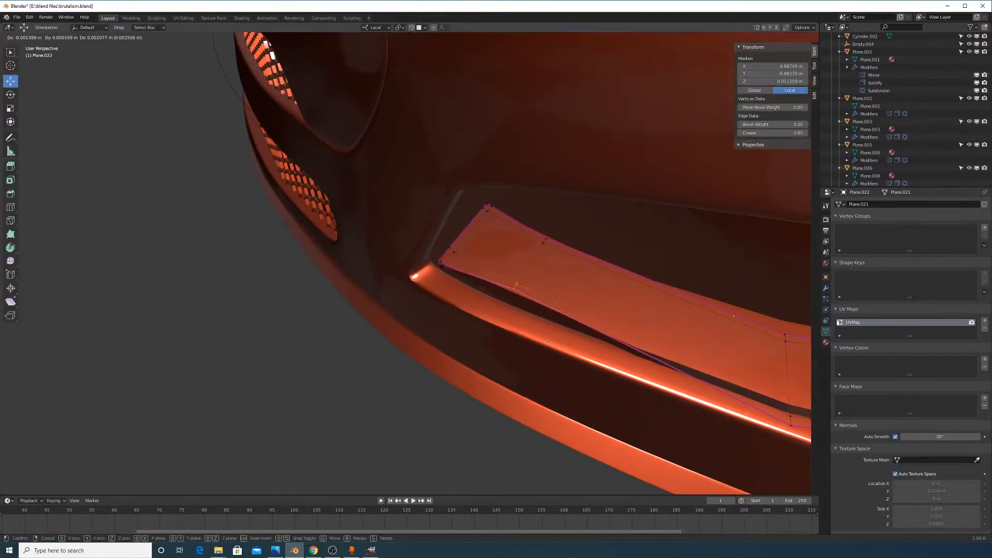
{"action": "right_click", "coordinate": [543, 333]}
{"action": "mouse_move", "coordinate": [531, 283]}
{"action": "left_mouse_down"}
{"action": "mouse_move", "coordinate": [525, 290]}
{"action": "mouse_move", "coordinate": [552, 299]}
{"action": "mouse_move", "coordinate": [523, 287]}
{"action": "left_mouse_up"}
{"action": "right_click", "coordinate": [524, 289]}
{"action": "right_click", "coordinate": [549, 301]}
{"action": "key", "text": "Tab"}
{"action": "scroll", "coordinate": [584, 357], "scroll_direction": "down", "scroll_amount": 3}
{"action": "middle_click_drag", "start_coordinate": [578, 356], "coordinate": [557, 345]}
Slant the plate's left end by rotating its vertices around the Z axis
{"action": "key", "text": "Tab"}
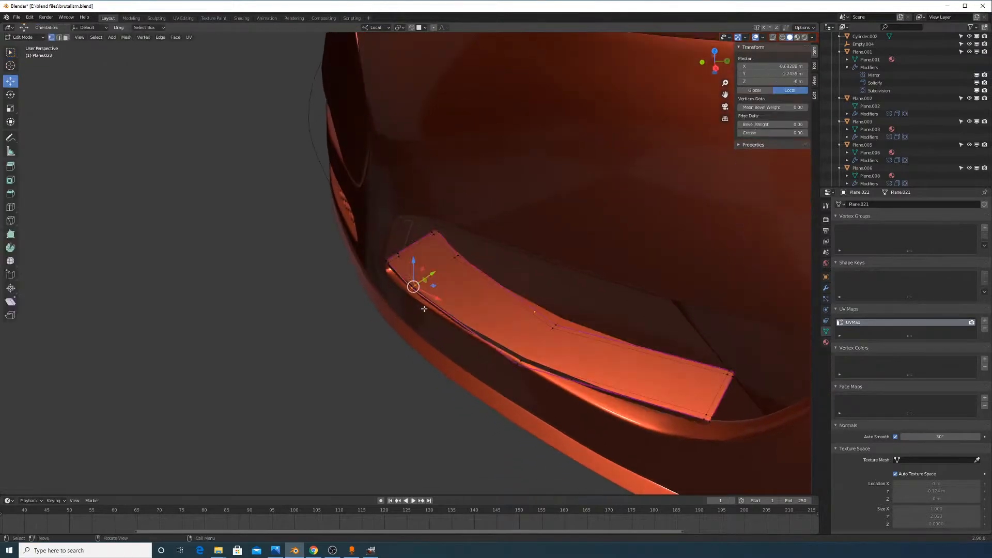
{"action": "middle_click_drag", "start_coordinate": [422, 311], "coordinate": [451, 309]}
{"action": "scroll", "coordinate": [472, 307], "scroll_direction": "up", "scroll_amount": 2}
{"action": "key", "text": "alt+a"}
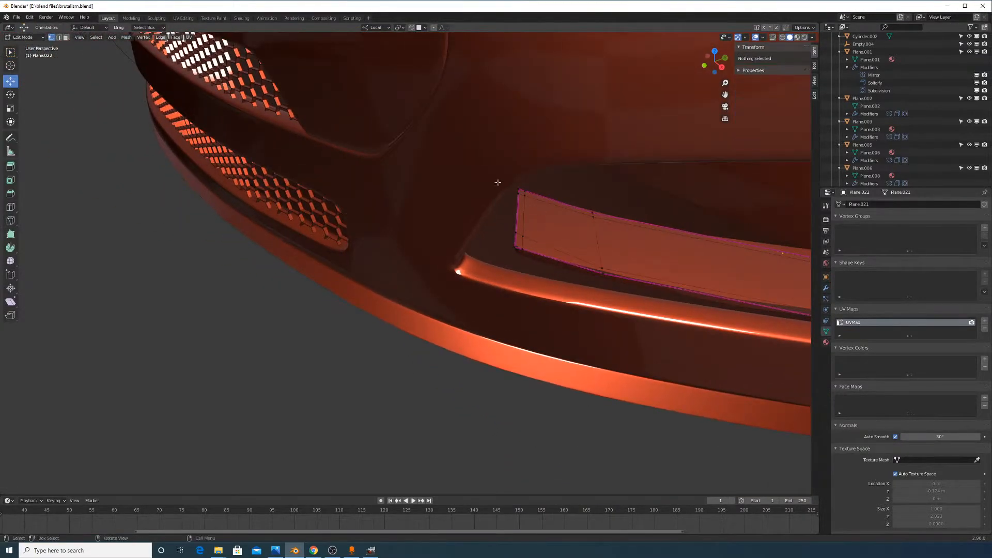
{"action": "left_click_drag", "start_coordinate": [482, 166], "coordinate": [569, 304]}
{"action": "key", "text": "z"}
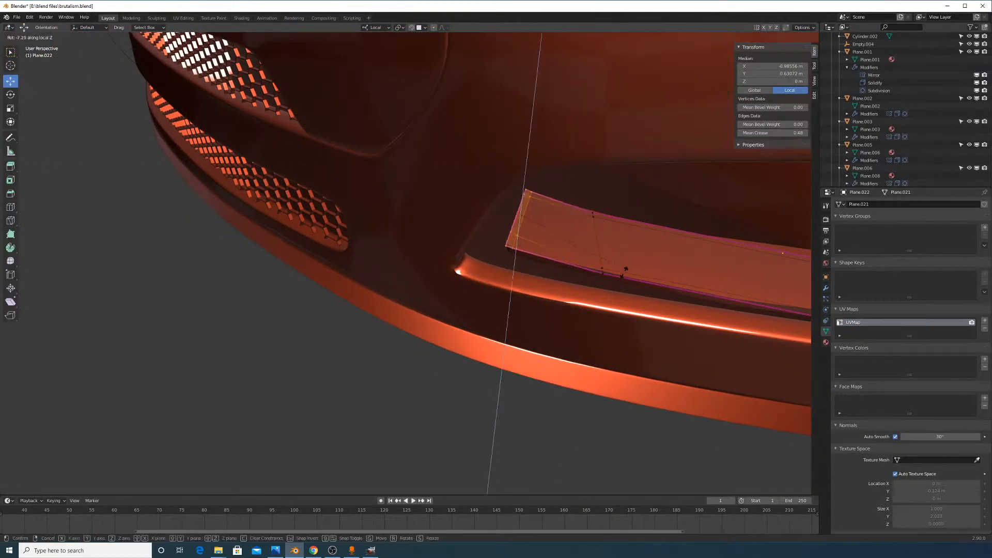
{"action": "left_click", "coordinate": [623, 274]}
{"action": "key", "text": "Tab"}
Reposition the plate in Object Mode, nudging it along local X and lowering it slightly on Z
{"action": "middle_click_drag", "start_coordinate": [629, 290], "coordinate": [599, 299]}
{"action": "key", "text": "g"}
{"action": "key", "text": "x"}
{"action": "left_click", "coordinate": [624, 308]}
{"action": "key", "text": "g"}
{"action": "key", "text": "y"}
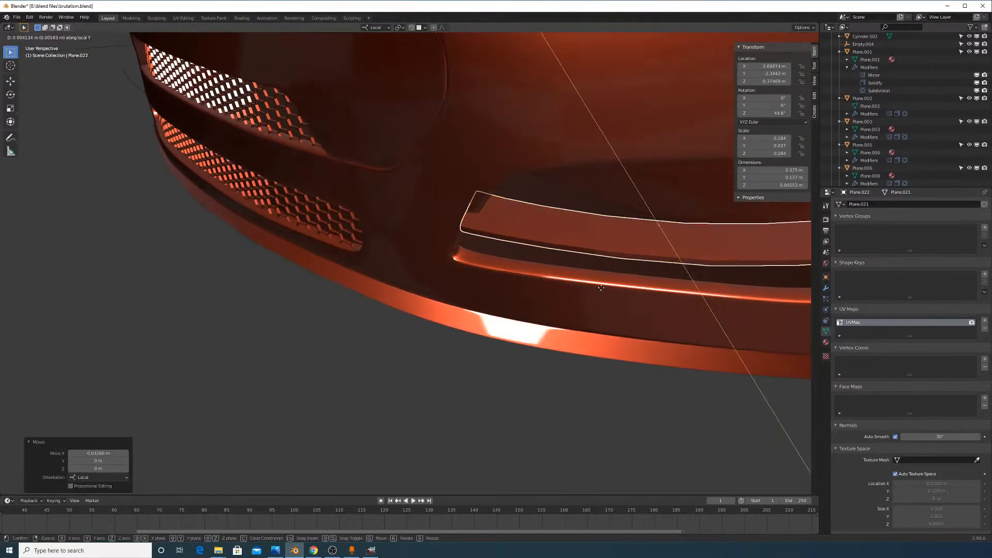
{"action": "key", "text": "z"}
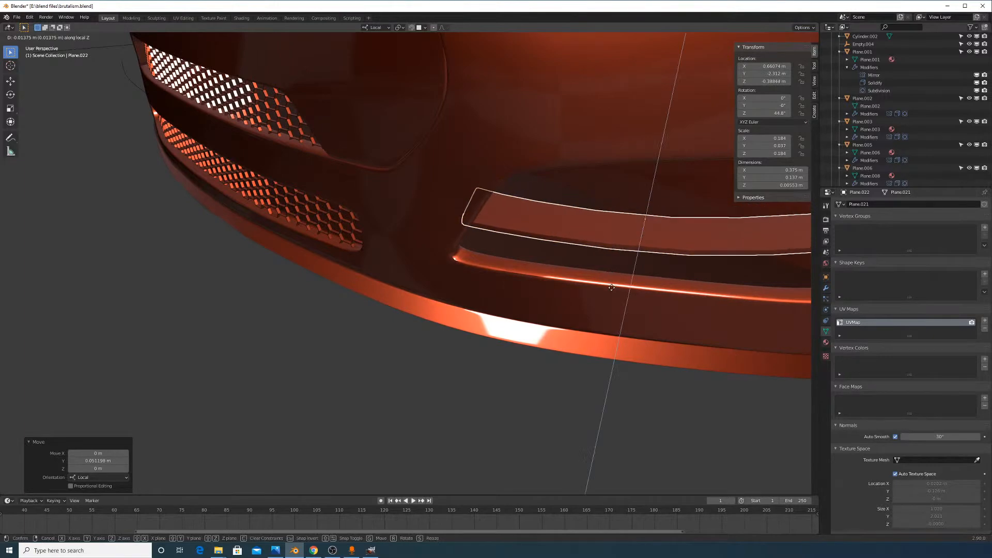
{"action": "left_click", "coordinate": [611, 301]}
{"action": "key", "text": "g"}
{"action": "key", "text": "x"}
{"action": "left_click", "coordinate": [609, 306]}
{"action": "middle_click_drag", "start_coordinate": [609, 305], "coordinate": [495, 323]}
Stretch the plate's right-end vertices further along its length on local Y
{"action": "key", "text": "Tab"}
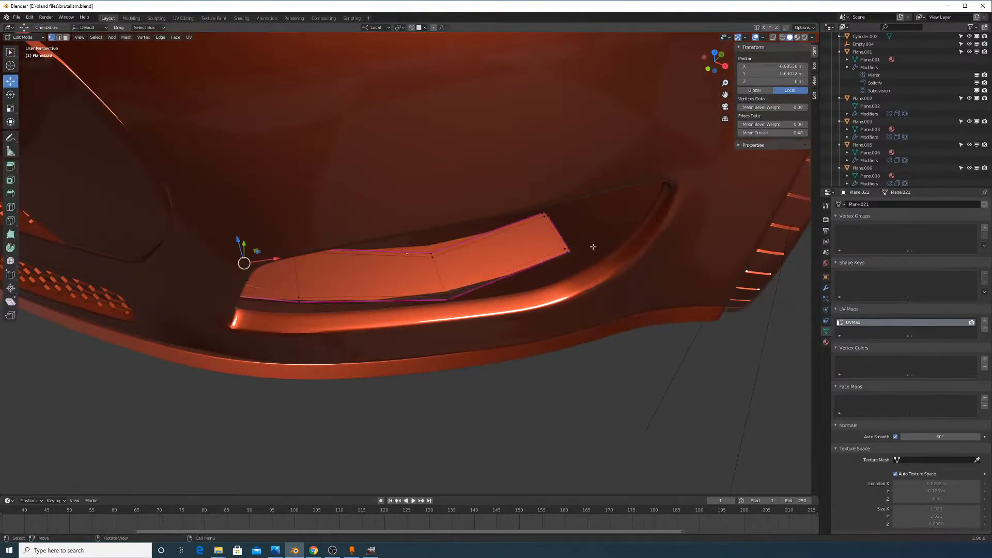
{"action": "middle_click_drag", "start_coordinate": [591, 247], "coordinate": [576, 265]}
{"action": "key", "text": "alt+a"}
{"action": "key", "text": "b"}
{"action": "left_click_drag", "start_coordinate": [529, 236], "coordinate": [618, 366]}
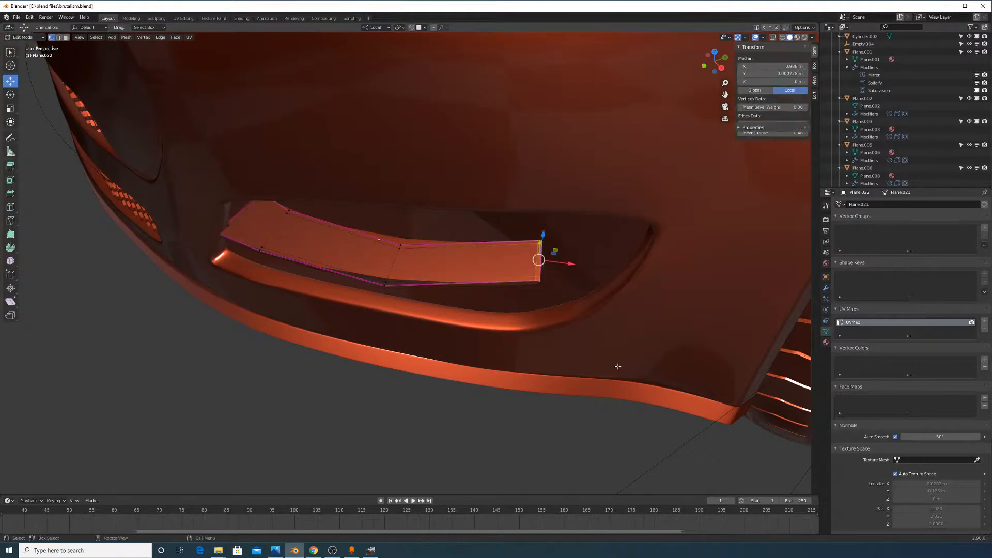
{"action": "key", "text": "g"}
{"action": "key", "text": "y"}
{"action": "key", "text": "y"}
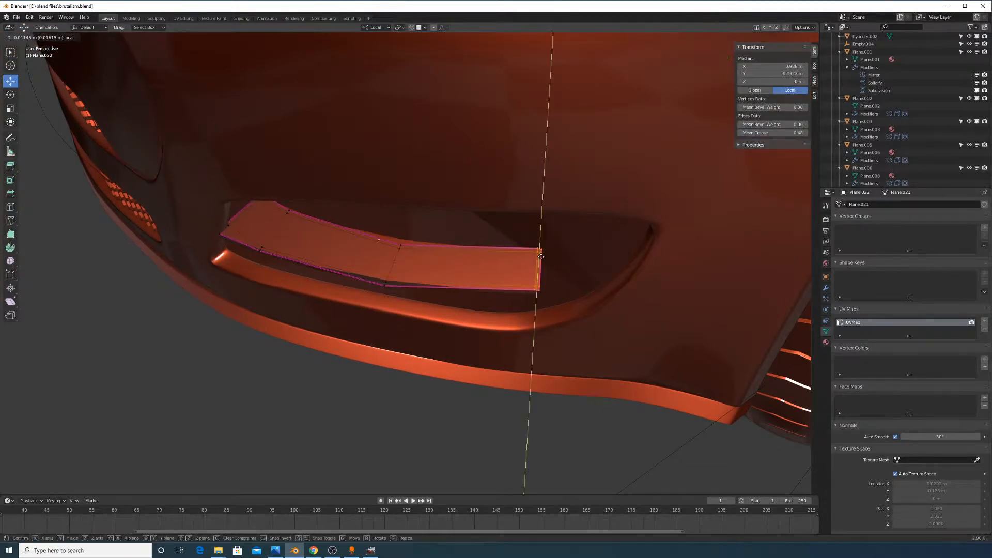
{"action": "left_click", "coordinate": [540, 257]}
{"action": "middle_click_drag", "start_coordinate": [541, 310], "coordinate": [594, 270]}
{"action": "scroll", "coordinate": [548, 285], "scroll_direction": "up", "scroll_amount": 2}
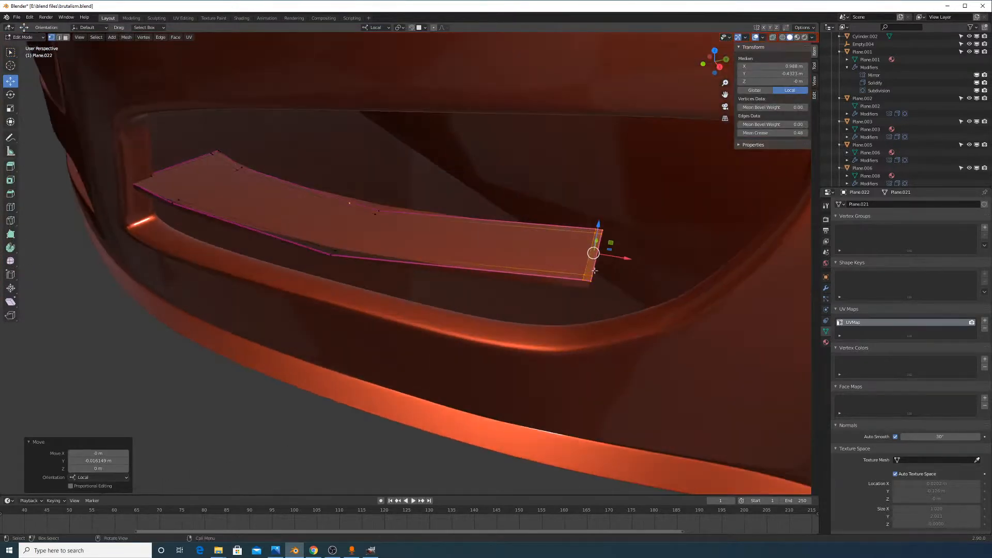
{"action": "left_click_drag", "start_coordinate": [628, 261], "coordinate": [693, 260]}
Nudge the right end along local Y and inspect the plate against the car's front
{"action": "middle_click_drag", "start_coordinate": [693, 260], "coordinate": [708, 279]}
{"action": "key", "text": "Tab"}
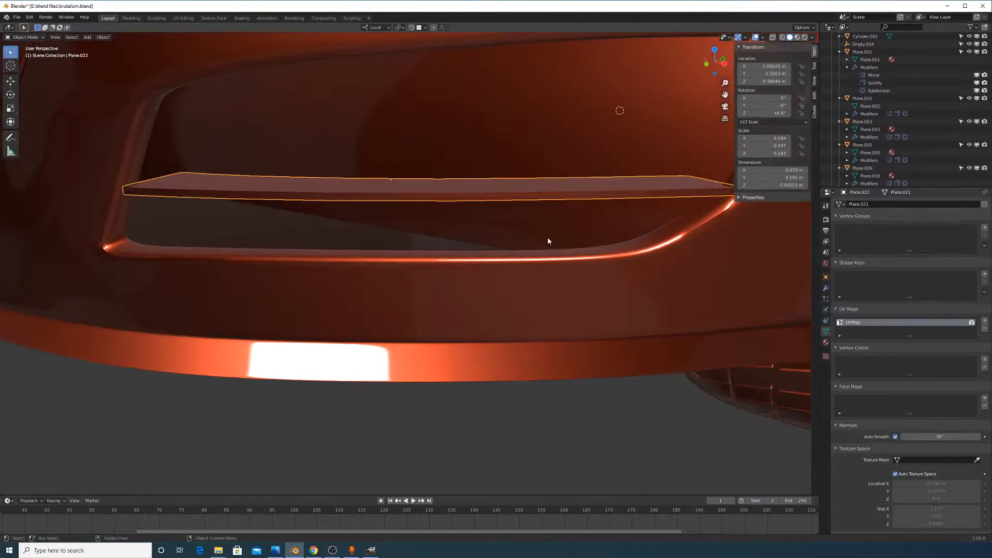
{"action": "middle_click_drag", "start_coordinate": [547, 239], "coordinate": [484, 264]}
{"action": "scroll", "coordinate": [484, 263], "scroll_direction": "up", "scroll_amount": 3}
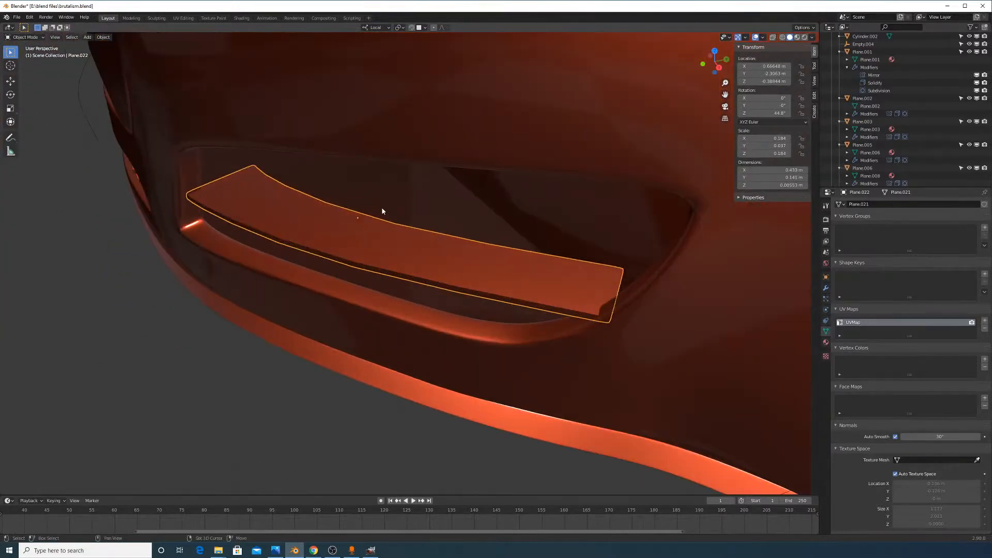
{"action": "middle_click_drag", "start_coordinate": [383, 209], "coordinate": [557, 266], "text": "shift"}
{"action": "key", "text": "alt+Tab"}
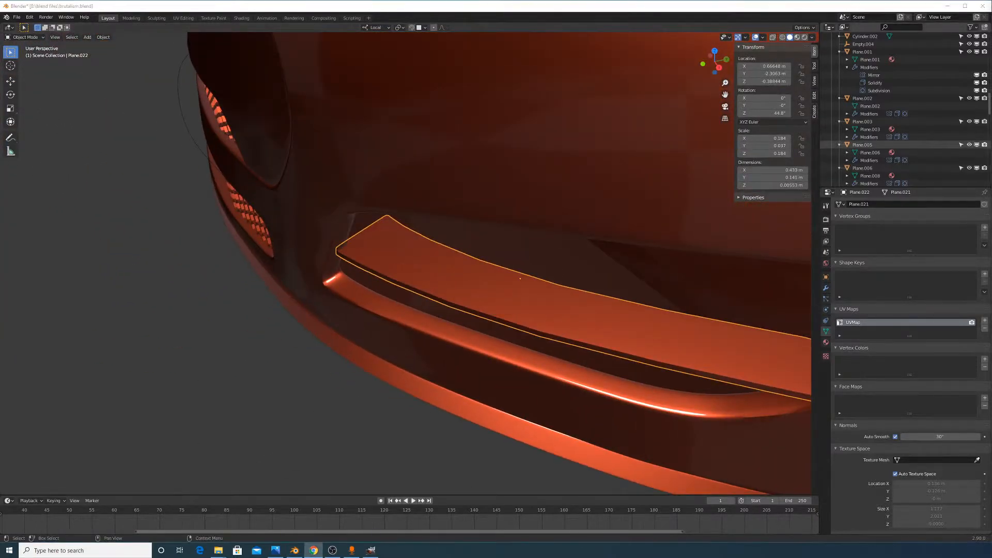
{"action": "middle_click_drag", "start_coordinate": [529, 261], "coordinate": [551, 259]}
Move the slat's corner vertex along its local Y axis
{"action": "key", "text": "Tab"}
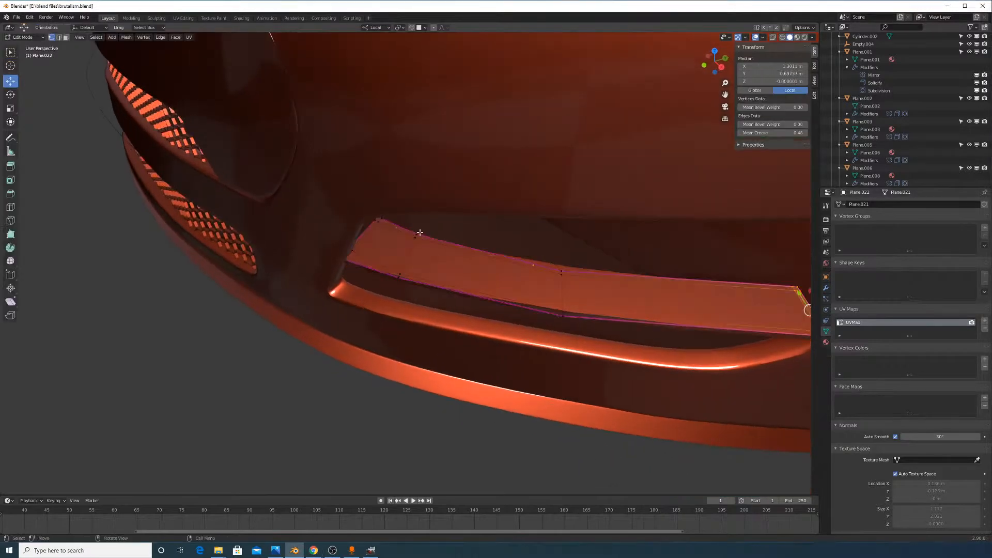
{"action": "middle_click_drag", "start_coordinate": [420, 232], "coordinate": [420, 207]}
{"action": "left_click", "coordinate": [413, 210]}
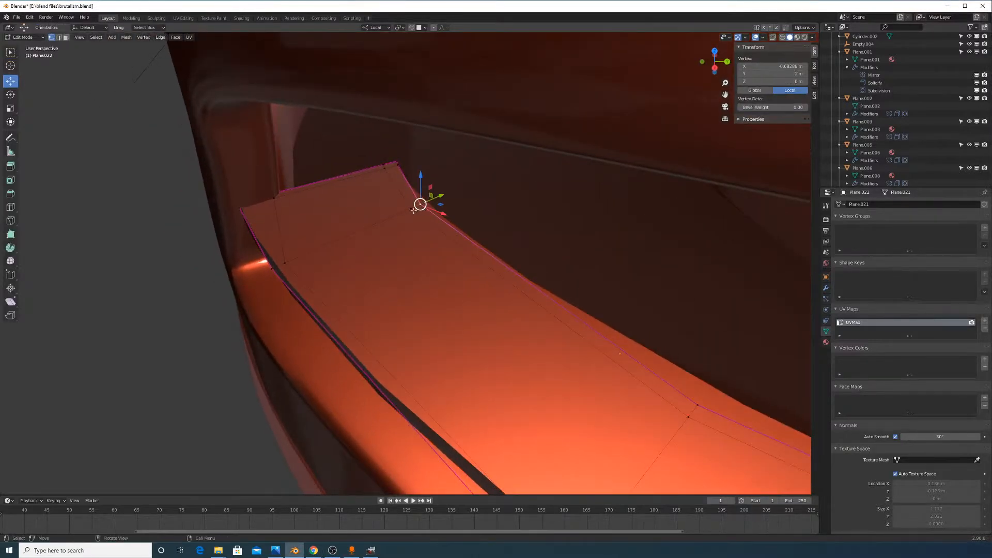
{"action": "key", "text": "g"}
{"action": "key", "text": "y"}
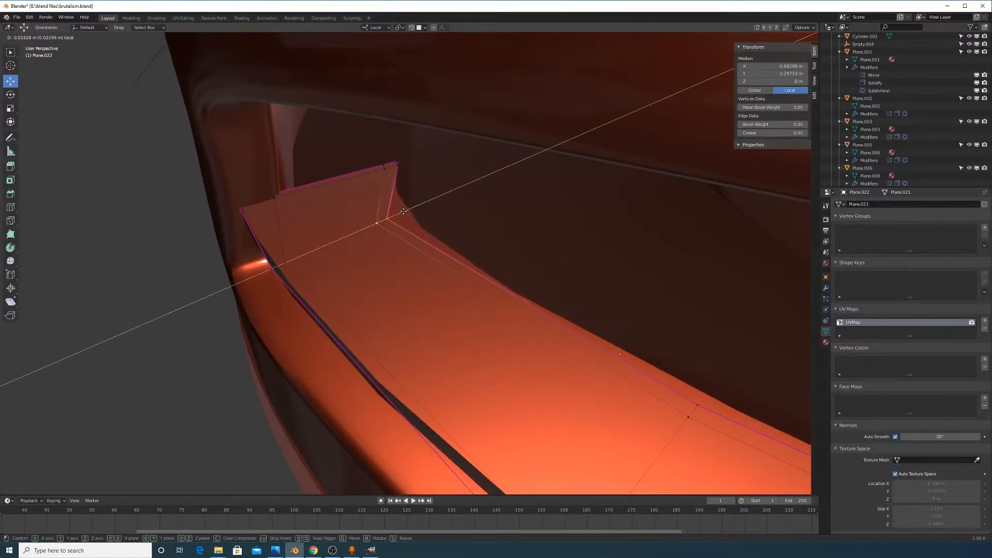
{"action": "left_click", "coordinate": [403, 211]}
Slide two edge vertices along the slat's length
{"action": "middle_click_drag", "start_coordinate": [600, 294], "coordinate": [674, 346]}
{"action": "left_click", "coordinate": [656, 305]}
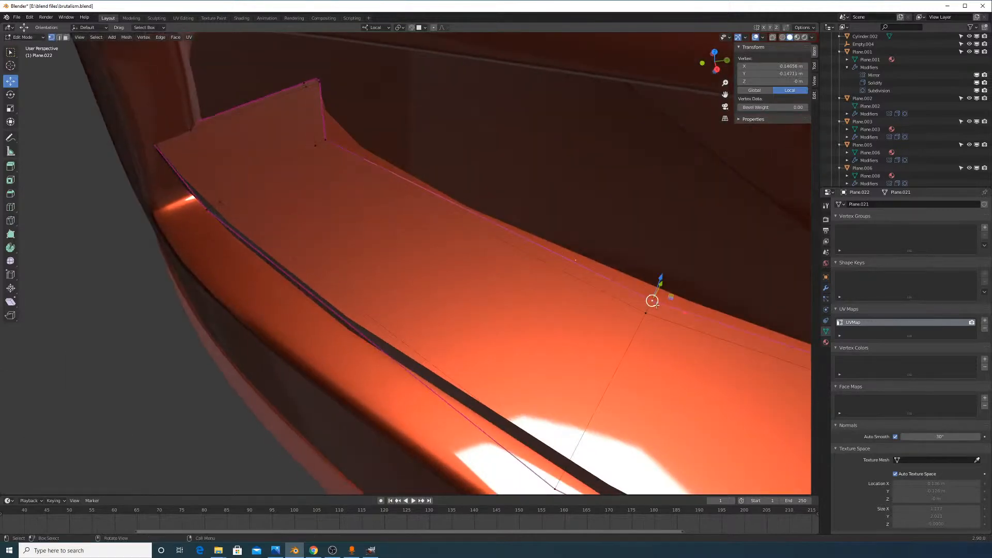
{"action": "left_click", "coordinate": [646, 312], "text": "shift"}
{"action": "middle_click_drag", "start_coordinate": [666, 304], "coordinate": [635, 266]}
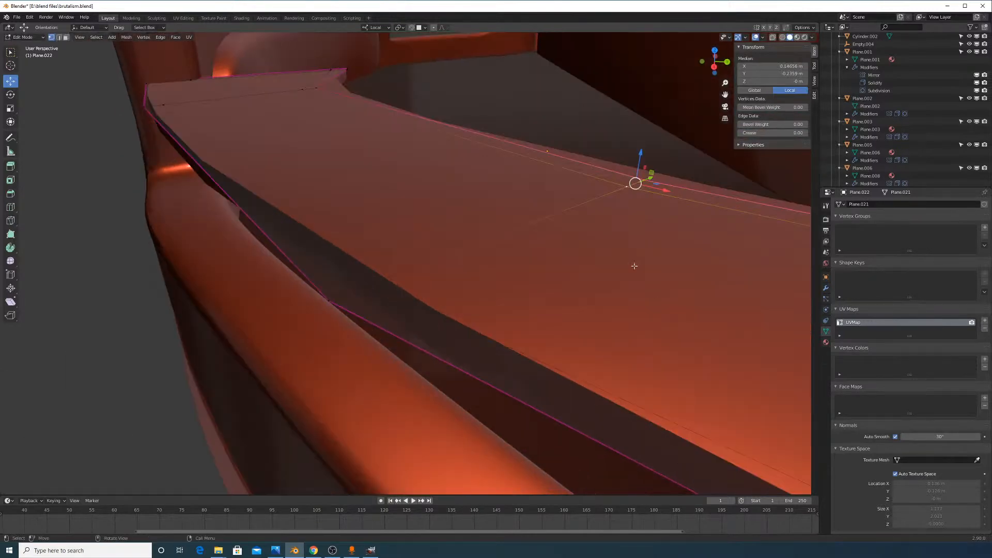
{"action": "left_click_drag", "start_coordinate": [652, 174], "coordinate": [646, 183]}
{"action": "right_click", "coordinate": [645, 186]}
{"action": "scroll", "coordinate": [645, 210], "scroll_direction": "down", "scroll_amount": 4}
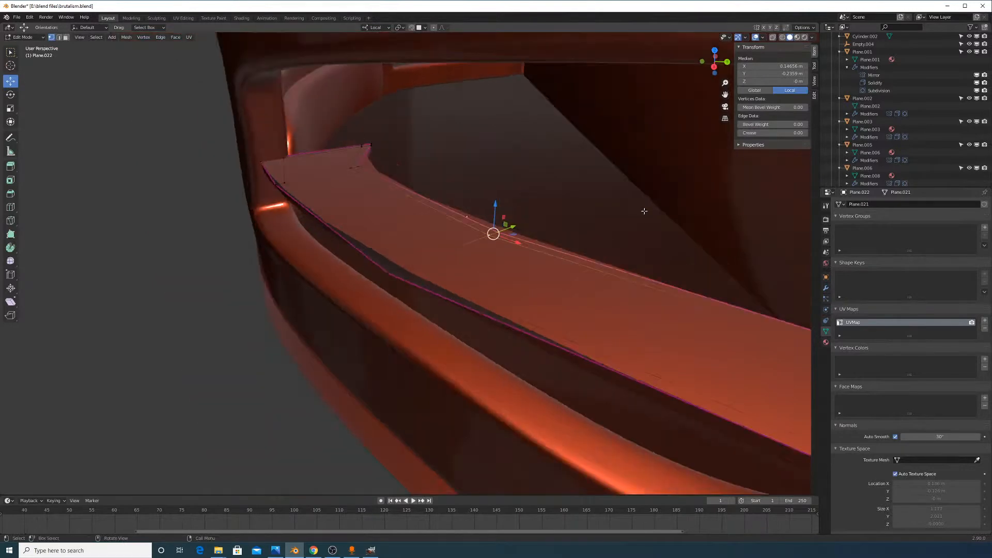
{"action": "middle_click_drag", "start_coordinate": [645, 210], "coordinate": [580, 263]}
{"action": "left_click_drag", "start_coordinate": [590, 235], "coordinate": [587, 257]}
{"action": "middle_click_drag", "start_coordinate": [587, 257], "coordinate": [525, 308]}
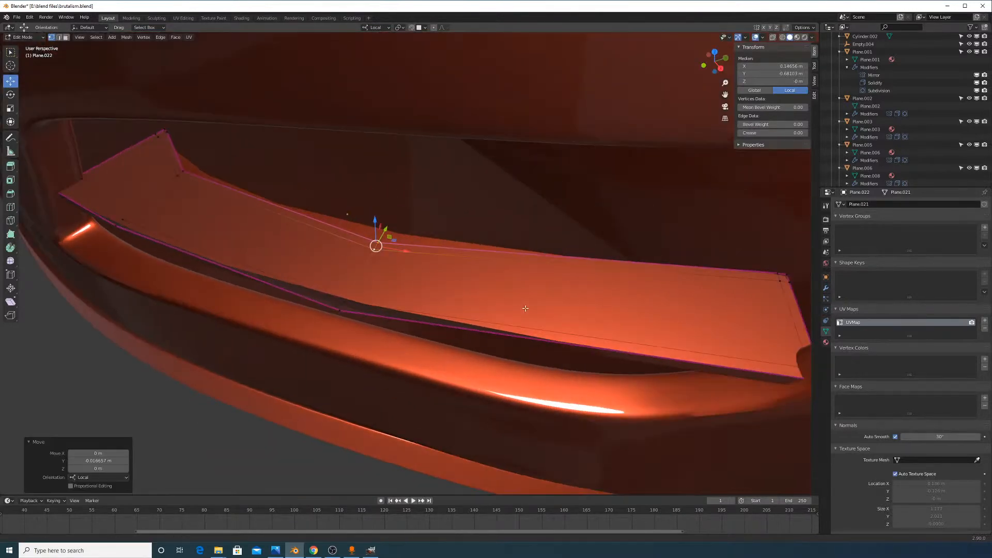
Nudge the right corner vertex and the left vertex along the slat's length
{"action": "left_click", "coordinate": [780, 273]}
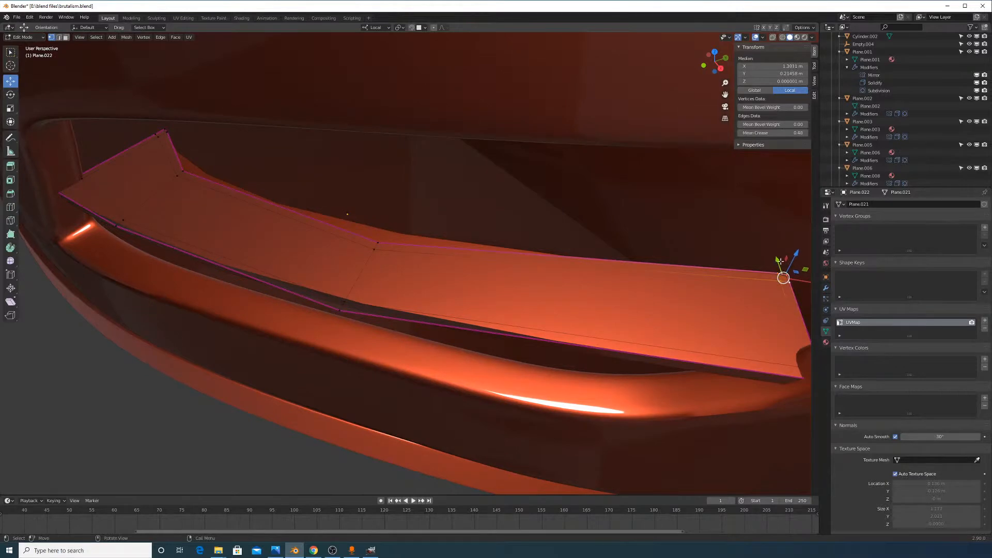
{"action": "left_click_drag", "start_coordinate": [780, 261], "coordinate": [784, 295]}
{"action": "middle_click_drag", "start_coordinate": [400, 250], "coordinate": [599, 314], "text": "shift"}
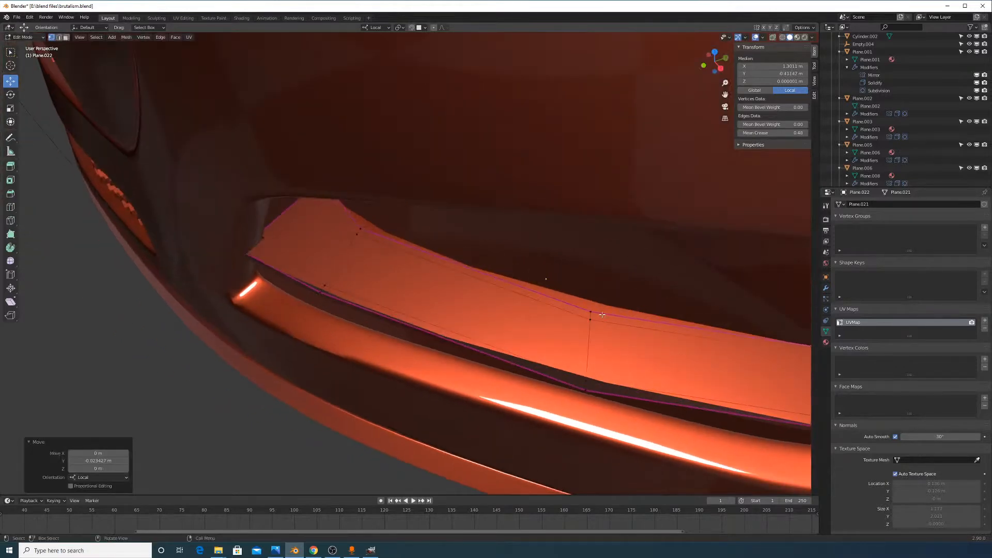
{"action": "key", "text": "Tab"}
{"action": "key", "text": "Tab"}
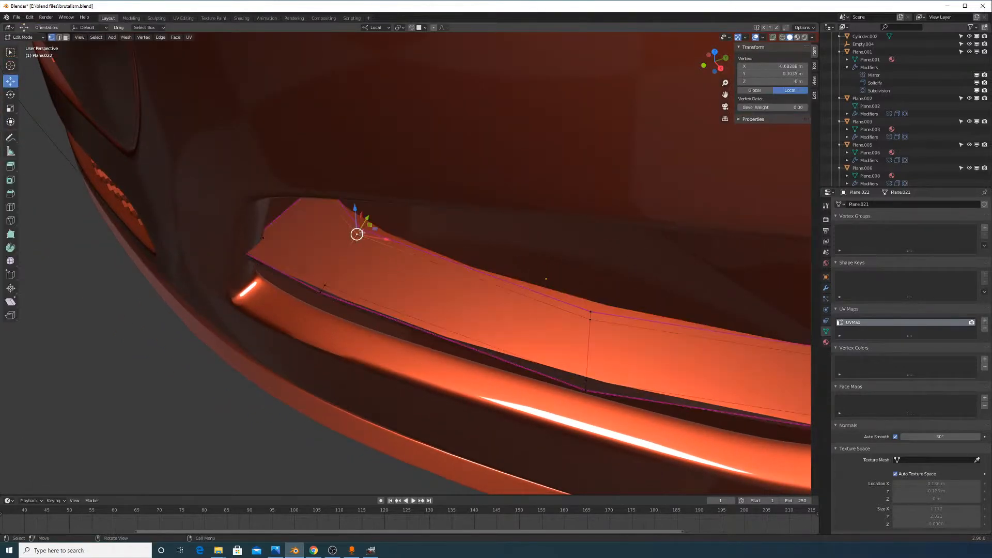
{"action": "left_click_drag", "start_coordinate": [370, 215], "coordinate": [347, 237]}
{"action": "key", "text": "Tab"}
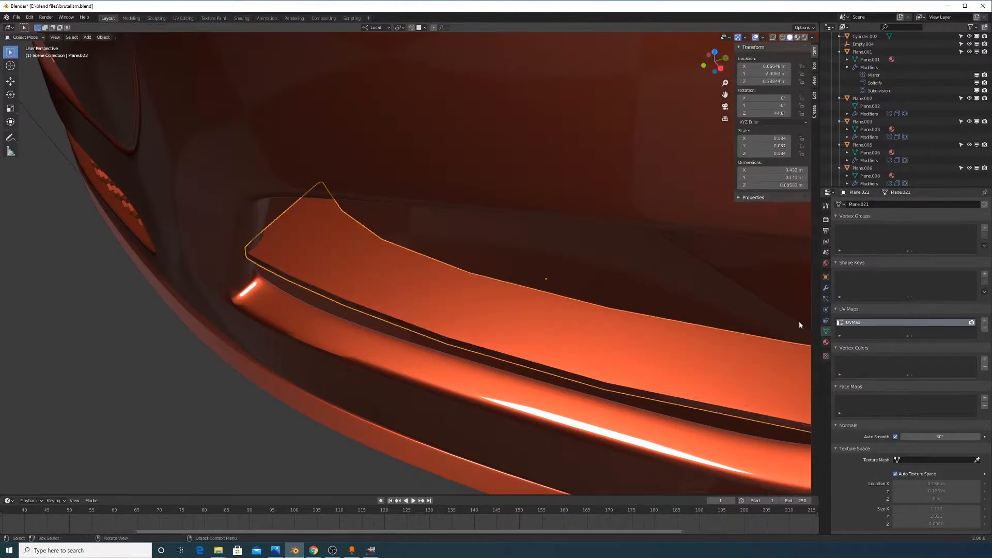
With the modifier stack shown, loop-cut a new edge loop near the slat's left end
{"action": "left_click", "coordinate": [826, 288]}
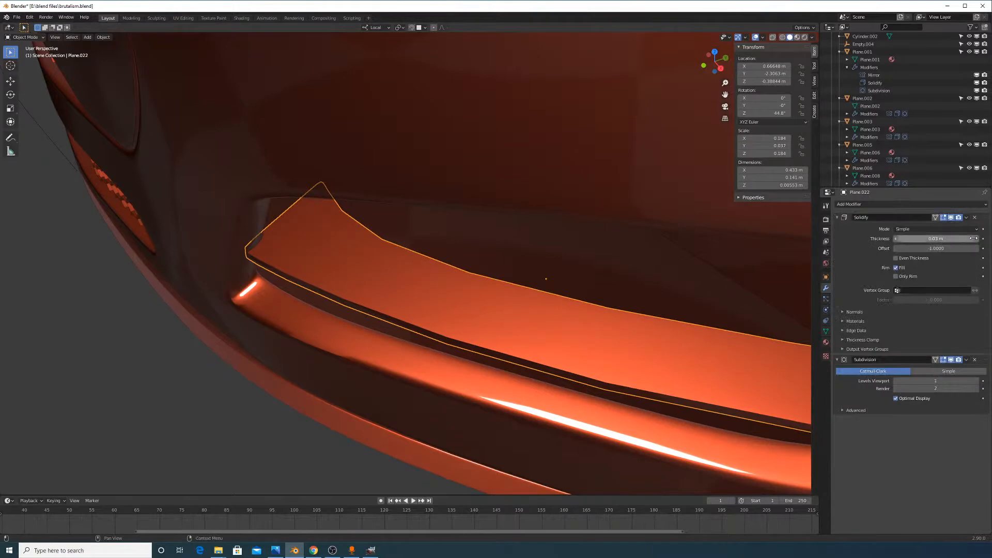
{"action": "middle_click_drag", "start_coordinate": [410, 266], "coordinate": [392, 212]}
{"action": "key", "text": "Tab"}
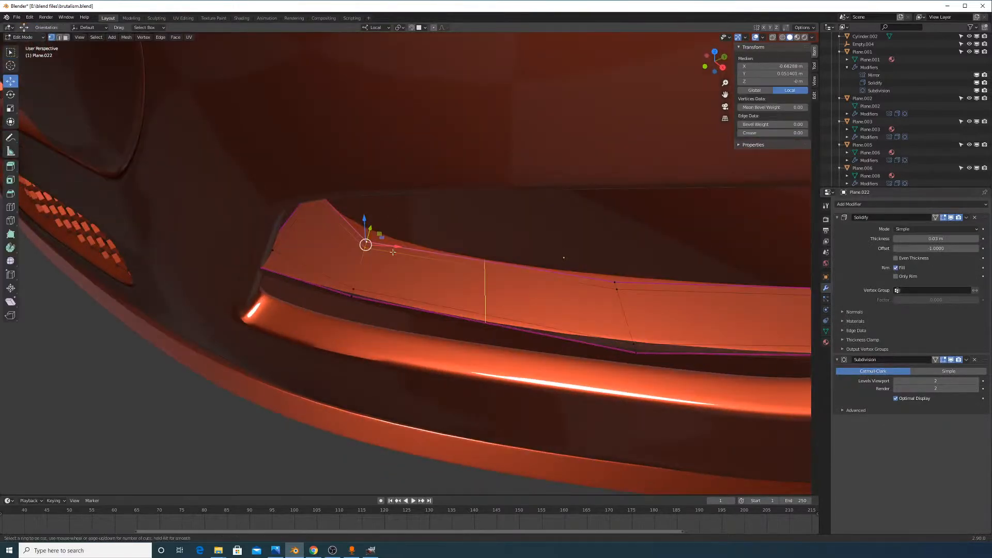
{"action": "left_click", "coordinate": [392, 252]}
{"action": "left_click", "coordinate": [316, 257]}
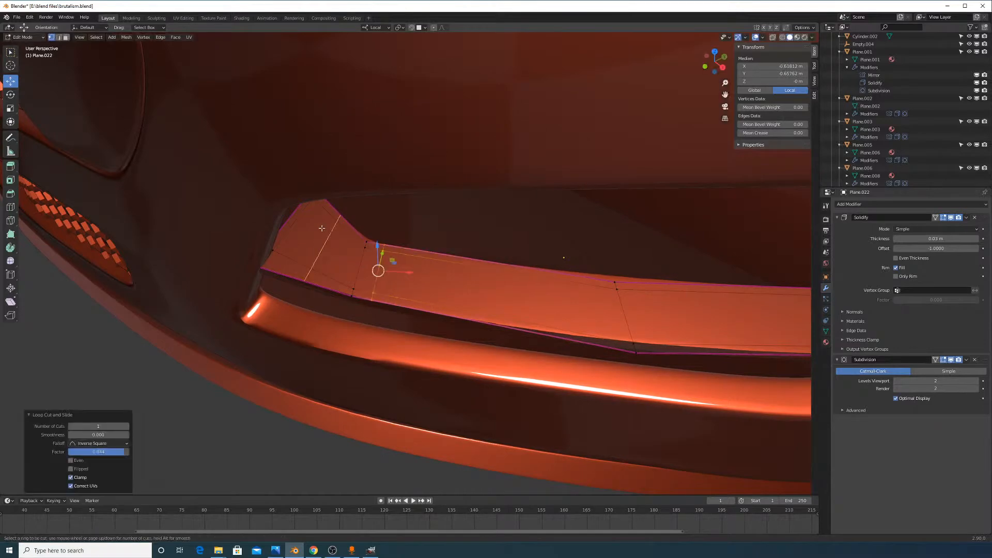
{"action": "key", "text": "Tab"}
{"action": "middle_click_drag", "start_coordinate": [382, 269], "coordinate": [448, 264]}
{"action": "key", "text": "Tab"}
{"action": "key", "text": "Tab"}
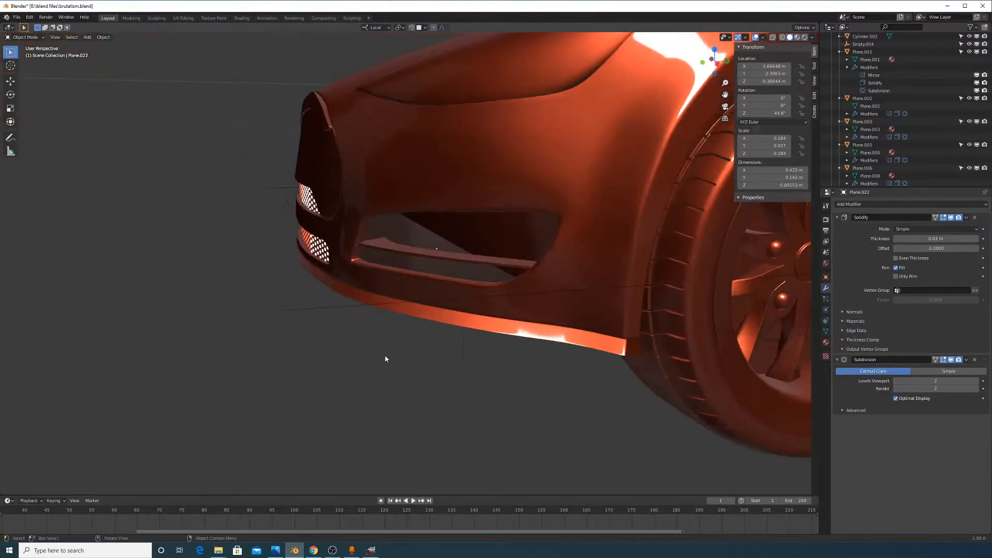
Add a Mirror modifier to the slat and move it above Subdivision
{"action": "middle_click_drag", "start_coordinate": [385, 358], "coordinate": [411, 344]}
{"action": "scroll", "coordinate": [460, 345], "scroll_direction": "down", "scroll_amount": 5}
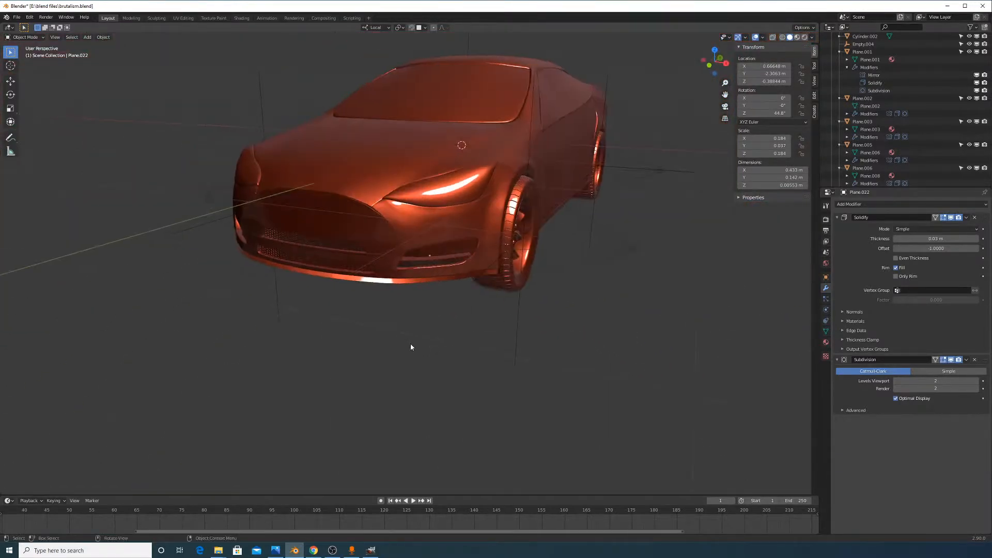
{"action": "middle_click_drag", "start_coordinate": [452, 260], "coordinate": [587, 376]}
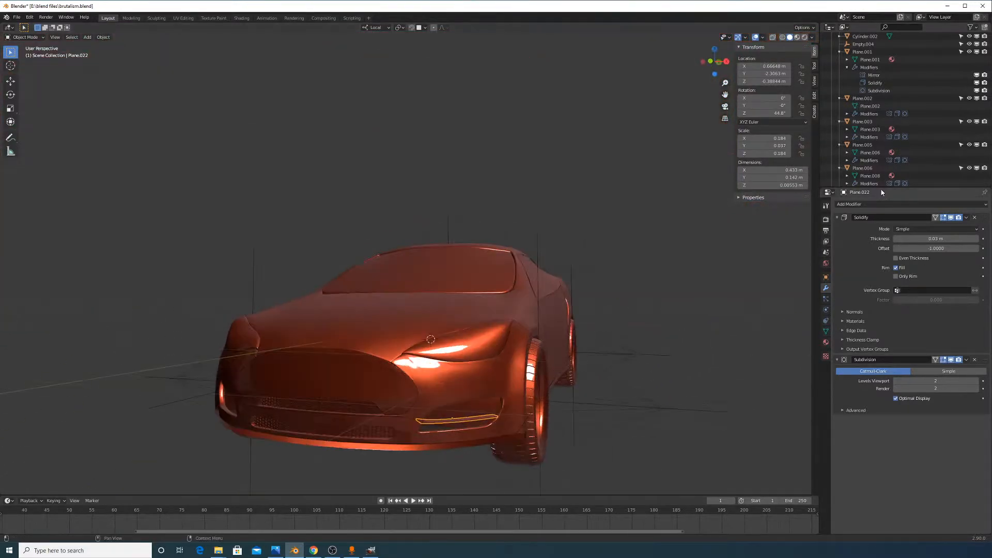
{"action": "left_click", "coordinate": [882, 204]}
{"action": "left_click", "coordinate": [832, 281]}
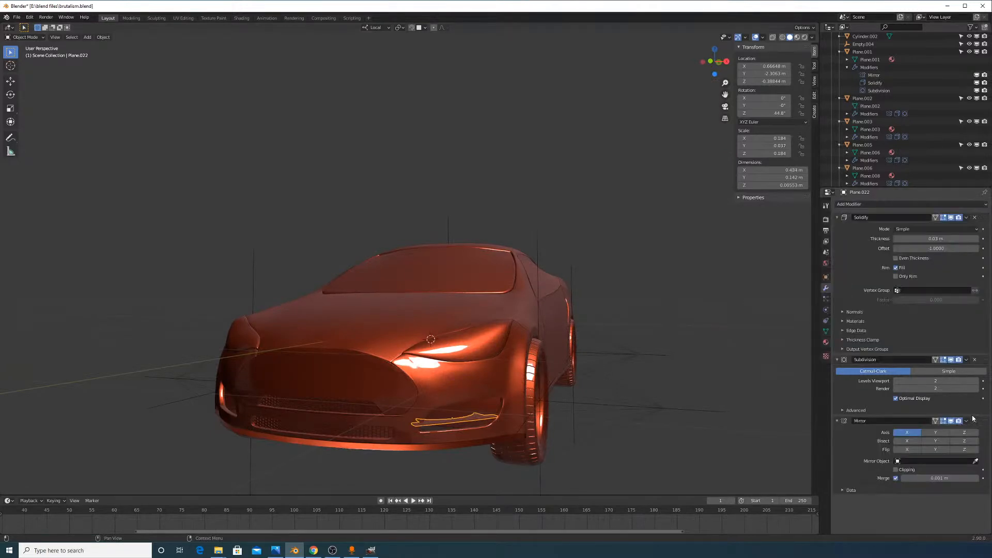
{"action": "left_click_drag", "start_coordinate": [983, 421], "coordinate": [981, 360]}
Set Empty.004 as the Mirror Object so the slat mirrors to the other intake
{"action": "middle_click_drag", "start_coordinate": [610, 254], "coordinate": [636, 282]}
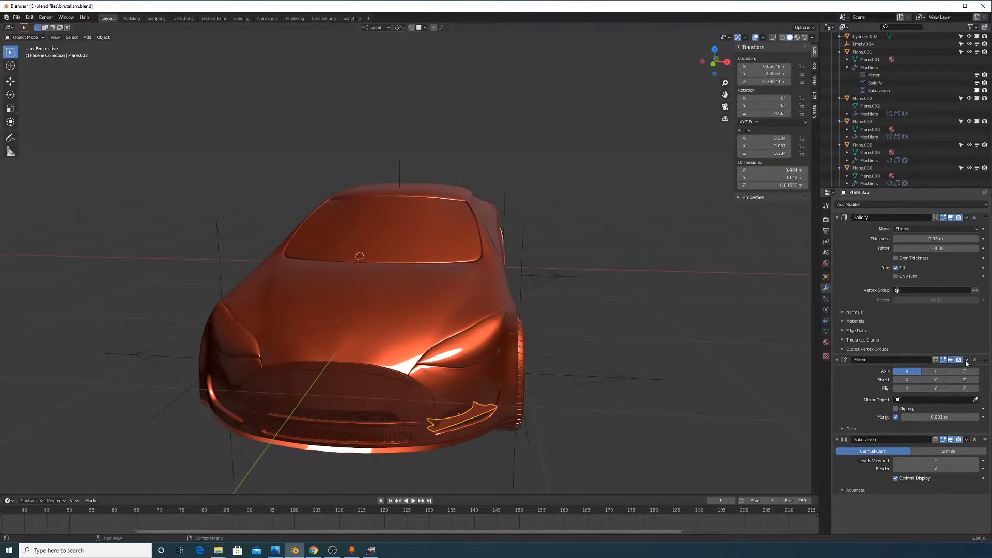
{"action": "left_click", "coordinate": [399, 180]}
{"action": "middle_click_drag", "start_coordinate": [398, 181], "coordinate": [410, 180]}
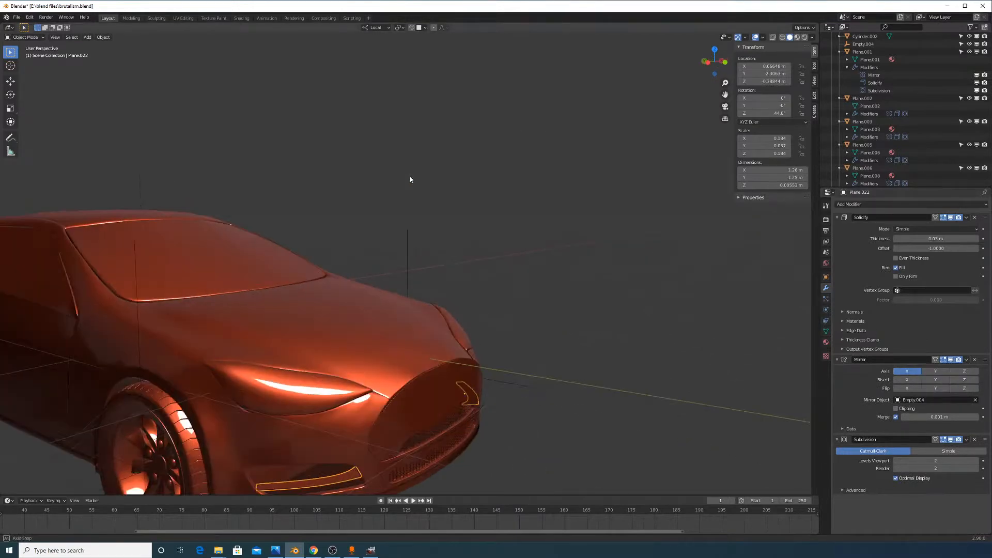
{"action": "middle_click_drag", "start_coordinate": [581, 375], "coordinate": [529, 312]}
{"action": "scroll", "coordinate": [537, 313], "scroll_direction": "up", "scroll_amount": 4}
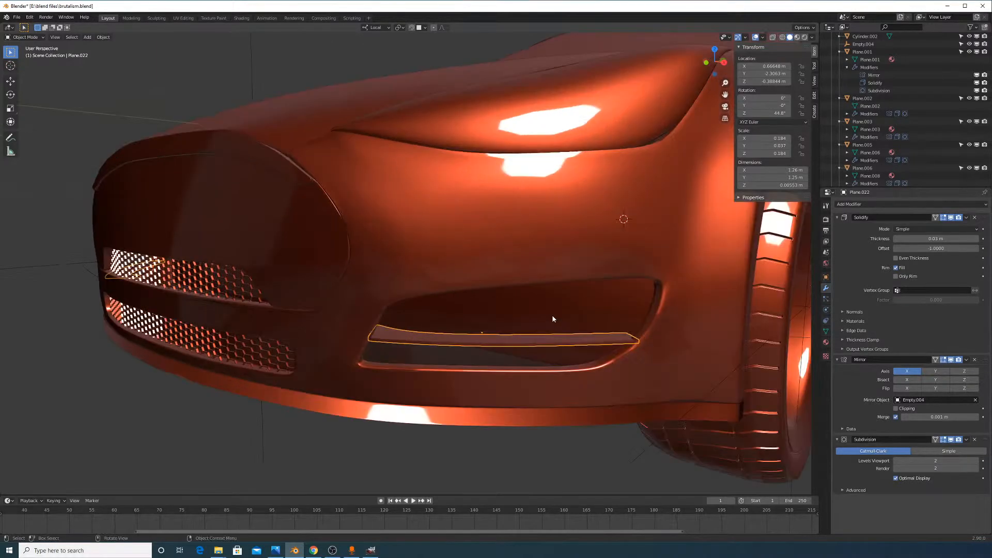
Move the slat's selected left-end edges along the Y axis
{"action": "middle_click_drag", "start_coordinate": [581, 340], "coordinate": [558, 352]}
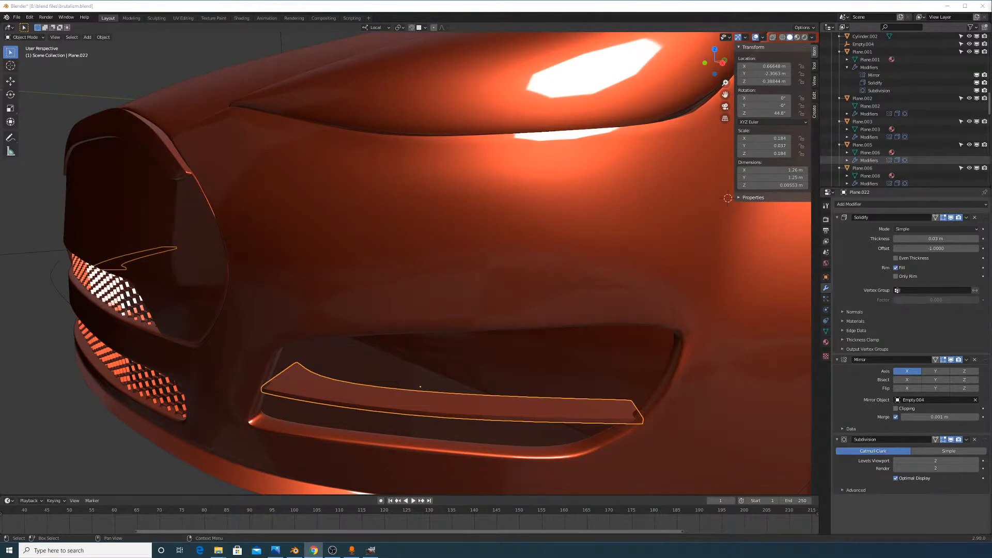
{"action": "scroll", "coordinate": [375, 373], "scroll_direction": "up", "scroll_amount": 2}
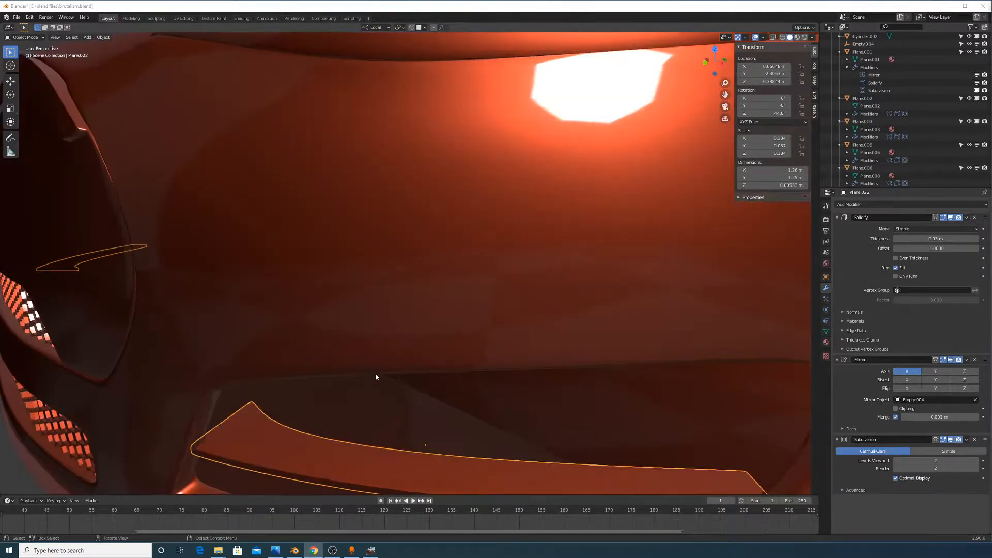
{"action": "middle_click_drag", "start_coordinate": [375, 373], "coordinate": [389, 357], "text": "shift"}
{"action": "middle_click_drag", "start_coordinate": [558, 380], "coordinate": [592, 386]}
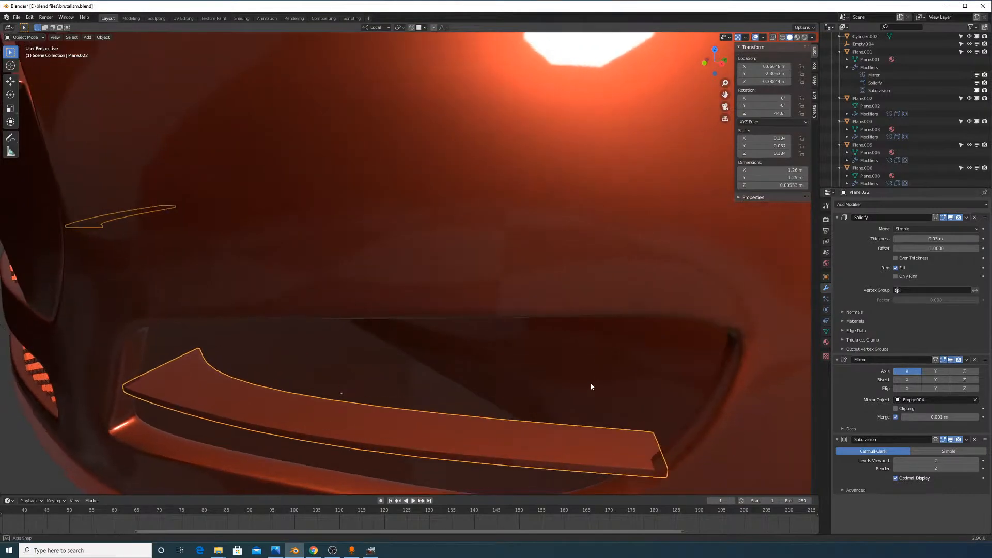
{"action": "key", "text": "Tab"}
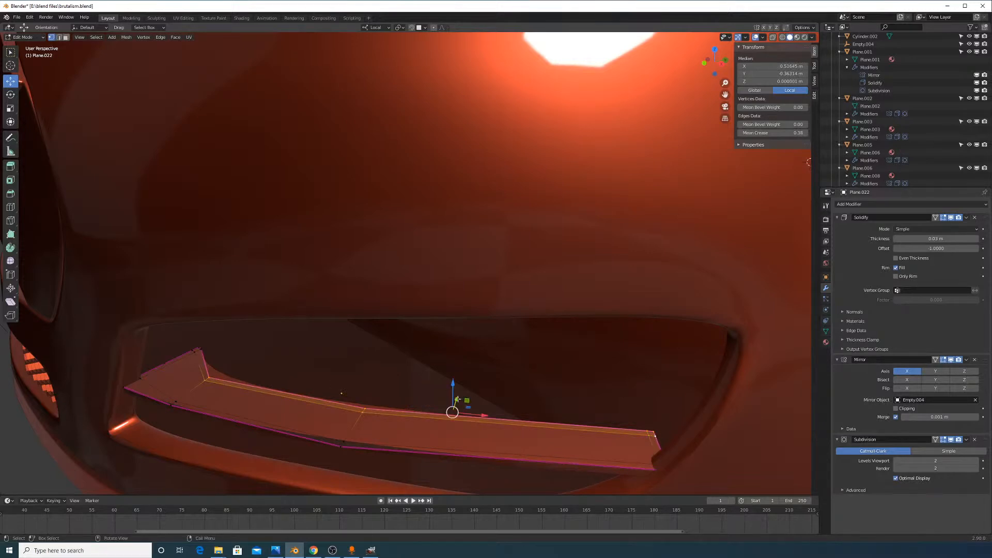
{"action": "key", "text": "g"}
{"action": "key", "text": "y"}
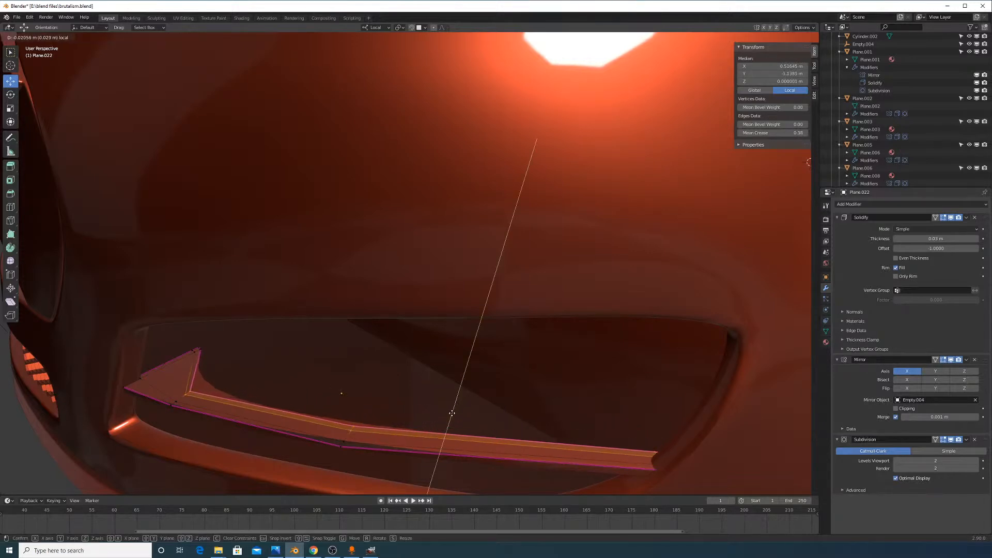
{"action": "left_click", "coordinate": [449, 413]}
{"action": "key", "text": "Tab"}
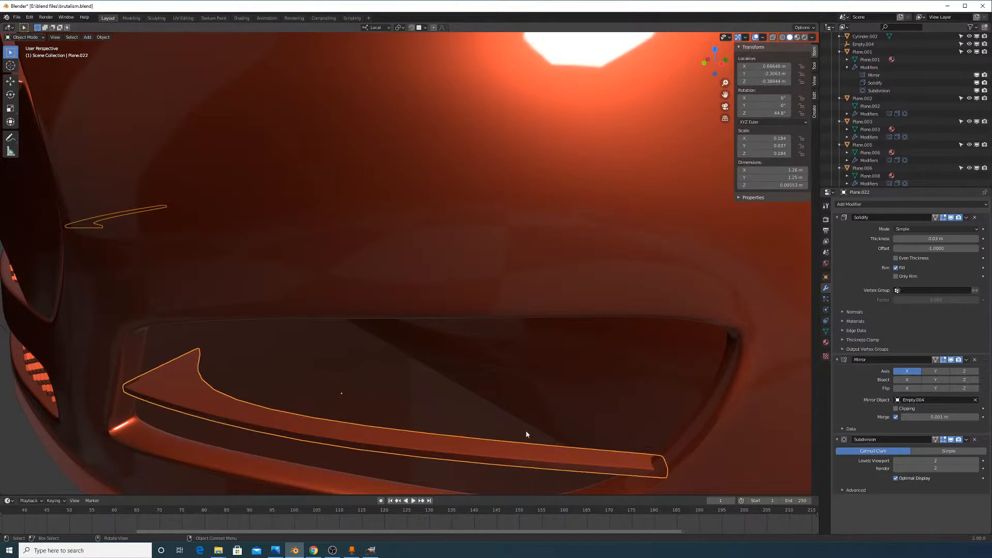
Select the lower rim edge loop, check it in wireframe, and apply an edge crease
{"action": "key", "text": "Tab"}
{"action": "left_click", "coordinate": [628, 466], "text": "alt"}
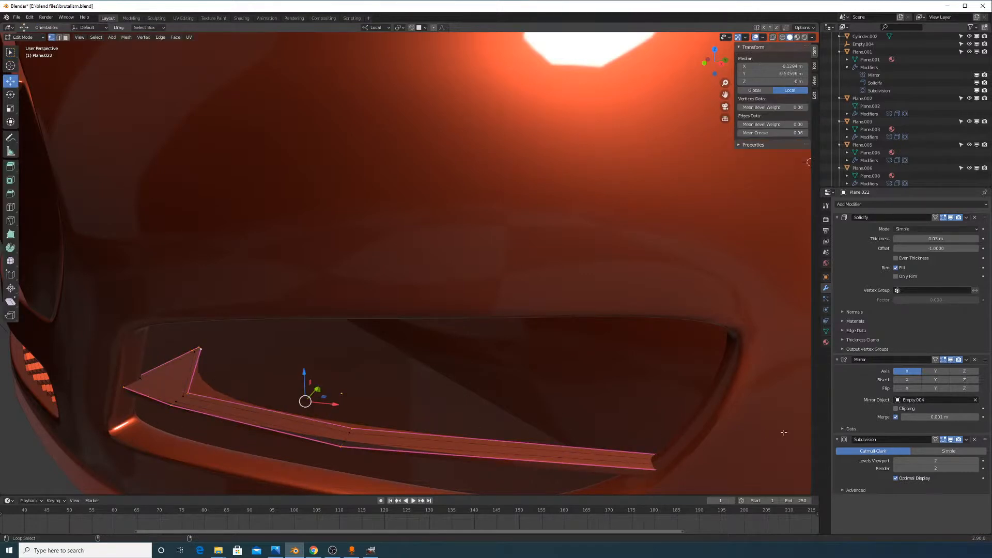
{"action": "left_click", "coordinate": [782, 38]}
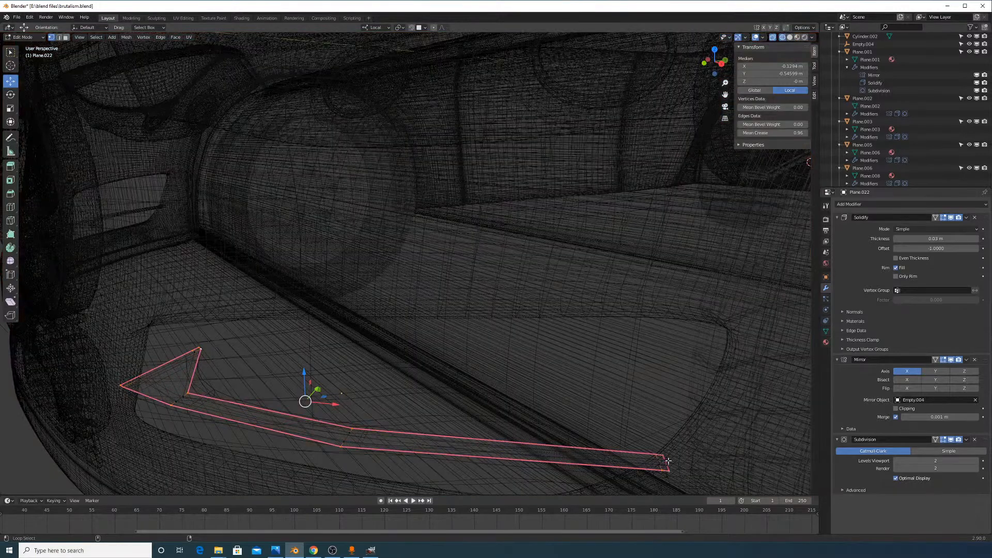
{"action": "left_click", "coordinate": [797, 37]}
{"action": "key", "text": "shift+e"}
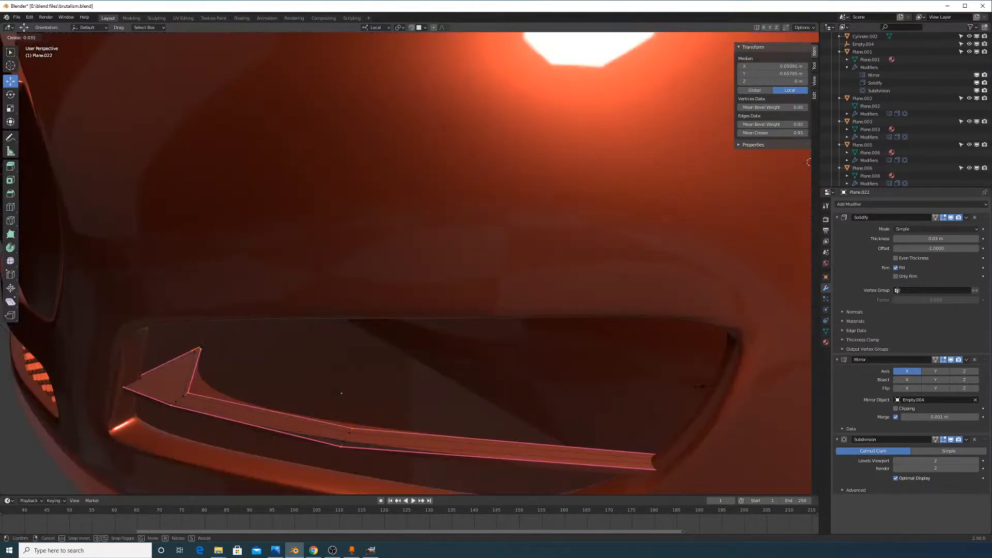
{"action": "left_click", "coordinate": [305, 362]}
{"action": "key", "text": "Tab"}
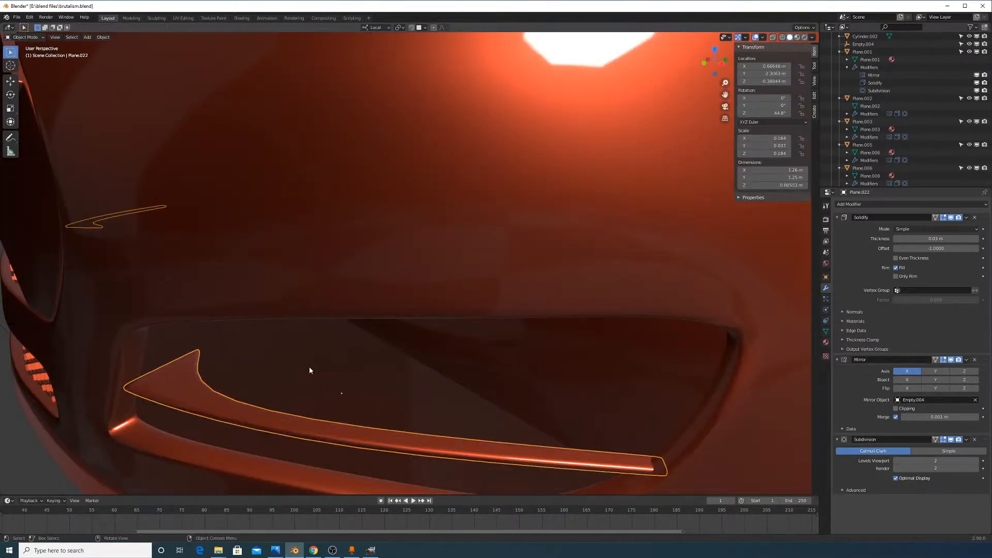
Select the fog-light trim on the front bumper in Object Mode
{"action": "scroll", "coordinate": [309, 367], "scroll_direction": "down", "scroll_amount": 7}
{"action": "middle_click_drag", "start_coordinate": [362, 363], "coordinate": [397, 363]}
{"action": "left_click", "coordinate": [380, 427]}
{"action": "middle_click_drag", "start_coordinate": [380, 427], "coordinate": [398, 410]}
{"action": "scroll", "coordinate": [428, 288], "scroll_direction": "up", "scroll_amount": 2}
{"action": "scroll", "coordinate": [428, 288], "scroll_direction": "up", "scroll_amount": 2}
{"action": "left_click", "coordinate": [448, 293]}
{"action": "middle_click_drag", "start_coordinate": [447, 293], "coordinate": [570, 318]}
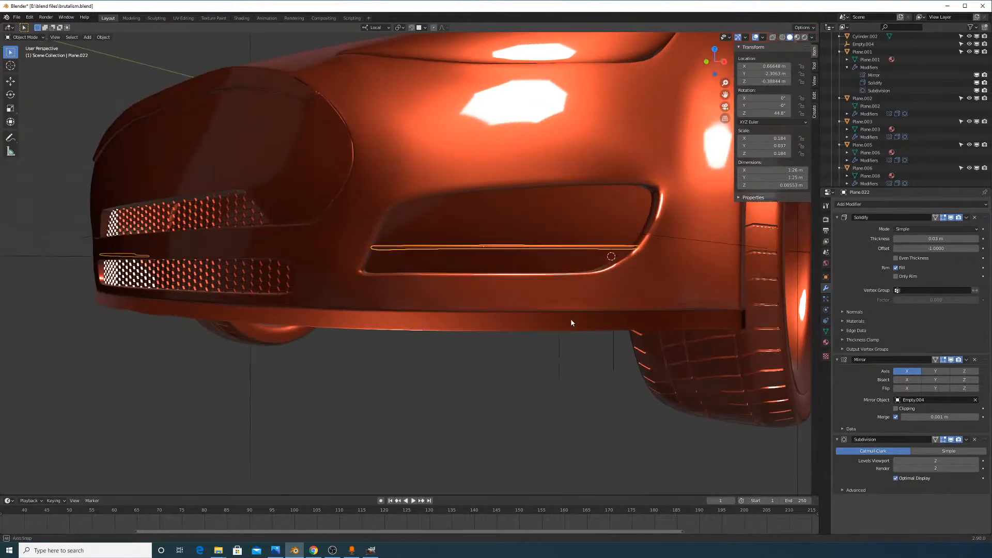
Duplicate the vent trim and raise the copy along Z just above the original fin
{"action": "key", "text": "shift+d"}
{"action": "right_click", "coordinate": [591, 330]}
{"action": "key", "text": "g"}
{"action": "key", "text": "z"}
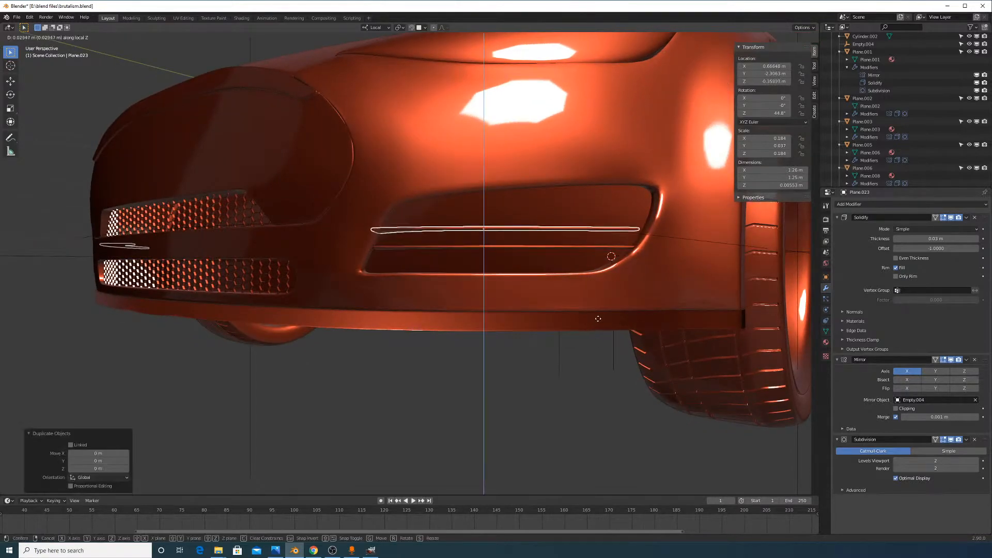
{"action": "left_click", "coordinate": [599, 314]}
{"action": "mouse_move", "coordinate": [601, 315]}
{"action": "middle_mouse_down"}
{"action": "mouse_move", "coordinate": [605, 330]}
{"action": "mouse_move", "coordinate": [687, 367]}
{"action": "mouse_move", "coordinate": [614, 328]}
{"action": "middle_mouse_up"}
{"action": "key", "text": "g"}
{"action": "left_click", "coordinate": [631, 328]}
{"action": "key", "text": "g"}
{"action": "left_click", "coordinate": [686, 366]}
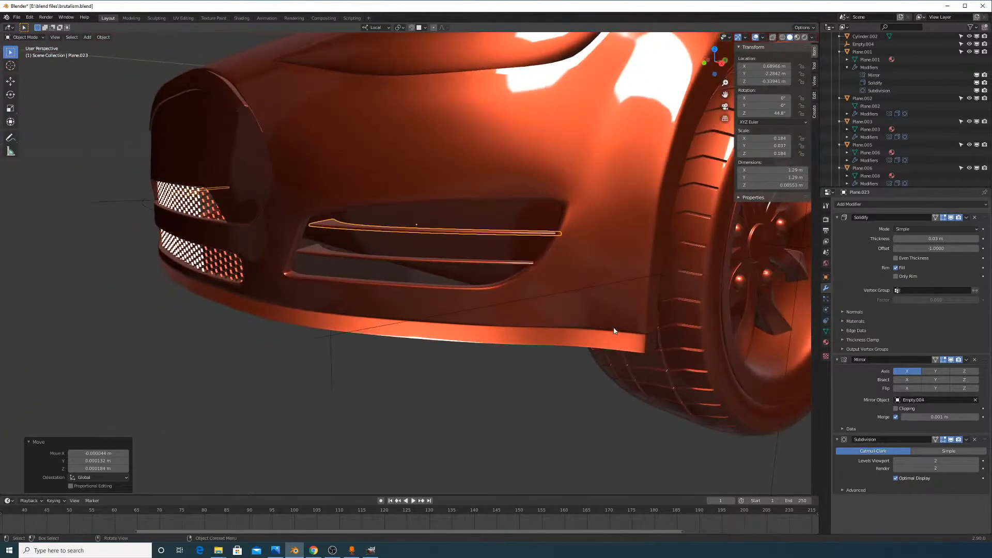
{"action": "scroll", "coordinate": [532, 290], "scroll_direction": "up", "scroll_amount": 4}
{"action": "middle_click_drag", "start_coordinate": [549, 296], "coordinate": [536, 291]}
In Edit Mode, select the copy's left-end vertex and shift it along local X
{"action": "key", "text": "Tab"}
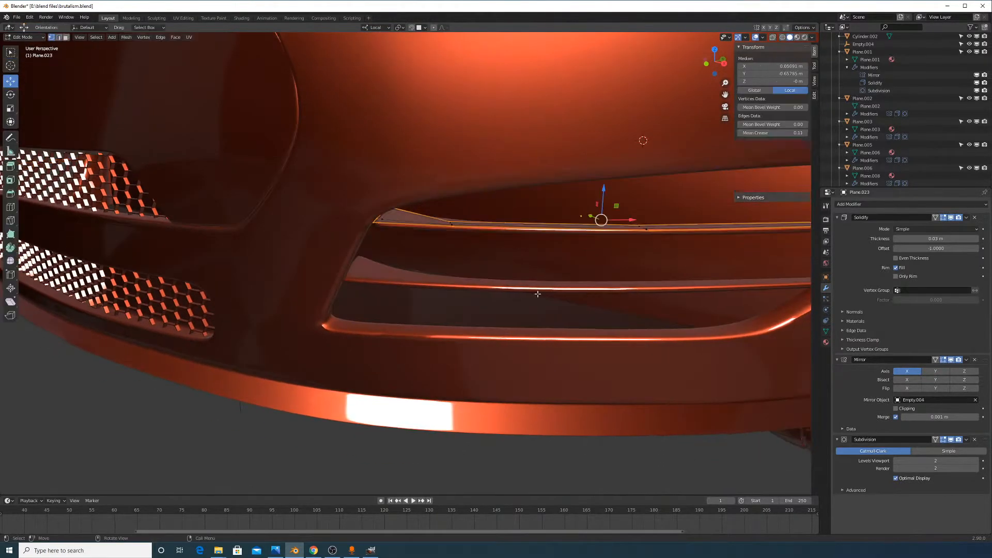
{"action": "key", "text": "alt+a"}
{"action": "left_click", "coordinate": [380, 220]}
{"action": "middle_click_drag", "start_coordinate": [381, 220], "coordinate": [402, 236]}
{"action": "left_click_drag", "start_coordinate": [389, 235], "coordinate": [380, 238]}
{"action": "scroll", "coordinate": [414, 240], "scroll_direction": "up", "scroll_amount": 7}
{"action": "middle_click_drag", "start_coordinate": [436, 241], "coordinate": [561, 309]}
{"action": "middle_click_drag", "start_coordinate": [494, 258], "coordinate": [475, 278]}
{"action": "scroll", "coordinate": [405, 297], "scroll_direction": "up", "scroll_amount": 4}
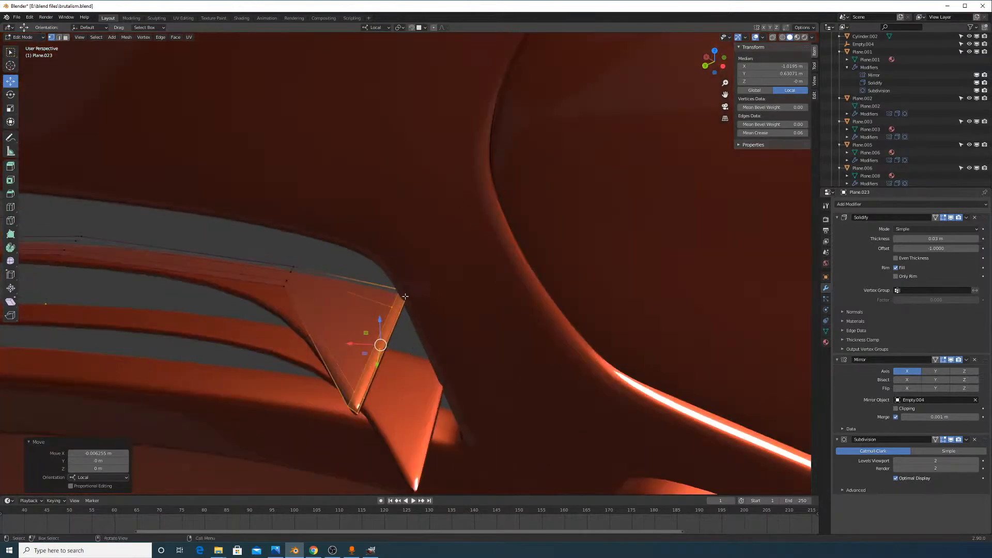
{"action": "key", "text": "g"}
{"action": "key", "text": "x"}
{"action": "left_click", "coordinate": [365, 346]}
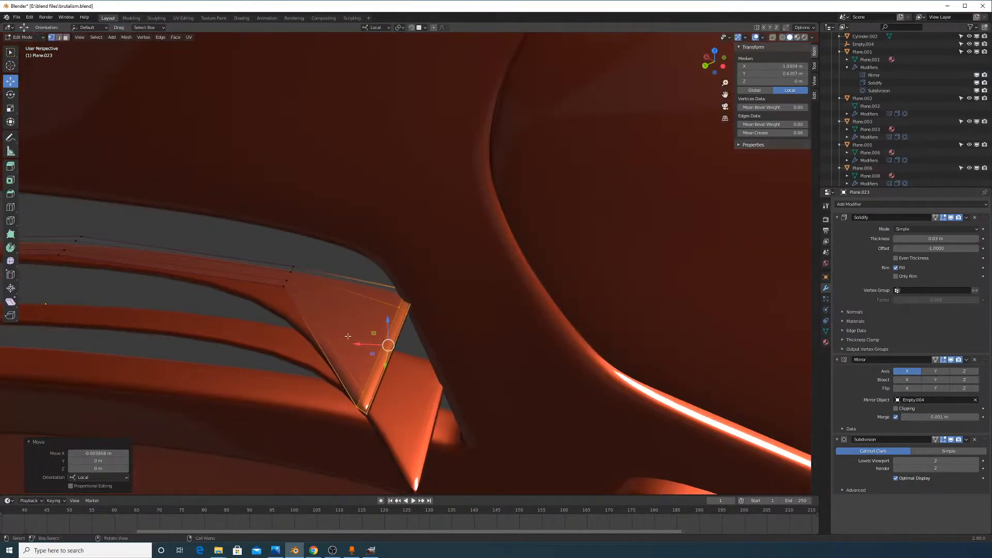
Nudge a different fin edge slightly along Y and return to Object Mode
{"action": "middle_click_drag", "start_coordinate": [365, 346], "coordinate": [554, 255]}
{"action": "key", "text": "g"}
{"action": "key", "text": "y"}
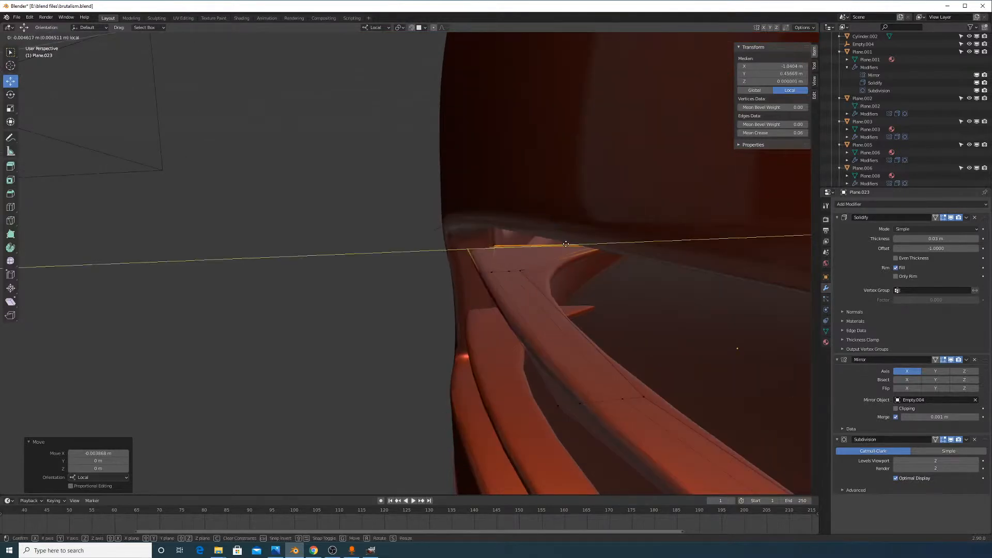
{"action": "right_click", "coordinate": [572, 244]}
{"action": "left_click", "coordinate": [549, 288]}
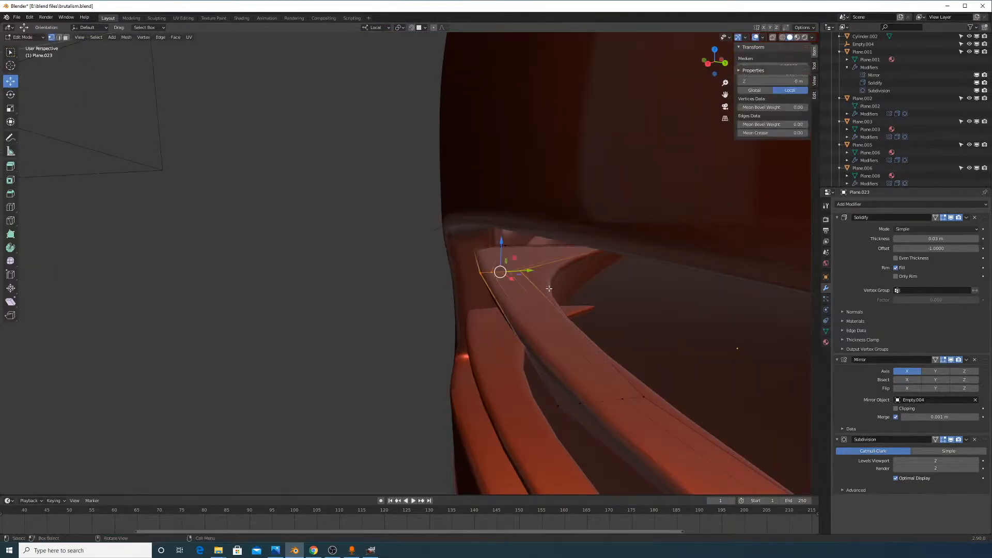
{"action": "left_click_drag", "start_coordinate": [530, 270], "coordinate": [523, 271]}
{"action": "key", "text": "Tab"}
Deselect the copied trim and orbit around the bumper to inspect the new fin
{"action": "middle_click_drag", "start_coordinate": [456, 274], "coordinate": [508, 271]}
{"action": "scroll", "coordinate": [509, 270], "scroll_direction": "down", "scroll_amount": 5}
{"action": "middle_click_drag", "start_coordinate": [496, 336], "coordinate": [540, 323]}
{"action": "left_click", "coordinate": [543, 384]}
{"action": "scroll", "coordinate": [537, 377], "scroll_direction": "up", "scroll_amount": 5}
{"action": "middle_click_drag", "start_coordinate": [527, 389], "coordinate": [538, 270]}
{"action": "scroll", "coordinate": [547, 368], "scroll_direction": "up", "scroll_amount": 3}
{"action": "scroll", "coordinate": [517, 376], "scroll_direction": "up", "scroll_amount": 3}
{"action": "scroll", "coordinate": [537, 242], "scroll_direction": "down", "scroll_amount": 6}
{"action": "scroll", "coordinate": [537, 271], "scroll_direction": "up", "scroll_amount": 7}
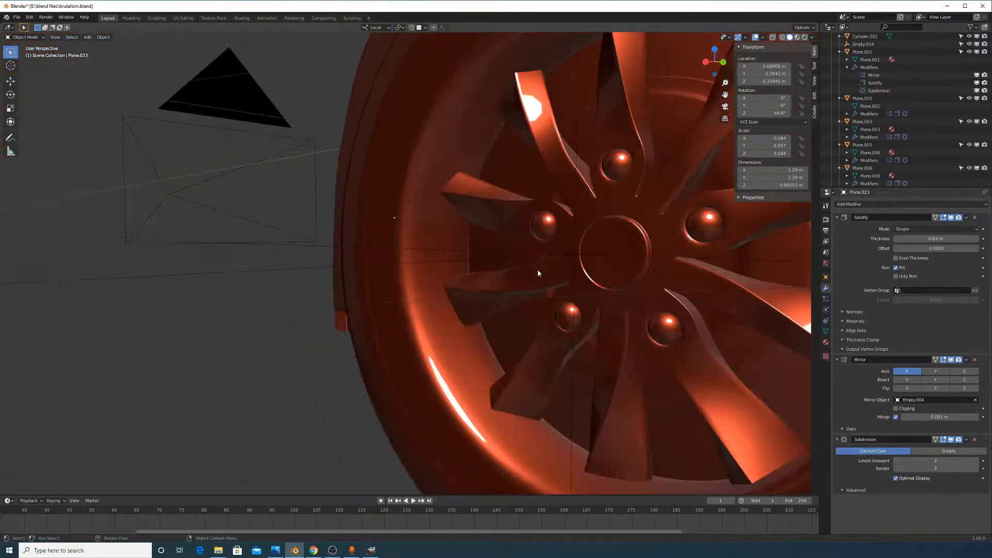
{"action": "scroll", "coordinate": [529, 274], "scroll_direction": "down", "scroll_amount": 5}
{"action": "middle_click_drag", "start_coordinate": [483, 230], "coordinate": [587, 274]}
{"action": "scroll", "coordinate": [548, 283], "scroll_direction": "up", "scroll_amount": 7}
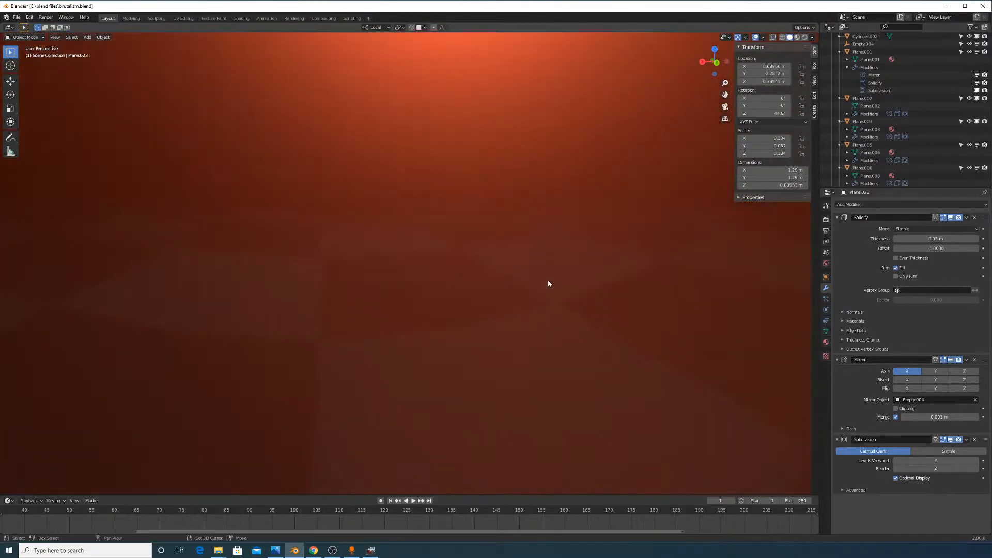
{"action": "scroll", "coordinate": [566, 265], "scroll_direction": "up", "scroll_amount": 2}
Select the loop around the vent on Plane.006, duplicate it in place and separate it into a new object
{"action": "left_click", "coordinate": [636, 251]}
{"action": "key", "text": "Tab"}
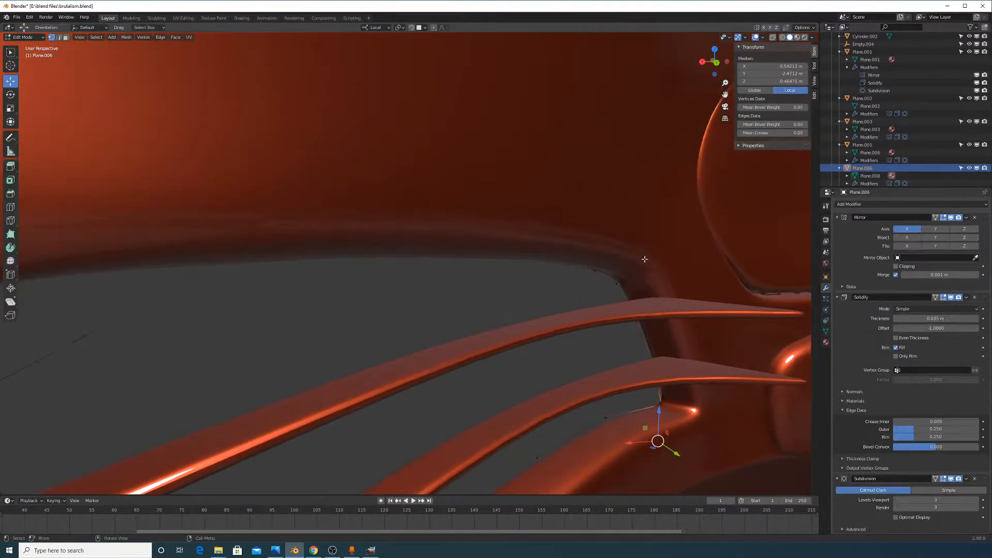
{"action": "scroll", "coordinate": [646, 275], "scroll_direction": "down", "scroll_amount": 1}
{"action": "scroll", "coordinate": [646, 275], "scroll_direction": "down", "scroll_amount": 5}
{"action": "middle_click_drag", "start_coordinate": [558, 276], "coordinate": [658, 290]}
{"action": "middle_click_drag", "start_coordinate": [658, 289], "coordinate": [564, 279], "text": "shift"}
{"action": "left_click", "coordinate": [508, 254]}
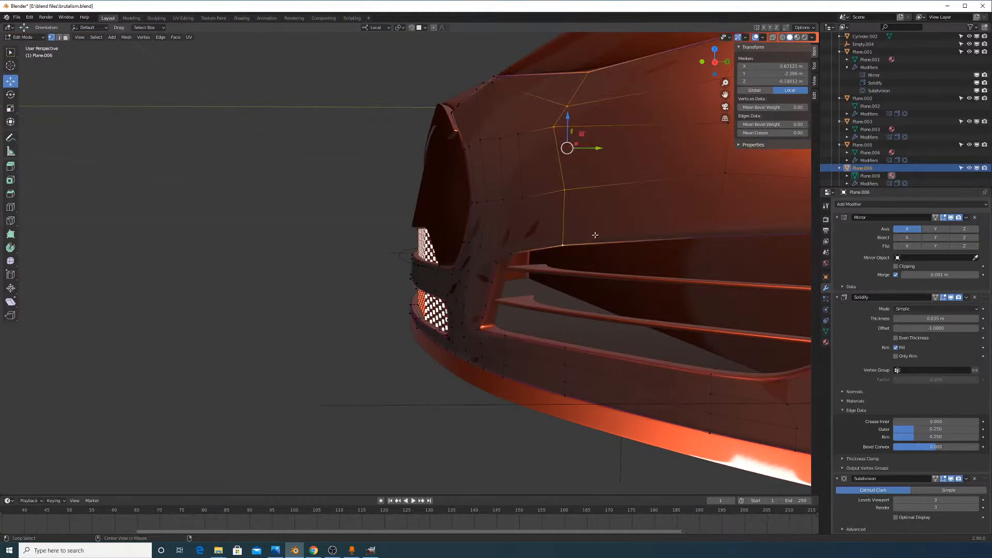
{"action": "middle_click_drag", "start_coordinate": [644, 262], "coordinate": [674, 285]}
{"action": "key", "text": "g"}
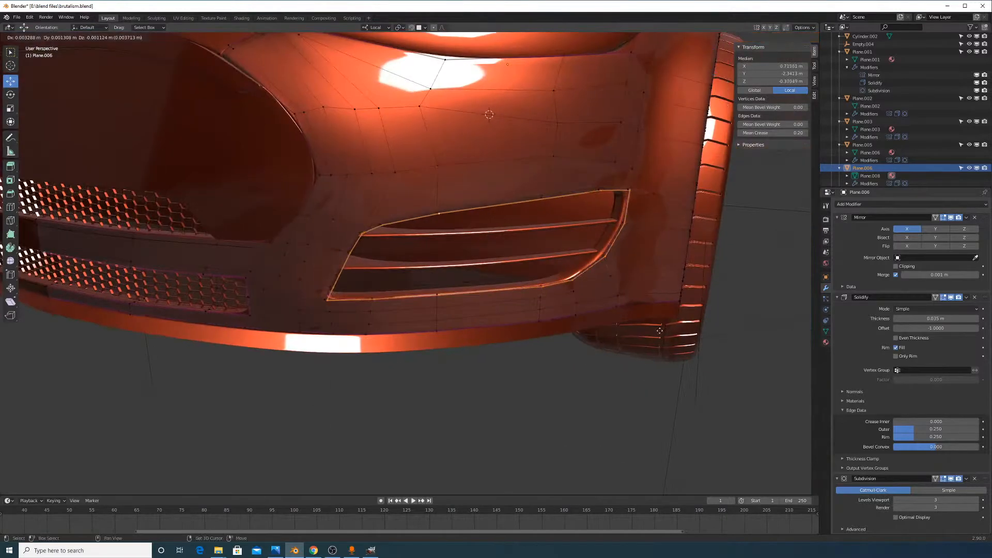
{"action": "right_click", "coordinate": [626, 297]}
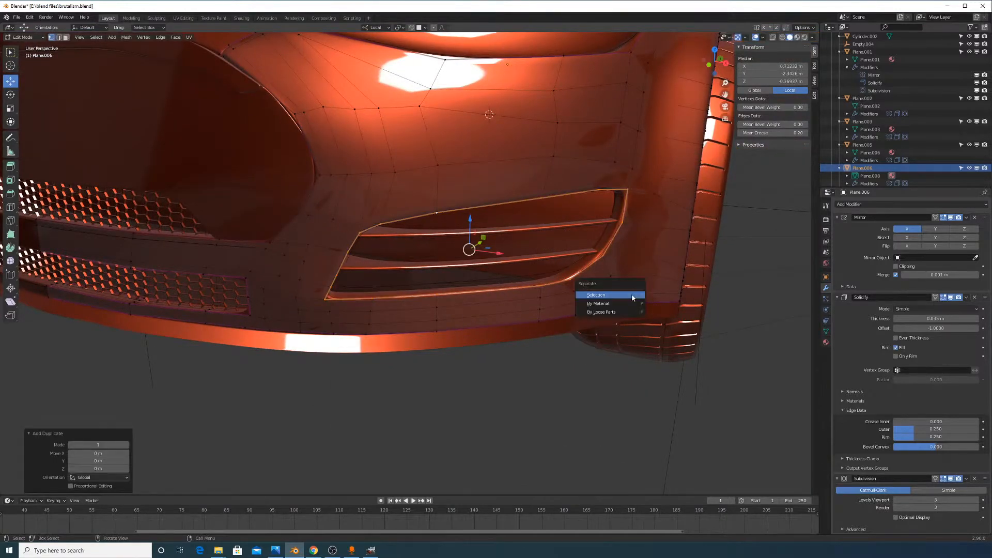
{"action": "left_click", "coordinate": [632, 295]}
{"action": "middle_click_drag", "start_coordinate": [608, 233], "coordinate": [604, 234]}
{"action": "key", "text": "Tab"}
Select the new Plane.024 vent piece and delete its Solidify modifier
{"action": "left_click", "coordinate": [544, 256]}
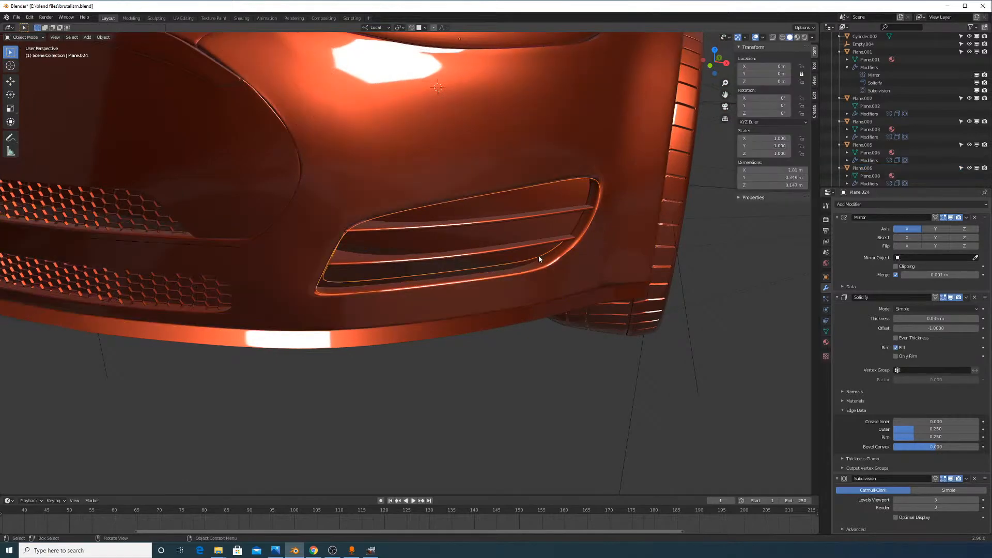
{"action": "middle_click_drag", "start_coordinate": [538, 256], "coordinate": [598, 258]}
{"action": "scroll", "coordinate": [394, 297], "scroll_direction": "up", "scroll_amount": 3}
{"action": "middle_click_drag", "start_coordinate": [395, 296], "coordinate": [506, 252]}
{"action": "key", "text": "Tab"}
{"action": "key", "text": "Tab"}
{"action": "middle_click_drag", "start_coordinate": [554, 280], "coordinate": [432, 244]}
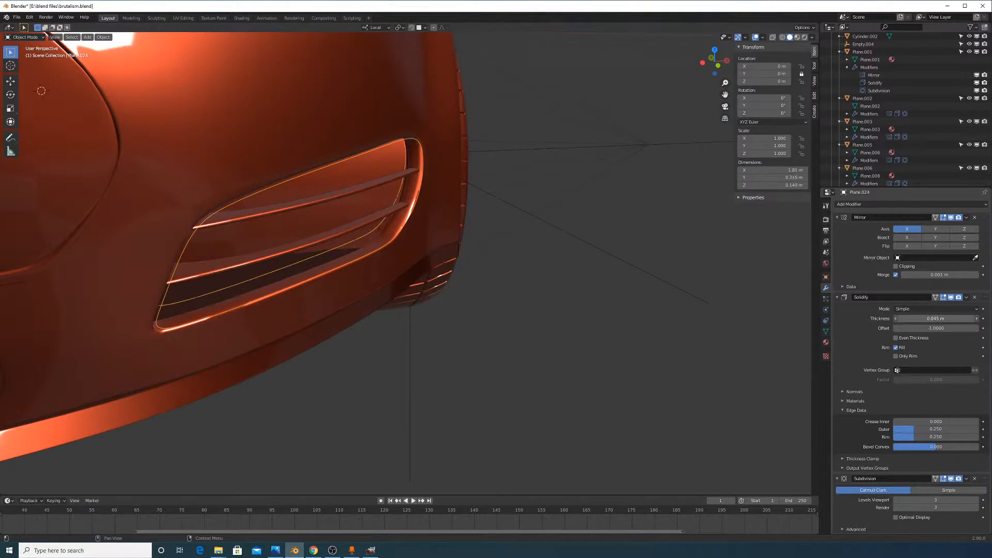
{"action": "middle_click_drag", "start_coordinate": [361, 173], "coordinate": [472, 167]}
{"action": "key", "text": "Tab"}
{"action": "key", "text": "Tab"}
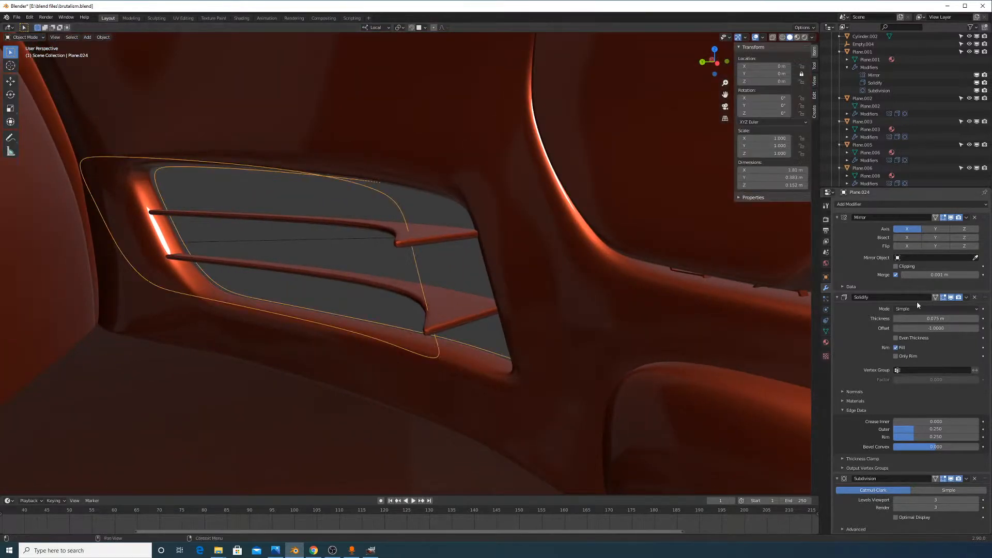
{"action": "left_click", "coordinate": [975, 298]}
{"action": "middle_click_drag", "start_coordinate": [630, 322], "coordinate": [458, 316]}
{"action": "key", "text": "Tab"}
{"action": "key", "text": "Tab"}
{"action": "key", "text": "Tab"}
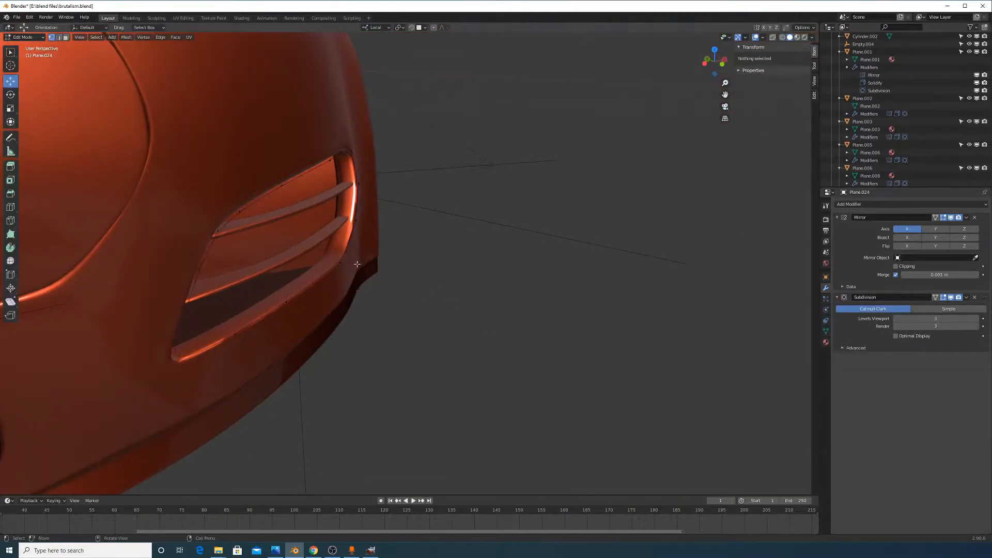
Select all of the vent piece, extrude it in place, and set the transform orientation to Normal
{"action": "key", "text": "a"}
{"action": "middle_click_drag", "start_coordinate": [372, 268], "coordinate": [442, 277]}
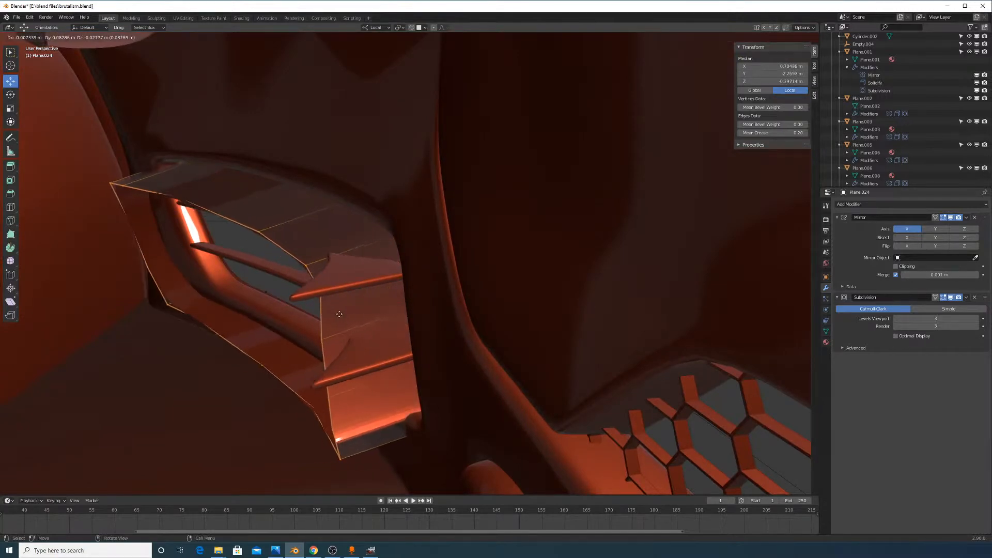
{"action": "key", "text": "Escape"}
{"action": "key", "text": "KP_Decimal"}
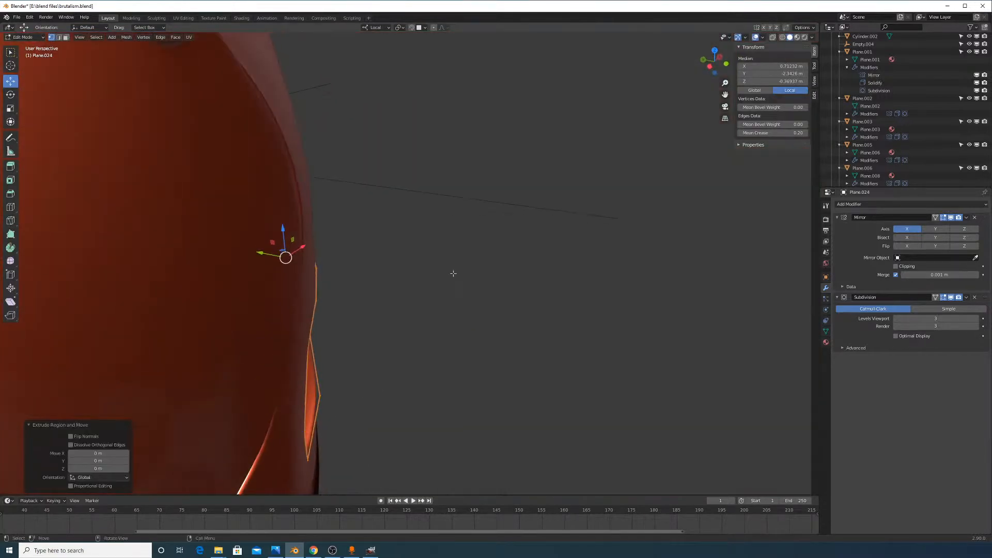
{"action": "left_click", "coordinate": [377, 28]}
{"action": "middle_click_drag", "start_coordinate": [403, 181], "coordinate": [450, 250]}
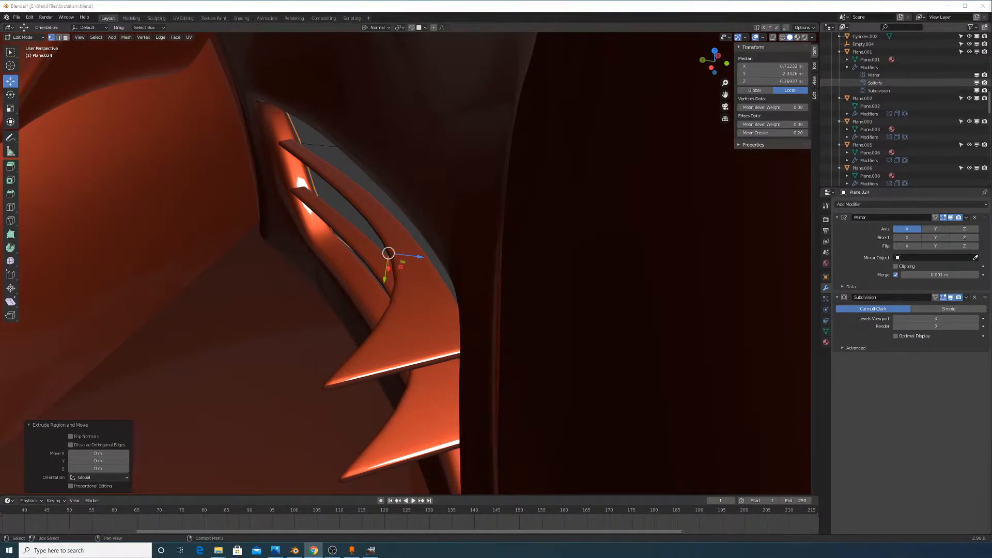
{"action": "middle_click_drag", "start_coordinate": [646, 192], "coordinate": [602, 274]}
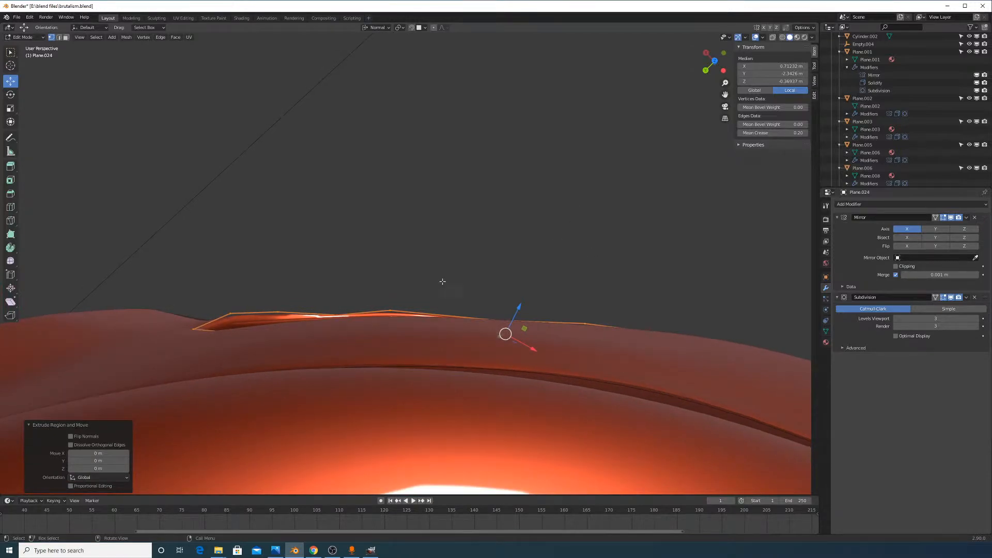
{"action": "middle_click_drag", "start_coordinate": [442, 281], "coordinate": [442, 284]}
Push the extruded vertices back into the bumper using X-ray, then turn X-ray off and exit Edit Mode
{"action": "key", "text": "g"}
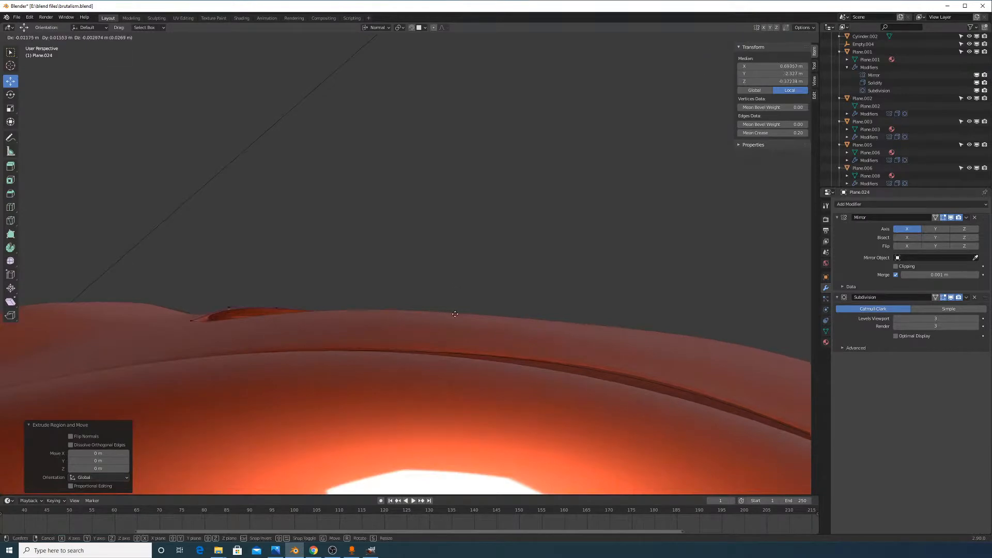
{"action": "left_click", "coordinate": [450, 334]}
{"action": "middle_click_drag", "start_coordinate": [449, 334], "coordinate": [398, 317]}
{"action": "left_click", "coordinate": [774, 39]}
{"action": "middle_click_drag", "start_coordinate": [483, 163], "coordinate": [571, 249]}
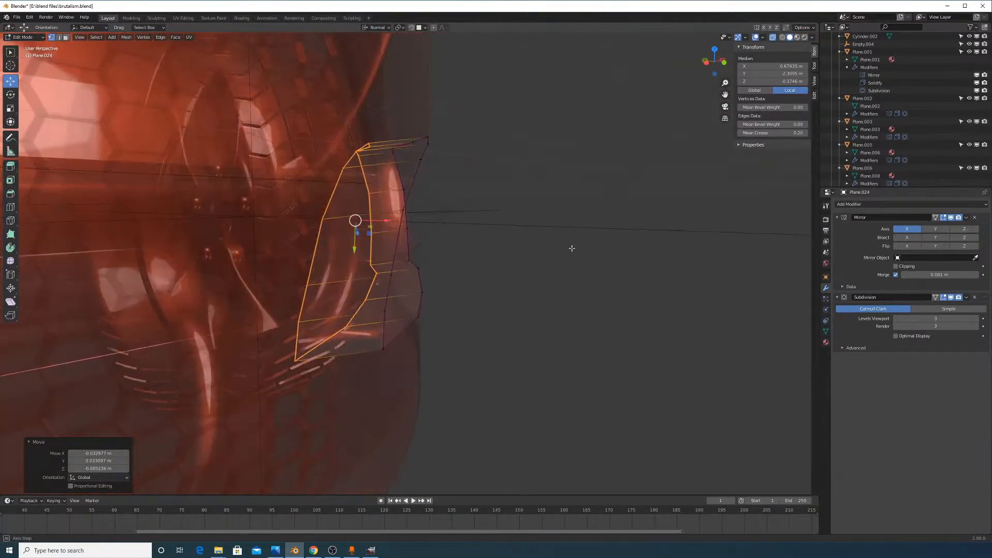
{"action": "key", "text": "g"}
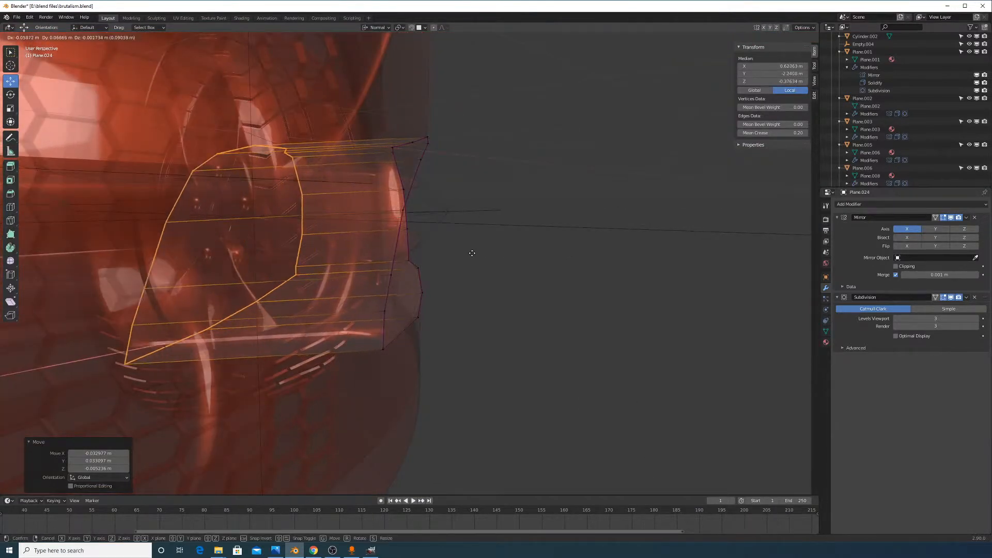
{"action": "left_click", "coordinate": [516, 253]}
{"action": "middle_click_drag", "start_coordinate": [515, 254], "coordinate": [733, 64]}
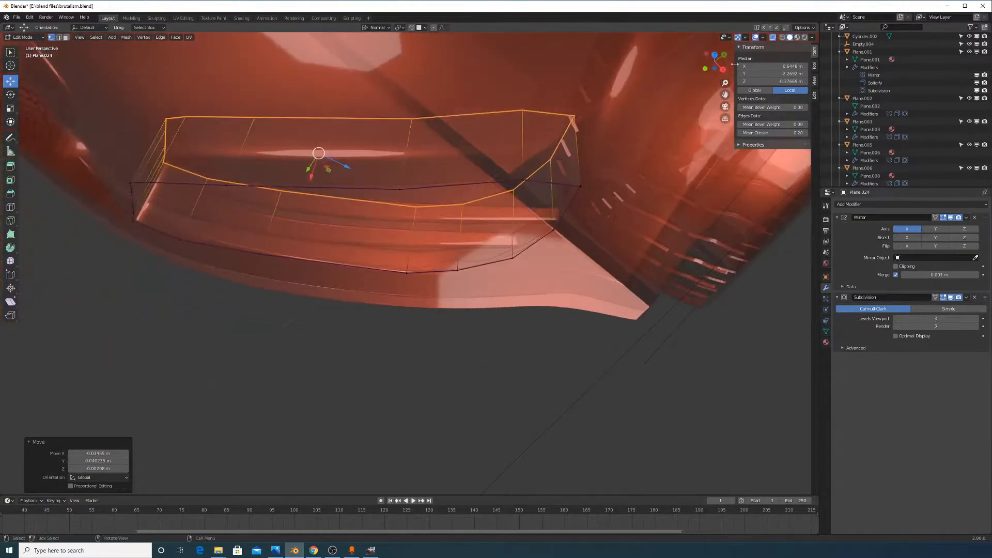
{"action": "left_click", "coordinate": [773, 37]}
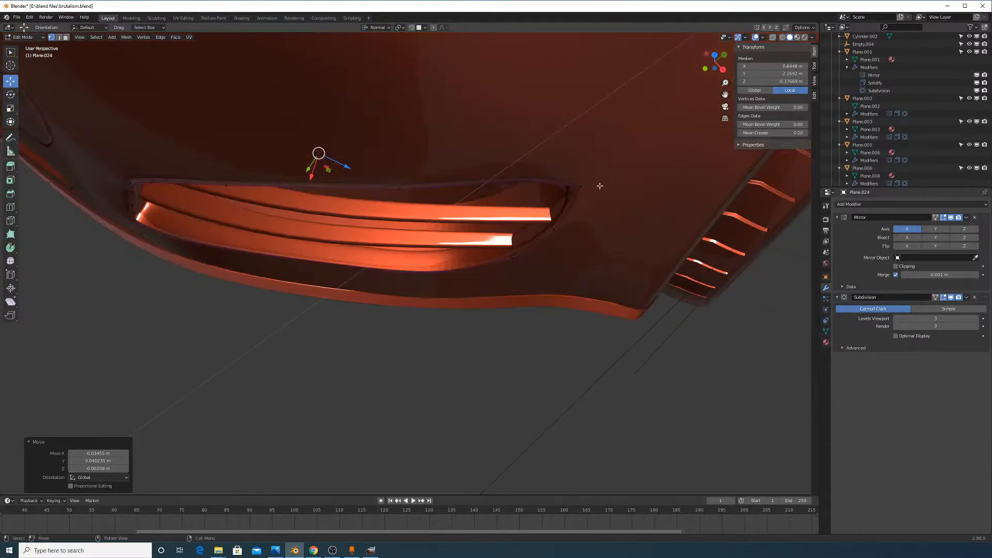
{"action": "mouse_move", "coordinate": [597, 186]}
{"action": "middle_mouse_down"}
{"action": "mouse_move", "coordinate": [616, 156]}
{"action": "mouse_move", "coordinate": [633, 202]}
{"action": "mouse_move", "coordinate": [677, 192]}
{"action": "mouse_move", "coordinate": [639, 210]}
{"action": "middle_mouse_up"}
{"action": "key", "text": "Tab"}
{"action": "scroll", "coordinate": [621, 190], "scroll_direction": "down", "scroll_amount": 3}
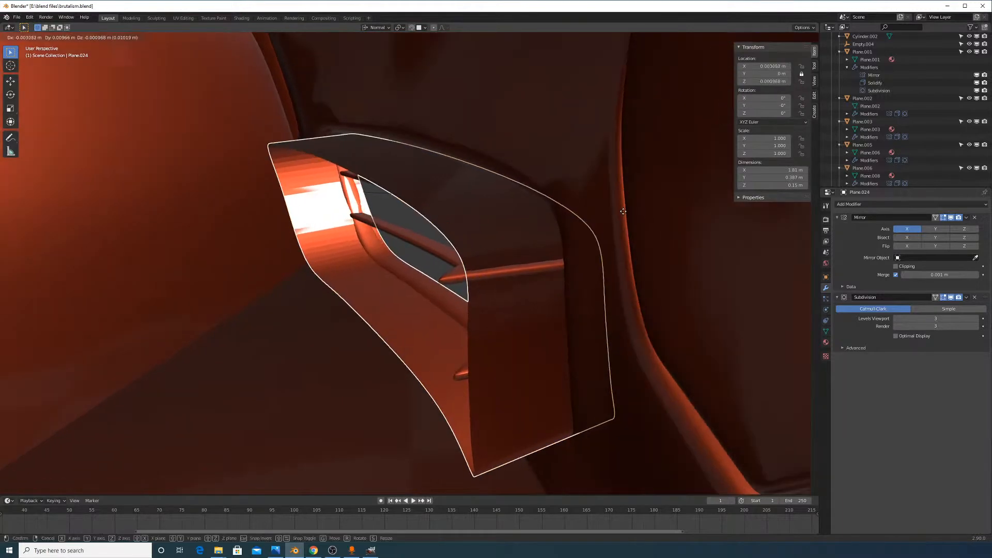
Try setting the vent piece's origin to its geometry, then undo it and cancel a move
{"action": "left_click", "coordinate": [103, 37]}
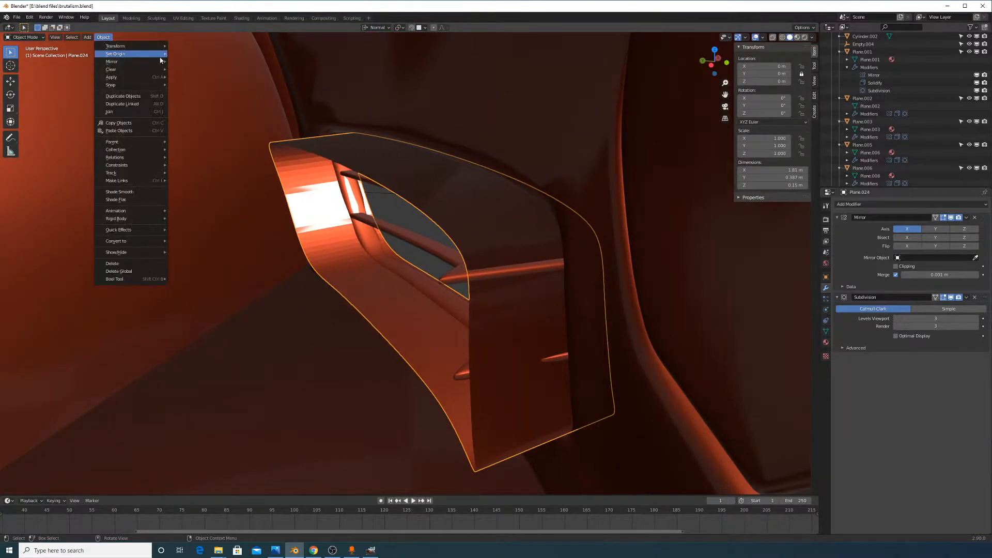
{"action": "mouse_move", "coordinate": [111, 56]}
{"action": "left_click", "coordinate": [207, 63]}
{"action": "key", "text": "ctrl+z"}
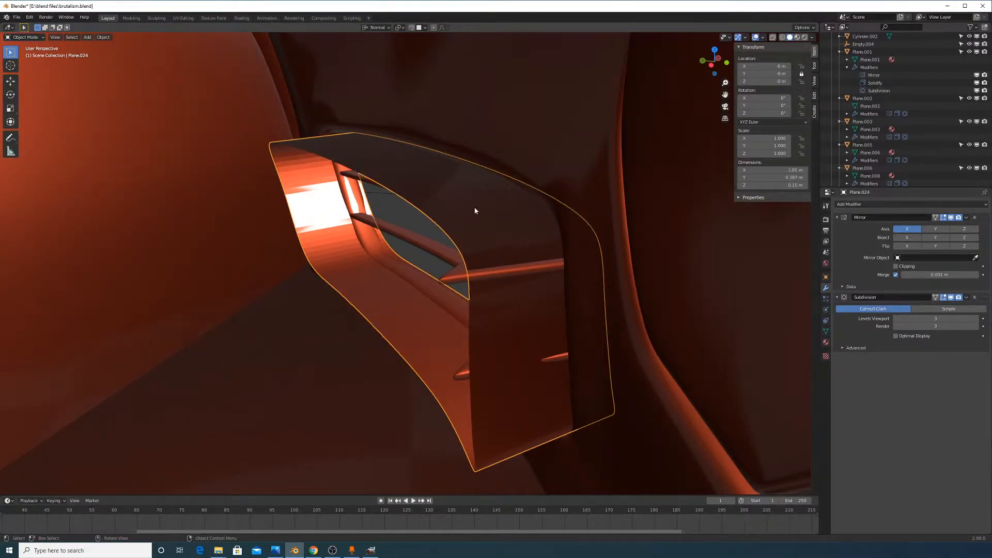
{"action": "middle_click_drag", "start_coordinate": [475, 210], "coordinate": [520, 229]}
{"action": "key", "text": "g"}
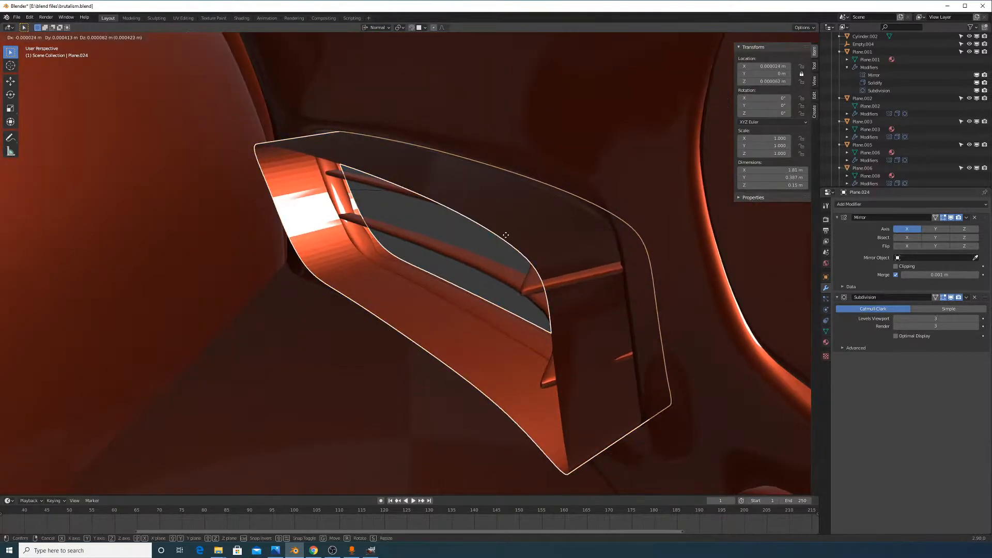
{"action": "right_click", "coordinate": [326, 216]}
{"action": "scroll", "coordinate": [377, 250], "scroll_direction": "up", "scroll_amount": 8}
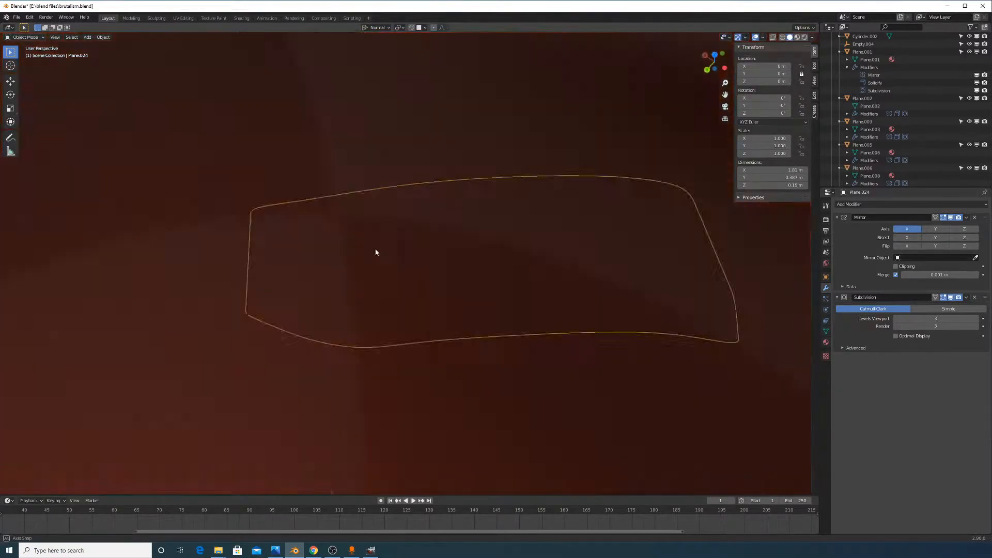
{"action": "middle_click_drag", "start_coordinate": [388, 279], "coordinate": [385, 244]}
Select the whole vent mesh, switch to Local orientation, and shift it while excluding local Z
{"action": "key", "text": "Tab"}
{"action": "middle_click_drag", "start_coordinate": [470, 240], "coordinate": [428, 265]}
{"action": "key", "text": "a"}
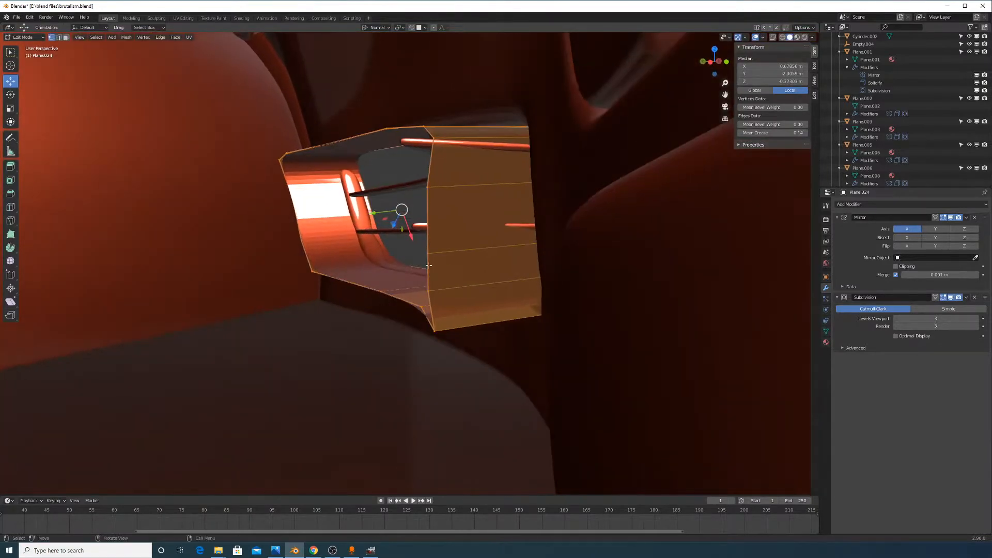
{"action": "left_click", "coordinate": [381, 32]}
{"action": "left_click", "coordinate": [376, 72]}
{"action": "middle_click_drag", "start_coordinate": [376, 73], "coordinate": [428, 178]}
{"action": "key", "text": "g"}
{"action": "key", "text": "shift+z"}
{"action": "key", "text": "shift+z"}
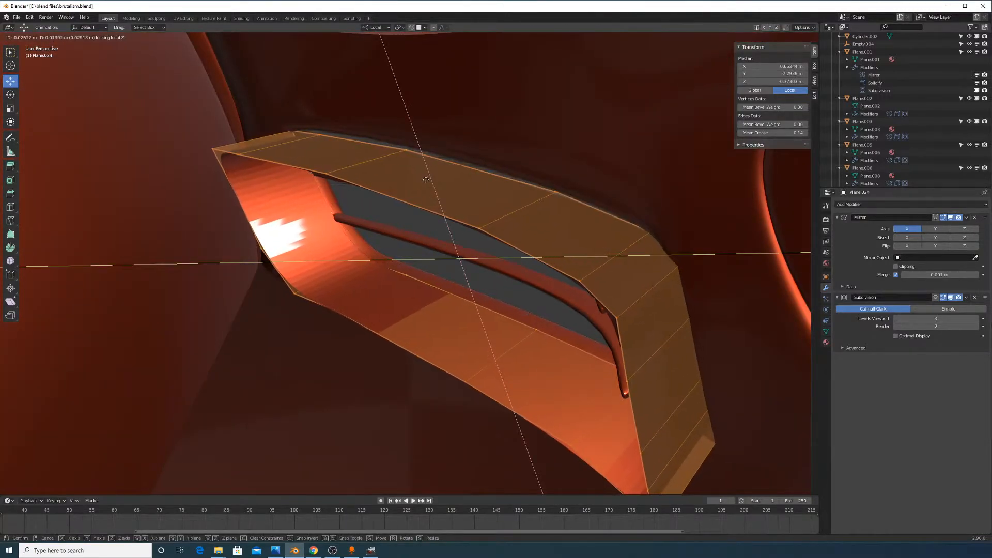
{"action": "left_click", "coordinate": [426, 179]}
{"action": "middle_click_drag", "start_coordinate": [425, 179], "coordinate": [359, 236]}
{"action": "key", "text": "Tab"}
Reposition the vent piece in Object Mode, then reselect it and re-enter Edit Mode
{"action": "key", "text": "g"}
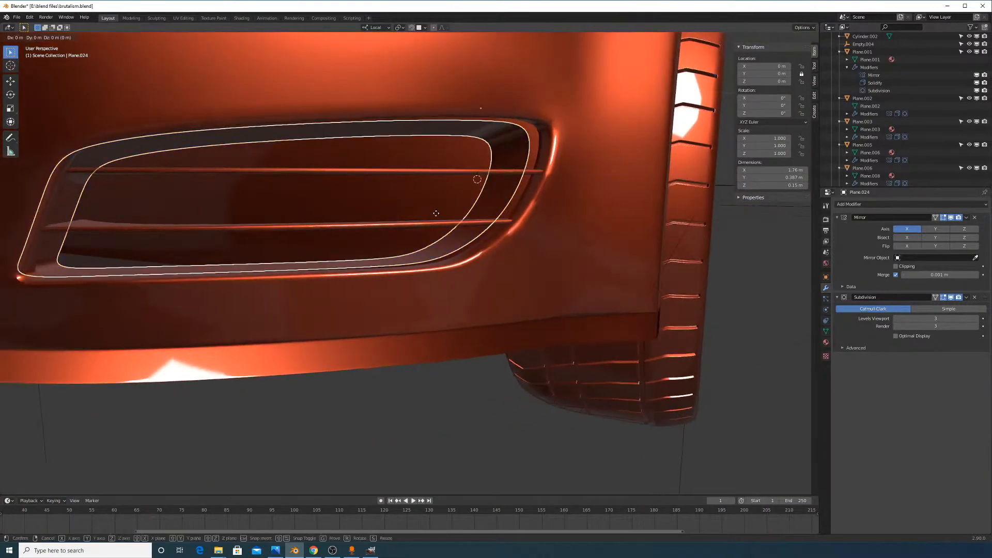
{"action": "left_click", "coordinate": [456, 211]}
{"action": "key", "text": "Tab"}
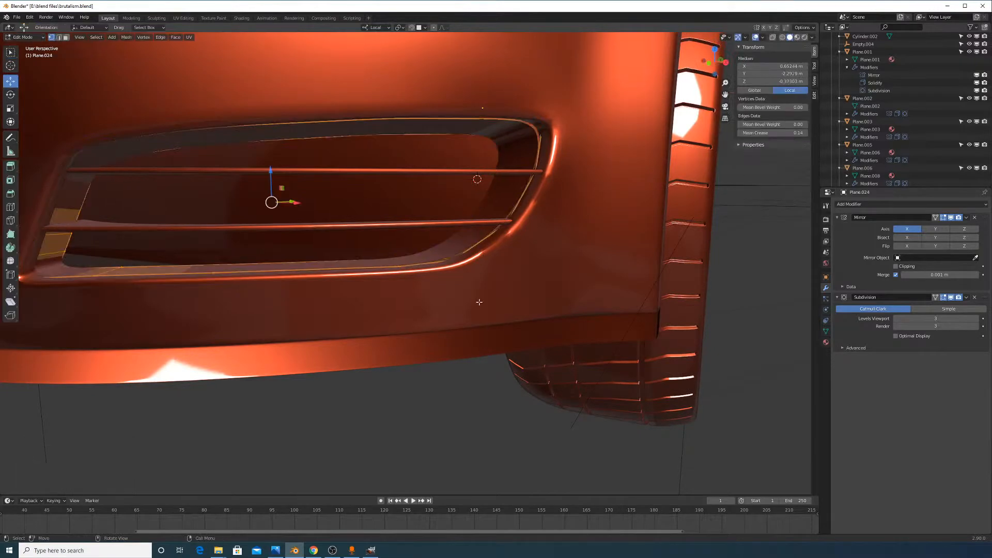
{"action": "key", "text": "Tab"}
{"action": "left_click", "coordinate": [461, 405]}
{"action": "middle_click_drag", "start_coordinate": [461, 405], "coordinate": [417, 362]}
{"action": "middle_click_drag", "start_coordinate": [382, 114], "coordinate": [478, 250]}
{"action": "left_click", "coordinate": [414, 245]}
{"action": "key", "text": "Tab"}
{"action": "scroll", "coordinate": [414, 248], "scroll_direction": "up", "scroll_amount": 3}
Select a path of rim vertices and raise them slightly with the Z gizmo arrow
{"action": "left_click", "coordinate": [520, 206]}
{"action": "left_click", "coordinate": [459, 263], "text": "ctrl"}
{"action": "left_click_drag", "start_coordinate": [486, 207], "coordinate": [485, 202]}
{"action": "middle_click_drag", "start_coordinate": [670, 242], "coordinate": [708, 215]}
{"action": "left_click", "coordinate": [712, 215]}
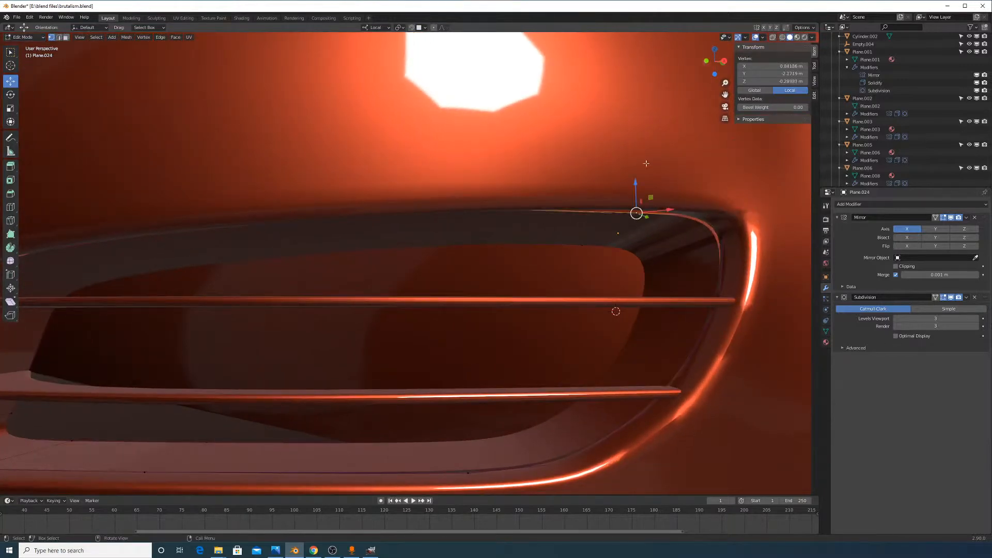
In edge mode, raise the top rim edge slightly and nudge the right-hand rim edge
{"action": "left_click", "coordinate": [59, 37]}
{"action": "left_click", "coordinate": [589, 222]}
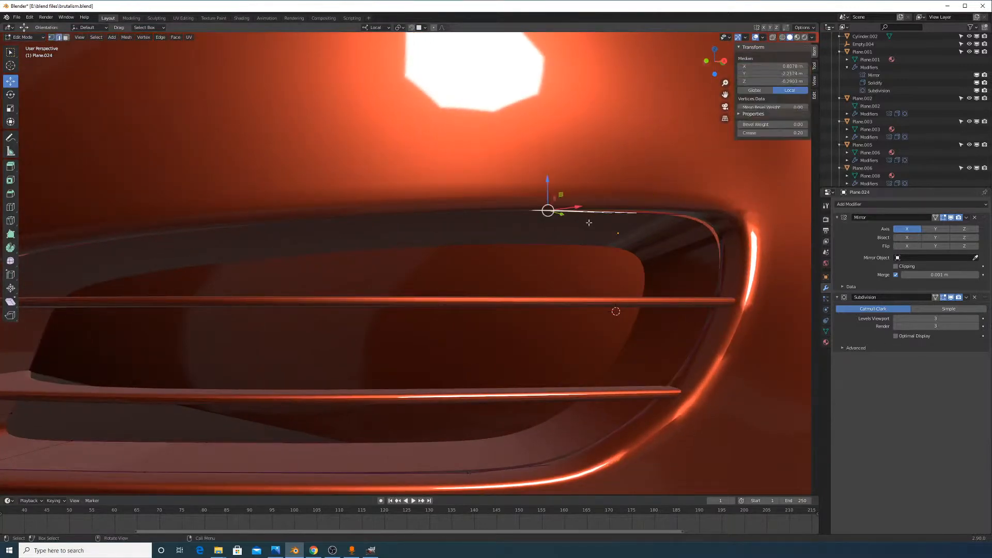
{"action": "left_click_drag", "start_coordinate": [605, 206], "coordinate": [605, 204]}
{"action": "left_click", "coordinate": [687, 233]}
{"action": "scroll", "coordinate": [707, 234], "scroll_direction": "up", "scroll_amount": 1}
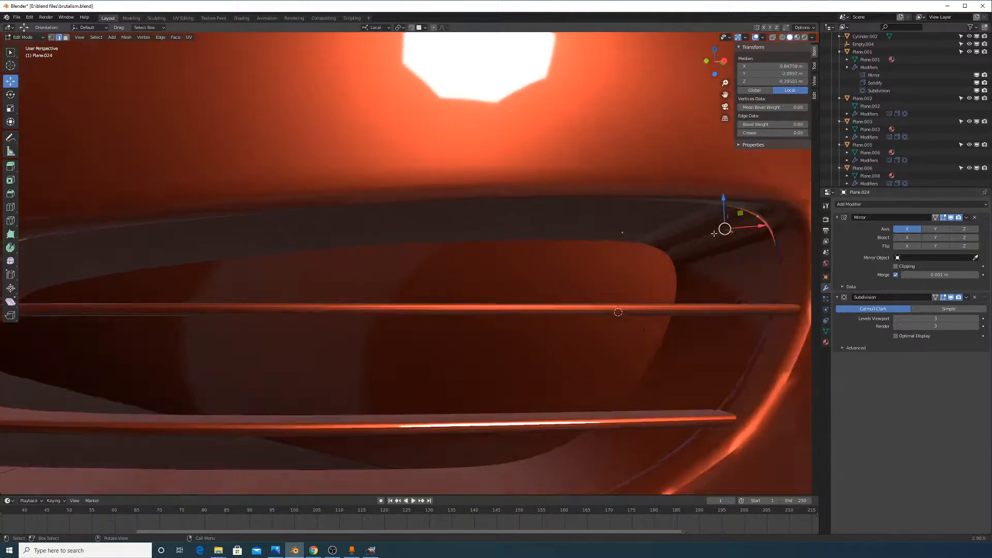
{"action": "middle_click_drag", "start_coordinate": [718, 243], "coordinate": [713, 248]}
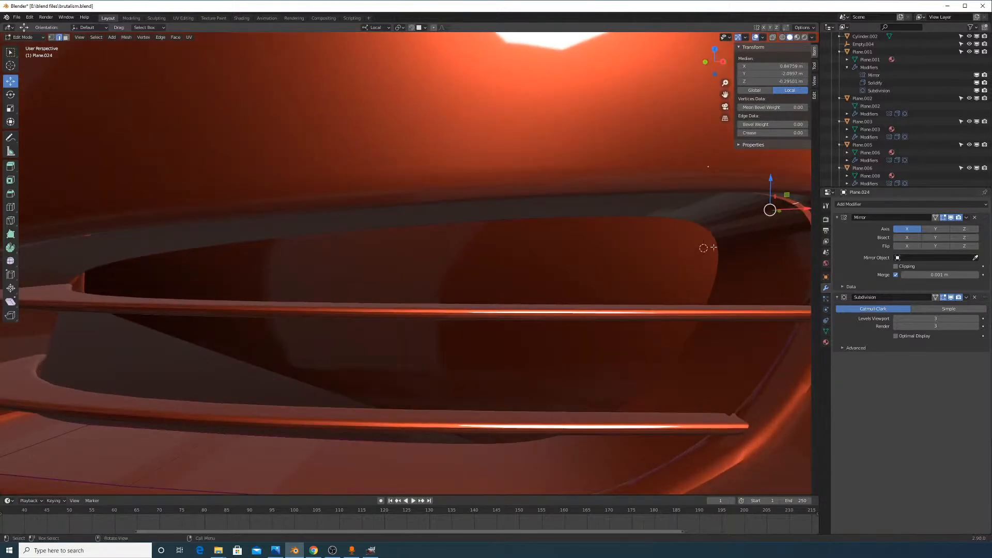
{"action": "left_click", "coordinate": [770, 228]}
View the bumper from inside and re-enter Edit Mode on the vent piece near the opening
{"action": "middle_click_drag", "start_coordinate": [392, 291], "coordinate": [509, 293]}
{"action": "key", "text": "Tab"}
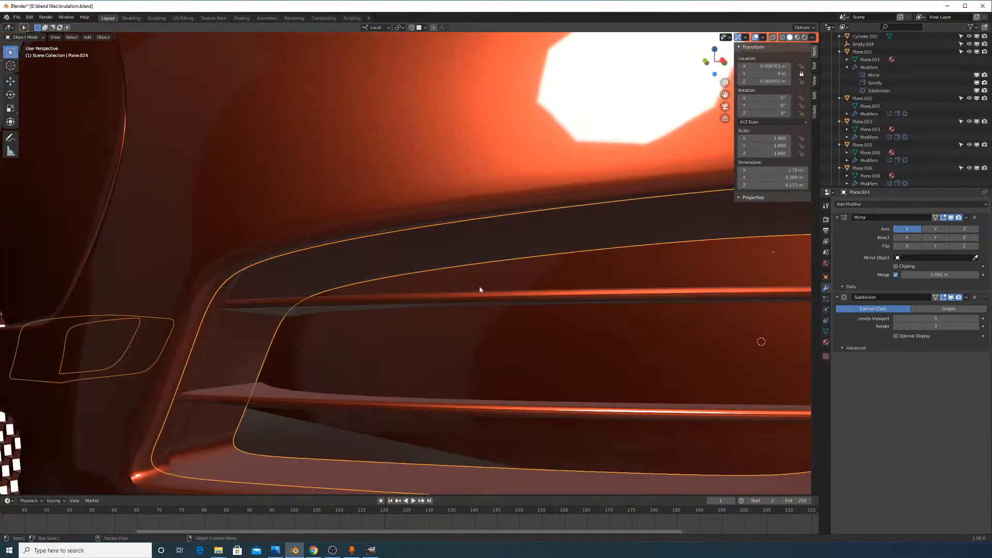
{"action": "scroll", "coordinate": [479, 288], "scroll_direction": "down", "scroll_amount": 4}
{"action": "middle_click_drag", "start_coordinate": [465, 323], "coordinate": [624, 333]}
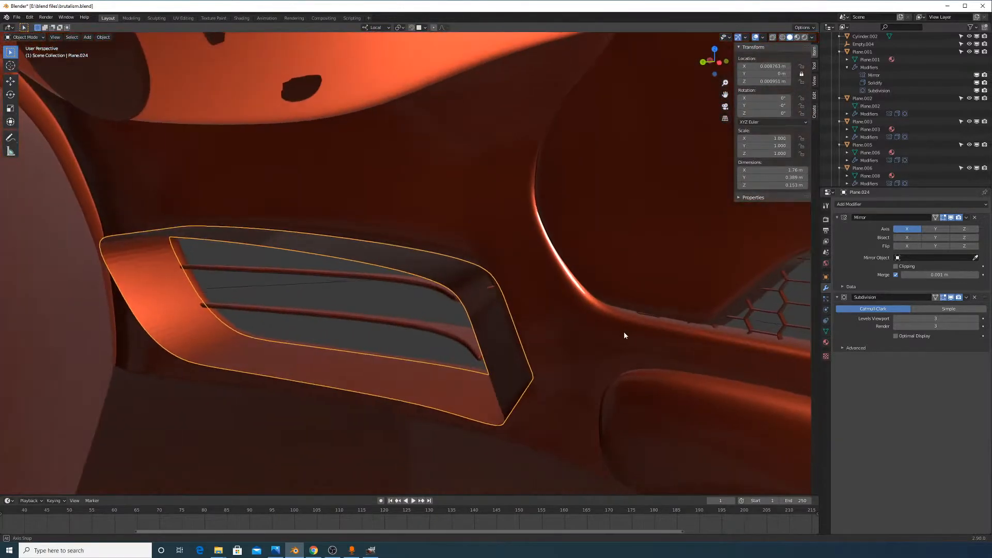
{"action": "key", "text": "Tab"}
{"action": "scroll", "coordinate": [485, 324], "scroll_direction": "up", "scroll_amount": 1}
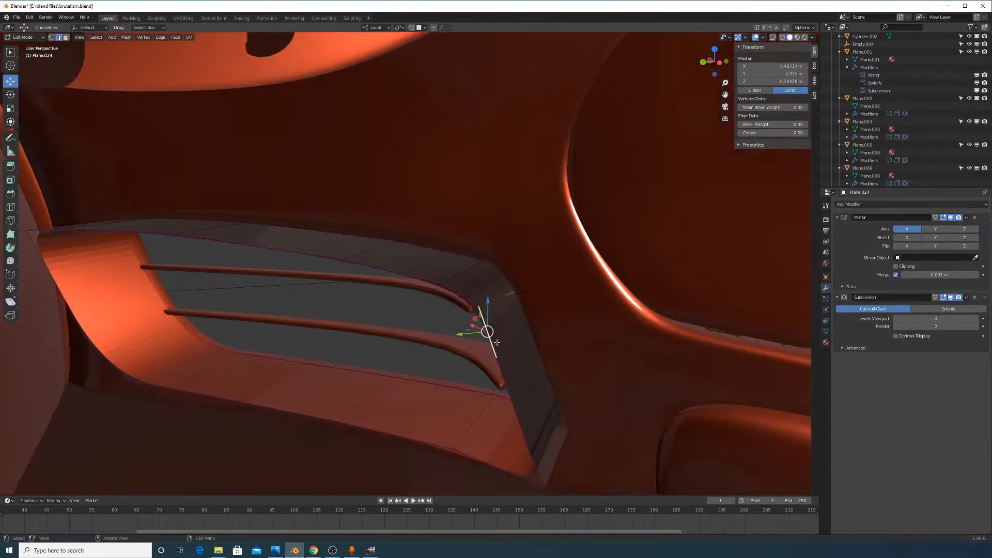
{"action": "middle_click_drag", "start_coordinate": [497, 342], "coordinate": [615, 286], "text": "shift"}
{"action": "middle_click_drag", "start_coordinate": [527, 306], "coordinate": [507, 316]}
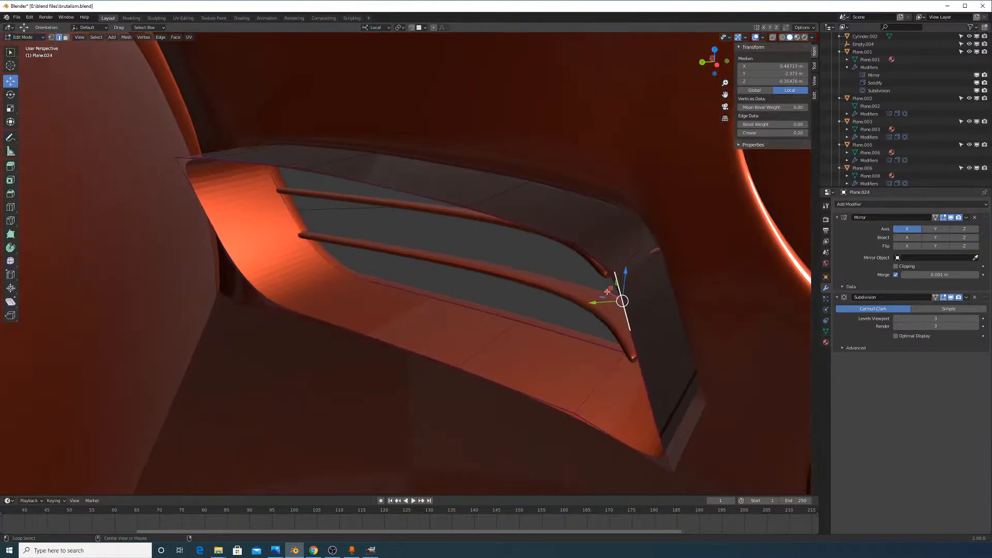
Grid-fill the vent frame's opening with span 4 and Simple Blending, viewing it in X-Ray
{"action": "key", "text": "ctrl+f"}
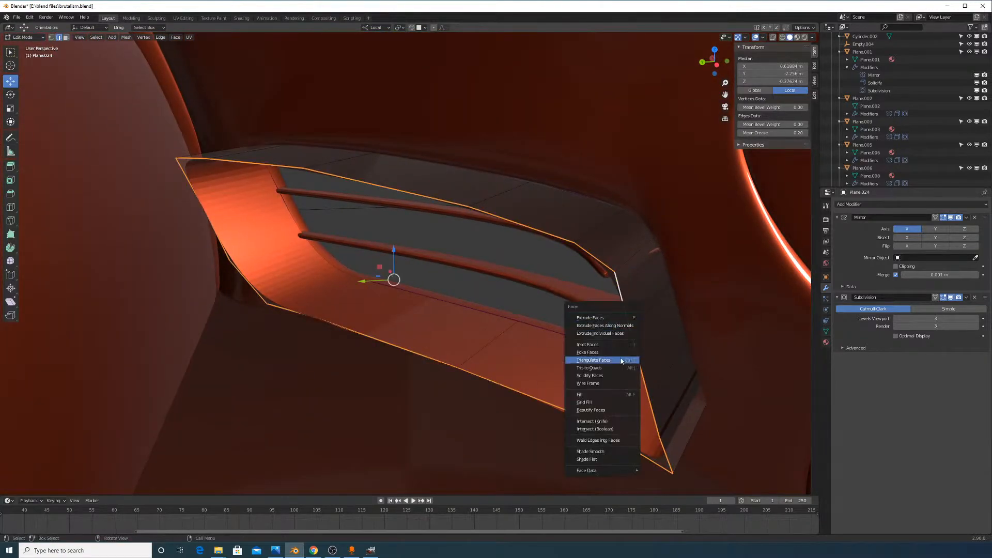
{"action": "left_click", "coordinate": [605, 402]}
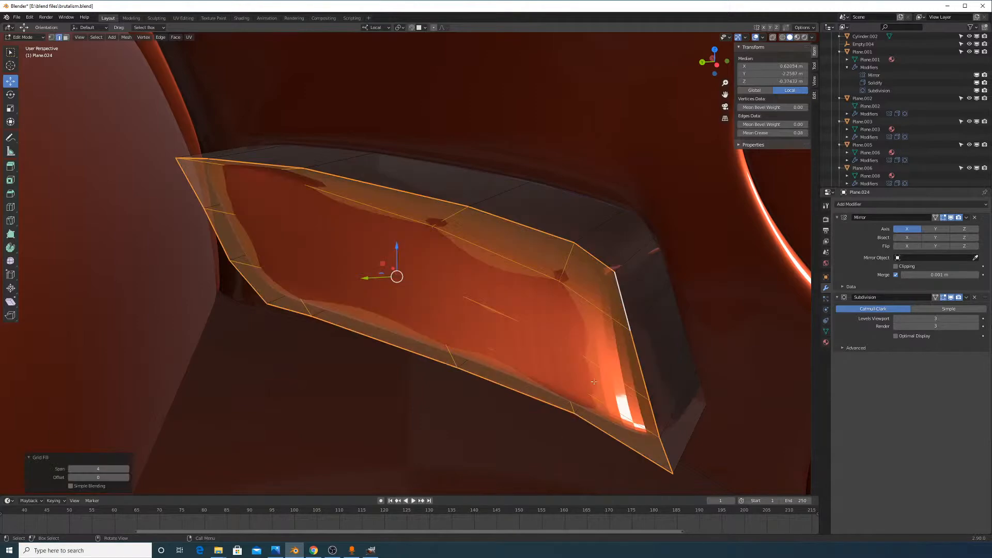
{"action": "middle_click_drag", "start_coordinate": [606, 402], "coordinate": [591, 357]}
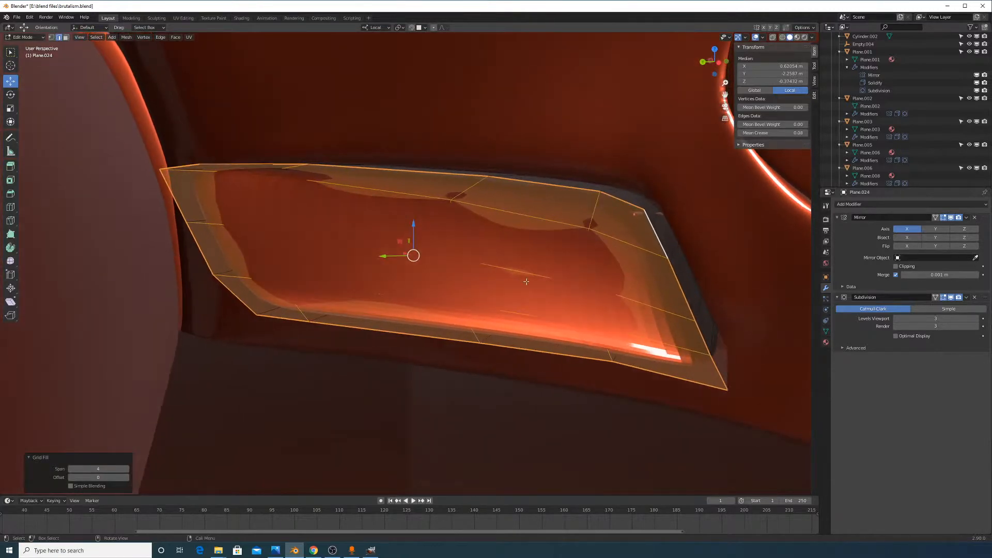
{"action": "left_click", "coordinate": [773, 37]}
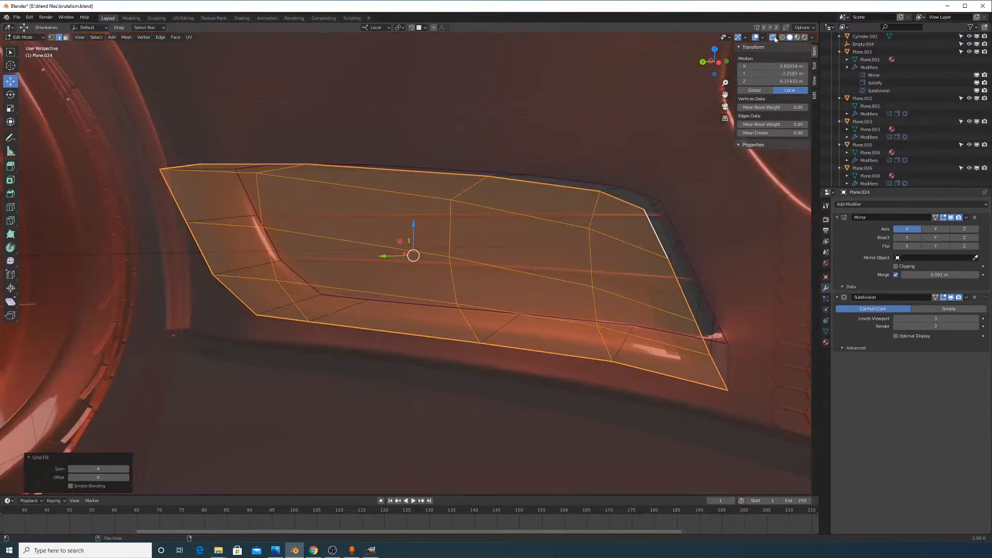
{"action": "middle_click_drag", "start_coordinate": [464, 187], "coordinate": [516, 227]}
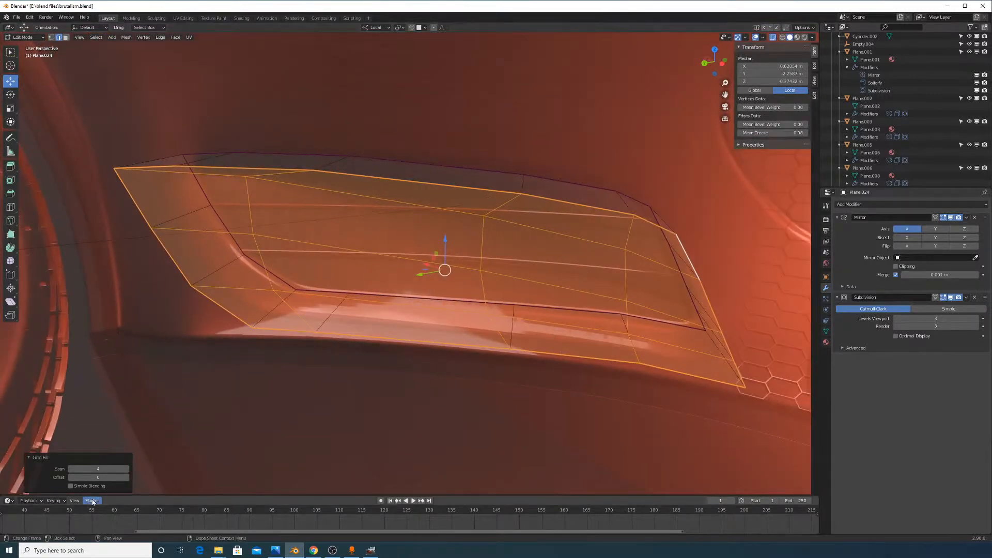
{"action": "left_click", "coordinate": [127, 468]}
{"action": "left_click", "coordinate": [70, 469]}
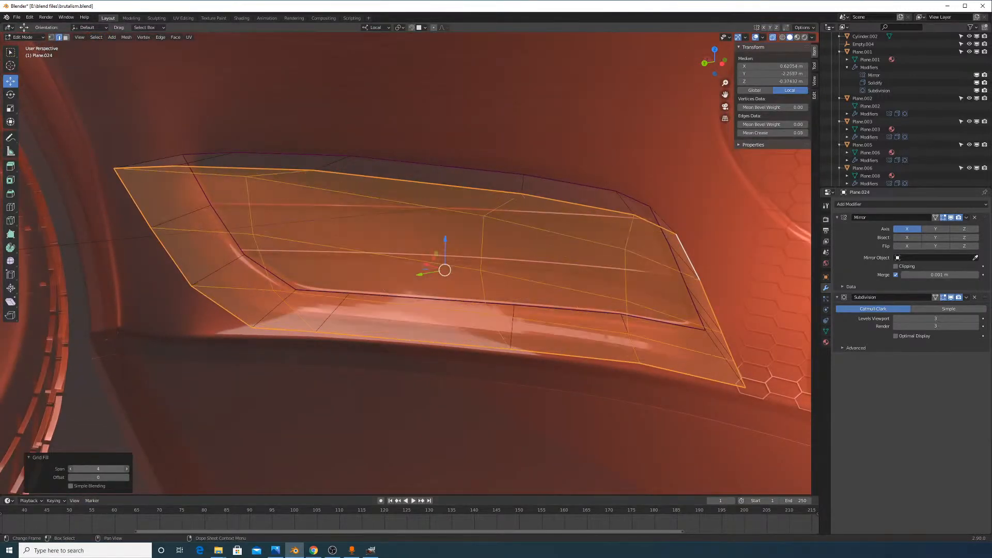
{"action": "left_click", "coordinate": [70, 468]}
{"action": "left_click", "coordinate": [127, 468]}
{"action": "left_click", "coordinate": [91, 486]}
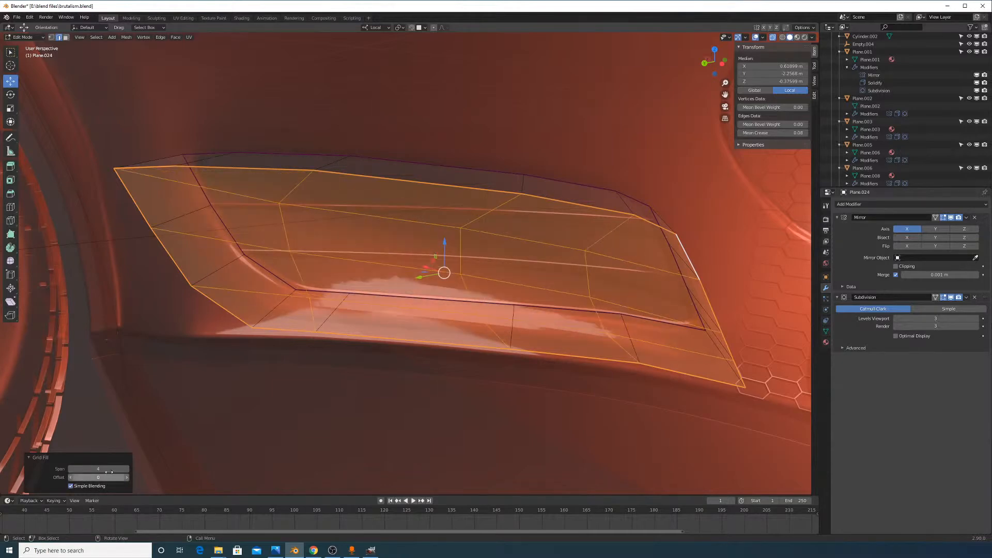
{"action": "mouse_move", "coordinate": [110, 468]}
{"action": "left_mouse_down"}
{"action": "mouse_move", "coordinate": [122, 468]}
{"action": "mouse_move", "coordinate": [101, 468]}
{"action": "mouse_move", "coordinate": [111, 468]}
{"action": "left_mouse_up"}
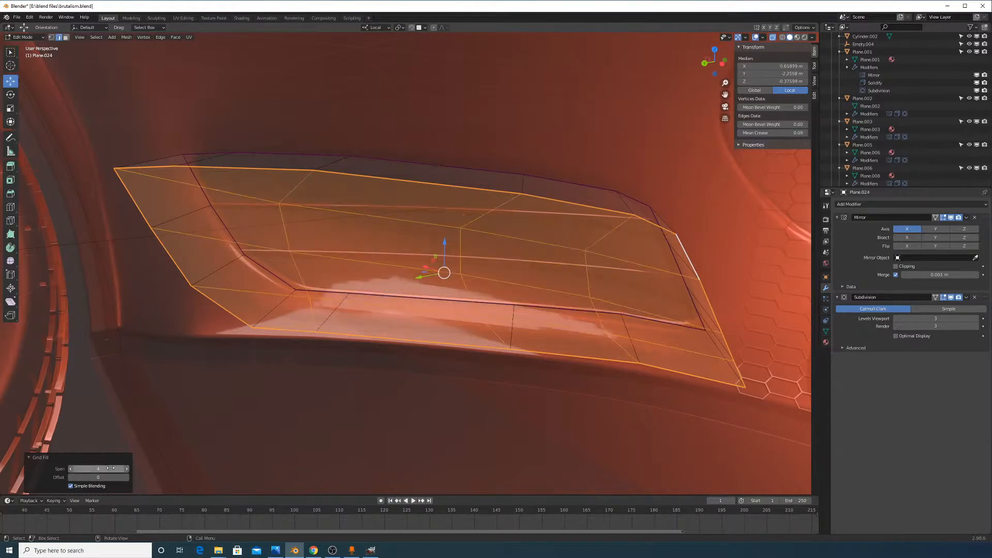
Turn X-Ray off and add a loop cut across the vent piece
{"action": "key", "text": "Tab"}
{"action": "mouse_move", "coordinate": [540, 341]}
{"action": "middle_mouse_down"}
{"action": "mouse_move", "coordinate": [506, 336]}
{"action": "mouse_move", "coordinate": [528, 328]}
{"action": "middle_mouse_up"}
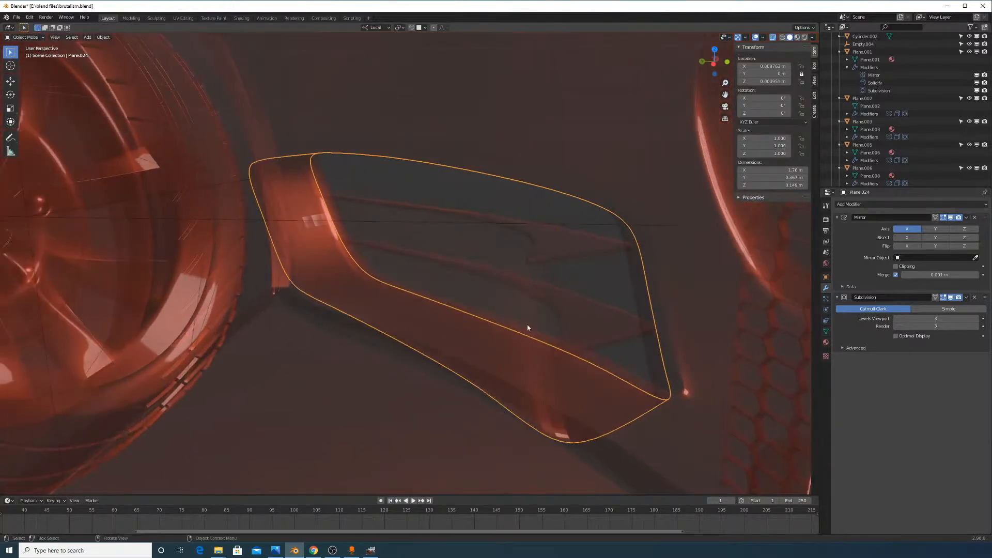
{"action": "left_click", "coordinate": [773, 37]}
{"action": "middle_click_drag", "start_coordinate": [594, 212], "coordinate": [619, 219]}
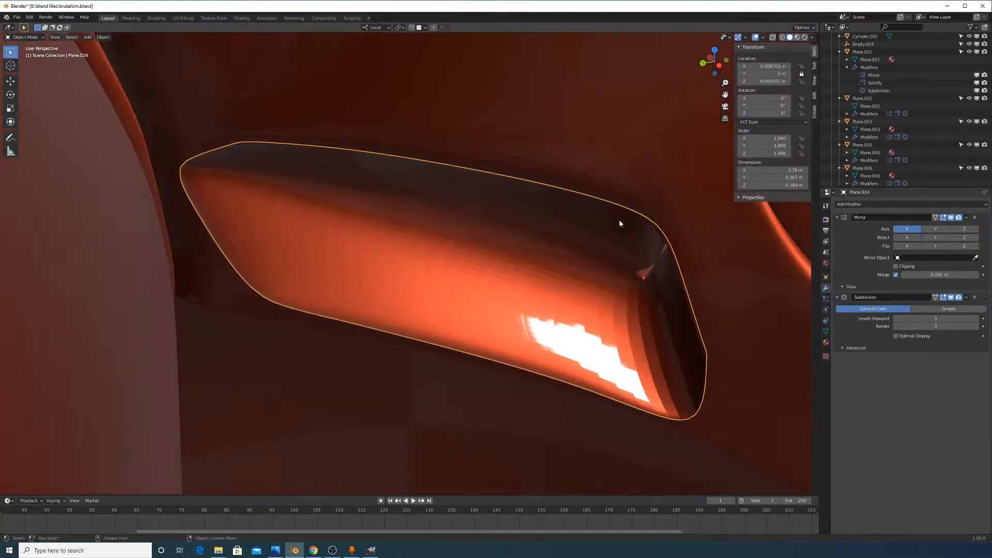
{"action": "key", "text": "Tab"}
{"action": "left_click", "coordinate": [651, 258]}
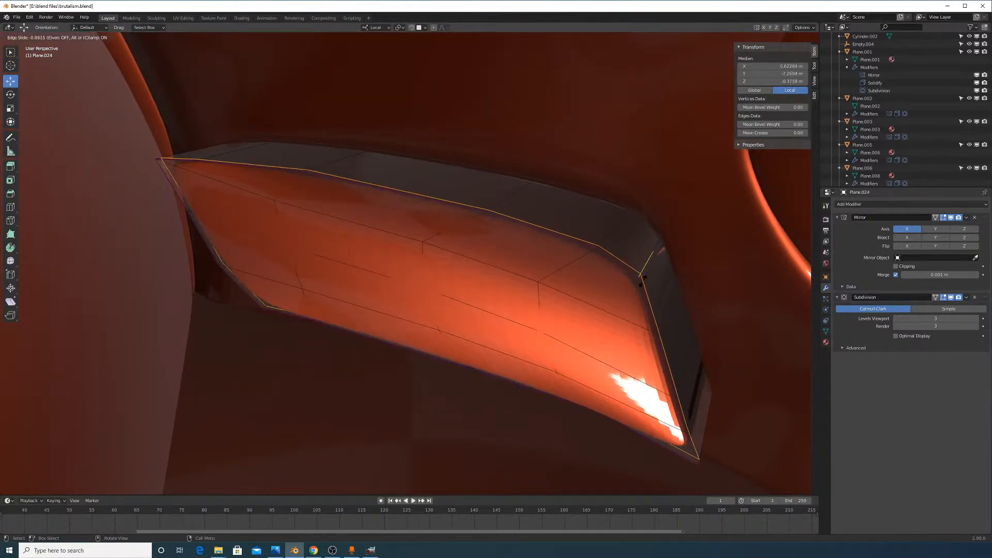
{"action": "left_click", "coordinate": [643, 282]}
{"action": "middle_click_drag", "start_coordinate": [682, 342], "coordinate": [650, 350]}
Shade the vent piece smooth in Object Mode and check it from the car's front
{"action": "key", "text": "Tab"}
{"action": "right_click", "coordinate": [547, 291]}
{"action": "left_click", "coordinate": [547, 291]}
{"action": "middle_click_drag", "start_coordinate": [587, 324], "coordinate": [385, 312]}
{"action": "scroll", "coordinate": [445, 330], "scroll_direction": "down", "scroll_amount": 6}
{"action": "middle_click_drag", "start_coordinate": [389, 361], "coordinate": [398, 338]}
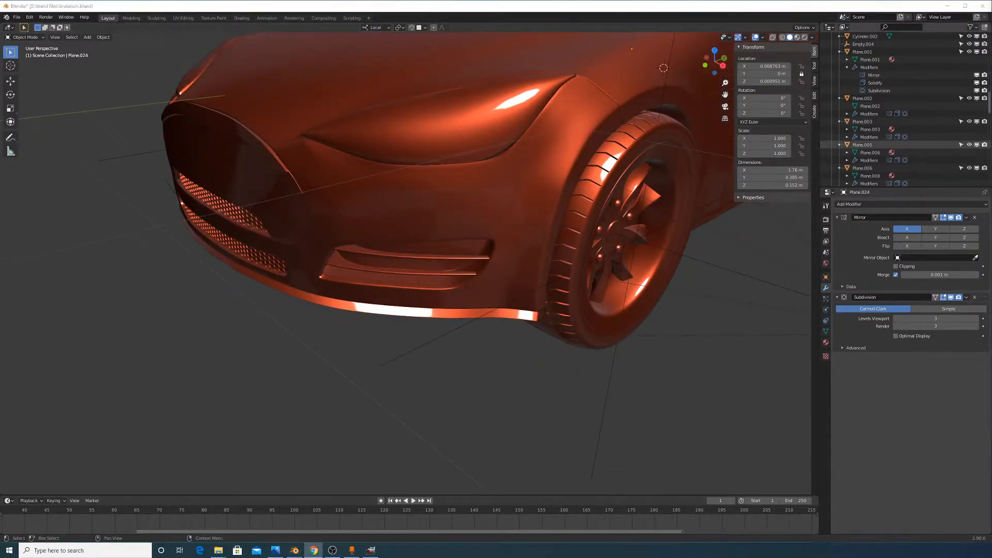
{"action": "scroll", "coordinate": [553, 245], "scroll_direction": "up", "scroll_amount": 6}
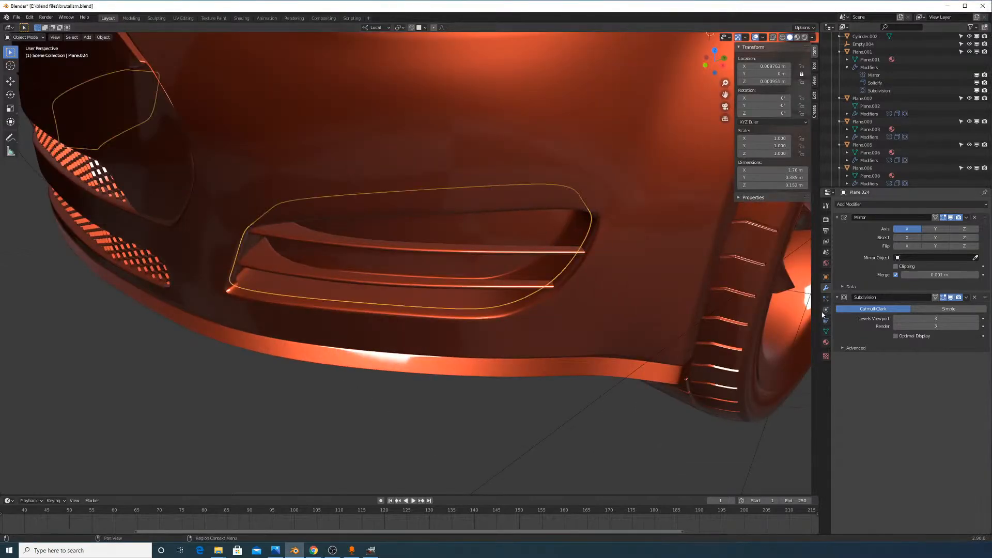
Make the vent's car paint single-user with a black Base Color, previewed in Rendered shading
{"action": "left_click", "coordinate": [825, 342]}
{"action": "left_click", "coordinate": [937, 366]}
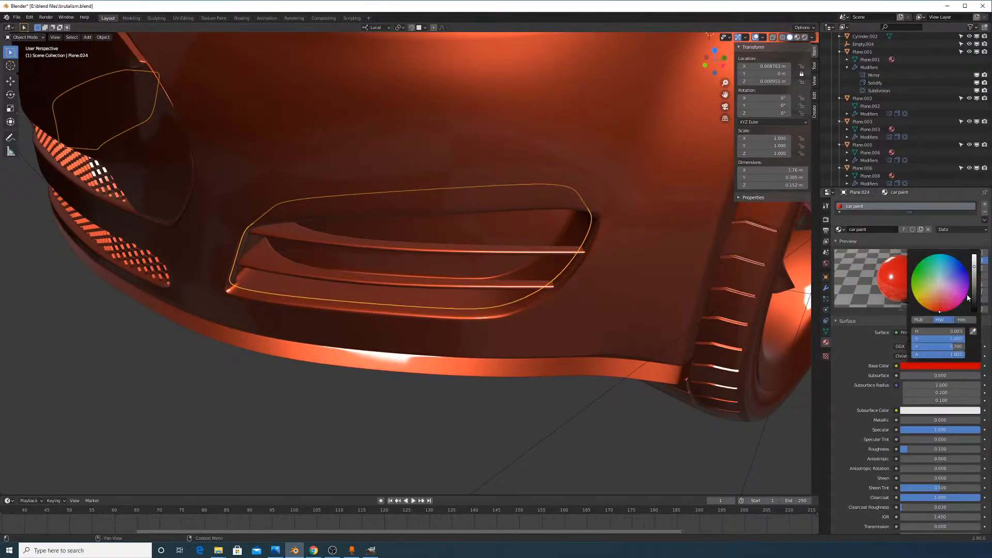
{"action": "left_click", "coordinate": [903, 229]}
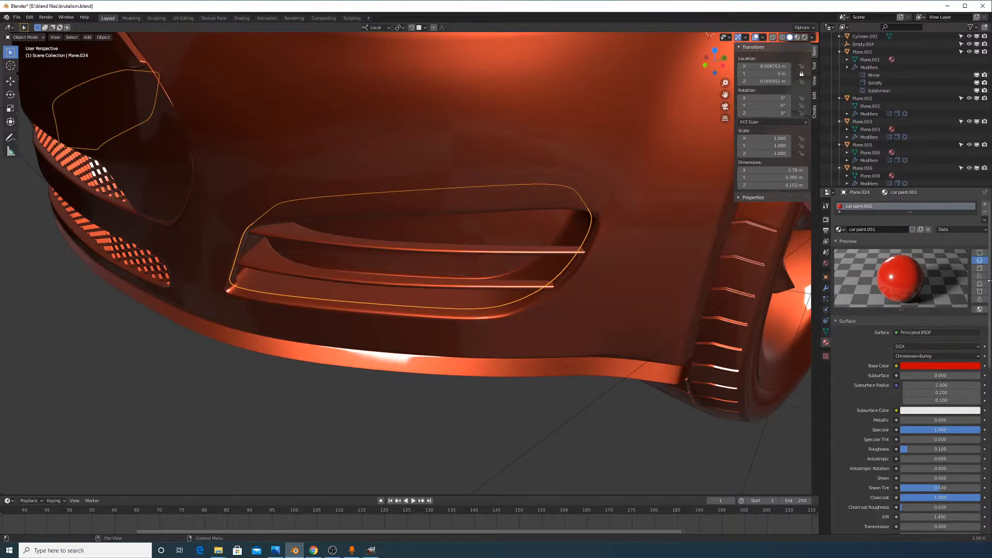
{"action": "left_click", "coordinate": [973, 366]}
{"action": "left_click_drag", "start_coordinate": [977, 299], "coordinate": [976, 318]}
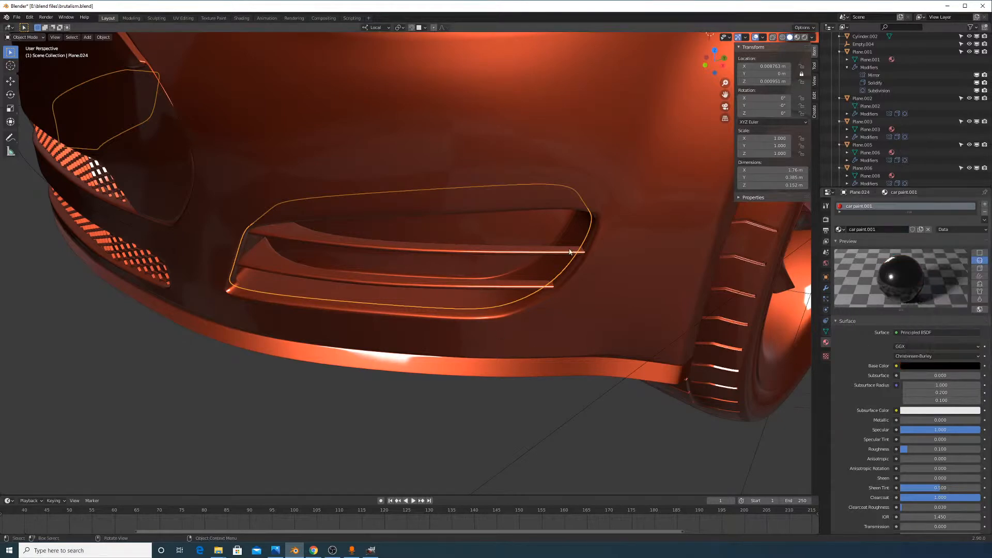
{"action": "scroll", "coordinate": [718, 217], "scroll_direction": "down", "scroll_amount": 5}
{"action": "left_click", "coordinate": [804, 37]}
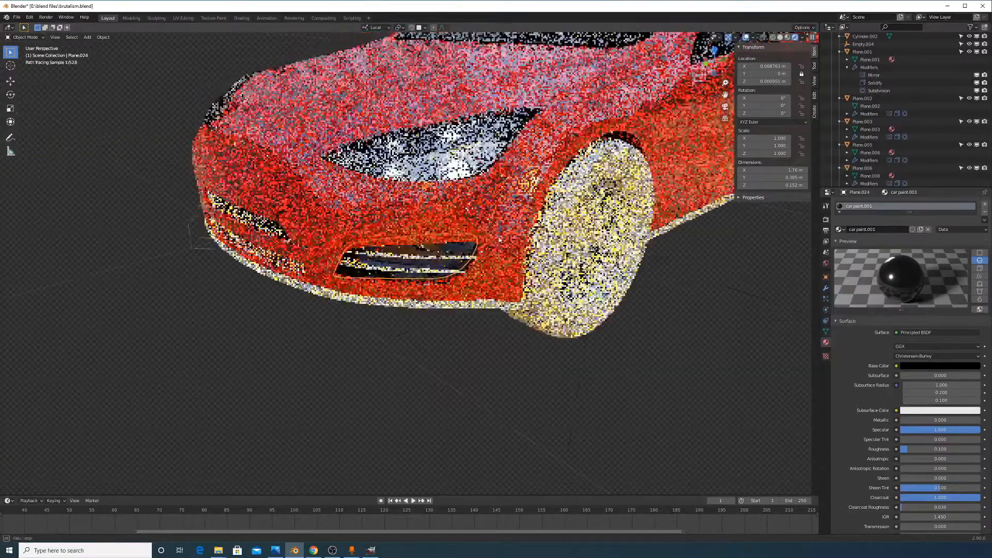
{"action": "scroll", "coordinate": [474, 240], "scroll_direction": "up", "scroll_amount": 3}
Select the lower vent slat and scale it down slightly
{"action": "middle_click_drag", "start_coordinate": [473, 240], "coordinate": [463, 264]}
{"action": "scroll", "coordinate": [463, 264], "scroll_direction": "up", "scroll_amount": 4}
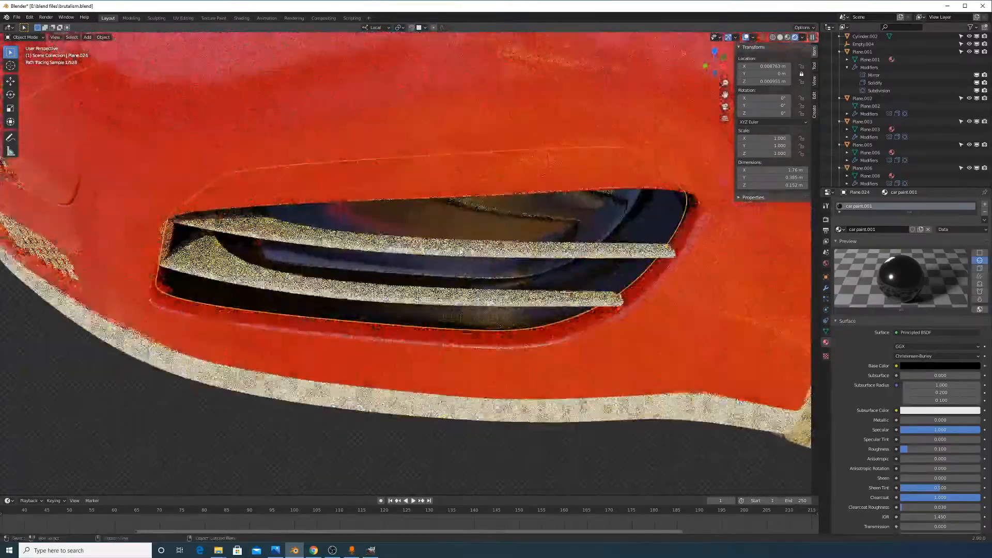
{"action": "left_click", "coordinate": [603, 255]}
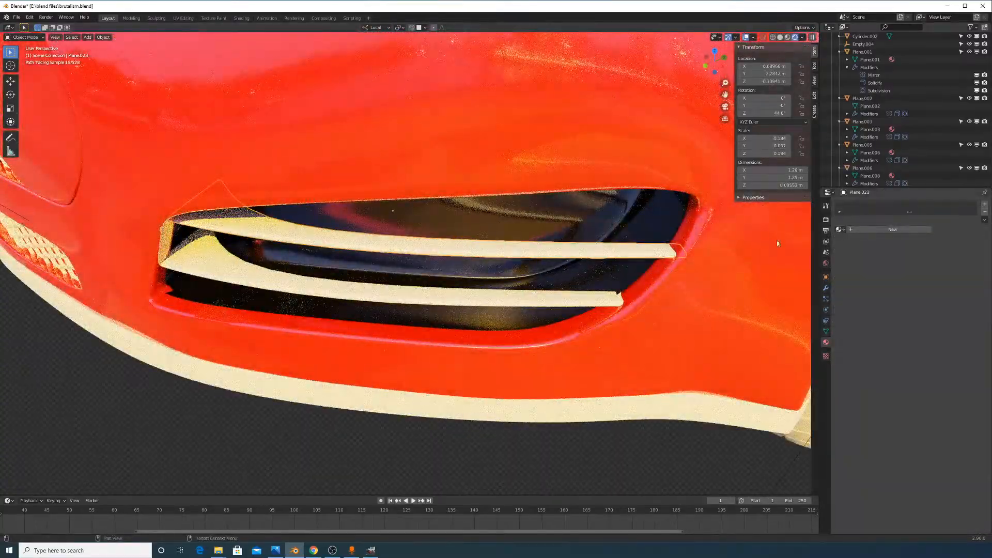
{"action": "left_click", "coordinate": [539, 300]}
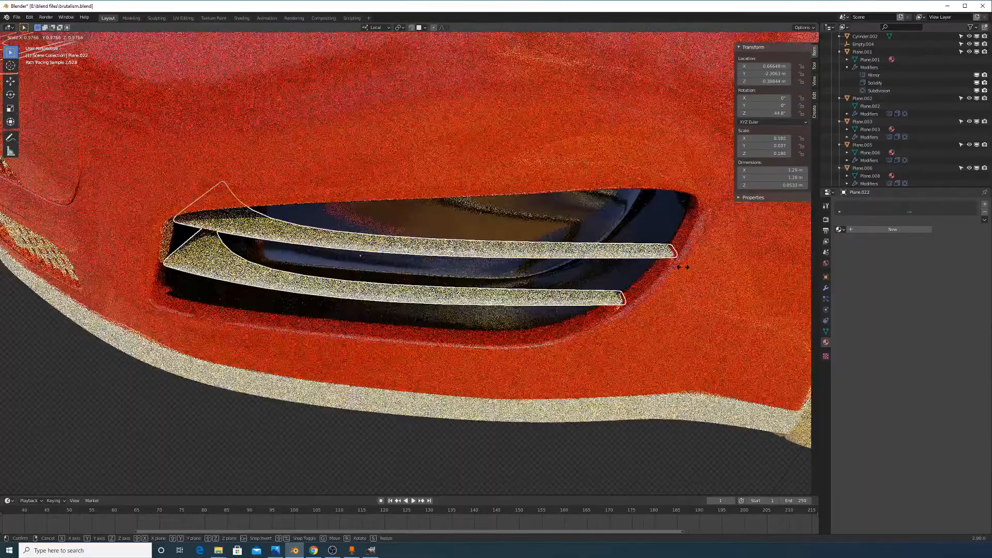
{"action": "left_click", "coordinate": [682, 267]}
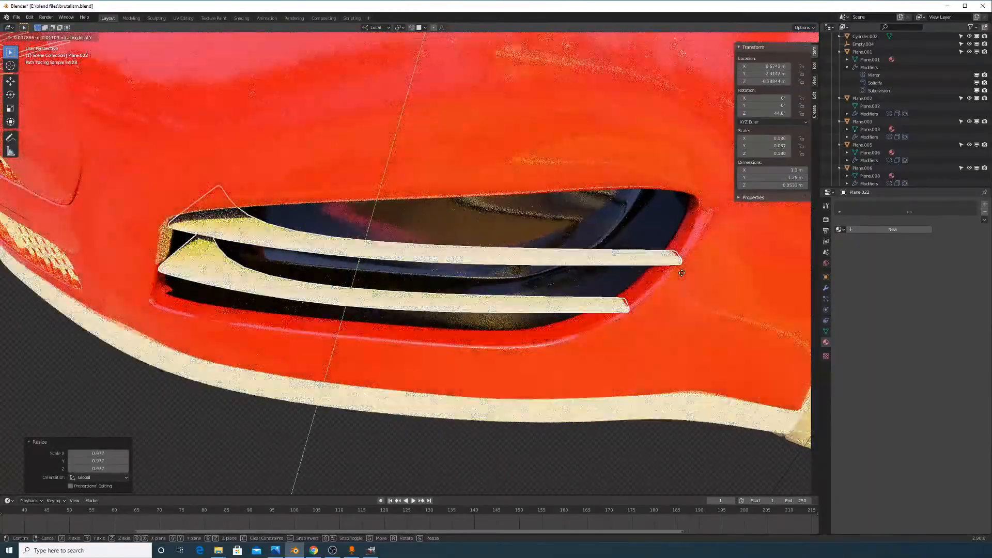
{"action": "left_click", "coordinate": [681, 273]}
Shift the lower slat along its local Y and then local X axis
{"action": "key", "text": "Tab"}
{"action": "key", "text": "Tab"}
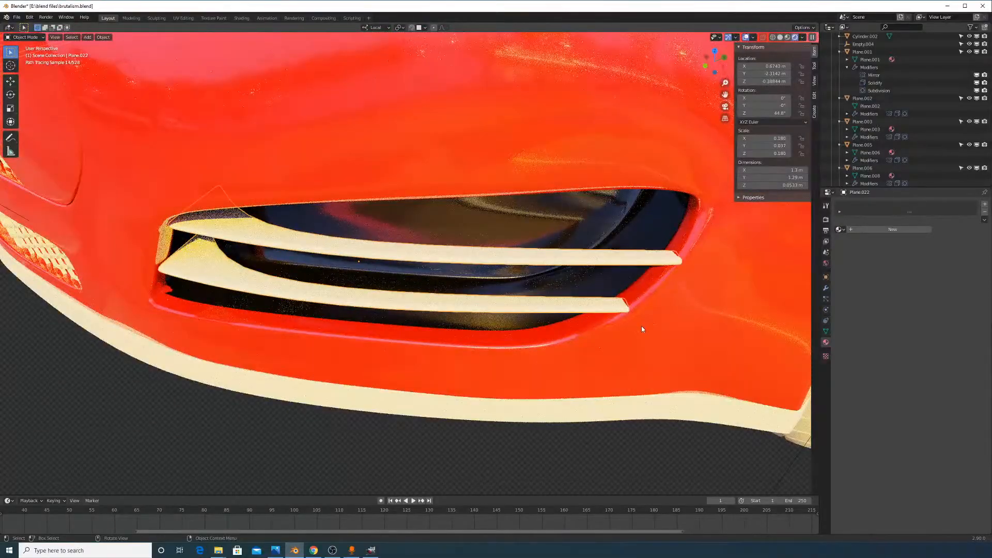
{"action": "key", "text": "g"}
{"action": "key", "text": "y"}
{"action": "key", "text": "y"}
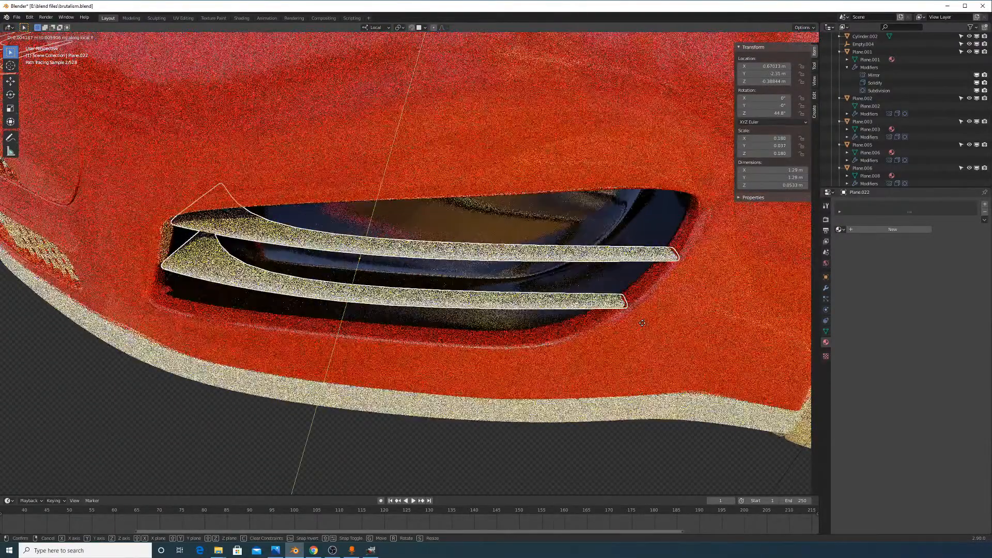
{"action": "left_click", "coordinate": [642, 323]}
{"action": "key", "text": "g"}
{"action": "key", "text": "x"}
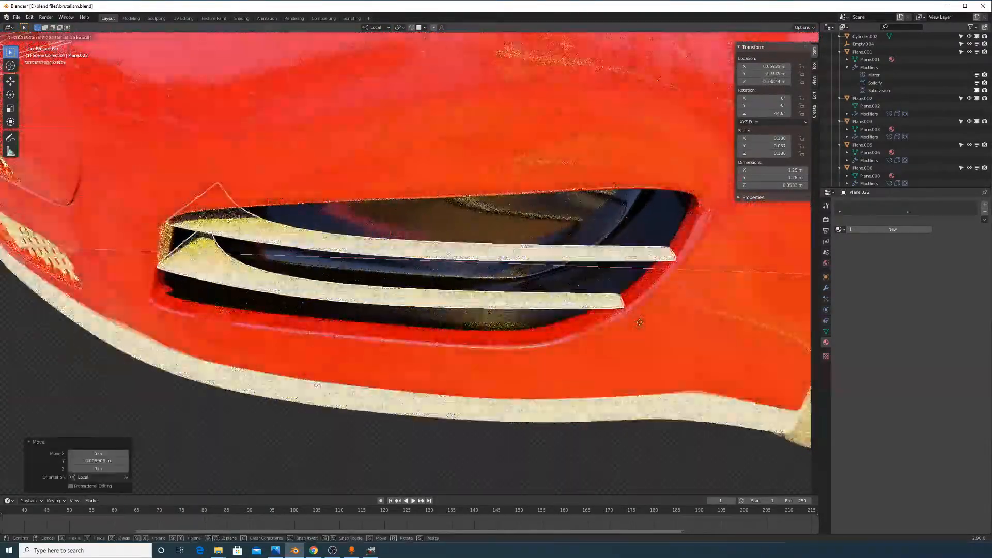
{"action": "left_click", "coordinate": [641, 322]}
{"action": "key", "text": "Tab"}
{"action": "key", "text": "Tab"}
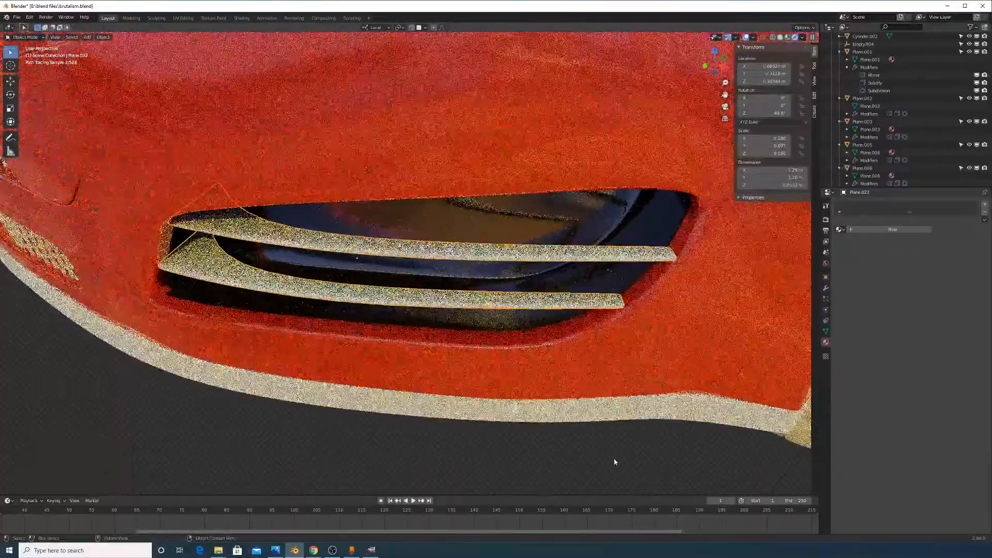
Assign the 'headlight metal pieces' material to the lower slat
{"action": "scroll", "coordinate": [551, 334], "scroll_direction": "up", "scroll_amount": 1}
{"action": "middle_click_drag", "start_coordinate": [550, 334], "coordinate": [543, 295]}
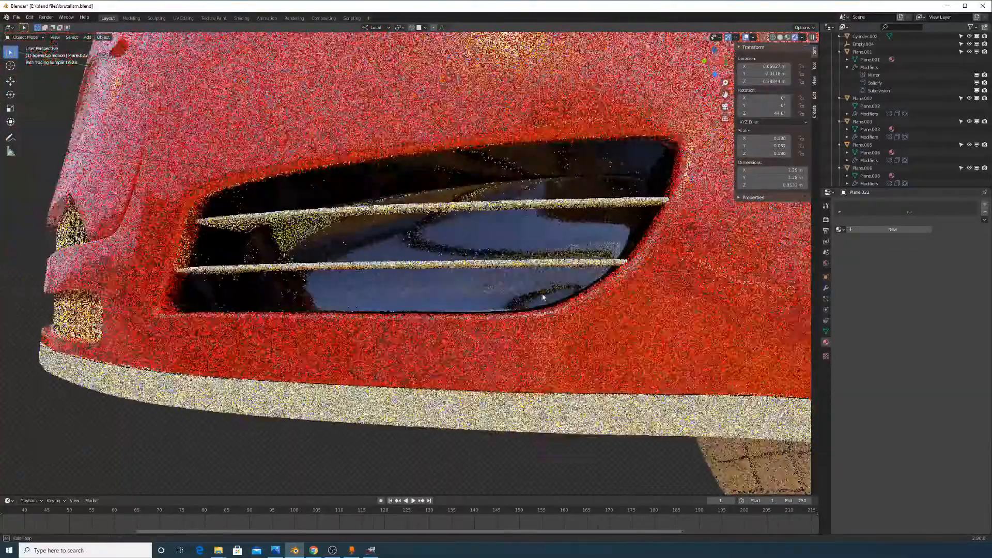
{"action": "left_click", "coordinate": [507, 203]}
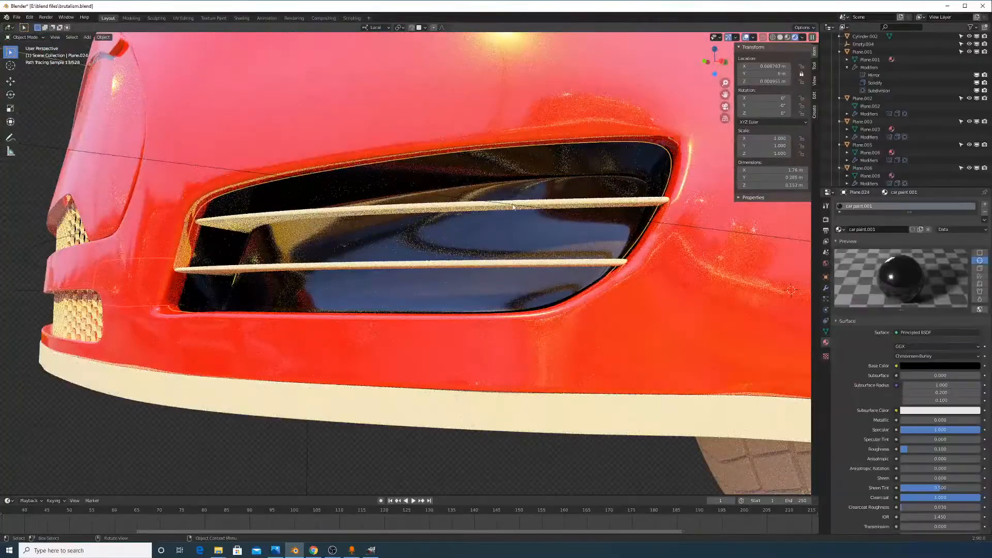
{"action": "middle_click_drag", "start_coordinate": [685, 206], "coordinate": [636, 256]}
{"action": "left_click", "coordinate": [665, 229]}
{"action": "scroll", "coordinate": [666, 230], "scroll_direction": "down", "scroll_amount": 8}
{"action": "scroll", "coordinate": [653, 270], "scroll_direction": "up", "scroll_amount": 5}
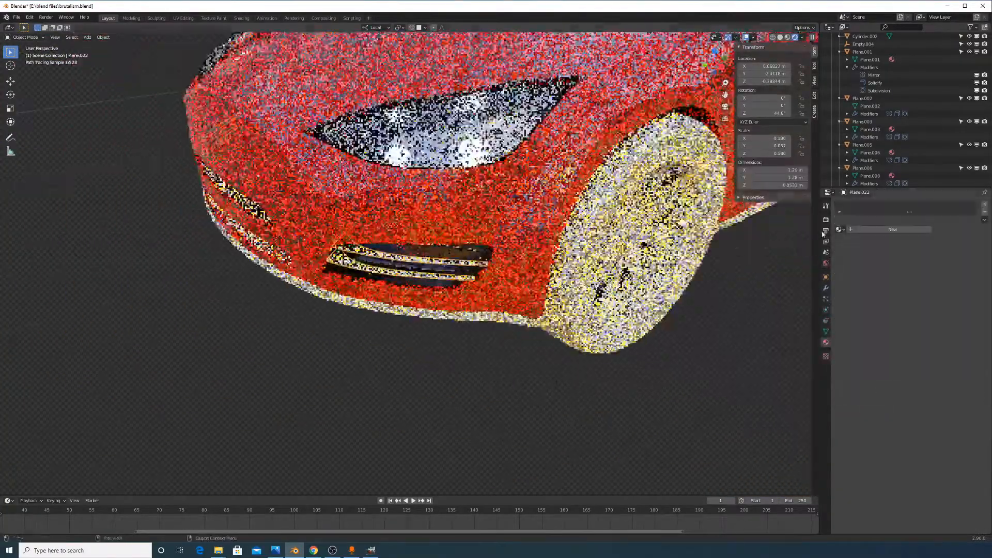
{"action": "scroll", "coordinate": [509, 251], "scroll_direction": "up", "scroll_amount": 1}
{"action": "left_click", "coordinate": [839, 230]}
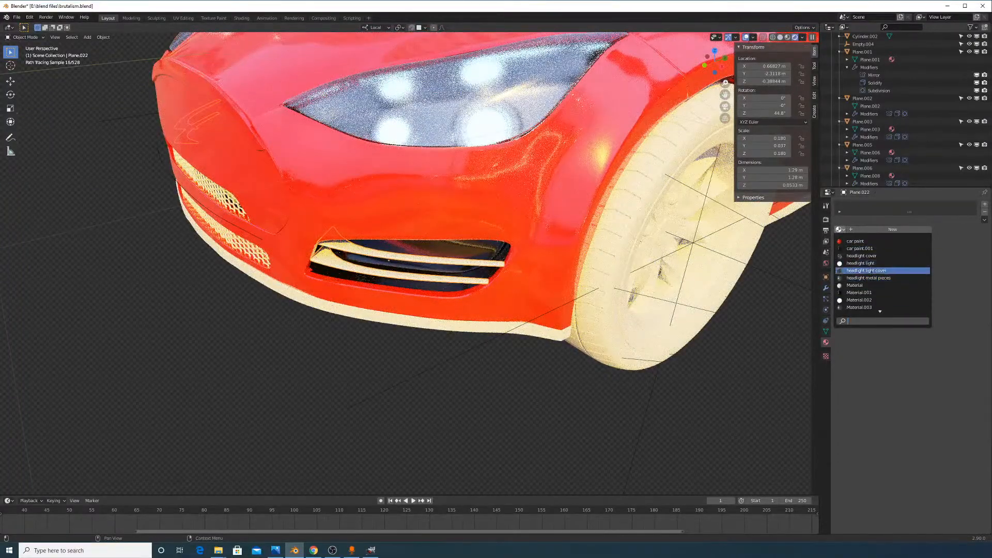
{"action": "scroll", "coordinate": [872, 284], "scroll_direction": "down", "scroll_amount": 4}
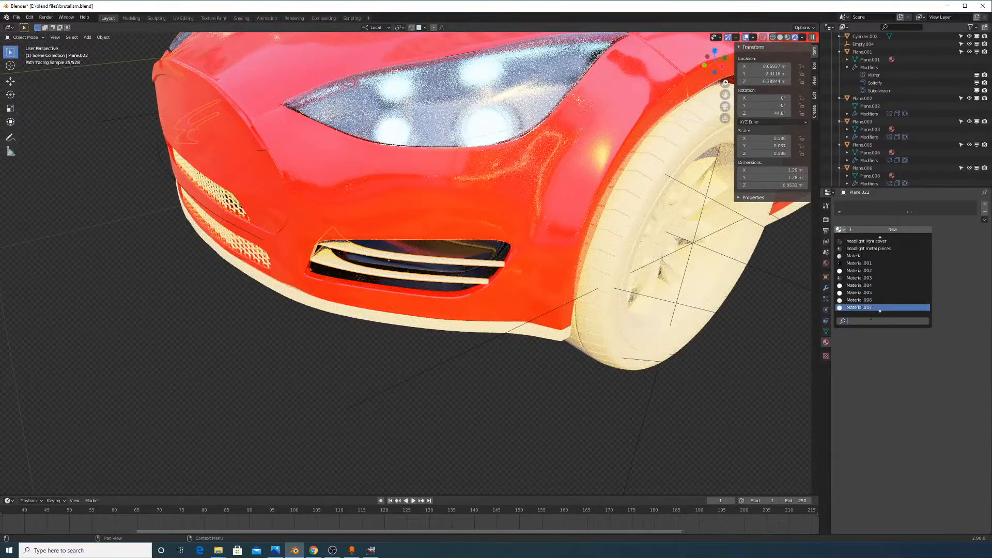
{"action": "left_click", "coordinate": [884, 248]}
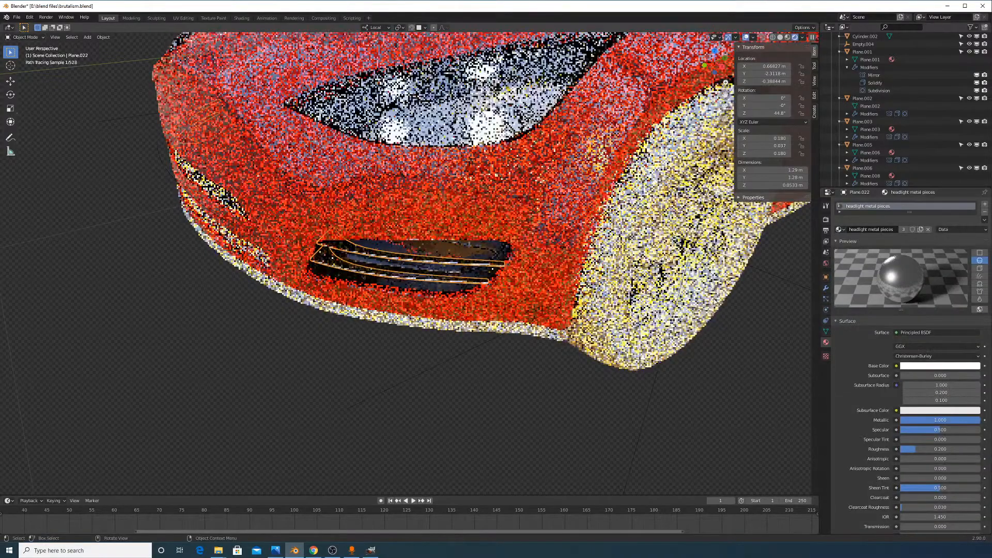
{"action": "left_click", "coordinate": [509, 367]}
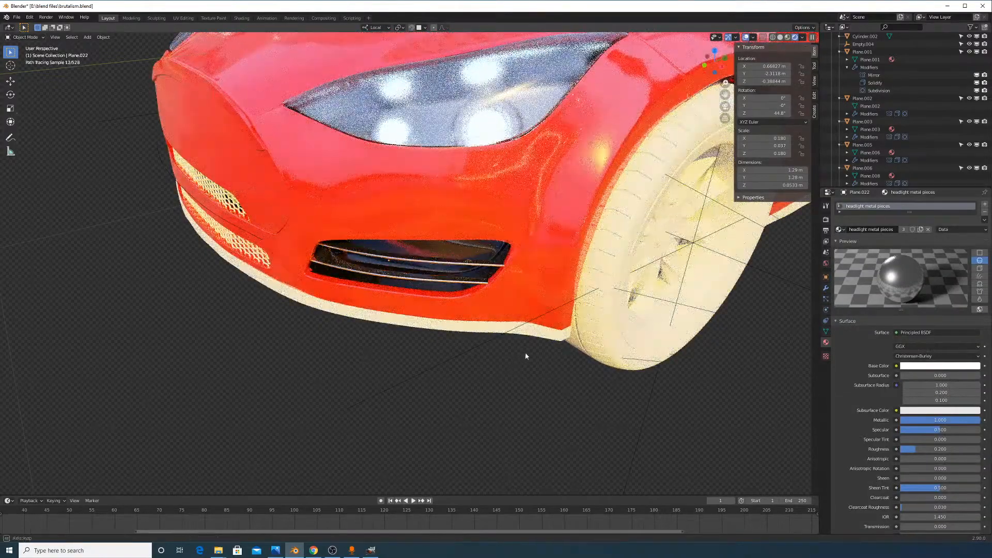
{"action": "middle_click_drag", "start_coordinate": [525, 356], "coordinate": [564, 330]}
{"action": "scroll", "coordinate": [560, 297], "scroll_direction": "up", "scroll_amount": 4}
{"action": "middle_click_drag", "start_coordinate": [563, 207], "coordinate": [556, 246], "text": "shift"}
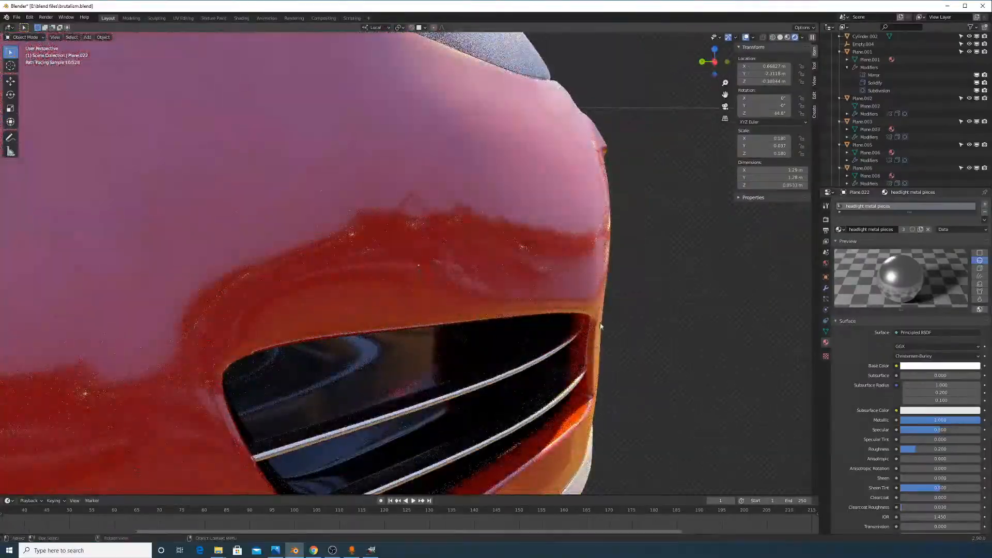
{"action": "scroll", "coordinate": [571, 333], "scroll_direction": "down", "scroll_amount": 8}
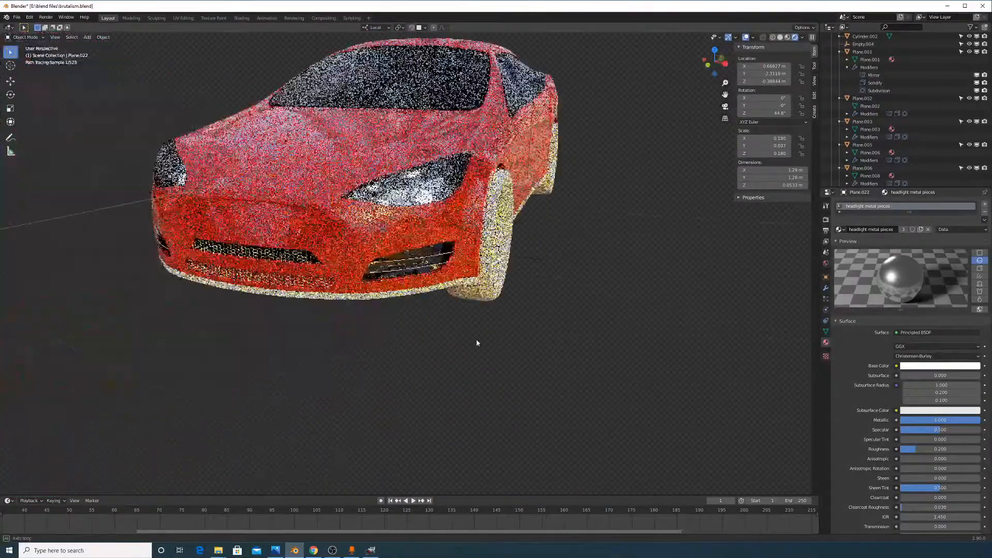
{"action": "middle_click_drag", "start_coordinate": [476, 342], "coordinate": [476, 343]}
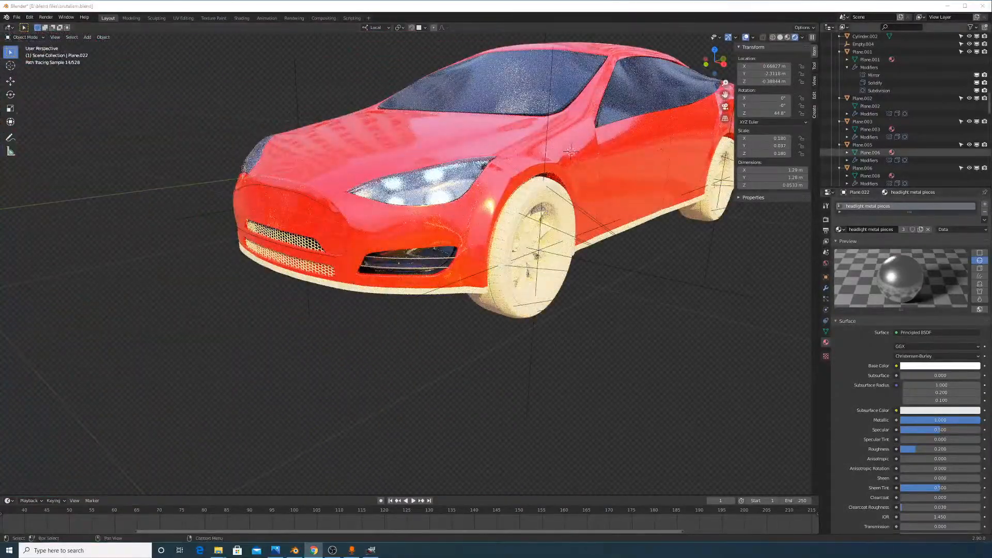
{"action": "middle_click_drag", "start_coordinate": [658, 304], "coordinate": [643, 300]}
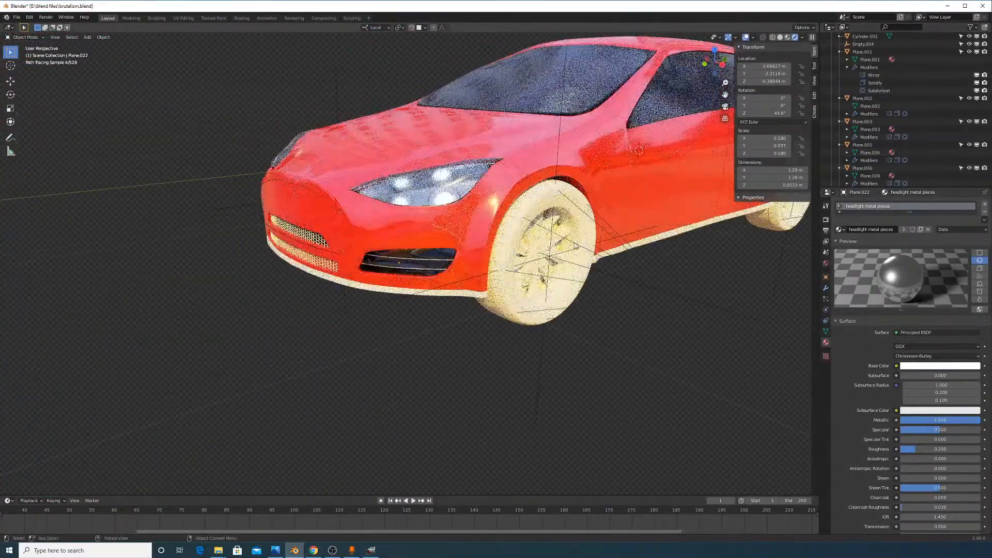
{"action": "middle_click_drag", "start_coordinate": [639, 150], "coordinate": [448, 250]}
{"action": "middle_click_drag", "start_coordinate": [723, 224], "coordinate": [377, 253], "text": "shift"}
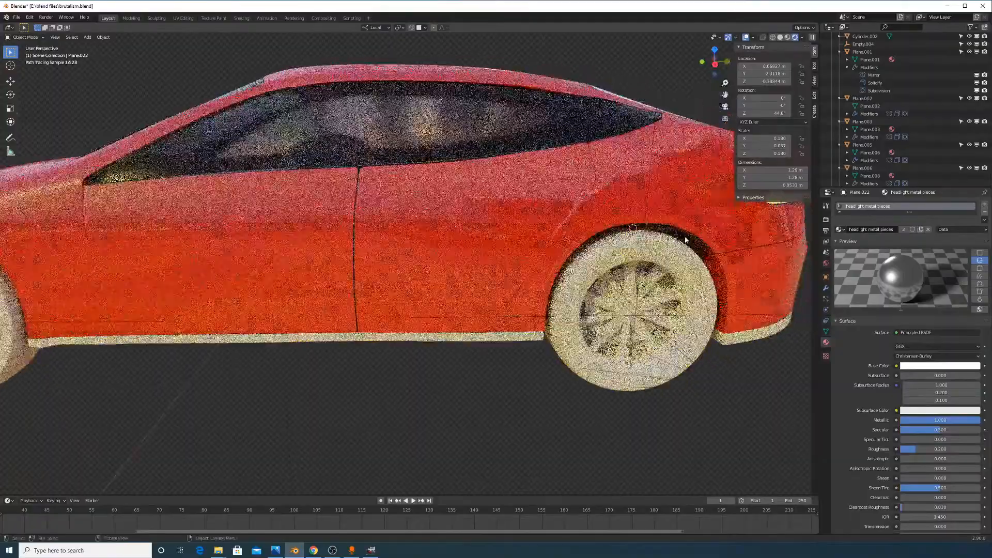
{"action": "middle_click_drag", "start_coordinate": [686, 239], "coordinate": [558, 266]}
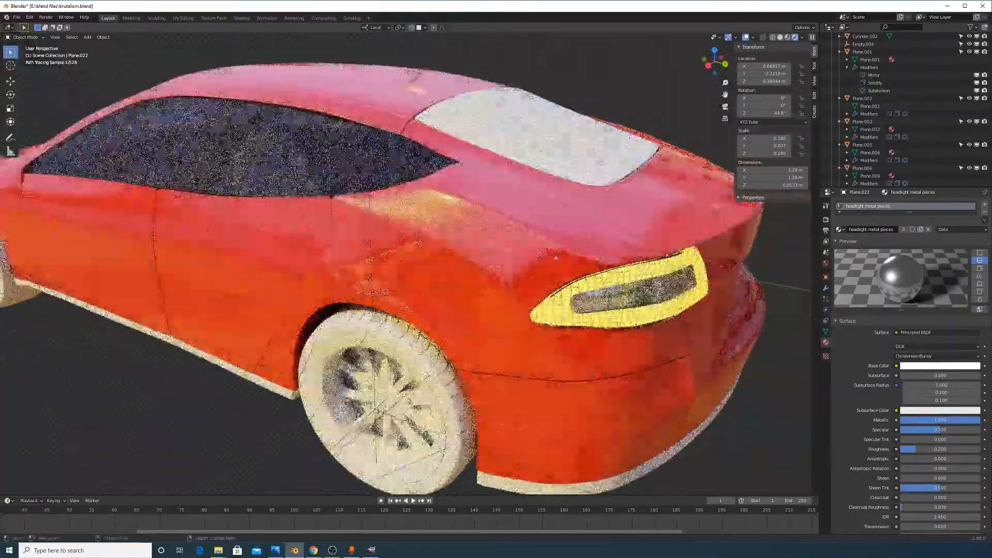
{"action": "middle_click_drag", "start_coordinate": [391, 239], "coordinate": [565, 282]}
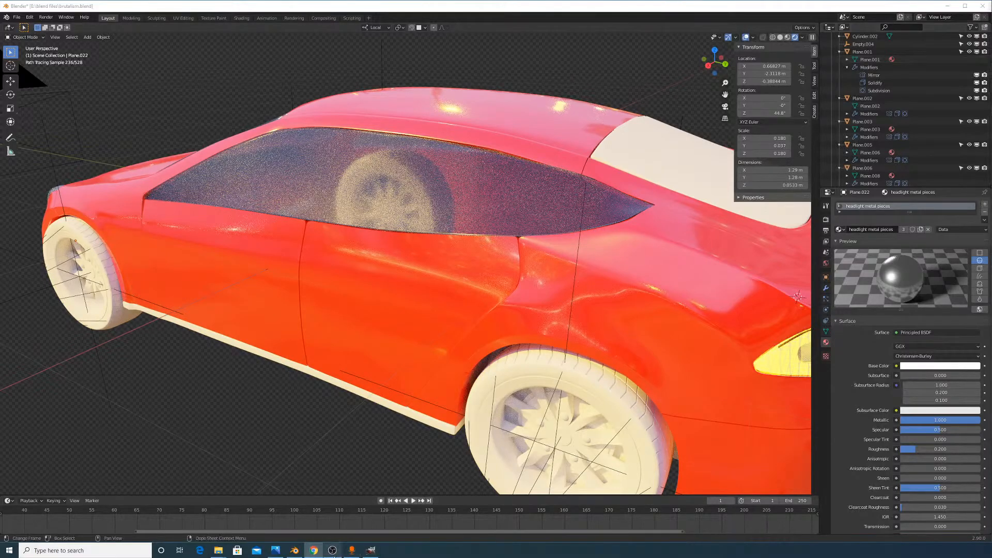
{"action": "middle_click_drag", "start_coordinate": [488, 237], "coordinate": [562, 279]}
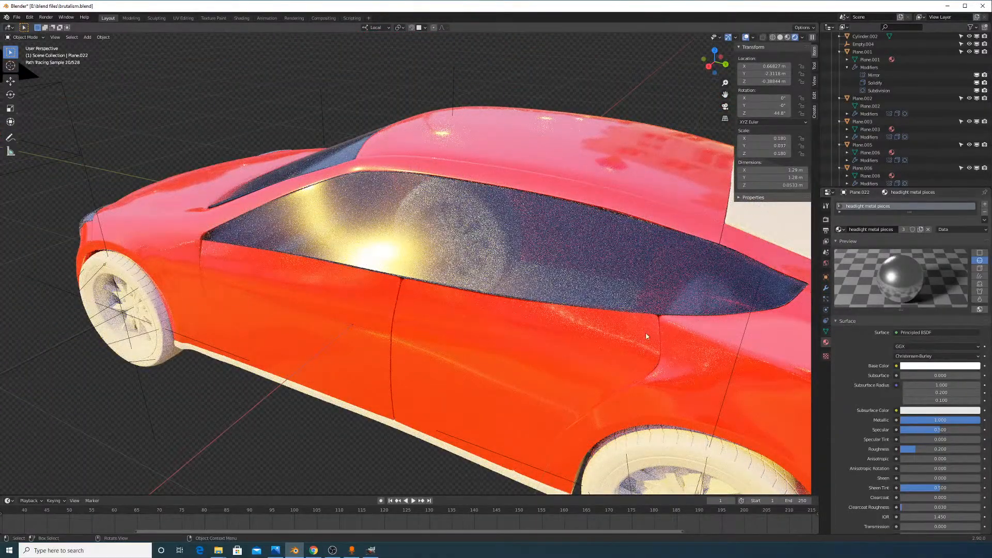
{"action": "middle_click_drag", "start_coordinate": [559, 320], "coordinate": [542, 326]}
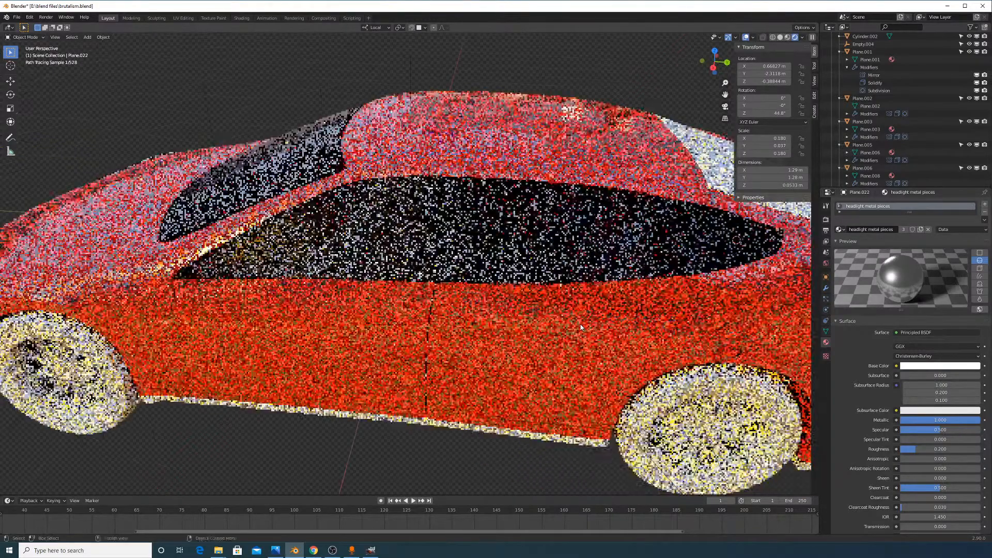
{"action": "key", "text": "shift+a"}
Add a cube beside the car, move it 1.79 m along Y and scale it to 0.384
{"action": "mouse_move", "coordinate": [537, 330]}
{"action": "left_click", "coordinate": [605, 336]}
{"action": "scroll", "coordinate": [605, 338], "scroll_direction": "down", "scroll_amount": 8}
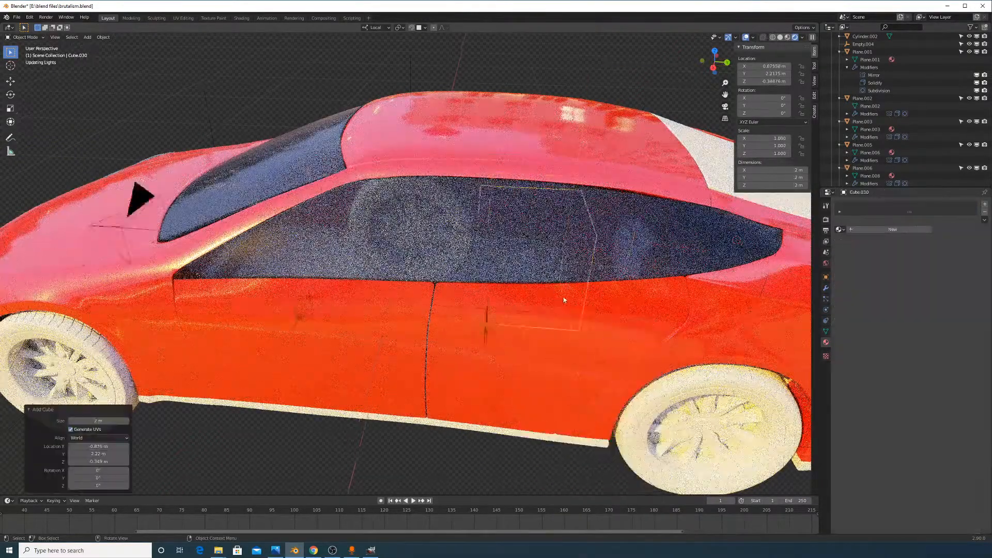
{"action": "key", "text": "g"}
{"action": "key", "text": "y"}
{"action": "key", "text": "y"}
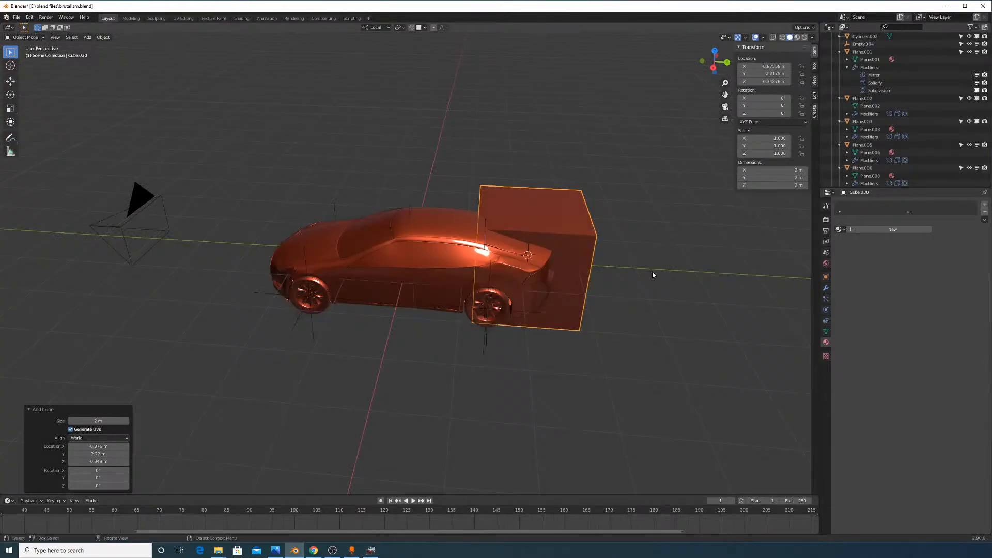
{"action": "key", "text": "x"}
{"action": "left_click", "coordinate": [643, 386]}
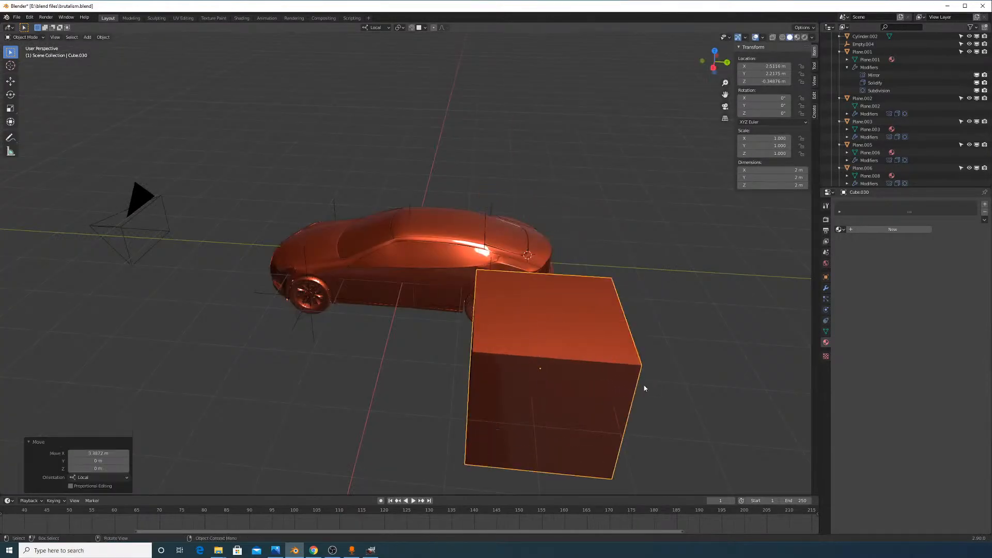
{"action": "key", "text": "g"}
{"action": "key", "text": "y"}
{"action": "left_click", "coordinate": [563, 378]}
{"action": "middle_click_drag", "start_coordinate": [529, 360], "coordinate": [552, 328], "text": "shift"}
{"action": "key", "text": "s"}
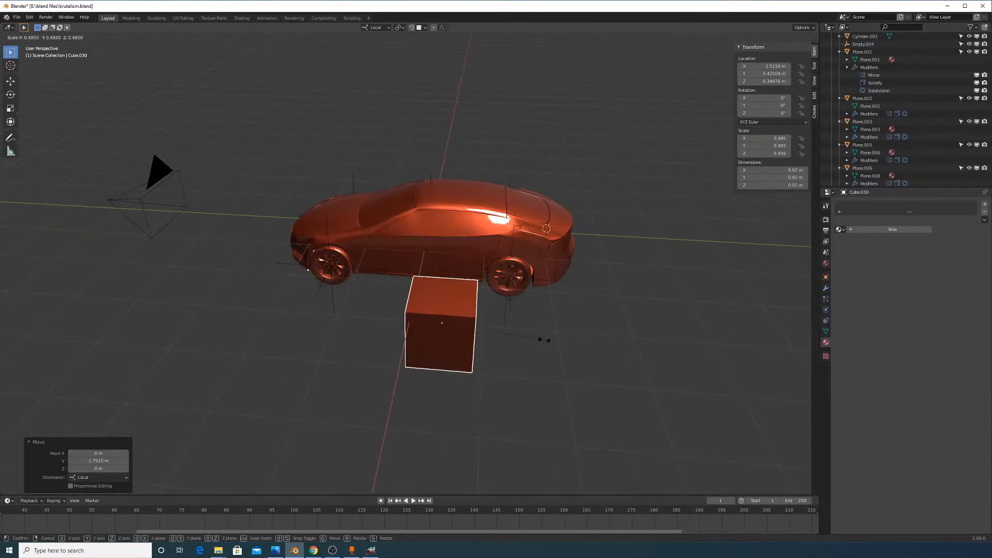
{"action": "left_click", "coordinate": [560, 399]}
{"action": "middle_click_drag", "start_coordinate": [561, 399], "coordinate": [454, 309]}
{"action": "scroll", "coordinate": [454, 309], "scroll_direction": "up", "scroll_amount": 5}
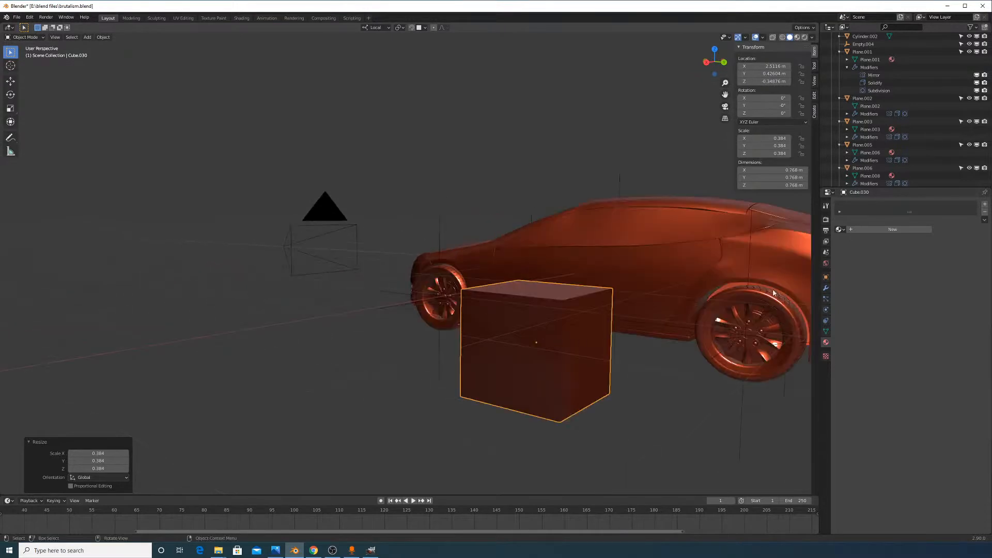
Add a Subdivision Surface modifier to the cube with Levels Viewport 2
{"action": "left_click", "coordinate": [825, 288]}
{"action": "left_click", "coordinate": [852, 204]}
{"action": "left_click", "coordinate": [845, 332]}
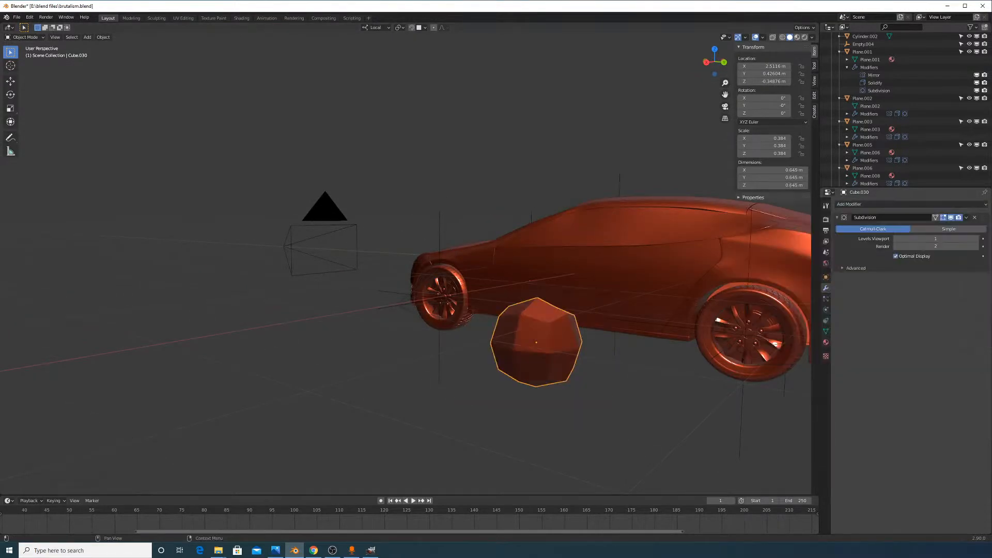
{"action": "middle_click_drag", "start_coordinate": [695, 343], "coordinate": [699, 373]}
{"action": "key", "text": "Tab"}
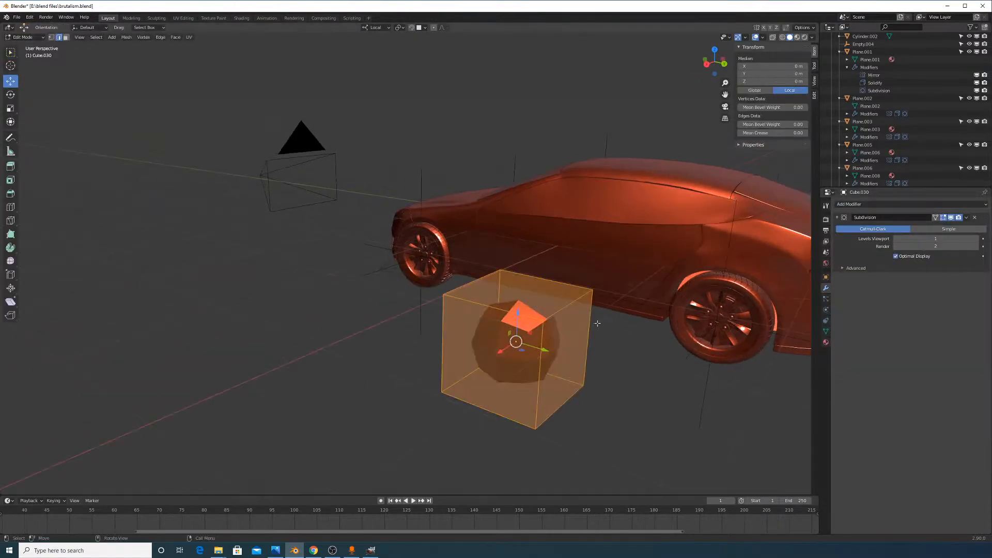
{"action": "left_click", "coordinate": [894, 206]}
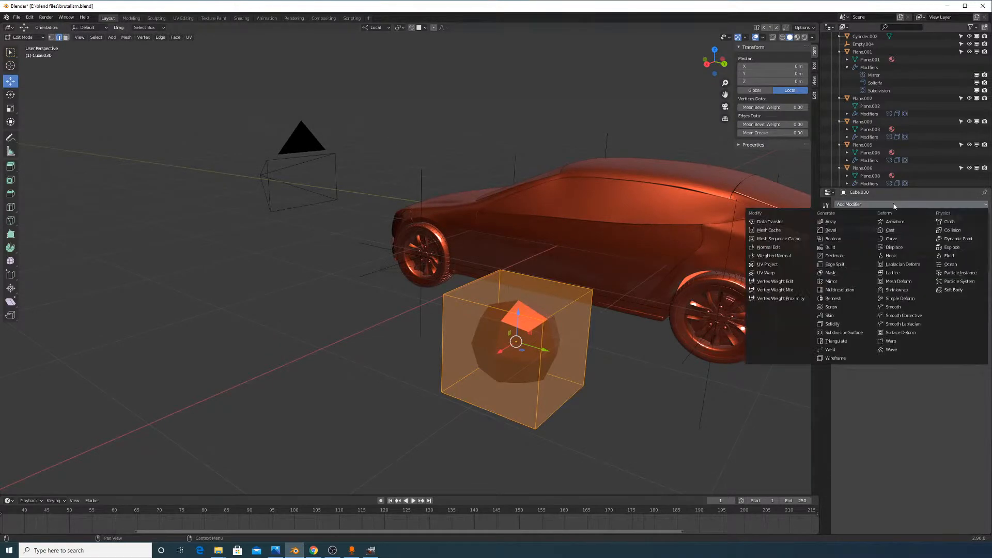
{"action": "left_click", "coordinate": [893, 207]}
{"action": "left_click", "coordinate": [894, 206]}
{"action": "left_click", "coordinate": [890, 206]}
{"action": "left_click", "coordinate": [976, 239]}
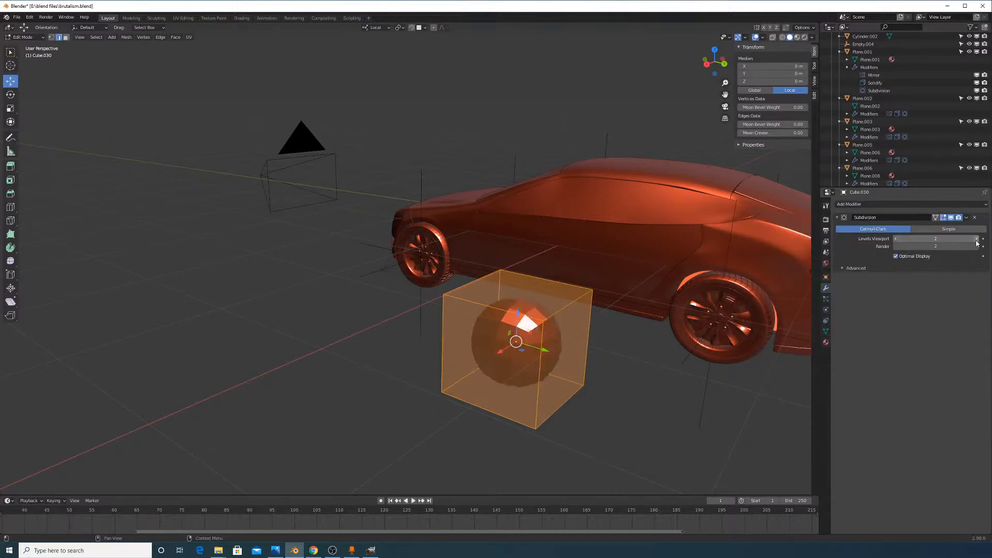
Shade the subdivided cube smooth, then return to its mesh
{"action": "right_click", "coordinate": [480, 326]}
{"action": "key", "text": "Tab"}
{"action": "right_click", "coordinate": [542, 330]}
{"action": "left_click", "coordinate": [537, 329]}
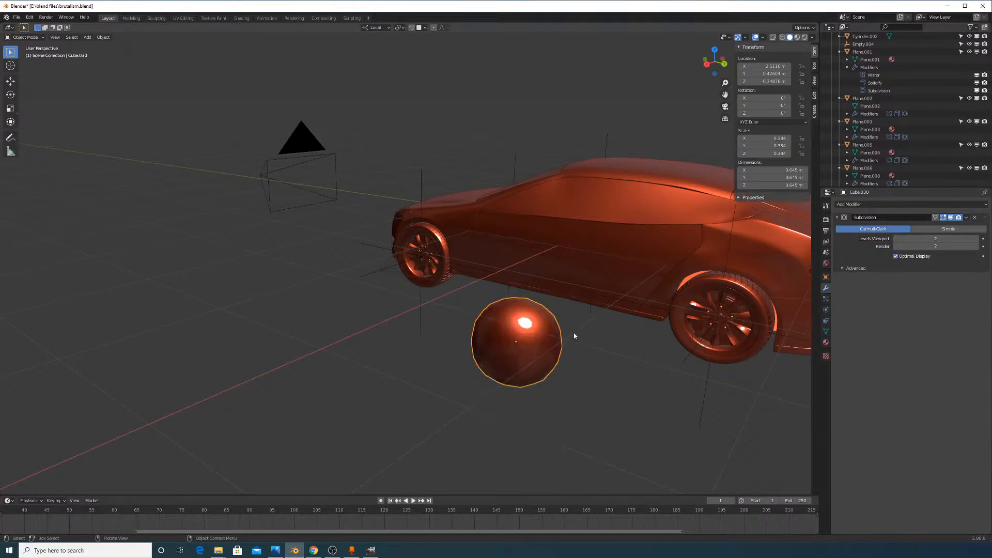
{"action": "middle_click_drag", "start_coordinate": [575, 336], "coordinate": [596, 357]}
{"action": "key", "text": "Tab"}
{"action": "middle_click_drag", "start_coordinate": [598, 399], "coordinate": [564, 322], "text": "shift"}
{"action": "scroll", "coordinate": [564, 322], "scroll_direction": "up", "scroll_amount": 1}
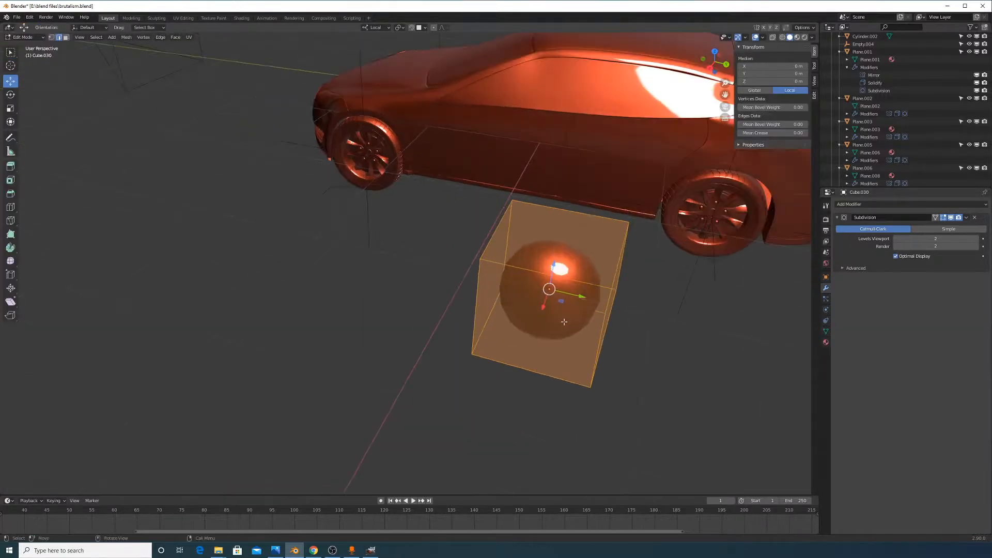
{"action": "middle_click_drag", "start_coordinate": [610, 296], "coordinate": [640, 290]}
{"action": "middle_click_drag", "start_coordinate": [700, 296], "coordinate": [734, 303]}
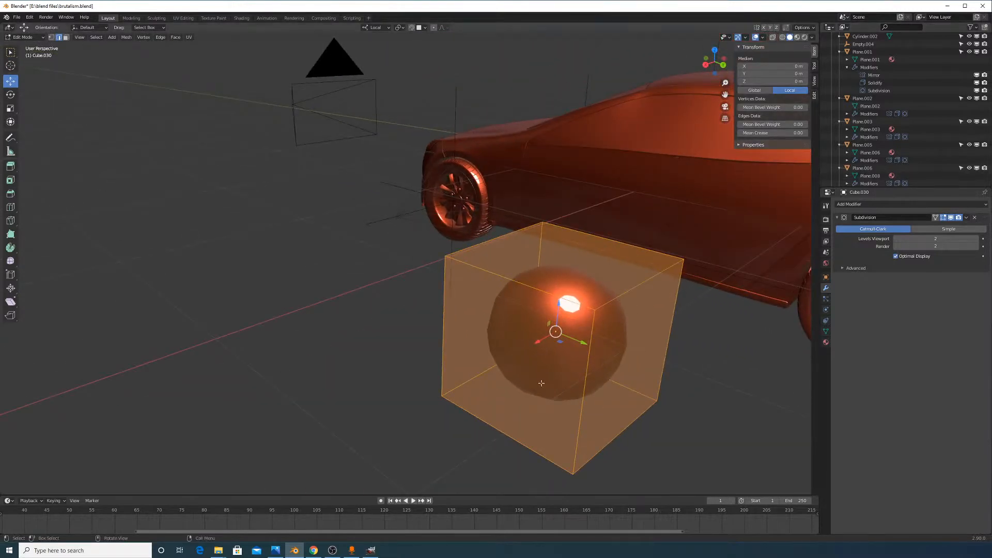
Loop-cut supporting edges near the cube's bottom and left side
{"action": "key", "text": "ctrl+r"}
{"action": "left_click_drag", "start_coordinate": [575, 370], "coordinate": [613, 346]}
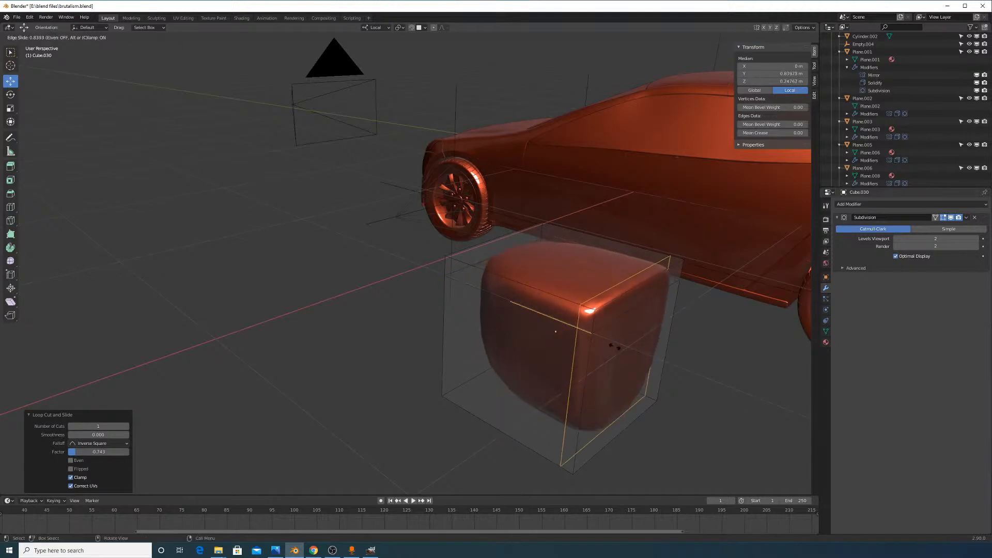
{"action": "left_click", "coordinate": [616, 347]}
{"action": "middle_click_drag", "start_coordinate": [639, 377], "coordinate": [642, 353]}
{"action": "key", "text": "ctrl+r"}
{"action": "left_click", "coordinate": [564, 307]}
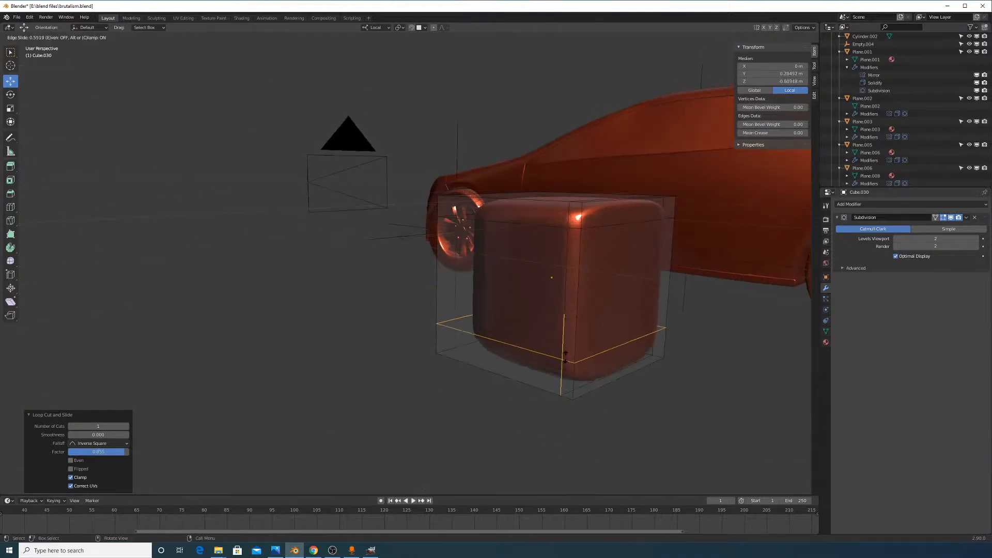
{"action": "left_click", "coordinate": [563, 375]}
{"action": "key", "text": "ctrl+r"}
{"action": "left_click", "coordinate": [478, 206]}
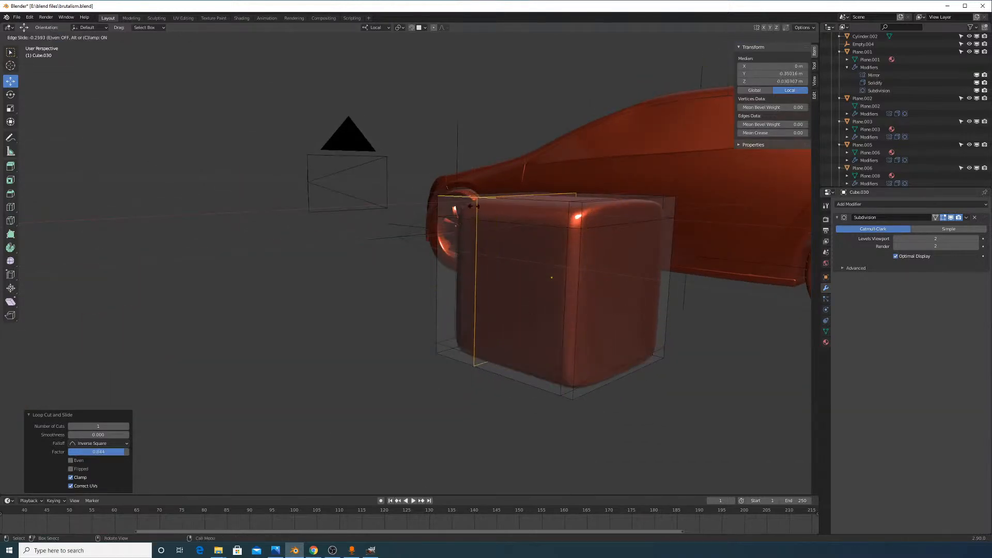
{"action": "left_click", "coordinate": [446, 204]}
{"action": "middle_click_drag", "start_coordinate": [446, 204], "coordinate": [518, 239]}
Add more supporting loops near the cube's right side and another side edge
{"action": "key", "text": "ctrl+r"}
{"action": "left_click", "coordinate": [537, 279]}
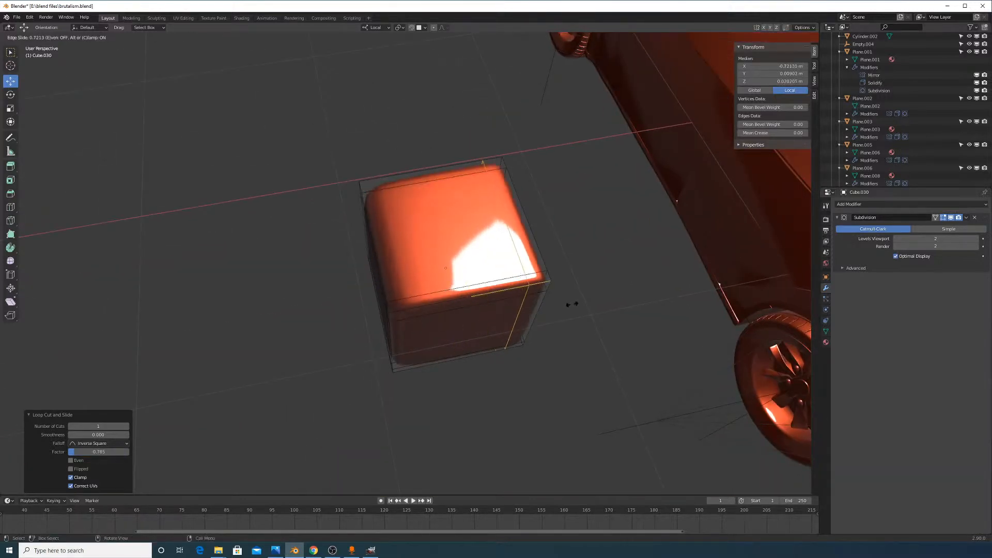
{"action": "left_click", "coordinate": [572, 304]}
{"action": "middle_click_drag", "start_coordinate": [571, 303], "coordinate": [588, 310]}
{"action": "key", "text": "g"}
{"action": "key", "text": "g"}
{"action": "left_click", "coordinate": [608, 308]}
{"action": "key", "text": "ctrl+r"}
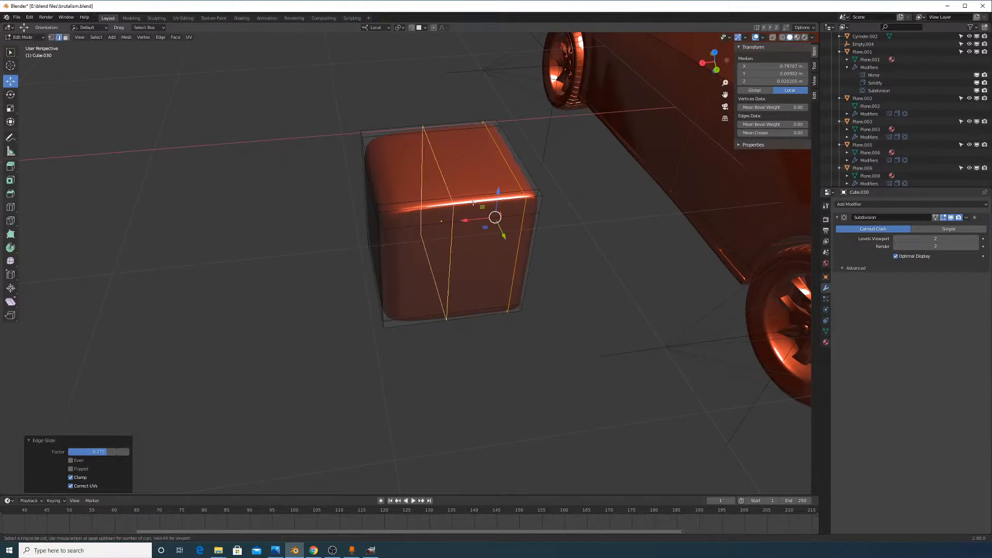
{"action": "left_click", "coordinate": [457, 240]}
{"action": "left_click", "coordinate": [416, 238]}
{"action": "middle_click_drag", "start_coordinate": [415, 237], "coordinate": [577, 238]}
{"action": "scroll", "coordinate": [577, 238], "scroll_direction": "up", "scroll_amount": 3}
Slide a horizontal edge loop up toward the top and inspect the rounded block
{"action": "key", "text": "Tab"}
{"action": "key", "text": "Tab"}
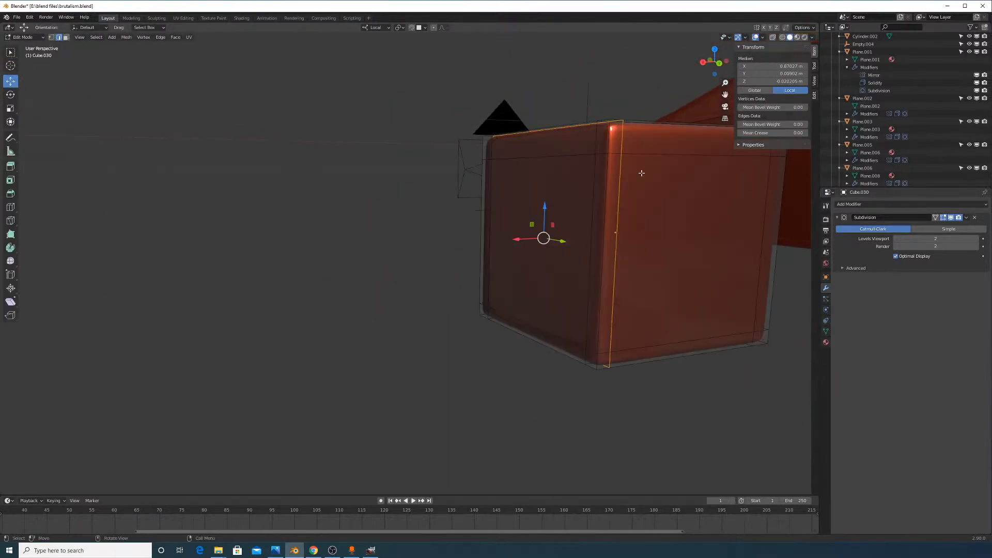
{"action": "left_click", "coordinate": [643, 173], "text": "alt"}
{"action": "key", "text": "g"}
{"action": "key", "text": "g"}
{"action": "left_click", "coordinate": [671, 191]}
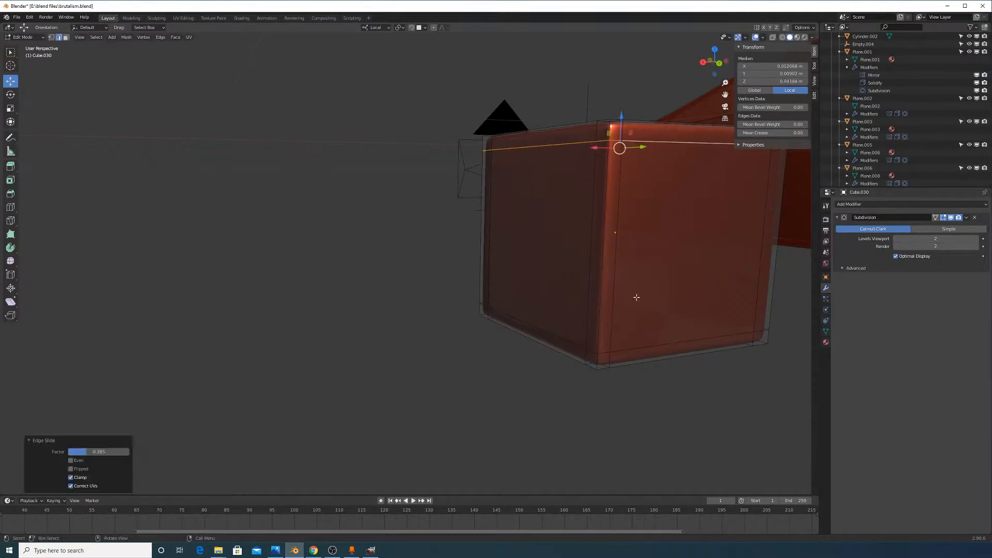
{"action": "middle_click_drag", "start_coordinate": [636, 297], "coordinate": [751, 96]}
{"action": "key", "text": "Tab"}
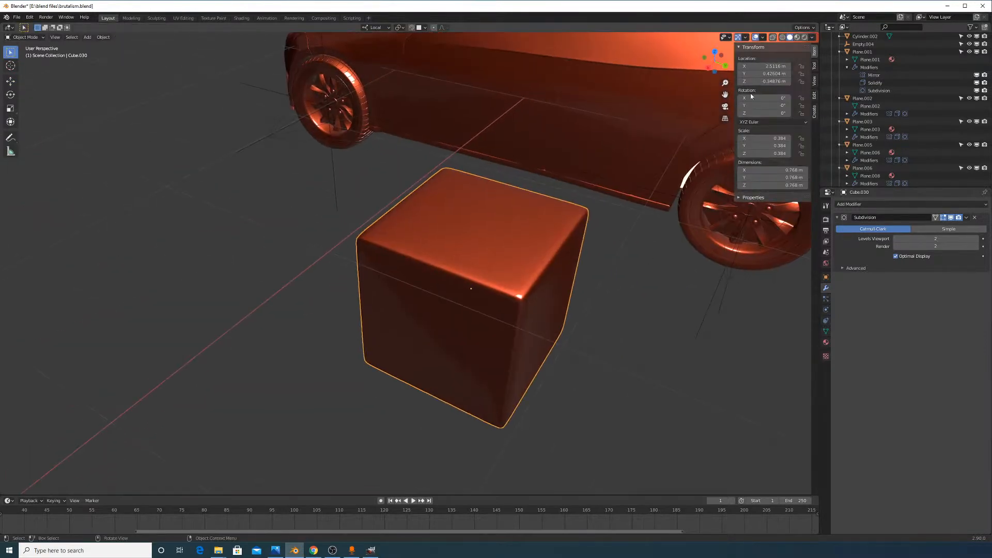
{"action": "key", "text": "alt+Tab"}
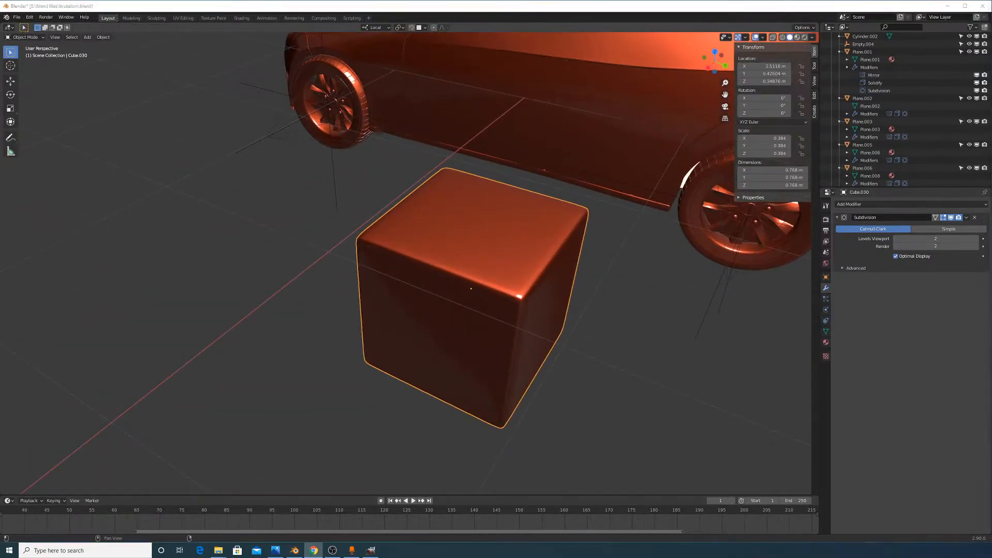
{"action": "middle_click_drag", "start_coordinate": [619, 258], "coordinate": [595, 243]}
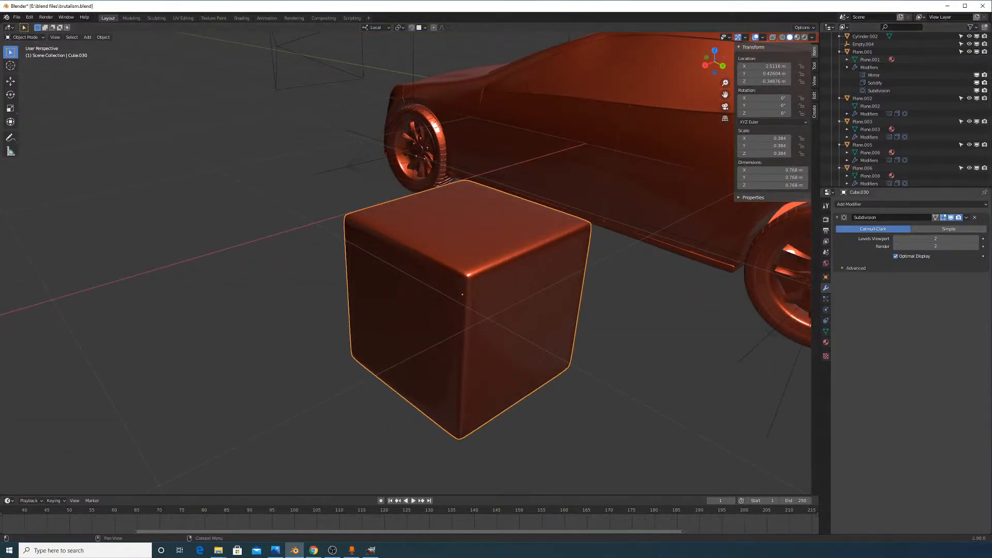
{"action": "middle_click_drag", "start_coordinate": [763, 305], "coordinate": [604, 286]}
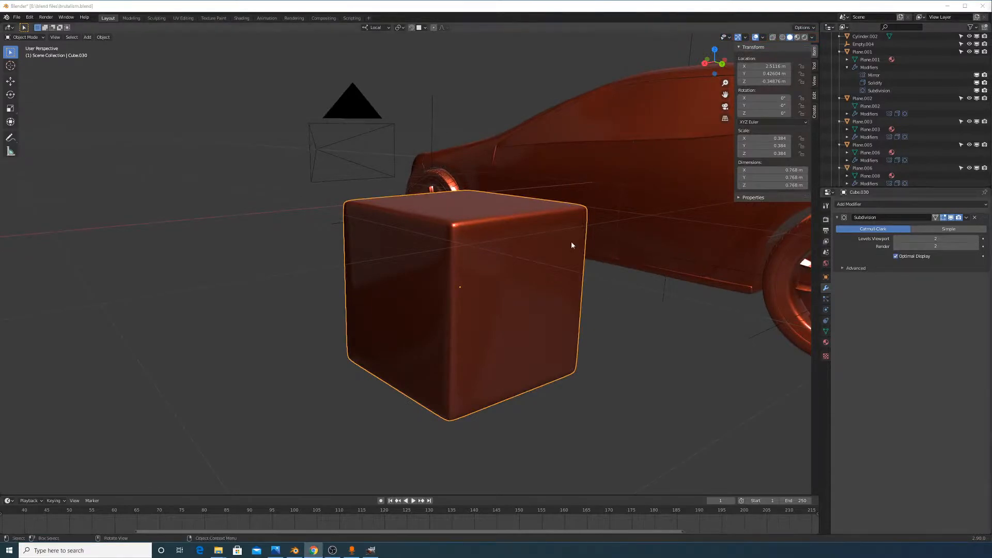
{"action": "mouse_move", "coordinate": [557, 249]}
{"action": "middle_mouse_down"}
{"action": "mouse_move", "coordinate": [572, 261]}
{"action": "mouse_move", "coordinate": [558, 255]}
{"action": "middle_mouse_up"}
{"action": "key", "text": "Tab"}
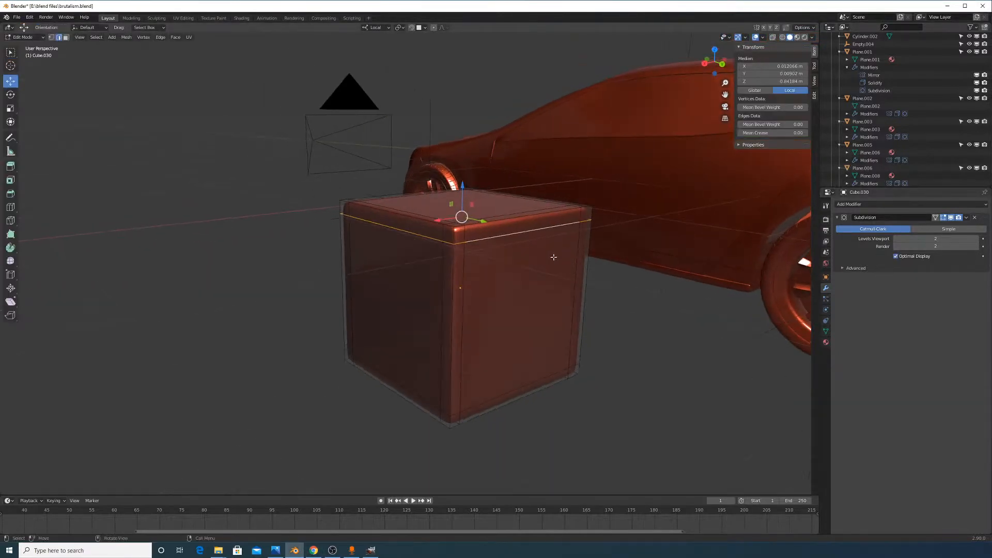
Dissolve the cube's top, bottom and right-hand supporting edge loops
{"action": "key", "text": "x"}
{"action": "left_click", "coordinate": [517, 328]}
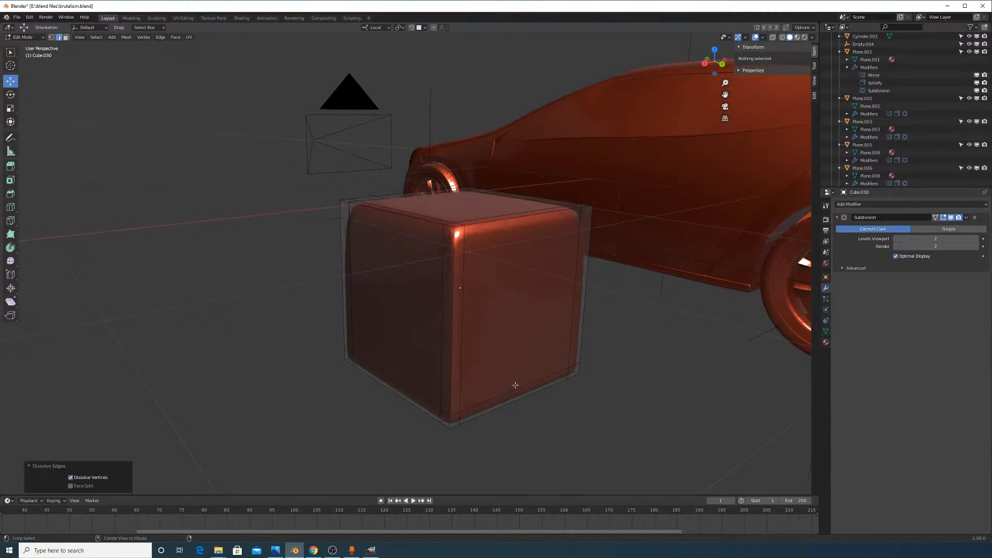
{"action": "left_click", "coordinate": [516, 386], "text": "alt"}
{"action": "key", "text": "x"}
{"action": "left_click", "coordinate": [516, 386]}
{"action": "left_click", "coordinate": [472, 334], "text": "alt"}
{"action": "key", "text": "x"}
{"action": "left_click", "coordinate": [471, 334]}
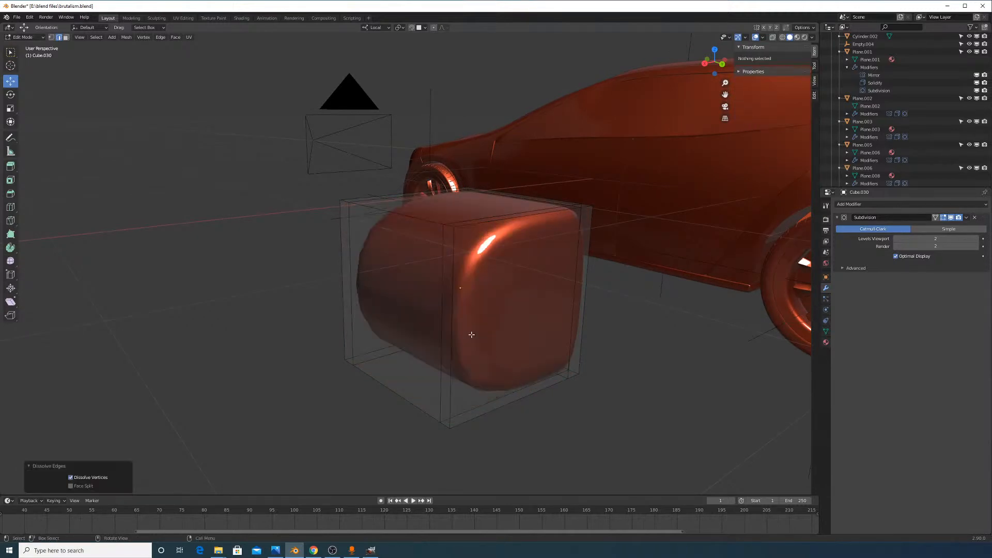
Dissolve the front and left supporting edge loops
{"action": "left_click", "coordinate": [446, 327], "text": "alt"}
{"action": "key", "text": "x"}
{"action": "left_click", "coordinate": [446, 328]}
{"action": "left_click", "coordinate": [358, 247], "text": "alt"}
{"action": "key", "text": "x"}
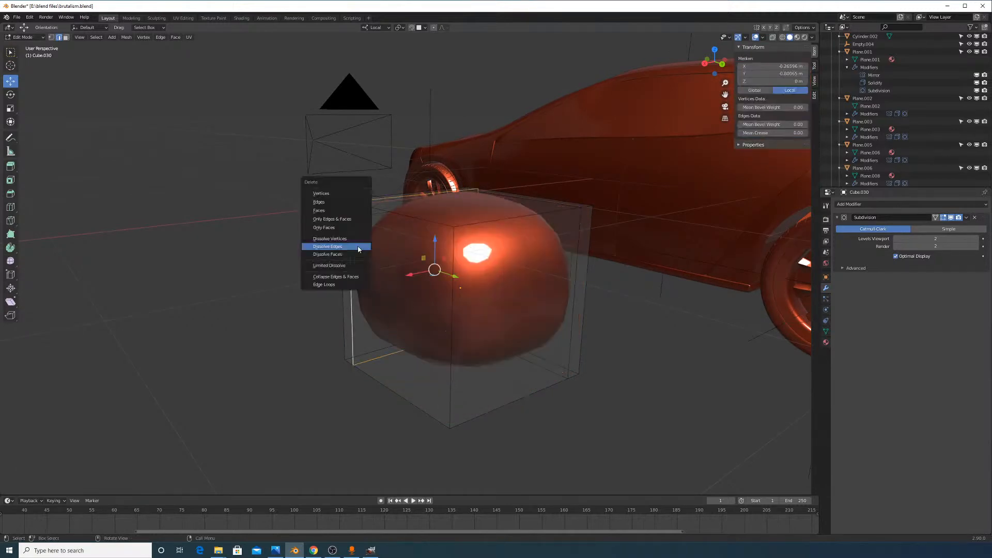
{"action": "left_click", "coordinate": [358, 247]}
Hide the subdivision in the viewport and dissolve the remaining right vertical loop
{"action": "left_click", "coordinate": [951, 218]}
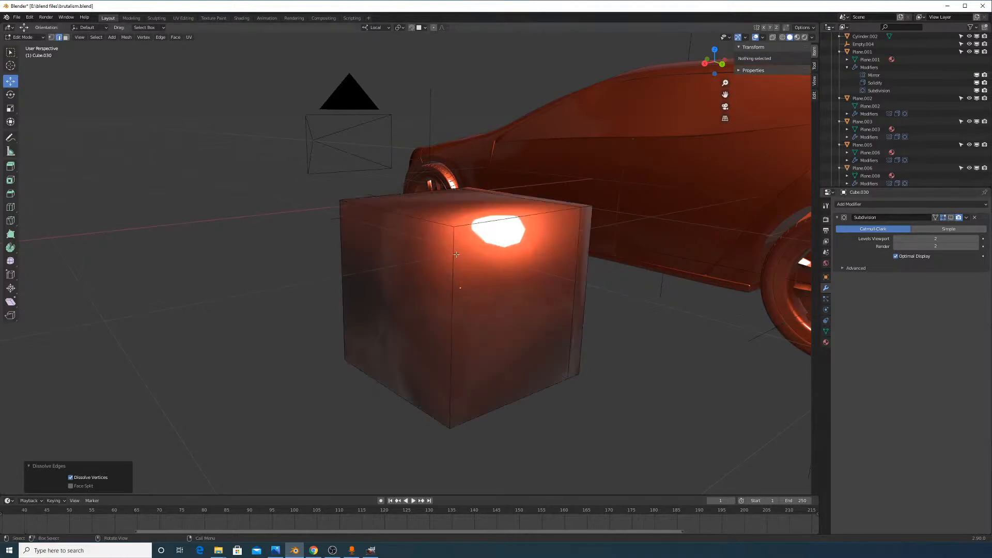
{"action": "key", "text": "Tab"}
{"action": "key", "text": "Tab"}
{"action": "left_click", "coordinate": [577, 258], "text": "alt"}
{"action": "key", "text": "x"}
{"action": "left_click", "coordinate": [577, 258]}
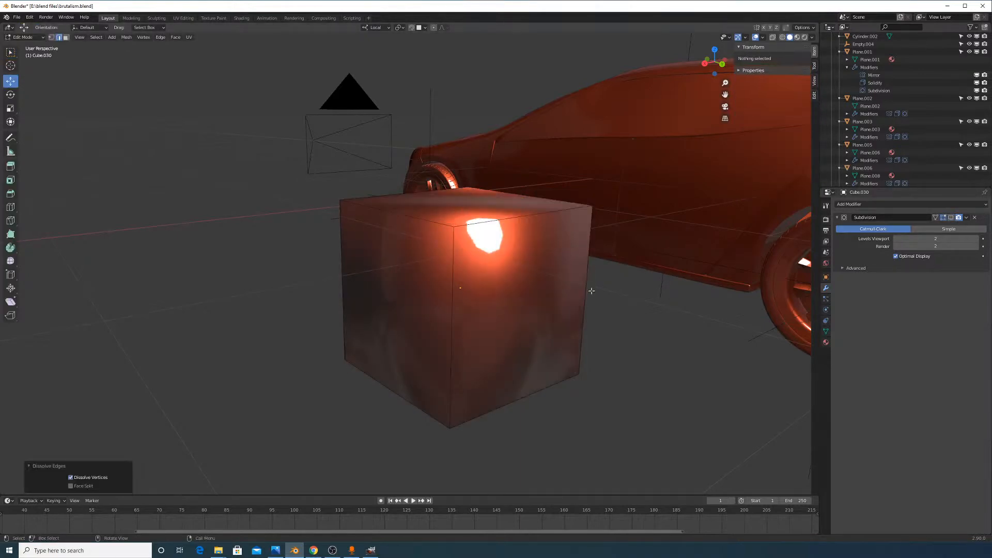
{"action": "key", "text": "Tab"}
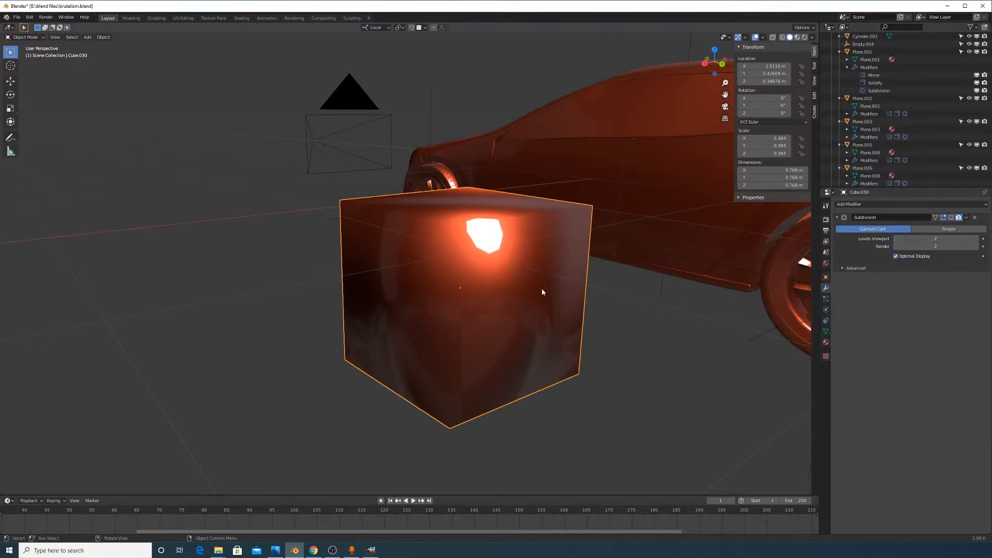
Set the cube to flat shading
{"action": "right_click", "coordinate": [542, 289]}
{"action": "left_click", "coordinate": [531, 298]}
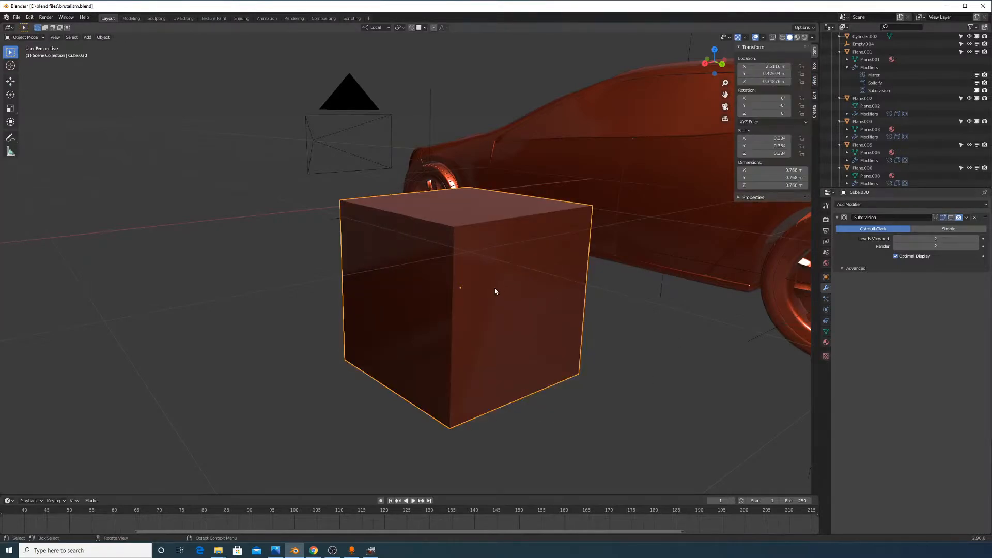
{"action": "middle_click_drag", "start_coordinate": [495, 291], "coordinate": [485, 301]}
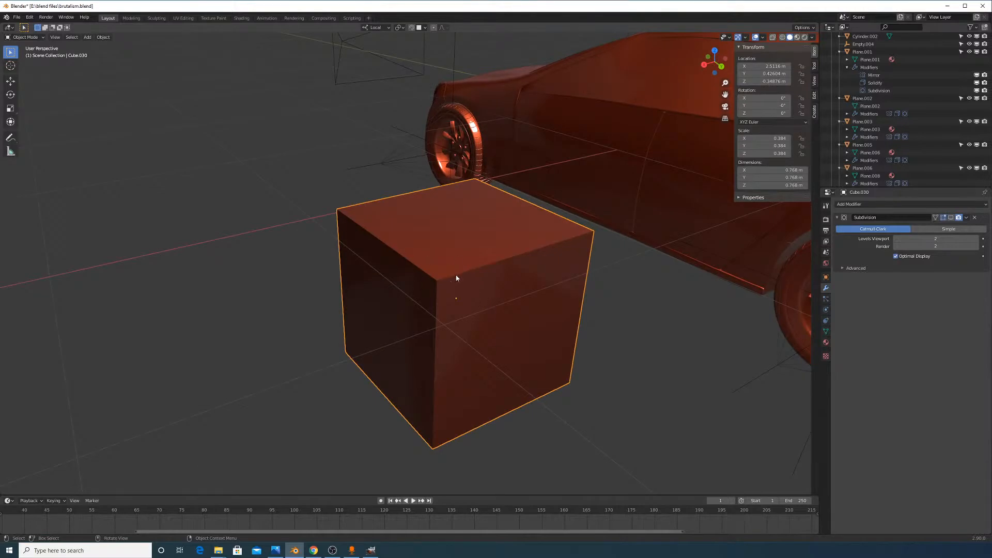
Select the four front-face edges in Edit Mode and preview a Ctrl+B bevel, then cancel it
{"action": "key", "text": "Tab"}
{"action": "key", "text": "Tab"}
{"action": "key", "text": "Tab"}
{"action": "left_click", "coordinate": [433, 275]}
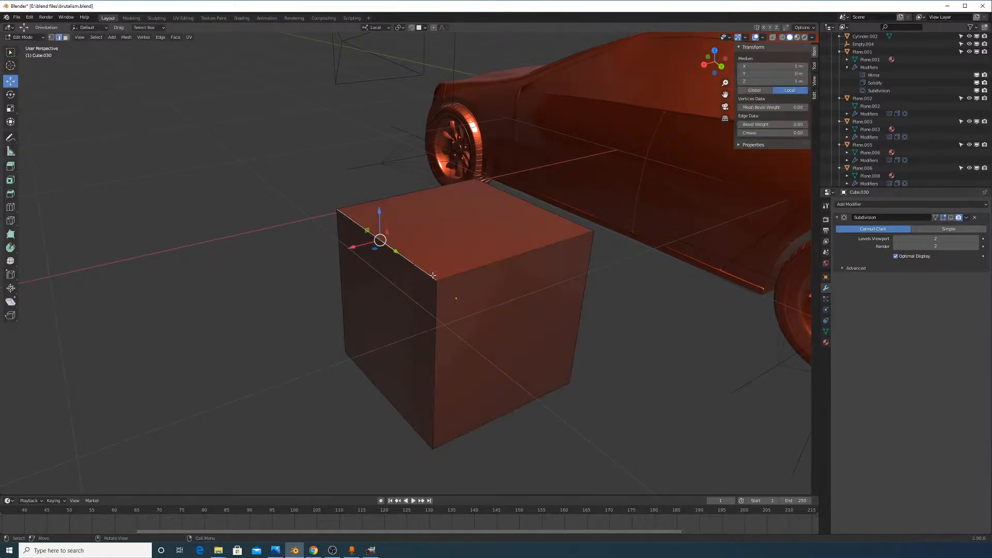
{"action": "middle_click_drag", "start_coordinate": [433, 276], "coordinate": [558, 298]}
{"action": "left_click", "coordinate": [464, 255]}
{"action": "left_click", "coordinate": [468, 274], "text": "shift"}
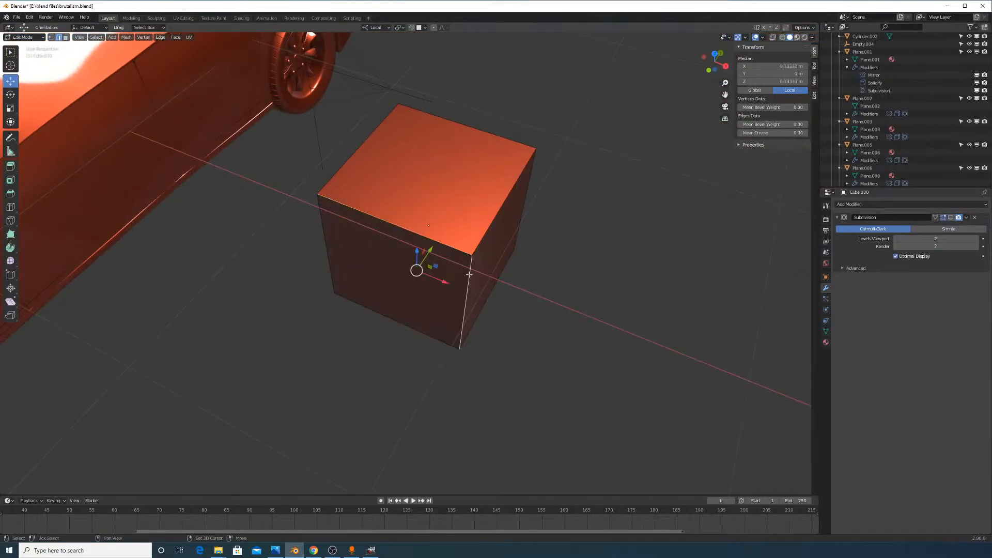
{"action": "left_click", "coordinate": [425, 333], "text": "shift"}
{"action": "left_click", "coordinate": [329, 255], "text": "shift"}
{"action": "key", "text": "ctrl+b"}
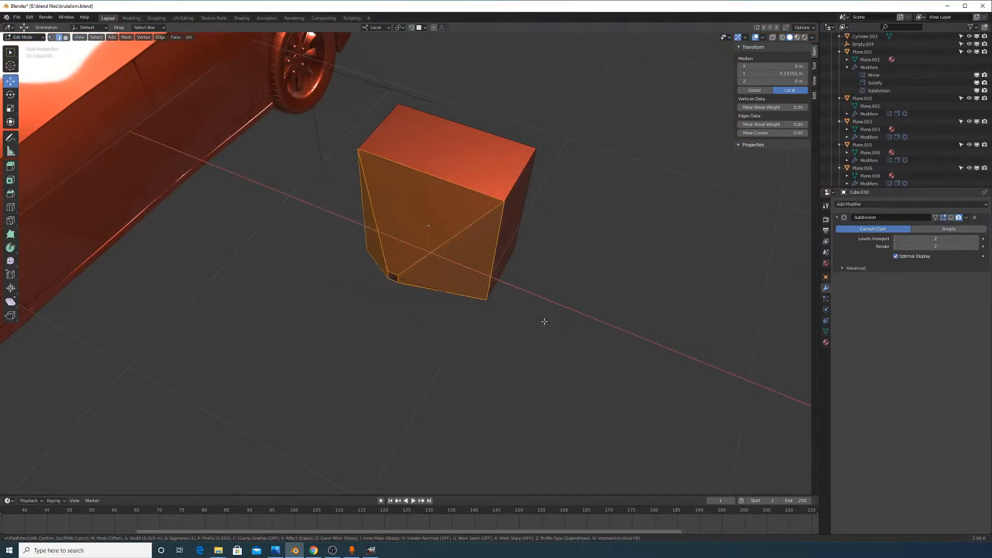
{"action": "scroll", "coordinate": [537, 320], "scroll_direction": "up", "scroll_amount": 4}
{"action": "scroll", "coordinate": [497, 329], "scroll_direction": "up", "scroll_amount": 1}
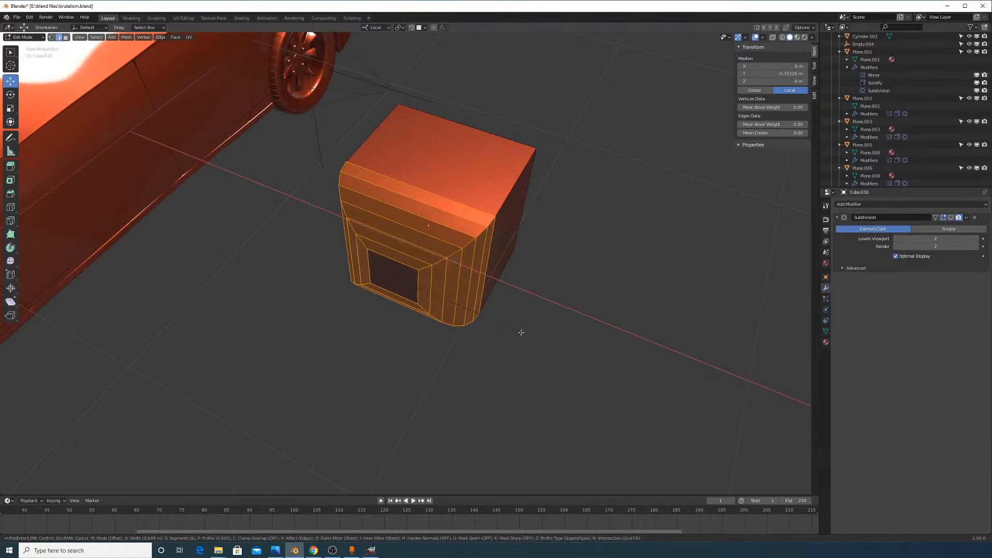
{"action": "right_click", "coordinate": [512, 340]}
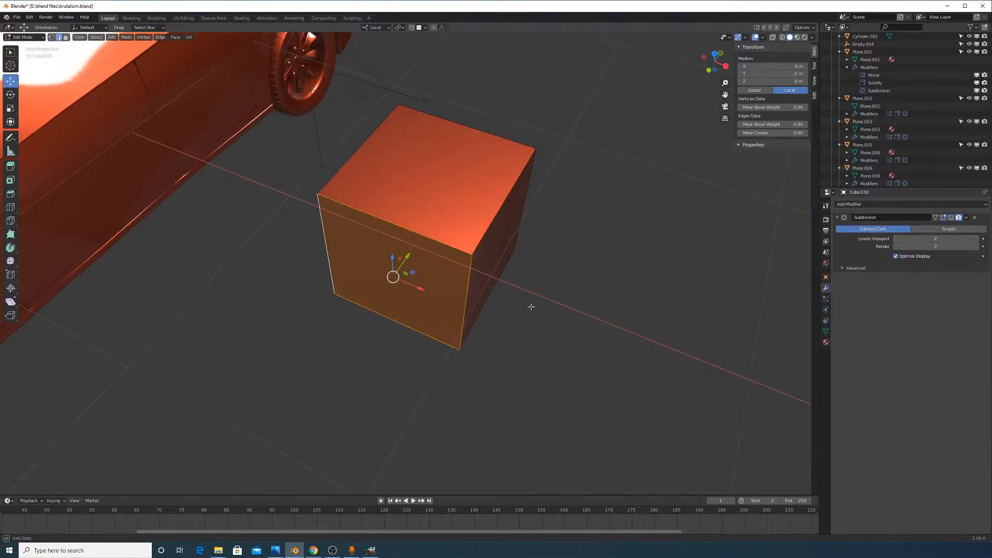
Orbit around the cube so the car sits to its right, then deselect everything
{"action": "middle_click_drag", "start_coordinate": [530, 305], "coordinate": [498, 283]}
{"action": "left_click", "coordinate": [496, 247]}
{"action": "middle_click_drag", "start_coordinate": [496, 248], "coordinate": [405, 288]}
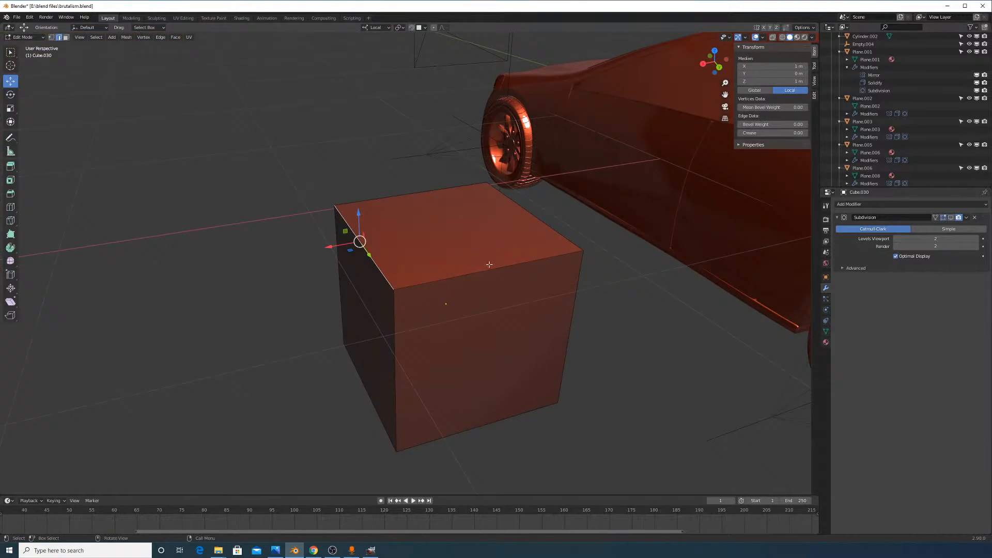
{"action": "mouse_move", "coordinate": [498, 267]}
{"action": "middle_mouse_down"}
{"action": "mouse_move", "coordinate": [482, 254]}
{"action": "mouse_move", "coordinate": [591, 268]}
{"action": "mouse_move", "coordinate": [499, 277]}
{"action": "middle_mouse_up"}
{"action": "left_click", "coordinate": [389, 317]}
{"action": "key", "text": "alt+a"}
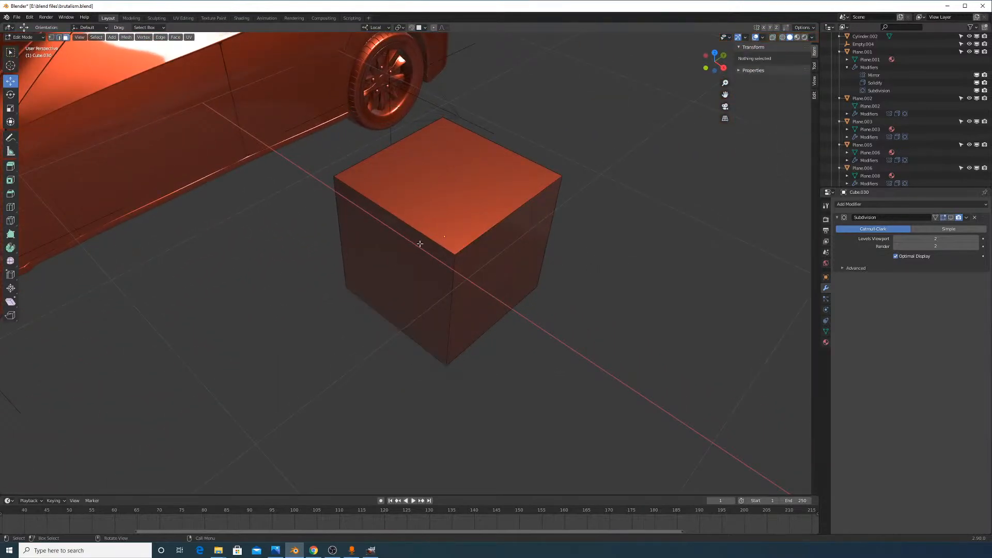
Push the front-left face 0.235 m along Y into a slab and extrude it
{"action": "left_click", "coordinate": [428, 293]}
{"action": "key", "text": "g"}
{"action": "key", "text": "y"}
{"action": "key", "text": "y"}
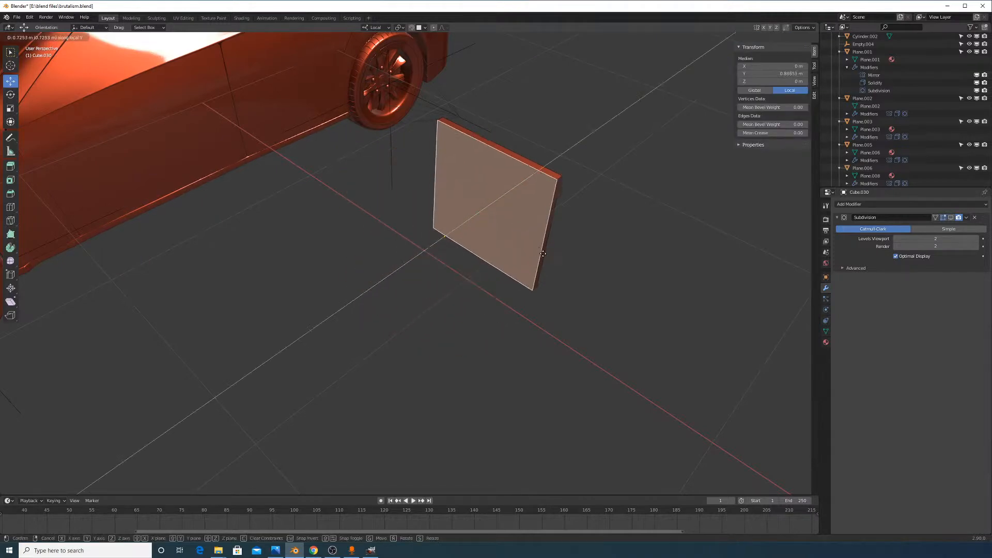
{"action": "left_click", "coordinate": [537, 253]}
{"action": "middle_click_drag", "start_coordinate": [575, 277], "coordinate": [547, 266]}
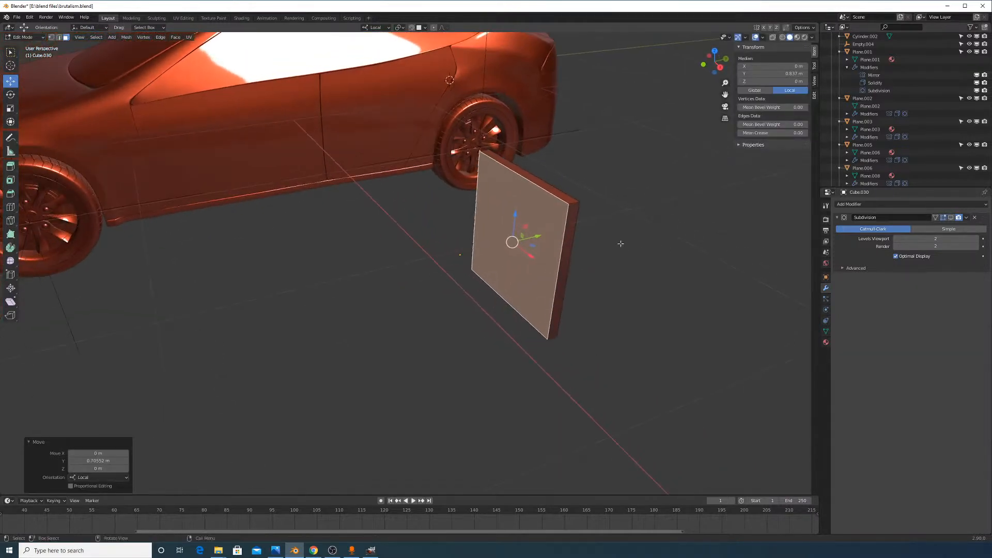
{"action": "middle_click_drag", "start_coordinate": [620, 243], "coordinate": [576, 271]}
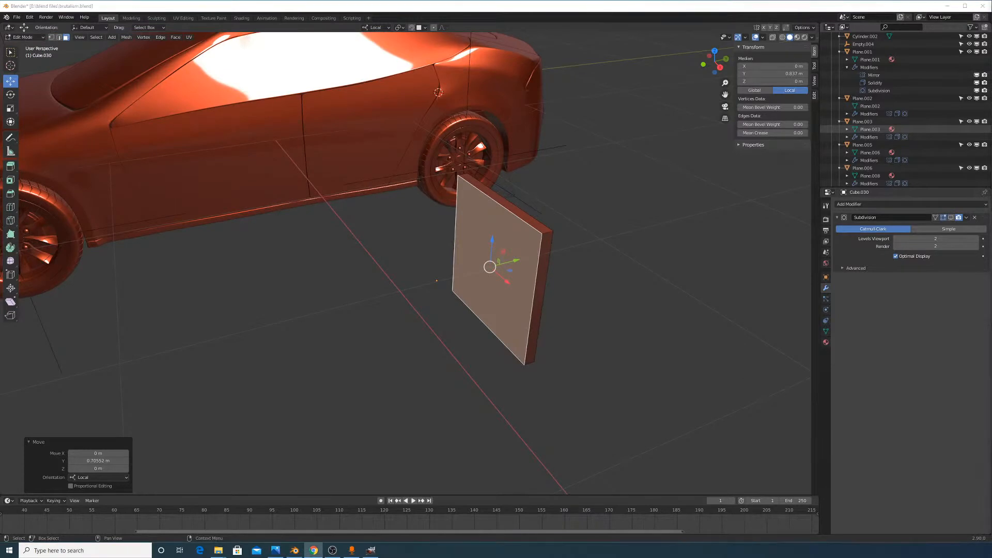
{"action": "middle_click_drag", "start_coordinate": [565, 204], "coordinate": [592, 220]}
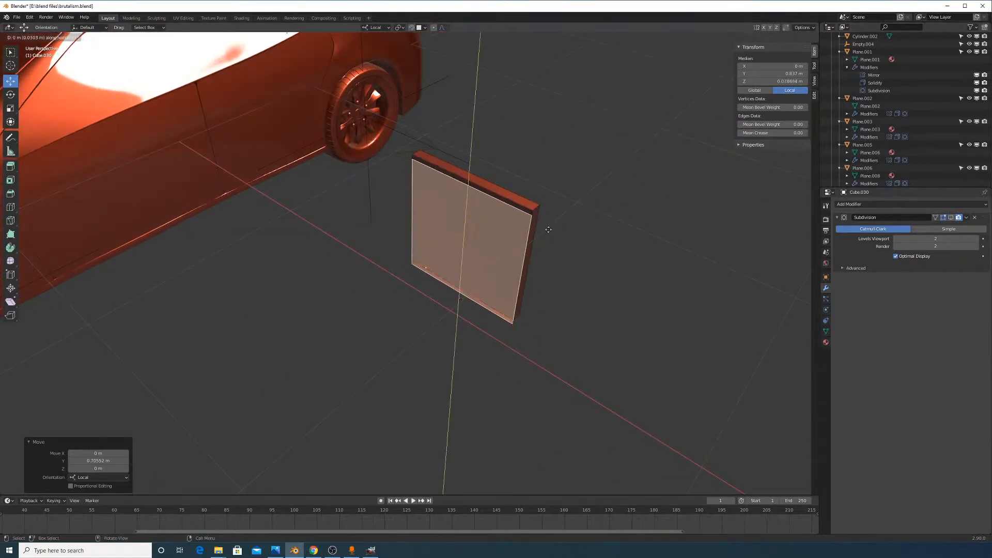
{"action": "key", "text": "e"}
{"action": "left_click", "coordinate": [576, 238]}
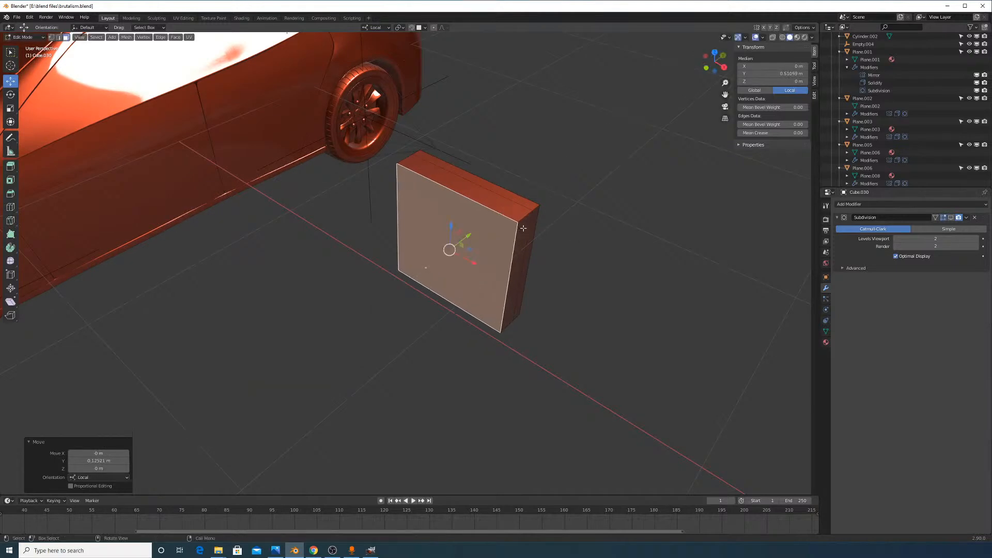
Try lowering and shifting a corner vertex along Z and X, then undo it
{"action": "left_click", "coordinate": [51, 37]}
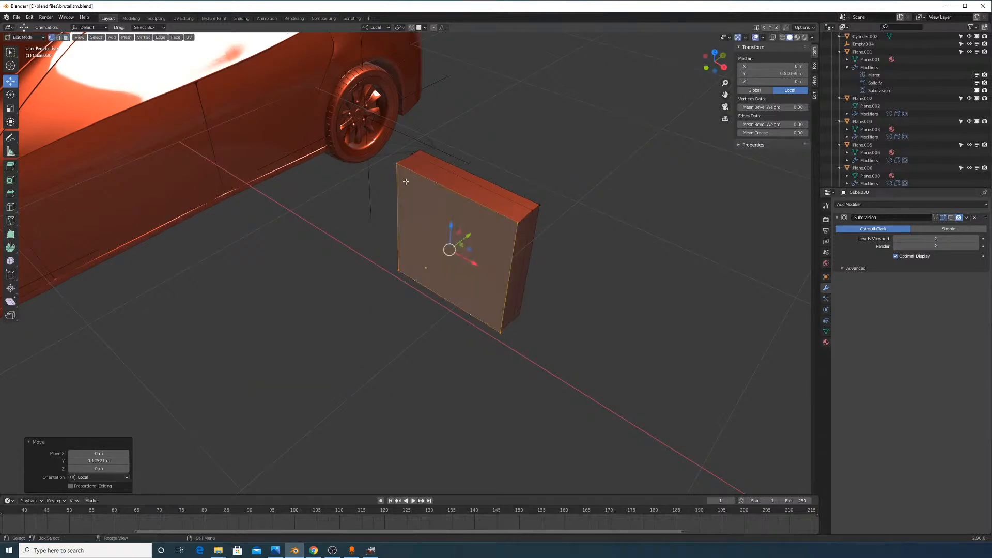
{"action": "left_click", "coordinate": [520, 227]}
{"action": "key", "text": "g"}
{"action": "key", "text": "z"}
{"action": "left_click", "coordinate": [534, 255]}
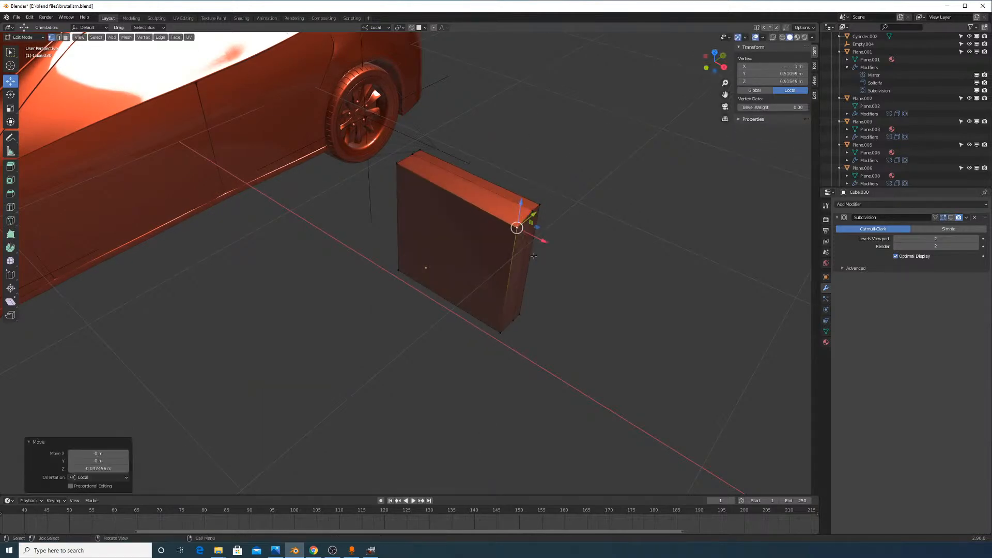
{"action": "key", "text": "g"}
{"action": "key", "text": "y"}
{"action": "key", "text": "x"}
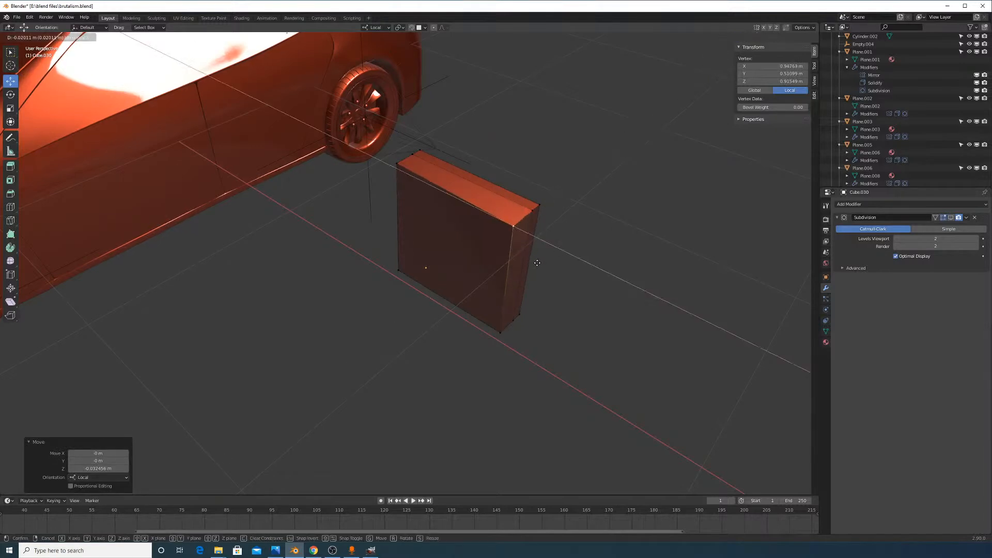
{"action": "left_click", "coordinate": [508, 254]}
{"action": "middle_click_drag", "start_coordinate": [469, 217], "coordinate": [451, 227]}
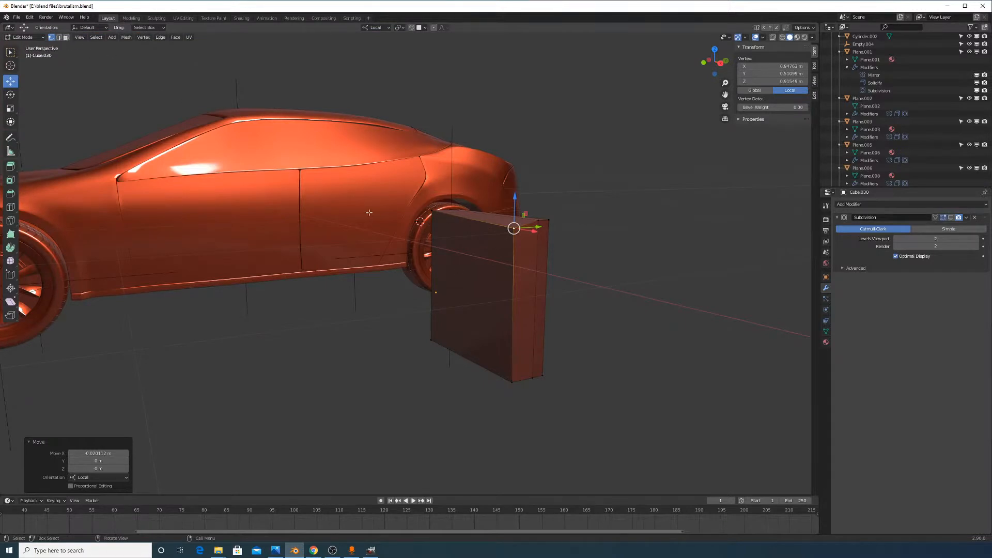
{"action": "key", "text": "ctrl+z"}
{"action": "key", "text": "ctrl+z"}
{"action": "key", "text": "ctrl+z"}
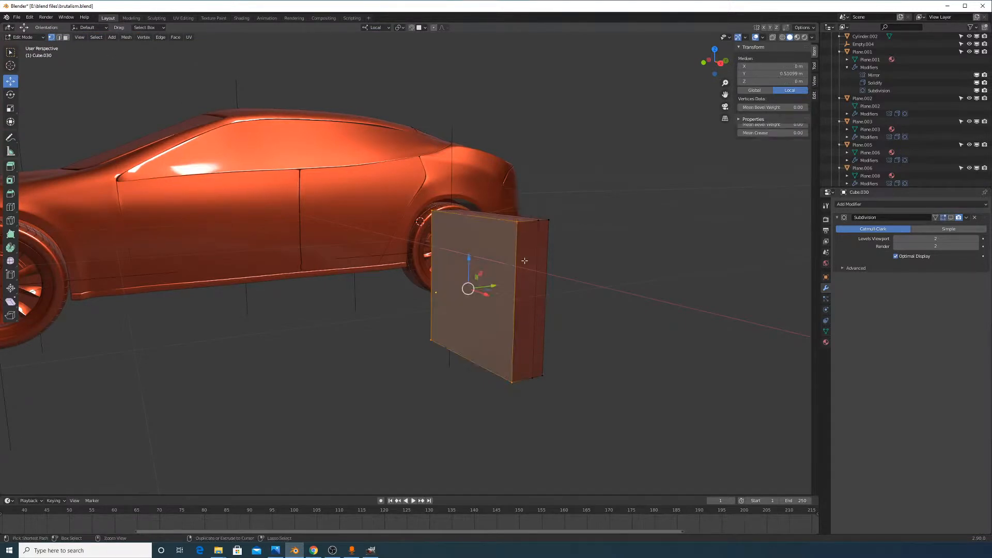
Lower the top-right corner vertex to taper the top and push the front face outward
{"action": "middle_click_drag", "start_coordinate": [491, 238], "coordinate": [556, 234]}
{"action": "left_click", "coordinate": [461, 177]}
{"action": "left_click", "coordinate": [483, 195]}
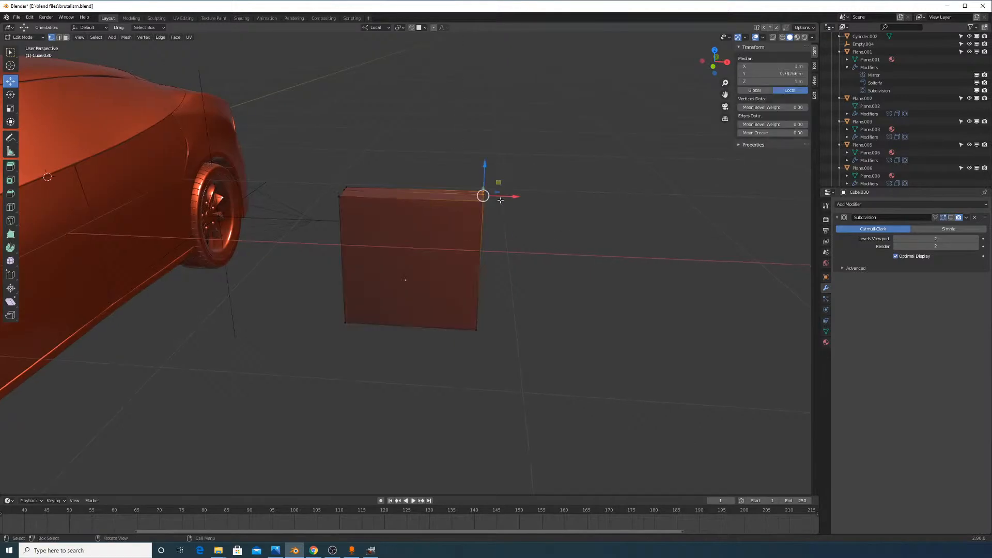
{"action": "left_click_drag", "start_coordinate": [508, 199], "coordinate": [461, 195]}
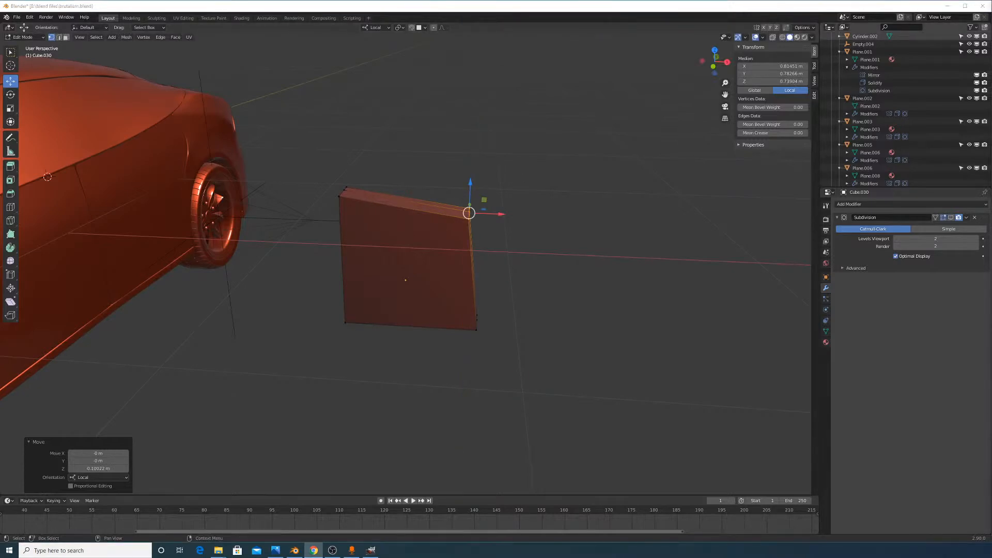
{"action": "middle_click_drag", "start_coordinate": [542, 248], "coordinate": [629, 248]}
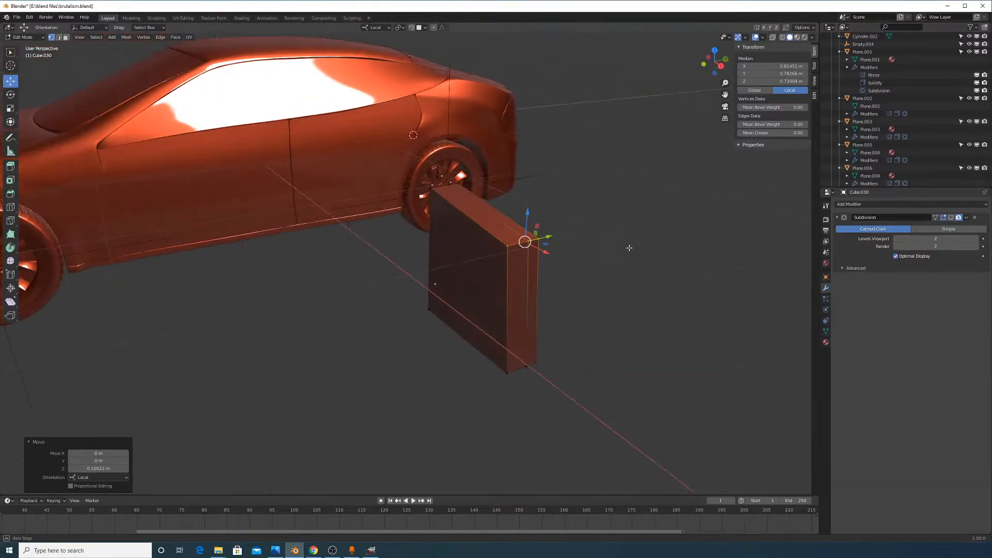
{"action": "left_click", "coordinate": [65, 38]}
{"action": "left_click", "coordinate": [465, 279]}
{"action": "left_click_drag", "start_coordinate": [495, 275], "coordinate": [441, 288]}
Slide an edge loop along the slab and select its top-right corner vertex
{"action": "left_click", "coordinate": [59, 37]}
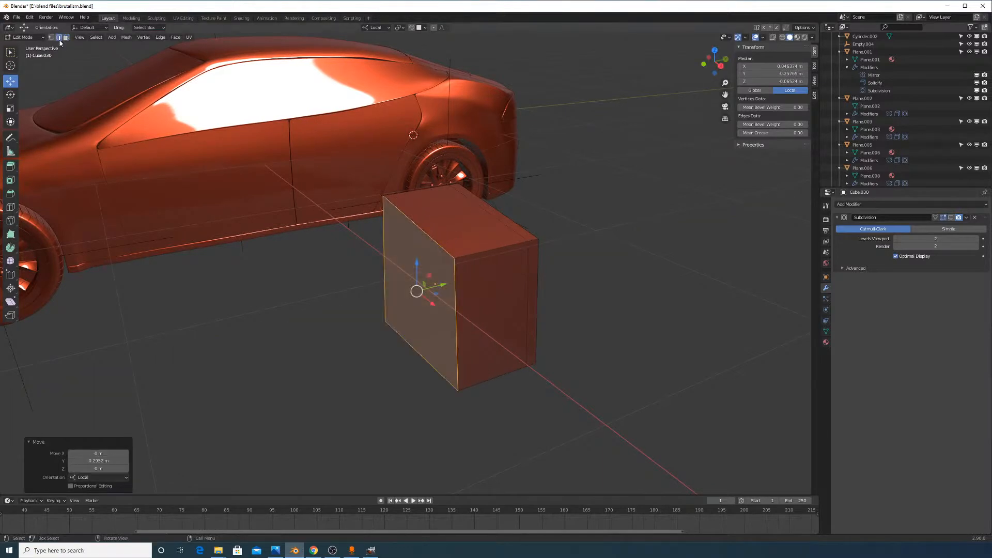
{"action": "left_click", "coordinate": [480, 209], "text": "alt"}
{"action": "key", "text": "g"}
{"action": "key", "text": "g"}
{"action": "left_click", "coordinate": [447, 217]}
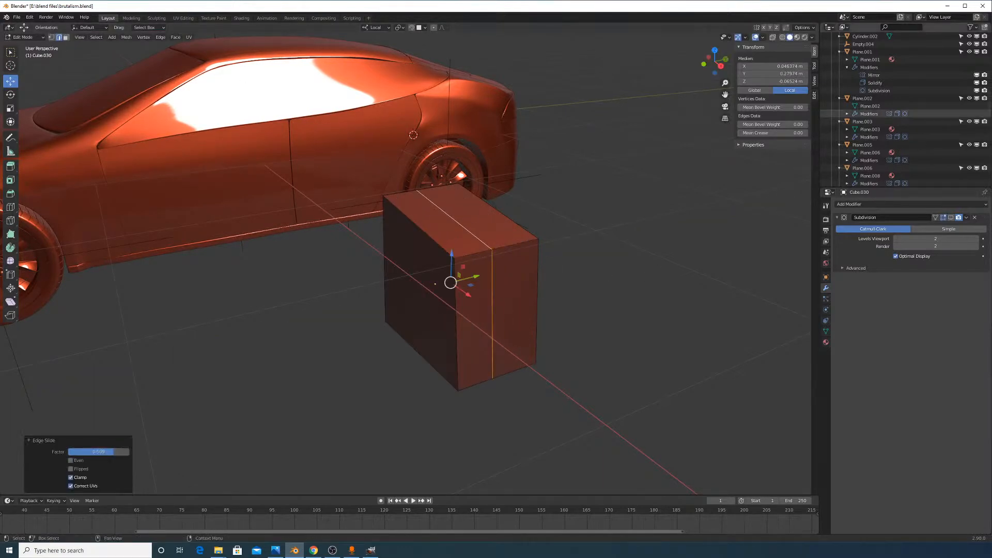
{"action": "key", "text": "alt+Tab"}
{"action": "middle_click_drag", "start_coordinate": [408, 209], "coordinate": [471, 202]}
{"action": "scroll", "coordinate": [509, 237], "scroll_direction": "up", "scroll_amount": 2}
{"action": "left_click", "coordinate": [499, 224]}
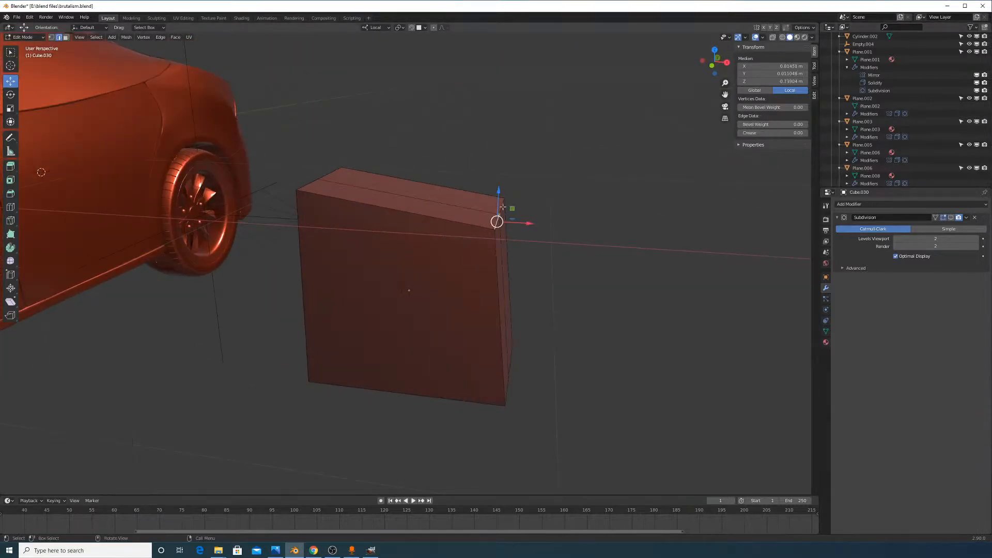
Add a Bevel modifier (0.1 m, 1 segment) under Subdivision and open the Edge Context Menu
{"action": "left_click", "coordinate": [868, 204]}
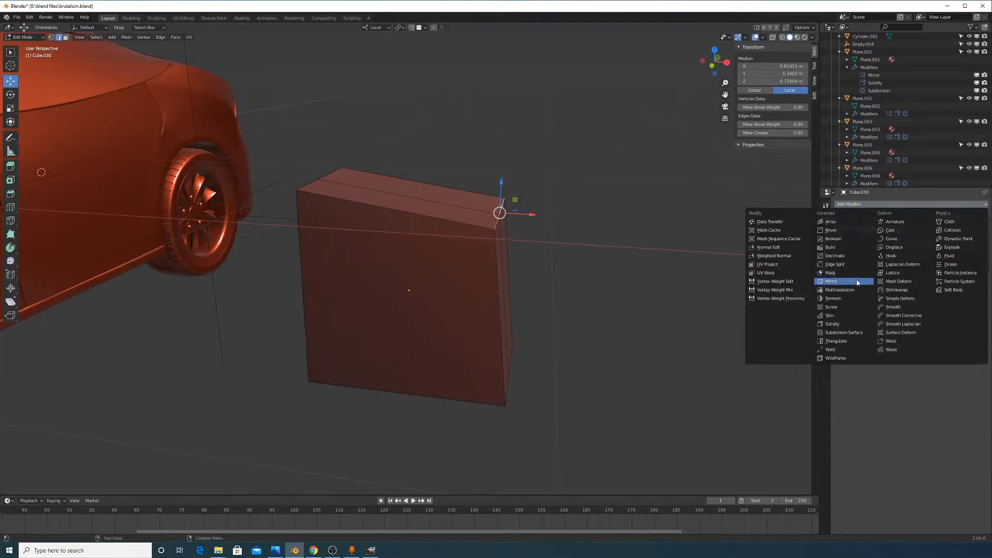
{"action": "left_click", "coordinate": [839, 232]}
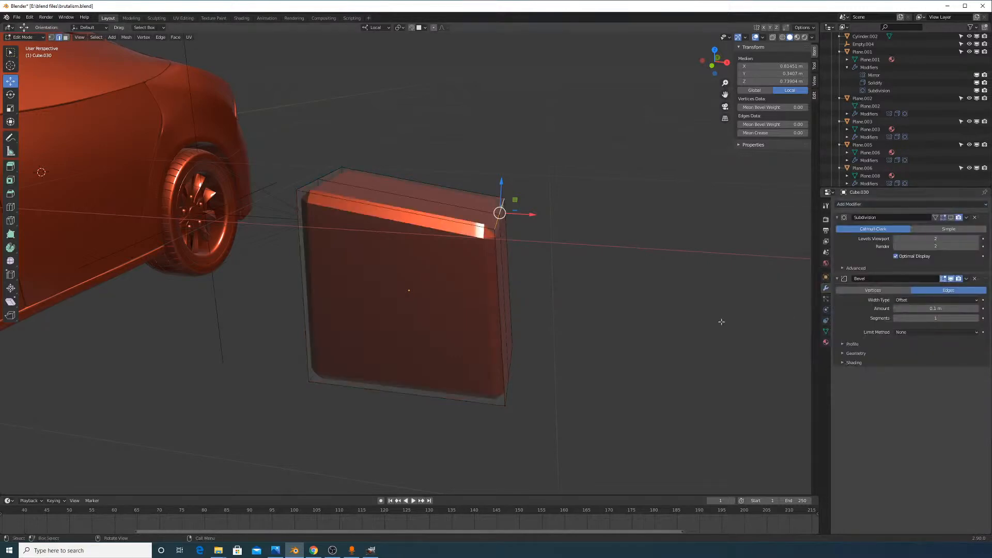
{"action": "middle_click_drag", "start_coordinate": [716, 322], "coordinate": [695, 337]}
{"action": "right_click", "coordinate": [578, 206]}
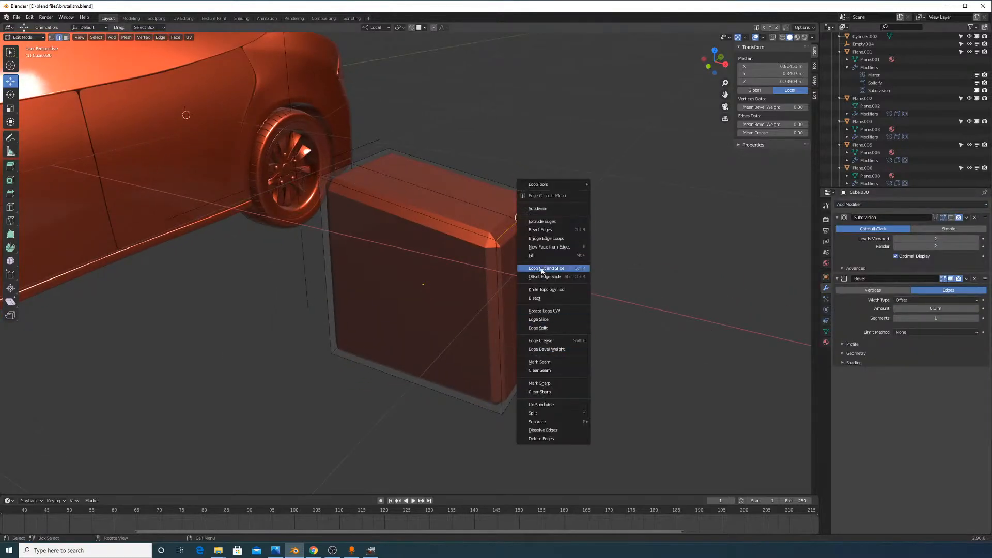
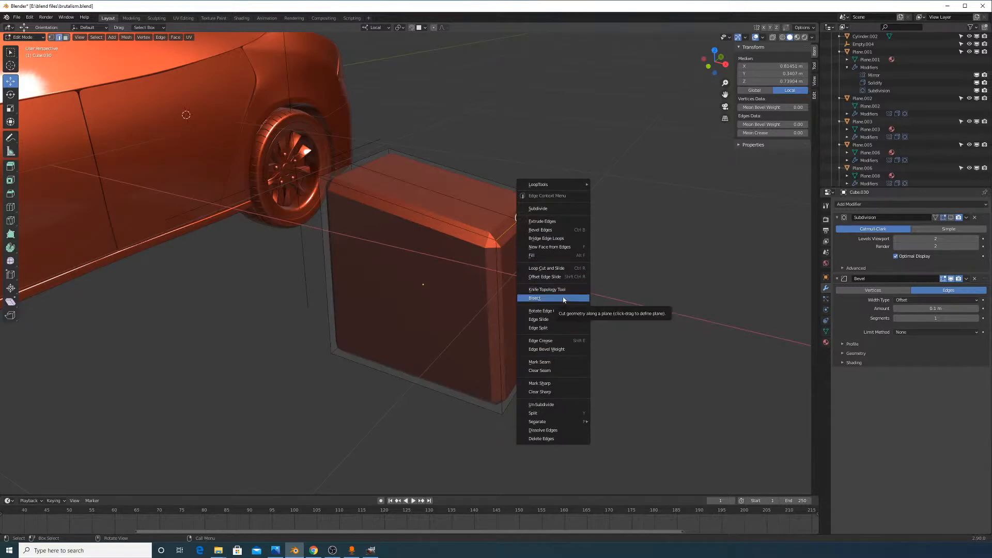
Set the Bevel modifier's Limit Method to Weight and give the top edge bevel weight 1.0
{"action": "left_click", "coordinate": [333, 550]}
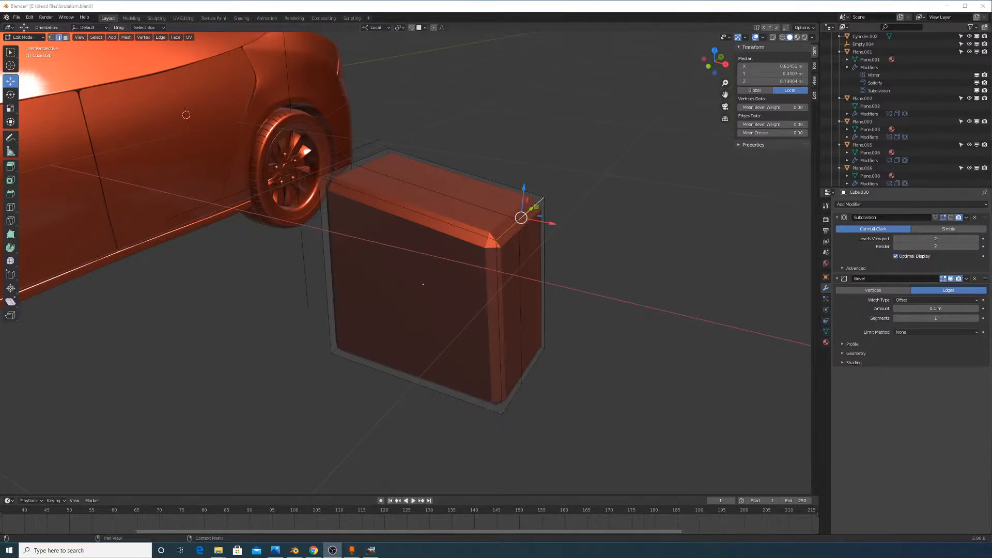
{"action": "middle_click_drag", "start_coordinate": [617, 297], "coordinate": [582, 293]}
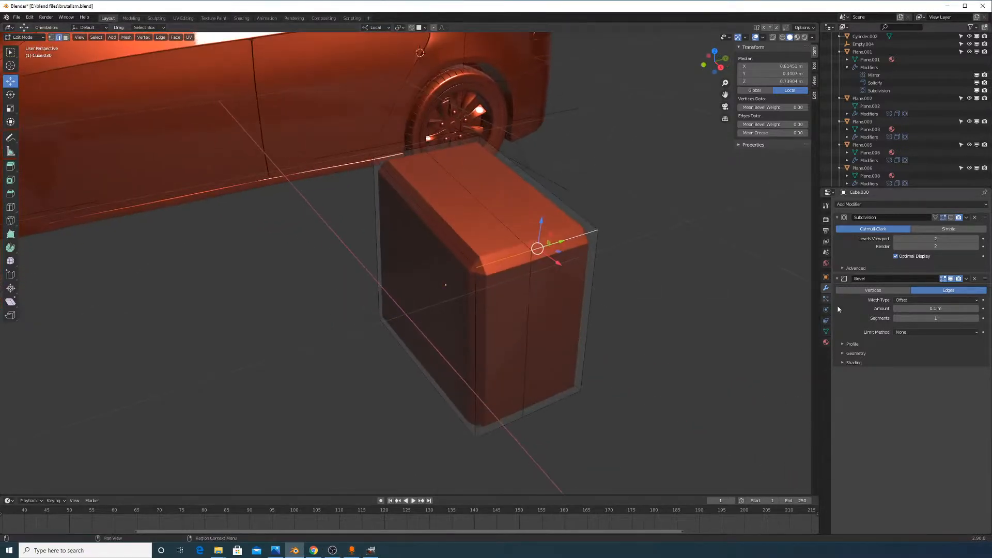
{"action": "left_click", "coordinate": [918, 332]}
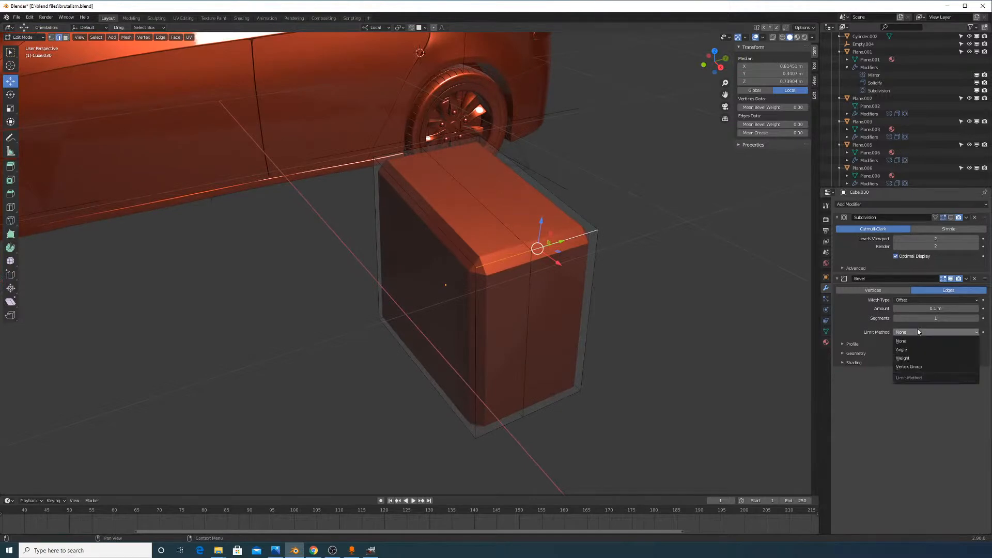
{"action": "left_click", "coordinate": [912, 357]}
{"action": "right_click", "coordinate": [588, 270]}
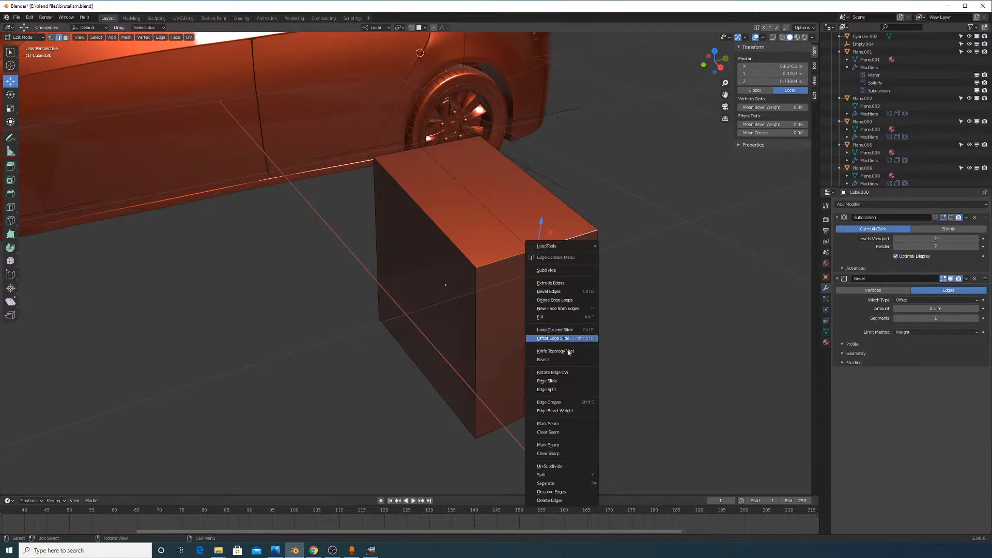
{"action": "left_click", "coordinate": [565, 412]}
{"action": "left_click", "coordinate": [980, 226]}
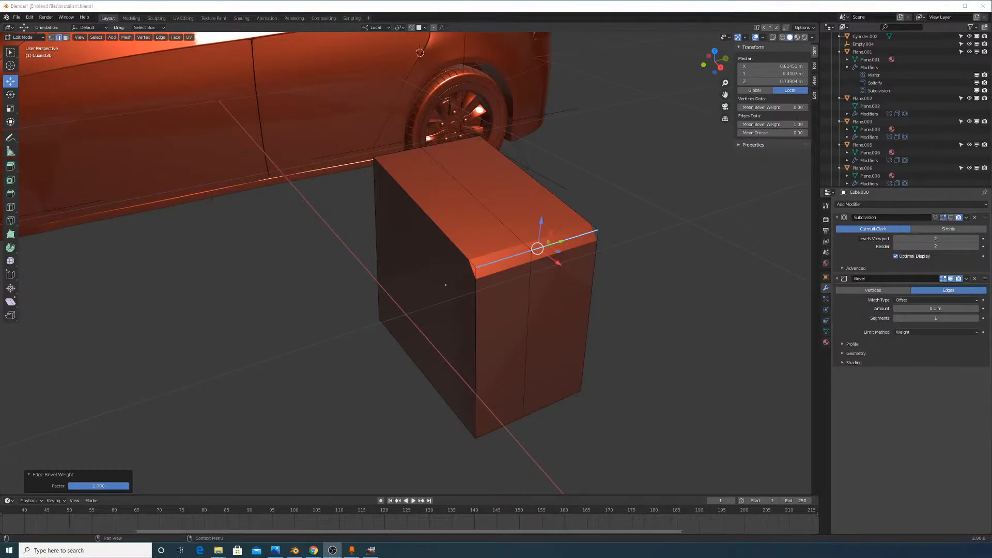
Raise the Bevel modifier segments to 3 to round the weighted edge
{"action": "middle_click_drag", "start_coordinate": [592, 252], "coordinate": [599, 200]}
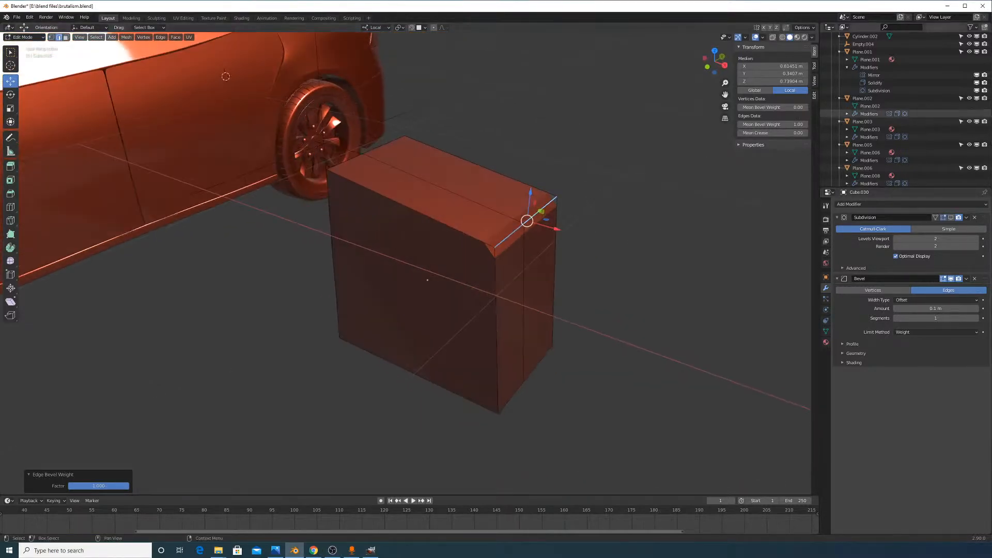
{"action": "middle_click_drag", "start_coordinate": [733, 301], "coordinate": [728, 290]}
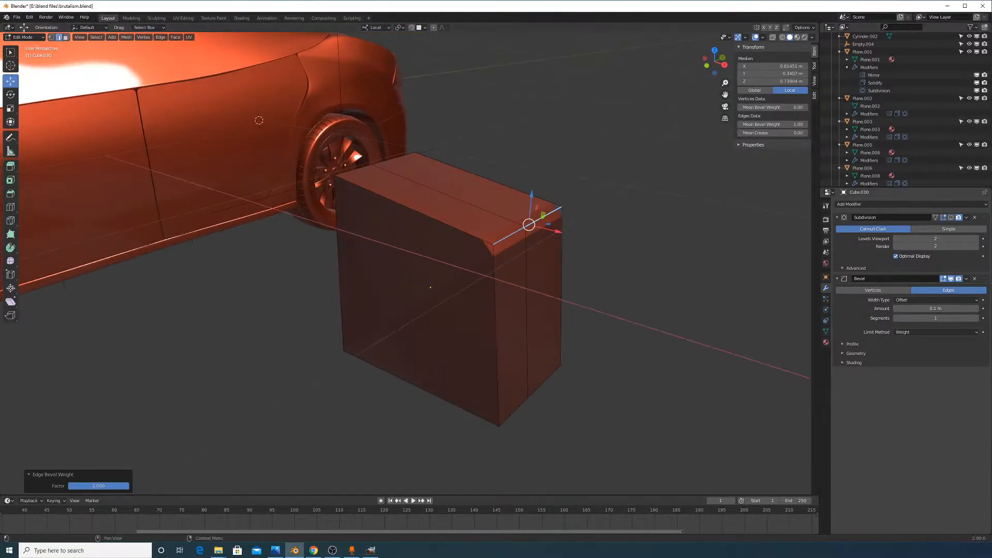
{"action": "left_click", "coordinate": [976, 318]}
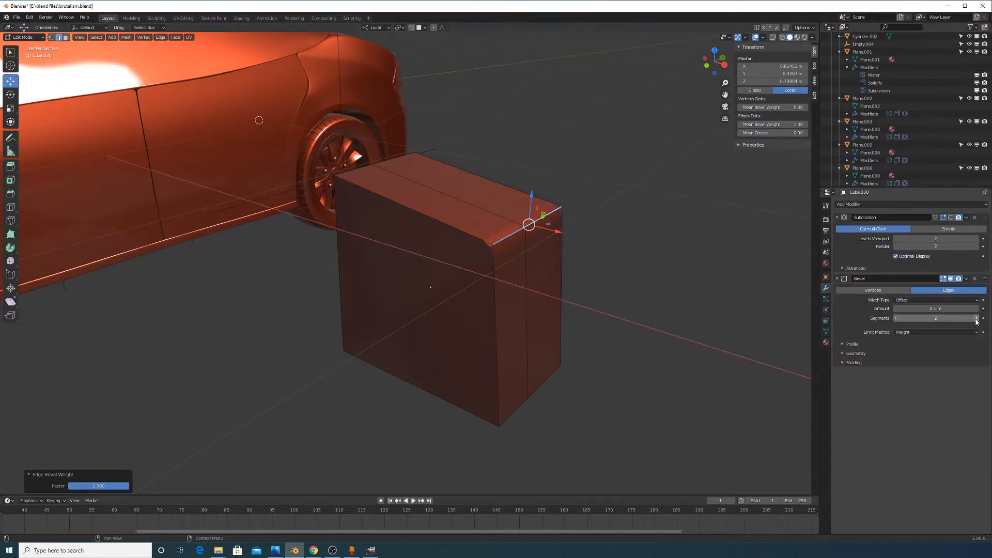
{"action": "left_click", "coordinate": [976, 319]}
Shade the box smooth and enable Auto Smooth in its mesh data
{"action": "key", "text": "Tab"}
{"action": "right_click", "coordinate": [502, 253]}
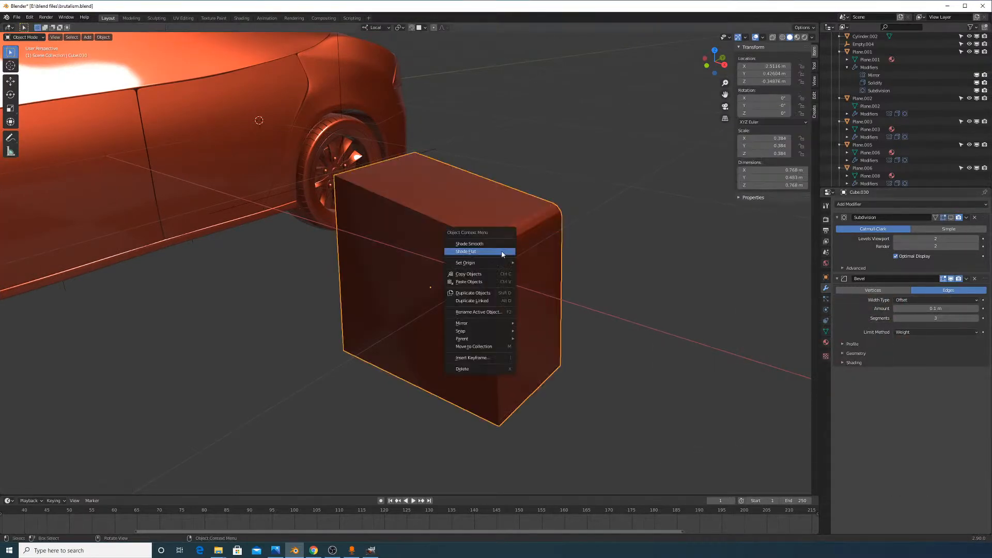
{"action": "left_click", "coordinate": [489, 243]}
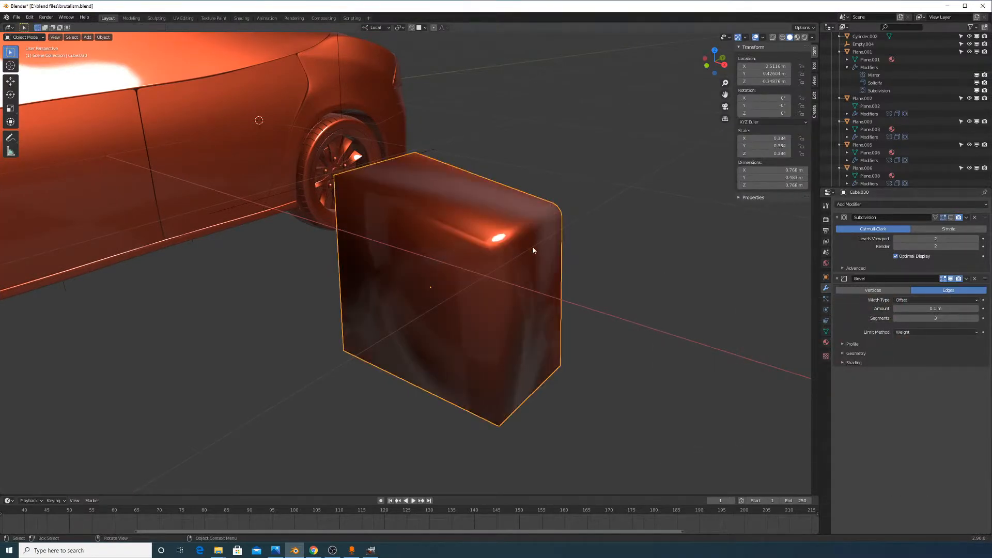
{"action": "left_click", "coordinate": [826, 331]}
{"action": "left_click", "coordinate": [892, 437]}
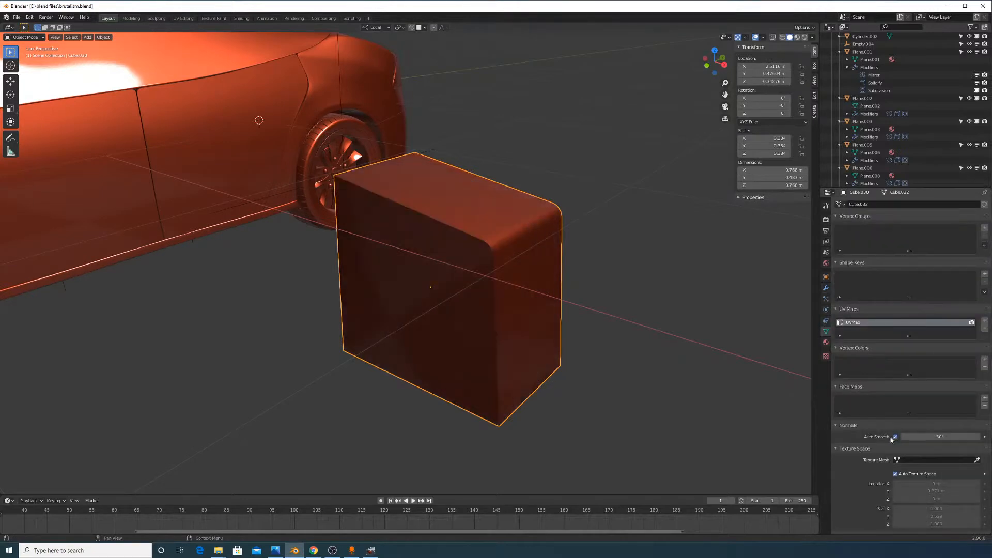
{"action": "left_click", "coordinate": [827, 289]}
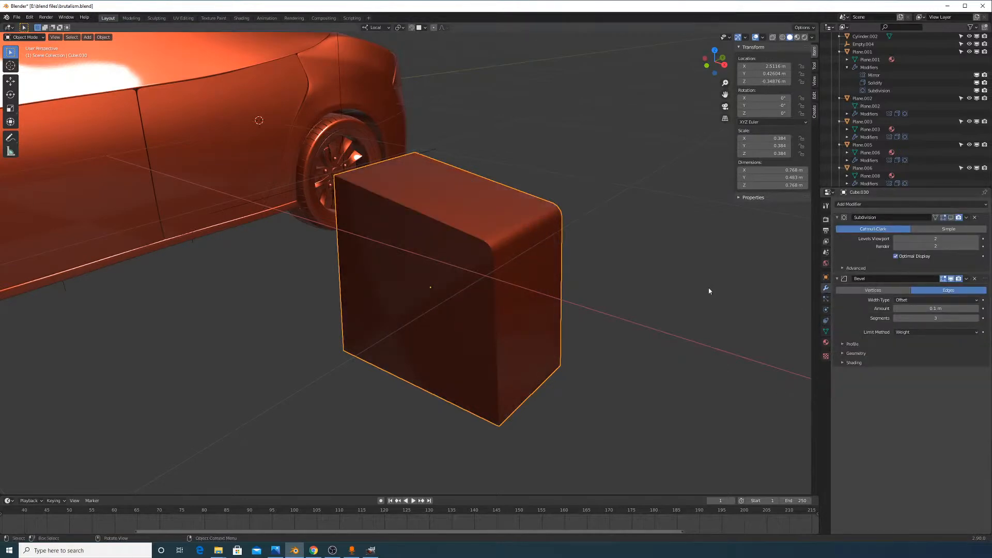
Widen the Bevel modifier amount to 0.51 m
{"action": "middle_click_drag", "start_coordinate": [708, 288], "coordinate": [548, 261]}
{"action": "key", "text": "alt+Tab"}
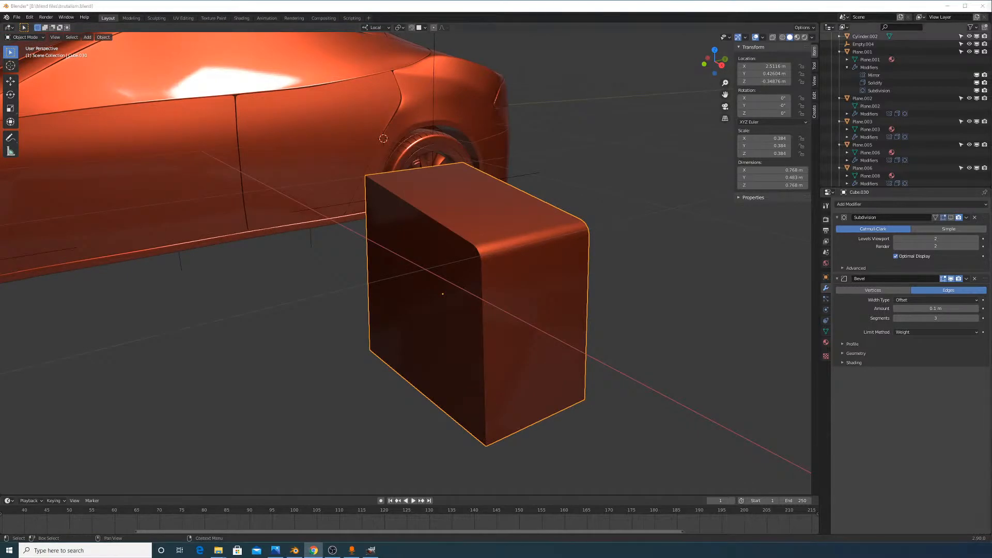
{"action": "middle_click_drag", "start_coordinate": [608, 219], "coordinate": [621, 239]}
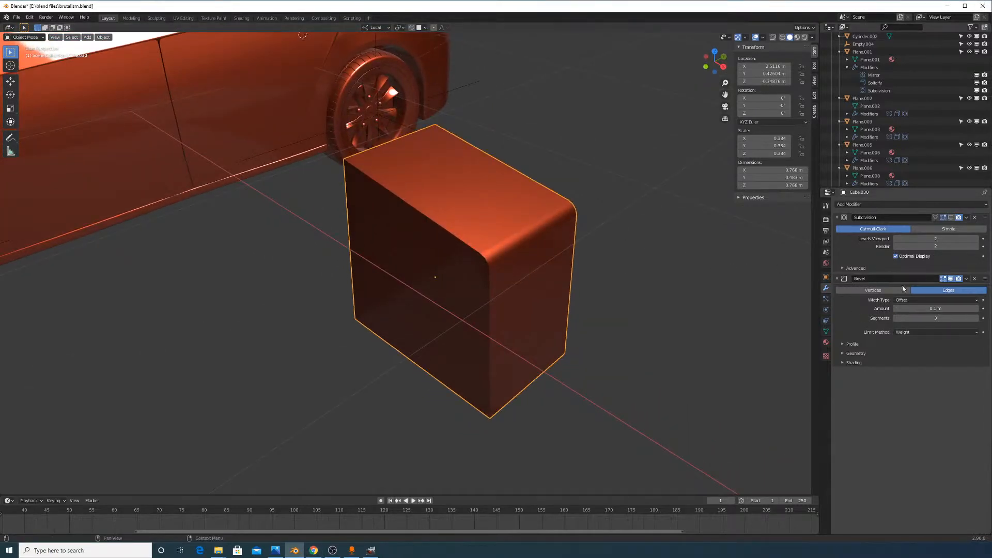
{"action": "left_click_drag", "start_coordinate": [930, 309], "coordinate": [968, 309]}
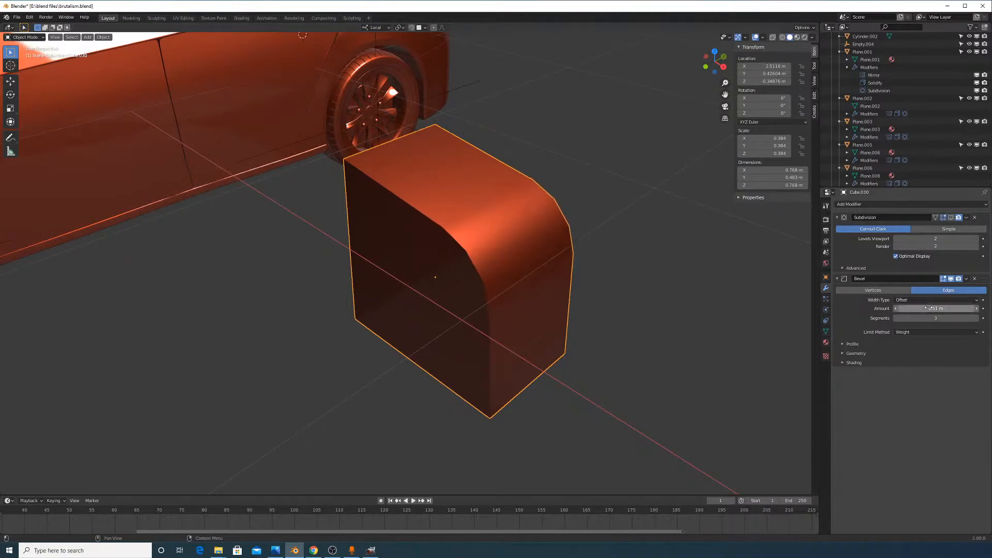
Set Subdivision viewport and render levels to 0 and bevel segments to 8
{"action": "left_click", "coordinate": [975, 246]}
{"action": "left_click", "coordinate": [975, 239]}
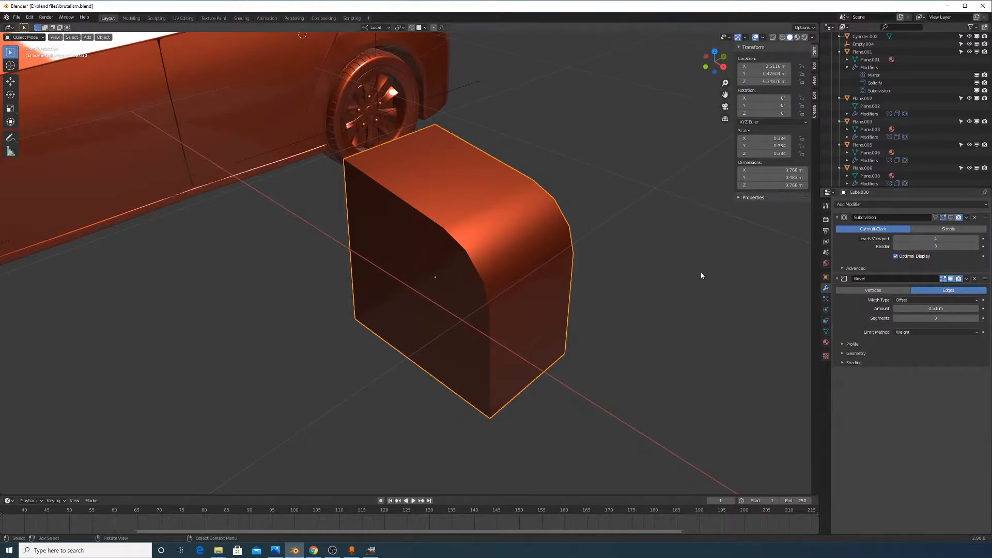
{"action": "left_click", "coordinate": [895, 239]}
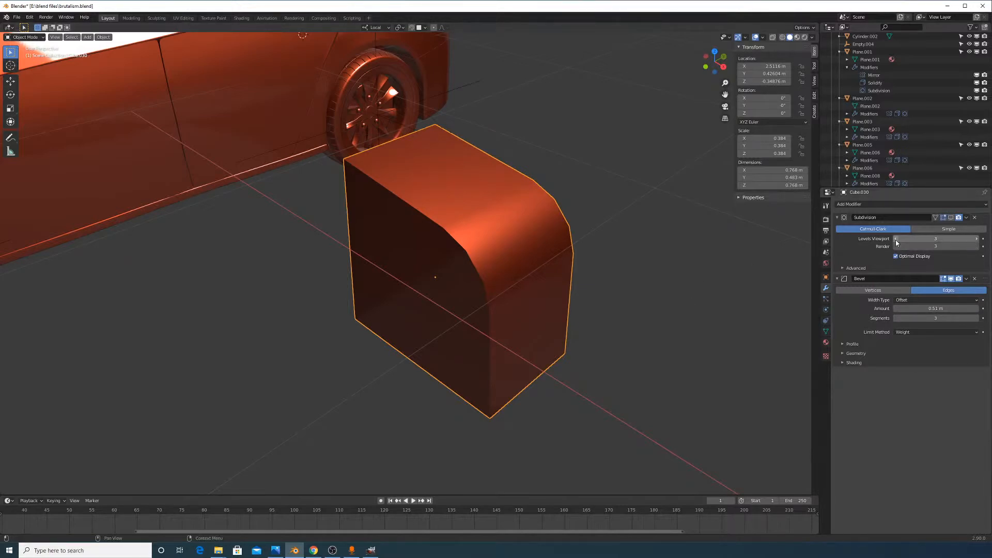
{"action": "left_click_drag", "start_coordinate": [930, 238], "coordinate": [898, 247]}
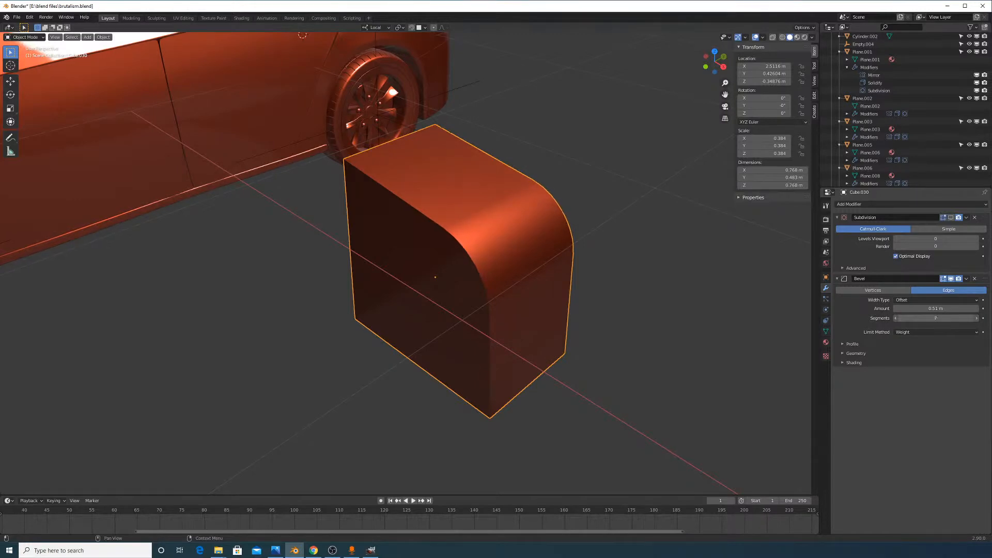
{"action": "left_click", "coordinate": [895, 318]}
{"action": "key", "text": "Tab"}
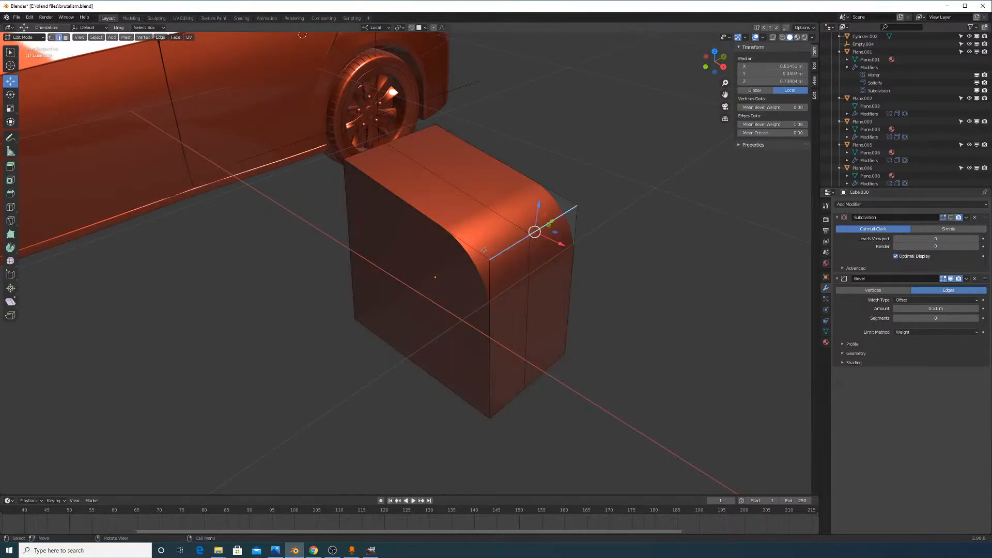
Select the block's front face and pull it outward along the local Y axis
{"action": "middle_click_drag", "start_coordinate": [484, 250], "coordinate": [519, 242]}
{"action": "left_click", "coordinate": [66, 38]}
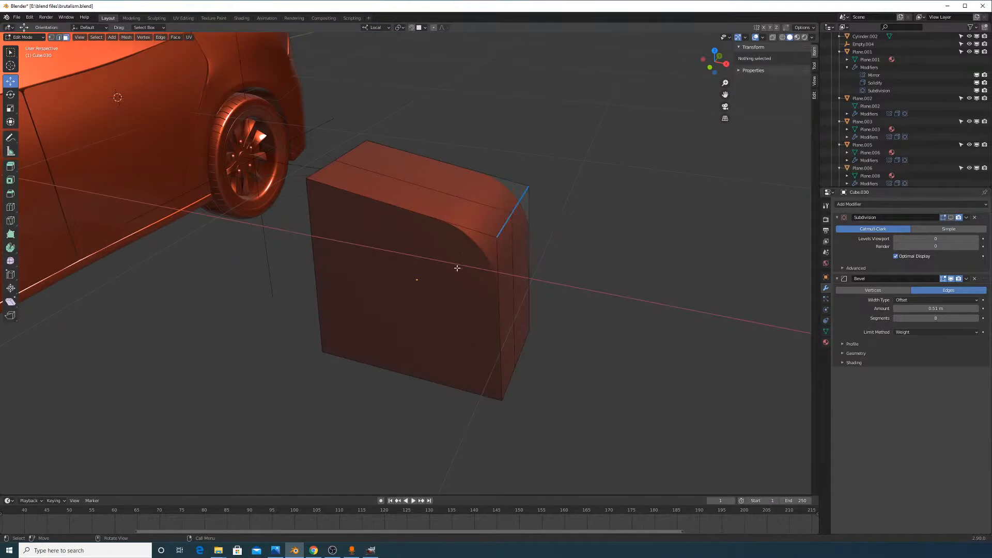
{"action": "left_click", "coordinate": [458, 269]}
{"action": "middle_click_drag", "start_coordinate": [497, 304], "coordinate": [574, 315]}
{"action": "key", "text": "e"}
{"action": "key", "text": "x"}
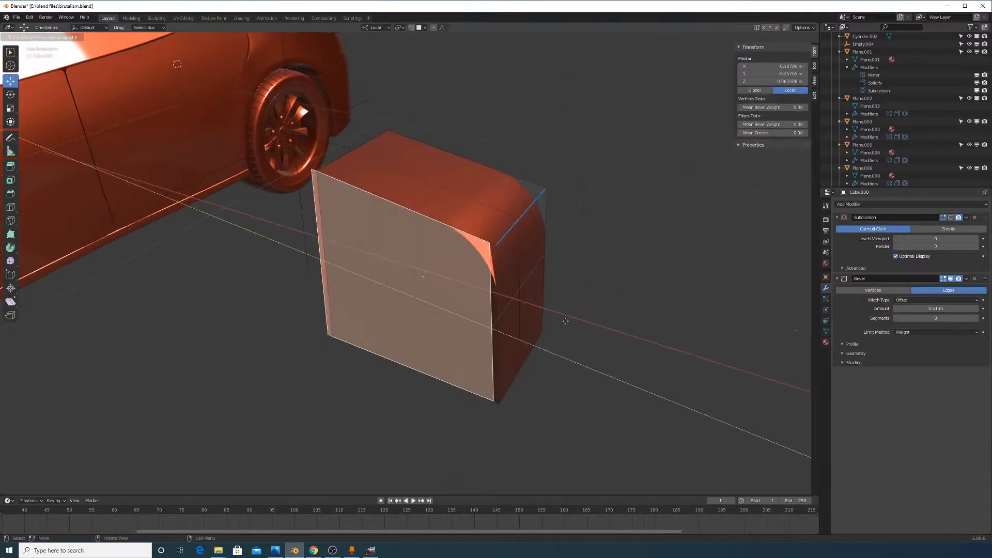
{"action": "right_click", "coordinate": [562, 327]}
{"action": "key", "text": "e"}
{"action": "key", "text": "x"}
{"action": "right_click", "coordinate": [558, 341]}
{"action": "key", "text": "e"}
{"action": "key", "text": "z"}
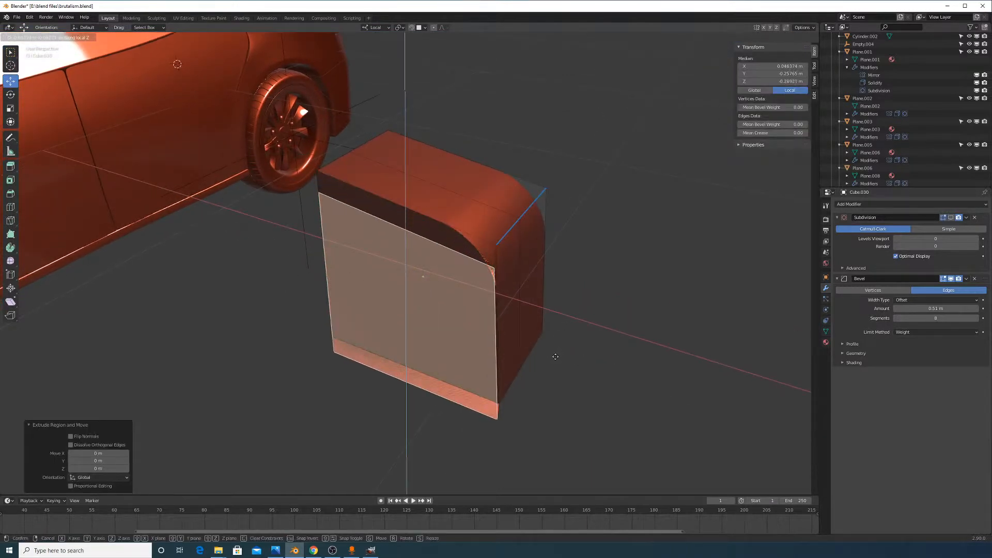
{"action": "right_click", "coordinate": [563, 357]}
{"action": "key", "text": "g"}
{"action": "key", "text": "y"}
{"action": "left_click", "coordinate": [611, 382]}
Scale the front face down to 0.676
{"action": "key", "text": "s"}
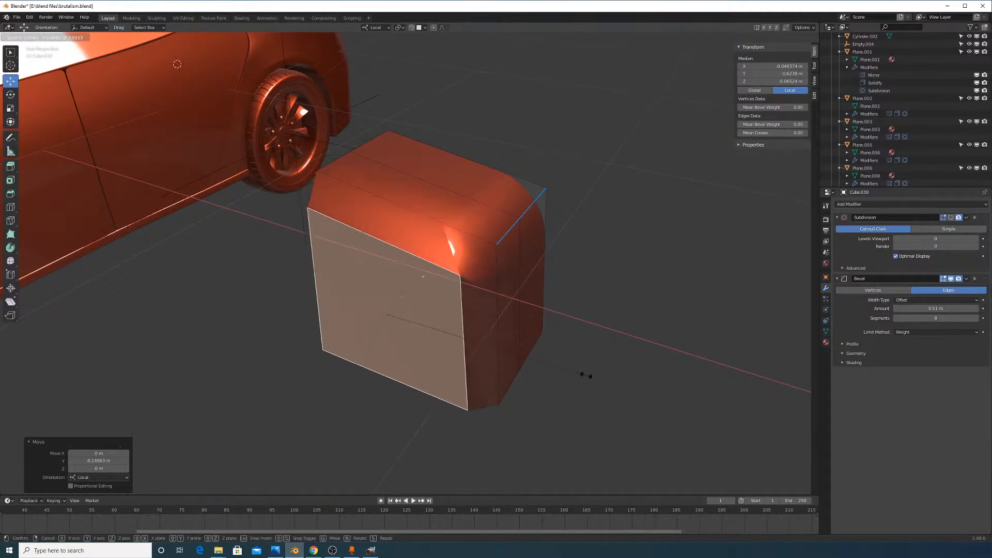
{"action": "left_click", "coordinate": [546, 364]}
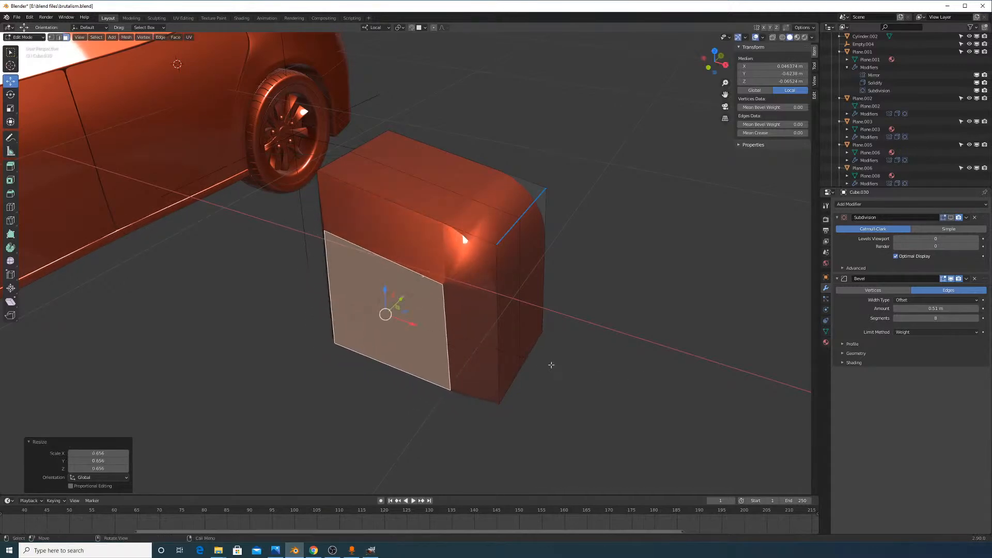
{"action": "middle_click_drag", "start_coordinate": [549, 361], "coordinate": [517, 316]}
{"action": "key", "text": "s"}
{"action": "left_click", "coordinate": [571, 365]}
Give the diagonal edge on the side face full bevel weight 1.0
{"action": "left_click", "coordinate": [477, 254]}
{"action": "left_click", "coordinate": [59, 38]}
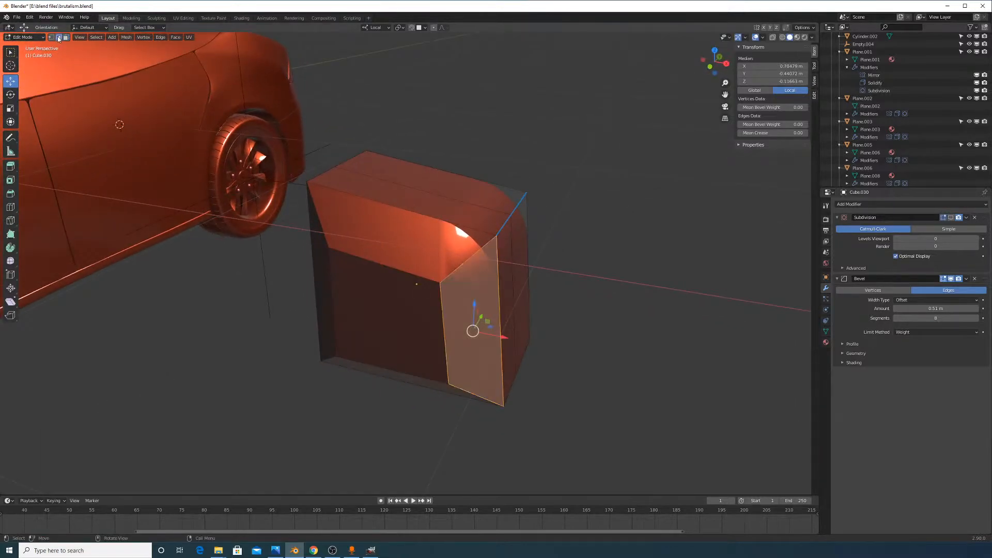
{"action": "left_click", "coordinate": [472, 244]}
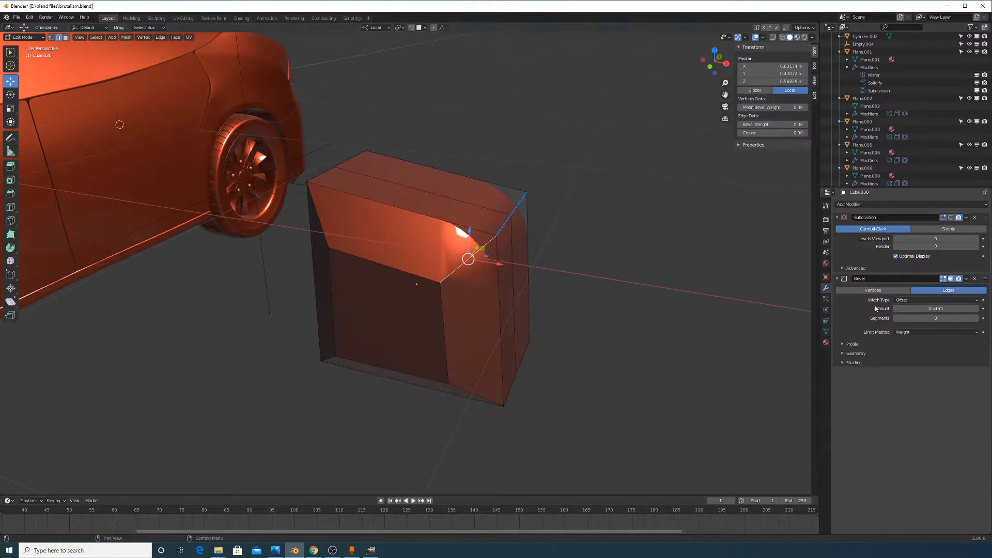
{"action": "key", "text": "shift+e"}
{"action": "key", "text": "Escape"}
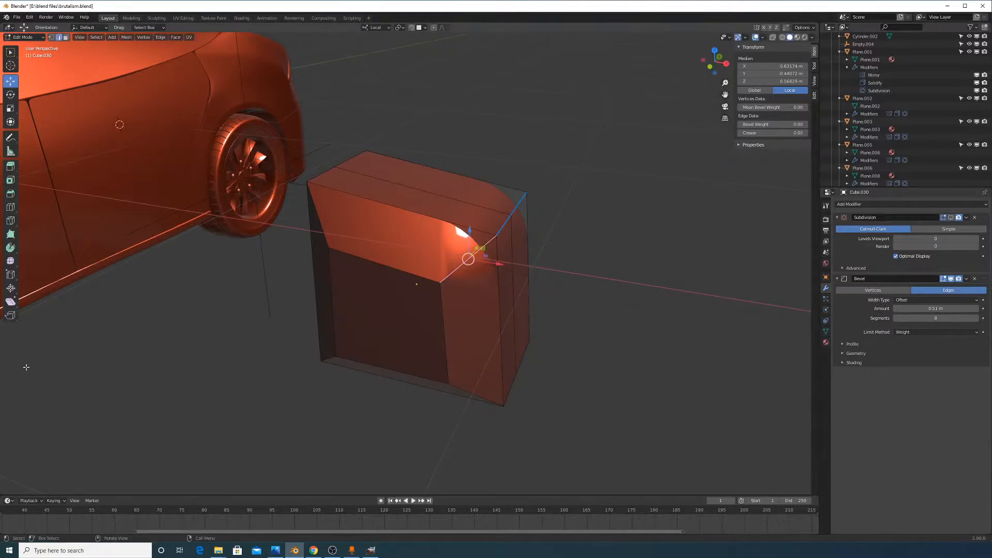
{"action": "key", "text": "ctrl+e"}
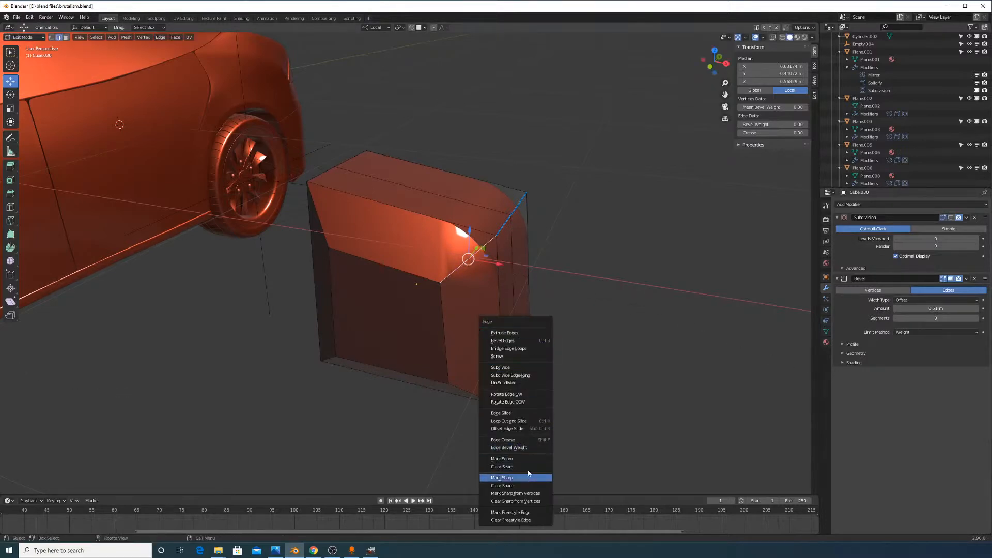
{"action": "left_click", "coordinate": [501, 447]}
{"action": "left_click", "coordinate": [467, 259]}
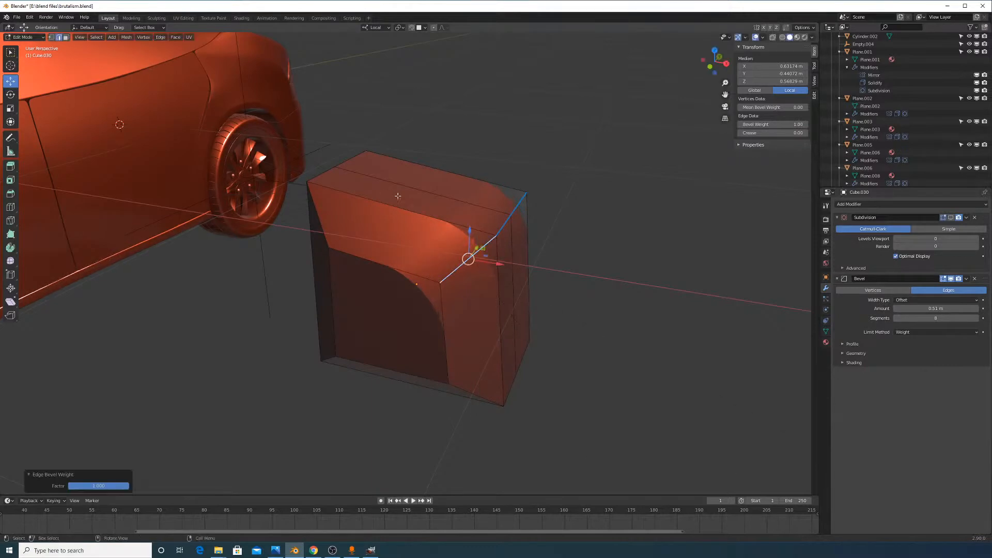
Give the vertical edge loop a bevel weight of about 0.59 and check the rounded block
{"action": "key", "text": "Tab"}
{"action": "scroll", "coordinate": [549, 258], "scroll_direction": "up", "scroll_amount": 5}
{"action": "key", "text": "Tab"}
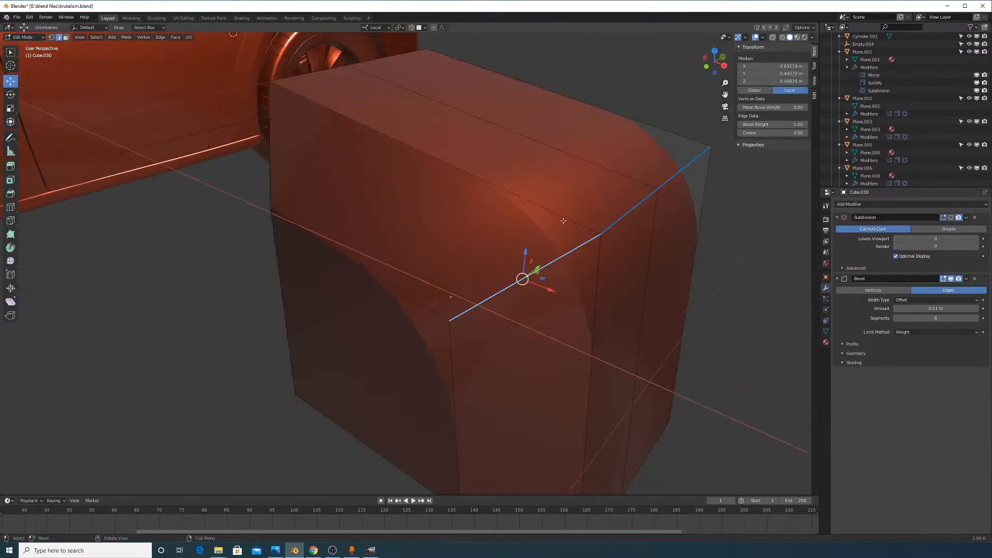
{"action": "left_click", "coordinate": [594, 260], "text": "alt"}
{"action": "key", "text": "ctrl+e"}
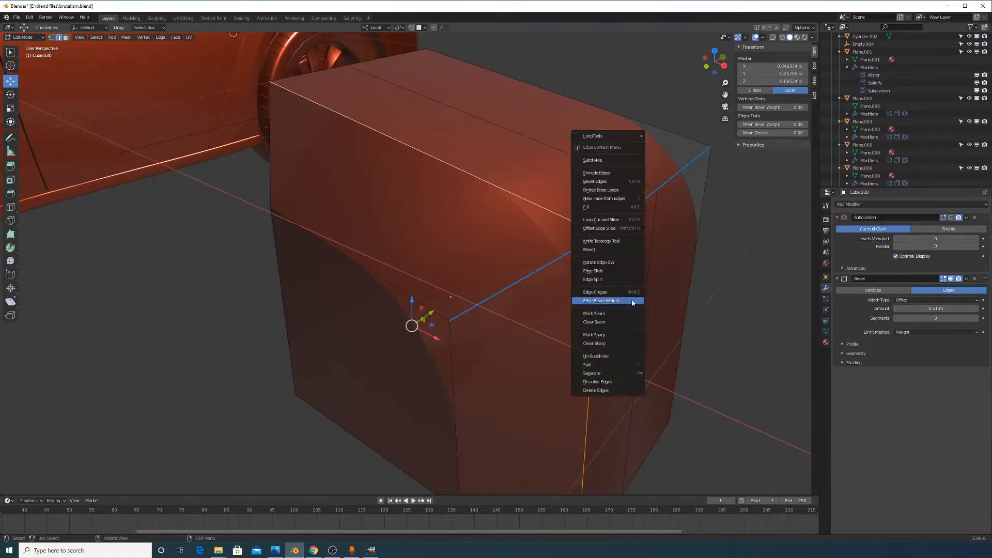
{"action": "left_click", "coordinate": [634, 299]}
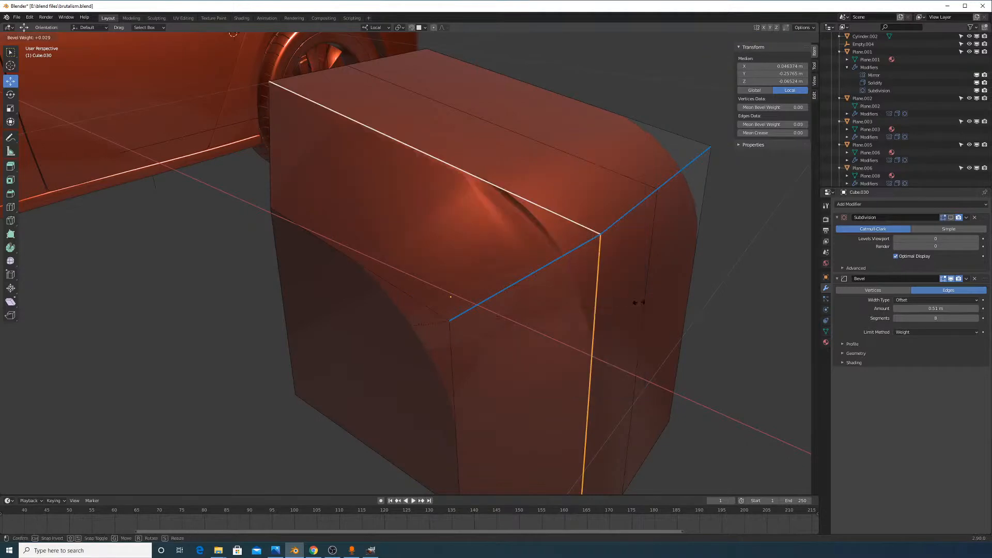
{"action": "left_click", "coordinate": [754, 370]}
{"action": "key", "text": "Tab"}
{"action": "scroll", "coordinate": [723, 341], "scroll_direction": "down", "scroll_amount": 5}
{"action": "middle_click_drag", "start_coordinate": [689, 305], "coordinate": [440, 341]}
{"action": "key", "text": "Tab"}
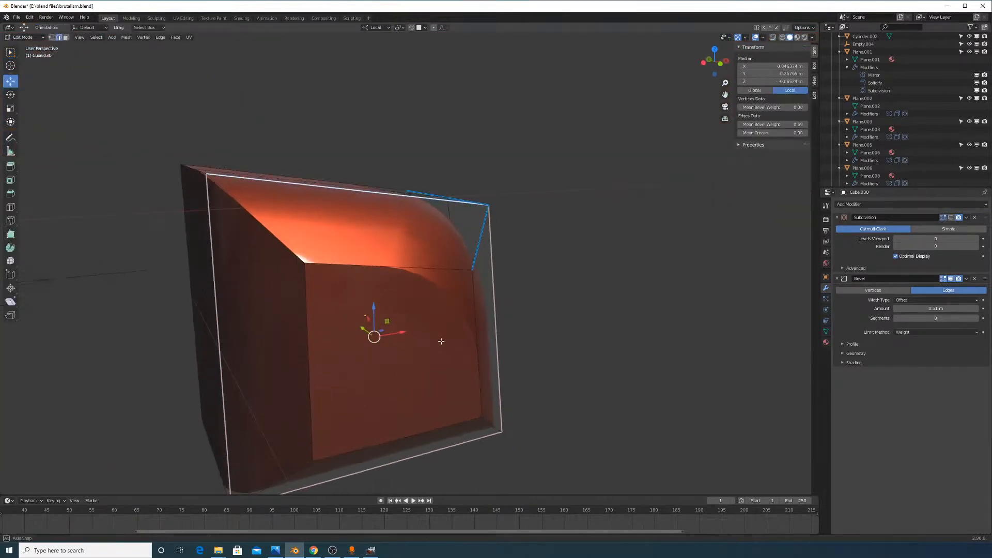
Extrude the block's front face and move it outward along the local Y axis
{"action": "left_click", "coordinate": [66, 37]}
{"action": "left_click", "coordinate": [438, 380]}
{"action": "middle_click_drag", "start_coordinate": [438, 382], "coordinate": [487, 405]}
{"action": "key", "text": "e"}
{"action": "left_click", "coordinate": [506, 416]}
{"action": "key", "text": "g"}
{"action": "key", "text": "y"}
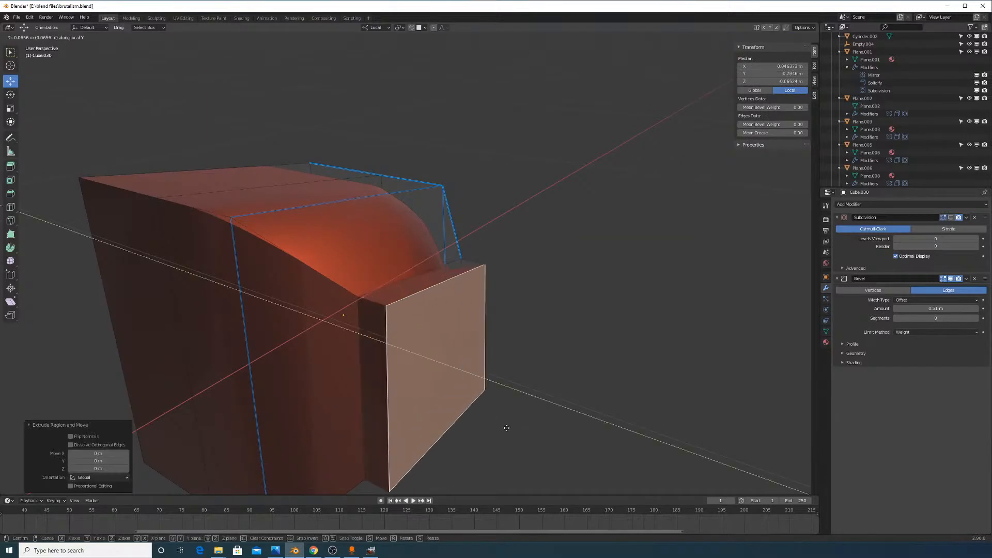
{"action": "left_click", "coordinate": [507, 428]}
Shrink the extruded face to about a quarter size, nudge it along Y, and check the shape
{"action": "key", "text": "s"}
{"action": "left_click", "coordinate": [491, 390]}
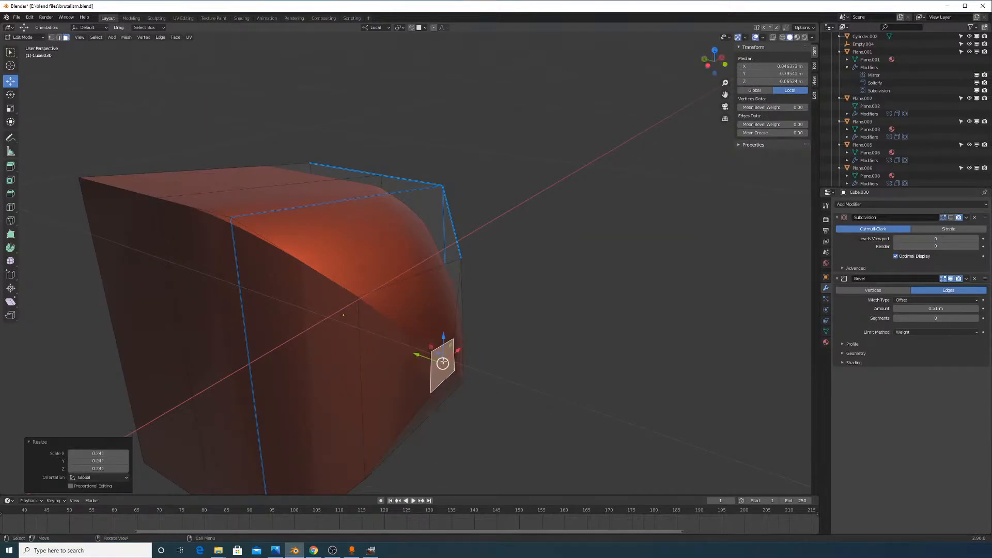
{"action": "scroll", "coordinate": [540, 405], "scroll_direction": "up", "scroll_amount": 1}
{"action": "key", "text": "g"}
{"action": "key", "text": "y"}
{"action": "key", "text": "y"}
{"action": "left_click", "coordinate": [535, 402]}
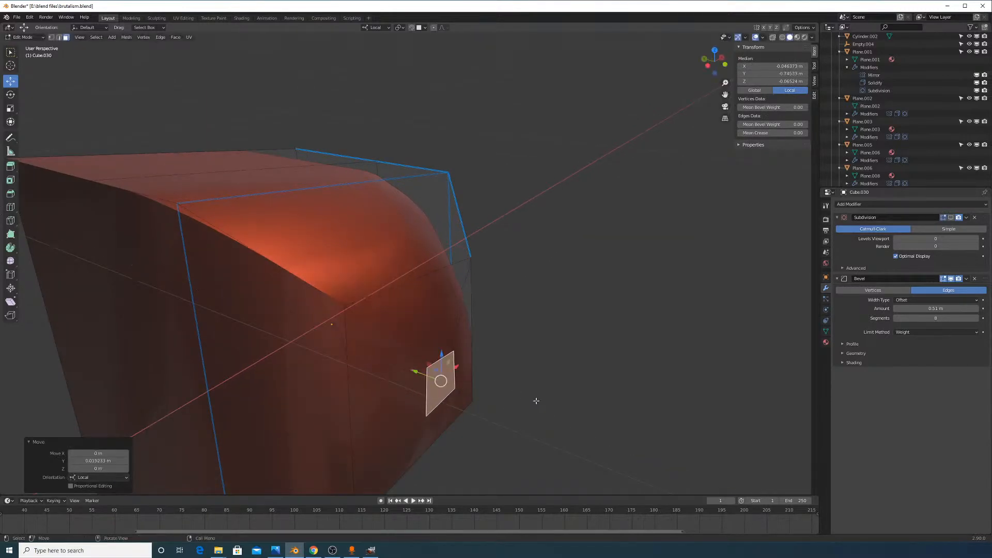
{"action": "key", "text": "Tab"}
{"action": "scroll", "coordinate": [523, 391], "scroll_direction": "down", "scroll_amount": 4}
{"action": "middle_click_drag", "start_coordinate": [514, 393], "coordinate": [457, 389]}
{"action": "scroll", "coordinate": [456, 388], "scroll_direction": "up", "scroll_amount": 4}
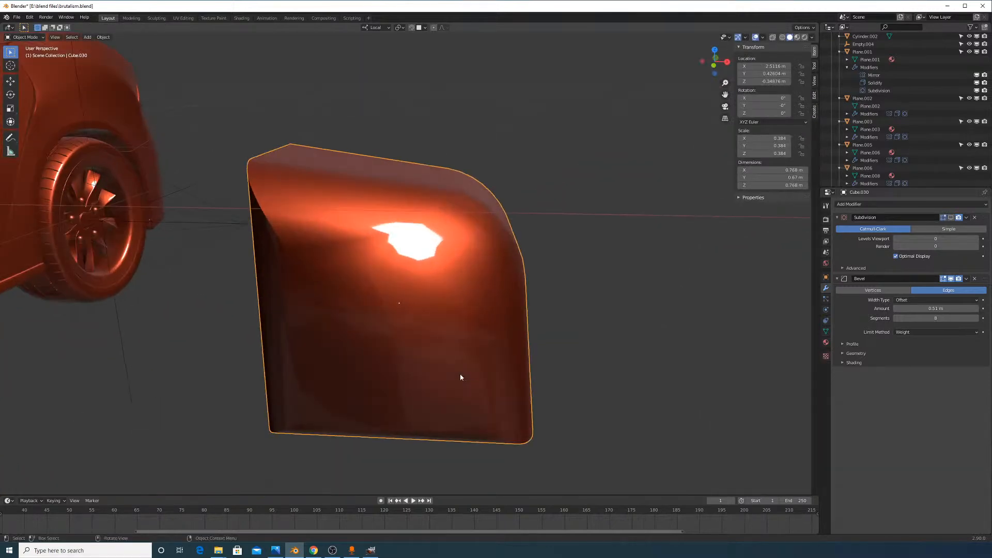
{"action": "key", "text": "Tab"}
Give three upper edges of the block a bevel weight of about 0.21
{"action": "middle_click_drag", "start_coordinate": [327, 316], "coordinate": [394, 322]}
{"action": "left_click", "coordinate": [329, 268]}
{"action": "middle_click_drag", "start_coordinate": [319, 279], "coordinate": [475, 319], "text": "shift"}
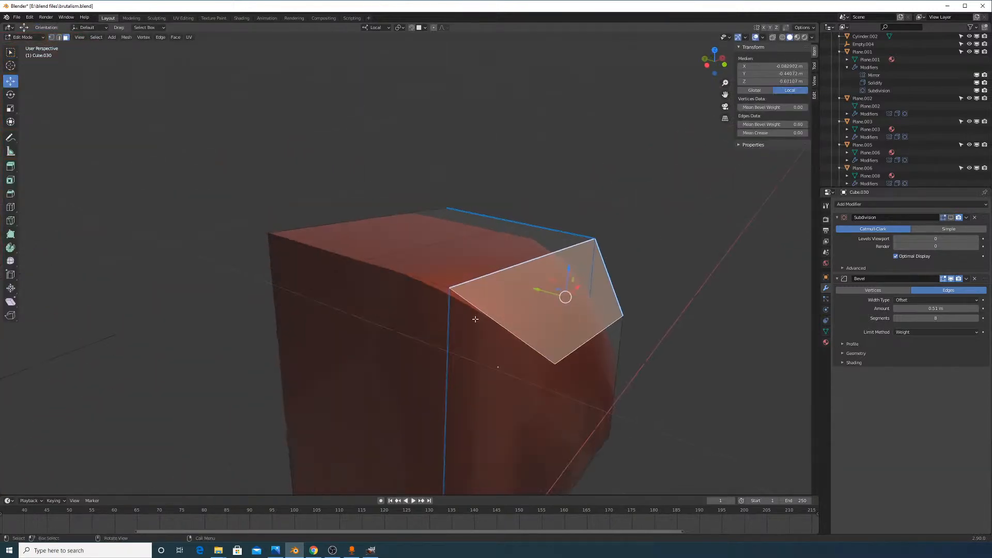
{"action": "left_click", "coordinate": [62, 39]}
{"action": "left_click", "coordinate": [508, 331]}
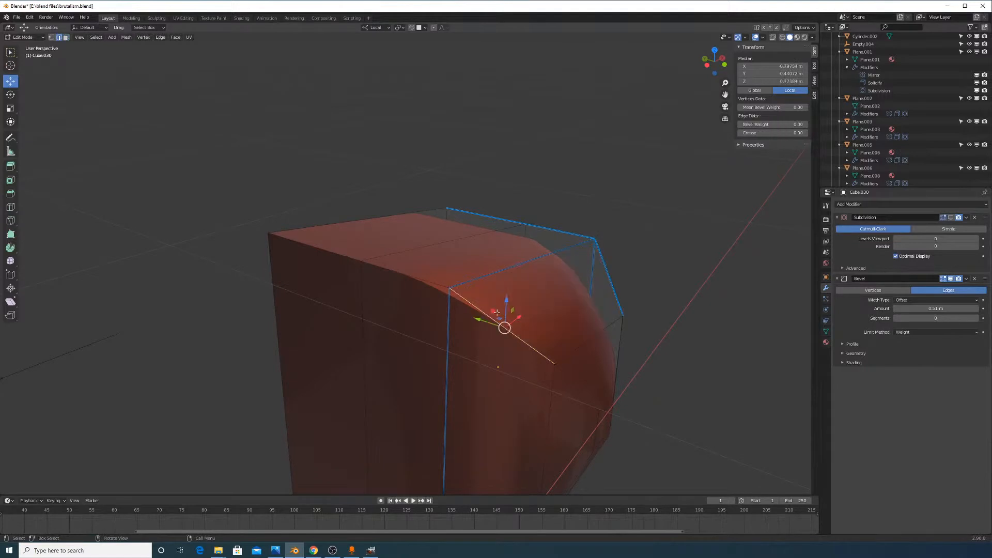
{"action": "left_click", "coordinate": [391, 271], "text": "shift"}
{"action": "left_click", "coordinate": [337, 248], "text": "shift"}
{"action": "right_click", "coordinate": [560, 350]}
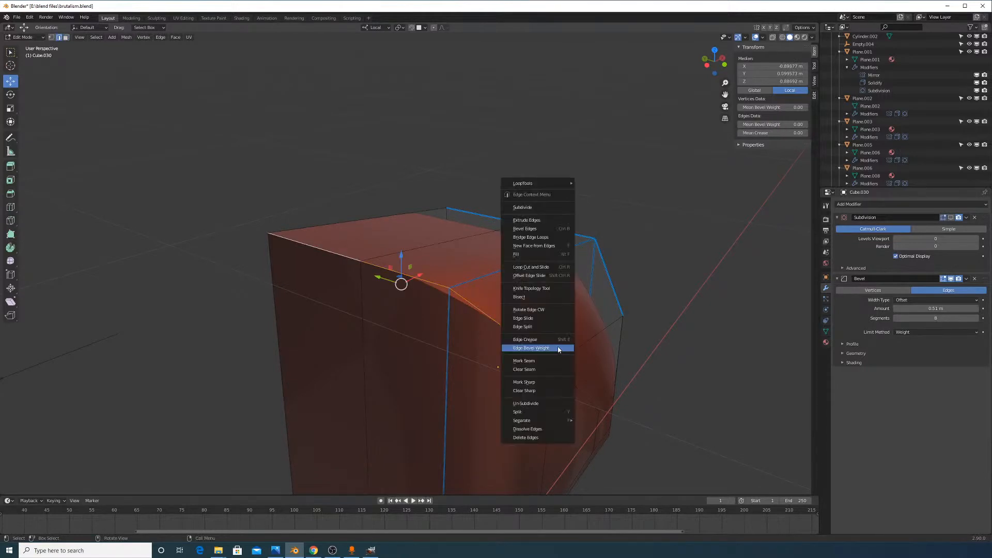
{"action": "left_click", "coordinate": [558, 348]}
{"action": "left_click", "coordinate": [588, 365]}
Select the edge path from the upper-left to the lower-right corner and give it a small bevel weight
{"action": "middle_click_drag", "start_coordinate": [652, 395], "coordinate": [617, 343]}
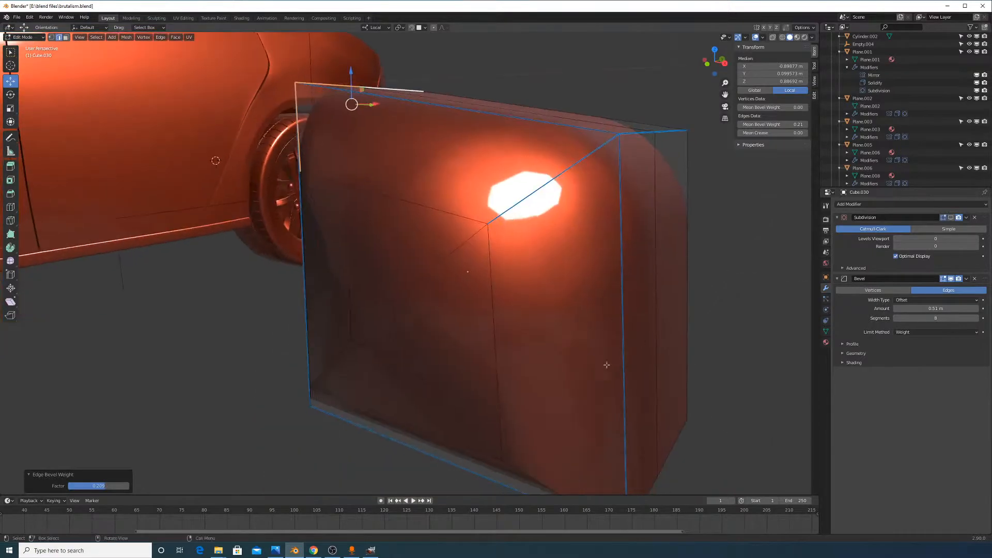
{"action": "key", "text": "alt+Tab"}
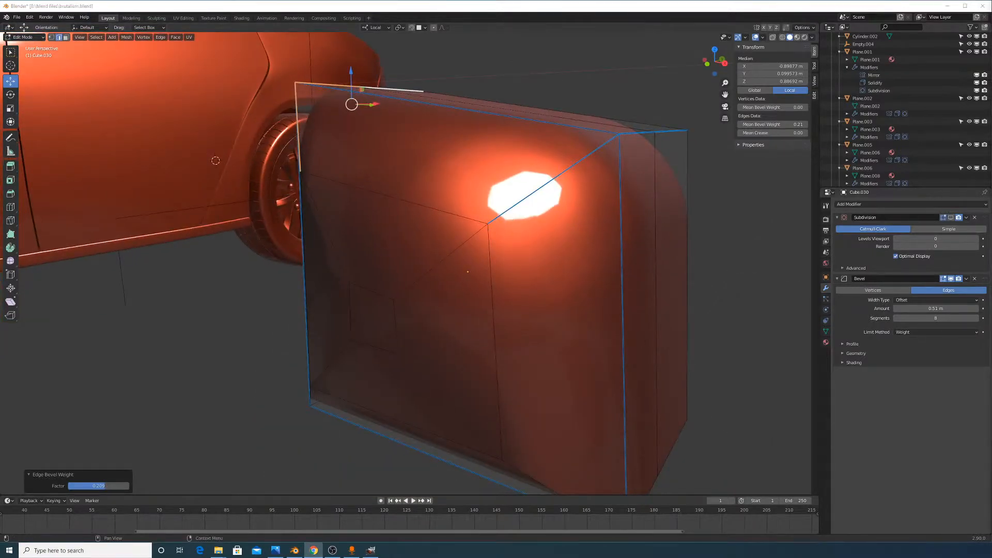
{"action": "middle_click_drag", "start_coordinate": [597, 225], "coordinate": [585, 166]}
{"action": "left_click", "coordinate": [512, 284]}
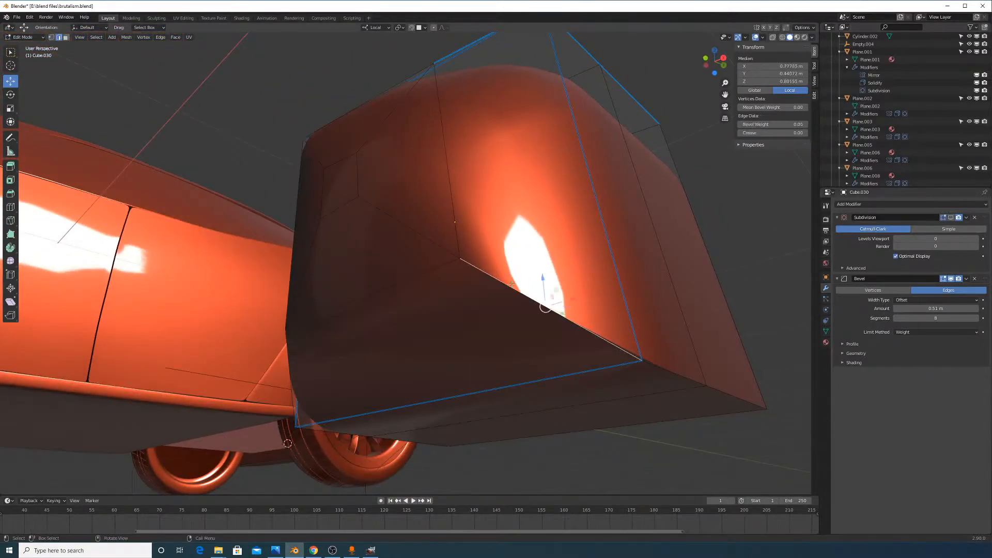
{"action": "left_click", "coordinate": [384, 220]}
{"action": "left_click", "coordinate": [726, 394], "text": "ctrl"}
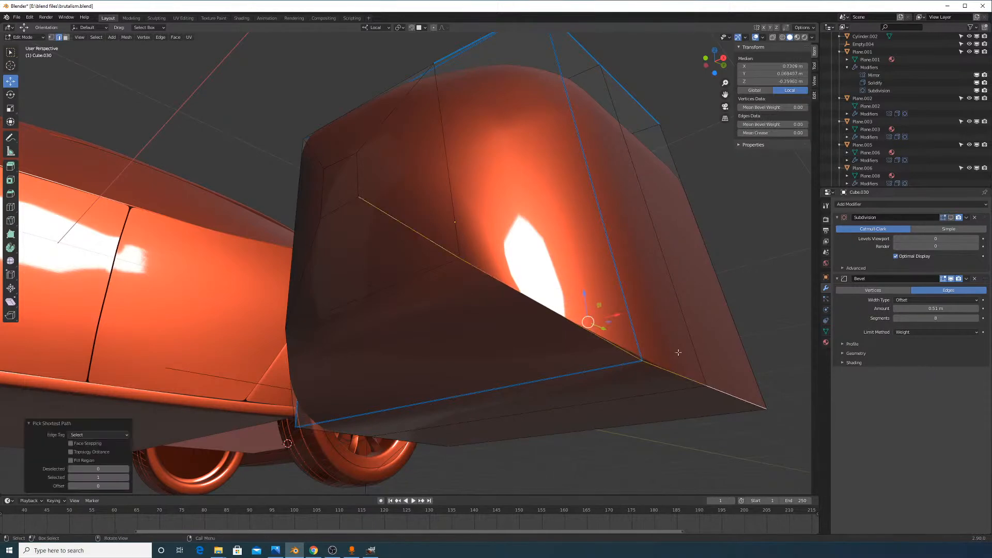
{"action": "key", "text": "ctrl+e"}
{"action": "left_click", "coordinate": [666, 305]}
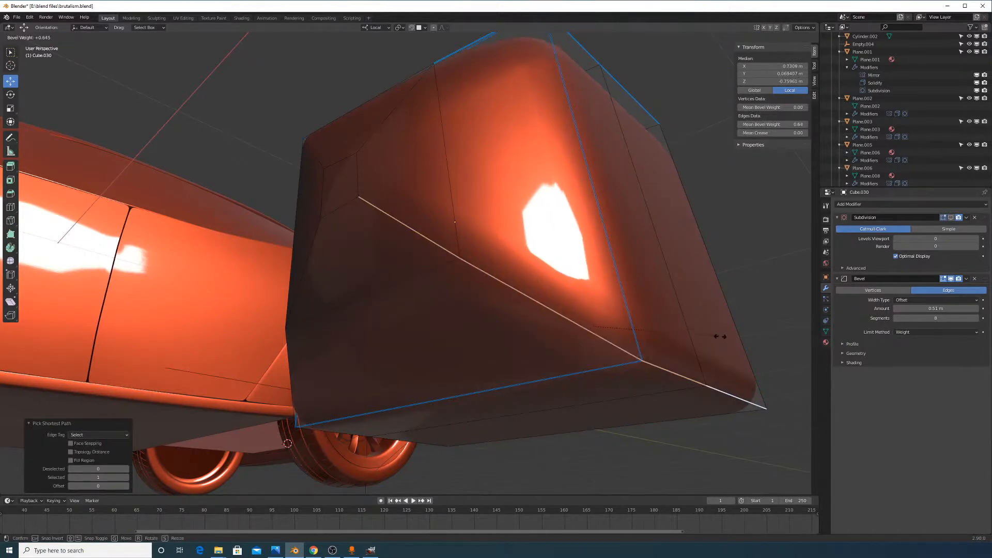
{"action": "left_click", "coordinate": [684, 332]}
Select the block's bottom edges and apply a bevel weight to them
{"action": "key", "text": "Tab"}
{"action": "middle_click_drag", "start_coordinate": [684, 340], "coordinate": [436, 315]}
{"action": "scroll", "coordinate": [436, 315], "scroll_direction": "up", "scroll_amount": 6}
{"action": "key", "text": "Tab"}
{"action": "left_click", "coordinate": [434, 379]}
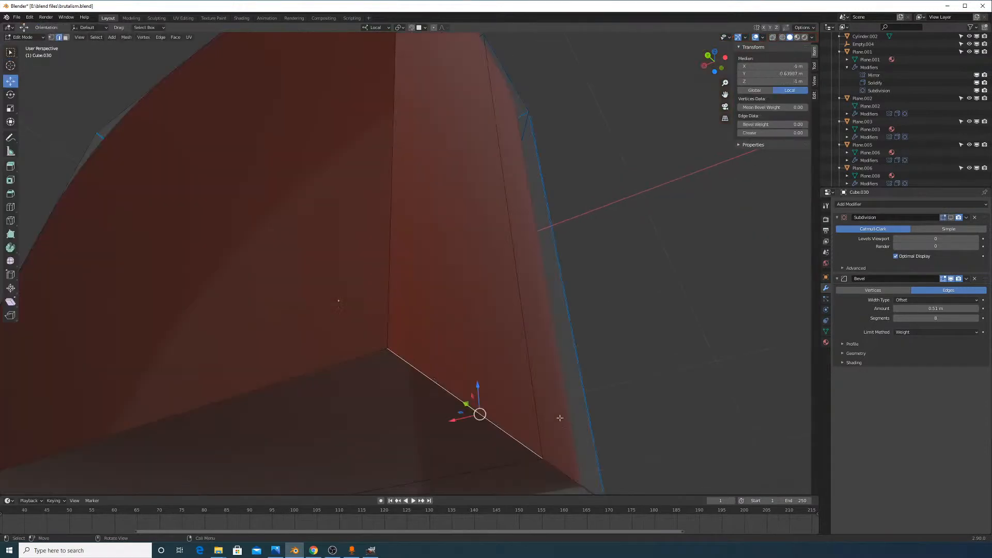
{"action": "middle_click_drag", "start_coordinate": [594, 455], "coordinate": [548, 427]}
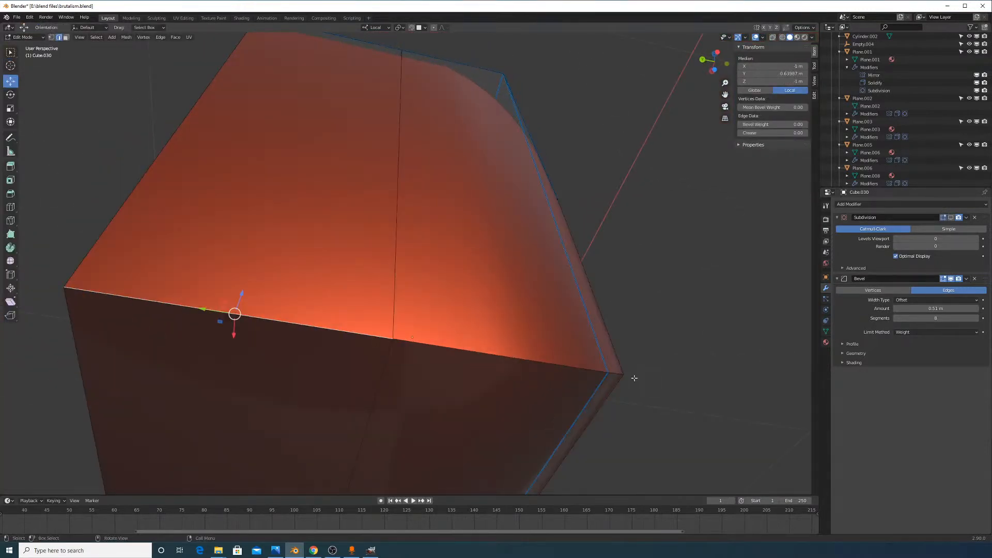
{"action": "middle_click_drag", "start_coordinate": [634, 379], "coordinate": [537, 385]}
{"action": "left_click", "coordinate": [526, 361], "text": "ctrl"}
{"action": "left_click", "coordinate": [591, 355], "text": "ctrl"}
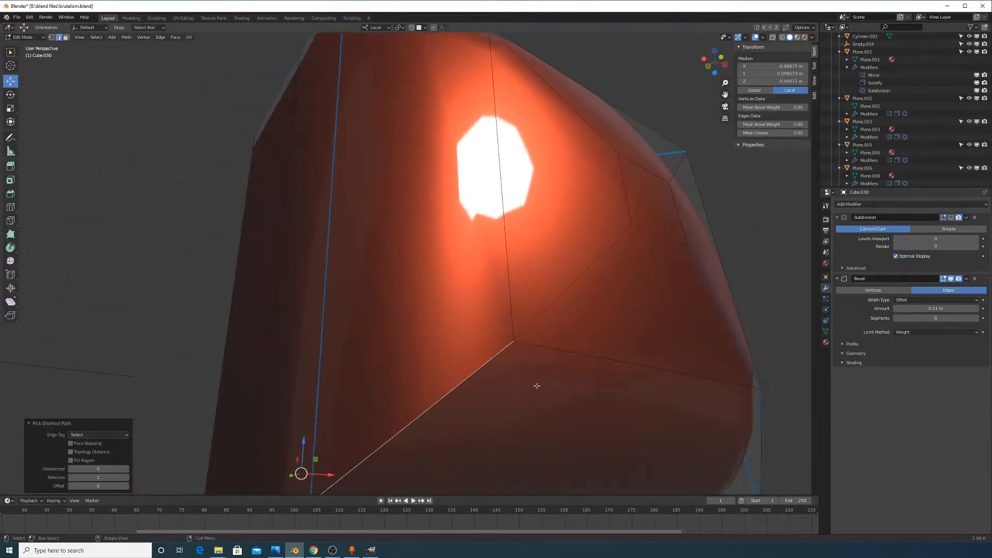
{"action": "middle_click_drag", "start_coordinate": [593, 327], "coordinate": [624, 345]}
{"action": "right_click", "coordinate": [624, 345]}
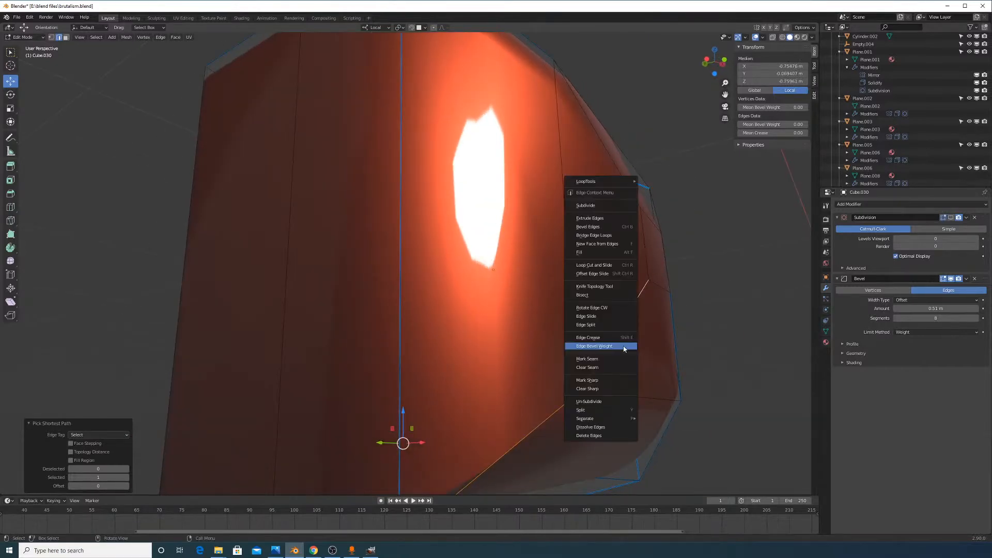
{"action": "left_click", "coordinate": [625, 347]}
{"action": "left_click", "coordinate": [659, 360]}
Try a bevel weight of 0.12 on an edge, then undo it
{"action": "key", "text": "Tab"}
{"action": "scroll", "coordinate": [659, 361], "scroll_direction": "down", "scroll_amount": 6}
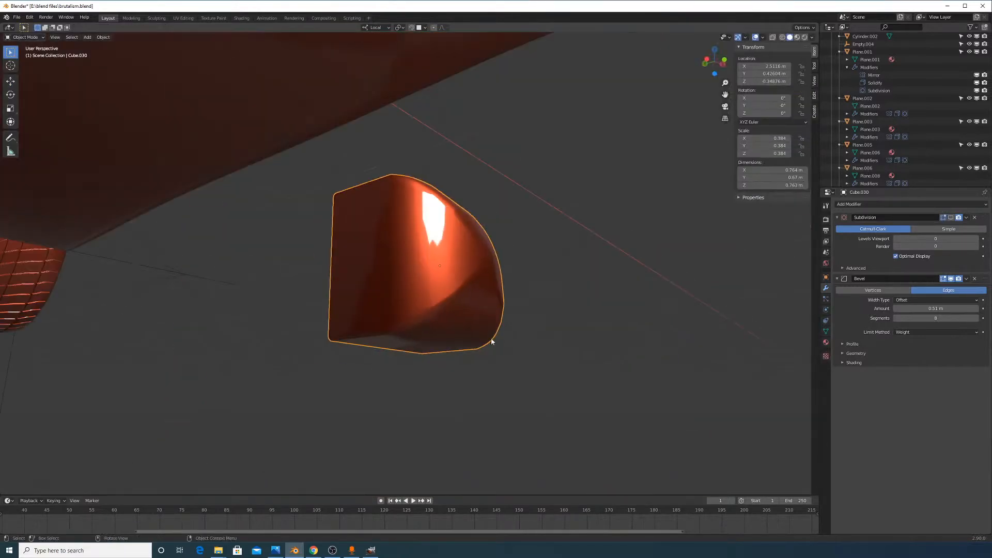
{"action": "middle_click_drag", "start_coordinate": [492, 342], "coordinate": [504, 325]}
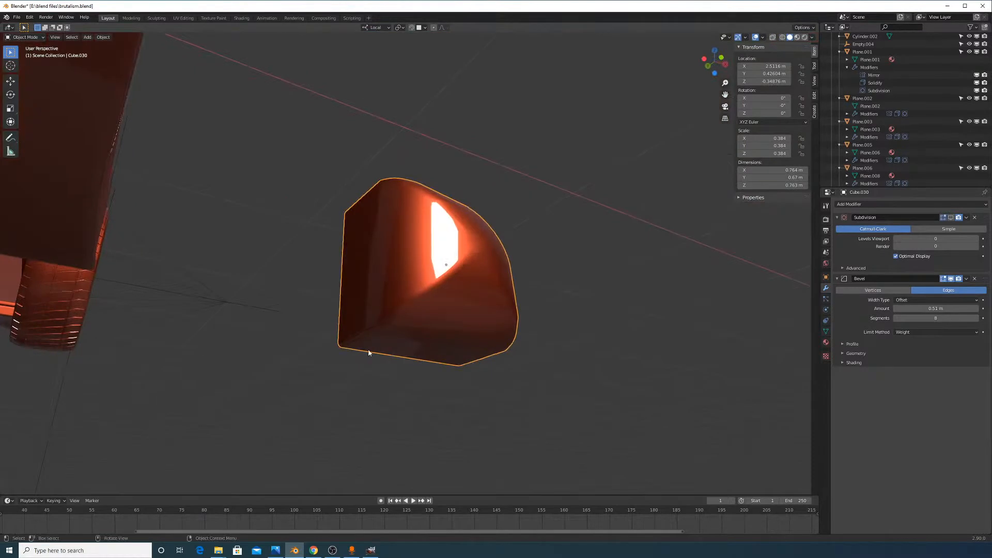
{"action": "key", "text": "Tab"}
{"action": "right_click", "coordinate": [585, 310]}
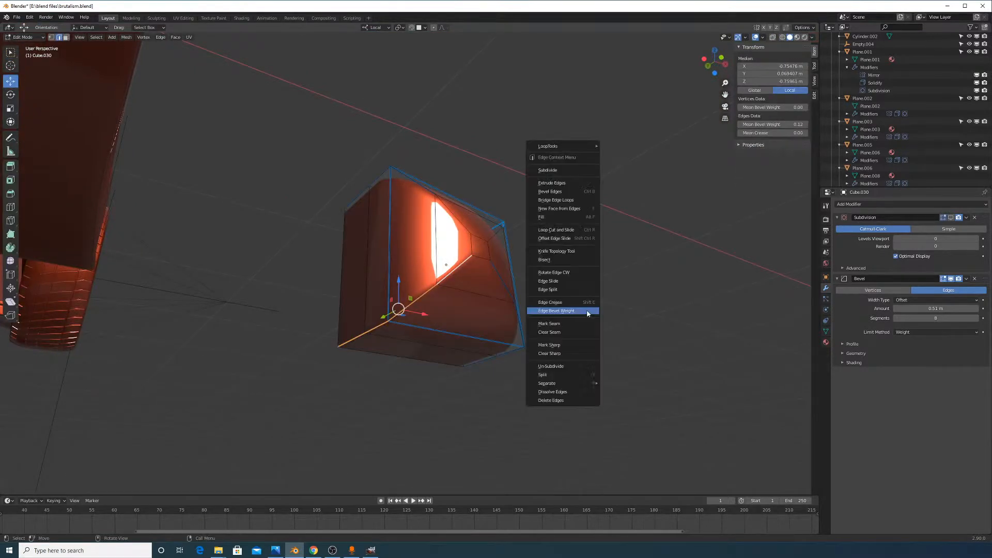
{"action": "left_click", "coordinate": [587, 312]}
{"action": "left_click", "coordinate": [636, 365]}
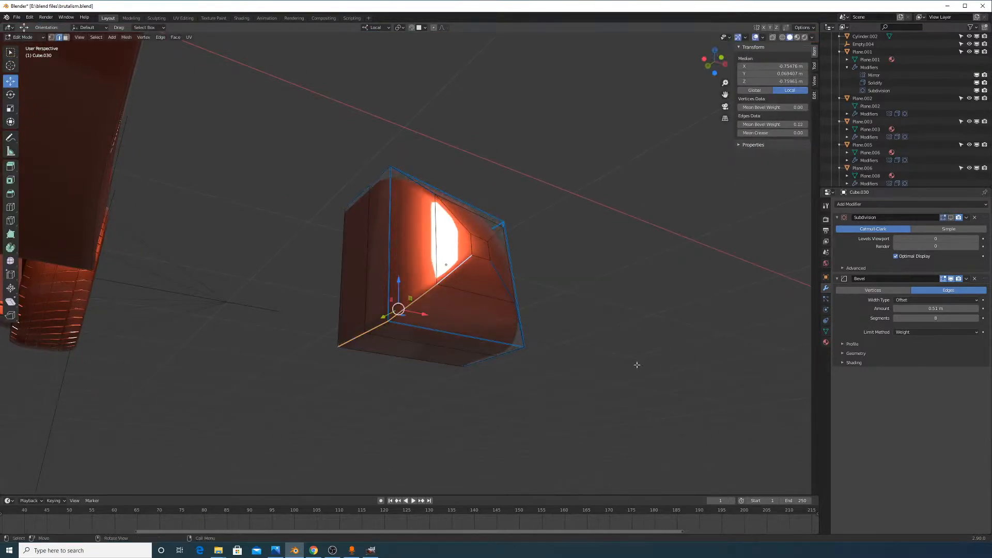
{"action": "scroll", "coordinate": [428, 298], "scroll_direction": "up", "scroll_amount": 3}
{"action": "key", "text": "ctrl+z"}
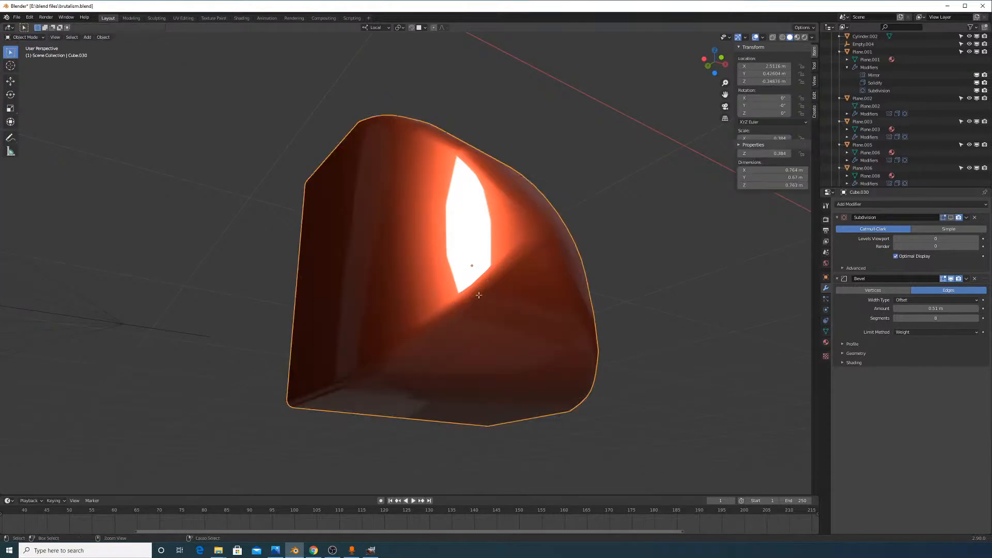
{"action": "key", "text": "ctrl+z"}
Raise the bevel weight on the upper-right diagonal edge; start weighting another loop but cancel
{"action": "left_click", "coordinate": [474, 301]}
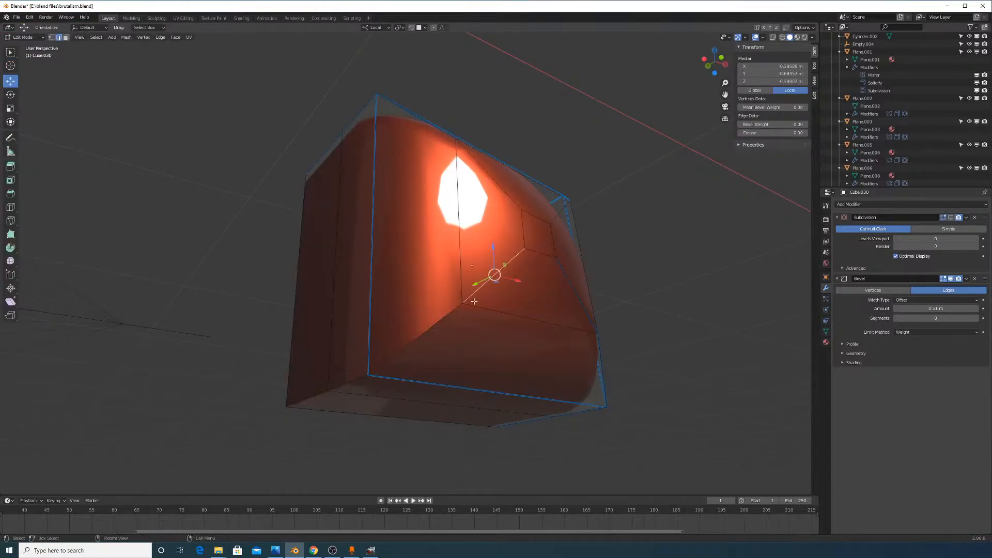
{"action": "right_click", "coordinate": [542, 368]}
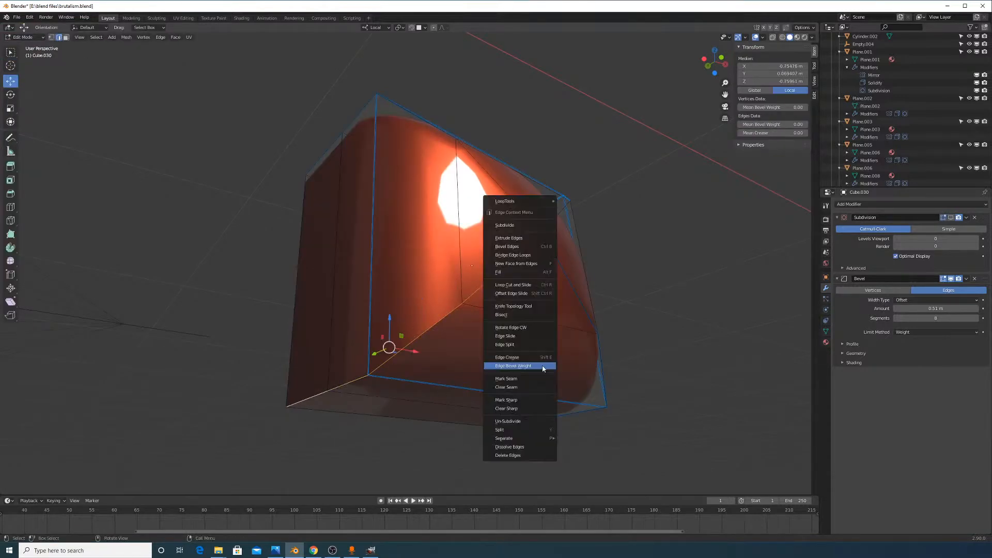
{"action": "left_click", "coordinate": [542, 362]}
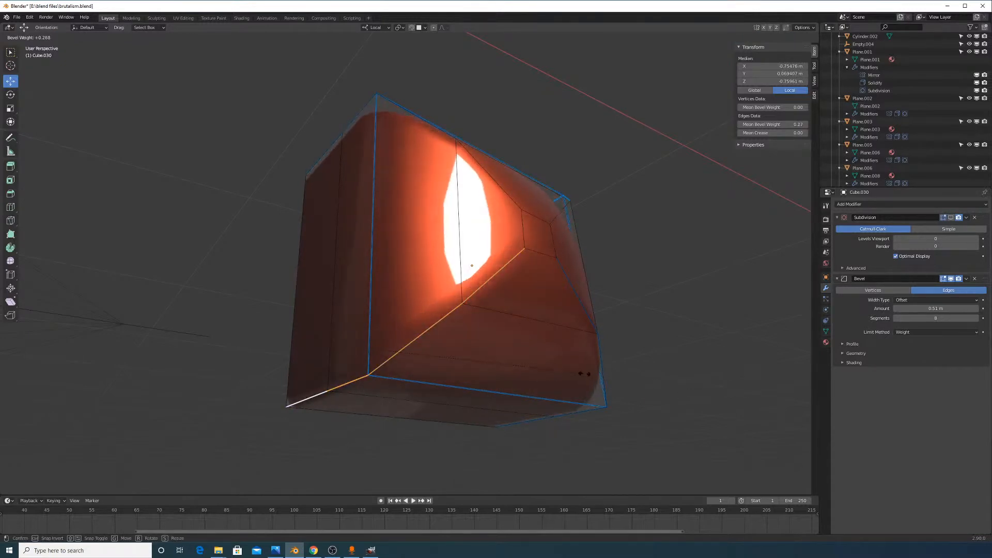
{"action": "left_click", "coordinate": [573, 376]}
{"action": "key", "text": "Tab"}
{"action": "middle_click_drag", "start_coordinate": [619, 358], "coordinate": [331, 351]}
{"action": "key", "text": "Tab"}
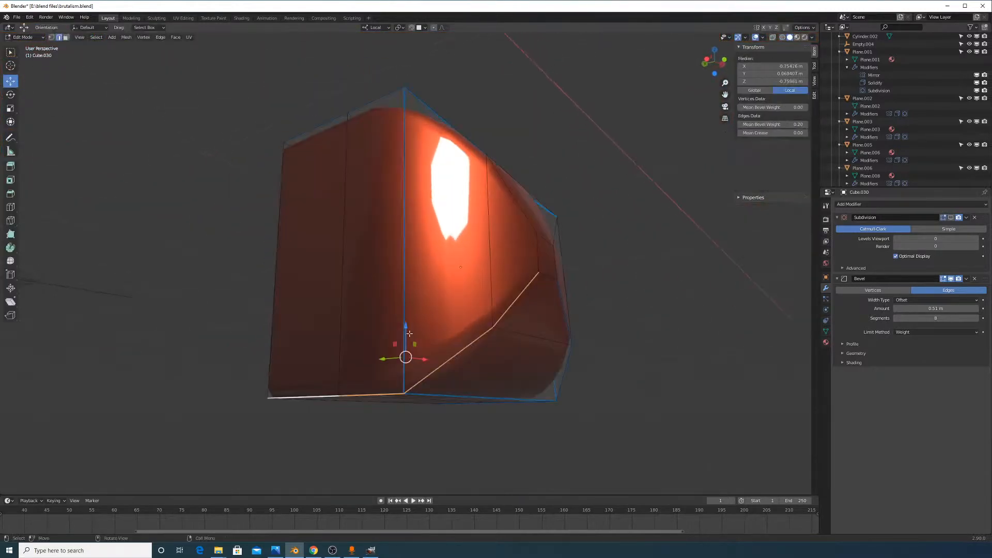
{"action": "scroll", "coordinate": [434, 332], "scroll_direction": "up", "scroll_amount": 1}
{"action": "middle_click_drag", "start_coordinate": [516, 347], "coordinate": [499, 344]}
{"action": "left_click", "coordinate": [479, 310], "text": "alt"}
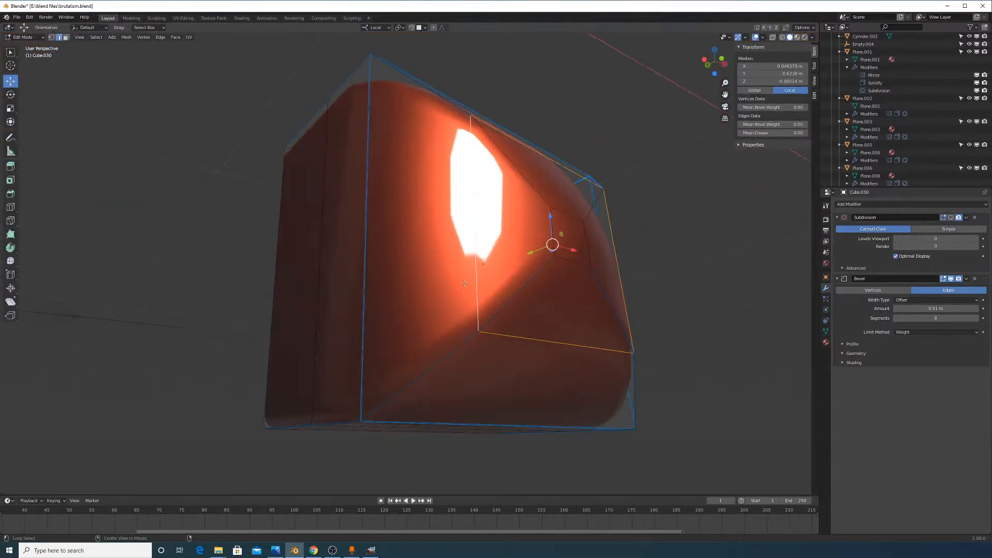
{"action": "right_click", "coordinate": [484, 308]}
{"action": "left_click", "coordinate": [484, 305]}
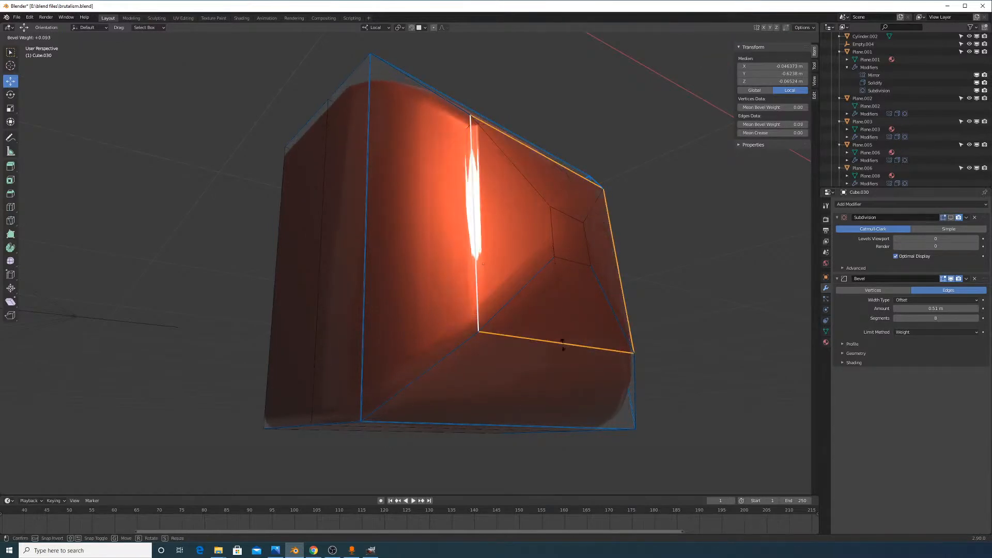
{"action": "right_click", "coordinate": [556, 371]}
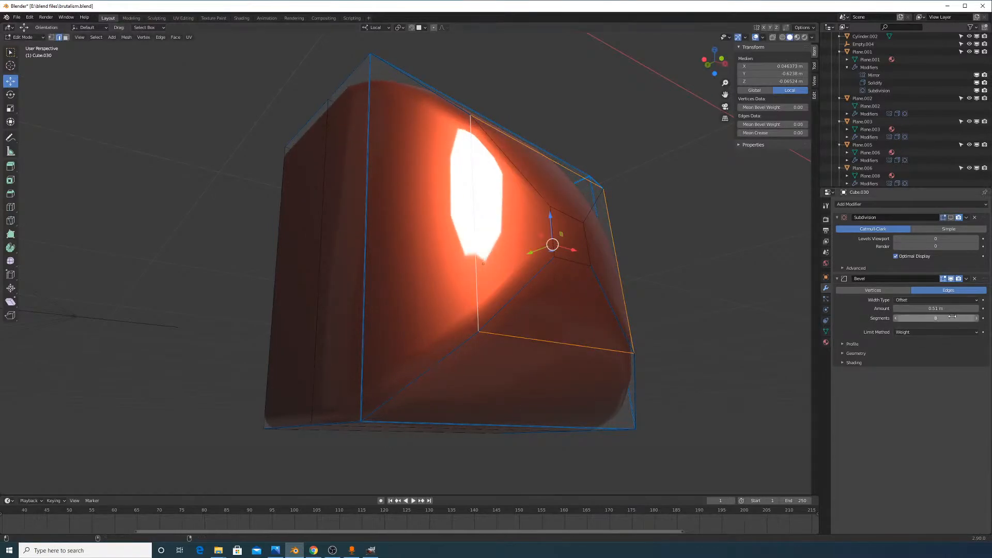
Lower the Bevel modifier from 8 to 3 segments and inspect the cube in Object Mode
{"action": "left_click", "coordinate": [897, 318]}
{"action": "left_click", "coordinate": [896, 318]}
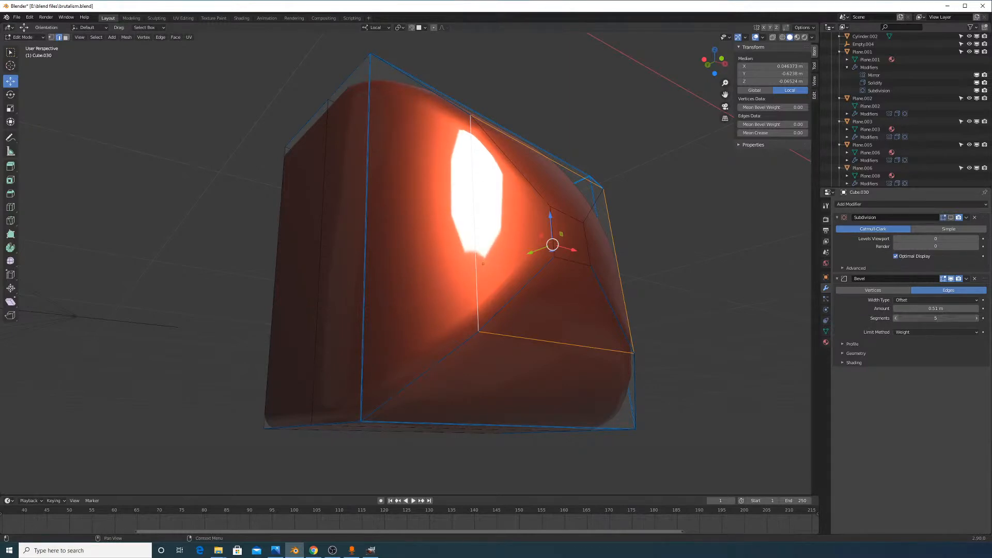
{"action": "left_click", "coordinate": [896, 318]}
{"action": "left_click", "coordinate": [897, 318]}
{"action": "key", "text": "Tab"}
{"action": "middle_click_drag", "start_coordinate": [531, 312], "coordinate": [568, 367]}
{"action": "key", "text": "Tab"}
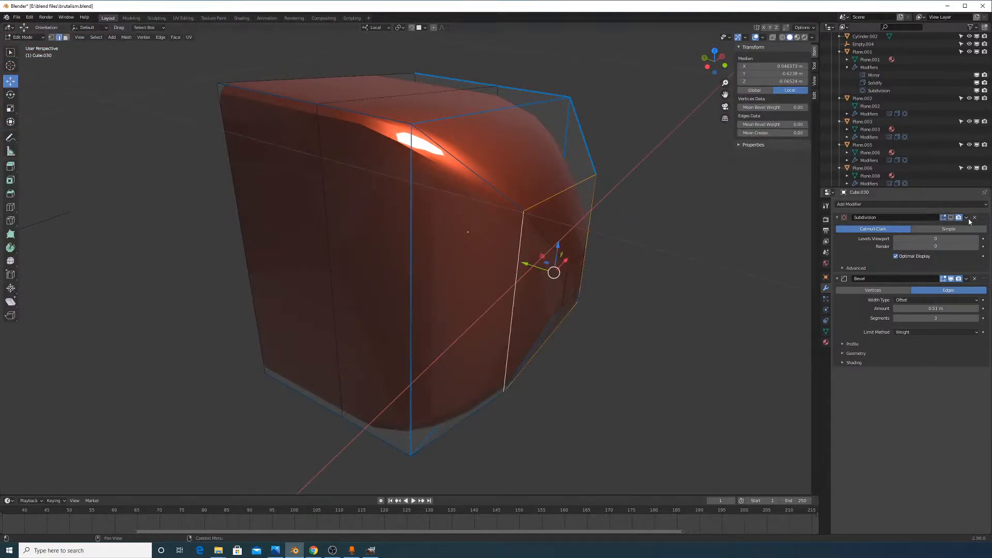
Move Subdivision below Bevel, set its viewport level to 1, and switch to wireframe display
{"action": "left_click_drag", "start_coordinate": [986, 223], "coordinate": [953, 313]}
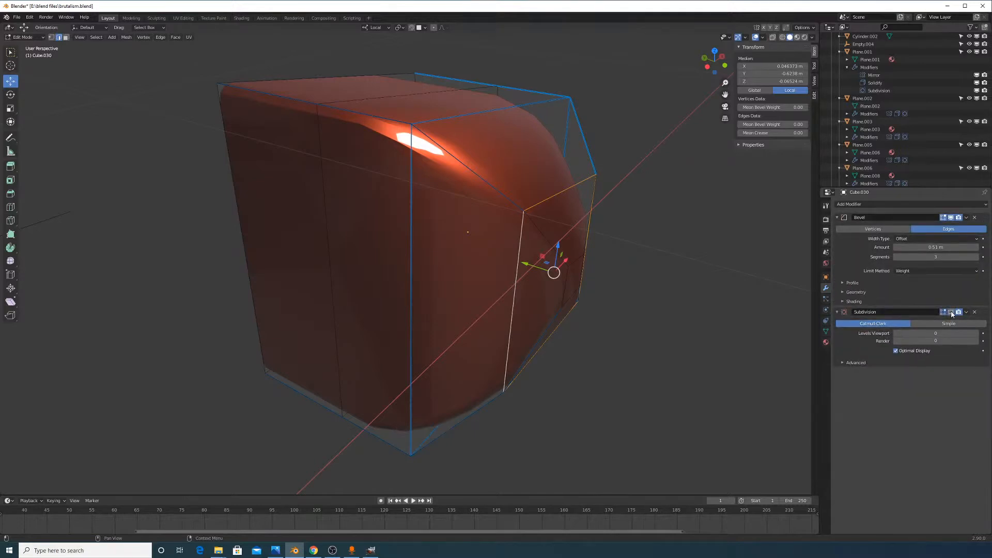
{"action": "left_click", "coordinate": [975, 333]}
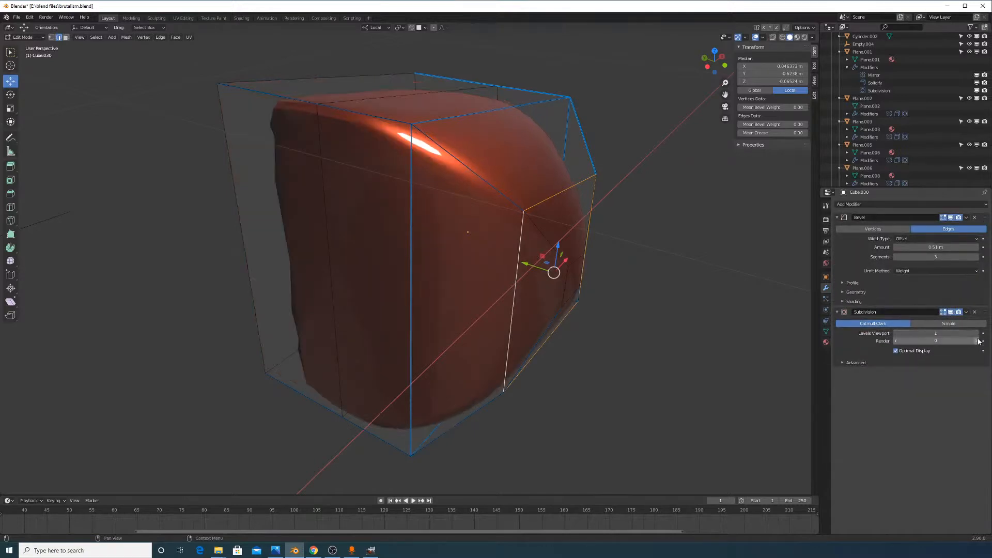
{"action": "middle_click_drag", "start_coordinate": [594, 227], "coordinate": [614, 223]}
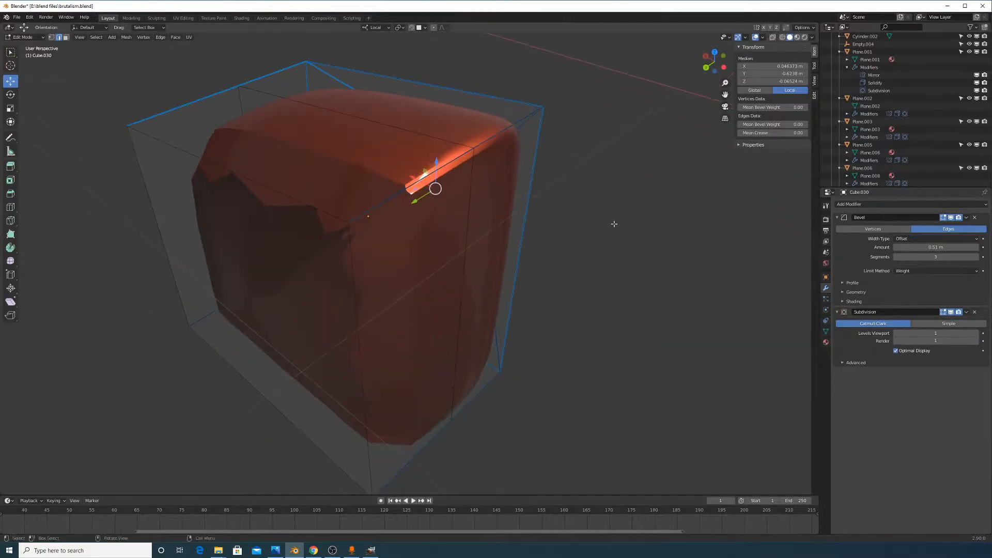
{"action": "left_click", "coordinate": [773, 38]}
{"action": "left_click", "coordinate": [773, 38]}
{"action": "left_click", "coordinate": [782, 38]}
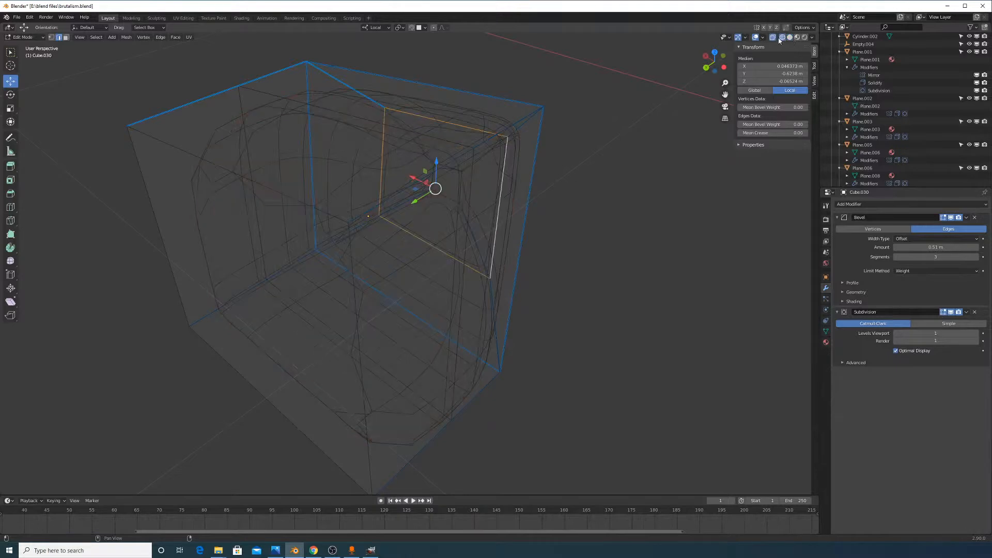
{"action": "middle_click_drag", "start_coordinate": [491, 166], "coordinate": [515, 160]}
{"action": "key", "text": "Tab"}
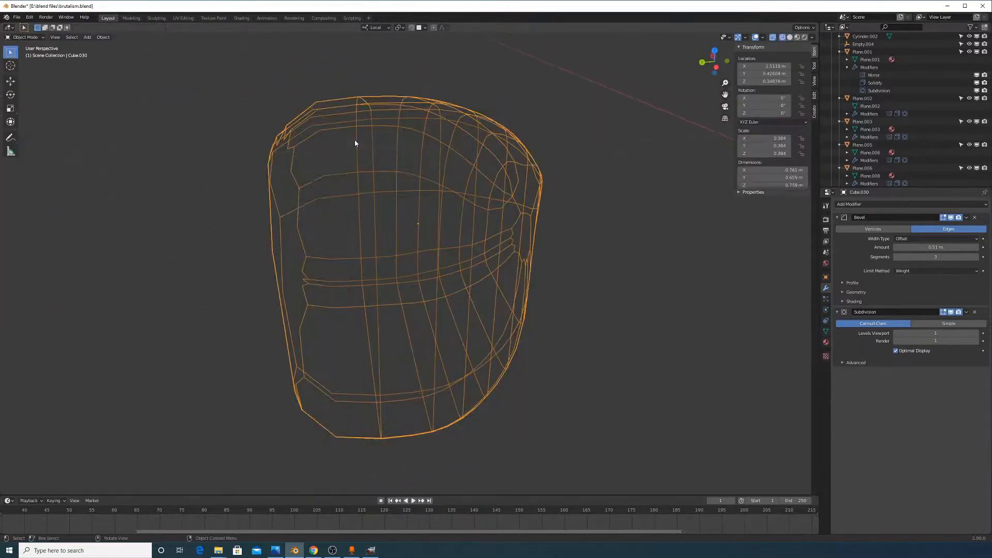
{"action": "key", "text": "Tab"}
Add a vertical loop cut across the cube, slide it into place, and return to Solid shading
{"action": "key", "text": "ctrl+r"}
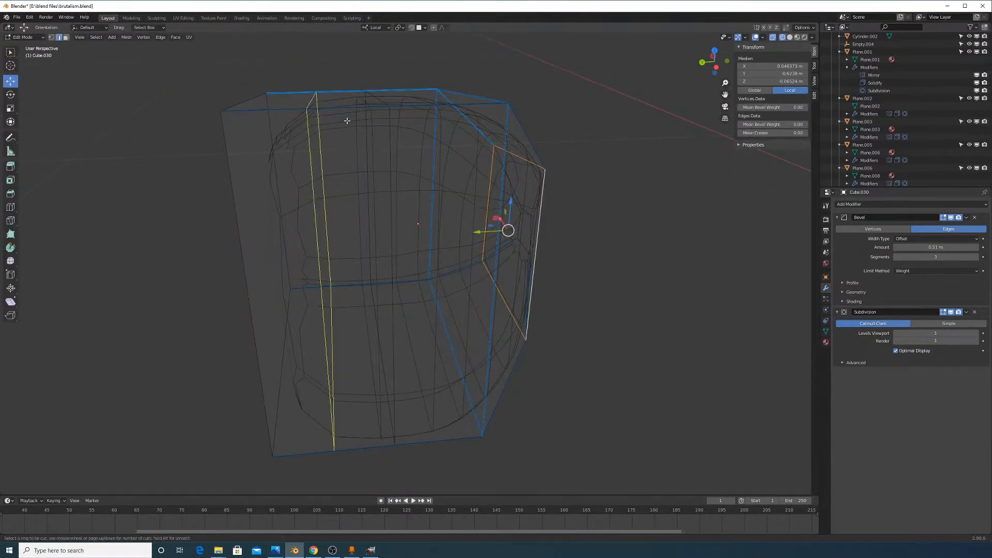
{"action": "left_click", "coordinate": [341, 113]}
{"action": "left_click", "coordinate": [261, 126]}
{"action": "key", "text": "Tab"}
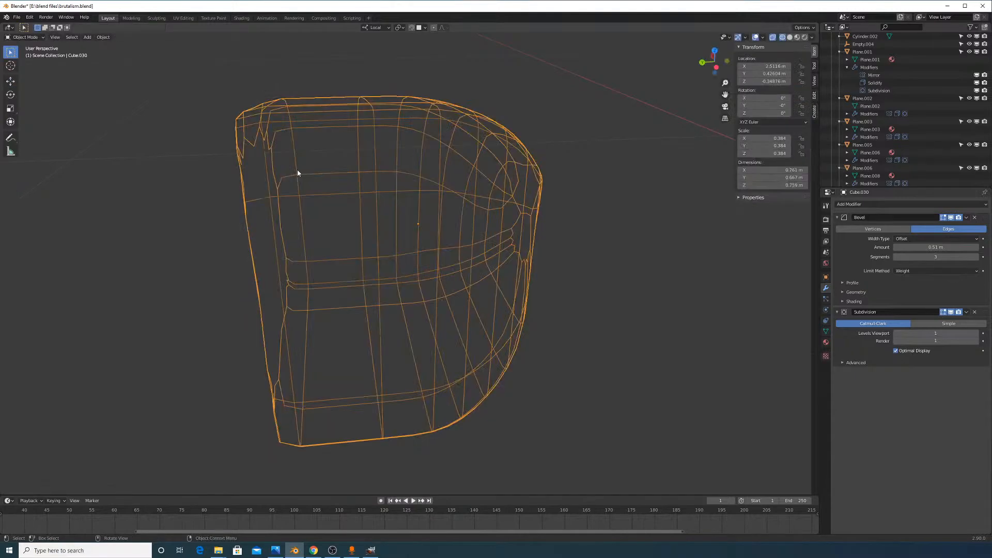
{"action": "middle_click_drag", "start_coordinate": [297, 172], "coordinate": [381, 180]}
{"action": "key", "text": "Tab"}
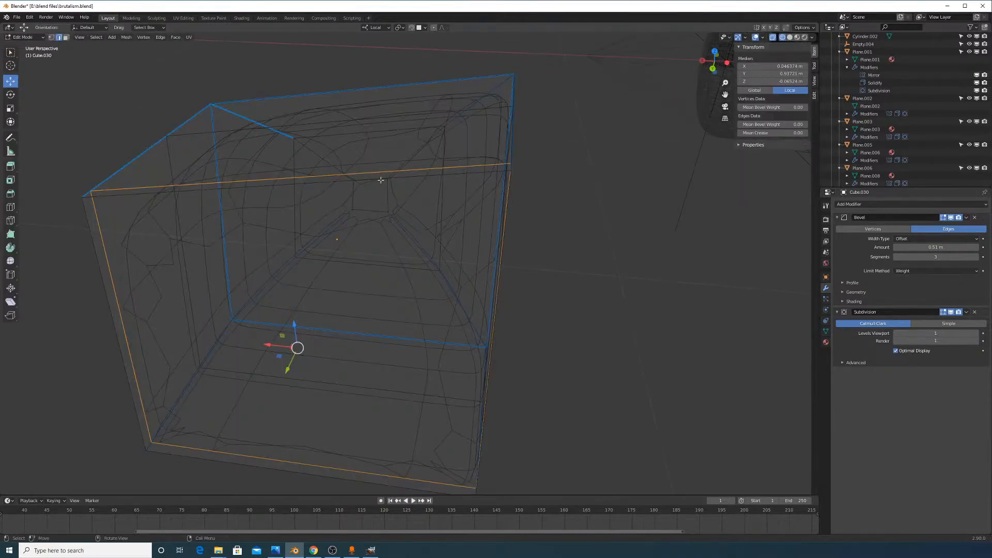
{"action": "left_click", "coordinate": [789, 38]}
{"action": "mouse_move", "coordinate": [615, 168]}
{"action": "middle_mouse_down"}
{"action": "mouse_move", "coordinate": [536, 210]}
{"action": "mouse_move", "coordinate": [411, 162]}
{"action": "mouse_move", "coordinate": [400, 182]}
{"action": "middle_mouse_up"}
{"action": "middle_click_drag", "start_coordinate": [639, 266], "coordinate": [478, 237]}
Select the cube's top edges and delete the Subdivision modifier
{"action": "left_click", "coordinate": [427, 167]}
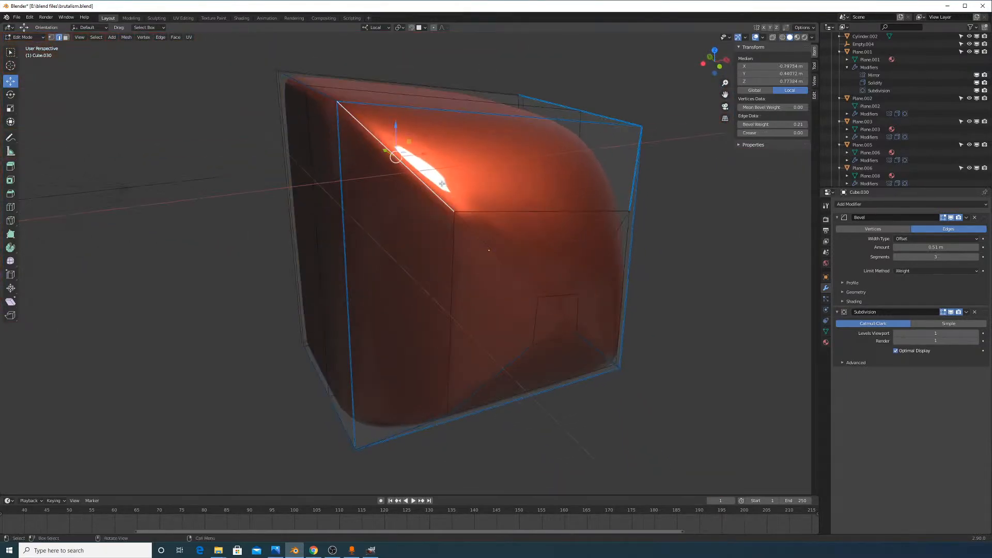
{"action": "middle_click_drag", "start_coordinate": [443, 184], "coordinate": [456, 198]}
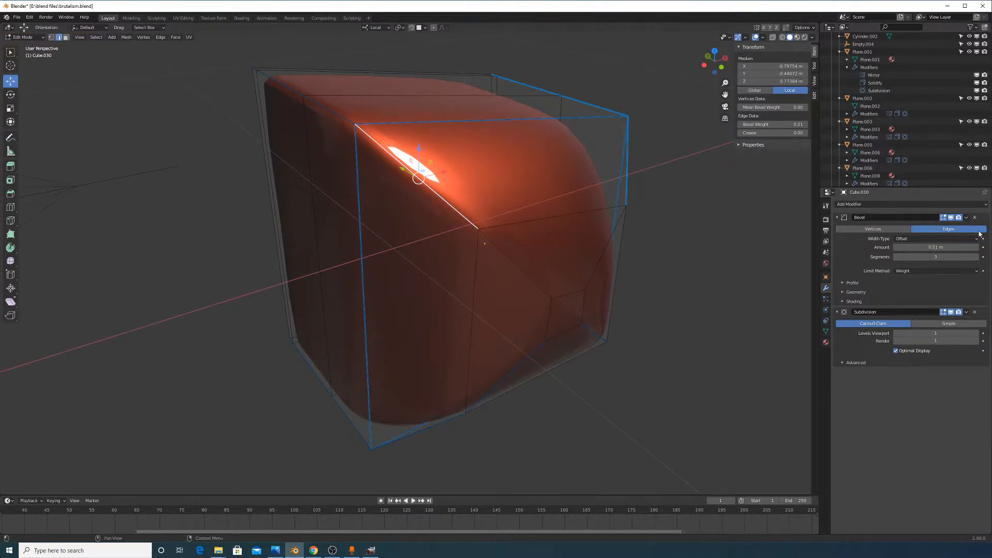
{"action": "left_click", "coordinate": [973, 312]}
{"action": "middle_click_drag", "start_coordinate": [454, 217], "coordinate": [491, 201]}
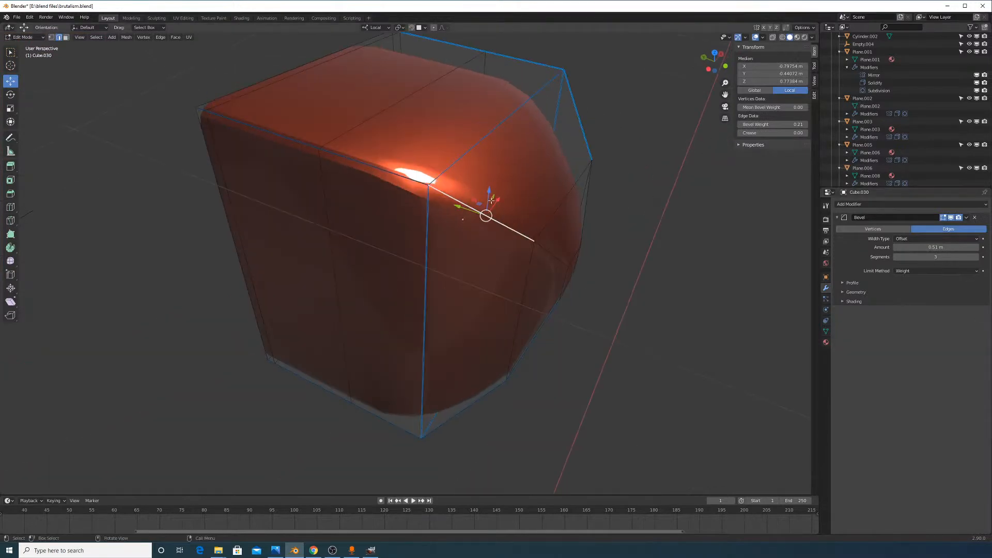
{"action": "left_click", "coordinate": [338, 164], "text": "ctrl"}
{"action": "middle_click_drag", "start_coordinate": [314, 142], "coordinate": [320, 228]}
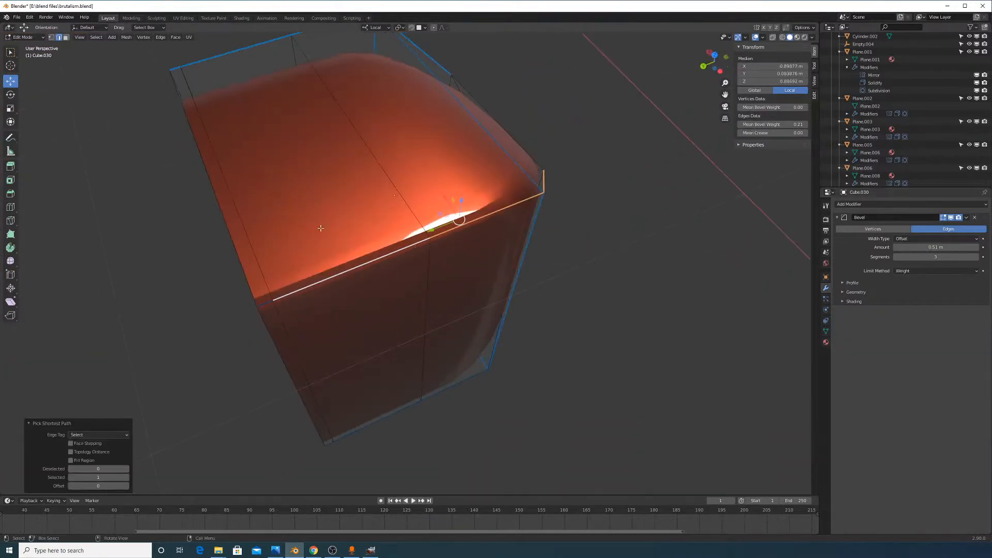
{"action": "middle_click_drag", "start_coordinate": [354, 300], "coordinate": [965, 237]}
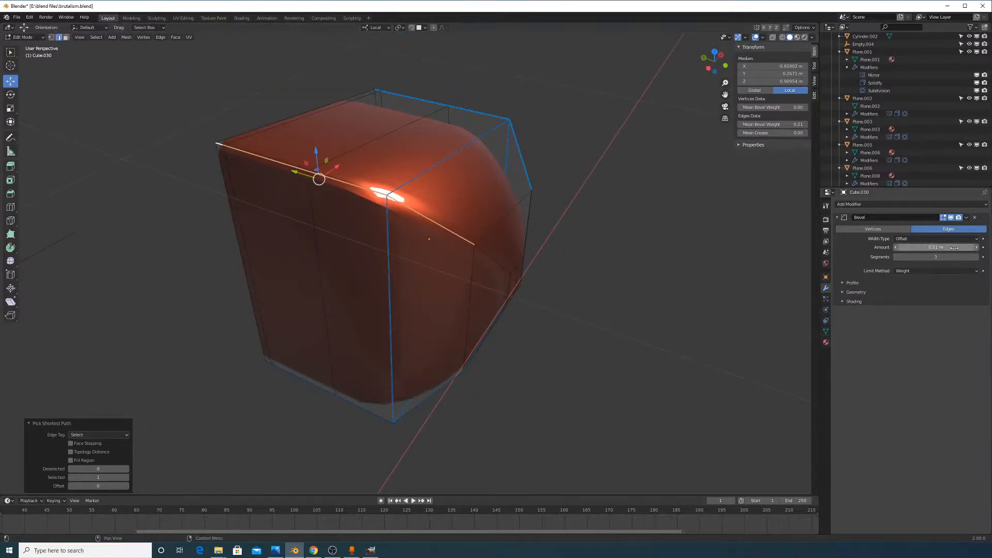
Turn off the bevel's Clamp Overlap, keeping the bevel amount at 0.51 m
{"action": "left_click", "coordinate": [848, 282]}
{"action": "left_click", "coordinate": [851, 315]}
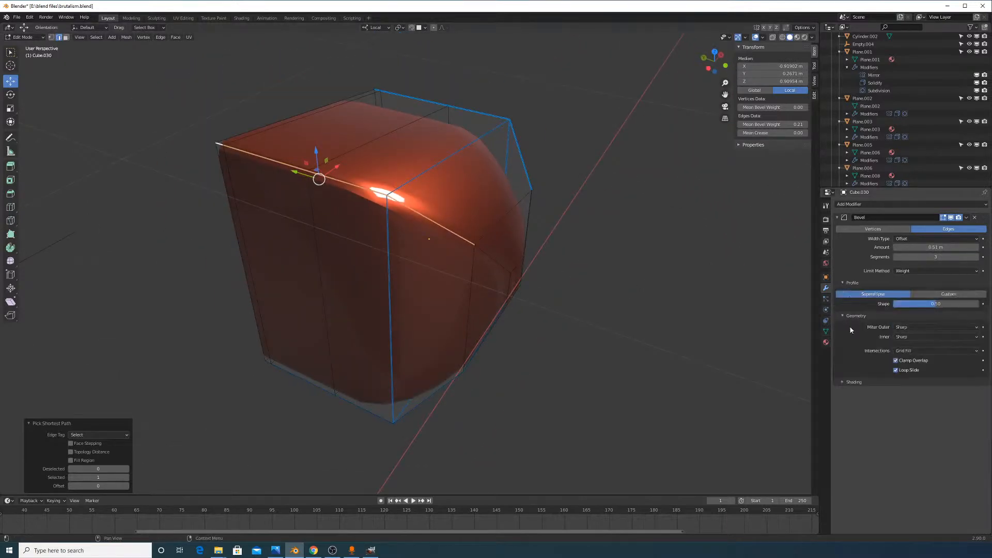
{"action": "left_click", "coordinate": [854, 382]}
{"action": "left_click", "coordinate": [897, 362]}
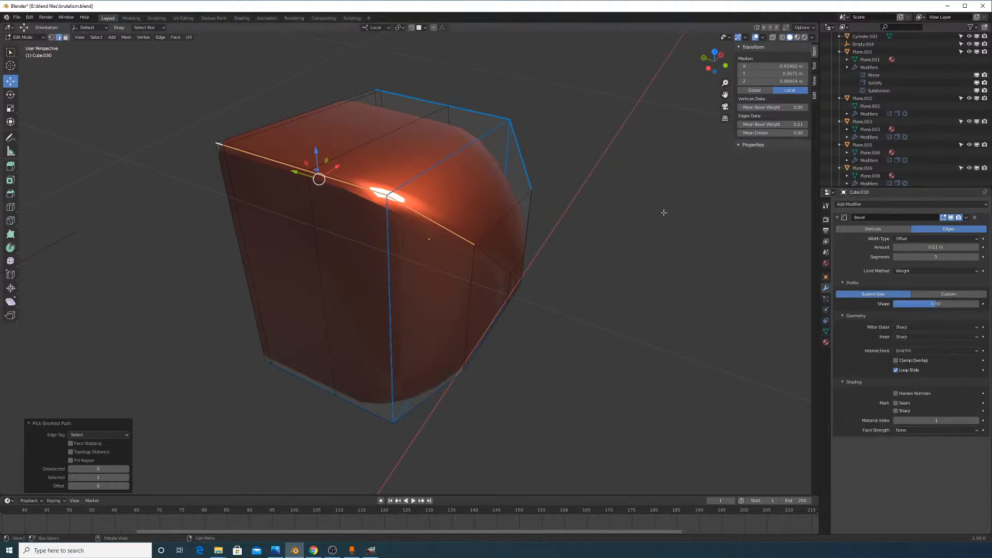
{"action": "mouse_move", "coordinate": [937, 249]}
{"action": "left_mouse_down"}
{"action": "mouse_move", "coordinate": [945, 249]}
{"action": "mouse_move", "coordinate": [920, 249]}
{"action": "mouse_move", "coordinate": [936, 248]}
{"action": "left_mouse_up"}
{"action": "middle_click_drag", "start_coordinate": [550, 254], "coordinate": [537, 239]}
{"action": "scroll", "coordinate": [537, 239], "scroll_direction": "up", "scroll_amount": 1}
Add another top edge and raise the selected edges' bevel weight to 0.65
{"action": "left_click", "coordinate": [521, 264], "text": "shift"}
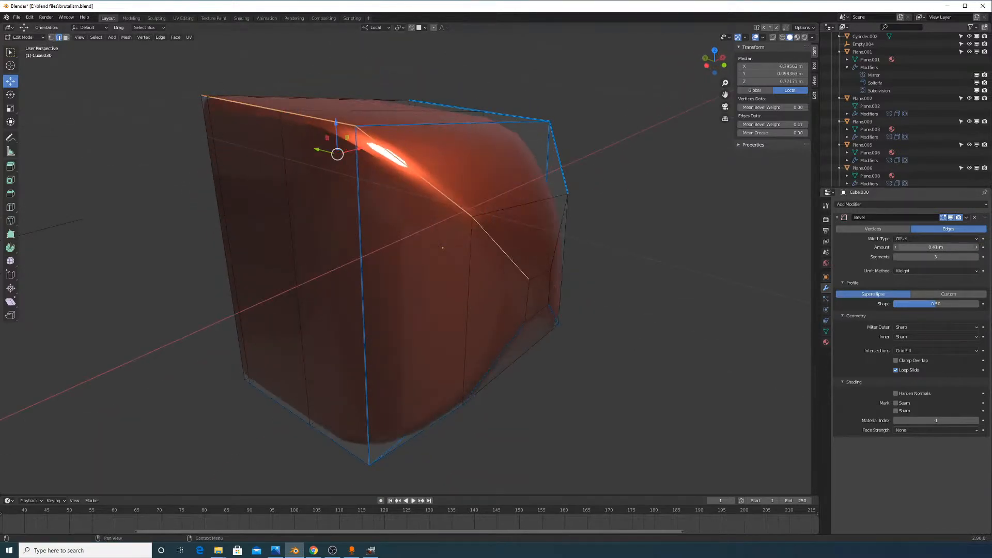
{"action": "right_click", "coordinate": [524, 253]}
{"action": "left_click", "coordinate": [523, 253]}
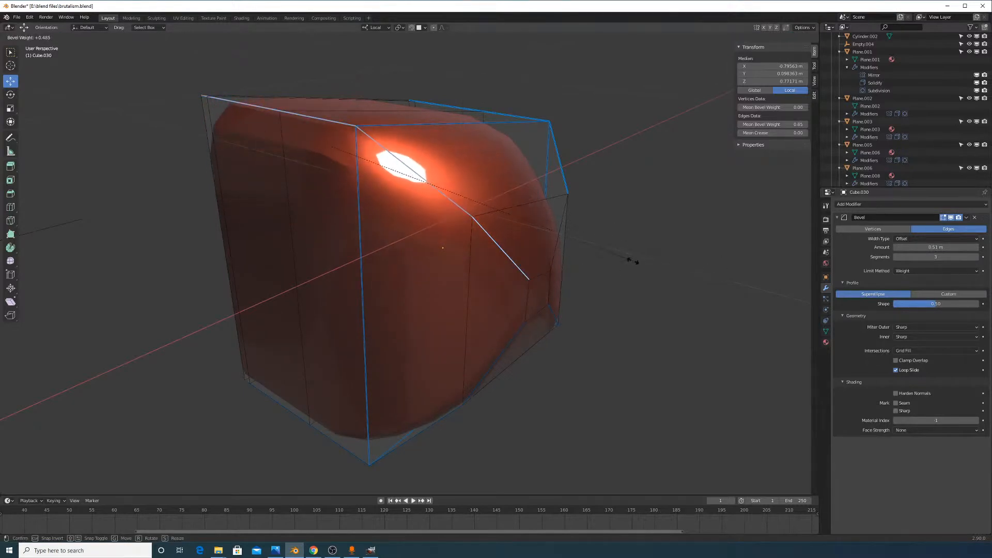
{"action": "left_click", "coordinate": [631, 261]}
{"action": "middle_click_drag", "start_coordinate": [556, 235], "coordinate": [635, 241]}
In Object Mode, set the Bevel modifier to 4 segments and review the cube
{"action": "key", "text": "Tab"}
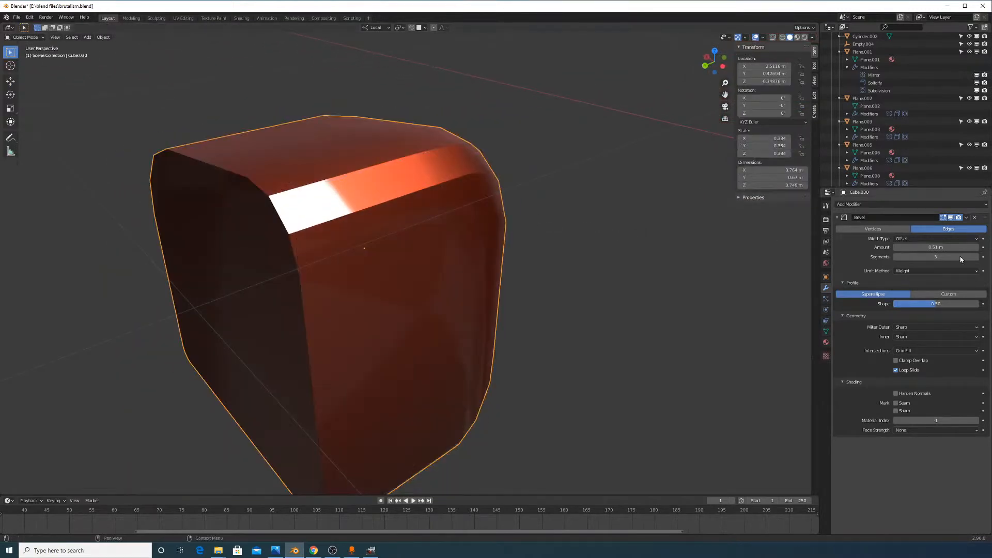
{"action": "left_click", "coordinate": [977, 257]}
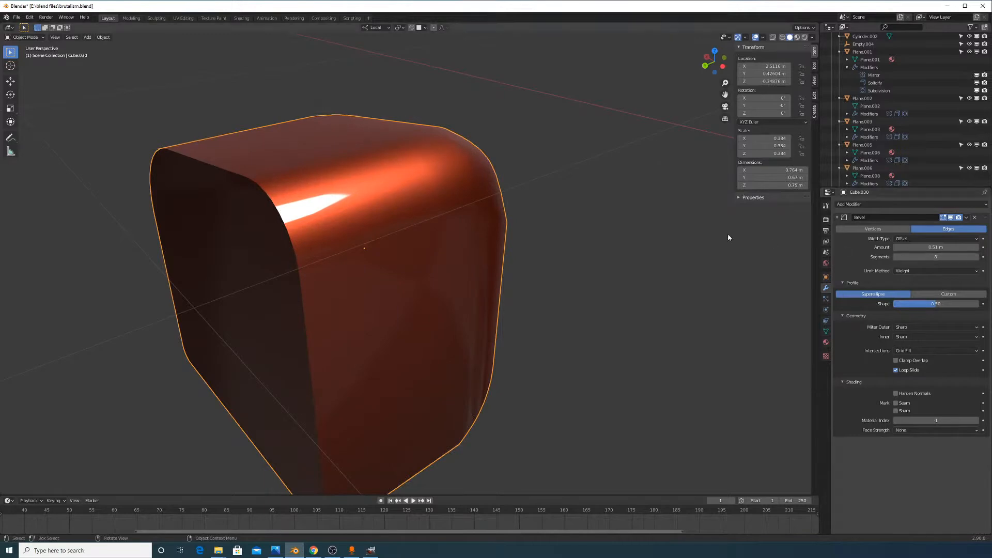
{"action": "middle_click_drag", "start_coordinate": [551, 234], "coordinate": [472, 199]}
{"action": "key", "text": "Tab"}
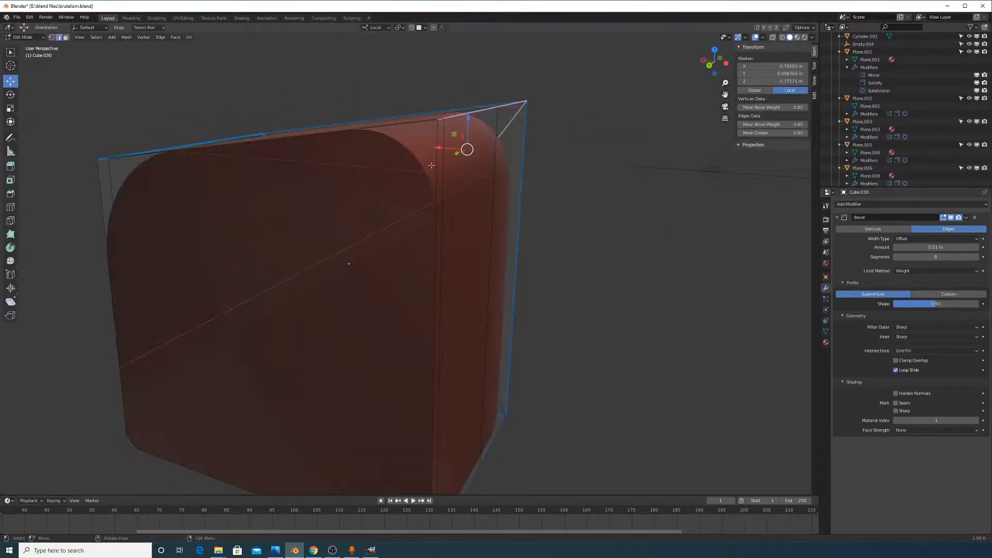
Dissolve an inner edge loop of the cube
{"action": "middle_click_drag", "start_coordinate": [440, 149], "coordinate": [449, 159]}
{"action": "left_click", "coordinate": [514, 252], "text": "alt"}
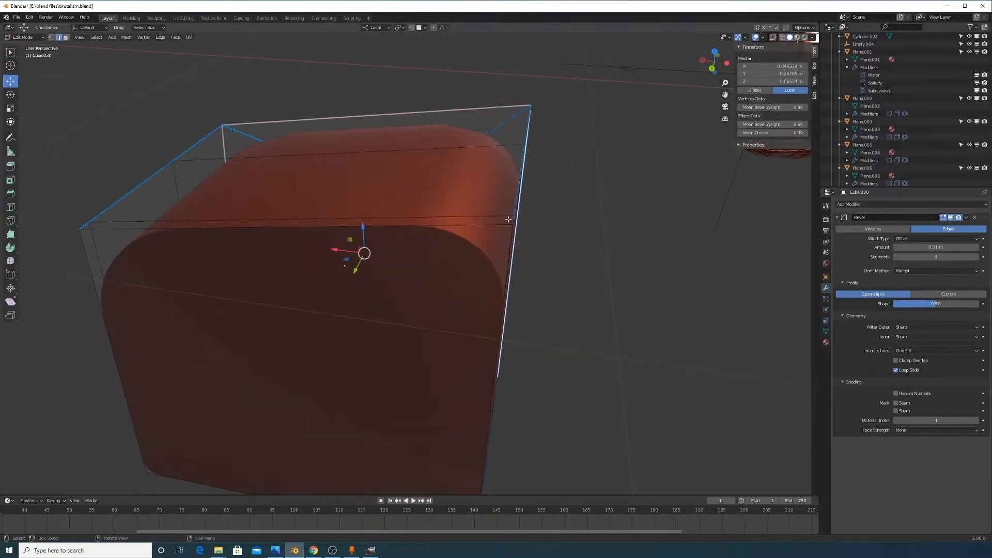
{"action": "left_click", "coordinate": [506, 219], "text": "alt"}
{"action": "key", "text": "x"}
{"action": "left_click", "coordinate": [507, 227]}
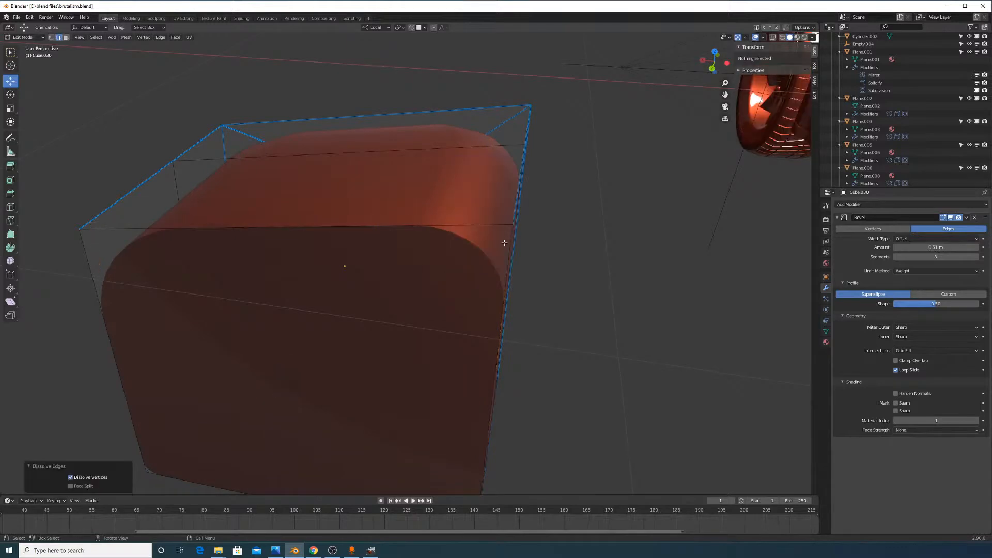
Select the horizontal, bottom and side edge loops and raise their edge bevel weight
{"action": "left_click", "coordinate": [505, 225], "text": "alt"}
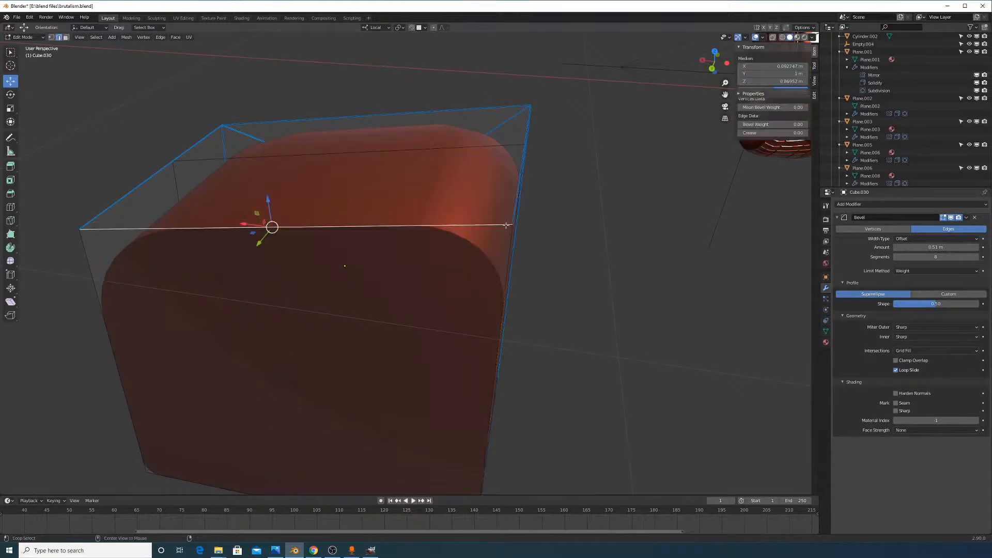
{"action": "middle_click_drag", "start_coordinate": [505, 232], "coordinate": [439, 259]}
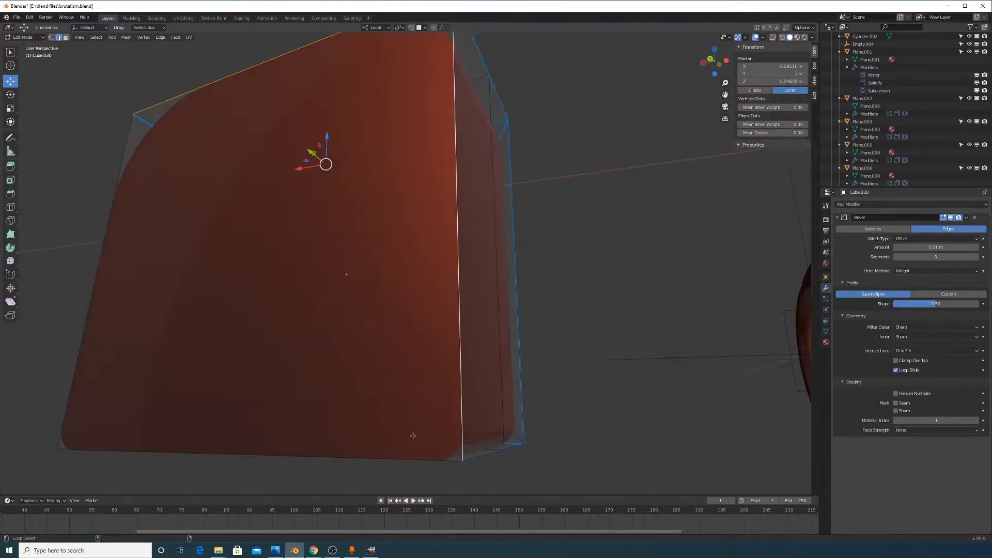
{"action": "left_click", "coordinate": [395, 459], "text": "alt"}
{"action": "middle_click_drag", "start_coordinate": [297, 391], "coordinate": [372, 372]}
{"action": "left_click", "coordinate": [365, 327], "text": "alt"}
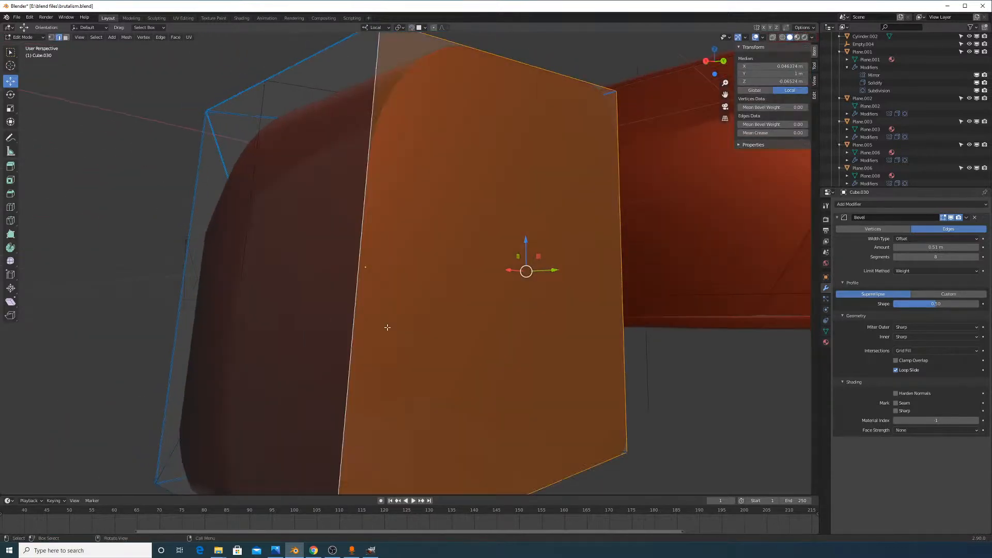
{"action": "middle_click_drag", "start_coordinate": [387, 328], "coordinate": [458, 290]}
{"action": "right_click", "coordinate": [458, 291]}
{"action": "left_click", "coordinate": [495, 305]}
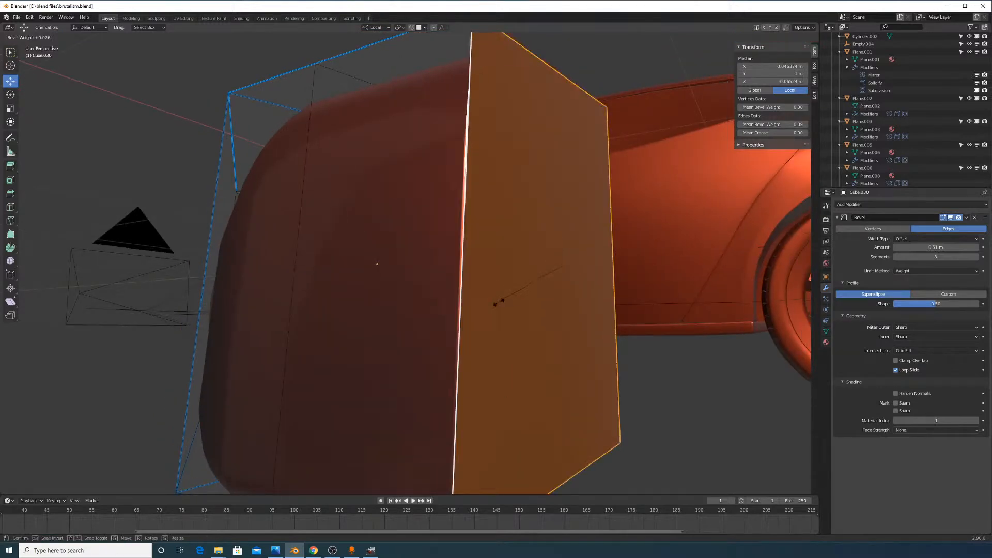
{"action": "left_click", "coordinate": [467, 333]}
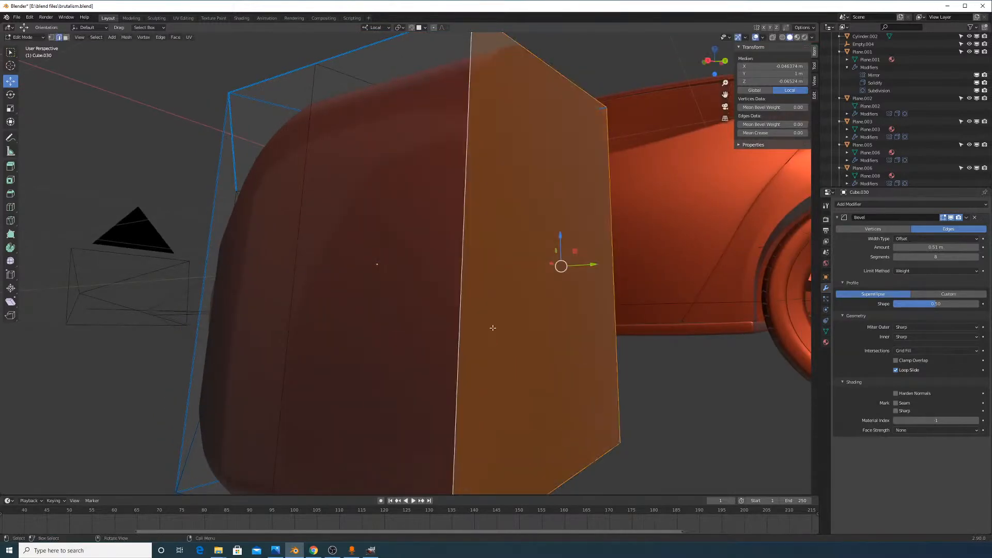
Apply all transforms to the cube in Object Mode
{"action": "key", "text": "Tab"}
{"action": "key", "text": "ctrl+a"}
{"action": "left_click", "coordinate": [520, 317]}
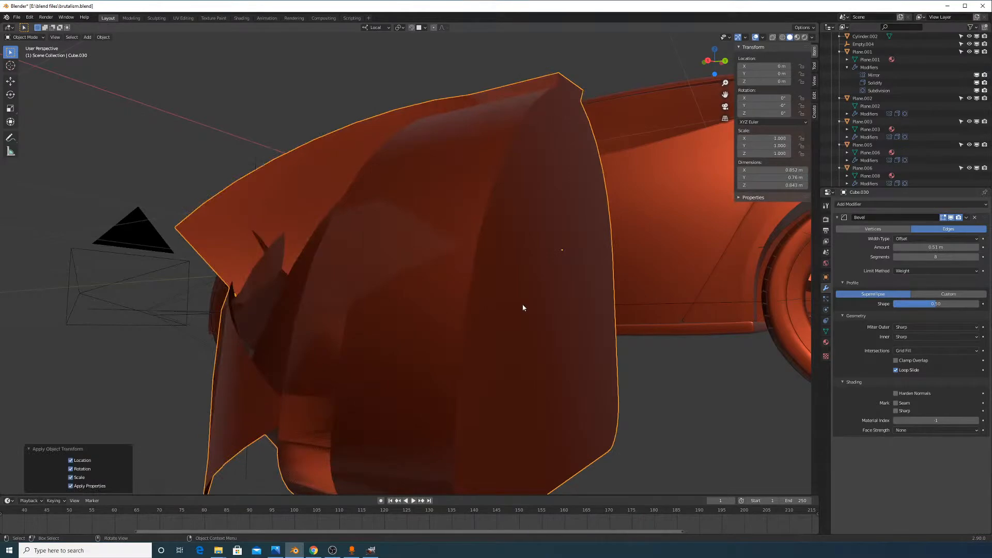
{"action": "middle_click_drag", "start_coordinate": [523, 307], "coordinate": [498, 264]}
Select the whole mesh and set its edge bevel weights to 0.00
{"action": "key", "text": "Tab"}
{"action": "left_click", "coordinate": [485, 242]}
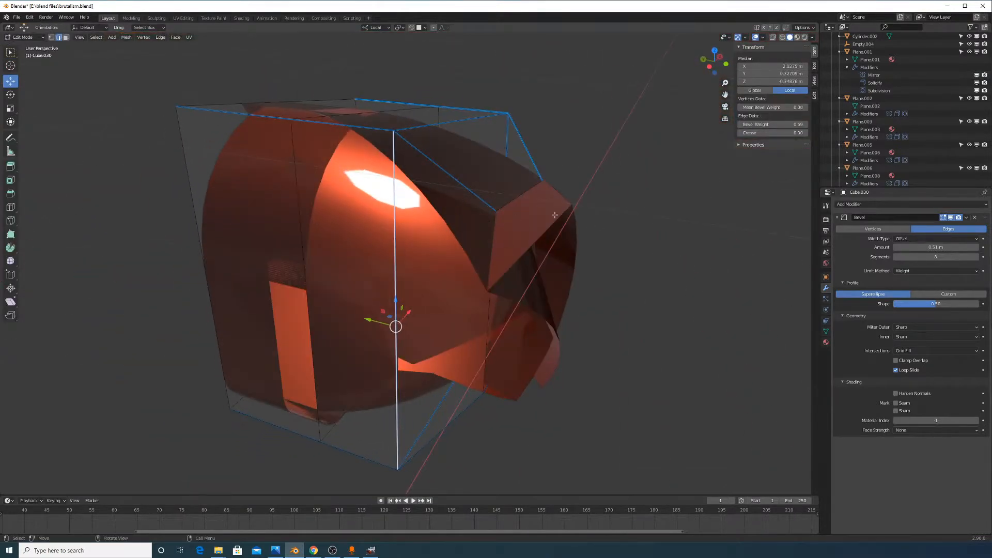
{"action": "key", "text": "a"}
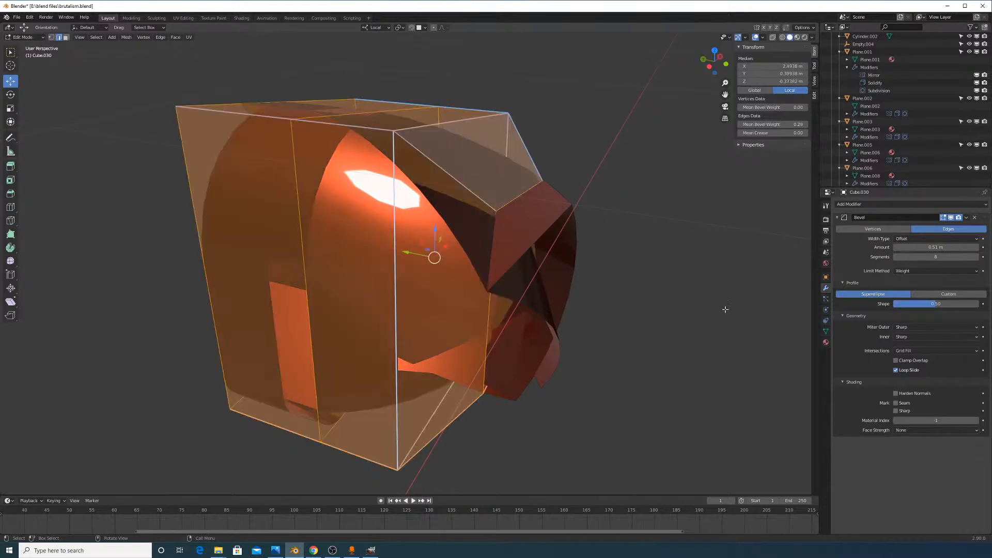
{"action": "left_click", "coordinate": [593, 294]}
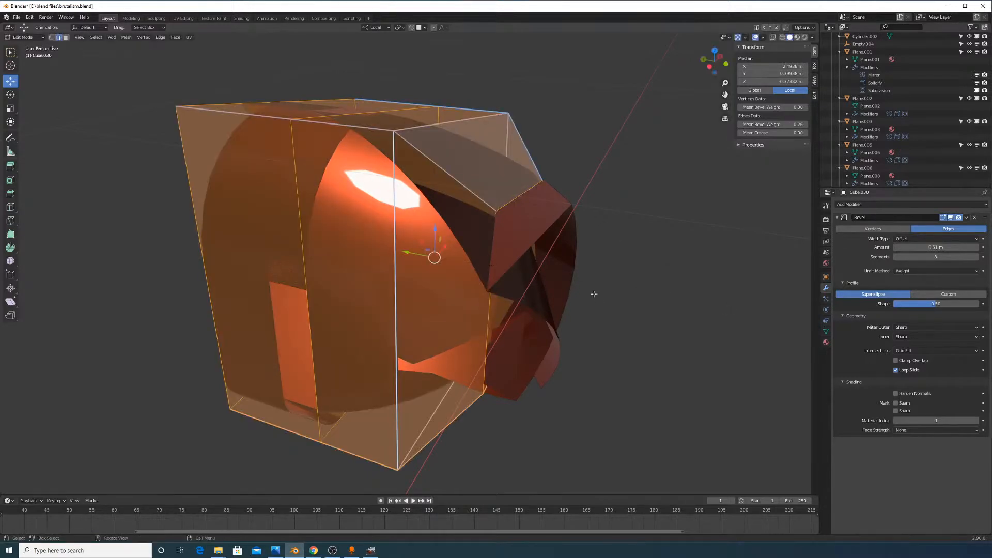
{"action": "key", "text": "ctrl+e"}
{"action": "left_click", "coordinate": [639, 331]}
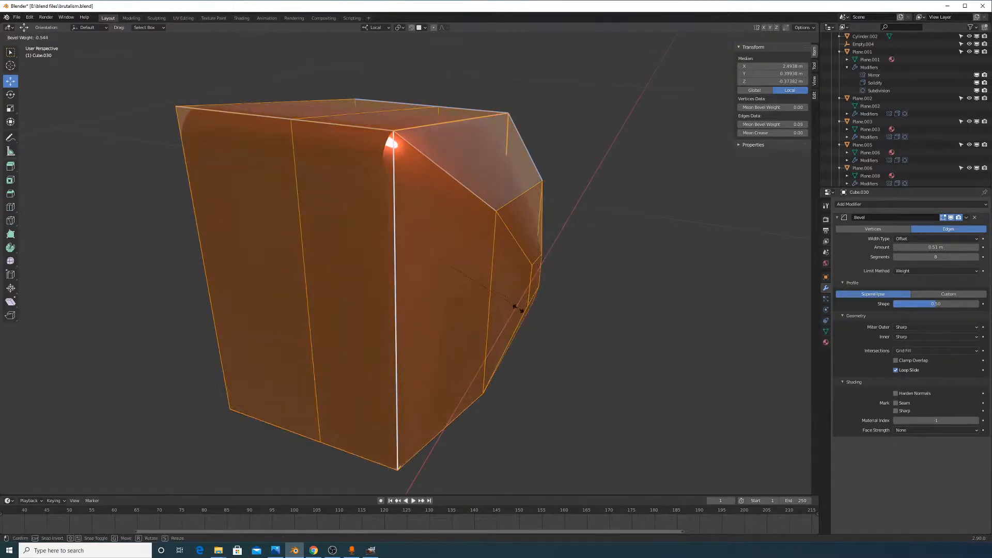
{"action": "left_click", "coordinate": [483, 296]}
Select the box's top edge and orbit to view it from several sides with the car behind
{"action": "key", "text": "Tab"}
{"action": "key", "text": "Tab"}
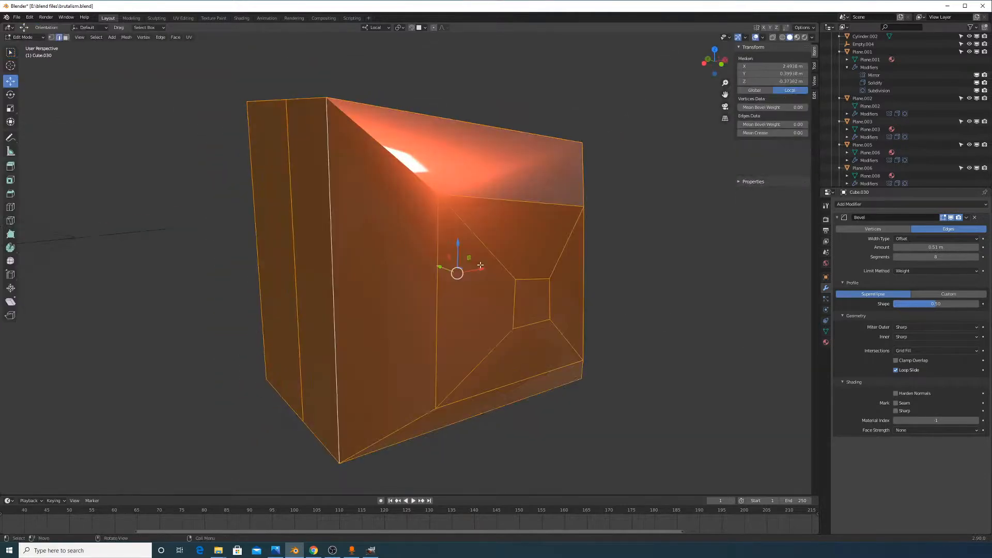
{"action": "middle_click_drag", "start_coordinate": [442, 248], "coordinate": [382, 212]}
{"action": "left_click", "coordinate": [227, 112]}
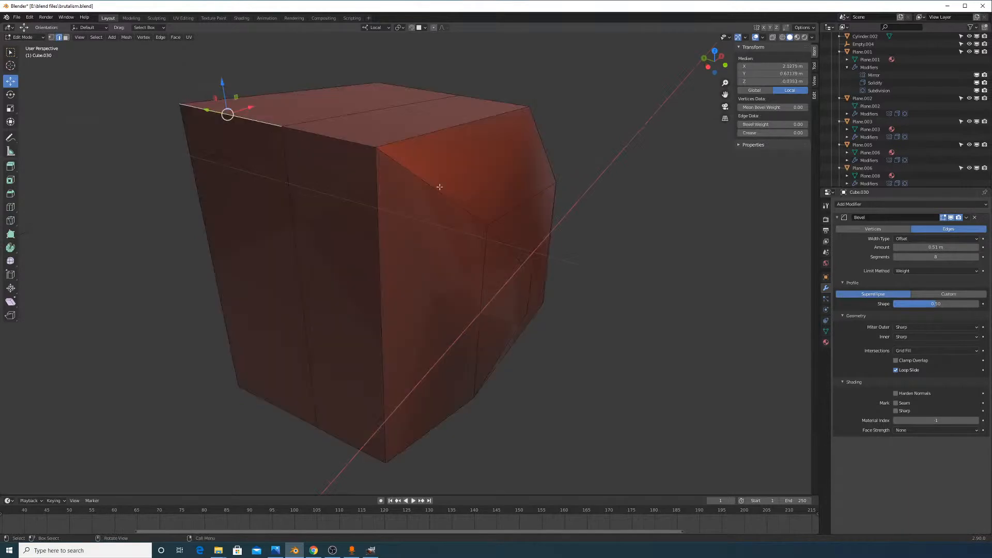
{"action": "middle_click_drag", "start_coordinate": [329, 313], "coordinate": [387, 304]}
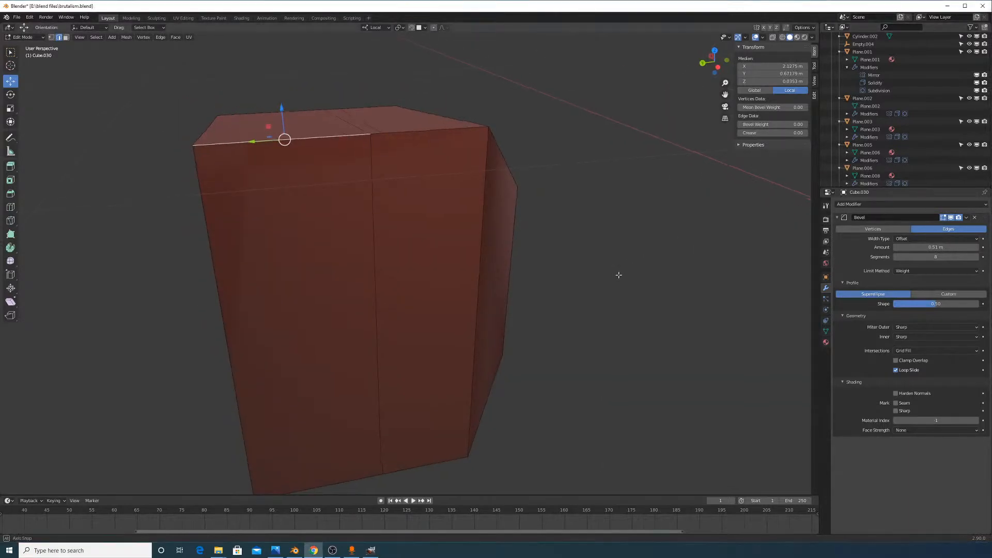
{"action": "middle_click_drag", "start_coordinate": [618, 274], "coordinate": [702, 276]}
{"action": "middle_click_drag", "start_coordinate": [393, 276], "coordinate": [439, 264]}
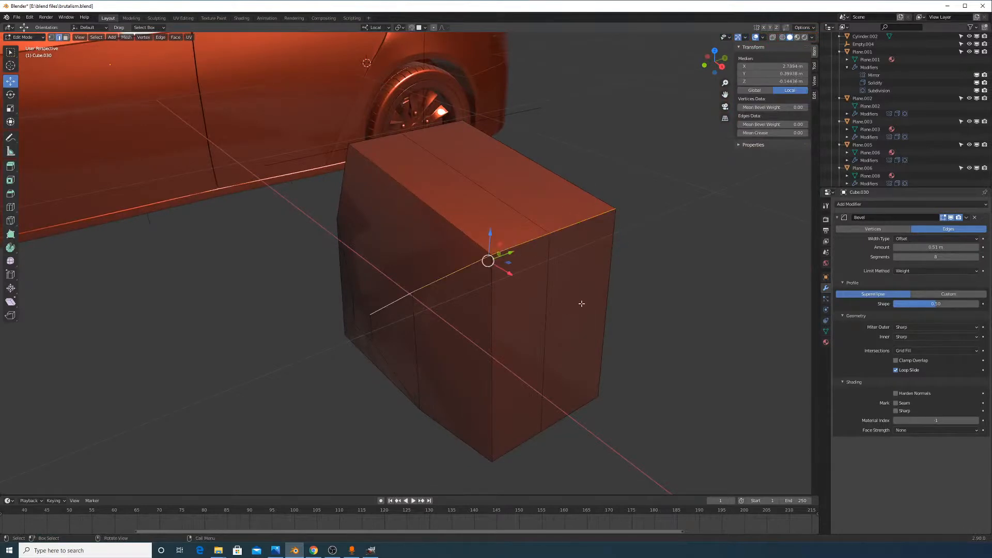
Try a bevel and an edge dissolve on the selected edges, then undo back to the original box
{"action": "key", "text": "ctrl+b"}
{"action": "right_click", "coordinate": [609, 314]}
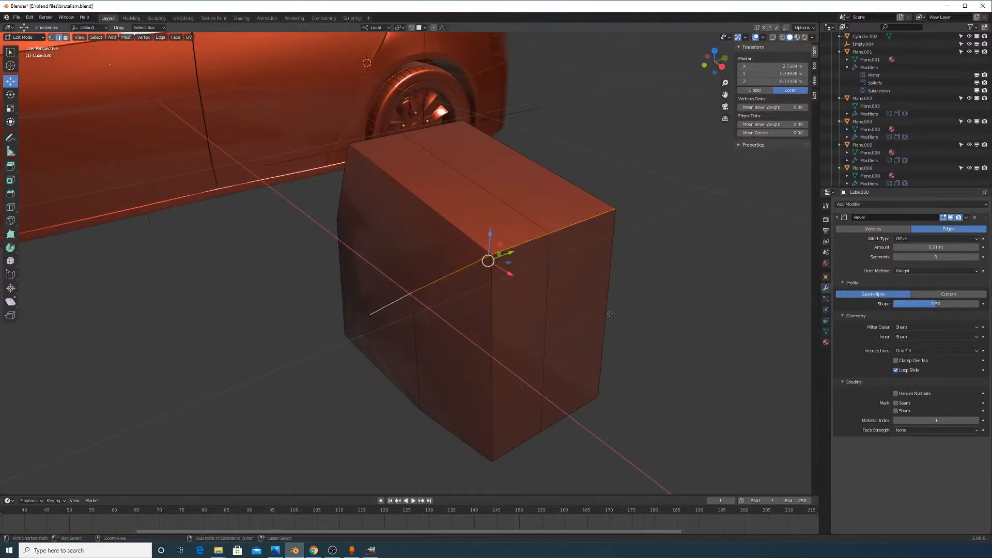
{"action": "key", "text": "ctrl+x"}
{"action": "key", "text": "ctrl+z"}
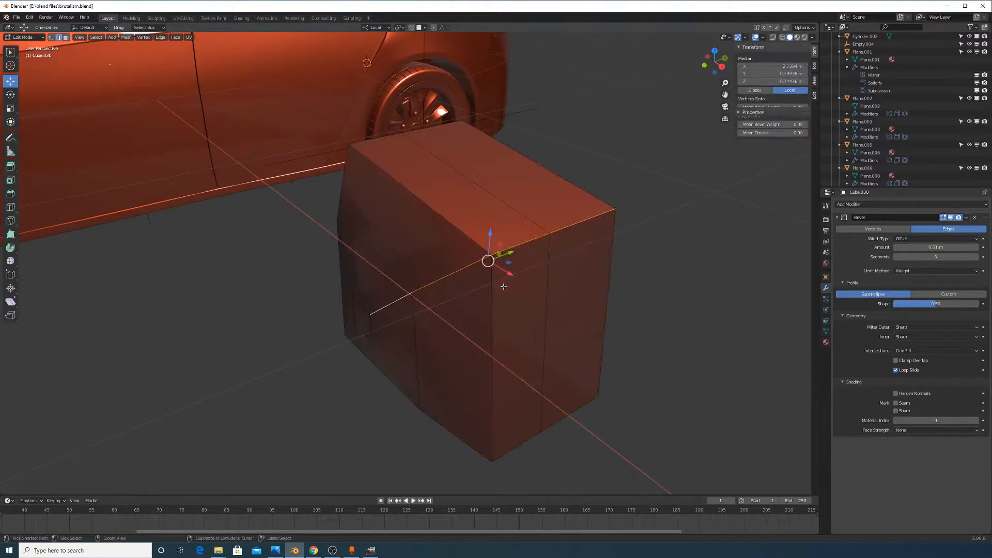
Give two of the box's edges bevel weights of 0.197 and 0.133
{"action": "scroll", "coordinate": [547, 259], "scroll_direction": "up", "scroll_amount": 1}
{"action": "right_click", "coordinate": [552, 269]}
{"action": "left_click", "coordinate": [554, 272]}
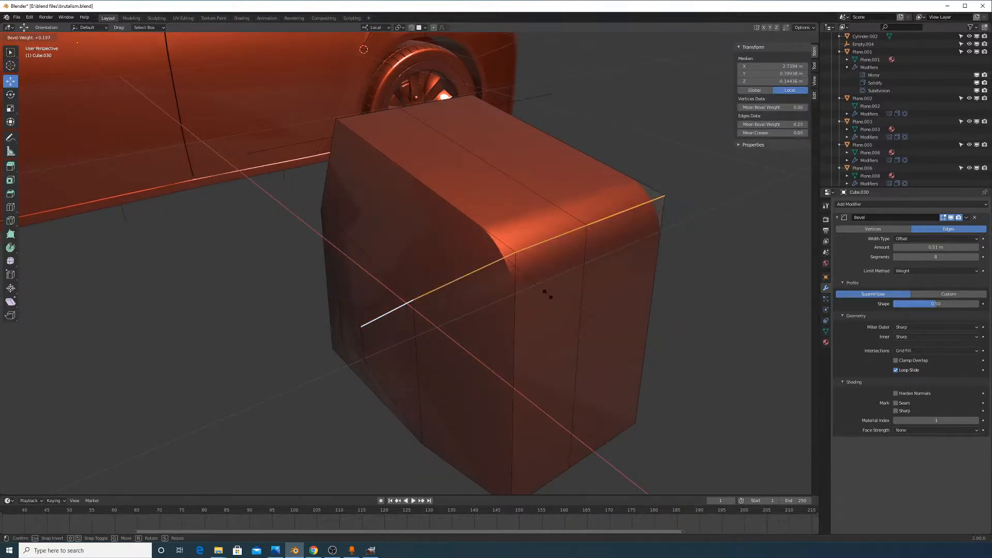
{"action": "left_click", "coordinate": [548, 295]}
{"action": "scroll", "coordinate": [594, 302], "scroll_direction": "up", "scroll_amount": 1}
{"action": "middle_click_drag", "start_coordinate": [607, 303], "coordinate": [568, 254]}
{"action": "right_click", "coordinate": [584, 313]}
{"action": "left_click", "coordinate": [583, 309]}
{"action": "left_click", "coordinate": [593, 323]}
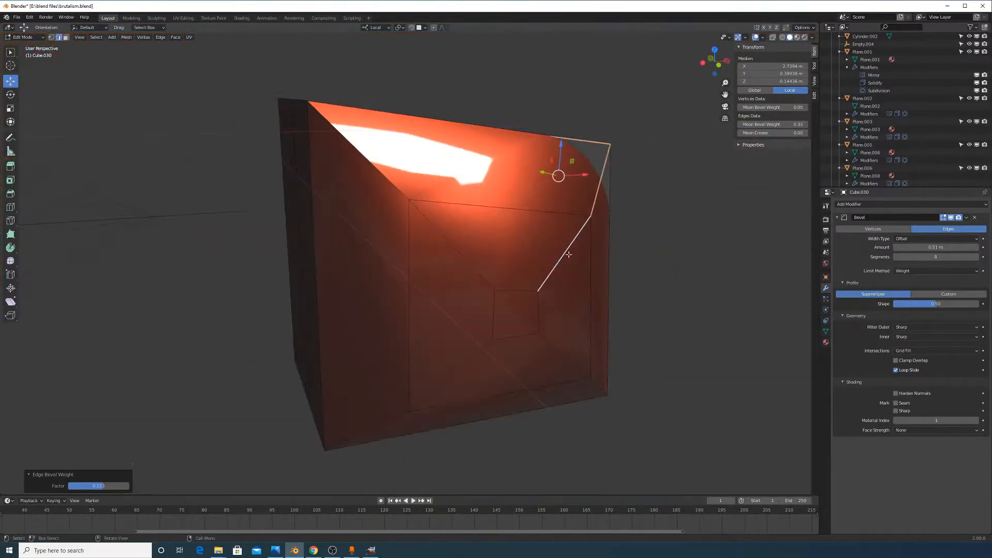
Add the top edge by shortest path and set its bevel weight to 0.238
{"action": "middle_click_drag", "start_coordinate": [462, 269], "coordinate": [294, 175]}
{"action": "left_click", "coordinate": [295, 172], "text": "ctrl"}
{"action": "right_click", "coordinate": [379, 207]}
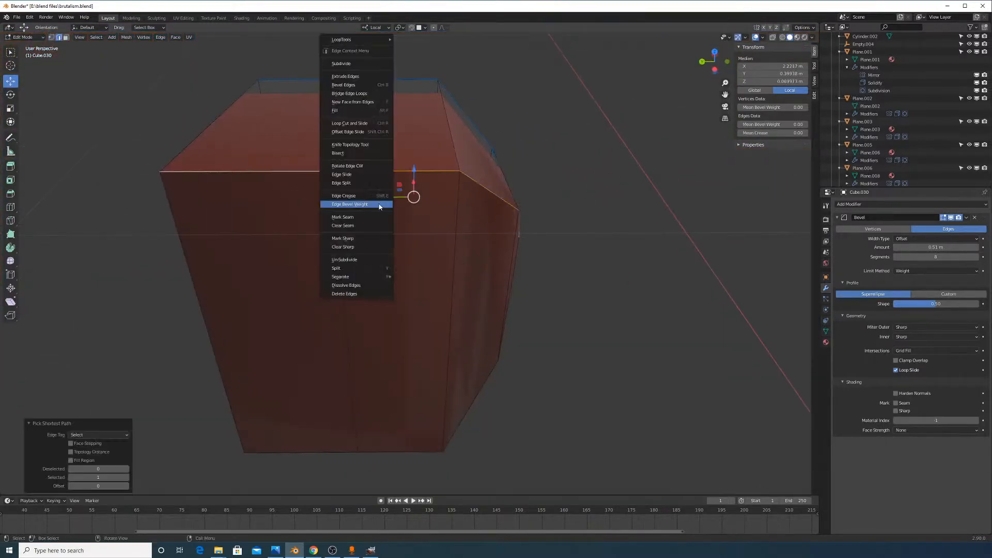
{"action": "left_click", "coordinate": [382, 204]}
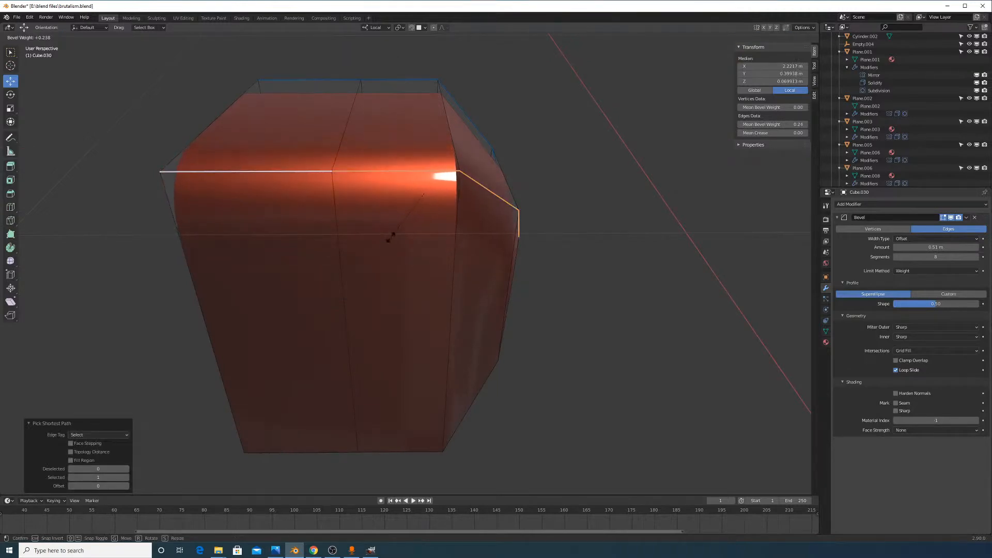
{"action": "left_click", "coordinate": [390, 235]}
{"action": "scroll", "coordinate": [507, 278], "scroll_direction": "up", "scroll_amount": 1}
{"action": "middle_click_drag", "start_coordinate": [507, 279], "coordinate": [423, 259]}
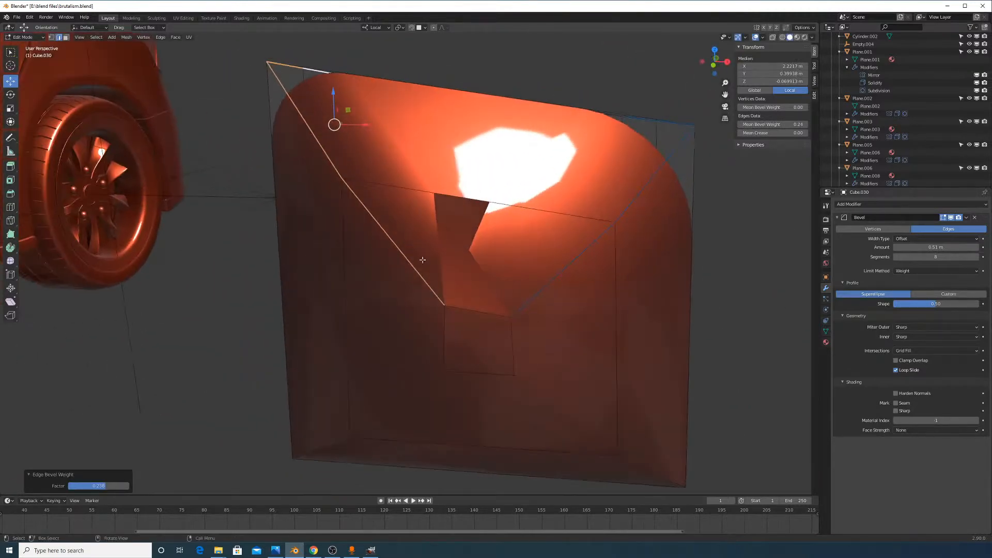
Preview the rounded box in Object Mode, then return to Edit Mode
{"action": "key", "text": "Tab"}
{"action": "scroll", "coordinate": [516, 297], "scroll_direction": "up", "scroll_amount": 3}
{"action": "middle_click_drag", "start_coordinate": [517, 297], "coordinate": [515, 261]}
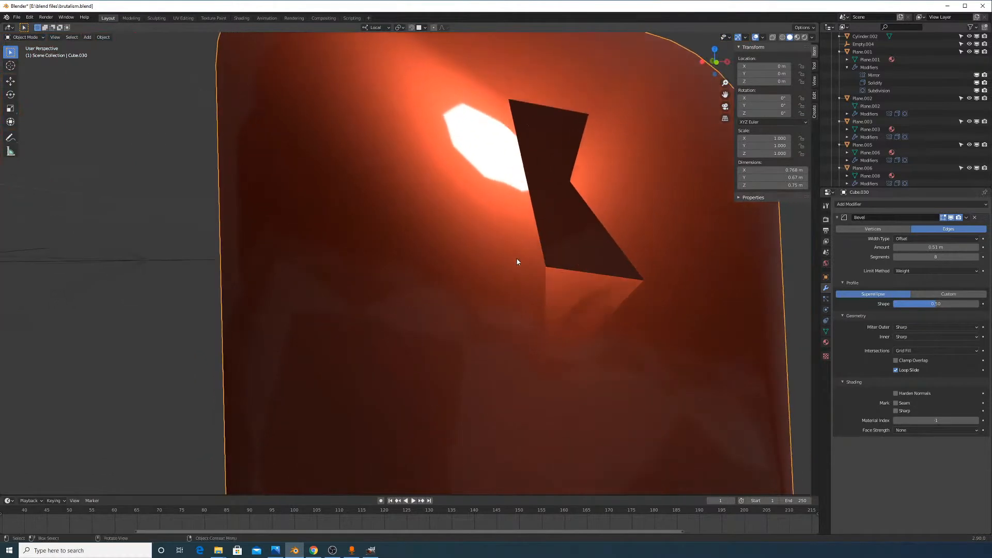
{"action": "key", "text": "Tab"}
{"action": "middle_click_drag", "start_coordinate": [589, 274], "coordinate": [592, 297]}
Select the bottom edge at the base of the notch and set its bevel weight to 0.00
{"action": "right_click", "coordinate": [613, 342]}
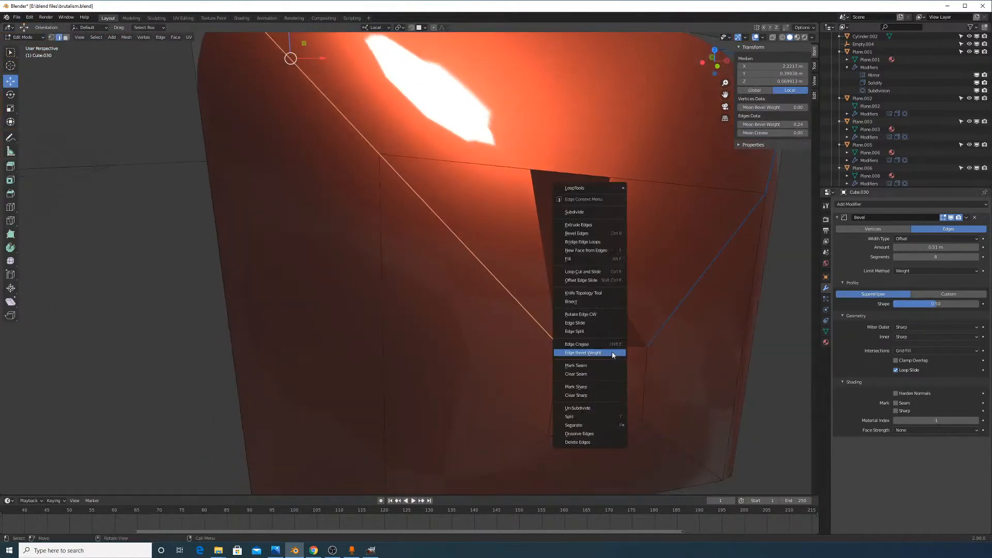
{"action": "left_click", "coordinate": [652, 339]}
{"action": "left_click", "coordinate": [635, 346]}
{"action": "key", "text": "g"}
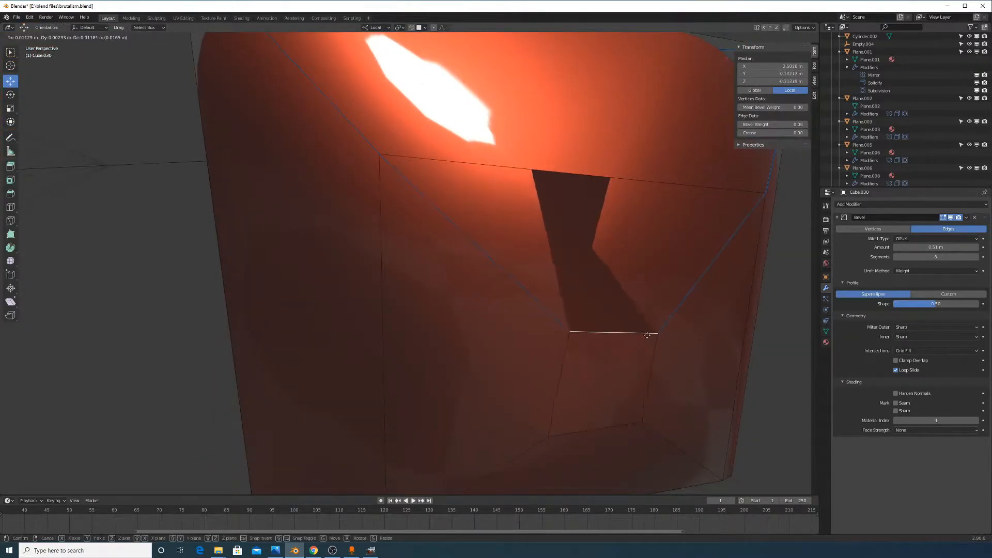
{"action": "right_click", "coordinate": [647, 339]}
{"action": "right_click", "coordinate": [642, 343]}
{"action": "left_click", "coordinate": [641, 342]}
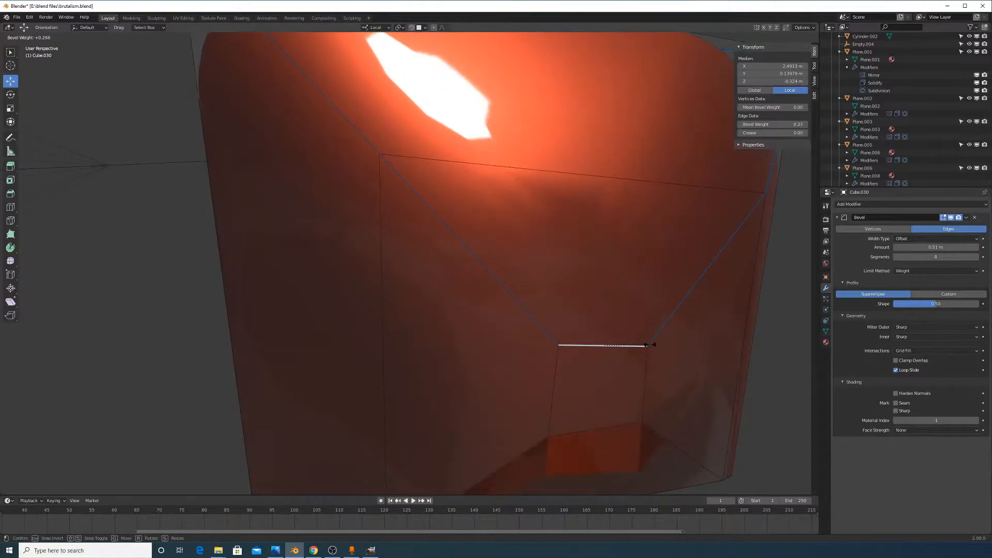
{"action": "left_click", "coordinate": [629, 345]}
Toggle X-ray on and off, and lower the Bevel modifier's segments to 6
{"action": "middle_click_drag", "start_coordinate": [638, 350], "coordinate": [653, 337]}
{"action": "left_click", "coordinate": [772, 37]}
{"action": "left_click", "coordinate": [772, 37]}
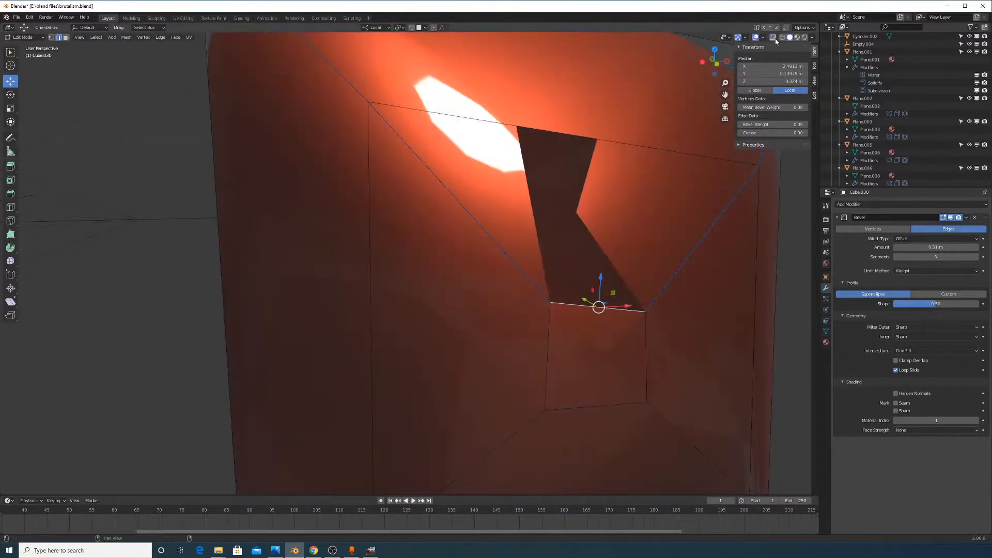
{"action": "mouse_move", "coordinate": [936, 257]}
{"action": "left_mouse_down"}
{"action": "mouse_move", "coordinate": [925, 256]}
{"action": "mouse_move", "coordinate": [935, 256]}
{"action": "left_mouse_up"}
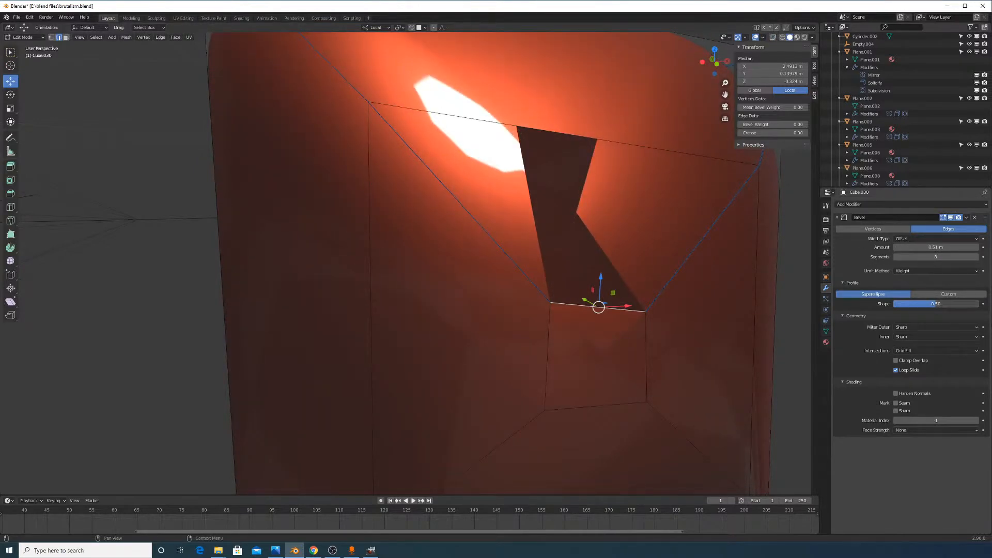
Test bevel Shape, Arc outer and inner miters and Harden Normals, reverting each to its original setting
{"action": "mouse_move", "coordinate": [921, 305]}
{"action": "left_mouse_down"}
{"action": "mouse_move", "coordinate": [961, 305]}
{"action": "mouse_move", "coordinate": [921, 304]}
{"action": "left_mouse_up"}
{"action": "left_click", "coordinate": [913, 329]}
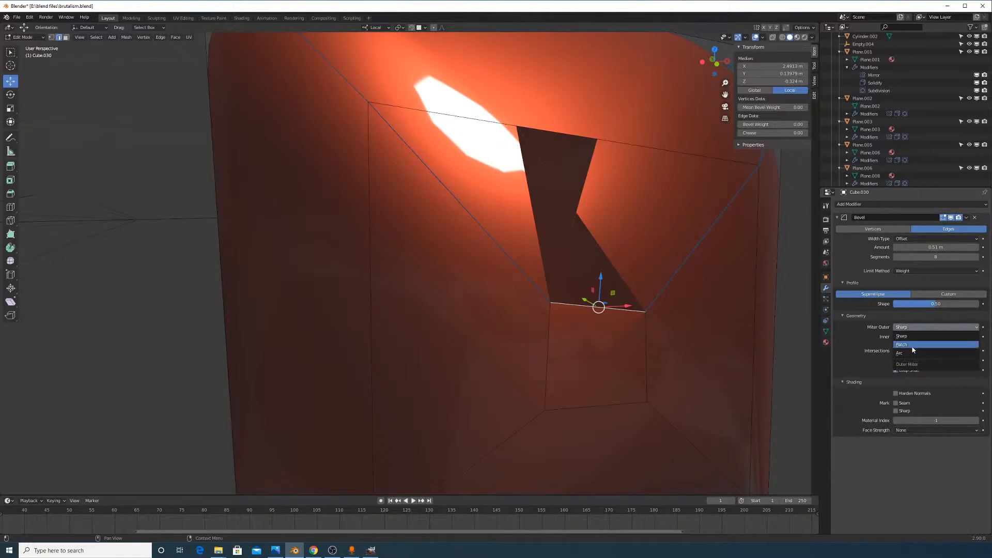
{"action": "left_click", "coordinate": [915, 353]}
{"action": "left_click", "coordinate": [924, 329]}
{"action": "left_click", "coordinate": [924, 337]}
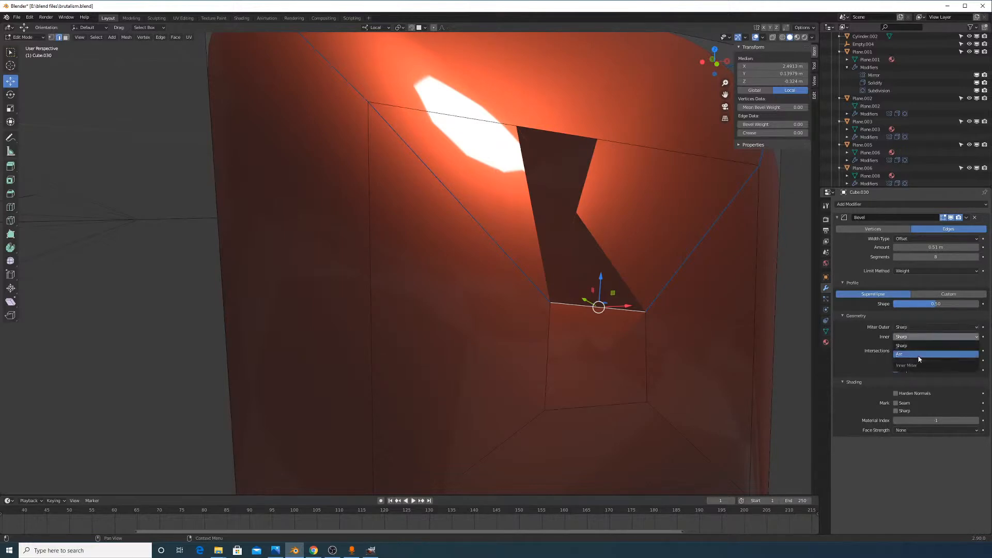
{"action": "left_click", "coordinate": [919, 355]}
{"action": "left_click", "coordinate": [925, 337]}
{"action": "left_click", "coordinate": [925, 331]}
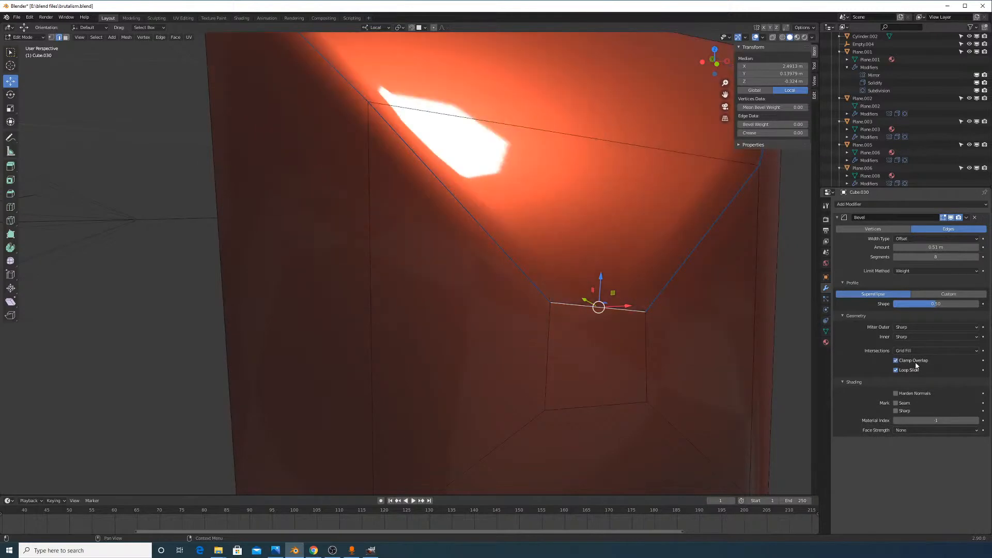
{"action": "left_click", "coordinate": [907, 394]}
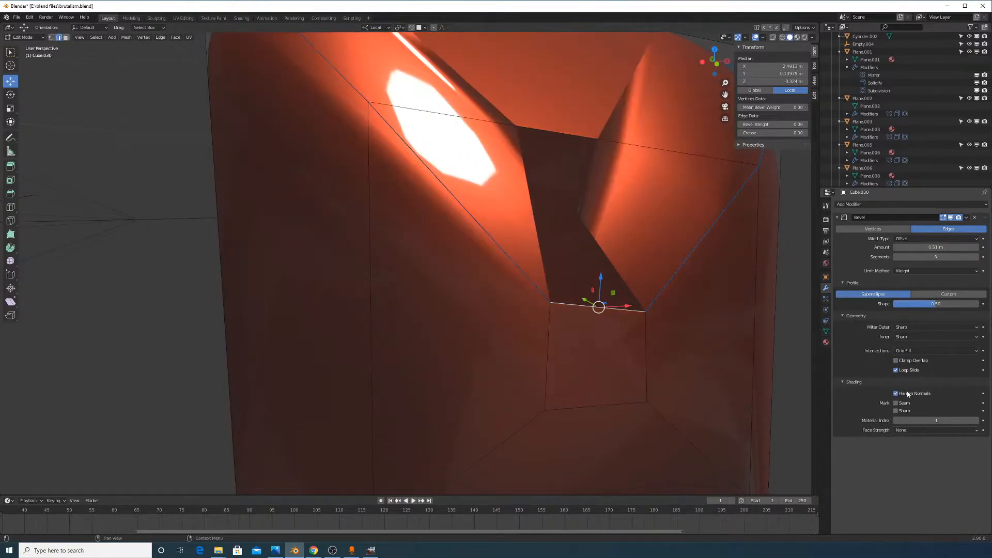
{"action": "left_click", "coordinate": [906, 395]}
Toggle X-ray on and off, then switch the viewport to Wireframe shading
{"action": "middle_click_drag", "start_coordinate": [699, 313], "coordinate": [705, 338]}
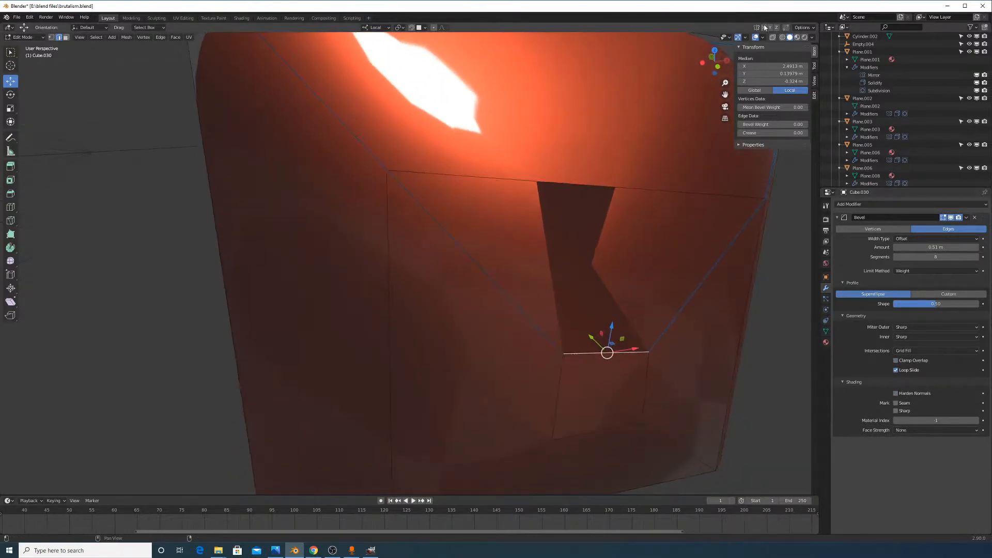
{"action": "left_click", "coordinate": [772, 38]}
{"action": "left_click", "coordinate": [772, 38]}
{"action": "left_click", "coordinate": [782, 38]}
{"action": "mouse_move", "coordinate": [643, 273]}
{"action": "middle_mouse_down"}
{"action": "mouse_move", "coordinate": [671, 276]}
{"action": "mouse_move", "coordinate": [681, 258]}
{"action": "mouse_move", "coordinate": [647, 271]}
{"action": "middle_mouse_up"}
{"action": "scroll", "coordinate": [588, 269], "scroll_direction": "down", "scroll_amount": 4}
Select the small bottom quad of the notch and scale it
{"action": "middle_click_drag", "start_coordinate": [600, 285], "coordinate": [581, 297]}
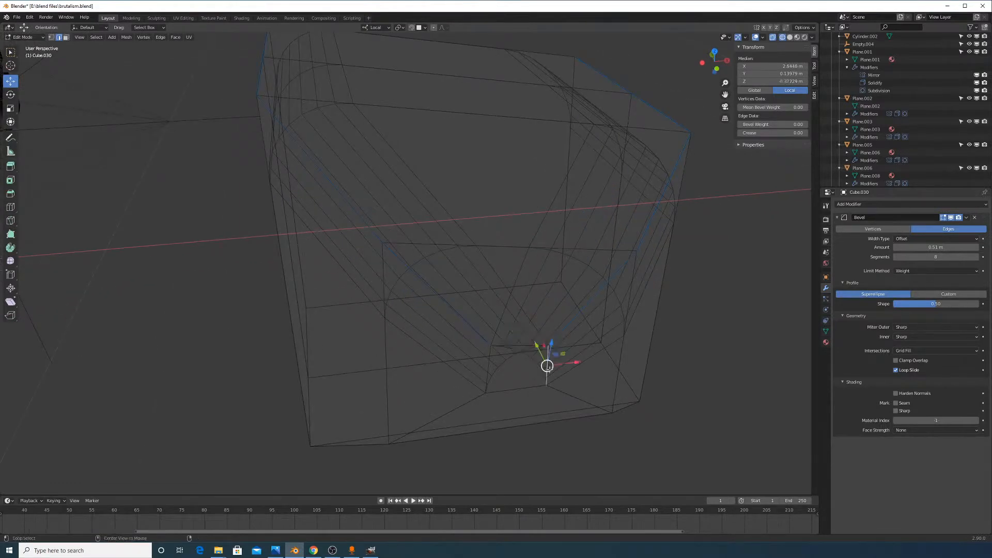
{"action": "left_click", "coordinate": [483, 359], "text": "alt+shift"}
{"action": "left_click", "coordinate": [491, 376]}
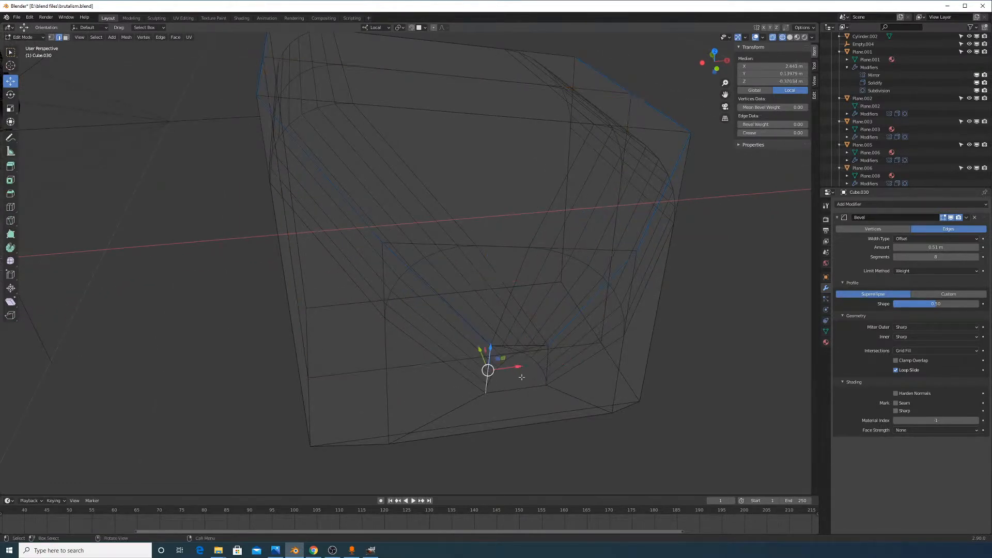
{"action": "left_click", "coordinate": [537, 349], "text": "alt+shift"}
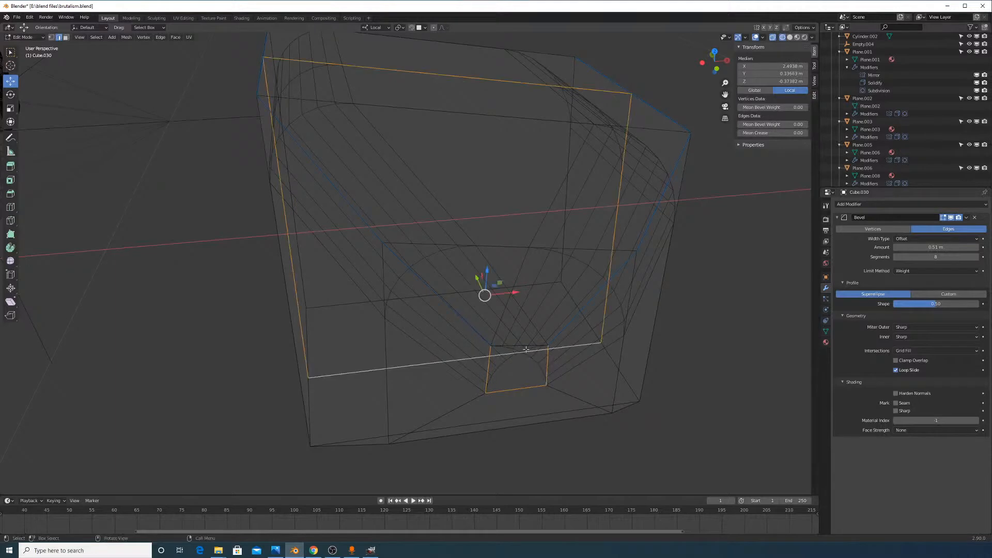
{"action": "left_click", "coordinate": [527, 348], "text": "alt+shift"}
{"action": "key", "text": "s"}
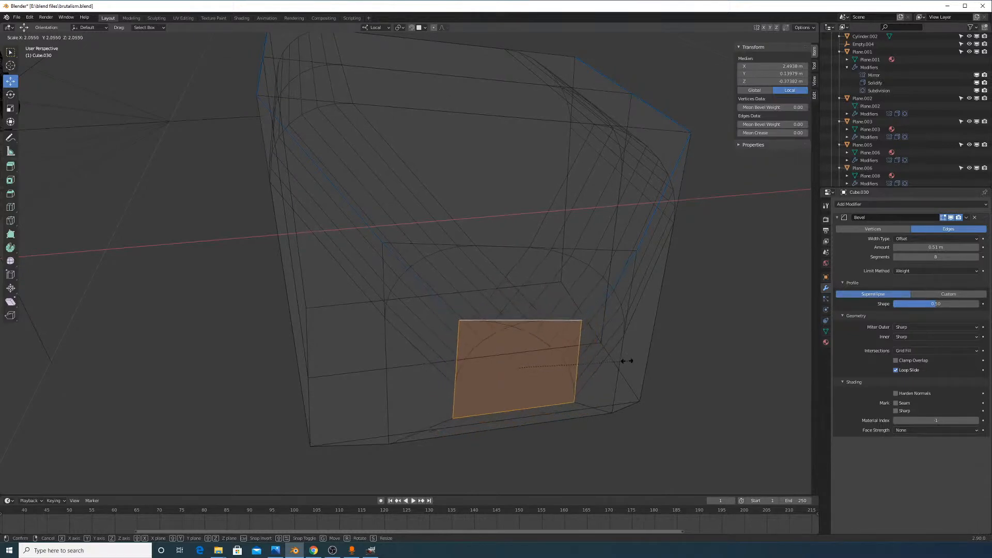
{"action": "left_click", "coordinate": [571, 360]}
Add two loop cuts across the box, one kept centred and one slid into place
{"action": "key", "text": "ctrl+r"}
{"action": "left_click", "coordinate": [523, 349]}
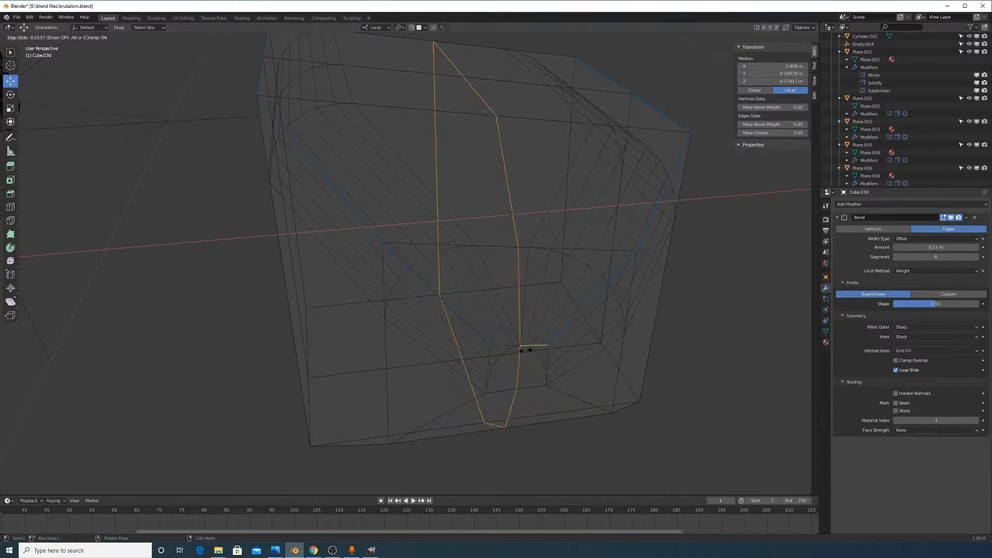
{"action": "right_click", "coordinate": [532, 354]}
{"action": "middle_click_drag", "start_coordinate": [542, 370], "coordinate": [533, 349]}
{"action": "key", "text": "ctrl+r"}
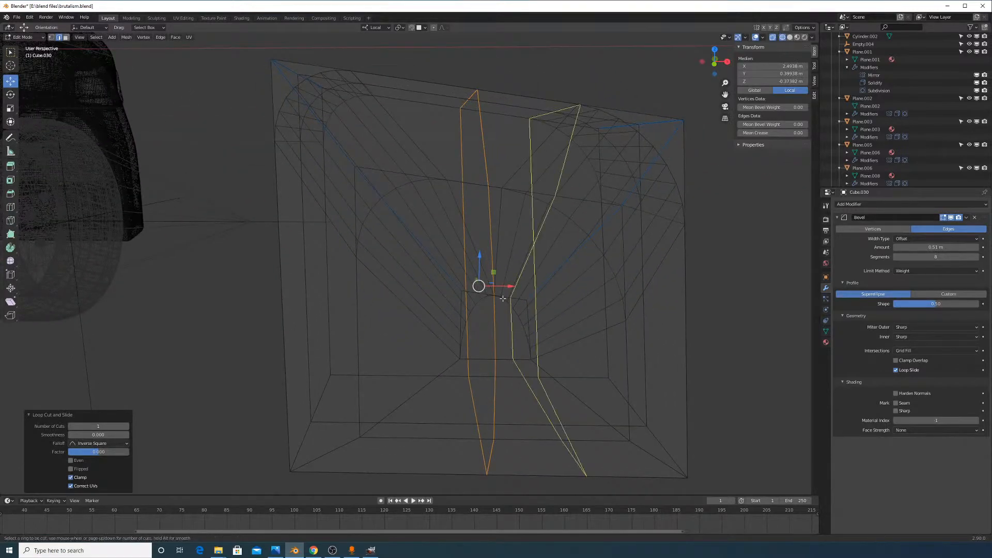
{"action": "left_click", "coordinate": [497, 297]}
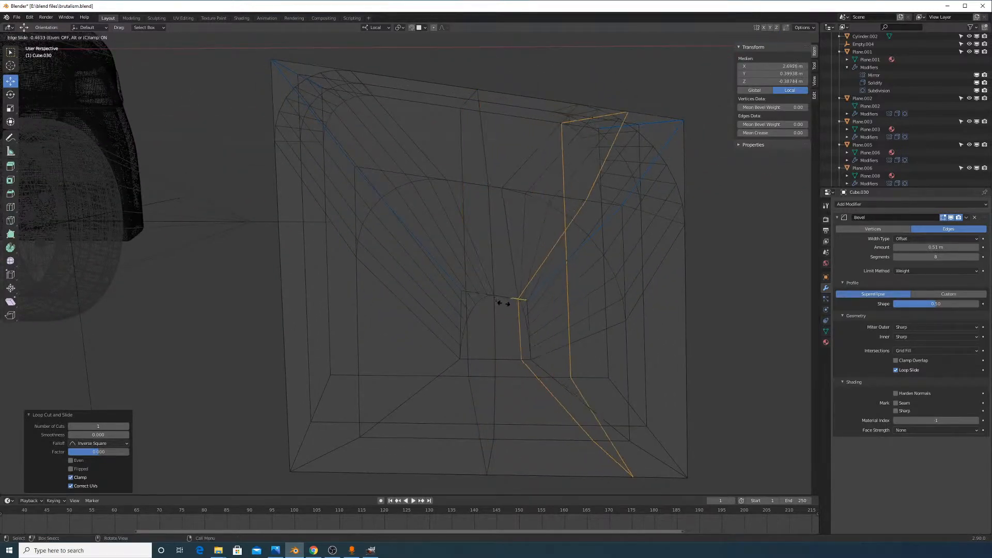
{"action": "left_click", "coordinate": [500, 305]}
{"action": "middle_click_drag", "start_coordinate": [500, 305], "coordinate": [538, 347]}
Slide a vertical edge loop to the left to reshape the hollow
{"action": "left_click", "coordinate": [487, 205], "text": "alt"}
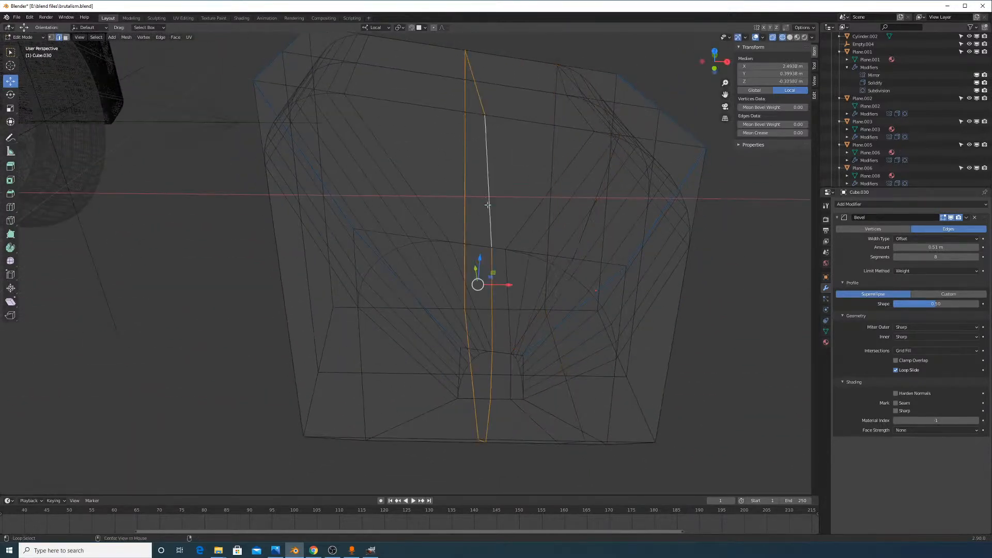
{"action": "key", "text": "g"}
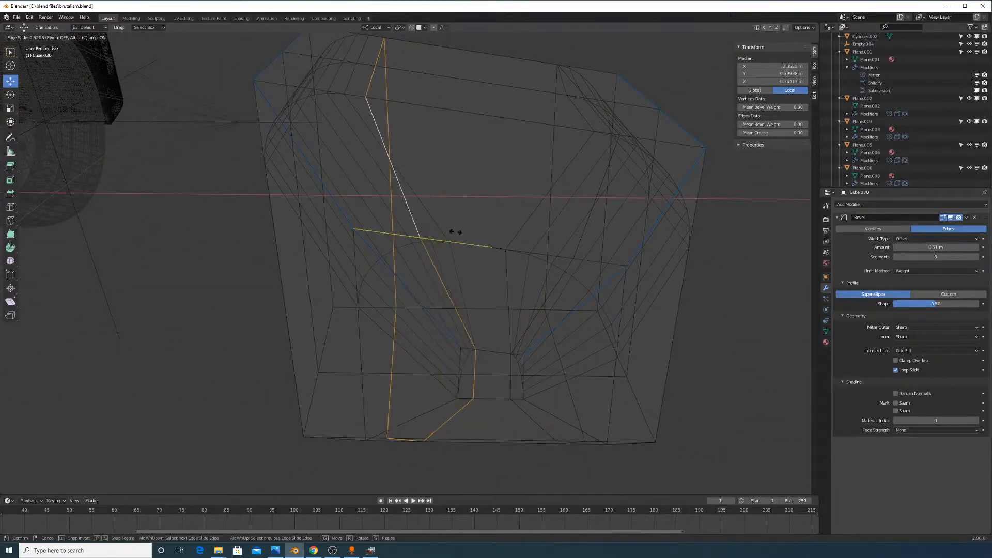
{"action": "left_click", "coordinate": [485, 246]}
View the block in Solid shading in Object Mode, then return to Edit Mode
{"action": "key", "text": "Tab"}
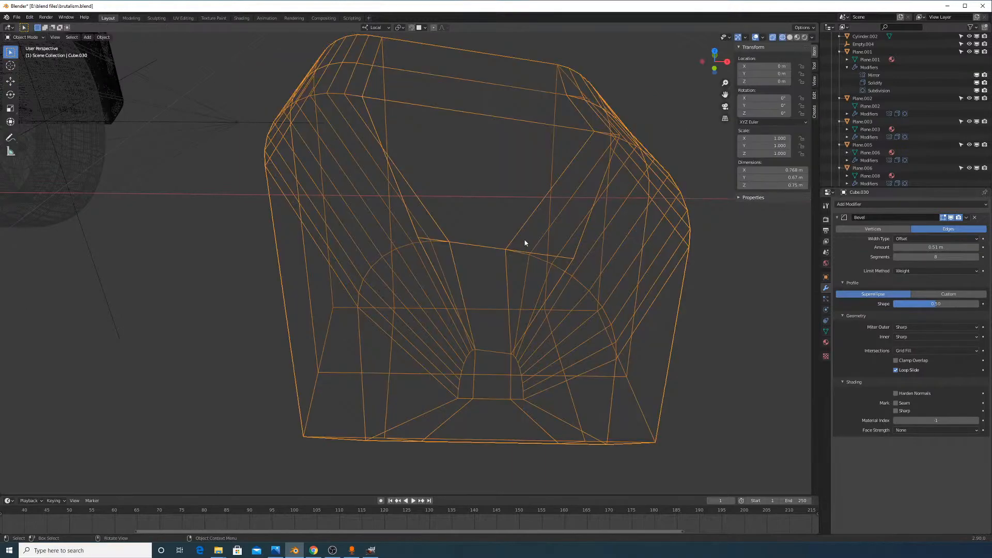
{"action": "left_click", "coordinate": [789, 37]}
{"action": "mouse_move", "coordinate": [621, 204]}
{"action": "middle_mouse_down"}
{"action": "mouse_move", "coordinate": [636, 208]}
{"action": "mouse_move", "coordinate": [629, 171]}
{"action": "mouse_move", "coordinate": [641, 166]}
{"action": "mouse_move", "coordinate": [618, 149]}
{"action": "middle_mouse_up"}
{"action": "key", "text": "Tab"}
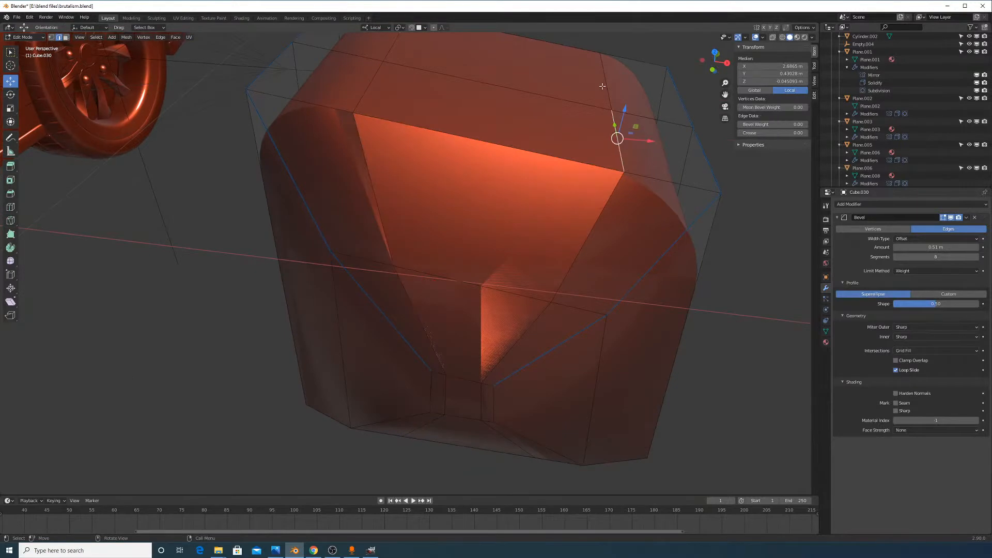
Select a path of vertices along the hollow's edge and slide that edge along the surface
{"action": "left_click", "coordinate": [605, 88], "text": "ctrl"}
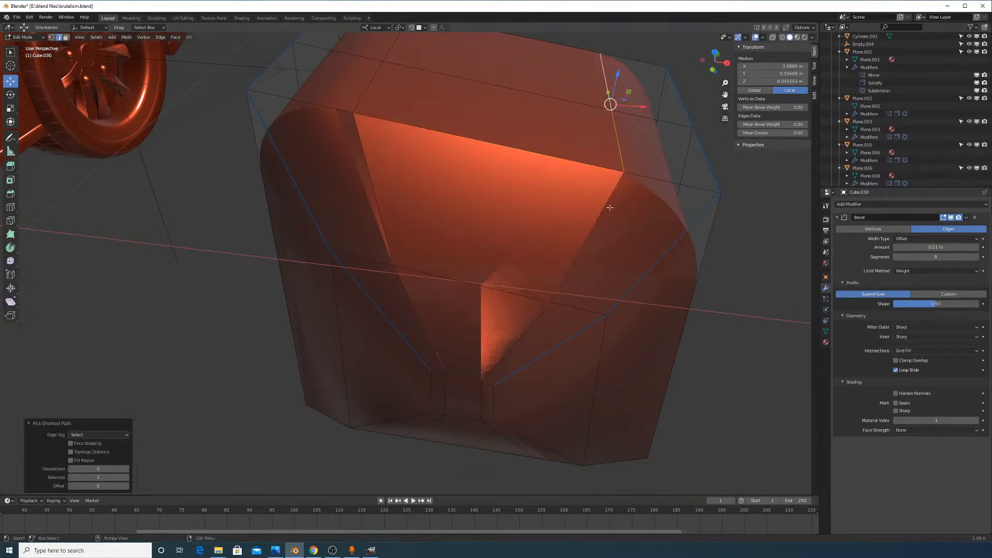
{"action": "left_click", "coordinate": [51, 37]}
{"action": "left_click", "coordinate": [547, 308]}
{"action": "left_click", "coordinate": [625, 165], "text": "shift"}
{"action": "middle_click_drag", "start_coordinate": [408, 178], "coordinate": [610, 164]}
{"action": "middle_click_drag", "start_coordinate": [379, 226], "coordinate": [436, 256]}
{"action": "left_click", "coordinate": [319, 269], "text": "ctrl"}
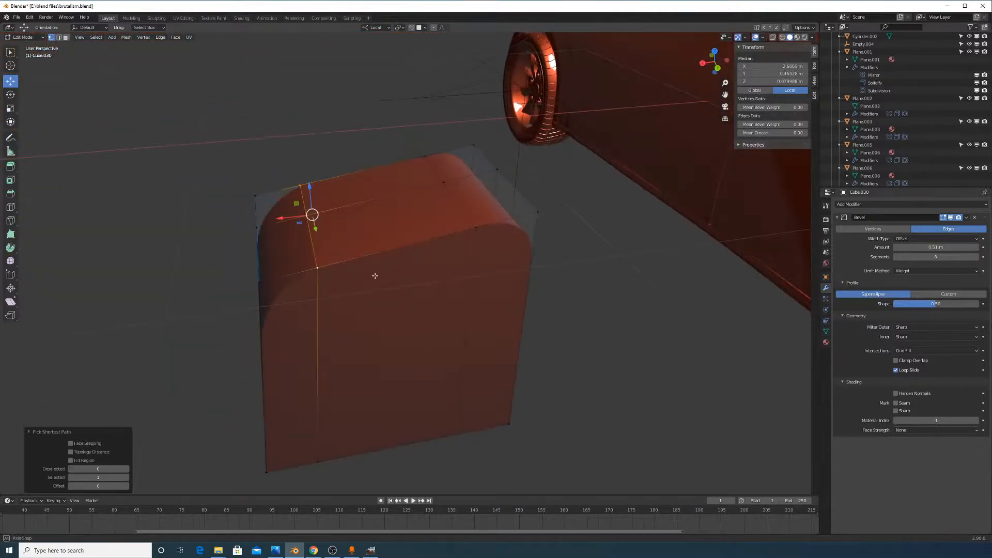
{"action": "middle_click_drag", "start_coordinate": [375, 275], "coordinate": [490, 291]}
{"action": "key", "text": "g"}
{"action": "key", "text": "g"}
{"action": "left_click", "coordinate": [475, 266]}
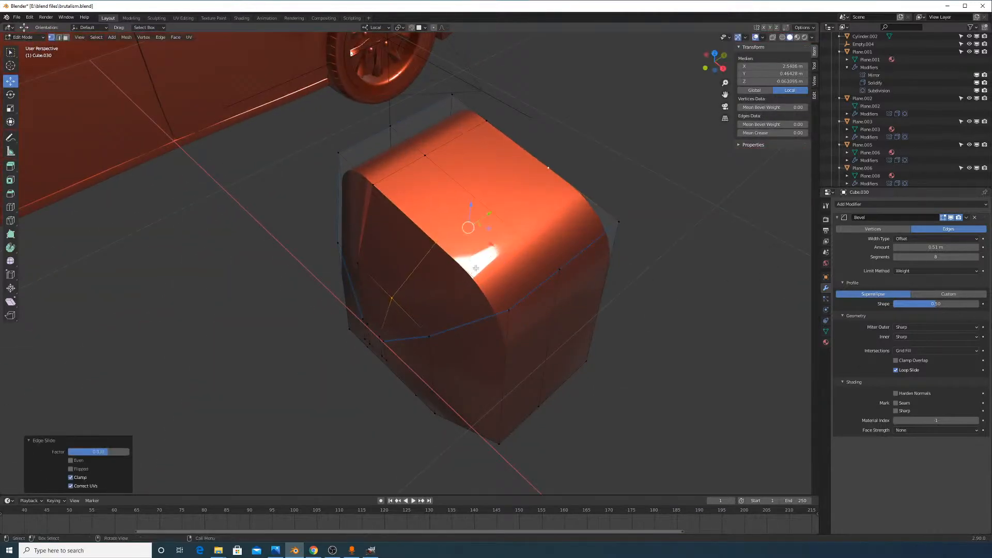
Select a second inner edge of the hollow and slide it to 0.637
{"action": "middle_click_drag", "start_coordinate": [388, 253], "coordinate": [447, 239]}
{"action": "left_click", "coordinate": [441, 293]}
{"action": "middle_click_drag", "start_coordinate": [438, 290], "coordinate": [561, 239]}
{"action": "left_click", "coordinate": [390, 260], "text": "ctrl"}
{"action": "key", "text": "g"}
{"action": "middle_click_drag", "start_coordinate": [480, 290], "coordinate": [199, 252]}
{"action": "key", "text": "g"}
{"action": "left_click", "coordinate": [445, 302]}
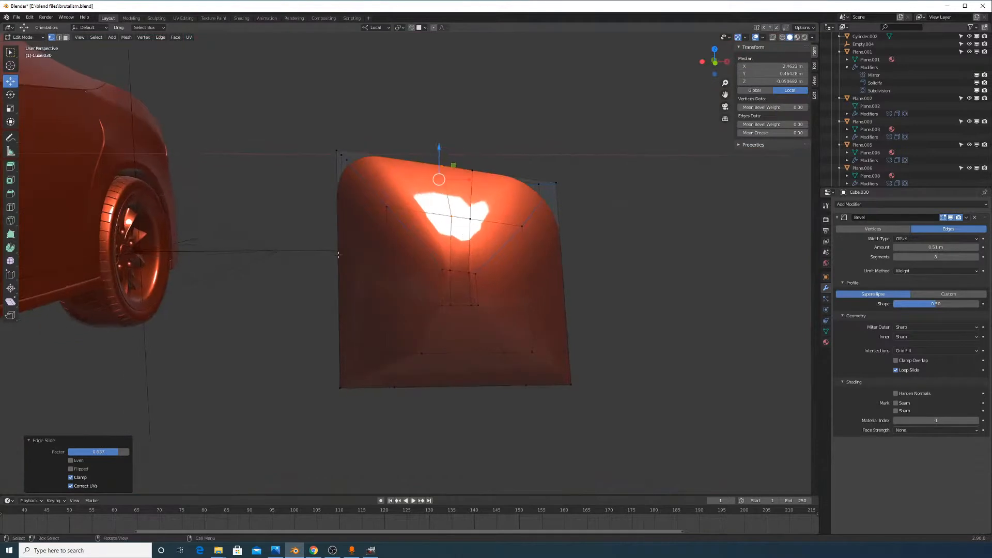
Slide two vertices near the top of the hollow along their edges
{"action": "scroll", "coordinate": [418, 281], "scroll_direction": "up", "scroll_amount": 2}
{"action": "middle_click_drag", "start_coordinate": [429, 285], "coordinate": [426, 267]}
{"action": "left_click", "coordinate": [491, 188]}
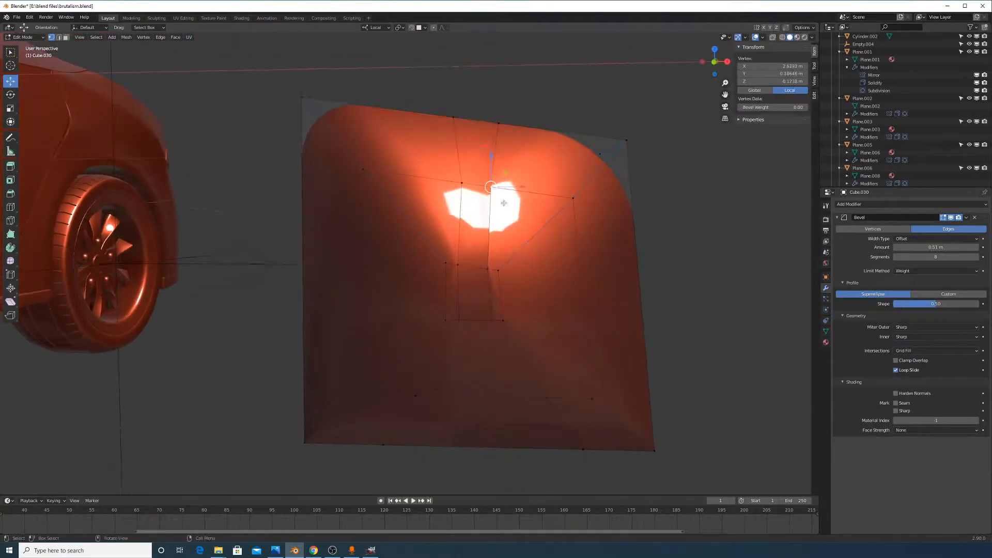
{"action": "key", "text": "g"}
{"action": "key", "text": "g"}
{"action": "left_click", "coordinate": [491, 207]}
{"action": "left_click", "coordinate": [460, 191]}
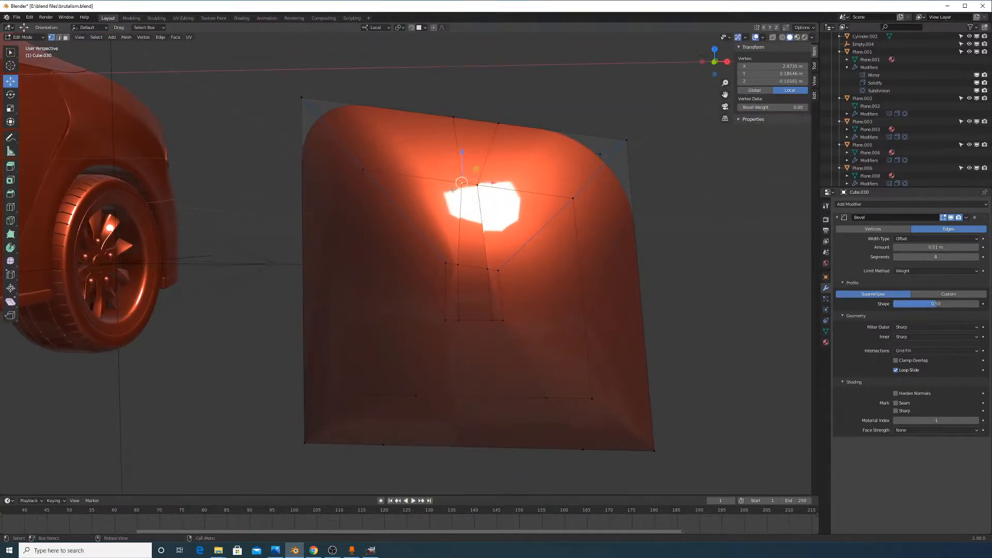
{"action": "key", "text": "g"}
{"action": "key", "text": "g"}
{"action": "left_click", "coordinate": [462, 192]}
Slide the hollow's lower-corner edge and its right-hand inner edge along the surface
{"action": "left_click", "coordinate": [458, 265]}
{"action": "left_click", "coordinate": [463, 320], "text": "shift"}
{"action": "scroll", "coordinate": [462, 321], "scroll_direction": "up", "scroll_amount": 3}
{"action": "key", "text": "g"}
{"action": "key", "text": "g"}
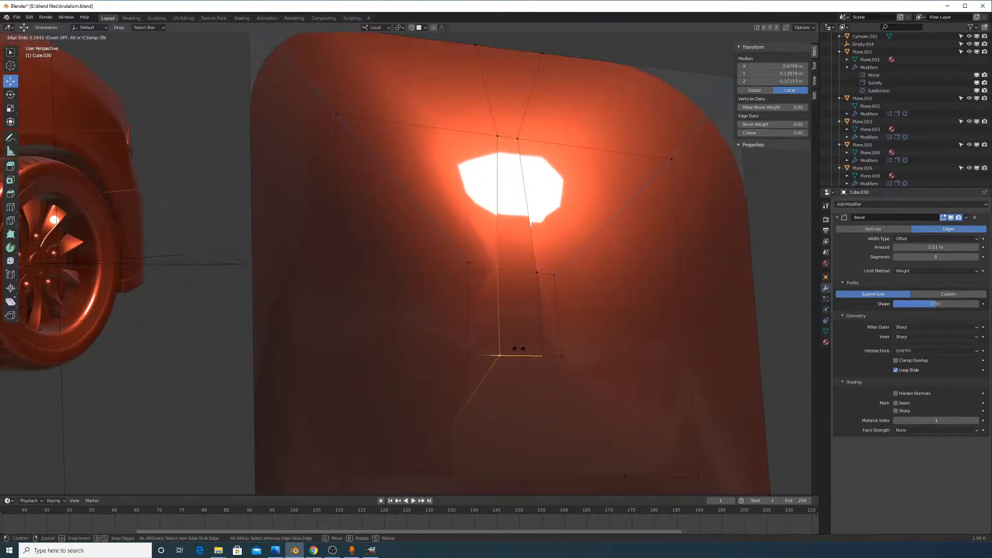
{"action": "left_click", "coordinate": [548, 291]}
{"action": "left_click", "coordinate": [539, 276]}
{"action": "left_click", "coordinate": [548, 349], "text": "shift"}
{"action": "key", "text": "g"}
{"action": "key", "text": "g"}
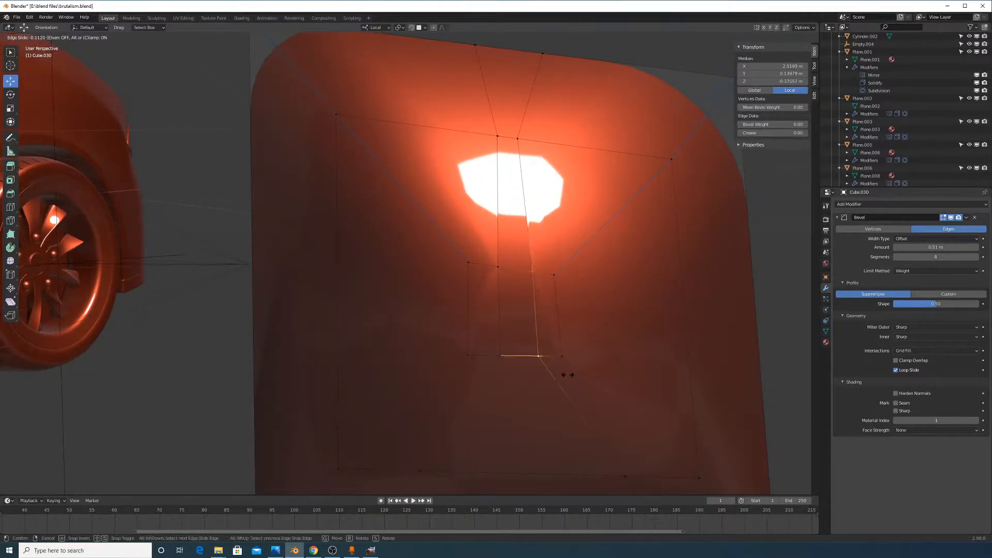
{"action": "left_click", "coordinate": [565, 373]}
Check the result in Object Mode, then Shift+V slide one upper vertex along its edge
{"action": "key", "text": "Tab"}
{"action": "scroll", "coordinate": [568, 353], "scroll_direction": "down", "scroll_amount": 2}
{"action": "scroll", "coordinate": [567, 310], "scroll_direction": "up", "scroll_amount": 1}
{"action": "key", "text": "Tab"}
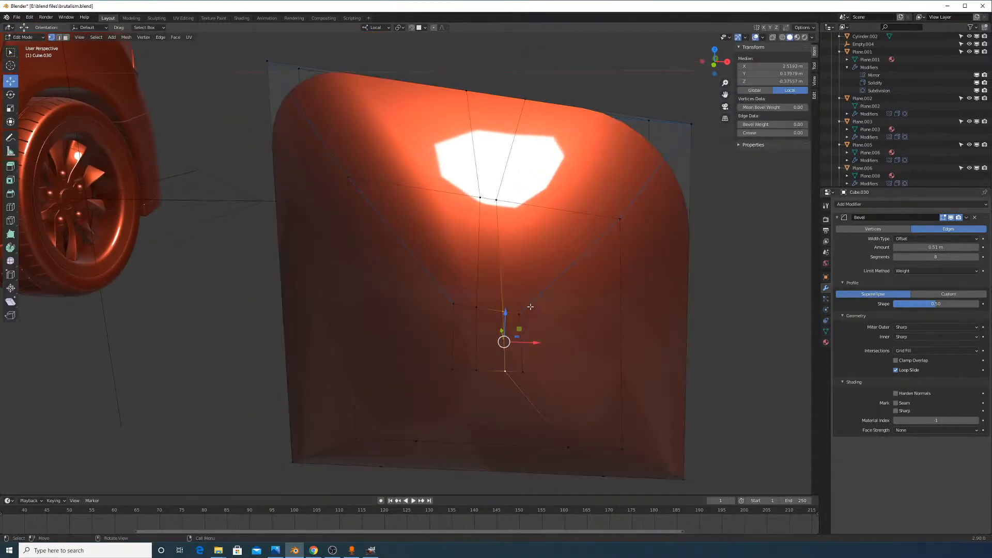
{"action": "scroll", "coordinate": [505, 337], "scroll_direction": "up", "scroll_amount": 4}
{"action": "left_click", "coordinate": [527, 153]}
{"action": "key", "text": "shift+v"}
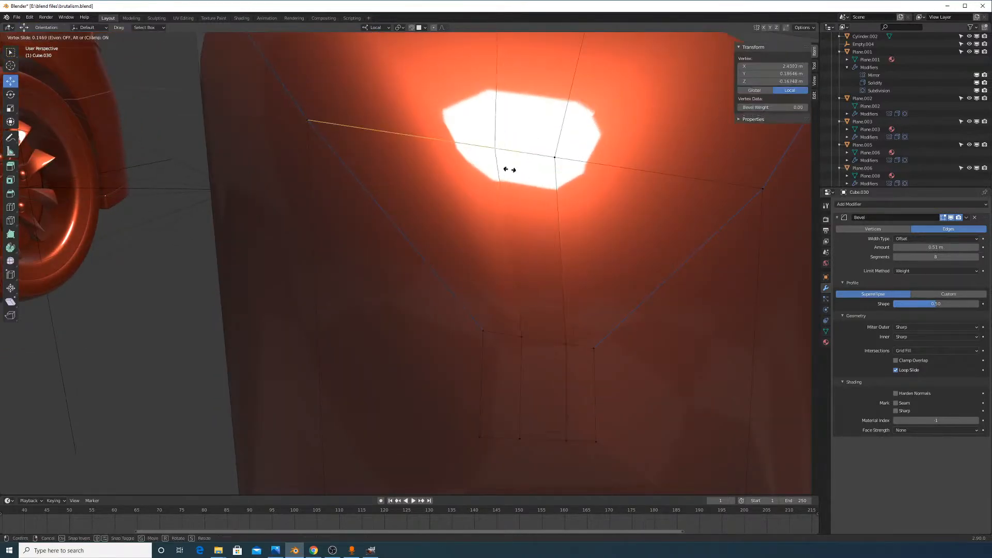
{"action": "left_click", "coordinate": [519, 178]}
{"action": "key", "text": "Tab"}
{"action": "key", "text": "Tab"}
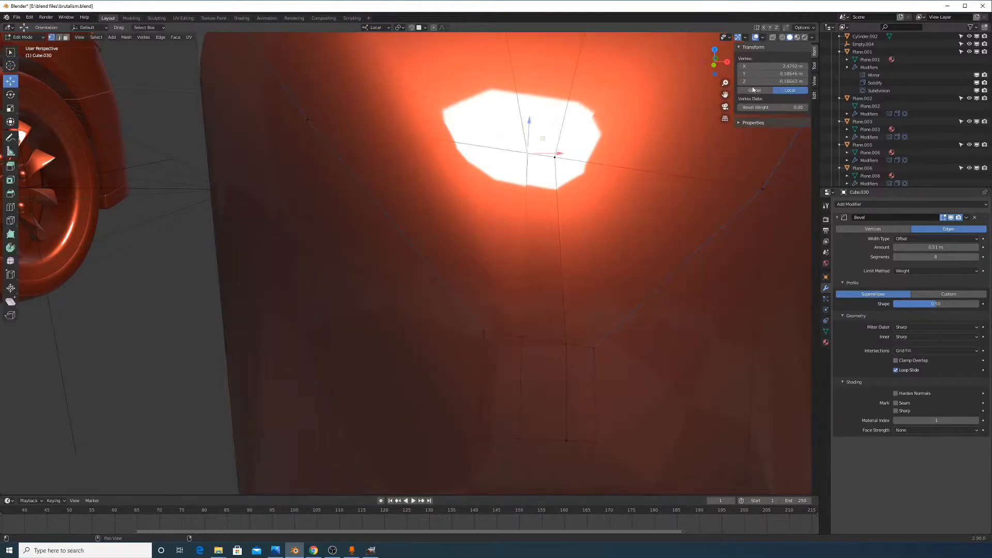
{"action": "key", "text": "Tab"}
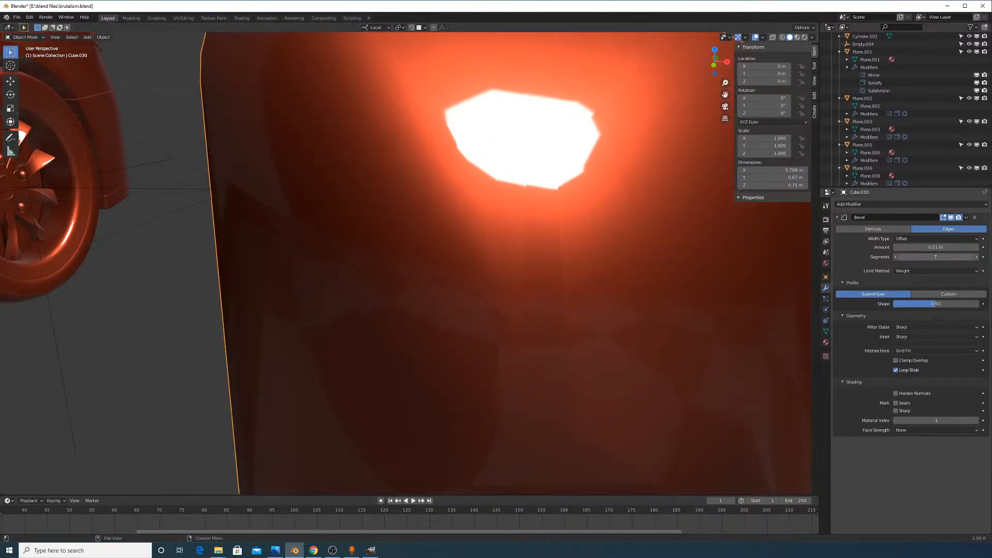
Reduce the bevel from 7 to 6 segments and view the block with X-ray on
{"action": "left_click_drag", "start_coordinate": [936, 256], "coordinate": [928, 257]}
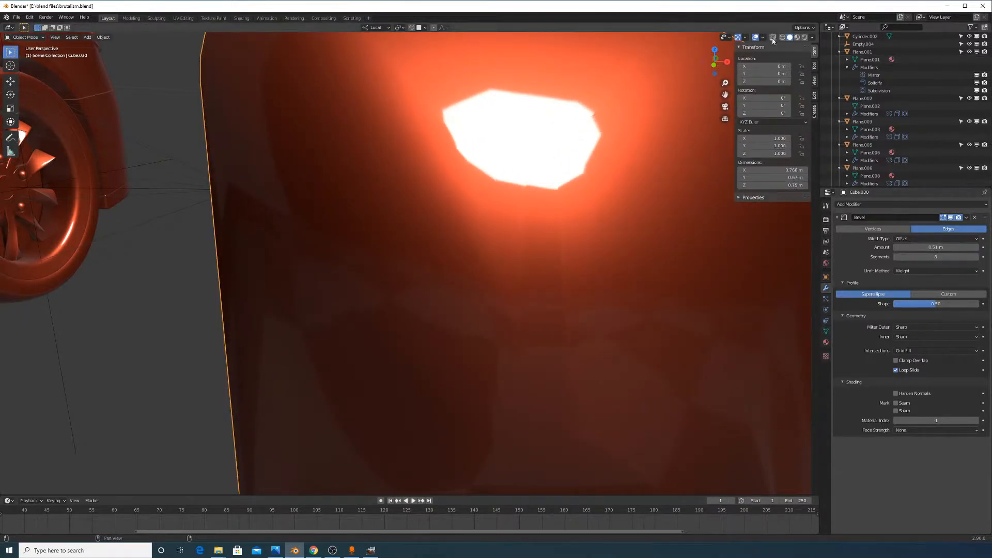
{"action": "left_click", "coordinate": [773, 38]}
{"action": "left_click", "coordinate": [772, 38]}
{"action": "left_click", "coordinate": [772, 38]}
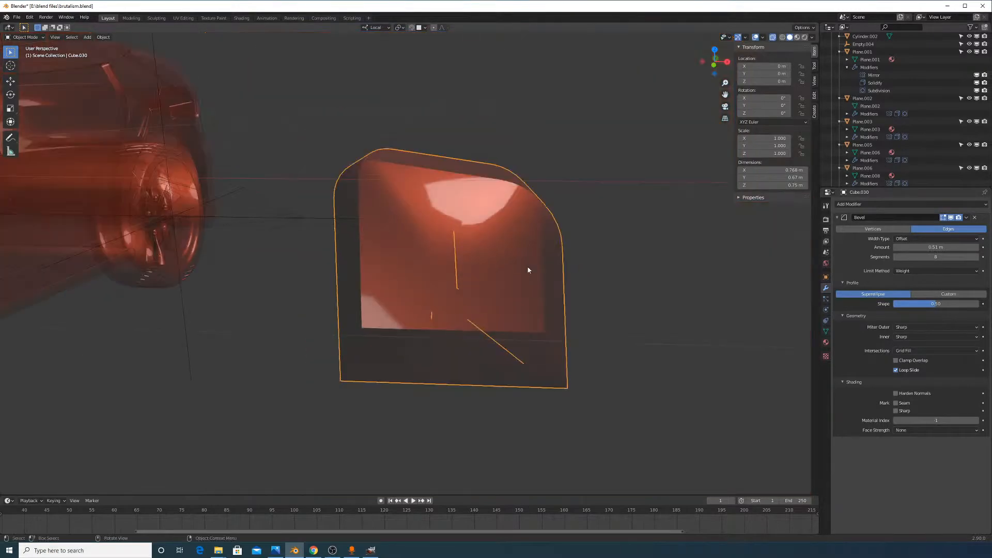
{"action": "middle_click_drag", "start_coordinate": [528, 270], "coordinate": [571, 307]}
{"action": "scroll", "coordinate": [665, 187], "scroll_direction": "up", "scroll_amount": 3}
In Wireframe view, try bevel Shape 1.00, reset it to 0.50, then delete the block
{"action": "left_click", "coordinate": [773, 37]}
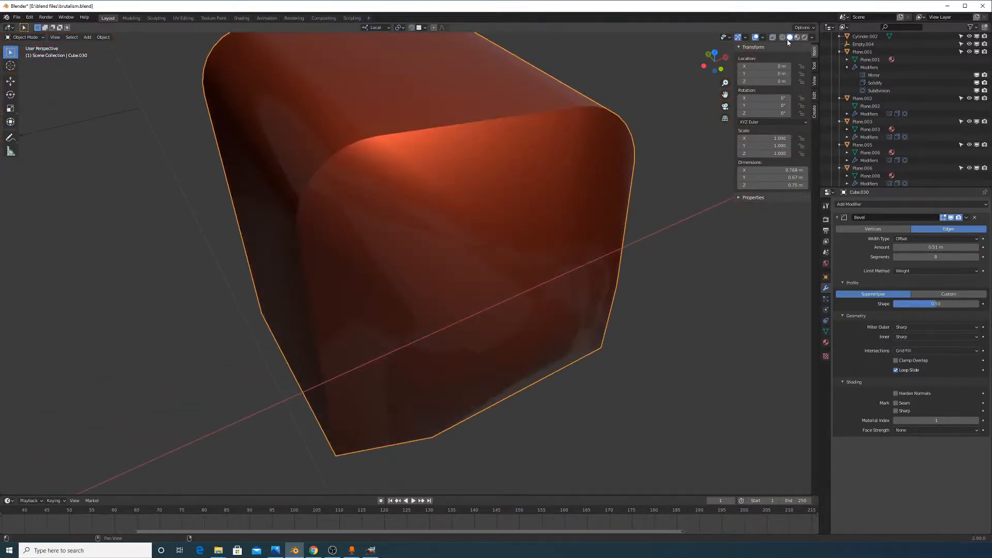
{"action": "left_click", "coordinate": [782, 38]}
{"action": "middle_click_drag", "start_coordinate": [640, 231], "coordinate": [655, 246]}
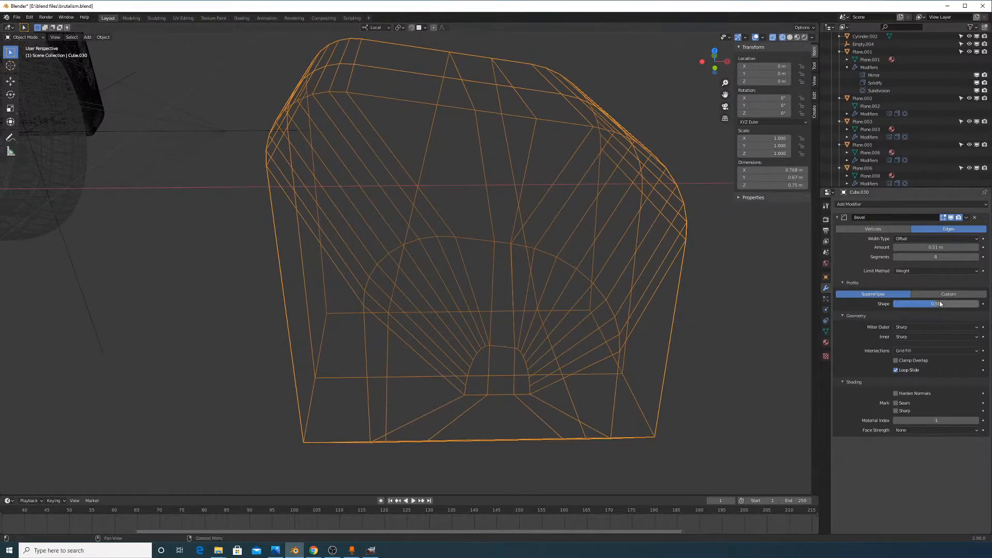
{"action": "left_click_drag", "start_coordinate": [941, 304], "coordinate": [981, 304]}
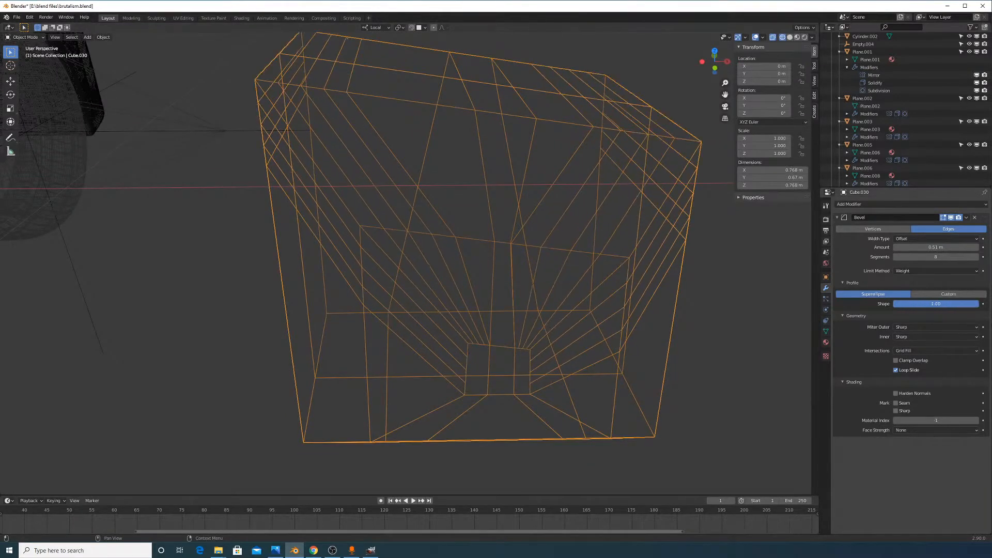
{"action": "right_click", "coordinate": [976, 304]}
{"action": "middle_click_drag", "start_coordinate": [613, 282], "coordinate": [538, 283]}
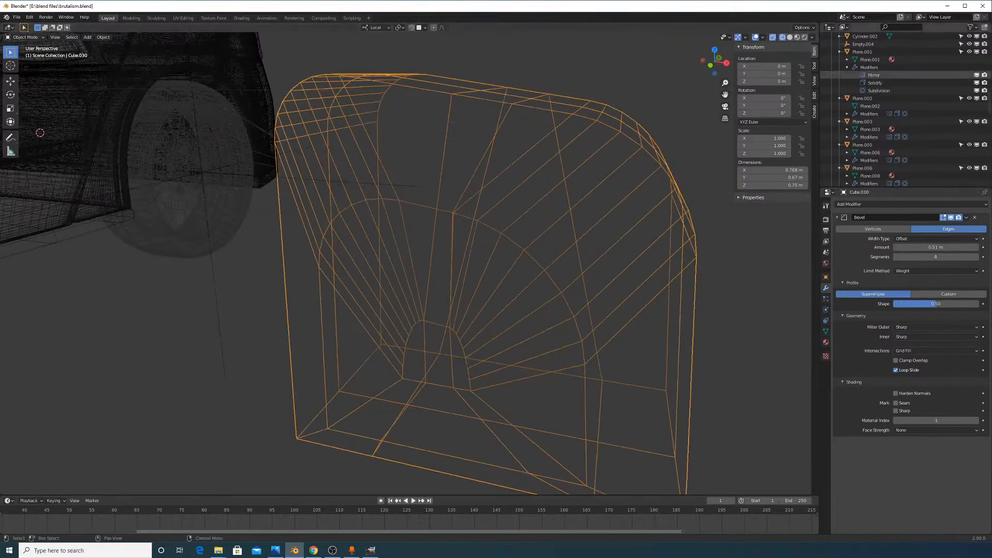
{"action": "middle_click_drag", "start_coordinate": [512, 163], "coordinate": [386, 220]}
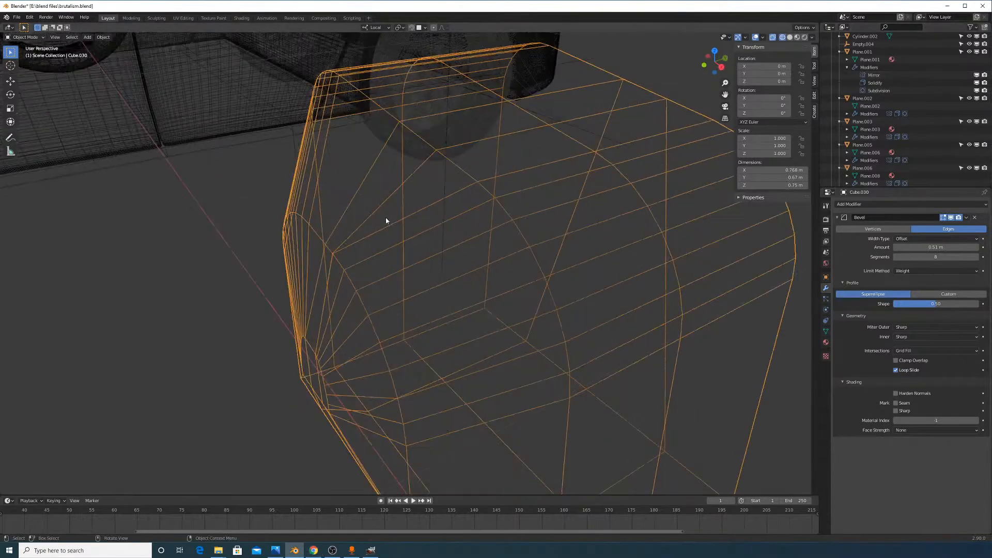
{"action": "left_click", "coordinate": [545, 286]}
Add a new cube and move it along X and Y to sit beside the car
{"action": "key", "text": "shift+a"}
{"action": "mouse_move", "coordinate": [533, 312]}
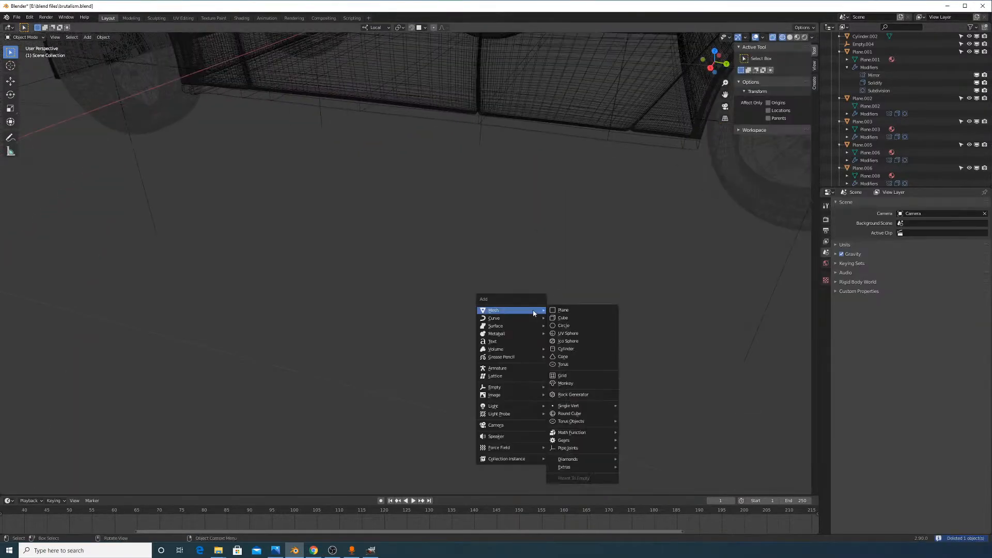
{"action": "left_click", "coordinate": [567, 317]}
{"action": "scroll", "coordinate": [524, 279], "scroll_direction": "down", "scroll_amount": 5}
{"action": "key", "text": "g"}
{"action": "key", "text": "y"}
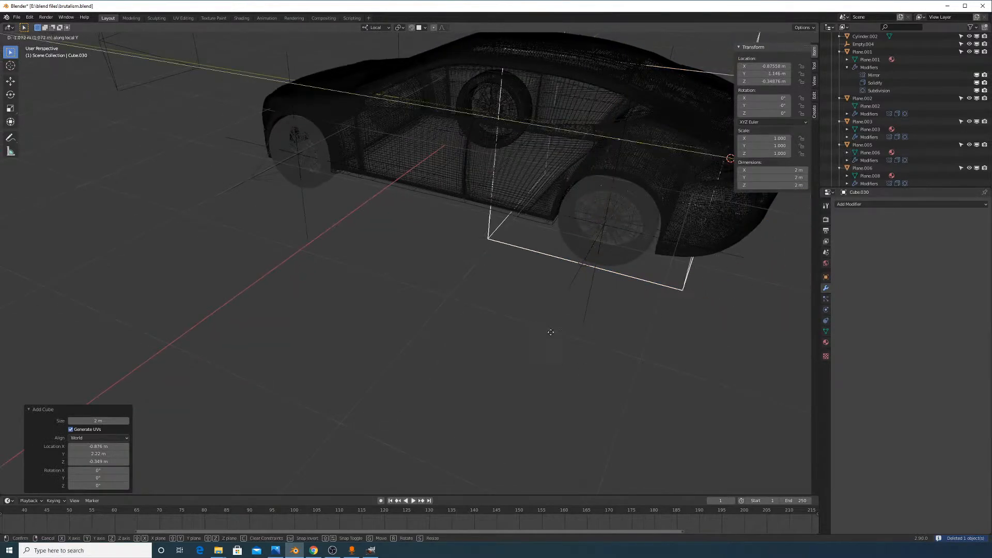
{"action": "right_click", "coordinate": [551, 332]}
{"action": "key", "text": "g"}
{"action": "key", "text": "x"}
{"action": "left_click", "coordinate": [523, 418]}
{"action": "key", "text": "g"}
{"action": "key", "text": "y"}
{"action": "left_click", "coordinate": [511, 331]}
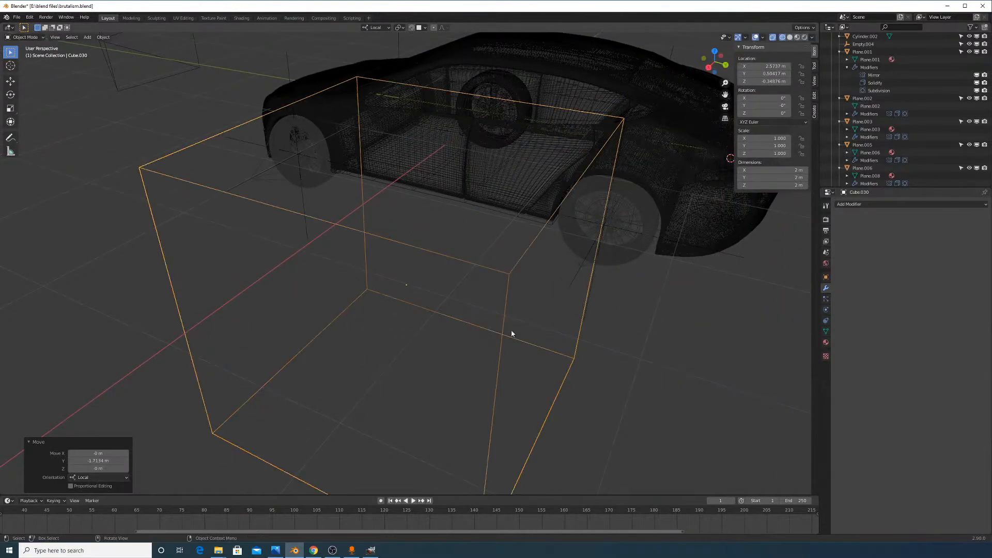
In Edit Mode, select the cube's top edge and lower it by about 0.5 m
{"action": "key", "text": "alt+Tab"}
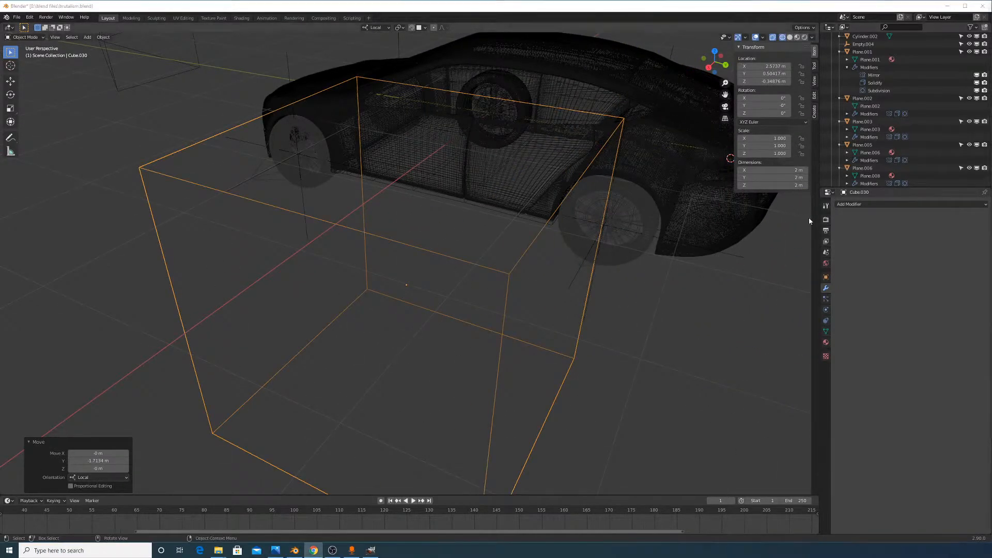
{"action": "middle_click_drag", "start_coordinate": [653, 275], "coordinate": [627, 268]}
{"action": "key", "text": "Tab"}
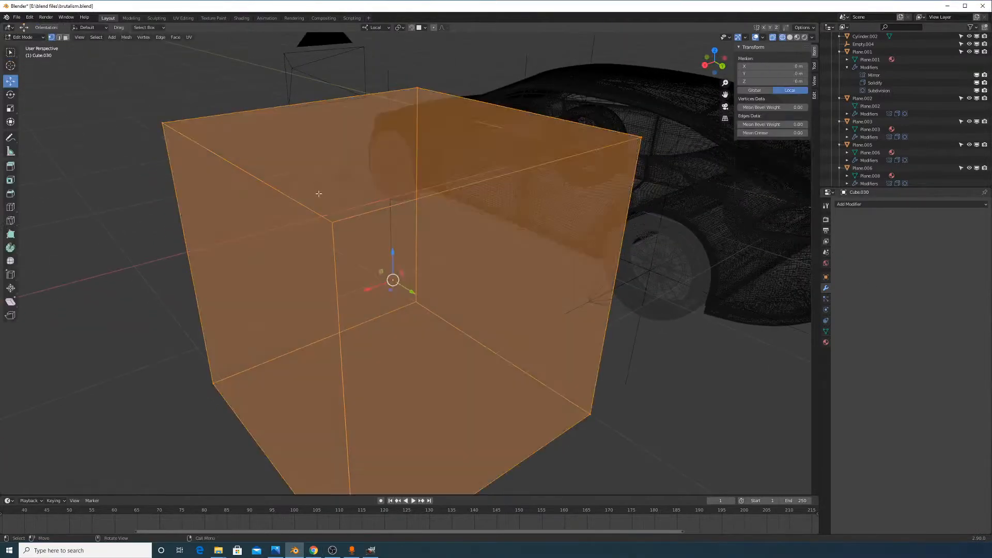
{"action": "left_click", "coordinate": [299, 202]}
{"action": "left_click", "coordinate": [333, 221]}
{"action": "left_click", "coordinate": [163, 124], "text": "shift"}
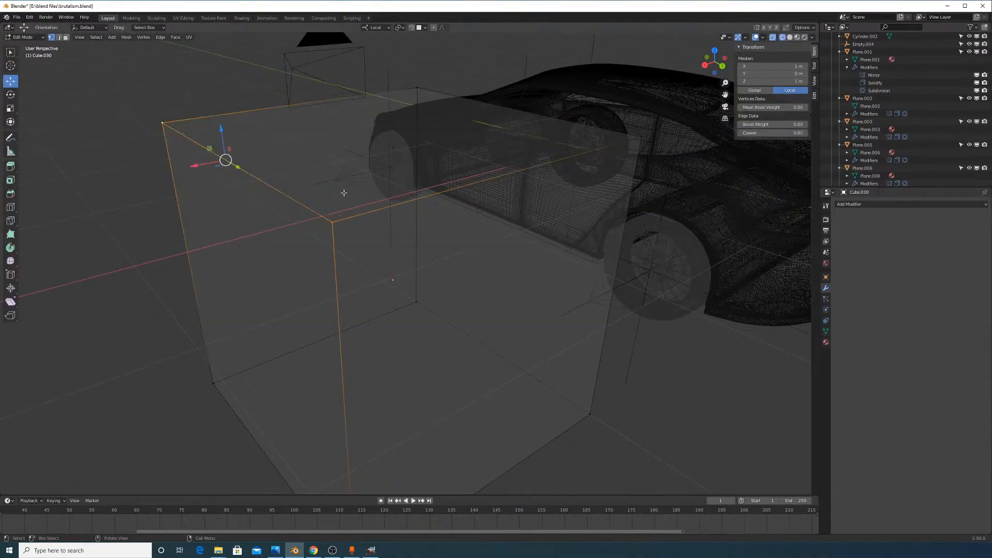
{"action": "left_click_drag", "start_coordinate": [223, 132], "coordinate": [236, 223]}
Add a Subdivision Surface modifier to the cube
{"action": "middle_click_drag", "start_coordinate": [337, 268], "coordinate": [379, 211], "text": "shift"}
{"action": "left_click", "coordinate": [859, 204]}
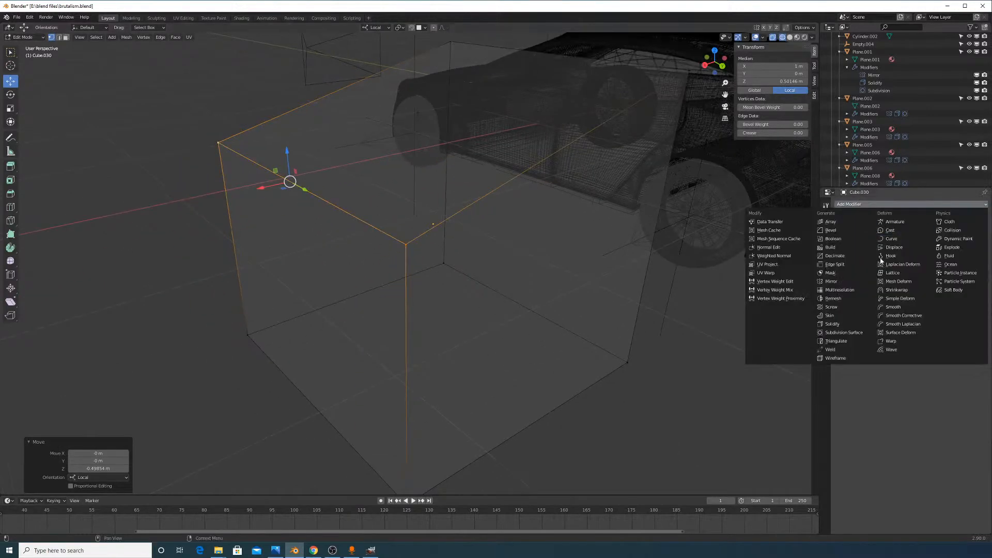
{"action": "left_click", "coordinate": [855, 333]}
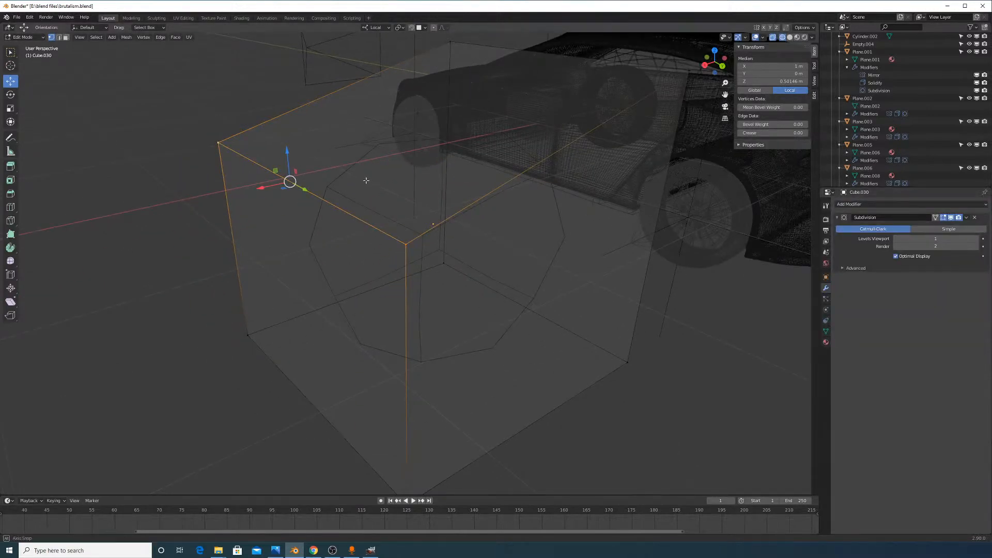
{"action": "middle_click_drag", "start_coordinate": [366, 182], "coordinate": [408, 201]}
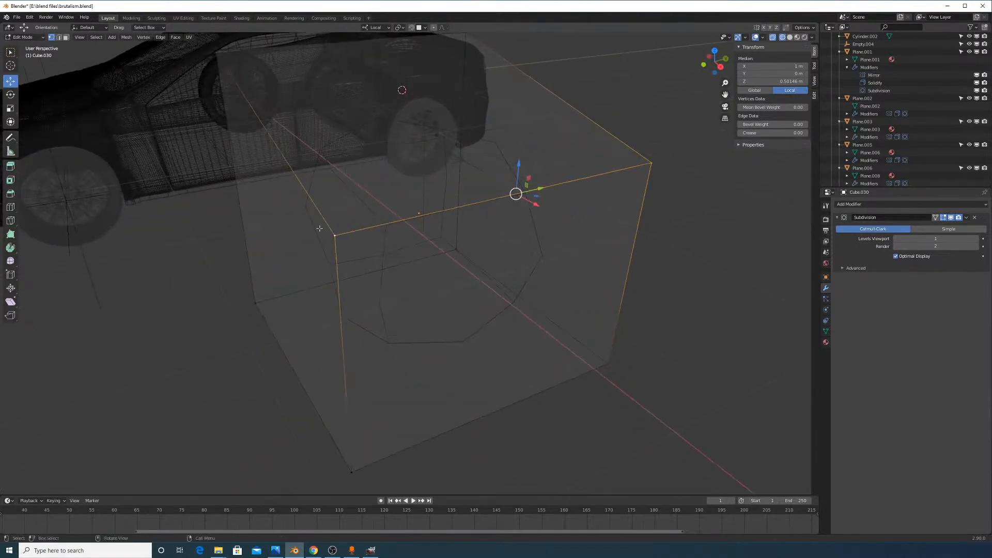
Move the block's left face out 0.457 m along its local Y axis
{"action": "left_click", "coordinate": [65, 37]}
{"action": "left_click", "coordinate": [317, 254]}
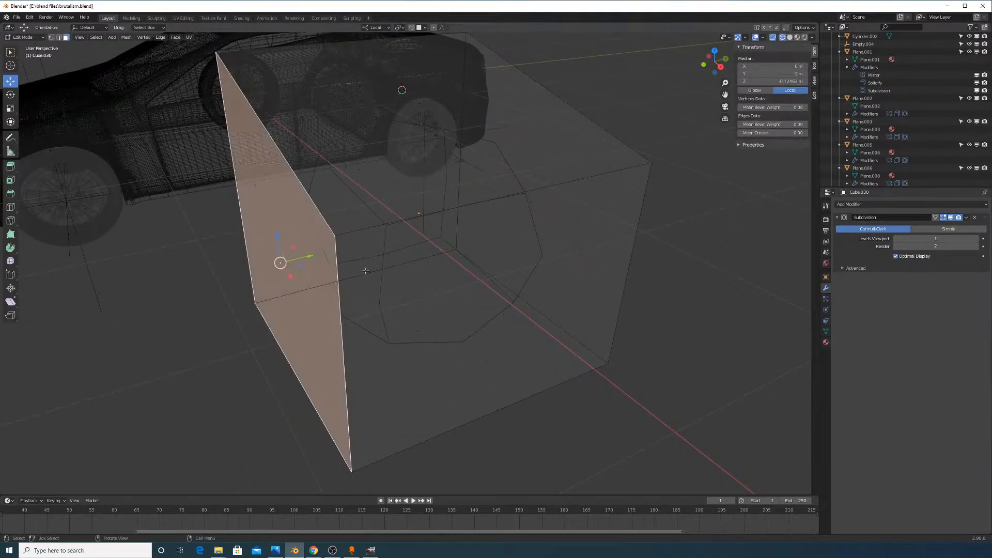
{"action": "key", "text": "e"}
{"action": "key", "text": "x"}
{"action": "right_click", "coordinate": [415, 266]}
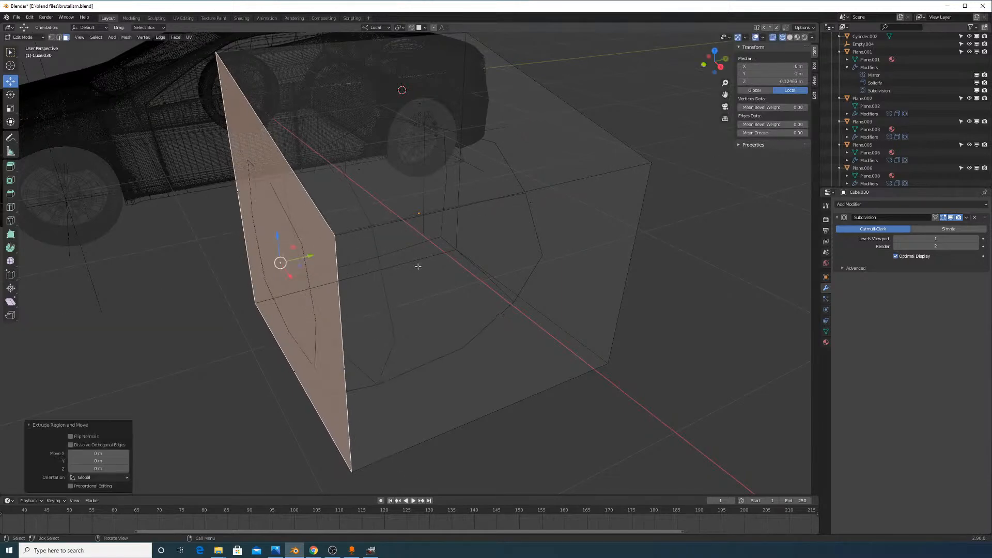
{"action": "key", "text": "g"}
{"action": "key", "text": "y"}
{"action": "left_click", "coordinate": [352, 281]}
In edge select mode, add a loop cut around the block with Ctrl+R
{"action": "middle_click_drag", "start_coordinate": [279, 257], "coordinate": [423, 260]}
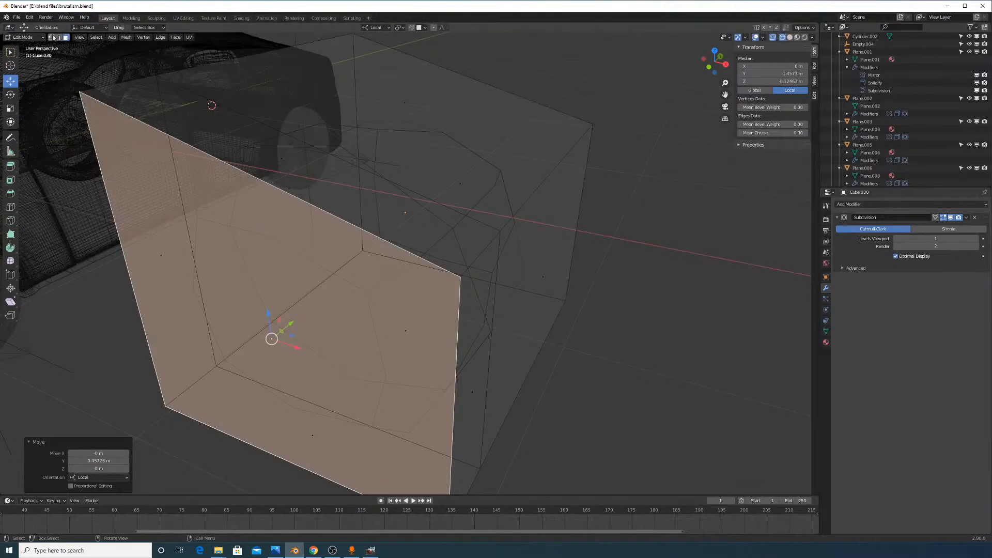
{"action": "key", "text": "2"}
{"action": "left_click", "coordinate": [464, 260]}
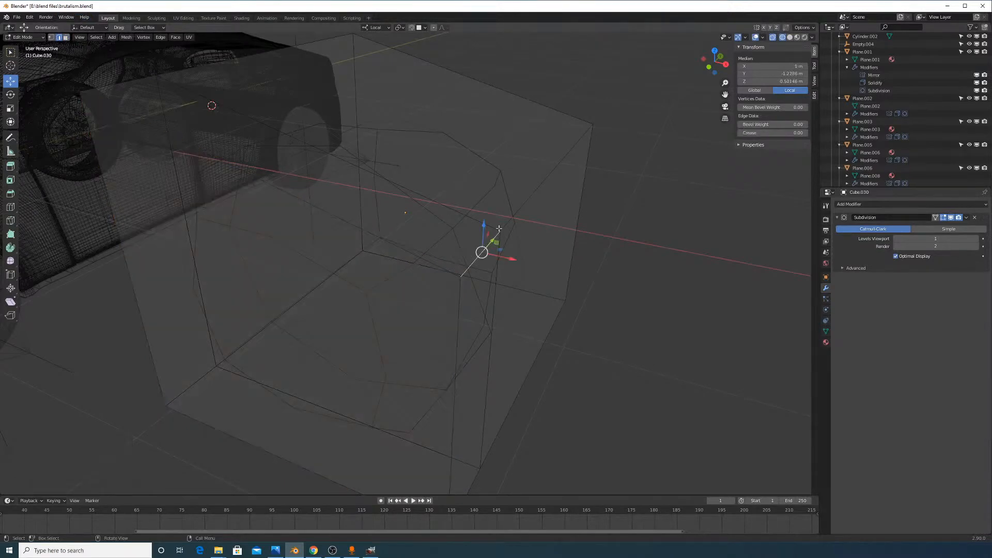
{"action": "key", "text": "ctrl+r"}
{"action": "left_click", "coordinate": [461, 336]}
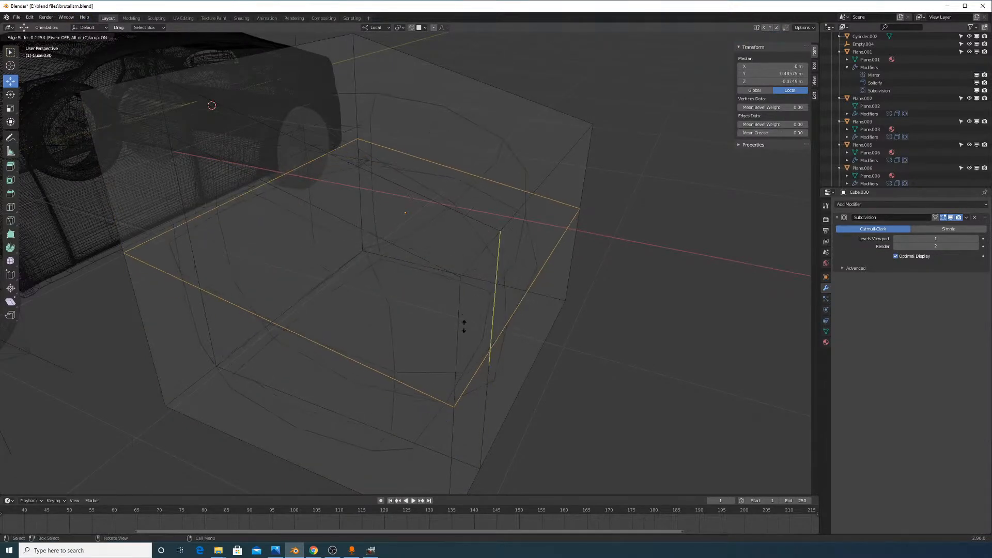
Leave the new loop centred, switch to Solid shading, and slide the loop upward
{"action": "right_click", "coordinate": [480, 339]}
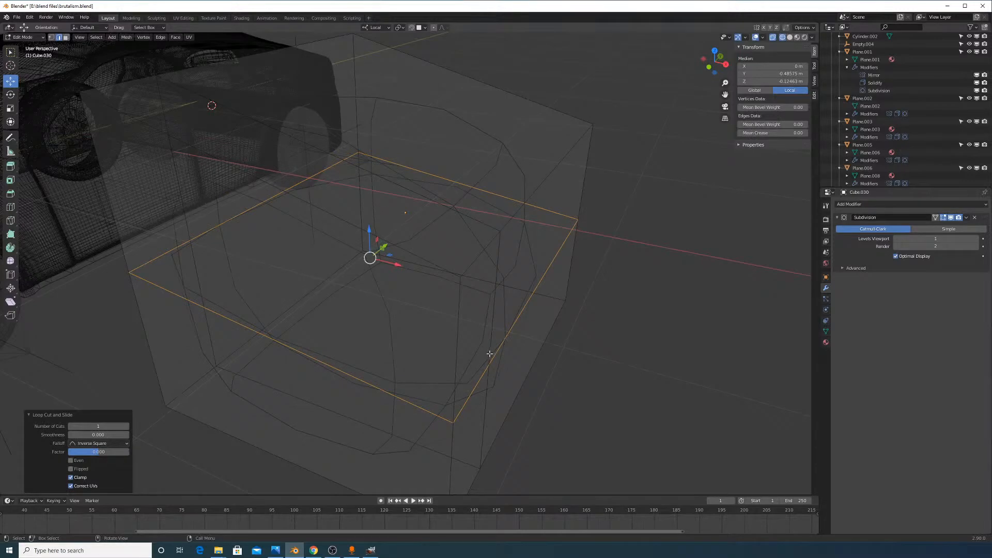
{"action": "left_click", "coordinate": [789, 39]}
{"action": "mouse_move", "coordinate": [593, 212]}
{"action": "middle_mouse_down"}
{"action": "mouse_move", "coordinate": [543, 219]}
{"action": "mouse_move", "coordinate": [533, 268]}
{"action": "mouse_move", "coordinate": [457, 275]}
{"action": "middle_mouse_up"}
{"action": "key", "text": "g"}
{"action": "key", "text": "z"}
{"action": "left_click", "coordinate": [566, 205]}
{"action": "key", "text": "ctrl+z"}
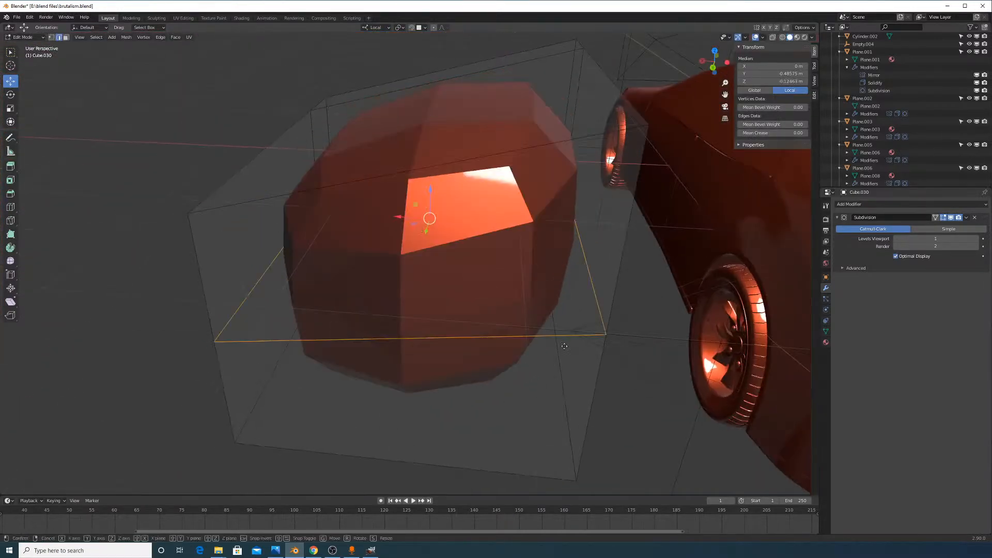
{"action": "key", "text": "g"}
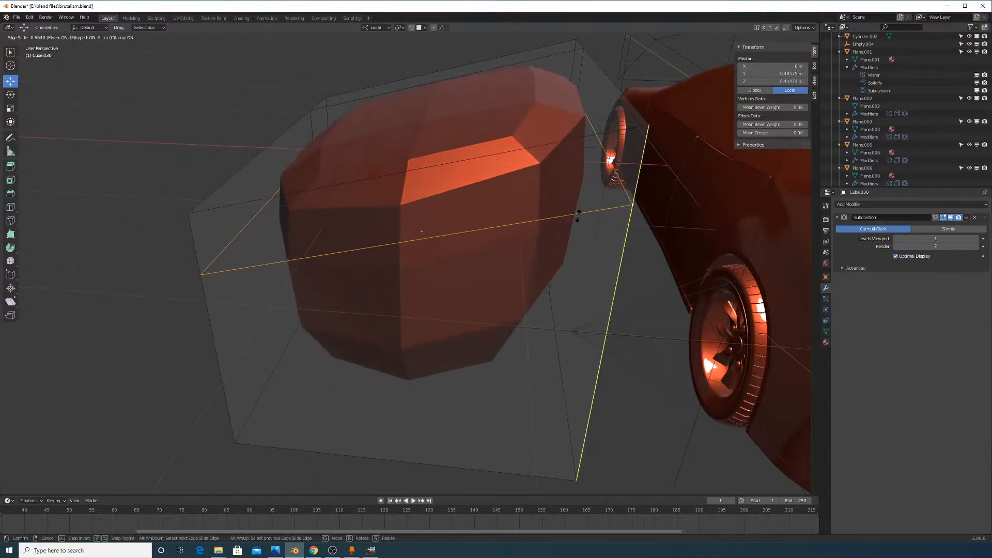
{"action": "left_click", "coordinate": [578, 216]}
{"action": "middle_click_drag", "start_coordinate": [577, 216], "coordinate": [484, 345]}
{"action": "left_click", "coordinate": [482, 421]}
Add a horizontal loop cut slid evenly to a new height, plus another loop slid left
{"action": "key", "text": "ctrl+r"}
{"action": "left_click", "coordinate": [483, 346]}
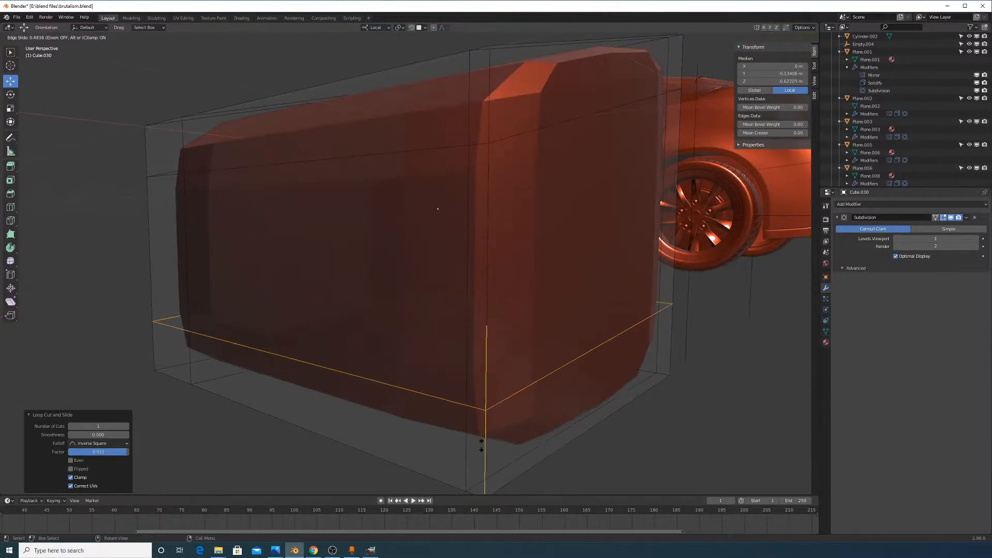
{"action": "key", "text": "e"}
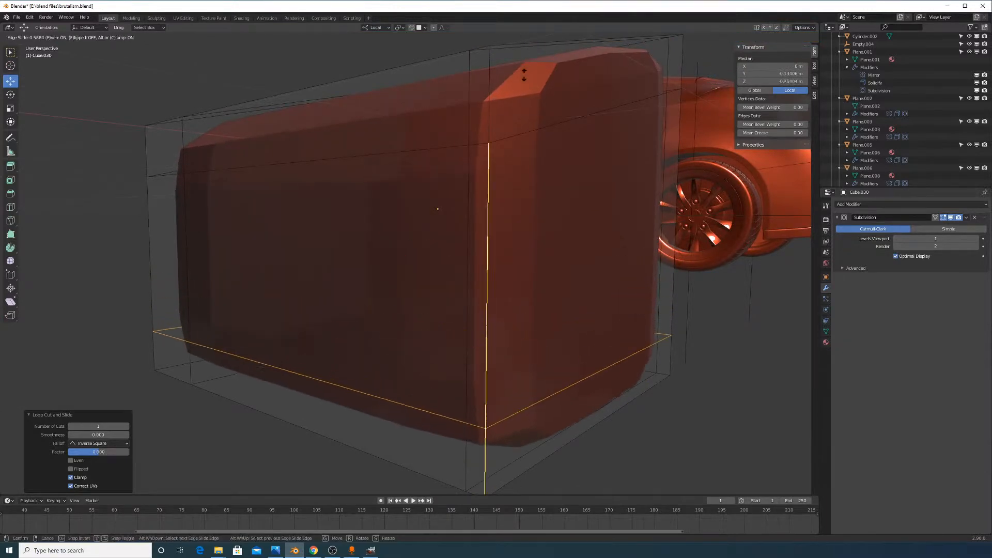
{"action": "left_click", "coordinate": [538, 109]}
{"action": "middle_click_drag", "start_coordinate": [537, 108], "coordinate": [475, 140]}
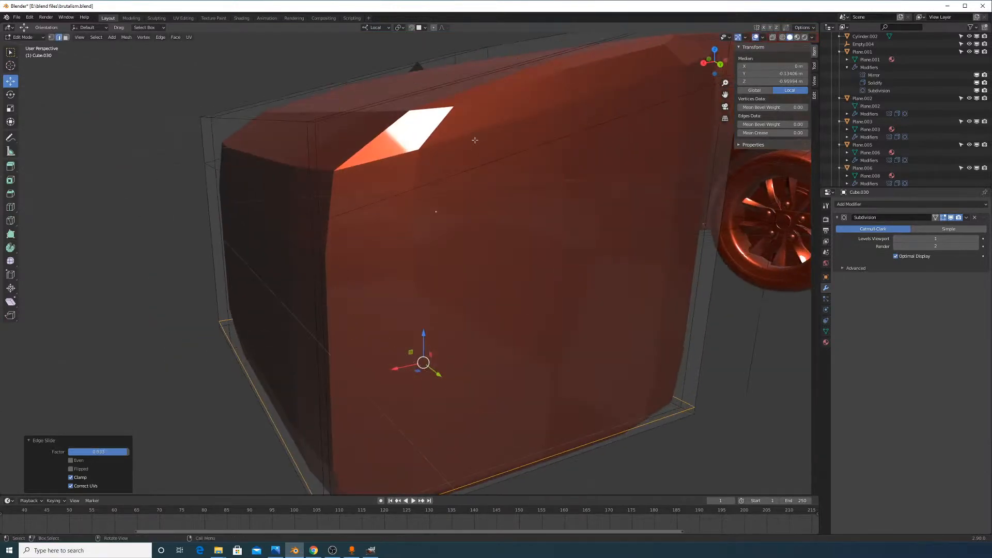
{"action": "key", "text": "ctrl+r"}
{"action": "left_click", "coordinate": [453, 89]}
{"action": "left_click", "coordinate": [357, 160]}
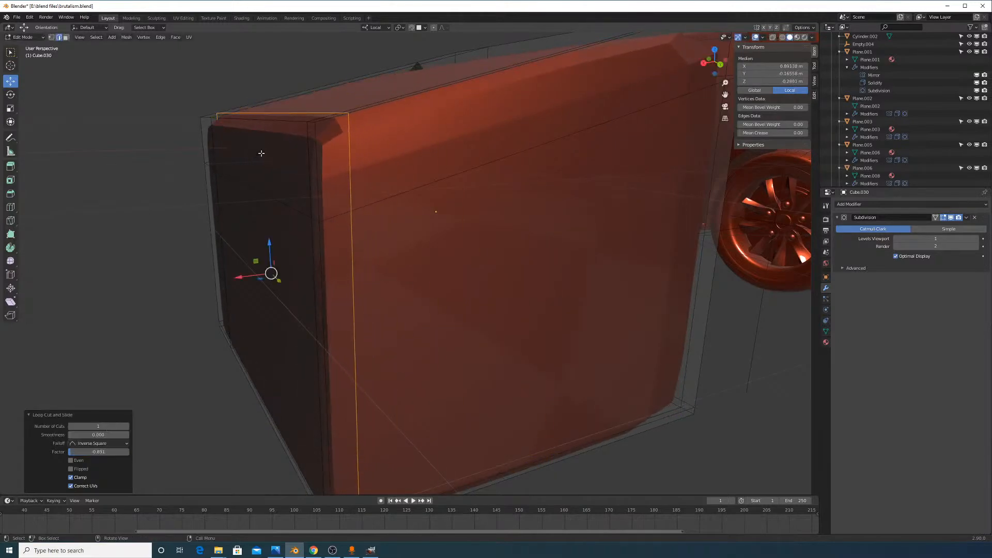
Apply Shade Smooth to the block in Object Mode
{"action": "key", "text": "Tab"}
{"action": "right_click", "coordinate": [358, 177]}
{"action": "left_click", "coordinate": [358, 177]}
{"action": "middle_click_drag", "start_coordinate": [587, 232], "coordinate": [536, 211]}
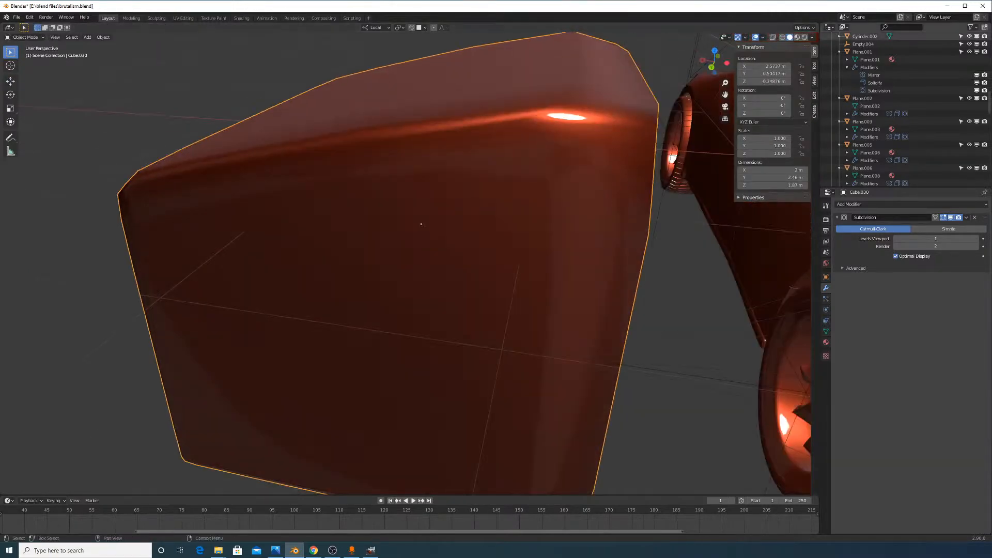
{"action": "middle_click_drag", "start_coordinate": [496, 248], "coordinate": [572, 107]}
Add another loop cut on the block's side and slide it near the right edge
{"action": "key", "text": "Tab"}
{"action": "key", "text": "ctrl+r"}
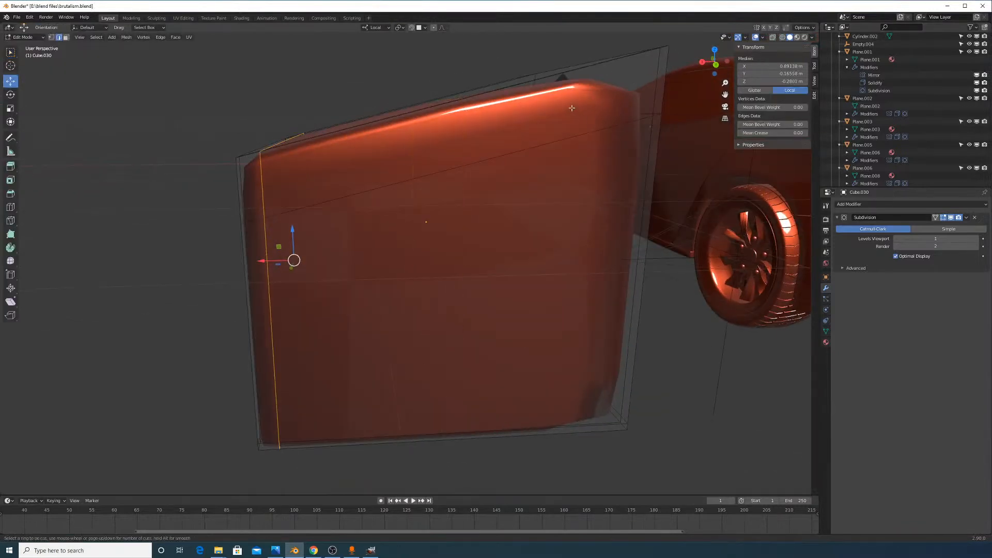
{"action": "left_click", "coordinate": [474, 157]}
{"action": "right_click", "coordinate": [487, 164]}
{"action": "middle_click_drag", "start_coordinate": [488, 164], "coordinate": [504, 219]}
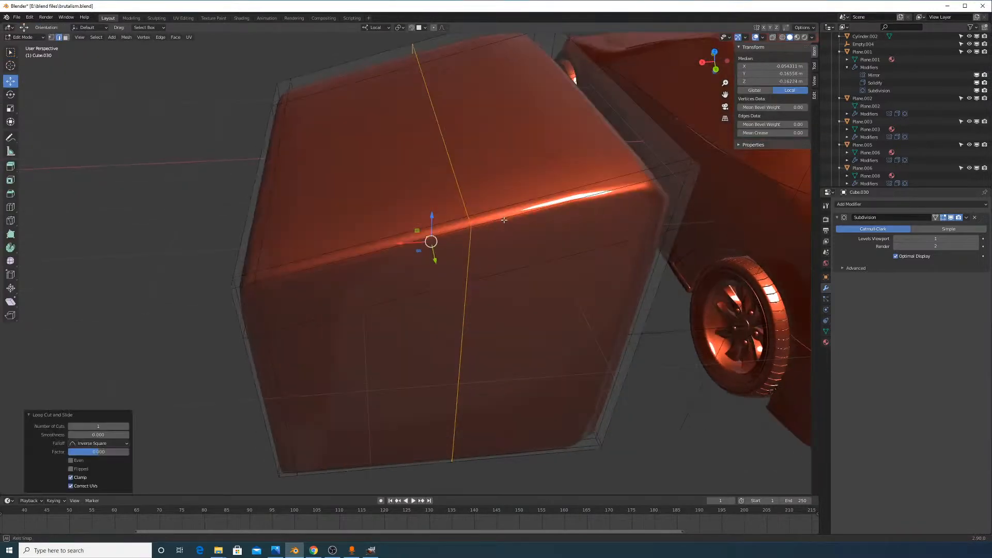
{"action": "key", "text": "g"}
{"action": "key", "text": "g"}
{"action": "left_click", "coordinate": [697, 243]}
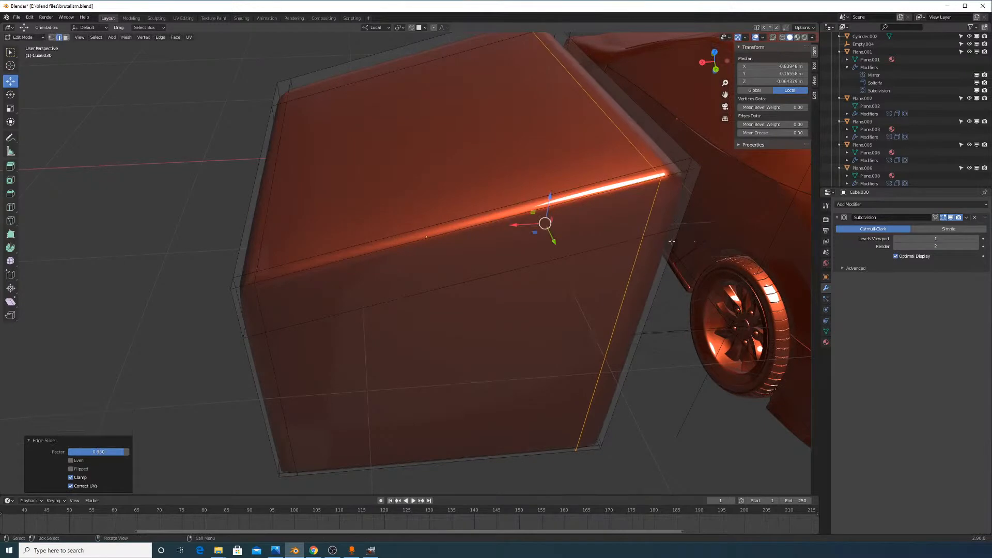
{"action": "key", "text": "g"}
{"action": "key", "text": "g"}
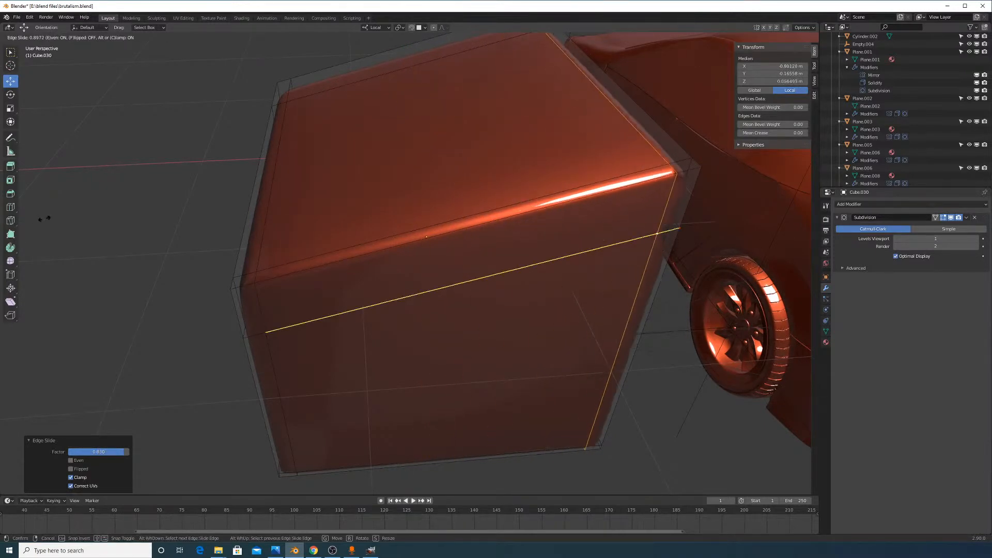
{"action": "left_click", "coordinate": [148, 289]}
Edge-slide the block's front edge loop to a new position
{"action": "middle_click_drag", "start_coordinate": [408, 289], "coordinate": [421, 265]}
{"action": "left_click", "coordinate": [467, 211], "text": "alt"}
{"action": "middle_click_drag", "start_coordinate": [538, 239], "coordinate": [527, 246]}
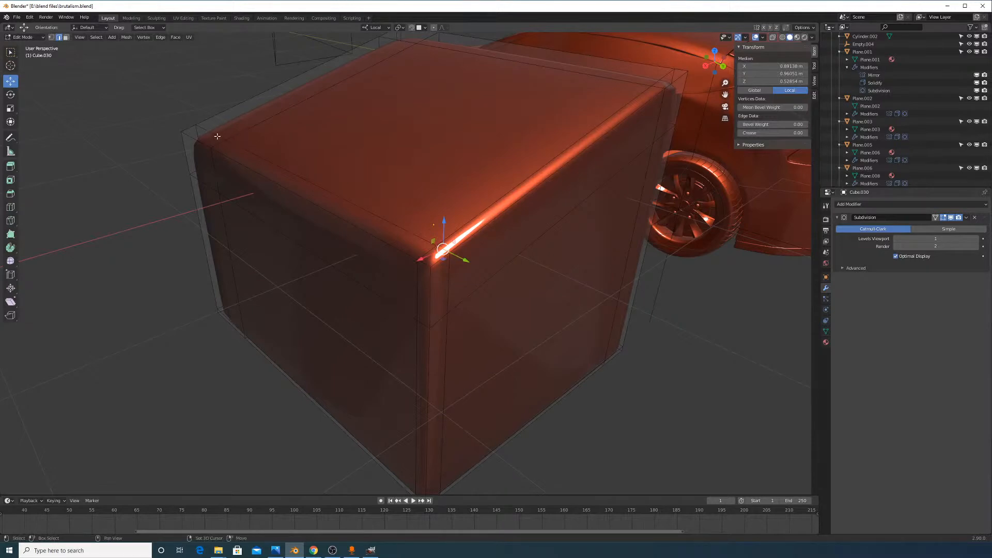
{"action": "key", "text": "g"}
{"action": "key", "text": "g"}
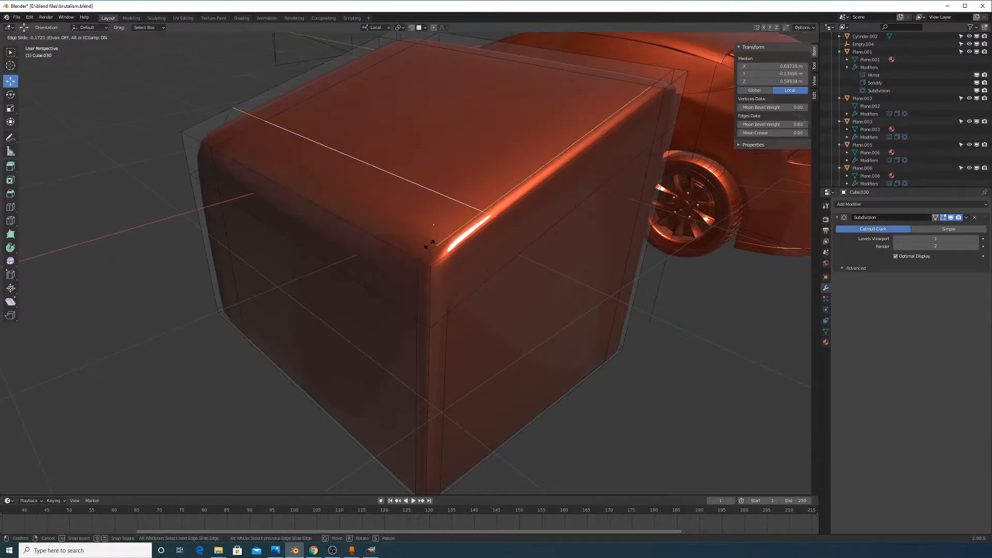
{"action": "left_click", "coordinate": [431, 243]}
Select a shortest path of edges and edge-slide them along the block
{"action": "left_click", "coordinate": [424, 327]}
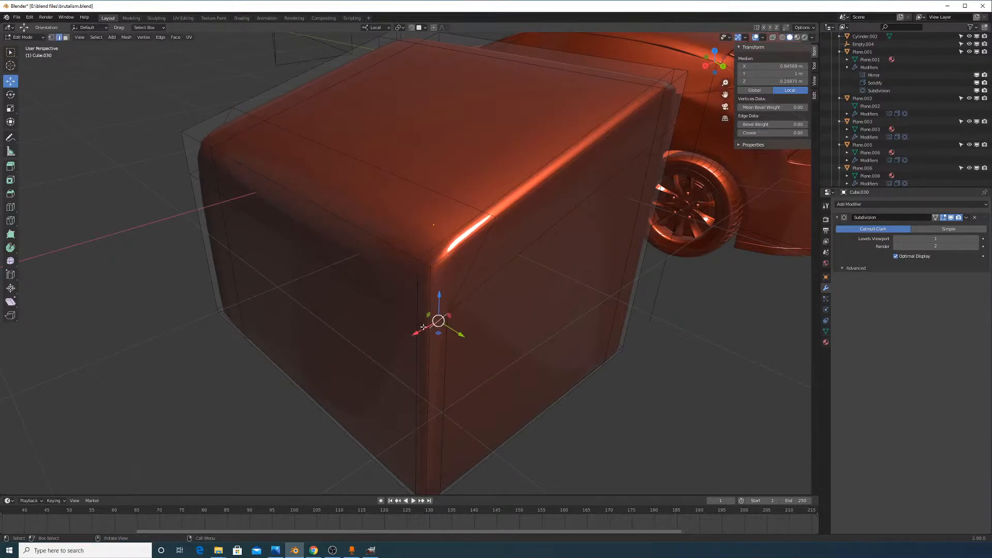
{"action": "left_click", "coordinate": [197, 187], "text": "ctrl"}
{"action": "key", "text": "g"}
{"action": "key", "text": "g"}
{"action": "left_click", "coordinate": [292, 259]}
Select a corner vertex and raise the viewport subdivision level to 2
{"action": "key", "text": "Tab"}
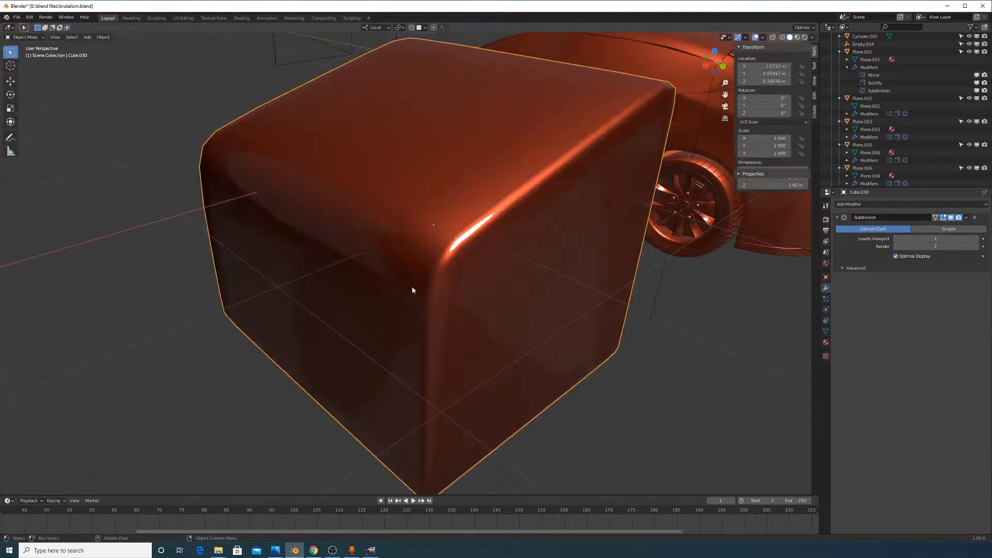
{"action": "middle_click_drag", "start_coordinate": [412, 288], "coordinate": [528, 291]}
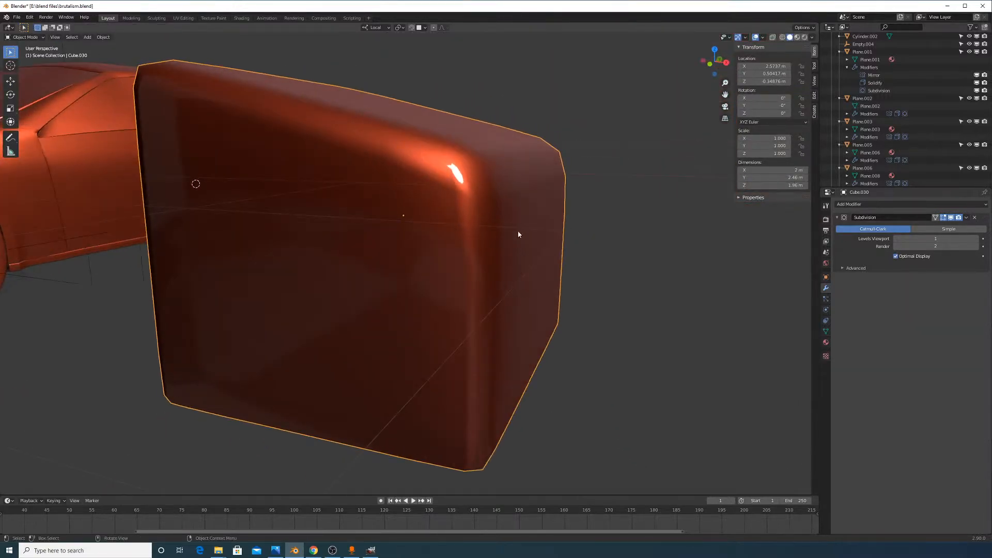
{"action": "key", "text": "Tab"}
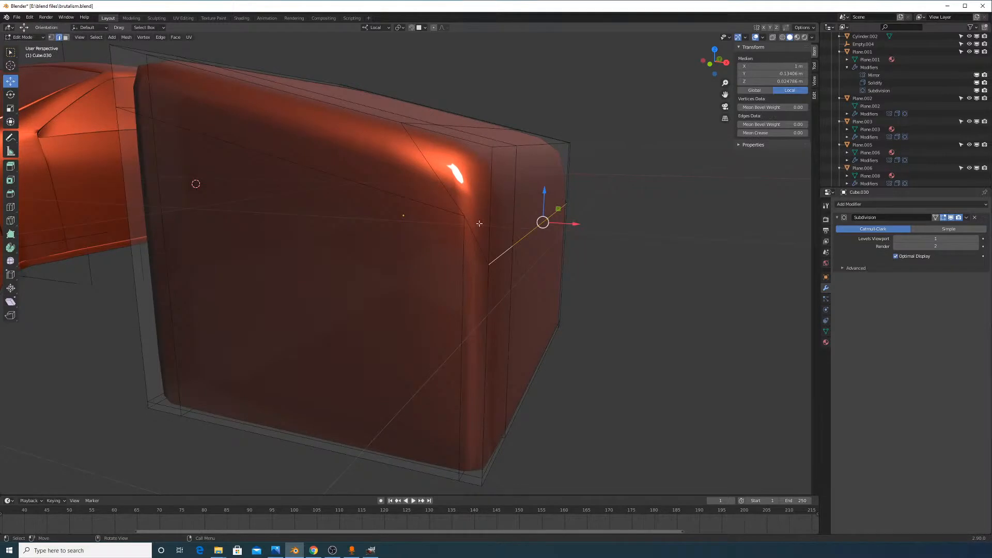
{"action": "middle_click_drag", "start_coordinate": [479, 223], "coordinate": [487, 223]}
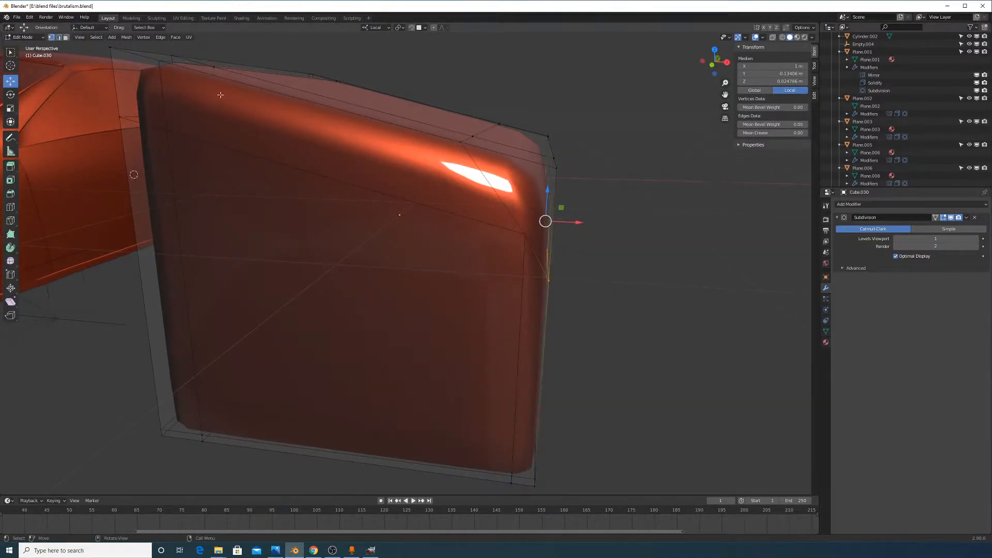
{"action": "left_click", "coordinate": [527, 235]}
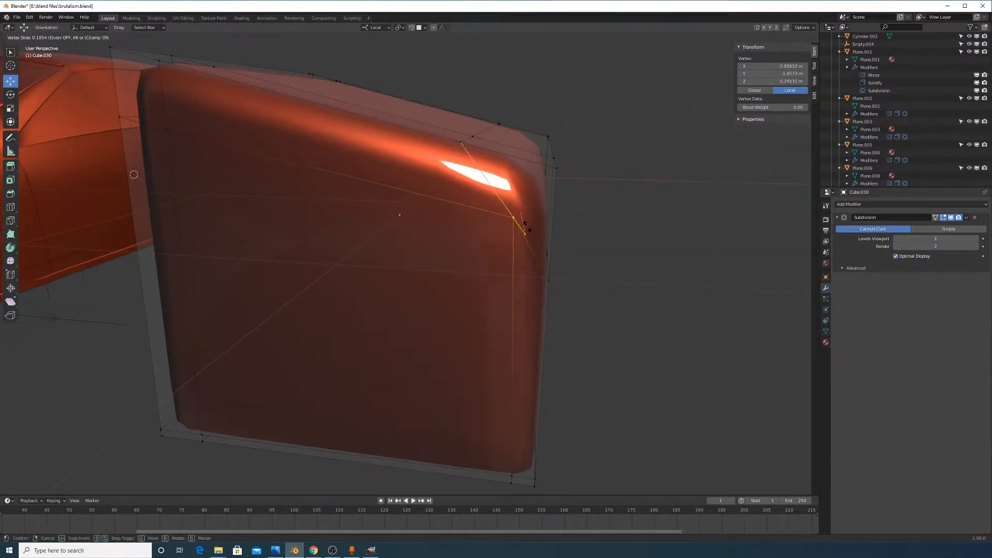
{"action": "middle_click_drag", "start_coordinate": [553, 236], "coordinate": [574, 242]}
{"action": "key", "text": "Tab"}
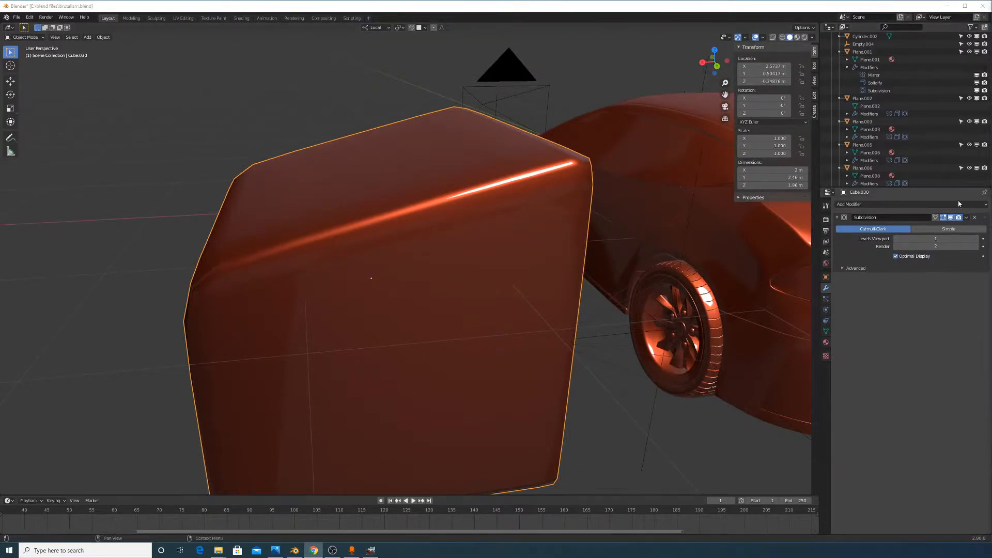
{"action": "left_click", "coordinate": [978, 239]}
Move the corner vertex with local Y excluded, then undo that move
{"action": "middle_click_drag", "start_coordinate": [507, 224], "coordinate": [430, 210]}
{"action": "key", "text": "Tab"}
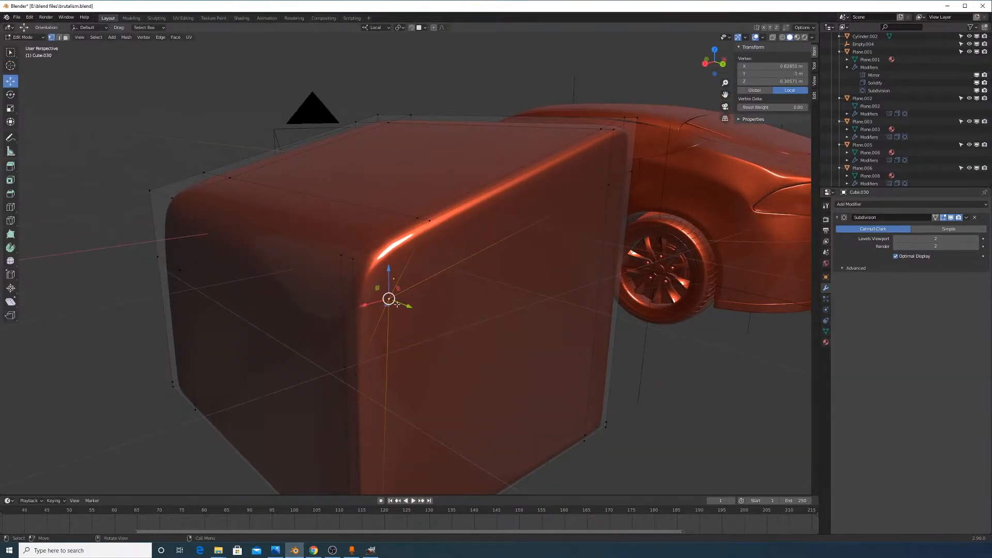
{"action": "key", "text": "g"}
{"action": "key", "text": "shift+x"}
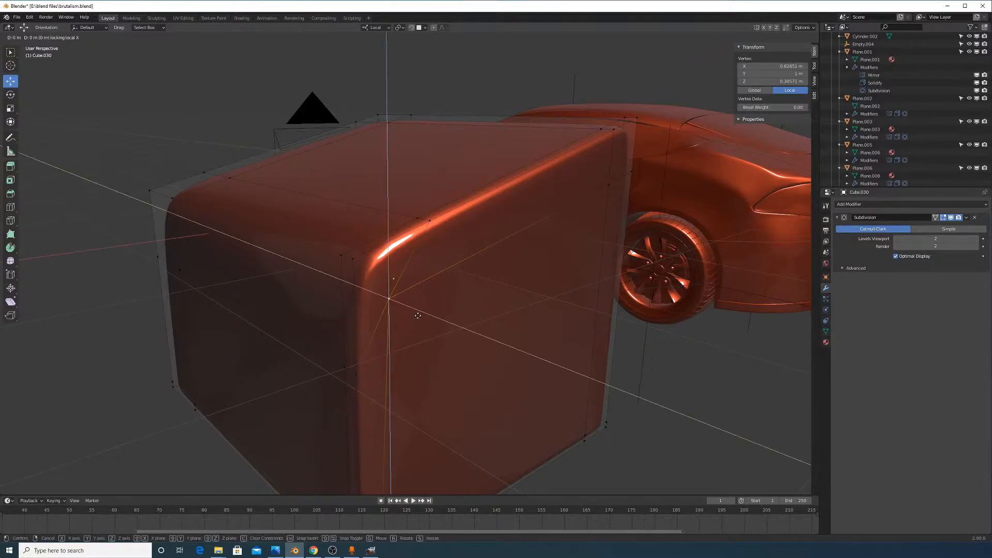
{"action": "key", "text": "shift+y"}
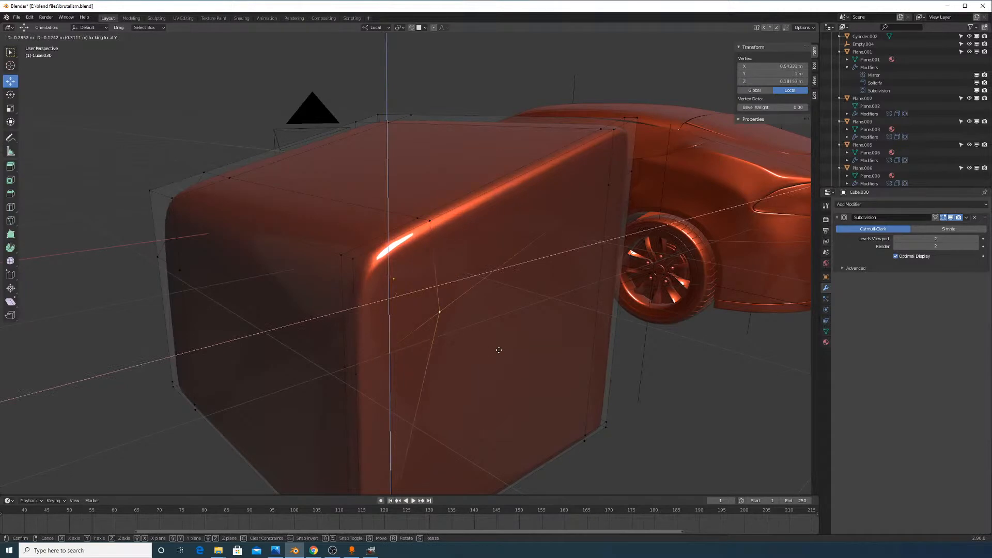
{"action": "left_click", "coordinate": [499, 366]}
{"action": "middle_click_drag", "start_coordinate": [455, 346], "coordinate": [533, 268]}
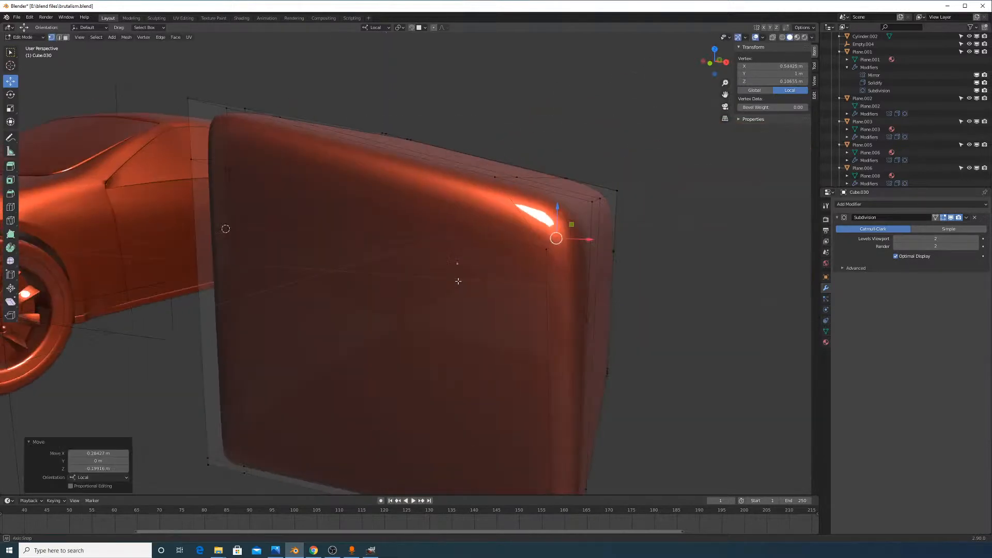
{"action": "key", "text": "ctrl+z"}
Move the corner vertex again, keeping it off the local Y axis
{"action": "key", "text": "s"}
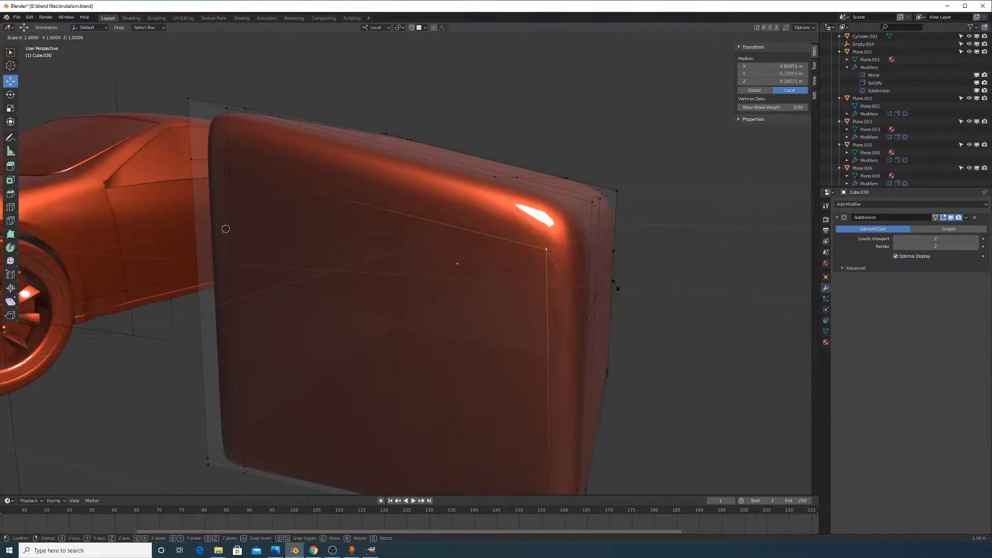
{"action": "key", "text": "g"}
{"action": "key", "text": "shift+y"}
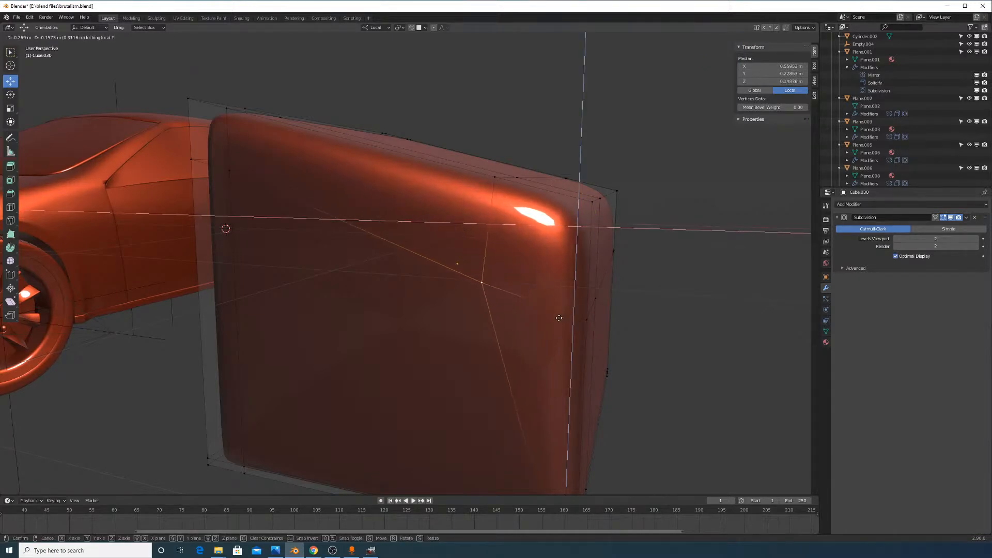
{"action": "left_click", "coordinate": [563, 320]}
Select the edge loop around the block and start an edge slide, then cancel it
{"action": "middle_click_drag", "start_coordinate": [597, 299], "coordinate": [575, 314]}
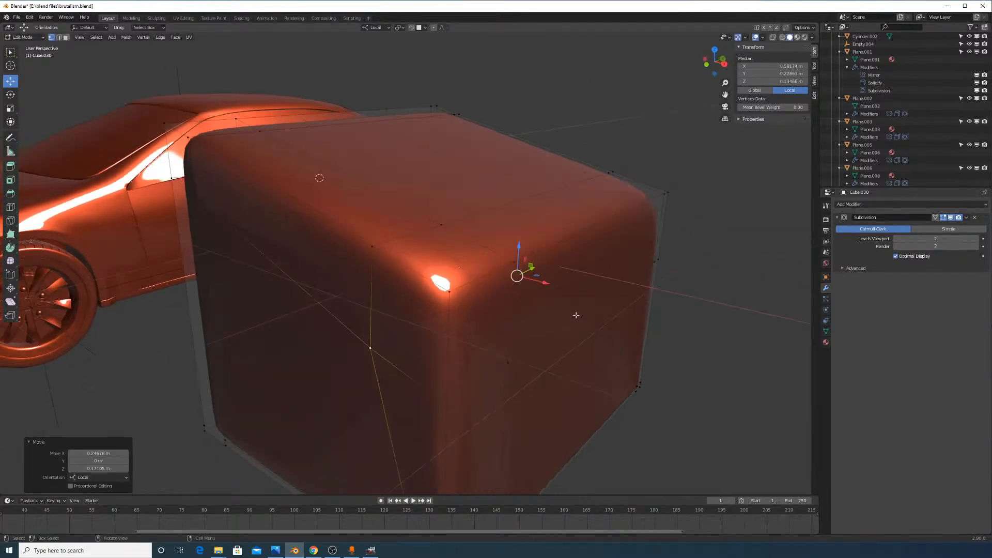
{"action": "left_click", "coordinate": [549, 311], "text": "alt"}
{"action": "key", "text": "g"}
{"action": "key", "text": "g"}
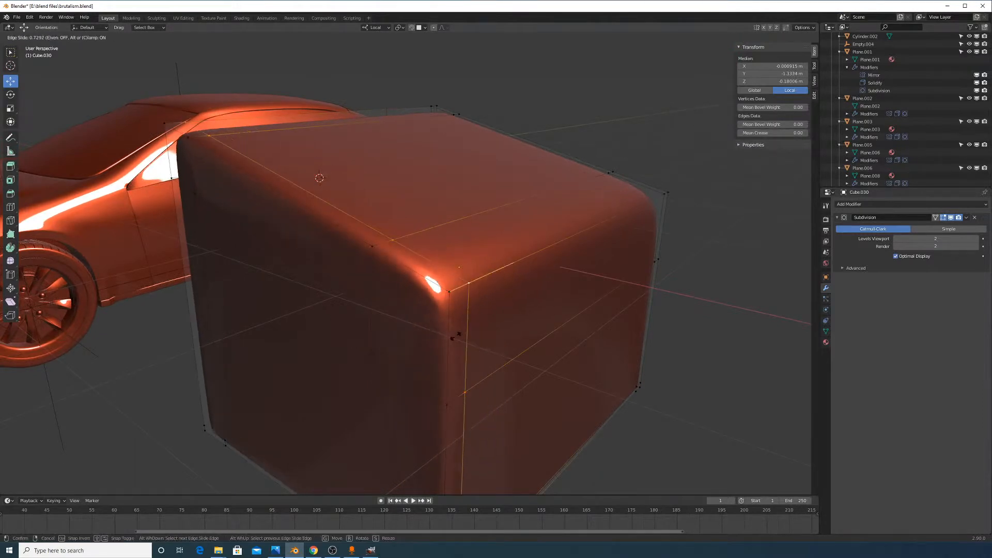
{"action": "right_click", "coordinate": [485, 331]}
{"action": "middle_click_drag", "start_coordinate": [685, 251], "coordinate": [662, 253]}
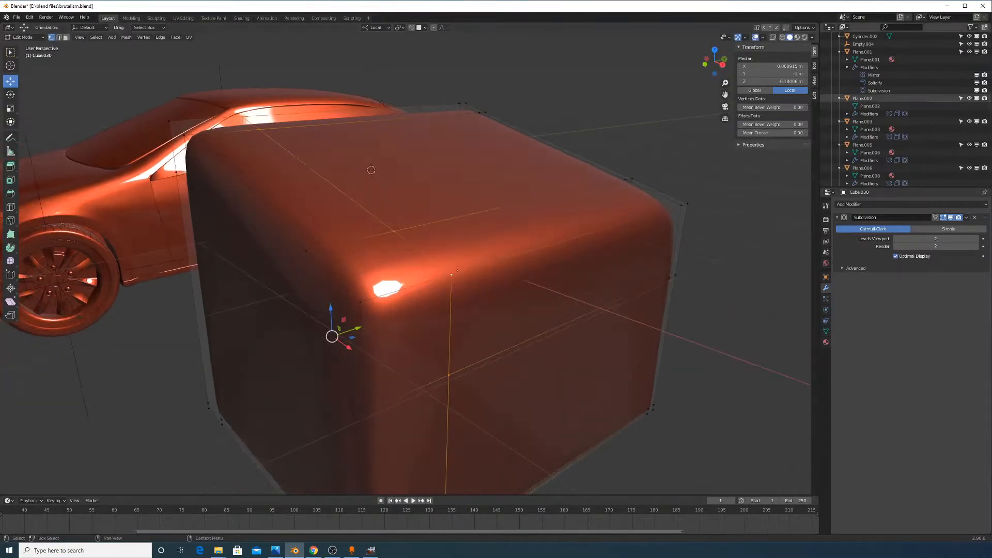
Return to Object Mode and zoom out to show the block beside the car
{"action": "key", "text": "alt+Tab"}
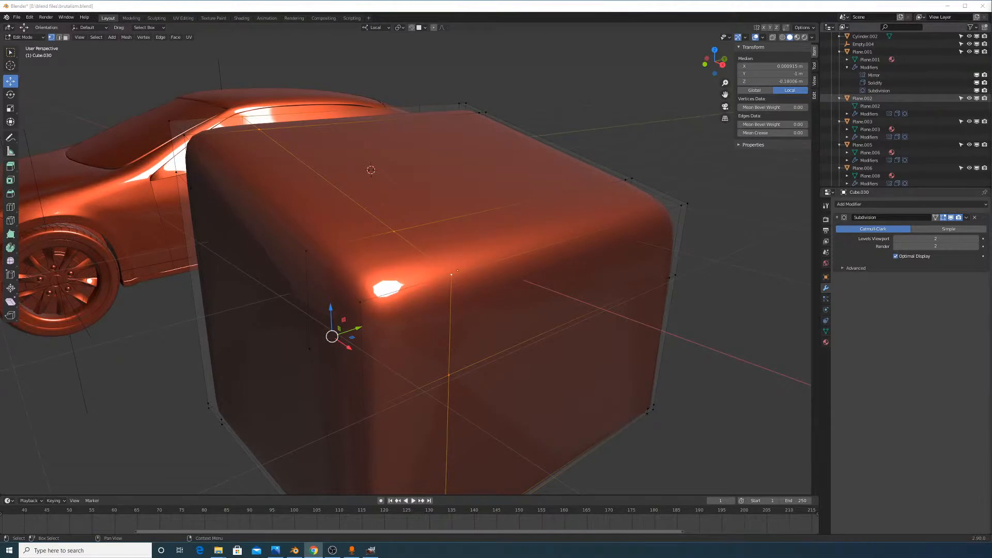
{"action": "middle_click_drag", "start_coordinate": [611, 249], "coordinate": [622, 332]}
{"action": "key", "text": "Tab"}
{"action": "scroll", "coordinate": [550, 271], "scroll_direction": "down", "scroll_amount": 4}
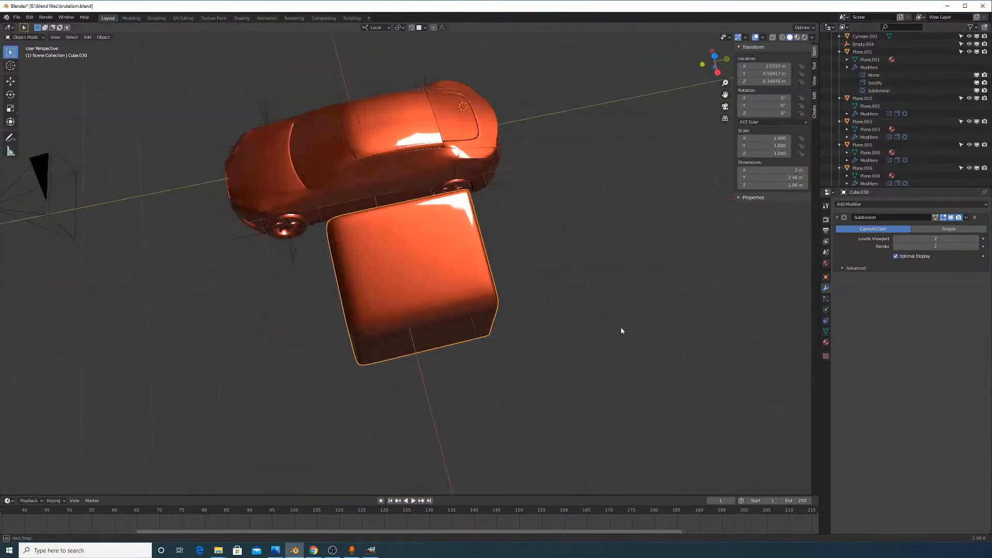
In wireframe from above, pull the block's left-side vertices inward to narrow it
{"action": "key", "text": "Tab"}
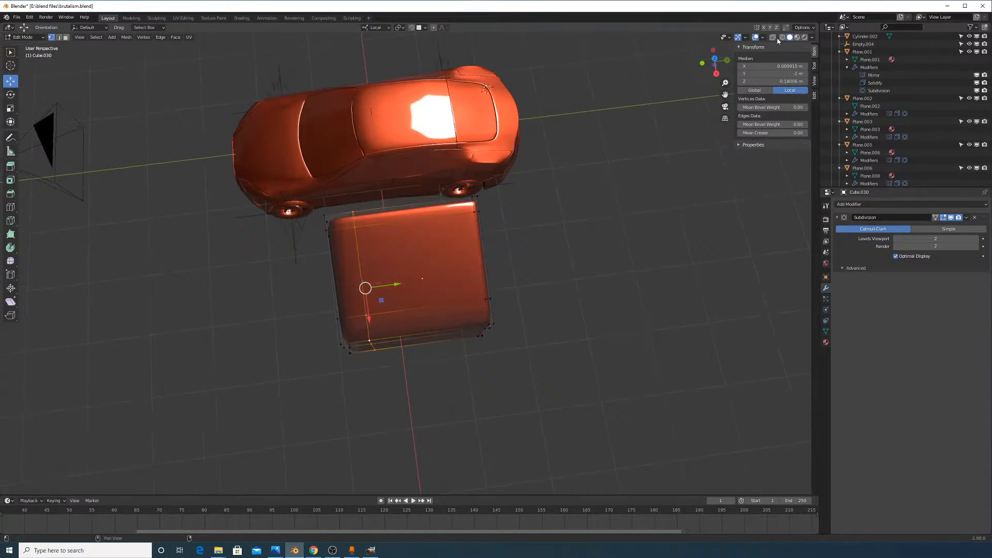
{"action": "left_click", "coordinate": [782, 38]}
{"action": "middle_click_drag", "start_coordinate": [559, 181], "coordinate": [546, 213]}
{"action": "left_click_drag", "start_coordinate": [290, 191], "coordinate": [356, 347]}
{"action": "left_click_drag", "start_coordinate": [372, 280], "coordinate": [437, 297]}
{"action": "left_click", "coordinate": [789, 38]}
Scale the whole block down to 0.391 in Object Mode, then reopen its mesh
{"action": "key", "text": "Tab"}
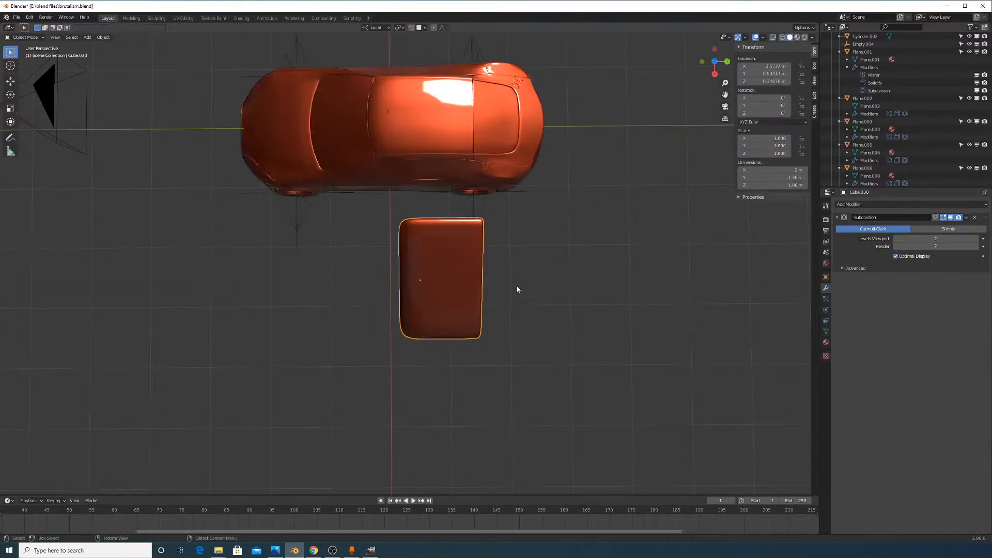
{"action": "mouse_move", "coordinate": [518, 290]}
{"action": "middle_mouse_down"}
{"action": "mouse_move", "coordinate": [438, 250]}
{"action": "mouse_move", "coordinate": [472, 222]}
{"action": "mouse_move", "coordinate": [492, 261]}
{"action": "middle_mouse_up"}
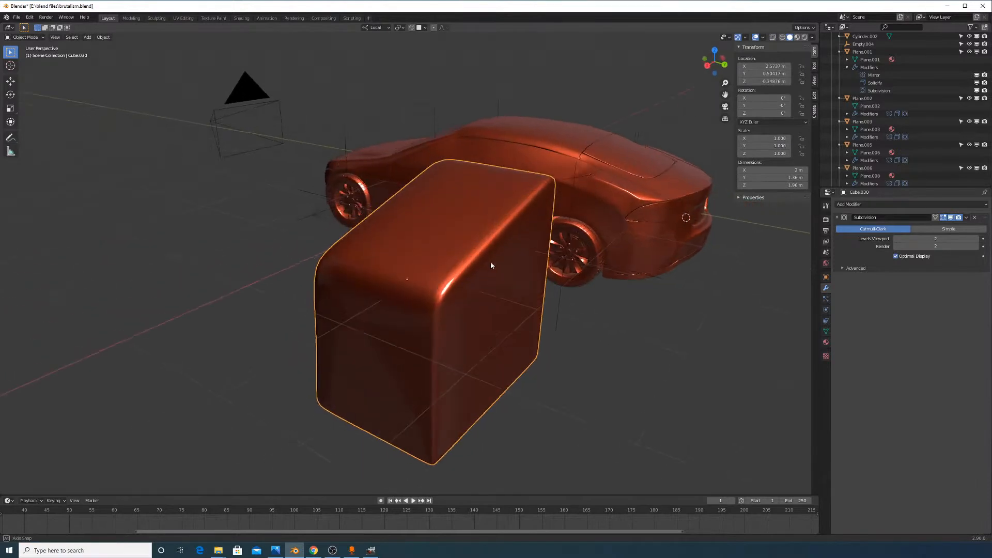
{"action": "key", "text": "s"}
{"action": "left_click", "coordinate": [489, 296]}
{"action": "middle_click_drag", "start_coordinate": [489, 295], "coordinate": [569, 294]}
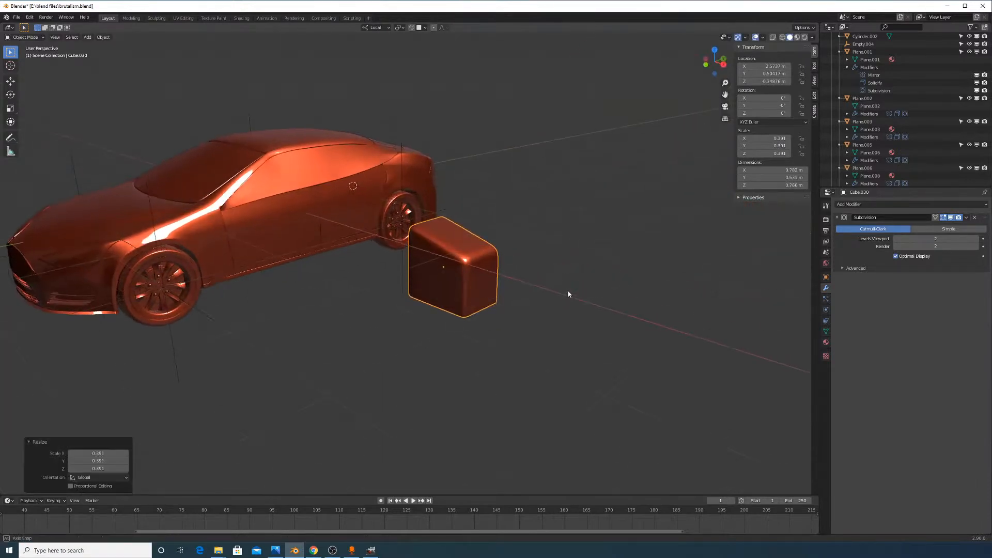
{"action": "scroll", "coordinate": [569, 294], "scroll_direction": "up", "scroll_amount": 5}
{"action": "key", "text": "alt+Tab"}
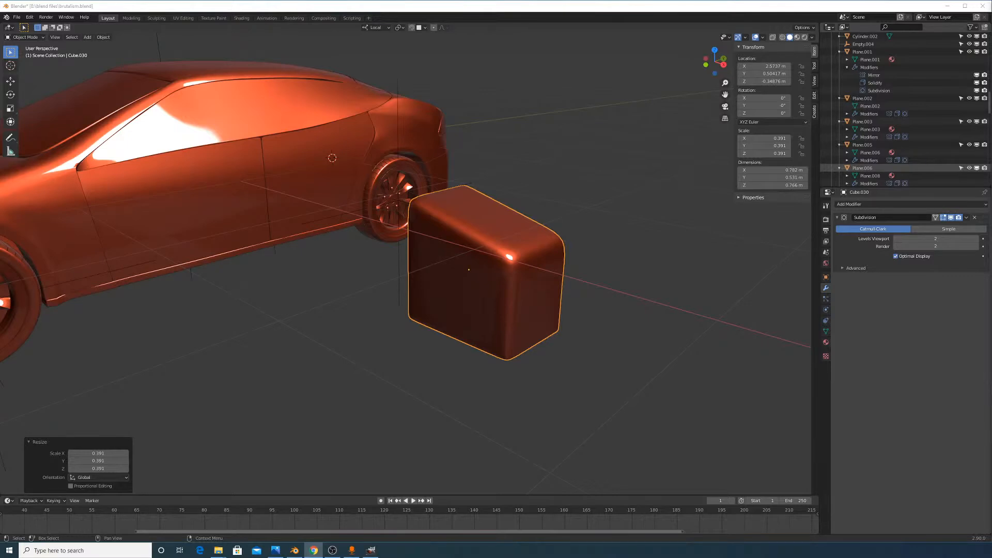
{"action": "middle_click_drag", "start_coordinate": [563, 259], "coordinate": [536, 251]}
{"action": "key", "text": "Tab"}
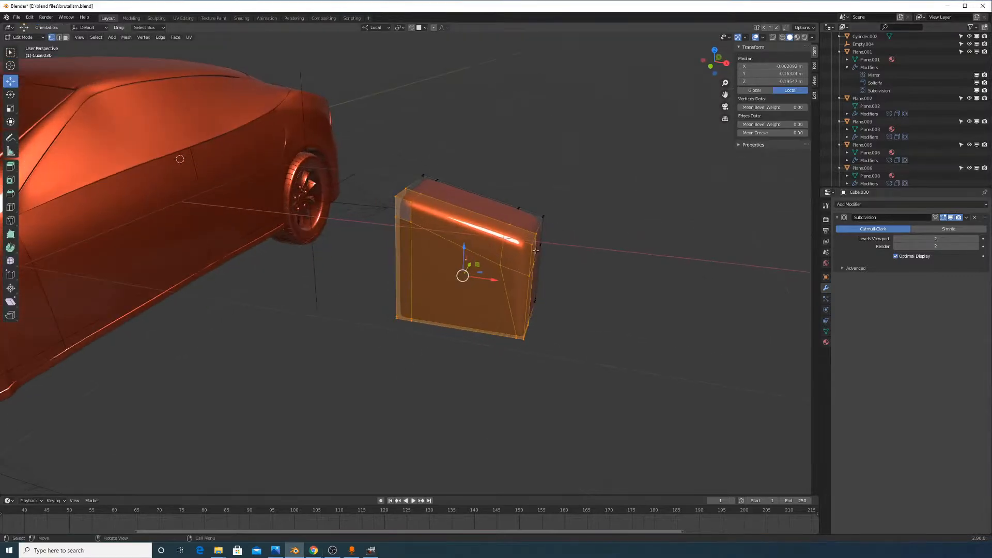
Vertex-slide a lower vertex and the upper vertex along their edges
{"action": "scroll", "coordinate": [536, 251], "scroll_direction": "up", "scroll_amount": 2}
{"action": "left_click", "coordinate": [548, 259]}
{"action": "key", "text": "g"}
{"action": "key", "text": "g"}
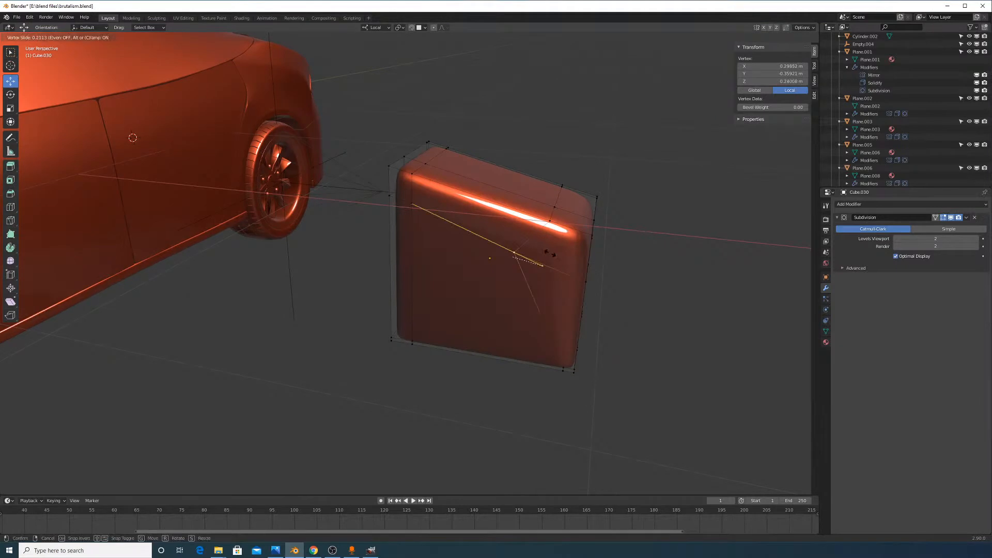
{"action": "left_click", "coordinate": [550, 253]}
{"action": "left_click", "coordinate": [551, 222]}
{"action": "key", "text": "g"}
{"action": "key", "text": "g"}
{"action": "left_click", "coordinate": [539, 236]}
Move the right corner vertex with the local Y axis excluded
{"action": "left_click", "coordinate": [592, 238]}
{"action": "scroll", "coordinate": [595, 265], "scroll_direction": "up", "scroll_amount": 1}
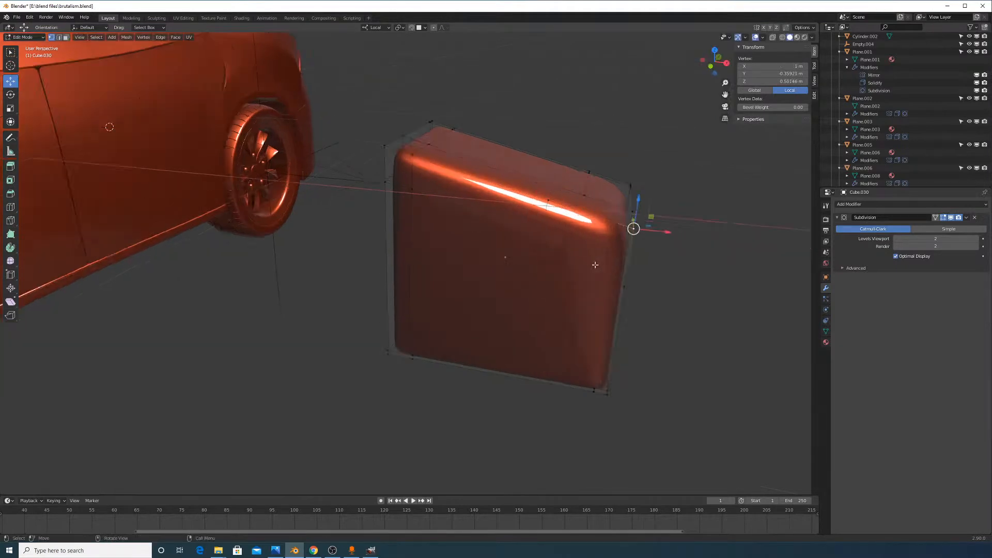
{"action": "middle_click_drag", "start_coordinate": [595, 265], "coordinate": [639, 312]}
{"action": "key", "text": "g"}
{"action": "key", "text": "shift+z"}
{"action": "right_click", "coordinate": [583, 272]}
{"action": "key", "text": "g"}
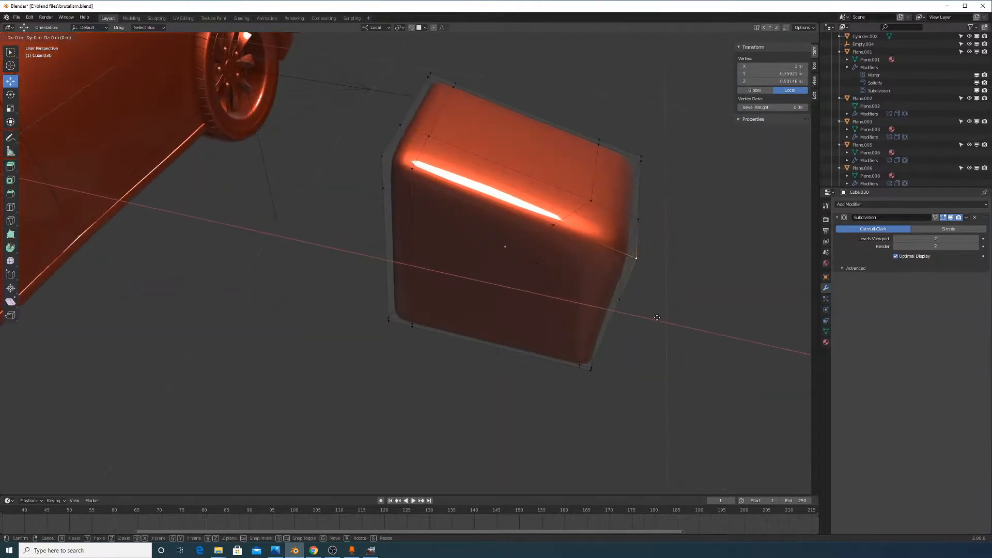
{"action": "key", "text": "shift+y"}
{"action": "left_click", "coordinate": [625, 315]}
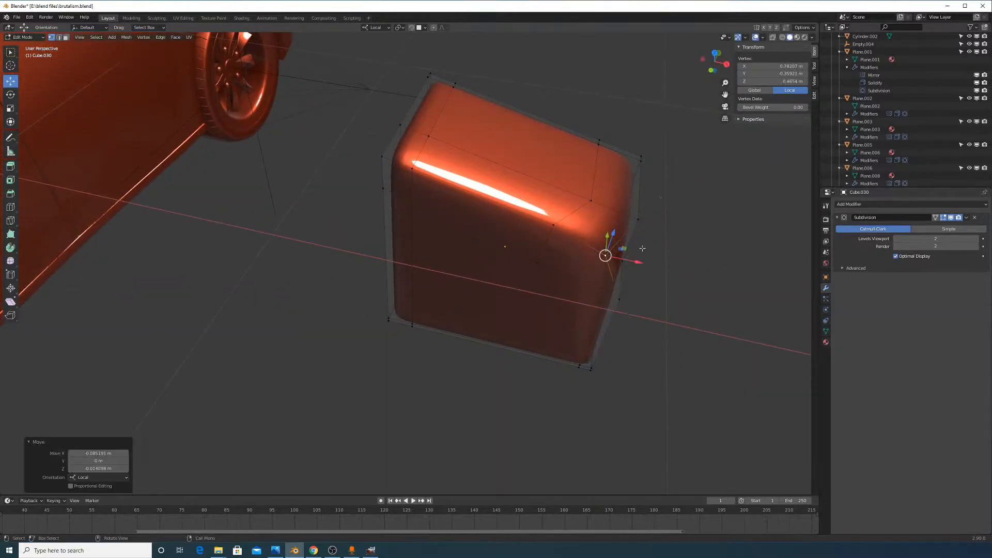
Slide the neighbouring right-edge vertex leftward to X 0.873 m
{"action": "middle_click_drag", "start_coordinate": [624, 311], "coordinate": [641, 321]}
{"action": "left_click", "coordinate": [650, 263]}
{"action": "key", "text": "g"}
{"action": "key", "text": "g"}
{"action": "right_click", "coordinate": [642, 275]}
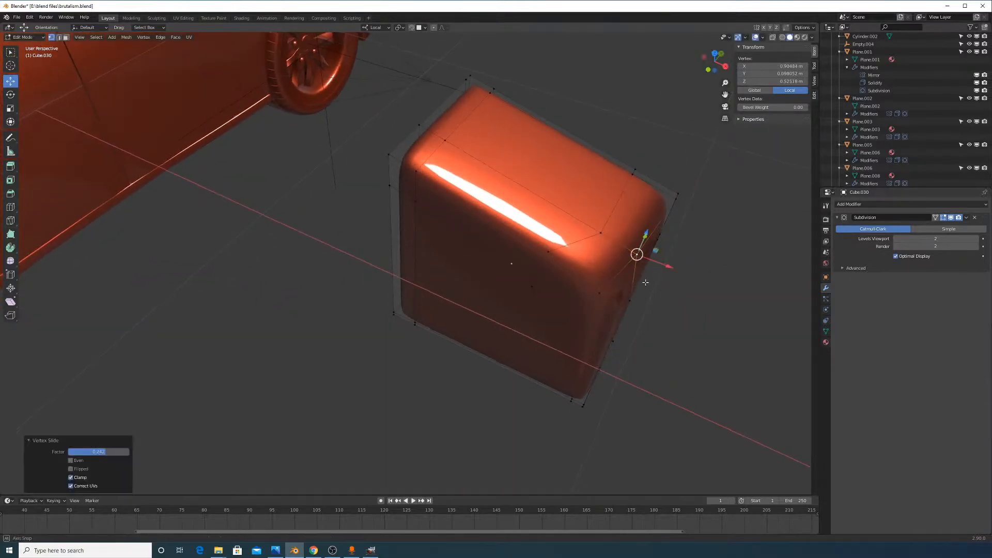
{"action": "middle_click_drag", "start_coordinate": [641, 275], "coordinate": [602, 278]}
{"action": "key", "text": "g"}
{"action": "key", "text": "g"}
{"action": "left_click", "coordinate": [615, 278]}
Move another corner vertex of the block into place
{"action": "left_click", "coordinate": [533, 239]}
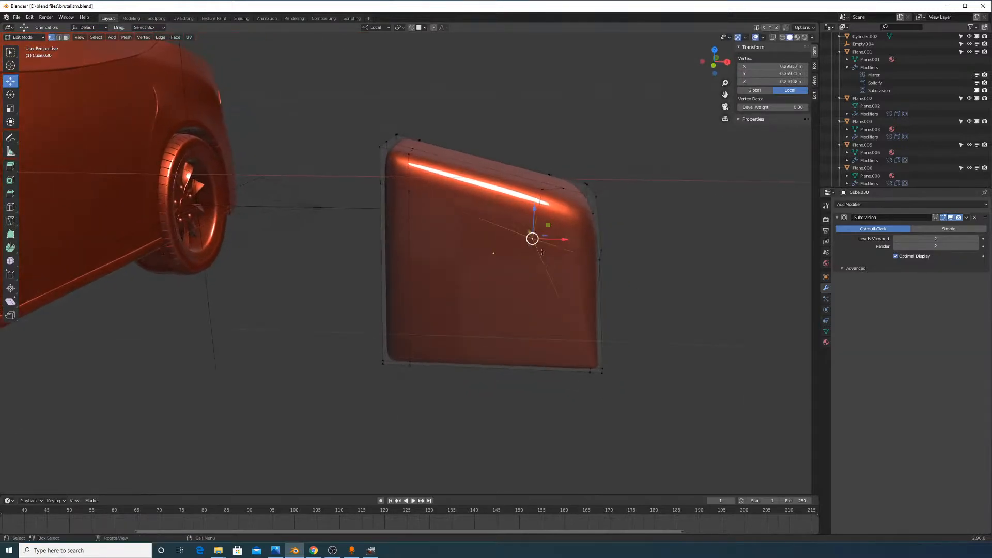
{"action": "key", "text": "g"}
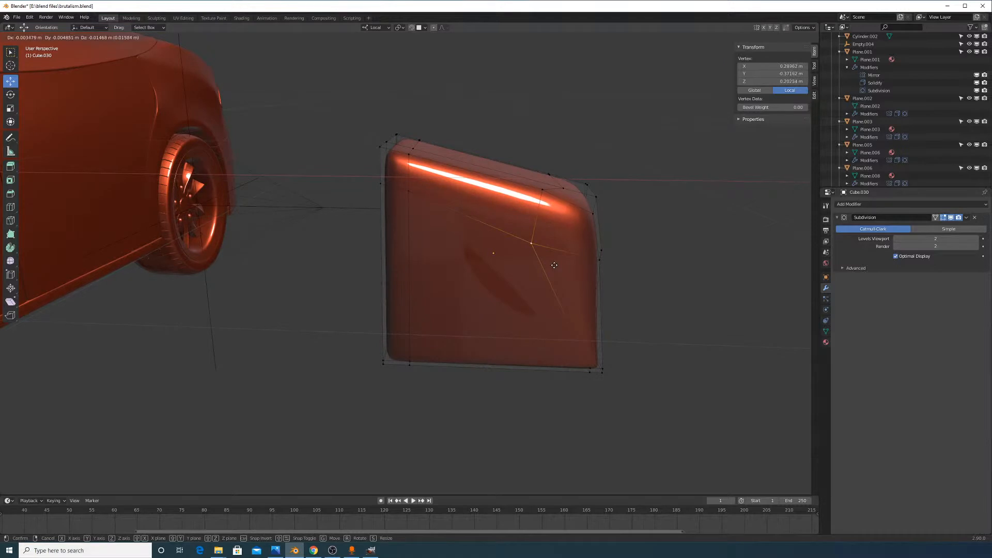
{"action": "left_click", "coordinate": [547, 259]}
{"action": "middle_click_drag", "start_coordinate": [547, 258], "coordinate": [579, 191]}
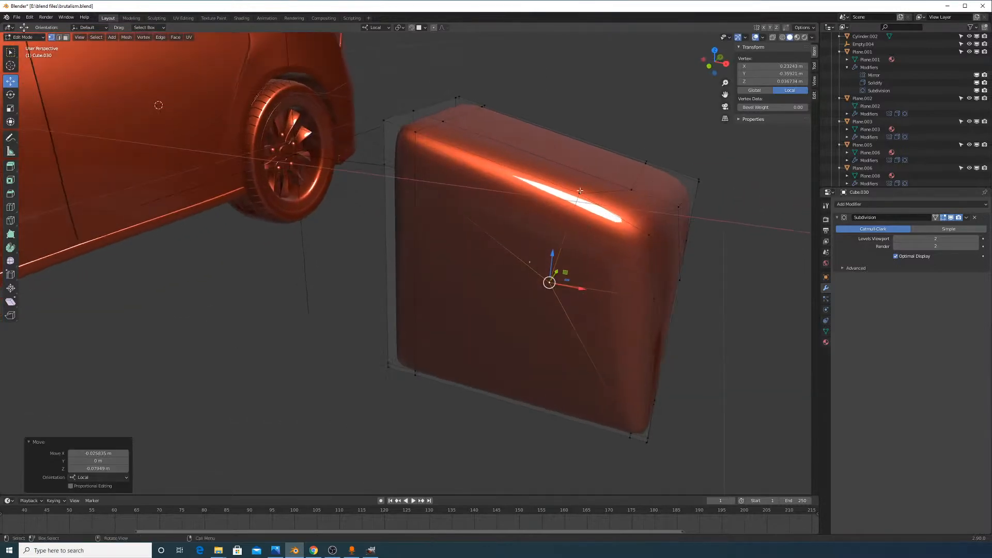
Move a vertex on the block's top edge, keeping it off local Y
{"action": "left_click", "coordinate": [580, 192]}
{"action": "left_click_drag", "start_coordinate": [583, 165], "coordinate": [595, 238]}
{"action": "right_click", "coordinate": [595, 238]}
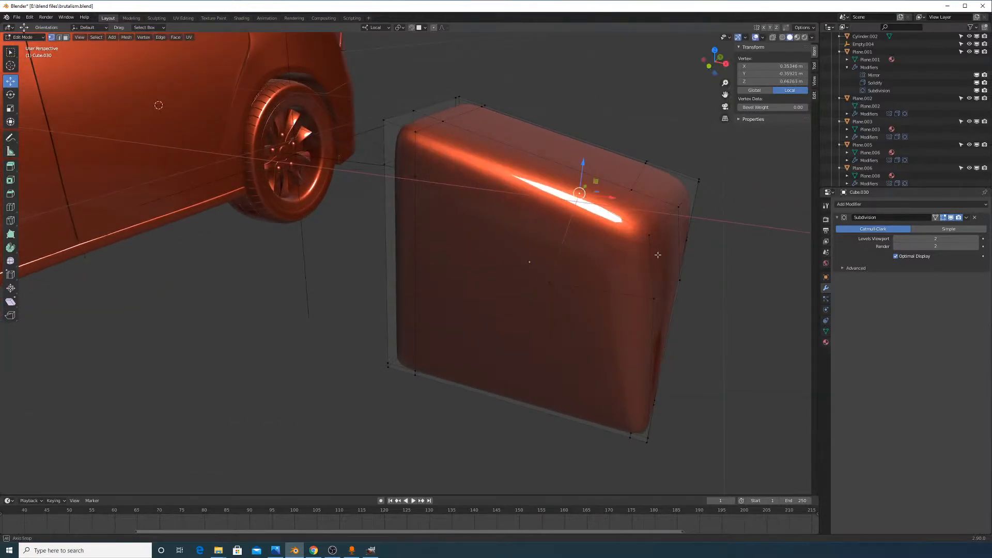
{"action": "mouse_move", "coordinate": [658, 255]}
{"action": "middle_mouse_down"}
{"action": "mouse_move", "coordinate": [639, 243]}
{"action": "mouse_move", "coordinate": [653, 247]}
{"action": "middle_mouse_up"}
{"action": "key", "text": "g"}
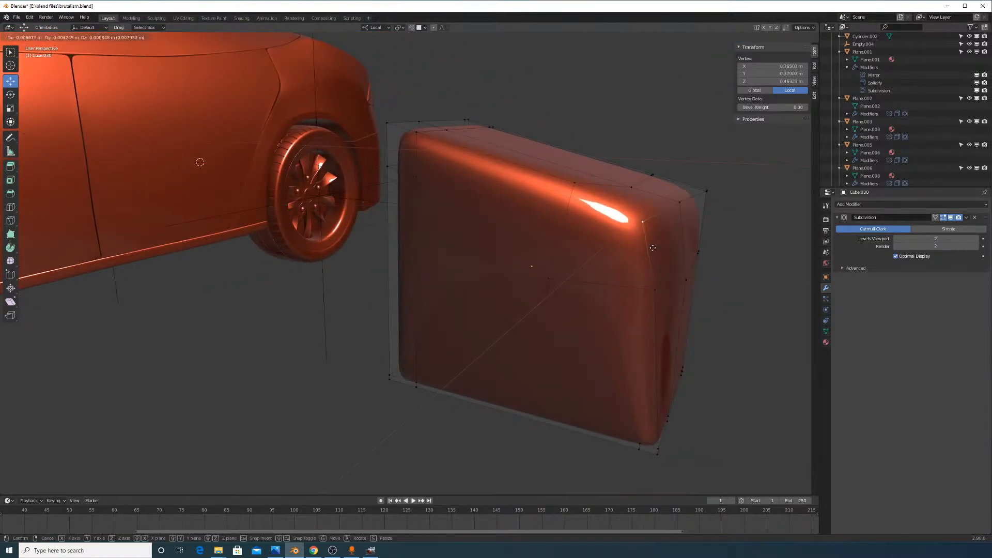
{"action": "key", "text": "shift+y"}
{"action": "key", "text": "shift+y"}
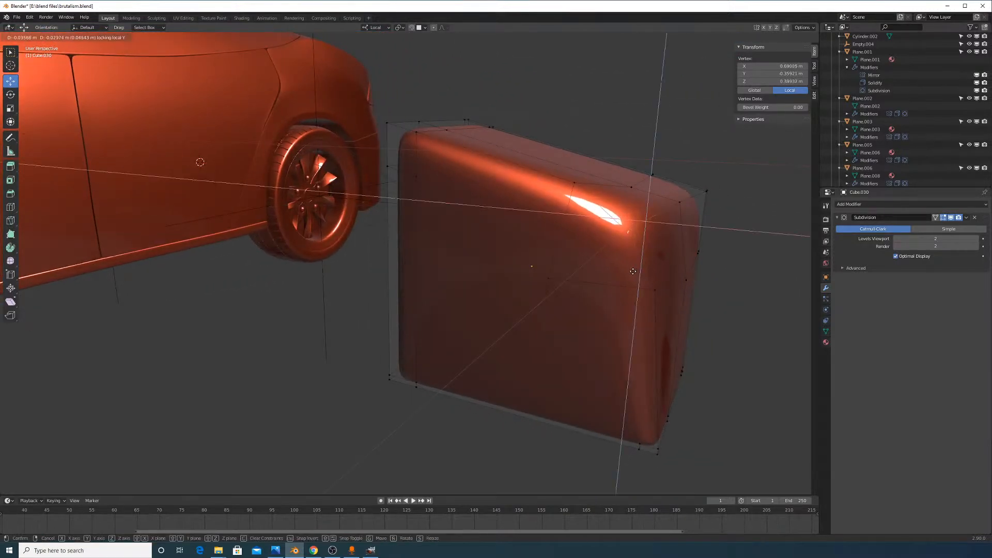
{"action": "left_click", "coordinate": [638, 270]}
Raise the block's viewport subdivision level to 3 in Object Mode
{"action": "left_click", "coordinate": [574, 183]}
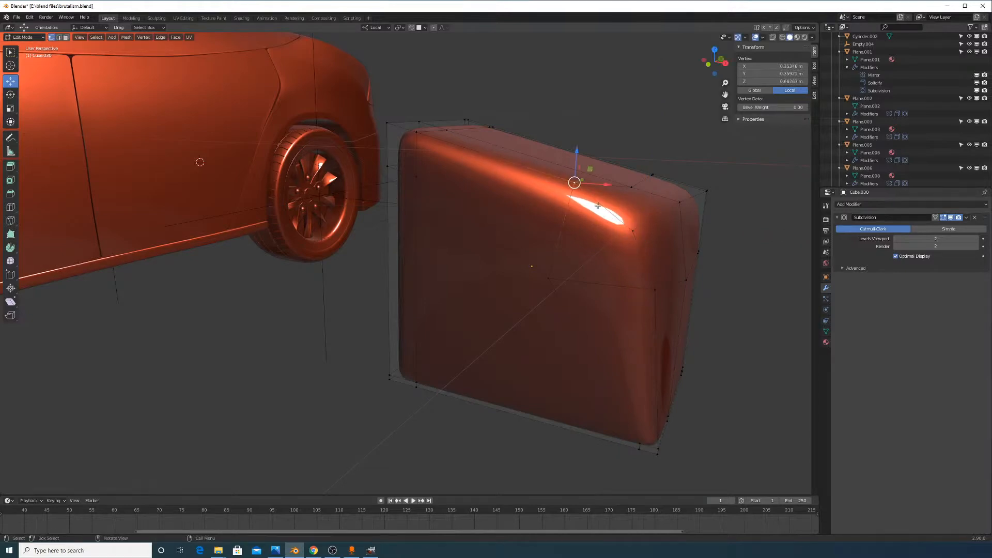
{"action": "middle_click_drag", "start_coordinate": [616, 246], "coordinate": [724, 282]}
{"action": "key", "text": "Tab"}
{"action": "left_click", "coordinate": [977, 239]}
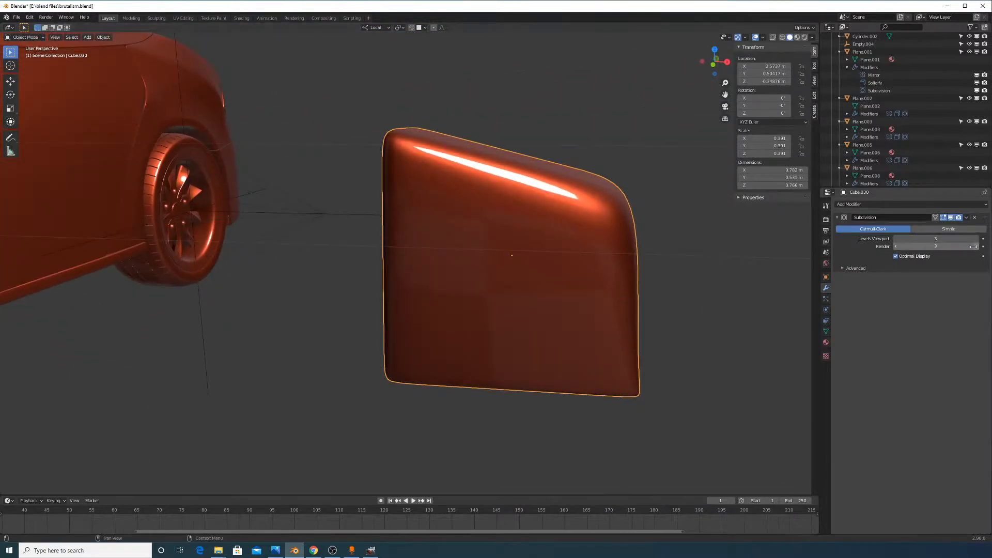
Undo back to viewport subdivision level 2
{"action": "middle_click_drag", "start_coordinate": [672, 253], "coordinate": [626, 277]}
{"action": "key", "text": "Tab"}
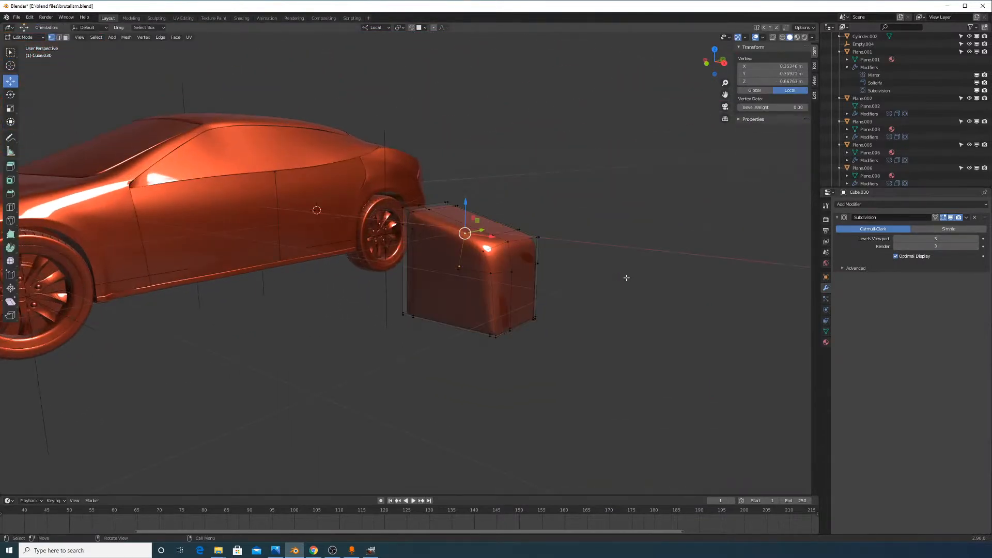
{"action": "key", "text": "a"}
{"action": "key", "text": "Tab"}
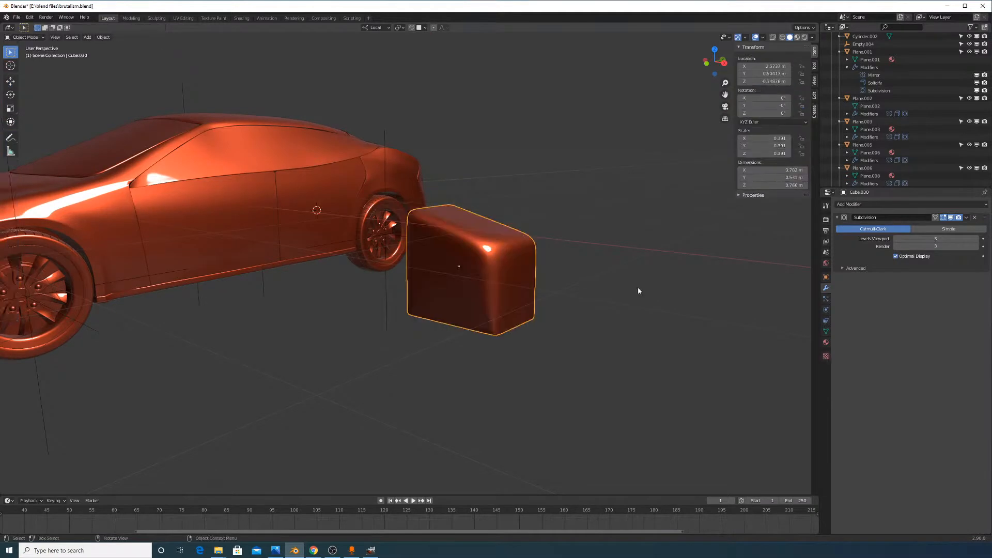
{"action": "key", "text": "Tab"}
{"action": "middle_click_drag", "start_coordinate": [637, 287], "coordinate": [543, 301]}
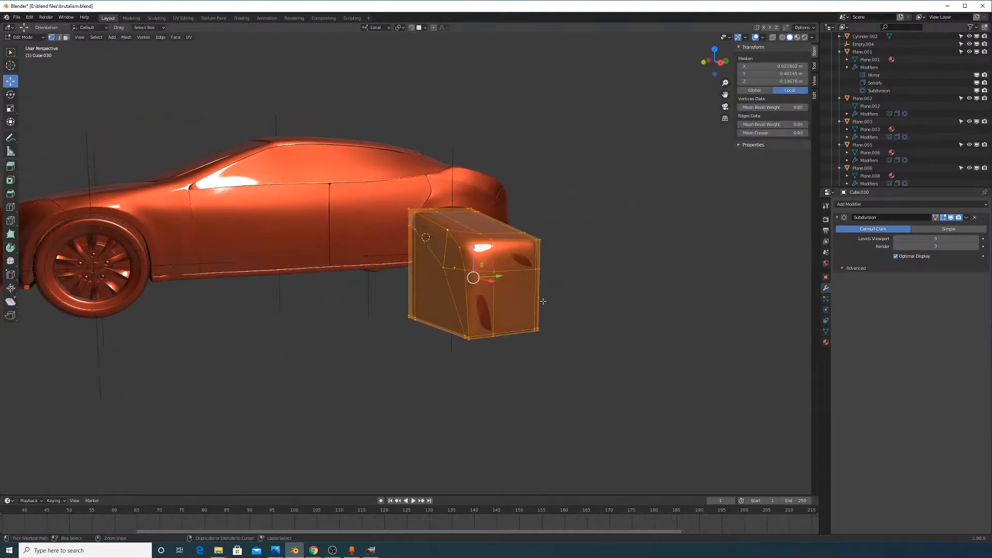
{"action": "left_click", "coordinate": [543, 301]}
{"action": "key", "text": "ctrl+z"}
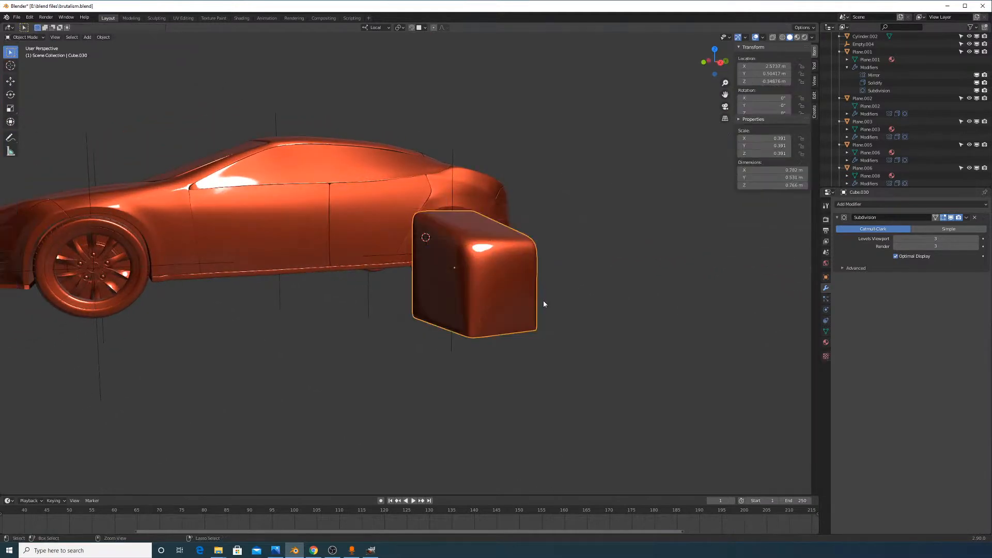
{"action": "key", "text": "ctrl+z"}
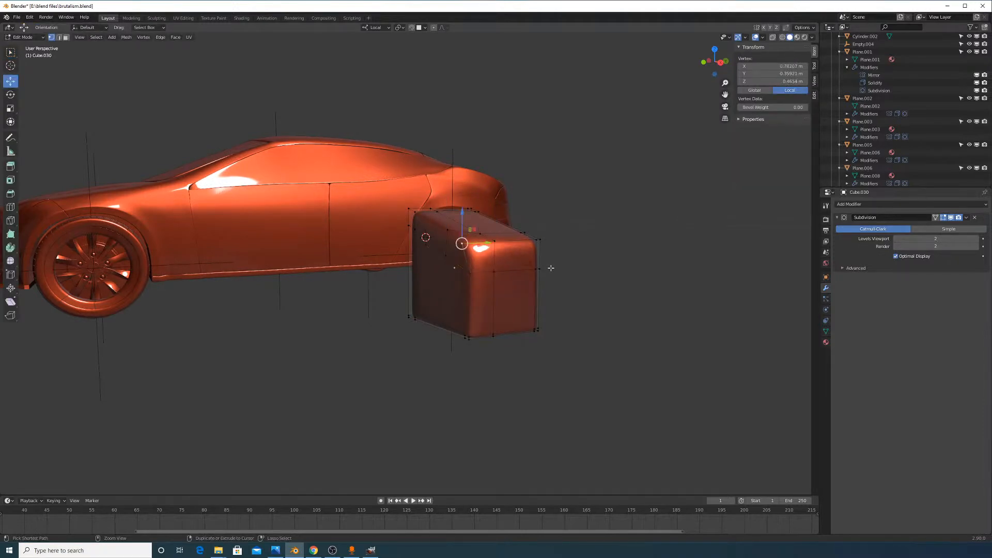
Shrink the block in Object Mode to 0.218 scale
{"action": "key", "text": "Tab"}
{"action": "middle_click_drag", "start_coordinate": [535, 259], "coordinate": [646, 320]}
{"action": "scroll", "coordinate": [599, 265], "scroll_direction": "up", "scroll_amount": 3}
{"action": "key", "text": "s"}
{"action": "left_click", "coordinate": [585, 281]}
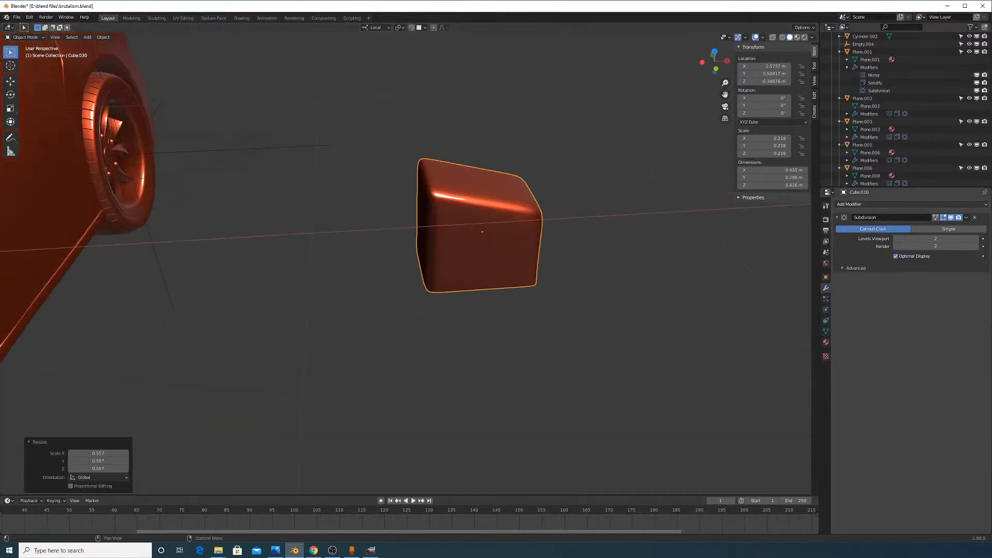
In Edit Mode, edge-slide a vertex path along one of the block's edges
{"action": "key", "text": "alt+Tab"}
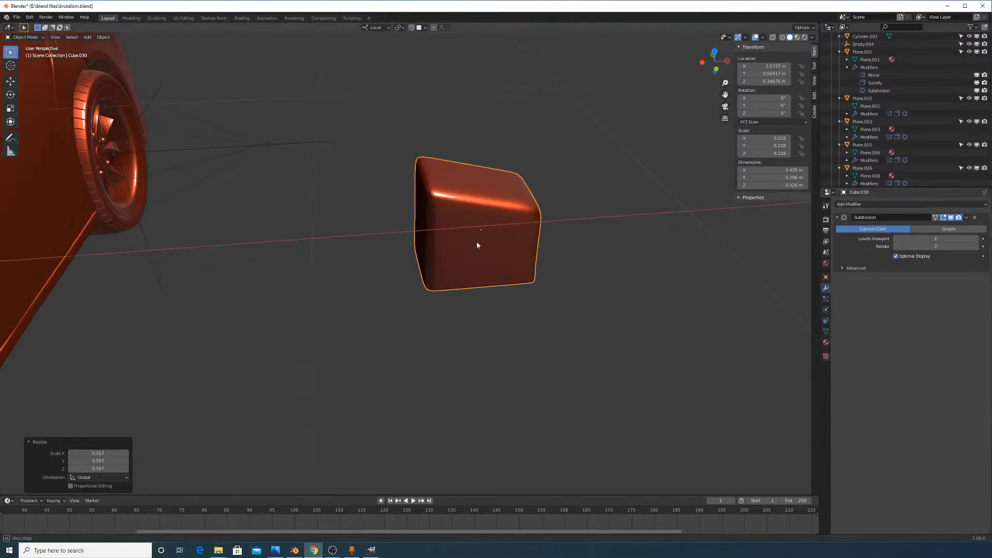
{"action": "middle_click_drag", "start_coordinate": [477, 241], "coordinate": [587, 297]}
{"action": "key", "text": "Tab"}
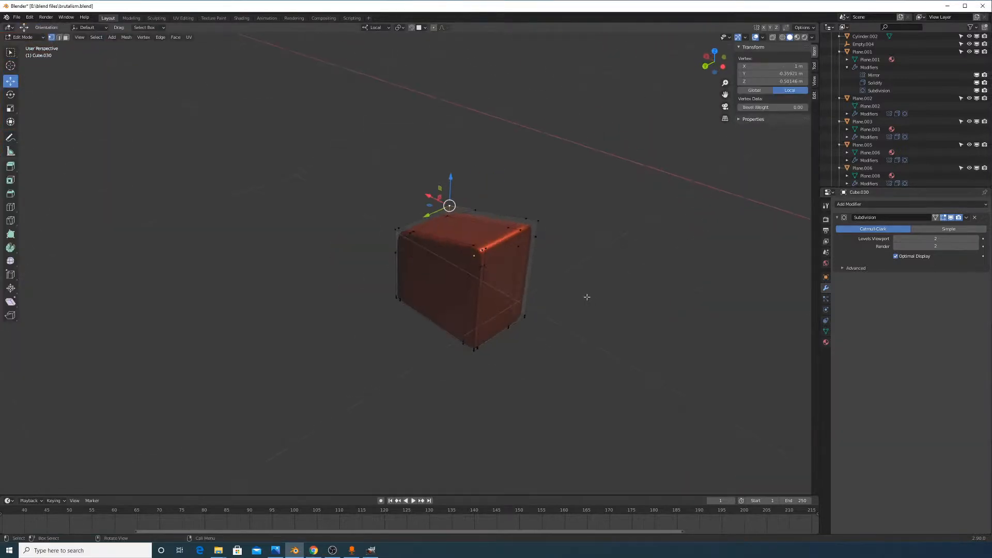
{"action": "middle_click_drag", "start_coordinate": [466, 268], "coordinate": [348, 232]}
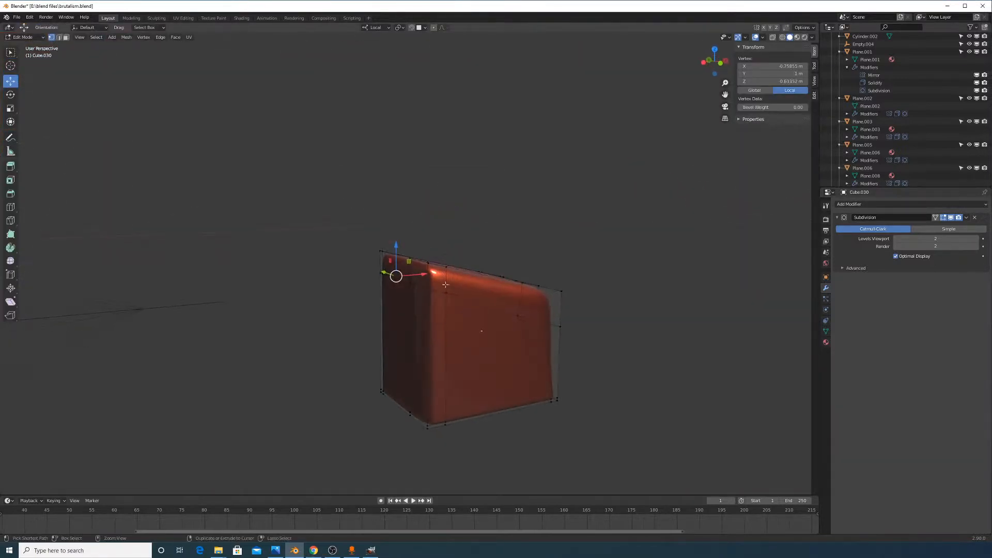
{"action": "left_click", "coordinate": [443, 290], "text": "ctrl"}
{"action": "middle_click_drag", "start_coordinate": [443, 295], "coordinate": [514, 290]}
{"action": "left_click", "coordinate": [433, 324]}
{"action": "left_click", "coordinate": [422, 294], "text": "ctrl"}
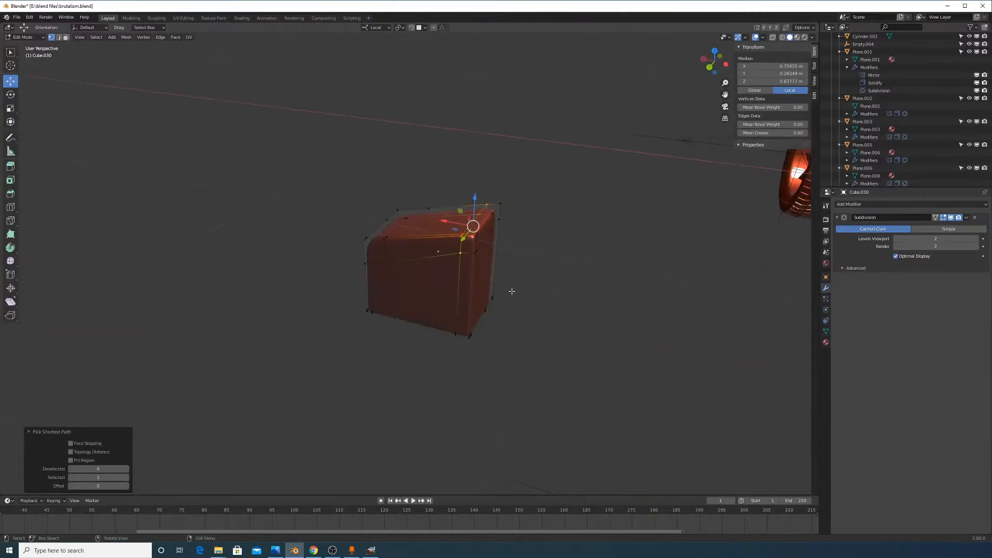
{"action": "key", "text": "g"}
{"action": "key", "text": "g"}
{"action": "left_click", "coordinate": [501, 289]}
{"action": "scroll", "coordinate": [496, 271], "scroll_direction": "up", "scroll_amount": 2}
Slide a vertex path across the adjacent face downward
{"action": "left_click", "coordinate": [503, 257]}
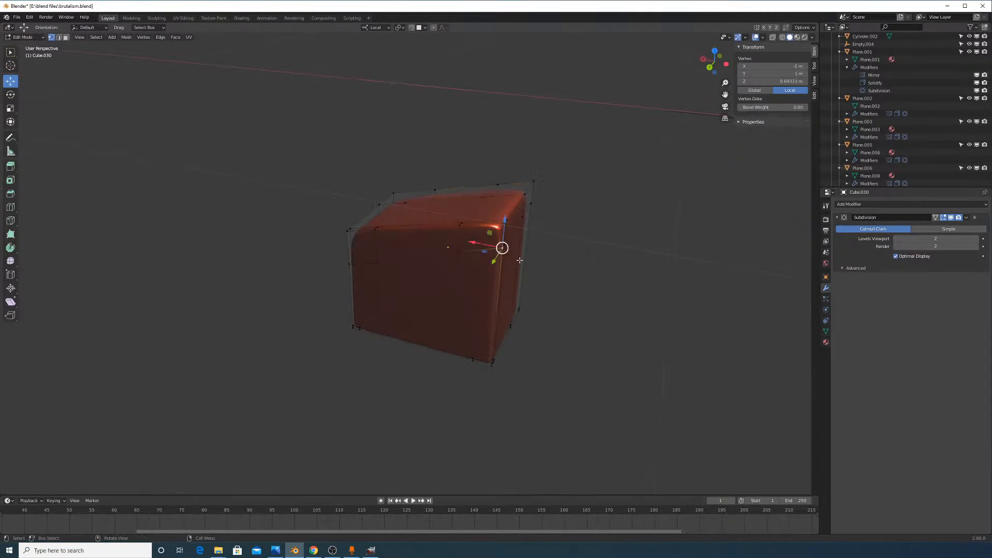
{"action": "middle_click_drag", "start_coordinate": [503, 257], "coordinate": [409, 240]}
{"action": "left_click", "coordinate": [604, 305], "text": "ctrl"}
{"action": "key", "text": "g"}
{"action": "key", "text": "g"}
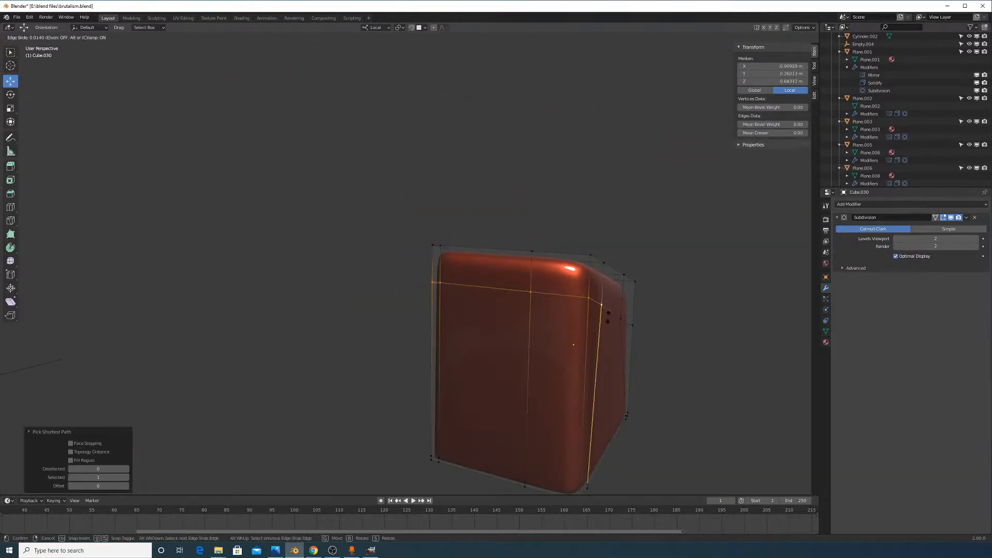
{"action": "left_click", "coordinate": [606, 335]}
{"action": "key", "text": "Tab"}
{"action": "middle_click_drag", "start_coordinate": [606, 335], "coordinate": [591, 350]}
{"action": "key", "text": "Tab"}
{"action": "key", "text": "alt+Tab"}
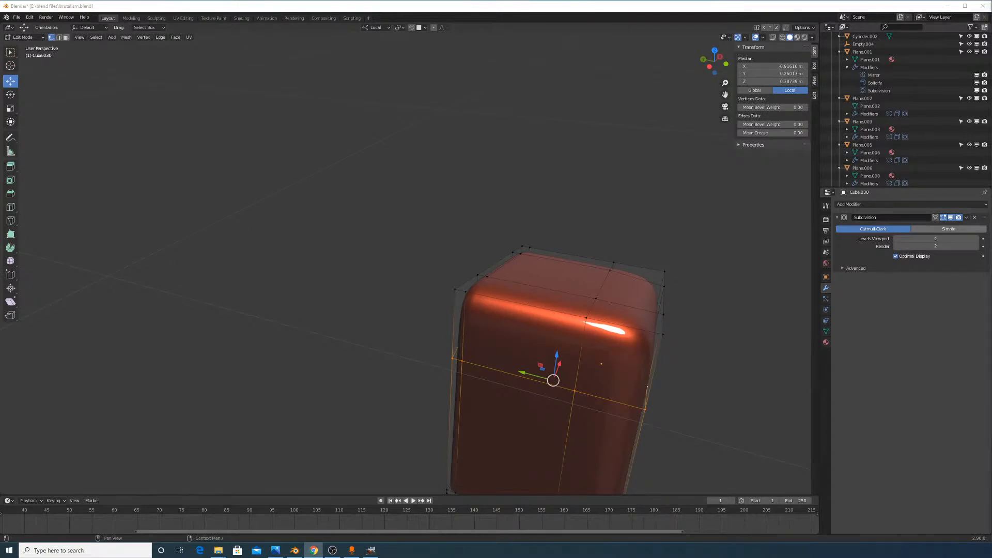
Edge-slide the block's left vertical edge loop, redoing the slide once
{"action": "middle_click_drag", "start_coordinate": [544, 227], "coordinate": [587, 212]}
{"action": "left_click", "coordinate": [507, 318], "text": "alt"}
{"action": "key", "text": "g"}
{"action": "key", "text": "g"}
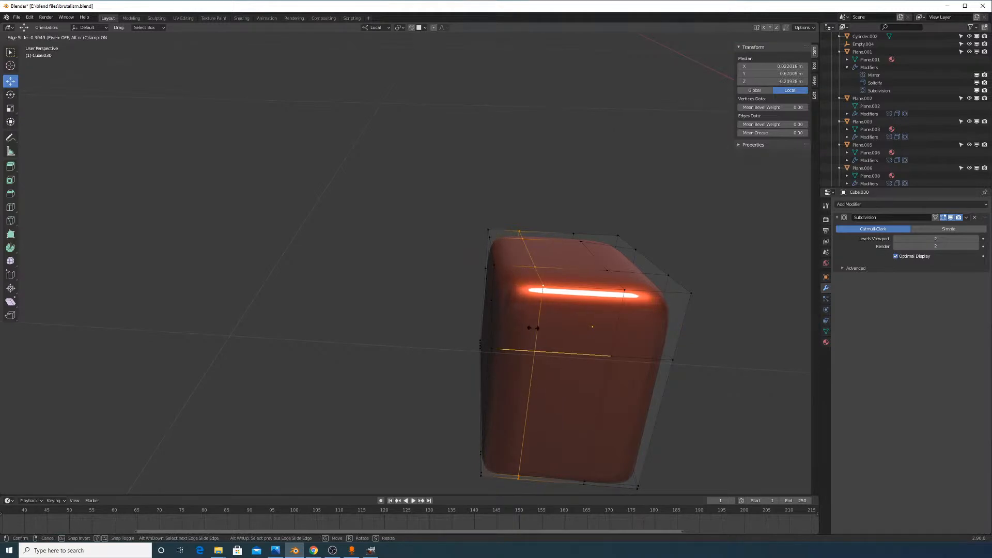
{"action": "right_click", "coordinate": [531, 328]}
{"action": "middle_click_drag", "start_coordinate": [512, 326], "coordinate": [567, 326]}
{"action": "key", "text": "g"}
{"action": "key", "text": "g"}
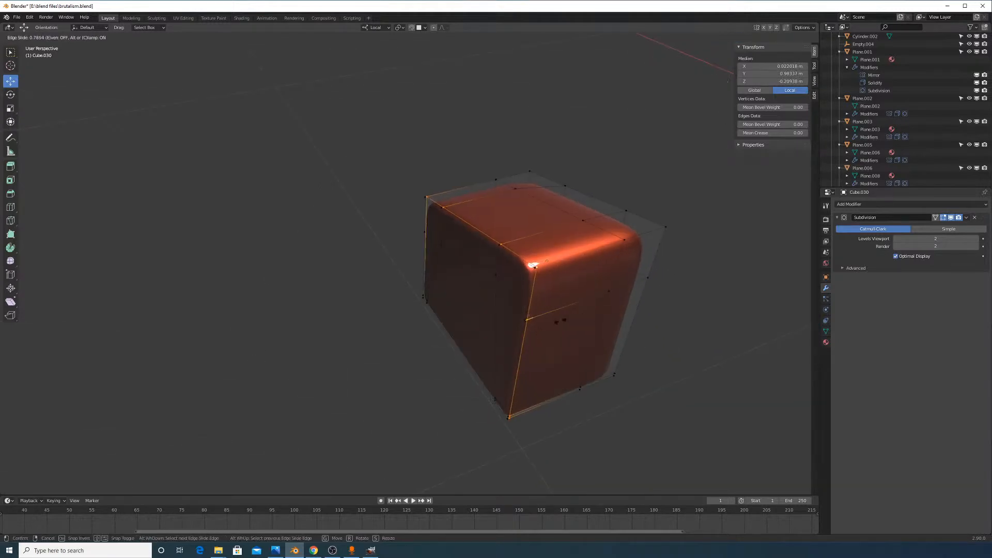
{"action": "left_click", "coordinate": [565, 323]}
{"action": "key", "text": "Tab"}
{"action": "middle_click_drag", "start_coordinate": [591, 312], "coordinate": [668, 266]}
{"action": "key", "text": "Tab"}
Slide the vertex path from a corner upward
{"action": "middle_click_drag", "start_coordinate": [395, 303], "coordinate": [434, 317]}
{"action": "left_click", "coordinate": [437, 315]}
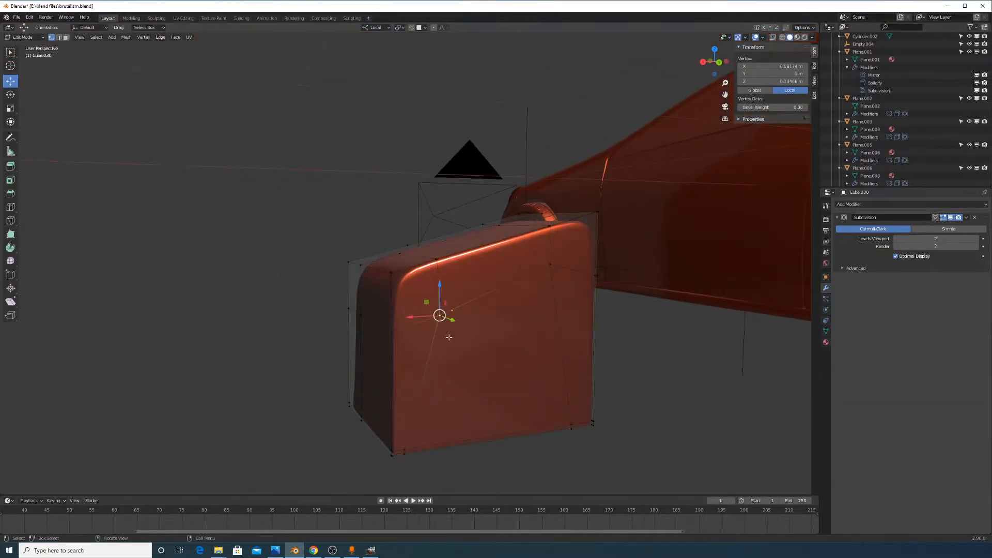
{"action": "scroll", "coordinate": [396, 312], "scroll_direction": "up", "scroll_amount": 2}
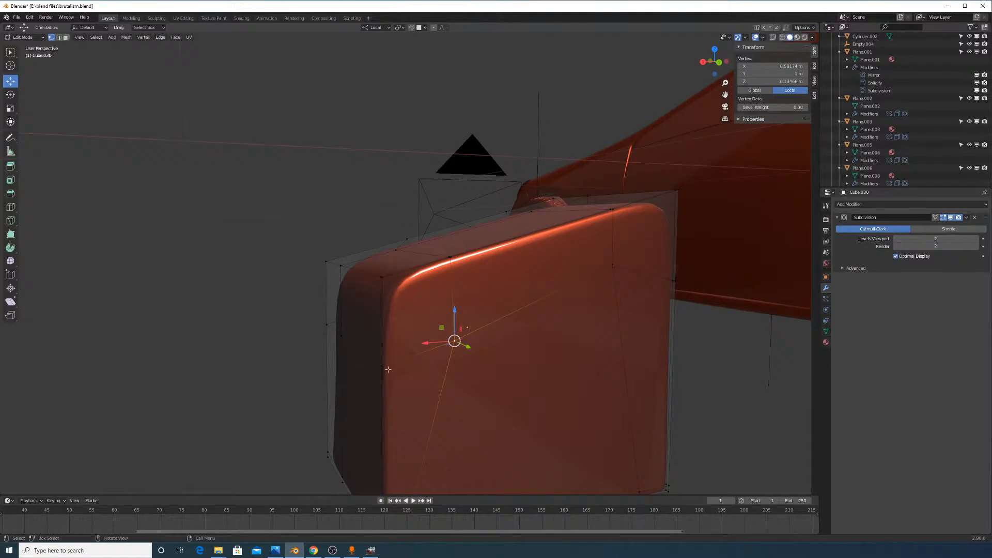
{"action": "middle_click_drag", "start_coordinate": [388, 369], "coordinate": [438, 349]}
{"action": "left_click", "coordinate": [435, 345], "text": "ctrl"}
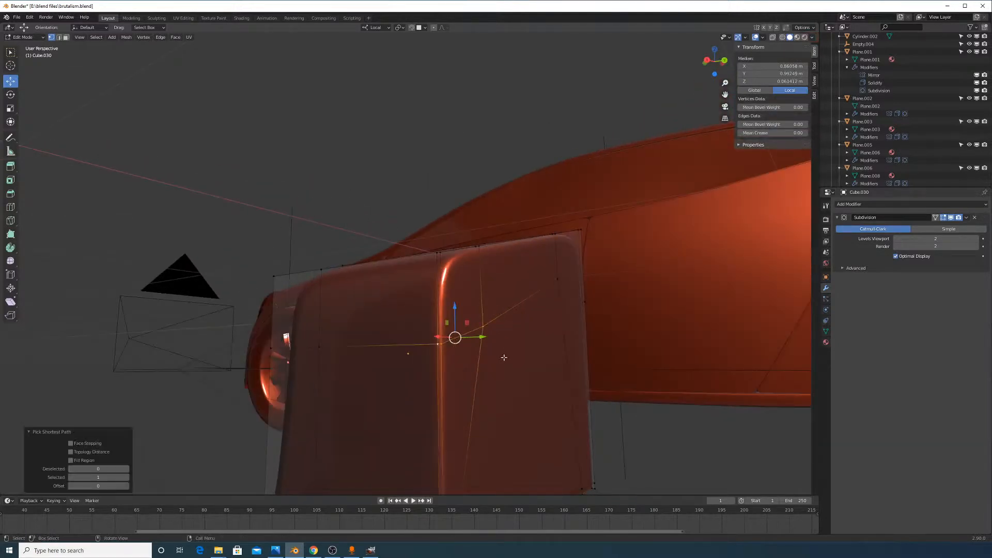
{"action": "key", "text": "g"}
{"action": "key", "text": "g"}
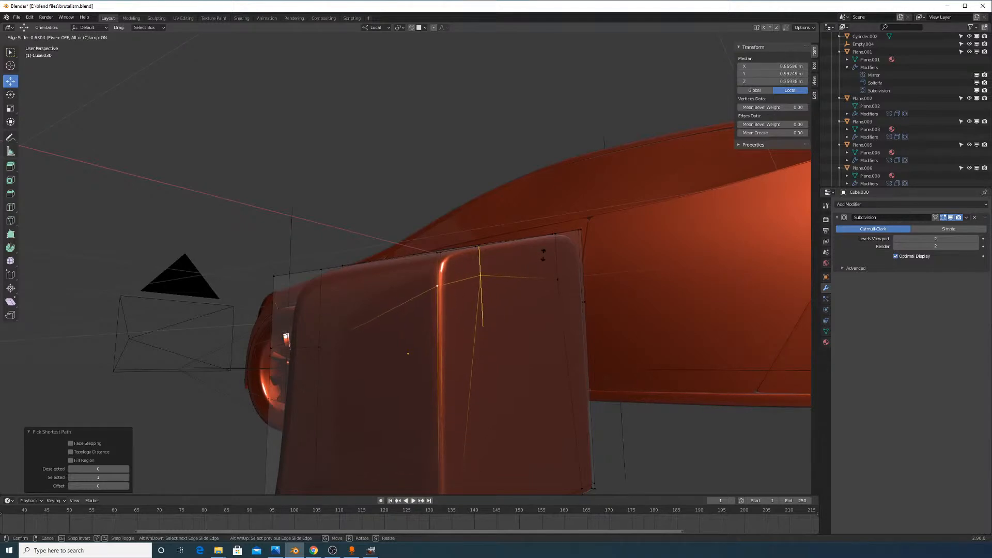
{"action": "left_click", "coordinate": [552, 262]}
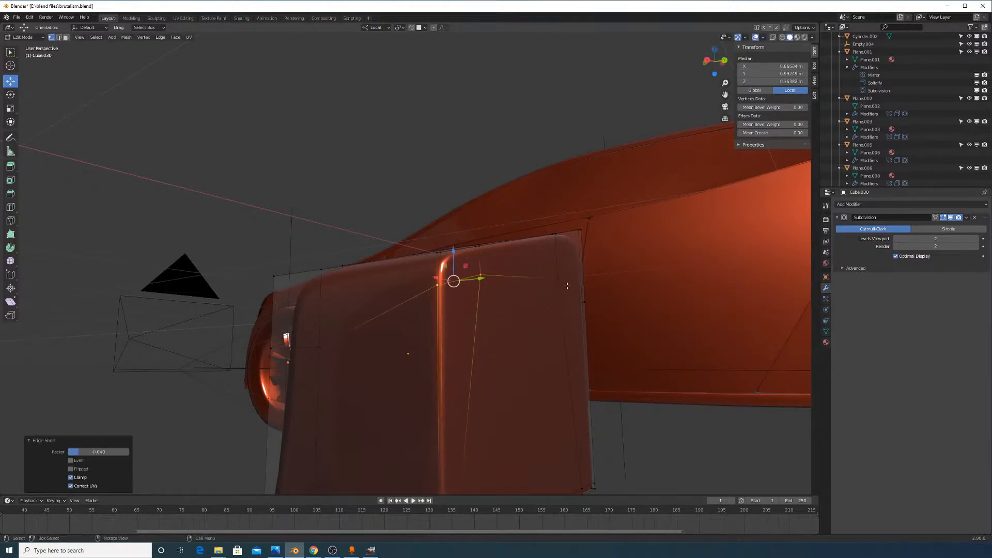
Edge-slide the shortest path between two corners on the block's other side
{"action": "middle_click_drag", "start_coordinate": [567, 286], "coordinate": [457, 317]}
{"action": "left_click", "coordinate": [458, 317]}
{"action": "middle_click_drag", "start_coordinate": [517, 331], "coordinate": [457, 334]}
{"action": "left_click", "coordinate": [454, 334], "text": "ctrl"}
{"action": "key", "text": "g"}
{"action": "key", "text": "g"}
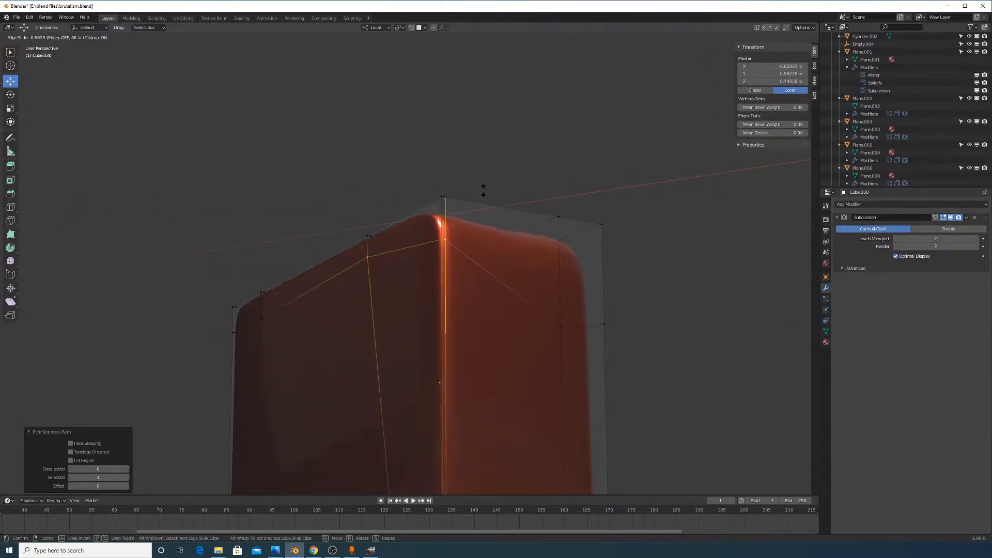
{"action": "left_click", "coordinate": [481, 185]}
Vertex-slide a corner vertex along its edges with Shift+V
{"action": "left_click", "coordinate": [374, 260]}
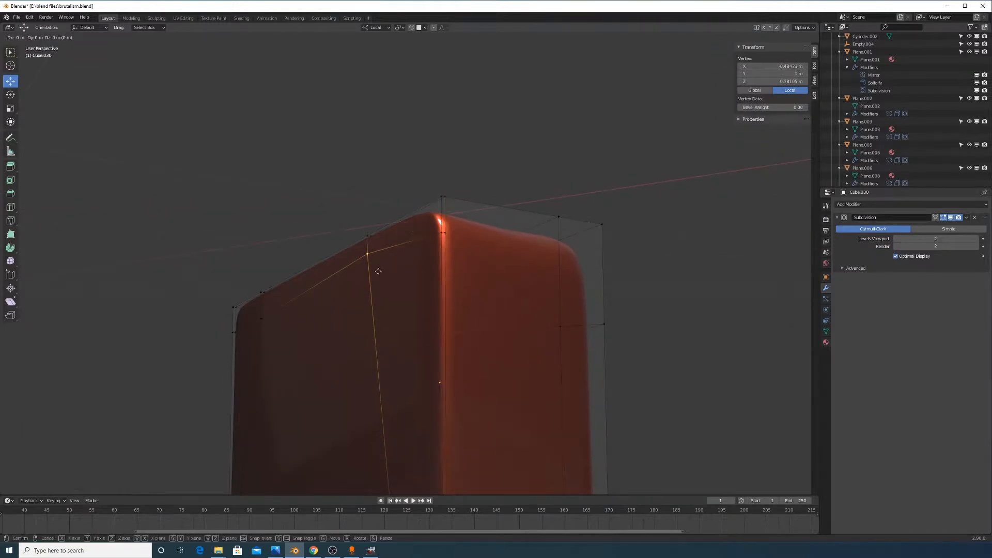
{"action": "key", "text": "shift+v"}
{"action": "left_click", "coordinate": [379, 274]}
{"action": "middle_click_drag", "start_coordinate": [379, 274], "coordinate": [514, 249]}
{"action": "key", "text": "shift+v"}
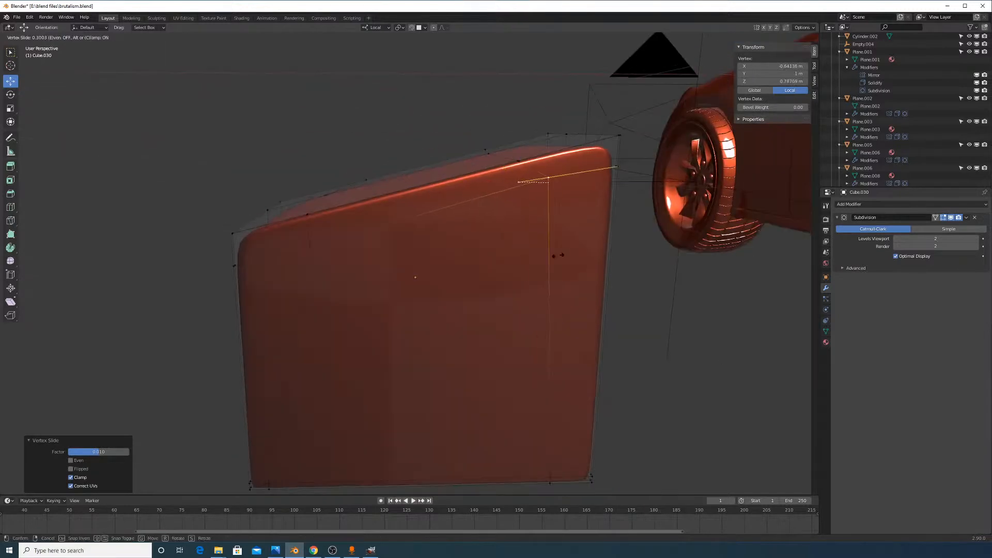
{"action": "left_click", "coordinate": [587, 257]}
Edge-slide a top edge and the path from the bottom-right inner vertex
{"action": "middle_click_drag", "start_coordinate": [532, 151], "coordinate": [615, 217]}
{"action": "left_click", "coordinate": [521, 182], "text": "ctrl"}
{"action": "key", "text": "g"}
{"action": "key", "text": "g"}
{"action": "left_click", "coordinate": [632, 213]}
{"action": "middle_click_drag", "start_coordinate": [587, 367], "coordinate": [522, 314]}
{"action": "left_click", "coordinate": [530, 368]}
{"action": "left_click", "coordinate": [527, 366], "text": "ctrl"}
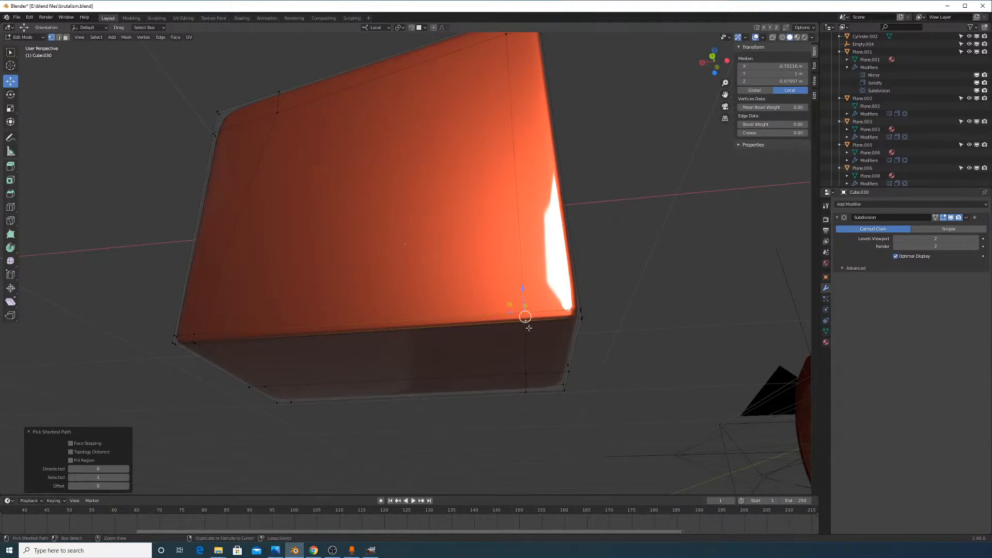
{"action": "key", "text": "g"}
{"action": "key", "text": "g"}
{"action": "left_click", "coordinate": [664, 354]}
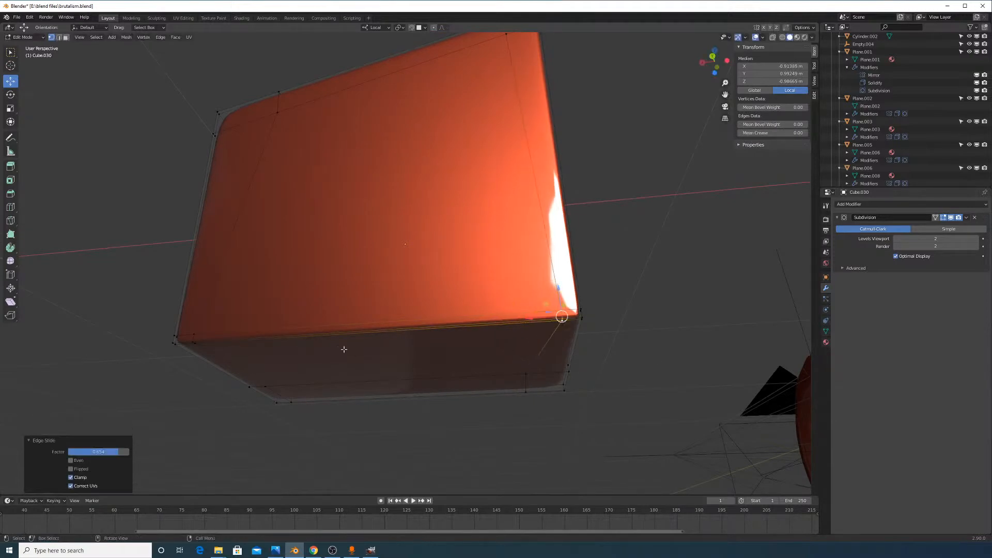
Edge-slide the path near the bottom-left inner vertex, then return to Object Mode
{"action": "middle_click_drag", "start_coordinate": [343, 348], "coordinate": [374, 376]}
{"action": "left_click", "coordinate": [252, 389]}
{"action": "left_click", "coordinate": [243, 386]}
{"action": "scroll", "coordinate": [243, 387], "scroll_direction": "up", "scroll_amount": 1}
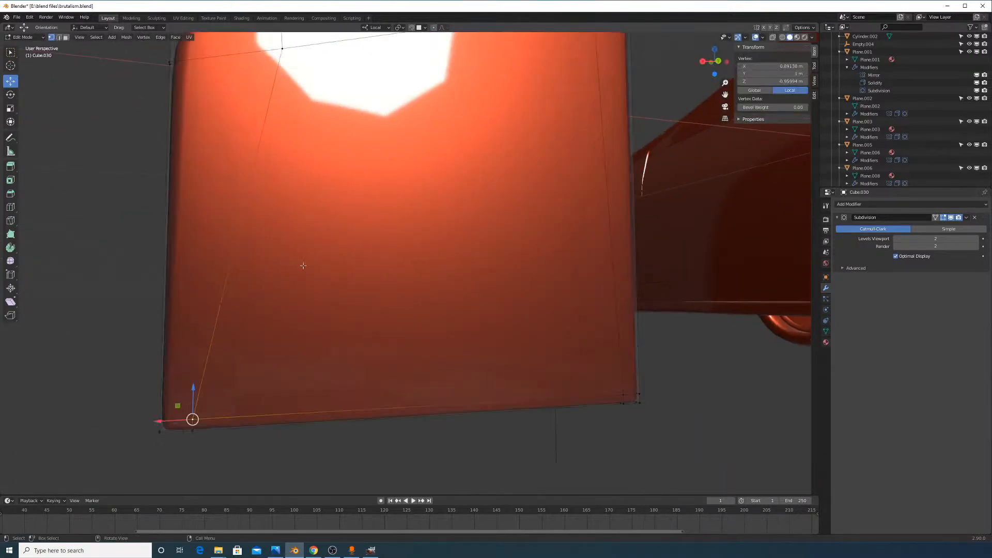
{"action": "middle_click_drag", "start_coordinate": [243, 388], "coordinate": [252, 440]}
{"action": "left_click", "coordinate": [283, 189], "text": "ctrl"}
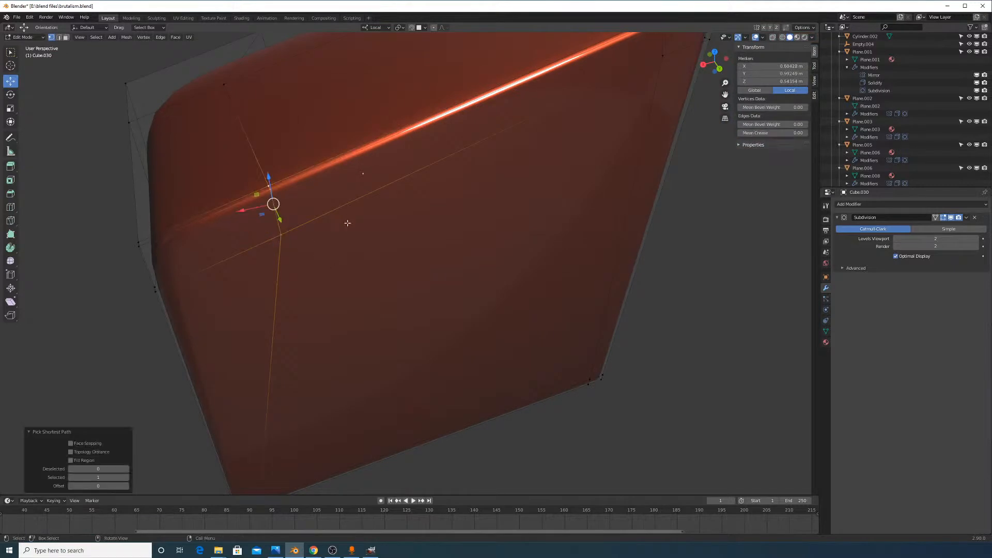
{"action": "key", "text": "g"}
{"action": "key", "text": "g"}
{"action": "left_click", "coordinate": [281, 341]}
{"action": "middle_click_drag", "start_coordinate": [281, 341], "coordinate": [569, 250]}
{"action": "key", "text": "Tab"}
{"action": "scroll", "coordinate": [408, 229], "scroll_direction": "down", "scroll_amount": 4}
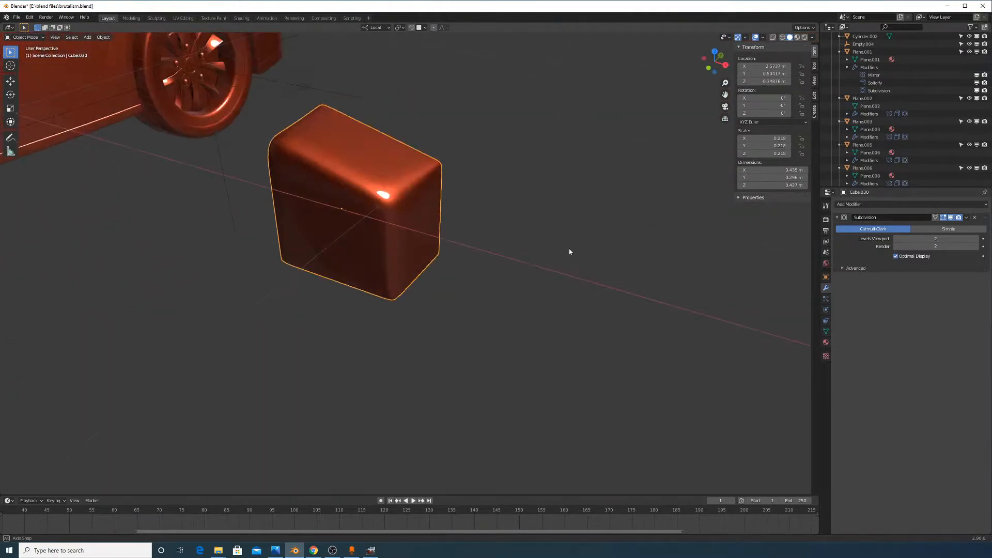
Add one centered loop cut across the block
{"action": "key", "text": "Tab"}
{"action": "scroll", "coordinate": [490, 235], "scroll_direction": "up", "scroll_amount": 5}
{"action": "scroll", "coordinate": [490, 236], "scroll_direction": "down", "scroll_amount": 4}
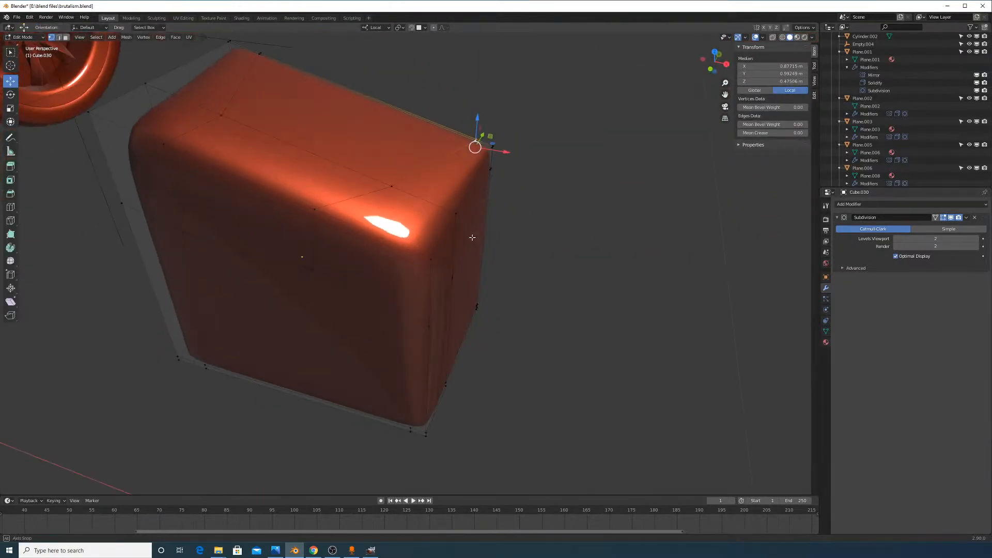
{"action": "left_click", "coordinate": [467, 268]}
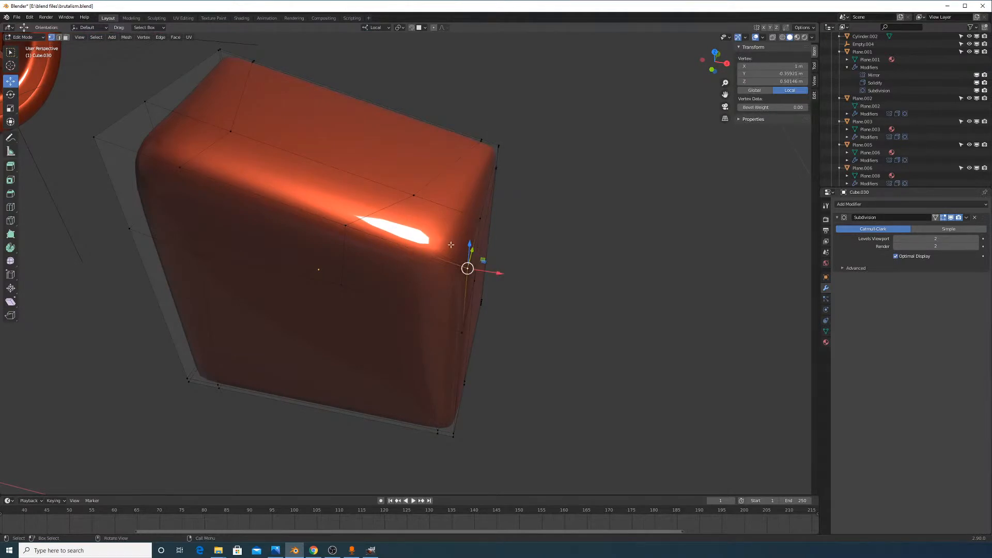
{"action": "left_click", "coordinate": [469, 250]}
{"action": "right_click", "coordinate": [470, 250]}
{"action": "middle_click_drag", "start_coordinate": [448, 274], "coordinate": [433, 278]}
{"action": "key", "text": "ctrl+r"}
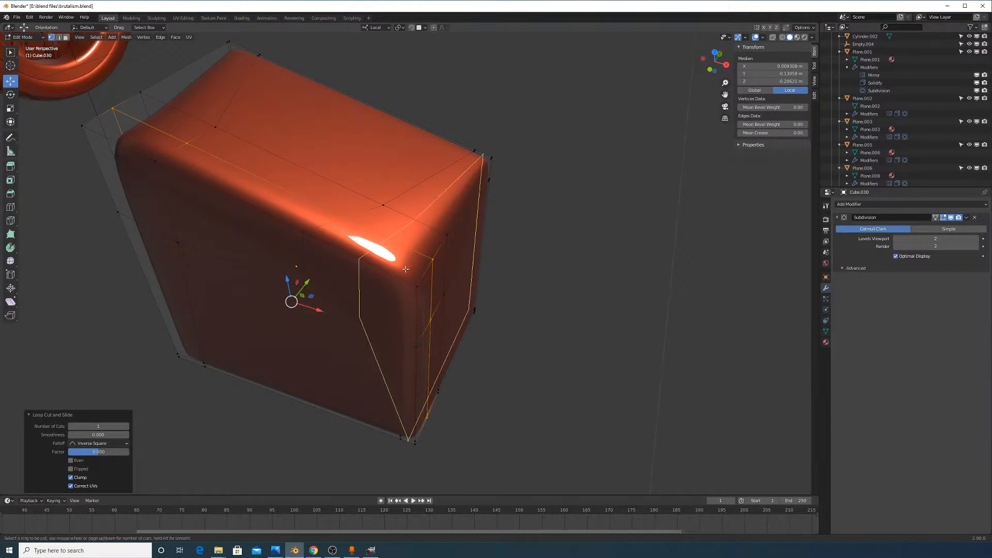
{"action": "key", "text": "Escape"}
Slightly enlarge the vertical edge chain together with the top edge loop
{"action": "left_click", "coordinate": [433, 259]}
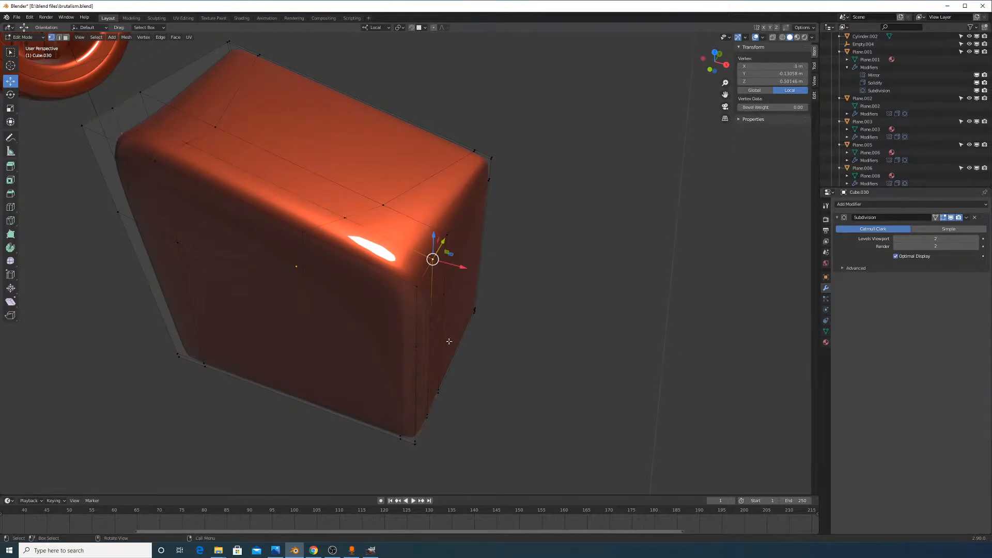
{"action": "middle_click_drag", "start_coordinate": [449, 341], "coordinate": [443, 331]}
{"action": "left_click", "coordinate": [402, 380], "text": "ctrl"}
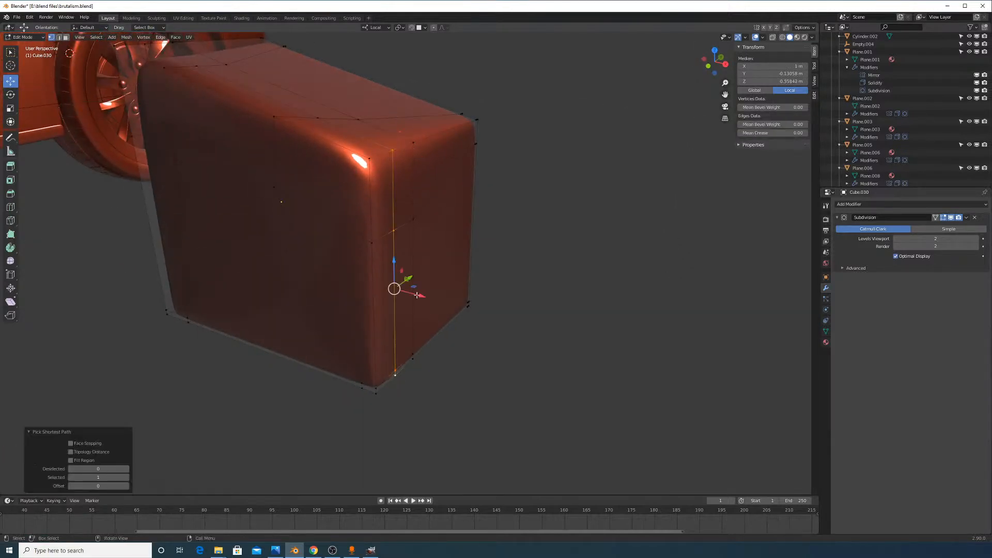
{"action": "left_click_drag", "start_coordinate": [417, 295], "coordinate": [394, 289]}
{"action": "middle_click_drag", "start_coordinate": [362, 189], "coordinate": [375, 202]}
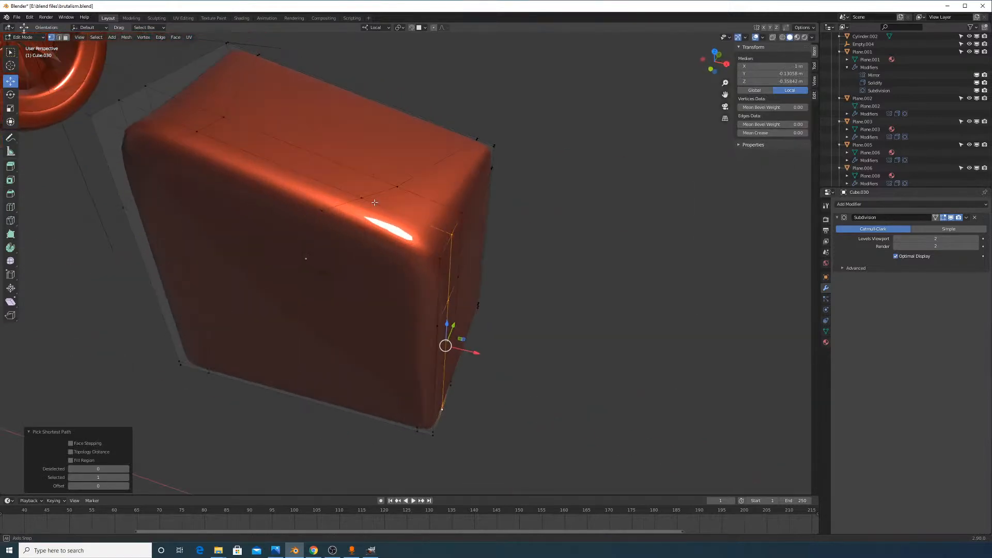
{"action": "left_click", "coordinate": [352, 188], "text": "alt+shift"}
{"action": "key", "text": "s"}
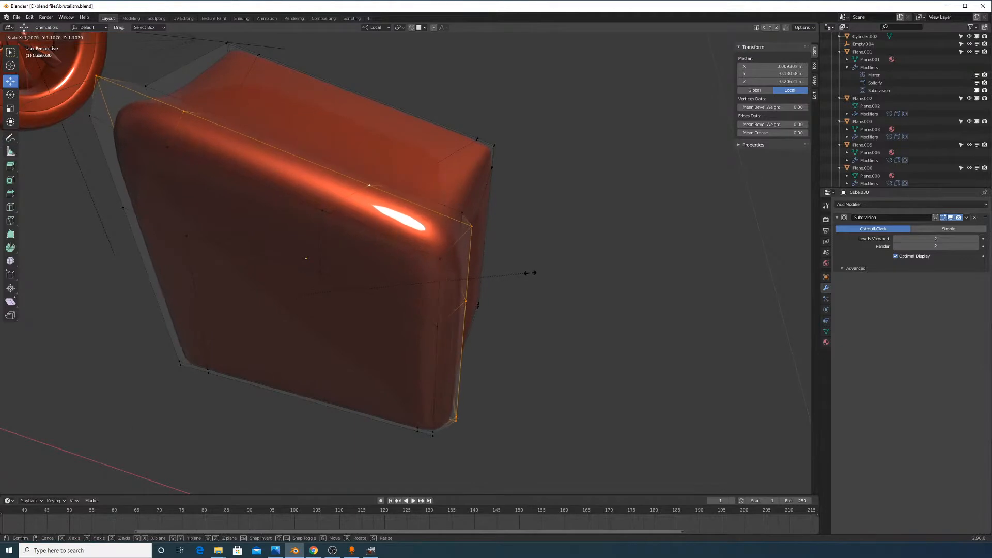
{"action": "left_click", "coordinate": [496, 243]}
Slide the inner and left edge loops rightward and scale the left loop to 1.07
{"action": "middle_click_drag", "start_coordinate": [496, 243], "coordinate": [463, 221]}
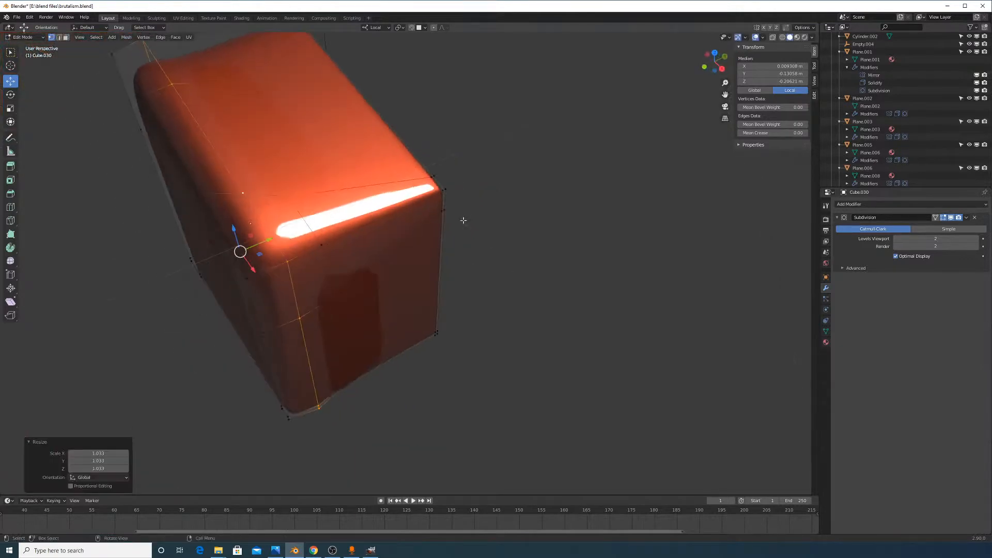
{"action": "left_click", "coordinate": [305, 236], "text": "alt"}
{"action": "key", "text": "g"}
{"action": "key", "text": "g"}
{"action": "left_click", "coordinate": [372, 275]}
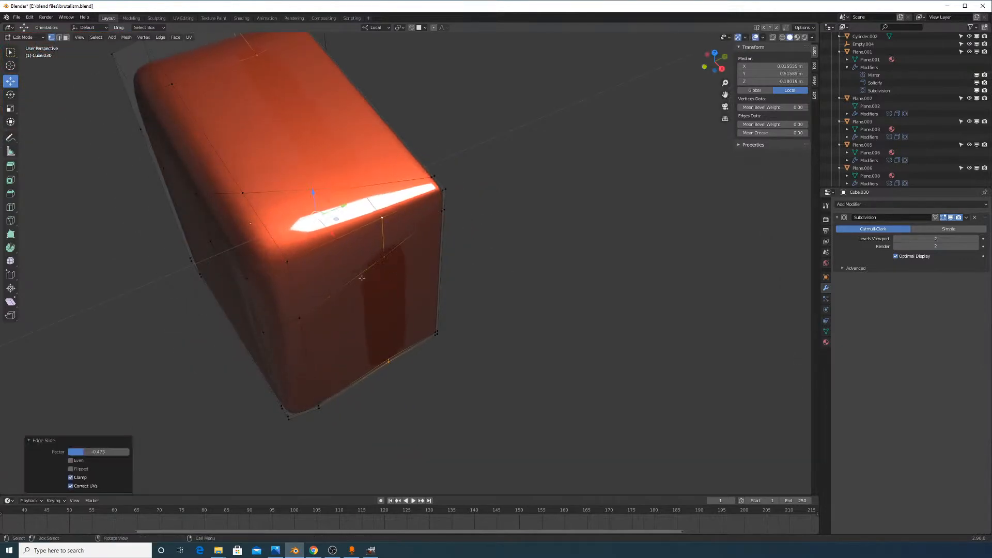
{"action": "left_click", "coordinate": [286, 244], "text": "alt"}
{"action": "key", "text": "g"}
{"action": "key", "text": "g"}
{"action": "left_click", "coordinate": [363, 260]}
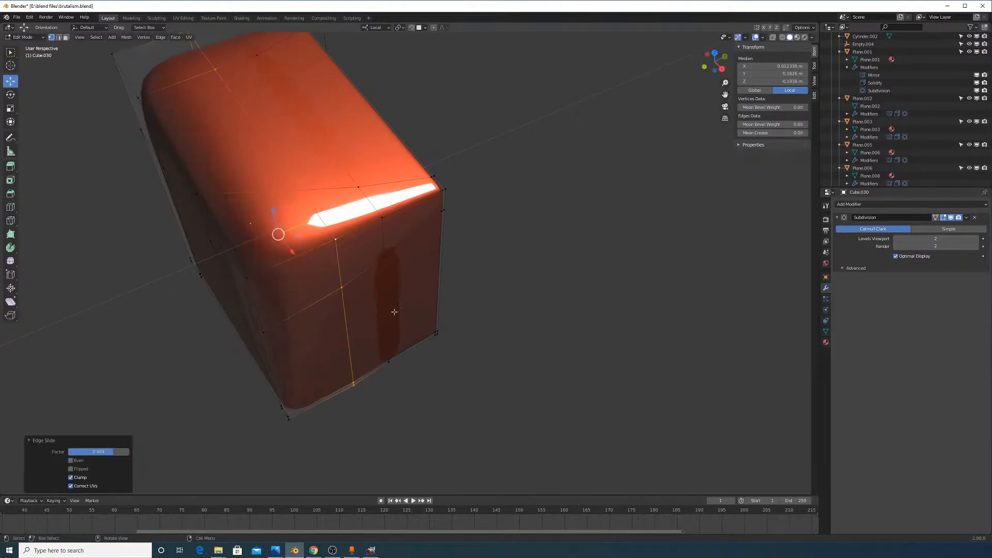
{"action": "key", "text": "s"}
{"action": "left_click", "coordinate": [399, 322]}
Circle-select the block's front faces and shrink them to 0.862
{"action": "middle_click_drag", "start_coordinate": [400, 322], "coordinate": [458, 326]}
{"action": "left_click", "coordinate": [321, 368], "text": "alt"}
{"action": "middle_click_drag", "start_coordinate": [321, 368], "coordinate": [379, 315]}
{"action": "left_click", "coordinate": [390, 310], "text": "alt"}
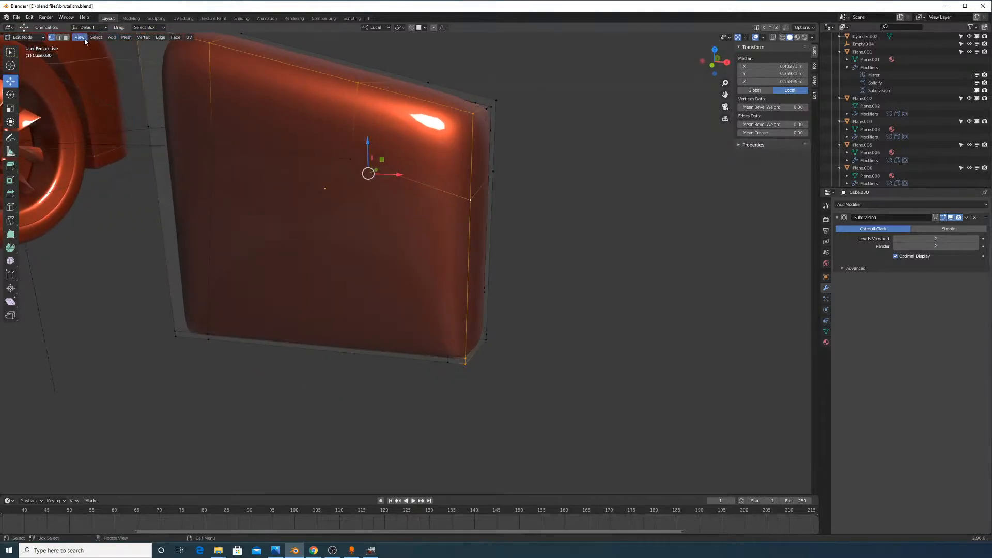
{"action": "left_click", "coordinate": [67, 37]}
{"action": "mouse_move", "coordinate": [251, 168]}
{"action": "middle_mouse_down"}
{"action": "mouse_move", "coordinate": [277, 165]}
{"action": "mouse_move", "coordinate": [284, 139]}
{"action": "middle_mouse_up"}
{"action": "key", "text": "c"}
{"action": "mouse_move", "coordinate": [282, 127]}
{"action": "left_mouse_down"}
{"action": "mouse_move", "coordinate": [285, 232]}
{"action": "mouse_move", "coordinate": [477, 171]}
{"action": "left_mouse_up"}
{"action": "right_click", "coordinate": [478, 171]}
{"action": "left_click", "coordinate": [549, 245]}
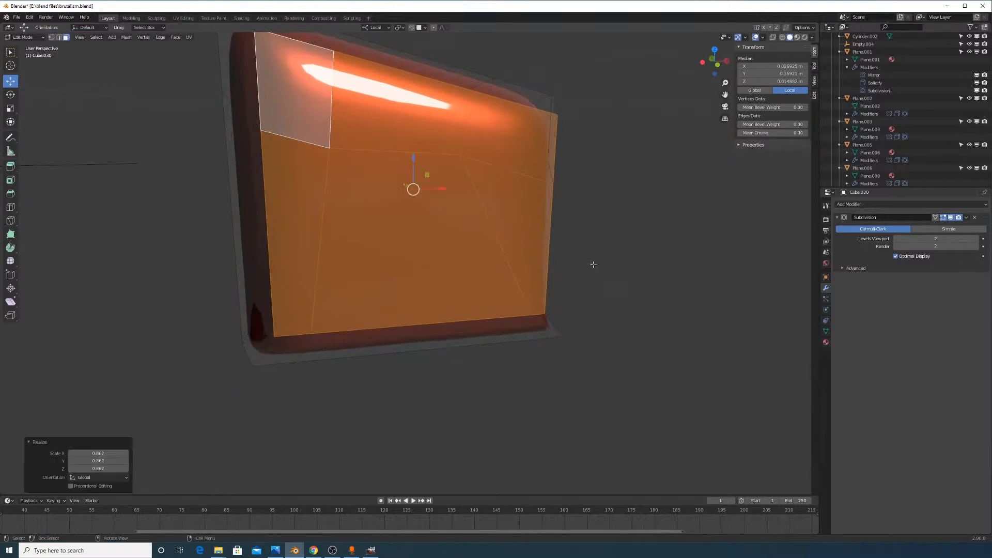
Scale down an edge loop across the mesh, then return to Object Mode
{"action": "middle_click_drag", "start_coordinate": [591, 264], "coordinate": [458, 332]}
{"action": "key", "text": "Tab"}
{"action": "key", "text": "Tab"}
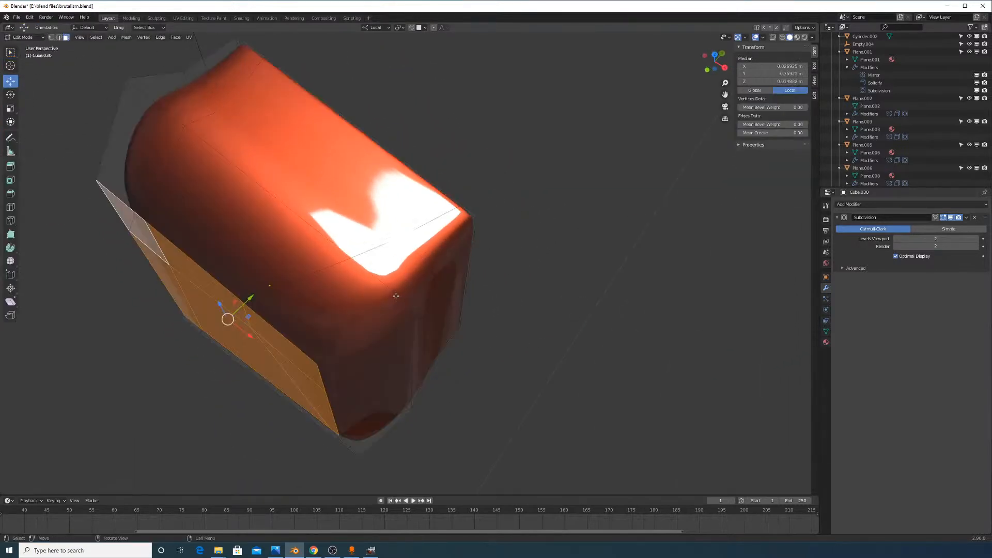
{"action": "left_click", "coordinate": [60, 38]}
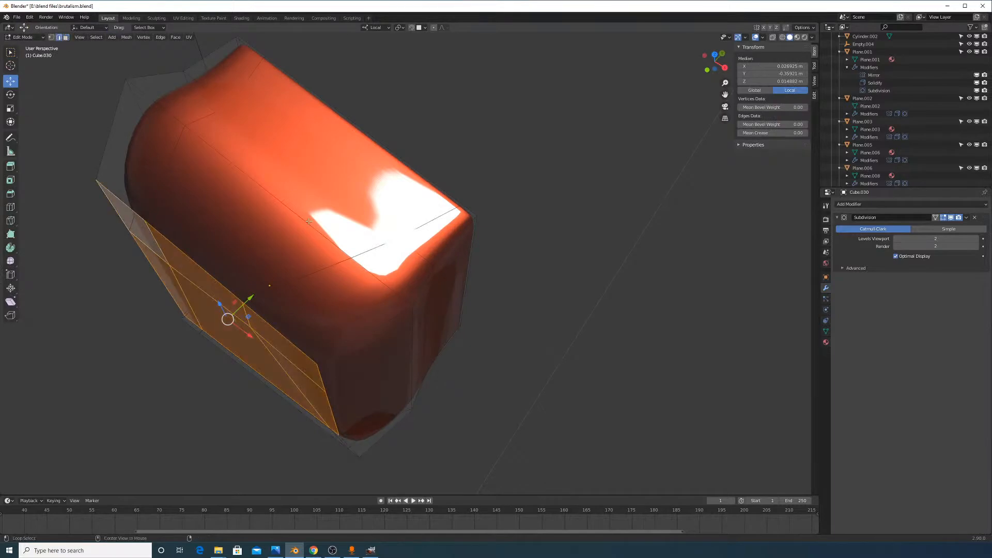
{"action": "left_click", "coordinate": [292, 210], "text": "alt"}
{"action": "key", "text": "s"}
{"action": "left_click", "coordinate": [496, 338]}
{"action": "key", "text": "Tab"}
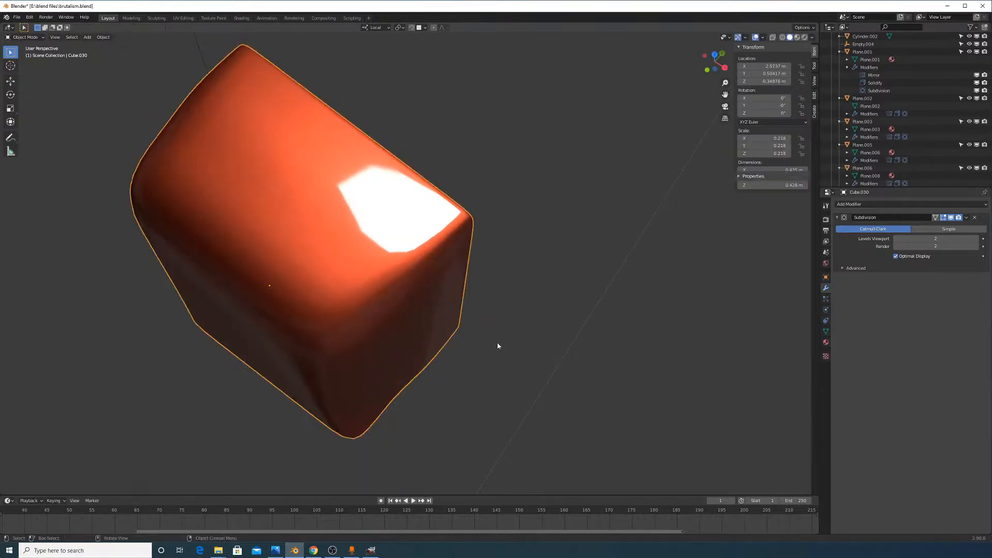
Resize the selected edge loop of the block to 0.920
{"action": "middle_click_drag", "start_coordinate": [497, 344], "coordinate": [593, 286]}
{"action": "key", "text": "Tab"}
{"action": "scroll", "coordinate": [564, 248], "scroll_direction": "up", "scroll_amount": 3}
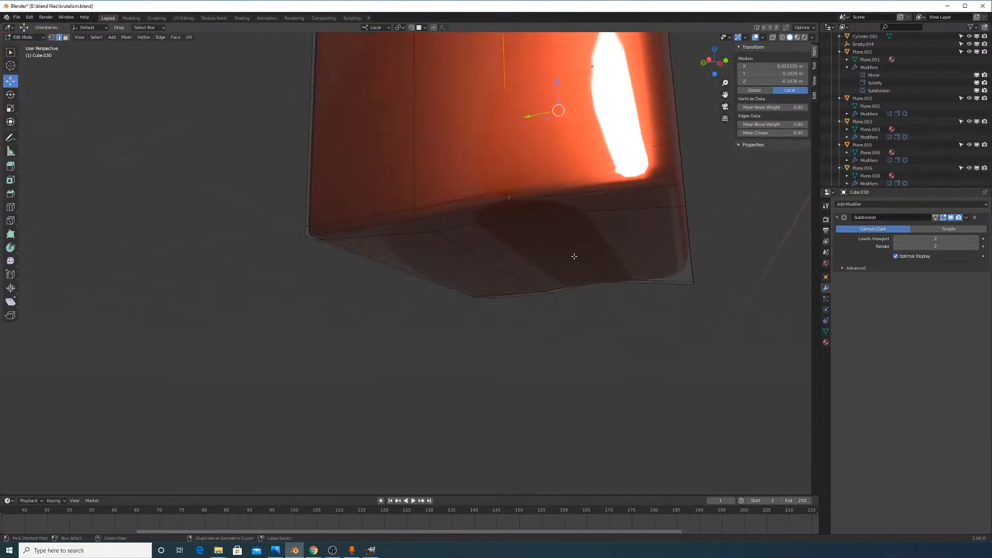
{"action": "key", "text": "Tab"}
{"action": "key", "text": "Tab"}
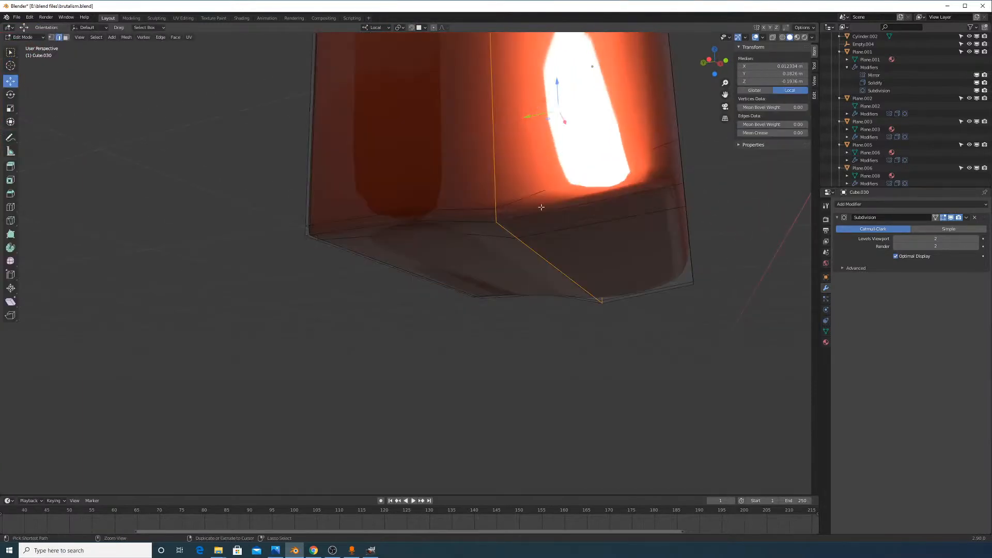
{"action": "middle_click_drag", "start_coordinate": [541, 207], "coordinate": [561, 259]}
{"action": "key", "text": "s"}
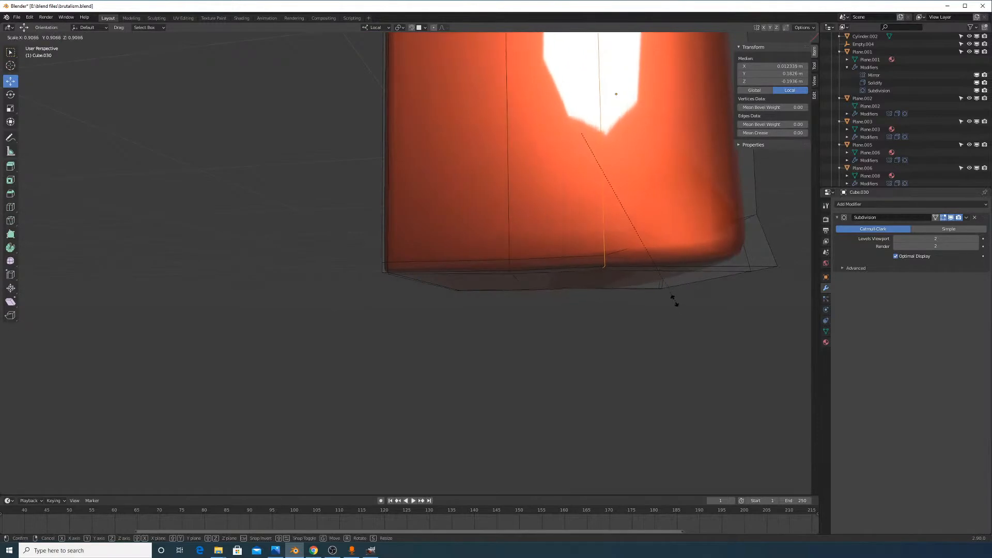
{"action": "left_click", "coordinate": [674, 304]}
Select the block's bottom edge loop and shrink it inward
{"action": "mouse_move", "coordinate": [674, 303]}
{"action": "middle_mouse_down"}
{"action": "mouse_move", "coordinate": [700, 308]}
{"action": "mouse_move", "coordinate": [668, 323]}
{"action": "middle_mouse_up"}
{"action": "middle_click_drag", "start_coordinate": [349, 384], "coordinate": [353, 391]}
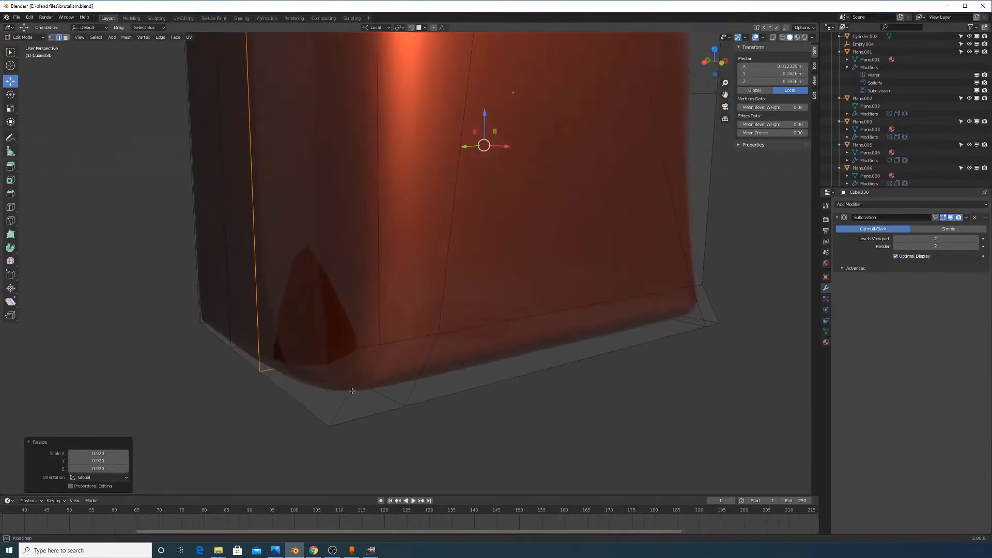
{"action": "middle_click_drag", "start_coordinate": [378, 349], "coordinate": [400, 355]}
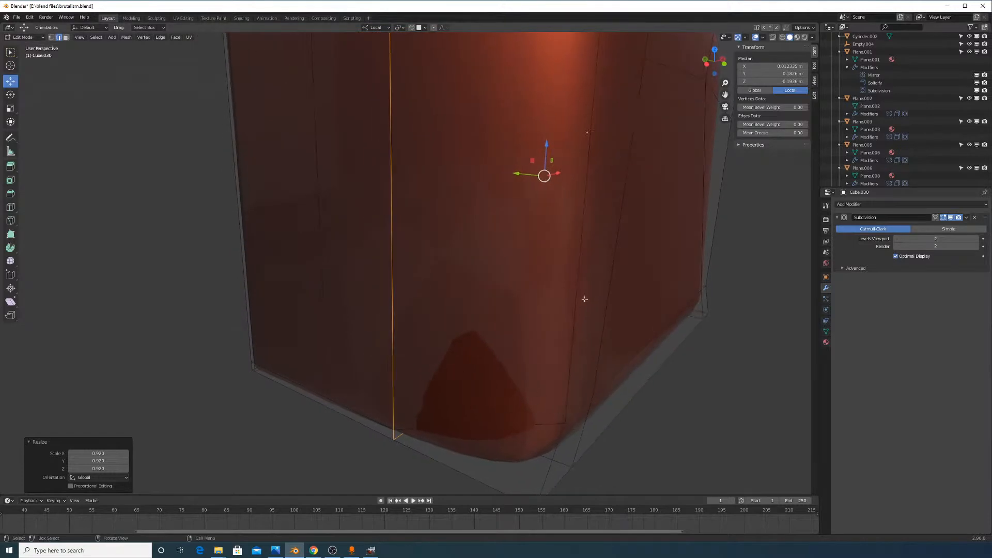
{"action": "middle_click_drag", "start_coordinate": [588, 297], "coordinate": [429, 280]}
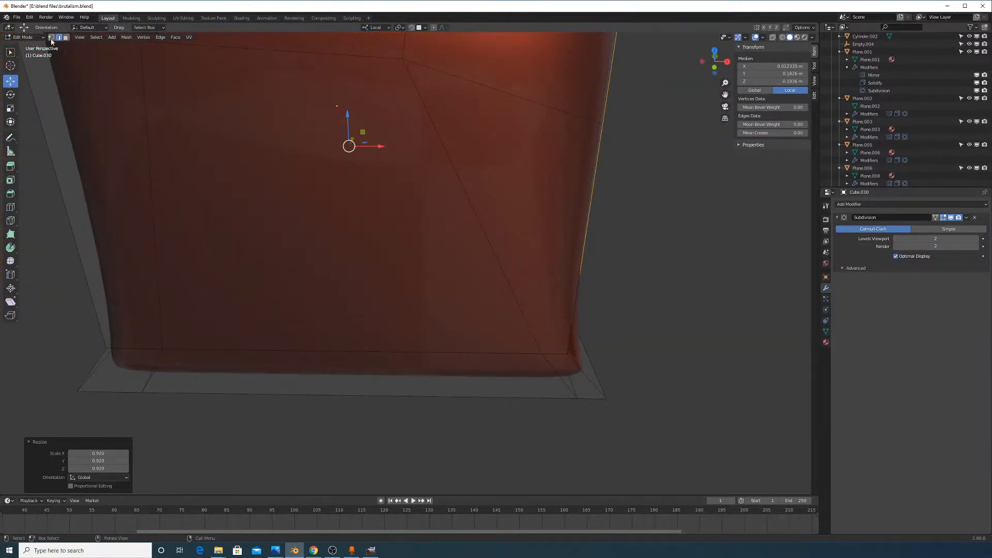
{"action": "left_click", "coordinate": [243, 389], "text": "alt"}
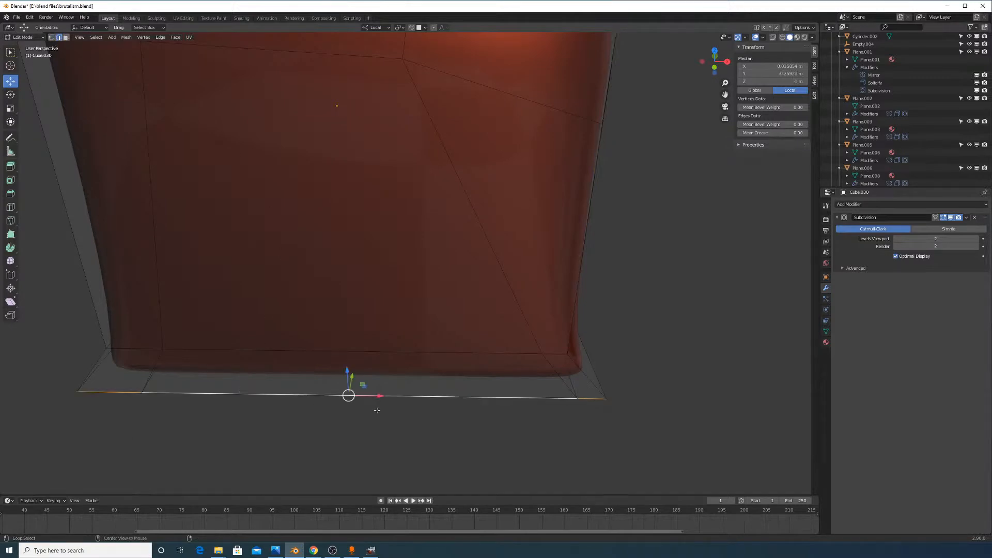
{"action": "key", "text": "s"}
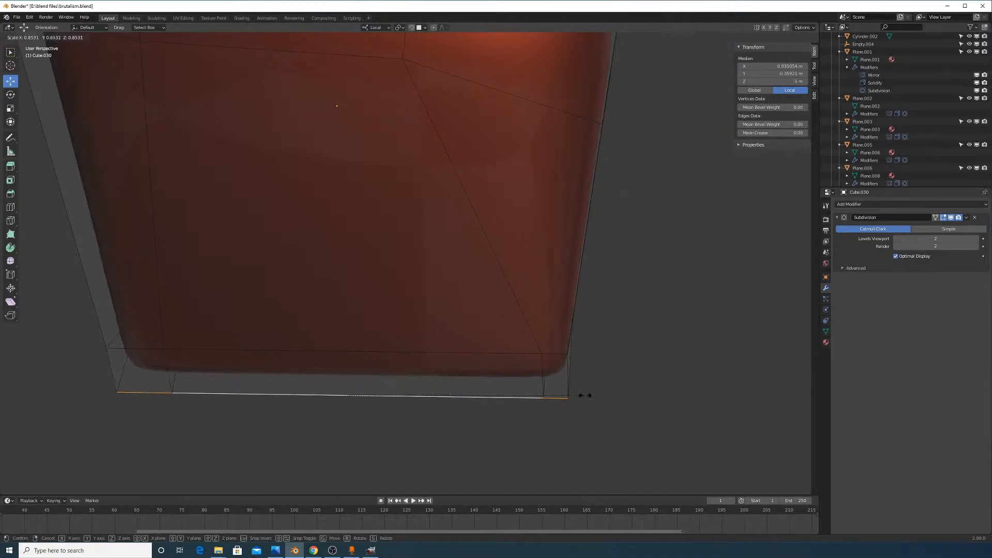
{"action": "left_click", "coordinate": [585, 396]}
Edge-slide the short lower edges up the side face of the box
{"action": "middle_click_drag", "start_coordinate": [585, 395], "coordinate": [569, 245]}
{"action": "key", "text": "Tab"}
{"action": "scroll", "coordinate": [613, 378], "scroll_direction": "down", "scroll_amount": 3}
{"action": "key", "text": "Tab"}
{"action": "middle_click_drag", "start_coordinate": [445, 140], "coordinate": [553, 374]}
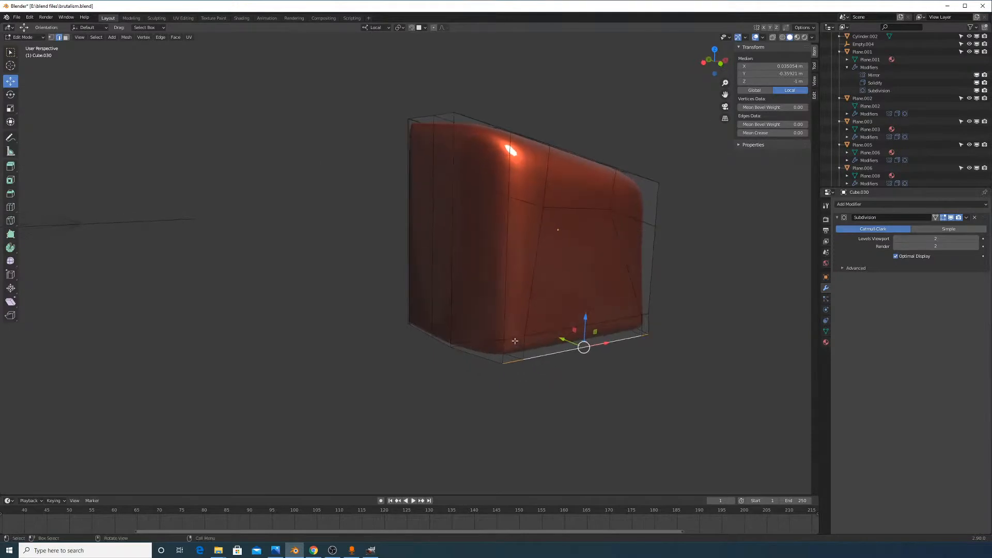
{"action": "left_click", "coordinate": [515, 341]}
{"action": "scroll", "coordinate": [620, 351], "scroll_direction": "up", "scroll_amount": 2}
{"action": "middle_click_drag", "start_coordinate": [633, 352], "coordinate": [611, 341]}
{"action": "left_click", "coordinate": [695, 349], "text": "ctrl"}
{"action": "key", "text": "g"}
{"action": "key", "text": "g"}
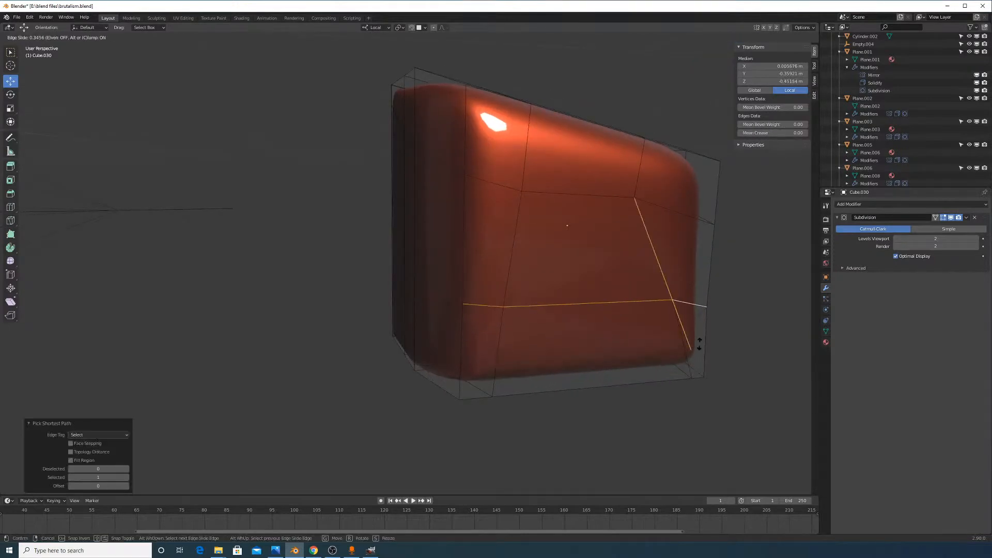
{"action": "left_click", "coordinate": [691, 355]}
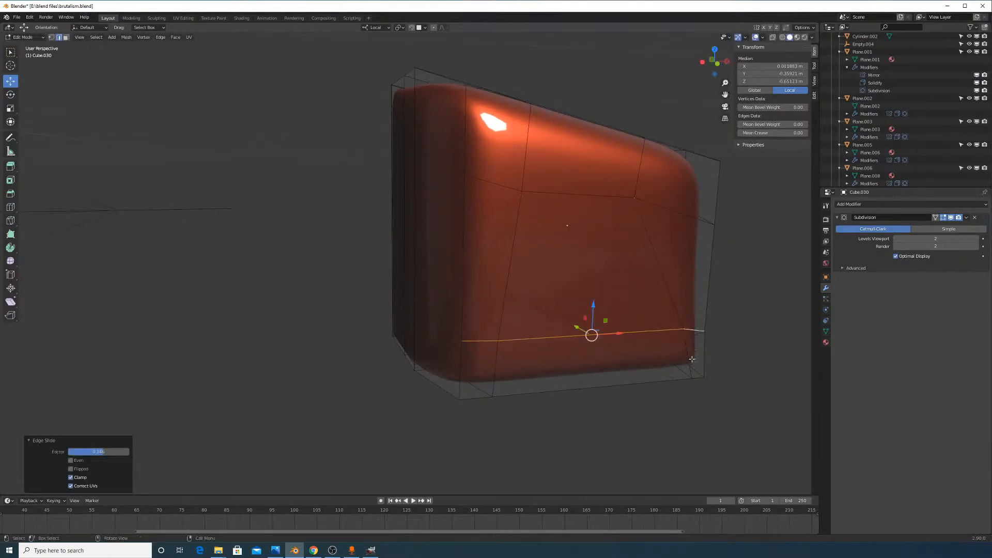
Slide the vertical edge loop to the right, settling at factor 0.256
{"action": "middle_click_drag", "start_coordinate": [576, 336], "coordinate": [585, 315]}
{"action": "key", "text": "Tab"}
{"action": "scroll", "coordinate": [573, 318], "scroll_direction": "up", "scroll_amount": 2}
{"action": "key", "text": "Tab"}
{"action": "middle_click_drag", "start_coordinate": [520, 231], "coordinate": [477, 313]}
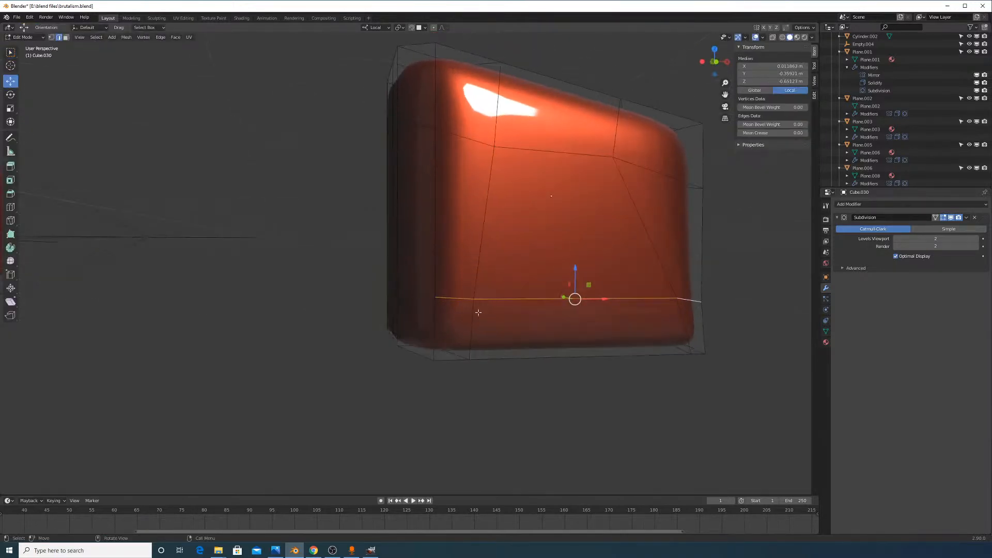
{"action": "key", "text": "g"}
{"action": "key", "text": "g"}
{"action": "left_click", "coordinate": [617, 246]}
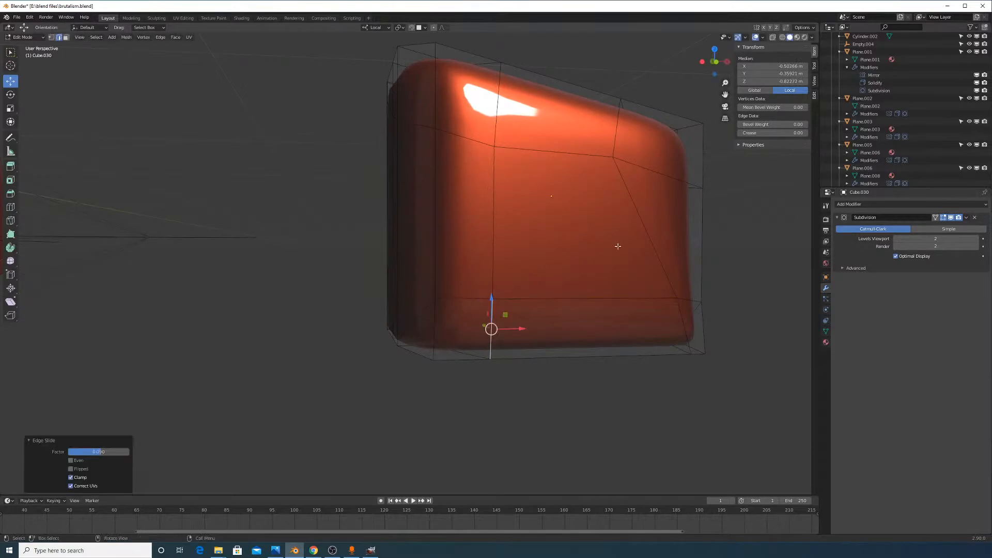
{"action": "key", "text": "g"}
{"action": "key", "text": "g"}
{"action": "left_click", "coordinate": [633, 338]}
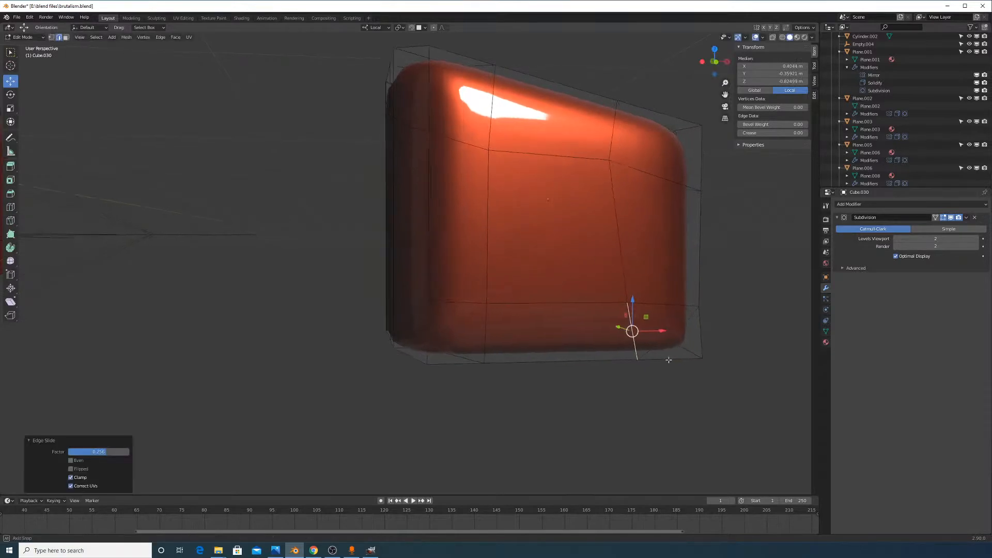
In vertex select mode, slide one box vertex along its edge
{"action": "middle_click_drag", "start_coordinate": [633, 338], "coordinate": [641, 357]}
{"action": "left_click", "coordinate": [54, 36]}
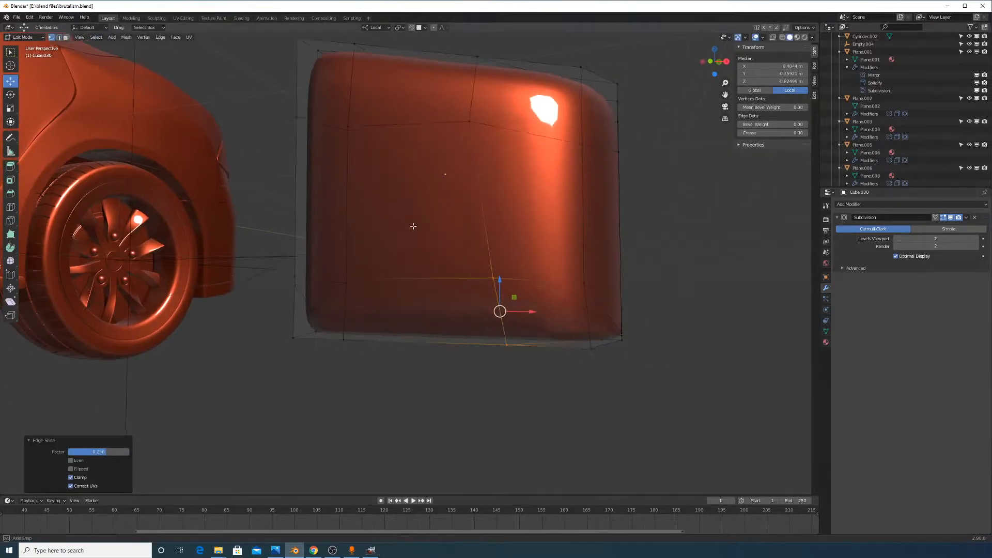
{"action": "middle_click_drag", "start_coordinate": [512, 217], "coordinate": [523, 166]}
{"action": "left_click", "coordinate": [518, 201]}
{"action": "key", "text": "g"}
{"action": "key", "text": "g"}
{"action": "left_click", "coordinate": [525, 214]}
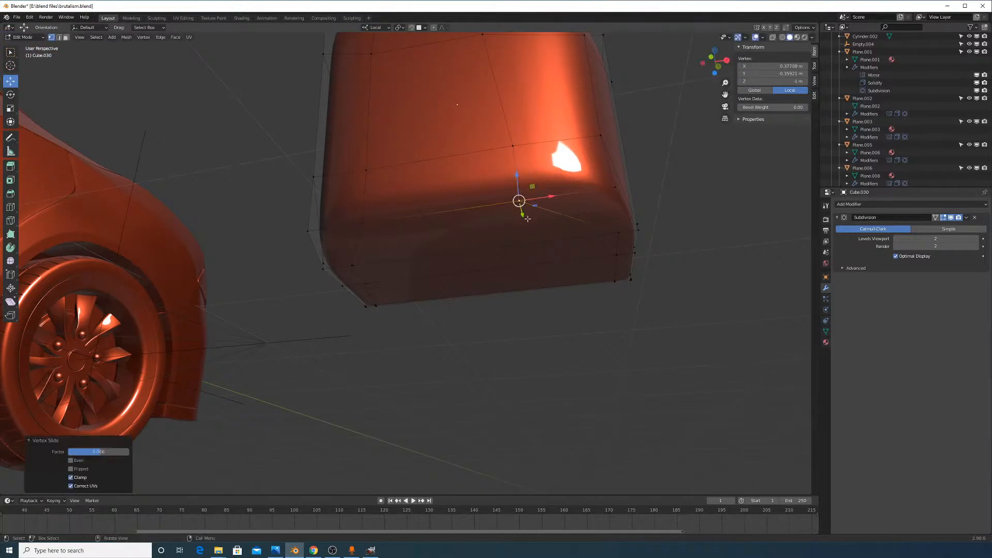
Vertex-slide more box vertices, nudging the last one slightly downward
{"action": "key", "text": "Tab"}
{"action": "middle_click_drag", "start_coordinate": [526, 212], "coordinate": [768, 255]}
{"action": "scroll", "coordinate": [517, 252], "scroll_direction": "down", "scroll_amount": 6}
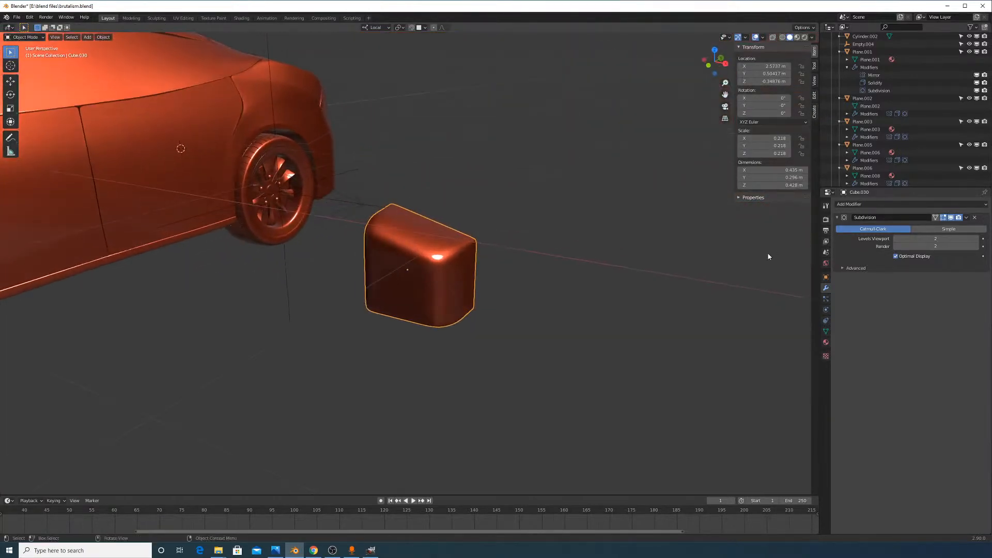
{"action": "scroll", "coordinate": [620, 242], "scroll_direction": "up", "scroll_amount": 4}
{"action": "key", "text": "Tab"}
{"action": "scroll", "coordinate": [506, 247], "scroll_direction": "up", "scroll_amount": 3}
{"action": "middle_click_drag", "start_coordinate": [506, 247], "coordinate": [401, 253]}
{"action": "middle_click_drag", "start_coordinate": [440, 205], "coordinate": [505, 207], "text": "shift"}
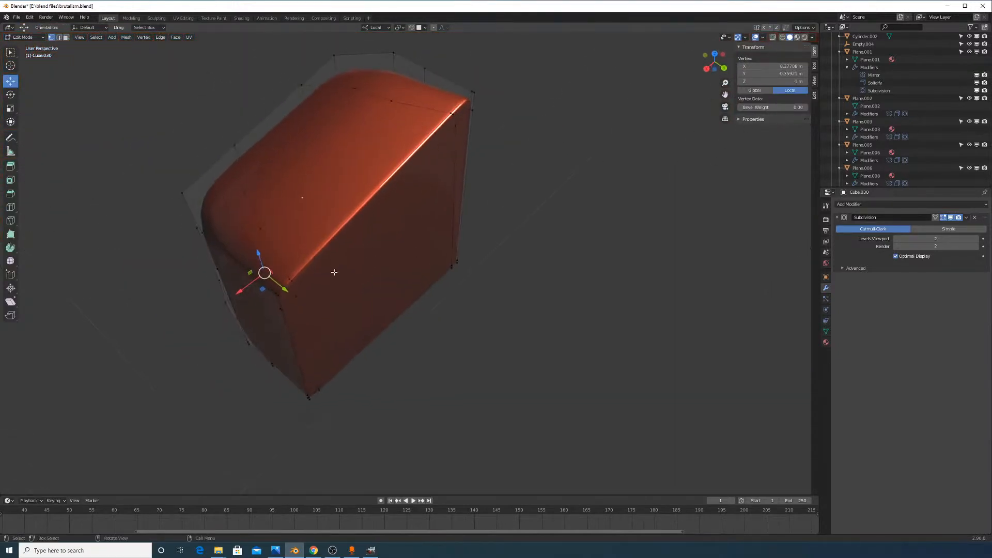
{"action": "scroll", "coordinate": [334, 272], "scroll_direction": "up", "scroll_amount": 2}
{"action": "middle_click_drag", "start_coordinate": [249, 260], "coordinate": [403, 298], "text": "shift"}
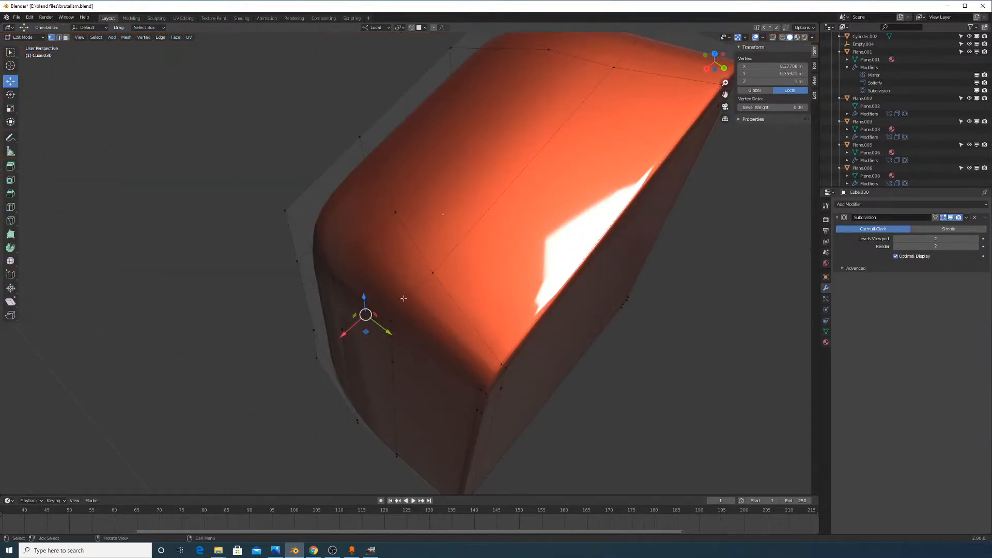
{"action": "left_click", "coordinate": [474, 306]}
{"action": "left_click", "coordinate": [392, 359]}
{"action": "key", "text": "g"}
{"action": "key", "text": "g"}
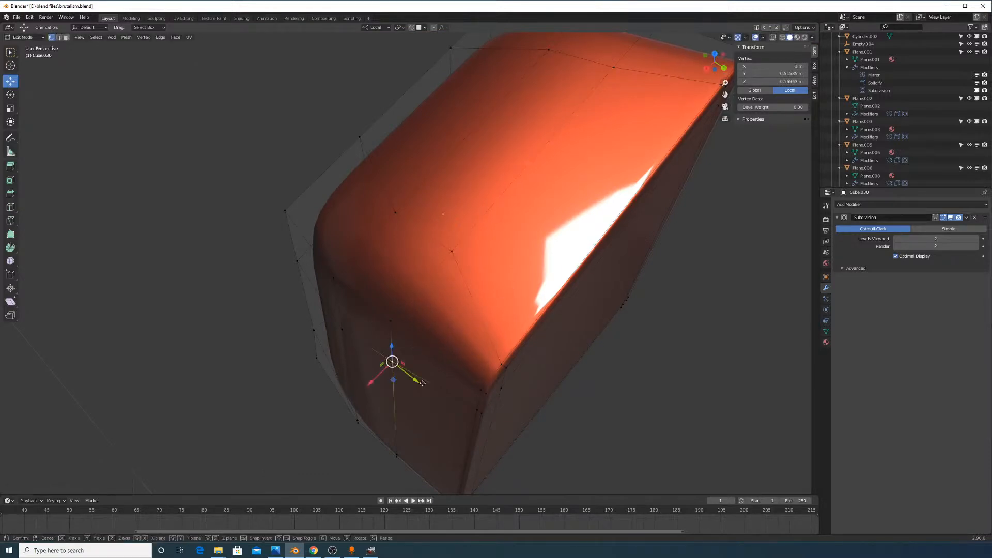
{"action": "left_click", "coordinate": [394, 375]}
In Object Mode, scale the whole box down to 0.095 beside the car
{"action": "key", "text": "Tab"}
{"action": "scroll", "coordinate": [473, 389], "scroll_direction": "down", "scroll_amount": 3}
{"action": "middle_click_drag", "start_coordinate": [482, 371], "coordinate": [560, 317]}
{"action": "scroll", "coordinate": [562, 309], "scroll_direction": "up", "scroll_amount": 1}
{"action": "key", "text": "s"}
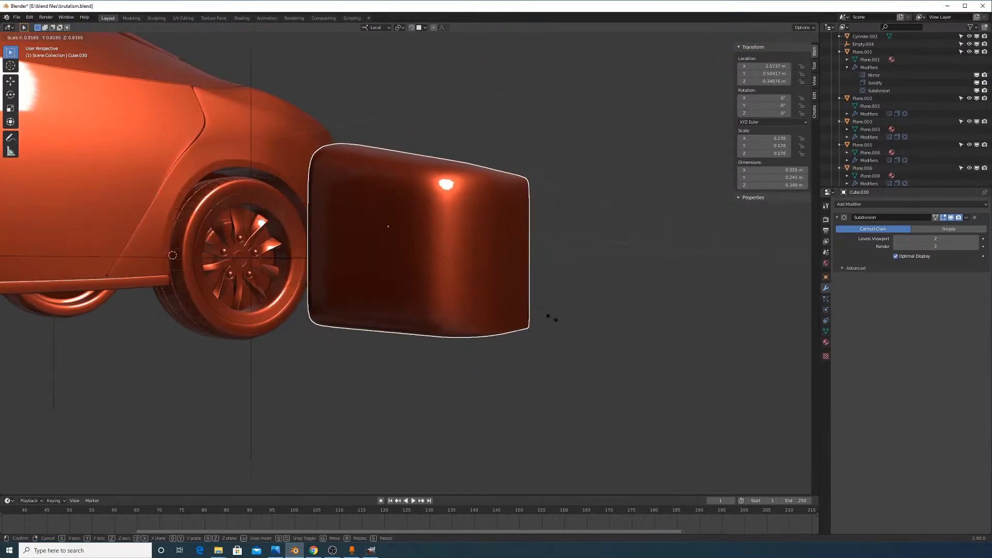
{"action": "left_click", "coordinate": [476, 277]}
{"action": "middle_click_drag", "start_coordinate": [475, 277], "coordinate": [490, 247]}
{"action": "scroll", "coordinate": [490, 247], "scroll_direction": "up", "scroll_amount": 2}
{"action": "scroll", "coordinate": [491, 241], "scroll_direction": "up", "scroll_amount": 2}
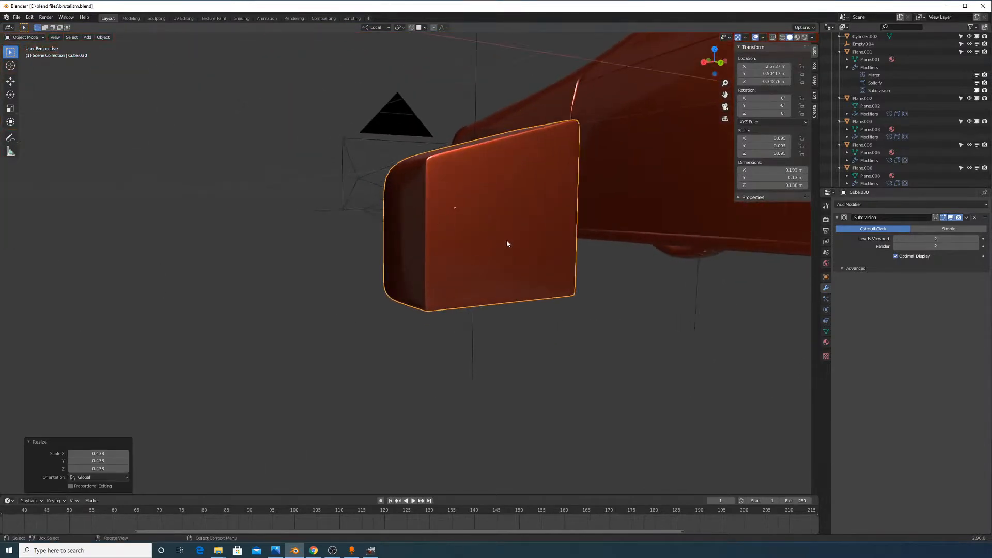
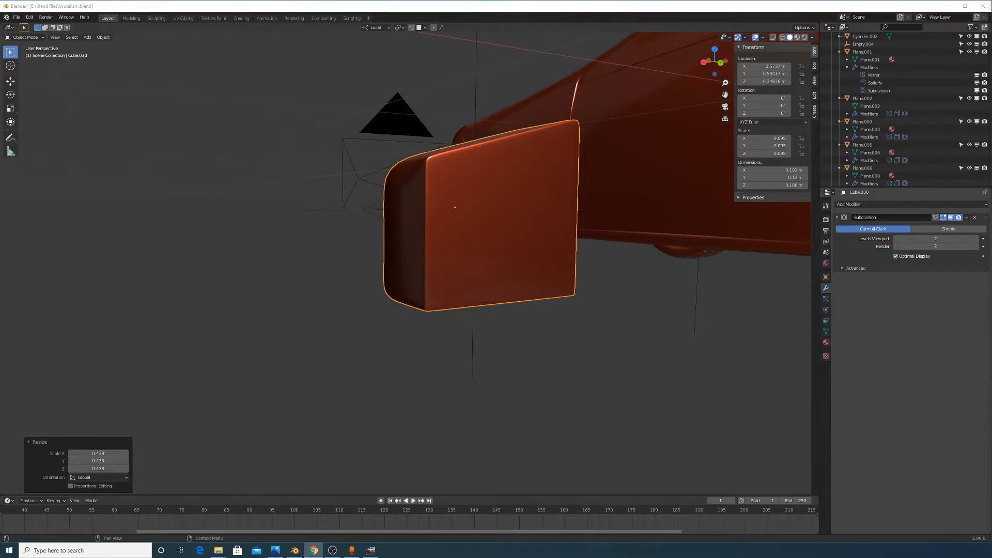
In Edit Mode, select the box's left corner and strip faces, then undo adding the front face
{"action": "middle_click_drag", "start_coordinate": [516, 217], "coordinate": [639, 142]}
{"action": "key", "text": "Tab"}
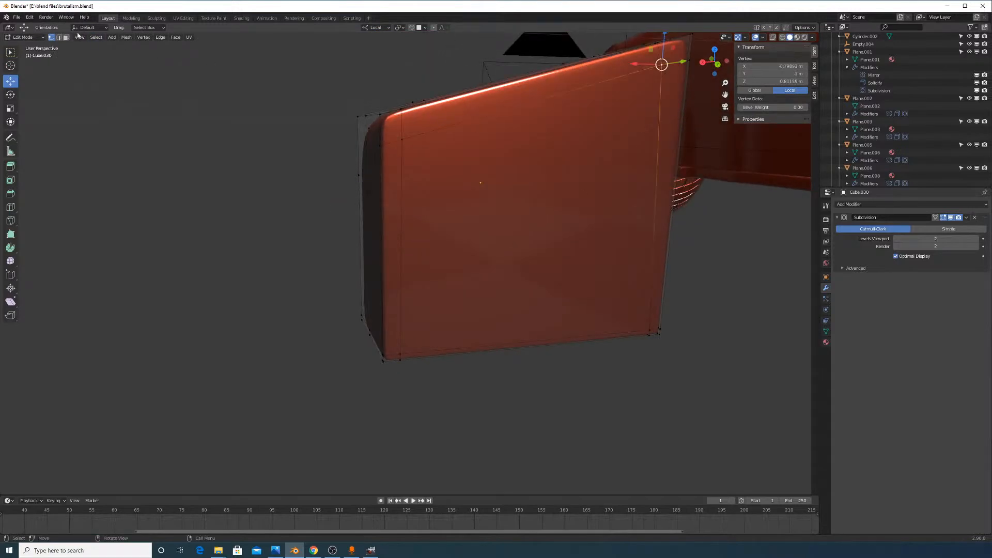
{"action": "key", "text": "alt+a"}
{"action": "left_click", "coordinate": [388, 123]}
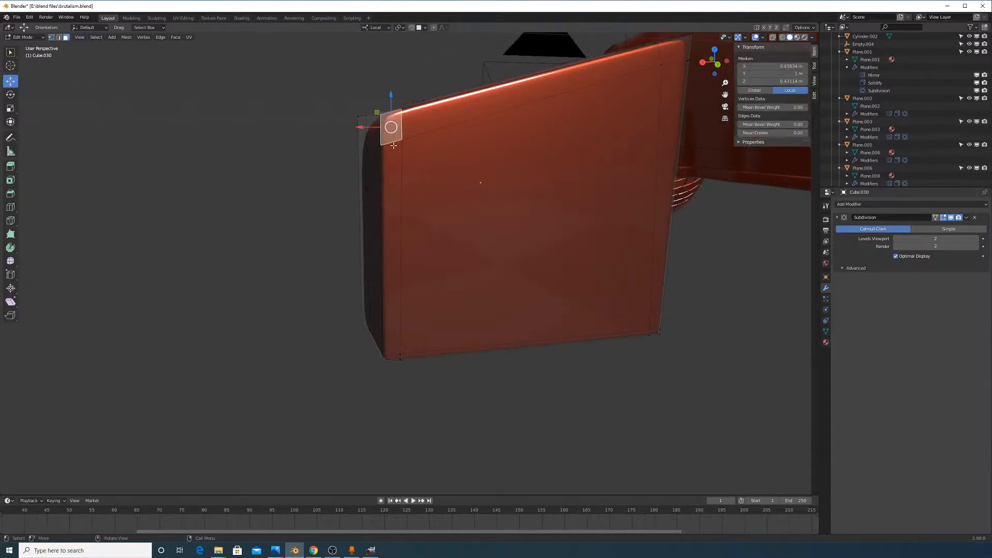
{"action": "left_click", "coordinate": [391, 242], "text": "shift"}
{"action": "left_click", "coordinate": [396, 357], "text": "shift"}
{"action": "left_click", "coordinate": [406, 355], "text": "shift"}
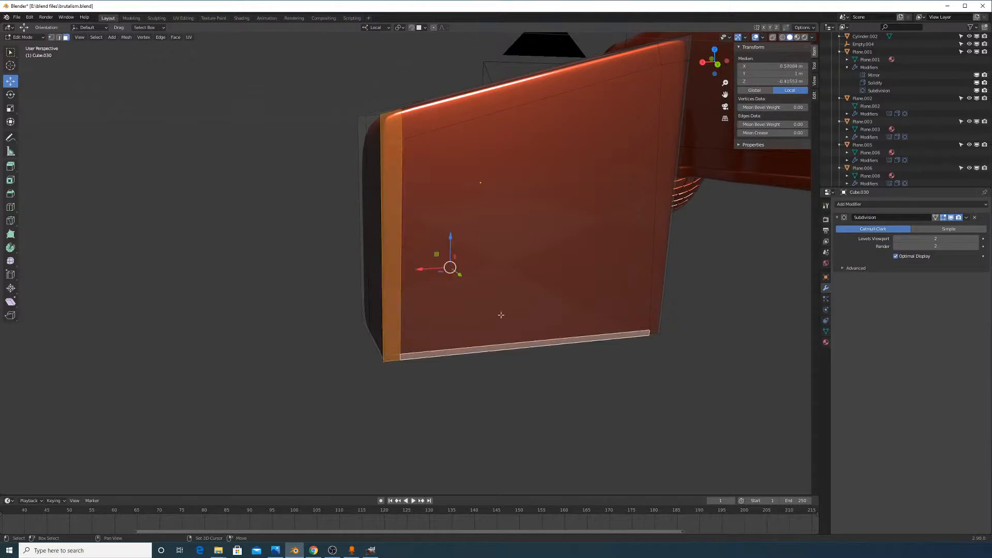
{"action": "left_click", "coordinate": [501, 316], "text": "shift"}
{"action": "key", "text": "ctrl+z"}
{"action": "key", "text": "ctrl+z"}
{"action": "key", "text": "ctrl+z"}
{"action": "key", "text": "ctrl+z"}
{"action": "key", "text": "ctrl+z"}
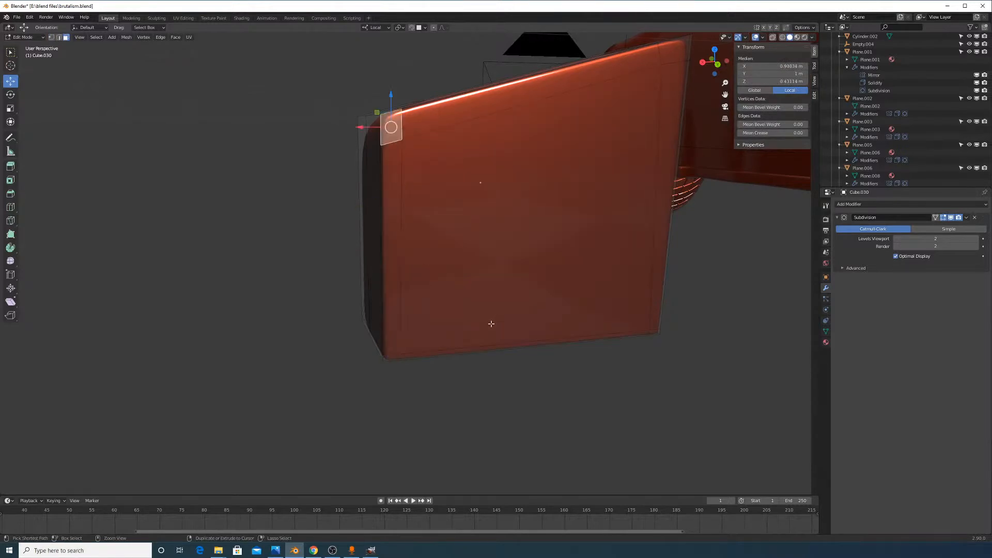
Select the box's bottom edge loop and nudge it slightly upward along Z
{"action": "middle_click_drag", "start_coordinate": [423, 339], "coordinate": [452, 320]}
{"action": "scroll", "coordinate": [452, 320], "scroll_direction": "up", "scroll_amount": 3}
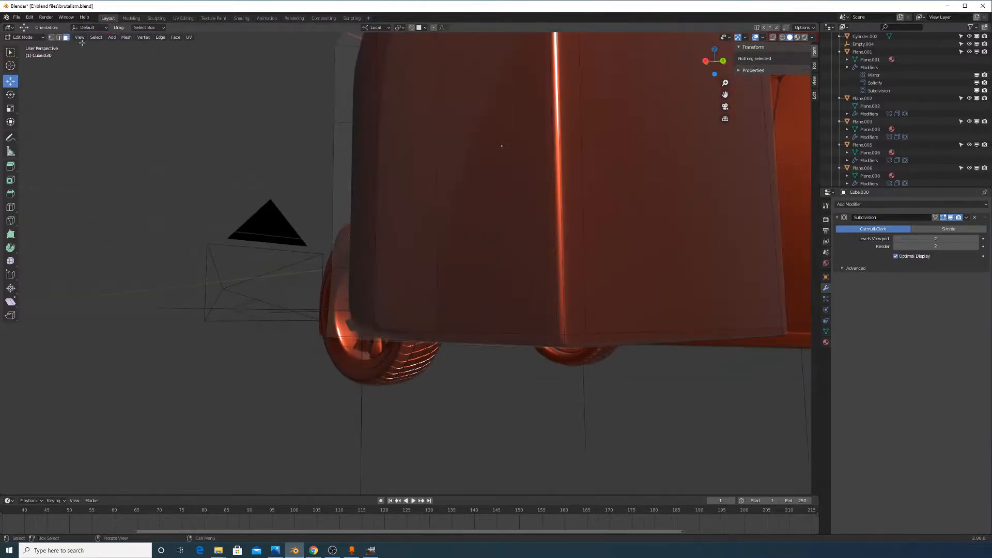
{"action": "left_click", "coordinate": [406, 335]}
{"action": "middle_click_drag", "start_coordinate": [406, 335], "coordinate": [602, 340]}
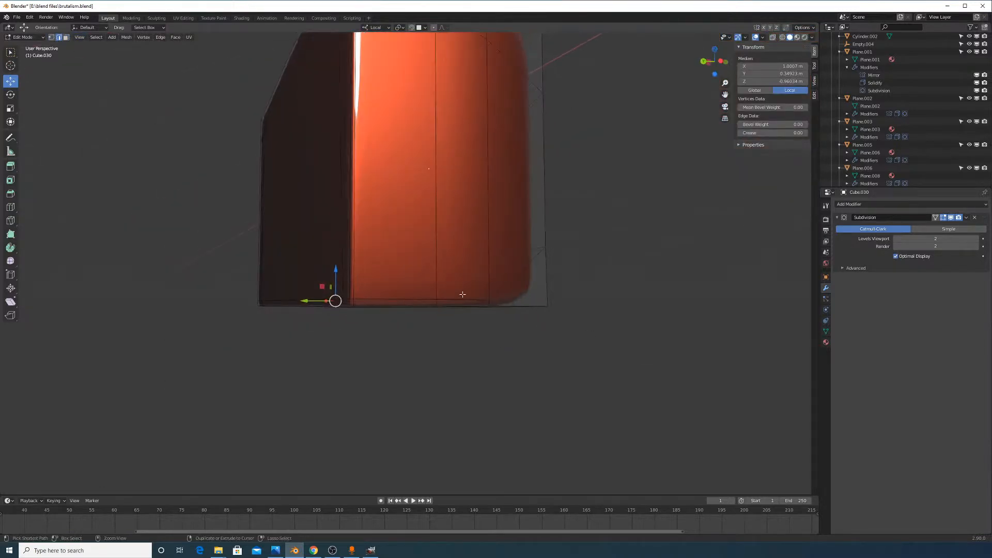
{"action": "left_click", "coordinate": [480, 307], "text": "ctrl"}
{"action": "middle_click_drag", "start_coordinate": [453, 299], "coordinate": [460, 277]}
{"action": "left_click", "coordinate": [467, 287]}
{"action": "left_click", "coordinate": [446, 271], "text": "ctrl"}
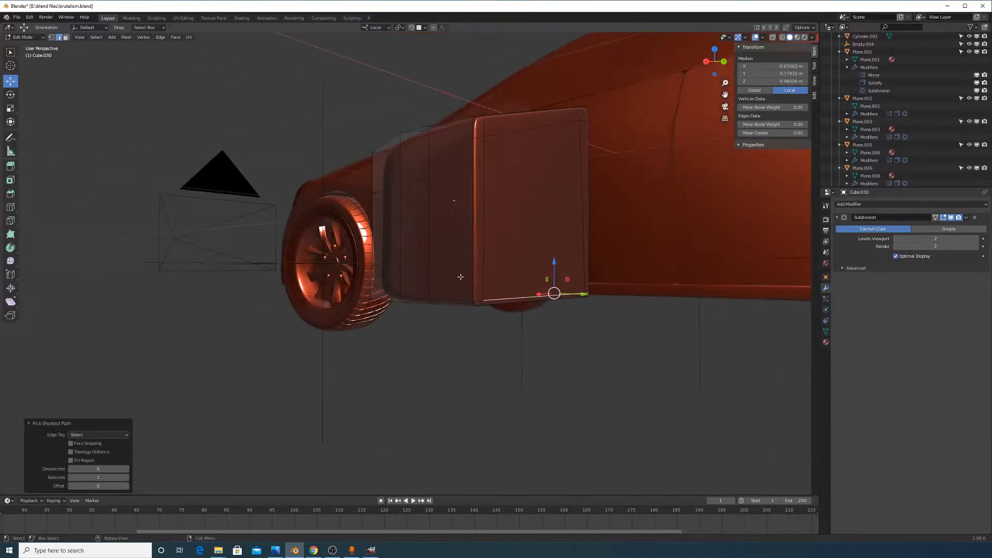
{"action": "key", "text": "g"}
{"action": "key", "text": "z"}
{"action": "key", "text": "z"}
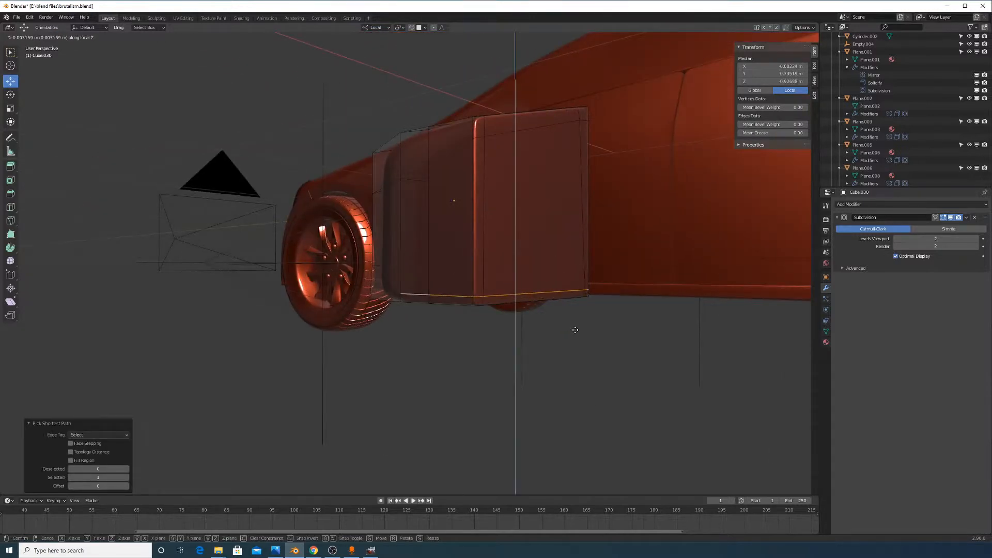
{"action": "left_click", "coordinate": [576, 325]}
{"action": "key", "text": "Tab"}
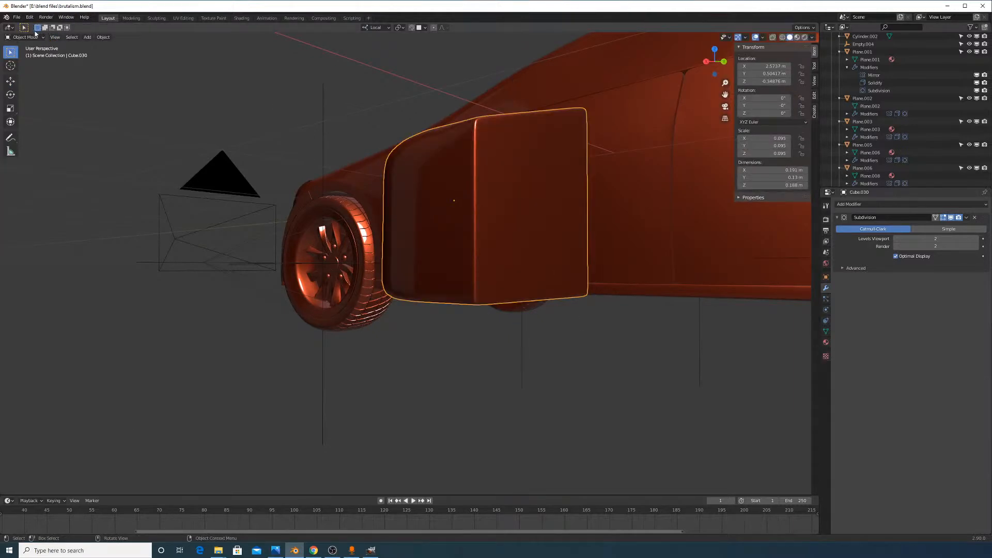
In face mode, select the large front face plus its corner and border strip faces
{"action": "key", "text": "Tab"}
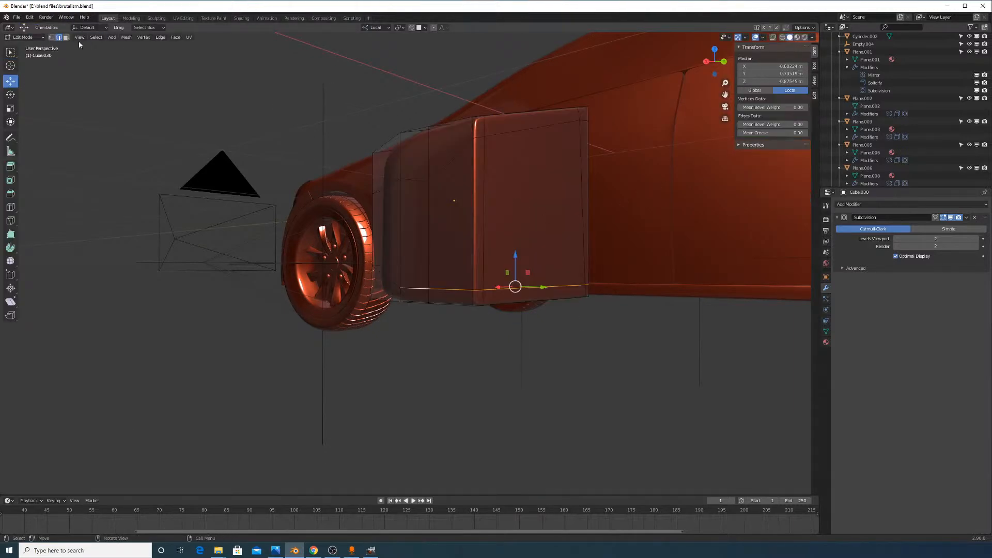
{"action": "left_click", "coordinate": [66, 37]}
{"action": "scroll", "coordinate": [634, 286], "scroll_direction": "up", "scroll_amount": 3}
{"action": "middle_click_drag", "start_coordinate": [634, 286], "coordinate": [613, 288]}
{"action": "left_click", "coordinate": [476, 339]}
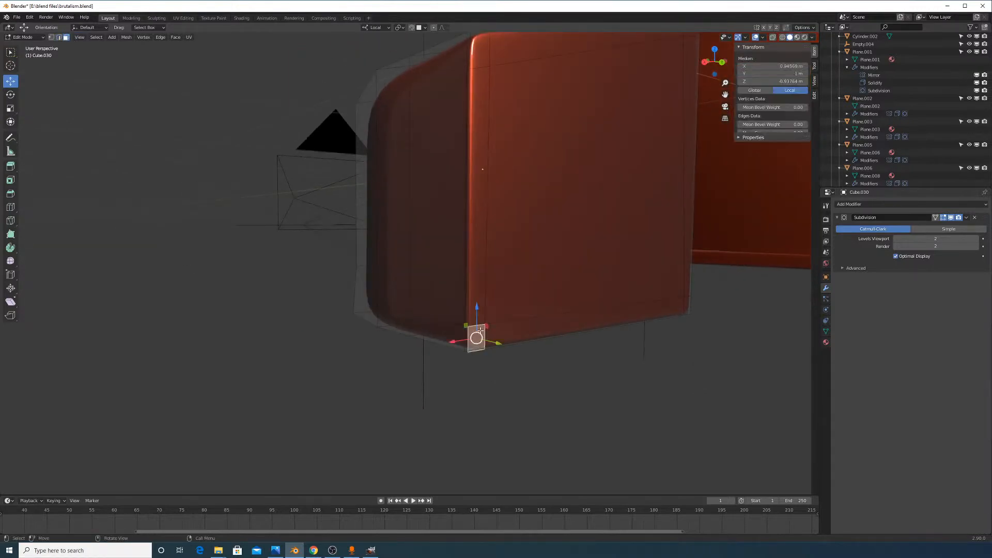
{"action": "left_click", "coordinate": [479, 304], "text": "shift"}
{"action": "left_click", "coordinate": [502, 334], "text": "shift"}
{"action": "left_click", "coordinate": [620, 289], "text": "shift"}
{"action": "left_click", "coordinate": [682, 305], "text": "shift"}
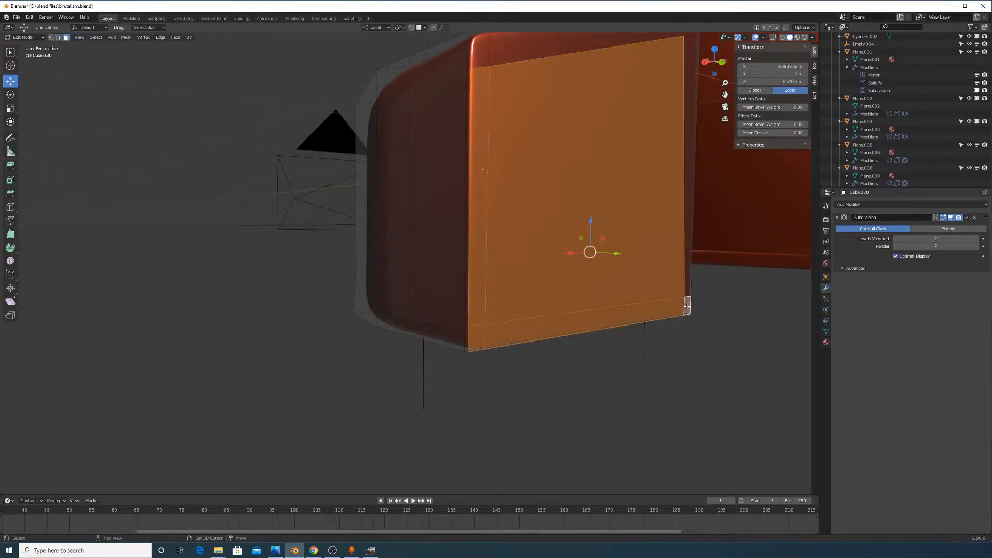
{"action": "middle_click_drag", "start_coordinate": [682, 304], "coordinate": [628, 187]}
{"action": "left_click", "coordinate": [662, 77], "text": "shift"}
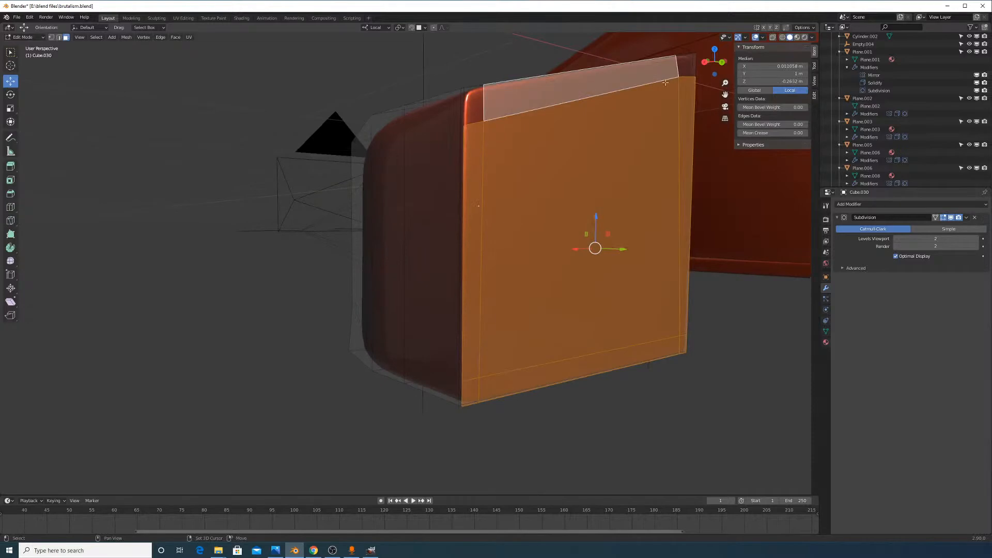
{"action": "left_click", "coordinate": [687, 73], "text": "shift"}
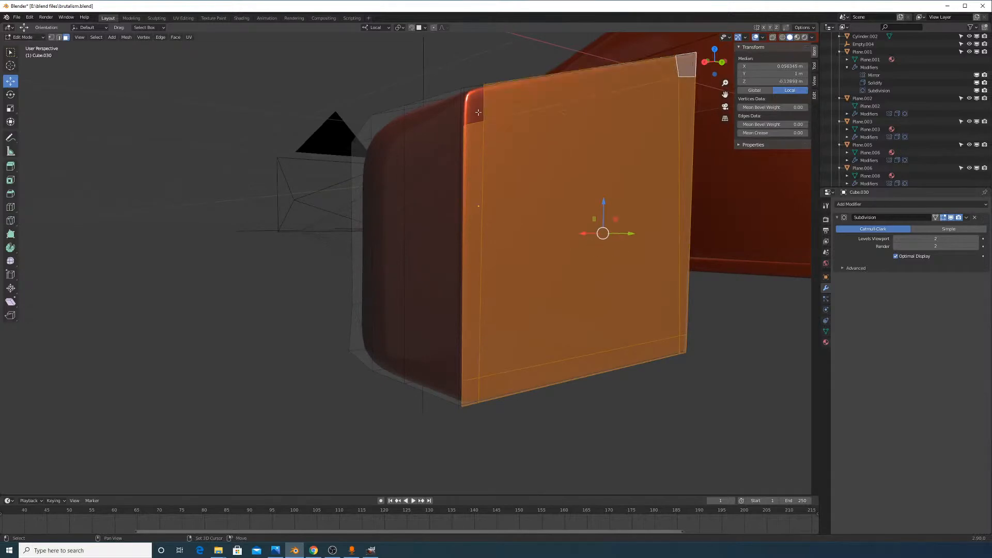
{"action": "middle_click_drag", "start_coordinate": [656, 216], "coordinate": [687, 238]}
{"action": "key", "text": "shift+d"}
{"action": "right_click", "coordinate": [730, 248]}
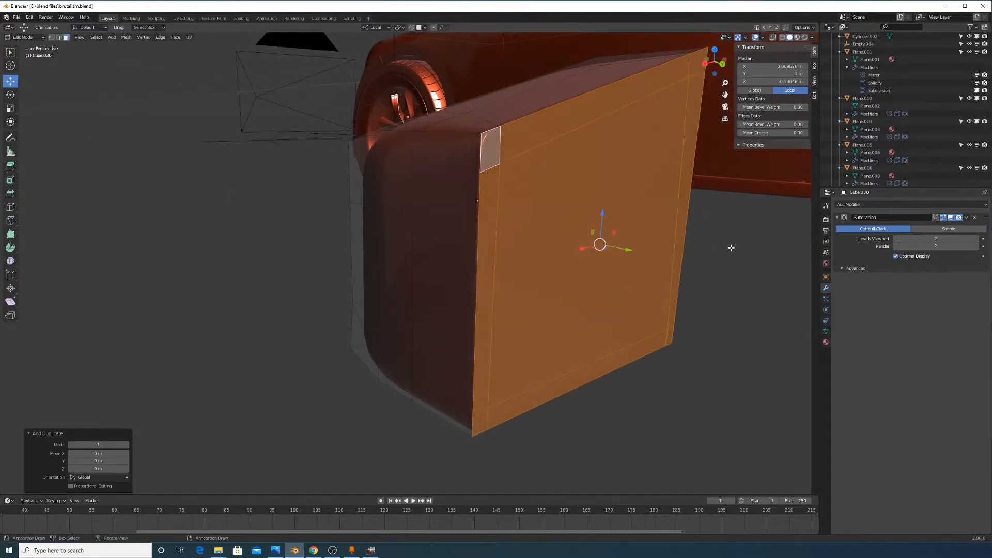
{"action": "key", "text": "s"}
{"action": "left_click", "coordinate": [730, 248]}
{"action": "key", "text": "Tab"}
{"action": "key", "text": "Tab"}
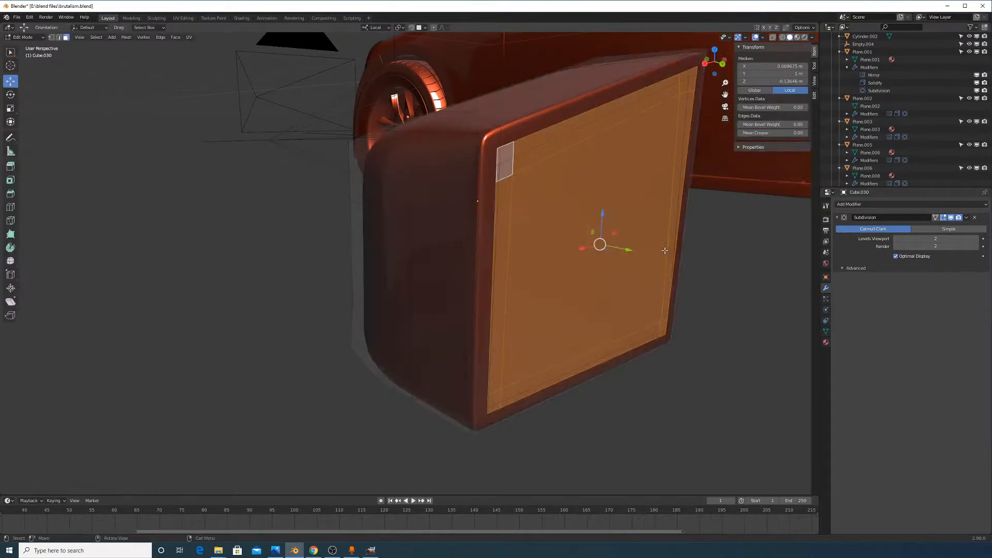
{"action": "left_click", "coordinate": [965, 218]}
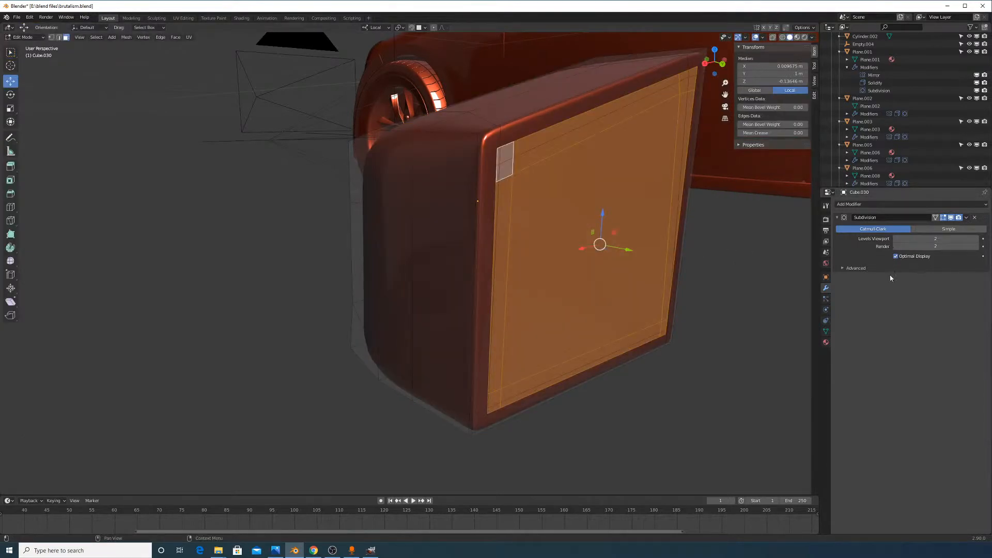
{"action": "middle_click_drag", "start_coordinate": [693, 287], "coordinate": [658, 264]}
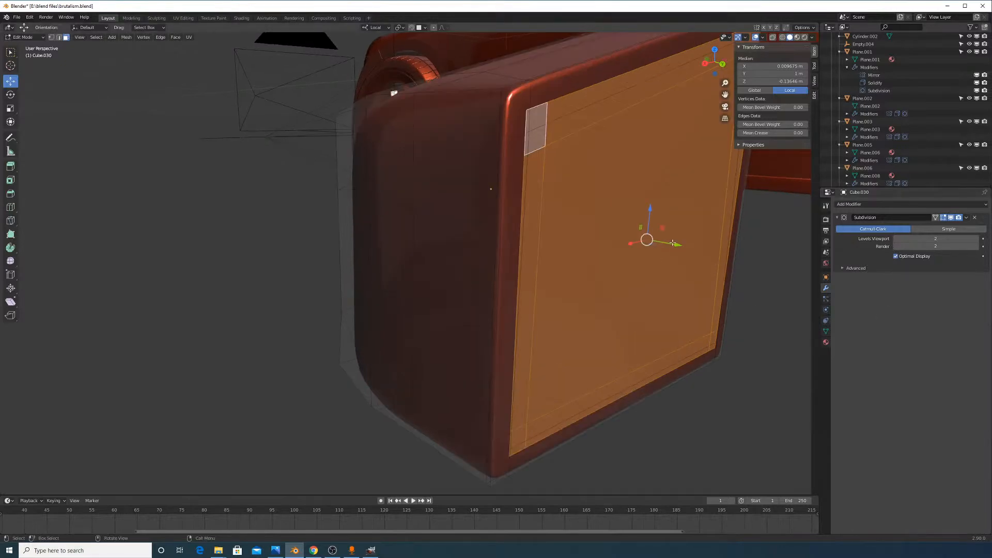
{"action": "left_click_drag", "start_coordinate": [673, 243], "coordinate": [693, 262]}
{"action": "right_click", "coordinate": [693, 262]}
{"action": "key", "text": "x"}
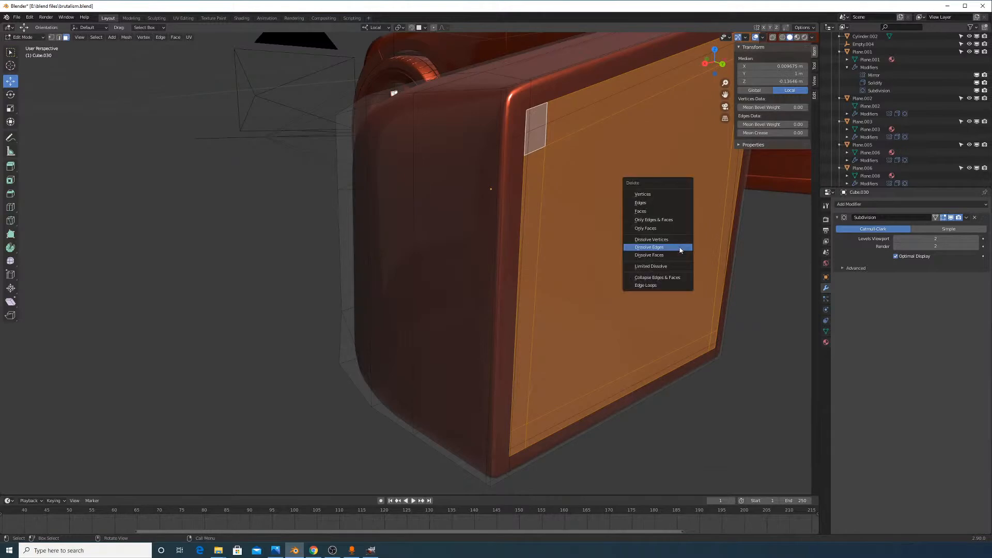
{"action": "left_click", "coordinate": [665, 197]}
{"action": "key", "text": "Tab"}
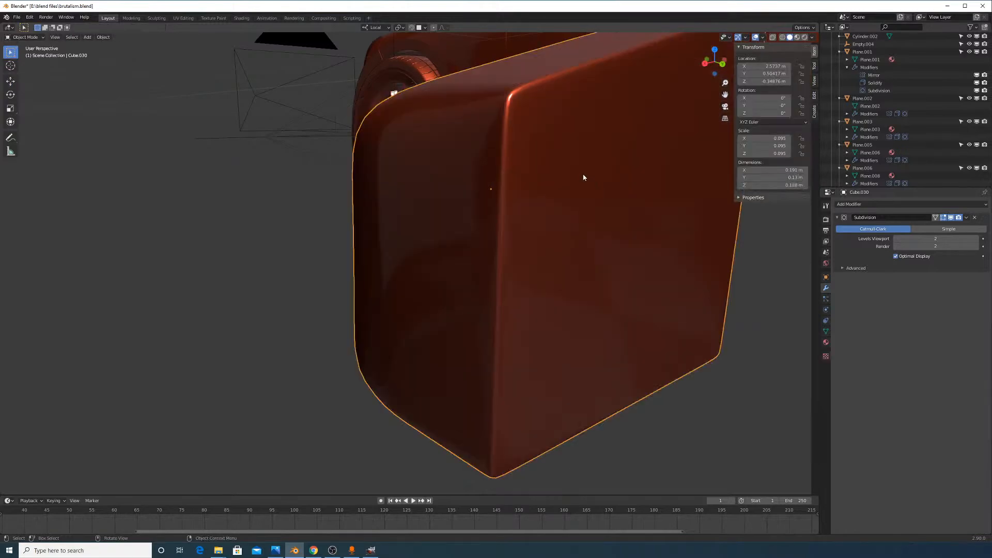
Slide the box's bottom-right corner vertex along its edge
{"action": "key", "text": "Tab"}
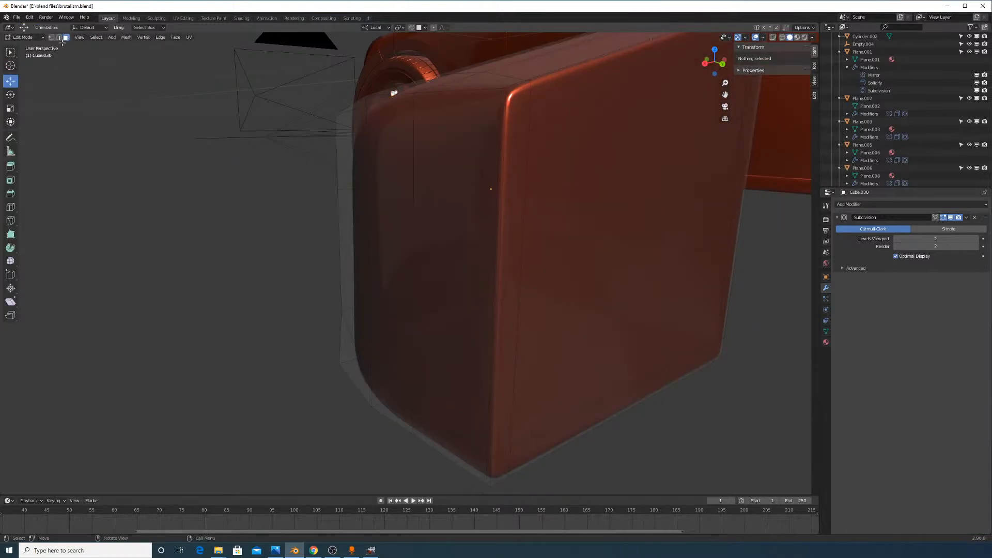
{"action": "key", "text": "Tab"}
{"action": "key", "text": "Tab"}
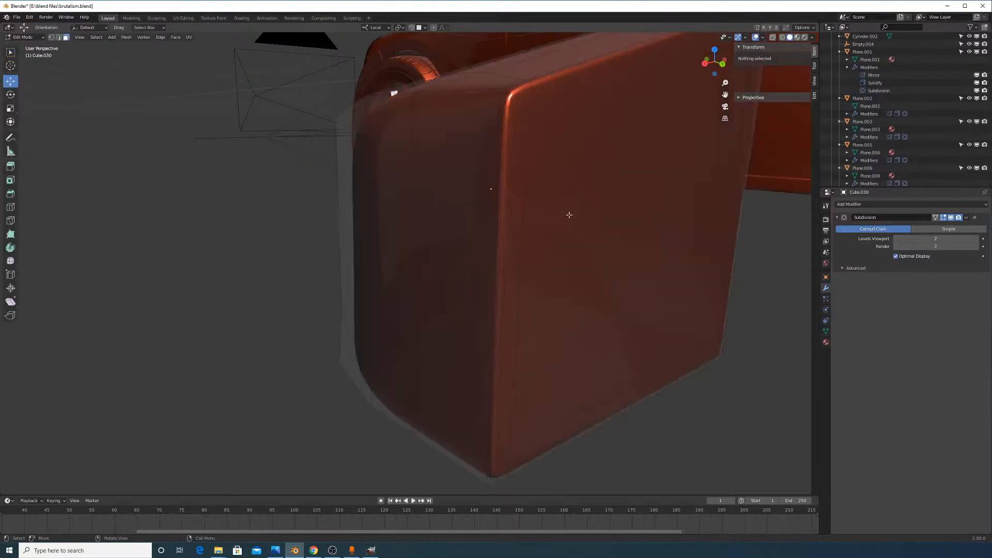
{"action": "left_click", "coordinate": [518, 235]}
{"action": "middle_click_drag", "start_coordinate": [689, 300], "coordinate": [628, 292]}
{"action": "scroll", "coordinate": [666, 306], "scroll_direction": "down", "scroll_amount": 3}
{"action": "scroll", "coordinate": [629, 325], "scroll_direction": "up", "scroll_amount": 3}
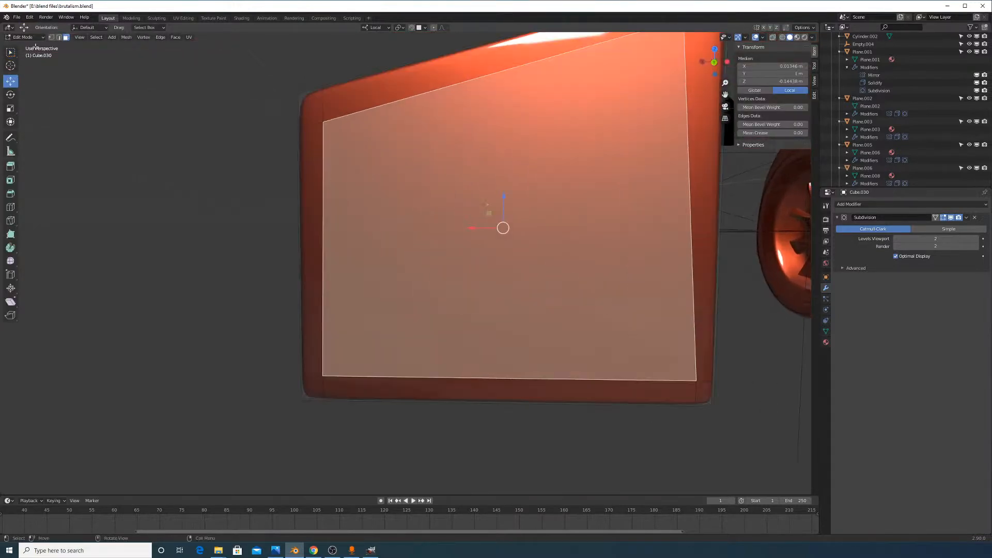
{"action": "left_click", "coordinate": [52, 37]}
{"action": "left_click", "coordinate": [694, 379]}
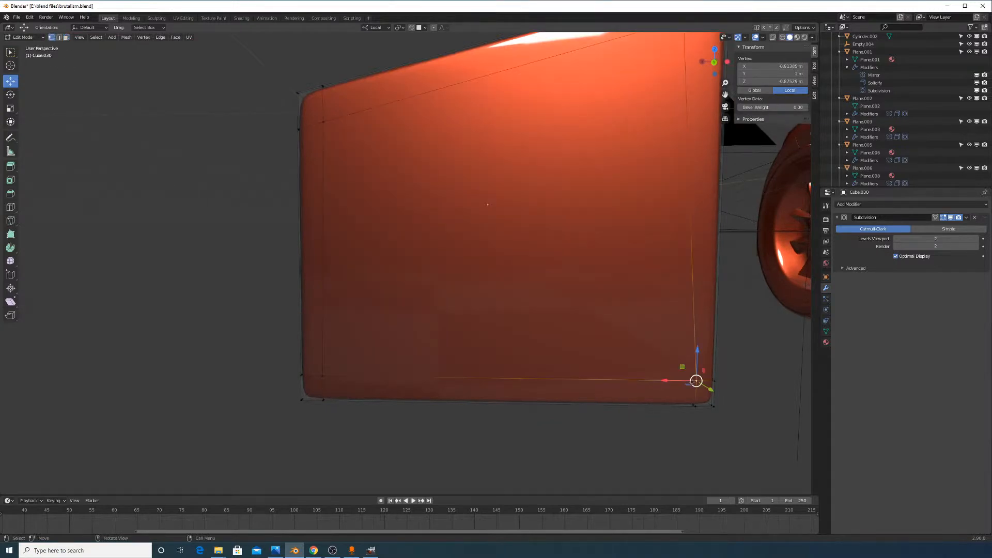
{"action": "key", "text": "g"}
{"action": "key", "text": "g"}
{"action": "left_click", "coordinate": [685, 382]}
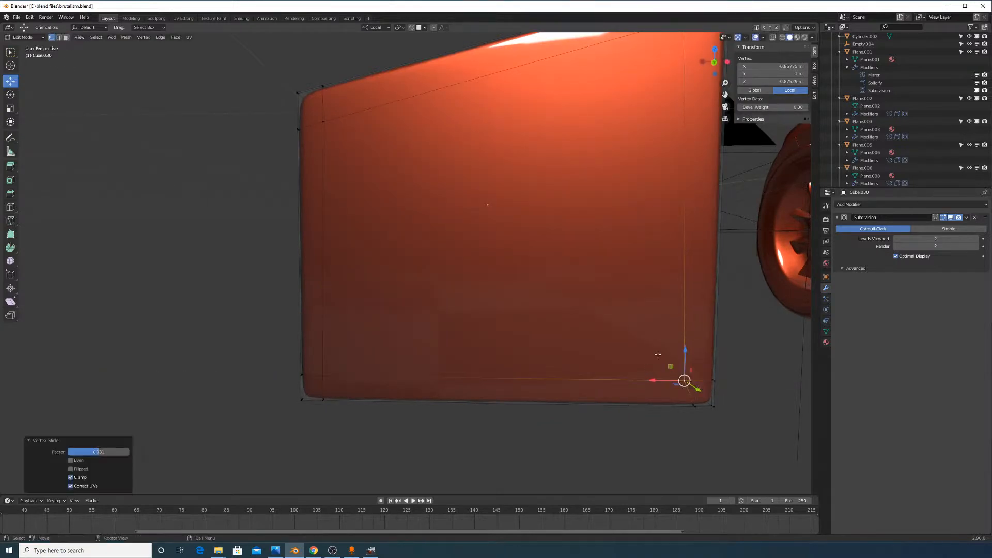
{"action": "middle_click_drag", "start_coordinate": [658, 355], "coordinate": [678, 343]}
Select the large front face and push it inward along local Y
{"action": "left_click", "coordinate": [66, 38]}
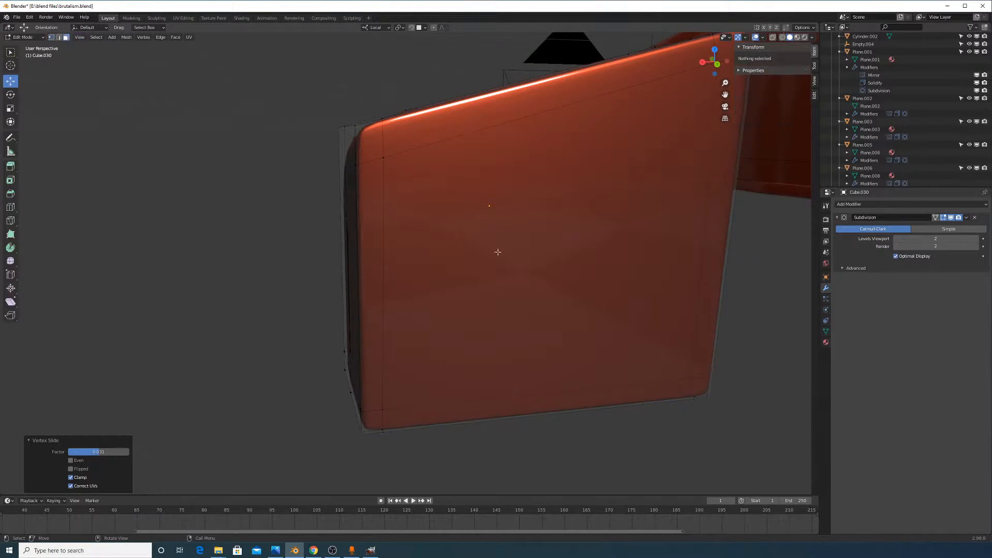
{"action": "left_click", "coordinate": [500, 256]}
{"action": "middle_click_drag", "start_coordinate": [522, 294], "coordinate": [688, 306]}
{"action": "key", "text": "x"}
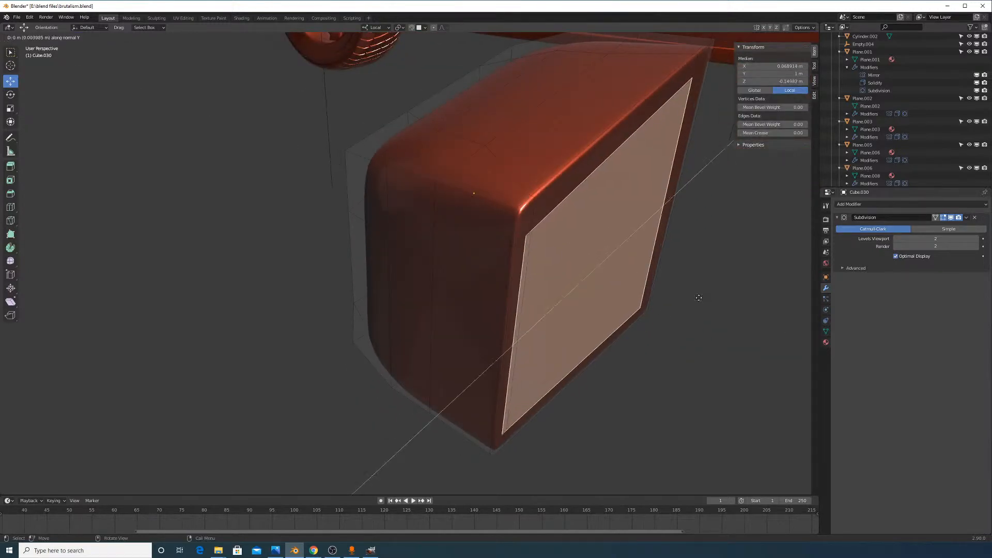
{"action": "right_click", "coordinate": [693, 292]}
{"action": "key", "text": "g"}
{"action": "key", "text": "y"}
{"action": "key", "text": "y"}
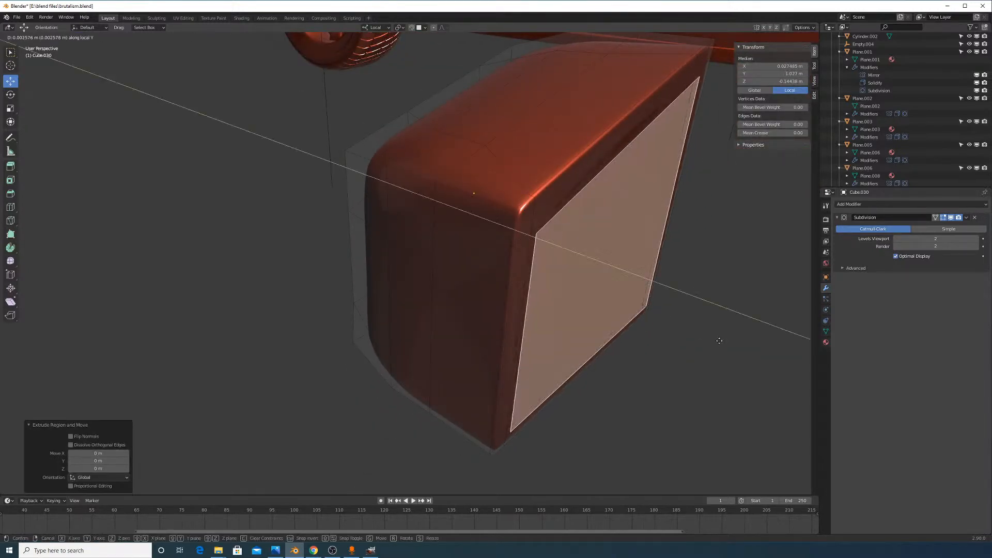
{"action": "left_click", "coordinate": [673, 324]}
{"action": "middle_click_drag", "start_coordinate": [672, 324], "coordinate": [588, 297]}
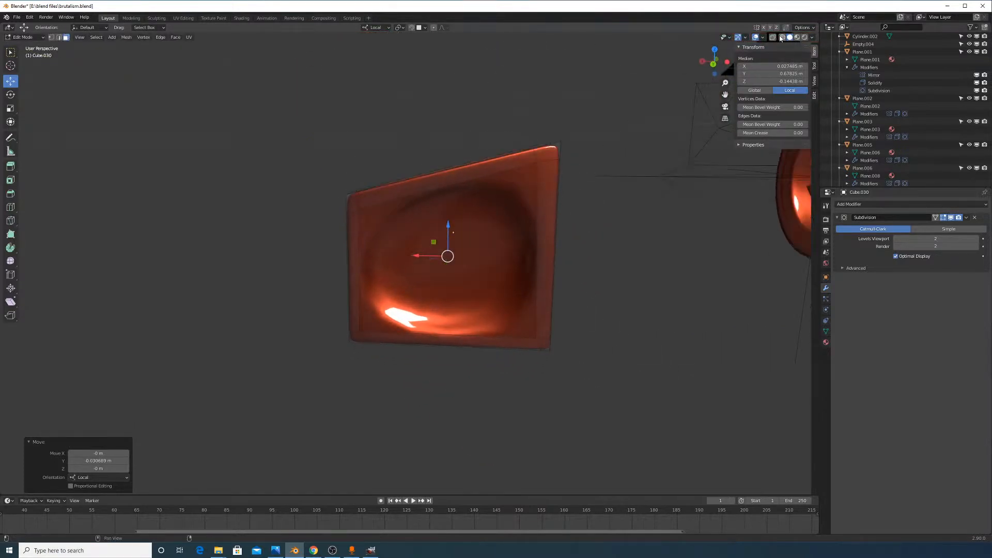
Hide the Subdivision viewport preview, push the face deeper, then move it partway back out
{"action": "left_click", "coordinate": [781, 37]}
{"action": "scroll", "coordinate": [571, 178], "scroll_direction": "up", "scroll_amount": 4}
{"action": "middle_click_drag", "start_coordinate": [551, 228], "coordinate": [580, 259]}
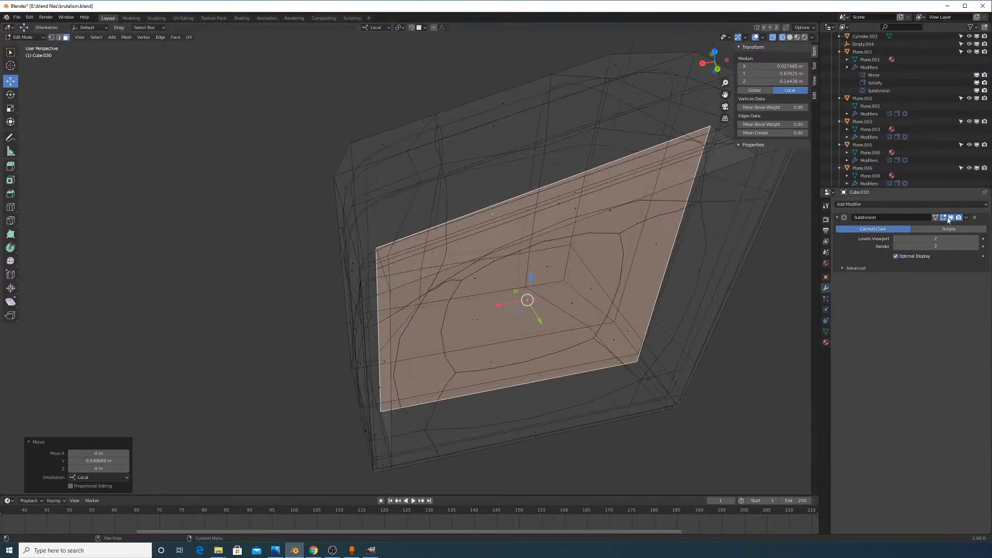
{"action": "left_click", "coordinate": [949, 219]}
{"action": "left_click", "coordinate": [789, 37]}
{"action": "mouse_move", "coordinate": [648, 290]}
{"action": "middle_mouse_down"}
{"action": "mouse_move", "coordinate": [662, 275]}
{"action": "mouse_move", "coordinate": [614, 270]}
{"action": "middle_mouse_up"}
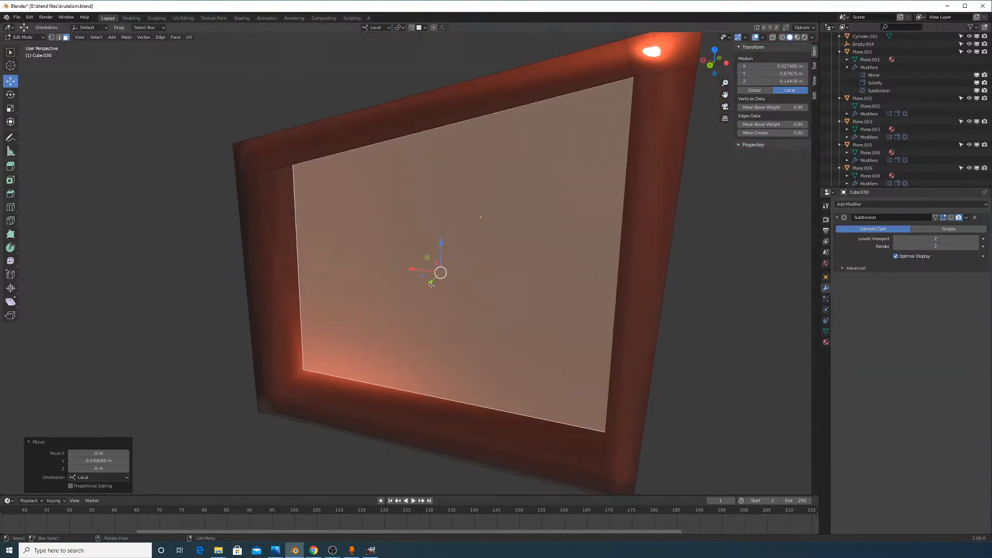
{"action": "left_click_drag", "start_coordinate": [432, 285], "coordinate": [453, 268]}
{"action": "middle_click_drag", "start_coordinate": [463, 290], "coordinate": [658, 171]}
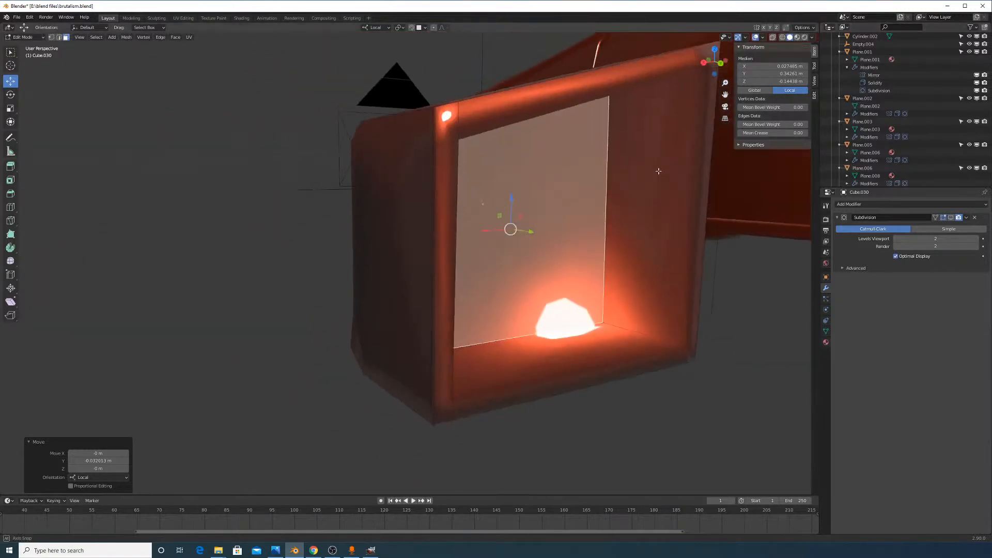
{"action": "left_click_drag", "start_coordinate": [545, 230], "coordinate": [540, 239]}
{"action": "middle_click_drag", "start_coordinate": [540, 239], "coordinate": [519, 327]}
Add a horizontal loop cut and slide it close to the box's bottom edge
{"action": "key", "text": "ctrl+r"}
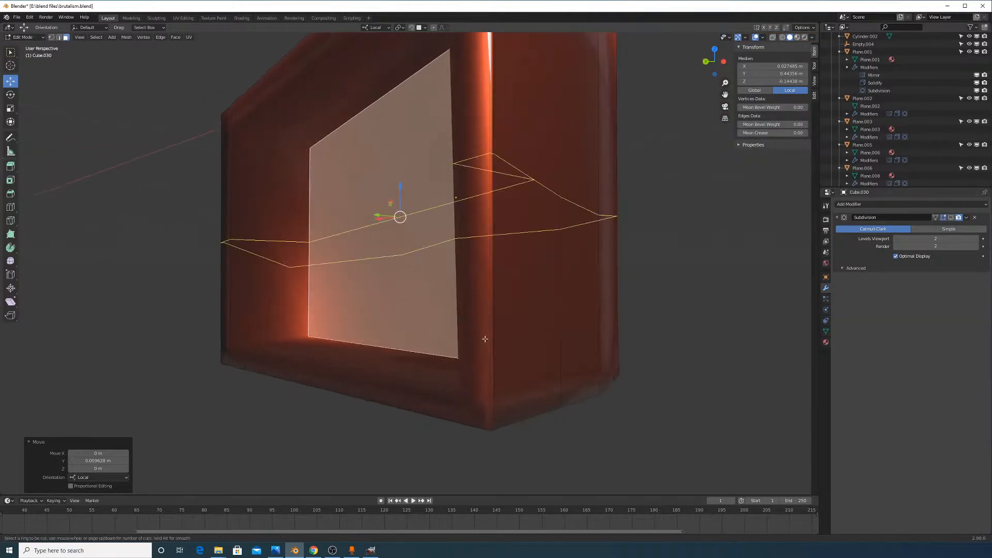
{"action": "left_click", "coordinate": [504, 337]}
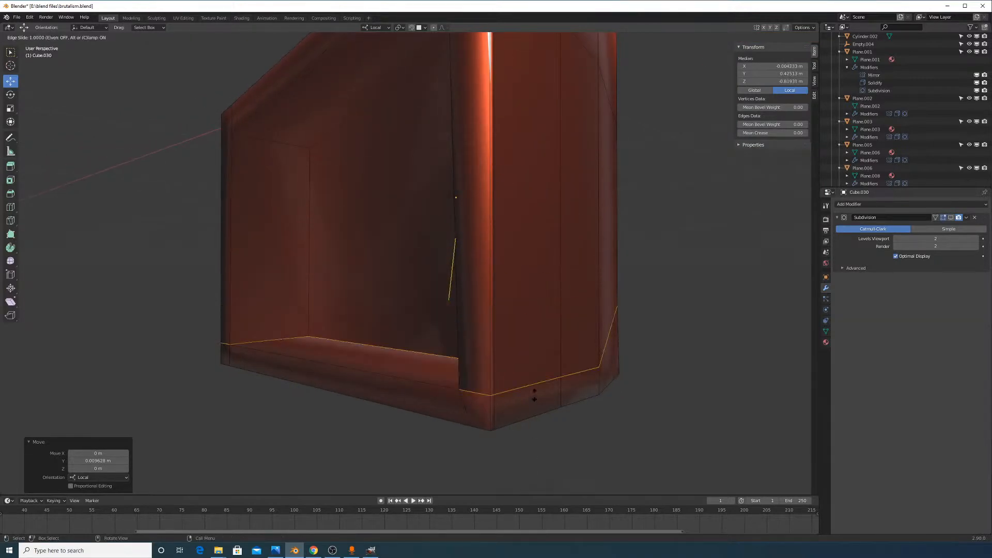
{"action": "right_click", "coordinate": [387, 312]}
{"action": "middle_click_drag", "start_coordinate": [675, 379], "coordinate": [614, 312]}
{"action": "key", "text": "g"}
{"action": "key", "text": "g"}
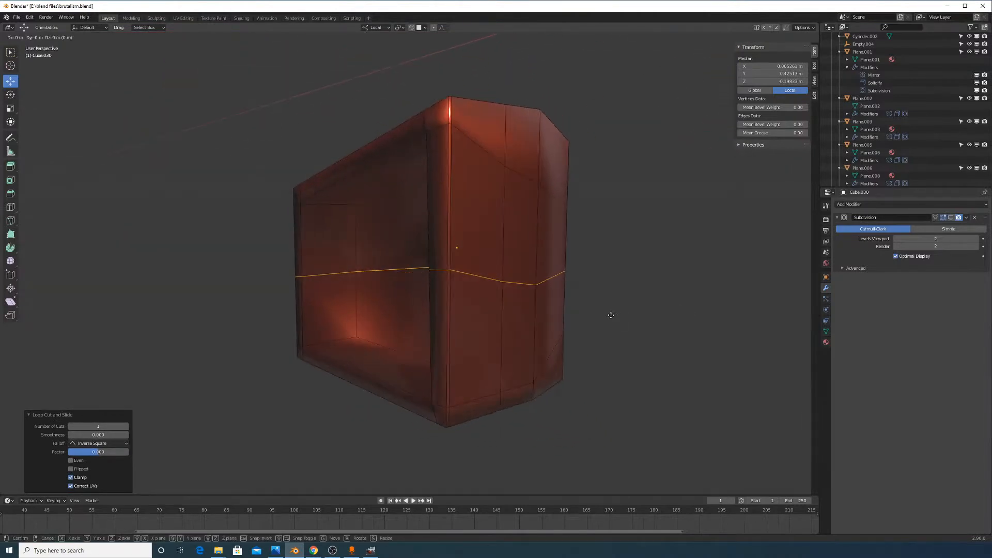
{"action": "left_click", "coordinate": [604, 367]}
{"action": "middle_click_drag", "start_coordinate": [530, 319], "coordinate": [461, 309]}
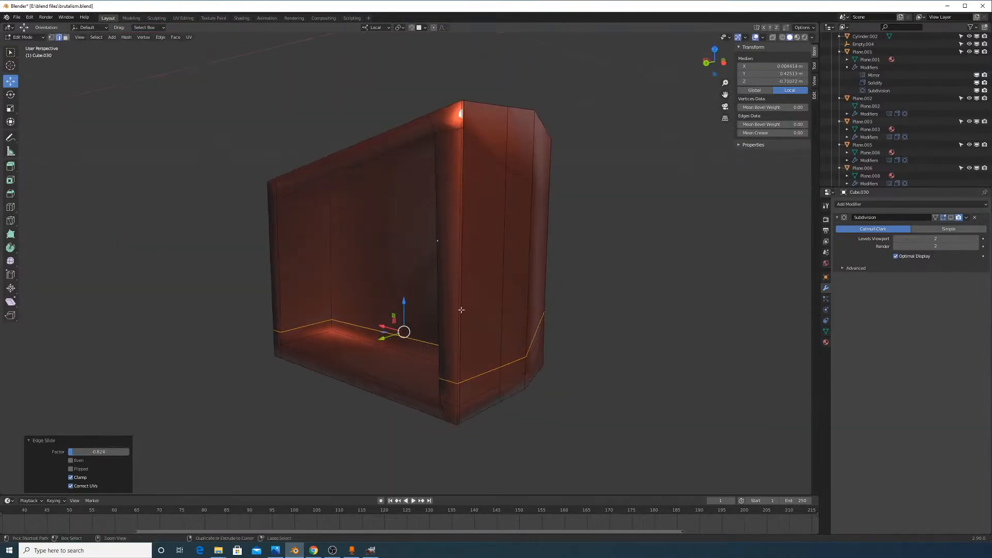
Add more loop cuts near the top edge and near both side edges of the front
{"action": "key", "text": "ctrl+r"}
{"action": "left_click", "coordinate": [458, 303]}
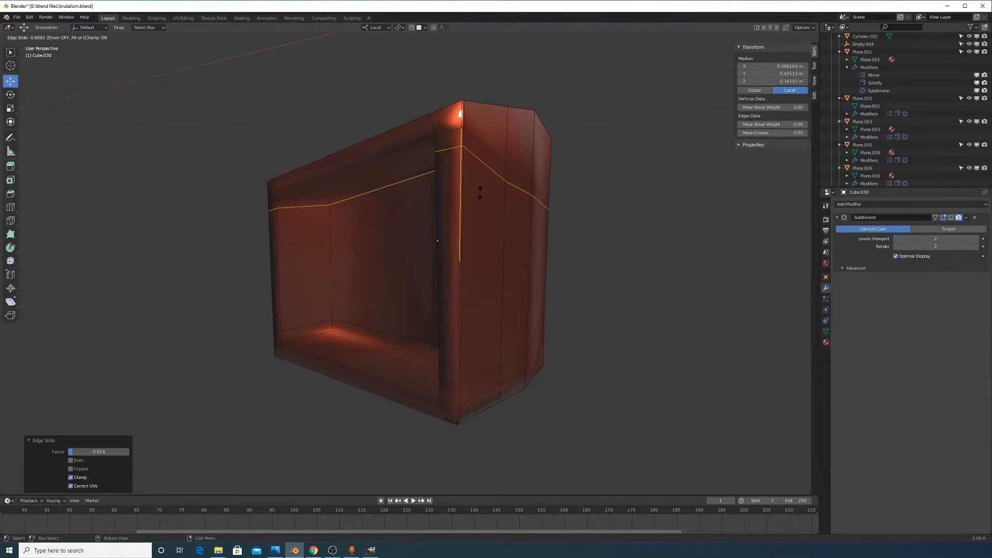
{"action": "left_click", "coordinate": [480, 192]}
{"action": "middle_click_drag", "start_coordinate": [472, 206], "coordinate": [534, 268]}
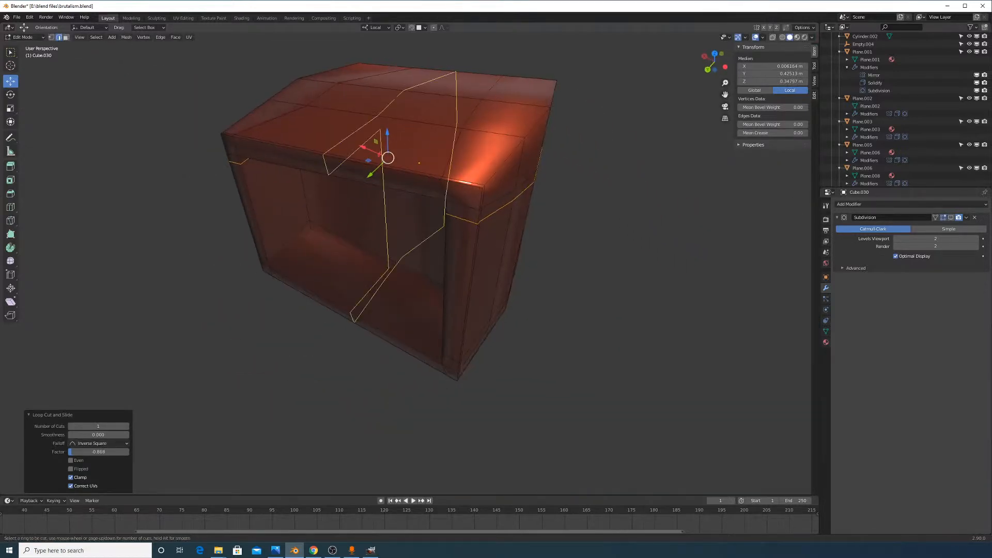
{"action": "left_click", "coordinate": [421, 176]}
{"action": "left_click", "coordinate": [447, 187]}
{"action": "middle_click_drag", "start_coordinate": [447, 188], "coordinate": [500, 167]}
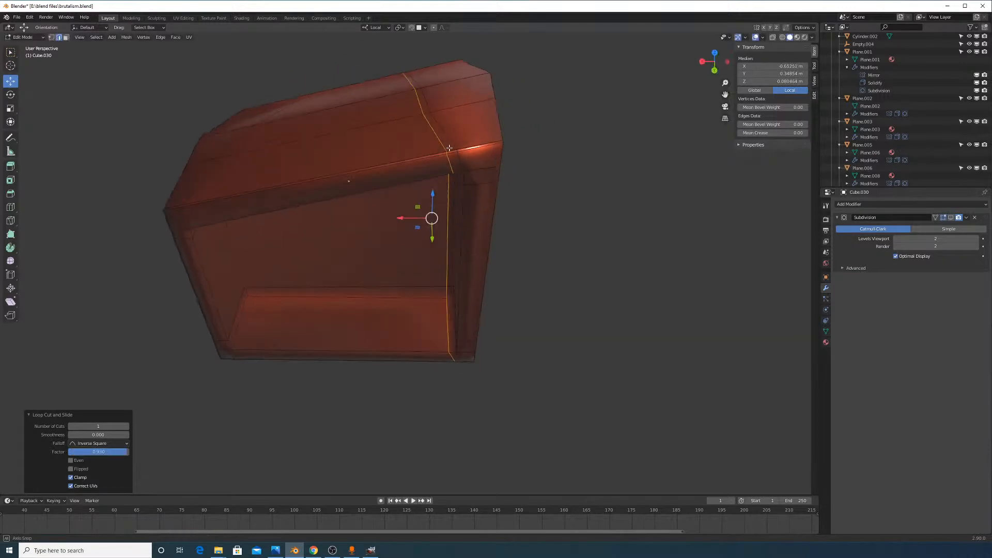
{"action": "key", "text": "ctrl+r"}
{"action": "left_click", "coordinate": [394, 163]}
{"action": "left_click", "coordinate": [270, 201]}
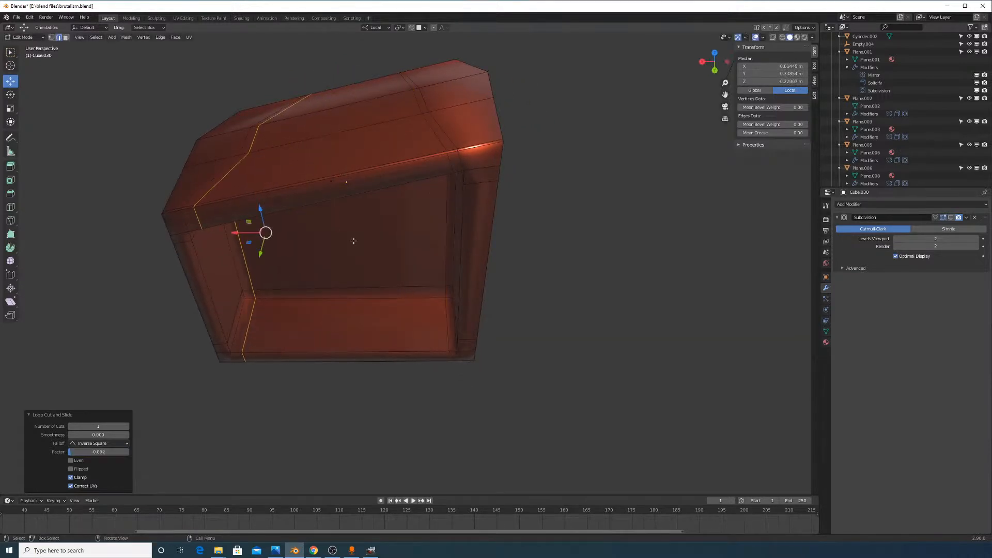
Check the loops in X-ray and re-enable the Subdivision viewport display
{"action": "left_click", "coordinate": [774, 38]}
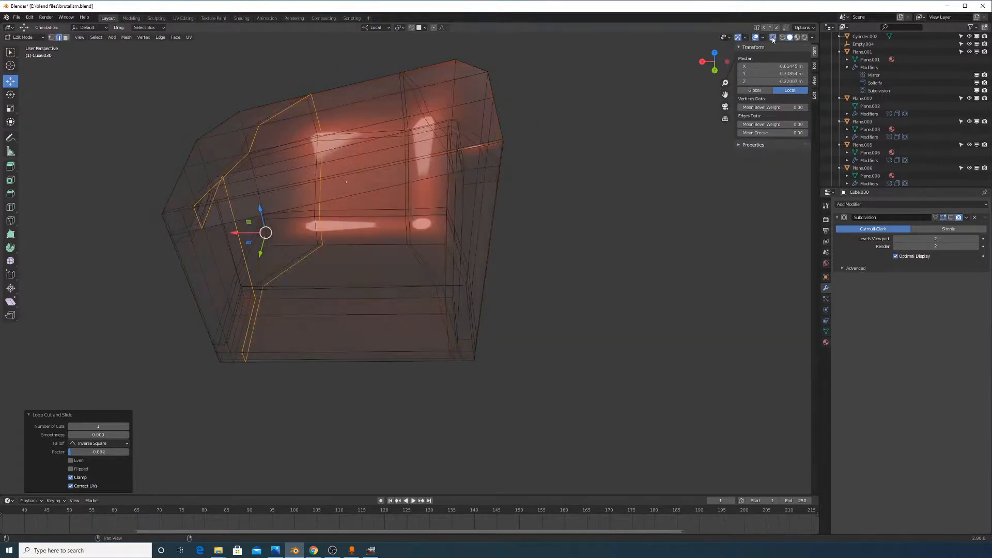
{"action": "left_click", "coordinate": [774, 38]}
{"action": "left_click", "coordinate": [951, 217]}
{"action": "middle_click_drag", "start_coordinate": [506, 289], "coordinate": [443, 148]}
{"action": "key", "text": "Tab"}
{"action": "key", "text": "Tab"}
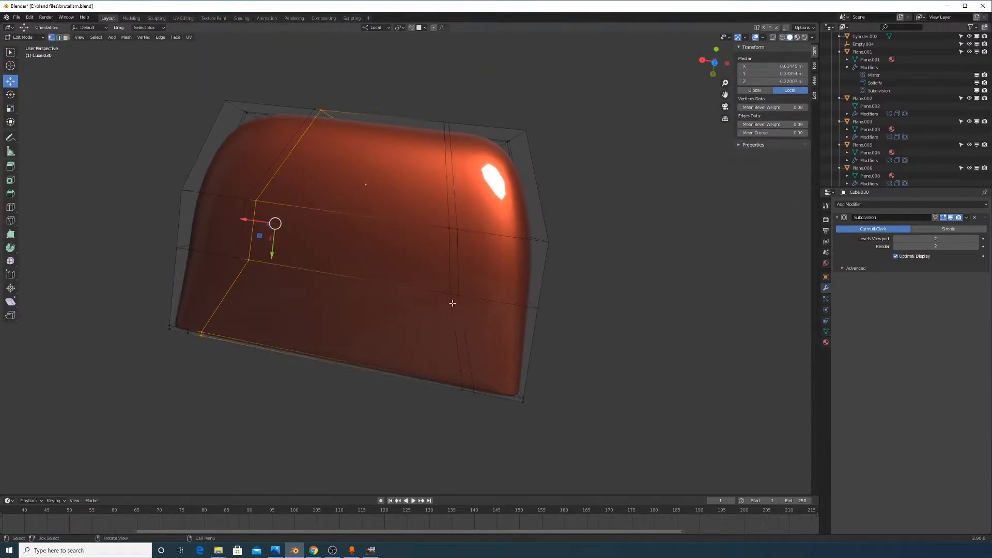
Select an edge path down the box's left side and slide it along the mesh
{"action": "left_click", "coordinate": [453, 304]}
{"action": "middle_click_drag", "start_coordinate": [450, 294], "coordinate": [635, 225]}
{"action": "middle_click_drag", "start_coordinate": [643, 220], "coordinate": [592, 181]}
{"action": "left_click", "coordinate": [342, 365], "text": "ctrl"}
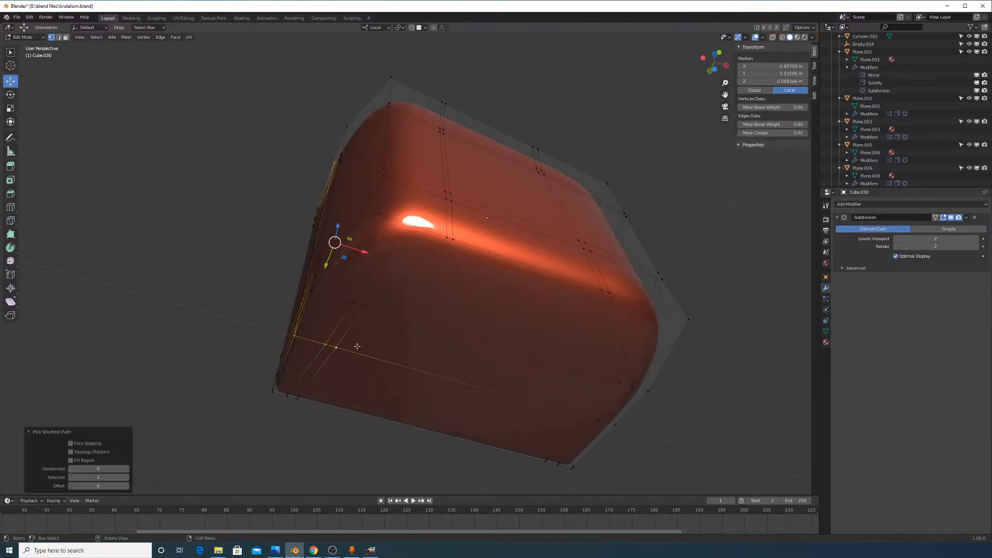
{"action": "left_click", "coordinate": [336, 348]}
{"action": "middle_click_drag", "start_coordinate": [336, 347], "coordinate": [345, 359]}
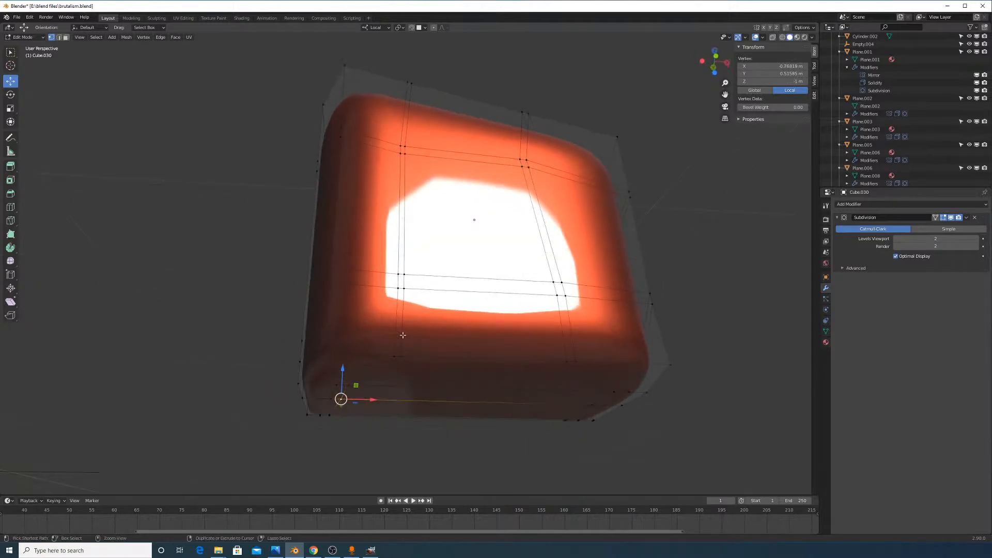
{"action": "left_click", "coordinate": [406, 351], "text": "ctrl"}
{"action": "key", "text": "ctrl+z"}
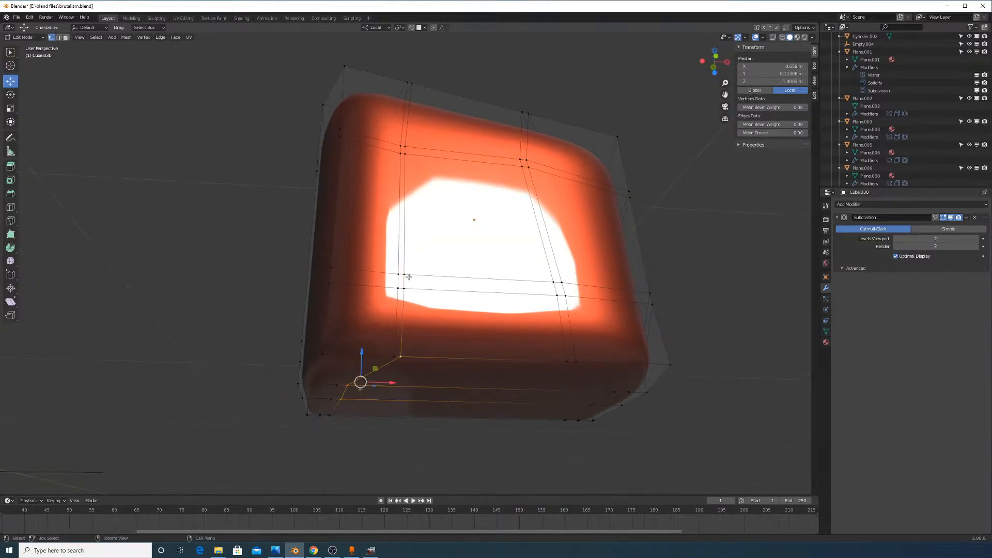
{"action": "left_click", "coordinate": [407, 267], "text": "ctrl"}
{"action": "middle_click_drag", "start_coordinate": [408, 265], "coordinate": [415, 306]}
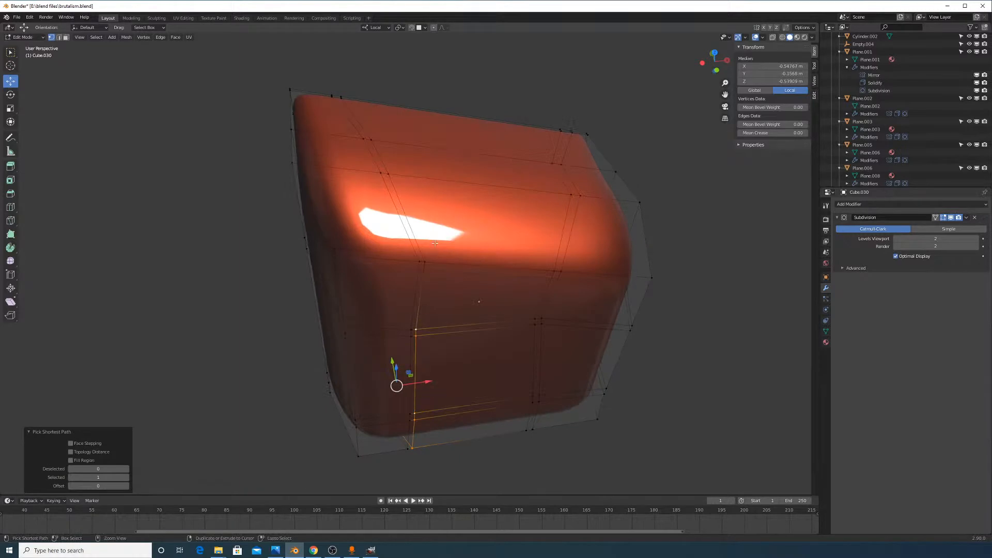
{"action": "left_click", "coordinate": [392, 169], "text": "ctrl"}
{"action": "middle_click_drag", "start_coordinate": [392, 169], "coordinate": [377, 247]}
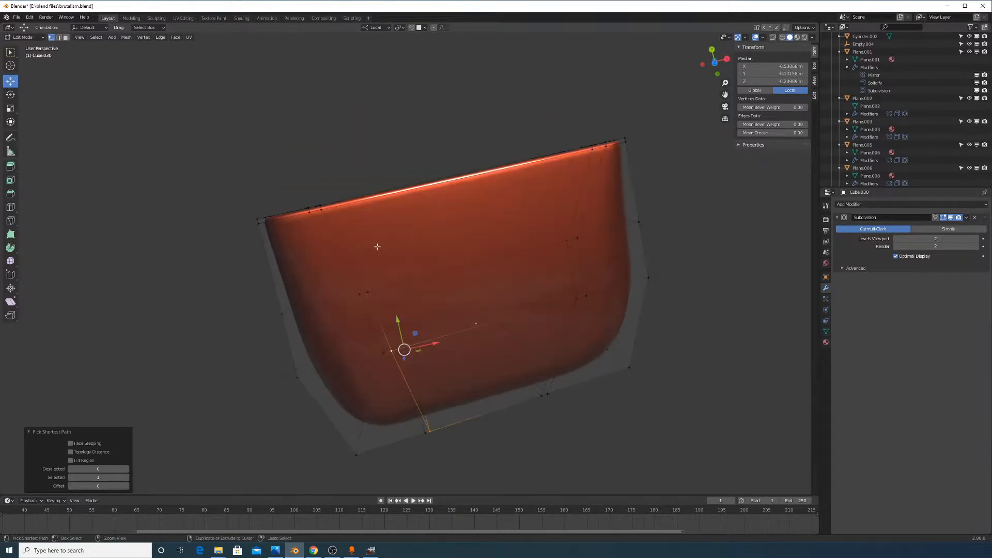
{"action": "key", "text": "g"}
{"action": "key", "text": "g"}
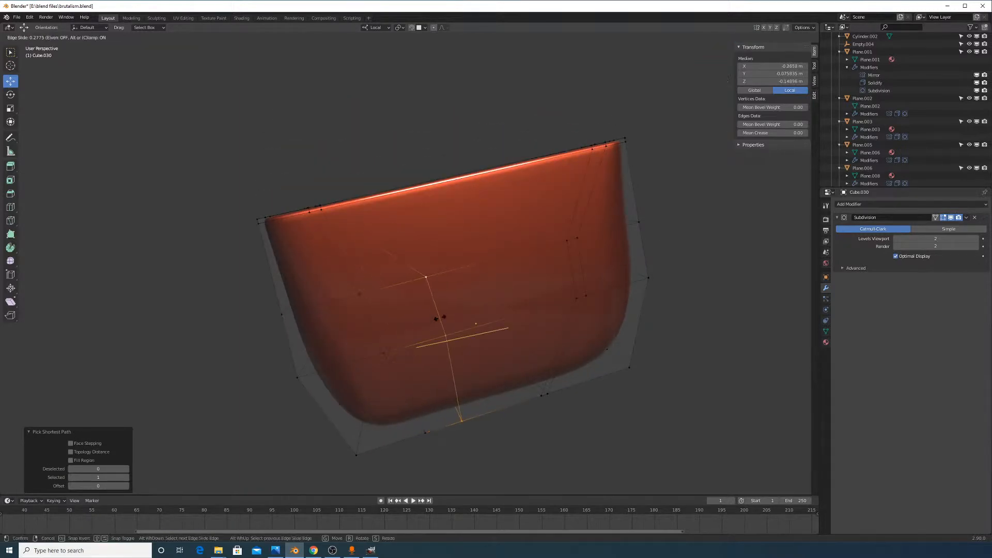
{"action": "left_click", "coordinate": [439, 317]}
Select another edge loop and slide it toward the box's corner
{"action": "middle_click_drag", "start_coordinate": [439, 318], "coordinate": [537, 212]}
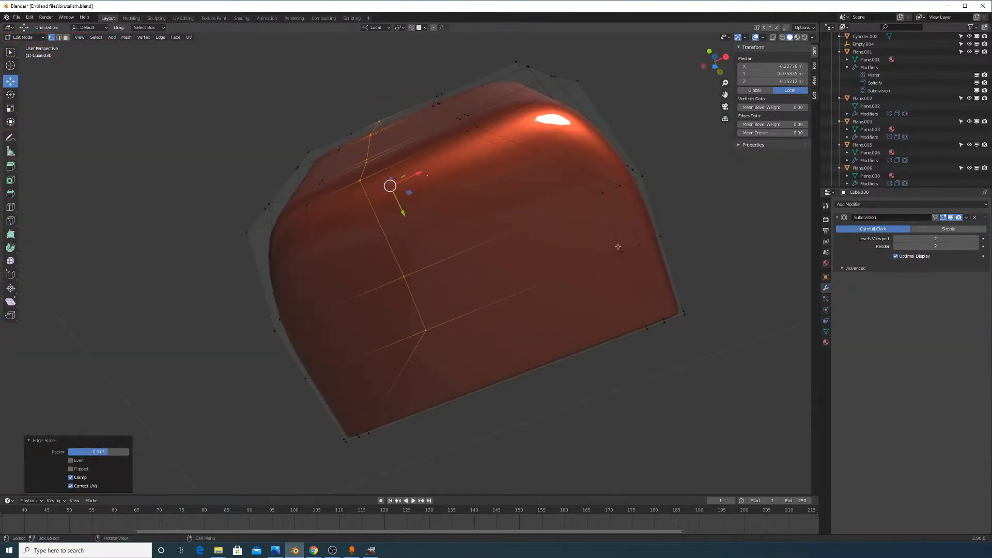
{"action": "middle_click_drag", "start_coordinate": [618, 247], "coordinate": [565, 265]}
{"action": "left_click", "coordinate": [566, 264], "text": "ctrl"}
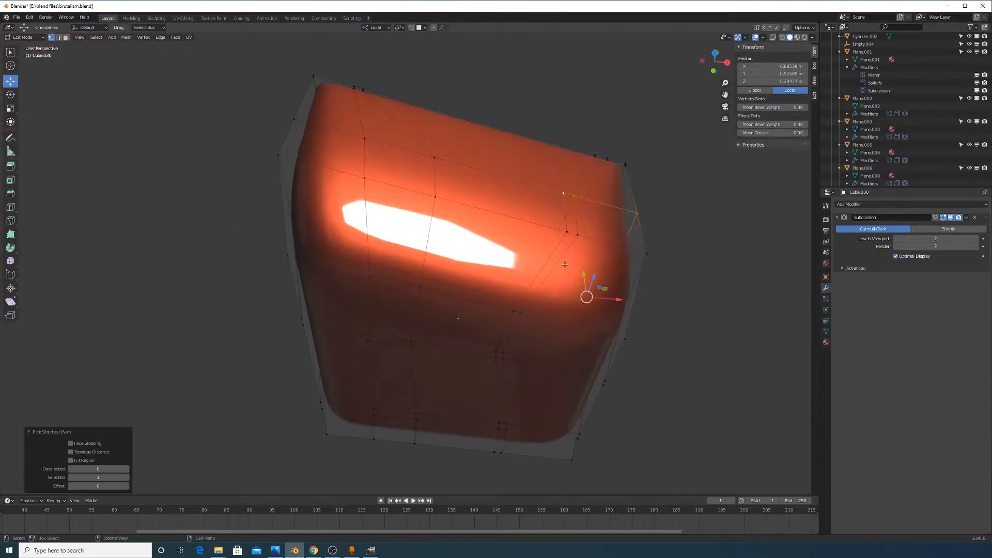
{"action": "left_click", "coordinate": [564, 190], "text": "ctrl"}
{"action": "middle_click_drag", "start_coordinate": [563, 190], "coordinate": [541, 282]}
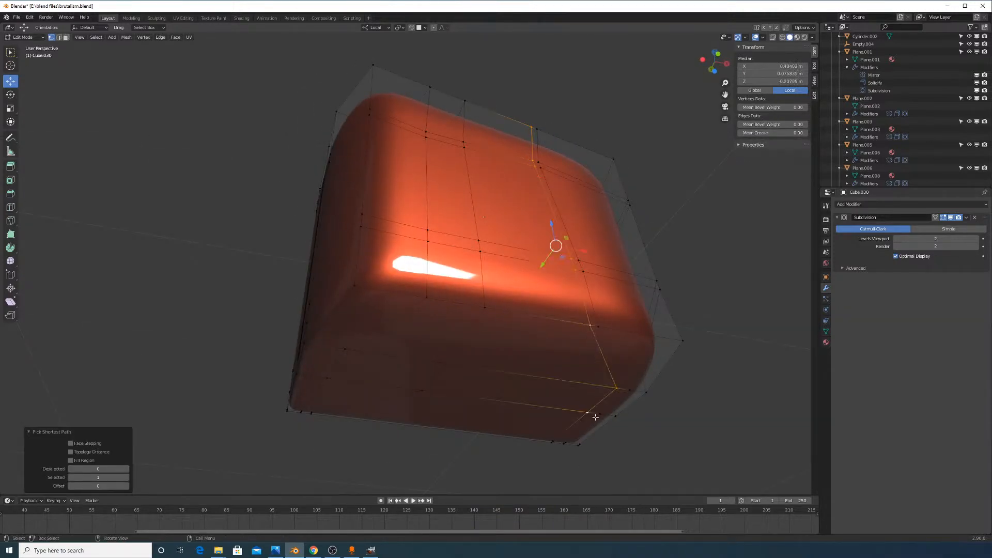
{"action": "key", "text": "g"}
{"action": "key", "text": "g"}
{"action": "left_click", "coordinate": [530, 411]}
Select an edge path along the box's side and slide it
{"action": "middle_click_drag", "start_coordinate": [531, 412], "coordinate": [466, 346]}
{"action": "middle_click_drag", "start_coordinate": [295, 336], "coordinate": [375, 377]}
{"action": "left_click", "coordinate": [336, 371]}
{"action": "left_click", "coordinate": [560, 403], "text": "ctrl"}
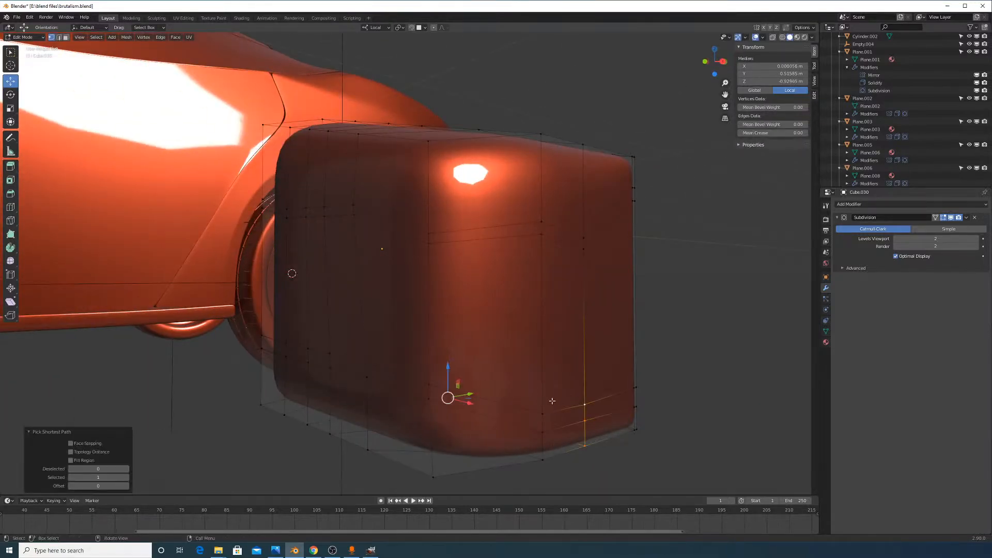
{"action": "left_click", "coordinate": [551, 403], "text": "ctrl"}
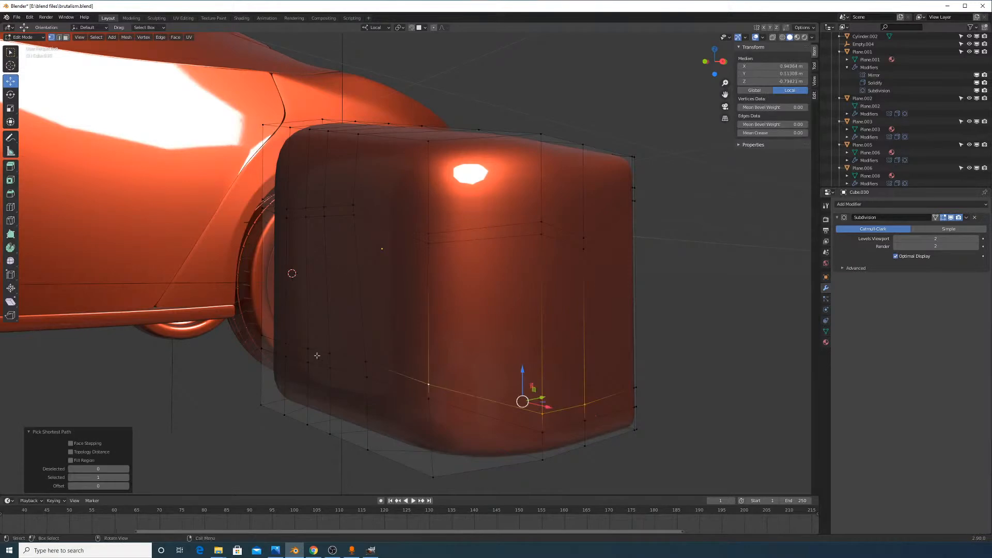
{"action": "middle_click_drag", "start_coordinate": [316, 355], "coordinate": [424, 388]}
{"action": "key", "text": "g"}
{"action": "key", "text": "g"}
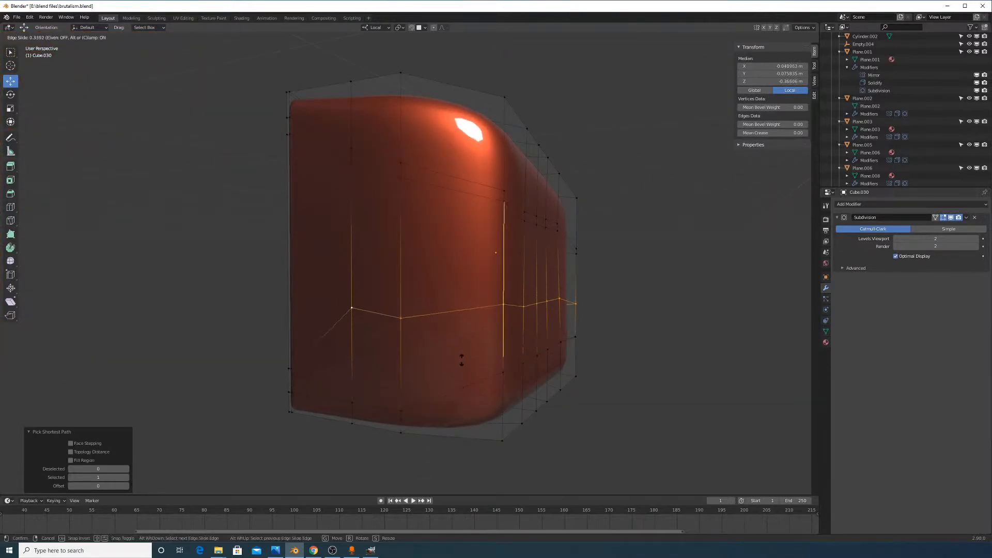
{"action": "left_click", "coordinate": [462, 360]}
Slide an upper edge path along the box, then return to Object Mode
{"action": "left_click", "coordinate": [353, 174]}
{"action": "middle_click_drag", "start_coordinate": [518, 248], "coordinate": [454, 240]}
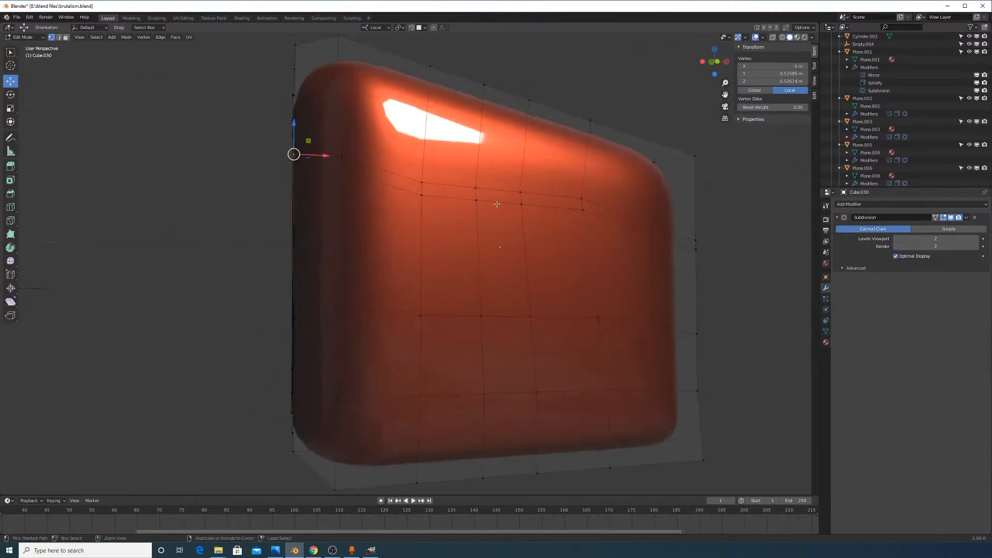
{"action": "left_click", "coordinate": [497, 204], "text": "ctrl"}
{"action": "middle_click_drag", "start_coordinate": [497, 204], "coordinate": [508, 238]}
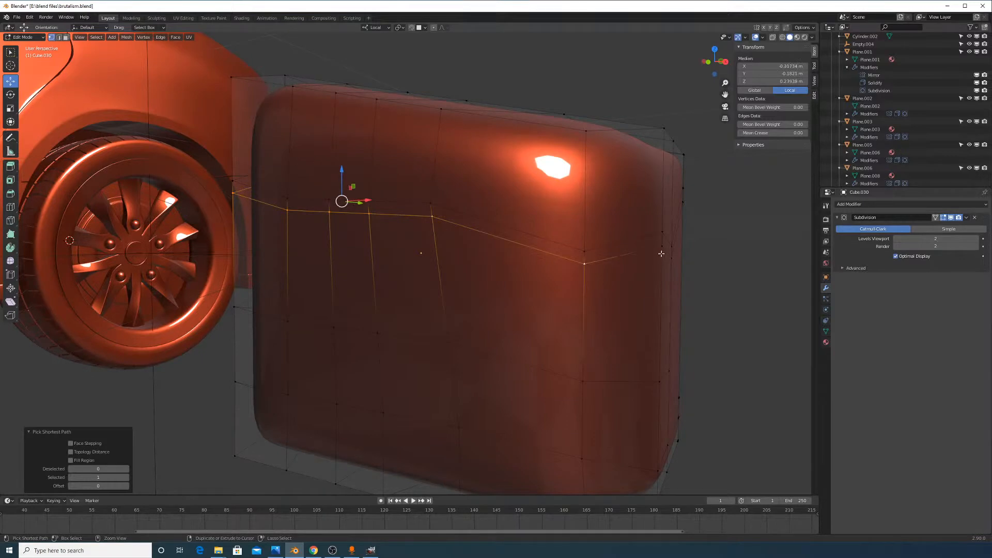
{"action": "middle_click_drag", "start_coordinate": [667, 274], "coordinate": [428, 276]}
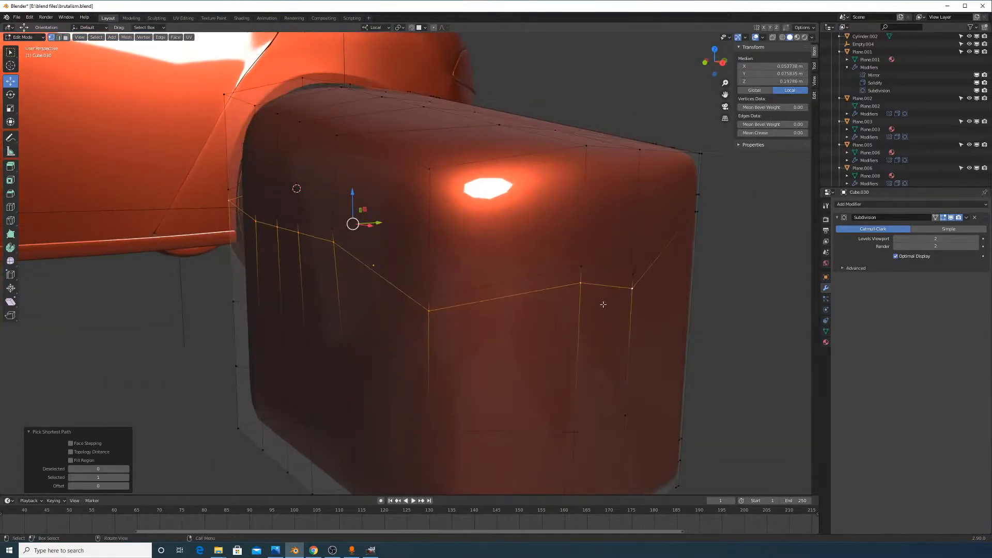
{"action": "middle_click_drag", "start_coordinate": [603, 304], "coordinate": [580, 284]}
{"action": "key", "text": "g"}
{"action": "key", "text": "g"}
{"action": "left_click", "coordinate": [582, 326]}
{"action": "key", "text": "Tab"}
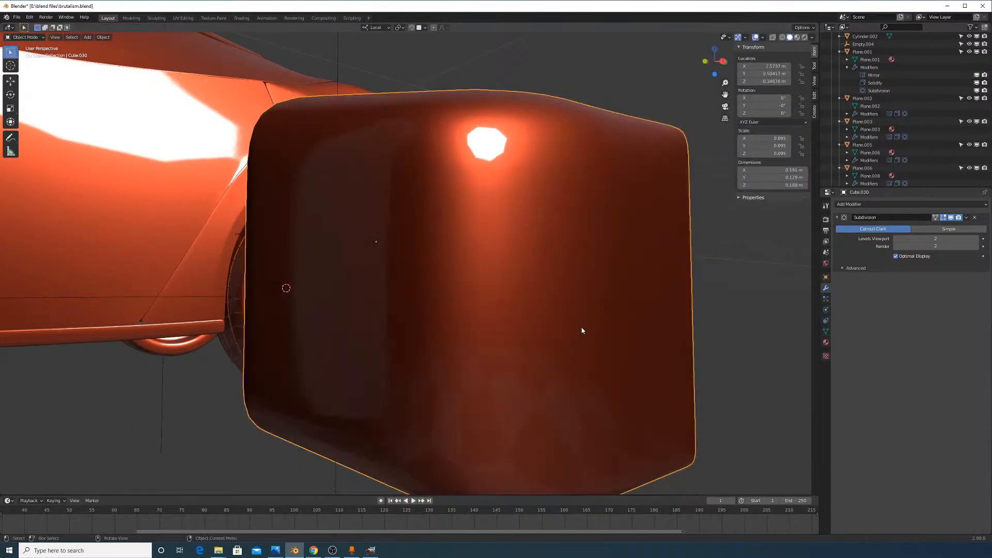
Add an edge loop close to the box's opening rim and return to Object Mode
{"action": "scroll", "coordinate": [583, 326], "scroll_direction": "down", "scroll_amount": 5}
{"action": "middle_click_drag", "start_coordinate": [583, 318], "coordinate": [476, 340]}
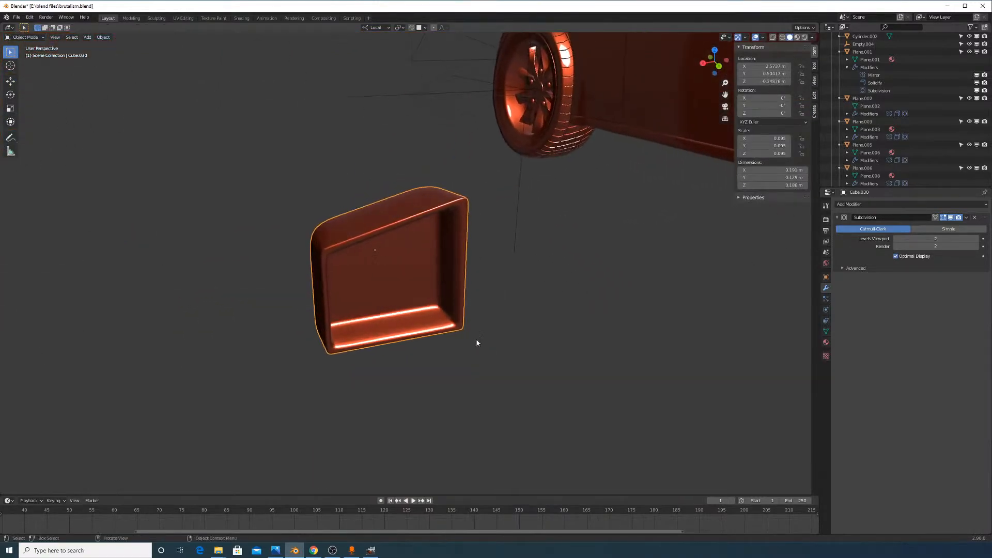
{"action": "scroll", "coordinate": [475, 339], "scroll_direction": "up", "scroll_amount": 4}
{"action": "key", "text": "Tab"}
{"action": "middle_click_drag", "start_coordinate": [395, 267], "coordinate": [428, 244]}
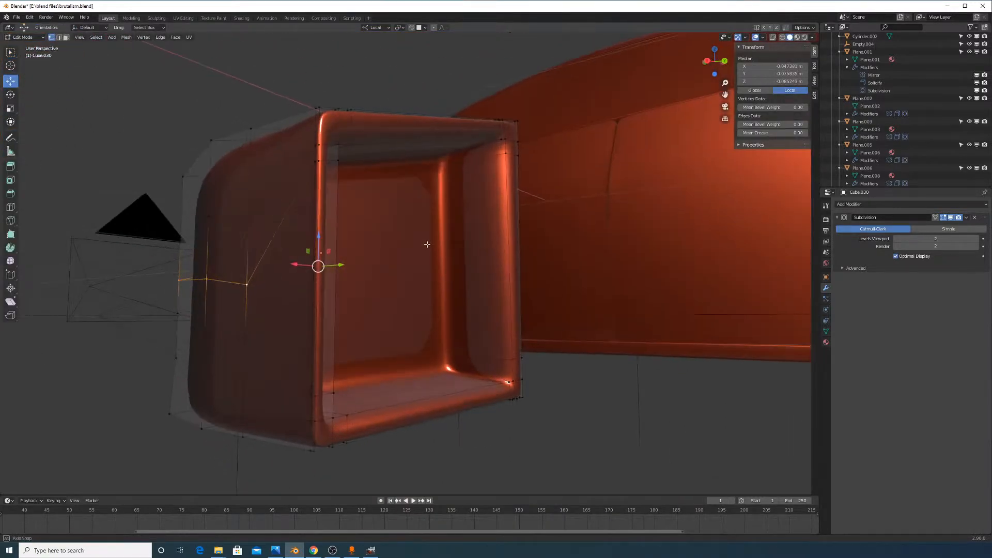
{"action": "key", "text": "ctrl+r"}
{"action": "left_click", "coordinate": [498, 171]}
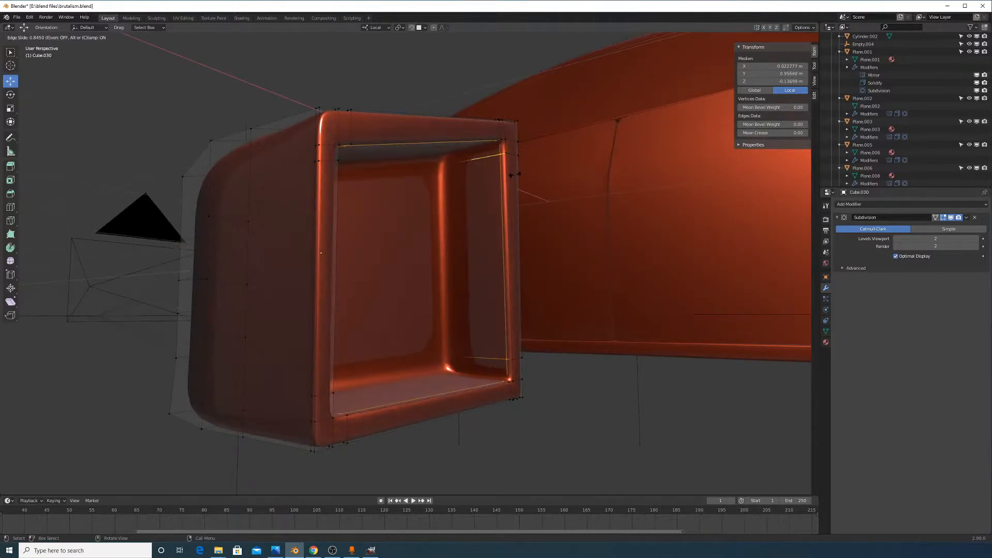
{"action": "left_click", "coordinate": [513, 175]}
{"action": "key", "text": "Tab"}
Back in Edit Mode, enable X-ray and select the whole box mesh
{"action": "middle_click_drag", "start_coordinate": [519, 185], "coordinate": [444, 243]}
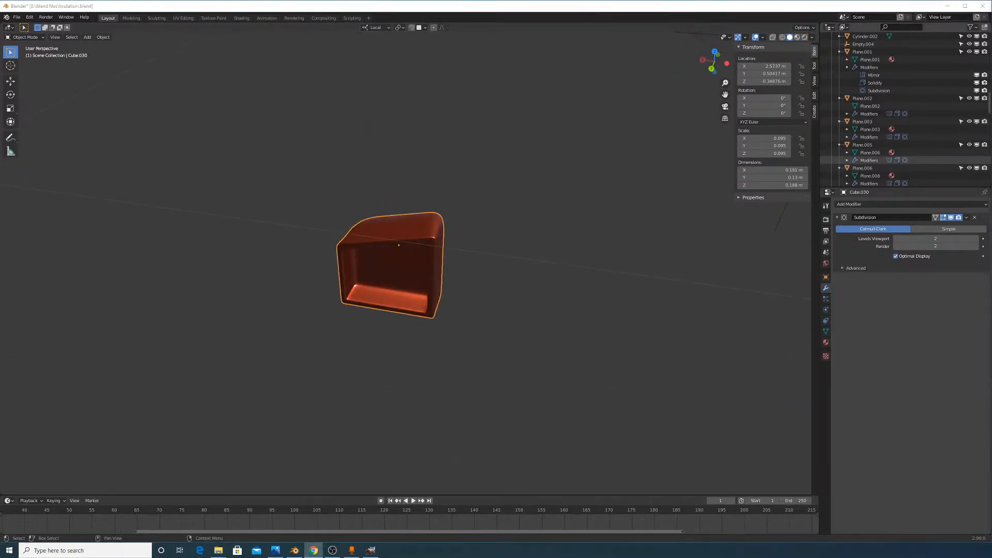
{"action": "middle_click_drag", "start_coordinate": [442, 215], "coordinate": [509, 304]}
{"action": "key", "text": "Tab"}
{"action": "left_click", "coordinate": [772, 37]}
{"action": "scroll", "coordinate": [510, 302], "scroll_direction": "up", "scroll_amount": 2}
{"action": "key", "text": "a"}
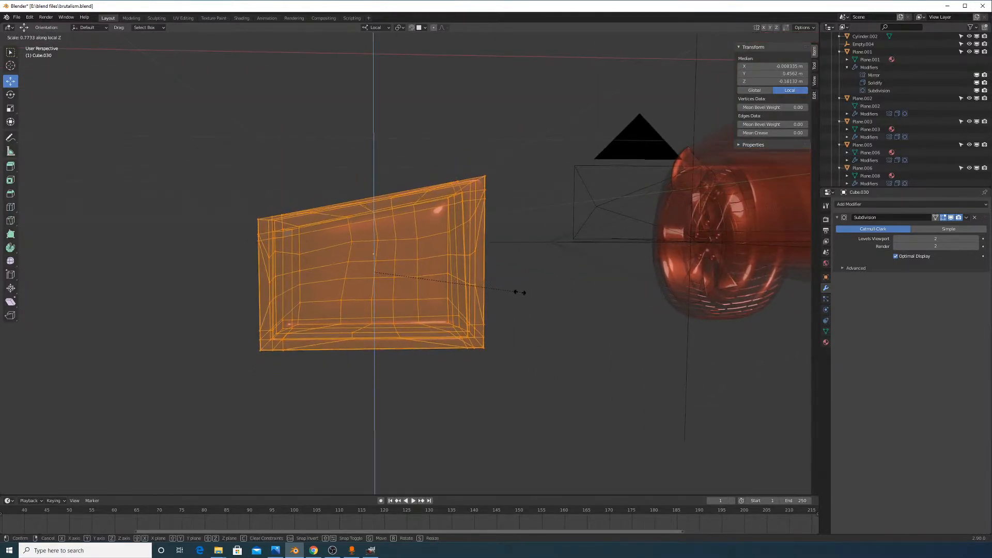
Confirm the box squashed along local Z and check it against the car and wheel
{"action": "left_click", "coordinate": [517, 292]}
{"action": "key", "text": "Tab"}
{"action": "middle_click_drag", "start_coordinate": [517, 292], "coordinate": [509, 292]}
{"action": "key", "text": "Tab"}
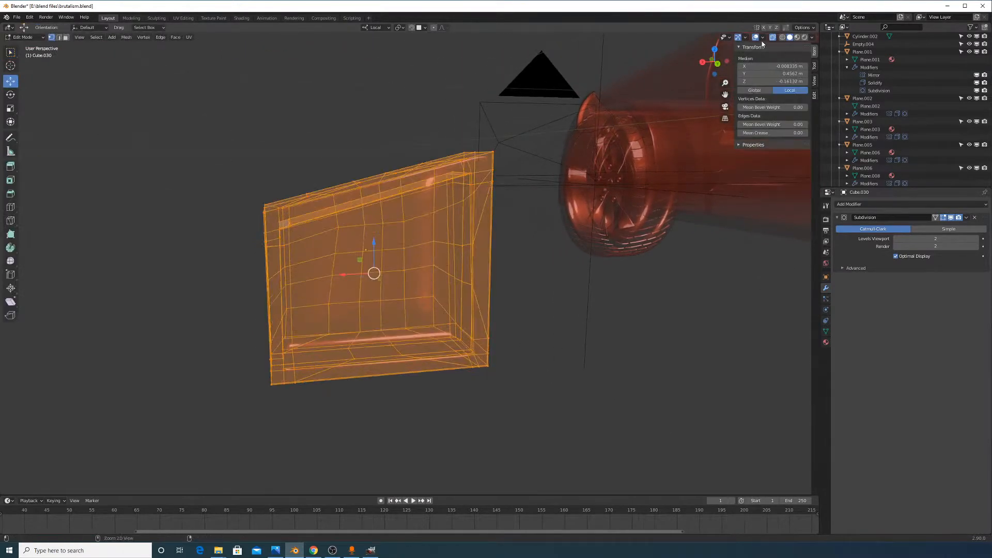
{"action": "left_click", "coordinate": [772, 37]}
{"action": "key", "text": "Tab"}
{"action": "middle_click_drag", "start_coordinate": [490, 302], "coordinate": [640, 287]}
{"action": "key", "text": "Tab"}
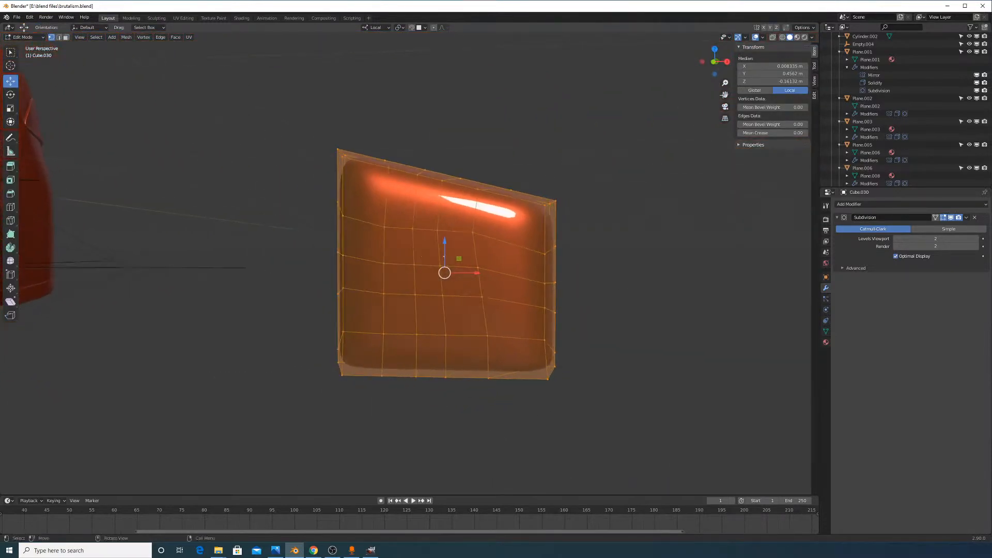
{"action": "left_click", "coordinate": [774, 38]}
Box-select the upper half of the box and raise it along Z
{"action": "middle_click_drag", "start_coordinate": [516, 243], "coordinate": [553, 249]}
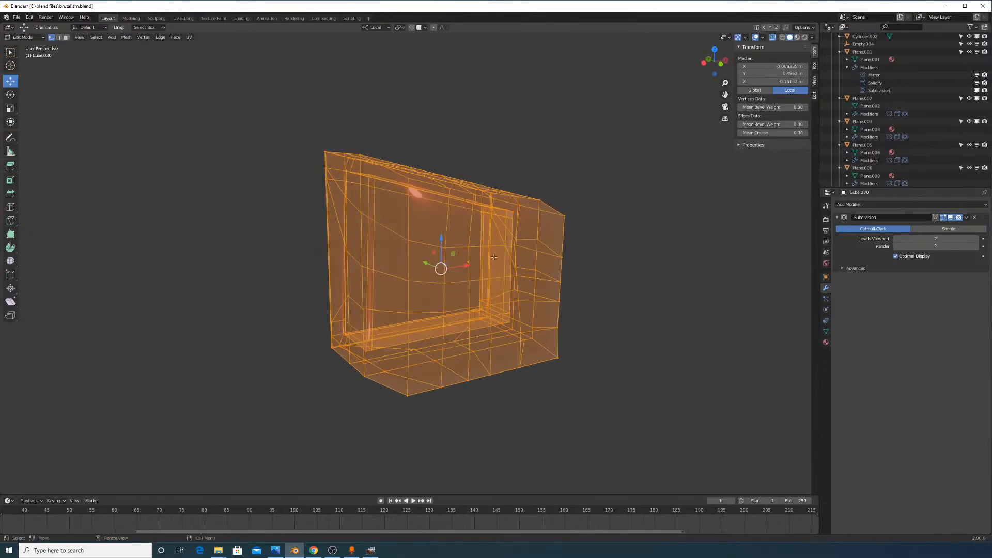
{"action": "key", "text": "alt+a"}
{"action": "key", "text": "b"}
{"action": "left_click_drag", "start_coordinate": [302, 137], "coordinate": [614, 289]}
{"action": "middle_click_drag", "start_coordinate": [614, 289], "coordinate": [481, 283]}
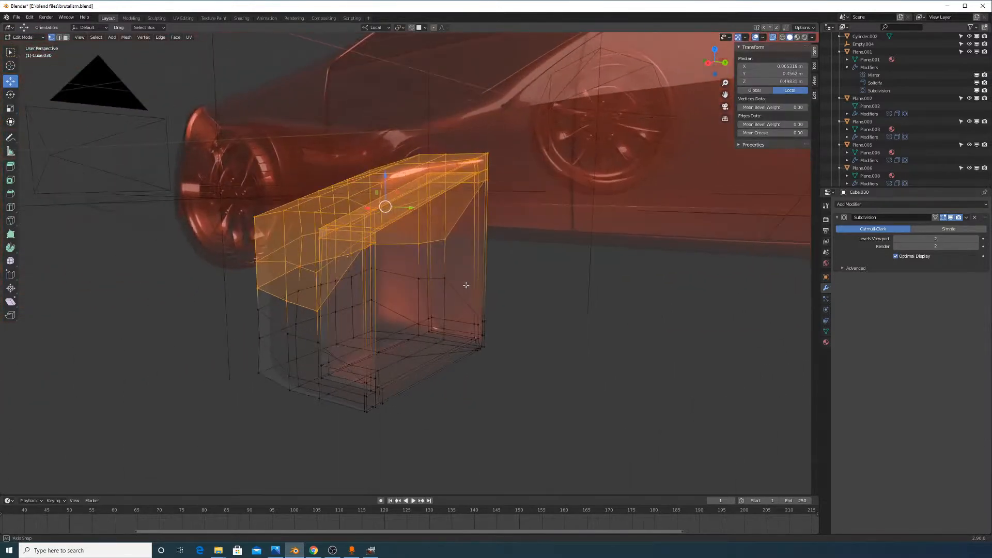
{"action": "key", "text": "g"}
{"action": "key", "text": "z"}
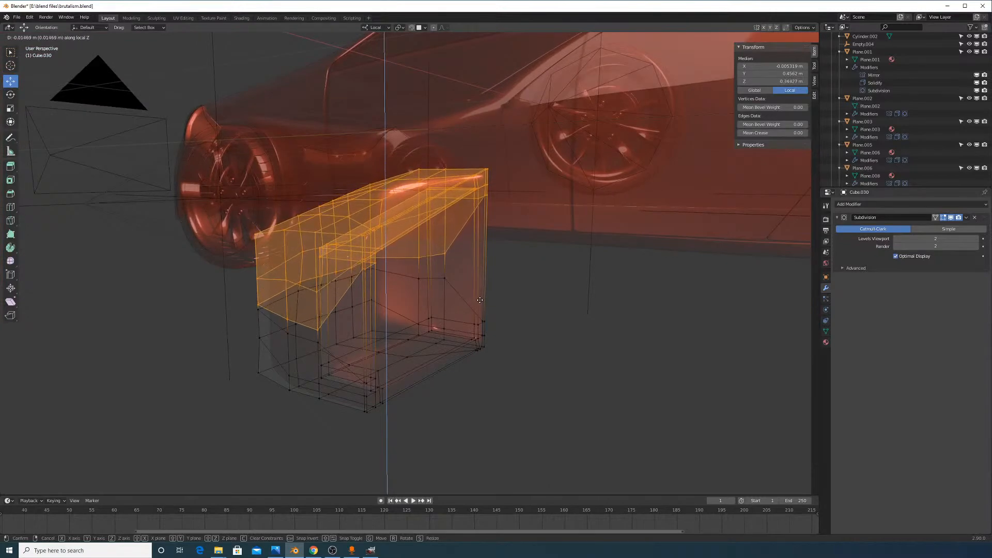
{"action": "left_click", "coordinate": [480, 295]}
Slide one corner vertex of the box along its edge, then view it opaque
{"action": "middle_click_drag", "start_coordinate": [338, 305], "coordinate": [612, 133]}
{"action": "left_click", "coordinate": [400, 291]}
{"action": "key", "text": "g"}
{"action": "key", "text": "g"}
{"action": "left_click", "coordinate": [403, 299]}
{"action": "key", "text": "Tab"}
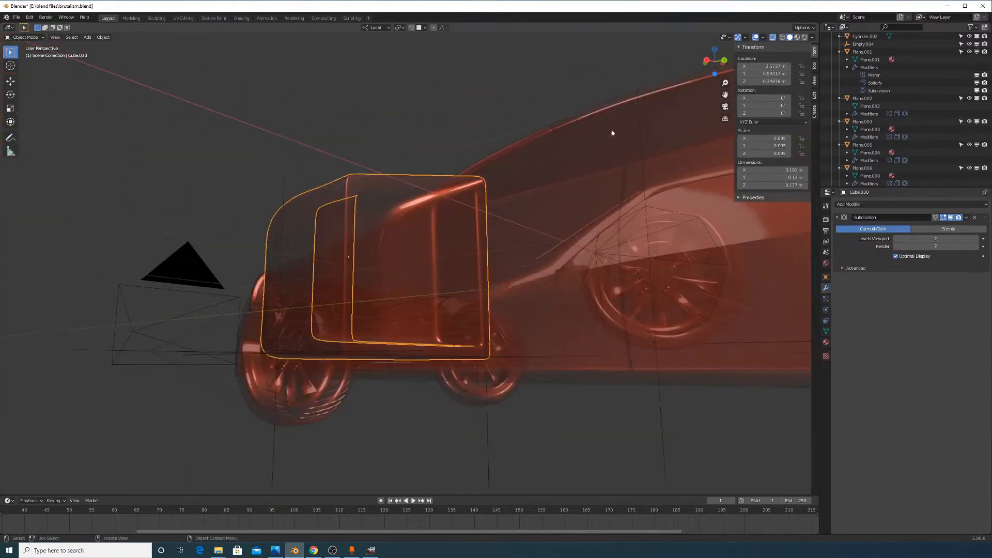
{"action": "left_click", "coordinate": [773, 37]}
{"action": "middle_click_drag", "start_coordinate": [545, 245], "coordinate": [507, 252]}
{"action": "scroll", "coordinate": [491, 253], "scroll_direction": "down", "scroll_amount": 2}
Select the vertices on the box's right side in see-through view
{"action": "key", "text": "Tab"}
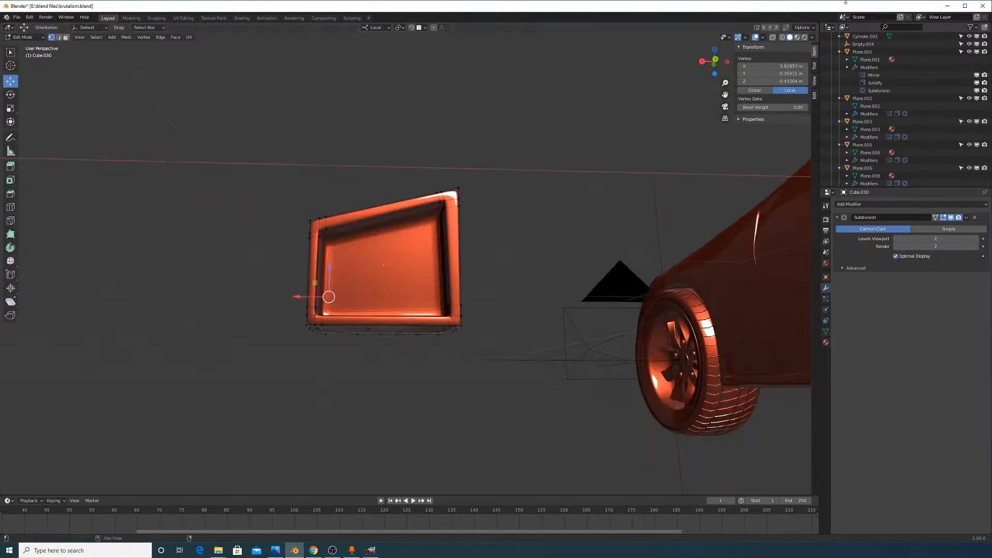
{"action": "left_click", "coordinate": [772, 37]}
{"action": "middle_click_drag", "start_coordinate": [548, 135], "coordinate": [481, 186]}
{"action": "key", "text": "alt+a"}
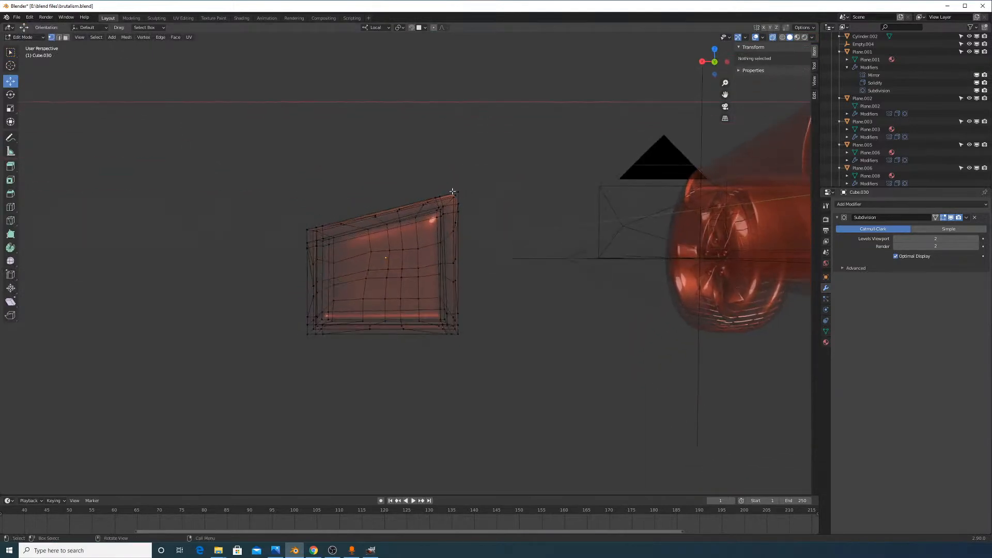
{"action": "key", "text": "b"}
{"action": "left_click_drag", "start_coordinate": [411, 162], "coordinate": [526, 395]}
{"action": "middle_click_drag", "start_coordinate": [504, 310], "coordinate": [501, 334]}
{"action": "key", "text": "g"}
{"action": "key", "text": "x"}
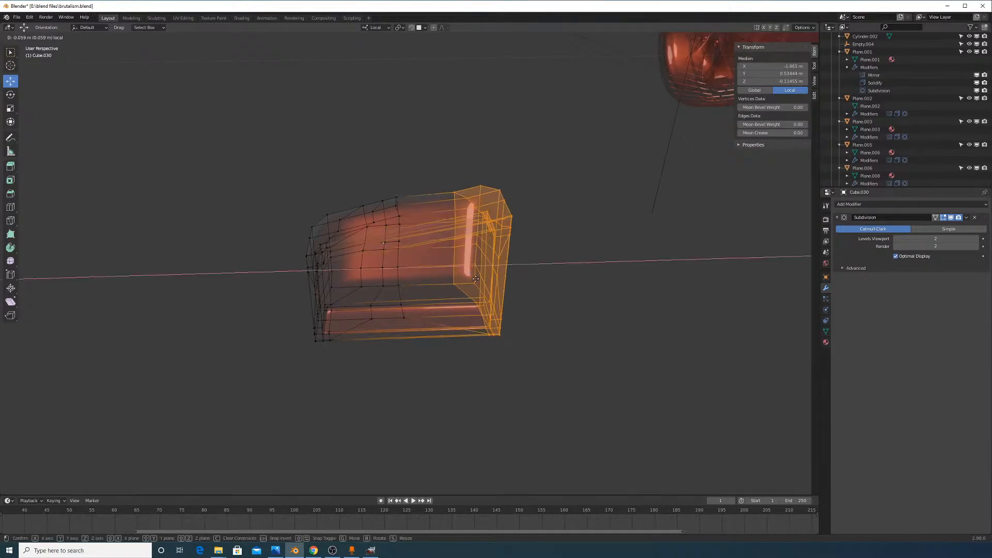
{"action": "right_click", "coordinate": [457, 269]}
Push the box's right-side vertices outward along local X
{"action": "middle_click_drag", "start_coordinate": [453, 272], "coordinate": [451, 261]}
{"action": "key", "text": "g"}
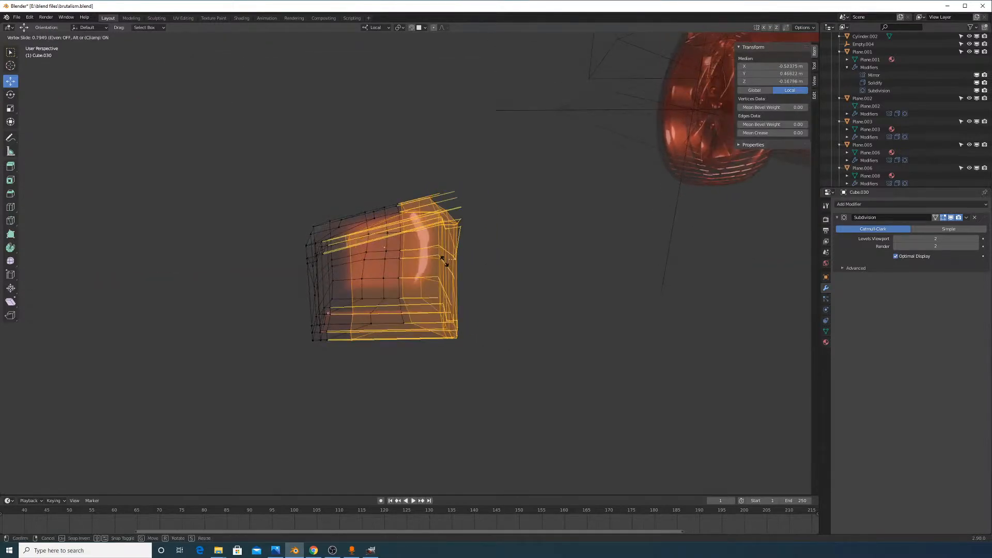
{"action": "right_click", "coordinate": [475, 279]}
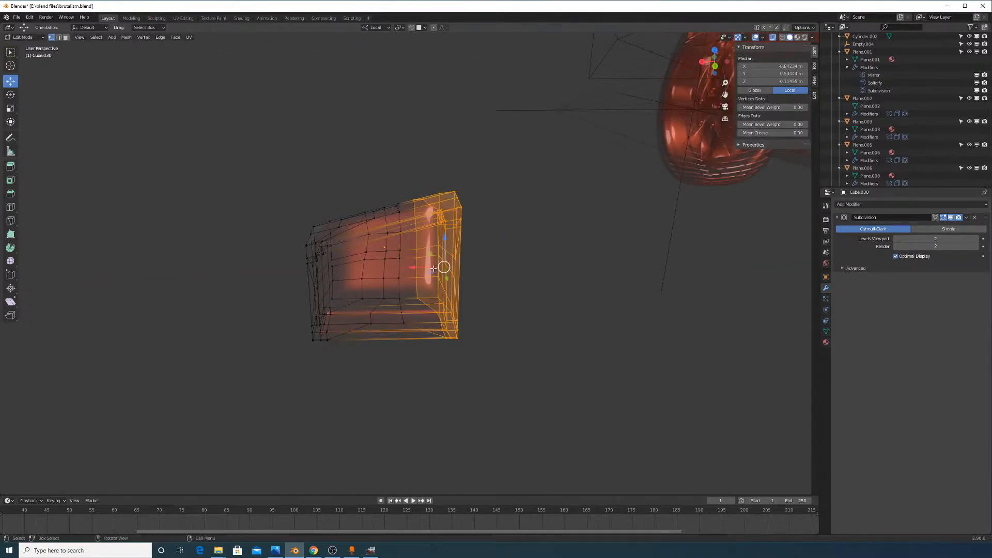
{"action": "key", "text": "g"}
{"action": "key", "text": "x"}
{"action": "left_click", "coordinate": [465, 270]}
{"action": "middle_click_drag", "start_coordinate": [465, 269], "coordinate": [465, 261]}
{"action": "left_click_drag", "start_coordinate": [434, 265], "coordinate": [438, 266]}
Raise the box's top-right corner vertices slightly and return to Object Mode
{"action": "key", "text": "alt+a"}
{"action": "left_click_drag", "start_coordinate": [445, 191], "coordinate": [499, 250]}
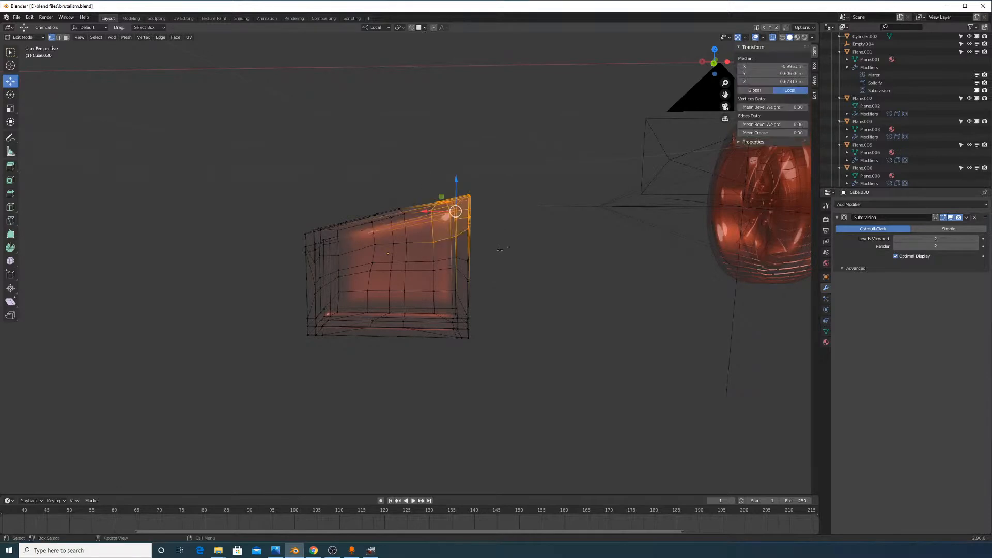
{"action": "left_click_drag", "start_coordinate": [455, 193], "coordinate": [456, 186]}
{"action": "key", "text": "Tab"}
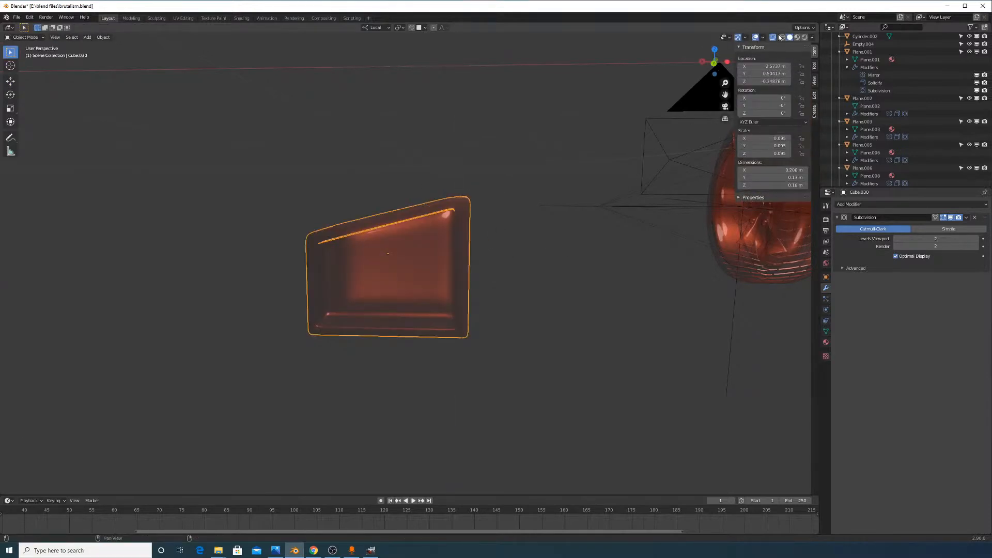
Duplicate the opening's inner rim loop in place and fill it with a face
{"action": "middle_click_drag", "start_coordinate": [646, 155], "coordinate": [505, 213]}
{"action": "scroll", "coordinate": [476, 246], "scroll_direction": "up", "scroll_amount": 7}
{"action": "key", "text": "Tab"}
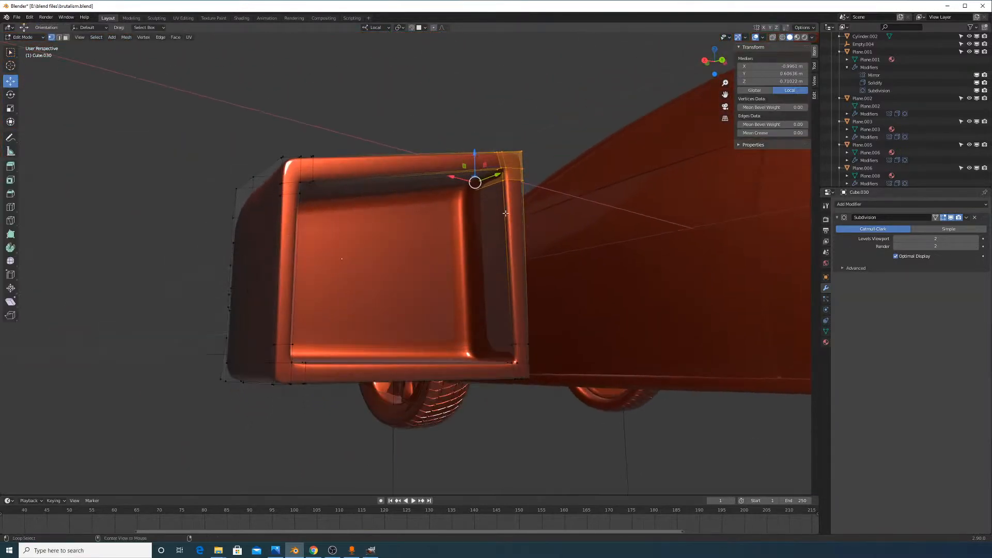
{"action": "left_click", "coordinate": [506, 213], "text": "alt"}
{"action": "middle_click_drag", "start_coordinate": [524, 257], "coordinate": [537, 325]}
{"action": "key", "text": "shift+d"}
{"action": "right_click", "coordinate": [527, 310]}
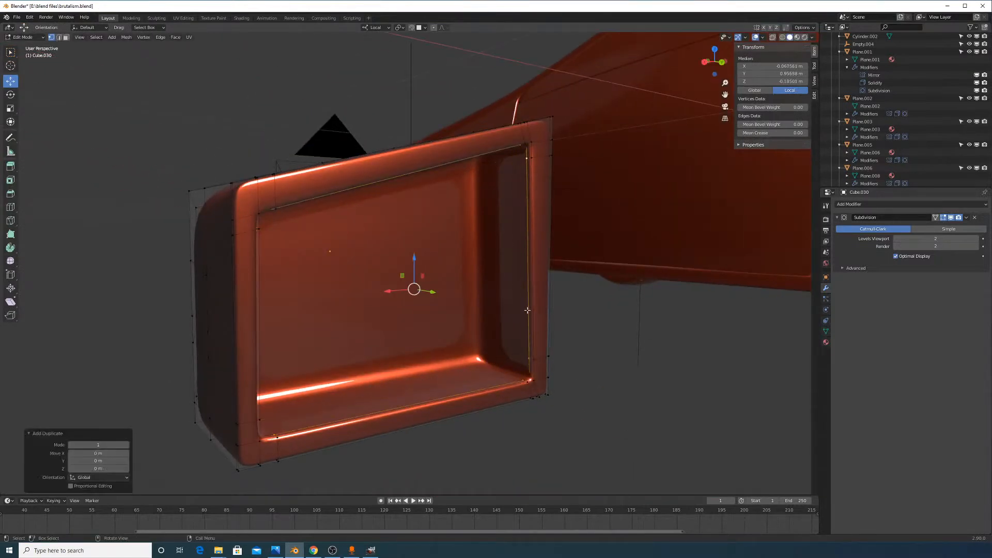
{"action": "key", "text": "f"}
{"action": "middle_click_drag", "start_coordinate": [549, 310], "coordinate": [917, 236]}
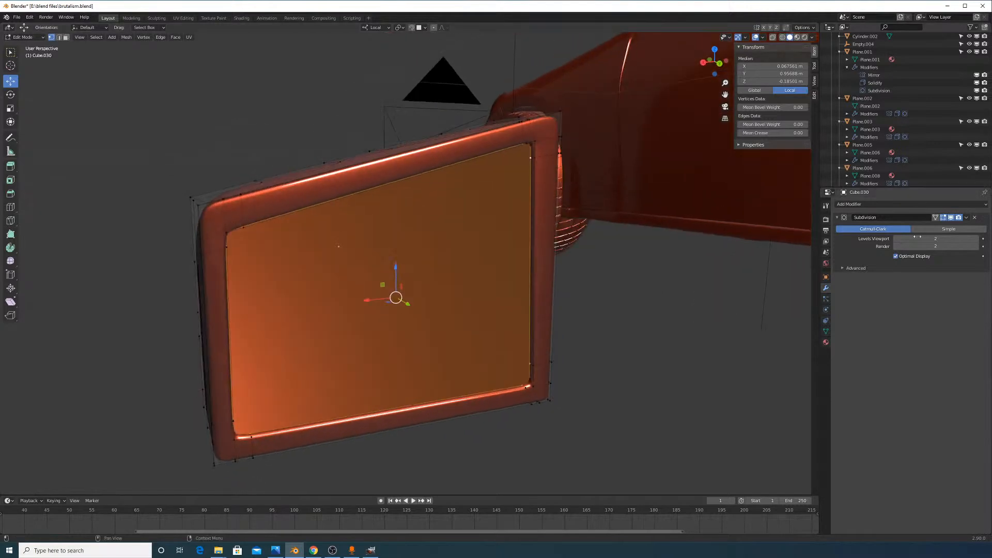
Move the new panel face along local Y within the box
{"action": "key", "text": "Tab"}
{"action": "middle_click_drag", "start_coordinate": [611, 251], "coordinate": [505, 283]}
{"action": "key", "text": "Tab"}
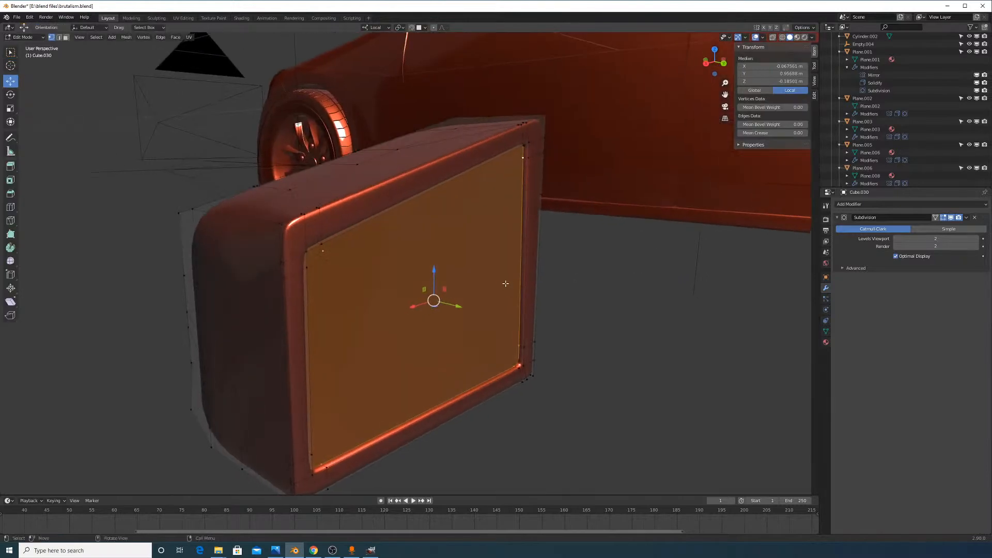
{"action": "middle_click_drag", "start_coordinate": [564, 315], "coordinate": [488, 304]}
{"action": "key", "text": "g"}
{"action": "key", "text": "y"}
{"action": "key", "text": "y"}
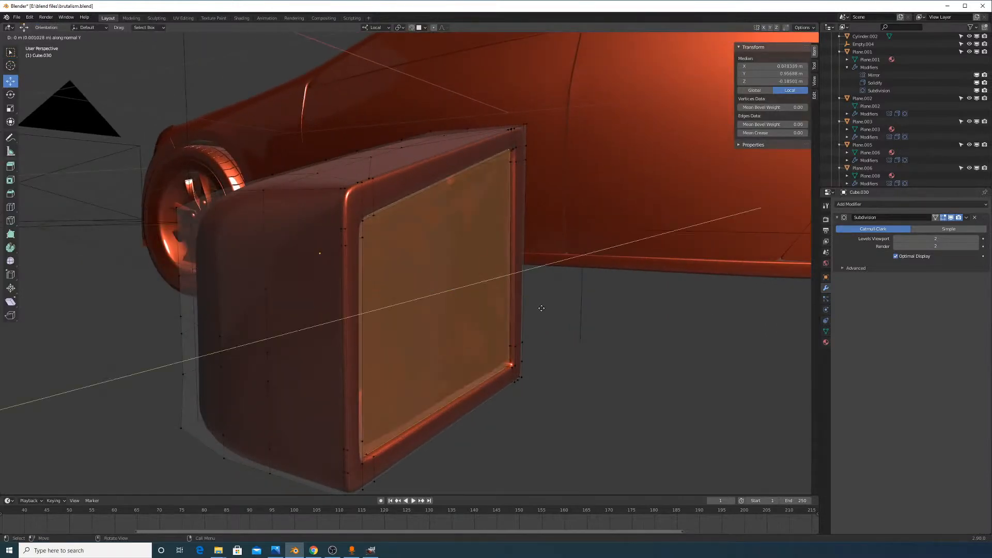
{"action": "left_click", "coordinate": [544, 311]}
{"action": "key", "text": "g"}
{"action": "key", "text": "y"}
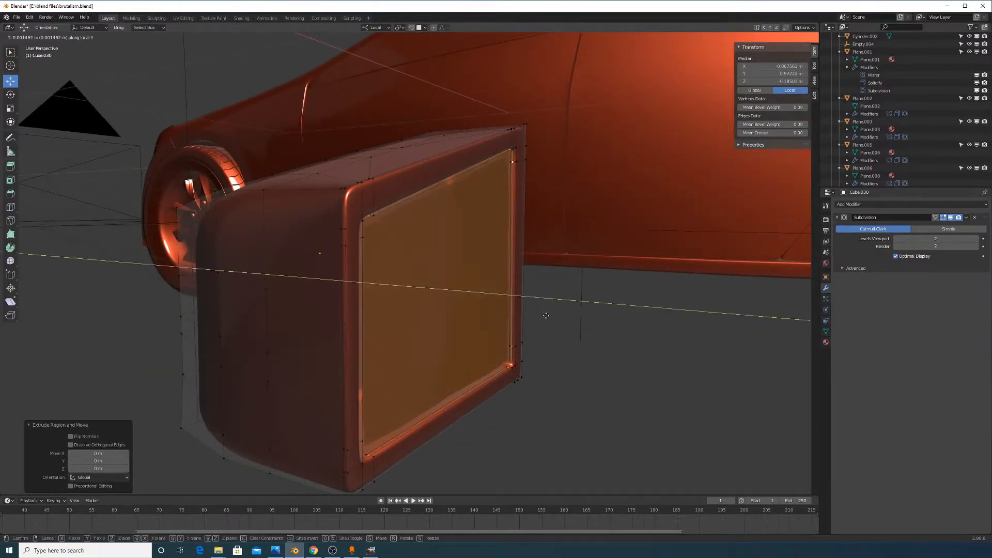
{"action": "left_click", "coordinate": [546, 316]}
{"action": "key", "text": "Tab"}
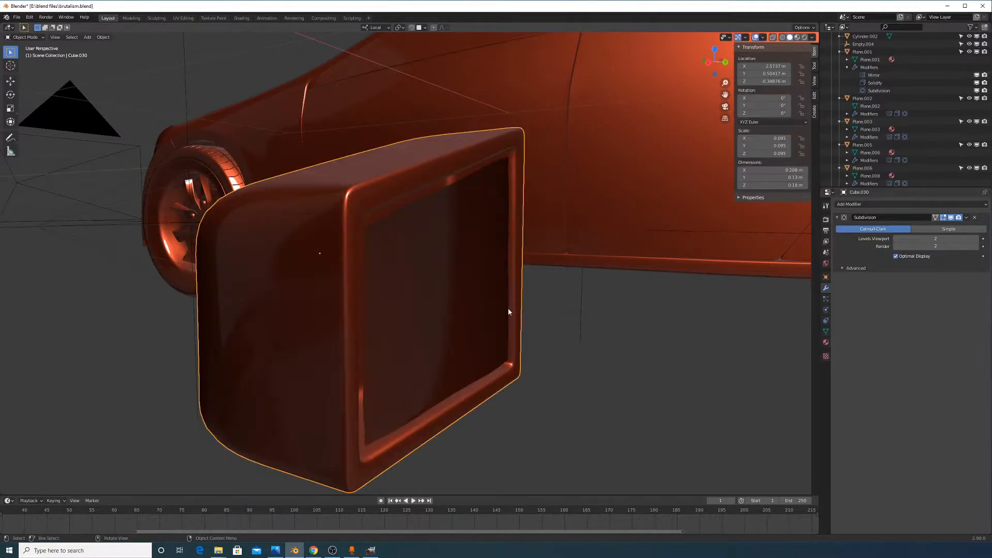
Delete the inner panel face from the Cube.030 box
{"action": "key", "text": "Tab"}
{"action": "key", "text": "x"}
{"action": "left_click", "coordinate": [477, 279]}
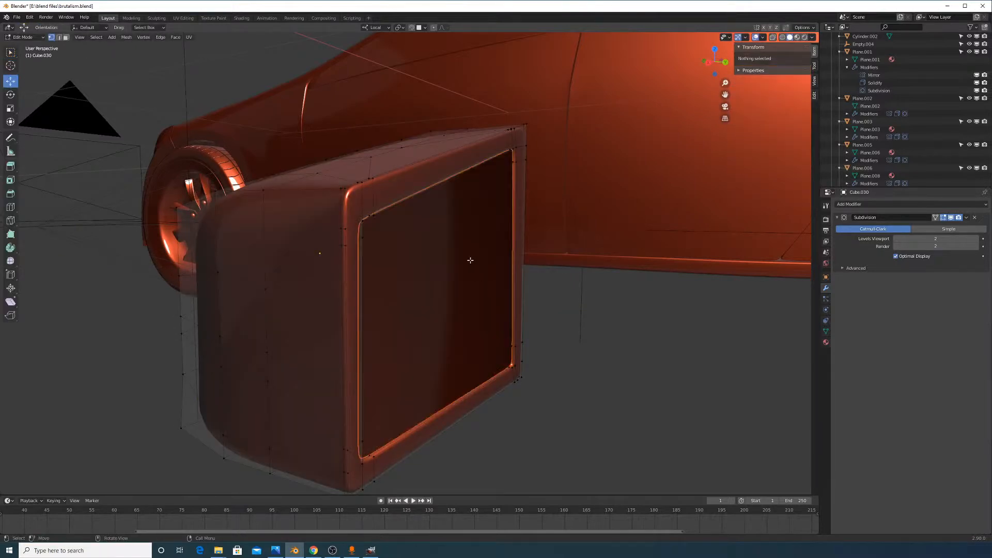
{"action": "key", "text": "Tab"}
Move the separate Cube.031 panel out along Y, inspect it, then delete it
{"action": "left_click", "coordinate": [422, 267]}
{"action": "middle_click_drag", "start_coordinate": [422, 265], "coordinate": [448, 270]}
{"action": "key", "text": "g"}
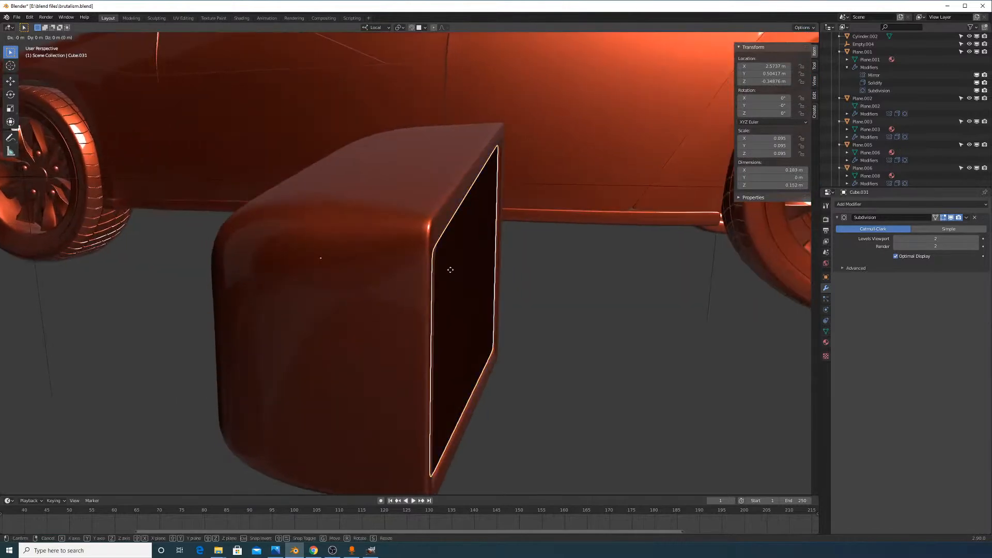
{"action": "key", "text": "y"}
{"action": "left_click", "coordinate": [512, 291]}
{"action": "key", "text": "Tab"}
{"action": "scroll", "coordinate": [554, 296], "scroll_direction": "up", "scroll_amount": 3}
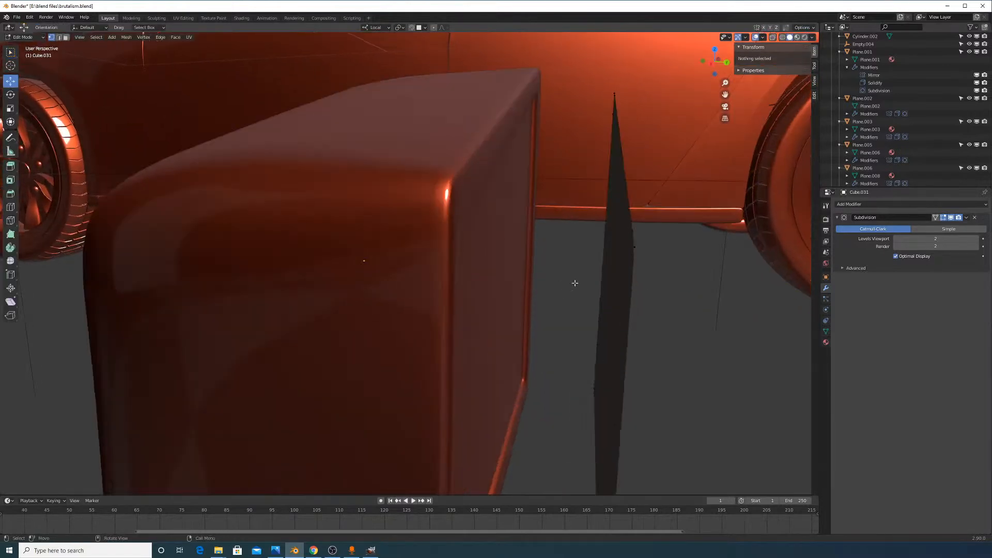
{"action": "middle_click_drag", "start_coordinate": [645, 289], "coordinate": [614, 272]}
{"action": "key", "text": "Tab"}
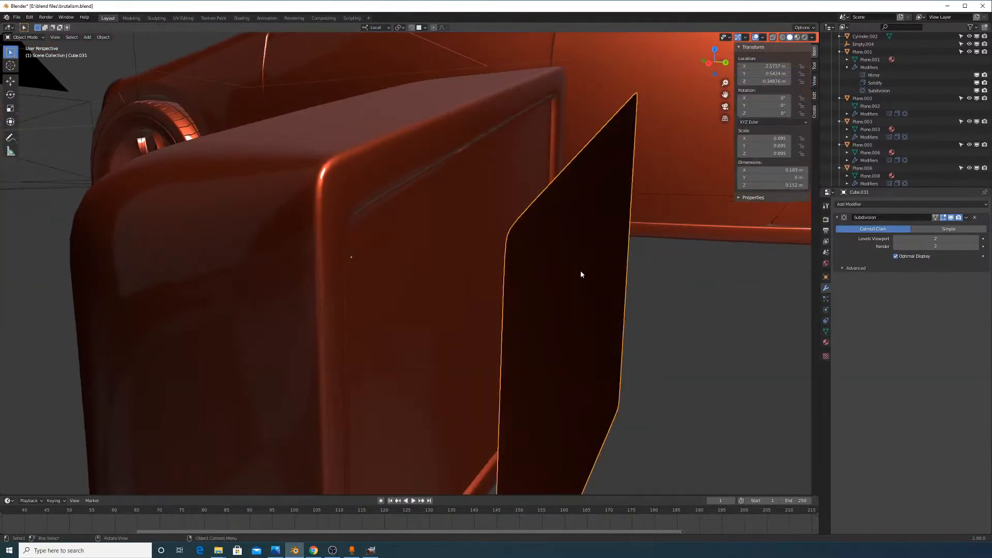
{"action": "key", "text": "Delete"}
Reselect the Cube.030 box and return to Edit Mode facing its front
{"action": "left_click", "coordinate": [501, 245]}
{"action": "key", "text": "Tab"}
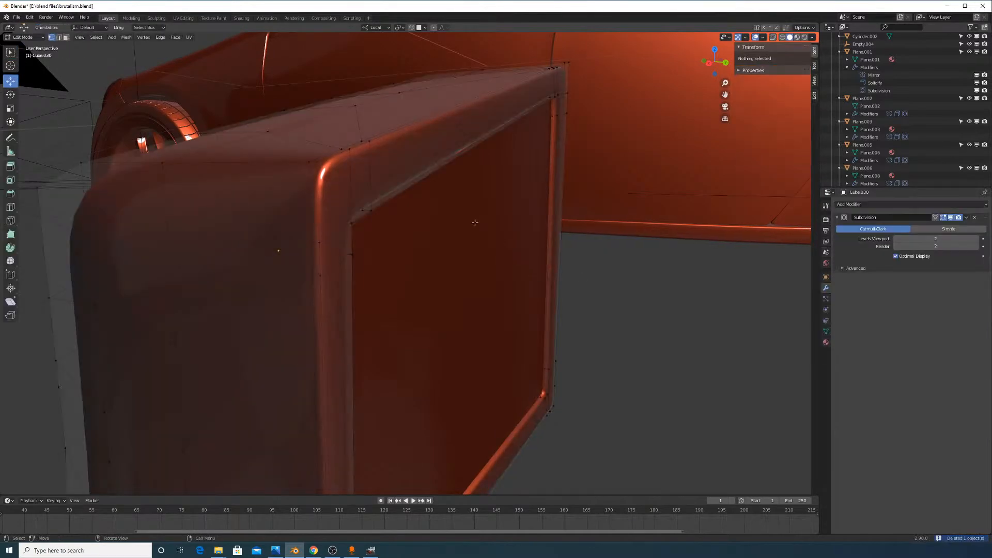
{"action": "key", "text": "Tab"}
{"action": "key", "text": "Tab"}
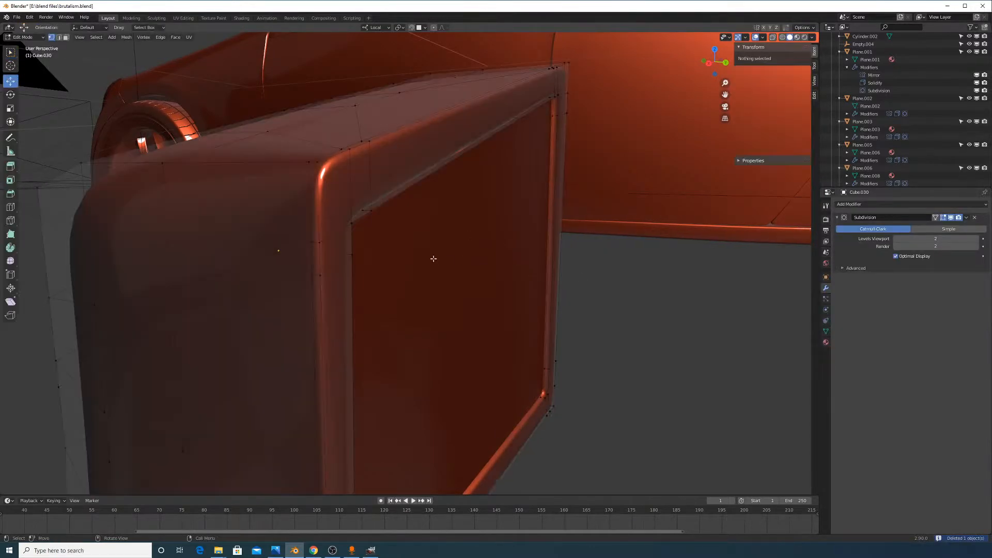
{"action": "middle_click_drag", "start_coordinate": [511, 268], "coordinate": [524, 161]}
Select the linked front panel of the housing and delete its faces
{"action": "key", "text": "Tab"}
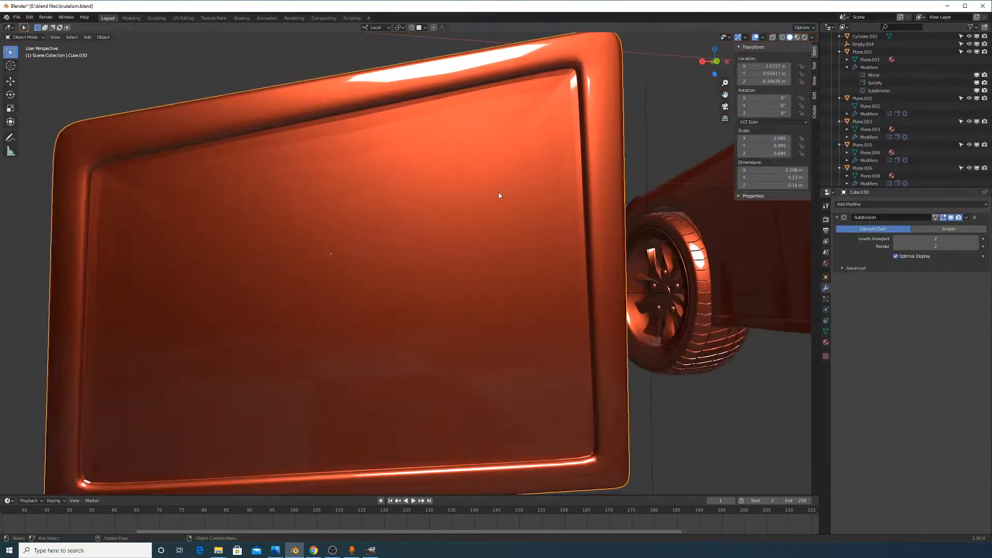
{"action": "middle_click_drag", "start_coordinate": [499, 193], "coordinate": [535, 204]}
{"action": "key", "text": "Tab"}
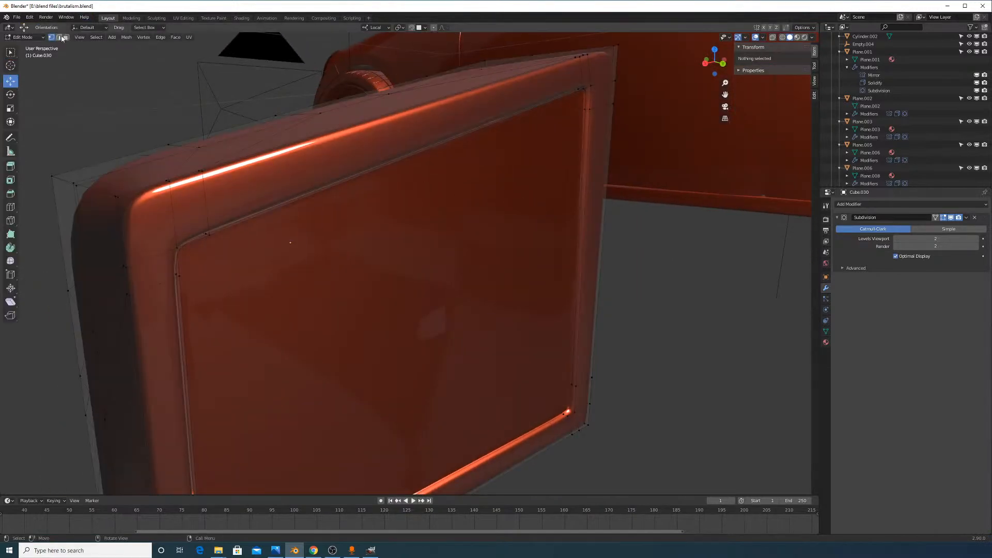
{"action": "key", "text": "l"}
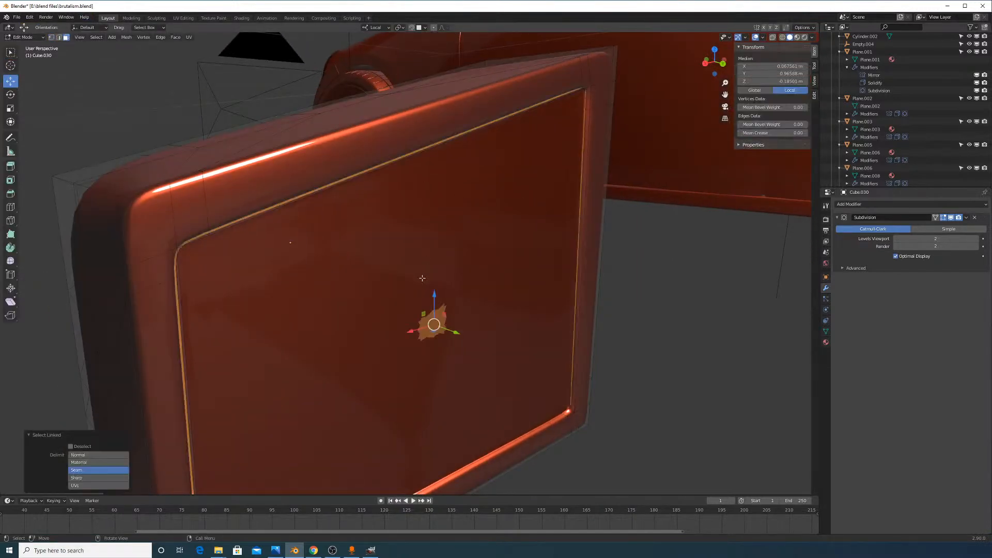
{"action": "key", "text": "x"}
{"action": "left_click", "coordinate": [469, 295]}
{"action": "middle_click_drag", "start_coordinate": [460, 310], "coordinate": [610, 129]}
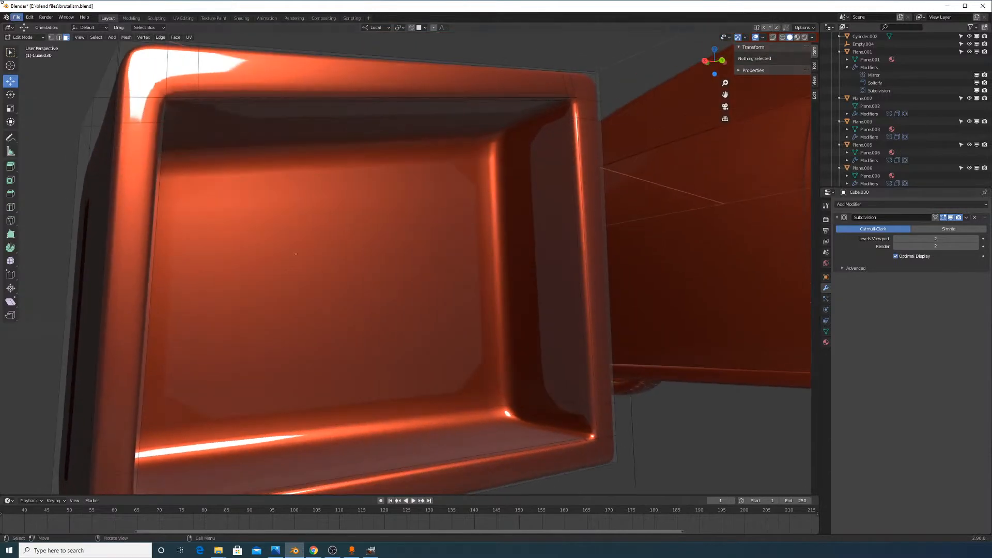
Duplicate the opening's edge loop in place and separate it into new object Cube.031
{"action": "left_click", "coordinate": [611, 234], "text": "alt"}
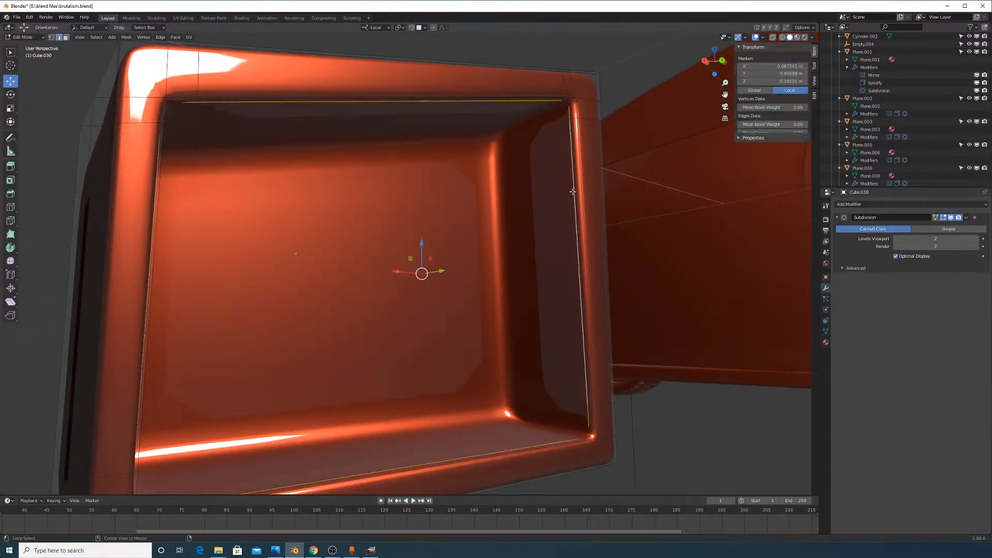
{"action": "middle_click_drag", "start_coordinate": [571, 188], "coordinate": [581, 244]}
{"action": "key", "text": "shift+d"}
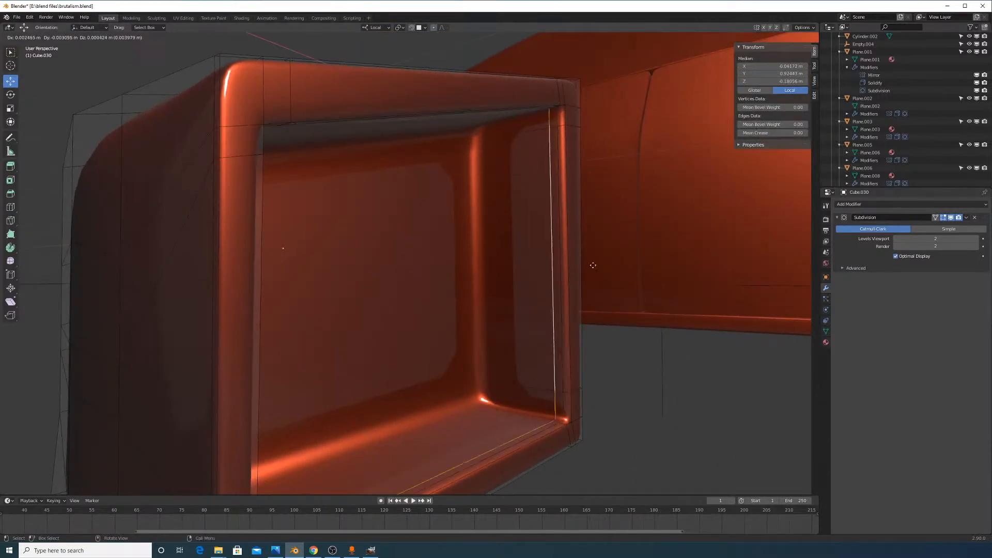
{"action": "right_click", "coordinate": [582, 263]}
{"action": "key", "text": "p"}
{"action": "left_click", "coordinate": [571, 264]}
{"action": "key", "text": "Tab"}
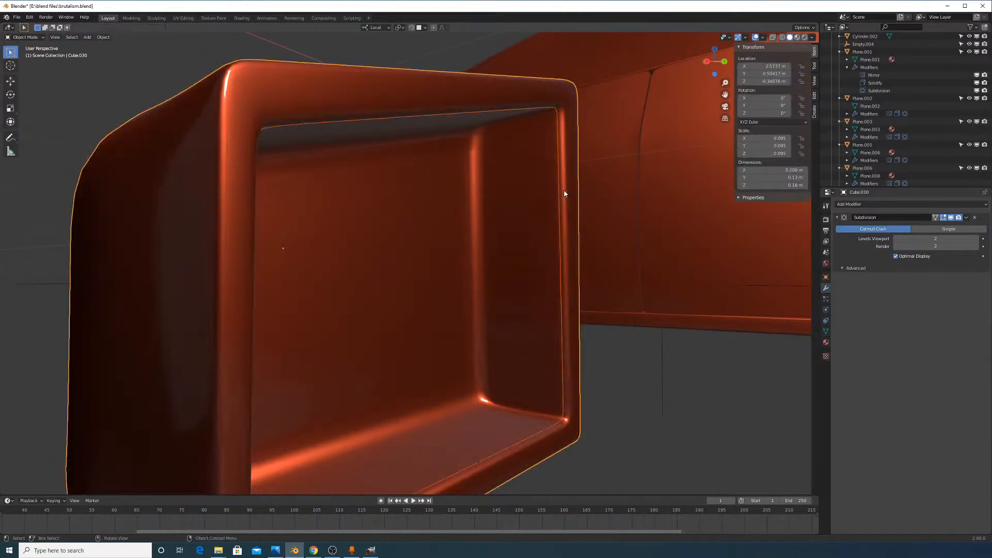
{"action": "left_click", "coordinate": [561, 191]}
{"action": "key", "text": "Tab"}
{"action": "key", "text": "Tab"}
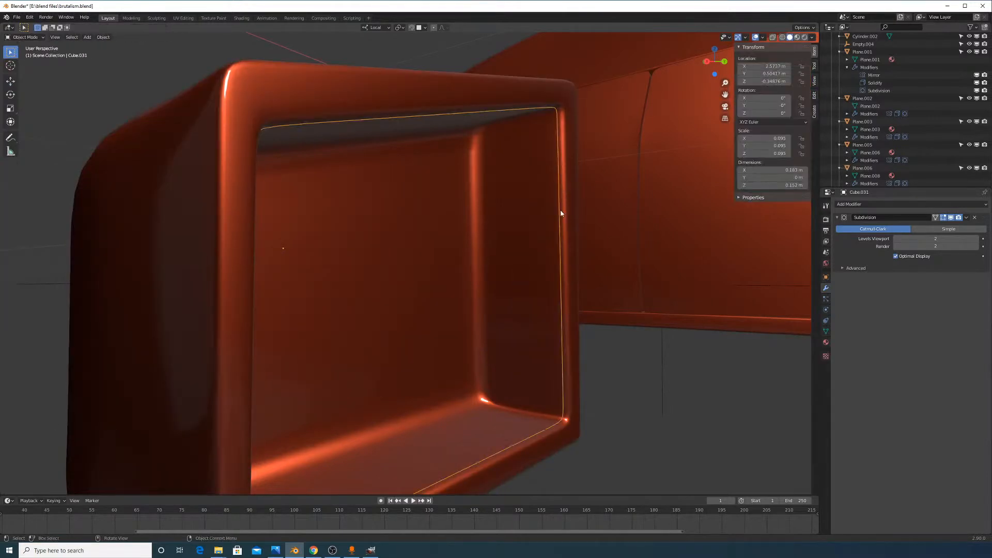
{"action": "key", "text": "Tab"}
Grid-fill Cube.031's edge loop into a flat panel closing the housing's opening
{"action": "left_click", "coordinate": [556, 187]}
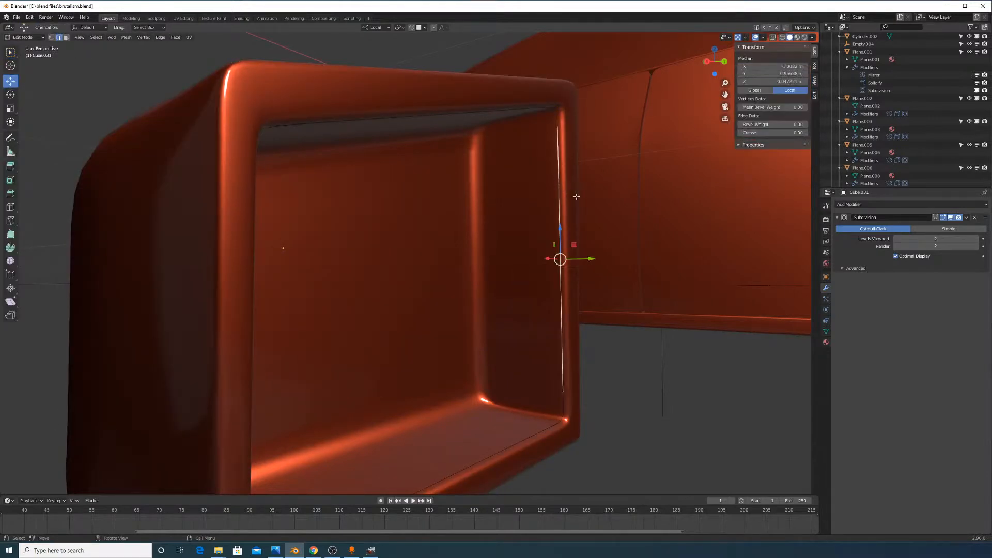
{"action": "middle_click_drag", "start_coordinate": [576, 197], "coordinate": [554, 181]}
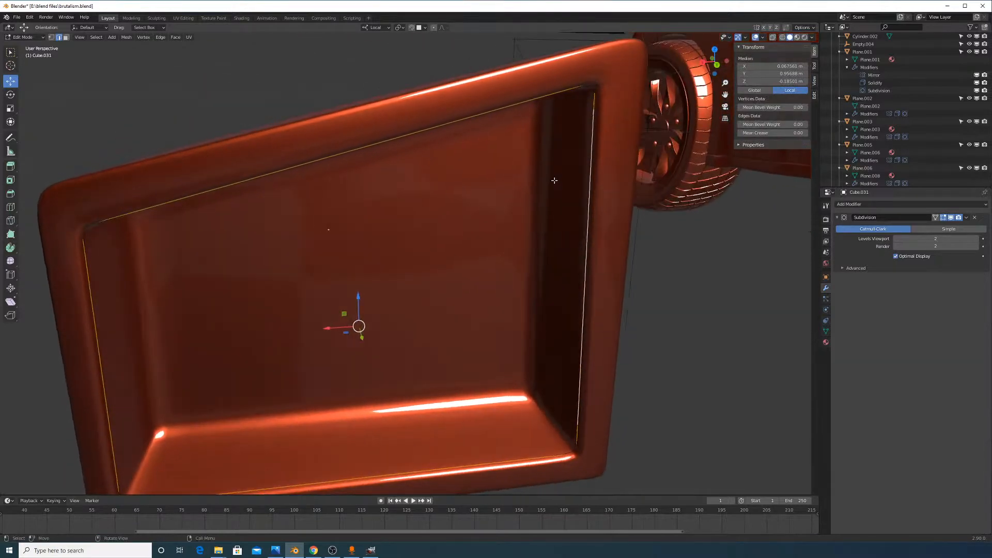
{"action": "key", "text": "ctrl+f"}
{"action": "left_click", "coordinate": [562, 186]}
{"action": "middle_click_drag", "start_coordinate": [551, 225], "coordinate": [586, 216]}
{"action": "key", "text": "Tab"}
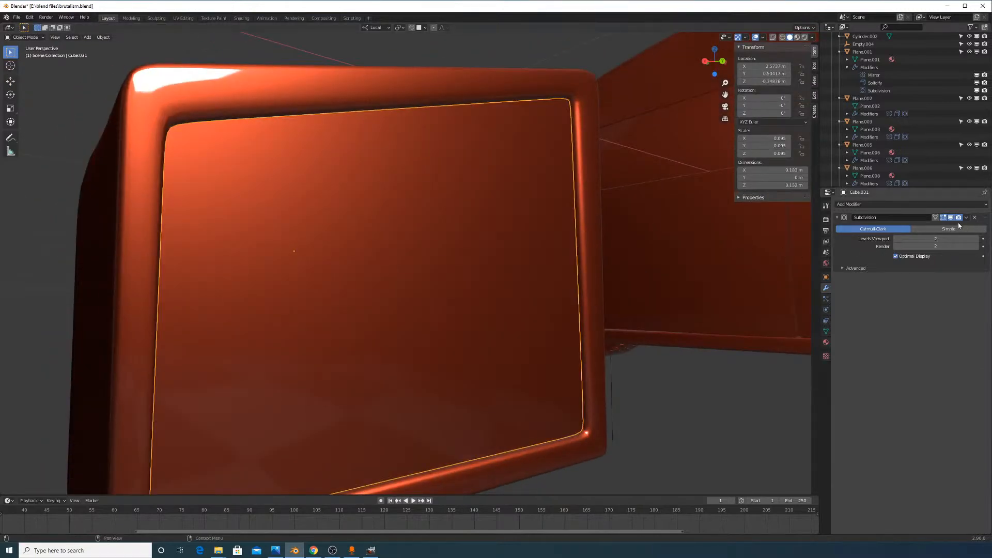
{"action": "middle_click_drag", "start_coordinate": [614, 257], "coordinate": [672, 278]}
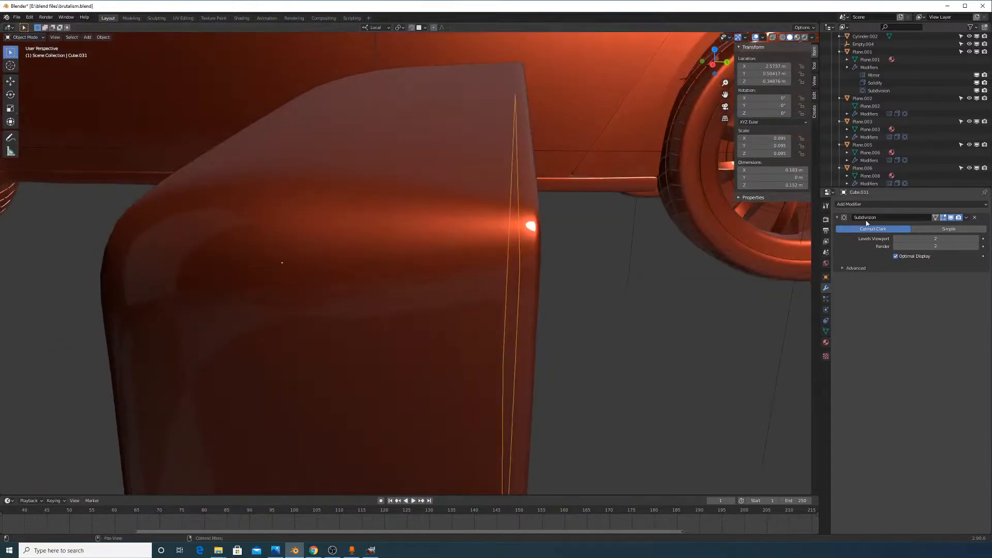
{"action": "left_click", "coordinate": [920, 206]}
{"action": "middle_click_drag", "start_coordinate": [704, 239], "coordinate": [574, 248]}
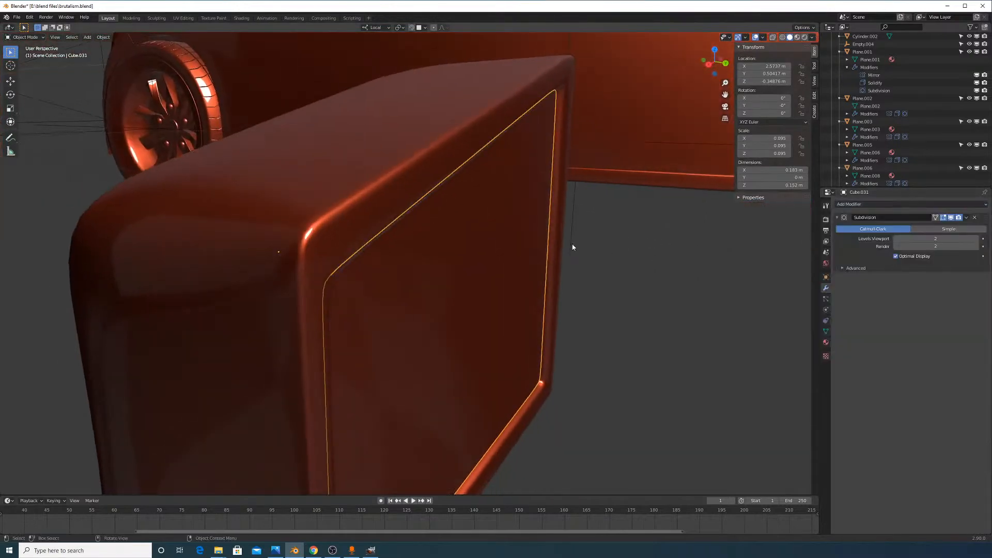
Slide the panel out along local Y and extrude it to about 0.003 m thickness
{"action": "key", "text": "g"}
{"action": "key", "text": "y"}
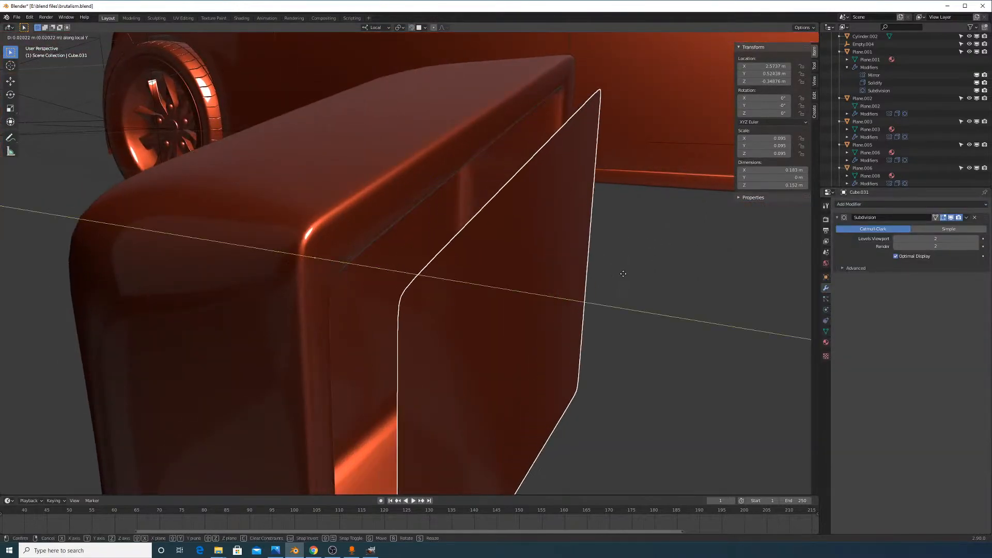
{"action": "left_click", "coordinate": [625, 276]}
{"action": "key", "text": "Tab"}
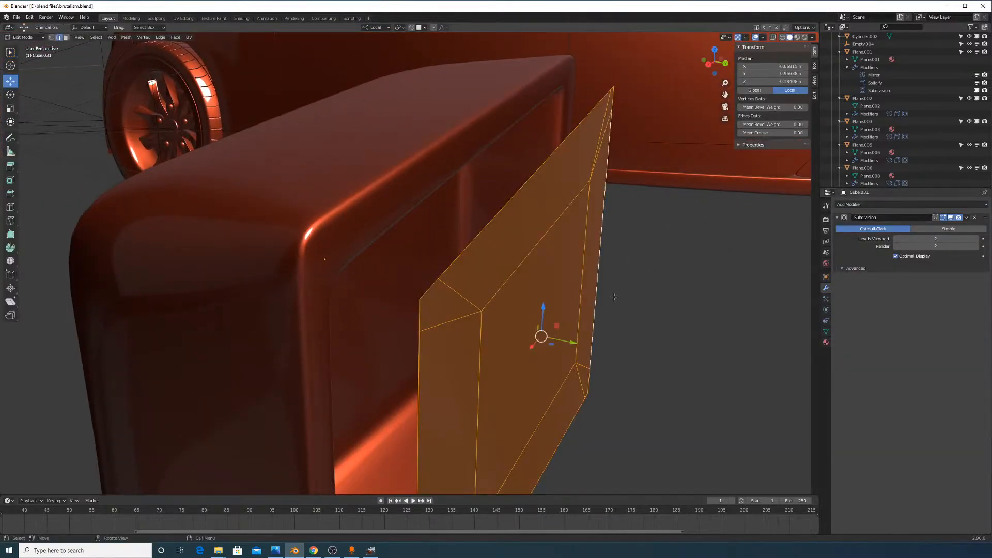
{"action": "key", "text": "e"}
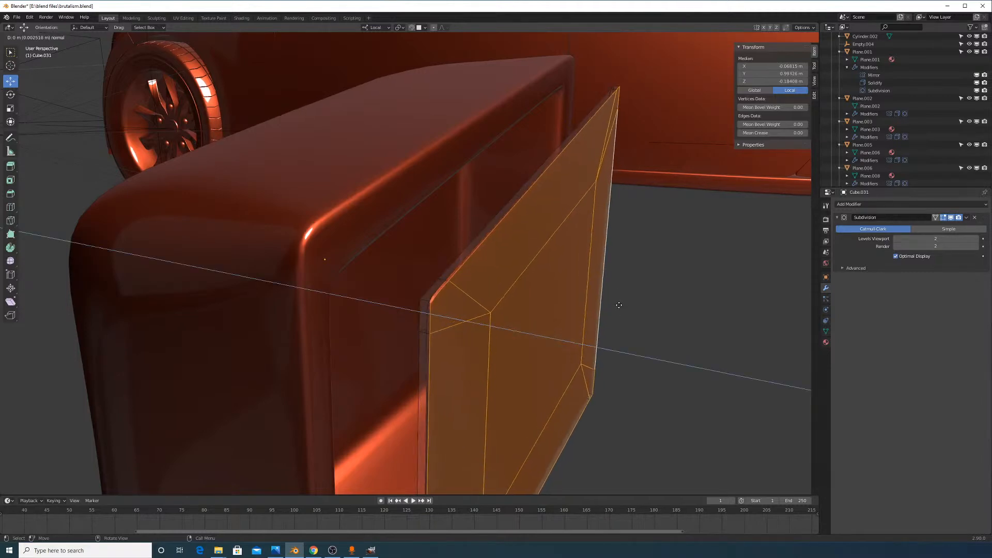
{"action": "left_click", "coordinate": [619, 311]}
{"action": "middle_click_drag", "start_coordinate": [619, 311], "coordinate": [599, 358]}
Add a loop cut across the thin panel
{"action": "key", "text": "ctrl+r"}
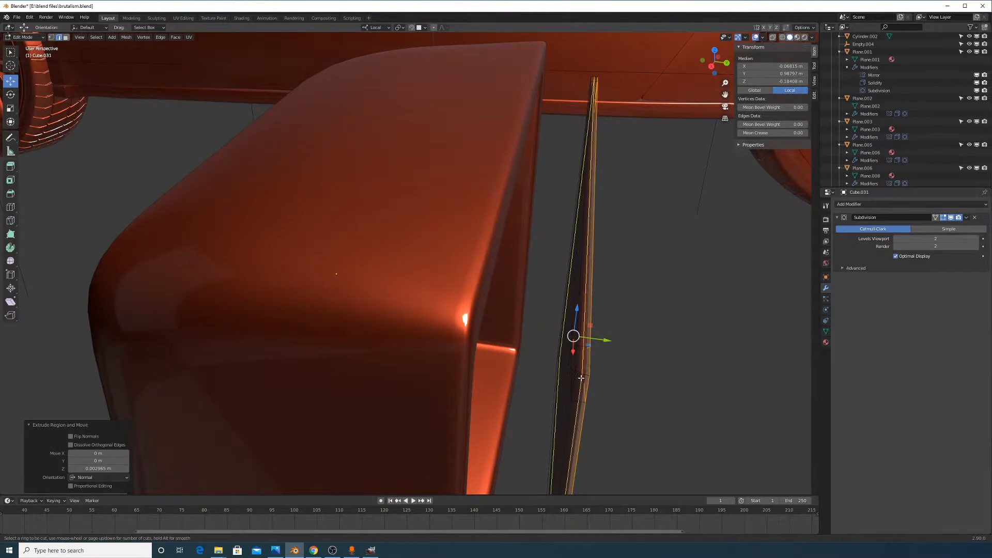
{"action": "left_click_drag", "start_coordinate": [581, 379], "coordinate": [583, 372]}
{"action": "left_click", "coordinate": [583, 374]}
{"action": "middle_click_drag", "start_coordinate": [681, 389], "coordinate": [623, 379]}
{"action": "key", "text": "Tab"}
Shade the panel smooth and slide it back along Y into the housing
{"action": "right_click", "coordinate": [515, 284]}
{"action": "left_click", "coordinate": [515, 282]}
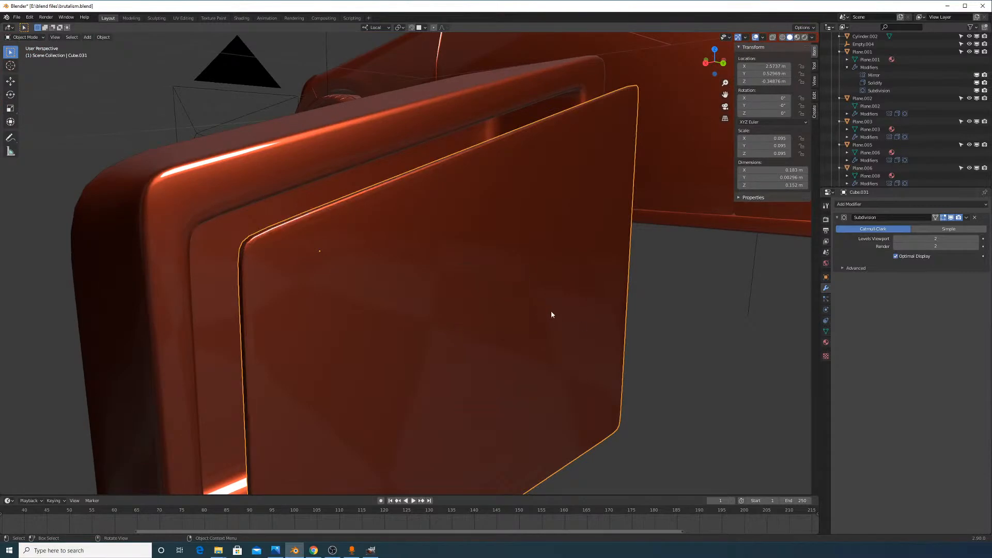
{"action": "mouse_move", "coordinate": [552, 312]}
{"action": "middle_mouse_down"}
{"action": "mouse_move", "coordinate": [525, 312]}
{"action": "mouse_move", "coordinate": [566, 340]}
{"action": "middle_mouse_up"}
{"action": "scroll", "coordinate": [527, 315], "scroll_direction": "down", "scroll_amount": 2}
{"action": "key", "text": "g"}
{"action": "key", "text": "y"}
{"action": "key", "text": "y"}
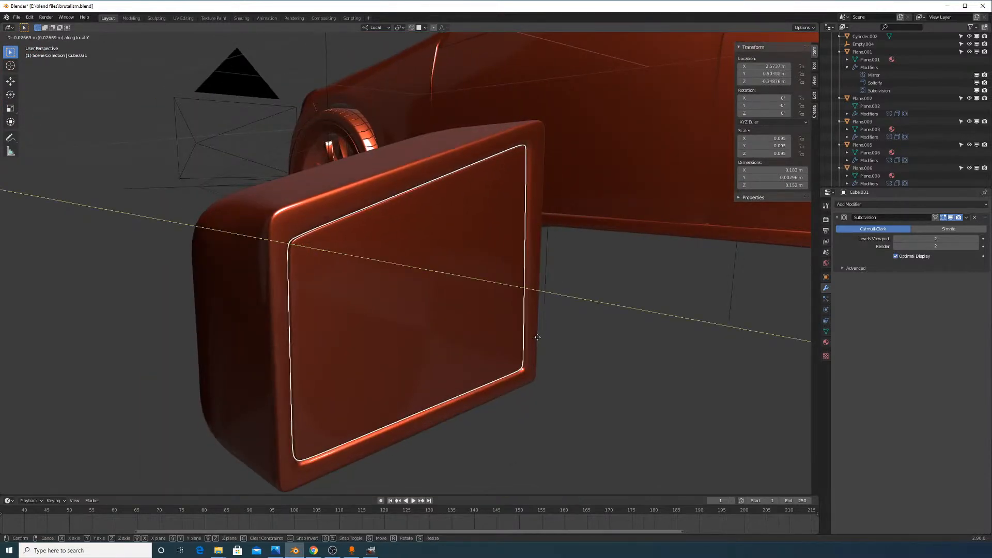
{"action": "left_click", "coordinate": [539, 337]}
{"action": "key", "text": "Tab"}
{"action": "key", "text": "Tab"}
{"action": "mouse_move", "coordinate": [548, 305]}
{"action": "middle_mouse_down"}
{"action": "mouse_move", "coordinate": [536, 310]}
{"action": "mouse_move", "coordinate": [529, 300]}
{"action": "middle_mouse_up"}
{"action": "scroll", "coordinate": [529, 298], "scroll_direction": "down", "scroll_amount": 5}
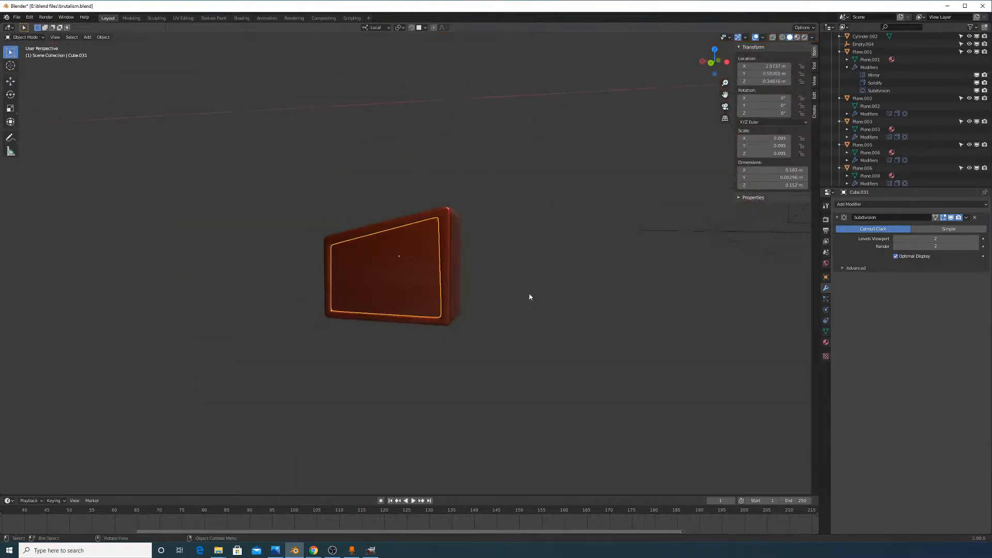
Assign the existing 'headlight metal pieces' material to the mirror panel Cube.031
{"action": "scroll", "coordinate": [527, 315], "scroll_direction": "up", "scroll_amount": 2}
{"action": "left_click", "coordinate": [825, 342]}
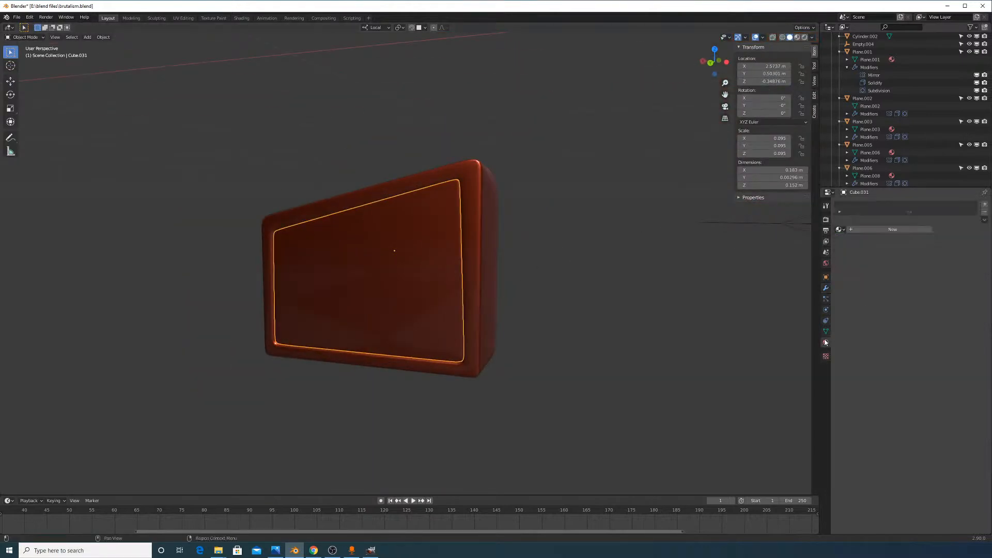
{"action": "left_click", "coordinate": [840, 229]}
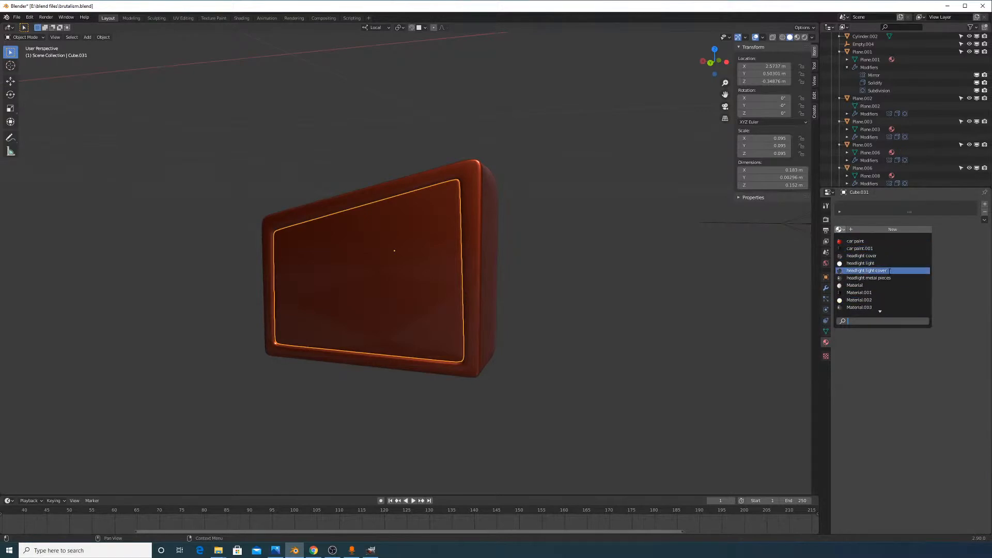
{"action": "left_click", "coordinate": [890, 278]}
{"action": "middle_click_drag", "start_coordinate": [591, 239], "coordinate": [640, 268]}
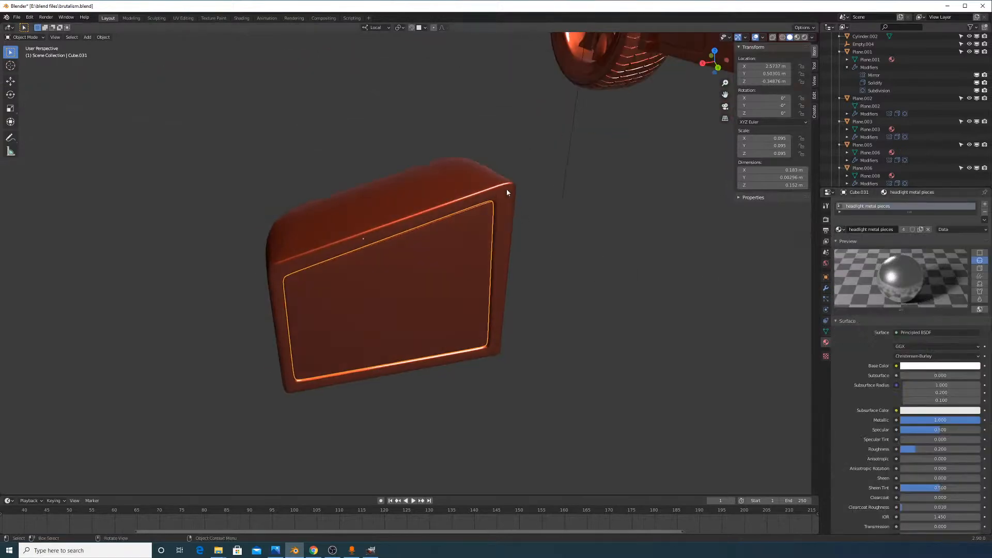
Give the housing Cube.030 the 'car paint.001' material and switch the viewport to Rendered shading
{"action": "left_click", "coordinate": [507, 189]}
{"action": "left_click", "coordinate": [839, 230]}
{"action": "left_click", "coordinate": [866, 249]}
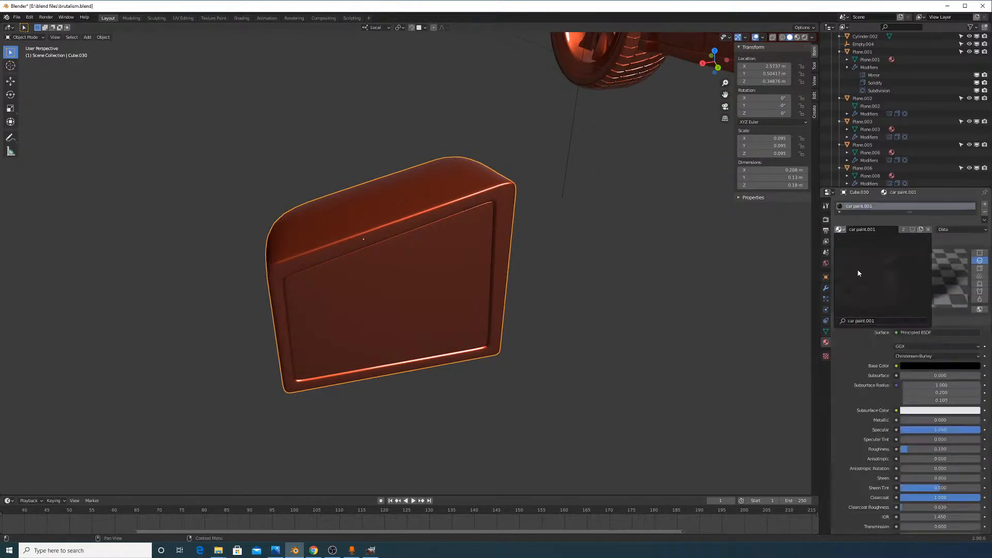
{"action": "middle_click_drag", "start_coordinate": [622, 252], "coordinate": [646, 242]}
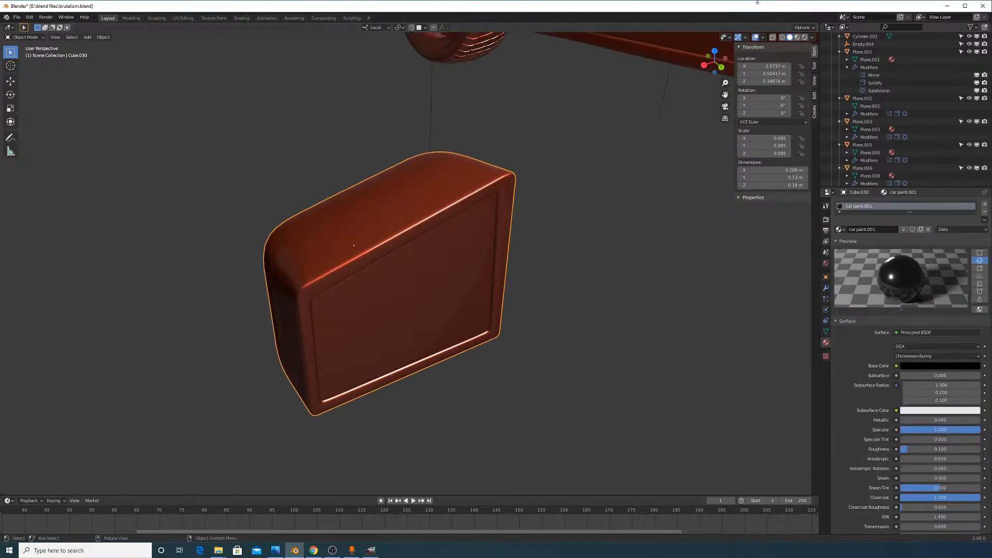
{"action": "left_click", "coordinate": [803, 38]}
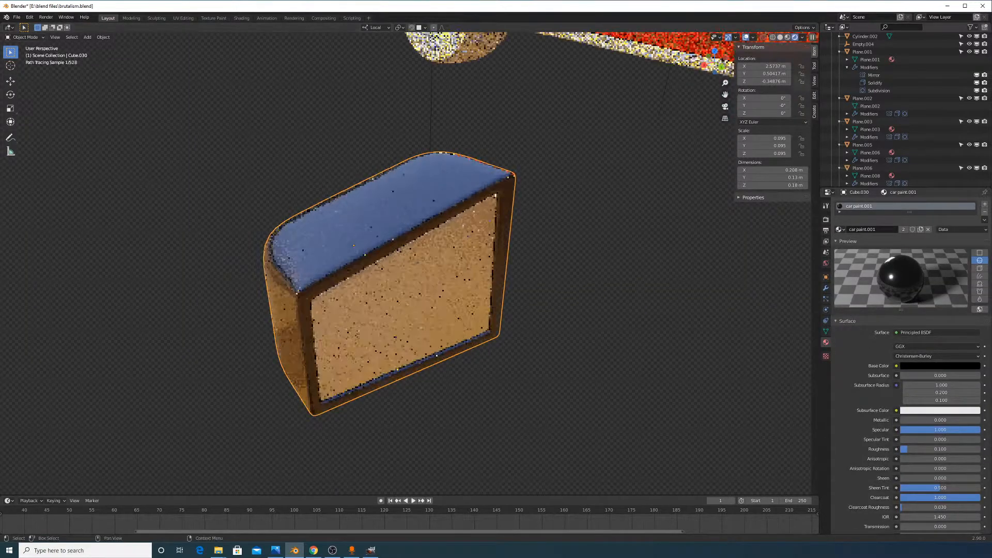
Select the Cube.031 mirror panel and lower its Principled BSDF Roughness from 0.200 to 0
{"action": "middle_click_drag", "start_coordinate": [531, 240], "coordinate": [431, 251]}
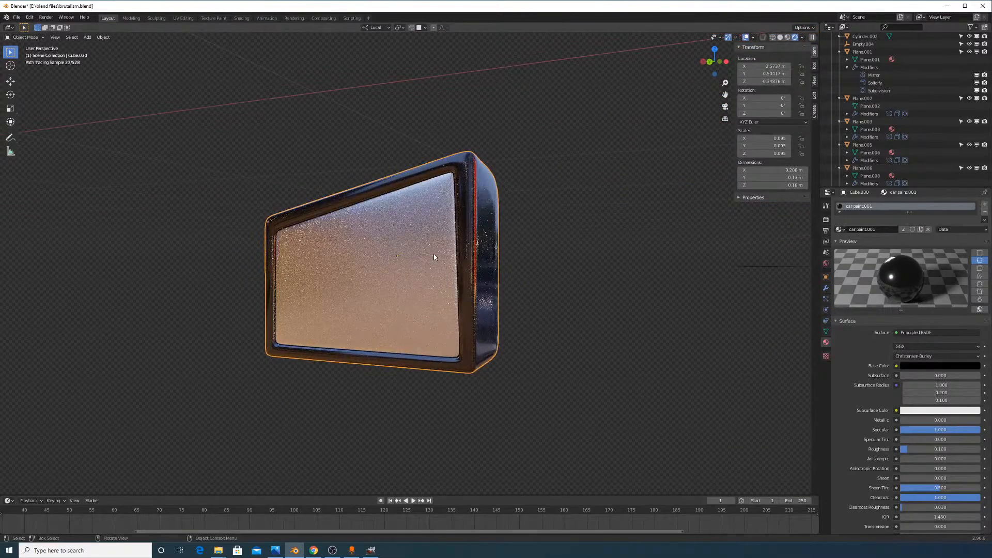
{"action": "left_click", "coordinate": [433, 253]}
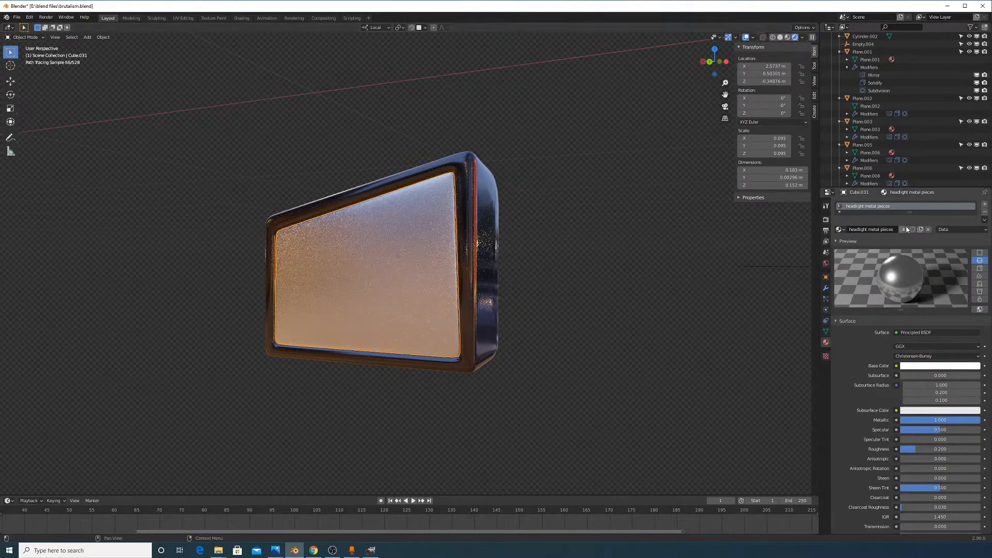
{"action": "left_click", "coordinate": [940, 368]}
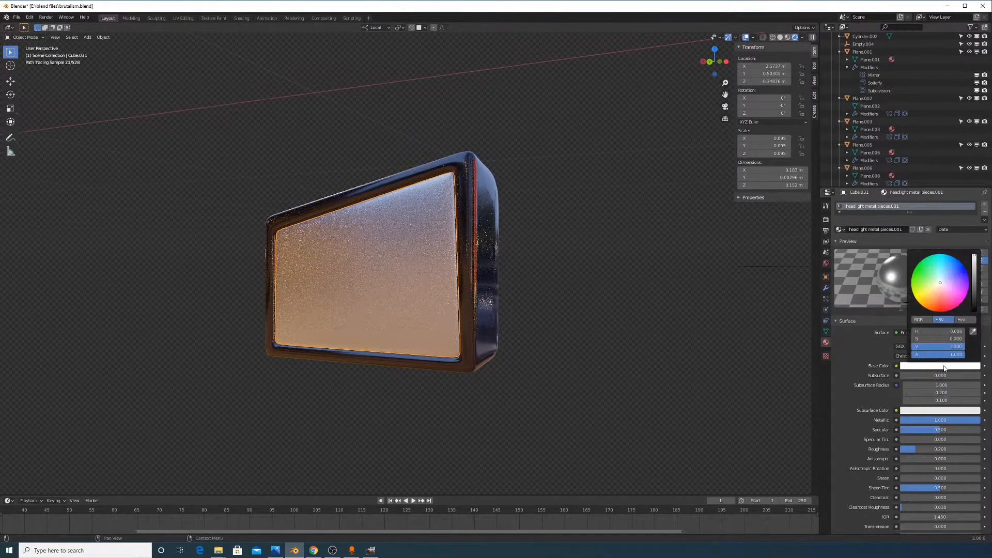
{"action": "scroll", "coordinate": [896, 439], "scroll_direction": "down", "scroll_amount": 2}
{"action": "scroll", "coordinate": [896, 439], "scroll_direction": "down", "scroll_amount": 2}
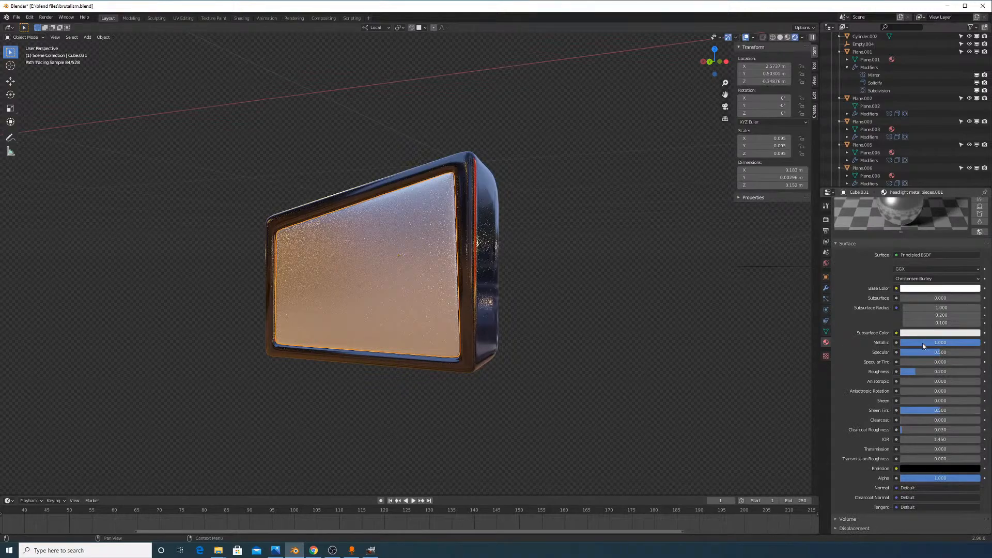
{"action": "mouse_move", "coordinate": [668, 248]}
{"action": "middle_mouse_down"}
{"action": "mouse_move", "coordinate": [495, 282]}
{"action": "mouse_move", "coordinate": [410, 270]}
{"action": "mouse_move", "coordinate": [588, 281]}
{"action": "mouse_move", "coordinate": [612, 268]}
{"action": "mouse_move", "coordinate": [700, 332]}
{"action": "mouse_move", "coordinate": [688, 370]}
{"action": "mouse_move", "coordinate": [733, 280]}
{"action": "mouse_move", "coordinate": [755, 261]}
{"action": "mouse_move", "coordinate": [744, 253]}
{"action": "mouse_move", "coordinate": [793, 248]}
{"action": "mouse_move", "coordinate": [802, 205]}
{"action": "mouse_move", "coordinate": [777, 243]}
{"action": "mouse_move", "coordinate": [673, 277]}
{"action": "mouse_move", "coordinate": [627, 281]}
{"action": "mouse_move", "coordinate": [625, 270]}
{"action": "mouse_move", "coordinate": [641, 279]}
{"action": "middle_mouse_up"}
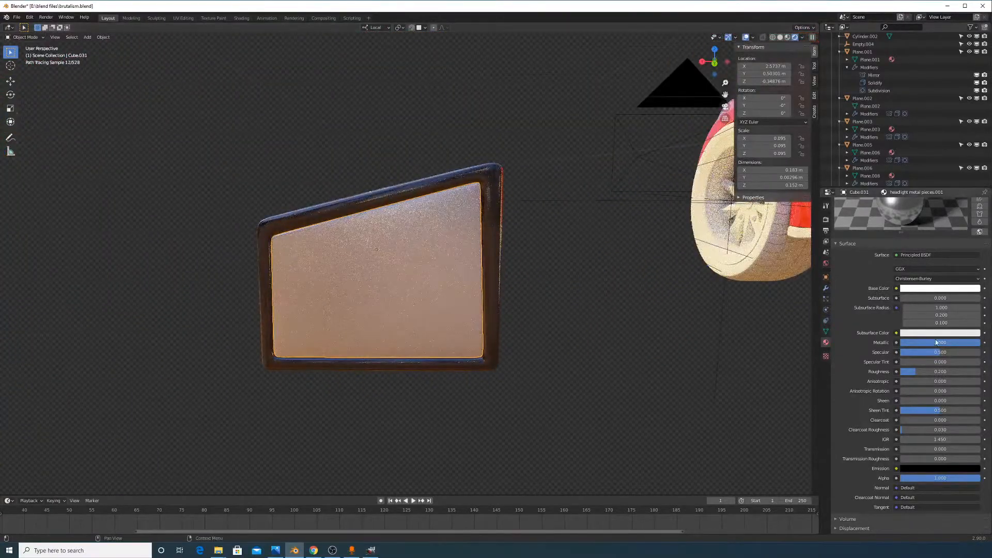
{"action": "left_click_drag", "start_coordinate": [924, 374], "coordinate": [901, 373]}
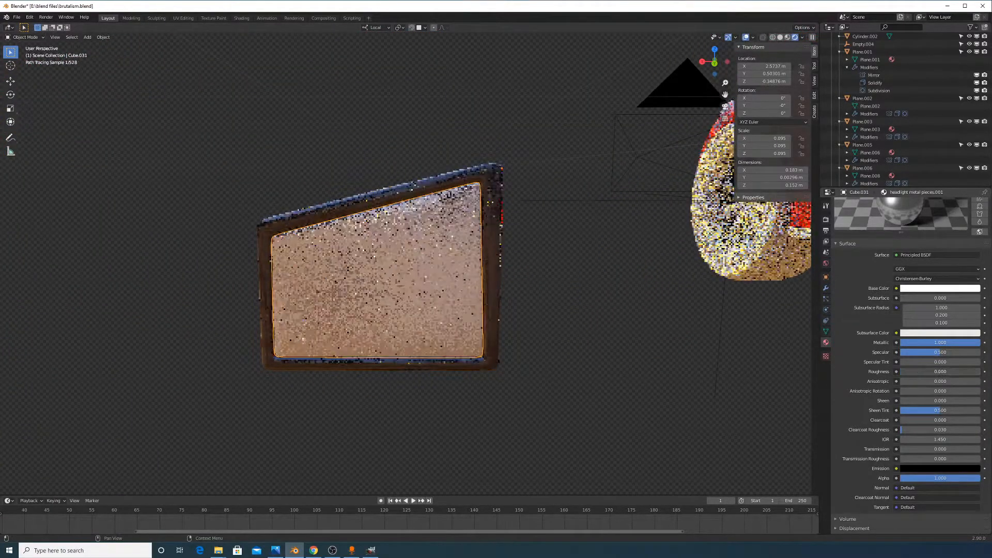
{"action": "middle_click_drag", "start_coordinate": [664, 361], "coordinate": [572, 292]}
{"action": "scroll", "coordinate": [590, 276], "scroll_direction": "up", "scroll_amount": 2}
{"action": "scroll", "coordinate": [592, 279], "scroll_direction": "up", "scroll_amount": 1}
{"action": "scroll", "coordinate": [591, 296], "scroll_direction": "up", "scroll_amount": 1}
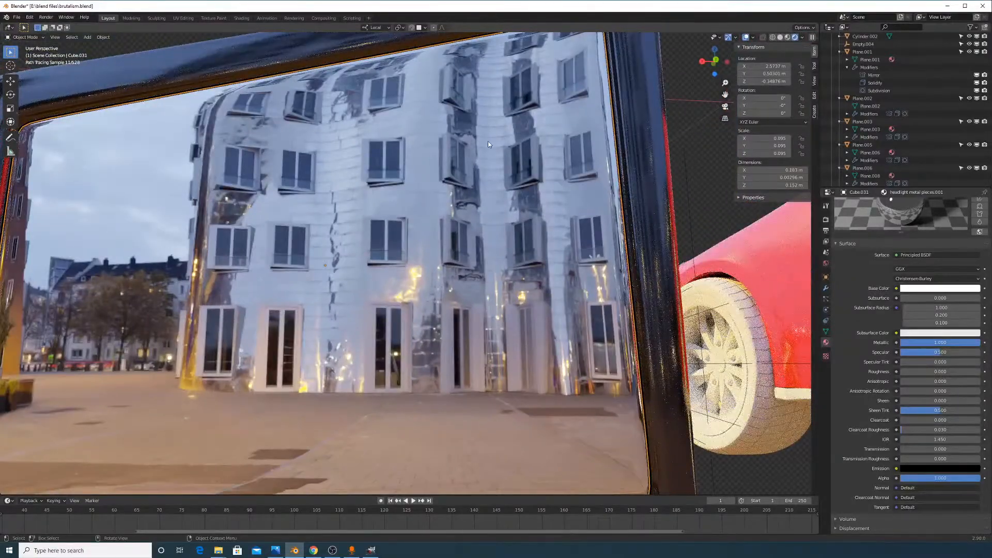
In Edit Mode, edge-slide the mirror frame's top edge and right vertical edge
{"action": "middle_click_drag", "start_coordinate": [364, 115], "coordinate": [375, 126]}
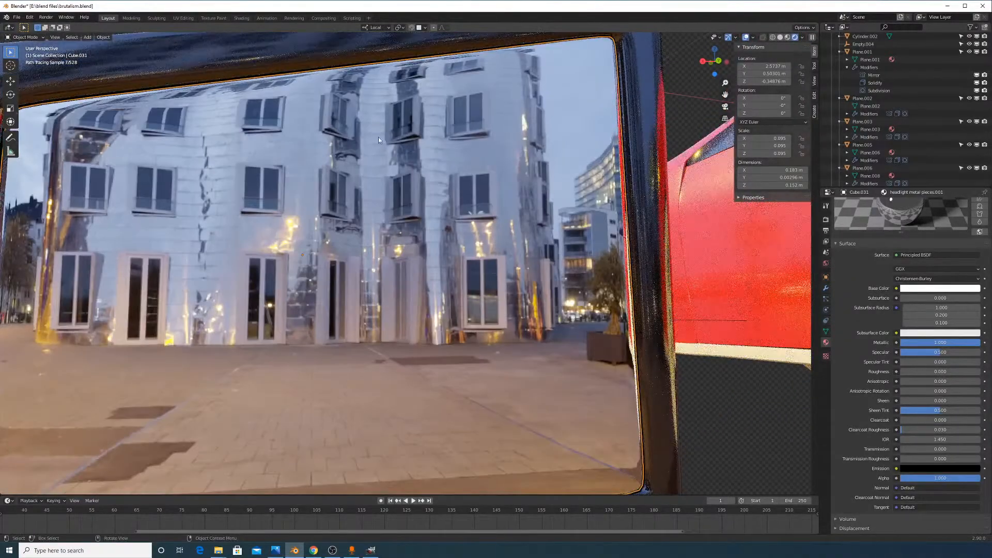
{"action": "key", "text": "Tab"}
{"action": "left_click", "coordinate": [422, 148]}
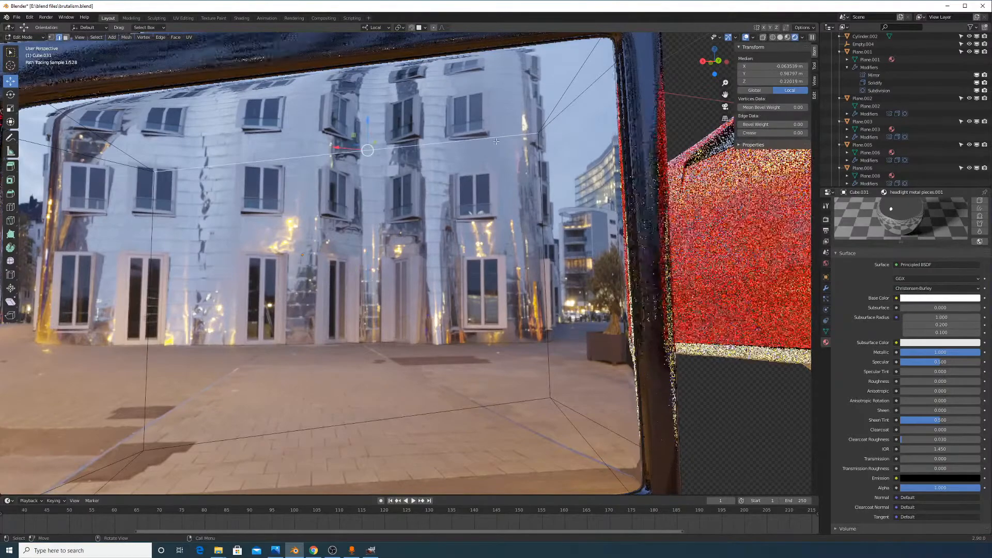
{"action": "key", "text": "g"}
{"action": "key", "text": "g"}
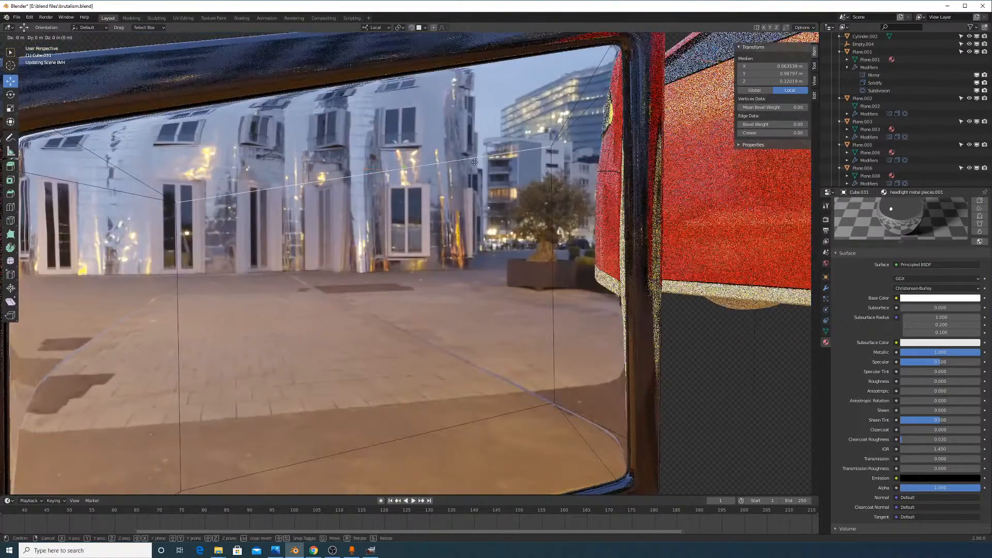
{"action": "left_click", "coordinate": [506, 72]}
{"action": "left_click", "coordinate": [571, 310]}
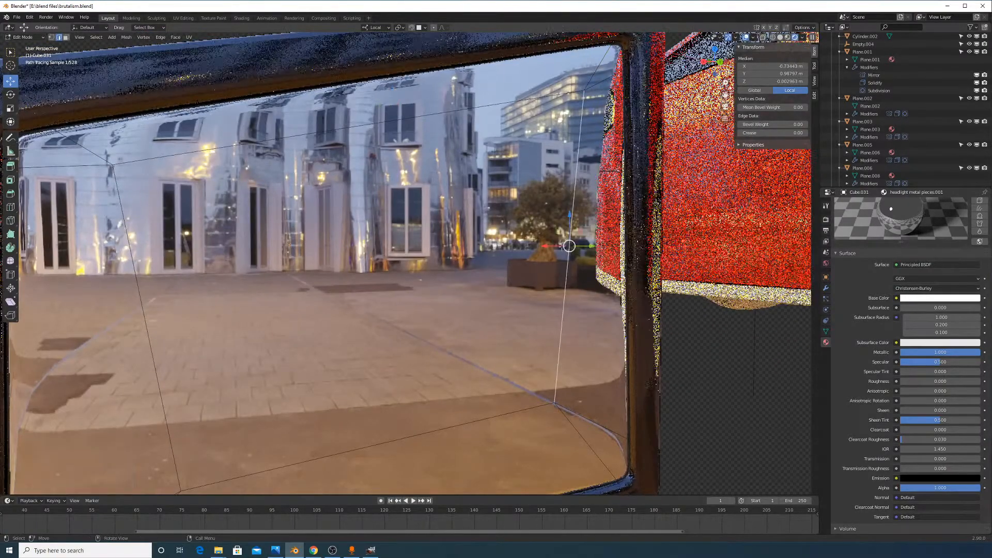
{"action": "key", "text": "g"}
{"action": "key", "text": "g"}
{"action": "left_click", "coordinate": [592, 423]}
Move another frame edge down, slide a vertical edge left, and return to Object Mode
{"action": "left_click", "coordinate": [420, 450]}
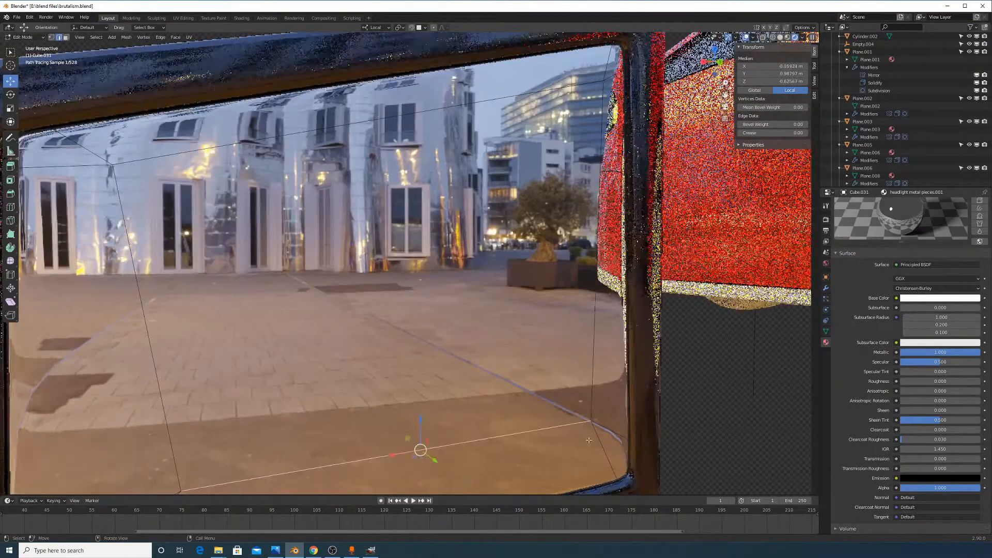
{"action": "key", "text": "g"}
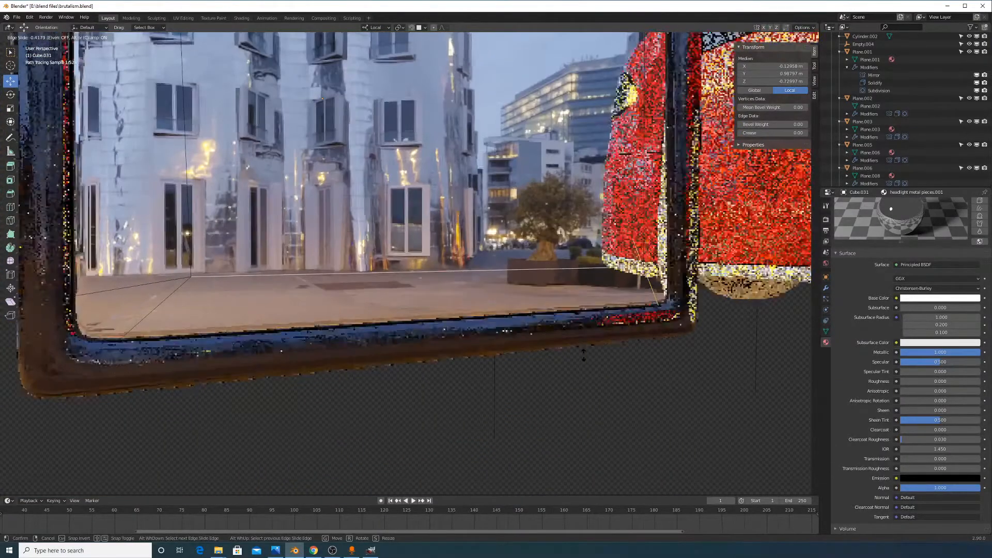
{"action": "left_click", "coordinate": [563, 321]}
{"action": "left_click", "coordinate": [173, 227]}
{"action": "key", "text": "g"}
{"action": "key", "text": "g"}
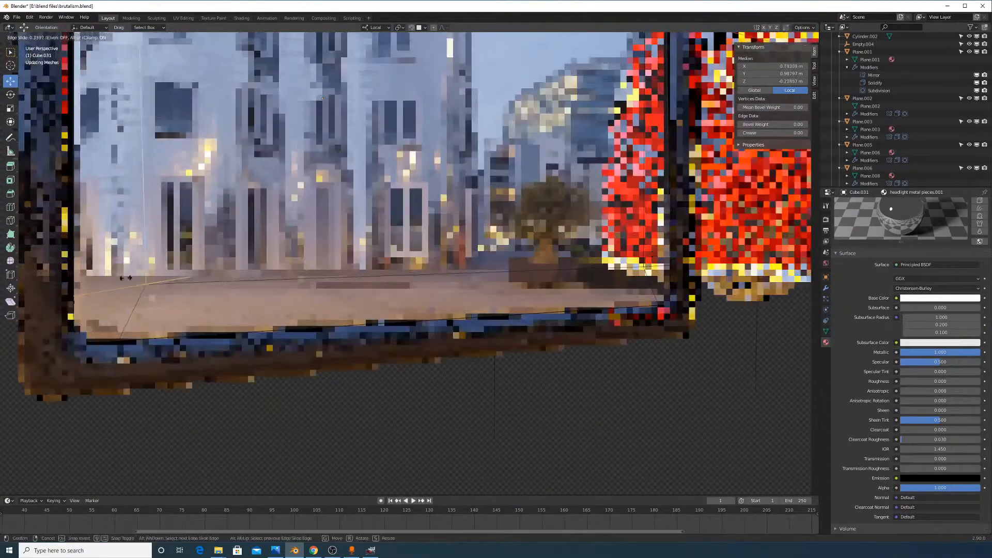
{"action": "left_click", "coordinate": [447, 233]}
{"action": "scroll", "coordinate": [447, 232], "scroll_direction": "down", "scroll_amount": 4}
{"action": "middle_click_drag", "start_coordinate": [448, 232], "coordinate": [478, 230], "text": "shift"}
{"action": "scroll", "coordinate": [478, 230], "scroll_direction": "up", "scroll_amount": 3}
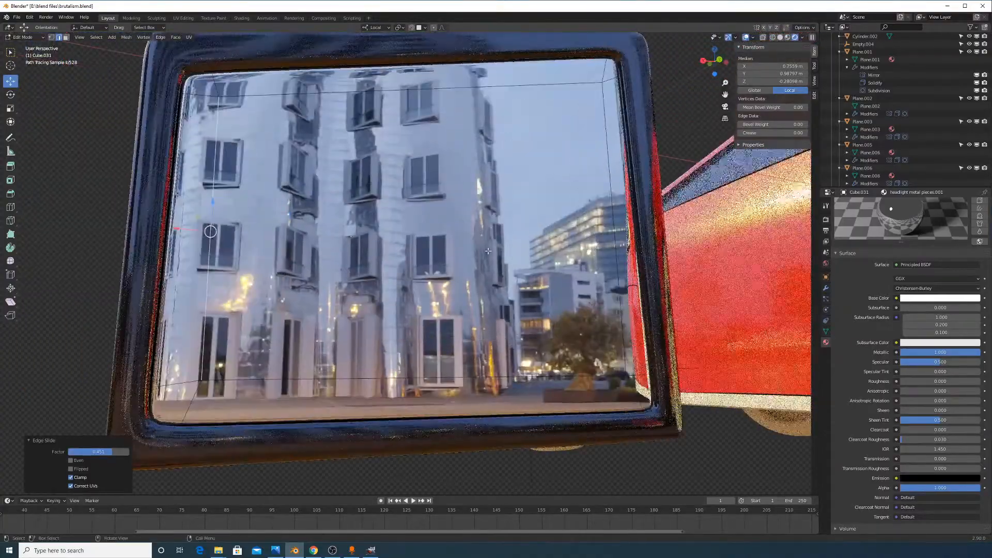
{"action": "key", "text": "Tab"}
{"action": "middle_click_drag", "start_coordinate": [538, 182], "coordinate": [676, 162]}
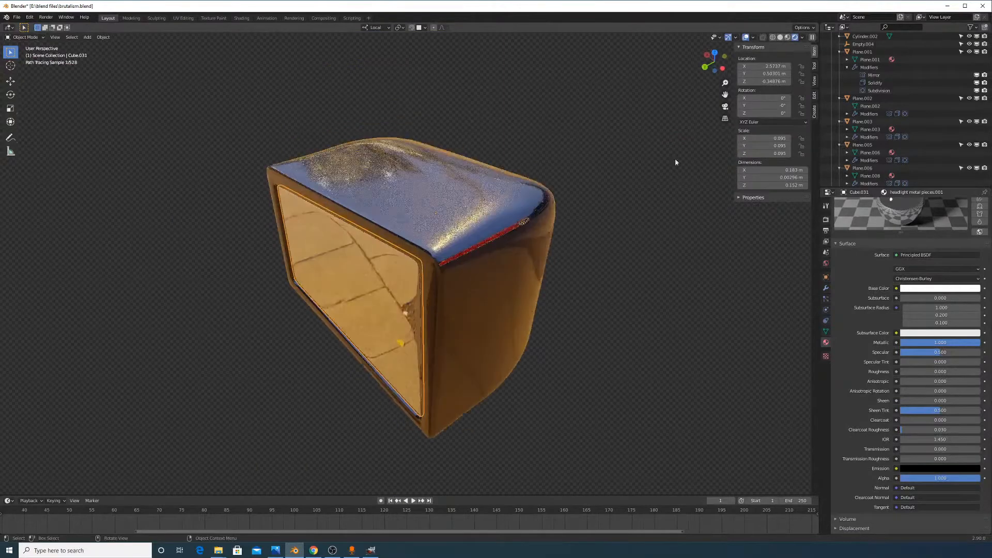
Switch viewport shading to Wireframe, then to Solid
{"action": "left_click", "coordinate": [773, 38]}
{"action": "middle_click_drag", "start_coordinate": [484, 314], "coordinate": [529, 290]}
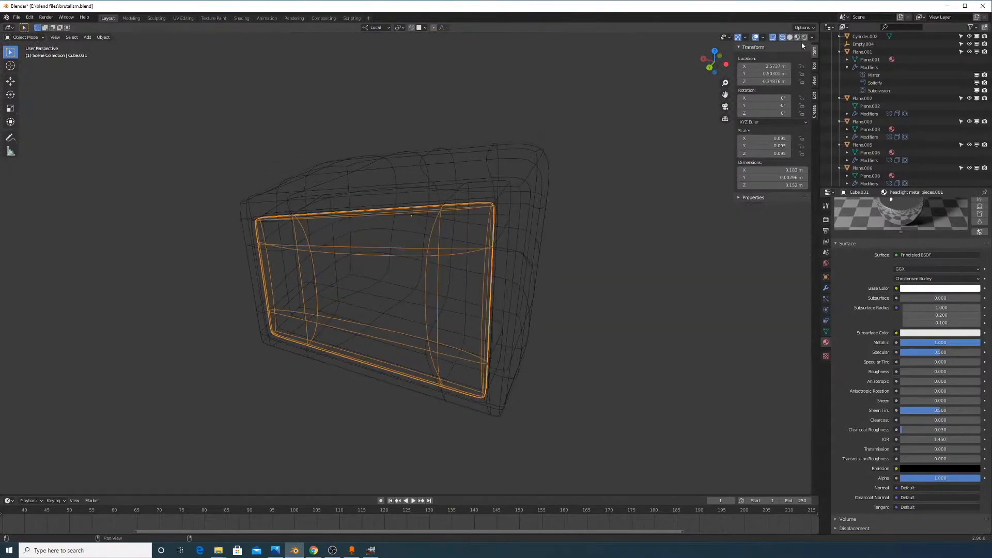
{"action": "left_click", "coordinate": [789, 37]}
{"action": "middle_click_drag", "start_coordinate": [364, 281], "coordinate": [512, 293]}
Raise Cube.030 along Z, then move it about 0.471 m along Y toward the car
{"action": "left_click", "coordinate": [438, 197], "text": "shift"}
{"action": "scroll", "coordinate": [473, 281], "scroll_direction": "down", "scroll_amount": 12}
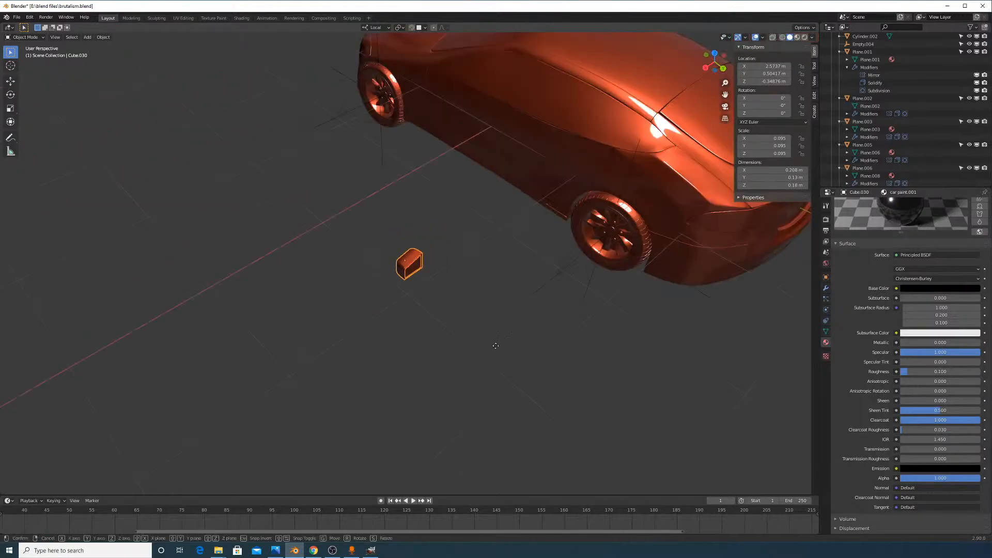
{"action": "key", "text": "z"}
{"action": "left_click", "coordinate": [497, 219]}
{"action": "middle_click_drag", "start_coordinate": [497, 219], "coordinate": [544, 397], "text": "shift"}
{"action": "key", "text": "g"}
{"action": "key", "text": "y"}
{"action": "left_click", "coordinate": [542, 427]}
Move Cube.030 along X toward the car's side
{"action": "key", "text": "g"}
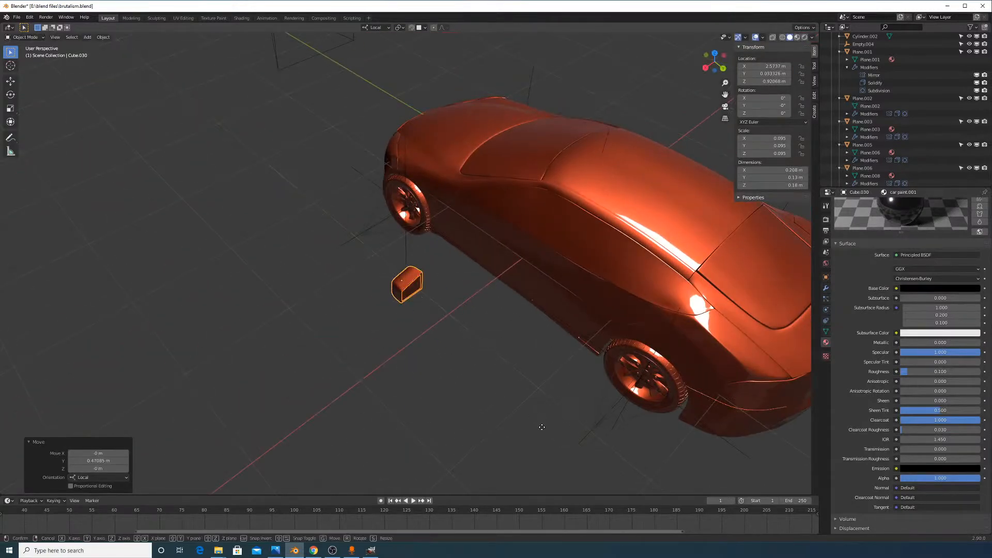
{"action": "key", "text": "x"}
{"action": "left_click", "coordinate": [596, 338]}
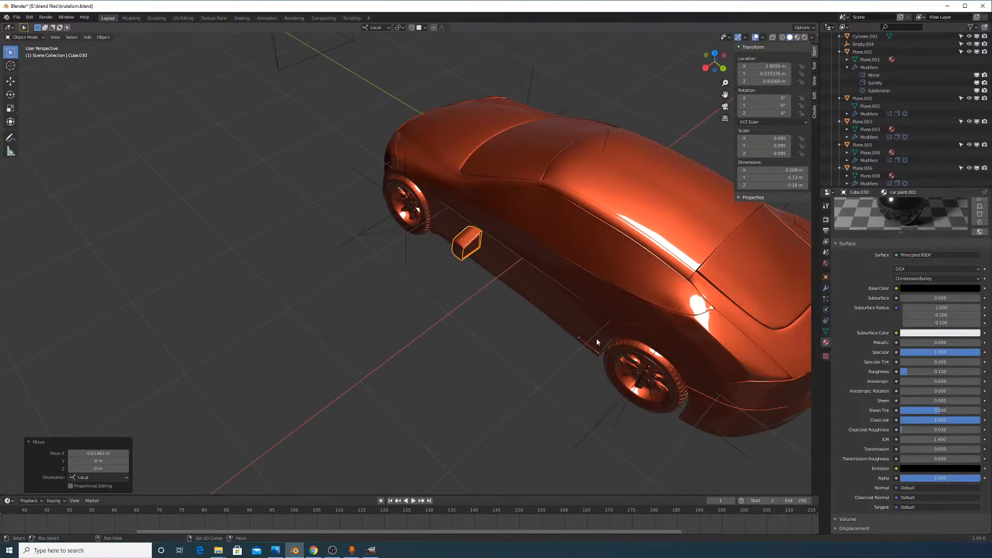
{"action": "middle_click_drag", "start_coordinate": [596, 338], "coordinate": [662, 365]}
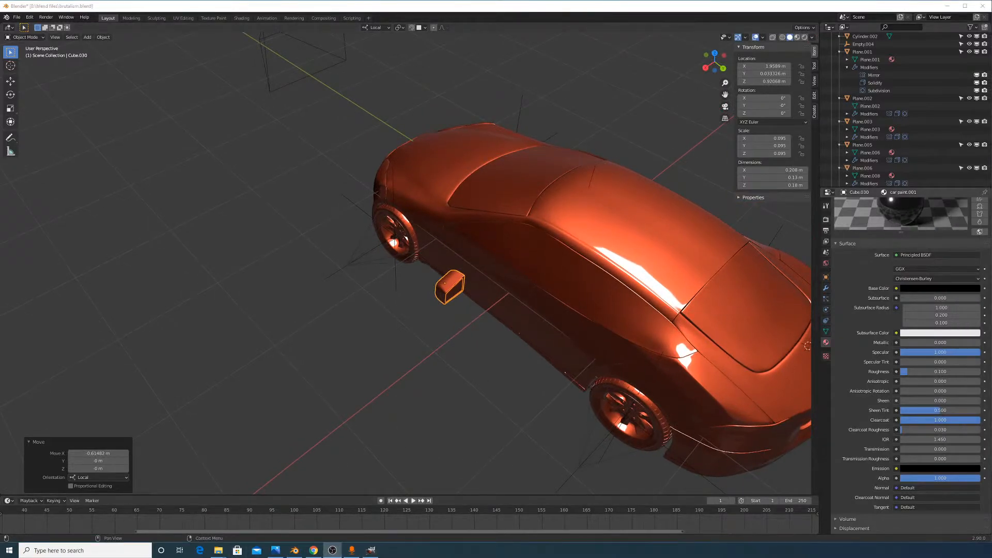
{"action": "middle_click_drag", "start_coordinate": [480, 292], "coordinate": [531, 273]}
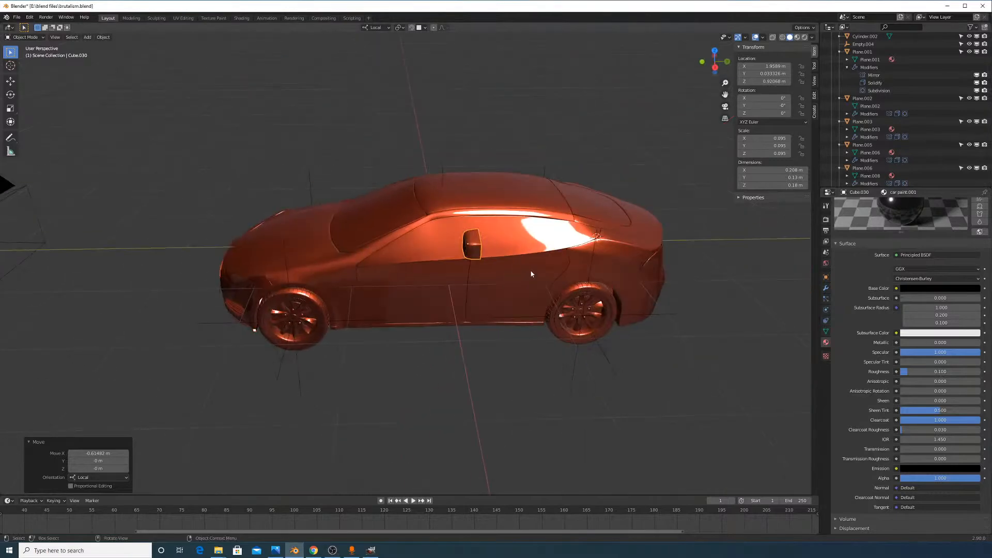
{"action": "scroll", "coordinate": [532, 273], "scroll_direction": "up", "scroll_amount": 2}
Lower the mirror along Z to the front door, then shift it along local Y
{"action": "key", "text": "g"}
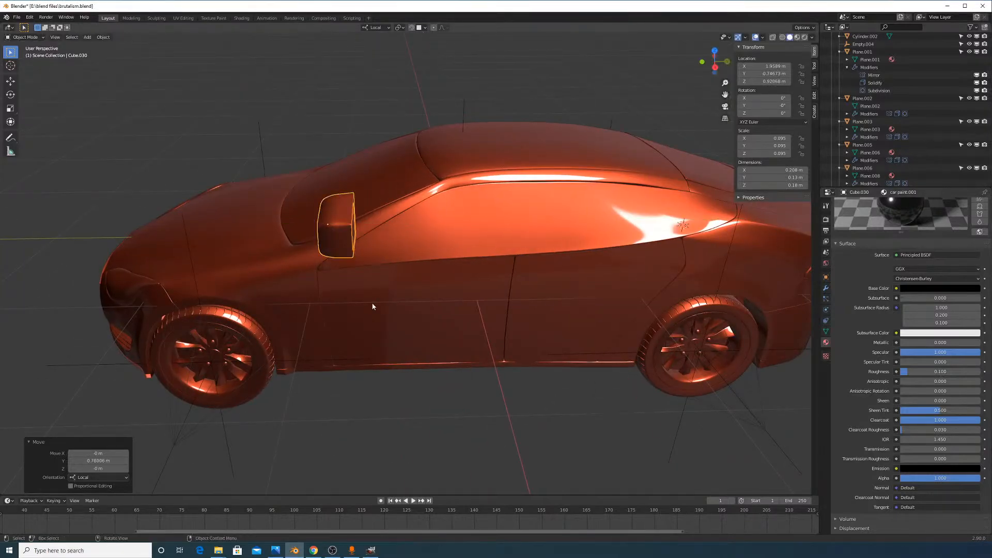
{"action": "key", "text": "z"}
{"action": "key", "text": "z"}
{"action": "left_click", "coordinate": [556, 339]}
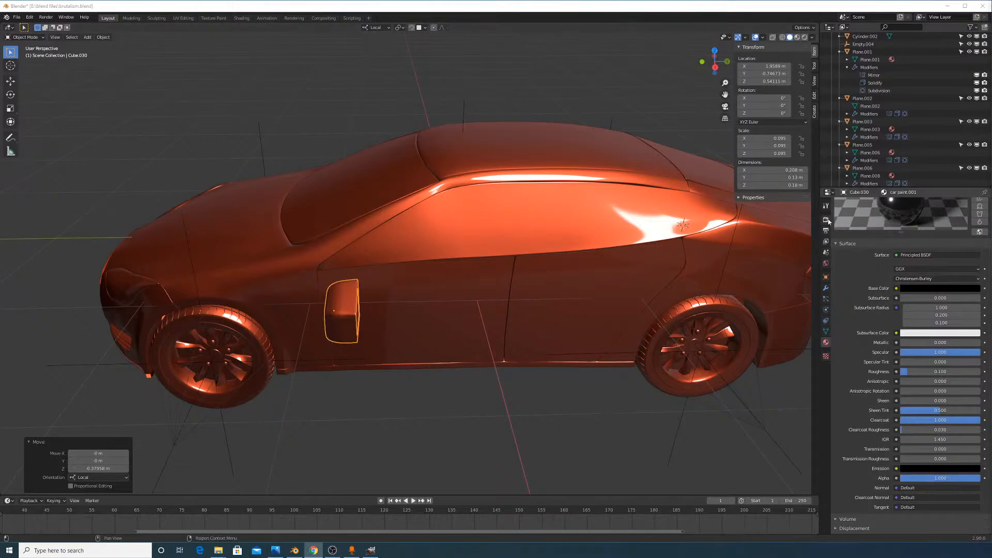
{"action": "middle_click_drag", "start_coordinate": [556, 292], "coordinate": [475, 345]}
{"action": "key", "text": "g"}
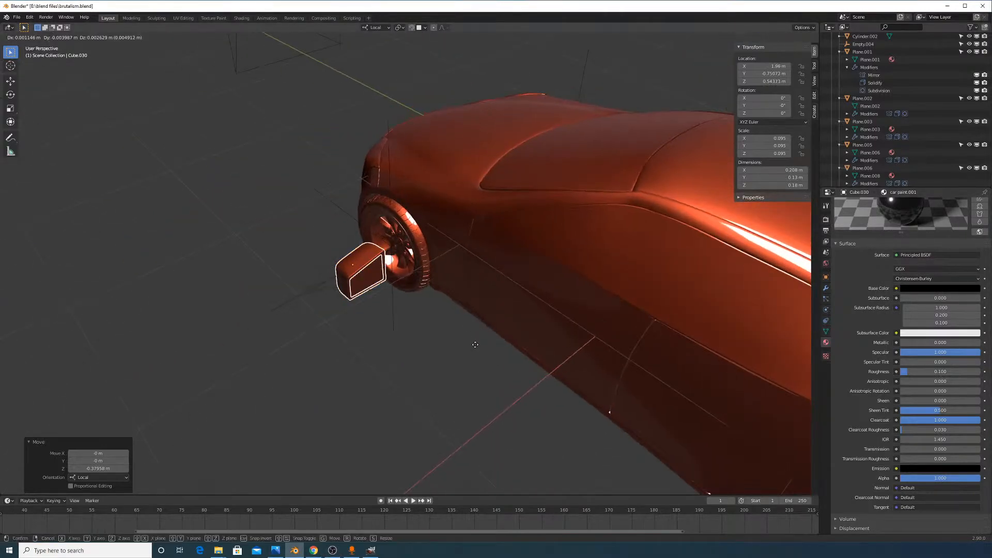
{"action": "right_click", "coordinate": [470, 343]}
{"action": "key", "text": "g"}
{"action": "key", "text": "y"}
{"action": "left_click", "coordinate": [434, 324]}
Adjust the mirror vertically and along local Y onto the fender, near X 1.308, Y -1.007, Z 0.258
{"action": "key", "text": "g"}
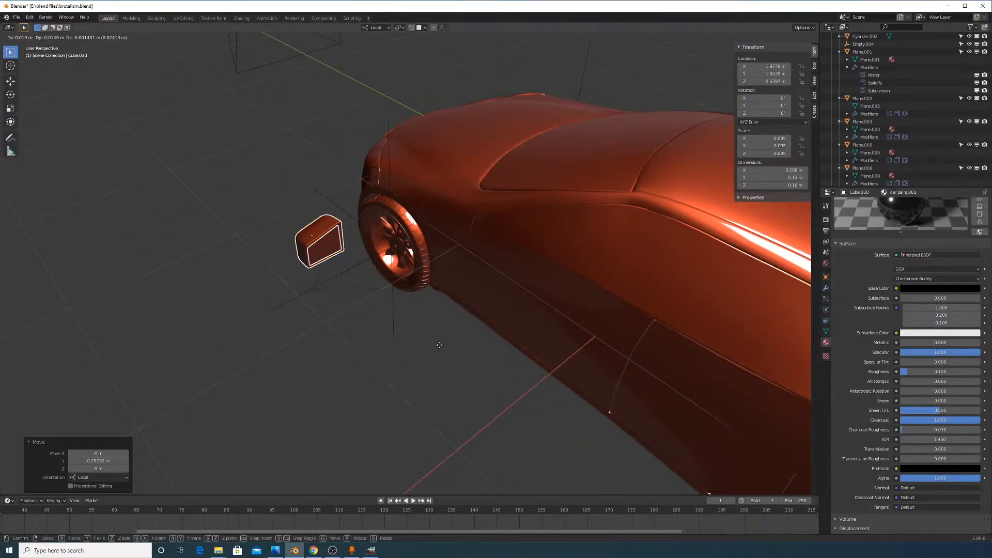
{"action": "key", "text": "x"}
{"action": "key", "text": "z"}
{"action": "left_click", "coordinate": [522, 328]}
{"action": "middle_click_drag", "start_coordinate": [522, 327], "coordinate": [489, 280]}
{"action": "key", "text": "g"}
{"action": "key", "text": "x"}
{"action": "right_click", "coordinate": [481, 279]}
{"action": "key", "text": "g"}
{"action": "left_click", "coordinate": [484, 288]}
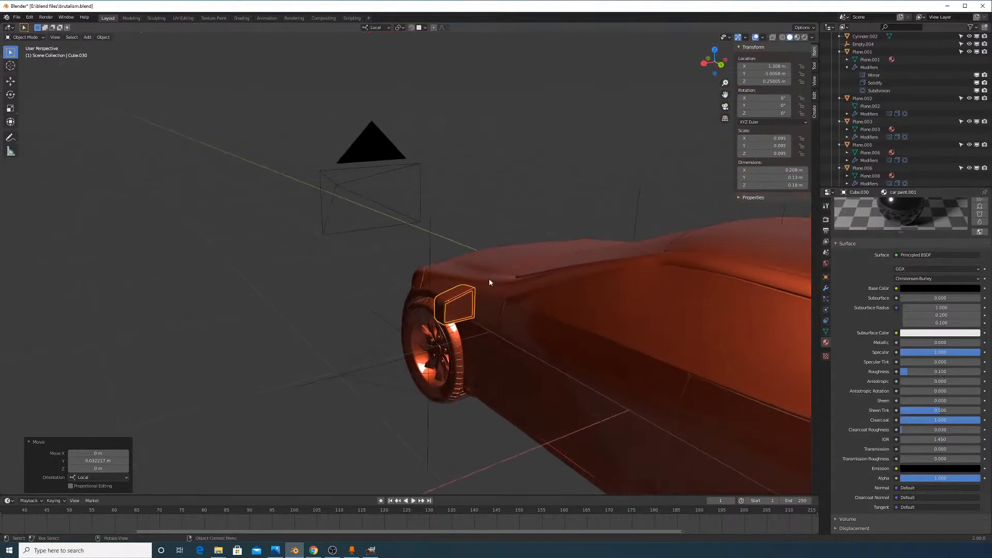
Nudge the mirror along local X, rotate it 14.4° about Z, and scale it to 0.110
{"action": "left_click", "coordinate": [501, 274]}
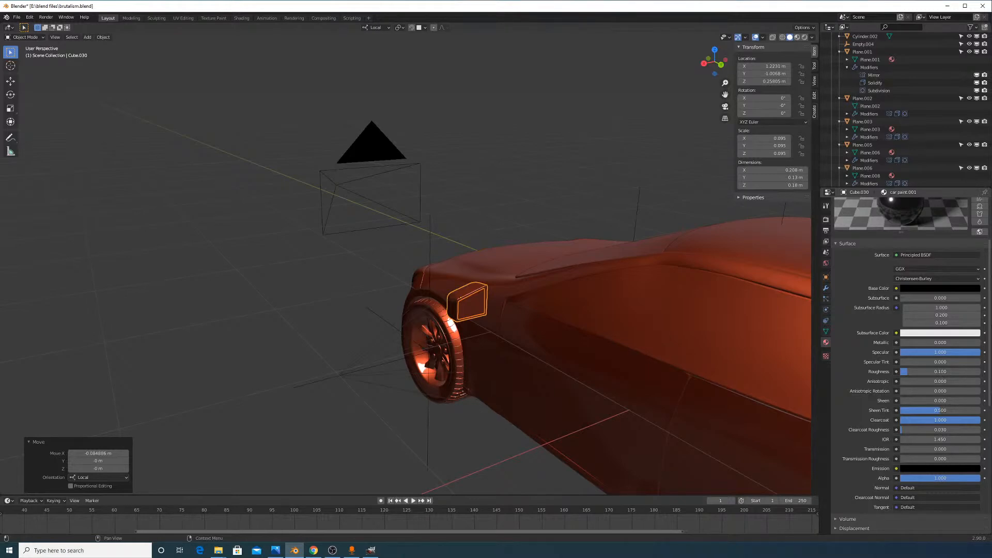
{"action": "middle_click_drag", "start_coordinate": [481, 277], "coordinate": [518, 280]}
{"action": "left_click", "coordinate": [531, 305]}
{"action": "key", "text": "s"}
{"action": "left_click", "coordinate": [596, 335]}
Raise the mirror slightly along Z and nudge it along local Y
{"action": "key", "text": "g"}
{"action": "key", "text": "z"}
{"action": "left_click", "coordinate": [600, 303]}
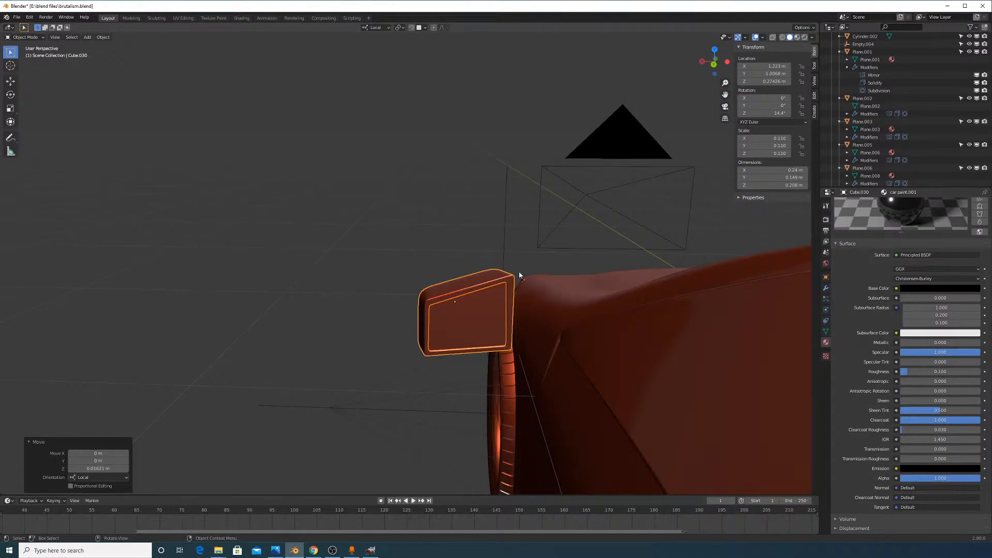
{"action": "middle_click_drag", "start_coordinate": [584, 305], "coordinate": [594, 338]}
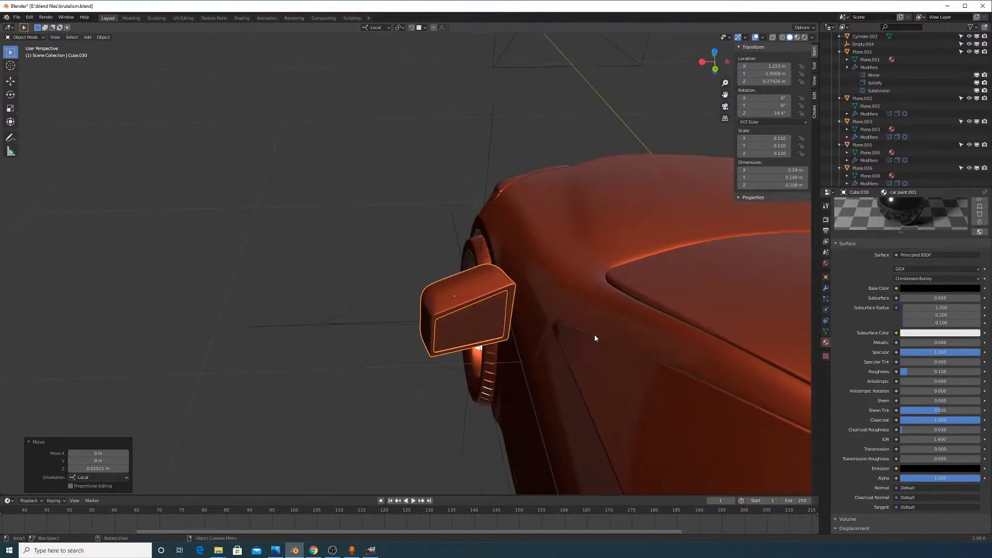
{"action": "middle_click_drag", "start_coordinate": [549, 212], "coordinate": [620, 212]}
{"action": "key", "text": "g"}
{"action": "key", "text": "y"}
{"action": "left_click", "coordinate": [567, 264]}
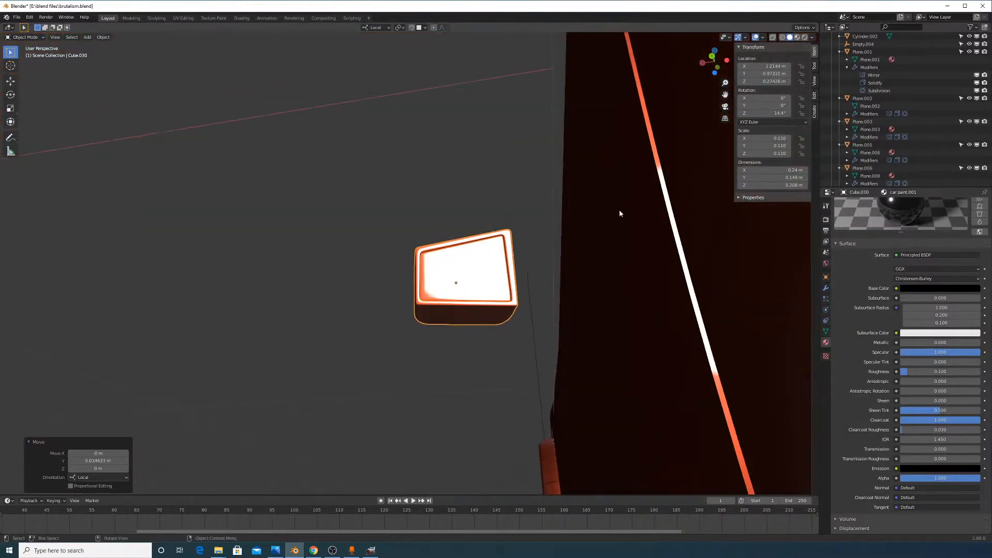
{"action": "middle_click_drag", "start_coordinate": [568, 335], "coordinate": [621, 321]}
In Edit Mode on Cube.030, select the mirror housing's bottom faces
{"action": "scroll", "coordinate": [559, 375], "scroll_direction": "up", "scroll_amount": 3}
{"action": "key", "text": "Tab"}
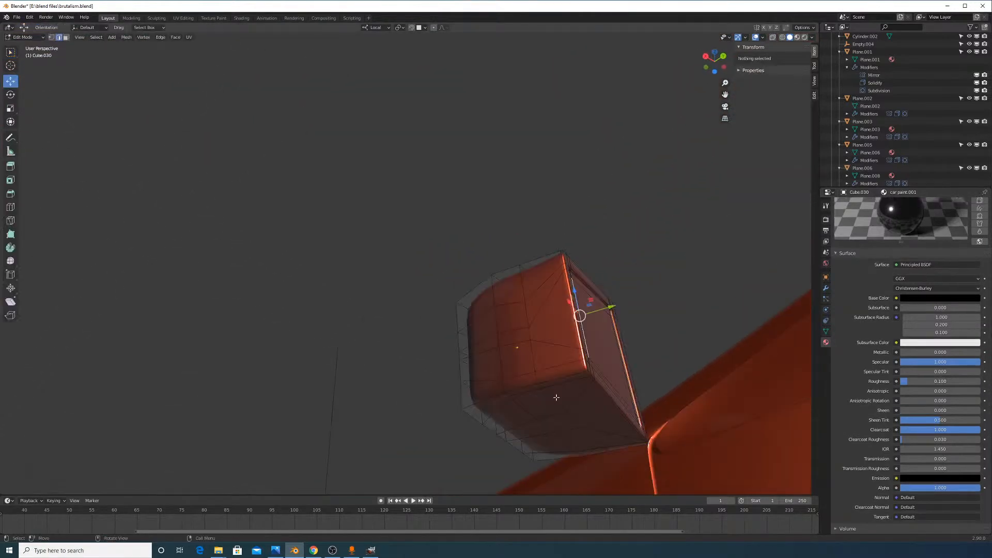
{"action": "middle_click_drag", "start_coordinate": [560, 374], "coordinate": [570, 345]}
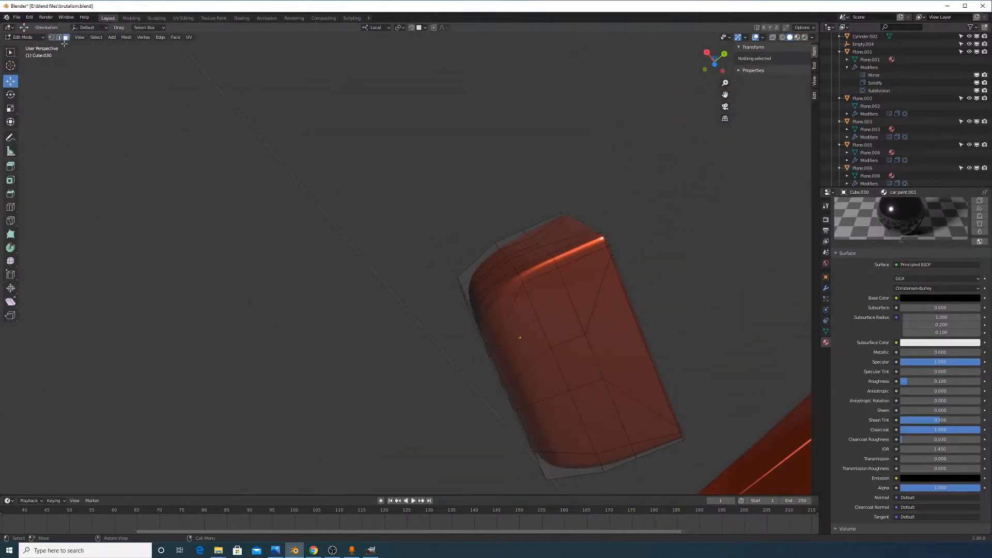
{"action": "left_click", "coordinate": [512, 302]}
{"action": "left_click", "coordinate": [527, 356], "text": "shift"}
{"action": "left_click", "coordinate": [542, 385], "text": "shift"}
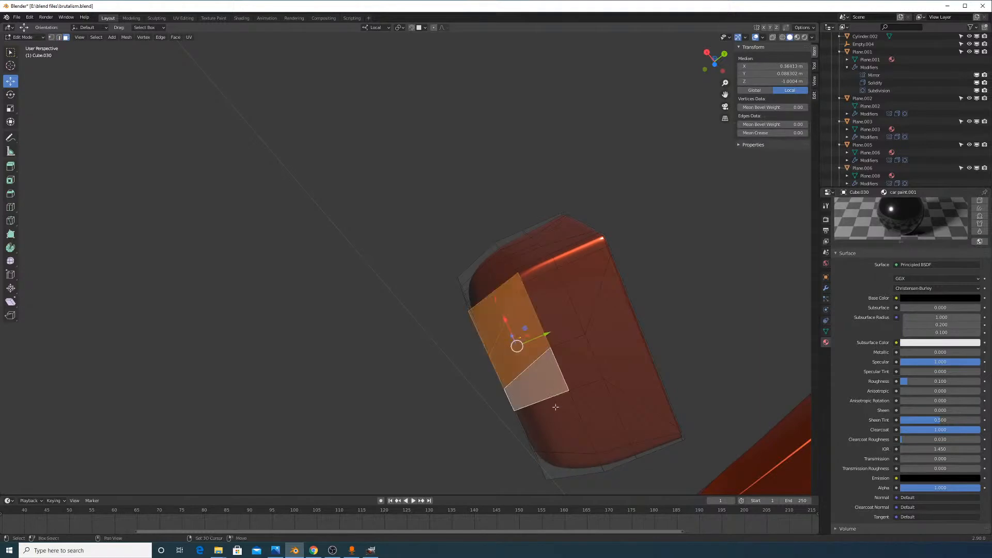
{"action": "left_click", "coordinate": [586, 444], "text": "shift"}
{"action": "left_click", "coordinate": [593, 459], "text": "shift"}
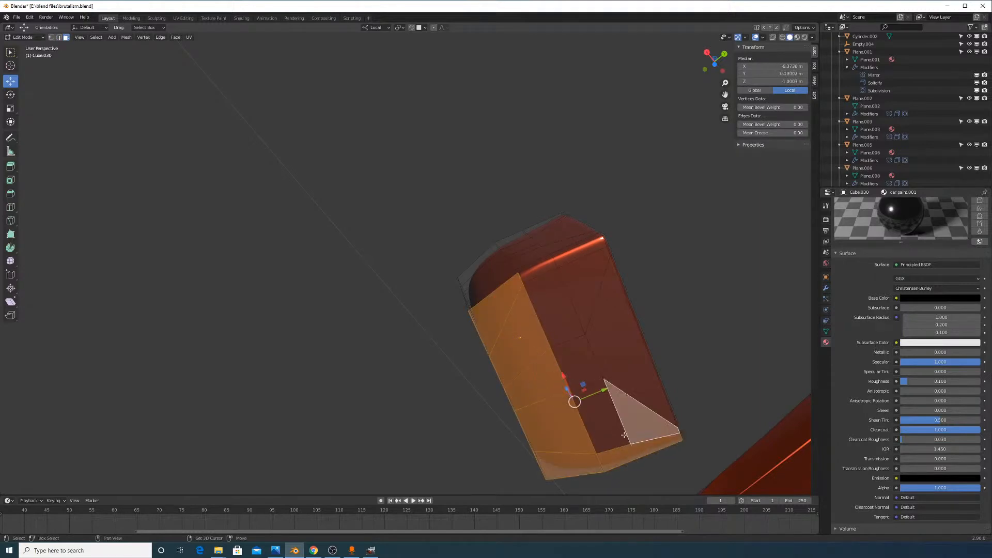
{"action": "left_click", "coordinate": [624, 435], "text": "shift"}
{"action": "left_click", "coordinate": [578, 355], "text": "shift"}
{"action": "left_click", "coordinate": [579, 355], "text": "shift"}
{"action": "left_click", "coordinate": [598, 343], "text": "shift"}
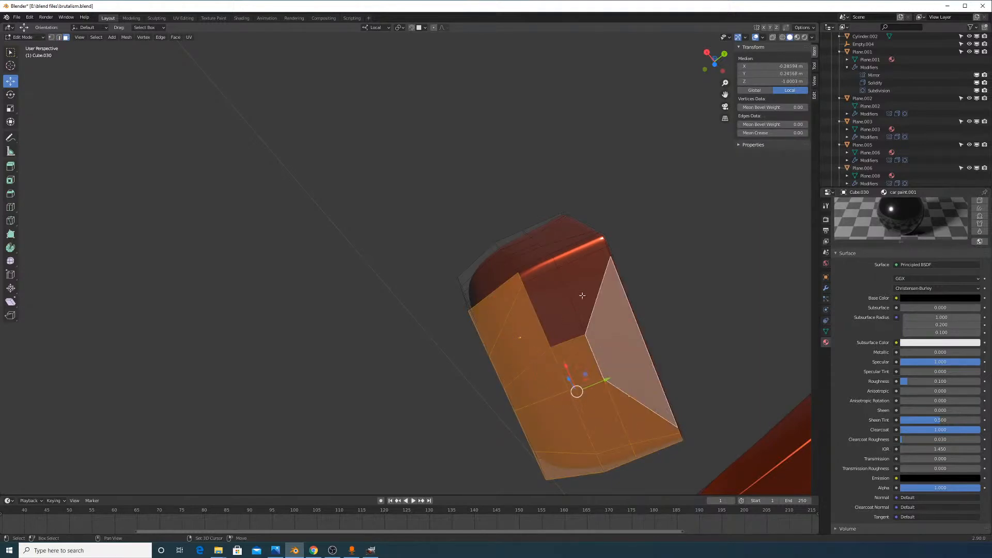
{"action": "left_click", "coordinate": [578, 299], "text": "shift"}
{"action": "left_click", "coordinate": [553, 282], "text": "shift"}
{"action": "left_click", "coordinate": [548, 268], "text": "shift"}
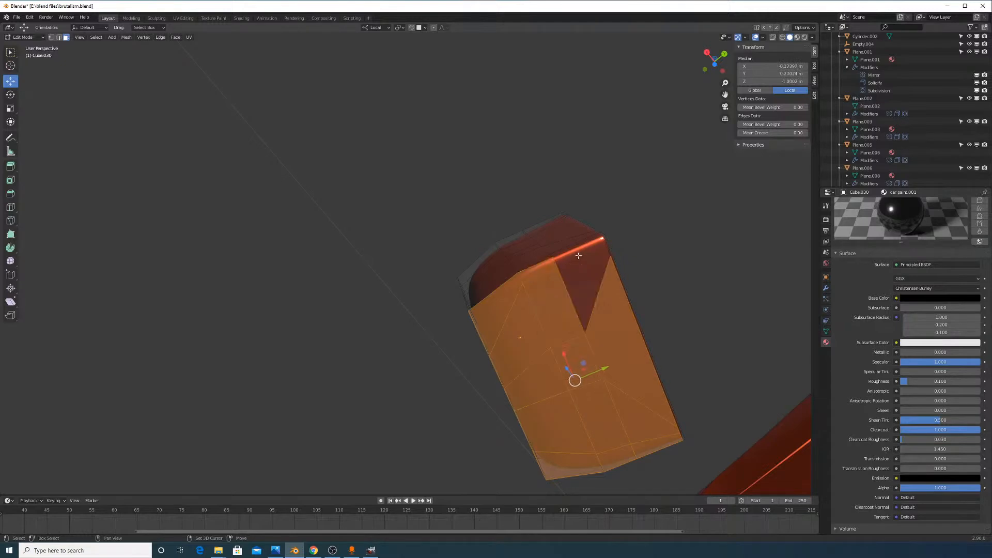
{"action": "middle_click_drag", "start_coordinate": [605, 312], "coordinate": [494, 234]}
Duplicate the selected faces in place and separate them into the new object Cube.032
{"action": "key", "text": "shift+d"}
{"action": "right_click", "coordinate": [586, 375]}
{"action": "left_click", "coordinate": [602, 384]}
{"action": "key", "text": "Tab"}
Select the thin piece Cube.032 and thicken it by pulling all its faces down along Z
{"action": "left_click", "coordinate": [494, 236]}
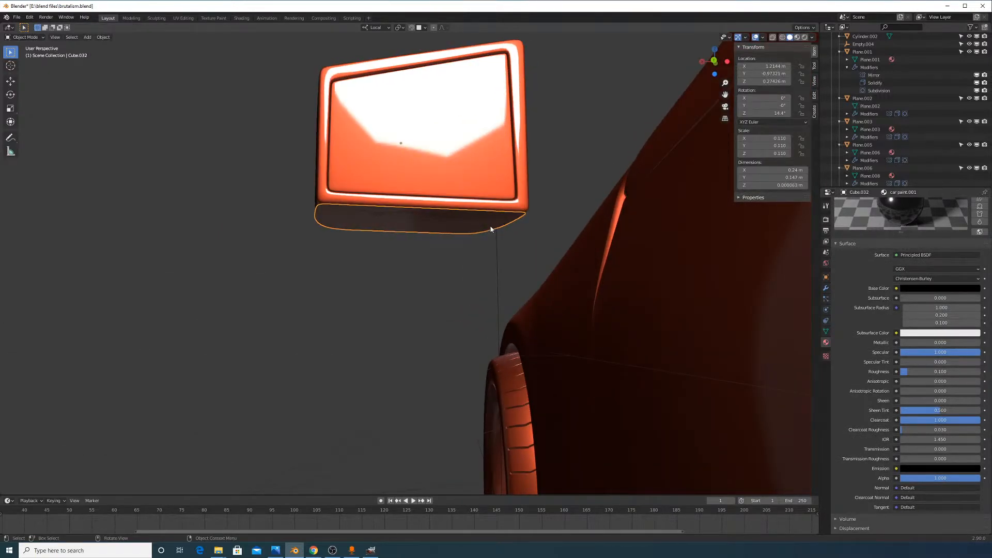
{"action": "left_click", "coordinate": [825, 288]}
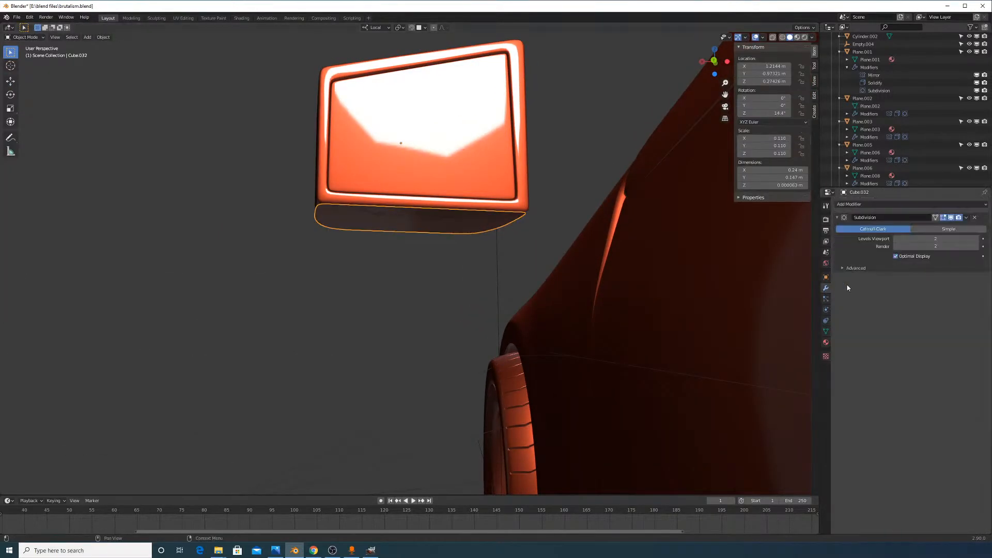
{"action": "key", "text": "Tab"}
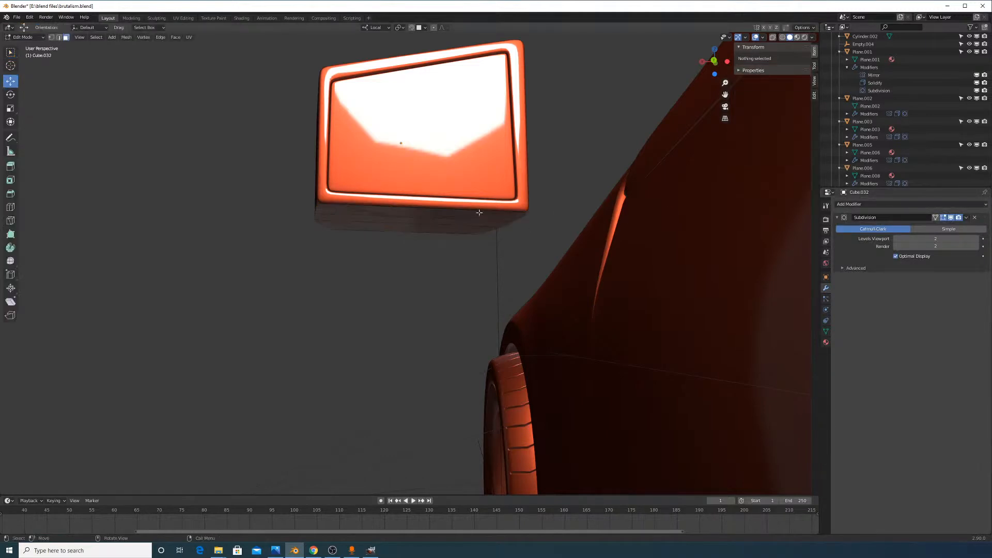
{"action": "middle_click_drag", "start_coordinate": [468, 227], "coordinate": [491, 178]}
{"action": "key", "text": "a"}
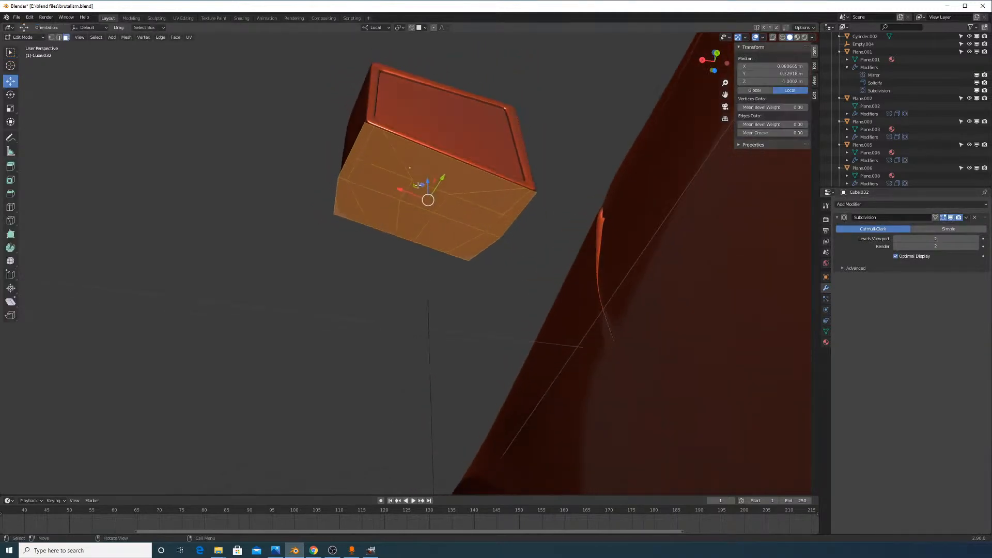
{"action": "middle_click_drag", "start_coordinate": [502, 243], "coordinate": [521, 257]}
{"action": "key", "text": "g"}
{"action": "key", "text": "z"}
{"action": "left_click", "coordinate": [521, 292]}
{"action": "scroll", "coordinate": [445, 382], "scroll_direction": "up", "scroll_amount": 3}
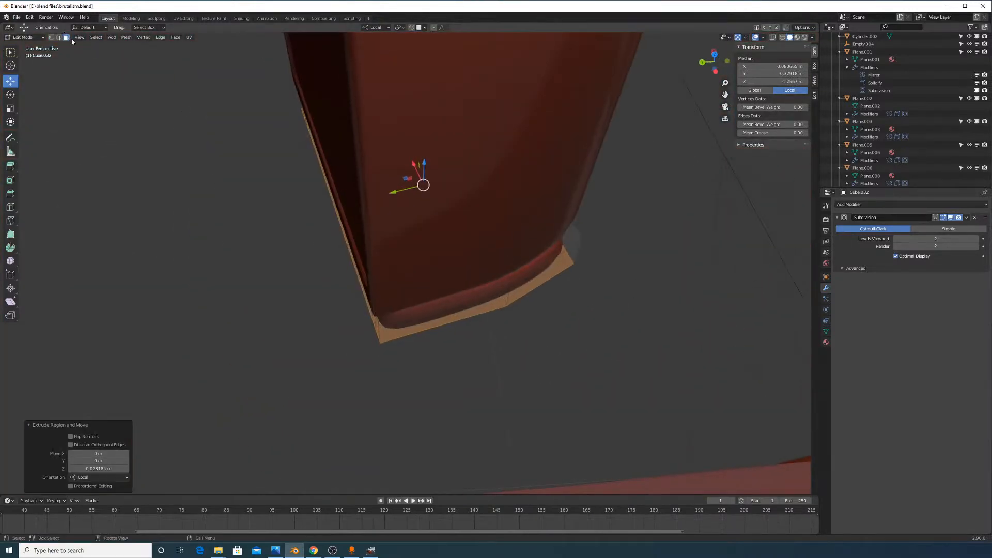
Extrude a rim face along X into an arm toward the car body and reposition its end
{"action": "left_click", "coordinate": [474, 310]}
{"action": "middle_click_drag", "start_coordinate": [468, 337], "coordinate": [495, 332]}
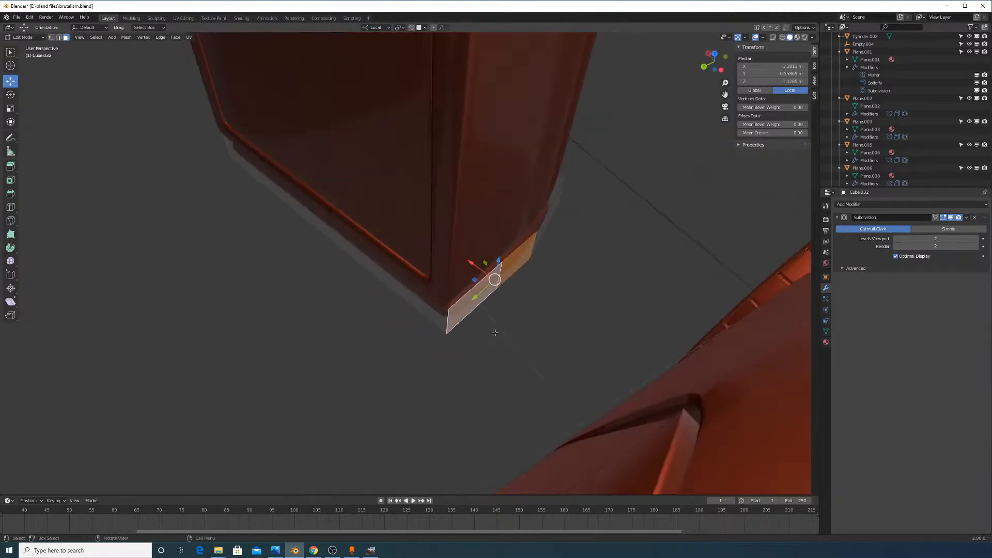
{"action": "right_click", "coordinate": [521, 328]}
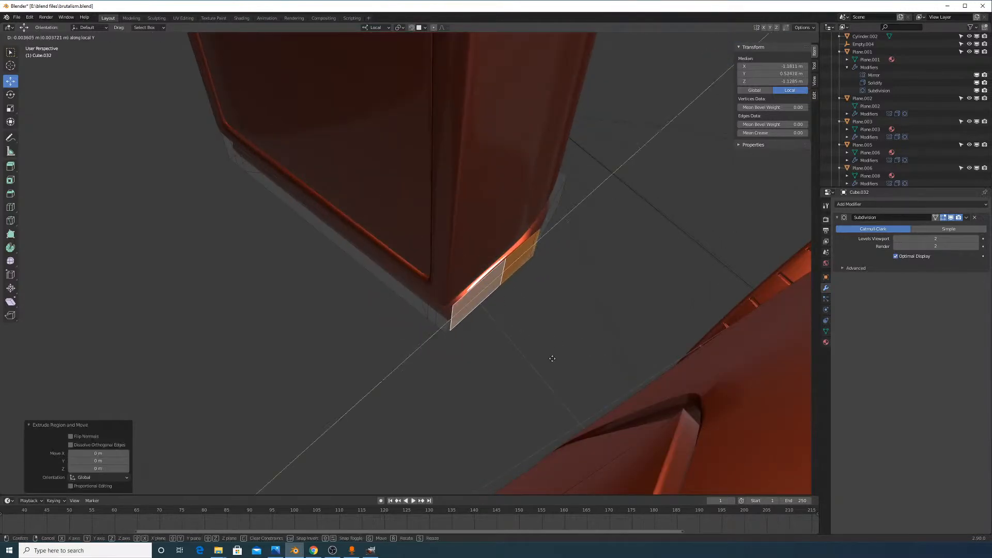
{"action": "key", "text": "x"}
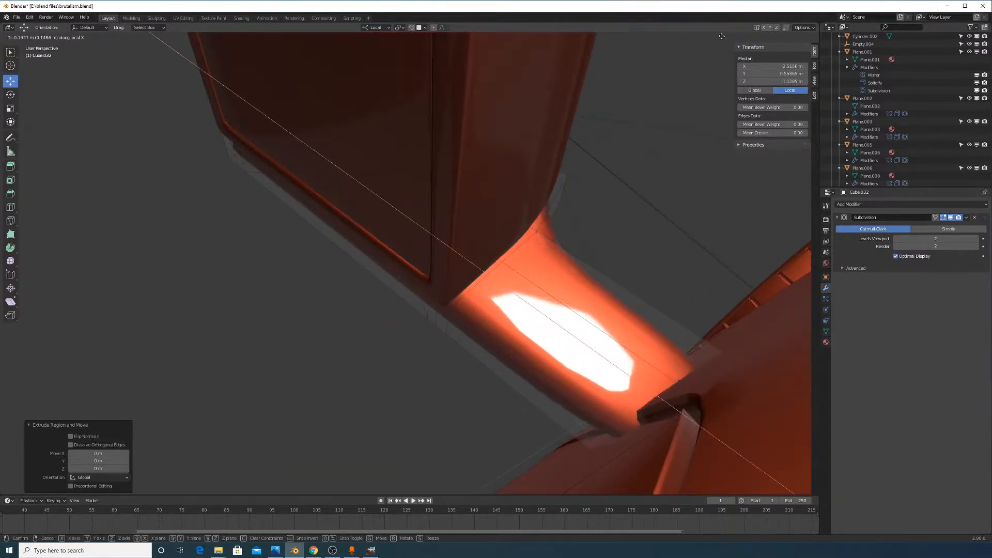
{"action": "left_click", "coordinate": [726, 45]}
{"action": "middle_click_drag", "start_coordinate": [718, 65], "coordinate": [810, 209]}
{"action": "scroll", "coordinate": [692, 239], "scroll_direction": "down", "scroll_amount": 4}
{"action": "scroll", "coordinate": [484, 259], "scroll_direction": "up", "scroll_amount": 3}
{"action": "middle_click_drag", "start_coordinate": [571, 173], "coordinate": [520, 336], "text": "shift"}
{"action": "middle_click_drag", "start_coordinate": [526, 302], "coordinate": [541, 348]}
{"action": "key", "text": "g"}
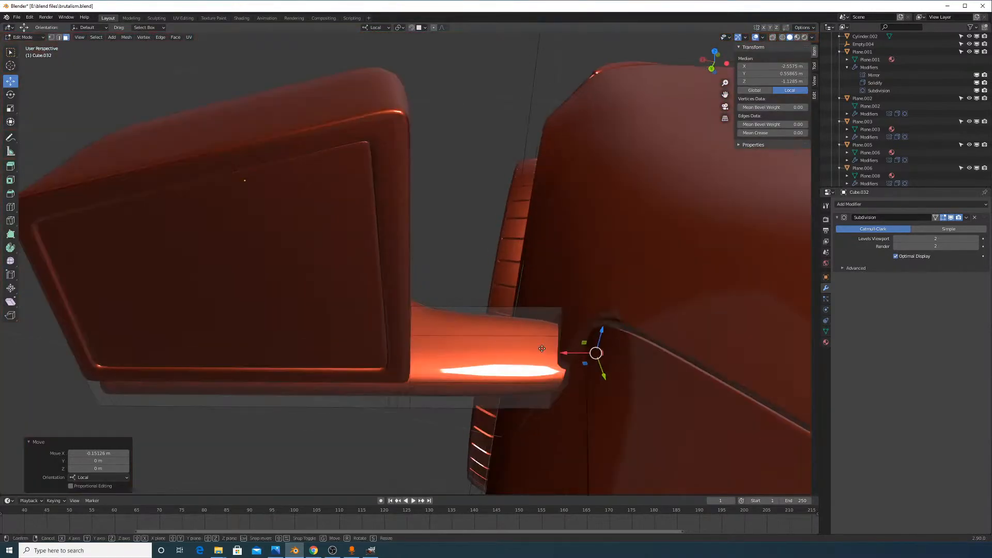
{"action": "key", "text": "x"}
{"action": "left_click", "coordinate": [653, 347]}
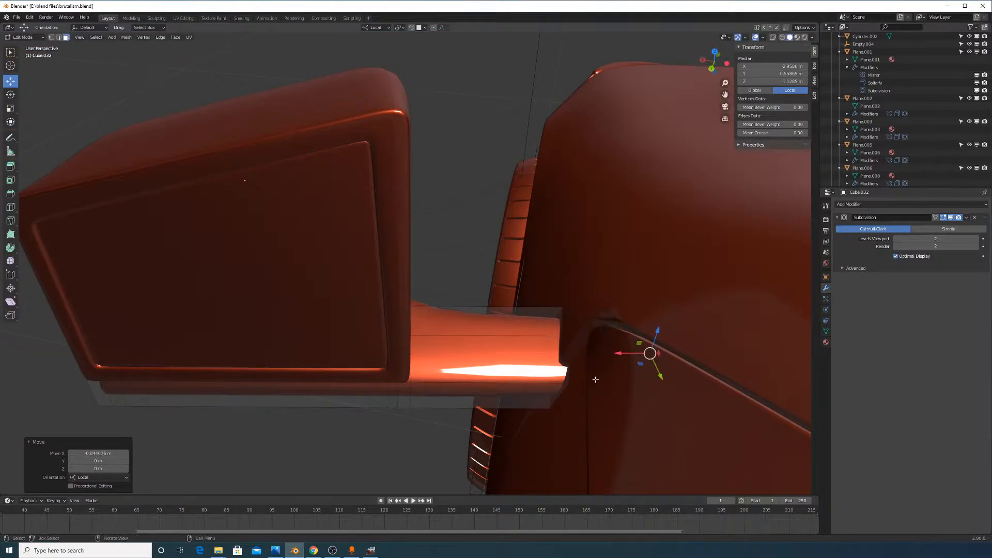
{"action": "middle_click_drag", "start_coordinate": [653, 348], "coordinate": [577, 320]}
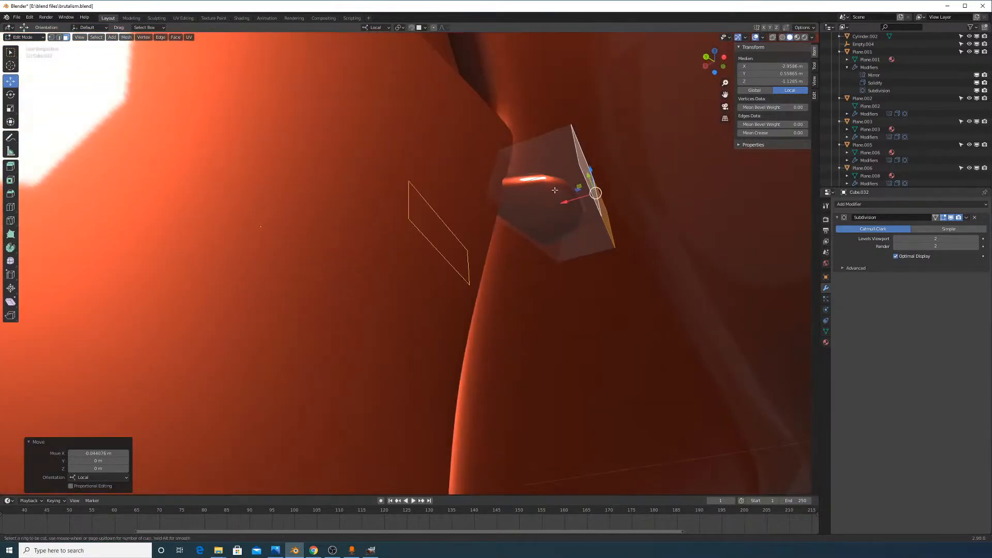
Add several loop cuts across the arm and ledge to shape the mirror base
{"action": "left_click", "coordinate": [522, 192]}
{"action": "left_click", "coordinate": [667, 182]}
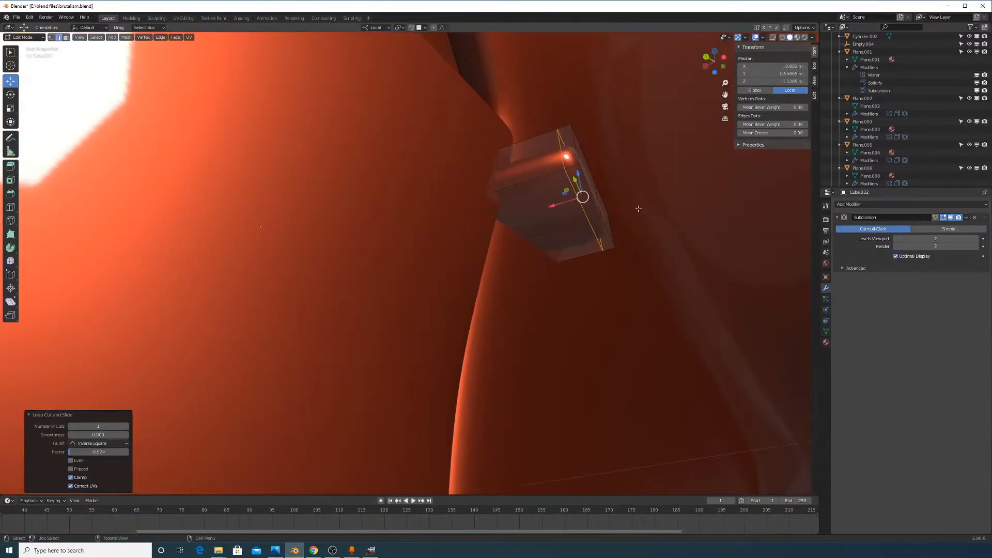
{"action": "middle_click_drag", "start_coordinate": [639, 208], "coordinate": [677, 251]}
{"action": "key", "text": "ctrl+r"}
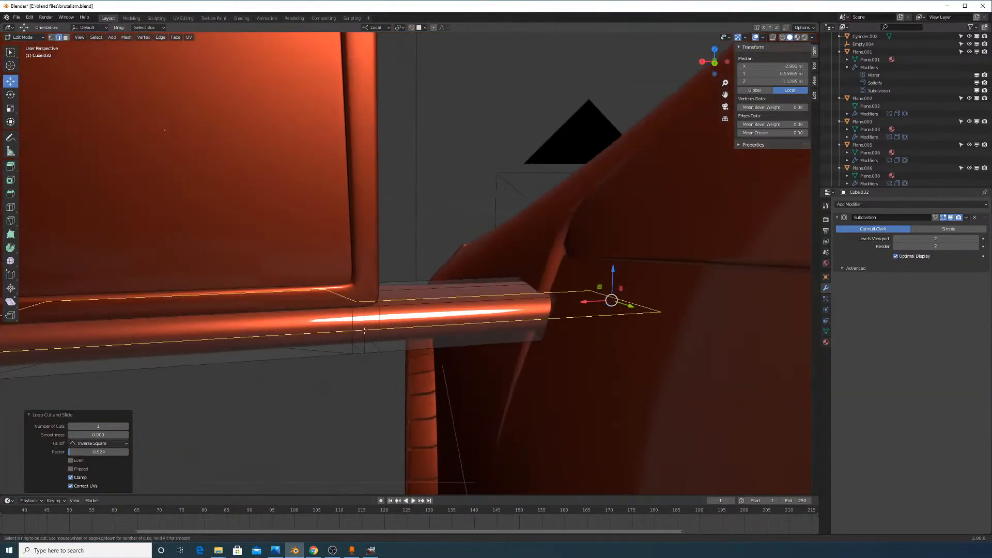
{"action": "left_click", "coordinate": [365, 331]}
{"action": "left_click", "coordinate": [372, 317]}
{"action": "key", "text": "ctrl+r"}
{"action": "left_click", "coordinate": [368, 325]}
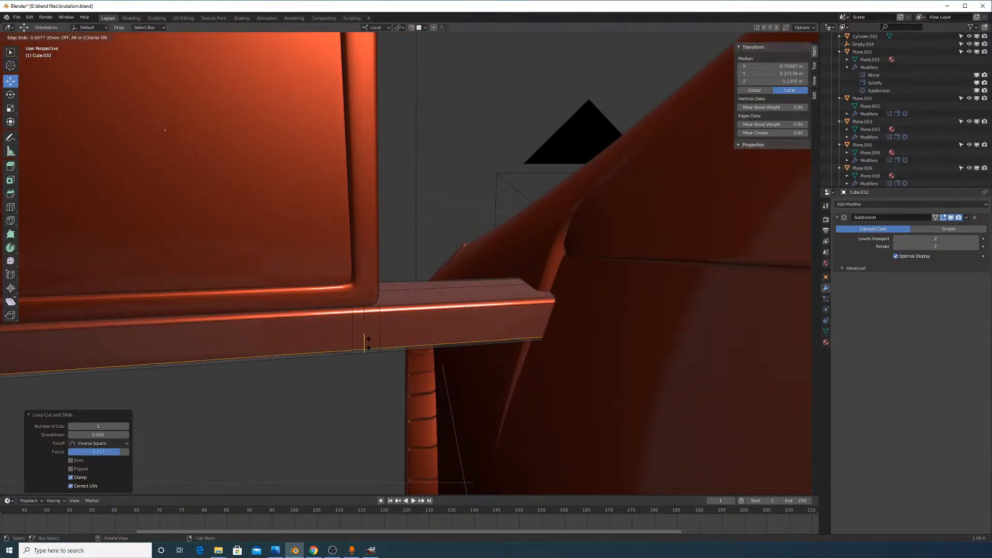
{"action": "left_click", "coordinate": [375, 341]}
{"action": "middle_click_drag", "start_coordinate": [375, 341], "coordinate": [390, 361]}
{"action": "left_click", "coordinate": [449, 261]}
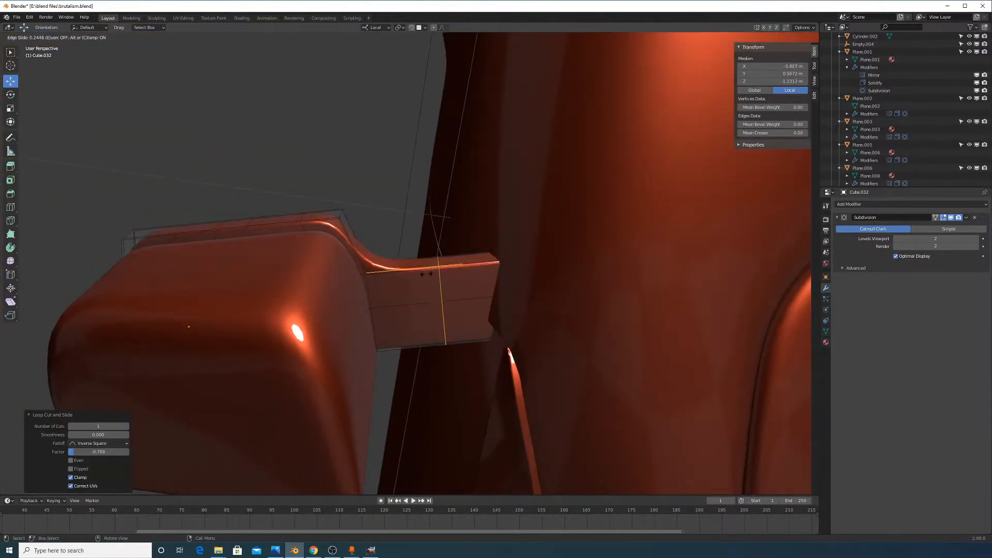
{"action": "left_click", "coordinate": [422, 276]}
{"action": "middle_click_drag", "start_coordinate": [422, 276], "coordinate": [617, 302]}
{"action": "key", "text": "Tab"}
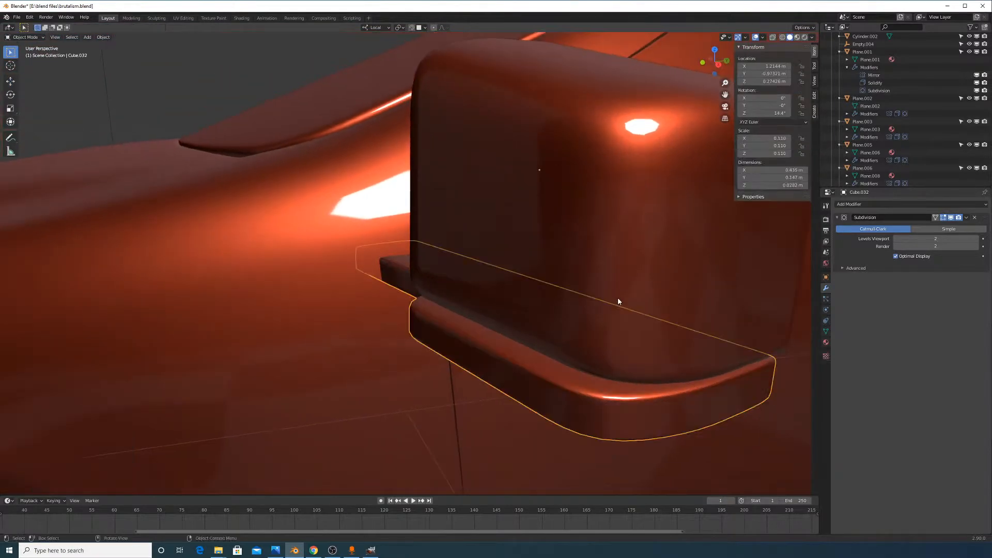
Clear the selection and pick a strip of faces along the ledge plus the bevel face above
{"action": "middle_click_drag", "start_coordinate": [598, 337], "coordinate": [541, 332]}
{"action": "key", "text": "Tab"}
{"action": "key", "text": "alt+a"}
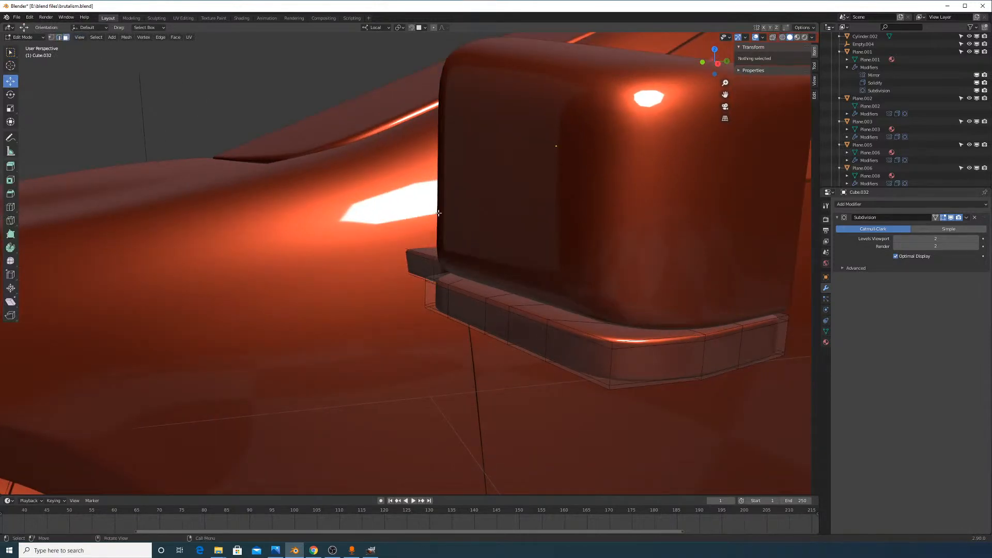
{"action": "middle_click_drag", "start_coordinate": [496, 279], "coordinate": [506, 290]}
{"action": "left_click", "coordinate": [456, 300], "text": "ctrl"}
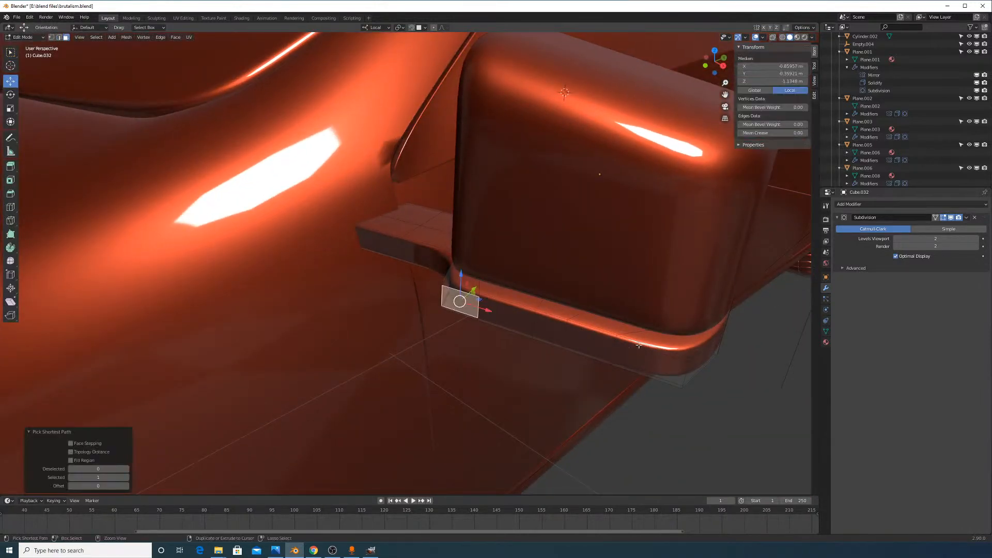
{"action": "left_click", "coordinate": [650, 364], "text": "ctrl"}
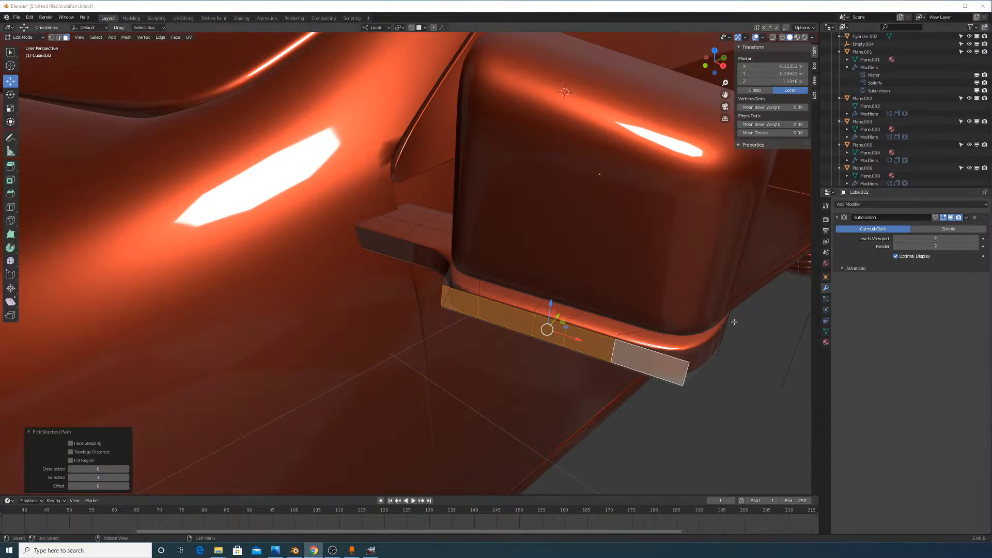
{"action": "middle_click_drag", "start_coordinate": [602, 357], "coordinate": [604, 300]}
{"action": "scroll", "coordinate": [604, 299], "scroll_direction": "up", "scroll_amount": 5}
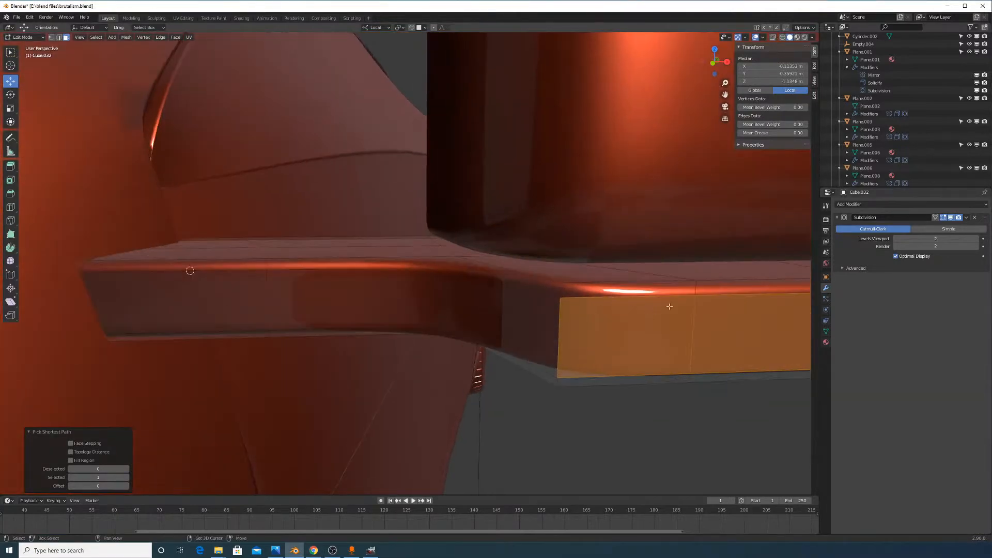
{"action": "left_click", "coordinate": [665, 293], "text": "shift"}
Extend the selection along the top and bottom bevels and shift the strip sideways along Y
{"action": "middle_click_drag", "start_coordinate": [661, 326], "coordinate": [99, 331], "text": "shift"}
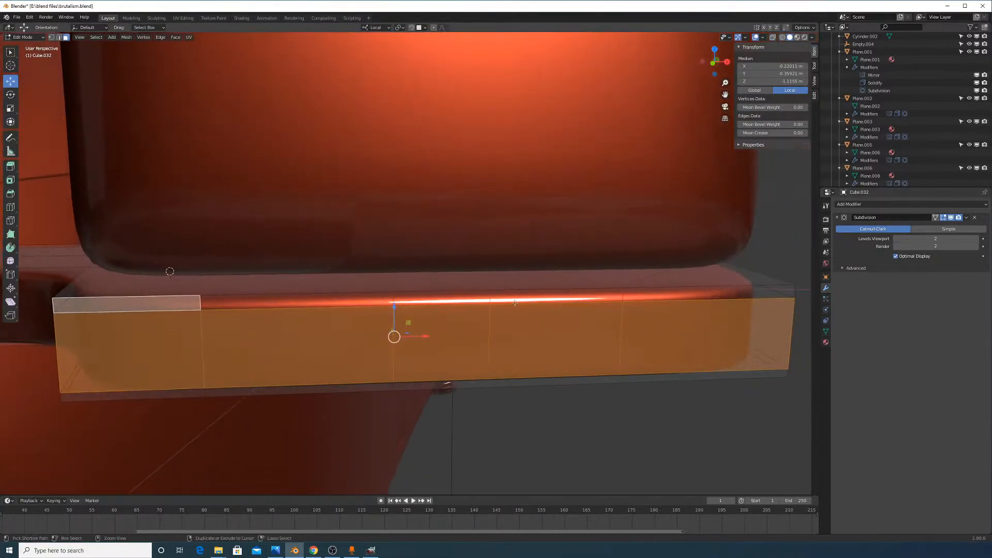
{"action": "left_click", "coordinate": [739, 286], "text": "ctrl"}
{"action": "middle_click_drag", "start_coordinate": [572, 336], "coordinate": [620, 357]}
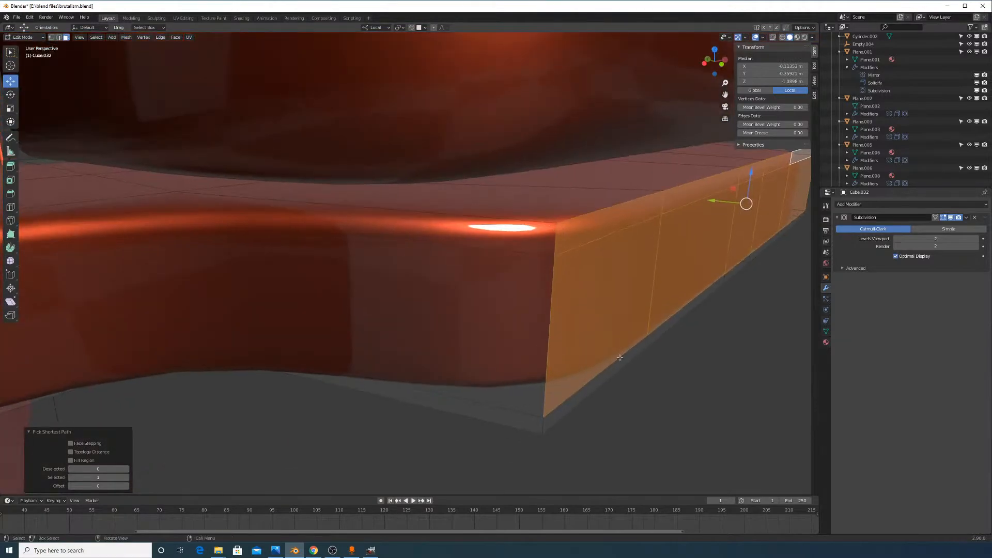
{"action": "left_click", "coordinate": [582, 389], "text": "shift"}
{"action": "middle_click_drag", "start_coordinate": [731, 312], "coordinate": [309, 363], "text": "shift"}
{"action": "middle_click_drag", "start_coordinate": [309, 363], "coordinate": [425, 322], "text": "shift"}
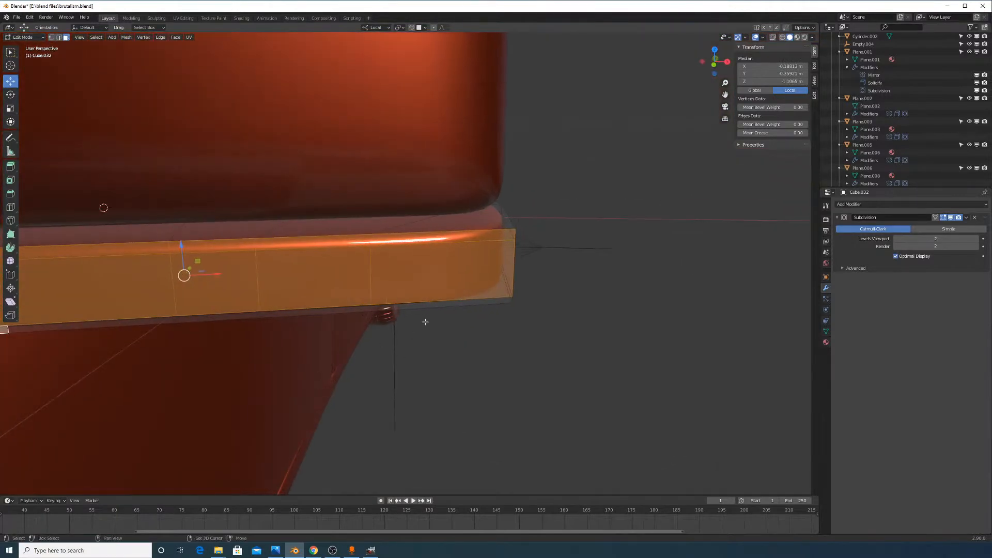
{"action": "left_click", "coordinate": [446, 304], "text": "ctrl"}
{"action": "middle_click_drag", "start_coordinate": [525, 336], "coordinate": [540, 351]}
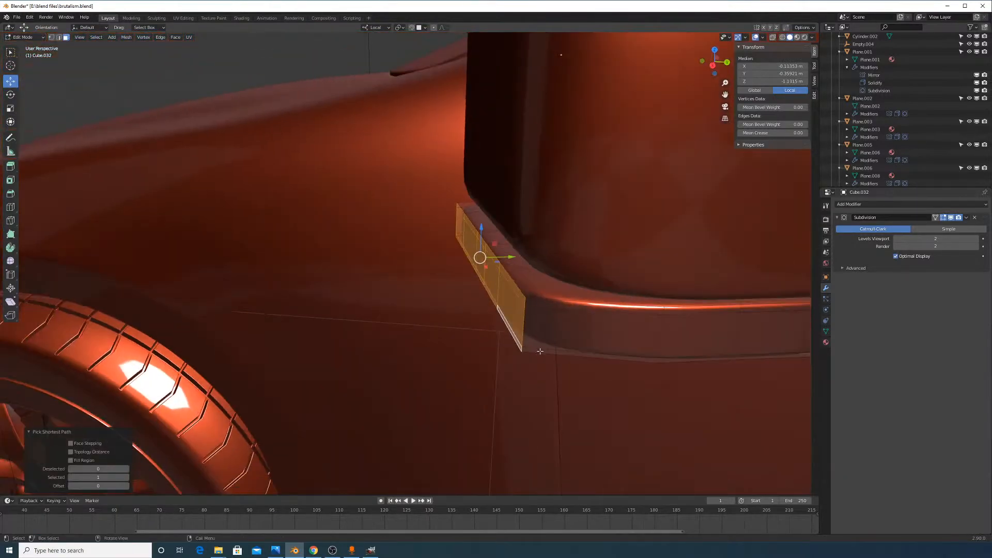
{"action": "middle_click_drag", "start_coordinate": [508, 259], "coordinate": [507, 285]}
{"action": "left_click_drag", "start_coordinate": [531, 275], "coordinate": [567, 281]}
{"action": "middle_click_drag", "start_coordinate": [567, 282], "coordinate": [554, 257]}
Select the lower strip of faces under the mirror, adding its top and bottom faces
{"action": "left_click", "coordinate": [553, 256]}
{"action": "left_click", "coordinate": [669, 248], "text": "ctrl"}
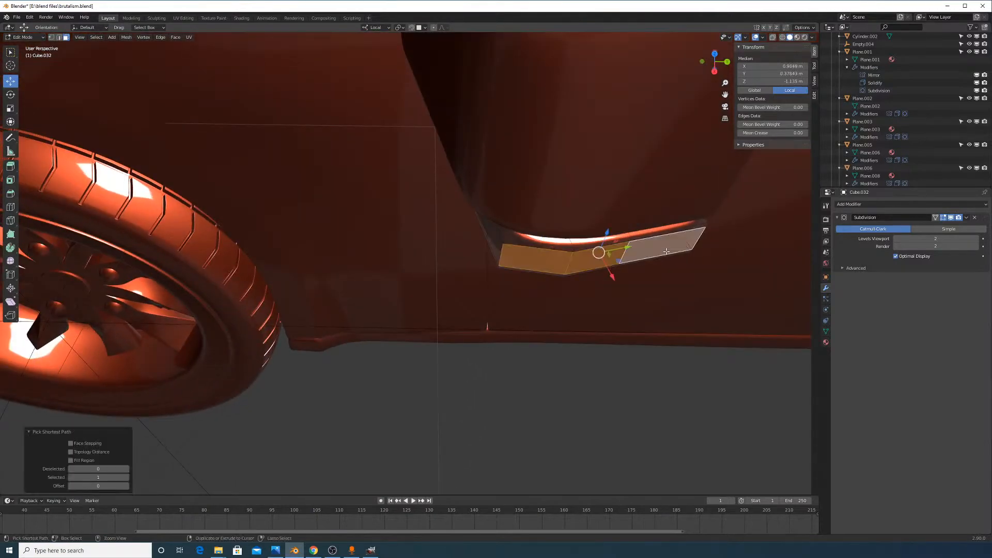
{"action": "middle_click_drag", "start_coordinate": [669, 248], "coordinate": [593, 281]}
{"action": "left_click", "coordinate": [623, 278], "text": "shift"}
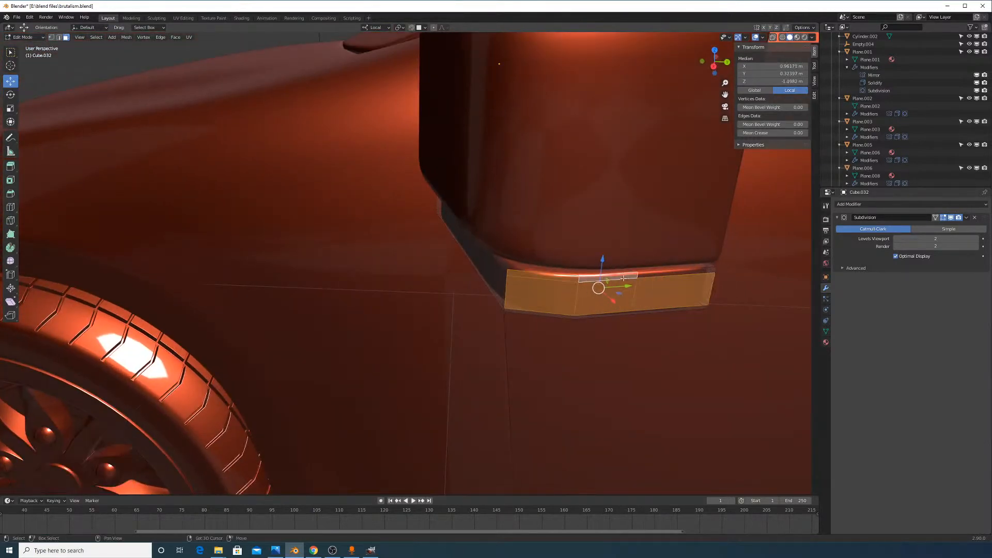
{"action": "left_click", "coordinate": [655, 277], "text": "shift"}
{"action": "left_click", "coordinate": [666, 310], "text": "shift"}
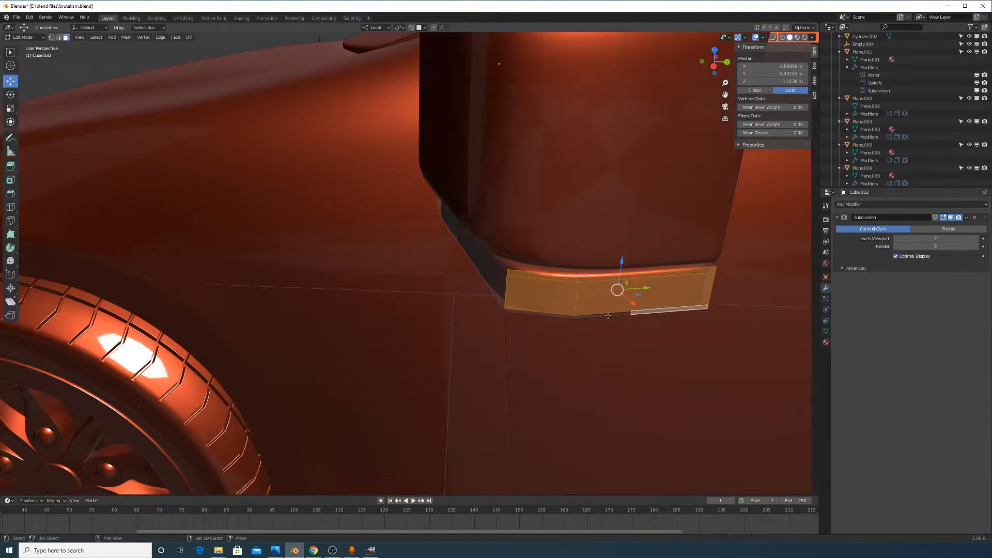
{"action": "left_click", "coordinate": [555, 315], "text": "shift"}
{"action": "middle_click_drag", "start_coordinate": [555, 315], "coordinate": [587, 335]}
Select the mirror housing and glass panel and move them along local Y
{"action": "key", "text": "Tab"}
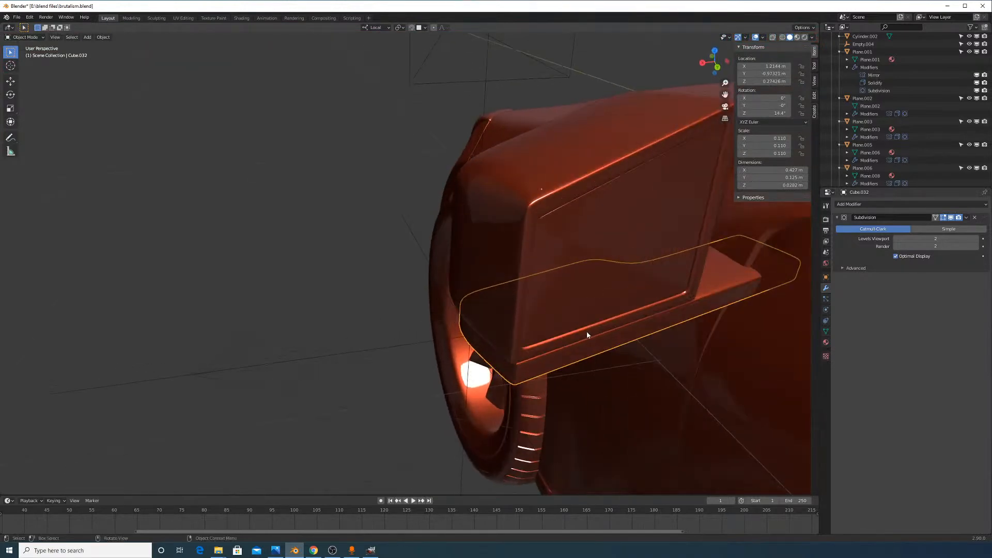
{"action": "left_click", "coordinate": [581, 336]}
{"action": "left_click", "coordinate": [568, 293], "text": "shift"}
{"action": "middle_click_drag", "start_coordinate": [568, 296], "coordinate": [569, 308]}
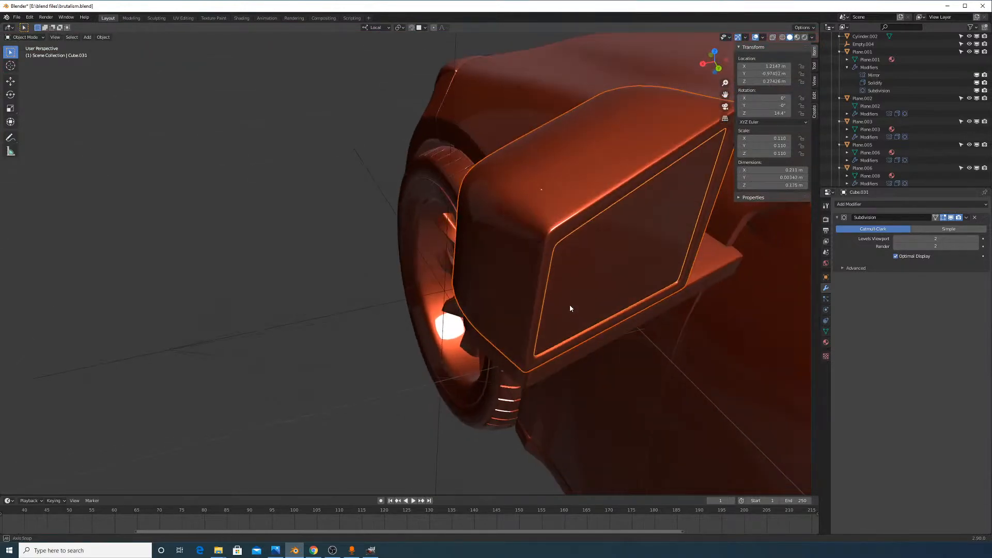
{"action": "key", "text": "g"}
{"action": "key", "text": "y"}
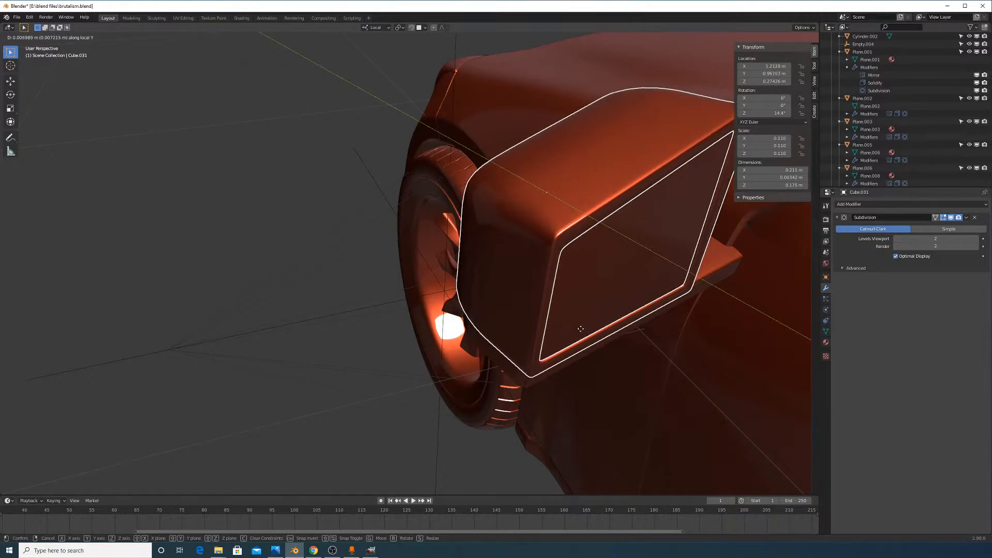
{"action": "left_click", "coordinate": [581, 331]}
{"action": "key", "text": "Tab"}
{"action": "key", "text": "Tab"}
Add the mirror base and nudge all three parts along local Z, Y, then Z again
{"action": "middle_click_drag", "start_coordinate": [676, 359], "coordinate": [659, 332]}
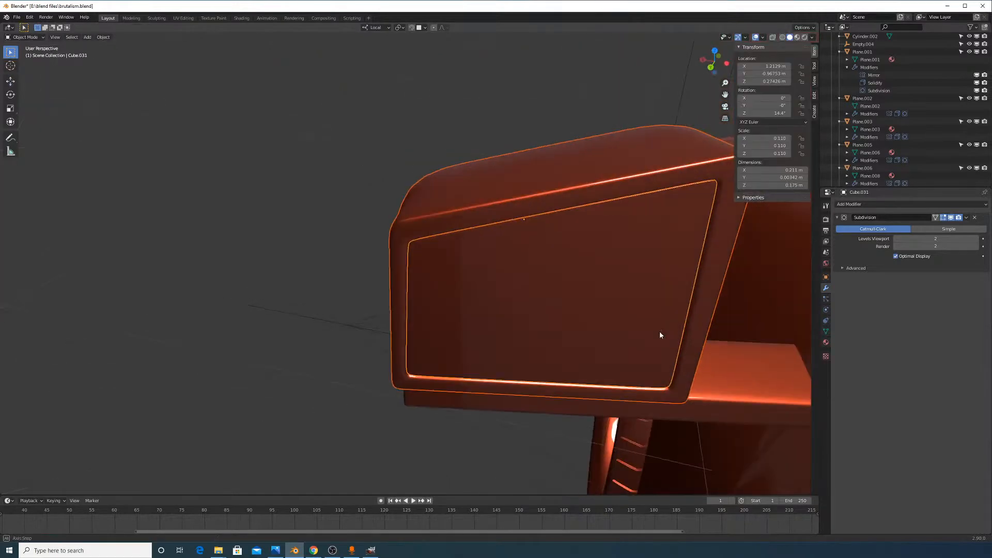
{"action": "left_click", "coordinate": [723, 391], "text": "shift"}
{"action": "middle_click_drag", "start_coordinate": [620, 364], "coordinate": [694, 367]}
{"action": "key", "text": "g"}
{"action": "key", "text": "z"}
{"action": "left_click", "coordinate": [694, 353]}
{"action": "key", "text": "g"}
{"action": "key", "text": "y"}
{"action": "left_click", "coordinate": [679, 365]}
{"action": "key", "text": "g"}
{"action": "key", "text": "z"}
{"action": "left_click", "coordinate": [696, 368]}
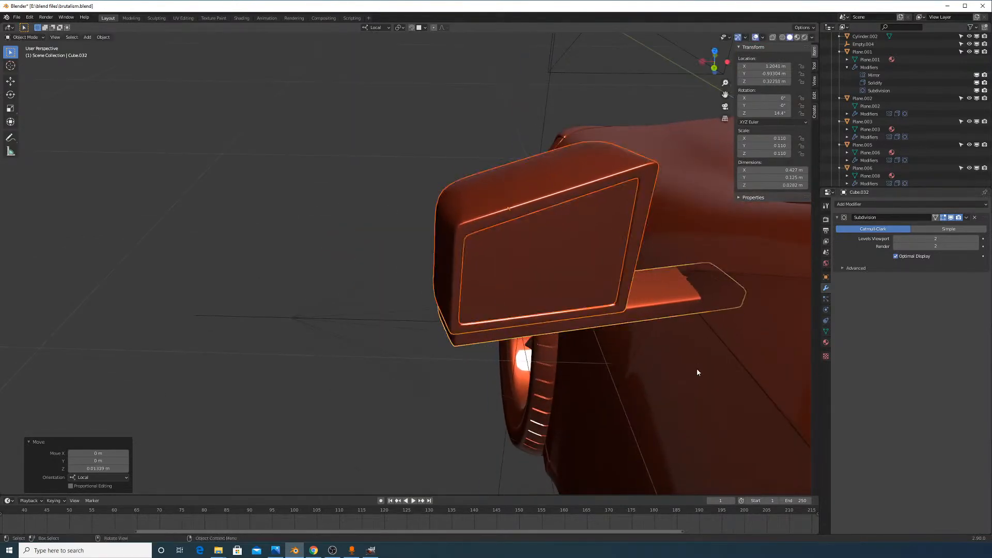
Cancel a stray Y move, then give the mirror parts final local Z and Y nudges
{"action": "key", "text": "g"}
{"action": "key", "text": "y"}
{"action": "right_click", "coordinate": [708, 377]}
{"action": "key", "text": "g"}
{"action": "key", "text": "z"}
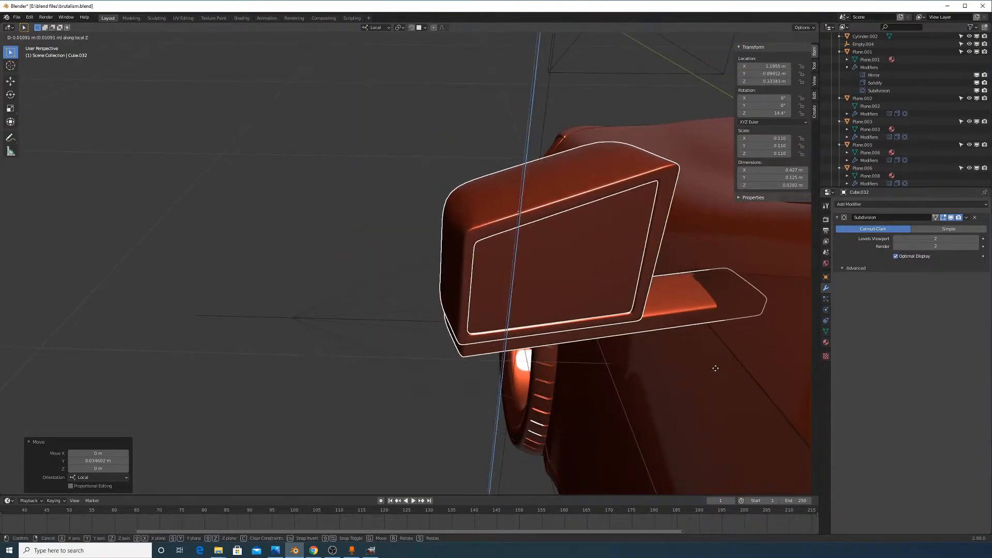
{"action": "left_click", "coordinate": [716, 377]}
{"action": "key", "text": "g"}
{"action": "key", "text": "y"}
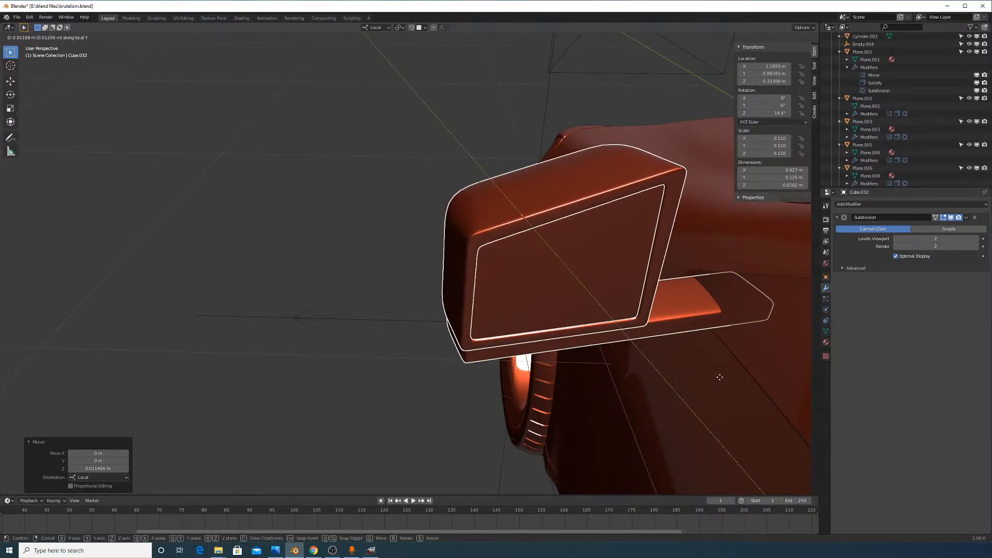
{"action": "left_click", "coordinate": [714, 392]}
{"action": "middle_click_drag", "start_coordinate": [714, 392], "coordinate": [604, 264]}
In edge select mode, slide an edge loop around the base and check the shape
{"action": "key", "text": "Tab"}
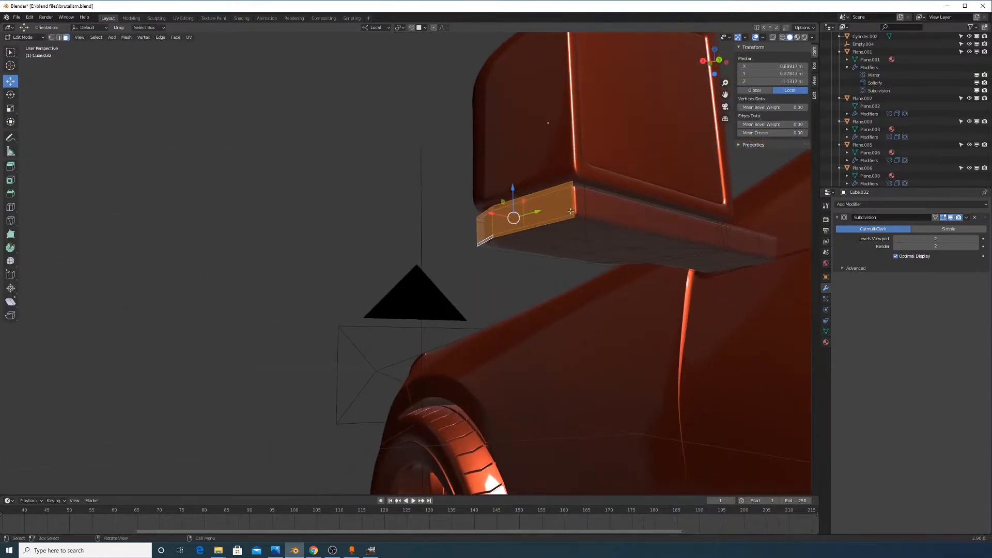
{"action": "left_click", "coordinate": [62, 38]}
{"action": "left_click", "coordinate": [550, 219], "text": "alt"}
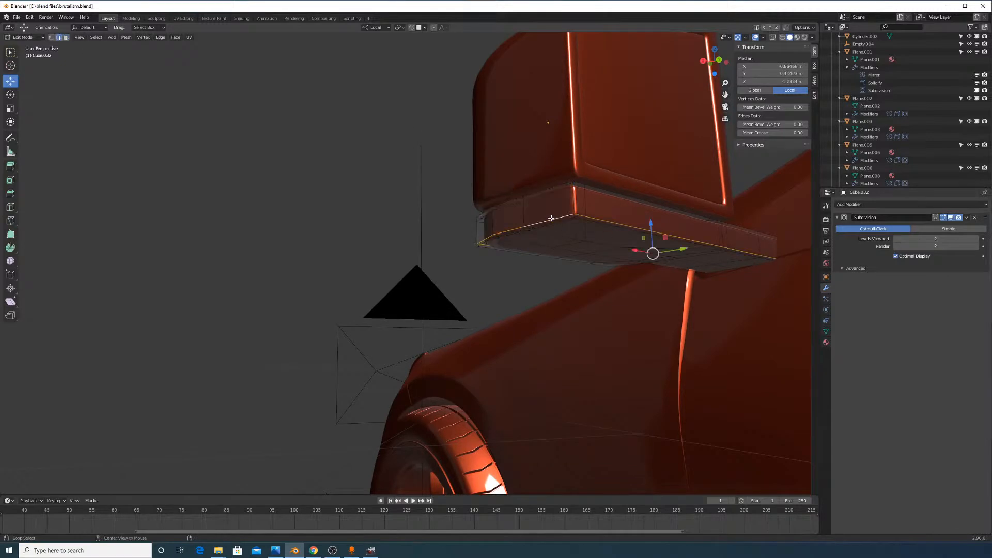
{"action": "middle_click_drag", "start_coordinate": [605, 248], "coordinate": [624, 267]}
{"action": "key", "text": "g"}
{"action": "key", "text": "g"}
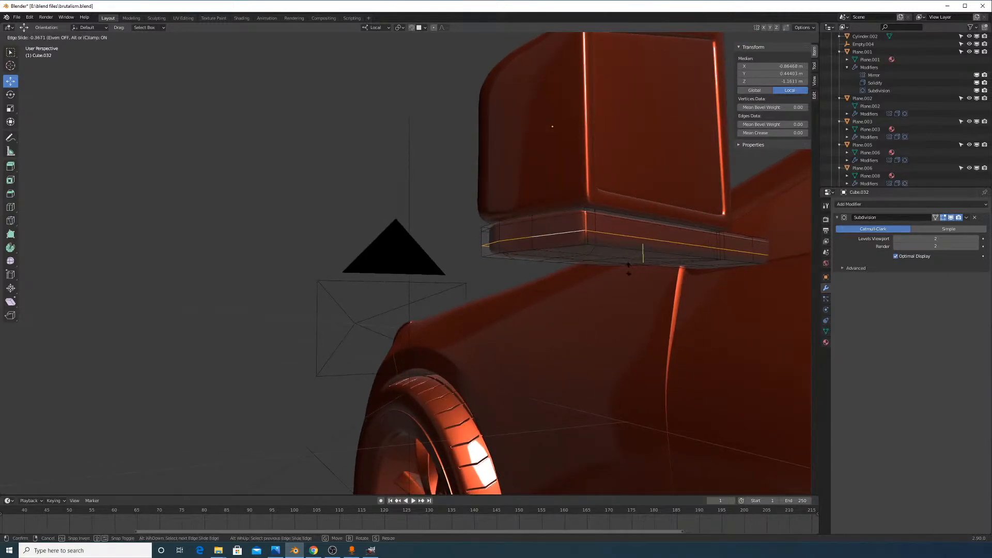
{"action": "left_click", "coordinate": [628, 264]}
{"action": "key", "text": "Tab"}
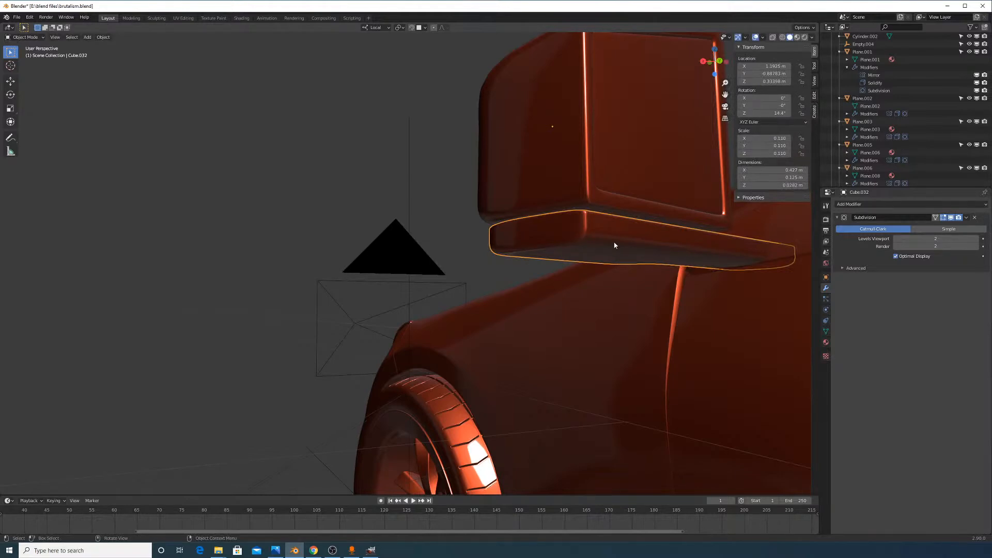
{"action": "key", "text": "Tab"}
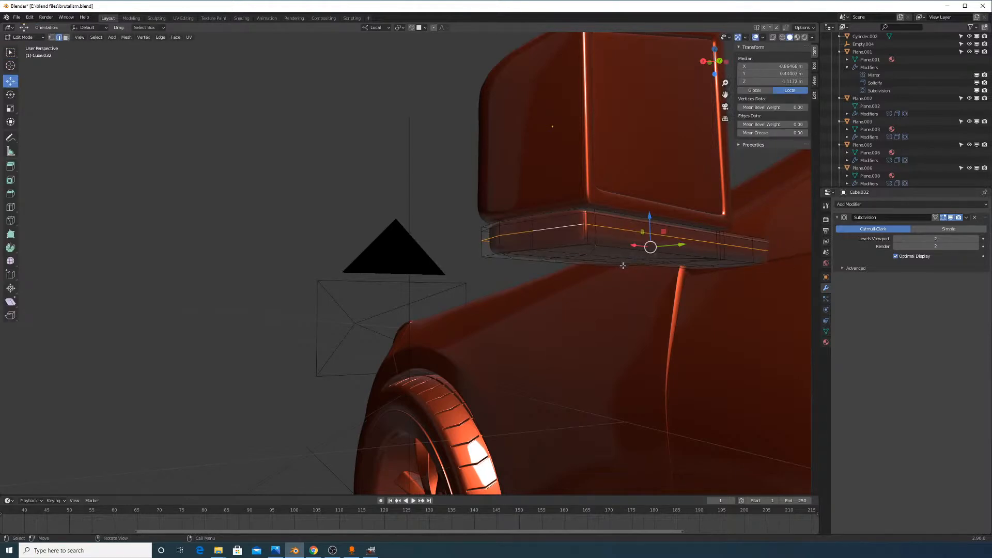
Slide a run of rim edges along the base, check it, then undo the last change
{"action": "left_click", "coordinate": [558, 226]}
{"action": "left_click", "coordinate": [489, 240], "text": "ctrl"}
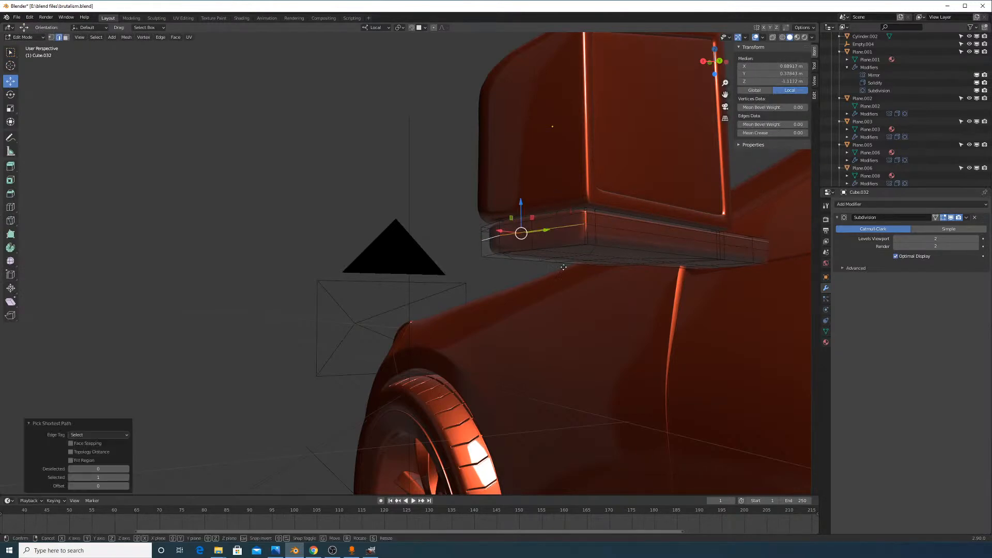
{"action": "key", "text": "g"}
{"action": "key", "text": "g"}
{"action": "left_click", "coordinate": [563, 276]}
{"action": "key", "text": "Tab"}
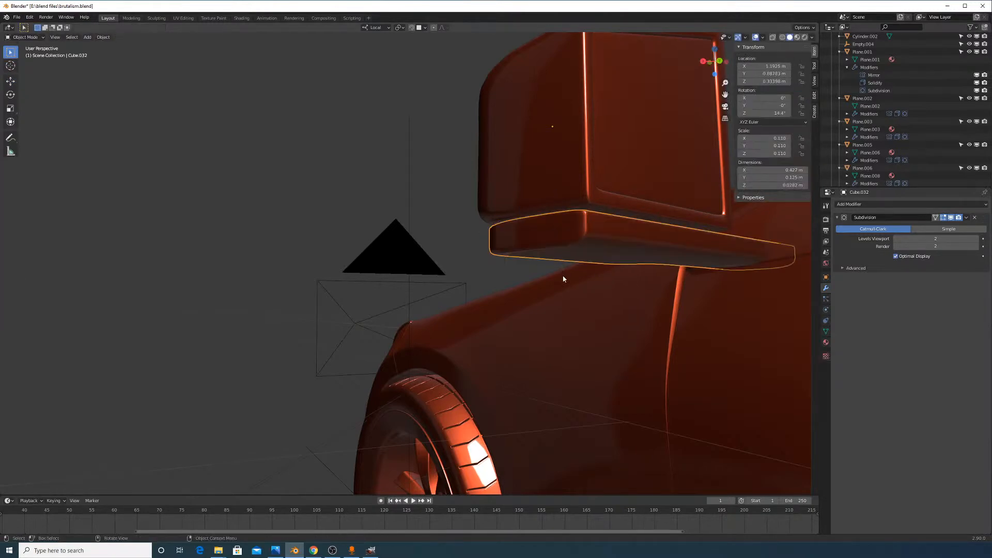
{"action": "key", "text": "Tab"}
{"action": "key", "text": "ctrl+z"}
{"action": "key", "text": "ctrl+z"}
In face select mode, select the first faces on the mirror base's underside
{"action": "middle_click_drag", "start_coordinate": [609, 243], "coordinate": [553, 216]}
{"action": "left_click", "coordinate": [66, 38]}
{"action": "left_click", "coordinate": [561, 225]}
{"action": "left_click", "coordinate": [523, 212], "text": "shift"}
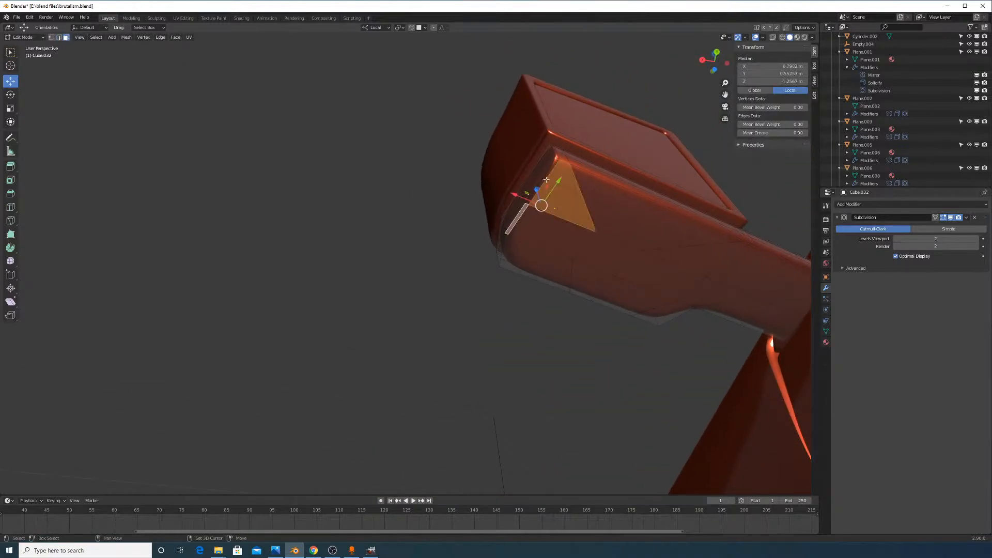
{"action": "key", "text": "c"}
{"action": "key", "text": "Escape"}
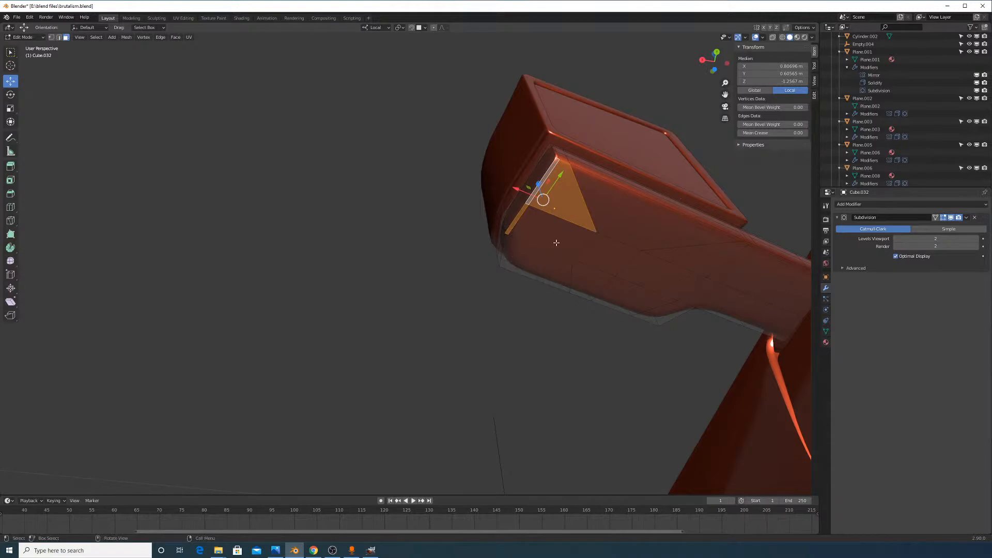
{"action": "scroll", "coordinate": [556, 242], "scroll_direction": "up", "scroll_amount": 4}
{"action": "left_click", "coordinate": [604, 253], "text": "shift"}
{"action": "left_click", "coordinate": [664, 255], "text": "shift"}
{"action": "left_click", "coordinate": [699, 220], "text": "shift"}
{"action": "left_click", "coordinate": [745, 279], "text": "shift"}
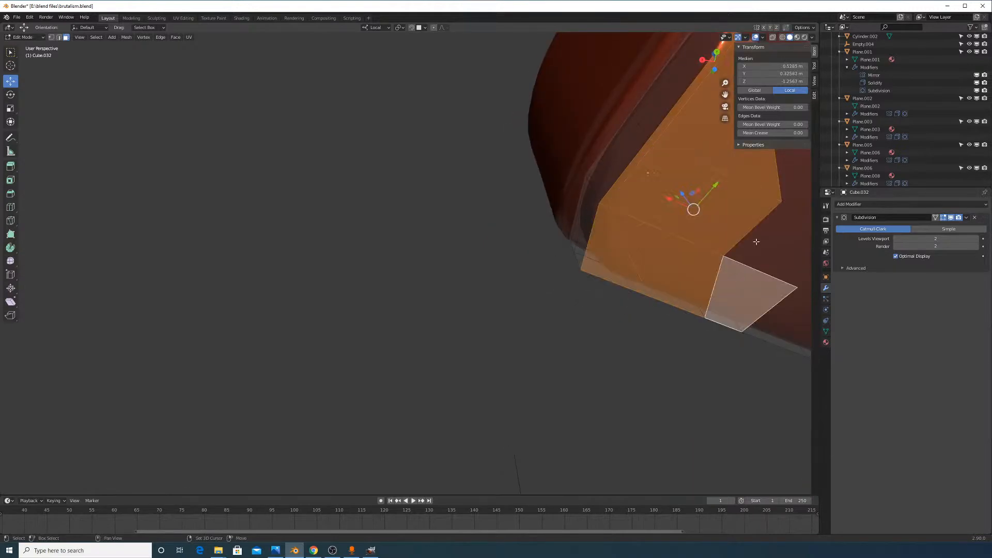
{"action": "left_click", "coordinate": [761, 249], "text": "shift"}
Extend the face selection along the rest of the base's underside strip
{"action": "middle_click_drag", "start_coordinate": [761, 249], "coordinate": [559, 290], "text": "shift"}
{"action": "left_click", "coordinate": [664, 261], "text": "shift"}
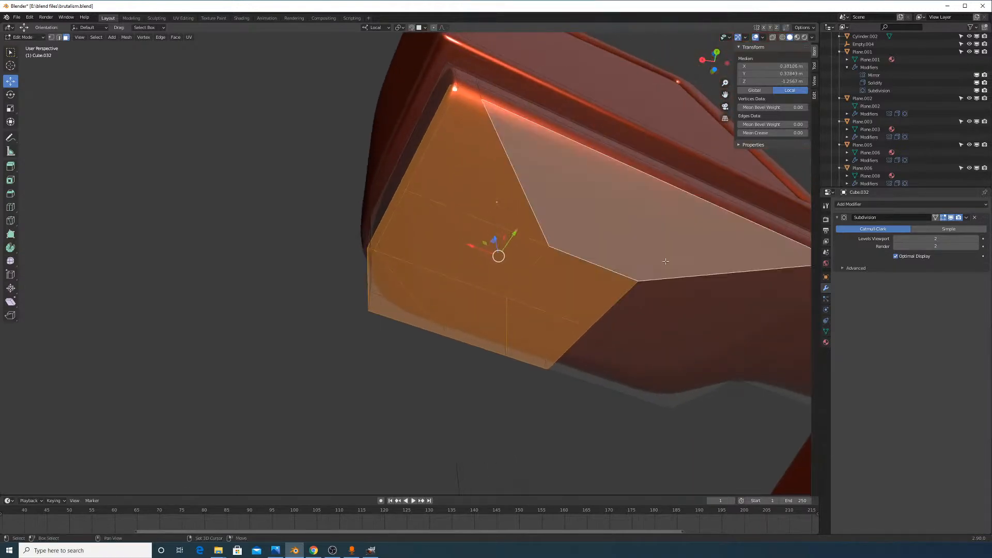
{"action": "left_click", "coordinate": [673, 330], "text": "shift"}
{"action": "left_click", "coordinate": [705, 295], "text": "shift"}
{"action": "left_click", "coordinate": [648, 356], "text": "shift"}
{"action": "left_click", "coordinate": [686, 382], "text": "shift"}
{"action": "left_click", "coordinate": [735, 357], "text": "shift"}
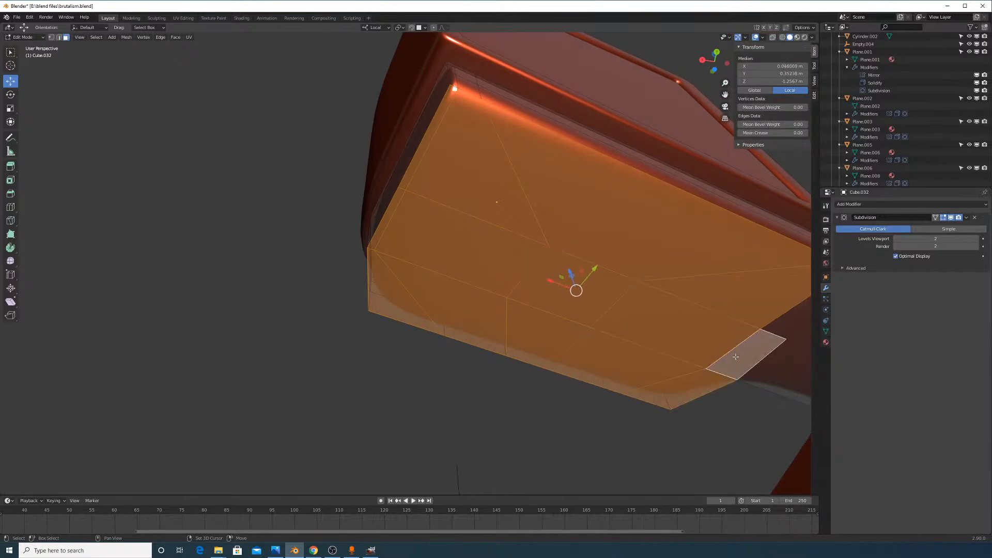
{"action": "middle_click_drag", "start_coordinate": [788, 340], "coordinate": [620, 289], "text": "shift"}
{"action": "left_click", "coordinate": [633, 254], "text": "shift"}
{"action": "left_click", "coordinate": [671, 320], "text": "shift"}
{"action": "left_click", "coordinate": [718, 341], "text": "shift"}
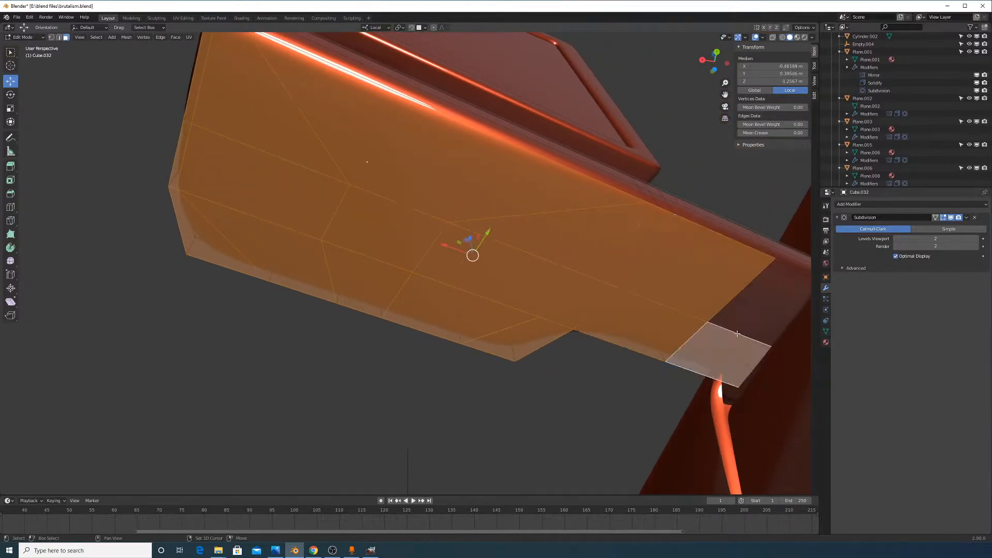
{"action": "left_click", "coordinate": [774, 325], "text": "shift"}
{"action": "middle_click_drag", "start_coordinate": [775, 325], "coordinate": [414, 236], "text": "shift"}
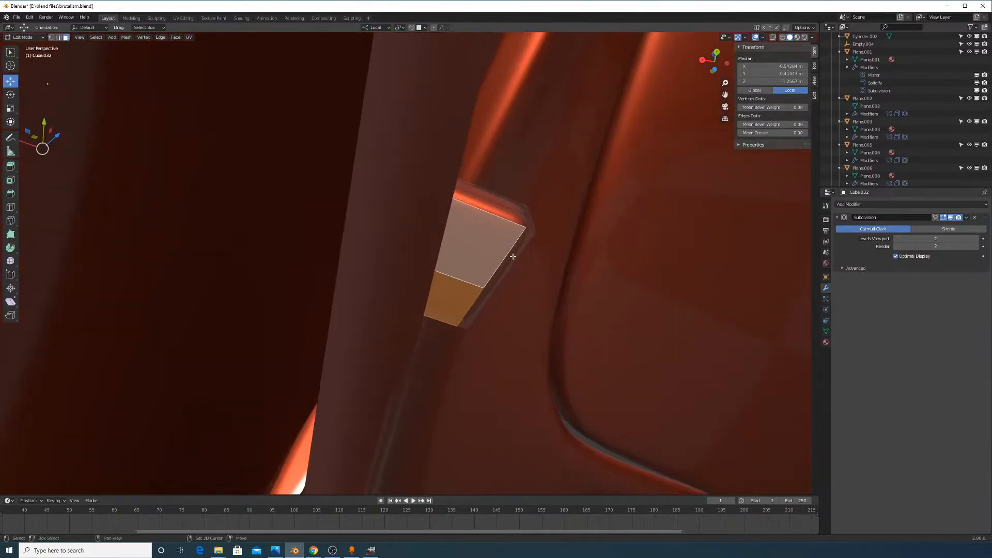
{"action": "middle_click_drag", "start_coordinate": [512, 256], "coordinate": [522, 327]}
Shift the selected faces slightly along local Z and return to Object Mode
{"action": "key", "text": "g"}
{"action": "key", "text": "z"}
{"action": "left_click", "coordinate": [458, 332]}
{"action": "key", "text": "Tab"}
{"action": "scroll", "coordinate": [421, 291], "scroll_direction": "down", "scroll_amount": 5}
Select the mirror glass and housing, then cancel an X-axis move to leave them in place
{"action": "left_click", "coordinate": [457, 313]}
{"action": "left_click", "coordinate": [463, 305], "text": "shift"}
{"action": "mouse_move", "coordinate": [463, 305]}
{"action": "middle_mouse_down"}
{"action": "mouse_move", "coordinate": [471, 333]}
{"action": "mouse_move", "coordinate": [463, 330]}
{"action": "mouse_move", "coordinate": [483, 297]}
{"action": "mouse_move", "coordinate": [458, 157]}
{"action": "mouse_move", "coordinate": [514, 232]}
{"action": "mouse_move", "coordinate": [533, 235]}
{"action": "mouse_move", "coordinate": [489, 247]}
{"action": "mouse_move", "coordinate": [500, 274]}
{"action": "mouse_move", "coordinate": [492, 311]}
{"action": "mouse_move", "coordinate": [622, 286]}
{"action": "mouse_move", "coordinate": [626, 305]}
{"action": "mouse_move", "coordinate": [498, 314]}
{"action": "mouse_move", "coordinate": [481, 301]}
{"action": "middle_mouse_up"}
{"action": "key", "text": "g"}
{"action": "key", "text": "x"}
{"action": "right_click", "coordinate": [463, 329]}
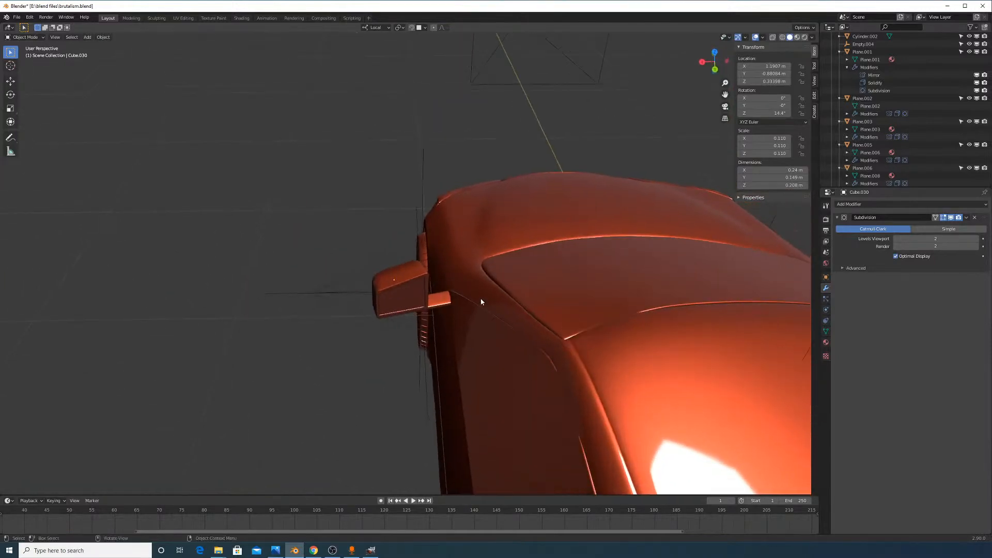
Add a Mirror modifier to the wing mirror, mirrored across Empty.004
{"action": "mouse_move", "coordinate": [411, 281]}
{"action": "middle_mouse_down"}
{"action": "mouse_move", "coordinate": [429, 279]}
{"action": "mouse_move", "coordinate": [413, 274]}
{"action": "middle_mouse_up"}
{"action": "left_click", "coordinate": [414, 274]}
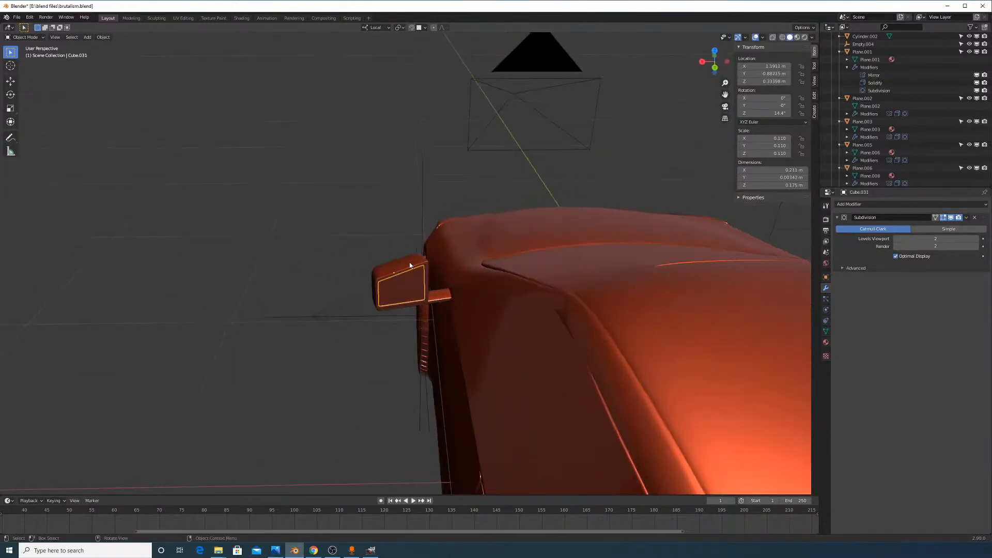
{"action": "middle_click_drag", "start_coordinate": [560, 245], "coordinate": [723, 227]}
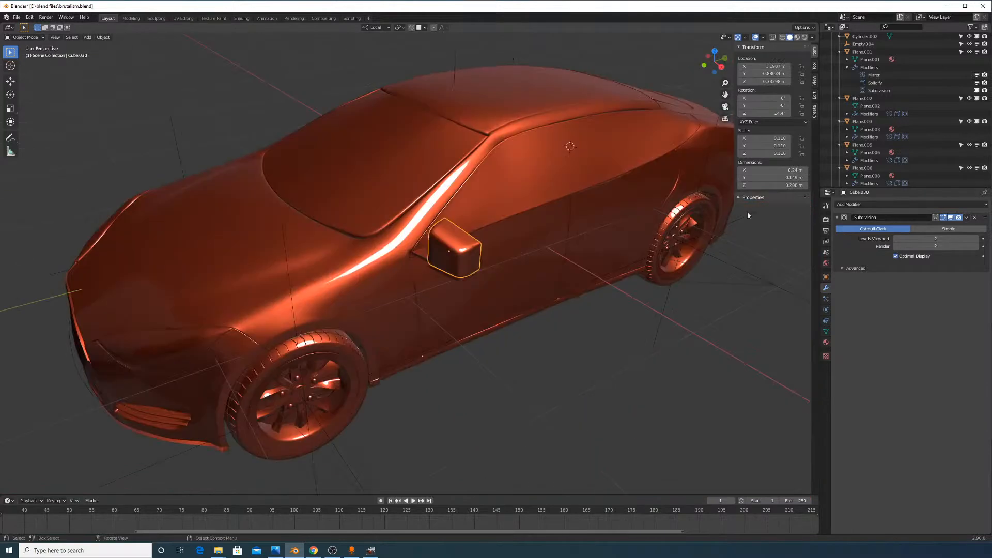
{"action": "left_click", "coordinate": [889, 205]}
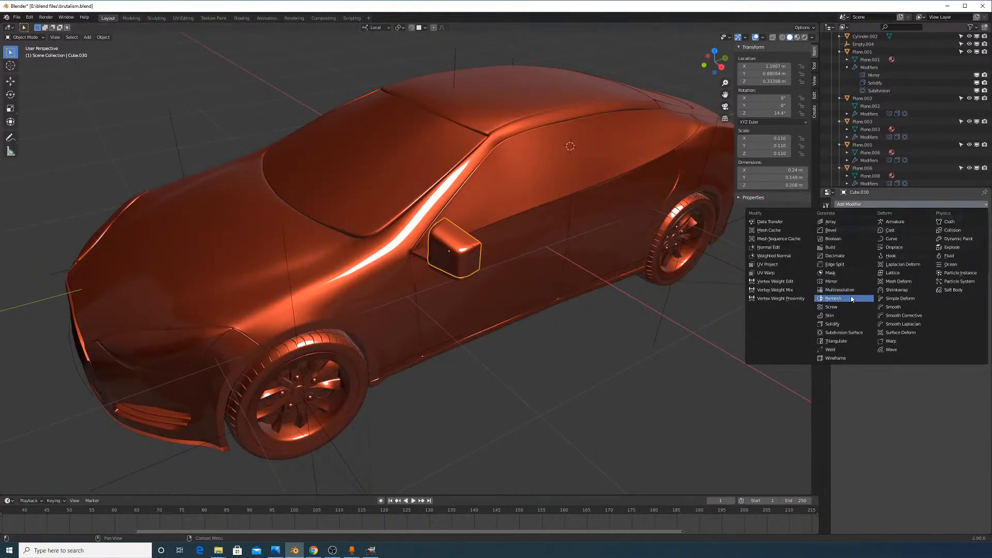
{"action": "left_click", "coordinate": [841, 282]}
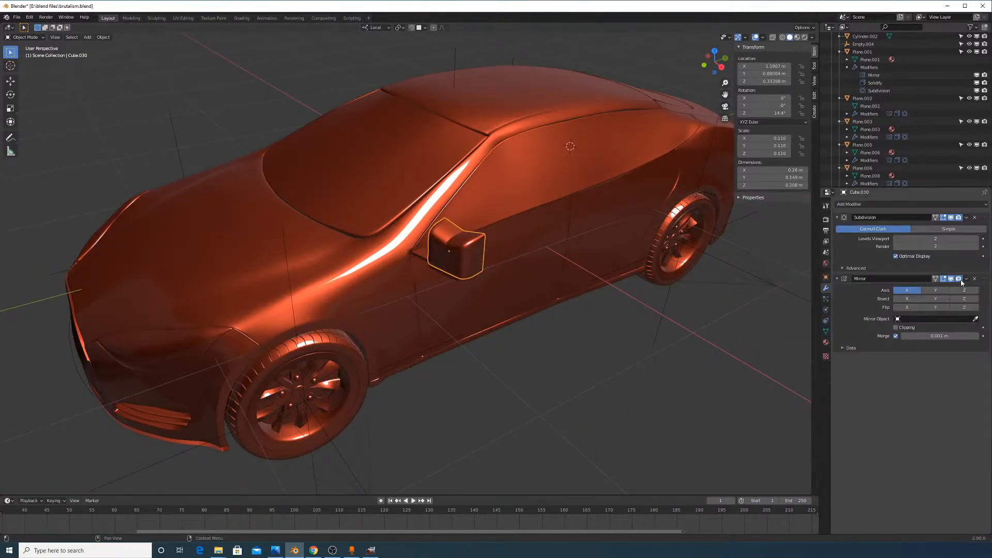
{"action": "scroll", "coordinate": [587, 284], "scroll_direction": "down", "scroll_amount": 3}
{"action": "left_click", "coordinate": [971, 318]}
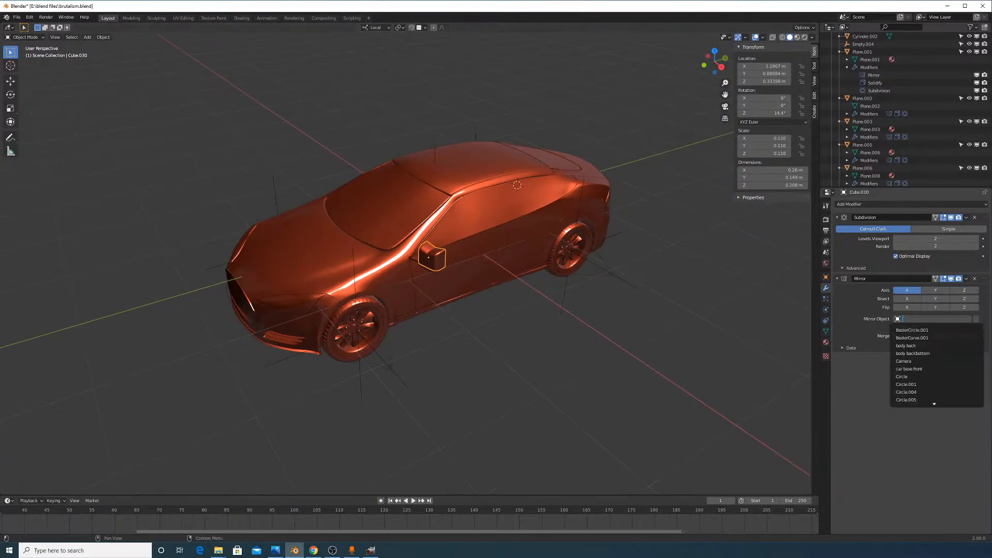
{"action": "left_click", "coordinate": [457, 158]}
{"action": "middle_click_drag", "start_coordinate": [456, 159], "coordinate": [457, 133]}
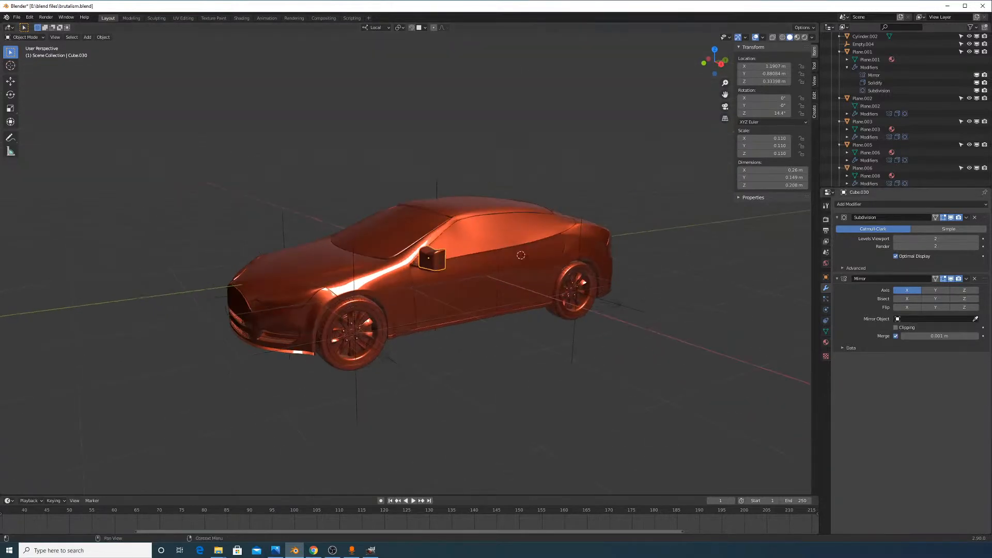
{"action": "left_click", "coordinate": [932, 319]}
{"action": "left_click", "coordinate": [764, 250]}
{"action": "left_click", "coordinate": [437, 187]}
Add a Mirror modifier to the mirror's lower base piece, using Empty.004 as the centre
{"action": "middle_click_drag", "start_coordinate": [357, 181], "coordinate": [336, 195]}
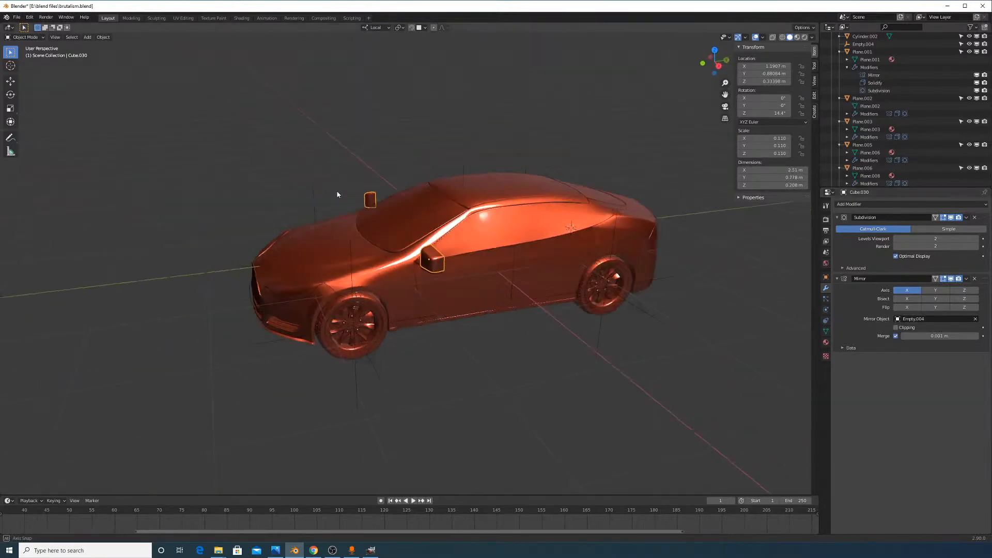
{"action": "scroll", "coordinate": [496, 282], "scroll_direction": "up", "scroll_amount": 5}
{"action": "middle_click_drag", "start_coordinate": [504, 288], "coordinate": [478, 262]}
{"action": "left_click", "coordinate": [504, 304]}
{"action": "middle_click_drag", "start_coordinate": [503, 305], "coordinate": [535, 308]}
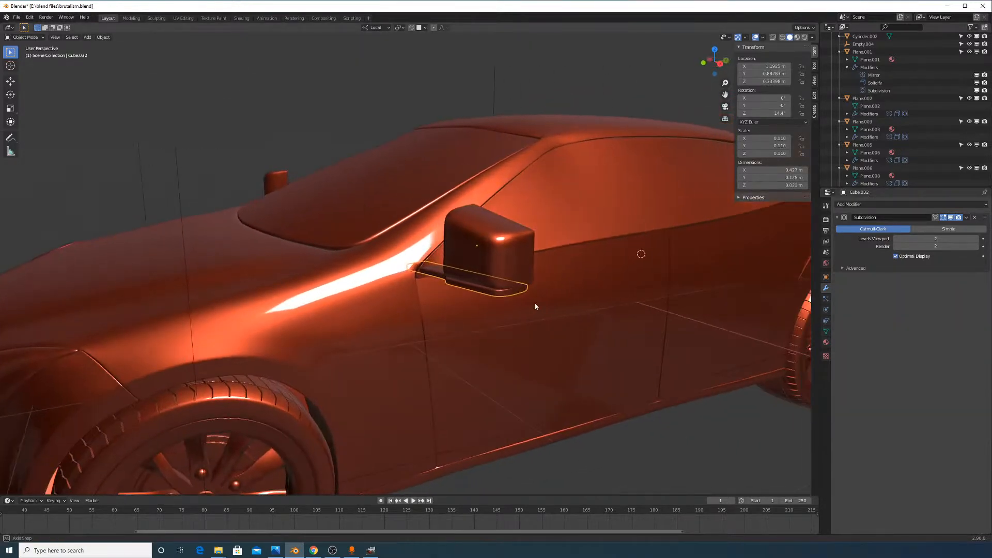
{"action": "left_click", "coordinate": [890, 205]}
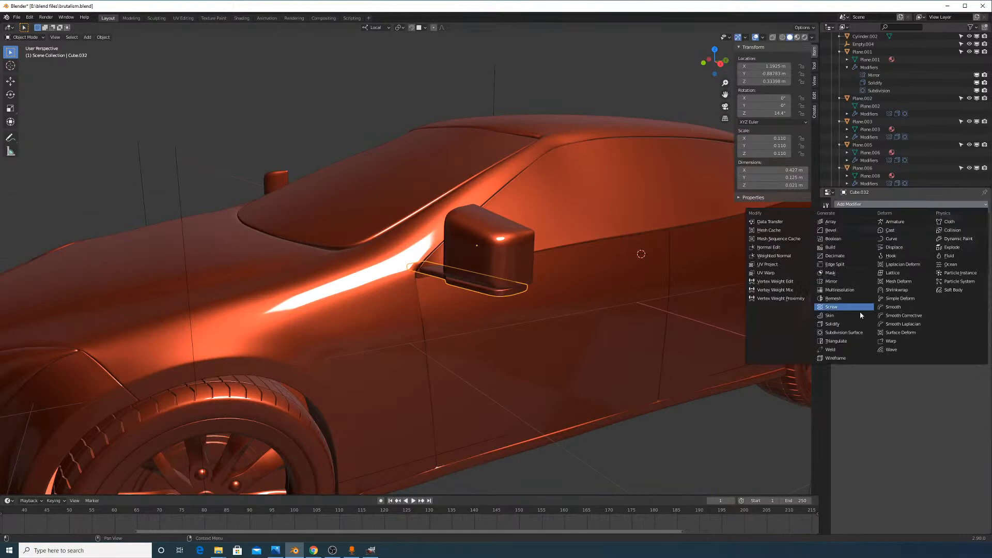
{"action": "left_click", "coordinate": [848, 285]}
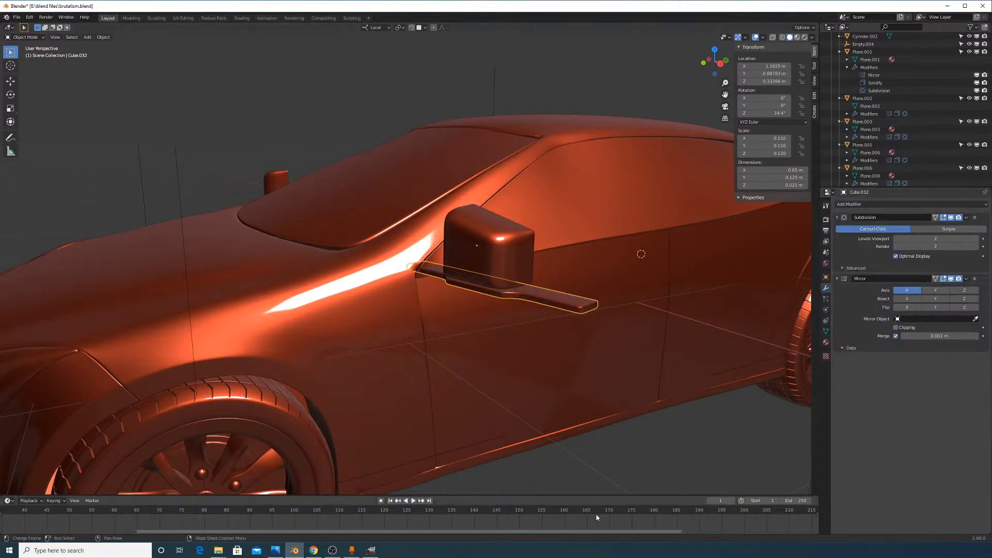
{"action": "left_click", "coordinate": [330, 551]}
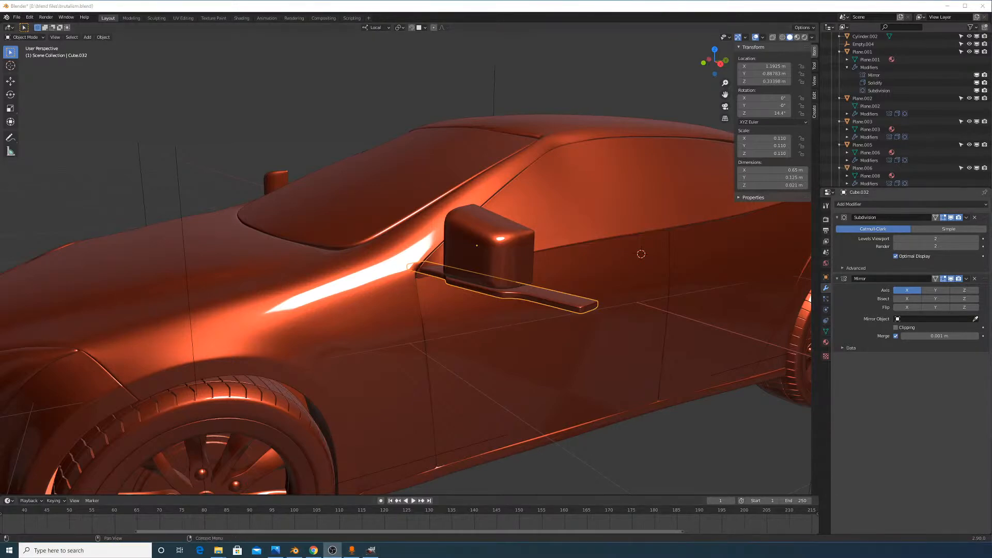
{"action": "scroll", "coordinate": [752, 315], "scroll_direction": "down", "scroll_amount": 5}
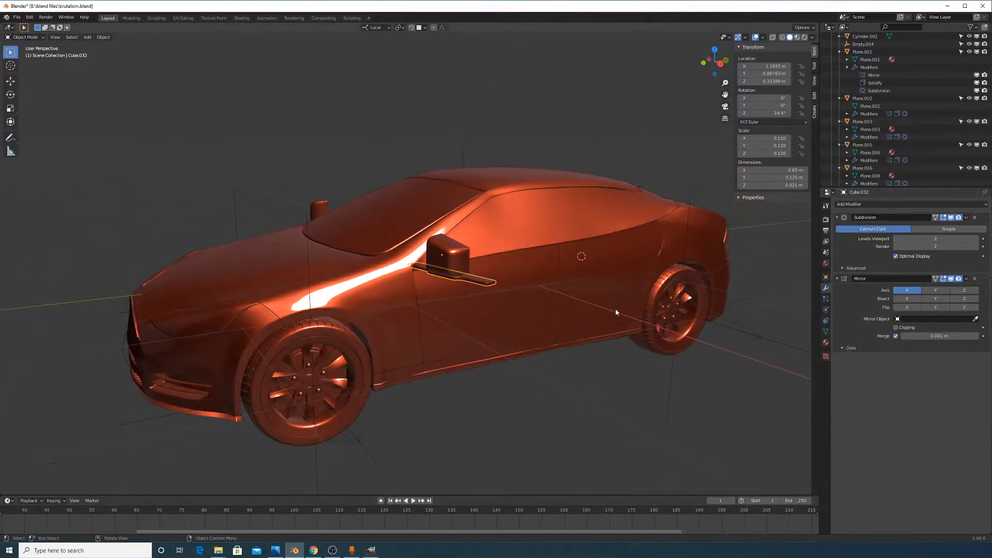
{"action": "middle_click_drag", "start_coordinate": [616, 312], "coordinate": [693, 345]}
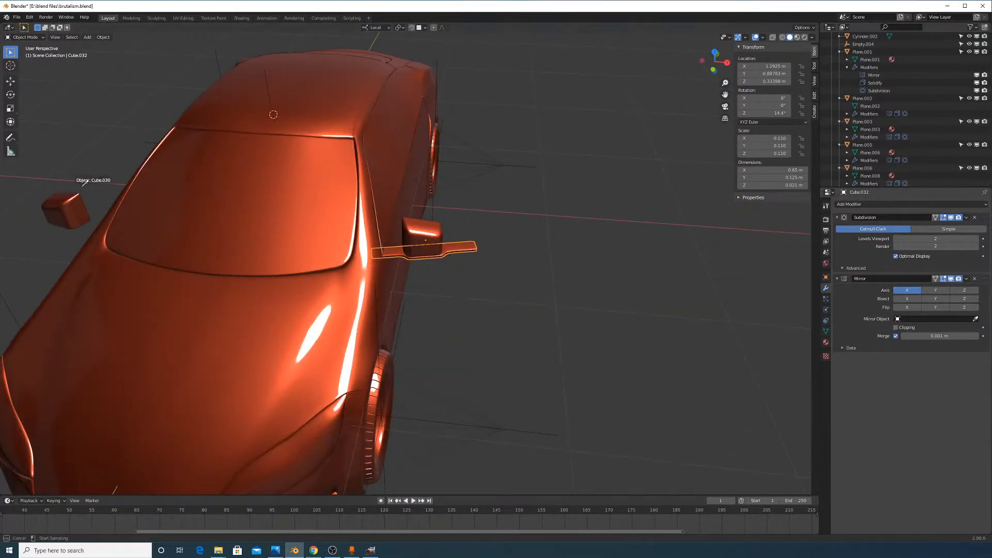
{"action": "middle_click_drag", "start_coordinate": [195, 155], "coordinate": [241, 146]}
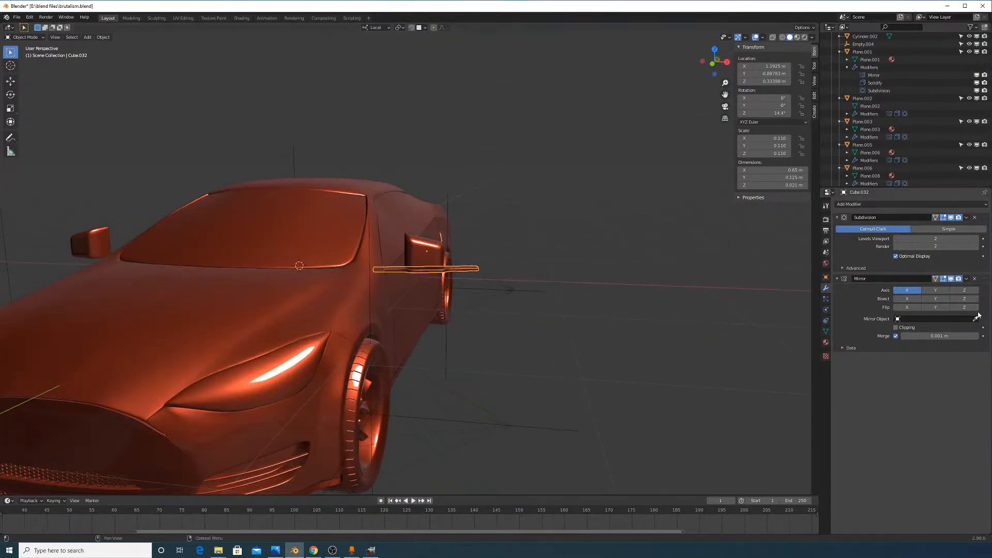
{"action": "left_click", "coordinate": [287, 159]}
Add a Mirror modifier to the left mirror housing, mirrored across Empty.004
{"action": "middle_click_drag", "start_coordinate": [288, 159], "coordinate": [374, 290]}
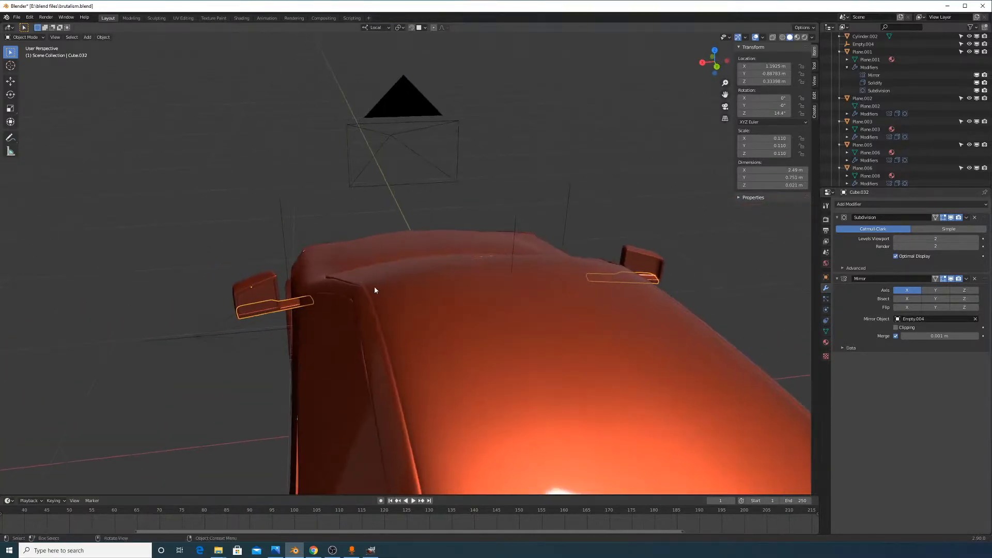
{"action": "left_click", "coordinate": [261, 298]}
{"action": "left_click", "coordinate": [933, 205]}
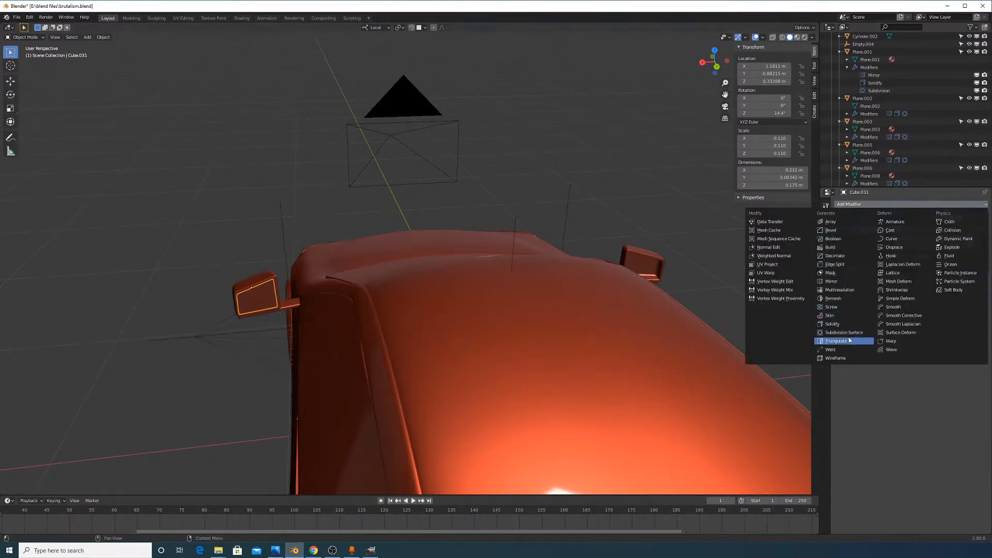
{"action": "left_click", "coordinate": [834, 281]}
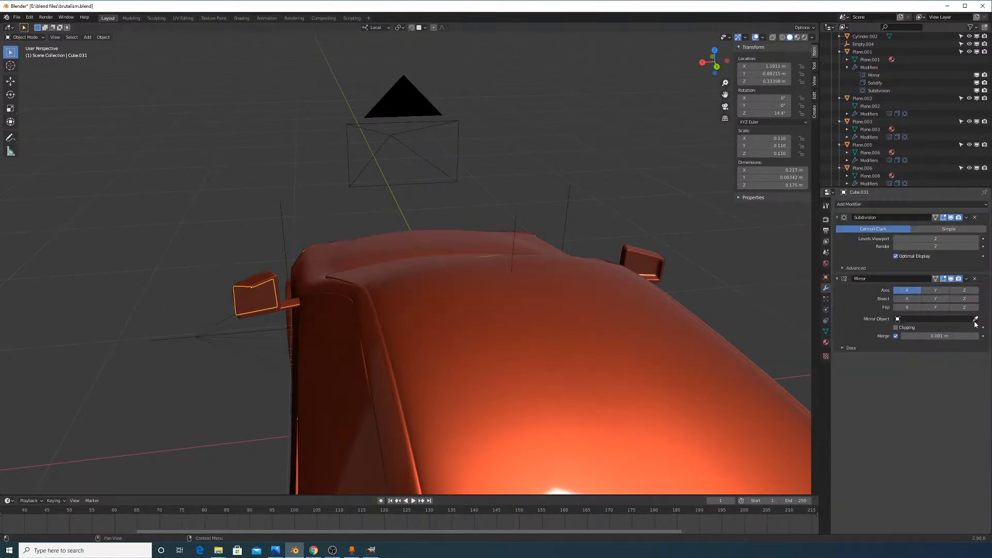
{"action": "middle_click_drag", "start_coordinate": [565, 207], "coordinate": [565, 235]}
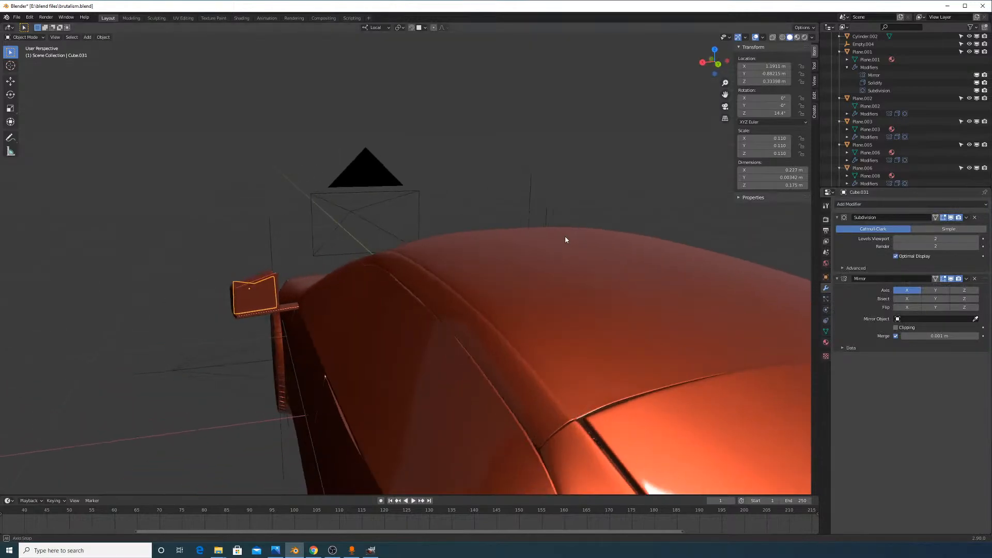
{"action": "left_click", "coordinate": [535, 170]}
{"action": "middle_click_drag", "start_coordinate": [525, 186], "coordinate": [535, 232]}
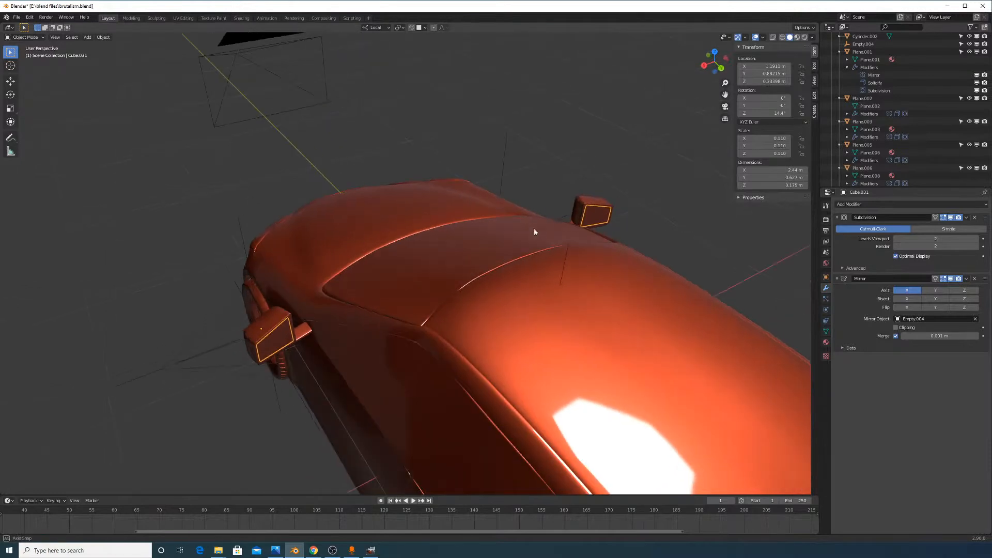
{"action": "left_click", "coordinate": [332, 550]}
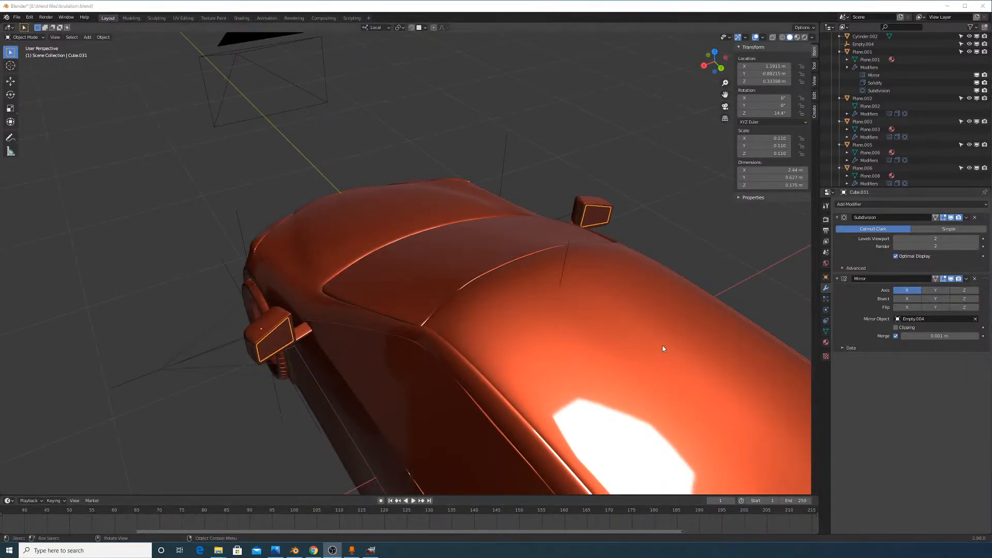
{"action": "middle_click_drag", "start_coordinate": [662, 346], "coordinate": [576, 292]}
{"action": "scroll", "coordinate": [625, 317], "scroll_direction": "down", "scroll_amount": 6}
Switch the viewport to Rendered shading and view the car from a high three-quarter angle
{"action": "middle_click_drag", "start_coordinate": [647, 328], "coordinate": [654, 243]}
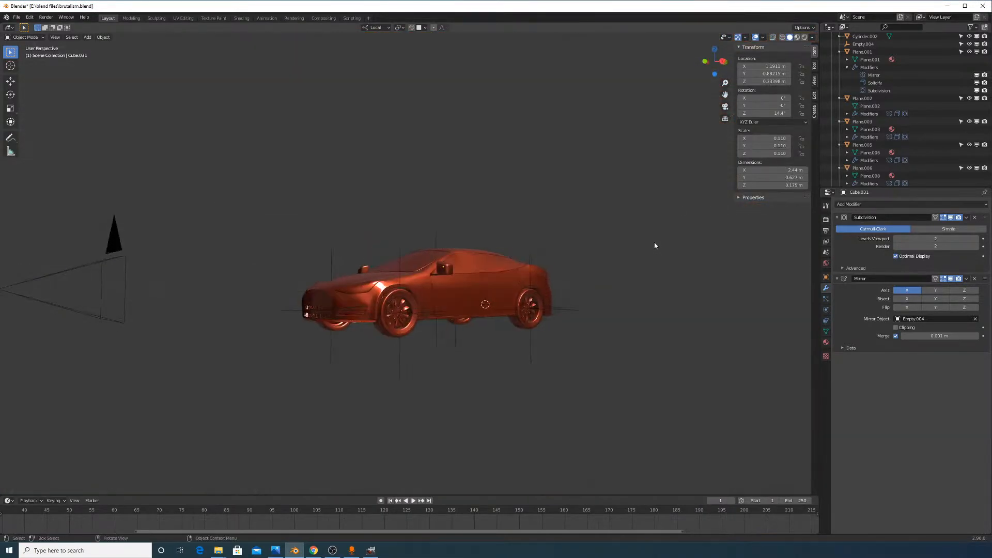
{"action": "left_click", "coordinate": [805, 39]}
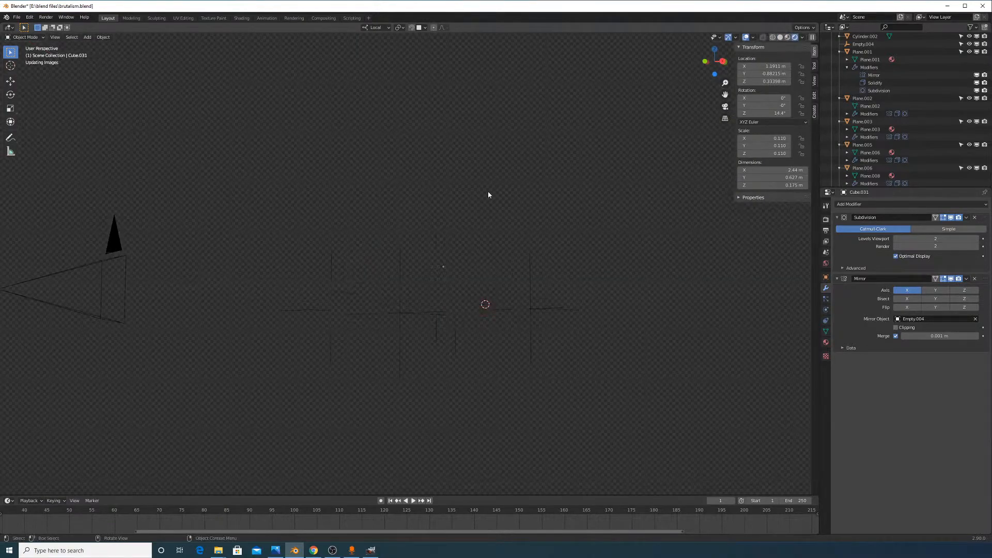
{"action": "middle_click_drag", "start_coordinate": [484, 194], "coordinate": [507, 243]}
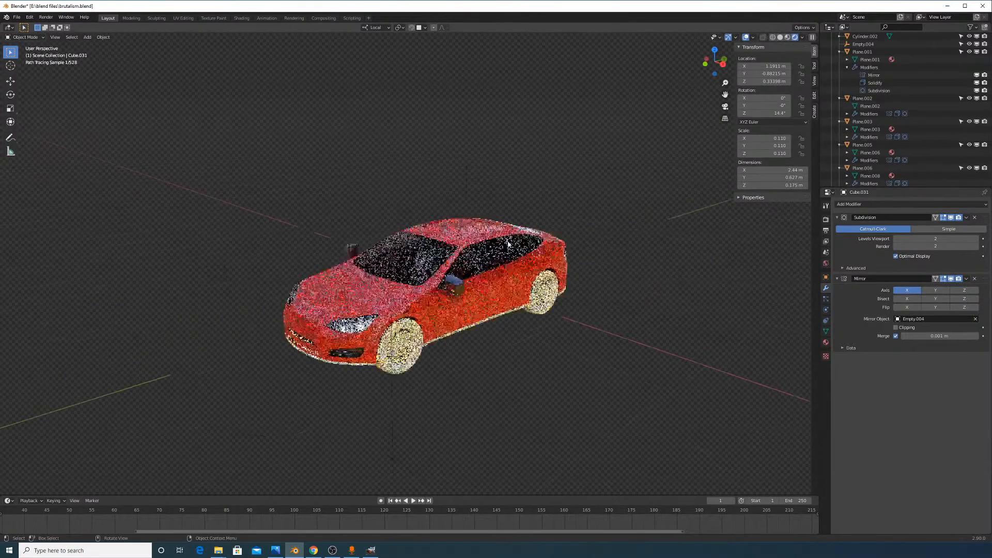
{"action": "scroll", "coordinate": [507, 244], "scroll_direction": "up", "scroll_amount": 5}
{"action": "middle_click_drag", "start_coordinate": [408, 265], "coordinate": [651, 300]}
{"action": "scroll", "coordinate": [667, 298], "scroll_direction": "down", "scroll_amount": 4}
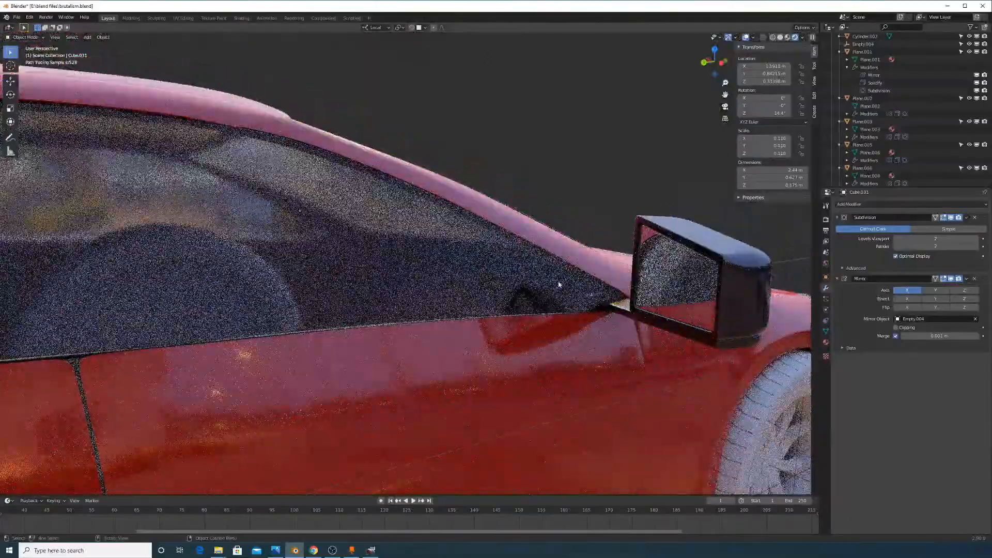
Orbit around the side mirror, tail light, front and roof to inspect the rendered car
{"action": "middle_click_drag", "start_coordinate": [412, 263], "coordinate": [609, 309]}
{"action": "scroll", "coordinate": [496, 292], "scroll_direction": "down", "scroll_amount": 3}
{"action": "middle_click_drag", "start_coordinate": [496, 293], "coordinate": [498, 272]}
{"action": "scroll", "coordinate": [532, 284], "scroll_direction": "up", "scroll_amount": 2}
{"action": "middle_click_drag", "start_coordinate": [567, 296], "coordinate": [540, 291]}
{"action": "middle_click_drag", "start_coordinate": [540, 291], "coordinate": [406, 263], "text": "shift"}
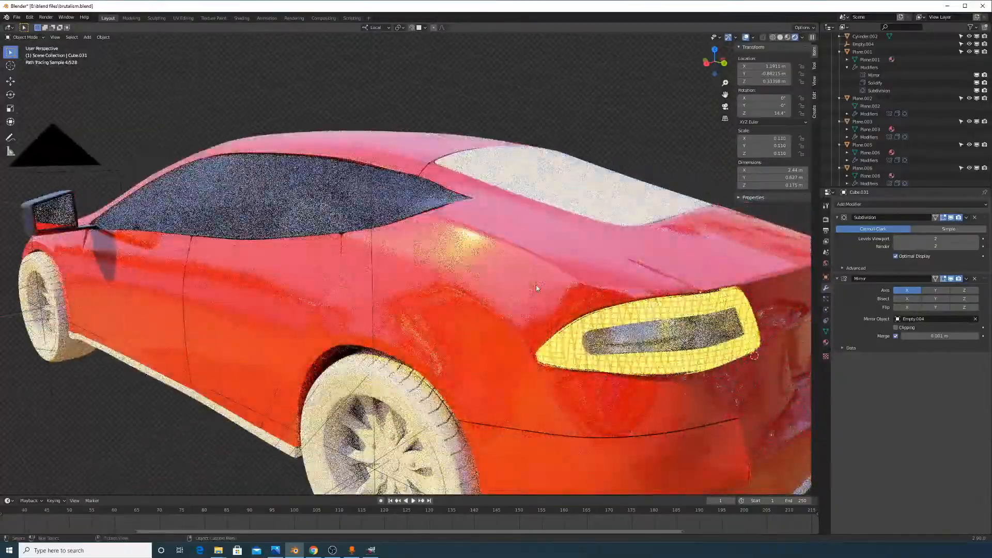
{"action": "scroll", "coordinate": [439, 258], "scroll_direction": "down", "scroll_amount": 5}
{"action": "middle_click_drag", "start_coordinate": [463, 251], "coordinate": [423, 330]}
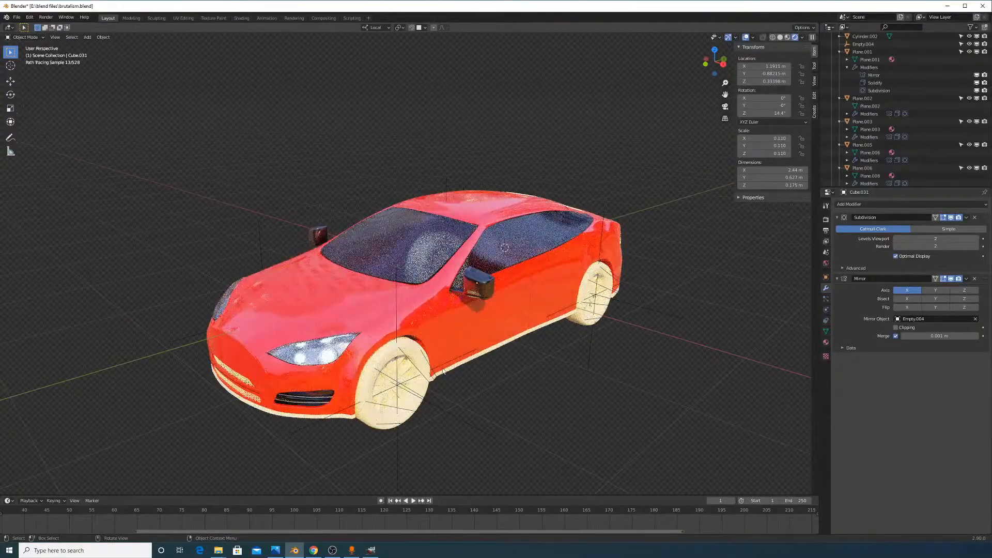
{"action": "scroll", "coordinate": [439, 370], "scroll_direction": "up", "scroll_amount": 6}
{"action": "middle_click_drag", "start_coordinate": [441, 365], "coordinate": [444, 365]}
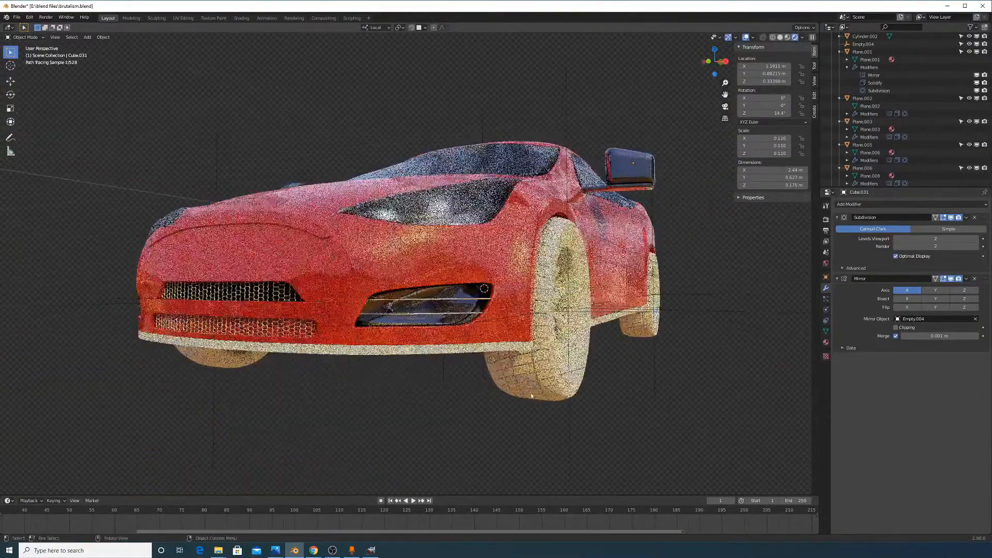
{"action": "middle_click_drag", "start_coordinate": [535, 354], "coordinate": [597, 364]}
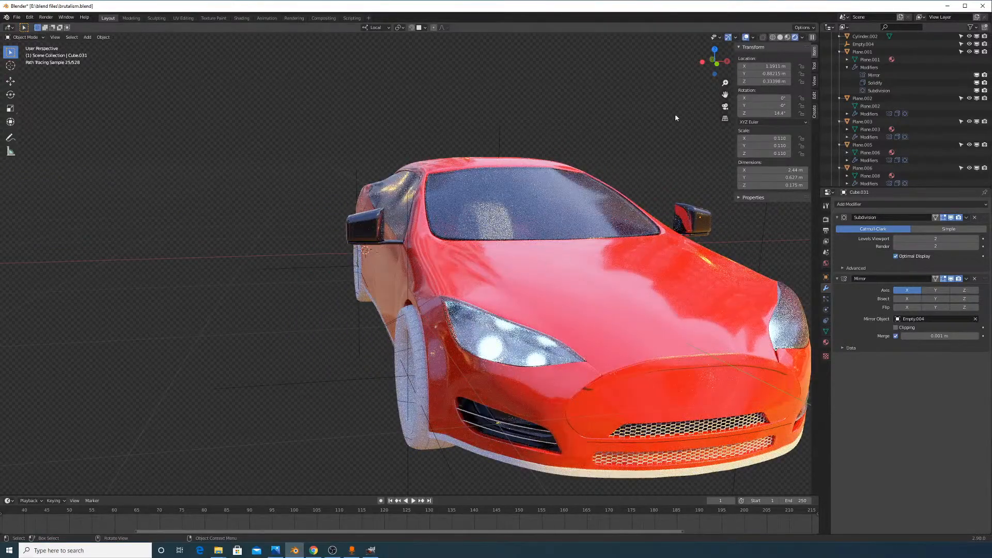
{"action": "middle_click_drag", "start_coordinate": [600, 231], "coordinate": [582, 186]}
{"action": "mouse_move", "coordinate": [644, 153]}
{"action": "middle_mouse_down"}
{"action": "mouse_move", "coordinate": [625, 194]}
{"action": "mouse_move", "coordinate": [591, 192]}
{"action": "mouse_move", "coordinate": [547, 305]}
{"action": "middle_mouse_up"}
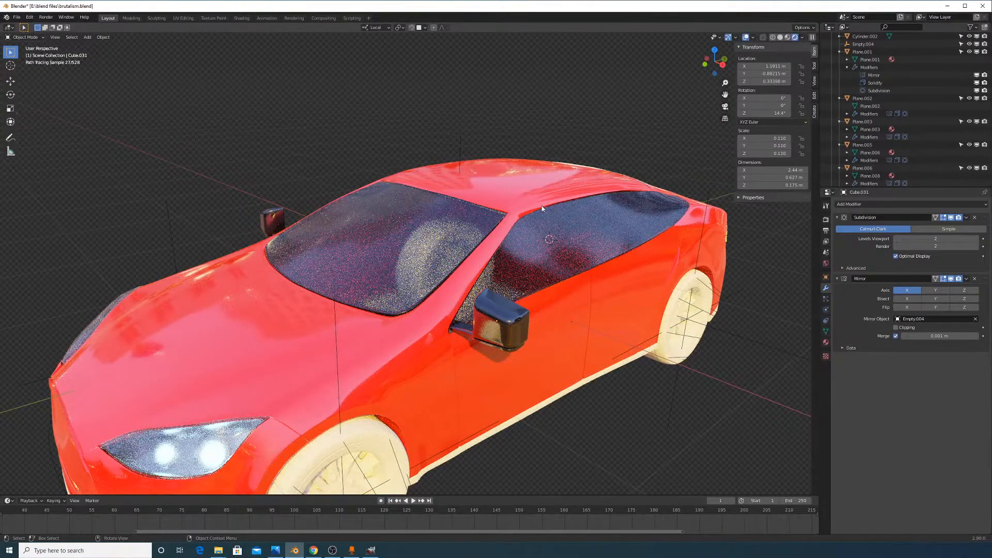
{"action": "middle_click_drag", "start_coordinate": [617, 200], "coordinate": [566, 289]}
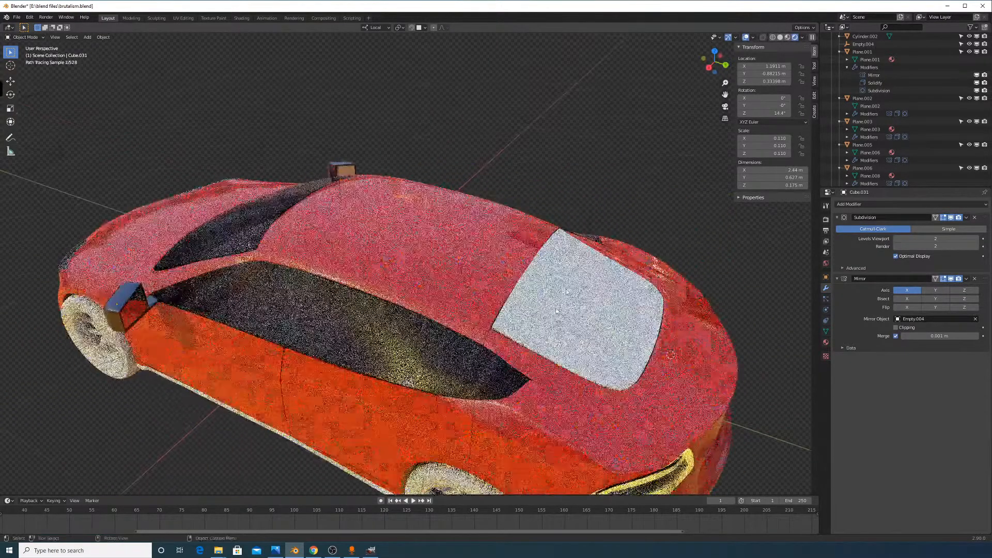
Assign the 'headlight light cover' material to roof panel Plane.010 for a tinted glass look
{"action": "left_click", "coordinate": [580, 317]}
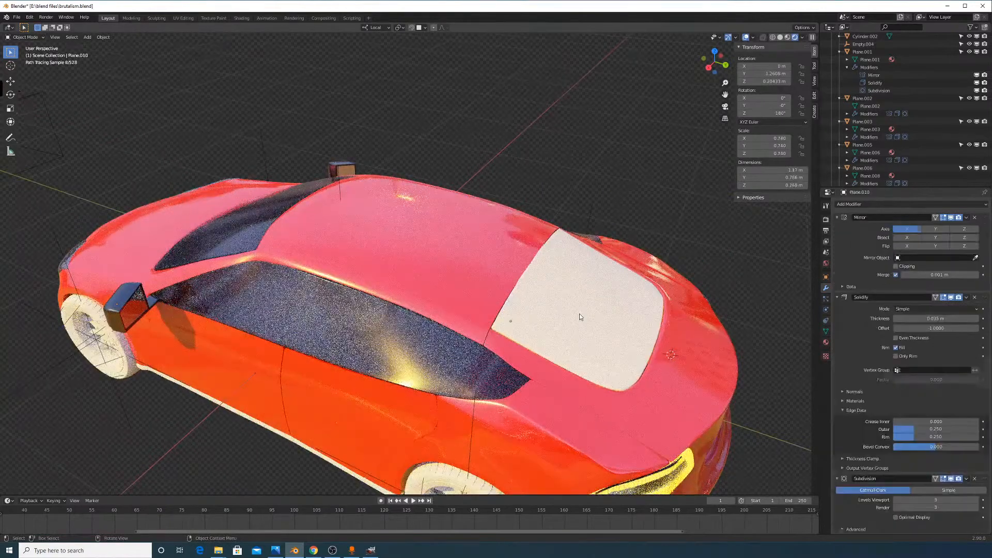
{"action": "left_click", "coordinate": [826, 342]}
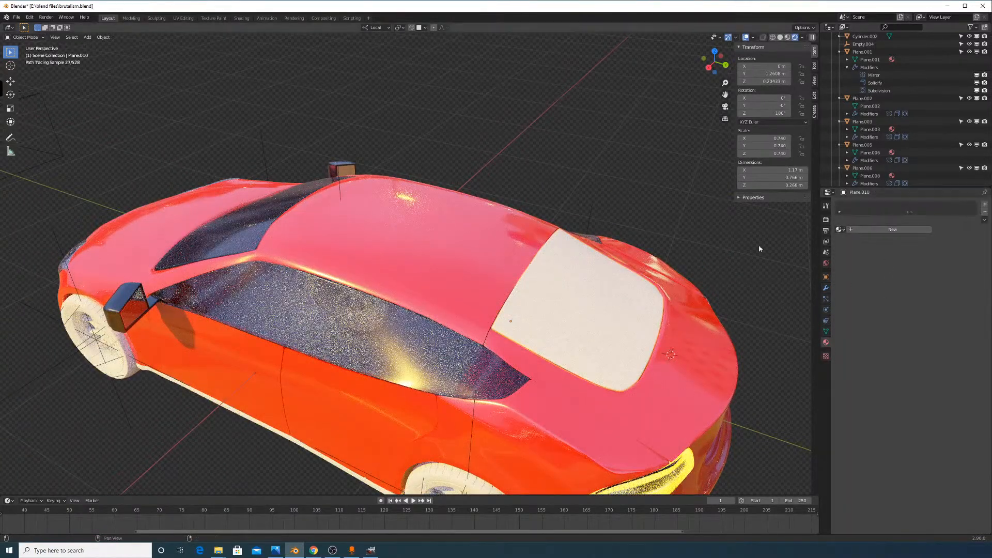
{"action": "left_click", "coordinate": [413, 381]}
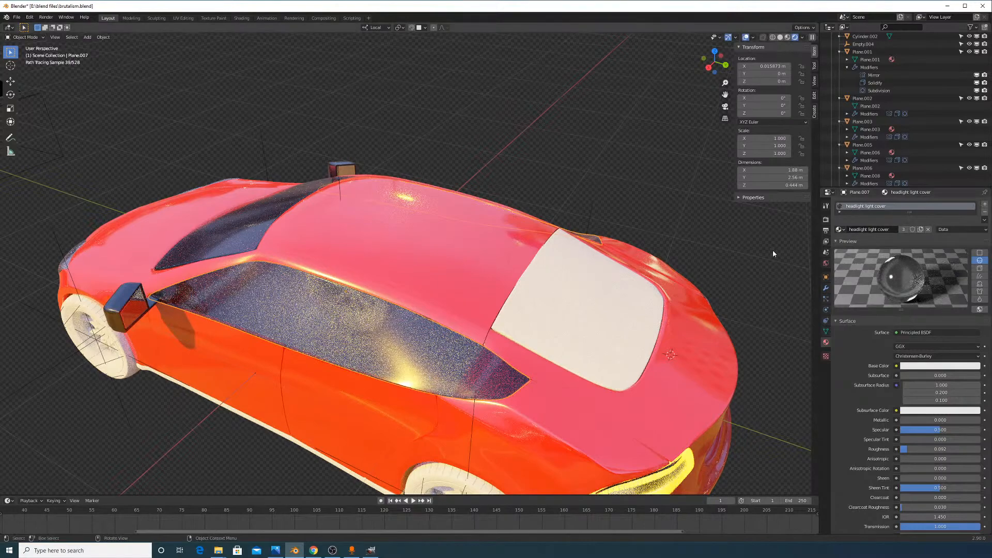
{"action": "left_click", "coordinate": [596, 314]}
{"action": "left_click", "coordinate": [840, 229]}
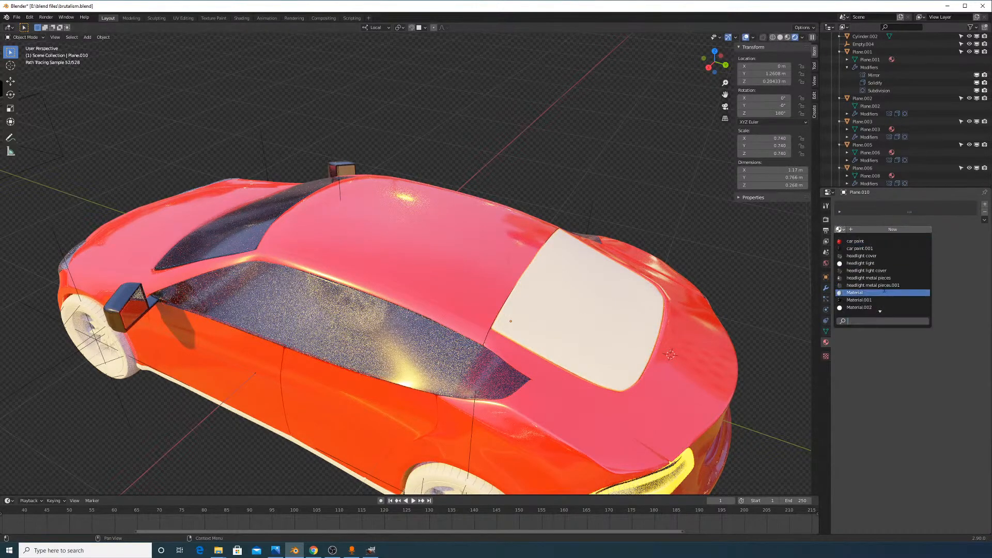
{"action": "left_click", "coordinate": [882, 270]}
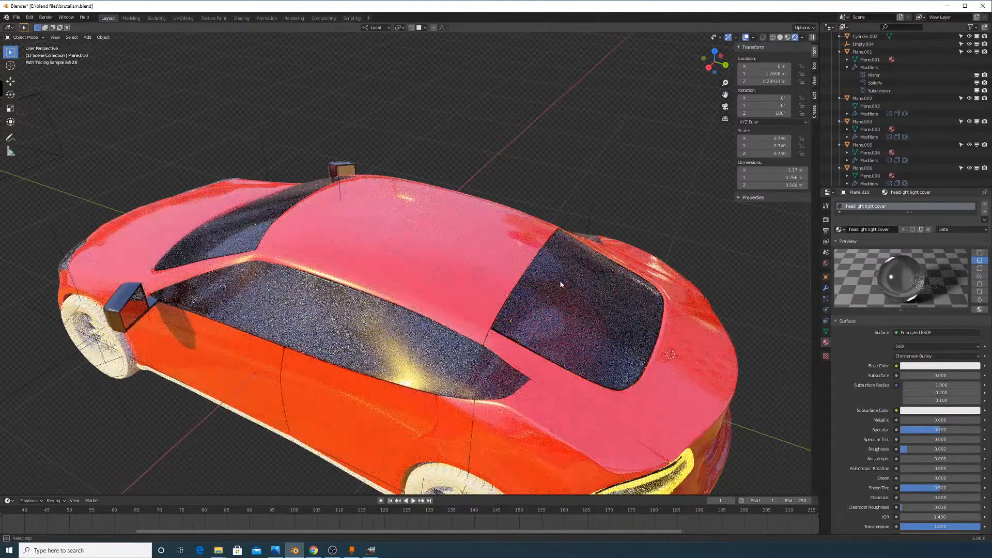
{"action": "middle_click_drag", "start_coordinate": [560, 285], "coordinate": [651, 243]}
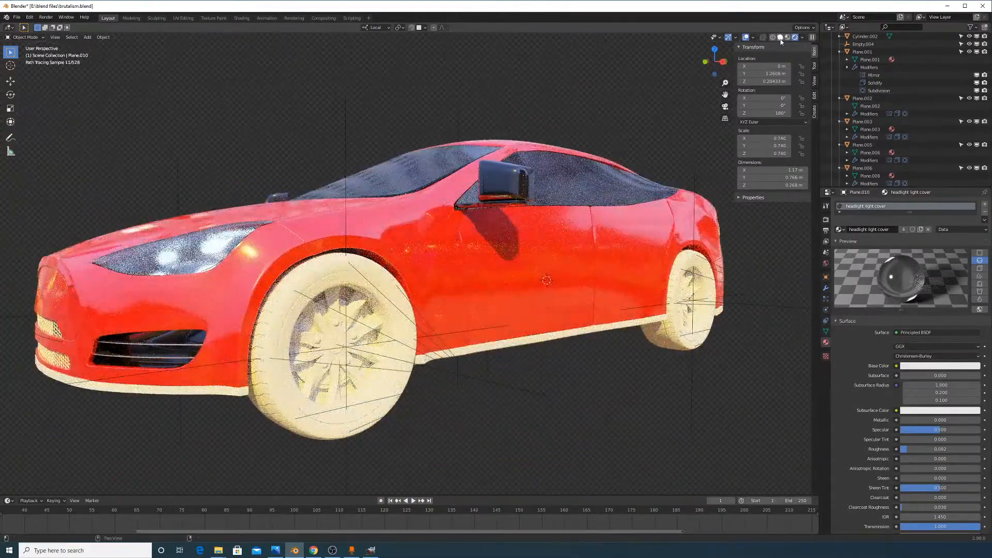
{"action": "left_click", "coordinate": [780, 38]}
{"action": "middle_click_drag", "start_coordinate": [432, 261], "coordinate": [482, 238], "text": "ctrl"}
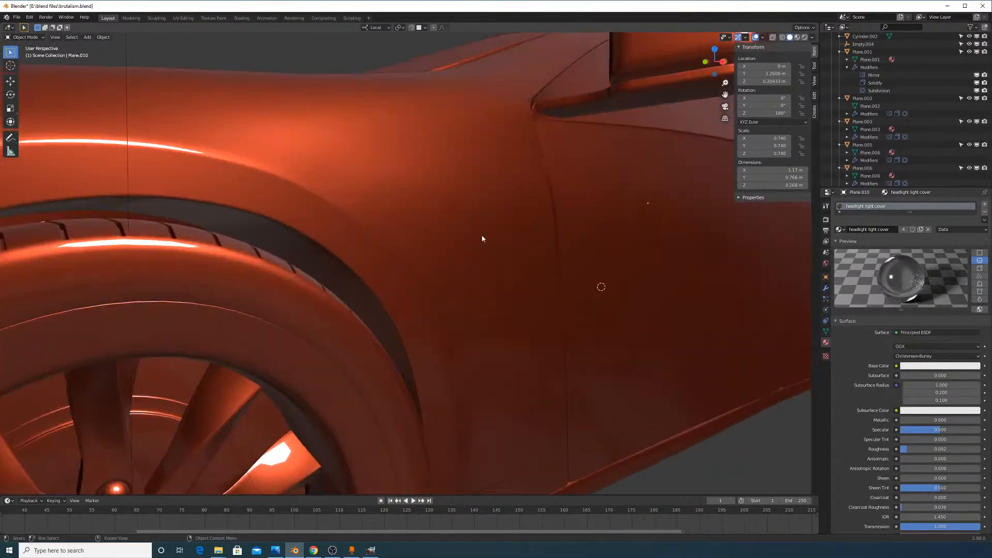
{"action": "middle_click_drag", "start_coordinate": [460, 293], "coordinate": [614, 252], "text": "shift"}
{"action": "scroll", "coordinate": [620, 229], "scroll_direction": "down", "scroll_amount": 2}
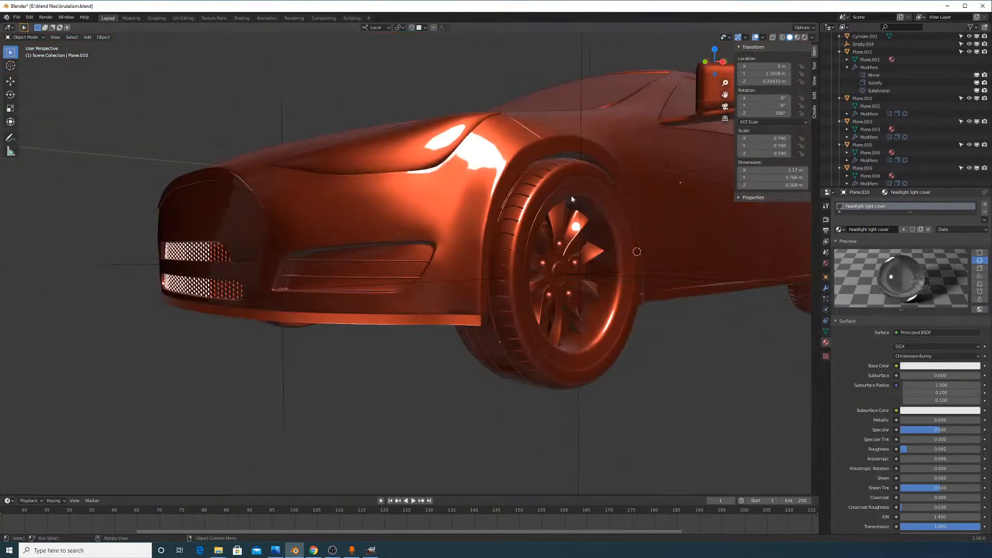
{"action": "left_click", "coordinate": [580, 200]}
{"action": "middle_click_drag", "start_coordinate": [581, 200], "coordinate": [555, 271]}
{"action": "scroll", "coordinate": [584, 292], "scroll_direction": "up", "scroll_amount": 8}
{"action": "scroll", "coordinate": [536, 324], "scroll_direction": "down", "scroll_amount": 2}
{"action": "scroll", "coordinate": [568, 262], "scroll_direction": "up", "scroll_amount": 2}
{"action": "scroll", "coordinate": [469, 253], "scroll_direction": "down", "scroll_amount": 5}
{"action": "left_click", "coordinate": [467, 219]}
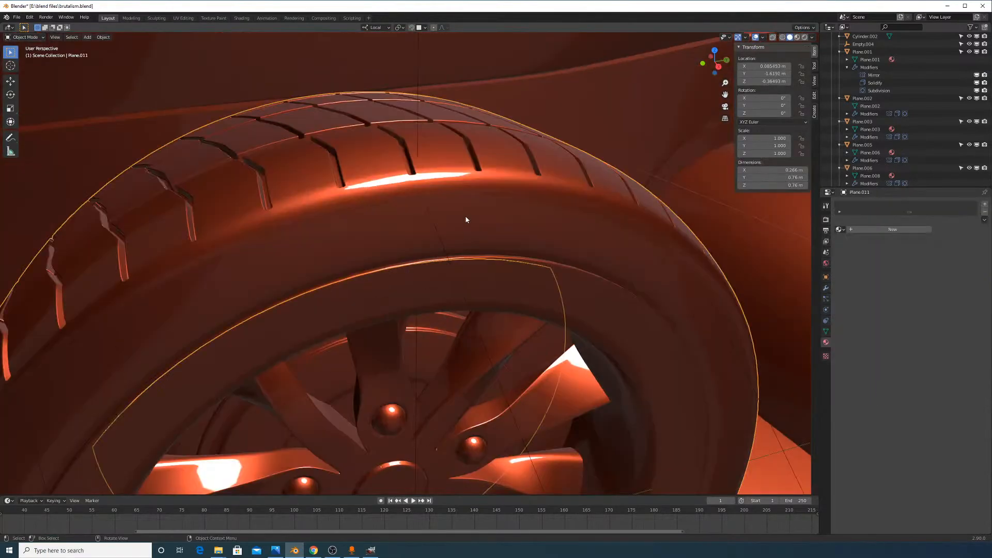
{"action": "key", "text": "g"}
{"action": "right_click", "coordinate": [565, 199]}
{"action": "scroll", "coordinate": [665, 209], "scroll_direction": "down", "scroll_amount": 16}
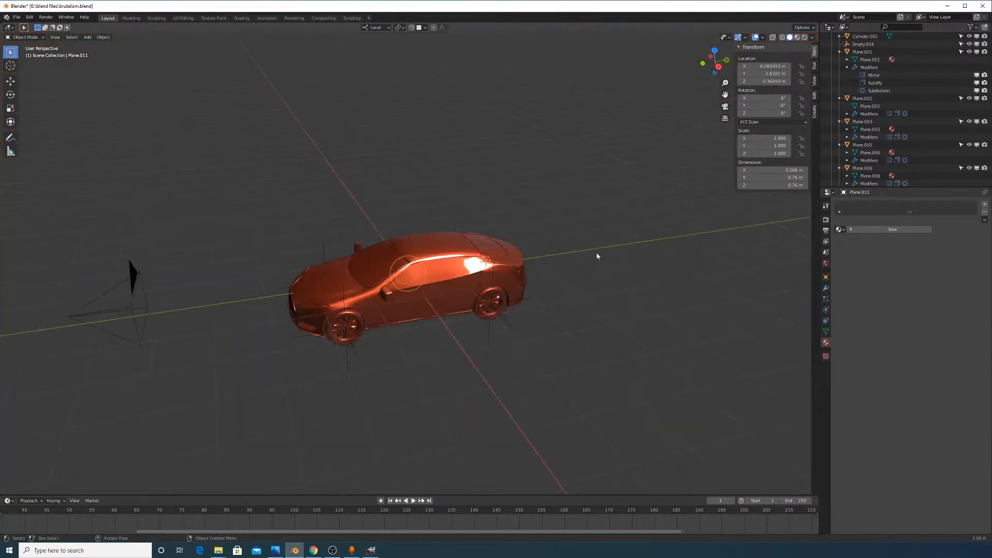
{"action": "middle_click_drag", "start_coordinate": [571, 274], "coordinate": [606, 279]}
{"action": "scroll", "coordinate": [433, 271], "scroll_direction": "up", "scroll_amount": 4}
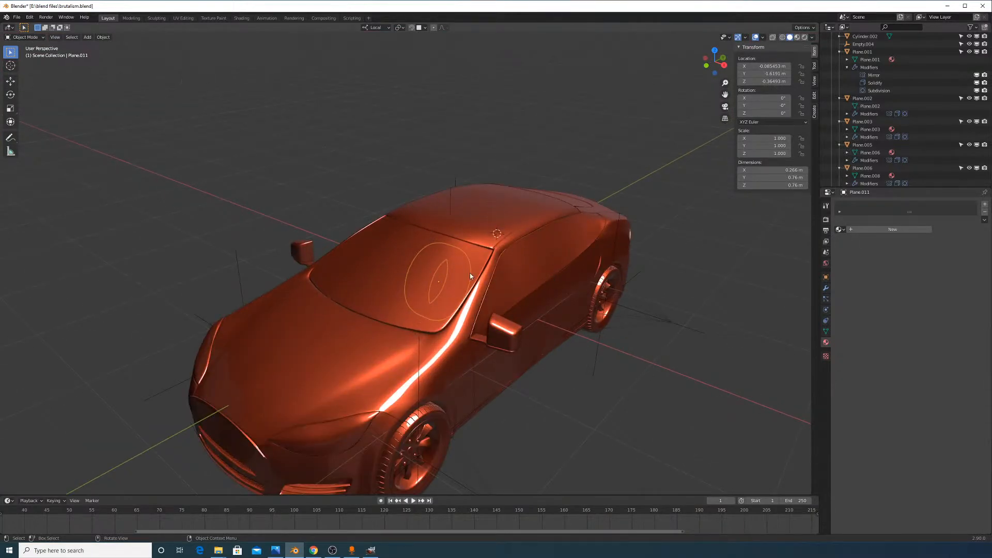
{"action": "middle_click_drag", "start_coordinate": [470, 273], "coordinate": [520, 252]}
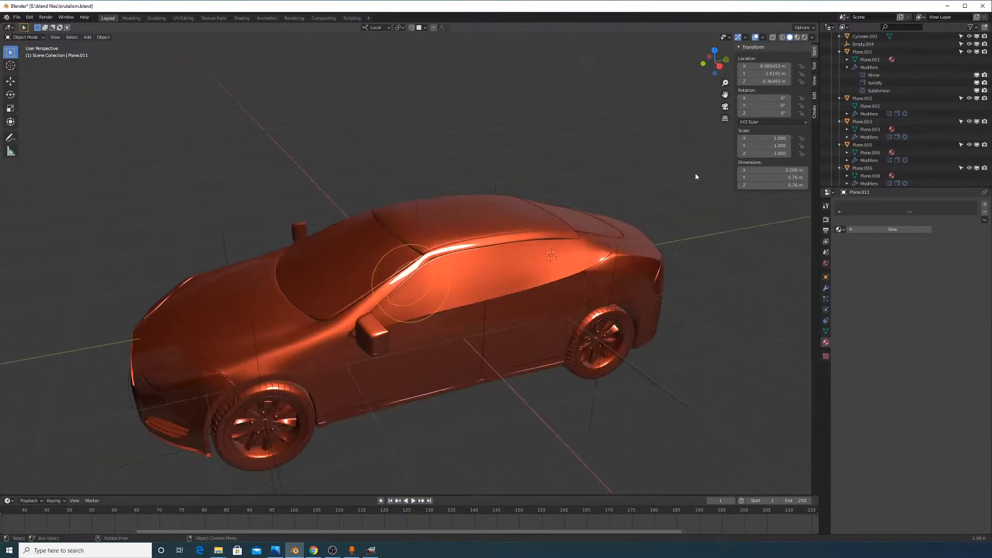
{"action": "middle_click_drag", "start_coordinate": [612, 225], "coordinate": [601, 200]}
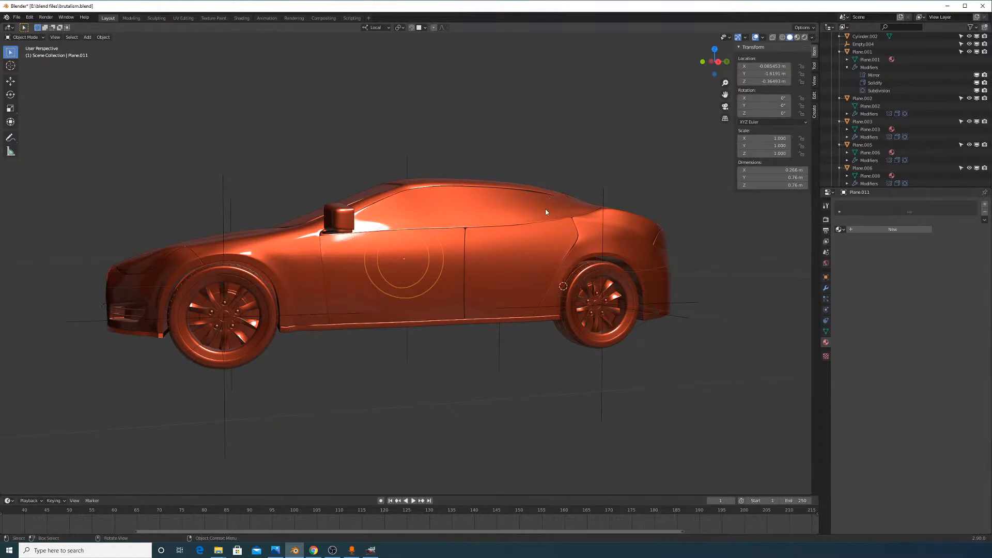
{"action": "middle_click_drag", "start_coordinate": [548, 228], "coordinate": [522, 265]}
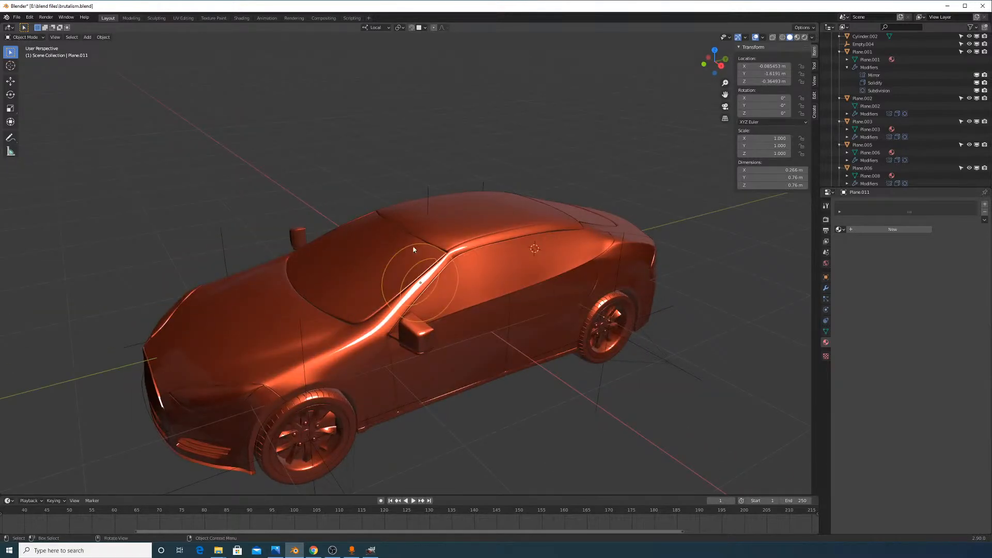
{"action": "middle_click_drag", "start_coordinate": [413, 248], "coordinate": [414, 272]}
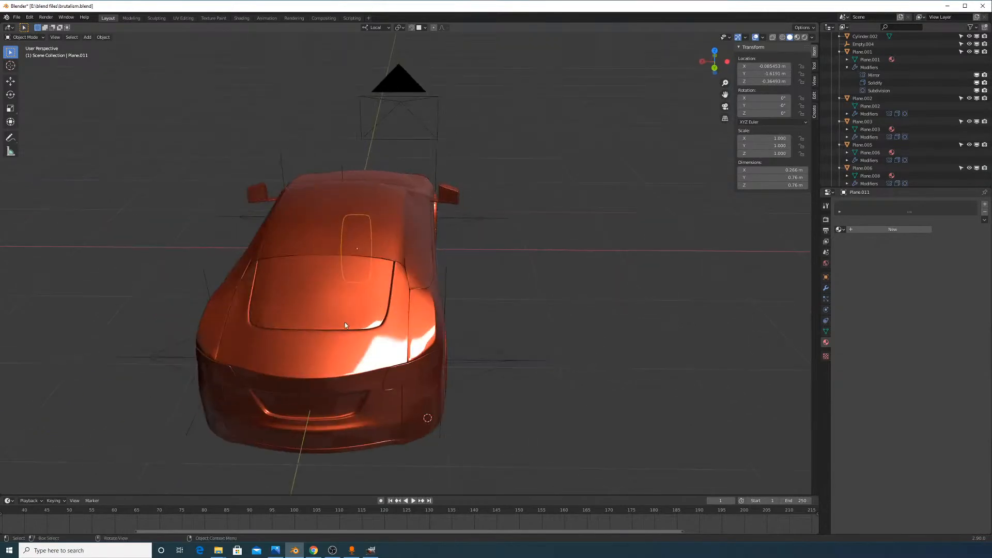
{"action": "middle_click_drag", "start_coordinate": [475, 317], "coordinate": [348, 301]}
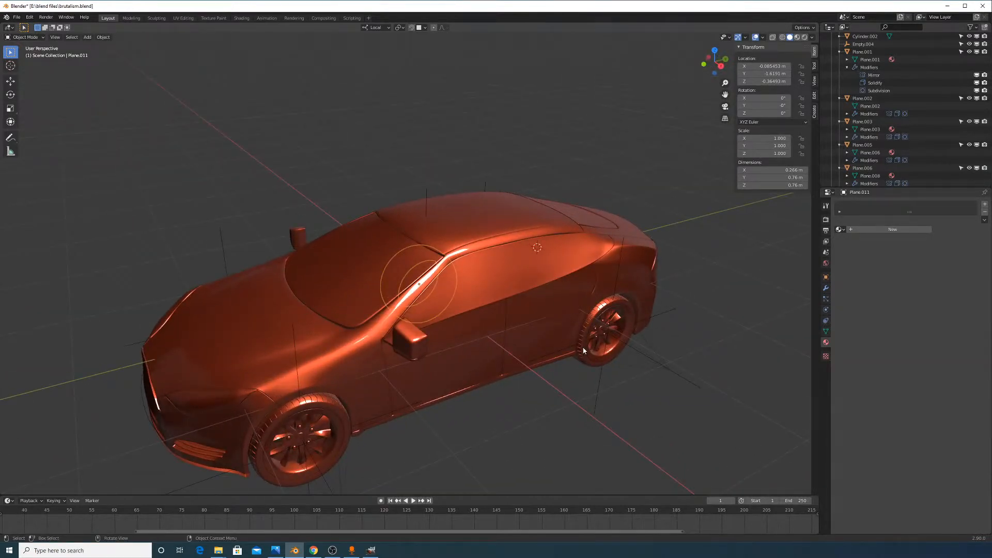
{"action": "middle_click_drag", "start_coordinate": [584, 350], "coordinate": [580, 316]}
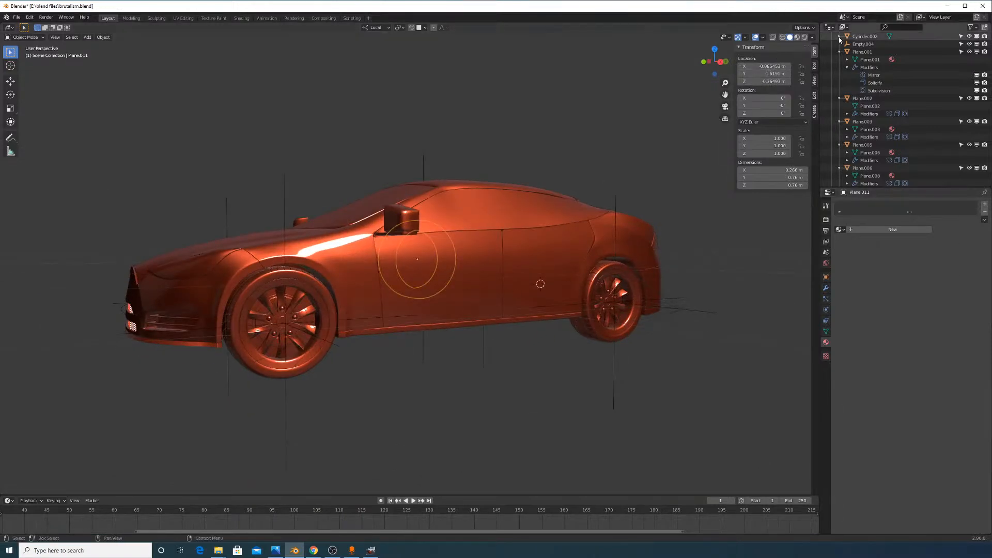
Set the render engine to Eevee with Rendered shading and orbit toward the front wheel
{"action": "left_click", "coordinate": [804, 37]}
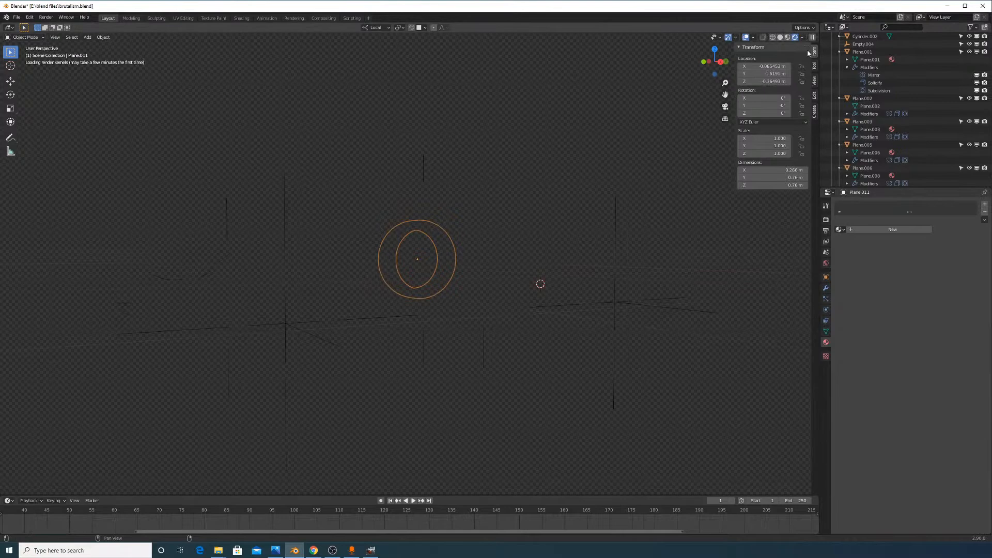
{"action": "left_click", "coordinate": [826, 220]}
{"action": "scroll", "coordinate": [903, 206], "scroll_direction": "up", "scroll_amount": 12}
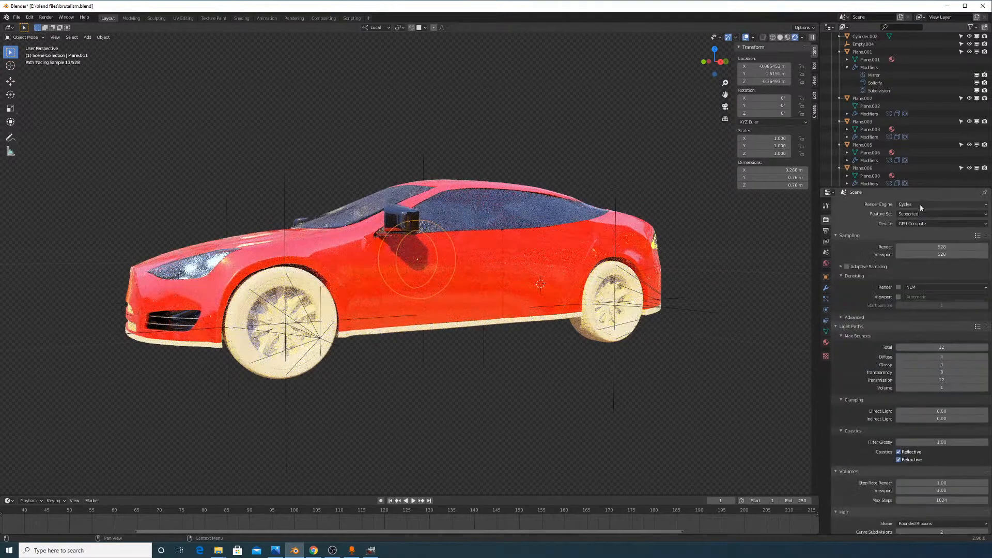
{"action": "left_click", "coordinate": [921, 204]}
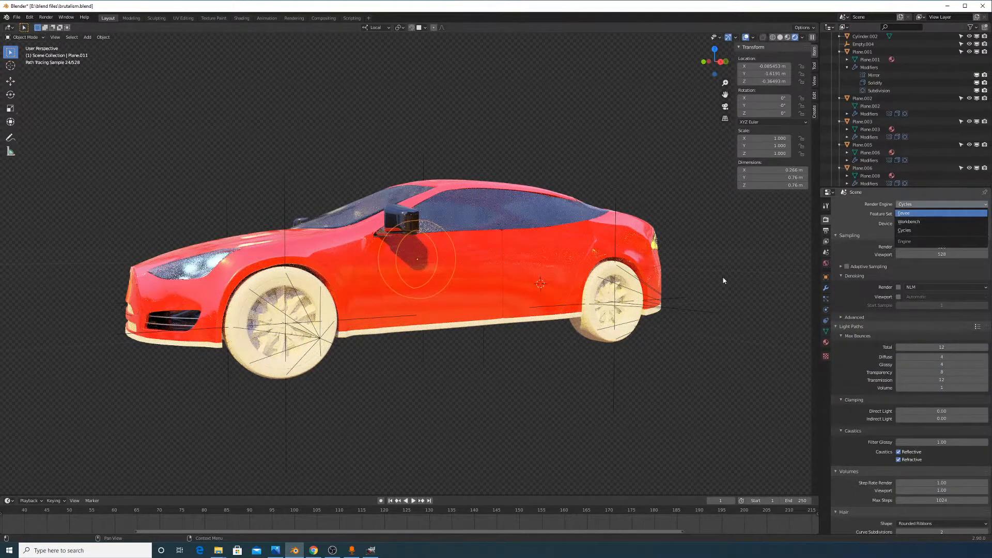
{"action": "scroll", "coordinate": [425, 313], "scroll_direction": "up", "scroll_amount": 2}
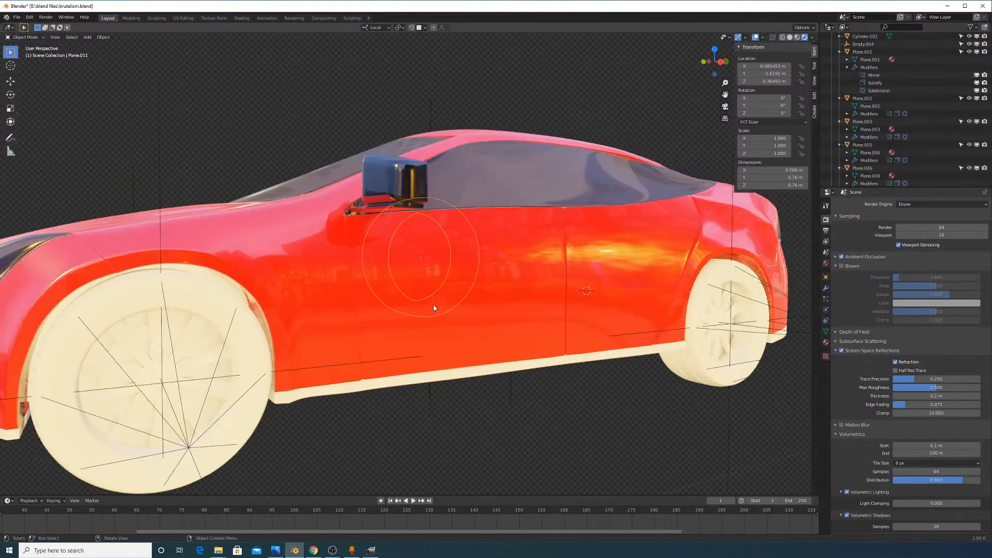
{"action": "middle_click_drag", "start_coordinate": [433, 308], "coordinate": [517, 305]}
{"action": "scroll", "coordinate": [516, 306], "scroll_direction": "up", "scroll_amount": 4}
{"action": "middle_click_drag", "start_coordinate": [599, 345], "coordinate": [507, 311]}
{"action": "scroll", "coordinate": [591, 340], "scroll_direction": "down", "scroll_amount": 2}
{"action": "scroll", "coordinate": [507, 311], "scroll_direction": "up", "scroll_amount": 3}
{"action": "scroll", "coordinate": [507, 313], "scroll_direction": "down", "scroll_amount": 3}
{"action": "middle_click_drag", "start_coordinate": [485, 346], "coordinate": [476, 353]}
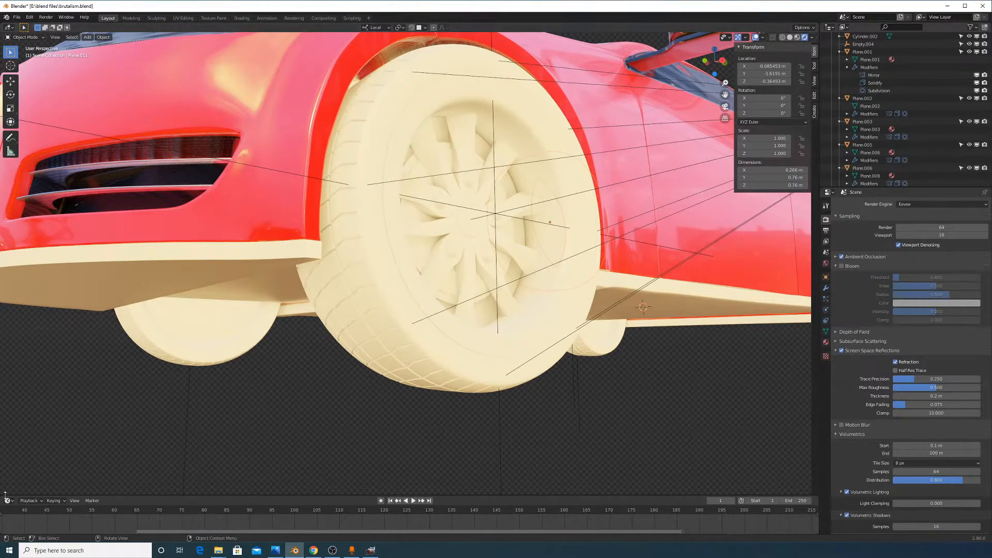
Merge the timeline into the 3D view and split off a second 3D viewport at the bottom
{"action": "left_click_drag", "start_coordinate": [4, 488], "coordinate": [45, 276]}
{"action": "left_click_drag", "start_coordinate": [106, 489], "coordinate": [77, 504]}
{"action": "left_click_drag", "start_coordinate": [3, 534], "coordinate": [8, 472]}
Split the bottom area off a timeline and make the new area a tall Shader Editor
{"action": "left_click", "coordinate": [9, 466]}
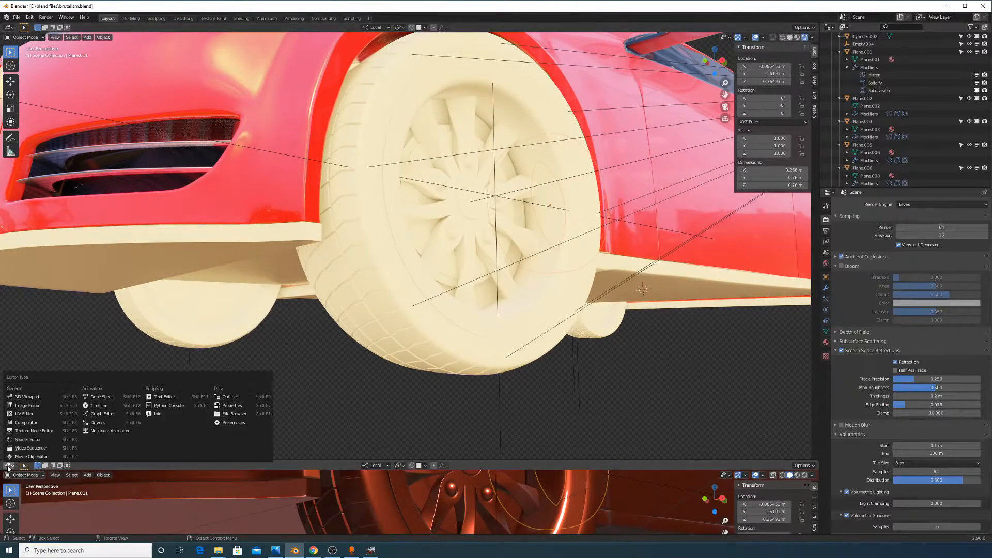
{"action": "left_click", "coordinate": [100, 405]}
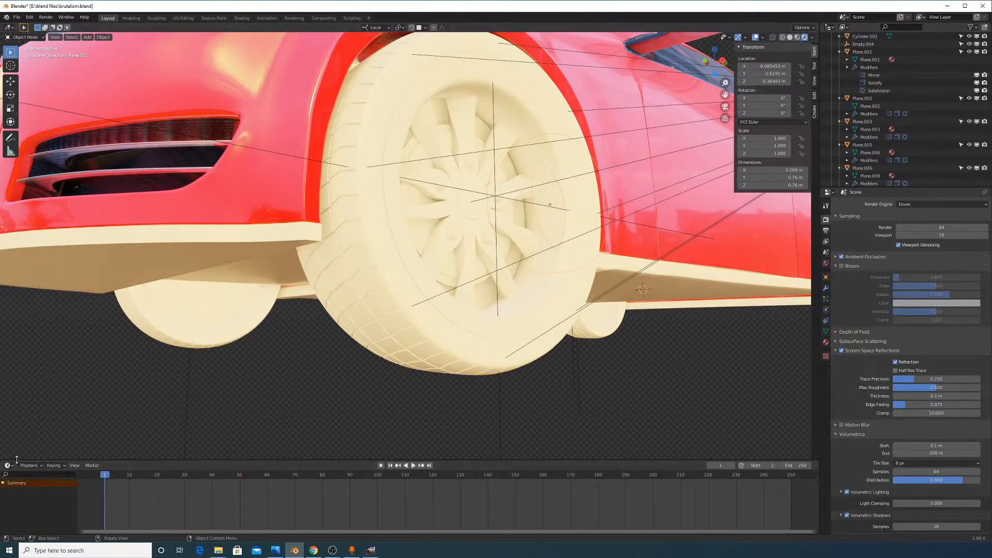
{"action": "left_click_drag", "start_coordinate": [16, 460], "coordinate": [8, 367]}
{"action": "left_click", "coordinate": [9, 372]}
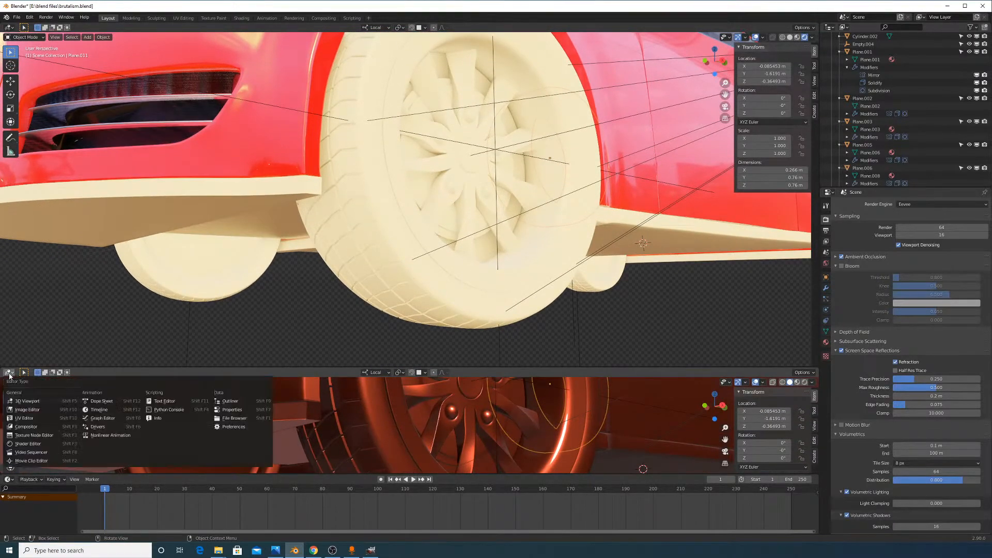
{"action": "left_click", "coordinate": [41, 437]}
{"action": "left_click_drag", "start_coordinate": [143, 366], "coordinate": [352, 82]}
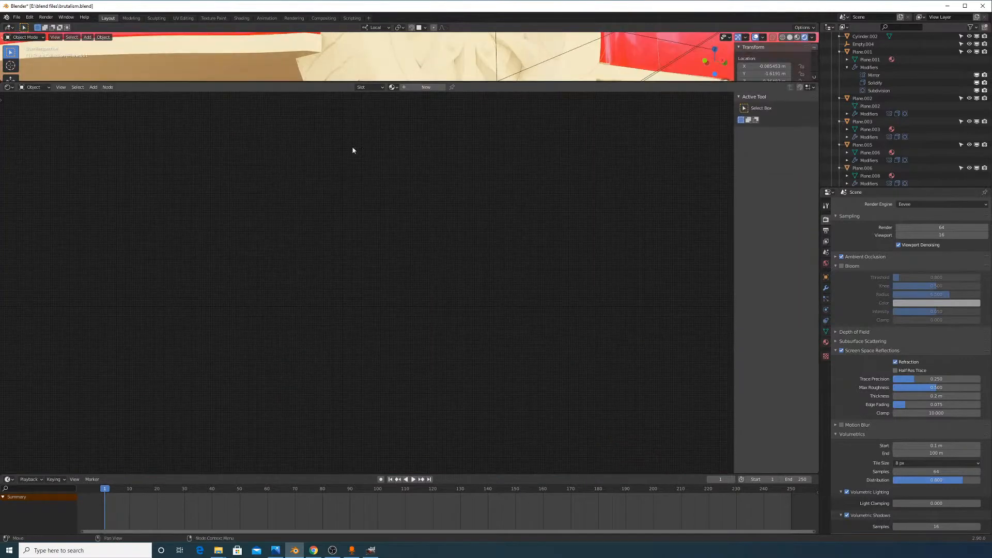
Create a new 'rubber' material for the tires and set its Base Color to black
{"action": "left_click", "coordinate": [426, 87]}
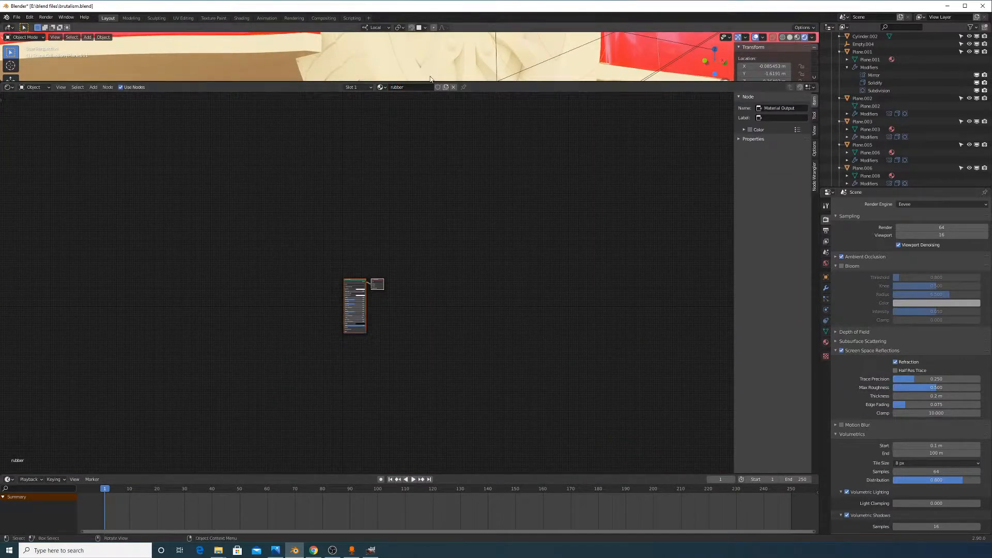
{"action": "left_click_drag", "start_coordinate": [434, 82], "coordinate": [395, 342]}
{"action": "scroll", "coordinate": [335, 413], "scroll_direction": "up", "scroll_amount": 5}
{"action": "left_click", "coordinate": [334, 410]}
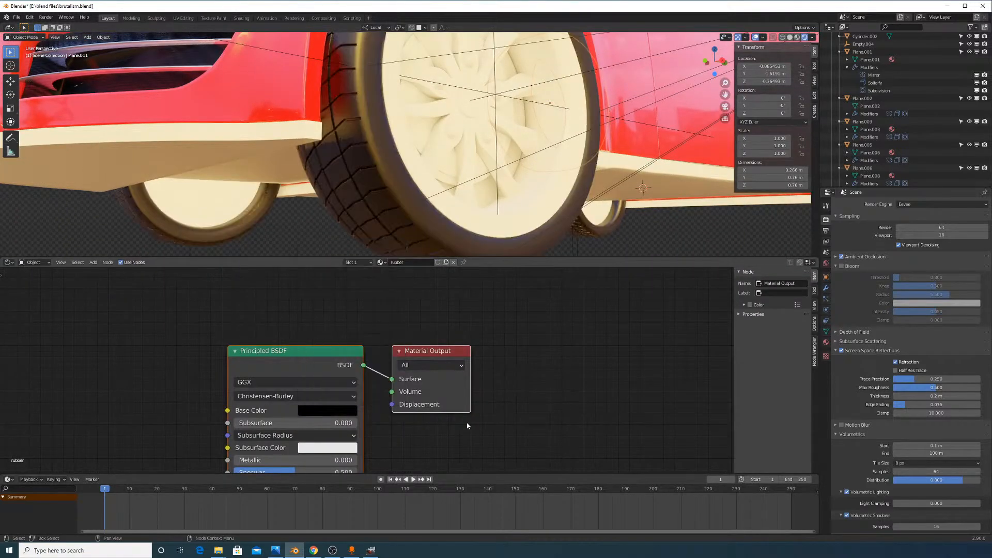
{"action": "scroll", "coordinate": [435, 177], "scroll_direction": "down", "scroll_amount": 6}
Test Metallic at 1.000 on the tire, then return it to 0.000
{"action": "middle_click_drag", "start_coordinate": [466, 182], "coordinate": [484, 201]}
{"action": "scroll", "coordinate": [602, 189], "scroll_direction": "up", "scroll_amount": 4}
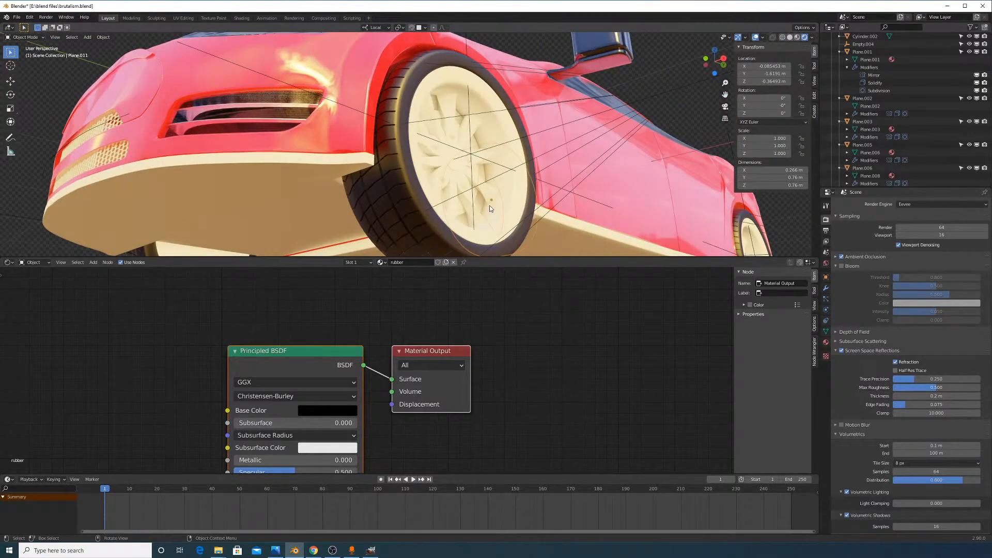
{"action": "scroll", "coordinate": [312, 465], "scroll_direction": "up", "scroll_amount": 1}
{"action": "middle_click_drag", "start_coordinate": [312, 464], "coordinate": [360, 409]}
{"action": "left_click", "coordinate": [360, 409]}
{"action": "type", "text": "1"}
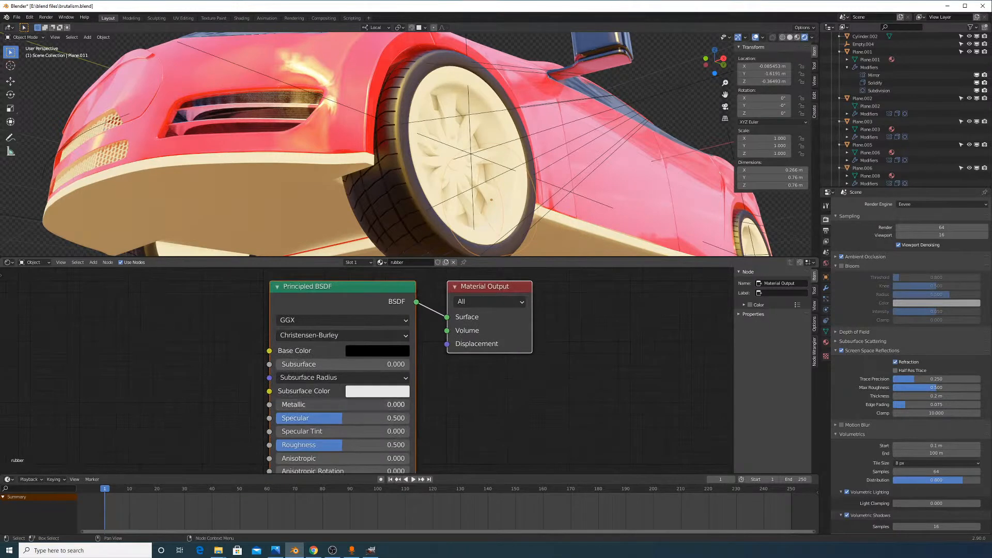
{"action": "key", "text": "Return"}
{"action": "left_click_drag", "start_coordinate": [360, 406], "coordinate": [279, 406]}
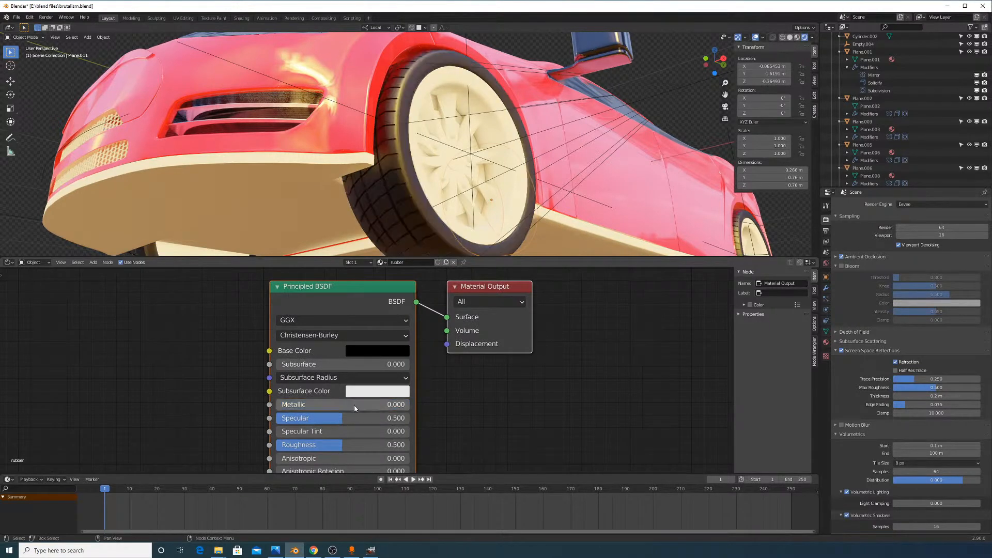
Try lower Roughness and other Specular strengths, keeping Roughness and Specular at 0.500
{"action": "middle_click_drag", "start_coordinate": [355, 433], "coordinate": [356, 411]}
{"action": "mouse_move", "coordinate": [356, 429]}
{"action": "left_mouse_down"}
{"action": "mouse_move", "coordinate": [317, 430]}
{"action": "mouse_move", "coordinate": [382, 429]}
{"action": "mouse_move", "coordinate": [344, 429]}
{"action": "left_mouse_up"}
{"action": "middle_click_drag", "start_coordinate": [309, 438], "coordinate": [313, 418]}
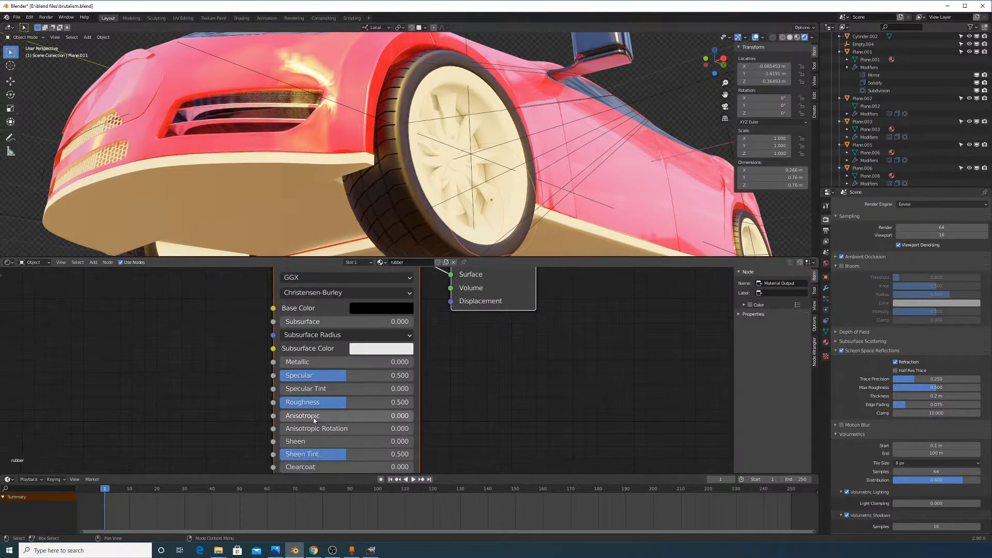
{"action": "left_click_drag", "start_coordinate": [318, 377], "coordinate": [412, 381]}
{"action": "right_click", "coordinate": [412, 380]}
Enlarge the 3D view and tidy the Material Output and Principled BSDF nodes
{"action": "scroll", "coordinate": [454, 227], "scroll_direction": "down", "scroll_amount": 3}
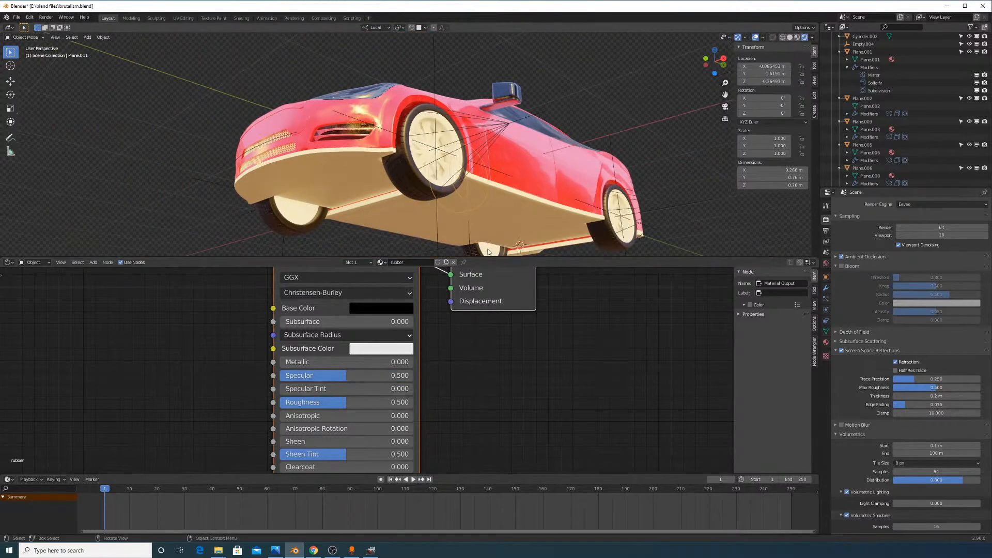
{"action": "left_click_drag", "start_coordinate": [456, 257], "coordinate": [457, 335]}
{"action": "scroll", "coordinate": [463, 354], "scroll_direction": "down", "scroll_amount": 5}
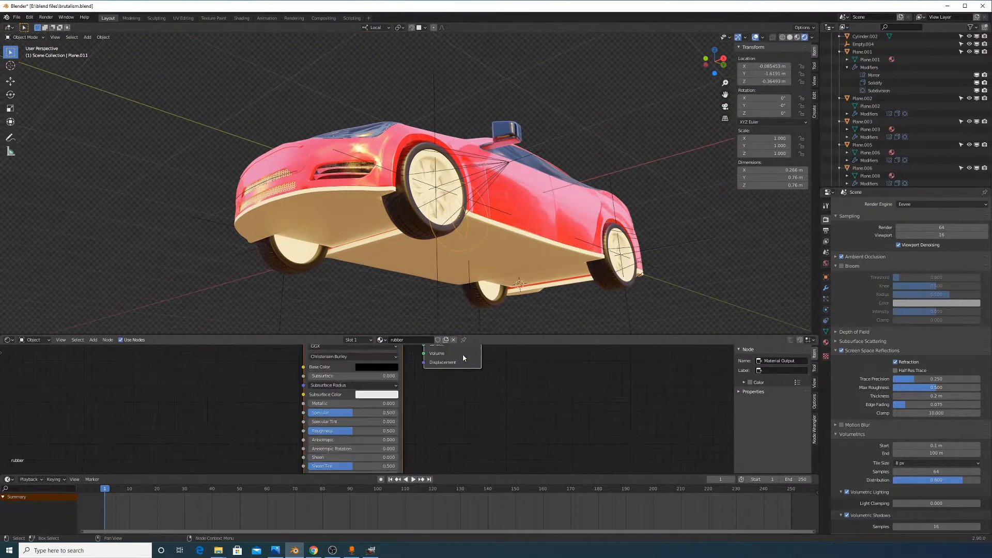
{"action": "left_click_drag", "start_coordinate": [415, 363], "coordinate": [440, 389]}
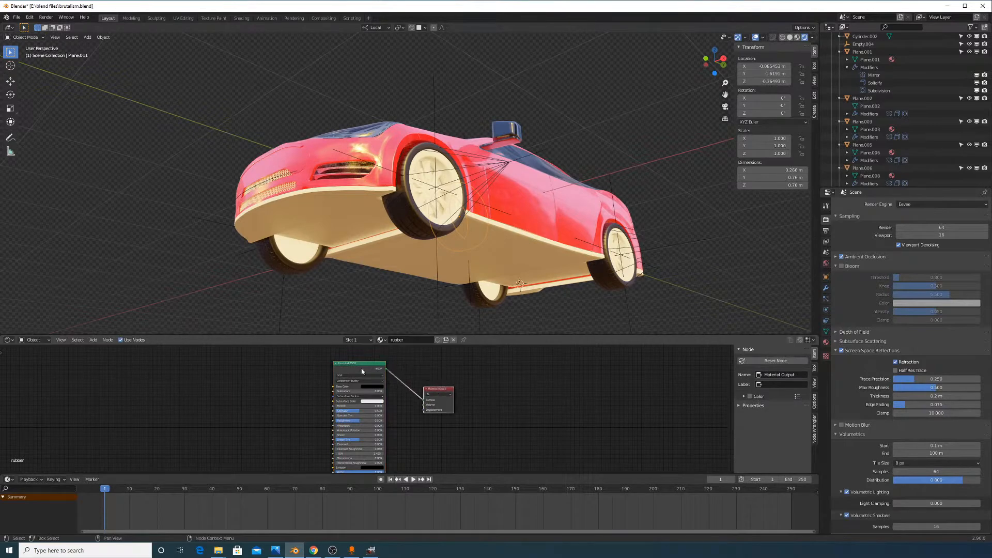
{"action": "left_click_drag", "start_coordinate": [362, 365], "coordinate": [370, 373]}
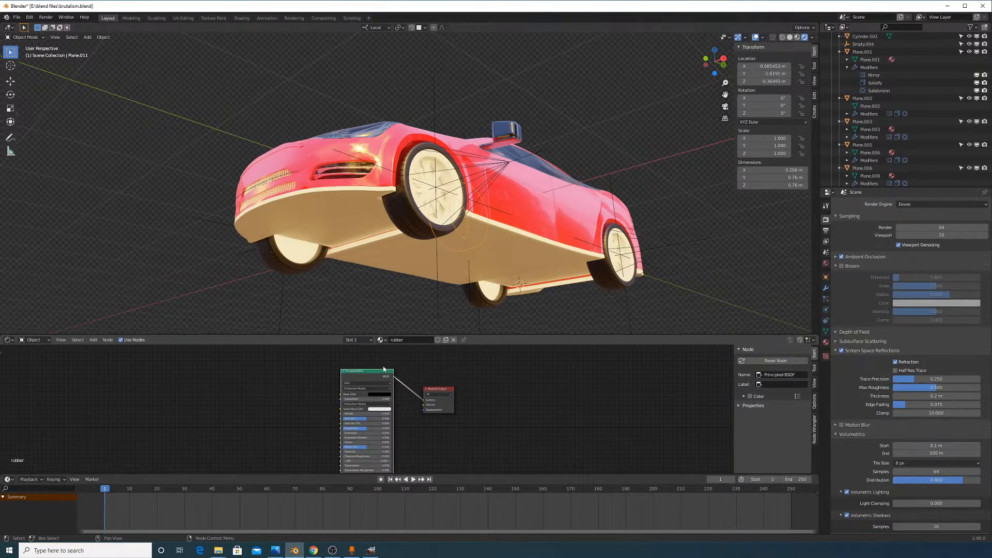
{"action": "scroll", "coordinate": [406, 361], "scroll_direction": "up", "scroll_amount": 3}
{"action": "mouse_move", "coordinate": [405, 355]}
{"action": "left_mouse_down"}
{"action": "mouse_move", "coordinate": [371, 357]}
{"action": "mouse_move", "coordinate": [389, 365]}
{"action": "left_mouse_up"}
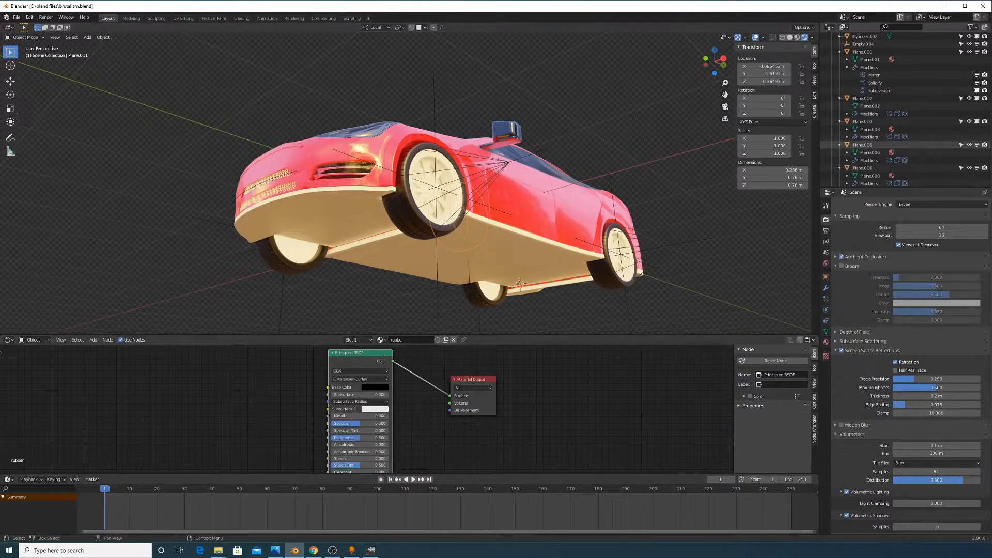
{"action": "key", "text": "alt+Tab"}
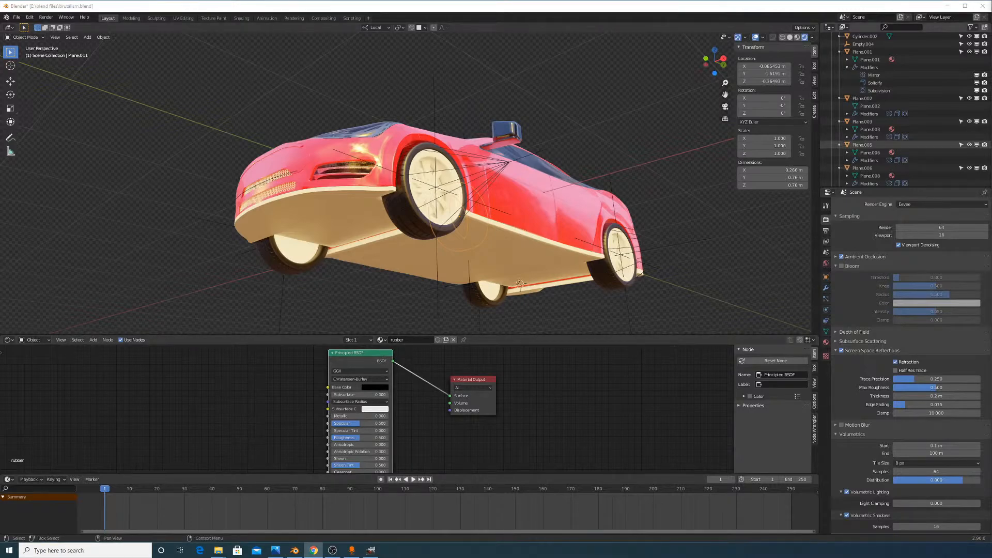
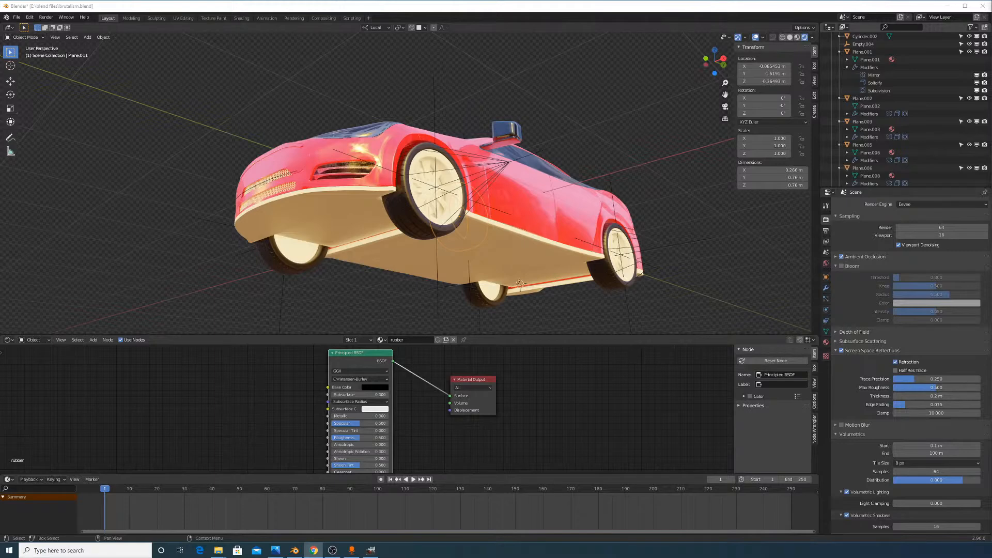
Zoom in on the front tyre and wheel arch, and give the node editor more height
{"action": "middle_click_drag", "start_coordinate": [599, 199], "coordinate": [631, 212]}
{"action": "scroll", "coordinate": [641, 220], "scroll_direction": "up", "scroll_amount": 4}
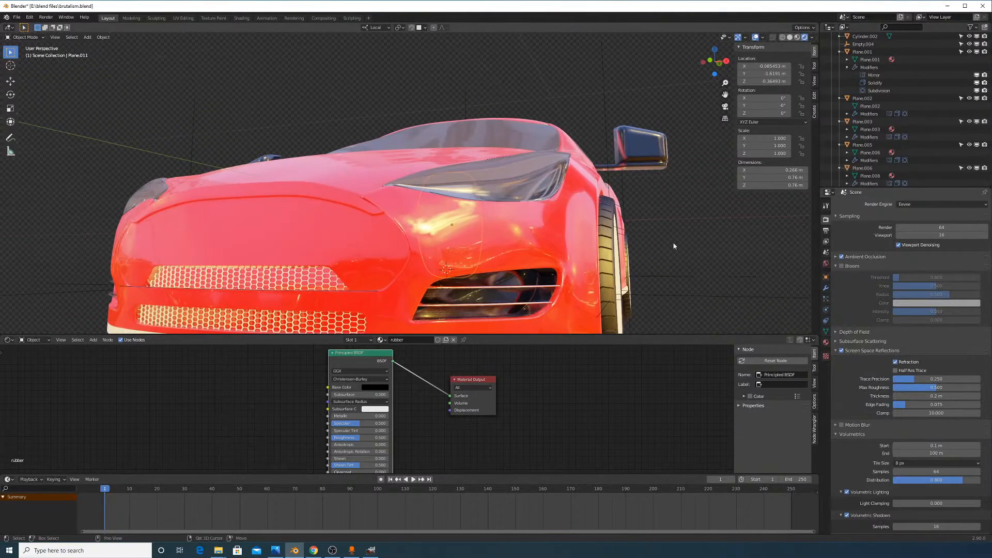
{"action": "middle_click_drag", "start_coordinate": [674, 246], "coordinate": [503, 127], "text": "shift"}
{"action": "scroll", "coordinate": [583, 191], "scroll_direction": "up", "scroll_amount": 4}
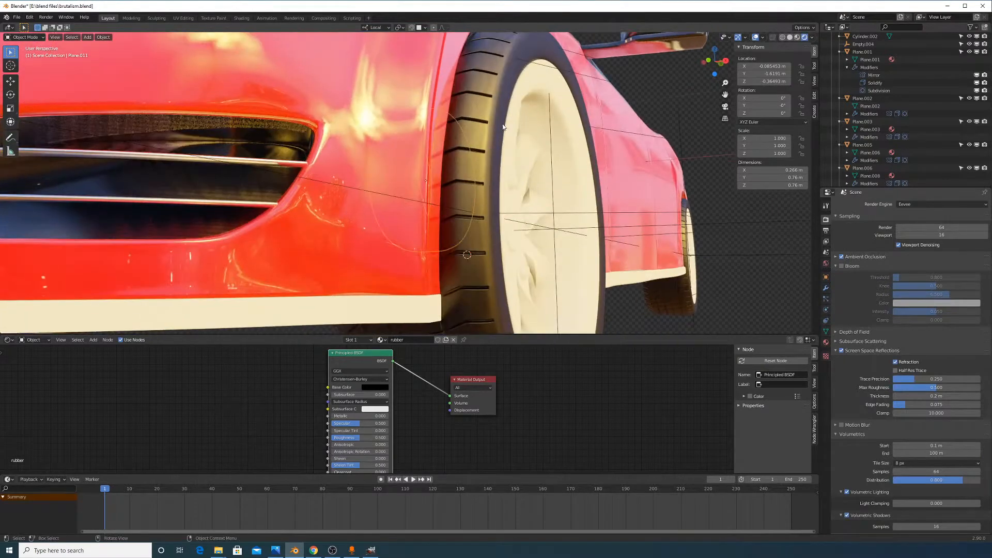
{"action": "scroll", "coordinate": [509, 105], "scroll_direction": "up", "scroll_amount": 3}
{"action": "middle_click_drag", "start_coordinate": [620, 108], "coordinate": [493, 159], "text": "shift"}
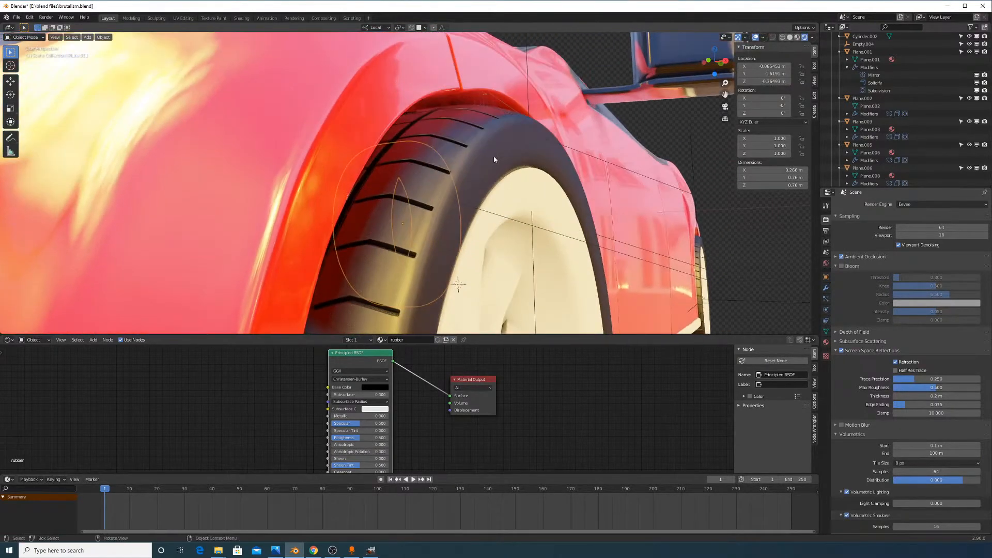
{"action": "scroll", "coordinate": [476, 179], "scroll_direction": "up", "scroll_amount": 3}
{"action": "scroll", "coordinate": [478, 173], "scroll_direction": "down", "scroll_amount": 1}
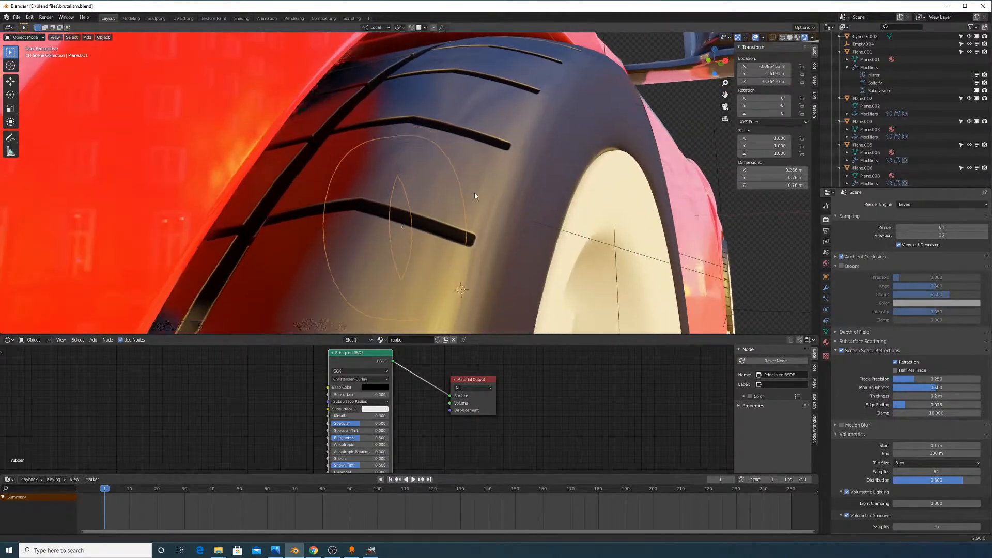
{"action": "middle_click_drag", "start_coordinate": [474, 193], "coordinate": [473, 185], "text": "shift"}
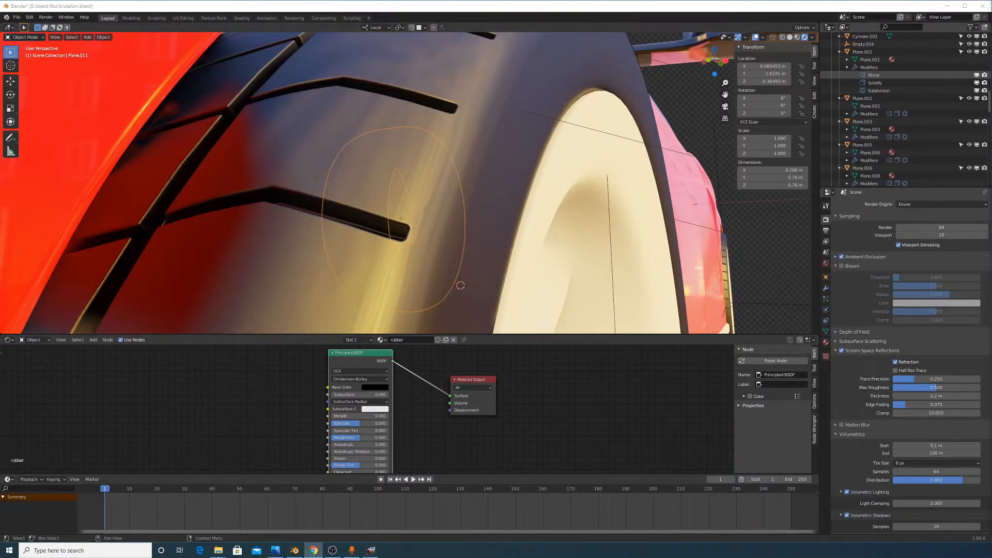
{"action": "scroll", "coordinate": [417, 374], "scroll_direction": "up", "scroll_amount": 3}
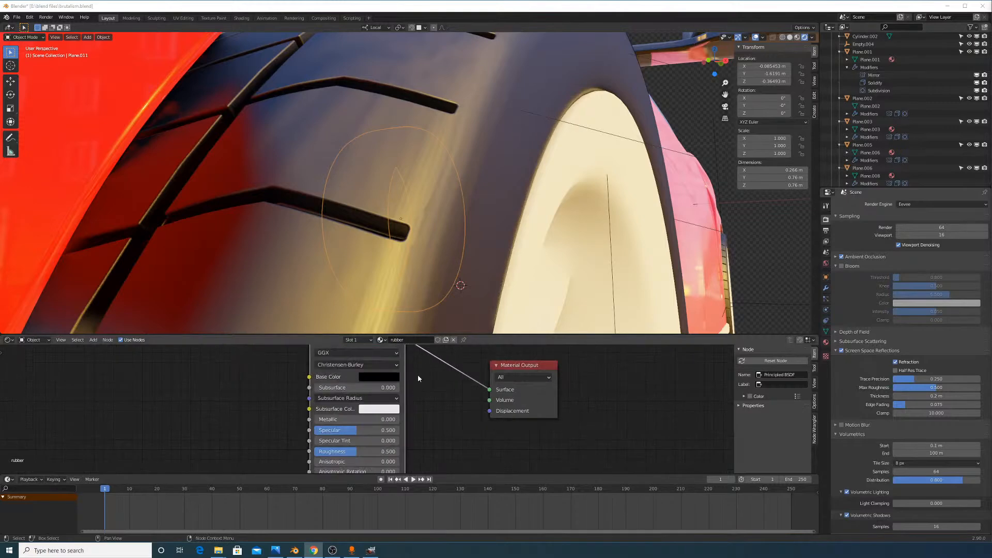
{"action": "left_click_drag", "start_coordinate": [478, 333], "coordinate": [478, 258]}
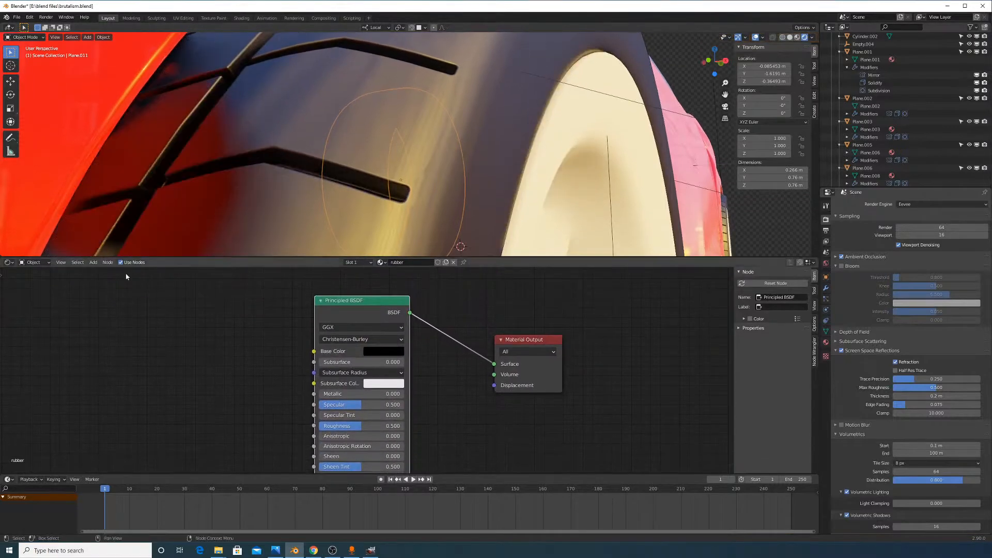
Add Noise Texture and Bump nodes, linking Fac to Height and Bump Normal to BSDF Normal
{"action": "left_click", "coordinate": [94, 264]}
{"action": "type", "text": "noise"}
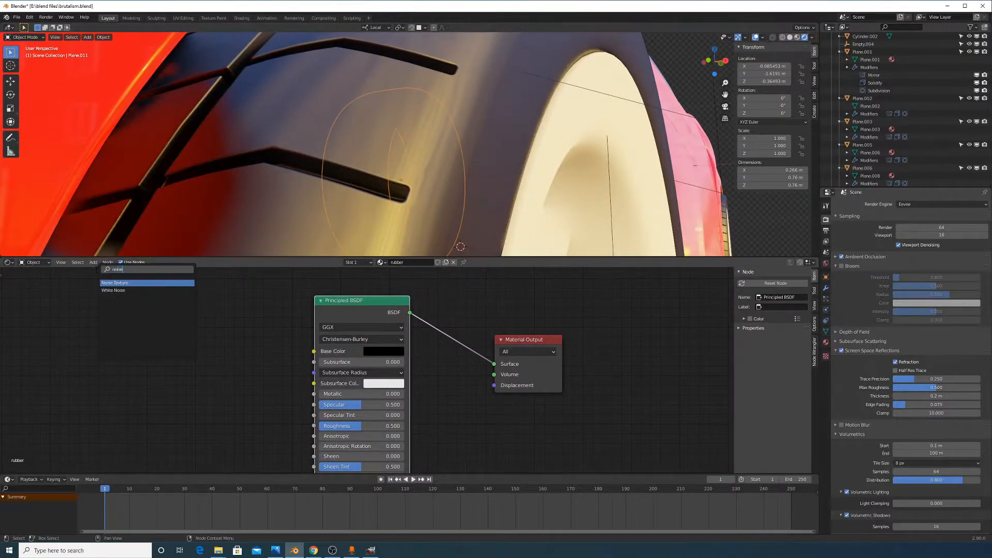
{"action": "key", "text": "Return"}
{"action": "left_click", "coordinate": [134, 356]}
{"action": "left_click", "coordinate": [93, 262]}
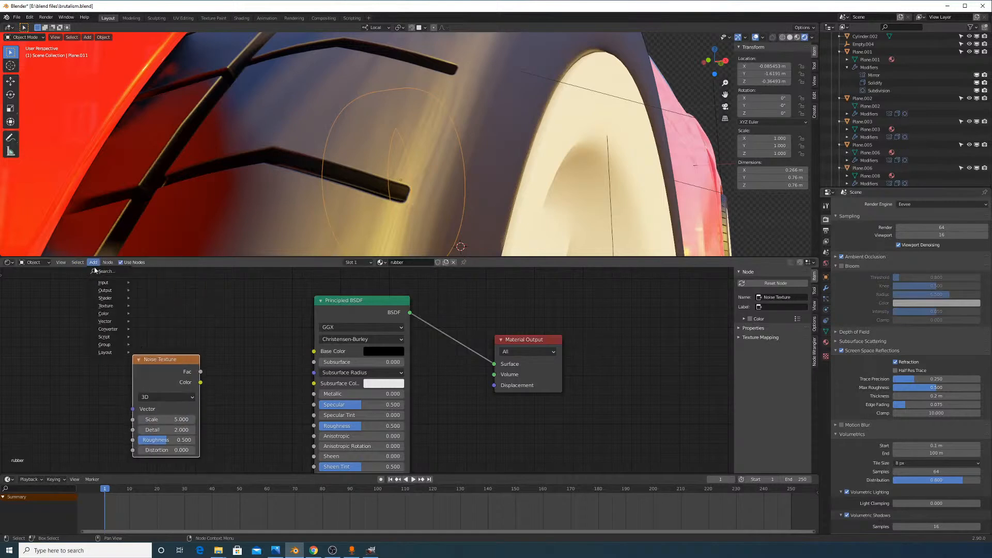
{"action": "type", "text": "bump"}
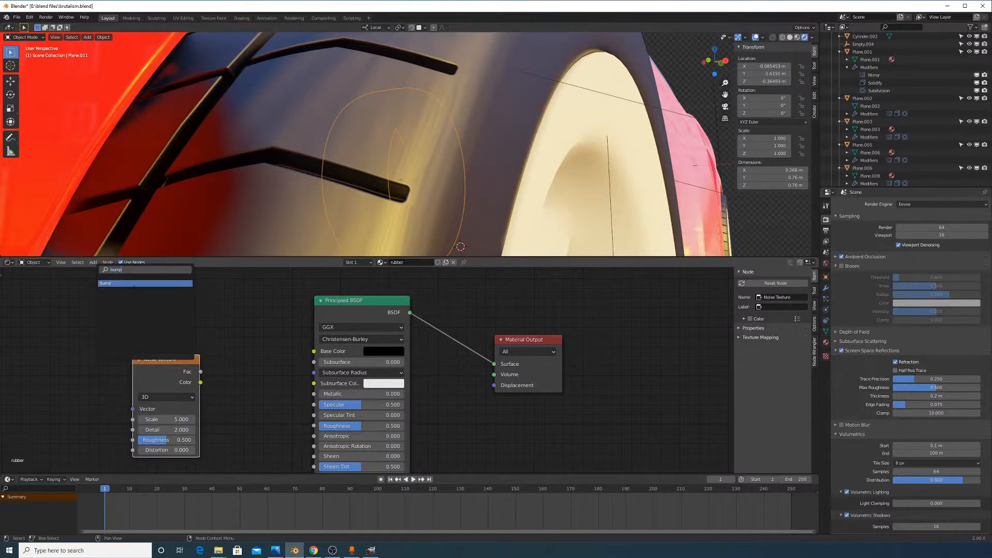
{"action": "key", "text": "Return"}
{"action": "left_click", "coordinate": [234, 335]}
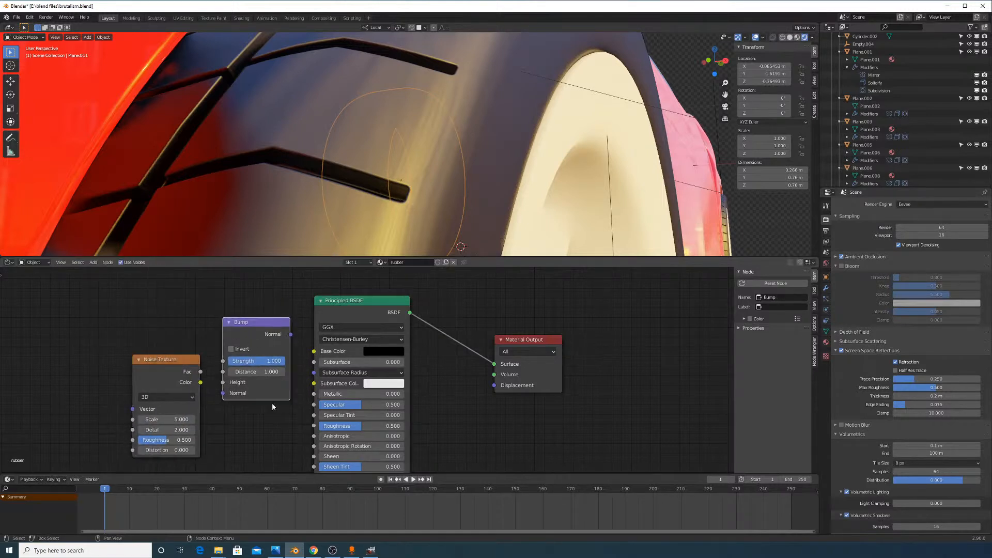
{"action": "middle_click_drag", "start_coordinate": [242, 395], "coordinate": [243, 383]}
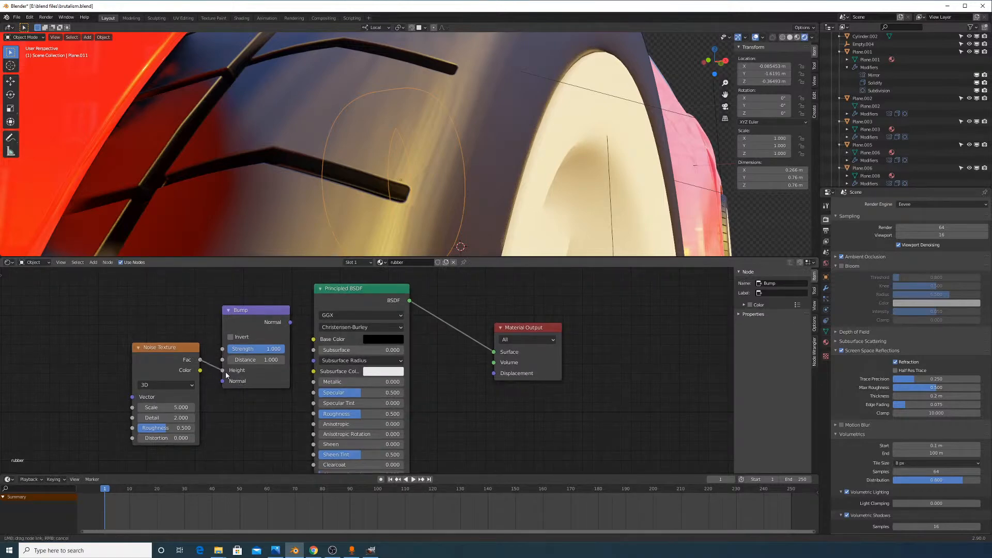
{"action": "left_click_drag", "start_coordinate": [200, 360], "coordinate": [222, 370]}
{"action": "middle_click_drag", "start_coordinate": [297, 382], "coordinate": [296, 356]}
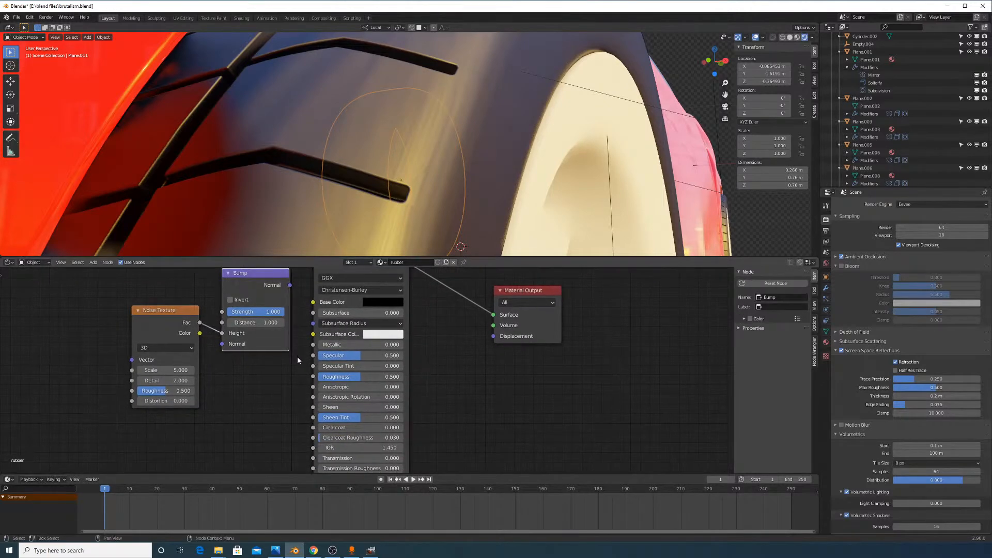
{"action": "scroll", "coordinate": [321, 300], "scroll_direction": "down", "scroll_amount": 2}
{"action": "left_click_drag", "start_coordinate": [317, 314], "coordinate": [330, 458]}
Add a Texture Coordinate node and link its Object output to the Noise Texture Vector
{"action": "scroll", "coordinate": [327, 294], "scroll_direction": "up", "scroll_amount": 1}
{"action": "scroll", "coordinate": [305, 308], "scroll_direction": "up", "scroll_amount": 2}
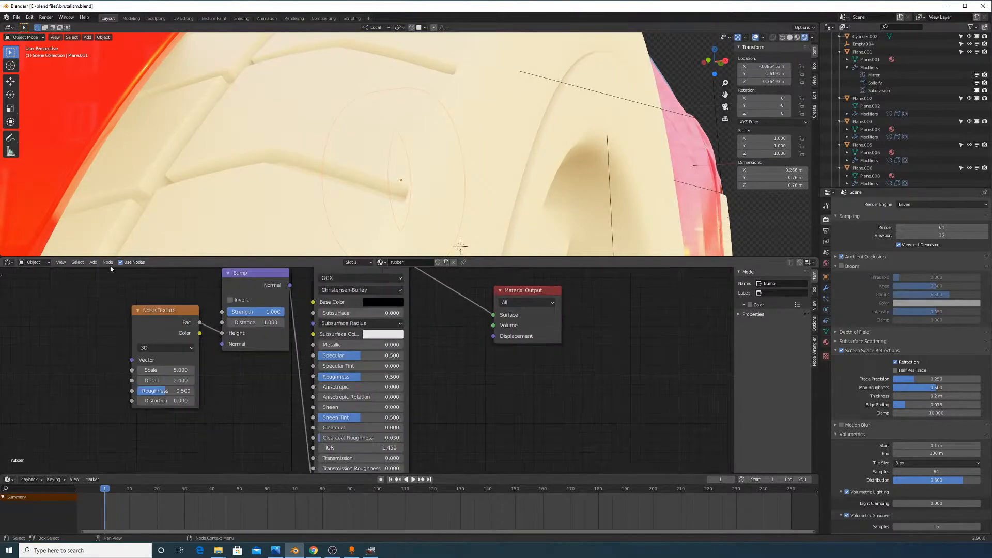
{"action": "left_click", "coordinate": [97, 263]}
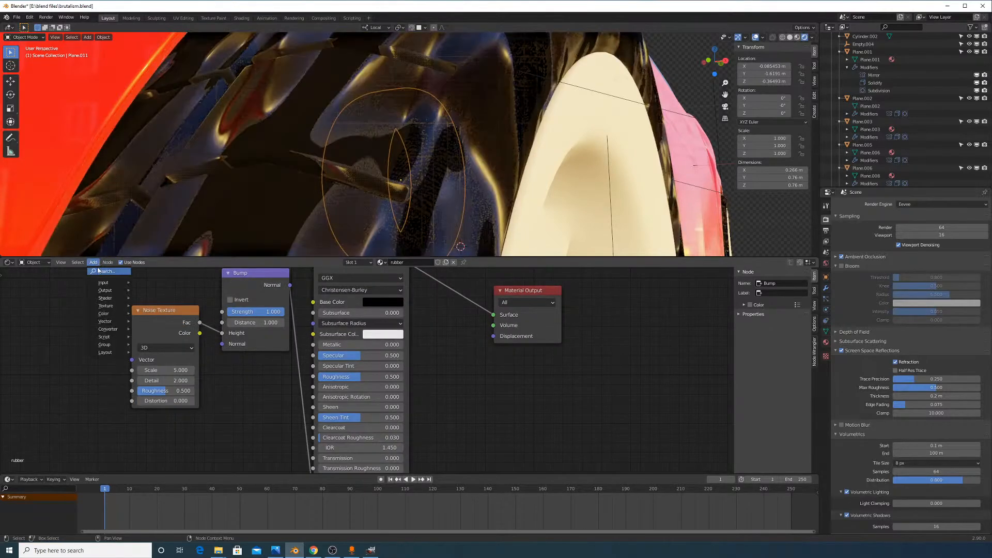
{"action": "type", "text": "tex"}
{"action": "left_click", "coordinate": [118, 285]}
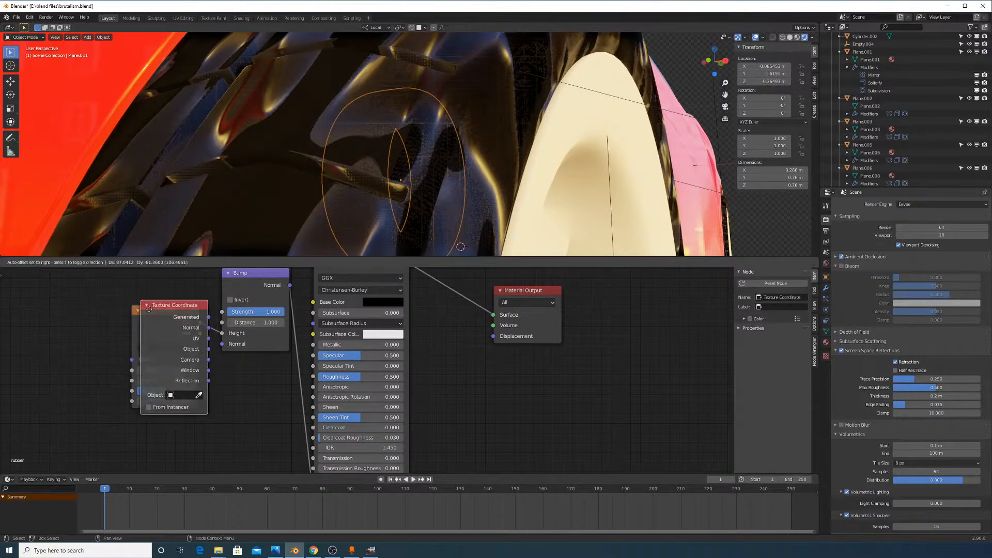
{"action": "left_click", "coordinate": [21, 309]}
{"action": "scroll", "coordinate": [367, 163], "scroll_direction": "down", "scroll_amount": 5}
{"action": "scroll", "coordinate": [416, 173], "scroll_direction": "up", "scroll_amount": 2}
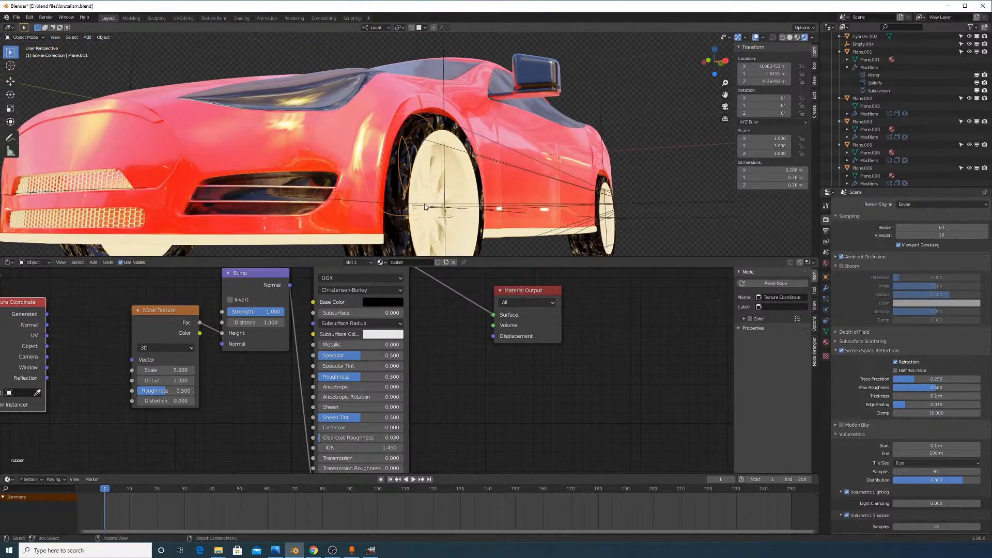
{"action": "middle_click_drag", "start_coordinate": [424, 204], "coordinate": [435, 186]}
{"action": "scroll", "coordinate": [552, 156], "scroll_direction": "up", "scroll_amount": 2}
{"action": "middle_click_drag", "start_coordinate": [552, 156], "coordinate": [540, 173]}
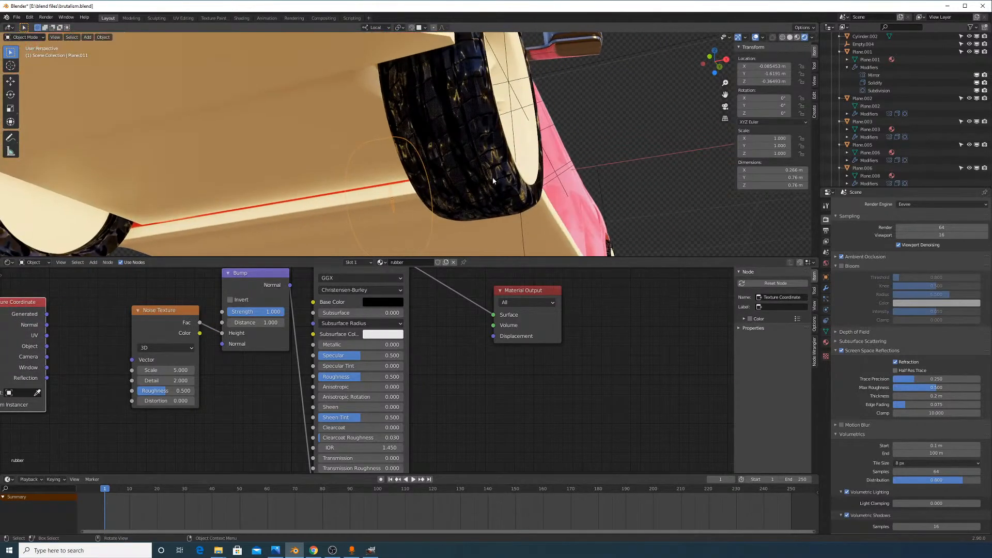
{"action": "left_click_drag", "start_coordinate": [47, 346], "coordinate": [131, 360]}
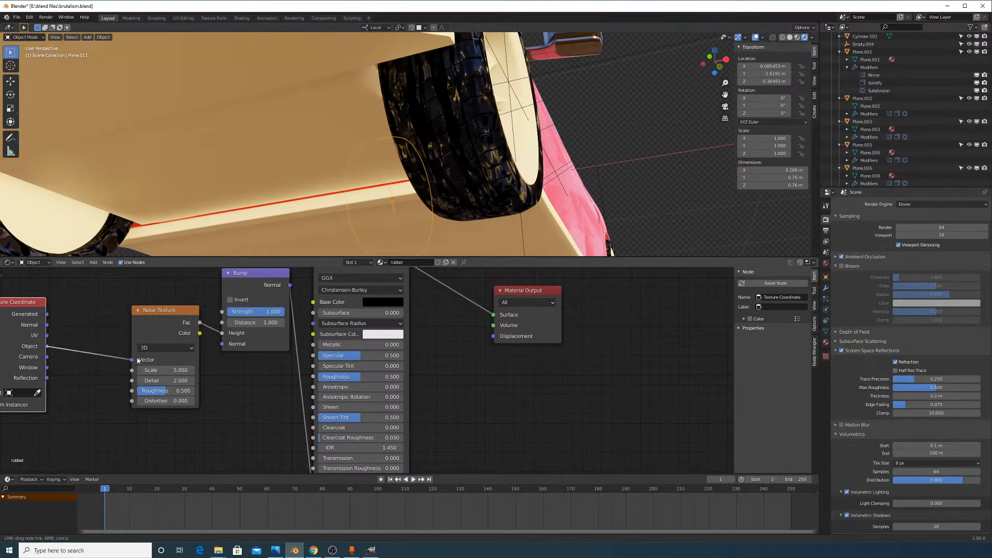
{"action": "middle_click_drag", "start_coordinate": [507, 178], "coordinate": [501, 192]}
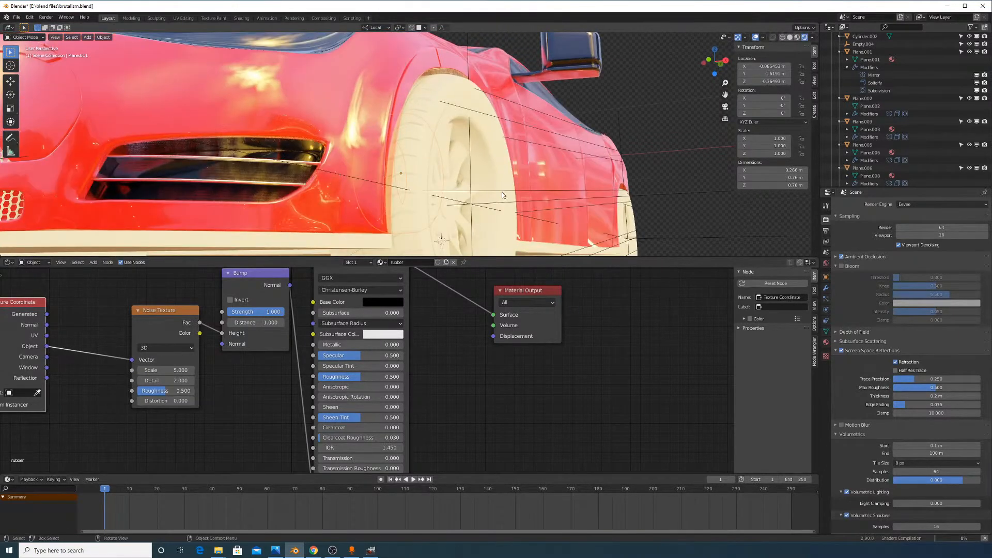
{"action": "scroll", "coordinate": [501, 193], "scroll_direction": "up", "scroll_amount": 2}
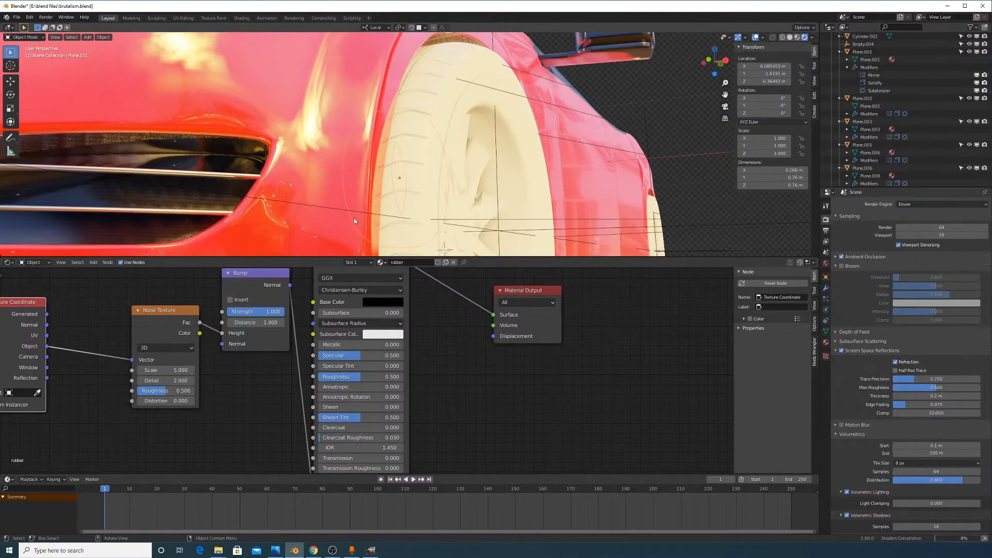
Set the noise Detail to 16 and the Bump Strength to 0.1
{"action": "left_click", "coordinate": [170, 380]}
{"action": "type", "text": "16"}
{"action": "key", "text": "Return"}
{"action": "mouse_move", "coordinate": [429, 199]}
{"action": "middle_mouse_down"}
{"action": "mouse_move", "coordinate": [442, 226]}
{"action": "mouse_move", "coordinate": [446, 199]}
{"action": "middle_mouse_up"}
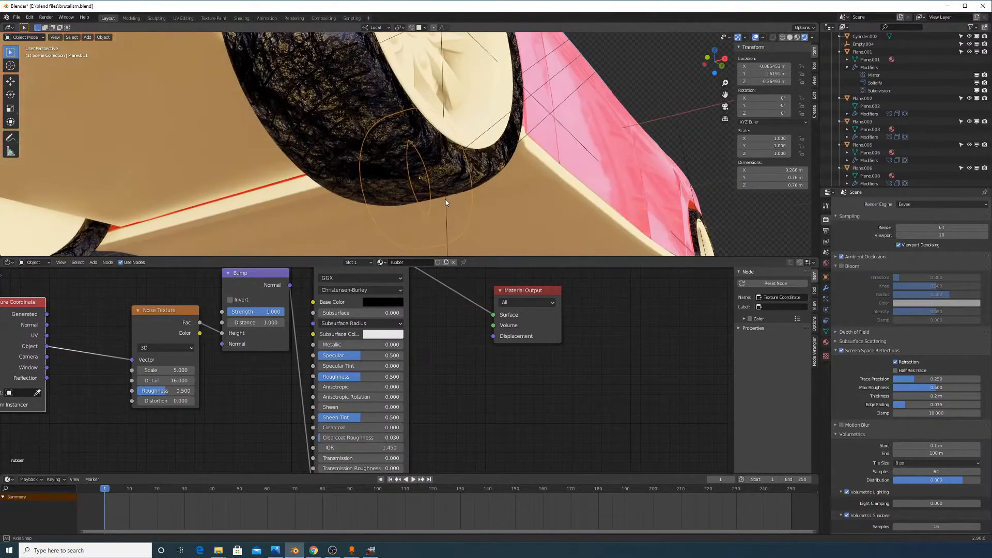
{"action": "middle_click_drag", "start_coordinate": [386, 181], "coordinate": [399, 242]}
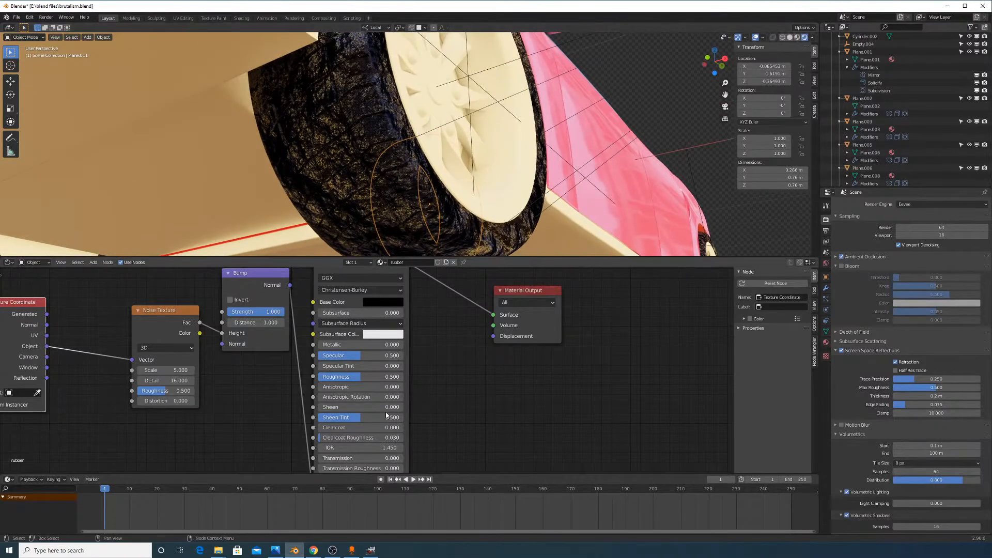
{"action": "left_click", "coordinate": [269, 312]}
{"action": "type", "text": "0.1"}
{"action": "key", "text": "Return"}
Set the noise Scale to 100 and its Roughness to 1.000
{"action": "middle_click_drag", "start_coordinate": [394, 136], "coordinate": [398, 190]}
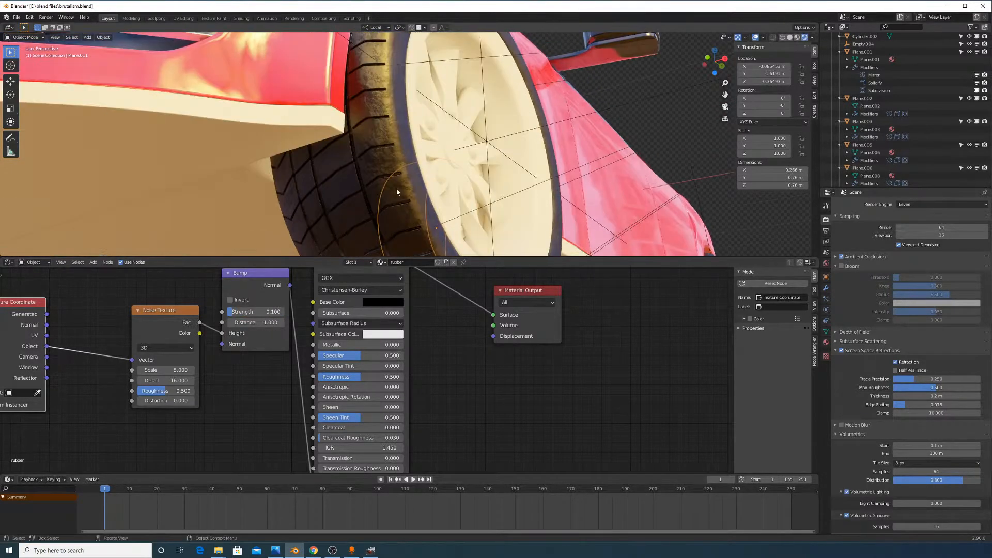
{"action": "left_click_drag", "start_coordinate": [173, 370], "coordinate": [217, 370]}
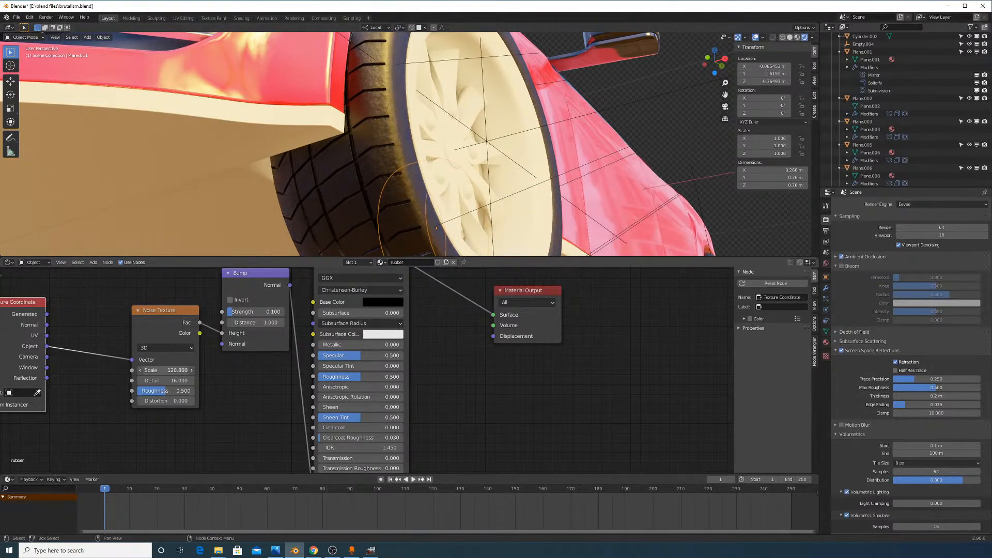
{"action": "left_click", "coordinate": [165, 370]}
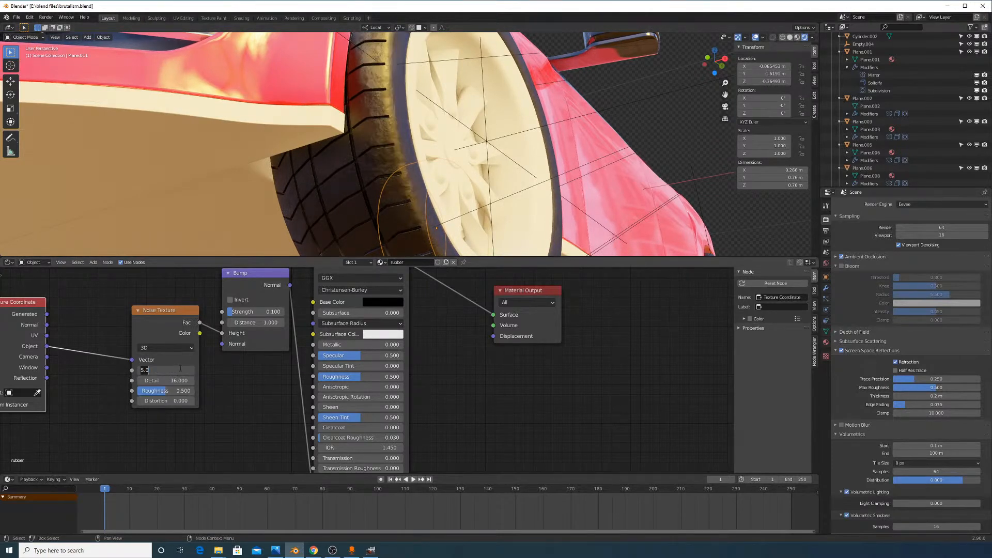
{"action": "type", "text": "100"}
{"action": "key", "text": "Return"}
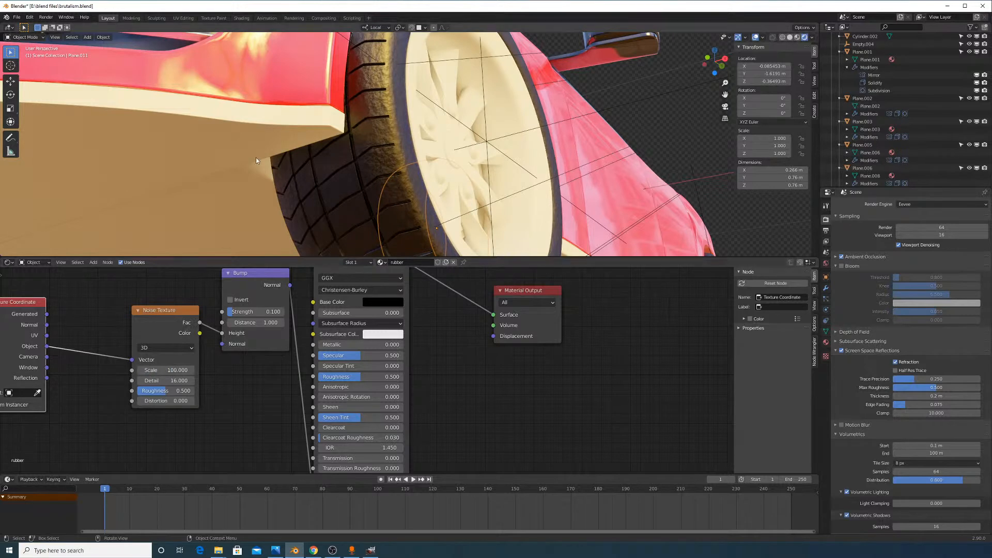
{"action": "mouse_move", "coordinate": [171, 391]}
{"action": "left_mouse_down"}
{"action": "mouse_move", "coordinate": [196, 390]}
{"action": "mouse_move", "coordinate": [146, 390]}
{"action": "mouse_move", "coordinate": [190, 391]}
{"action": "left_mouse_up"}
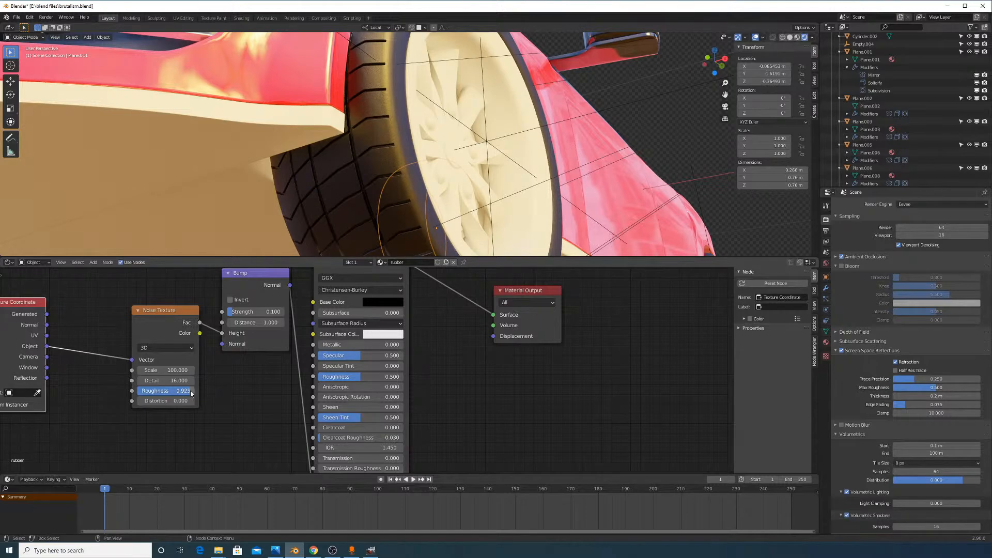
Reset the noise Distortion to 0 and lower the Bump Strength to 0.058
{"action": "scroll", "coordinate": [364, 169], "scroll_direction": "up", "scroll_amount": 3}
{"action": "middle_click_drag", "start_coordinate": [389, 118], "coordinate": [398, 191]}
{"action": "scroll", "coordinate": [402, 188], "scroll_direction": "up", "scroll_amount": 4}
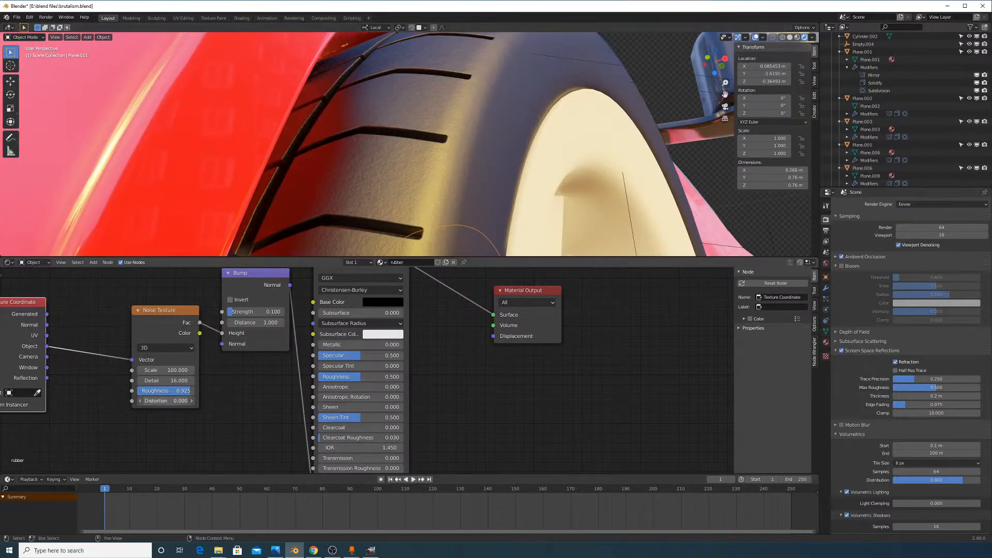
{"action": "key", "text": "BackSpace"}
{"action": "middle_click_drag", "start_coordinate": [347, 403], "coordinate": [349, 367]}
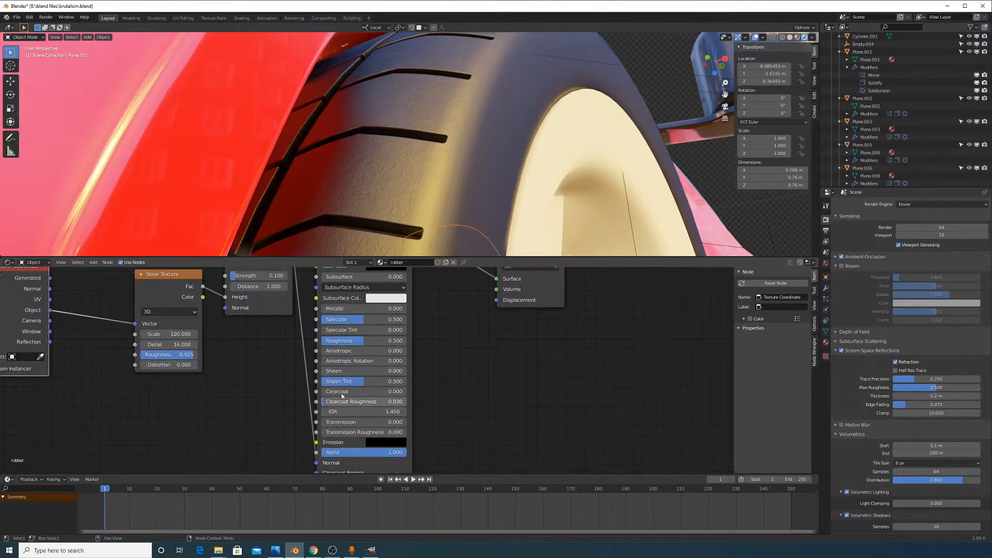
{"action": "scroll", "coordinate": [267, 346], "scroll_direction": "down", "scroll_amount": 2}
{"action": "mouse_move", "coordinate": [274, 289]}
{"action": "left_mouse_down"}
{"action": "mouse_move", "coordinate": [320, 289]}
{"action": "mouse_move", "coordinate": [278, 289]}
{"action": "left_mouse_up"}
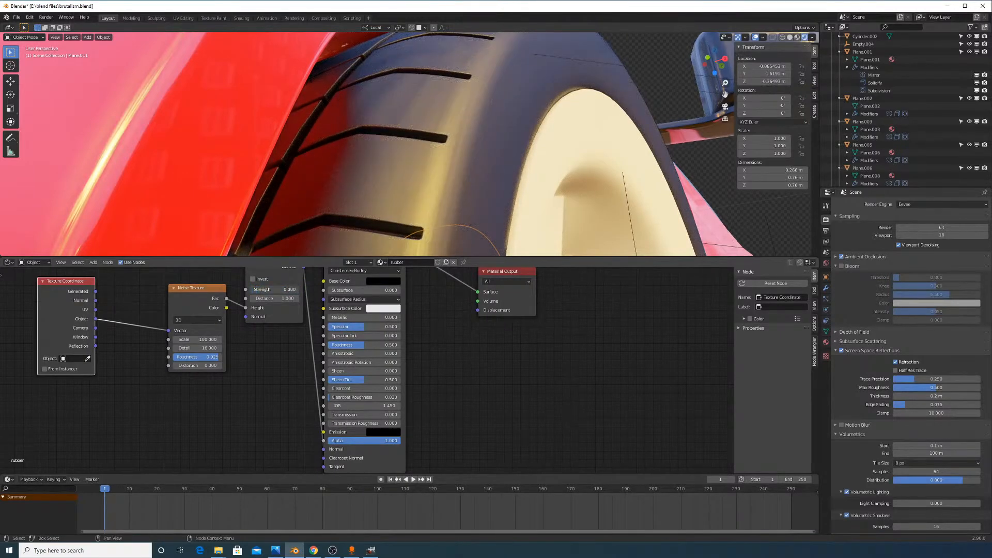
{"action": "scroll", "coordinate": [404, 180], "scroll_direction": "down", "scroll_amount": 6}
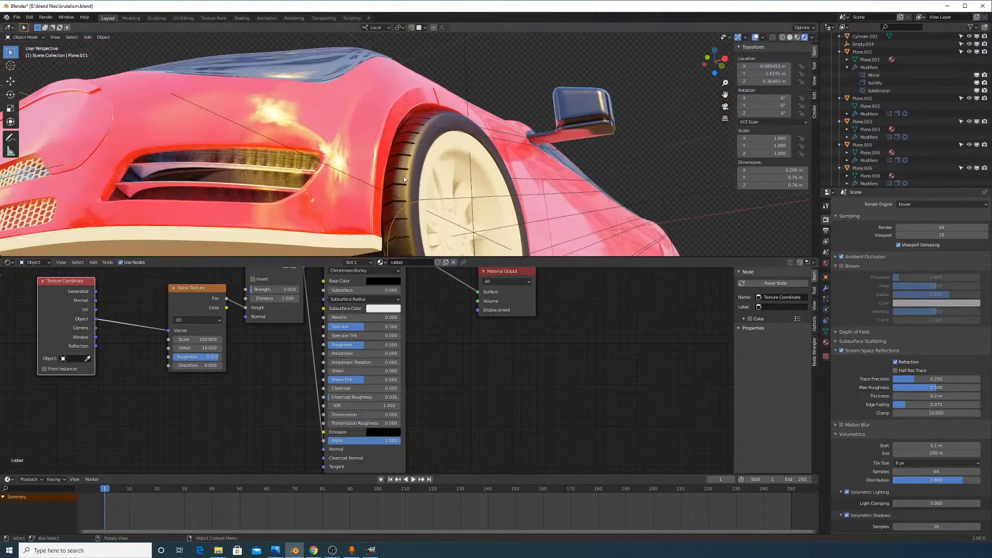
{"action": "scroll", "coordinate": [404, 180], "scroll_direction": "up", "scroll_amount": 1}
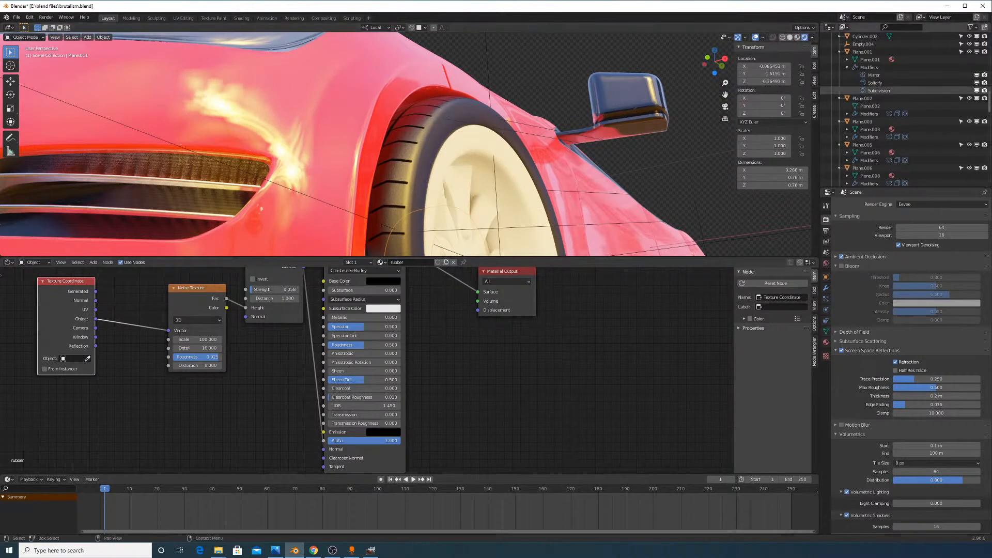
Try raising the material Roughness to 0.636, then undo it
{"action": "key", "text": "alt+Tab"}
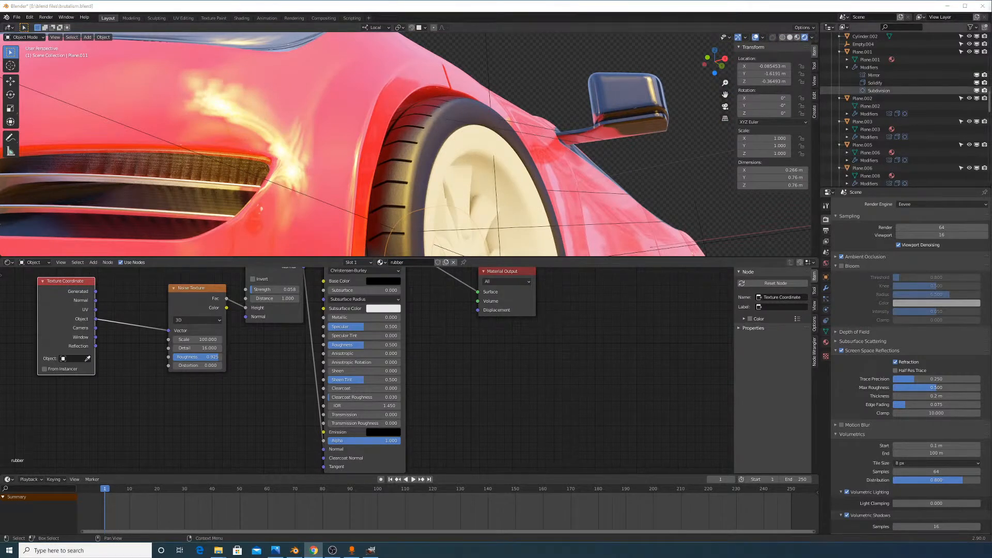
{"action": "middle_click_drag", "start_coordinate": [414, 330], "coordinate": [416, 339]}
{"action": "left_click_drag", "start_coordinate": [377, 354], "coordinate": [386, 354]}
{"action": "key", "text": "ctrl+z"}
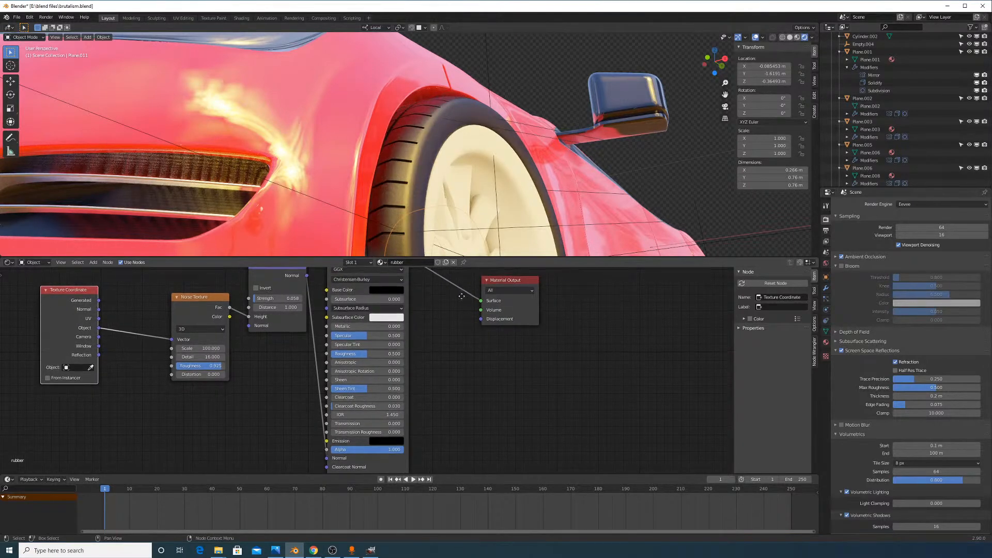
{"action": "middle_click_drag", "start_coordinate": [385, 423], "coordinate": [402, 458]}
Move the Principled BSDF node right and select the Bump node
{"action": "key", "text": "alt+Tab"}
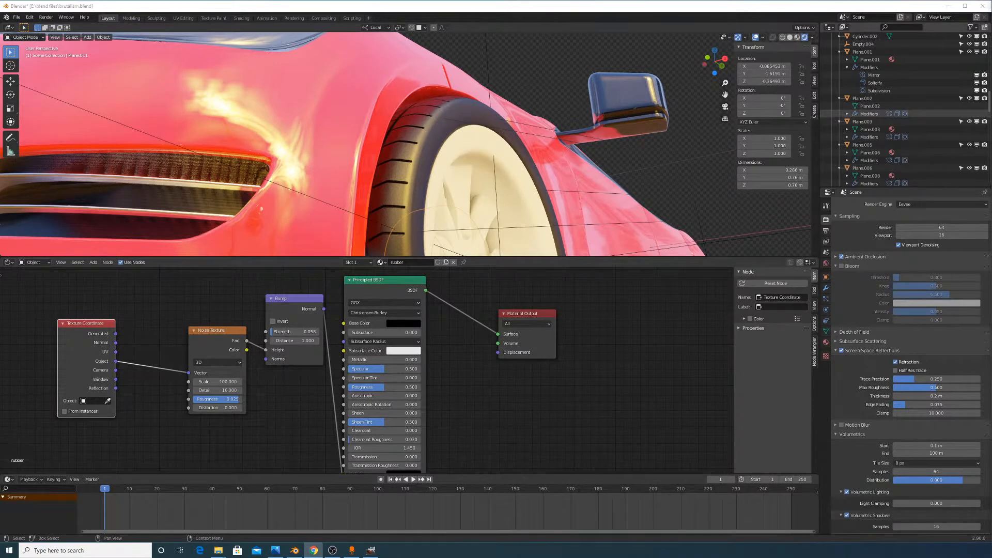
{"action": "left_click_drag", "start_coordinate": [360, 285], "coordinate": [391, 297]}
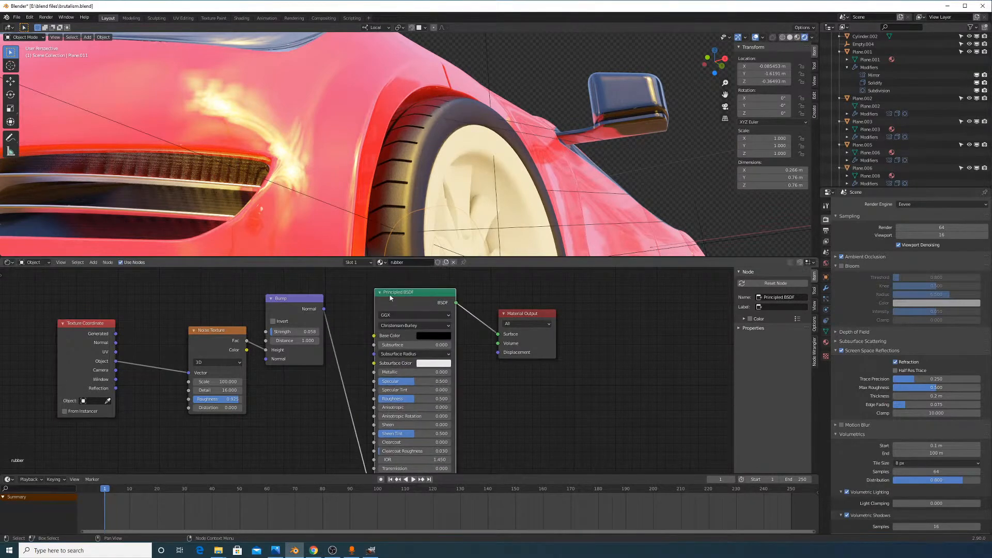
{"action": "left_click", "coordinate": [307, 313]}
Search 'col' and drop a ColorRamp node onto the Bump–Principled BSDF link
{"action": "left_click", "coordinate": [104, 263]}
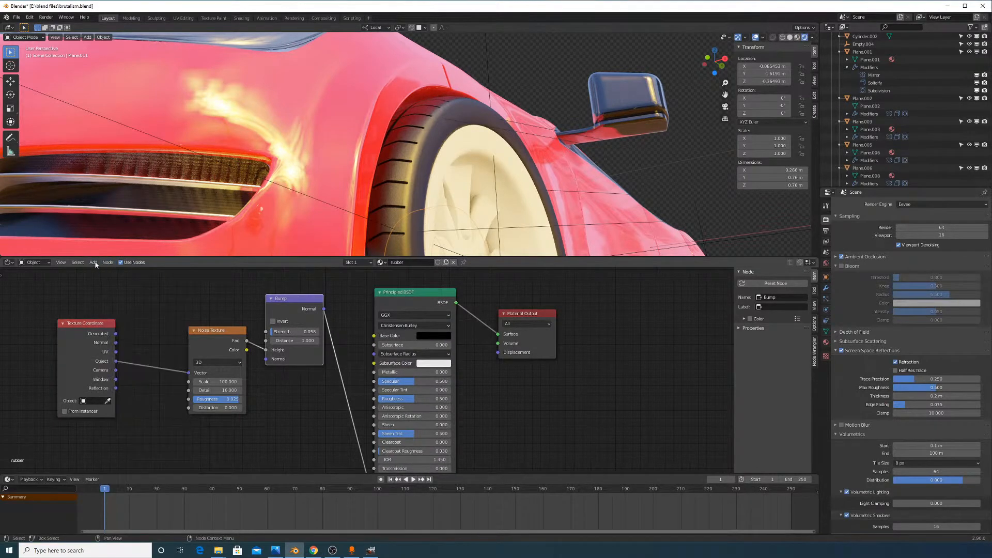
{"action": "left_click", "coordinate": [95, 264]}
{"action": "left_click", "coordinate": [96, 271]}
{"action": "type", "text": "rough"}
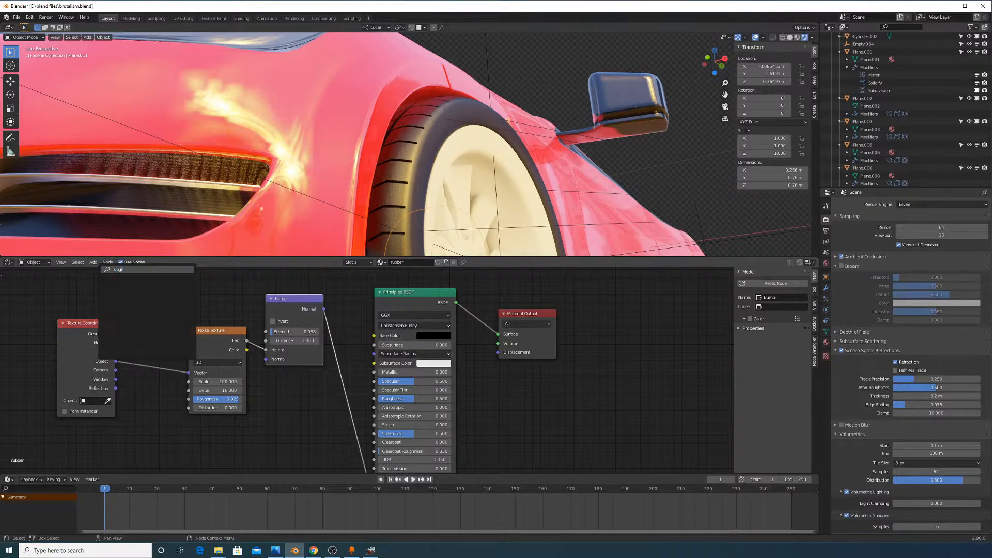
{"action": "key", "text": "BackSpace"}
{"action": "key", "text": "BackSpace"}
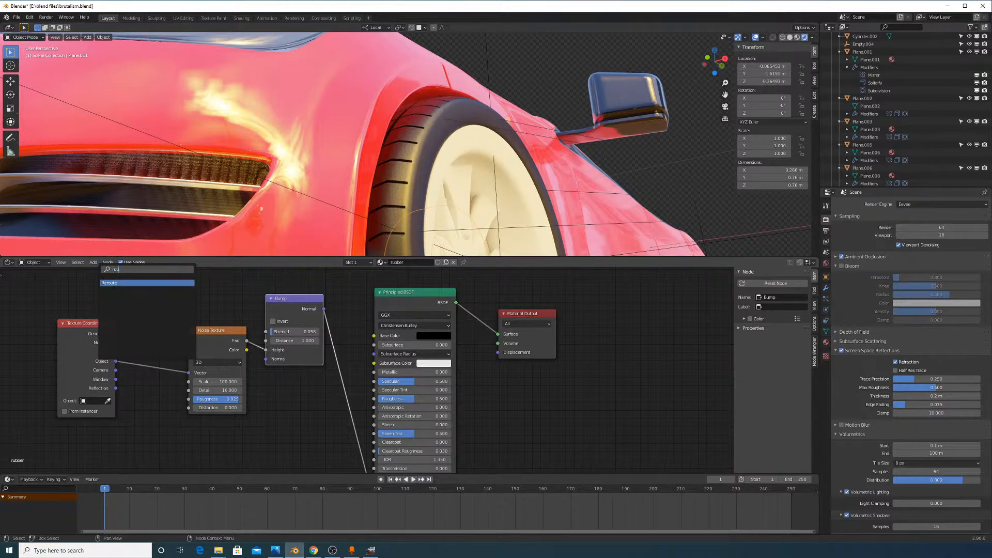
{"action": "key", "text": "BackSpace"}
{"action": "key", "text": "BackSpace"}
{"action": "key", "text": "BackSpace"}
{"action": "type", "text": "col"}
{"action": "left_click", "coordinate": [108, 290]}
{"action": "left_click", "coordinate": [275, 361]}
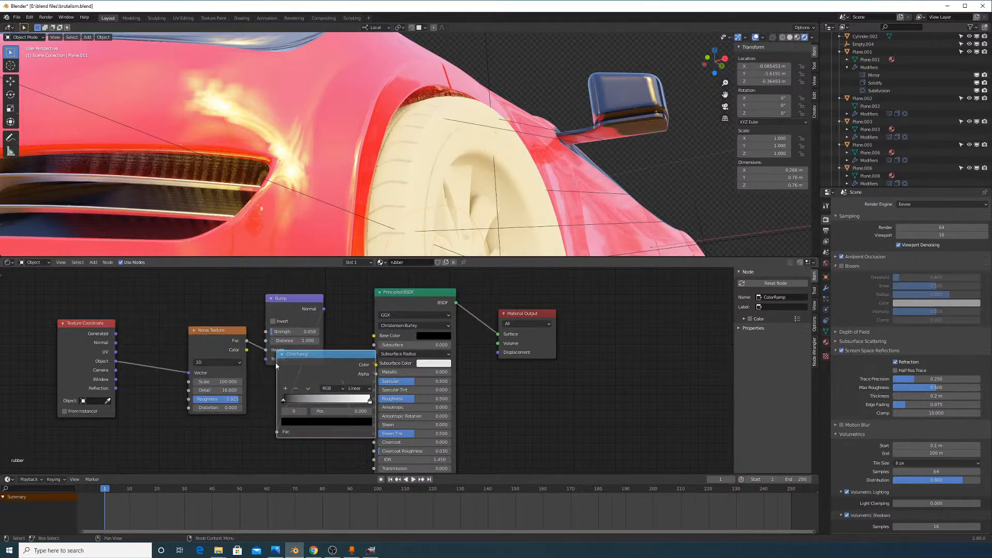
{"action": "scroll", "coordinate": [343, 352], "scroll_direction": "down", "scroll_amount": 2}
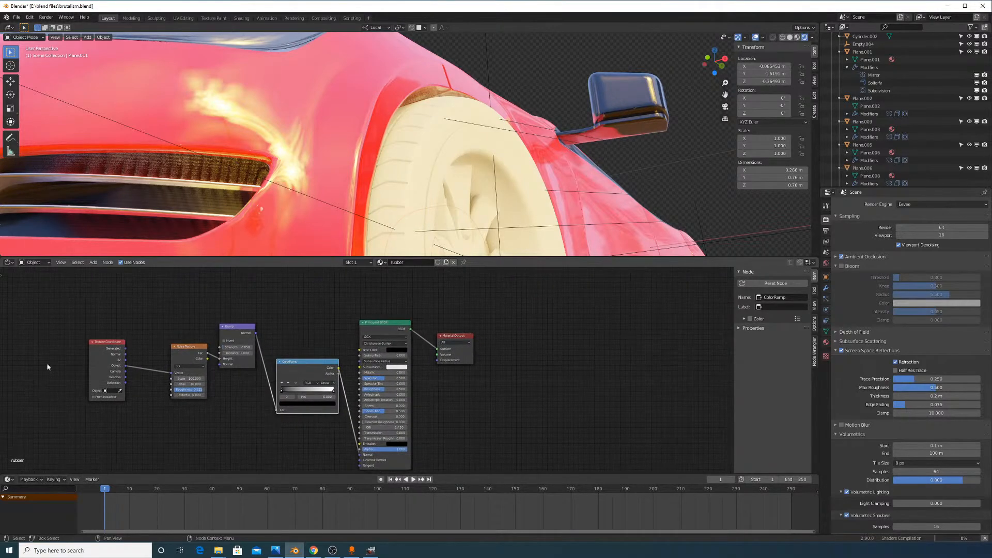
{"action": "scroll", "coordinate": [356, 366], "scroll_direction": "up", "scroll_amount": 4}
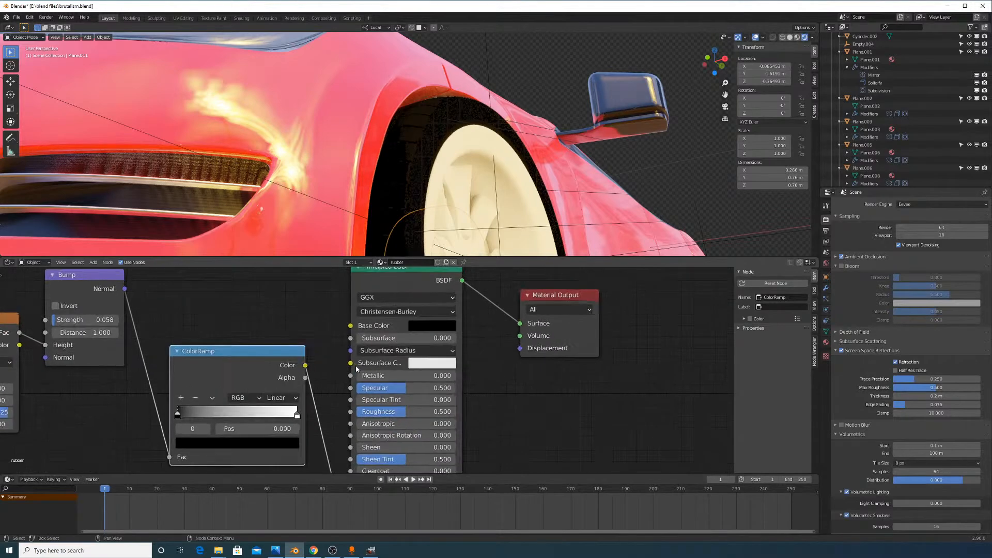
{"action": "scroll", "coordinate": [360, 317], "scroll_direction": "up", "scroll_amount": 1}
{"action": "middle_click_drag", "start_coordinate": [287, 315], "coordinate": [300, 365]}
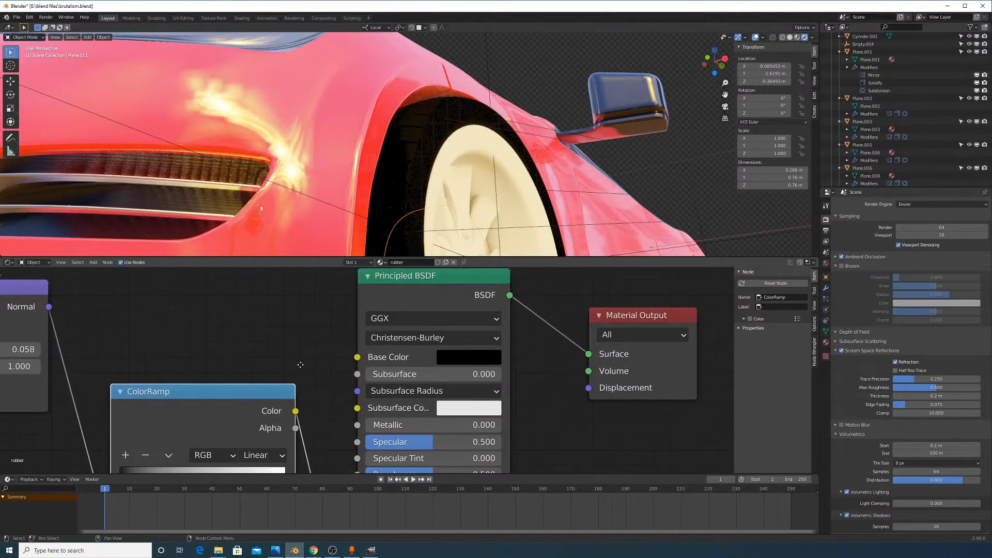
Try linking the noise pattern to Base Color, then remove that link
{"action": "scroll", "coordinate": [181, 323], "scroll_direction": "down", "scroll_amount": 2}
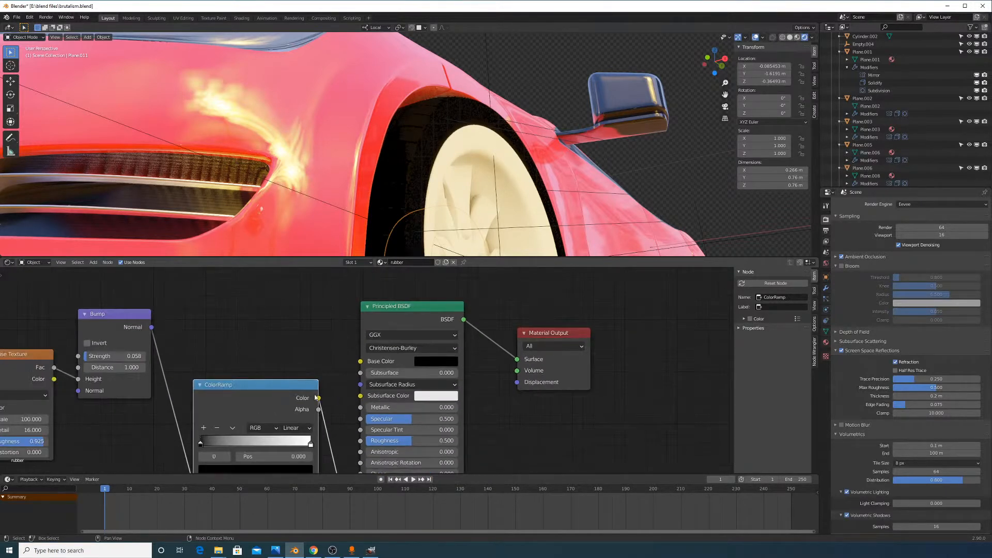
{"action": "middle_click_drag", "start_coordinate": [315, 397], "coordinate": [380, 390]}
{"action": "left_click_drag", "start_coordinate": [120, 359], "coordinate": [202, 419]}
{"action": "left_click_drag", "start_coordinate": [120, 359], "coordinate": [433, 358]}
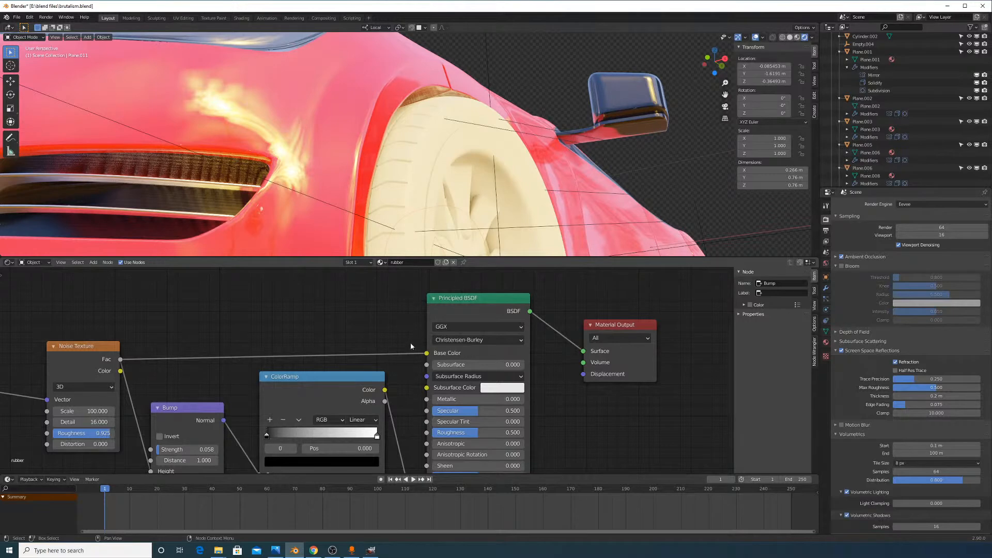
{"action": "mouse_move", "coordinate": [412, 345]}
{"action": "left_mouse_down"}
{"action": "mouse_move", "coordinate": [425, 353]}
{"action": "mouse_move", "coordinate": [326, 357]}
{"action": "left_mouse_up"}
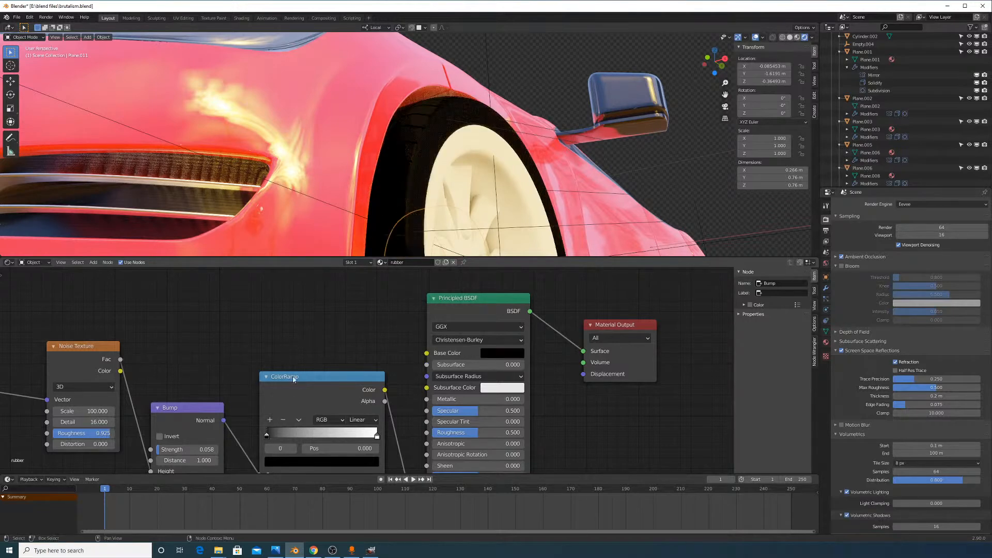
{"action": "scroll", "coordinate": [351, 330], "scroll_direction": "down", "scroll_amount": 1}
{"action": "middle_click_drag", "start_coordinate": [431, 462], "coordinate": [429, 419]}
{"action": "scroll", "coordinate": [377, 344], "scroll_direction": "down", "scroll_amount": 1}
{"action": "middle_click_drag", "start_coordinate": [277, 373], "coordinate": [272, 329]}
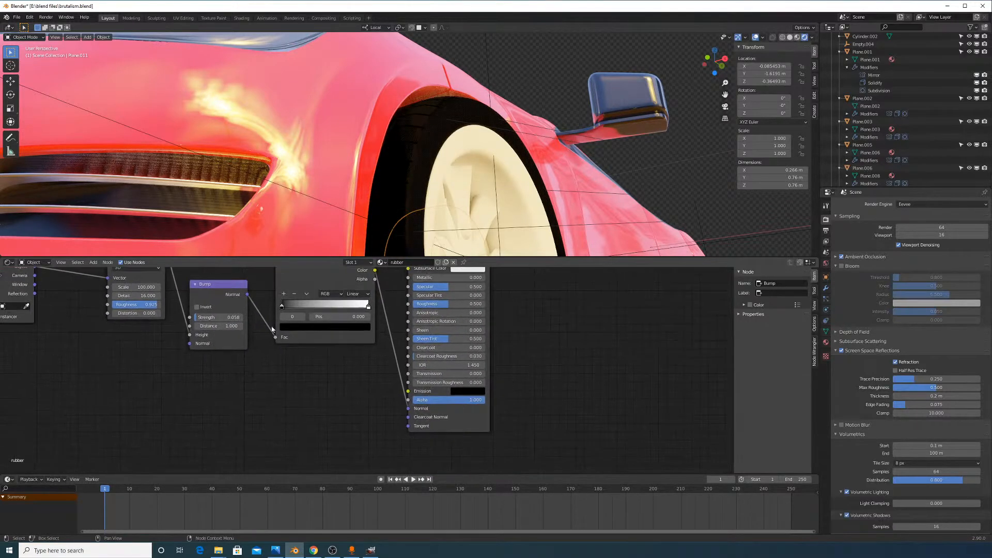
Wire Bump Normal into the shader Normal and noise Fac into the ColorRamp Fac
{"action": "left_click_drag", "start_coordinate": [246, 295], "coordinate": [407, 407]}
{"action": "scroll", "coordinate": [320, 347], "scroll_direction": "up", "scroll_amount": 1}
{"action": "middle_click_drag", "start_coordinate": [320, 347], "coordinate": [333, 392]}
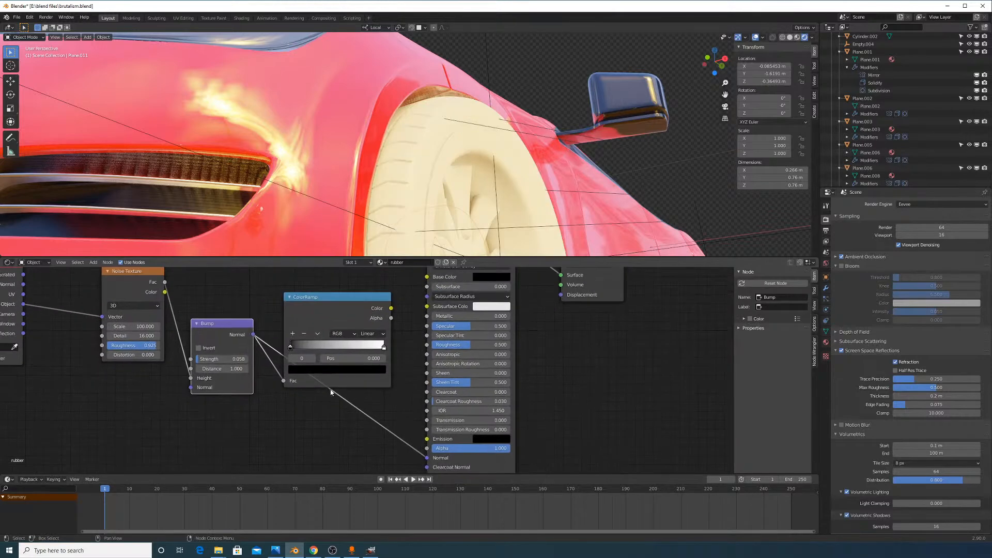
{"action": "left_click_drag", "start_coordinate": [283, 380], "coordinate": [292, 332]}
{"action": "middle_click_drag", "start_coordinate": [250, 296], "coordinate": [256, 322]}
{"action": "left_click_drag", "start_coordinate": [188, 317], "coordinate": [288, 407]}
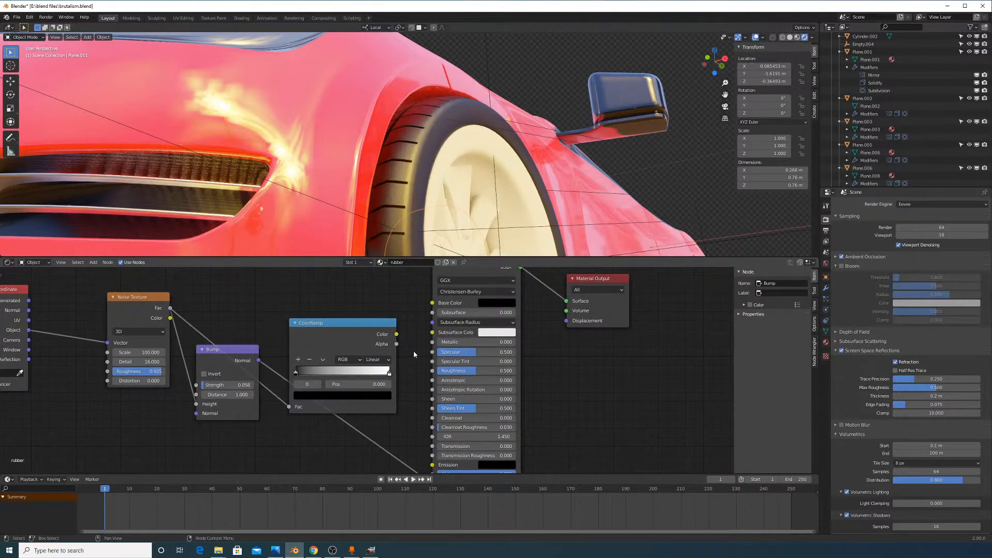
Connect the ColorRamp Color to Roughness instead of Base Color
{"action": "left_click_drag", "start_coordinate": [399, 336], "coordinate": [432, 303]}
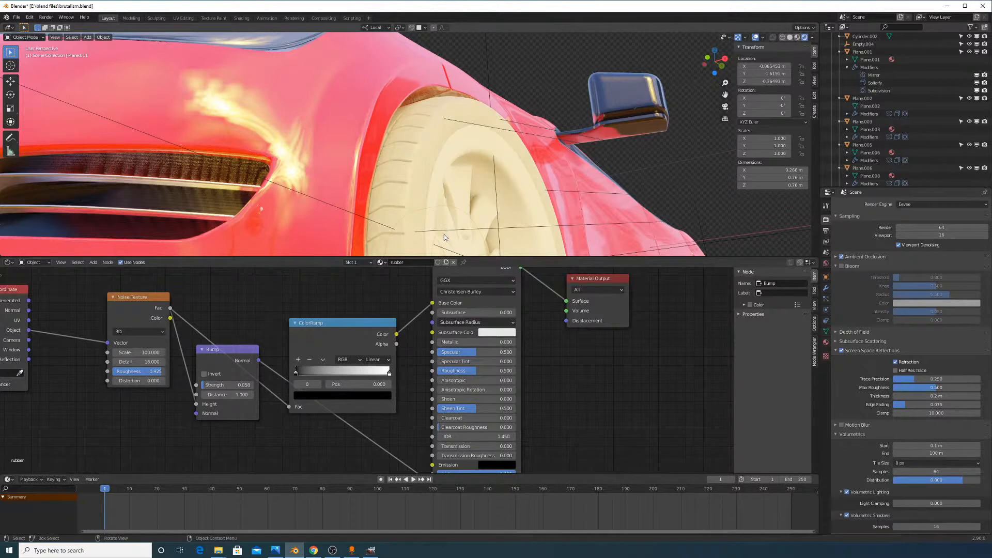
{"action": "scroll", "coordinate": [416, 315], "scroll_direction": "up", "scroll_amount": 1}
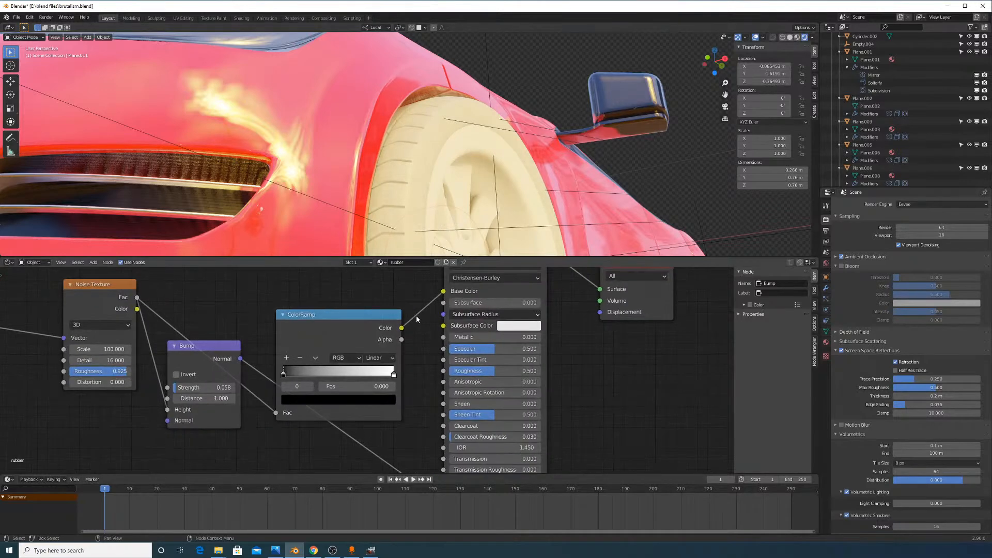
{"action": "middle_click_drag", "start_coordinate": [442, 300], "coordinate": [438, 316]}
{"action": "left_click_drag", "start_coordinate": [439, 308], "coordinate": [434, 356]}
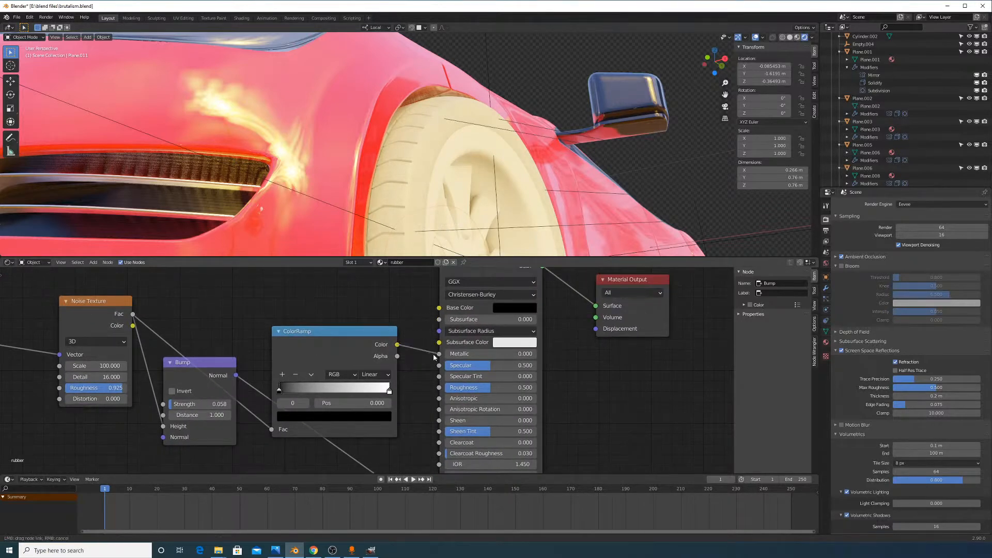
{"action": "left_click_drag", "start_coordinate": [442, 391], "coordinate": [439, 387]}
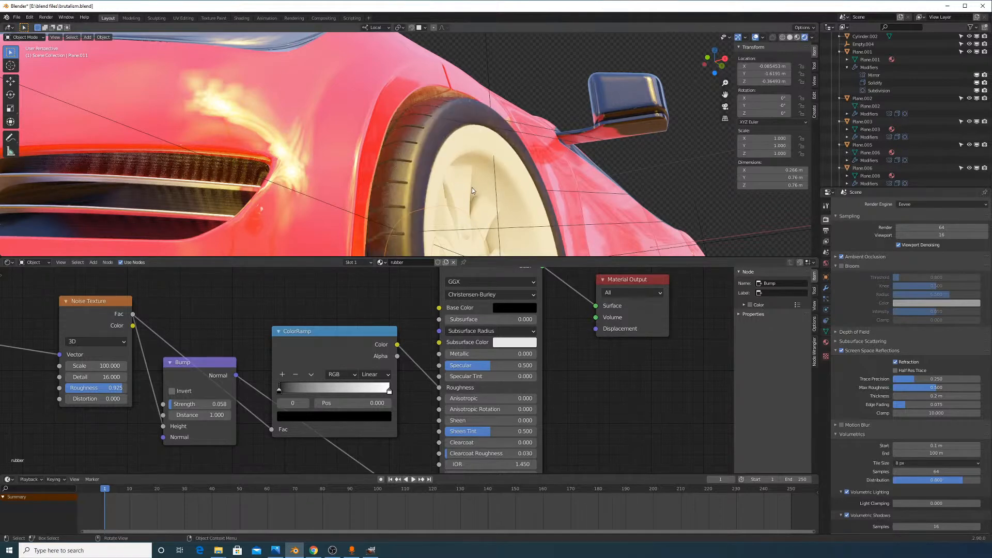
{"action": "scroll", "coordinate": [460, 196], "scroll_direction": "up", "scroll_amount": 5}
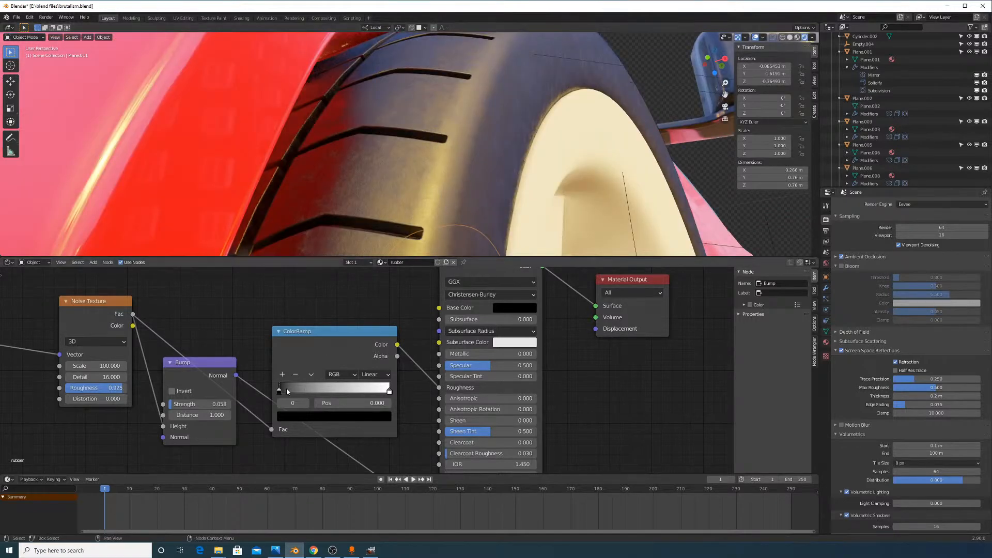
Pull the ColorRamp stops inward, white stop to 0.768, and inspect the tyre
{"action": "mouse_move", "coordinate": [286, 389]}
{"action": "left_mouse_down"}
{"action": "mouse_move", "coordinate": [346, 389]}
{"action": "mouse_move", "coordinate": [268, 389]}
{"action": "left_mouse_up"}
{"action": "left_click", "coordinate": [376, 391]}
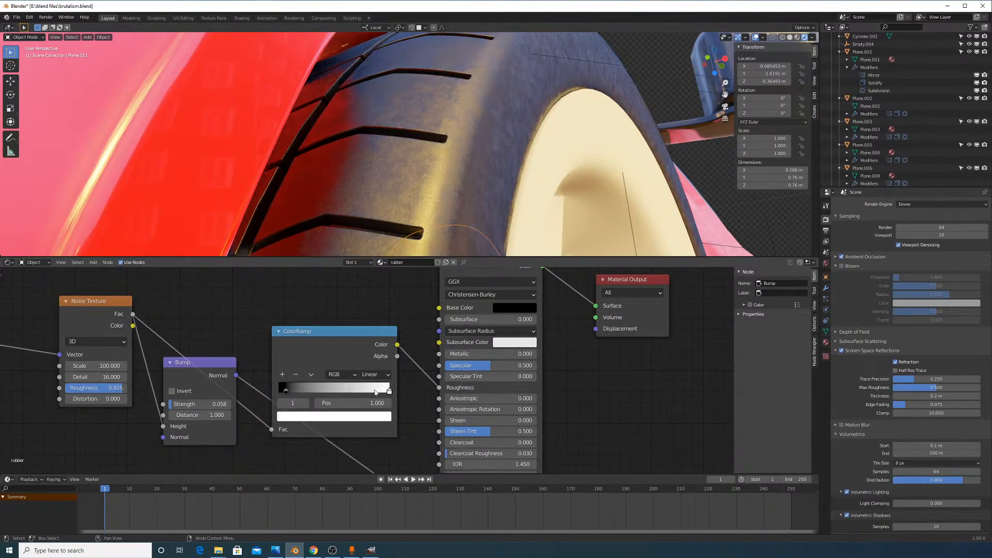
{"action": "mouse_move", "coordinate": [375, 392]}
{"action": "left_mouse_down"}
{"action": "mouse_move", "coordinate": [310, 392]}
{"action": "mouse_move", "coordinate": [352, 391]}
{"action": "left_mouse_up"}
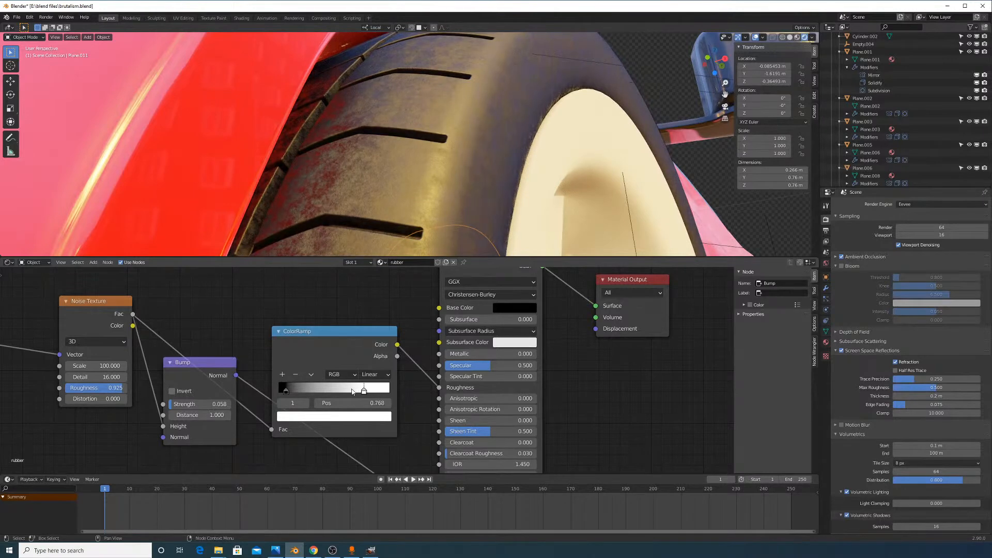
{"action": "scroll", "coordinate": [500, 201], "scroll_direction": "down", "scroll_amount": 6}
{"action": "middle_click_drag", "start_coordinate": [502, 202], "coordinate": [507, 99]}
{"action": "scroll", "coordinate": [440, 181], "scroll_direction": "up", "scroll_amount": 5}
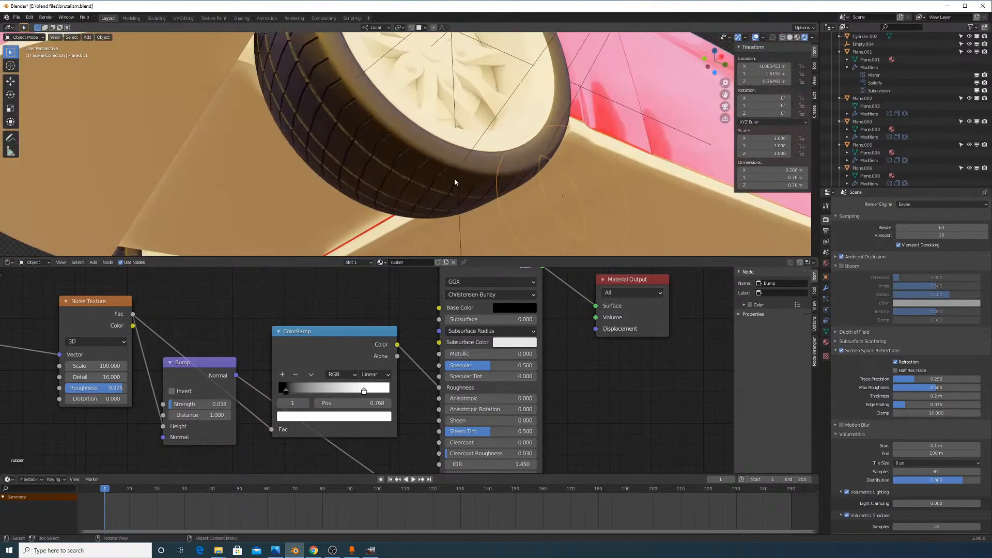
{"action": "scroll", "coordinate": [454, 178], "scroll_direction": "up", "scroll_amount": 2}
{"action": "scroll", "coordinate": [584, 206], "scroll_direction": "up", "scroll_amount": 3}
{"action": "scroll", "coordinate": [584, 205], "scroll_direction": "down", "scroll_amount": 7}
{"action": "middle_click_drag", "start_coordinate": [584, 205], "coordinate": [554, 236]}
{"action": "scroll", "coordinate": [541, 212], "scroll_direction": "up", "scroll_amount": 3}
{"action": "middle_click_drag", "start_coordinate": [553, 168], "coordinate": [544, 112]}
{"action": "scroll", "coordinate": [535, 137], "scroll_direction": "up", "scroll_amount": 5}
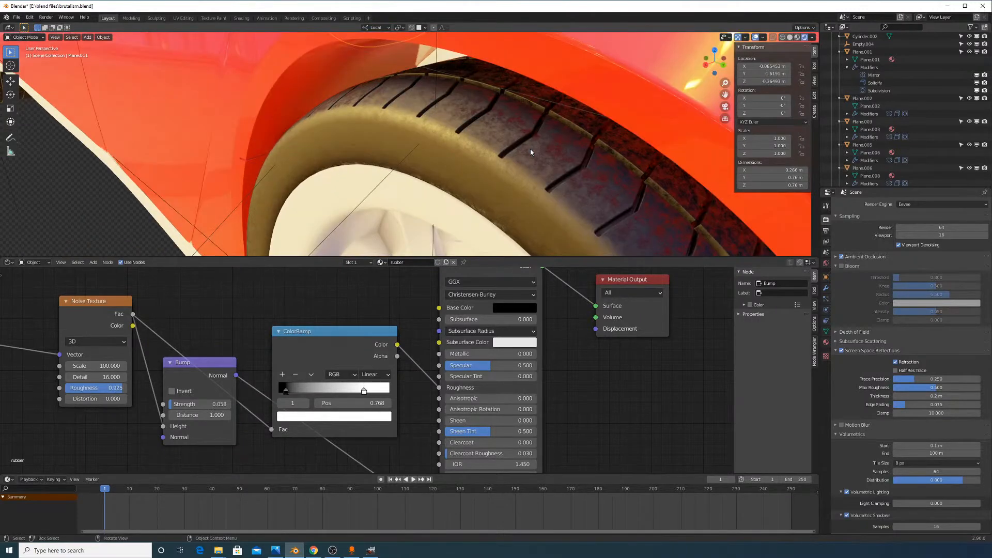
Set the ColorRamp stop colours to 0.25 grey (dark) and 0.75 grey (light)
{"action": "mouse_move", "coordinate": [364, 391]}
{"action": "left_mouse_down"}
{"action": "mouse_move", "coordinate": [430, 397]}
{"action": "mouse_move", "coordinate": [338, 397]}
{"action": "mouse_move", "coordinate": [408, 398]}
{"action": "mouse_move", "coordinate": [389, 397]}
{"action": "left_mouse_up"}
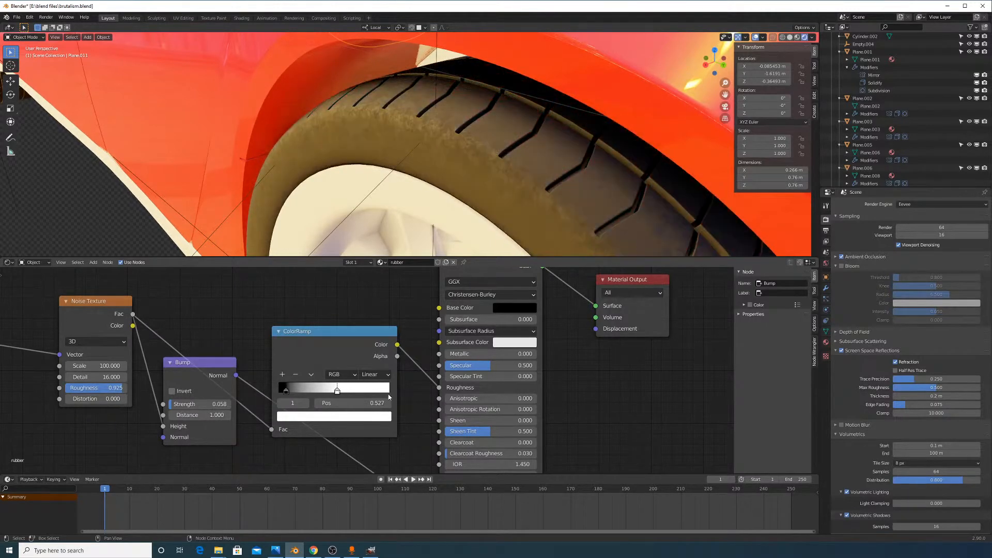
{"action": "left_click_drag", "start_coordinate": [297, 389], "coordinate": [328, 400]}
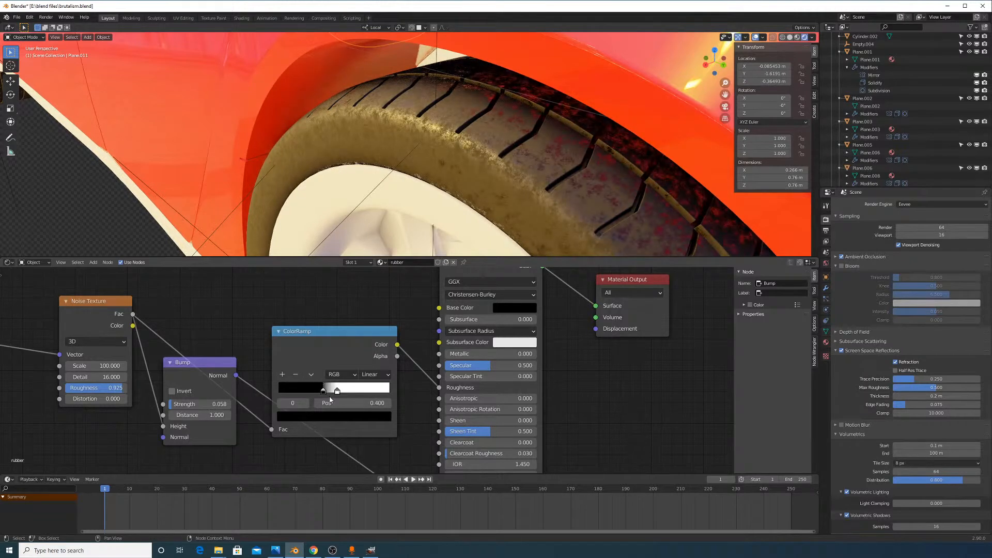
{"action": "left_click", "coordinate": [330, 417]}
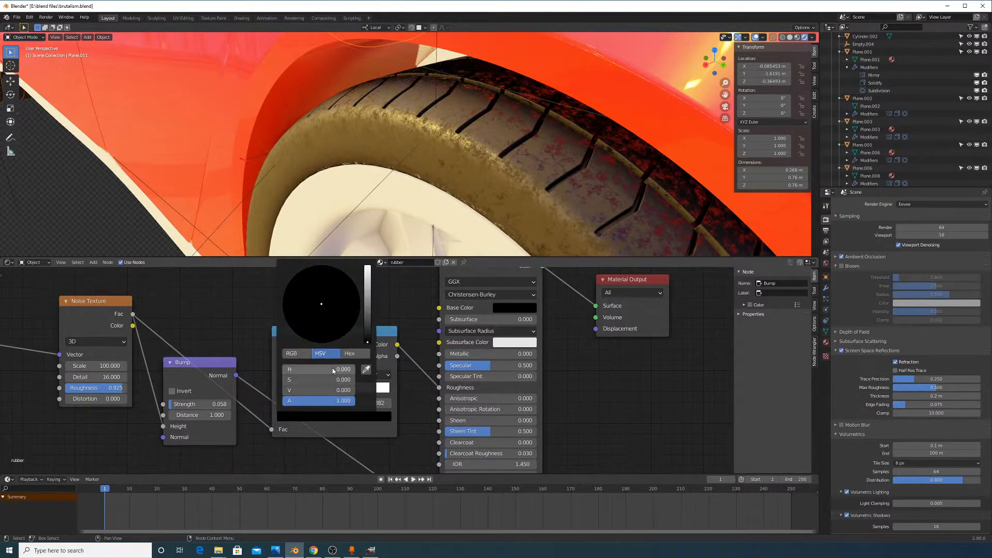
{"action": "left_click", "coordinate": [292, 353]}
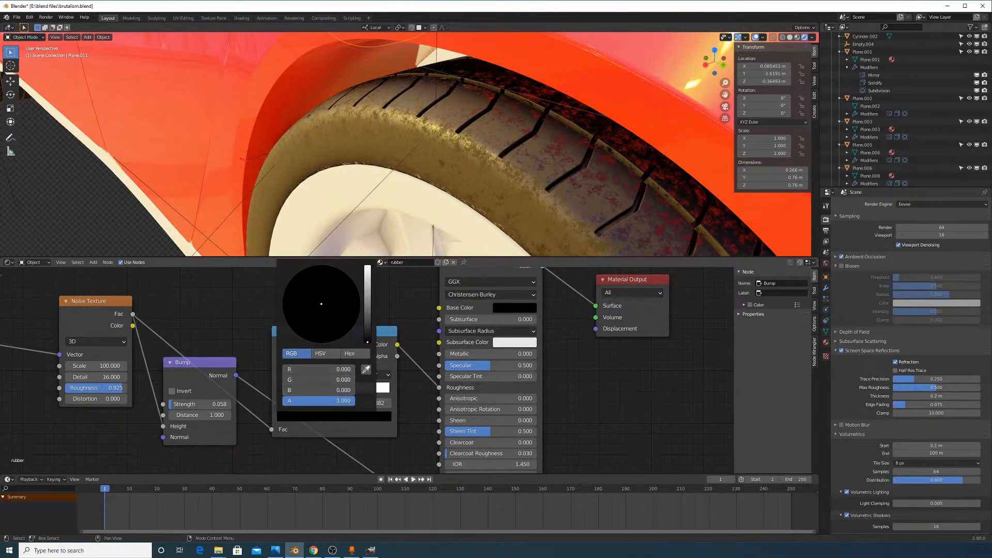
{"action": "key", "text": "Return"}
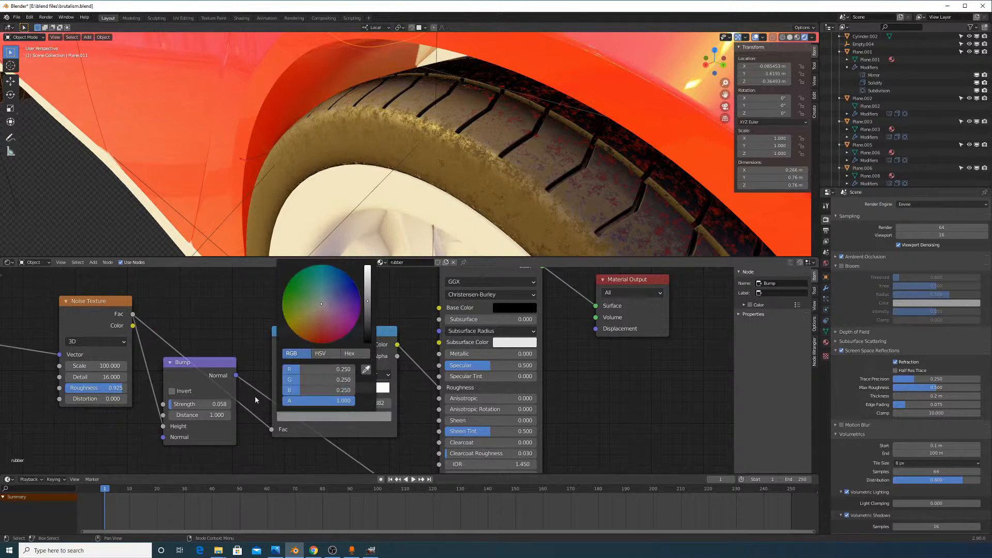
{"action": "left_click", "coordinate": [339, 388]}
{"action": "left_click", "coordinate": [353, 415]}
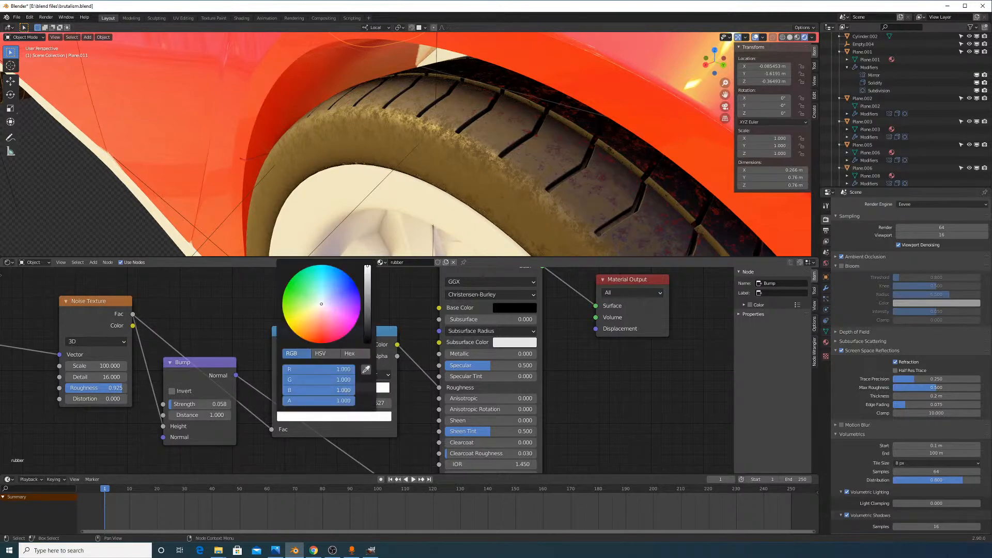
{"action": "left_click_drag", "start_coordinate": [341, 390], "coordinate": [342, 369]}
{"action": "type", "text": ".7"}
{"action": "key", "text": "Return"}
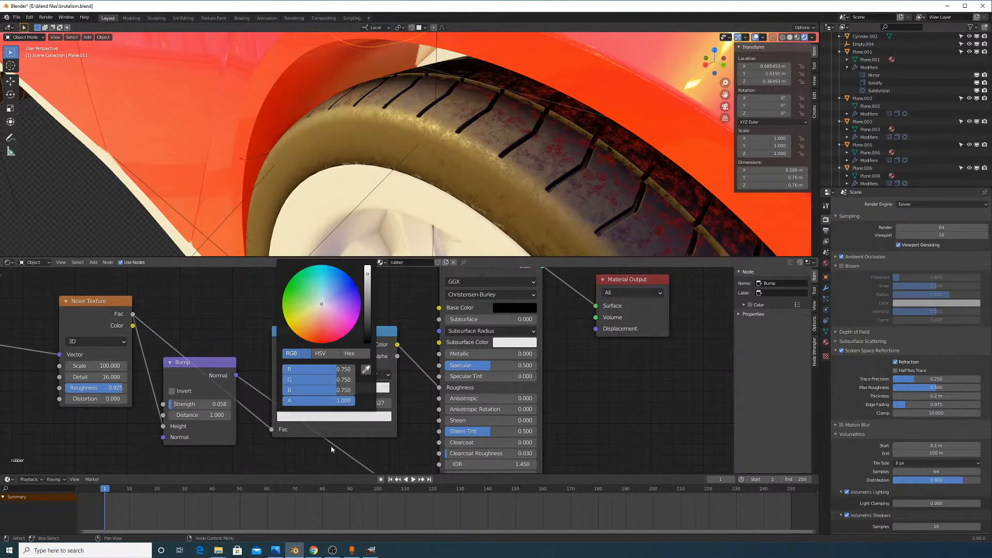
Slide the dark ColorRamp stop to position 0.273 to lighten the tyre
{"action": "mouse_move", "coordinate": [334, 397]}
{"action": "left_mouse_down"}
{"action": "mouse_move", "coordinate": [357, 397]}
{"action": "mouse_move", "coordinate": [300, 397]}
{"action": "mouse_move", "coordinate": [373, 396]}
{"action": "mouse_move", "coordinate": [349, 398]}
{"action": "left_mouse_up"}
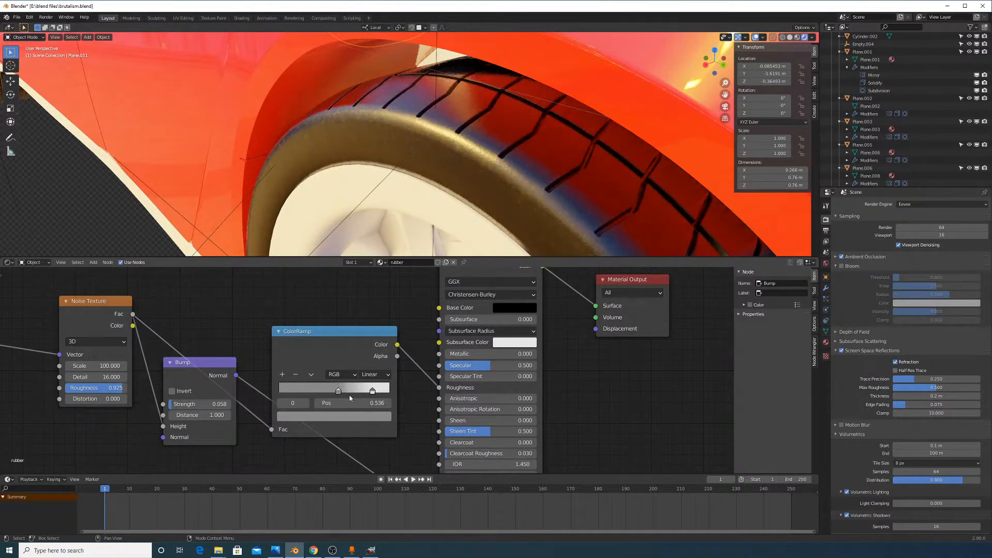
{"action": "middle_click_drag", "start_coordinate": [454, 216], "coordinate": [460, 200]}
{"action": "scroll", "coordinate": [460, 199], "scroll_direction": "down", "scroll_amount": 4}
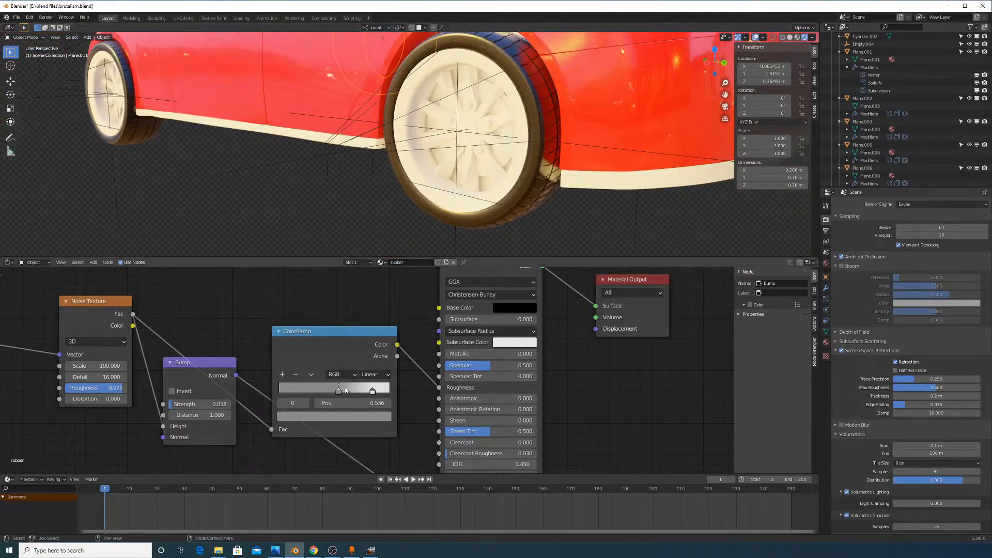
{"action": "left_click_drag", "start_coordinate": [346, 390], "coordinate": [316, 391]}
{"action": "middle_click_drag", "start_coordinate": [484, 157], "coordinate": [484, 177]}
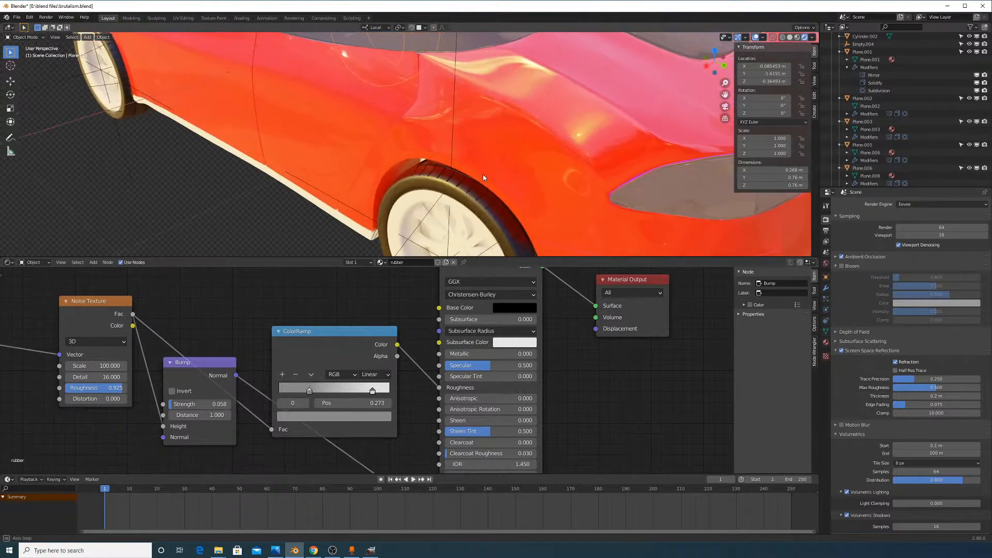
{"action": "scroll", "coordinate": [483, 179], "scroll_direction": "up", "scroll_amount": 6}
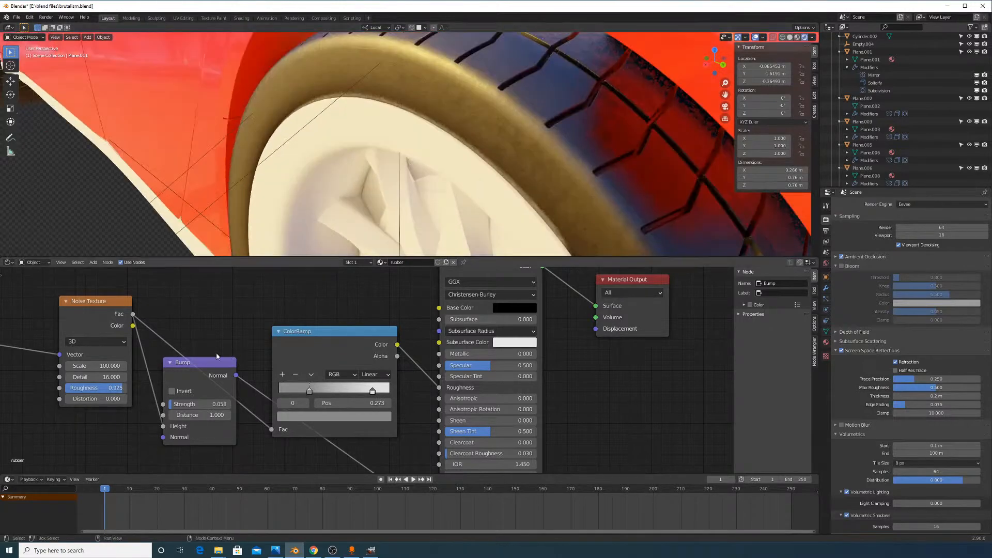
Try Noise Texture Scale values of 100 and then 1 on the tyre rubber
{"action": "left_click_drag", "start_coordinate": [99, 365], "coordinate": [83, 366]}
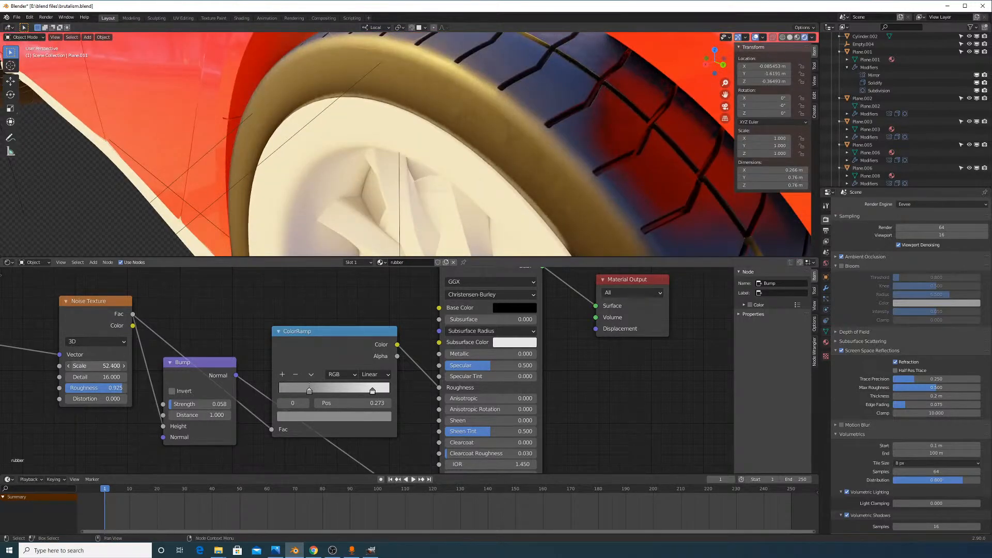
{"action": "left_click", "coordinate": [117, 365]}
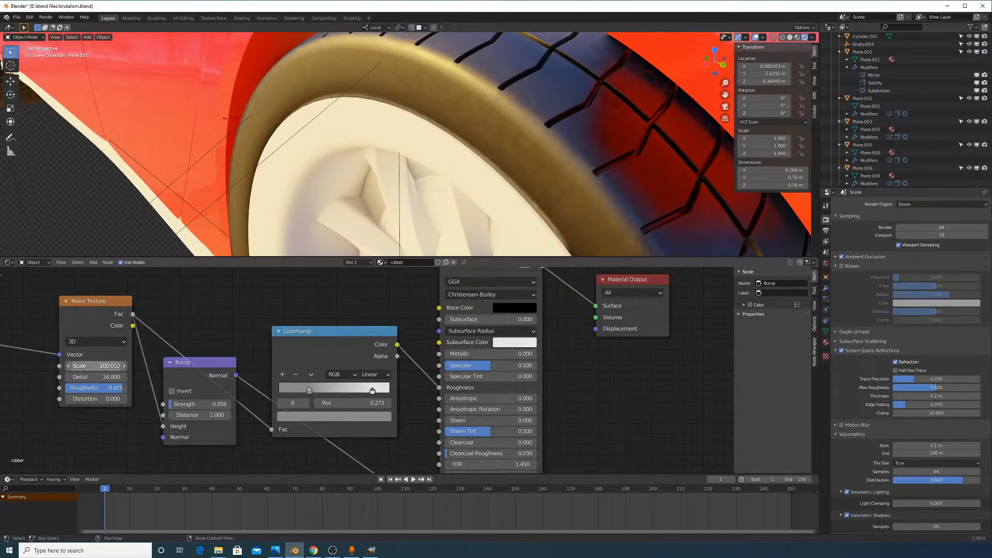
{"action": "type", "text": "100.0"}
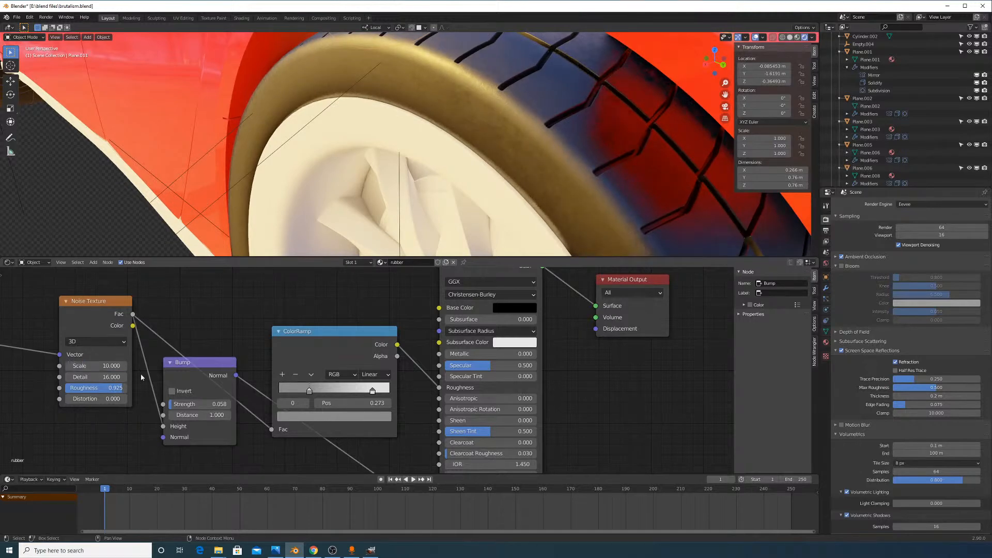
{"action": "scroll", "coordinate": [642, 91], "scroll_direction": "down", "scroll_amount": 2}
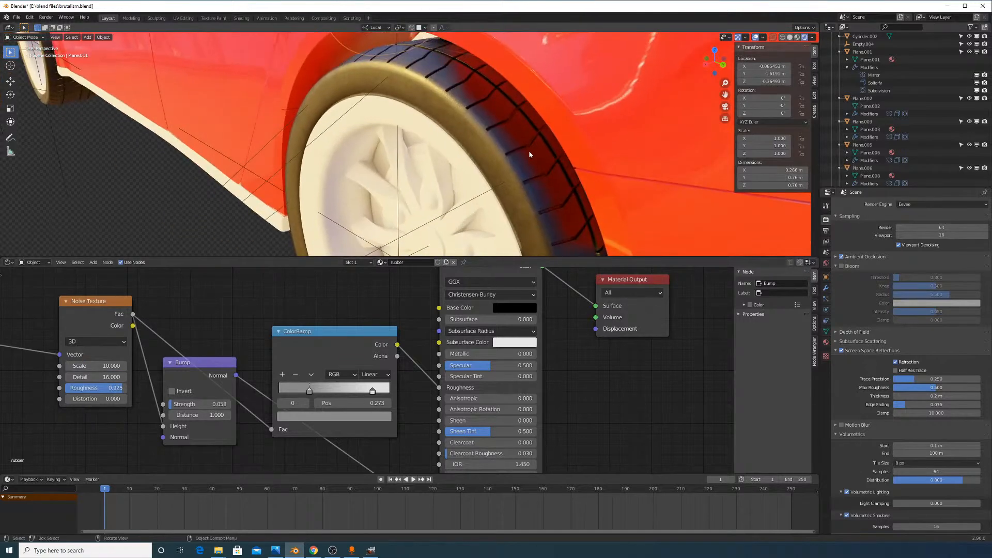
{"action": "scroll", "coordinate": [520, 140], "scroll_direction": "up", "scroll_amount": 3}
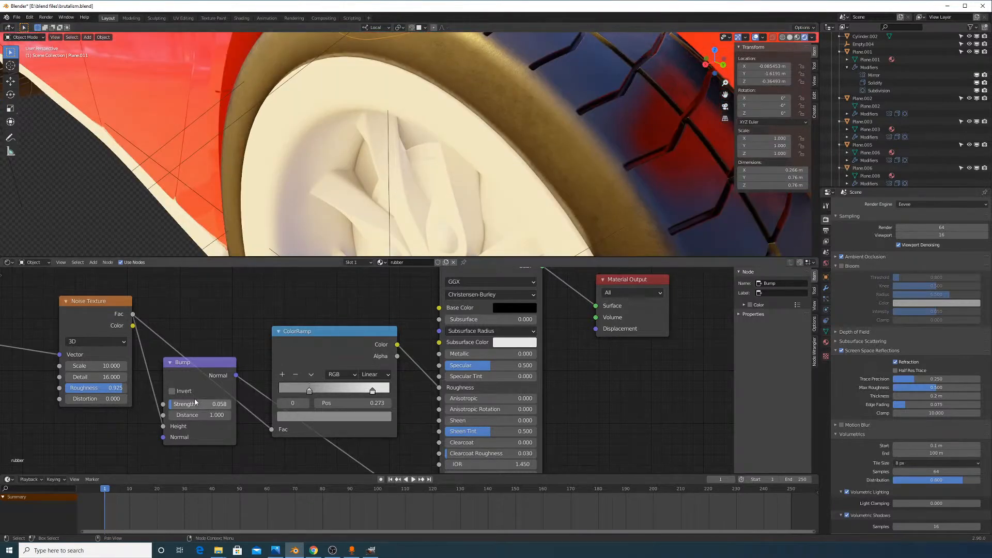
{"action": "left_click_drag", "start_coordinate": [195, 402], "coordinate": [191, 403], "text": "shift"}
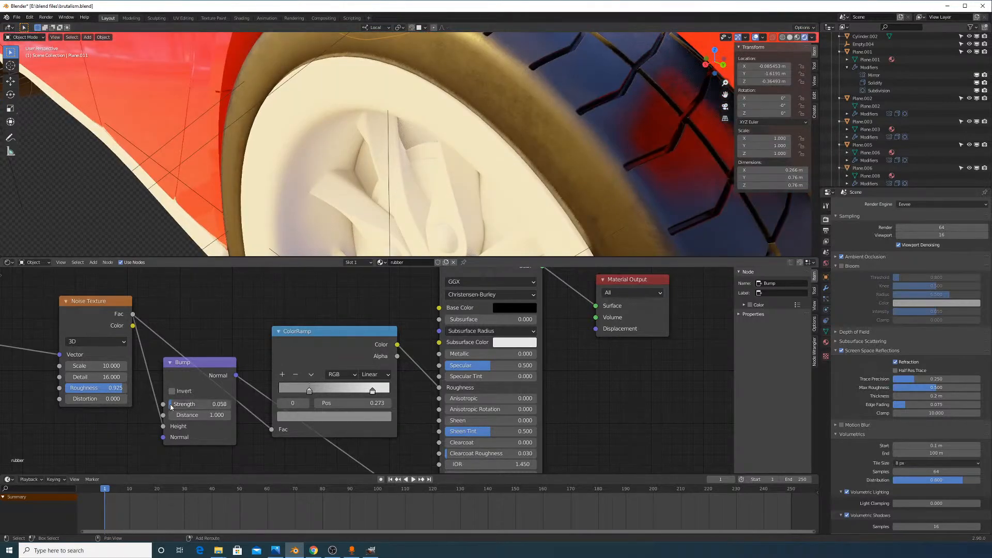
{"action": "left_click", "coordinate": [103, 366]}
{"action": "type", "text": "1"}
{"action": "key", "text": "Return"}
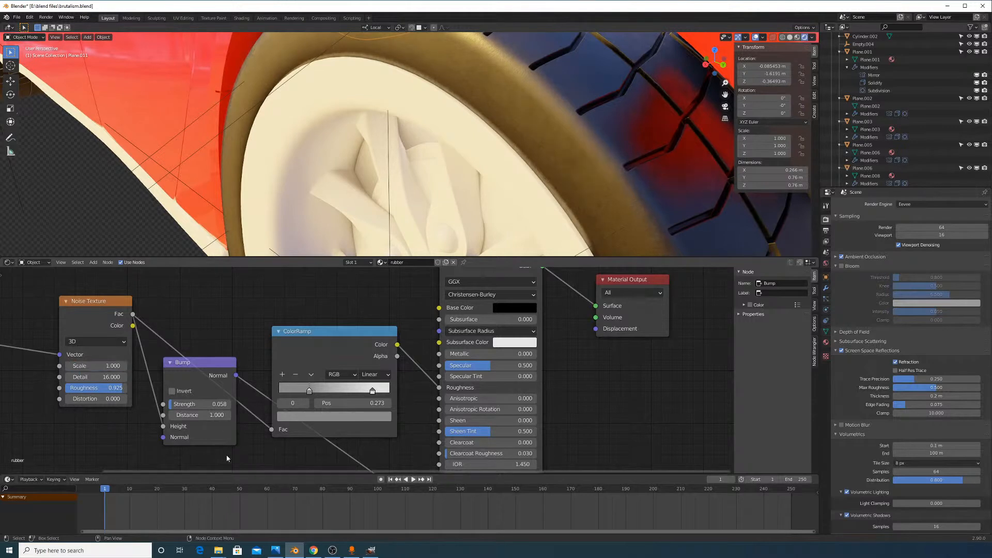
Set the Noise Texture Scale to 10, then lower its Detail and Roughness
{"action": "middle_click_drag", "start_coordinate": [218, 359], "coordinate": [238, 421]}
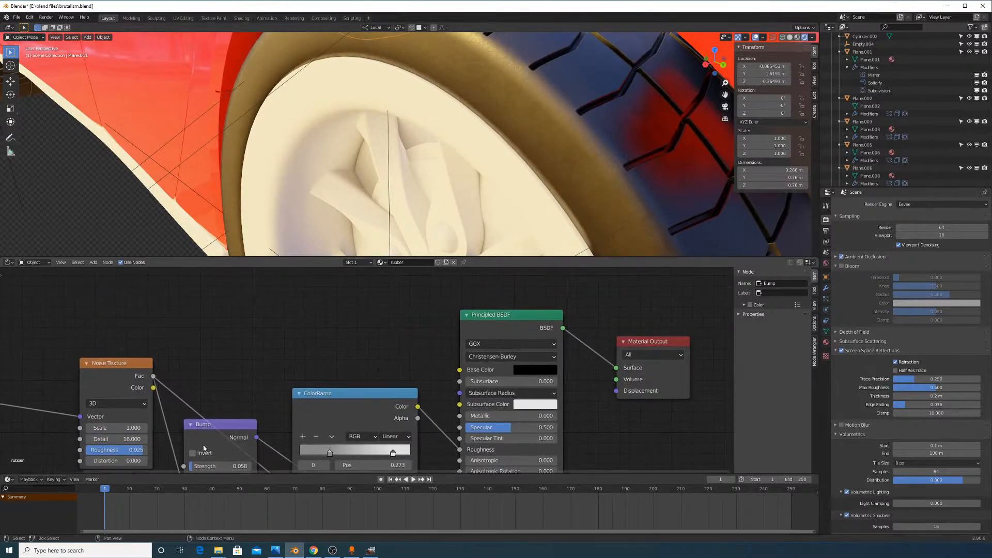
{"action": "left_click", "coordinate": [137, 430]}
{"action": "type", "text": "10"}
{"action": "key", "text": "Return"}
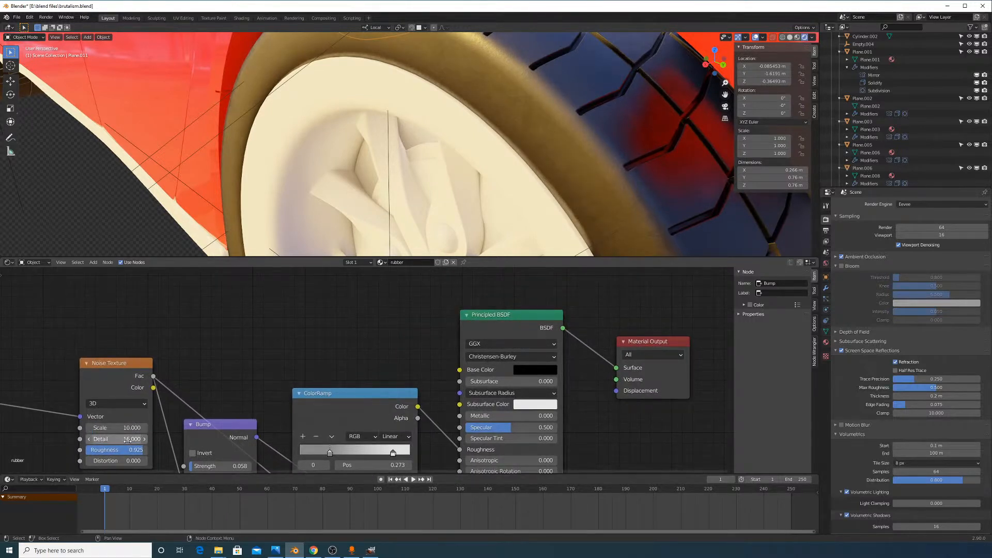
{"action": "mouse_move", "coordinate": [132, 439]}
{"action": "left_mouse_down"}
{"action": "mouse_move", "coordinate": [65, 440]}
{"action": "mouse_move", "coordinate": [133, 439]}
{"action": "mouse_move", "coordinate": [109, 450]}
{"action": "left_mouse_up"}
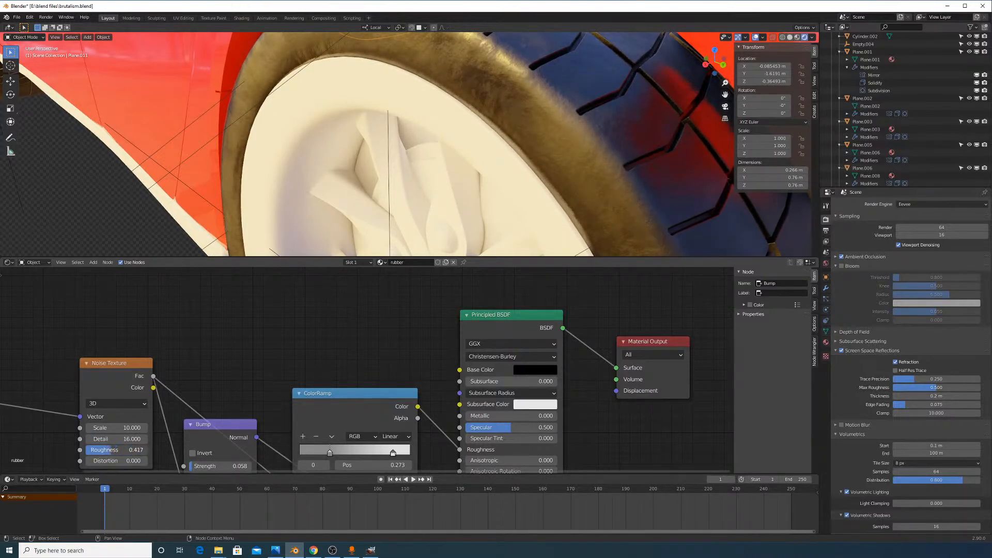
{"action": "scroll", "coordinate": [460, 182], "scroll_direction": "down", "scroll_amount": 3}
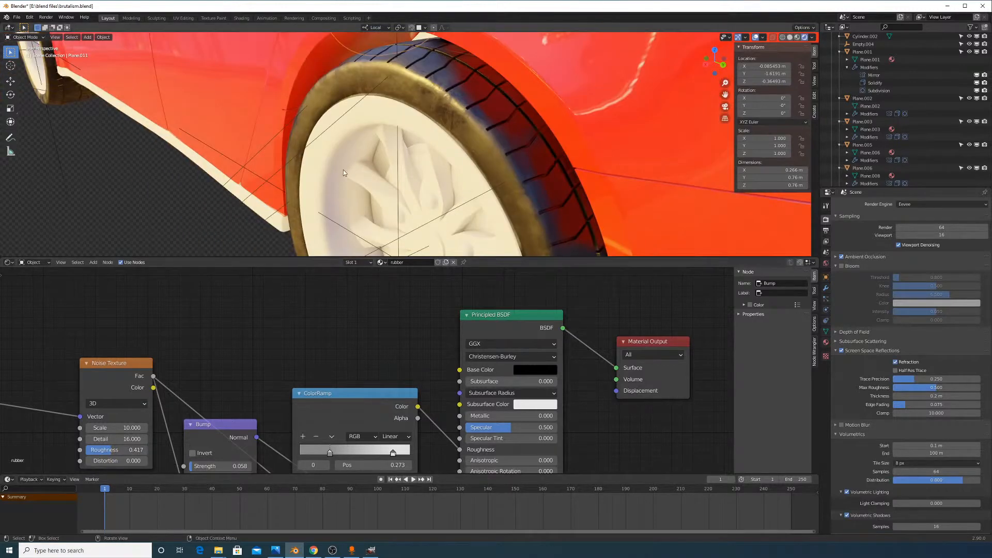
{"action": "scroll", "coordinate": [372, 125], "scroll_direction": "up", "scroll_amount": 4}
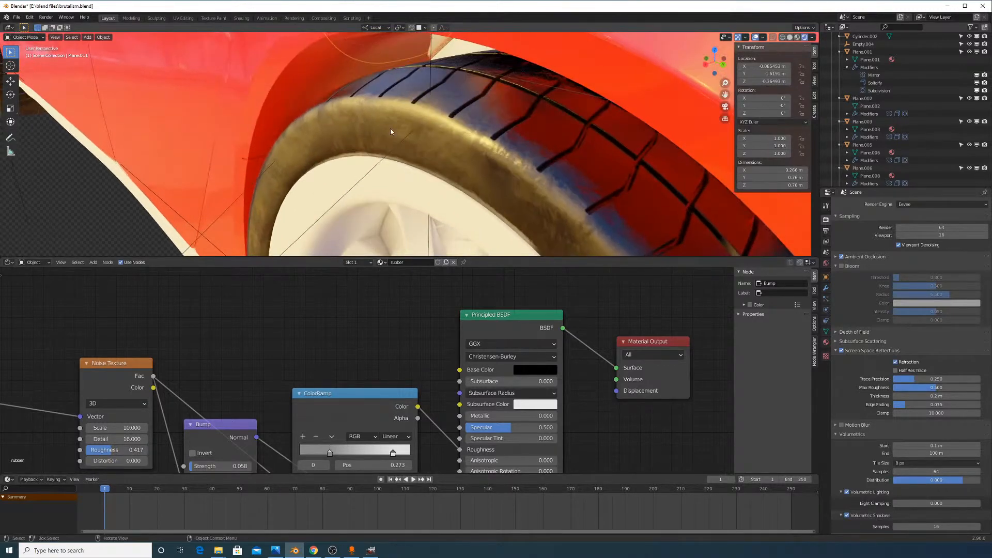
{"action": "mouse_move", "coordinate": [115, 450]}
{"action": "left_mouse_down"}
{"action": "mouse_move", "coordinate": [96, 450]}
{"action": "mouse_move", "coordinate": [109, 449]}
{"action": "left_mouse_up"}
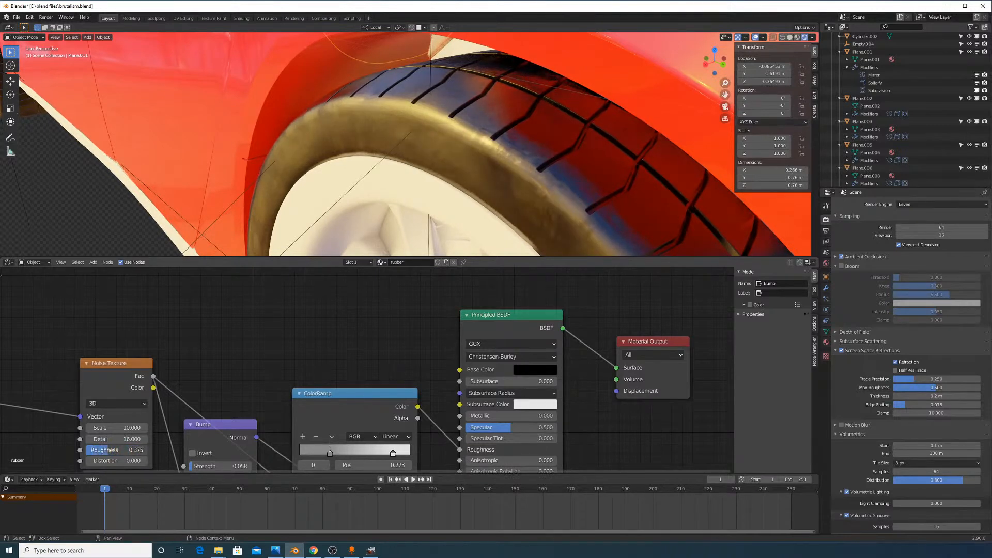
Lower the Bump Distance from 1.000 to 0.180, keeping Strength at 0.058
{"action": "middle_click_drag", "start_coordinate": [278, 380], "coordinate": [284, 352]}
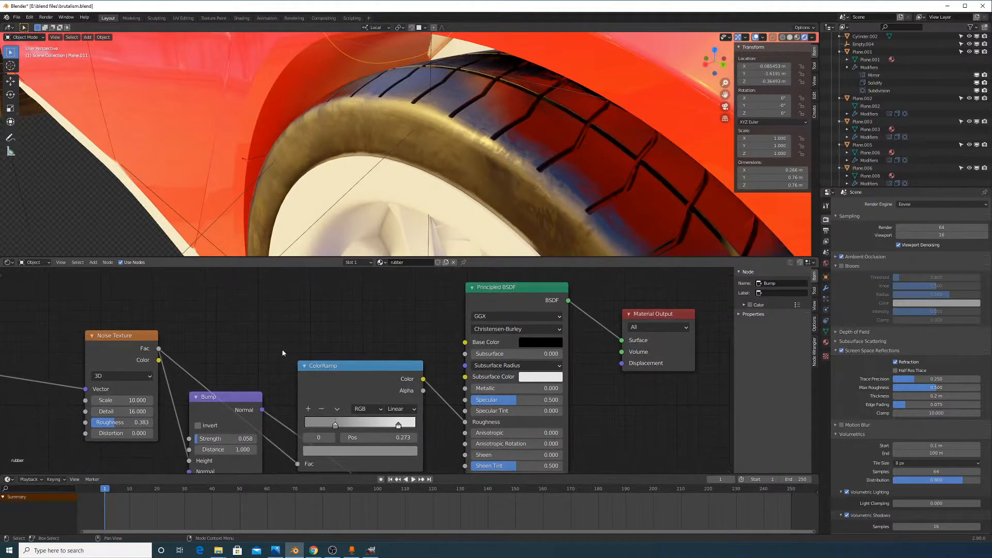
{"action": "left_click_drag", "start_coordinate": [244, 439], "coordinate": [218, 438]}
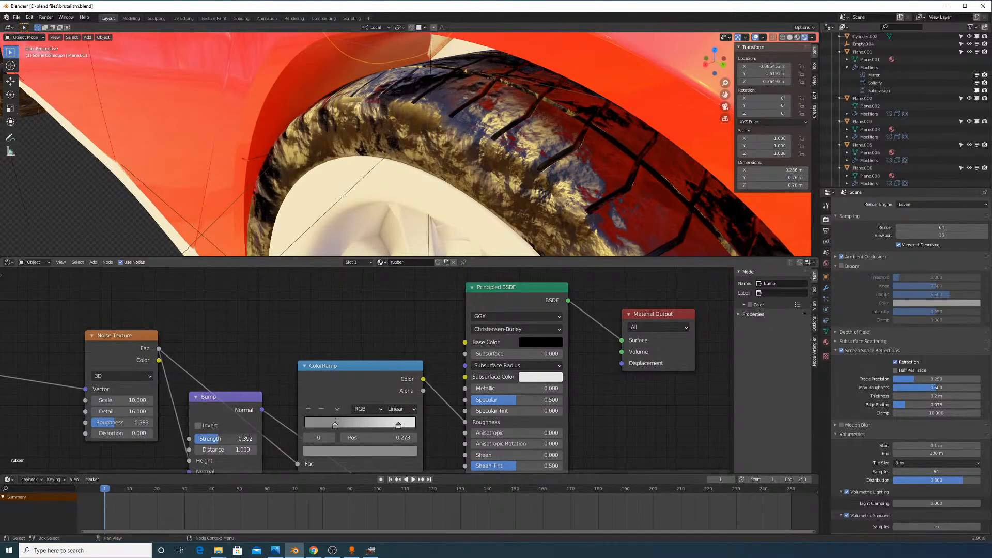
{"action": "right_click", "coordinate": [219, 438]}
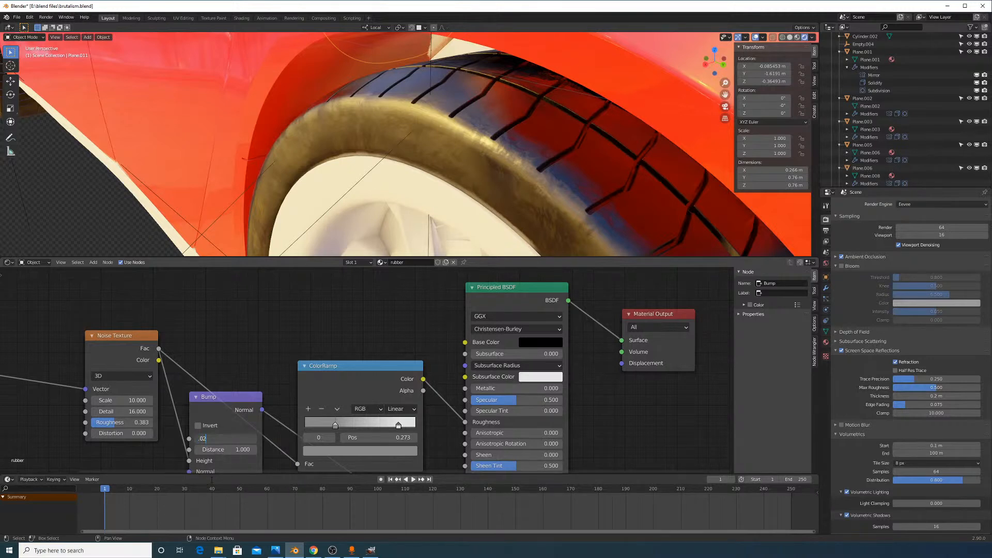
{"action": "key", "text": "Escape"}
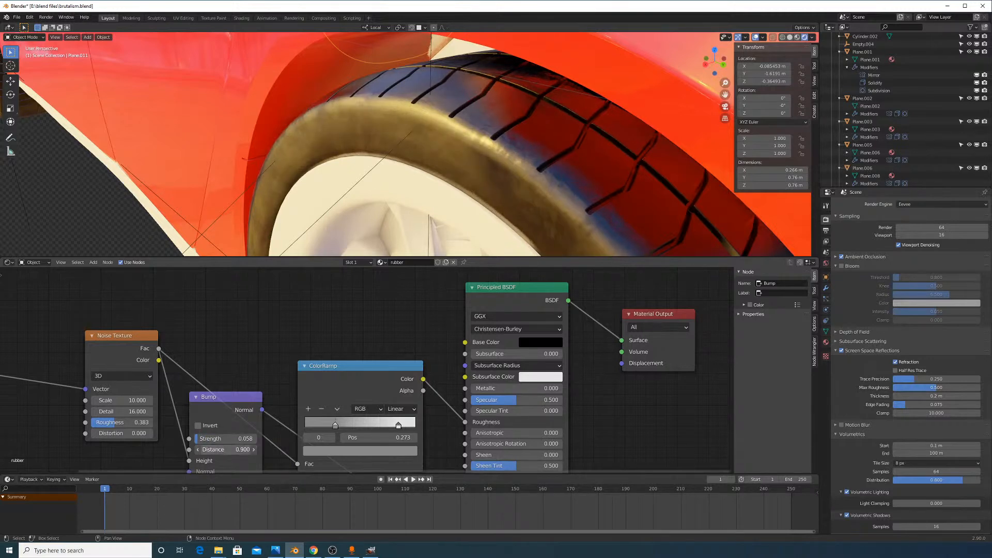
{"action": "mouse_move", "coordinate": [233, 448]}
{"action": "left_mouse_down"}
{"action": "mouse_move", "coordinate": [222, 449]}
{"action": "mouse_move", "coordinate": [251, 439]}
{"action": "left_mouse_up"}
{"action": "key", "text": "Escape"}
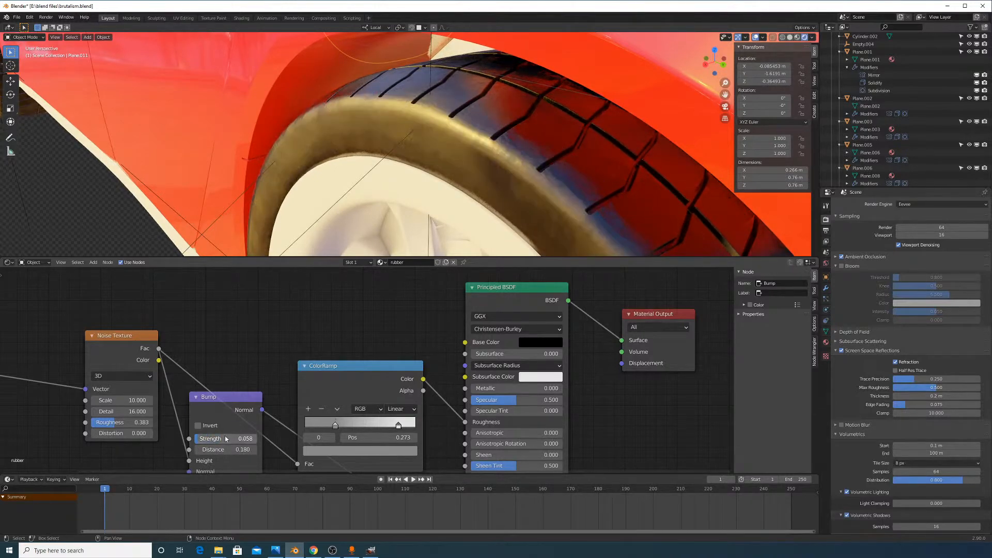
{"action": "scroll", "coordinate": [432, 113], "scroll_direction": "down", "scroll_amount": 5}
{"action": "middle_click_drag", "start_coordinate": [440, 147], "coordinate": [455, 135]}
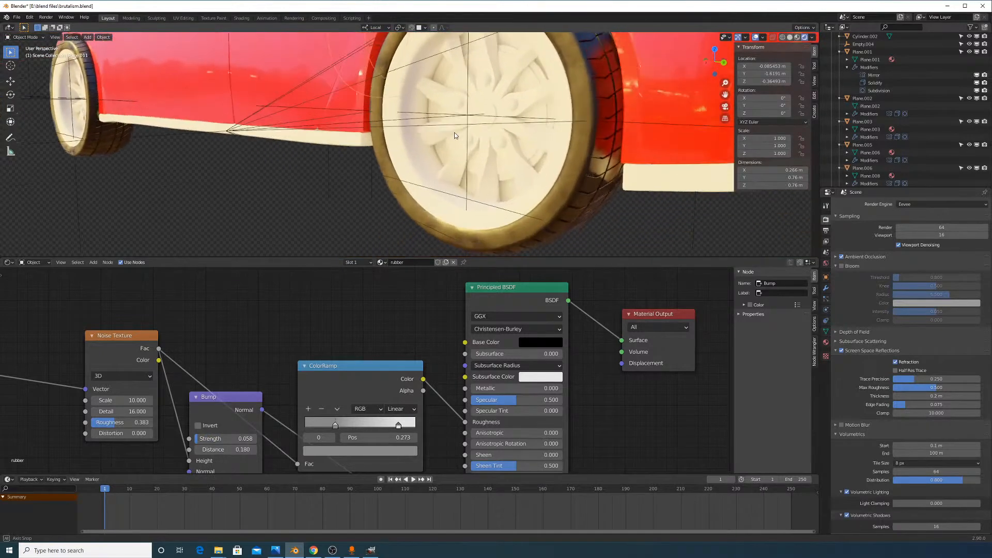
{"action": "scroll", "coordinate": [468, 155], "scroll_direction": "up", "scroll_amount": 3}
Orbit around the car and select its rear wheel
{"action": "middle_click_drag", "start_coordinate": [482, 183], "coordinate": [497, 40]}
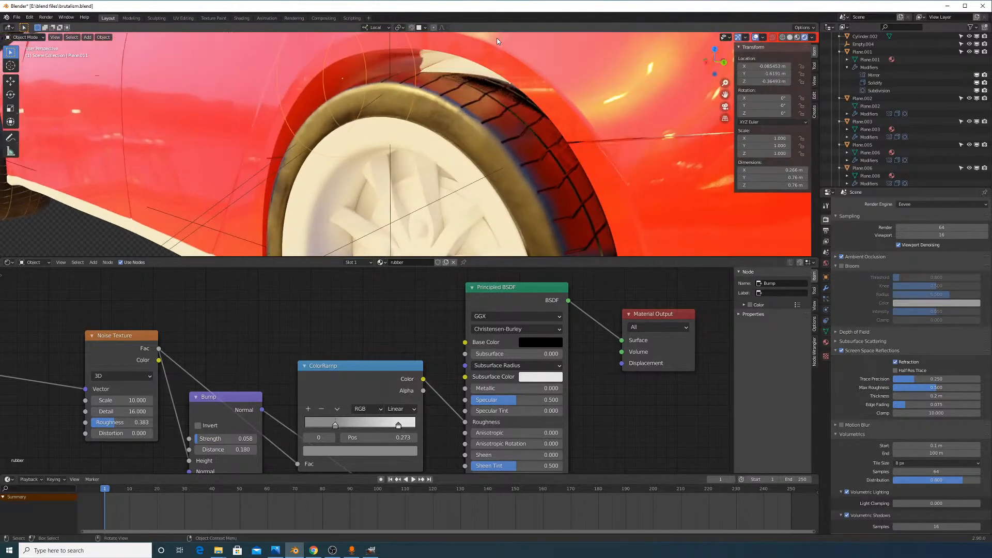
{"action": "scroll", "coordinate": [506, 52], "scroll_direction": "up", "scroll_amount": 2}
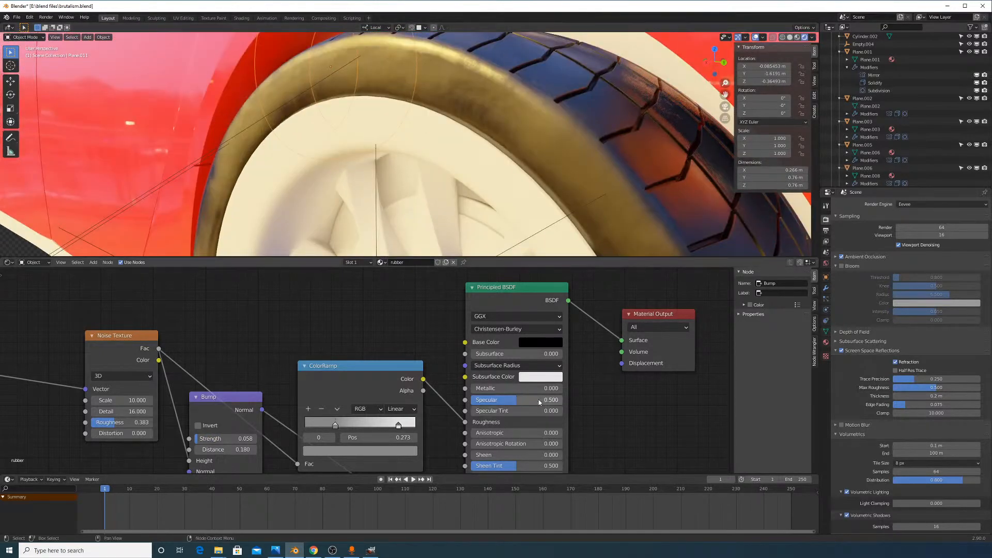
{"action": "scroll", "coordinate": [556, 133], "scroll_direction": "down", "scroll_amount": 5}
{"action": "middle_click_drag", "start_coordinate": [556, 134], "coordinate": [486, 195]}
{"action": "scroll", "coordinate": [349, 138], "scroll_direction": "up", "scroll_amount": 3}
{"action": "scroll", "coordinate": [485, 197], "scroll_direction": "down", "scroll_amount": 5}
{"action": "middle_click_drag", "start_coordinate": [335, 147], "coordinate": [620, 167]}
{"action": "scroll", "coordinate": [629, 172], "scroll_direction": "down", "scroll_amount": 5}
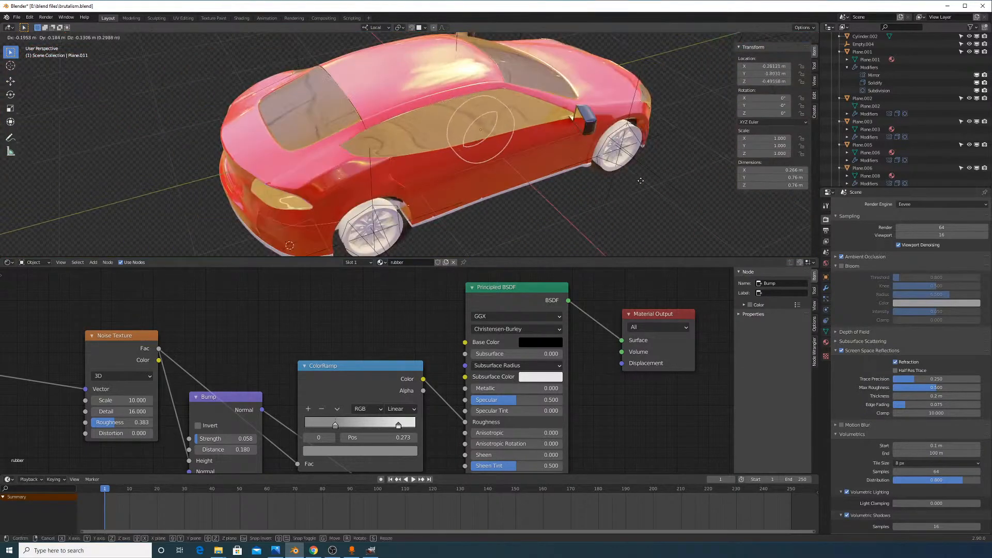
{"action": "scroll", "coordinate": [399, 247], "scroll_direction": "up", "scroll_amount": 2}
{"action": "left_click", "coordinate": [386, 218]}
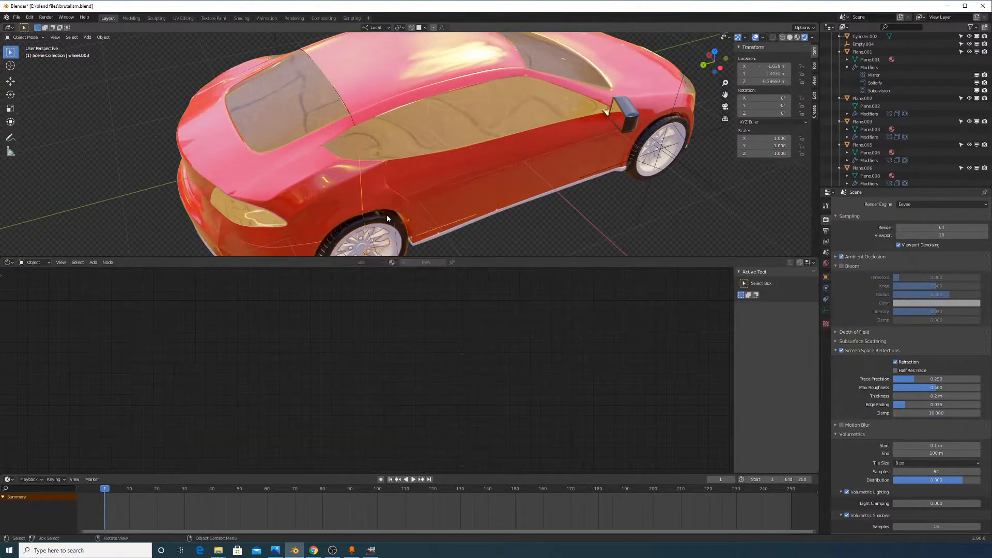
{"action": "scroll", "coordinate": [408, 216], "scroll_direction": "down", "scroll_amount": 3}
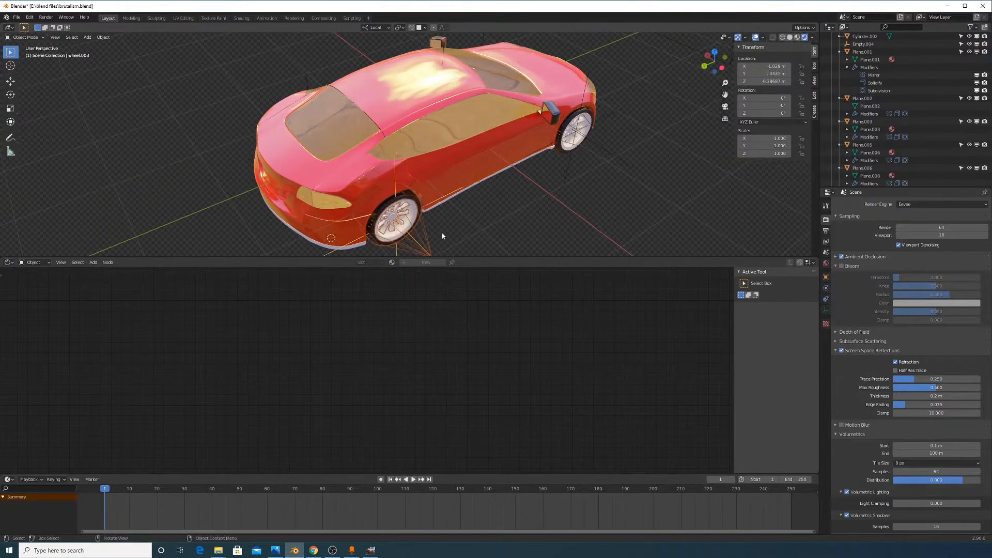
{"action": "middle_click_drag", "start_coordinate": [443, 232], "coordinate": [488, 138]}
{"action": "scroll", "coordinate": [488, 138], "scroll_direction": "up", "scroll_amount": 4}
Duplicate the wheel and move the copy 1.38 m along local X, away from the car
{"action": "key", "text": "shift+d"}
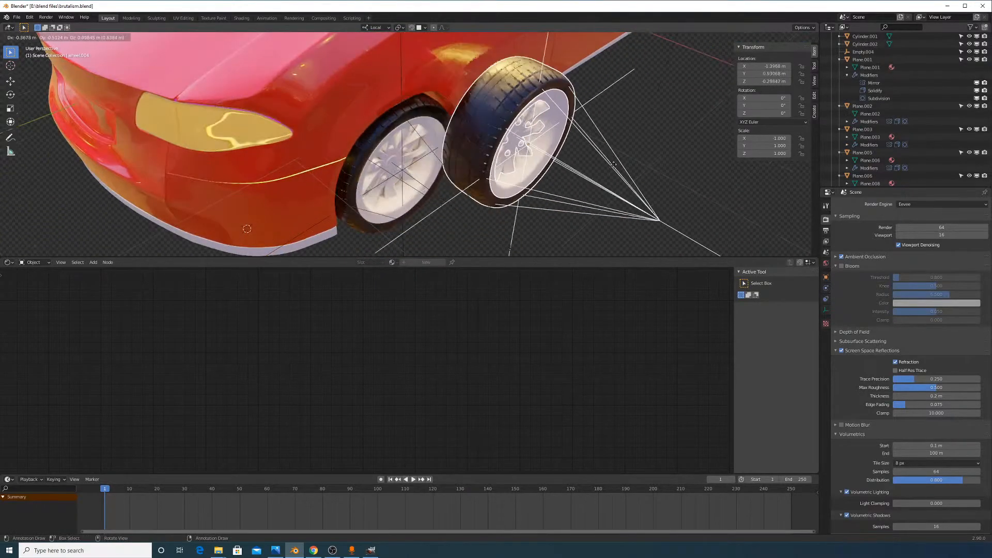
{"action": "right_click", "coordinate": [485, 164]}
{"action": "scroll", "coordinate": [487, 166], "scroll_direction": "down", "scroll_amount": 4}
{"action": "key", "text": "g"}
{"action": "key", "text": "x"}
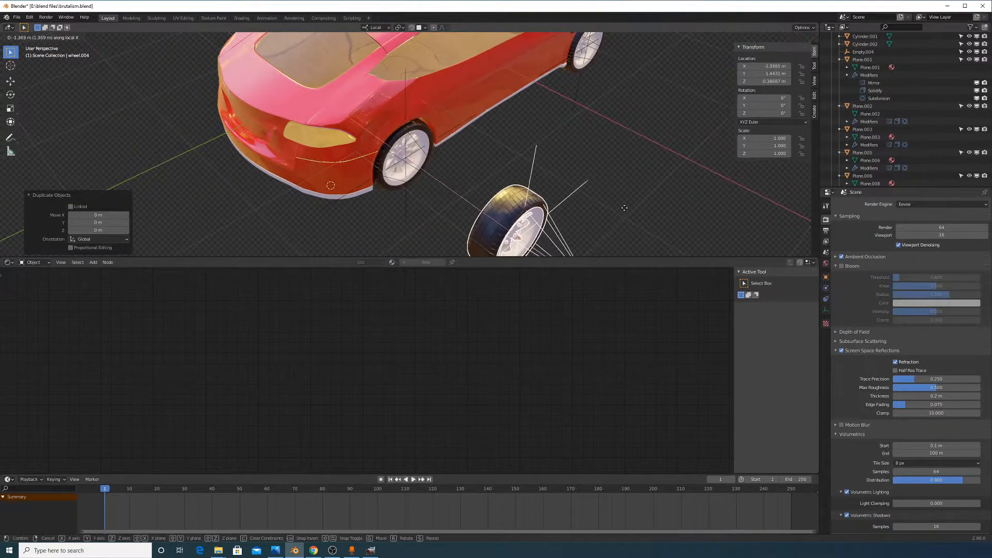
{"action": "left_click", "coordinate": [620, 212]}
Frame the duplicated wheel and select its tyre to show the rubber material
{"action": "middle_click_drag", "start_coordinate": [622, 211], "coordinate": [543, 217], "text": "shift"}
{"action": "scroll", "coordinate": [635, 136], "scroll_direction": "up", "scroll_amount": 4}
{"action": "scroll", "coordinate": [588, 199], "scroll_direction": "up", "scroll_amount": 2}
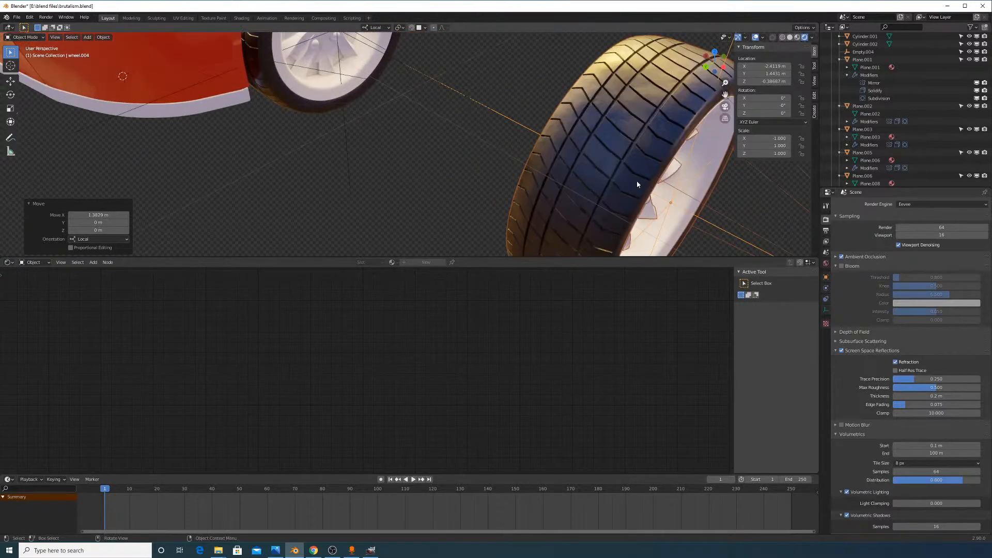
{"action": "middle_click_drag", "start_coordinate": [638, 184], "coordinate": [618, 175]}
{"action": "middle_click_drag", "start_coordinate": [528, 83], "coordinate": [580, 202], "text": "shift"}
{"action": "scroll", "coordinate": [577, 175], "scroll_direction": "down", "scroll_amount": 7}
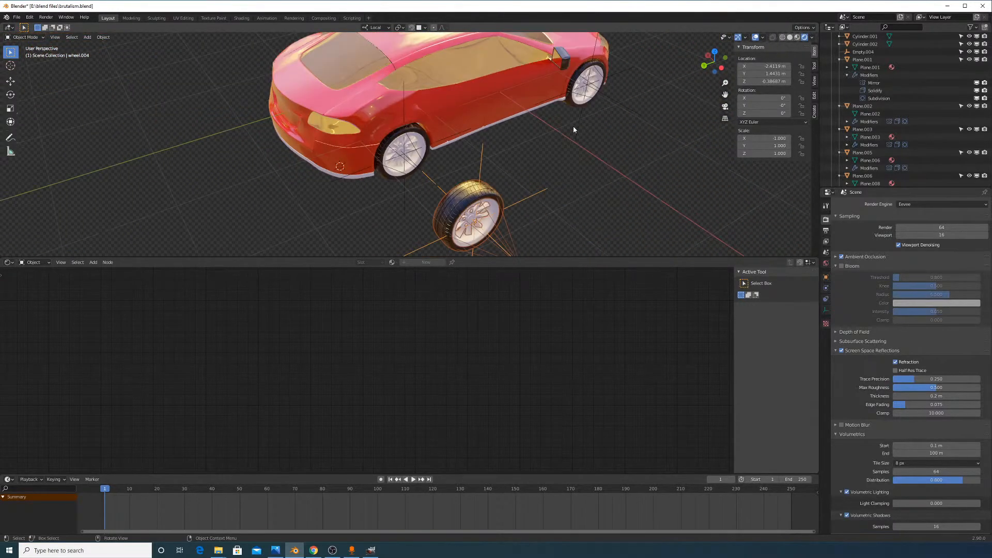
{"action": "middle_click_drag", "start_coordinate": [574, 128], "coordinate": [489, 136]}
{"action": "scroll", "coordinate": [545, 142], "scroll_direction": "up", "scroll_amount": 10}
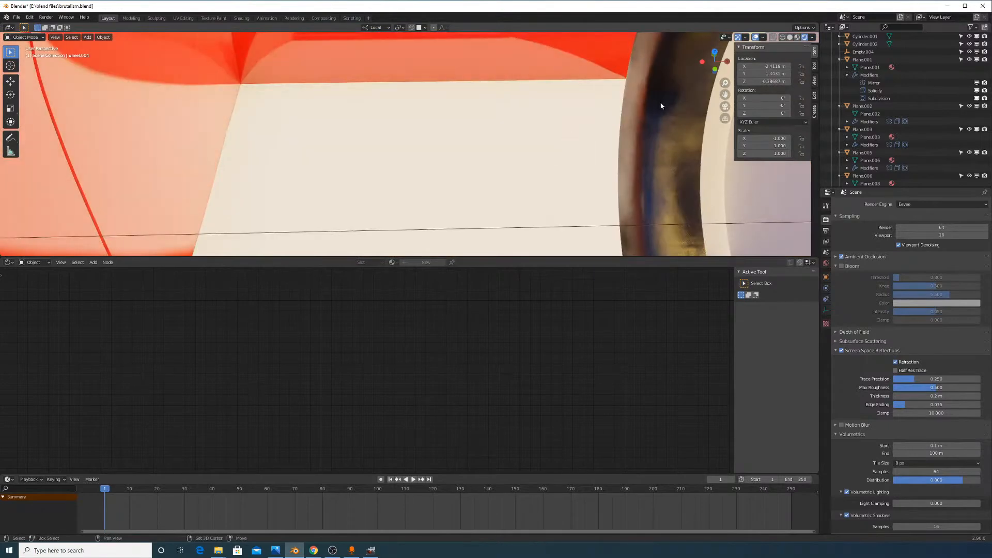
{"action": "left_click", "coordinate": [582, 130]}
{"action": "scroll", "coordinate": [340, 156], "scroll_direction": "down", "scroll_amount": 10}
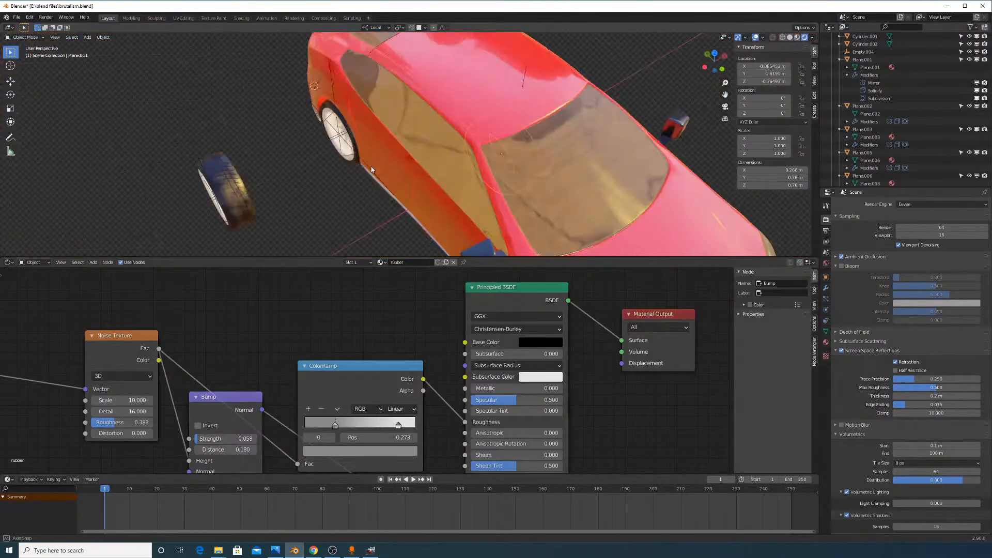
Select the separate wheel's rim, then its tyre, and bring the tread close up
{"action": "middle_click_drag", "start_coordinate": [371, 166], "coordinate": [363, 100]}
{"action": "scroll", "coordinate": [424, 192], "scroll_direction": "up", "scroll_amount": 6}
{"action": "scroll", "coordinate": [364, 101], "scroll_direction": "down", "scroll_amount": 7}
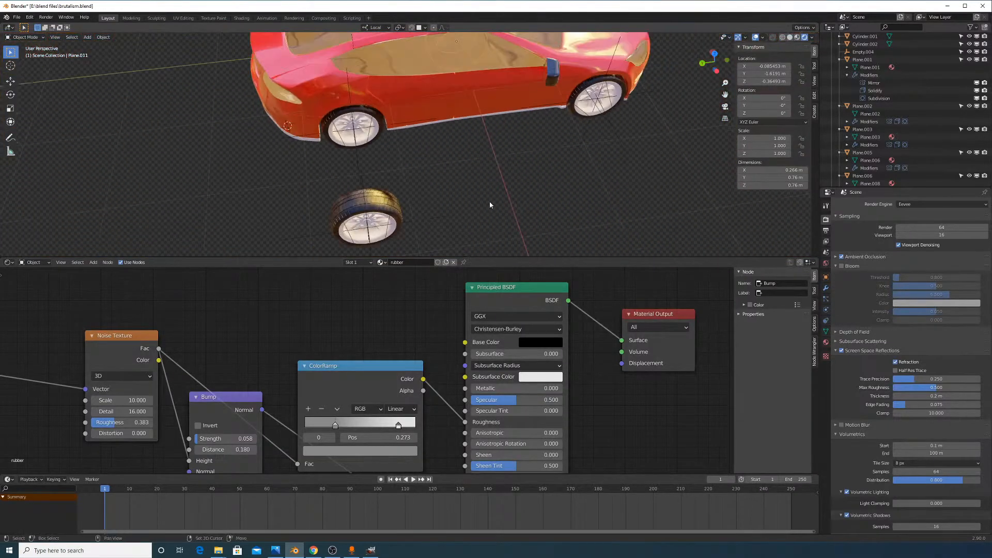
{"action": "middle_click_drag", "start_coordinate": [489, 203], "coordinate": [343, 148]}
{"action": "scroll", "coordinate": [333, 118], "scroll_direction": "up", "scroll_amount": 7}
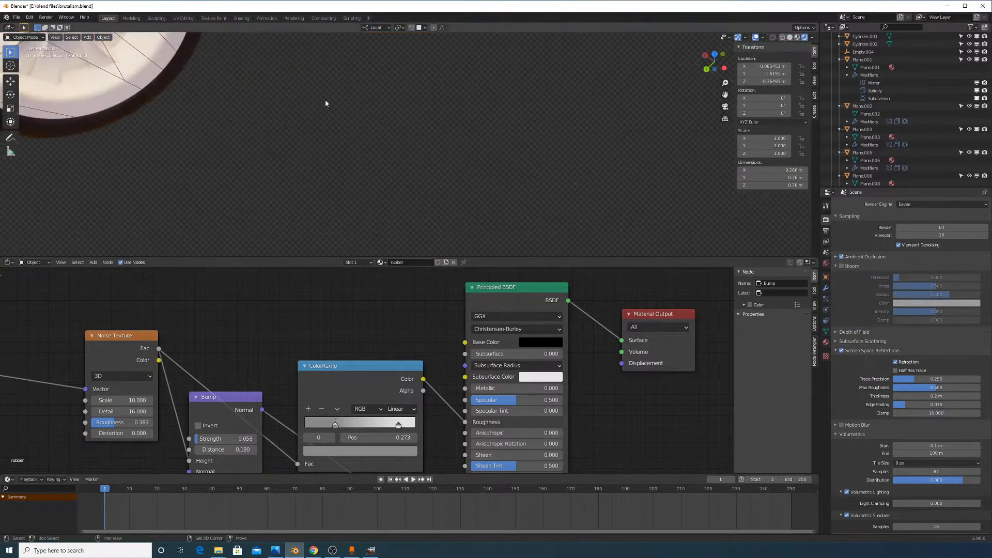
{"action": "middle_click_drag", "start_coordinate": [328, 101], "coordinate": [524, 204], "text": "shift"}
{"action": "scroll", "coordinate": [524, 203], "scroll_direction": "down", "scroll_amount": 3}
{"action": "left_click", "coordinate": [402, 105]}
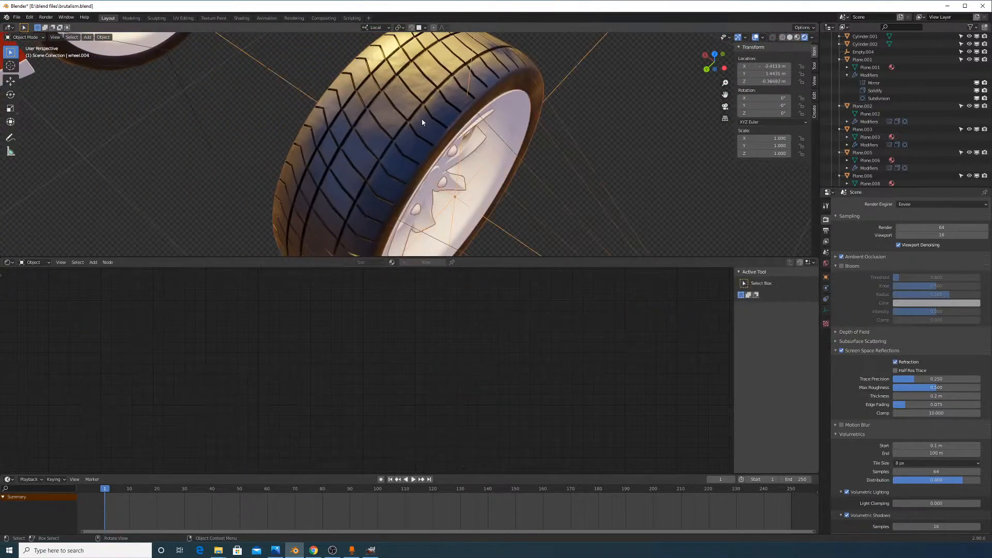
{"action": "scroll", "coordinate": [487, 117], "scroll_direction": "up", "scroll_amount": 2}
{"action": "scroll", "coordinate": [487, 117], "scroll_direction": "down", "scroll_amount": 3}
{"action": "middle_click_drag", "start_coordinate": [488, 116], "coordinate": [505, 205], "text": "shift"}
{"action": "scroll", "coordinate": [495, 111], "scroll_direction": "up", "scroll_amount": 4}
{"action": "scroll", "coordinate": [504, 205], "scroll_direction": "up", "scroll_amount": 3}
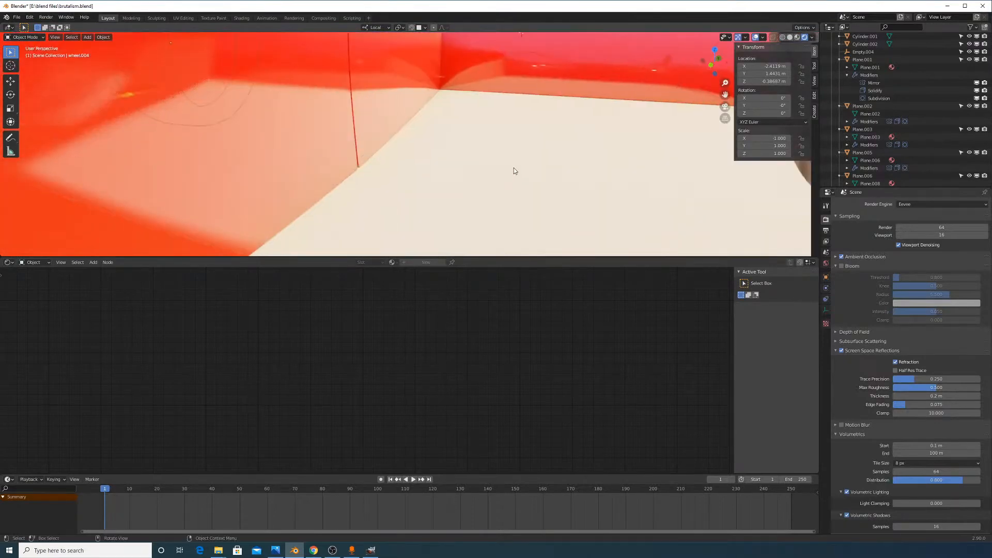
{"action": "middle_click_drag", "start_coordinate": [605, 100], "coordinate": [487, 165], "text": "shift"}
{"action": "left_click", "coordinate": [642, 149]}
{"action": "scroll", "coordinate": [489, 153], "scroll_direction": "down", "scroll_amount": 4}
{"action": "middle_click_drag", "start_coordinate": [526, 246], "coordinate": [463, 195], "text": "shift"}
{"action": "scroll", "coordinate": [463, 195], "scroll_direction": "up", "scroll_amount": 3}
{"action": "scroll", "coordinate": [463, 195], "scroll_direction": "up", "scroll_amount": 2}
{"action": "middle_click_drag", "start_coordinate": [506, 219], "coordinate": [491, 122], "text": "shift"}
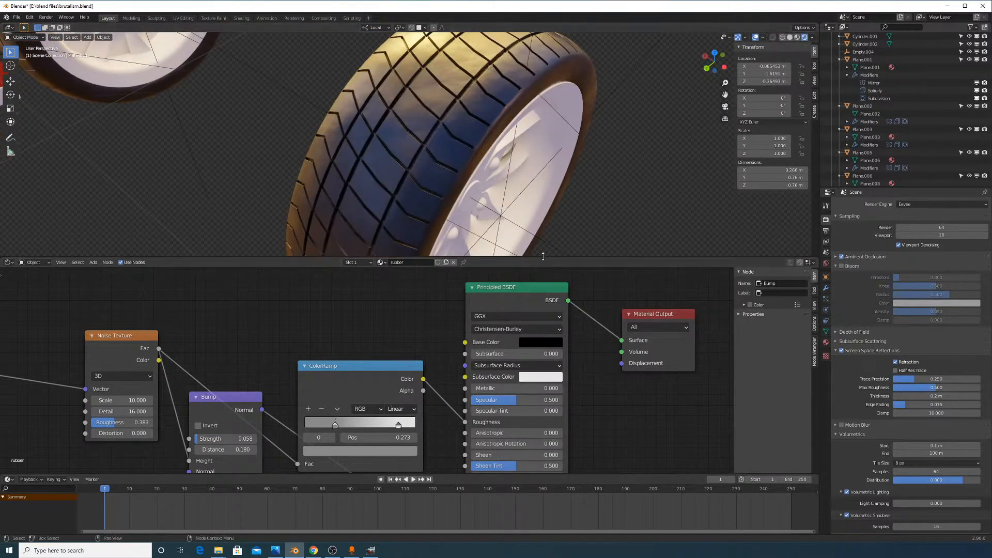
Enlarge the 3D viewport and pan the node canvas to reveal the leftmost nodes
{"action": "left_click_drag", "start_coordinate": [523, 258], "coordinate": [523, 346]}
{"action": "middle_click_drag", "start_coordinate": [389, 408], "coordinate": [417, 397]}
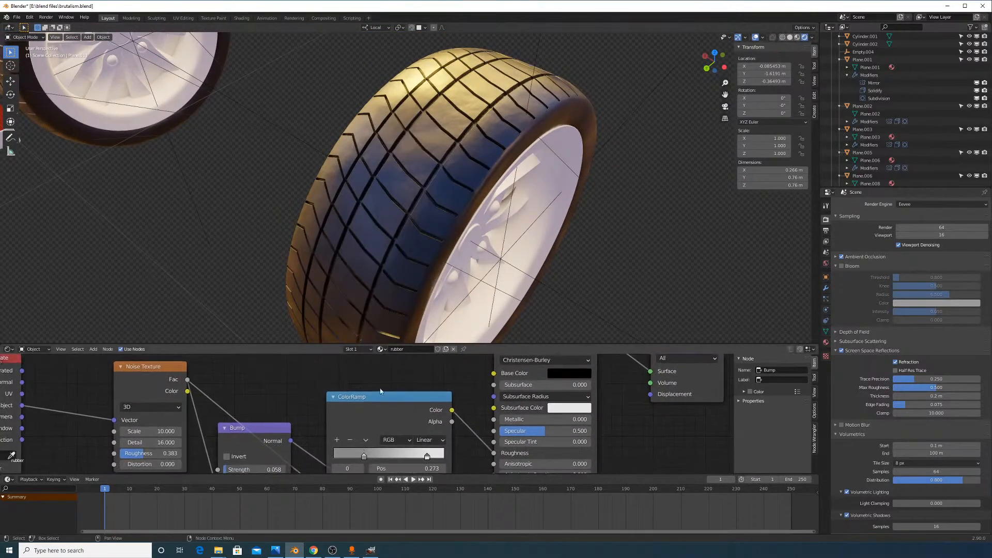
{"action": "middle_click_drag", "start_coordinate": [236, 395], "coordinate": [350, 388]}
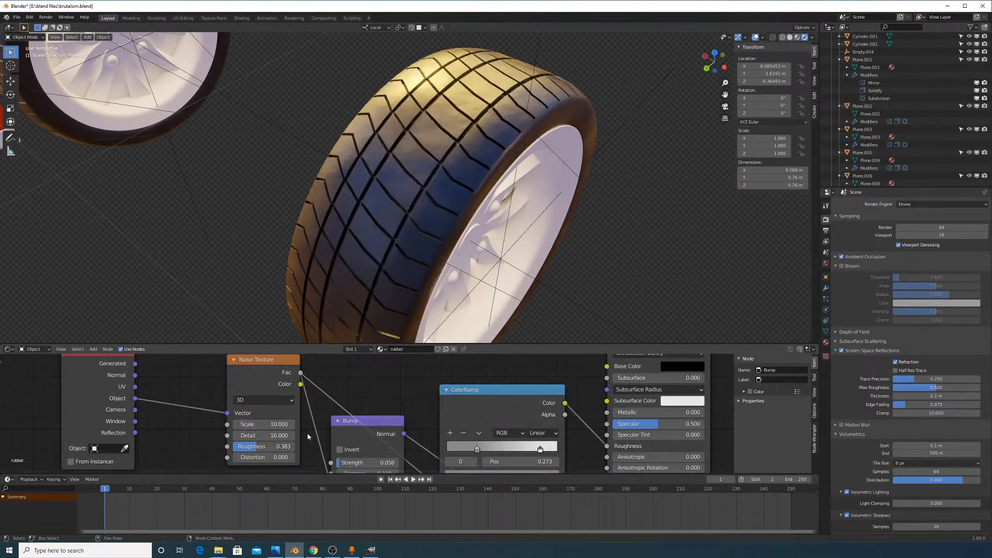
{"action": "middle_click_drag", "start_coordinate": [339, 443], "coordinate": [338, 426]}
Raise the Noise Texture Roughness to 0.875 and inspect the coarser tread grain
{"action": "mouse_move", "coordinate": [361, 446]}
{"action": "left_mouse_down"}
{"action": "mouse_move", "coordinate": [411, 446]}
{"action": "mouse_move", "coordinate": [360, 447]}
{"action": "left_mouse_up"}
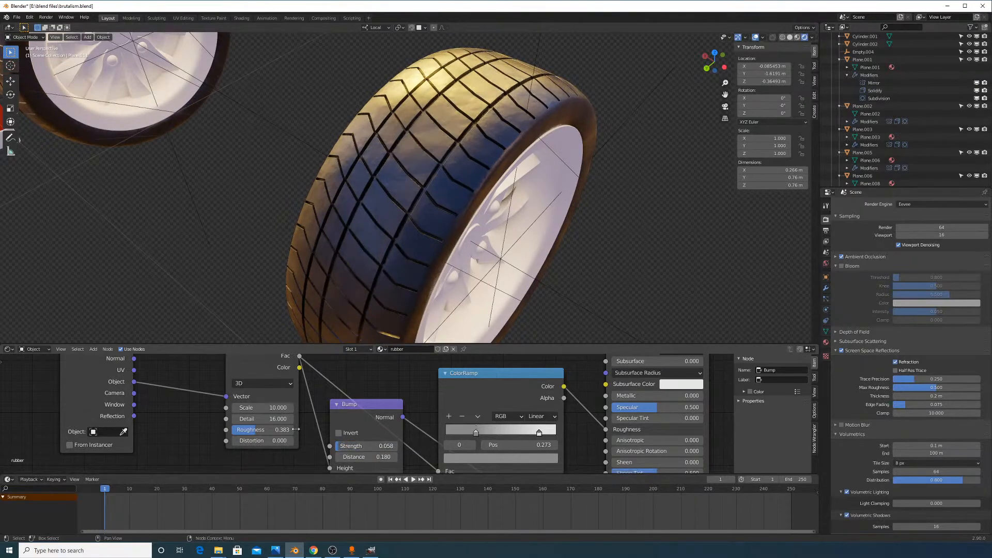
{"action": "left_click_drag", "start_coordinate": [272, 431], "coordinate": [313, 430]}
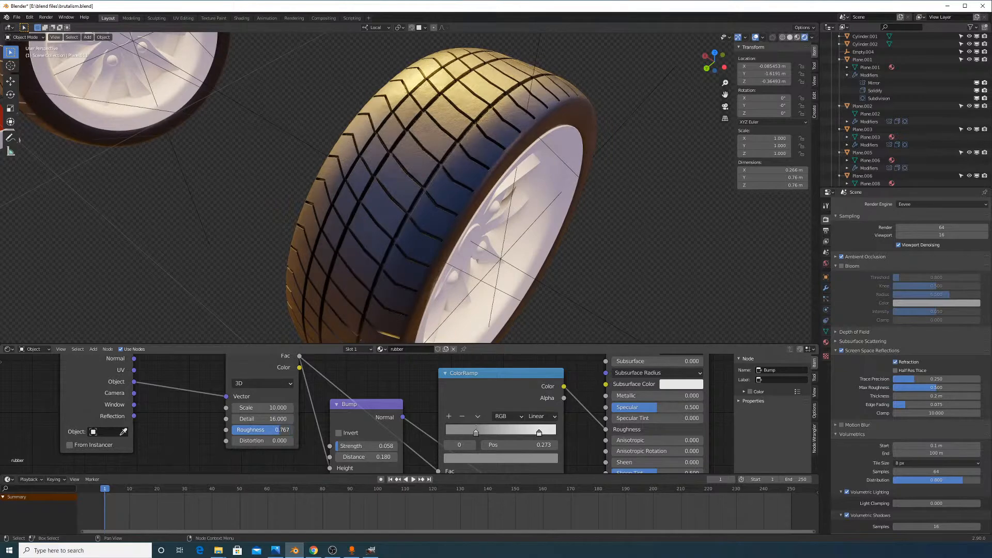
{"action": "scroll", "coordinate": [364, 213], "scroll_direction": "up", "scroll_amount": 8}
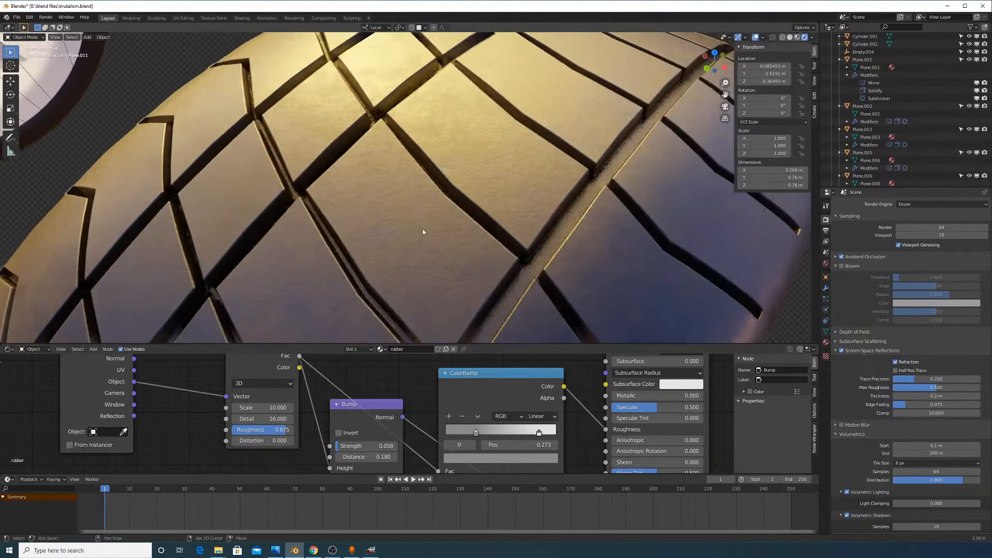
{"action": "middle_click_drag", "start_coordinate": [423, 232], "coordinate": [437, 233], "text": "shift"}
{"action": "scroll", "coordinate": [437, 233], "scroll_direction": "down", "scroll_amount": 1}
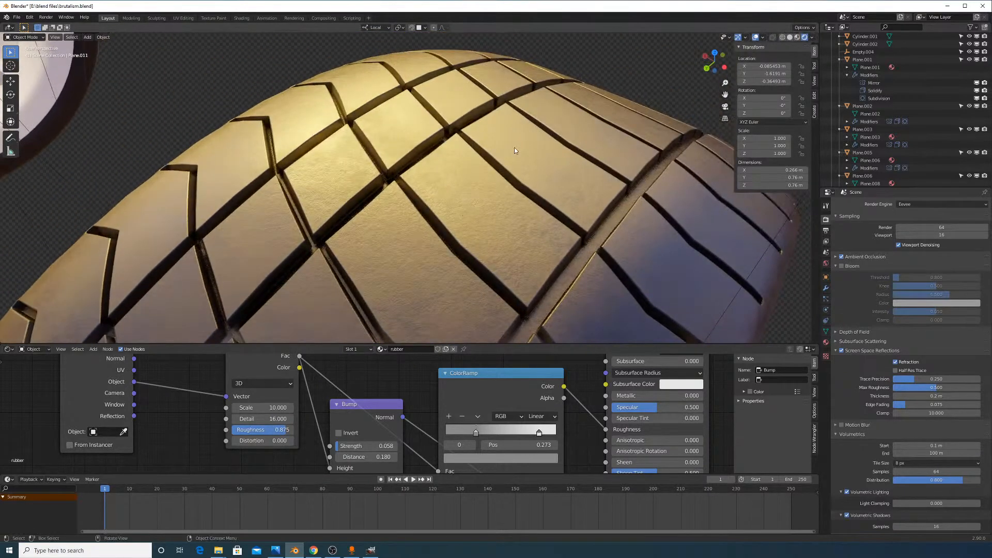
{"action": "scroll", "coordinate": [514, 147], "scroll_direction": "down", "scroll_amount": 8}
{"action": "scroll", "coordinate": [508, 169], "scroll_direction": "up", "scroll_amount": 6}
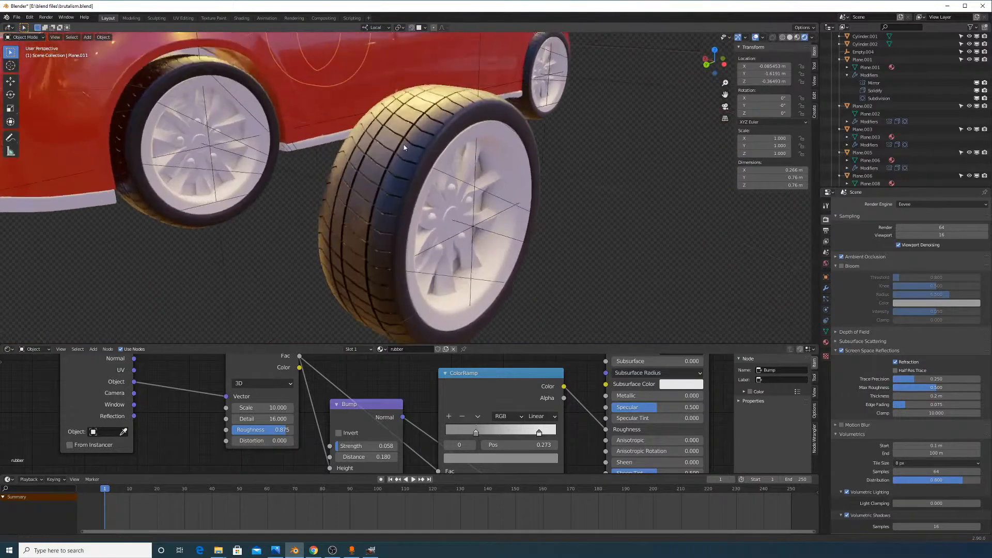
{"action": "scroll", "coordinate": [404, 147], "scroll_direction": "up", "scroll_amount": 4}
{"action": "scroll", "coordinate": [406, 164], "scroll_direction": "down", "scroll_amount": 1}
{"action": "scroll", "coordinate": [425, 176], "scroll_direction": "up", "scroll_amount": 6}
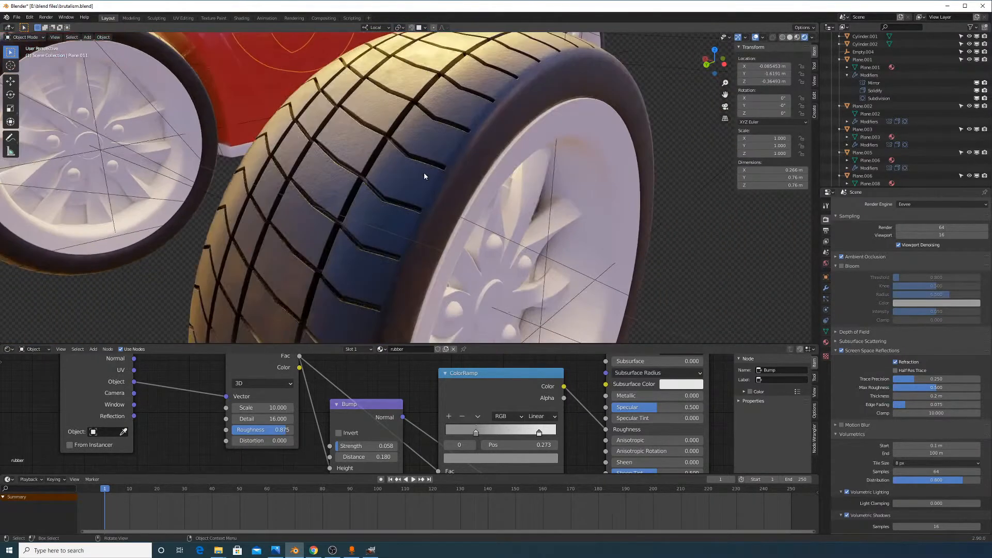
{"action": "scroll", "coordinate": [424, 174], "scroll_direction": "down", "scroll_amount": 8}
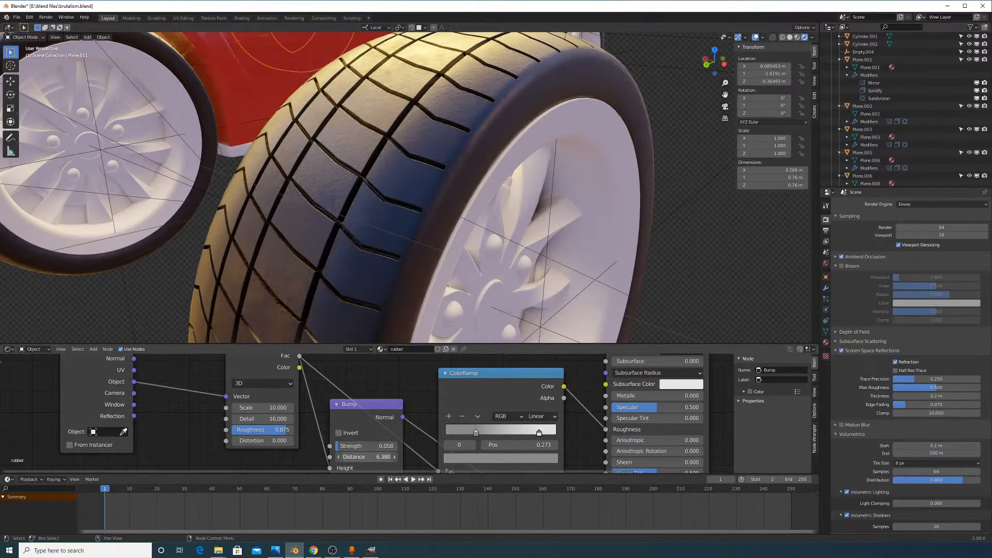
{"action": "scroll", "coordinate": [328, 445], "scroll_direction": "down", "scroll_amount": 2}
{"action": "scroll", "coordinate": [328, 444], "scroll_direction": "down", "scroll_amount": 1}
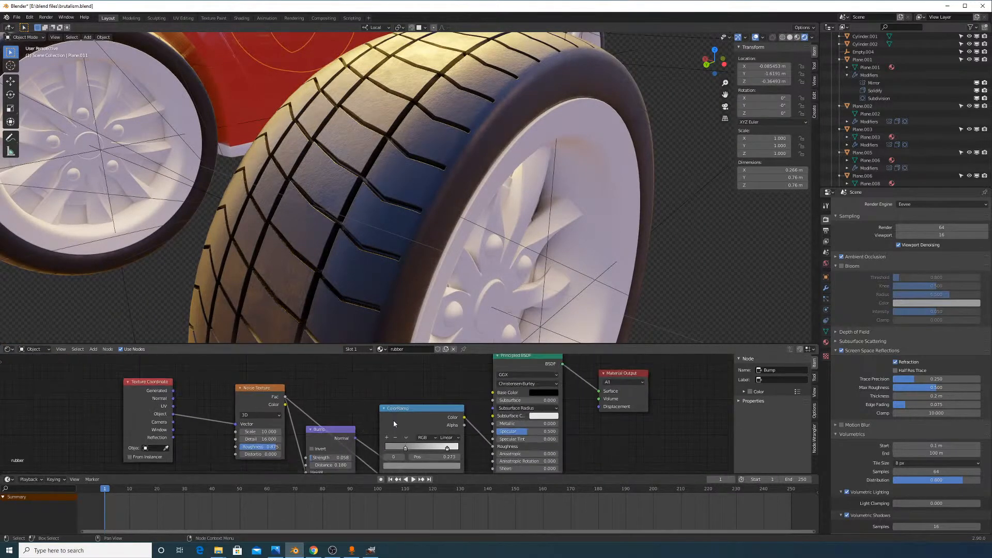
Spread the ColorRamp, Principled BSDF and Material Output nodes apart to make room
{"action": "left_click_drag", "start_coordinate": [395, 423], "coordinate": [399, 363]}
{"action": "middle_click_drag", "start_coordinate": [434, 408], "coordinate": [376, 411]}
{"action": "scroll", "coordinate": [376, 411], "scroll_direction": "down", "scroll_amount": 4}
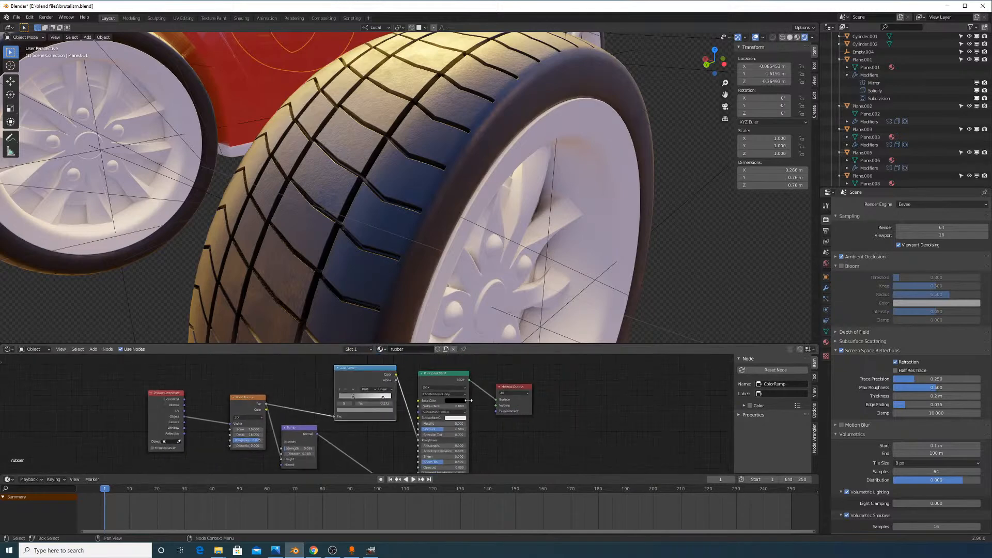
{"action": "left_click_drag", "start_coordinate": [448, 374], "coordinate": [456, 359]}
{"action": "left_click_drag", "start_coordinate": [518, 391], "coordinate": [648, 397]}
{"action": "left_click_drag", "start_coordinate": [450, 366], "coordinate": [546, 374]}
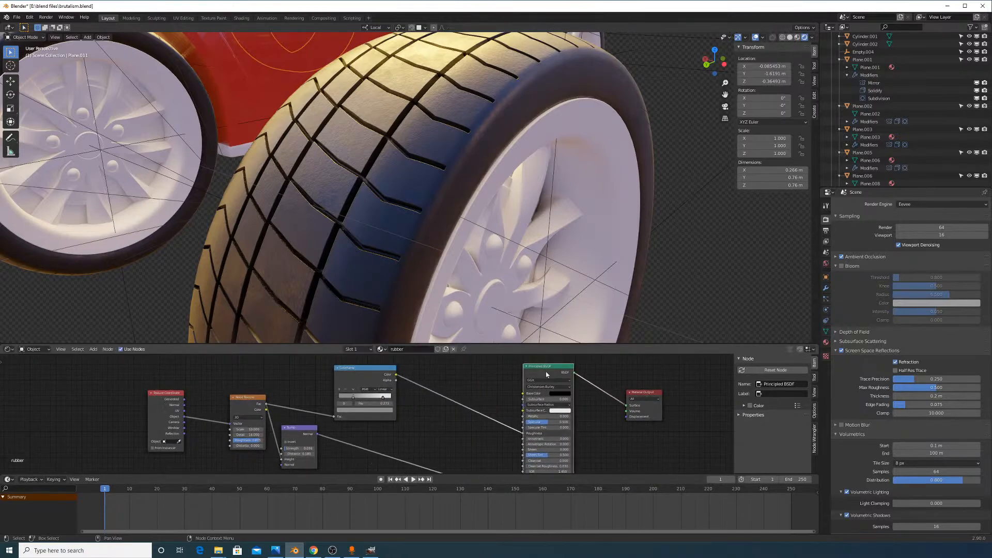
Add a Voronoi Texture node by searching 'vor' in the Add menu
{"action": "left_click", "coordinate": [94, 349]}
{"action": "left_click", "coordinate": [102, 358]}
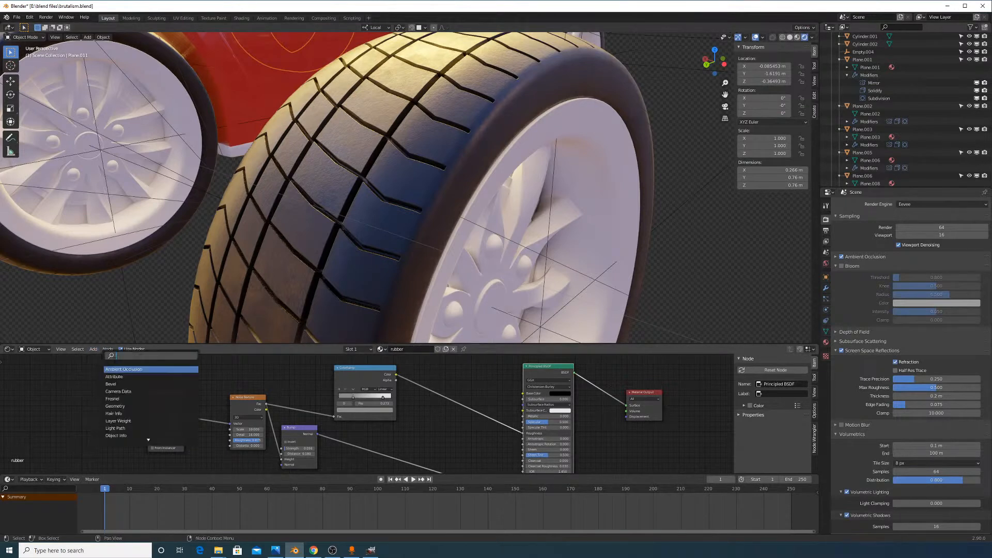
{"action": "type", "text": "v"}
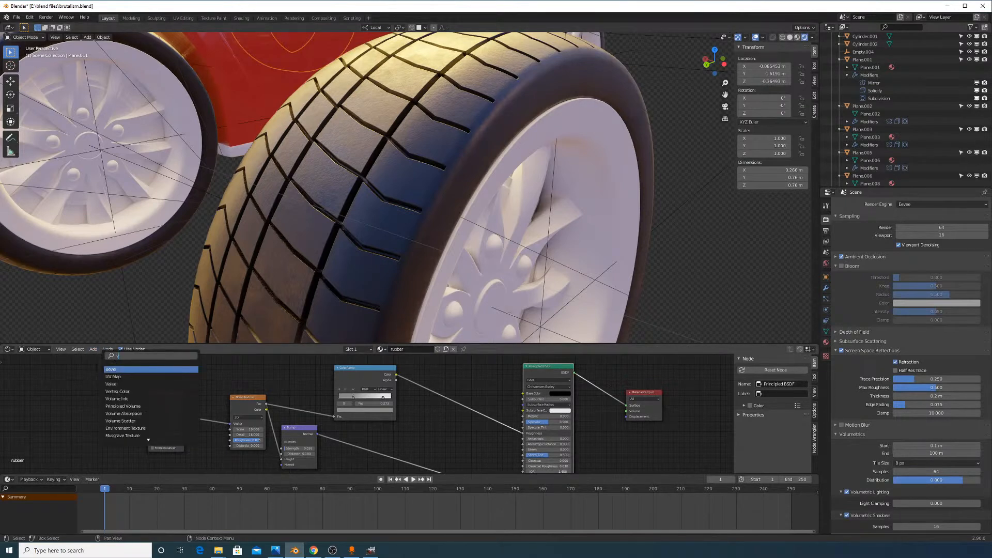
{"action": "key", "text": "BackSpace"}
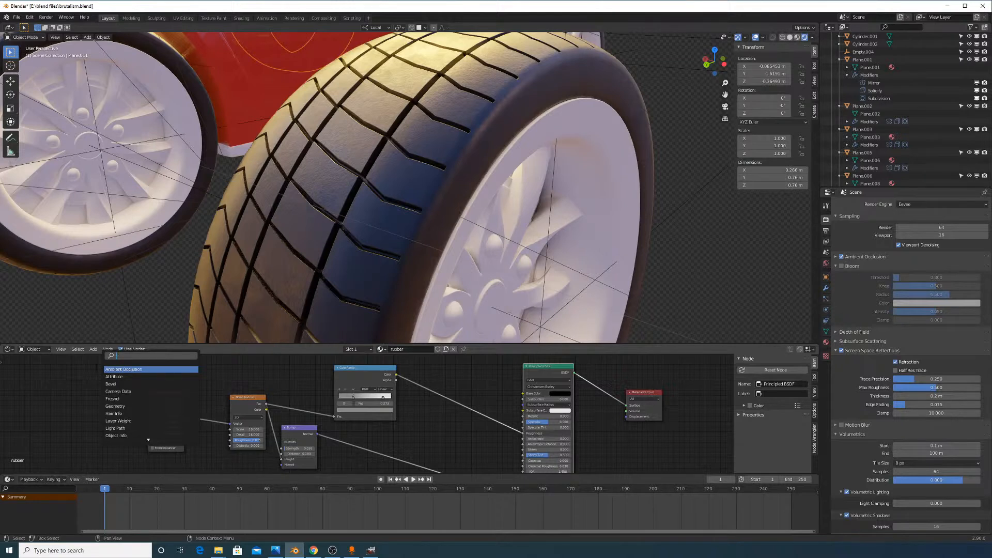
{"action": "type", "text": "vor"}
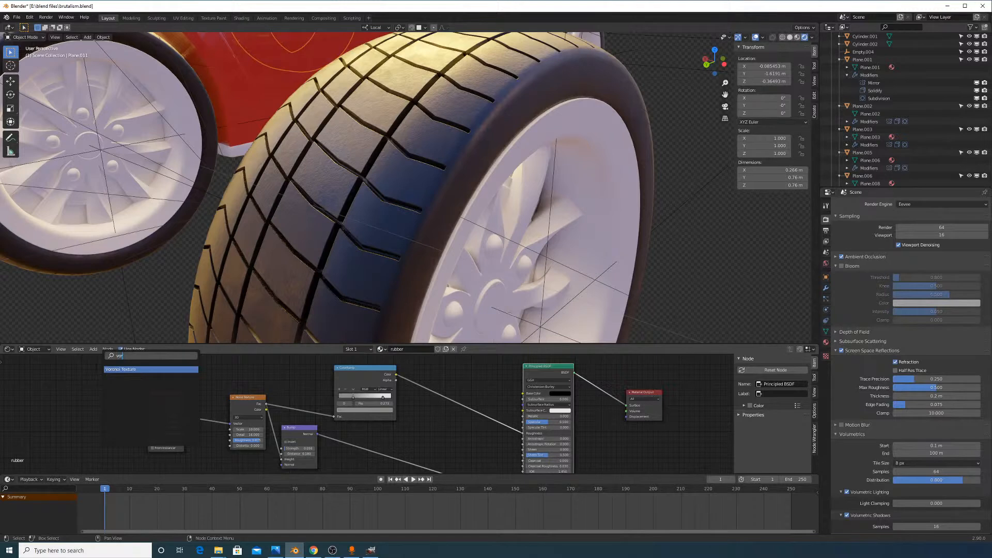
{"action": "key", "text": "Return"}
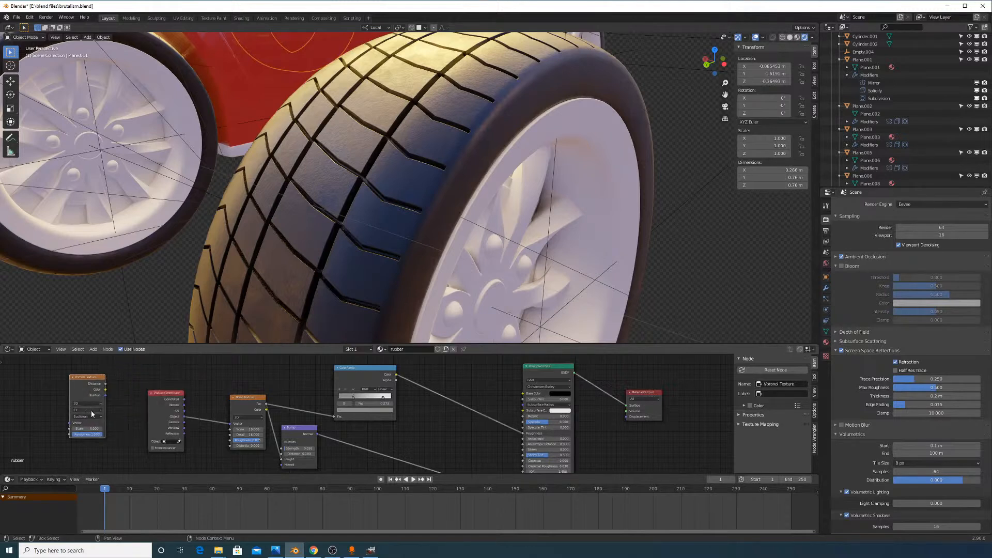
Set the Voronoi to F2, feed it Texture Coordinates, and preview its Distance through a Viewer
{"action": "left_click", "coordinate": [91, 422]}
{"action": "left_click_drag", "start_coordinate": [88, 387], "coordinate": [258, 331]}
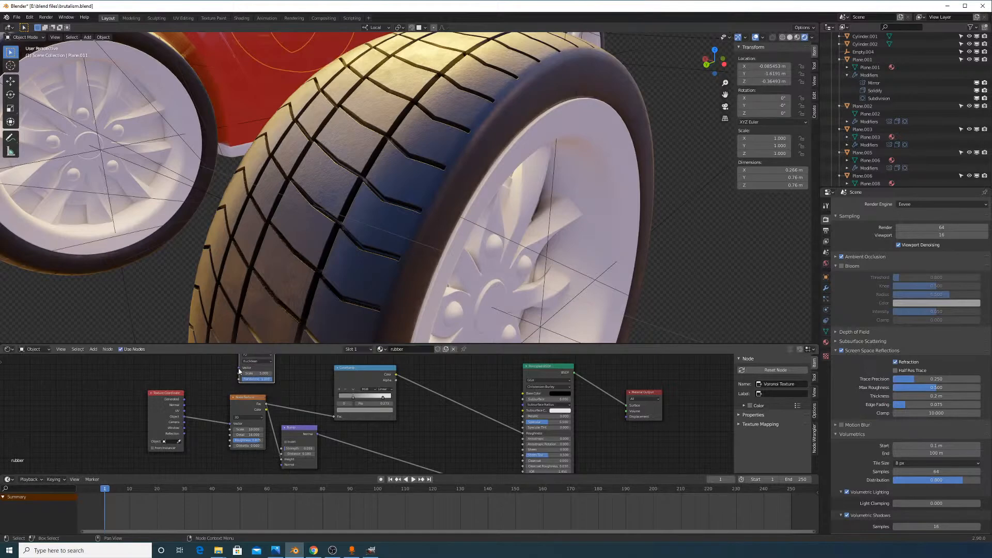
{"action": "left_click_drag", "start_coordinate": [239, 369], "coordinate": [187, 413]}
{"action": "middle_click_drag", "start_coordinate": [231, 405], "coordinate": [202, 472]}
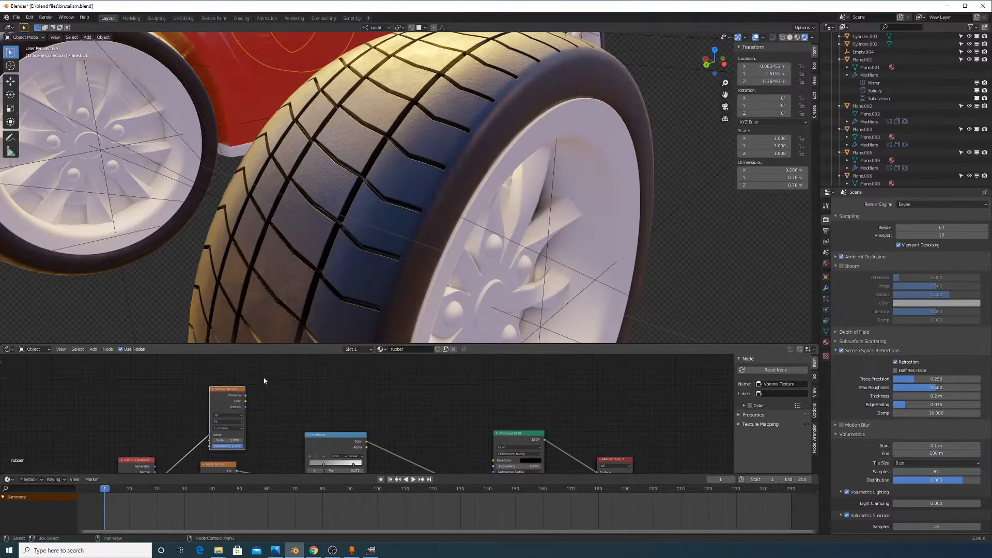
{"action": "left_click", "coordinate": [226, 401], "text": "ctrl+shift"}
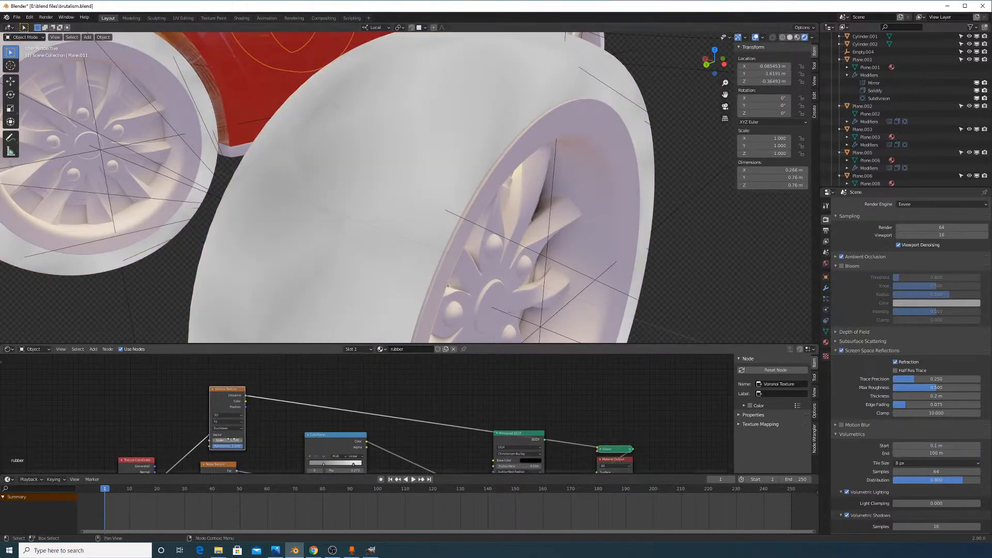
{"action": "left_click_drag", "start_coordinate": [231, 439], "coordinate": [235, 439]}
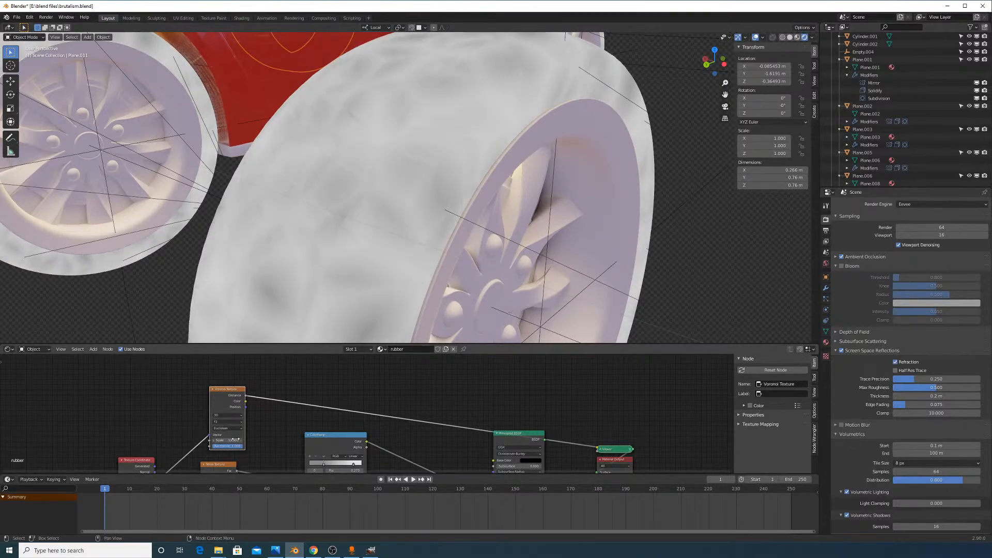
Insert a duplicated ColorRamp on the preview link with black and white stops, black at 0.617
{"action": "left_click", "coordinate": [316, 439]}
{"action": "key", "text": "shift+d"}
{"action": "left_click", "coordinate": [301, 394]}
{"action": "mouse_move", "coordinate": [309, 420]}
{"action": "left_mouse_down"}
{"action": "mouse_move", "coordinate": [329, 426]}
{"action": "mouse_move", "coordinate": [293, 419]}
{"action": "left_mouse_up"}
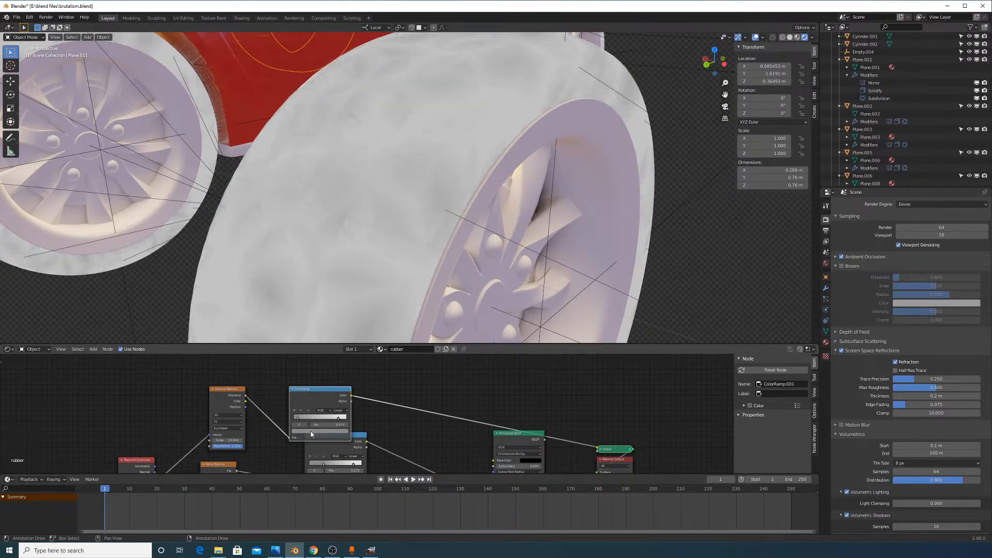
{"action": "left_click", "coordinate": [310, 431]}
{"action": "left_click_drag", "start_coordinate": [337, 378], "coordinate": [348, 404]}
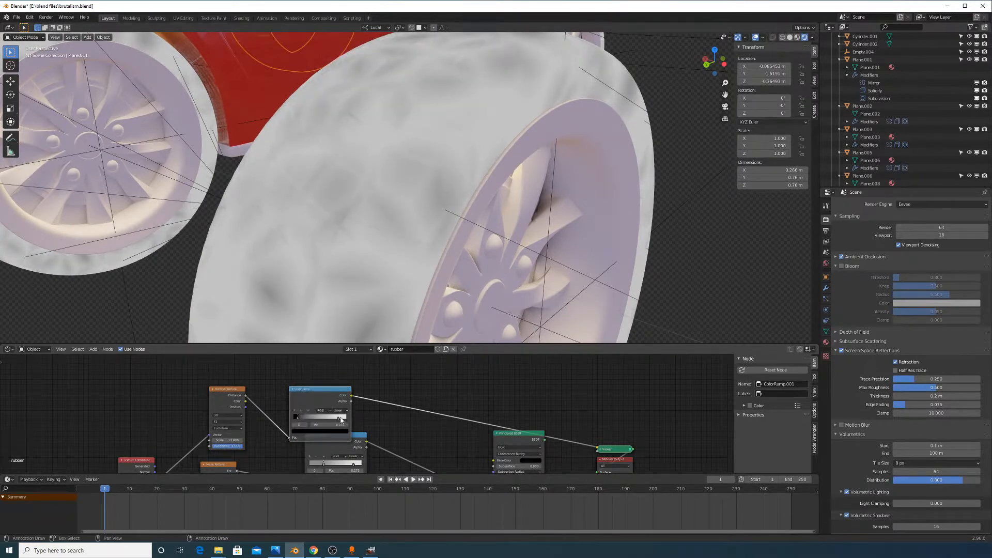
{"action": "left_click", "coordinate": [341, 431]}
{"action": "left_click_drag", "start_coordinate": [336, 364], "coordinate": [340, 352]}
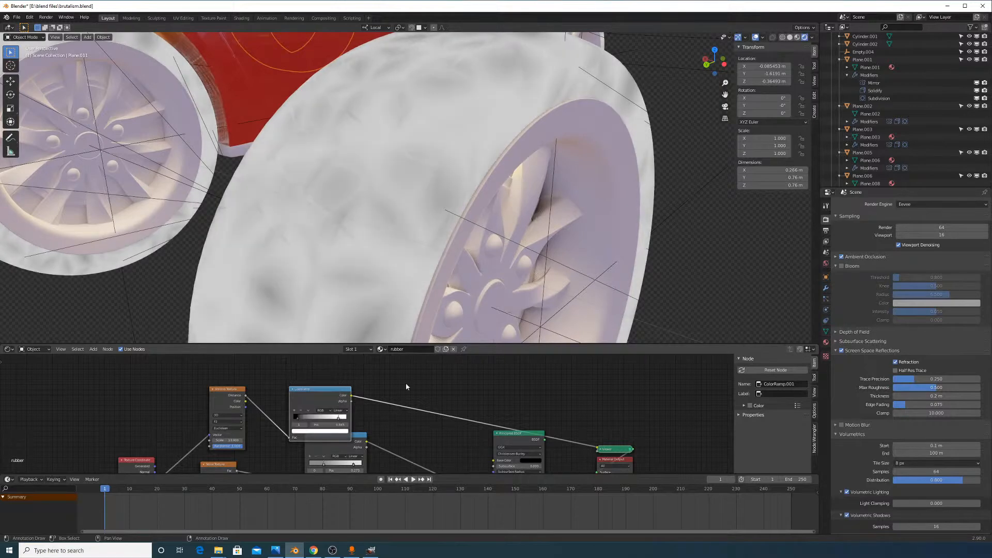
{"action": "left_click_drag", "start_coordinate": [302, 419], "coordinate": [333, 417]}
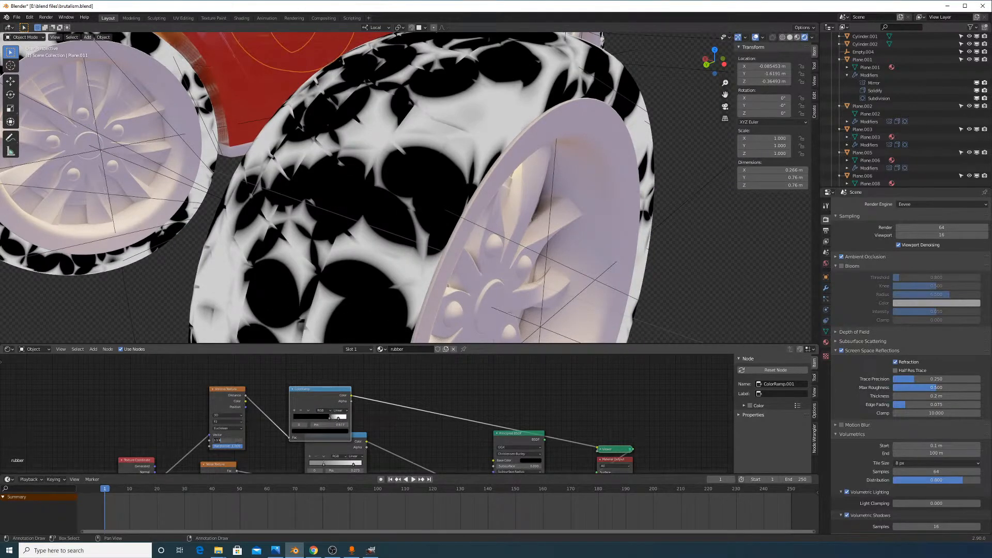
Try Voronoi scales of 1.5 and about 3.3, checking the tires
{"action": "type", "text": "1.5"}
{"action": "key", "text": "Return"}
{"action": "scroll", "coordinate": [454, 268], "scroll_direction": "down", "scroll_amount": 5}
{"action": "middle_click_drag", "start_coordinate": [455, 269], "coordinate": [457, 261]}
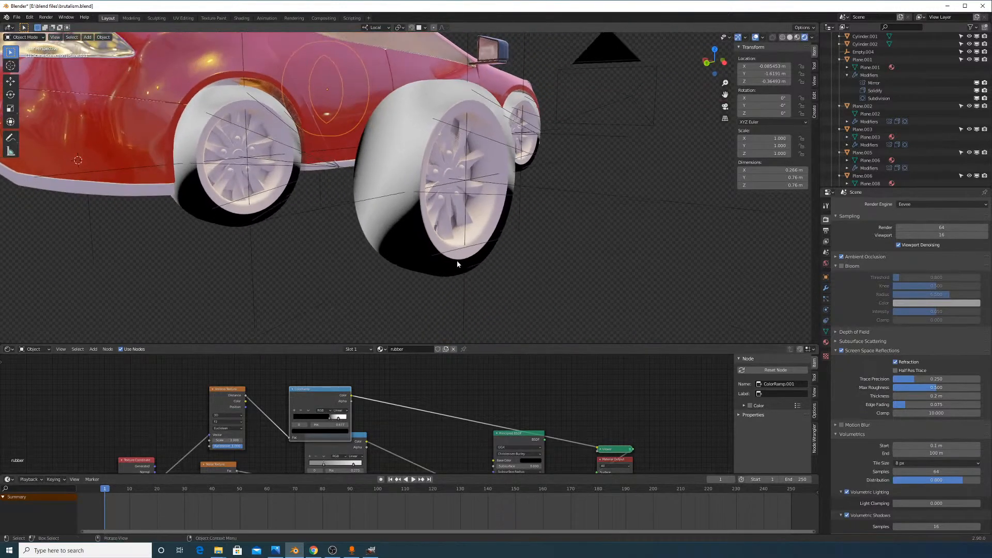
{"action": "mouse_move", "coordinate": [227, 440]}
{"action": "left_mouse_down"}
{"action": "mouse_move", "coordinate": [257, 440]}
{"action": "mouse_move", "coordinate": [232, 440]}
{"action": "left_mouse_up"}
{"action": "middle_click_drag", "start_coordinate": [331, 237], "coordinate": [342, 194]}
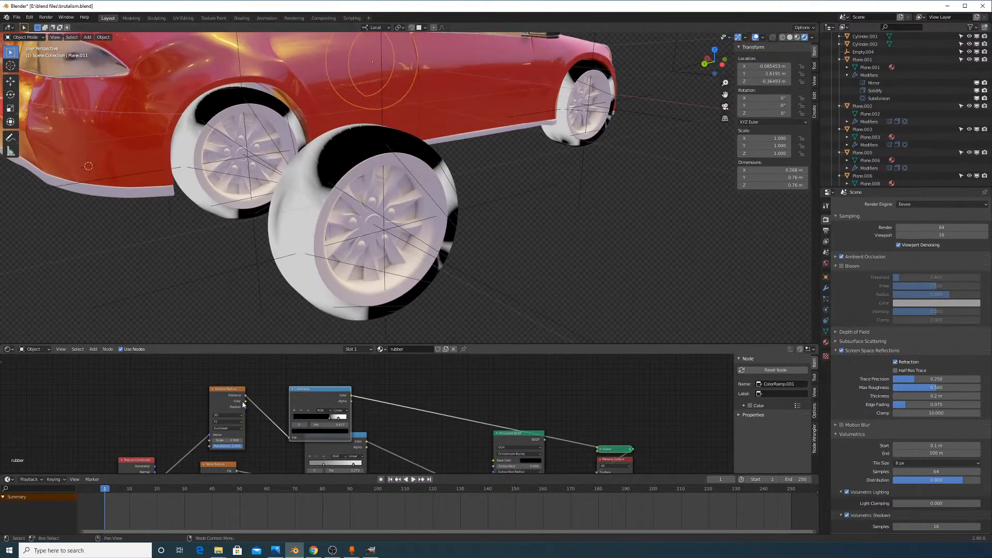
{"action": "scroll", "coordinate": [215, 426], "scroll_direction": "up", "scroll_amount": 3}
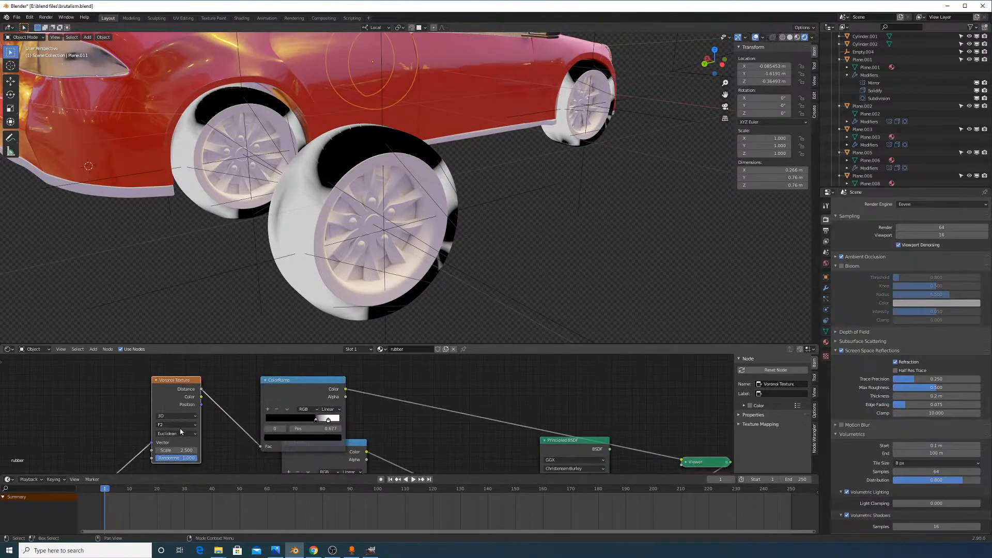
Compare Smooth F1 with F2, keep F2, and set the Voronoi Scale to 2.500
{"action": "left_click", "coordinate": [176, 424]}
{"action": "left_click", "coordinate": [178, 446]}
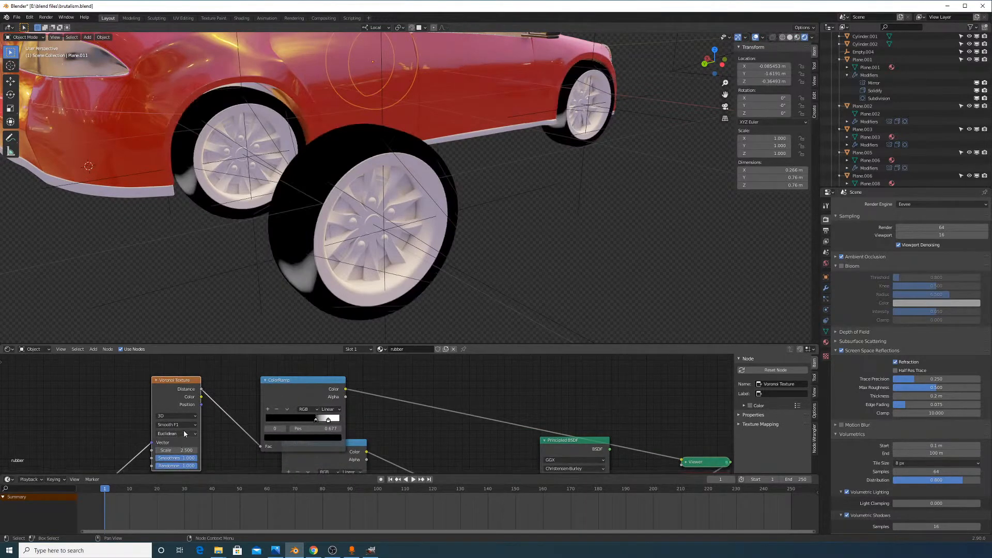
{"action": "left_click", "coordinate": [182, 424]}
{"action": "left_click", "coordinate": [179, 415]}
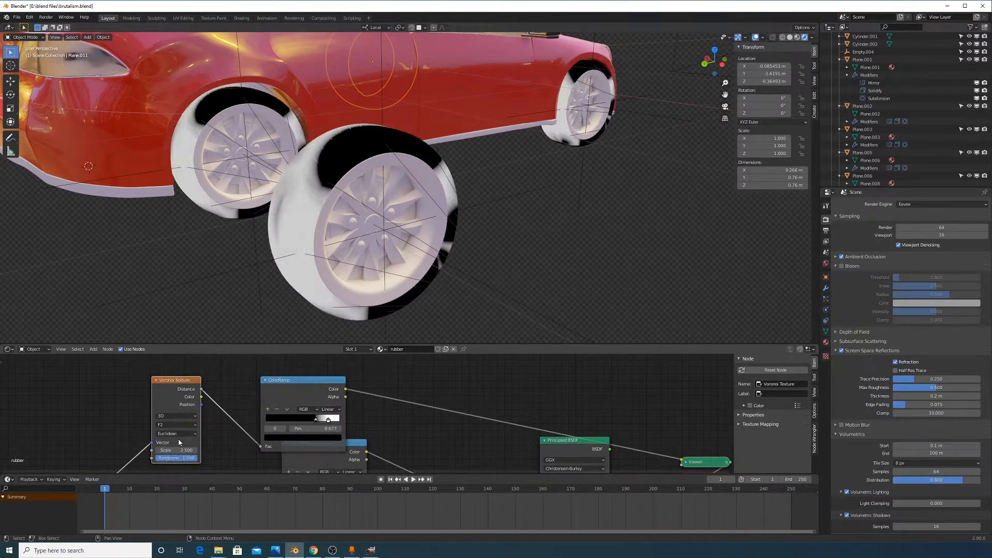
{"action": "mouse_move", "coordinate": [173, 450]}
{"action": "left_mouse_down"}
{"action": "mouse_move", "coordinate": [211, 450]}
{"action": "mouse_move", "coordinate": [148, 459]}
{"action": "mouse_move", "coordinate": [194, 449]}
{"action": "mouse_move", "coordinate": [177, 450]}
{"action": "left_mouse_up"}
{"action": "middle_click_drag", "start_coordinate": [191, 431], "coordinate": [304, 469]}
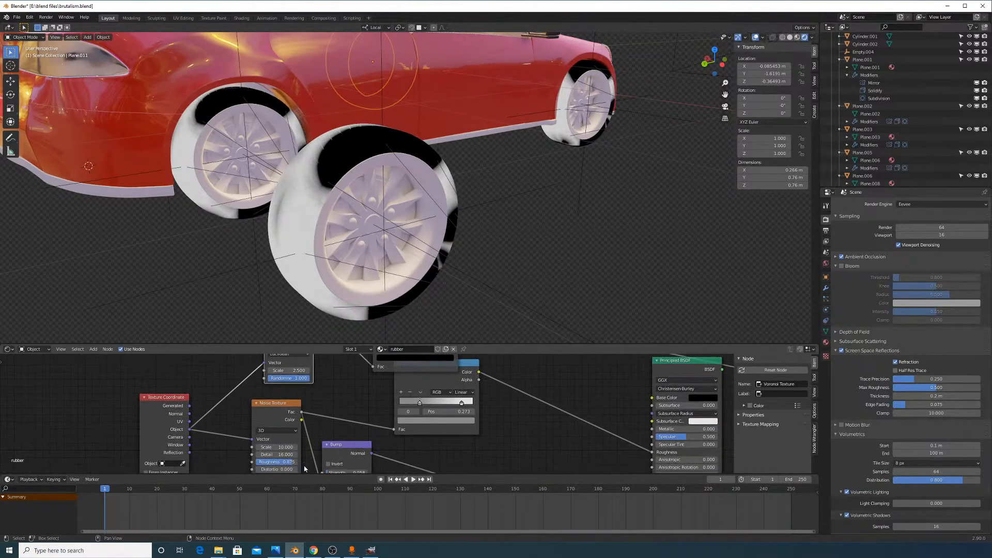
{"action": "left_click", "coordinate": [94, 349]}
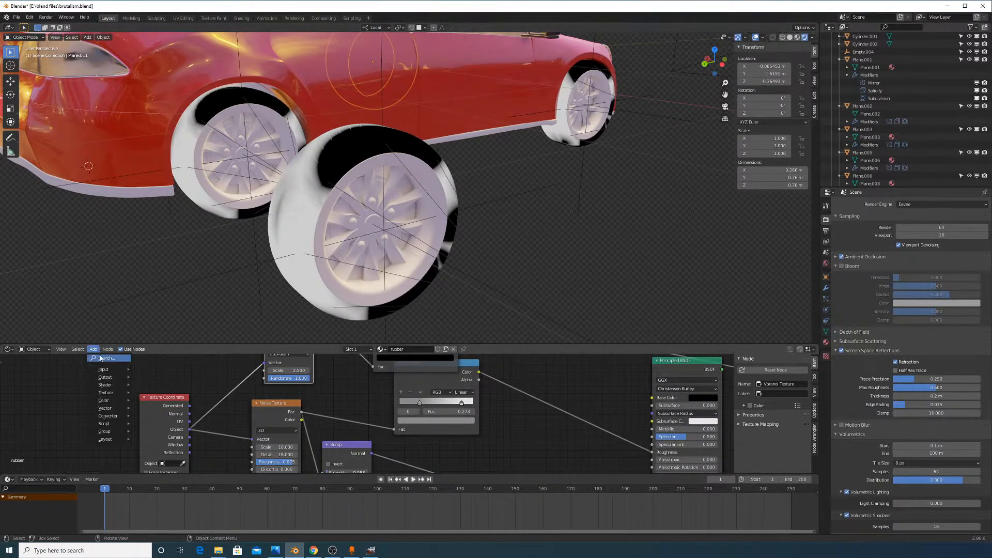
Insert a Mapping node between Texture Coordinate and Noise Texture, shifting X location to 0.17 m
{"action": "left_click", "coordinate": [101, 358]}
{"action": "type", "text": "mapp"}
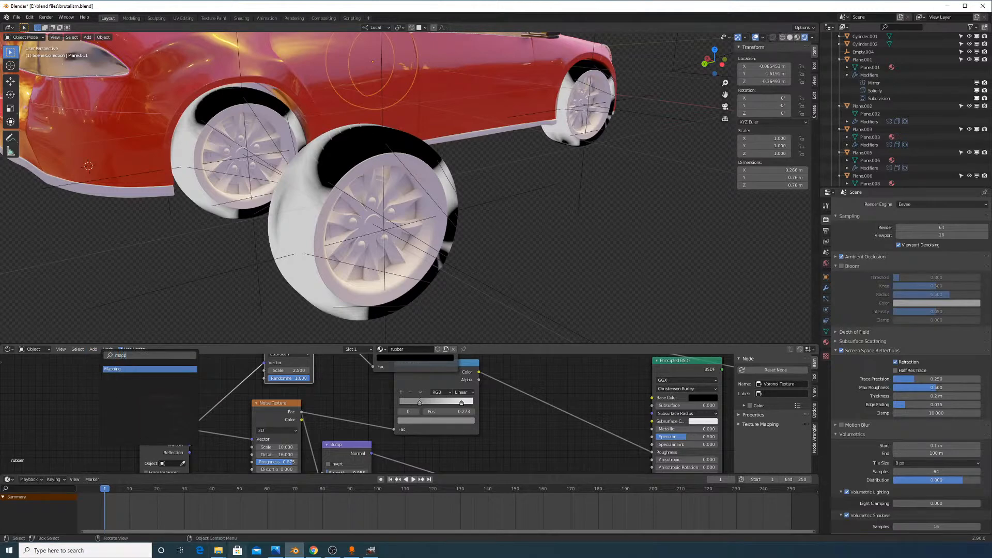
{"action": "left_click", "coordinate": [166, 369]}
{"action": "left_click", "coordinate": [243, 383]}
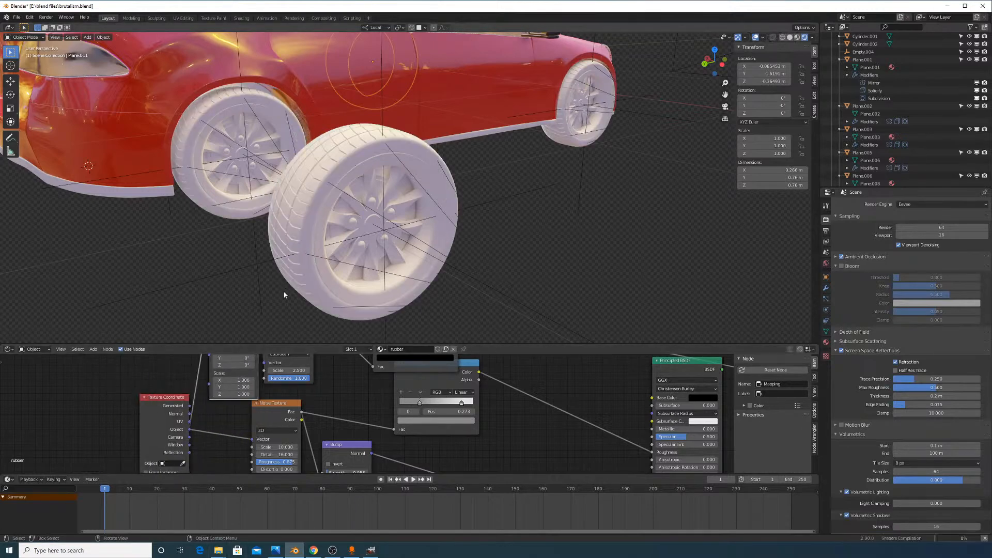
{"action": "middle_click_drag", "start_coordinate": [259, 365], "coordinate": [272, 437]}
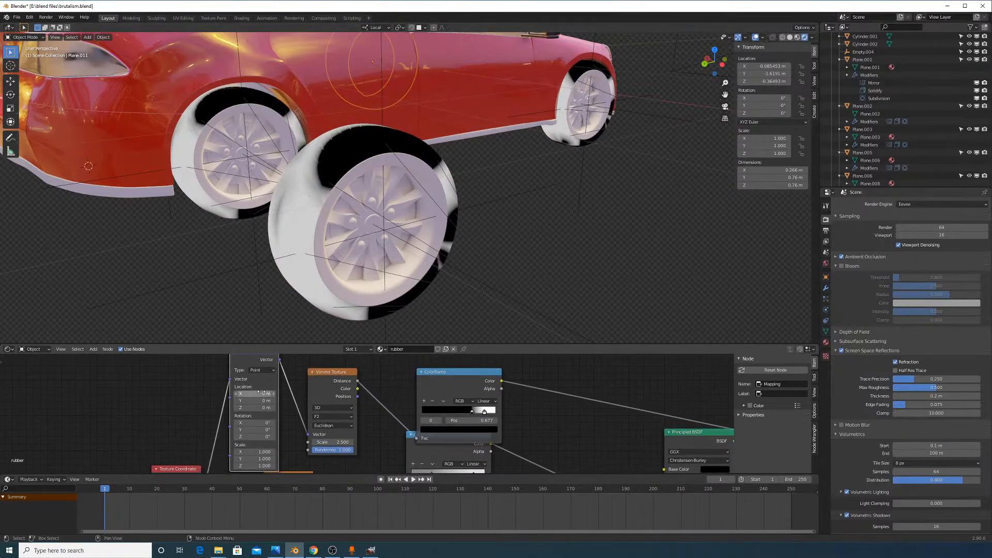
{"action": "key", "text": "g"}
{"action": "left_click", "coordinate": [274, 400]}
{"action": "left_click_drag", "start_coordinate": [272, 402], "coordinate": [286, 402], "text": "shift"}
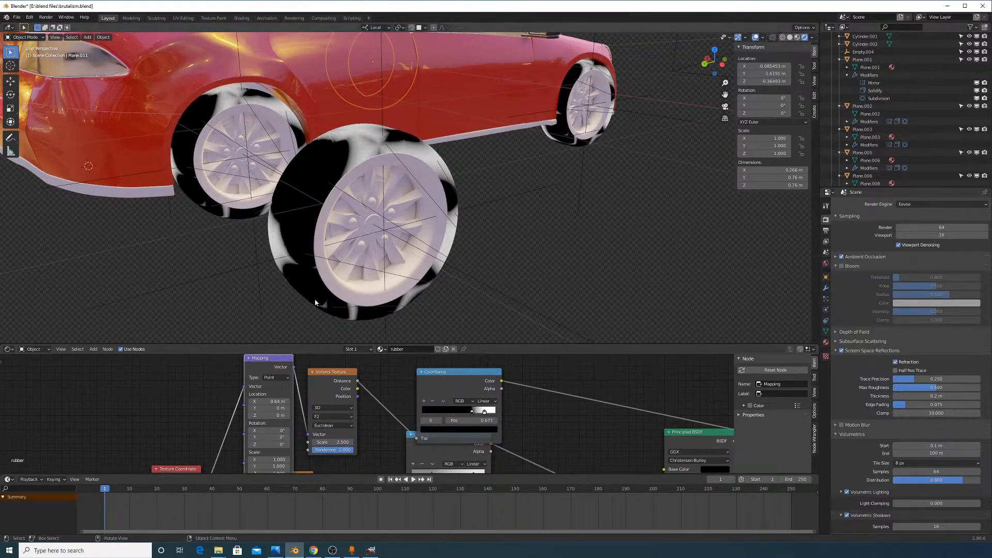
Soften the ramp's black-to-white transition and pull the two ColorRamp nodes apart
{"action": "middle_click_drag", "start_coordinate": [315, 303], "coordinate": [380, 281]}
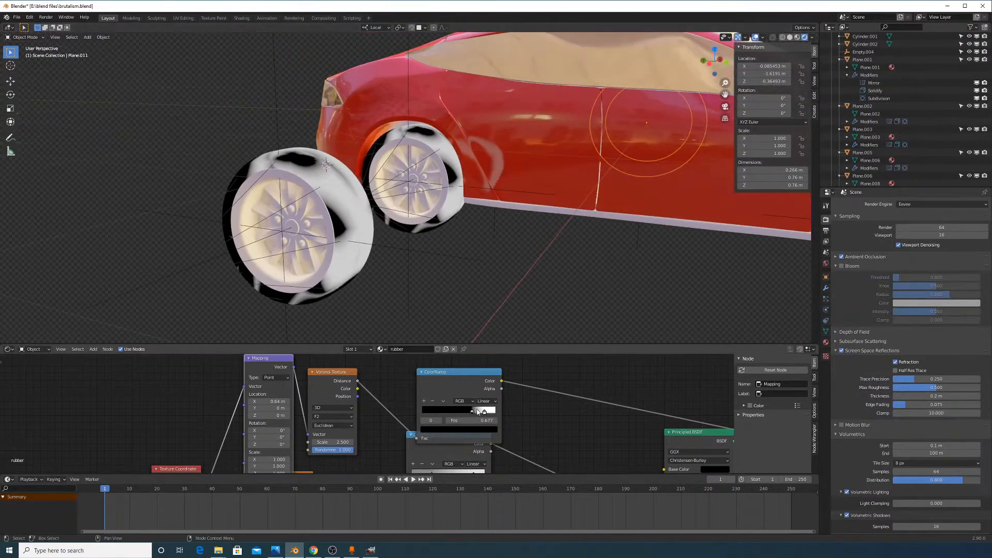
{"action": "mouse_move", "coordinate": [473, 412]}
{"action": "left_mouse_down"}
{"action": "mouse_move", "coordinate": [461, 411]}
{"action": "mouse_move", "coordinate": [491, 413]}
{"action": "left_mouse_up"}
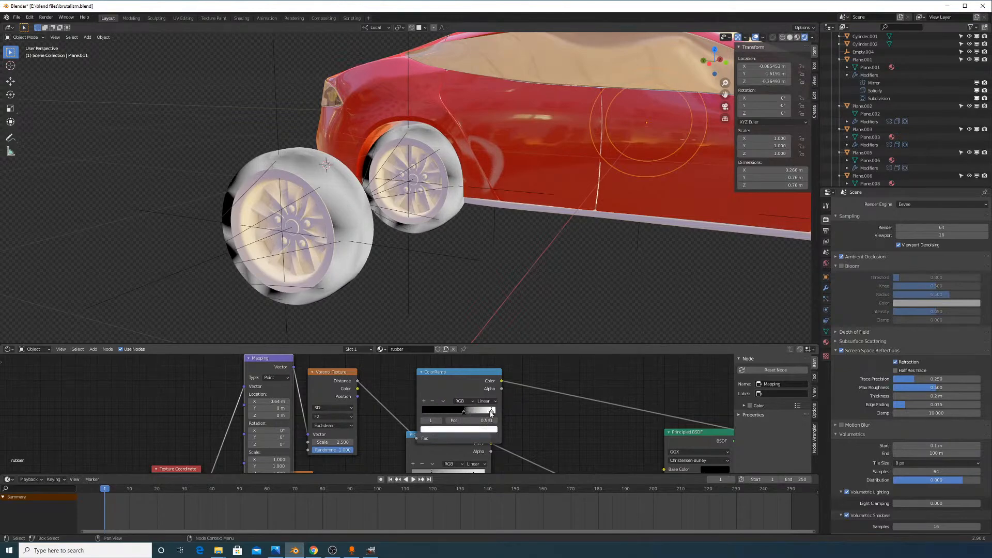
{"action": "scroll", "coordinate": [531, 413], "scroll_direction": "up", "scroll_amount": 1}
{"action": "middle_click_drag", "start_coordinate": [531, 401], "coordinate": [351, 356]}
{"action": "scroll", "coordinate": [436, 439], "scroll_direction": "down", "scroll_amount": 9}
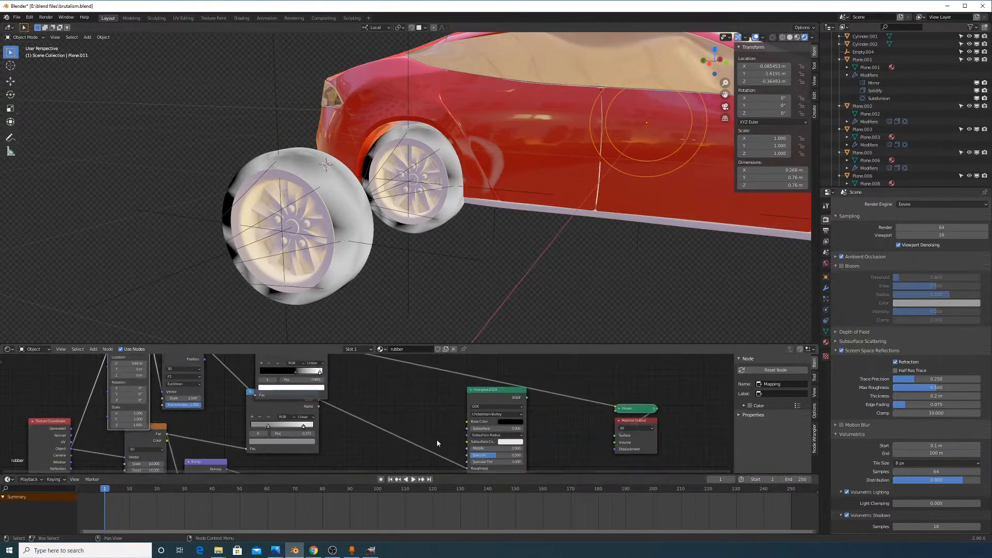
{"action": "scroll", "coordinate": [437, 432], "scroll_direction": "up", "scroll_amount": 1}
{"action": "left_click_drag", "start_coordinate": [336, 370], "coordinate": [336, 358]}
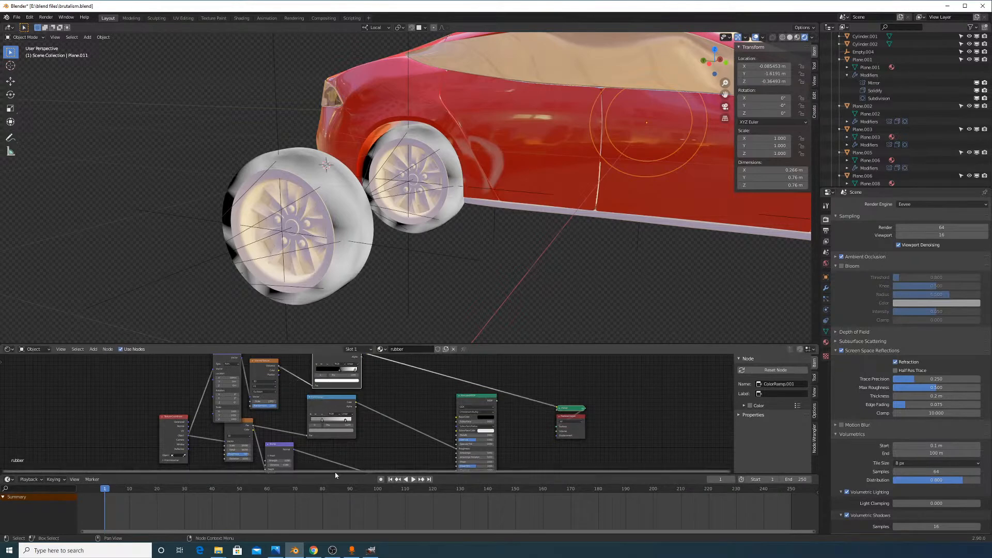
{"action": "scroll", "coordinate": [369, 413], "scroll_direction": "up", "scroll_amount": 2}
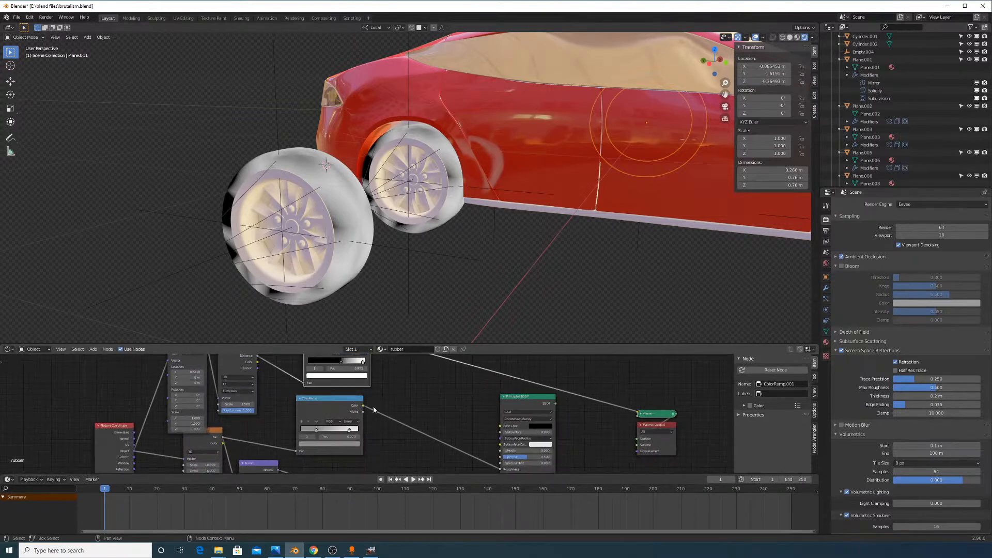
{"action": "middle_click_drag", "start_coordinate": [341, 396], "coordinate": [359, 438]}
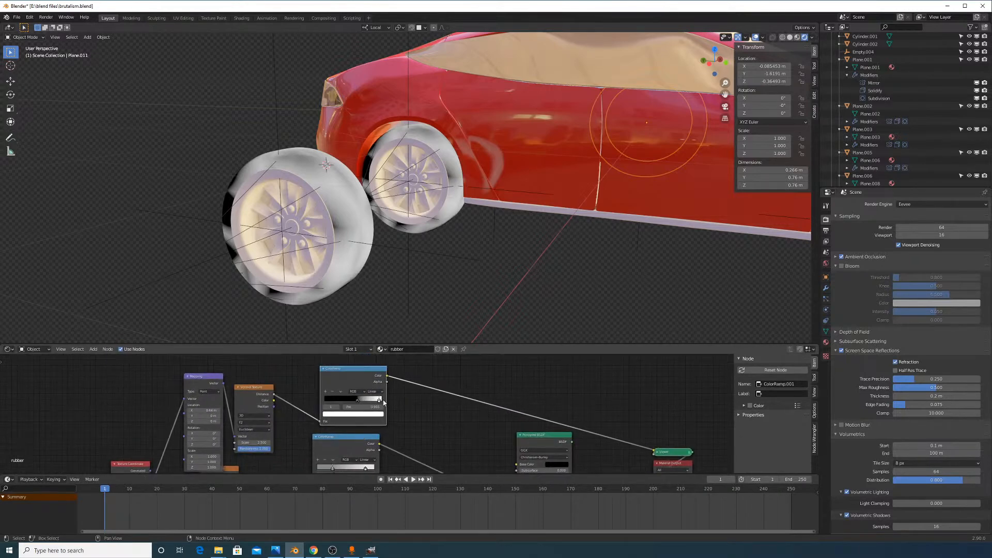
{"action": "middle_click_drag", "start_coordinate": [384, 392], "coordinate": [391, 396]}
{"action": "middle_click_drag", "start_coordinate": [295, 331], "coordinate": [377, 288]}
Raise the Voronoi Texture scale to 4.000 and set the white ramp stop to about 0.77
{"action": "left_click_drag", "start_coordinate": [260, 446], "coordinate": [330, 446]}
{"action": "left_click_drag", "start_coordinate": [364, 403], "coordinate": [368, 409]}
{"action": "mouse_move", "coordinate": [264, 445]}
{"action": "left_mouse_down"}
{"action": "mouse_move", "coordinate": [301, 446]}
{"action": "mouse_move", "coordinate": [268, 446]}
{"action": "left_mouse_up"}
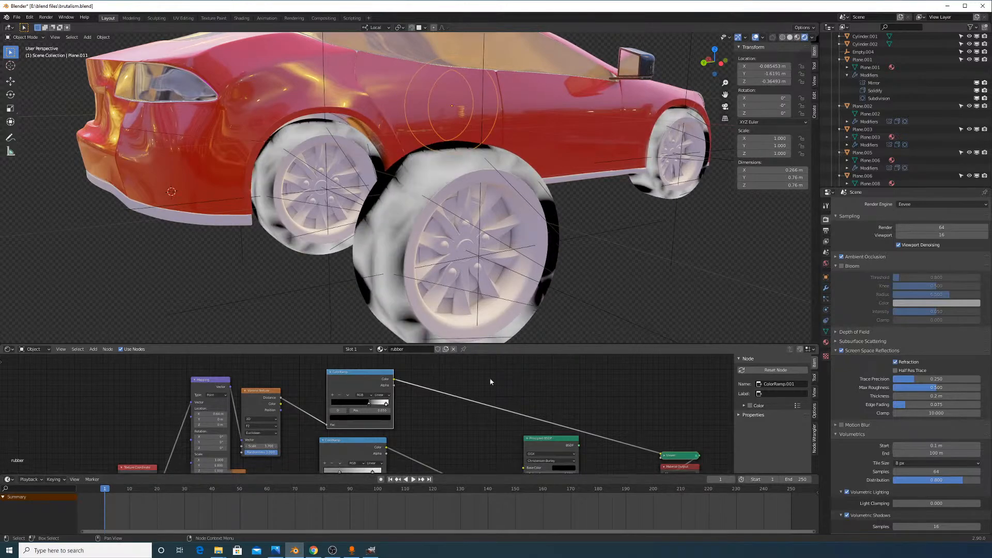
{"action": "middle_click_drag", "start_coordinate": [279, 443], "coordinate": [224, 427]}
{"action": "middle_click_drag", "start_coordinate": [484, 268], "coordinate": [442, 242]}
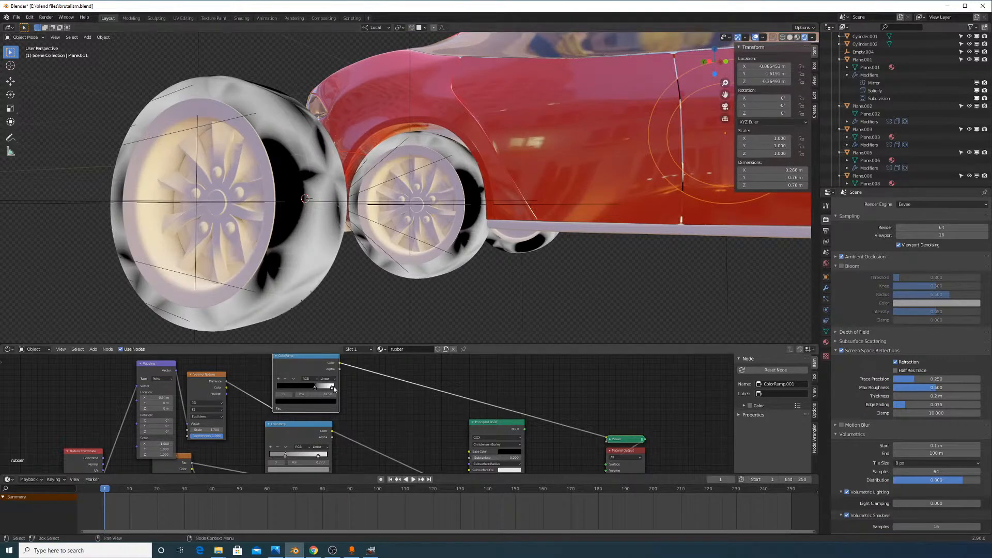
{"action": "mouse_move", "coordinate": [332, 386]}
{"action": "left_mouse_down"}
{"action": "mouse_move", "coordinate": [315, 390]}
{"action": "mouse_move", "coordinate": [323, 394]}
{"action": "left_mouse_up"}
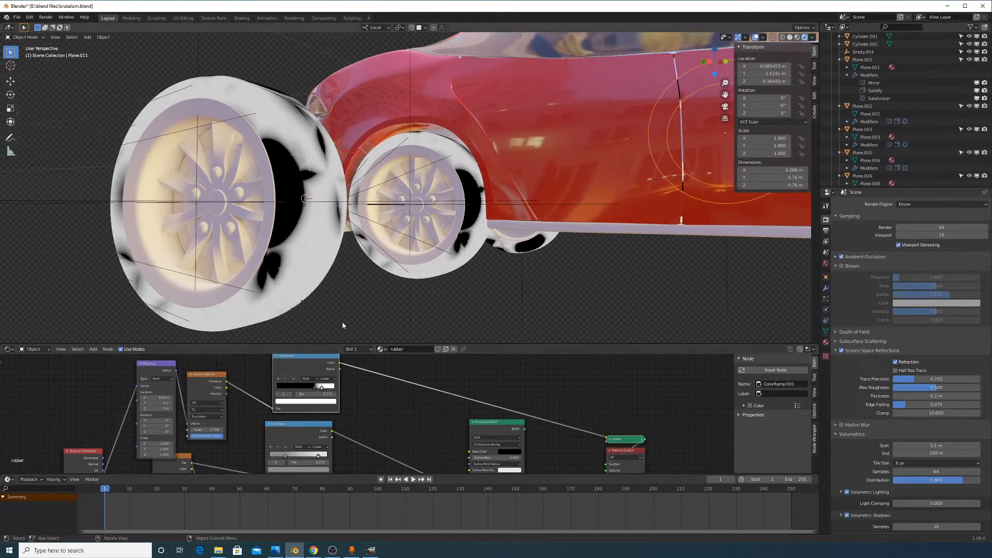
Add a Math node between the ColorRamp and Principled BSDF, feeding the ramp into its second Value
{"action": "left_click", "coordinate": [94, 350]}
{"action": "left_click", "coordinate": [104, 357]}
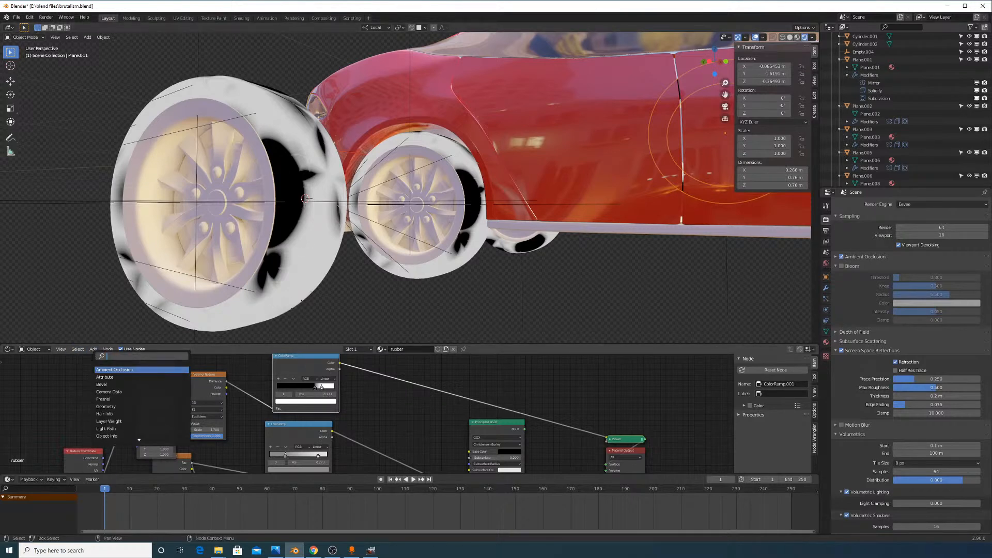
{"action": "type", "text": "math"}
{"action": "key", "text": "Return"}
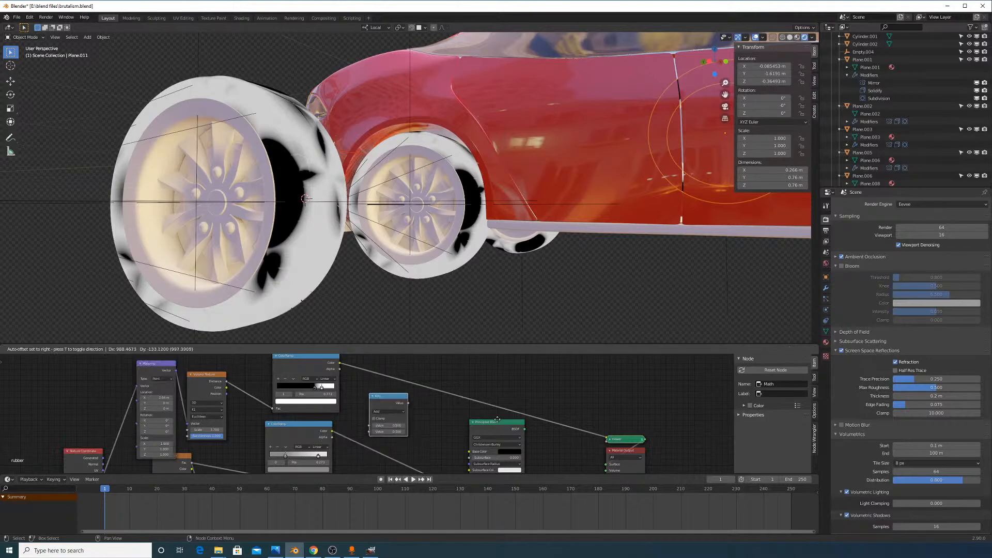
{"action": "left_click", "coordinate": [439, 415]}
{"action": "left_click_drag", "start_coordinate": [398, 398], "coordinate": [424, 425]}
{"action": "scroll", "coordinate": [367, 416], "scroll_direction": "up", "scroll_amount": 1}
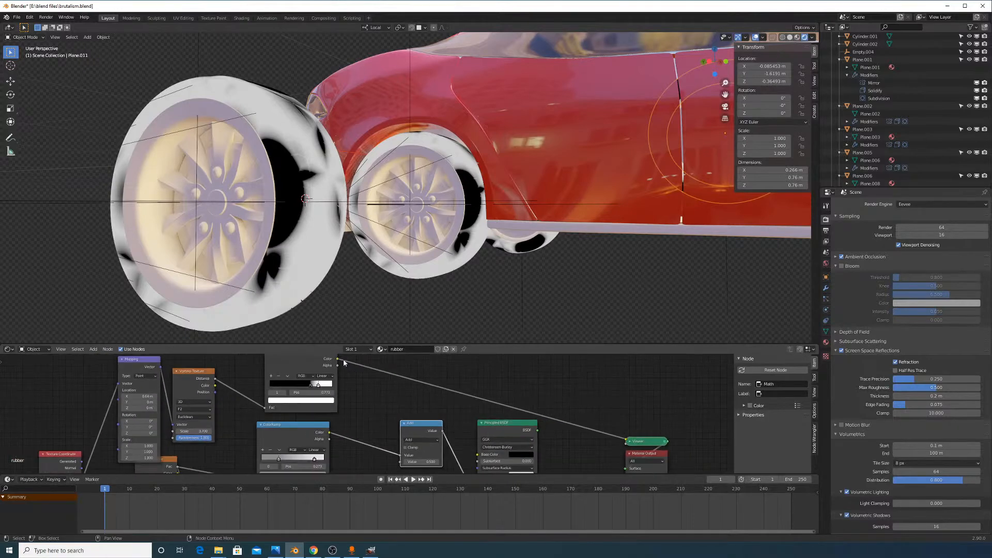
{"action": "left_click_drag", "start_coordinate": [338, 359], "coordinate": [374, 414]}
{"action": "left_click_drag", "start_coordinate": [401, 467], "coordinate": [400, 462]}
Switch the Math node to Subtract with clamping left off, showing the full tire shader
{"action": "left_click", "coordinate": [491, 431], "text": "ctrl+shift"}
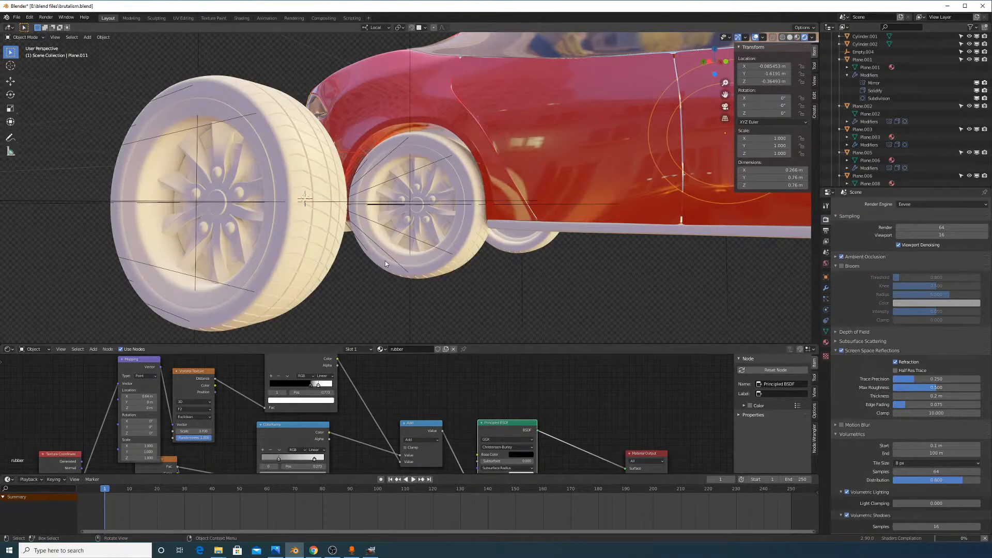
{"action": "middle_click_drag", "start_coordinate": [387, 265], "coordinate": [418, 289]}
{"action": "middle_click_drag", "start_coordinate": [400, 460], "coordinate": [402, 440]}
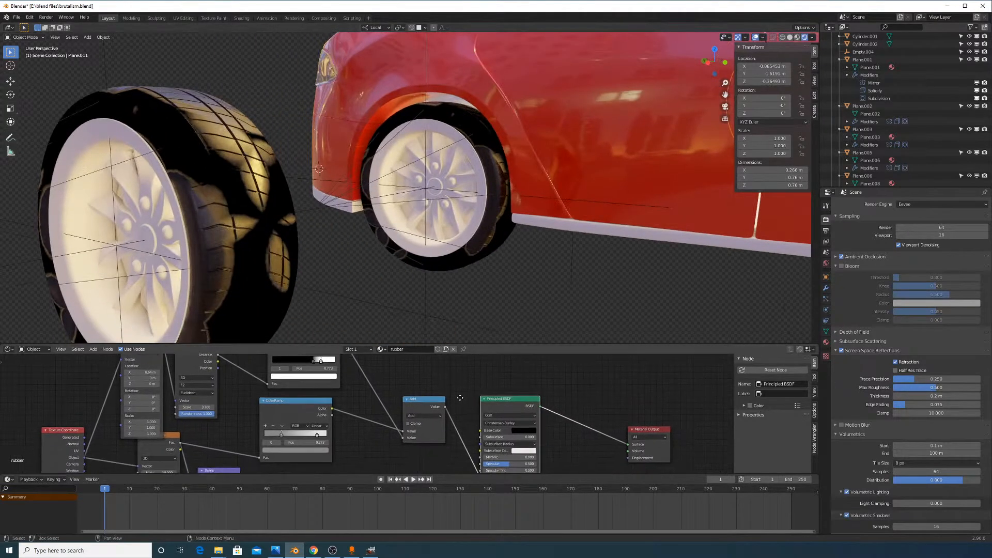
{"action": "left_click_drag", "start_coordinate": [401, 440], "coordinate": [403, 438]}
{"action": "left_click", "coordinate": [422, 419]}
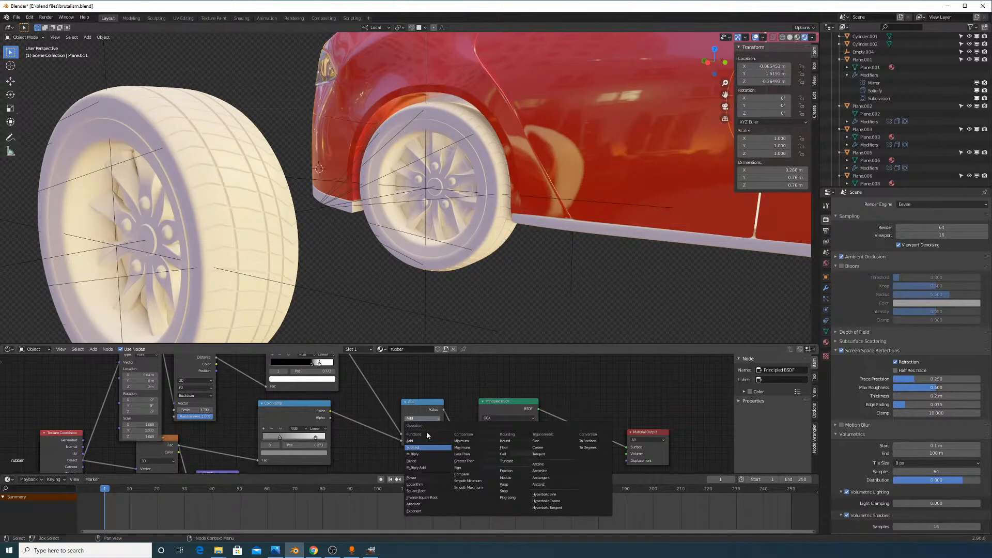
{"action": "left_click", "coordinate": [414, 447]}
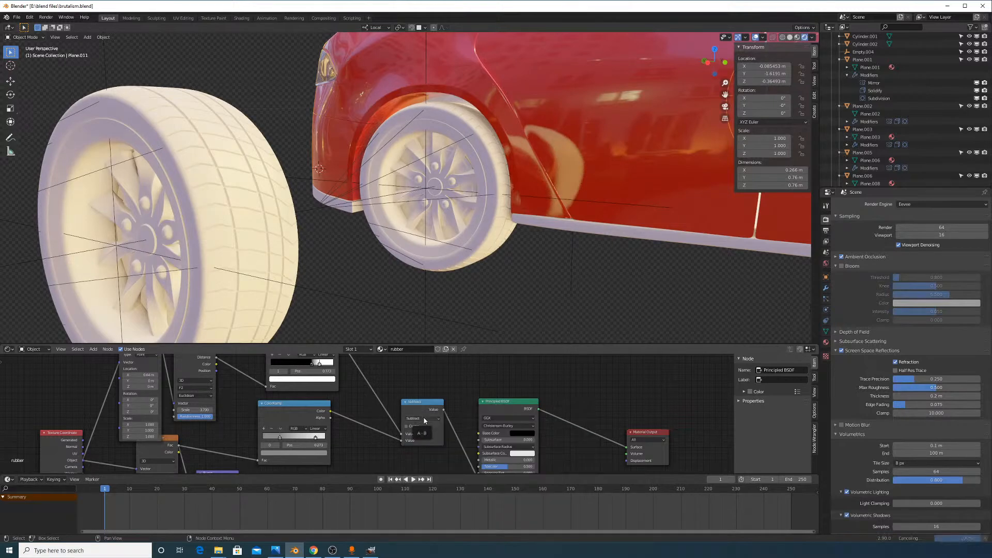
{"action": "left_click", "coordinate": [424, 418]}
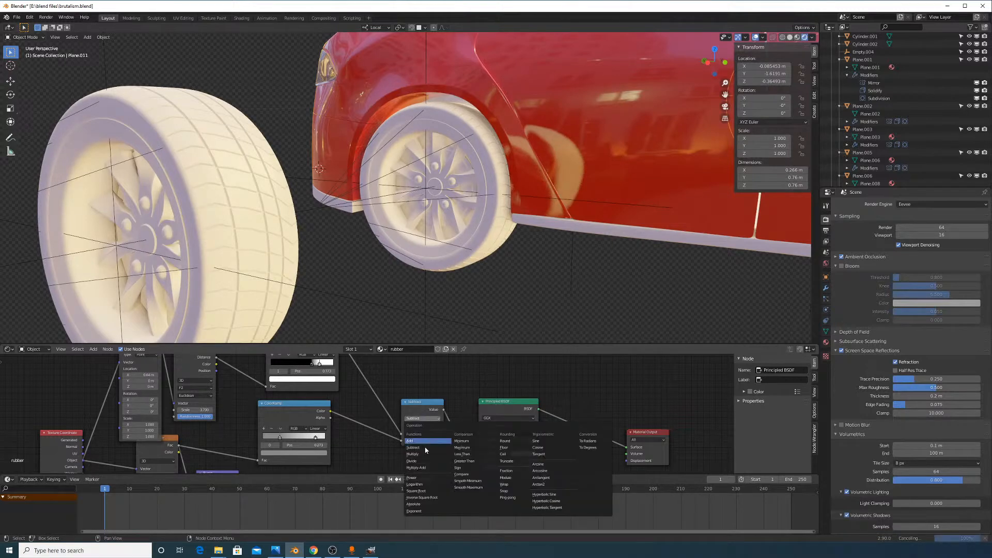
{"action": "middle_click_drag", "start_coordinate": [331, 289], "coordinate": [362, 253]}
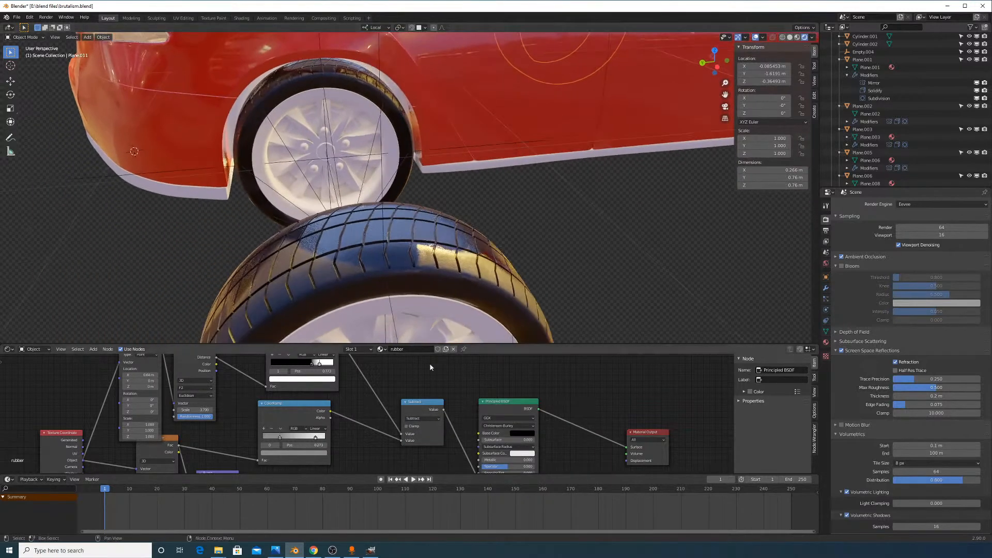
{"action": "left_click", "coordinate": [411, 426]}
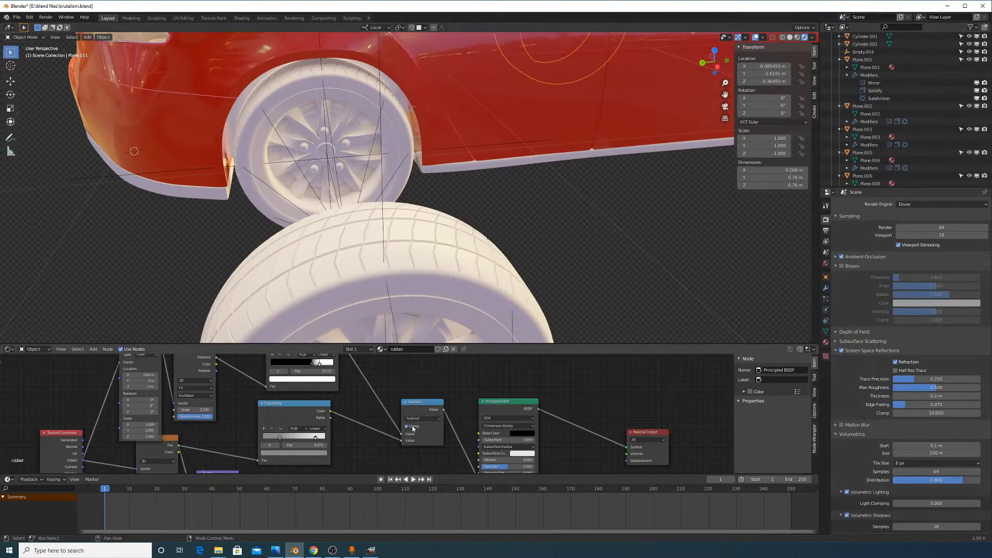
{"action": "left_click", "coordinate": [407, 427]}
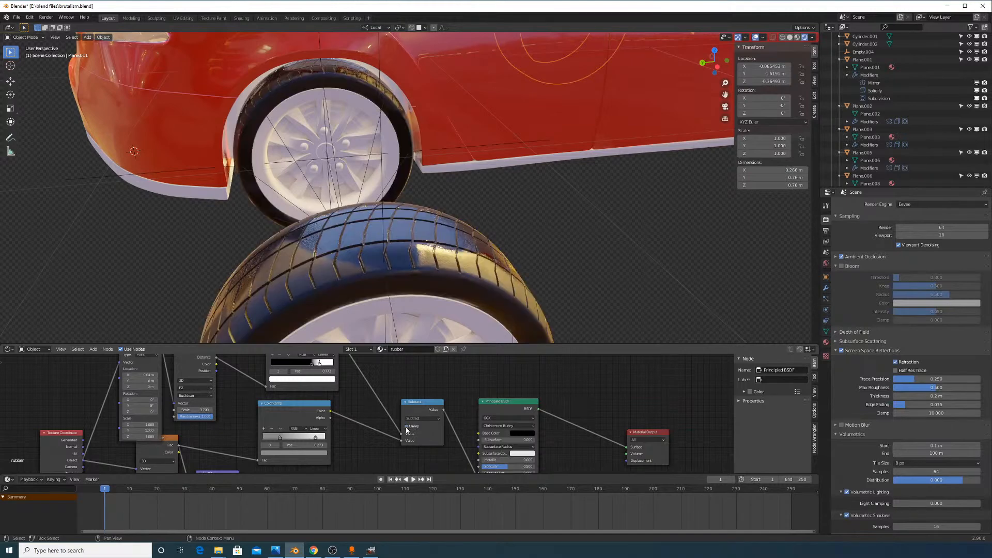
Move the ramp link to the first Value input and briefly preview the black-and-white tire mask
{"action": "left_click_drag", "start_coordinate": [401, 441], "coordinate": [401, 434]}
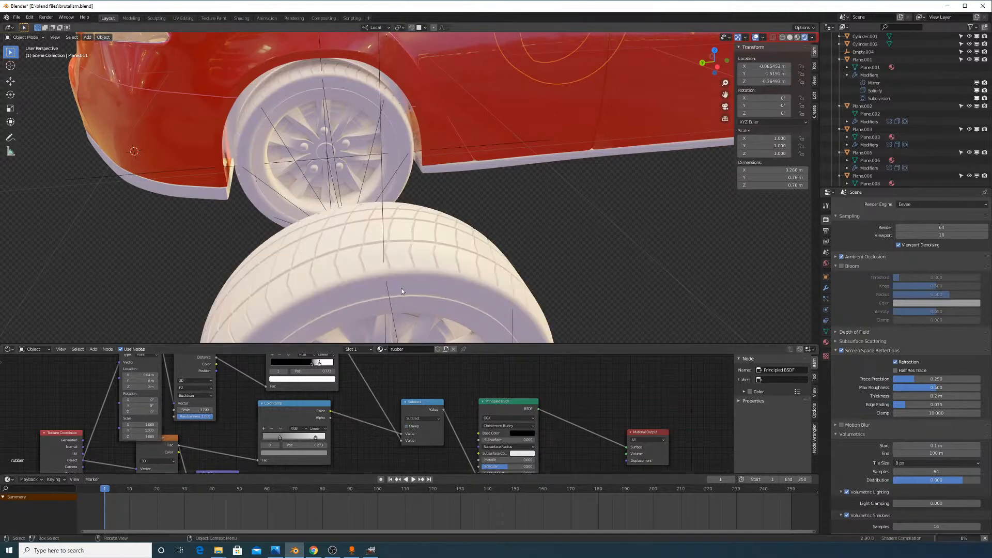
{"action": "middle_click_drag", "start_coordinate": [467, 284], "coordinate": [423, 269]}
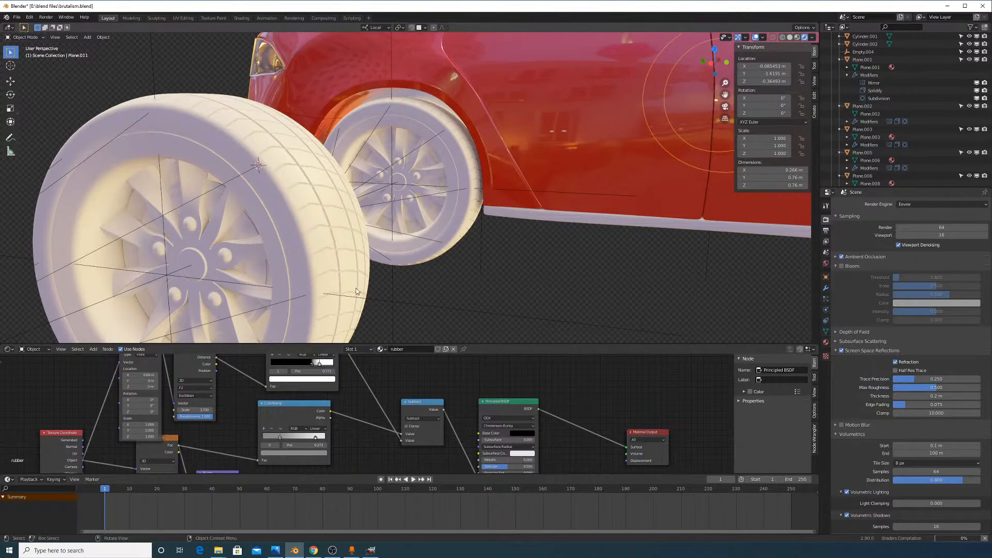
{"action": "middle_click_drag", "start_coordinate": [354, 279], "coordinate": [393, 290]}
{"action": "middle_click_drag", "start_coordinate": [426, 342], "coordinate": [426, 27]}
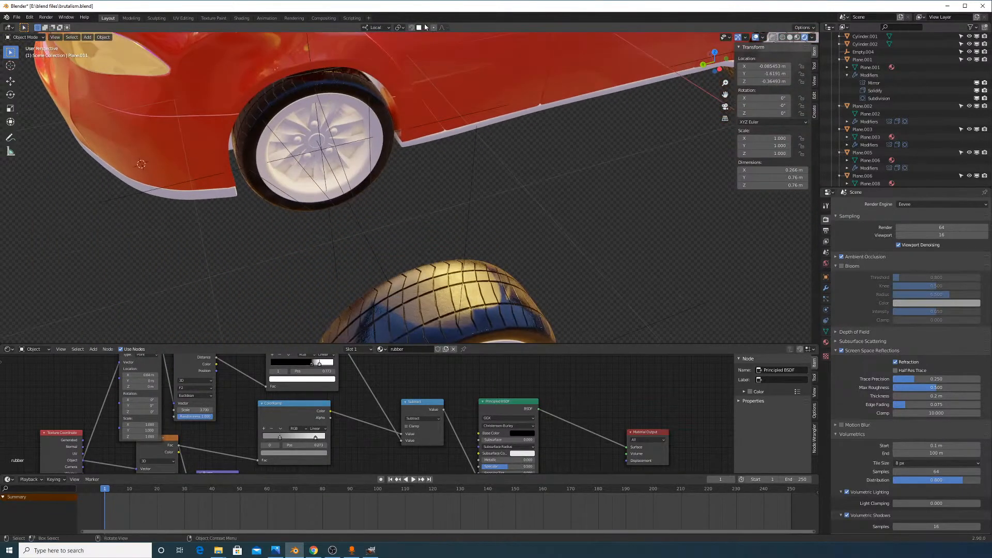
{"action": "middle_click_drag", "start_coordinate": [359, 389], "coordinate": [367, 421]}
{"action": "left_click", "coordinate": [319, 372], "text": "ctrl+shift"}
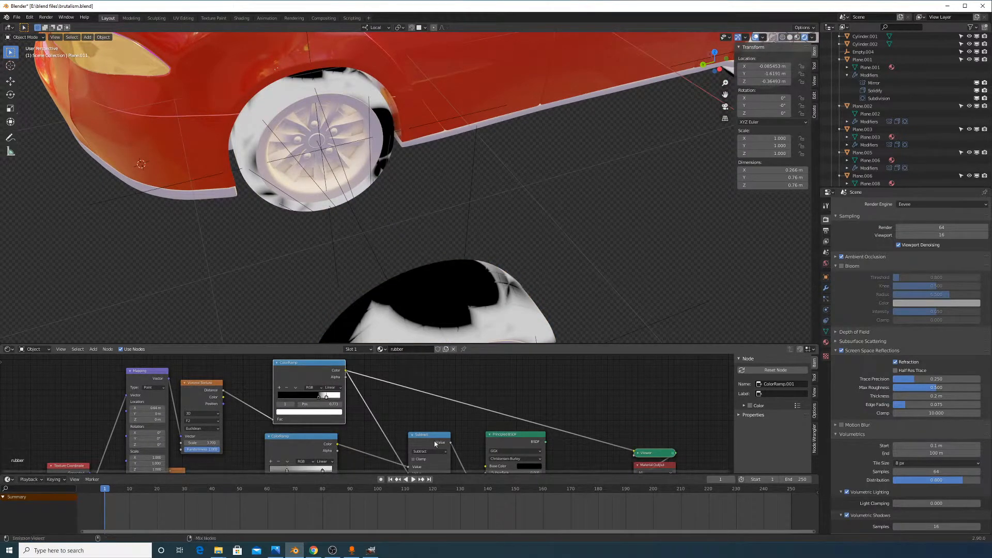
{"action": "left_click", "coordinate": [513, 439], "text": "ctrl+shift"}
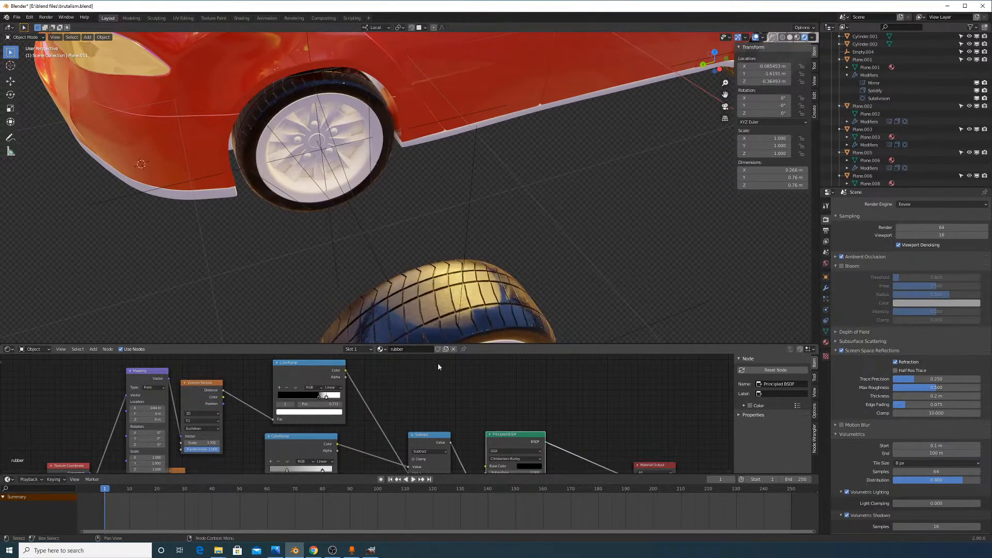
Reconnect the ramp to Subtract's second input and shift the Voronoi Texture node right
{"action": "middle_click_drag", "start_coordinate": [439, 381], "coordinate": [436, 343]}
{"action": "left_click", "coordinate": [405, 433]}
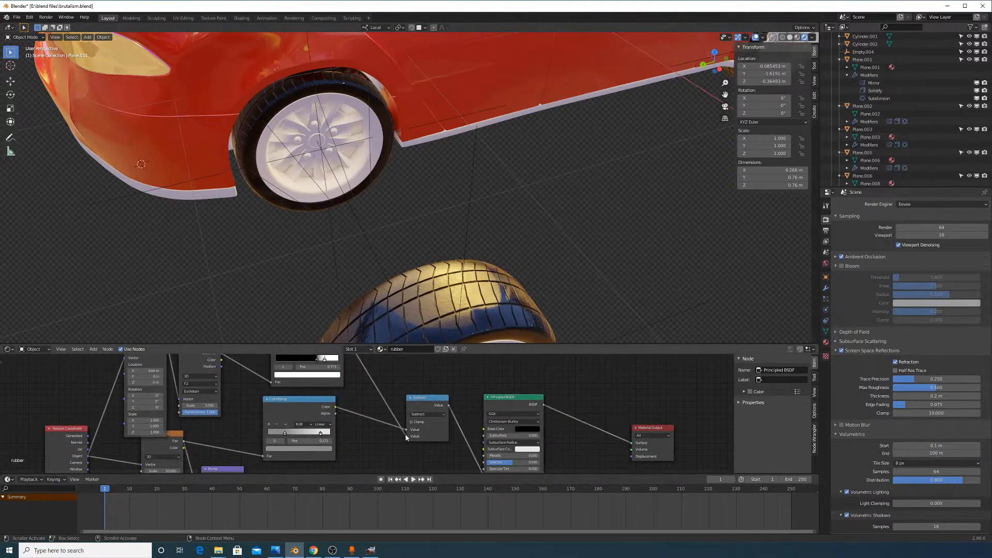
{"action": "left_click_drag", "start_coordinate": [405, 433], "coordinate": [406, 436]}
{"action": "middle_click_drag", "start_coordinate": [469, 314], "coordinate": [509, 299]}
{"action": "middle_click_drag", "start_coordinate": [259, 383], "coordinate": [358, 381]}
{"action": "scroll", "coordinate": [343, 425], "scroll_direction": "down", "scroll_amount": 3}
{"action": "left_click_drag", "start_coordinate": [331, 369], "coordinate": [353, 366]}
{"action": "middle_click_drag", "start_coordinate": [350, 390], "coordinate": [359, 409]}
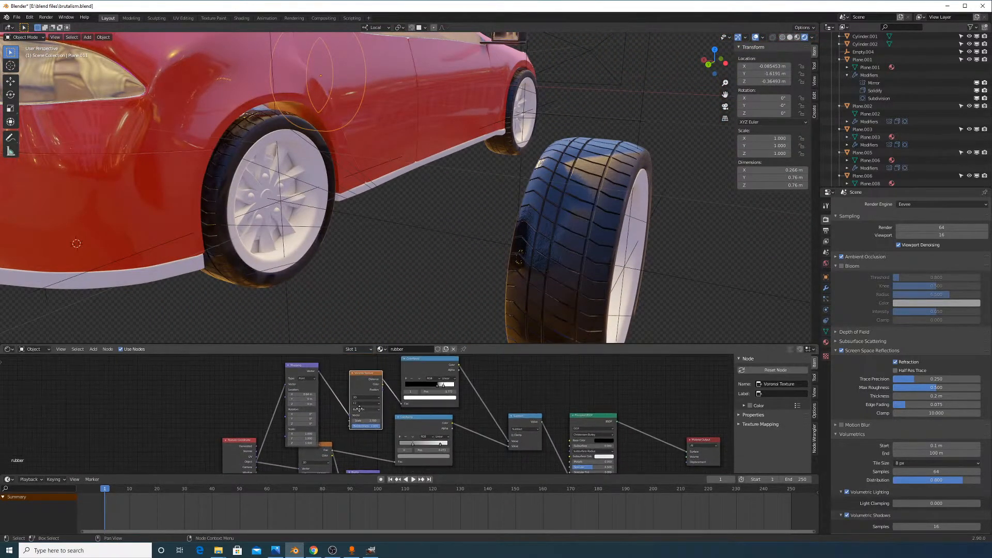
Add a Noise Texture node at the lower left and move the Texture Coordinate node further left
{"action": "left_click", "coordinate": [93, 348]}
{"action": "type", "text": "v"}
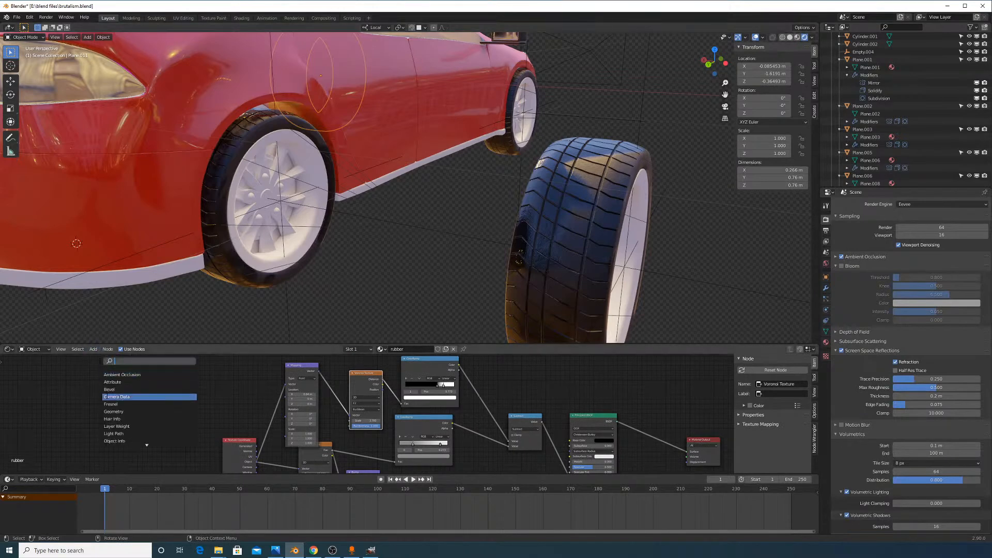
{"action": "key", "text": "BackSpace"}
{"action": "type", "text": "noise"}
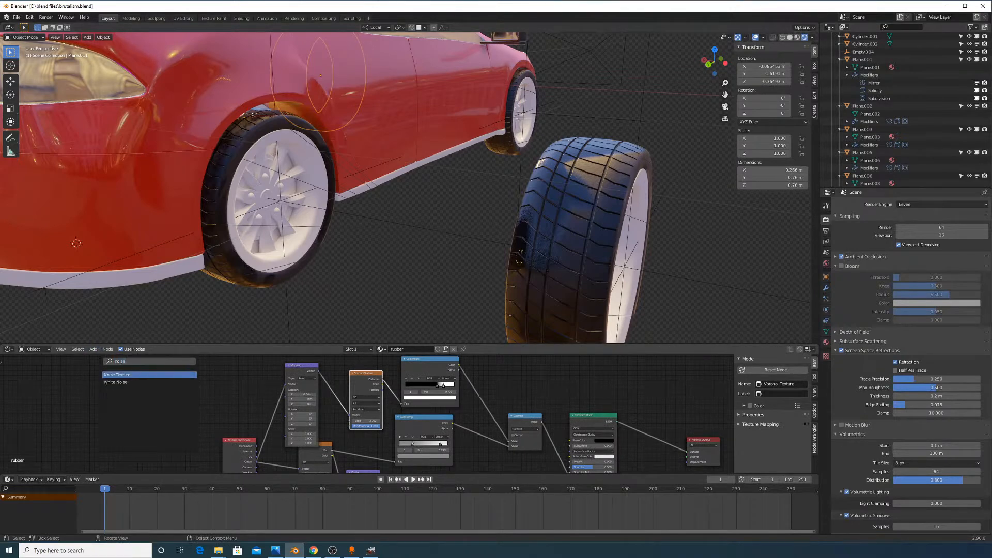
{"action": "key", "text": "Escape"}
{"action": "middle_click_drag", "start_coordinate": [350, 429], "coordinate": [273, 410]}
{"action": "left_click_drag", "start_coordinate": [244, 437], "coordinate": [204, 464]}
{"action": "left_click_drag", "start_coordinate": [158, 428], "coordinate": [724, 453]}
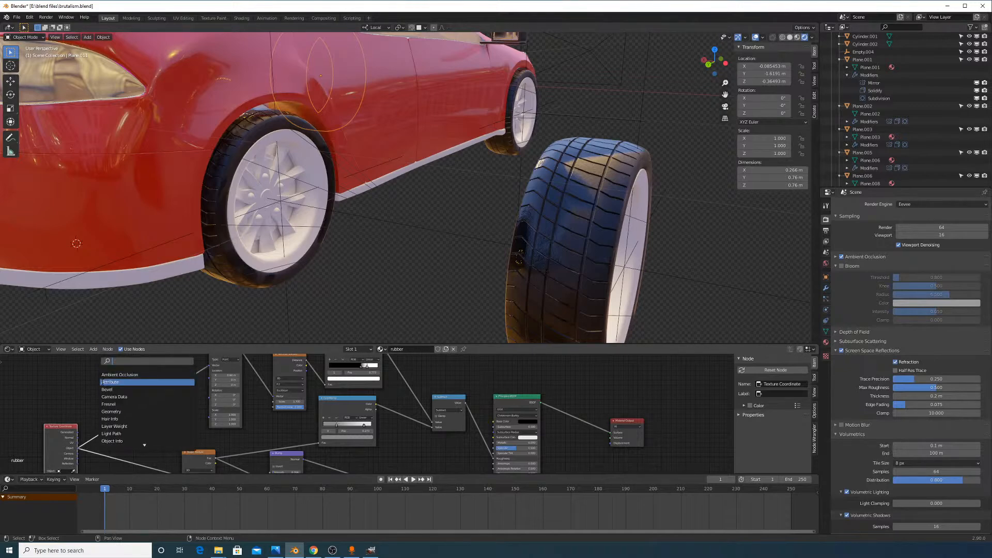
Drop a Mix node onto the link and connect the Noise Texture output into it
{"action": "type", "text": "mix"}
{"action": "left_click", "coordinate": [114, 382]}
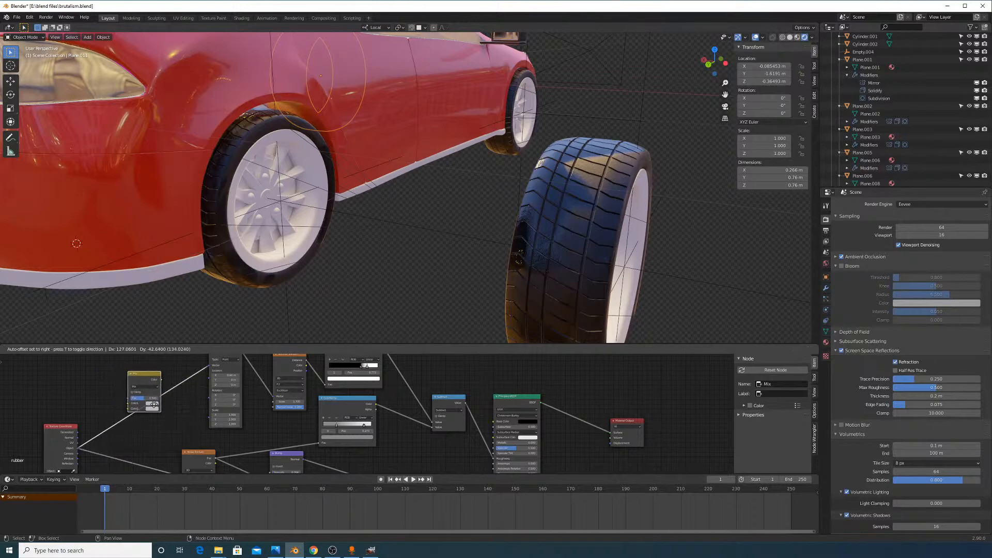
{"action": "left_click", "coordinate": [148, 394]}
{"action": "middle_click_drag", "start_coordinate": [183, 429], "coordinate": [217, 416]}
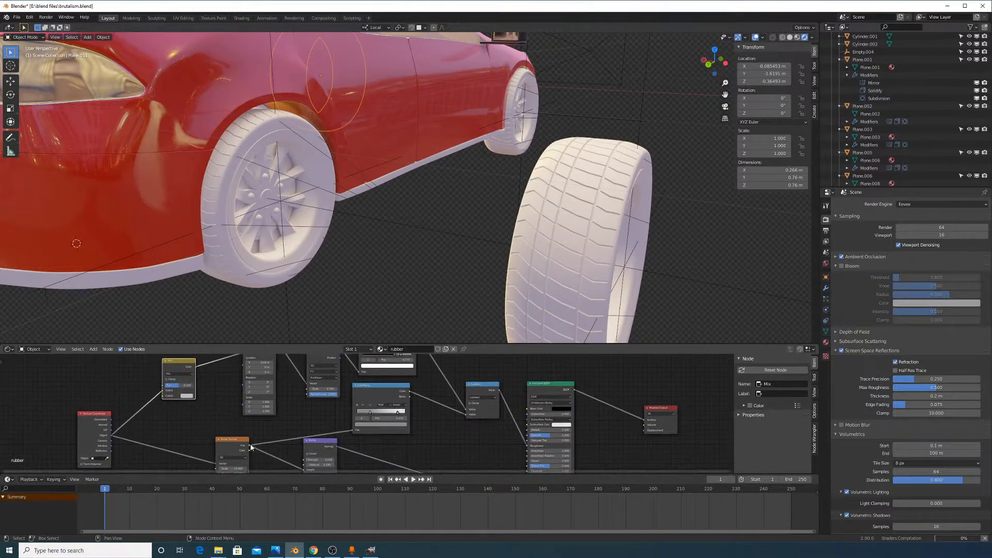
{"action": "left_click_drag", "start_coordinate": [251, 447], "coordinate": [241, 419]}
{"action": "left_click_drag", "start_coordinate": [166, 401], "coordinate": [222, 403]}
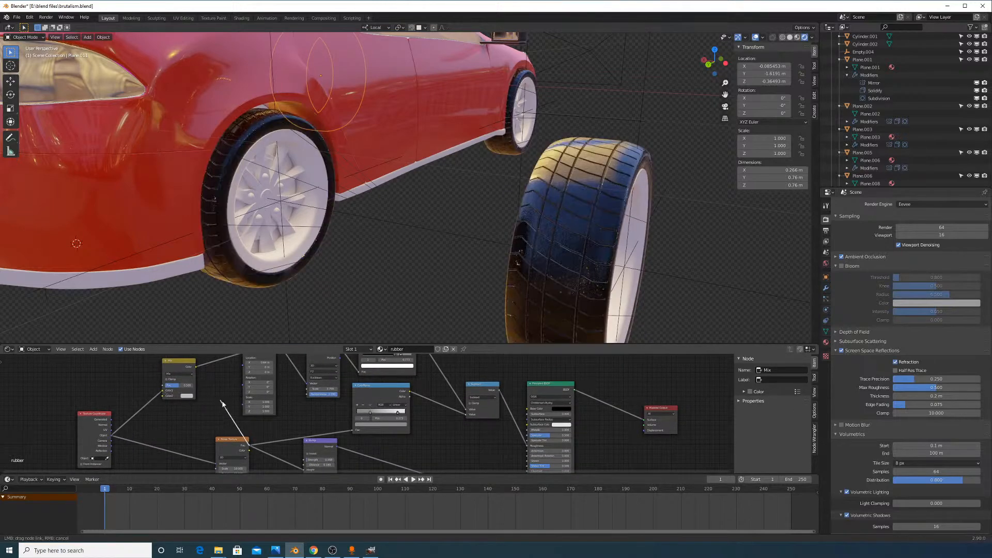
{"action": "left_click_drag", "start_coordinate": [250, 453], "coordinate": [163, 395]}
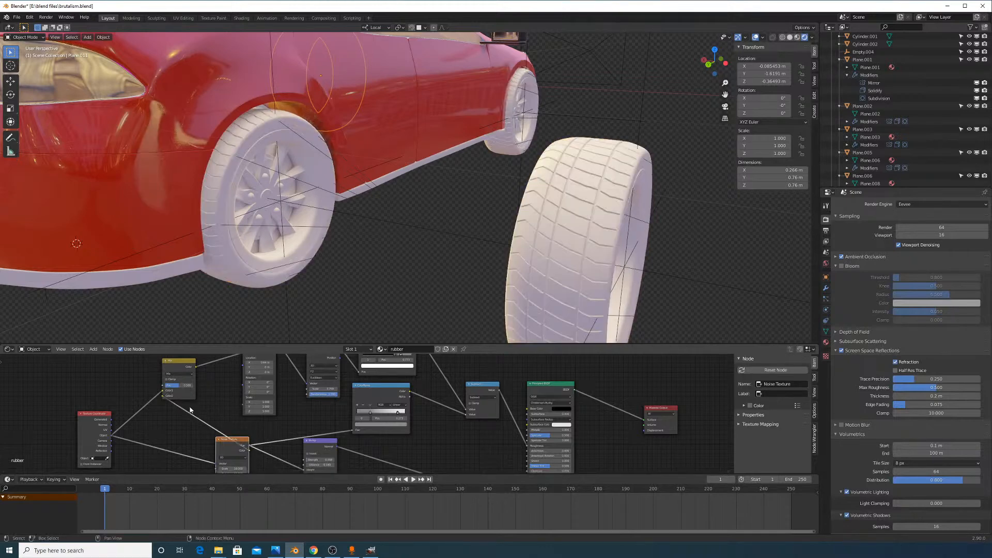
{"action": "middle_click_drag", "start_coordinate": [239, 385], "coordinate": [228, 413]}
Set the Mix node's factor to 0.242
{"action": "scroll", "coordinate": [191, 400], "scroll_direction": "up", "scroll_amount": 2}
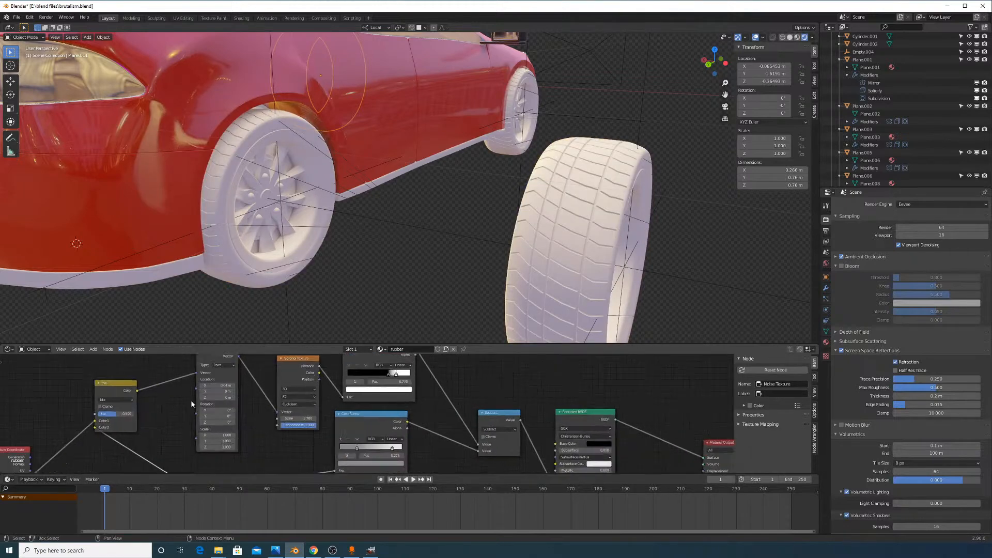
{"action": "mouse_move", "coordinate": [476, 222]}
{"action": "middle_mouse_down"}
{"action": "mouse_move", "coordinate": [300, 268]}
{"action": "mouse_move", "coordinate": [472, 182]}
{"action": "mouse_move", "coordinate": [472, 203]}
{"action": "mouse_move", "coordinate": [497, 212]}
{"action": "mouse_move", "coordinate": [489, 233]}
{"action": "middle_mouse_up"}
{"action": "scroll", "coordinate": [472, 182], "scroll_direction": "up", "scroll_amount": 2}
{"action": "scroll", "coordinate": [490, 199], "scroll_direction": "up", "scroll_amount": 2}
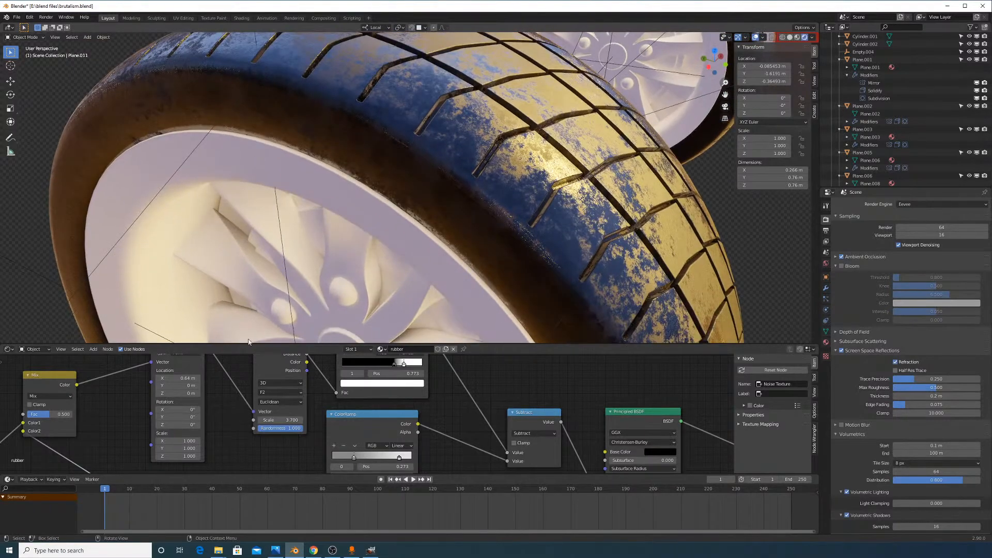
{"action": "scroll", "coordinate": [110, 401], "scroll_direction": "up", "scroll_amount": 3}
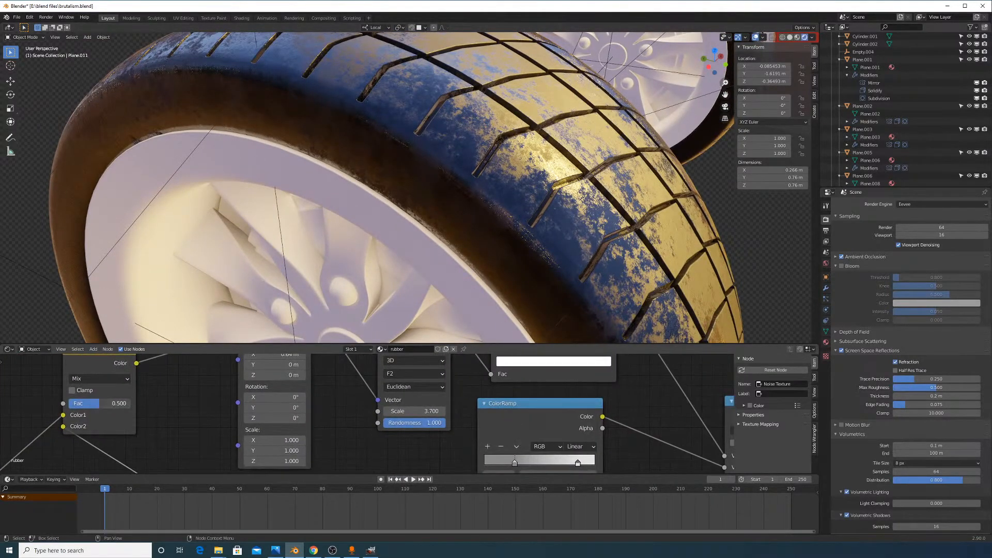
{"action": "mouse_move", "coordinate": [100, 403]}
{"action": "left_mouse_down"}
{"action": "mouse_move", "coordinate": [128, 403]}
{"action": "mouse_move", "coordinate": [70, 403]}
{"action": "mouse_move", "coordinate": [84, 403]}
{"action": "left_mouse_up"}
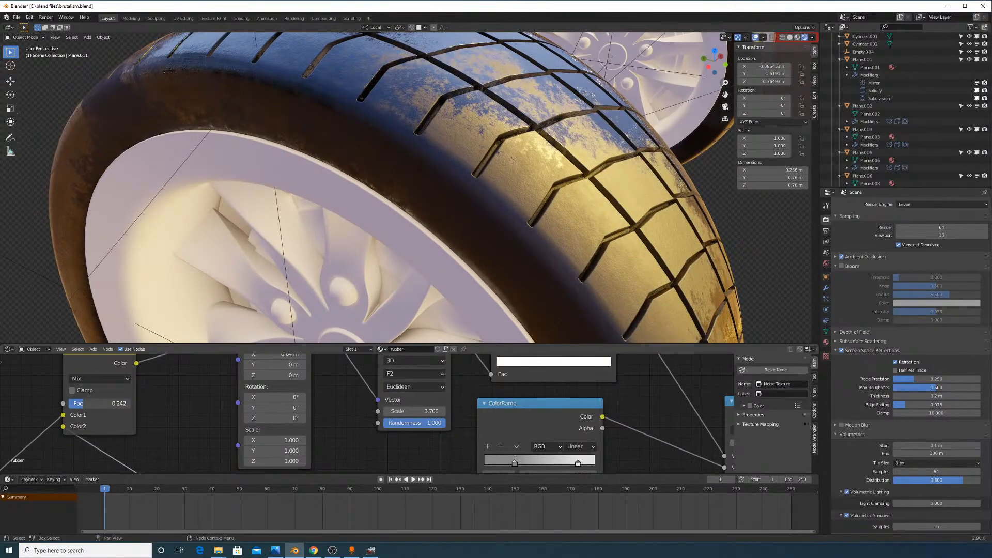
{"action": "scroll", "coordinate": [445, 232], "scroll_direction": "down", "scroll_amount": 4}
{"action": "middle_click_drag", "start_coordinate": [584, 385], "coordinate": [460, 434]}
{"action": "middle_click_drag", "start_coordinate": [593, 423], "coordinate": [544, 361]}
Change the ColorRamp's black stop to white
{"action": "scroll", "coordinate": [554, 400], "scroll_direction": "down", "scroll_amount": 3}
{"action": "scroll", "coordinate": [553, 400], "scroll_direction": "down", "scroll_amount": 2}
{"action": "middle_click_drag", "start_coordinate": [554, 400], "coordinate": [514, 365]}
{"action": "scroll", "coordinate": [522, 393], "scroll_direction": "up", "scroll_amount": 1}
{"action": "scroll", "coordinate": [527, 402], "scroll_direction": "up", "scroll_amount": 1}
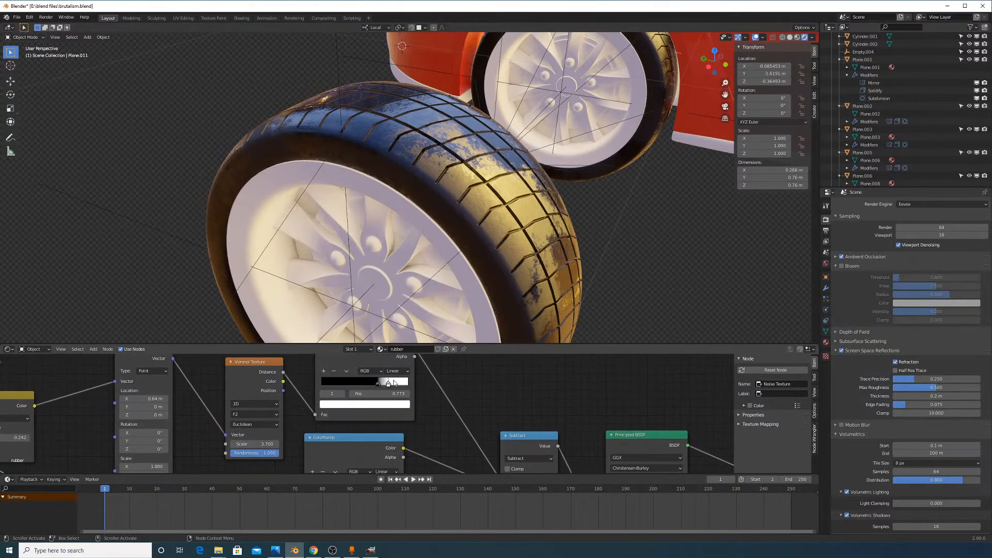
{"action": "left_click", "coordinate": [384, 405]}
{"action": "left_click_drag", "start_coordinate": [391, 334], "coordinate": [391, 298]}
{"action": "middle_click_drag", "start_coordinate": [419, 297], "coordinate": [478, 259]}
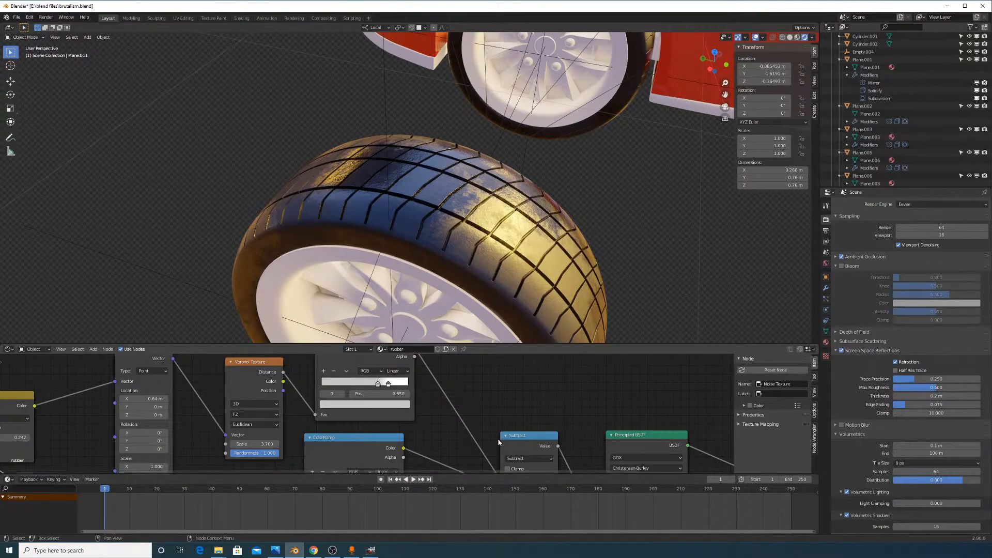
{"action": "middle_click_drag", "start_coordinate": [497, 438], "coordinate": [480, 418]}
{"action": "middle_click_drag", "start_coordinate": [501, 321], "coordinate": [498, 252]}
{"action": "middle_click_drag", "start_coordinate": [513, 403], "coordinate": [522, 433]}
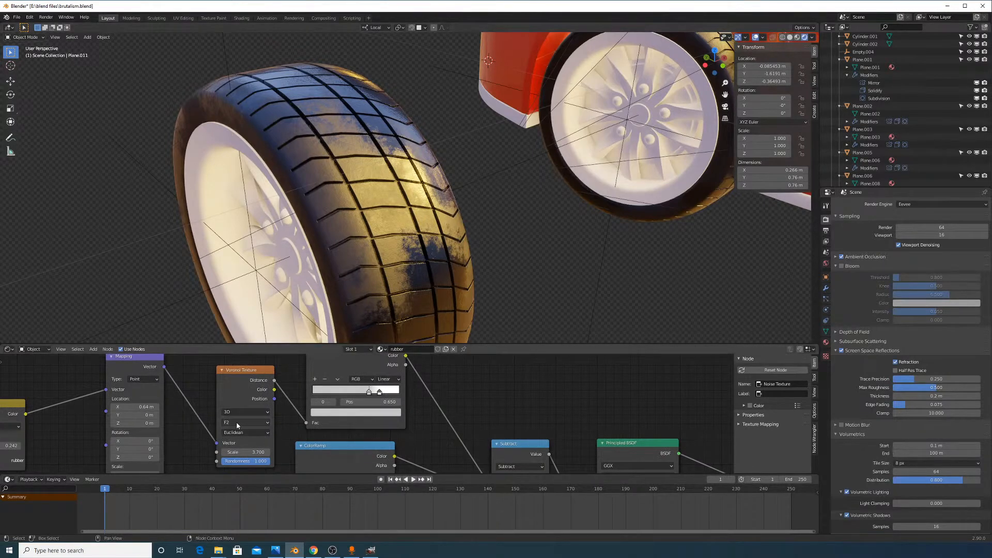
Set the ramp stop at position 0.650 to a 0.727 grey
{"action": "left_click", "coordinate": [377, 412]}
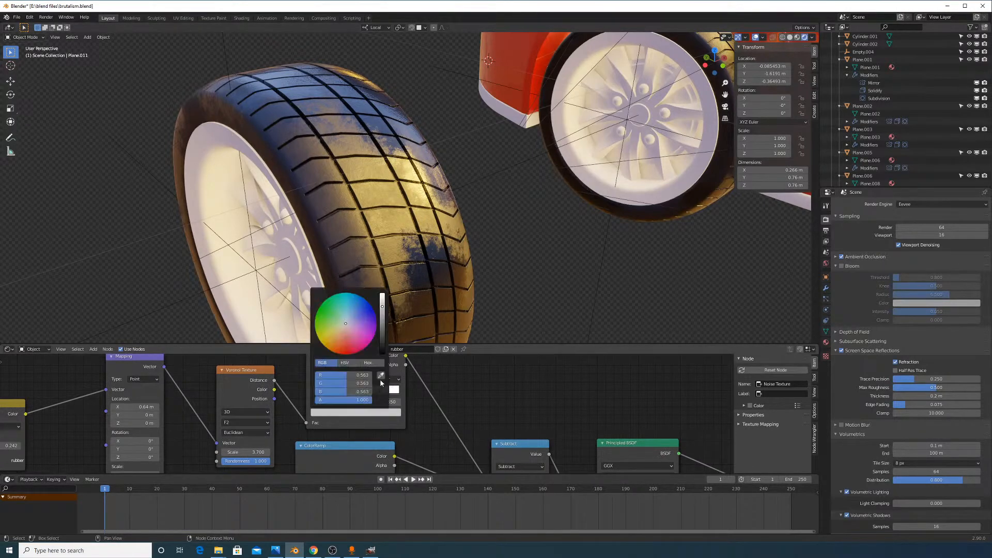
{"action": "left_click_drag", "start_coordinate": [382, 320], "coordinate": [382, 298]}
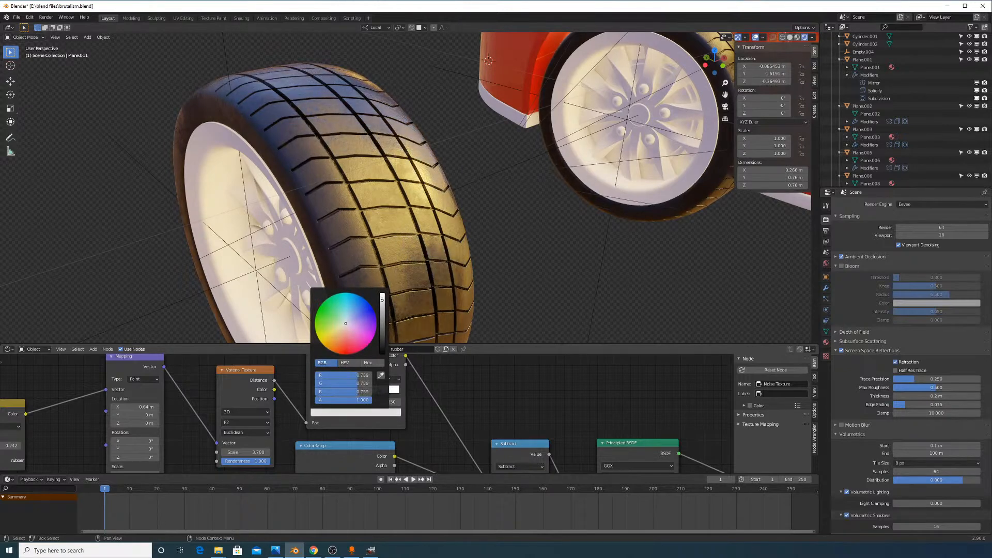
{"action": "middle_click_drag", "start_coordinate": [444, 263], "coordinate": [458, 227]}
{"action": "left_click", "coordinate": [385, 413]}
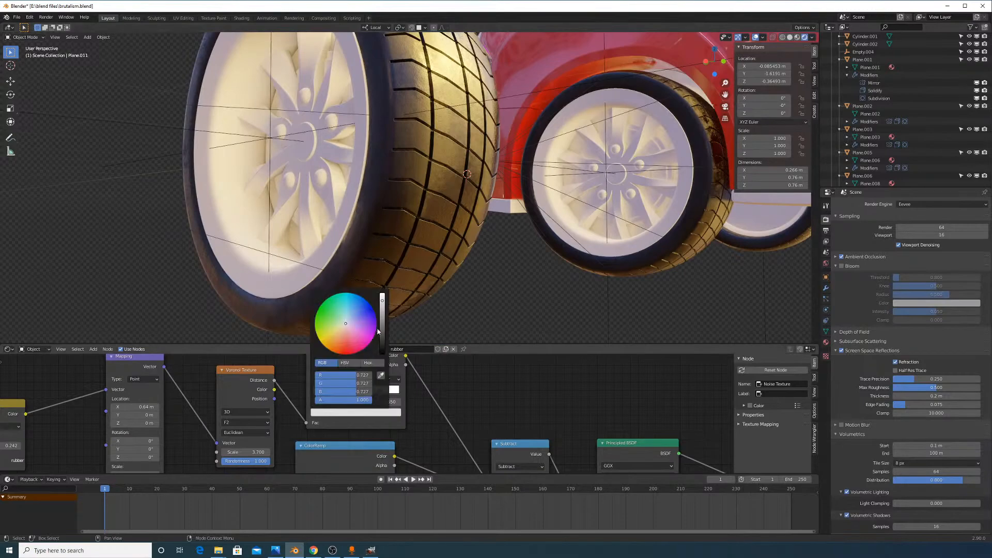
{"action": "left_click_drag", "start_coordinate": [382, 298], "coordinate": [382, 304]}
{"action": "middle_click_drag", "start_coordinate": [392, 305], "coordinate": [554, 265]}
{"action": "scroll", "coordinate": [590, 266], "scroll_direction": "down", "scroll_amount": 8}
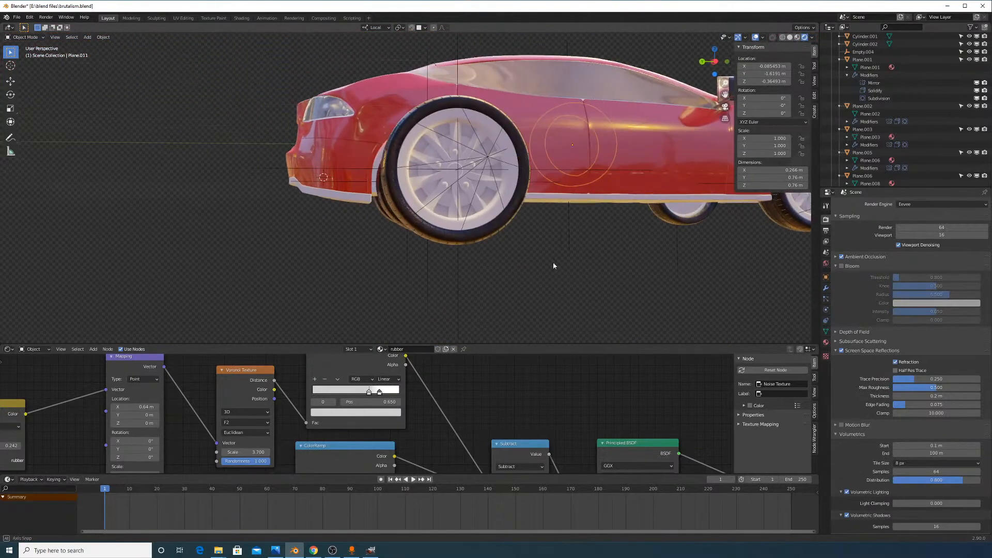
Duplicate the Subtract node onto the Principled BSDF link as a clamped Add node (value 0.500)
{"action": "middle_click_drag", "start_coordinate": [540, 471], "coordinate": [426, 406]}
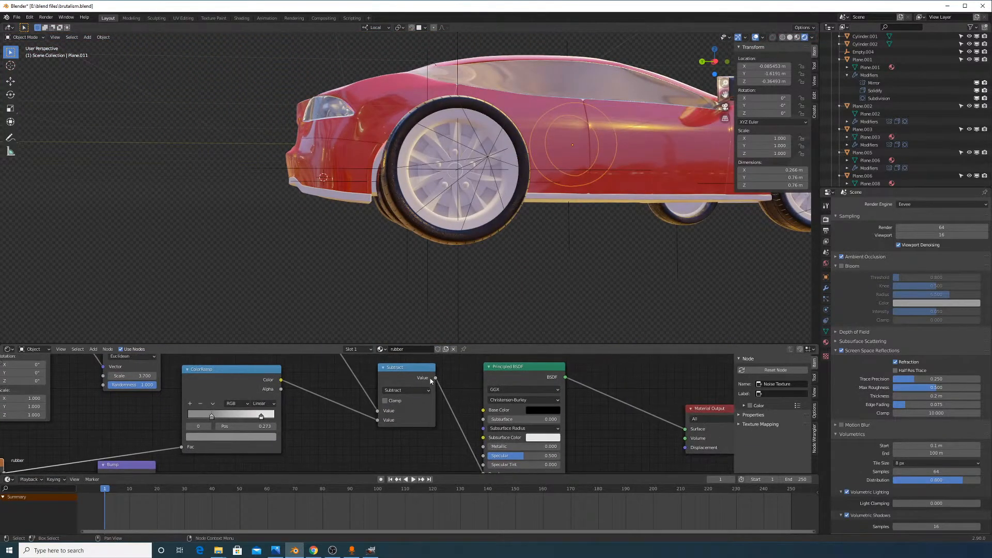
{"action": "key", "text": "shift+d"}
{"action": "left_click", "coordinate": [532, 406]}
{"action": "left_click", "coordinate": [504, 413]}
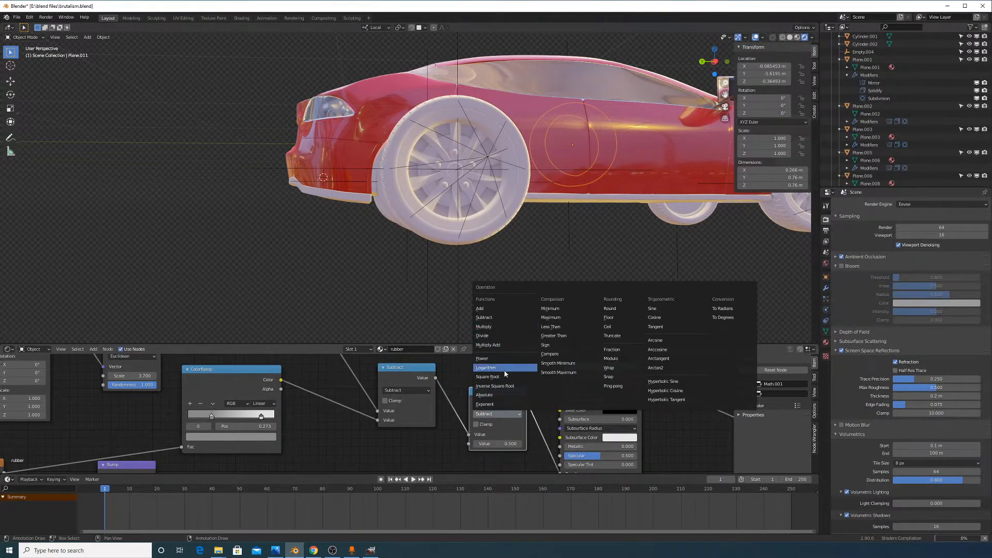
{"action": "left_click", "coordinate": [502, 312]}
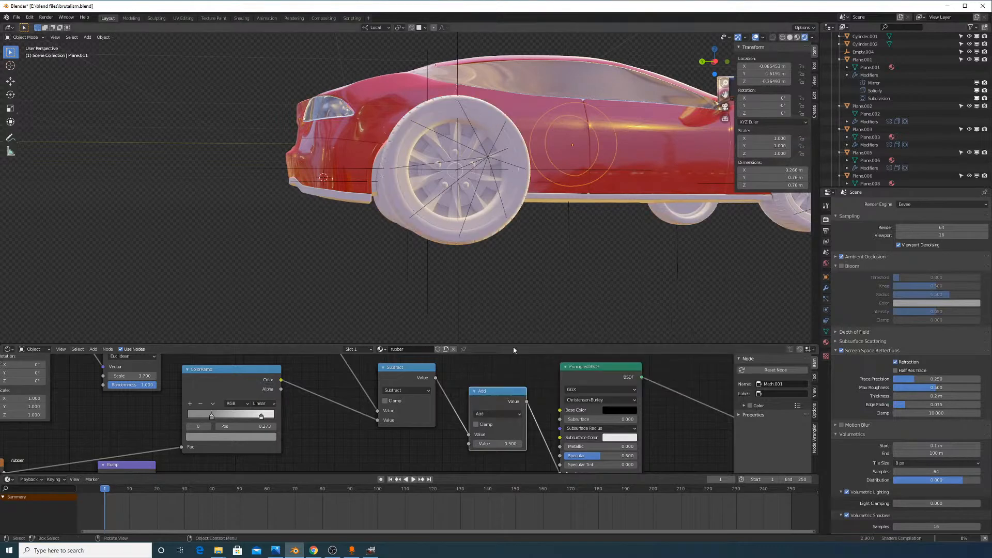
{"action": "middle_click_drag", "start_coordinate": [538, 413], "coordinate": [529, 389]}
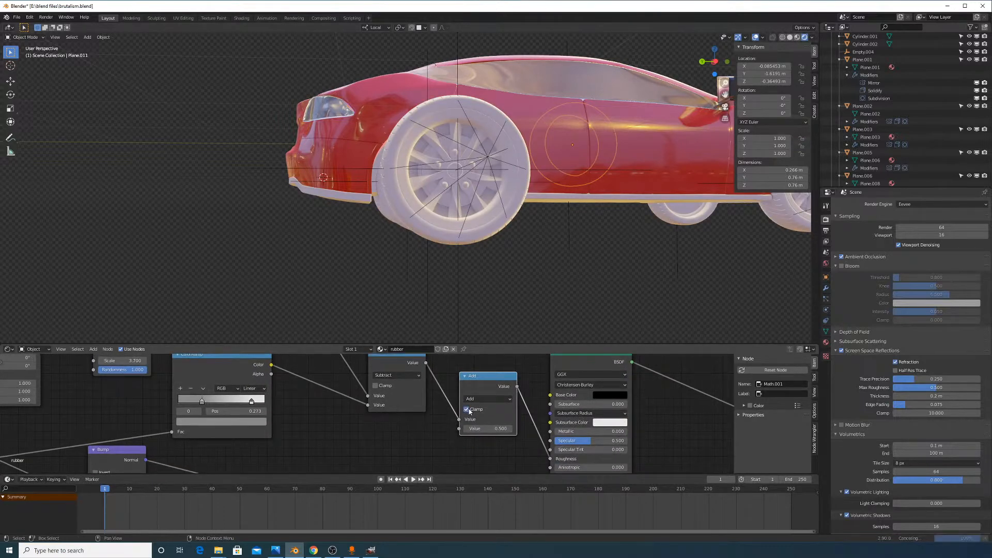
{"action": "middle_click_drag", "start_coordinate": [458, 294], "coordinate": [500, 256]}
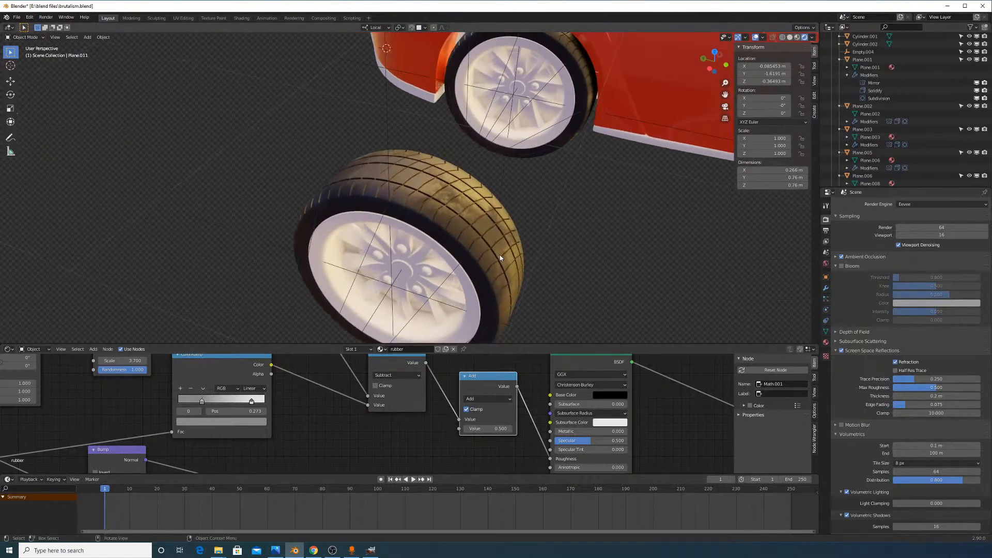
Try lower Add values, settling on 0.100 and then entering 0.200
{"action": "scroll", "coordinate": [500, 256], "scroll_direction": "up", "scroll_amount": 2}
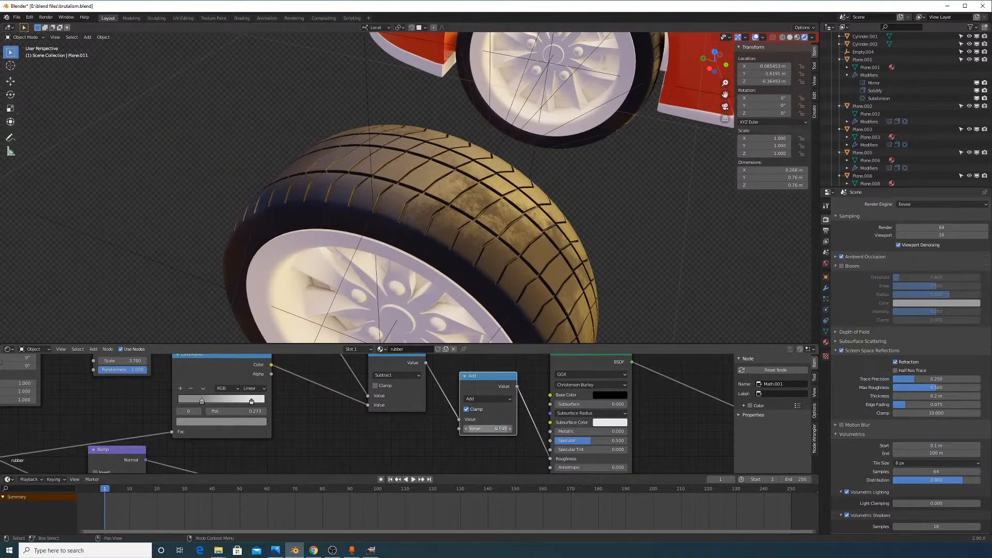
{"action": "left_click_drag", "start_coordinate": [500, 428], "coordinate": [399, 428], "text": "shift"}
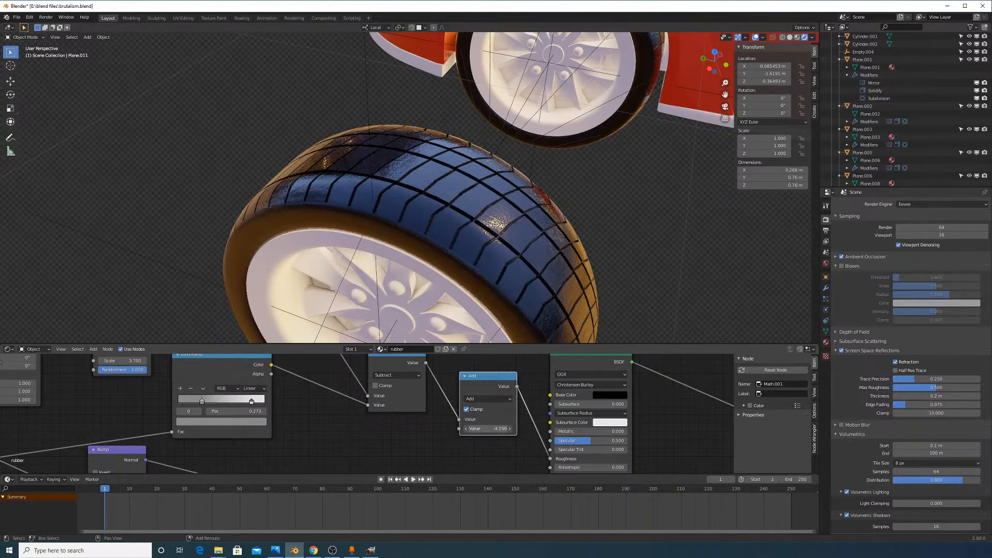
{"action": "key", "text": "Escape"}
{"action": "mouse_move", "coordinate": [487, 428]}
{"action": "left_mouse_down"}
{"action": "mouse_move", "coordinate": [456, 428]}
{"action": "mouse_move", "coordinate": [500, 428]}
{"action": "left_mouse_up"}
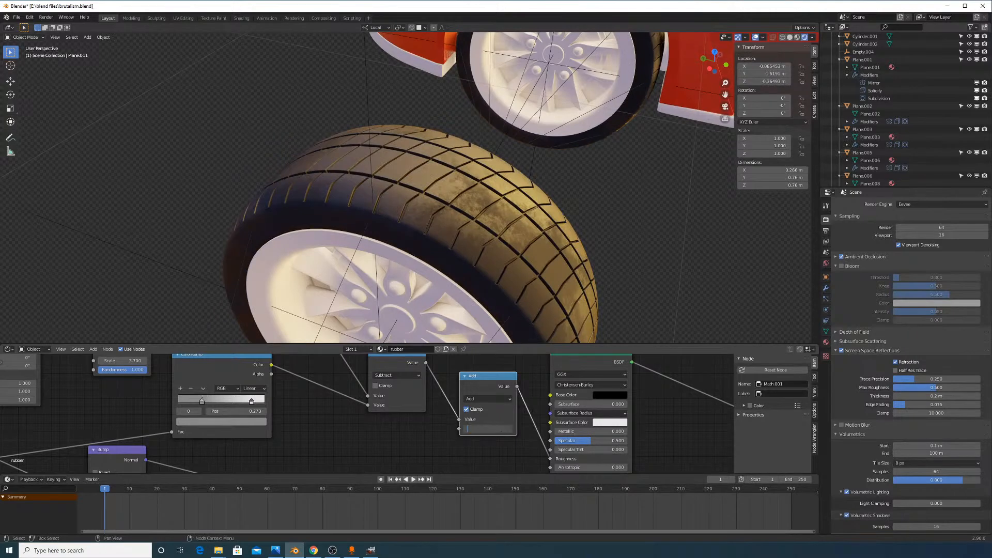
{"action": "type", "text": "0.1"}
{"action": "key", "text": "Return"}
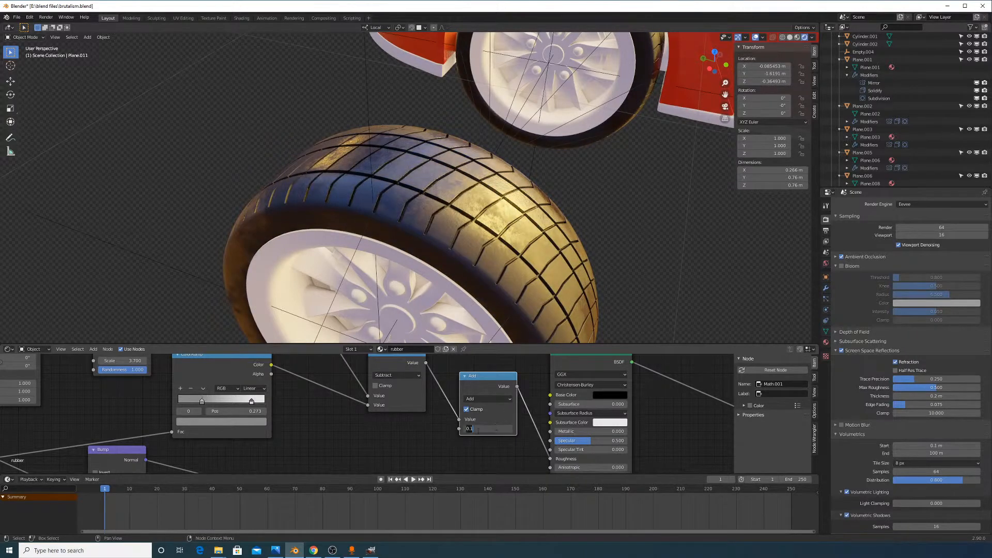
{"action": "type", "text": "0.2"}
{"action": "key", "text": "Return"}
Test an Add value of 0 while judging the tire gloss, then restore 0.200
{"action": "middle_click_drag", "start_coordinate": [558, 204], "coordinate": [513, 159]}
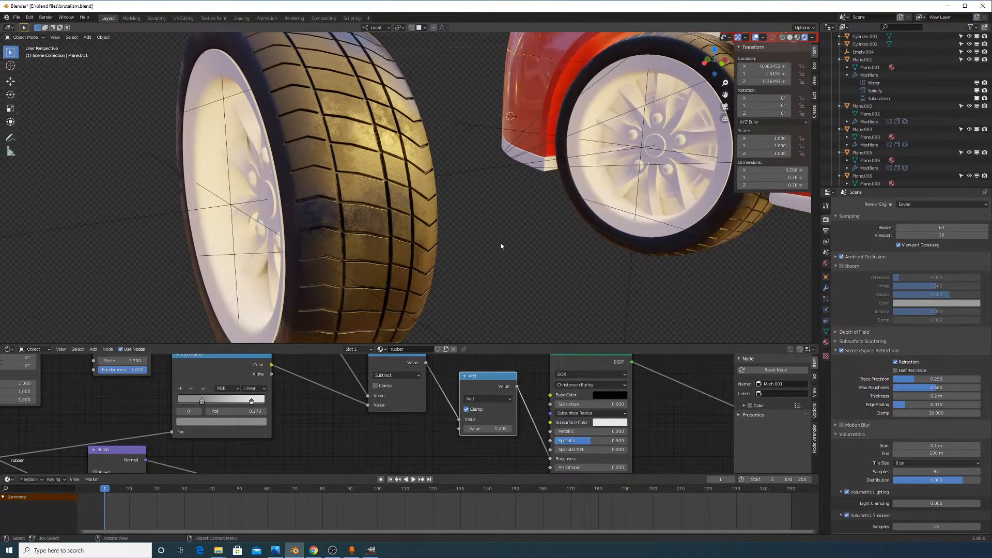
{"action": "scroll", "coordinate": [500, 242], "scroll_direction": "down", "scroll_amount": 5}
{"action": "middle_click_drag", "start_coordinate": [476, 228], "coordinate": [563, 289]}
{"action": "scroll", "coordinate": [574, 276], "scroll_direction": "up", "scroll_amount": 4}
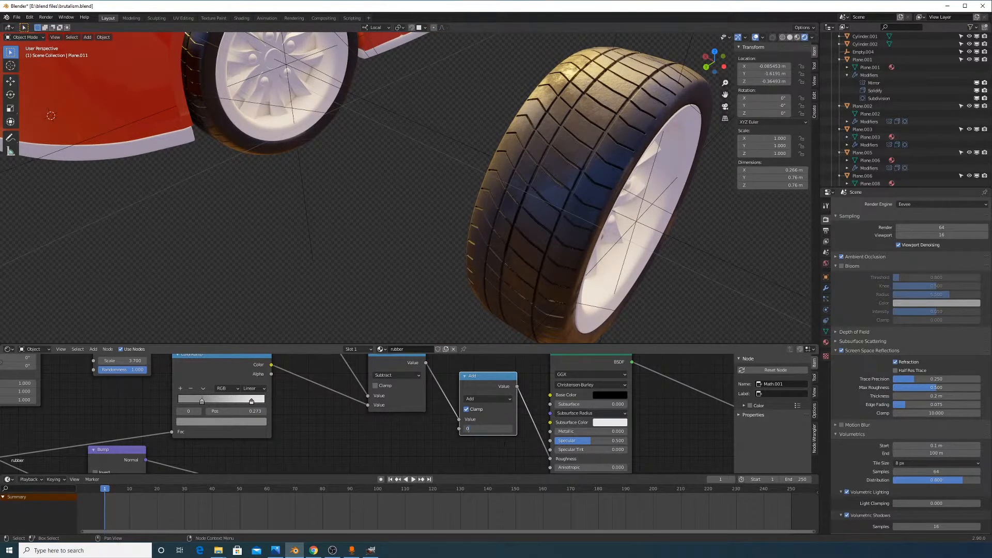
{"action": "key", "text": "Return"}
{"action": "middle_click_drag", "start_coordinate": [583, 199], "coordinate": [395, 206]}
{"action": "scroll", "coordinate": [535, 251], "scroll_direction": "up", "scroll_amount": 2}
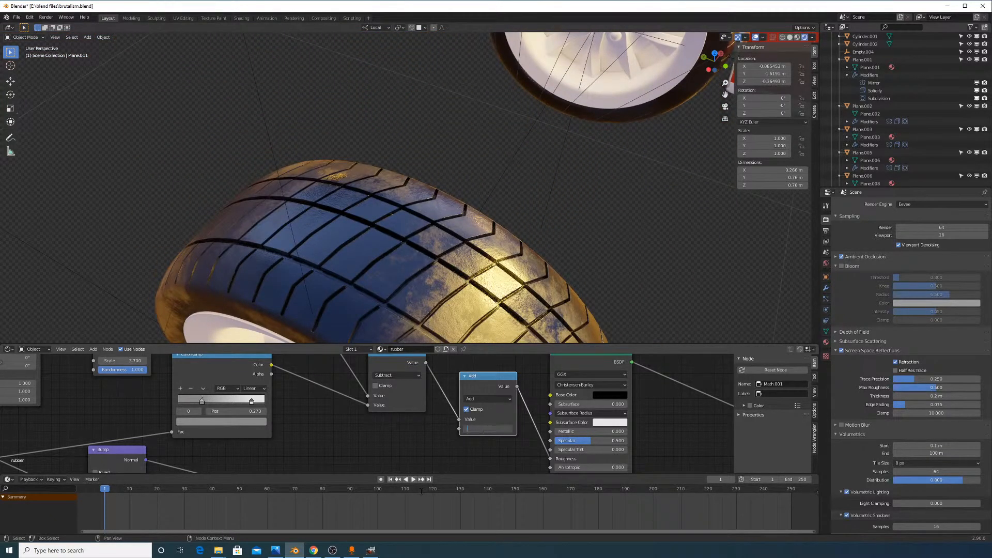
{"action": "type", "text": "0.2"}
{"action": "key", "text": "Return"}
{"action": "scroll", "coordinate": [558, 279], "scroll_direction": "down", "scroll_amount": 3}
{"action": "middle_click_drag", "start_coordinate": [557, 279], "coordinate": [532, 231]}
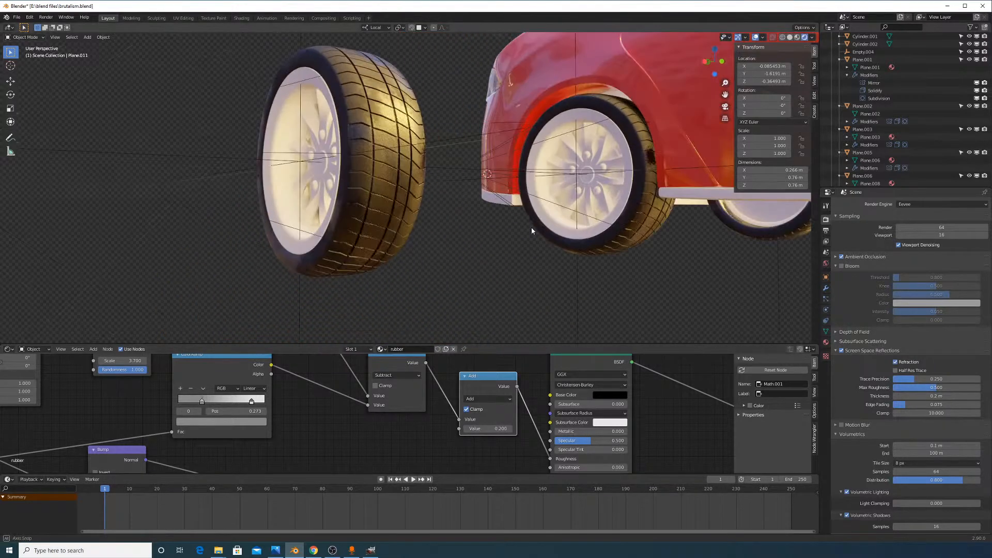
{"action": "middle_click_drag", "start_coordinate": [586, 268], "coordinate": [543, 307]}
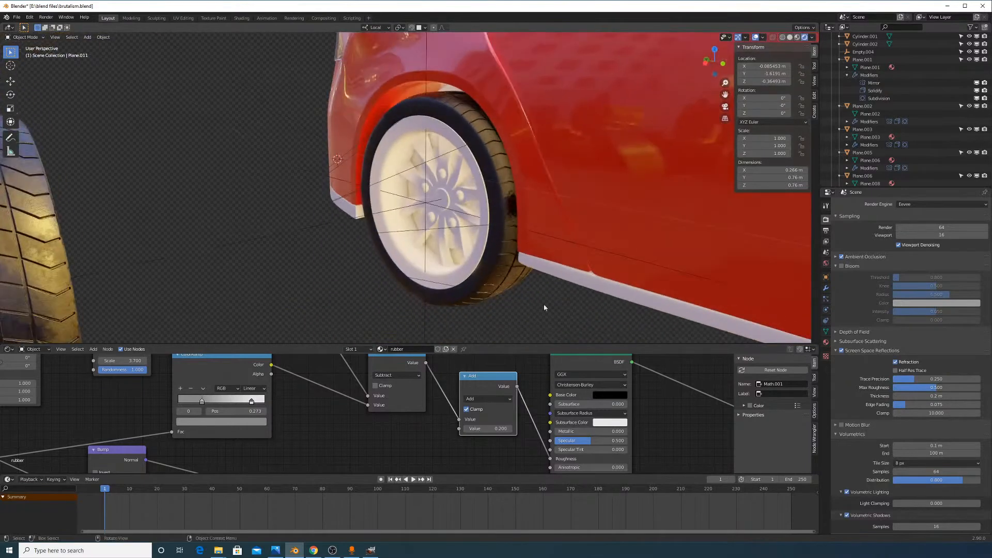
Switch rendering to Cycles, inspect the car wheel and loose tire, then select wheel.003
{"action": "left_click", "coordinate": [929, 231]}
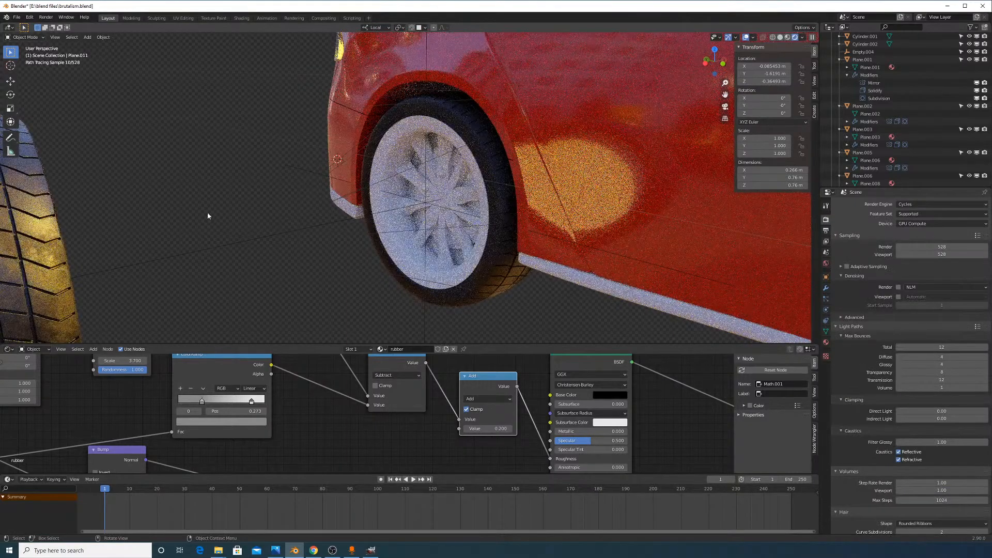
{"action": "scroll", "coordinate": [207, 216], "scroll_direction": "down", "scroll_amount": 3}
{"action": "mouse_move", "coordinate": [236, 217]}
{"action": "middle_mouse_down"}
{"action": "mouse_move", "coordinate": [362, 172]}
{"action": "mouse_move", "coordinate": [401, 228]}
{"action": "mouse_move", "coordinate": [424, 239]}
{"action": "middle_mouse_up"}
{"action": "scroll", "coordinate": [489, 247], "scroll_direction": "up", "scroll_amount": 1}
{"action": "middle_click_drag", "start_coordinate": [542, 289], "coordinate": [499, 182], "text": "shift"}
{"action": "scroll", "coordinate": [513, 230], "scroll_direction": "up", "scroll_amount": 3}
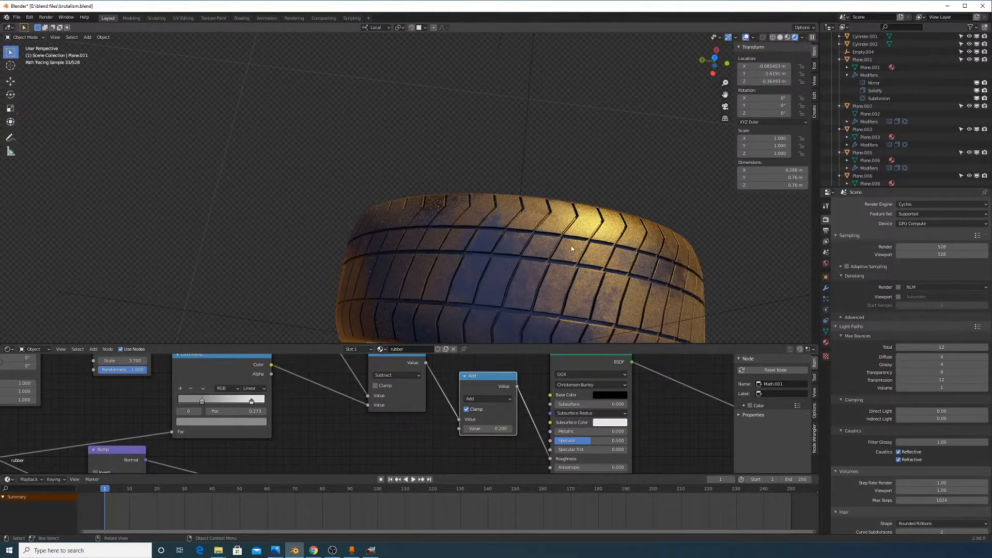
{"action": "middle_click_drag", "start_coordinate": [571, 246], "coordinate": [496, 210]}
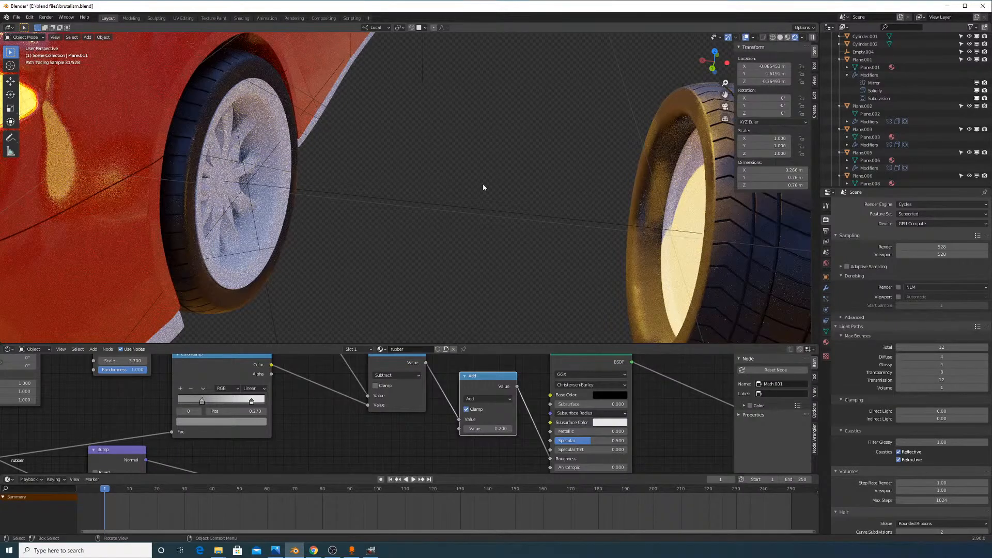
{"action": "left_click", "coordinate": [276, 209]}
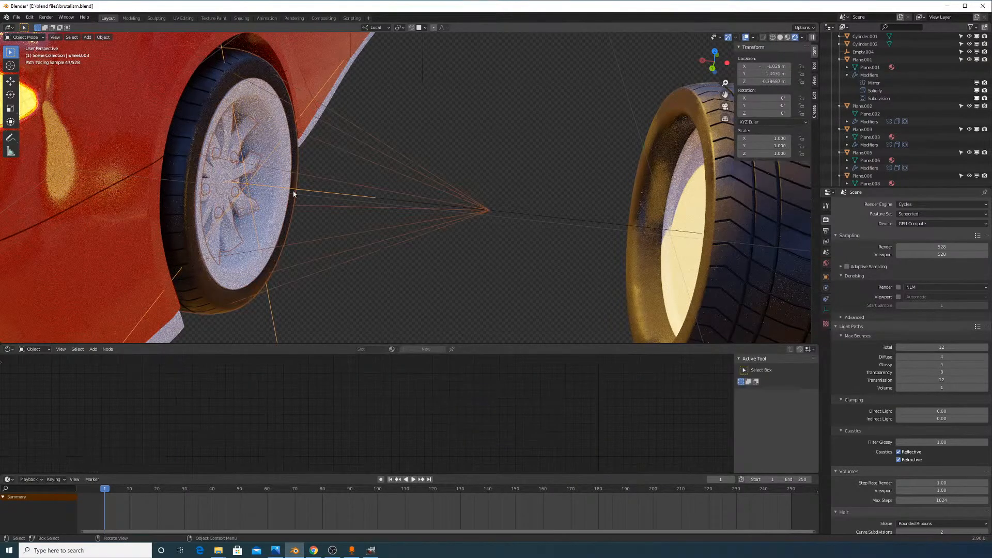
Orbit around the wheels to a level side view and select the front wheel wheel.004
{"action": "middle_click_drag", "start_coordinate": [292, 200], "coordinate": [331, 189]}
{"action": "scroll", "coordinate": [331, 189], "scroll_direction": "down", "scroll_amount": 3}
{"action": "middle_click_drag", "start_coordinate": [509, 207], "coordinate": [434, 168]}
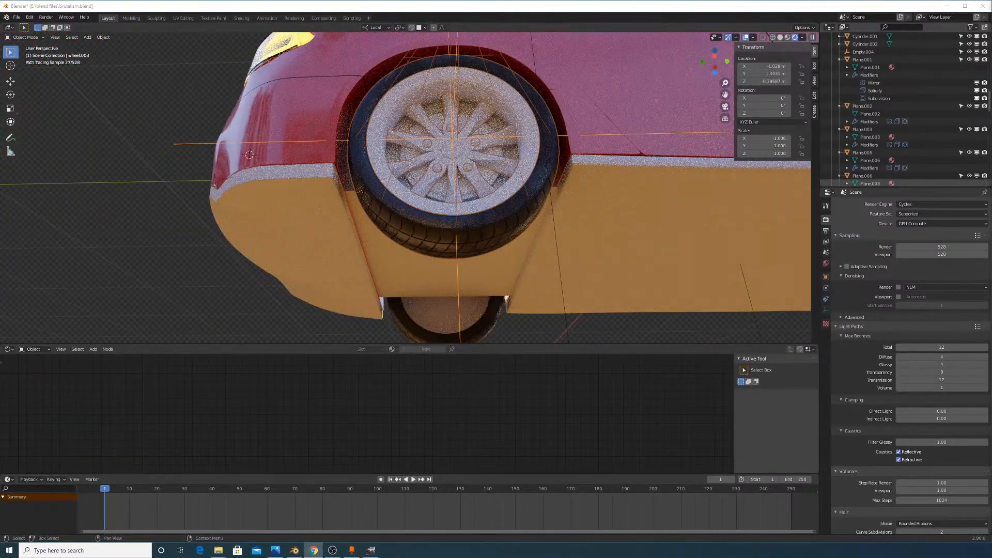
{"action": "scroll", "coordinate": [665, 178], "scroll_direction": "up", "scroll_amount": 6}
{"action": "middle_click_drag", "start_coordinate": [677, 141], "coordinate": [596, 198]}
{"action": "scroll", "coordinate": [597, 197], "scroll_direction": "down", "scroll_amount": 3}
{"action": "scroll", "coordinate": [597, 197], "scroll_direction": "down", "scroll_amount": 4}
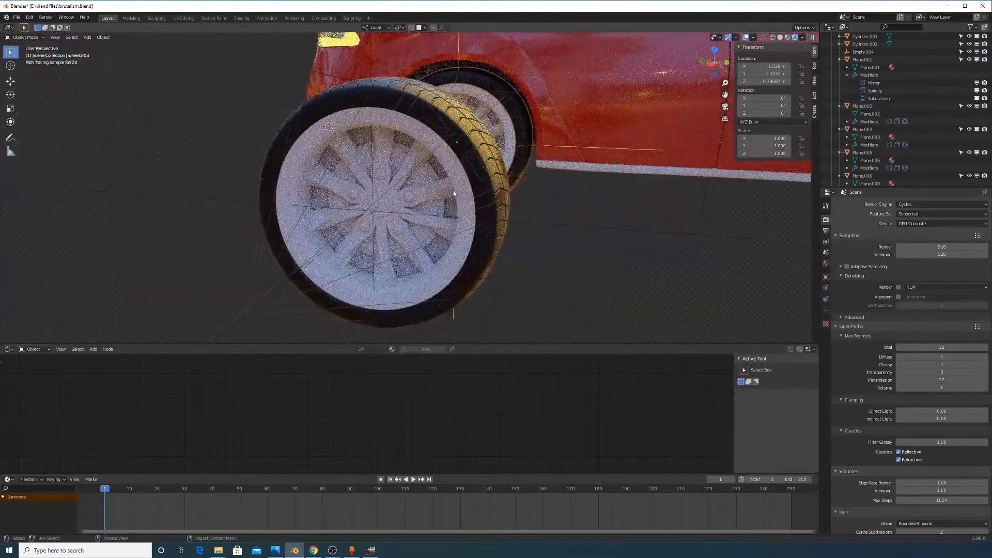
{"action": "left_click", "coordinate": [454, 190]}
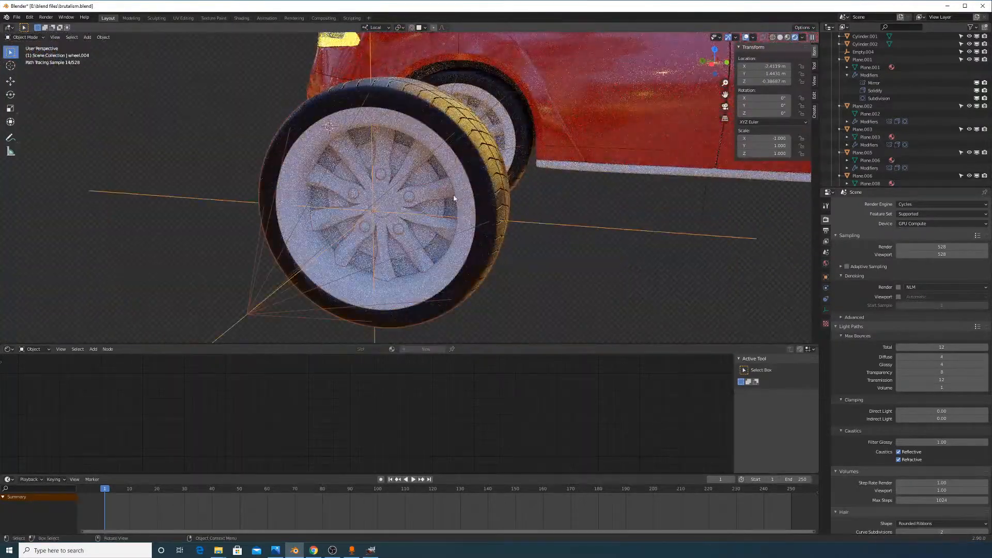
Browse wheel.004's World, Object, Physics and Scene properties
{"action": "left_click", "coordinate": [826, 263]}
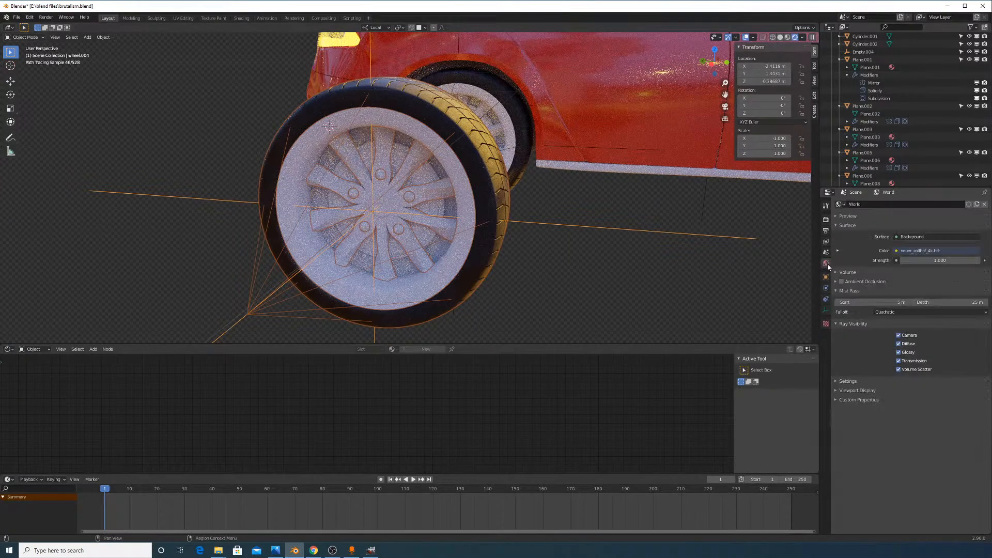
{"action": "left_click", "coordinate": [826, 276]}
{"action": "left_click", "coordinate": [827, 287]}
{"action": "left_click", "coordinate": [826, 252]}
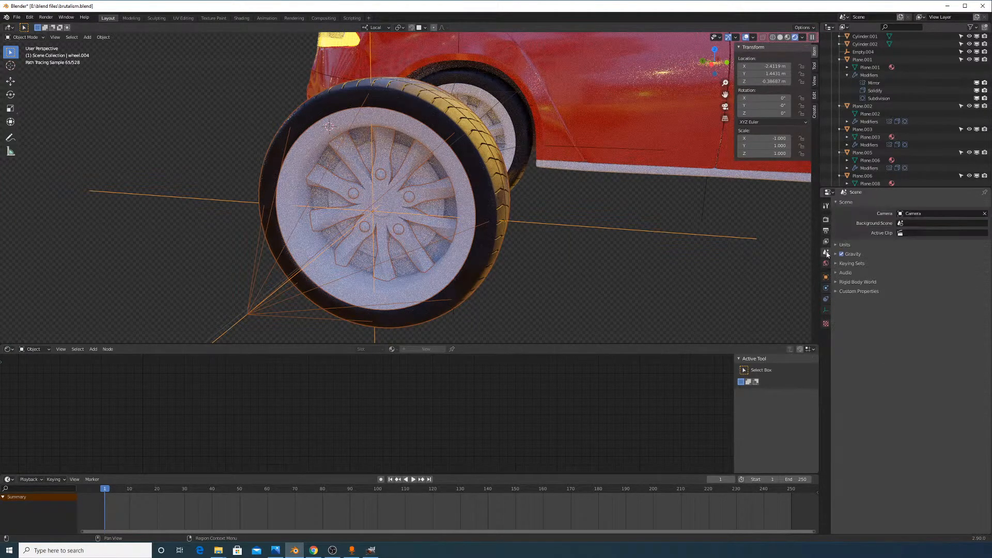
{"action": "scroll", "coordinate": [505, 202], "scroll_direction": "down", "scroll_amount": 5}
Switch to Solid shading, select the spoke piece Circle.001 and show its empty material settings
{"action": "middle_click_drag", "start_coordinate": [506, 202], "coordinate": [457, 111]}
{"action": "left_click", "coordinate": [780, 37]}
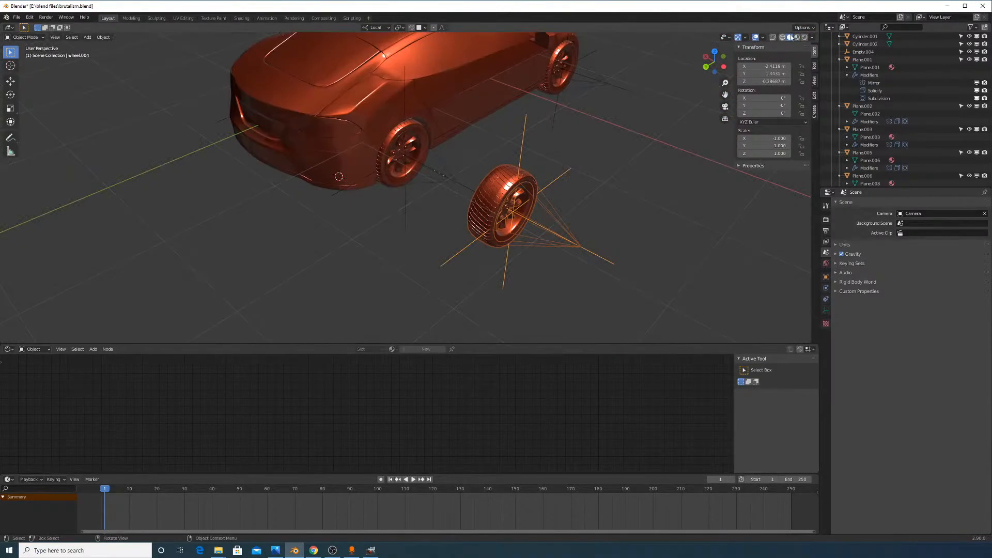
{"action": "mouse_move", "coordinate": [560, 172]}
{"action": "middle_mouse_down"}
{"action": "mouse_move", "coordinate": [491, 164]}
{"action": "mouse_move", "coordinate": [555, 253]}
{"action": "mouse_move", "coordinate": [432, 193]}
{"action": "middle_mouse_up"}
{"action": "scroll", "coordinate": [555, 253], "scroll_direction": "up", "scroll_amount": 6}
{"action": "scroll", "coordinate": [479, 226], "scroll_direction": "down", "scroll_amount": 2}
{"action": "scroll", "coordinate": [467, 232], "scroll_direction": "up", "scroll_amount": 2}
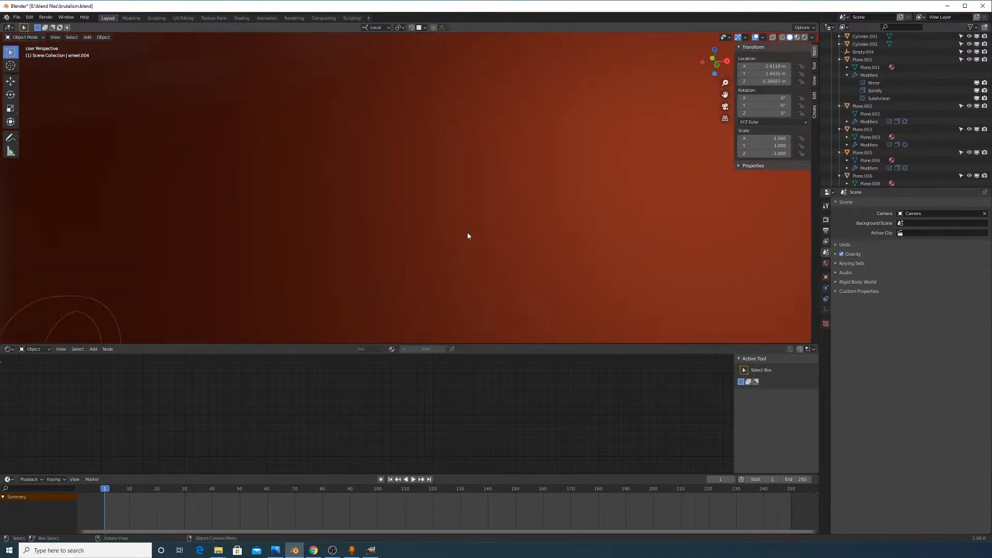
{"action": "scroll", "coordinate": [467, 232], "scroll_direction": "down", "scroll_amount": 2}
{"action": "left_click", "coordinate": [348, 261]}
{"action": "scroll", "coordinate": [439, 229], "scroll_direction": "down", "scroll_amount": 1}
{"action": "middle_click_drag", "start_coordinate": [439, 228], "coordinate": [442, 235]}
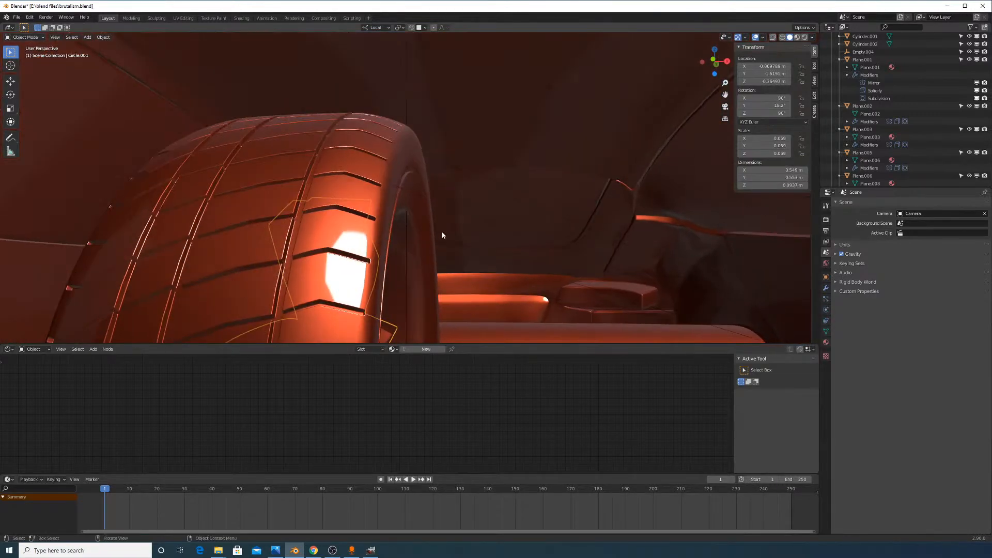
{"action": "left_click", "coordinate": [825, 342]}
Assign the 'headlight metal pieces' material to Circle.001 and inspect the rear wheel in Rendered shading
{"action": "left_click", "coordinate": [840, 229]}
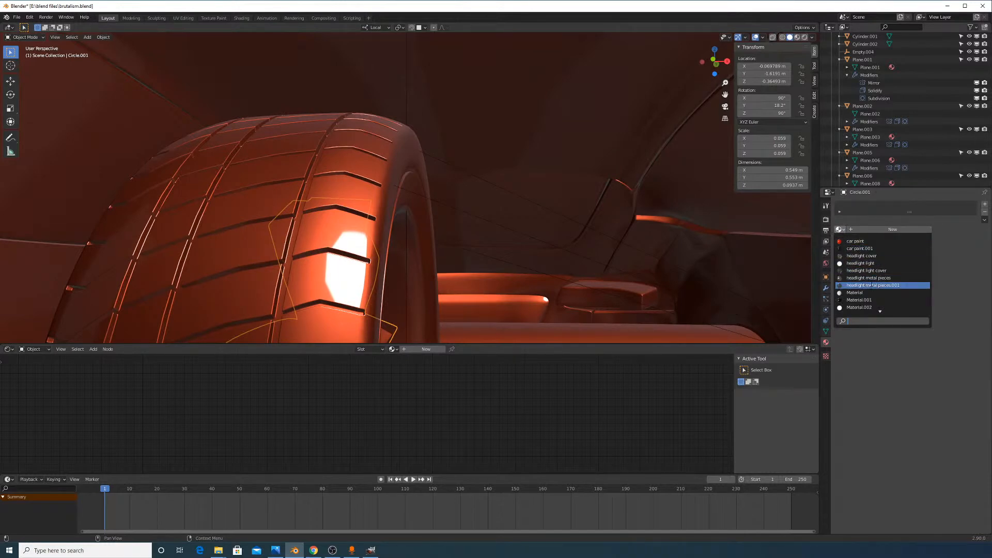
{"action": "left_click", "coordinate": [871, 278]}
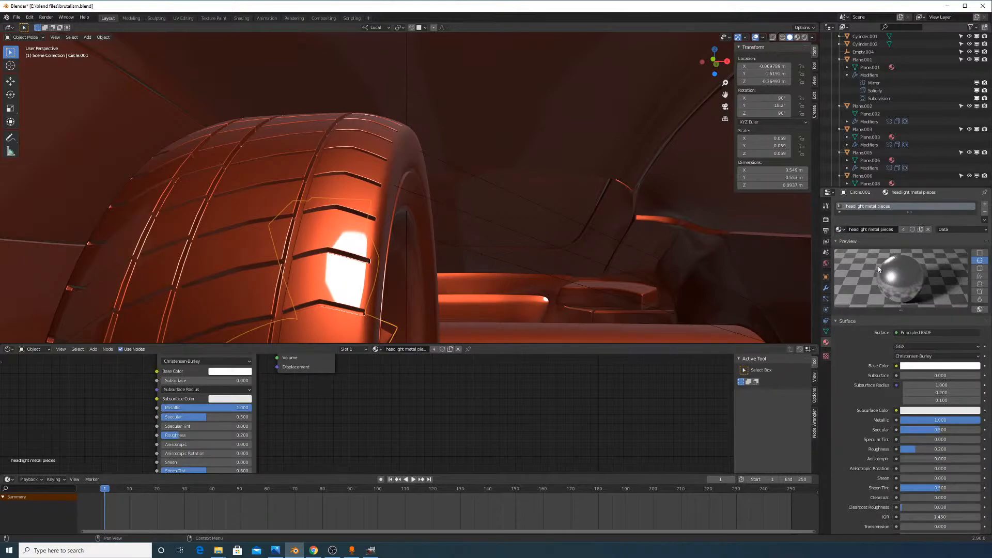
{"action": "left_click", "coordinate": [804, 38]}
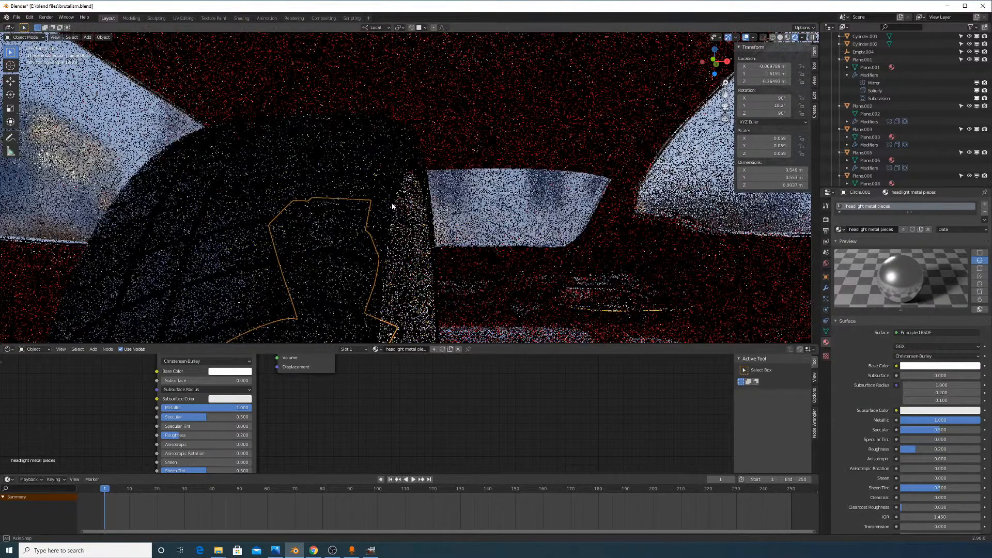
{"action": "scroll", "coordinate": [392, 208], "scroll_direction": "down", "scroll_amount": 7}
{"action": "middle_click_drag", "start_coordinate": [392, 208], "coordinate": [517, 243]}
{"action": "scroll", "coordinate": [557, 277], "scroll_direction": "down", "scroll_amount": 4}
{"action": "middle_click_drag", "start_coordinate": [557, 277], "coordinate": [471, 211], "text": "shift"}
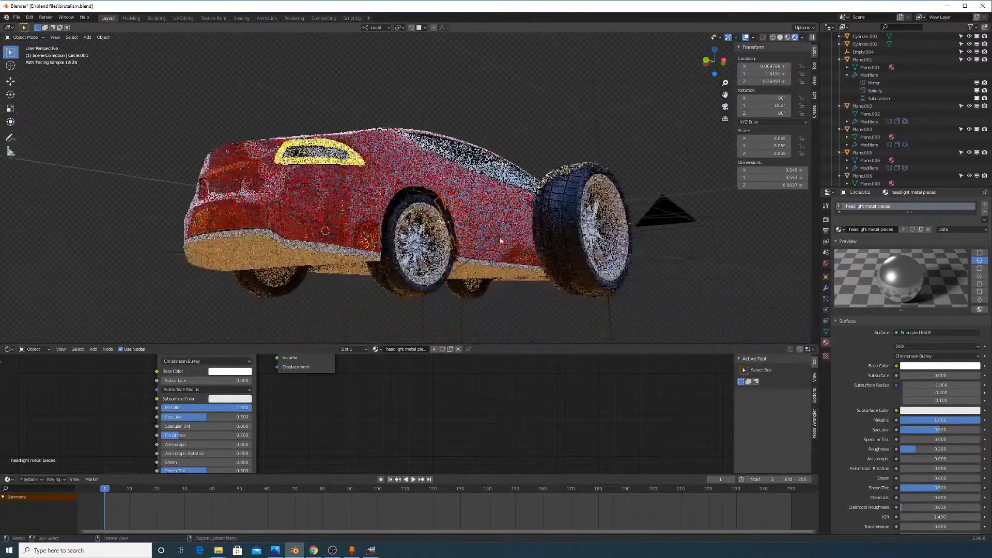
{"action": "scroll", "coordinate": [471, 211], "scroll_direction": "up", "scroll_amount": 6}
{"action": "middle_click_drag", "start_coordinate": [471, 248], "coordinate": [626, 160], "text": "shift"}
{"action": "scroll", "coordinate": [468, 197], "scroll_direction": "up", "scroll_amount": 2}
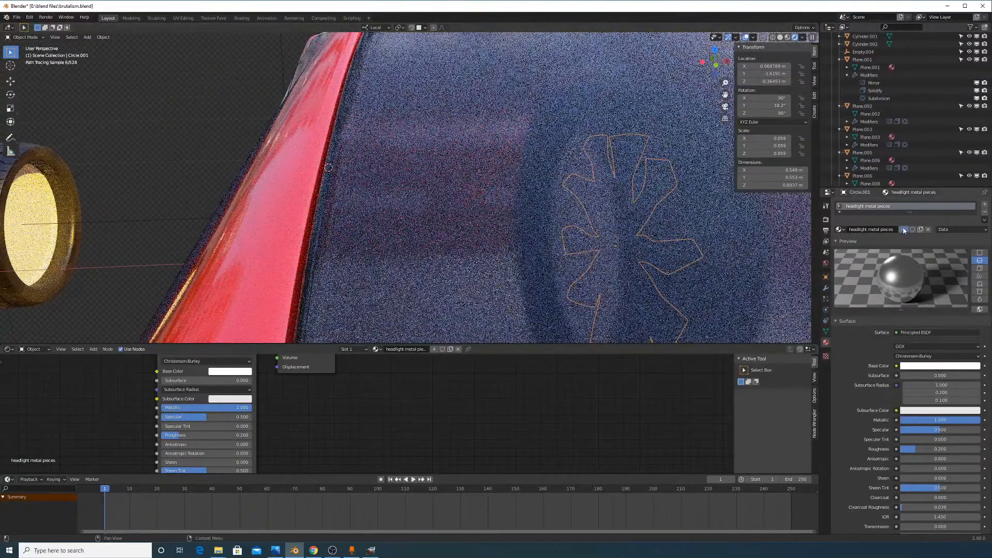
Rename the copied metal material to 'wheel chrome'
{"action": "double_click", "coordinate": [891, 234]}
{"action": "type", "text": "wh"}
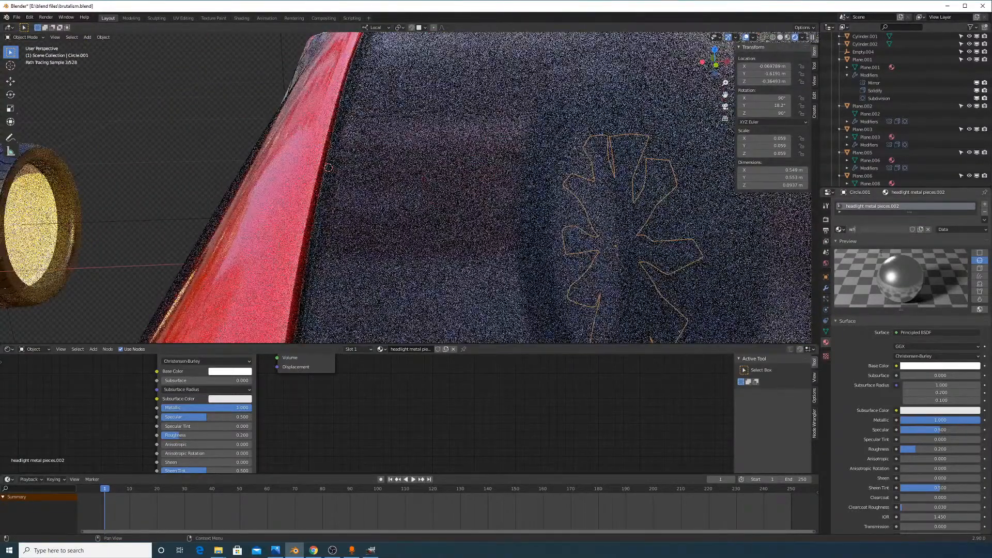
{"action": "type", "text": "eel chrome"}
{"action": "key", "text": "Return"}
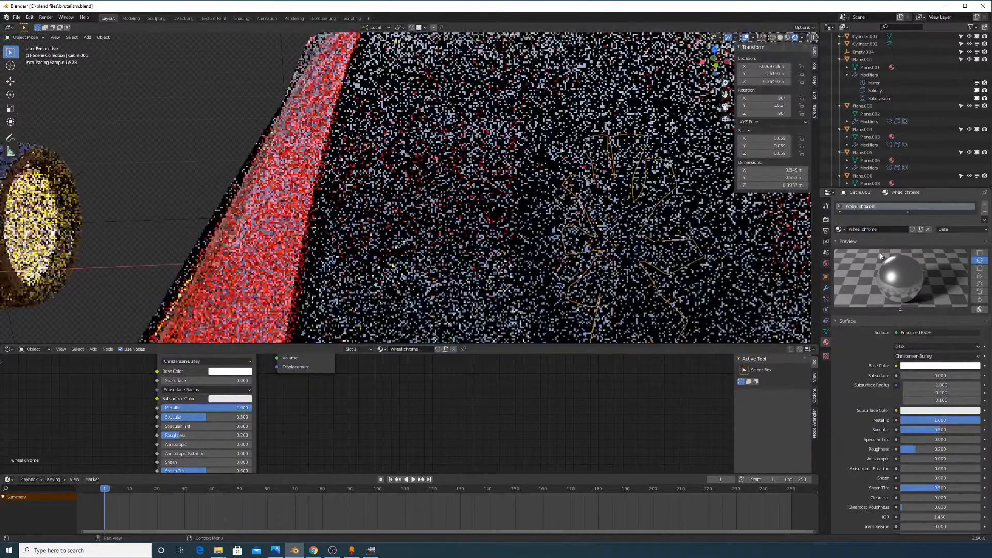
Select the other hub piece, Circle, and assign it the 'wheel chrome' material
{"action": "middle_click_drag", "start_coordinate": [666, 186], "coordinate": [290, 180]}
{"action": "scroll", "coordinate": [568, 207], "scroll_direction": "up", "scroll_amount": 4}
{"action": "scroll", "coordinate": [553, 214], "scroll_direction": "down", "scroll_amount": 3}
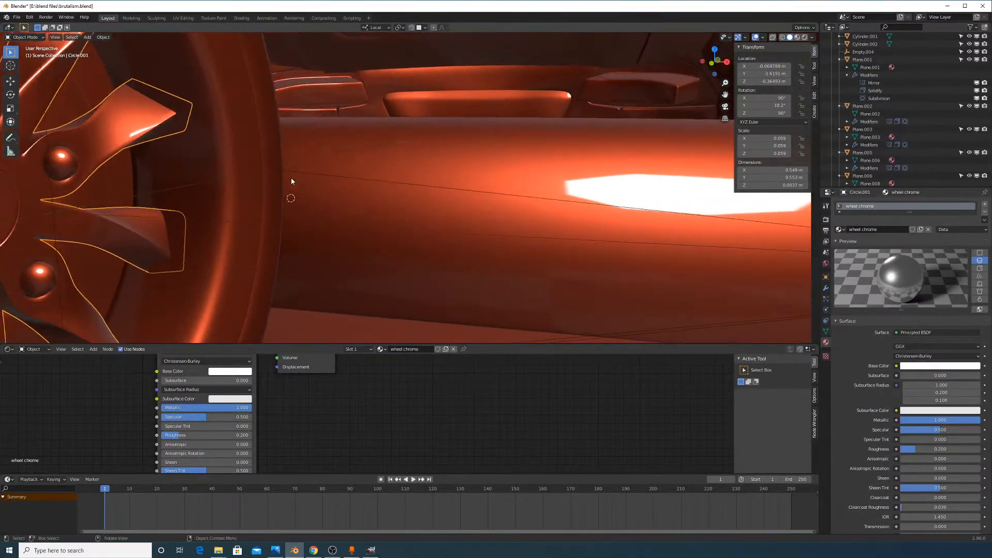
{"action": "left_click", "coordinate": [226, 215]}
{"action": "scroll", "coordinate": [419, 237], "scroll_direction": "down", "scroll_amount": 6}
{"action": "middle_click_drag", "start_coordinate": [300, 233], "coordinate": [421, 230]}
{"action": "left_click", "coordinate": [840, 230]}
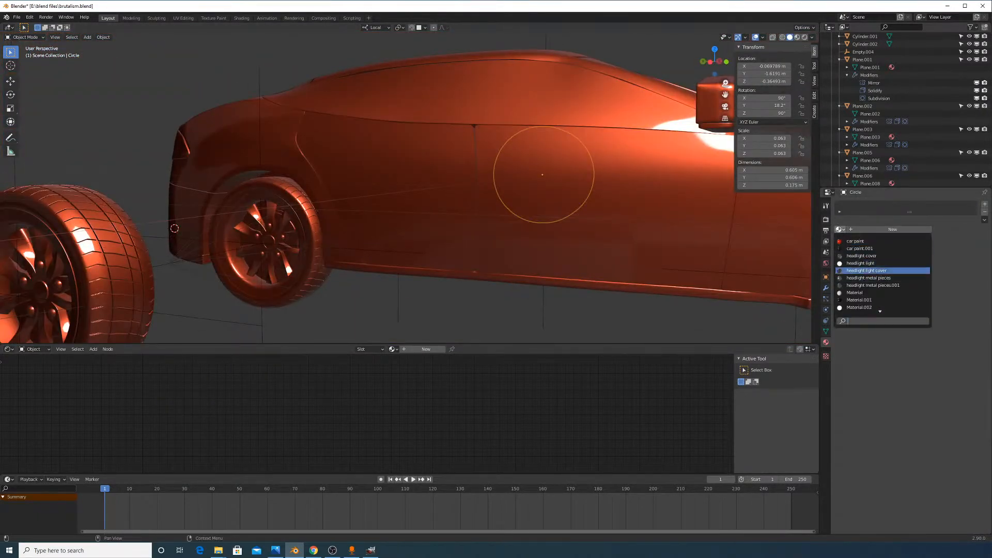
{"action": "left_click", "coordinate": [878, 307]}
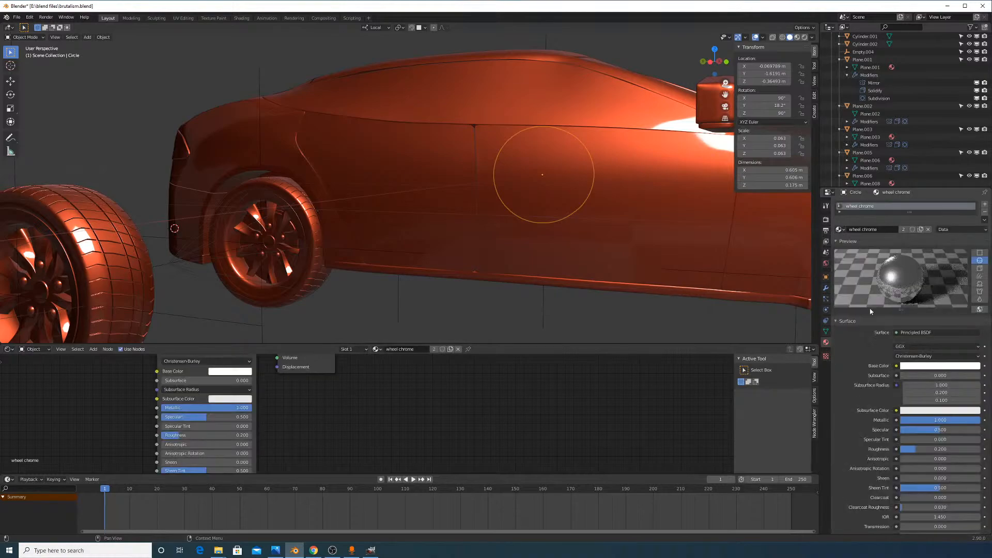
Check the chrome rims in Rendered shading from a raised rear three-quarter view
{"action": "middle_click_drag", "start_coordinate": [436, 239], "coordinate": [569, 204]}
{"action": "left_click", "coordinate": [802, 38]}
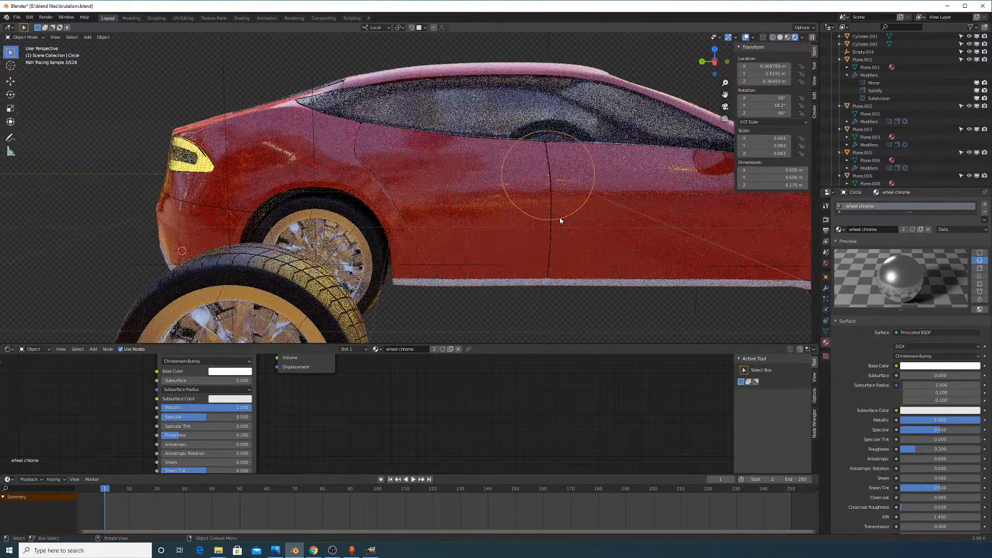
{"action": "scroll", "coordinate": [547, 218], "scroll_direction": "down", "scroll_amount": 2}
{"action": "middle_click_drag", "start_coordinate": [522, 222], "coordinate": [491, 196]}
{"action": "scroll", "coordinate": [499, 221], "scroll_direction": "up", "scroll_amount": 1}
{"action": "scroll", "coordinate": [491, 196], "scroll_direction": "up", "scroll_amount": 3}
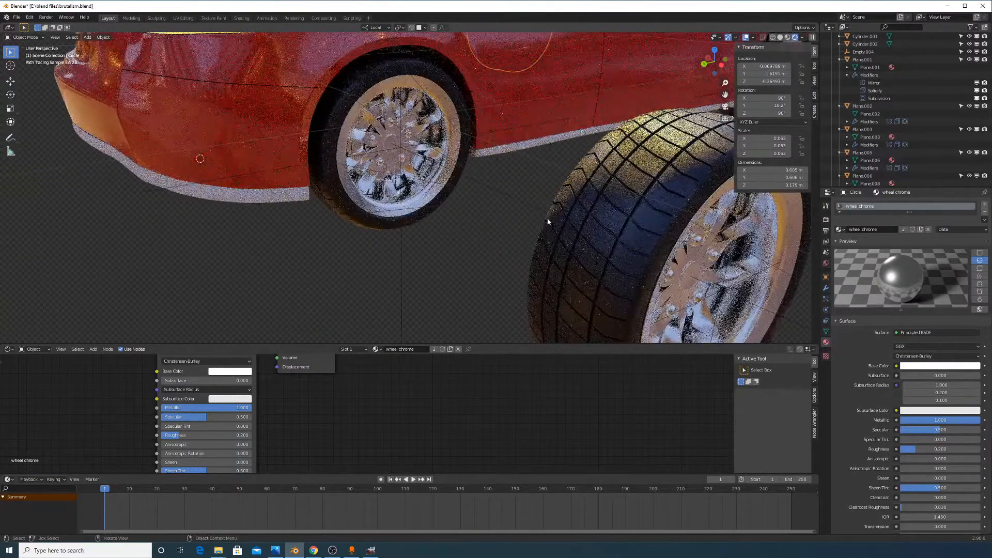
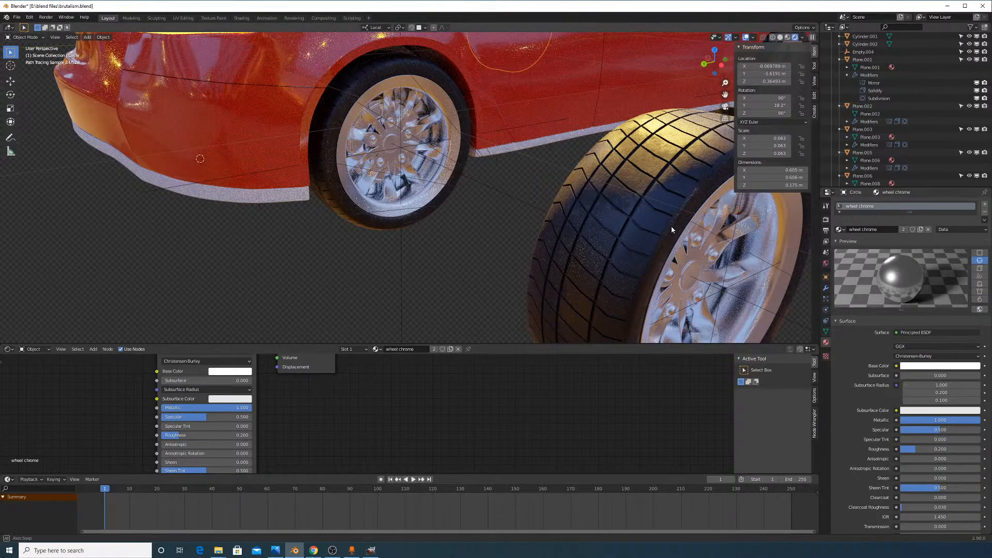
Try orange and teal base colours on the wheel chrome material, then return it to grey
{"action": "middle_click_drag", "start_coordinate": [671, 227], "coordinate": [695, 228]}
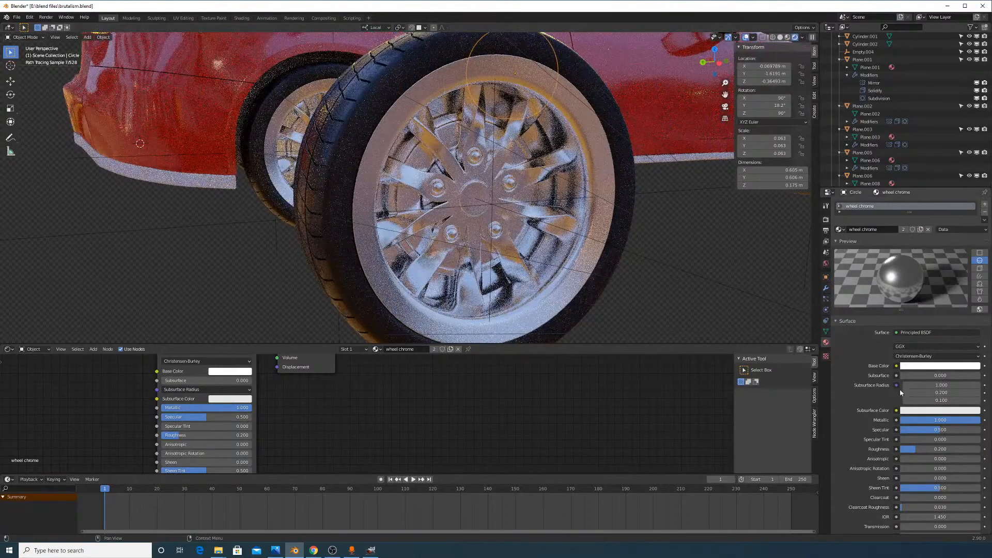
{"action": "left_click", "coordinate": [942, 367]}
{"action": "left_click_drag", "start_coordinate": [974, 255], "coordinate": [933, 302]}
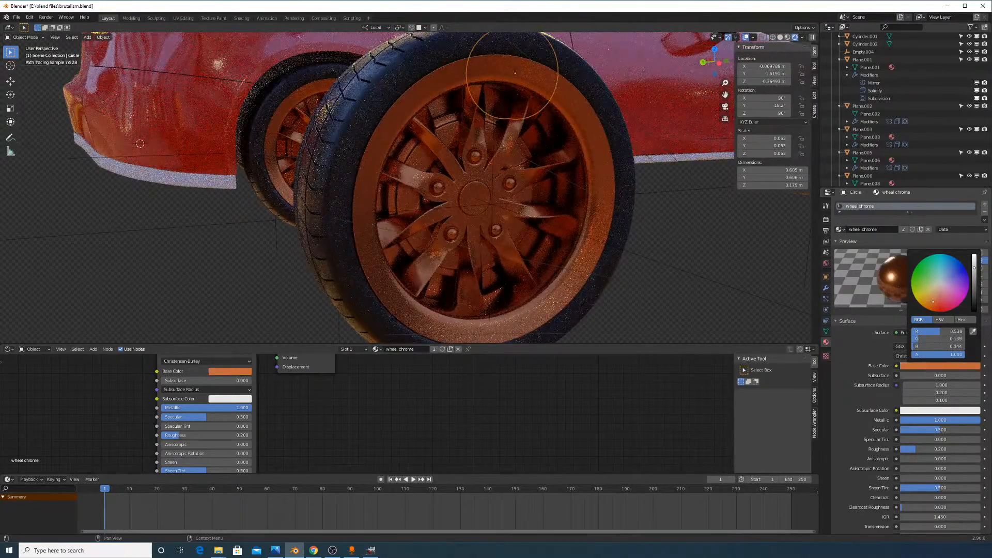
{"action": "left_click_drag", "start_coordinate": [933, 301], "coordinate": [940, 283]}
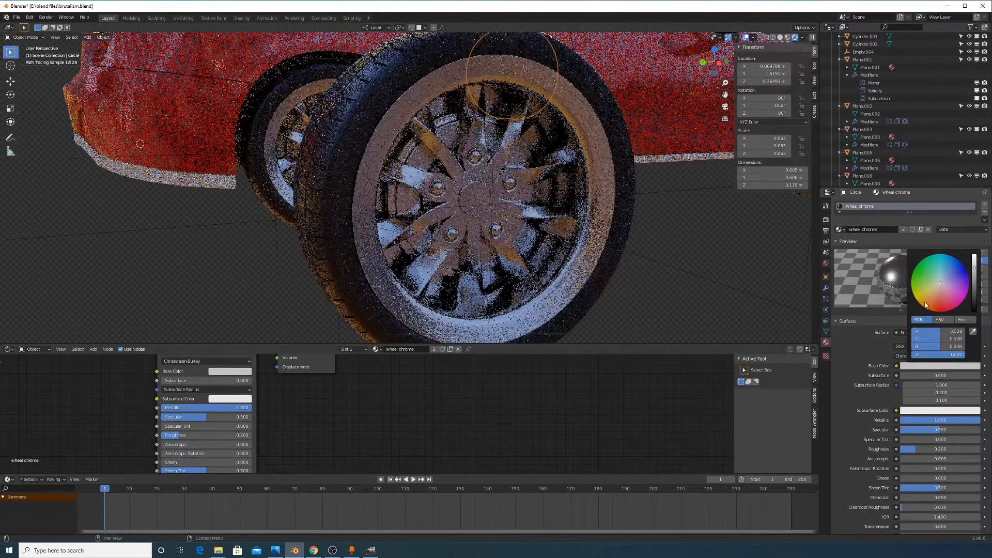
{"action": "middle_click_drag", "start_coordinate": [622, 231], "coordinate": [600, 237]}
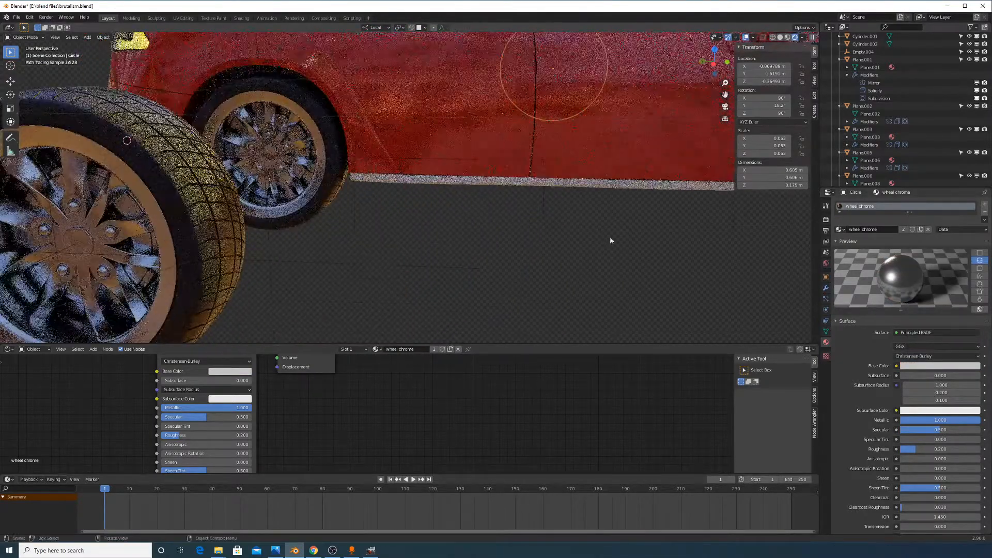
{"action": "left_click", "coordinate": [925, 366]}
{"action": "mouse_move", "coordinate": [941, 274]}
{"action": "left_mouse_down"}
{"action": "mouse_move", "coordinate": [938, 259]}
{"action": "mouse_move", "coordinate": [931, 297]}
{"action": "mouse_move", "coordinate": [940, 284]}
{"action": "mouse_move", "coordinate": [934, 297]}
{"action": "mouse_move", "coordinate": [974, 291]}
{"action": "left_mouse_up"}
{"action": "key", "text": "BackSpace"}
Set the wheel chrome roughness to 0.300 after trying and reverting a dragged value
{"action": "middle_click_drag", "start_coordinate": [396, 162], "coordinate": [436, 184]}
{"action": "scroll", "coordinate": [436, 184], "scroll_direction": "down", "scroll_amount": 4}
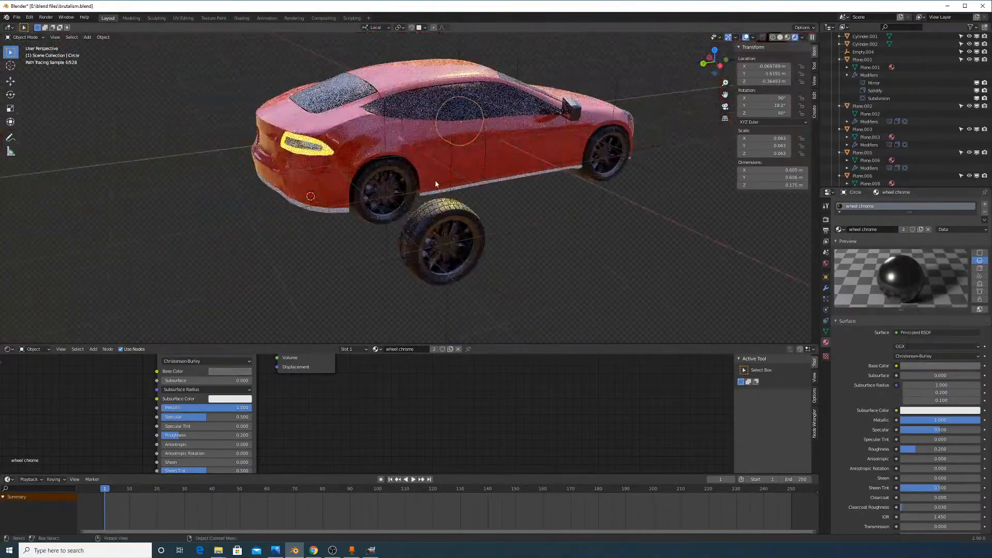
{"action": "scroll", "coordinate": [576, 207], "scroll_direction": "up", "scroll_amount": 1}
{"action": "scroll", "coordinate": [576, 208], "scroll_direction": "up", "scroll_amount": 1}
{"action": "left_click", "coordinate": [953, 366]}
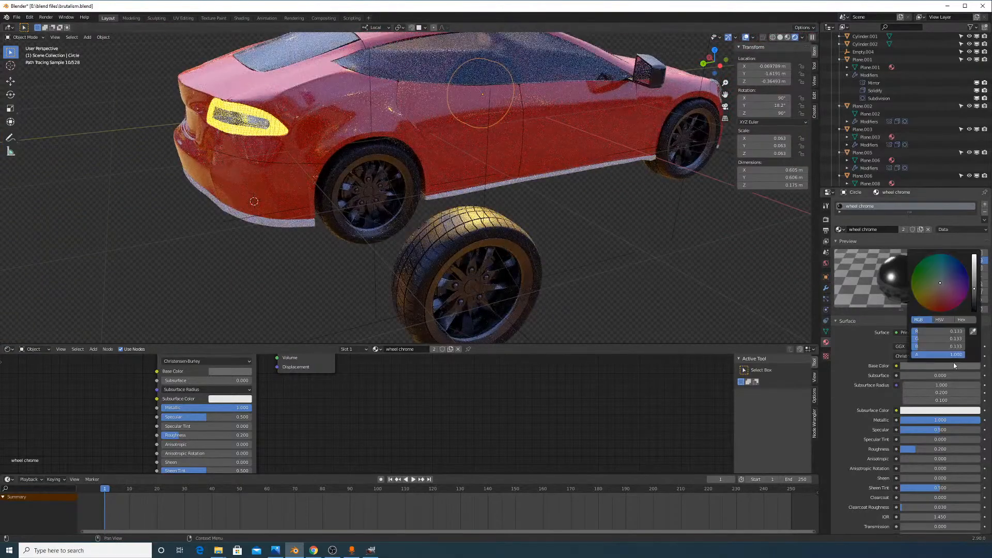
{"action": "scroll", "coordinate": [570, 195], "scroll_direction": "up", "scroll_amount": 4}
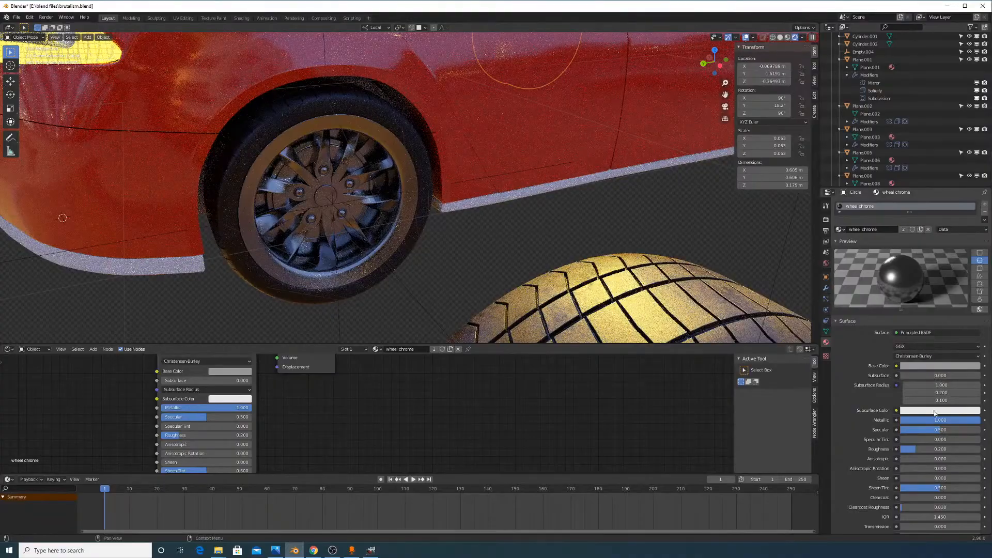
{"action": "mouse_move", "coordinate": [925, 449]}
{"action": "left_mouse_down"}
{"action": "mouse_move", "coordinate": [962, 449]}
{"action": "mouse_move", "coordinate": [904, 449]}
{"action": "mouse_move", "coordinate": [933, 448]}
{"action": "left_mouse_up"}
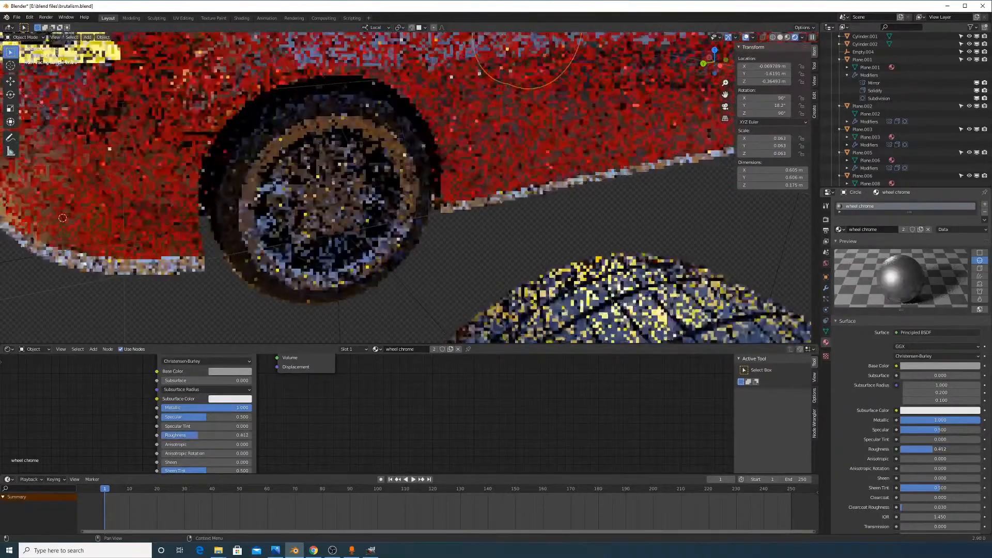
{"action": "right_click", "coordinate": [934, 449]}
{"action": "left_click", "coordinate": [934, 450]}
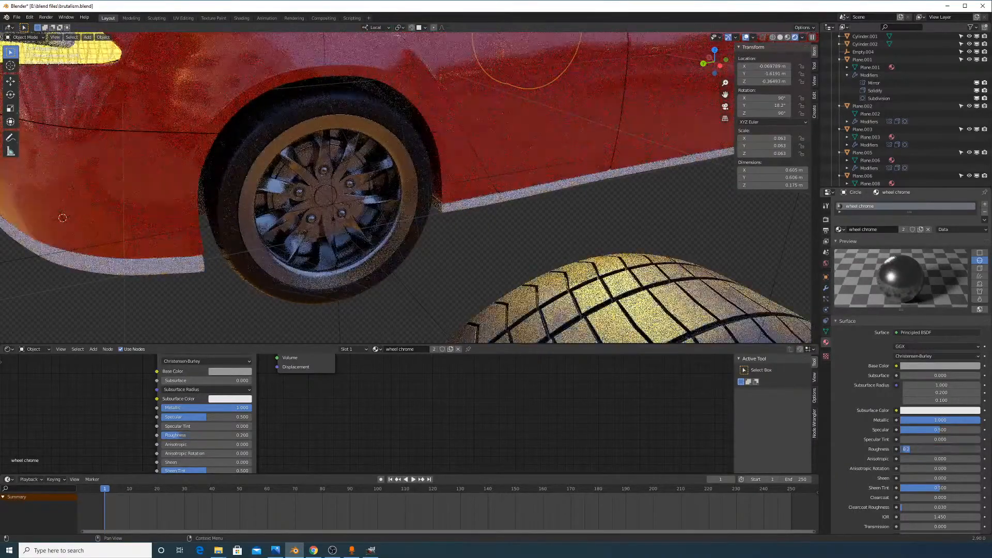
{"action": "type", "text": "0.3"}
{"action": "key", "text": "Return"}
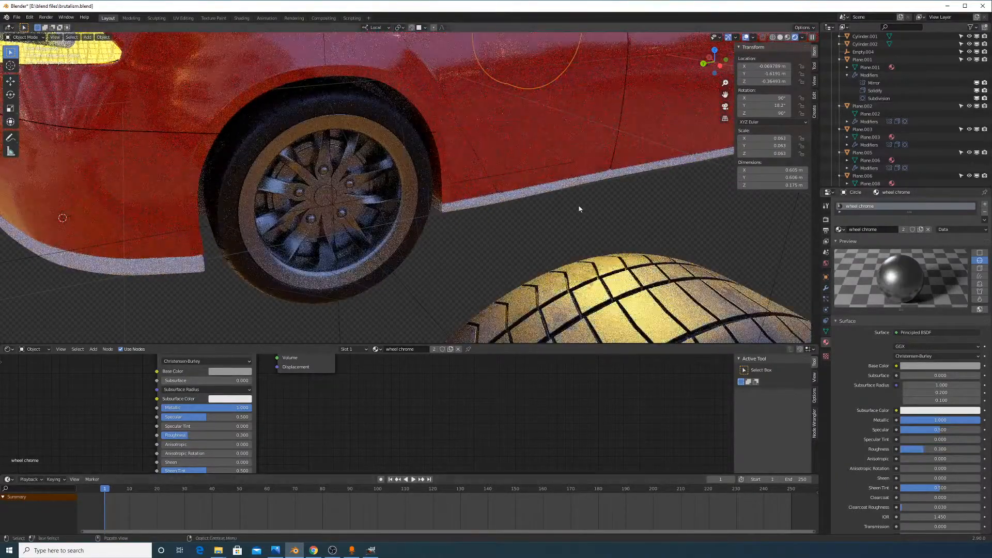
{"action": "scroll", "coordinate": [405, 178], "scroll_direction": "up", "scroll_amount": 8}
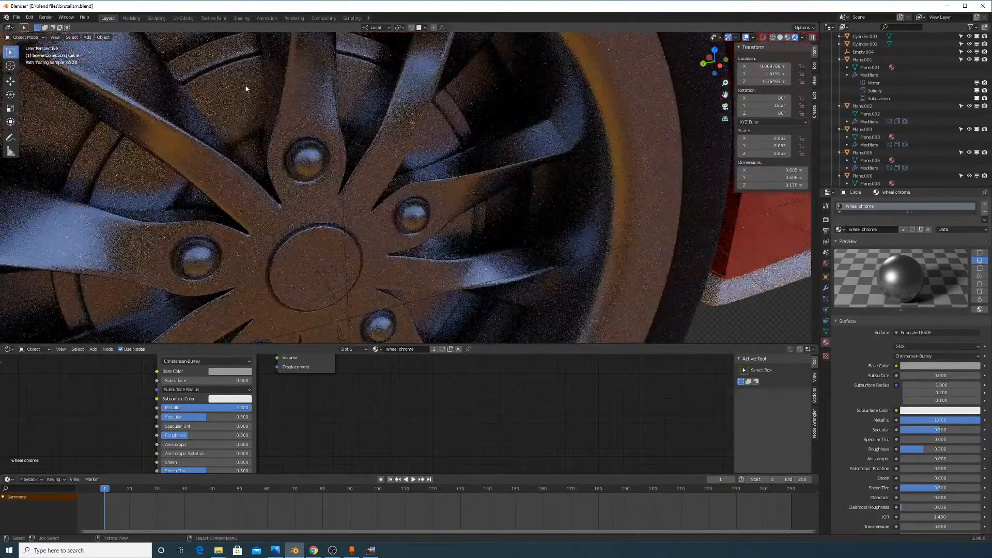
Select the loose wheel.003 and view the car from the side and front three-quarter
{"action": "left_click", "coordinate": [250, 93]}
{"action": "key", "text": "g"}
{"action": "key", "text": "Escape"}
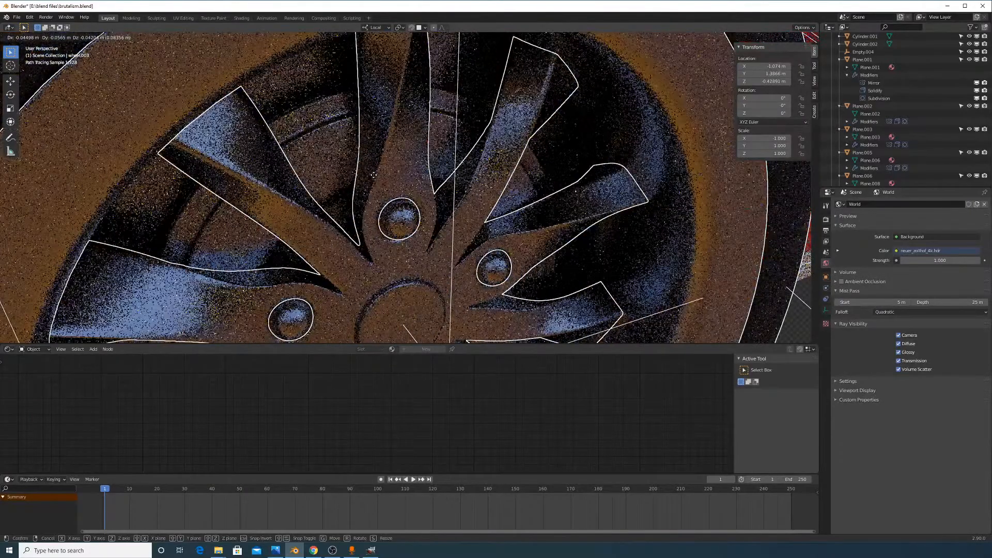
{"action": "scroll", "coordinate": [374, 172], "scroll_direction": "down", "scroll_amount": 10}
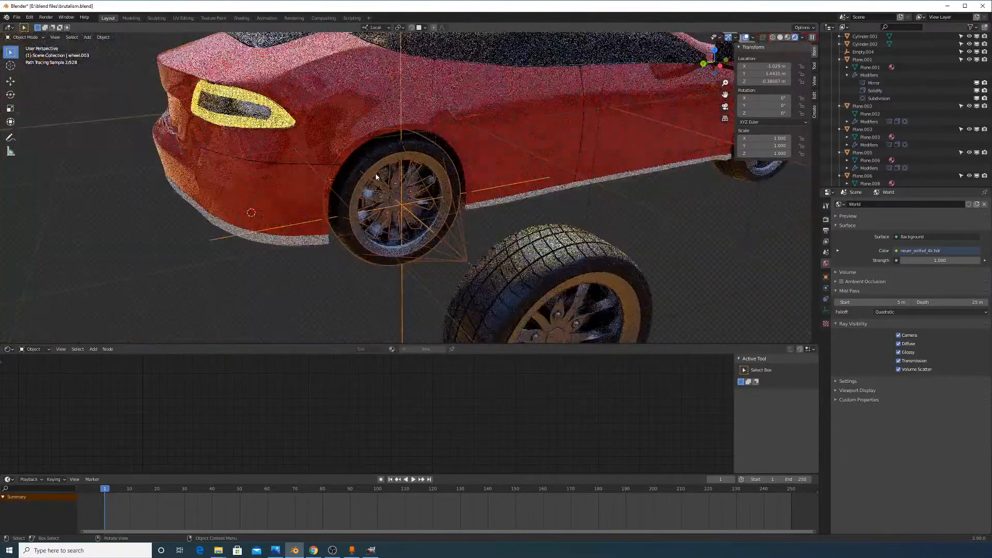
{"action": "middle_click_drag", "start_coordinate": [636, 237], "coordinate": [521, 213]}
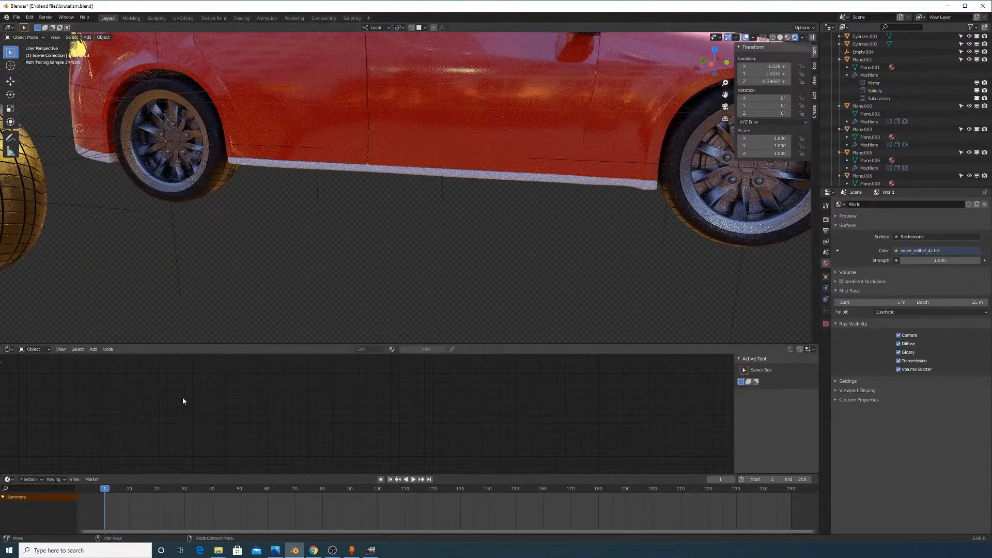
{"action": "scroll", "coordinate": [408, 252], "scroll_direction": "down", "scroll_amount": 2}
{"action": "middle_click_drag", "start_coordinate": [594, 198], "coordinate": [412, 181]}
{"action": "scroll", "coordinate": [410, 179], "scroll_direction": "up", "scroll_amount": 4}
{"action": "scroll", "coordinate": [411, 181], "scroll_direction": "up", "scroll_amount": 2}
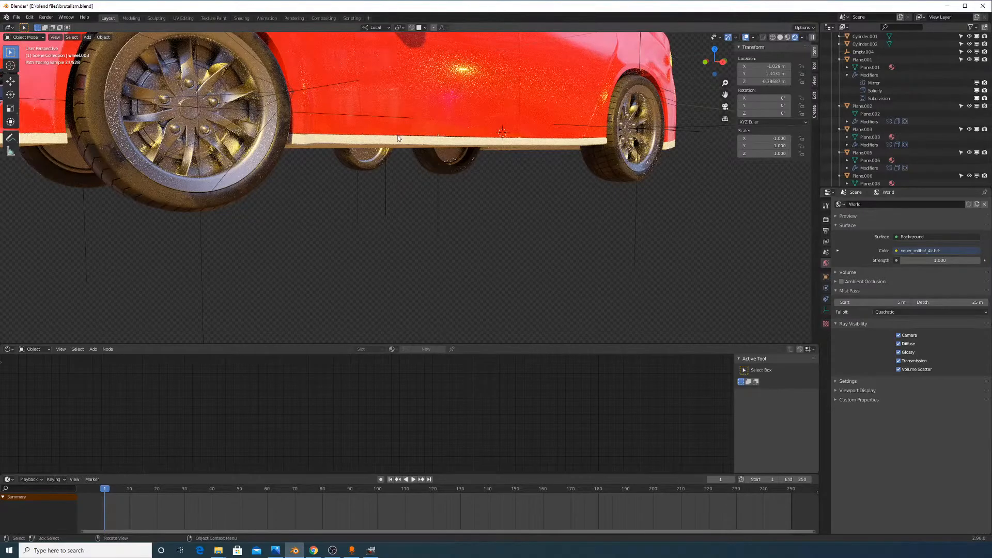
Select the front wheel, check its physics settings, and return the viewport to Solid shading
{"action": "middle_click_drag", "start_coordinate": [404, 148], "coordinate": [426, 229]}
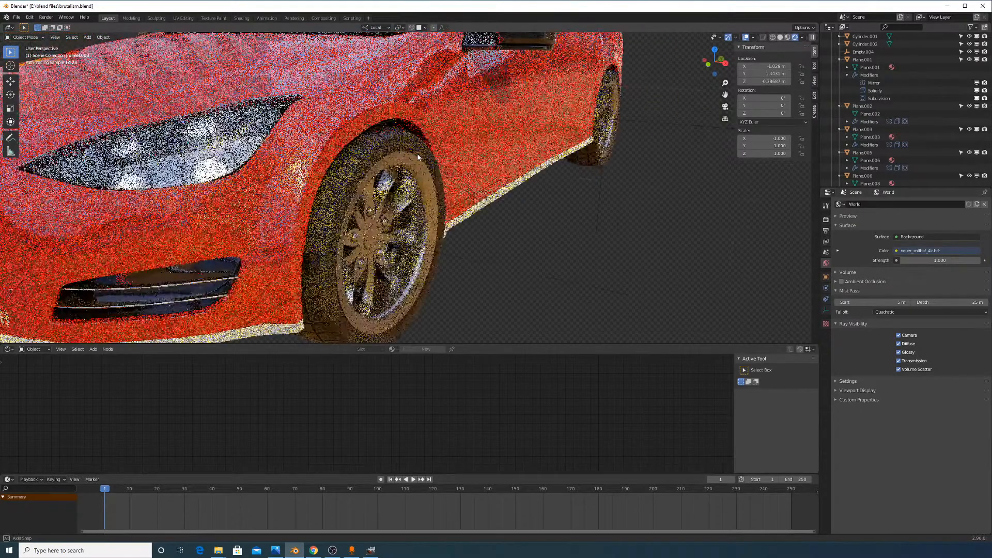
{"action": "scroll", "coordinate": [426, 230], "scroll_direction": "up", "scroll_amount": 3}
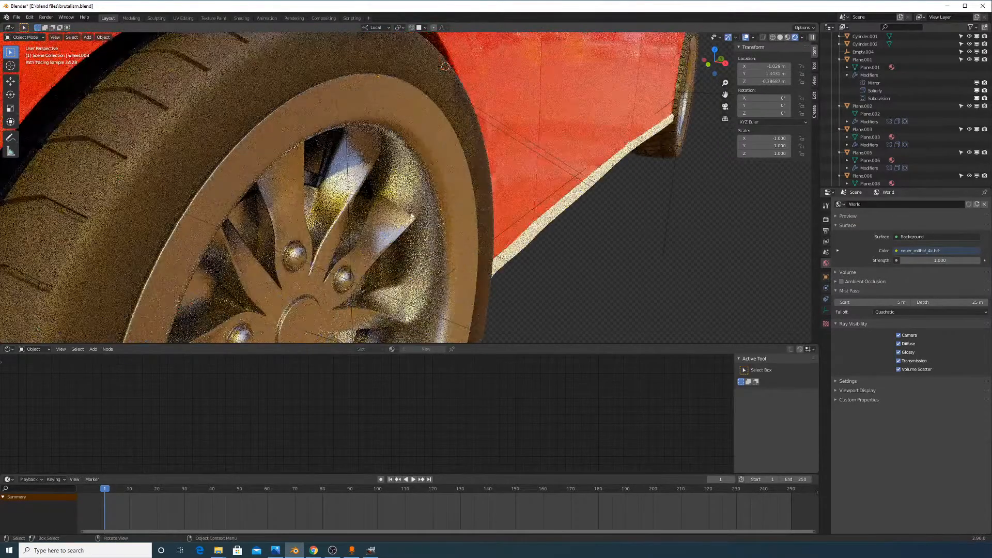
{"action": "left_click", "coordinate": [390, 147]}
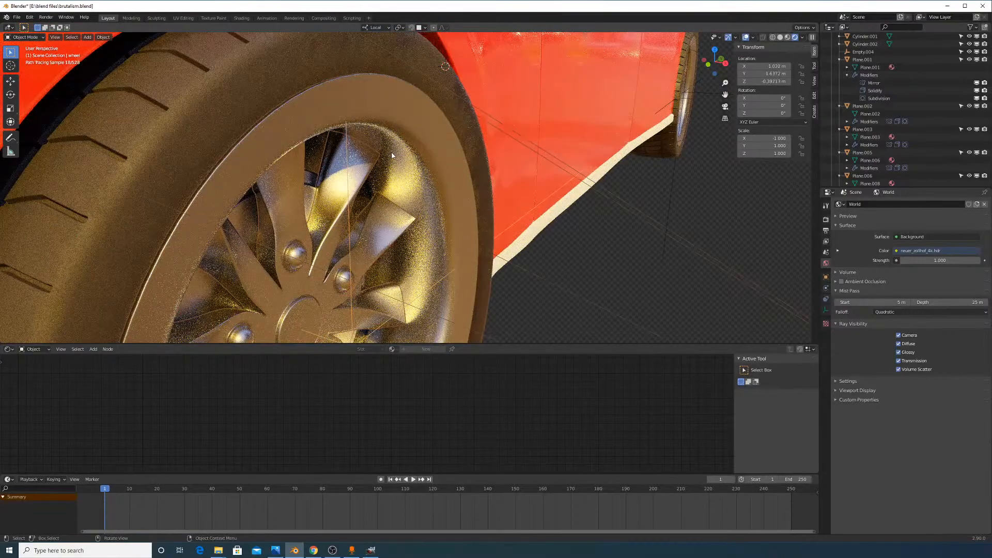
{"action": "scroll", "coordinate": [392, 155], "scroll_direction": "down", "scroll_amount": 4}
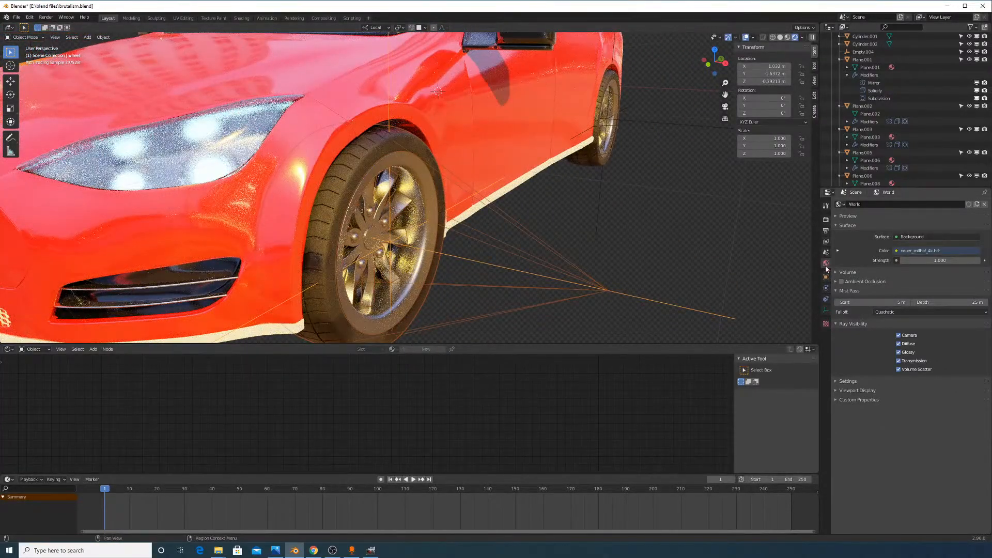
{"action": "left_click", "coordinate": [825, 288]}
{"action": "middle_click_drag", "start_coordinate": [483, 178], "coordinate": [563, 191]}
{"action": "scroll", "coordinate": [516, 162], "scroll_direction": "up", "scroll_amount": 5}
{"action": "mouse_move", "coordinate": [516, 162]}
{"action": "middle_mouse_down"}
{"action": "mouse_move", "coordinate": [445, 181]}
{"action": "mouse_move", "coordinate": [462, 185]}
{"action": "middle_mouse_up"}
{"action": "scroll", "coordinate": [511, 163], "scroll_direction": "down", "scroll_amount": 5}
{"action": "scroll", "coordinate": [461, 133], "scroll_direction": "down", "scroll_amount": 5}
{"action": "left_click", "coordinate": [780, 38]}
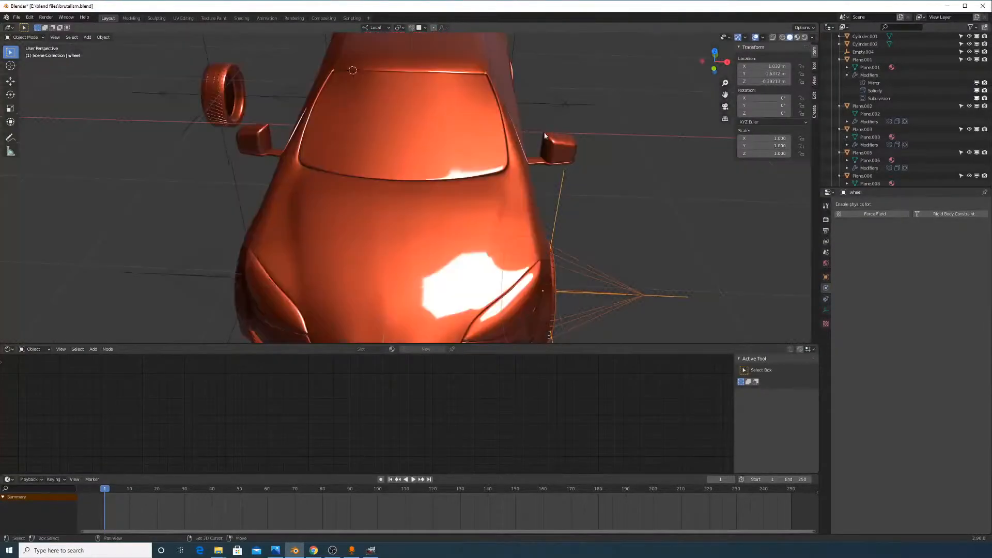
Select the tyre to check its rubber material, then select the chrome wheel spokes and rim
{"action": "scroll", "coordinate": [562, 184], "scroll_direction": "up", "scroll_amount": 5}
{"action": "scroll", "coordinate": [562, 184], "scroll_direction": "up", "scroll_amount": 8}
{"action": "left_click", "coordinate": [382, 185]}
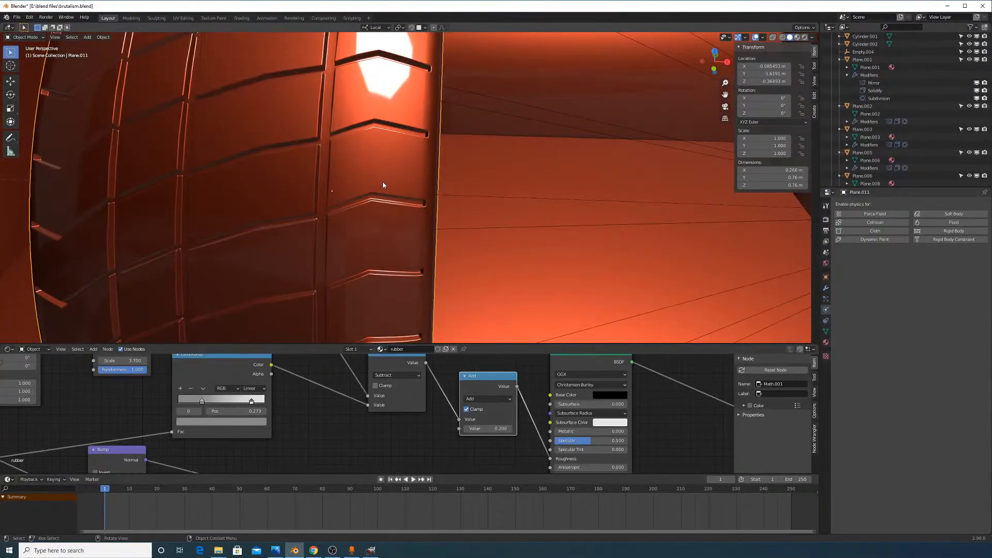
{"action": "left_click", "coordinate": [826, 342]}
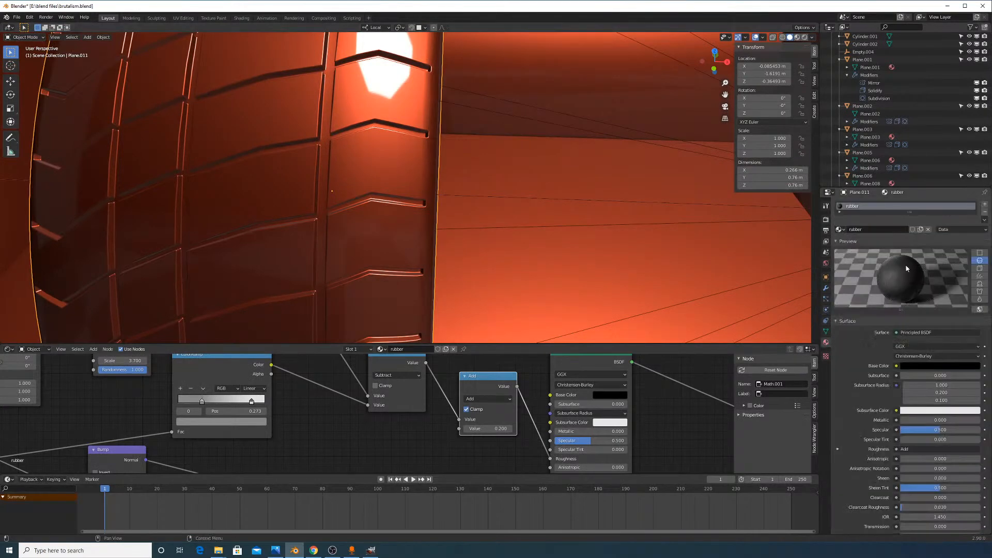
{"action": "scroll", "coordinate": [559, 172], "scroll_direction": "down", "scroll_amount": 10}
{"action": "middle_click_drag", "start_coordinate": [455, 188], "coordinate": [520, 236]}
{"action": "scroll", "coordinate": [563, 196], "scroll_direction": "up", "scroll_amount": 8}
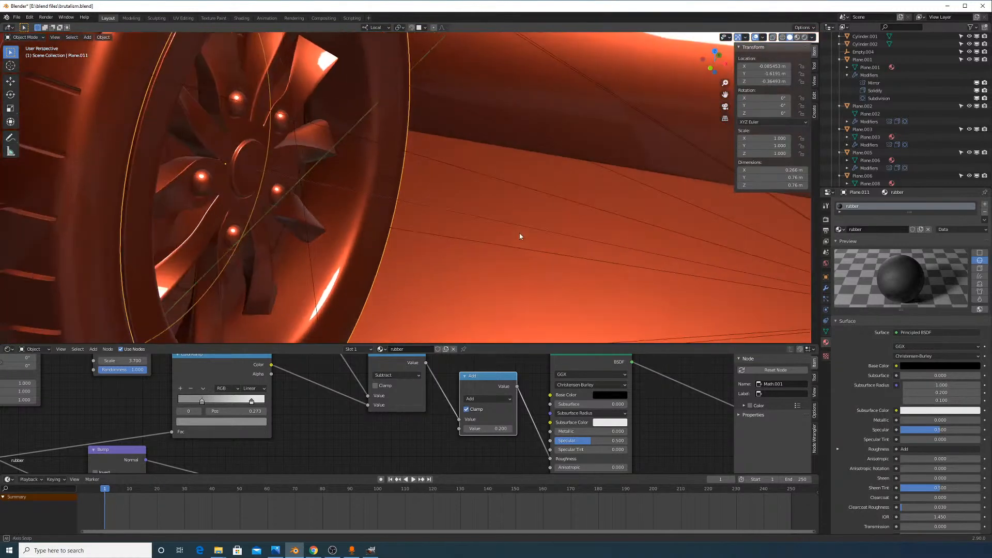
{"action": "left_click", "coordinate": [321, 160]}
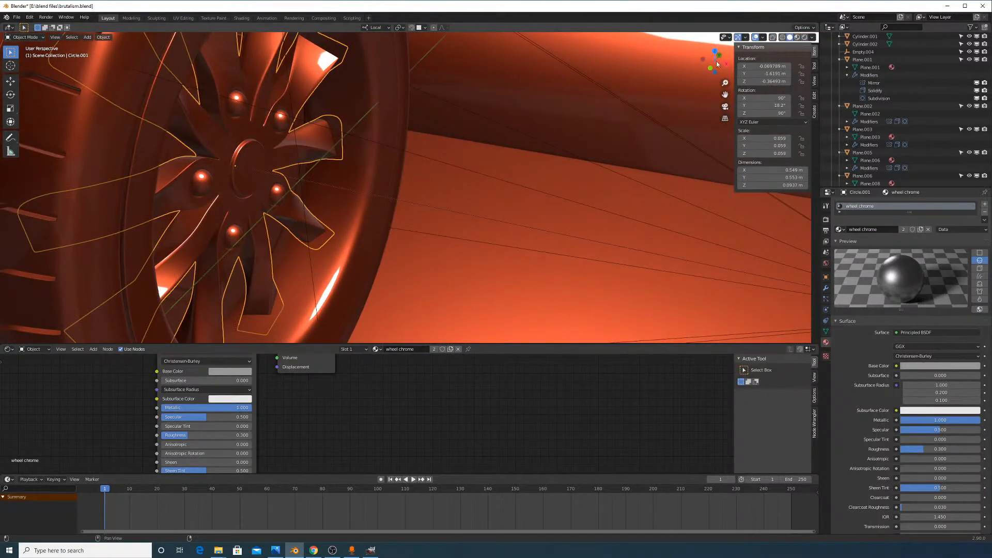
{"action": "left_click", "coordinate": [366, 185]}
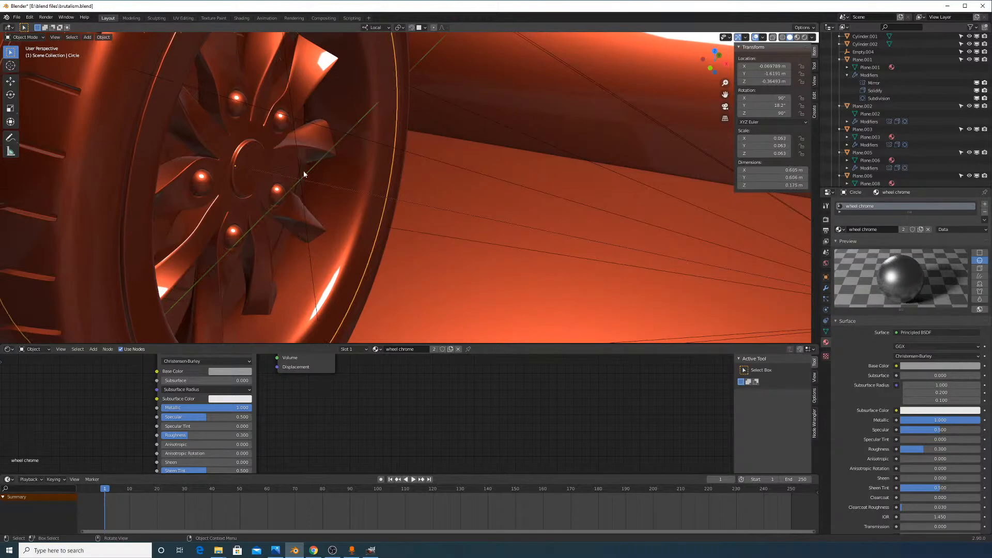
{"action": "left_click", "coordinate": [283, 162]}
Change the scene's render engine from Cycles to Eevee
{"action": "middle_click_drag", "start_coordinate": [283, 162], "coordinate": [506, 192]}
{"action": "scroll", "coordinate": [506, 191], "scroll_direction": "down", "scroll_amount": 11}
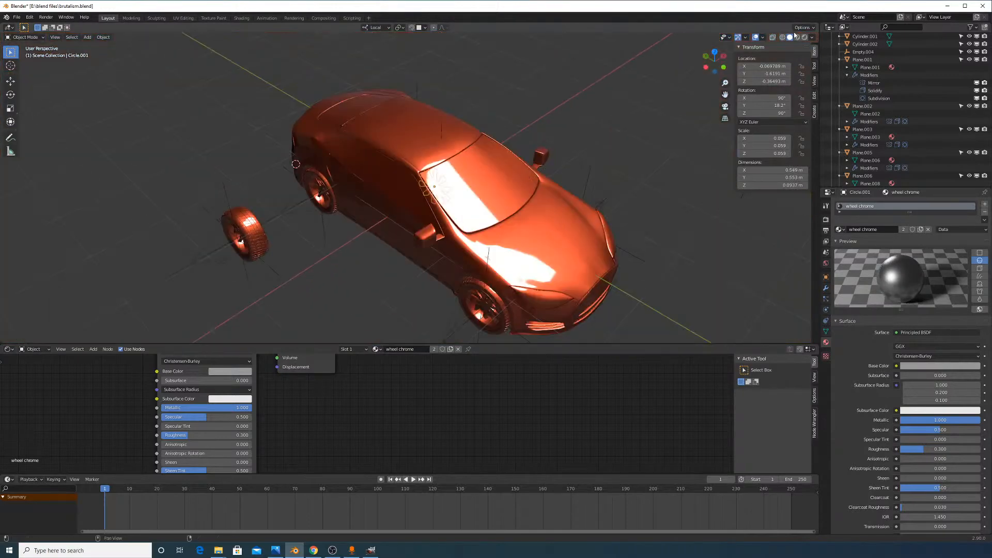
{"action": "left_click", "coordinate": [825, 220]}
{"action": "left_click", "coordinate": [911, 204]}
{"action": "left_click", "coordinate": [911, 213]}
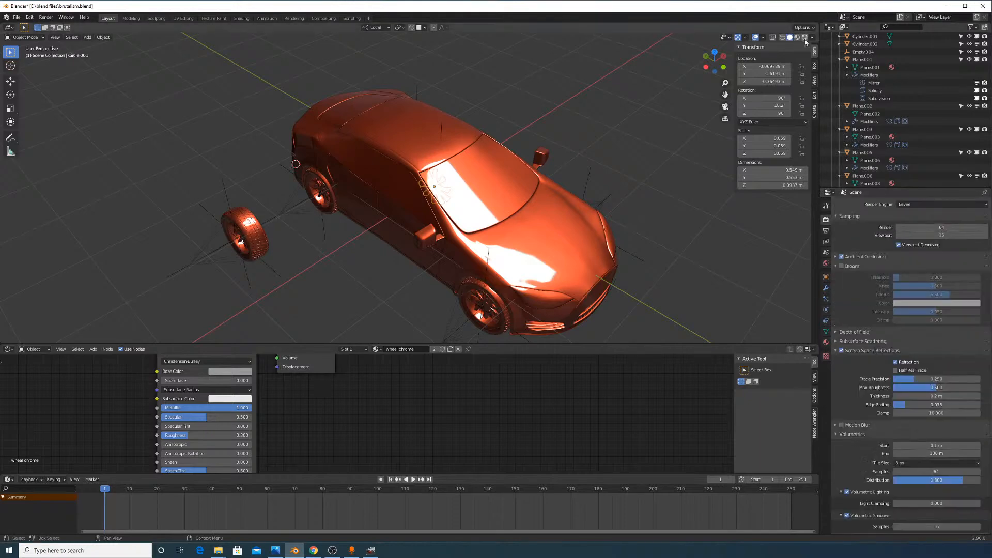
Preview the car in Eevee Rendered shading around the loose wheel and show the spokes' material
{"action": "left_click", "coordinate": [805, 38]}
{"action": "mouse_move", "coordinate": [475, 195]}
{"action": "middle_mouse_down"}
{"action": "mouse_move", "coordinate": [602, 195]}
{"action": "mouse_move", "coordinate": [557, 195]}
{"action": "middle_mouse_up"}
{"action": "scroll", "coordinate": [603, 195], "scroll_direction": "up", "scroll_amount": 4}
{"action": "scroll", "coordinate": [574, 200], "scroll_direction": "up", "scroll_amount": 3}
{"action": "middle_click_drag", "start_coordinate": [620, 205], "coordinate": [586, 208]}
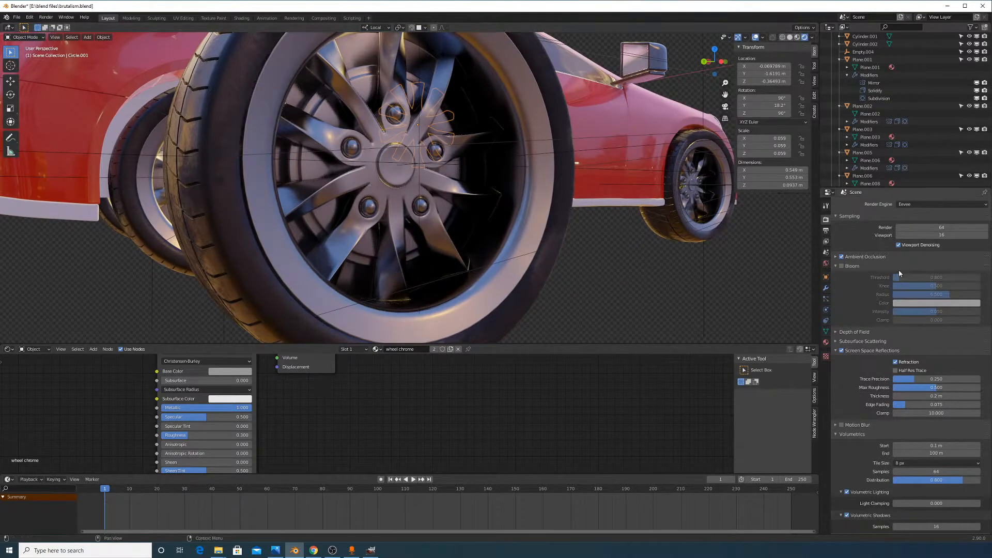
{"action": "left_click", "coordinate": [826, 343]}
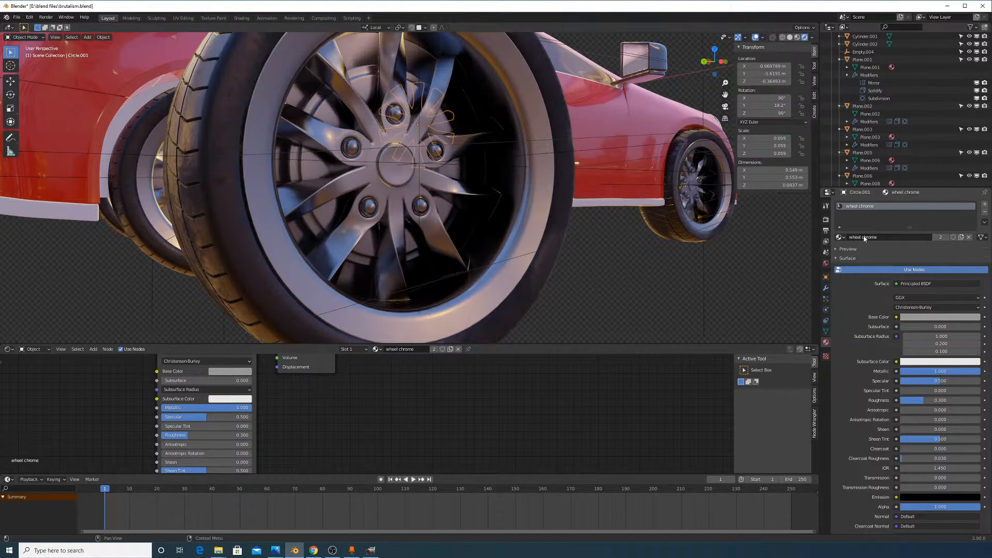
Assign the rubber material to the spokes and make a single-user copy, rubber.001
{"action": "left_click", "coordinate": [839, 237]}
{"action": "left_click", "coordinate": [871, 301]}
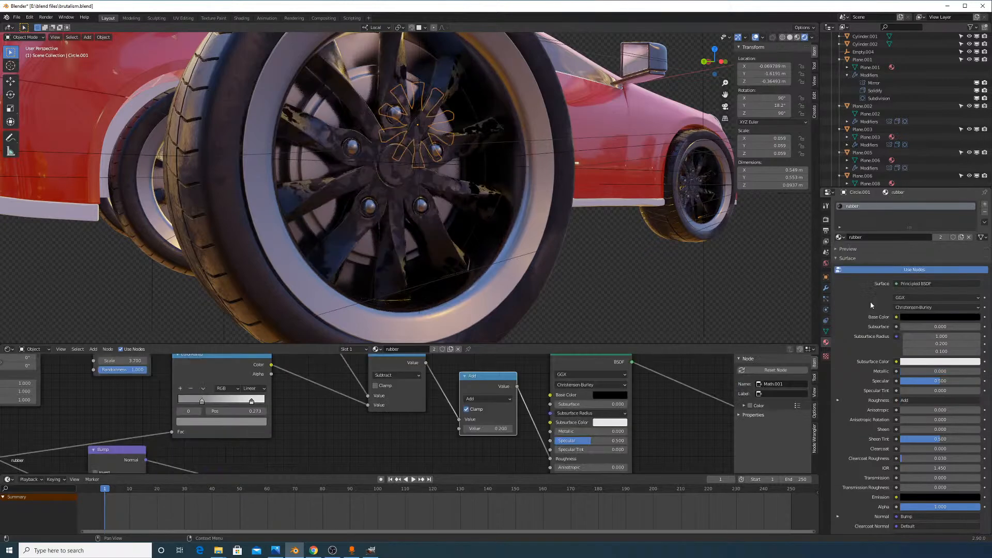
{"action": "left_click", "coordinate": [940, 237]}
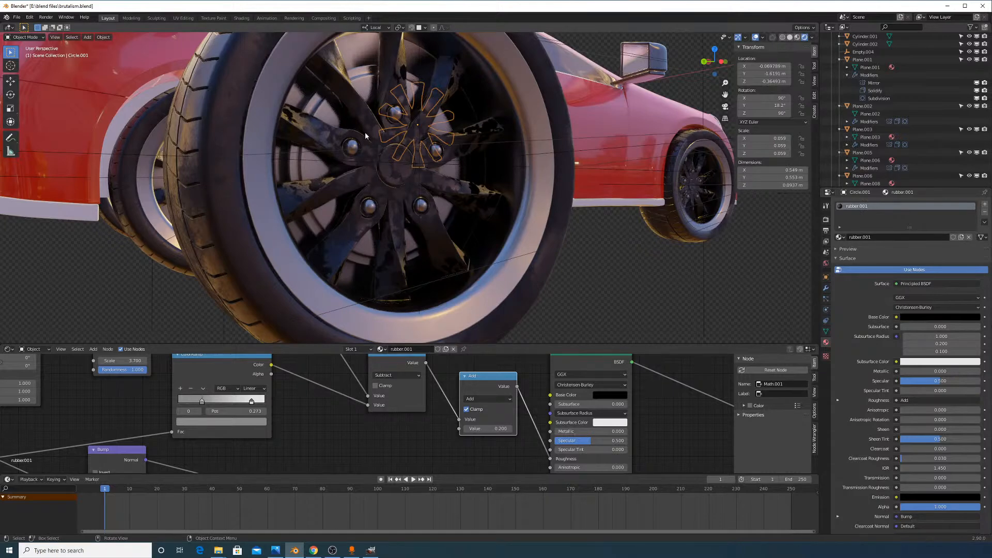
Set the rim material's Principled BSDF Metallic to 1.000
{"action": "scroll", "coordinate": [464, 396], "scroll_direction": "down", "scroll_amount": 3}
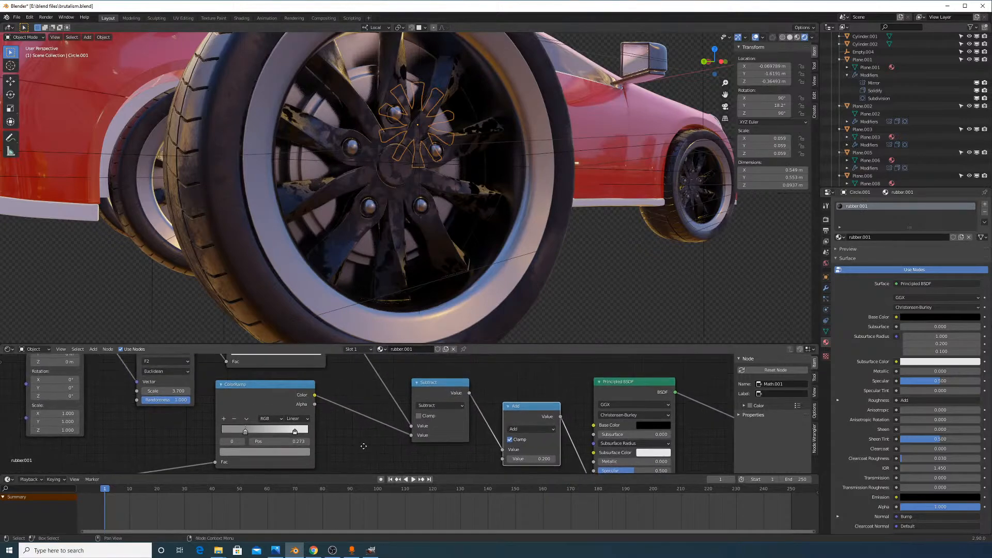
{"action": "scroll", "coordinate": [464, 396], "scroll_direction": "up", "scroll_amount": 2}
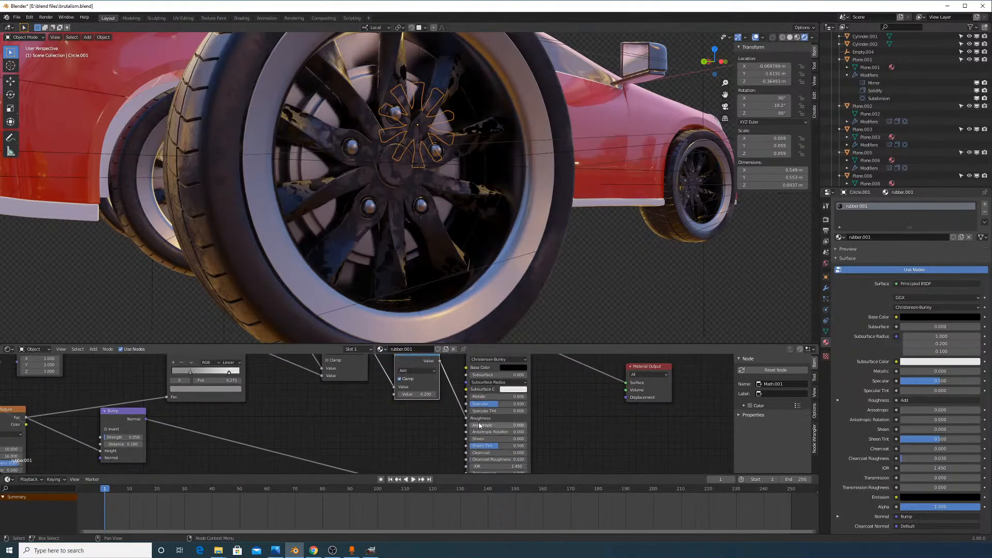
{"action": "scroll", "coordinate": [478, 419], "scroll_direction": "up", "scroll_amount": 2}
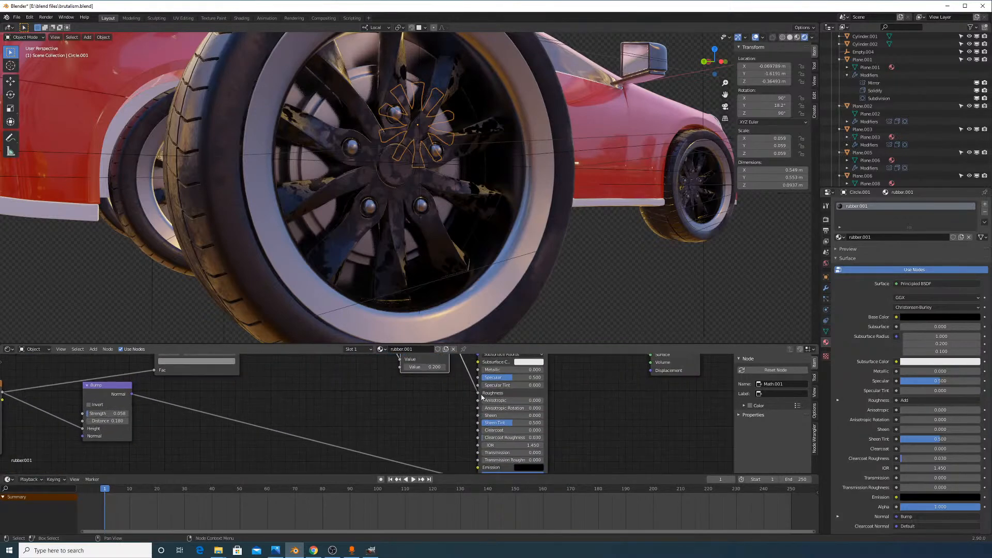
{"action": "left_click_drag", "start_coordinate": [499, 371], "coordinate": [542, 371]}
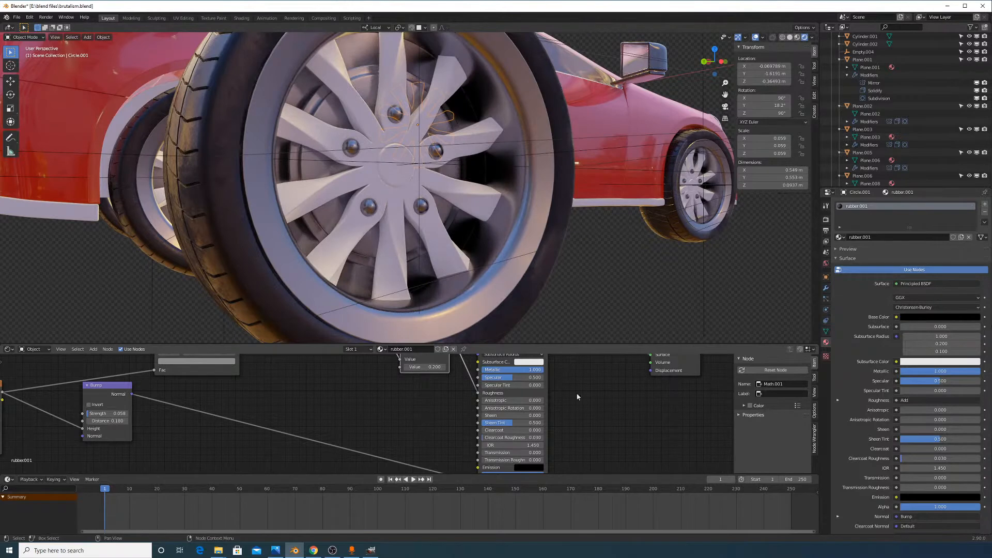
{"action": "middle_click_drag", "start_coordinate": [598, 445], "coordinate": [602, 431]}
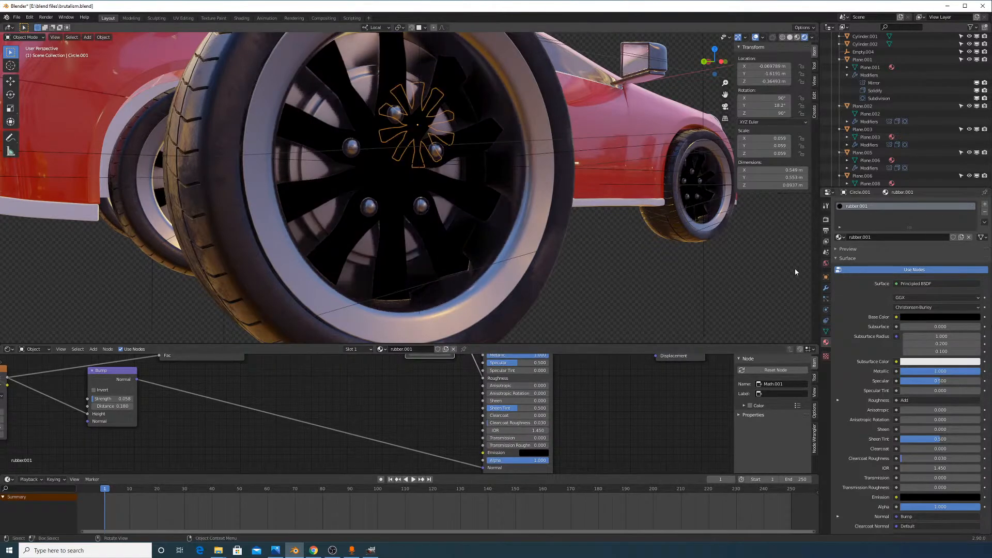
{"action": "middle_click_drag", "start_coordinate": [666, 353], "coordinate": [636, 420]}
{"action": "middle_click_drag", "start_coordinate": [531, 381], "coordinate": [537, 423]}
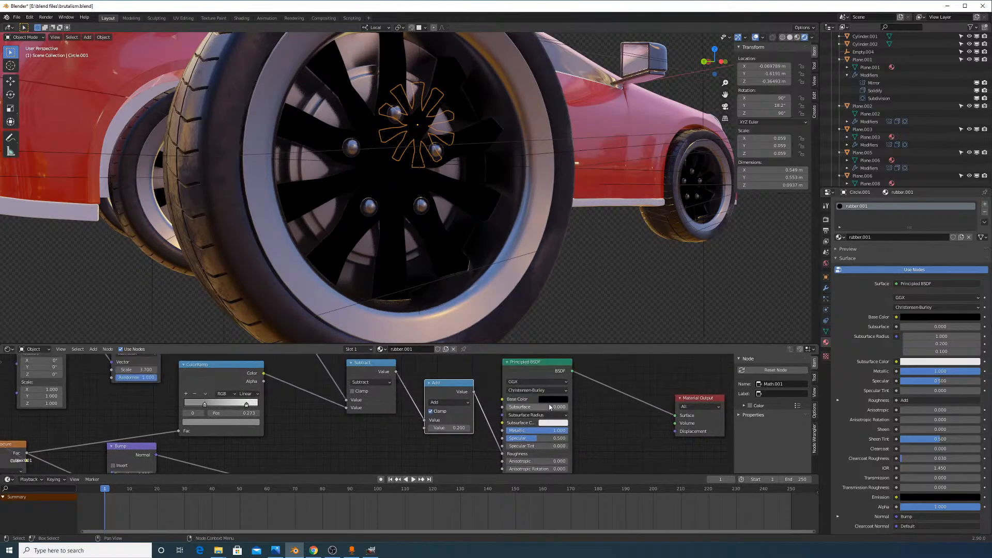
Make the rim's base colour white and set the Mapping scale to 50 on all axes
{"action": "left_click", "coordinate": [553, 399]}
{"action": "left_click_drag", "start_coordinate": [600, 342], "coordinate": [600, 299]}
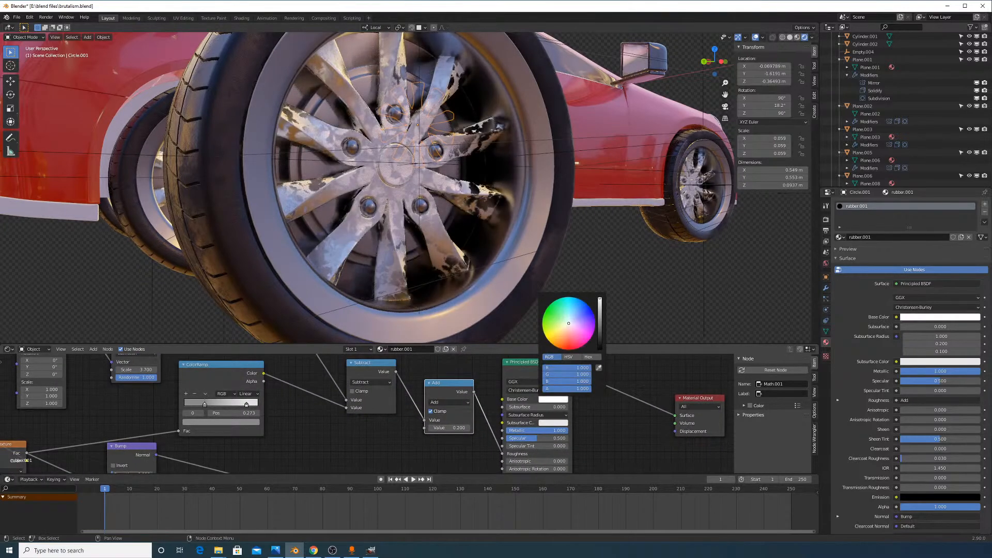
{"action": "middle_click_drag", "start_coordinate": [178, 471], "coordinate": [490, 429]}
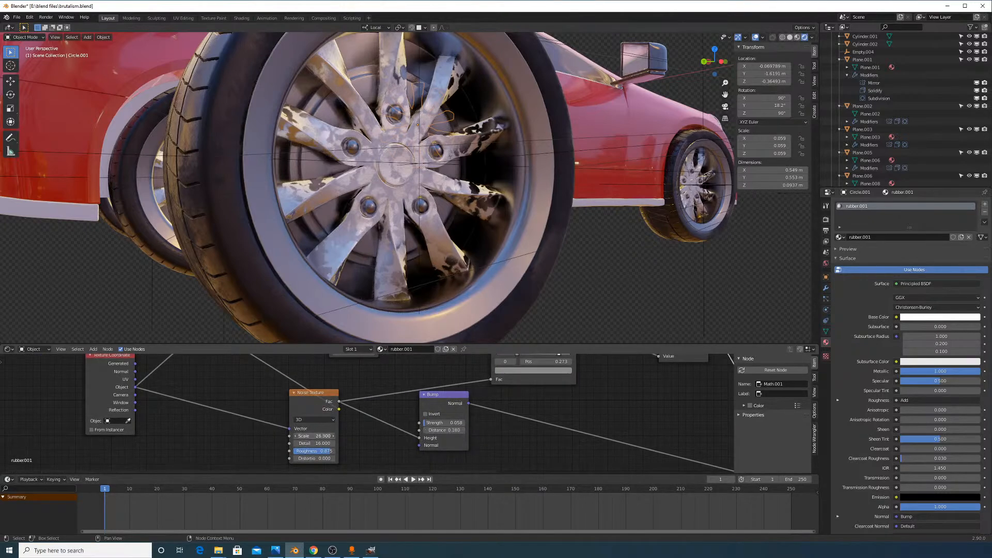
{"action": "middle_click_drag", "start_coordinate": [263, 424], "coordinate": [319, 458]}
{"action": "scroll", "coordinate": [270, 423], "scroll_direction": "down", "scroll_amount": 4}
{"action": "scroll", "coordinate": [331, 400], "scroll_direction": "up", "scroll_amount": 1}
{"action": "scroll", "coordinate": [362, 397], "scroll_direction": "up", "scroll_amount": 1}
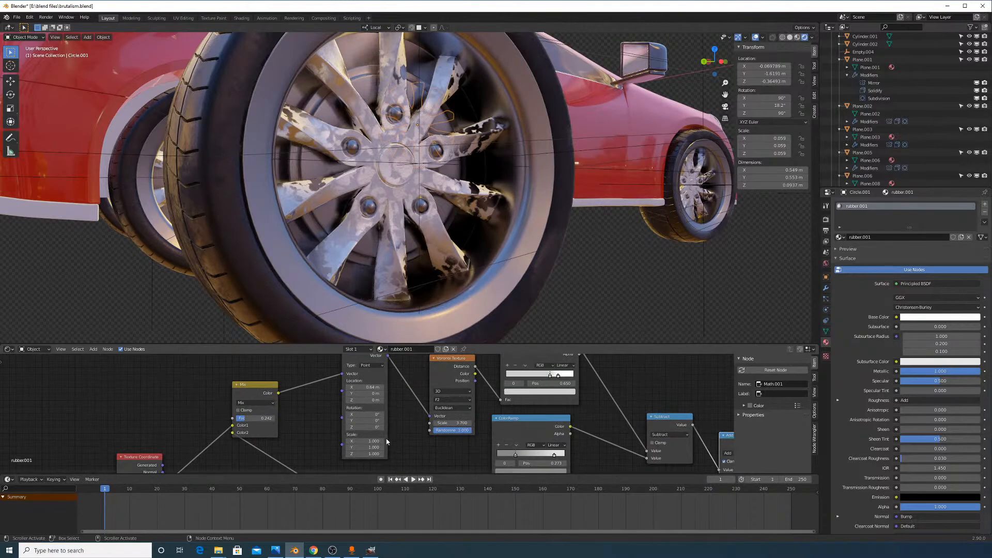
{"action": "left_click_drag", "start_coordinate": [374, 441], "coordinate": [613, 423]}
{"action": "key", "text": "Escape"}
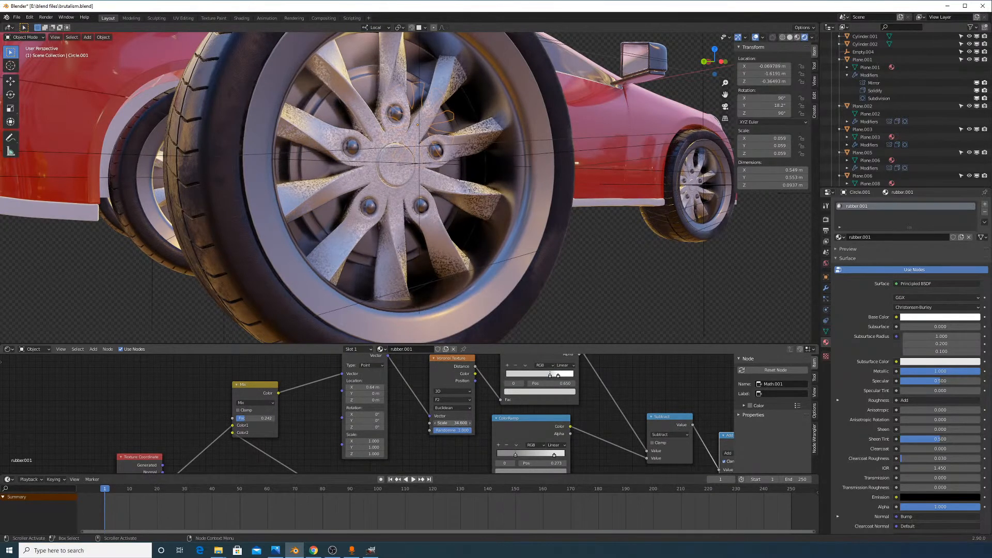
{"action": "key", "text": "Escape"}
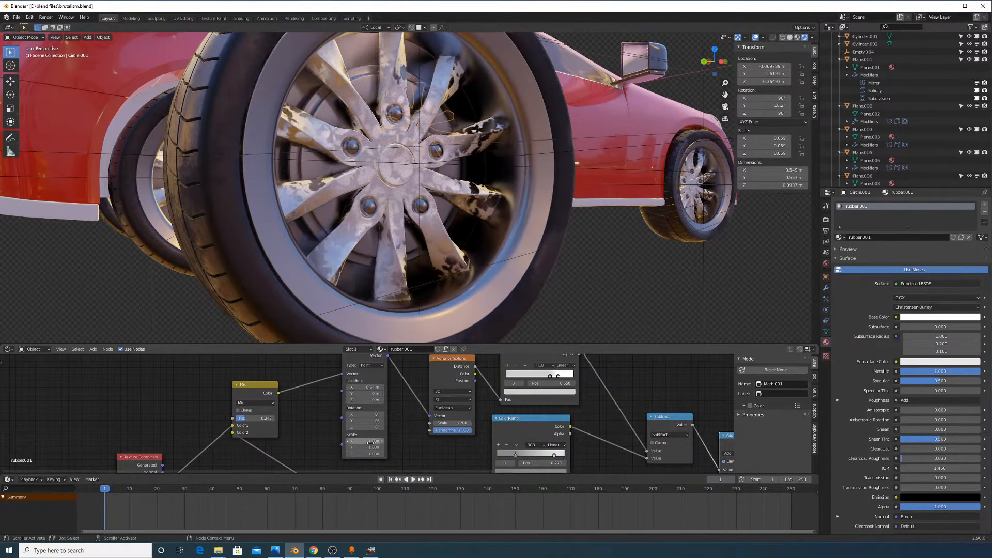
{"action": "type", "text": "50"}
{"action": "key", "text": "Return"}
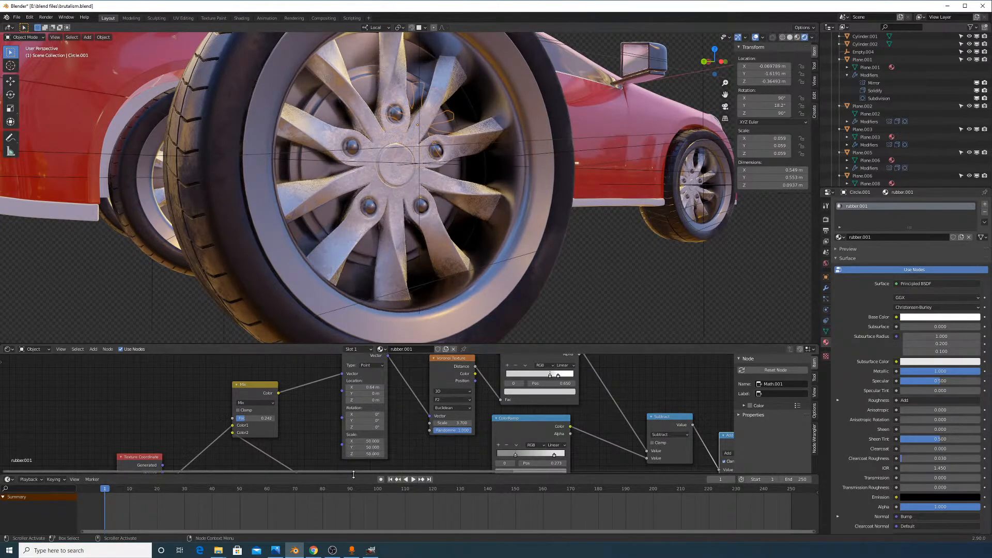
Set the Noise Texture scale to 50
{"action": "scroll", "coordinate": [352, 241], "scroll_direction": "up", "scroll_amount": 5}
{"action": "scroll", "coordinate": [351, 241], "scroll_direction": "down", "scroll_amount": 2}
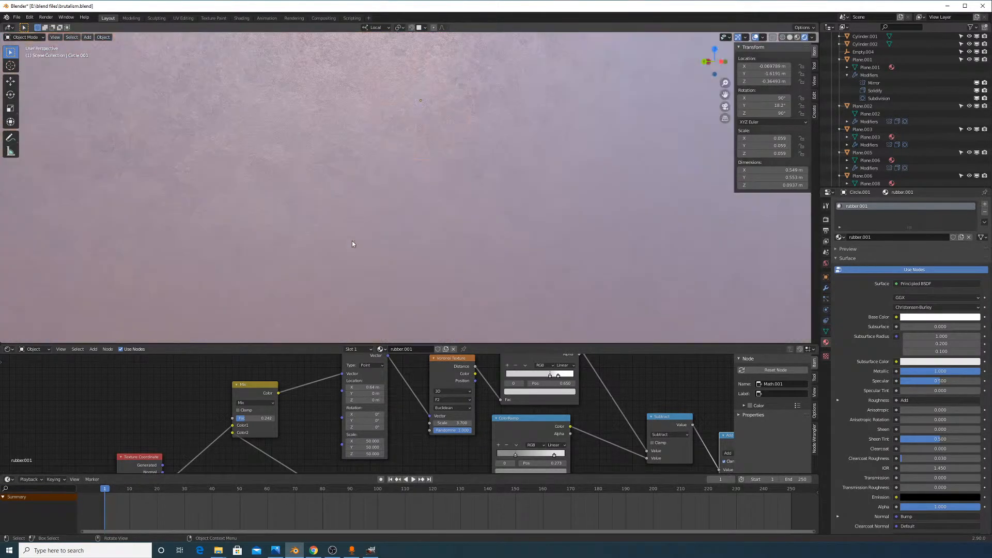
{"action": "scroll", "coordinate": [352, 241], "scroll_direction": "down", "scroll_amount": 3}
{"action": "middle_click_drag", "start_coordinate": [352, 241], "coordinate": [436, 321]}
{"action": "scroll", "coordinate": [372, 417], "scroll_direction": "down", "scroll_amount": 2}
{"action": "middle_click_drag", "start_coordinate": [401, 417], "coordinate": [417, 462]}
{"action": "scroll", "coordinate": [385, 394], "scroll_direction": "up", "scroll_amount": 2}
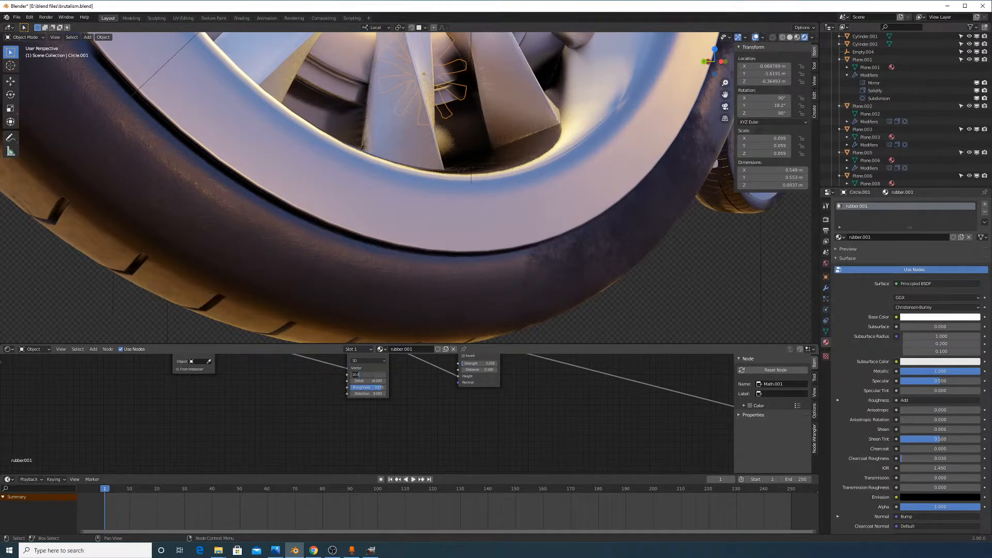
{"action": "type", "text": "50"}
{"action": "key", "text": "Return"}
Try different offsets on the Add math node, settling on a value of 0
{"action": "middle_click_drag", "start_coordinate": [425, 200], "coordinate": [418, 246], "text": "shift"}
{"action": "middle_click_drag", "start_coordinate": [650, 404], "coordinate": [319, 427]}
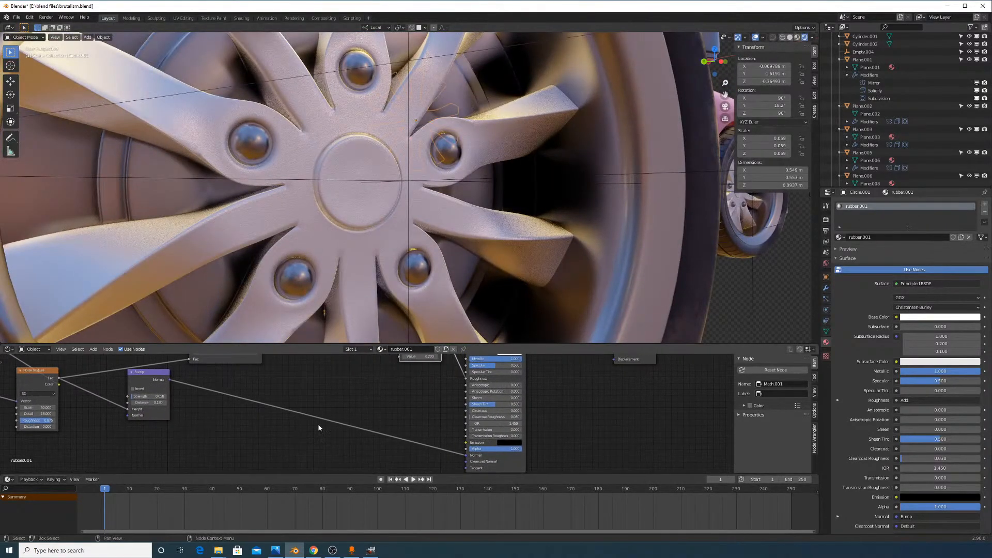
{"action": "middle_click_drag", "start_coordinate": [466, 381], "coordinate": [475, 426]}
{"action": "scroll", "coordinate": [463, 409], "scroll_direction": "up", "scroll_amount": 2}
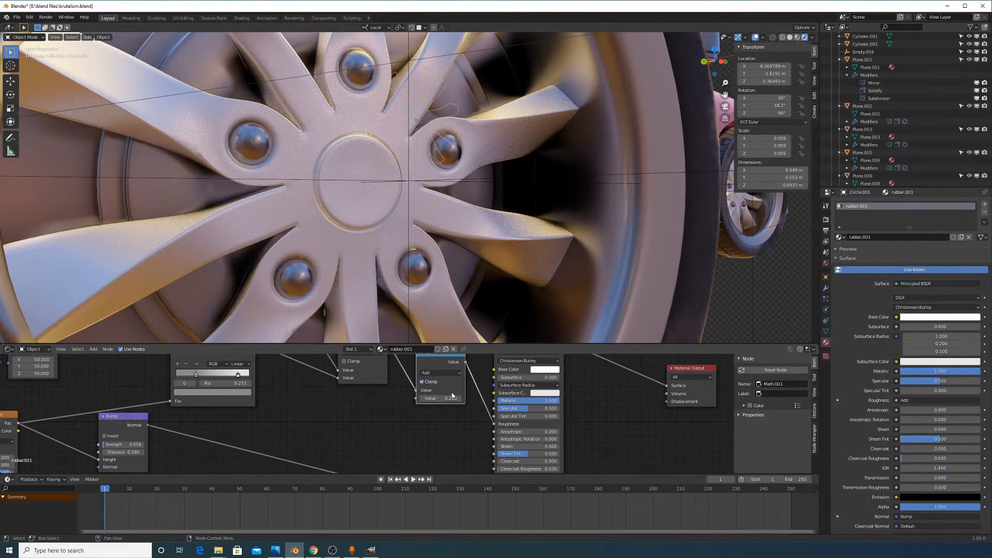
{"action": "mouse_move", "coordinate": [440, 398]}
{"action": "left_mouse_down"}
{"action": "mouse_move", "coordinate": [408, 399]}
{"action": "mouse_move", "coordinate": [454, 398]}
{"action": "left_mouse_up"}
{"action": "scroll", "coordinate": [465, 398], "scroll_direction": "up", "scroll_amount": 2}
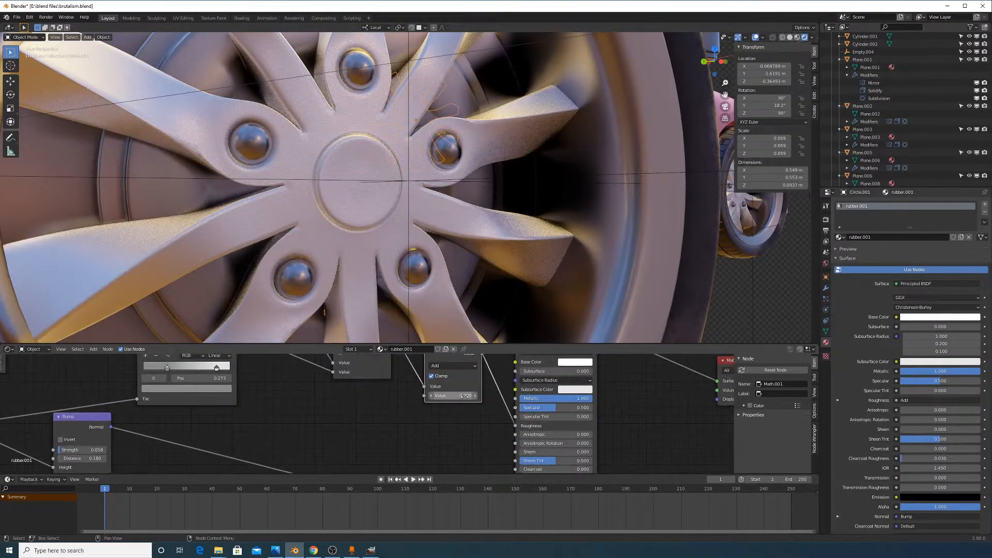
{"action": "type", "text": "0"}
{"action": "key", "text": "Return"}
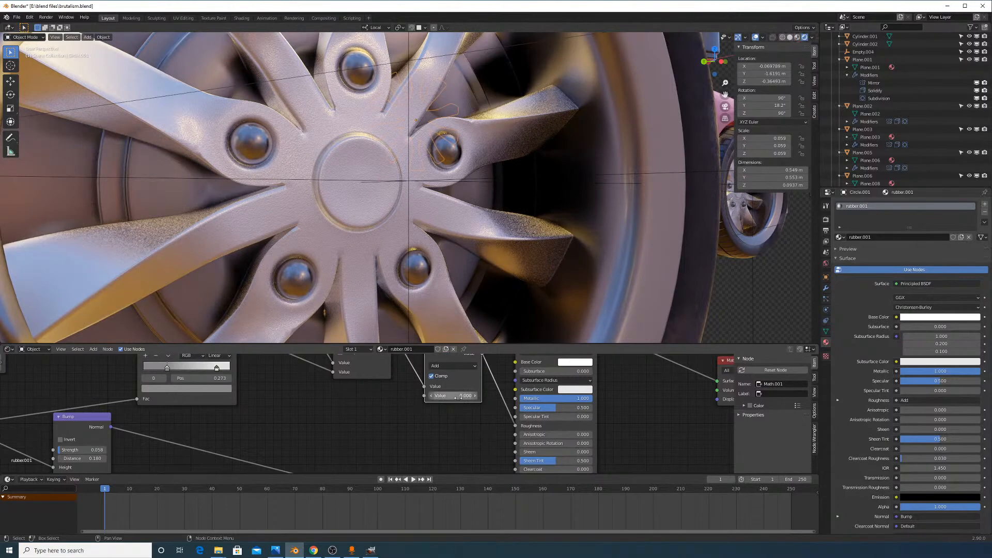
Connect the Subtract node directly to Roughness and delete the Add node
{"action": "middle_click_drag", "start_coordinate": [472, 391], "coordinate": [481, 441]}
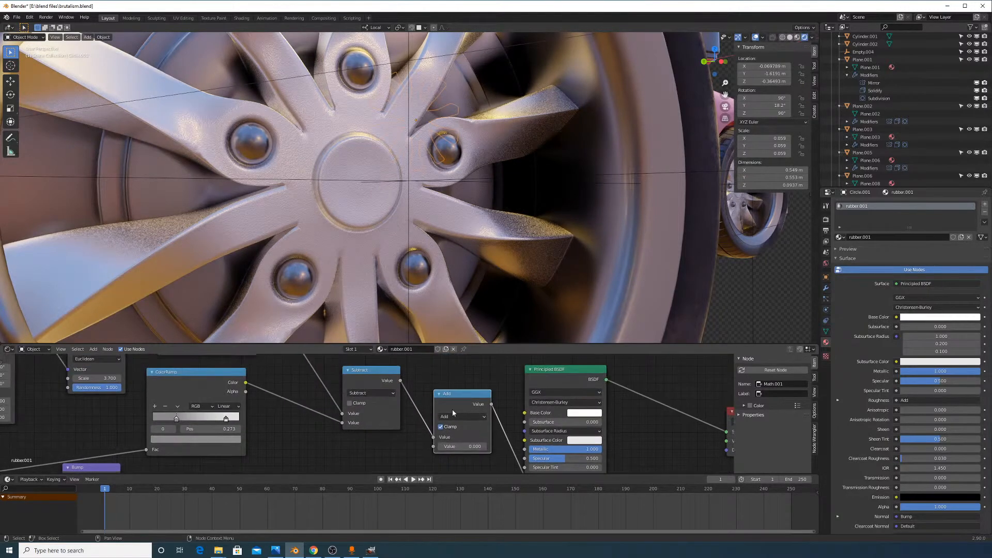
{"action": "scroll", "coordinate": [488, 448], "scroll_direction": "down", "scroll_amount": 2}
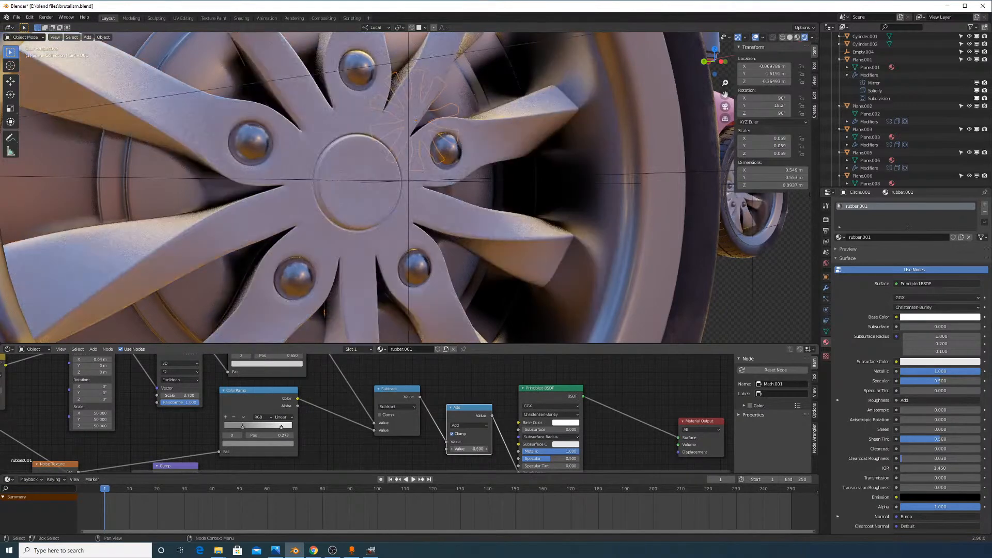
{"action": "left_click_drag", "start_coordinate": [473, 449], "coordinate": [519, 472]}
{"action": "key", "text": "ctrl+z"}
{"action": "left_click", "coordinate": [444, 444]}
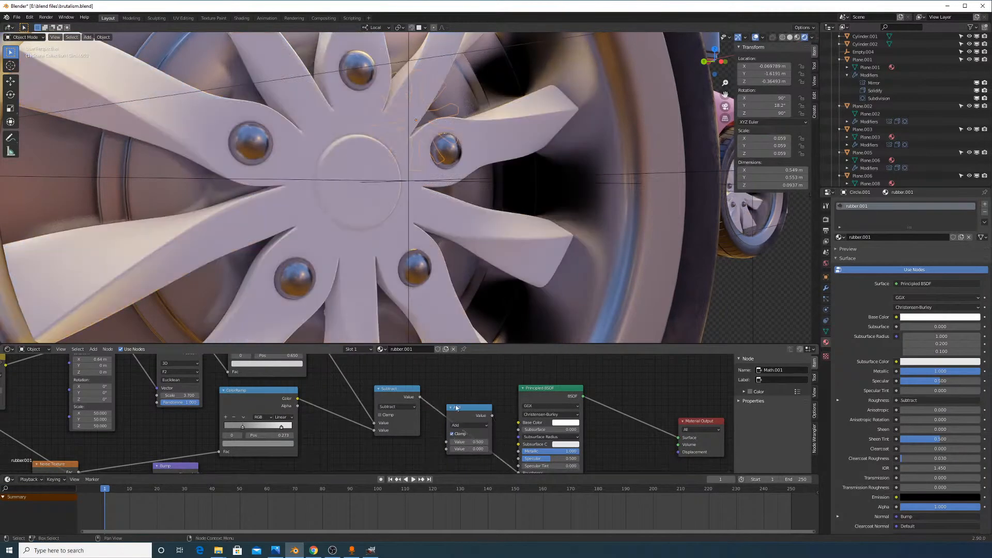
{"action": "middle_click_drag", "start_coordinate": [462, 408], "coordinate": [480, 418]}
{"action": "key", "text": "x"}
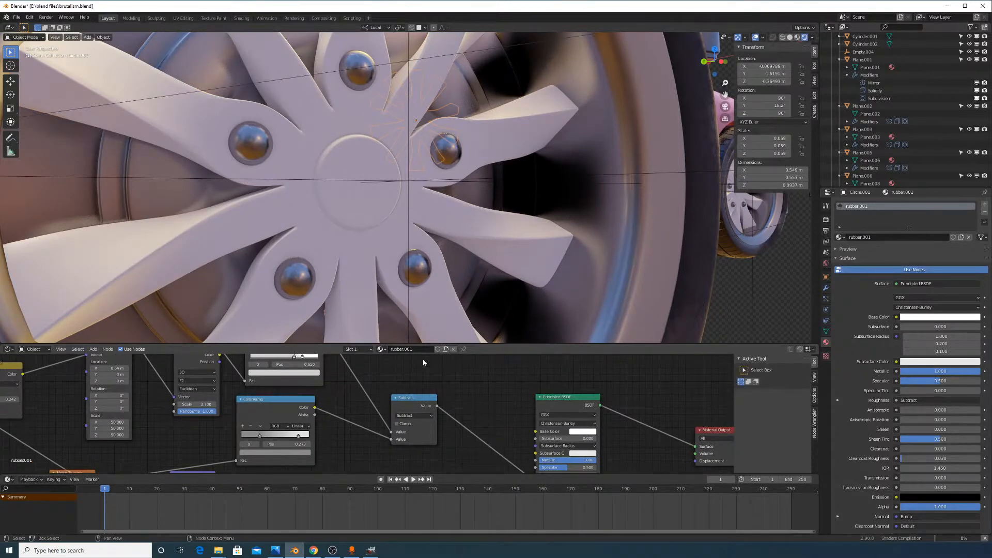
{"action": "middle_click_drag", "start_coordinate": [529, 400], "coordinate": [535, 374]}
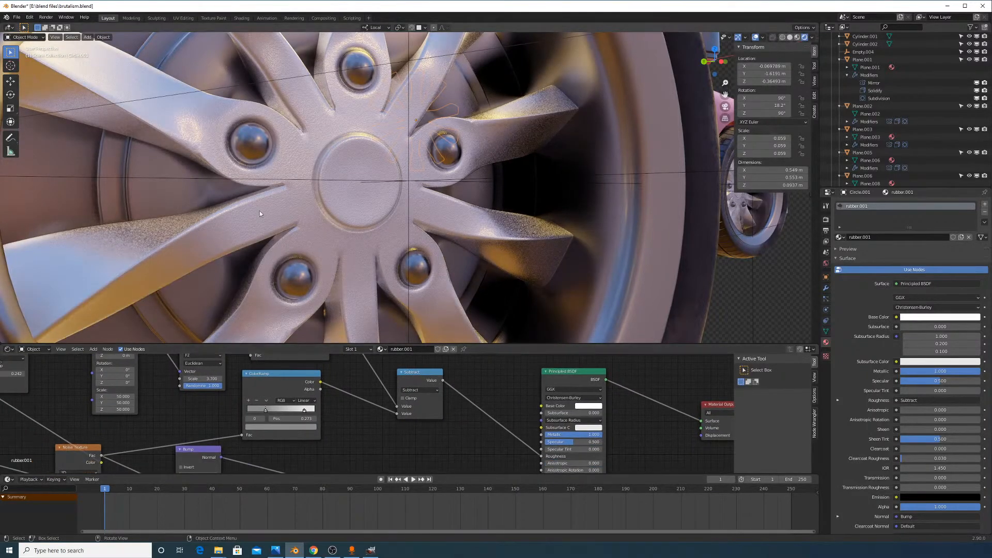
Add a ColorRamp node on the Roughness link and preview its output
{"action": "left_click", "coordinate": [93, 348]}
{"action": "left_click", "coordinate": [103, 358]}
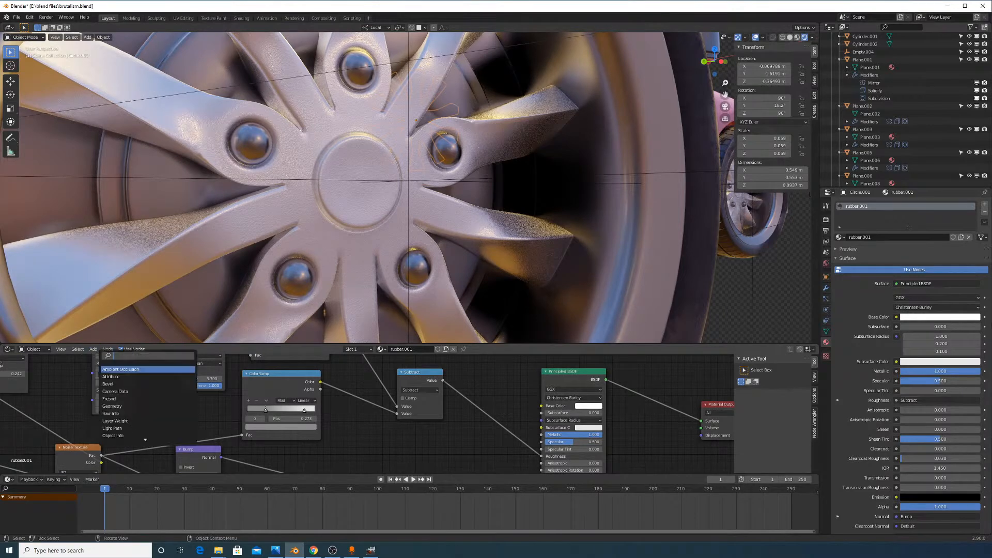
{"action": "type", "text": "color"}
{"action": "left_click", "coordinate": [113, 377]}
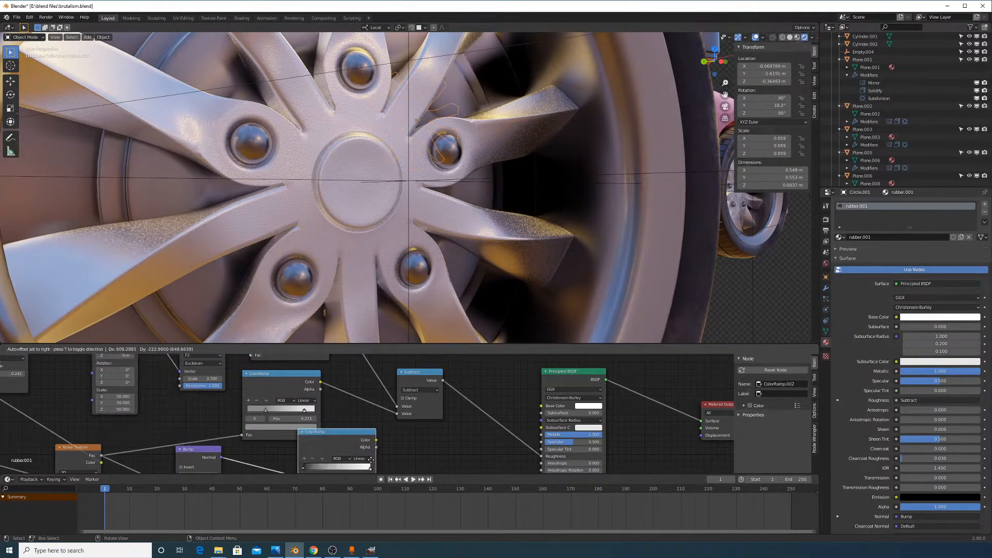
{"action": "left_click", "coordinate": [515, 407]}
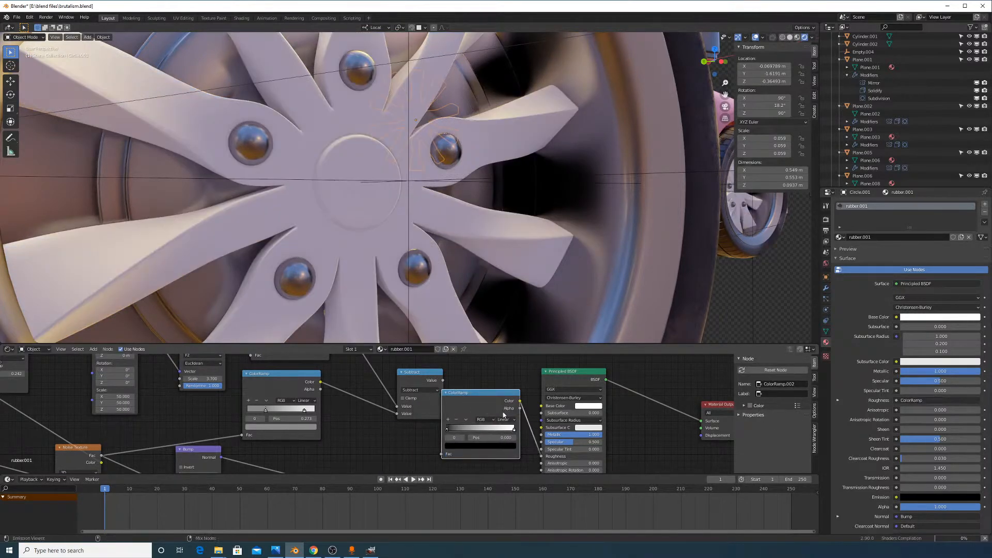
{"action": "left_click", "coordinate": [506, 408], "text": "ctrl+shift"}
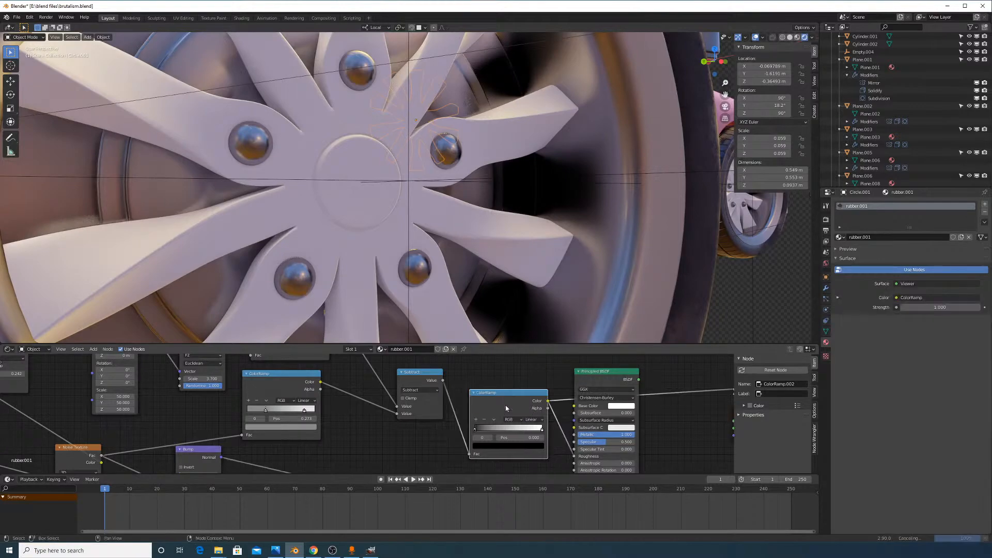
Set the ramp's dark stop to 0.3 grey, shift both stops right, then preview the full shader
{"action": "left_click_drag", "start_coordinate": [485, 428], "coordinate": [494, 429]}
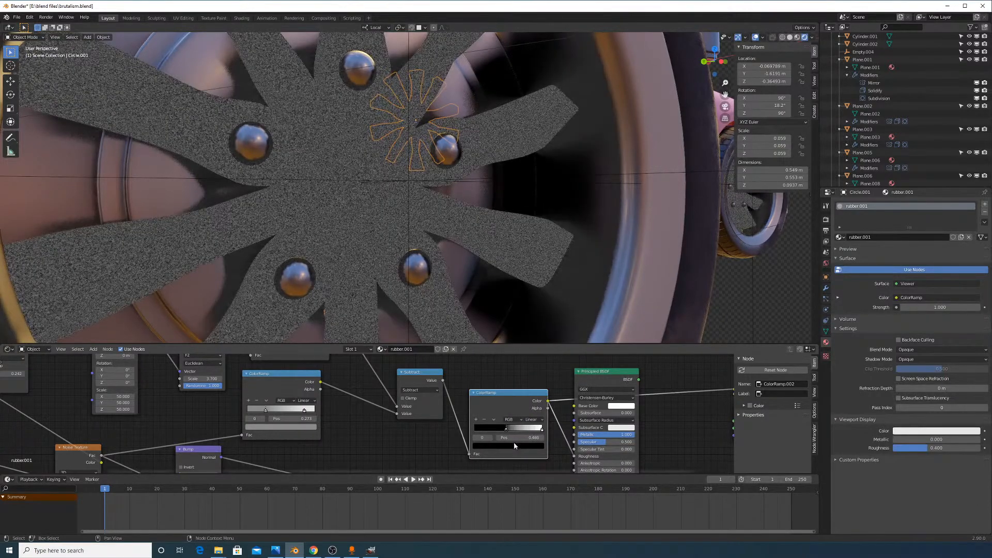
{"action": "left_click", "coordinate": [514, 444]}
{"action": "left_click_drag", "start_coordinate": [499, 416], "coordinate": [500, 428]}
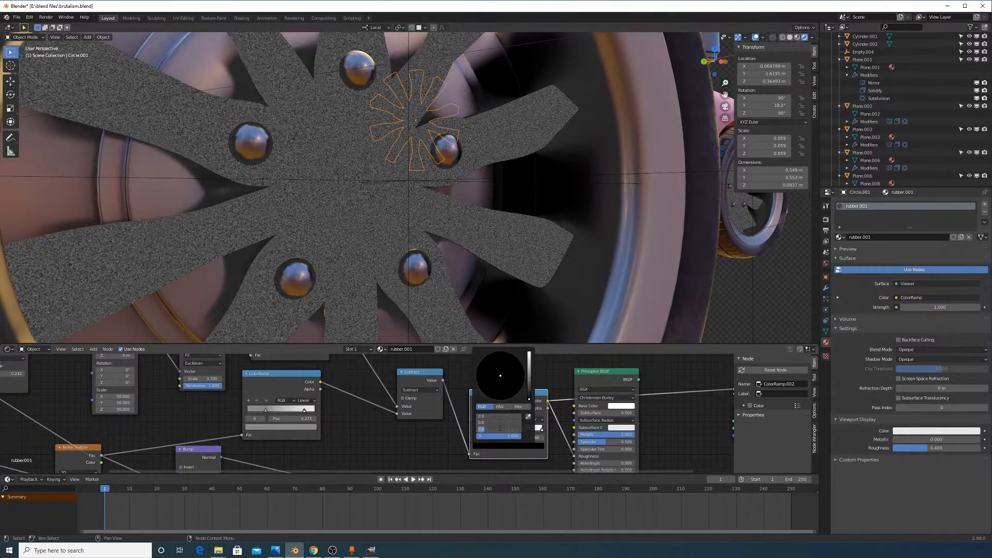
{"action": "type", "text": ".3"}
{"action": "key", "text": "Return"}
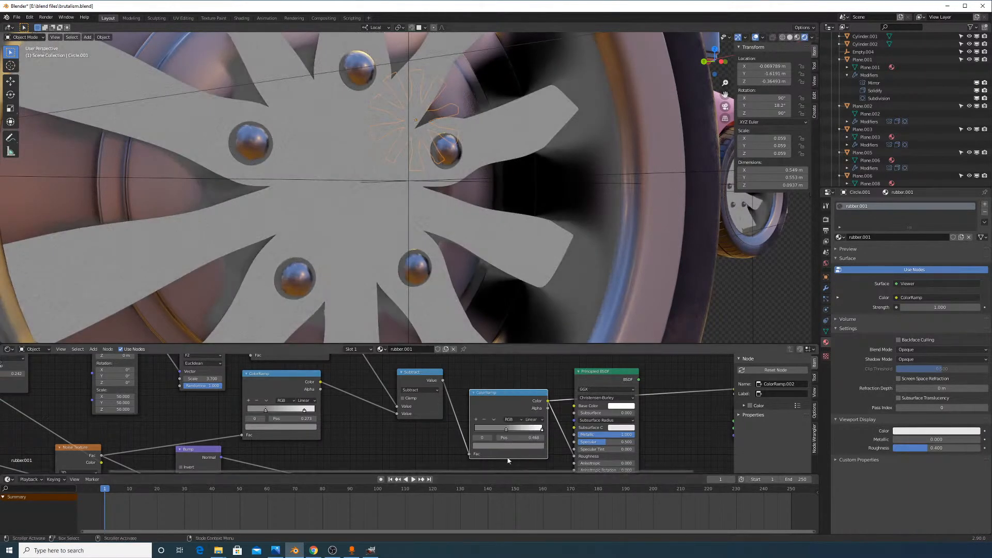
{"action": "mouse_move", "coordinate": [507, 431]}
{"action": "left_mouse_down"}
{"action": "mouse_move", "coordinate": [535, 437]}
{"action": "mouse_move", "coordinate": [495, 432]}
{"action": "mouse_move", "coordinate": [507, 438]}
{"action": "left_mouse_up"}
{"action": "left_click", "coordinate": [597, 406], "text": "ctrl+shift"}
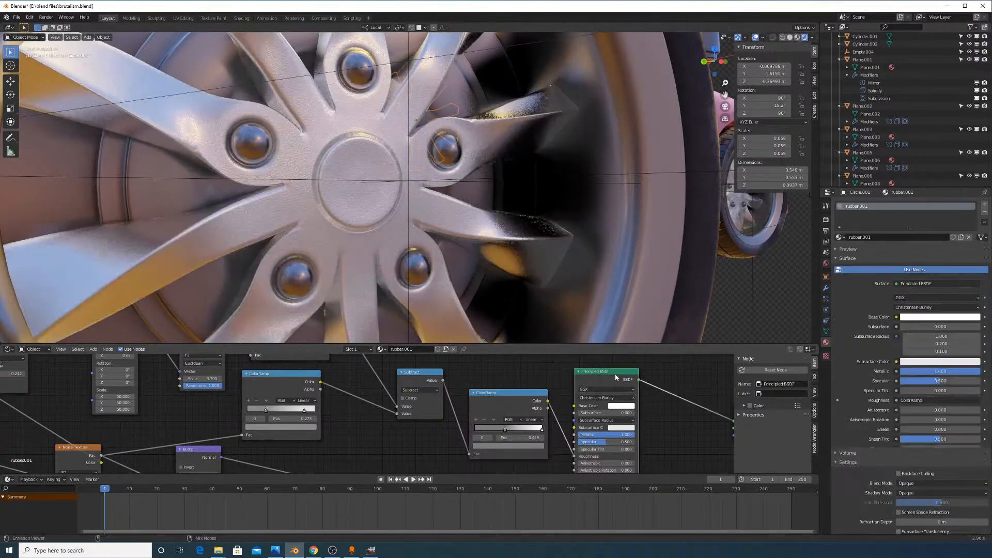
Nudge the Noise Texture scale to about 92.6 and set the Mapping scale to 100 on all axes
{"action": "scroll", "coordinate": [509, 256], "scroll_direction": "down", "scroll_amount": 5}
{"action": "scroll", "coordinate": [490, 230], "scroll_direction": "up", "scroll_amount": 7}
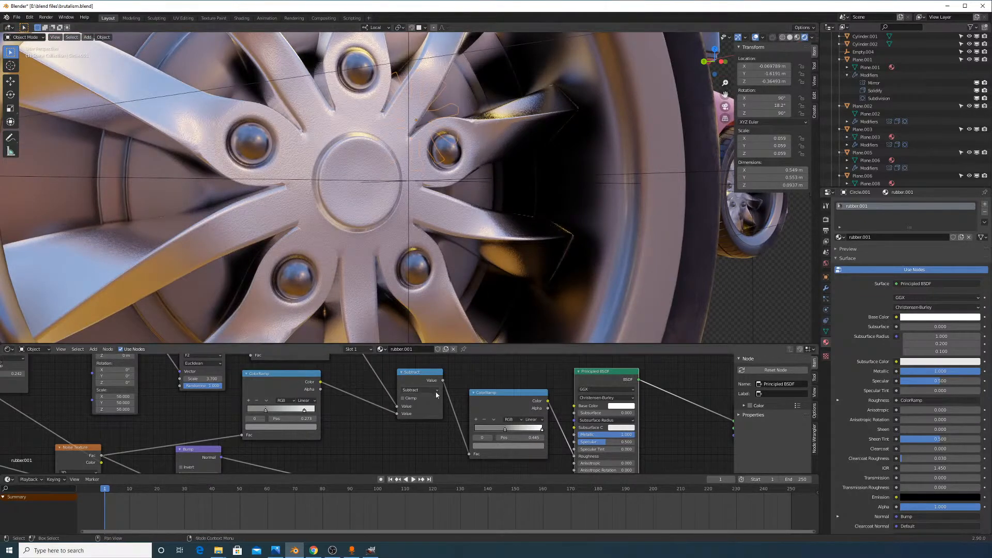
{"action": "middle_click_drag", "start_coordinate": [143, 425], "coordinate": [470, 383]}
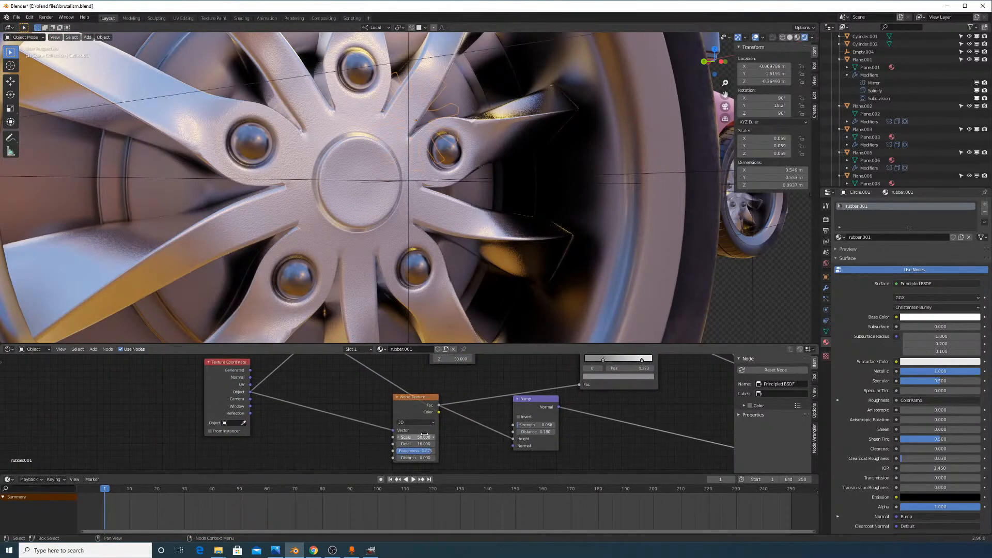
{"action": "scroll", "coordinate": [475, 410], "scroll_direction": "up", "scroll_amount": 2}
{"action": "left_click_drag", "start_coordinate": [411, 441], "coordinate": [429, 441]}
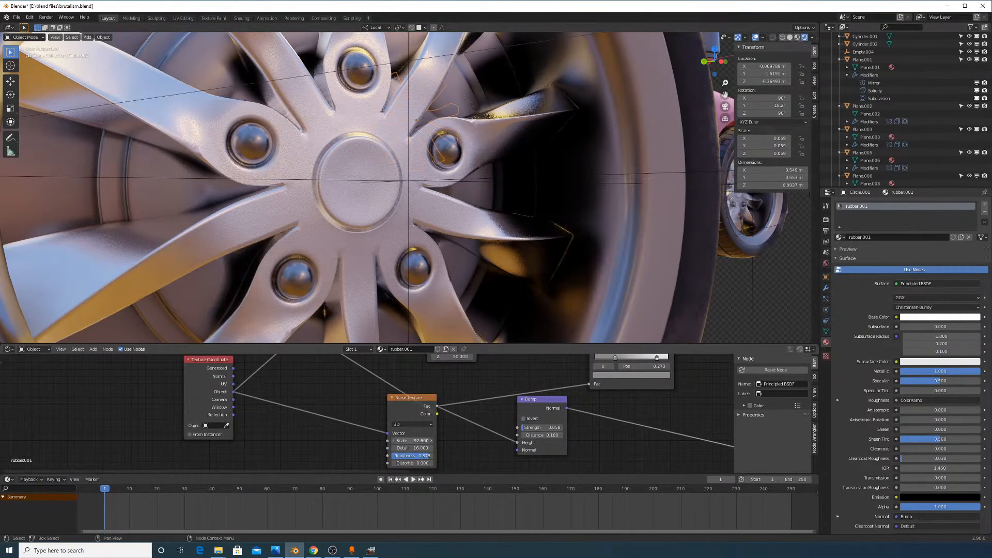
{"action": "middle_click_drag", "start_coordinate": [397, 382], "coordinate": [403, 449]}
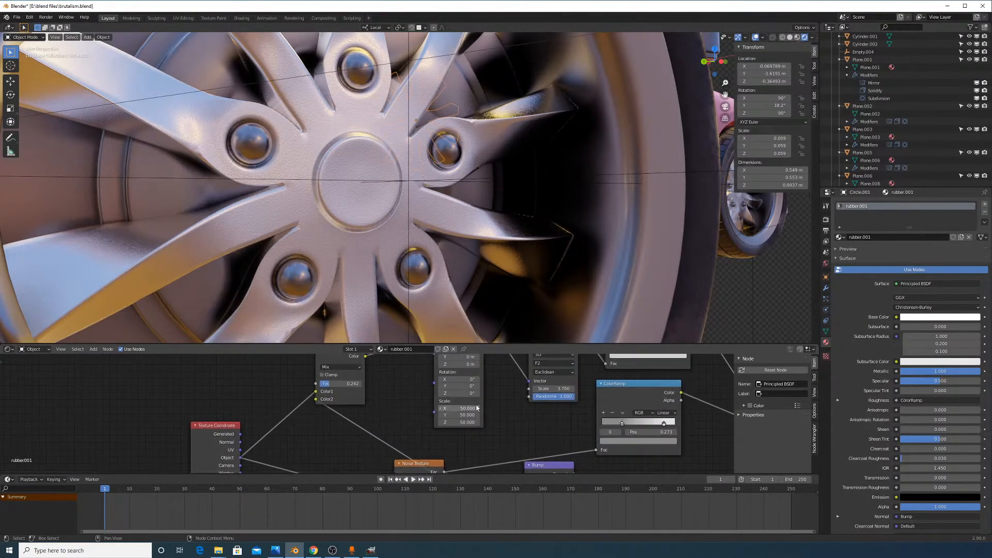
{"action": "left_click_drag", "start_coordinate": [467, 408], "coordinate": [467, 423]}
{"action": "type", "text": "100"}
{"action": "key", "text": "Return"}
Set the Noise Texture scale to 100 and Bump strength to 0.058, comparing with bump off
{"action": "middle_click_drag", "start_coordinate": [532, 408], "coordinate": [520, 413]}
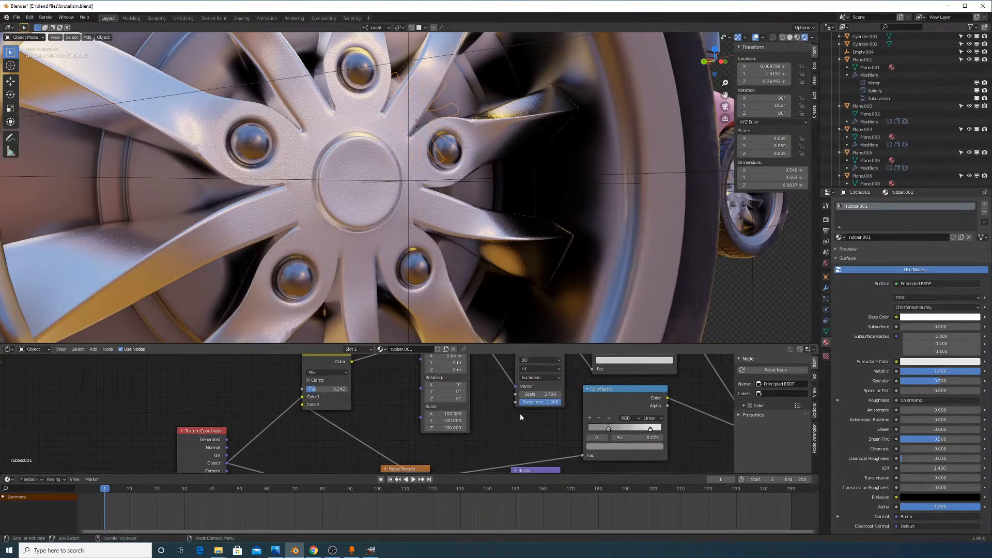
{"action": "left_click", "coordinate": [547, 393]}
{"action": "type", "text": "3.7"}
{"action": "middle_click_drag", "start_coordinate": [580, 436], "coordinate": [546, 375]}
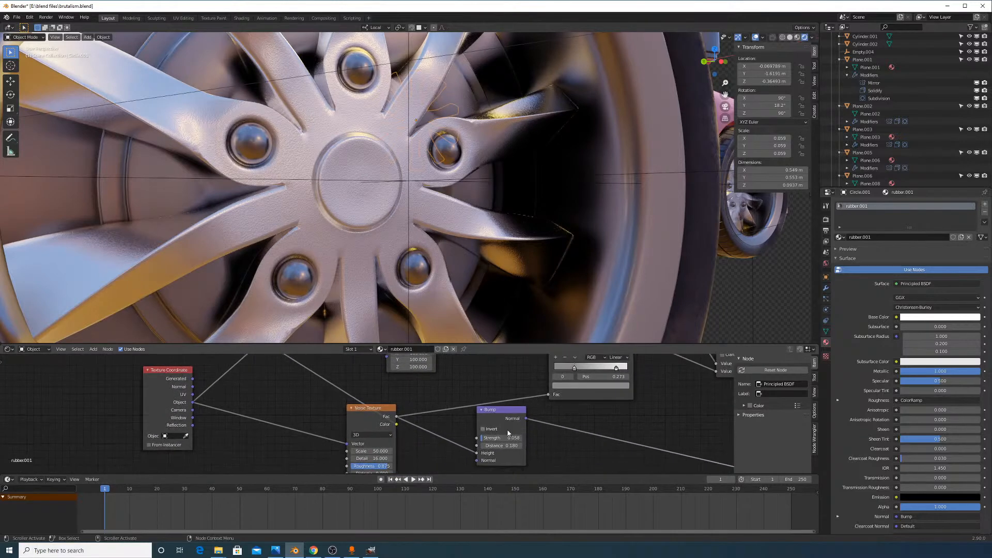
{"action": "left_click_drag", "start_coordinate": [492, 438], "coordinate": [486, 437]}
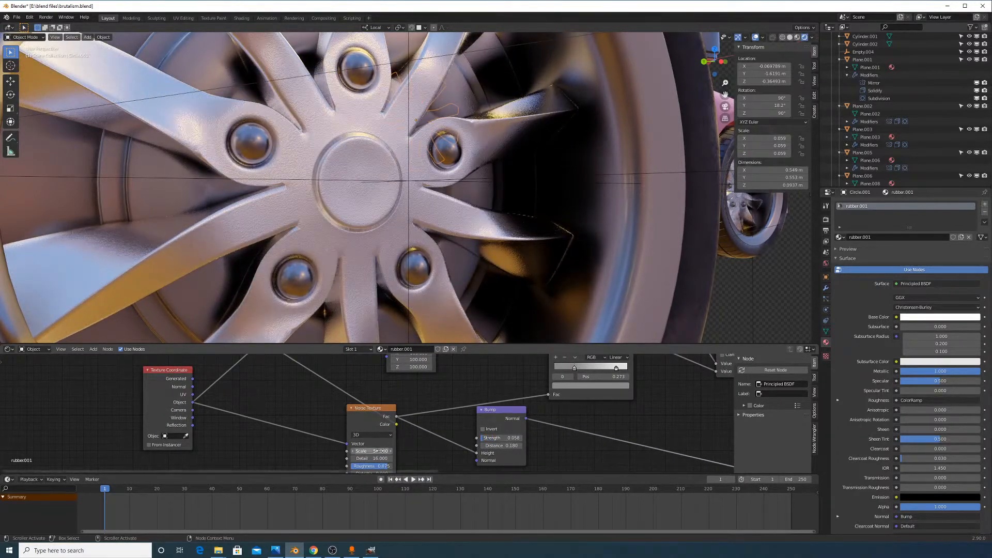
{"action": "mouse_move", "coordinate": [381, 451]}
{"action": "left_mouse_down"}
{"action": "mouse_move", "coordinate": [414, 451]}
{"action": "mouse_move", "coordinate": [381, 451]}
{"action": "left_mouse_up"}
{"action": "type", "text": "0"}
{"action": "key", "text": "Return"}
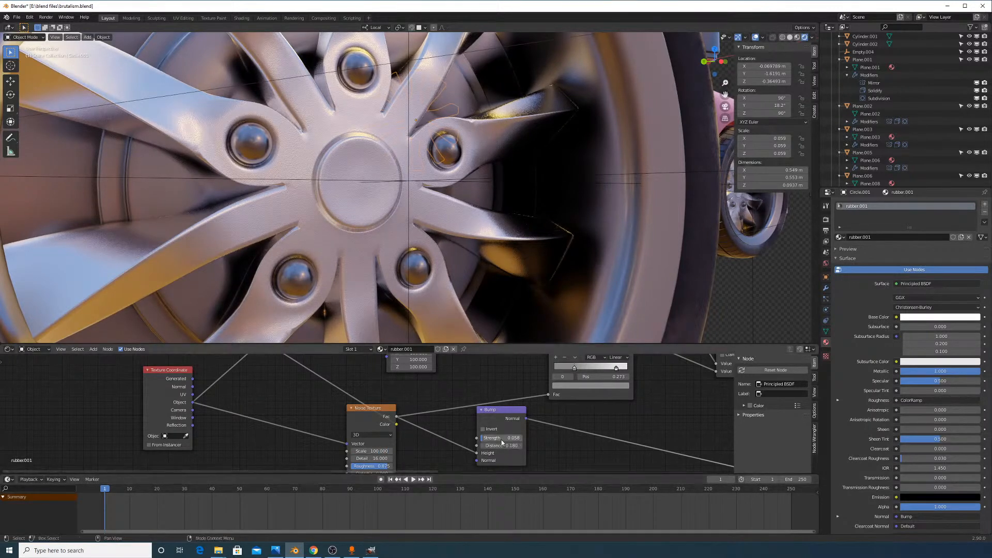
{"action": "left_click_drag", "start_coordinate": [504, 440], "coordinate": [481, 438]}
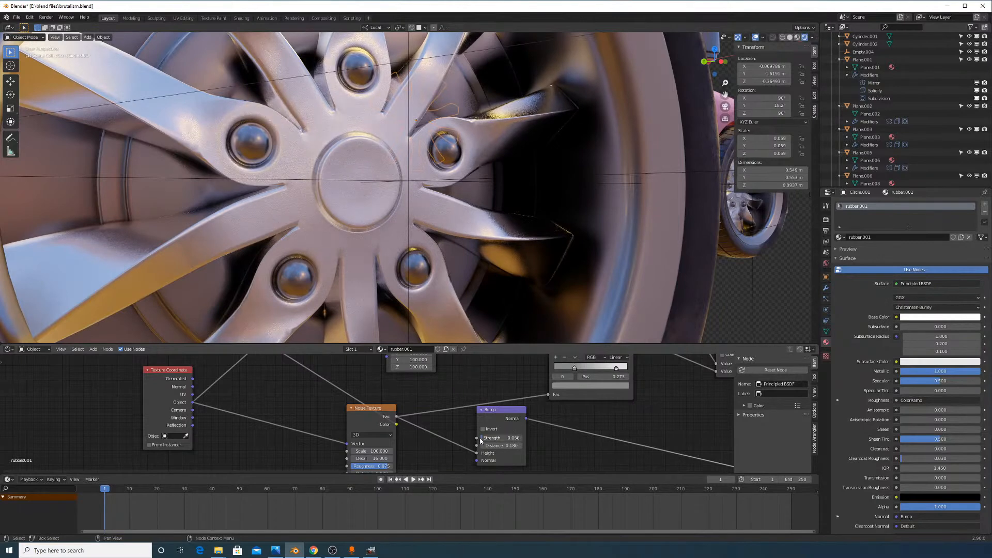
{"action": "middle_click_drag", "start_coordinate": [723, 397], "coordinate": [515, 412]}
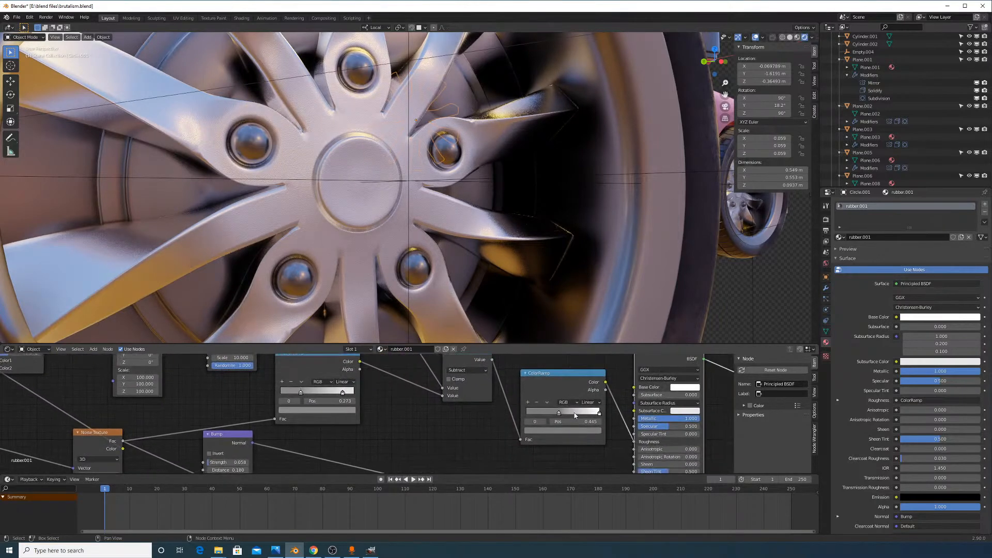
Set the rubber.001 ColorRamp's dark stop colour to 0.15 grey
{"action": "left_click", "coordinate": [568, 430]}
{"action": "left_click_drag", "start_coordinate": [586, 365], "coordinate": [564, 412]}
{"action": "scroll", "coordinate": [587, 382], "scroll_direction": "up", "scroll_amount": 4}
{"action": "type", "text": ".15"}
{"action": "key", "text": "Return"}
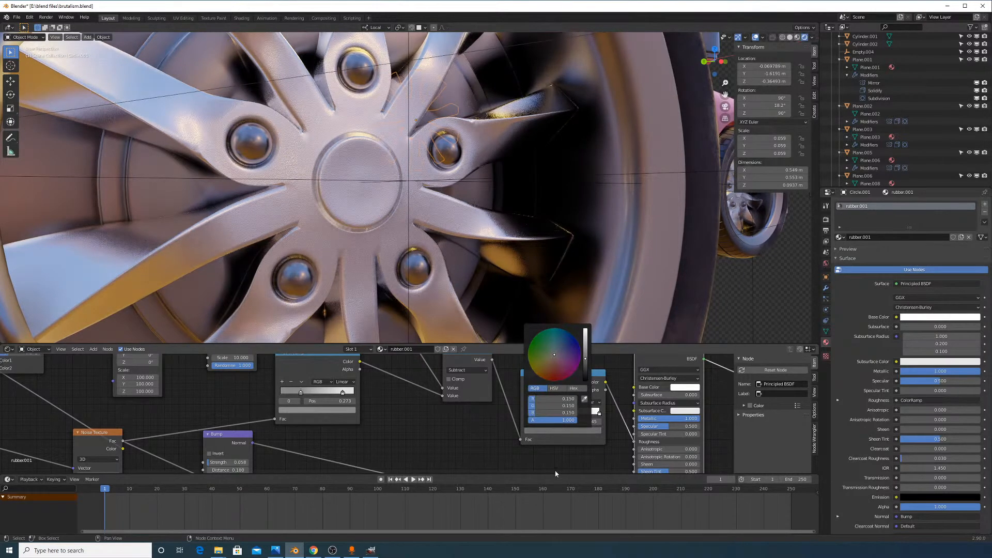
{"action": "scroll", "coordinate": [435, 220], "scroll_direction": "down", "scroll_amount": 8}
{"action": "scroll", "coordinate": [461, 213], "scroll_direction": "up", "scroll_amount": 4}
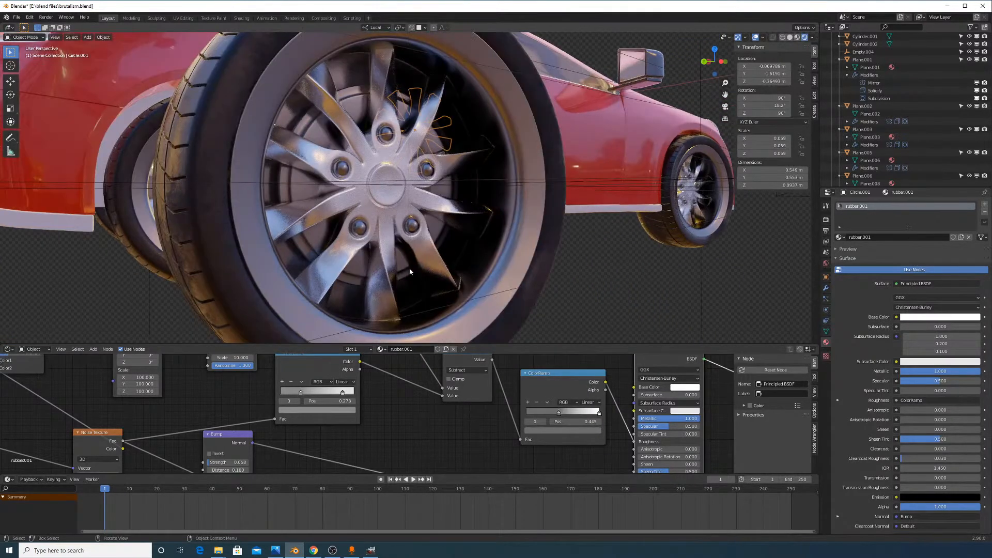
{"action": "scroll", "coordinate": [430, 282], "scroll_direction": "up", "scroll_amount": 3}
{"action": "scroll", "coordinate": [432, 285], "scroll_direction": "down", "scroll_amount": 3}
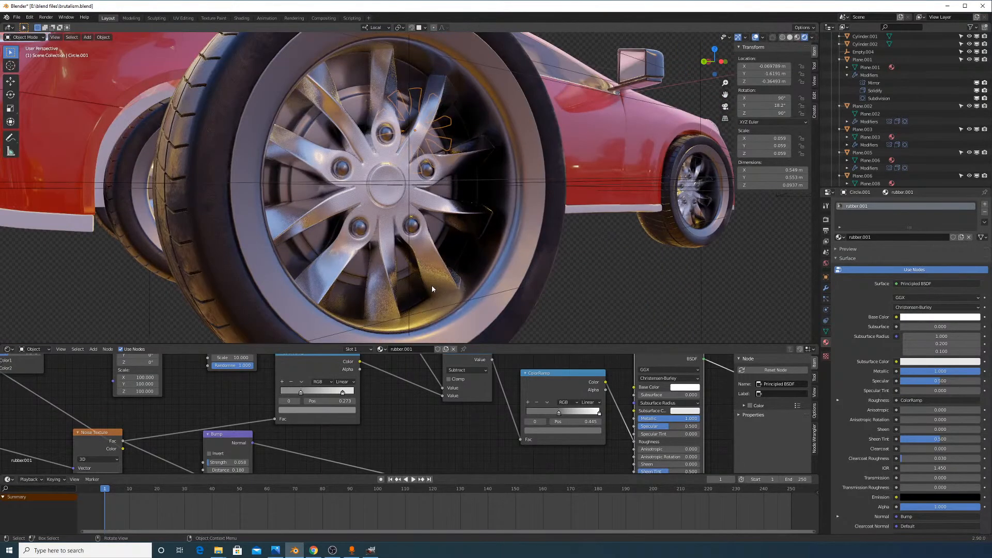
Select the tyre from the car's side to show its rubber.001 material
{"action": "left_click", "coordinate": [487, 316]}
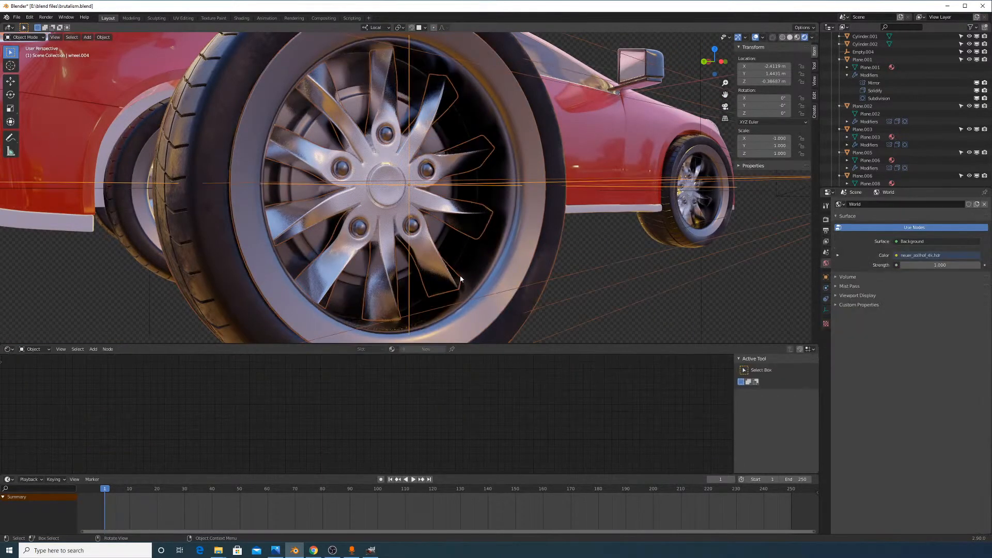
{"action": "left_click", "coordinate": [421, 178]}
{"action": "left_click", "coordinate": [370, 223]}
{"action": "scroll", "coordinate": [470, 271], "scroll_direction": "down", "scroll_amount": 1}
{"action": "middle_click_drag", "start_coordinate": [627, 195], "coordinate": [444, 216]}
{"action": "scroll", "coordinate": [595, 193], "scroll_direction": "up", "scroll_amount": 4}
{"action": "left_click", "coordinate": [541, 218]}
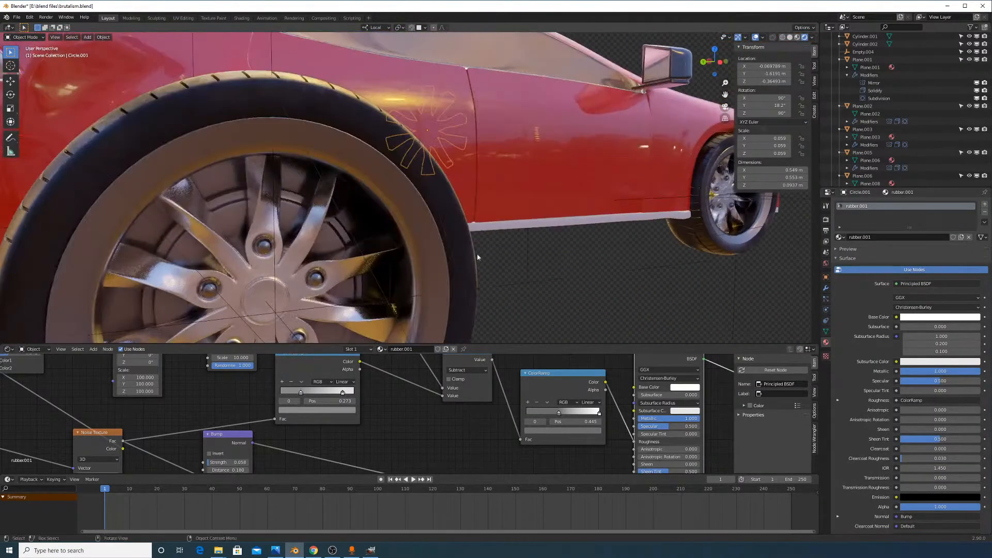
Keep the dark stop at 0.15 grey and dim the white stop to 0.6 grey
{"action": "left_click", "coordinate": [575, 430]}
{"action": "left_click_drag", "start_coordinate": [569, 413], "coordinate": [566, 399]}
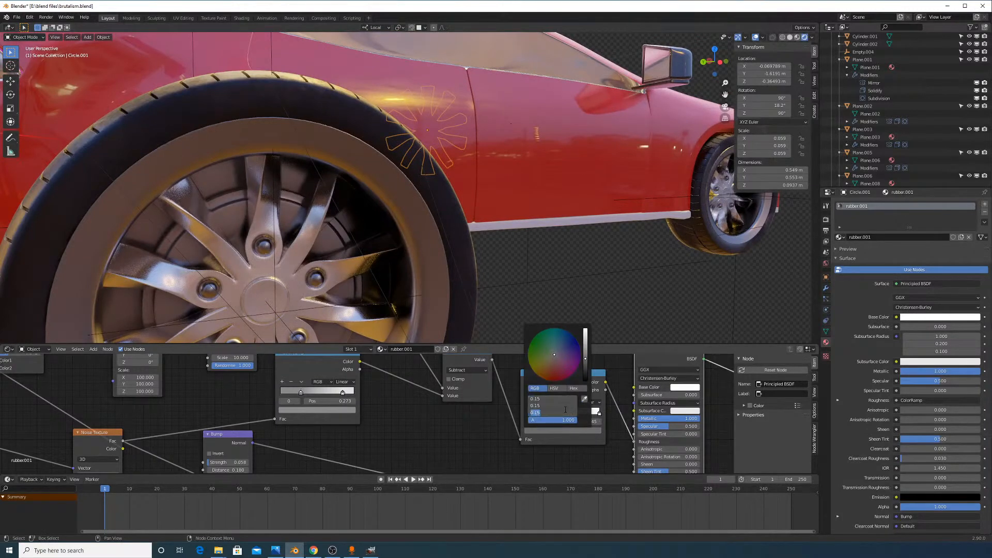
{"action": "key", "text": "Return"}
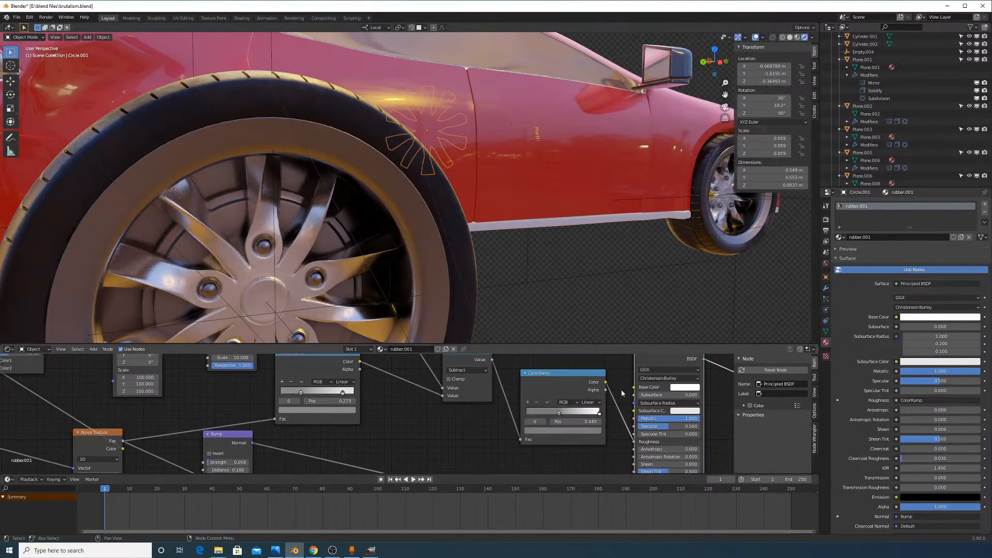
{"action": "left_click", "coordinate": [600, 413]}
{"action": "left_click", "coordinate": [573, 430]}
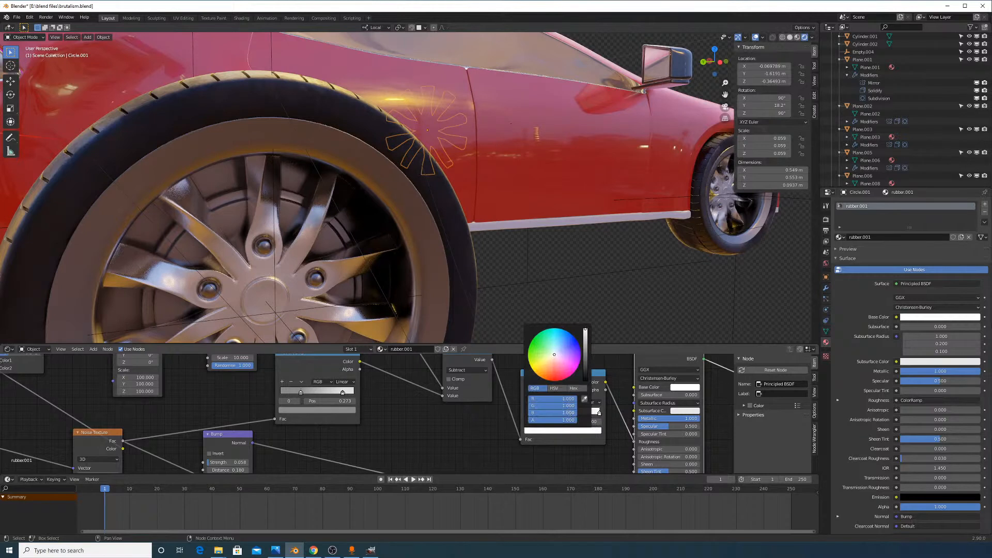
{"action": "left_click_drag", "start_coordinate": [568, 413], "coordinate": [567, 399]}
{"action": "type", "text": "0.8"}
{"action": "key", "text": "Return"}
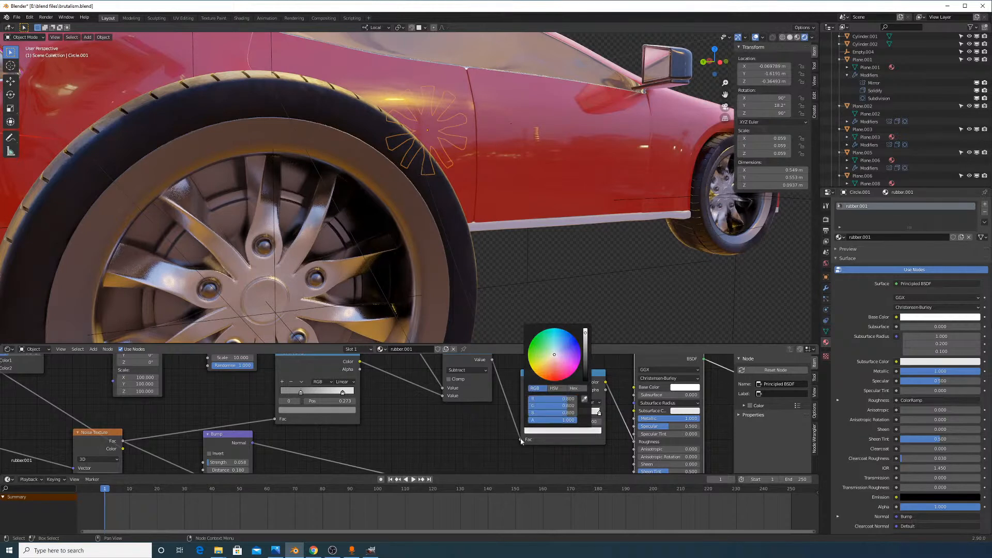
{"action": "left_click_drag", "start_coordinate": [568, 413], "coordinate": [567, 399]}
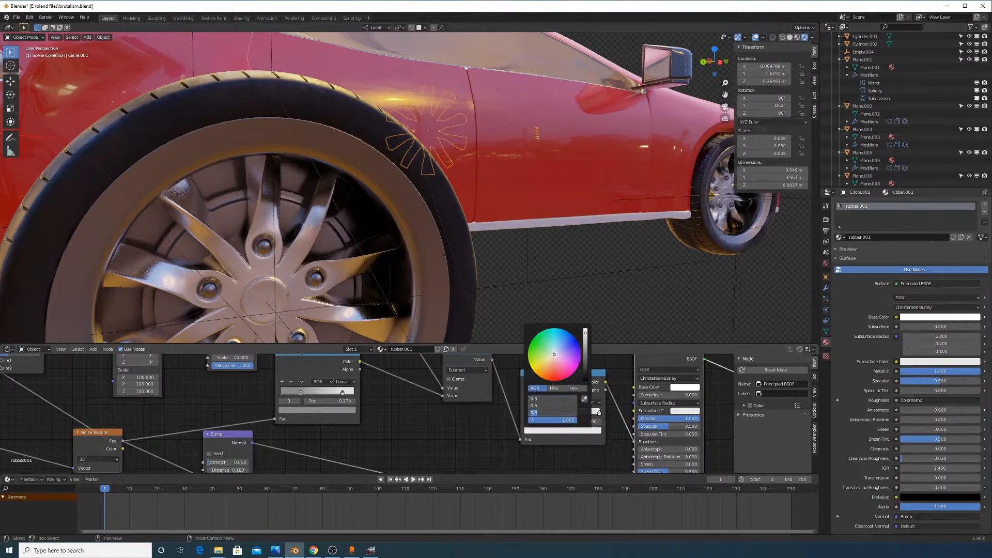
{"action": "type", "text": "0.6"}
{"action": "key", "text": "Return"}
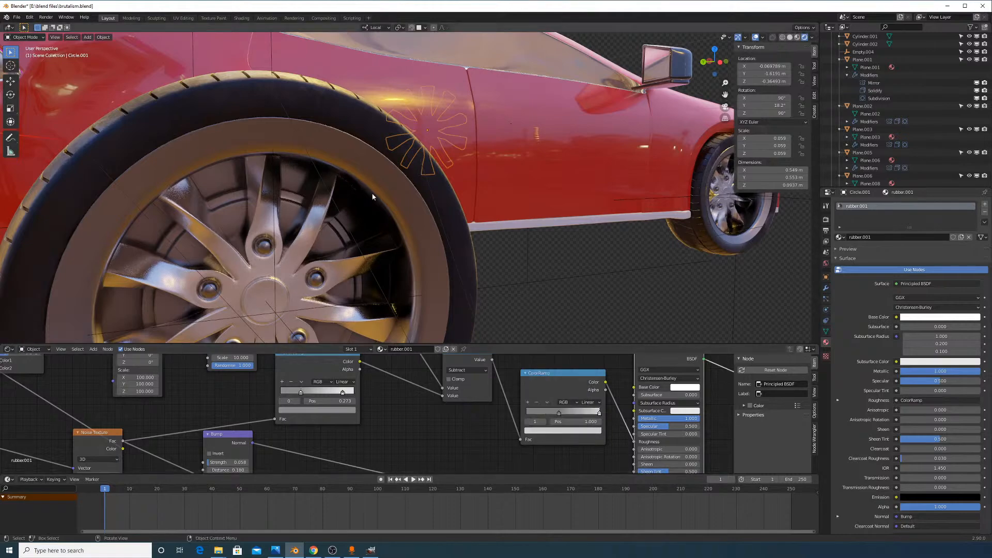
Select the car body and orbit round to the wheel's side
{"action": "middle_click_drag", "start_coordinate": [372, 194], "coordinate": [372, 196]}
{"action": "scroll", "coordinate": [371, 199], "scroll_direction": "up", "scroll_amount": 3}
{"action": "scroll", "coordinate": [332, 232], "scroll_direction": "down", "scroll_amount": 1}
{"action": "scroll", "coordinate": [333, 233], "scroll_direction": "down", "scroll_amount": 1}
{"action": "middle_click_drag", "start_coordinate": [332, 232], "coordinate": [370, 212], "text": "shift"}
{"action": "scroll", "coordinate": [368, 213], "scroll_direction": "down", "scroll_amount": 5}
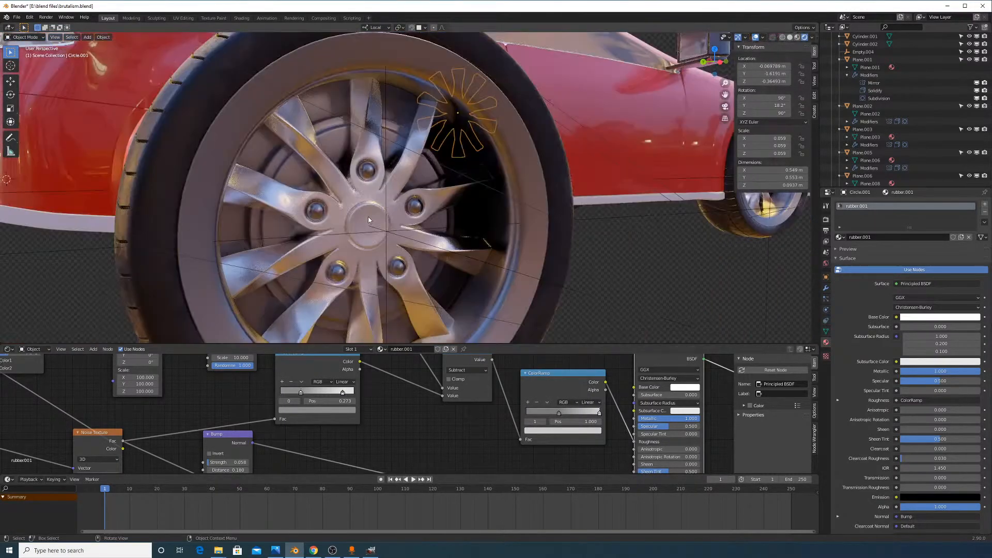
{"action": "scroll", "coordinate": [377, 224], "scroll_direction": "down", "scroll_amount": 3}
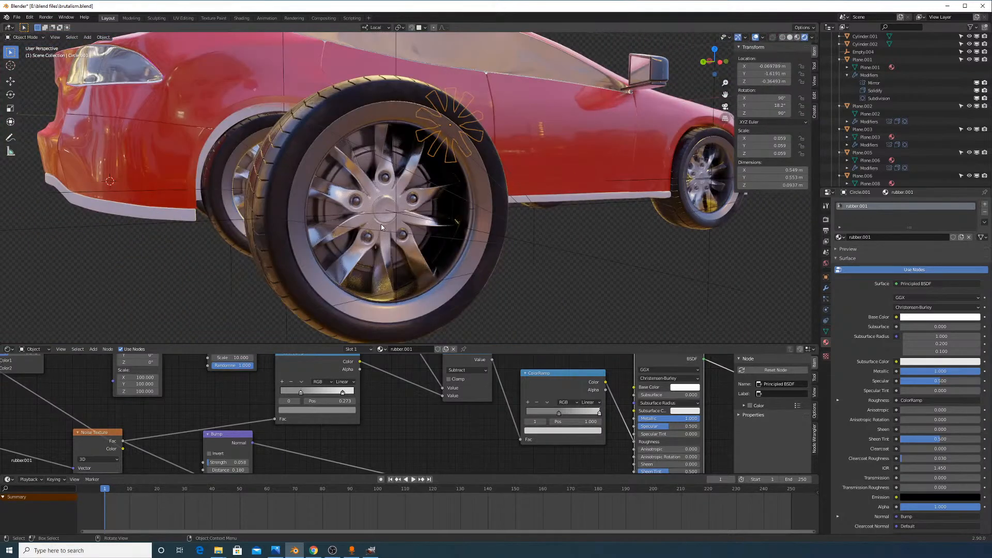
{"action": "left_click", "coordinate": [472, 188]}
{"action": "mouse_move", "coordinate": [472, 188]}
{"action": "middle_mouse_down"}
{"action": "mouse_move", "coordinate": [507, 210]}
{"action": "mouse_move", "coordinate": [429, 238]}
{"action": "middle_mouse_up"}
{"action": "scroll", "coordinate": [538, 242], "scroll_direction": "up", "scroll_amount": 8}
{"action": "middle_click_drag", "start_coordinate": [499, 254], "coordinate": [494, 235]}
Select the rim without moving it to show its wheel chrome material, viewed from below
{"action": "left_click", "coordinate": [414, 204]}
{"action": "key", "text": "g"}
{"action": "right_click", "coordinate": [432, 224]}
{"action": "scroll", "coordinate": [432, 225], "scroll_direction": "down", "scroll_amount": 4}
{"action": "scroll", "coordinate": [480, 233], "scroll_direction": "down", "scroll_amount": 5}
{"action": "scroll", "coordinate": [500, 234], "scroll_direction": "up", "scroll_amount": 7}
{"action": "middle_click_drag", "start_coordinate": [588, 278], "coordinate": [469, 186]}
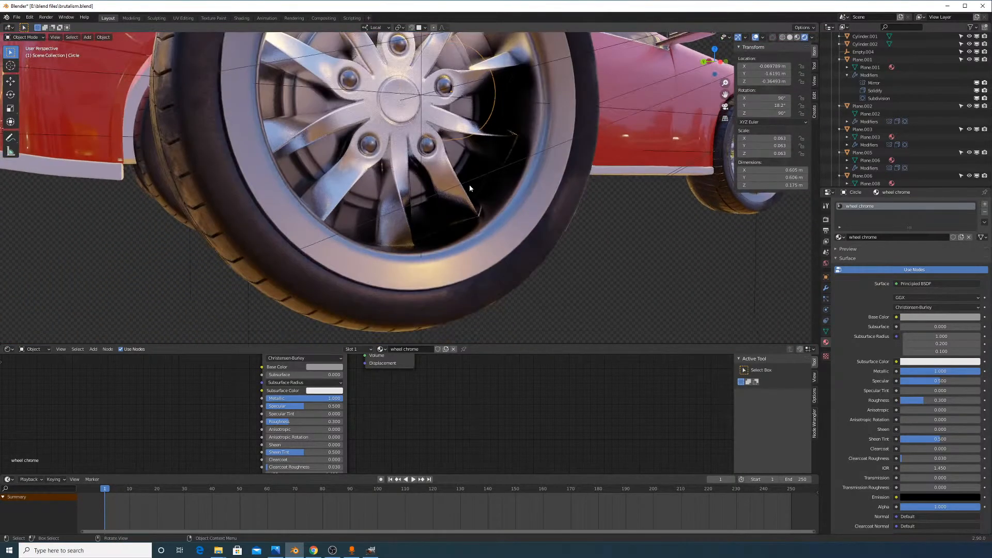
Select the wheel rim and assign it the wheel chrome pitted material from the material list
{"action": "left_click", "coordinate": [466, 195]}
{"action": "left_click", "coordinate": [507, 214]}
{"action": "middle_click_drag", "start_coordinate": [543, 221], "coordinate": [432, 206]}
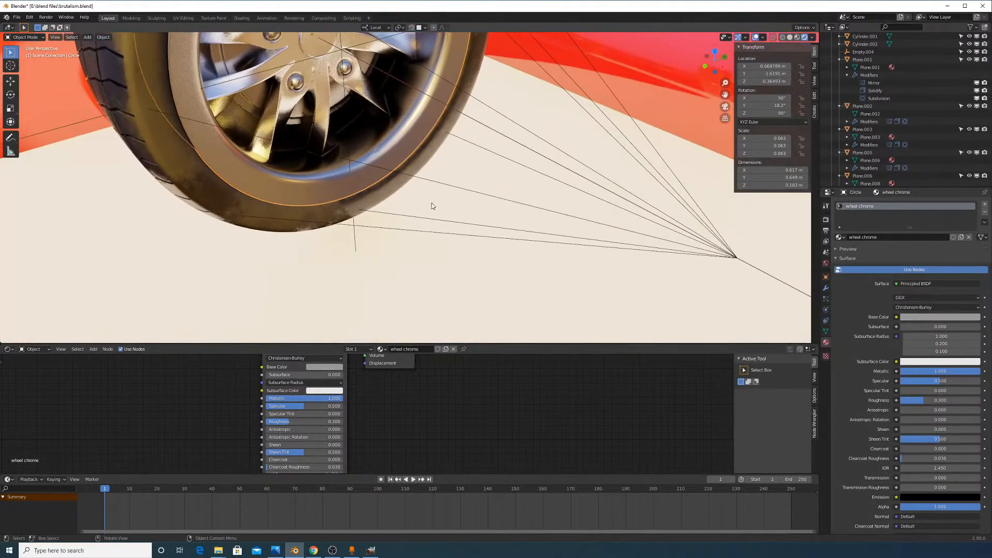
{"action": "left_click", "coordinate": [374, 107]}
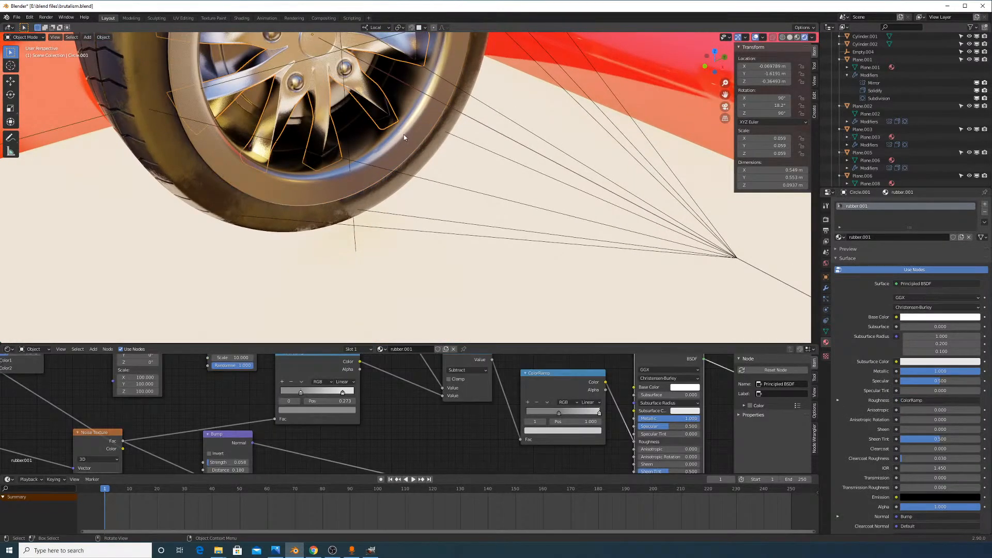
{"action": "left_click", "coordinate": [404, 134]}
{"action": "left_click", "coordinate": [840, 237]}
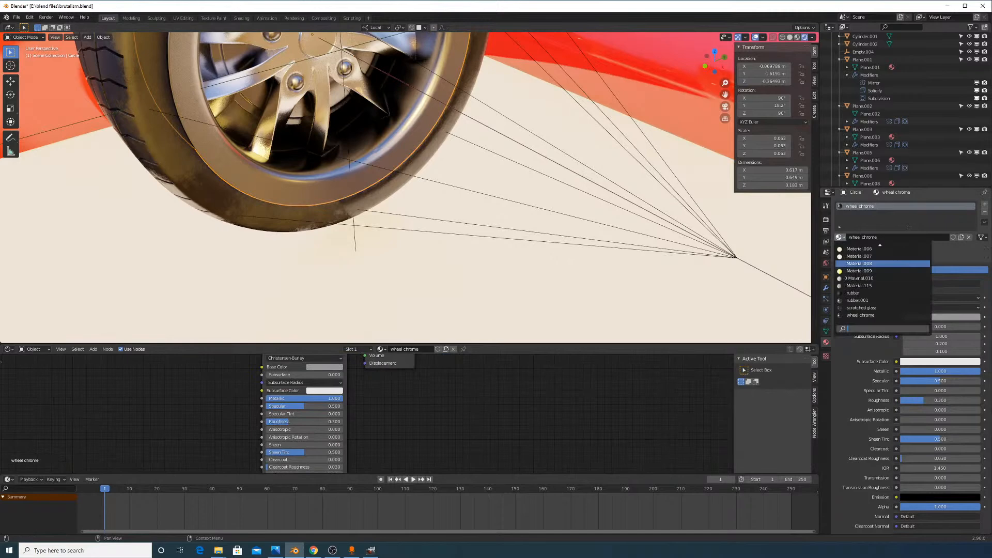
{"action": "left_click", "coordinate": [871, 301]}
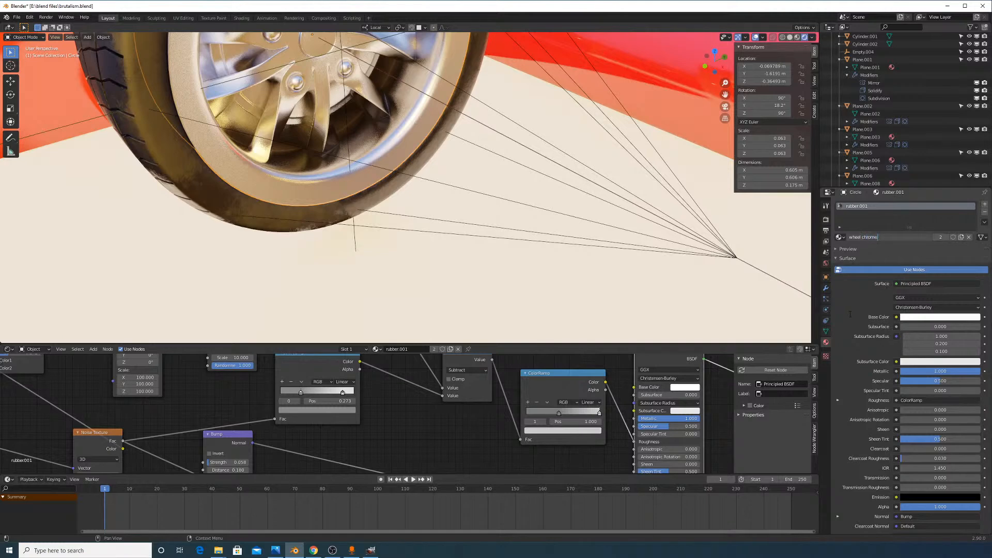
{"action": "key", "text": "Return"}
Make the rim material a single-user copy named 'wheel chrome outer pitted'
{"action": "scroll", "coordinate": [366, 188], "scroll_direction": "down", "scroll_amount": 8}
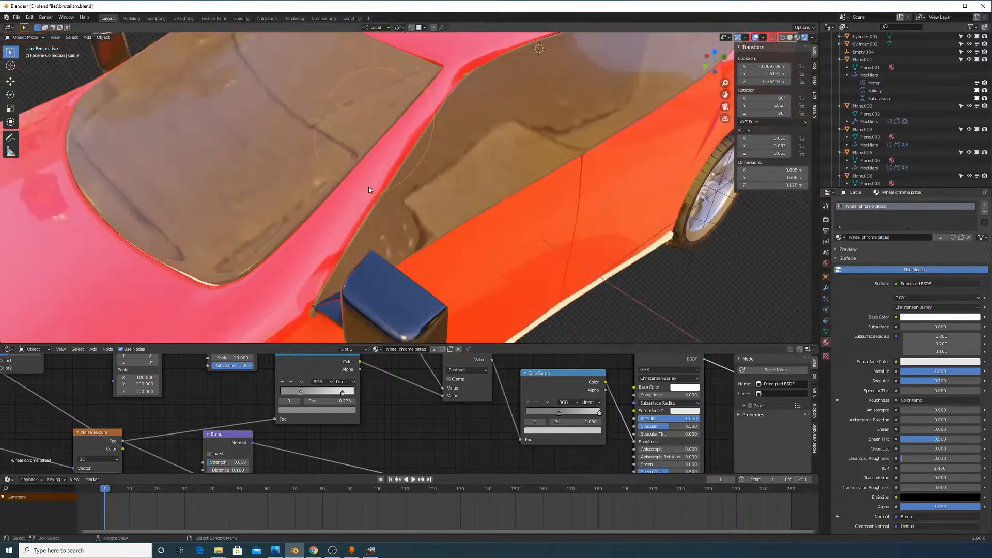
{"action": "middle_click_drag", "start_coordinate": [365, 188], "coordinate": [479, 182]}
{"action": "middle_click_drag", "start_coordinate": [421, 223], "coordinate": [457, 232]}
{"action": "scroll", "coordinate": [444, 209], "scroll_direction": "up", "scroll_amount": 8}
{"action": "scroll", "coordinate": [442, 213], "scroll_direction": "down", "scroll_amount": 2}
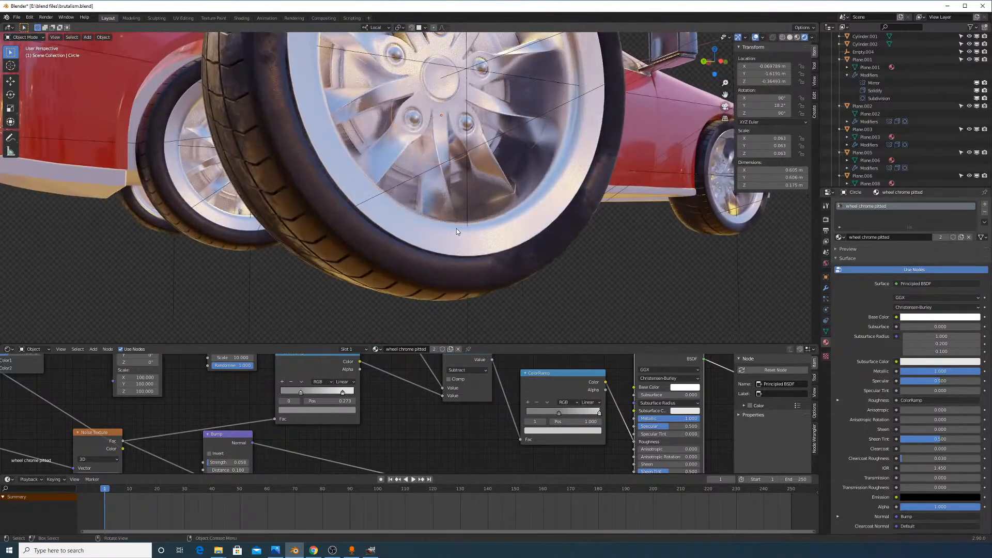
{"action": "left_click", "coordinate": [941, 237]}
{"action": "left_click", "coordinate": [932, 240]}
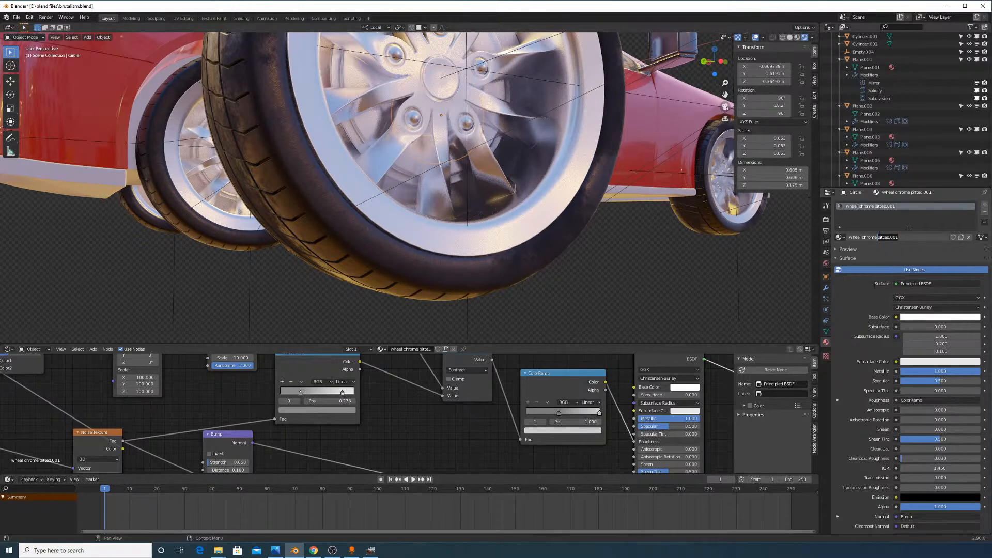
{"action": "type", "text": "d"}
{"action": "key", "text": "Return"}
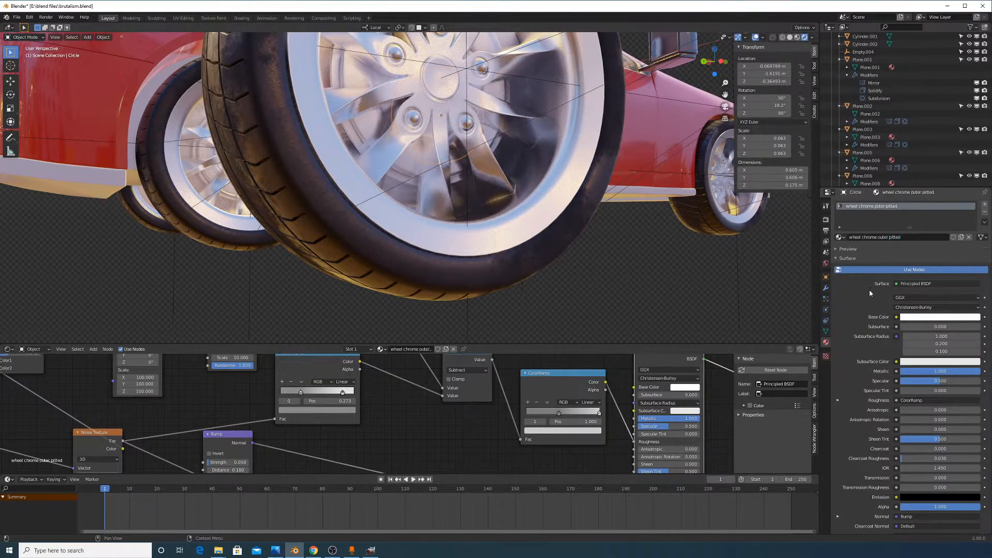
Darken the rim's Base Color to a warm khaki grey (0.246, 0.233, 0.154)
{"action": "left_click", "coordinate": [930, 317]}
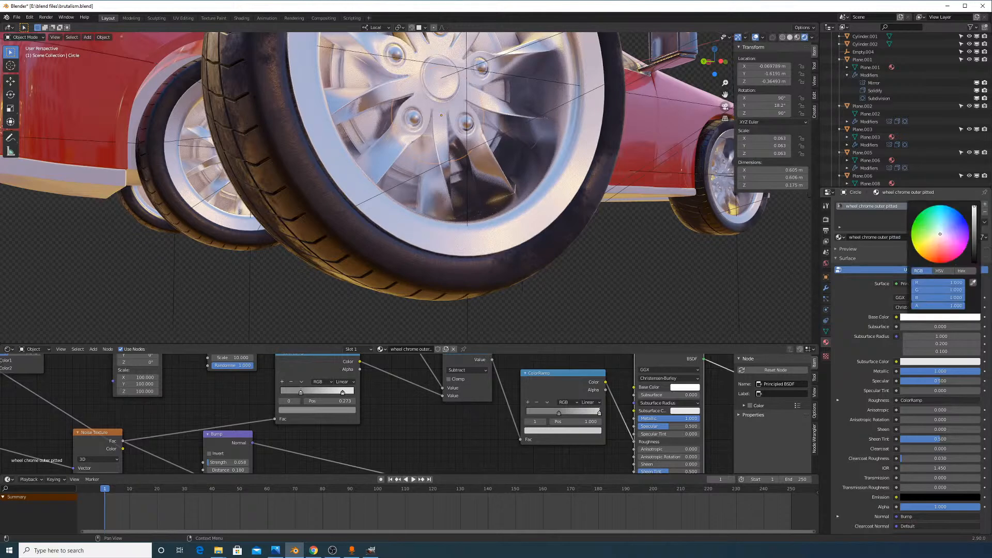
{"action": "left_click_drag", "start_coordinate": [974, 206], "coordinate": [974, 245]}
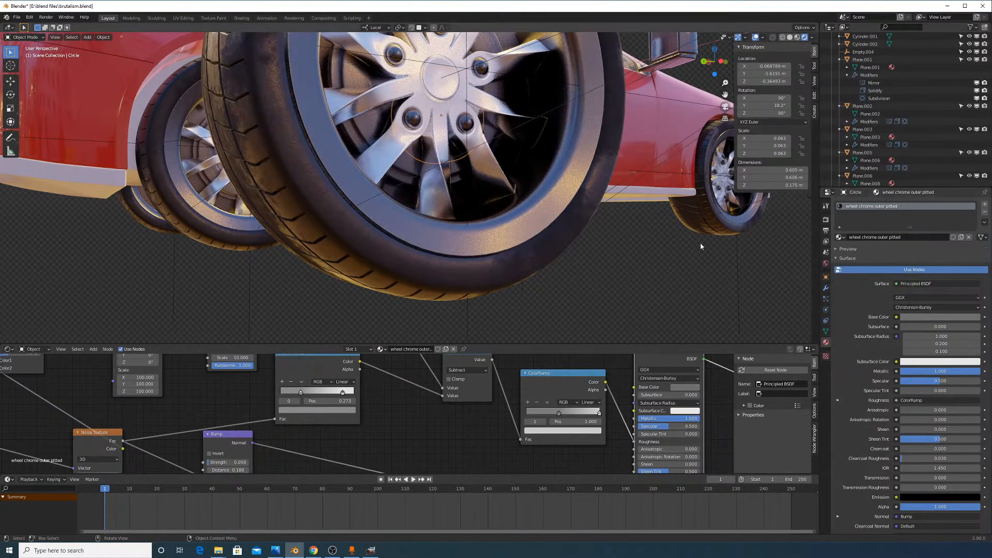
{"action": "scroll", "coordinate": [700, 247], "scroll_direction": "down", "scroll_amount": 6}
{"action": "scroll", "coordinate": [553, 217], "scroll_direction": "up", "scroll_amount": 5}
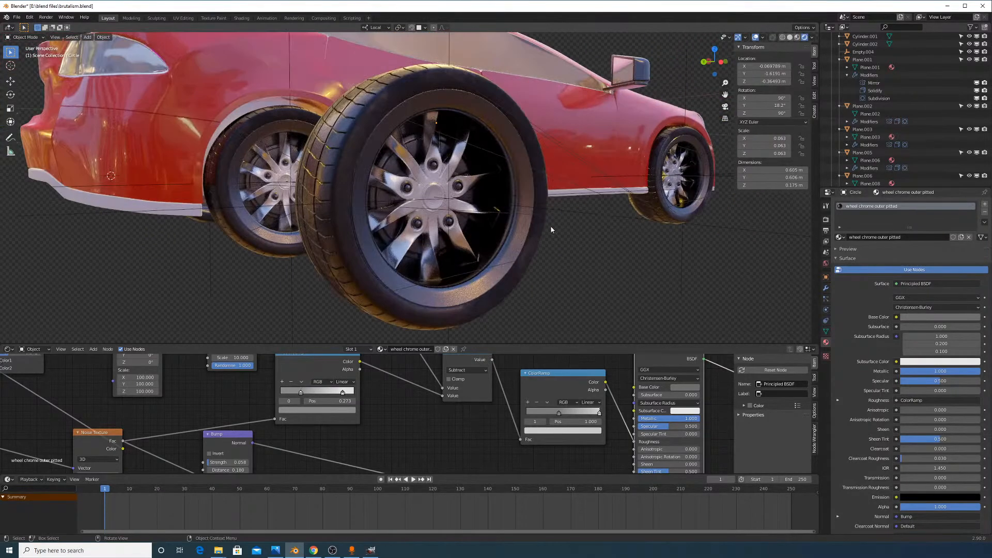
{"action": "left_click", "coordinate": [514, 253]}
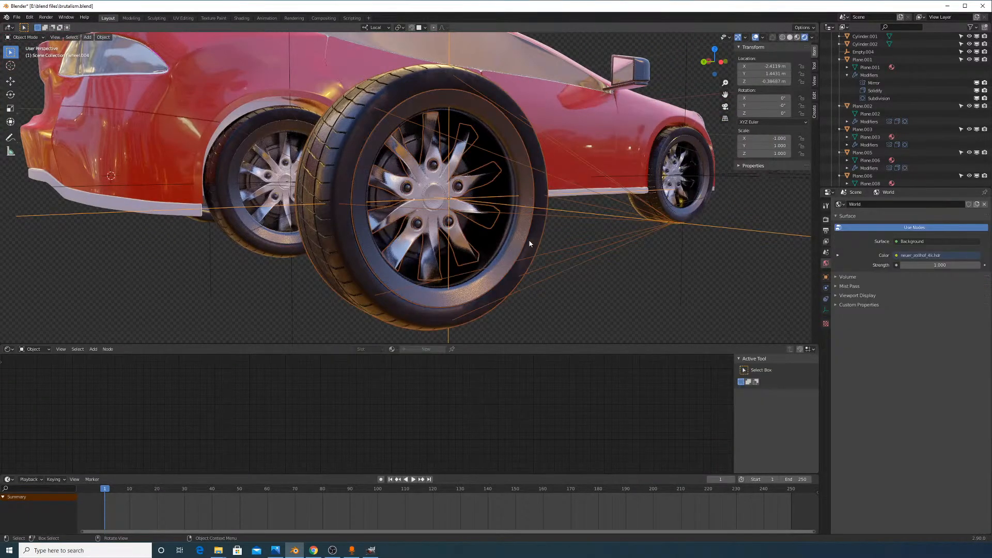
{"action": "middle_click_drag", "start_coordinate": [619, 218], "coordinate": [394, 196]}
{"action": "left_click", "coordinate": [447, 151]}
{"action": "left_click", "coordinate": [447, 152]}
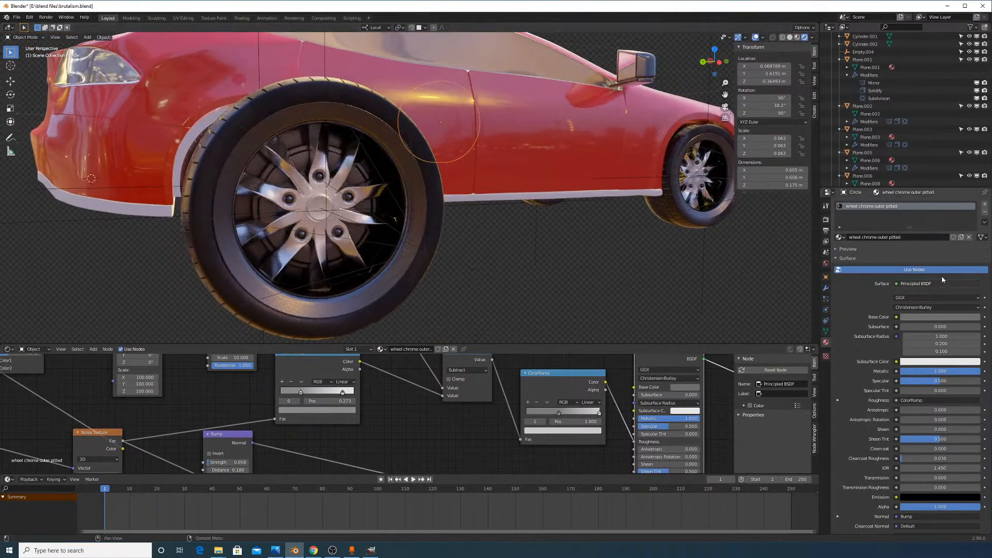
{"action": "left_click", "coordinate": [950, 317]}
{"action": "left_click_drag", "start_coordinate": [975, 255], "coordinate": [935, 237]}
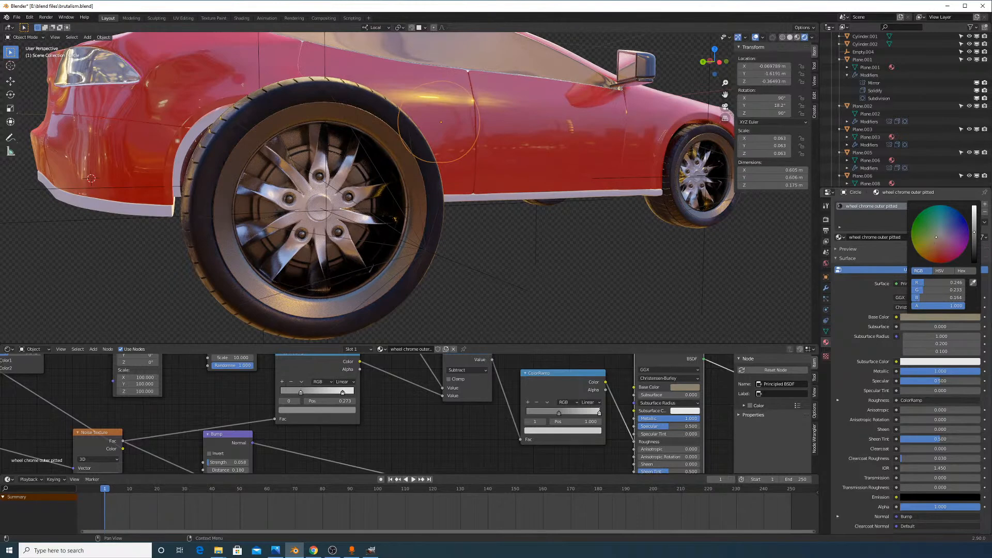
Try teal and brownish tints on the rim colour, then revert to neutral grey
{"action": "left_click", "coordinate": [940, 220]}
{"action": "key", "text": "BackSpace"}
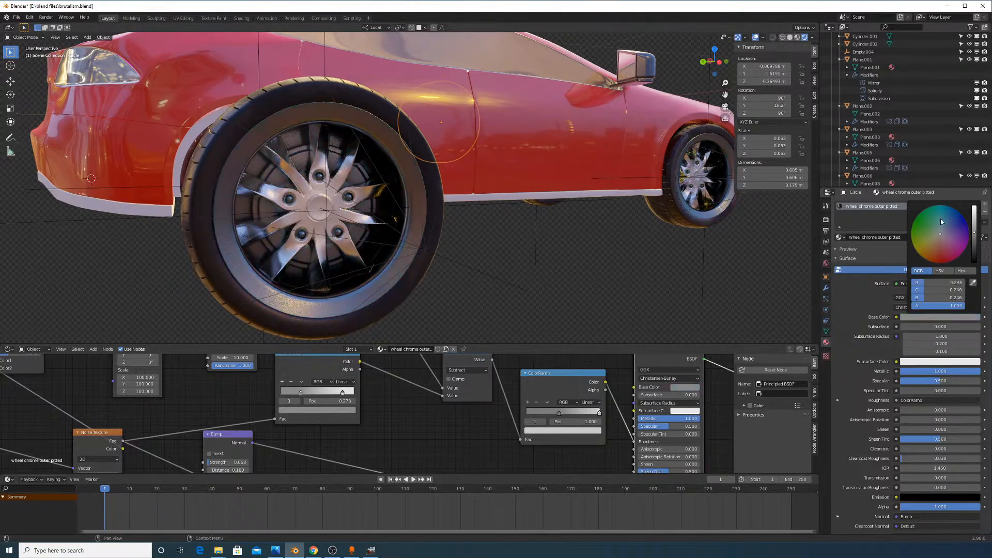
{"action": "left_click", "coordinate": [937, 243]}
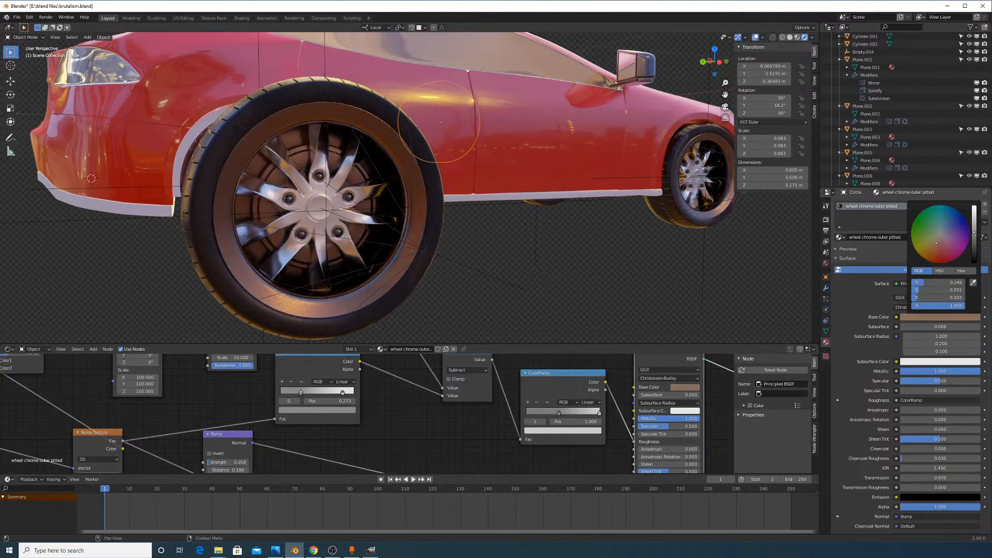
{"action": "key", "text": "BackSpace"}
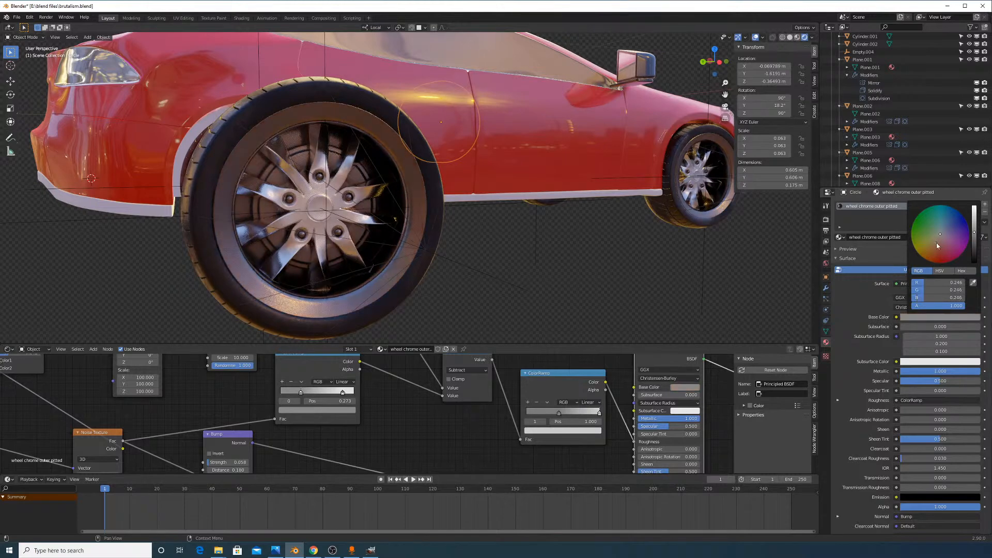
Select the loose wheel and bring up the delete prompt, orbiting around the car
{"action": "middle_click_drag", "start_coordinate": [602, 198], "coordinate": [40, 200]}
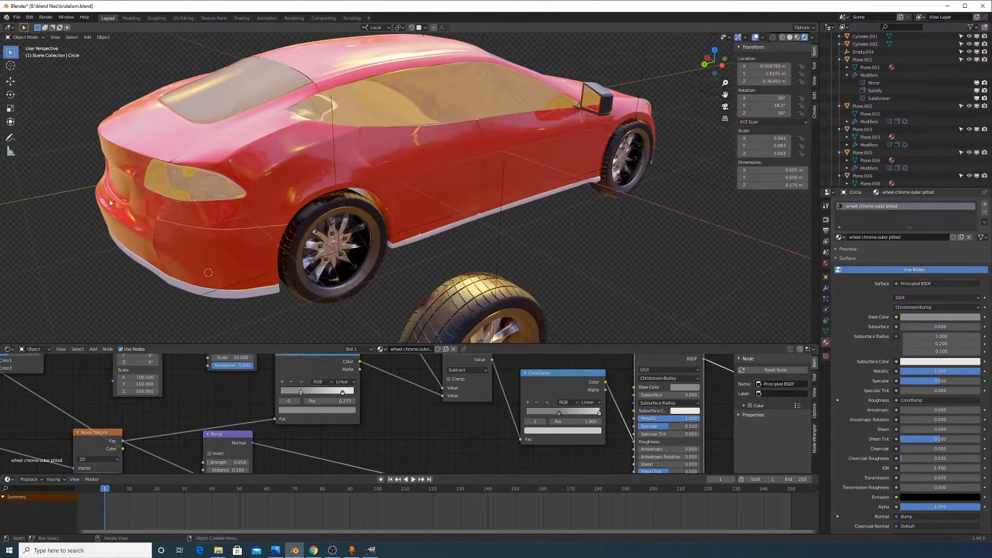
{"action": "middle_click_drag", "start_coordinate": [385, 210], "coordinate": [580, 263]}
{"action": "left_click", "coordinate": [599, 284]}
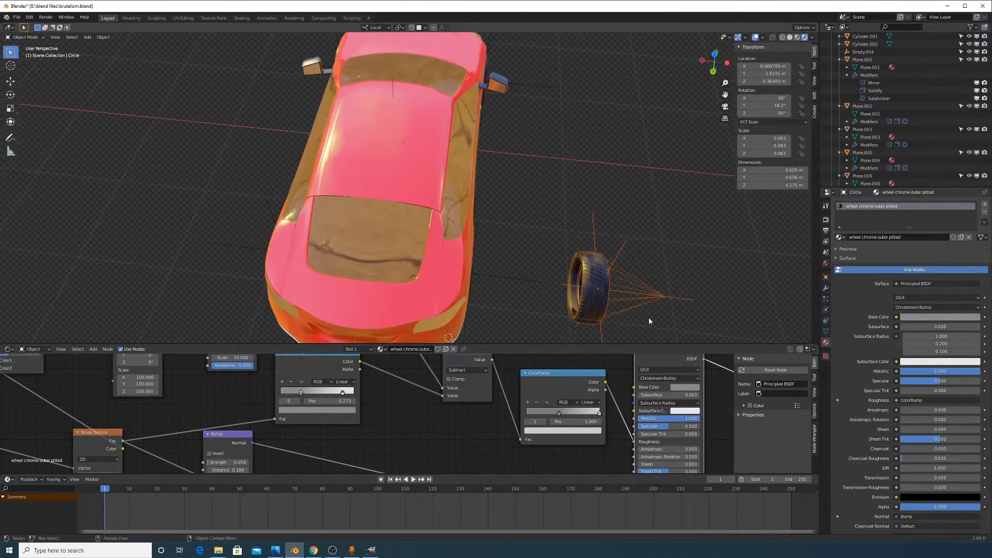
{"action": "middle_click_drag", "start_coordinate": [649, 317], "coordinate": [603, 221]}
{"action": "key", "text": "x"}
{"action": "middle_click_drag", "start_coordinate": [601, 246], "coordinate": [517, 183]}
{"action": "middle_click_drag", "start_coordinate": [652, 154], "coordinate": [524, 194]}
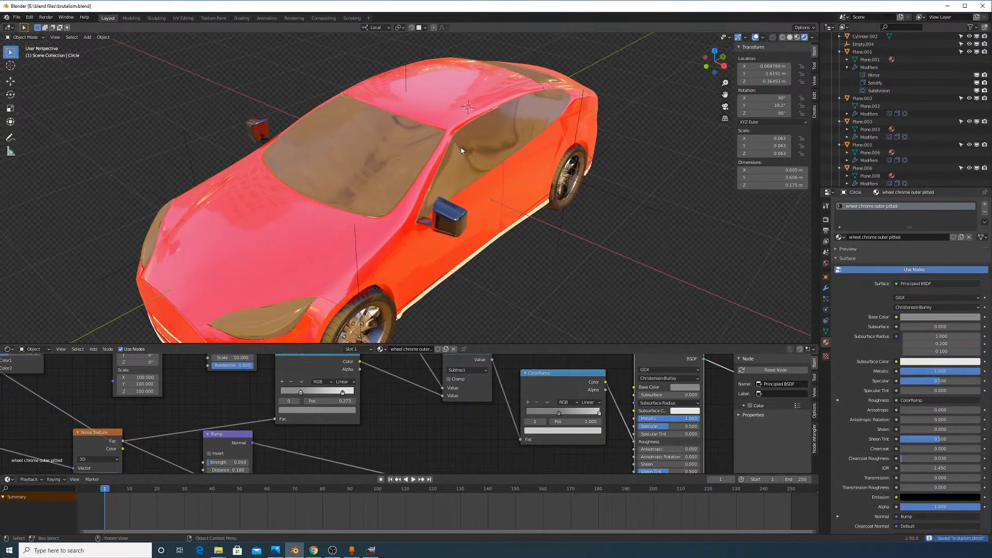
{"action": "scroll", "coordinate": [476, 132], "scroll_direction": "up", "scroll_amount": 3}
{"action": "scroll", "coordinate": [488, 139], "scroll_direction": "down", "scroll_amount": 5}
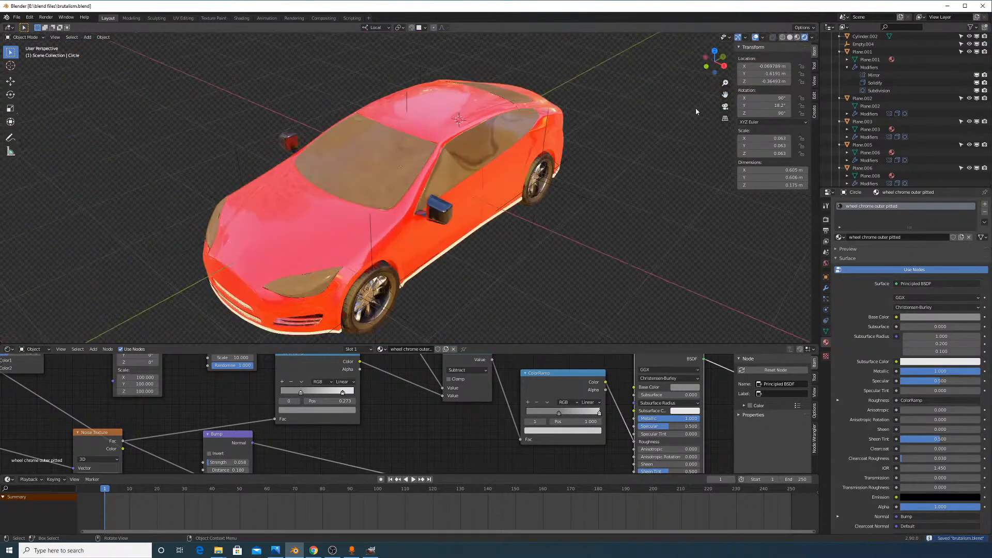
Switch the render engine to Cycles and recentre the car in the rendered view
{"action": "left_click", "coordinate": [826, 220]}
{"action": "left_click", "coordinate": [905, 229]}
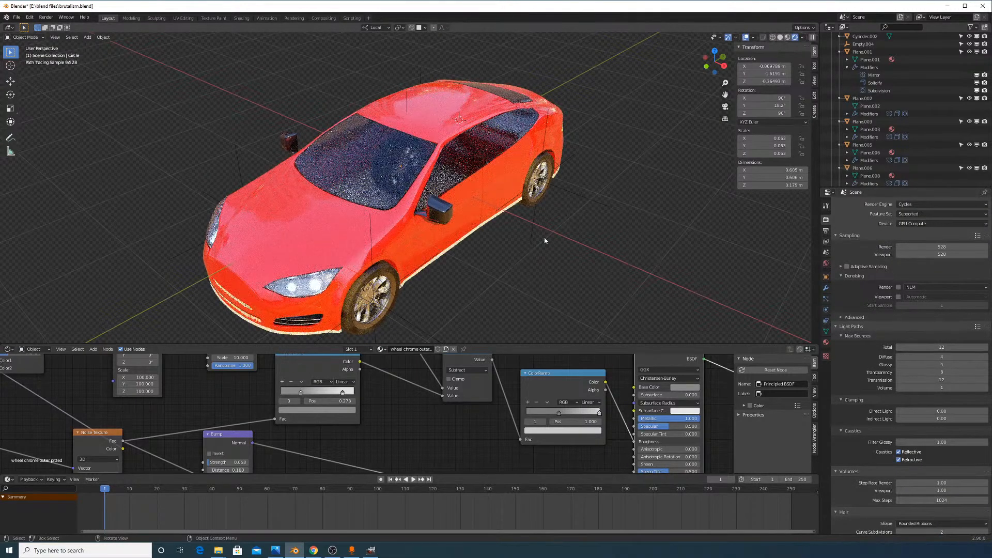
{"action": "middle_click_drag", "start_coordinate": [582, 210], "coordinate": [558, 217]}
{"action": "scroll", "coordinate": [558, 201], "scroll_direction": "up", "scroll_amount": 6}
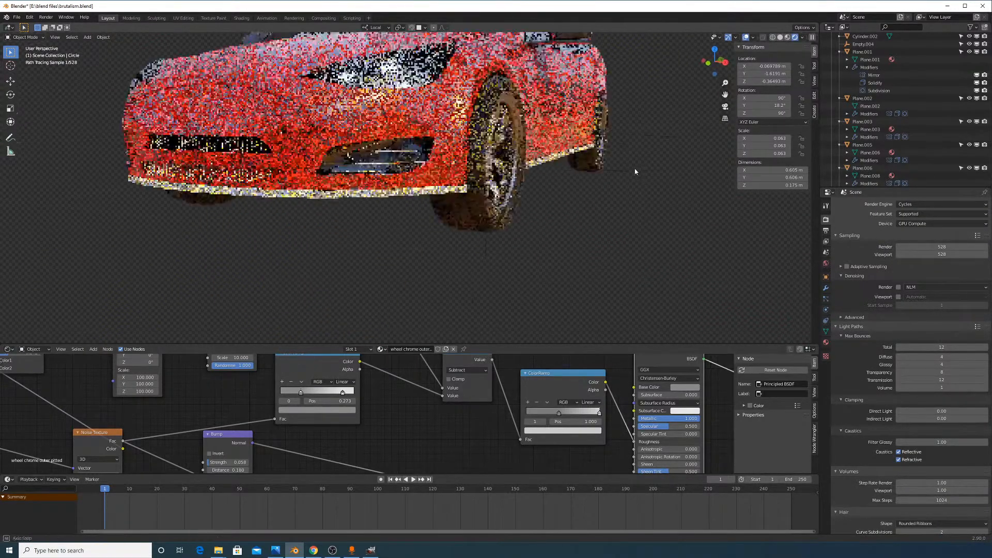
{"action": "middle_click_drag", "start_coordinate": [539, 168], "coordinate": [619, 253], "text": "shift"}
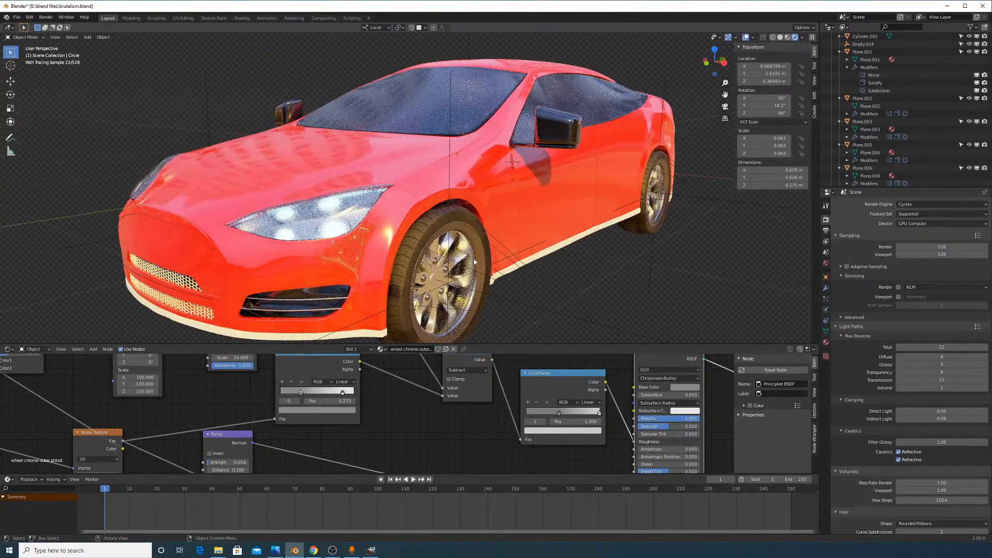
Inspect the path-traced car from side, front and below, selecting the side skirt Plane.009
{"action": "mouse_move", "coordinate": [474, 259]}
{"action": "middle_mouse_down"}
{"action": "mouse_move", "coordinate": [230, 238]}
{"action": "mouse_move", "coordinate": [548, 221]}
{"action": "mouse_move", "coordinate": [568, 192]}
{"action": "middle_mouse_up"}
{"action": "mouse_move", "coordinate": [403, 194]}
{"action": "middle_mouse_down"}
{"action": "mouse_move", "coordinate": [504, 185]}
{"action": "mouse_move", "coordinate": [739, 219]}
{"action": "mouse_move", "coordinate": [698, 231]}
{"action": "middle_mouse_up"}
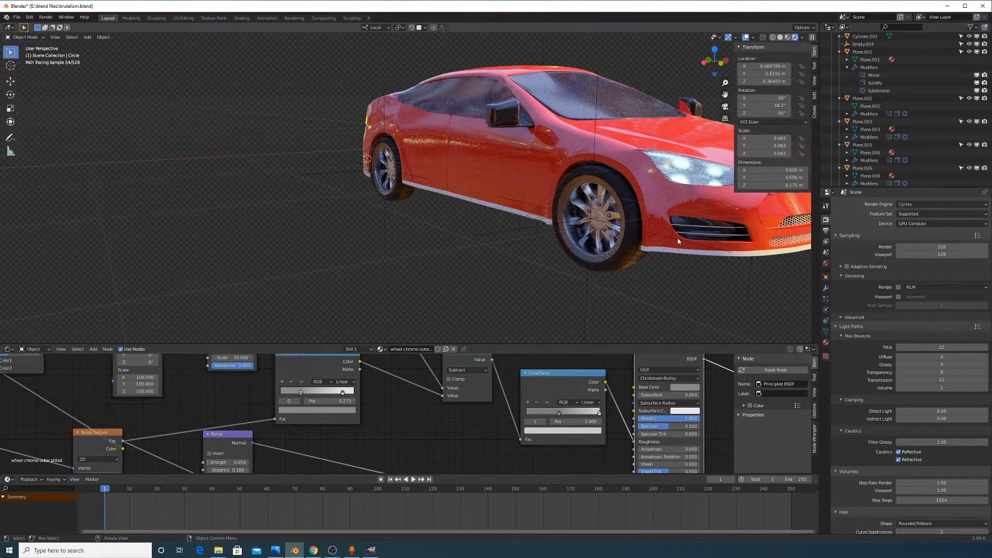
{"action": "middle_click_drag", "start_coordinate": [676, 234], "coordinate": [599, 214]}
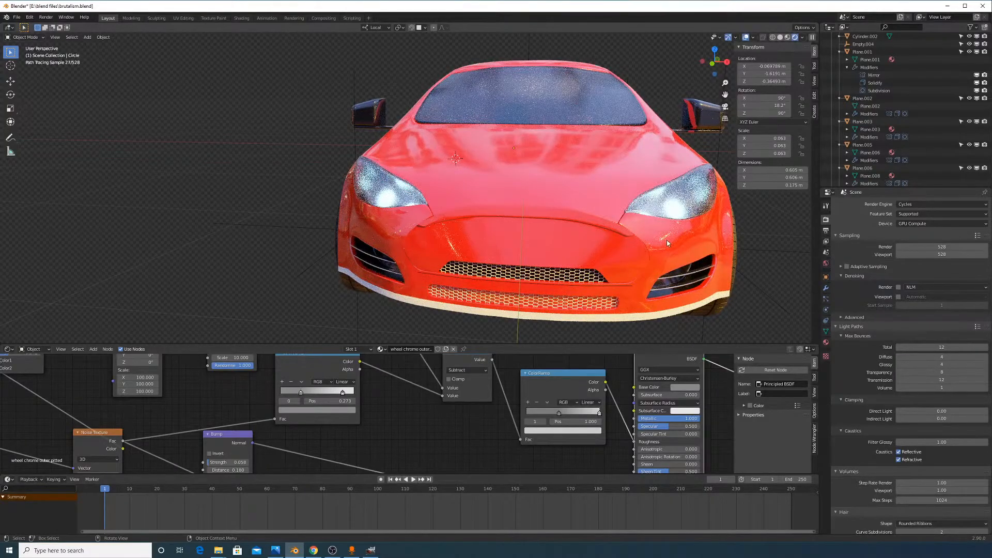
{"action": "middle_click_drag", "start_coordinate": [628, 243], "coordinate": [519, 268]}
{"action": "scroll", "coordinate": [506, 276], "scroll_direction": "up", "scroll_amount": 5}
{"action": "middle_click_drag", "start_coordinate": [491, 309], "coordinate": [501, 181], "text": "shift"}
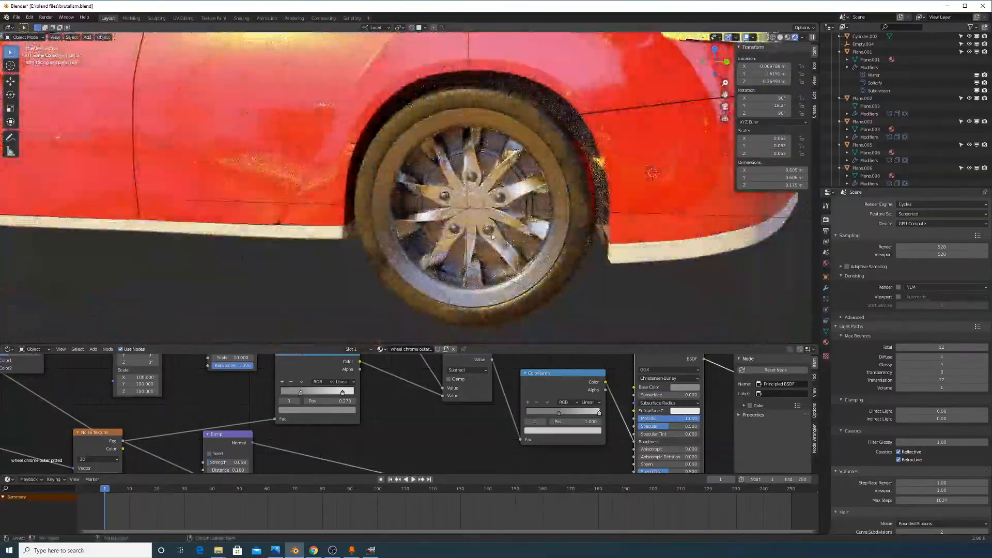
{"action": "scroll", "coordinate": [492, 237], "scroll_direction": "up", "scroll_amount": 5}
{"action": "scroll", "coordinate": [488, 233], "scroll_direction": "down", "scroll_amount": 3}
{"action": "scroll", "coordinate": [434, 202], "scroll_direction": "down", "scroll_amount": 2}
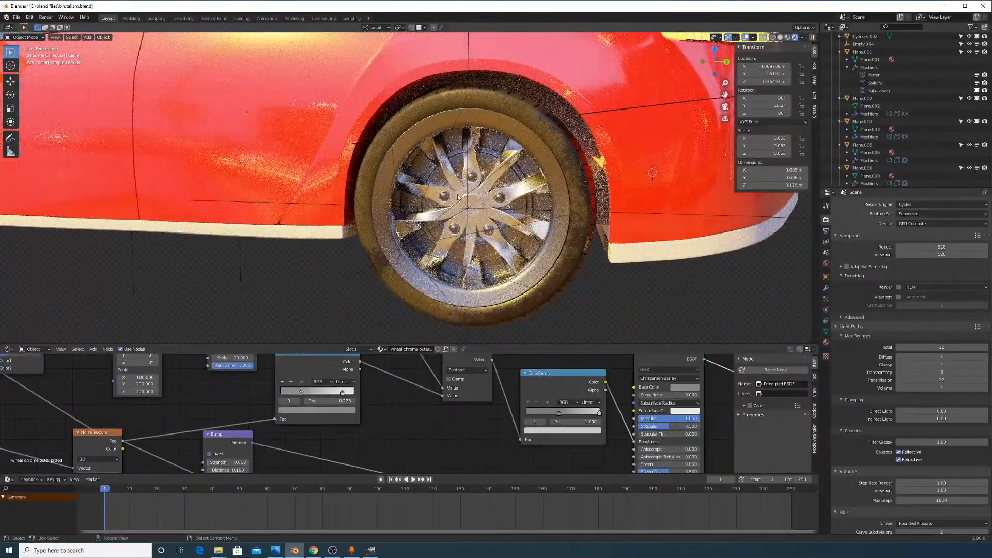
{"action": "mouse_move", "coordinate": [493, 272]}
{"action": "middle_mouse_down"}
{"action": "mouse_move", "coordinate": [500, 238]}
{"action": "mouse_move", "coordinate": [509, 275]}
{"action": "middle_mouse_up"}
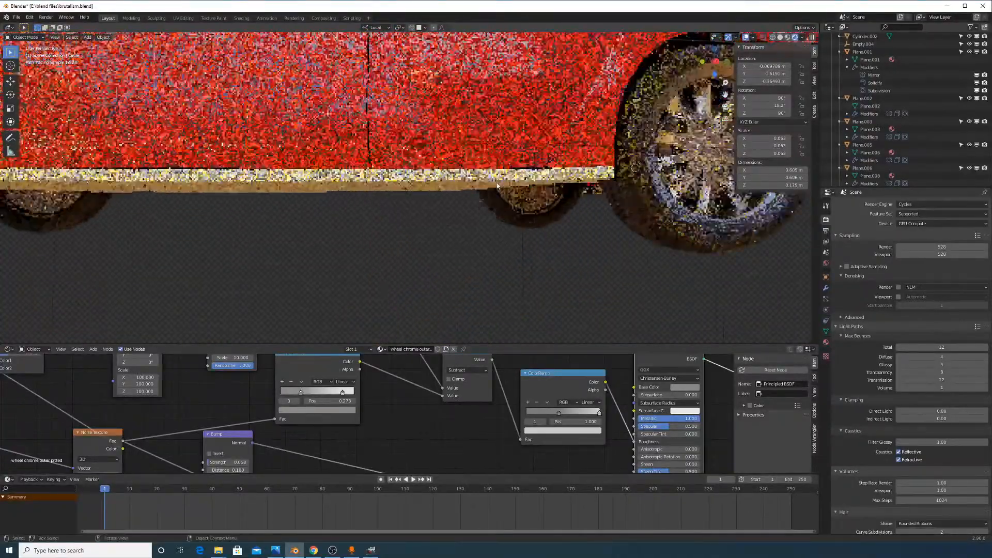
{"action": "left_click", "coordinate": [495, 187]}
{"action": "scroll", "coordinate": [650, 256], "scroll_direction": "down", "scroll_amount": 5}
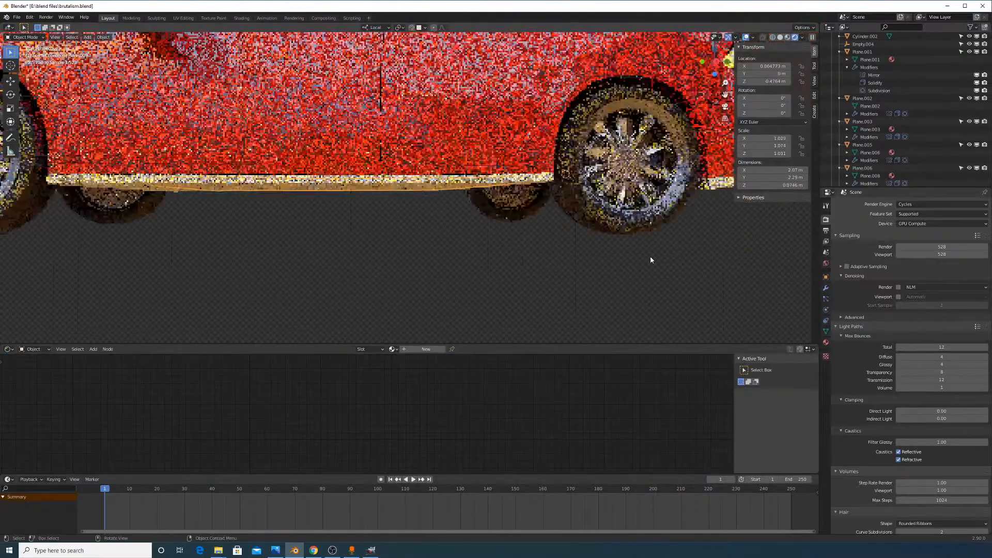
Orbit around the rendered car to inspect its hood, side and underside
{"action": "middle_click_drag", "start_coordinate": [534, 223], "coordinate": [504, 141]}
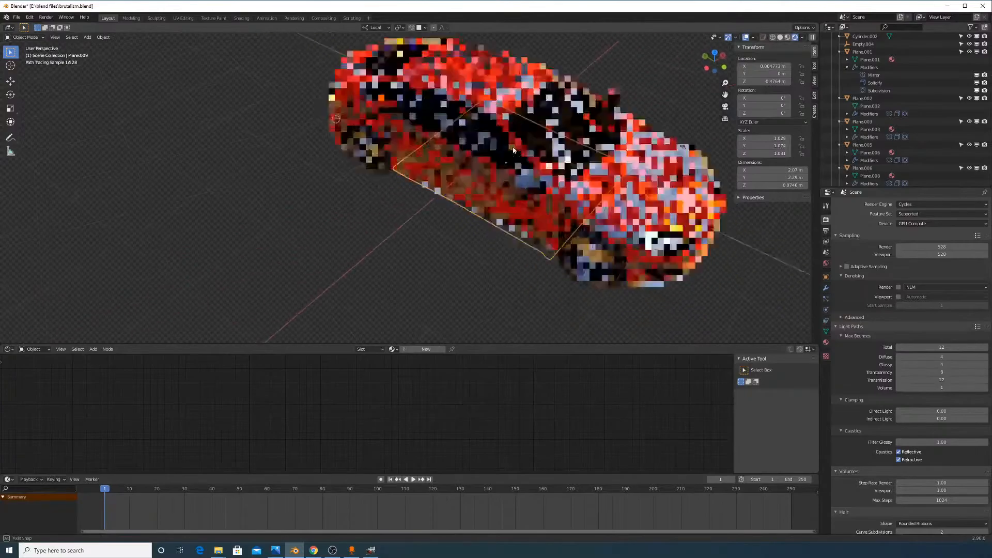
{"action": "middle_click_drag", "start_coordinate": [604, 210], "coordinate": [590, 233]}
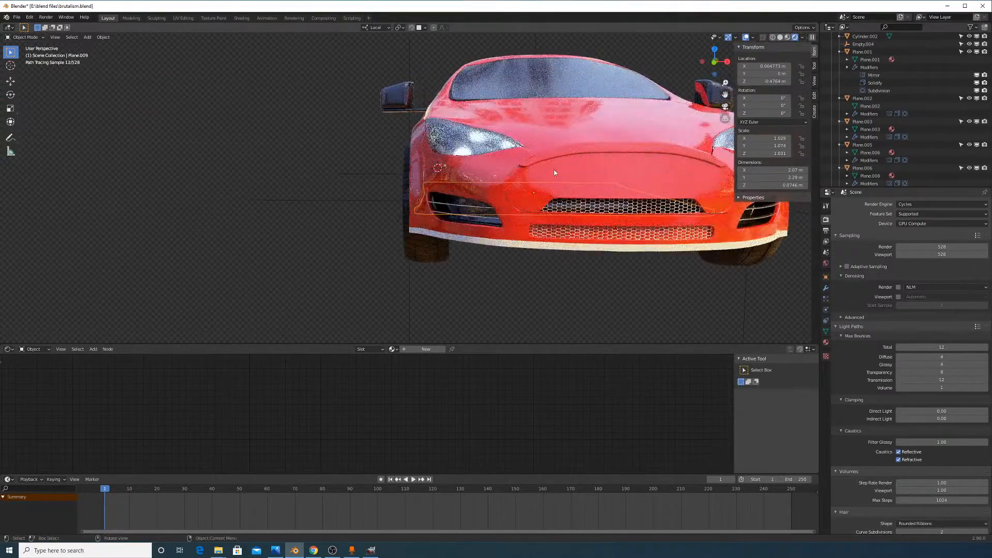
{"action": "middle_click_drag", "start_coordinate": [554, 170], "coordinate": [572, 195]}
{"action": "scroll", "coordinate": [648, 217], "scroll_direction": "down", "scroll_amount": 10}
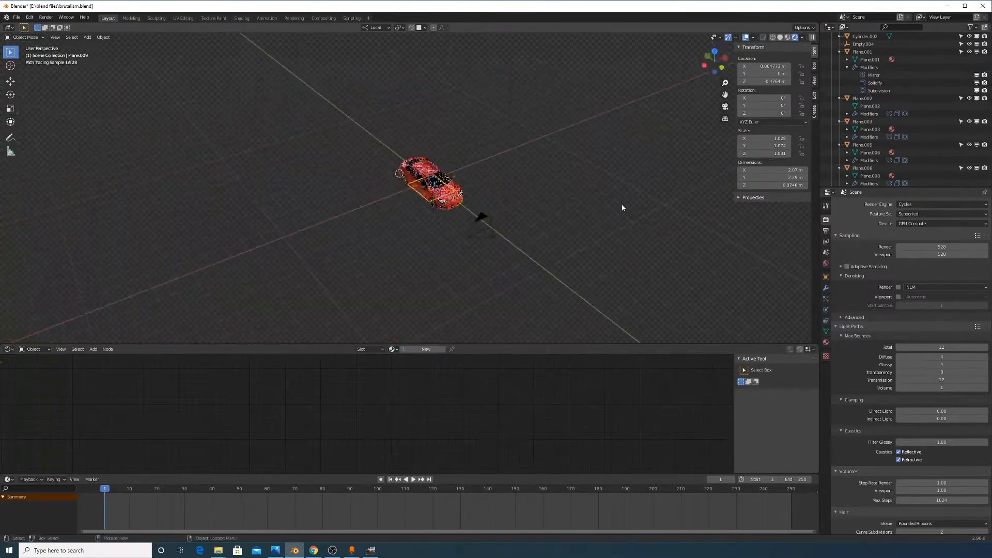
{"action": "scroll", "coordinate": [622, 208], "scroll_direction": "up", "scroll_amount": 10}
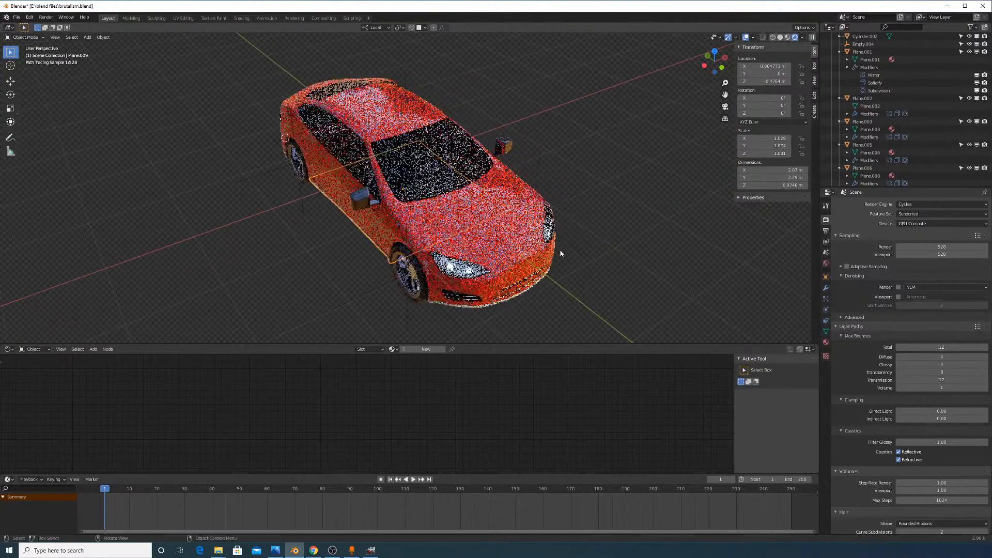
{"action": "middle_click_drag", "start_coordinate": [561, 253], "coordinate": [562, 241]}
{"action": "scroll", "coordinate": [898, 136], "scroll_direction": "down", "scroll_amount": 8}
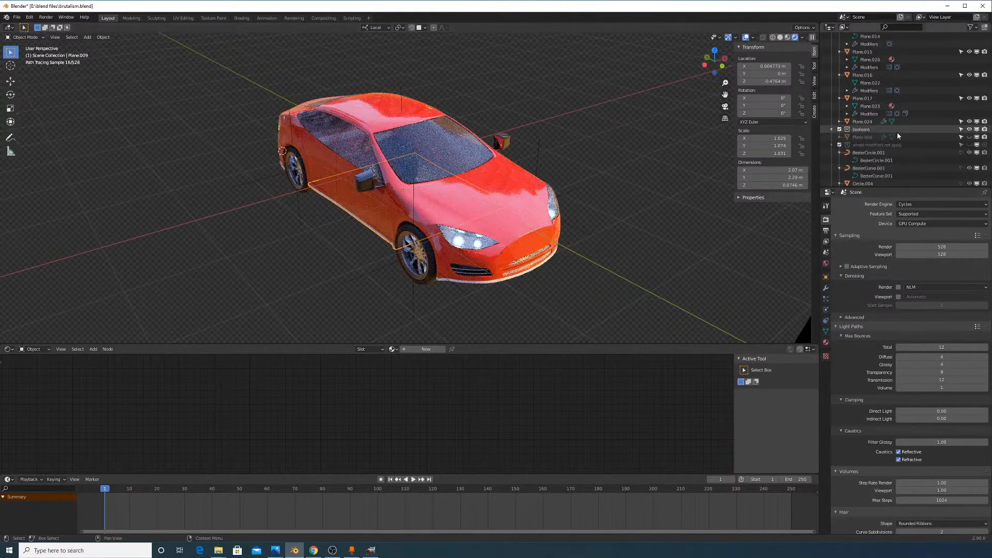
{"action": "scroll", "coordinate": [884, 124], "scroll_direction": "up", "scroll_amount": 10}
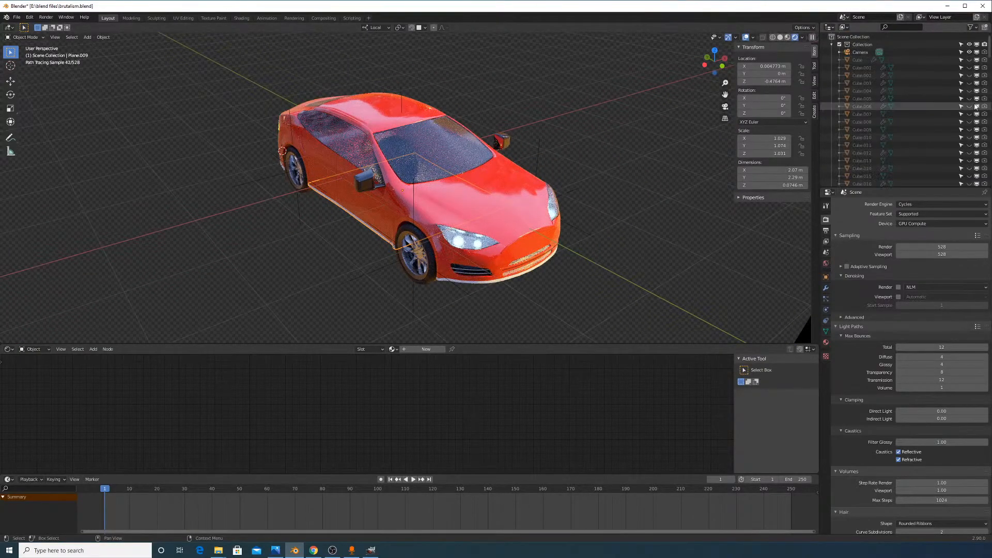
{"action": "mouse_move", "coordinate": [924, 515]}
{"action": "middle_mouse_down"}
{"action": "mouse_move", "coordinate": [925, 504]}
{"action": "mouse_move", "coordinate": [925, 516]}
{"action": "middle_mouse_up"}
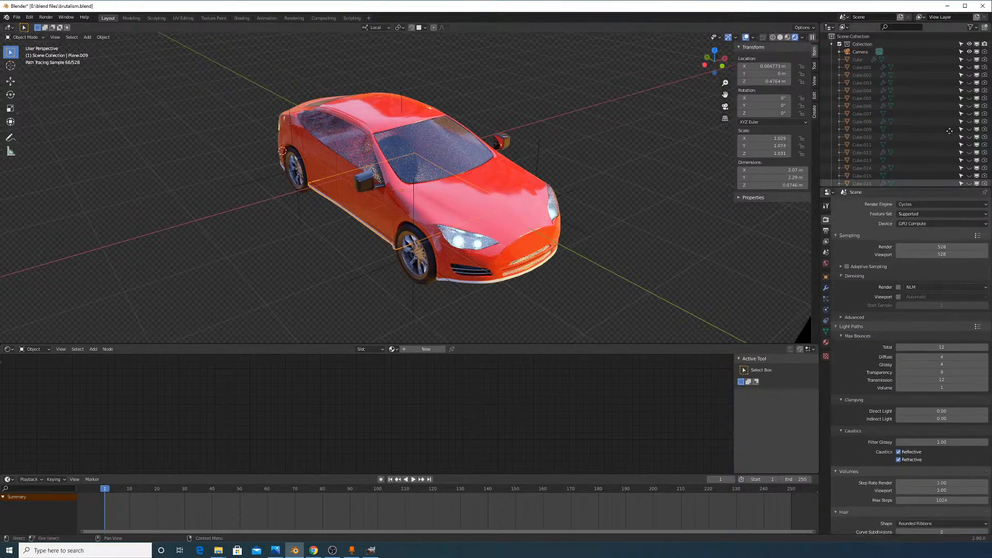
{"action": "scroll", "coordinate": [950, 131], "scroll_direction": "down", "scroll_amount": 8}
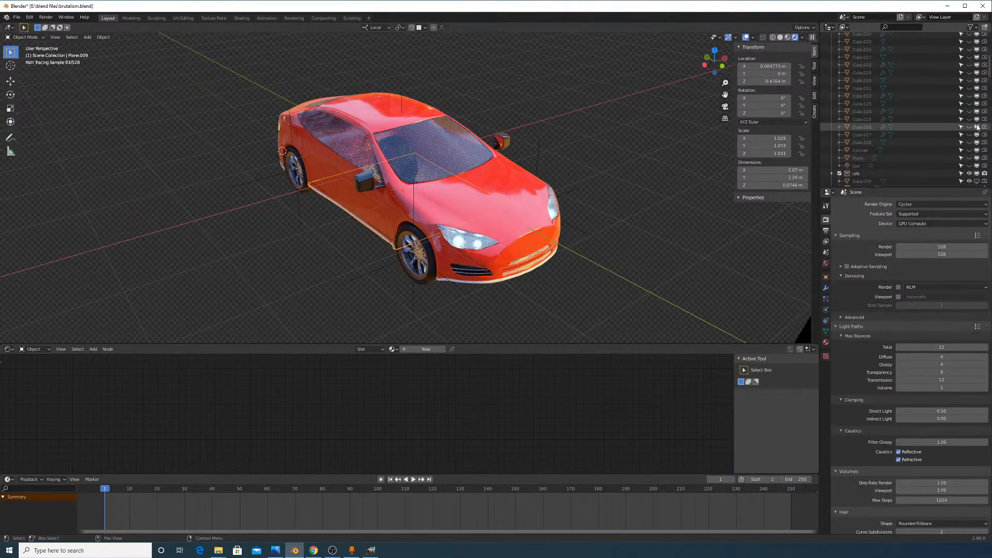
Unhide the Sun and corridor Cube objects and switch the viewport to Solid shading
{"action": "left_click_drag", "start_coordinate": [975, 167], "coordinate": [969, 123]}
{"action": "scroll", "coordinate": [971, 83], "scroll_direction": "up", "scroll_amount": 2}
{"action": "scroll", "coordinate": [967, 135], "scroll_direction": "up", "scroll_amount": 1}
{"action": "scroll", "coordinate": [969, 76], "scroll_direction": "up", "scroll_amount": 3}
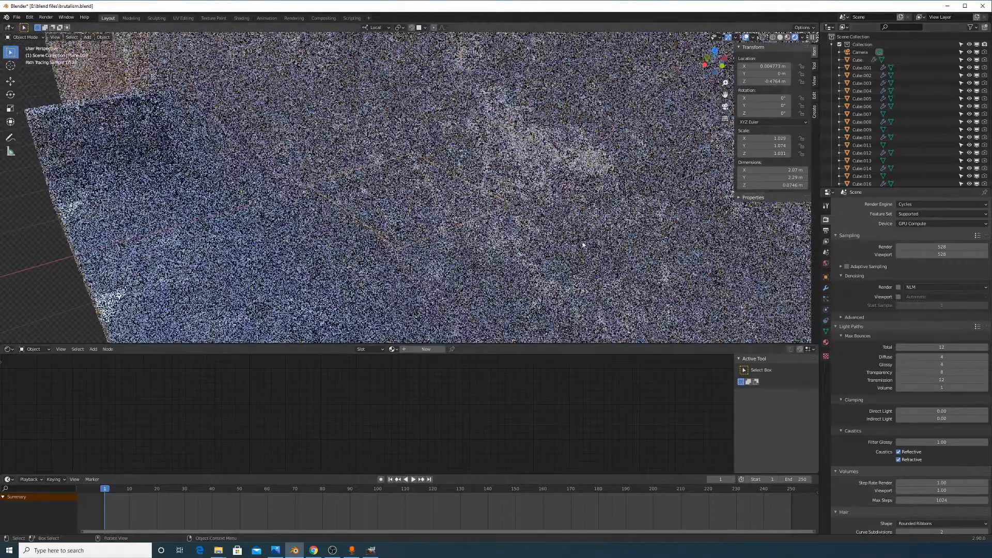
{"action": "middle_click_drag", "start_coordinate": [584, 246], "coordinate": [545, 231]}
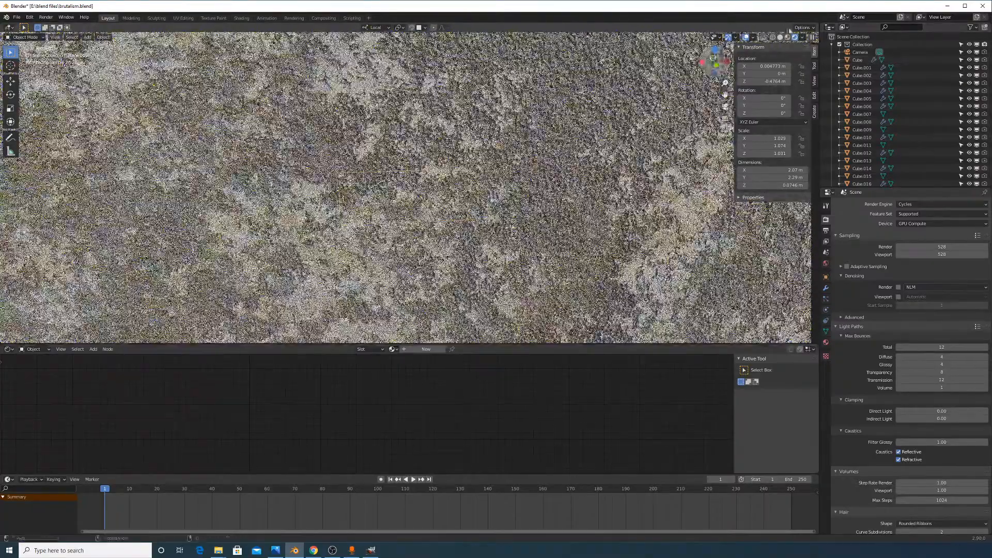
{"action": "left_click", "coordinate": [780, 38]}
{"action": "middle_click_drag", "start_coordinate": [551, 189], "coordinate": [543, 171]}
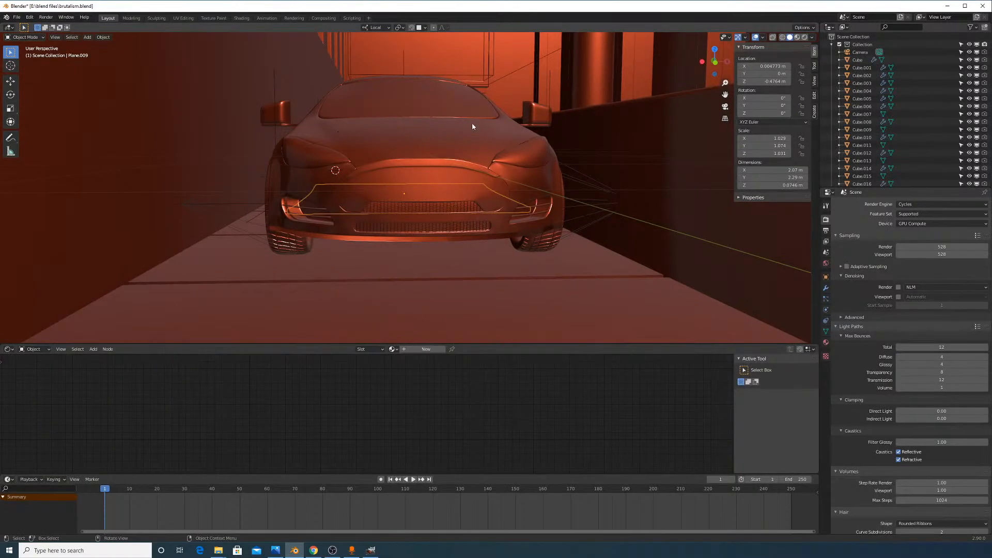
Merge the node editor area into the 3D viewport for a larger view of the corridor
{"action": "middle_click_drag", "start_coordinate": [473, 126], "coordinate": [486, 181]}
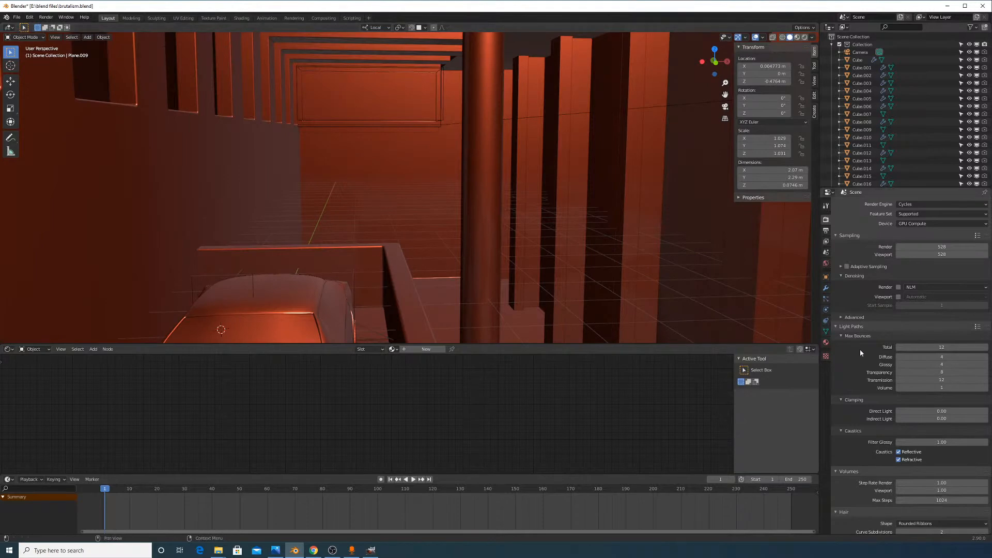
{"action": "left_click_drag", "start_coordinate": [2, 341], "coordinate": [6, 396]}
{"action": "scroll", "coordinate": [286, 303], "scroll_direction": "down", "scroll_amount": 3}
{"action": "scroll", "coordinate": [250, 236], "scroll_direction": "up", "scroll_amount": 3}
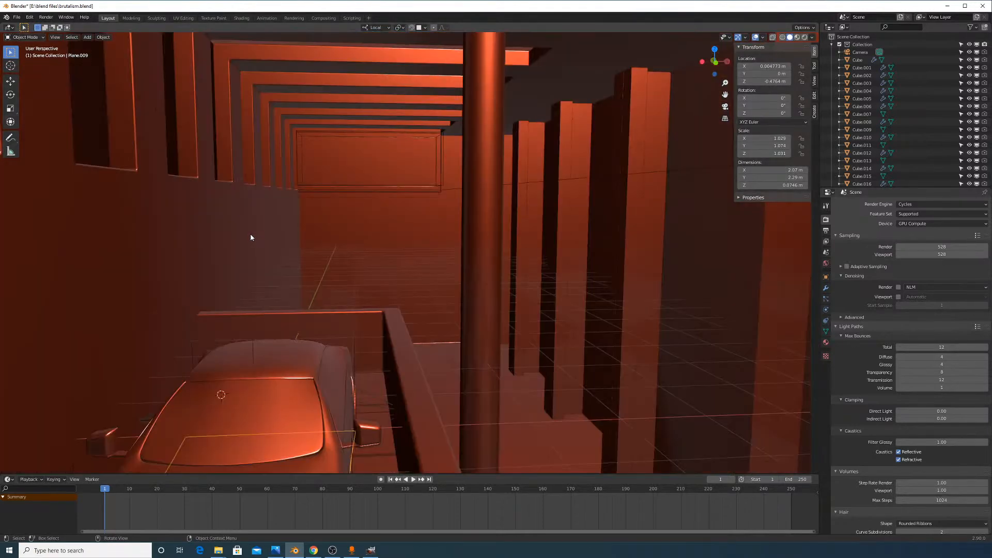
Look through the active scene camera in Rendered shading, then orbit to a side view
{"action": "left_click", "coordinate": [55, 37]}
{"action": "left_click", "coordinate": [168, 123]}
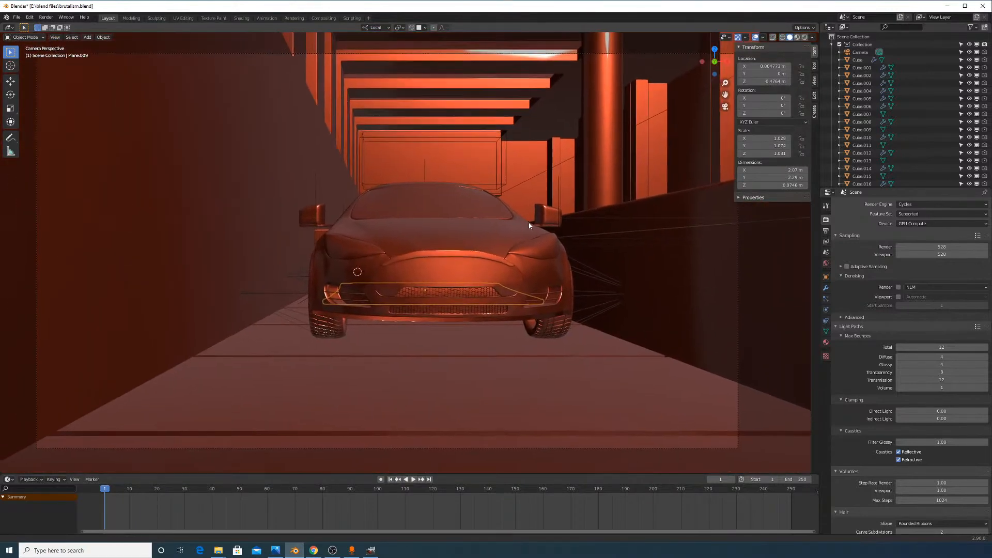
{"action": "left_click", "coordinate": [804, 37]}
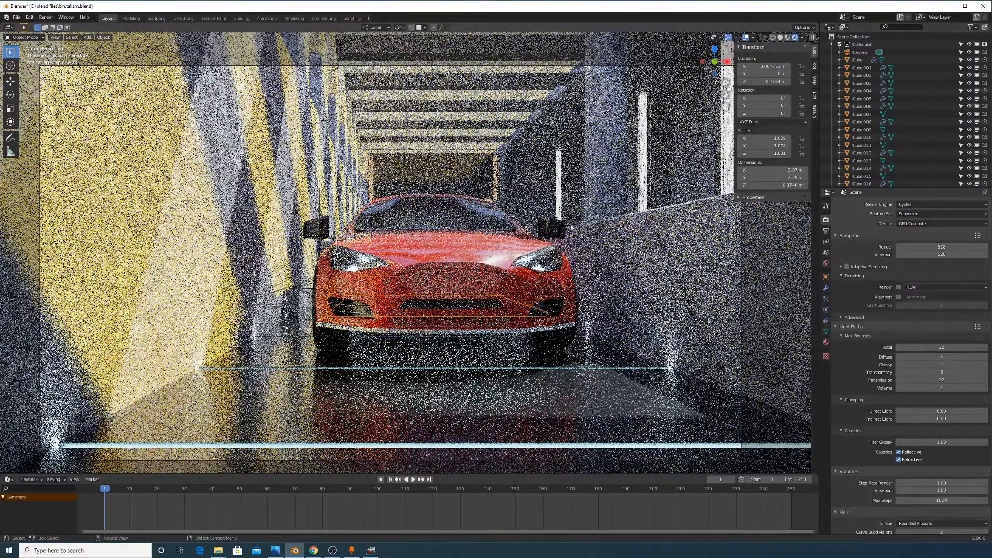
{"action": "middle_click_drag", "start_coordinate": [562, 231], "coordinate": [468, 344]}
{"action": "left_click", "coordinate": [909, 204]}
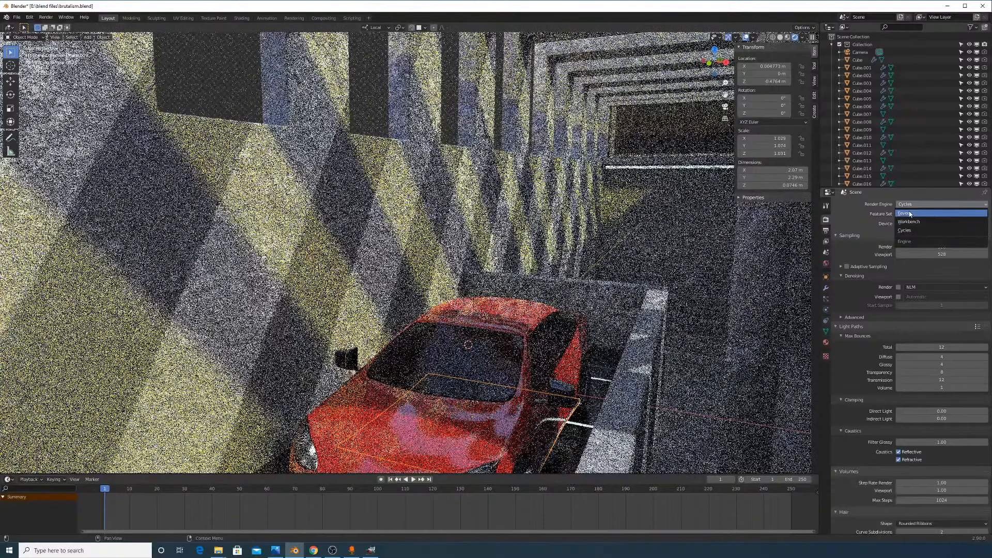
Switch the render engine to Eevee and look along the corridor at the car
{"action": "left_click", "coordinate": [909, 214]}
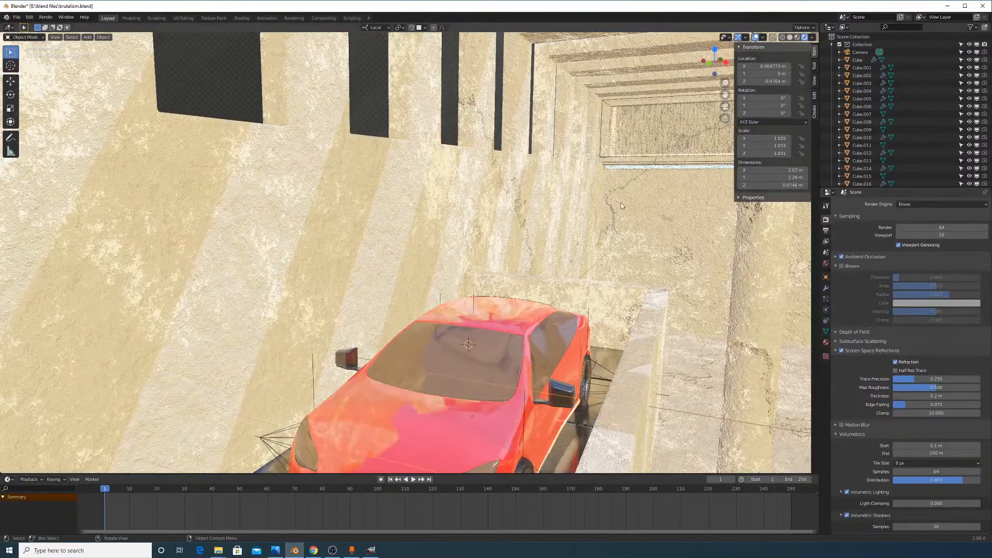
{"action": "mouse_move", "coordinate": [617, 214]}
{"action": "middle_mouse_down"}
{"action": "mouse_move", "coordinate": [588, 207]}
{"action": "mouse_move", "coordinate": [539, 241]}
{"action": "mouse_move", "coordinate": [599, 380]}
{"action": "middle_mouse_up"}
{"action": "mouse_move", "coordinate": [465, 215]}
{"action": "middle_mouse_down"}
{"action": "mouse_move", "coordinate": [575, 215]}
{"action": "mouse_move", "coordinate": [644, 195]}
{"action": "mouse_move", "coordinate": [616, 175]}
{"action": "mouse_move", "coordinate": [595, 195]}
{"action": "mouse_move", "coordinate": [439, 103]}
{"action": "middle_mouse_up"}
{"action": "scroll", "coordinate": [575, 215], "scroll_direction": "down", "scroll_amount": 6}
{"action": "scroll", "coordinate": [575, 213], "scroll_direction": "down", "scroll_amount": 3}
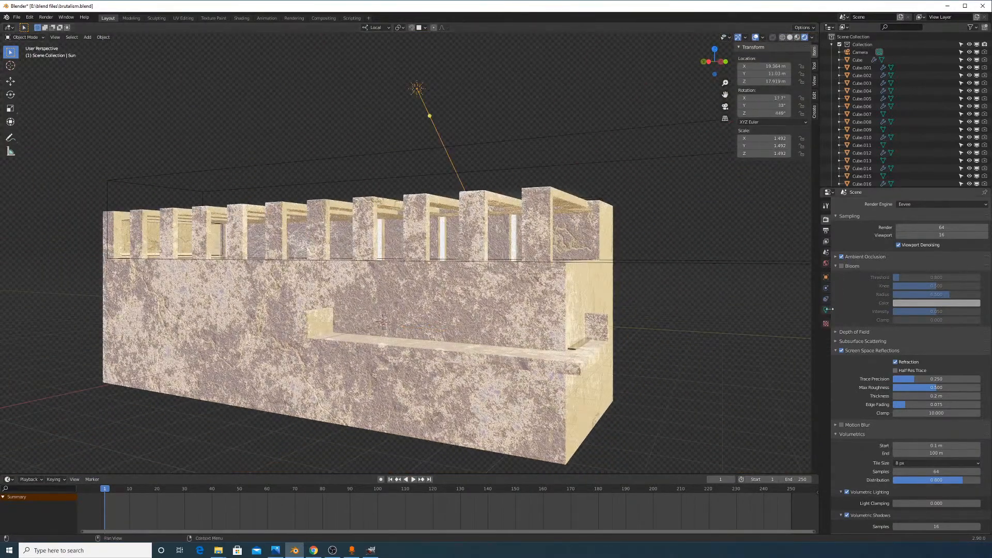
Rotate the Sun light to about -61.3° so it hits the corridor from a new angle
{"action": "left_click", "coordinate": [826, 310]}
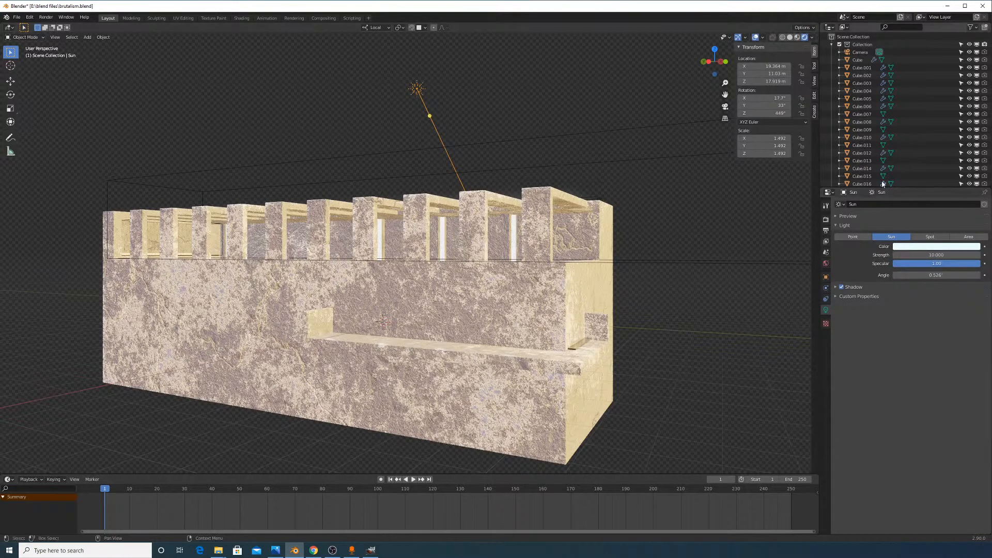
{"action": "scroll", "coordinate": [965, 152], "scroll_direction": "down", "scroll_amount": 8}
{"action": "scroll", "coordinate": [958, 145], "scroll_direction": "up", "scroll_amount": 1}
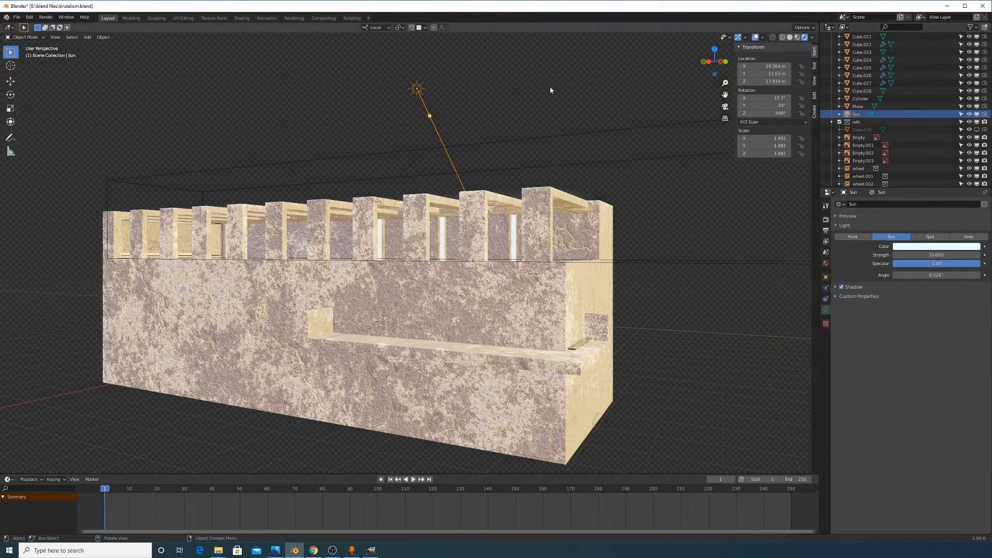
{"action": "key", "text": "r"}
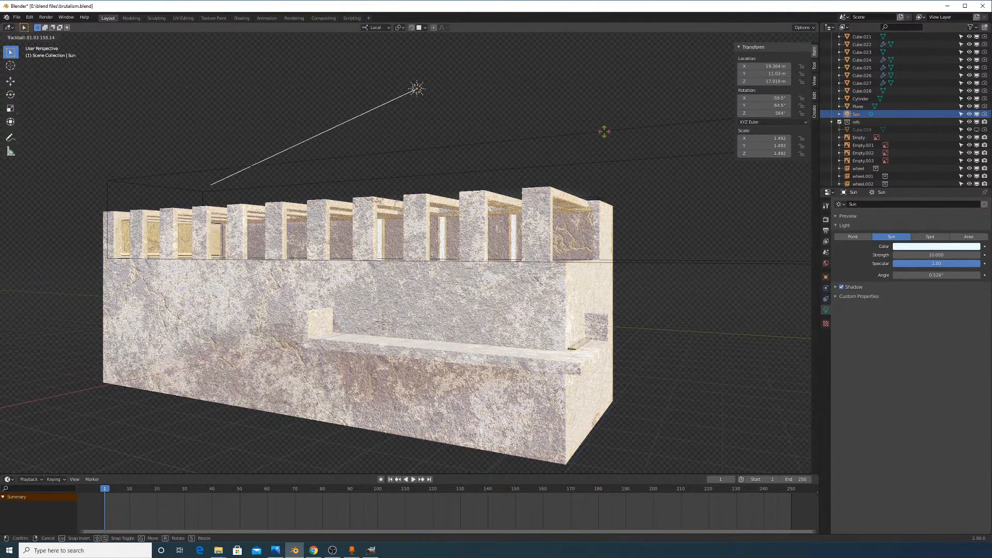
{"action": "right_click", "coordinate": [532, 127]}
{"action": "middle_click_drag", "start_coordinate": [504, 166], "coordinate": [417, 155]}
{"action": "scroll", "coordinate": [546, 223], "scroll_direction": "down", "scroll_amount": 5}
{"action": "key", "text": "r"}
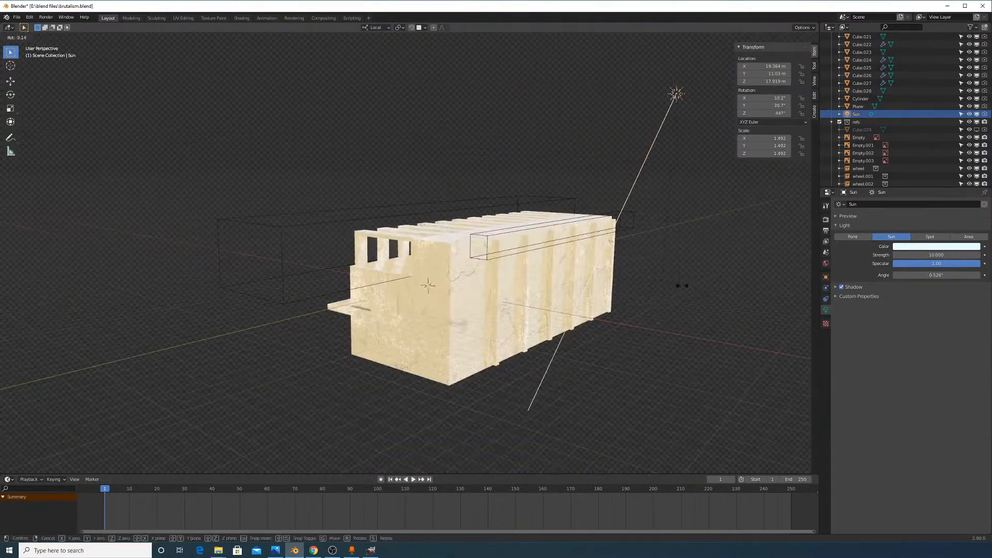
{"action": "left_click", "coordinate": [64, 250]}
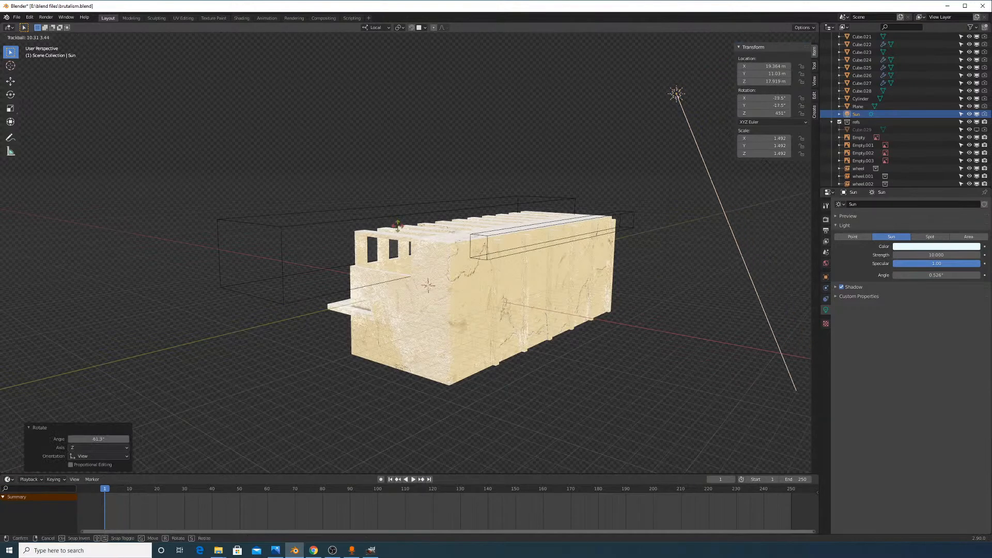
{"action": "left_click", "coordinate": [401, 233]}
{"action": "middle_click_drag", "start_coordinate": [482, 276], "coordinate": [511, 283]}
{"action": "scroll", "coordinate": [511, 283], "scroll_direction": "up", "scroll_amount": 7}
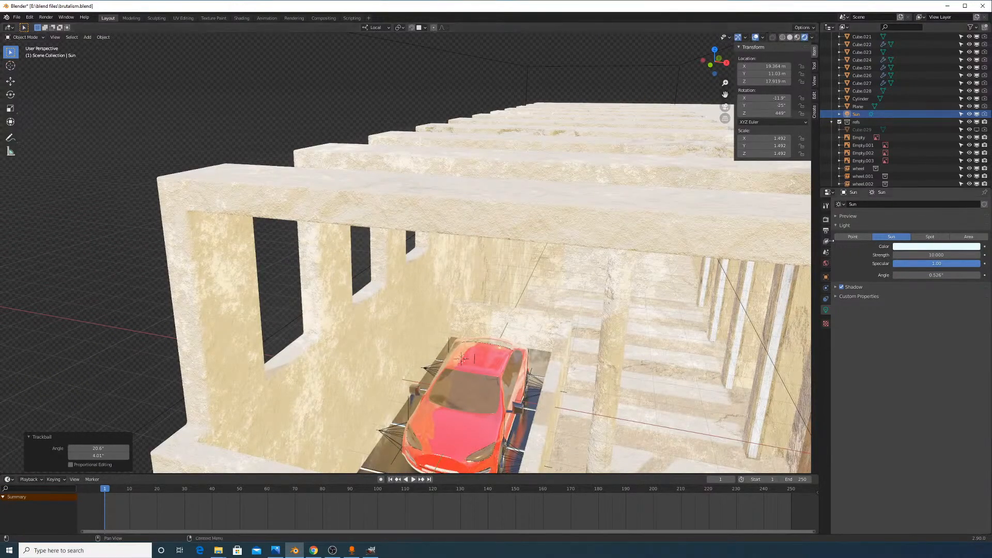
Set the render engine back to Cycles
{"action": "left_click", "coordinate": [826, 220]}
{"action": "left_click", "coordinate": [930, 230]}
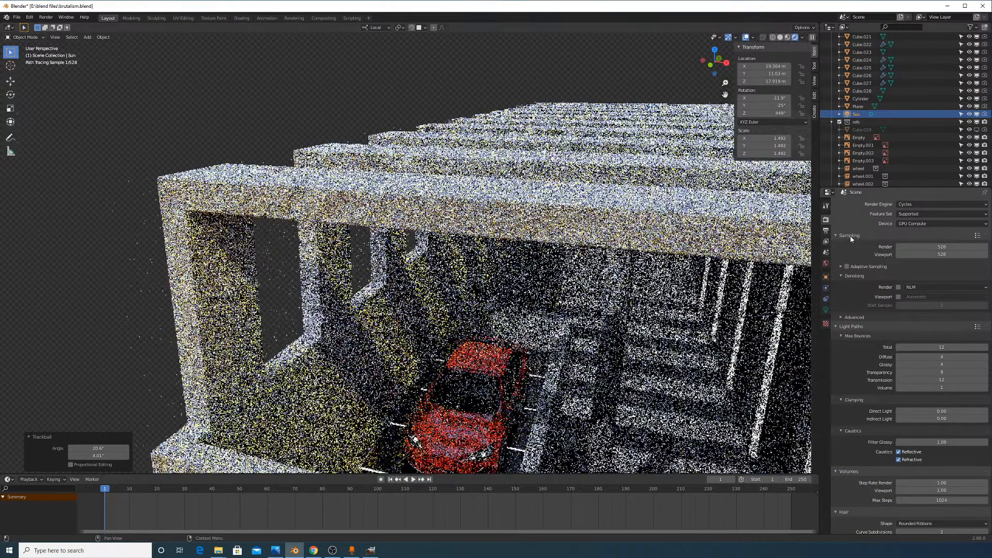
{"action": "scroll", "coordinate": [560, 134], "scroll_direction": "down", "scroll_amount": 6}
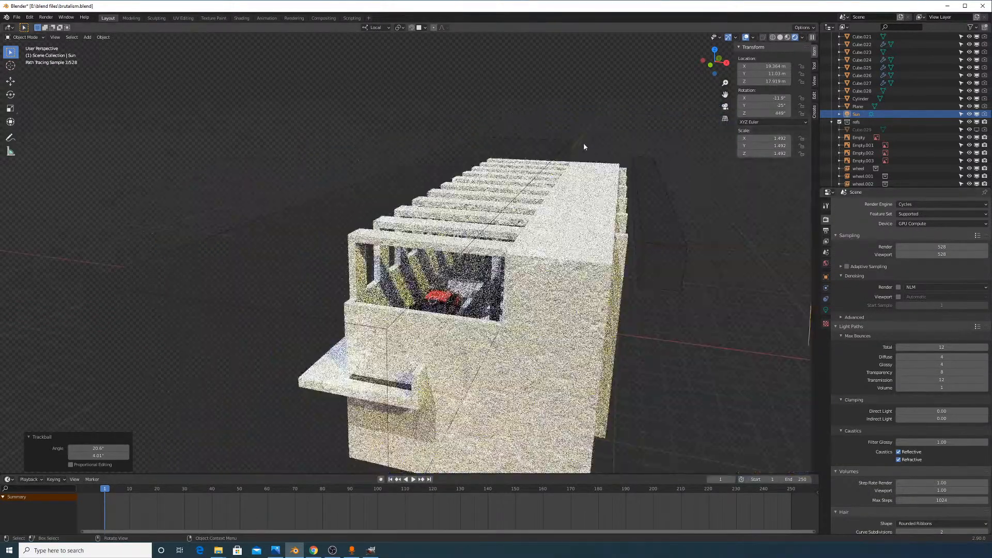
Delete the Sun light, undo the deletion, and return the viewport to solid shading
{"action": "key", "text": "x"}
{"action": "left_click", "coordinate": [584, 145]}
{"action": "scroll", "coordinate": [583, 145], "scroll_direction": "up", "scroll_amount": 8}
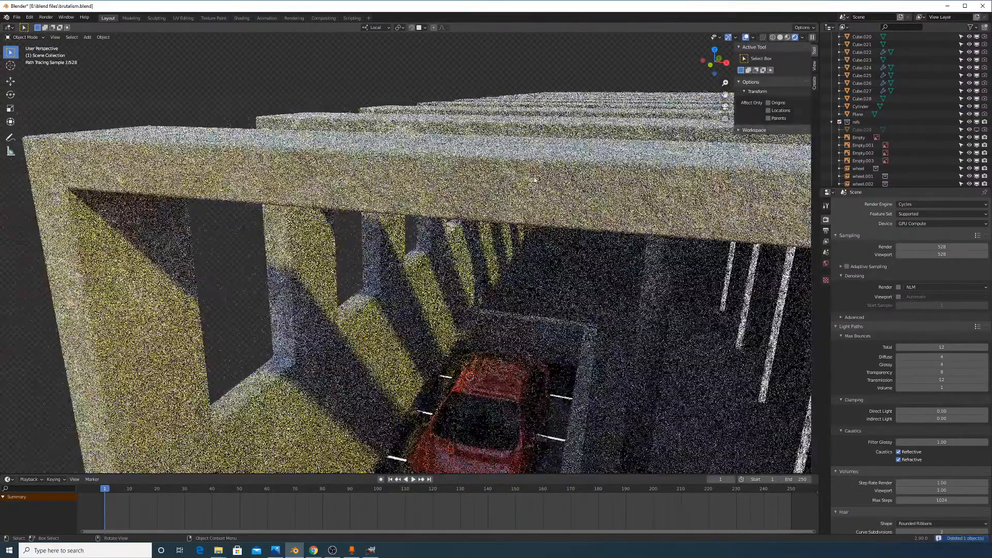
{"action": "scroll", "coordinate": [535, 180], "scroll_direction": "down", "scroll_amount": 8}
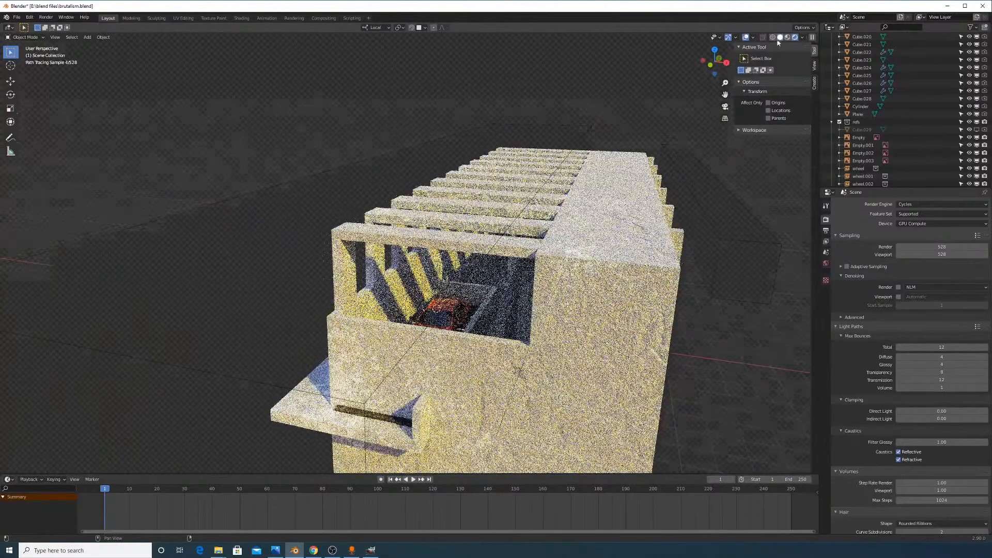
{"action": "left_click", "coordinate": [779, 38]}
{"action": "mouse_move", "coordinate": [615, 155]}
{"action": "middle_mouse_down"}
{"action": "mouse_move", "coordinate": [627, 186]}
{"action": "mouse_move", "coordinate": [681, 195]}
{"action": "mouse_move", "coordinate": [673, 173]}
{"action": "middle_mouse_up"}
{"action": "key", "text": "ctrl+z"}
{"action": "scroll", "coordinate": [643, 185], "scroll_direction": "down", "scroll_amount": 5}
{"action": "scroll", "coordinate": [673, 173], "scroll_direction": "down", "scroll_amount": 4}
Hide Plane.004 in the viewport using its Outliner eye icon
{"action": "scroll", "coordinate": [922, 119], "scroll_direction": "up", "scroll_amount": 5}
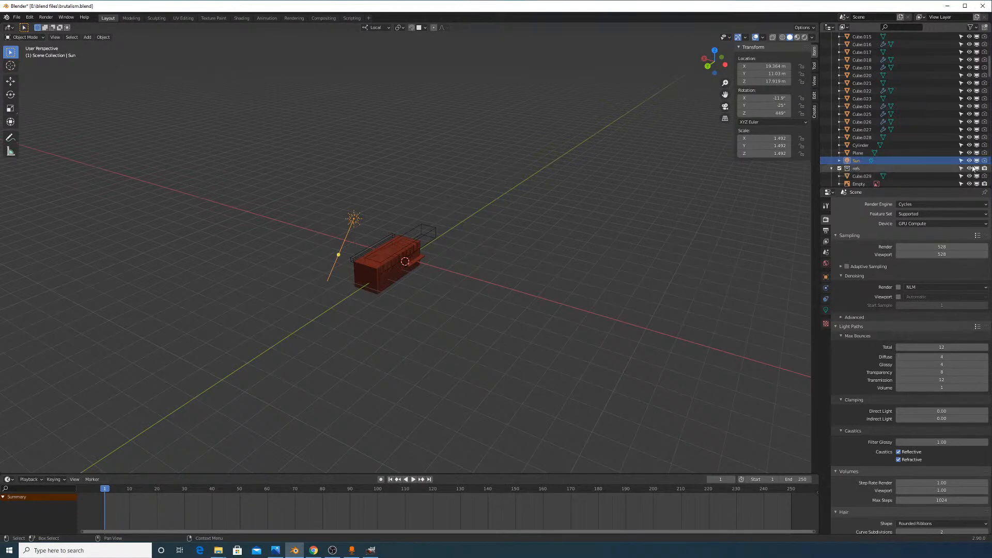
{"action": "scroll", "coordinate": [972, 167], "scroll_direction": "down", "scroll_amount": 10}
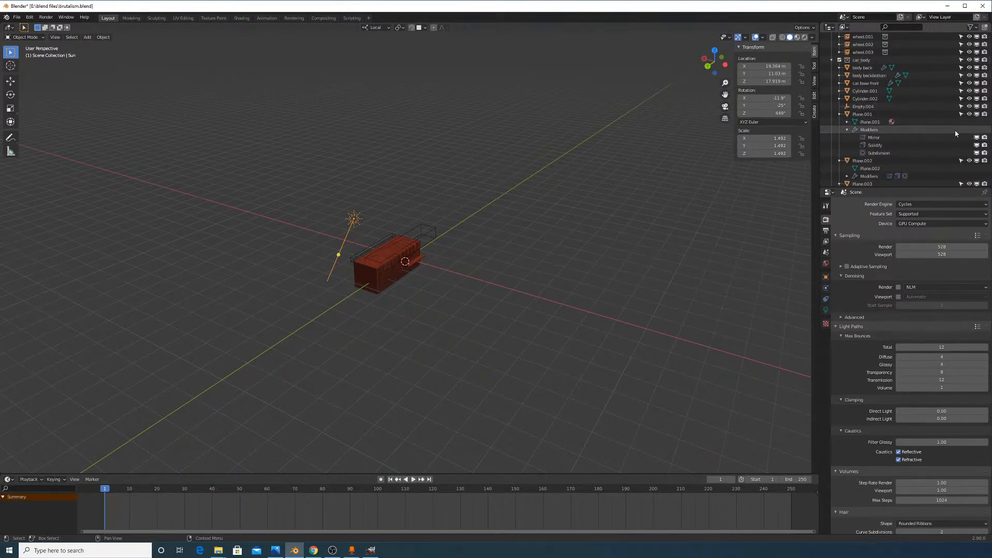
{"action": "scroll", "coordinate": [955, 133], "scroll_direction": "down", "scroll_amount": 12}
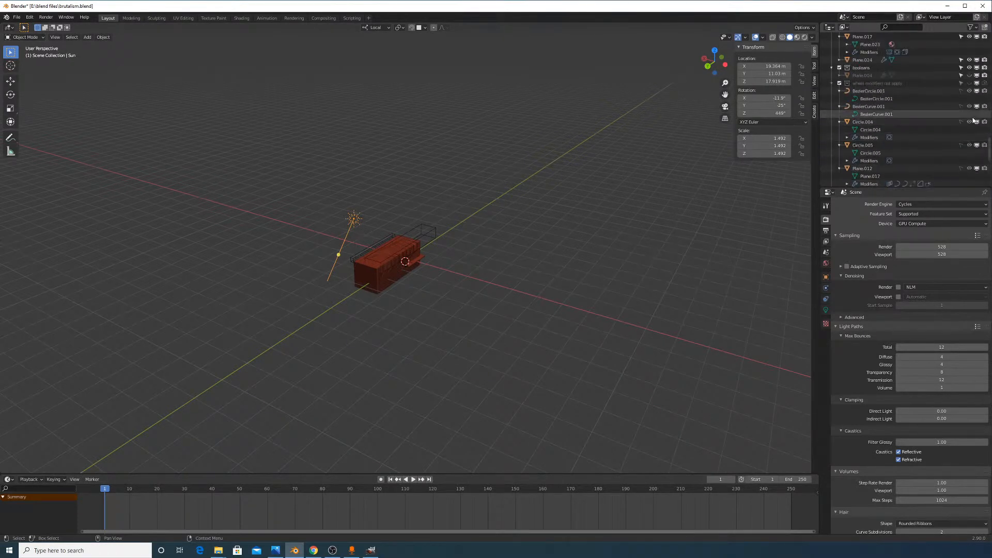
{"action": "scroll", "coordinate": [972, 107], "scroll_direction": "up", "scroll_amount": 2}
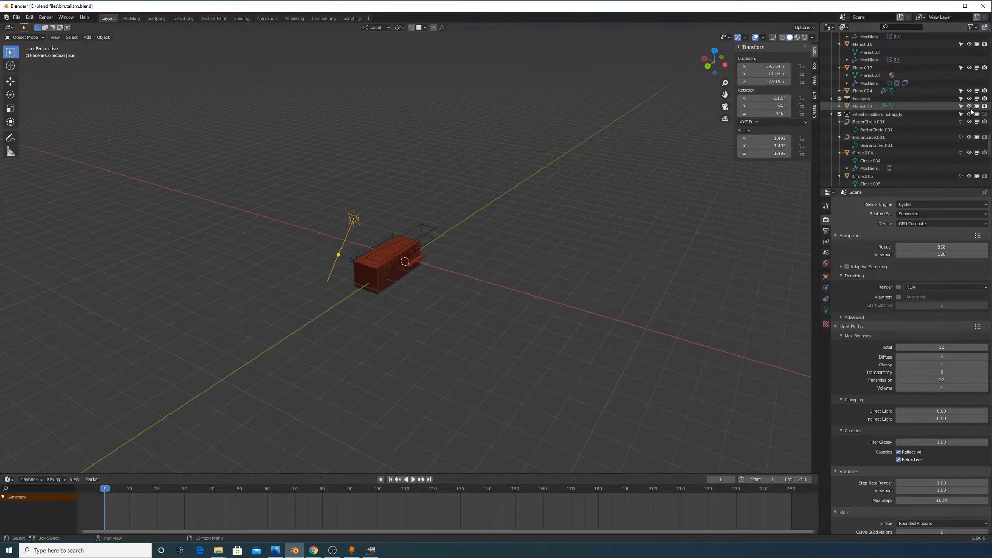
{"action": "left_click", "coordinate": [969, 106]}
{"action": "scroll", "coordinate": [563, 234], "scroll_direction": "down", "scroll_amount": 3}
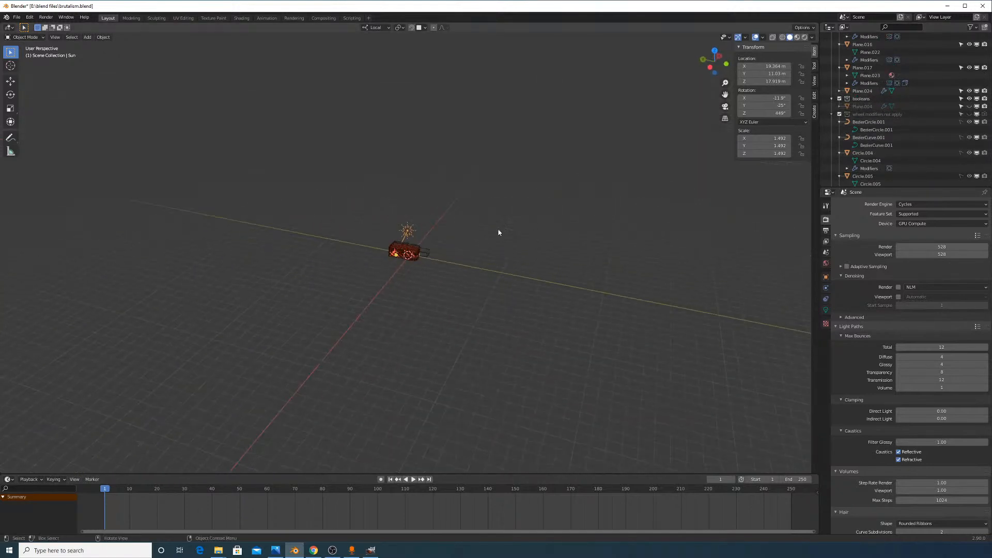
{"action": "scroll", "coordinate": [498, 230], "scroll_direction": "up", "scroll_amount": 17}
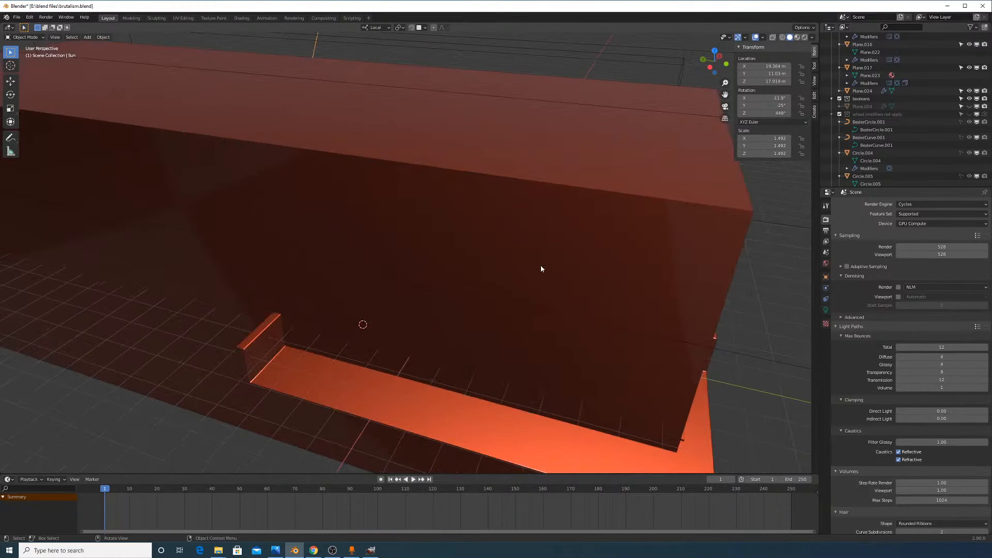
Switch the render engine to Eevee and orbit inside the corridor
{"action": "middle_click_drag", "start_coordinate": [541, 265], "coordinate": [482, 242]}
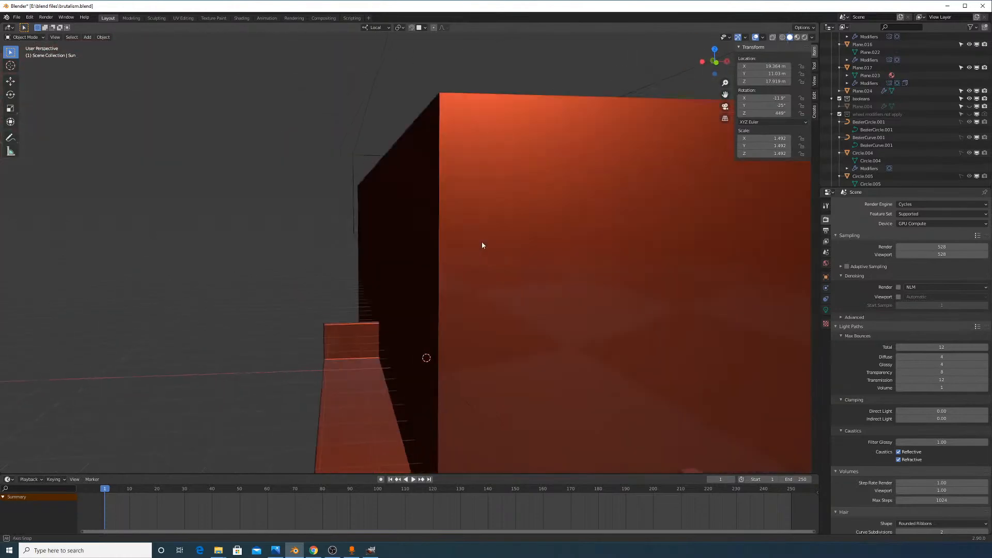
{"action": "scroll", "coordinate": [481, 245], "scroll_direction": "up", "scroll_amount": 10}
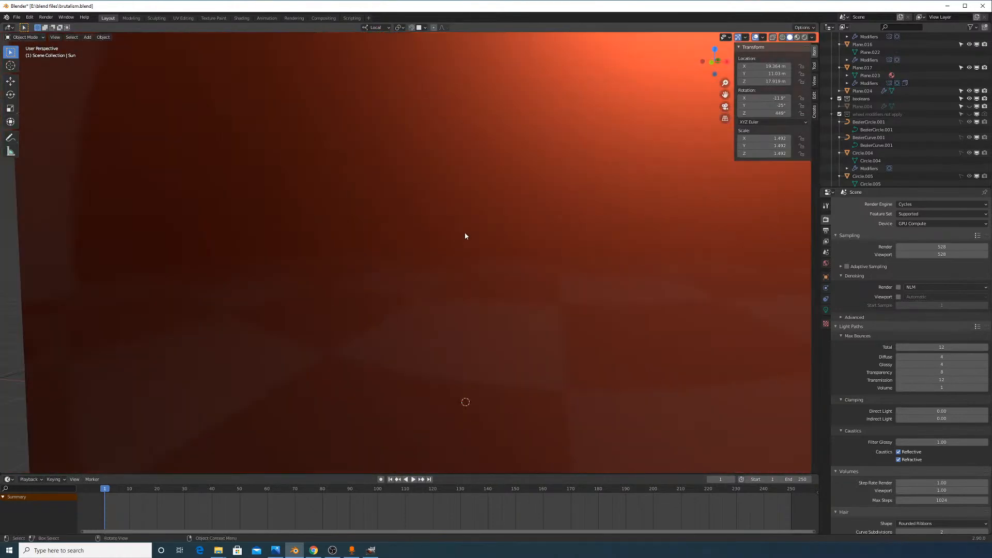
{"action": "scroll", "coordinate": [465, 235], "scroll_direction": "up", "scroll_amount": 1}
{"action": "left_click", "coordinate": [938, 212]}
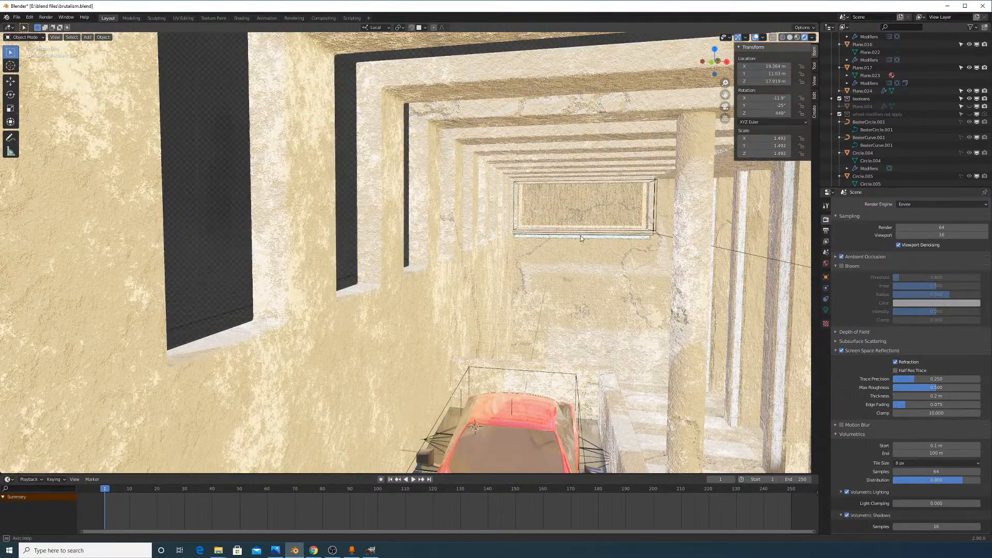
{"action": "middle_click_drag", "start_coordinate": [580, 236], "coordinate": [571, 238]}
{"action": "scroll", "coordinate": [587, 252], "scroll_direction": "down", "scroll_amount": 5}
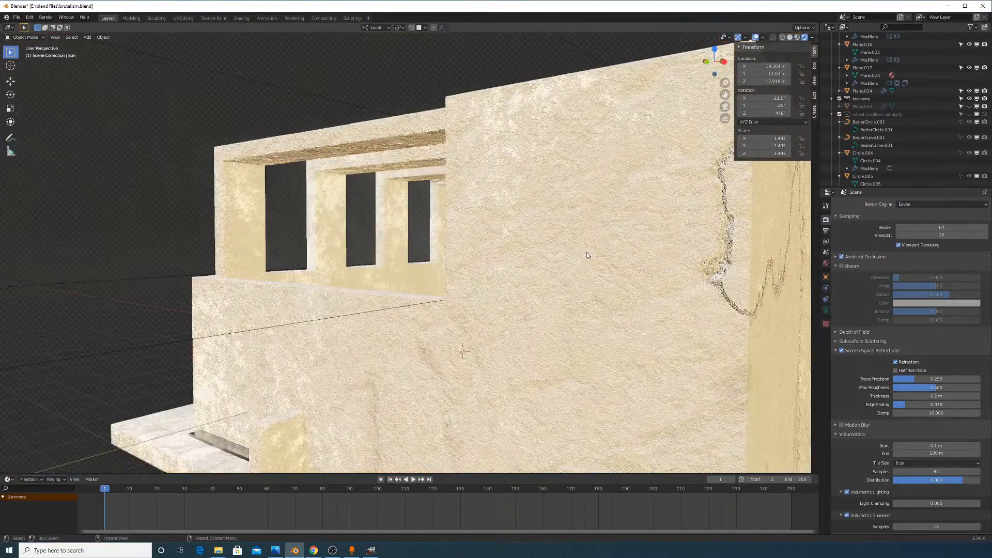
{"action": "scroll", "coordinate": [587, 255], "scroll_direction": "up", "scroll_amount": 5}
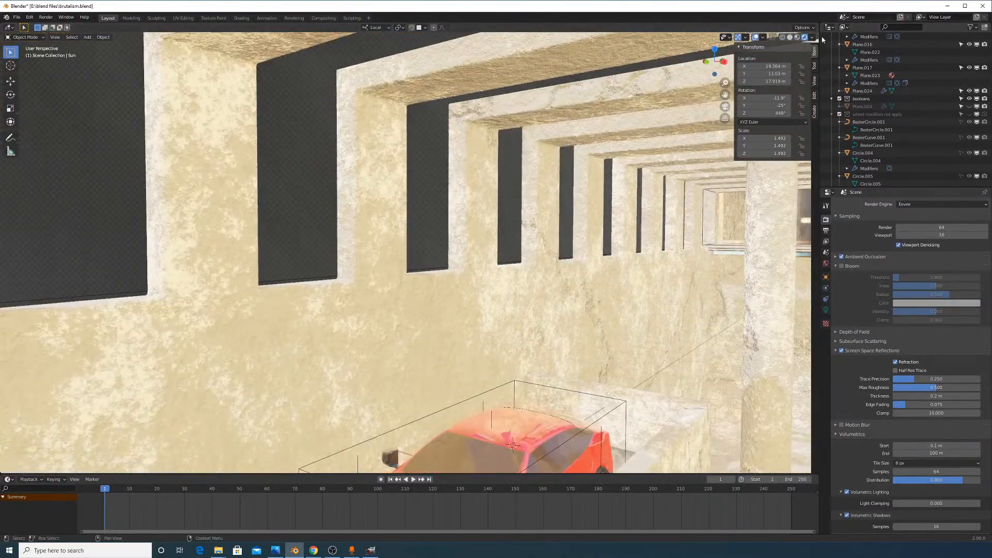
{"action": "left_click", "coordinate": [907, 204]}
Switch to Cycles and enable viewport denoising with OptiX
{"action": "left_click", "coordinate": [916, 233]}
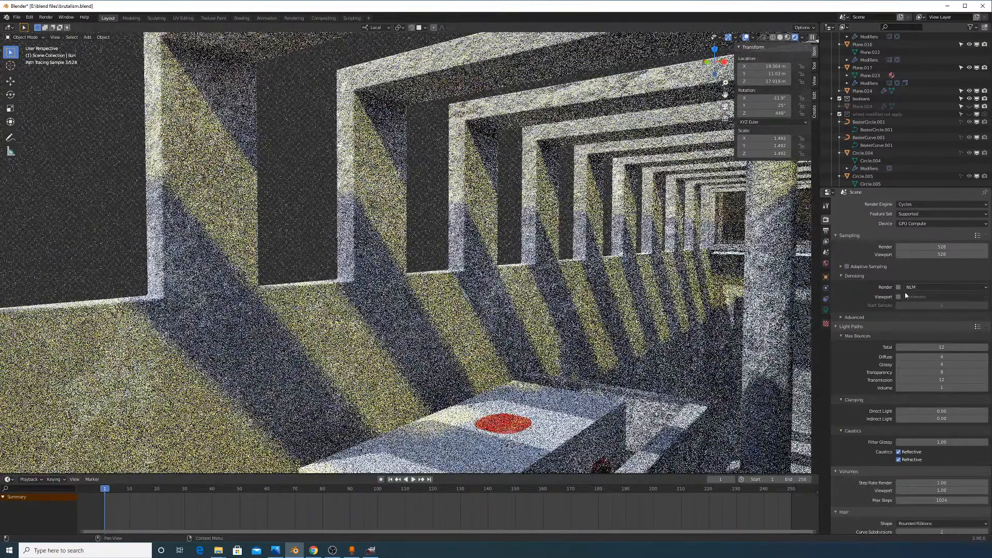
{"action": "left_click", "coordinate": [899, 297]}
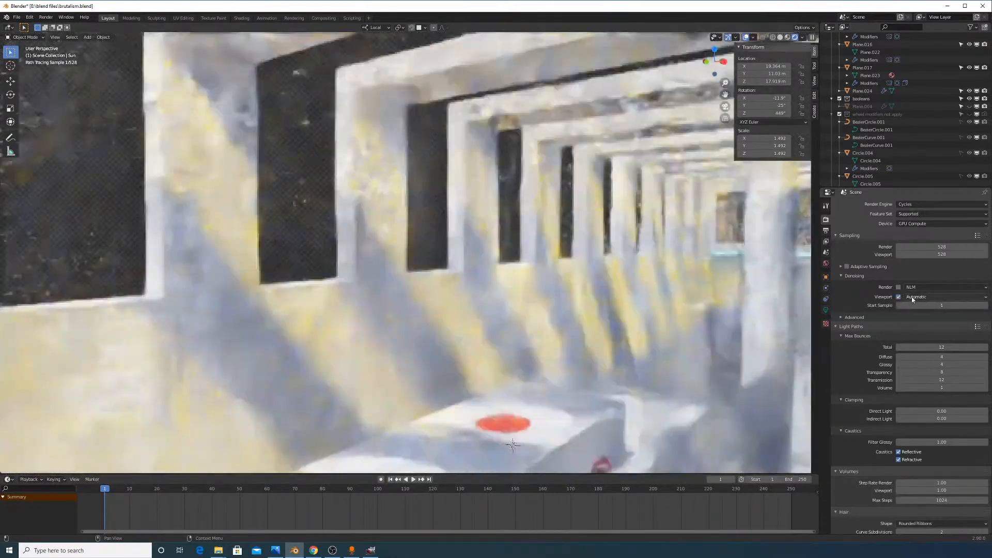
{"action": "left_click", "coordinate": [922, 296]}
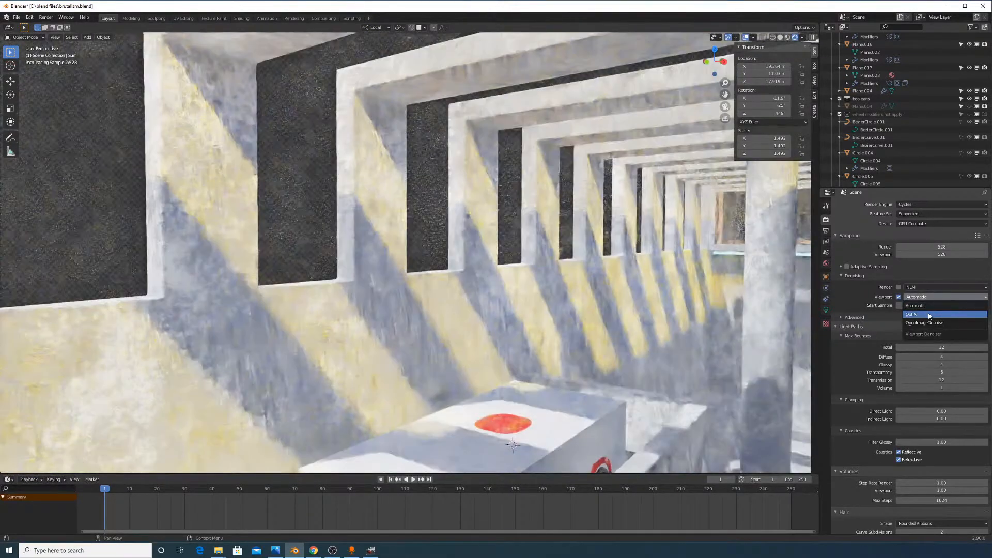
{"action": "left_click", "coordinate": [928, 314]}
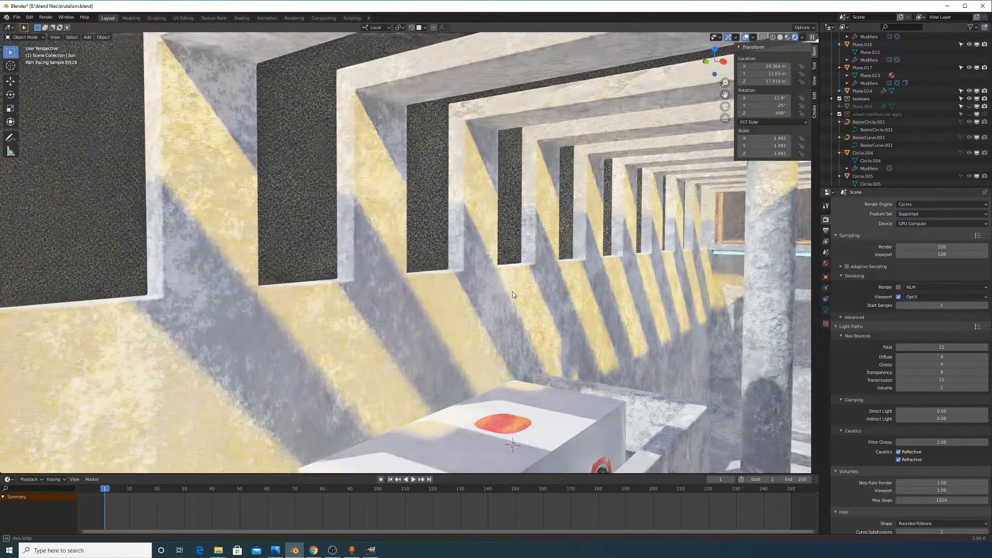
Orbit and pan the rendered corridor view, then change to Solid shading near the car
{"action": "middle_click_drag", "start_coordinate": [513, 294], "coordinate": [536, 398]}
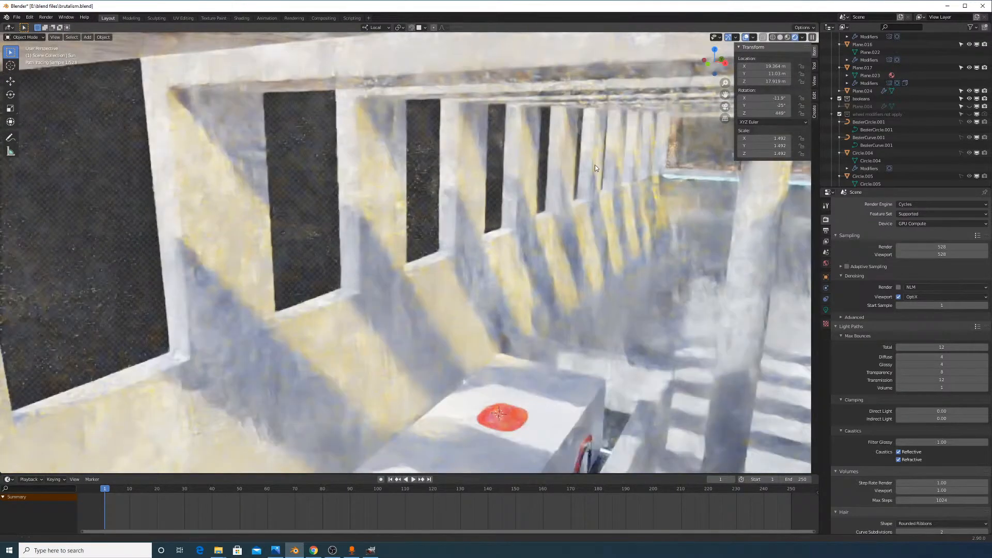
{"action": "middle_click_drag", "start_coordinate": [594, 165], "coordinate": [603, 127], "text": "shift"}
{"action": "scroll", "coordinate": [588, 162], "scroll_direction": "up", "scroll_amount": 3}
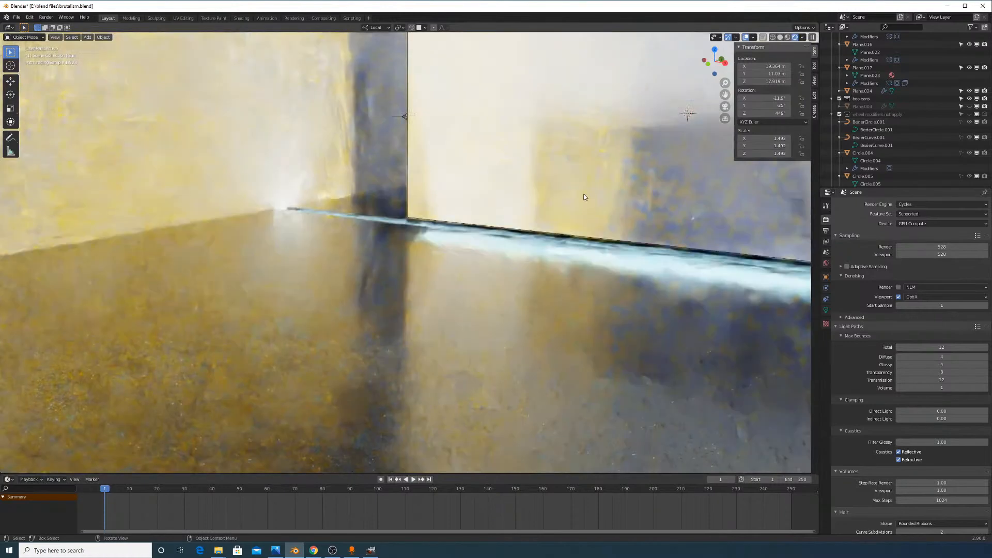
{"action": "middle_click_drag", "start_coordinate": [496, 211], "coordinate": [509, 222]}
{"action": "scroll", "coordinate": [509, 223], "scroll_direction": "down", "scroll_amount": 4}
{"action": "scroll", "coordinate": [508, 231], "scroll_direction": "down", "scroll_amount": 3}
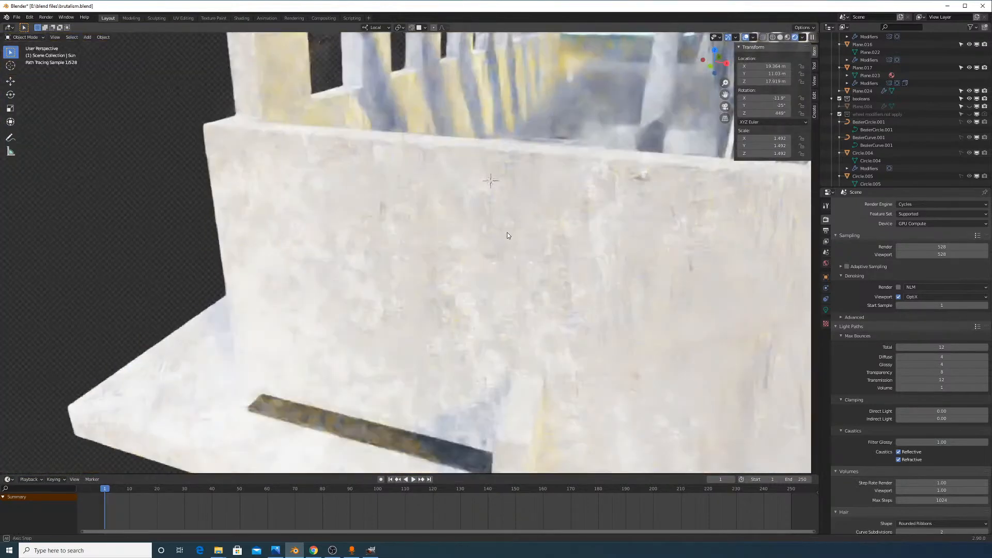
{"action": "middle_click_drag", "start_coordinate": [508, 256], "coordinate": [502, 270]}
{"action": "middle_click_drag", "start_coordinate": [537, 193], "coordinate": [500, 262], "text": "shift"}
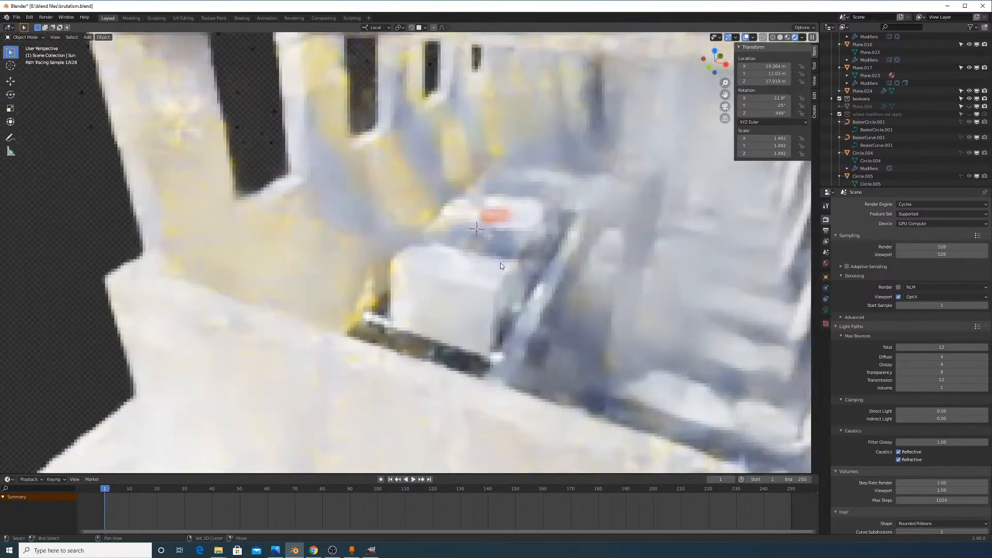
{"action": "left_click", "coordinate": [781, 39]}
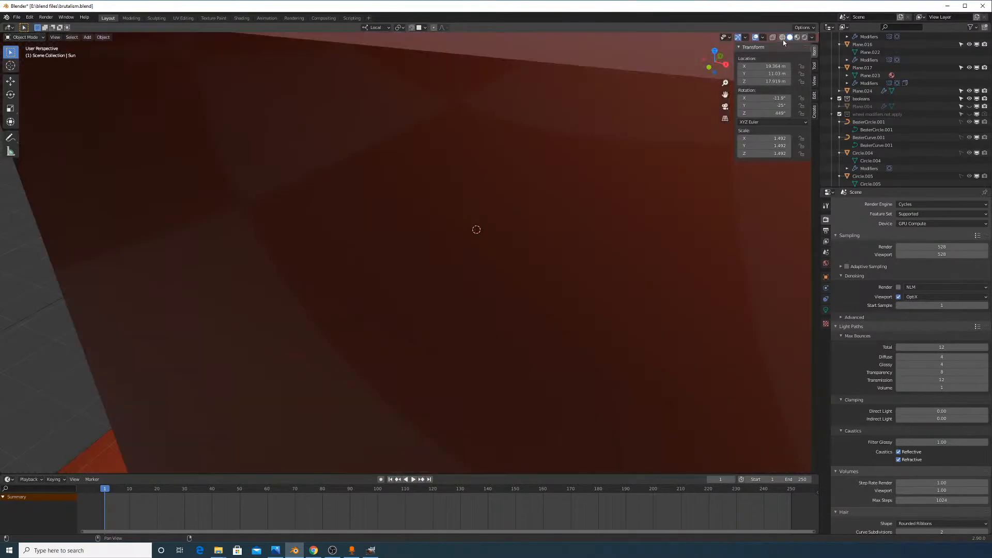
Preview the scene in rendered Cycles and select the box Cube.029 around the car
{"action": "scroll", "coordinate": [636, 174], "scroll_direction": "up", "scroll_amount": 3}
{"action": "left_click", "coordinate": [562, 373]}
{"action": "middle_click_drag", "start_coordinate": [580, 371], "coordinate": [526, 314], "text": "shift"}
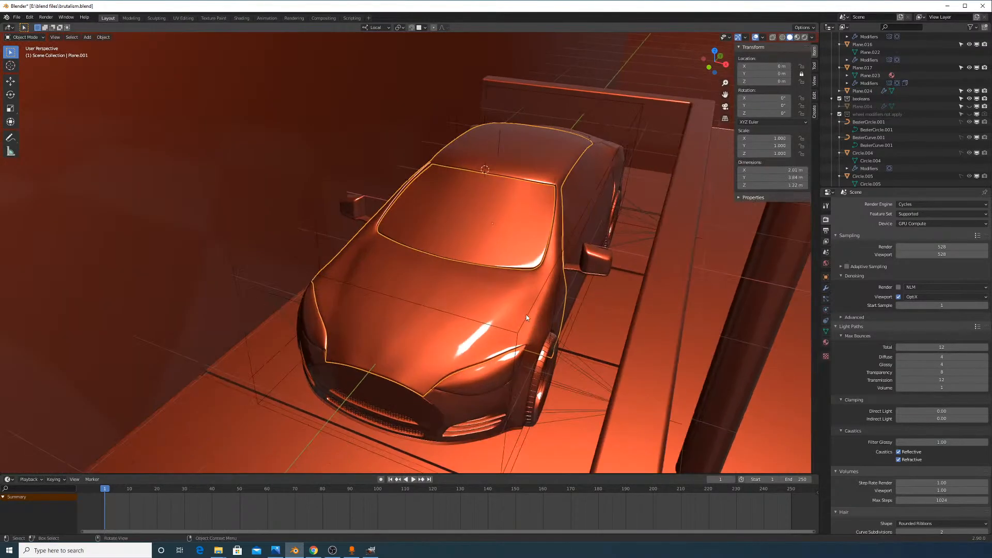
{"action": "scroll", "coordinate": [606, 149], "scroll_direction": "down", "scroll_amount": 4}
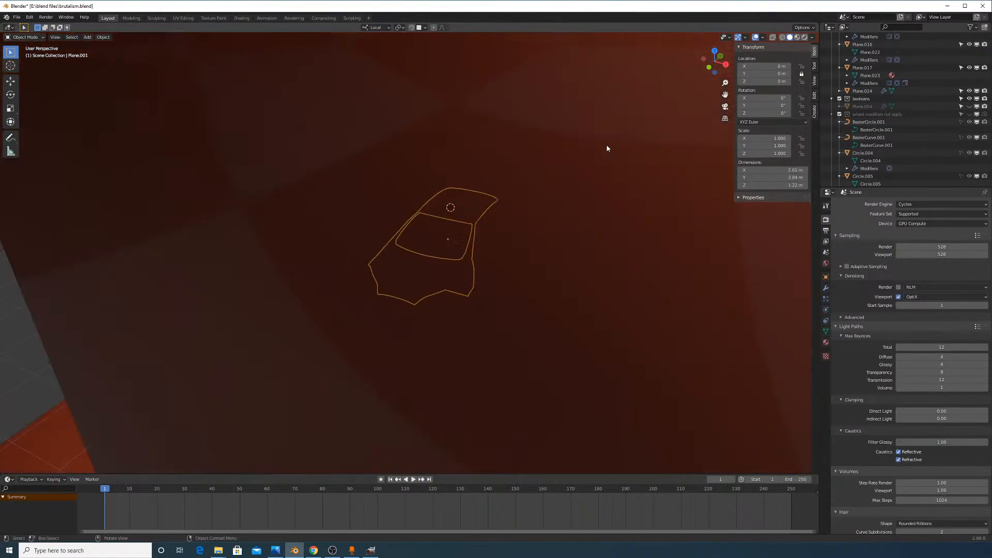
{"action": "scroll", "coordinate": [605, 151], "scroll_direction": "up", "scroll_amount": 2}
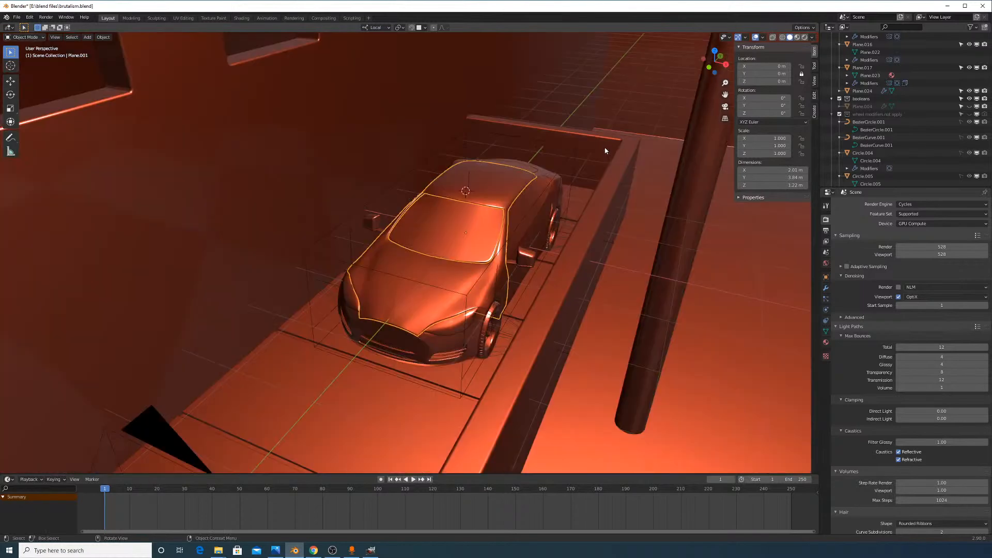
{"action": "left_click", "coordinate": [802, 37]}
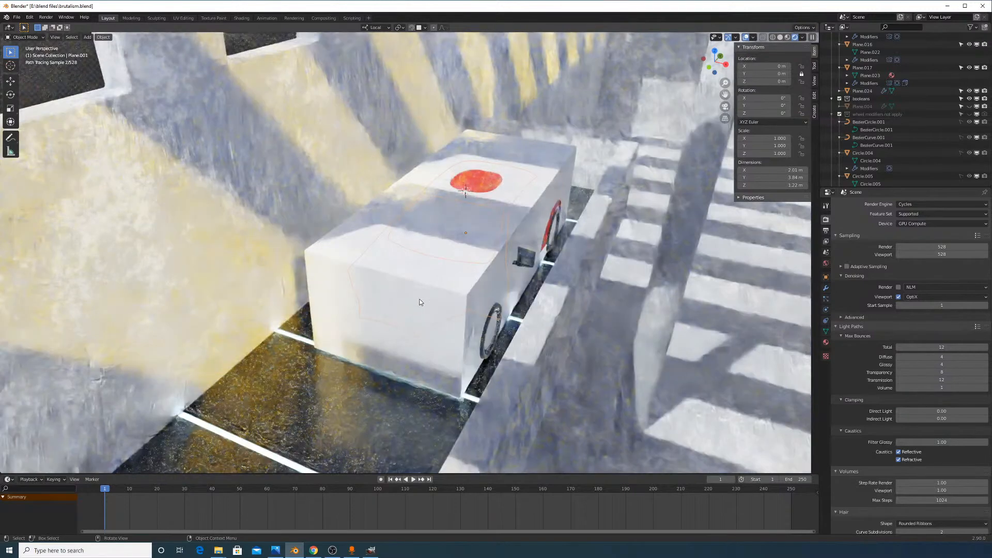
{"action": "left_click", "coordinate": [443, 294]}
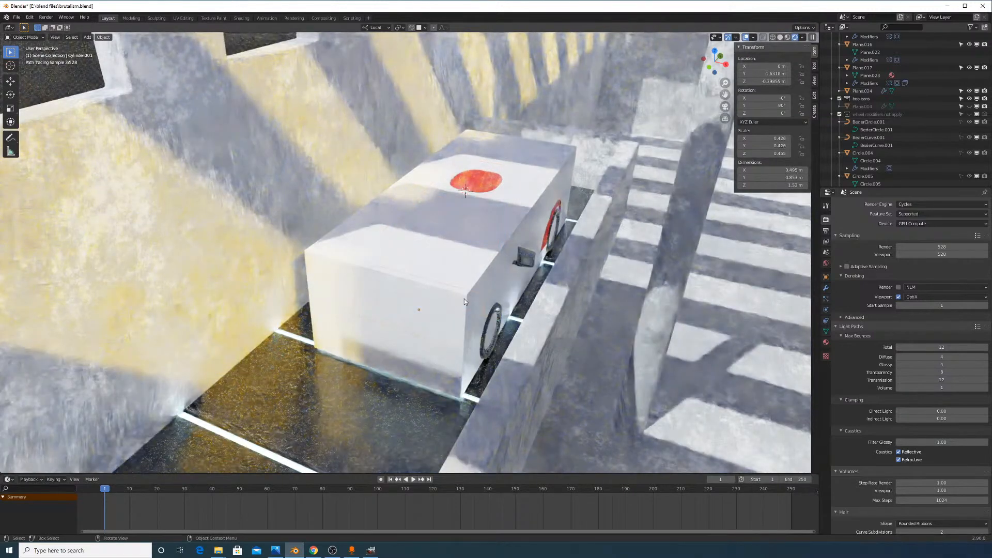
{"action": "left_click", "coordinate": [466, 298]}
{"action": "left_click", "coordinate": [466, 298]}
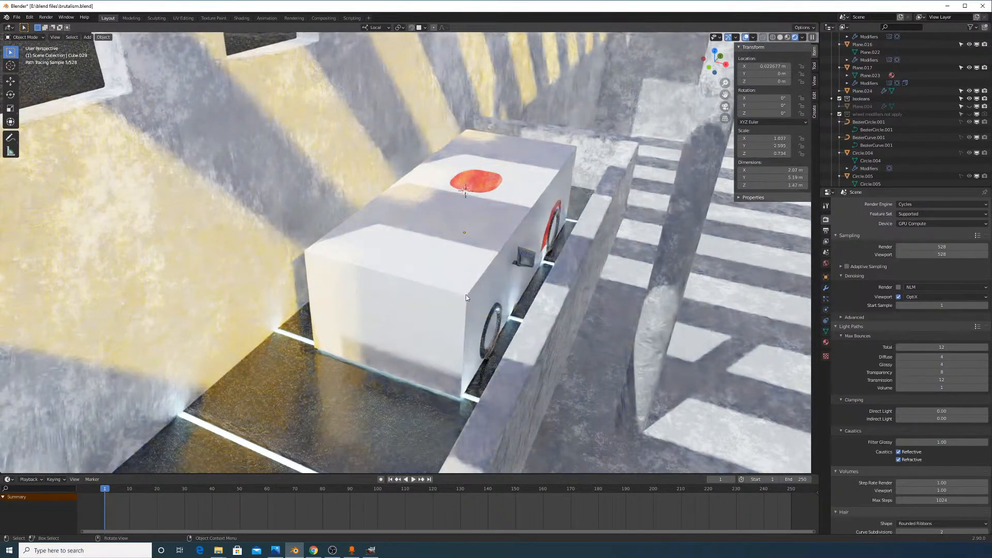
{"action": "scroll", "coordinate": [898, 120], "scroll_direction": "up", "scroll_amount": 10}
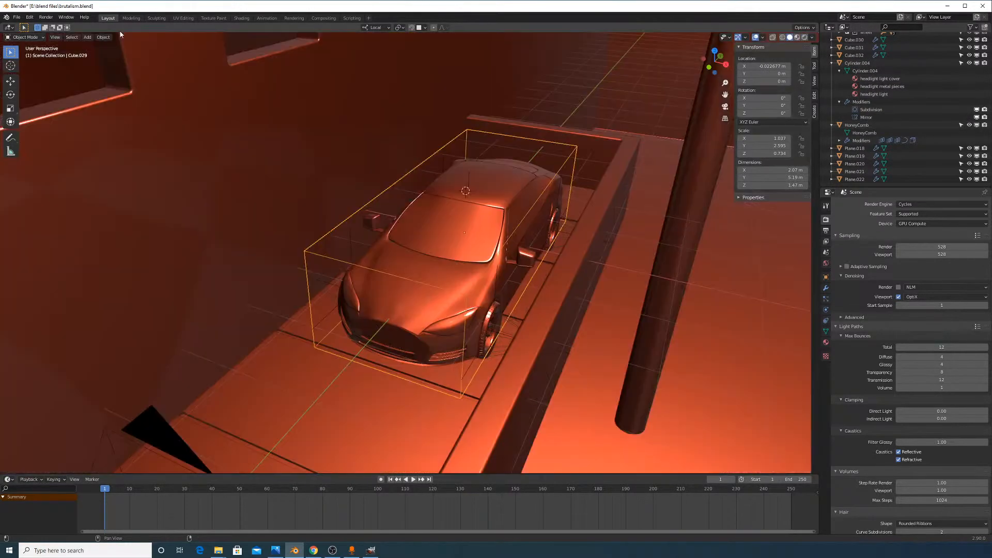
Return to solid shading and hide Cube.029 in the Outliner
{"action": "left_click", "coordinate": [780, 37]}
{"action": "scroll", "coordinate": [945, 94], "scroll_direction": "up", "scroll_amount": 6}
{"action": "scroll", "coordinate": [945, 94], "scroll_direction": "up", "scroll_amount": 12}
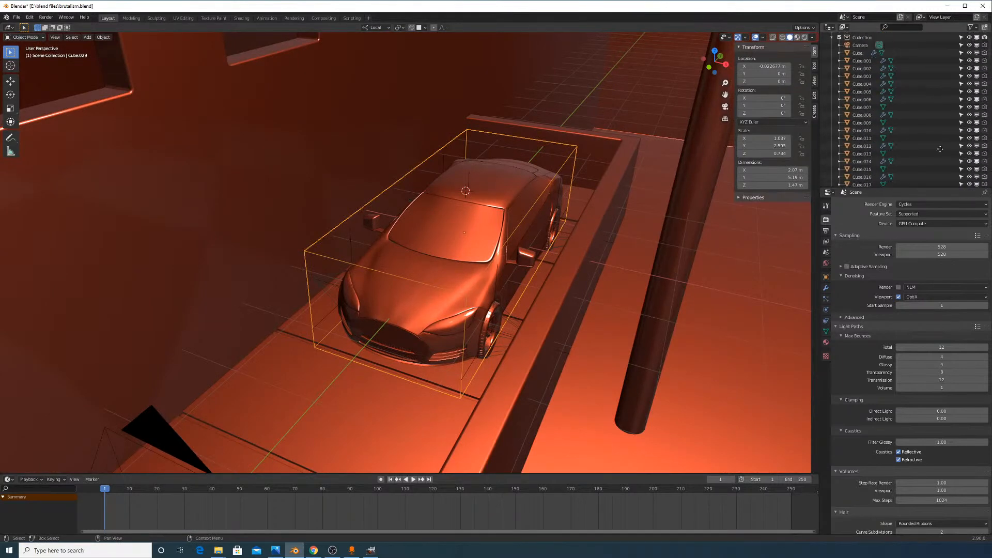
{"action": "left_click", "coordinate": [969, 83]}
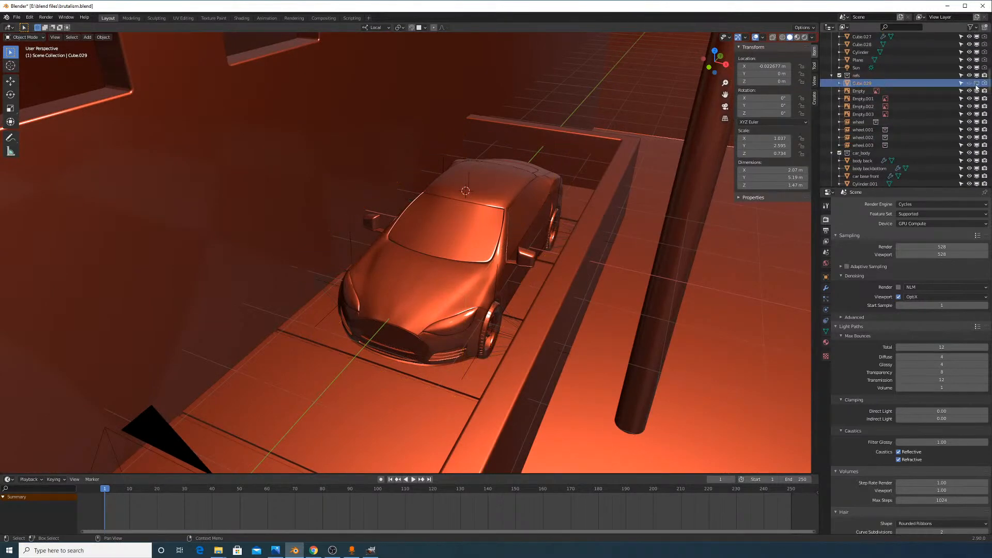
Look through the active scene camera via View > Cameras > Active Camera
{"action": "left_click", "coordinate": [56, 37]}
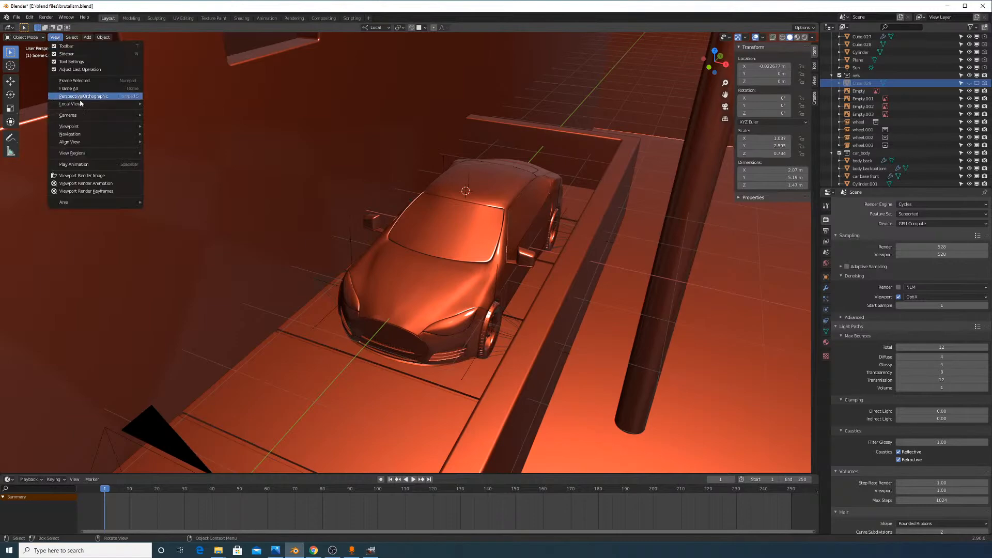
{"action": "mouse_move", "coordinate": [104, 117]}
{"action": "left_click", "coordinate": [152, 124]}
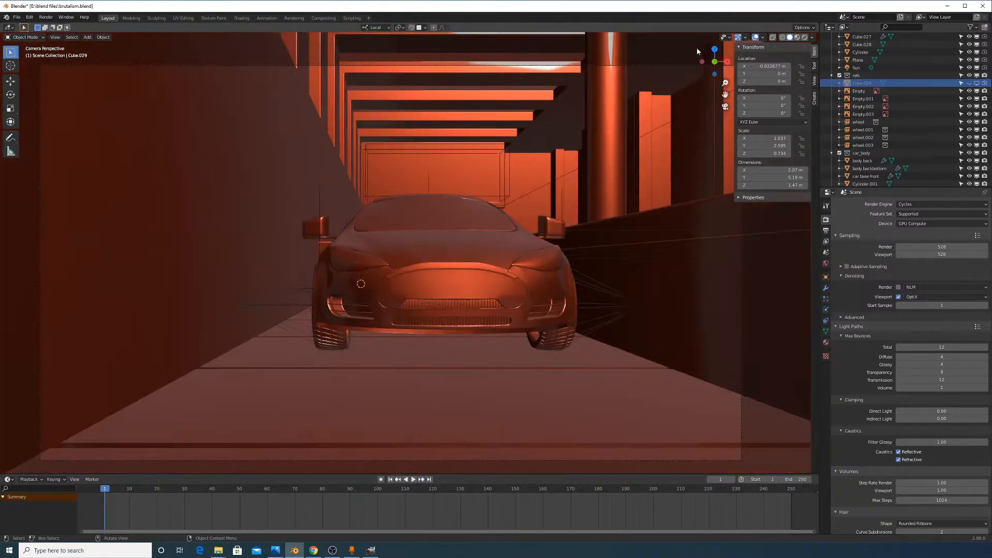
In the rendered preview, set the World Strength to 0.2, then to 0
{"action": "left_click", "coordinate": [805, 37]}
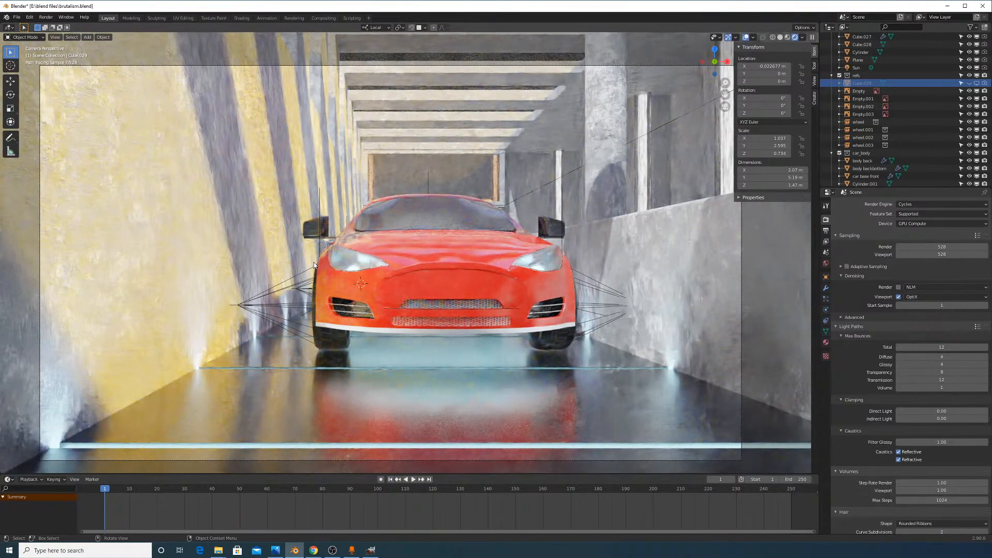
{"action": "left_click", "coordinate": [826, 263]}
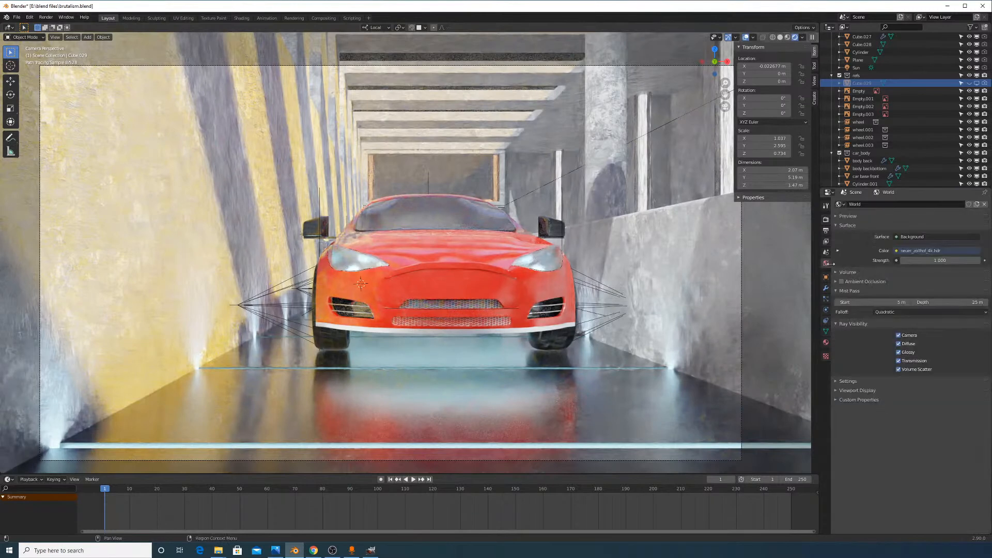
{"action": "left_click", "coordinate": [954, 260]}
{"action": "key", "text": "Return"}
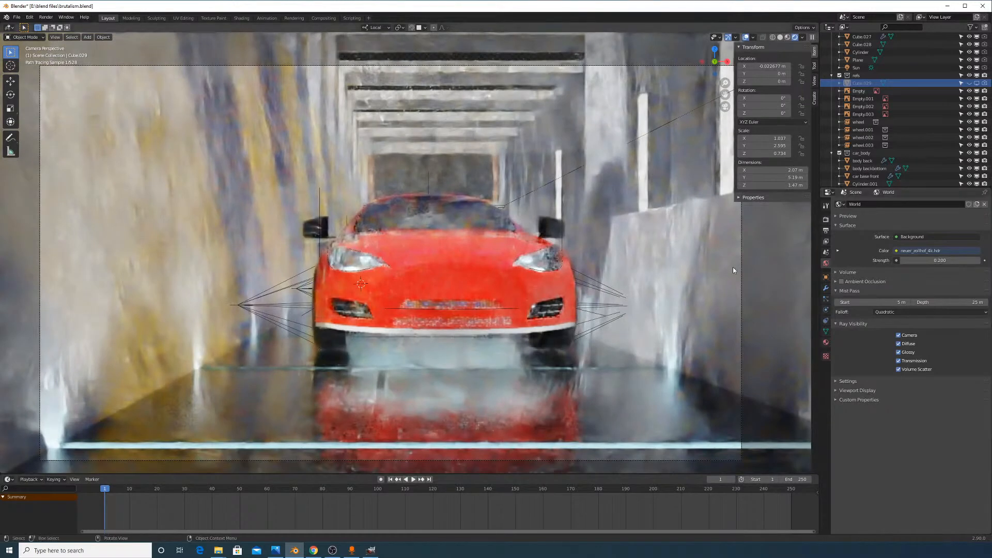
{"action": "left_click", "coordinate": [912, 260]}
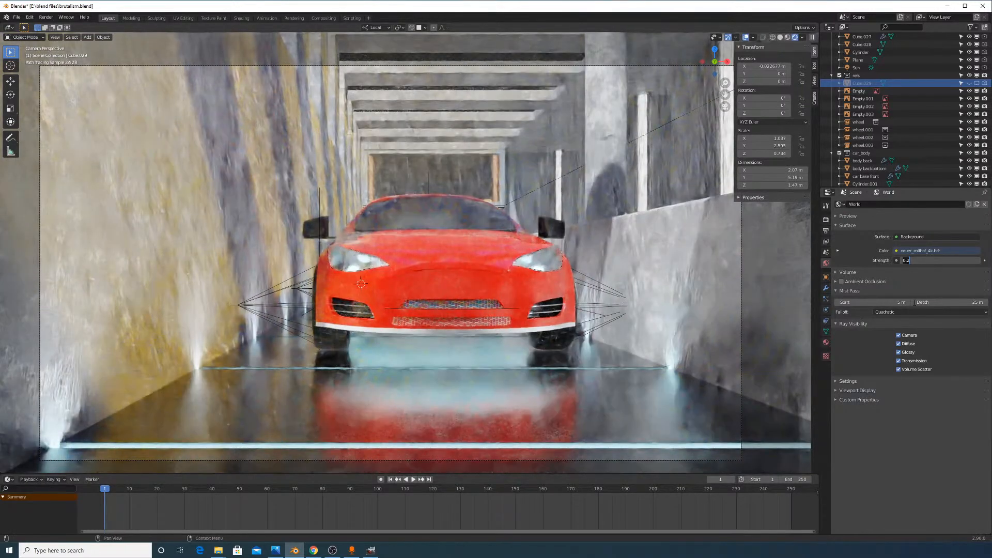
{"action": "key", "text": "Return"}
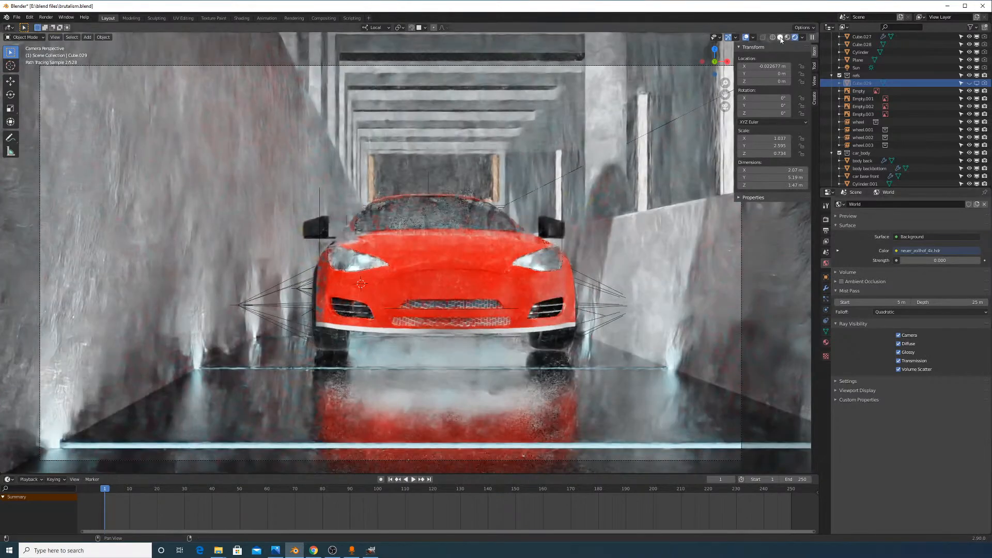
Switch back to solid shading and orbit out of the camera view
{"action": "left_click", "coordinate": [781, 38]}
{"action": "middle_click_drag", "start_coordinate": [602, 133], "coordinate": [562, 159]}
{"action": "scroll", "coordinate": [539, 222], "scroll_direction": "down", "scroll_amount": 6}
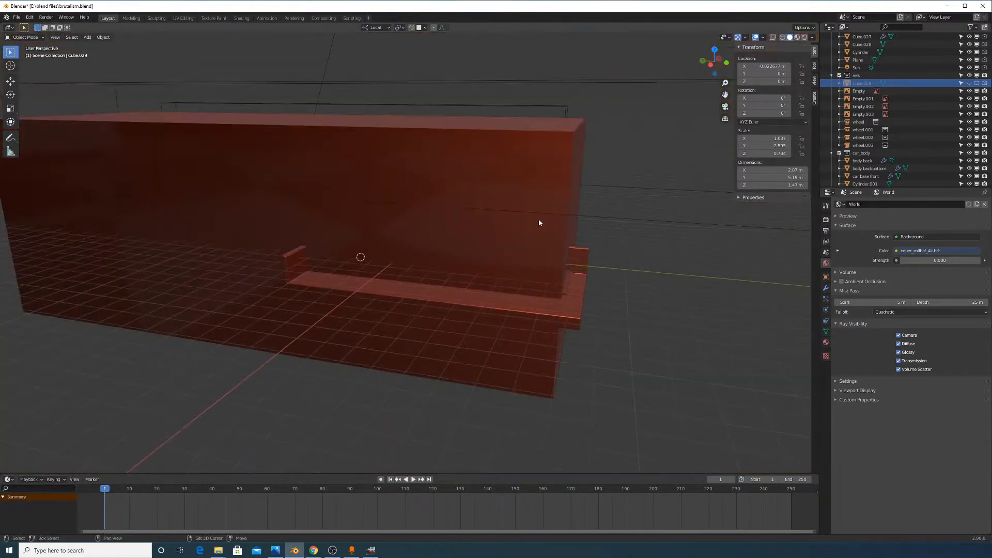
Trackball-rotate the sun lamp to a new angle over the building
{"action": "key", "text": "shift+a"}
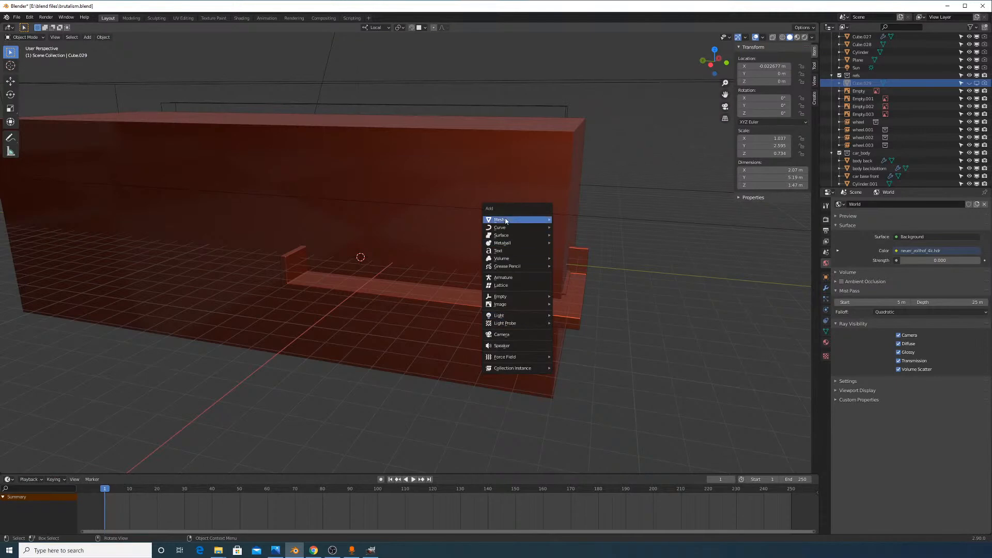
{"action": "scroll", "coordinate": [415, 127], "scroll_direction": "down", "scroll_amount": 7}
{"action": "middle_click_drag", "start_coordinate": [414, 127], "coordinate": [354, 152]}
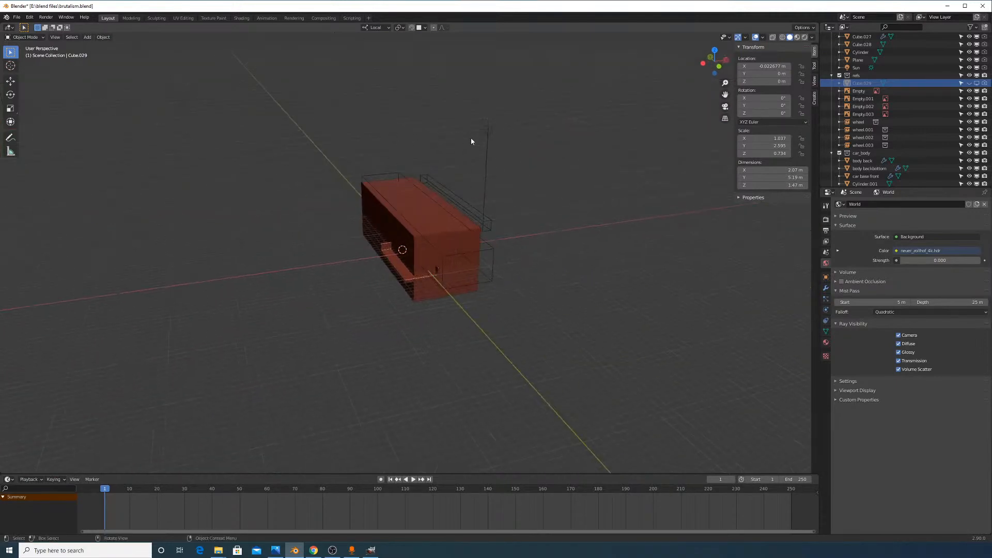
{"action": "left_click", "coordinate": [486, 129]}
{"action": "key", "text": "r"}
{"action": "middle_click_drag", "start_coordinate": [558, 166], "coordinate": [583, 172]}
{"action": "key", "text": "r"}
{"action": "left_click", "coordinate": [560, 167]}
{"action": "scroll", "coordinate": [583, 173], "scroll_direction": "up", "scroll_amount": 6}
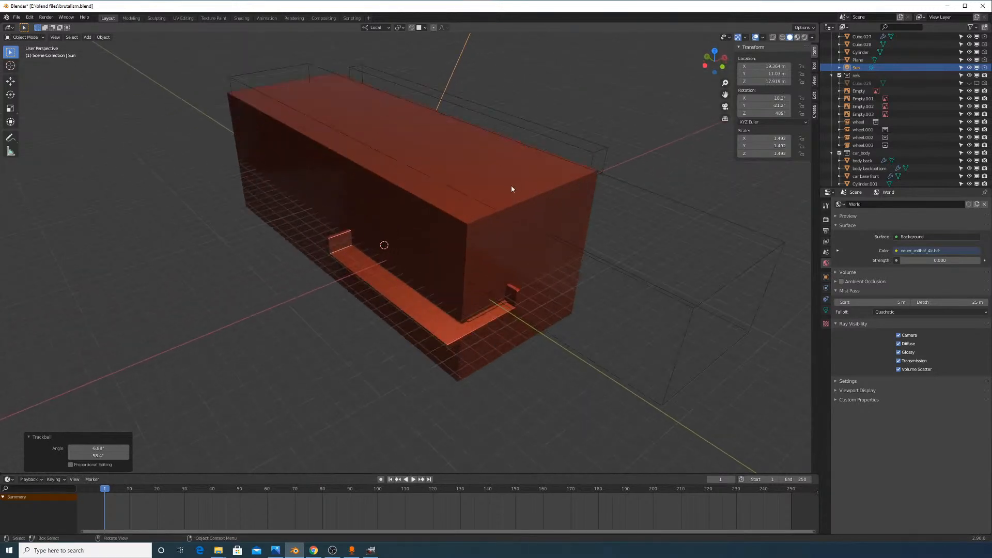
Hide the enclosing block Cube.028 to reveal the corridor interior
{"action": "left_click", "coordinate": [502, 198]}
{"action": "key", "text": "g"}
{"action": "right_click", "coordinate": [557, 218]}
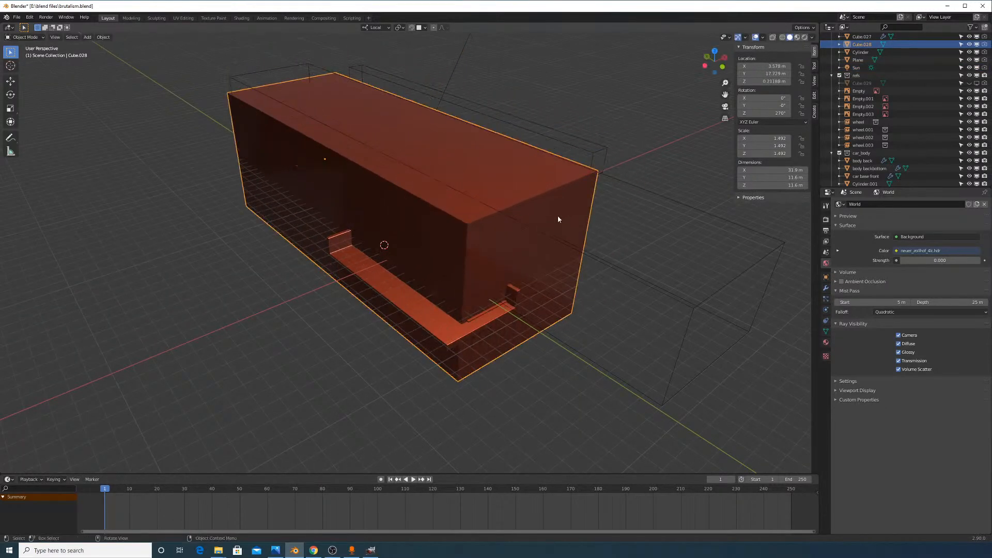
{"action": "key", "text": "g"}
{"action": "right_click", "coordinate": [603, 235]}
{"action": "middle_click_drag", "start_coordinate": [586, 229], "coordinate": [687, 195]}
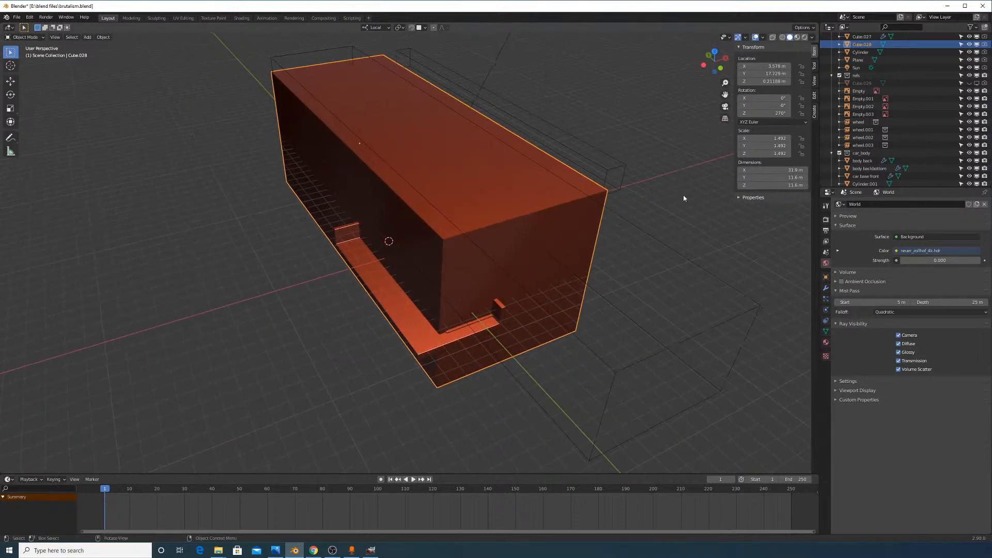
{"action": "left_click", "coordinate": [969, 45]}
{"action": "middle_click_drag", "start_coordinate": [616, 217], "coordinate": [633, 90]}
Raise the sun lamp's strength to 100 and start the rendered Cycles preview
{"action": "left_click", "coordinate": [640, 69]}
{"action": "left_click", "coordinate": [825, 310]}
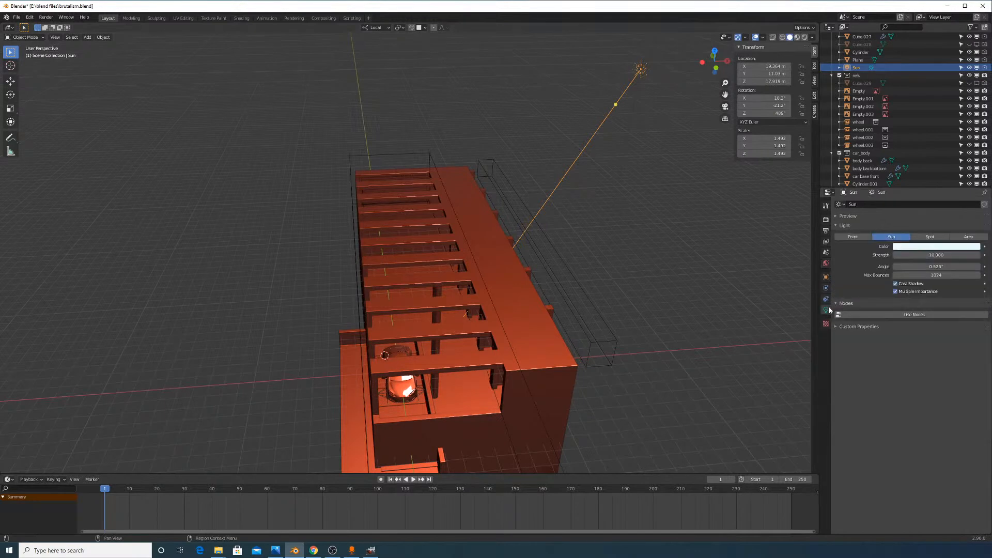
{"action": "left_click", "coordinate": [940, 256]}
{"action": "type", "text": "9.87"}
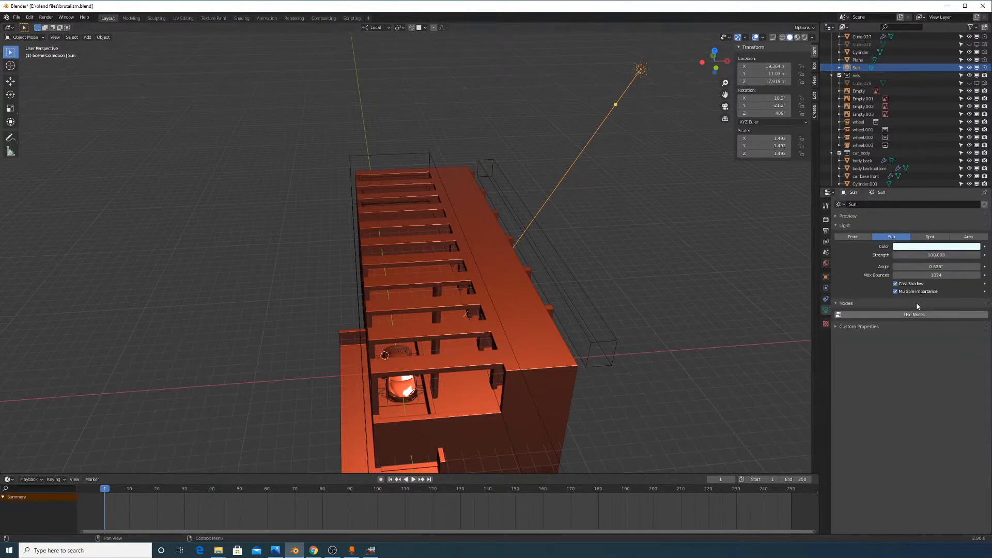
{"action": "left_click", "coordinate": [805, 38]}
{"action": "mouse_move", "coordinate": [592, 276]}
{"action": "middle_mouse_down"}
{"action": "mouse_move", "coordinate": [572, 278]}
{"action": "mouse_move", "coordinate": [579, 166]}
{"action": "mouse_move", "coordinate": [567, 190]}
{"action": "middle_mouse_up"}
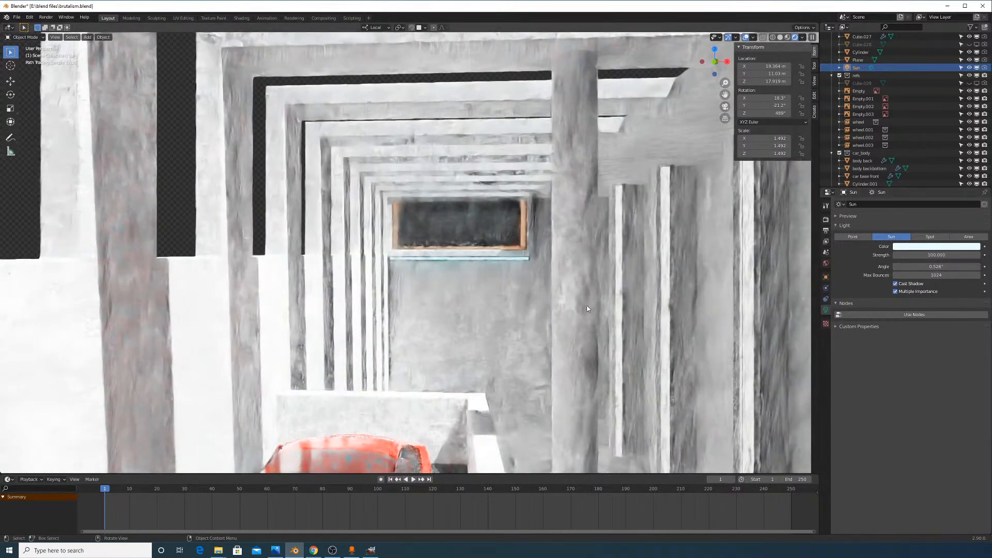
Lower the sun strength to 10 while viewing the beams and car
{"action": "scroll", "coordinate": [585, 310], "scroll_direction": "down", "scroll_amount": 3}
{"action": "middle_click_drag", "start_coordinate": [585, 313], "coordinate": [611, 274]}
{"action": "mouse_move", "coordinate": [611, 274]}
{"action": "middle_mouse_down"}
{"action": "mouse_move", "coordinate": [611, 258]}
{"action": "mouse_move", "coordinate": [603, 264]}
{"action": "middle_mouse_up"}
{"action": "left_click", "coordinate": [930, 254]}
{"action": "type", "text": "1"}
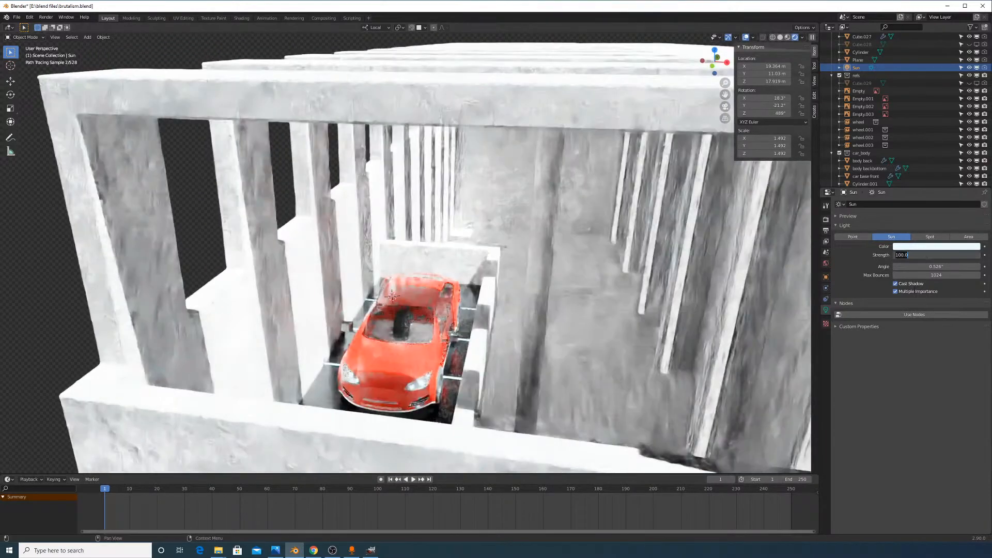
{"action": "type", "text": "0"}
{"action": "key", "text": "Return"}
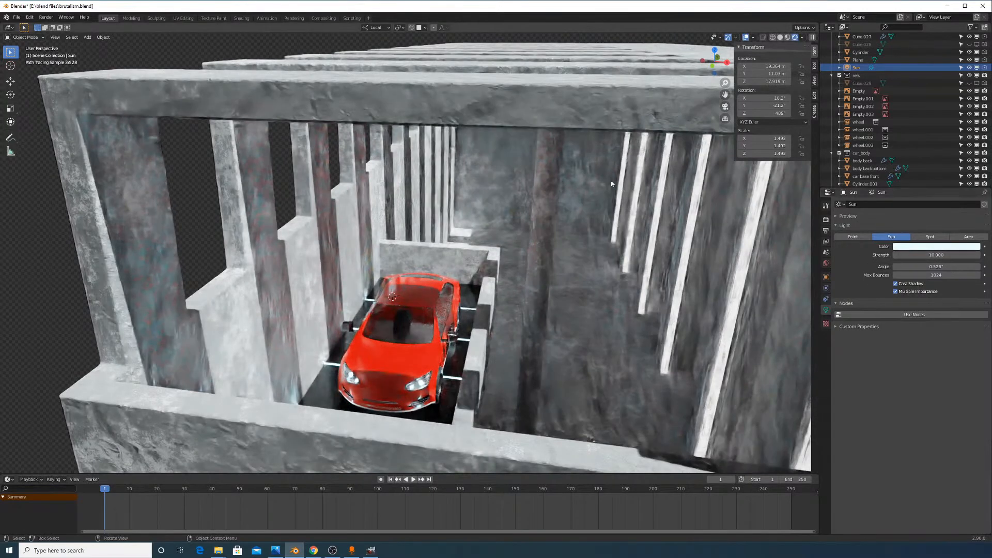
{"action": "scroll", "coordinate": [612, 184], "scroll_direction": "down", "scroll_amount": 10}
{"action": "key", "text": "r"}
{"action": "key", "text": "r"}
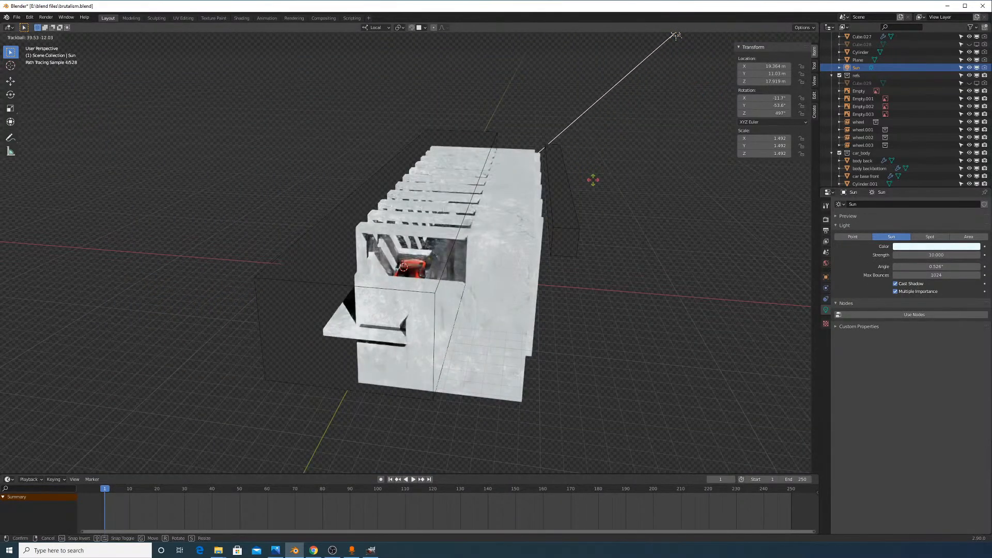
Confirm the sun's new rotation, discarding a further rotation attempt
{"action": "left_click", "coordinate": [619, 141]}
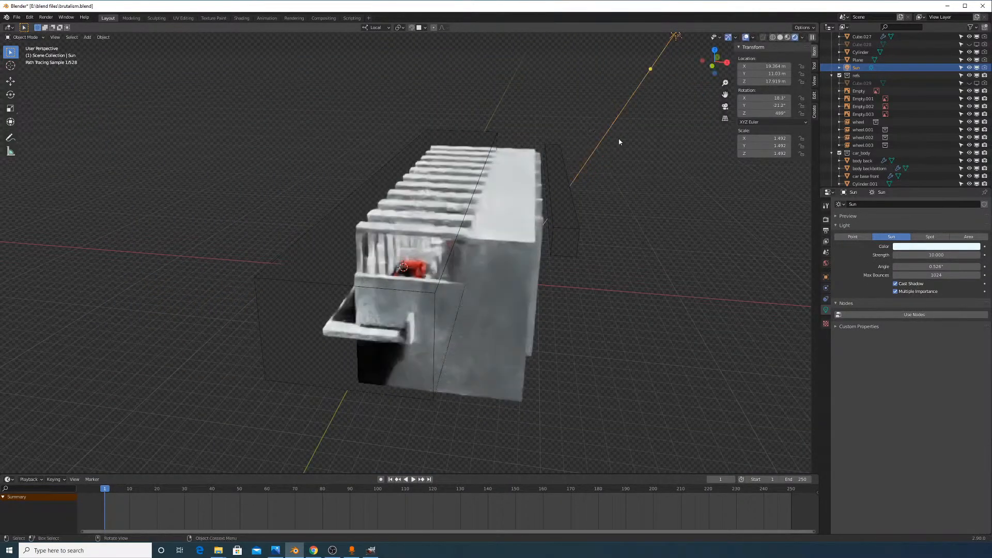
{"action": "key", "text": "r"}
{"action": "key", "text": "r"}
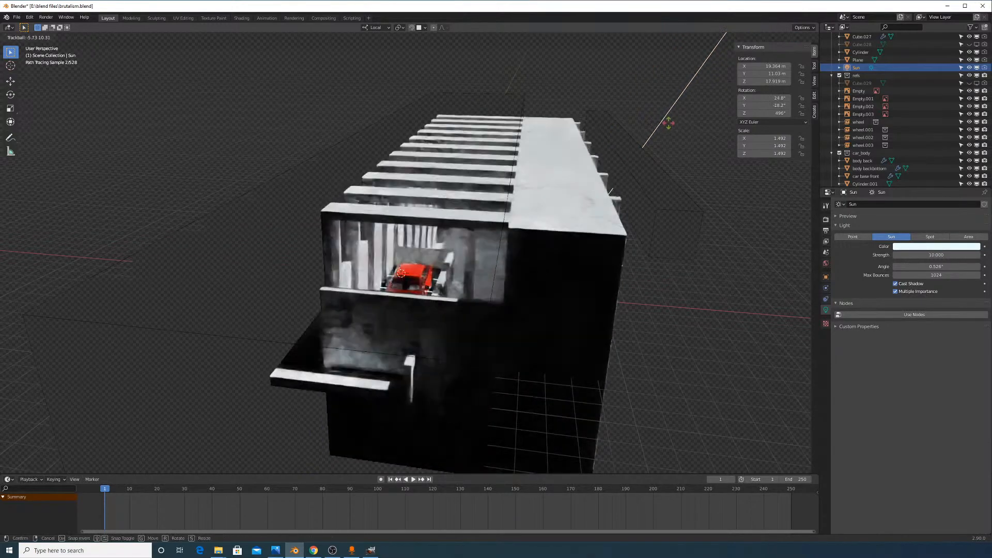
{"action": "right_click", "coordinate": [668, 123]}
{"action": "scroll", "coordinate": [665, 130], "scroll_direction": "up", "scroll_amount": 10}
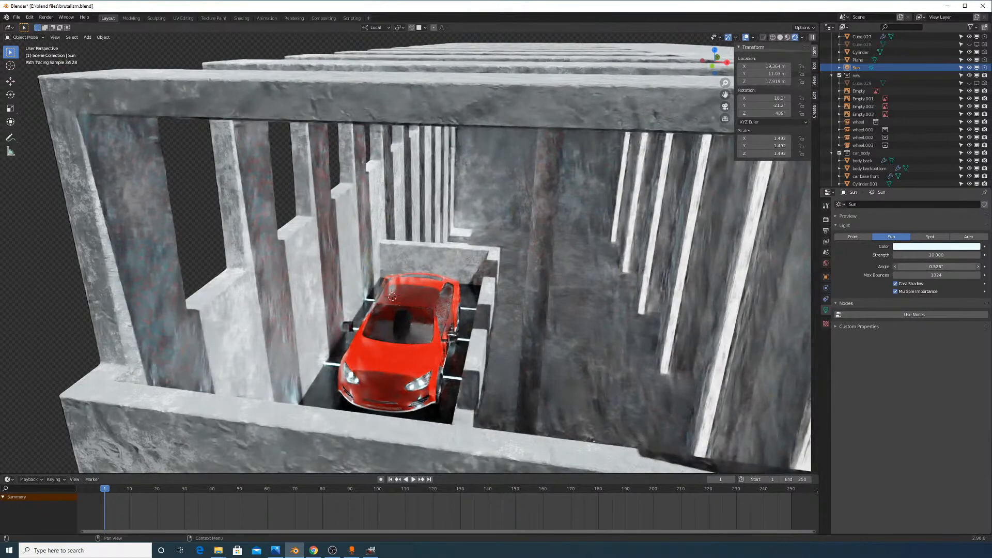
Set the sun's Angle to 10° after trying 2° and 20°
{"action": "mouse_move", "coordinate": [936, 267]}
{"action": "left_mouse_down"}
{"action": "mouse_move", "coordinate": [971, 266]}
{"action": "mouse_move", "coordinate": [948, 267]}
{"action": "left_mouse_up"}
{"action": "key", "text": "Escape"}
{"action": "left_click", "coordinate": [936, 266]}
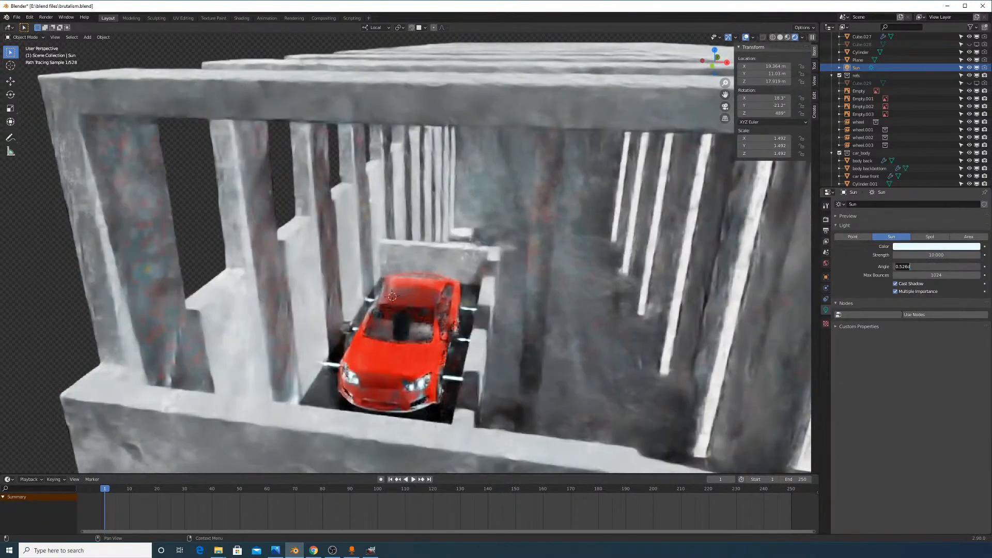
{"action": "type", "text": "2"}
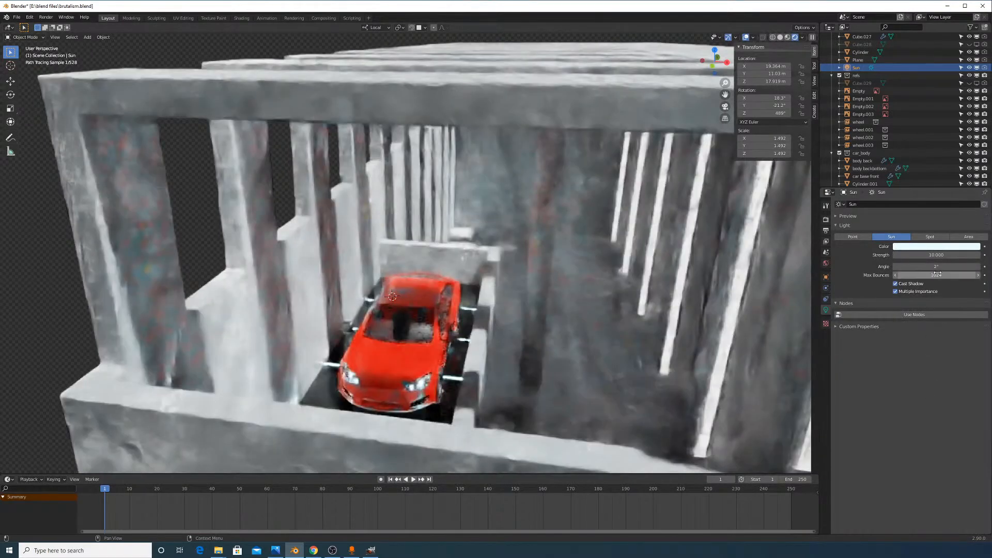
{"action": "type", "text": "d"}
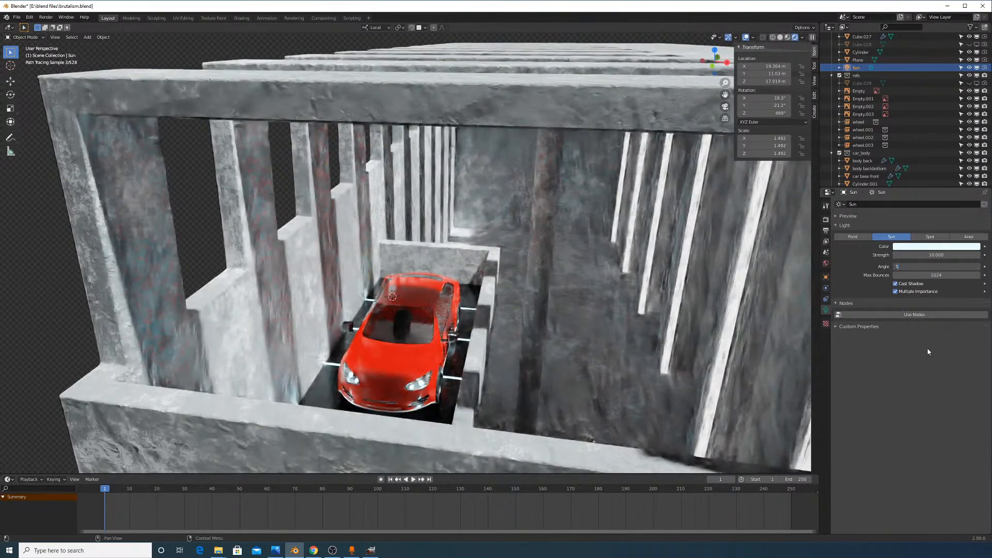
{"action": "key", "text": "Return"}
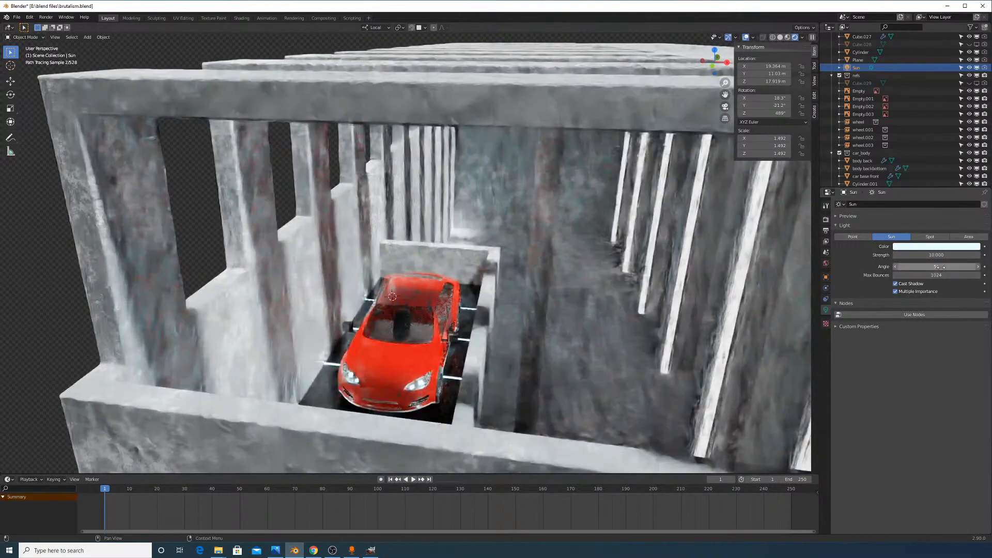
{"action": "left_click", "coordinate": [940, 267]}
{"action": "type", "text": "20"}
{"action": "key", "text": "Return"}
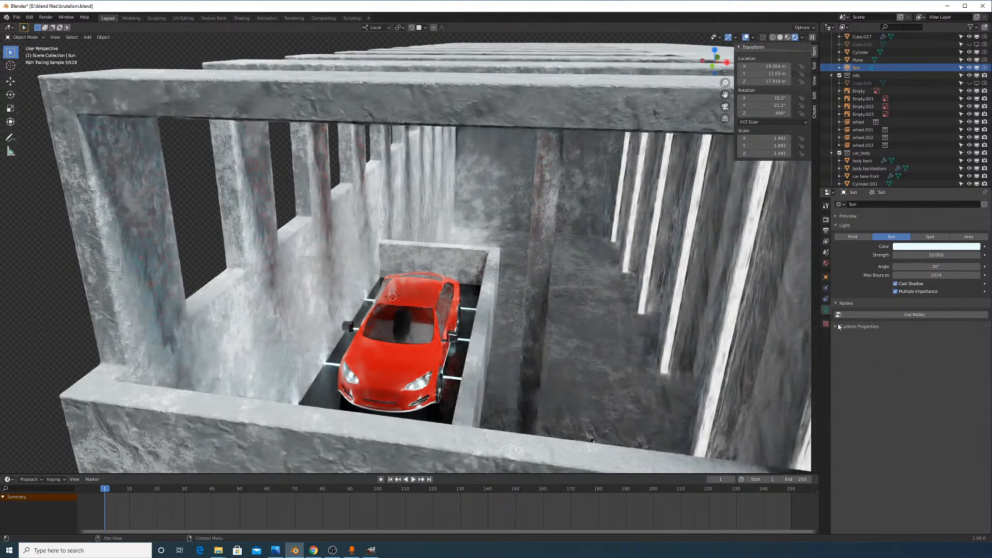
{"action": "left_click", "coordinate": [953, 267]}
{"action": "type", "text": "1"}
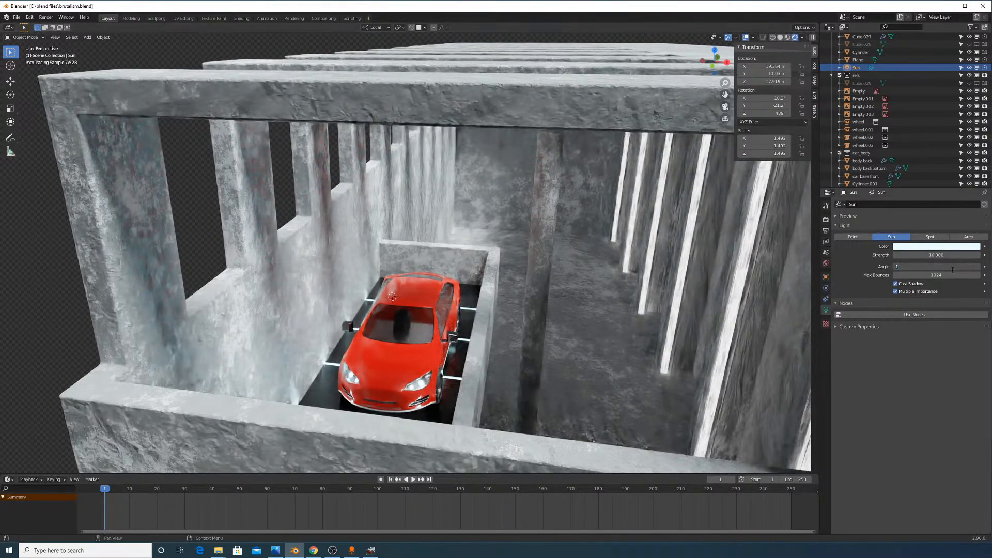
{"action": "type", "text": "0"}
{"action": "key", "text": "Return"}
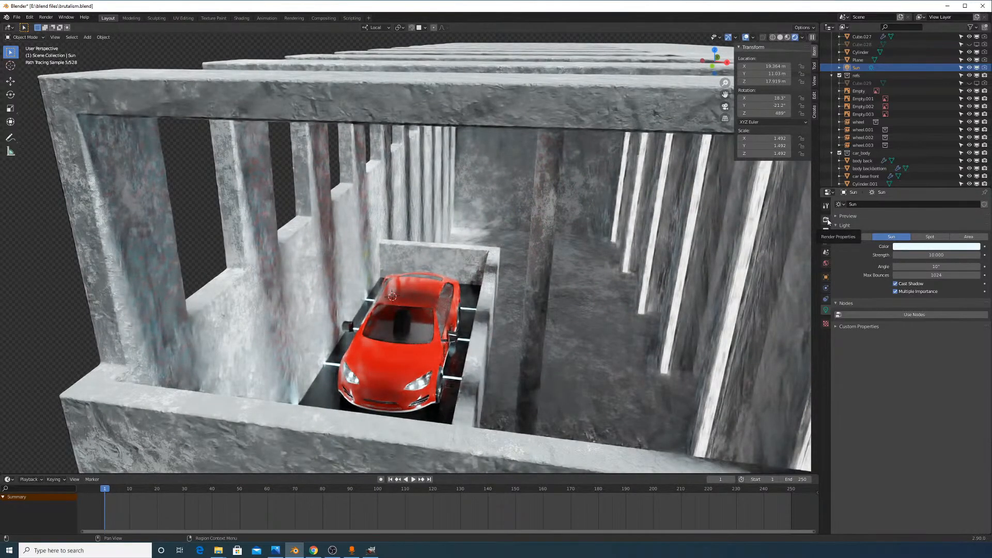
Tint the sunlight toward cyan, then settle on a pale near-white sky blue
{"action": "left_click", "coordinate": [946, 246]}
{"action": "left_click_drag", "start_coordinate": [941, 169], "coordinate": [941, 156]}
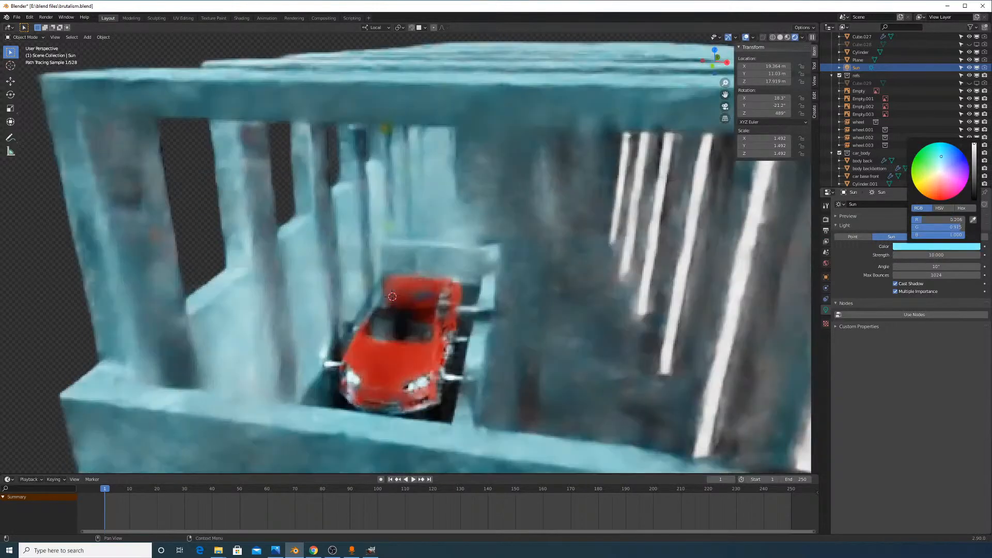
{"action": "left_click", "coordinate": [939, 169]}
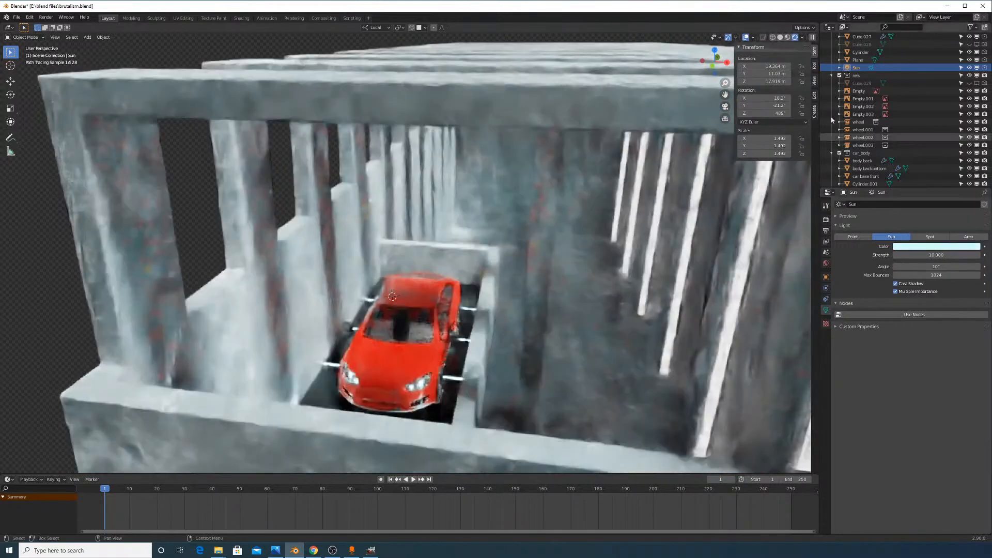
In solid shading, drag the sun's direction gizmo to re-aim it across the building
{"action": "left_click", "coordinate": [780, 37]}
{"action": "scroll", "coordinate": [578, 273], "scroll_direction": "down", "scroll_amount": 8}
{"action": "middle_click_drag", "start_coordinate": [577, 274], "coordinate": [518, 275]}
{"action": "left_click_drag", "start_coordinate": [515, 210], "coordinate": [505, 210]}
{"action": "middle_click_drag", "start_coordinate": [502, 210], "coordinate": [412, 113]}
{"action": "left_click_drag", "start_coordinate": [329, 79], "coordinate": [342, 75]}
{"action": "middle_click_drag", "start_coordinate": [468, 180], "coordinate": [382, 170]}
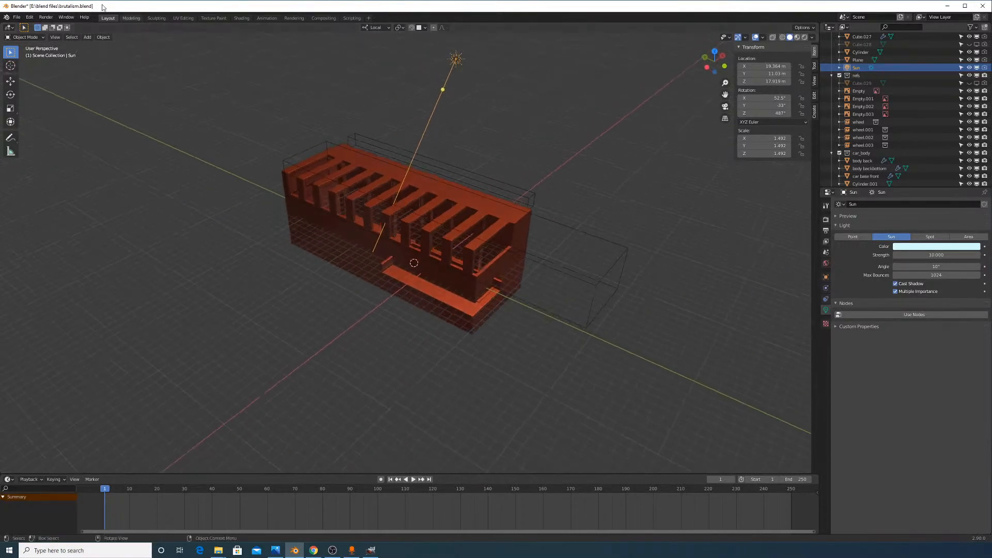
Preview the car through the active camera in Cycles rendered shading and open the hood's car paint material
{"action": "left_click", "coordinate": [55, 37]}
{"action": "mouse_move", "coordinate": [110, 119]}
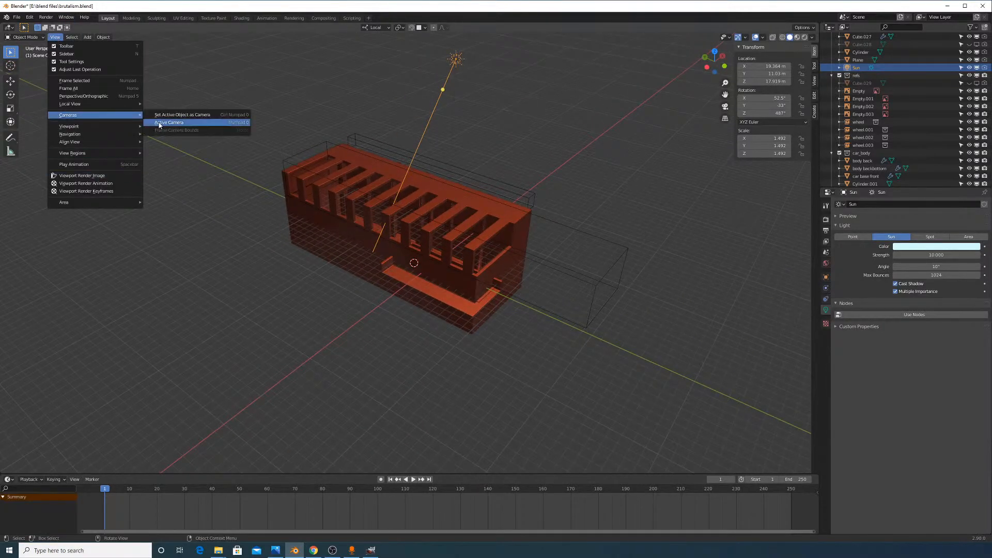
{"action": "left_click", "coordinate": [155, 126]}
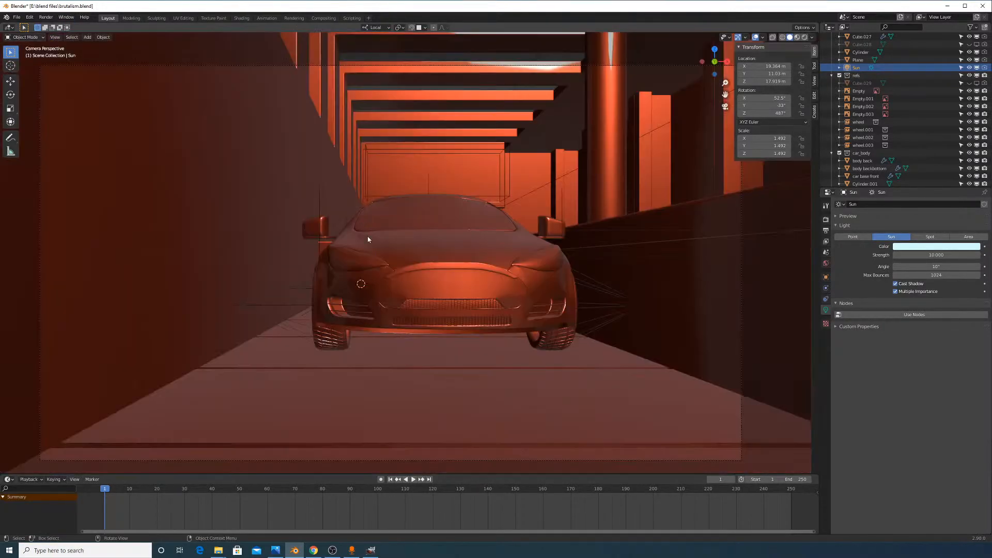
{"action": "left_click", "coordinate": [804, 37]}
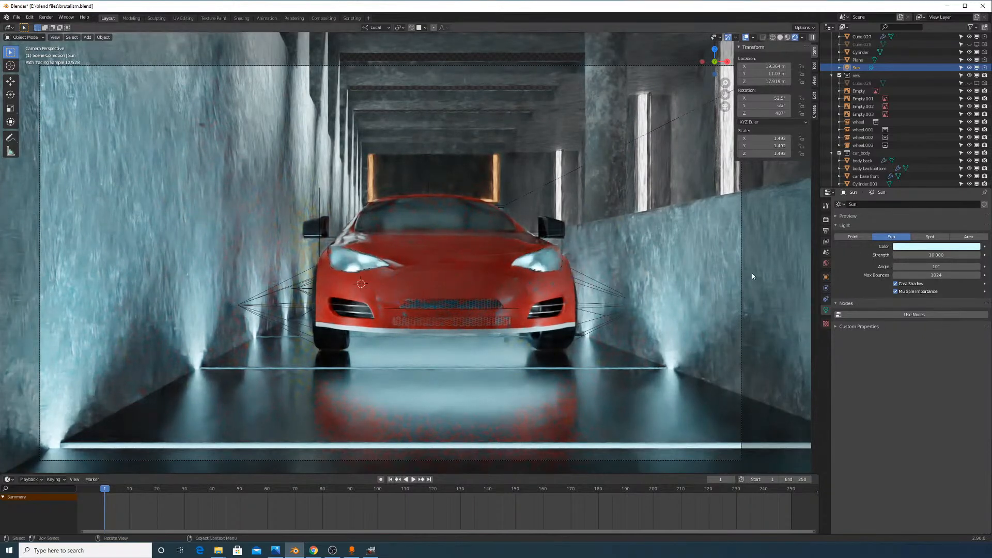
{"action": "left_click", "coordinate": [826, 220]}
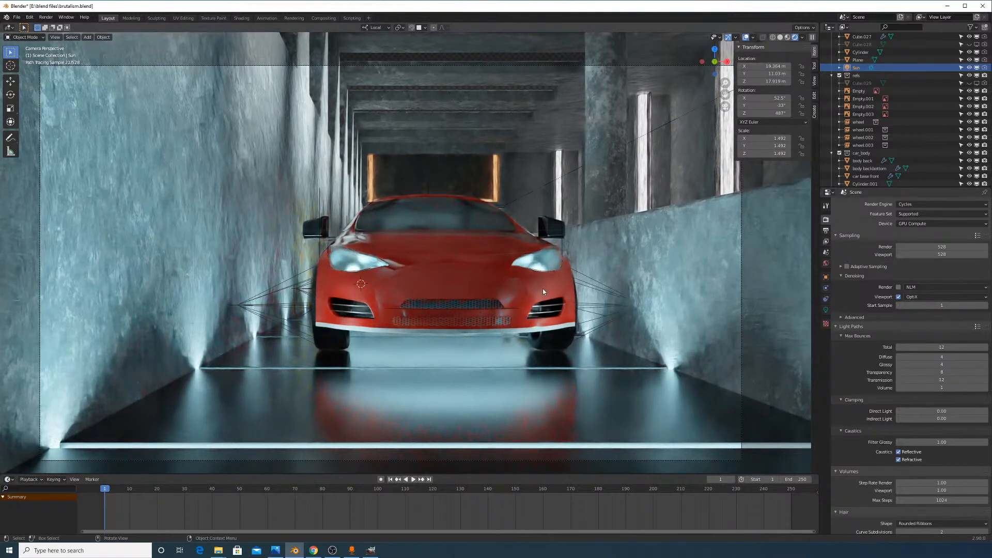
{"action": "left_click", "coordinate": [466, 279]}
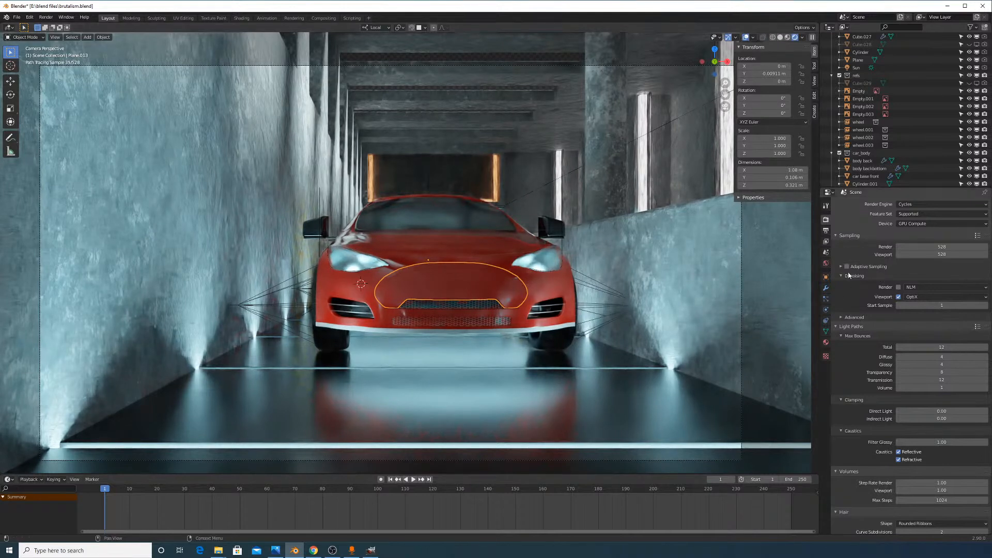
{"action": "left_click", "coordinate": [826, 343]}
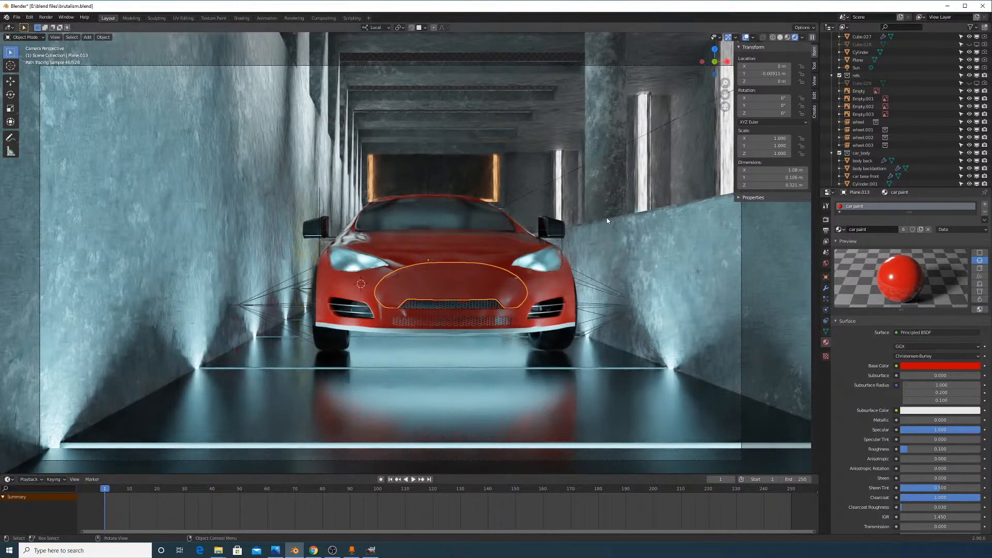
Select the car body and set the car paint roughness to 0
{"action": "mouse_move", "coordinate": [585, 221]}
{"action": "middle_mouse_down"}
{"action": "mouse_move", "coordinate": [482, 227]}
{"action": "mouse_move", "coordinate": [479, 236]}
{"action": "mouse_move", "coordinate": [527, 231]}
{"action": "middle_mouse_up"}
{"action": "scroll", "coordinate": [481, 240], "scroll_direction": "up", "scroll_amount": 1}
{"action": "scroll", "coordinate": [527, 232], "scroll_direction": "down", "scroll_amount": 2}
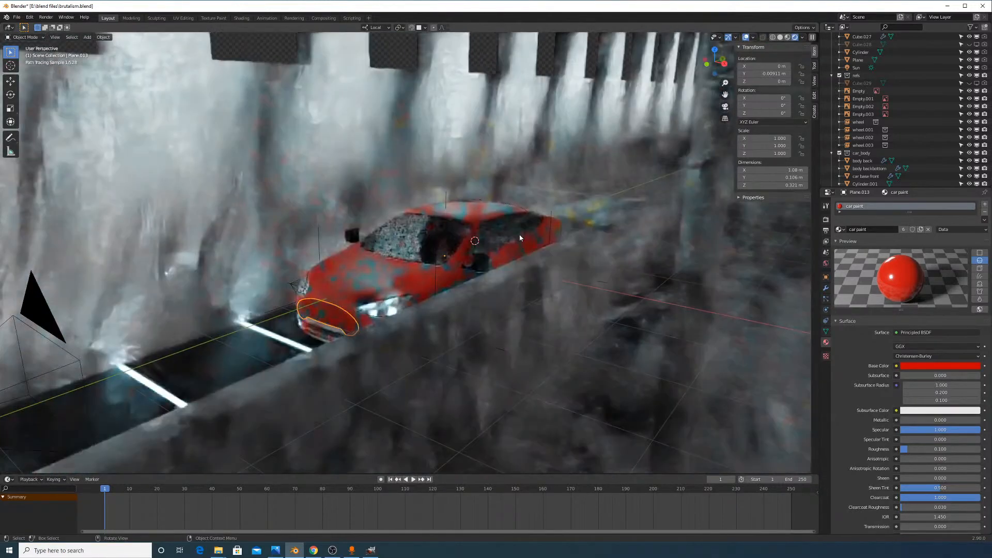
{"action": "scroll", "coordinate": [574, 244], "scroll_direction": "up", "scroll_amount": 2}
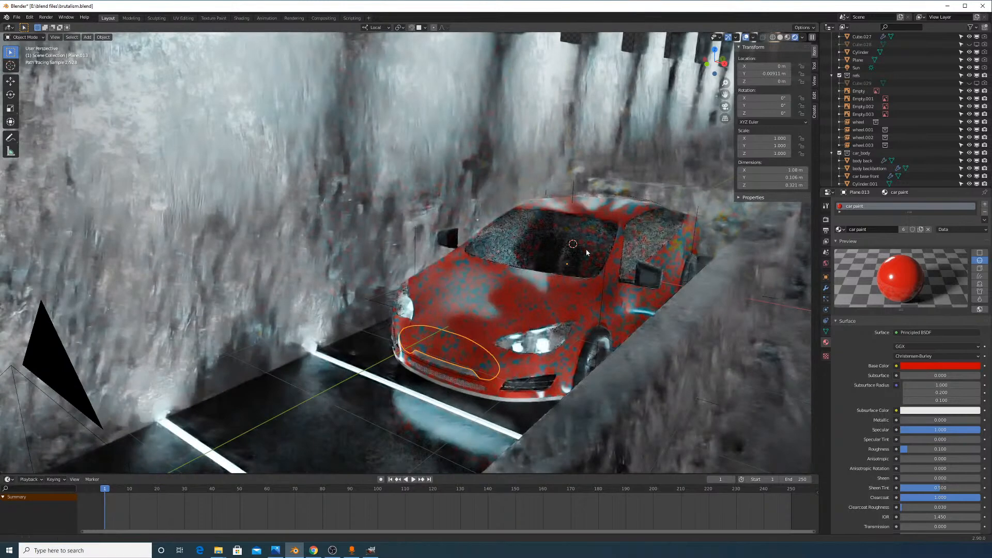
{"action": "middle_click_drag", "start_coordinate": [538, 257], "coordinate": [510, 263], "text": "shift"}
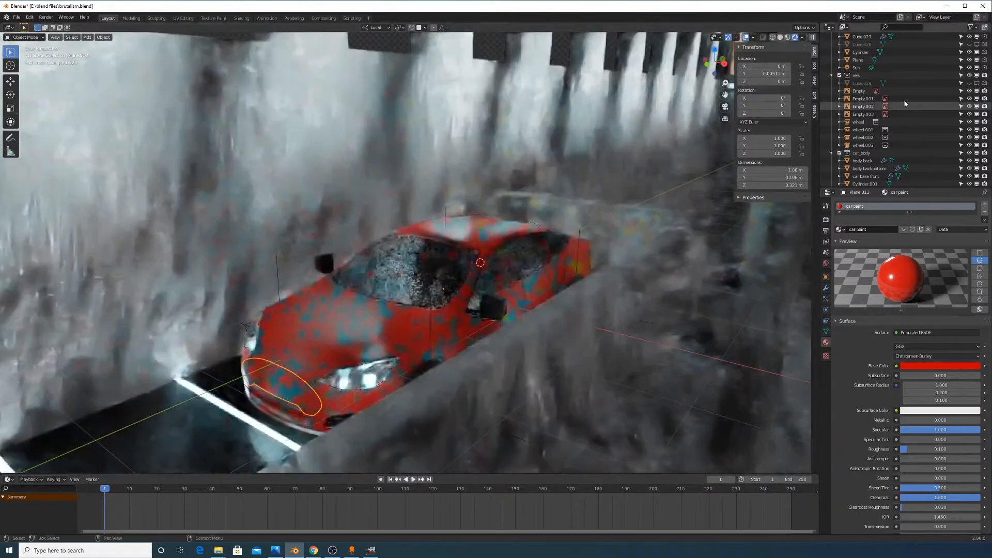
{"action": "left_click_drag", "start_coordinate": [734, 98], "coordinate": [818, 115]}
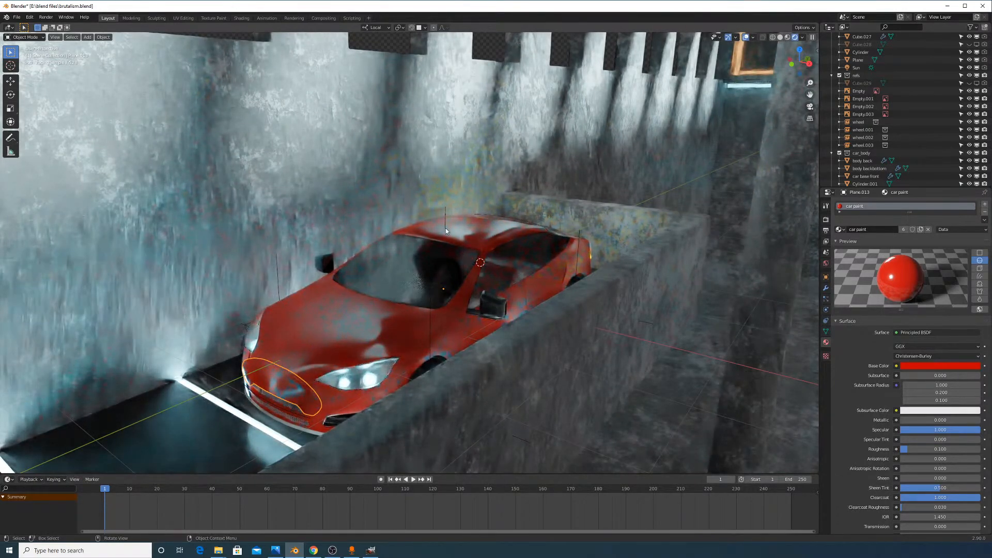
{"action": "left_click", "coordinate": [460, 226]}
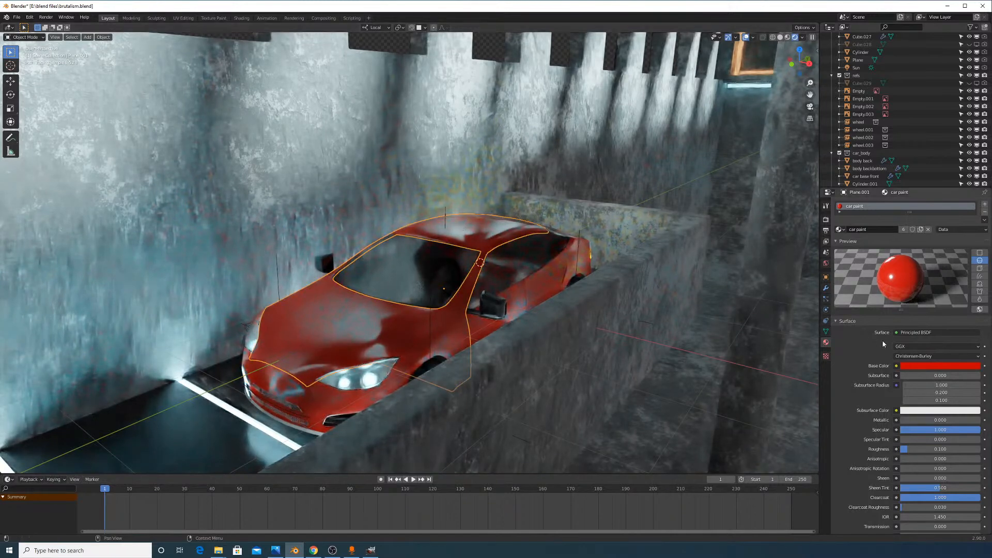
{"action": "left_click", "coordinate": [916, 448]}
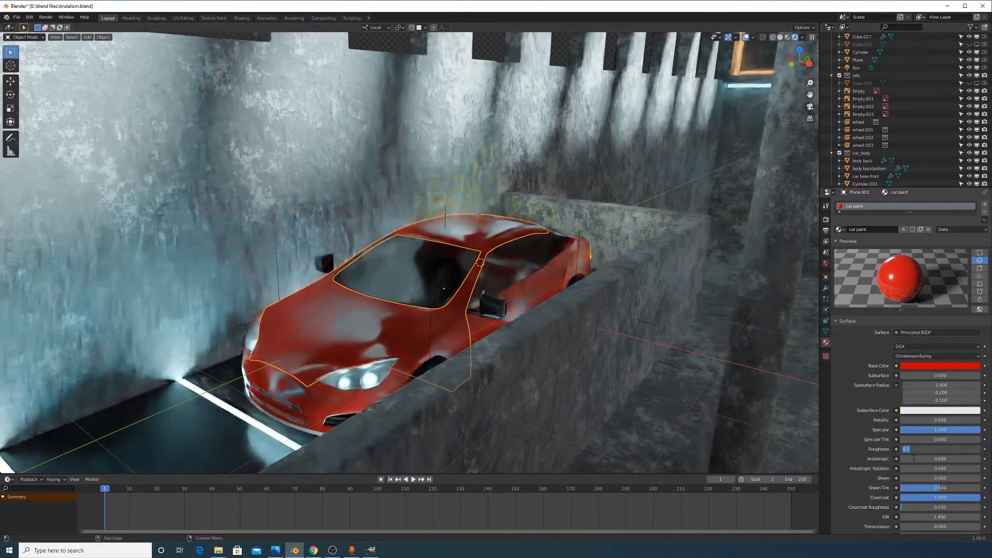
{"action": "type", "text": "0"}
{"action": "key", "text": "Return"}
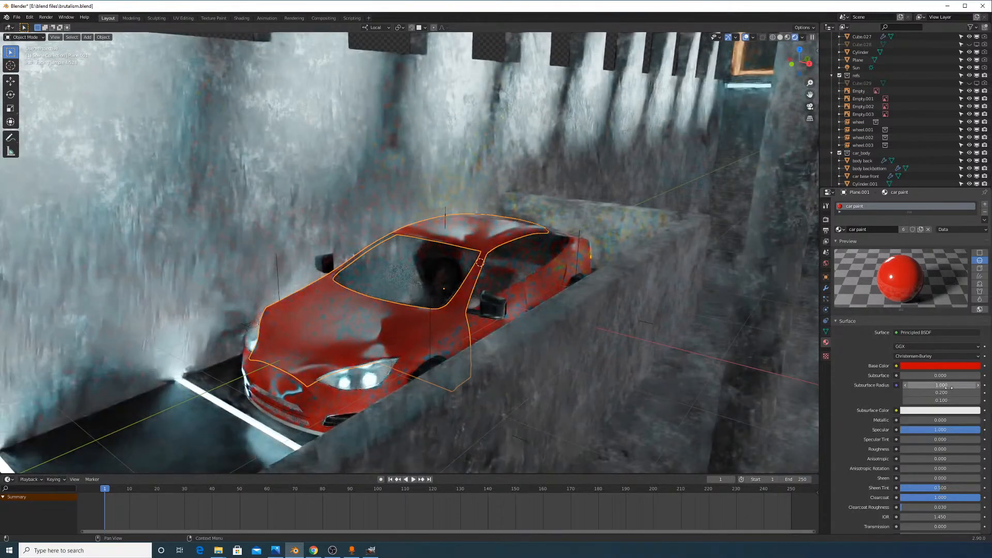
Try a specular value of 0.1 on the car paint, then undo it
{"action": "left_click", "coordinate": [944, 427]}
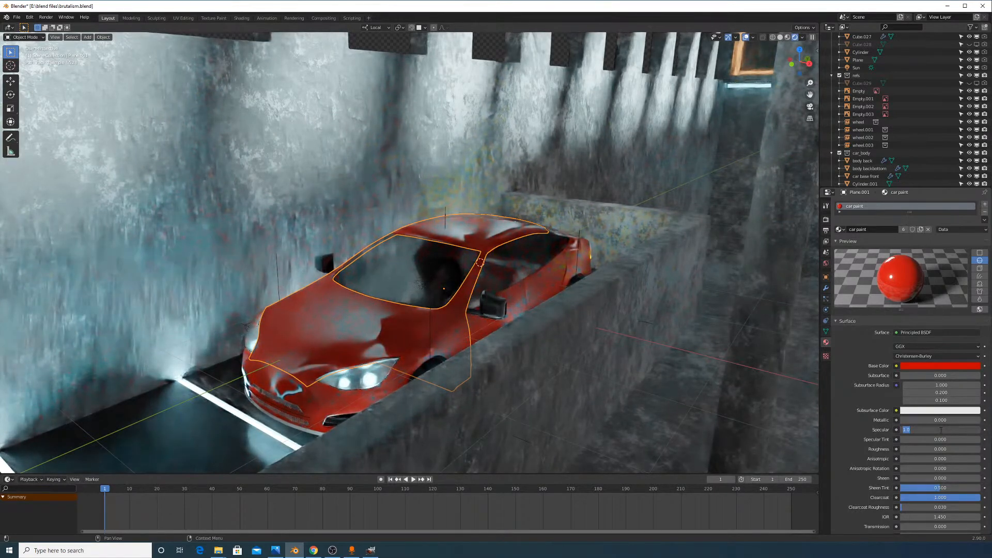
{"action": "type", "text": ".1"}
{"action": "key", "text": "Return"}
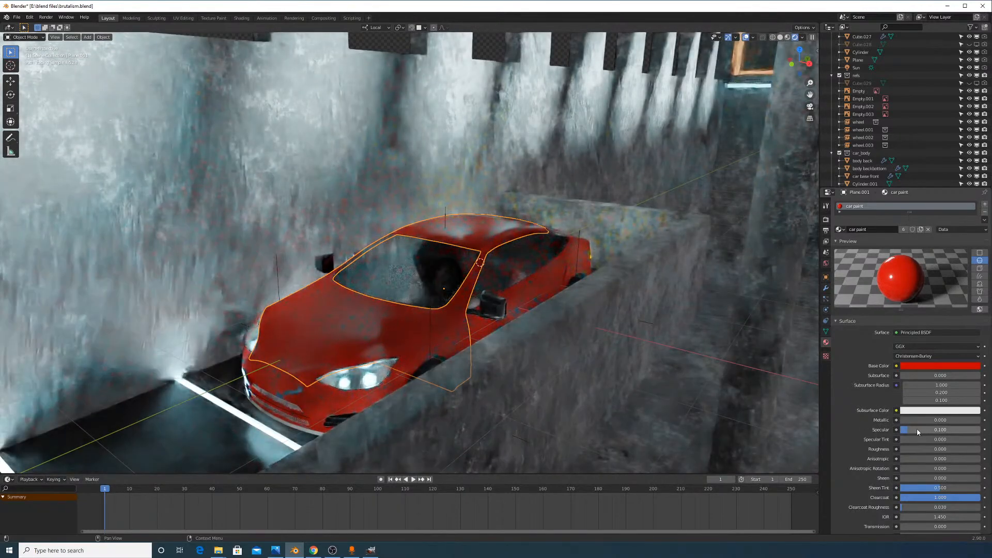
{"action": "key", "text": "ctrl+z"}
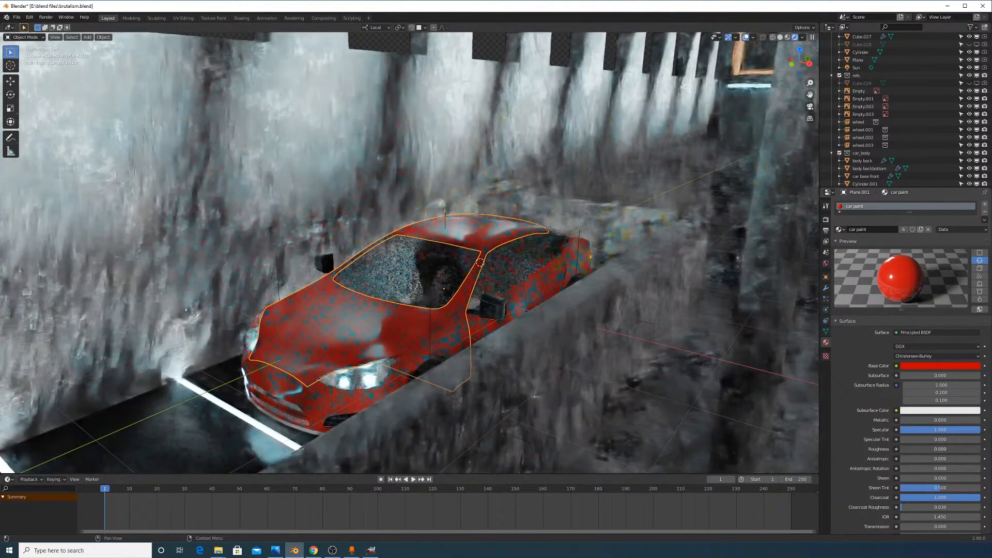
Set the paint roughness to 0.2 and Metallic to 0 after trying fully metallic
{"action": "left_click_drag", "start_coordinate": [911, 449], "coordinate": [971, 449]}
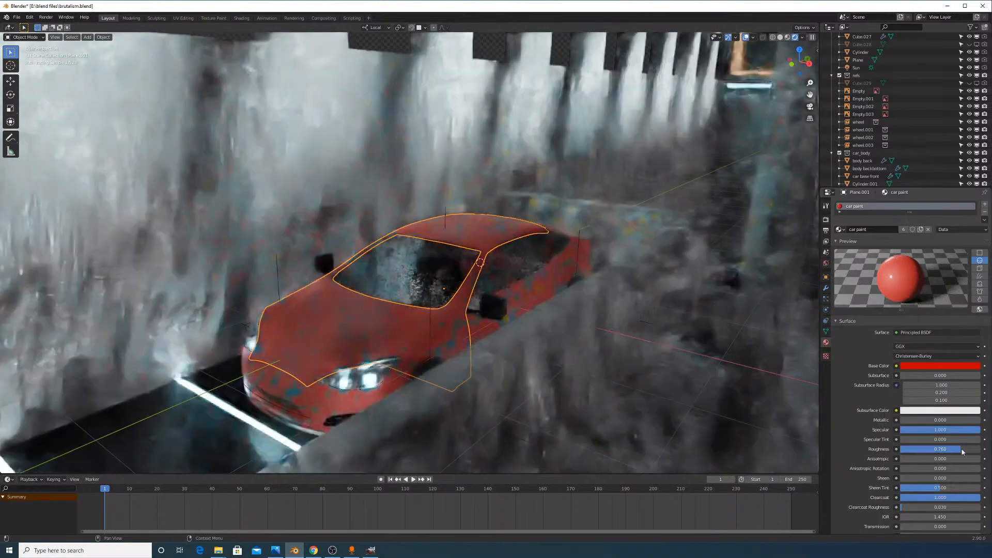
{"action": "left_click", "coordinate": [961, 449]}
{"action": "type", "text": "0.0"}
{"action": "key", "text": "BackSpace"}
{"action": "type", "text": "2"}
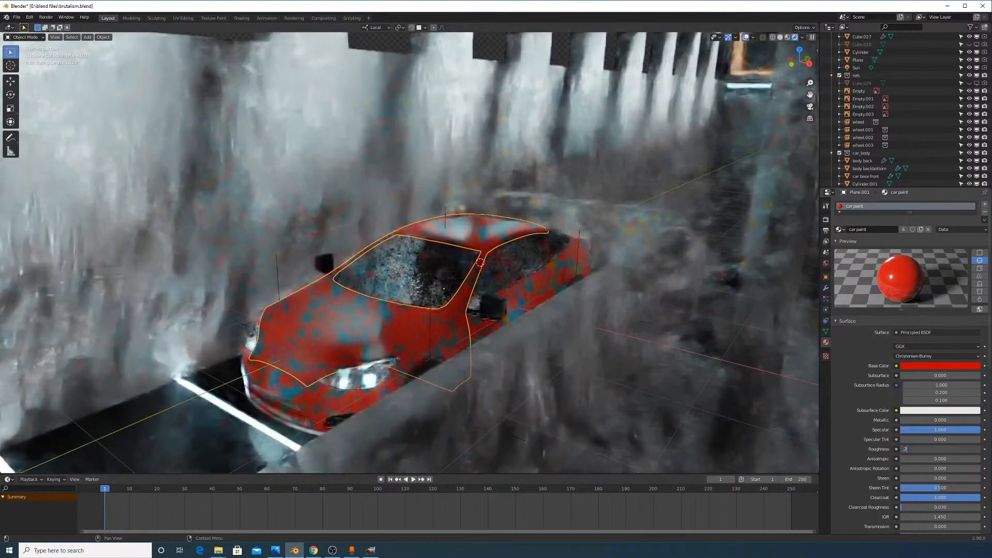
{"action": "key", "text": "Return"}
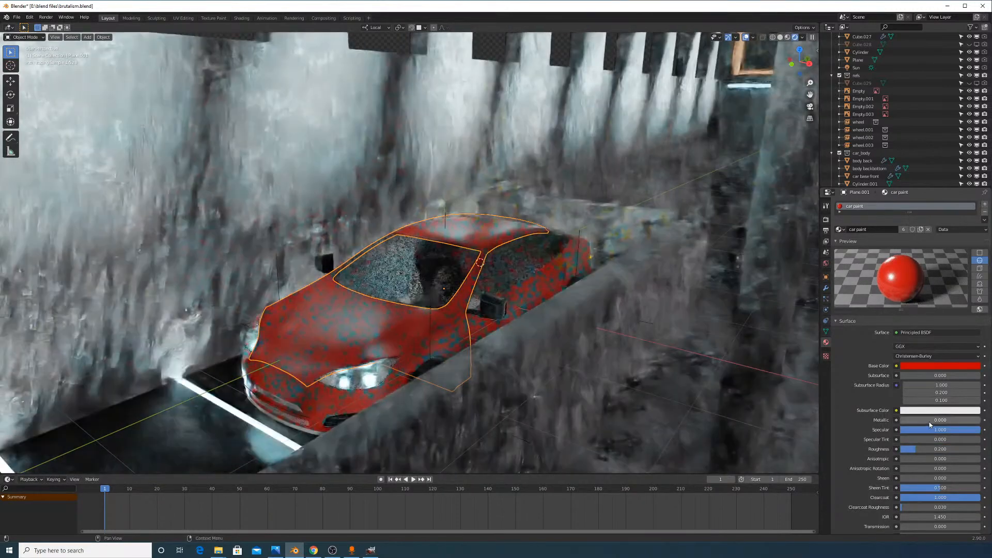
{"action": "left_click_drag", "start_coordinate": [904, 420], "coordinate": [980, 420]}
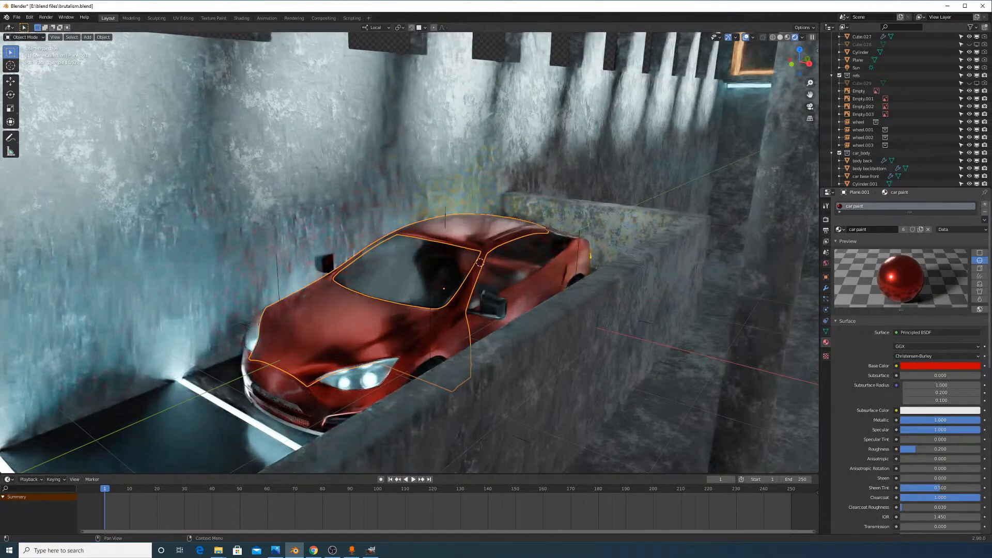
{"action": "left_click_drag", "start_coordinate": [955, 420], "coordinate": [873, 420]}
Set the car paint Base Color to pure black, then deselect the car body
{"action": "left_click", "coordinate": [958, 366]}
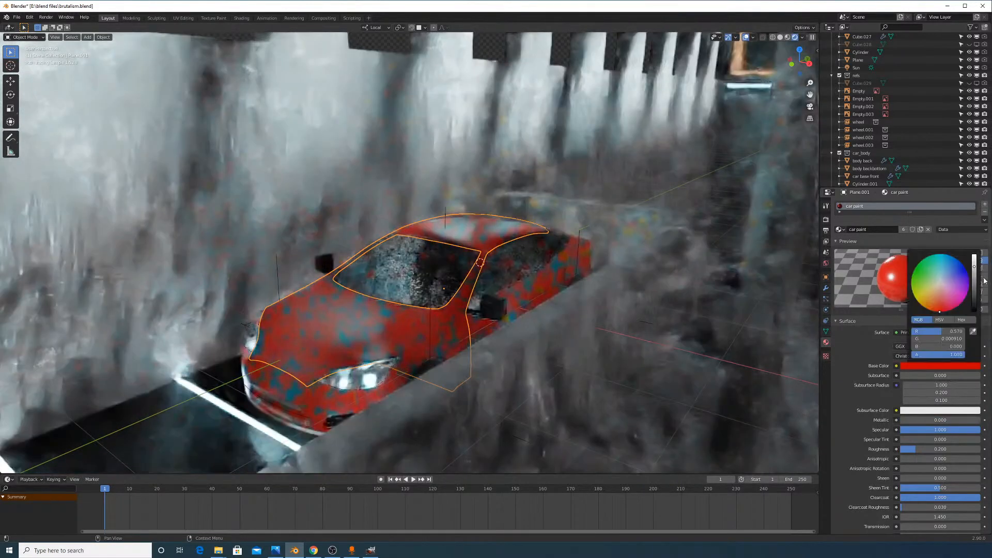
{"action": "left_click_drag", "start_coordinate": [973, 266], "coordinate": [973, 310]}
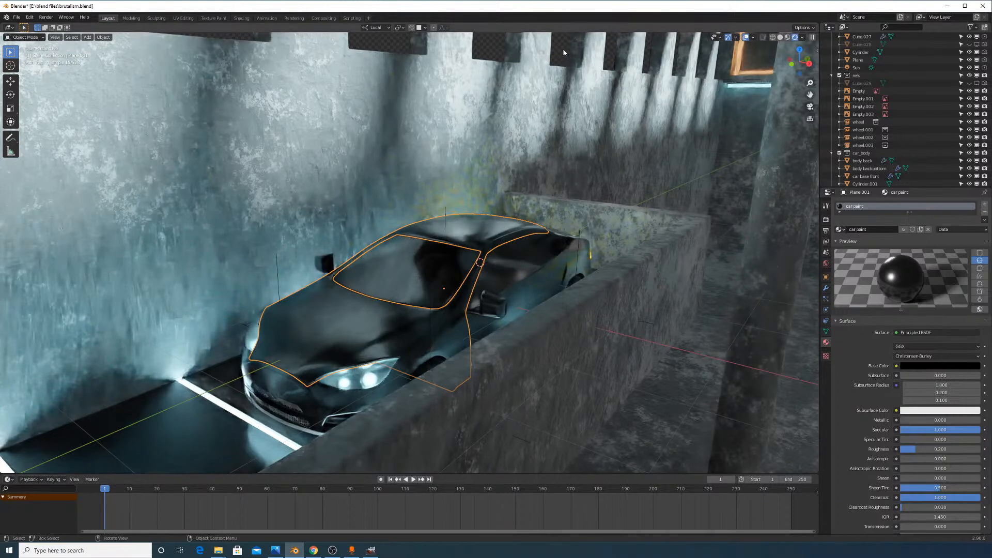
{"action": "key", "text": "alt+a"}
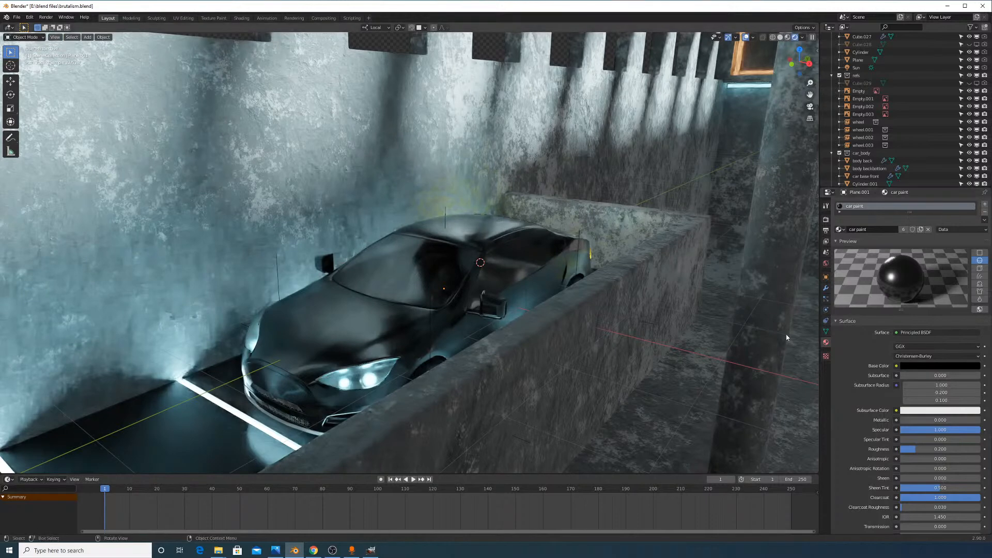
Look through the active camera in solid shading and select the scene camera
{"action": "left_click", "coordinate": [55, 37]}
{"action": "mouse_move", "coordinate": [91, 114]}
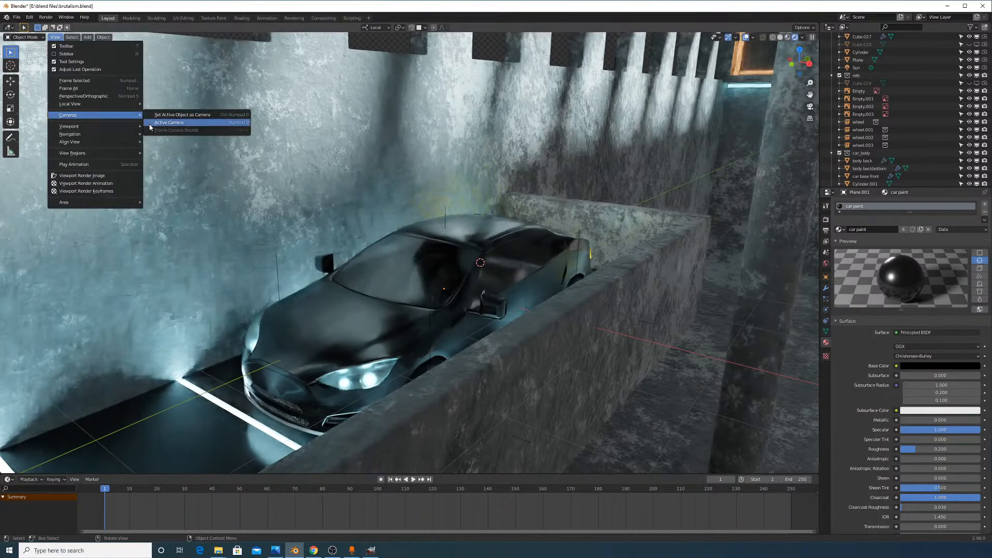
{"action": "left_click", "coordinate": [149, 124]}
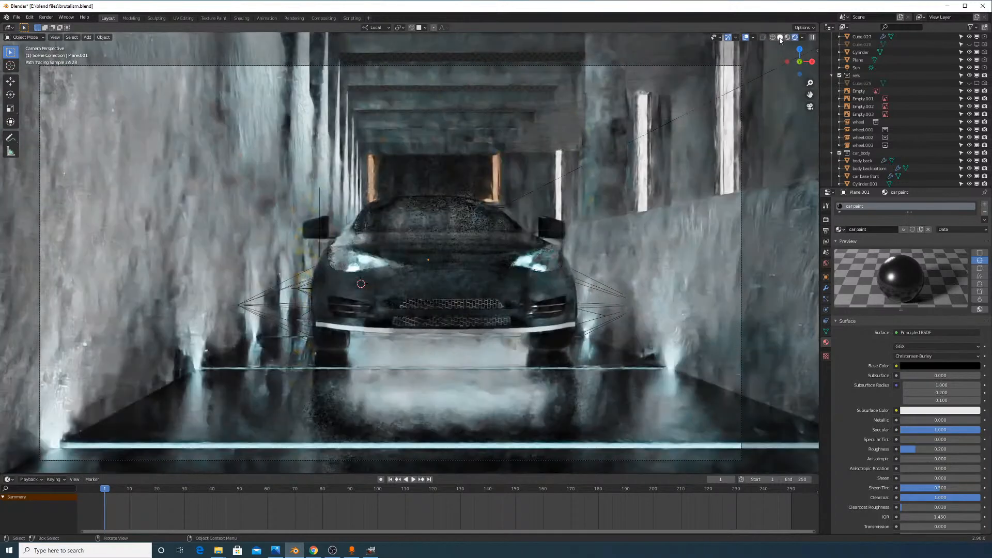
{"action": "left_click", "coordinate": [780, 37]}
{"action": "scroll", "coordinate": [574, 190], "scroll_direction": "down", "scroll_amount": 3}
{"action": "left_click", "coordinate": [605, 209]}
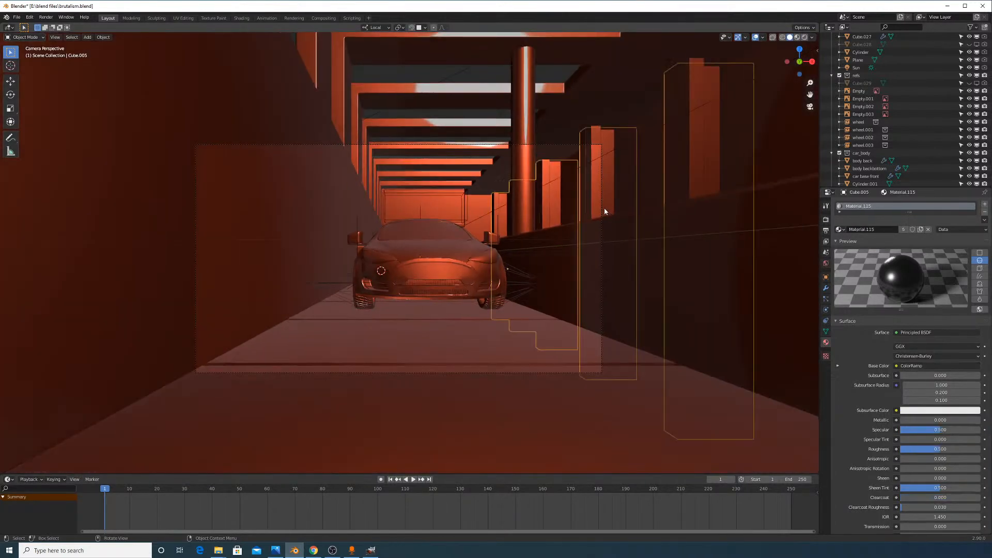
{"action": "left_click", "coordinate": [602, 214]}
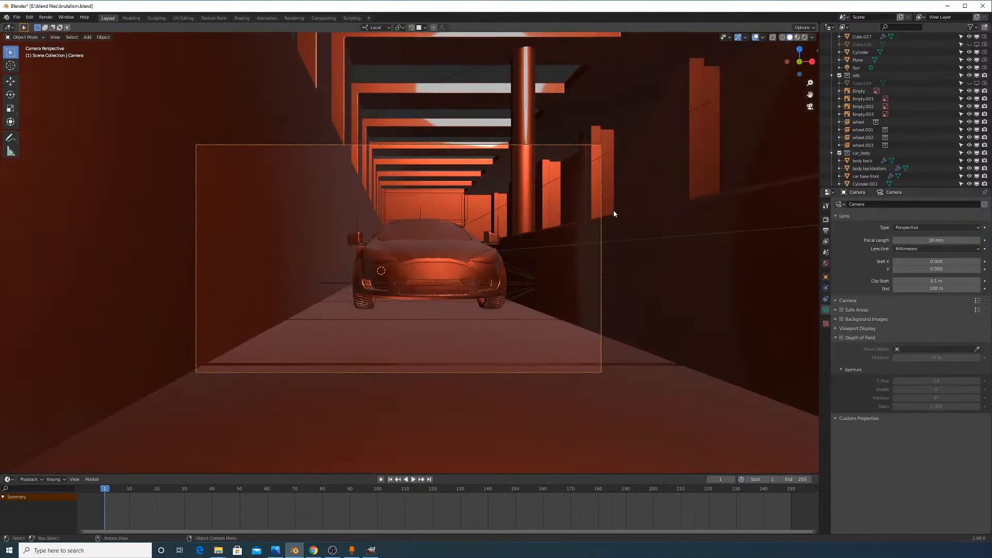
Raise the camera about 1.2 m along local Y, shift it along local X, and rotate it
{"action": "key", "text": "g"}
{"action": "key", "text": "y"}
{"action": "key", "text": "y"}
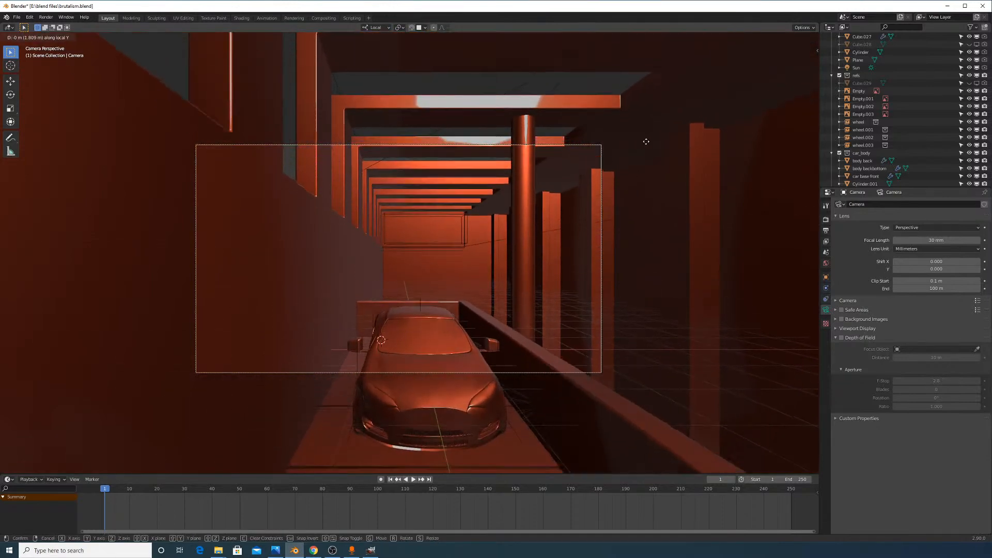
{"action": "left_click", "coordinate": [637, 178]}
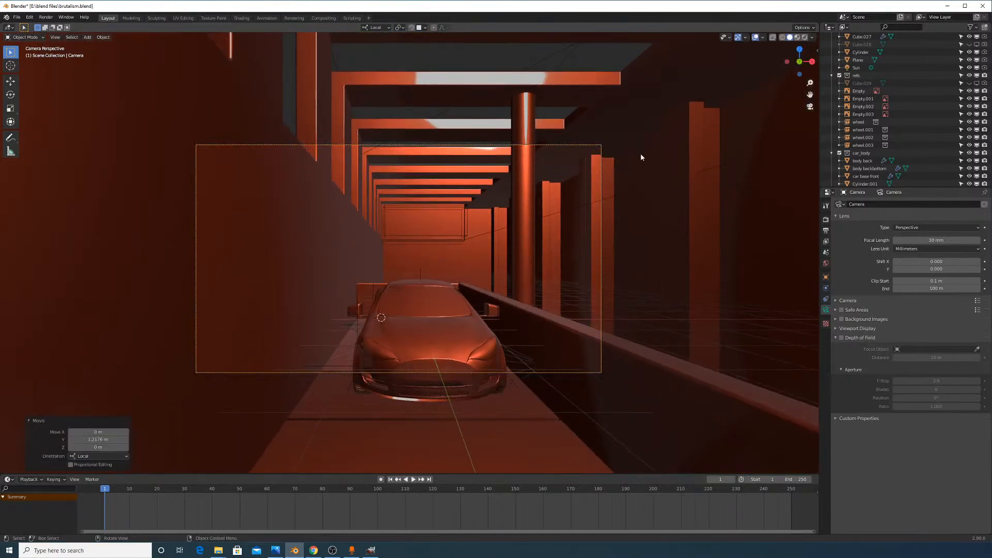
{"action": "key", "text": "g"}
{"action": "key", "text": "x"}
{"action": "key", "text": "x"}
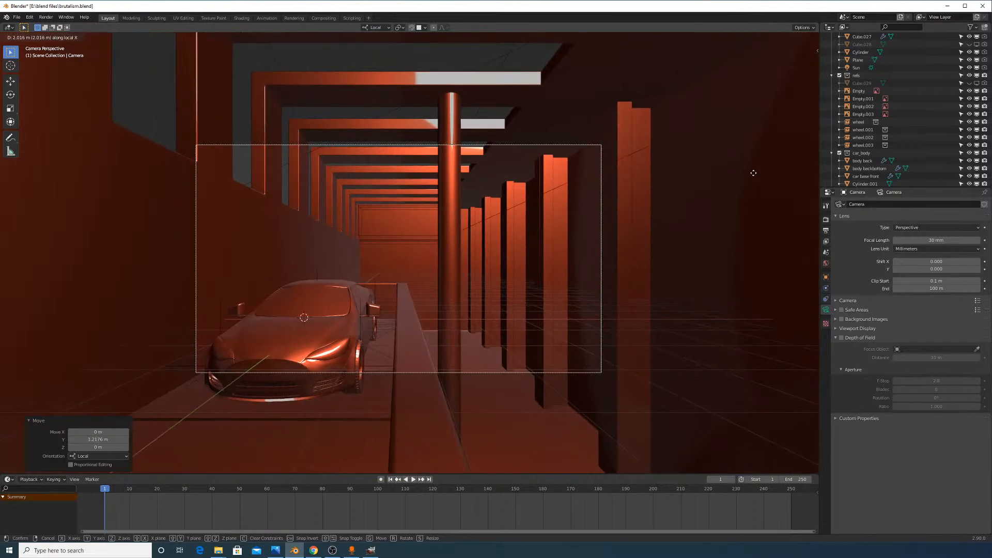
{"action": "left_click", "coordinate": [753, 173]}
{"action": "key", "text": "r"}
{"action": "key", "text": "r"}
{"action": "left_click", "coordinate": [753, 168]}
Push the camera along local Z toward the car and roll it slightly
{"action": "key", "text": "g"}
{"action": "key", "text": "y"}
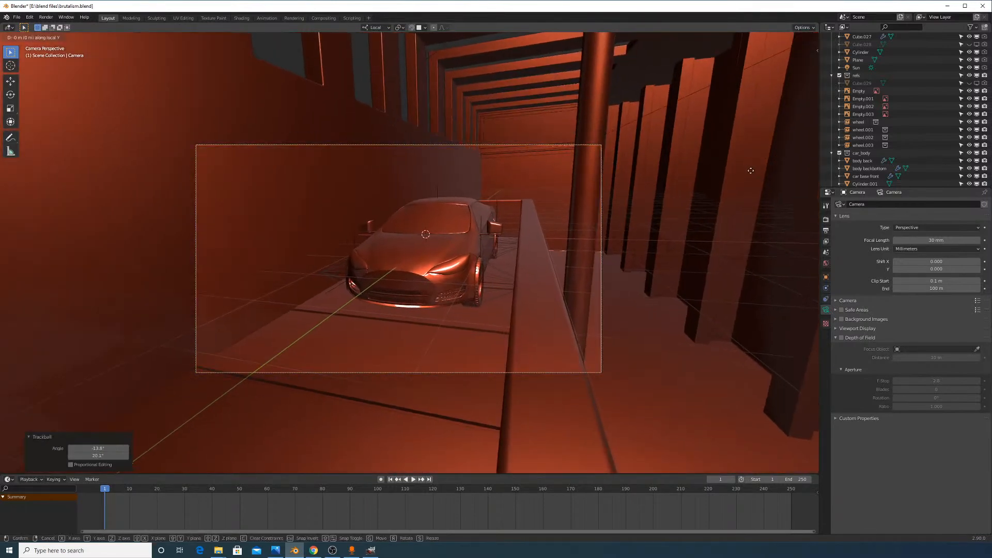
{"action": "key", "text": "x"}
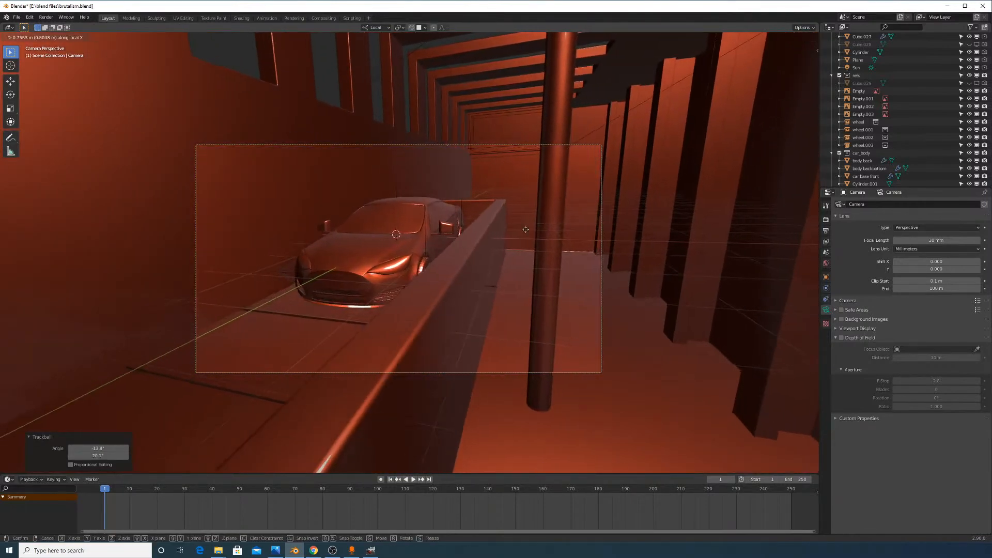
{"action": "key", "text": "z"}
{"action": "key", "text": "z"}
{"action": "left_click", "coordinate": [610, 227]}
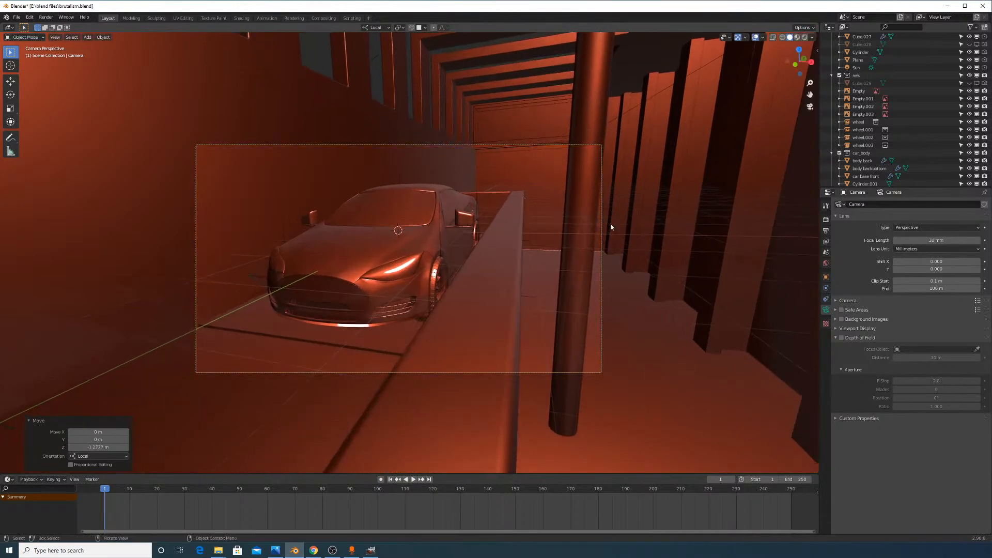
{"action": "key", "text": "r"}
{"action": "left_click", "coordinate": [613, 219]}
Nudge the camera, rotate it slightly, and roll it by 1.31°
{"action": "key", "text": "g"}
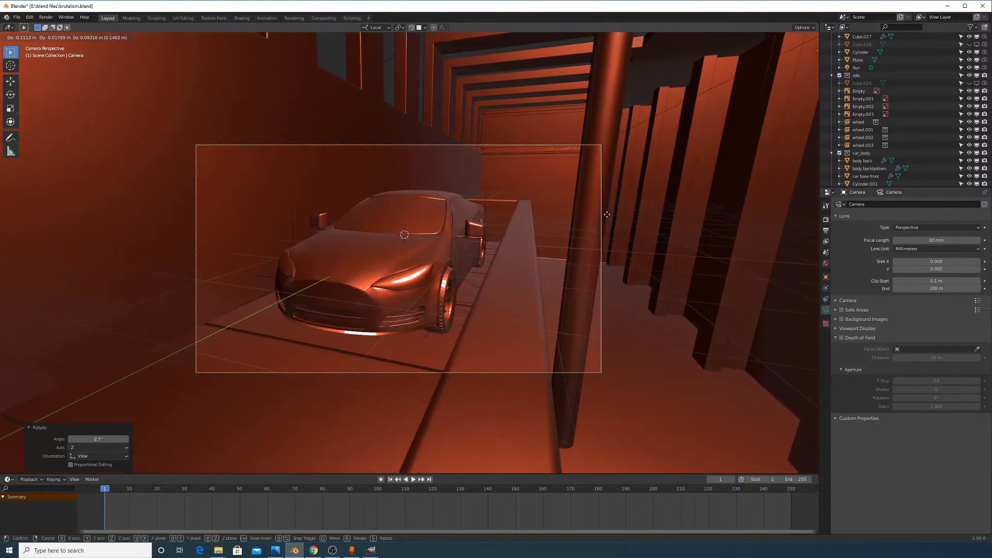
{"action": "left_click", "coordinate": [608, 217]}
{"action": "key", "text": "r"}
{"action": "key", "text": "r"}
{"action": "left_click", "coordinate": [617, 239]}
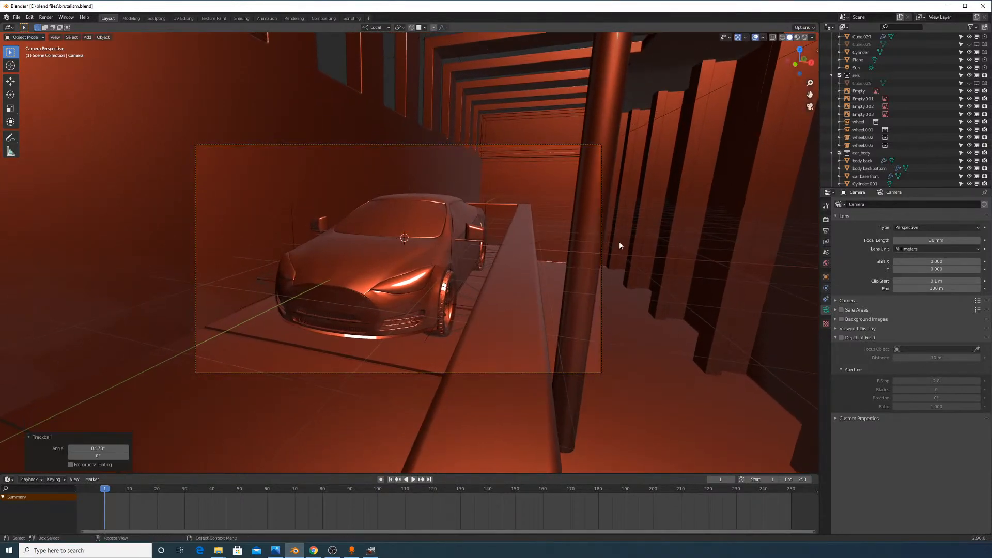
{"action": "key", "text": "r"}
{"action": "left_click", "coordinate": [618, 249]}
{"action": "middle_click_drag", "start_coordinate": [432, 261], "coordinate": [335, 259]}
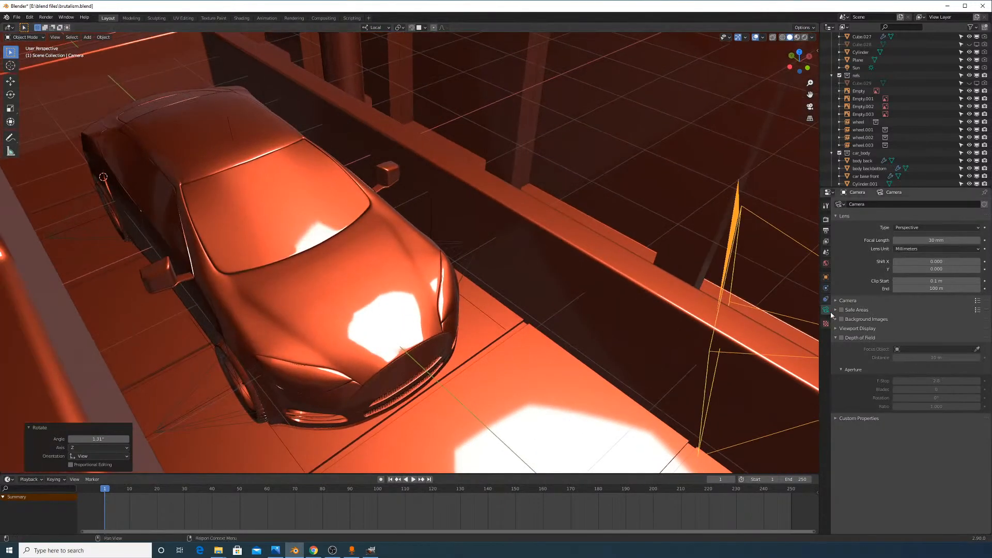
Enable camera depth of field, show its clipping limits, and set focus distance to about 3.2 m
{"action": "left_click", "coordinate": [841, 338]}
{"action": "mouse_move", "coordinate": [937, 357]}
{"action": "left_mouse_down"}
{"action": "mouse_move", "coordinate": [953, 359]}
{"action": "mouse_move", "coordinate": [938, 358]}
{"action": "left_mouse_up"}
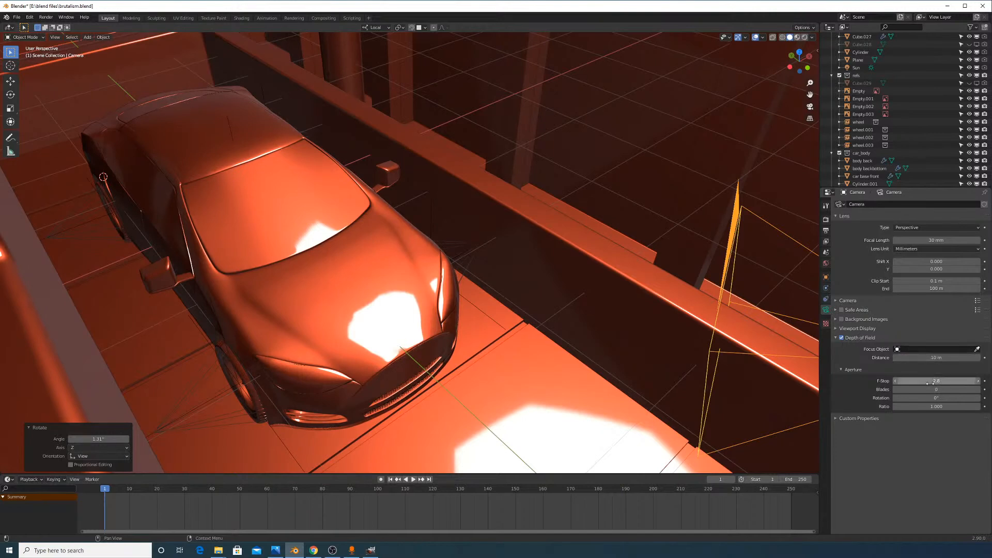
{"action": "left_click", "coordinate": [853, 339]}
{"action": "left_click", "coordinate": [852, 339]}
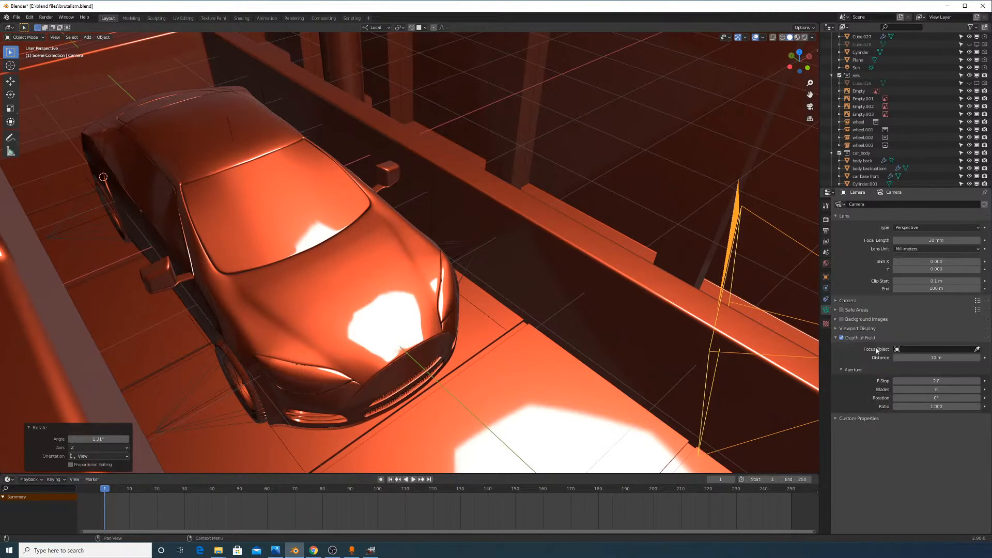
{"action": "left_click", "coordinate": [857, 329]}
{"action": "left_click", "coordinate": [897, 350]}
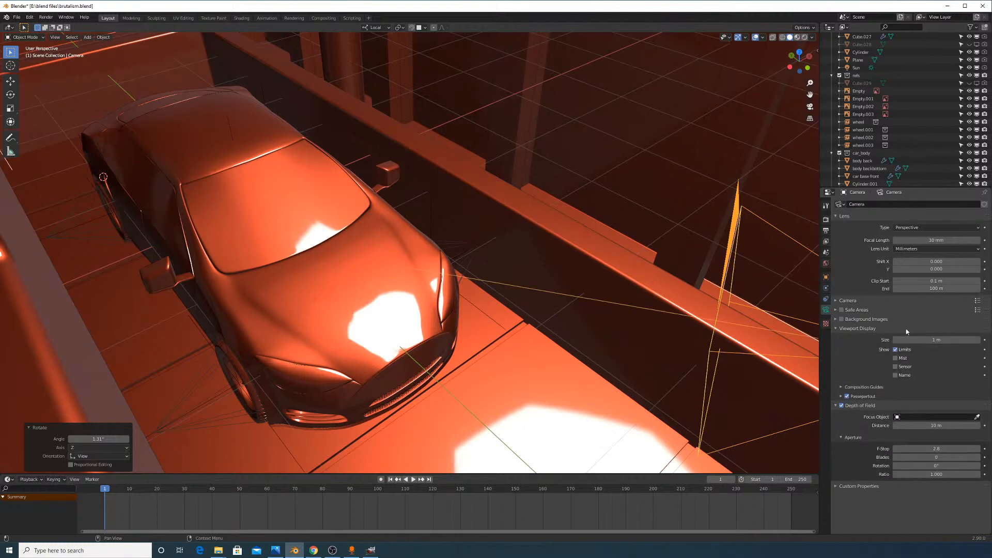
{"action": "mouse_move", "coordinate": [930, 426]}
{"action": "left_mouse_down"}
{"action": "mouse_move", "coordinate": [912, 425]}
{"action": "mouse_move", "coordinate": [955, 421]}
{"action": "left_mouse_up"}
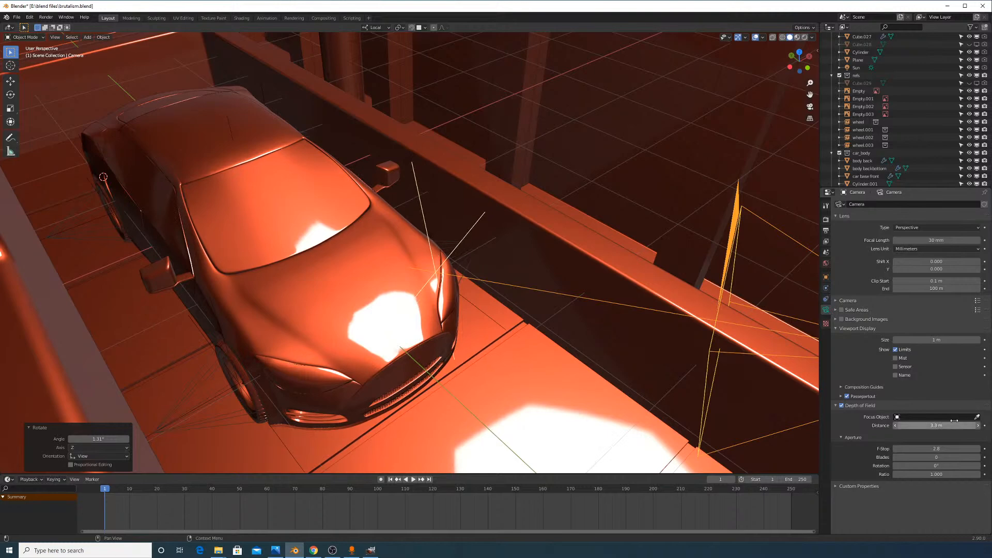
{"action": "left_click", "coordinate": [55, 38]}
Look through the active camera, shift it slightly and roll it 1.07°
{"action": "mouse_move", "coordinate": [110, 116]}
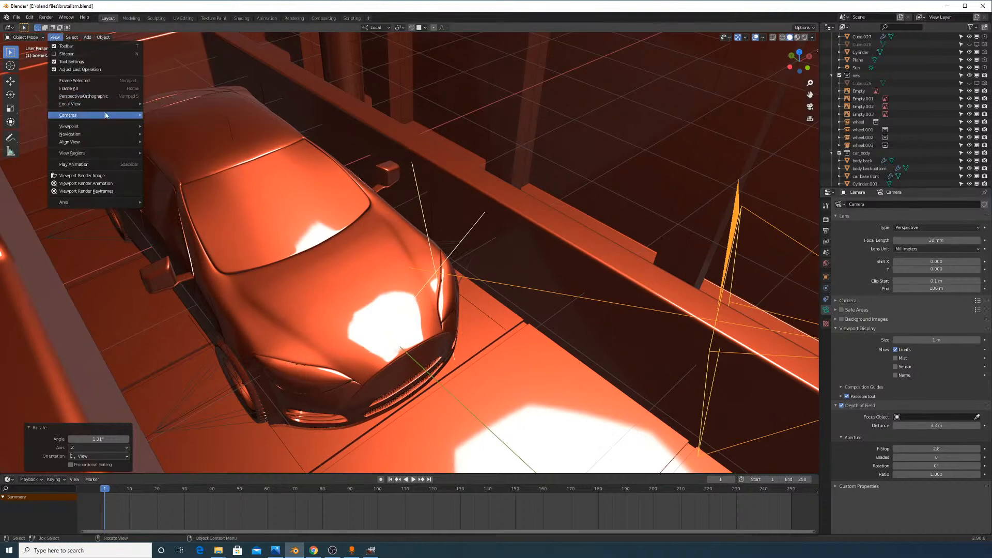
{"action": "left_click", "coordinate": [168, 123]}
{"action": "key", "text": "g"}
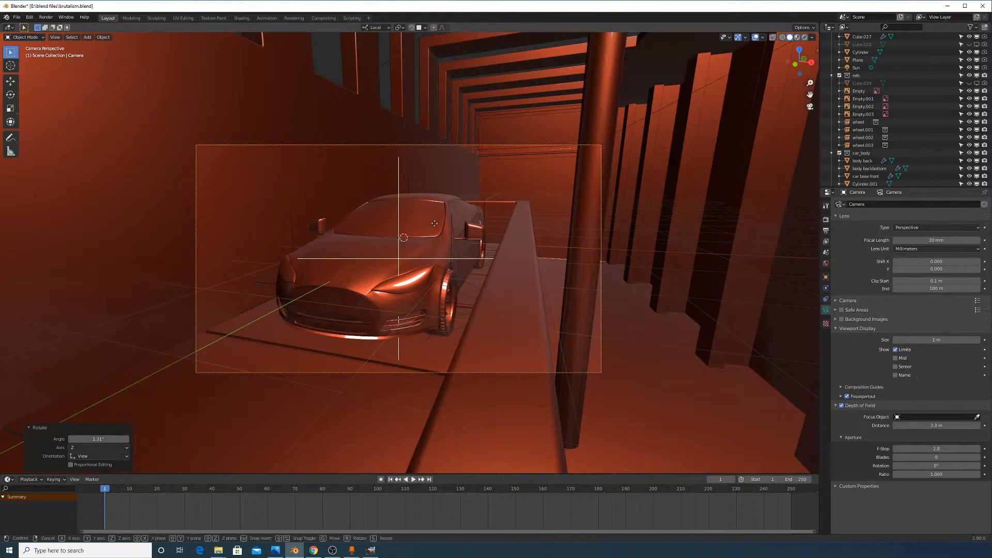
{"action": "left_click", "coordinate": [430, 231]}
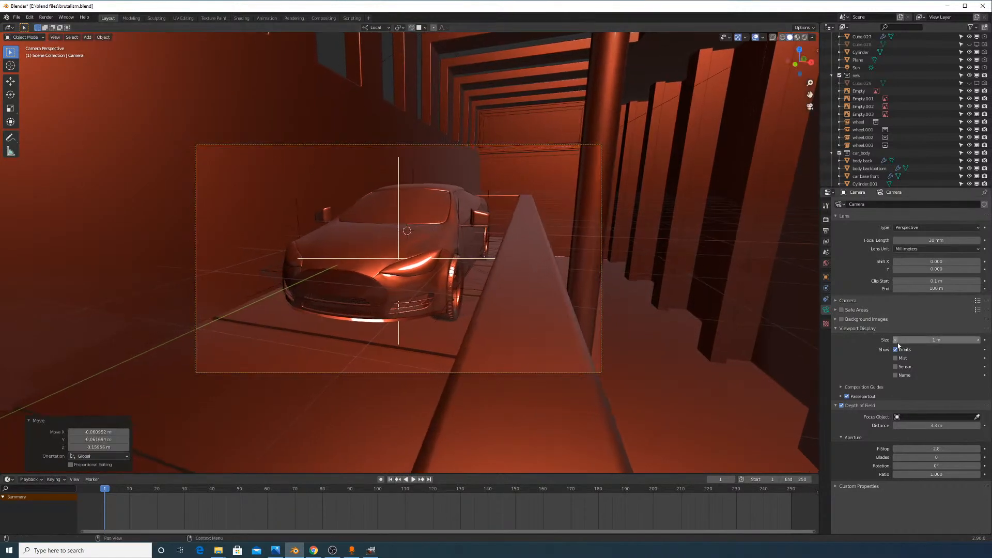
{"action": "key", "text": "r"}
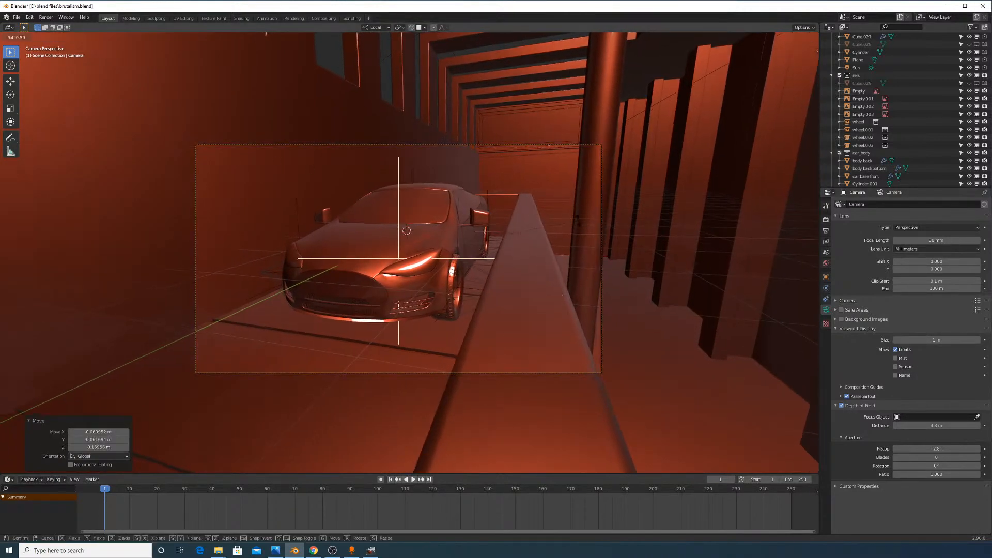
{"action": "left_click", "coordinate": [576, 226]}
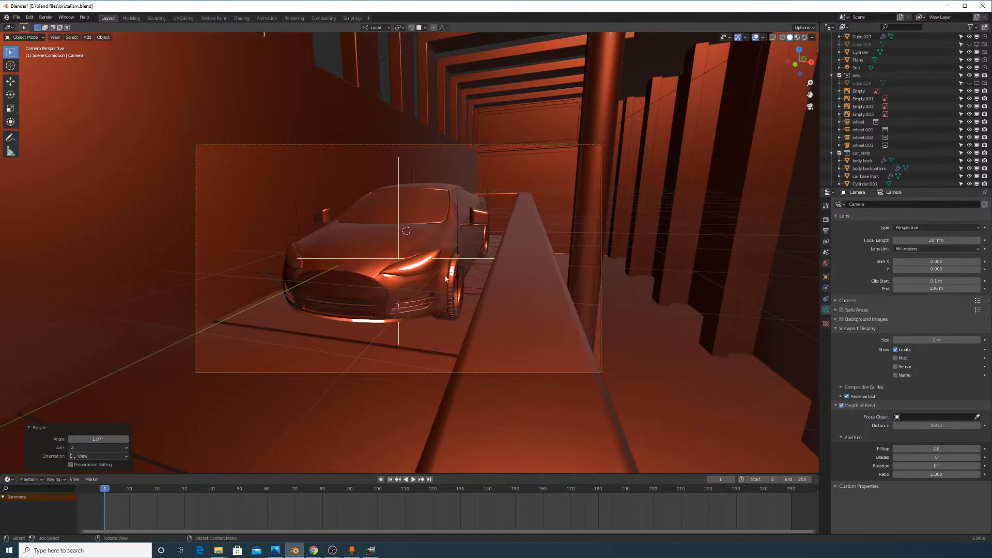
Move the camera slightly forward along its view axis, nudge it, and roll it 0.621°
{"action": "scroll", "coordinate": [491, 233], "scroll_direction": "up", "scroll_amount": 2}
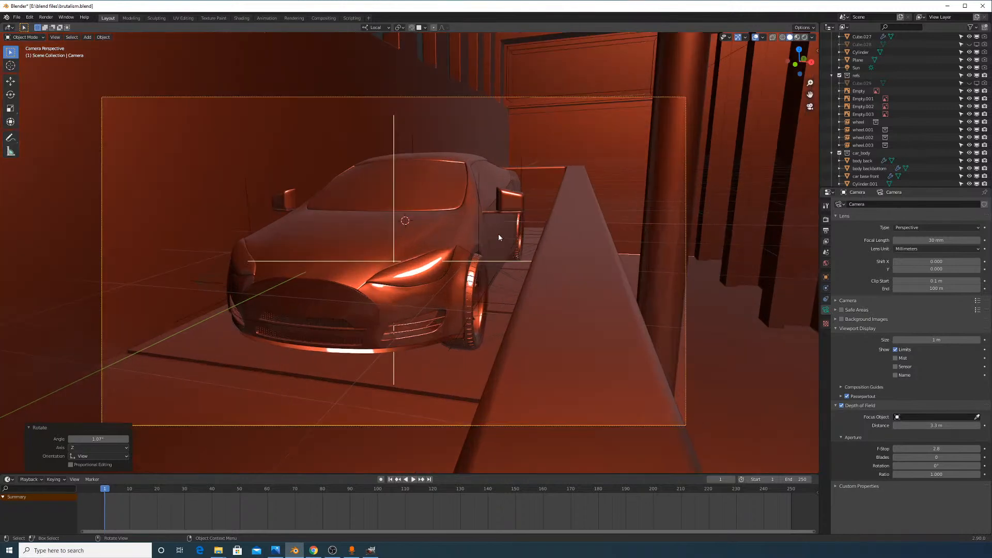
{"action": "key", "text": "g"}
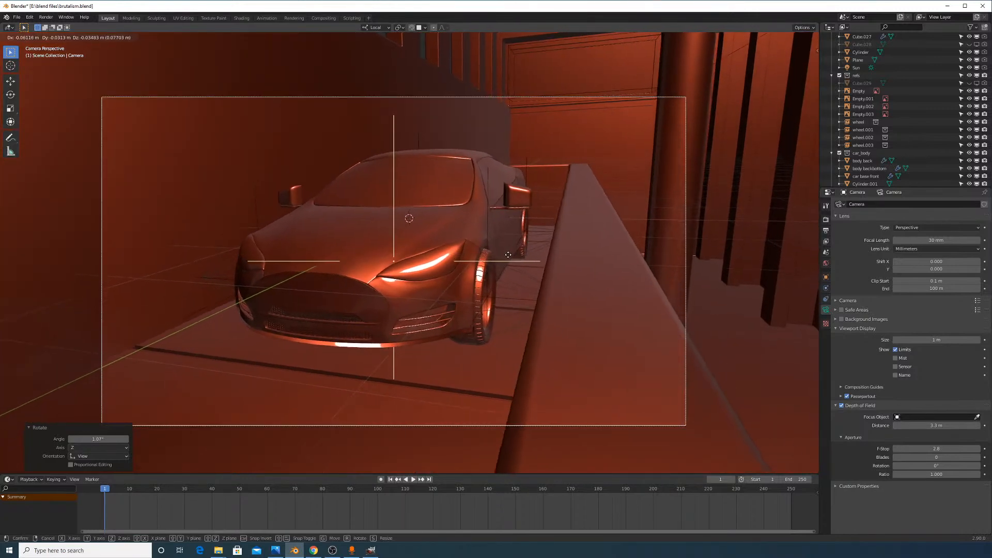
{"action": "right_click", "coordinate": [508, 257]}
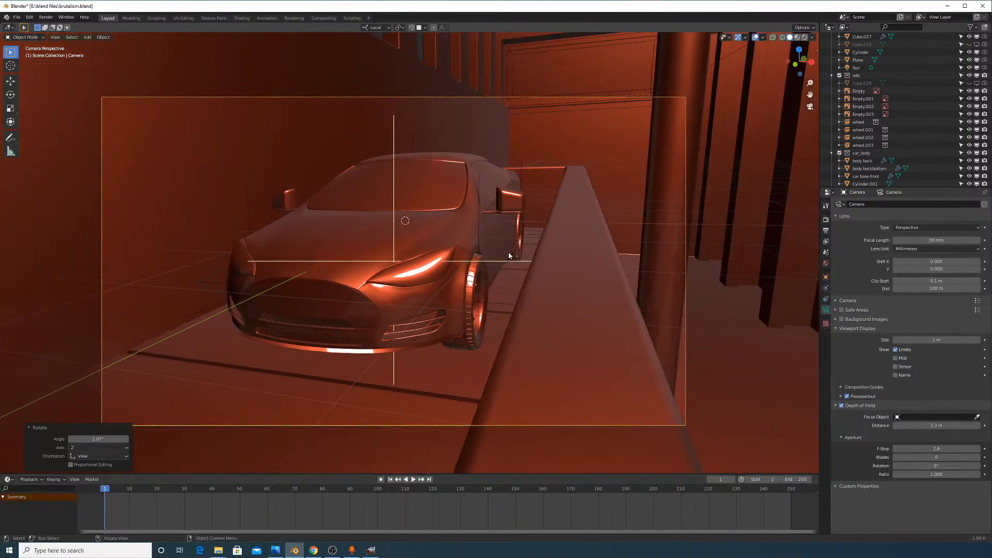
{"action": "key", "text": "g"}
{"action": "middle_click", "coordinate": [586, 254]}
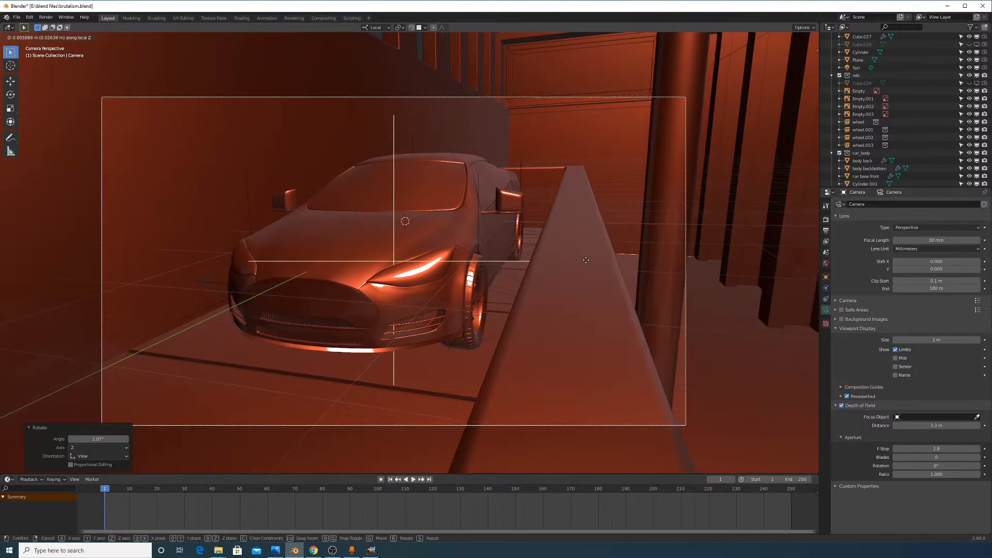
{"action": "left_click", "coordinate": [587, 265]}
{"action": "key", "text": "g"}
{"action": "left_click", "coordinate": [587, 264]}
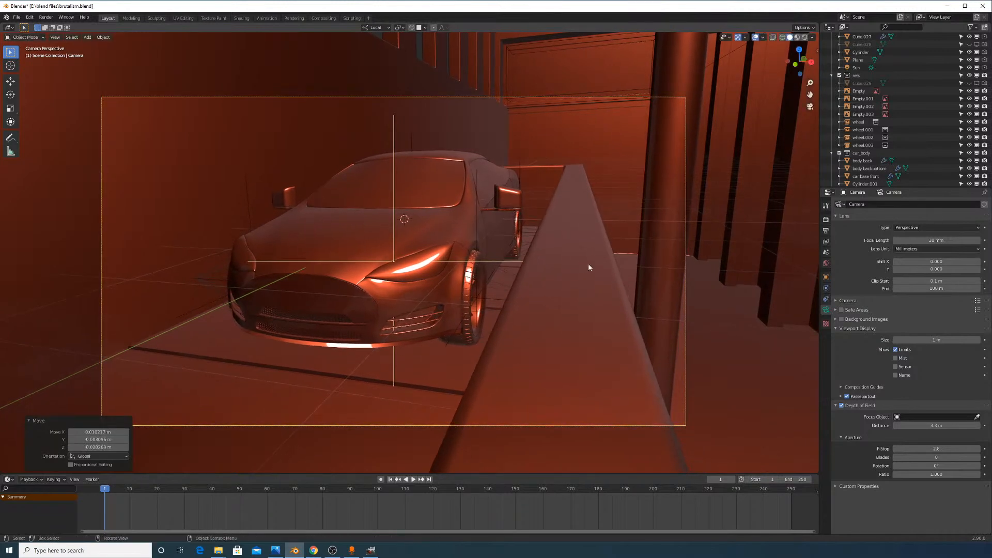
{"action": "key", "text": "r"}
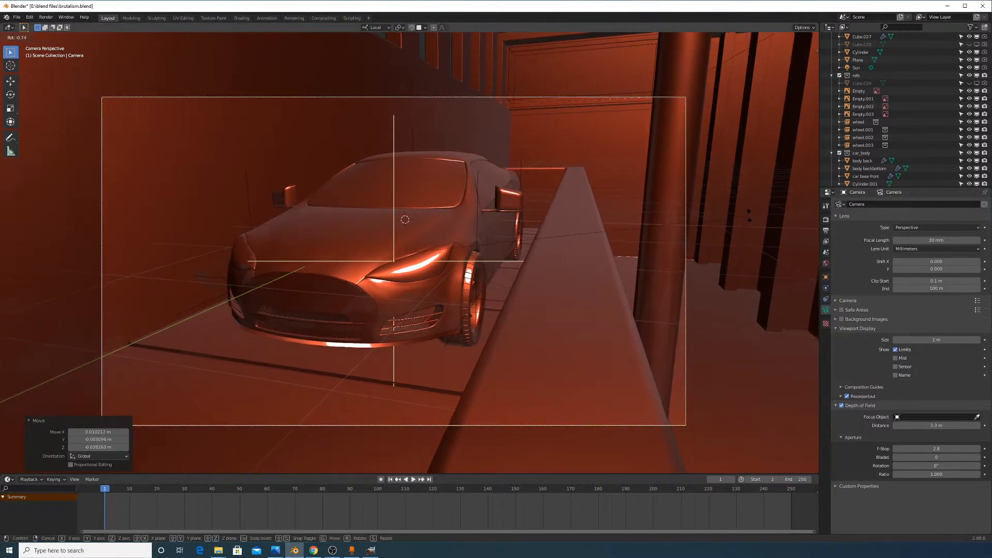
{"action": "left_click", "coordinate": [749, 214]}
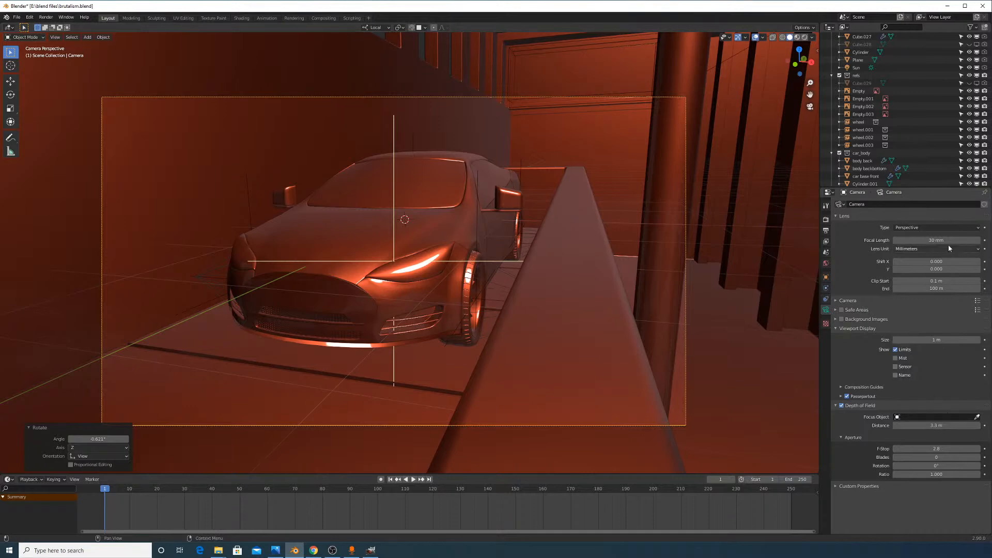
Set the camera focal length to 20 mm and the f-stop to 1.0
{"action": "mouse_move", "coordinate": [947, 240]}
{"action": "left_mouse_down"}
{"action": "mouse_move", "coordinate": [919, 240]}
{"action": "mouse_move", "coordinate": [947, 240]}
{"action": "left_mouse_up"}
{"action": "left_click", "coordinate": [936, 449]}
{"action": "type", "text": "1"}
{"action": "key", "text": "Return"}
Switch the render engine to Eevee and preview the scene in Material Preview shading
{"action": "left_click", "coordinate": [805, 37]}
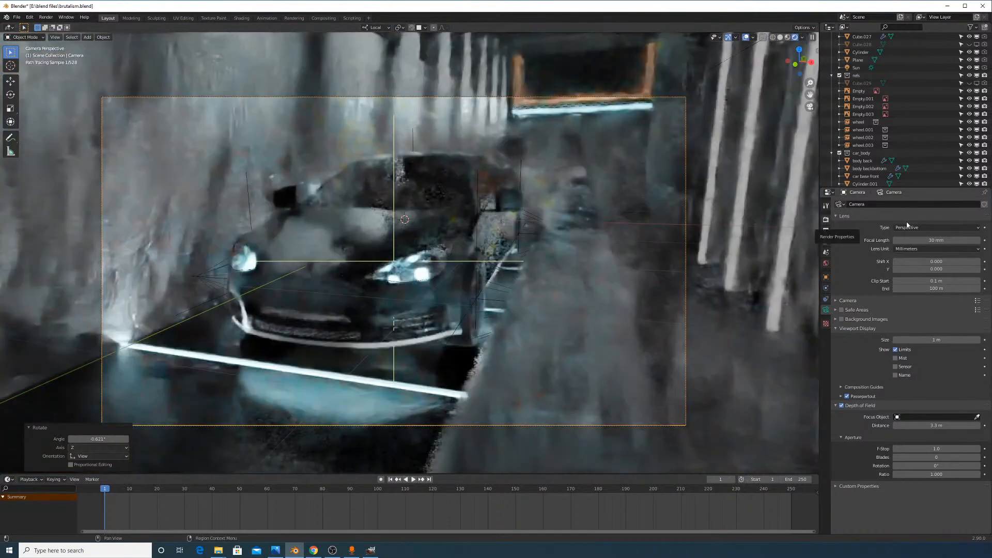
{"action": "left_click", "coordinate": [825, 220]}
{"action": "left_click", "coordinate": [909, 205]}
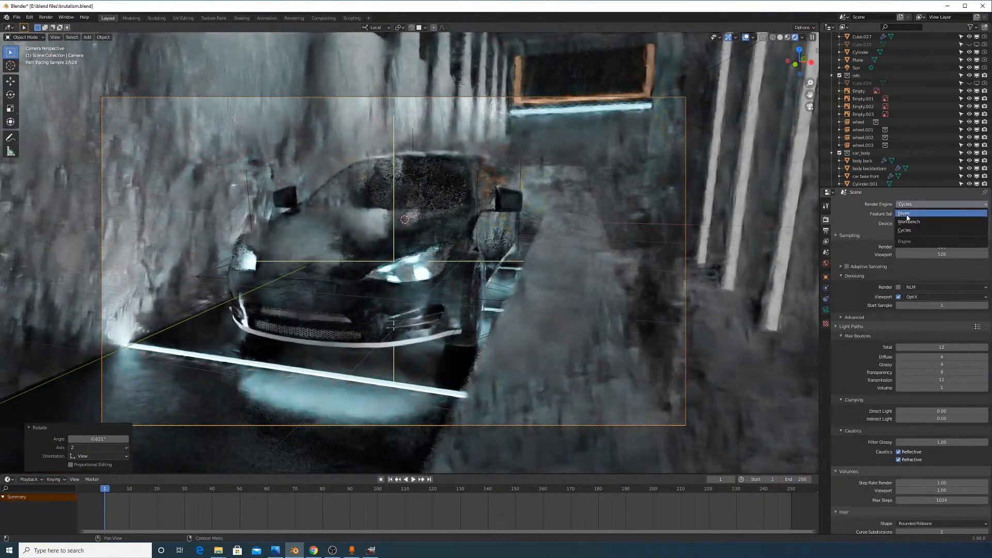
{"action": "left_click", "coordinate": [907, 214]}
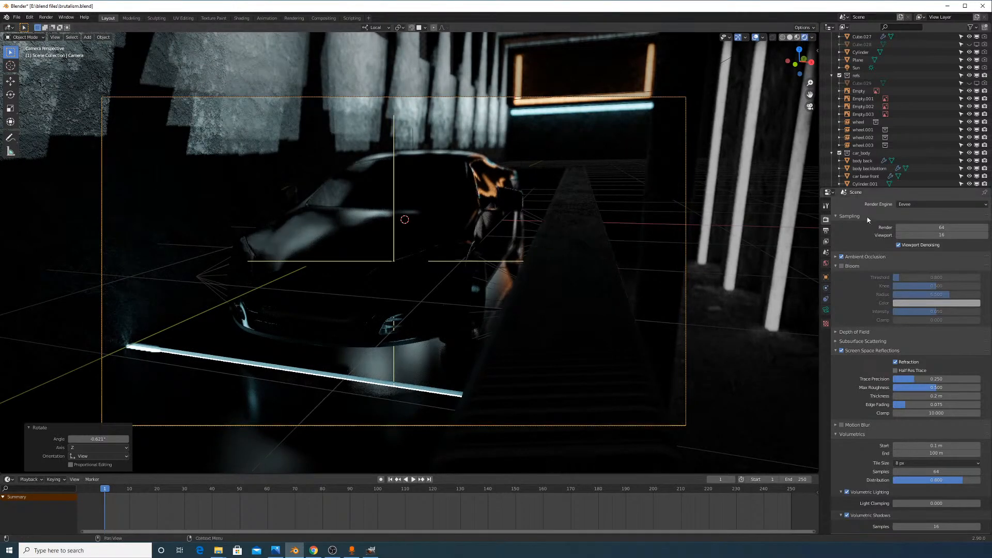
{"action": "left_click", "coordinate": [797, 37]}
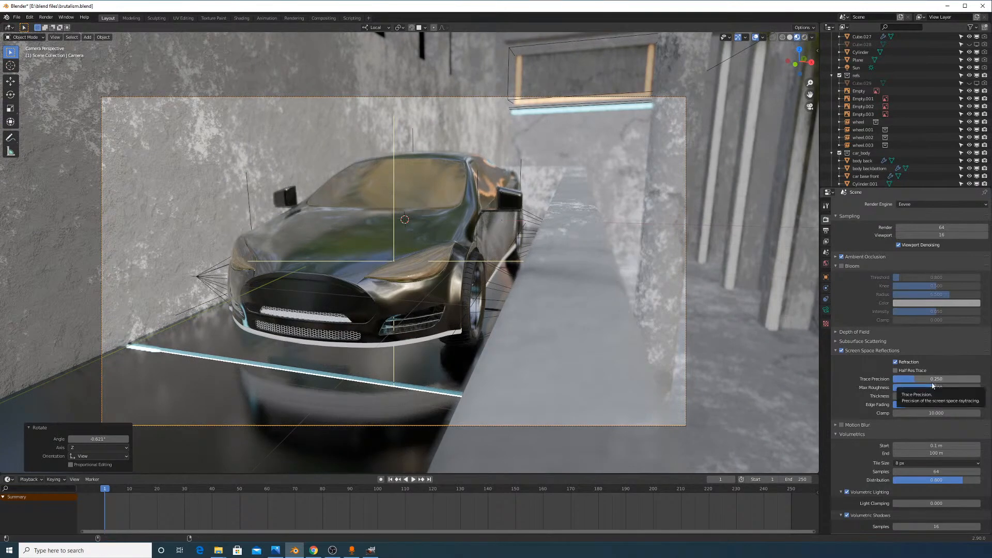
{"action": "scroll", "coordinate": [936, 419], "scroll_direction": "down", "scroll_amount": 3}
{"action": "scroll", "coordinate": [936, 419], "scroll_direction": "down", "scroll_amount": 12}
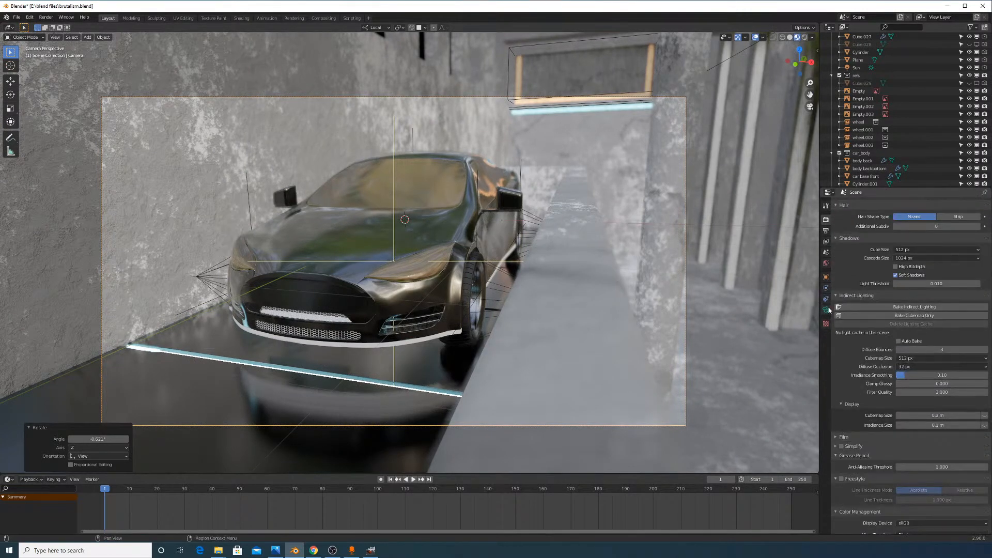
Go to the camera's lens settings and expand the Depth of Field panel
{"action": "left_click", "coordinate": [826, 264]}
{"action": "left_click", "coordinate": [826, 288]}
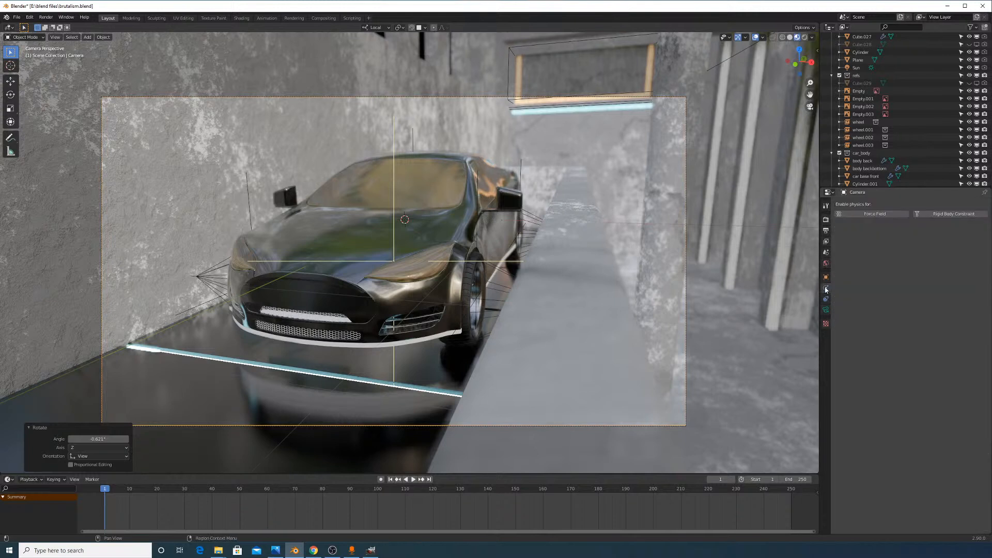
{"action": "left_click", "coordinate": [827, 310]}
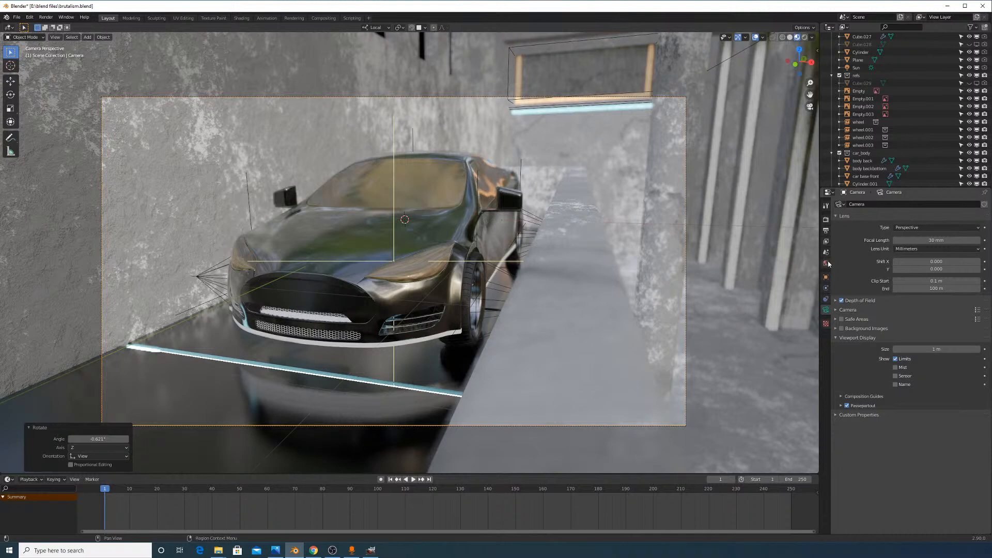
{"action": "left_click", "coordinate": [825, 277]}
{"action": "left_click", "coordinate": [826, 310]}
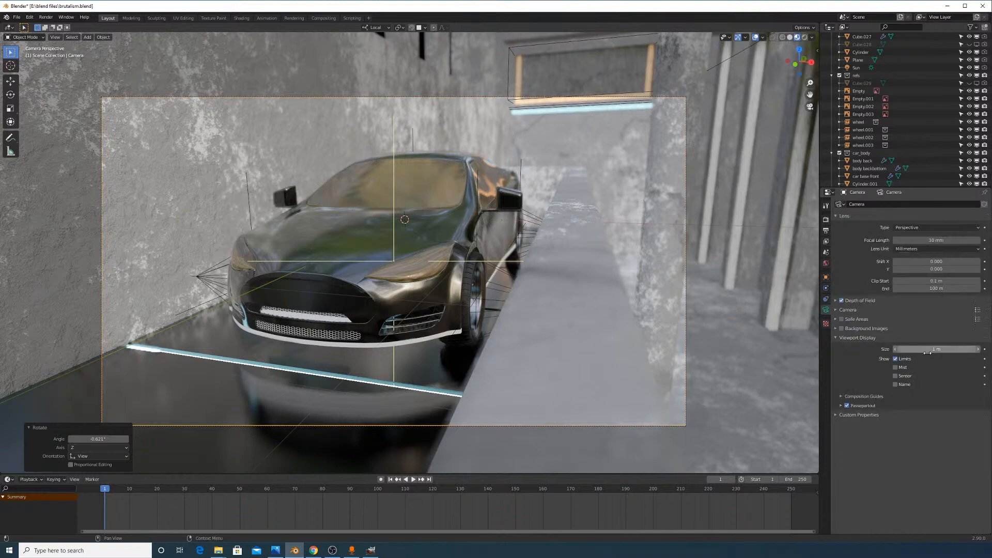
{"action": "left_click", "coordinate": [871, 397]}
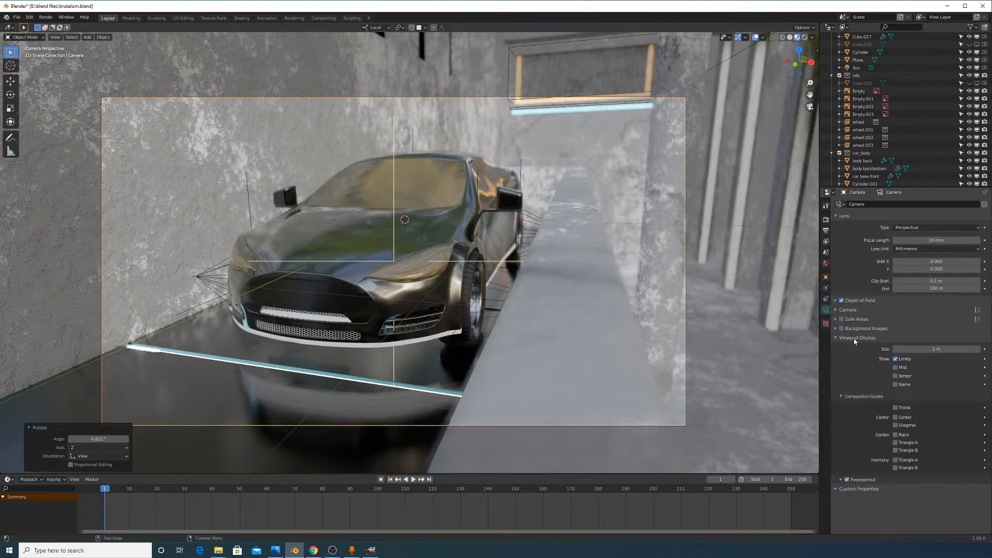
{"action": "left_click", "coordinate": [860, 300]}
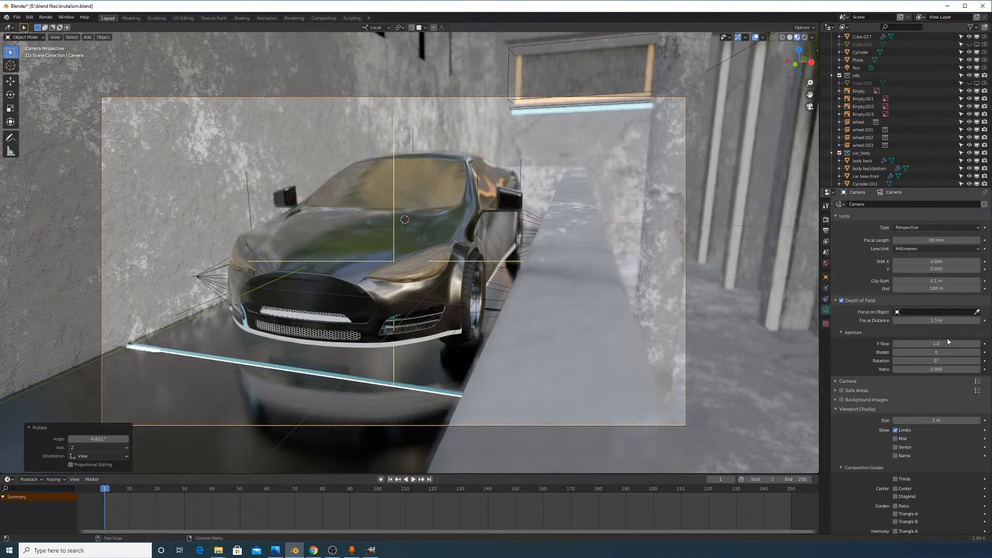
Try an f-stop of 0.5, settle on 0.8, and return to solid shading
{"action": "left_click_drag", "start_coordinate": [947, 343], "coordinate": [974, 343]}
{"action": "left_click", "coordinate": [937, 343]}
{"action": "type", "text": "0.5"}
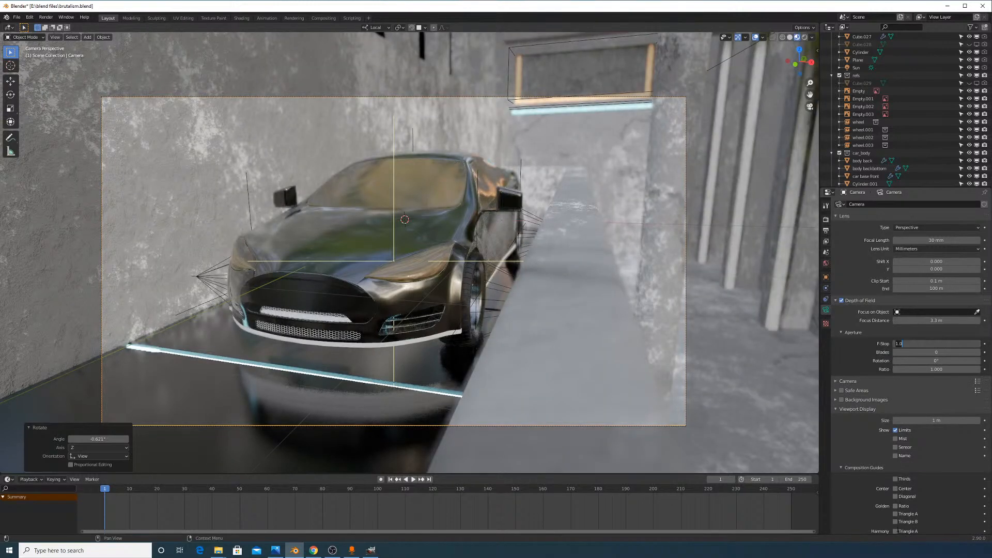
{"action": "key", "text": "Return"}
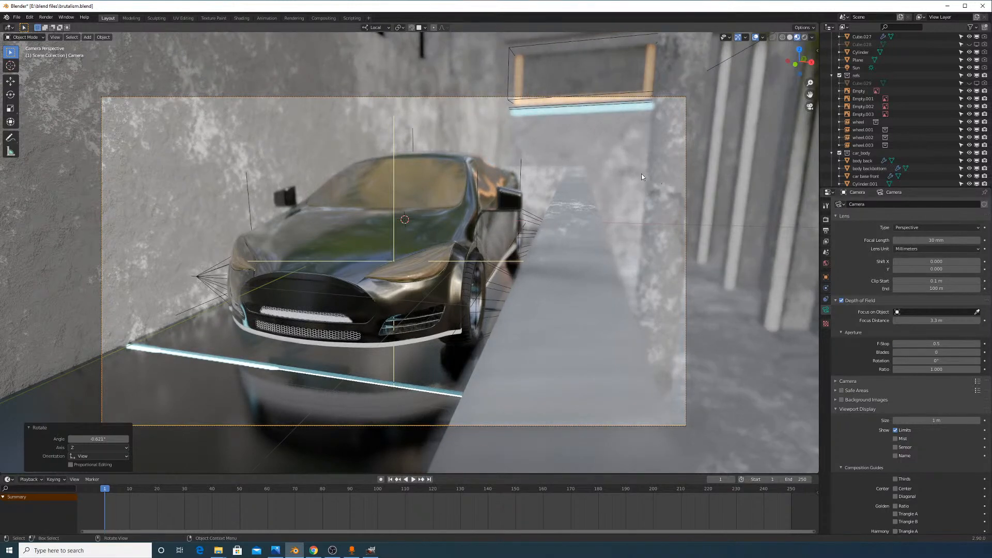
{"action": "left_click", "coordinate": [957, 343]}
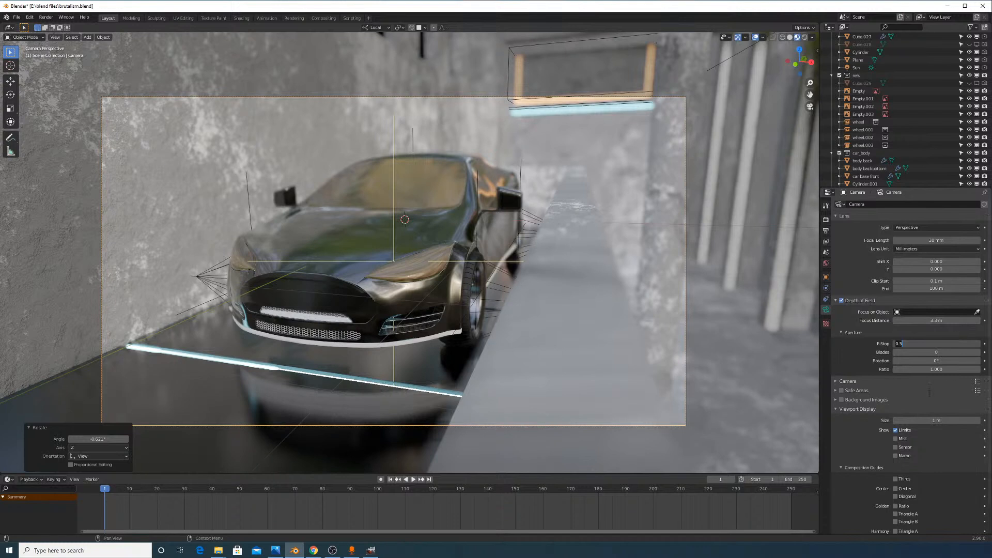
{"action": "type", "text": "0.8"}
{"action": "key", "text": "Return"}
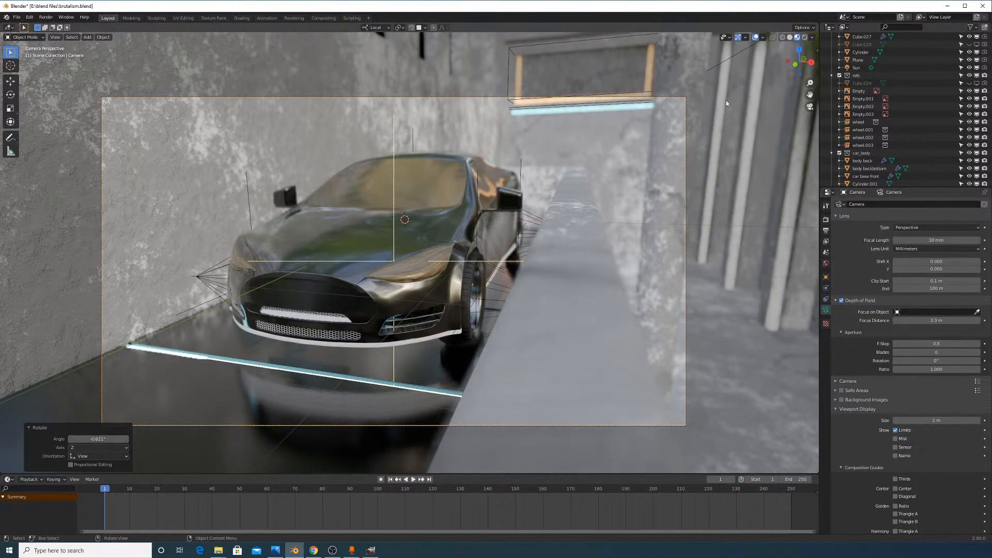
{"action": "left_click", "coordinate": [789, 37]}
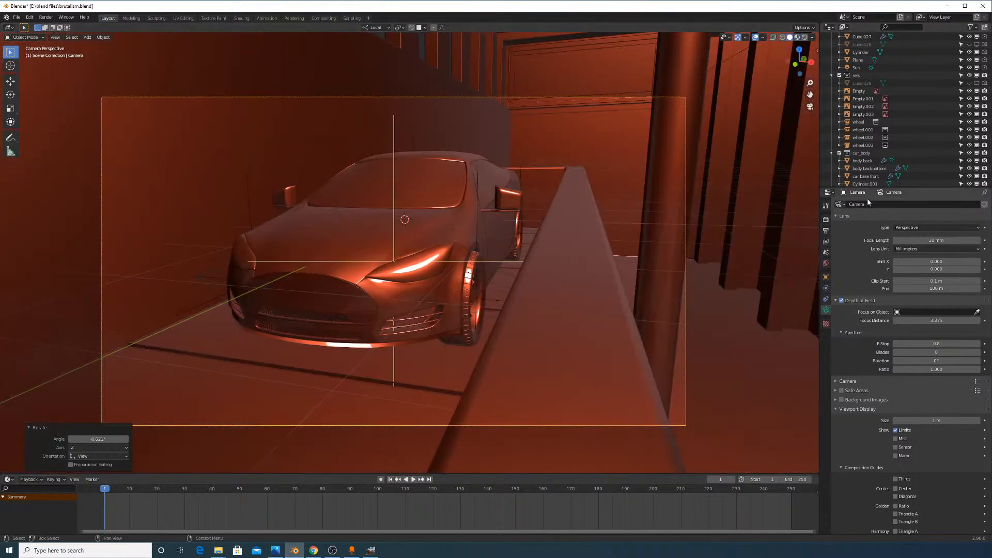
Switch the render engine to Cycles
{"action": "left_click", "coordinate": [825, 220]}
{"action": "scroll", "coordinate": [916, 219], "scroll_direction": "up", "scroll_amount": 5}
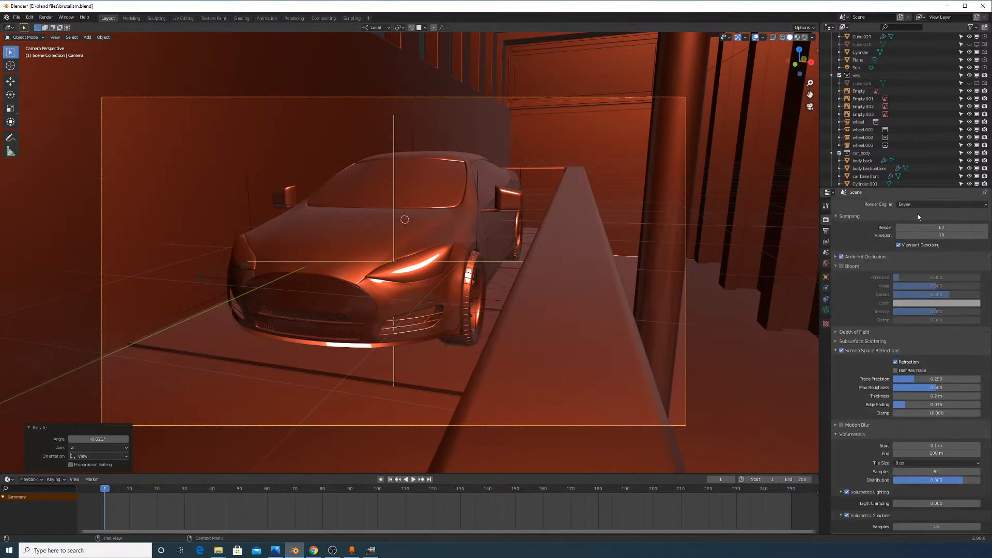
{"action": "left_click", "coordinate": [918, 205]}
{"action": "left_click", "coordinate": [921, 230]}
In wireframe view, select the round headlight bulbs (Cylinder.004)
{"action": "left_click", "coordinate": [430, 258]}
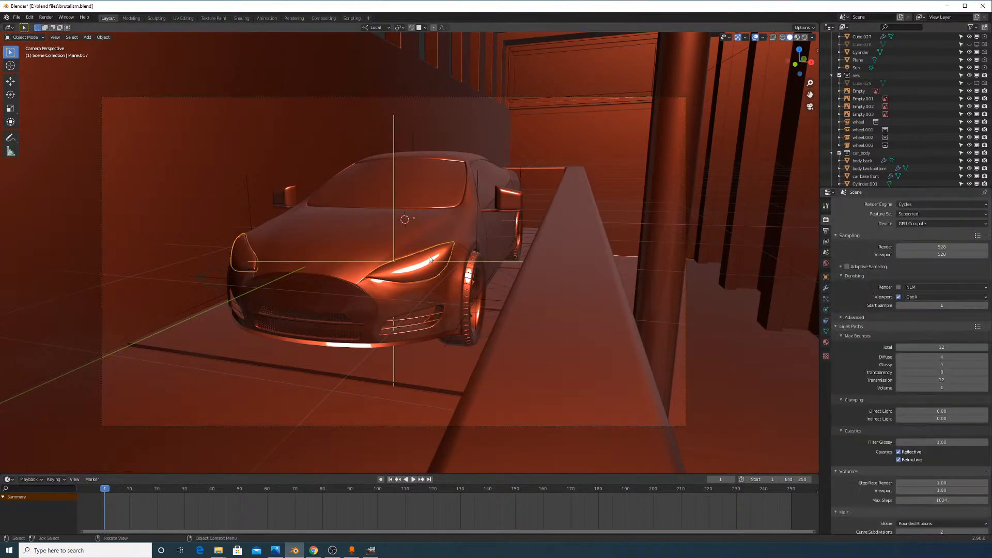
{"action": "scroll", "coordinate": [430, 258], "scroll_direction": "up", "scroll_amount": 3}
{"action": "left_click", "coordinate": [782, 38]}
{"action": "scroll", "coordinate": [428, 266], "scroll_direction": "up", "scroll_amount": 10}
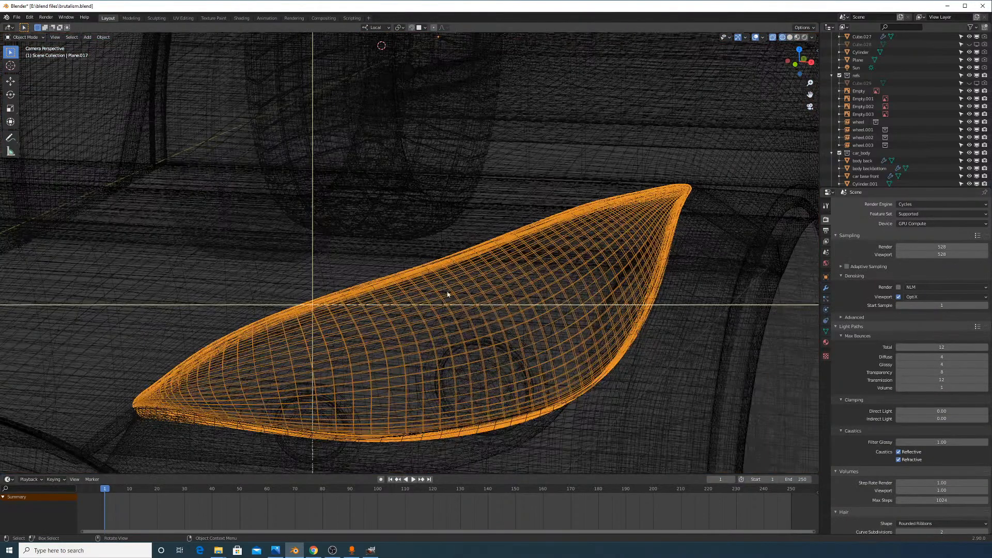
{"action": "left_click", "coordinate": [472, 358]}
{"action": "left_click", "coordinate": [480, 371]}
{"action": "left_click", "coordinate": [480, 371]}
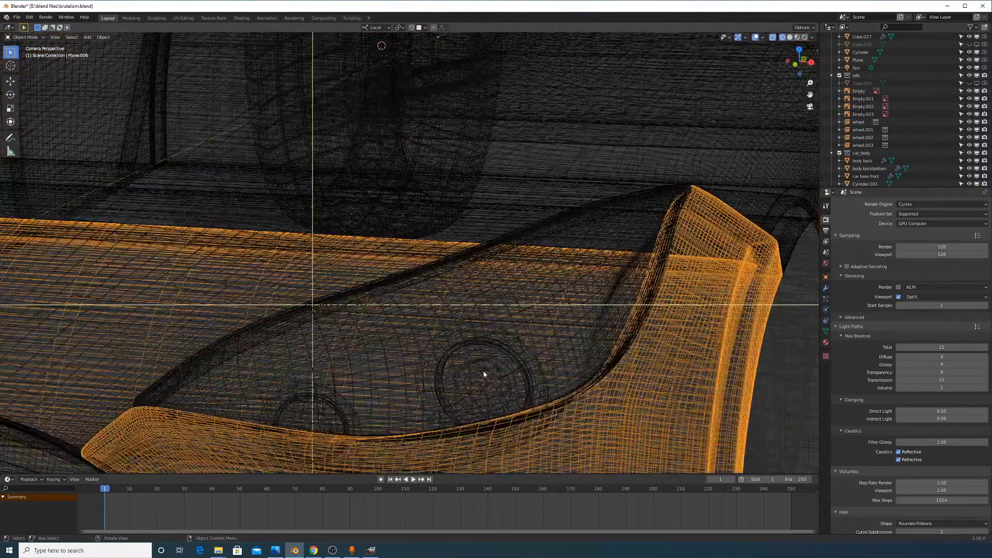
{"action": "left_click", "coordinate": [483, 370]}
{"action": "left_click", "coordinate": [489, 365]}
Set the headlight material's Emission Strength to 120 and return to Object Mode
{"action": "left_click", "coordinate": [826, 342]}
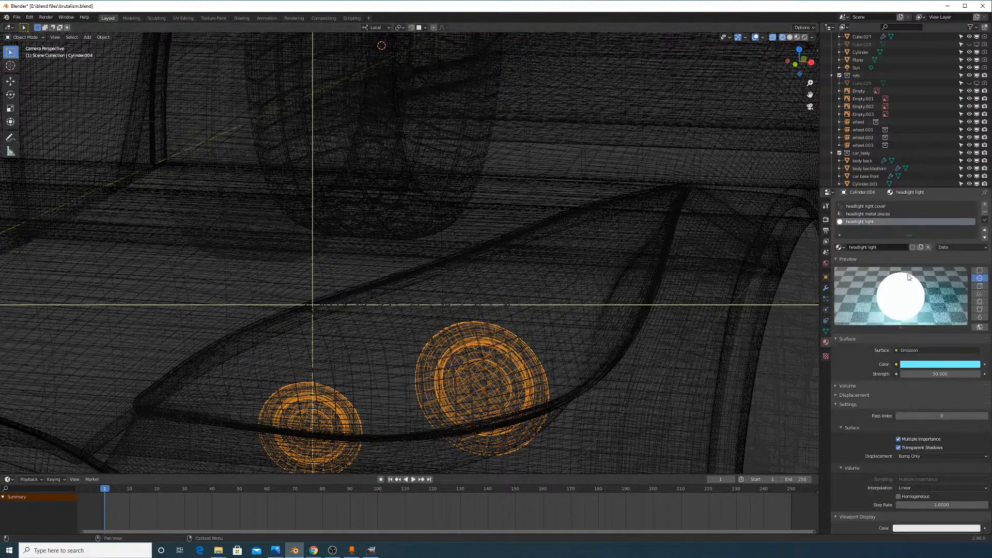
{"action": "left_click", "coordinate": [938, 373]}
{"action": "type", "text": "120"}
{"action": "key", "text": "Return"}
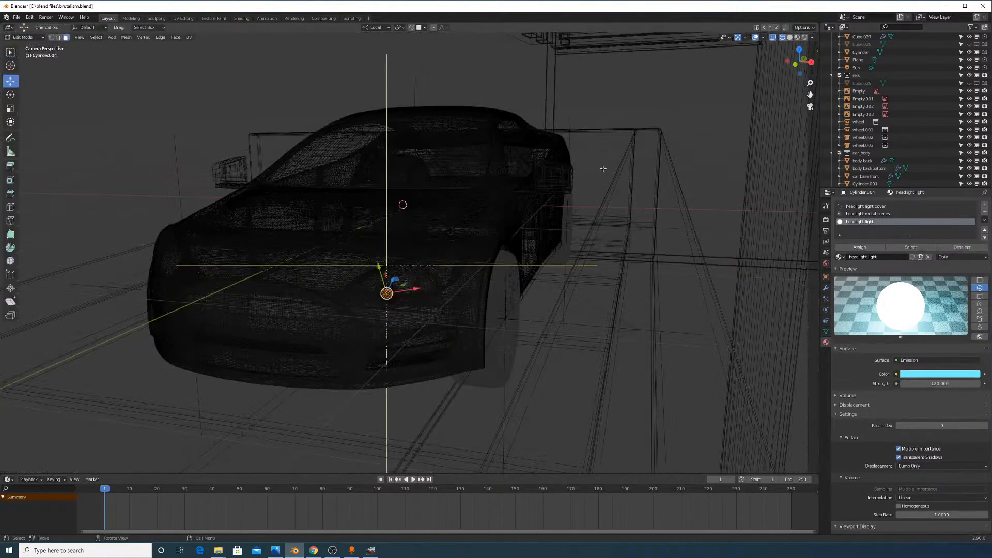
{"action": "key", "text": "Tab"}
{"action": "scroll", "coordinate": [616, 194], "scroll_direction": "down", "scroll_amount": 5}
{"action": "scroll", "coordinate": [616, 193], "scroll_direction": "up", "scroll_amount": 4}
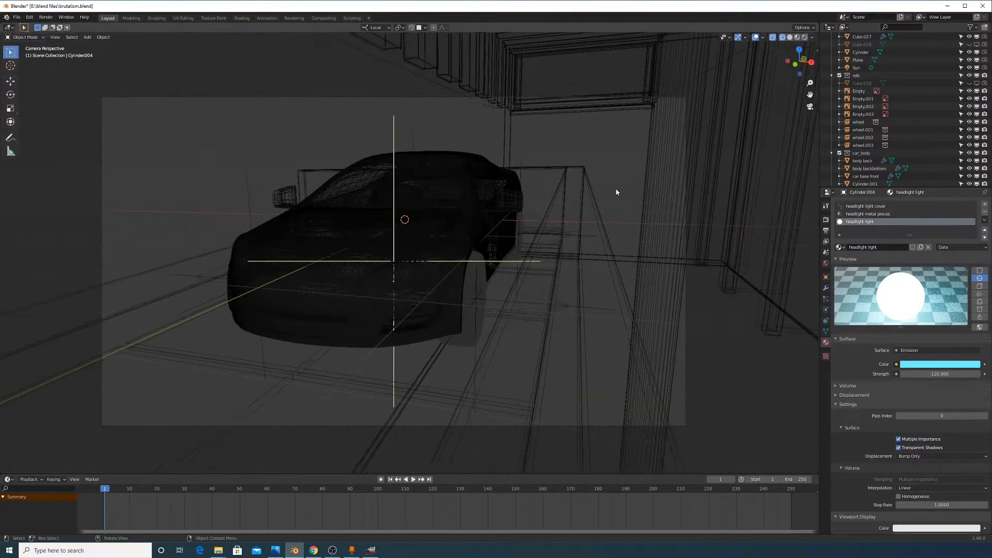
Preview the camera view rendered in Cycles, recentre on the car, and open the viewport denoiser choices
{"action": "left_click", "coordinate": [803, 38]}
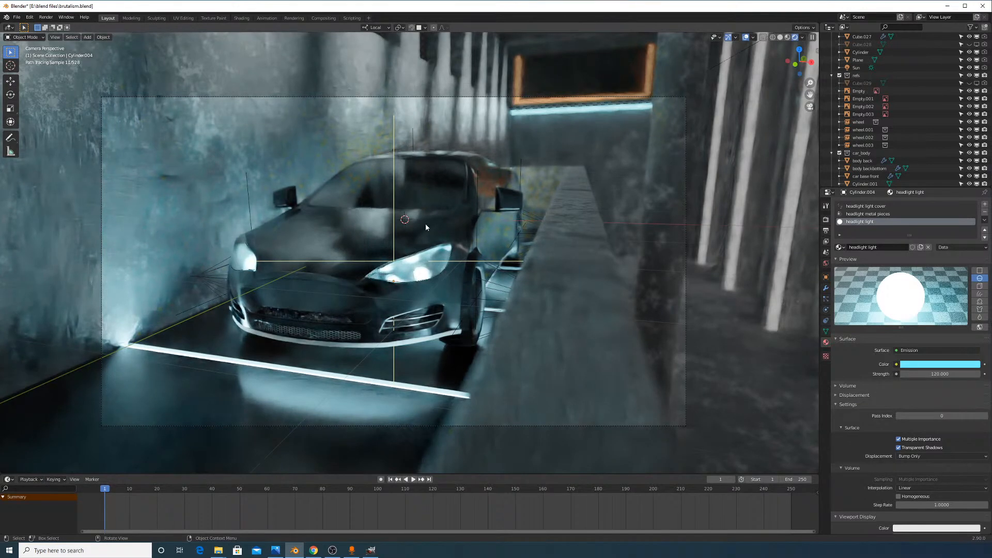
{"action": "scroll", "coordinate": [426, 224], "scroll_direction": "up", "scroll_amount": 2}
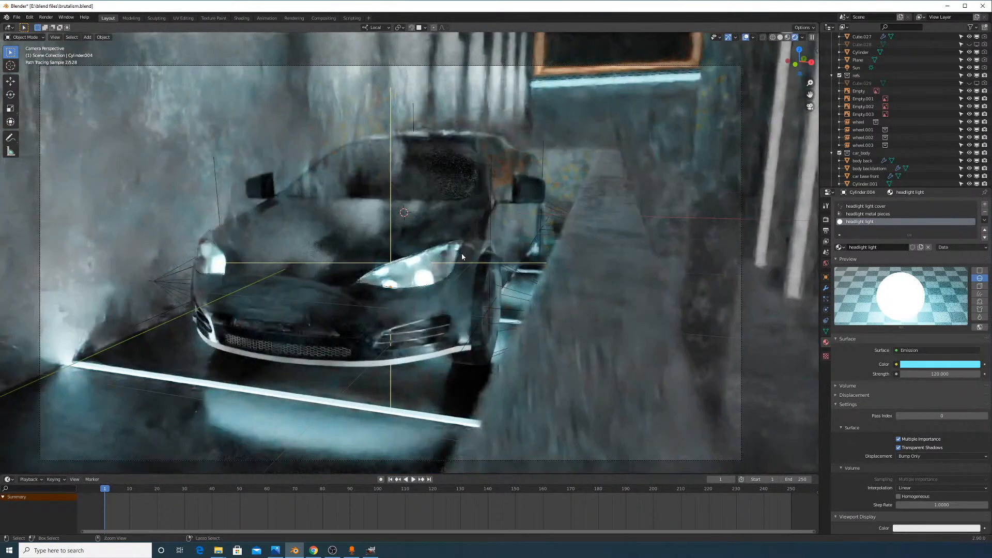
{"action": "scroll", "coordinate": [461, 248], "scroll_direction": "up", "scroll_amount": 1}
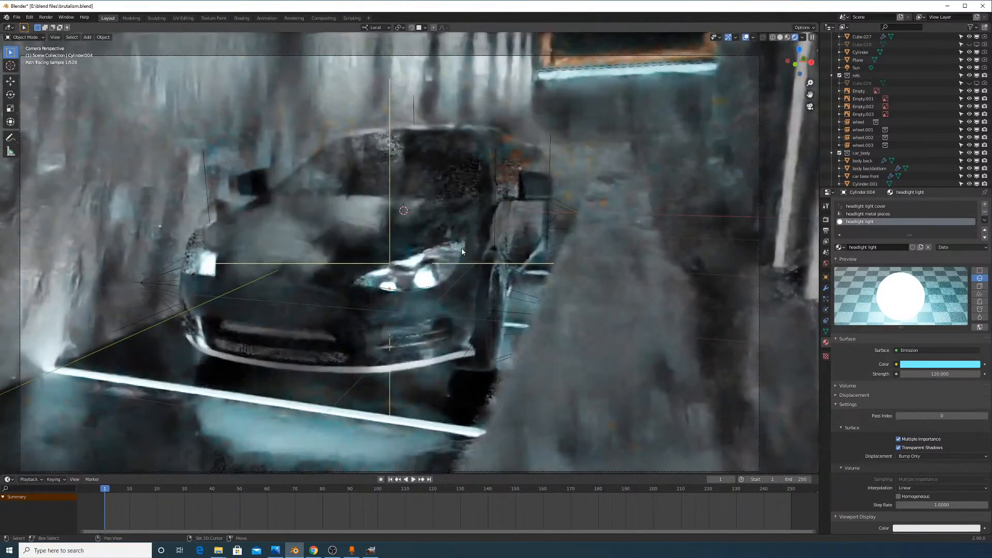
{"action": "middle_click_drag", "start_coordinate": [461, 249], "coordinate": [467, 240], "text": "shift"}
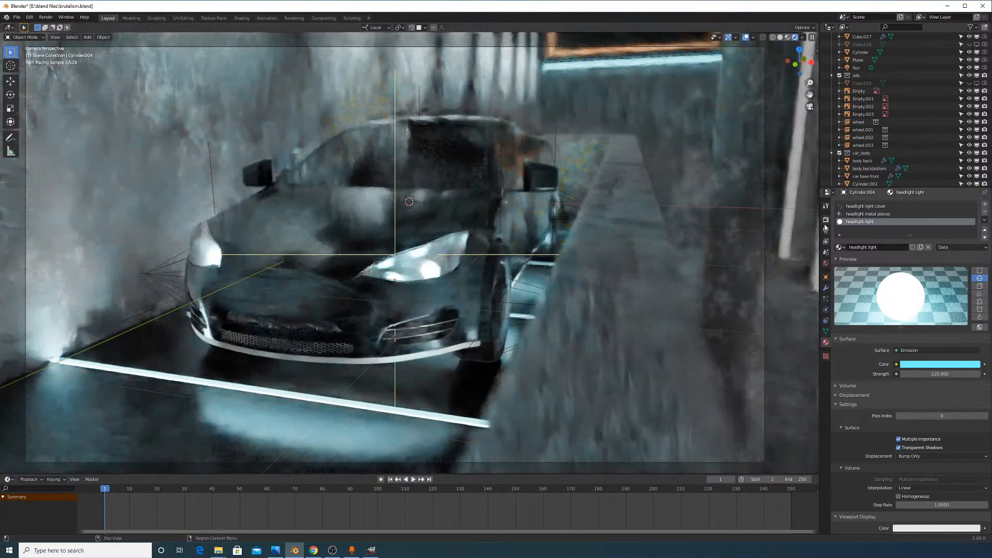
{"action": "left_click", "coordinate": [826, 220]}
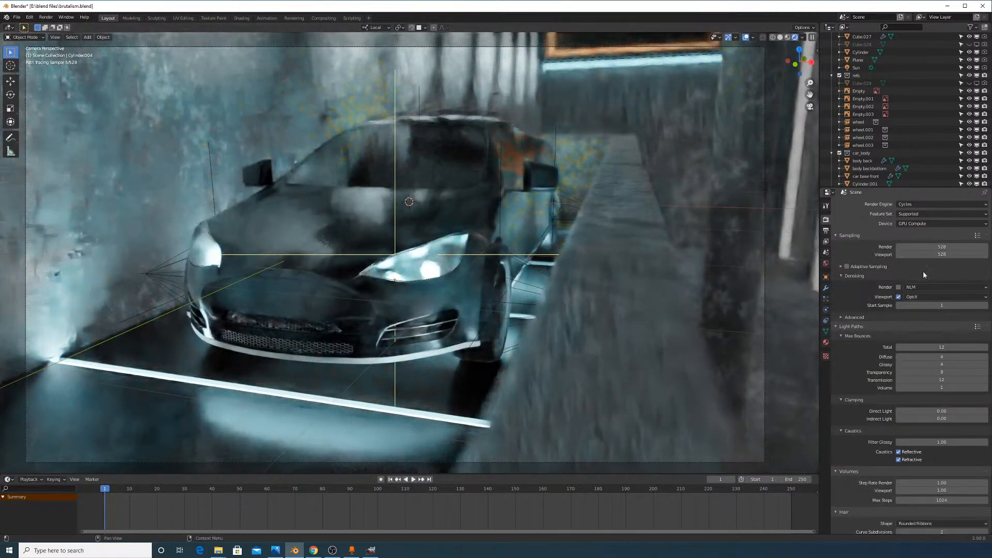
{"action": "left_click", "coordinate": [926, 297]}
Switch the Cycles viewport denoiser to OpenImageDenoise for a cleaner car and corridor preview
{"action": "left_click", "coordinate": [930, 323]}
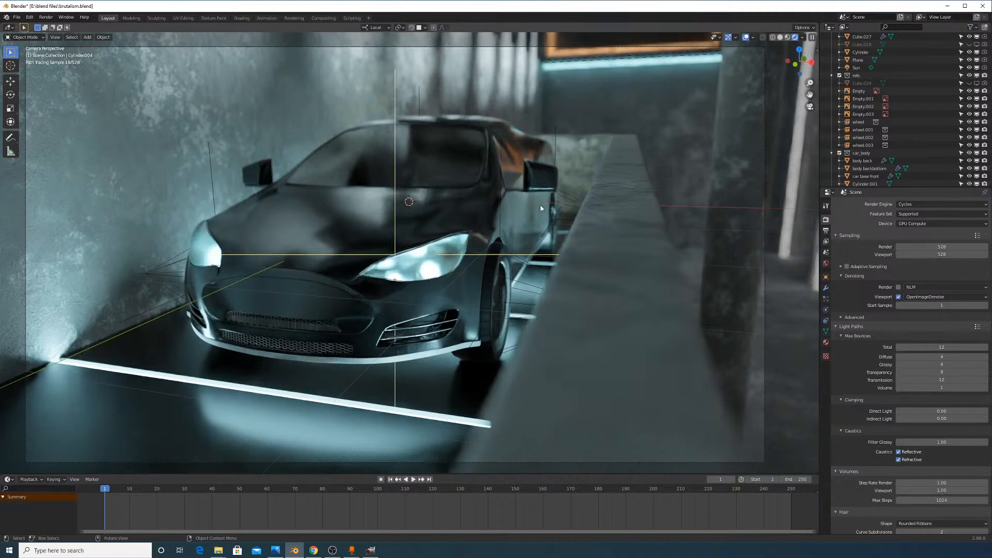
Switch away from Blender to another open program on the taskbar
{"action": "left_click", "coordinate": [332, 552]}
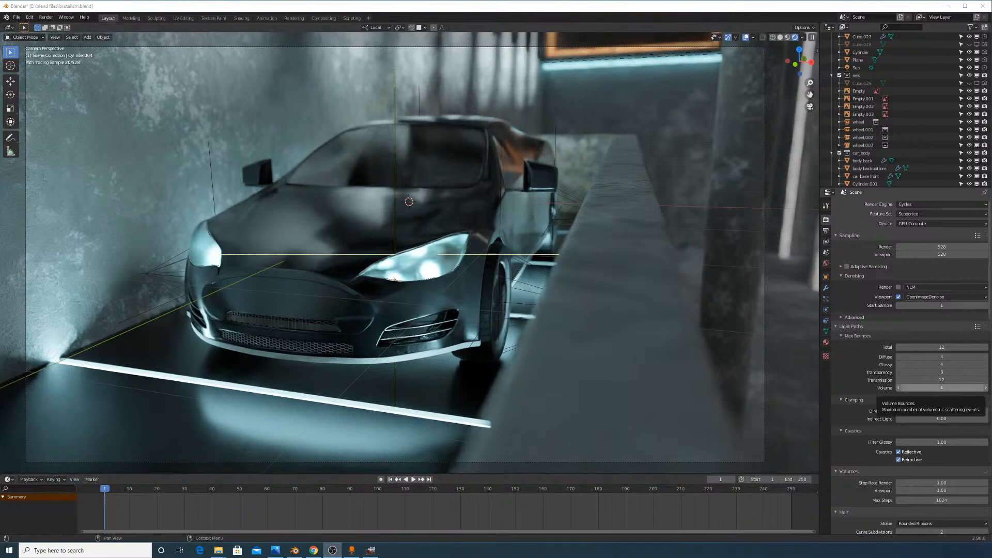